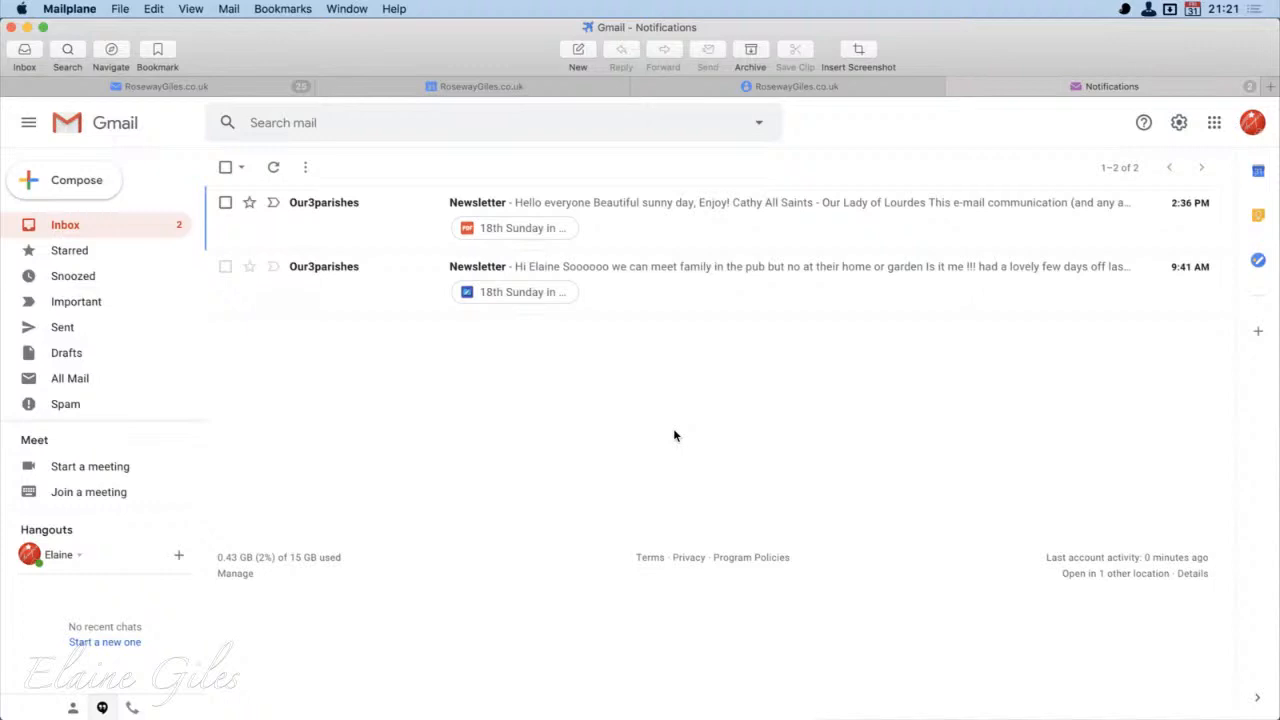
Step: Try the Comfortable and Compact densities in the quick settings, and set the density back to Default
click(1179, 125)
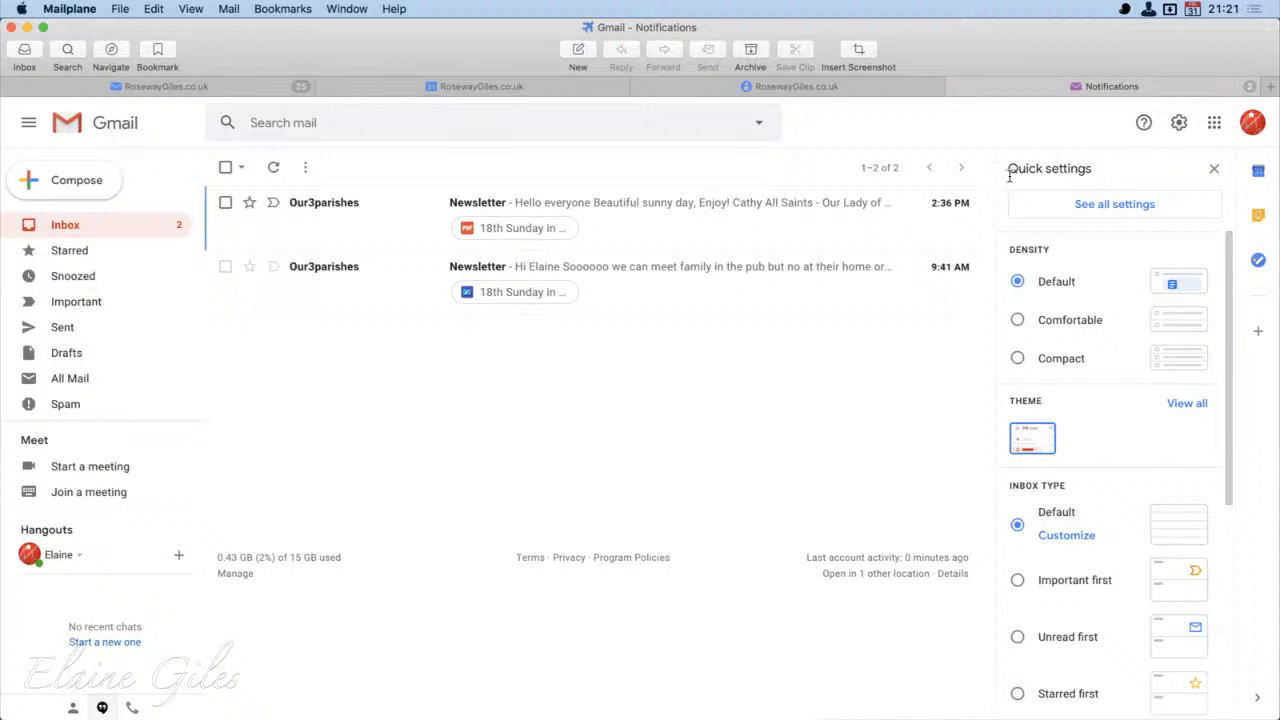
drag(1008, 170, 1100, 170)
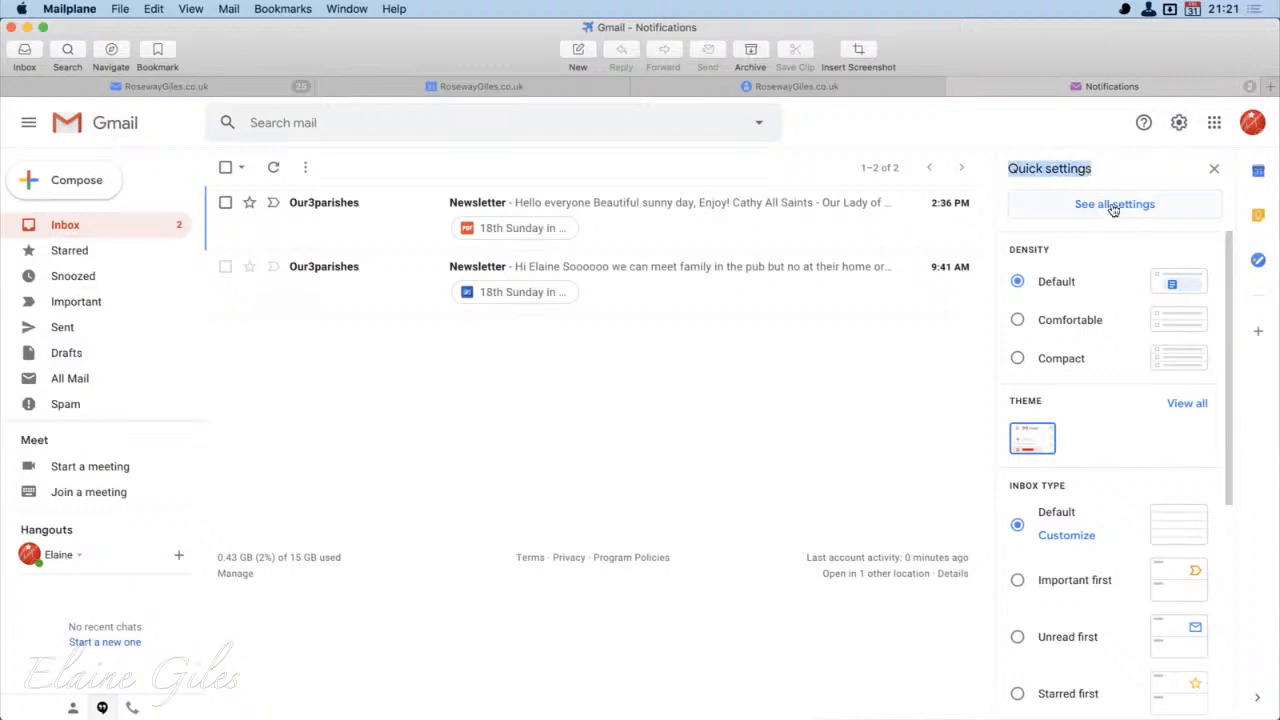
click(1039, 175)
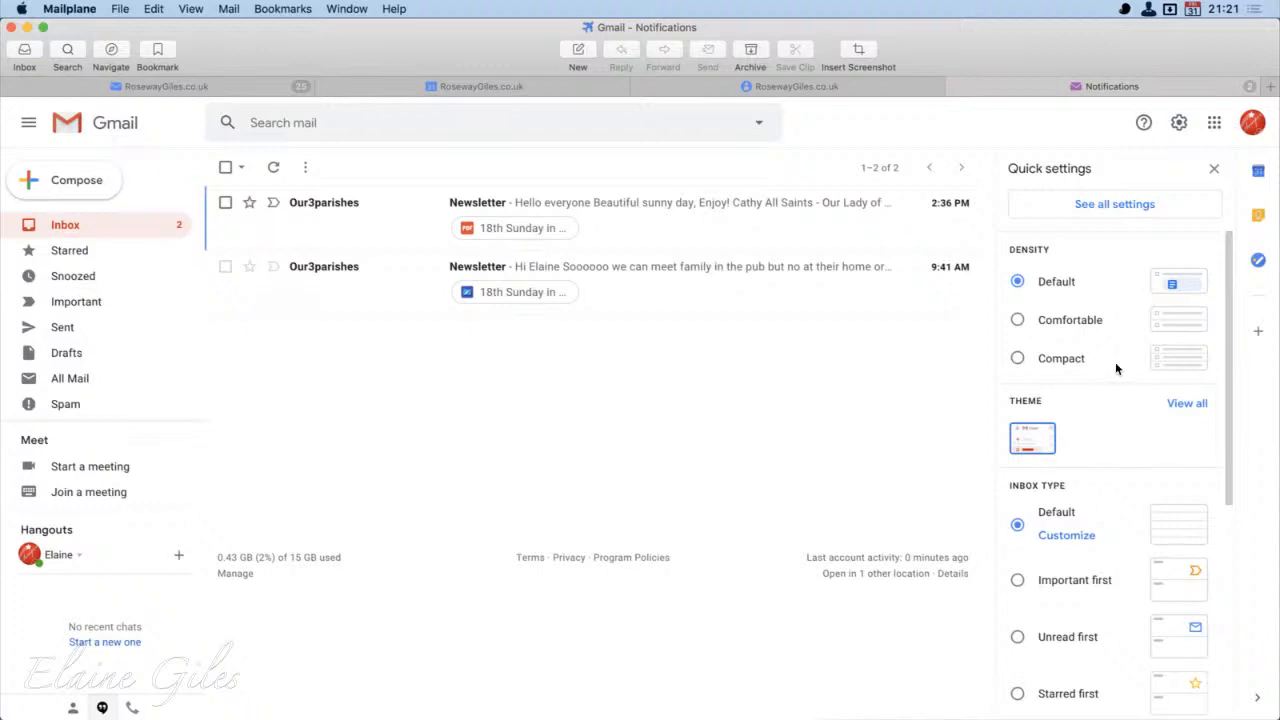
click(1017, 320)
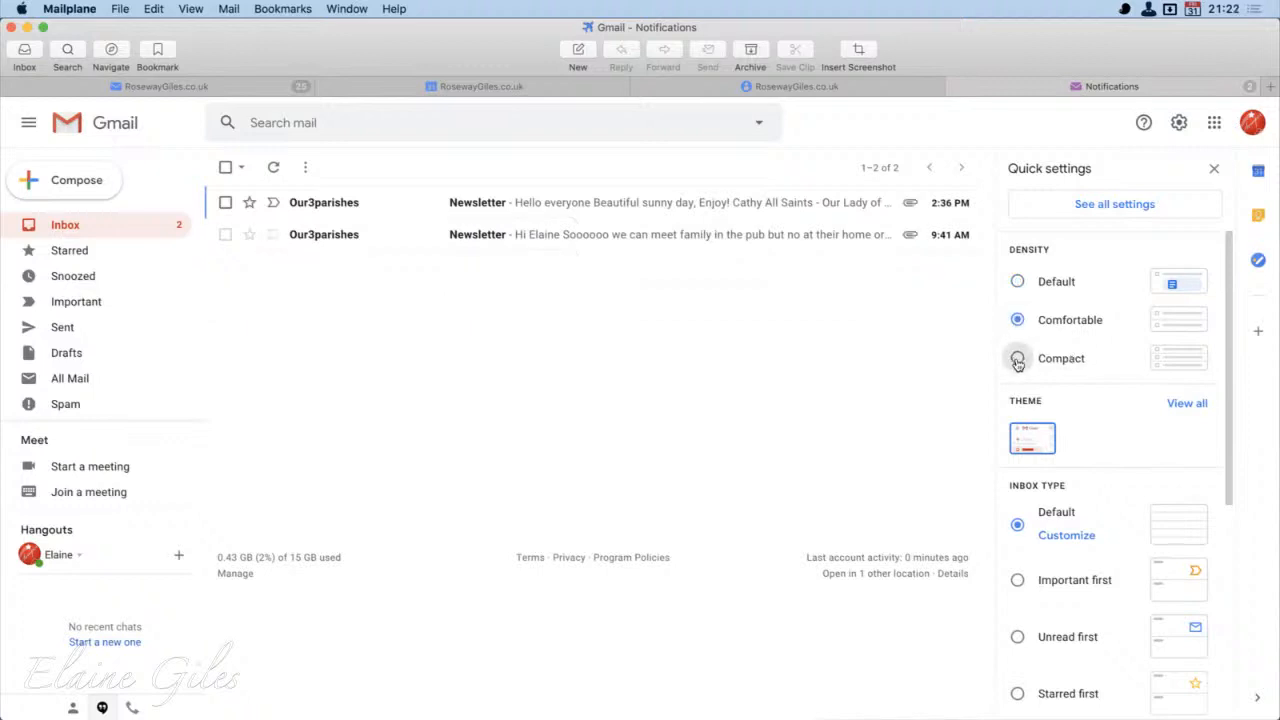
click(1017, 360)
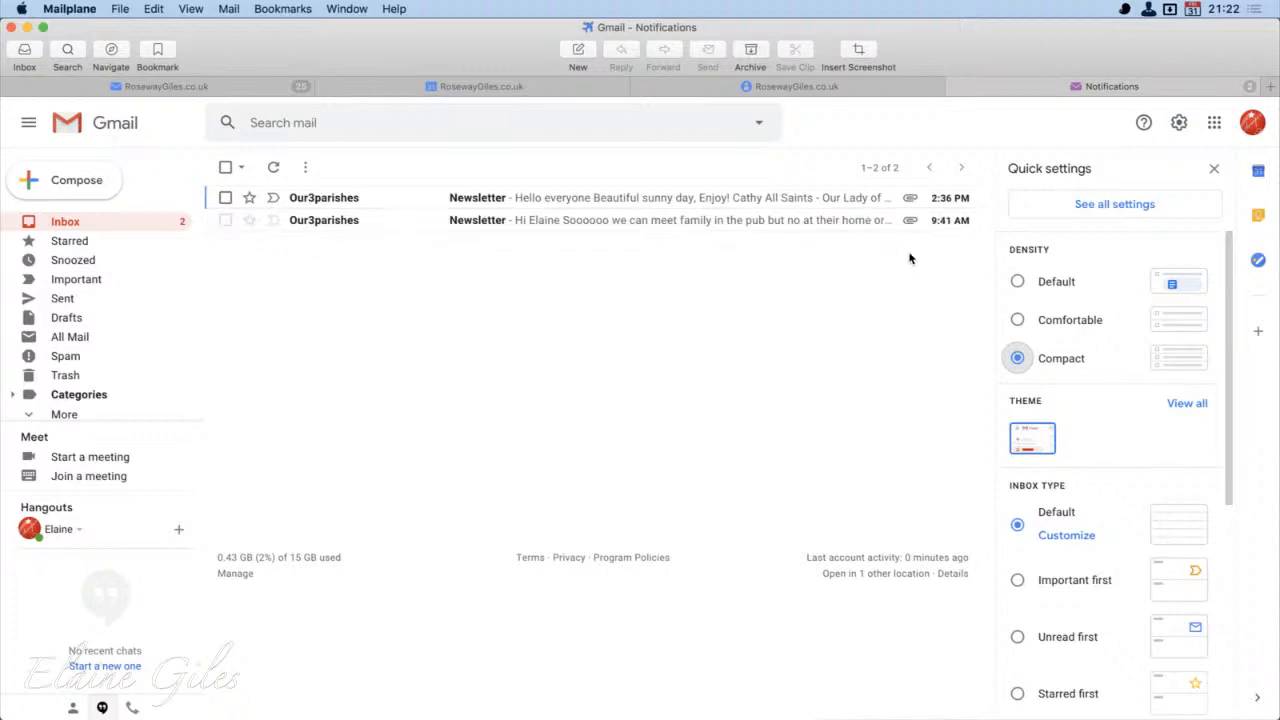
click(1017, 282)
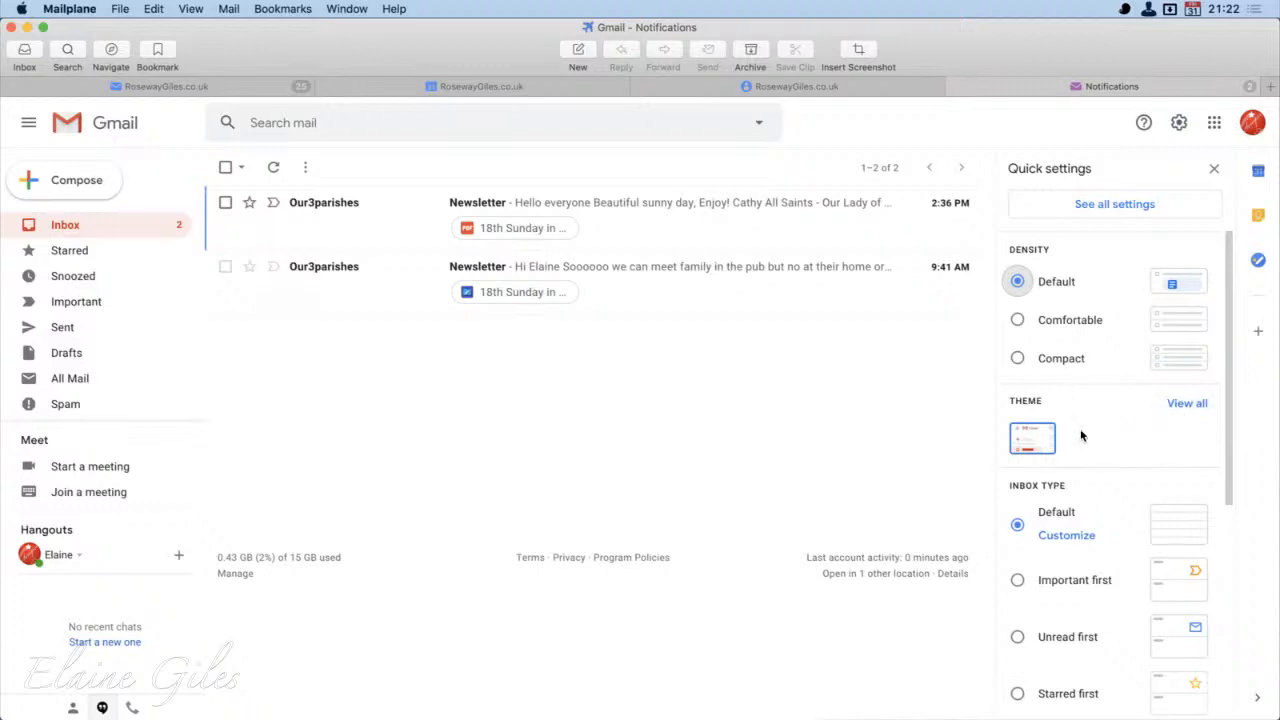
Step: Look through the theme, inbox type and reading pane options in the quick settings
scroll(1107, 441, down, 5)
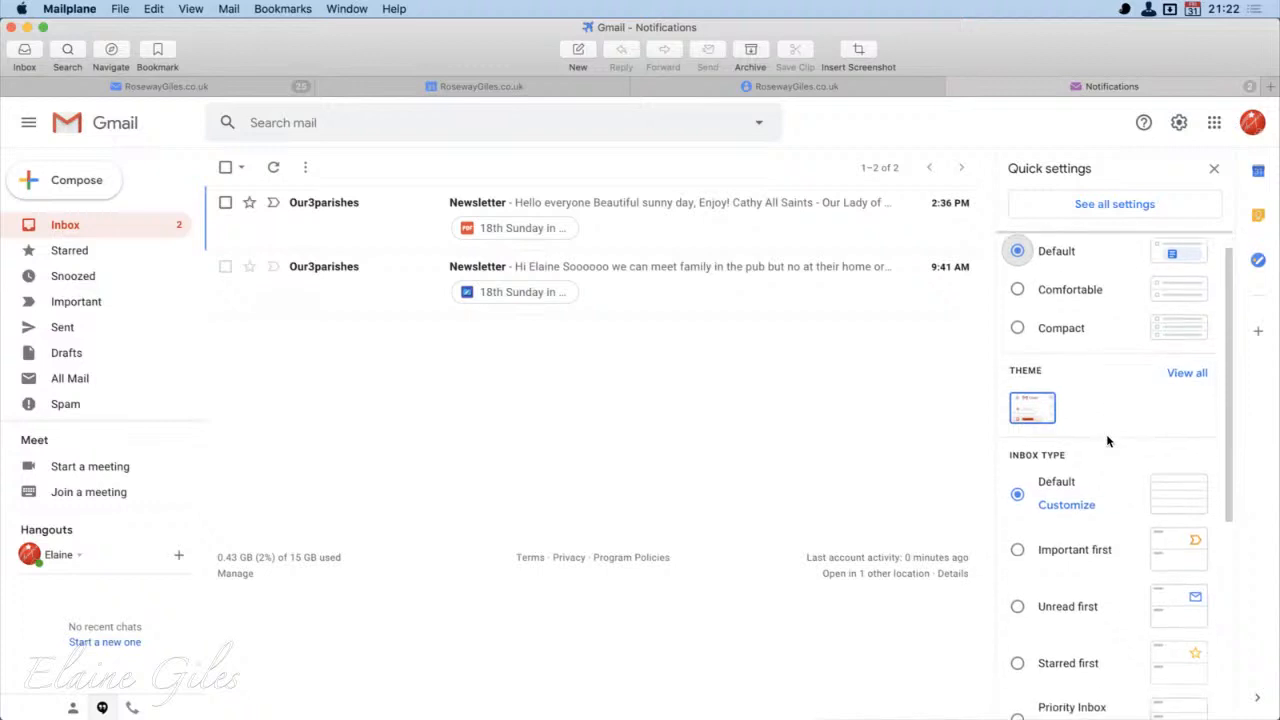
scroll(1107, 441, down, 3)
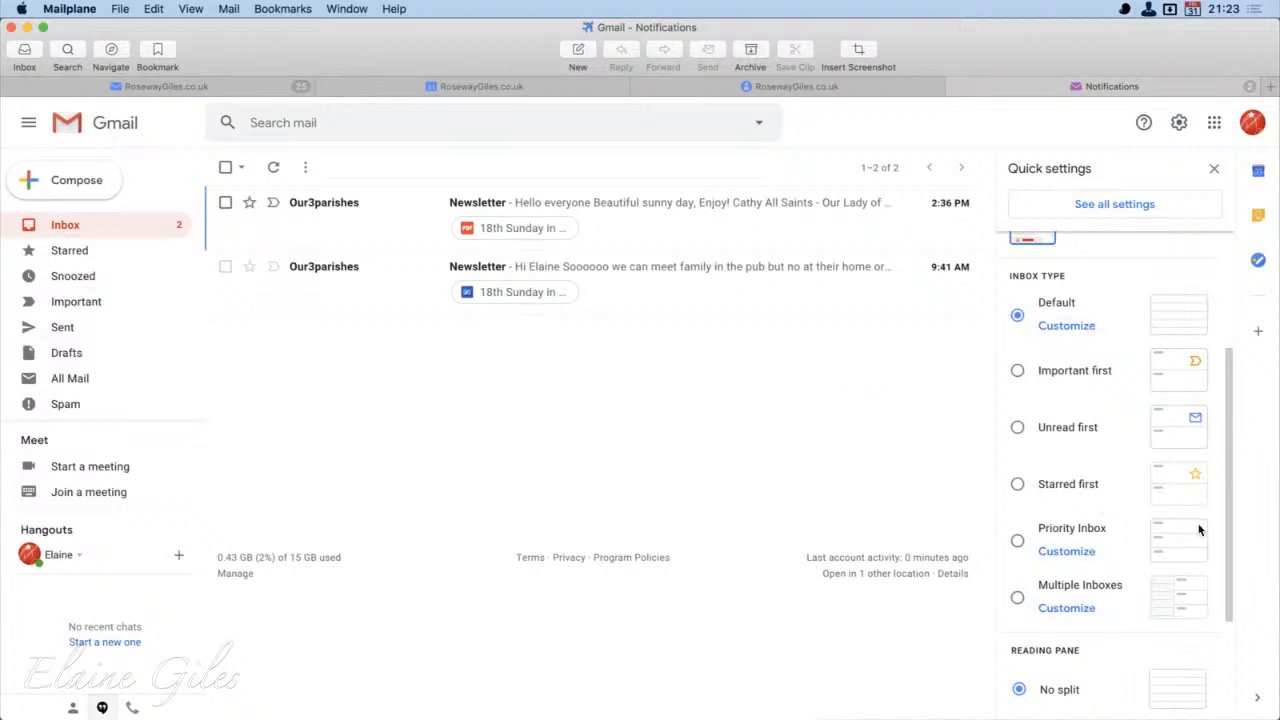
scroll(1200, 530, down, 5)
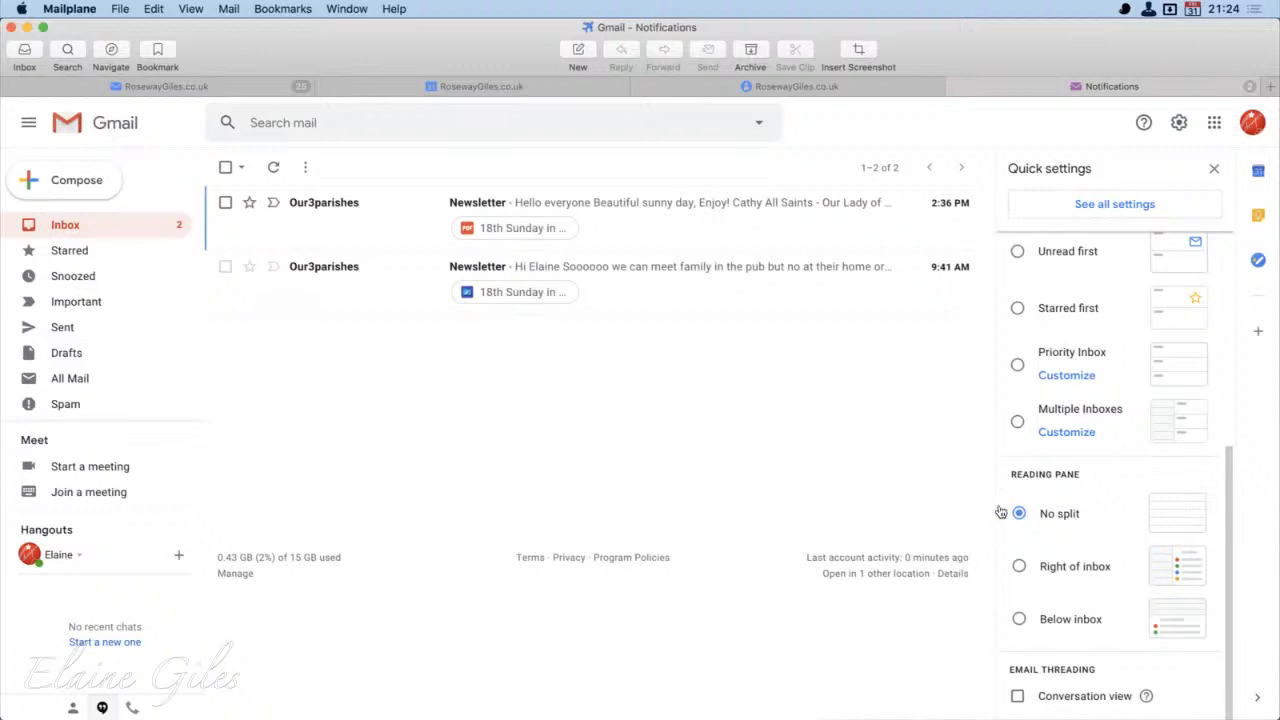
Step: Open the 2:36 PM newsletter, save it as a clip to DEVONThink, and close the clipped document
click(632, 215)
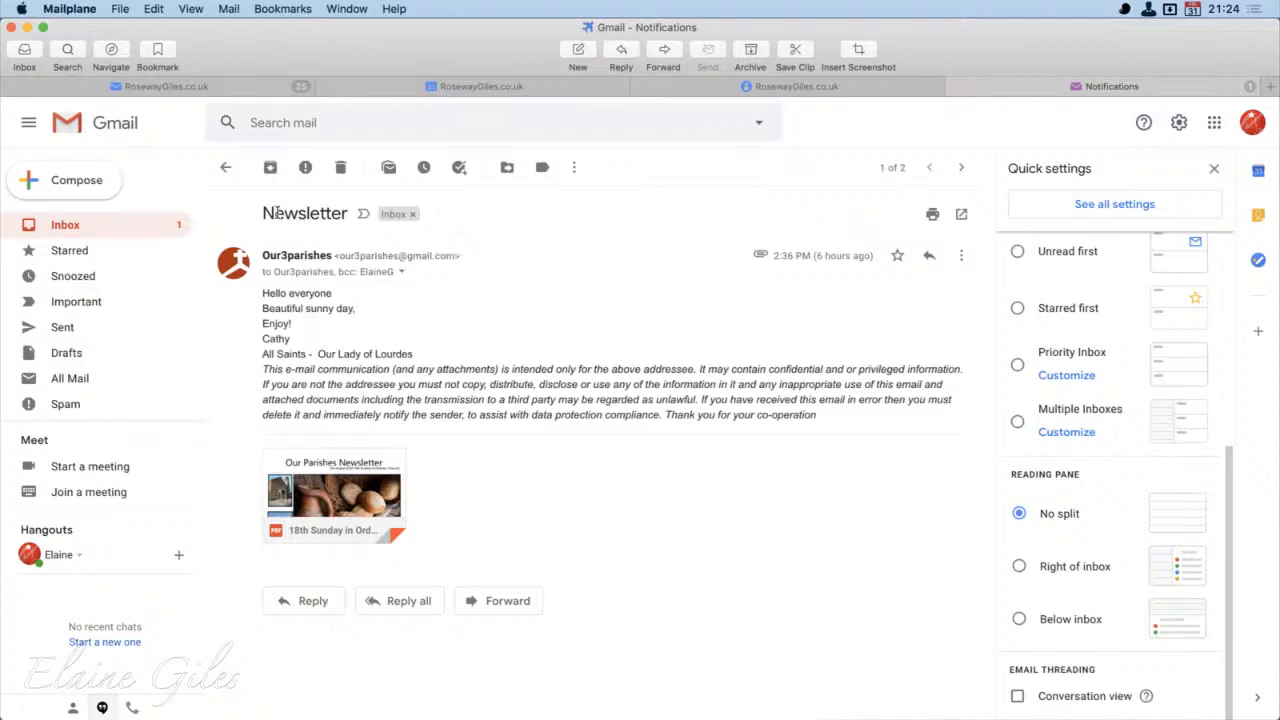
key(super+s)
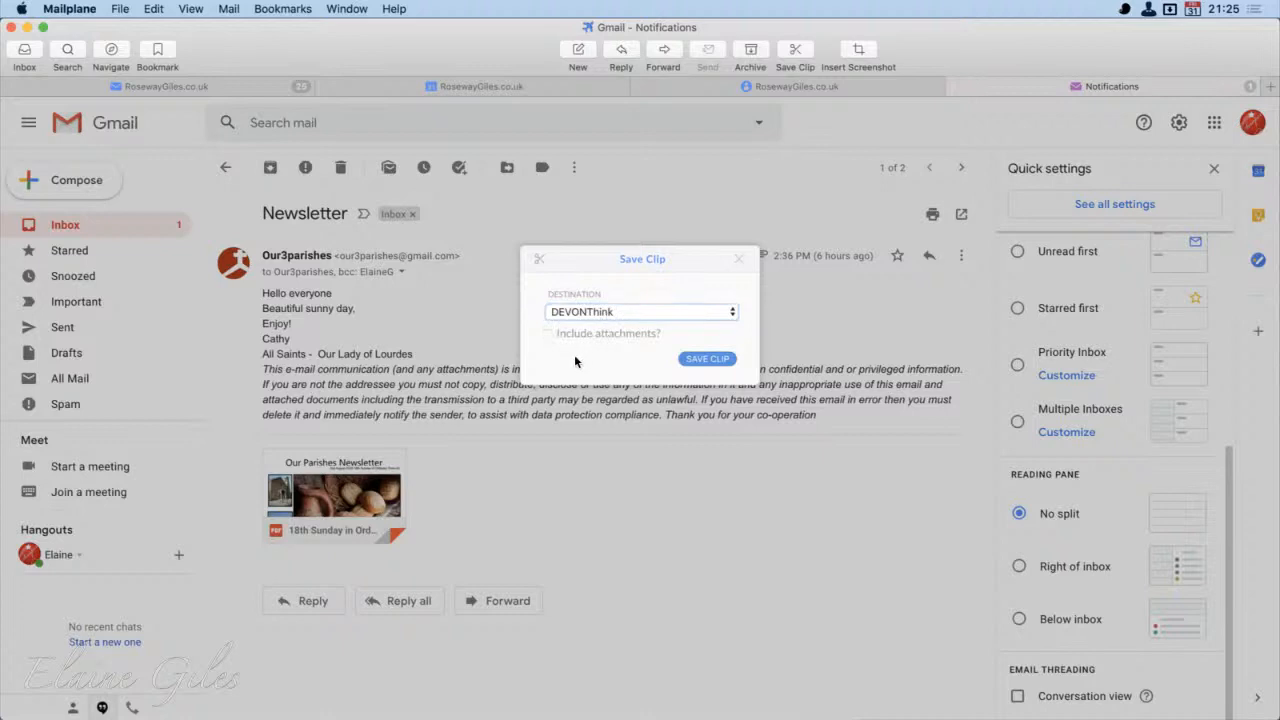
click(716, 362)
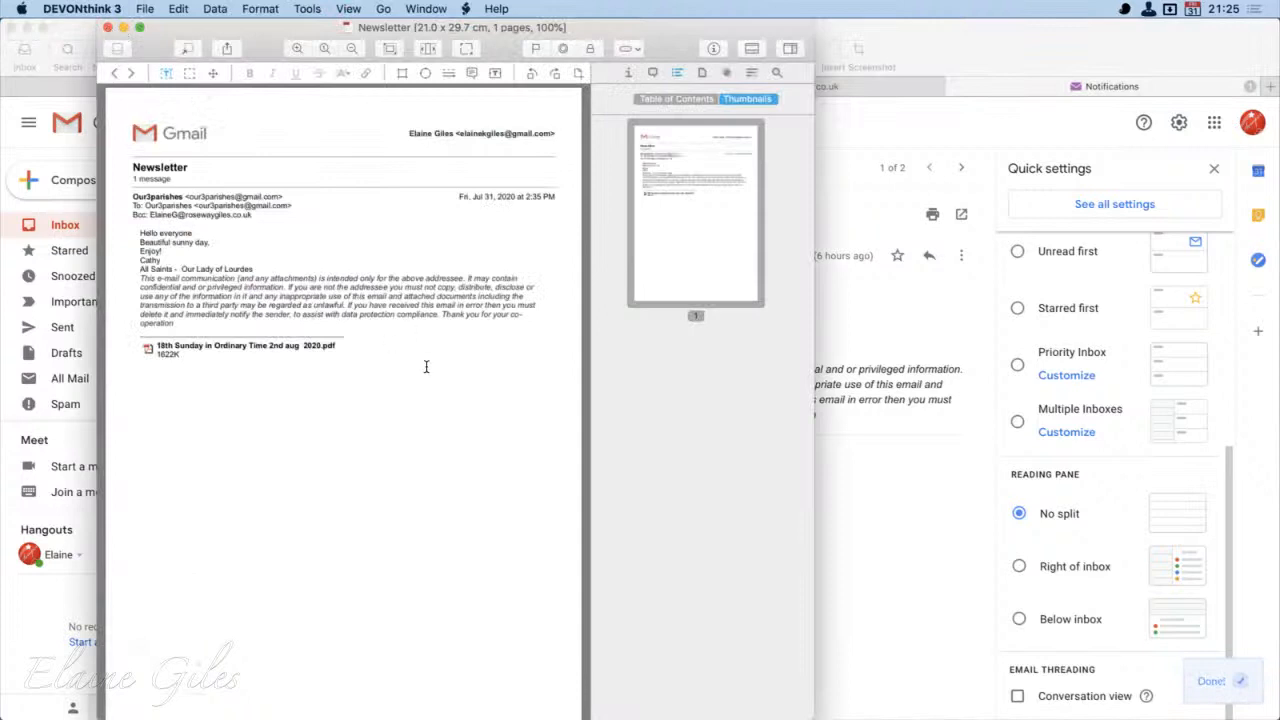
drag(254, 289, 390, 318)
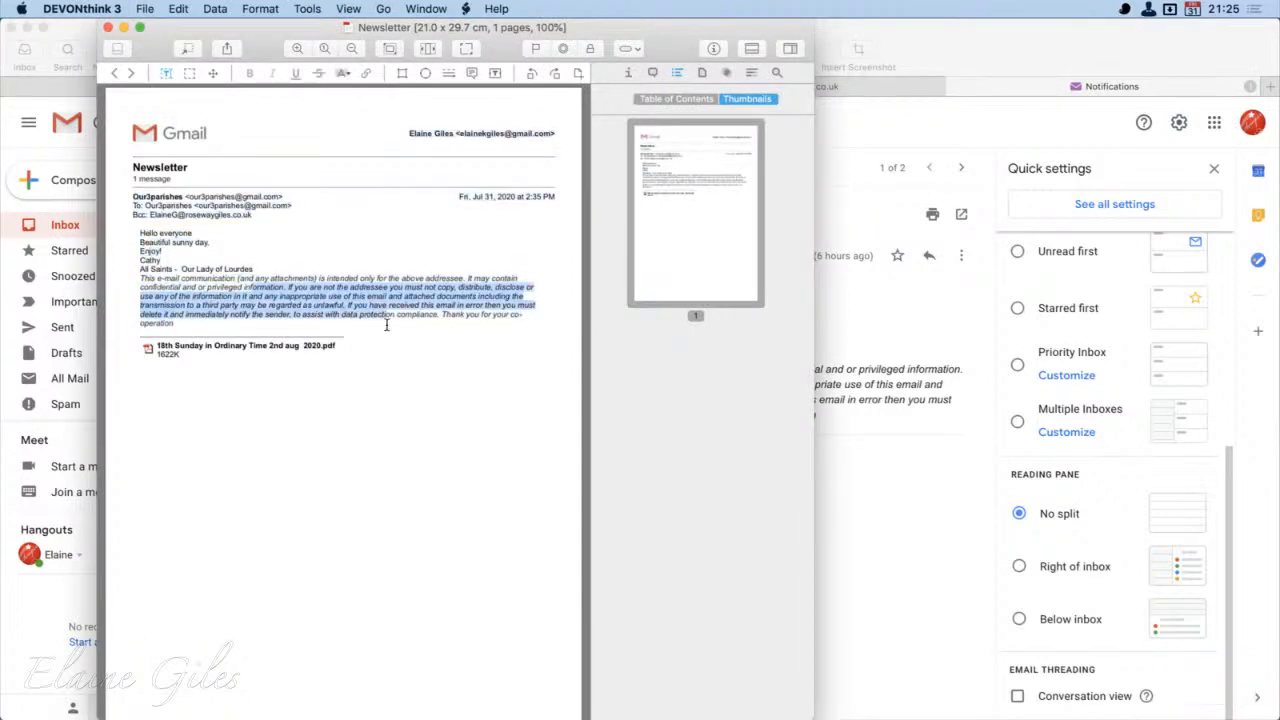
click(108, 28)
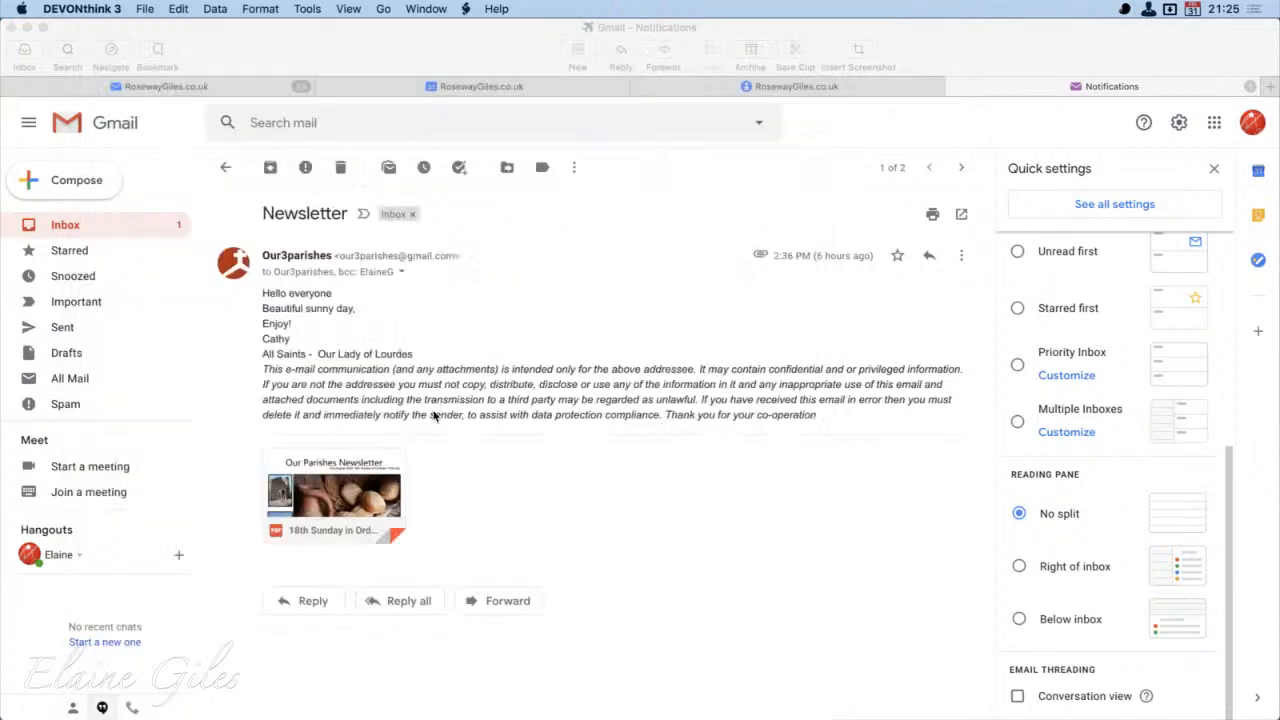
click(476, 44)
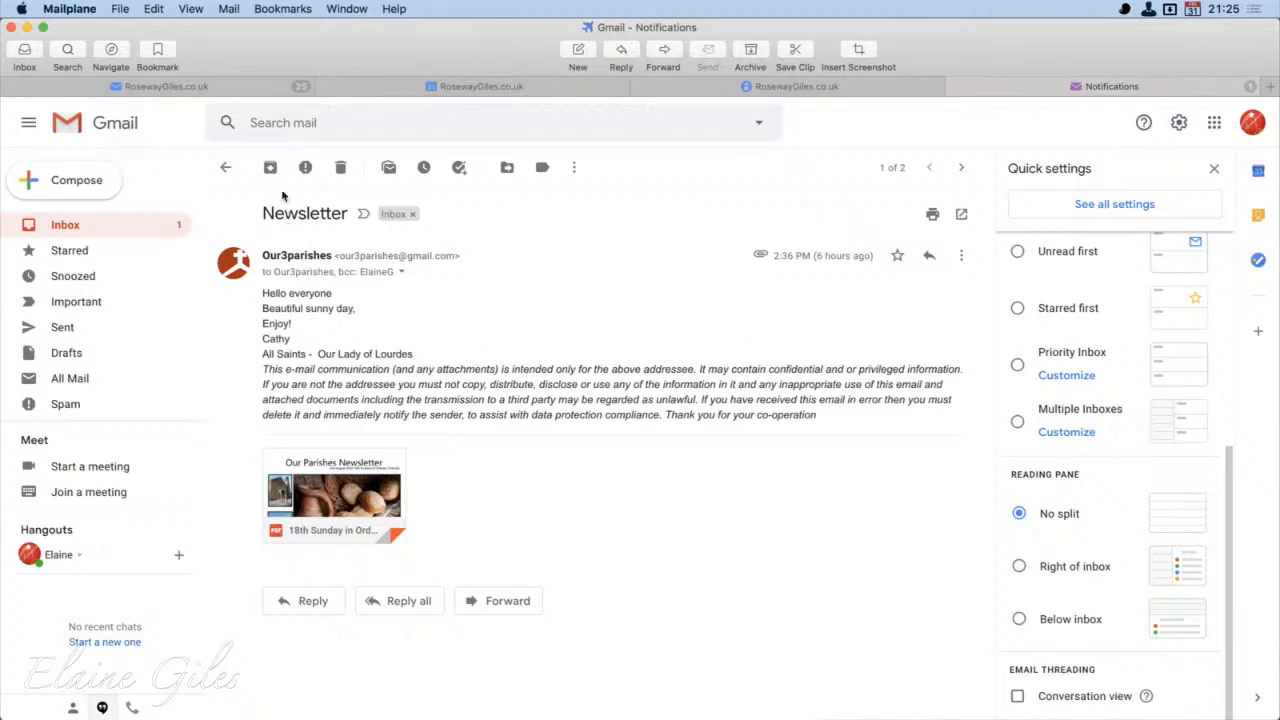
Step: Return to the inbox and set the reading pane to Right of inbox, reloading Gmail to apply it
click(226, 171)
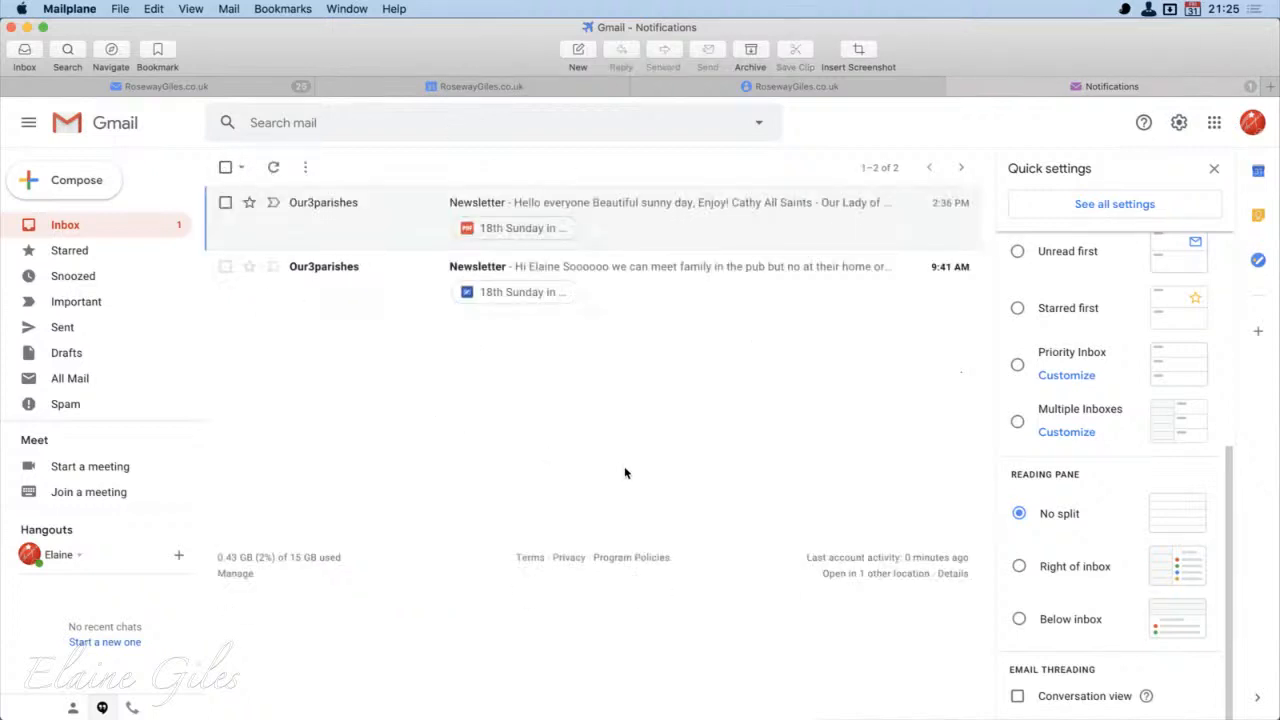
click(1090, 572)
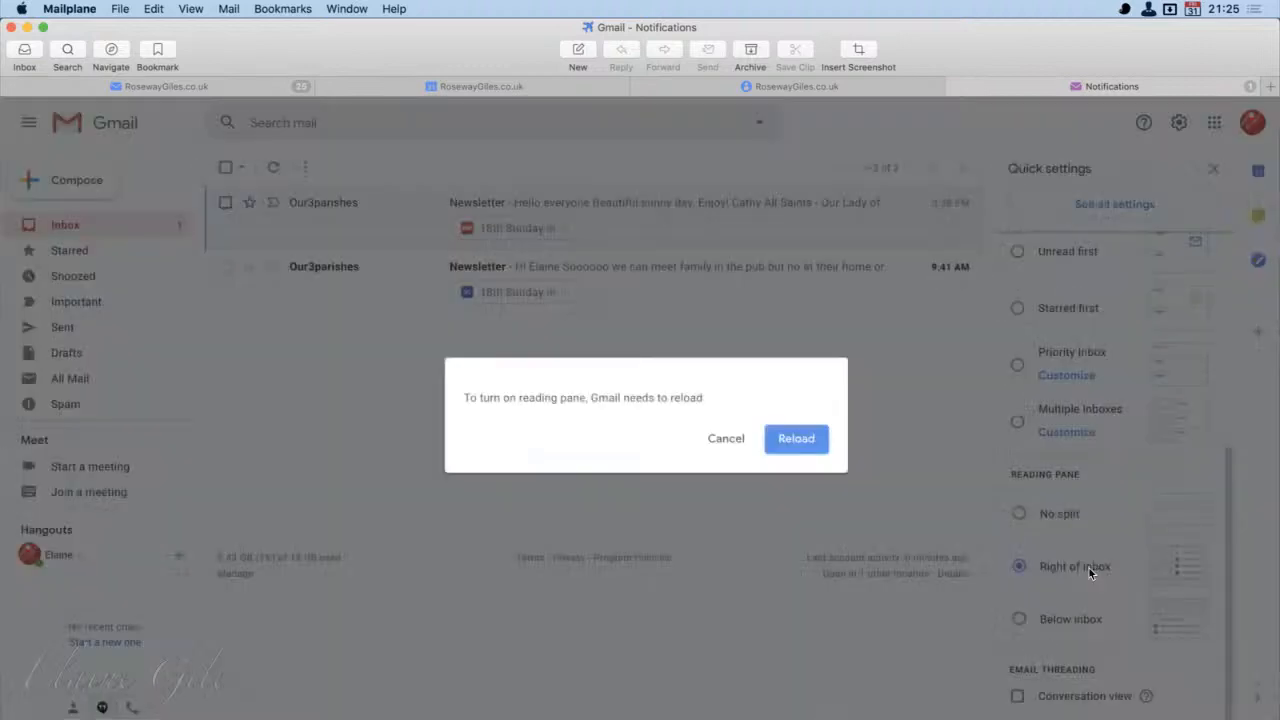
click(795, 441)
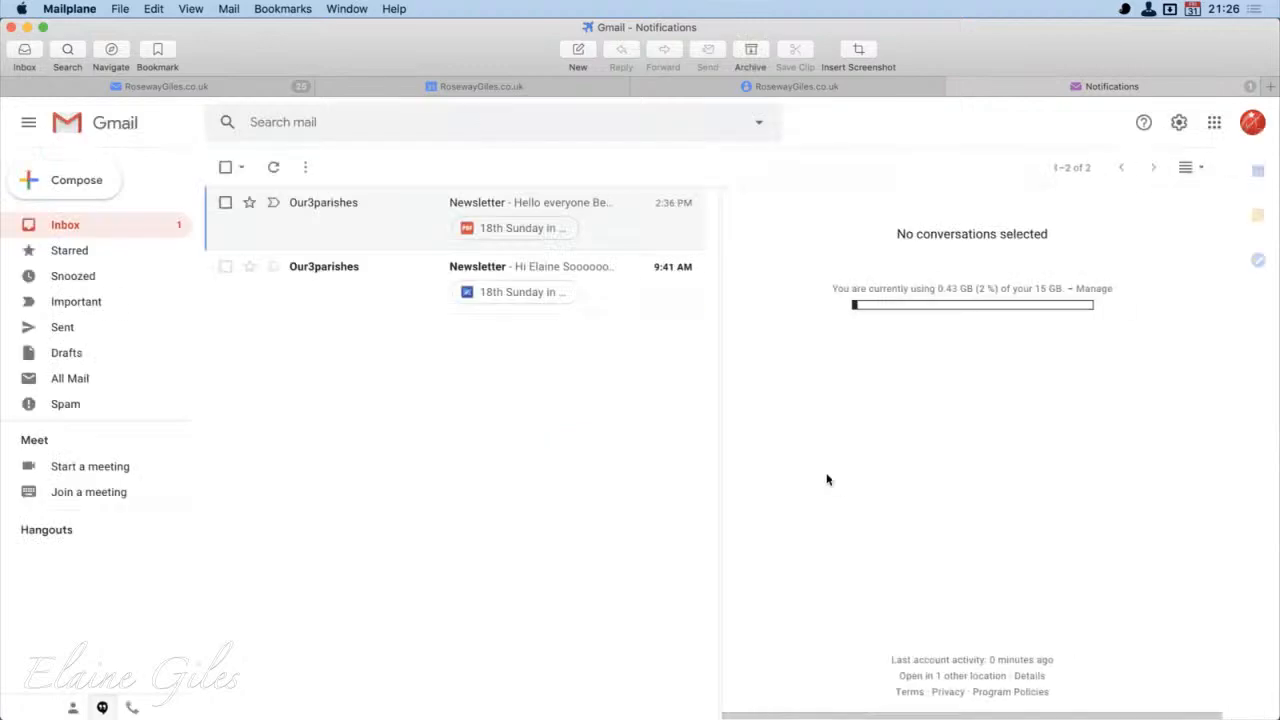
Step: Preview both newsletter emails in the reading pane, ending on the 2:36 PM one
click(382, 228)
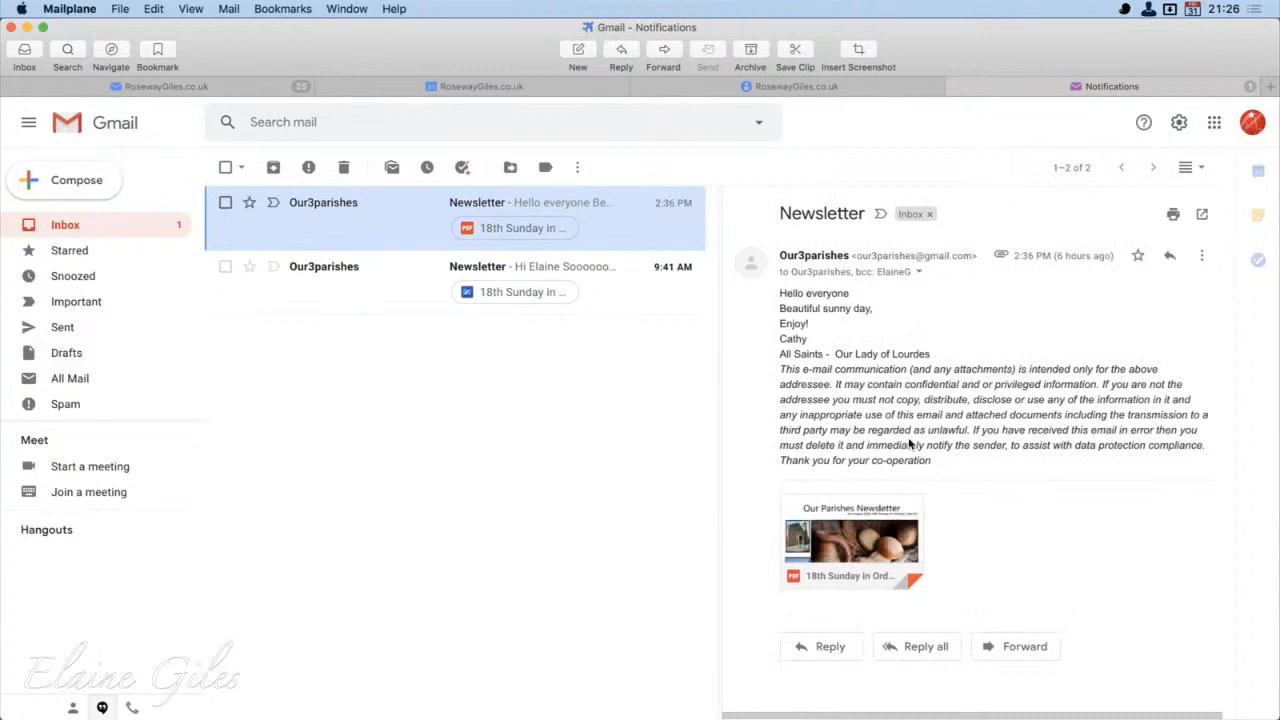
click(342, 273)
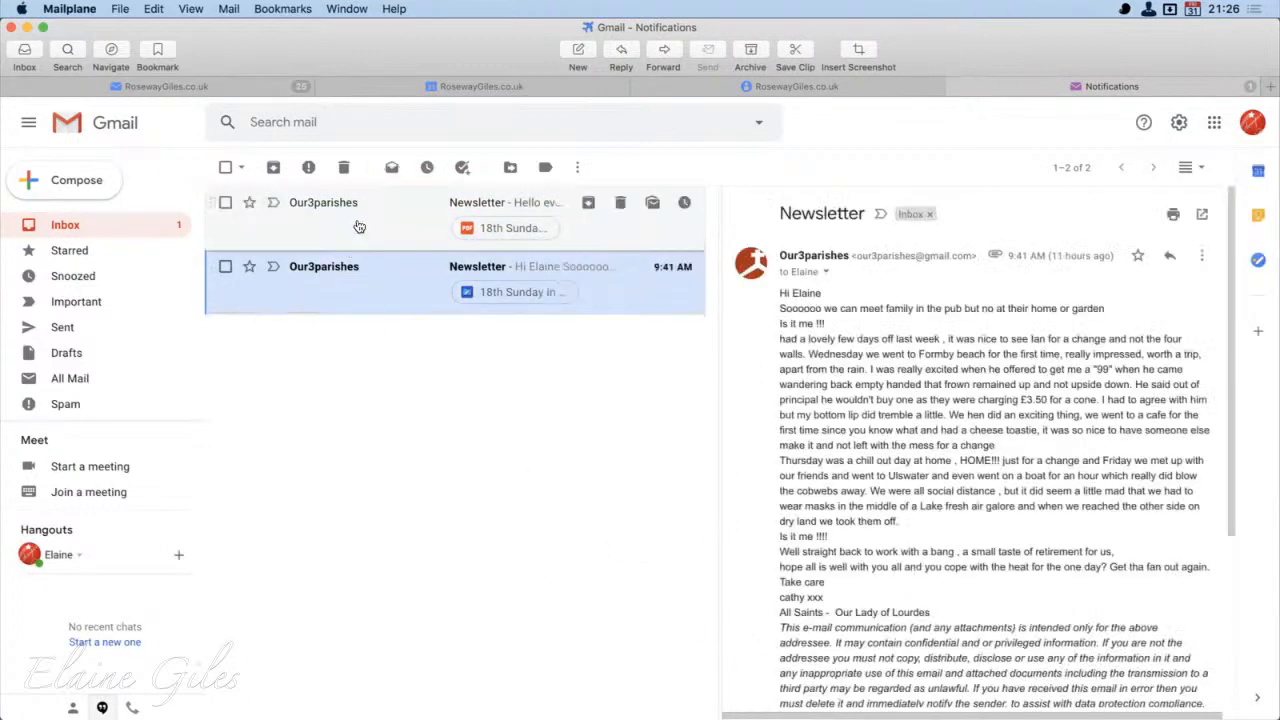
click(358, 226)
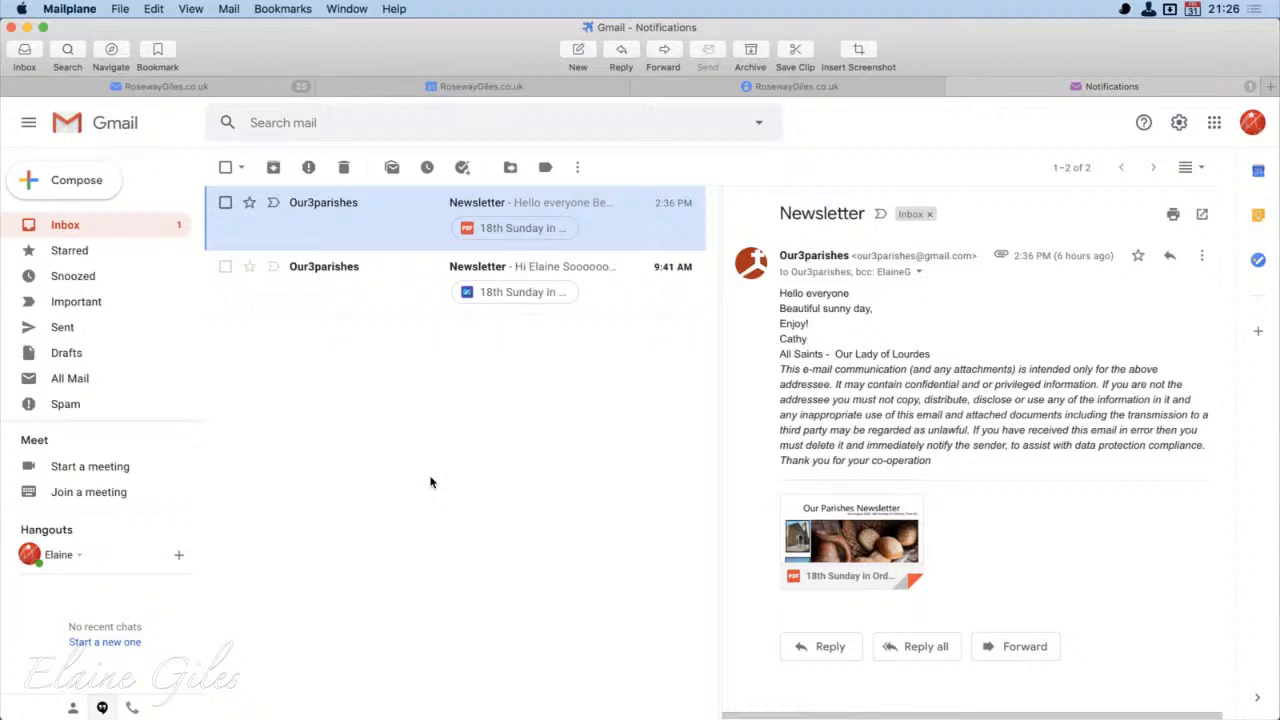
Step: Check the reading pane options in the quick settings, and open the full settings to examine the General section
click(1180, 123)
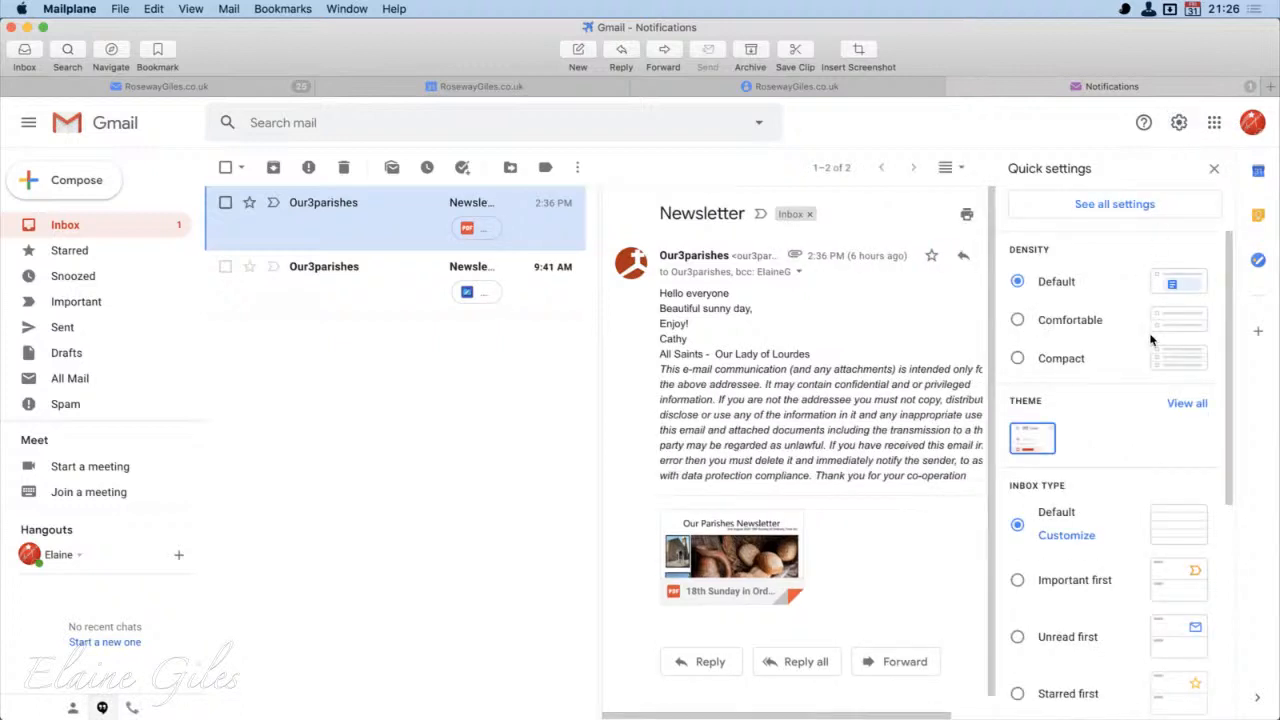
scroll(1087, 618, down, 3)
scroll(1087, 618, down, 3)
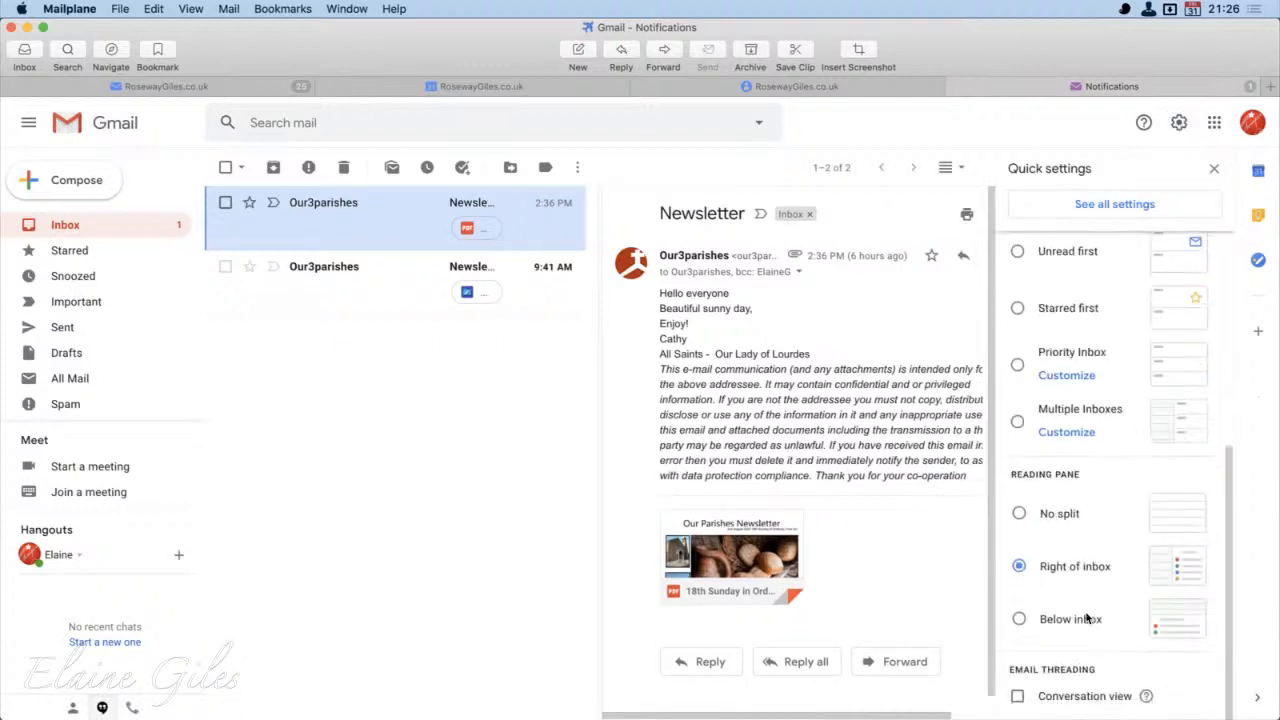
scroll(1165, 625, up, 6)
scroll(1165, 625, down, 6)
click(1118, 205)
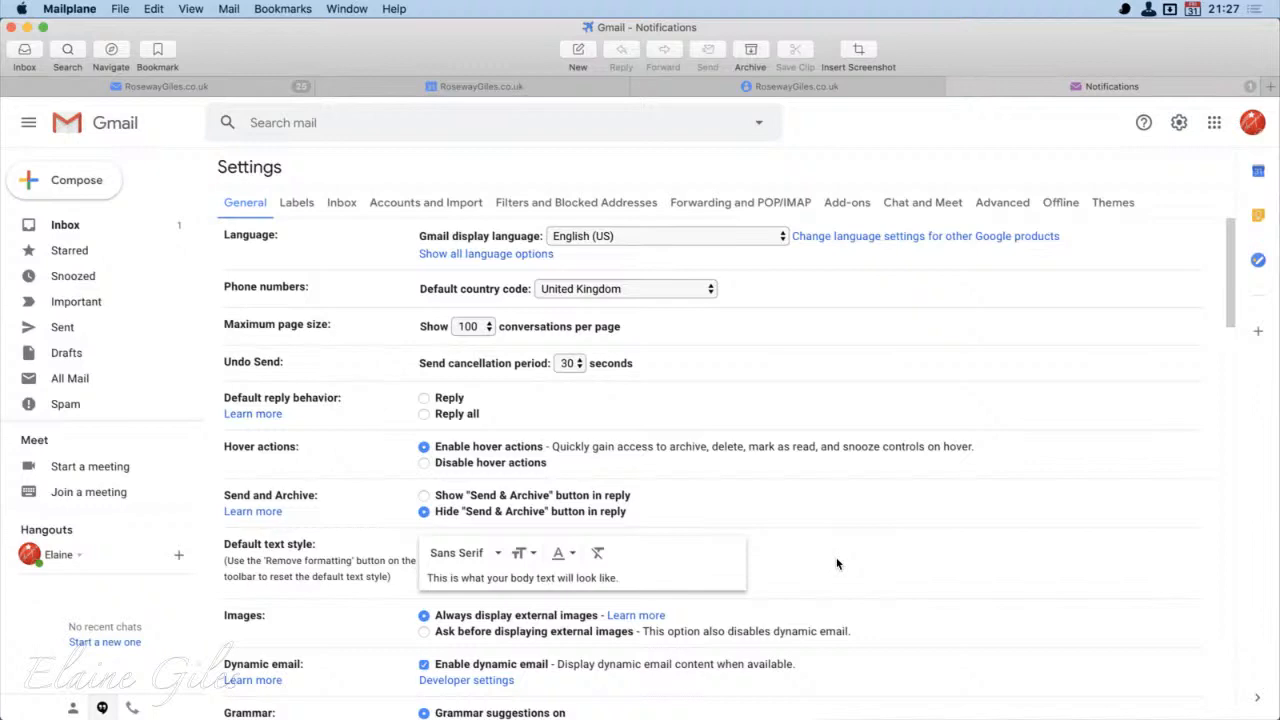
scroll(898, 600, down, 15)
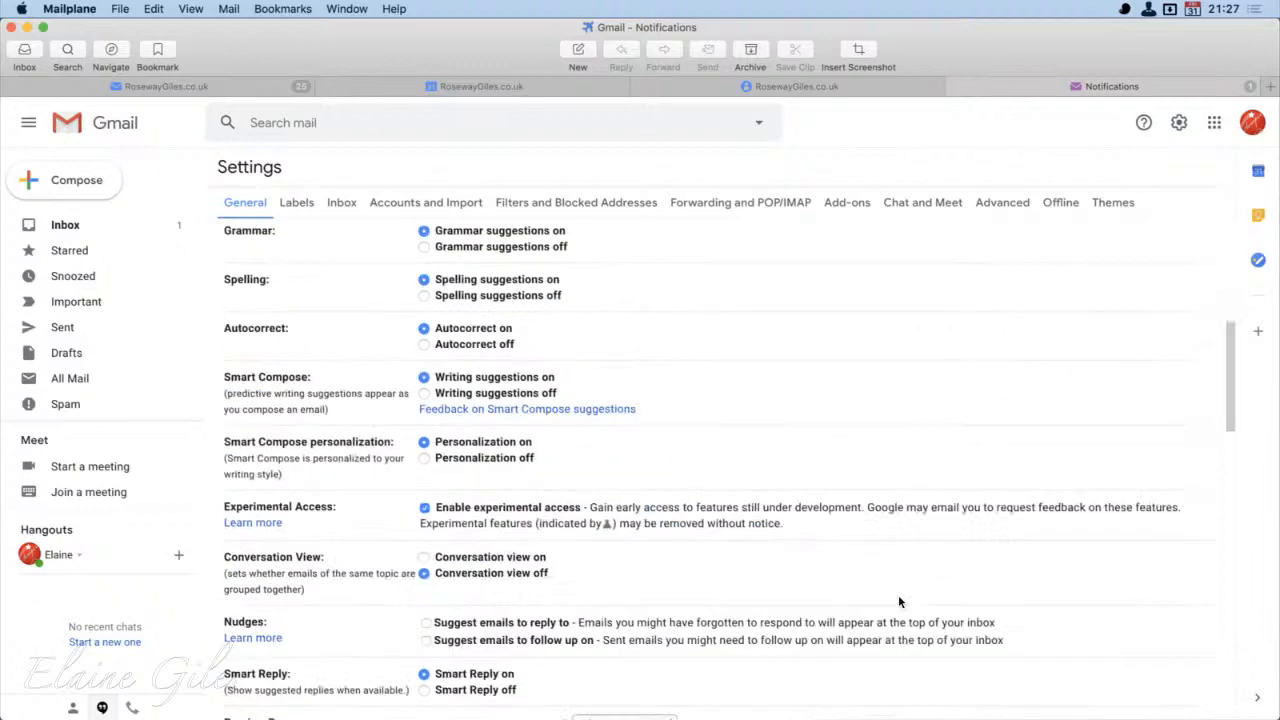
scroll(898, 601, down, 12)
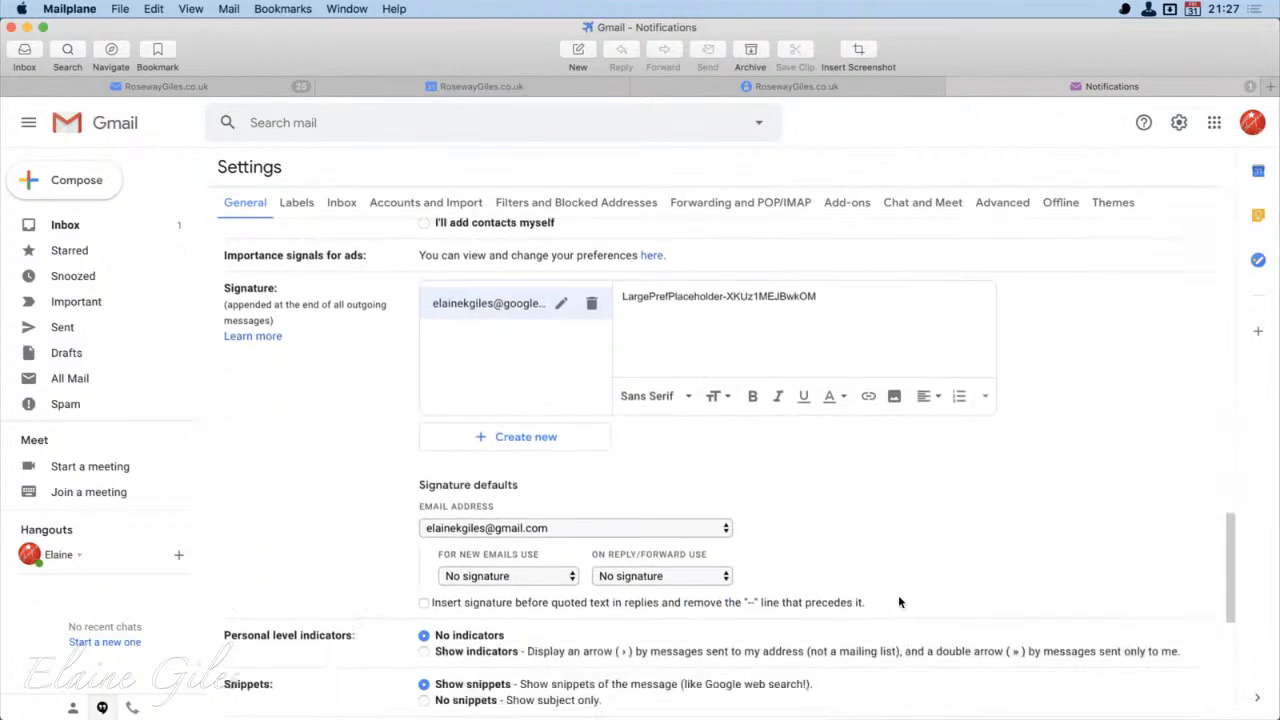
scroll(898, 602, up, 20)
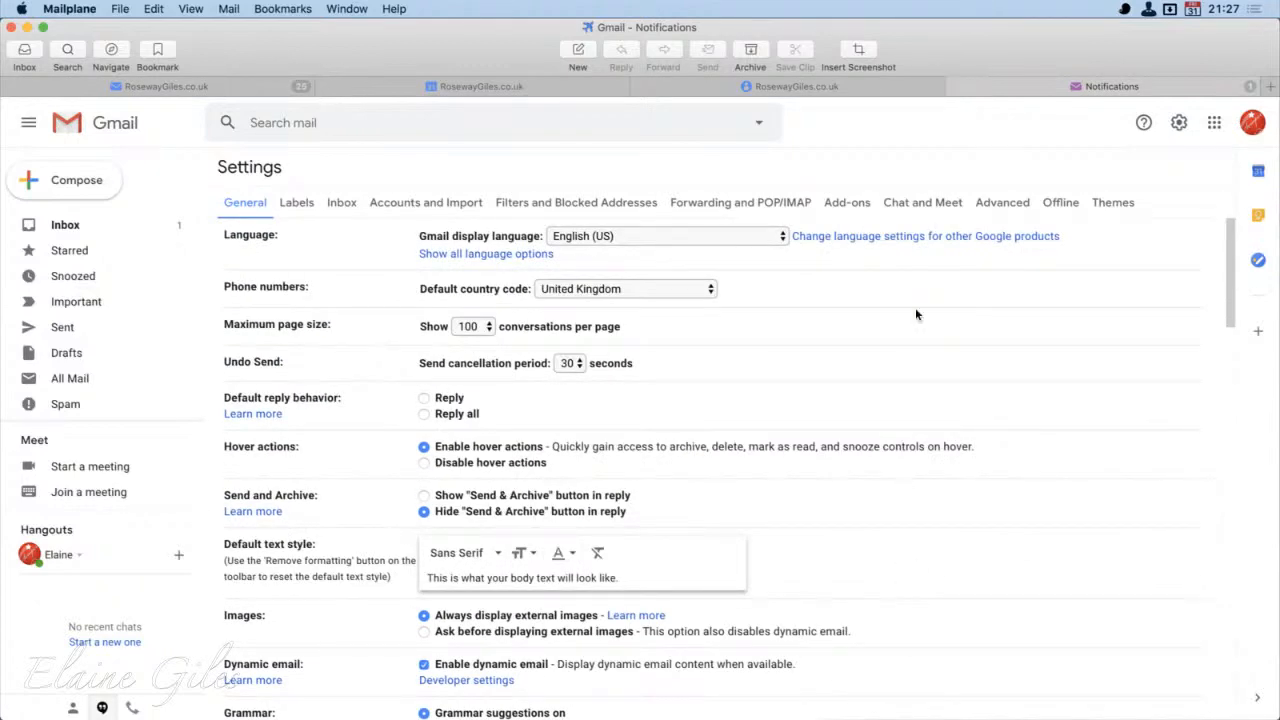
Step: Turn chat off and hide the Meet section in the main menu, and save the changes
click(920, 206)
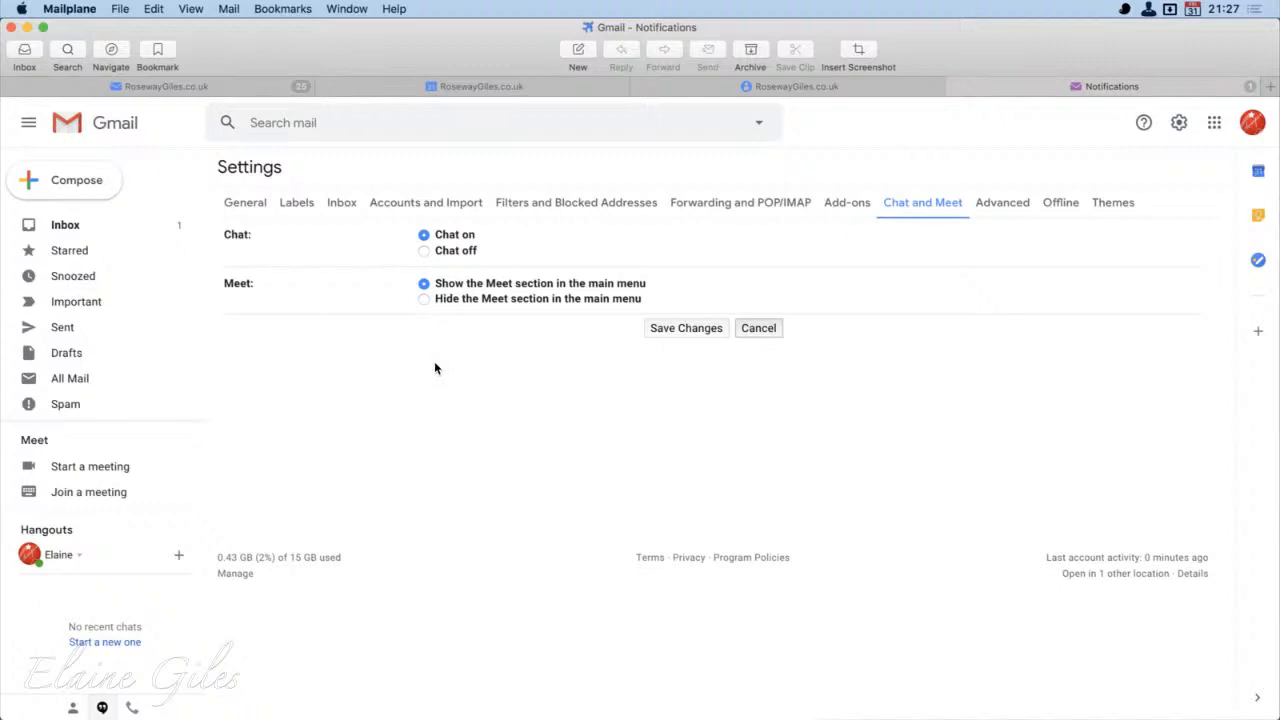
click(424, 251)
click(424, 299)
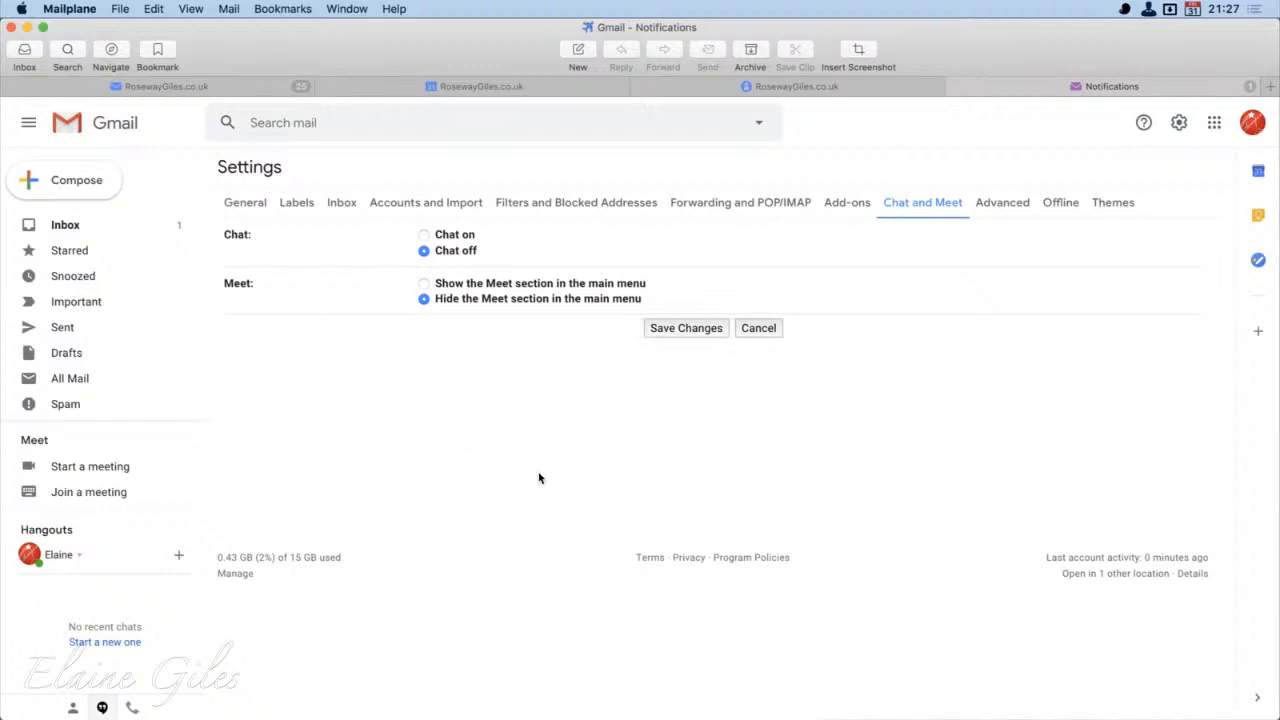
click(689, 329)
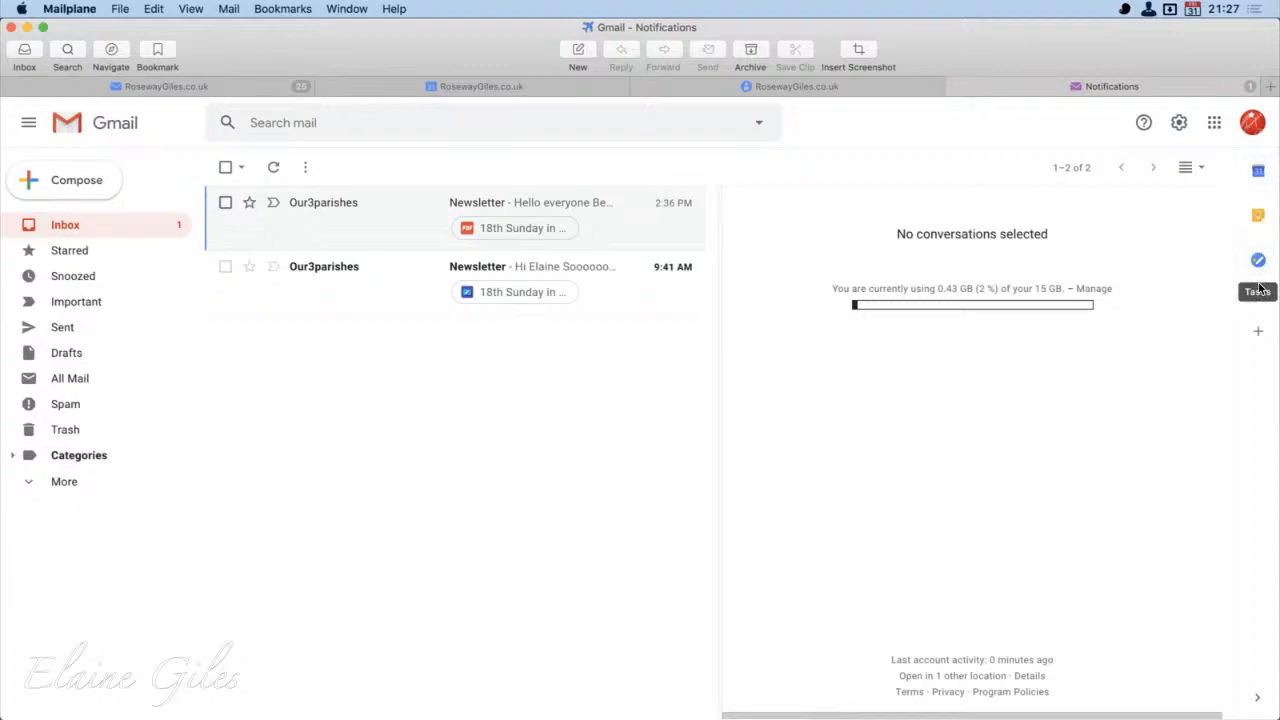
Step: View Calendar, Keep and Tasks beside the inbox in turn, and close the add-on view and hide Mailplane
click(1258, 171)
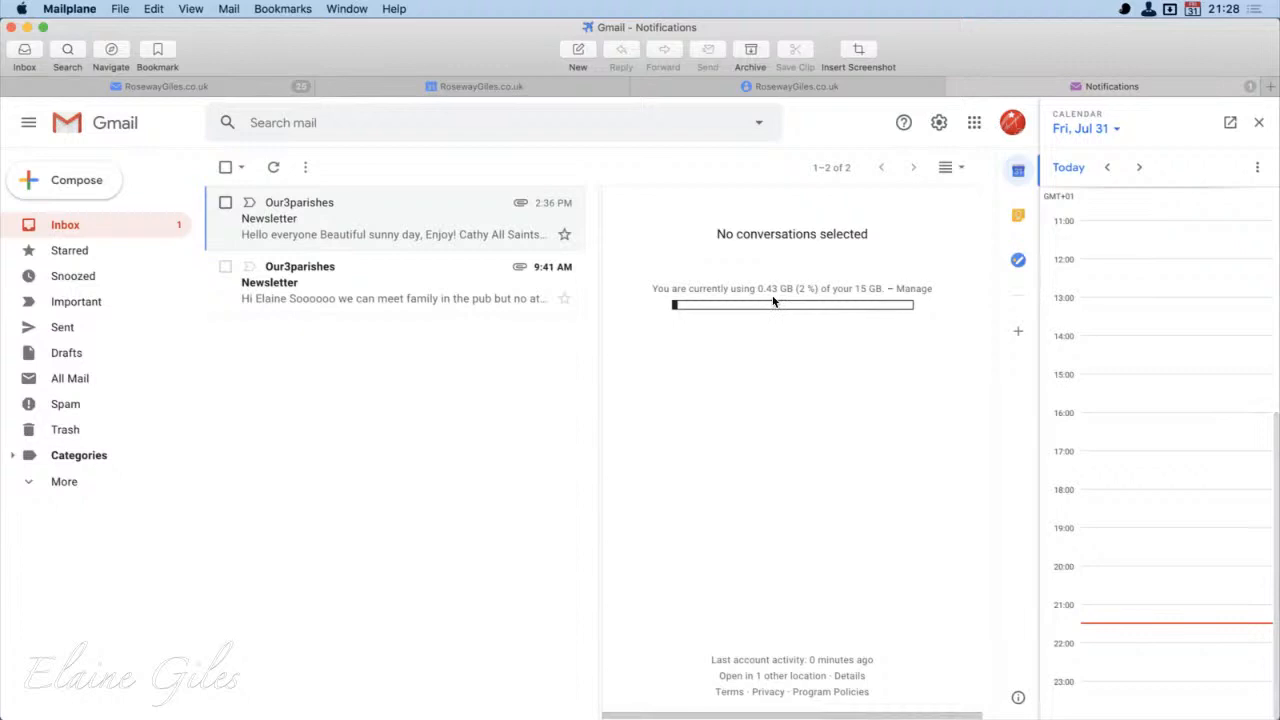
click(1022, 220)
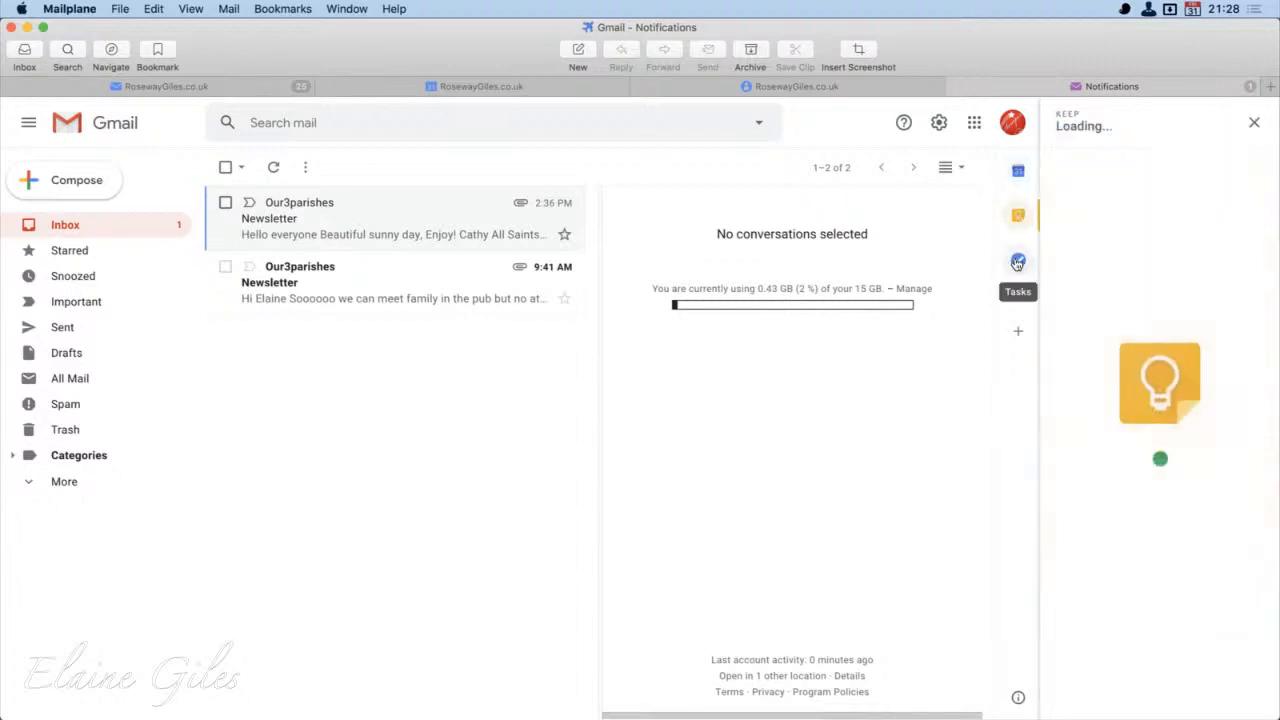
click(1017, 262)
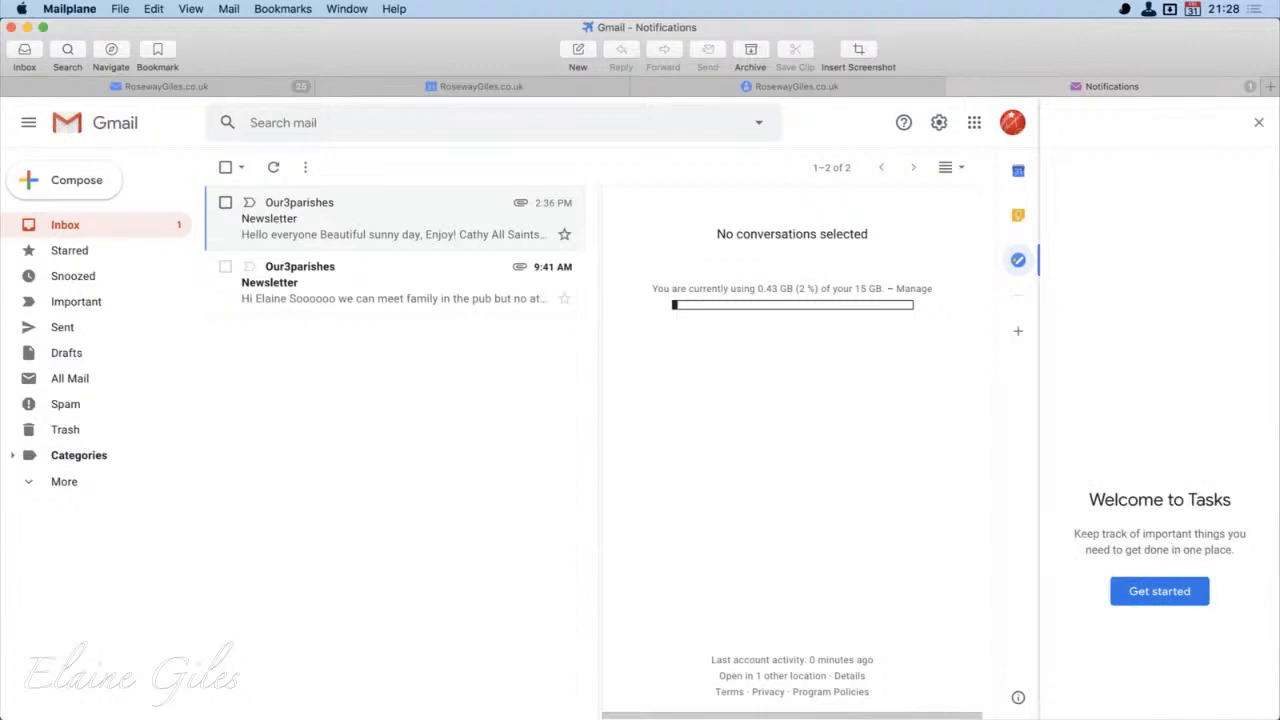
click(1258, 122)
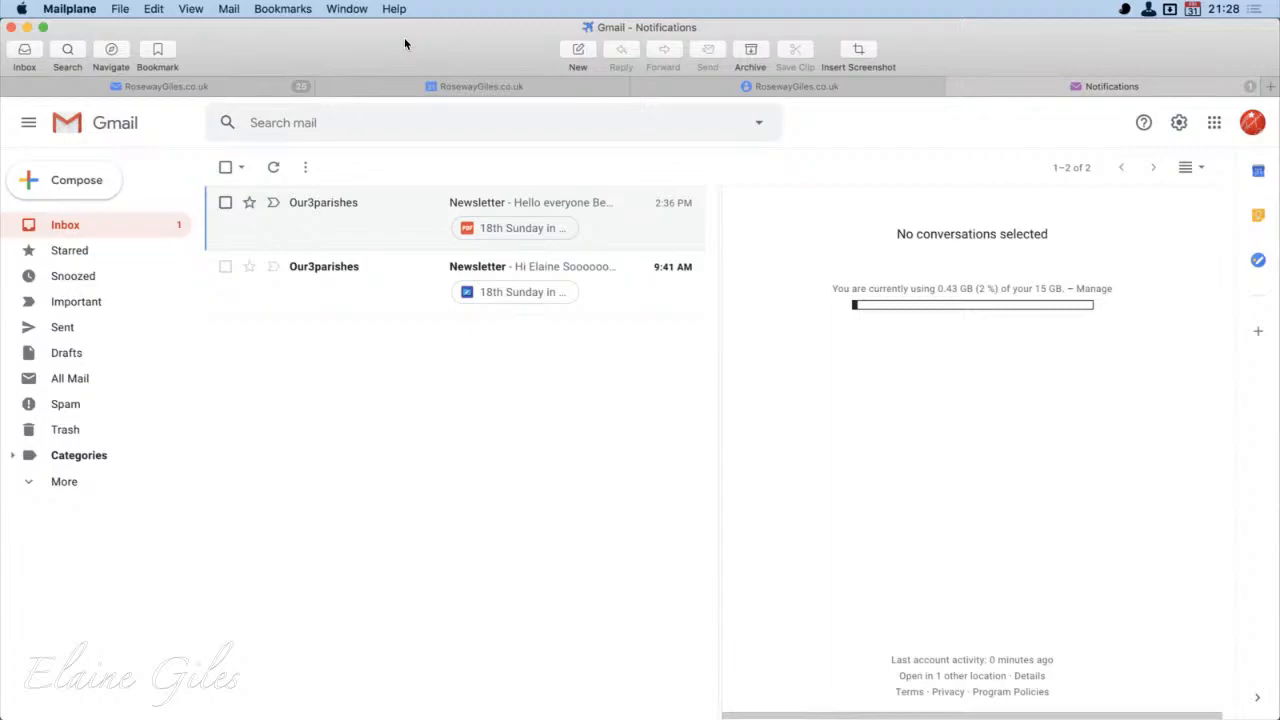
key(super+h)
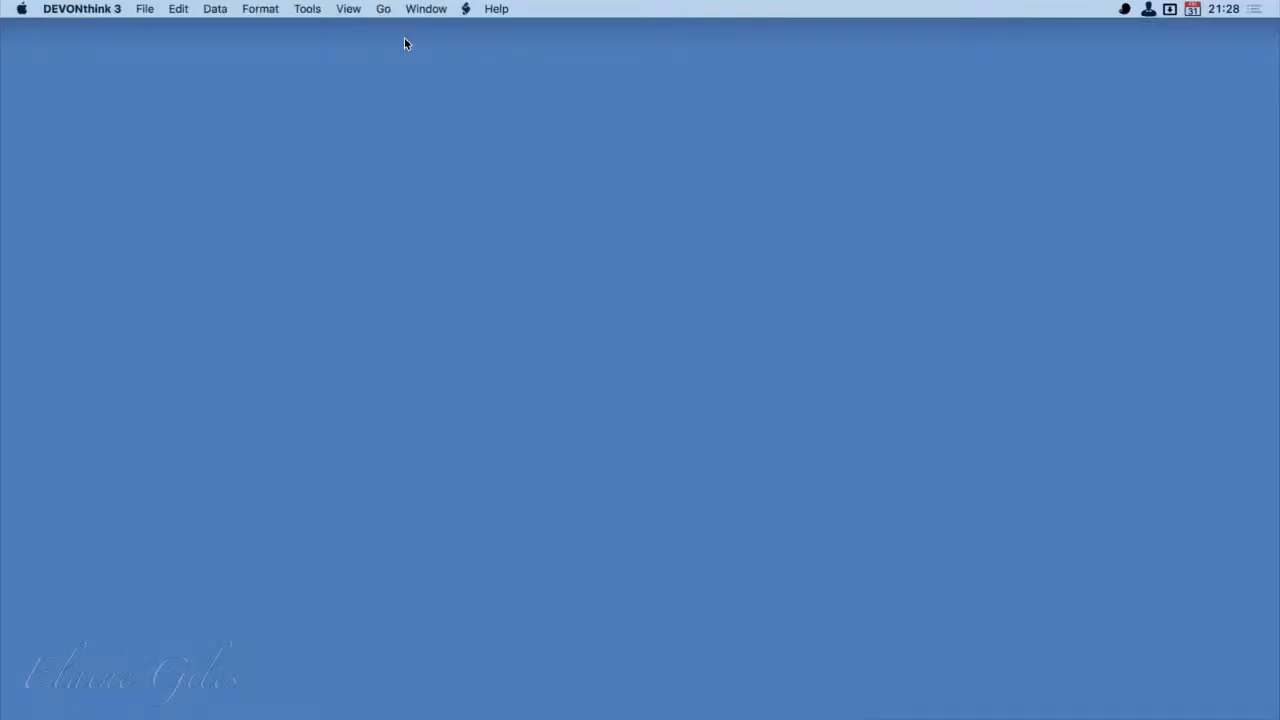
Step: Switch to Google Chrome and correct the mistyped address to chrome://flags to open the Experiments page
key(super+Tab)
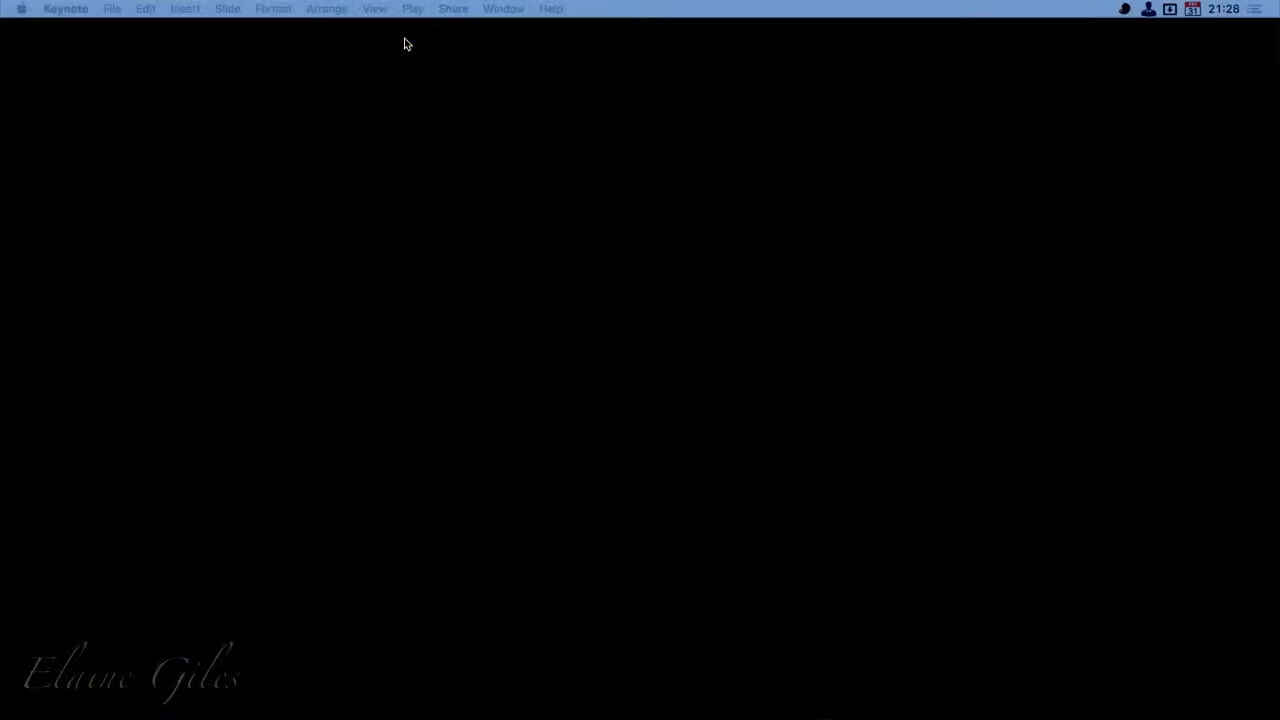
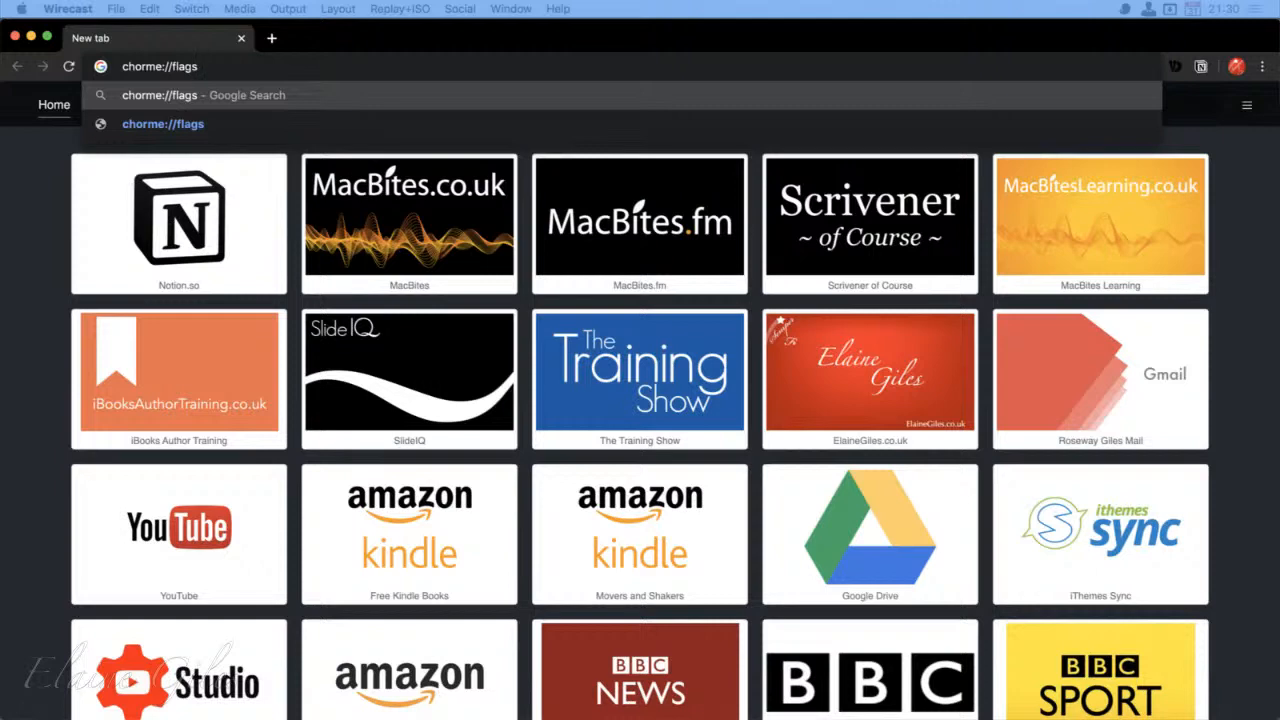
key(super+Left)
key(alt+shift+Right)
text(chrome)
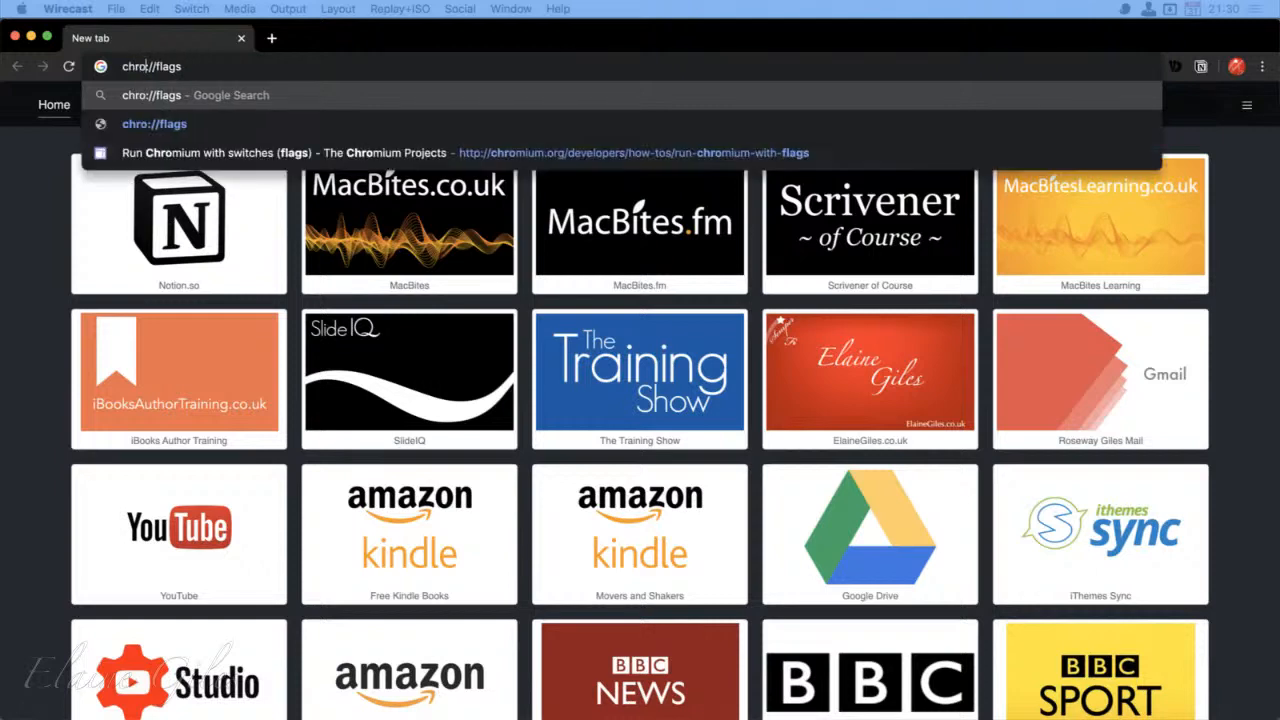
key(super+Right)
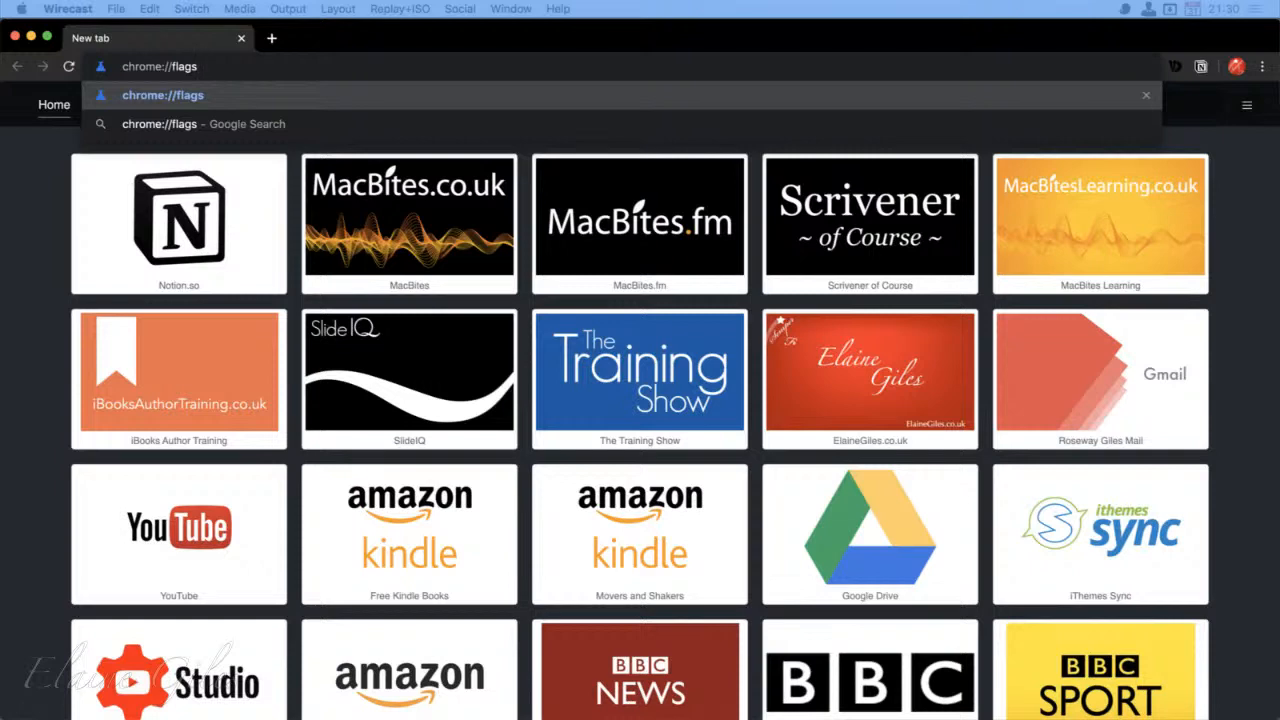
key(Return)
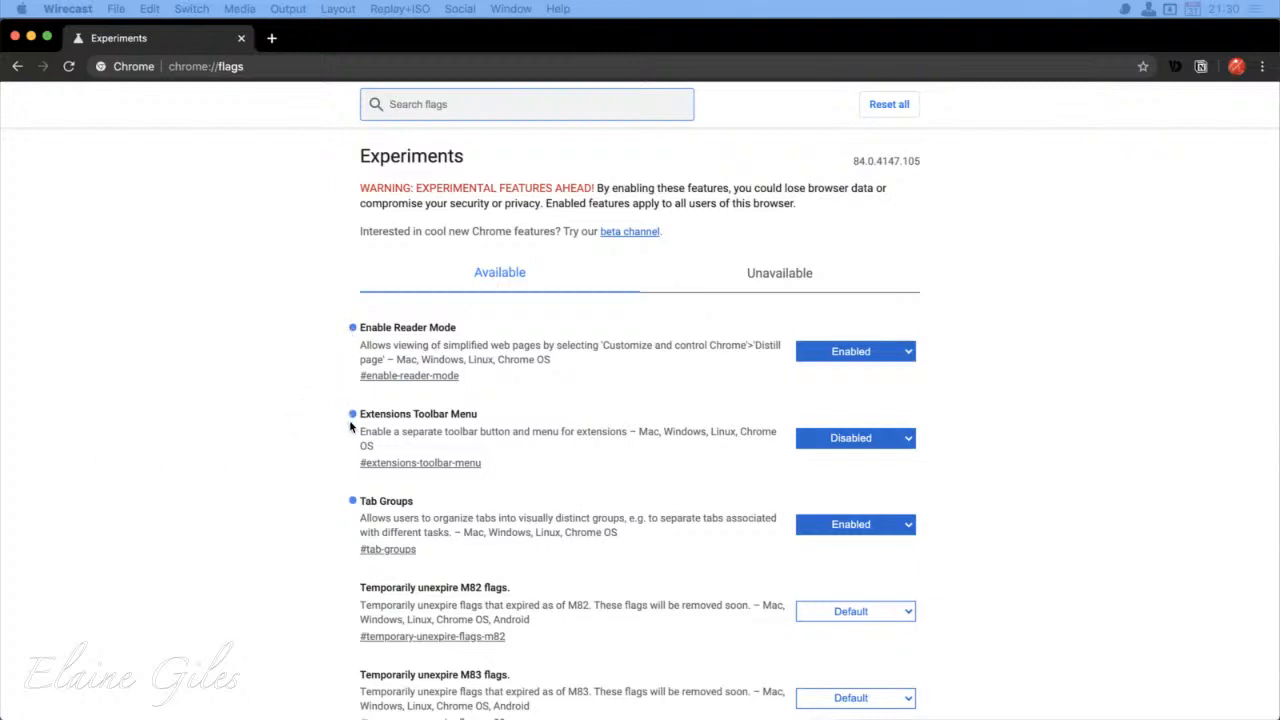
Step: Look through the list of available experiments and filter the flags by "qr code"
mouse_move(350, 425)
scroll(983, 500, down, 3)
scroll(983, 500, down, 12)
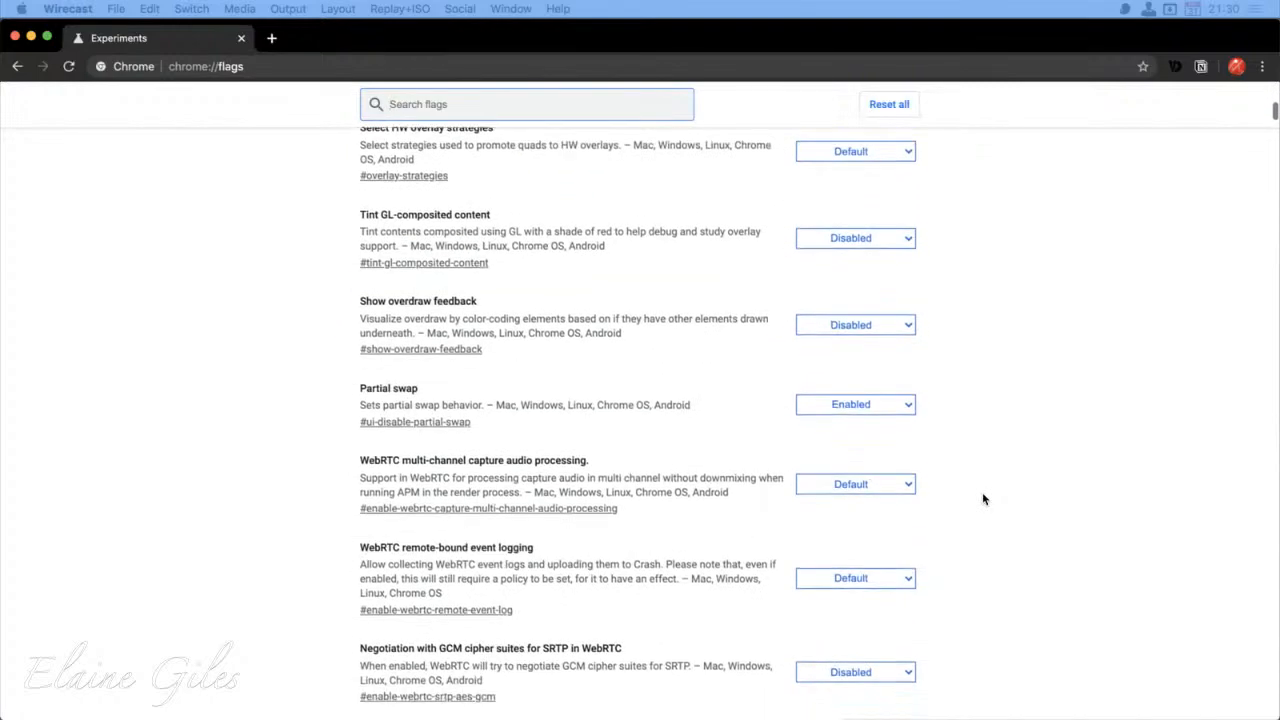
scroll(982, 499, up, 15)
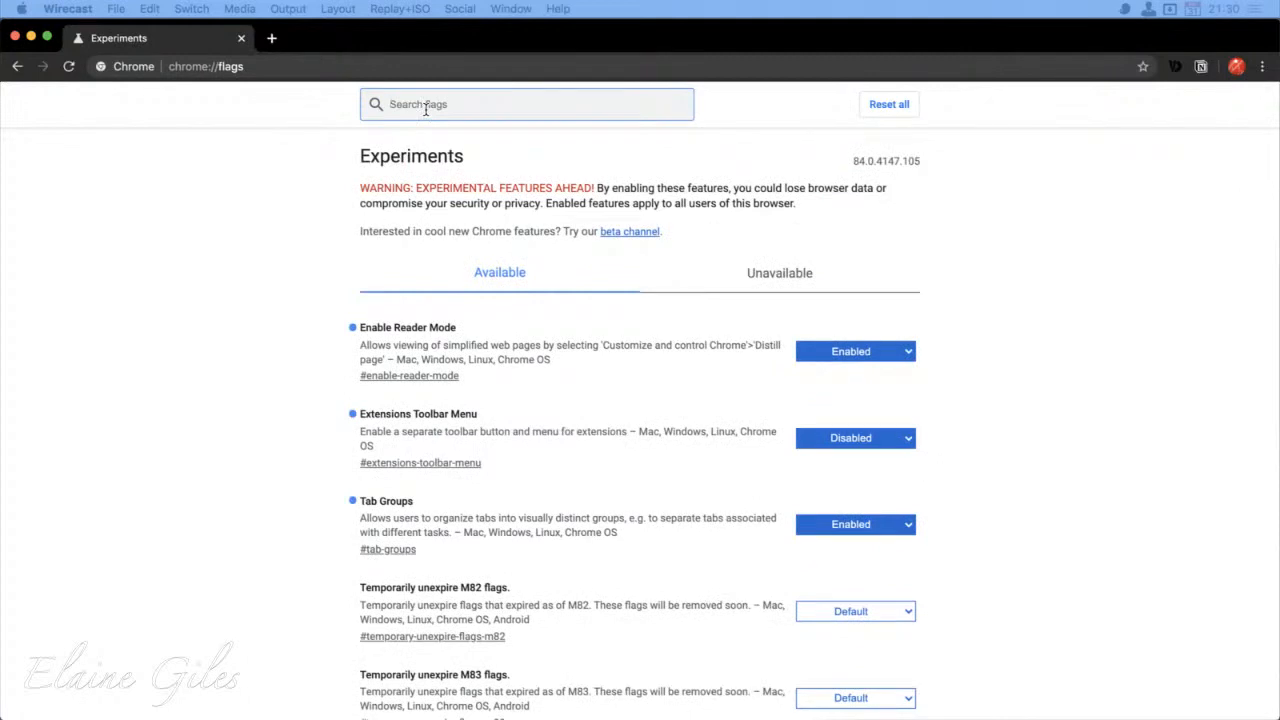
text(qr)
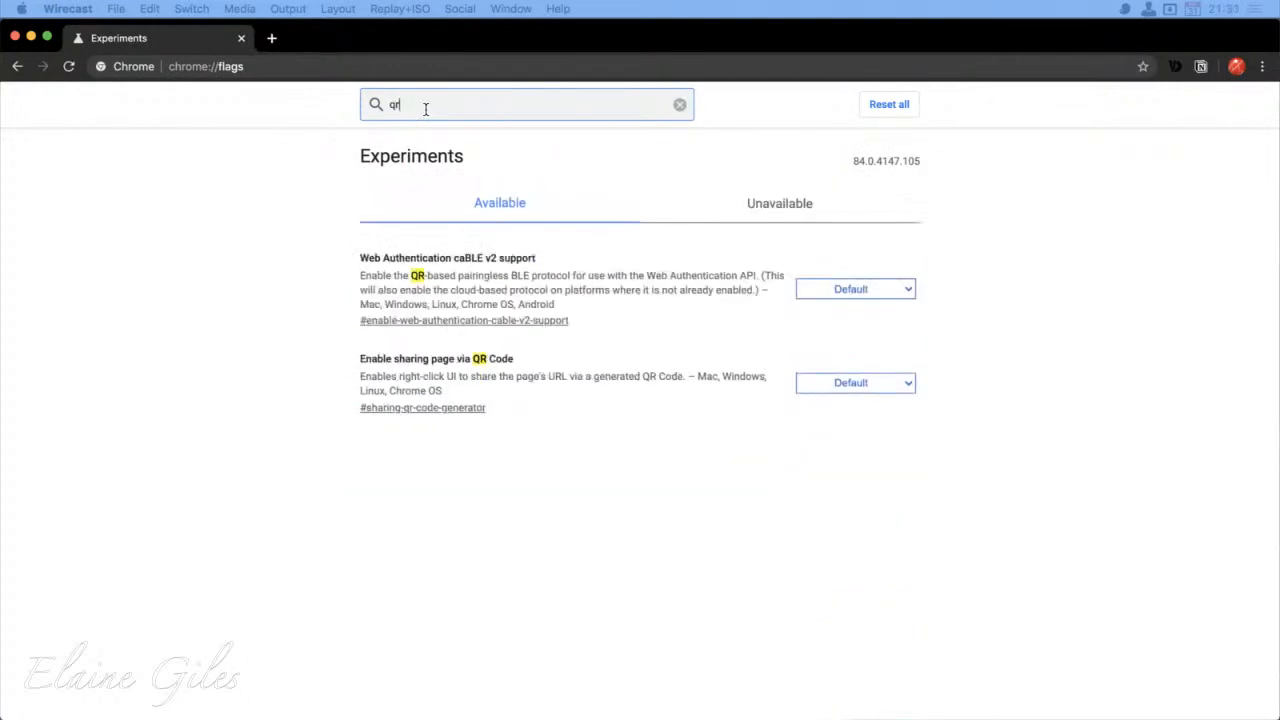
text( code)
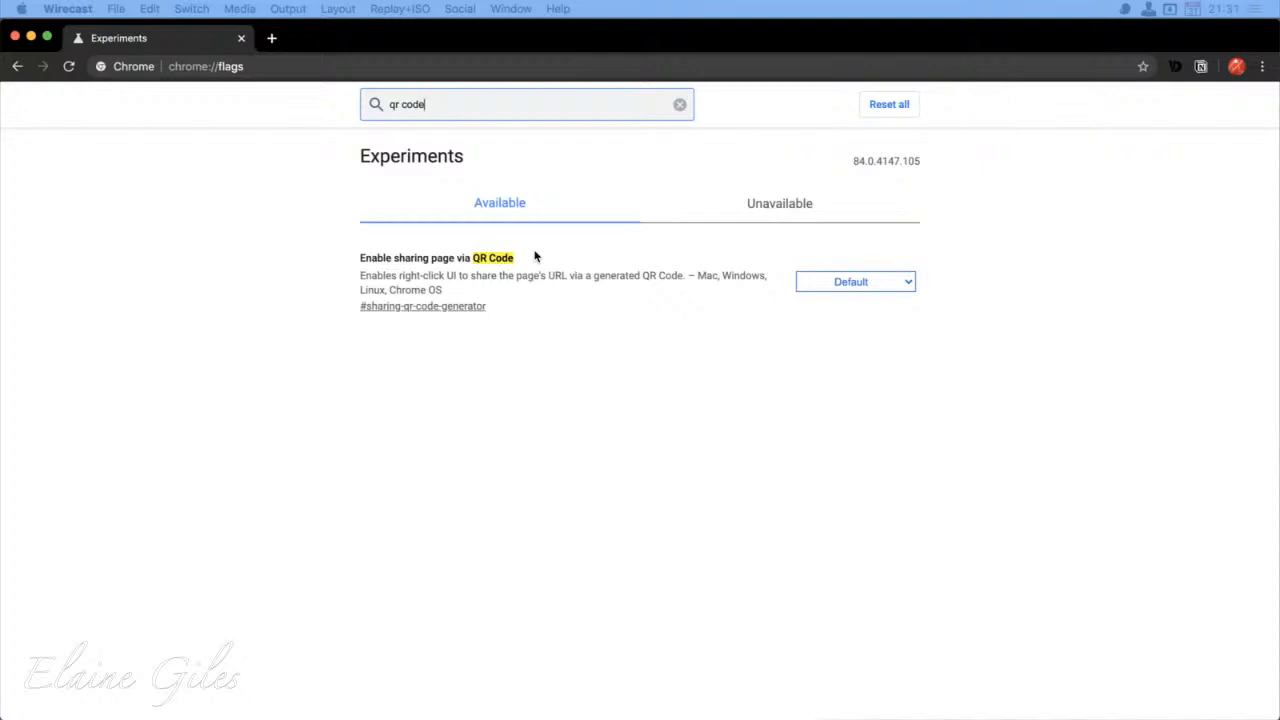
Step: Open the author's own website in a new tab and go to its "Show Your Work?" #Blog30 post
click(271, 38)
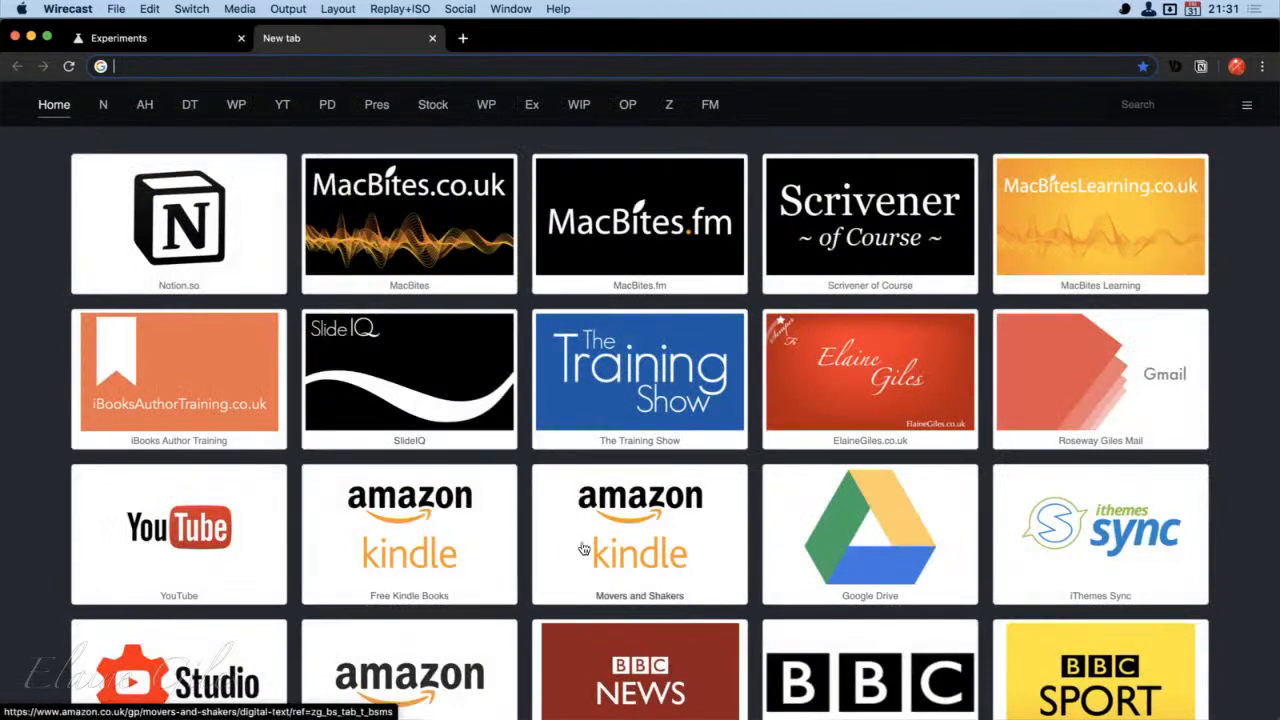
click(843, 368)
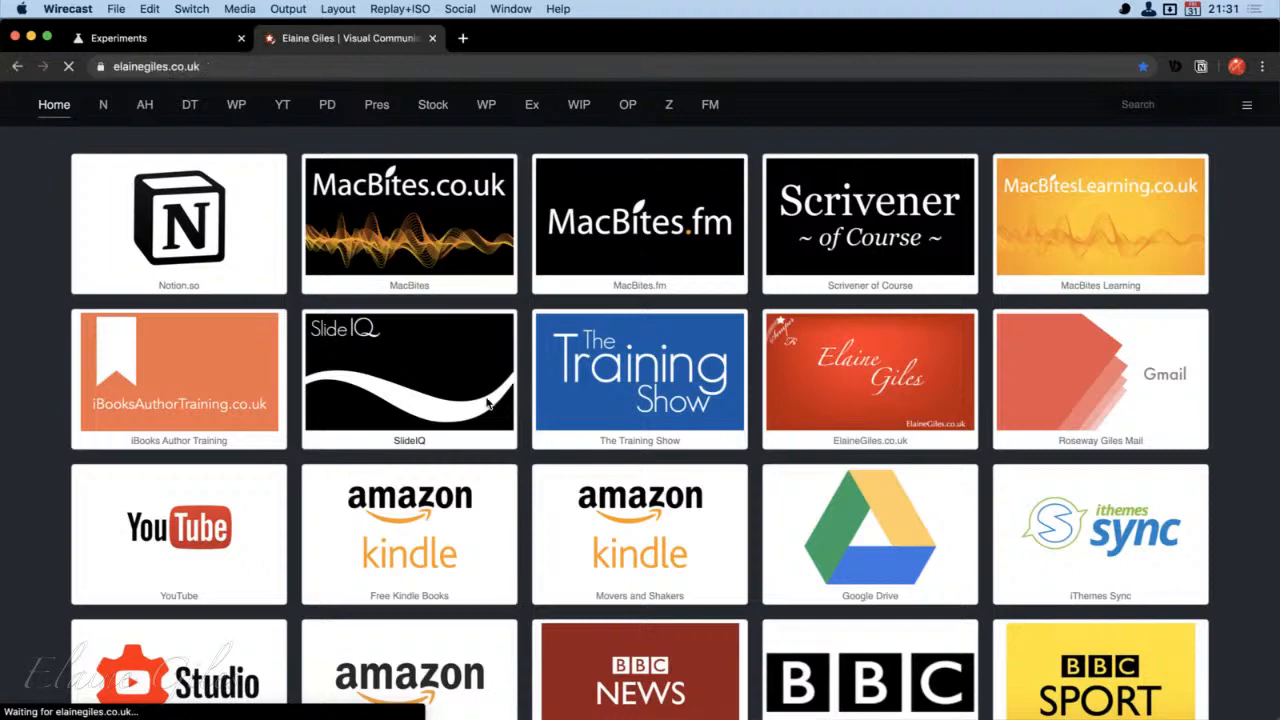
scroll(491, 398, down, 5)
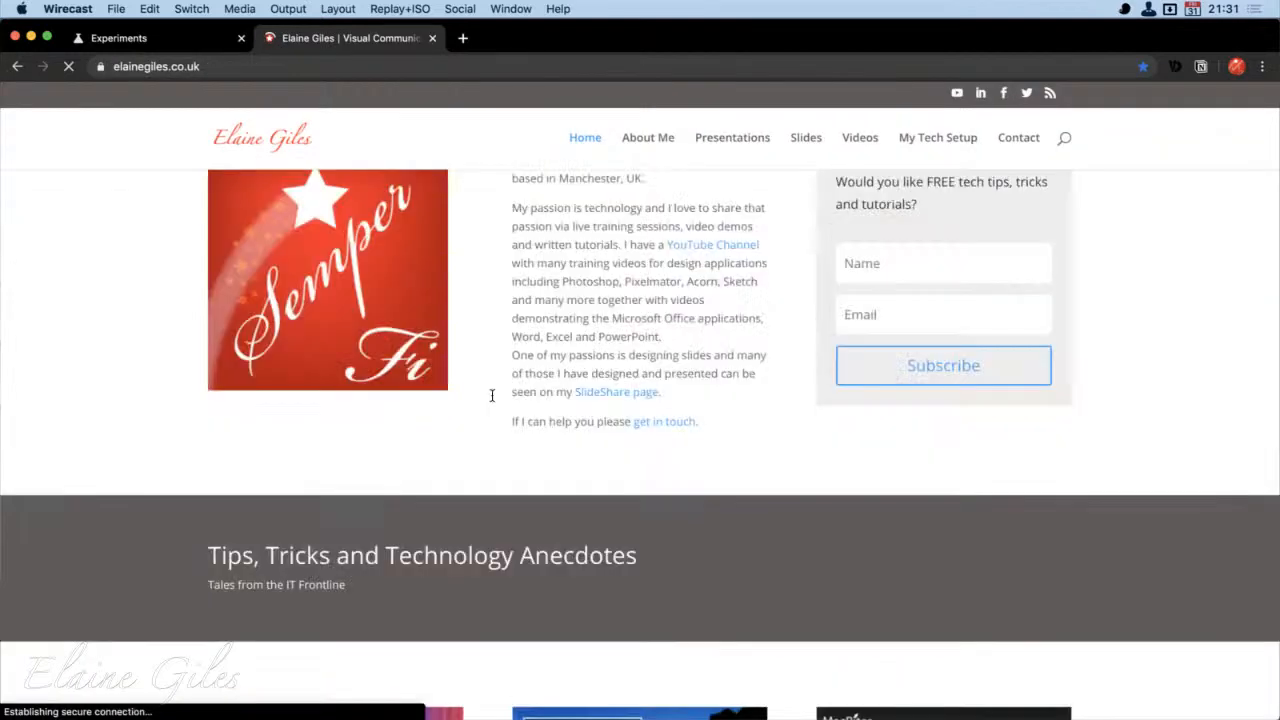
scroll(491, 395, down, 2)
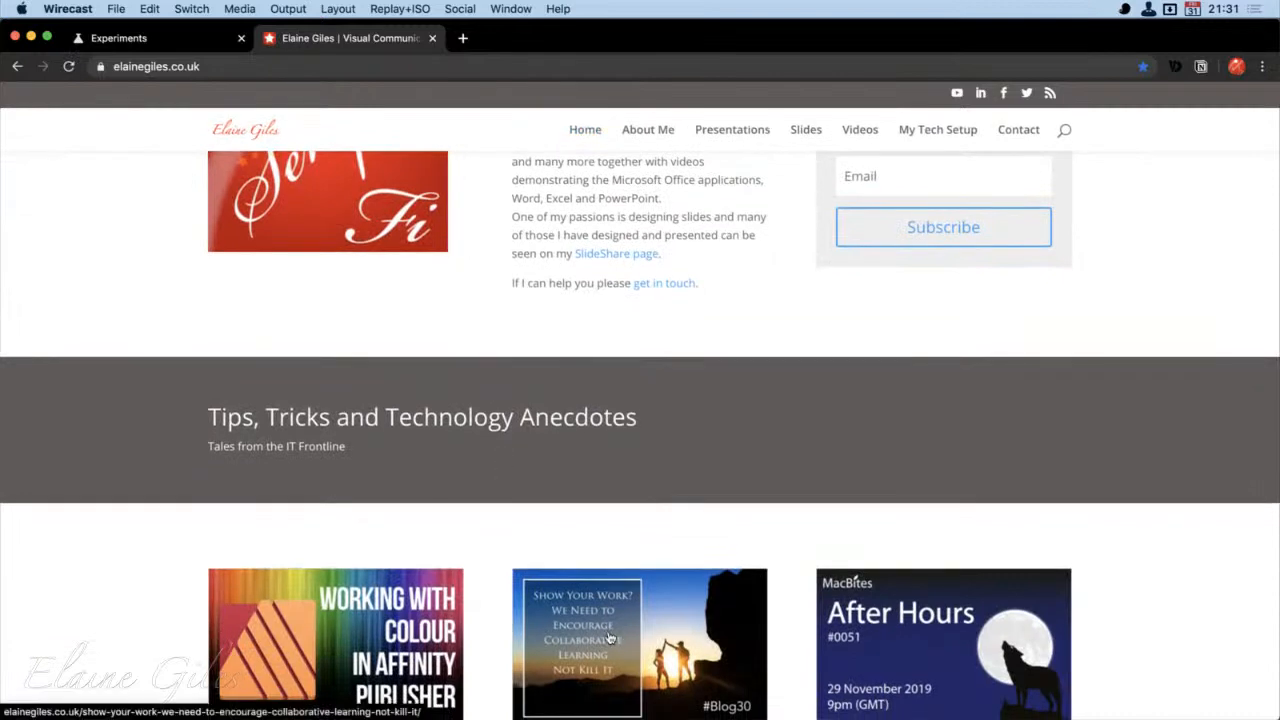
click(610, 637)
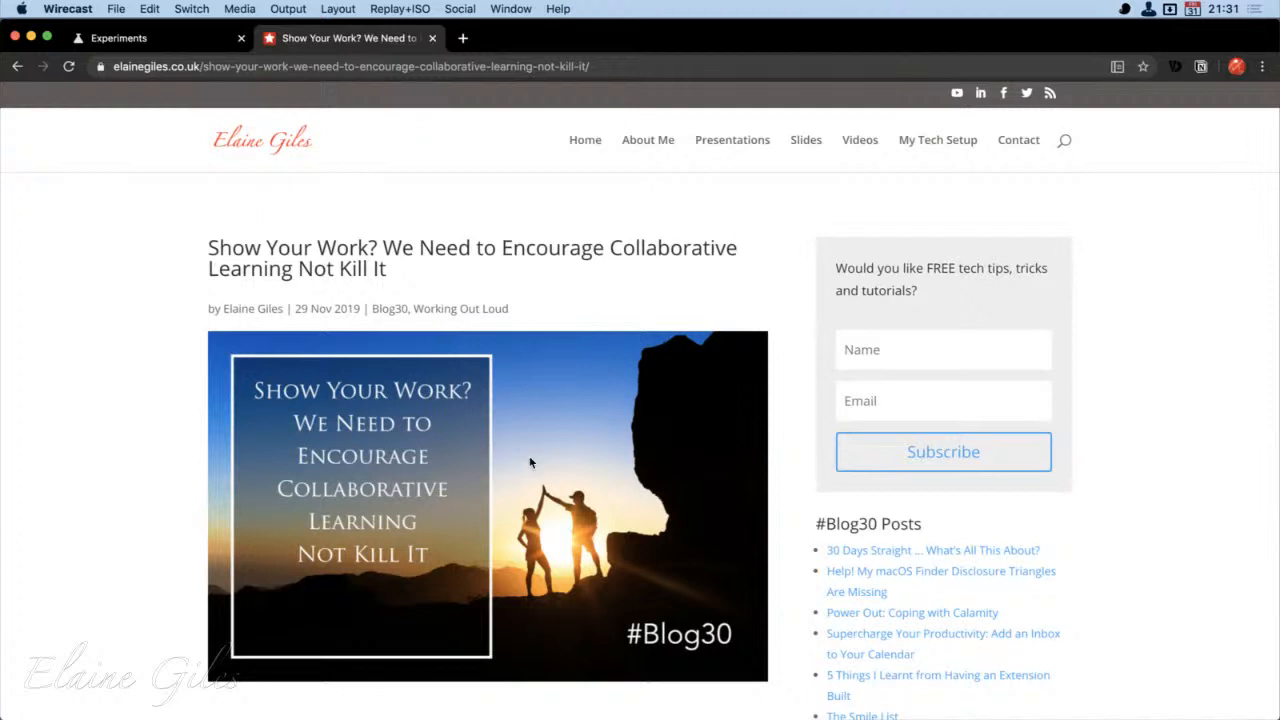
Step: Check the blog post page's context options for a QR code command, and dismiss them
right_click(72, 251)
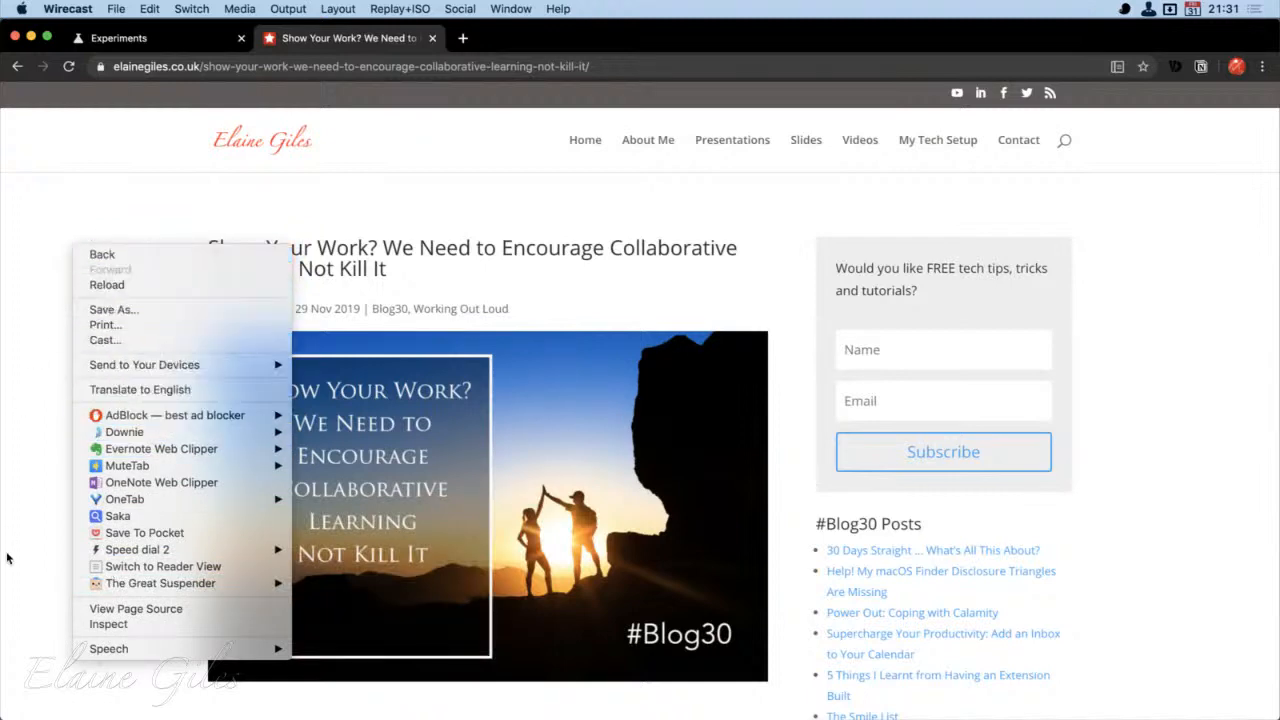
click(103, 693)
click(191, 28)
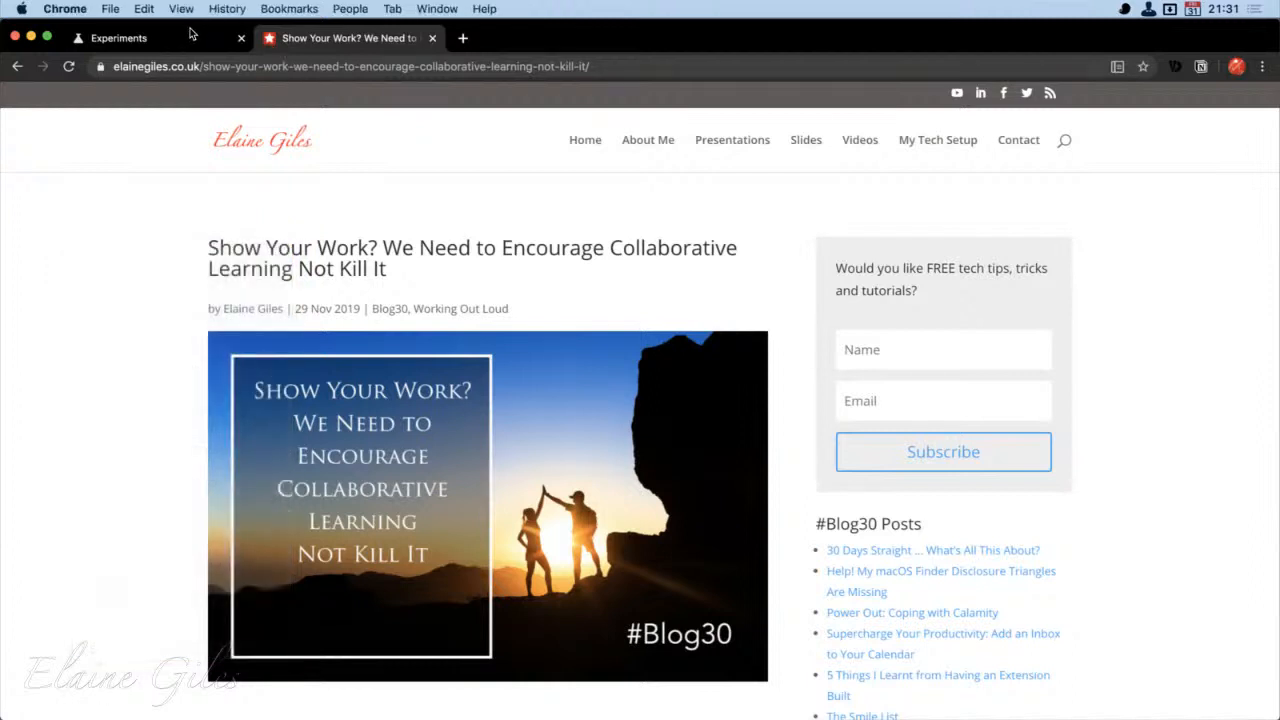
Step: Set the "Enable sharing page via QR Code" flag to Enabled and relaunch Chrome
click(188, 38)
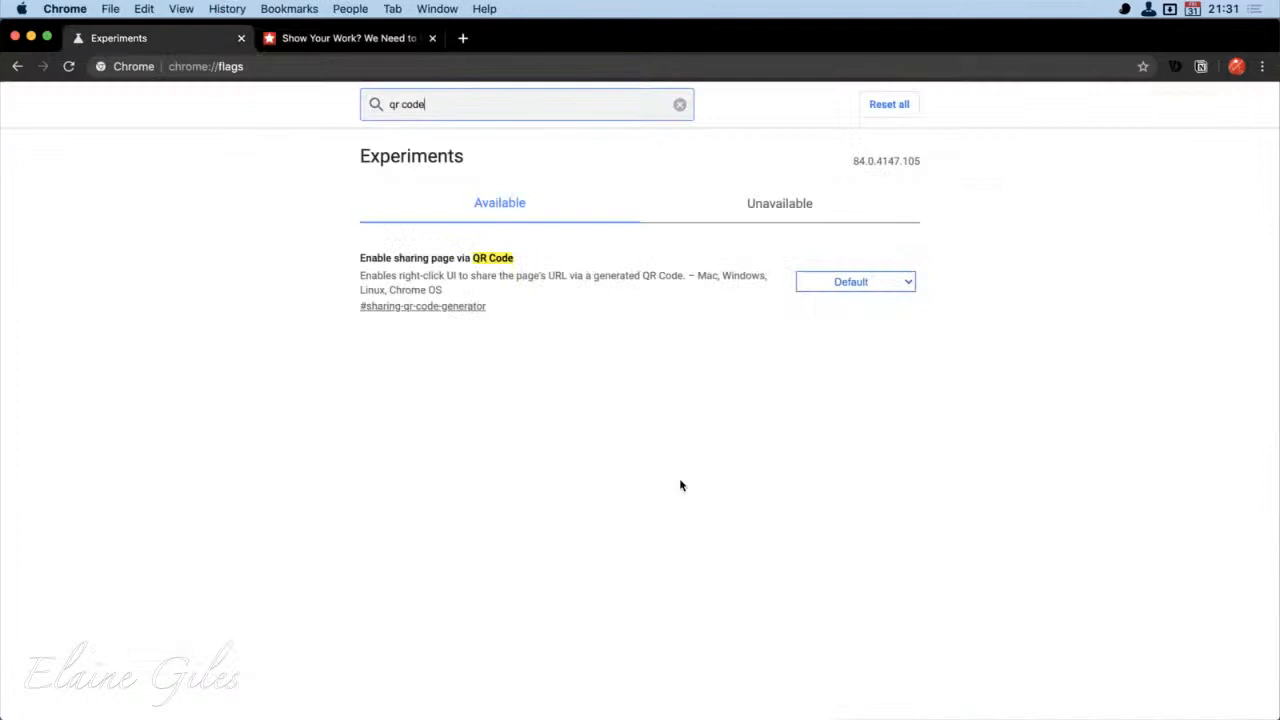
click(904, 281)
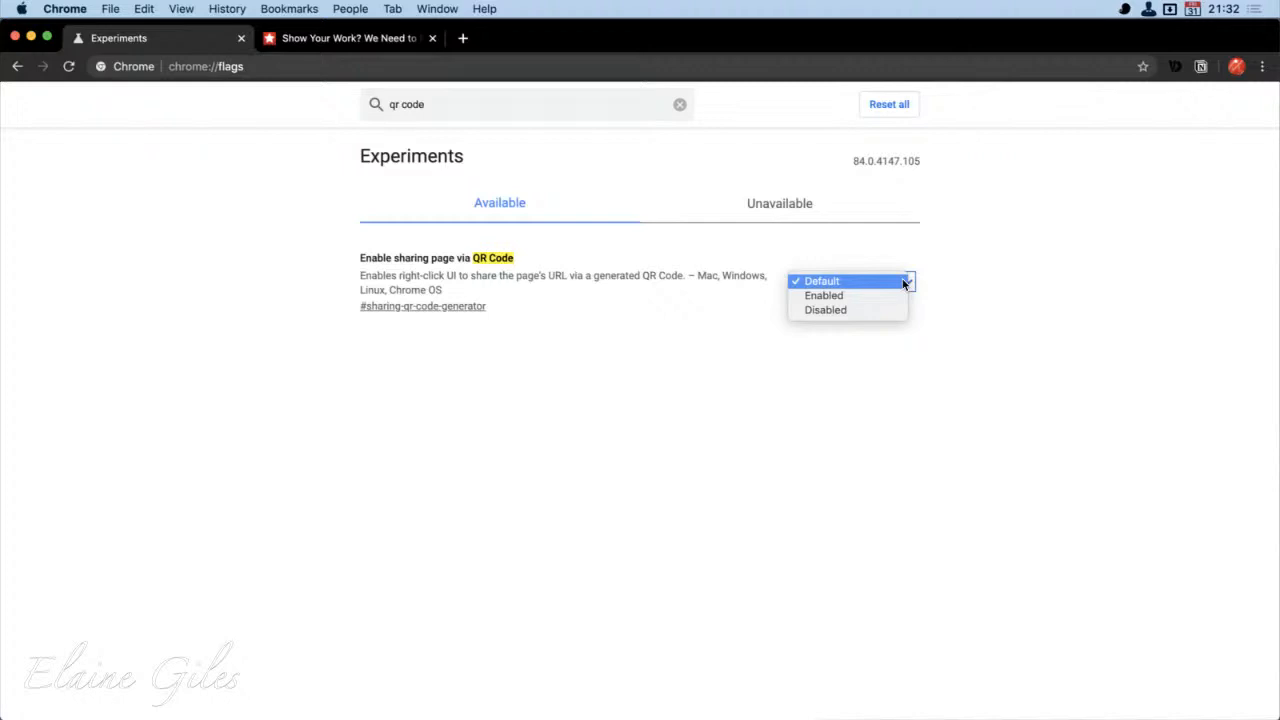
click(888, 297)
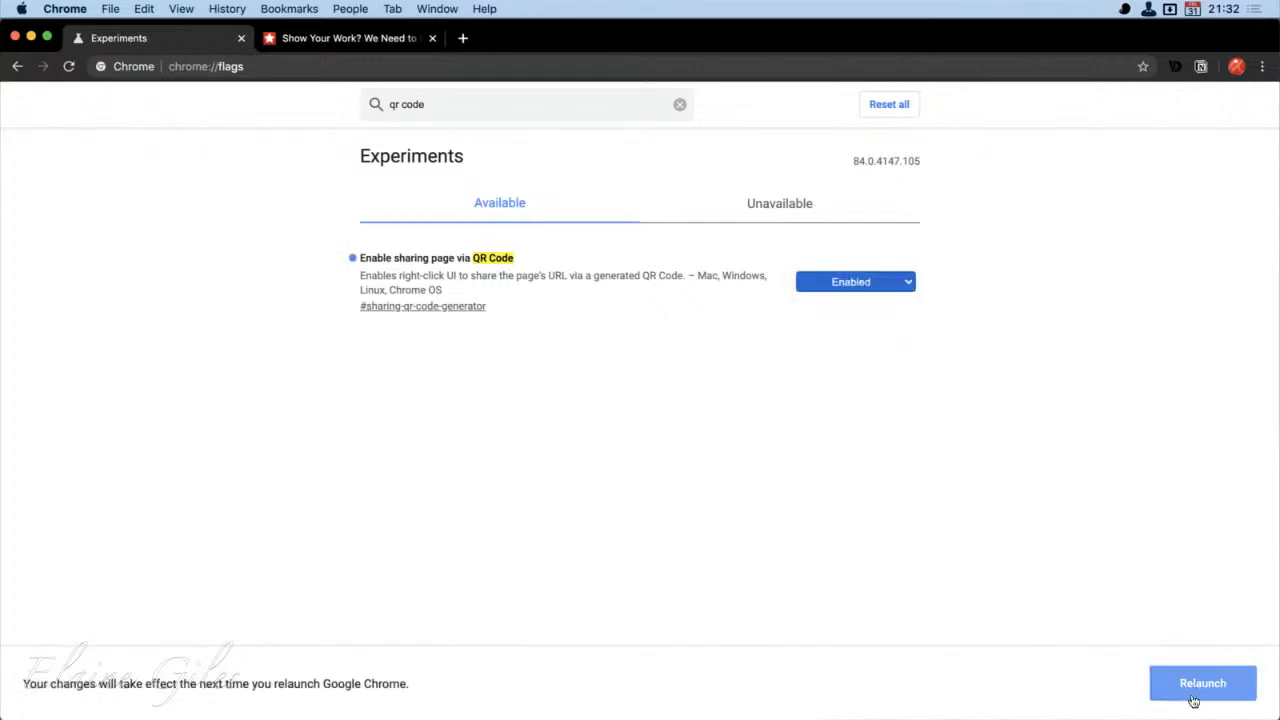
click(1191, 680)
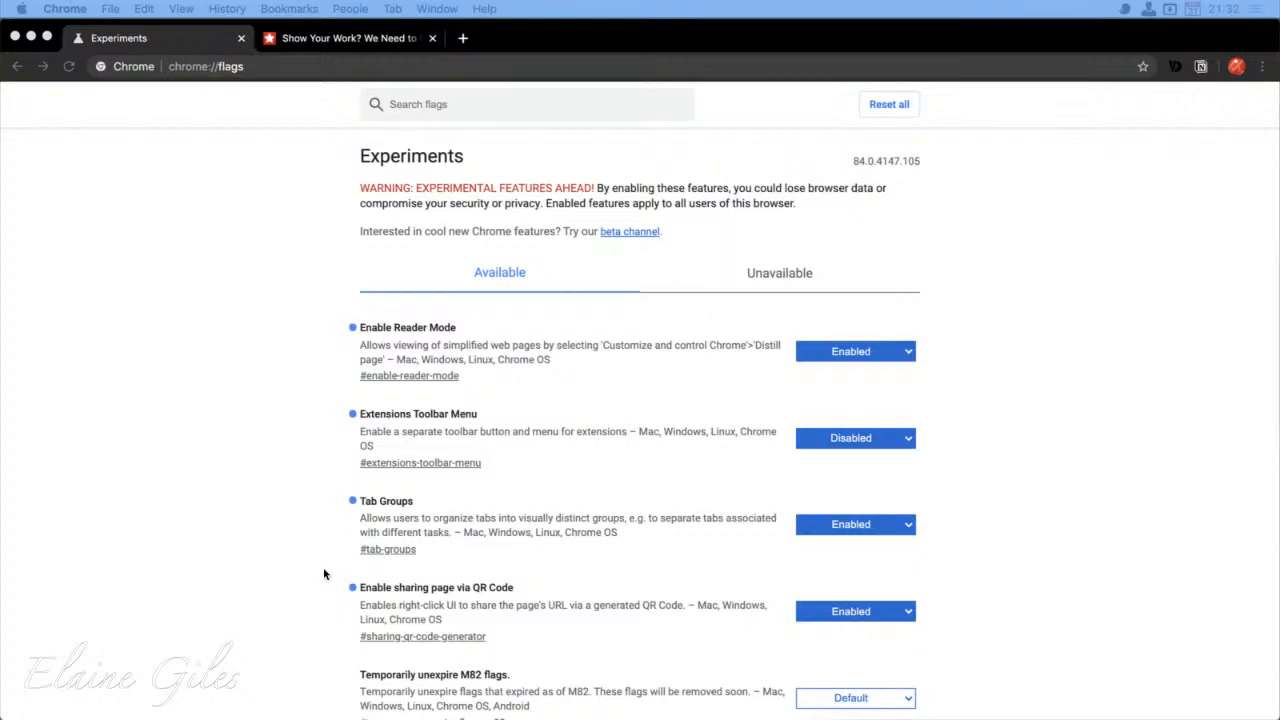
mouse_move(323, 574)
mouse_down()
mouse_move(574, 626)
mouse_move(963, 656)
mouse_up()
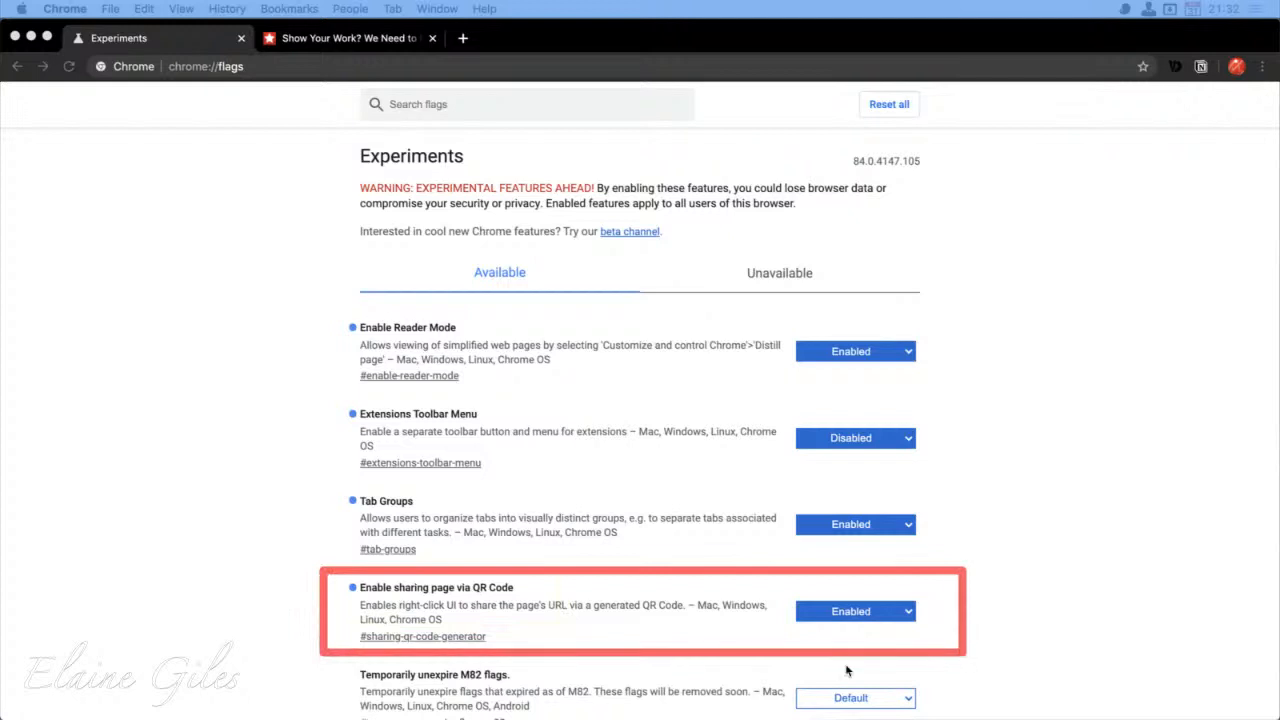
key(Escape)
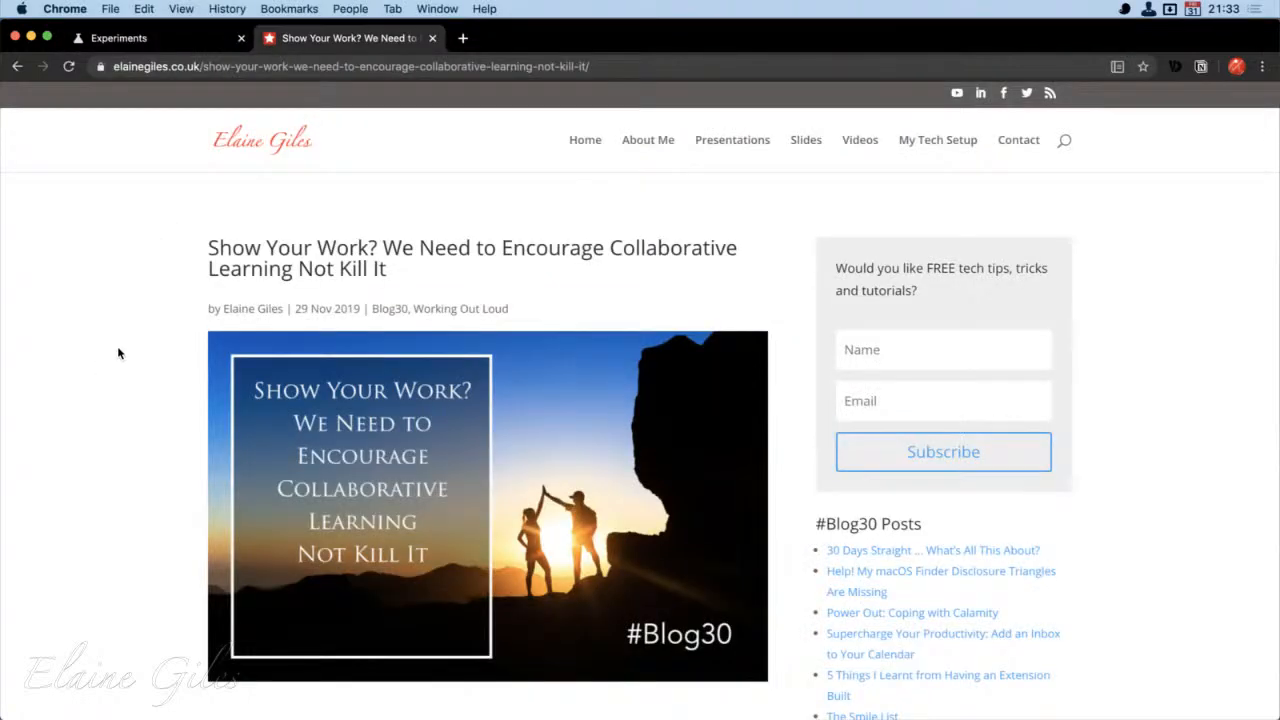
Step: Create a QR code for the blog post page and download it, checking the saved PNG in Preview
right_click(101, 262)
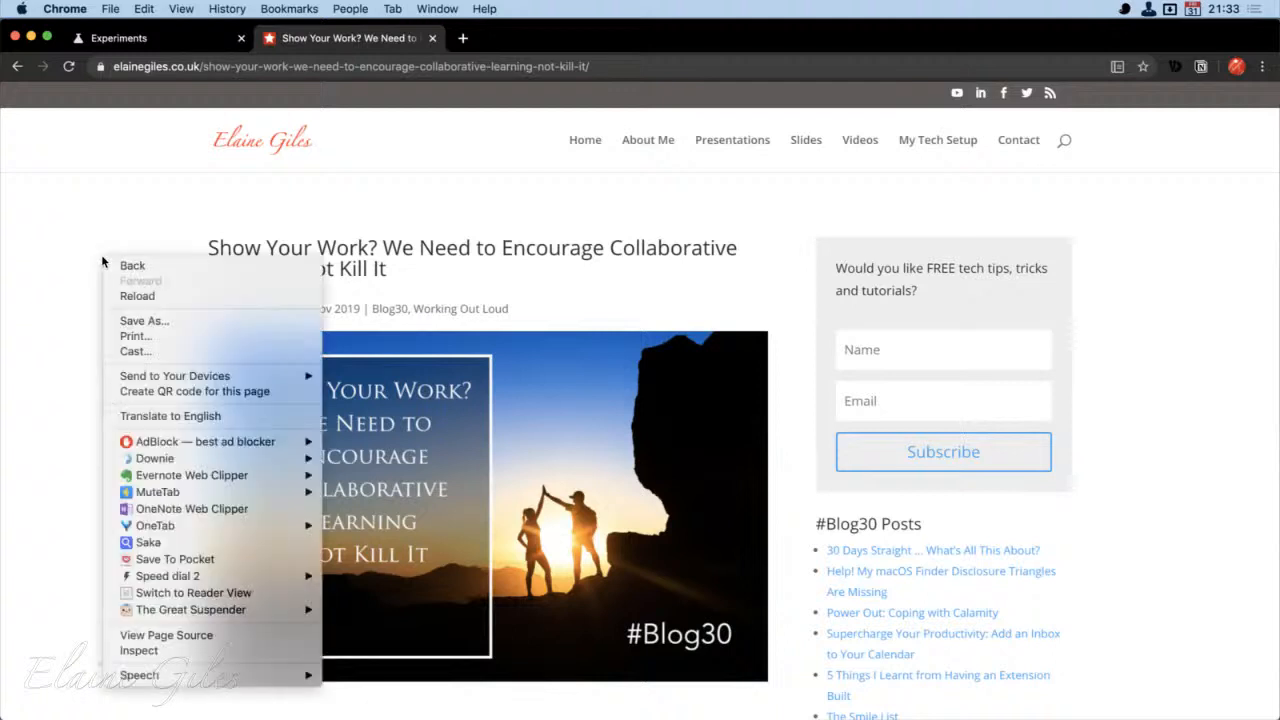
click(145, 393)
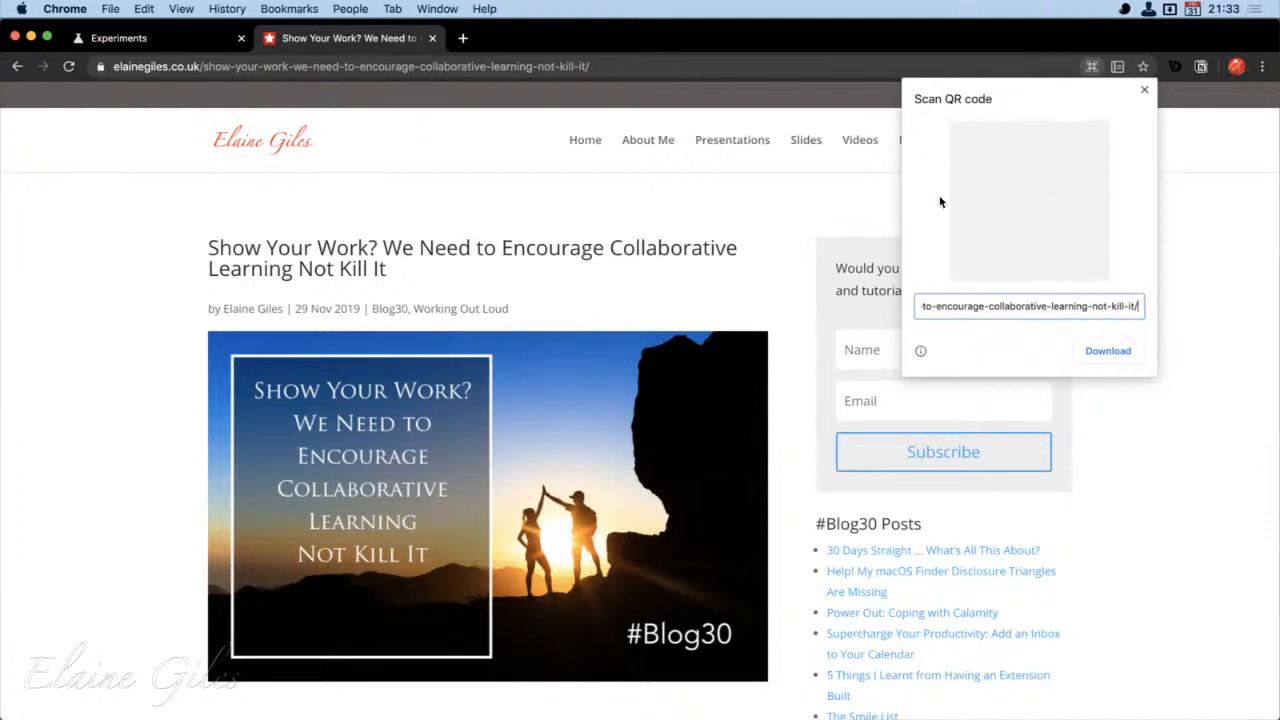
click(1118, 349)
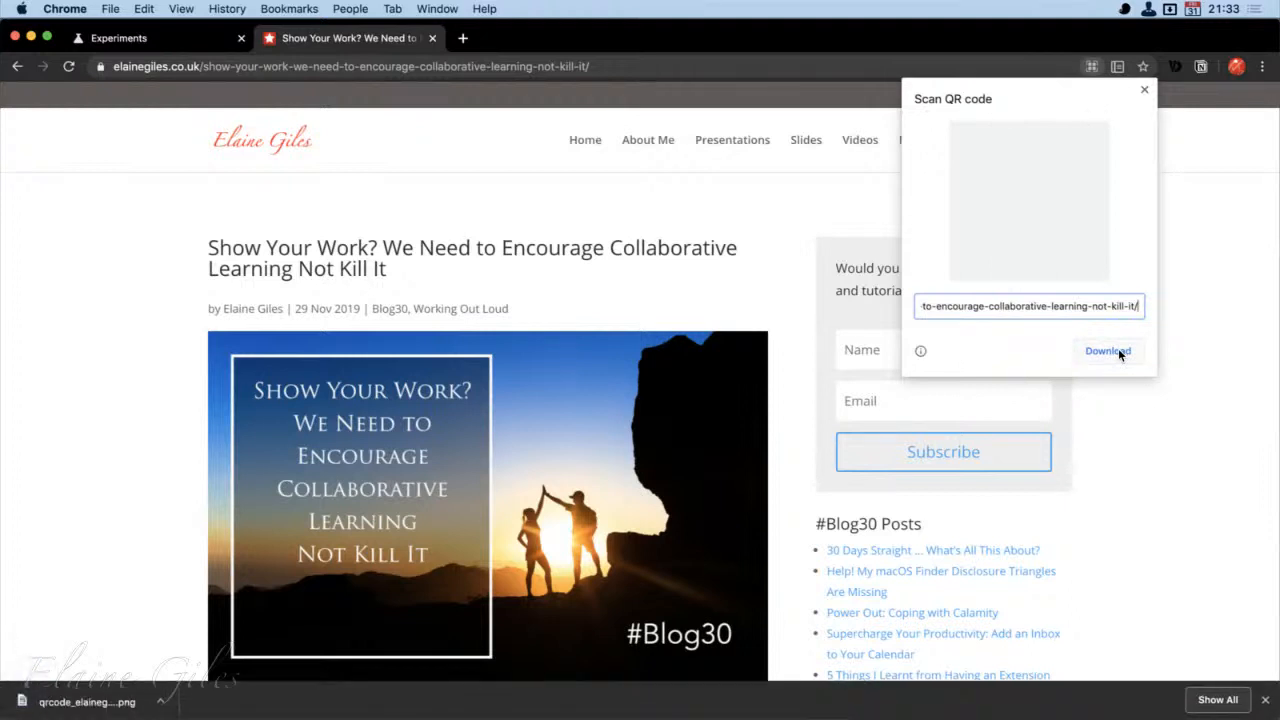
click(62, 706)
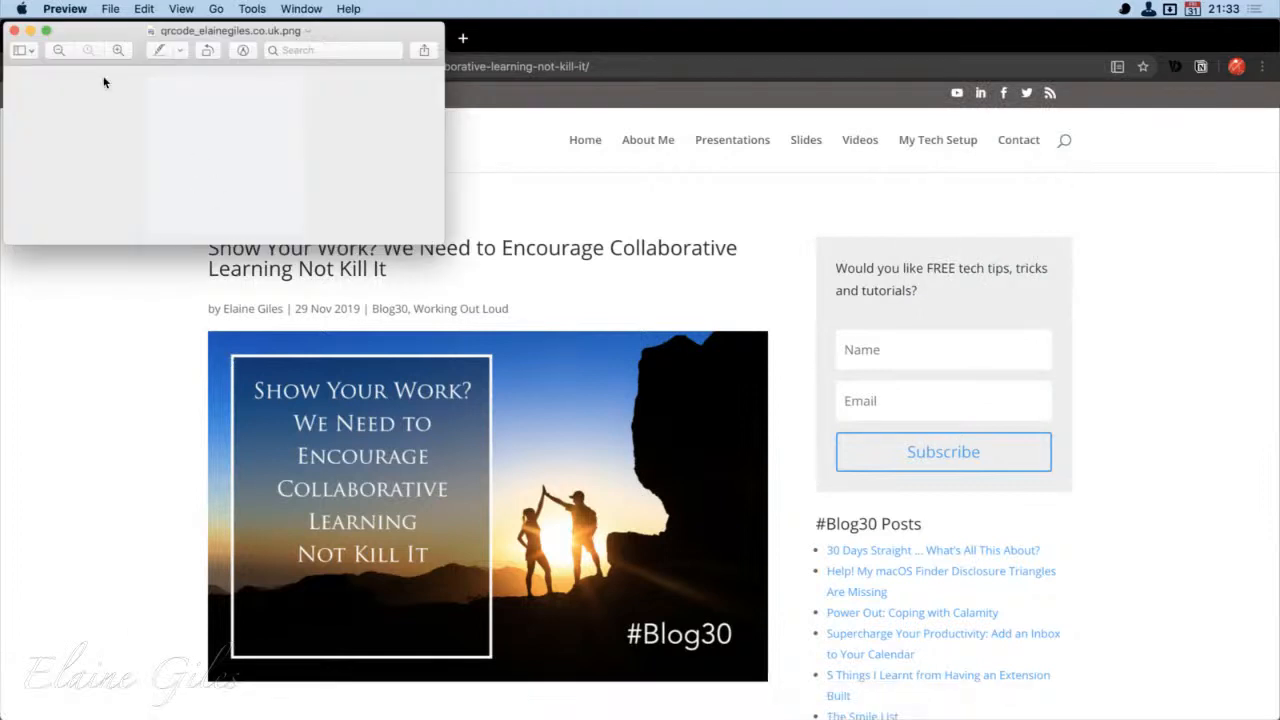
key(super+q)
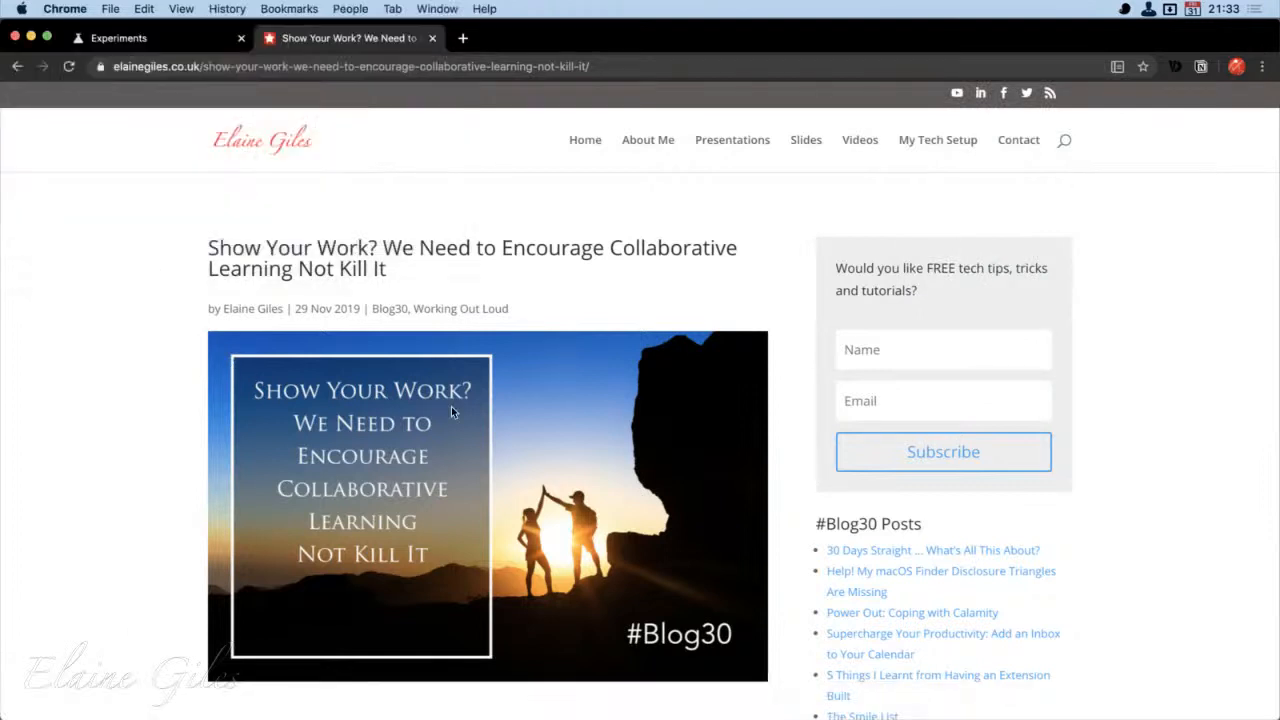
Step: Display the blog post's QR code again from the page, and close it
right_click(1141, 203)
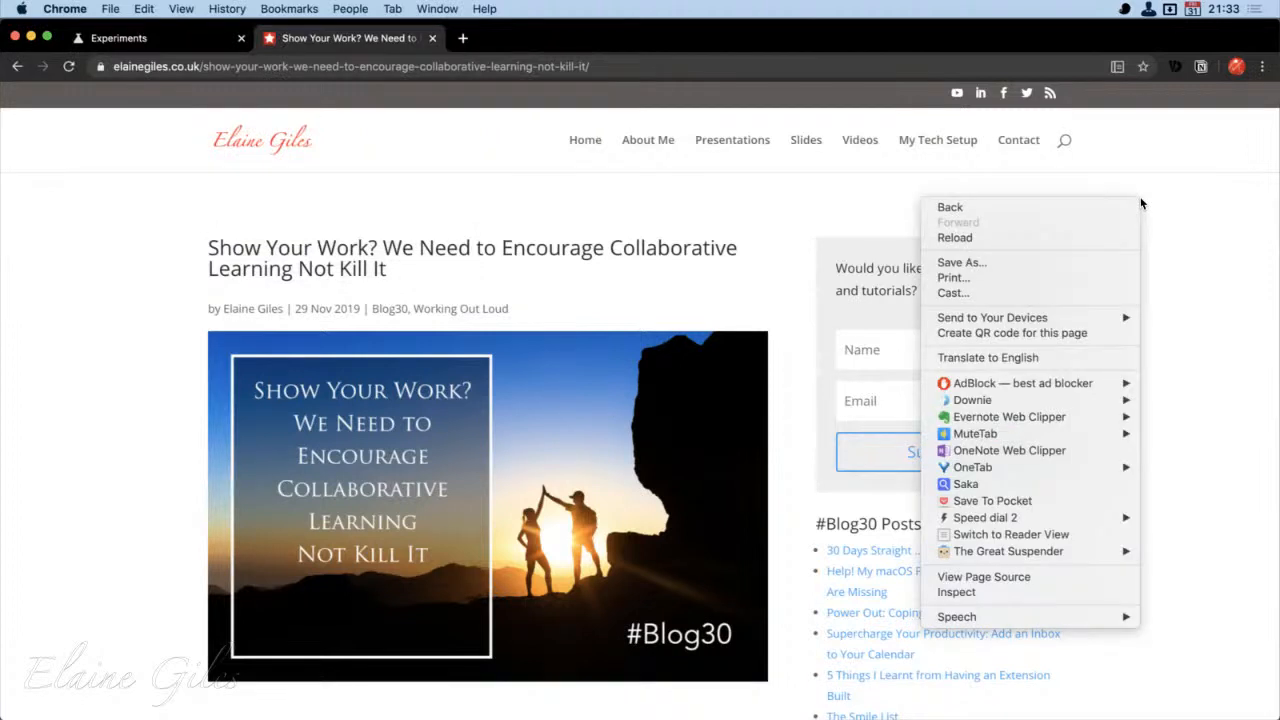
click(1076, 331)
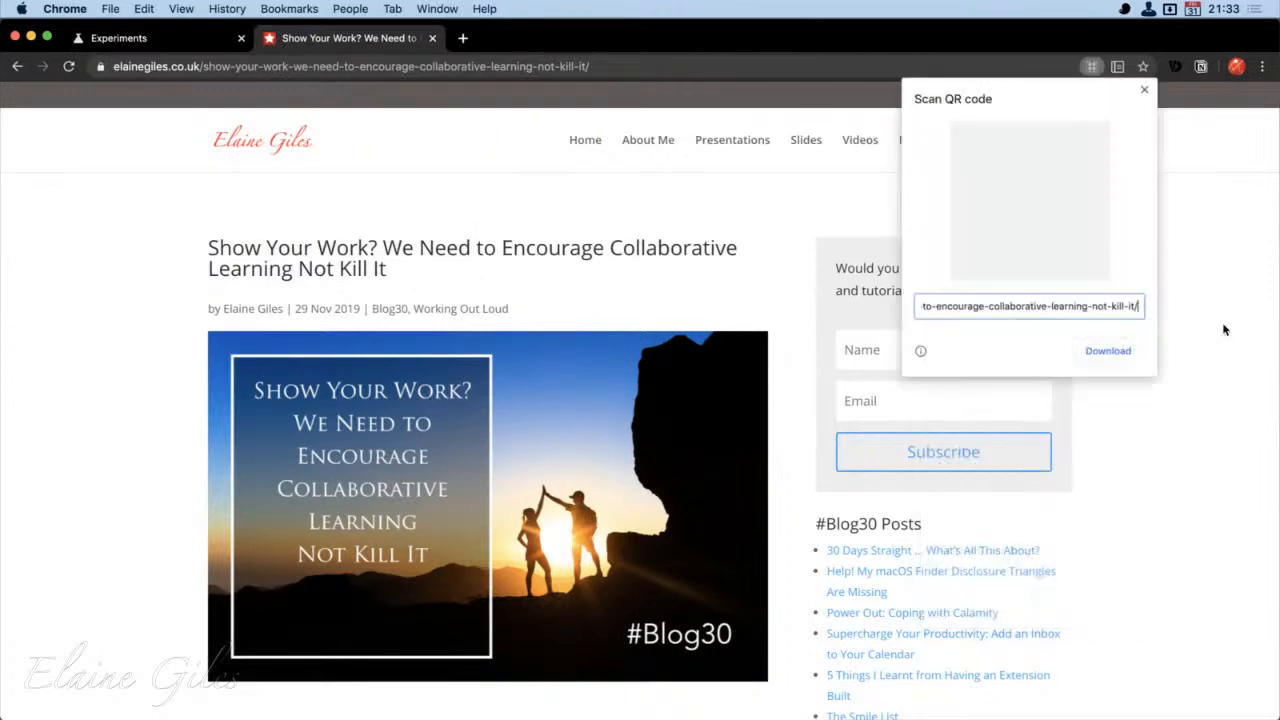
click(1145, 90)
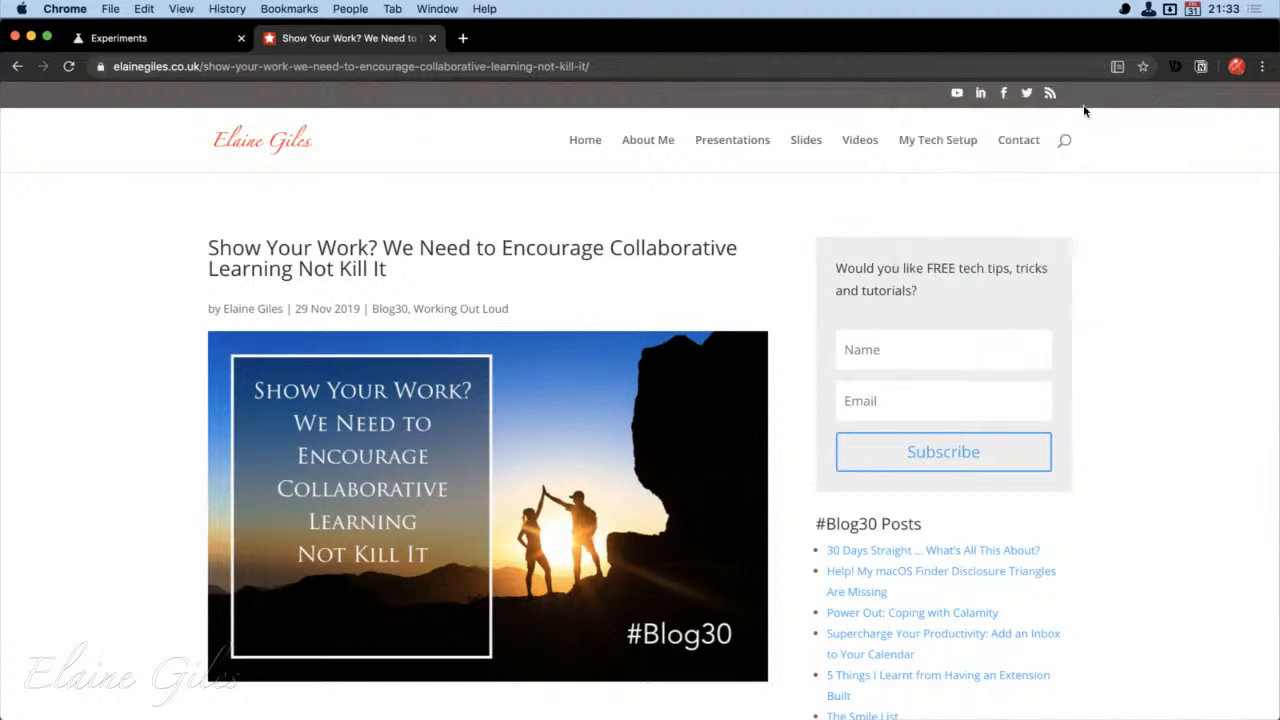
Step: Open the MacBites site in a new tab and go to its Episode 0128 show notes page
click(462, 38)
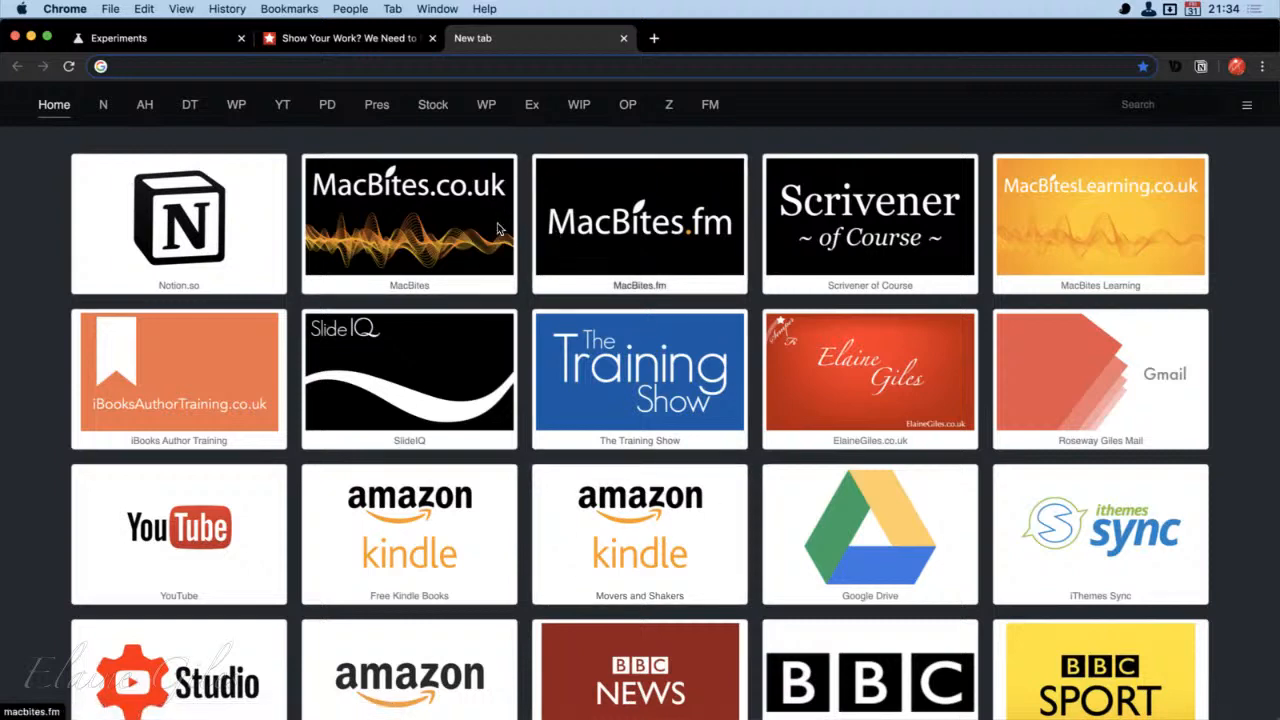
click(410, 270)
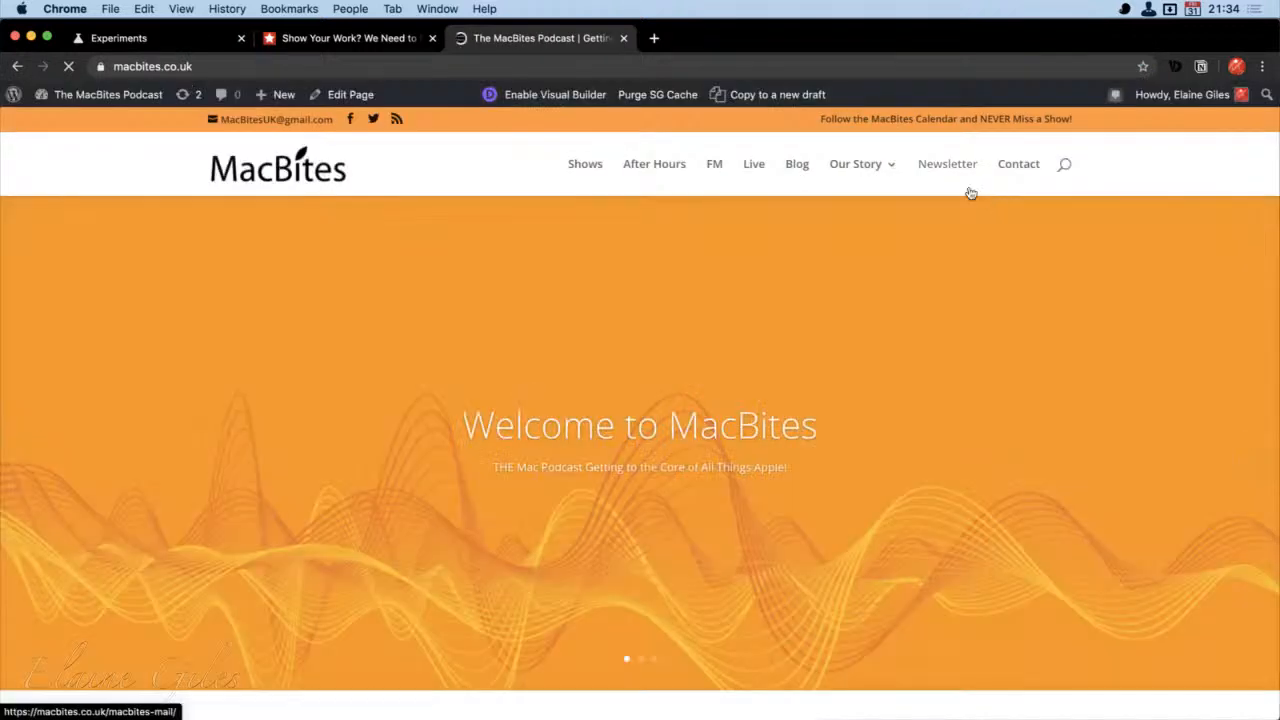
scroll(649, 634, down, 5)
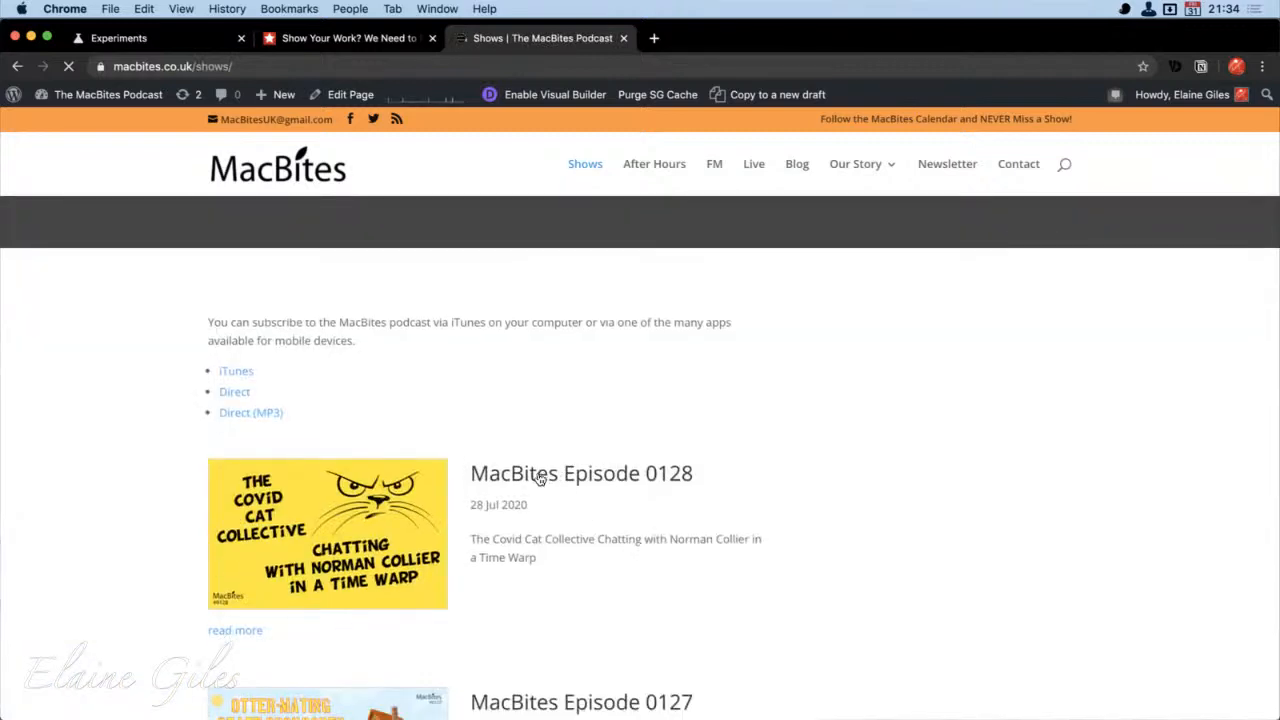
click(528, 486)
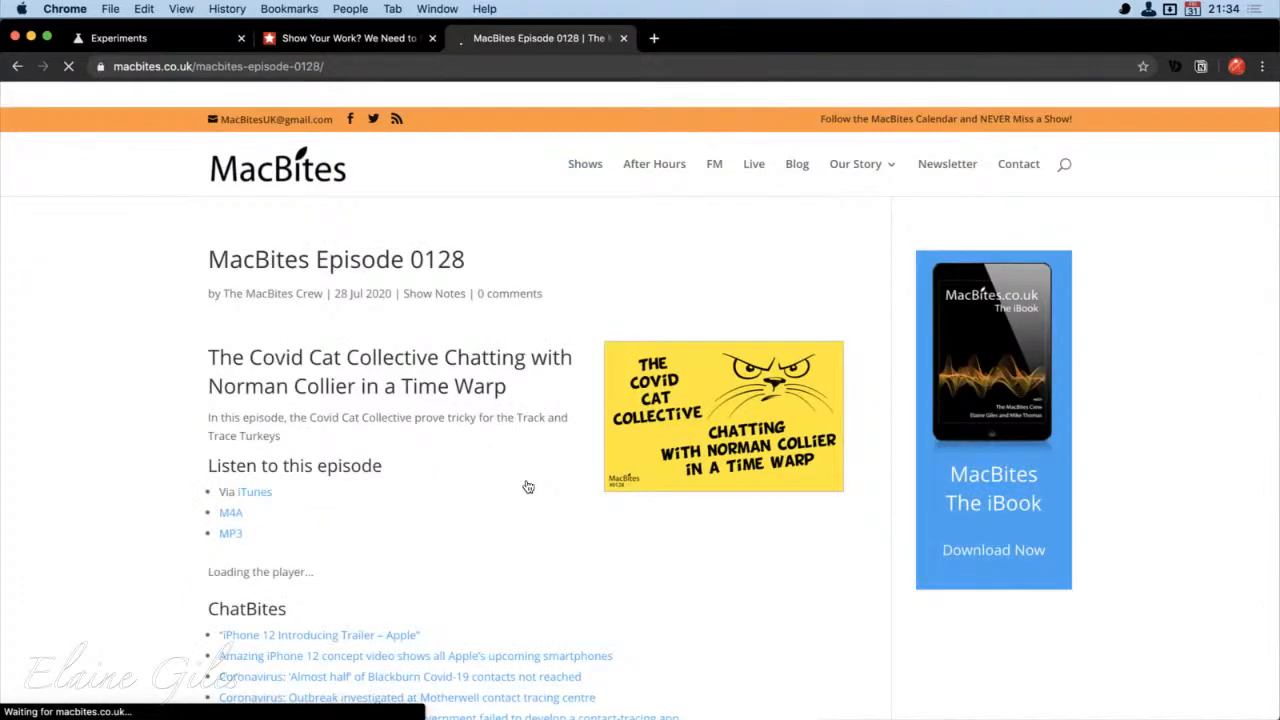
Step: Create a QR code for the MacBites Episode 0128 page and download it
right_click(110, 236)
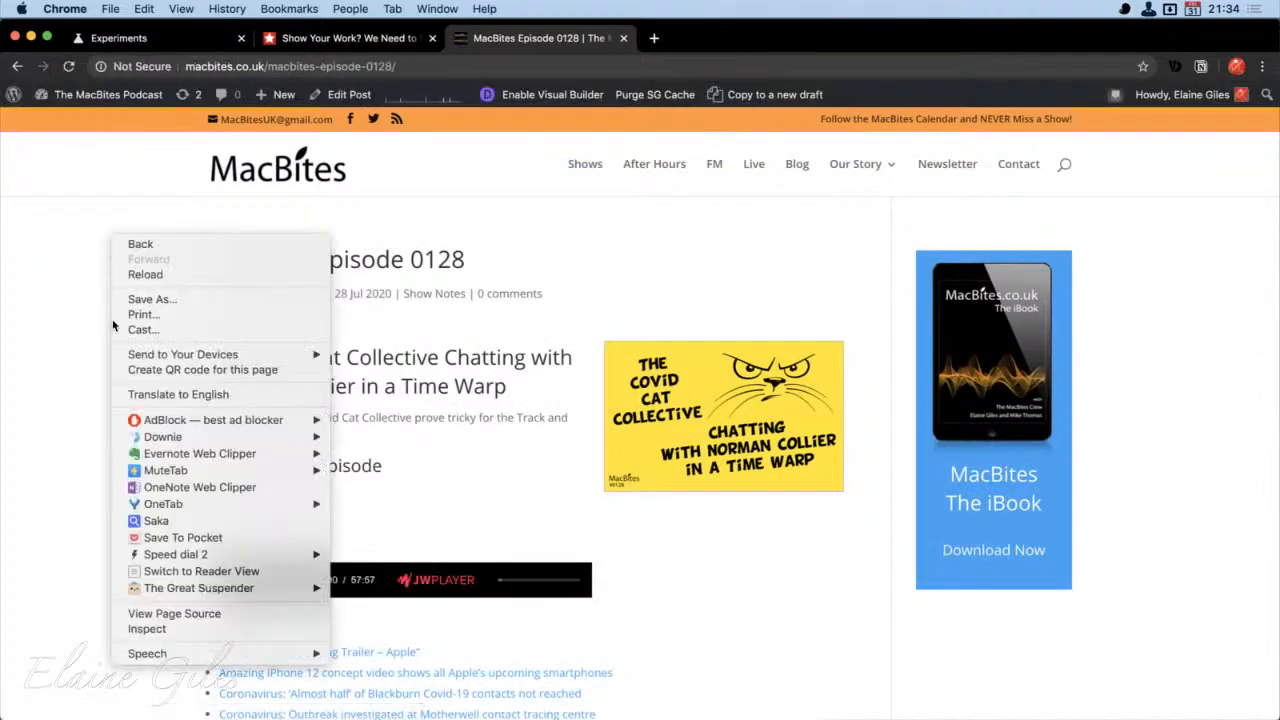
click(131, 370)
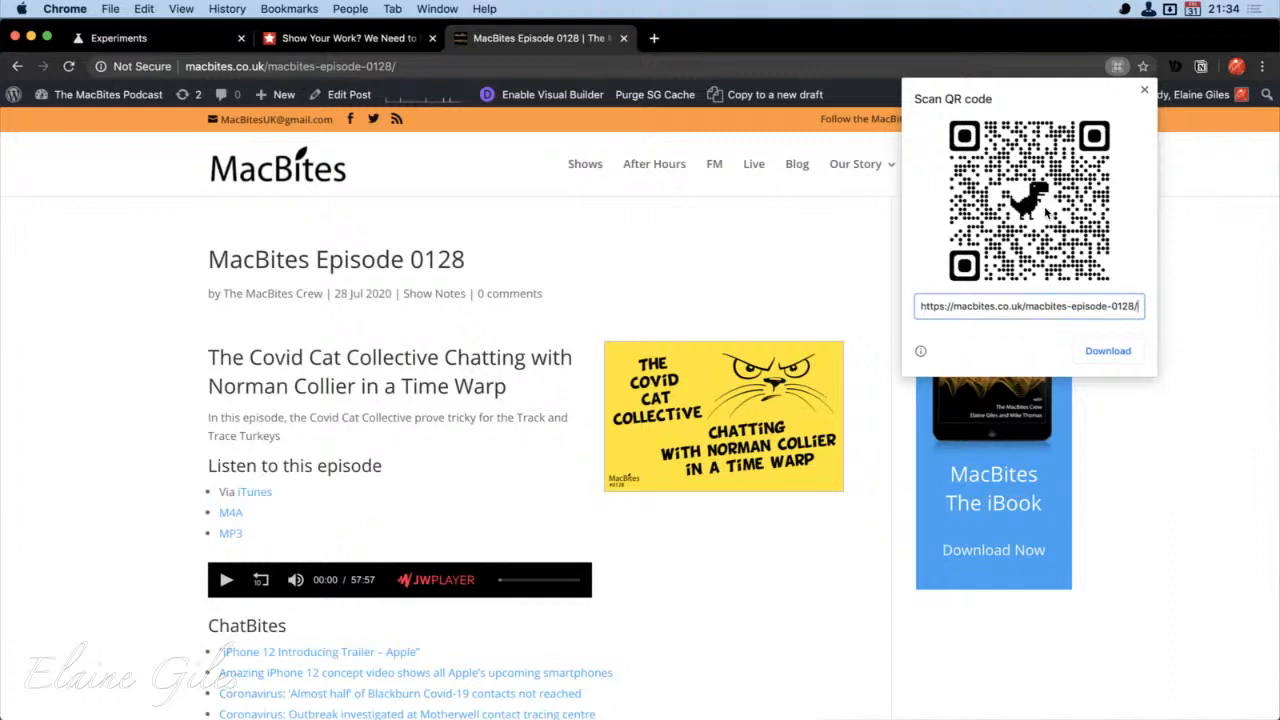
click(1112, 350)
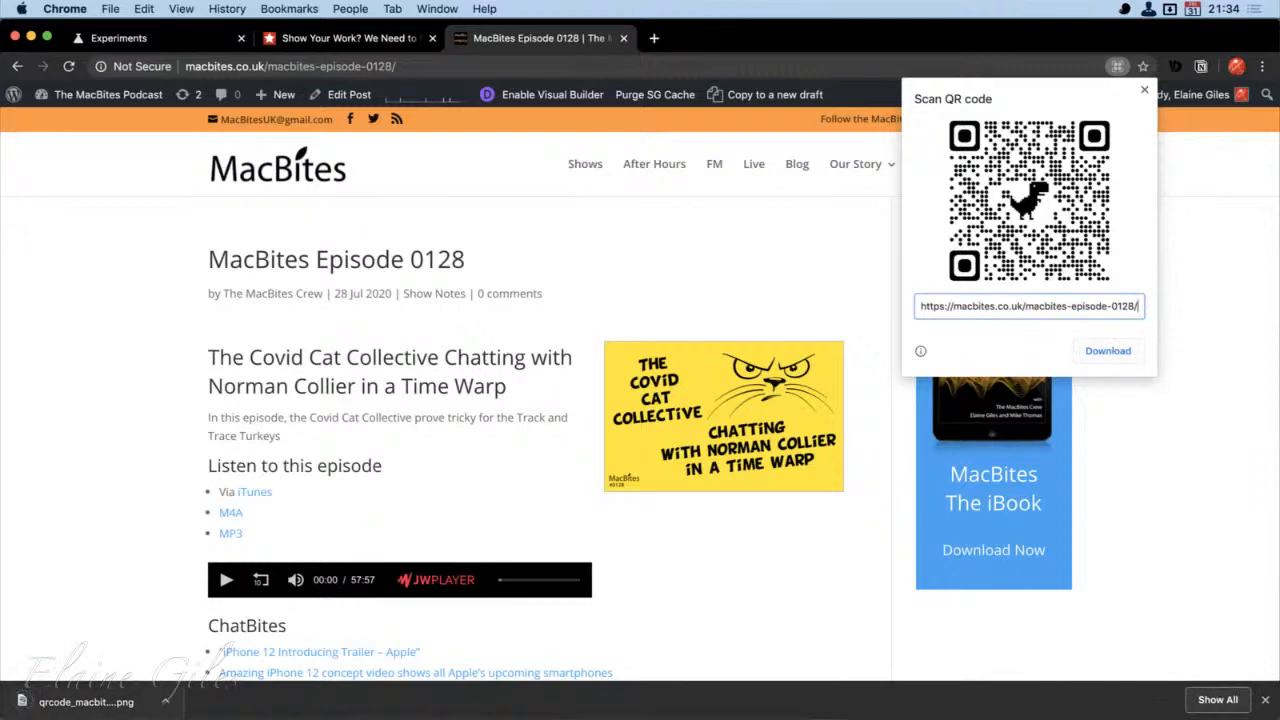
Step: Open the downloaded qrcode_macbites.co.uk.png in Preview, enlarge its window to inspect the code, and close it
click(87, 702)
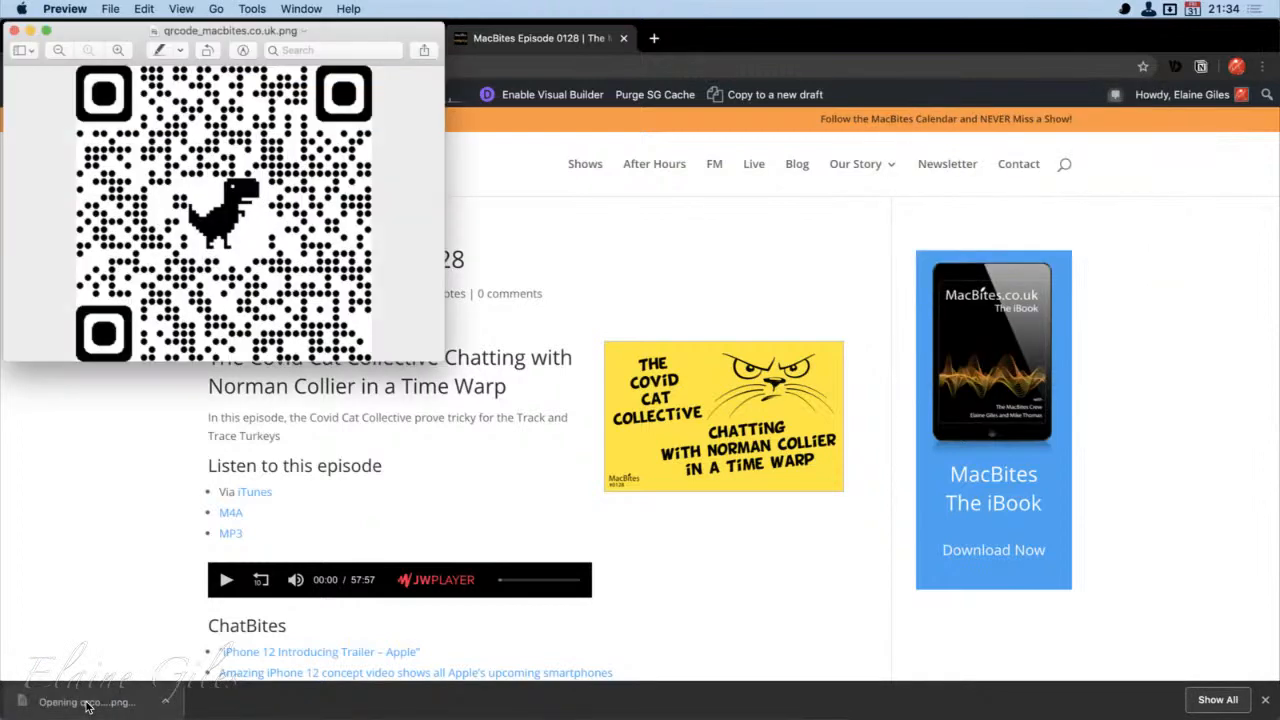
drag(444, 361, 1068, 716)
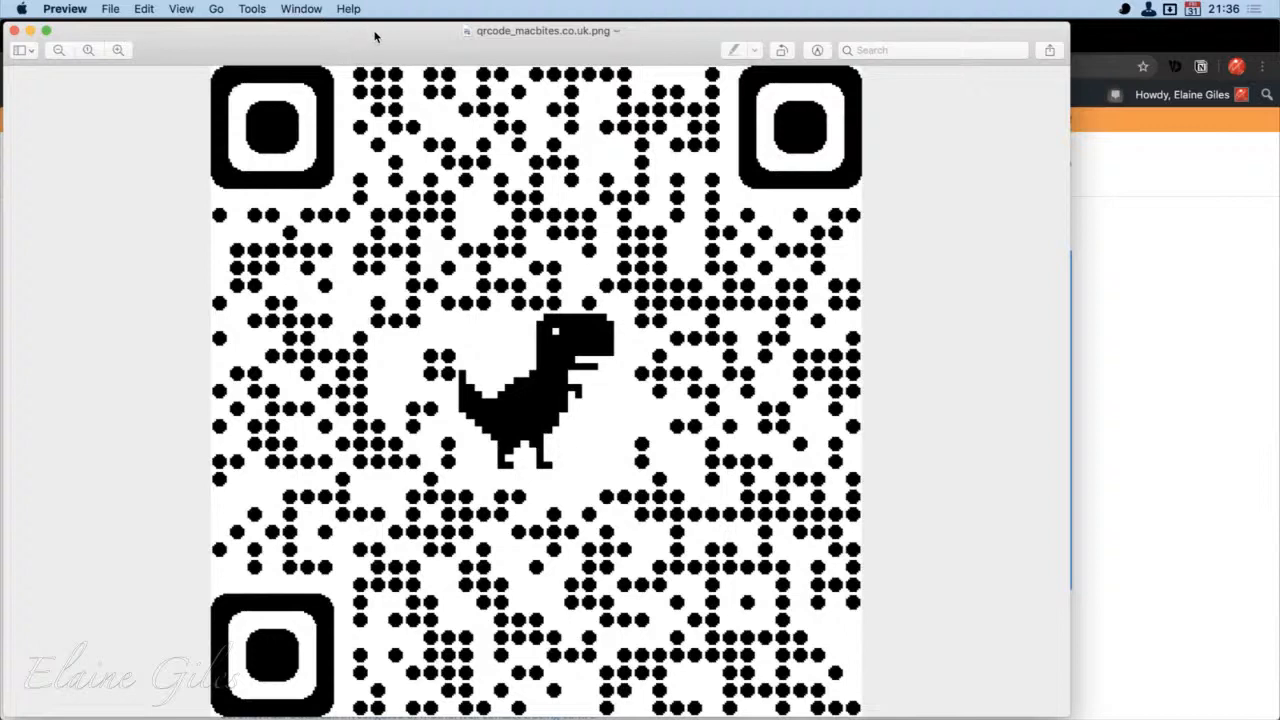
drag(378, 38, 478, 7)
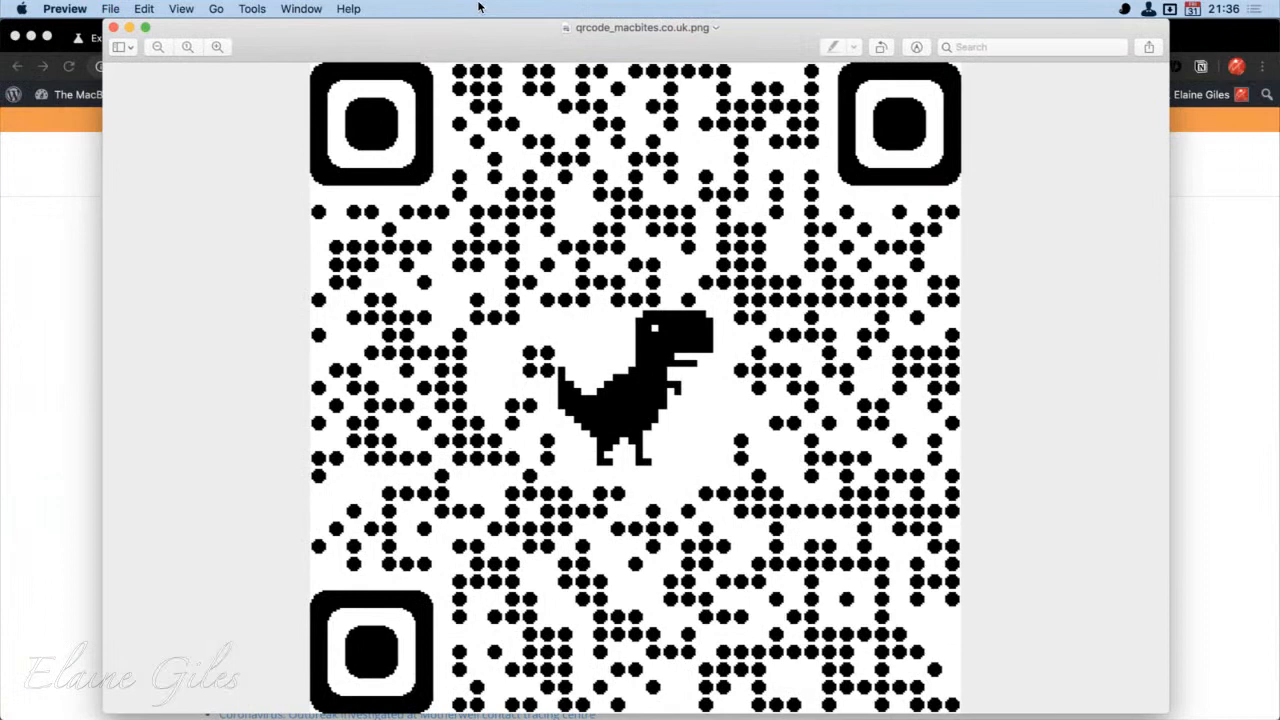
key(super+w)
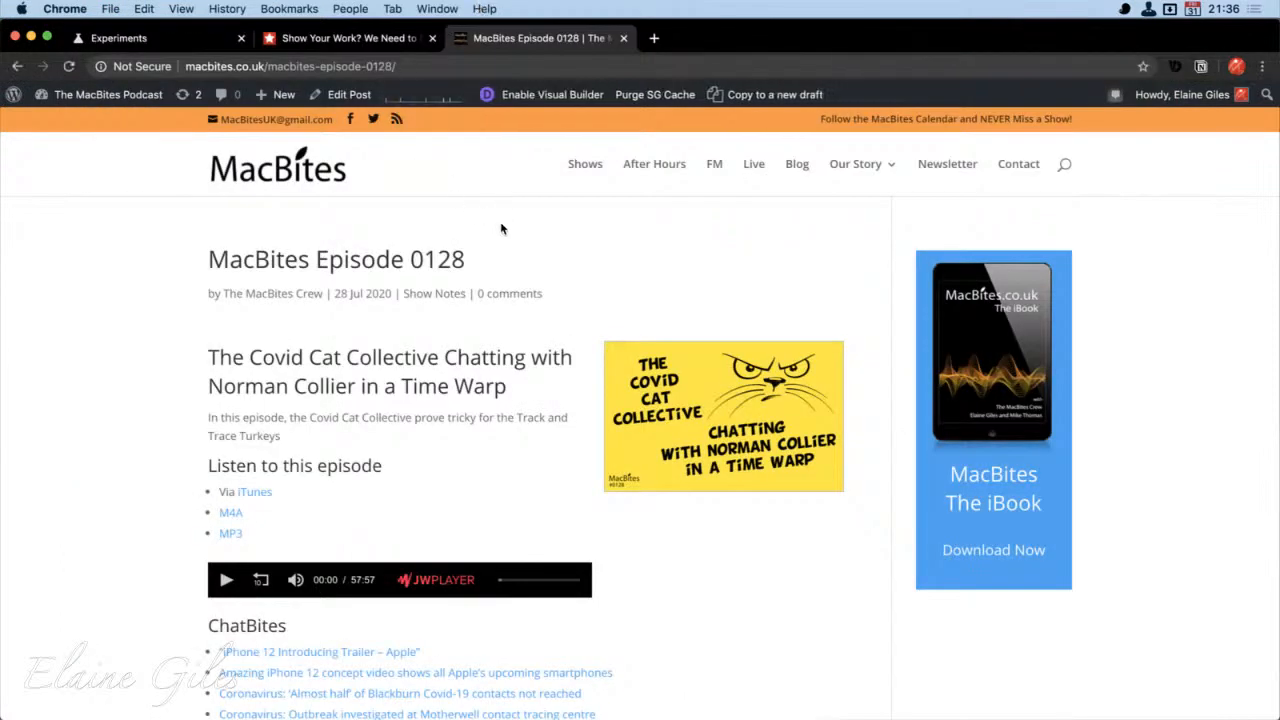
Step: Pause the YouTube video on creating a macOS 10.15 Catalina installation boot disk and detach its tab from the window
click(166, 38)
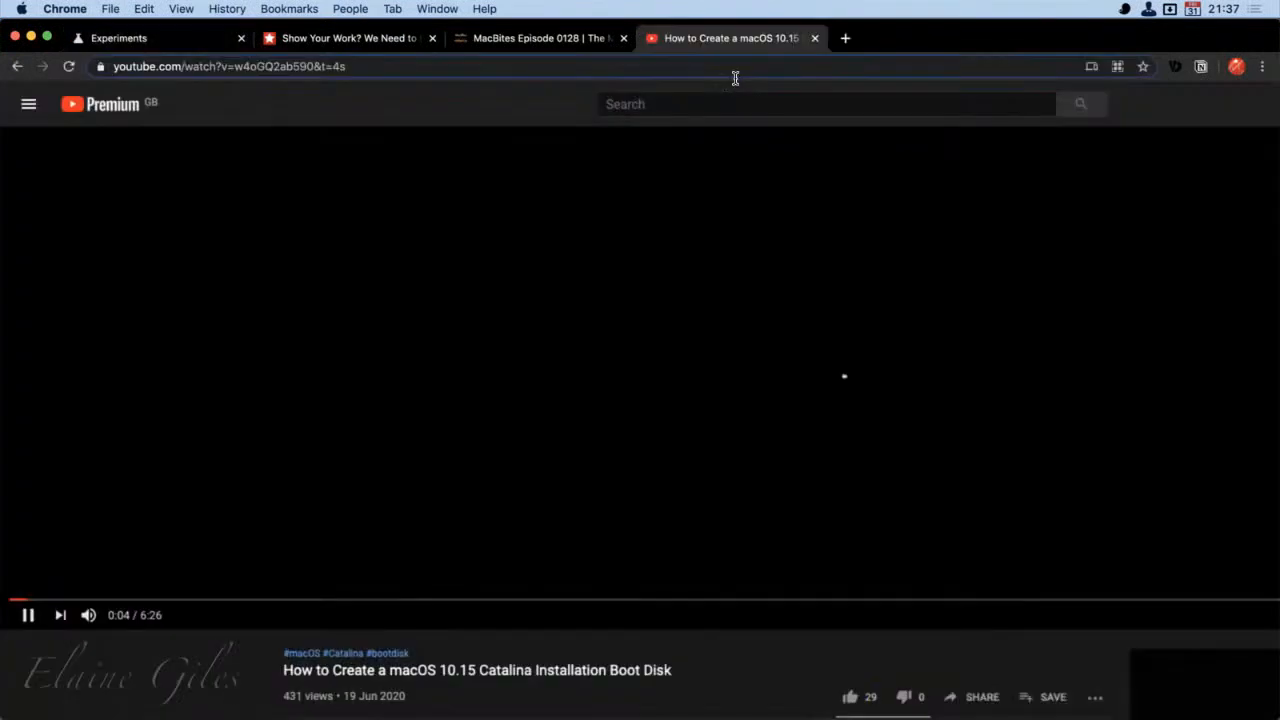
click(29, 615)
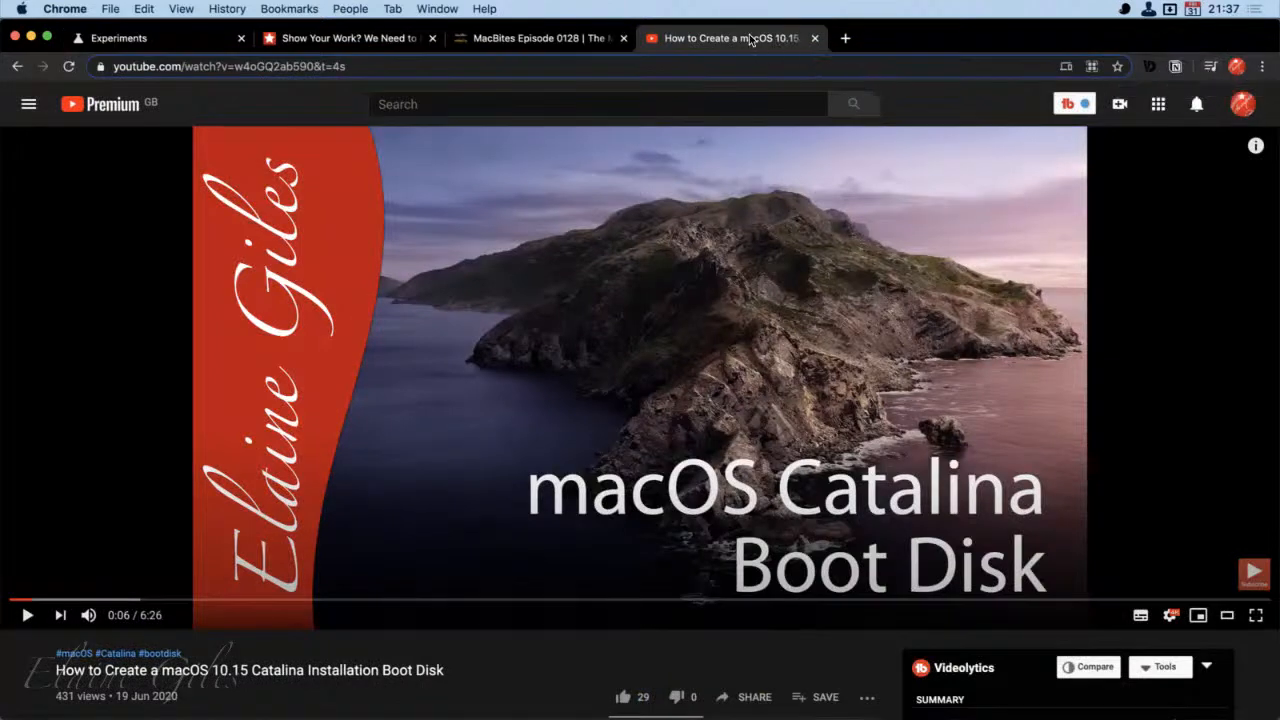
drag(750, 40, 426, 169)
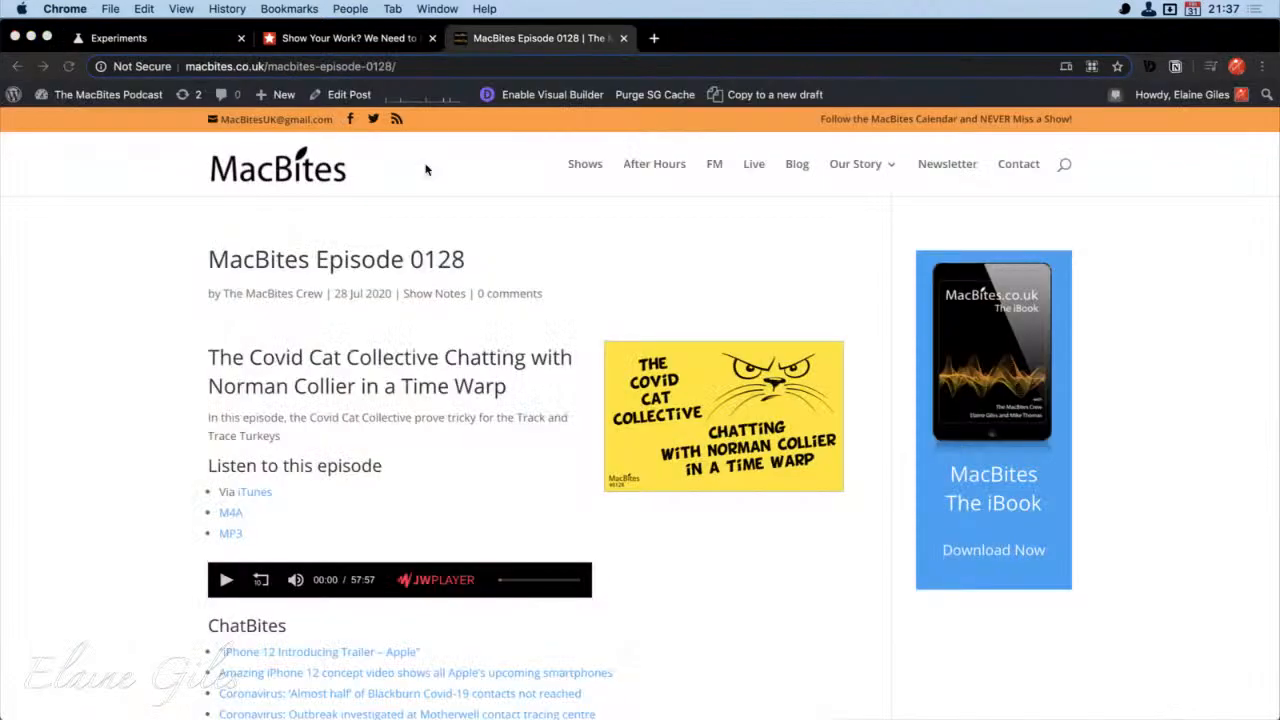
Step: Show the YouTube video in picture-in-picture through Chrome's media controls, and close the floating player
click(873, 39)
click(1211, 67)
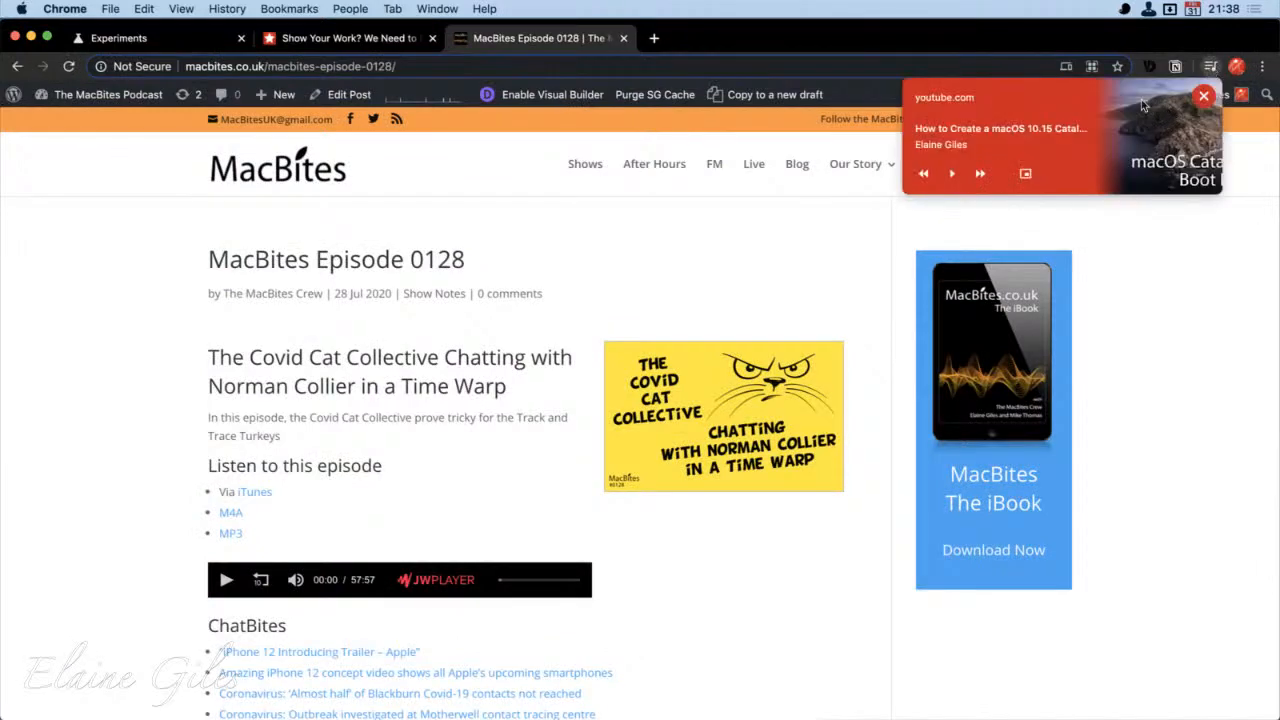
click(1026, 173)
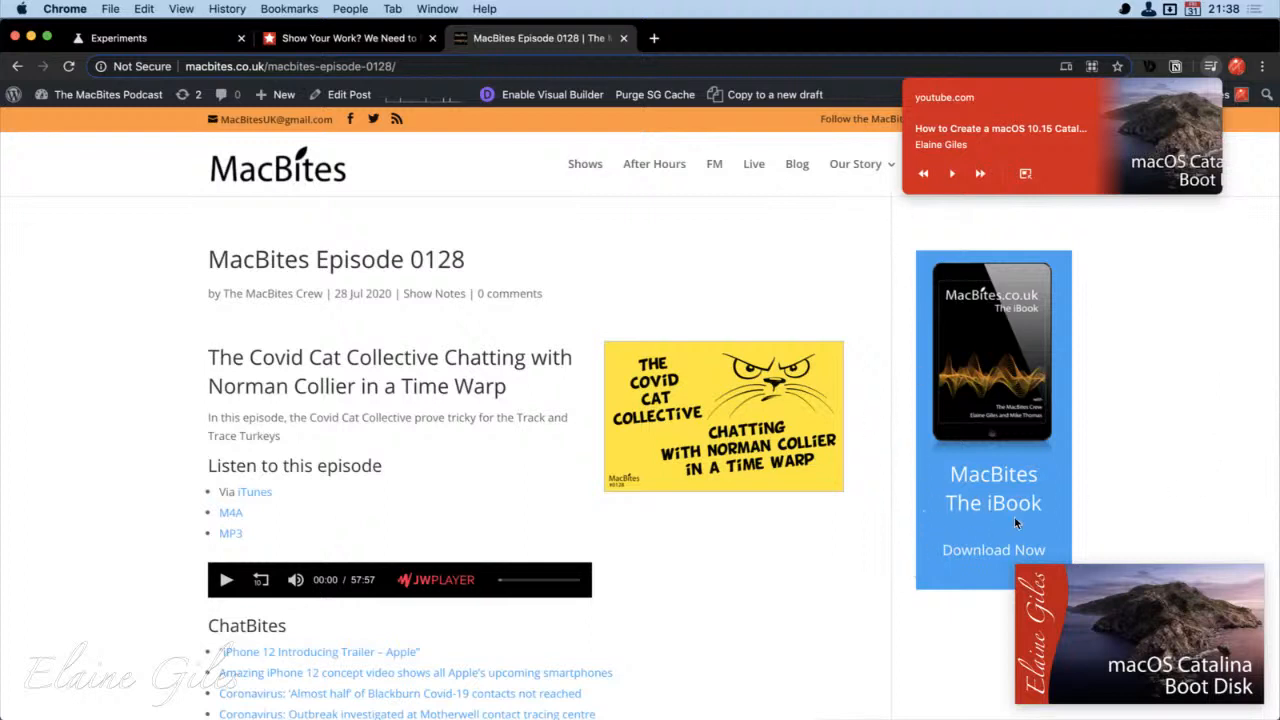
click(1252, 580)
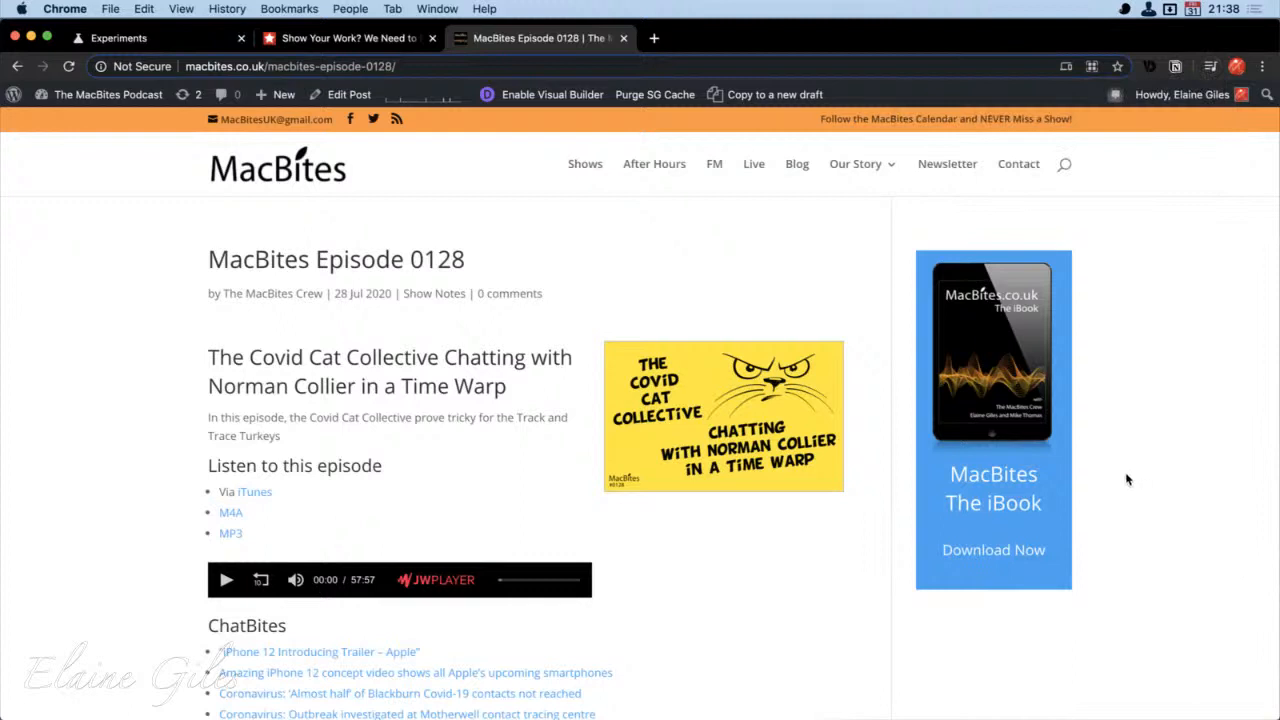
Step: Close the MacBites, blog post and Experiments tabs in Chrome
click(623, 38)
click(431, 38)
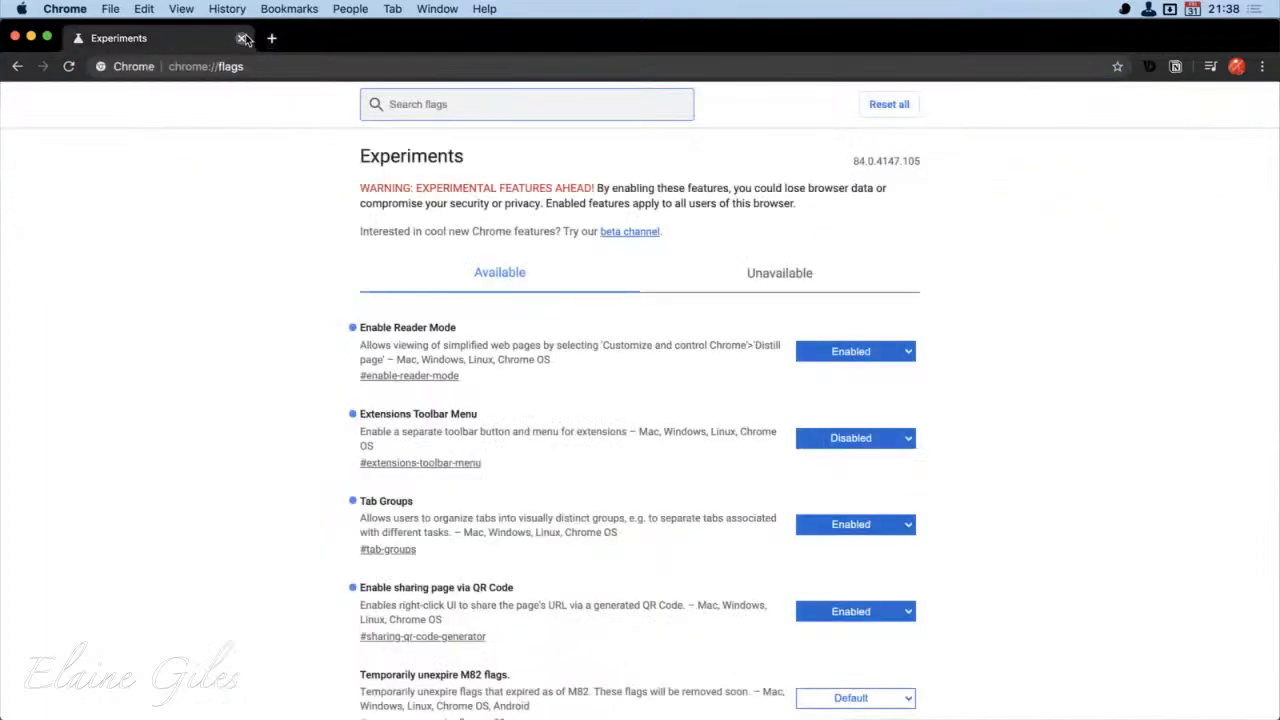
click(241, 38)
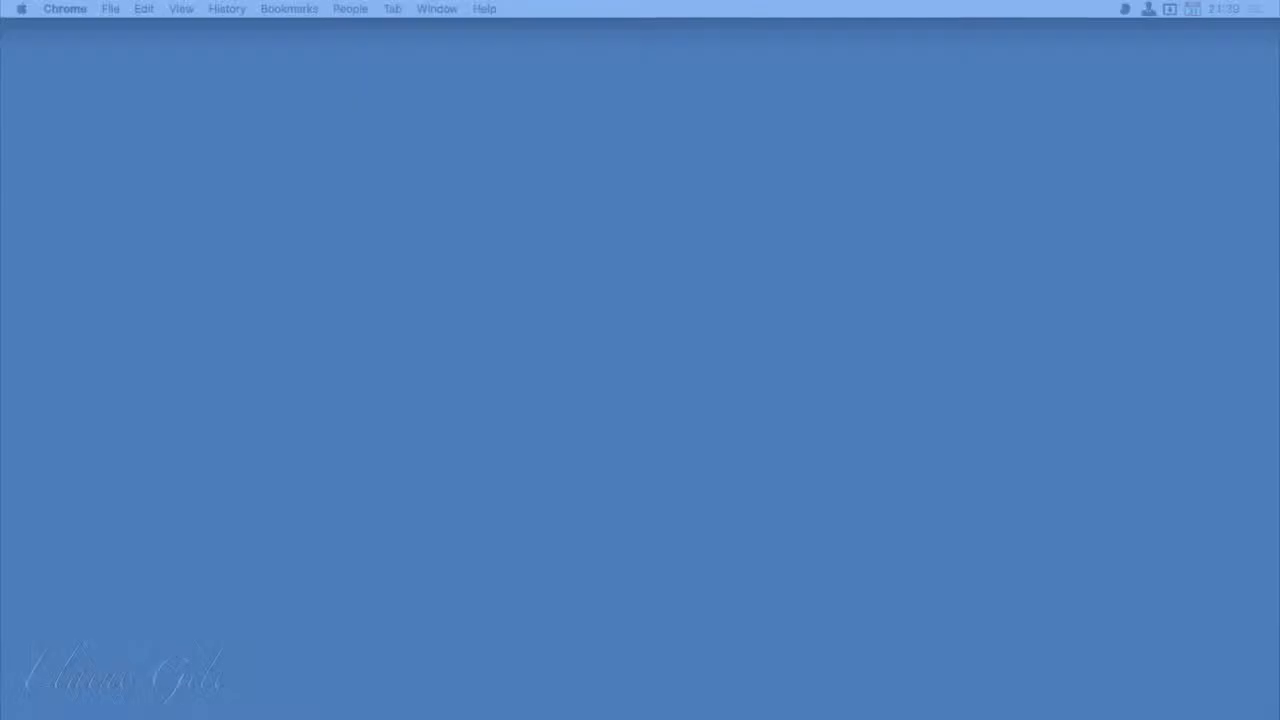
Step: Find the QR Factory app with the launcher search "qr" and start it
key(alt+space)
text(qr)
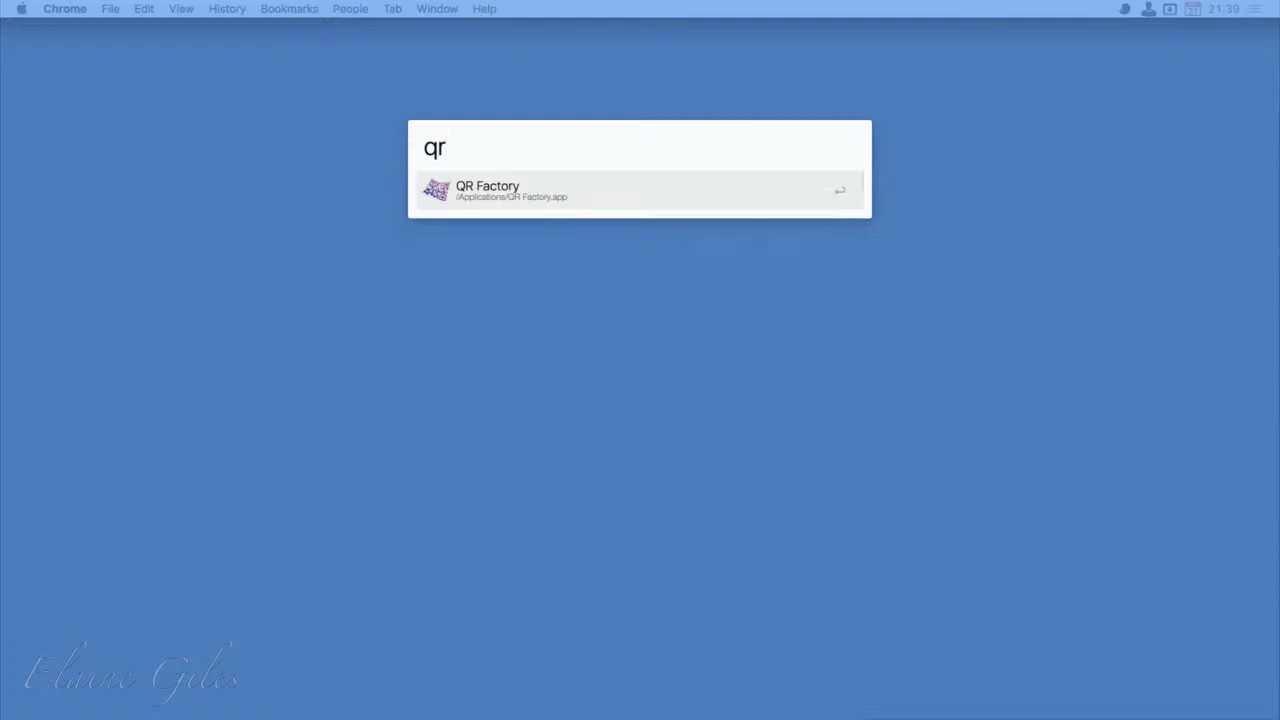
key(Return)
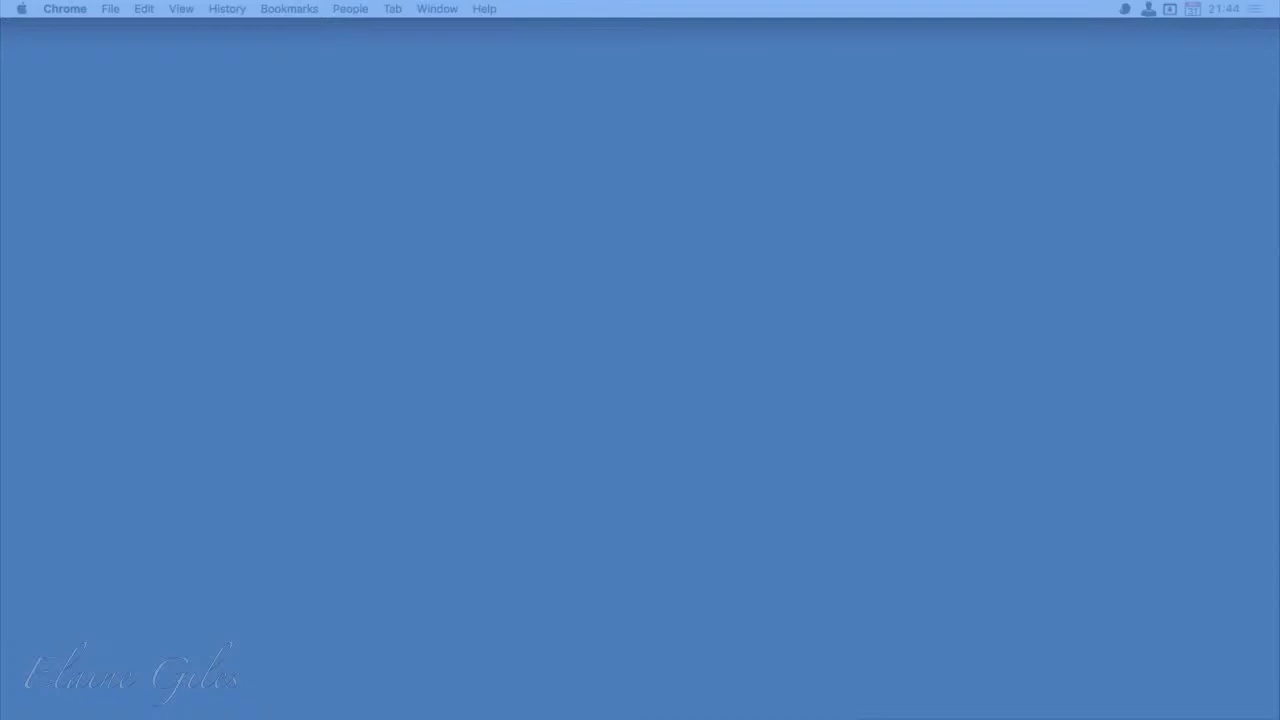
Step: Launch the App Store and search it for "due"
key(alt+space)
text(a)
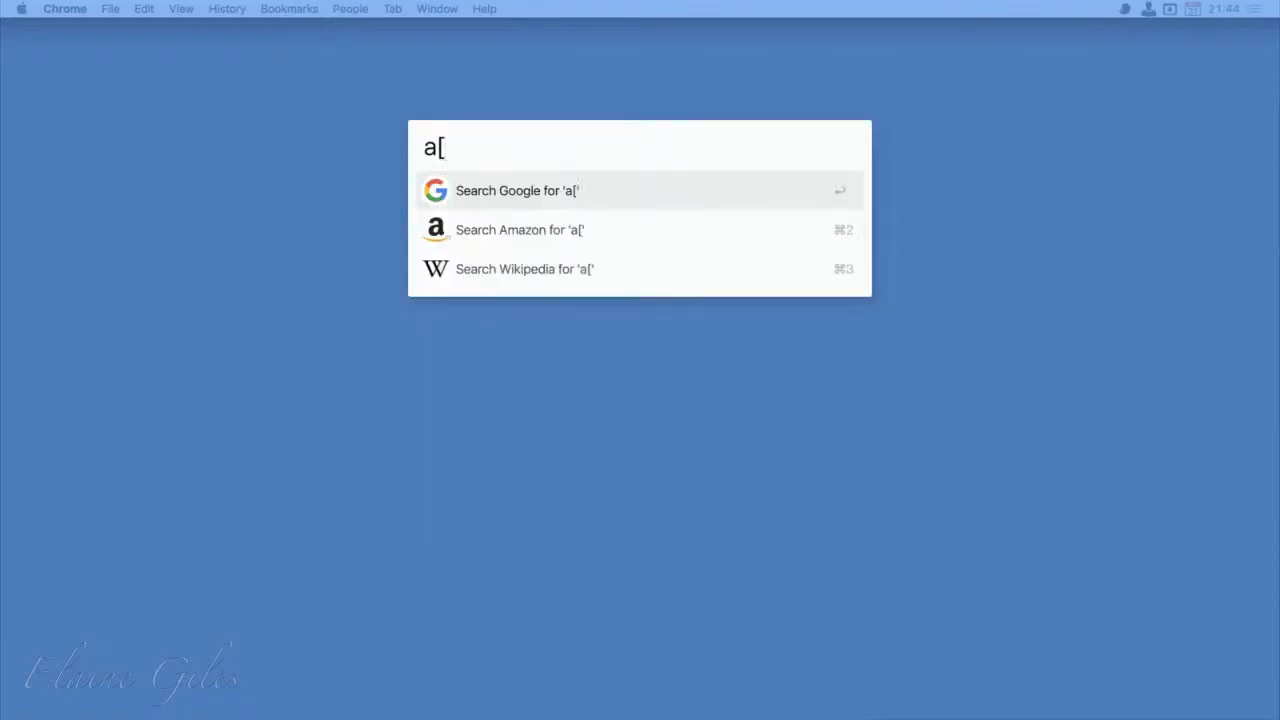
text(pp)
key(Return)
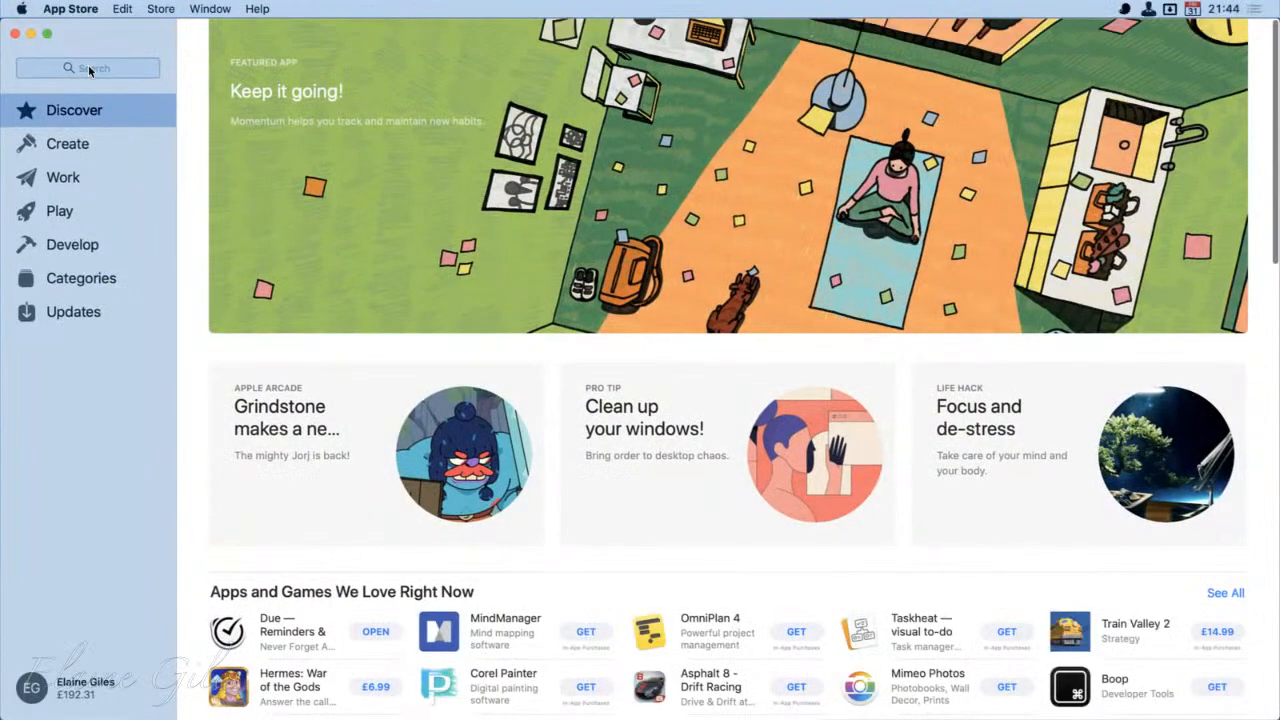
click(83, 68)
text(due)
key(Return)
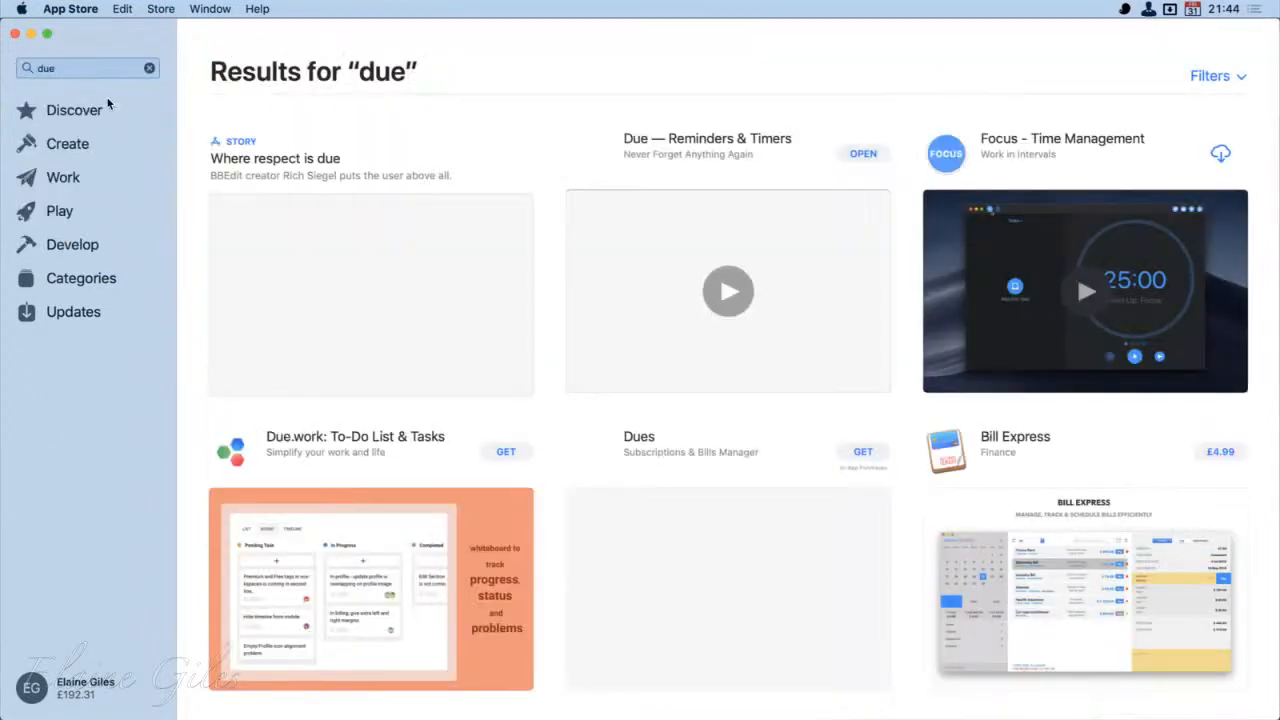
Step: Browse the preview images on the Due — Reminders & Timers page, and quit the App Store
click(654, 140)
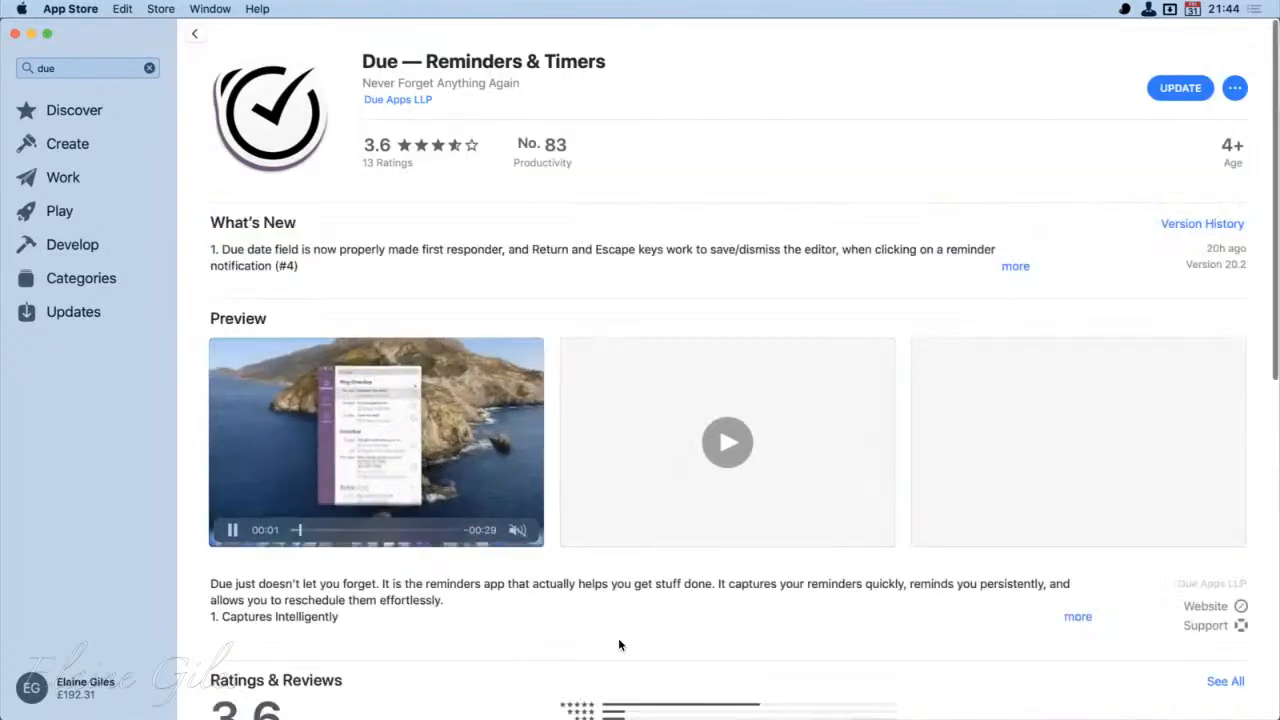
scroll(875, 540, right, 10)
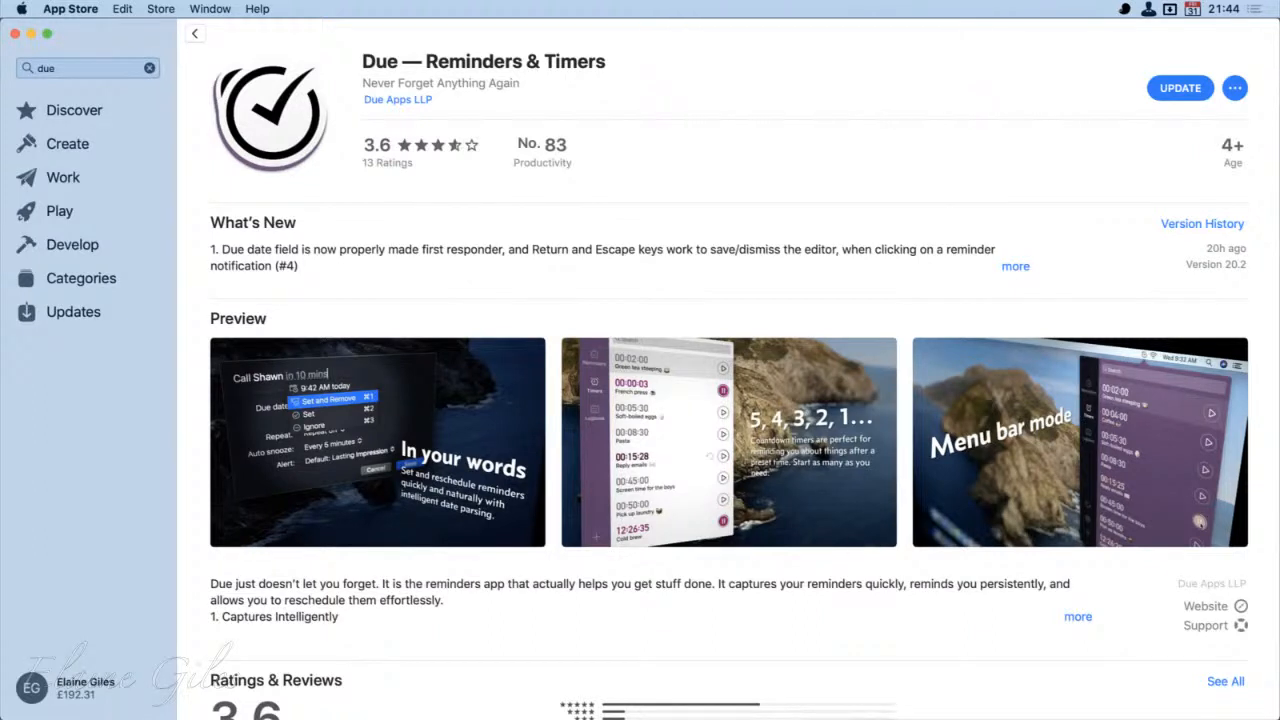
key(super+q)
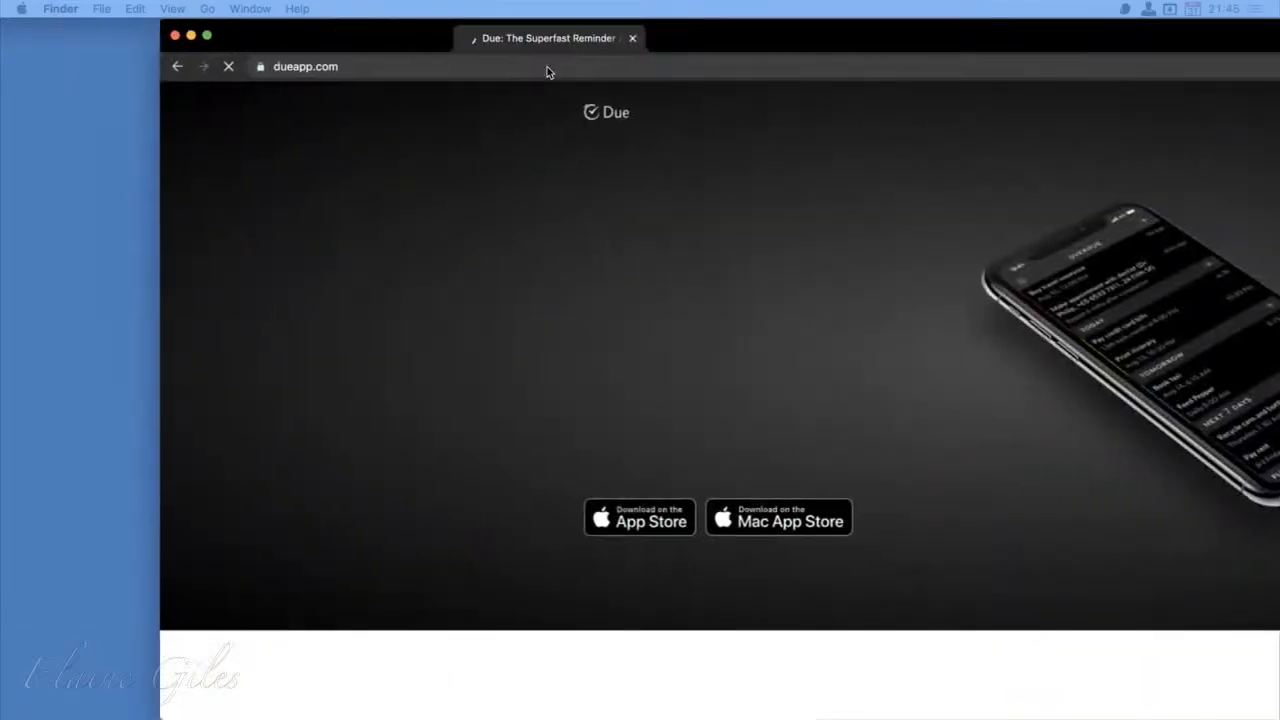
Step: Expand the dueapp.com browser window, follow its Mac App Store download link, and return to the home page
drag(547, 72, 440, 55)
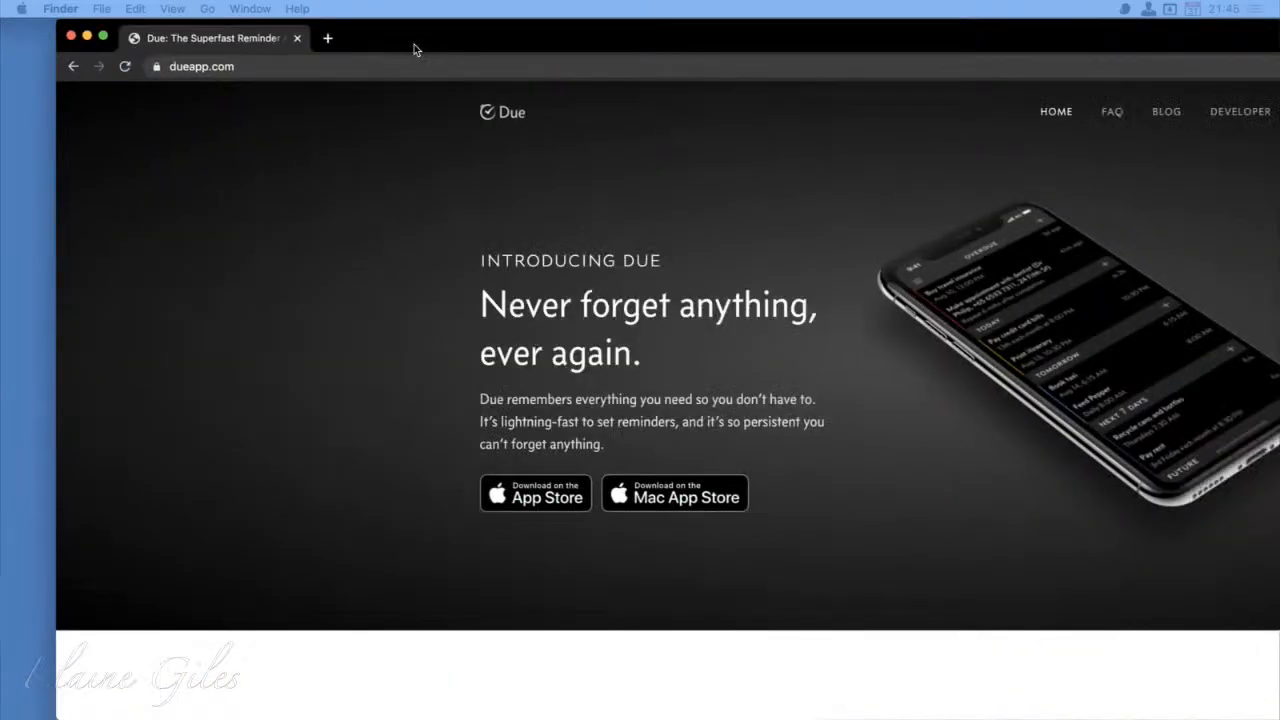
double_click(414, 44)
click(385, 500)
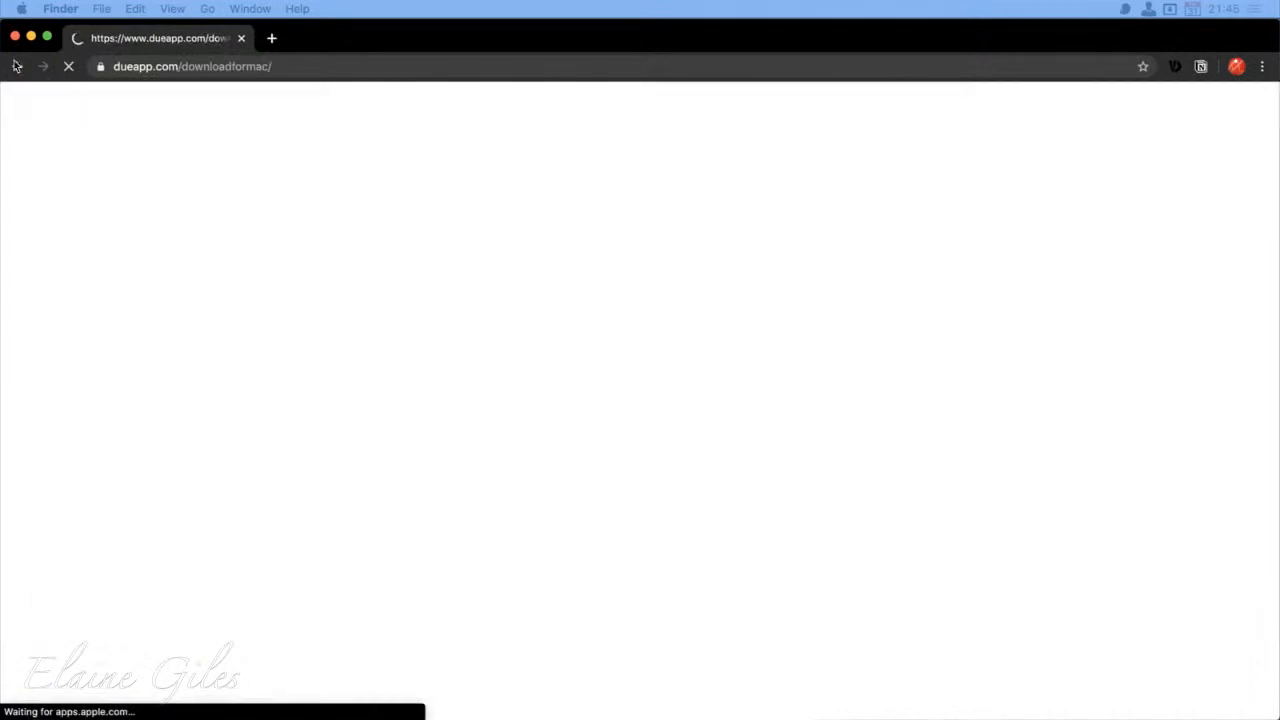
click(16, 66)
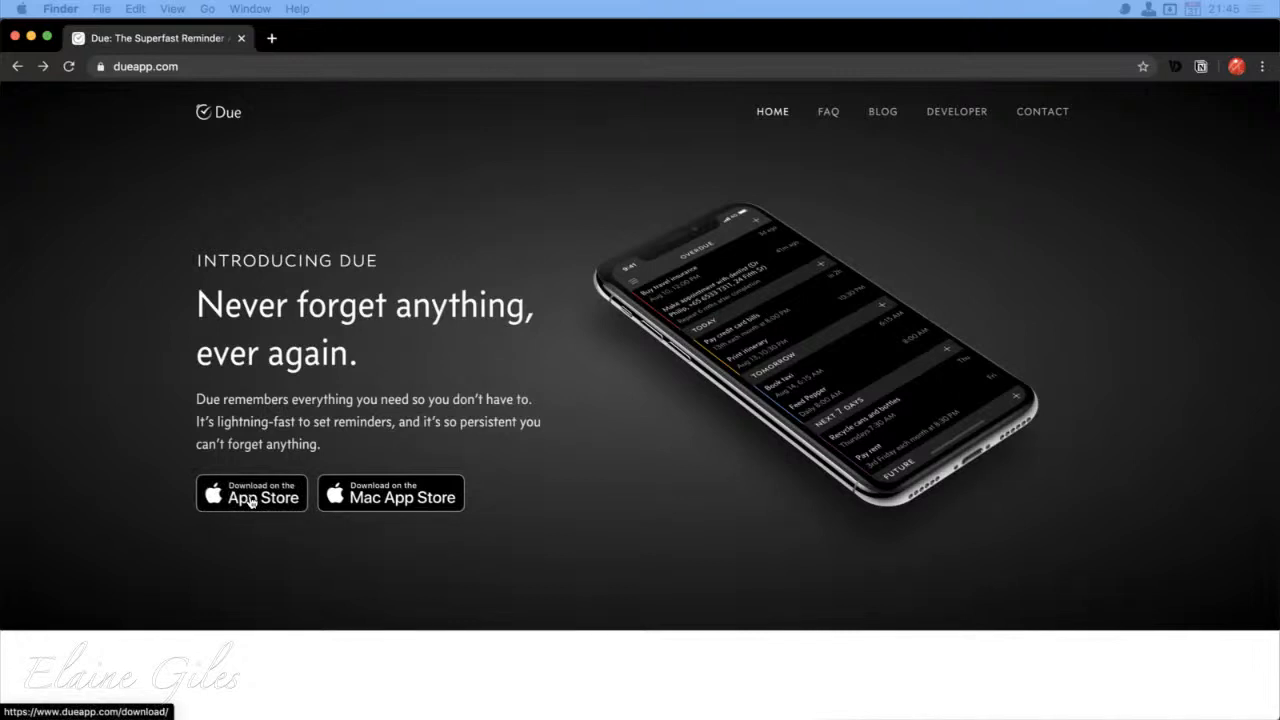
click(256, 501)
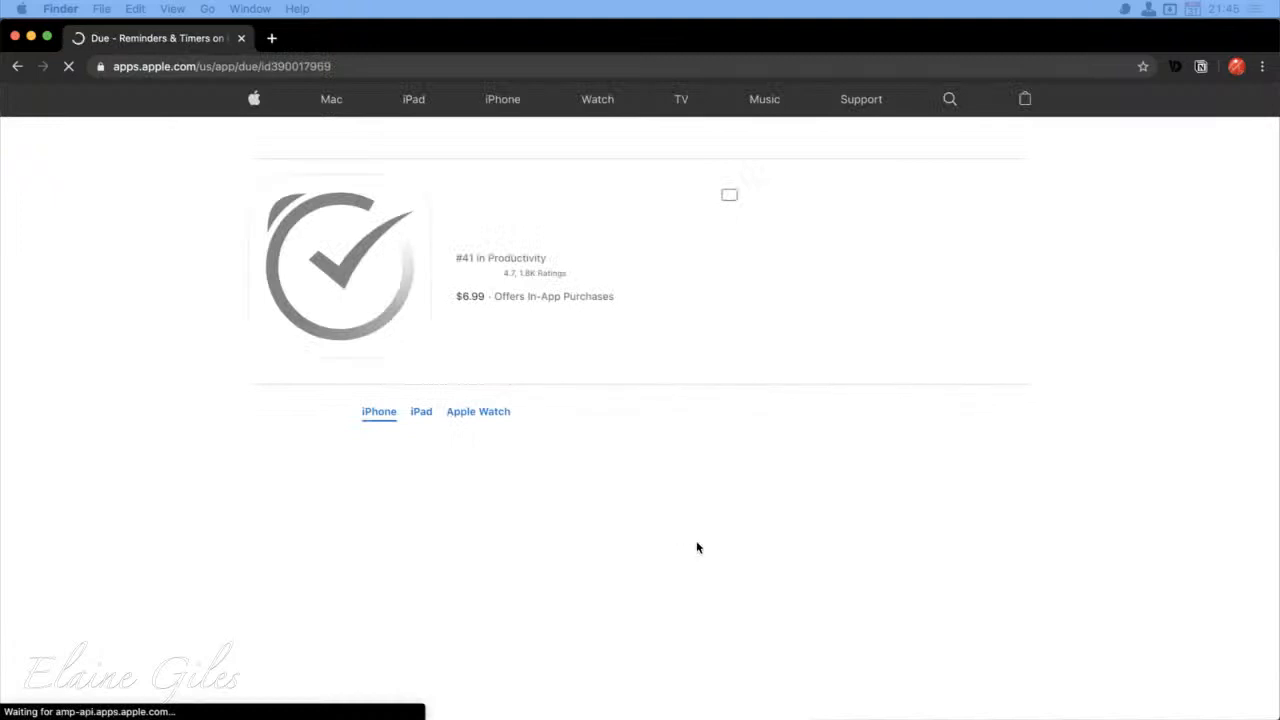
scroll(652, 556, down, 3)
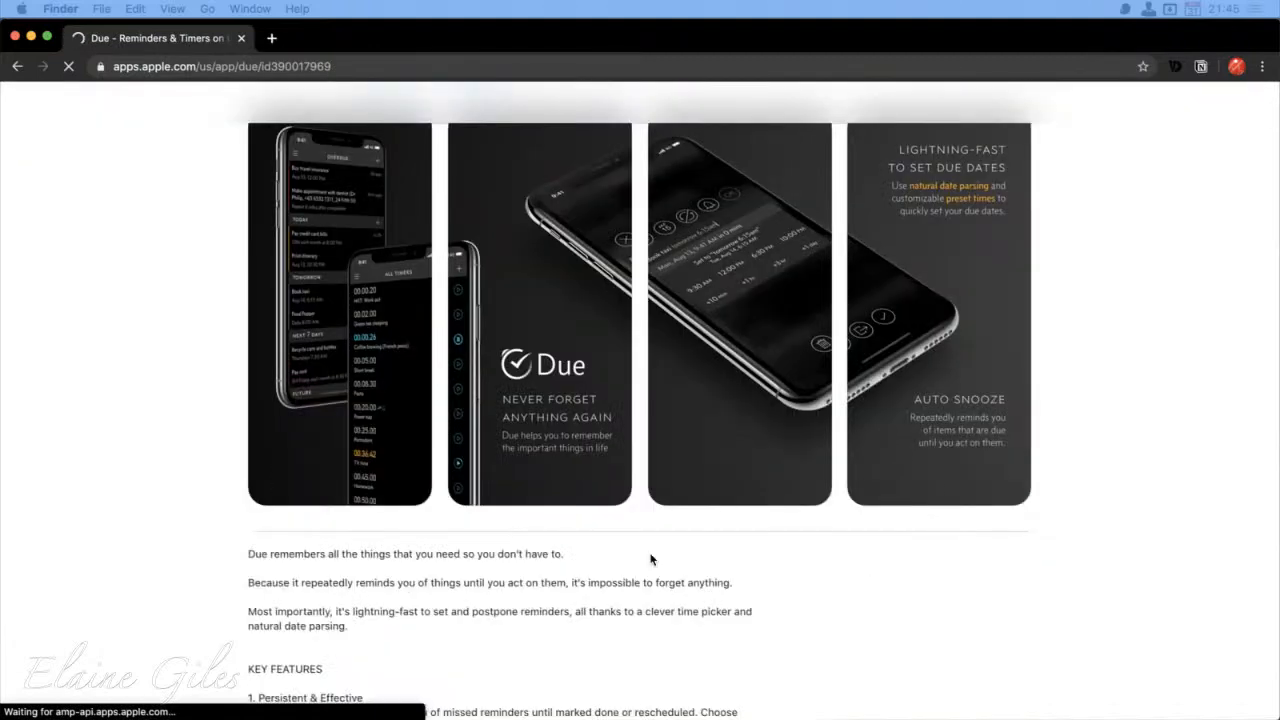
scroll(651, 559, up, 1)
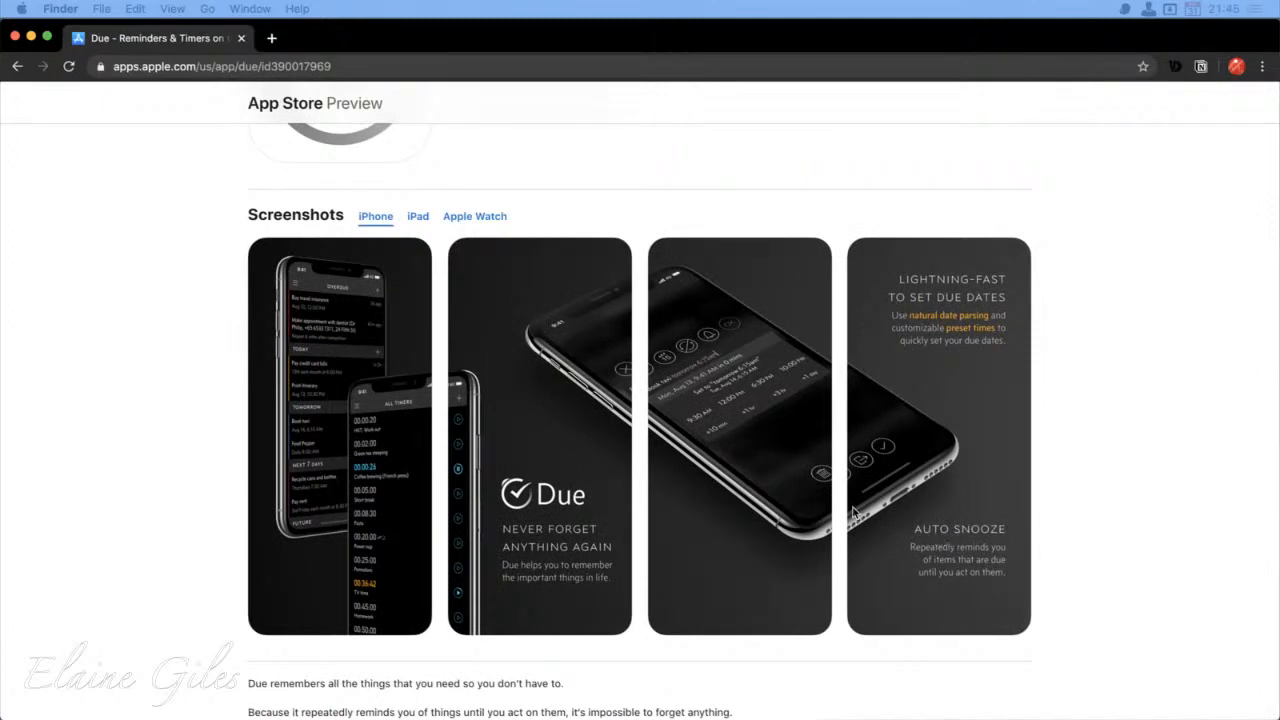
click(242, 39)
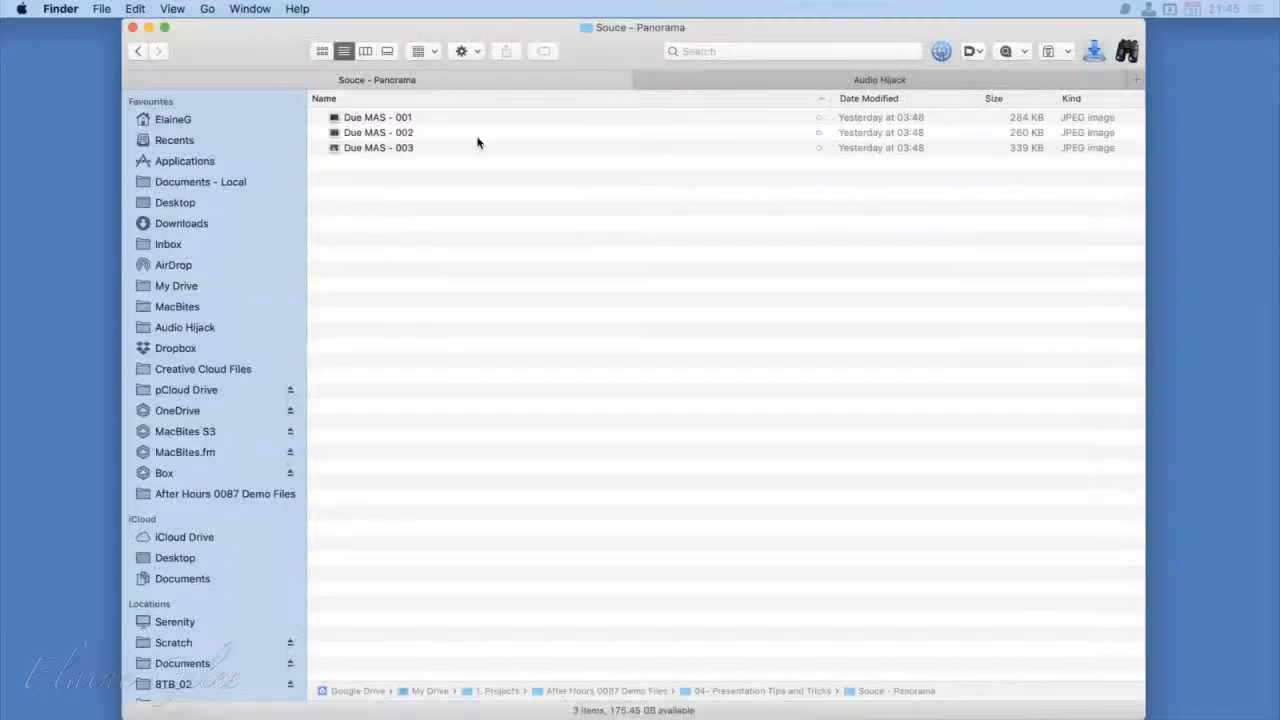
Step: Preview the image Due MAS - 001 from the Souce - Panorama folder in Finder
click(449, 118)
key(space)
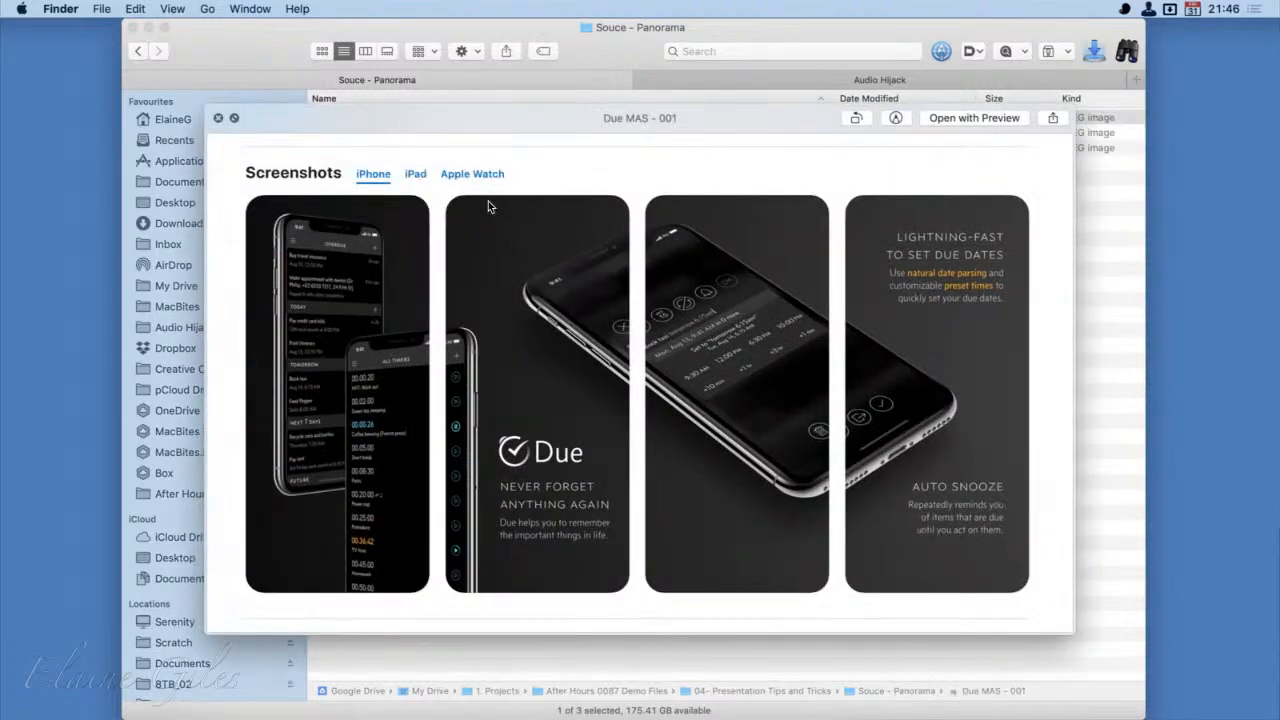
Step: Compare the panoramic layouts in the Due MAS - 001, 002 and 003 previews, and close the preview
key(Down)
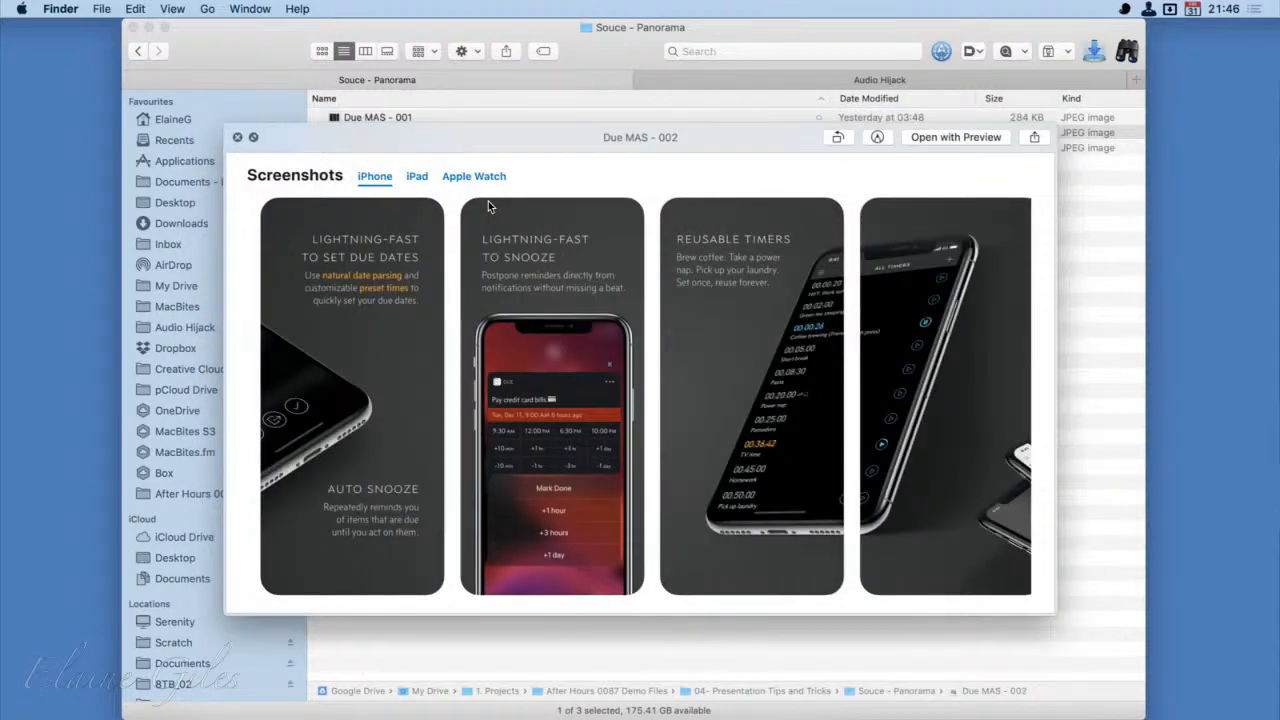
key(Down)
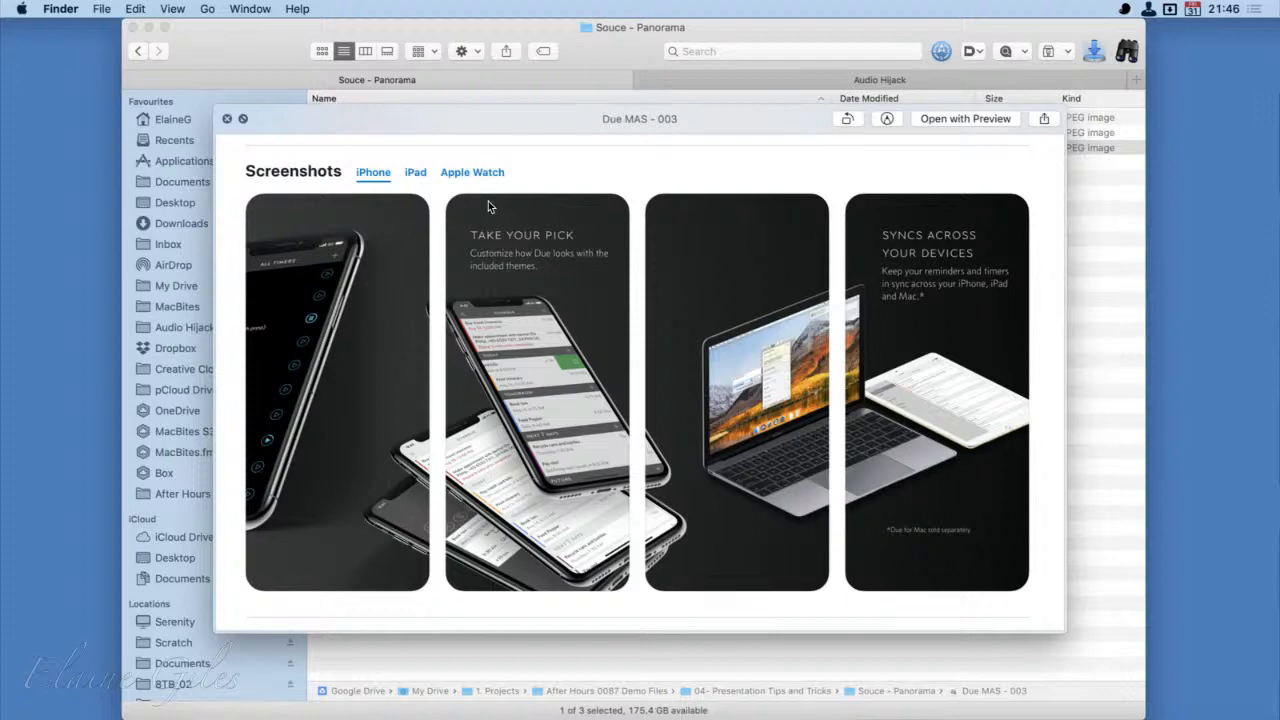
key(Up)
key(Up)
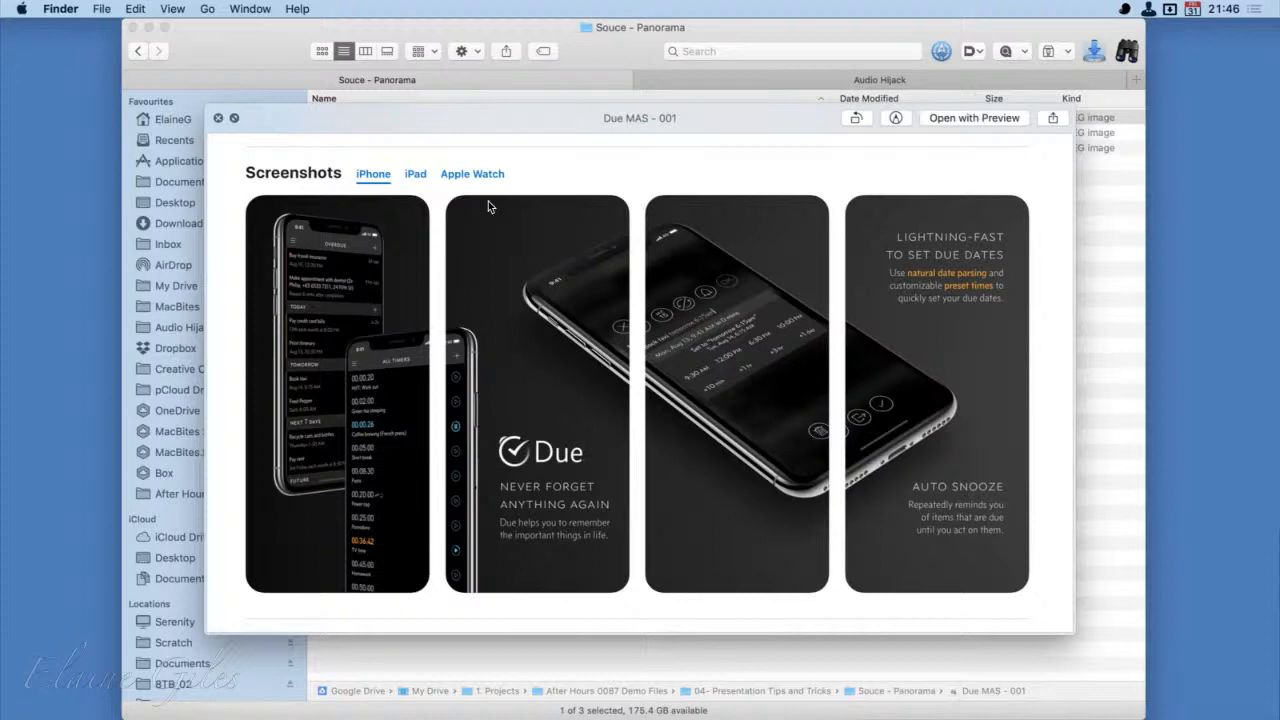
key(Down)
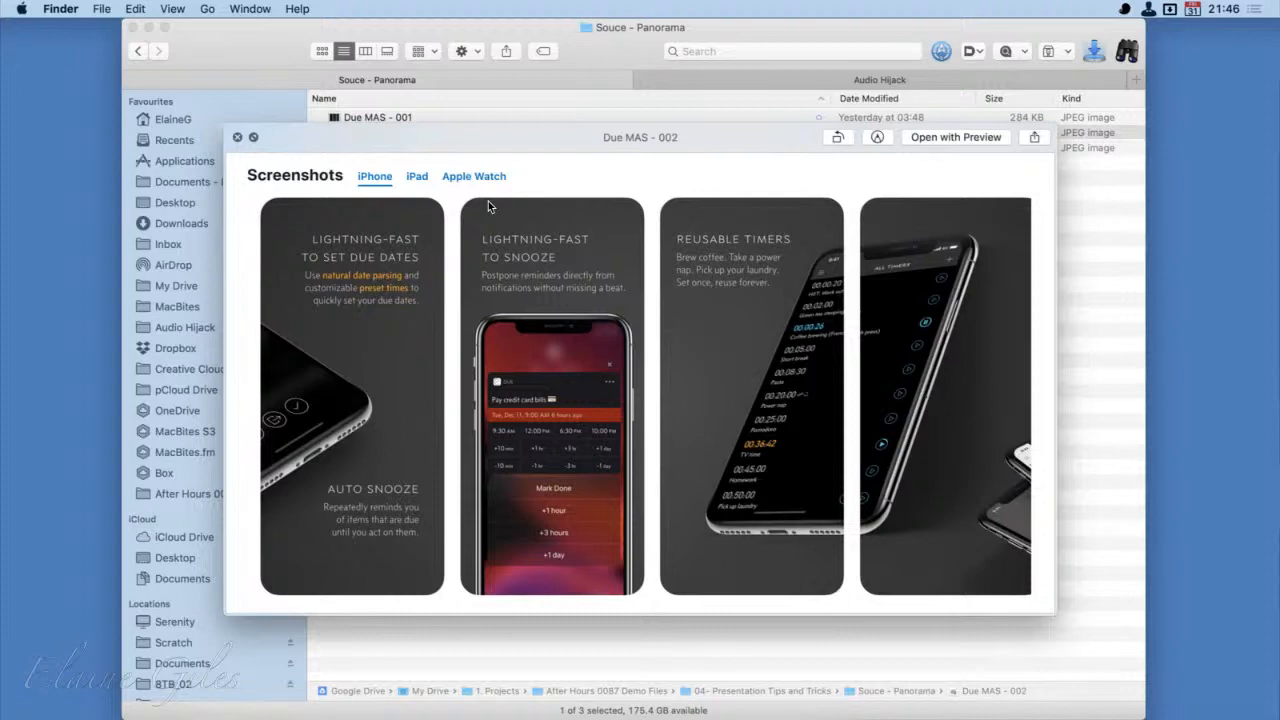
key(Down)
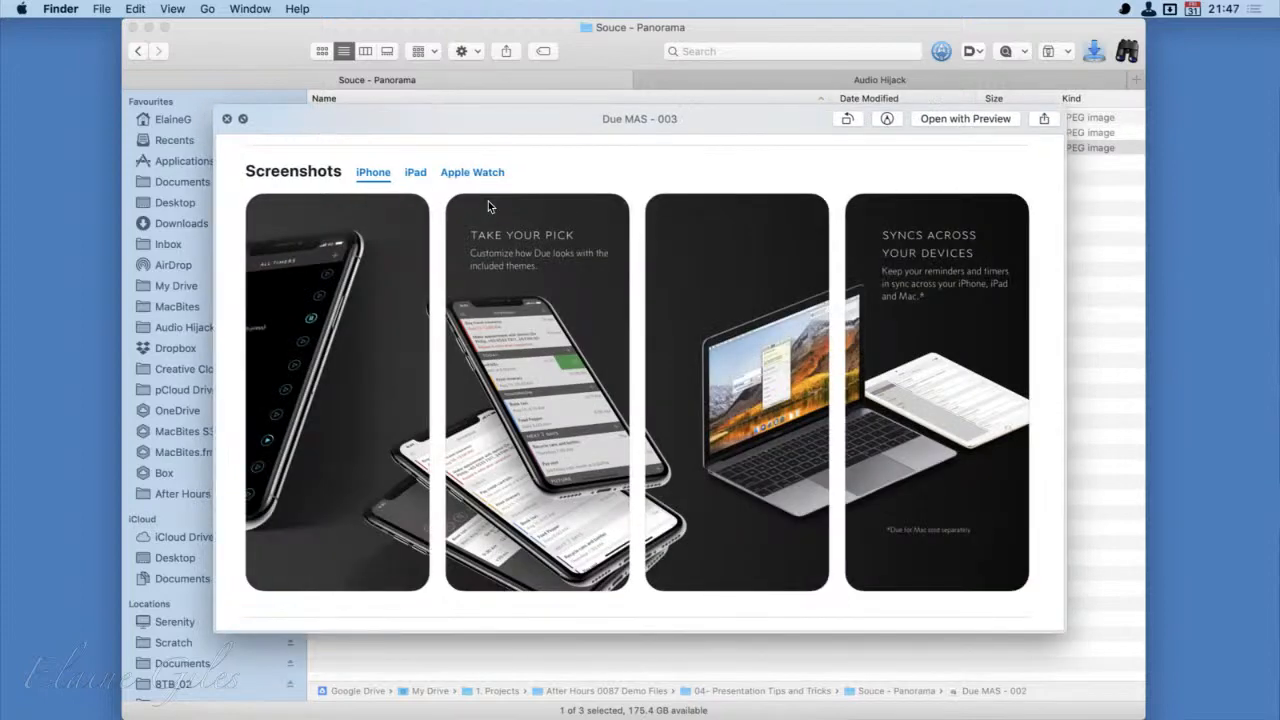
key(space)
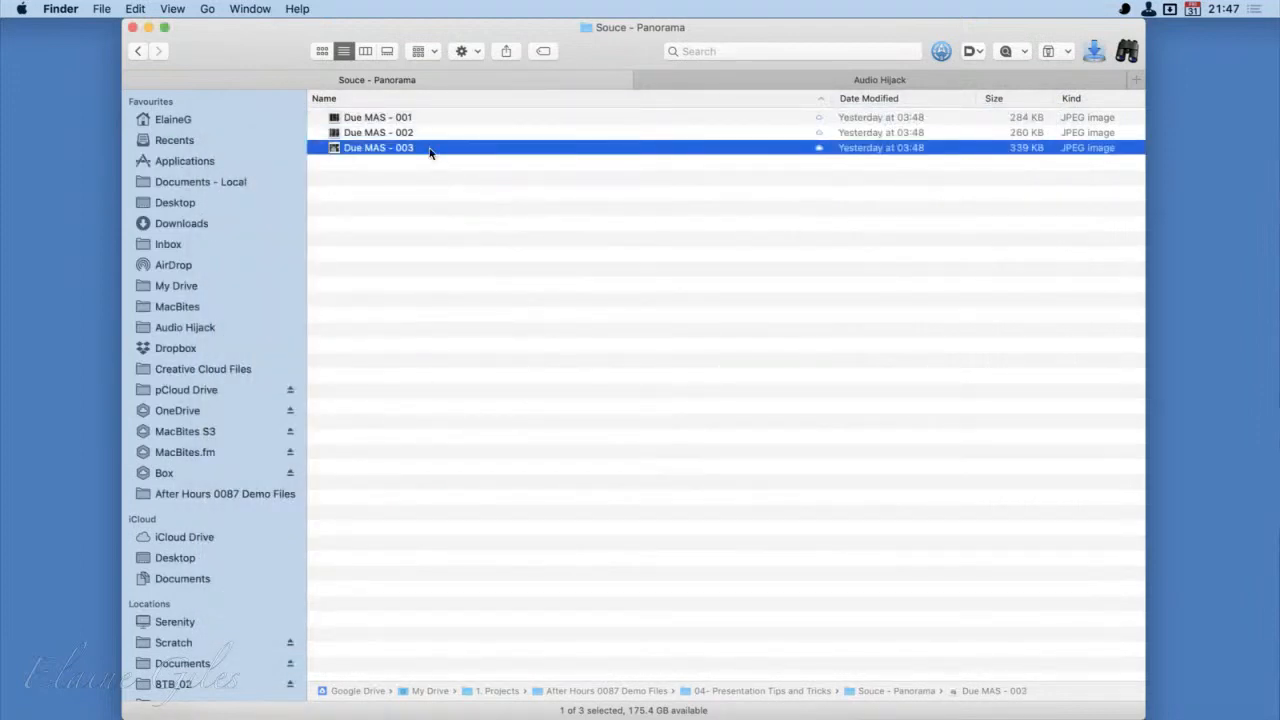
Step: Switch to Affinity Designer, open the three Due MAS images from the Souce - Panorama folder, and deselect the Due MAS - 003 background
drag(620, 48, 473, 176)
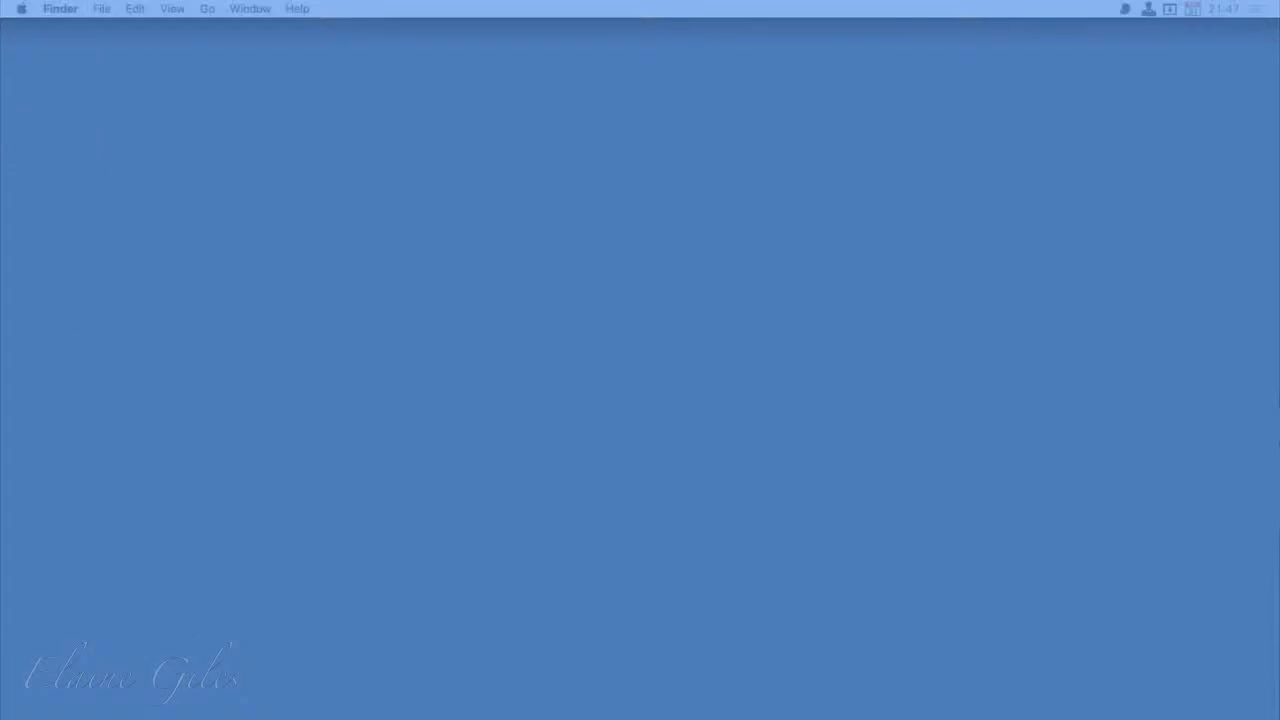
key(super+space)
text(des)
key(Return)
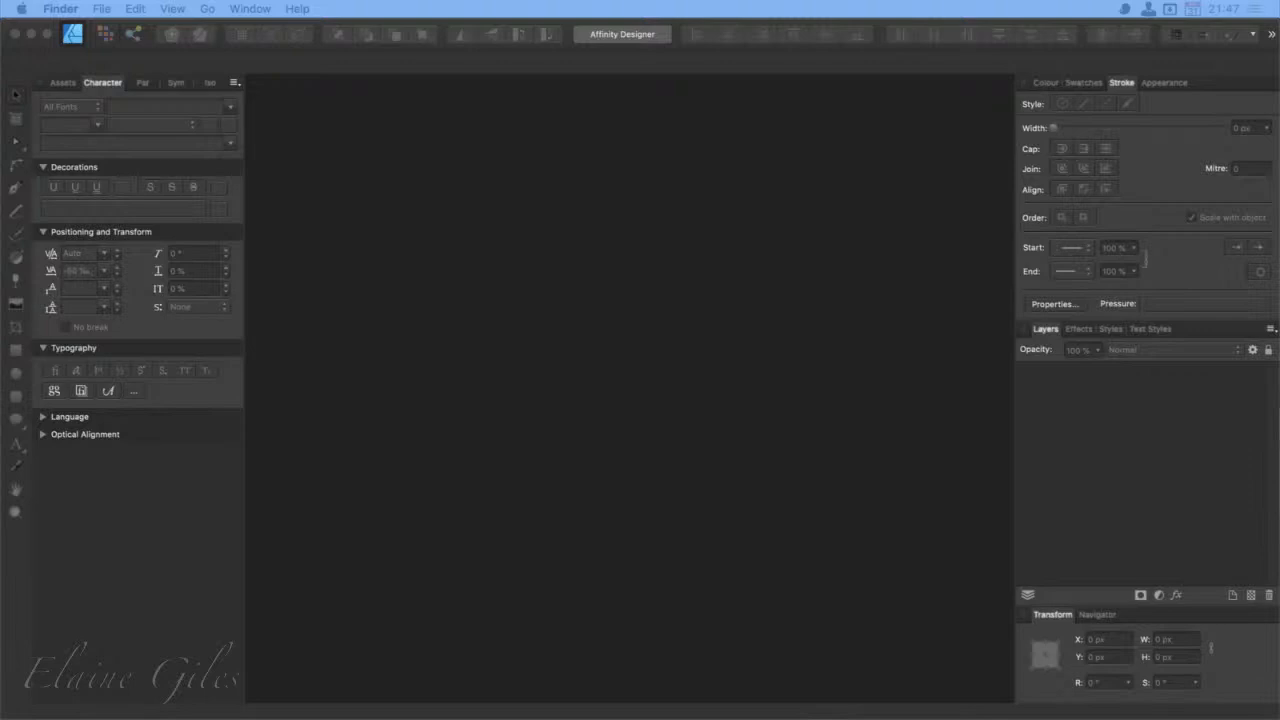
drag(2, 622, 535, 366)
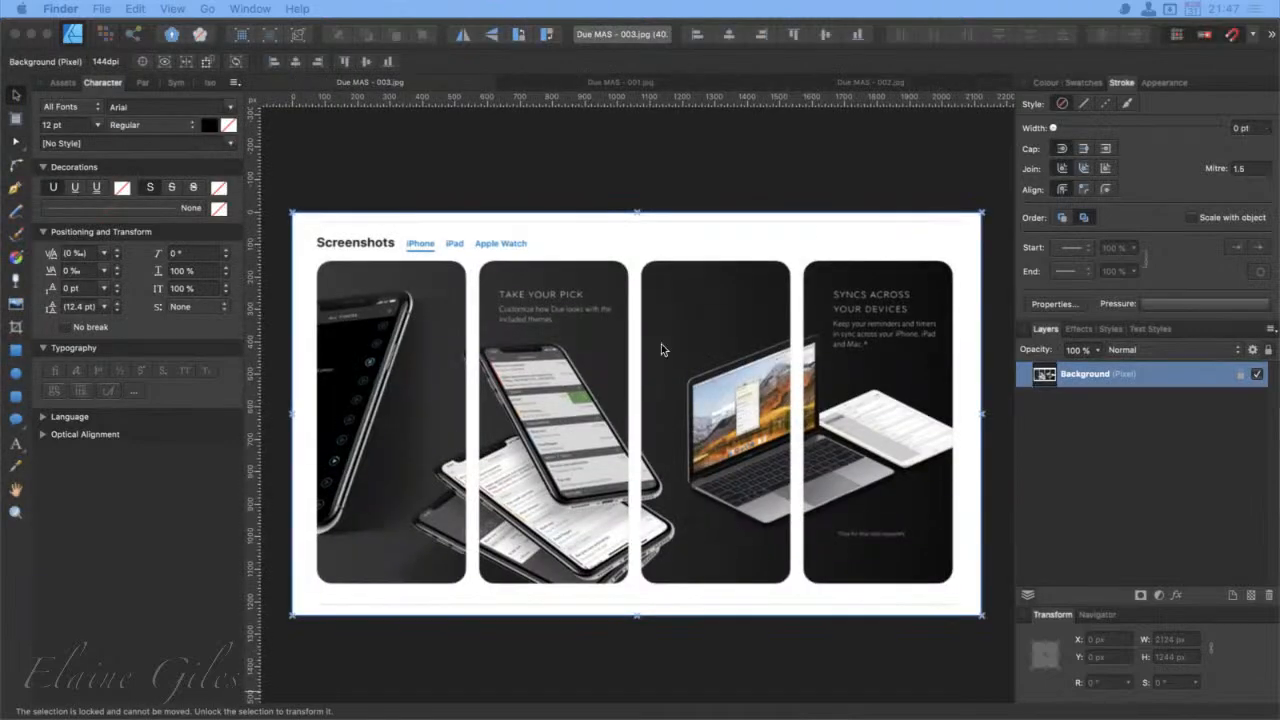
click(827, 172)
click(827, 172)
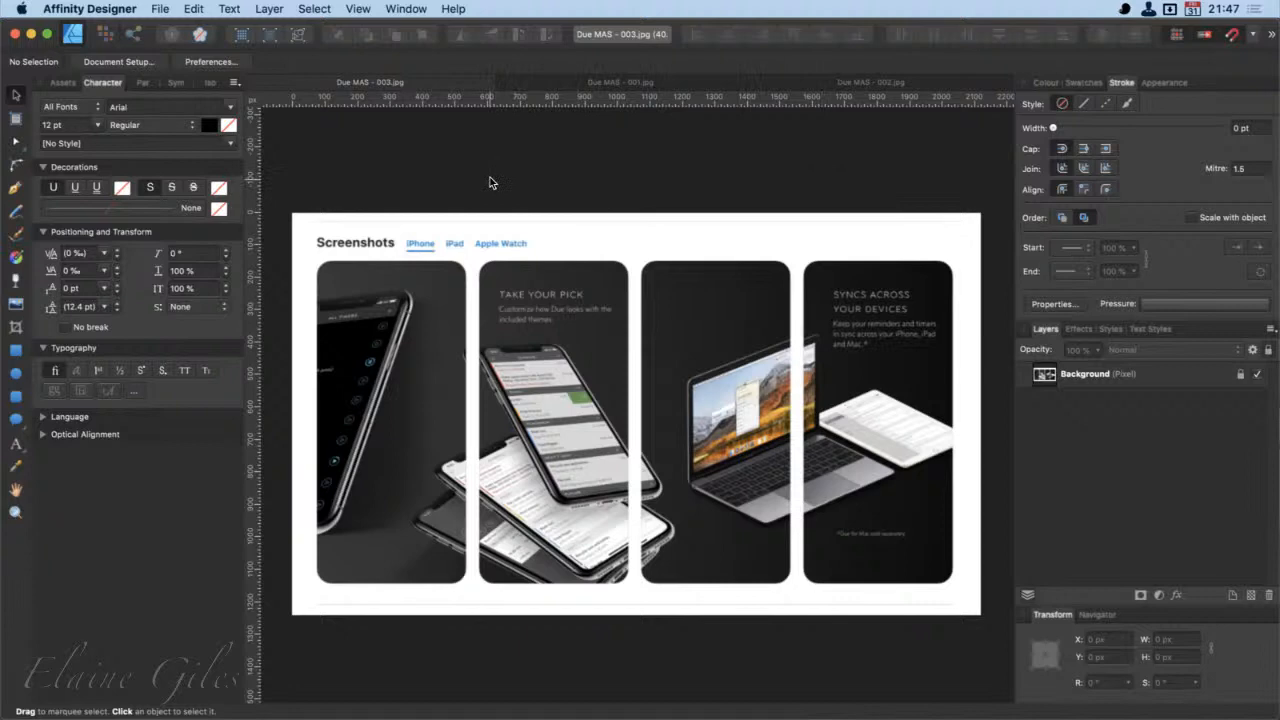
Step: Reorder the open documents as Due MAS - 001, 002 and 003, and return to Due MAS - 001
click(543, 76)
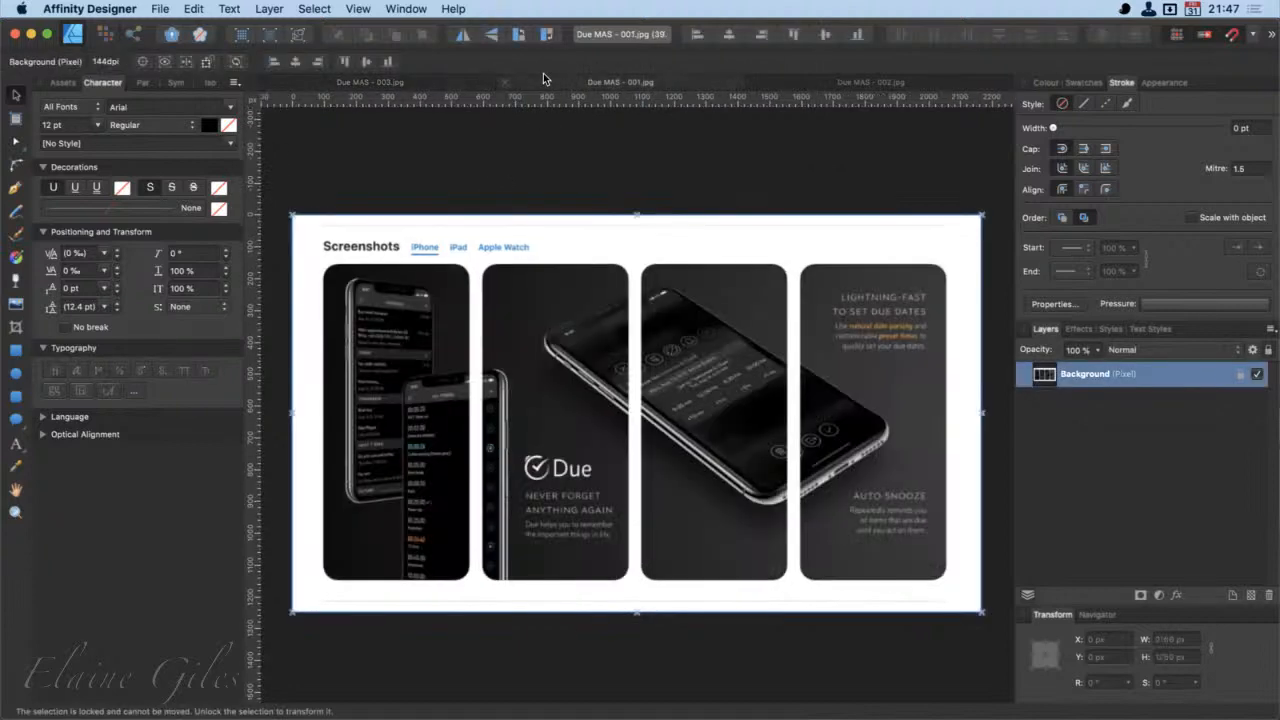
click(841, 88)
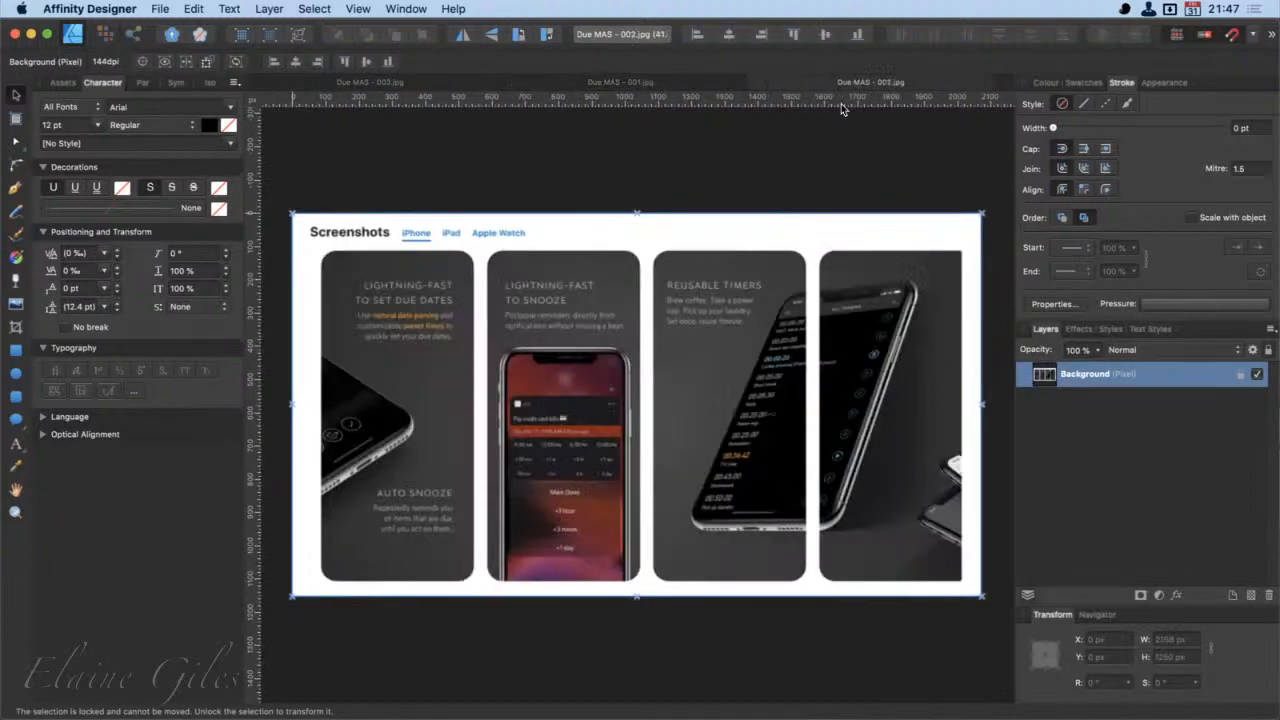
click(600, 82)
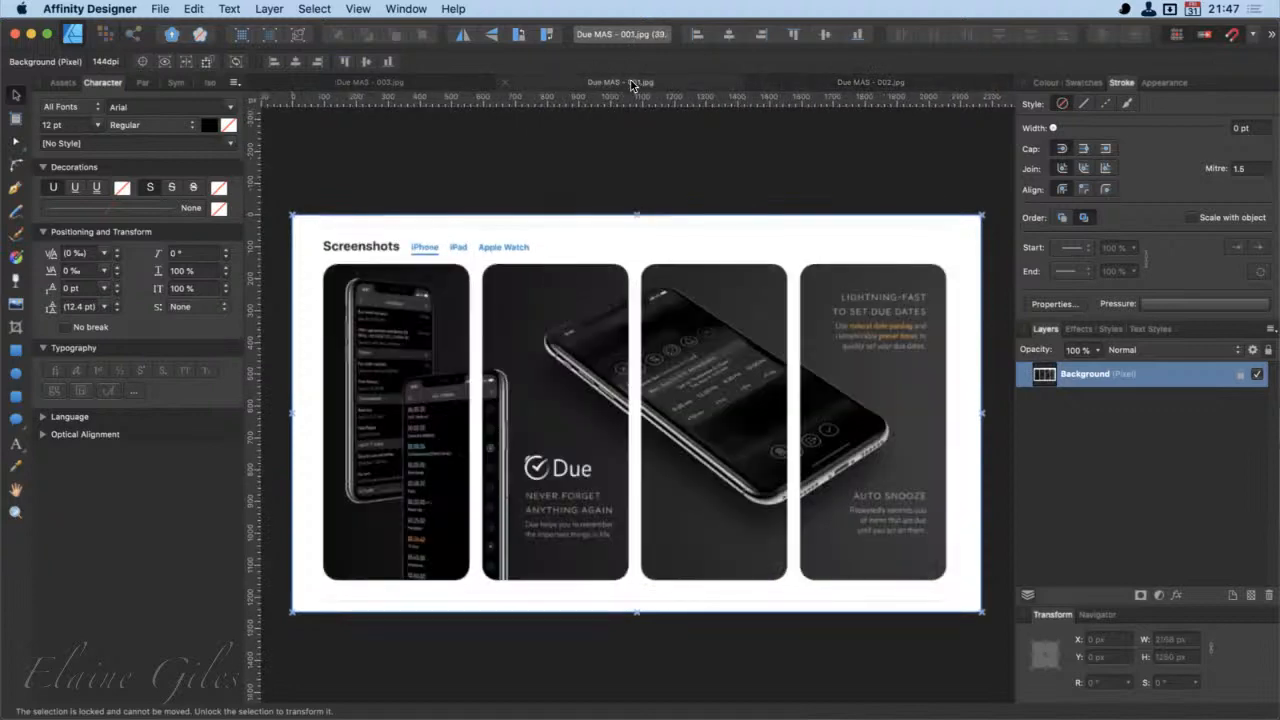
drag(632, 79, 360, 81)
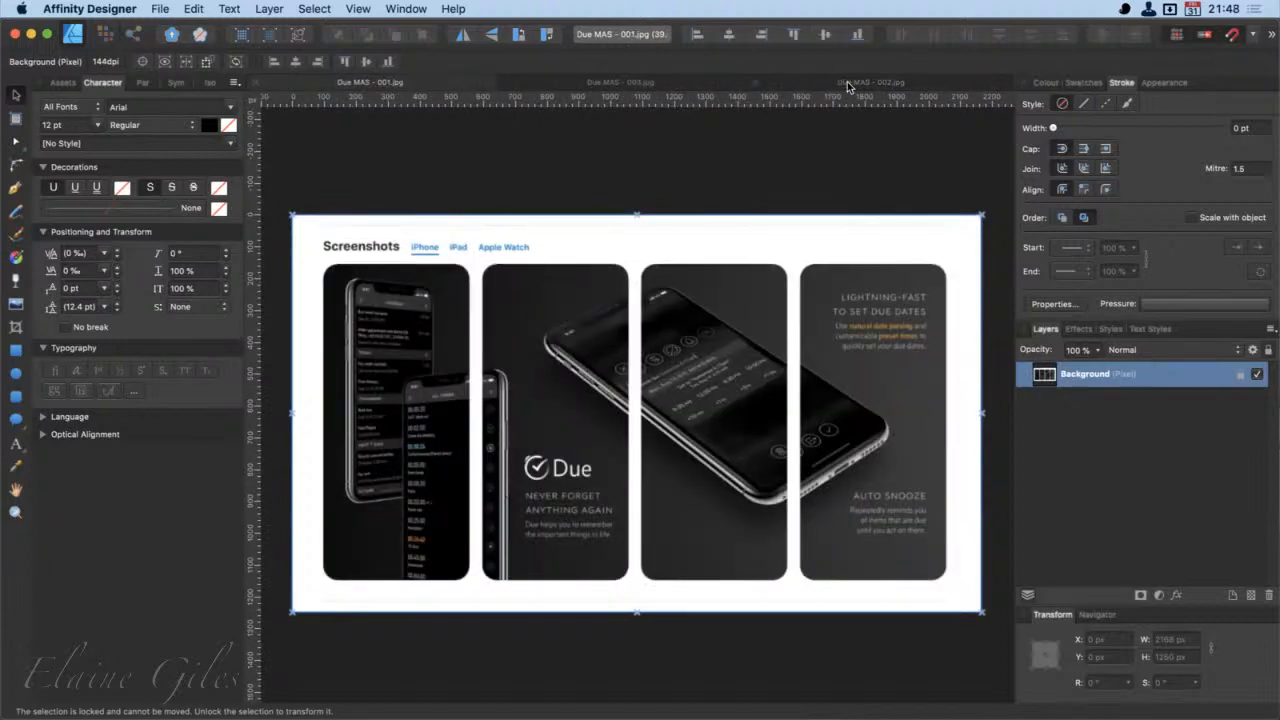
drag(847, 81, 606, 83)
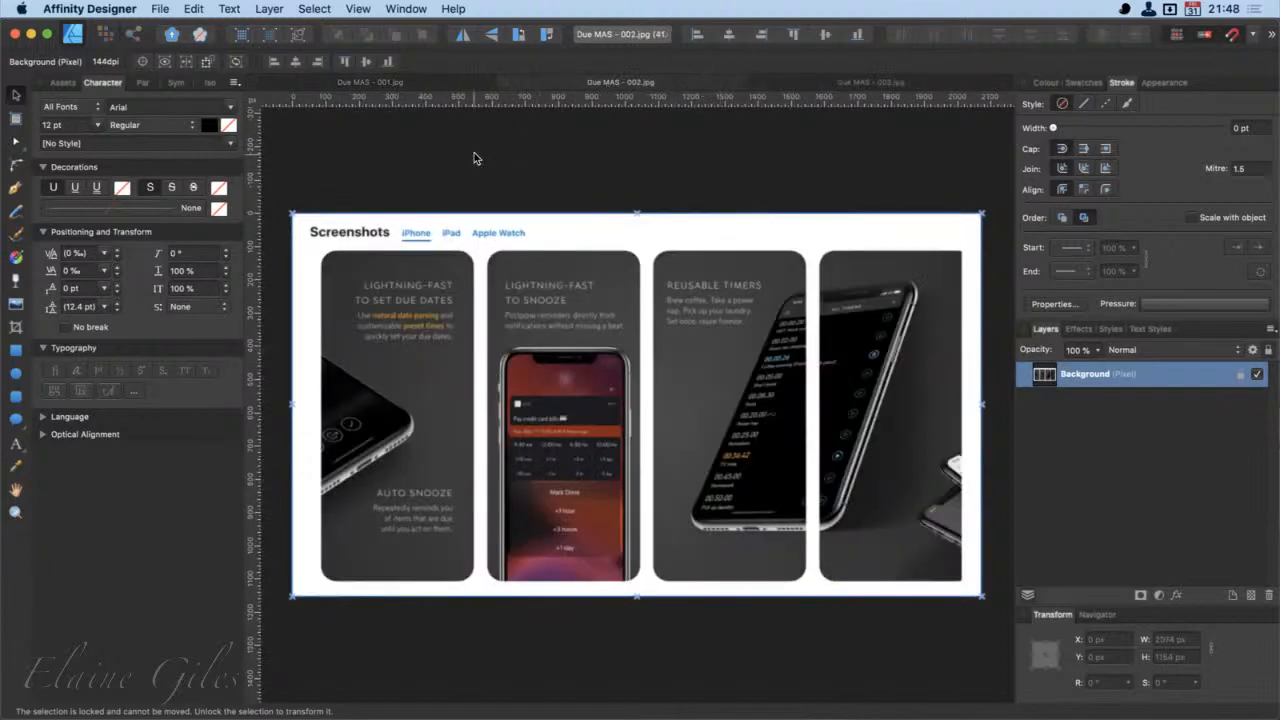
click(352, 81)
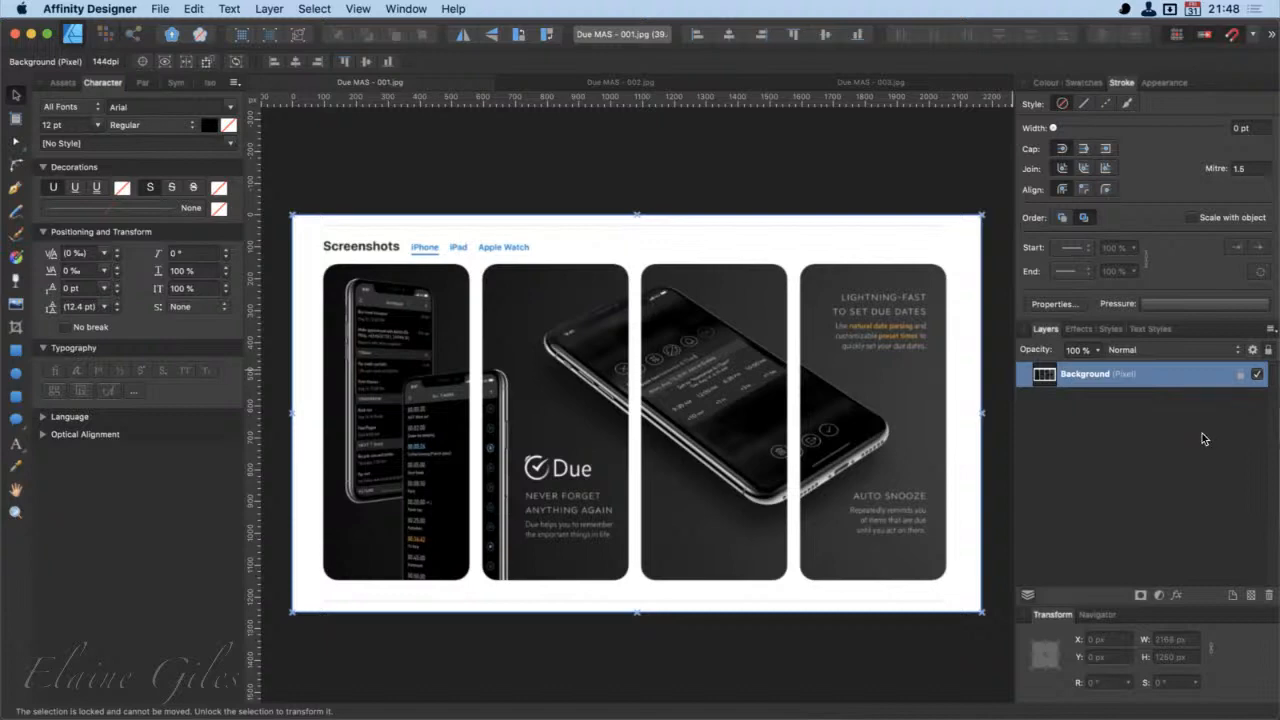
Step: Unlock the Background layer and crop off the Screenshots heading and lower margin with the Vector Crop Tool, keeping about 2168 × 1060 px
click(1257, 374)
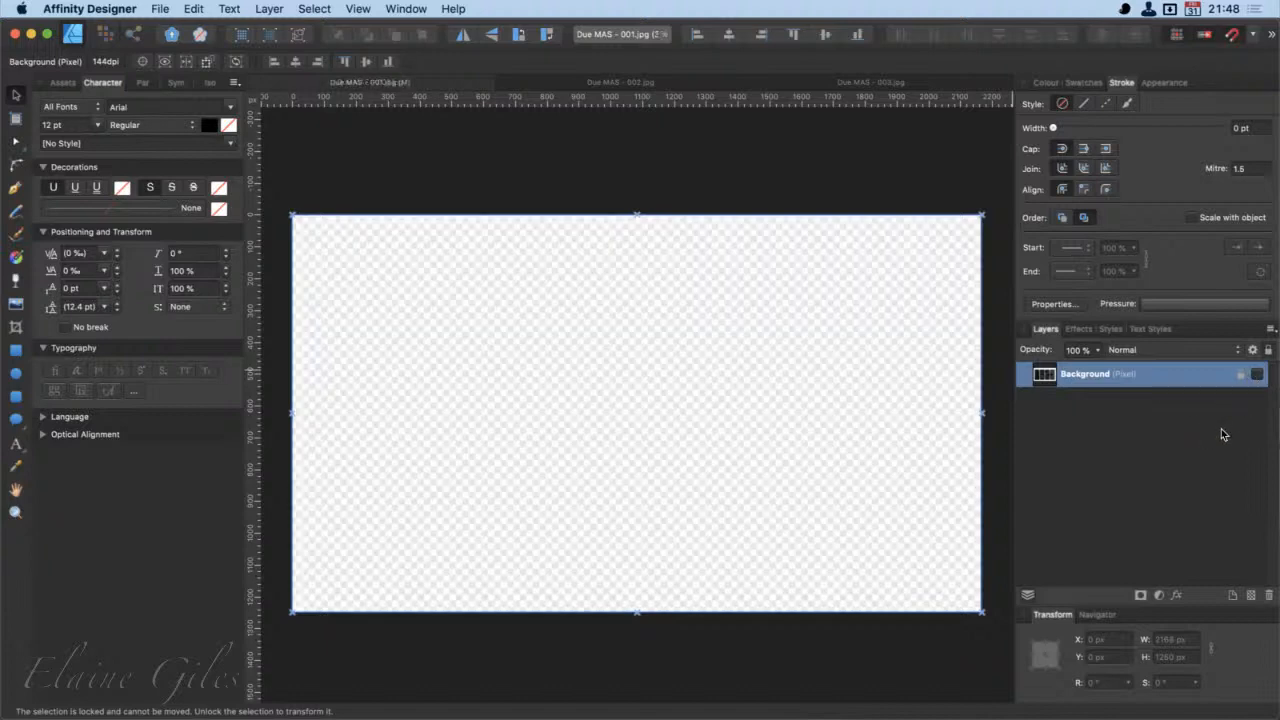
click(1257, 374)
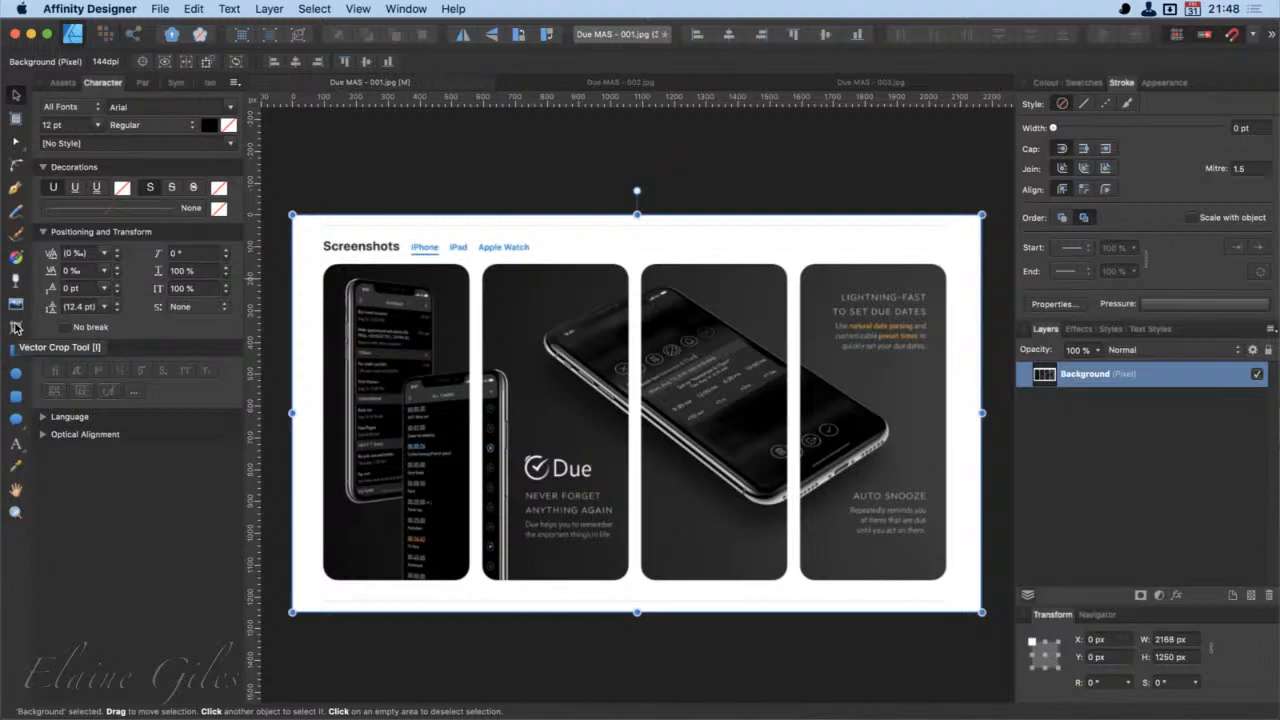
click(15, 327)
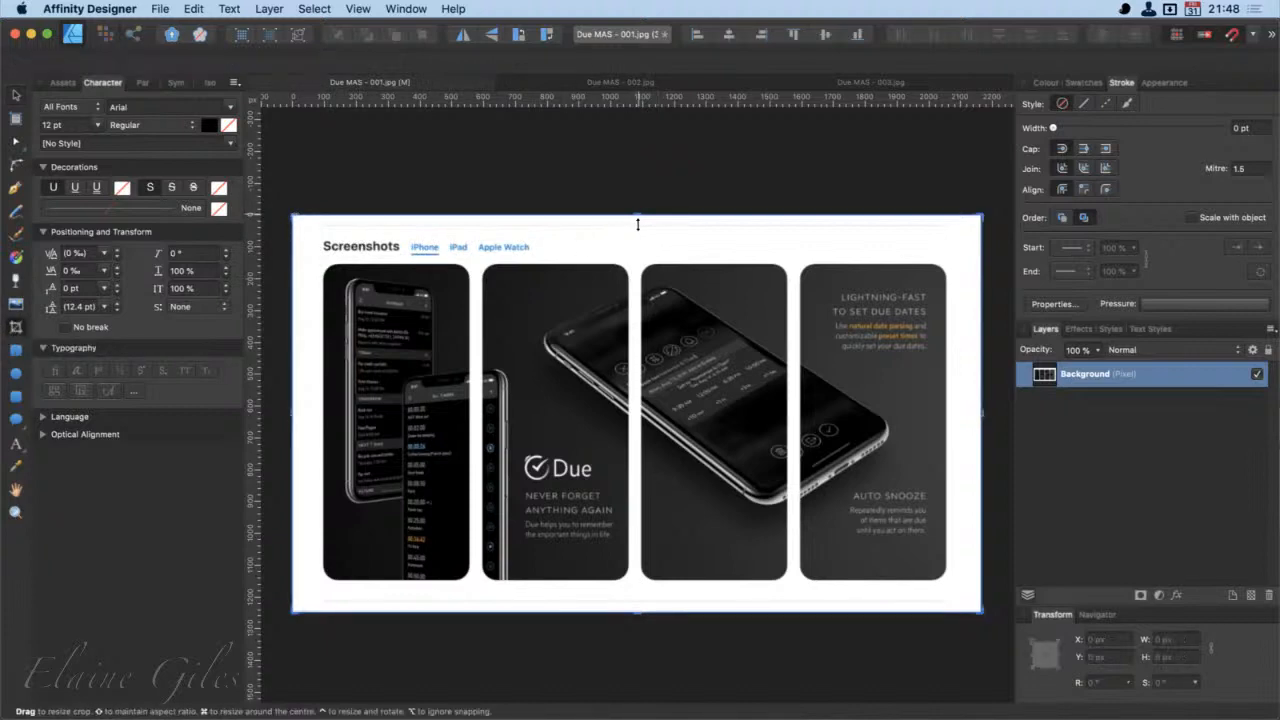
drag(637, 224, 640, 265)
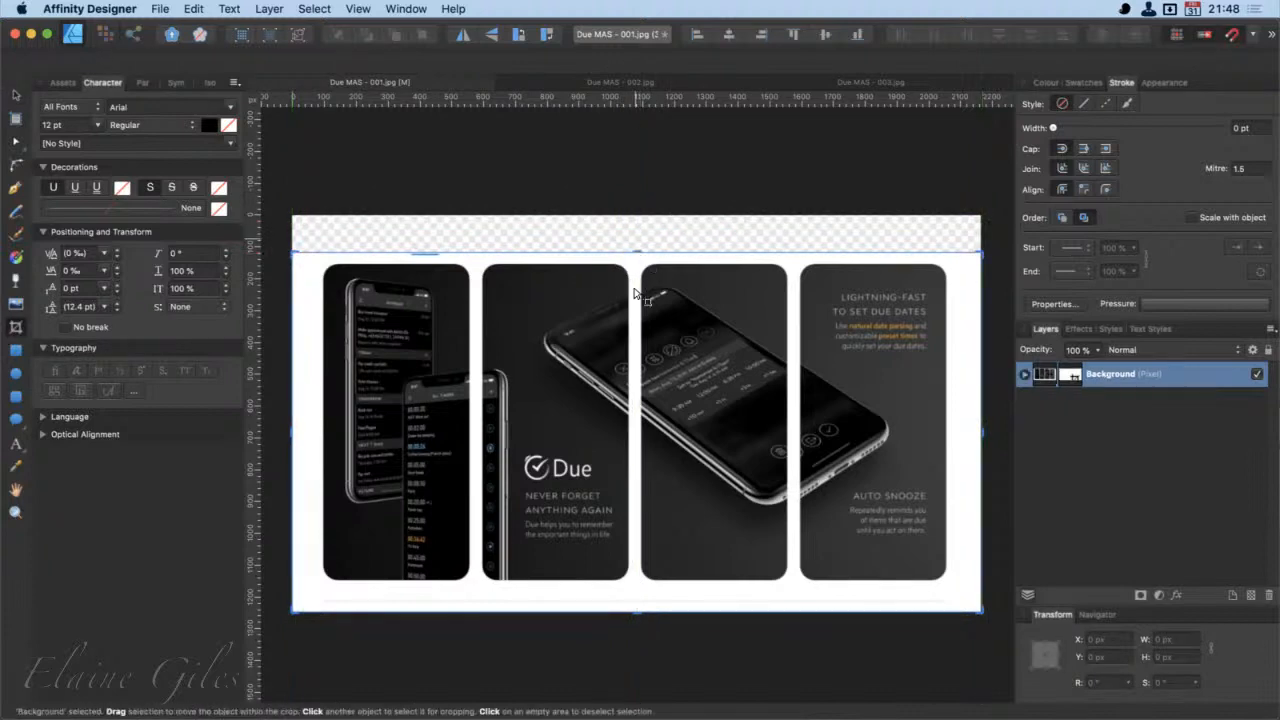
drag(637, 624, 641, 604)
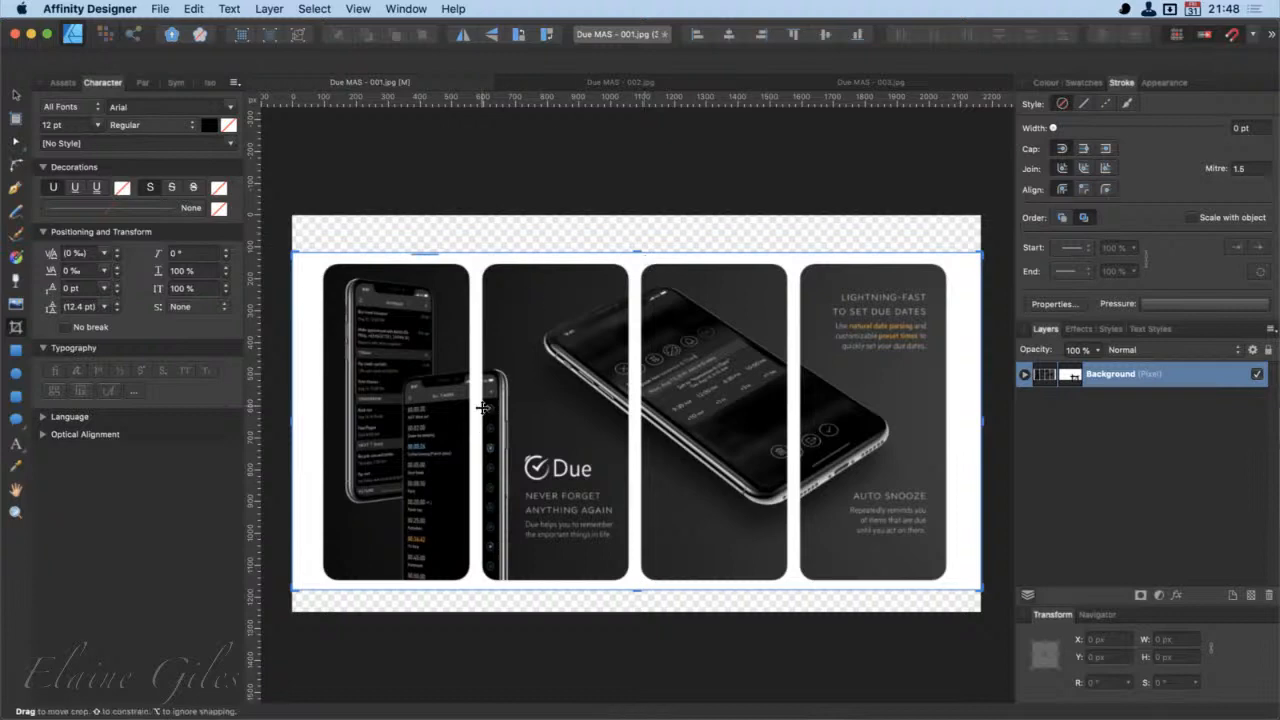
click(15, 97)
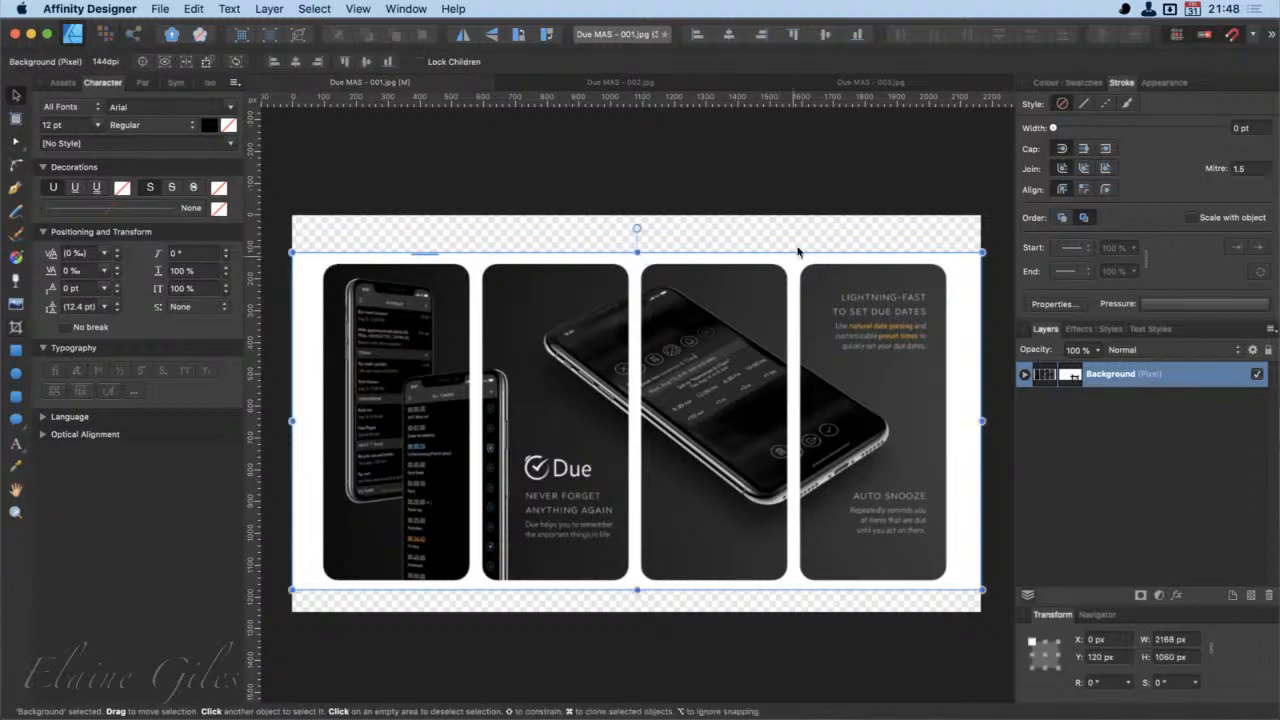
click(803, 206)
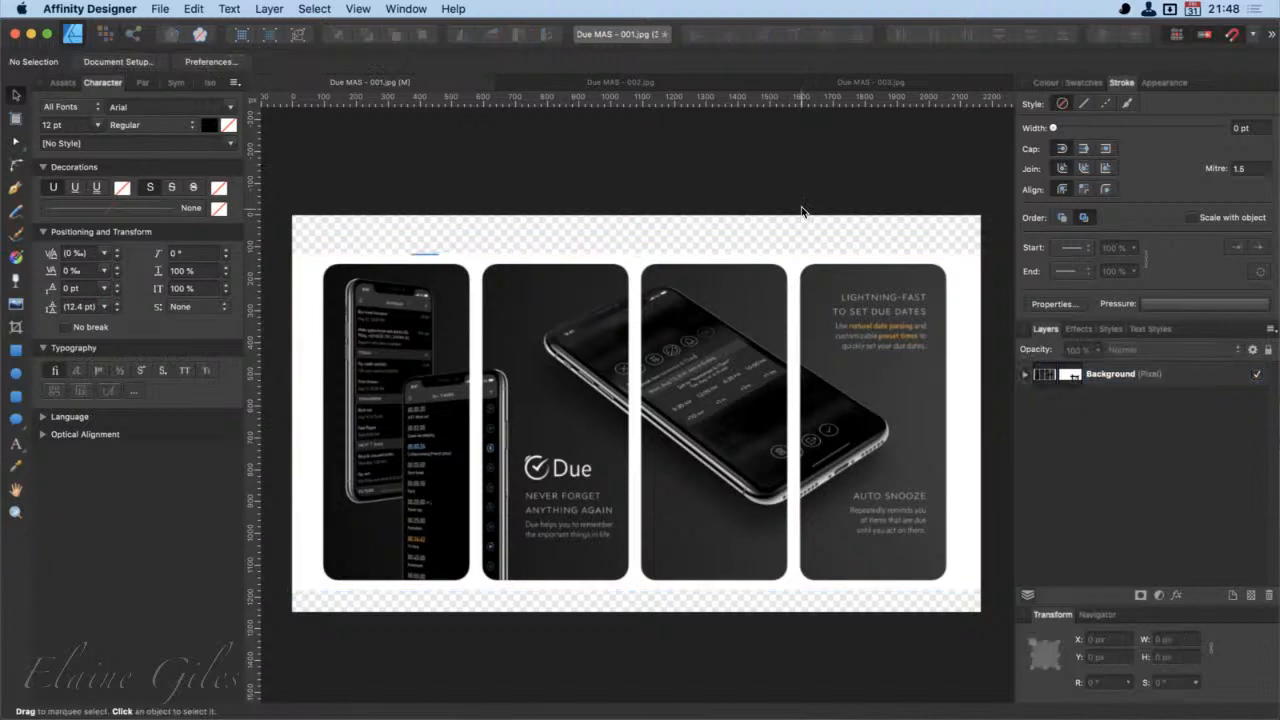
Step: Insert an artboard sized to the selected cropped Background layer
click(425, 262)
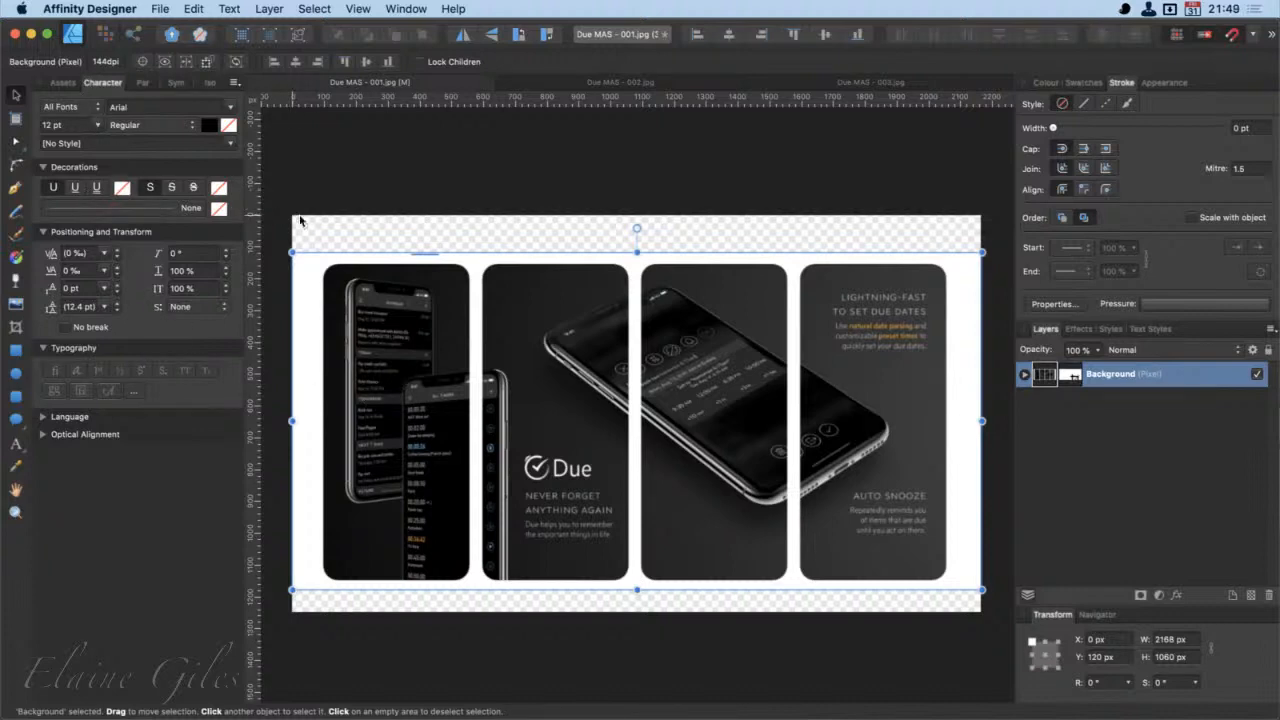
click(15, 118)
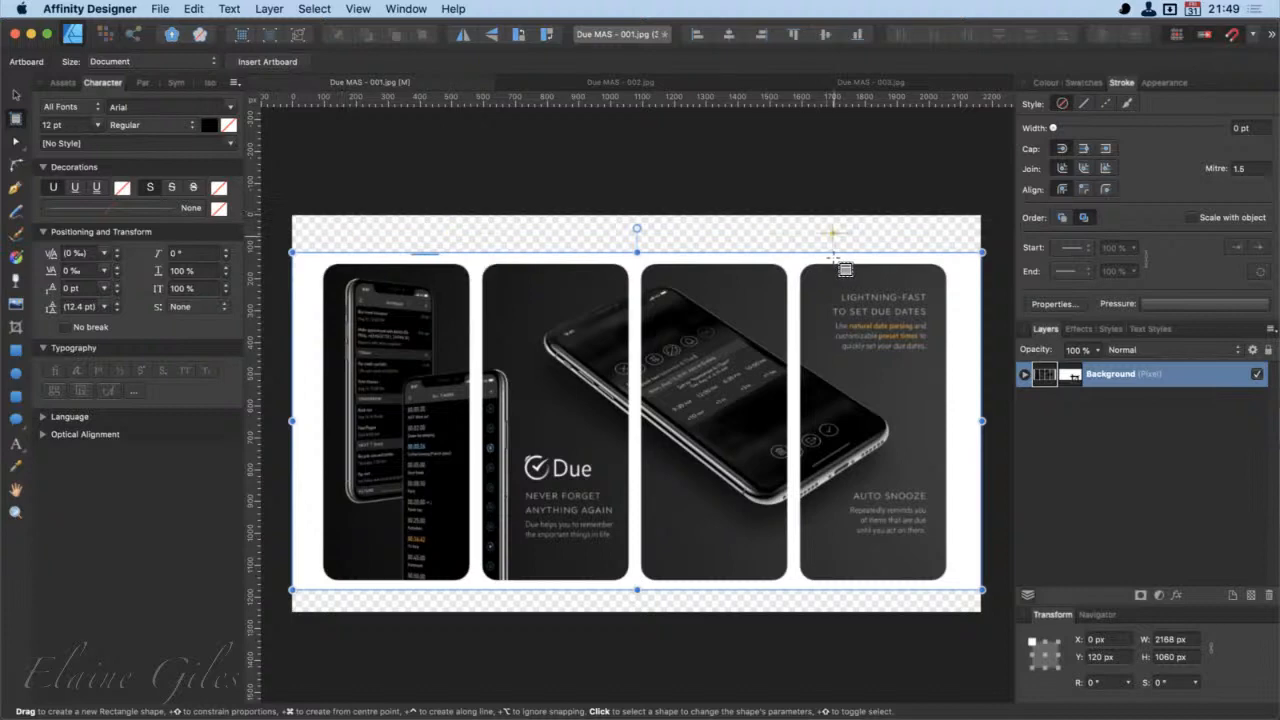
click(197, 63)
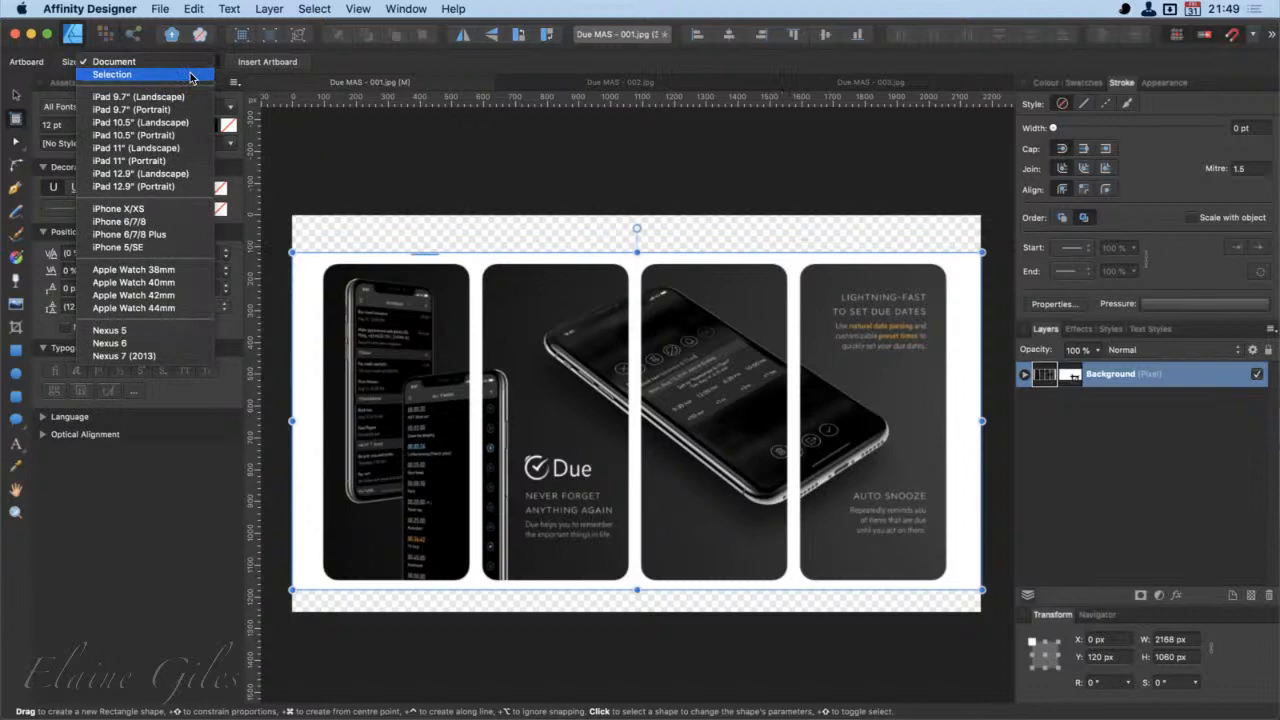
click(190, 77)
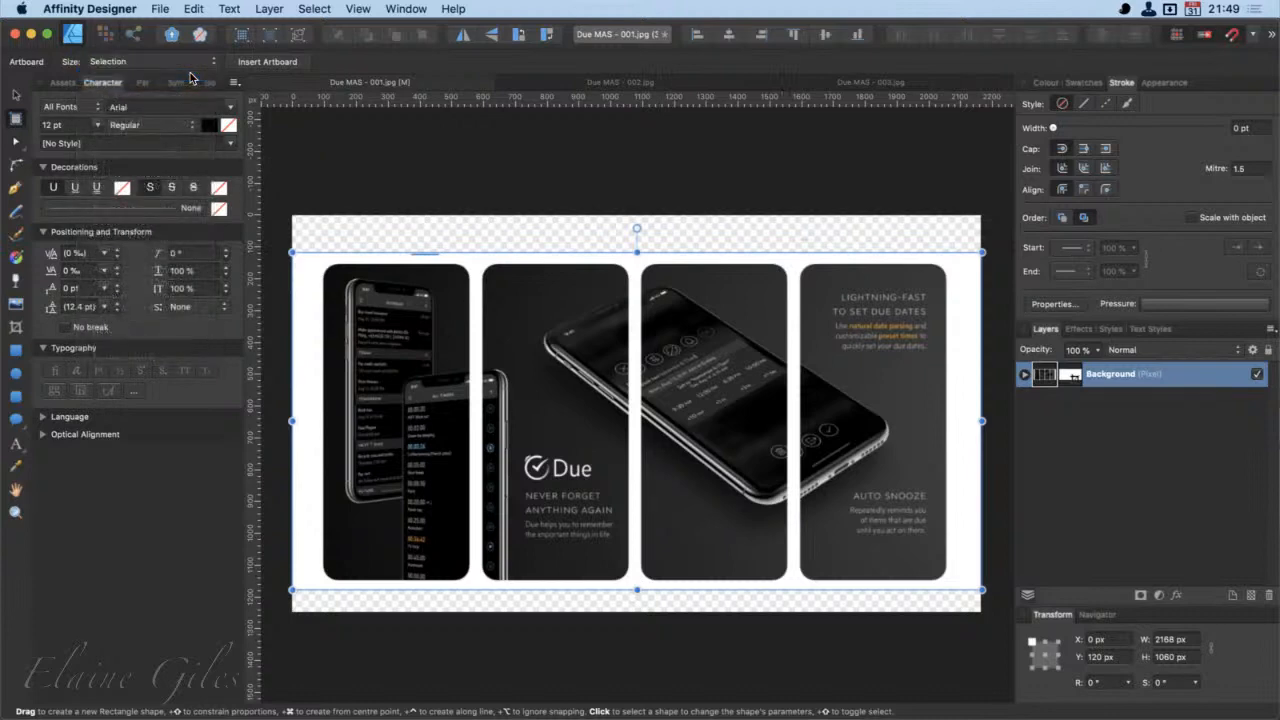
click(292, 64)
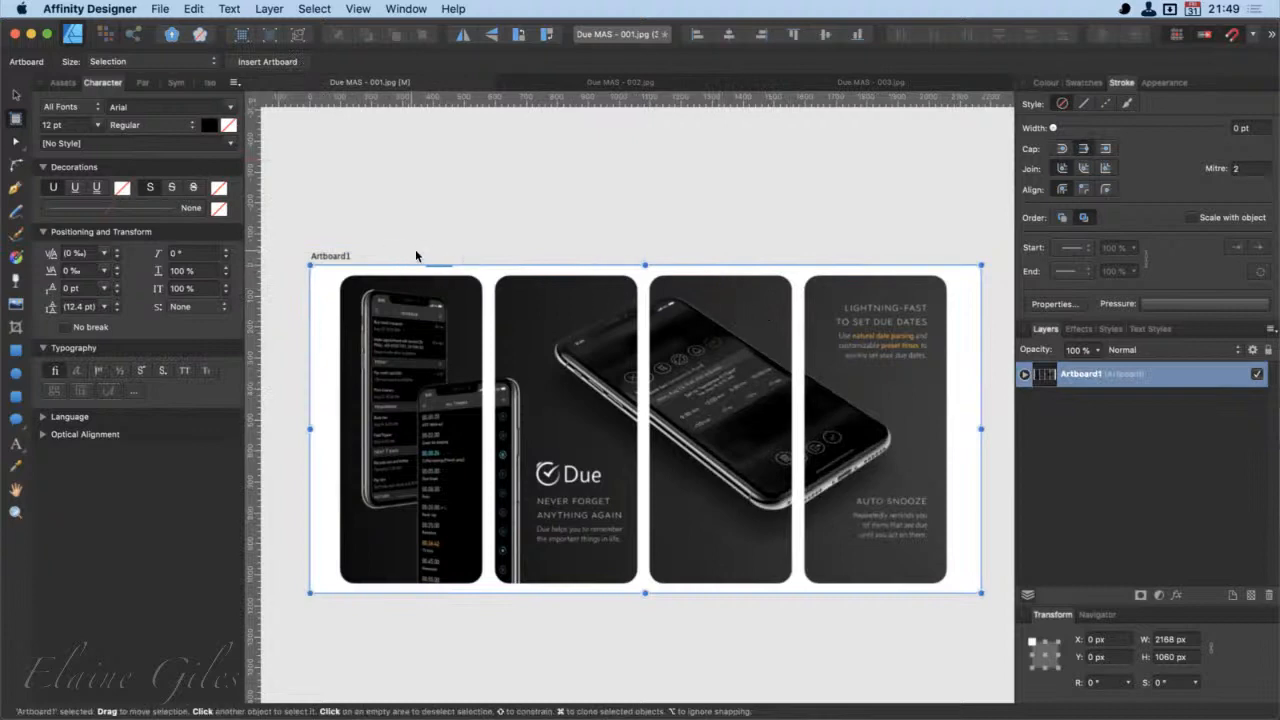
Step: Cover the leftover blue line above the first screenshot with a white rectangle of about 103 × 13 px
scroll(430, 259, up, 1)
scroll(430, 259, up, 6)
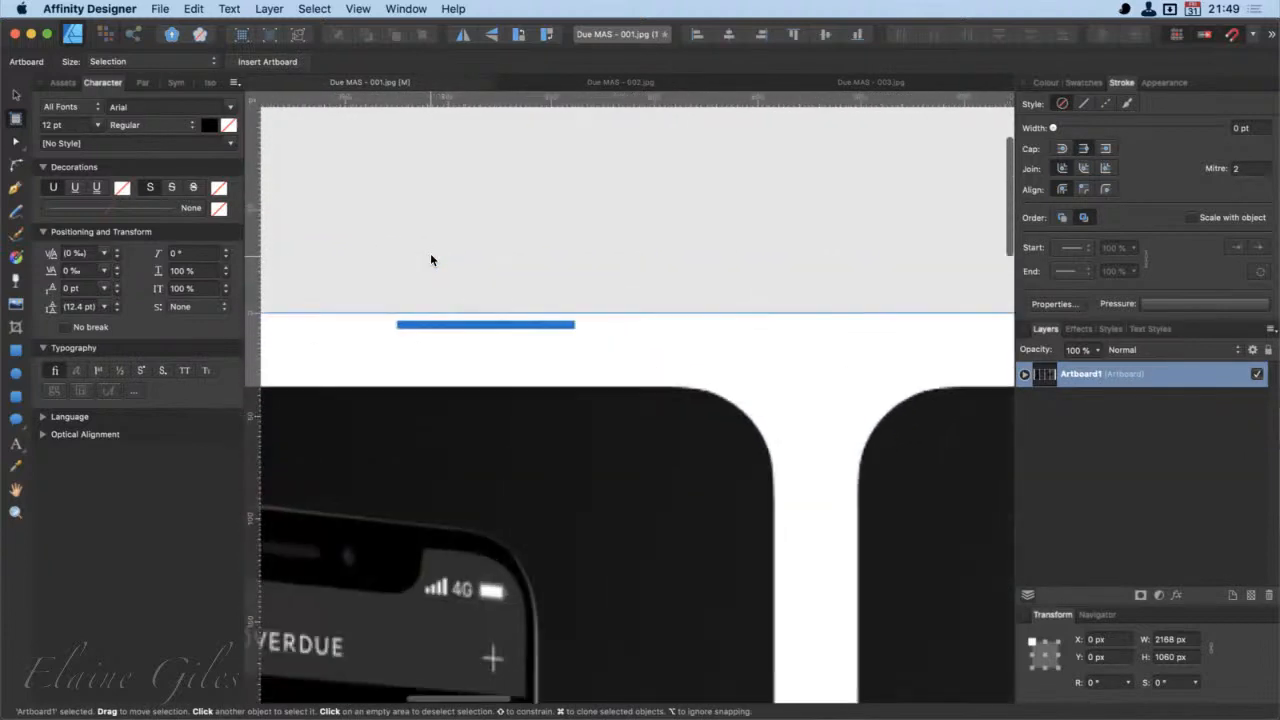
scroll(431, 257, up, 2)
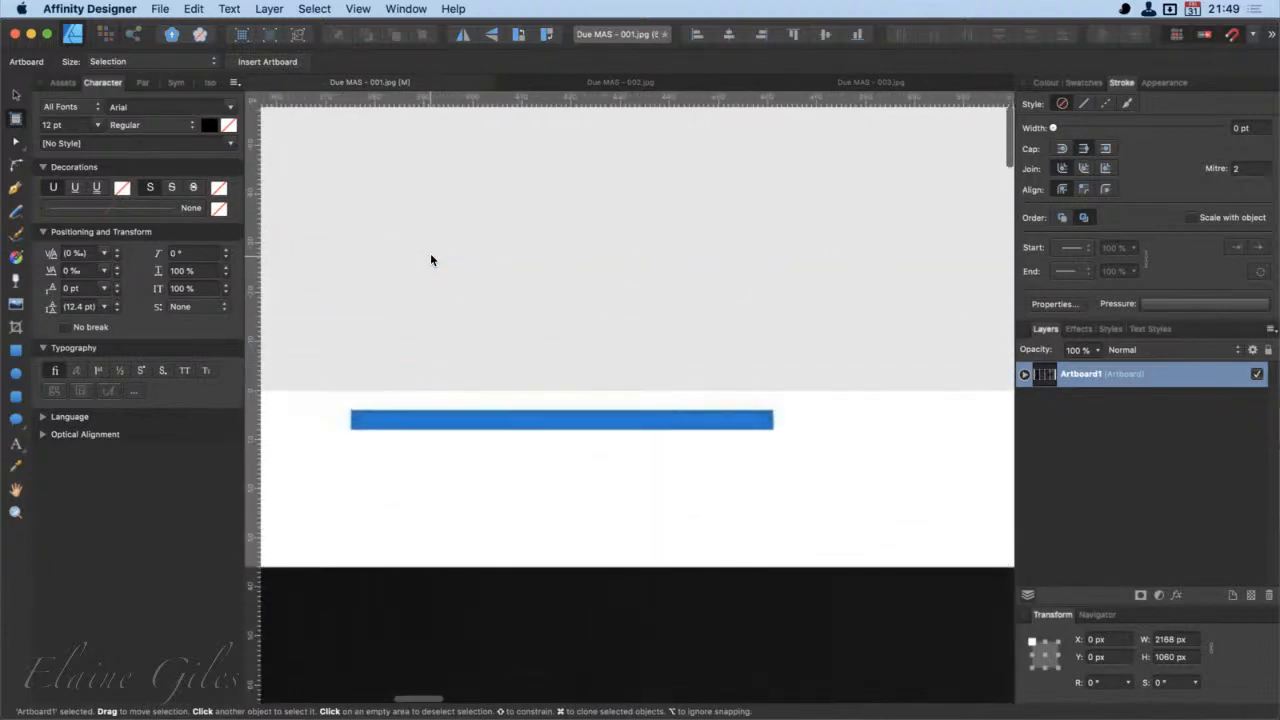
click(15, 350)
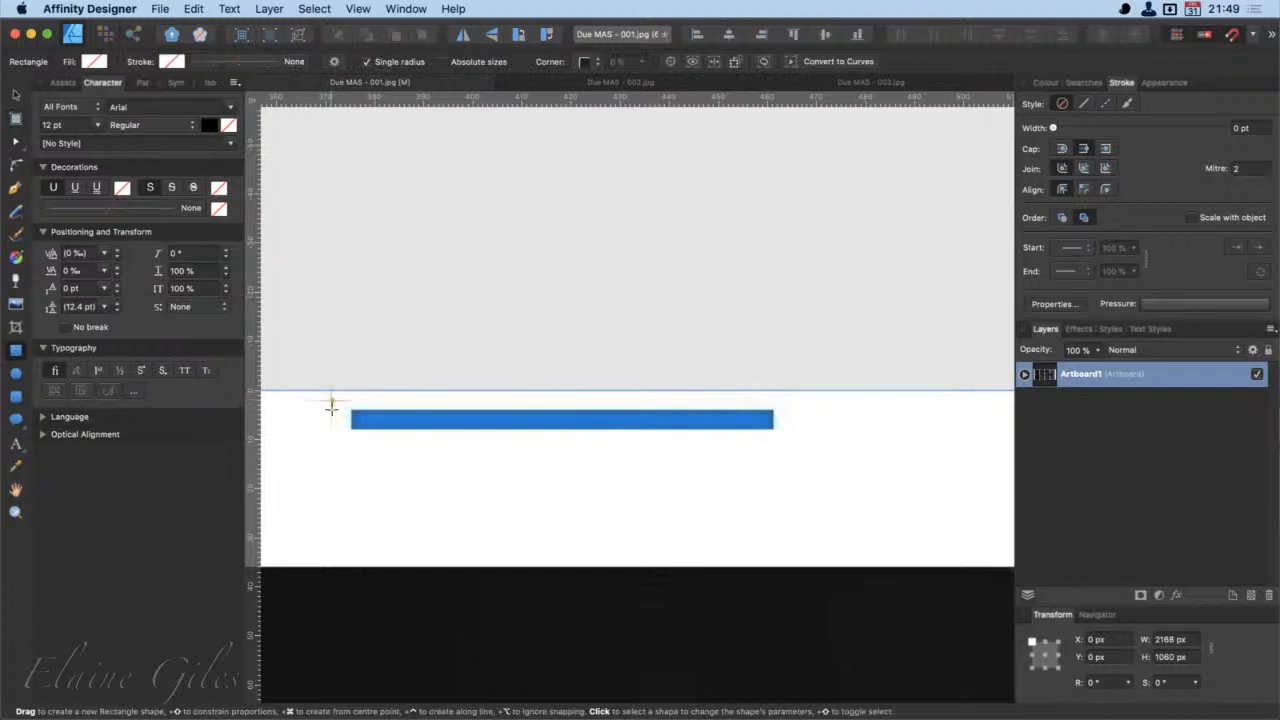
drag(331, 401, 837, 464)
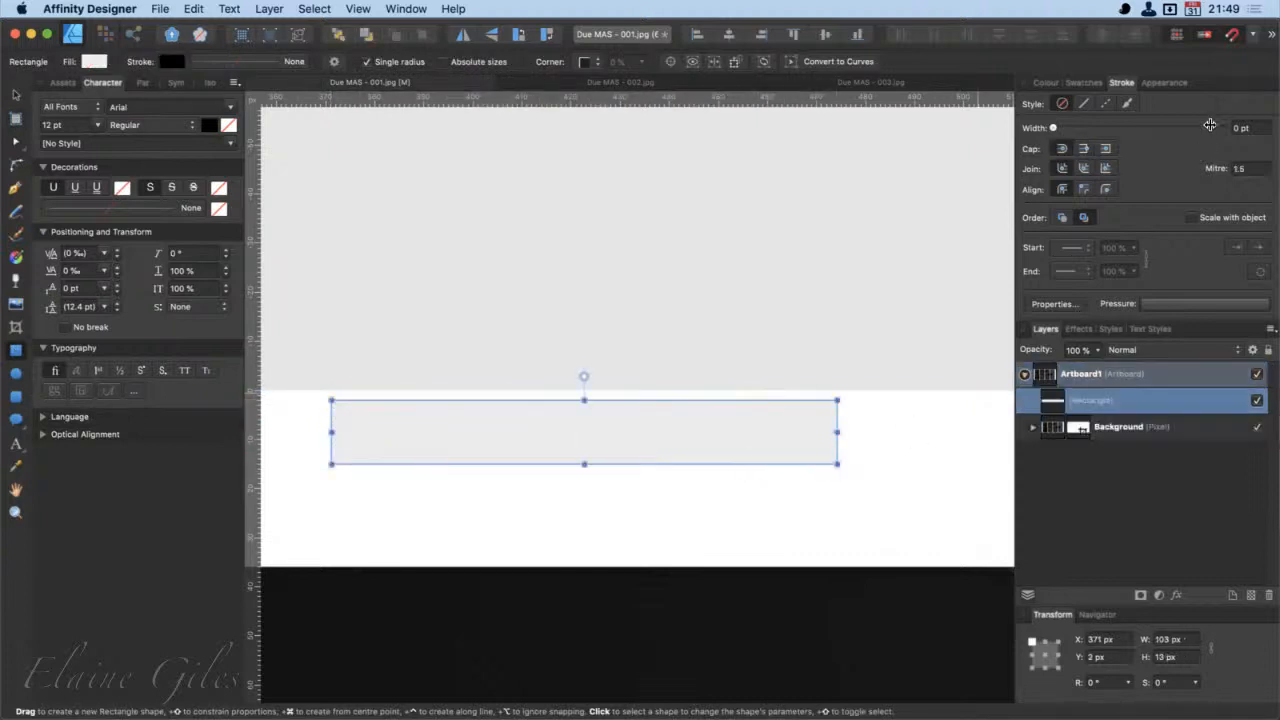
click(1084, 82)
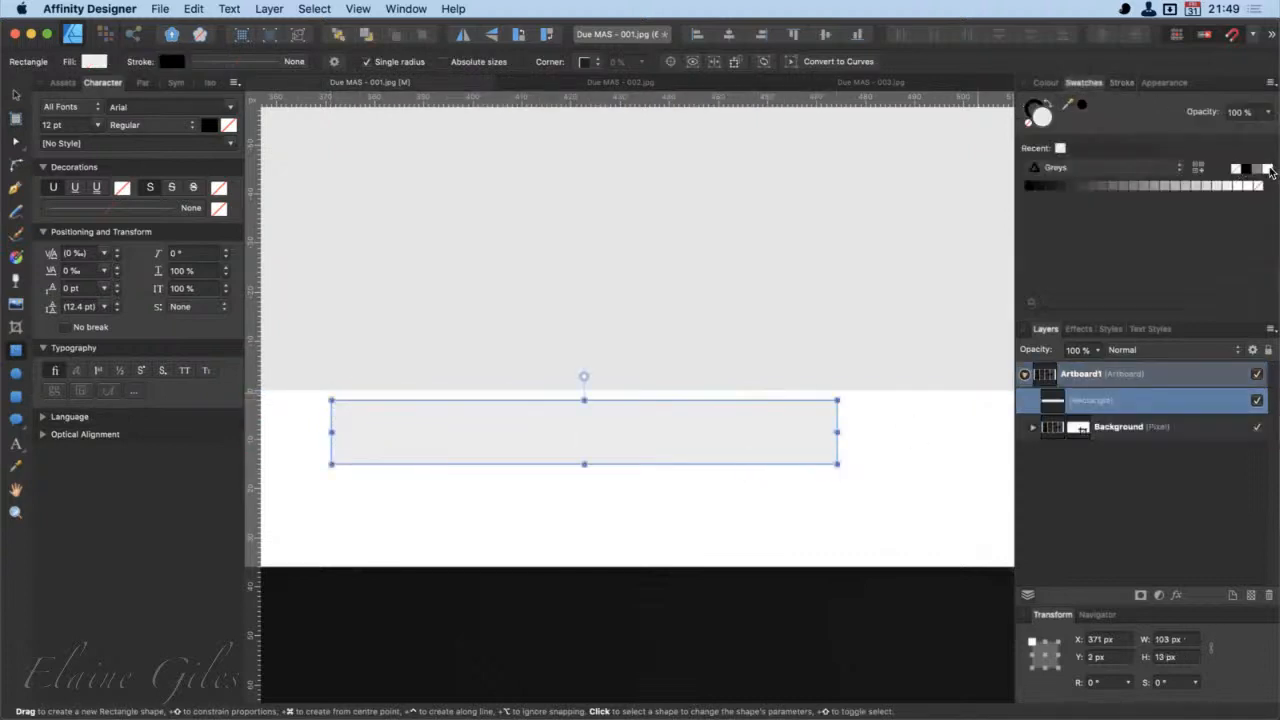
click(1264, 168)
scroll(609, 473, down, 3)
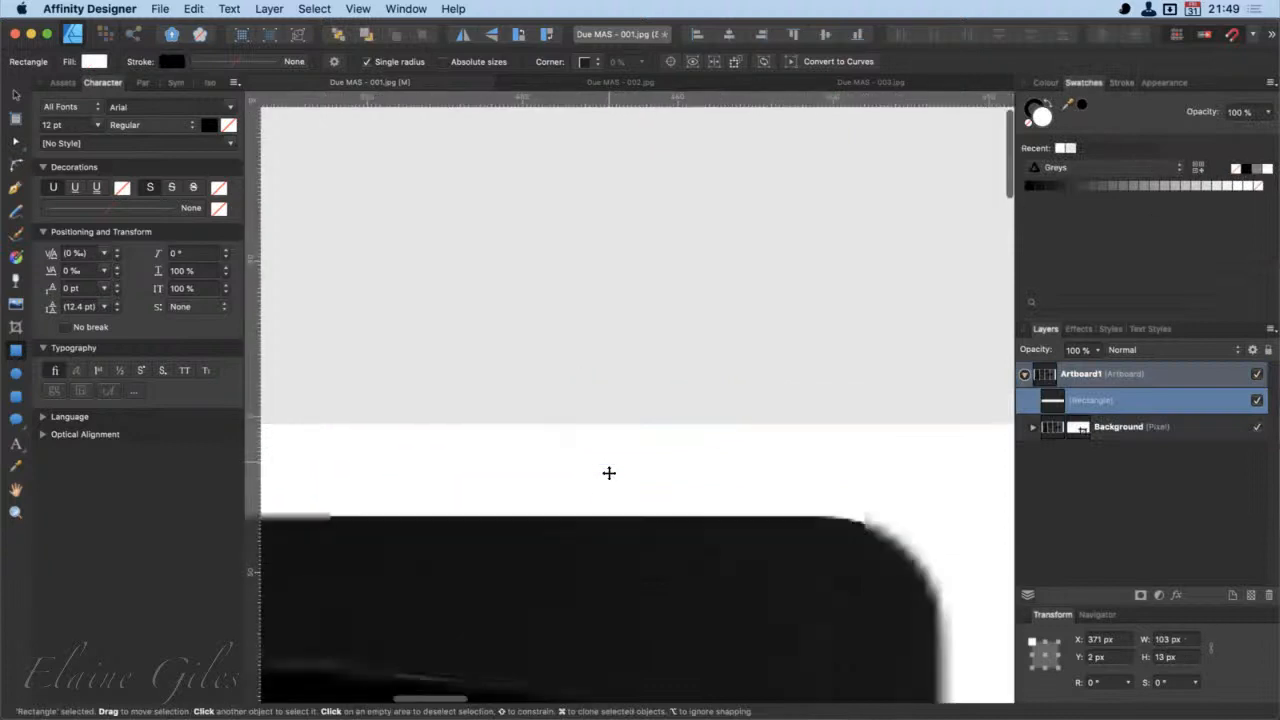
scroll(609, 473, down, 5)
scroll(609, 473, down, 5)
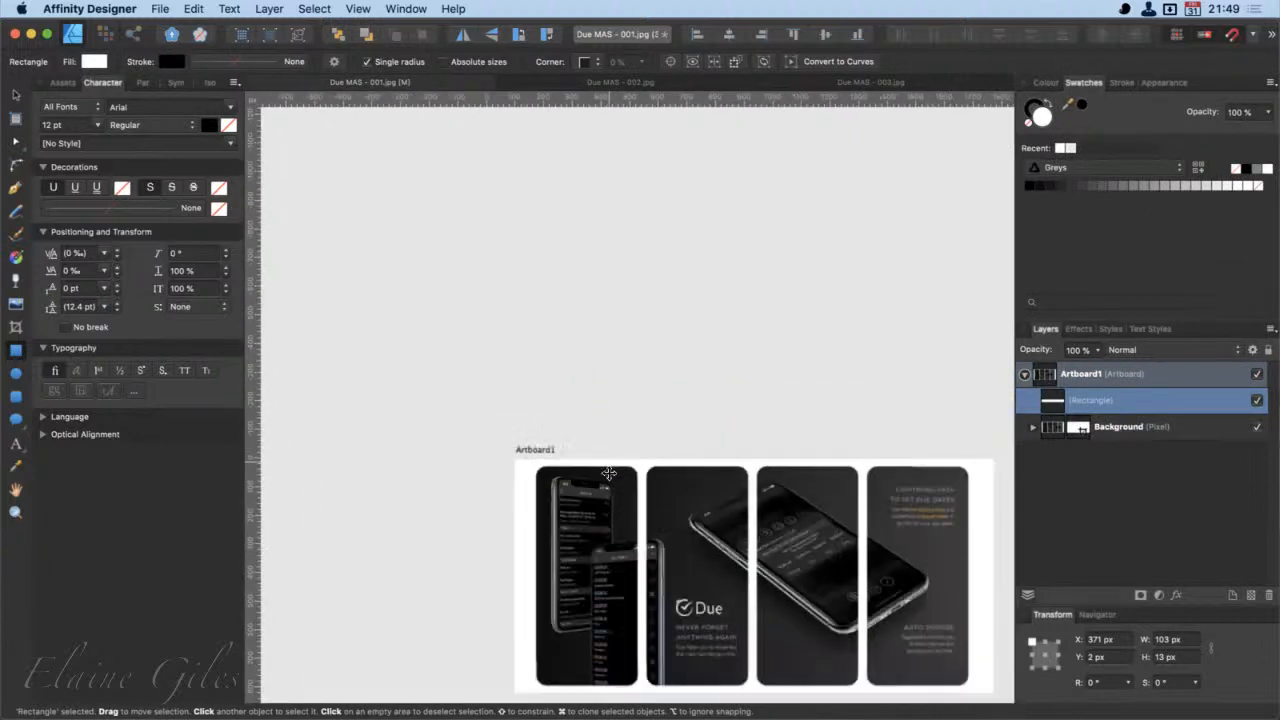
Step: Widen Artboard1 rightwards to about 7024 px, making room beside the first set of screenshots
scroll(609, 470, down, 4)
scroll(609, 470, up, 2)
scroll(609, 470, up, 1)
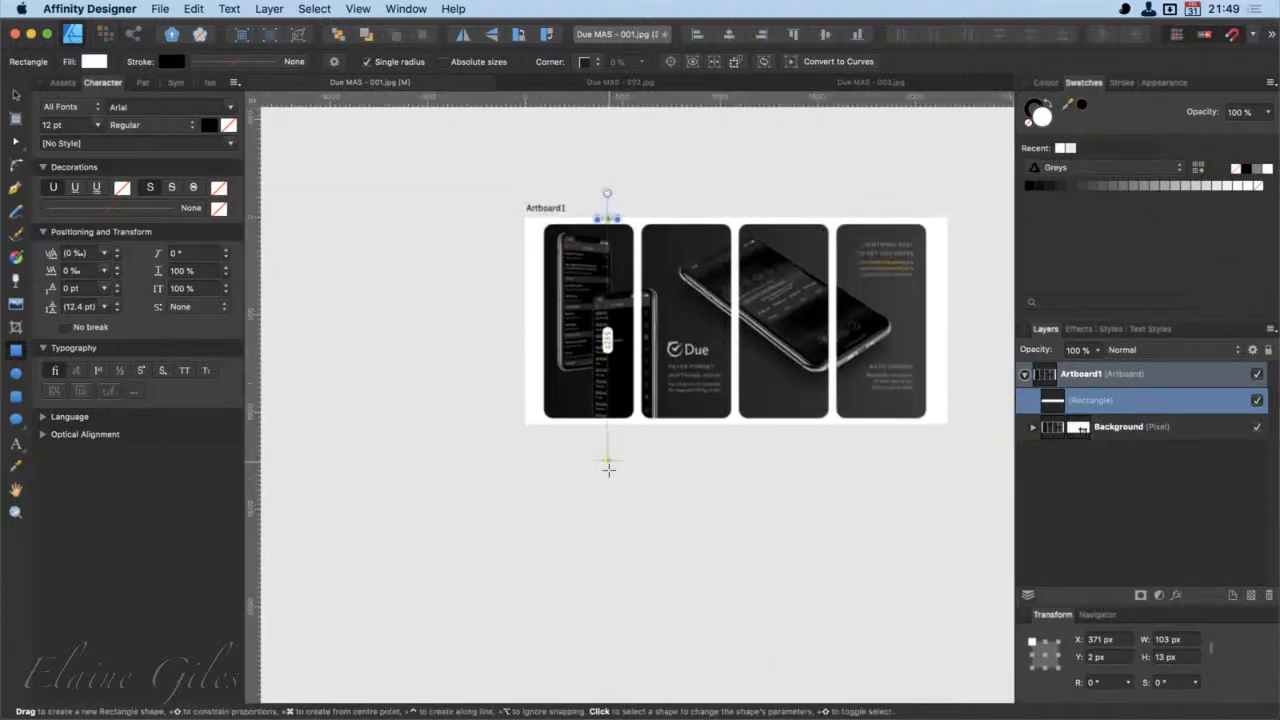
scroll(609, 470, right, 5)
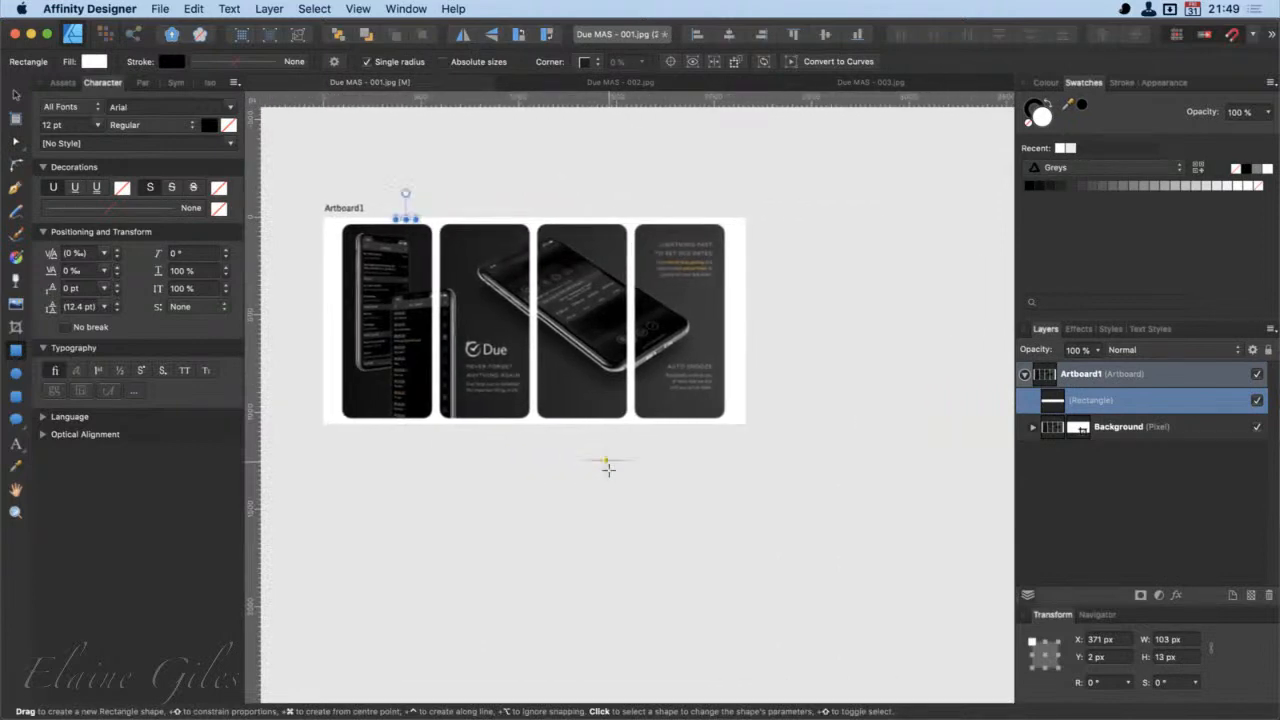
click(15, 118)
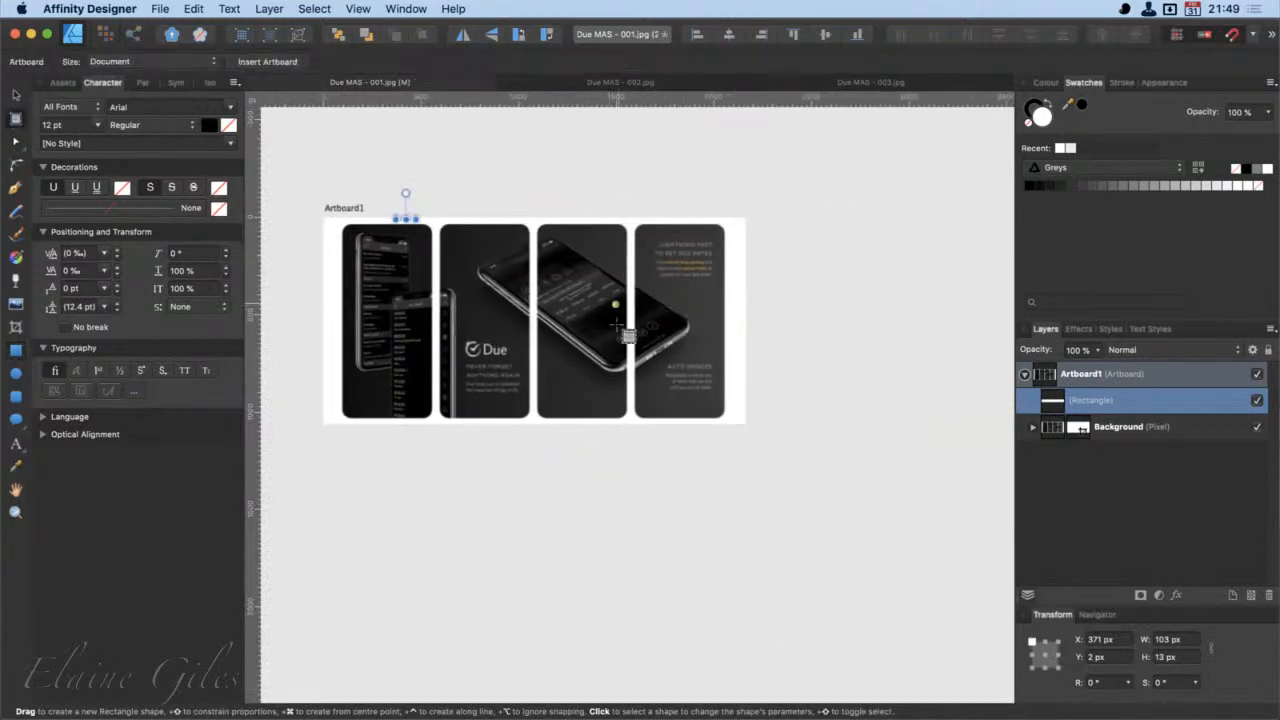
click(346, 211)
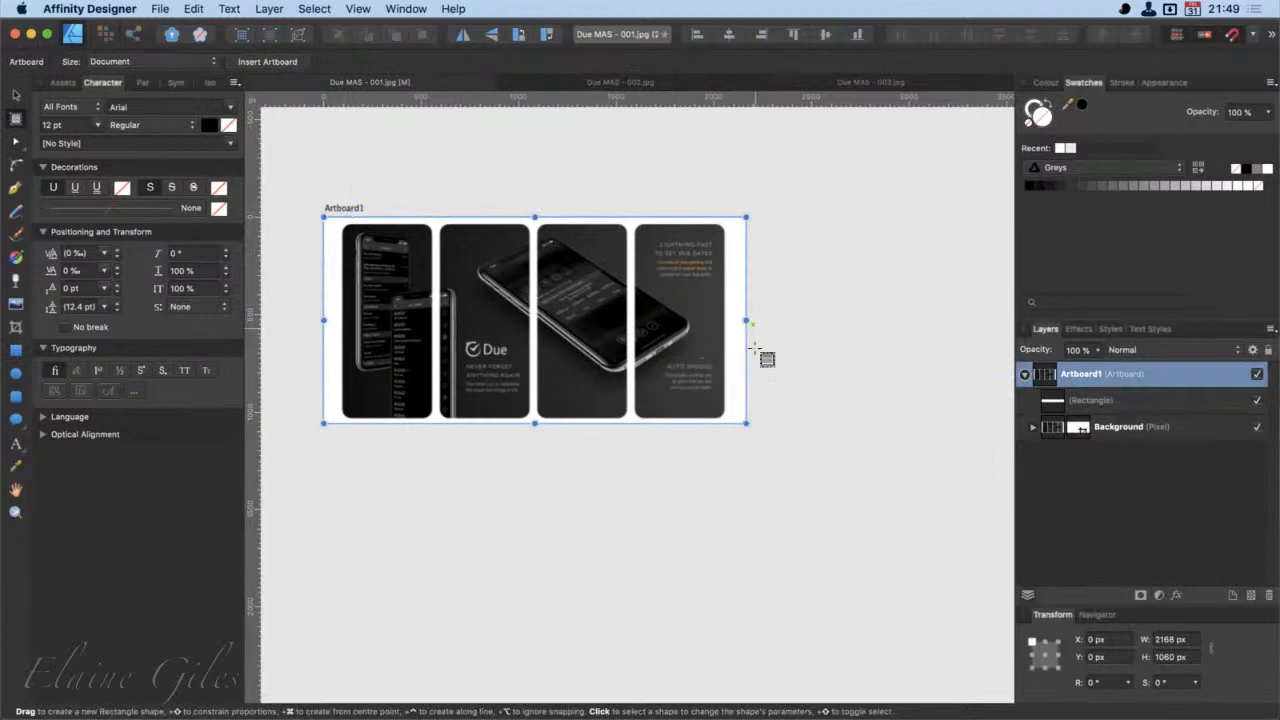
drag(748, 328, 974, 346)
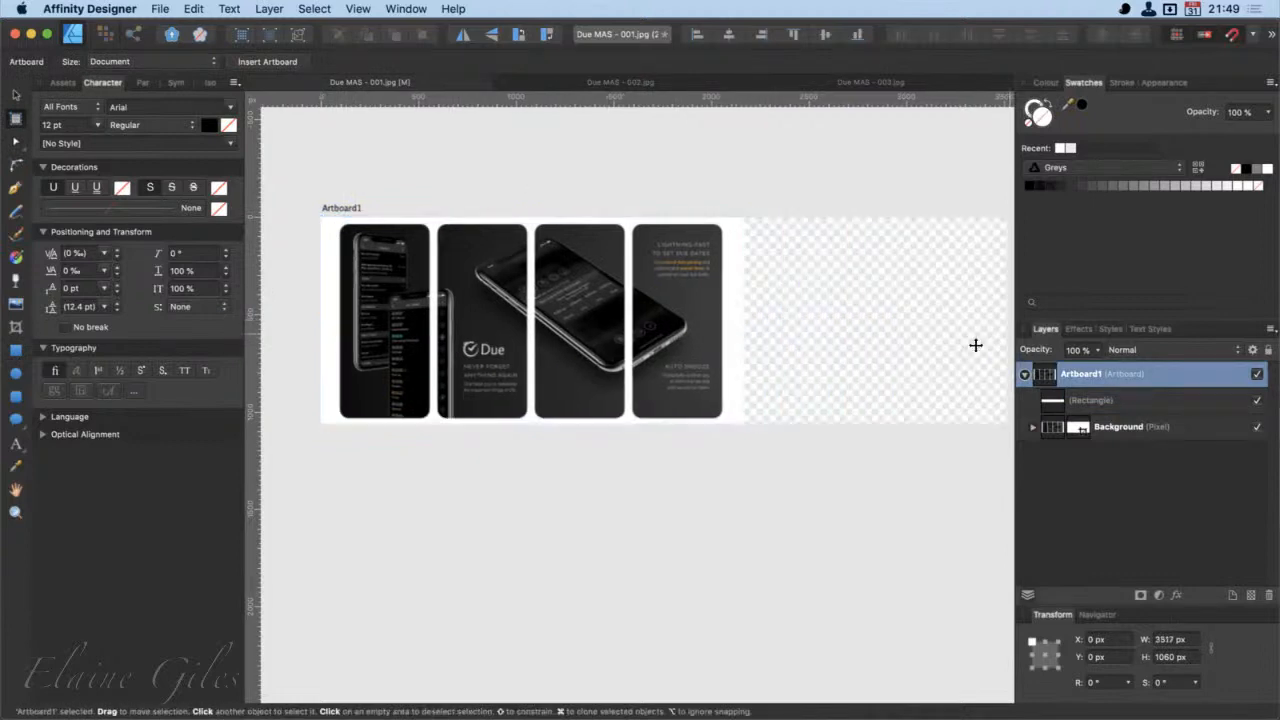
scroll(900, 343, right, 5)
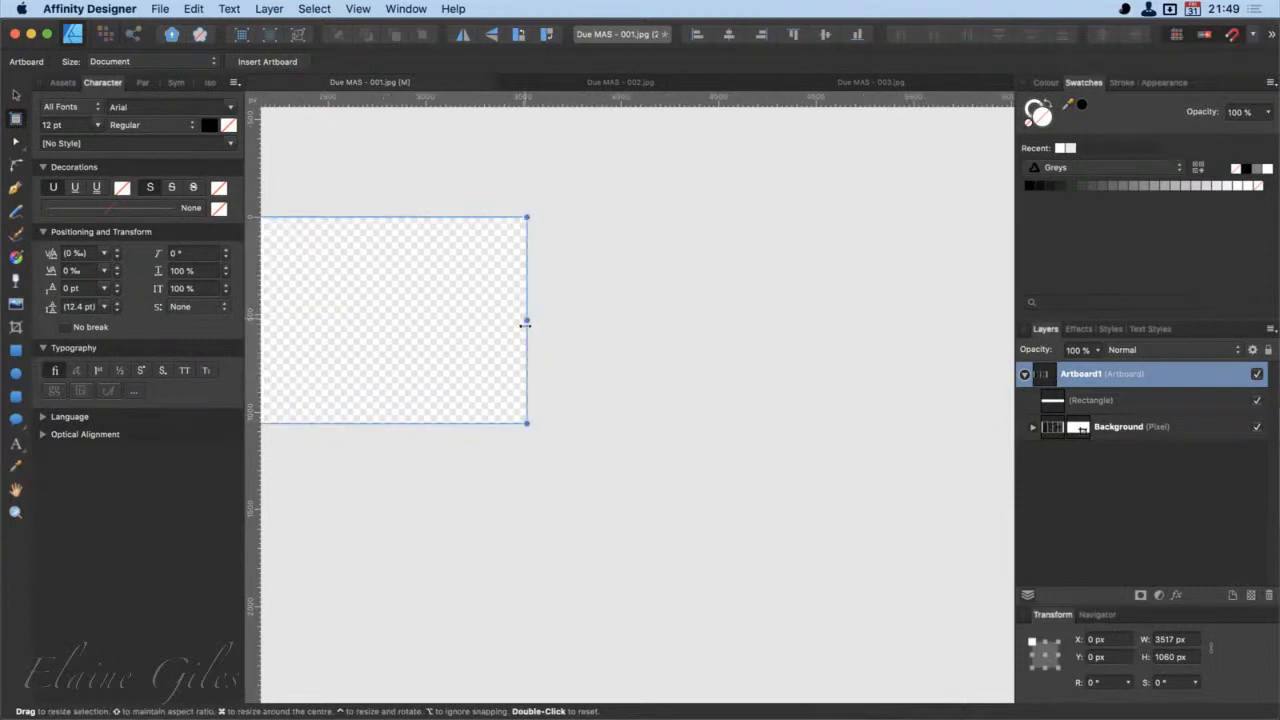
drag(528, 327, 992, 340)
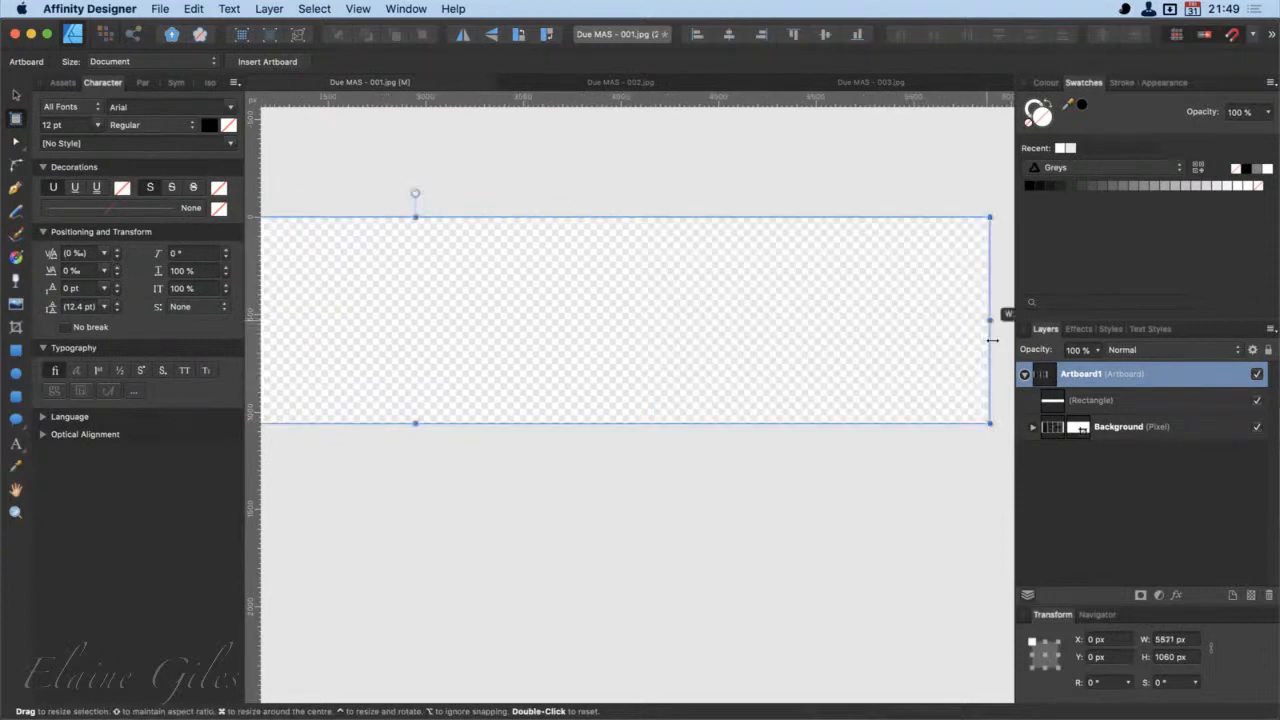
scroll(972, 353, right, 3)
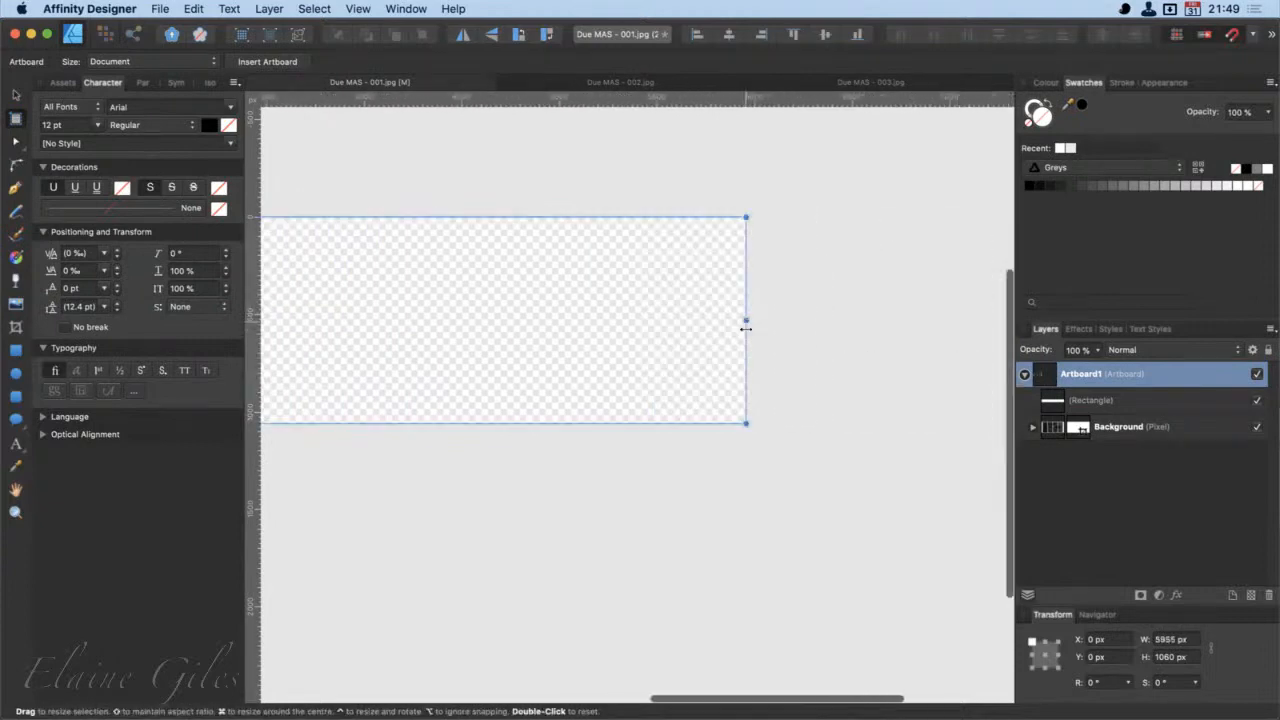
drag(746, 329, 955, 333)
scroll(547, 368, left, 3)
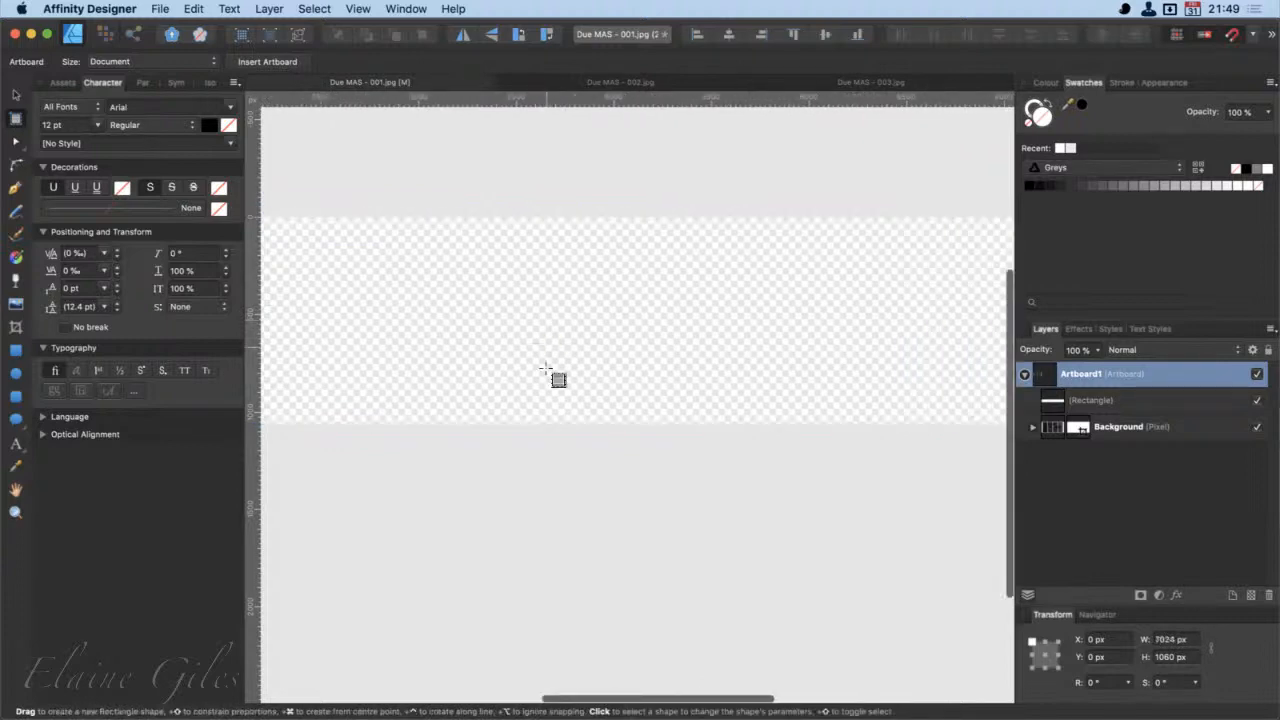
scroll(550, 370, left, 3)
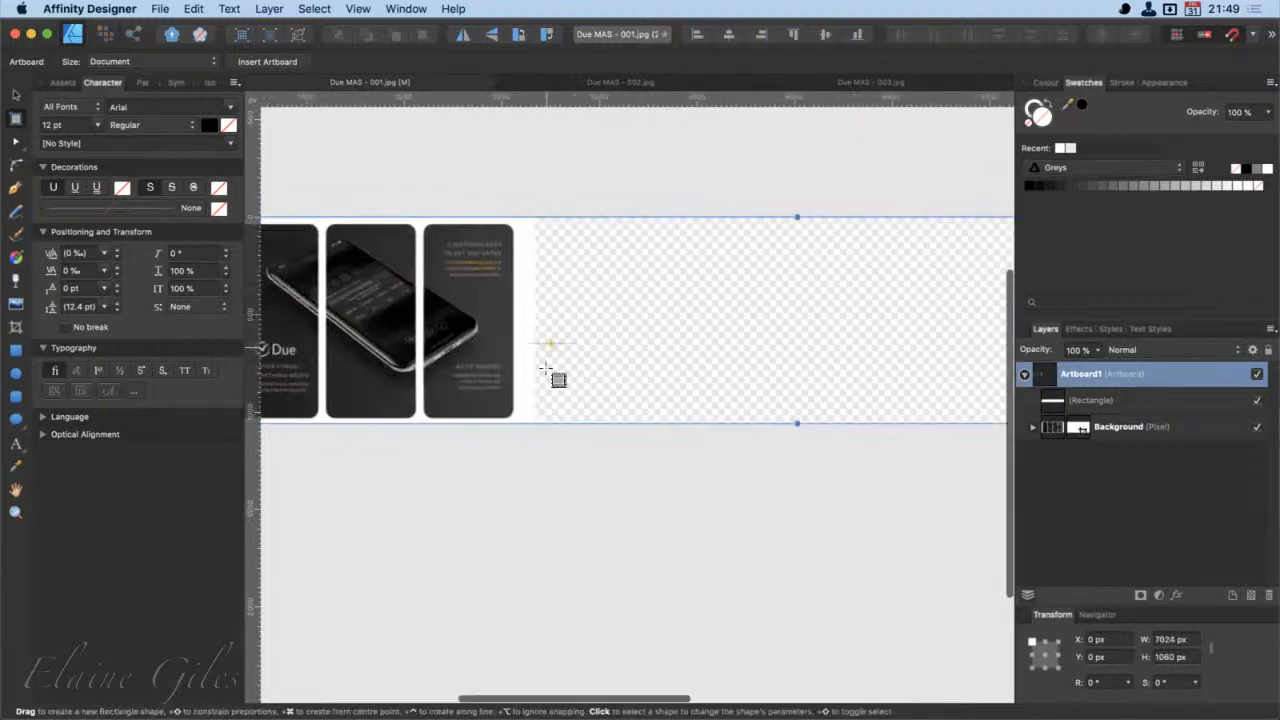
Step: Unlock the Background layer in Due MAS - 002 and copy it into Artboard1 of Due MAS - 001
click(14, 96)
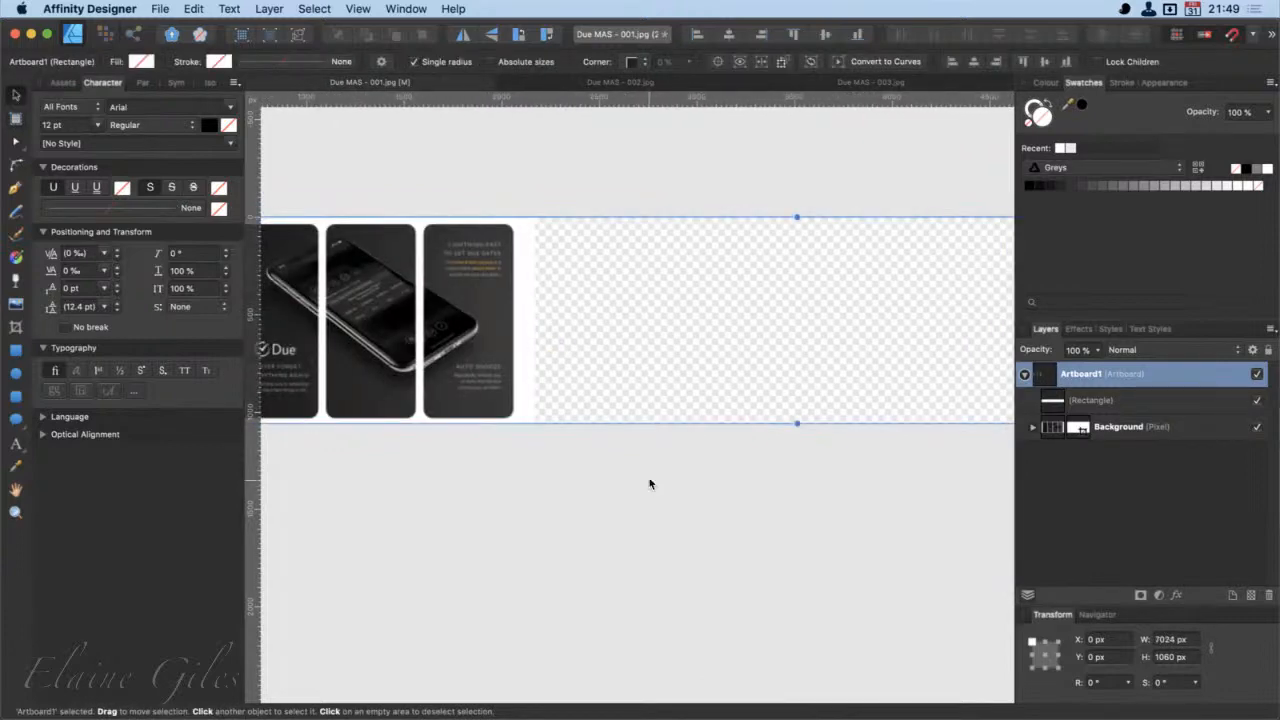
click(614, 83)
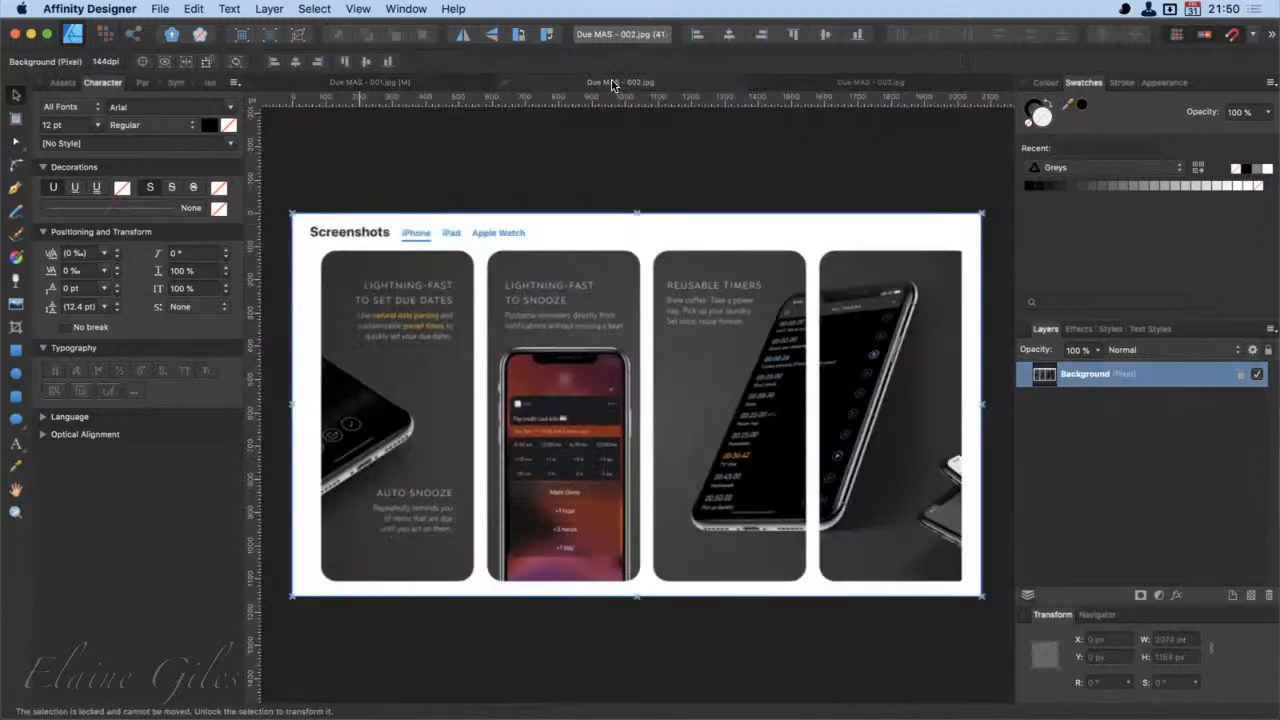
click(1240, 375)
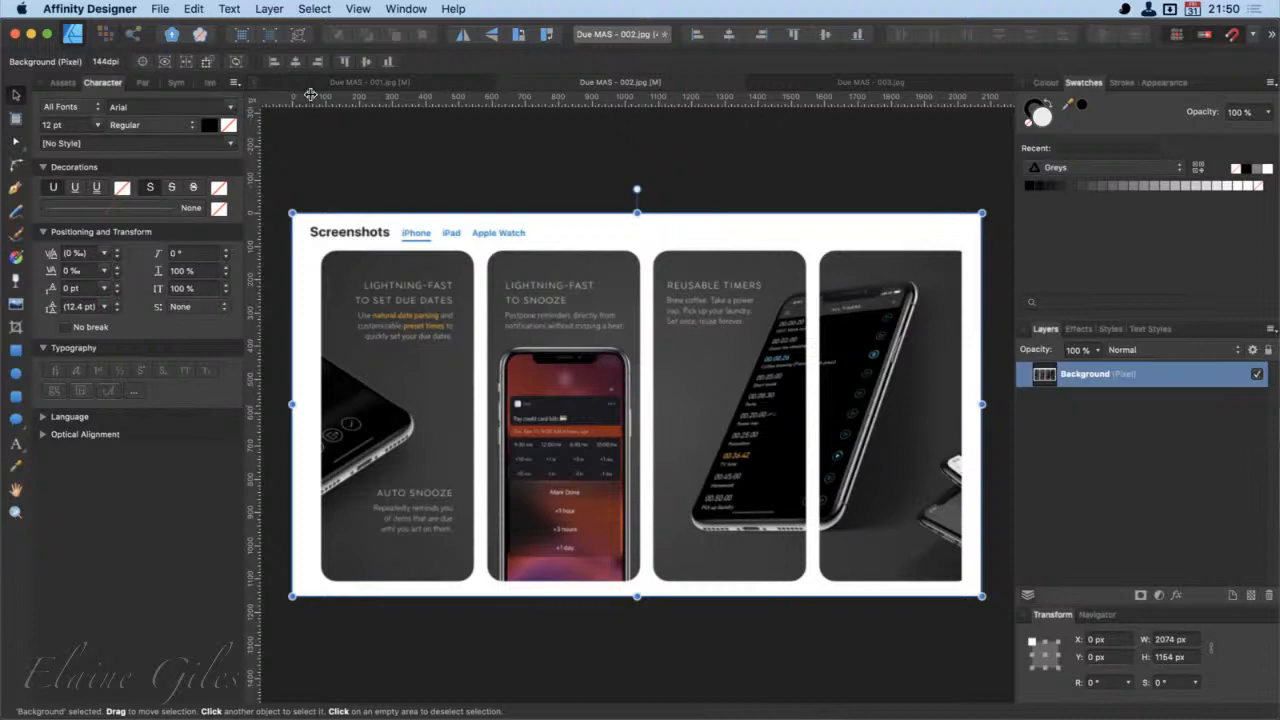
click(365, 82)
key(super+v)
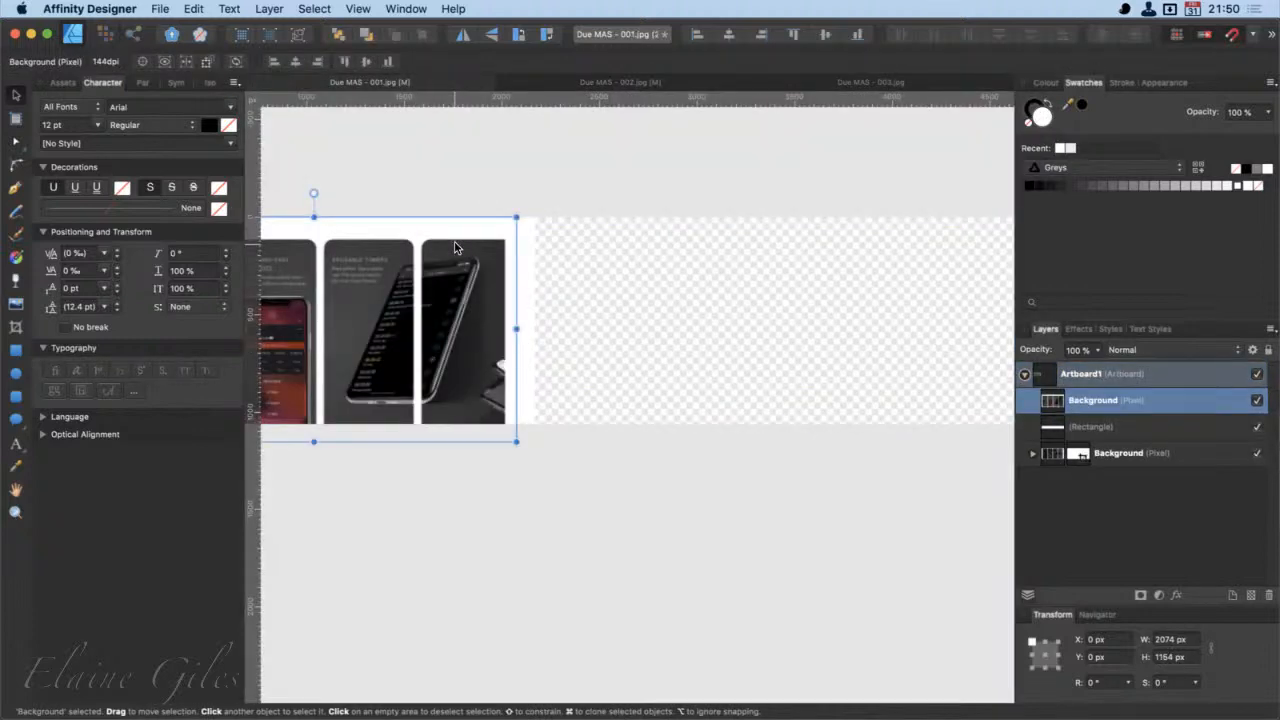
Step: Move the pasted layer over the end of the first set and crop its left margin, leaving it about 2007 px wide
drag(364, 308, 788, 289)
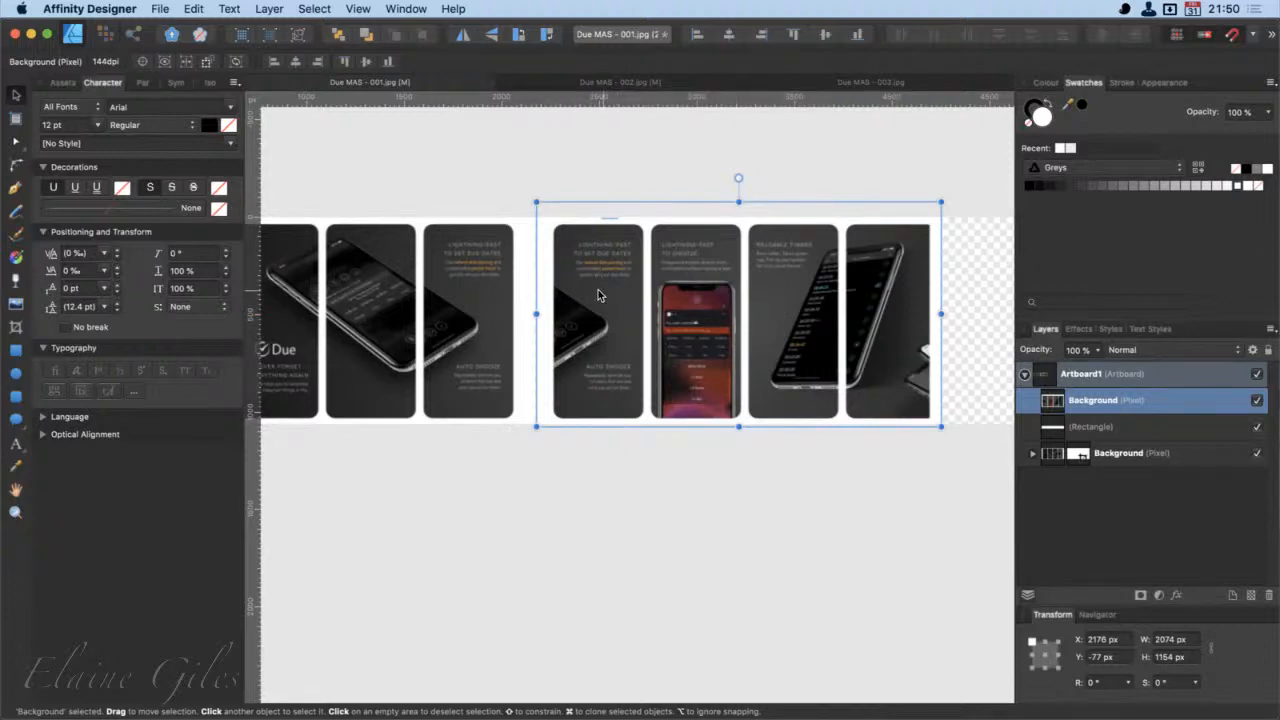
drag(598, 295, 525, 286)
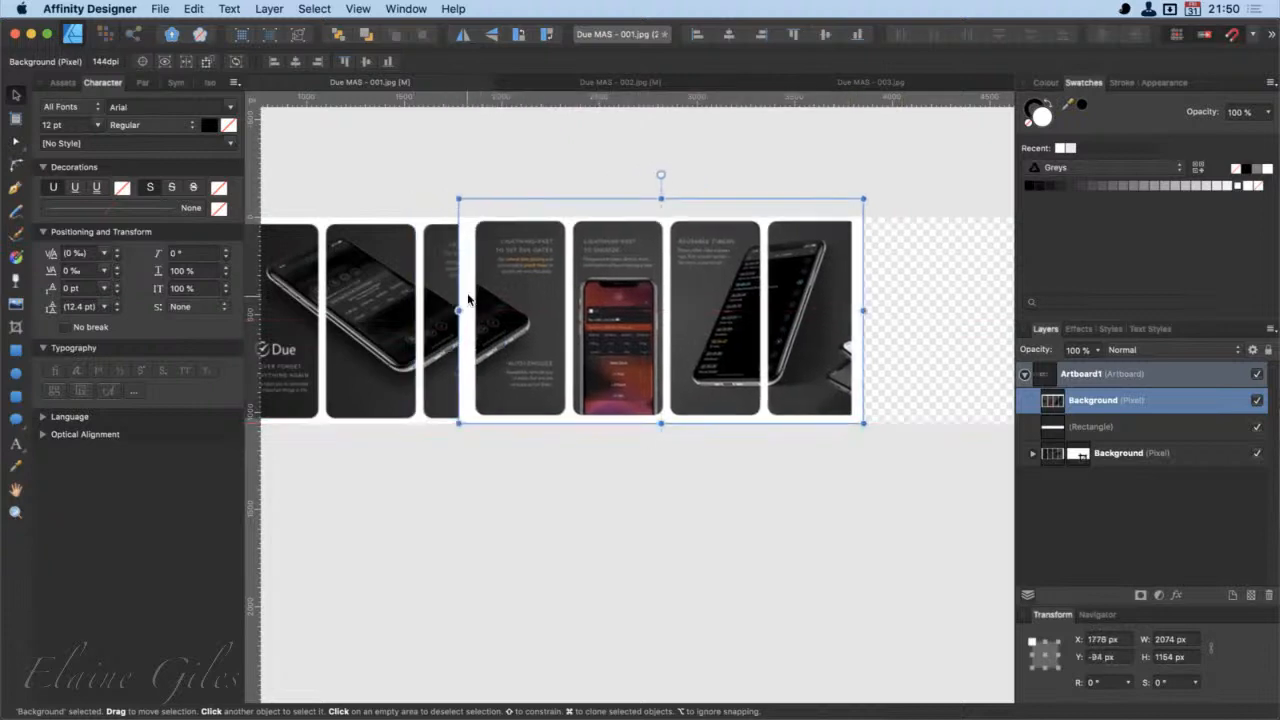
scroll(436, 293, up, 5)
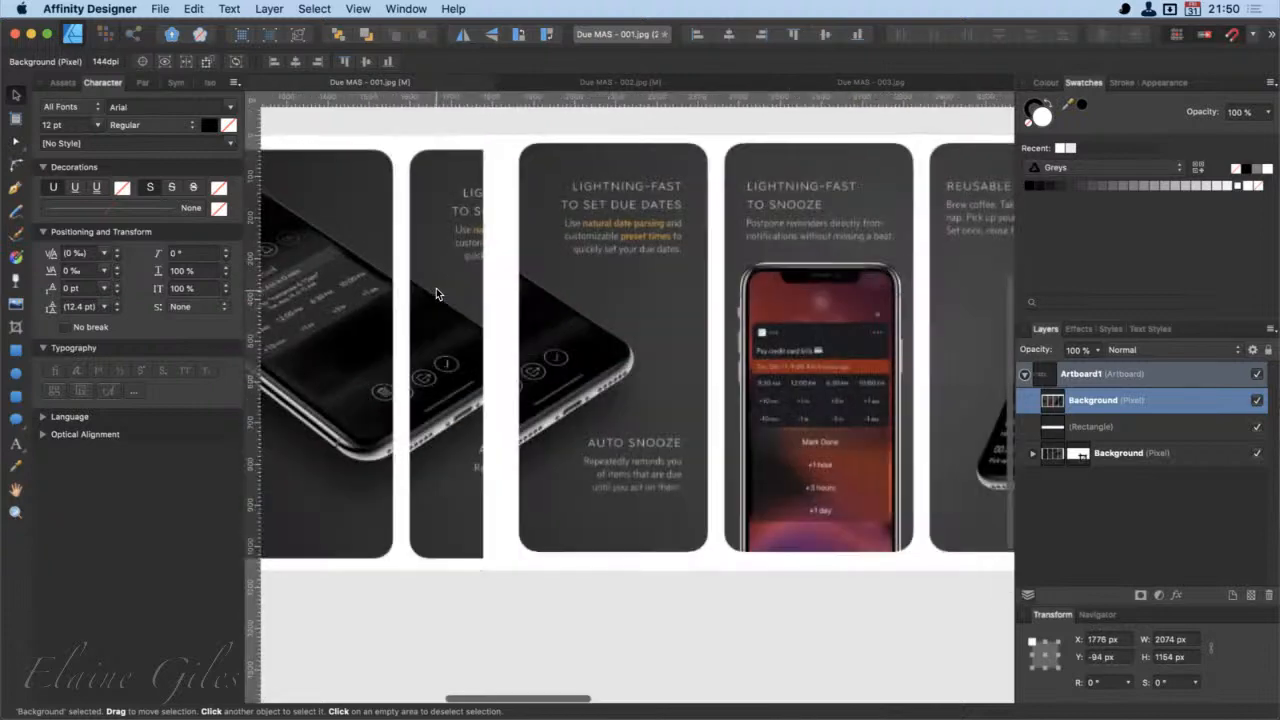
scroll(436, 288, up, 3)
drag(721, 346, 747, 345)
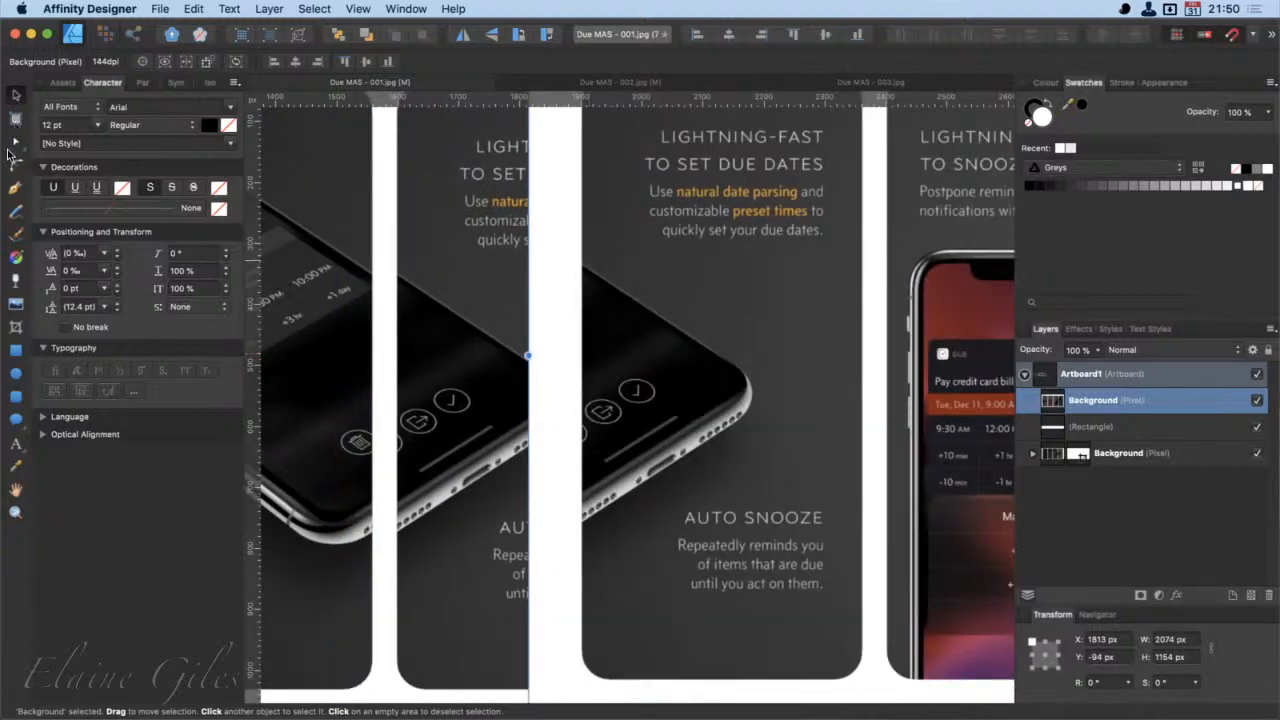
click(15, 327)
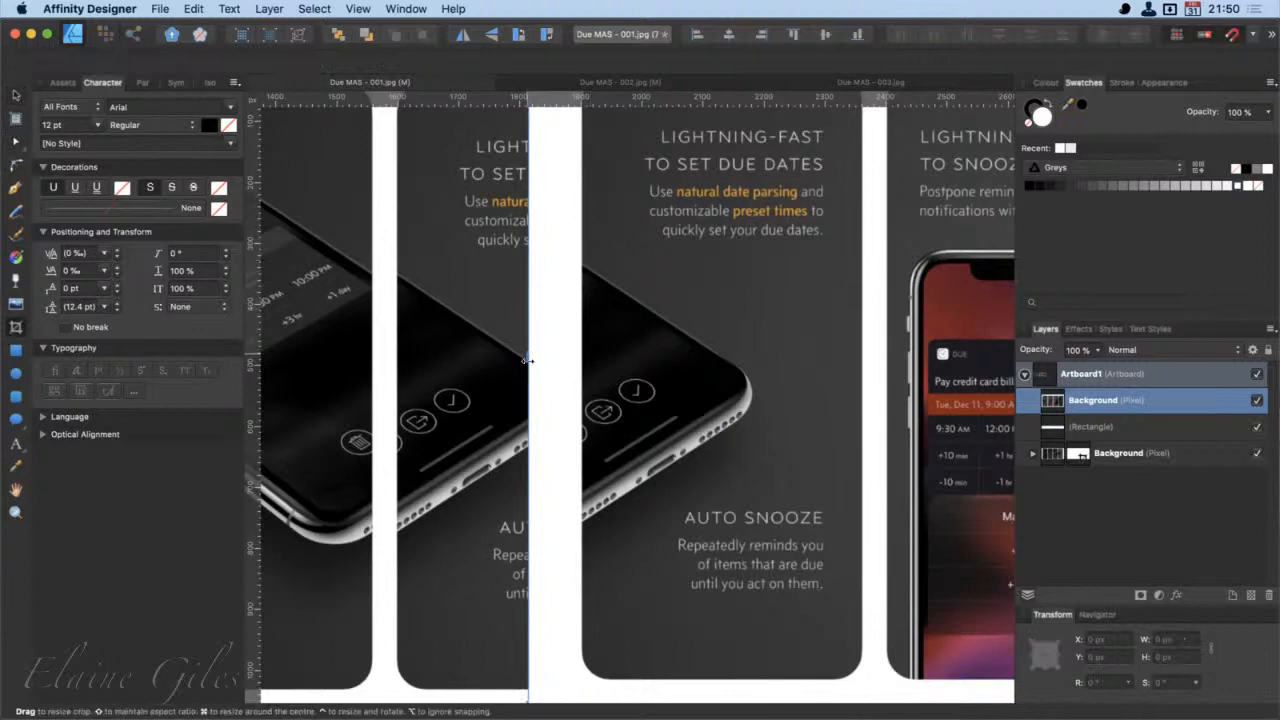
drag(531, 363, 569, 361)
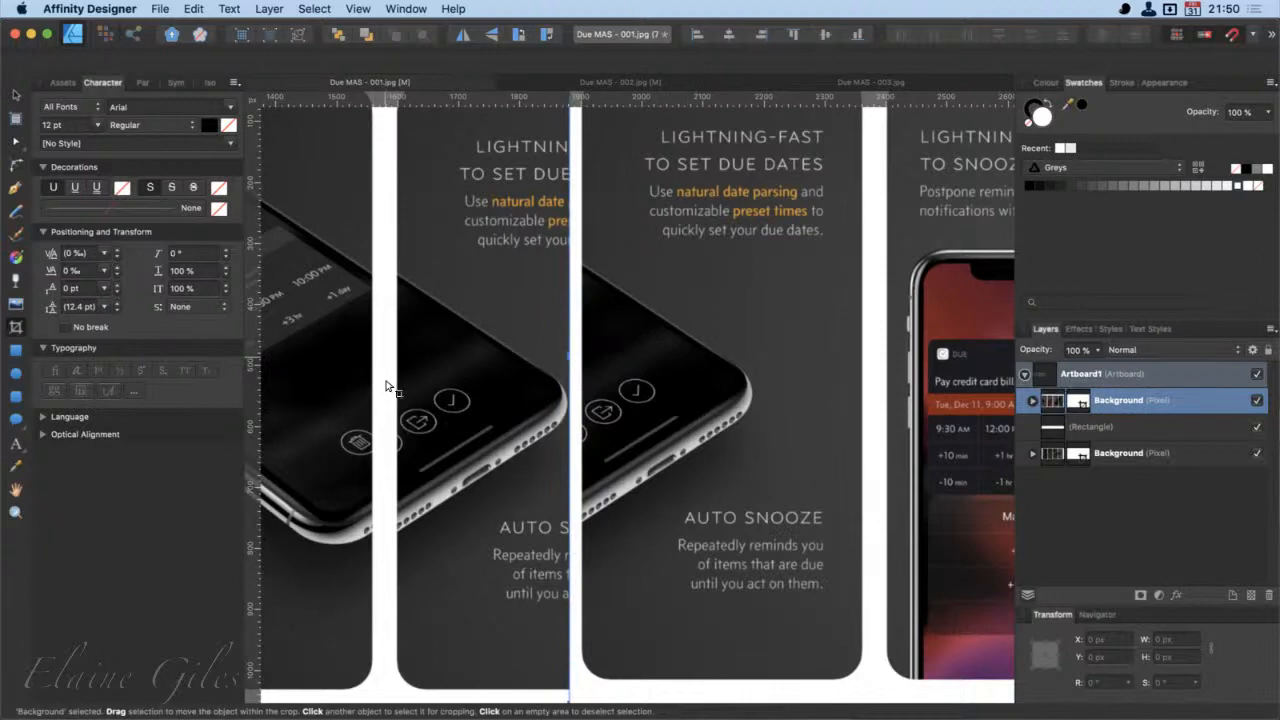
key(v)
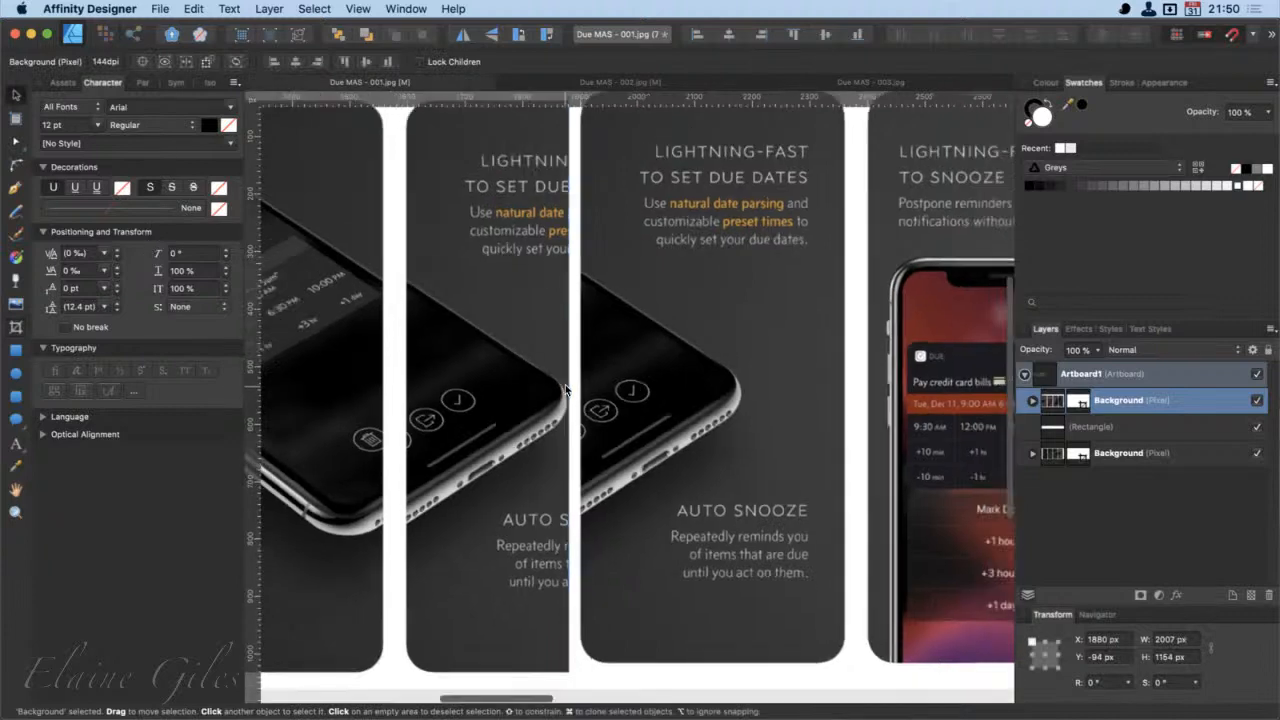
Step: Line up the pasted screenshots vertically with the first set, placing the layer at about X 1853, Y -80 px
scroll(565, 390, down, 3)
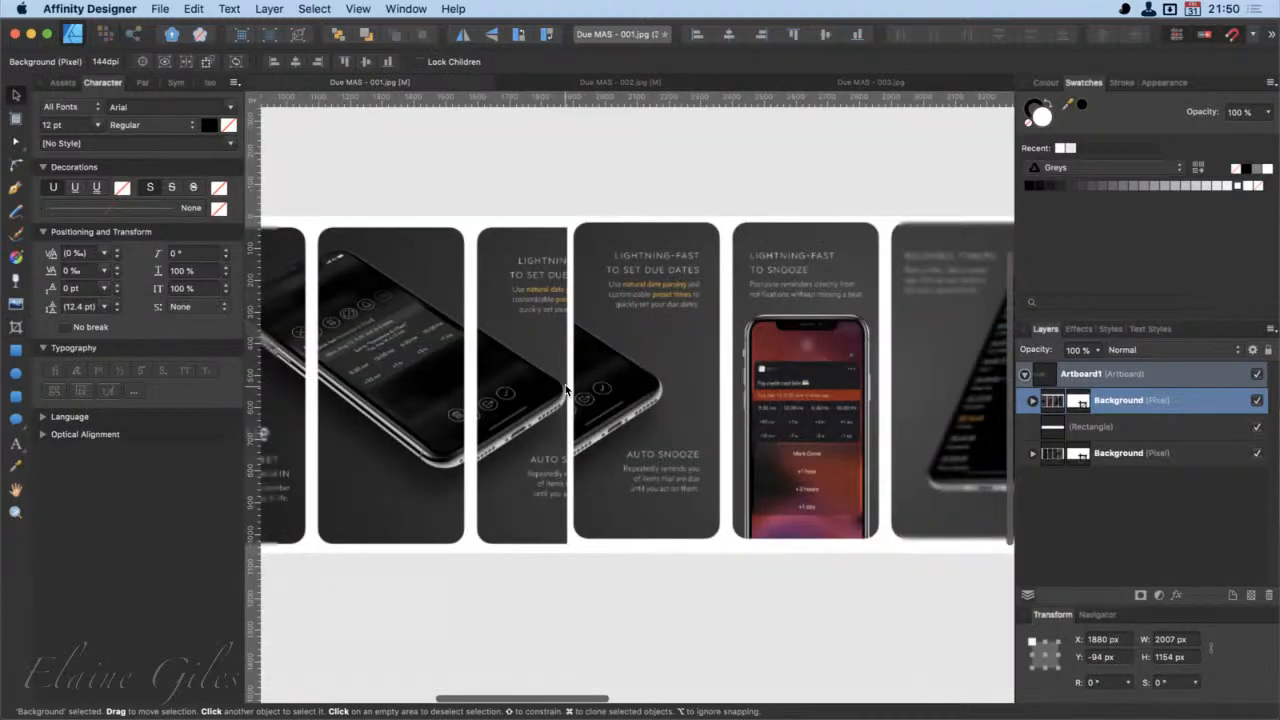
scroll(566, 390, down, 2)
drag(796, 328, 794, 365)
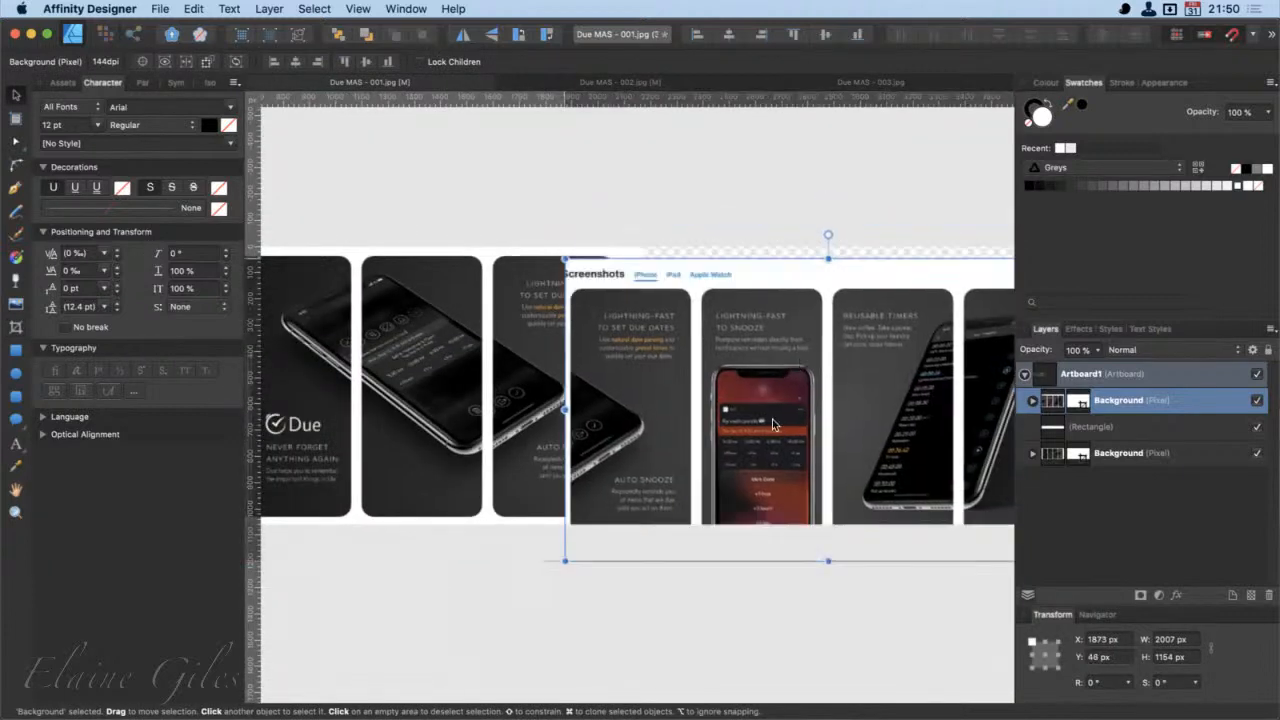
drag(773, 424, 766, 383)
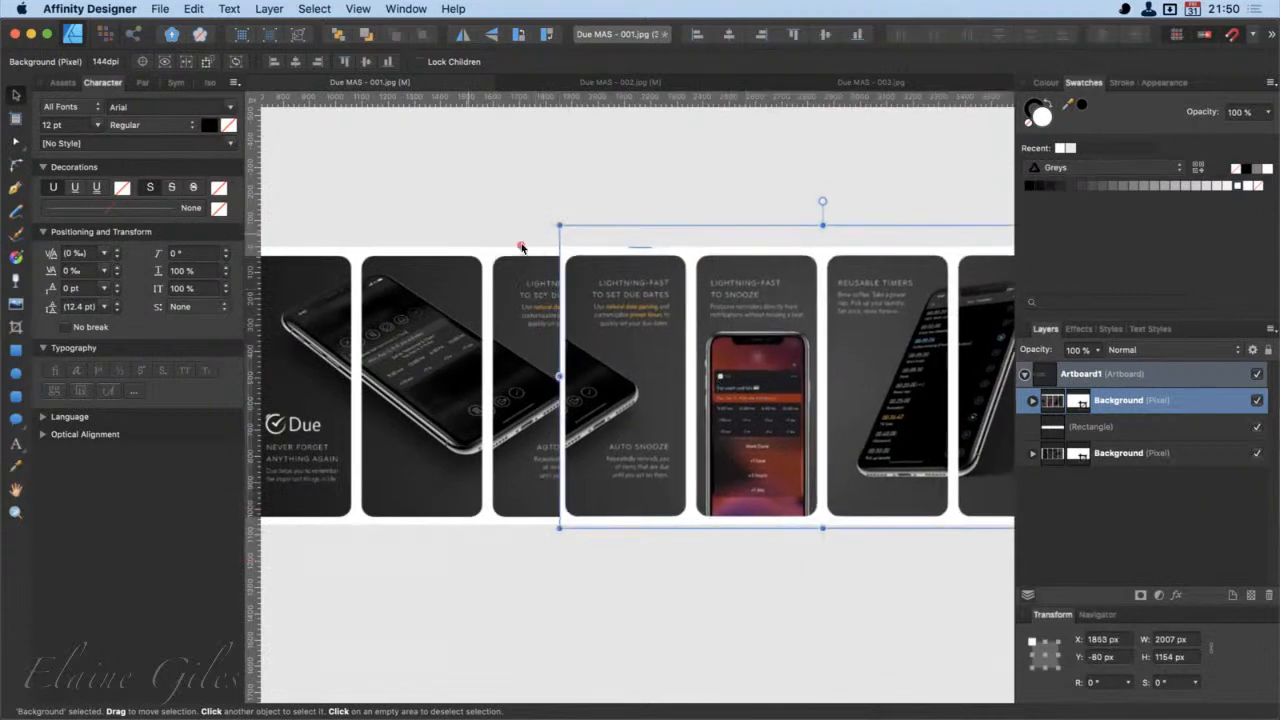
Step: Outline the two duplicate Lightning-Fast screenshots with red annotation rectangles and clear the annotations
mouse_move(566, 247)
mouse_down()
mouse_move(658, 500)
mouse_move(693, 524)
mouse_up()
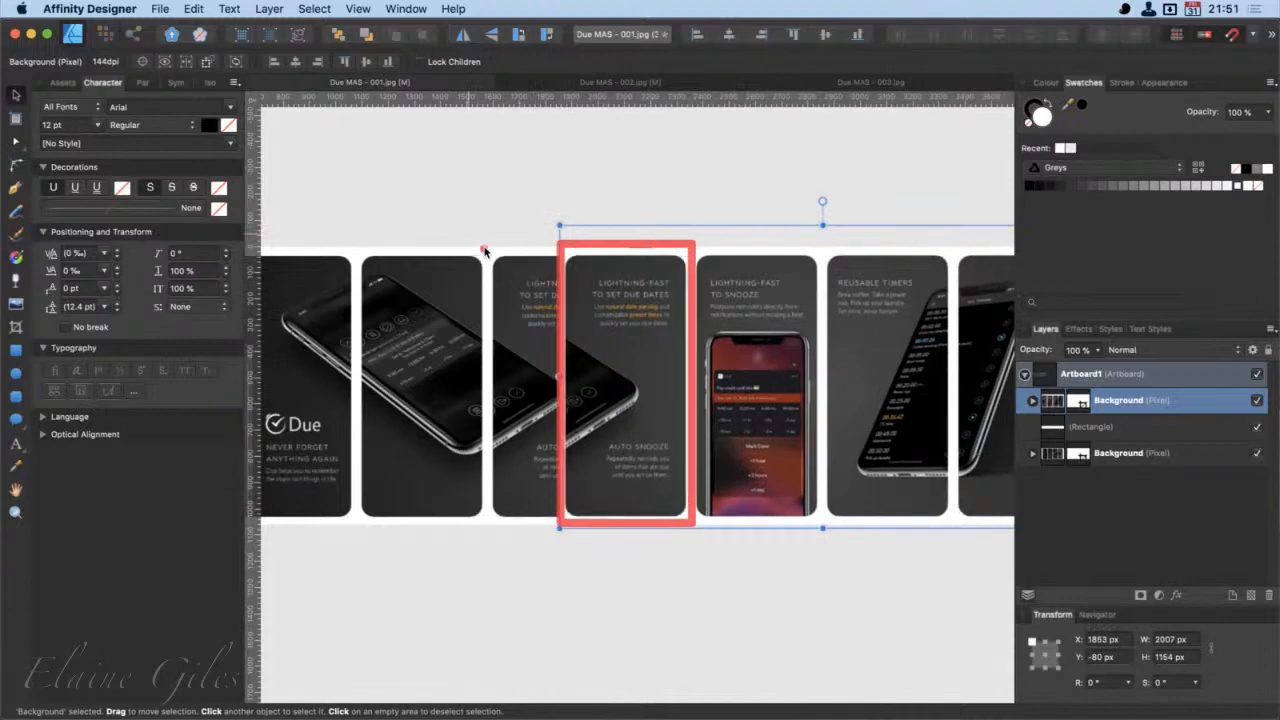
drag(481, 248, 621, 542)
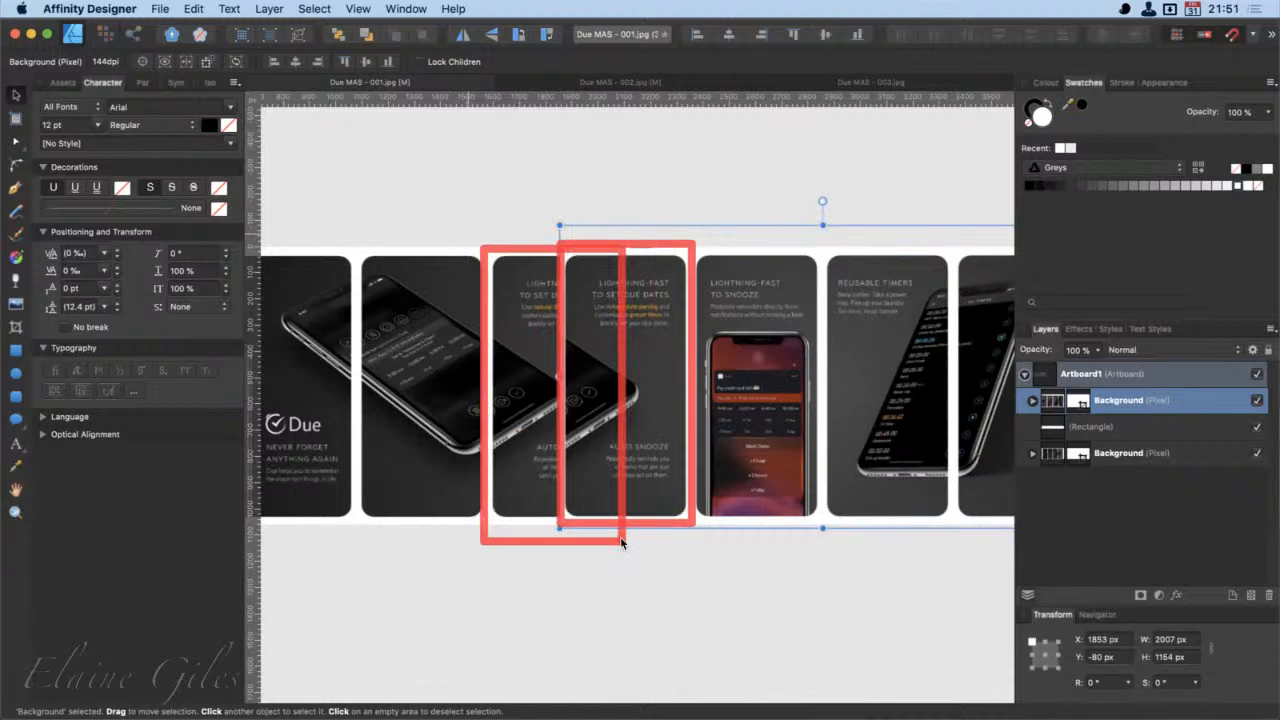
key(Escape)
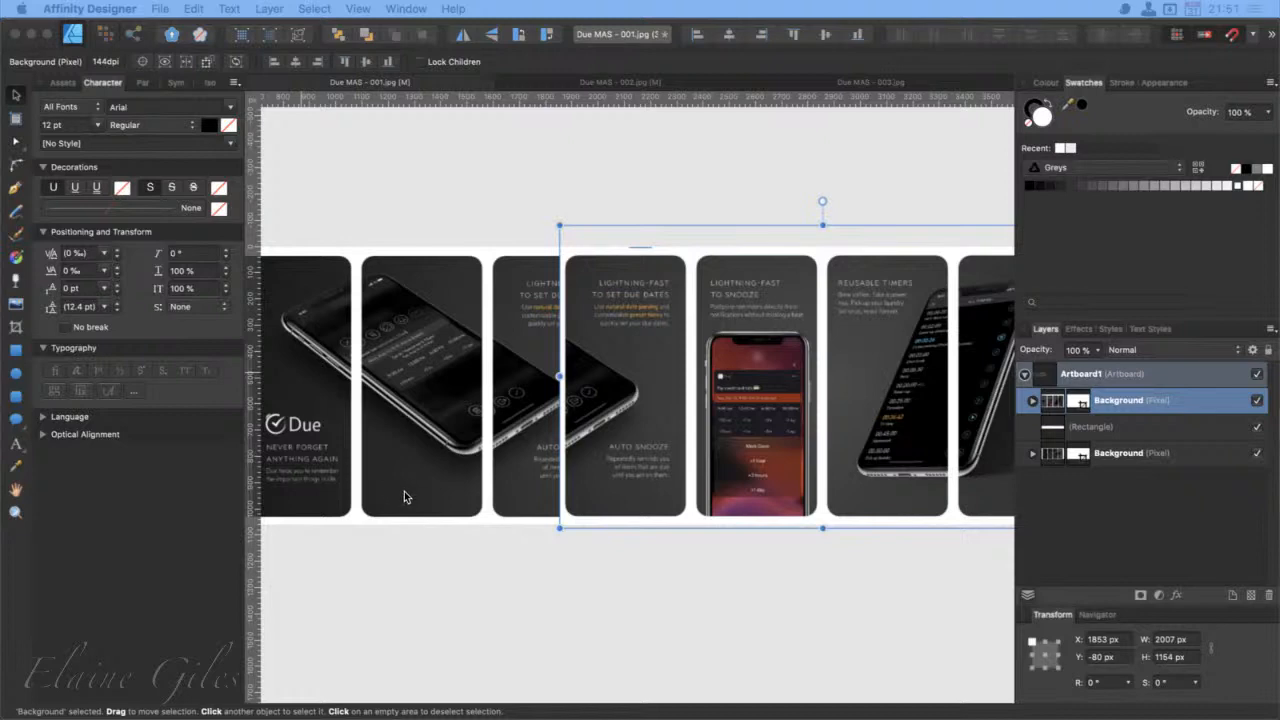
Step: Reduce the pasted layer's opacity to 59% and slide it roughly over the duplicate Lightning-Fast screenshot, about X 1593, Y -80 px
drag(628, 460, 596, 475)
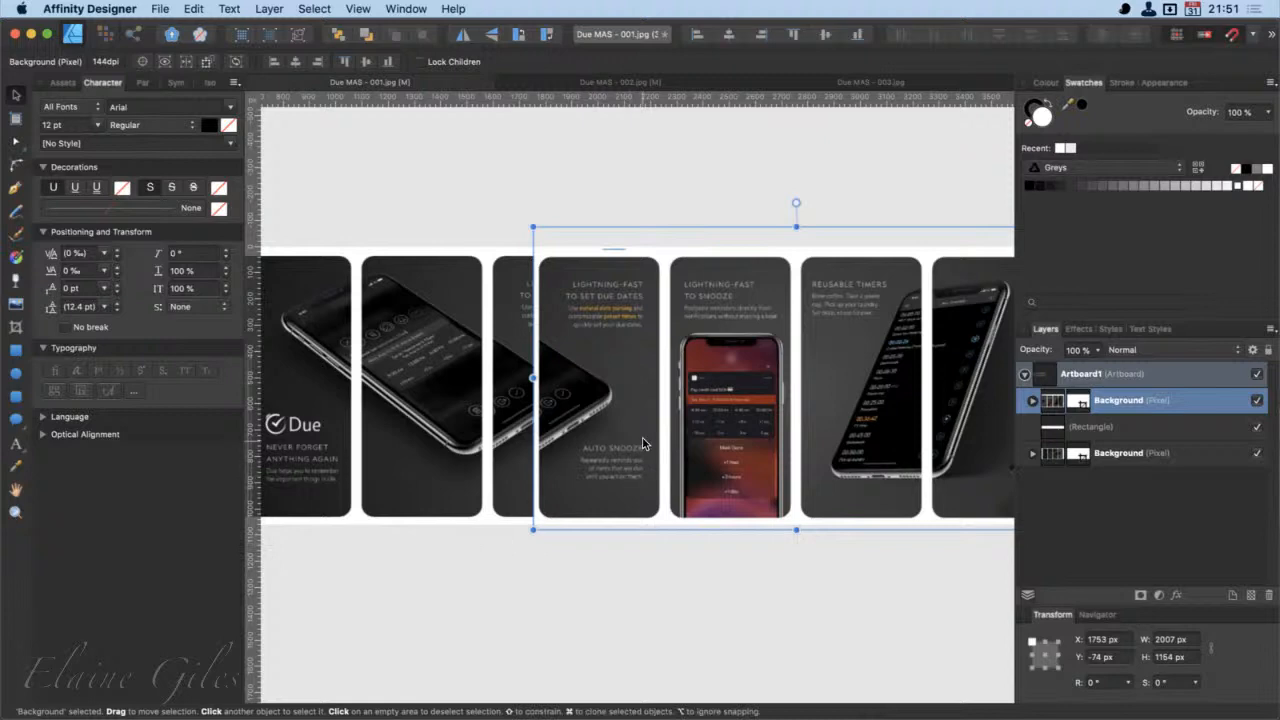
click(1098, 354)
mouse_move(1040, 375)
mouse_down()
mouse_move(1027, 374)
mouse_move(1044, 374)
mouse_up()
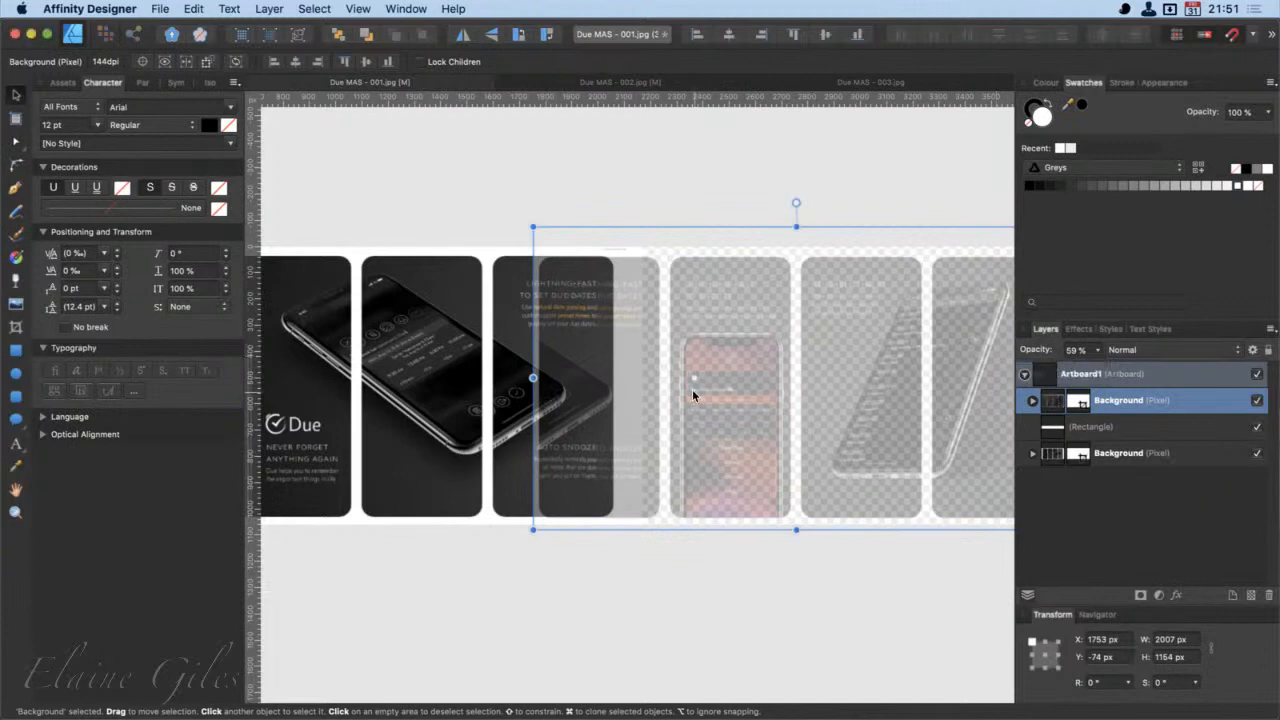
drag(692, 389, 654, 394)
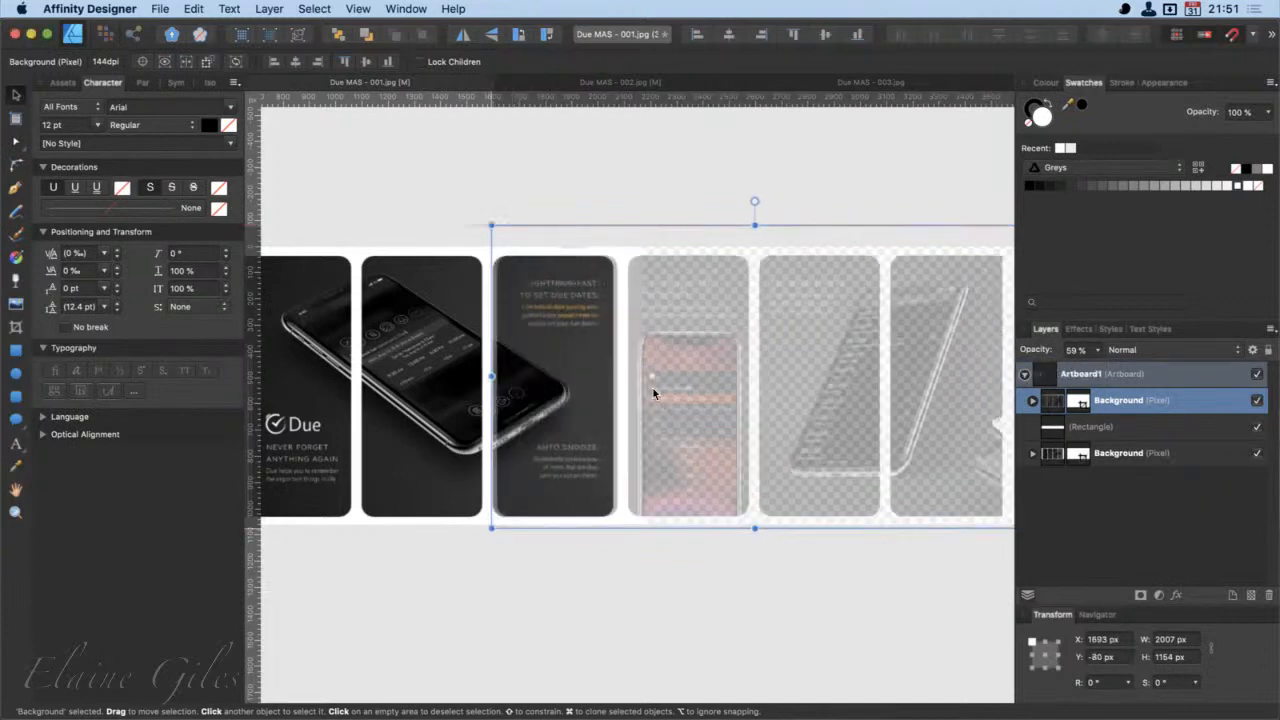
Step: Fine-align the semi-transparent layer with the duplicate screenshot beneath so their text coincides, at about X 1577.5, Y -79 px
scroll(524, 280, up, 10)
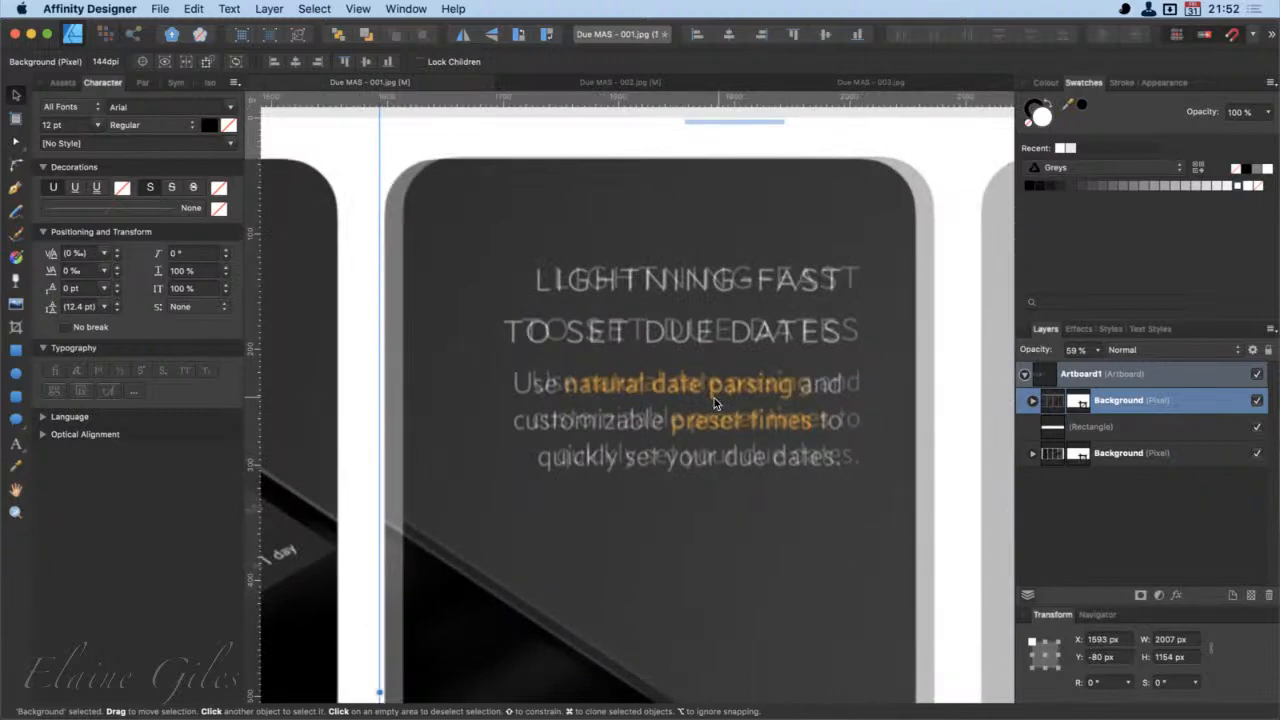
drag(714, 398, 700, 402)
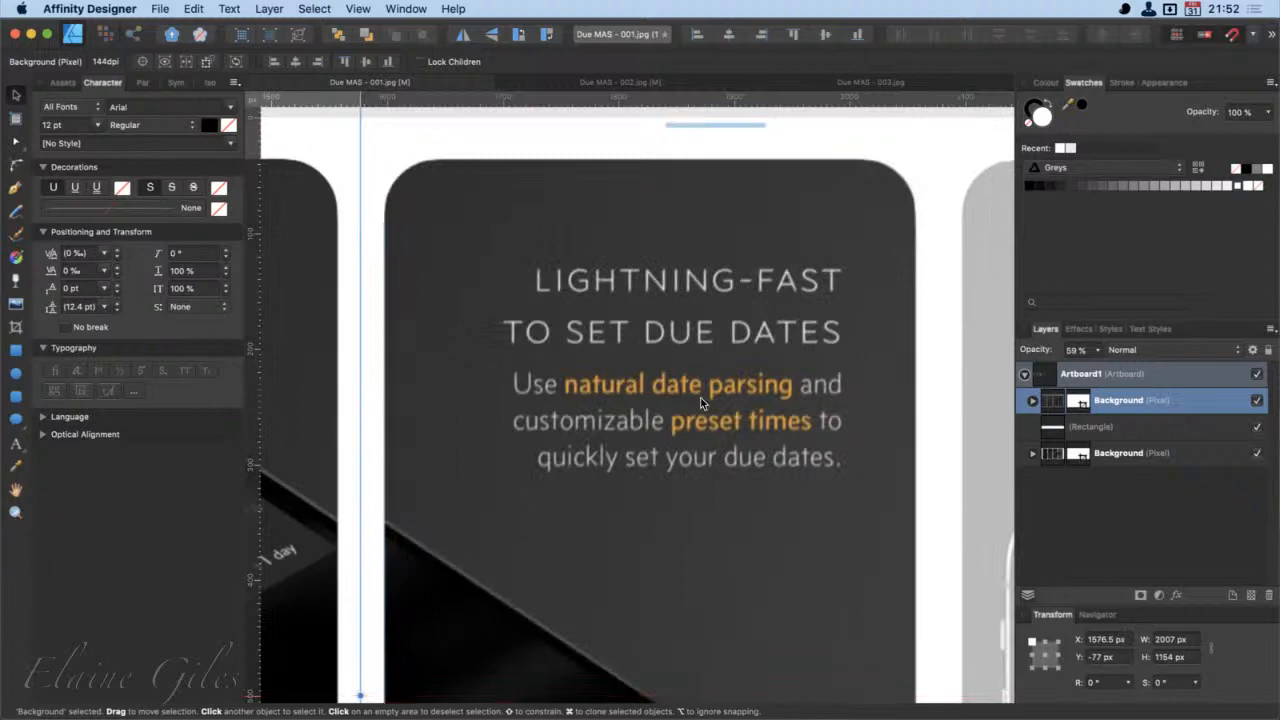
key(Up)
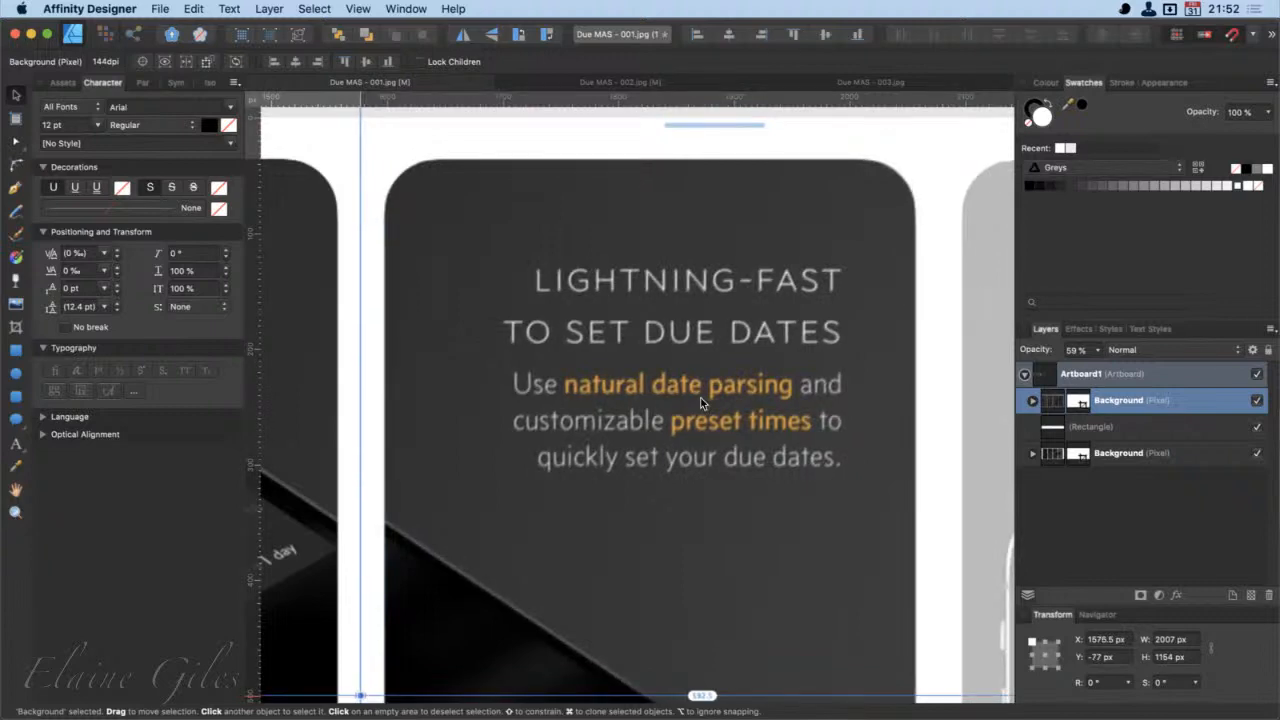
key(Right)
key(Up)
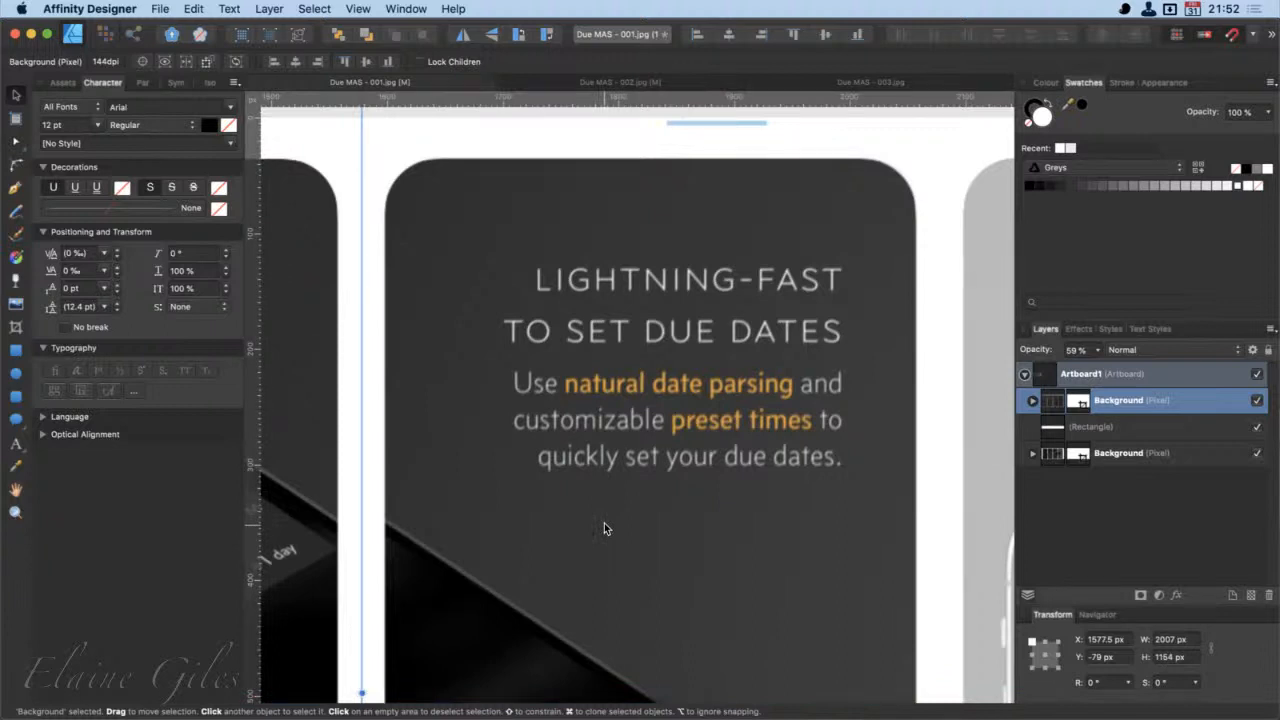
scroll(600, 535, up, 3)
scroll(587, 560, up, 1)
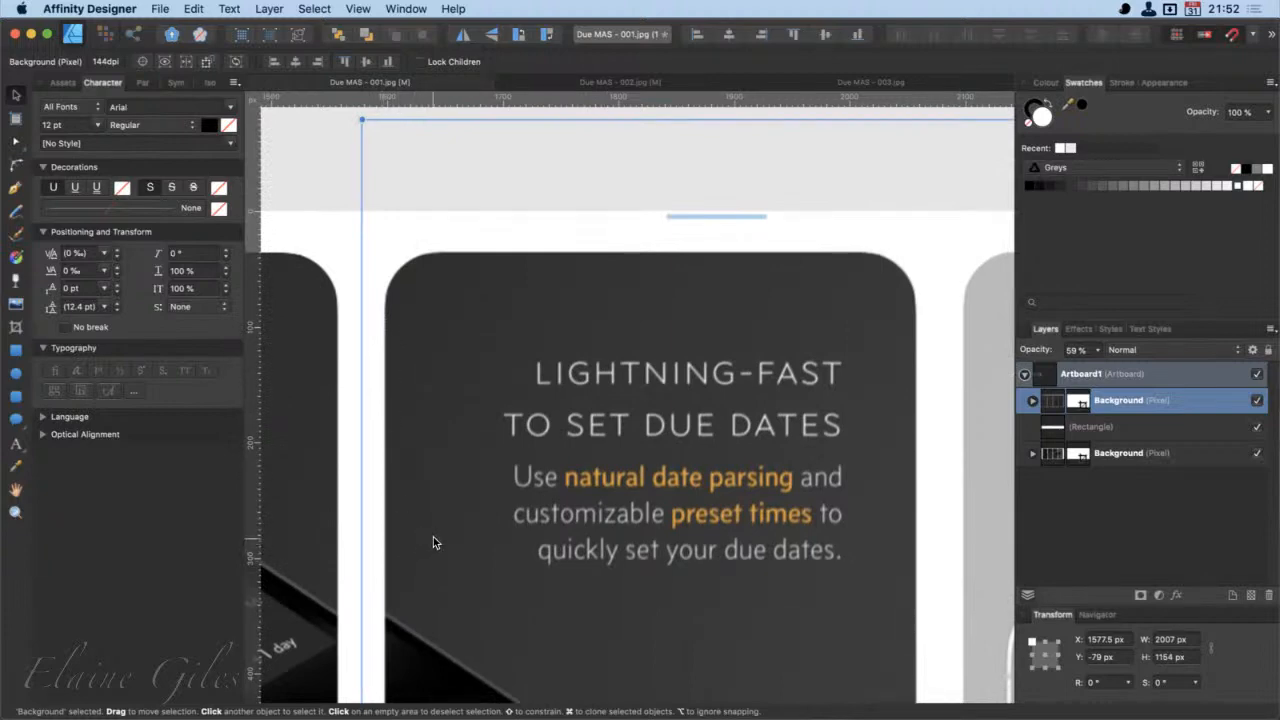
Step: Move the semi-transparent layer off and realign it over the duplicate Lightning-Fast screenshot, at about X 1576.5, Y -76 px
scroll(433, 542, down, 5)
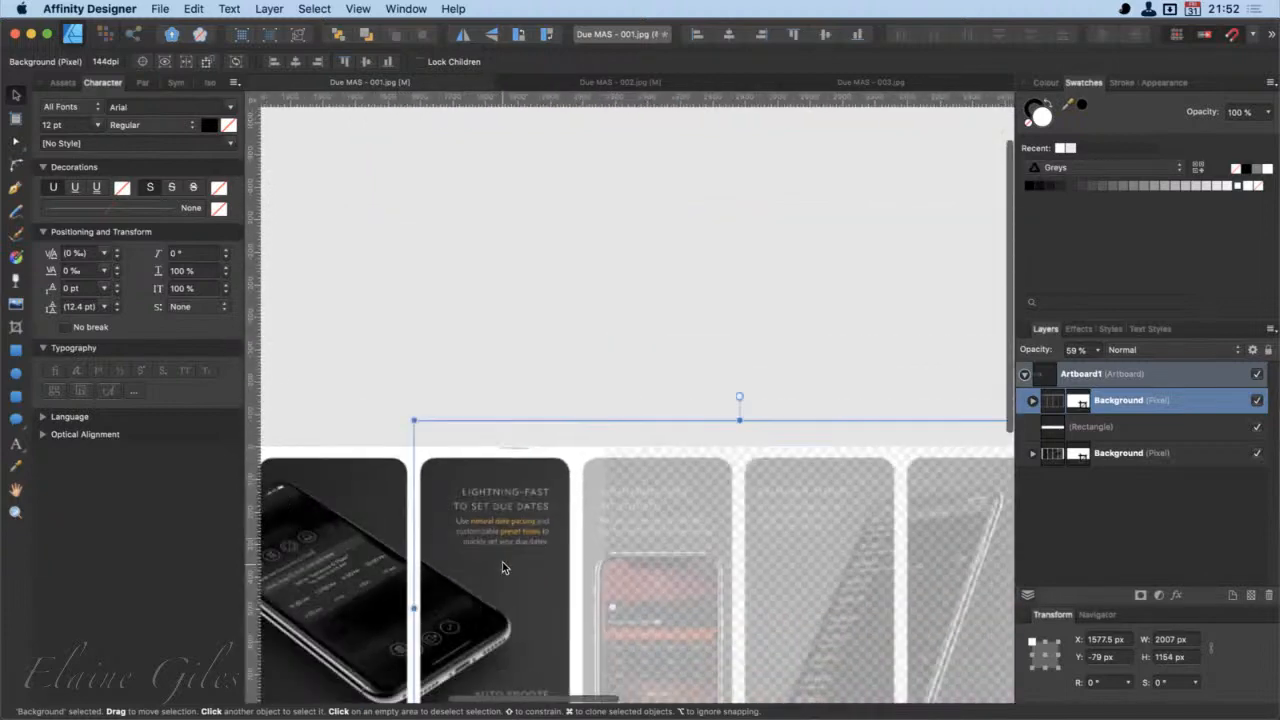
scroll(502, 562, down, 2)
scroll(502, 562, down, 3)
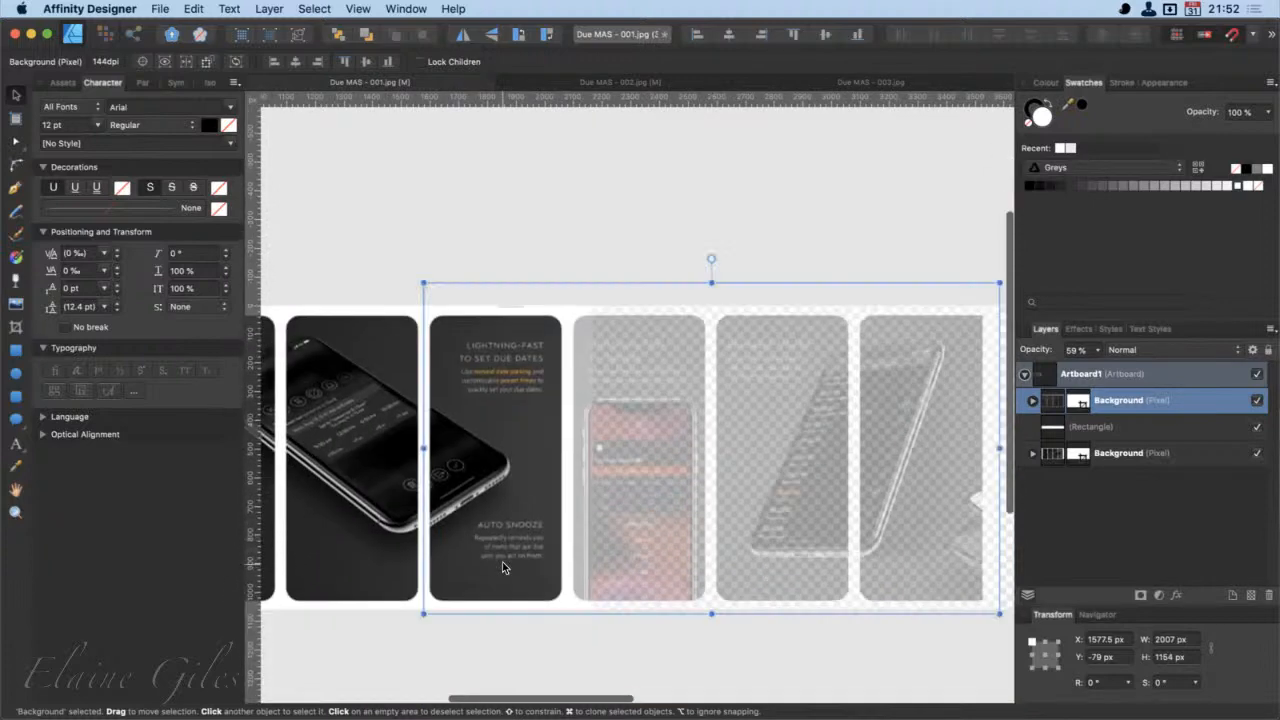
drag(525, 518, 620, 540)
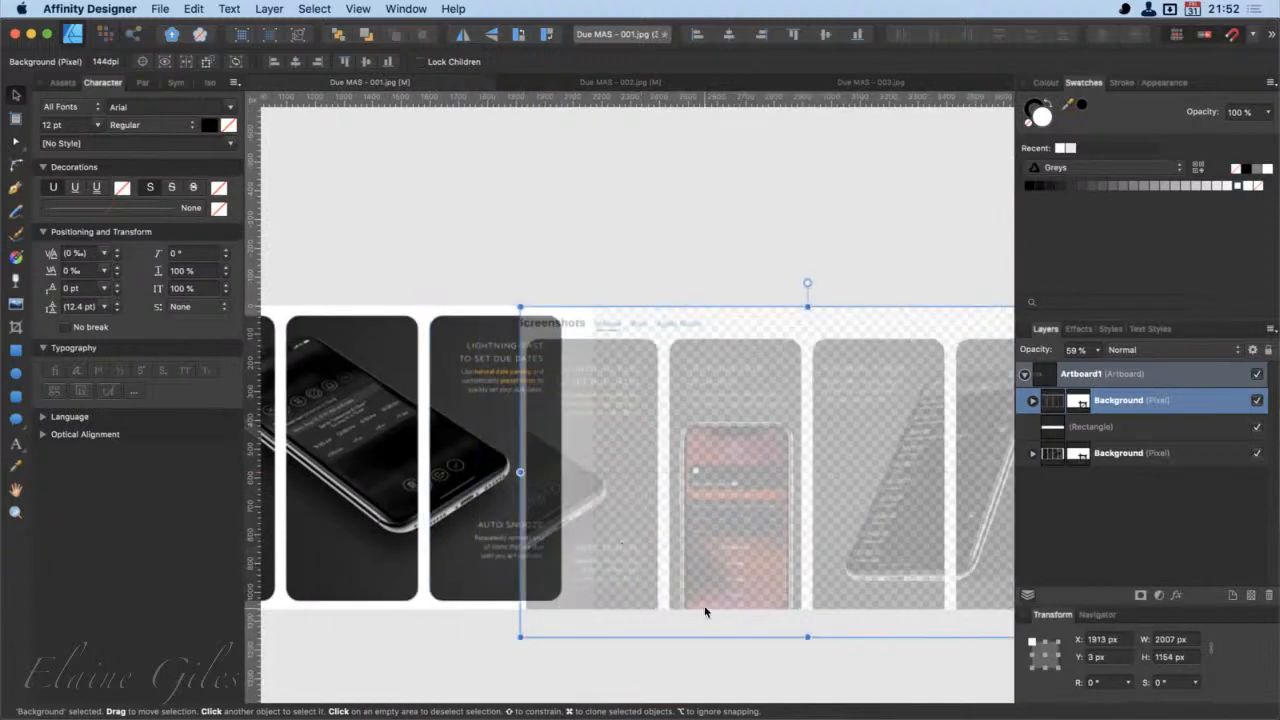
key(super+z)
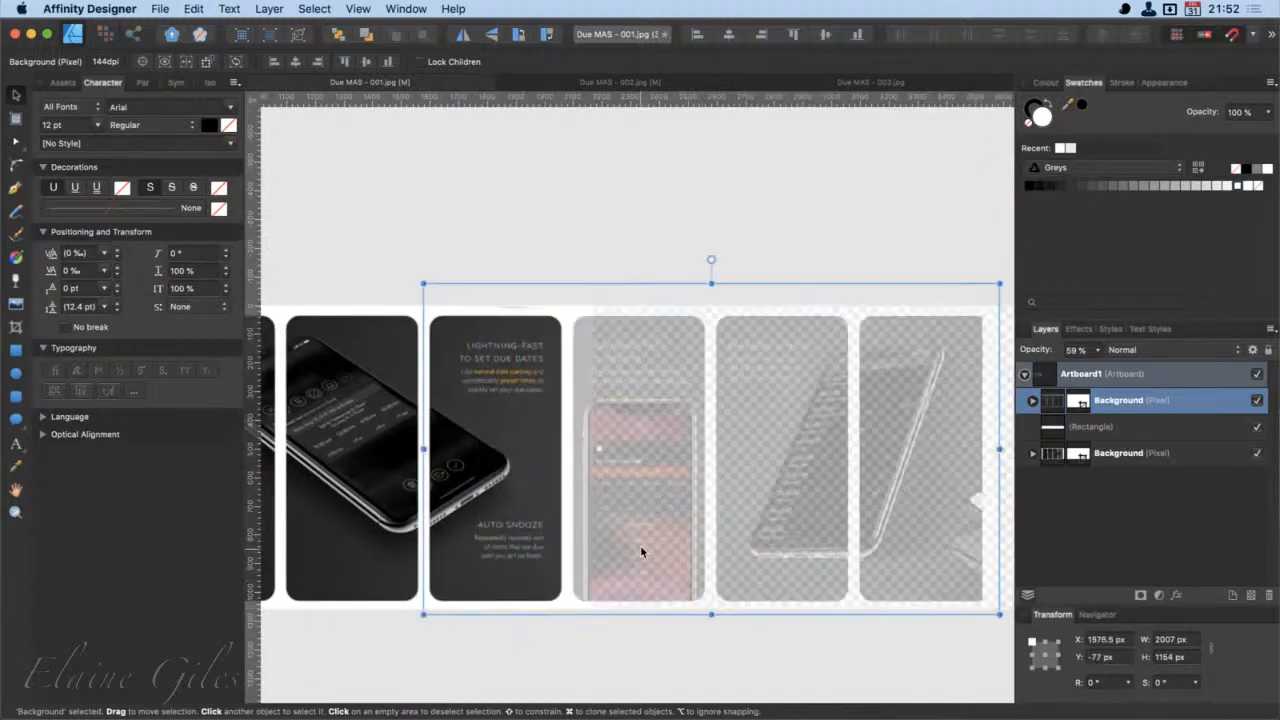
key(Up)
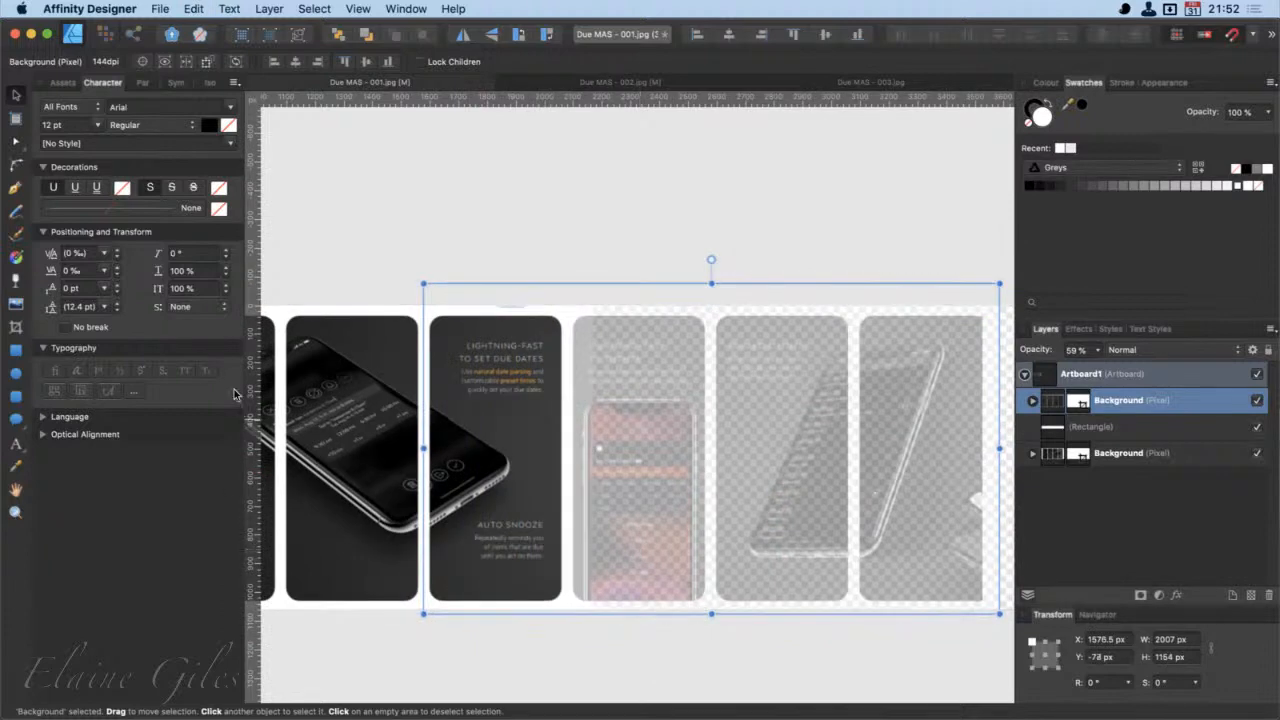
scroll(471, 352, up, 10)
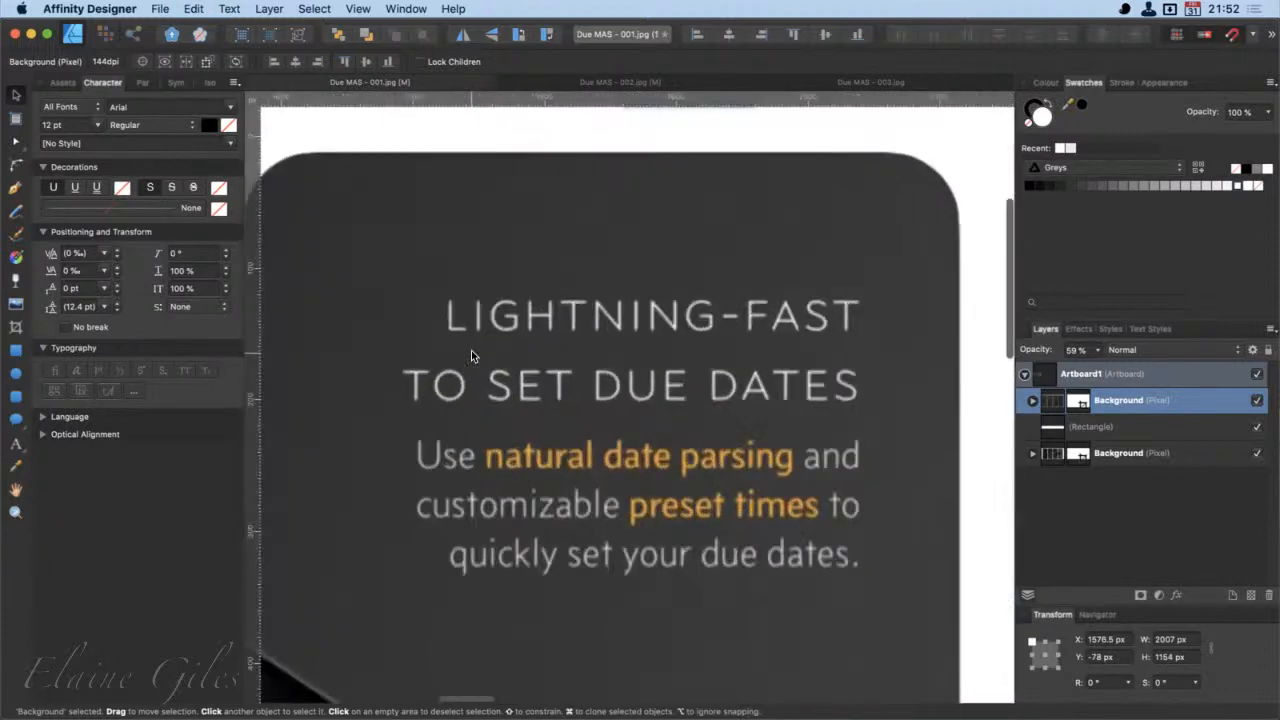
scroll(471, 352, up, 5)
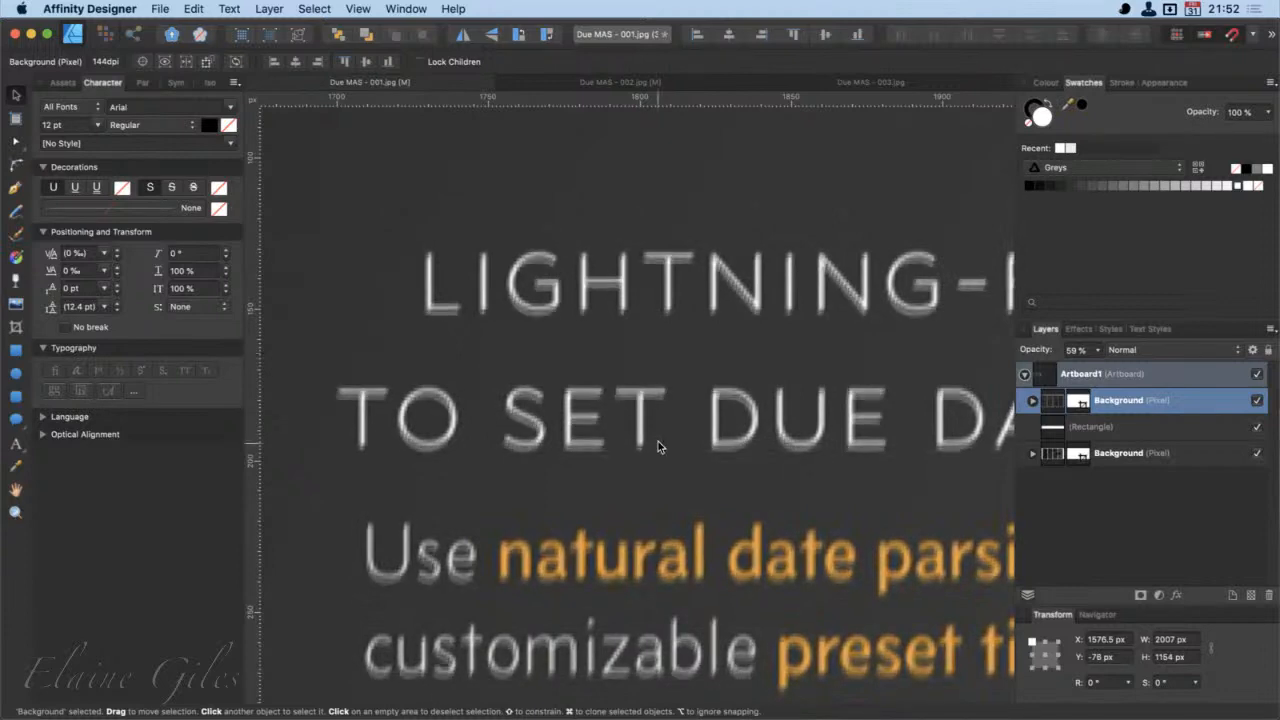
Step: Restore the pasted layer's opacity to 100% and review the joined strip of screenshots
scroll(599, 432, down, 5)
scroll(610, 476, down, 3)
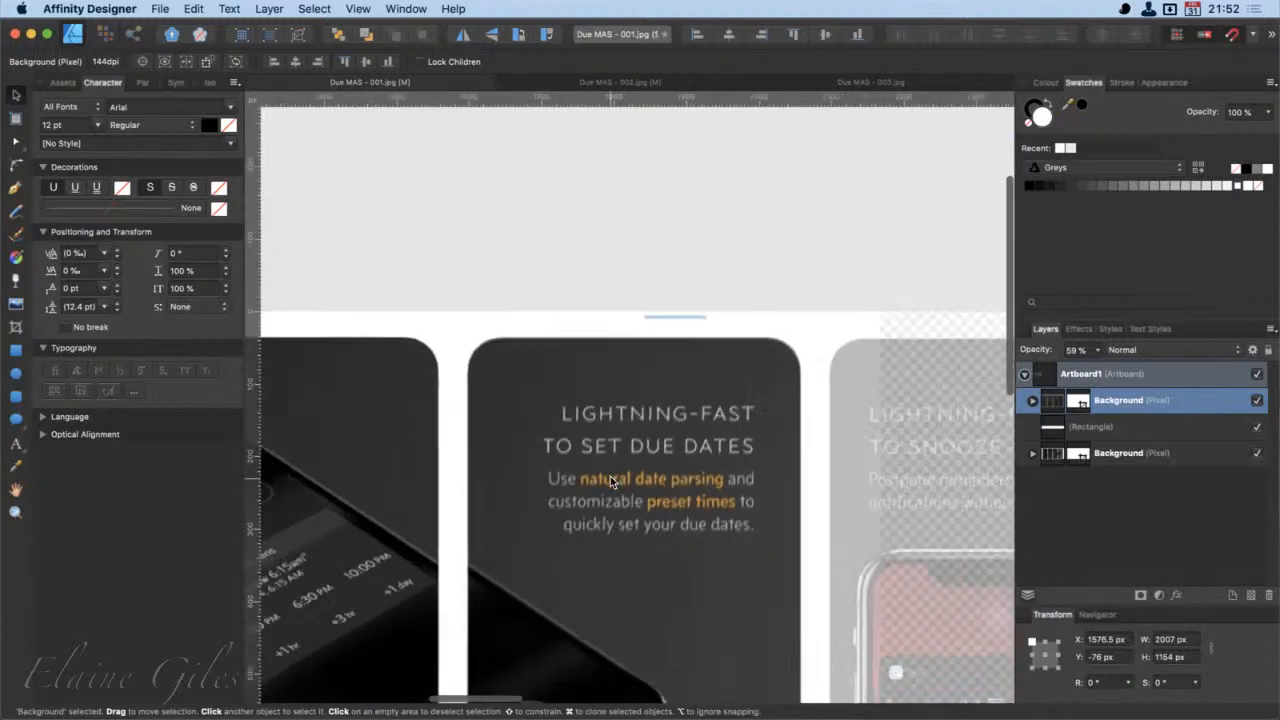
scroll(610, 476, down, 3)
scroll(612, 482, down, 5)
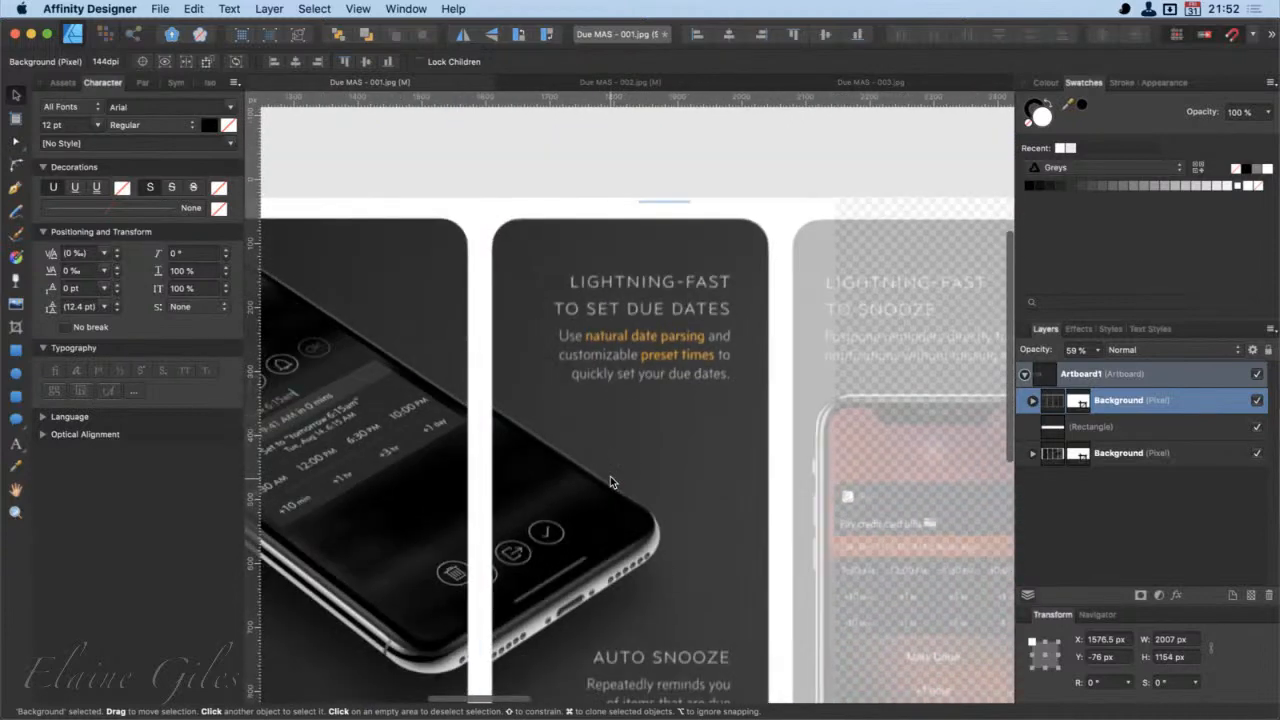
scroll(610, 482, down, 2)
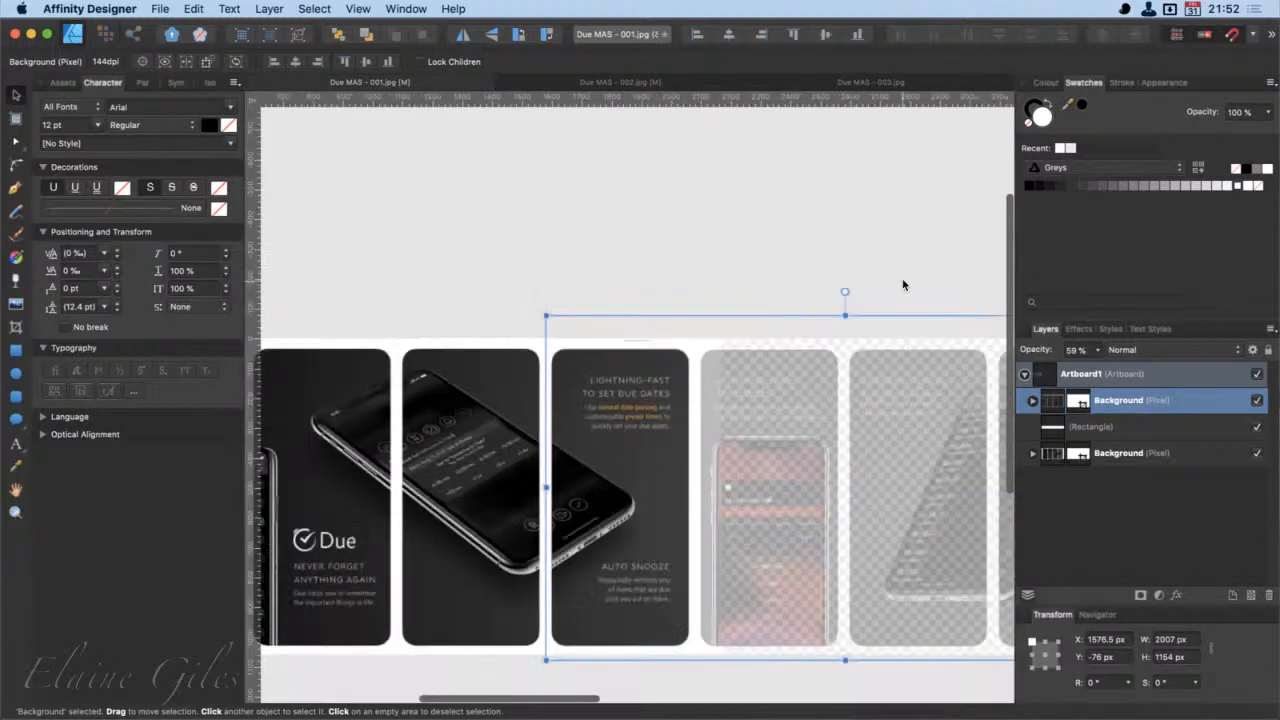
click(1101, 356)
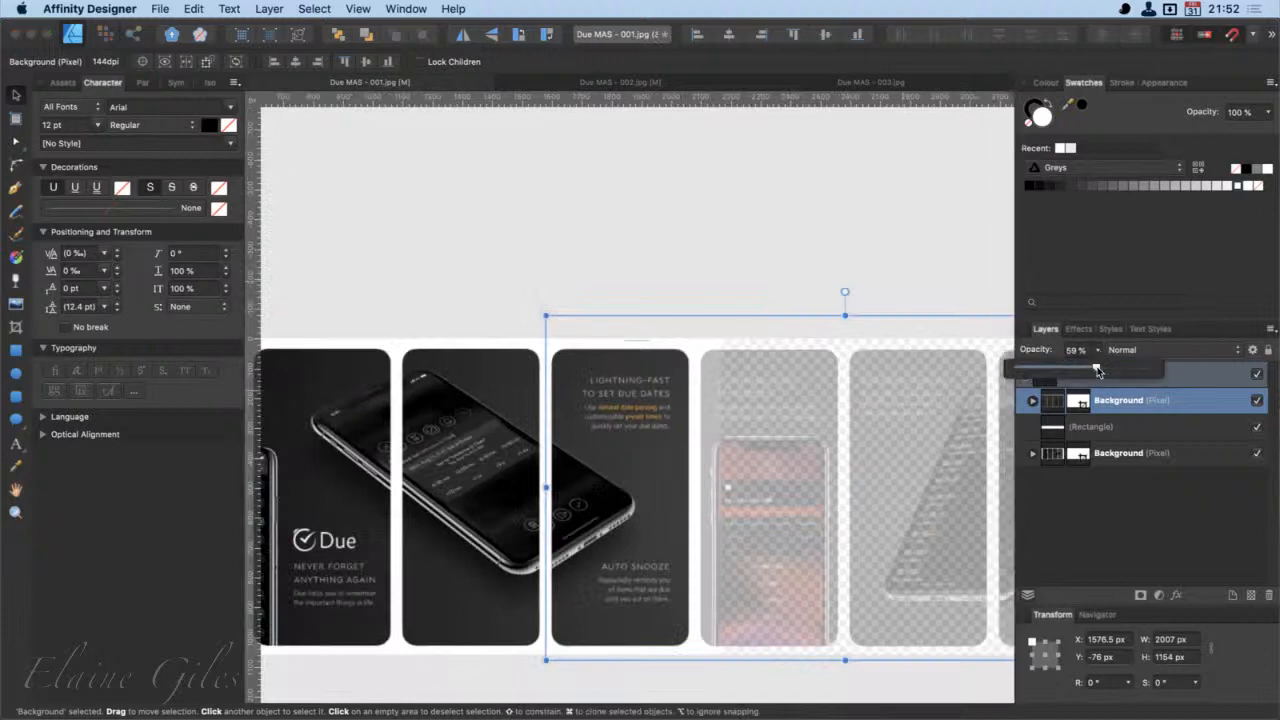
drag(1094, 366, 1188, 367)
click(677, 220)
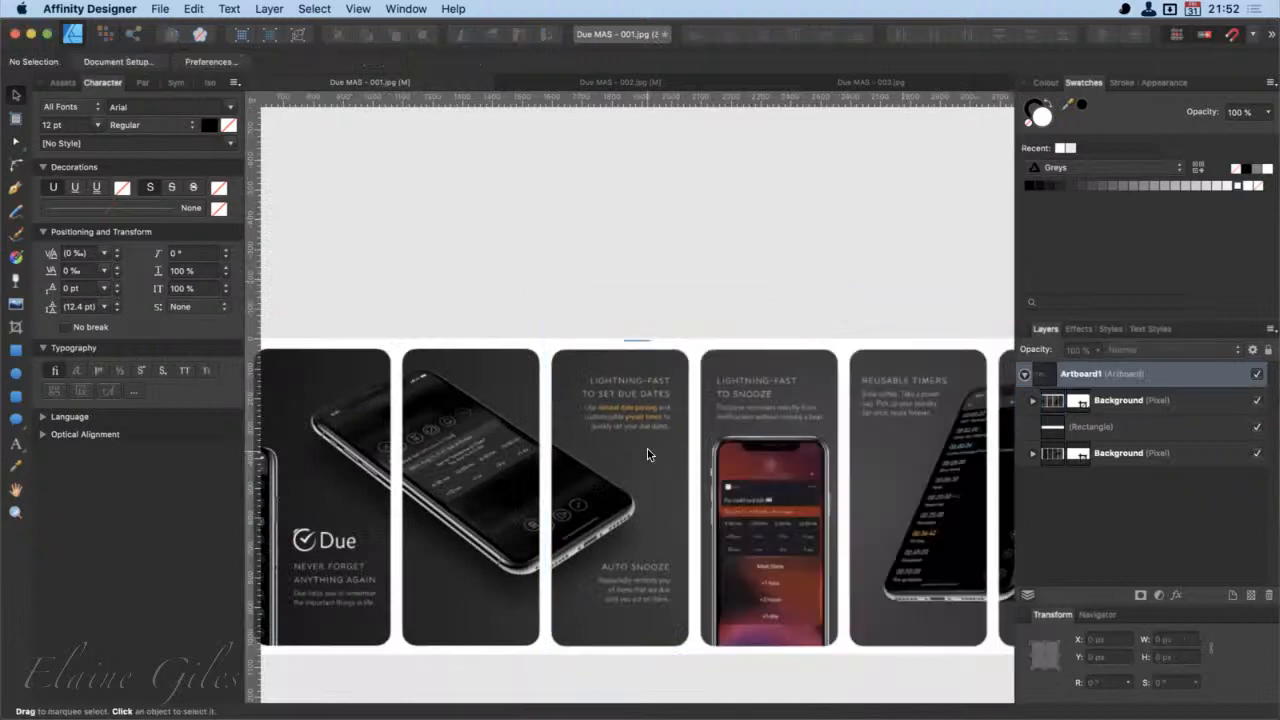
click(647, 455)
scroll(647, 452, right, 2)
scroll(647, 452, left, 2)
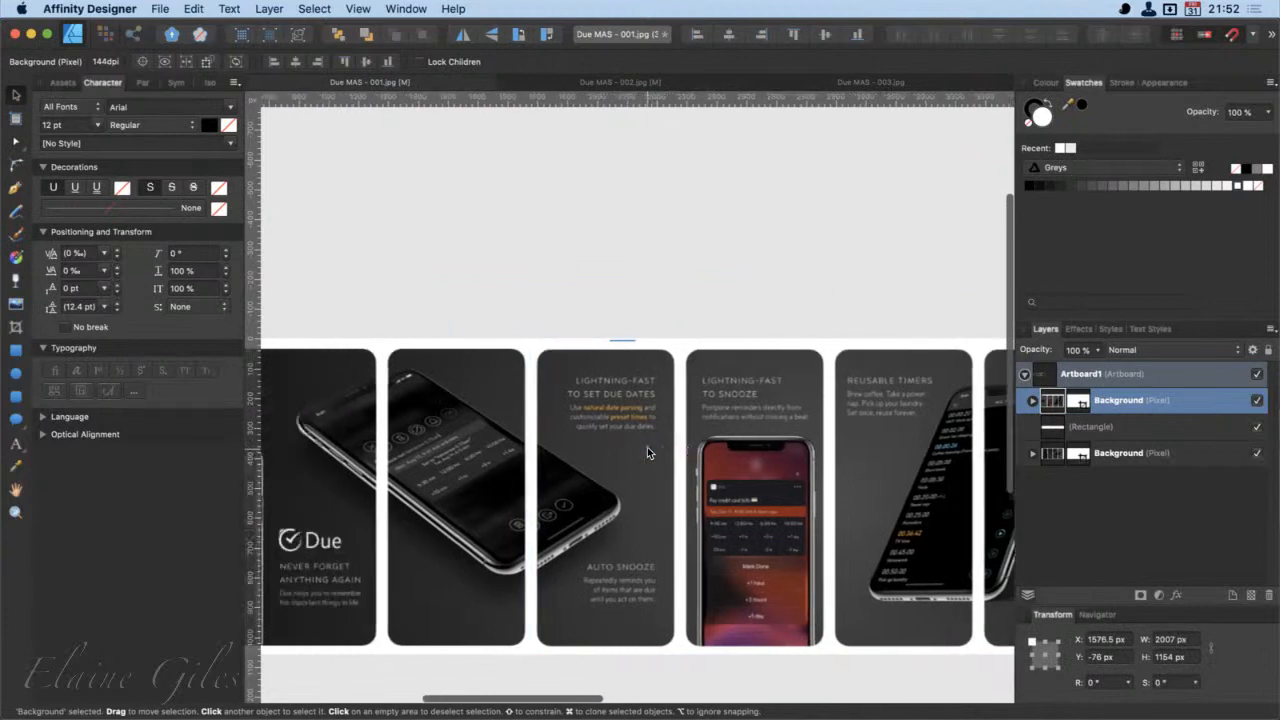
scroll(647, 452, down, 1)
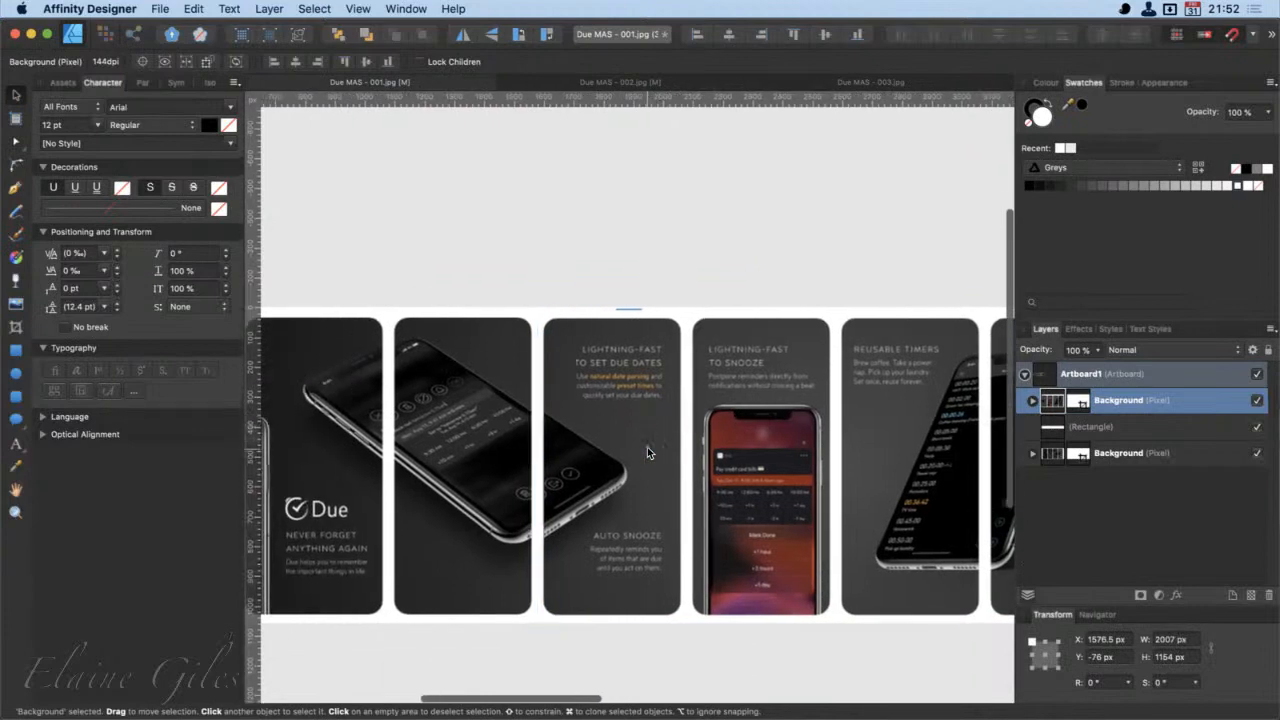
Step: Rename the artboard Panorama and the lower Background layer Part 1
double_click(1081, 374)
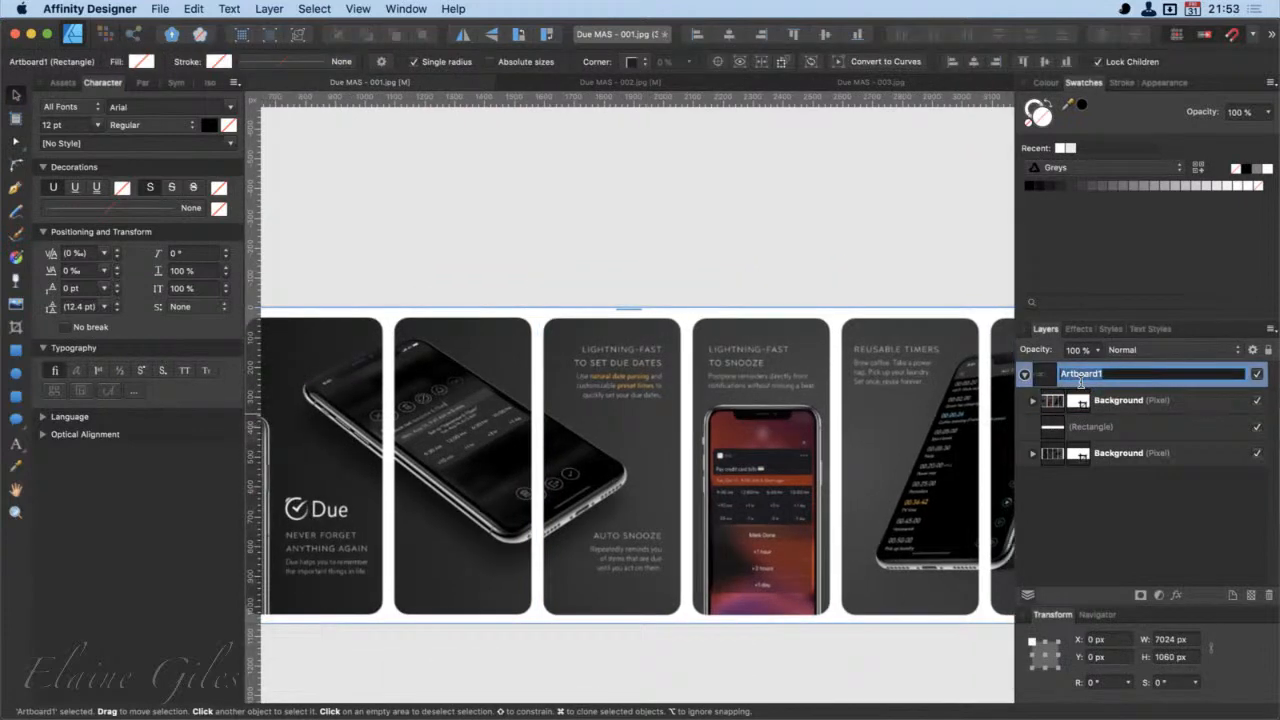
text(Panorama)
key(Return)
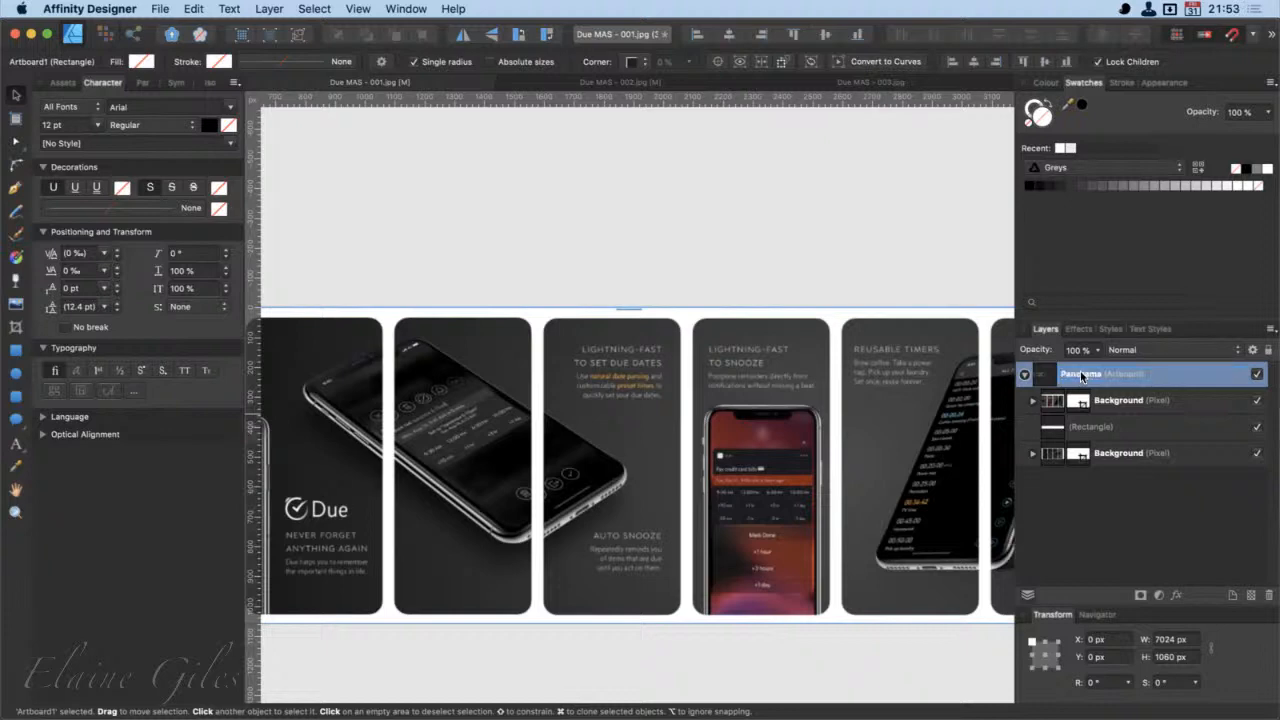
click(1125, 455)
double_click(1125, 455)
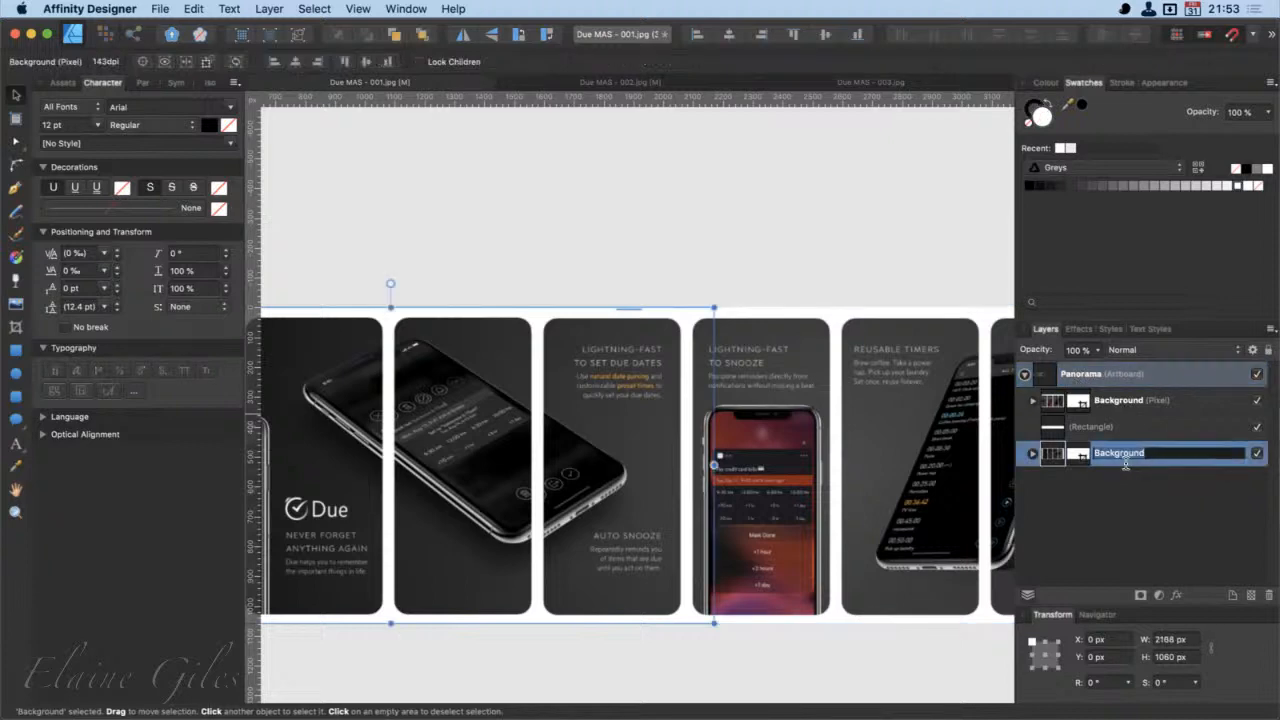
text(Part 1)
key(Return)
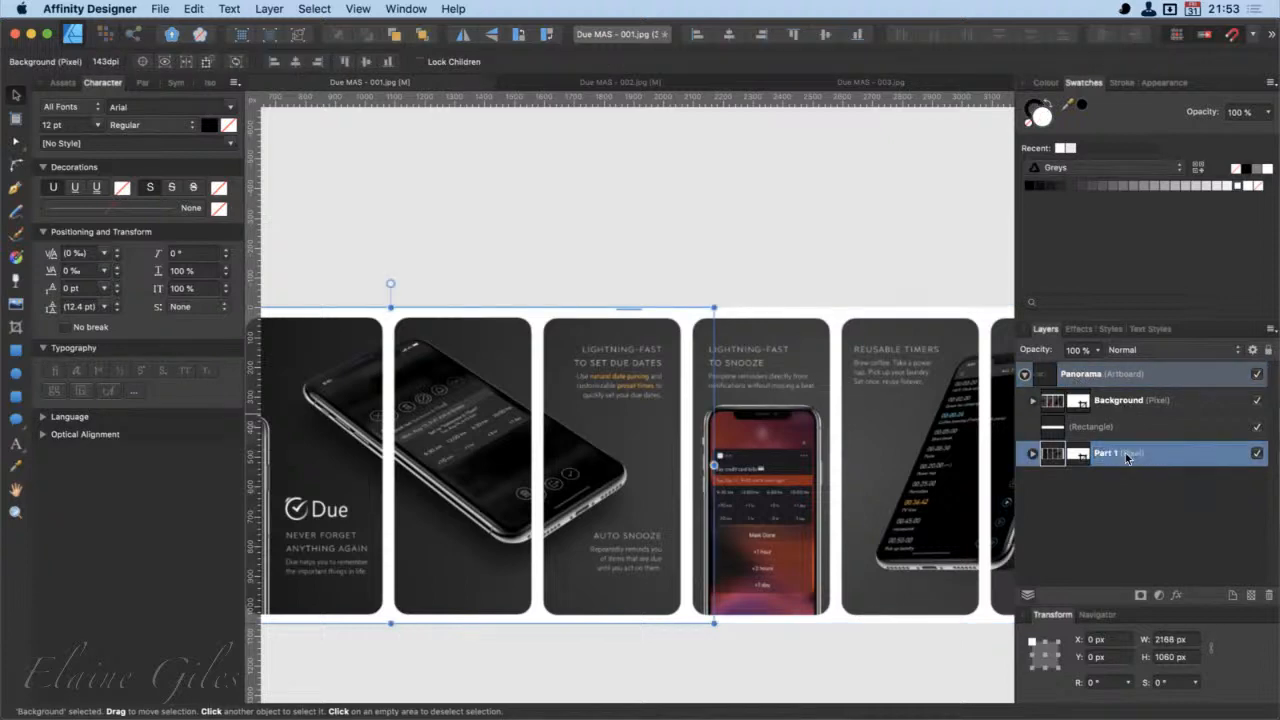
Step: Rename the remaining Background layer Part 2 and the rectangle layer Fix
click(1140, 401)
double_click(1140, 401)
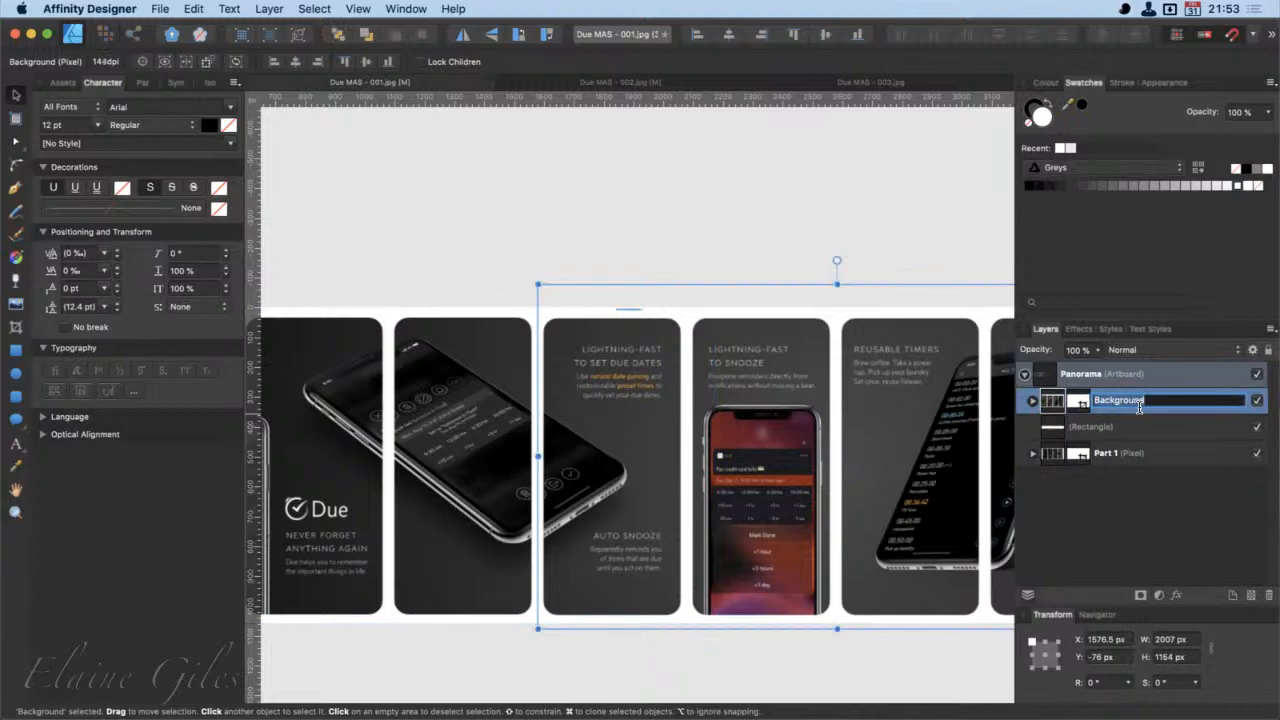
text(Part 2)
double_click(1105, 427)
text(R)
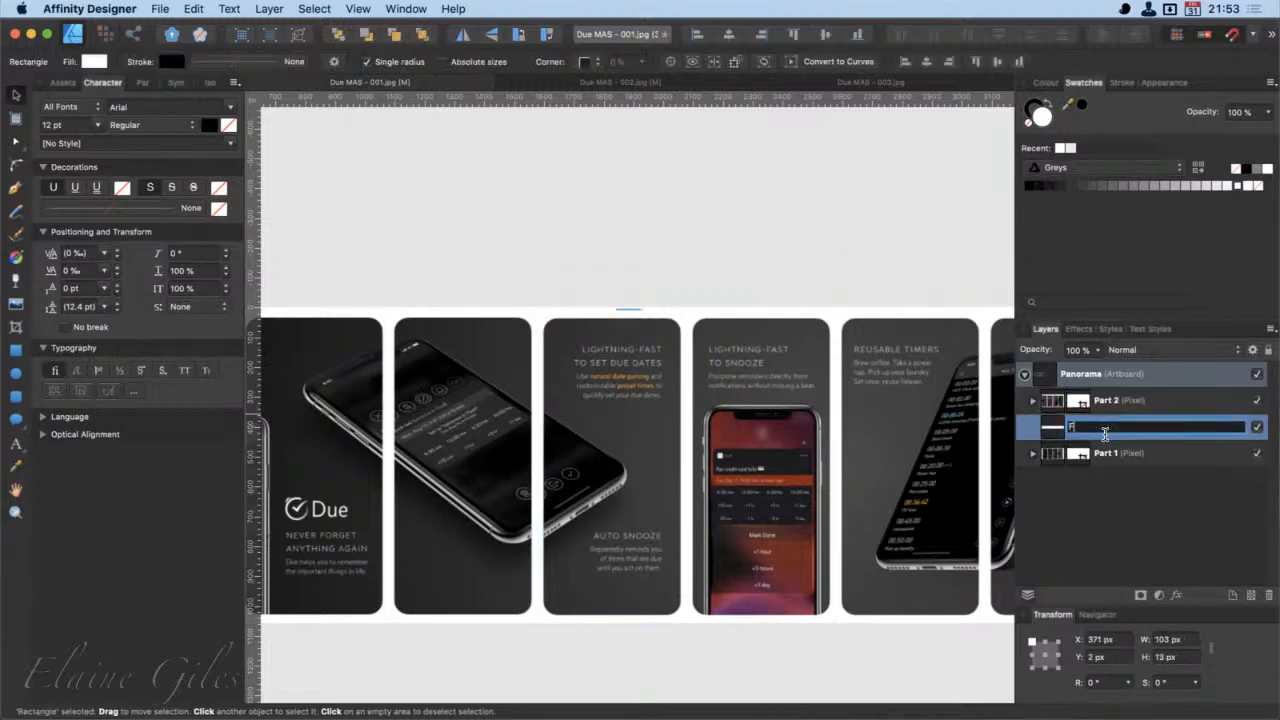
text(ix)
key(Return)
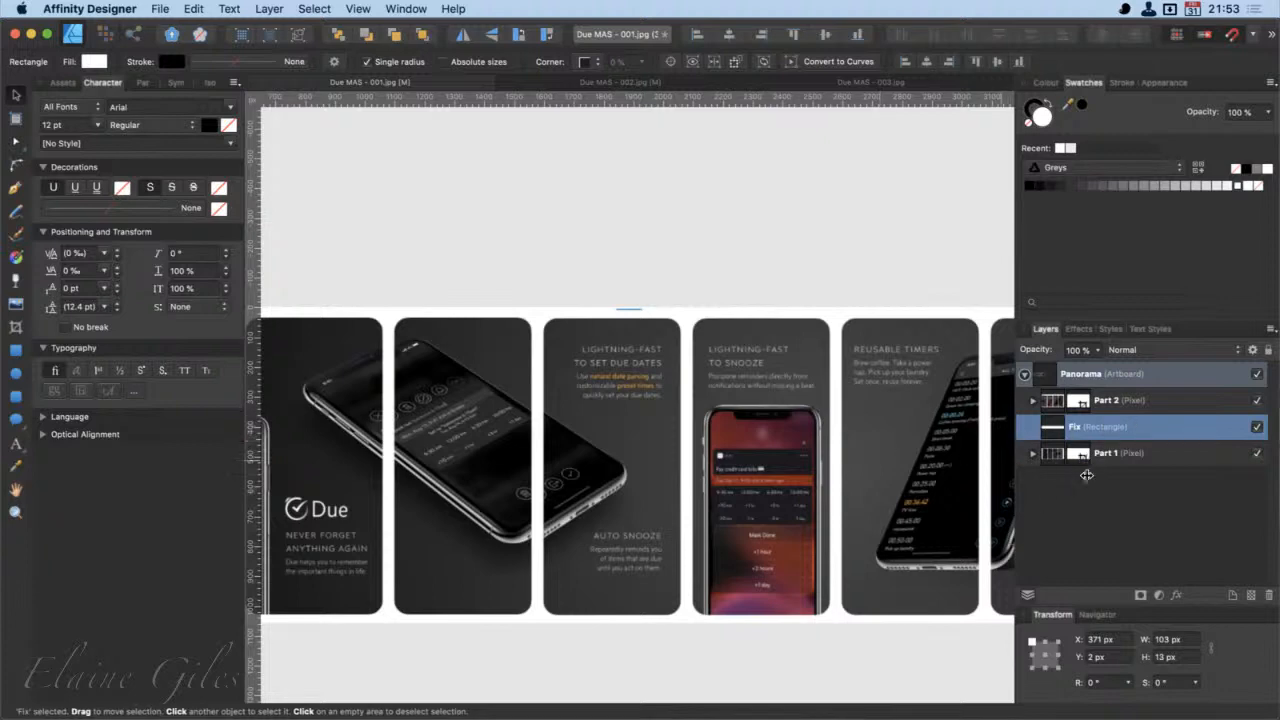
Step: Set Part 2's blend mode to Difference and move it away and back near the duplicate screenshot, about X 1613, Y -80 px
click(1124, 402)
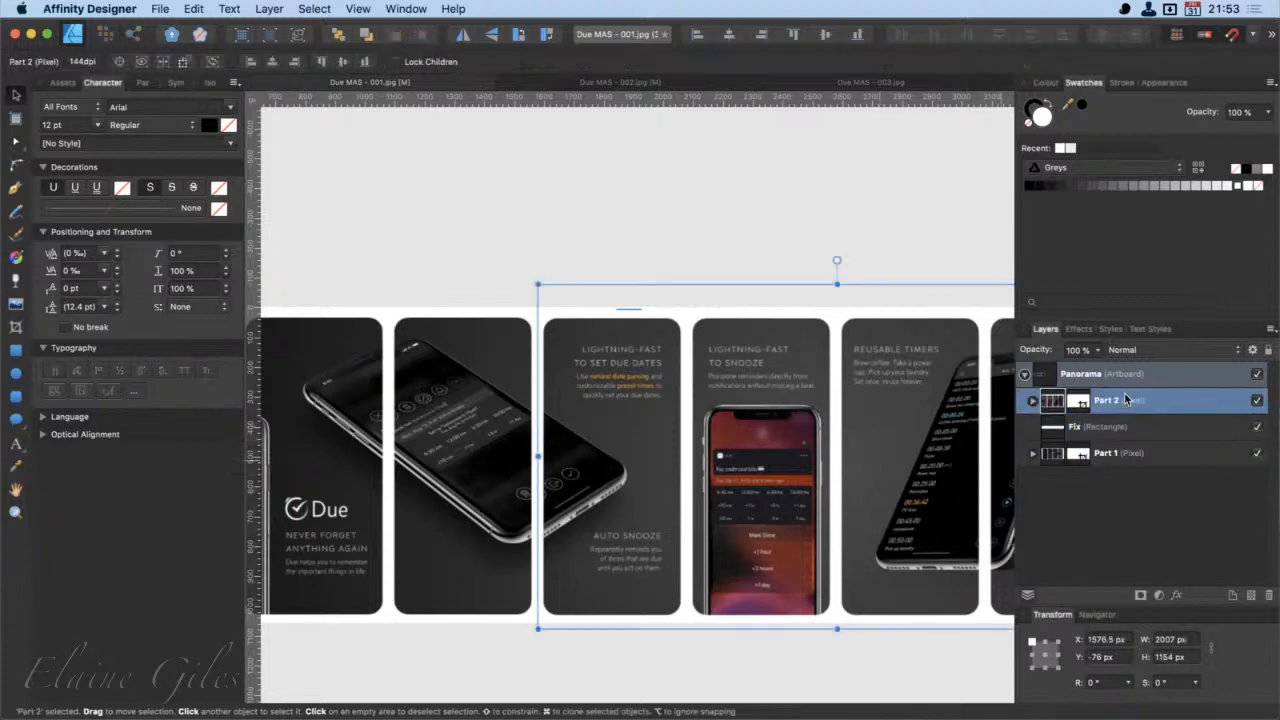
click(1157, 349)
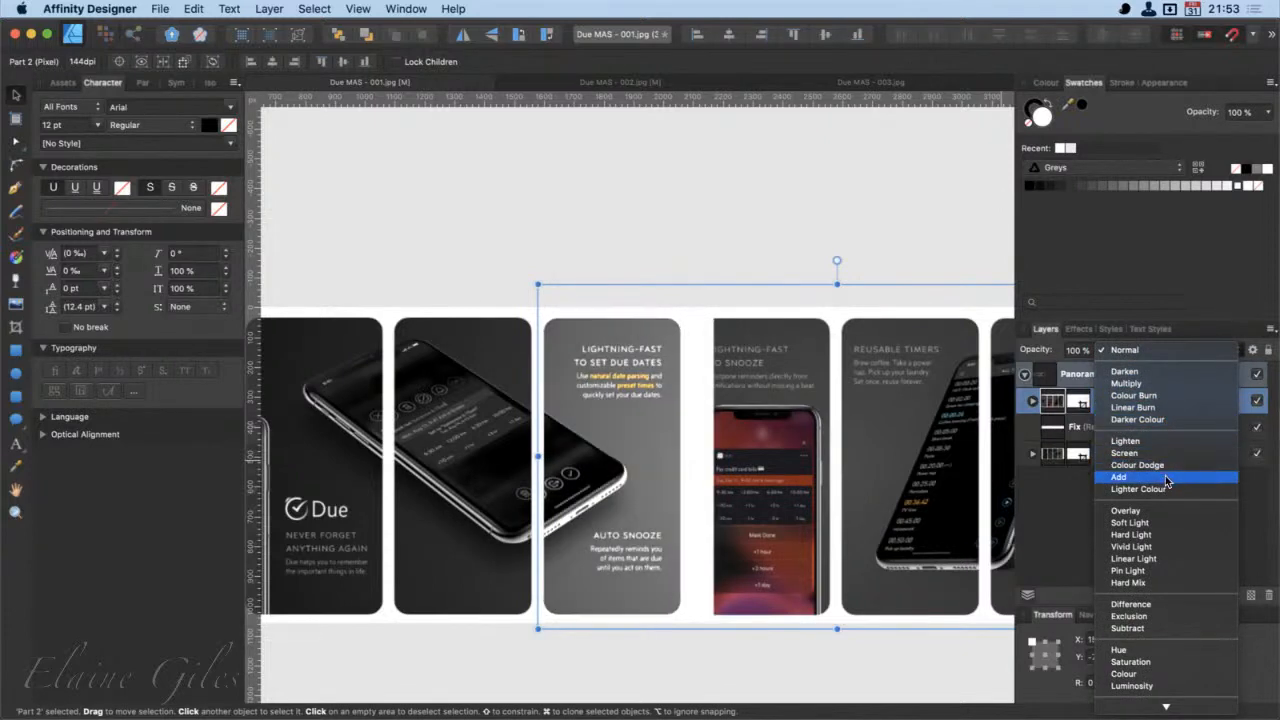
click(1162, 605)
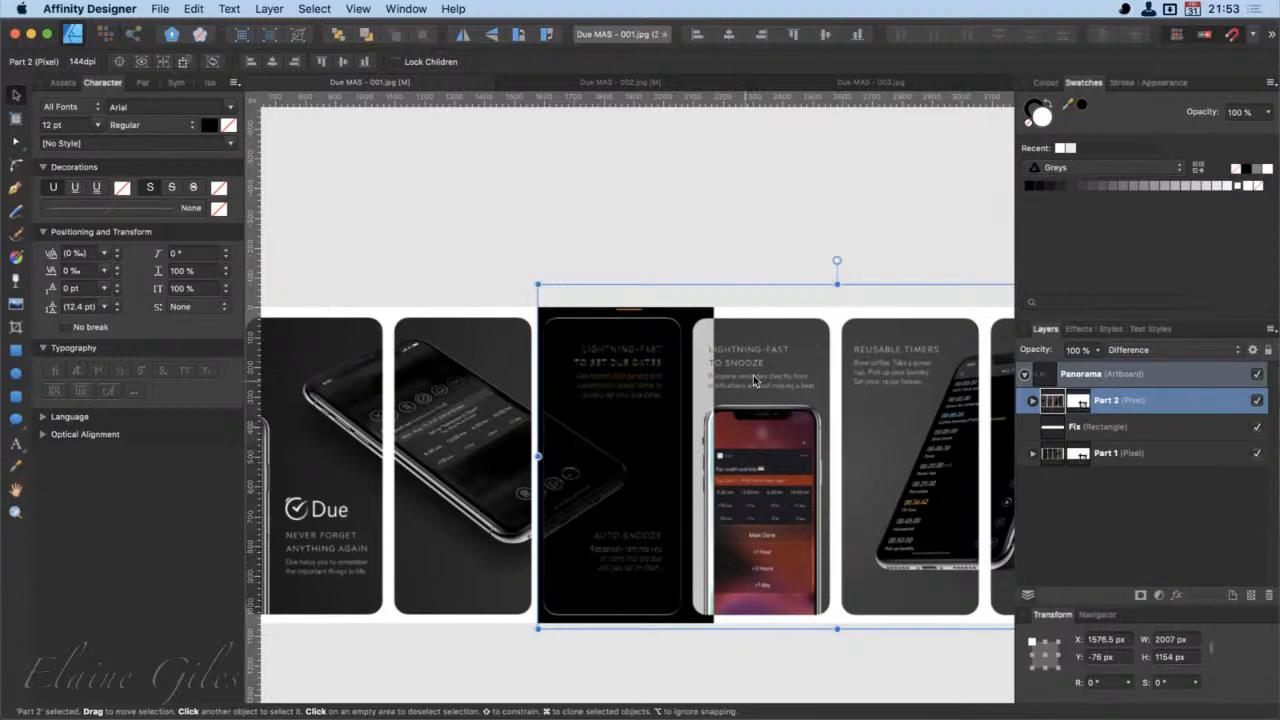
drag(753, 390, 532, 383)
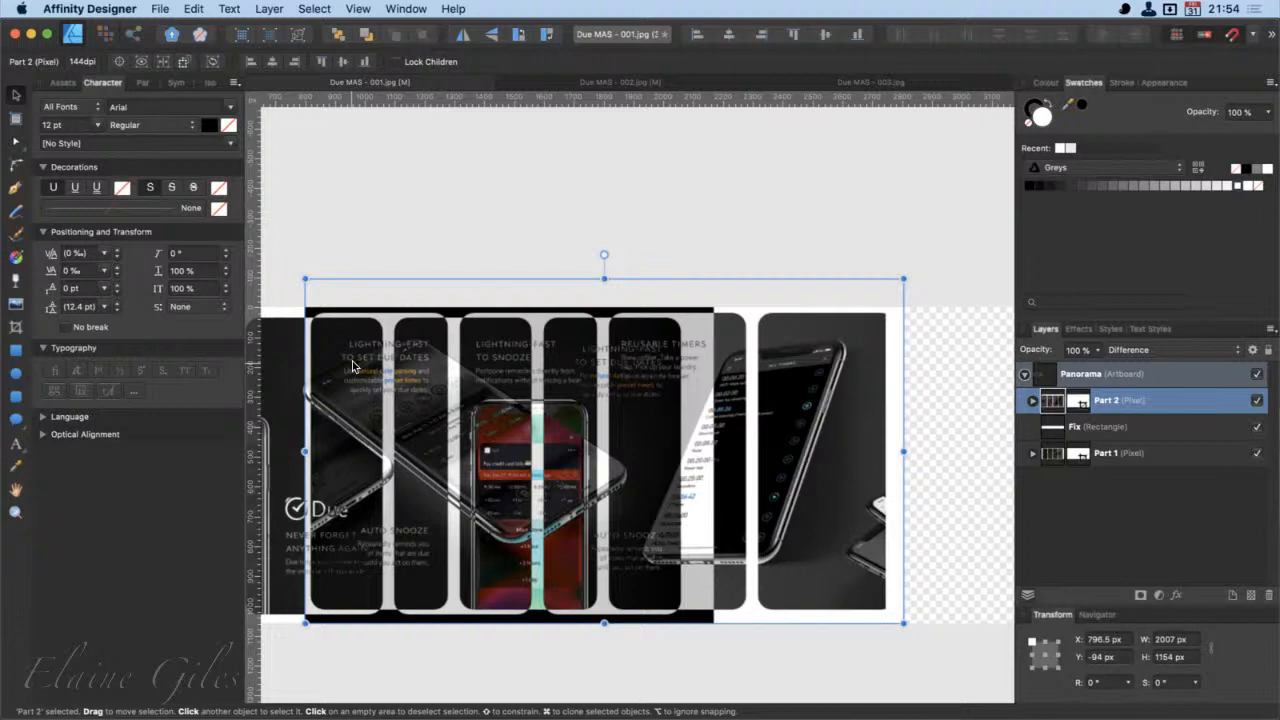
drag(352, 366, 586, 423)
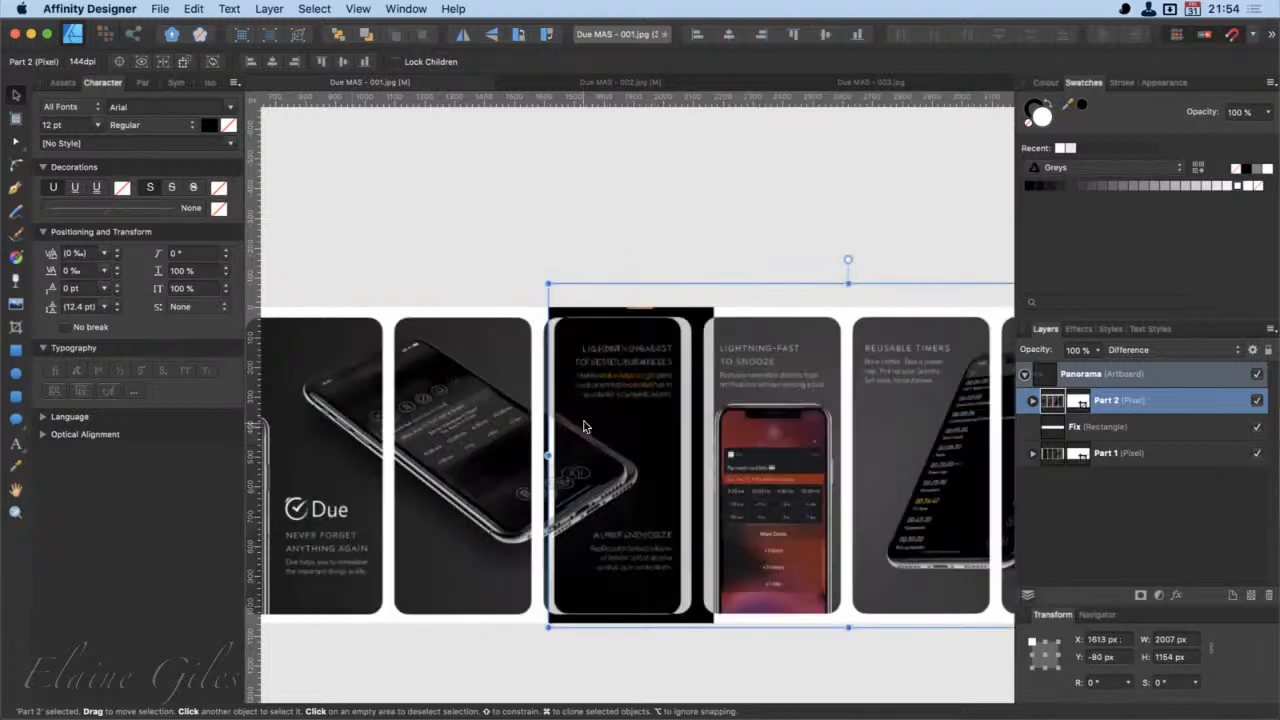
Step: Nudge Part 2 left over the duplicate Lightning-Fast screenshot to about X 1575 px
scroll(584, 426, up, 3)
scroll(585, 426, up, 4)
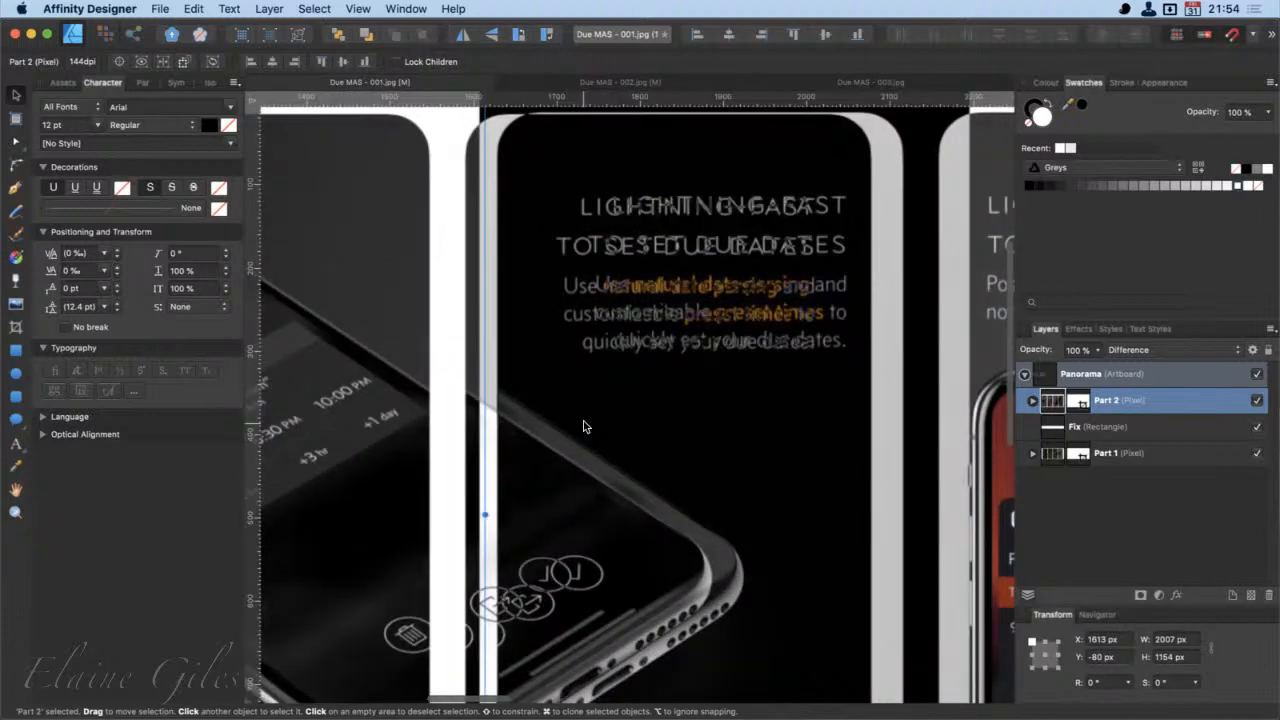
scroll(585, 426, up, 2)
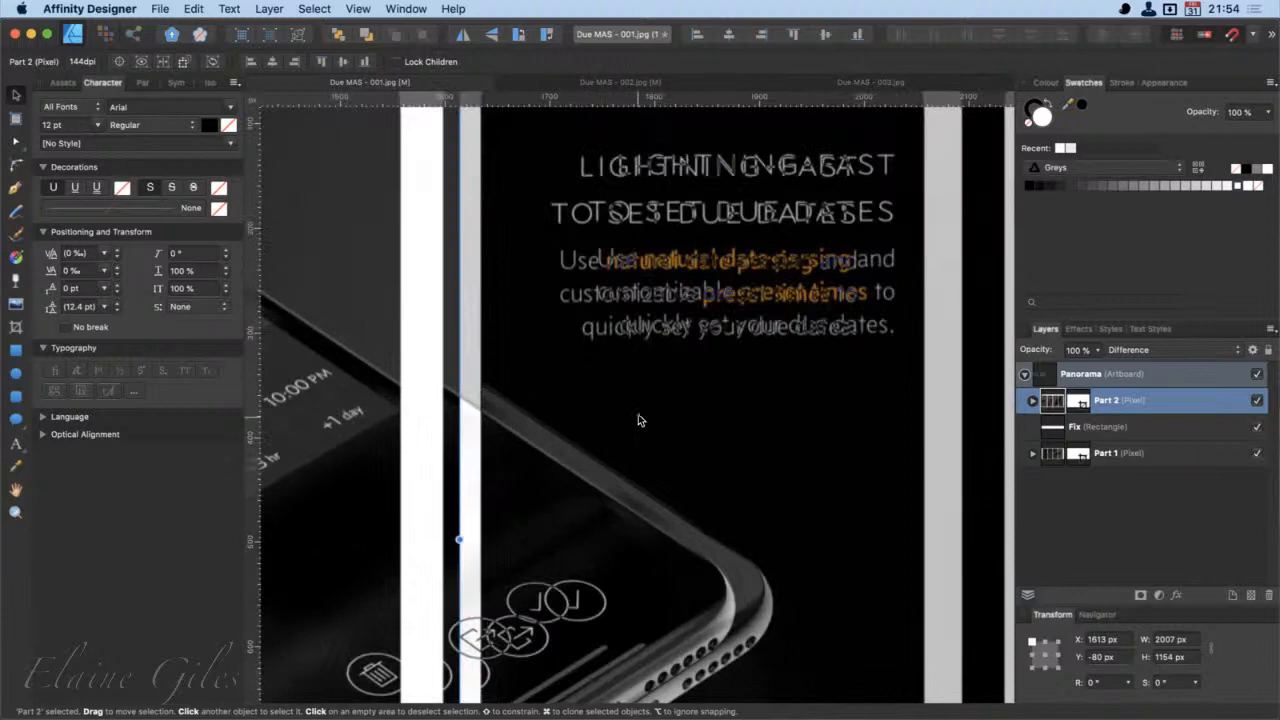
key(Left)
key(Left)
key(Left)
key(Left)
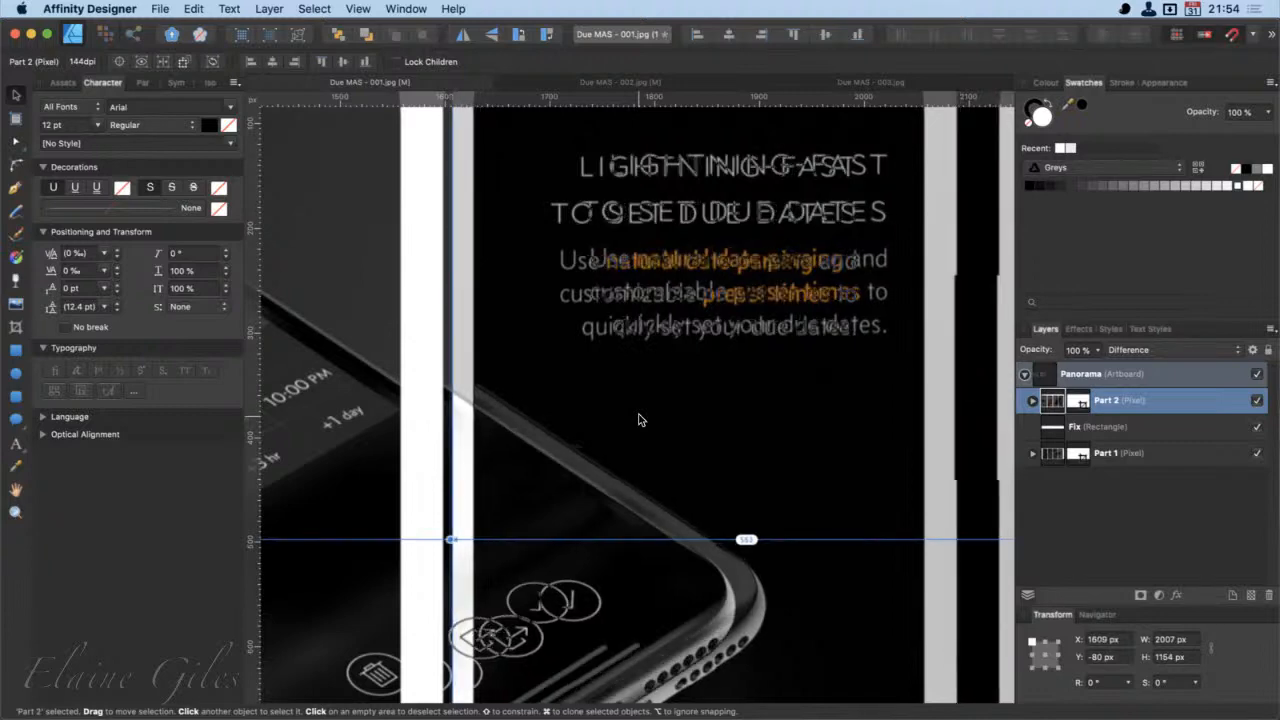
key(shift+Left)
key(shift+Left)
key(shift+Left)
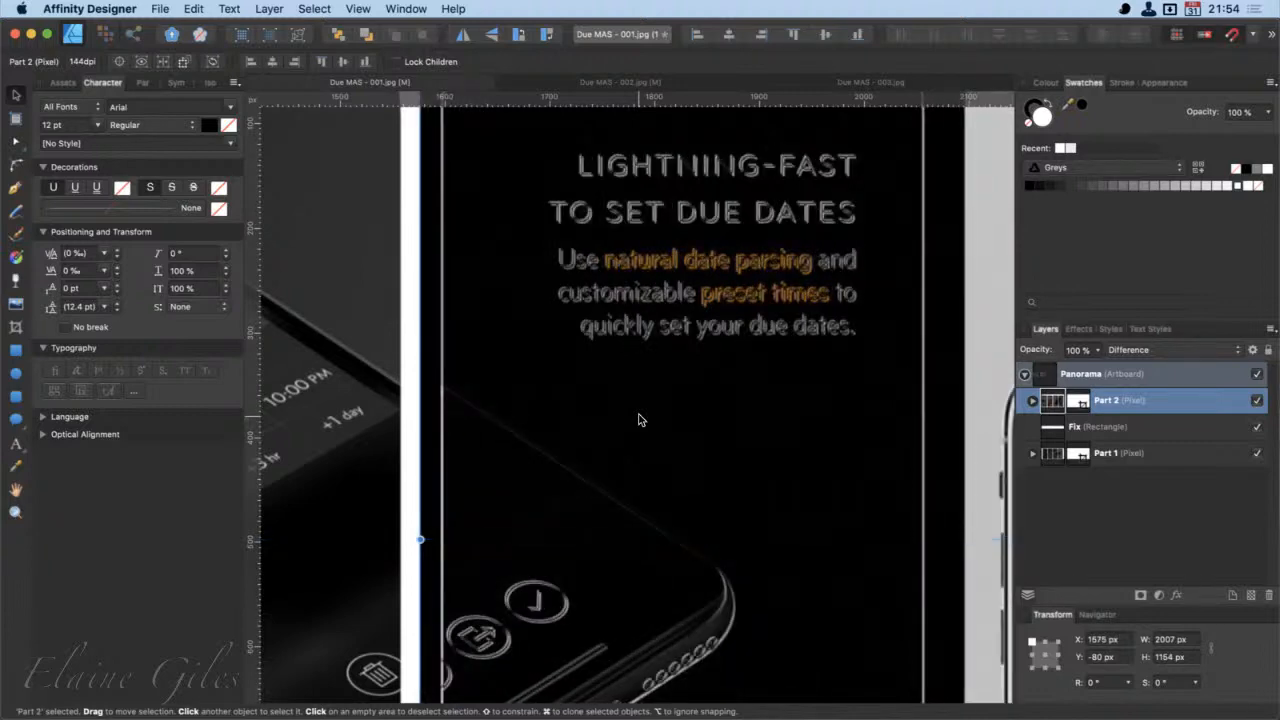
Step: Fine-tune Part 2's position to X 1577, Y -79 px, using the difference outlines of the overlapping text as a guide
key(Left)
key(Left)
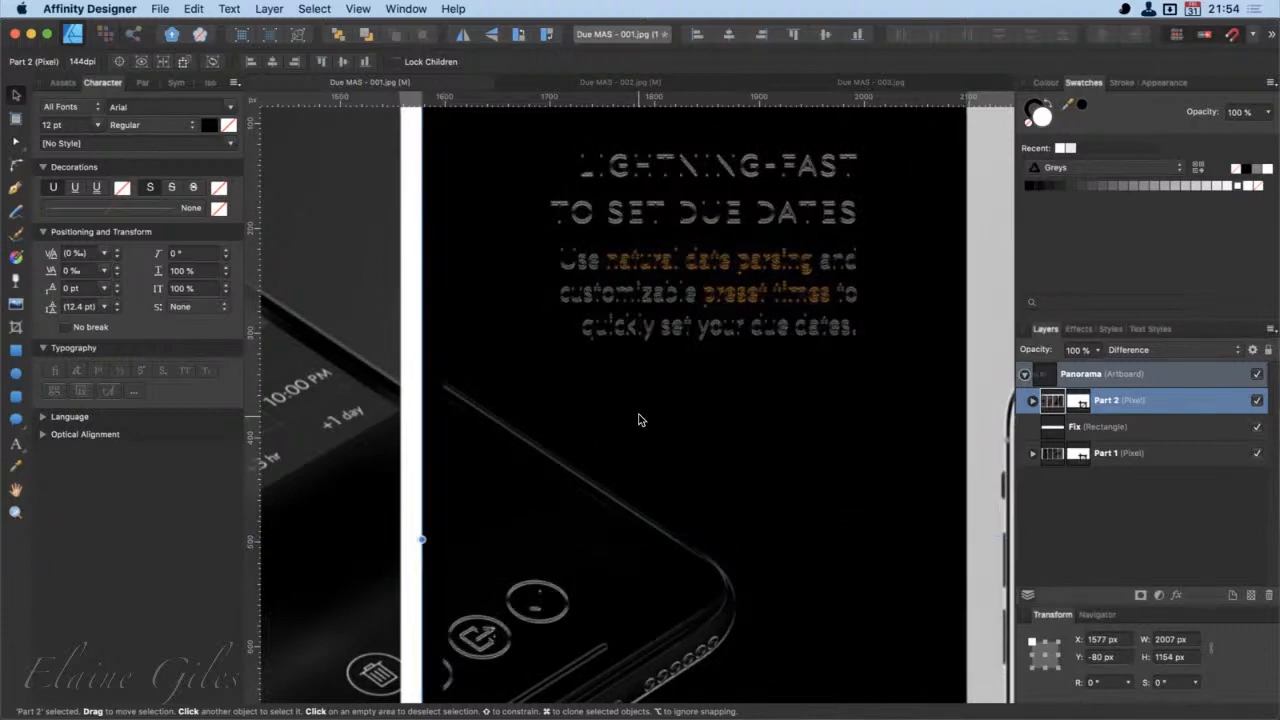
key(Left)
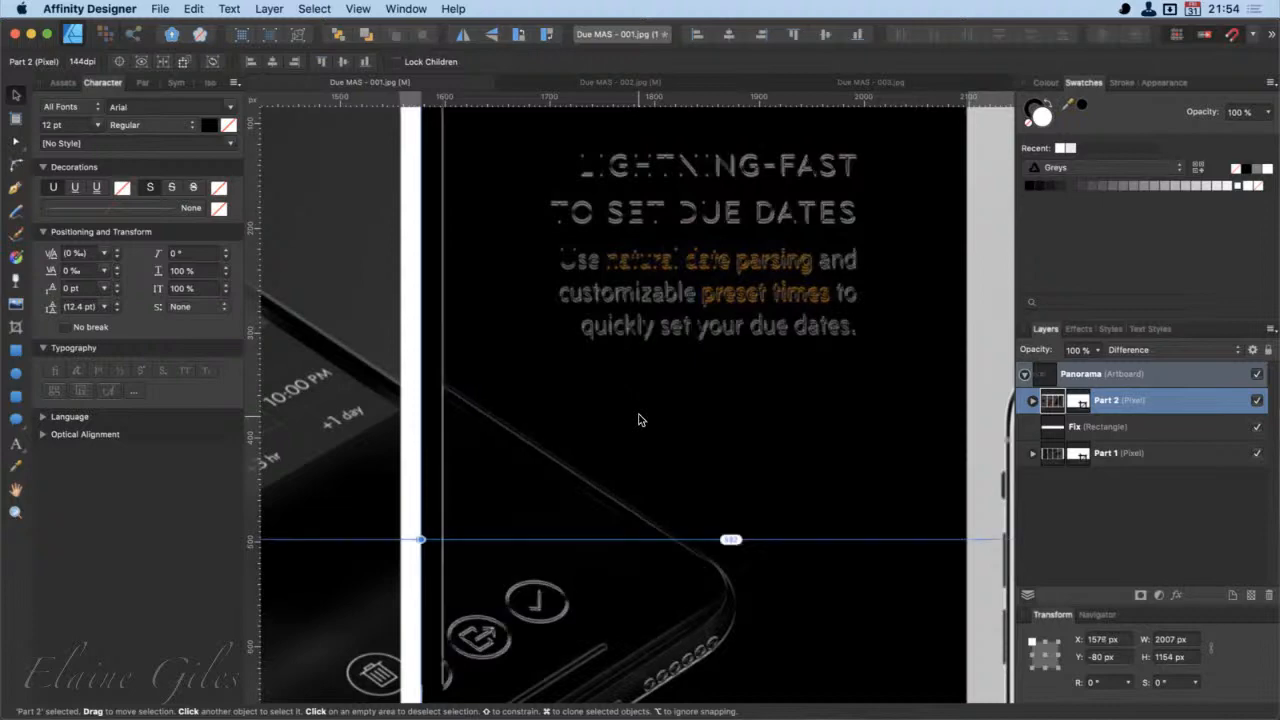
scroll(568, 210, up, 10)
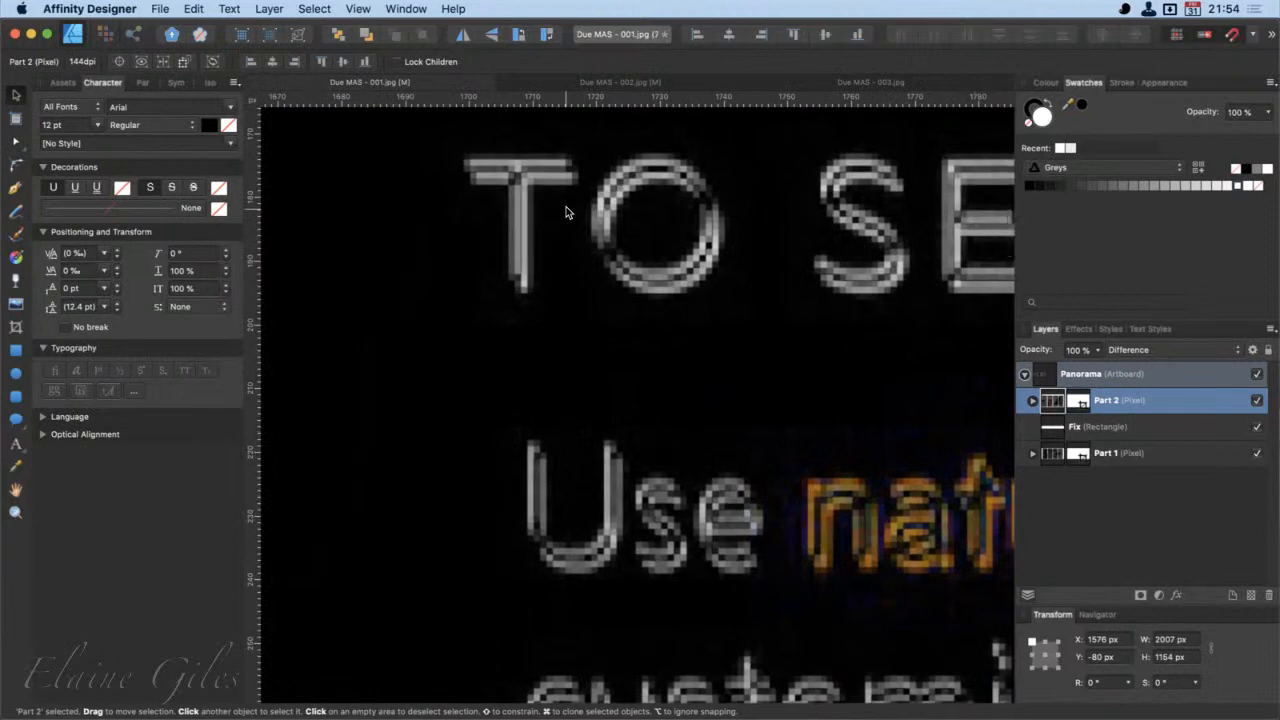
key(Right)
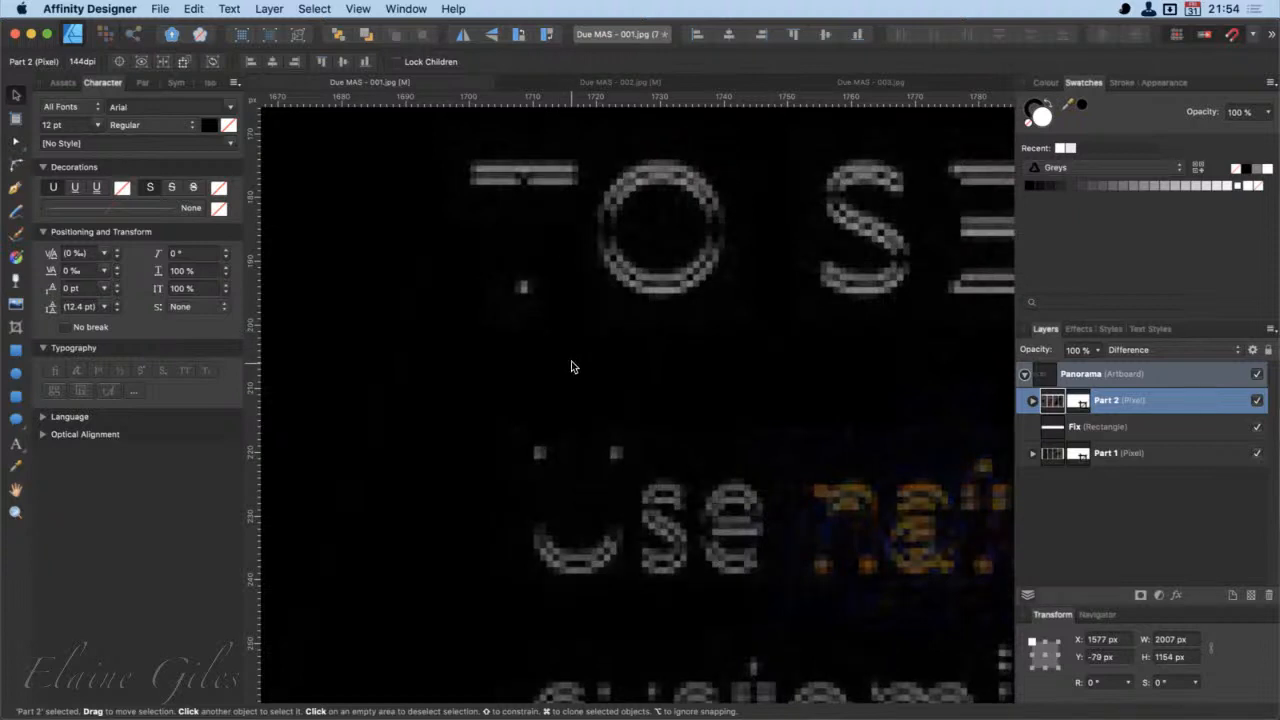
scroll(736, 477, down, 10)
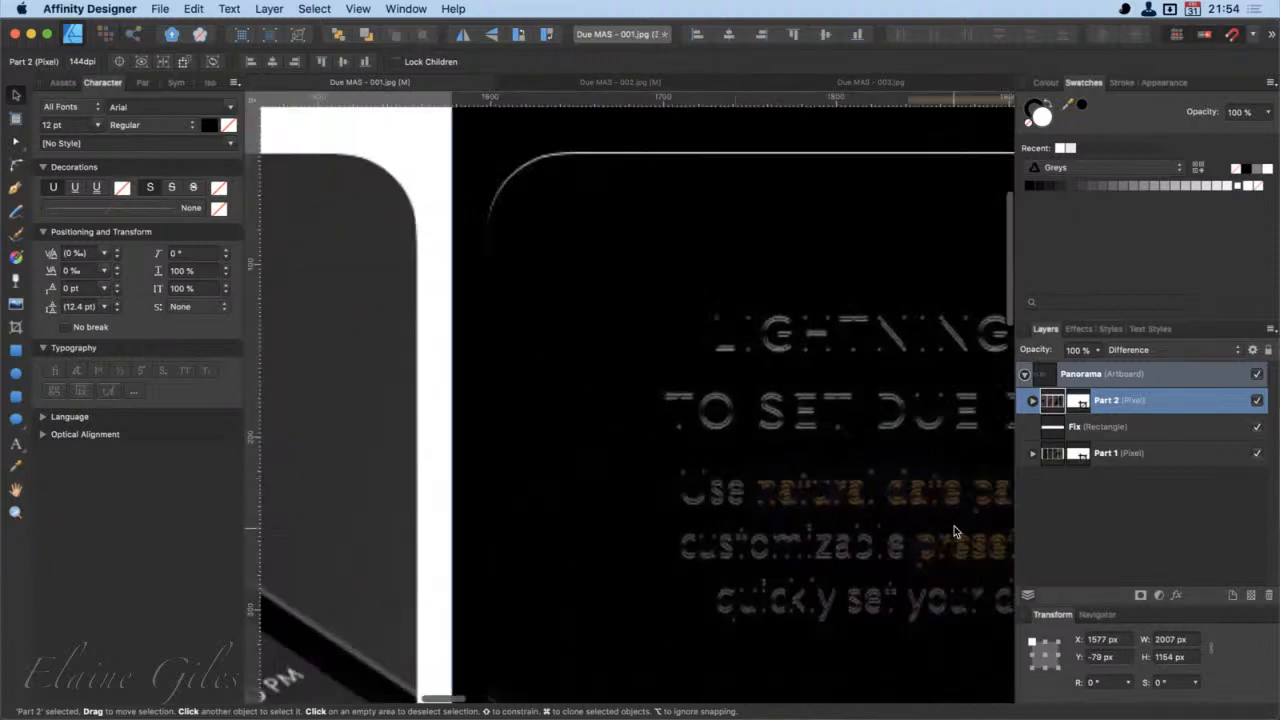
Step: Nudge Part 2 down to Y -78 px and check the difference overlap across the whole duplicate screenshot
scroll(952, 525, right, 10)
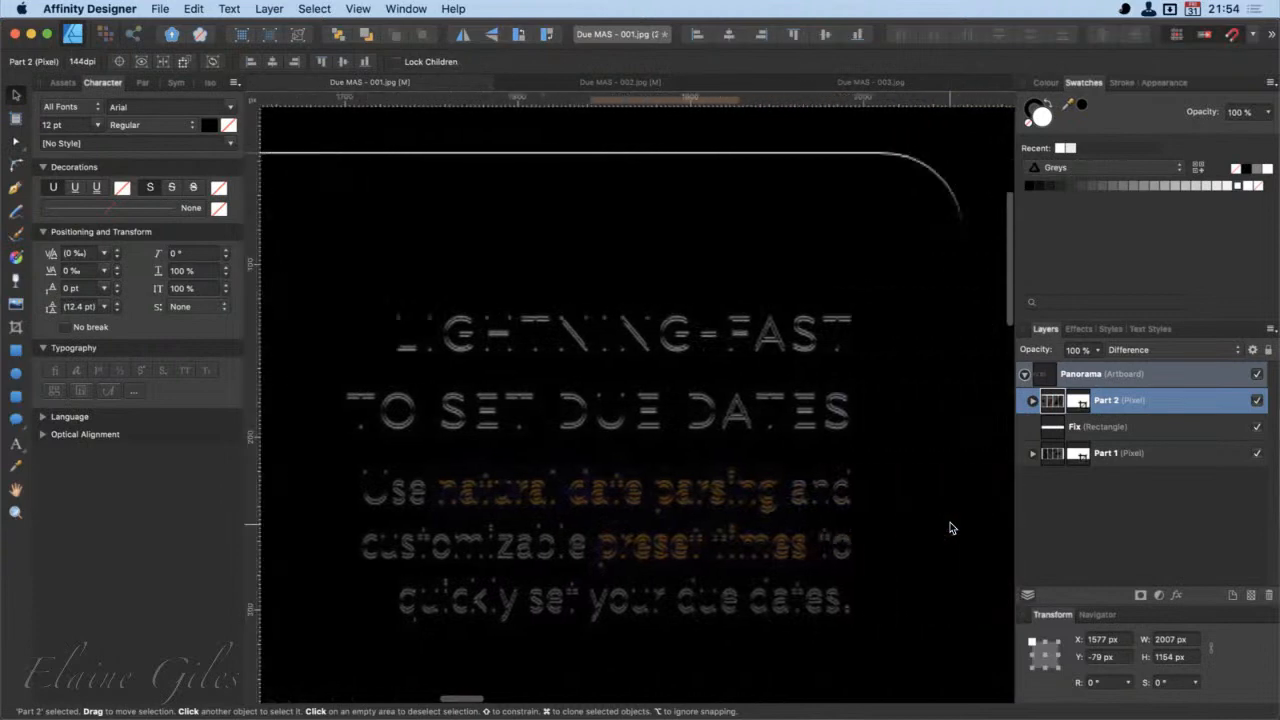
scroll(952, 527, left, 3)
scroll(952, 528, down, 4)
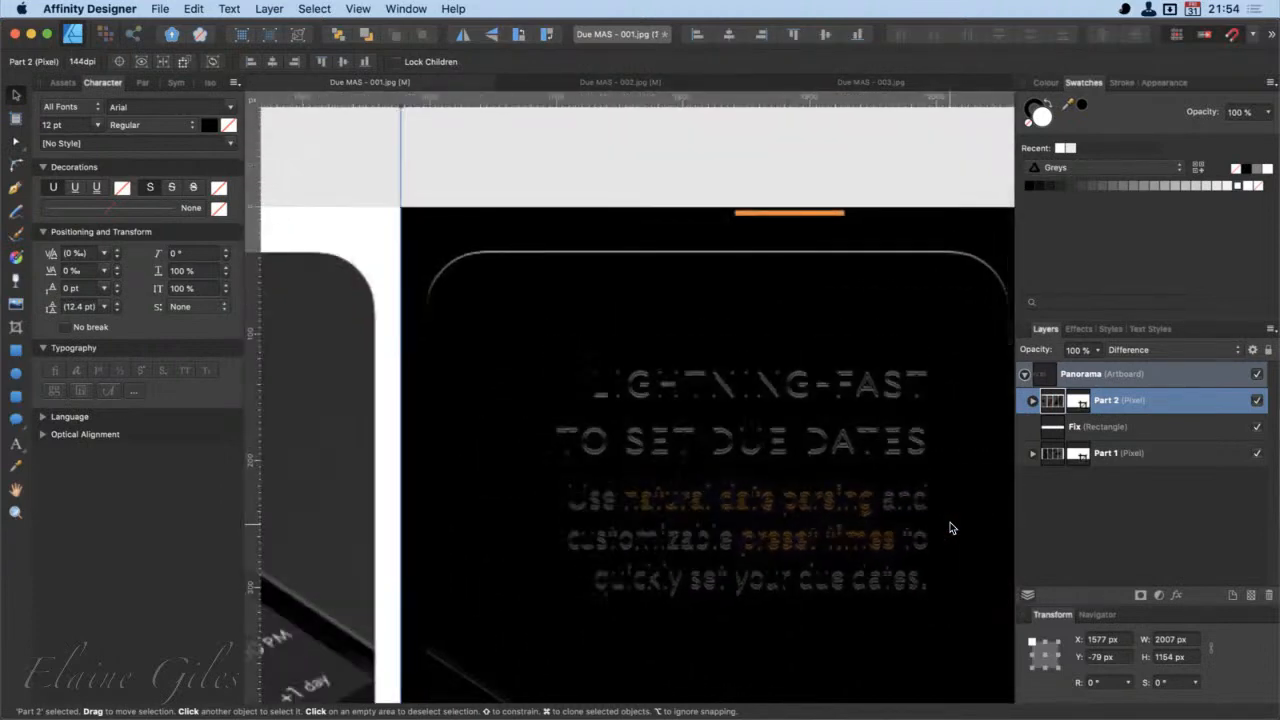
key(Down)
scroll(965, 577, down, 5)
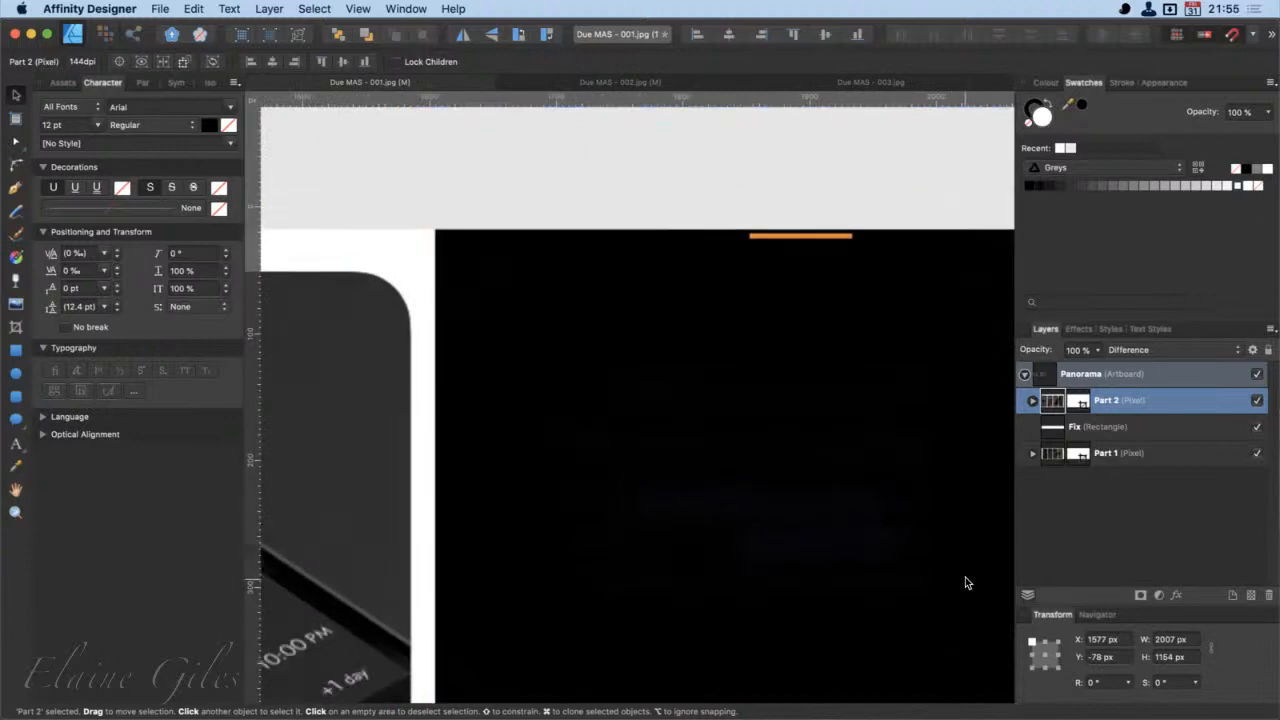
scroll(965, 580, right, 5)
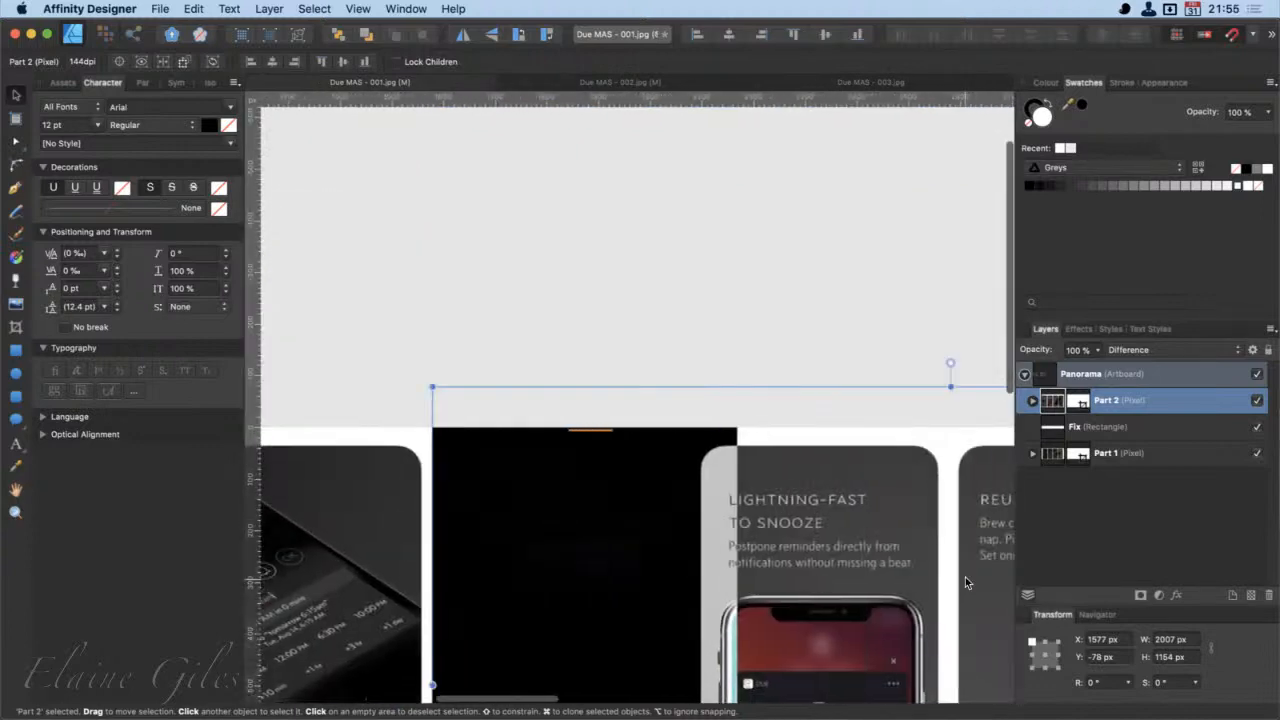
scroll(965, 582, down, 5)
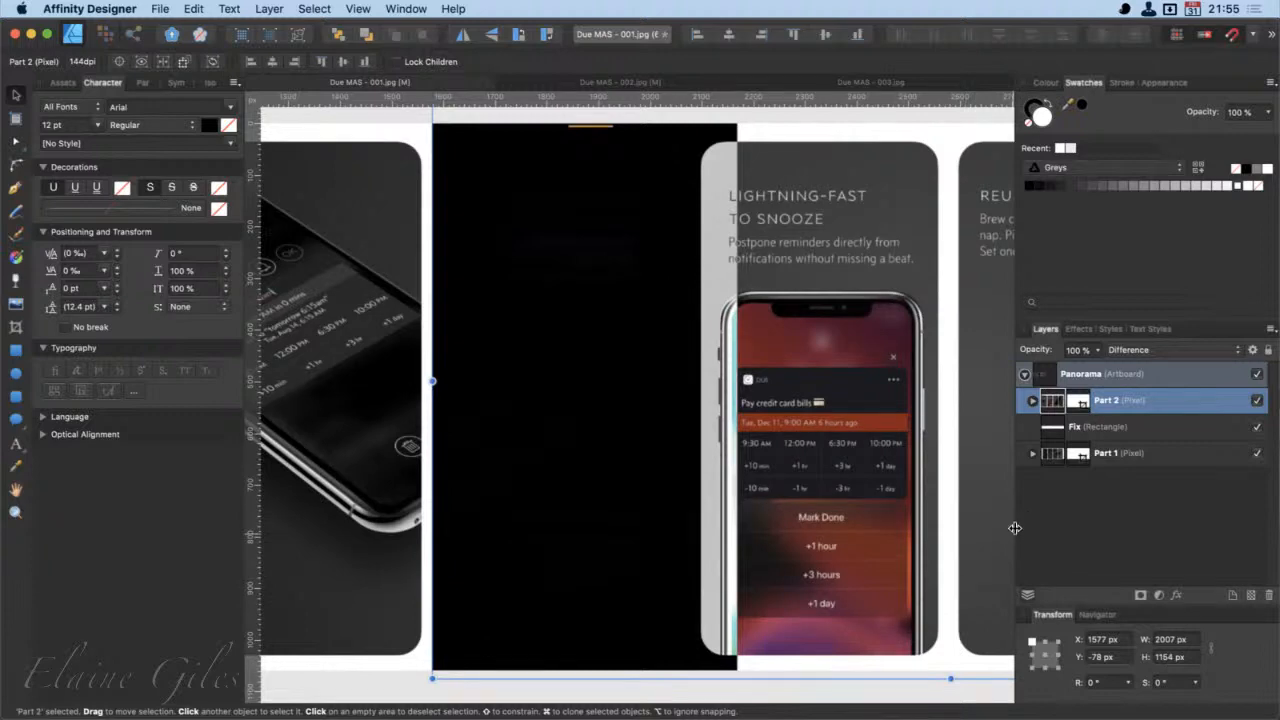
Step: Set Part 2's blend mode back to Normal and select the Panorama artboard
click(1198, 350)
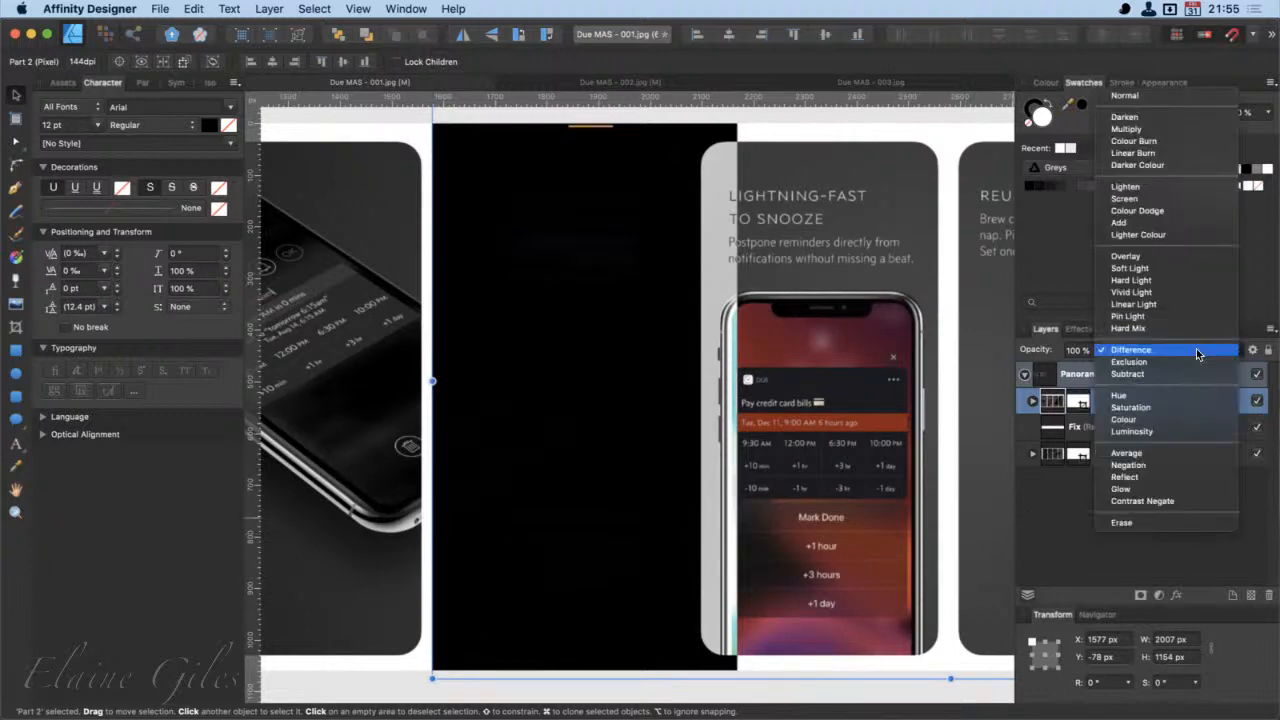
click(1198, 96)
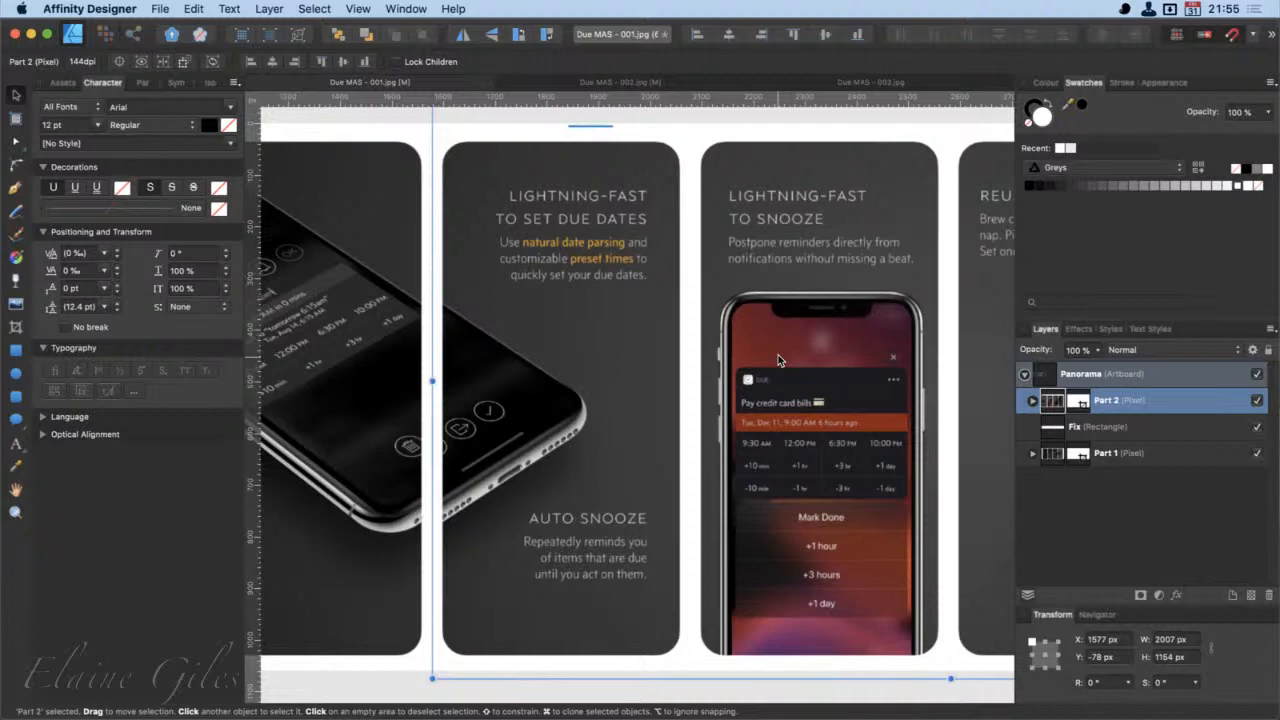
click(582, 128)
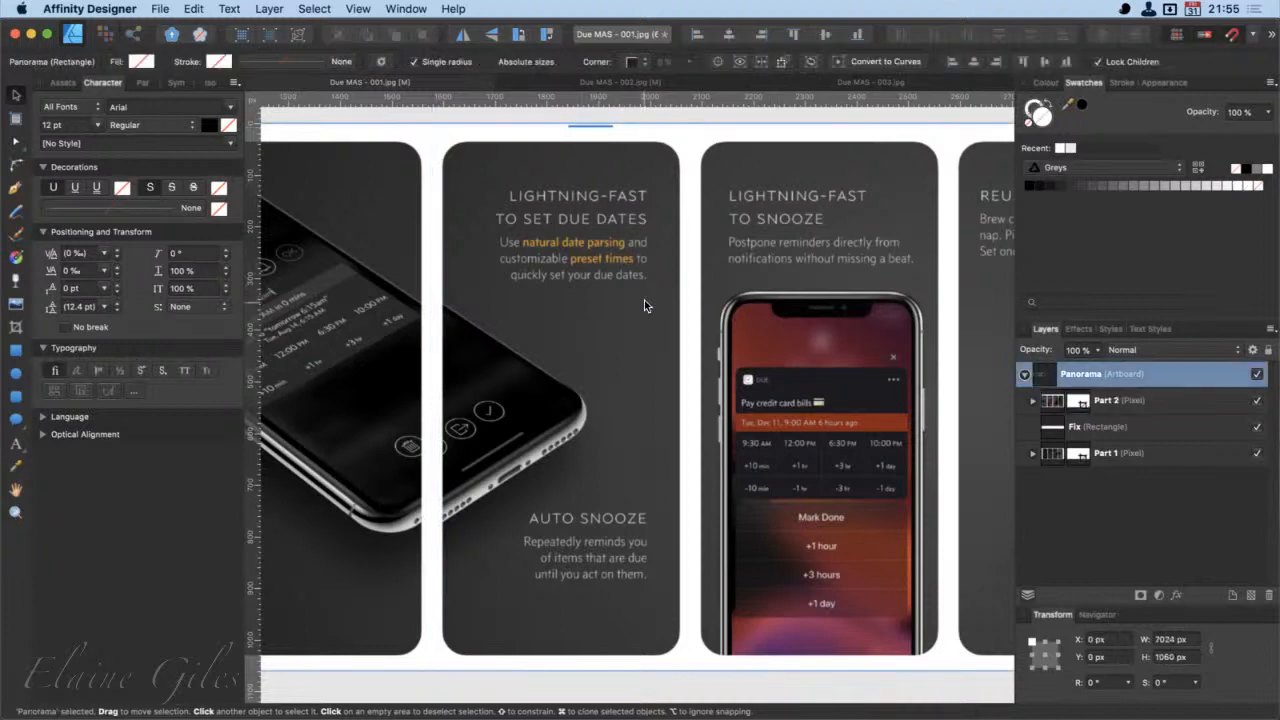
Step: Copy the Due MAS - 003.jpg image into the Panorama artboard and place it in the empty area at about X 3738, Y -44 px
scroll(653, 401, down, 1)
key(super+0)
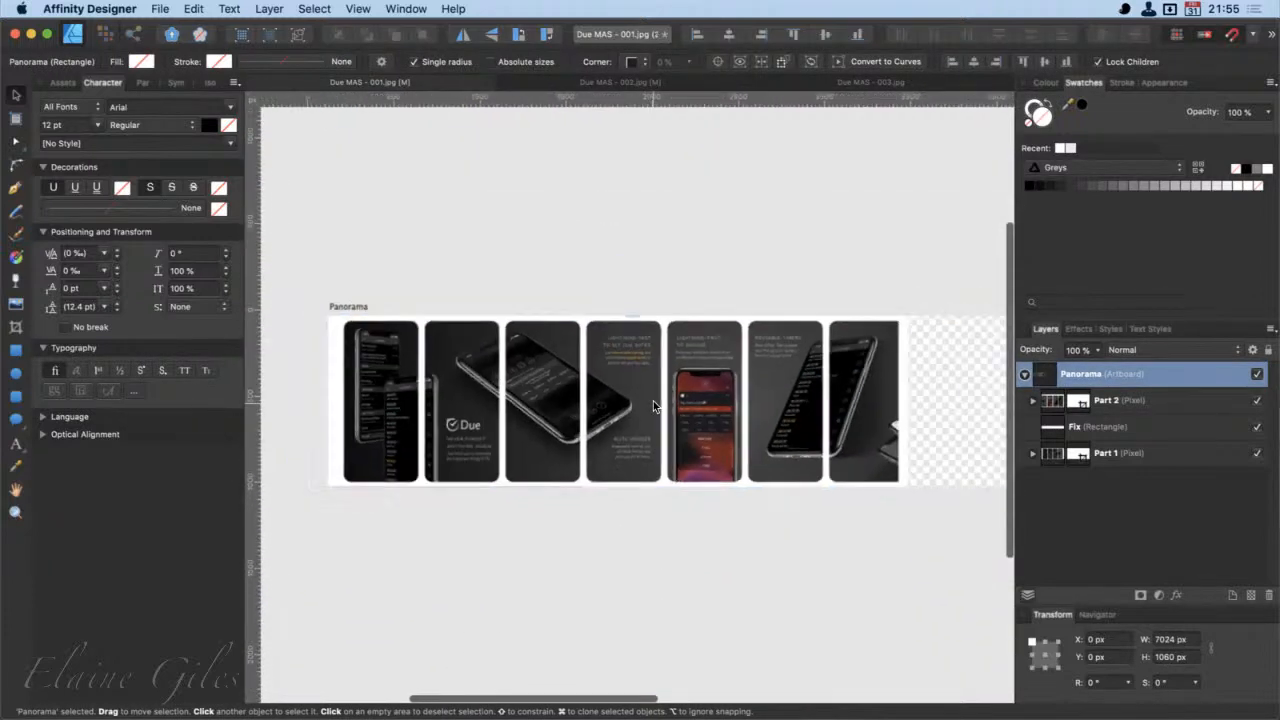
scroll(653, 401, right, 10)
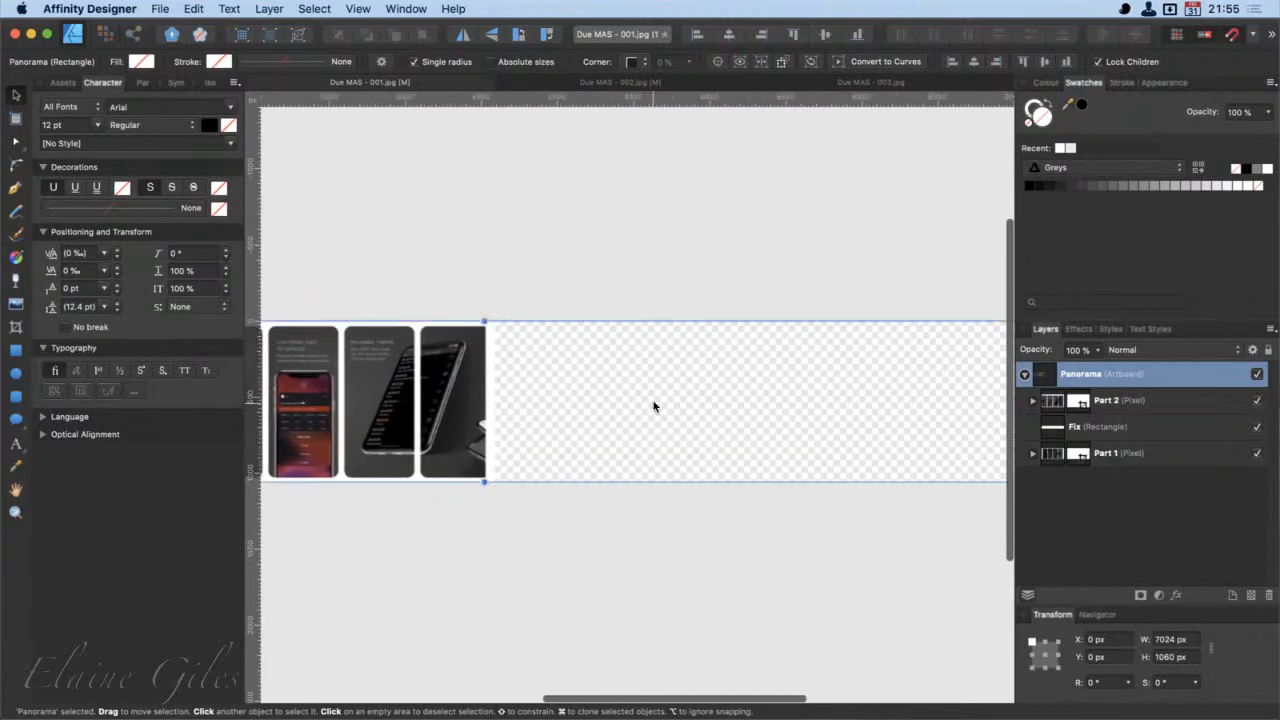
click(876, 80)
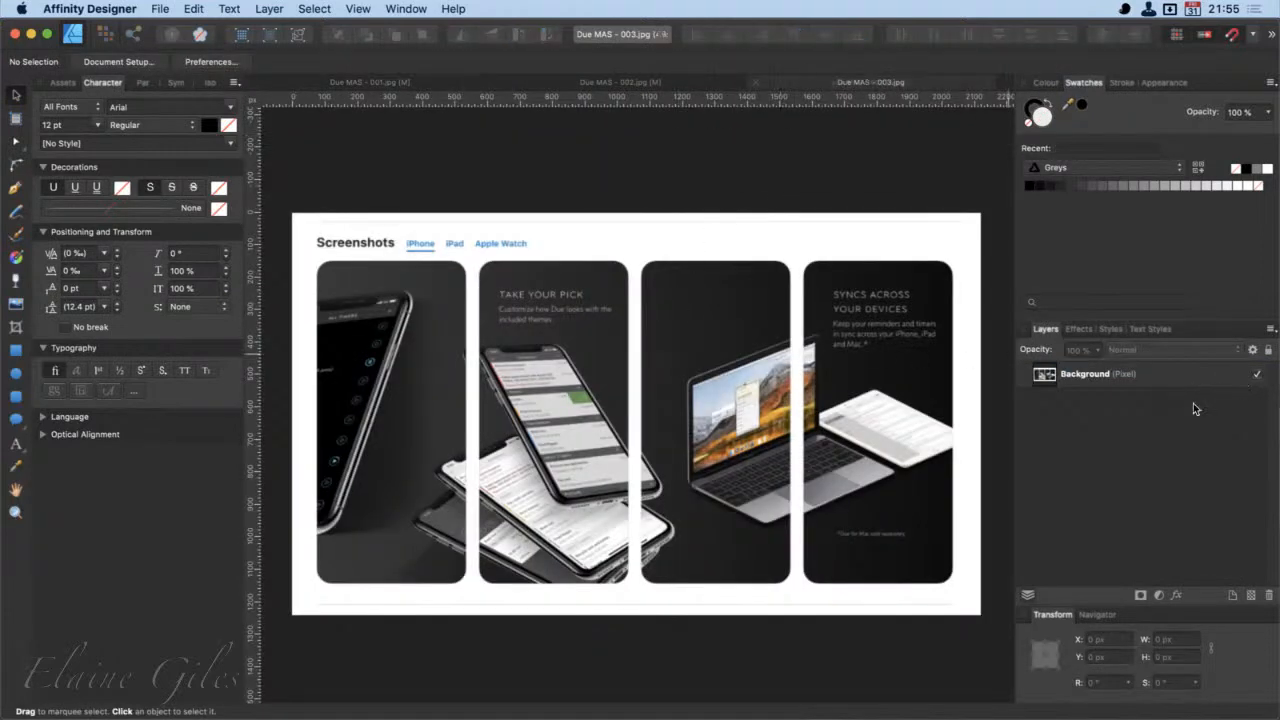
click(419, 295)
key(super+c)
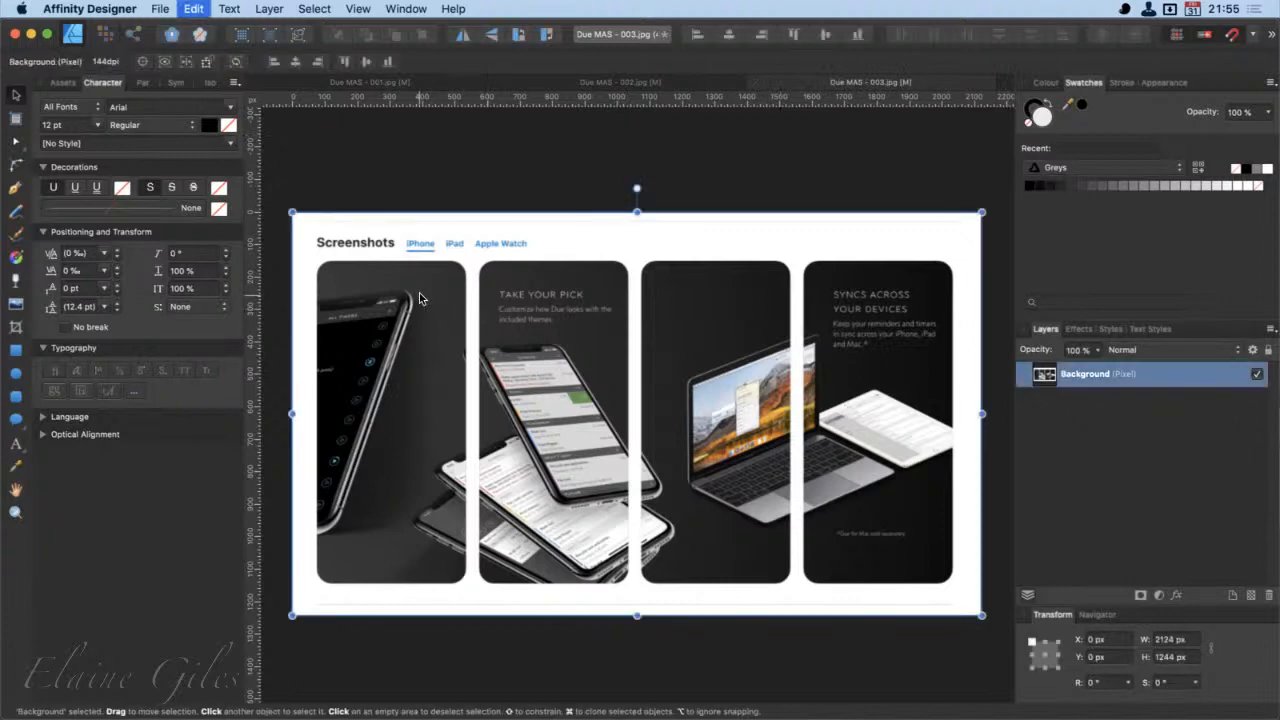
click(455, 83)
key(super+v)
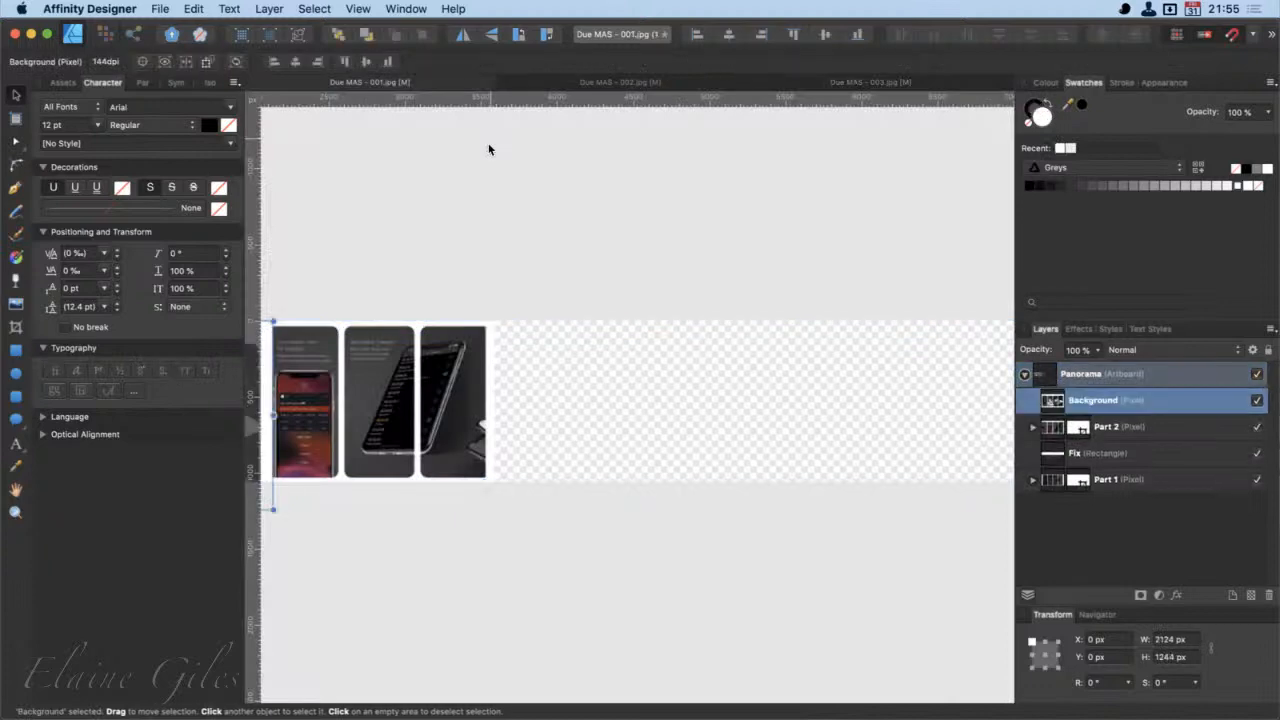
drag(263, 382, 831, 375)
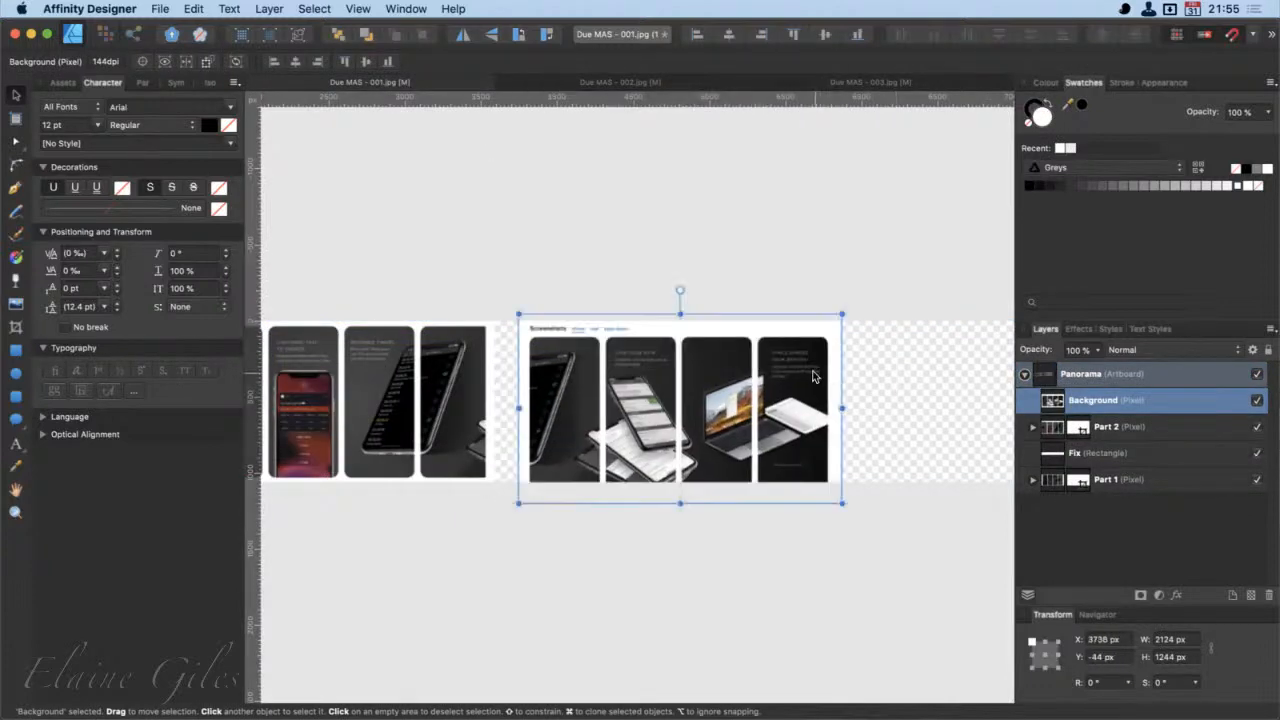
Step: Set the pasted Background layer's blend mode to Difference and move it over the duplicate timers screenshot, to about X 3020, Y -94 px
click(1152, 350)
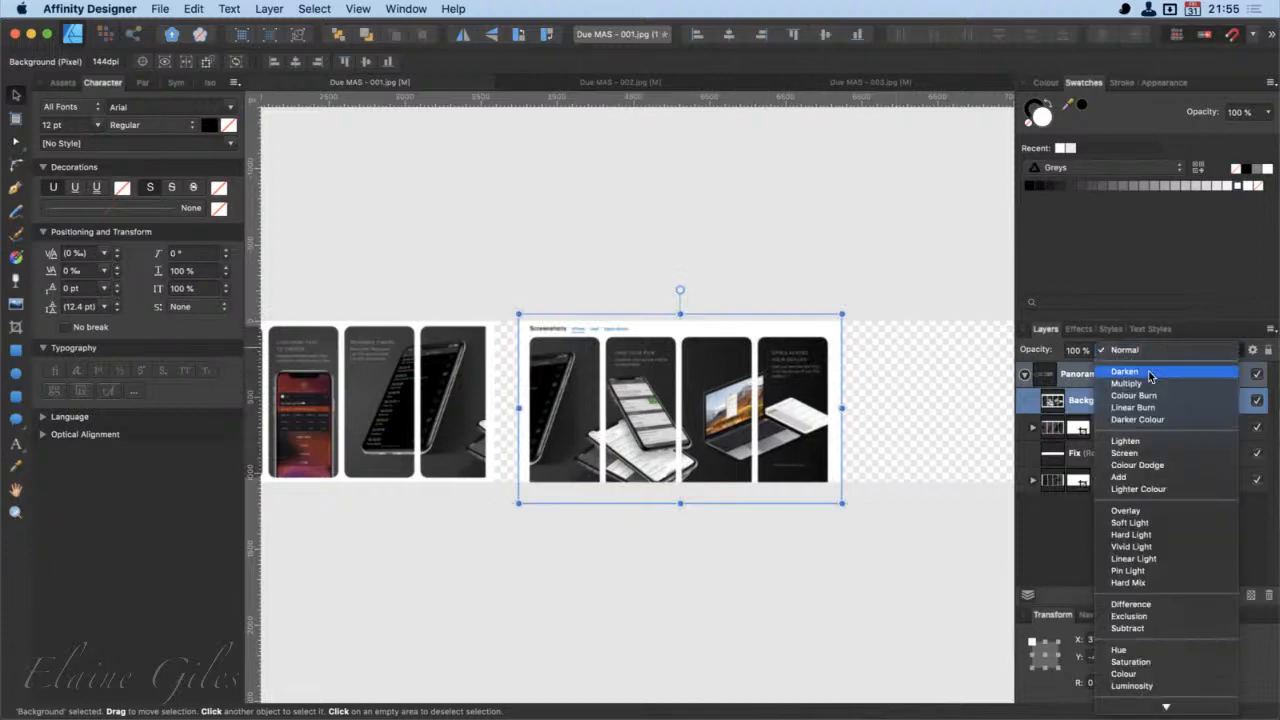
click(1131, 604)
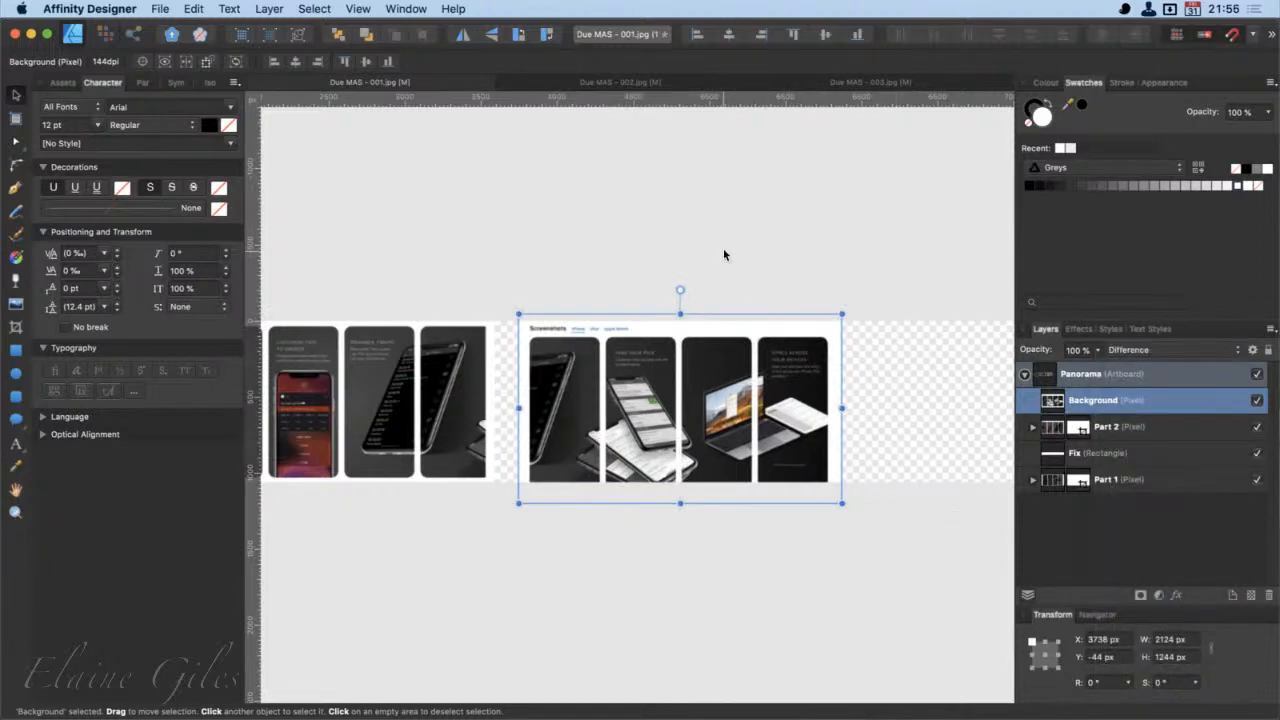
drag(655, 390, 556, 390)
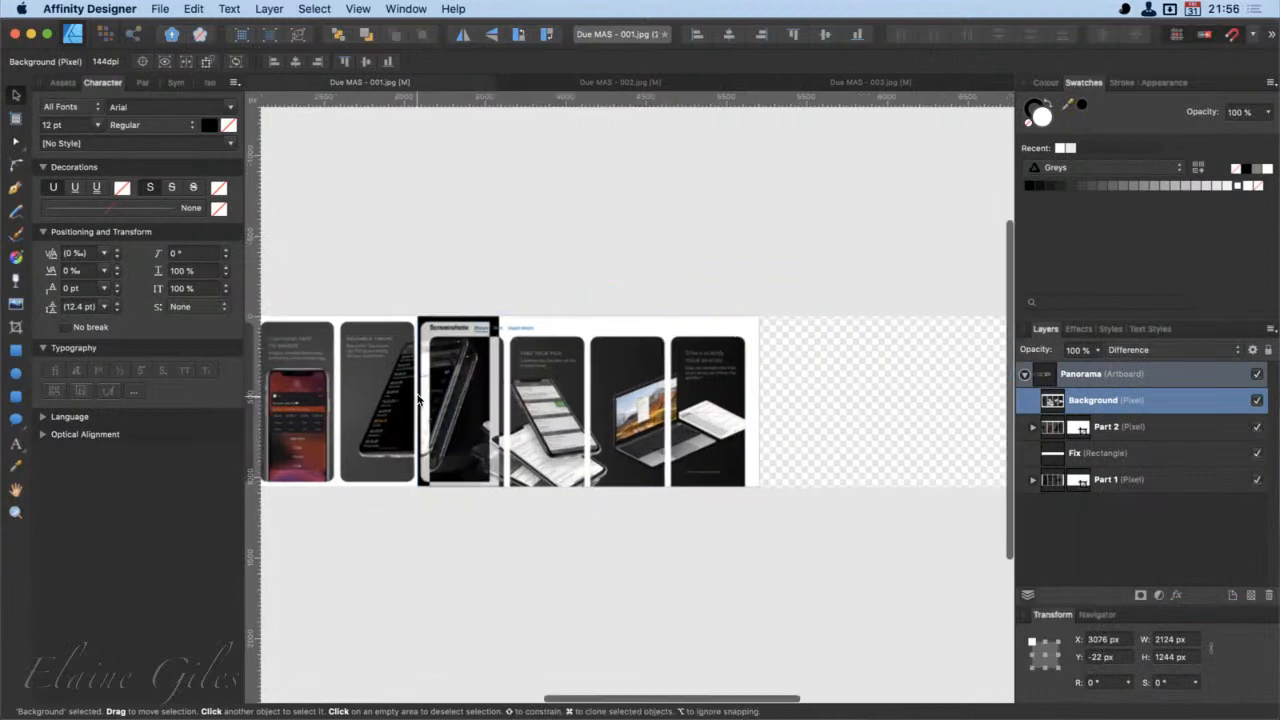
scroll(418, 398, up, 3)
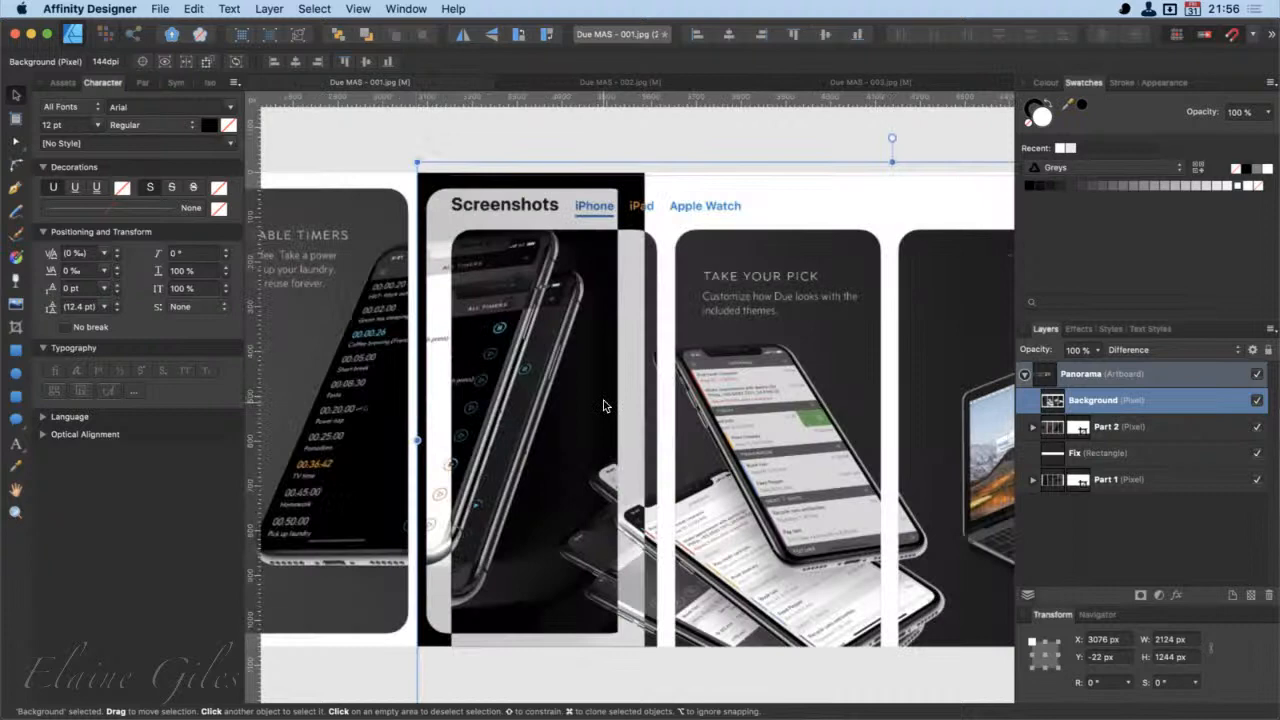
drag(603, 405, 580, 374)
scroll(548, 371, up, 2)
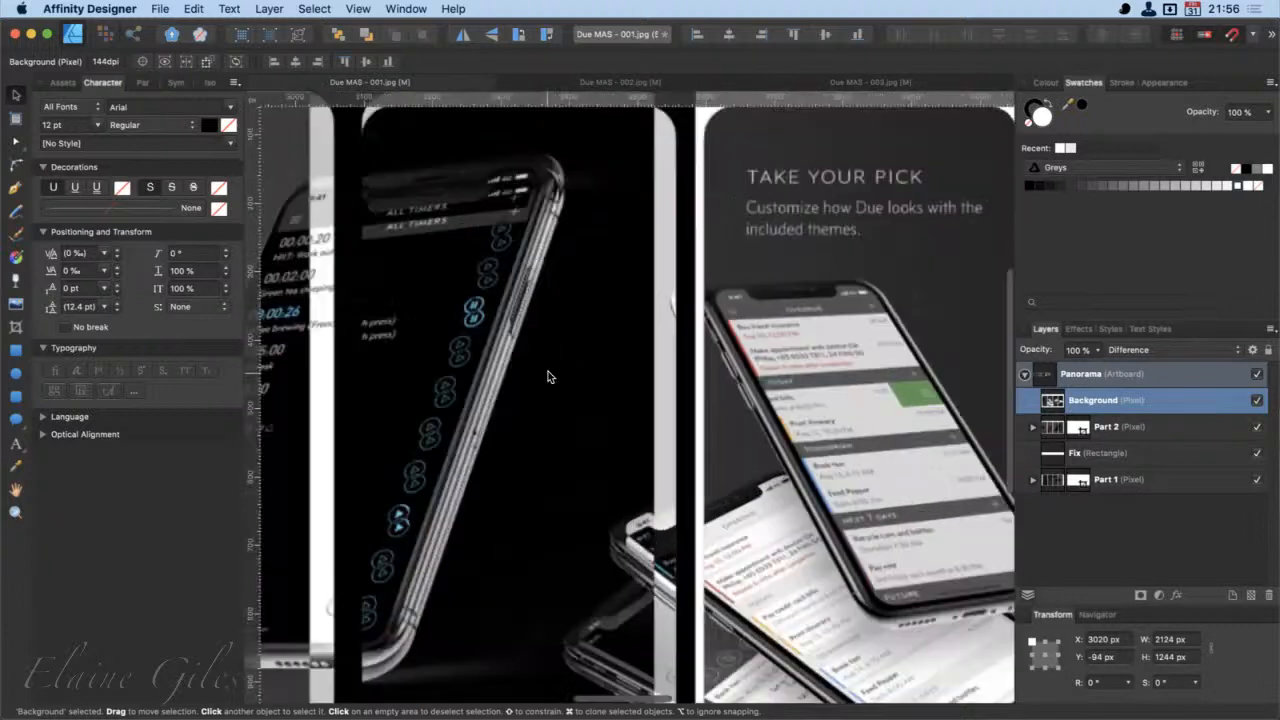
Step: Nudge the pasted Background layer up over the duplicate phone image to about Y -109 px
scroll(548, 371, up, 1)
key(Up)
key(Up)
key(Up)
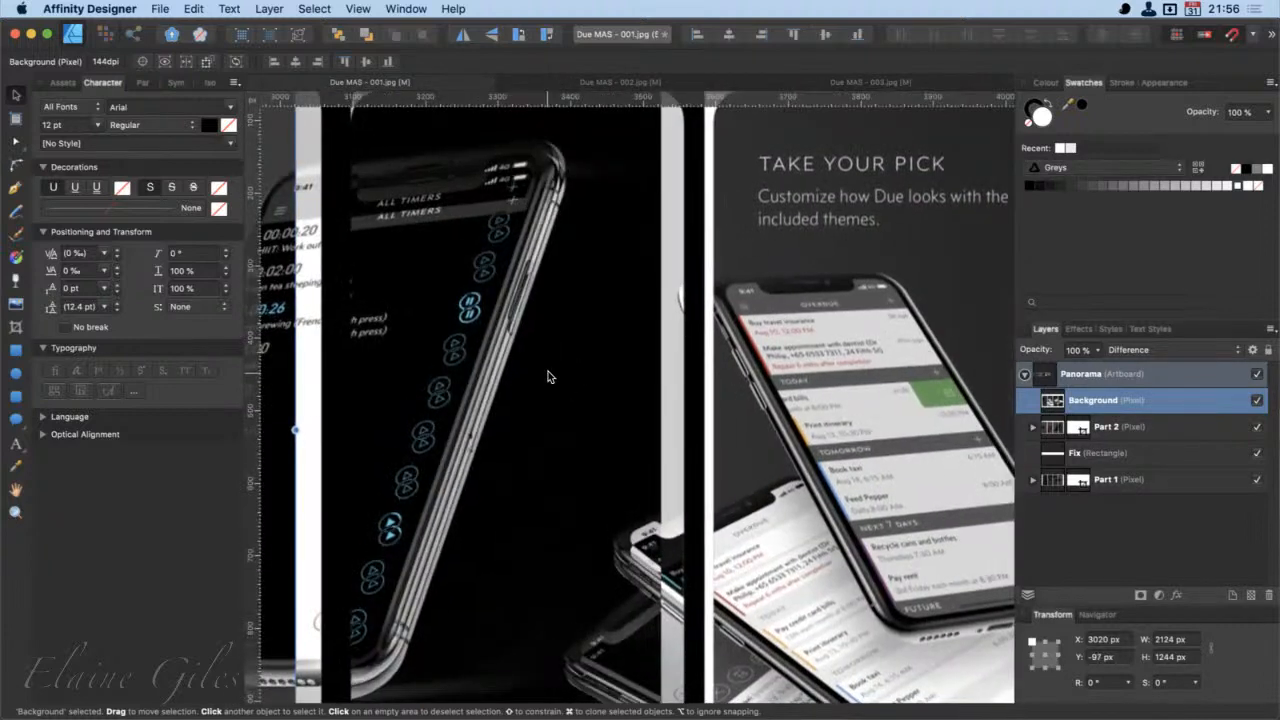
key(Up)
key(Up)
key(Up)
key(Up)
key(Up)
key(Up)
key(Up)
key(Up)
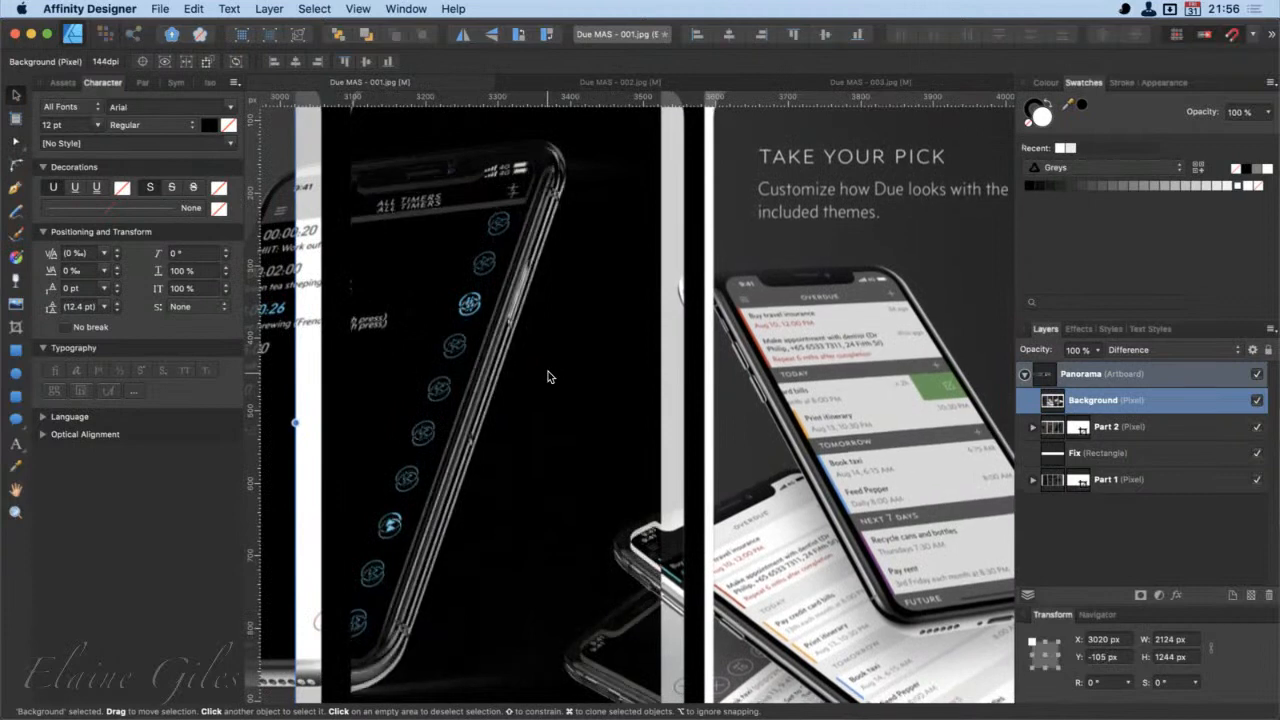
key(Up)
key(Up)
key(Up)
key(Up)
Step: Adjust the pasted Background layer's horizontal and vertical offset to X 3018, Y -111 px
key(Left)
key(Left)
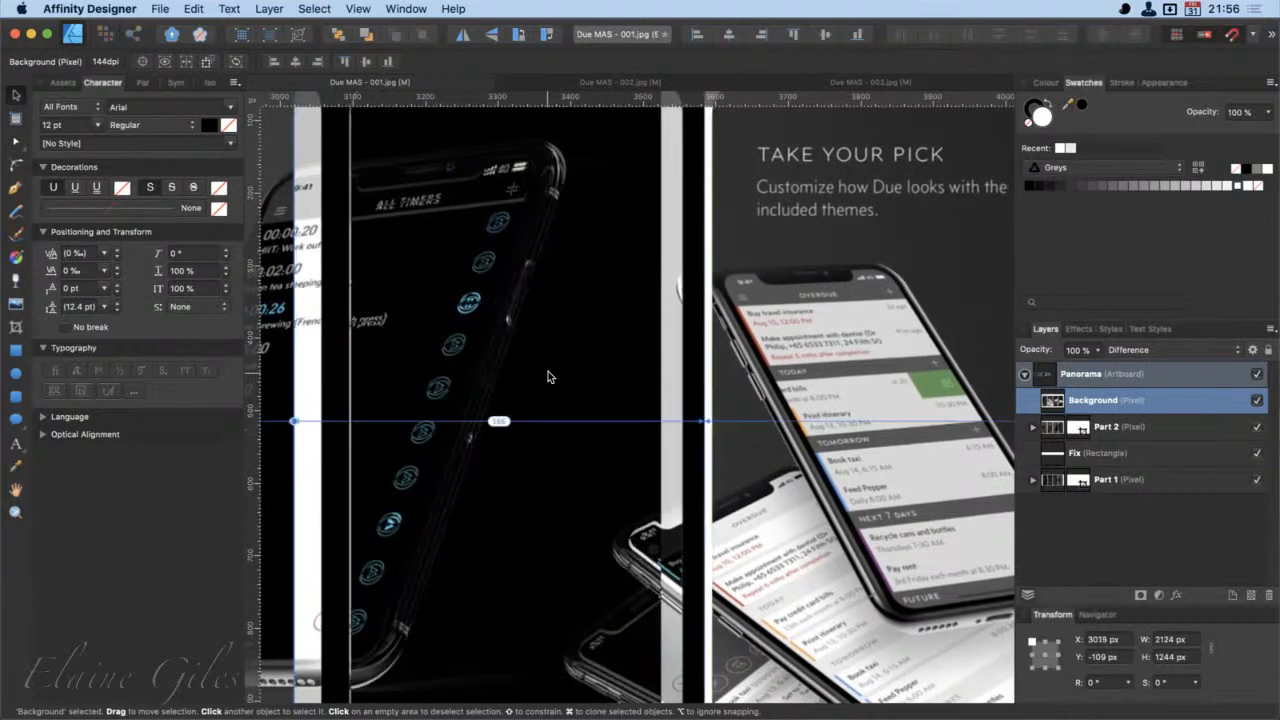
key(Left)
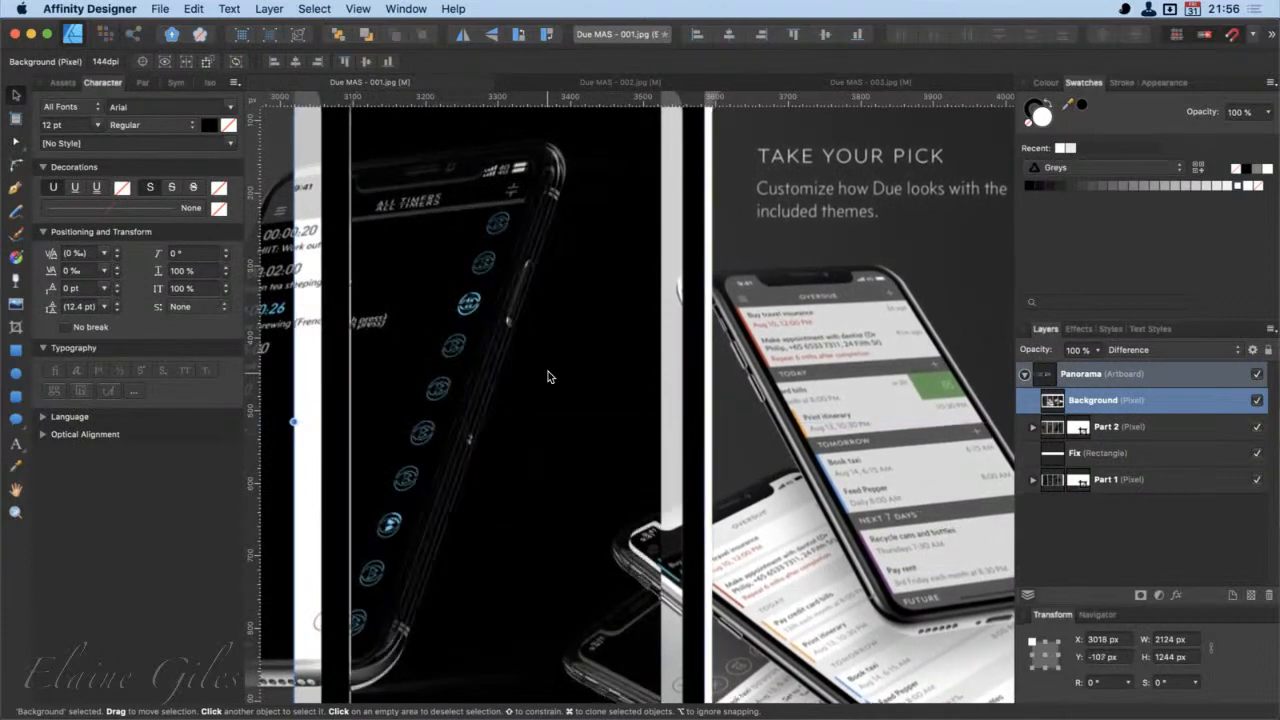
key(Down)
key(Left)
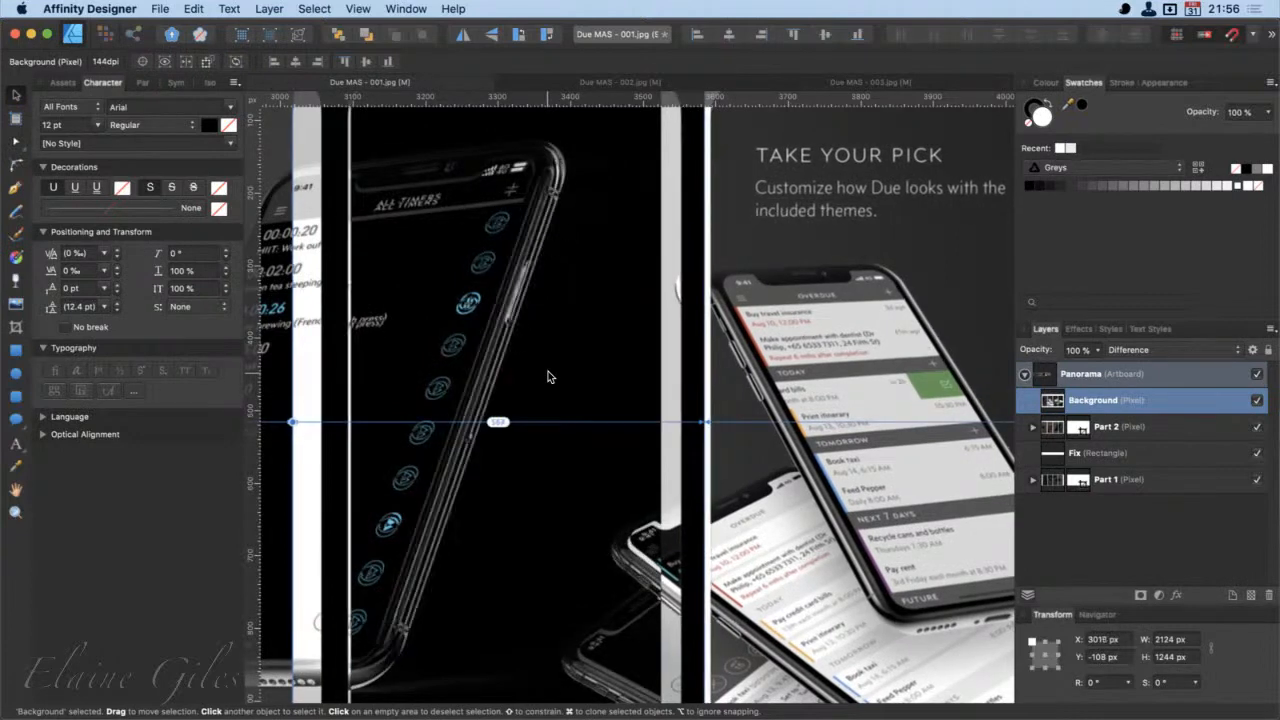
key(Right)
key(Right)
key(Up)
key(Up)
key(Up)
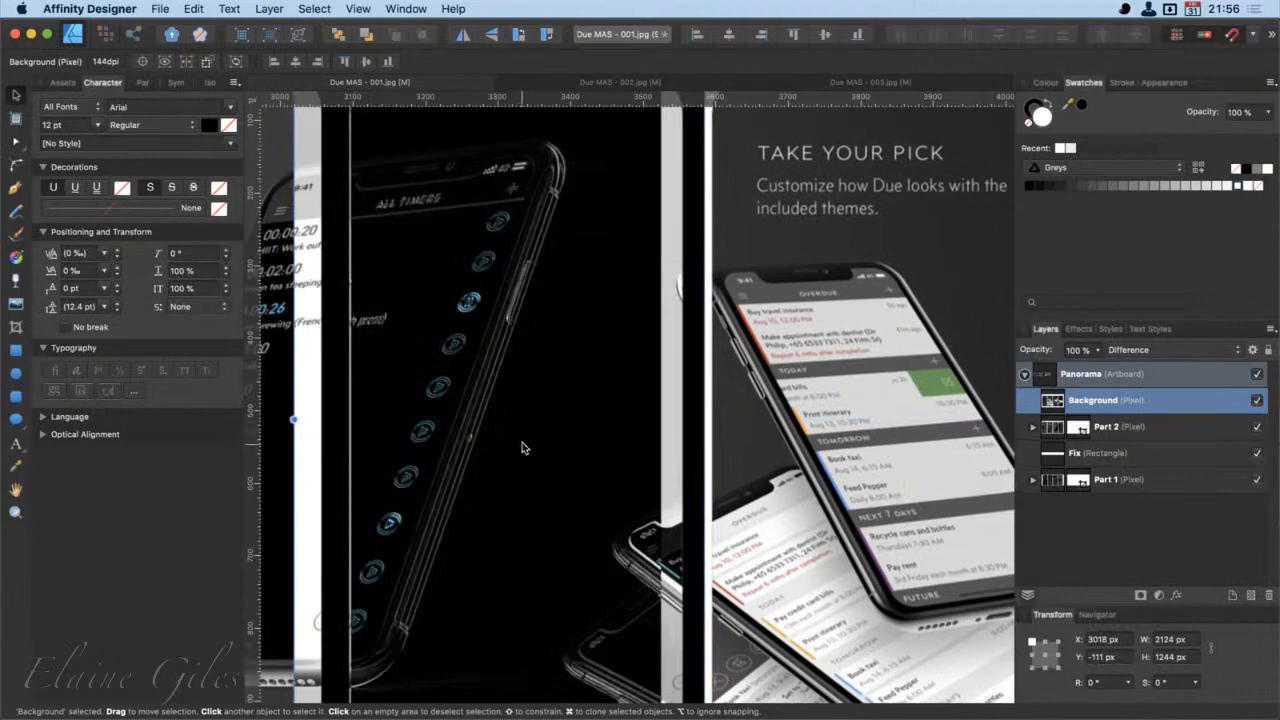
Step: Nudge the pasted Background layer down to about Y -104 px and back up to Y -113 px, comparing the difference outlines
key(Down)
key(Down)
key(Down)
key(Down)
key(Down)
key(Down)
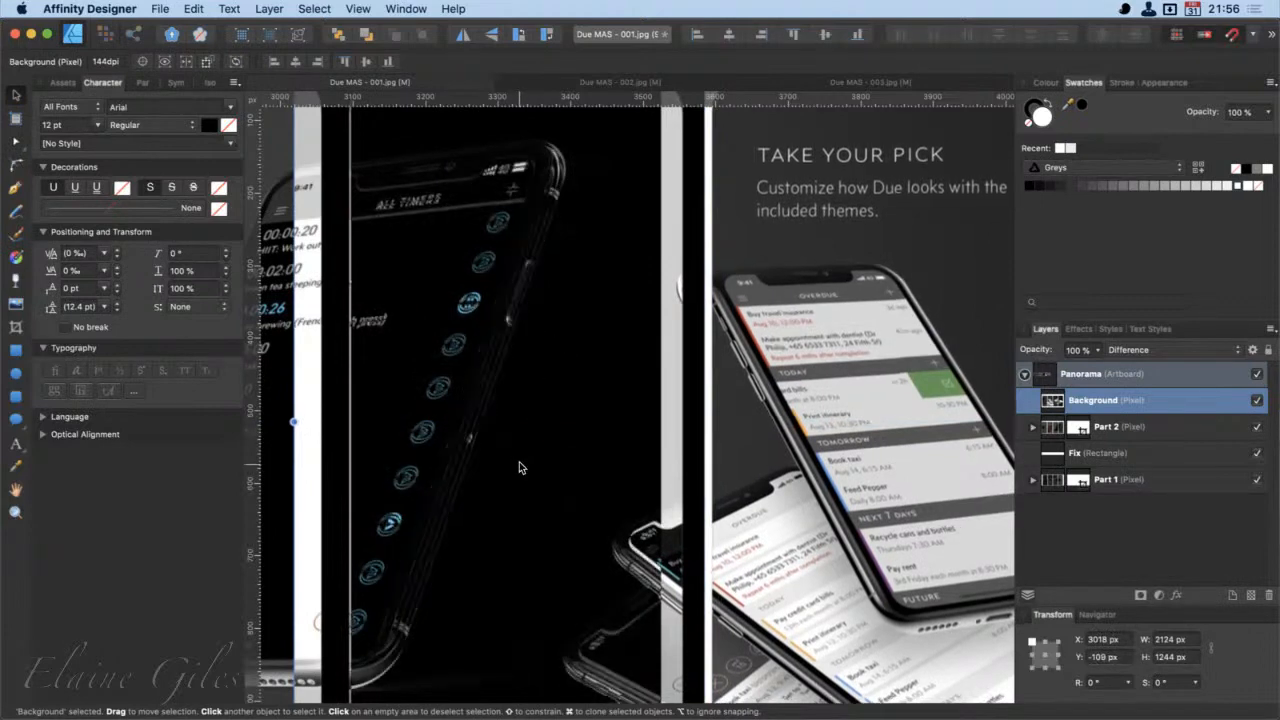
key(Down)
key(Up)
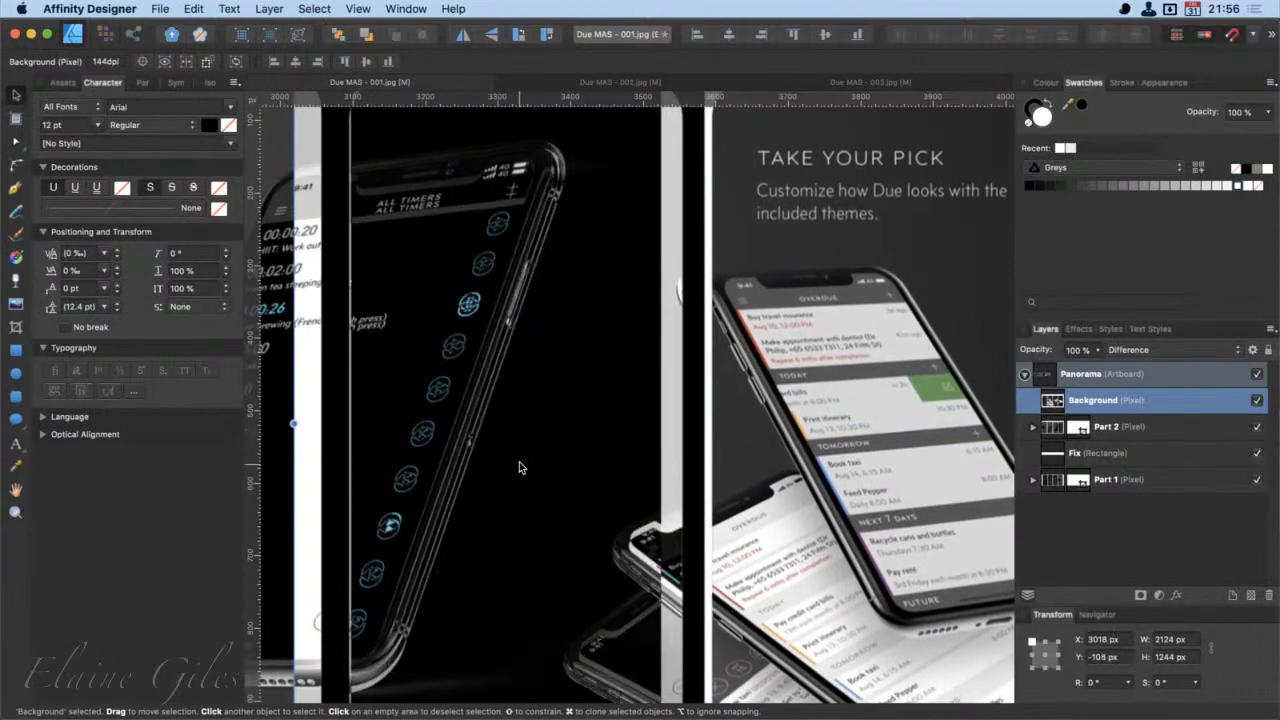
key(Up)
key(Up)
key(Up)
key(Up)
key(Up)
key(Up)
key(Up)
key(Up)
key(Up)
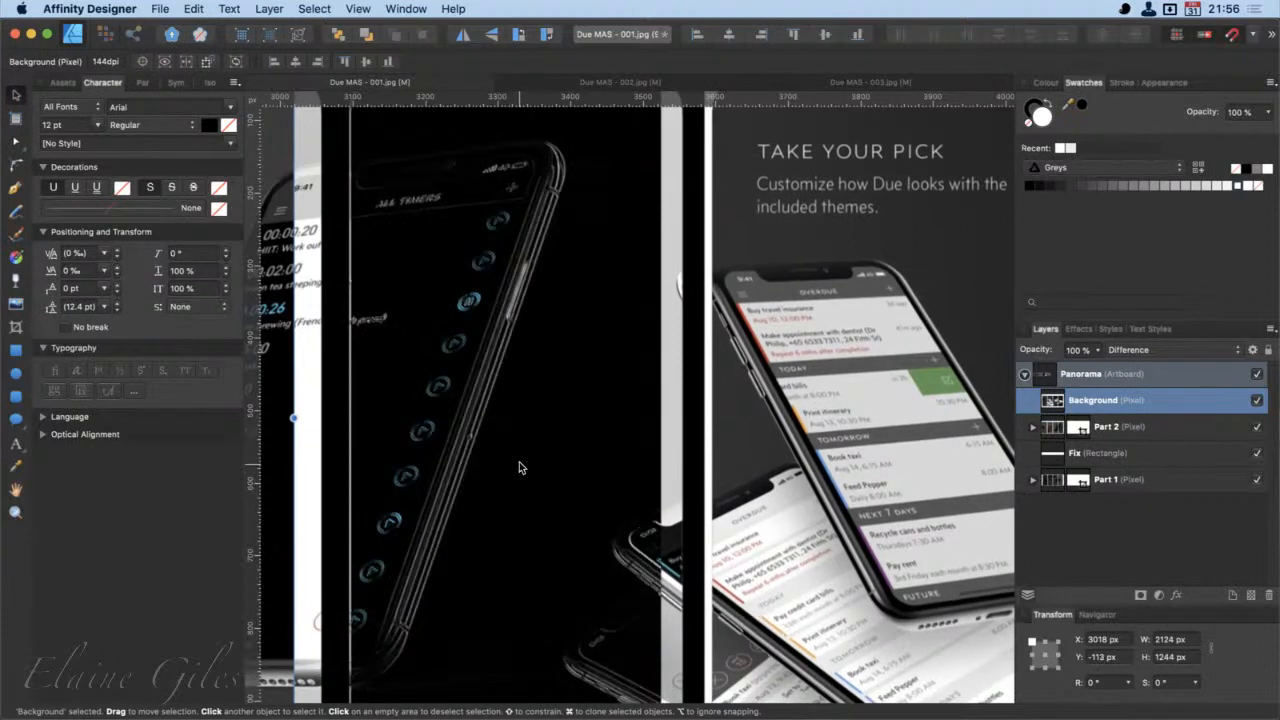
Step: Fine-tune the pasted Background layer to X 3020, Y -114 px, using the phone's difference outlines as a guide, and inspect the overlap
key(Down)
key(Right)
key(Right)
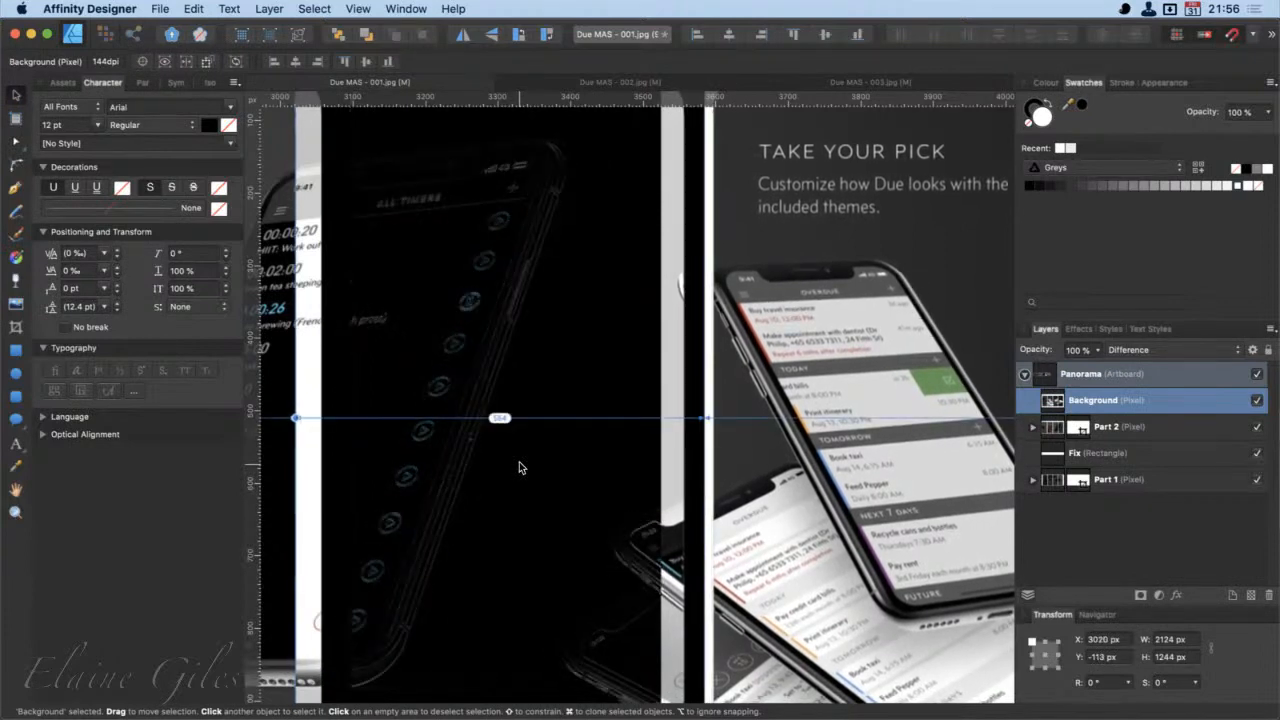
key(Left)
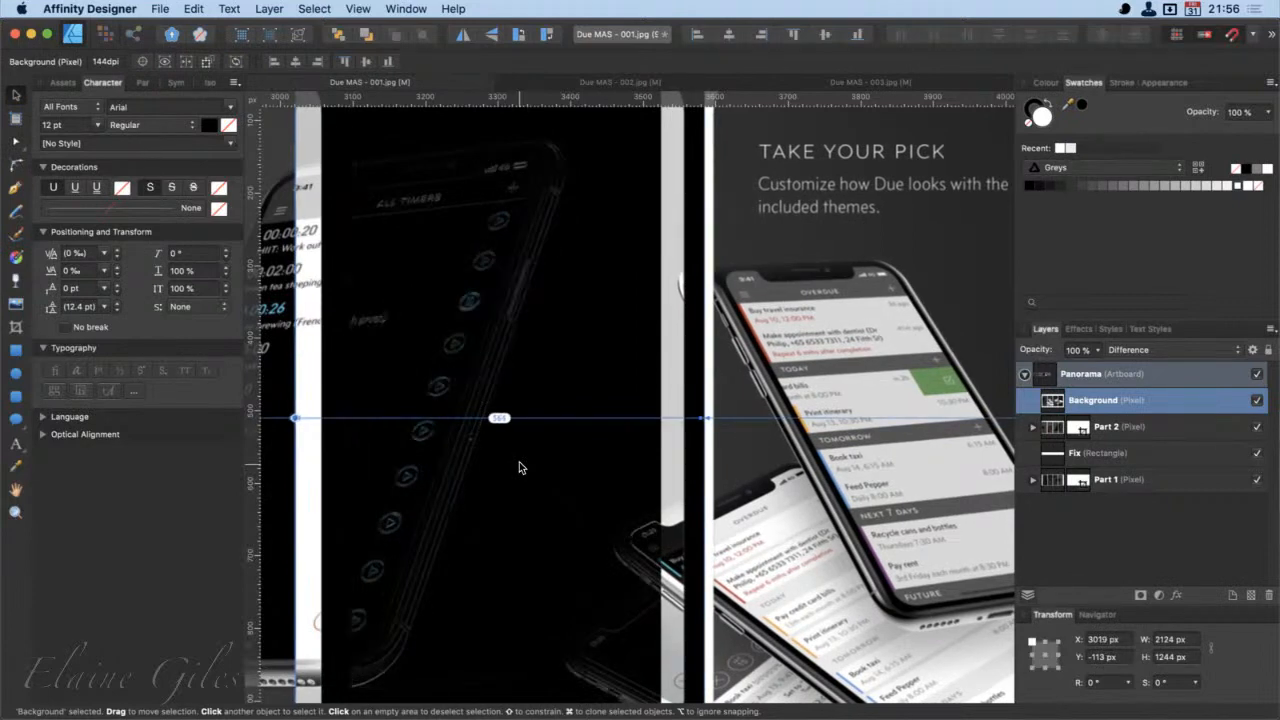
key(Right)
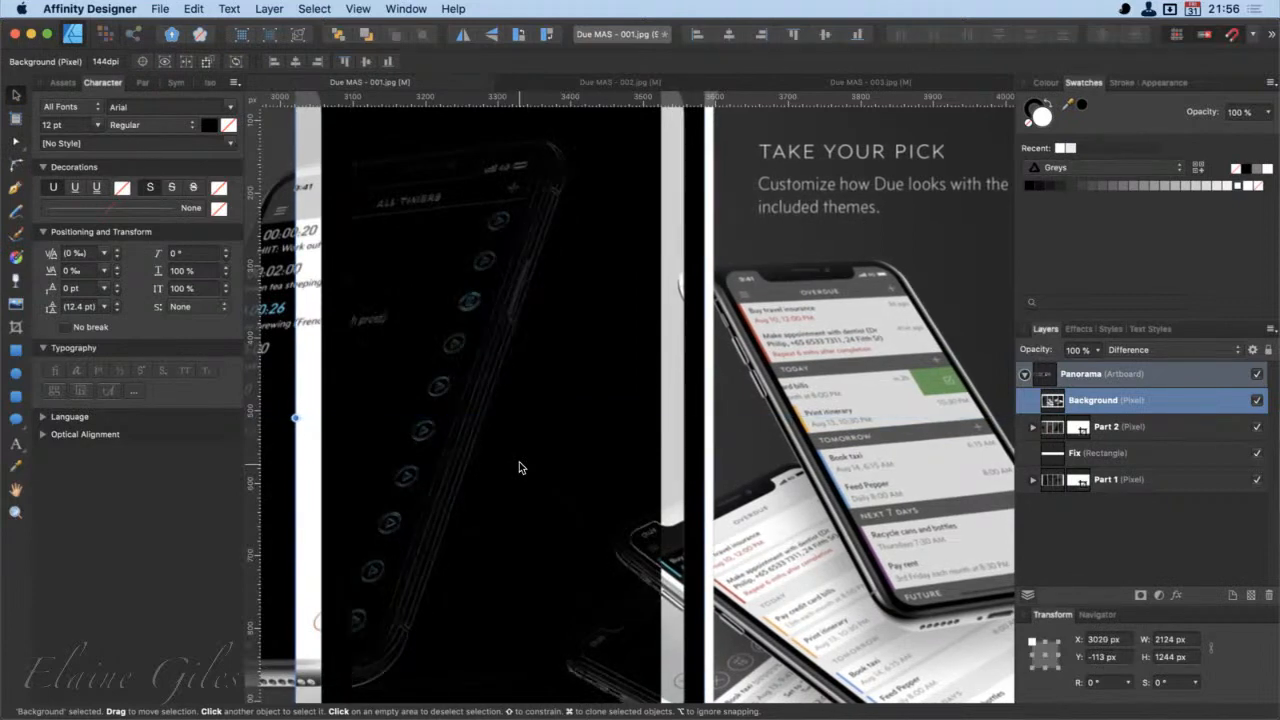
key(Down)
key(Up)
key(Up)
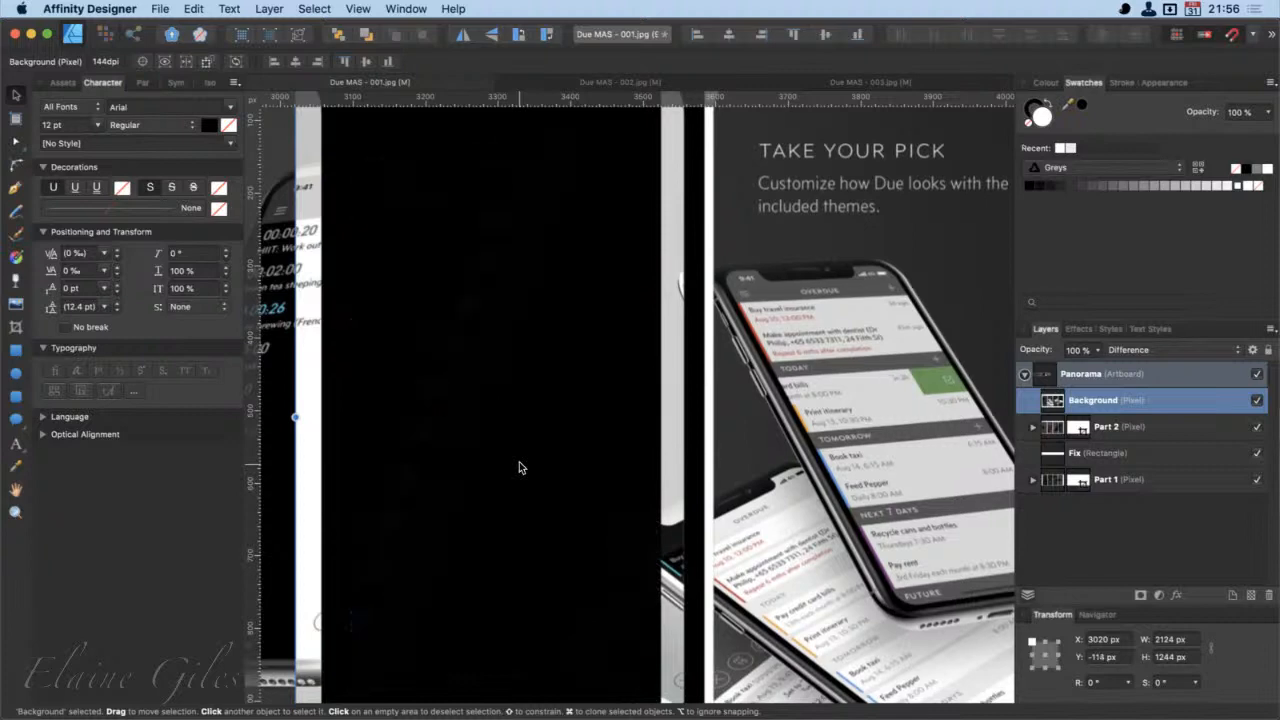
scroll(519, 467, down, 5)
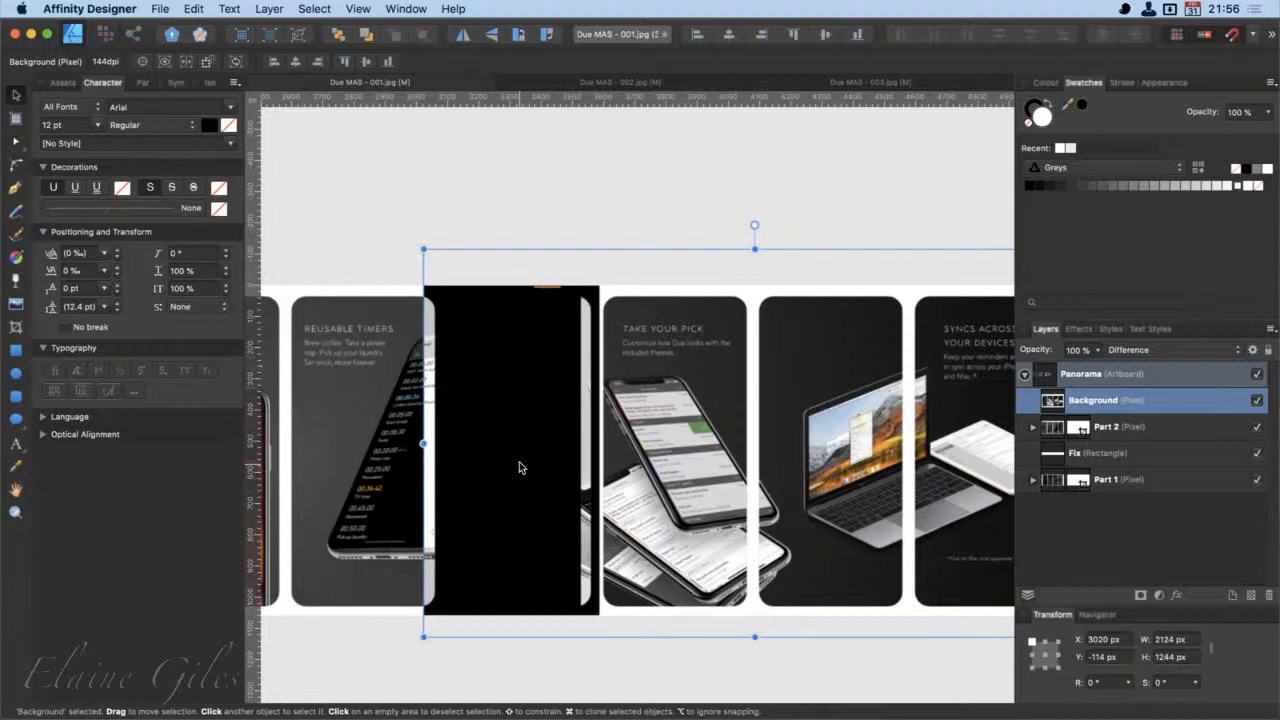
scroll(519, 467, up, 10)
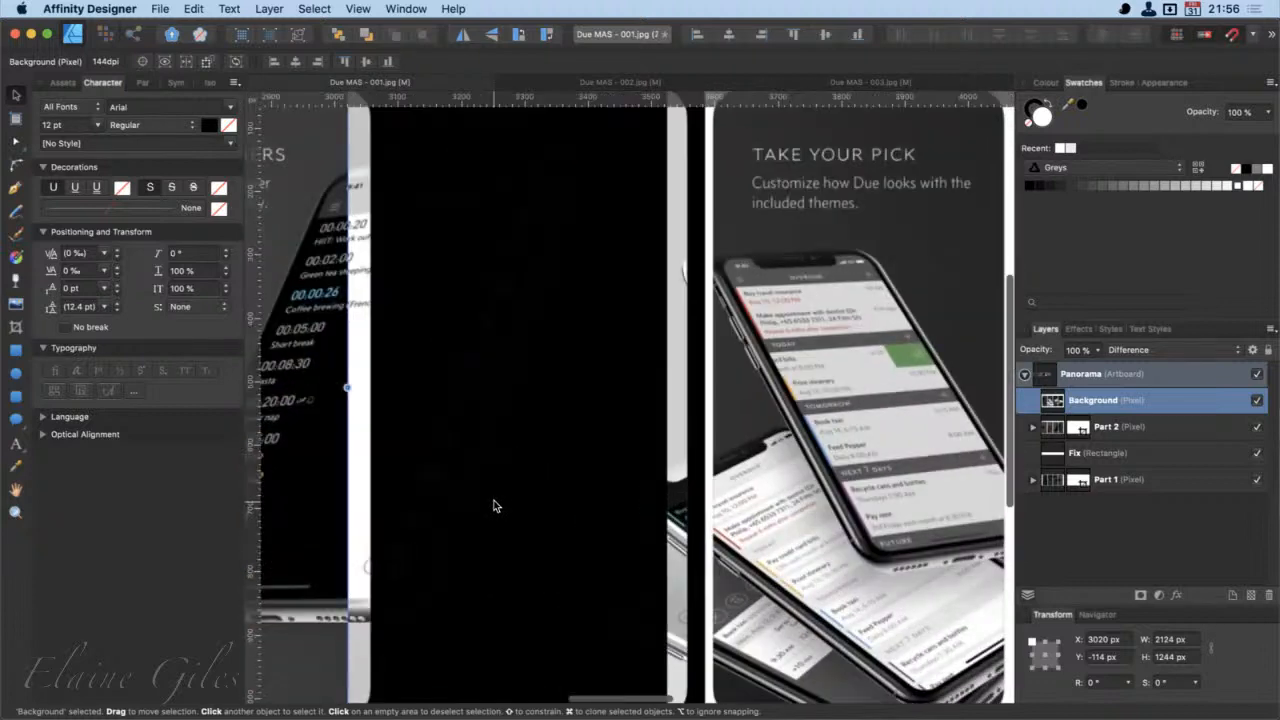
scroll(696, 663, up, 3)
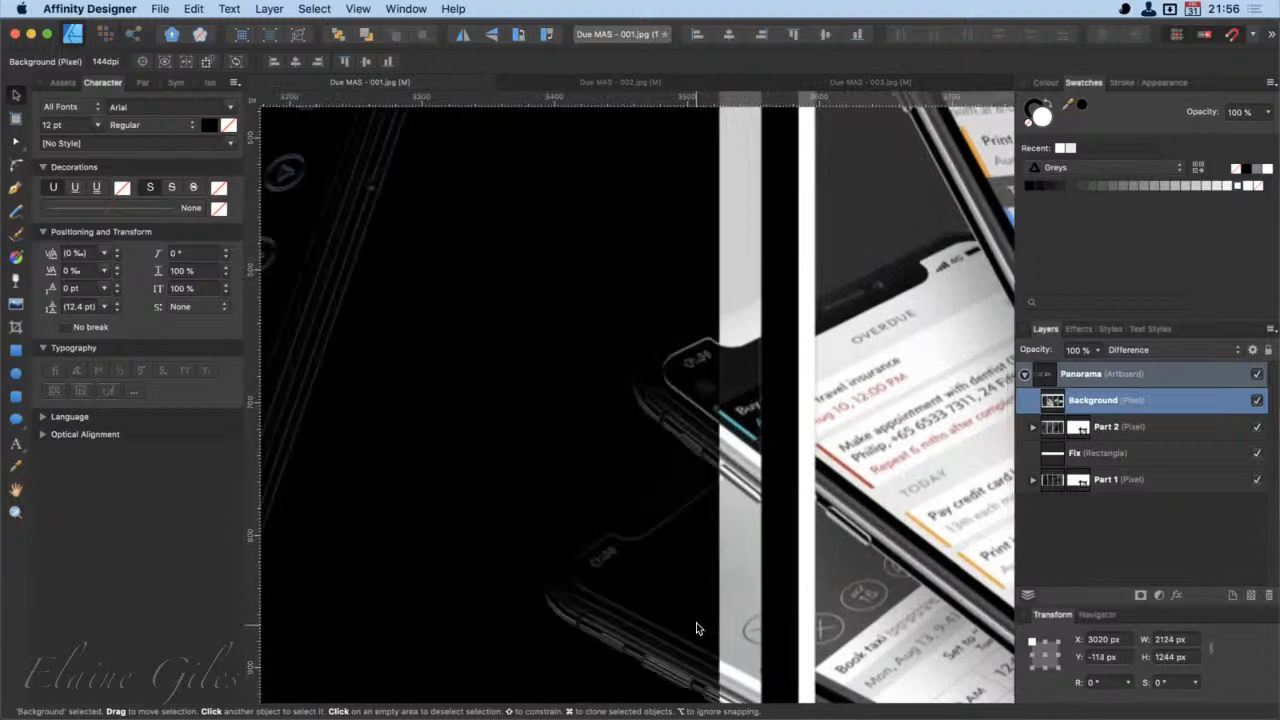
Step: Nudge the Background layer down to Y -110 px and back up to Y -114 px, comparing the phone outlines up close
key(Down)
key(Down)
key(Down)
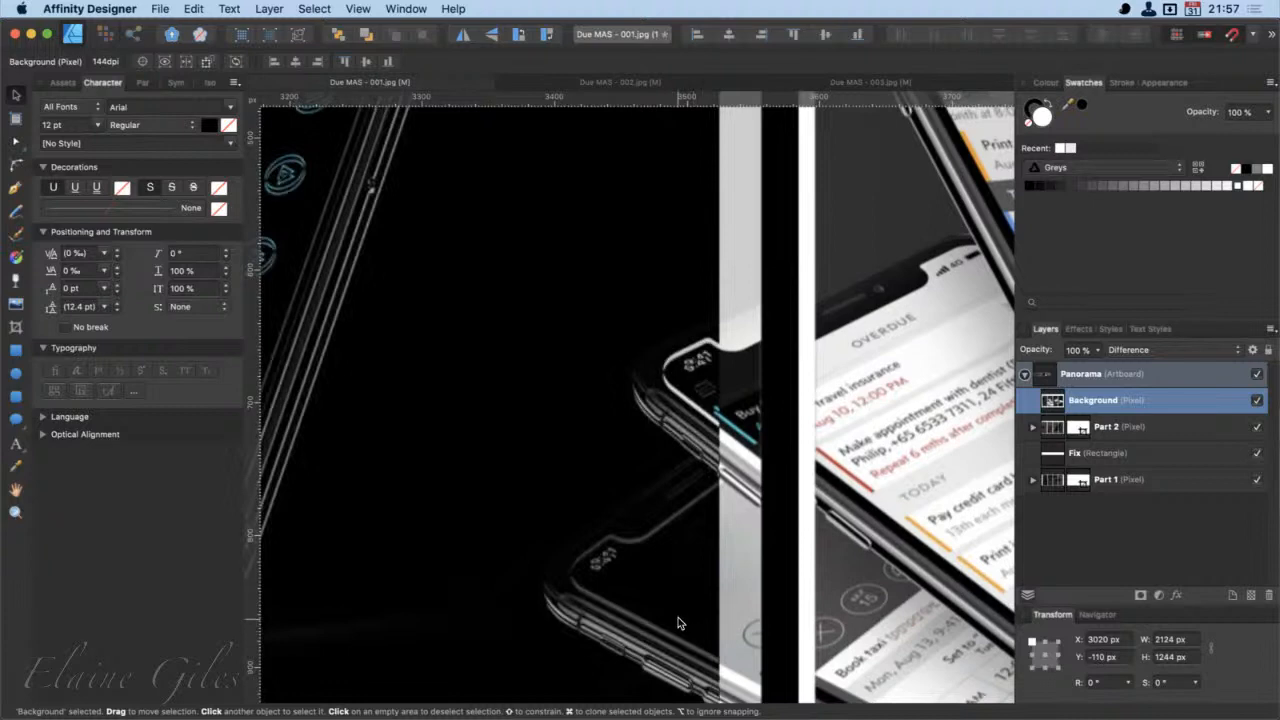
scroll(596, 587, up, 4)
scroll(596, 587, up, 3)
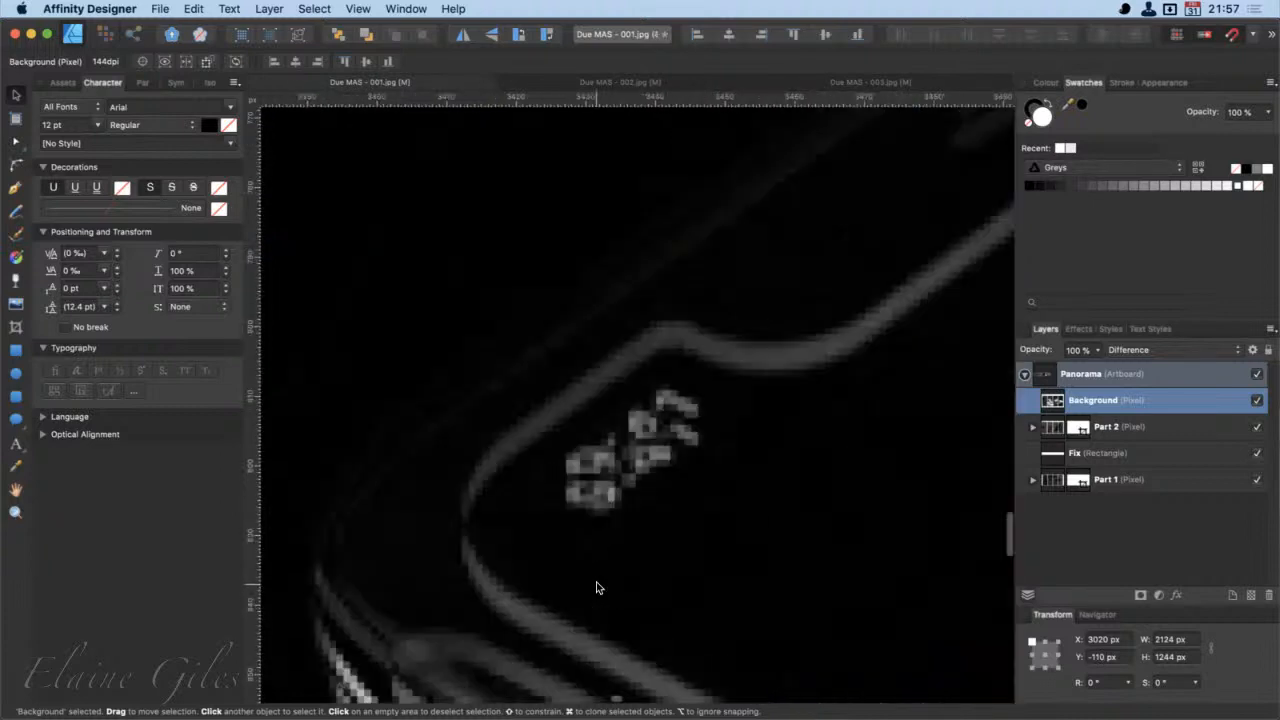
key(Up)
key(Up)
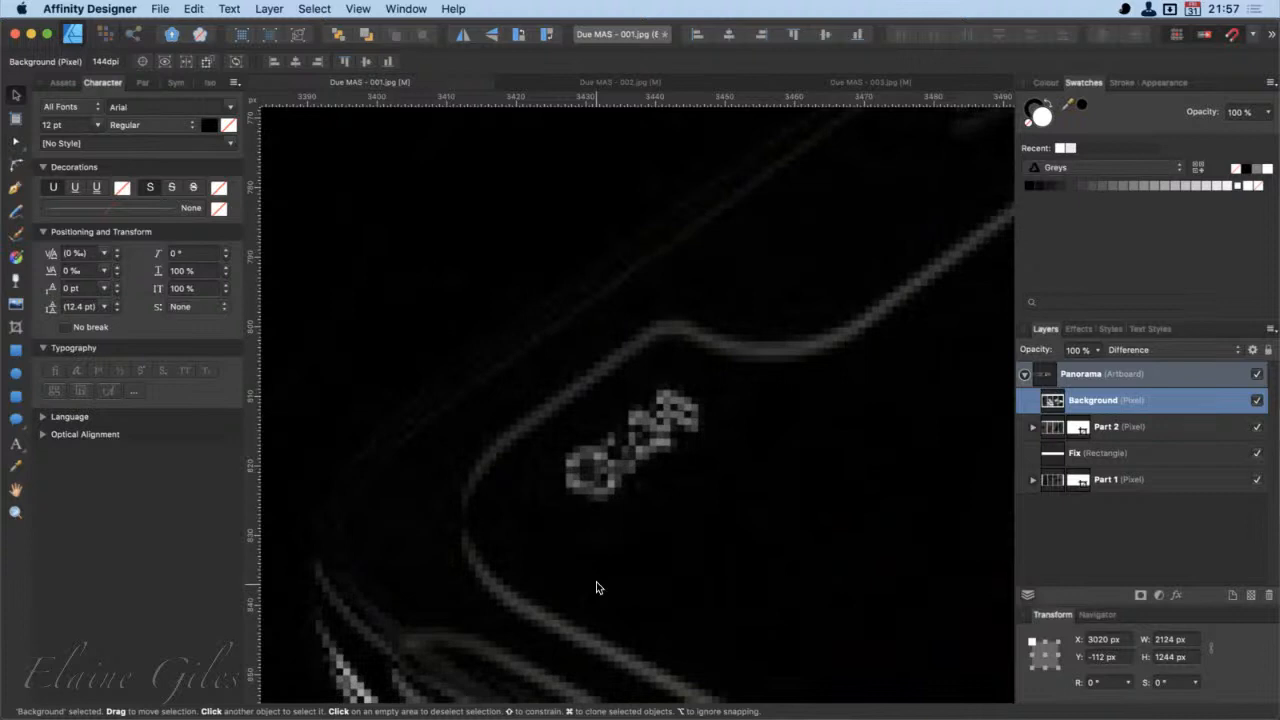
key(Down)
key(Up)
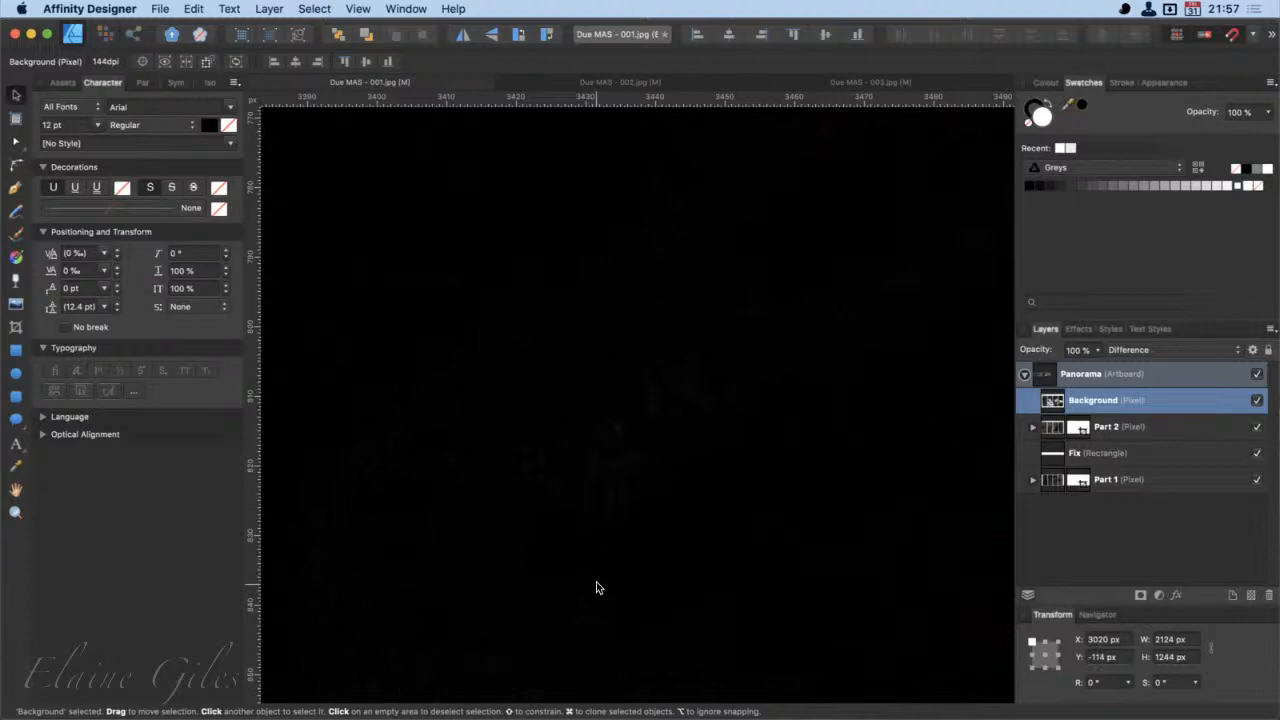
Step: Rename the aligned Background layer to Part 3 and set its blend mode to Normal
scroll(596, 587, down, 10)
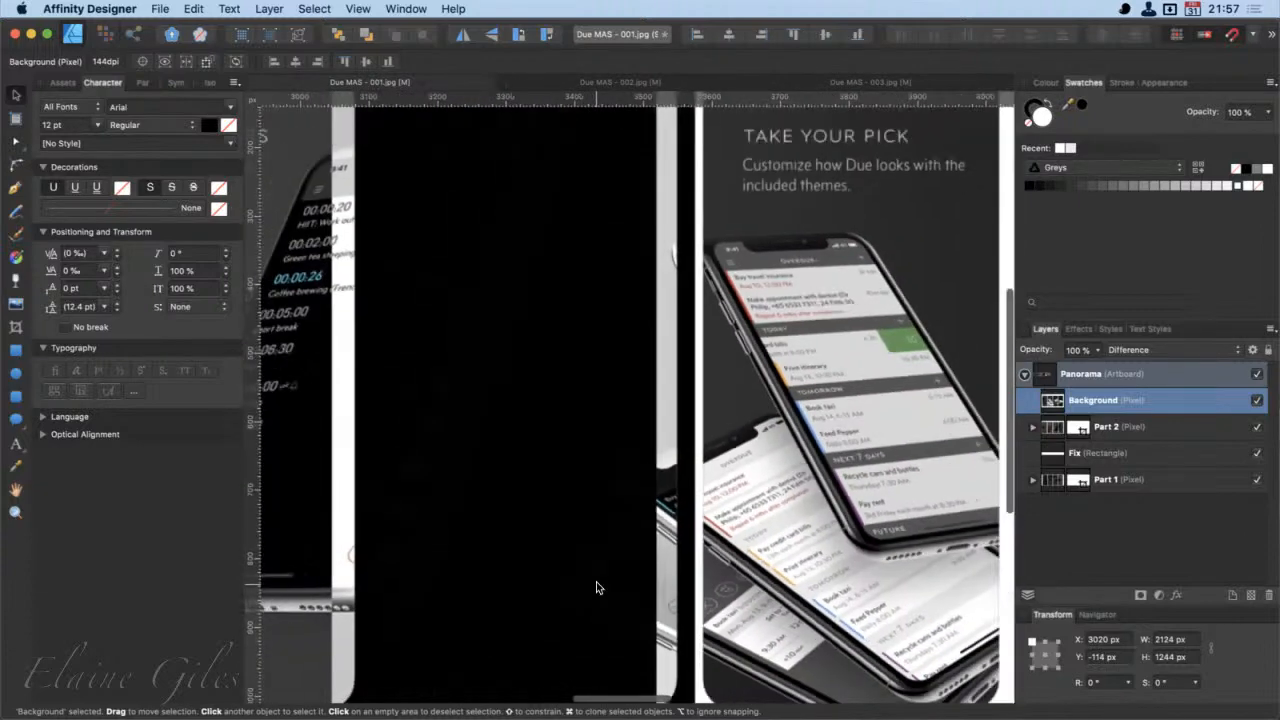
scroll(596, 587, down, 5)
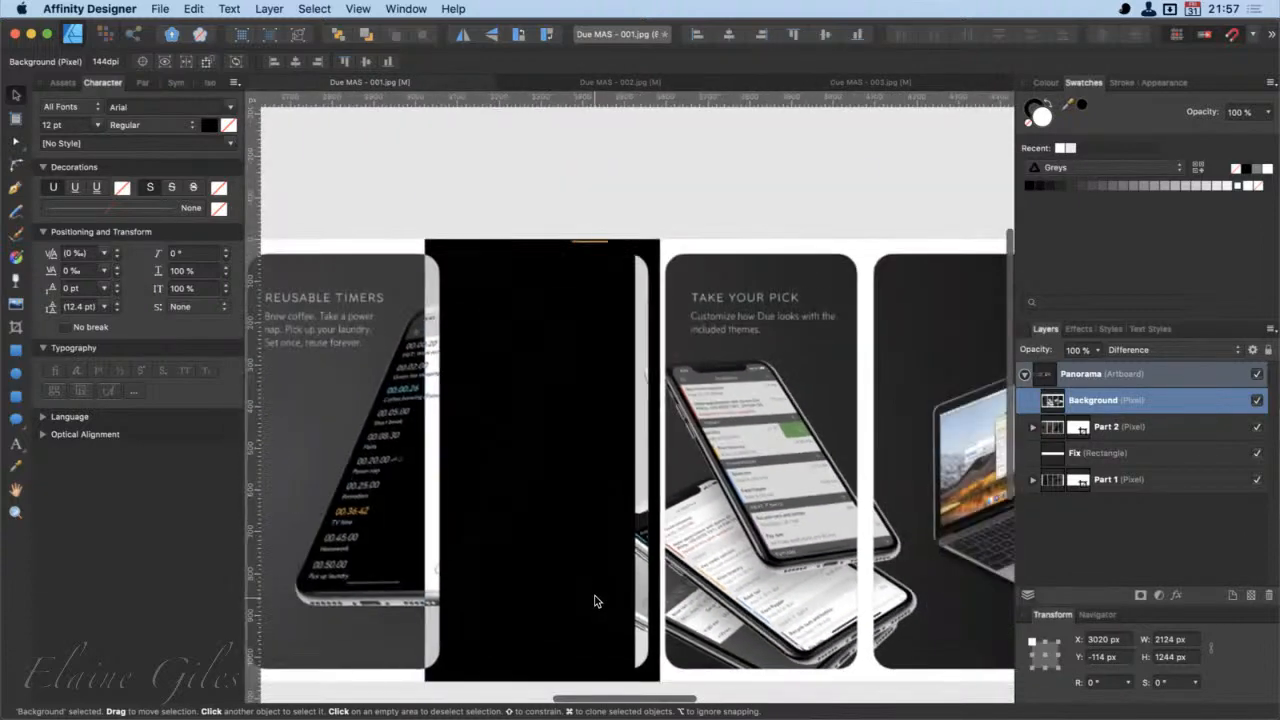
scroll(595, 605, down, 3)
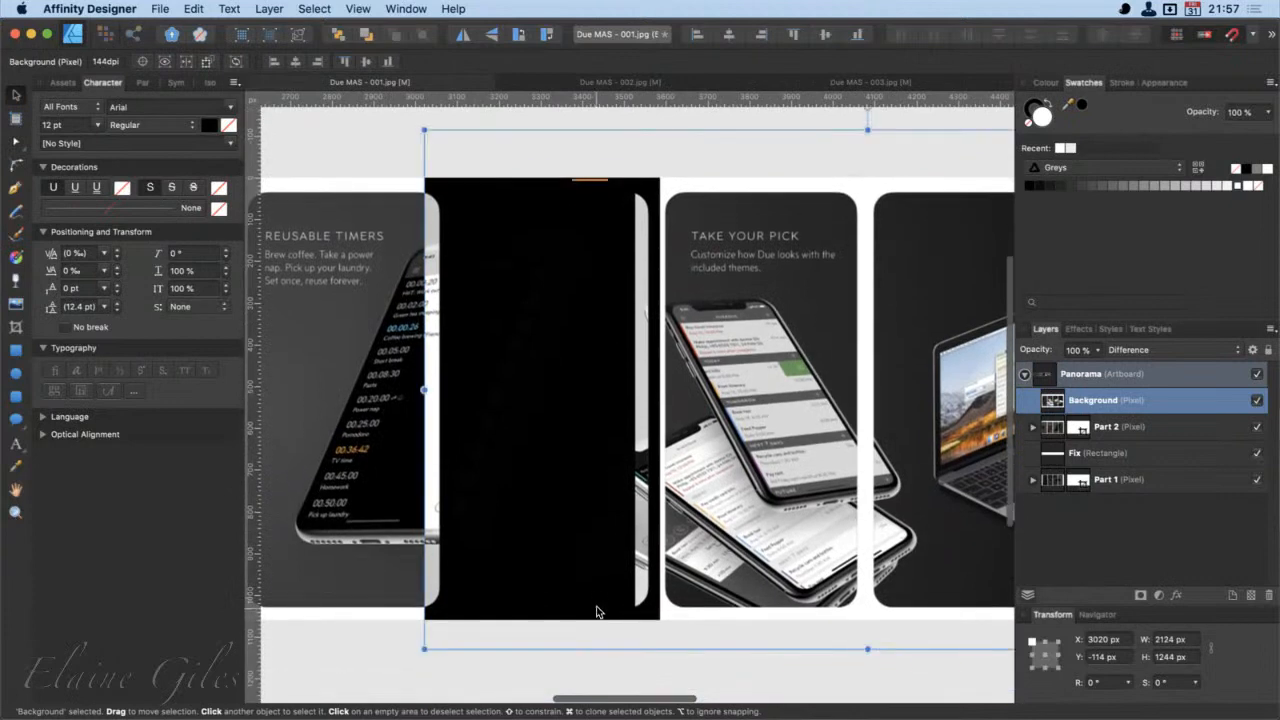
scroll(597, 612, down, 2)
scroll(601, 613, down, 2)
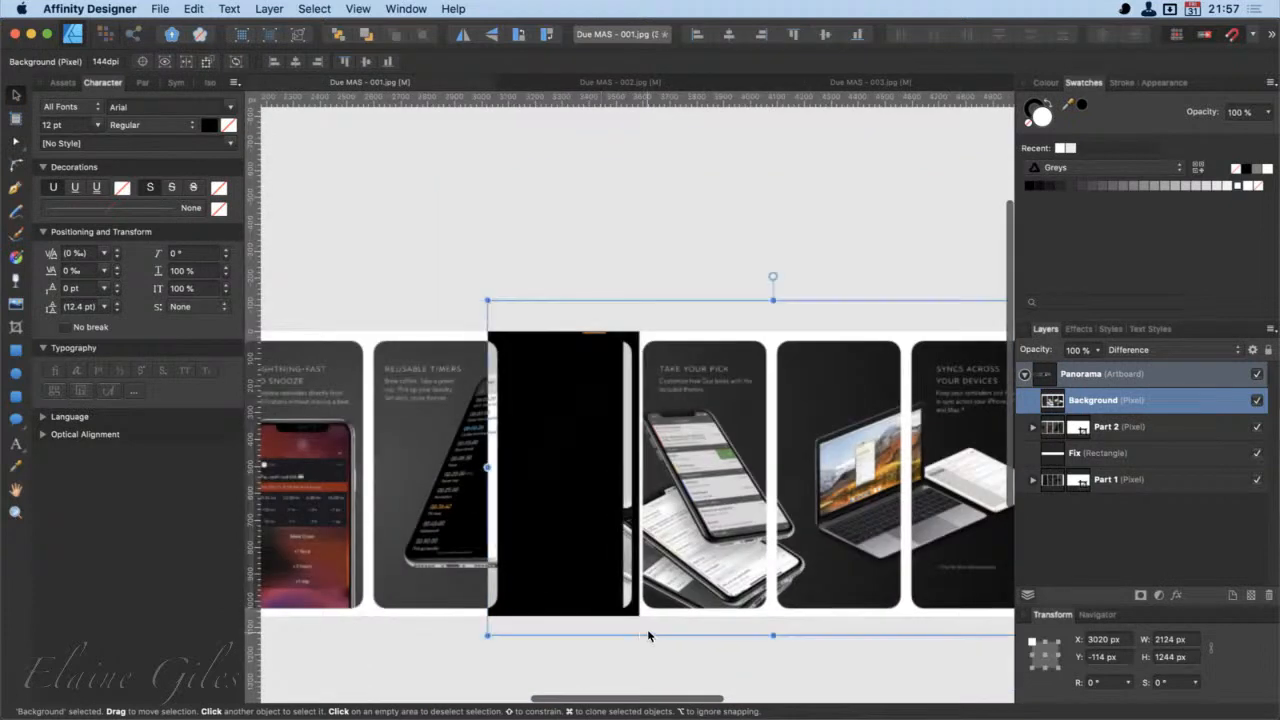
scroll(647, 634, down, 4)
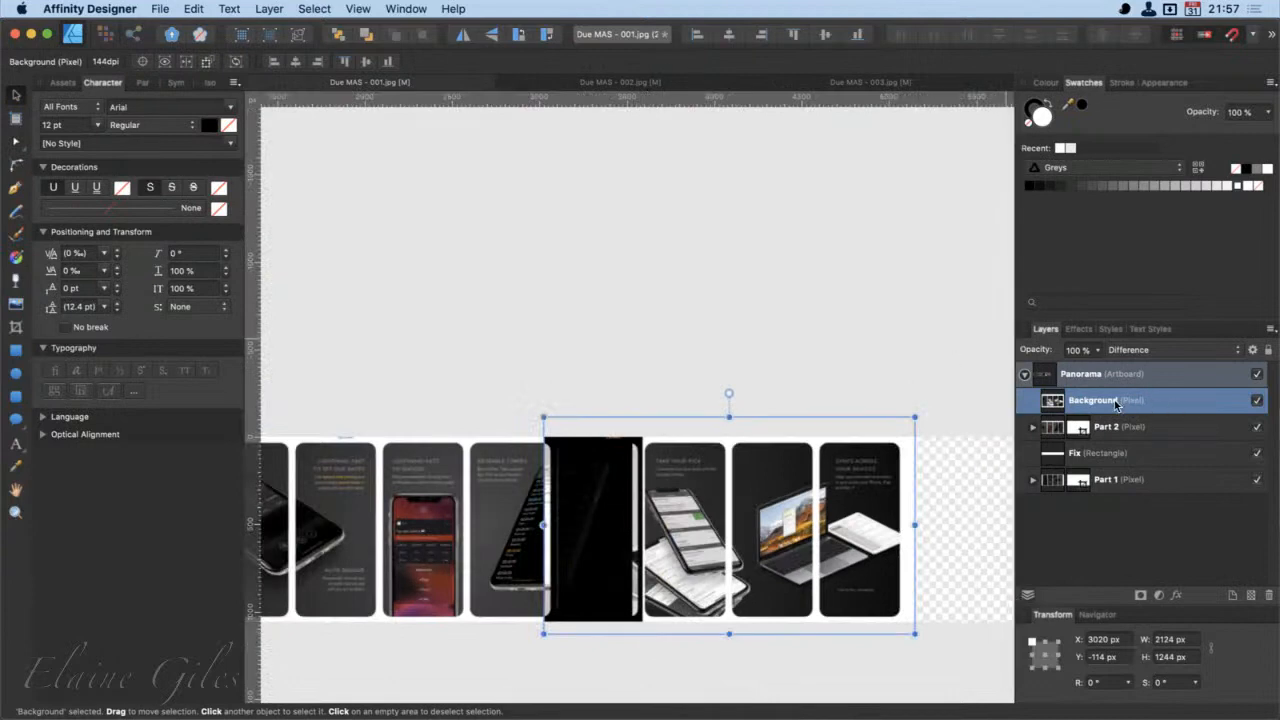
double_click(1100, 400)
text(Part 3)
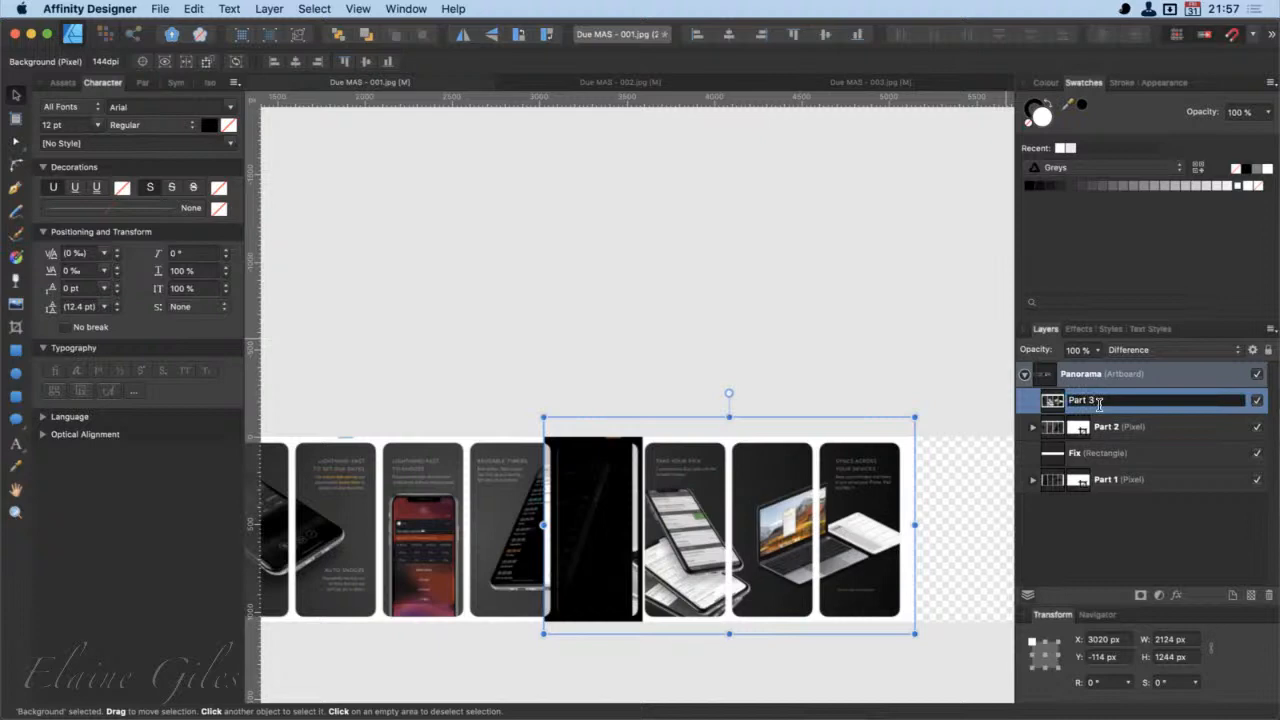
key(Return)
click(1190, 350)
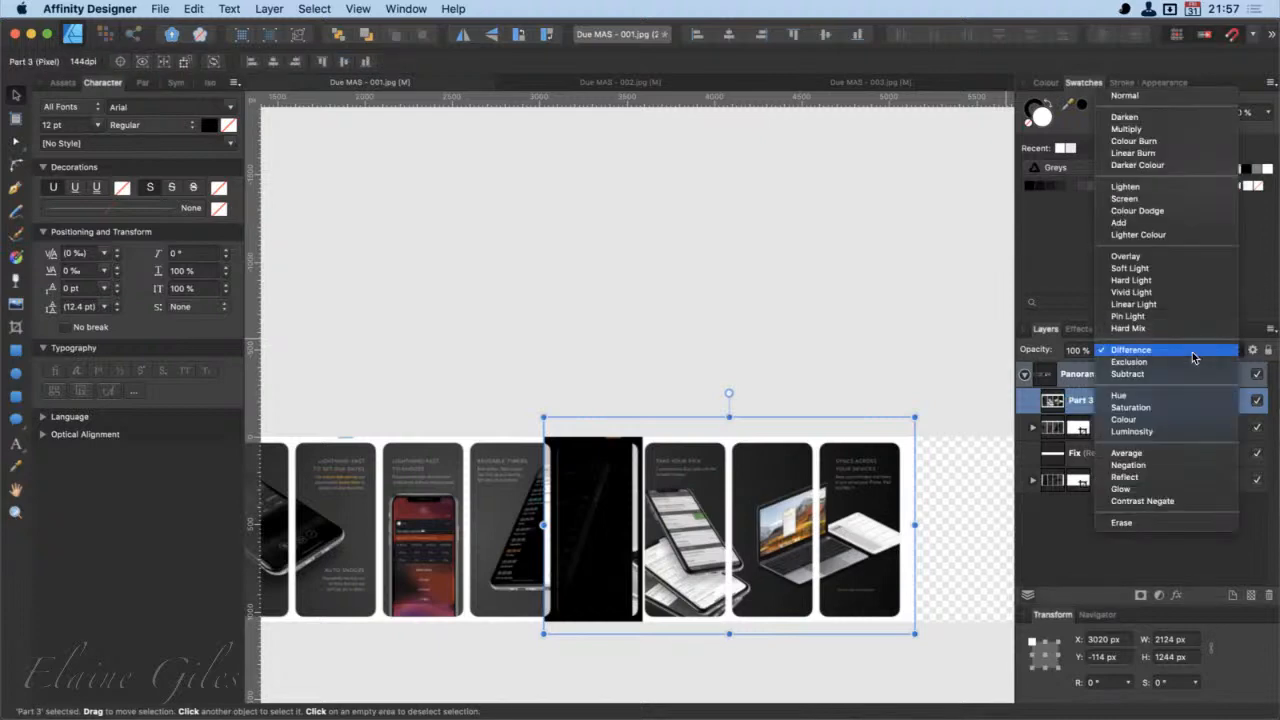
click(1125, 95)
click(721, 313)
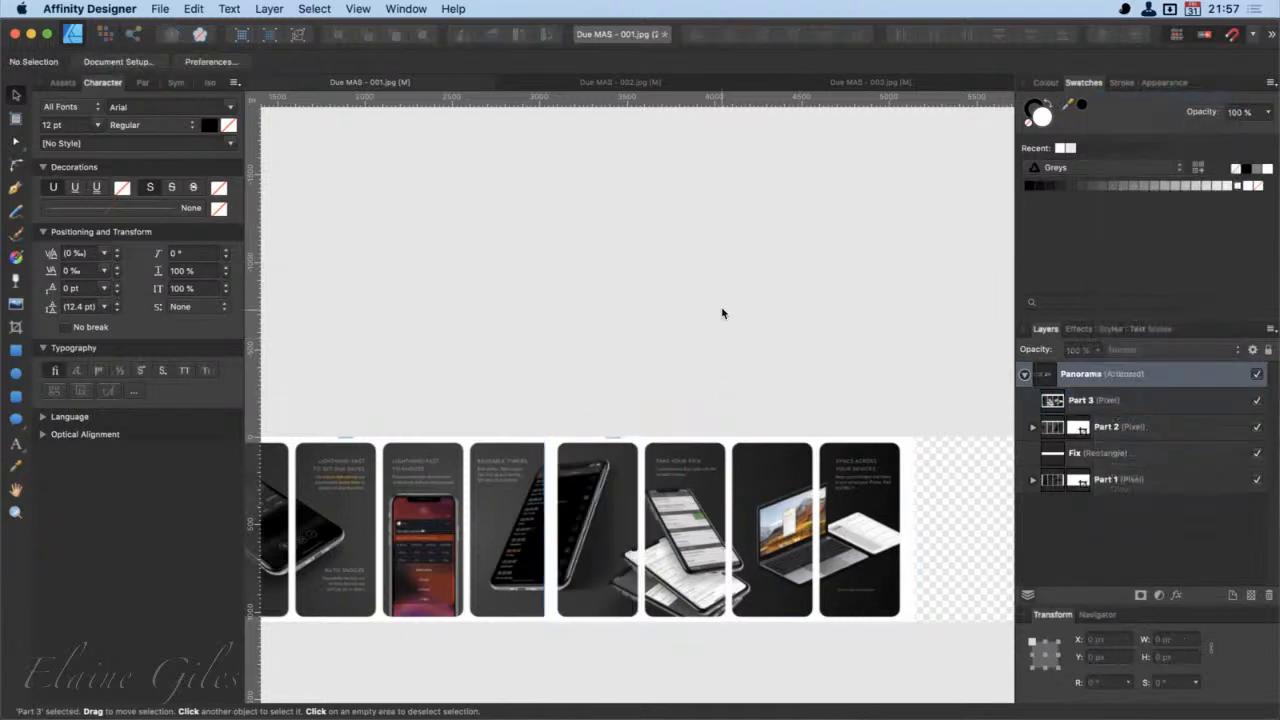
Step: Crop the left edge of Part 3 inward to the white gap between the two panels of the Reusable Timers phone
scroll(528, 624, up, 2)
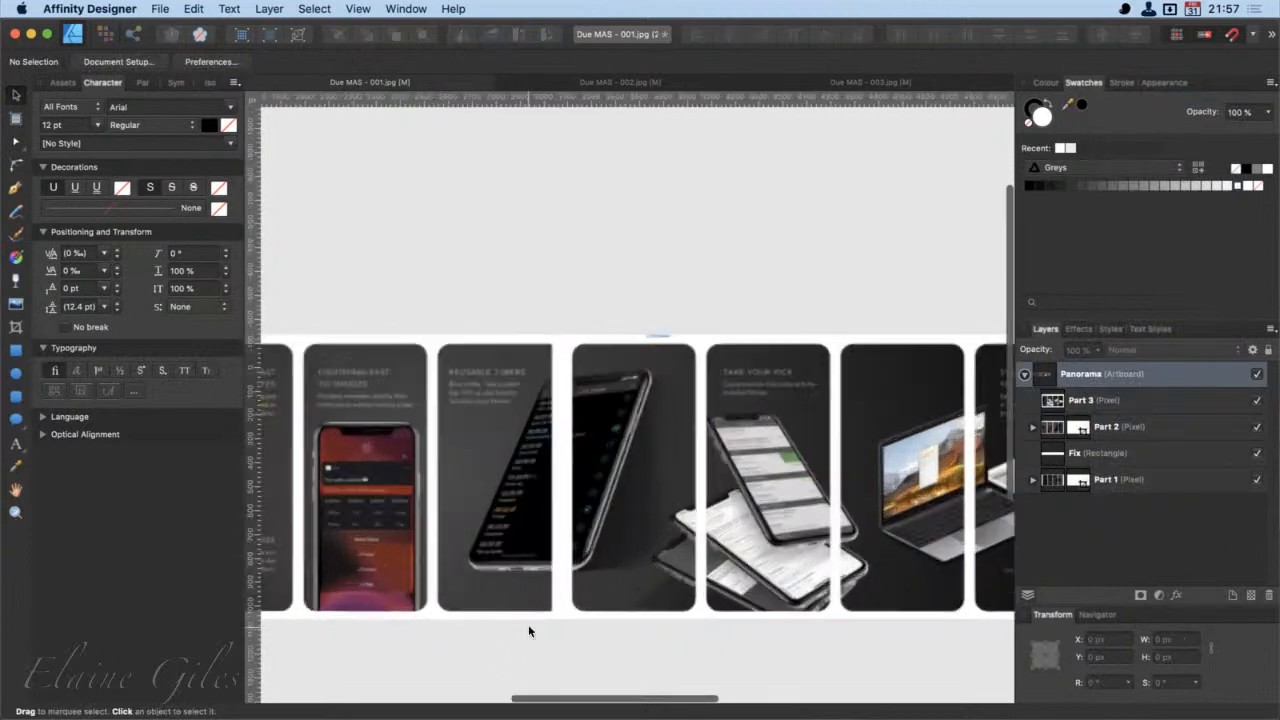
scroll(528, 624, up, 3)
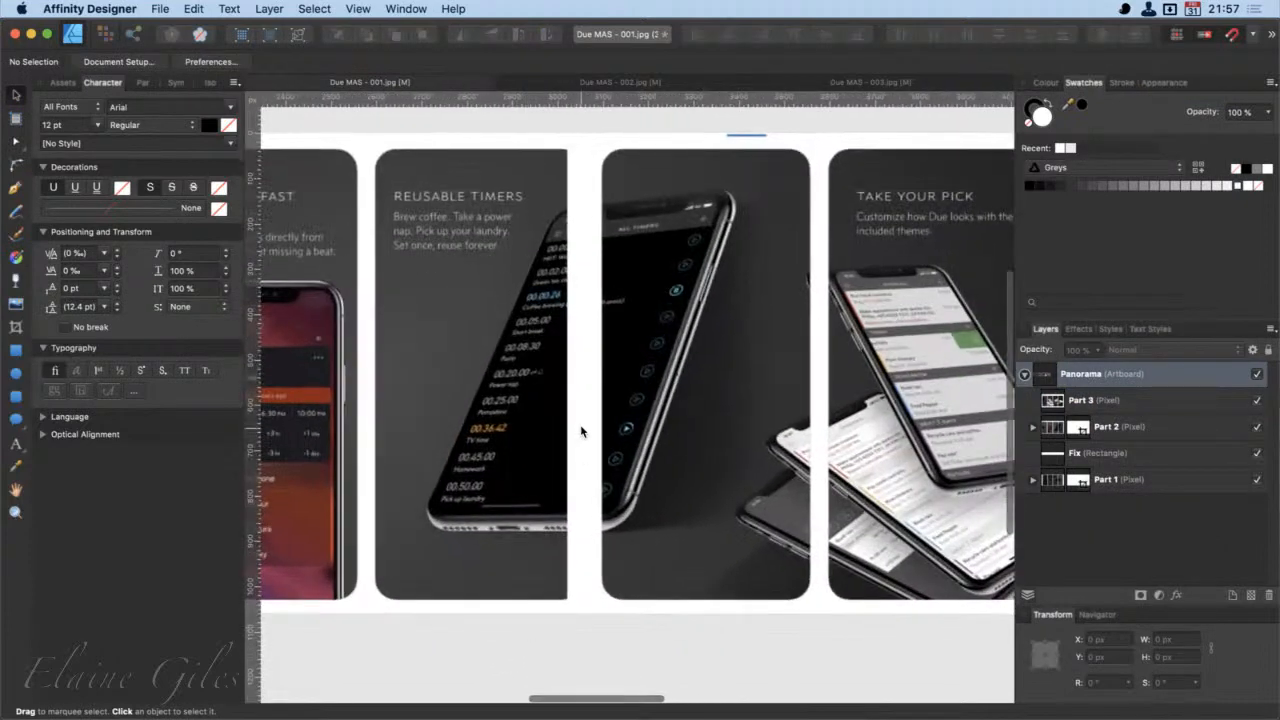
click(580, 430)
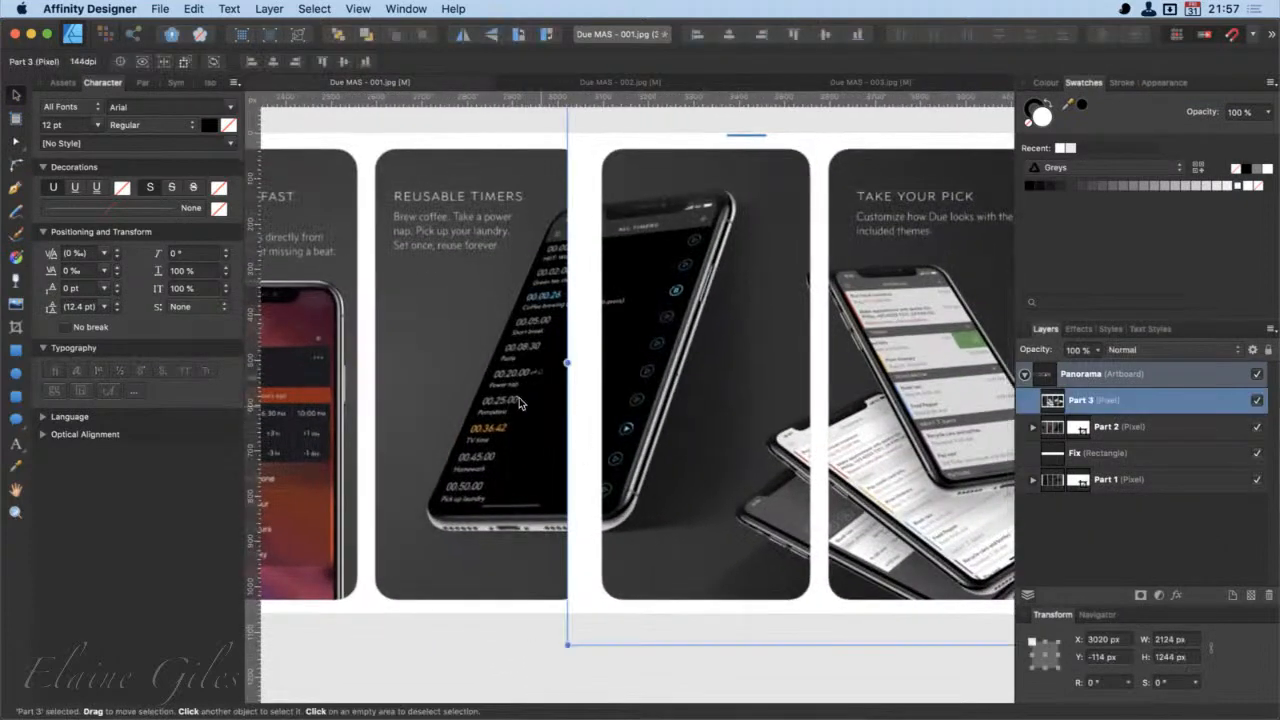
click(16, 327)
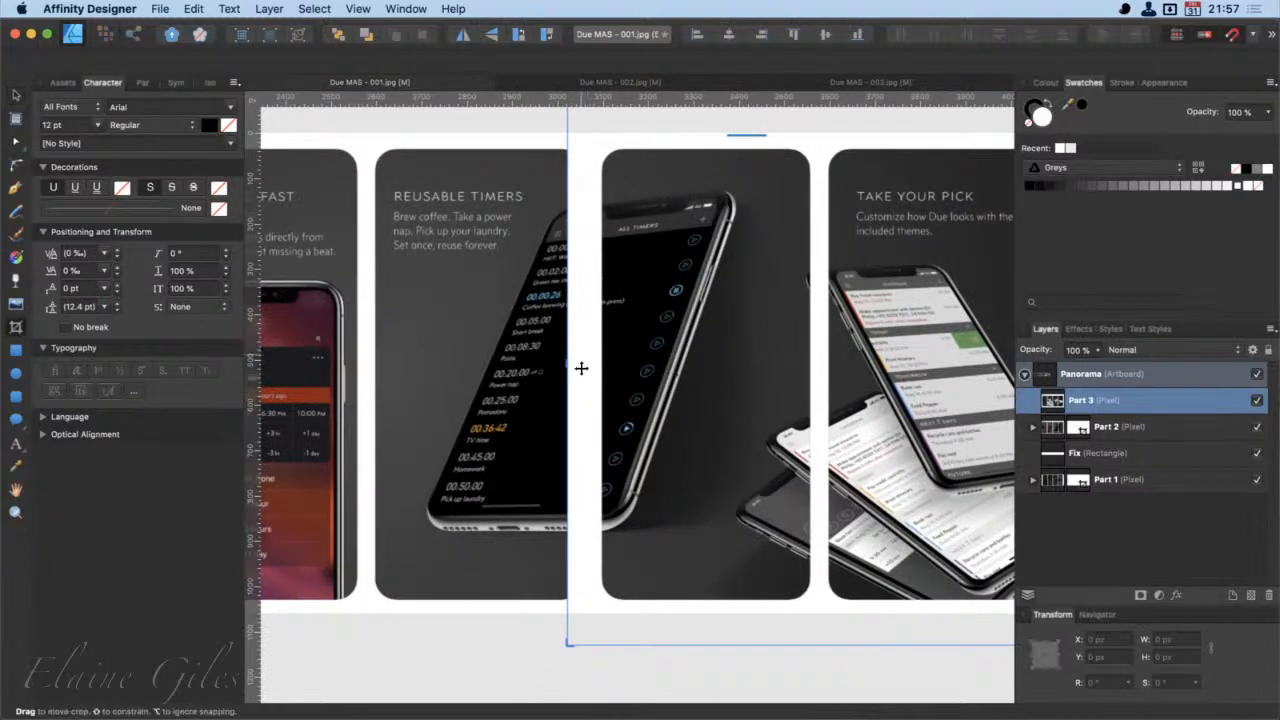
drag(568, 371, 594, 405)
click(735, 698)
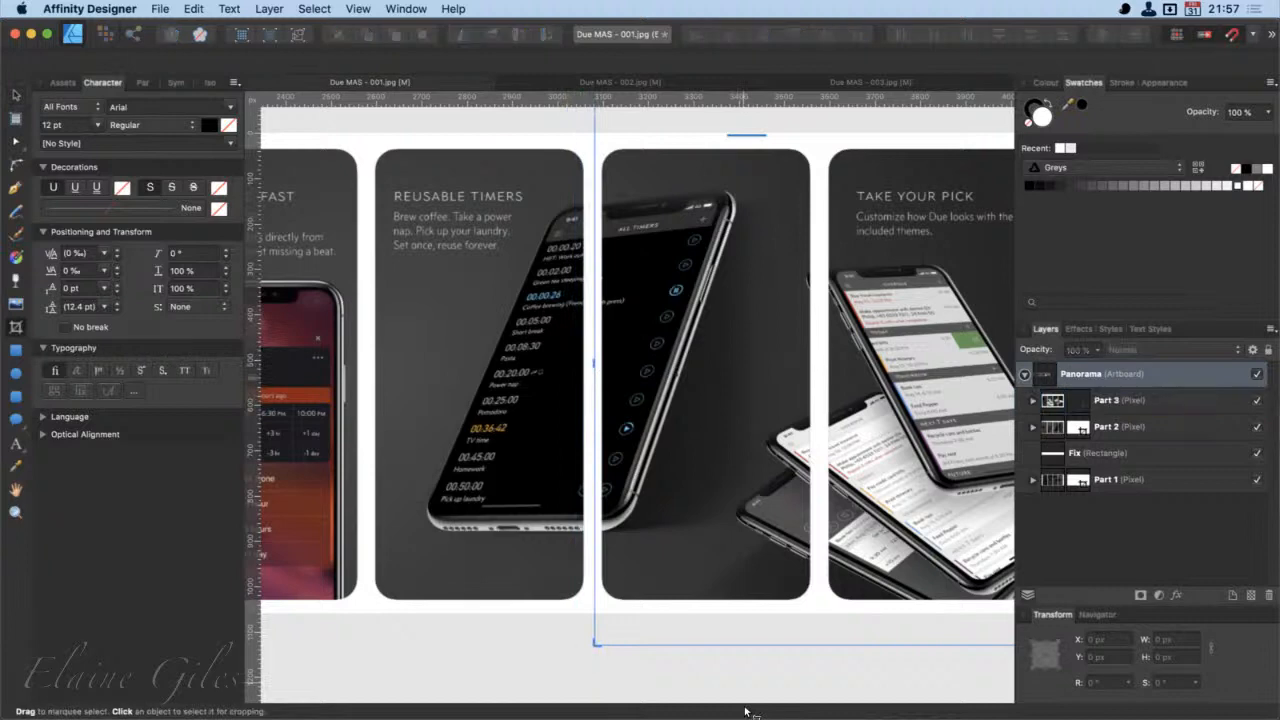
click(15, 95)
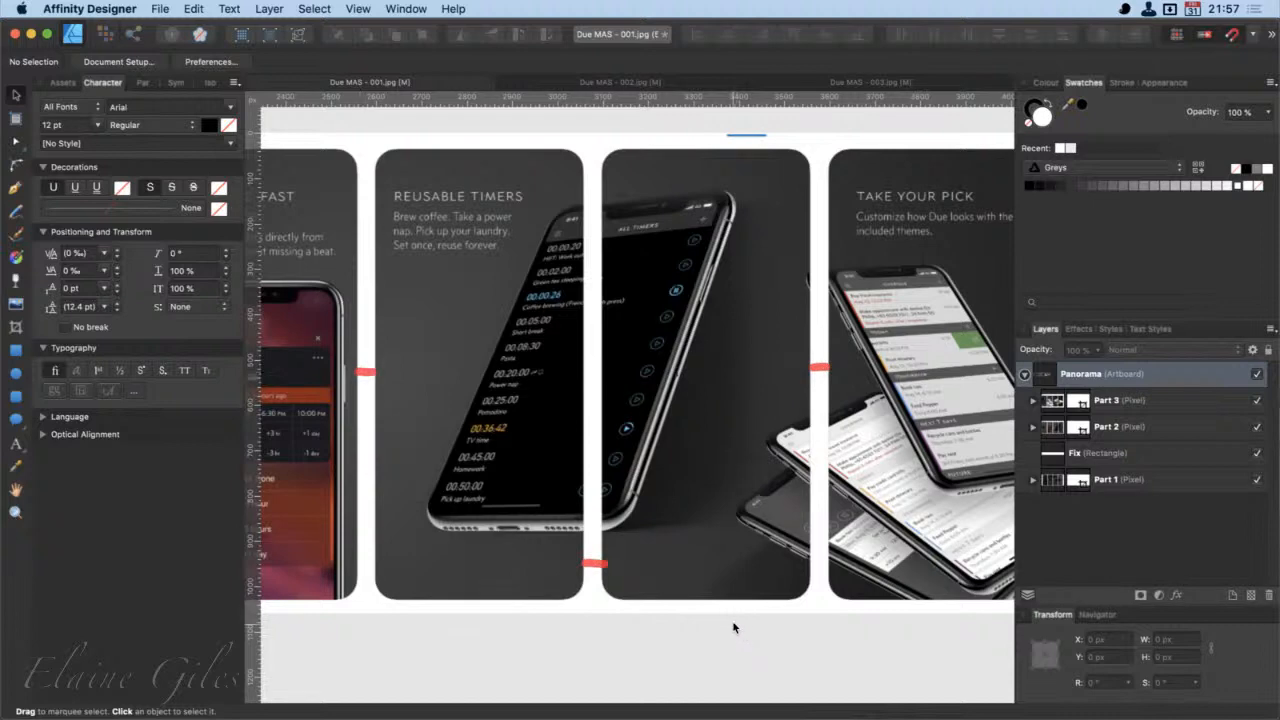
Step: Shrink the Panorama artboard's right side to the end of the last screenshot, making it 5122 px wide
scroll(741, 631, down, 6)
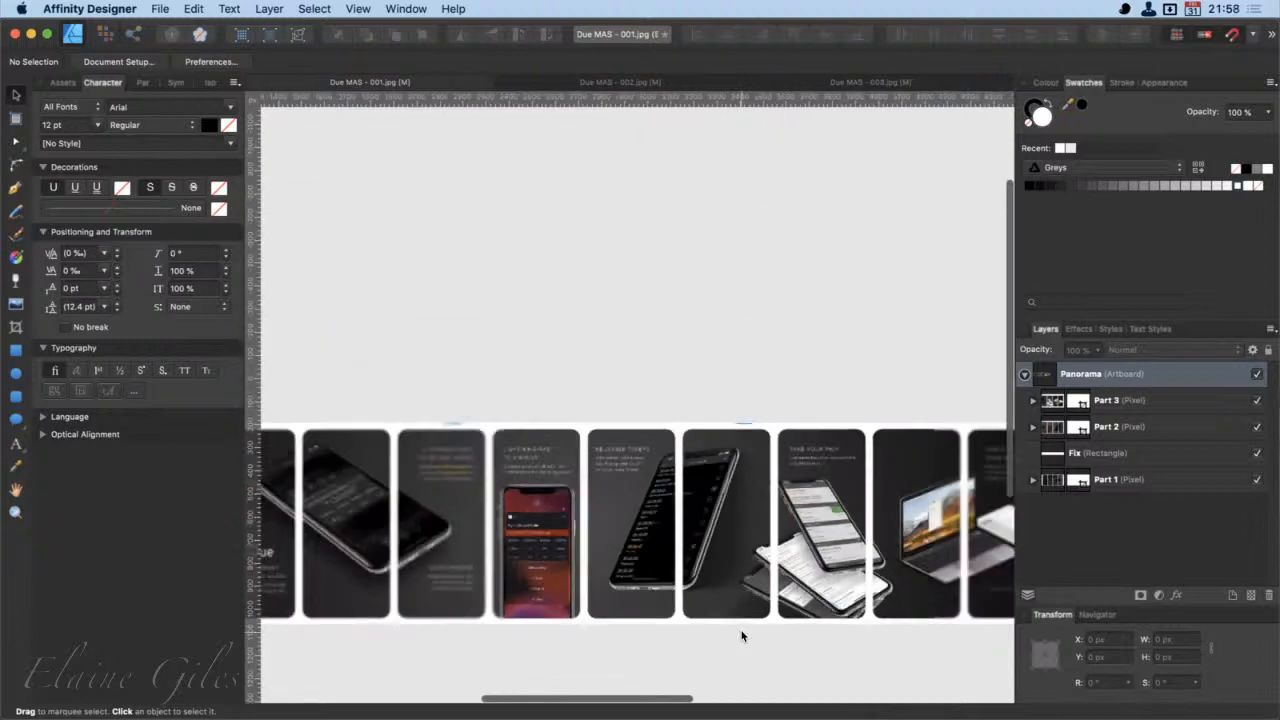
scroll(610, 682, down, 2)
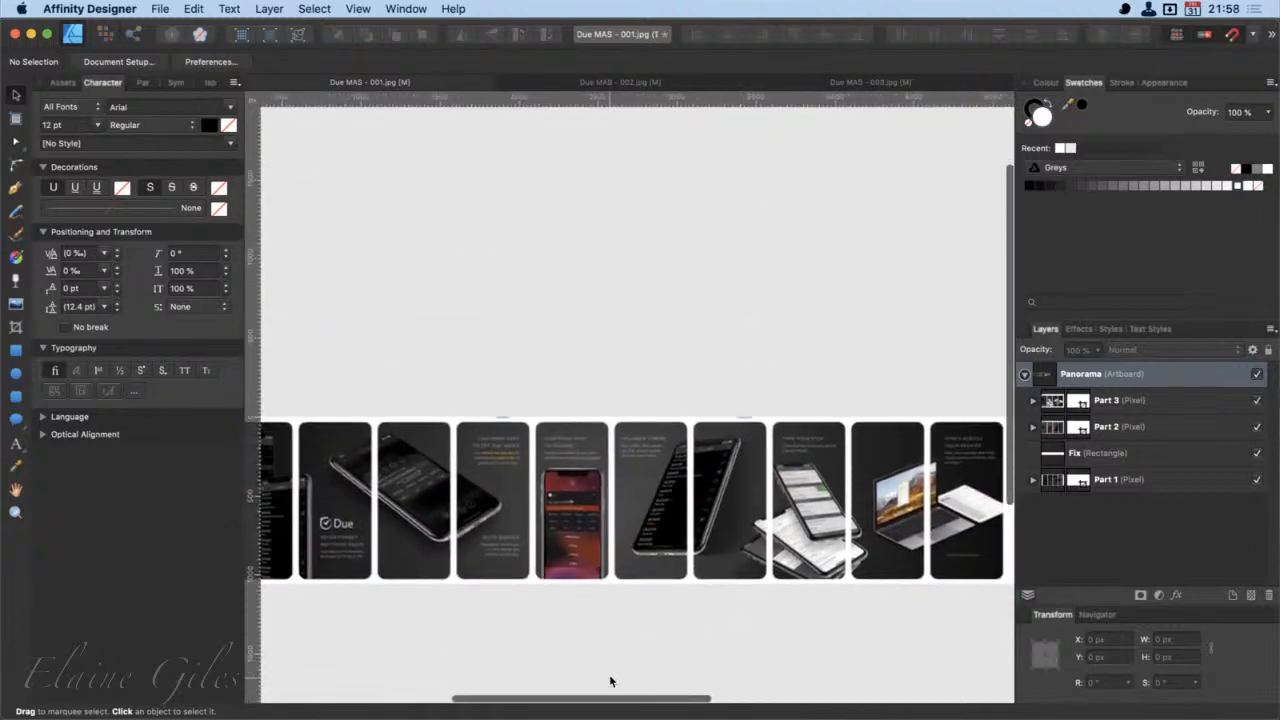
scroll(610, 682, right, 5)
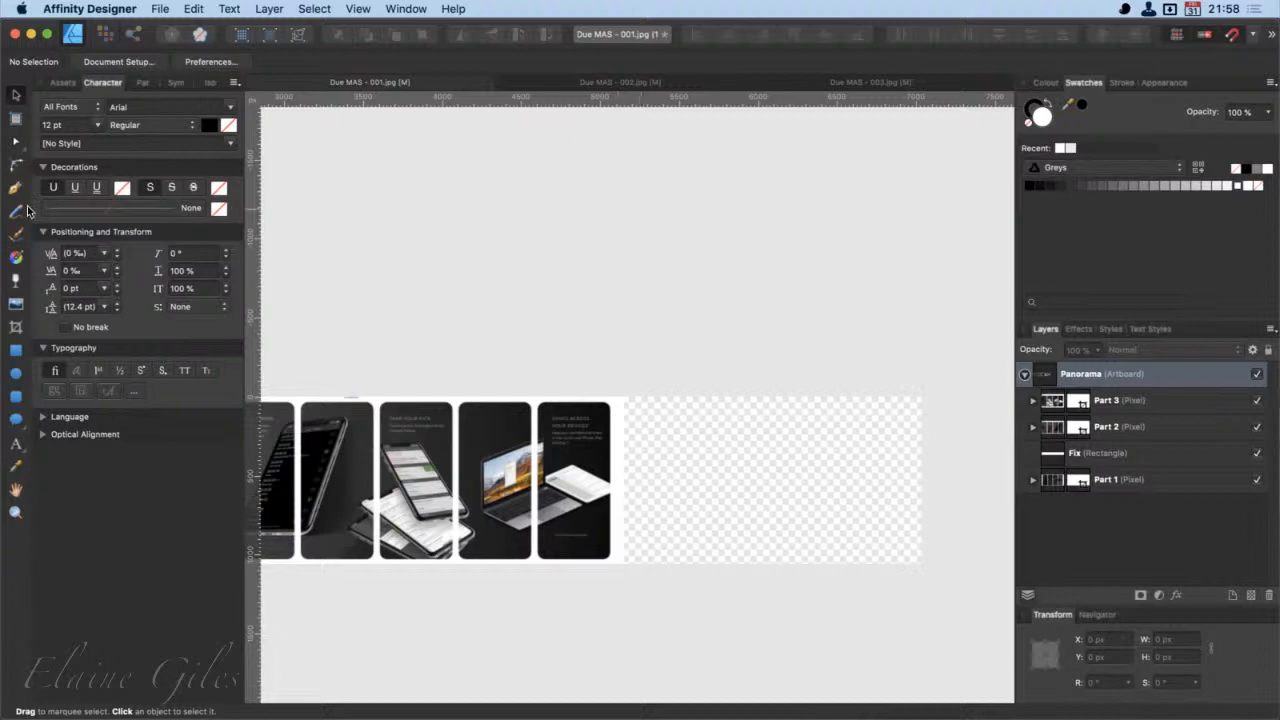
click(17, 118)
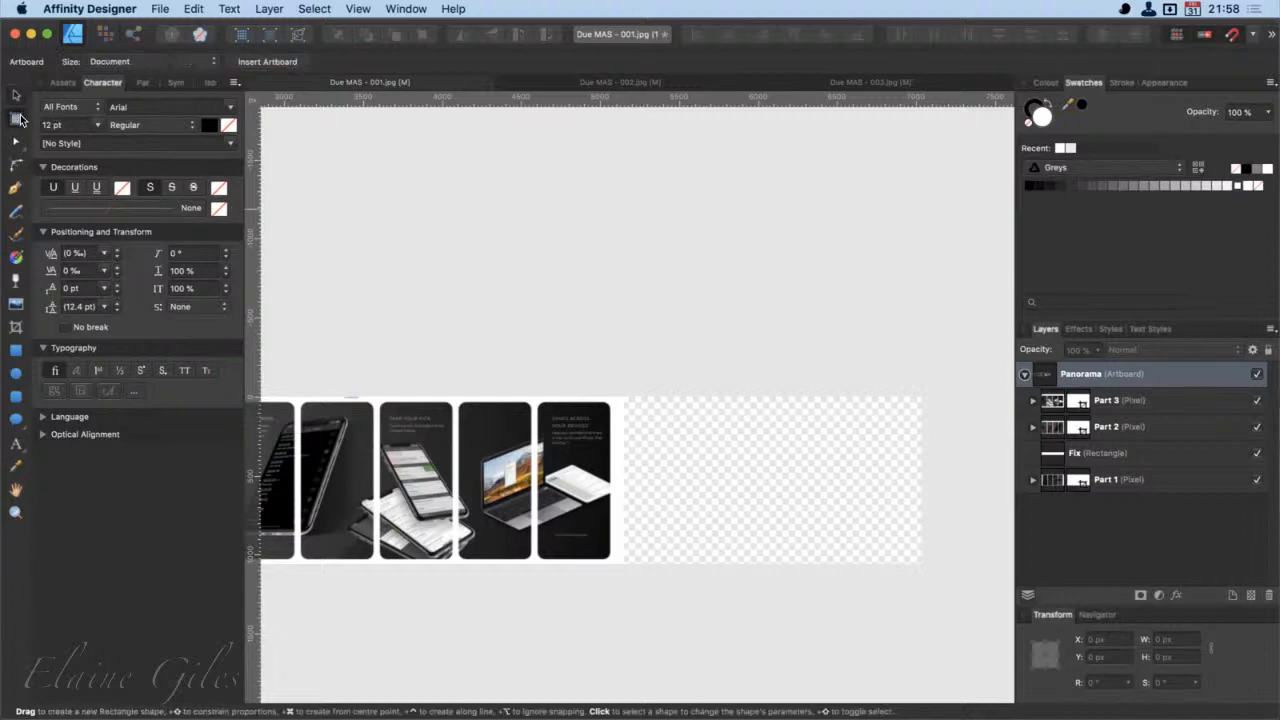
click(903, 490)
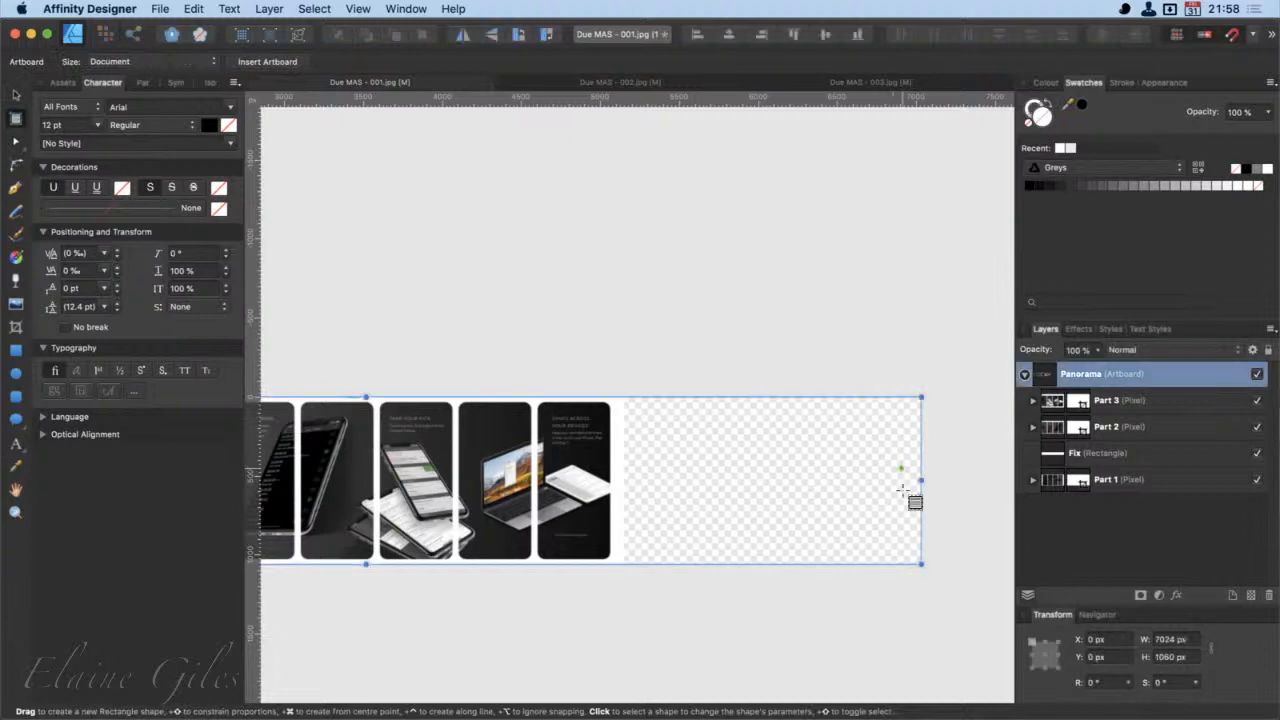
drag(920, 480, 620, 479)
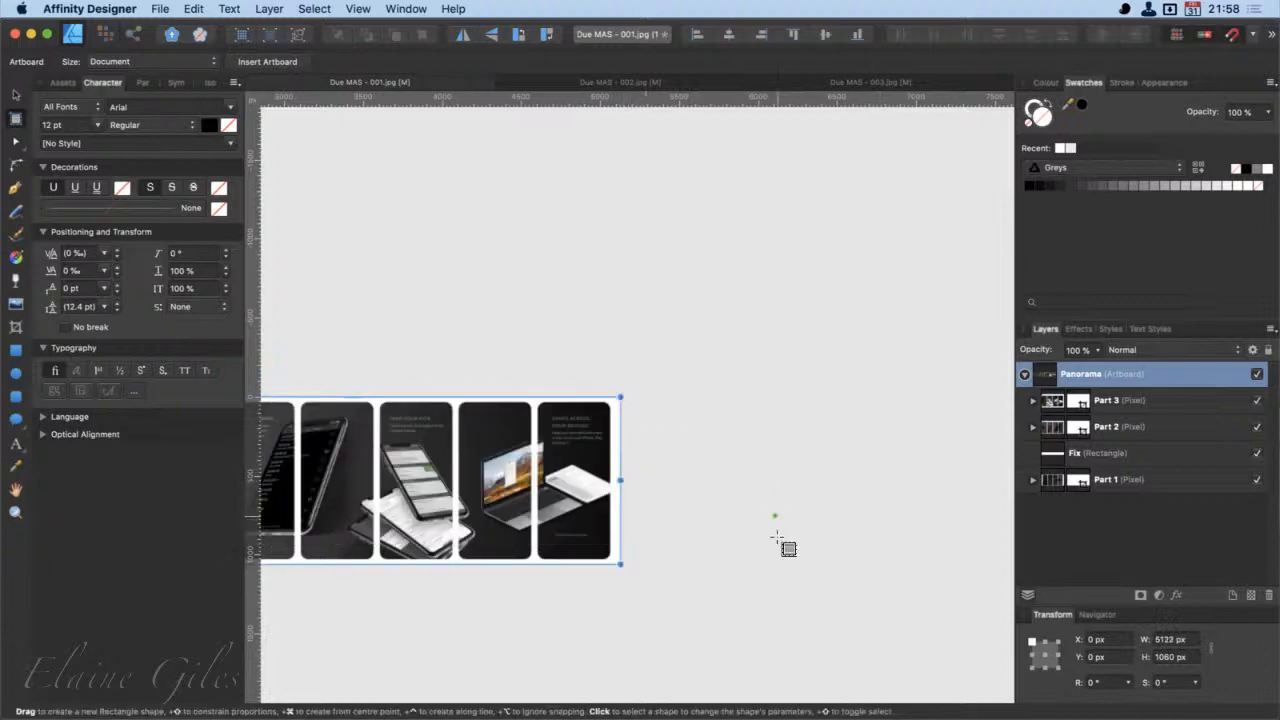
scroll(776, 537, left, 10)
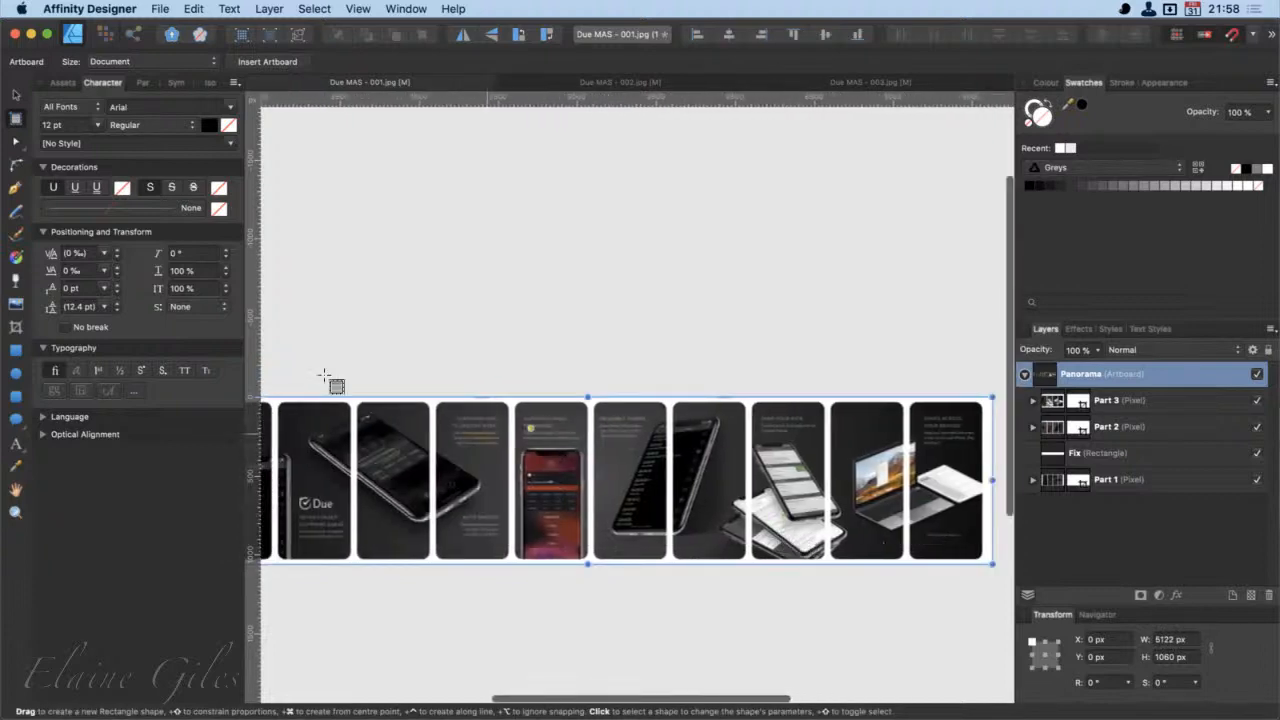
click(15, 95)
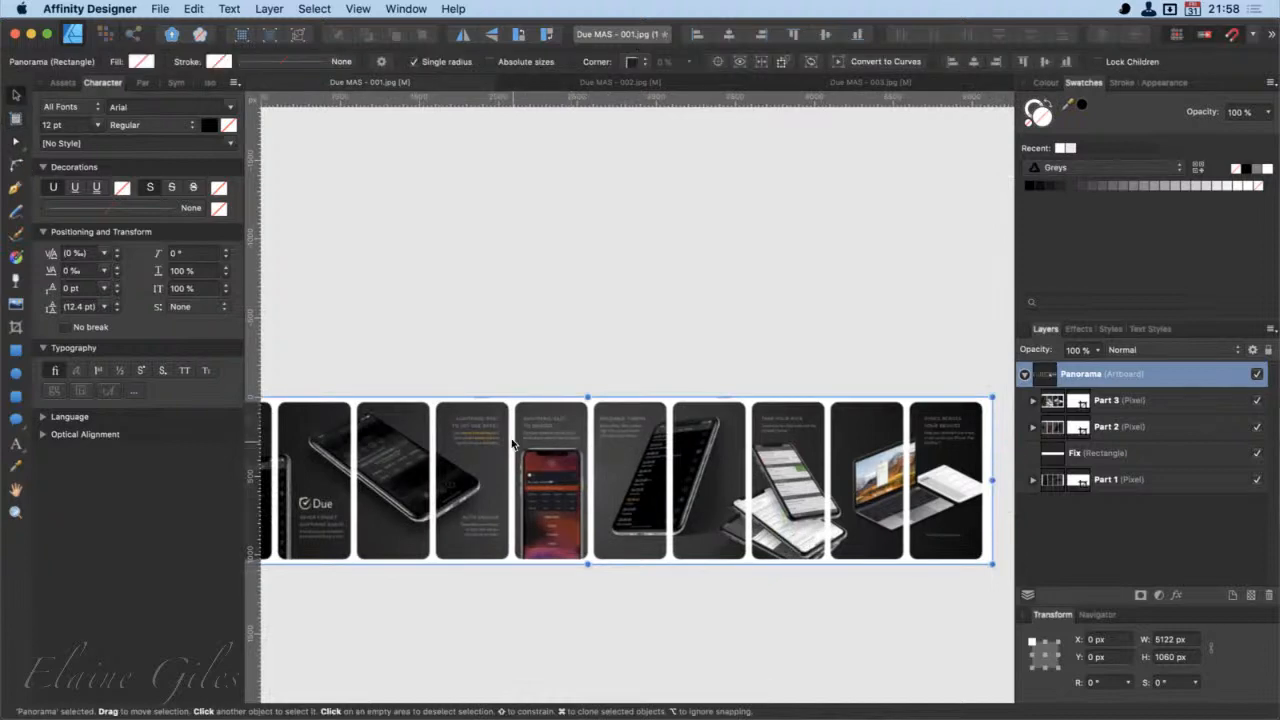
Step: Examine the blue bar in the white margin above the panels and compare the panorama's upper and lower margins
scroll(460, 424, up, 4)
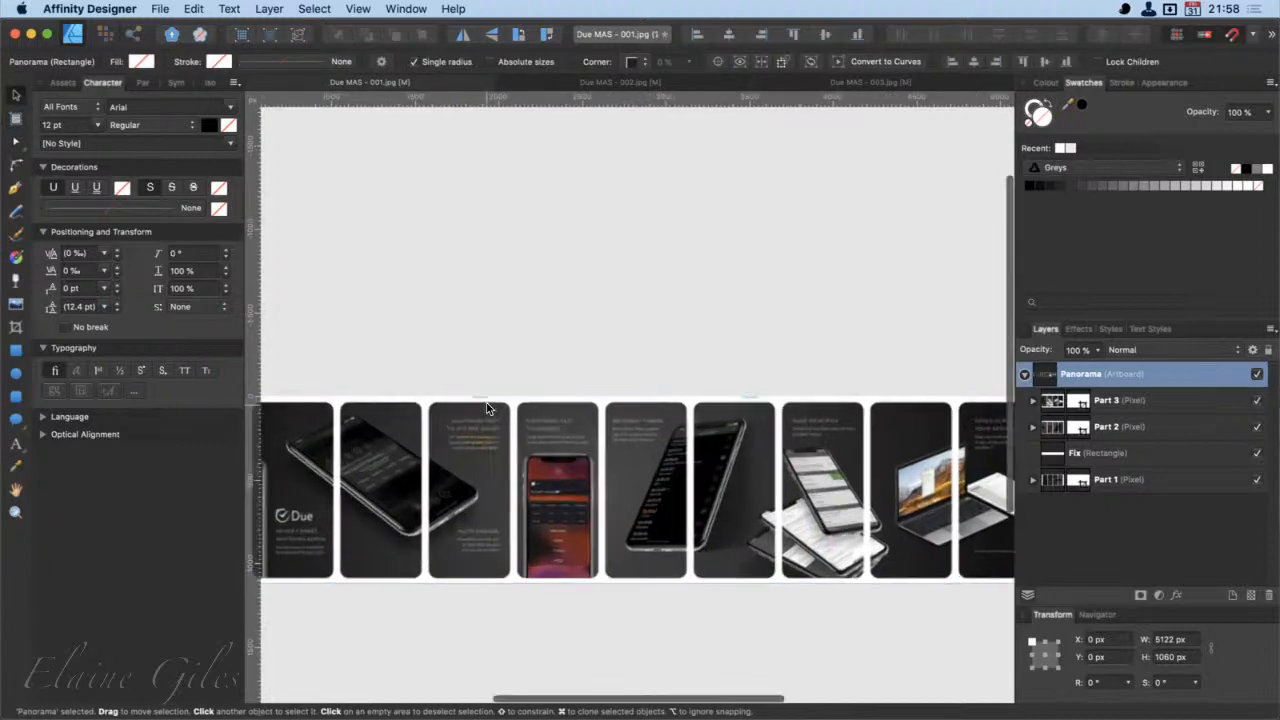
scroll(480, 417, up, 5)
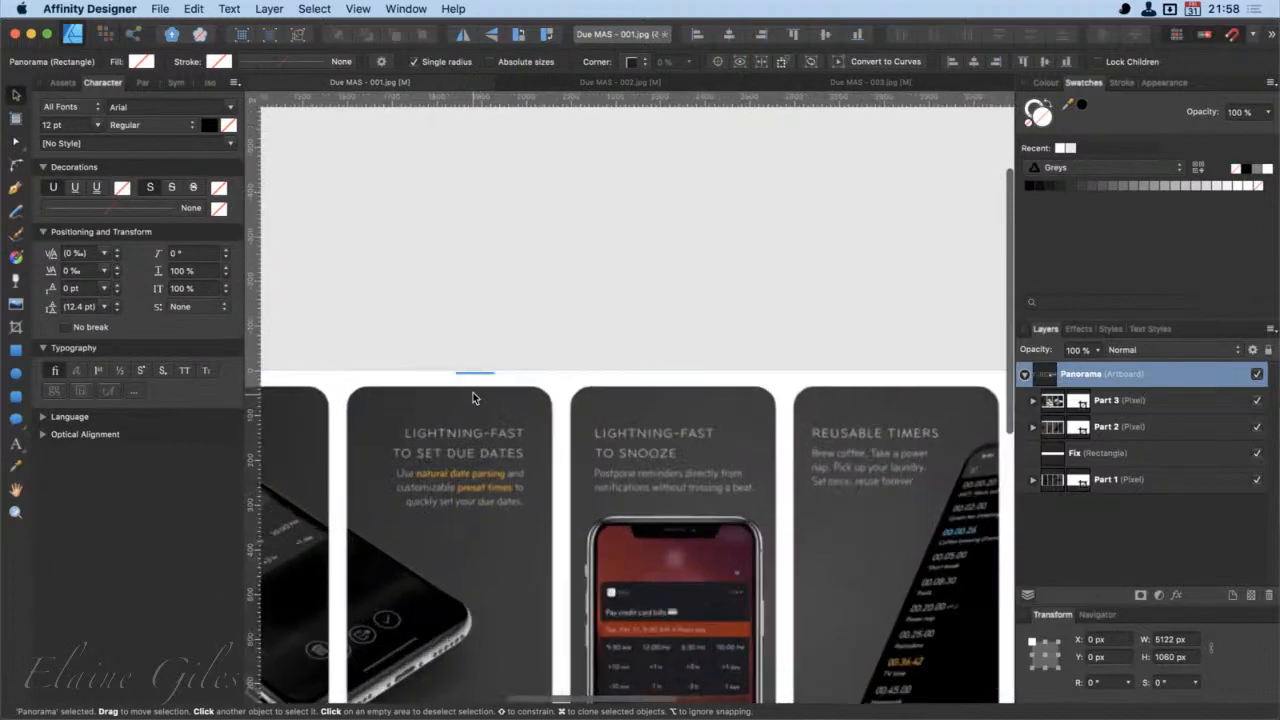
scroll(470, 378, up, 4)
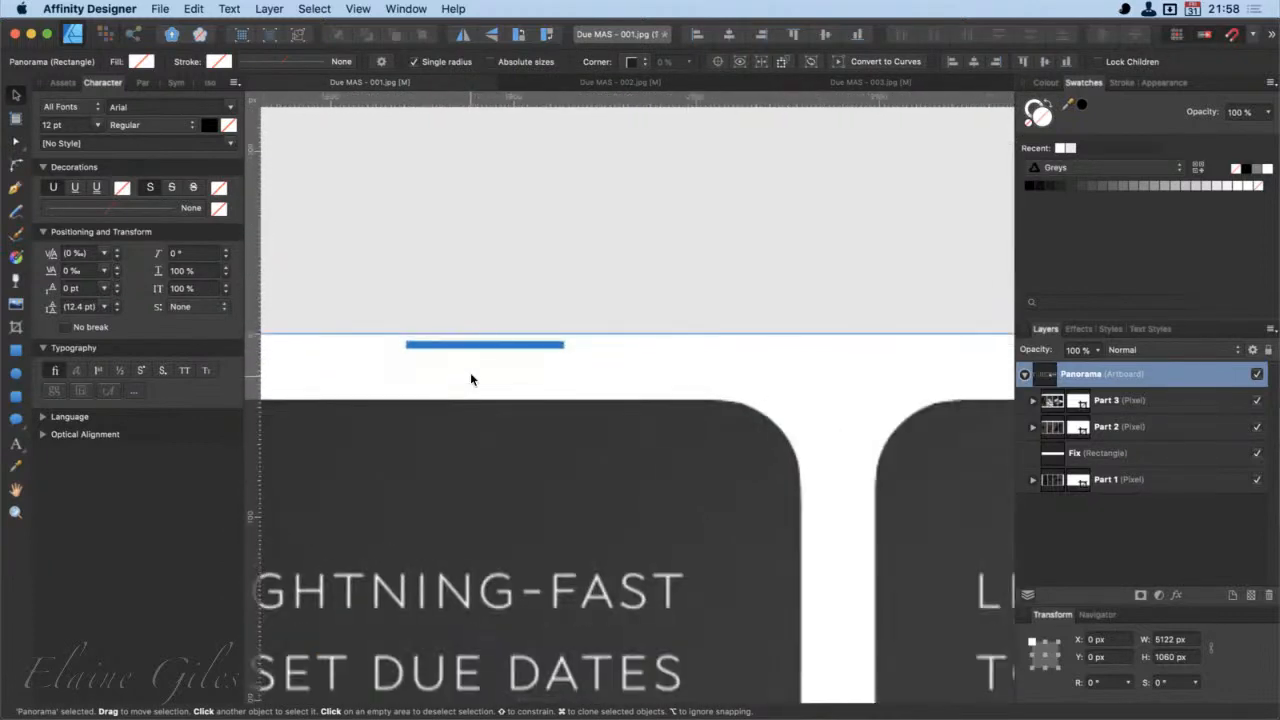
scroll(600, 612, down, 5)
scroll(600, 615, down, 5)
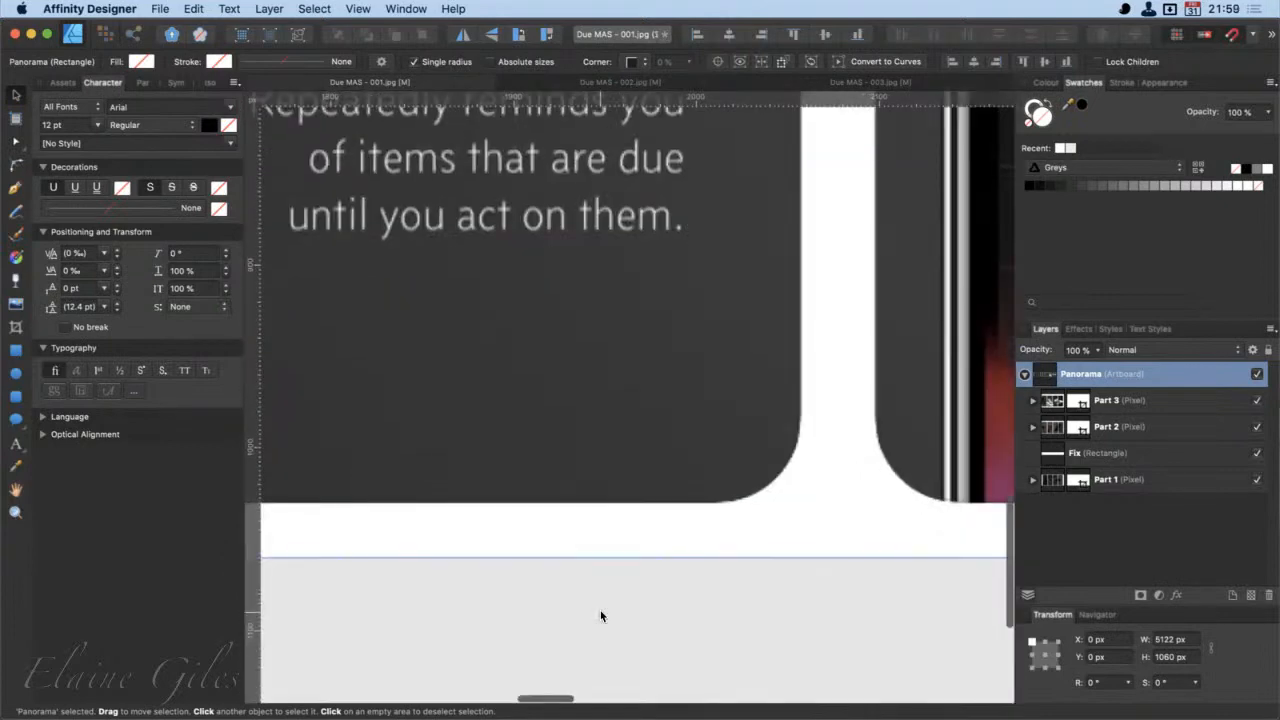
scroll(600, 615, down, 5)
scroll(600, 615, up, 10)
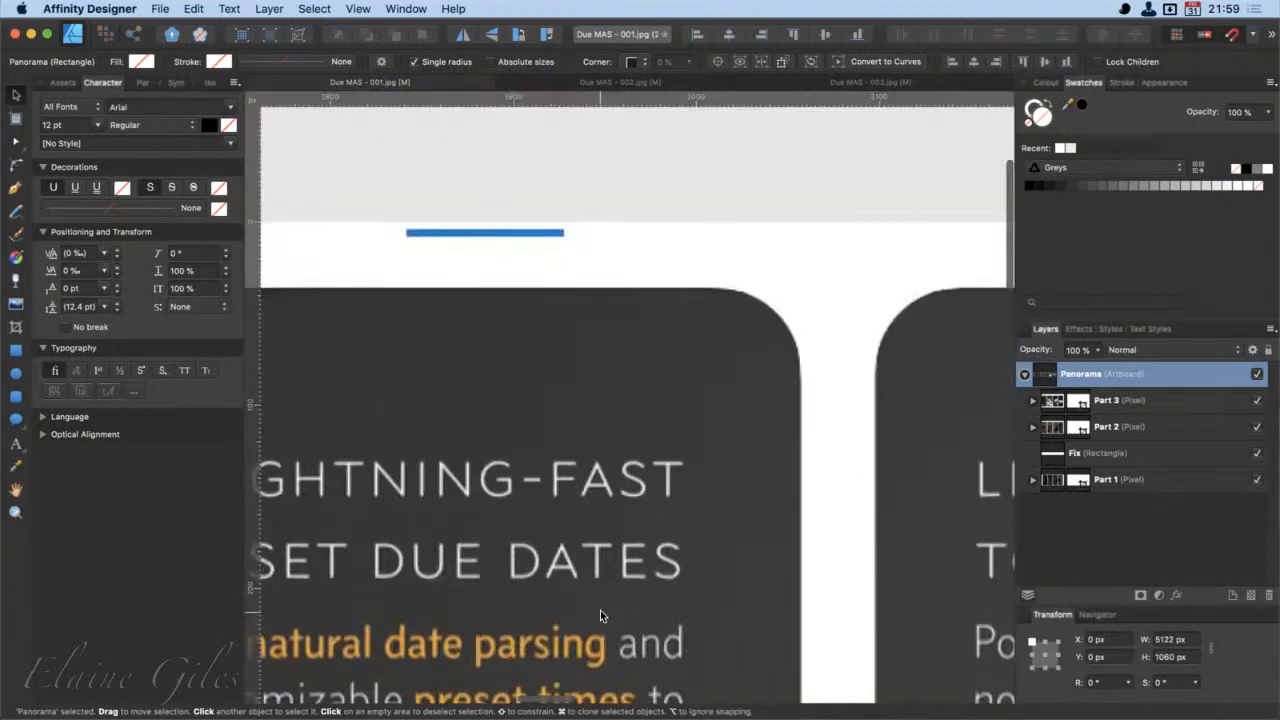
scroll(614, 305, down, 3)
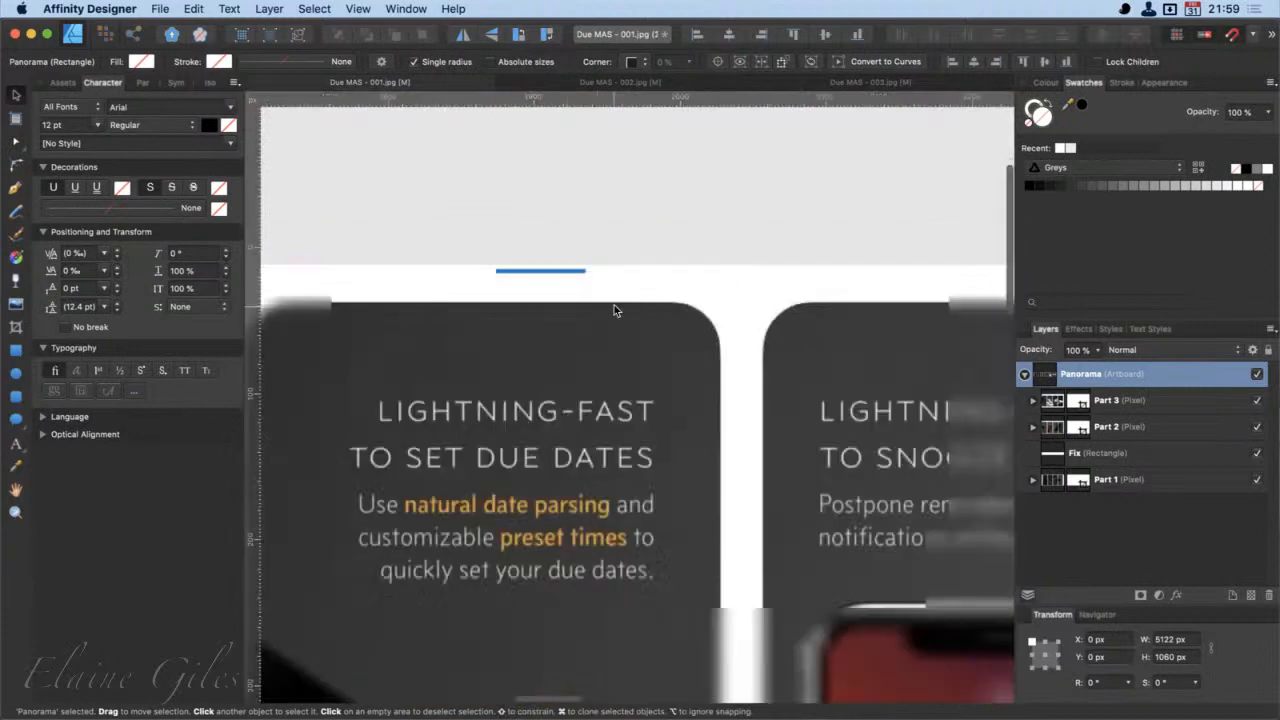
scroll(614, 307, down, 3)
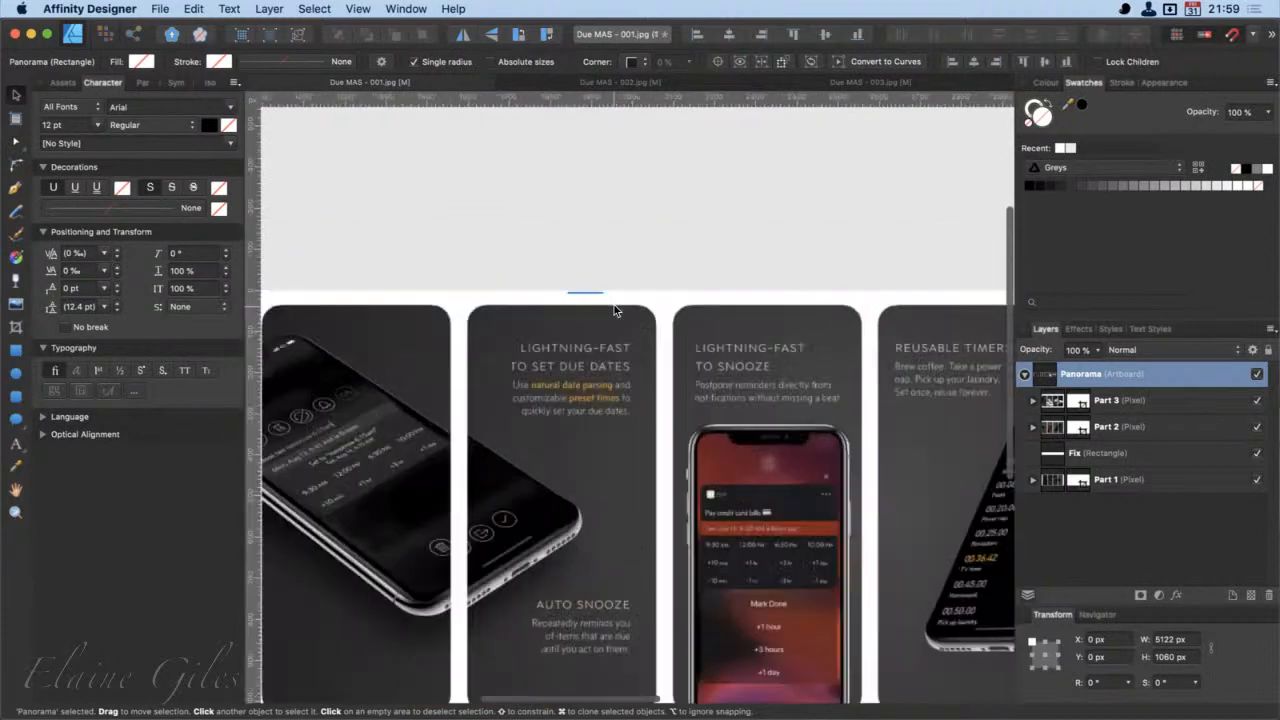
scroll(615, 311, up, 1)
scroll(941, 346, right, 3)
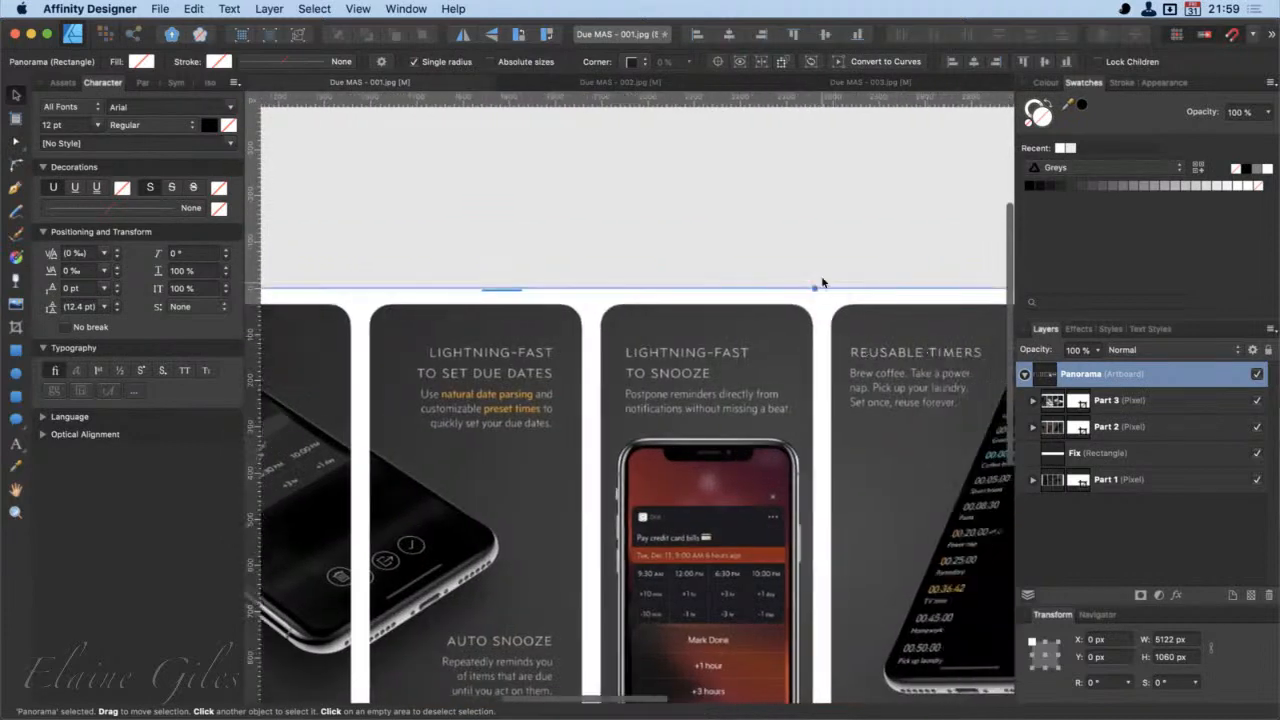
Step: Trim the upper and lower edges of the Panorama artboard closer to the screenshots, making it 1035 px high
click(16, 118)
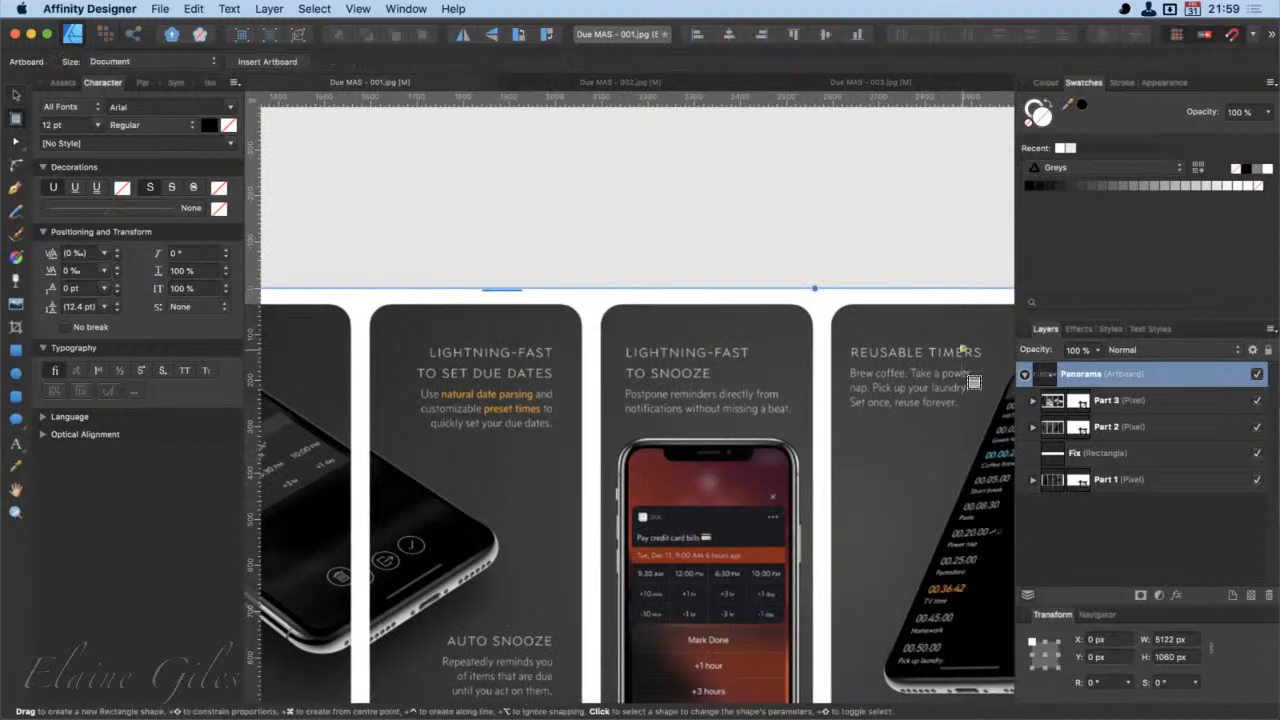
key(m)
scroll(778, 433, down, 1)
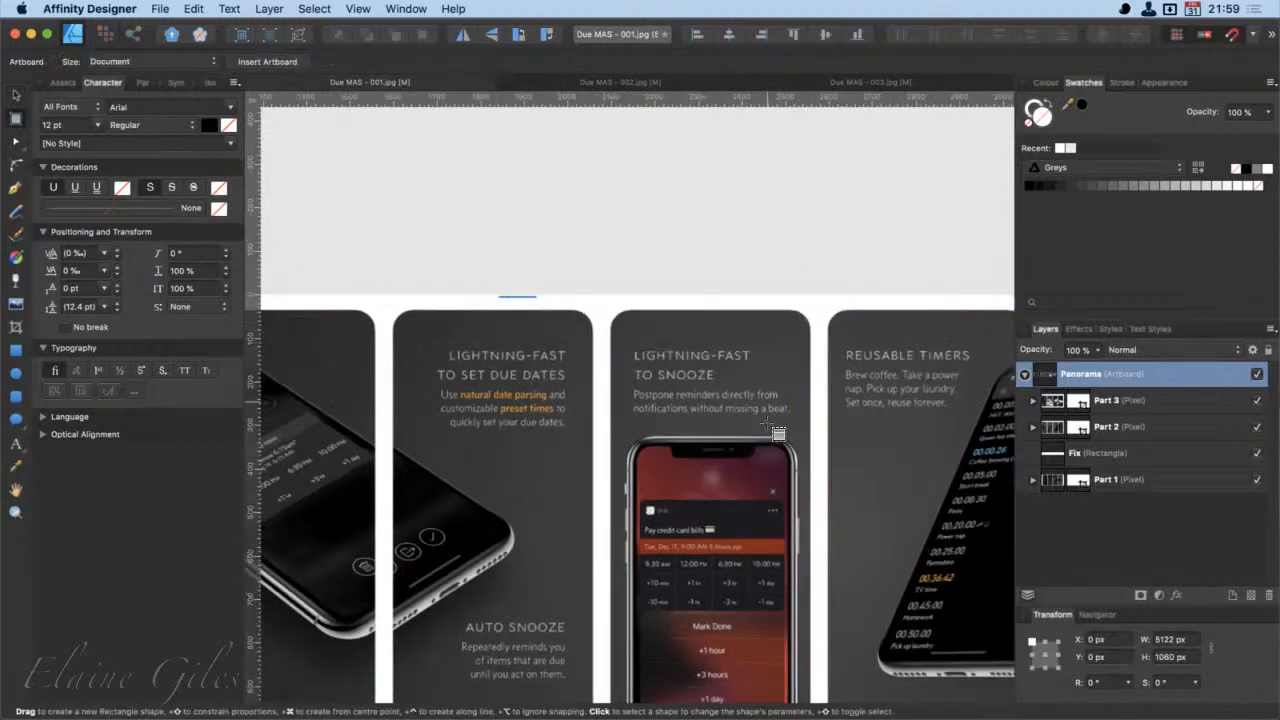
scroll(778, 433, down, 3)
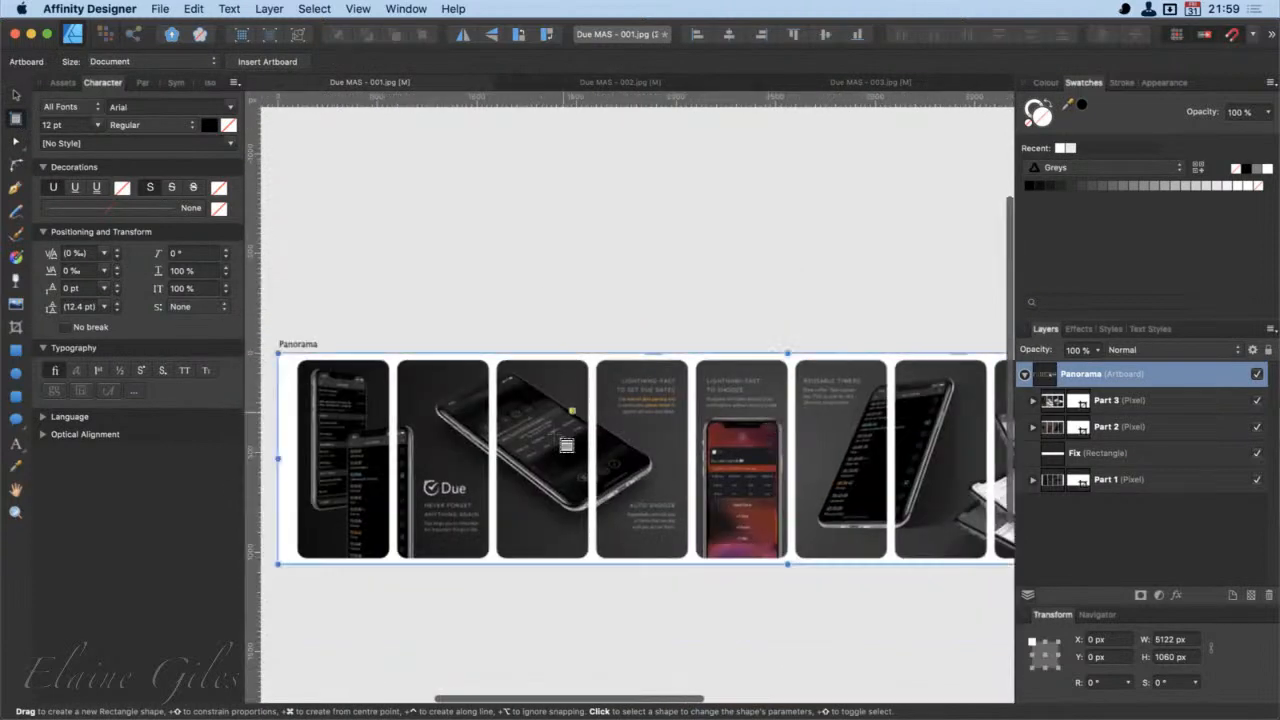
key(v)
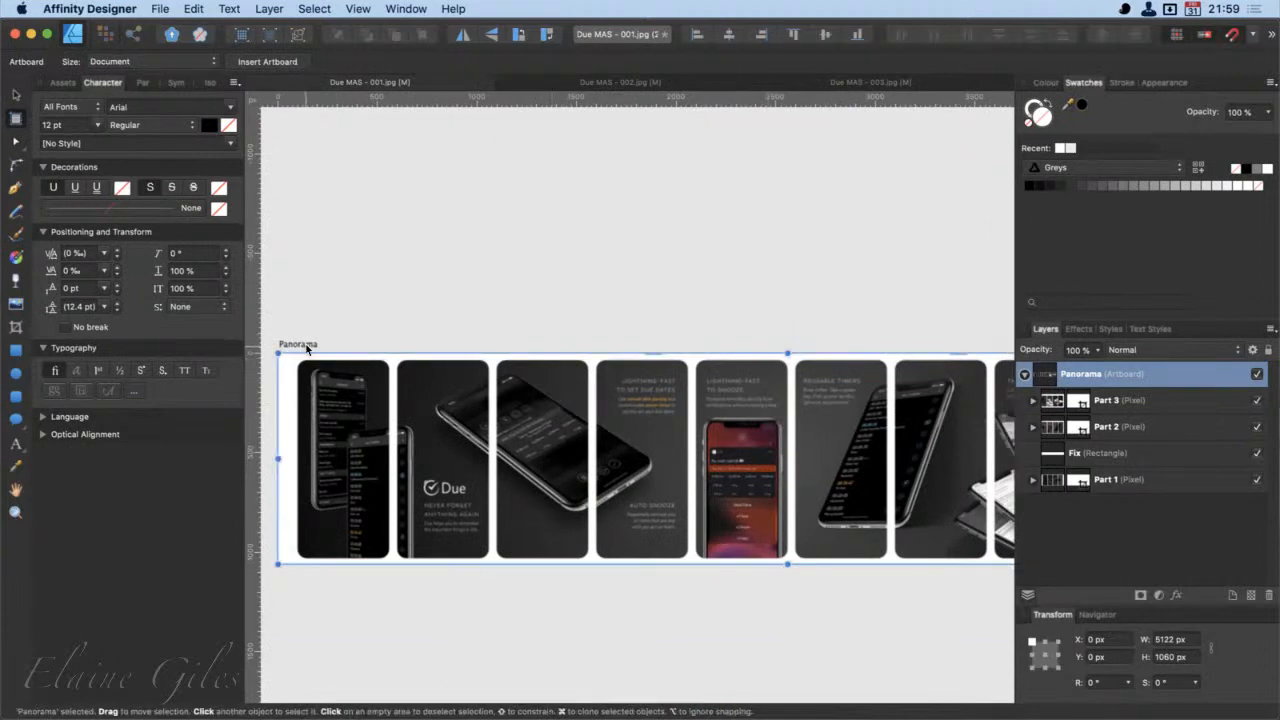
key(m)
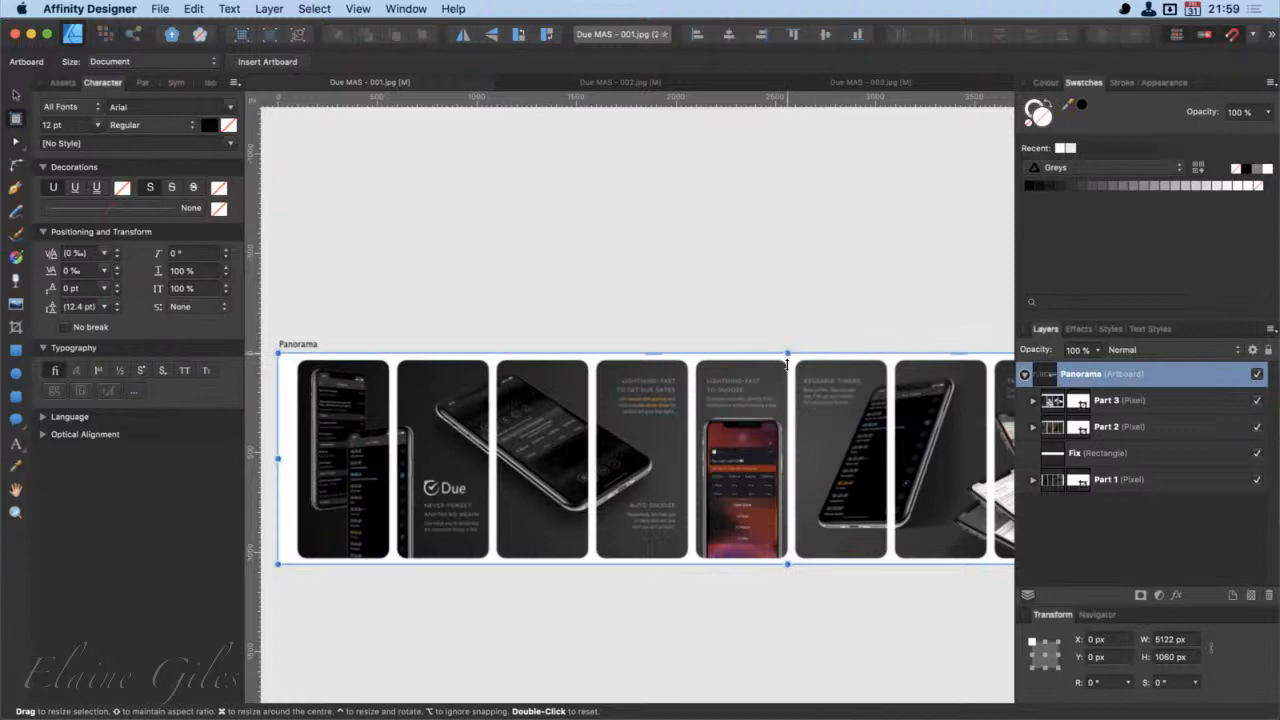
drag(787, 365, 789, 367)
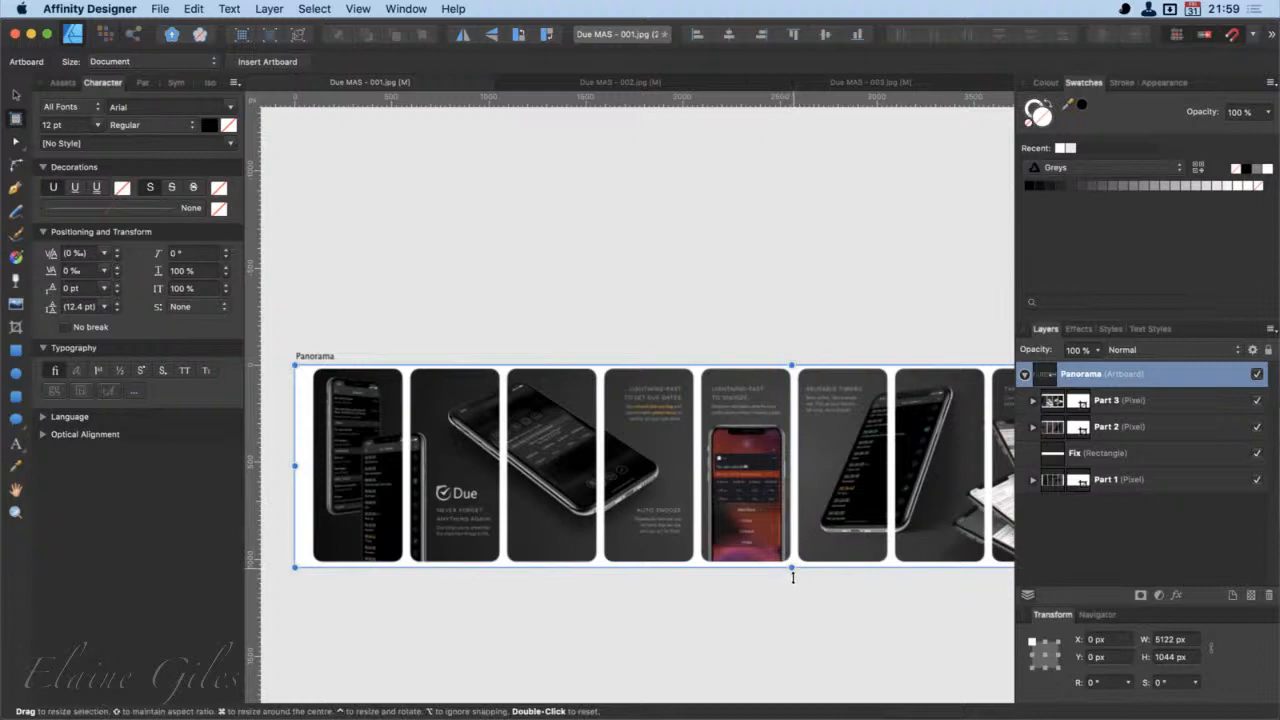
drag(793, 577, 794, 574)
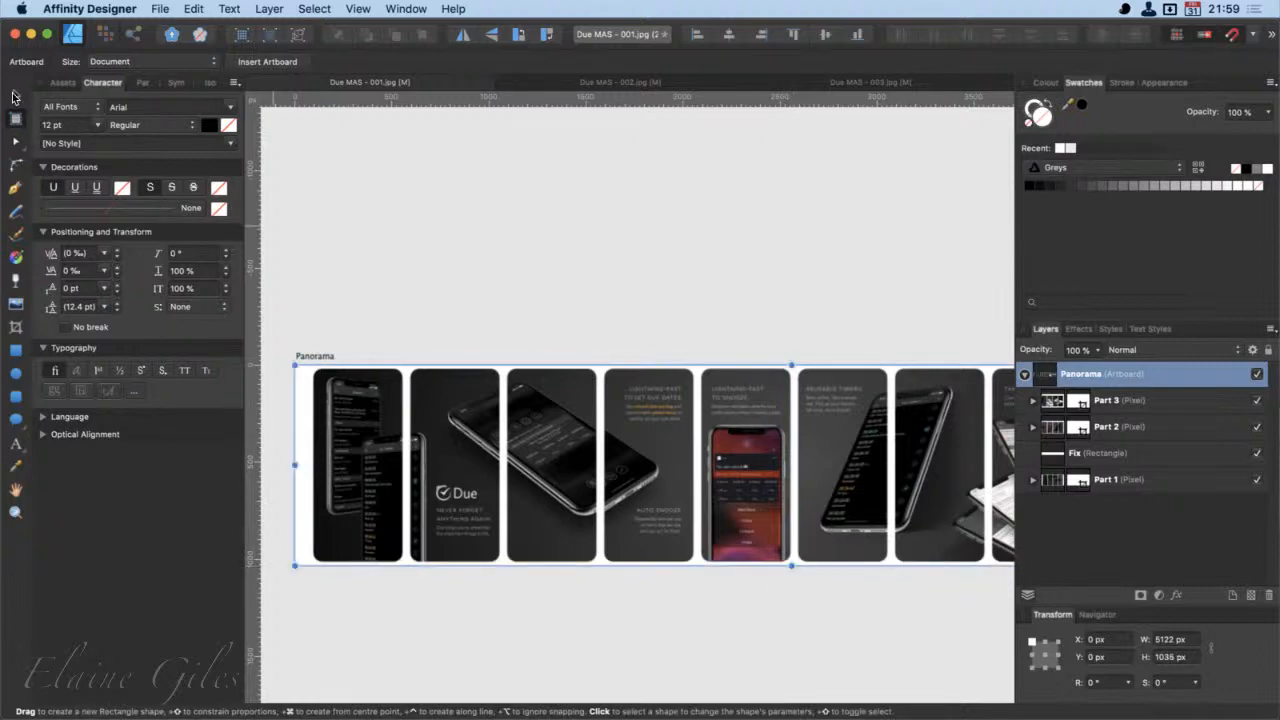
Step: Delete the Fix rectangle layer from the Panorama artboard
click(15, 95)
click(1140, 452)
key(super+c)
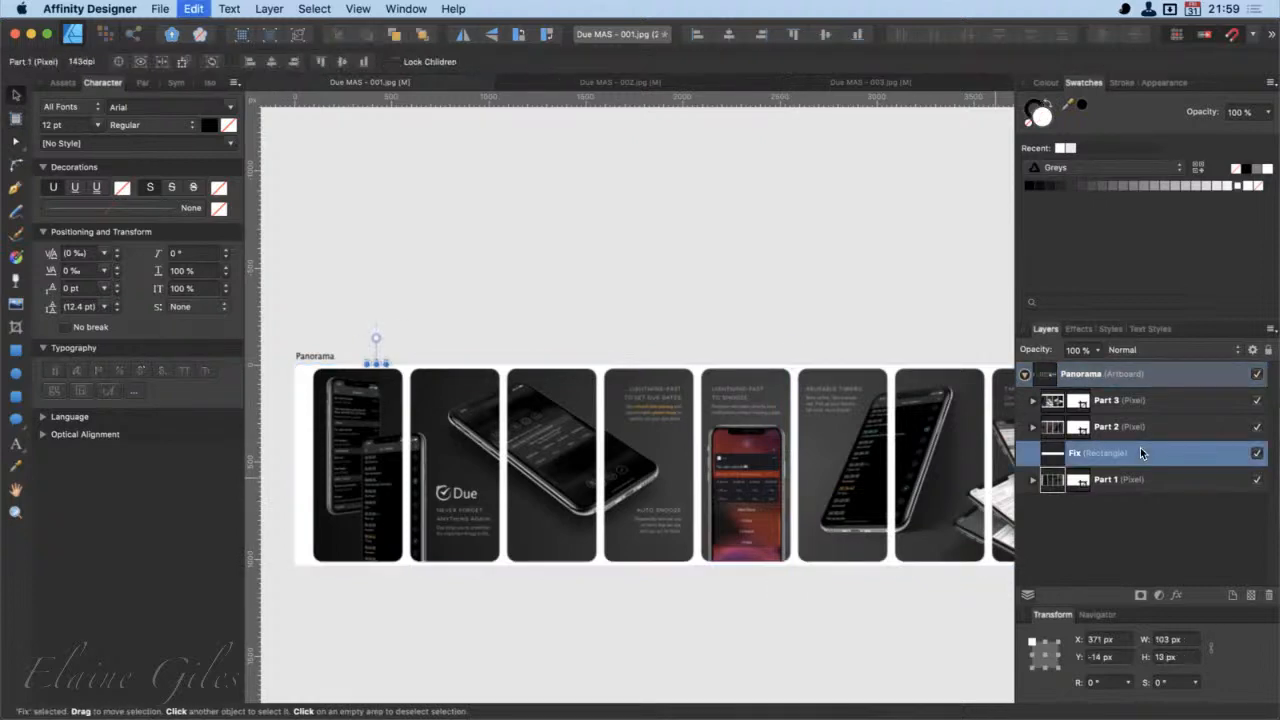
key(Delete)
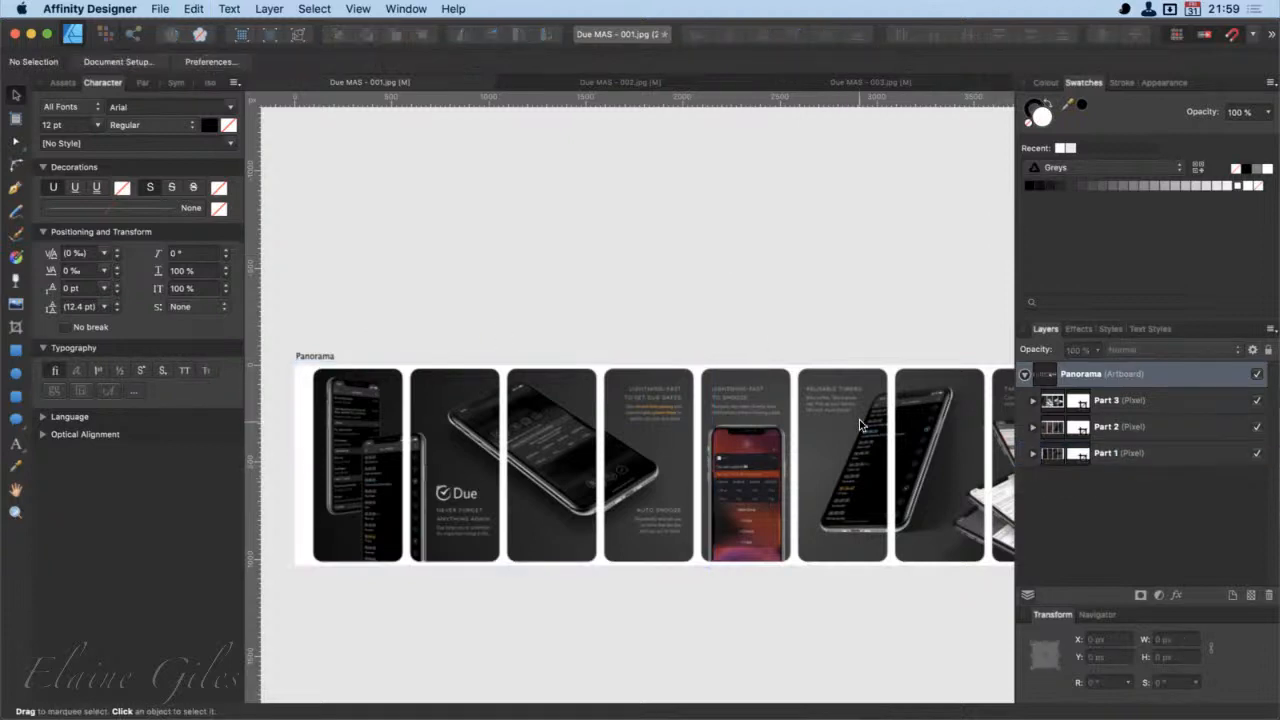
Step: Extend the Panorama artboard's right side slightly beyond the last screenshot, making it 5135 px wide
scroll(859, 419, right, 15)
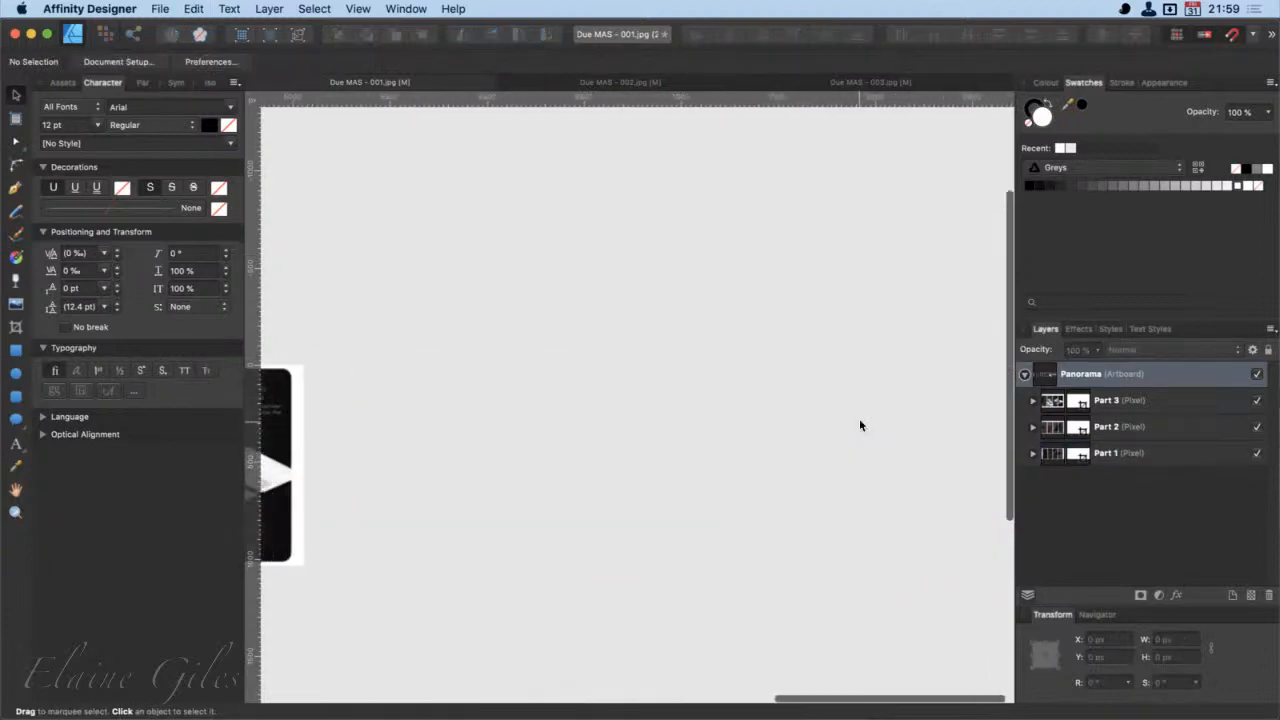
scroll(860, 424, left, 10)
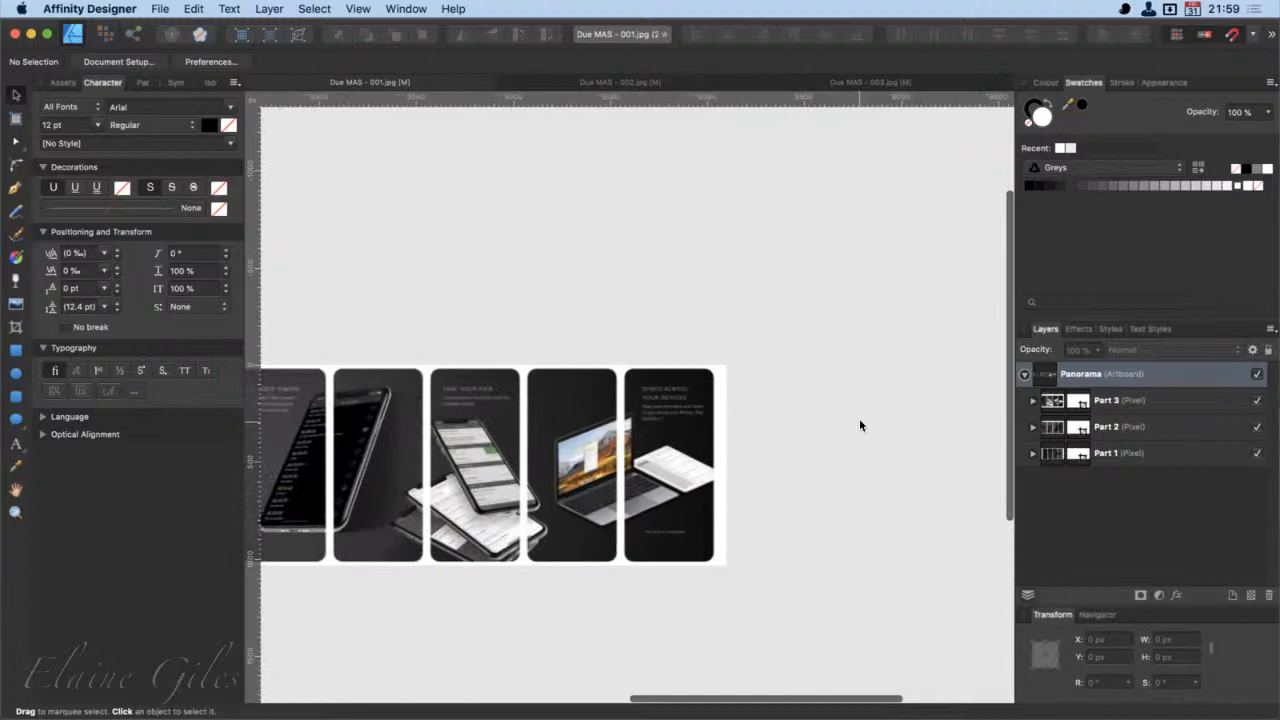
scroll(860, 421, left, 4)
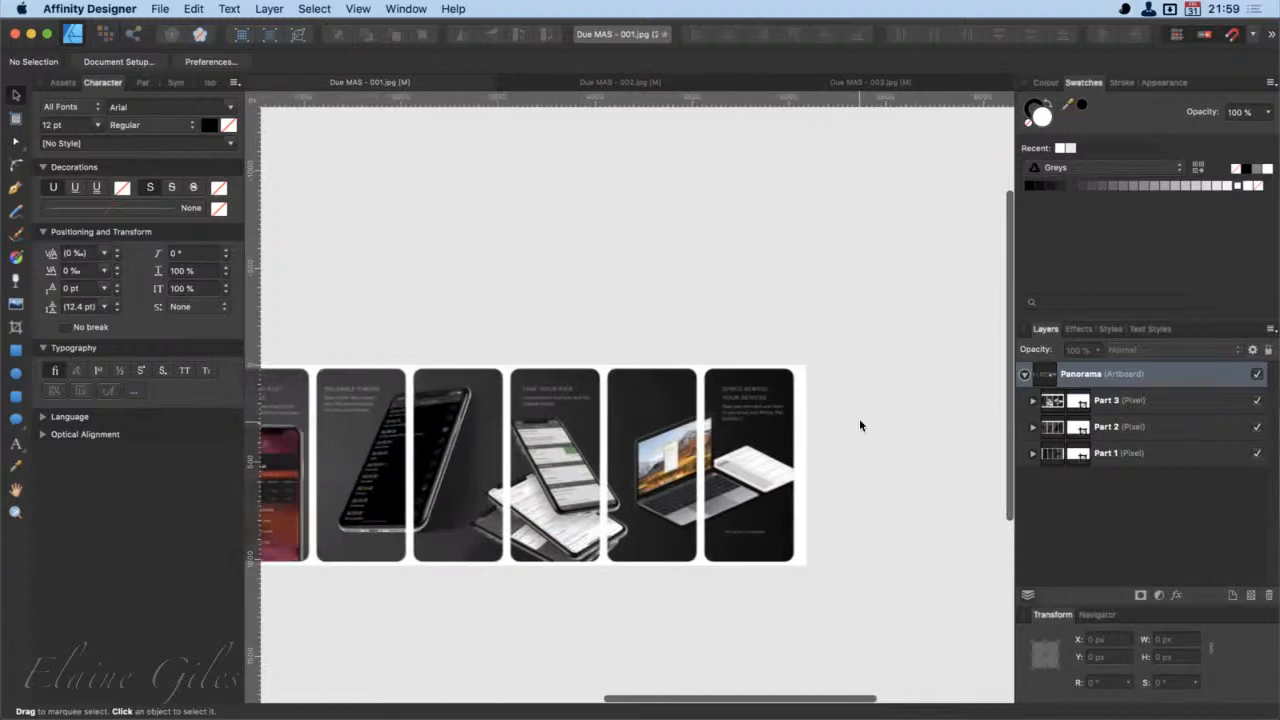
click(810, 430)
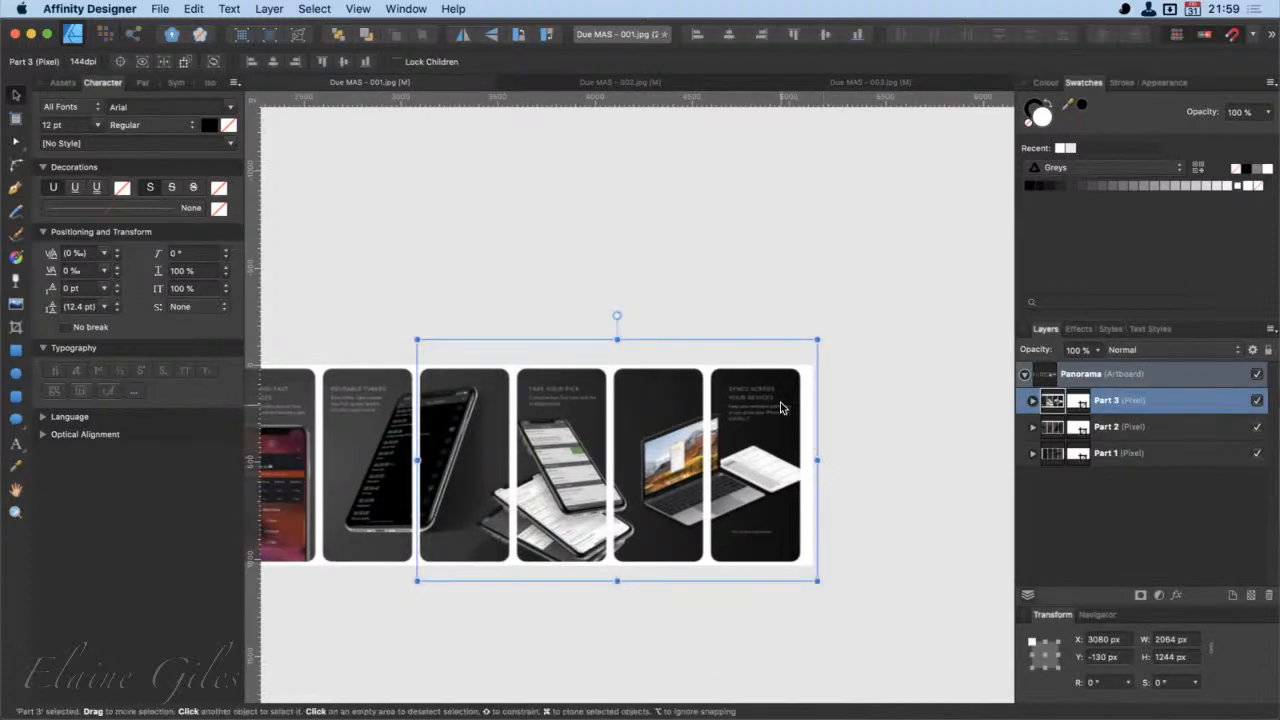
click(15, 116)
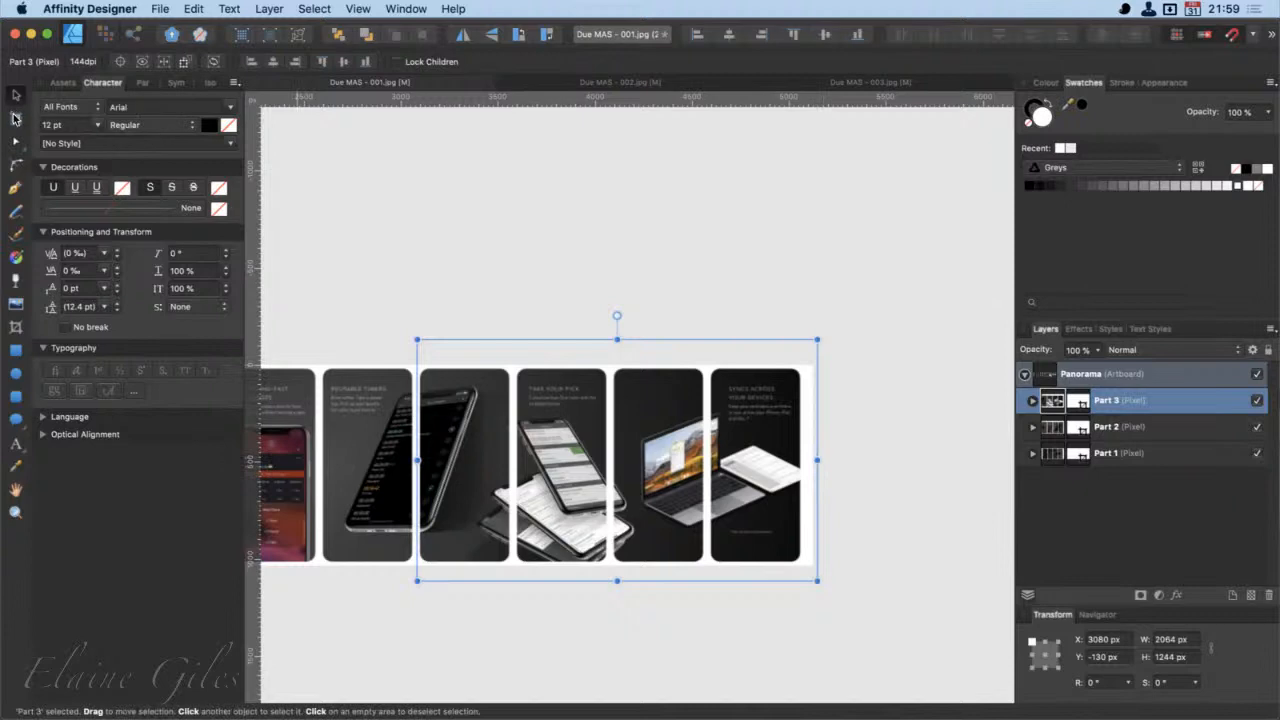
click(853, 377)
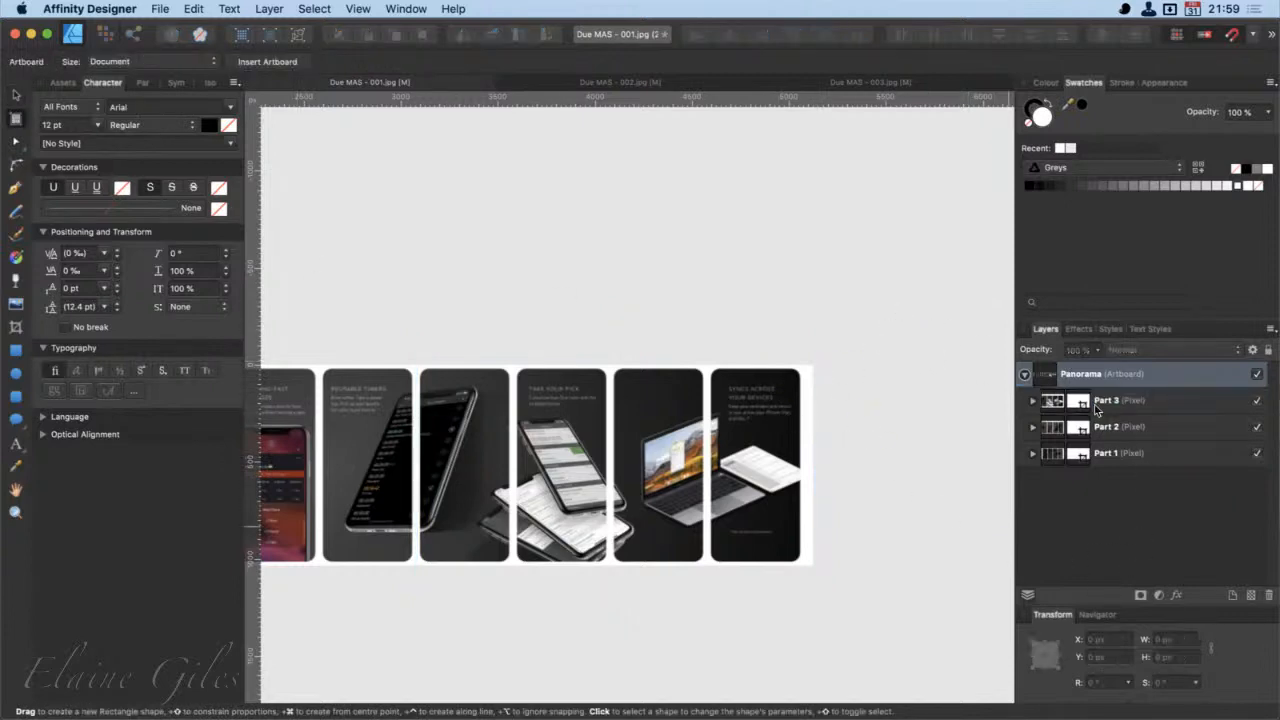
click(819, 492)
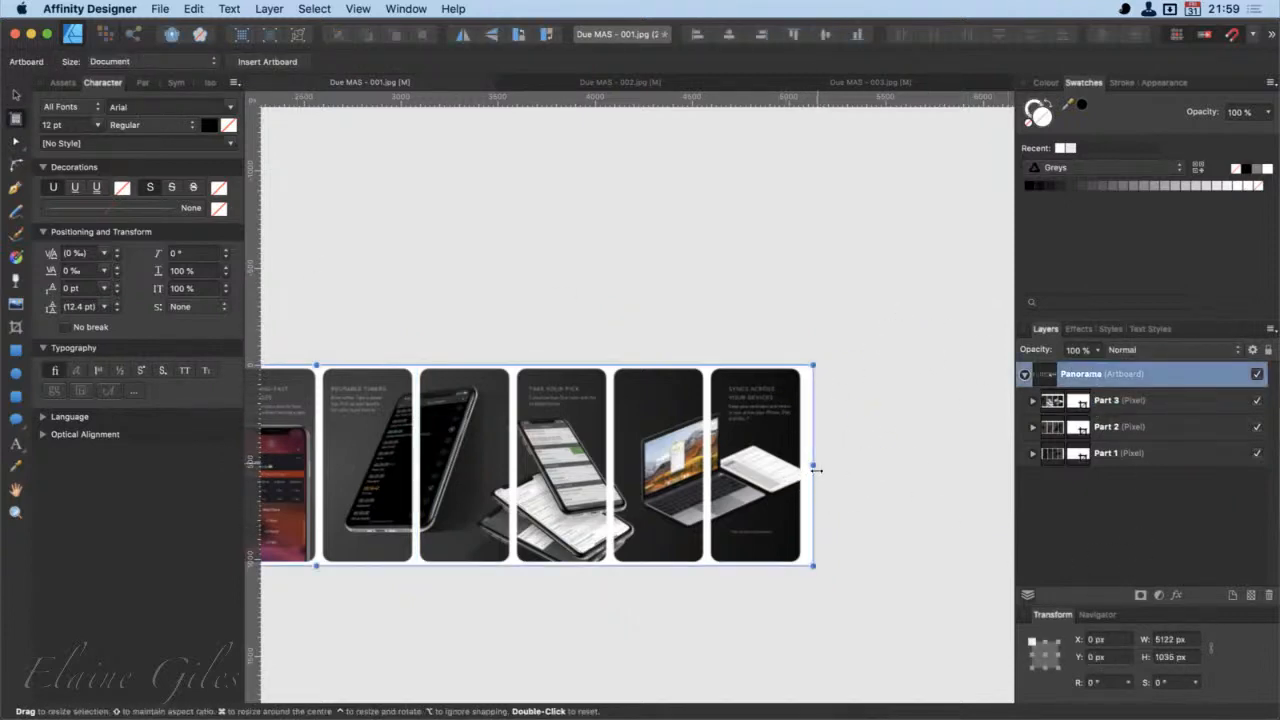
mouse_move(814, 467)
mouse_down()
mouse_move(829, 471)
mouse_move(816, 471)
mouse_up()
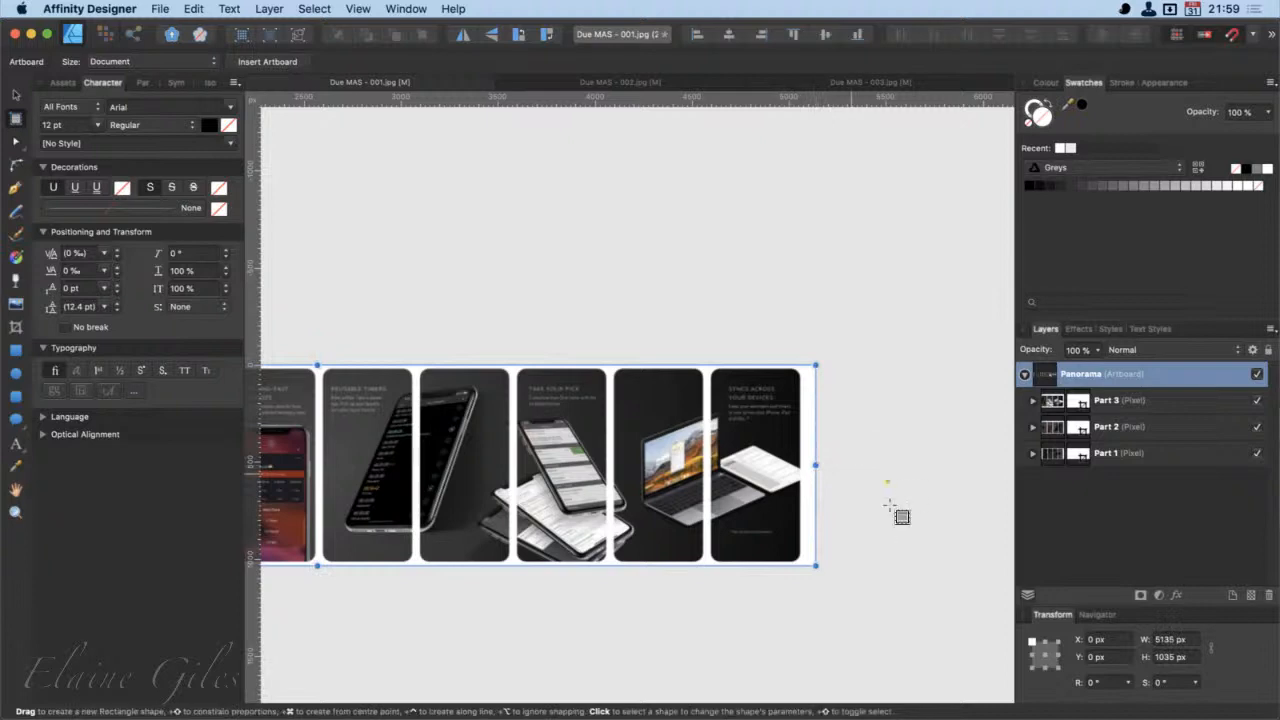
click(16, 95)
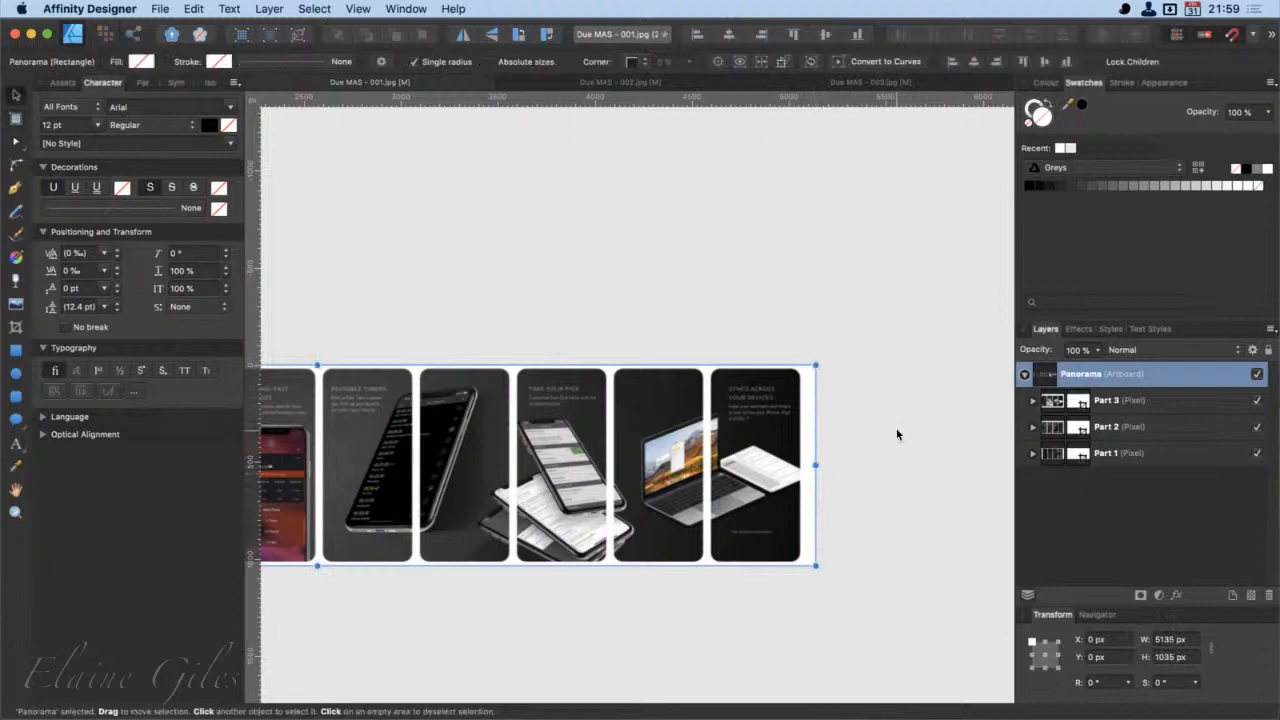
Step: Fine-tune the artboard's right edge beside the Syncs Across Your Devices panel, making it 5137 px wide
scroll(886, 435, left, 3)
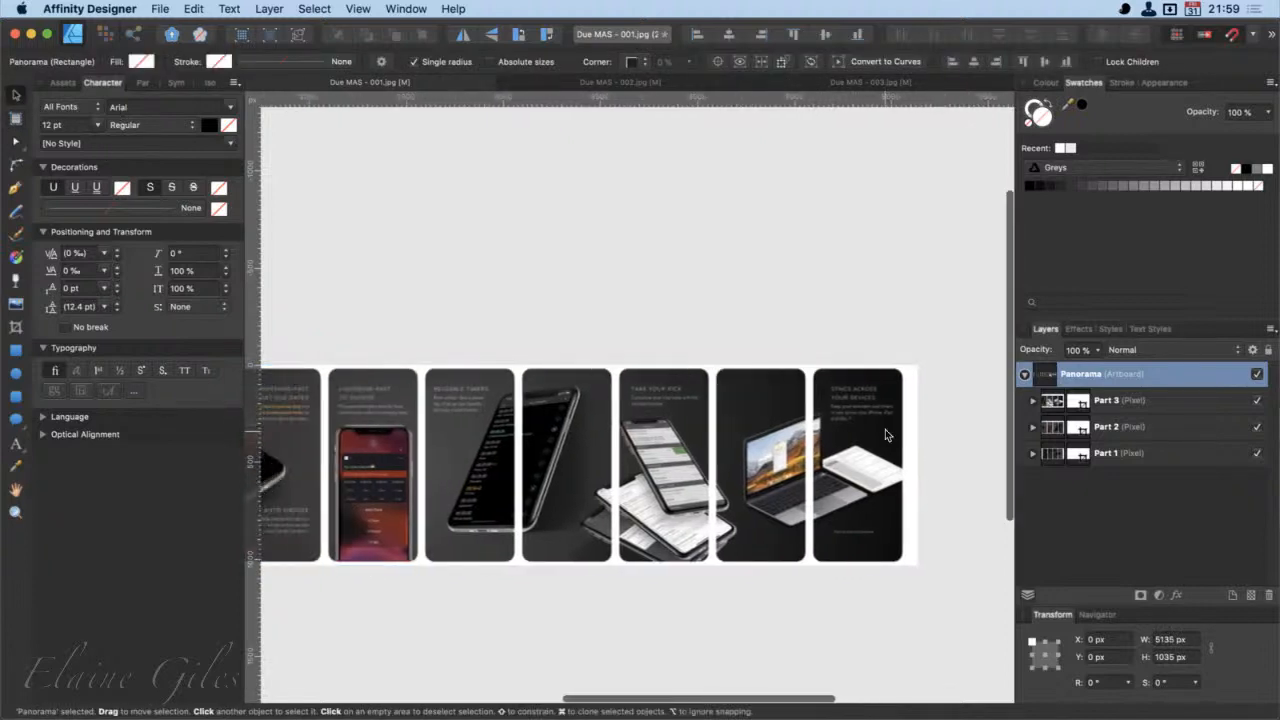
scroll(964, 477, up, 5)
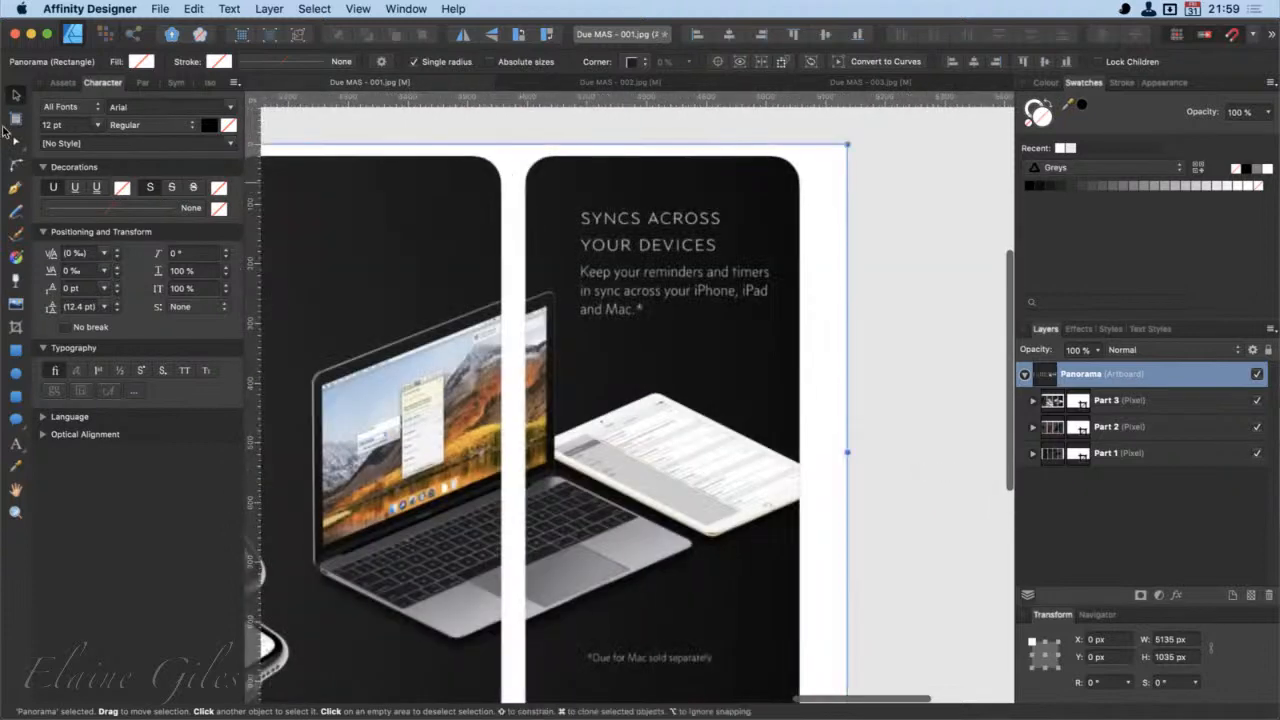
click(16, 118)
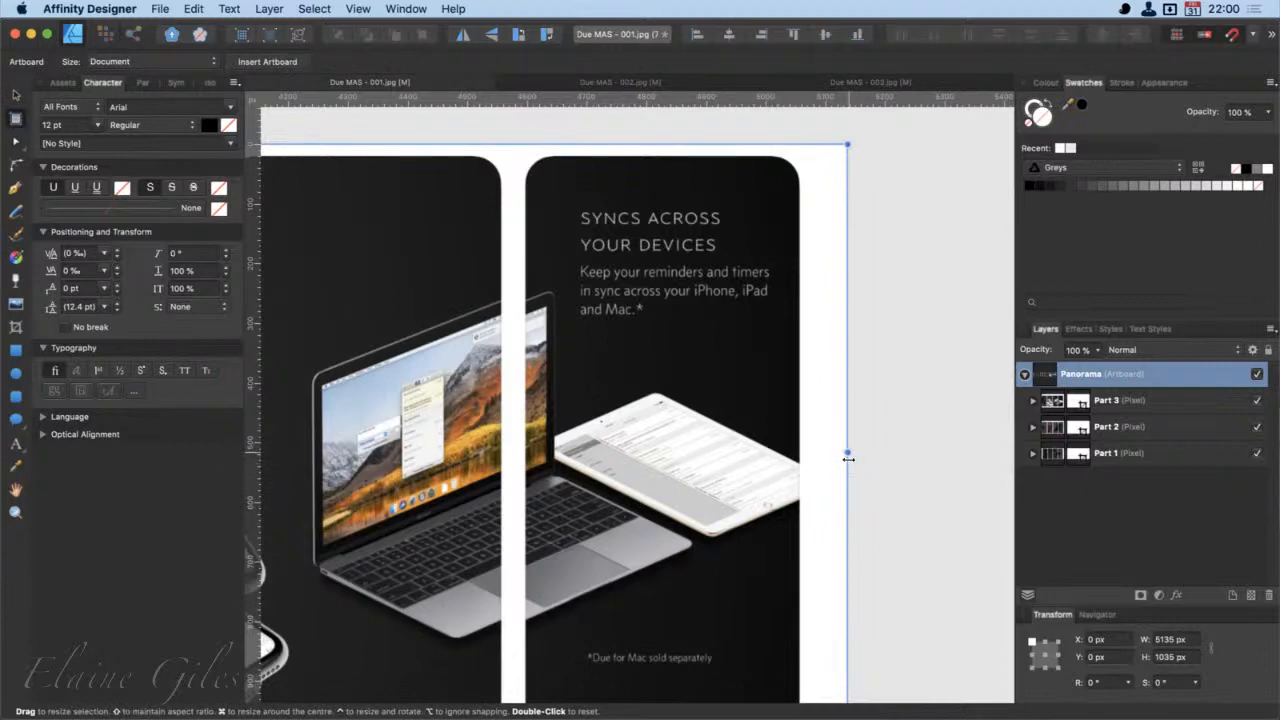
mouse_move(848, 458)
mouse_down()
mouse_move(831, 458)
mouse_move(849, 456)
mouse_up()
key(v)
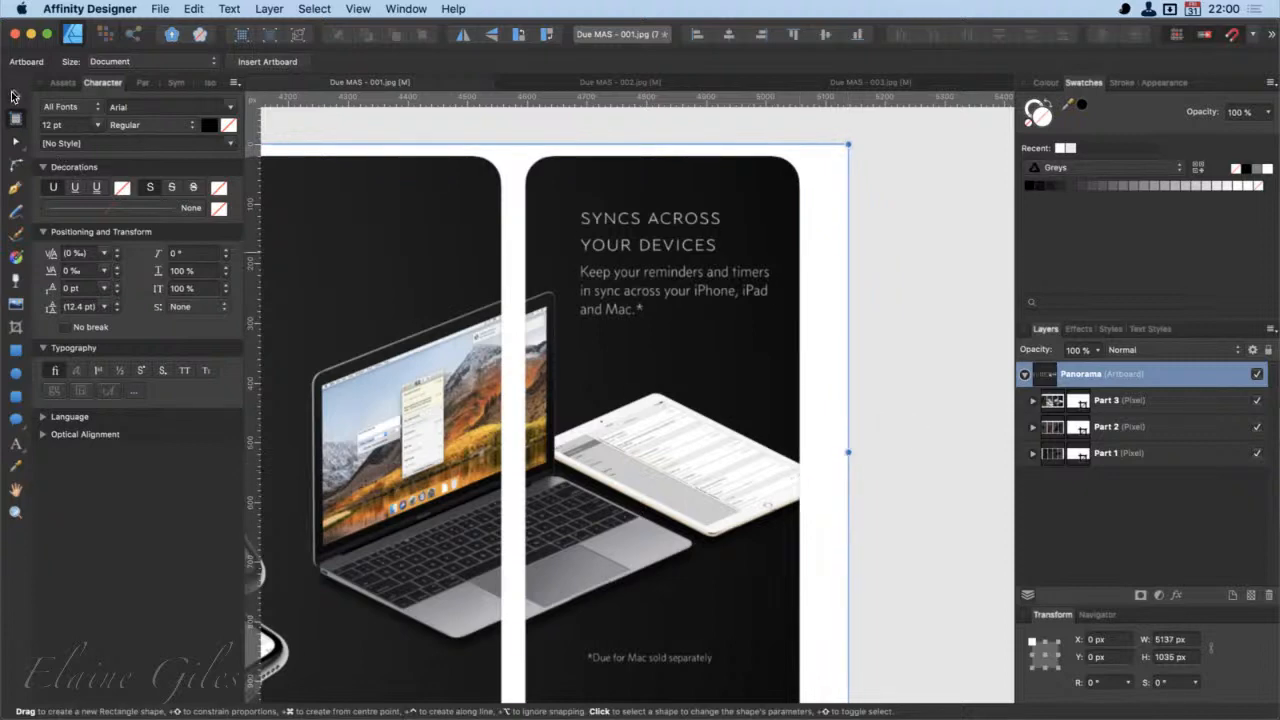
Step: Start saving the finished panorama as a new unflattened document, with the Souce - Panorama folder as the destination
scroll(792, 545, down, 5)
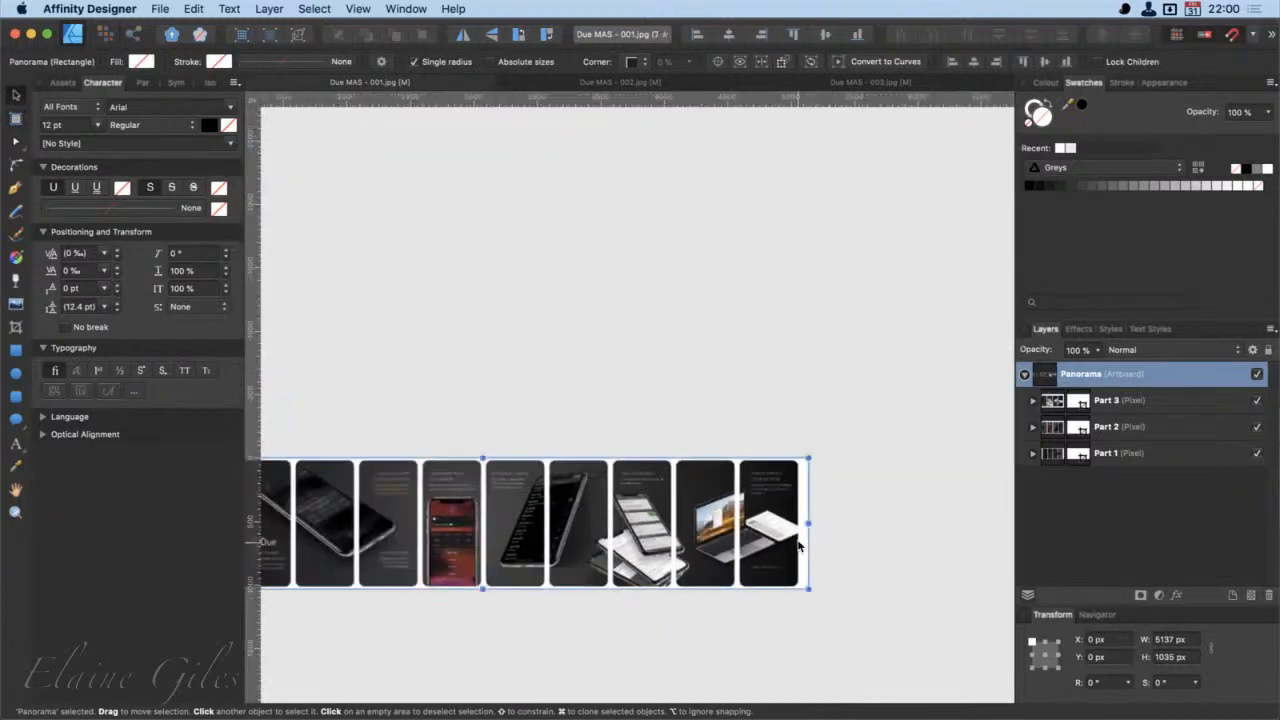
scroll(798, 545, left, 5)
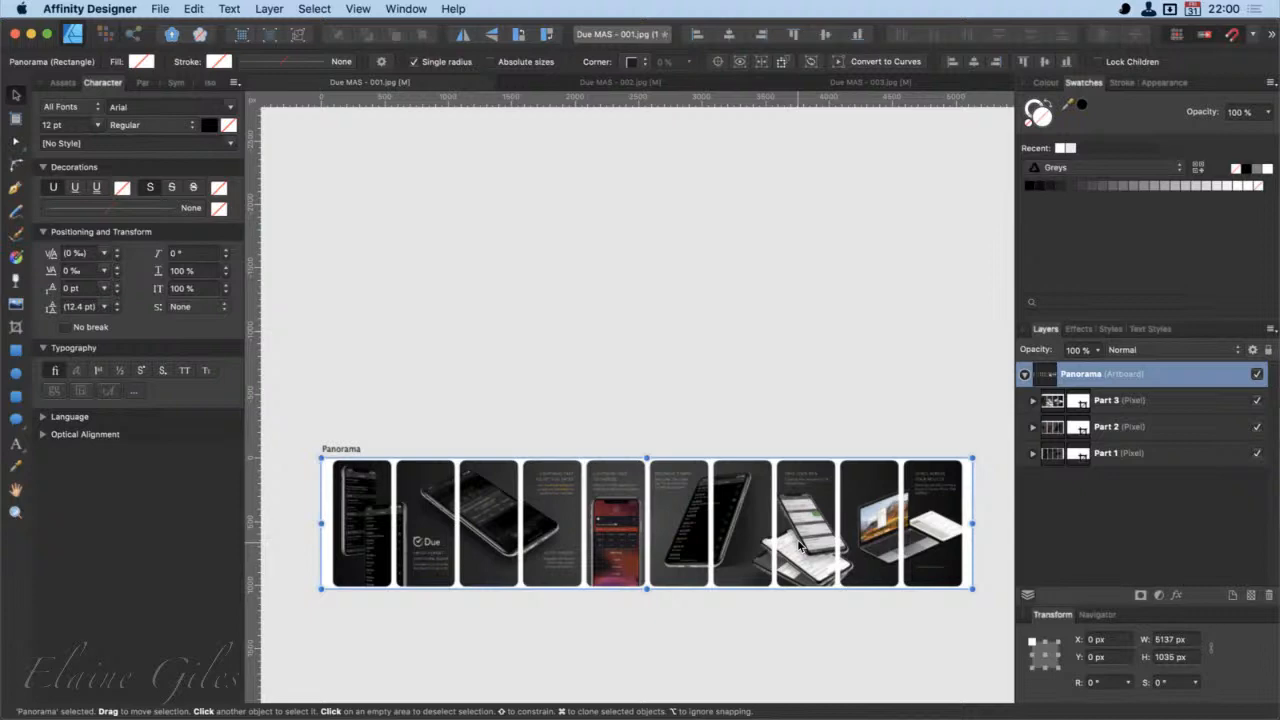
scroll(799, 546, down, 5)
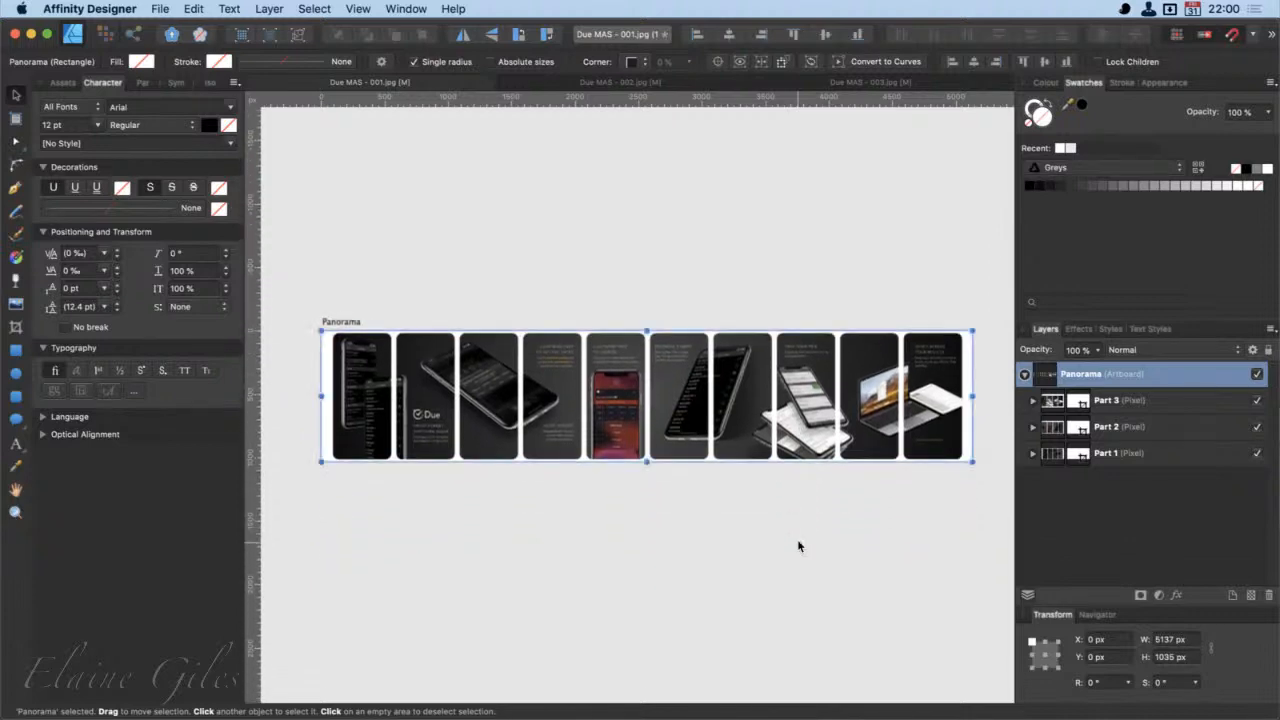
key(super+s)
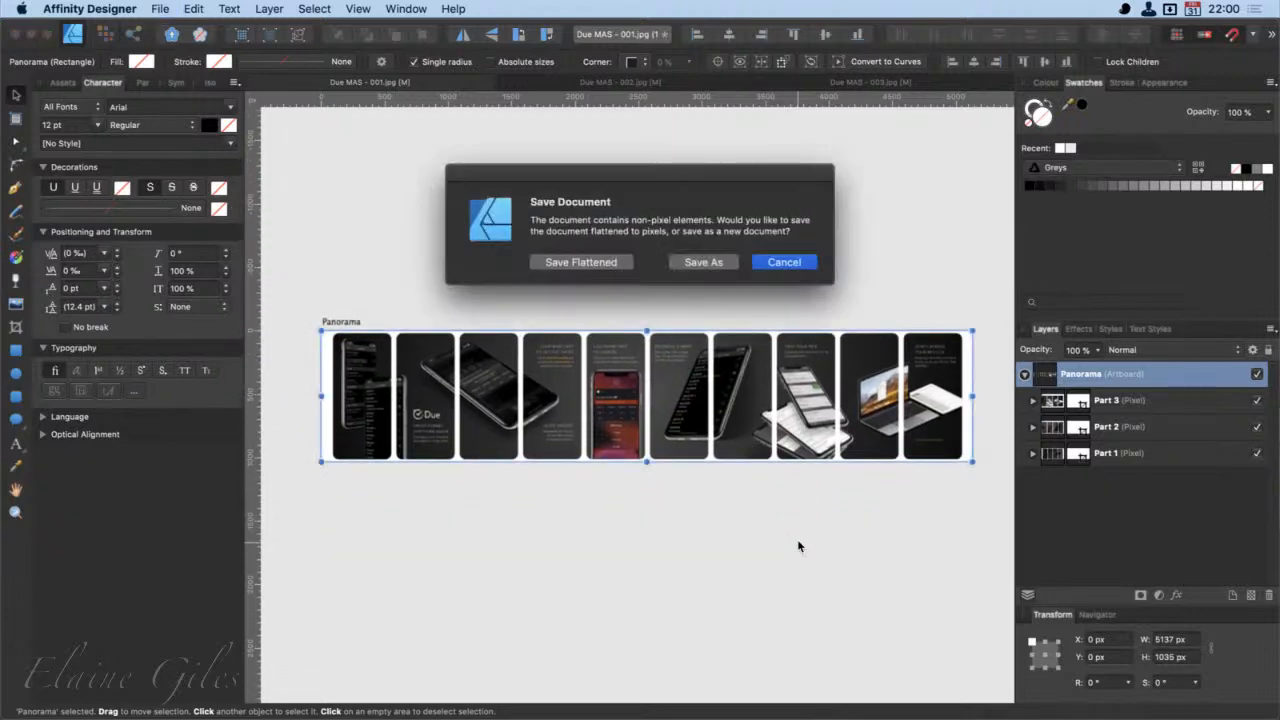
click(705, 262)
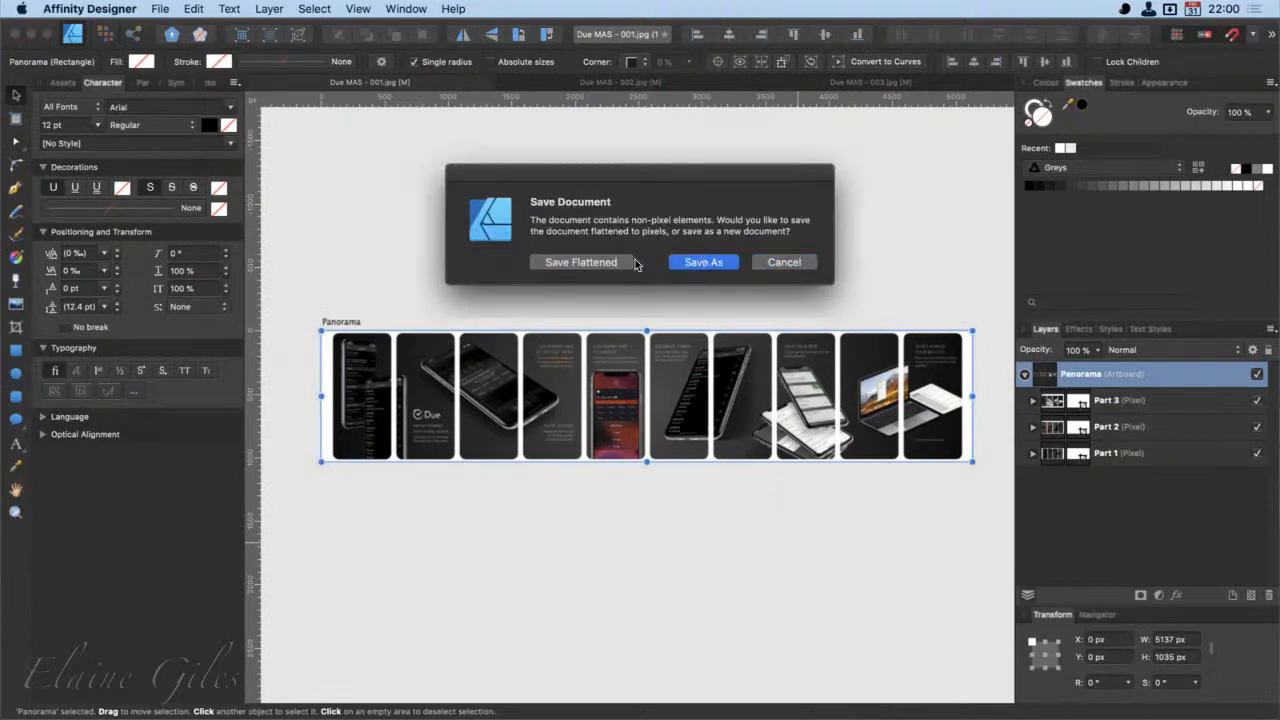
click(702, 263)
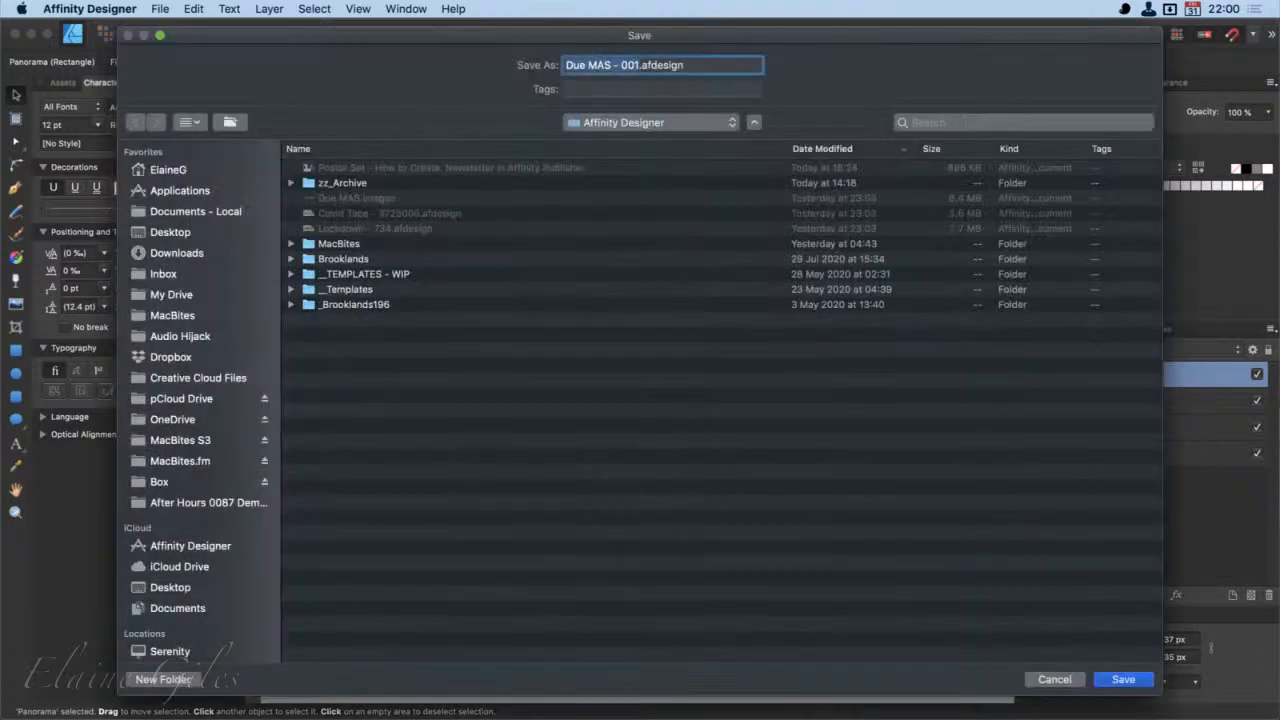
key(Return)
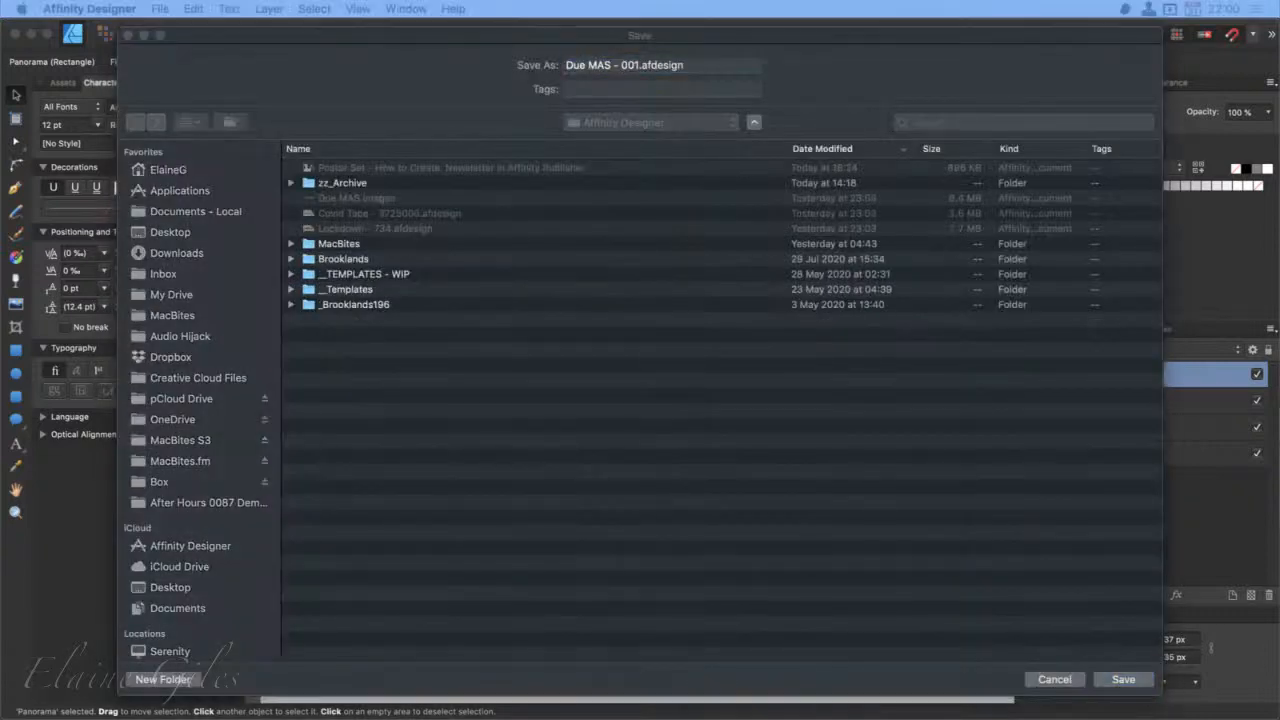
click(398, 90)
click(601, 550)
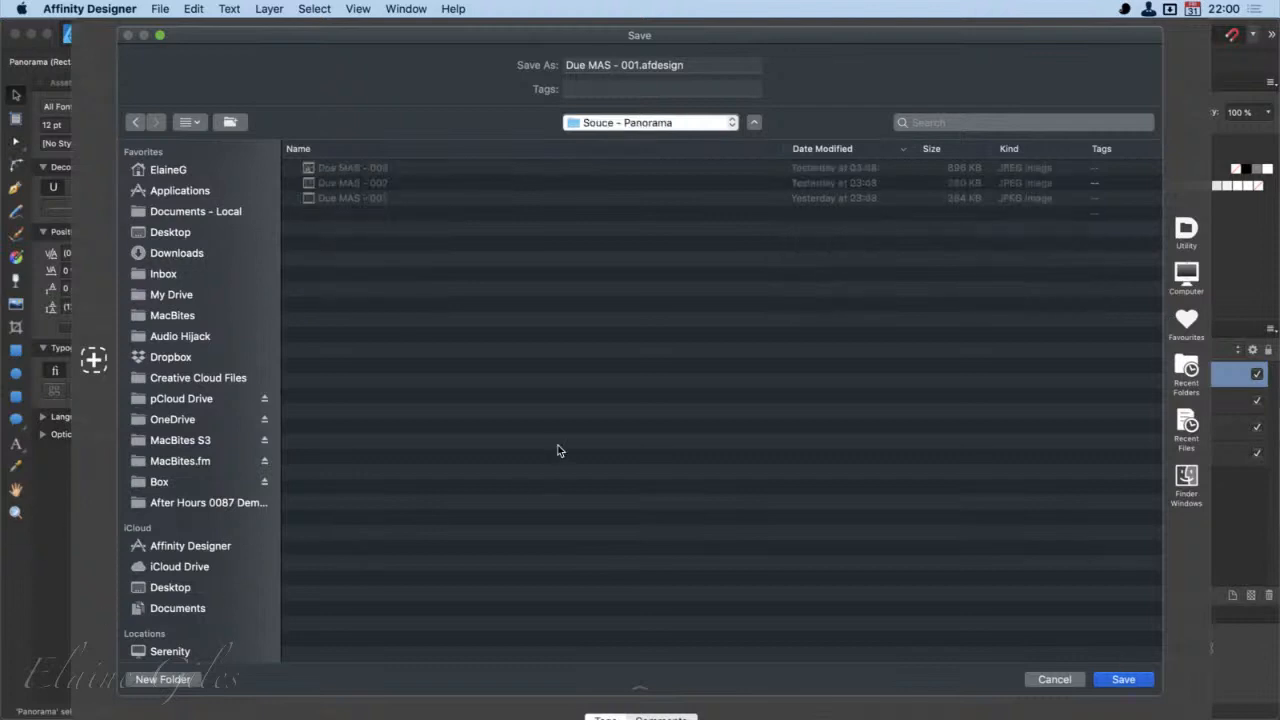
Step: Name the new document Due Panorama.afdesign and save it
click(637, 66)
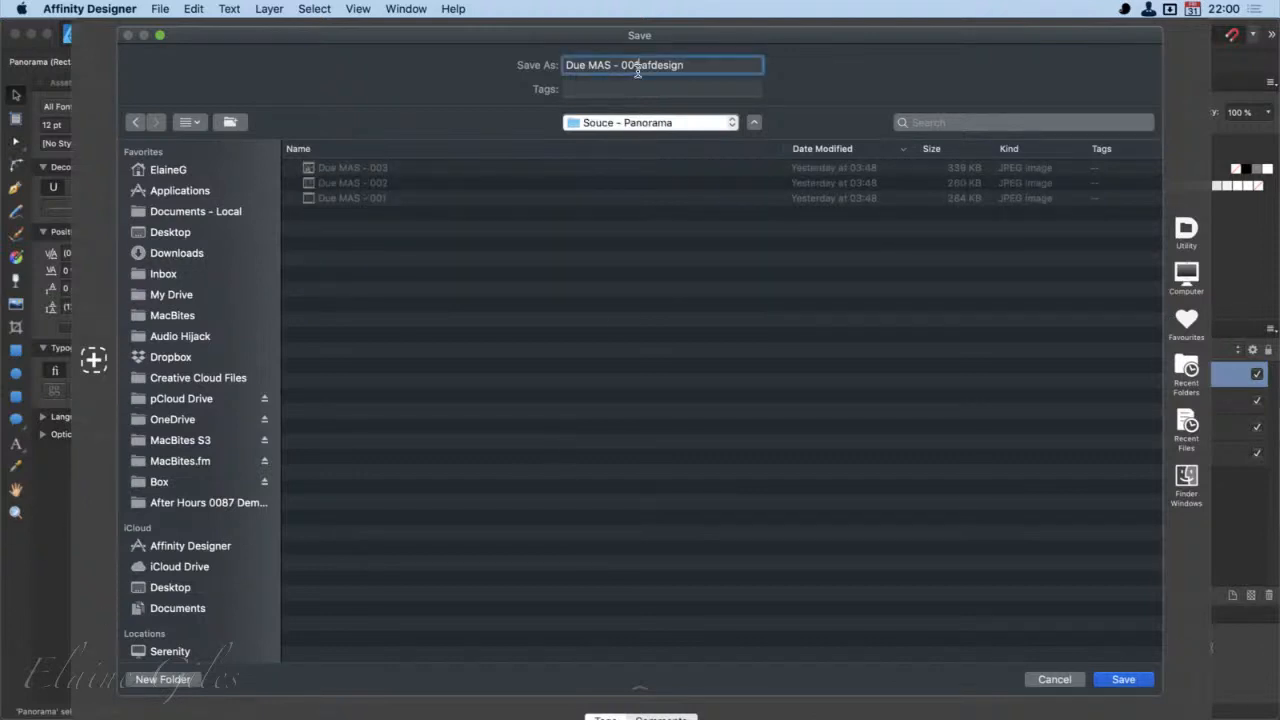
key(BackSpace)
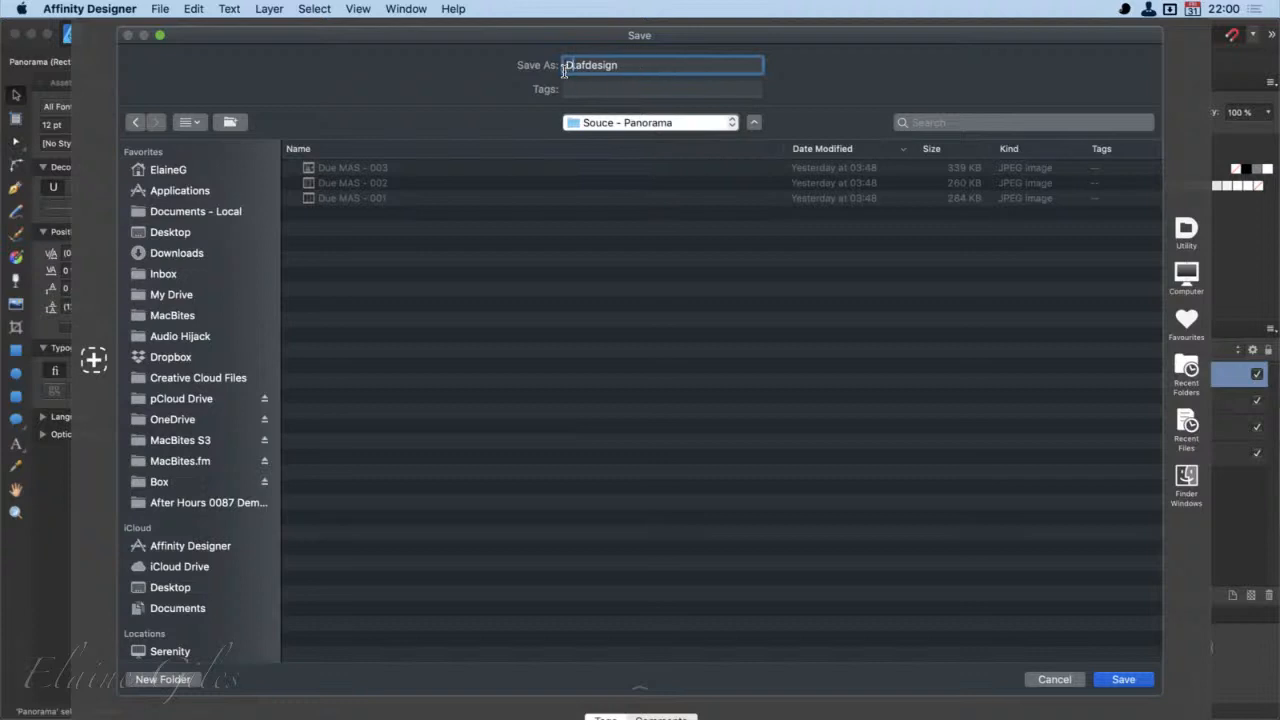
text(Due Panorama)
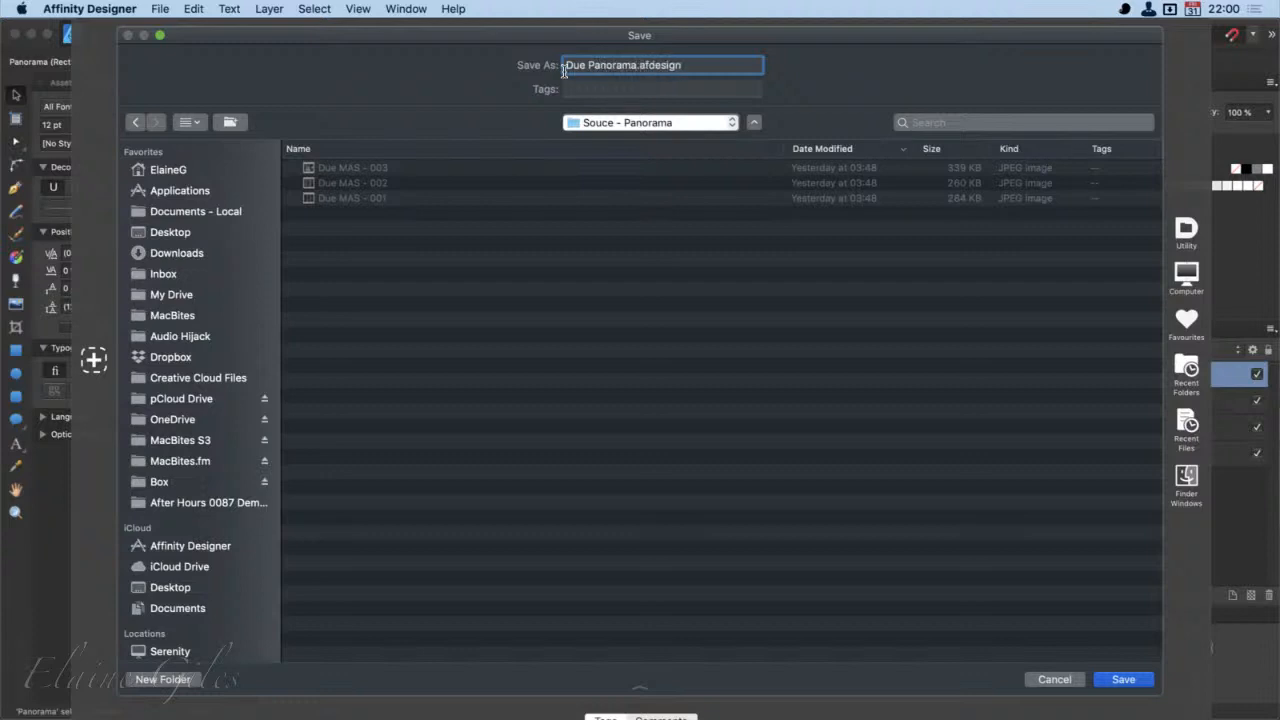
key(Return)
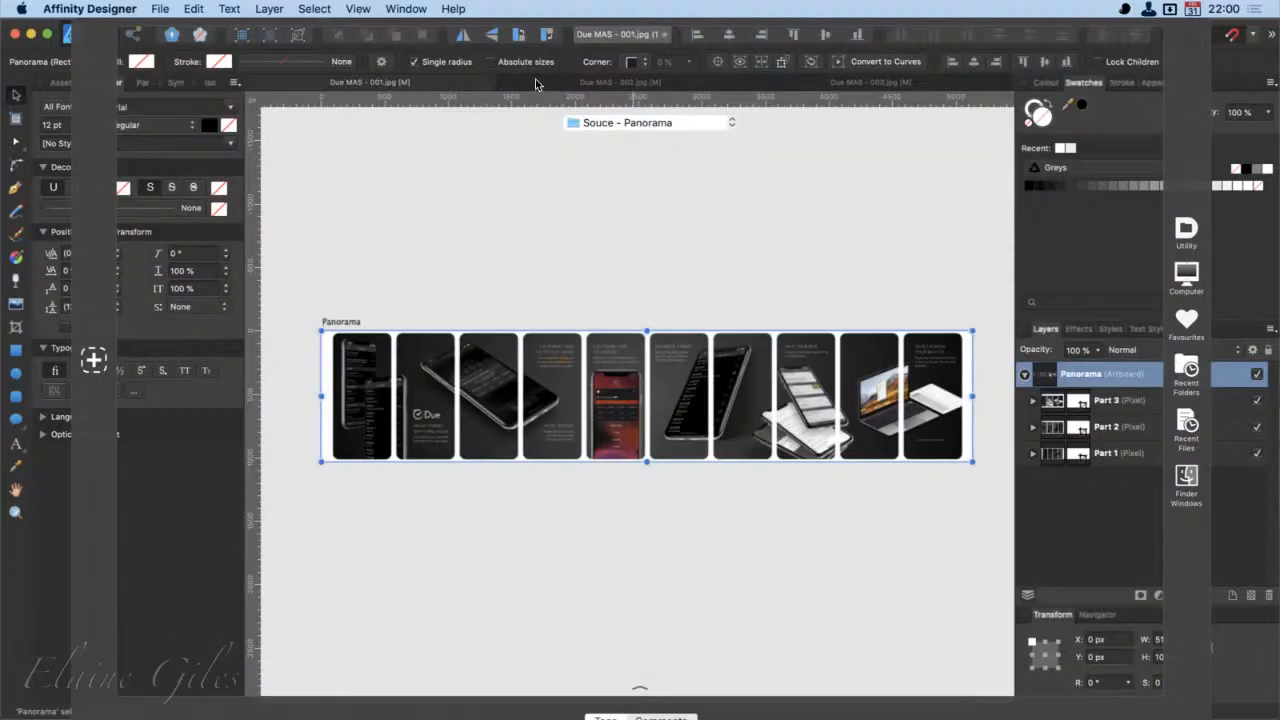
Step: Export the Panorama slice as a high-quality JPEG named Panorama.jpg into the Souce - Panorama folder
click(134, 34)
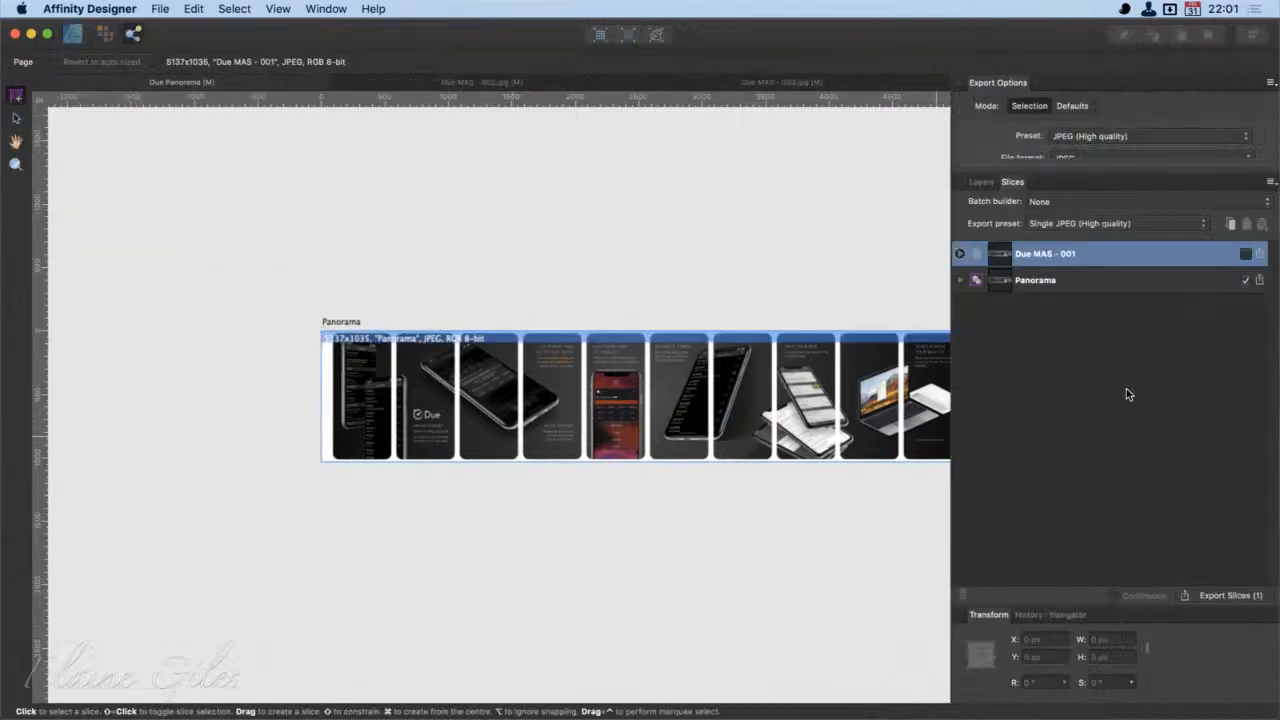
click(960, 281)
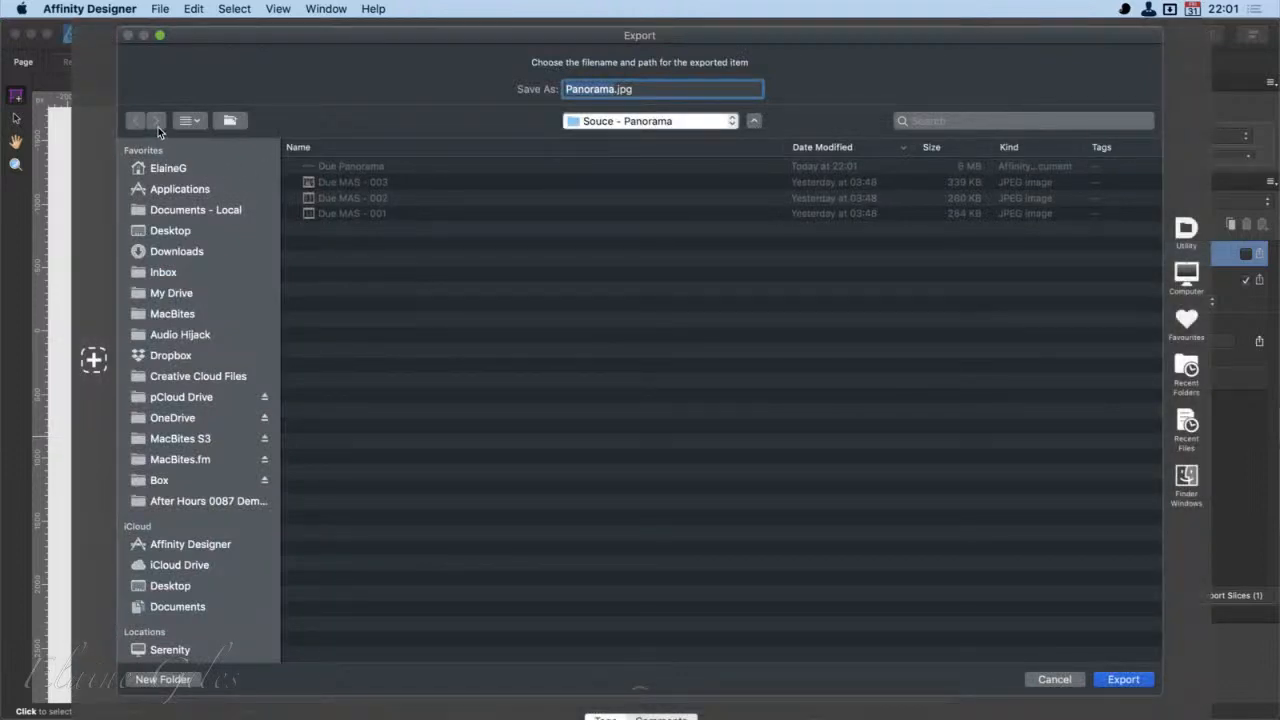
click(1122, 680)
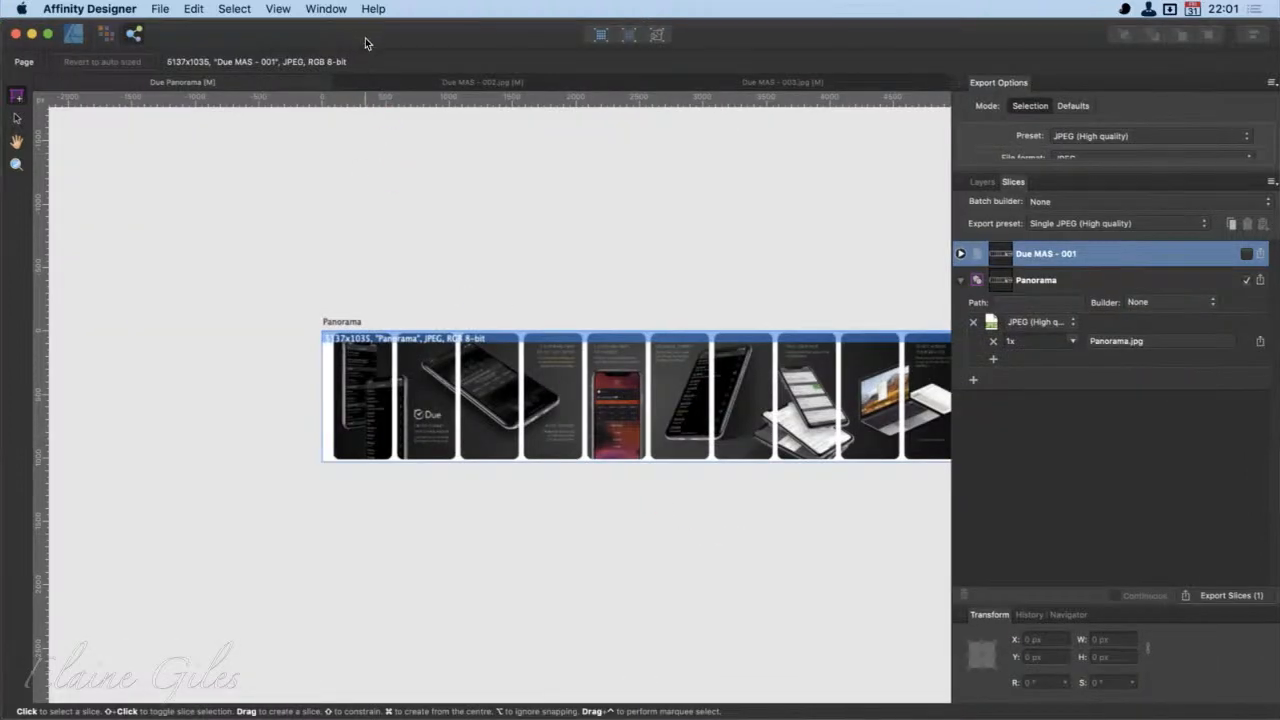
Step: Quit Affinity Designer, discarding the changes to Due Panorama and the remaining Due MAS screenshot documents
key(super+q)
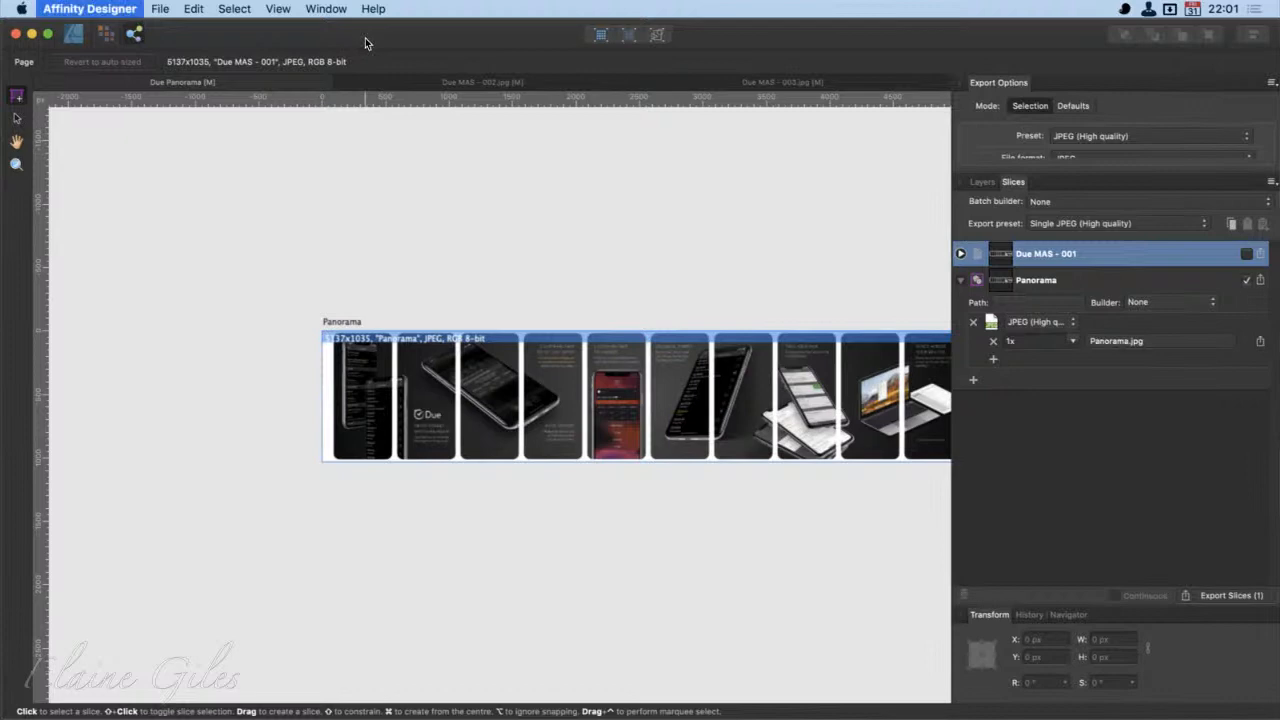
click(590, 262)
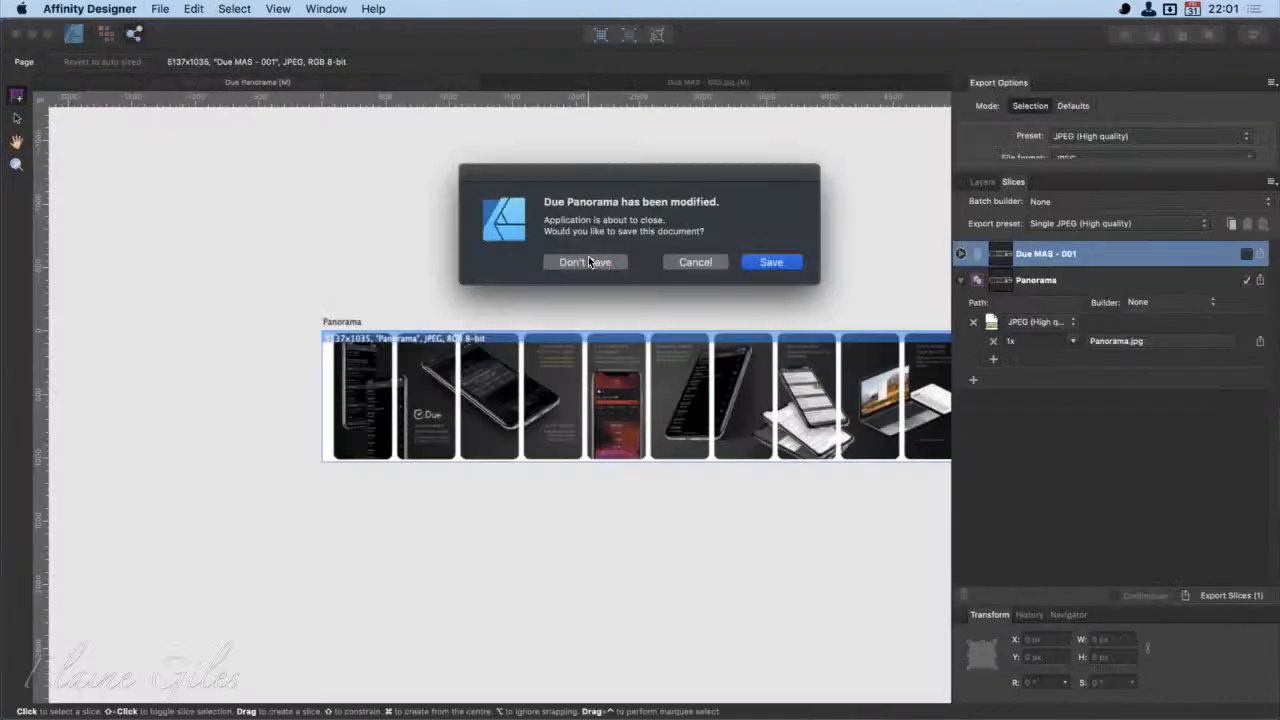
click(590, 262)
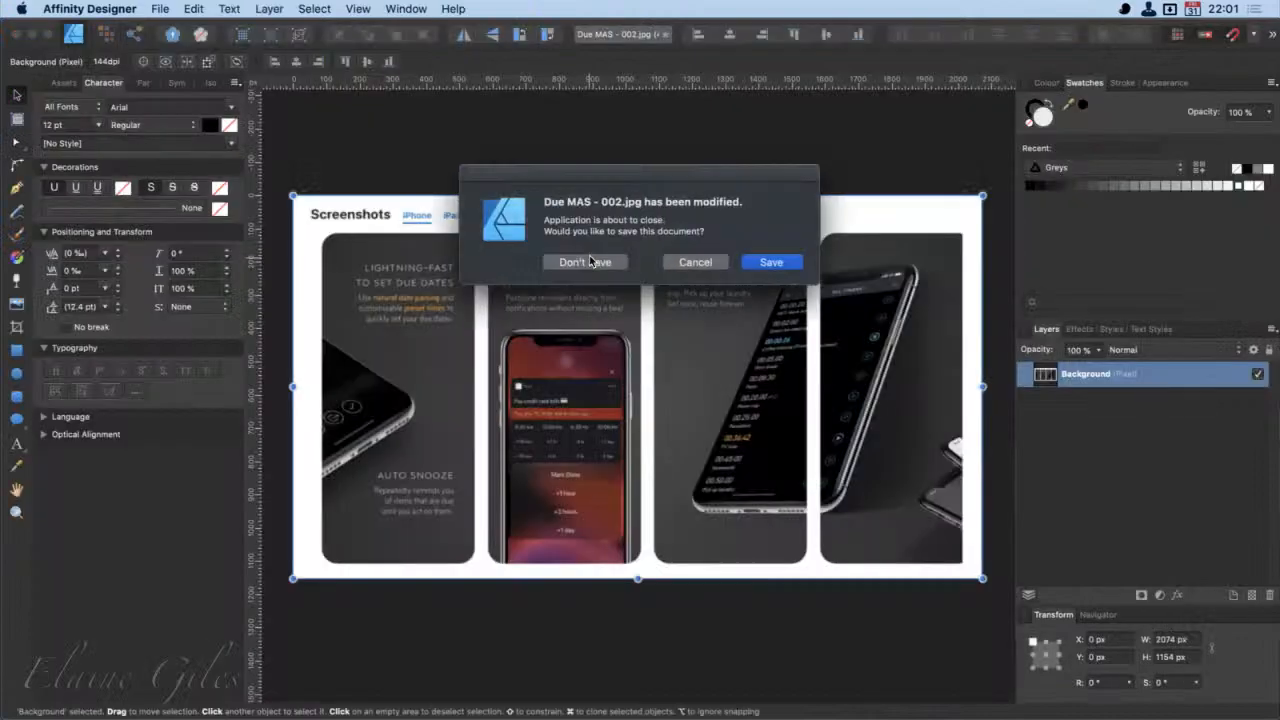
click(590, 262)
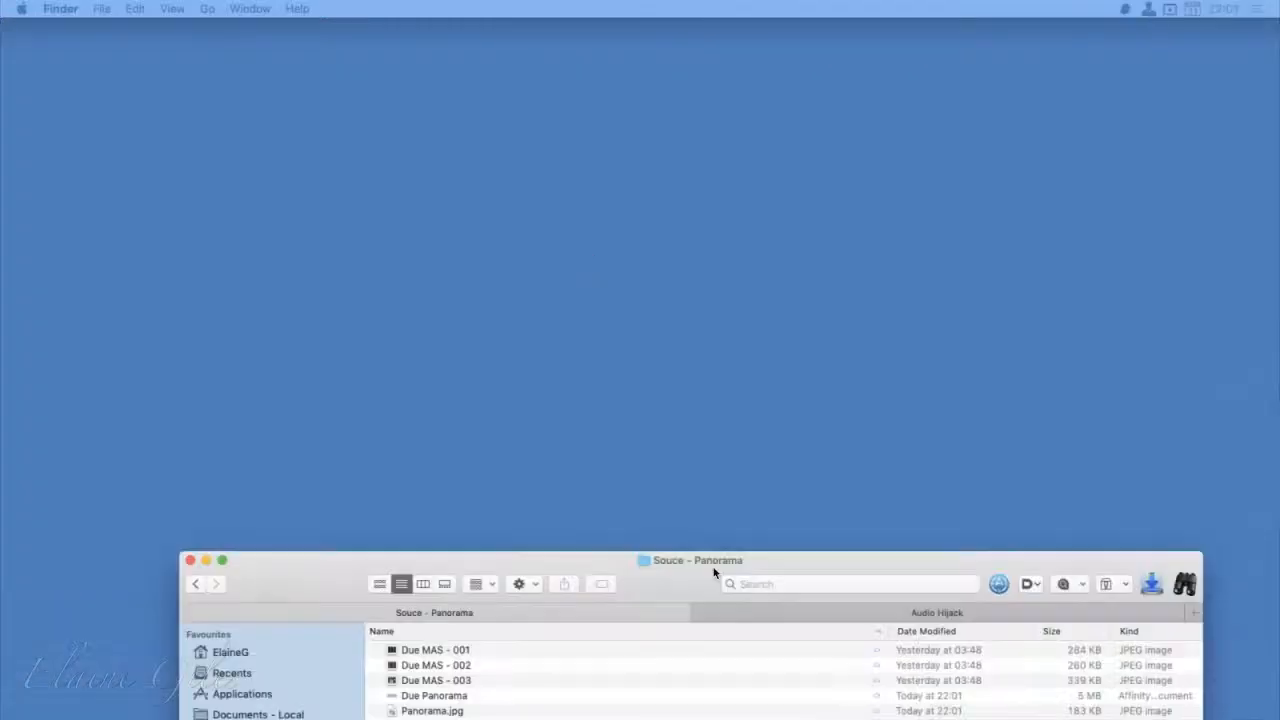
Step: Preview the exported Panorama.jpg in Finder's Souce - Panorama folder and close the preview
drag(714, 571, 592, 463)
click(396, 592)
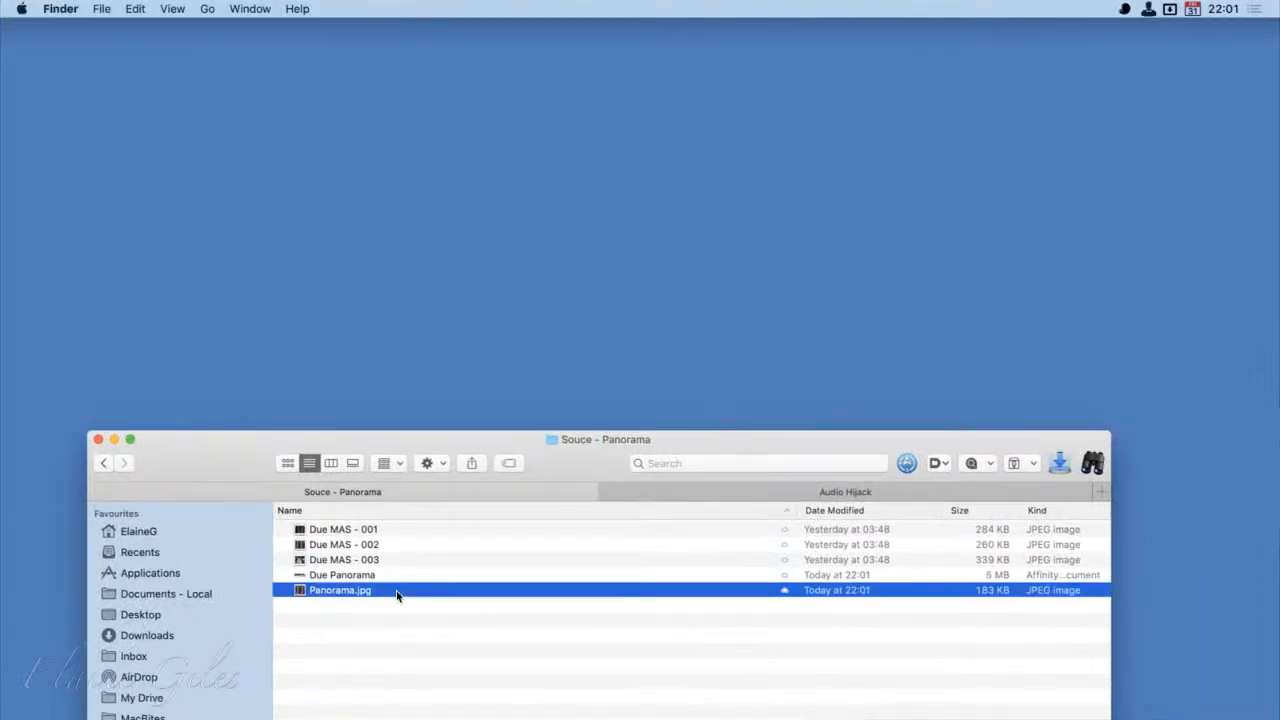
key(space)
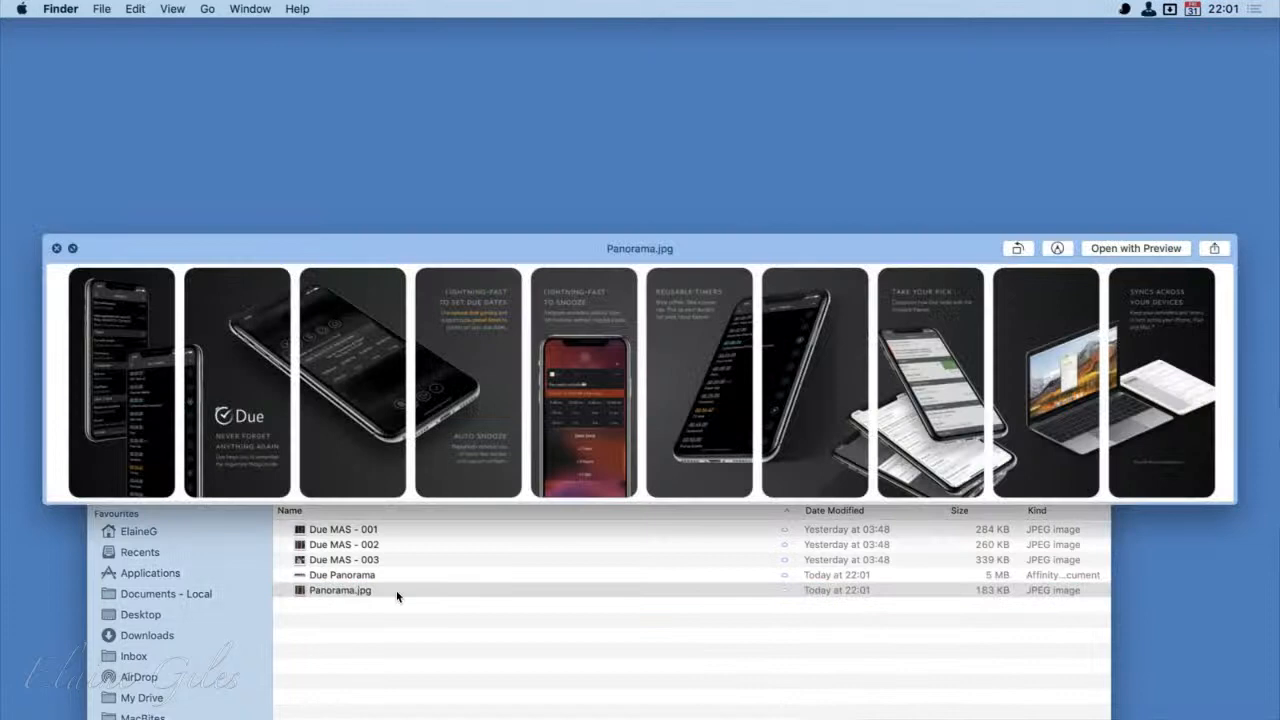
key(space)
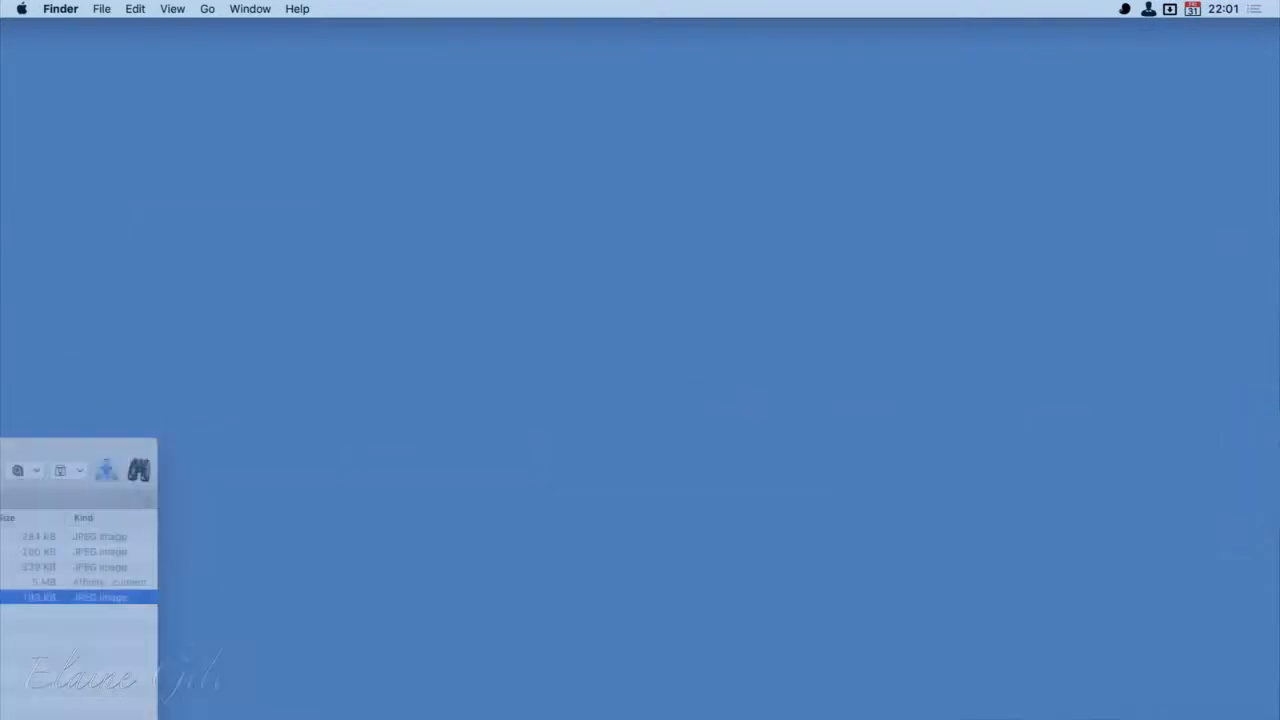
Step: Search the app launcher for "power" and launch Microsoft PowerPoint
key(alt+space)
text(power)
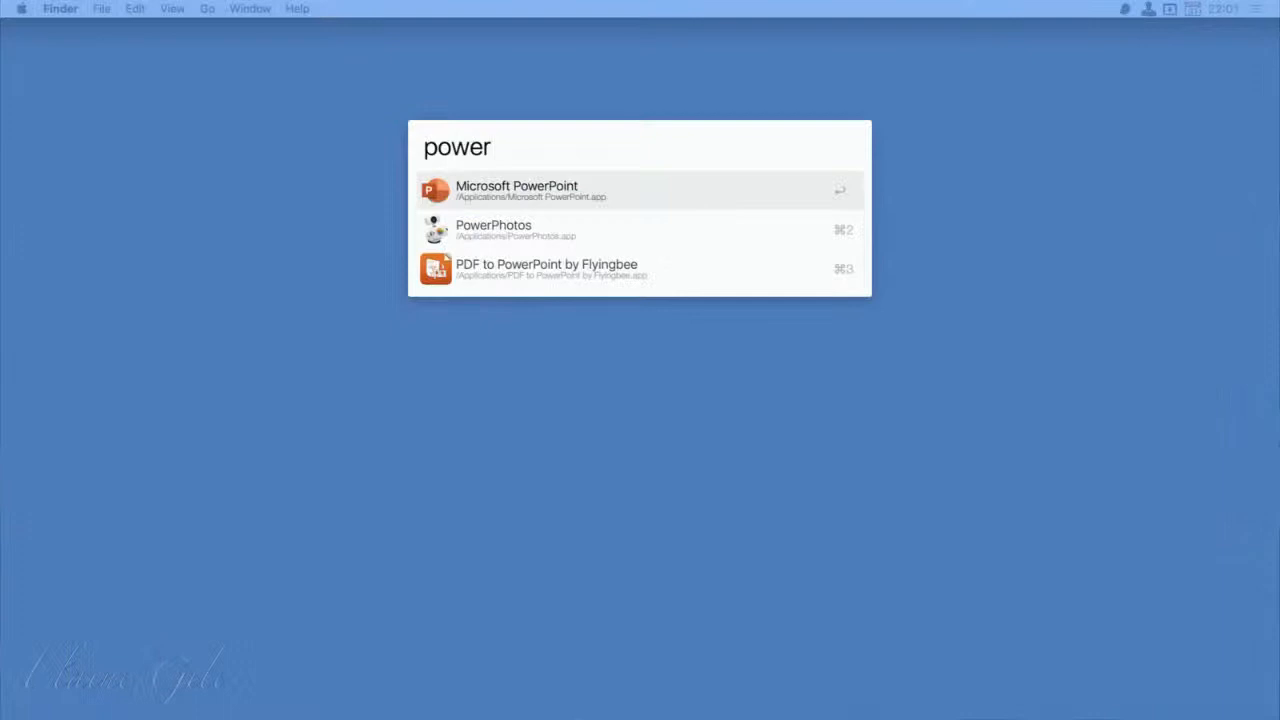
key(Return)
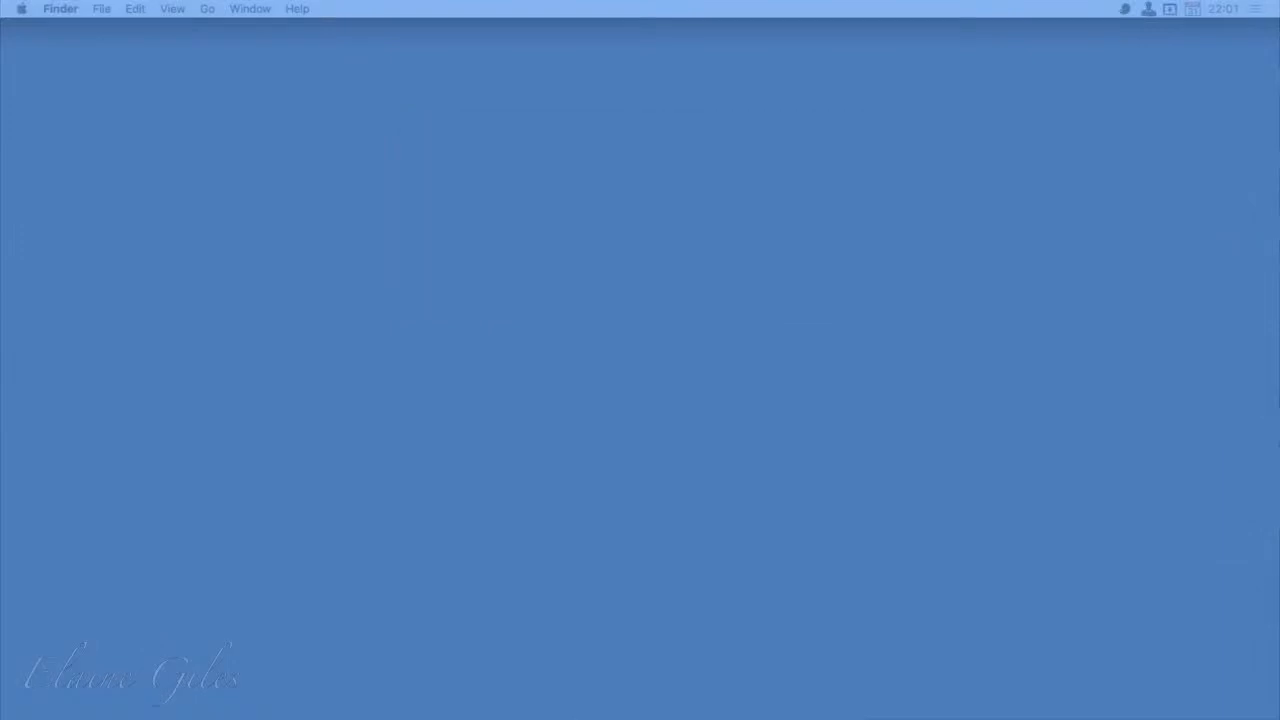
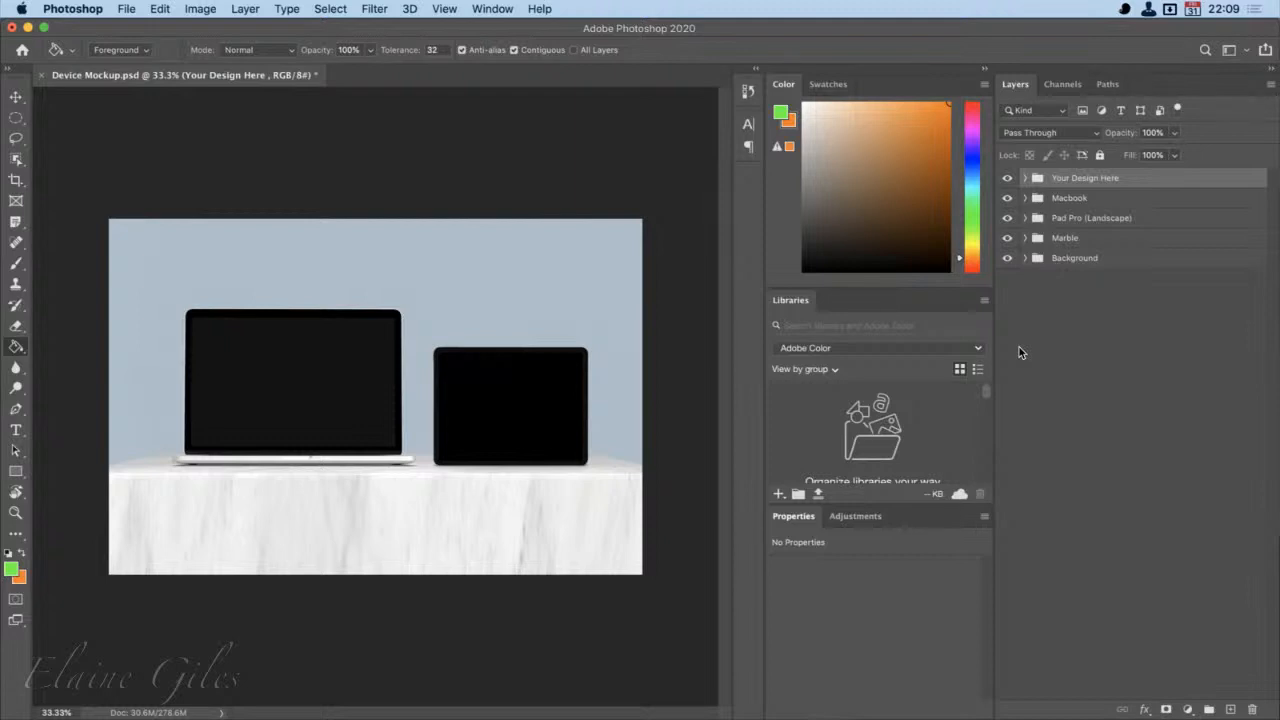
Step: Examine the Macbook and iPad Pro Landscape placeholder layers inside the Your Design Here group, then collapse the group
click(1025, 177)
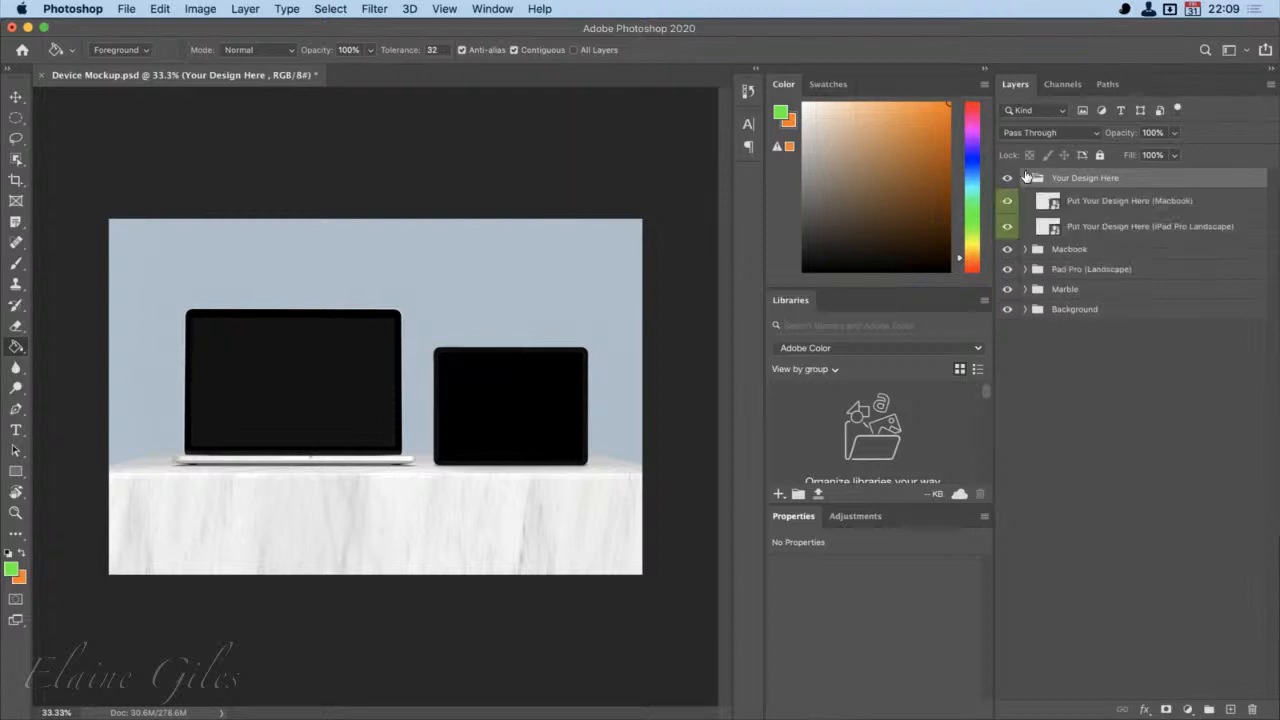
click(1108, 201)
drag(1108, 201, 1109, 238)
click(1108, 234)
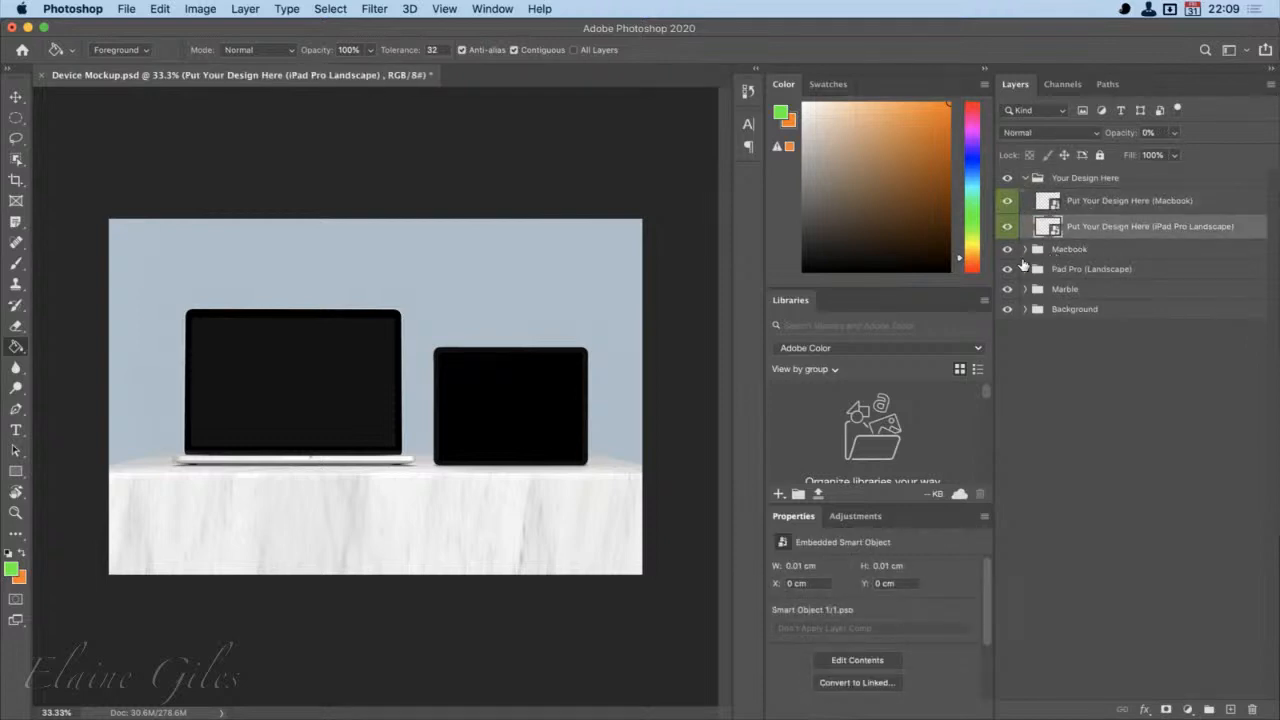
click(1025, 179)
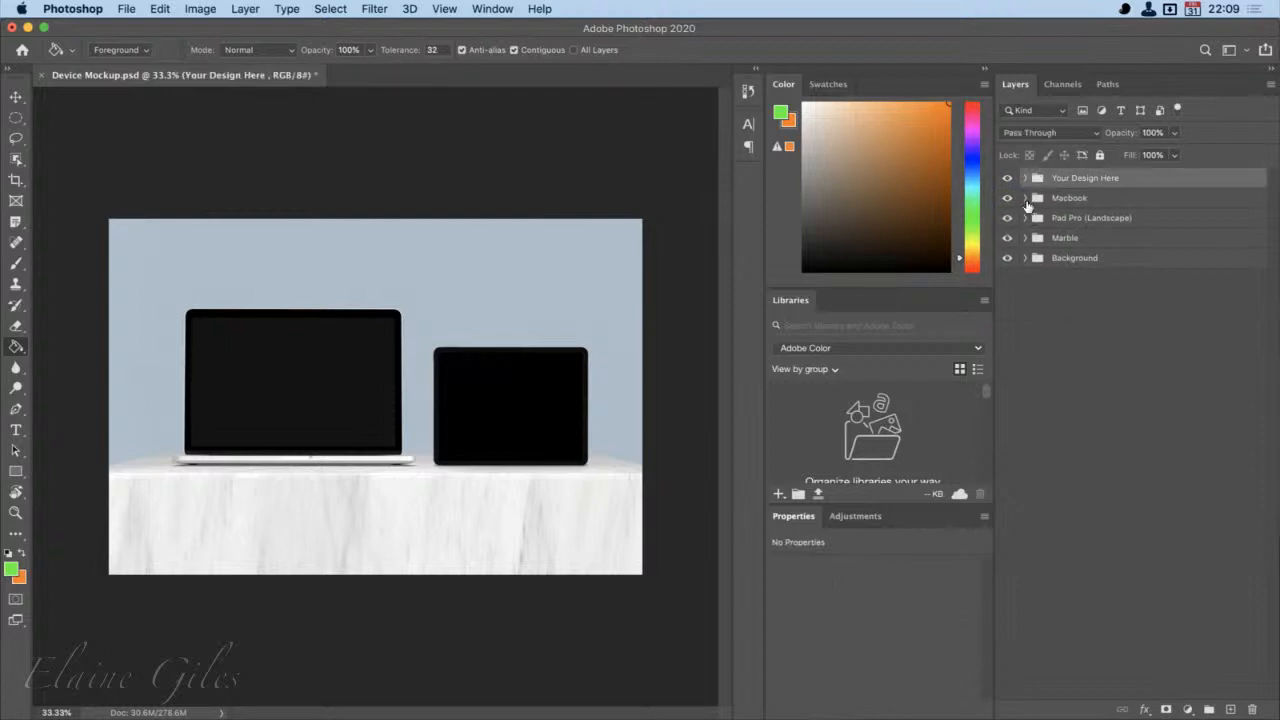
Step: Open the Your Design Here smart object from the Screen group inside the Macbook group for editing
click(1025, 198)
double_click(1073, 266)
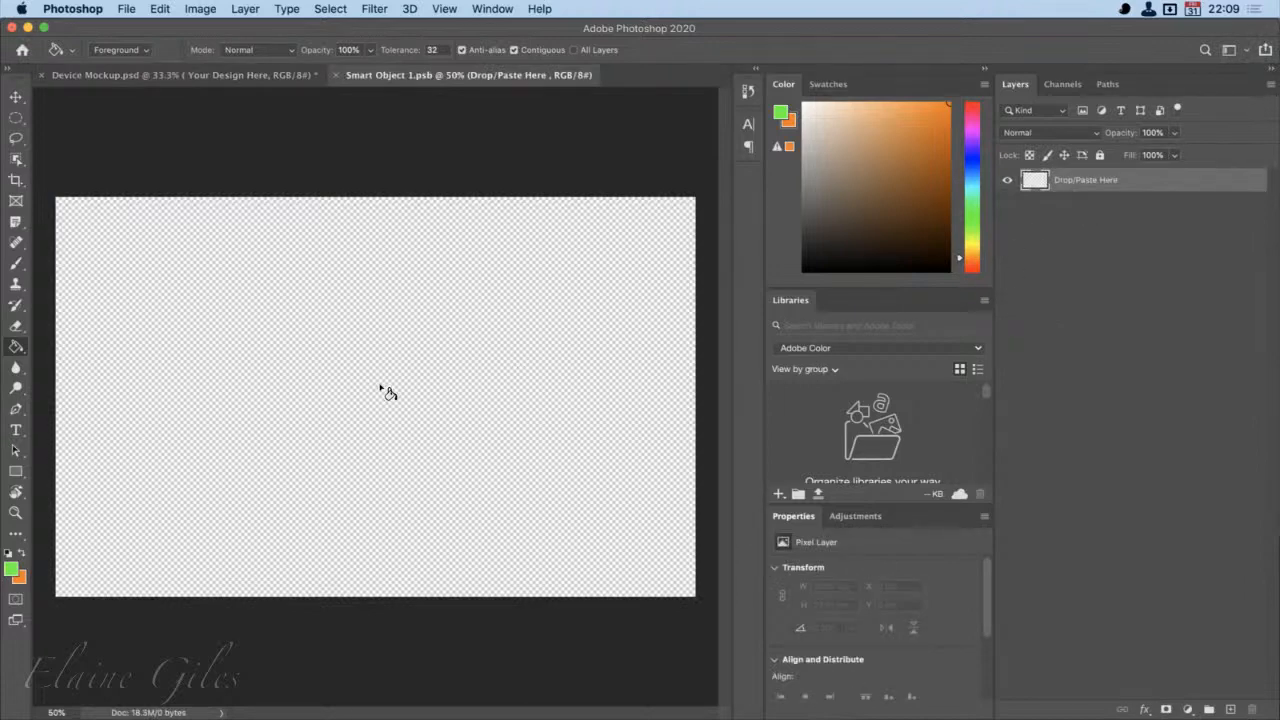
Step: Return to Device Mockup.psd and take a full-screen Snagit capture of the Photoshop workspace
click(178, 75)
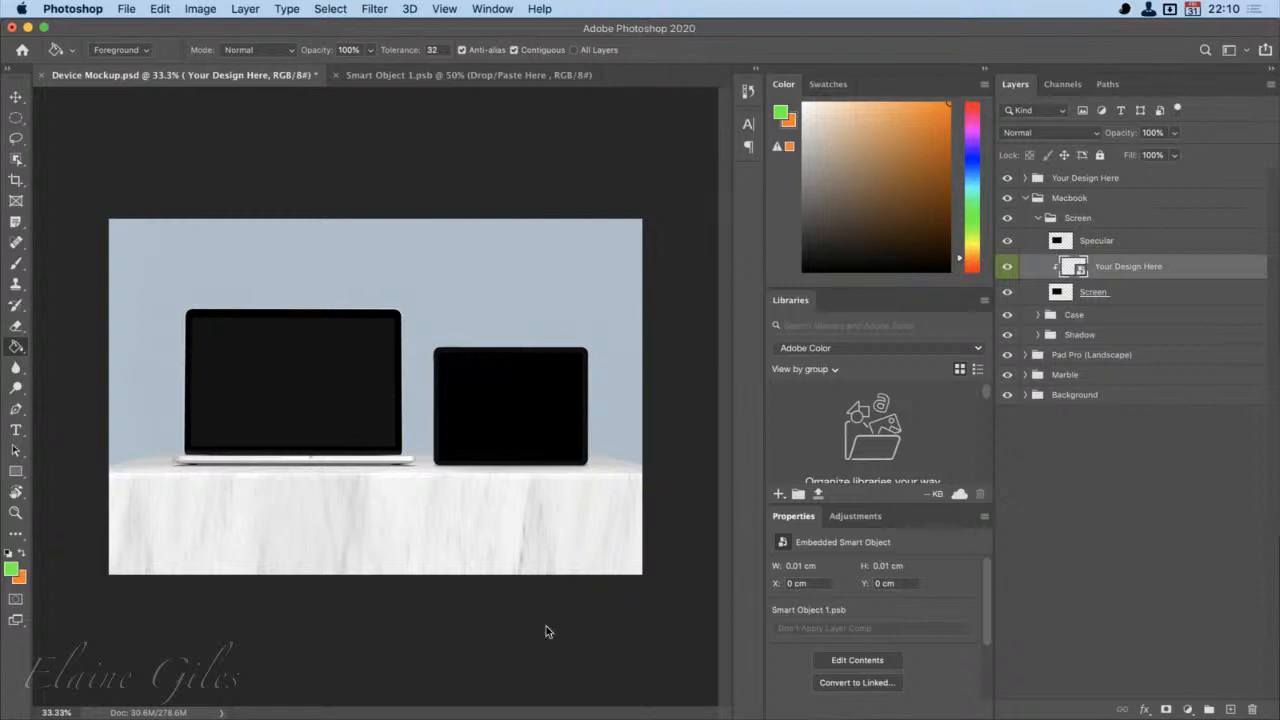
key(ctrl+shift+c)
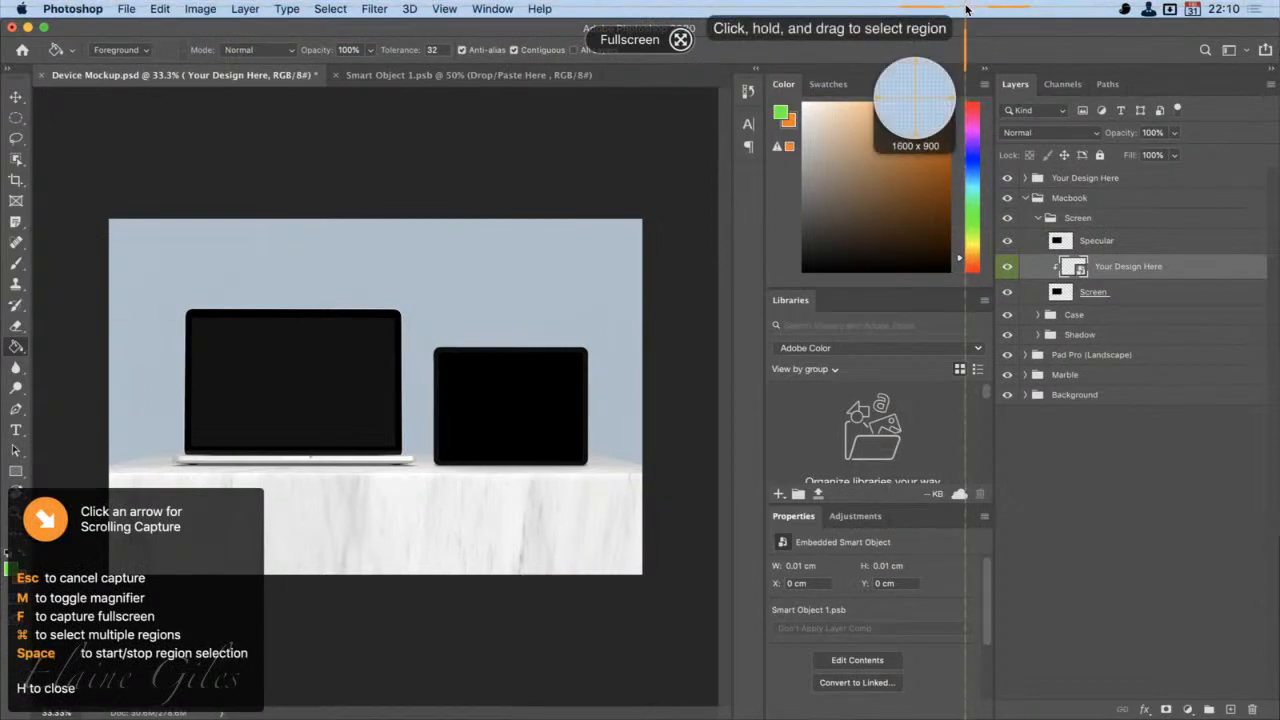
key(Escape)
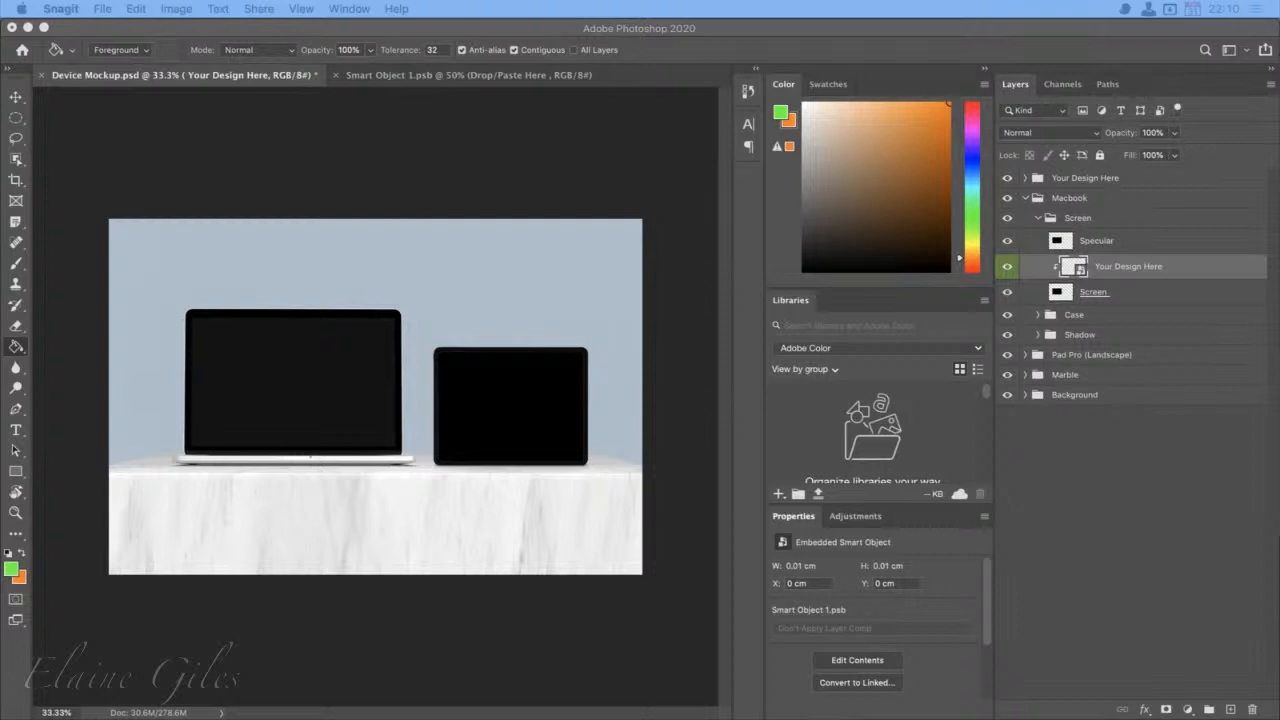
Step: Place the new screen capture in Smart Object 1.psb and stretch it vertically to 53.33% height so it fills the canvas
click(410, 77)
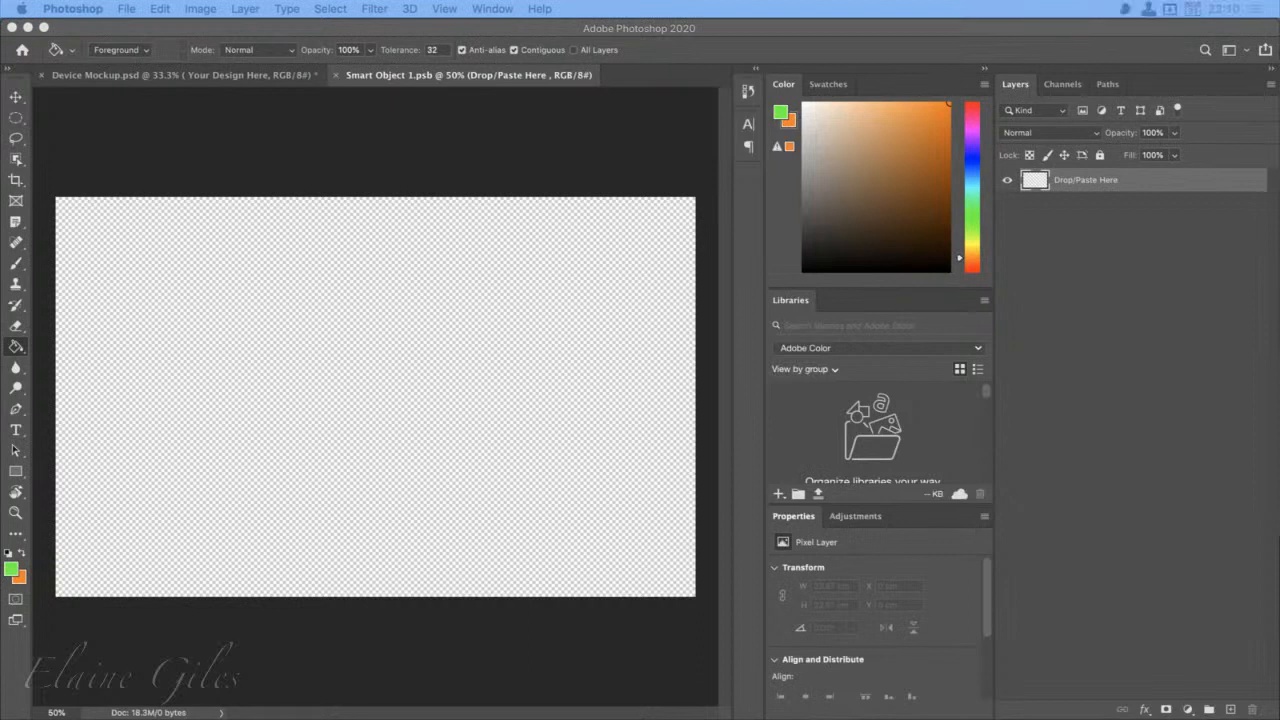
drag(240, 716, 391, 391)
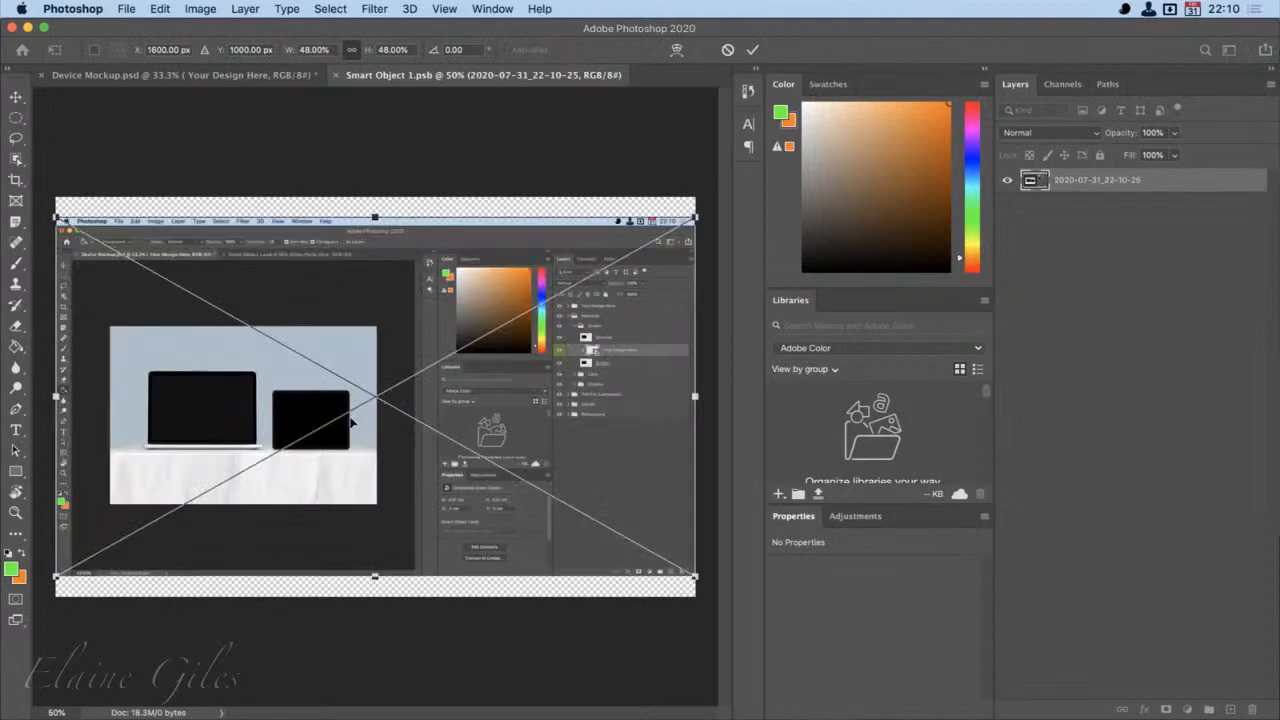
drag(375, 217, 375, 197)
key(super+z)
drag(376, 579, 376, 599)
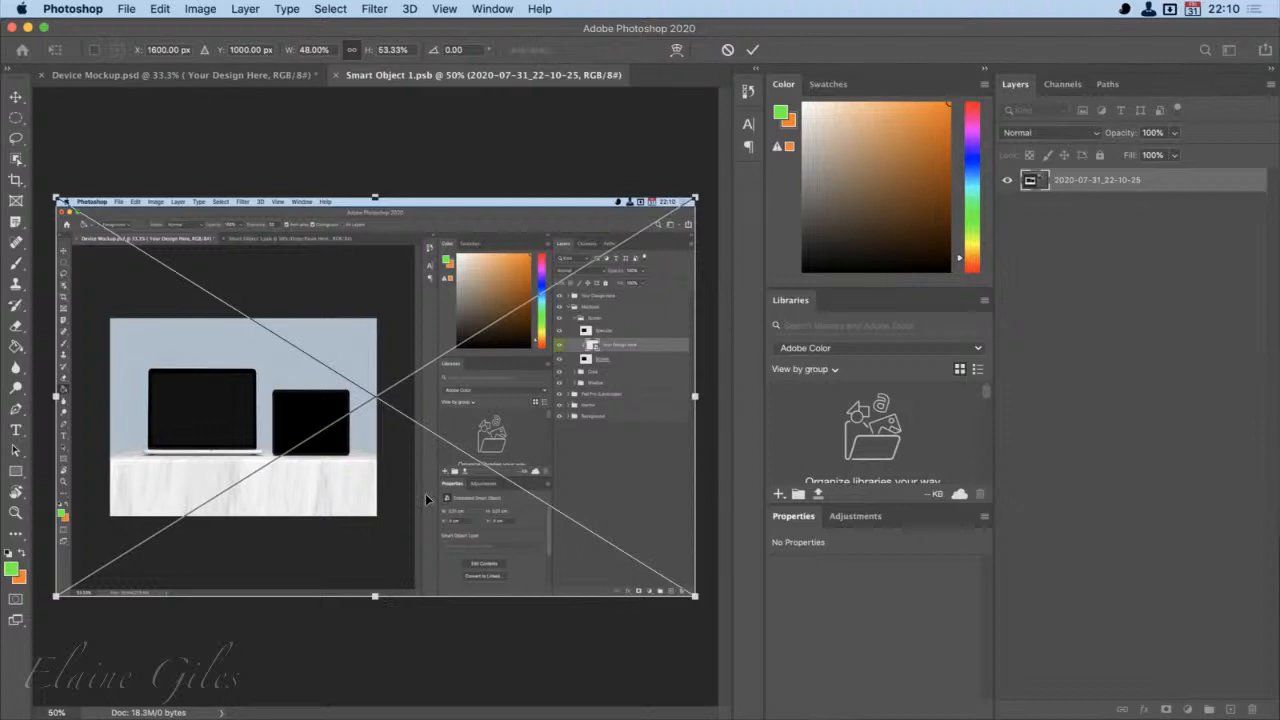
key(Return)
Step: Save Smart Object 1.psb and view the placed capture on the MacBook screen in Device Mockup.psd
key(cmd+s)
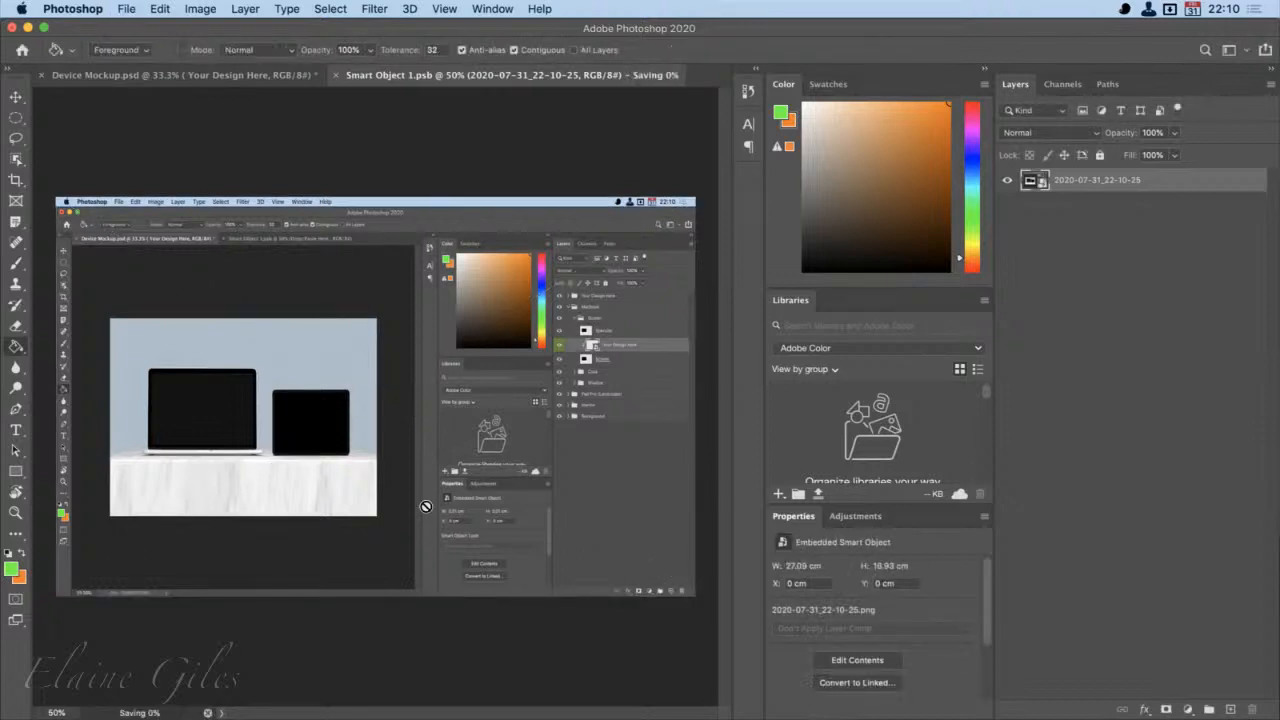
click(205, 76)
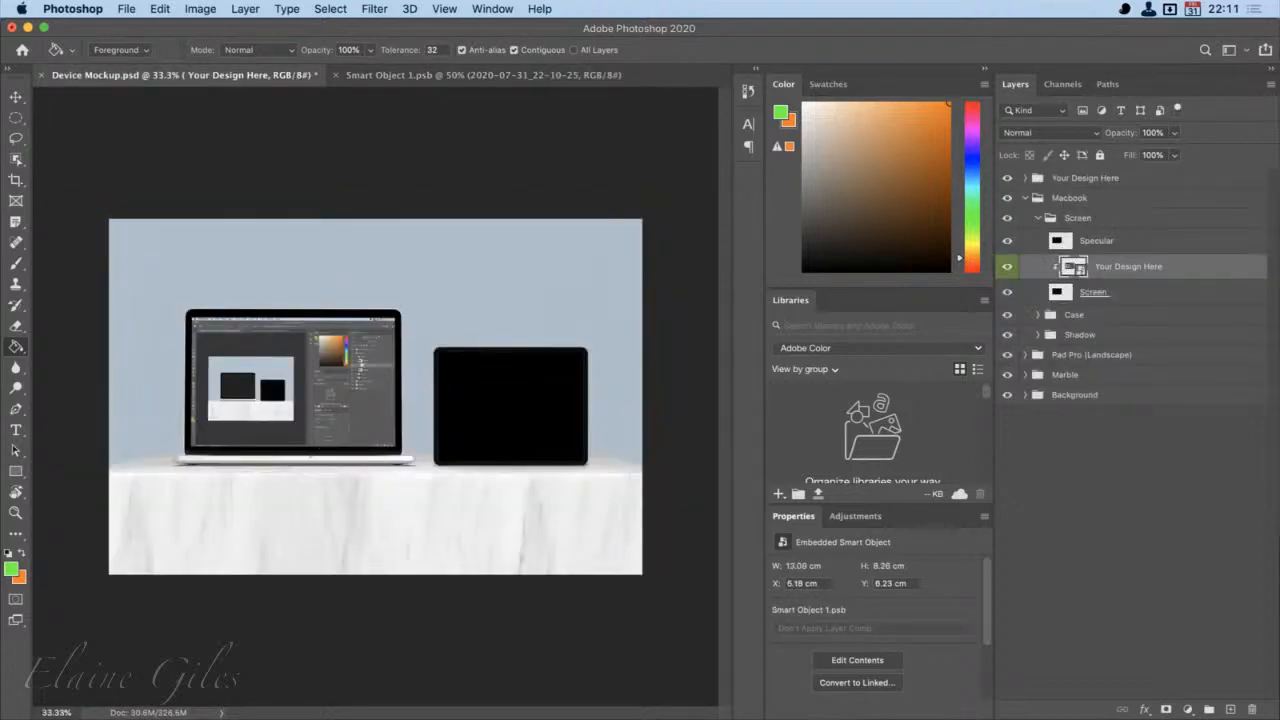
key(space)
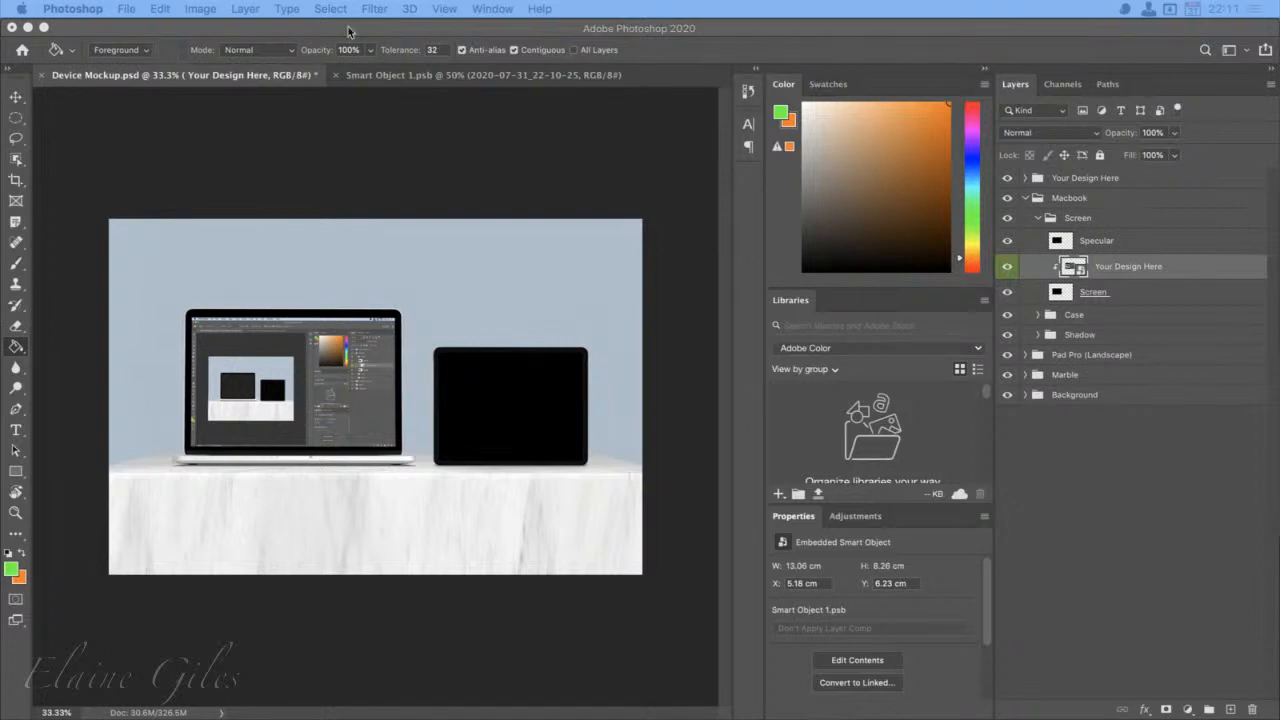
Step: Cancel rasterizing the placed capture, close Smart Object 1.psb and quit Photoshop without saving Device Mockup.psd
click(410, 75)
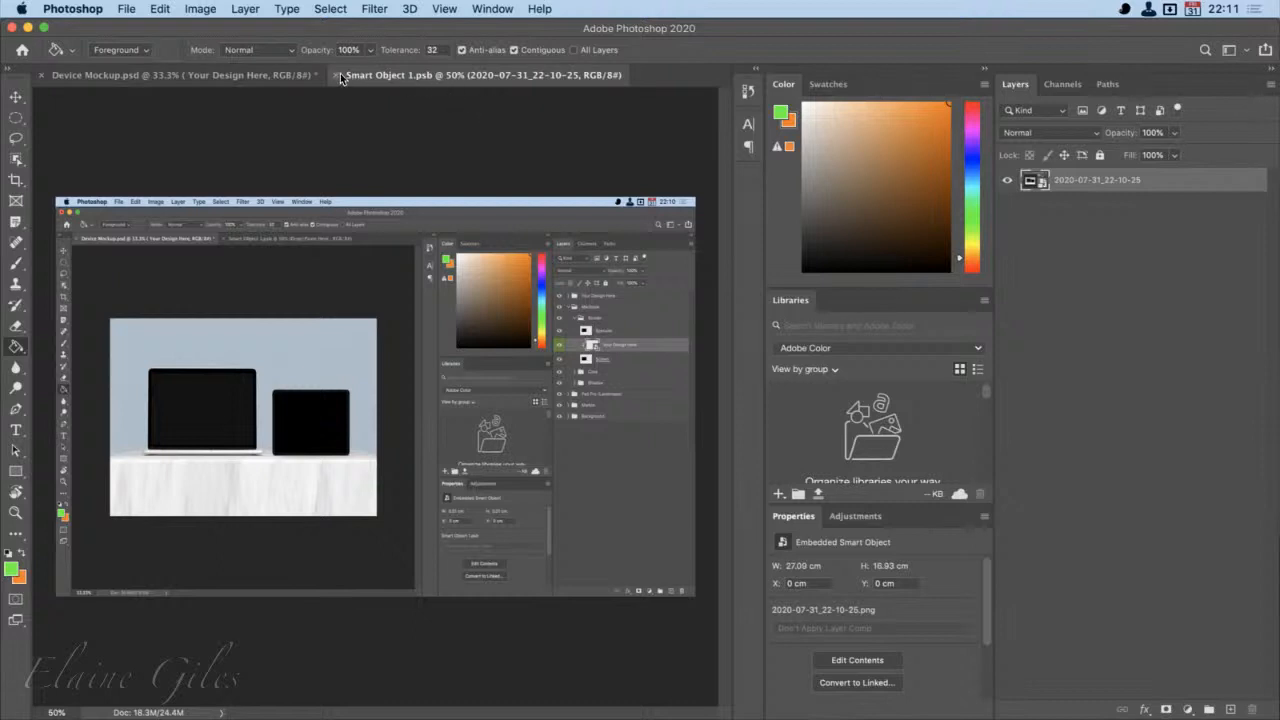
click(533, 322)
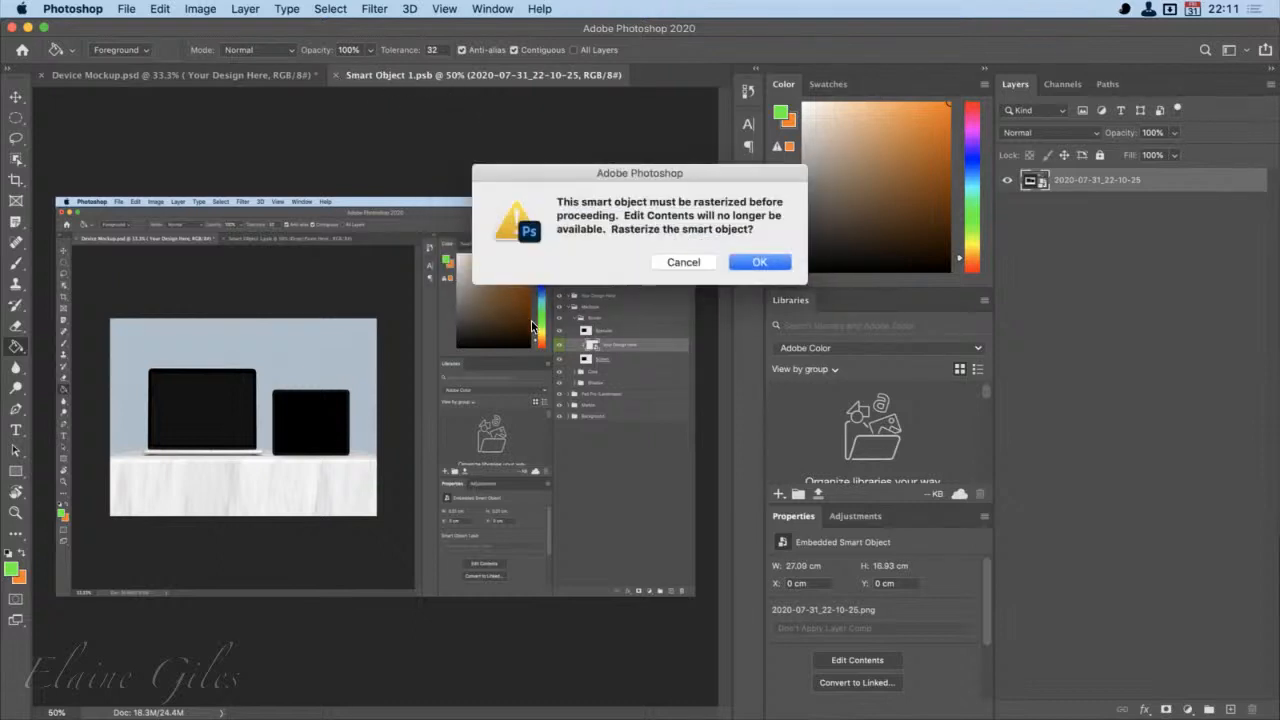
click(681, 265)
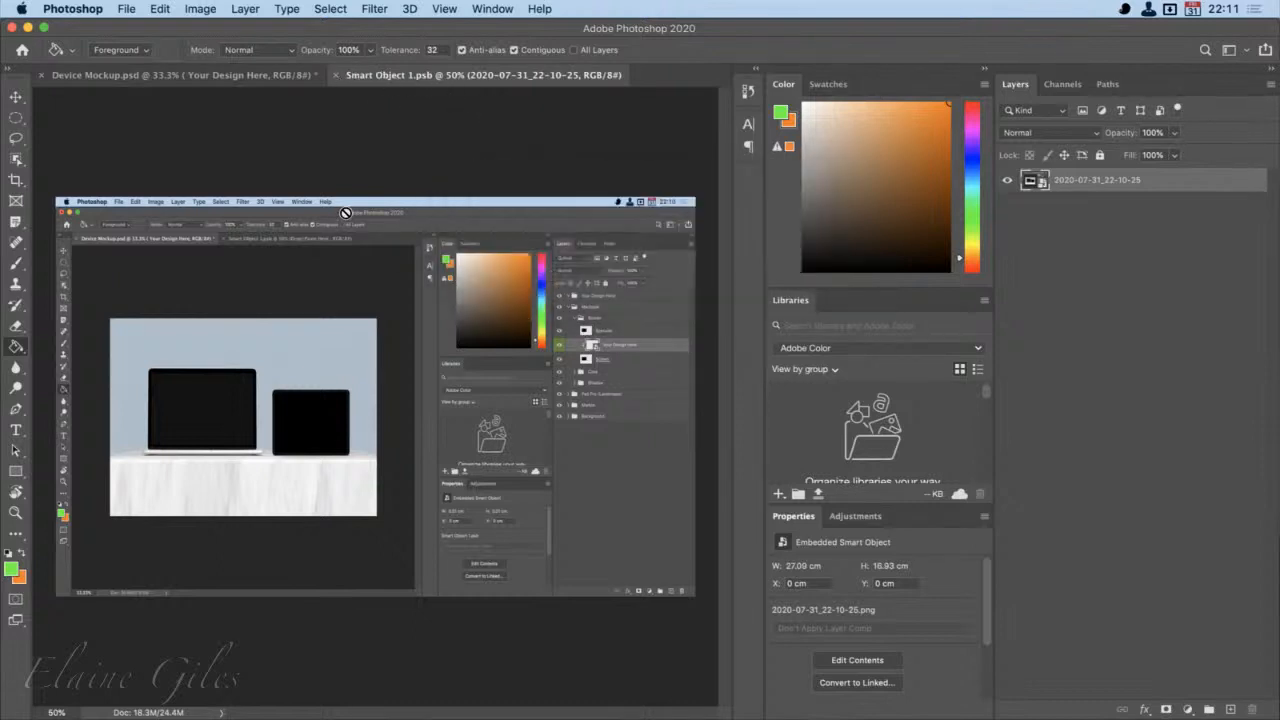
key(super+q)
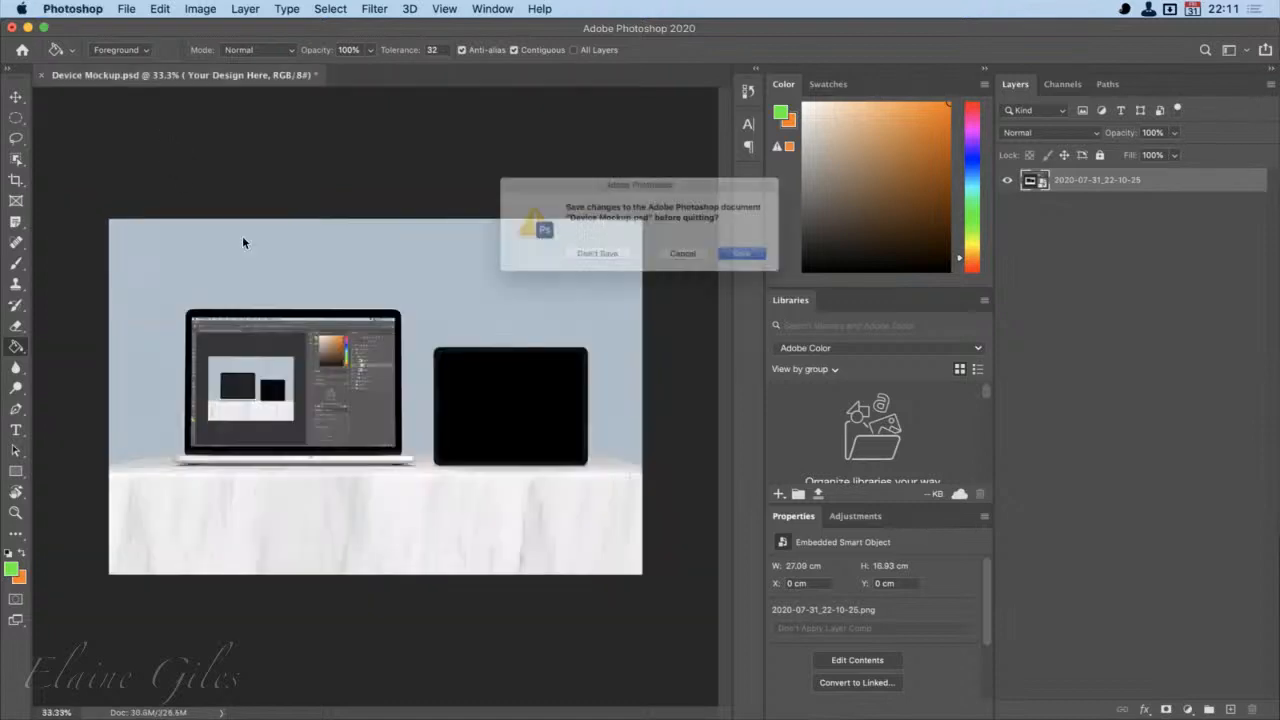
click(573, 265)
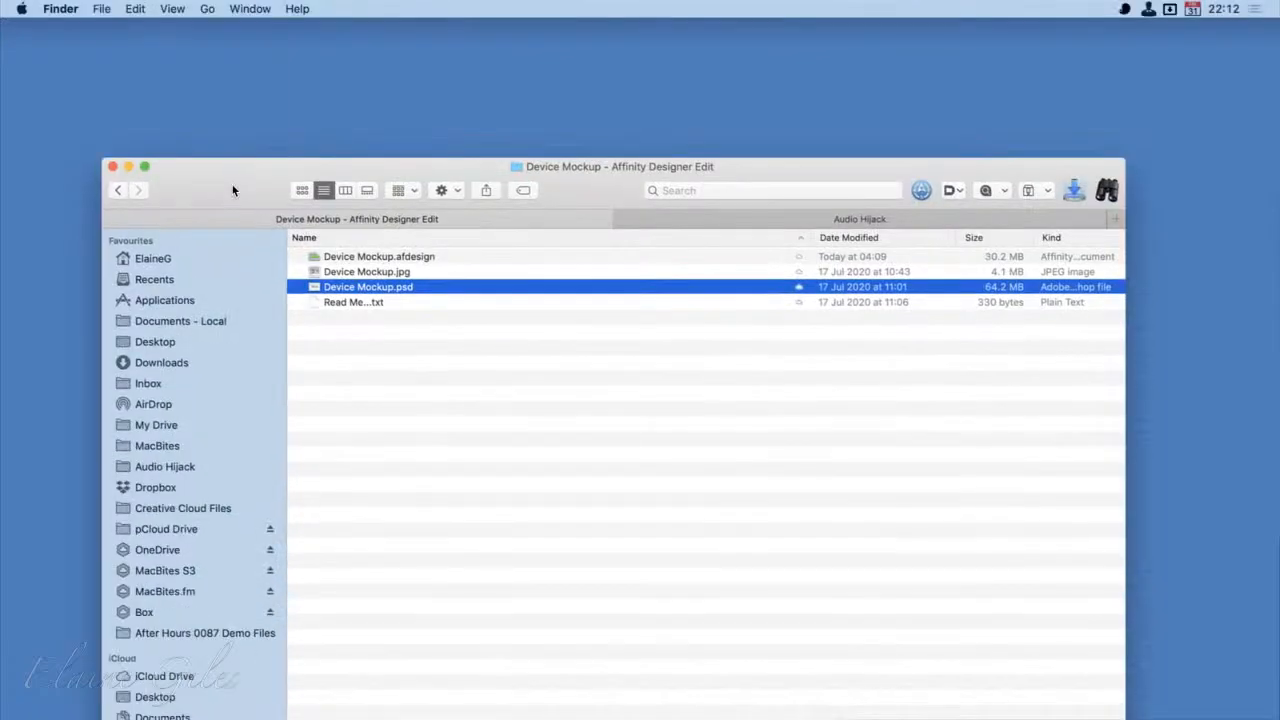
Step: Open Device Mockup.psd from Finder in Affinity Designer
key(super+alt+backslash)
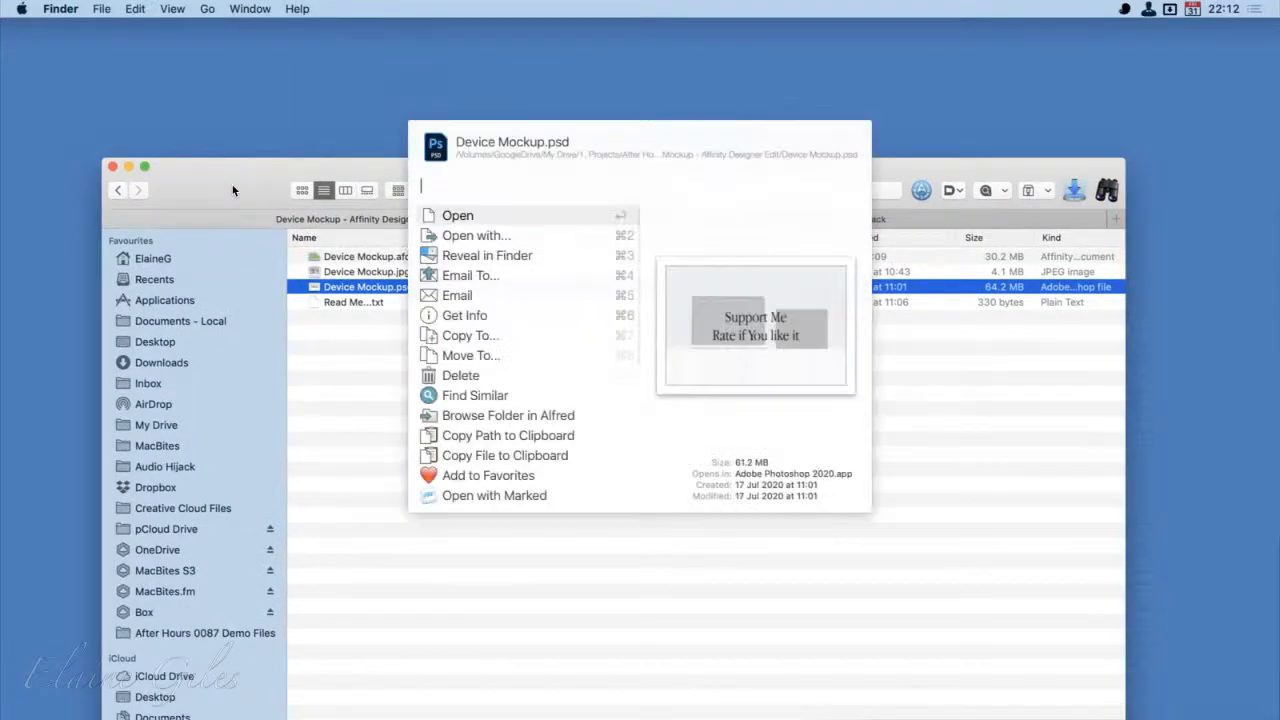
key(Down)
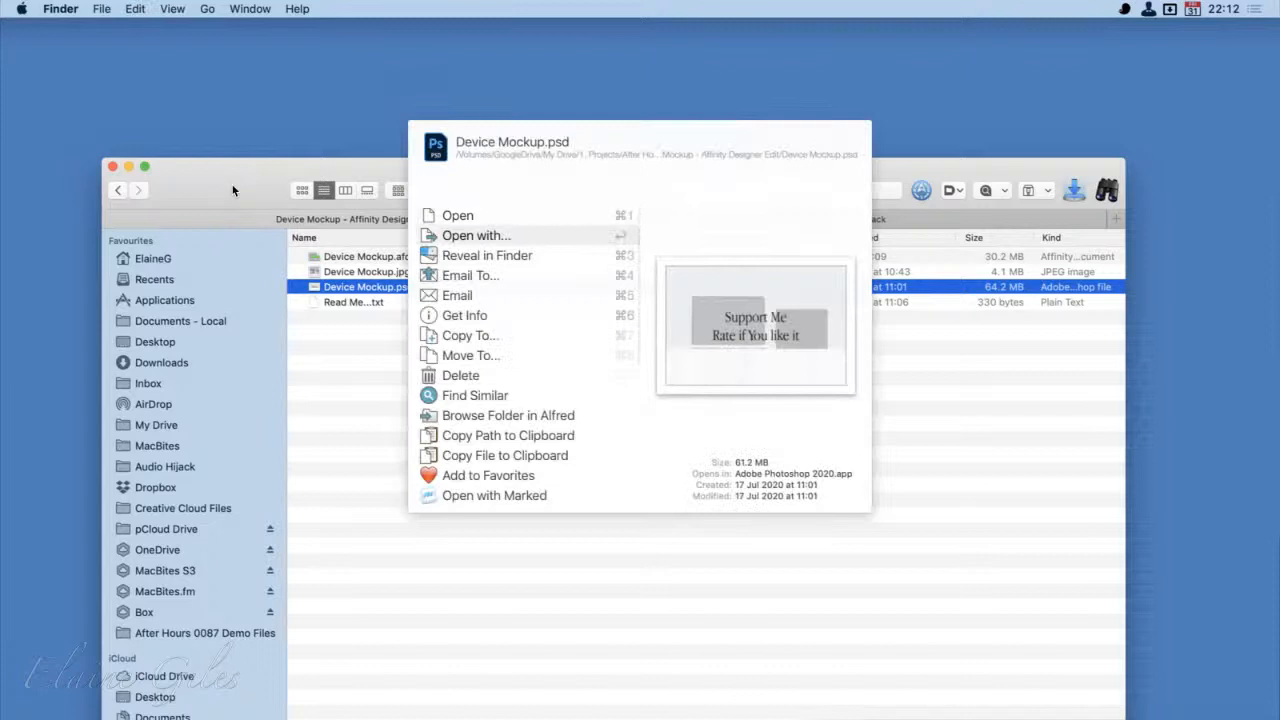
key(Return)
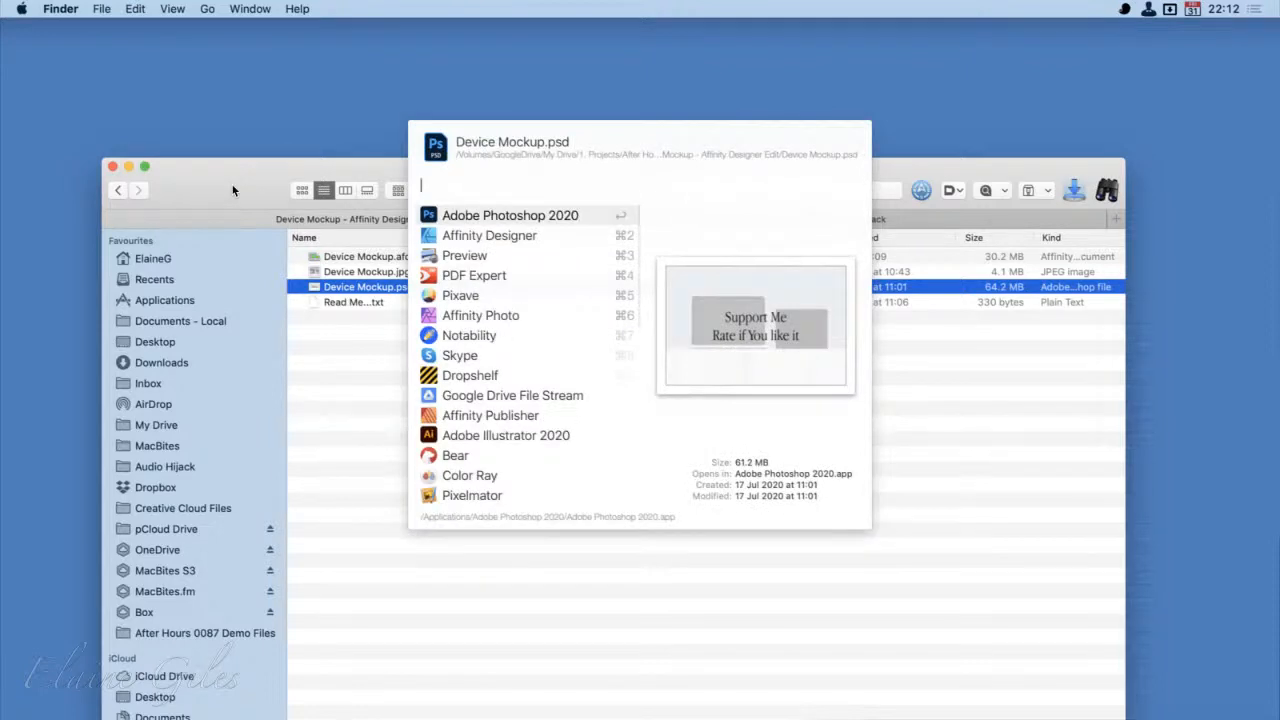
text(pho)
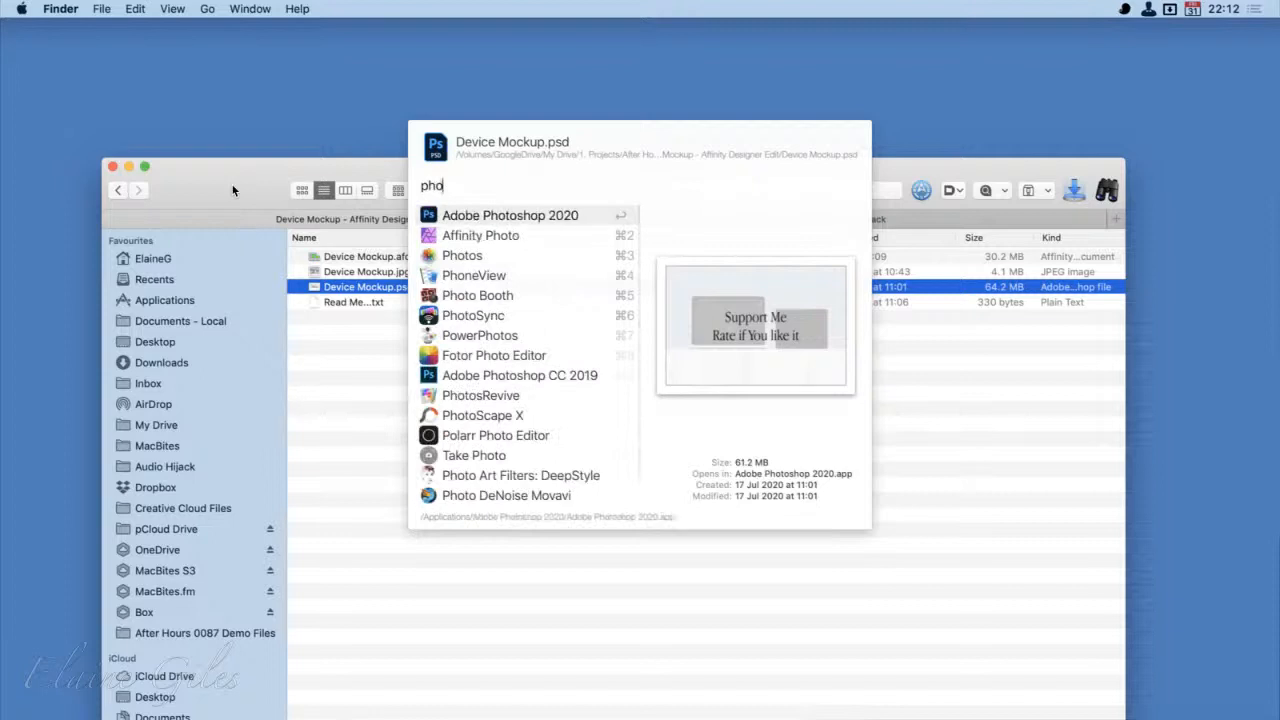
key(BackSpace)
key(BackSpace)
key(BackSpace)
text(des)
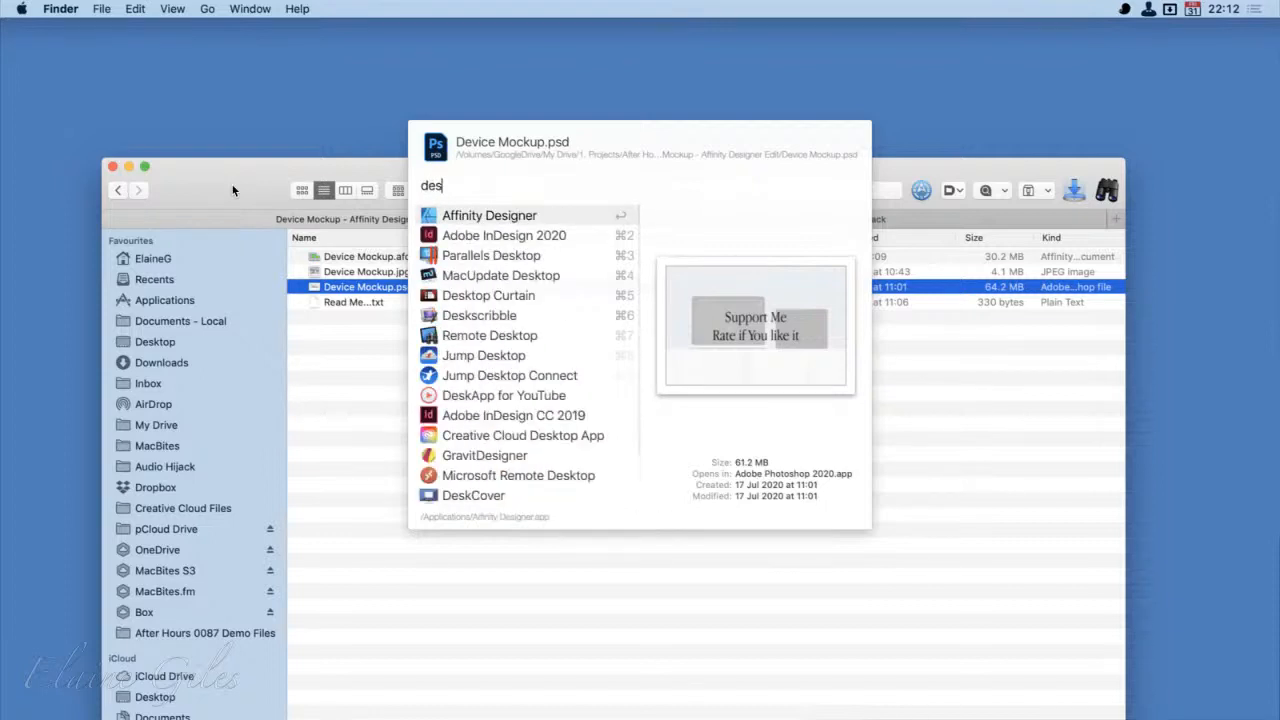
key(Return)
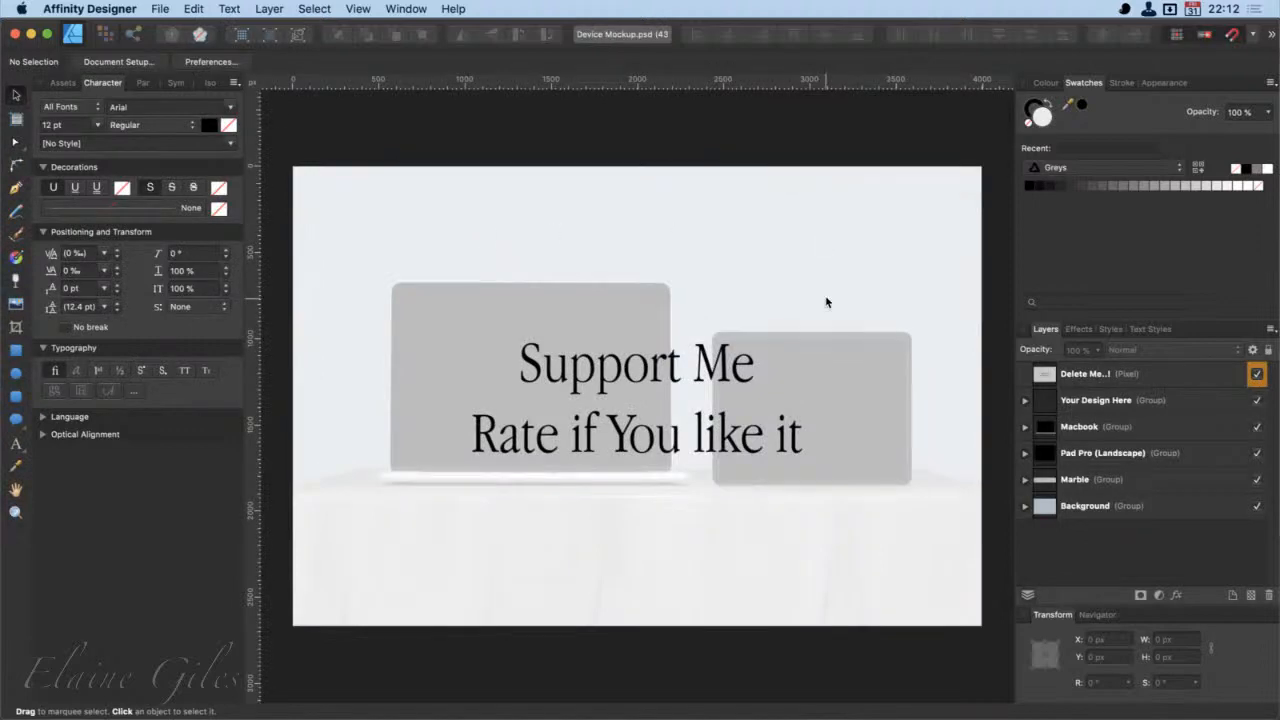
Step: Delete the "Delete Me..!" overlay layer and select the Put Your Design Here (Macbook) layer inside the Your Design Here group
click(1125, 375)
key(Delete)
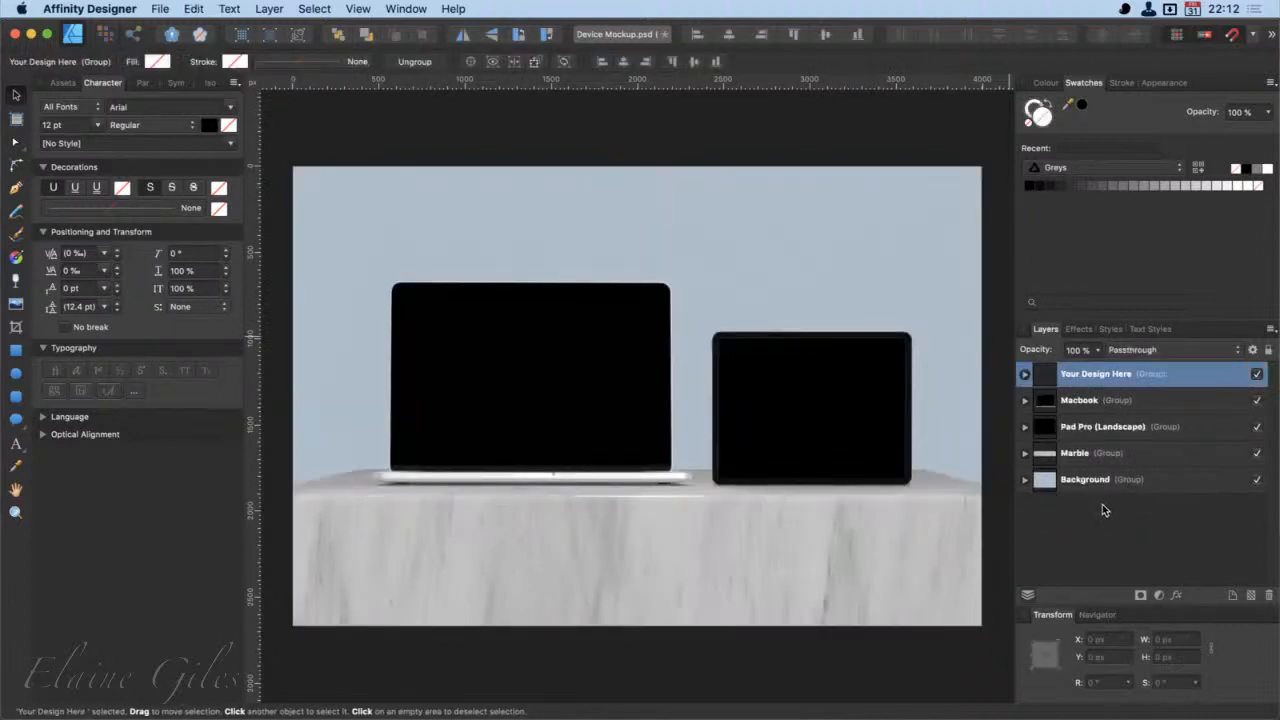
click(1024, 374)
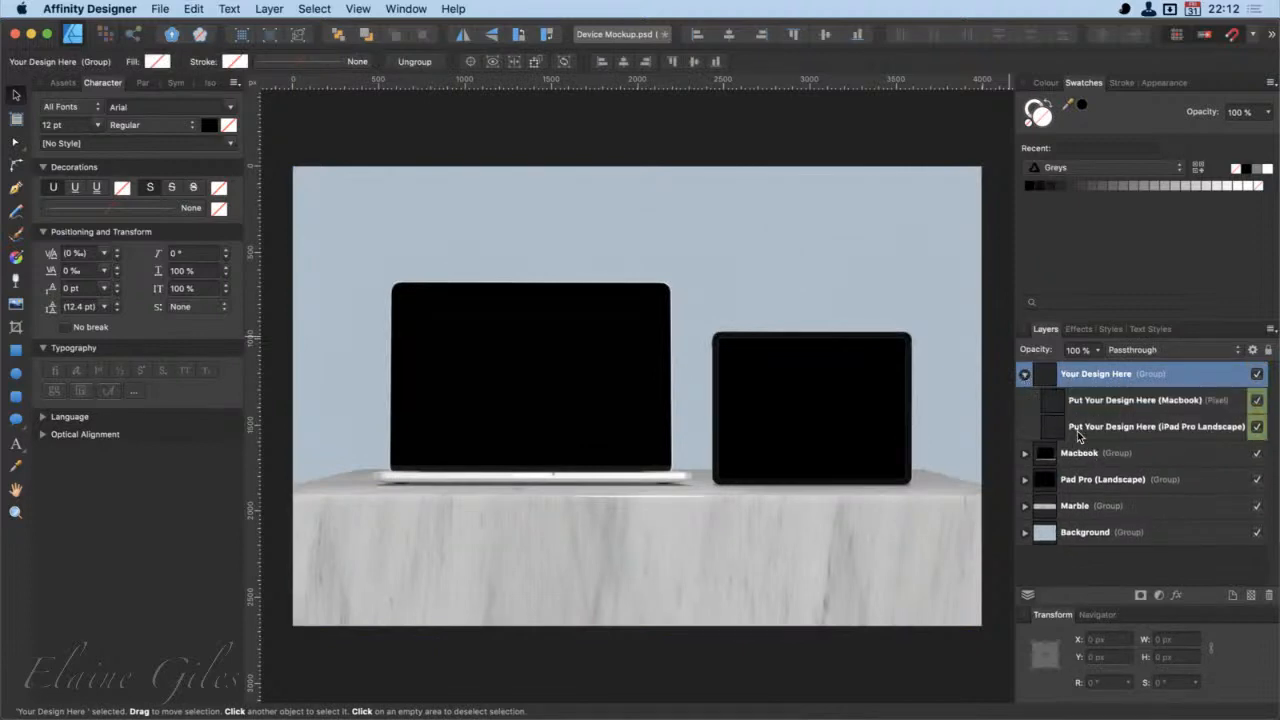
click(1058, 400)
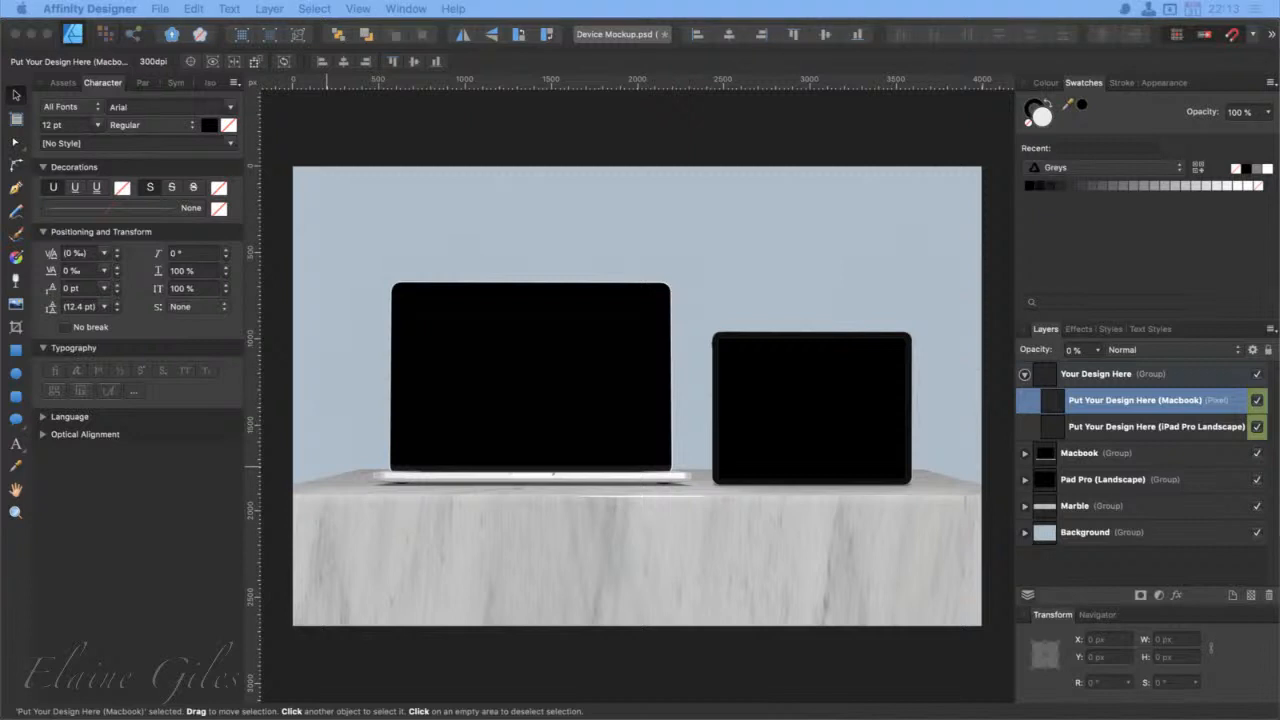
Step: Open the screen capture 2020-07-31_22-10-25.png as its own document and unlock its Background layer
drag(0, 705, 1110, 400)
drag(672, 335, 666, 335)
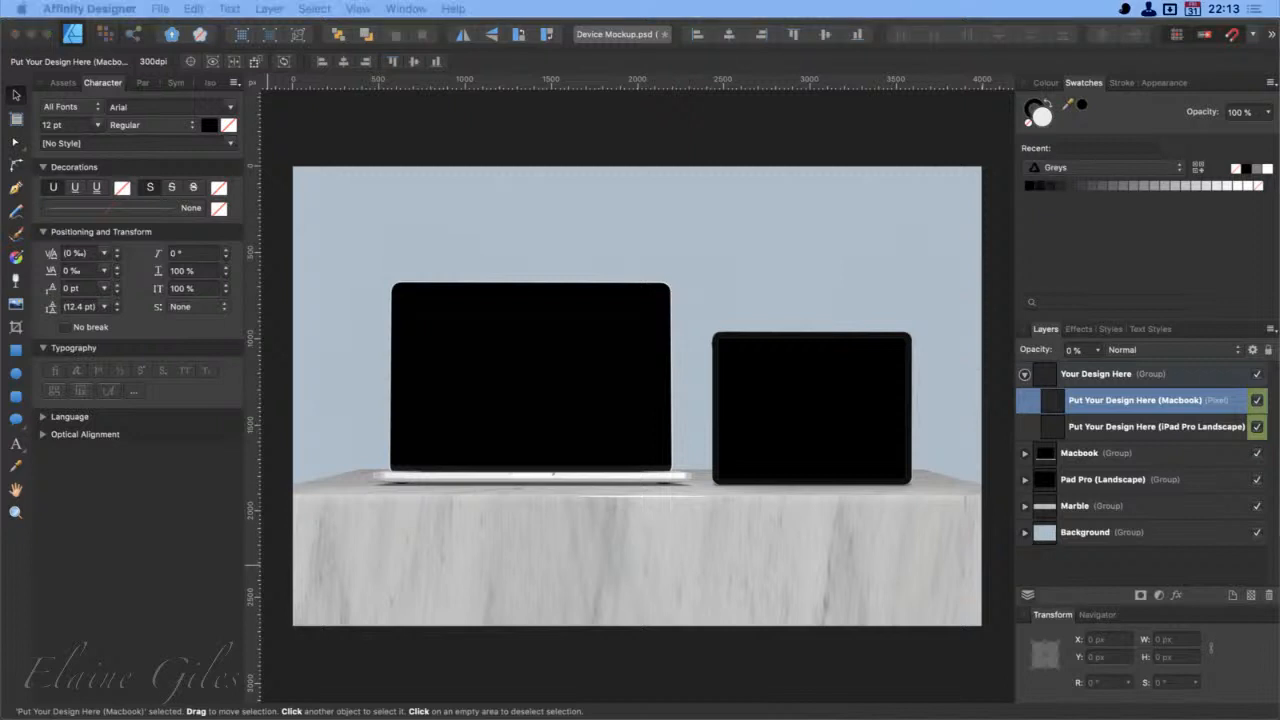
drag(0, 625, 534, 647)
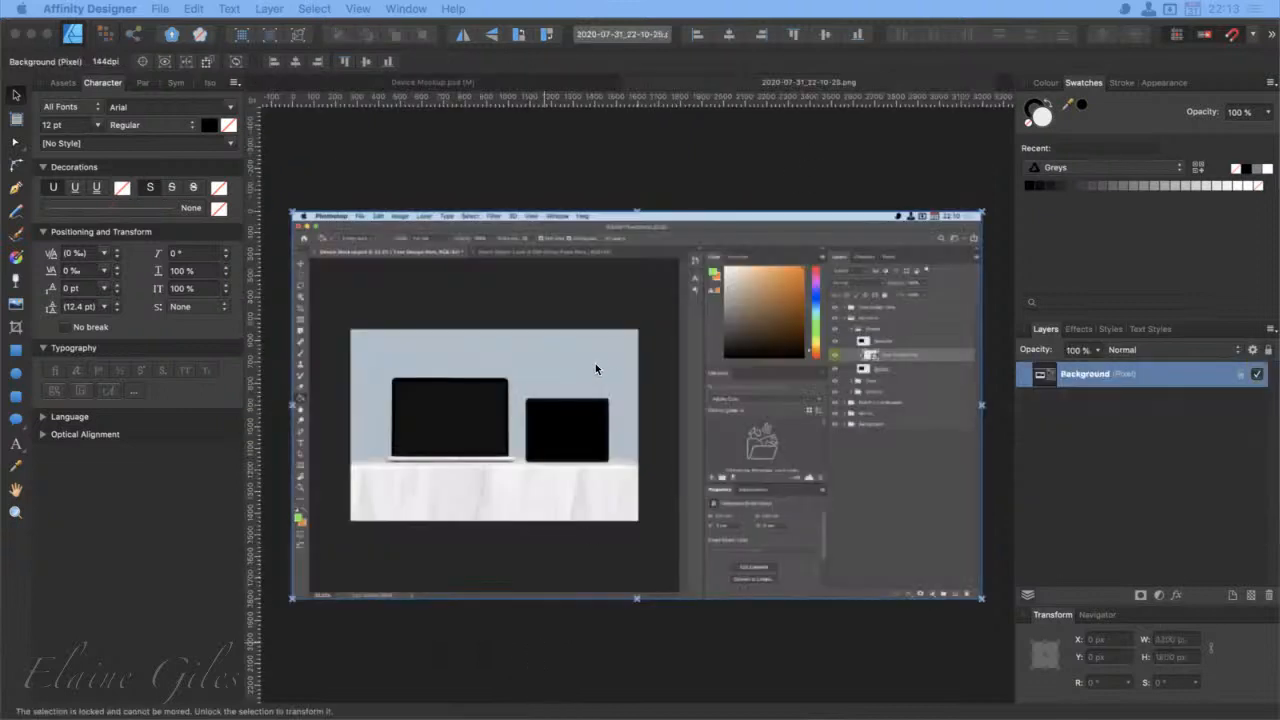
click(626, 340)
click(1241, 373)
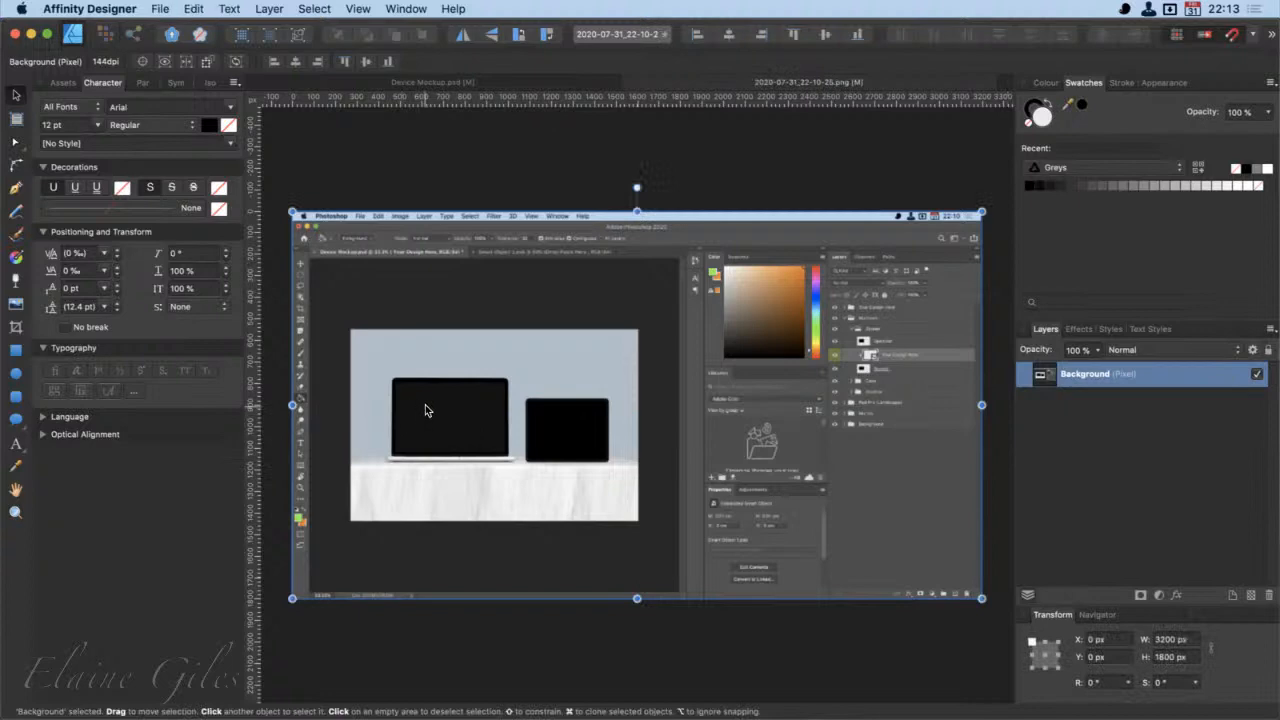
Step: Try pasting the copied capture above the Macbook design layer in Device Mockup.psd, and delete the pasted layer
click(515, 78)
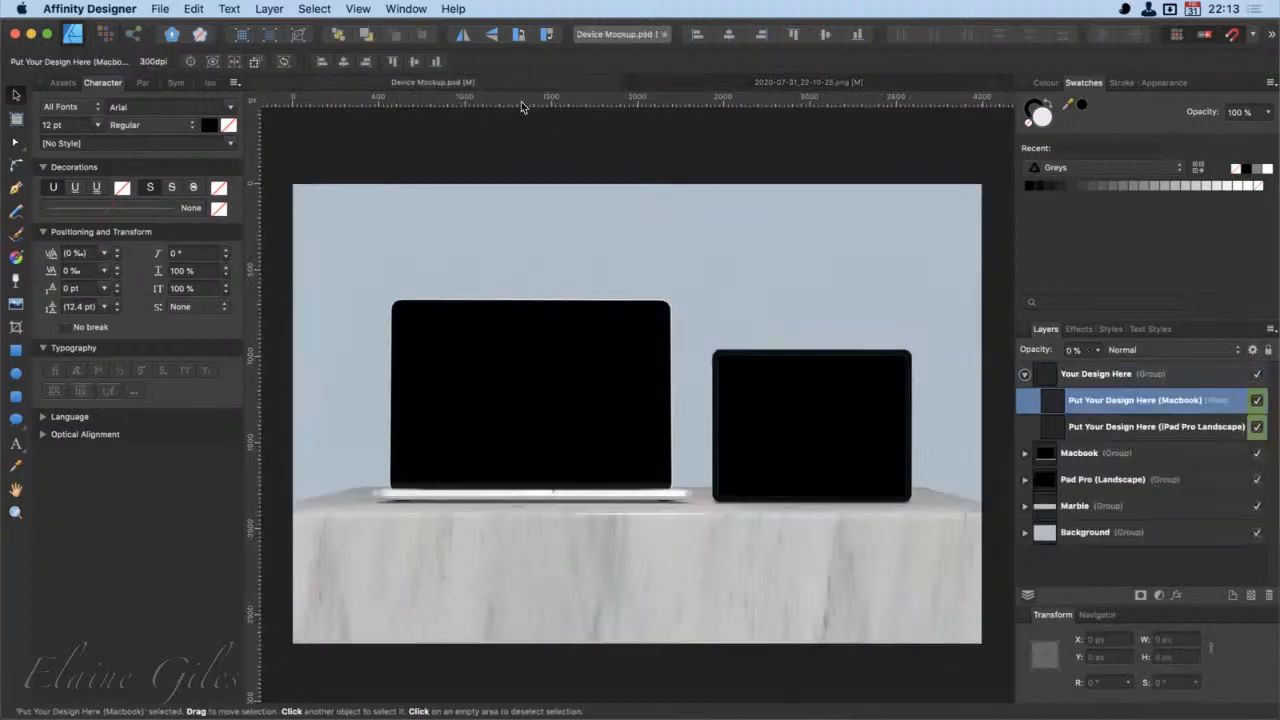
key(super+v)
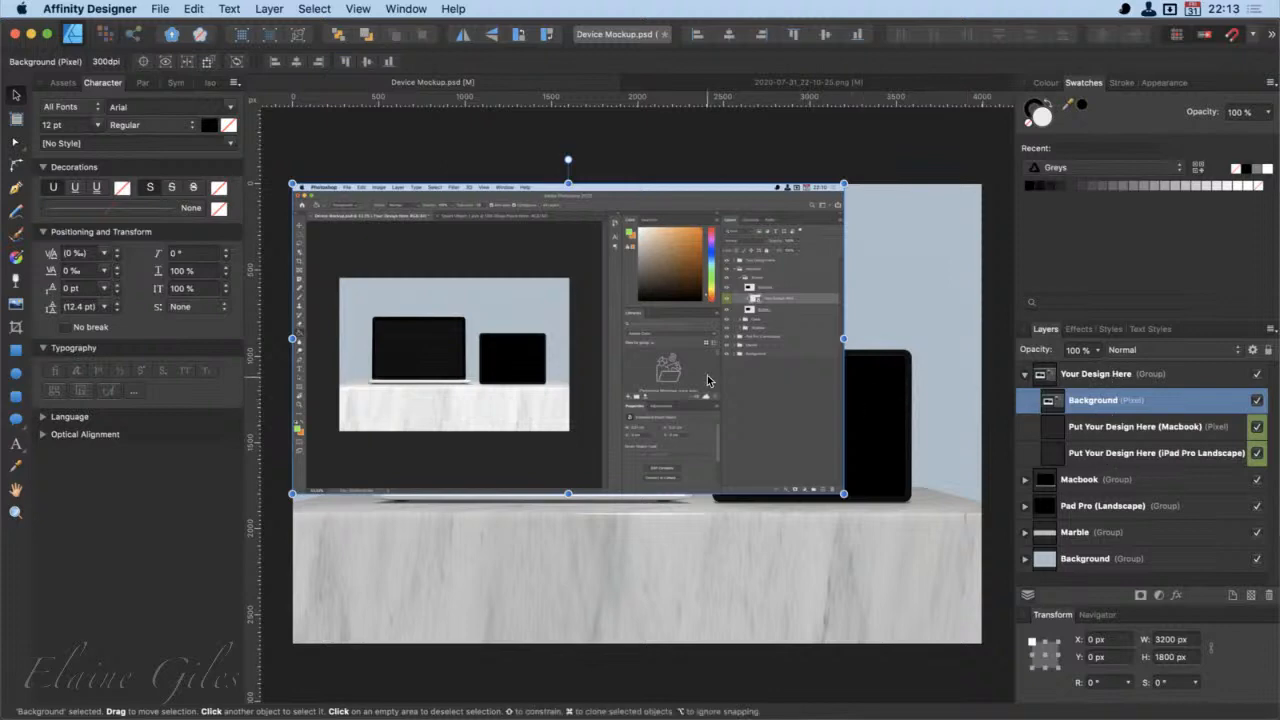
key(Delete)
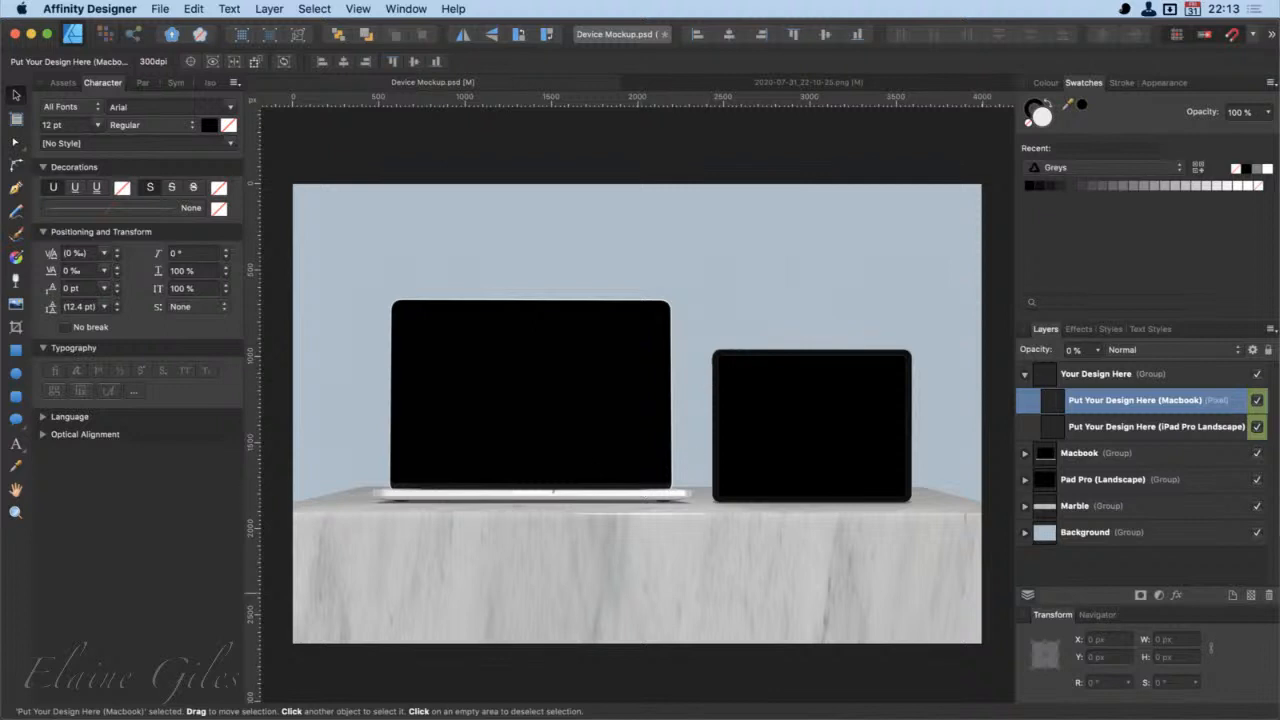
key(super+o)
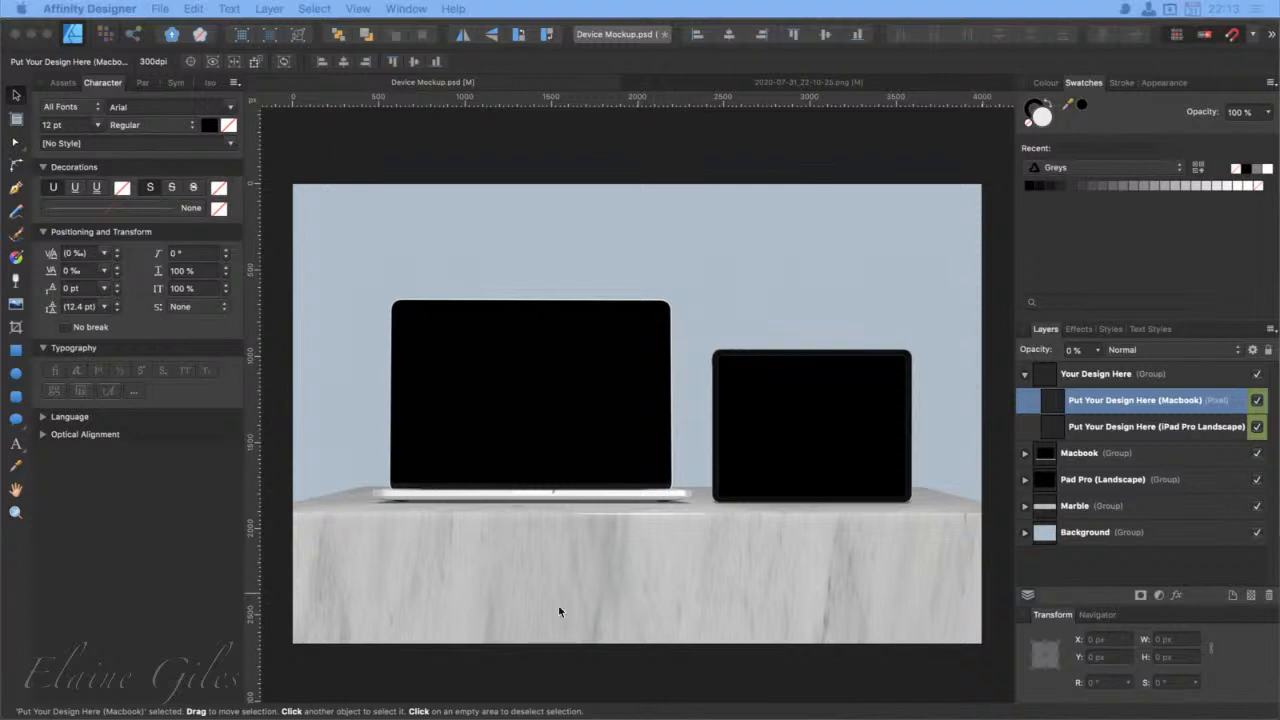
Step: Collapse Your Design Here, expand the Macbook group, and toggle its Shadow and Case groups off and on to examine the mockup parts
click(1024, 374)
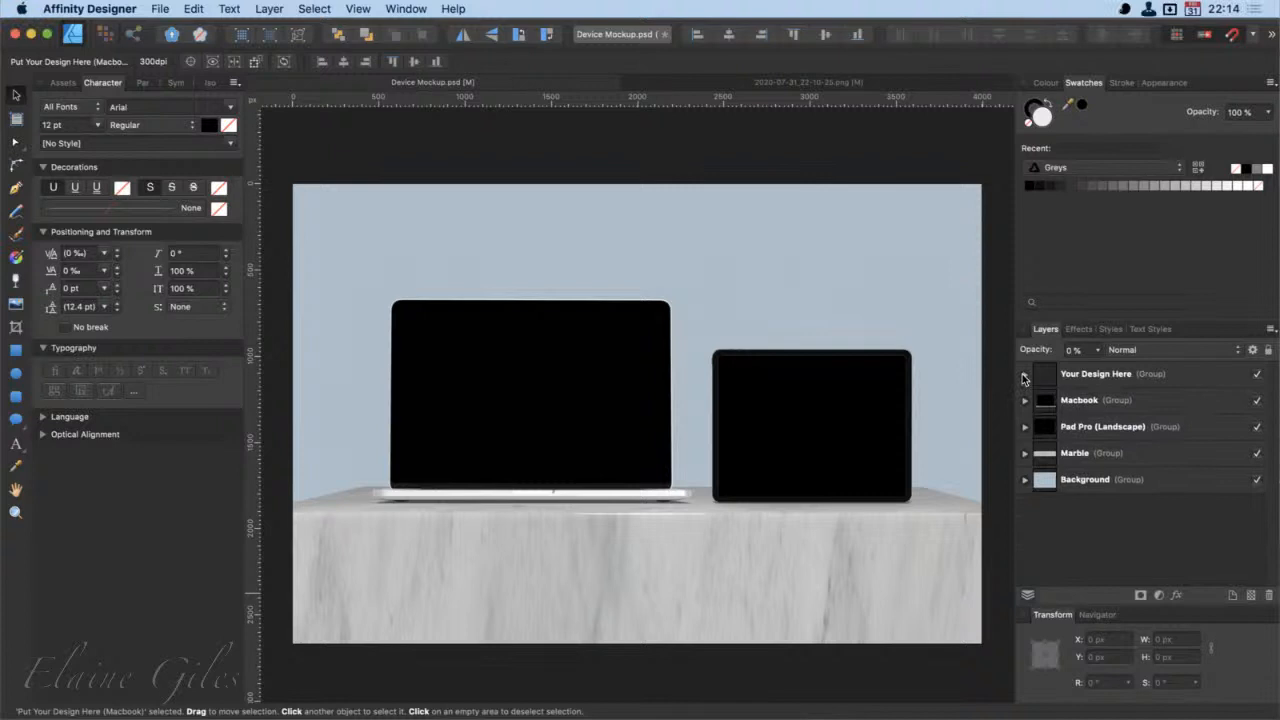
click(1024, 400)
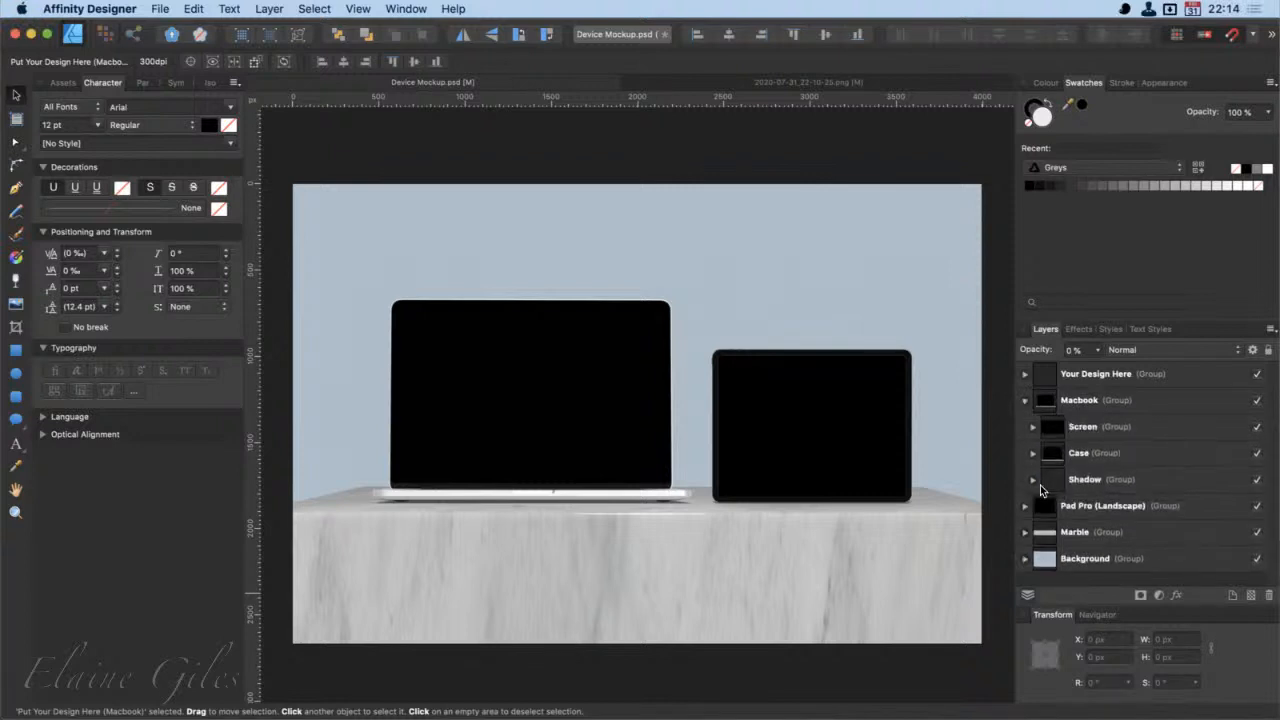
click(1100, 480)
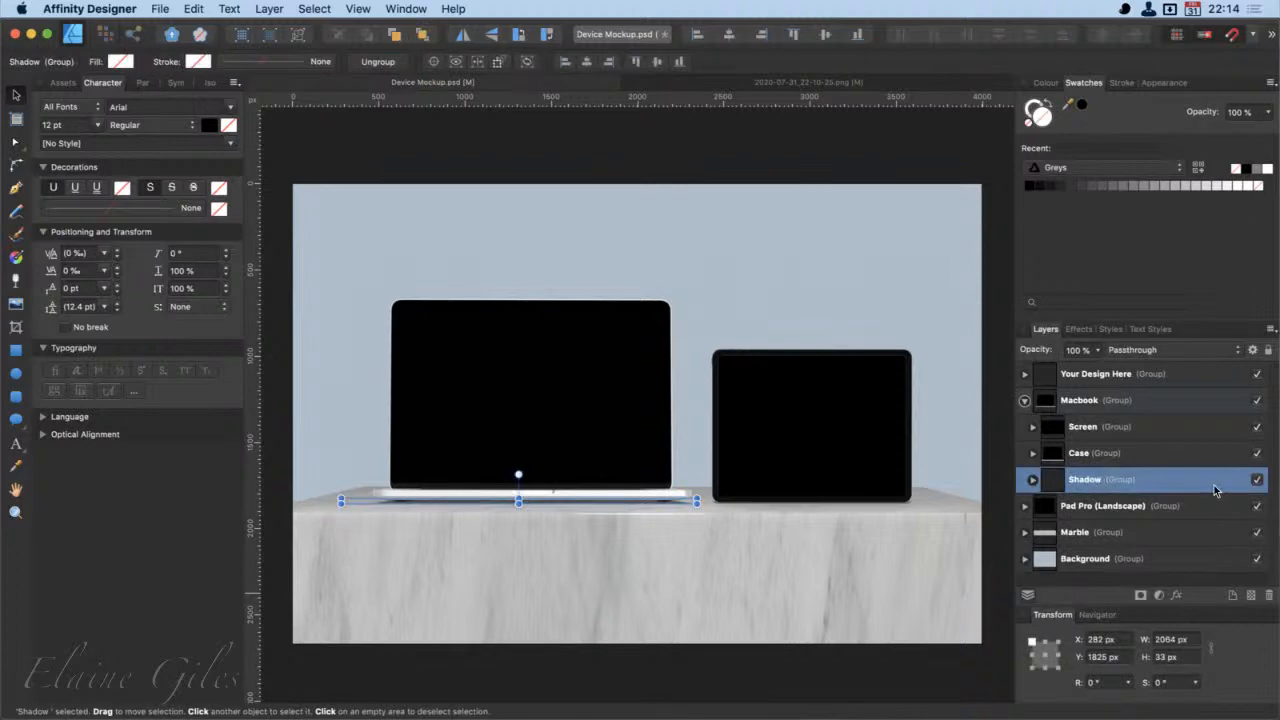
click(1257, 480)
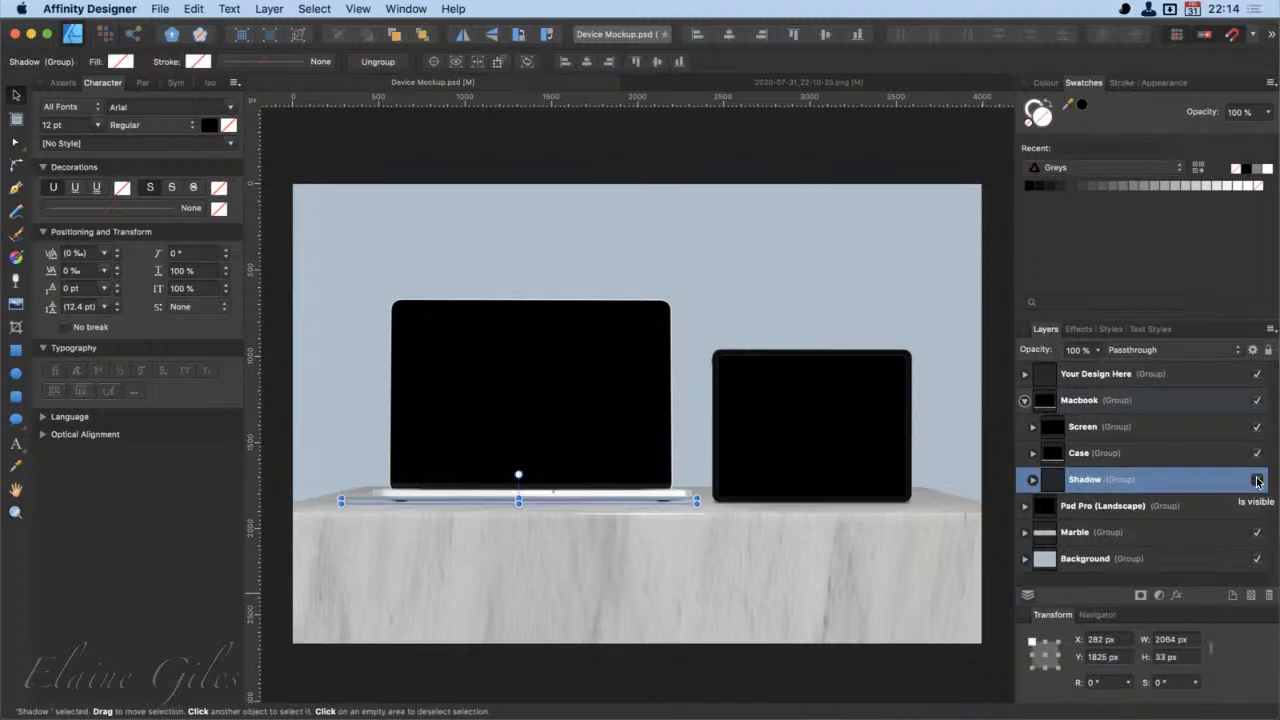
click(1257, 480)
click(1257, 454)
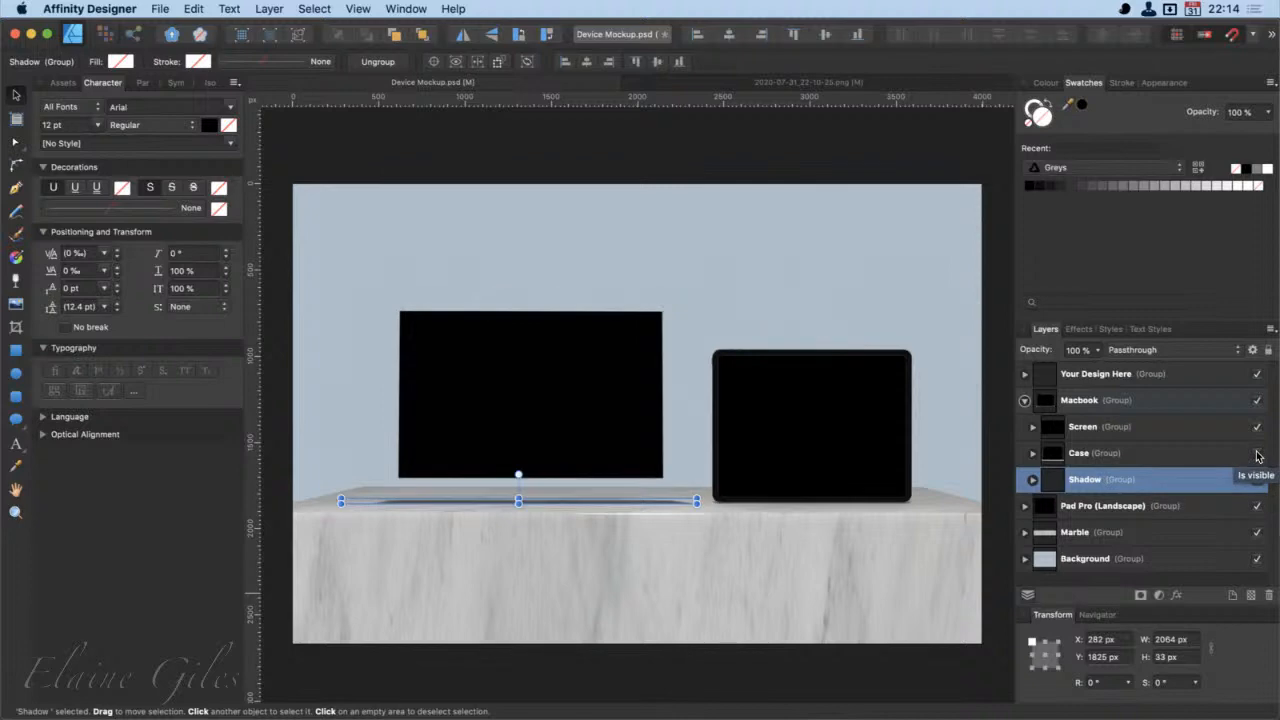
click(1257, 454)
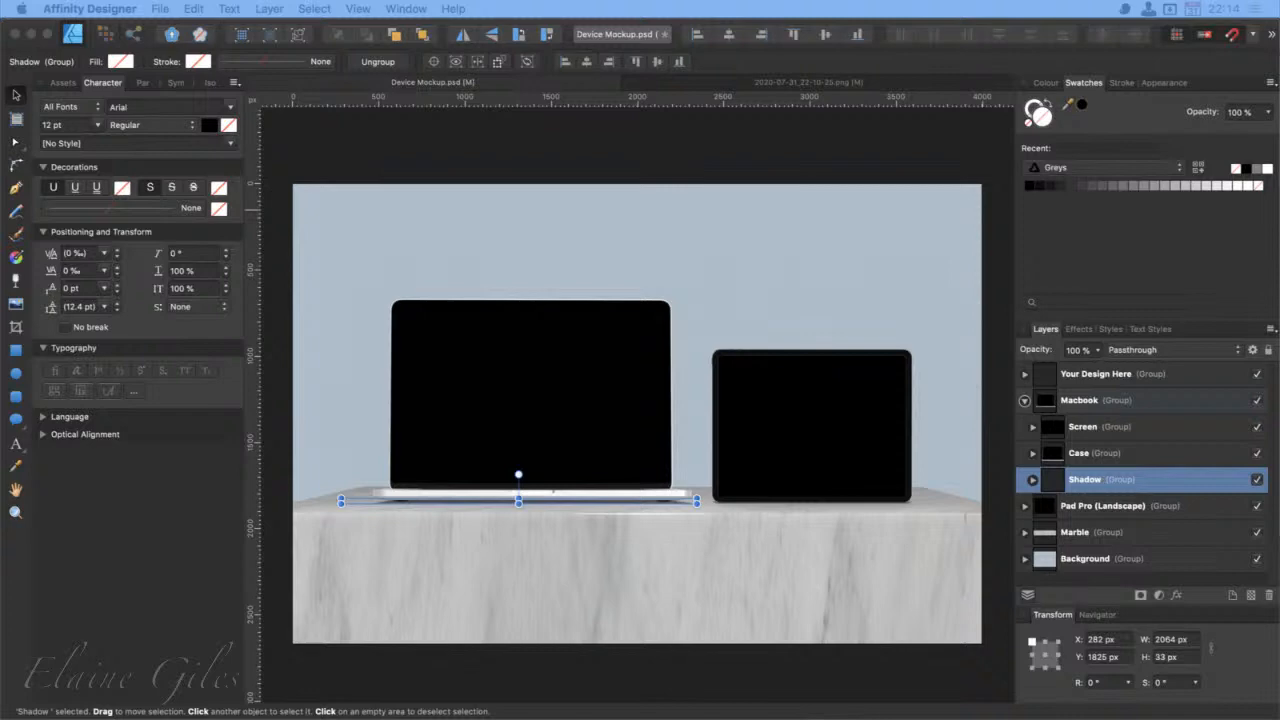
Step: Switch to Finder and open the Mockup Keynote file from the 04- Presentation Tips and Tricks folder
key(alt+space)
text(find)
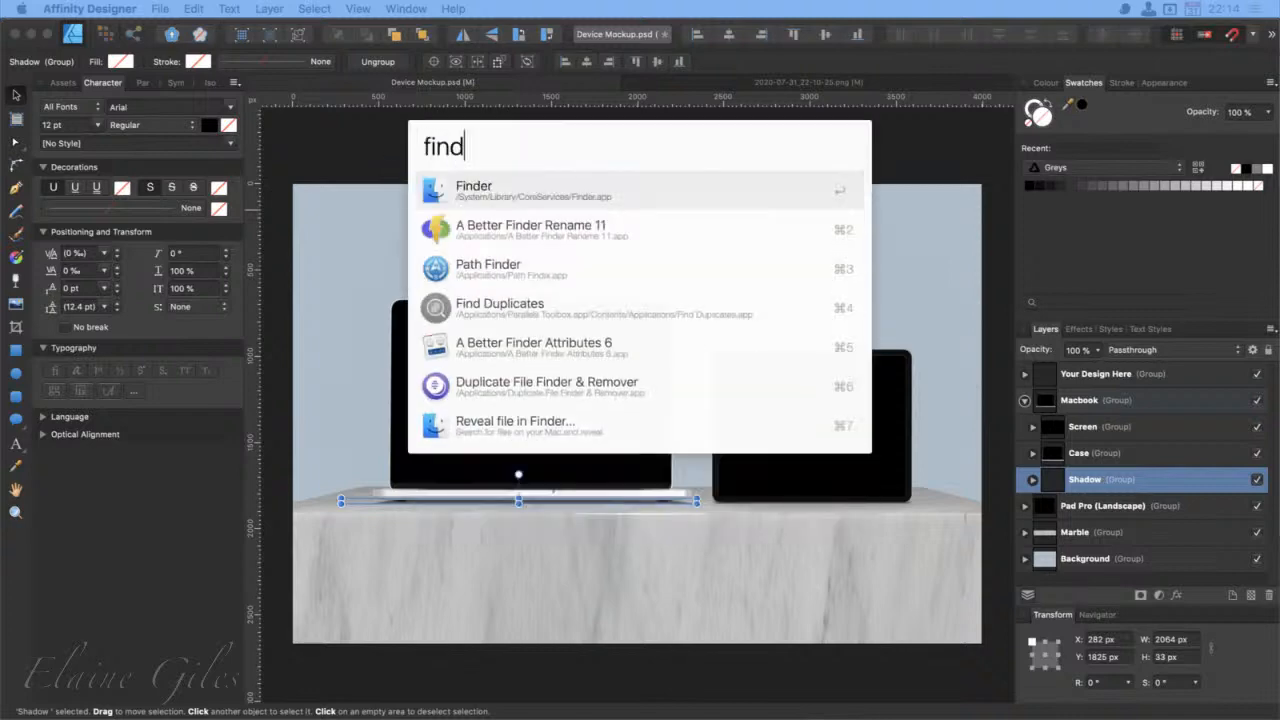
key(Return)
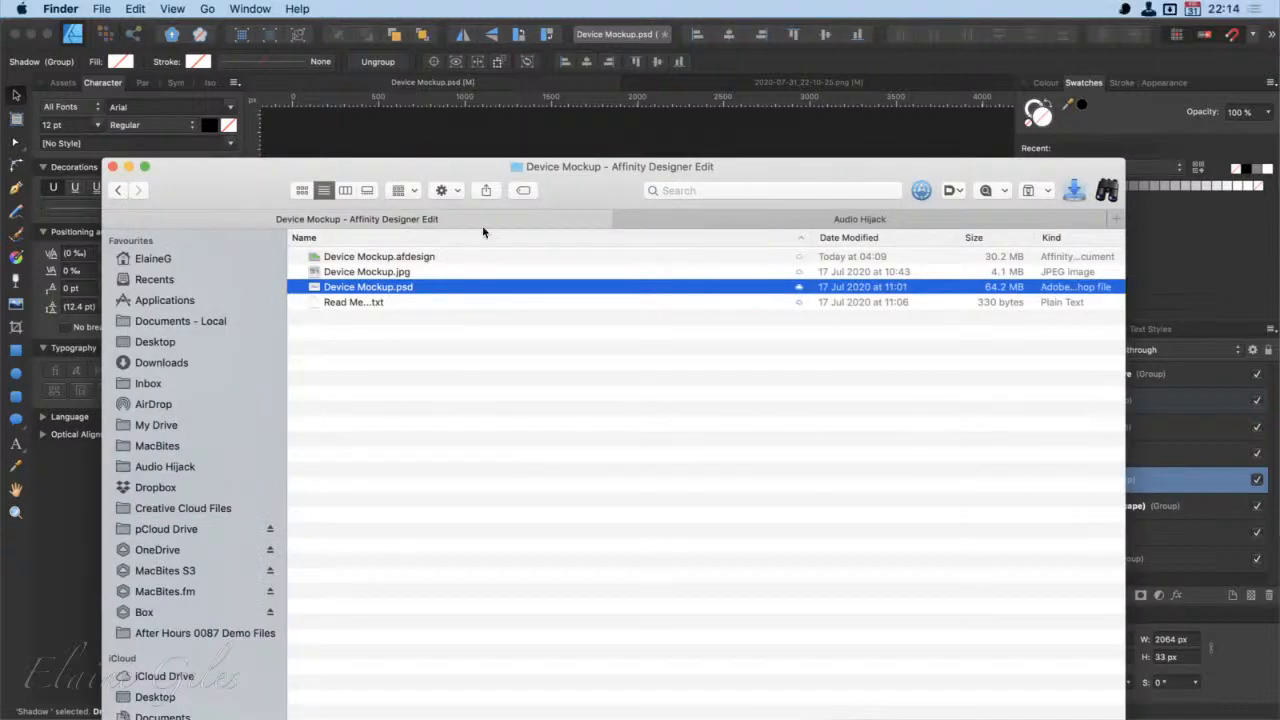
click(118, 191)
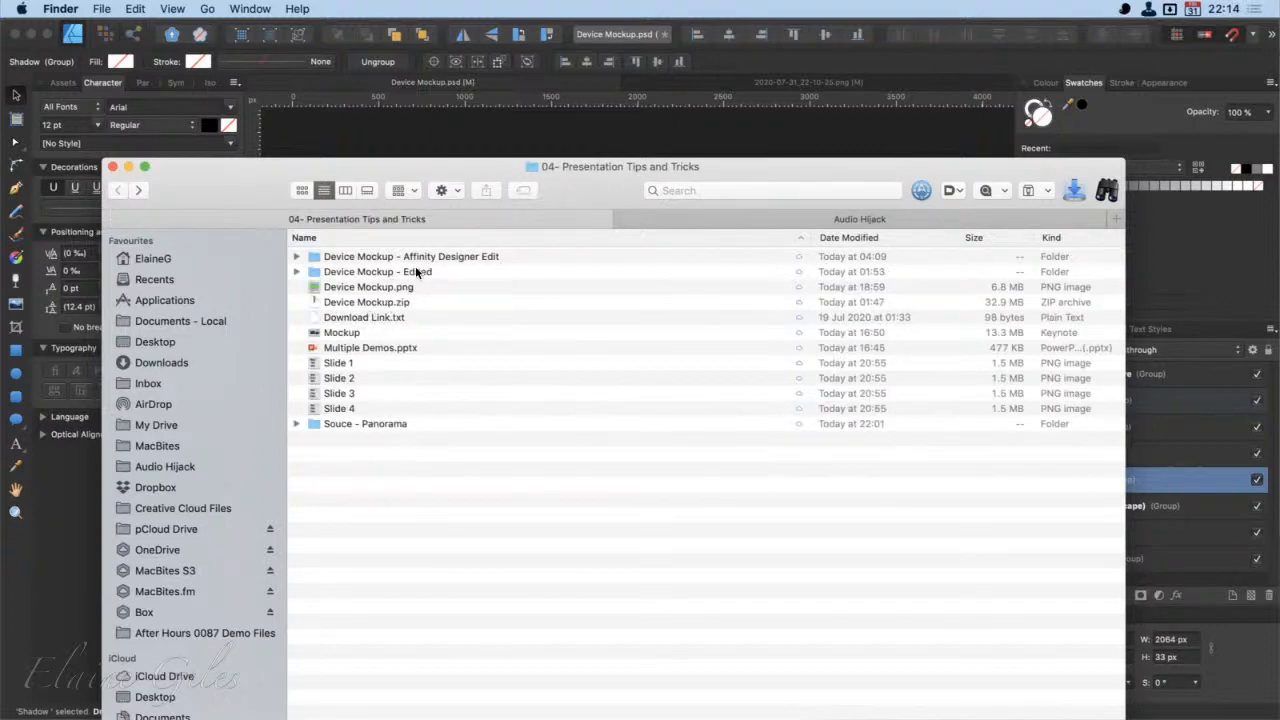
click(719, 339)
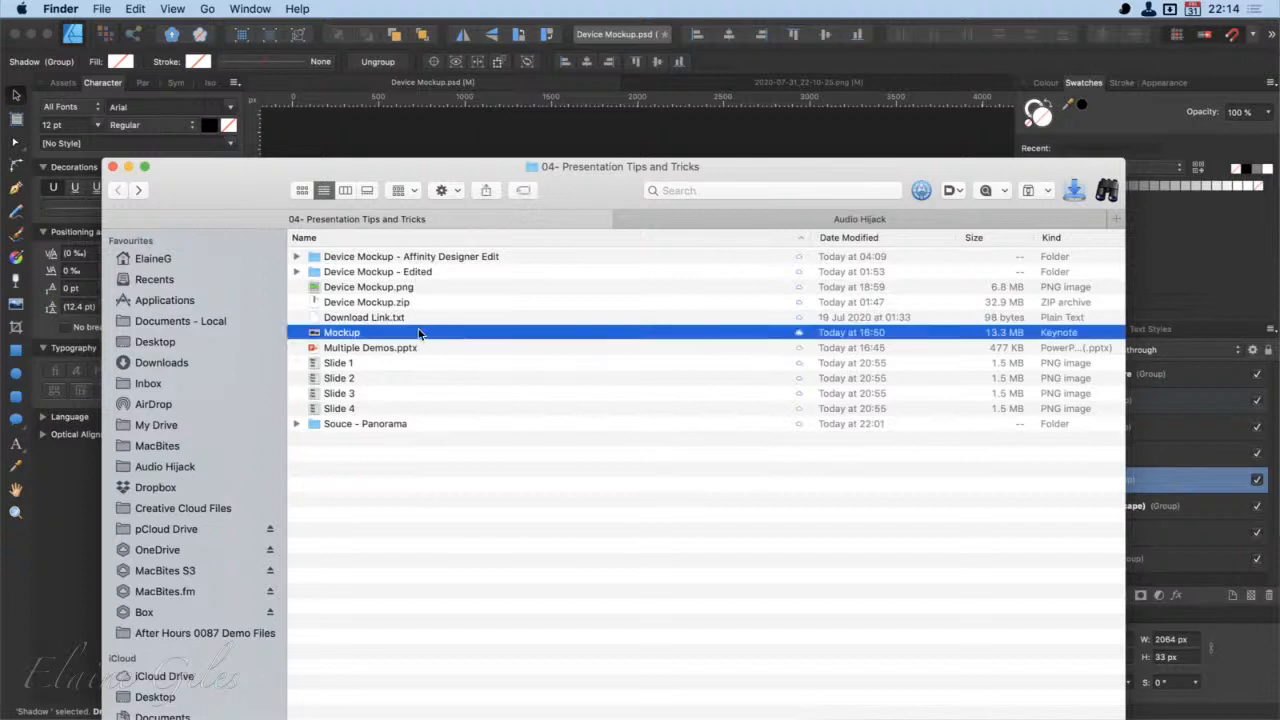
double_click(412, 335)
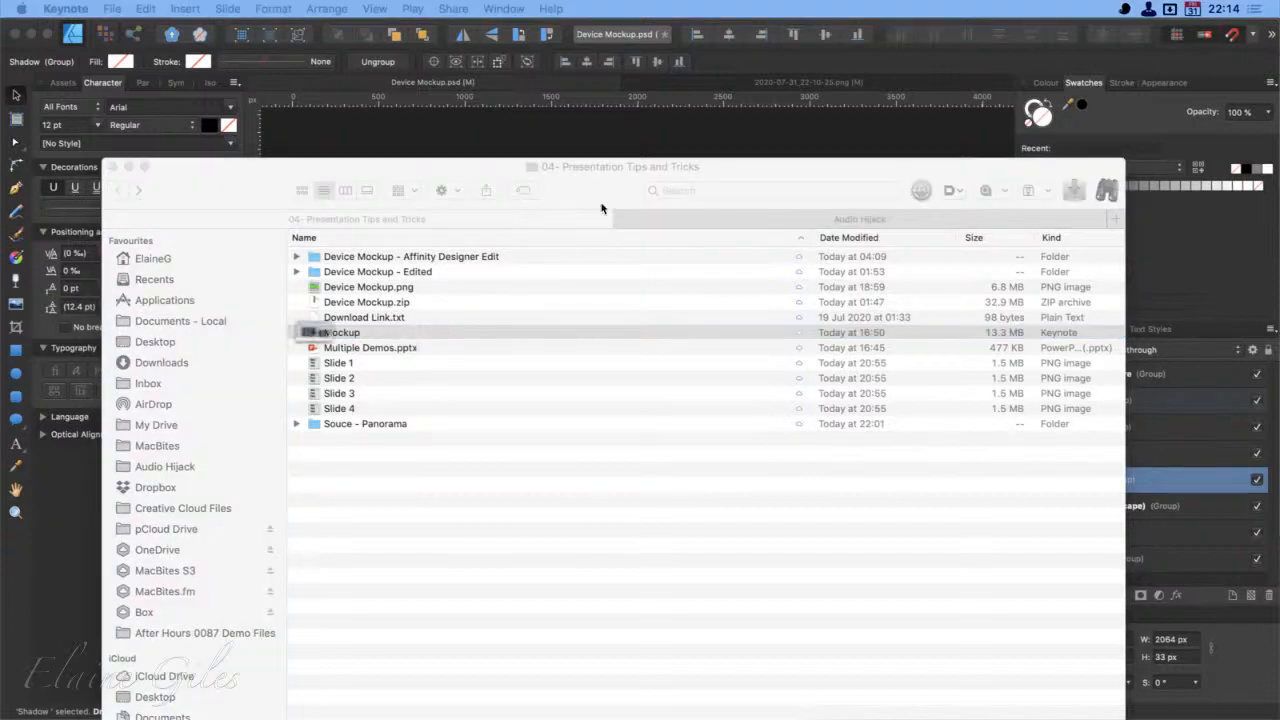
drag(607, 196, 604, 719)
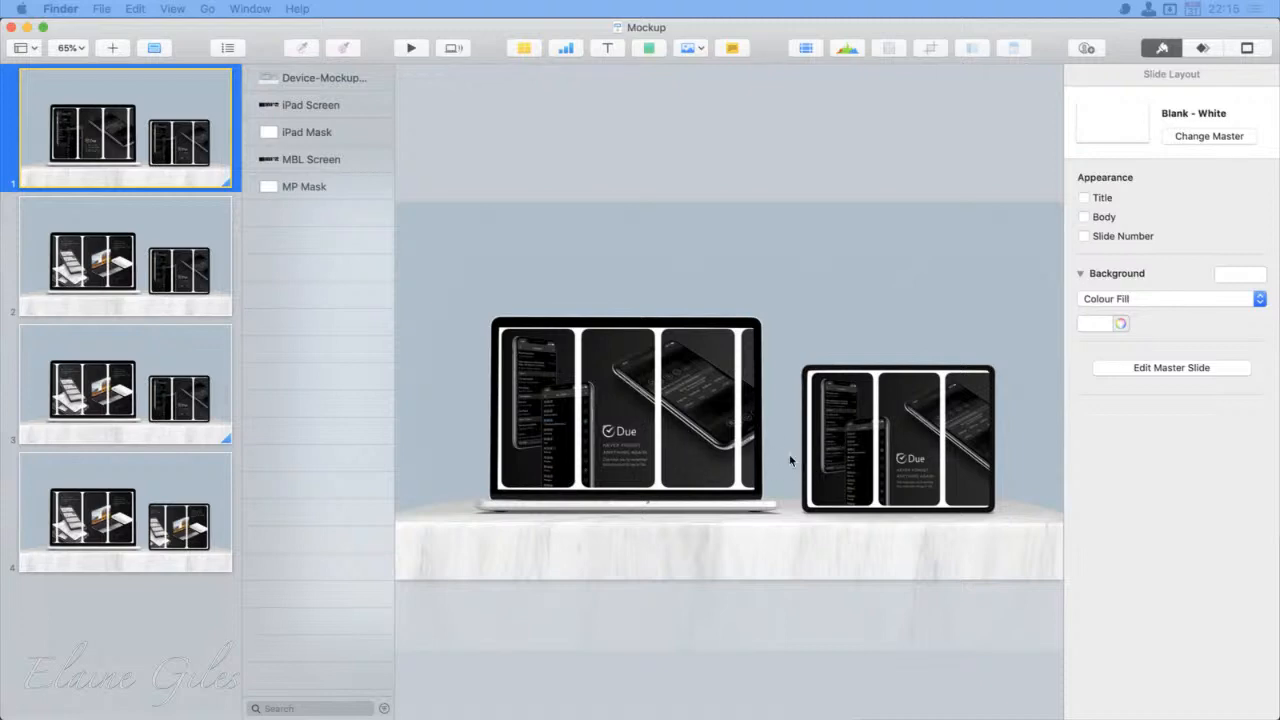
Step: Play the Mockup presentation to view the images scrolling on both devices, and exit the slideshow
click(765, 26)
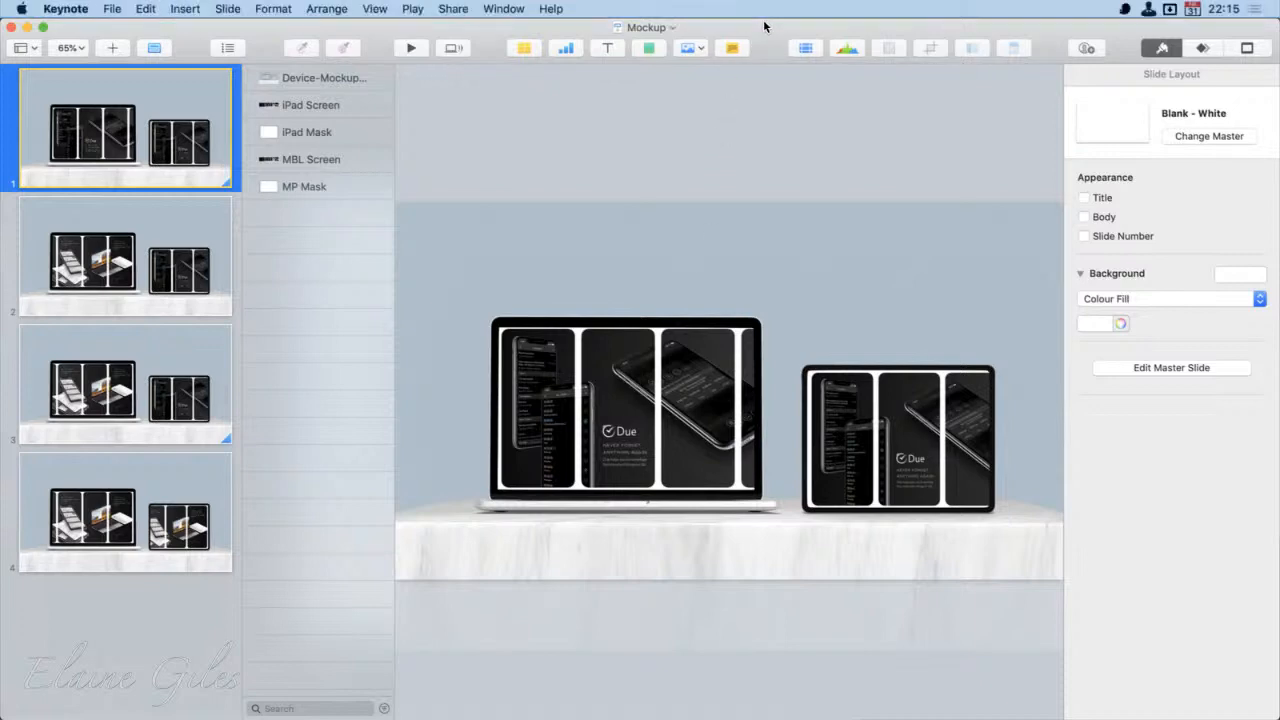
click(412, 48)
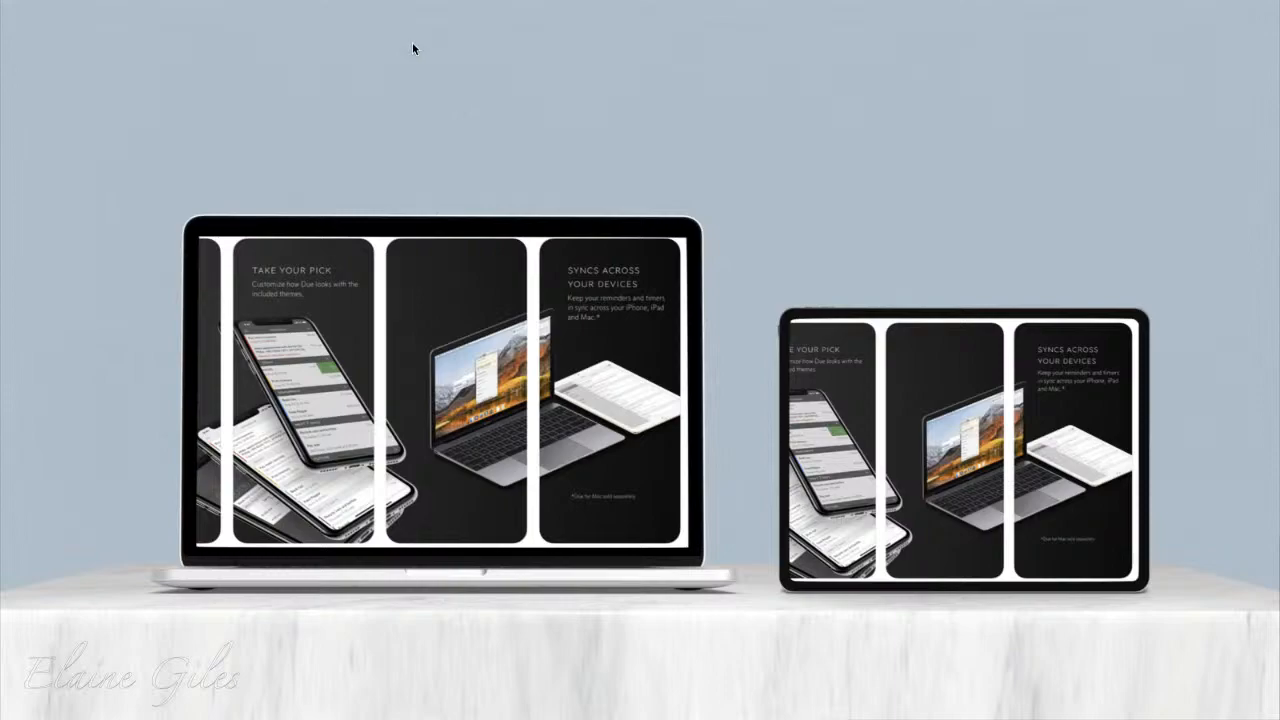
key(Escape)
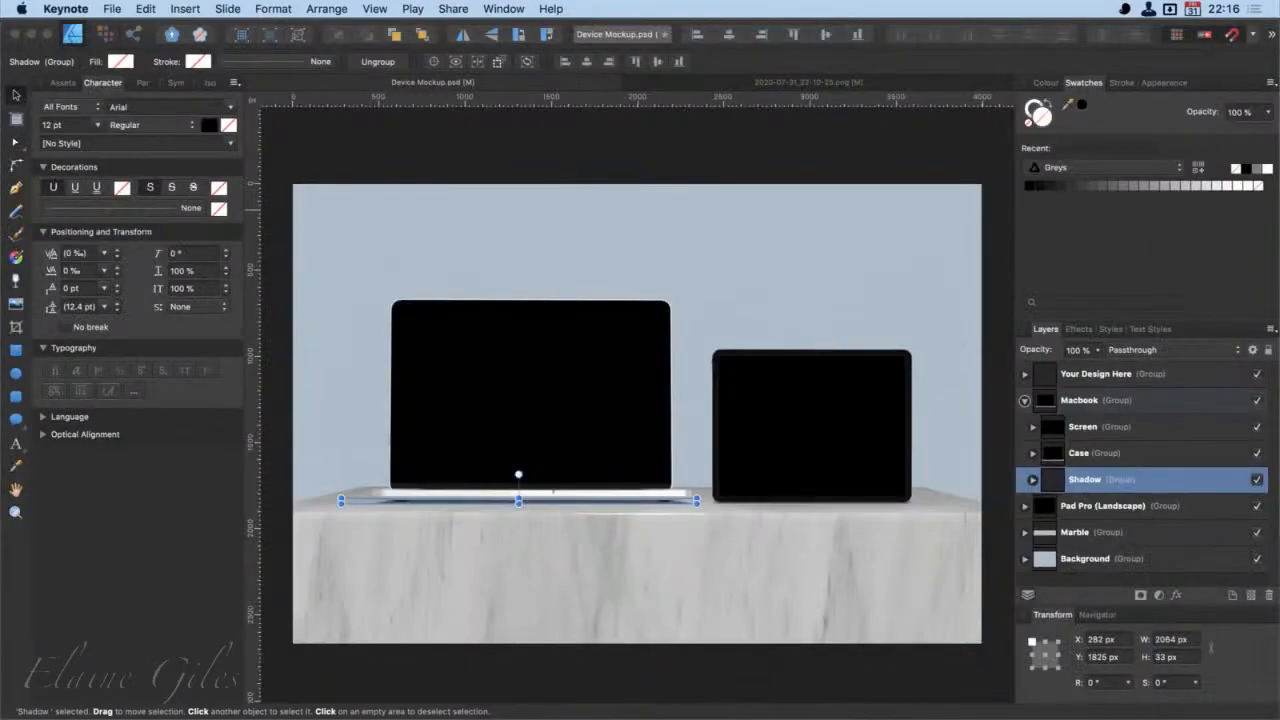
Step: In Affinity Designer, expand the Macbook's Screen group and its Screen pixel layer, and select the nested Your Design Here layer
click(545, 378)
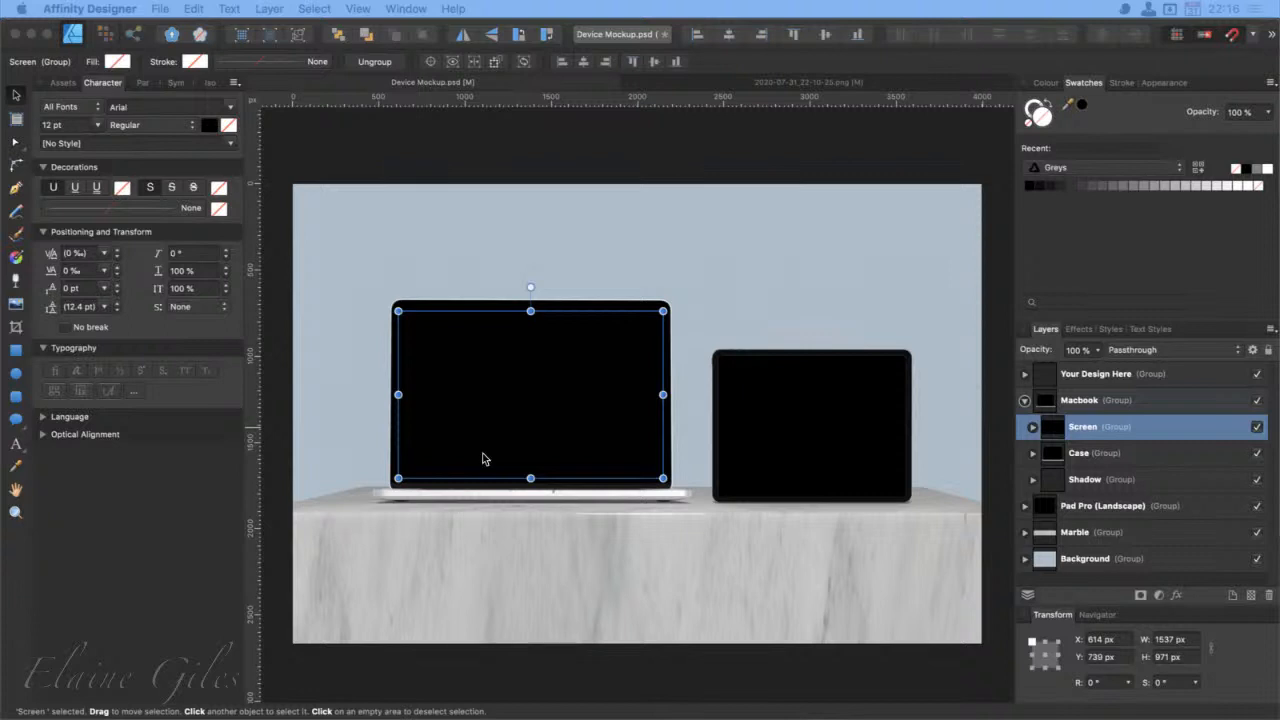
click(577, 168)
scroll(457, 403, up, 3)
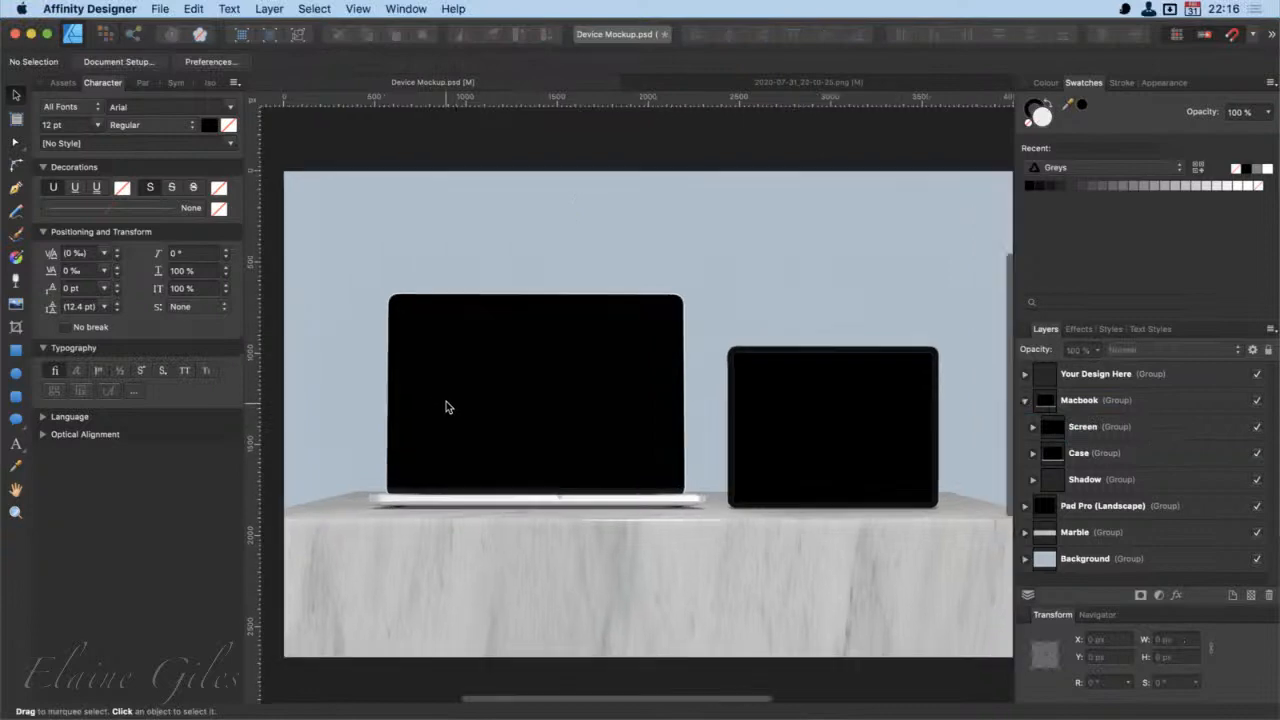
scroll(447, 407, up, 2)
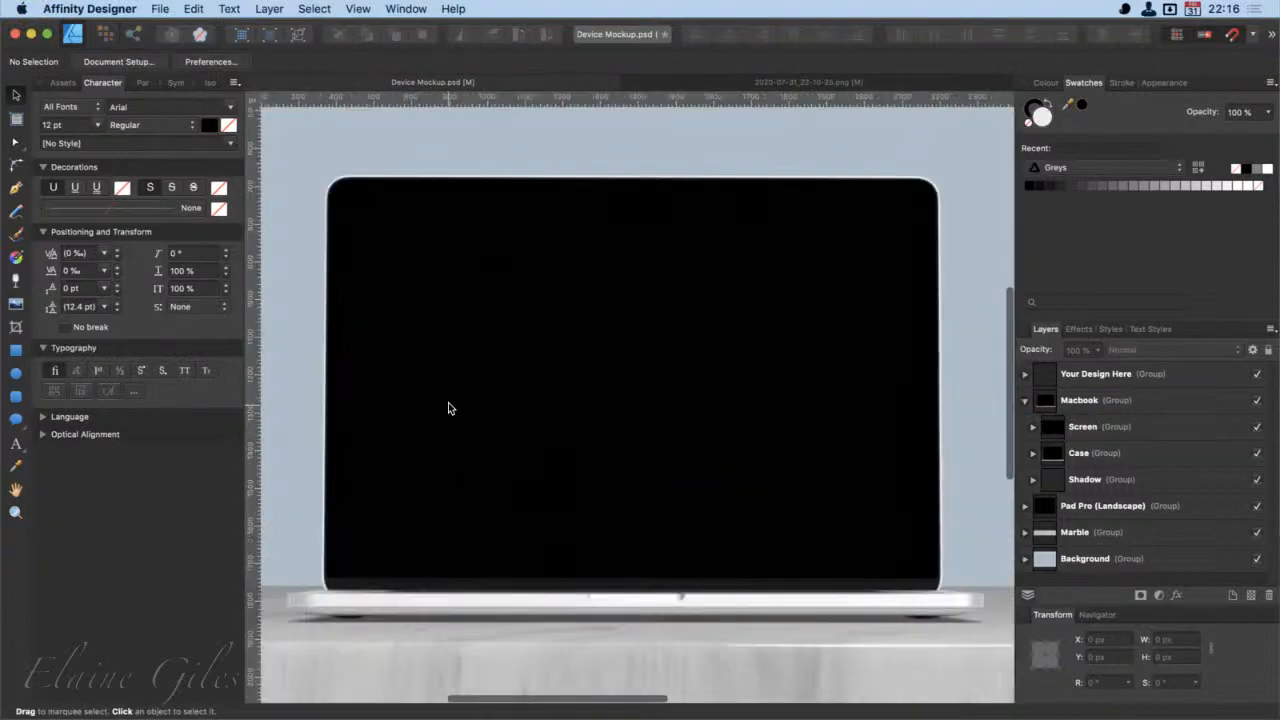
click(1082, 430)
click(1033, 427)
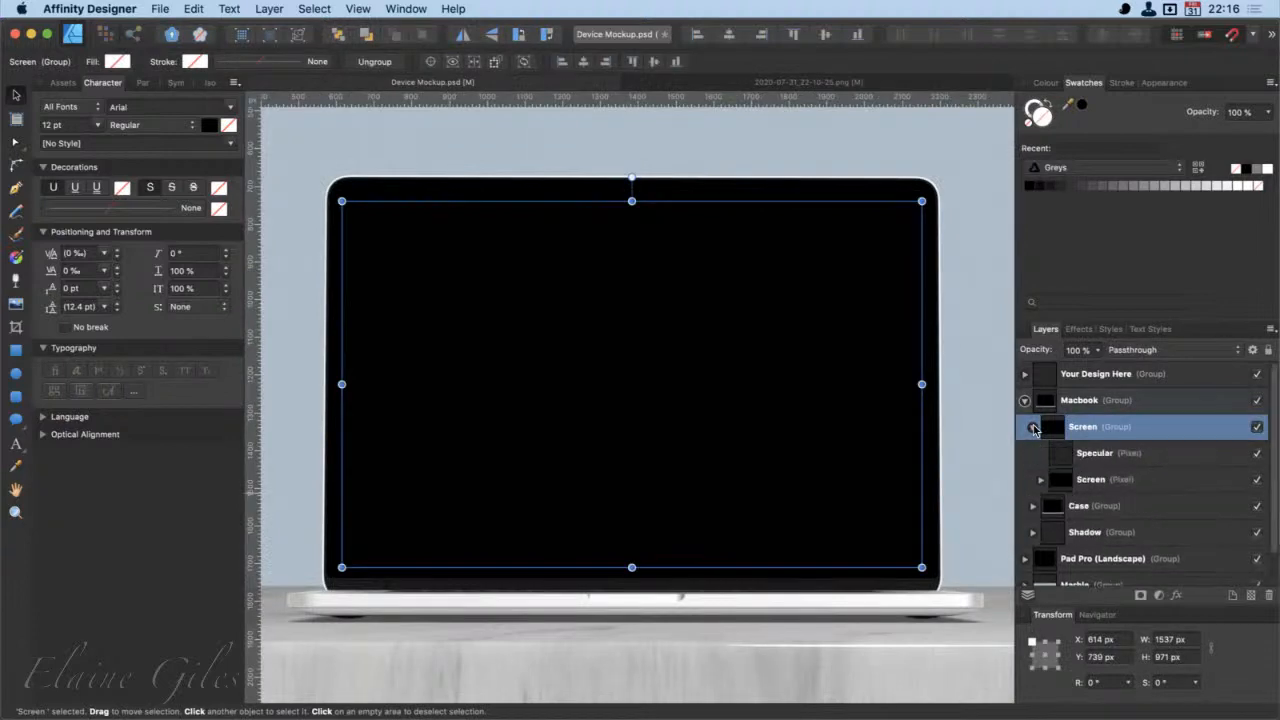
click(1034, 482)
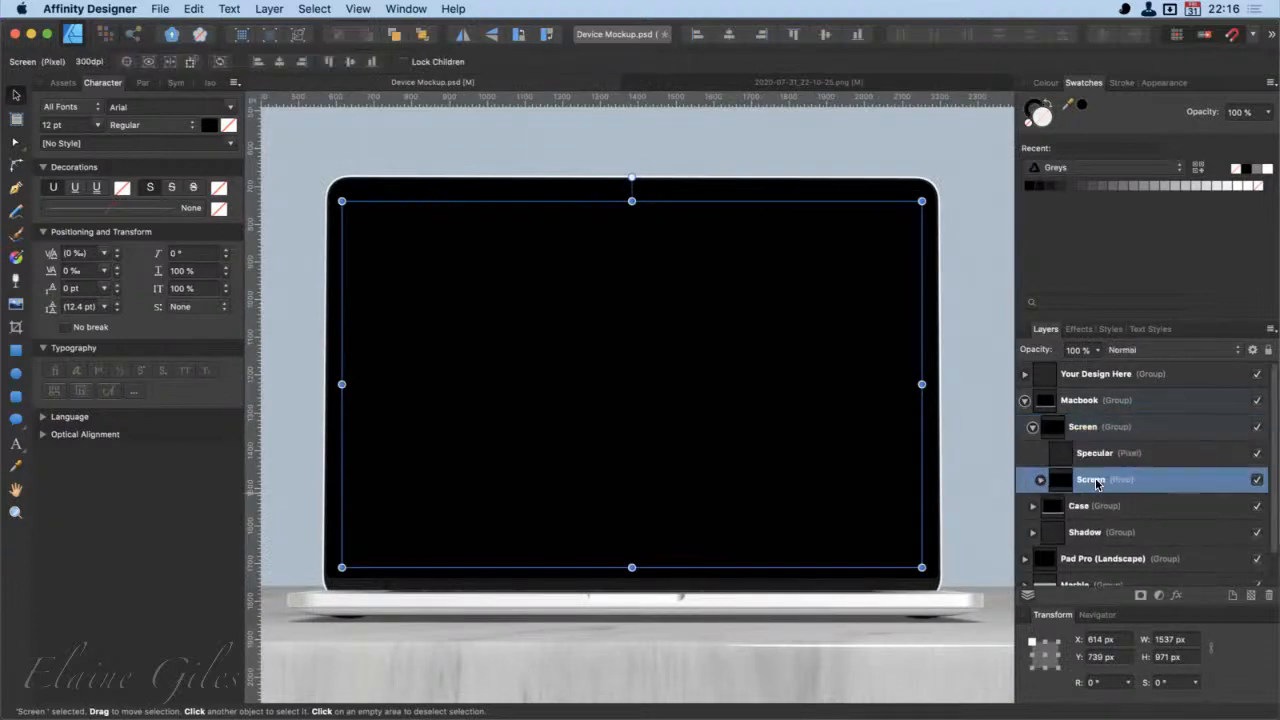
click(1040, 481)
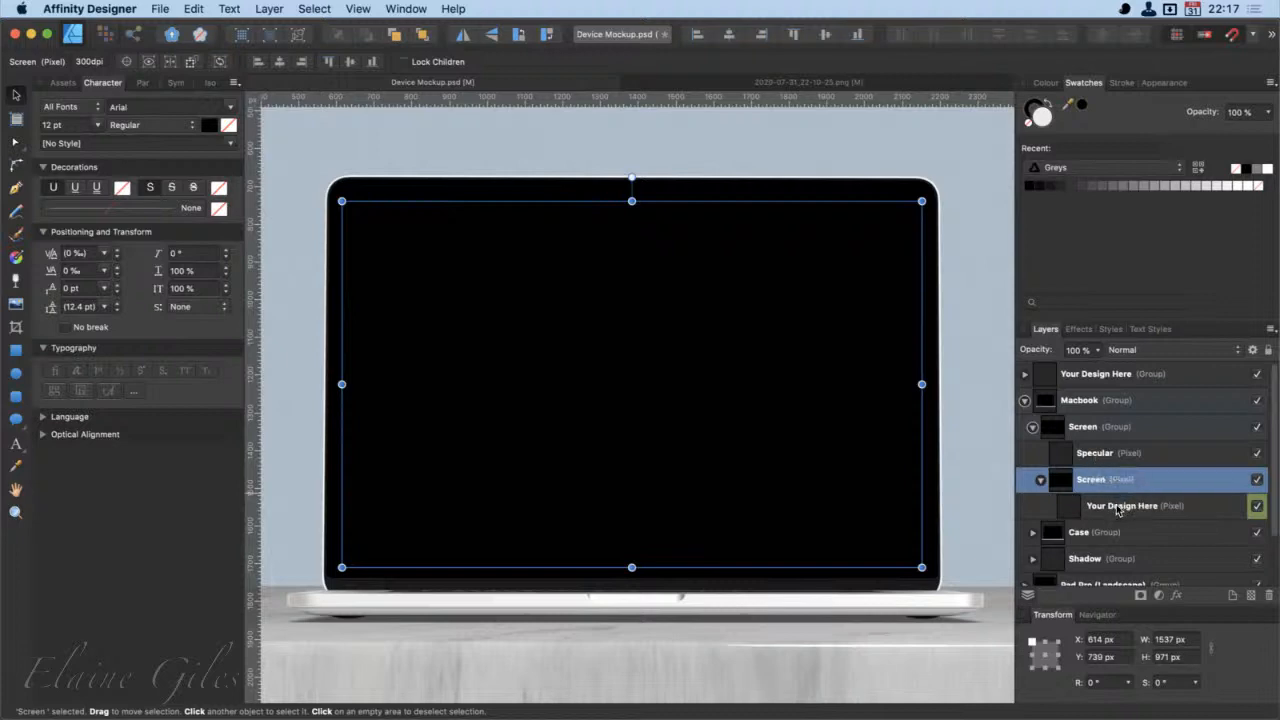
click(1118, 508)
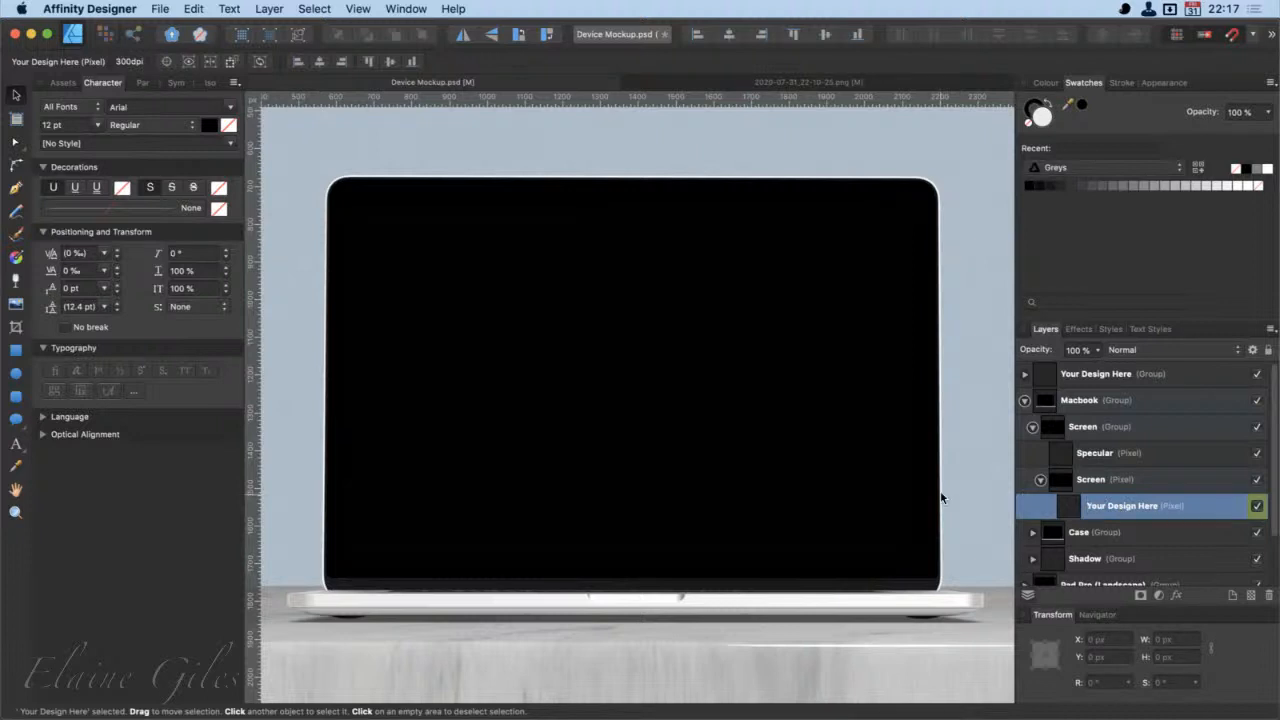
Step: Switch the swatches to the Apple palette and try a green fill on the Macbook's Screen pixel layer
click(1103, 479)
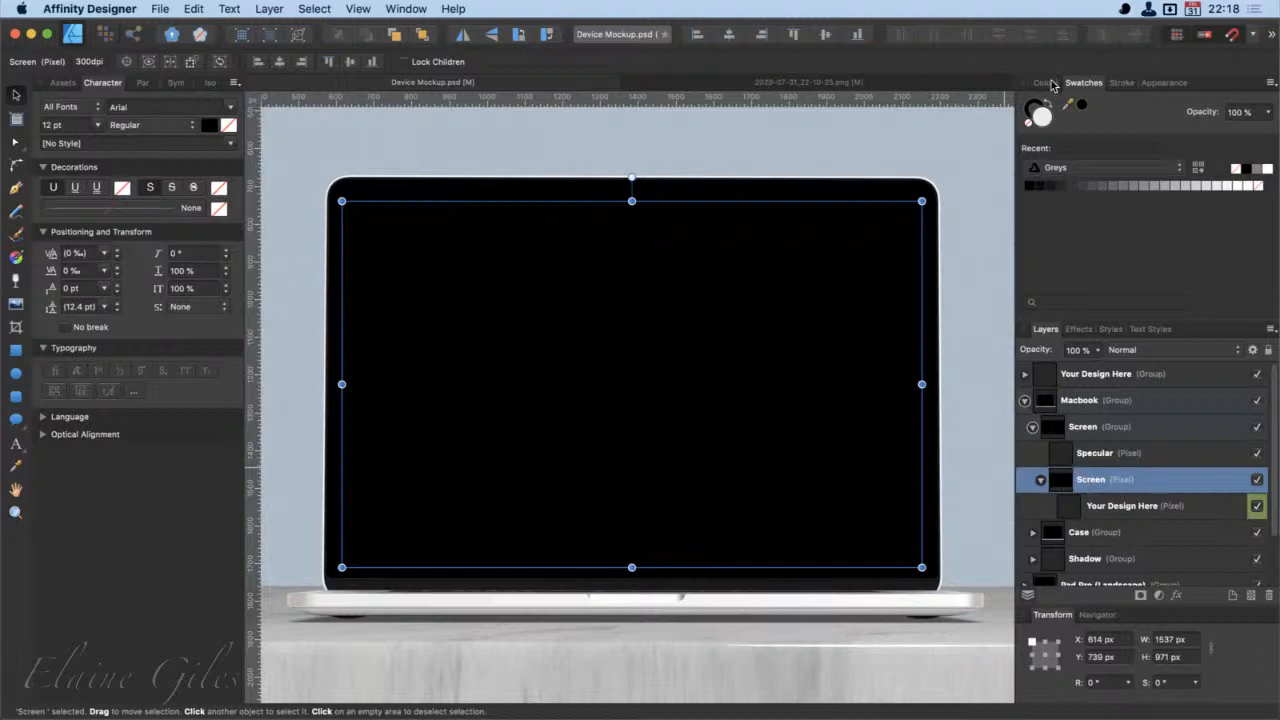
click(1074, 168)
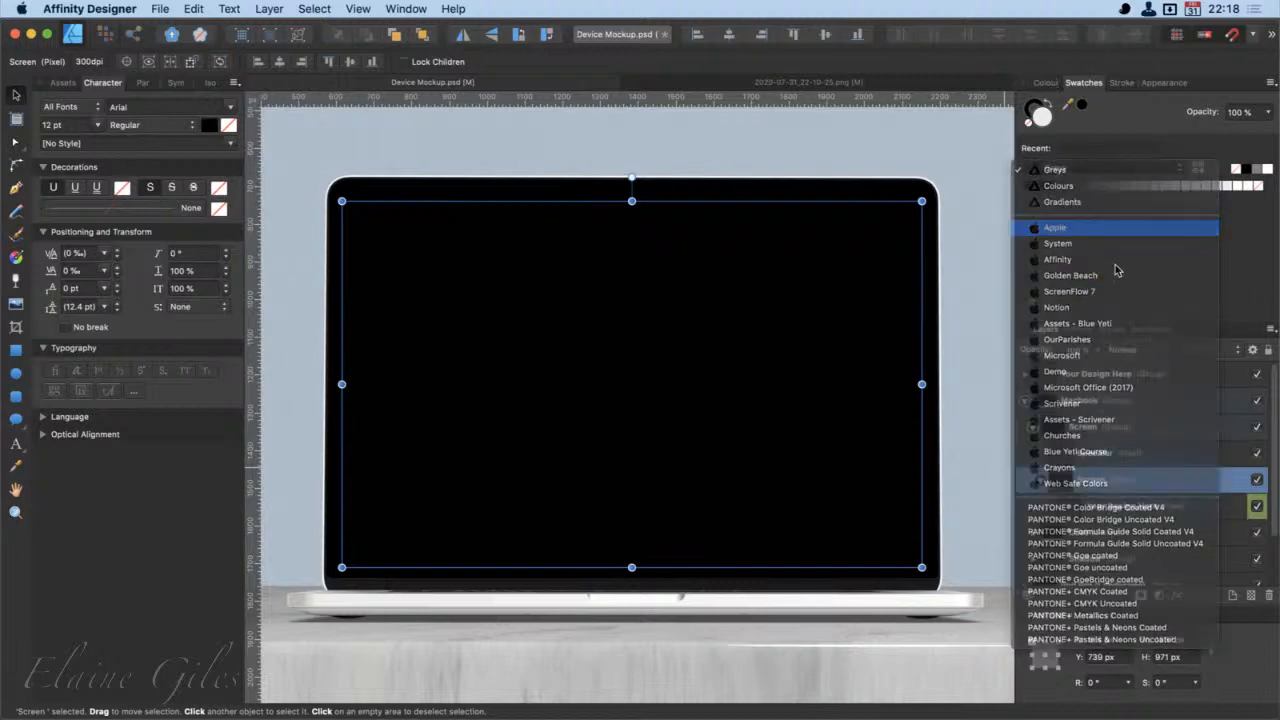
click(1117, 228)
click(1071, 186)
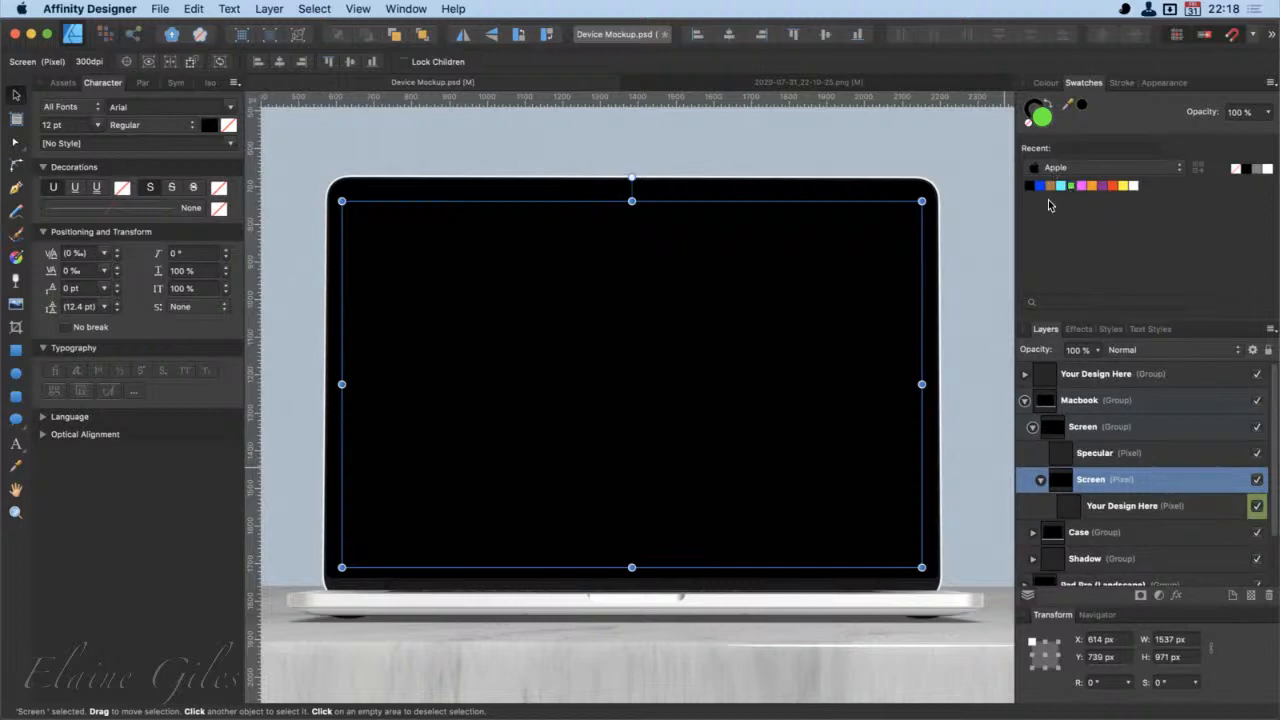
key(super+z)
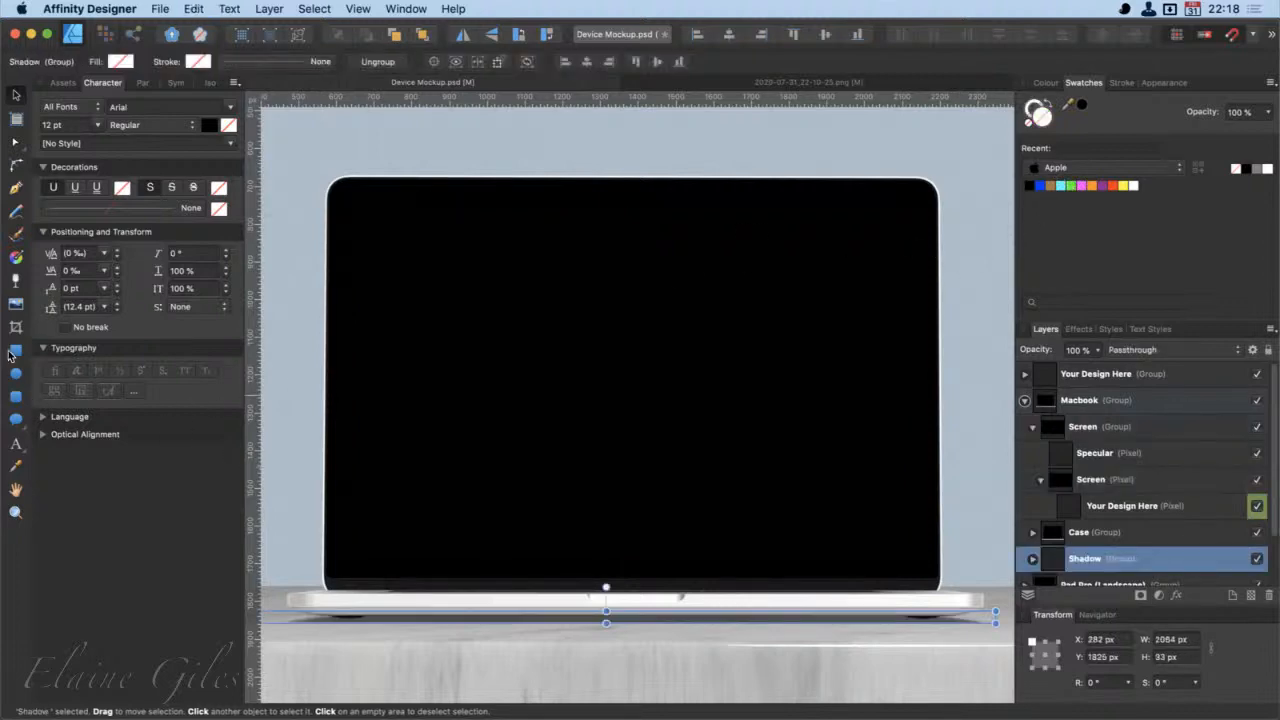
Step: Draw a green rectangle about 1520 × 1037 px over the Macbook display and place it directly beneath the Screen pixel layer
click(14, 350)
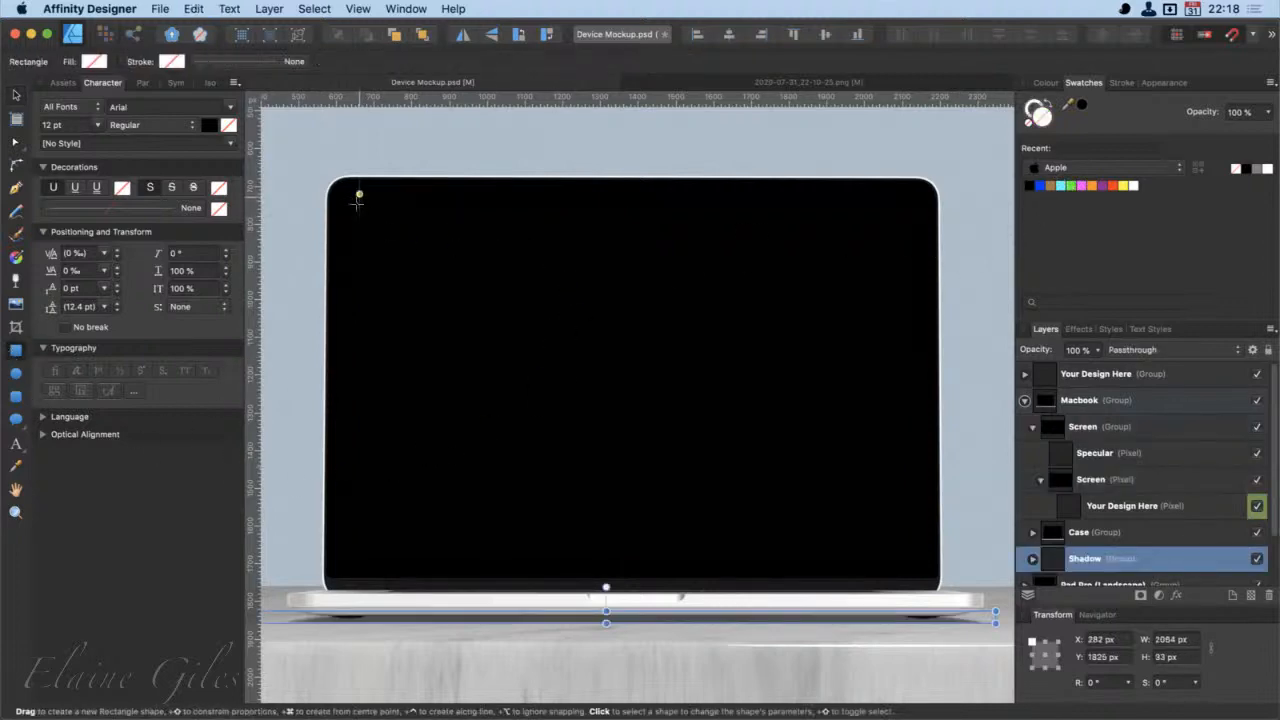
drag(350, 195, 926, 585)
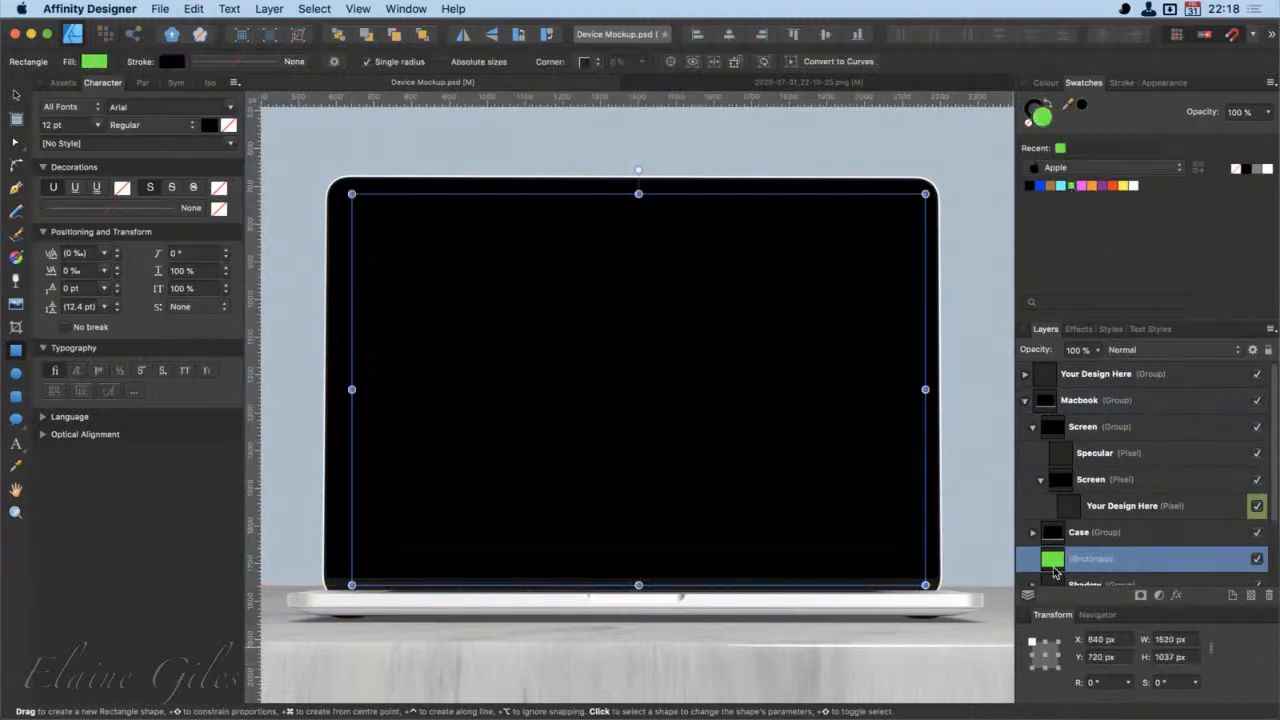
drag(1072, 558, 1067, 470)
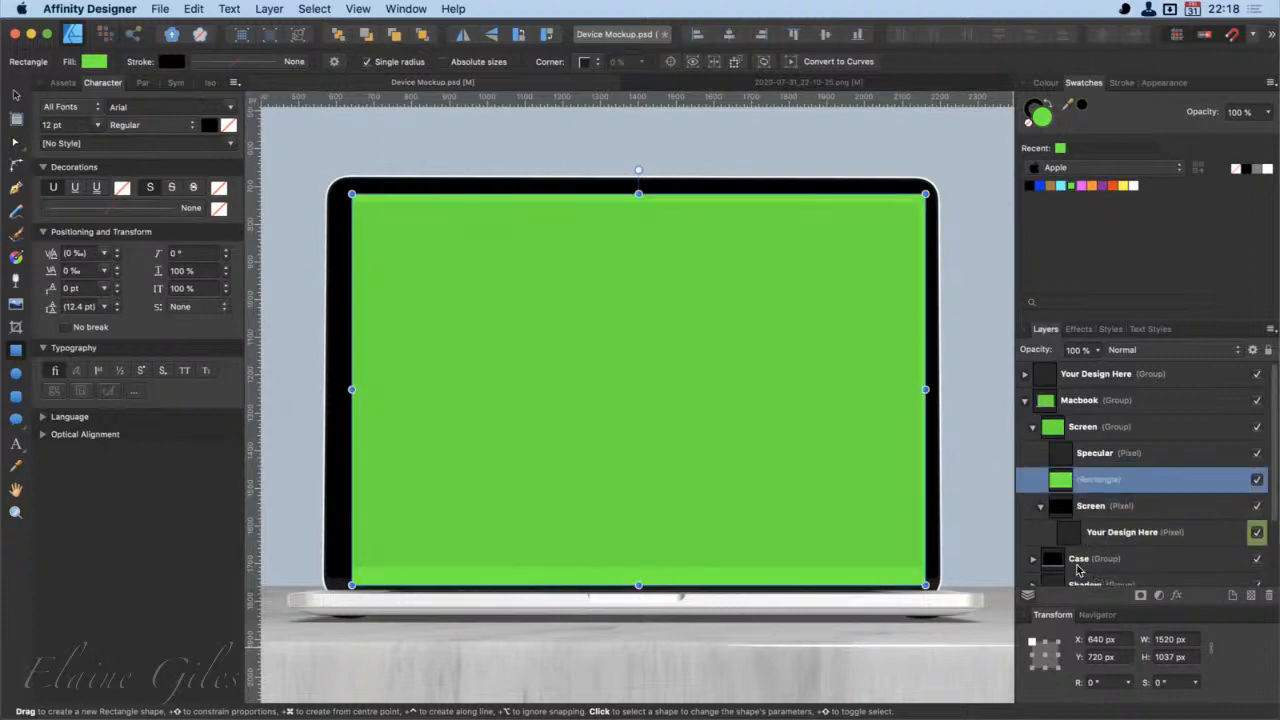
click(1041, 505)
drag(1058, 480, 1062, 517)
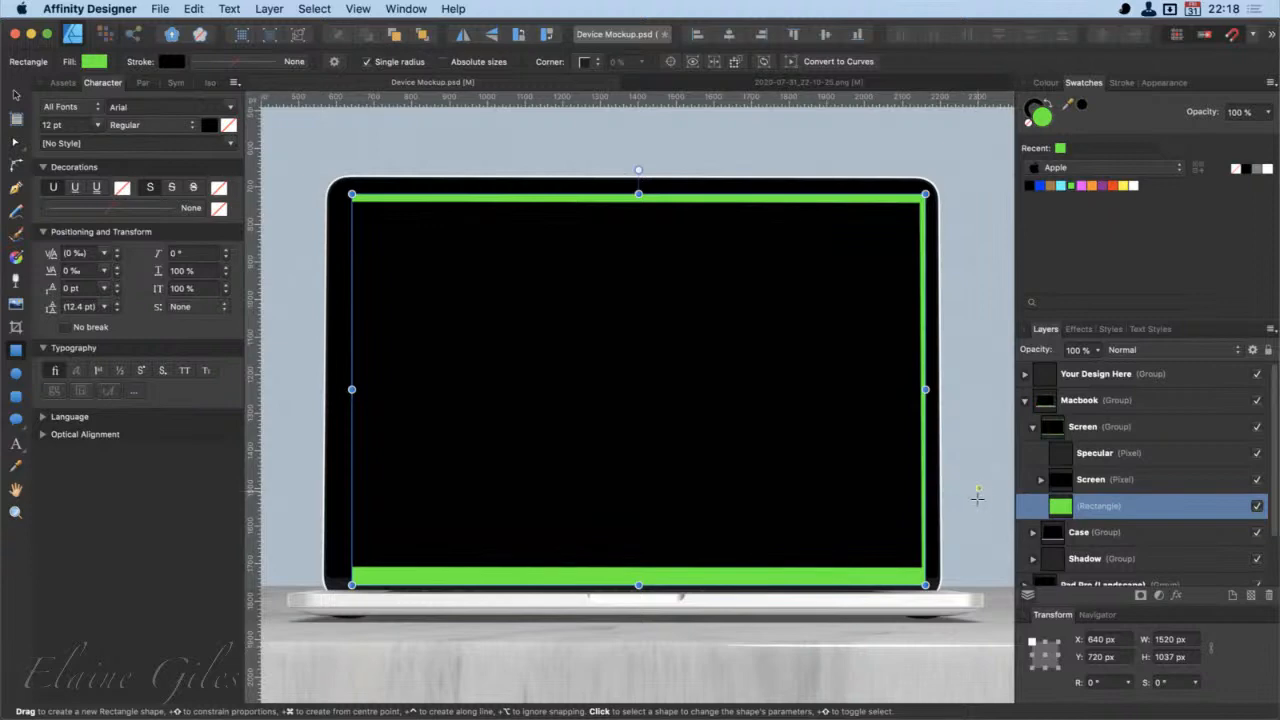
Step: Shrink the green rectangle to about 1500 × 970 px and move it between the Specular and Screen pixel layers
drag(925, 391, 918, 398)
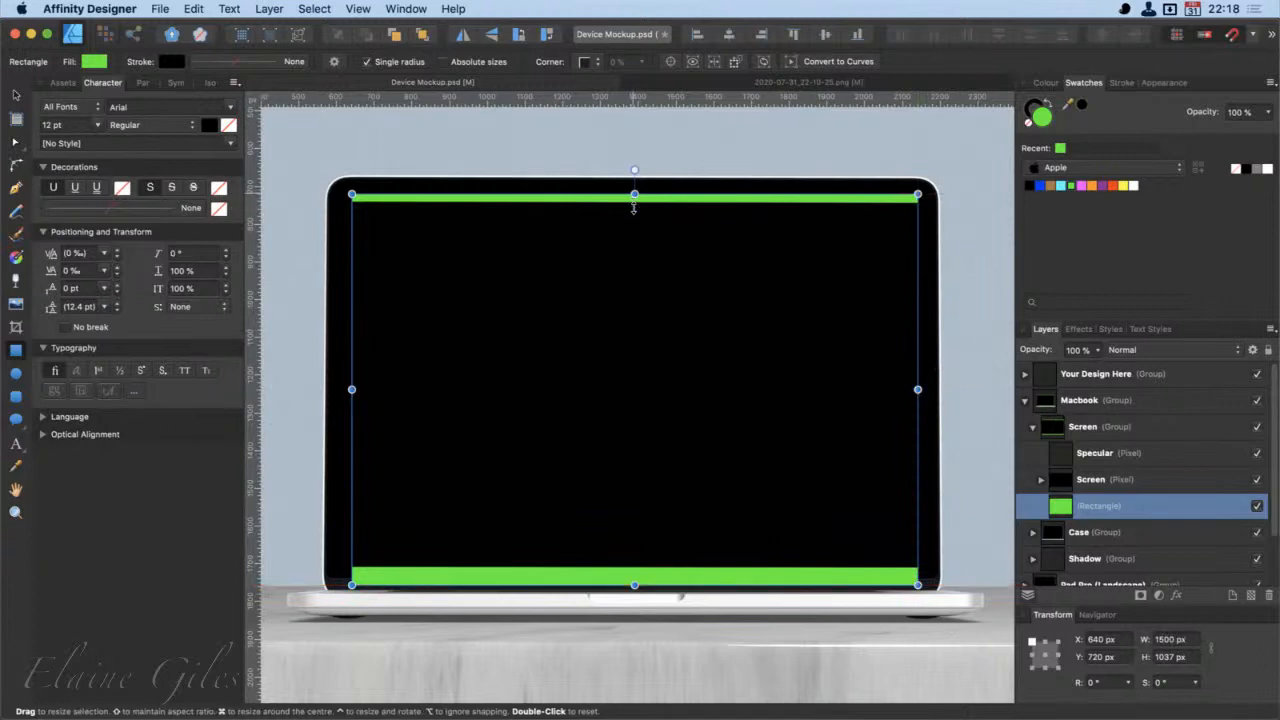
drag(634, 207, 634, 214)
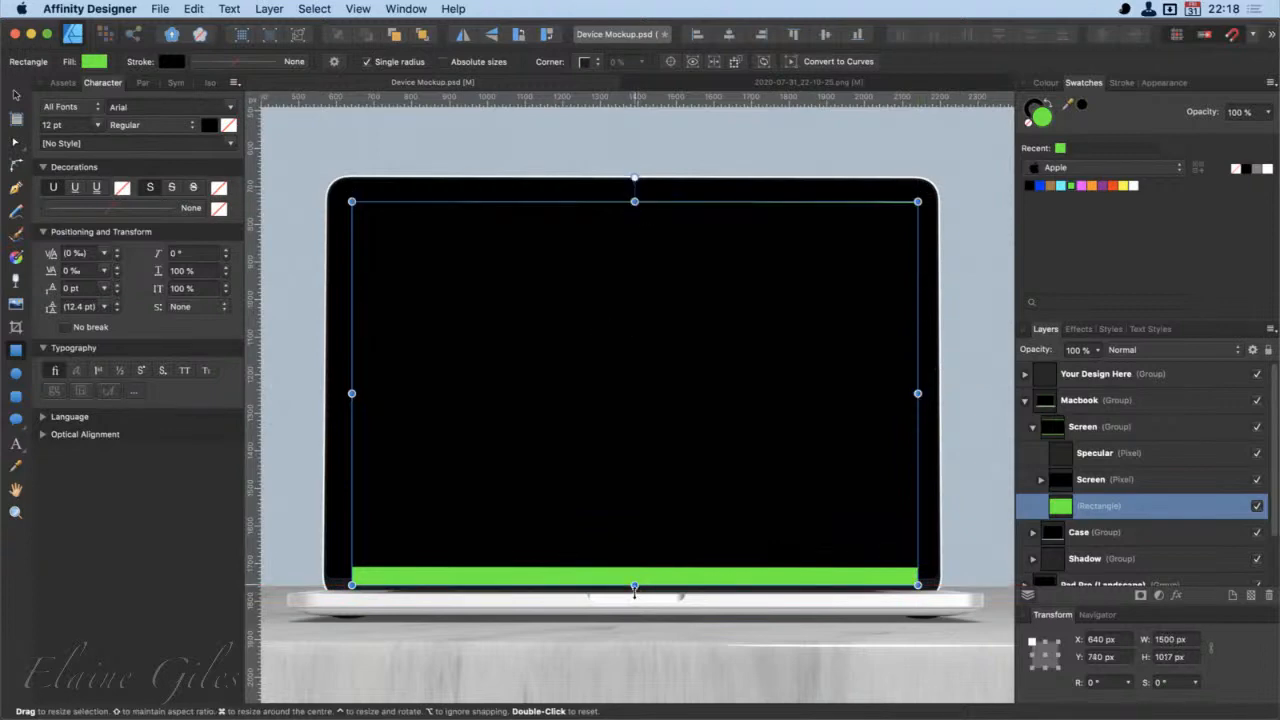
drag(634, 587, 634, 568)
click(972, 570)
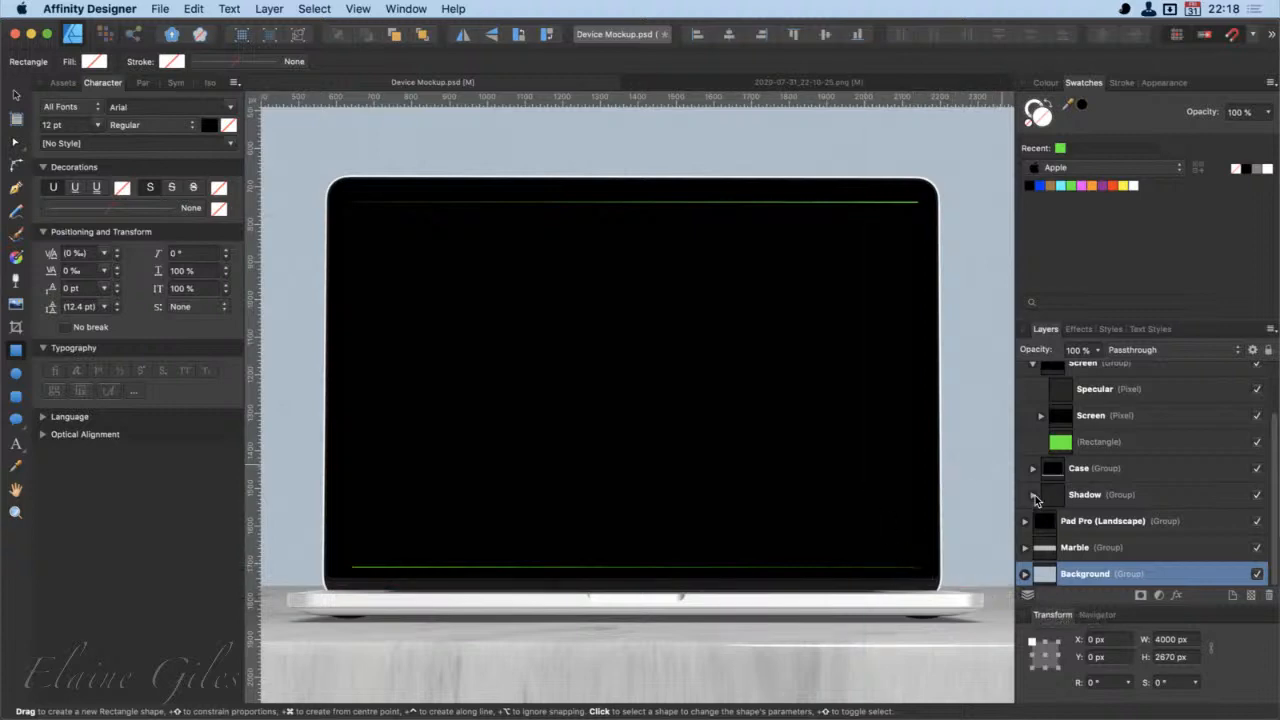
drag(1072, 443, 1066, 412)
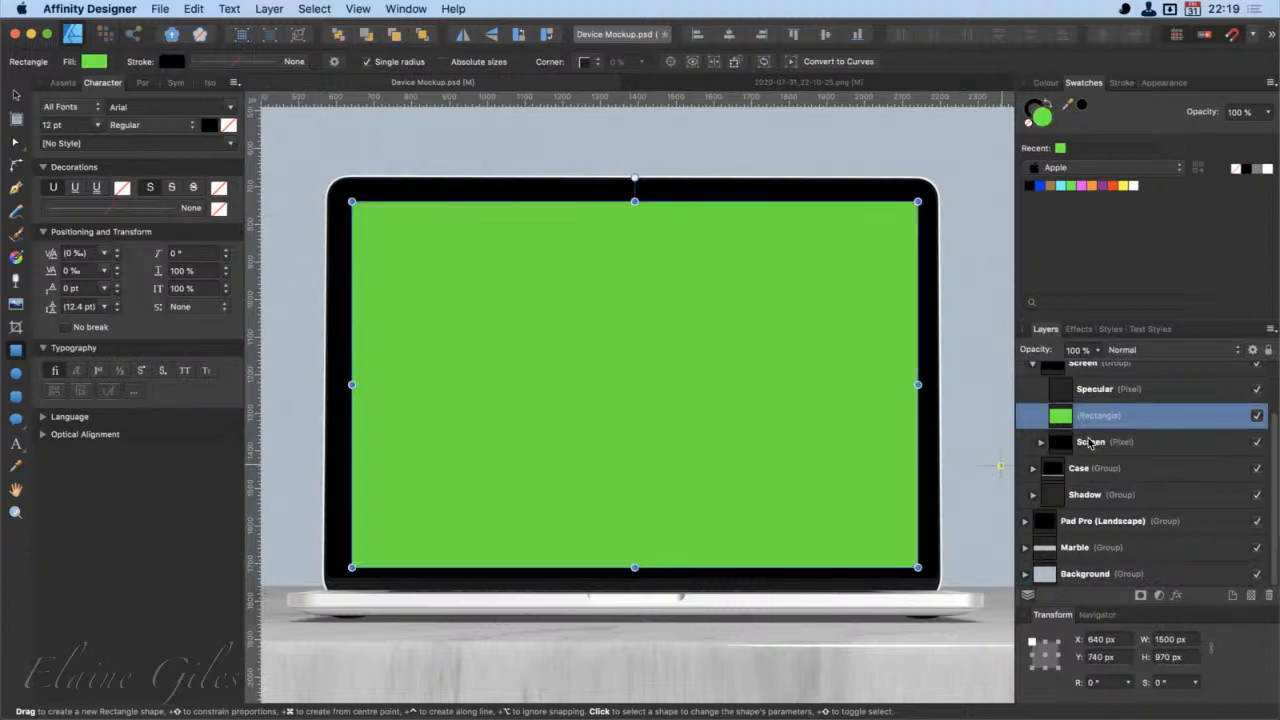
Step: Toggle the Specular layer's visibility to compare its effect, and raise its opacity to about half
click(1108, 395)
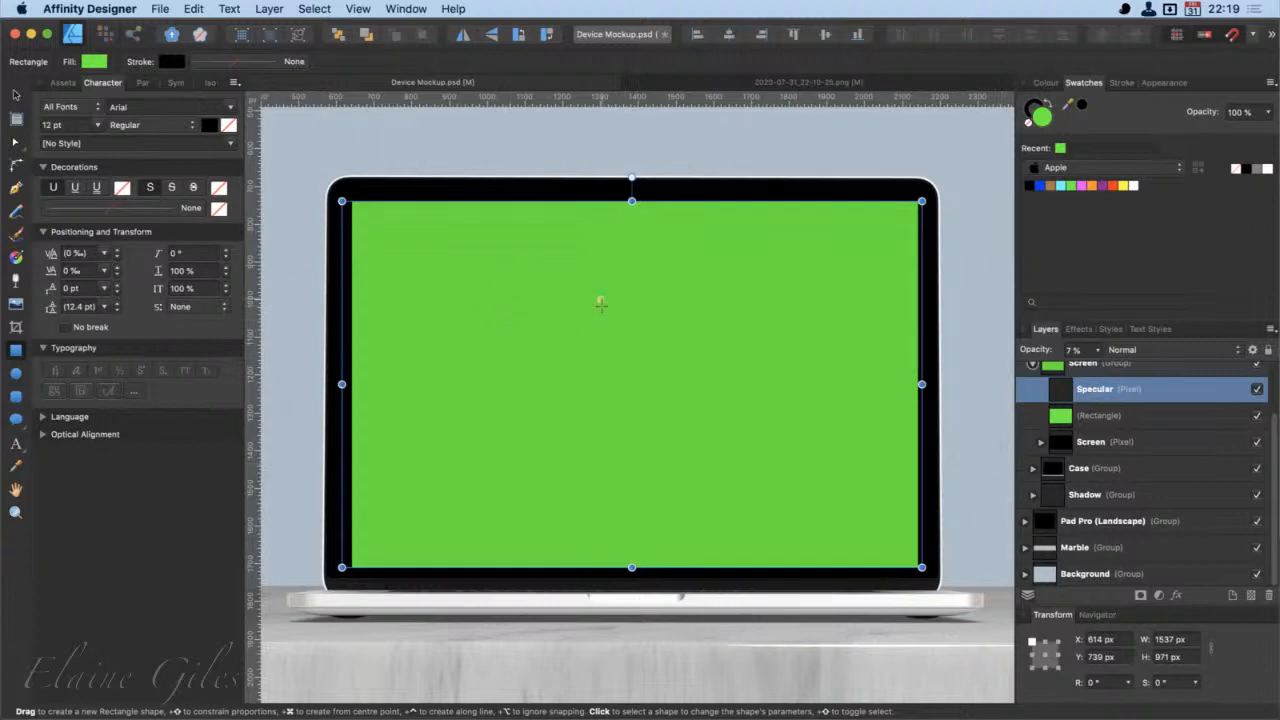
click(1258, 391)
click(1258, 391)
click(1258, 391)
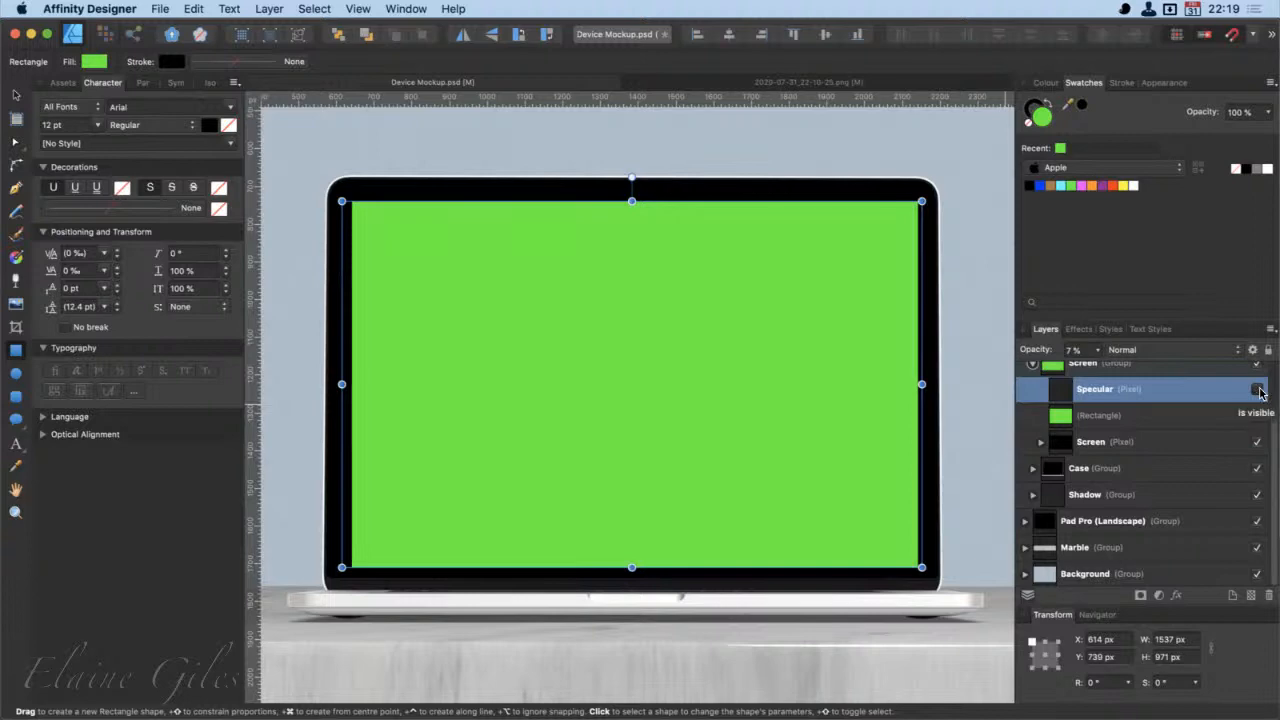
click(1258, 391)
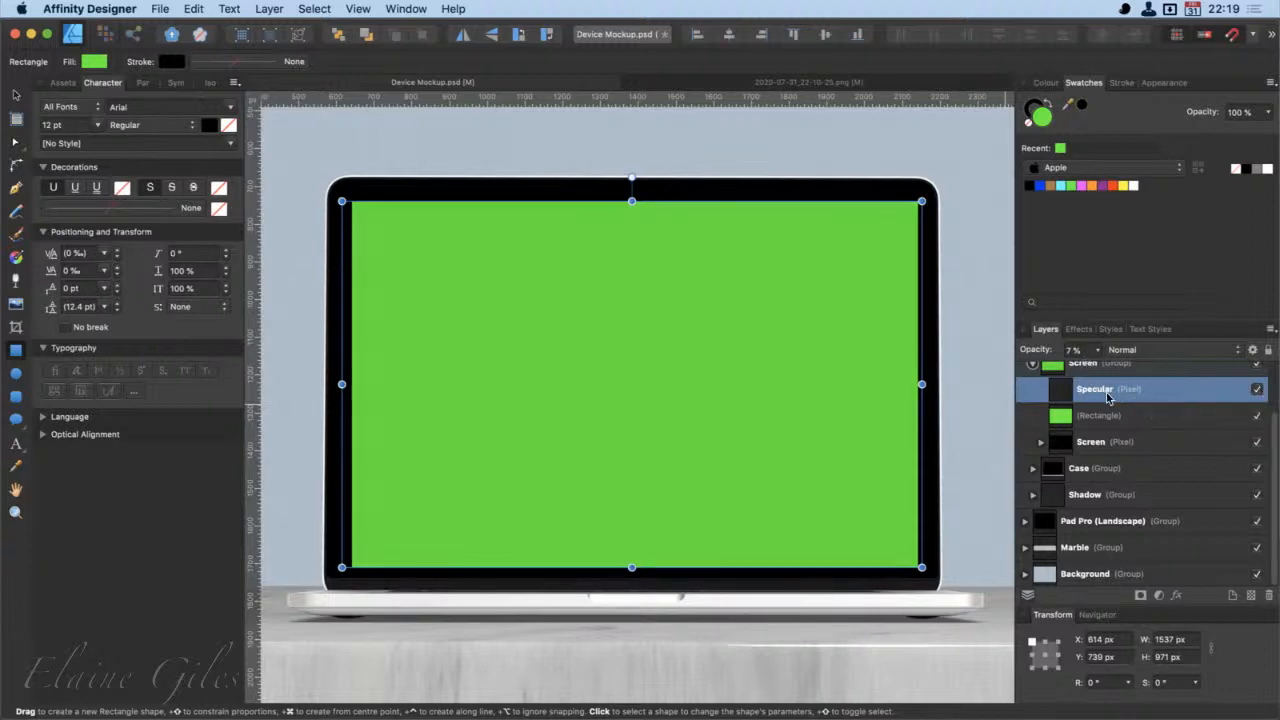
click(1097, 352)
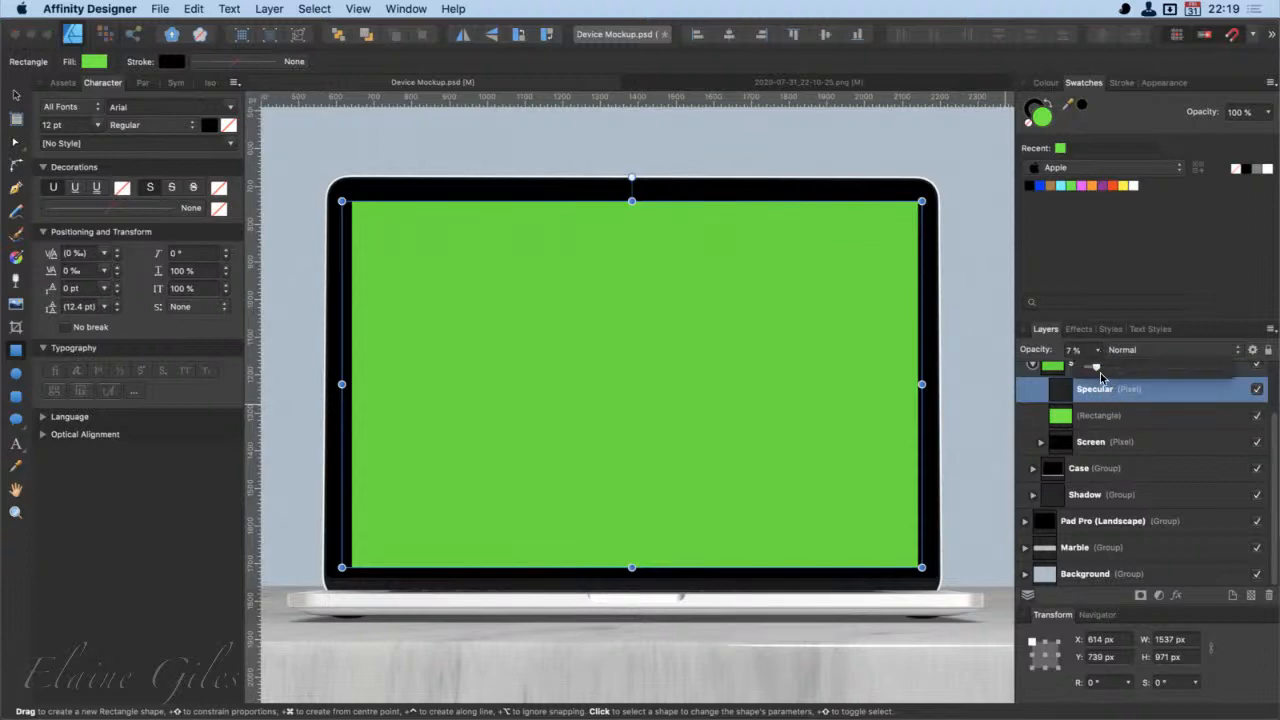
drag(1100, 372, 1158, 377)
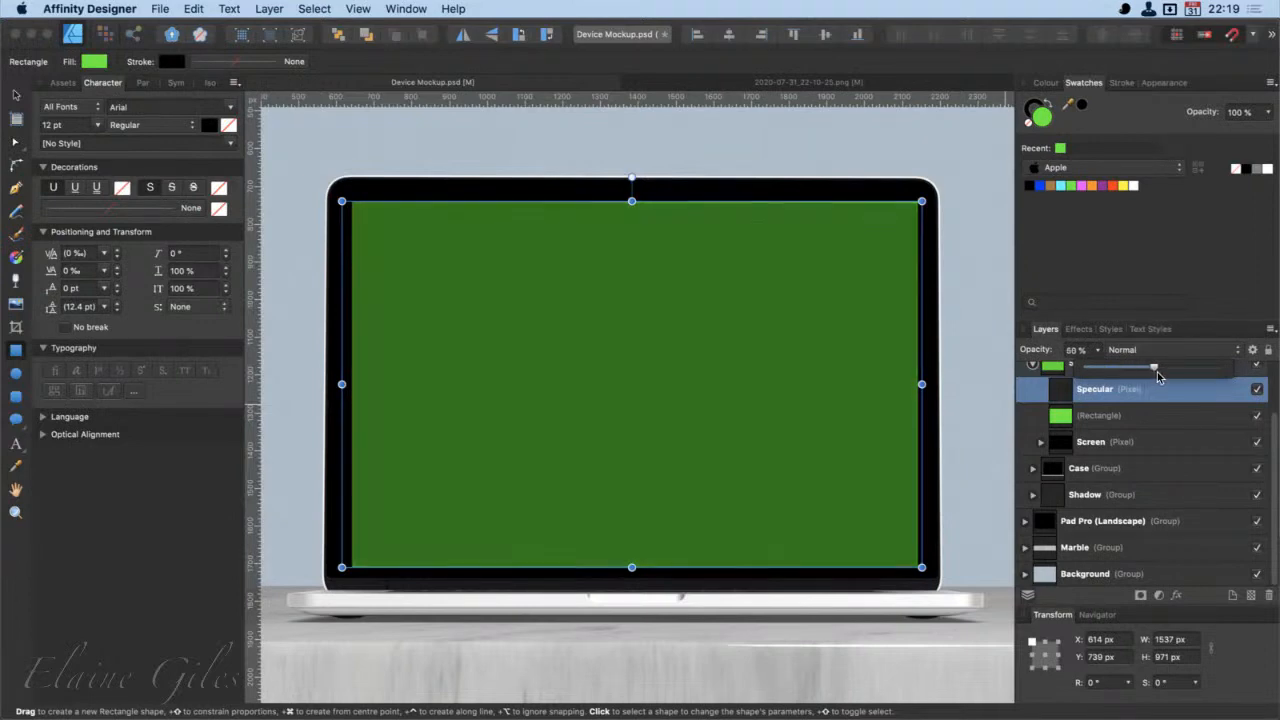
Step: Extend the green Macbook rectangle's left edge outward to X 620 px, making it 1520 px wide
click(1095, 415)
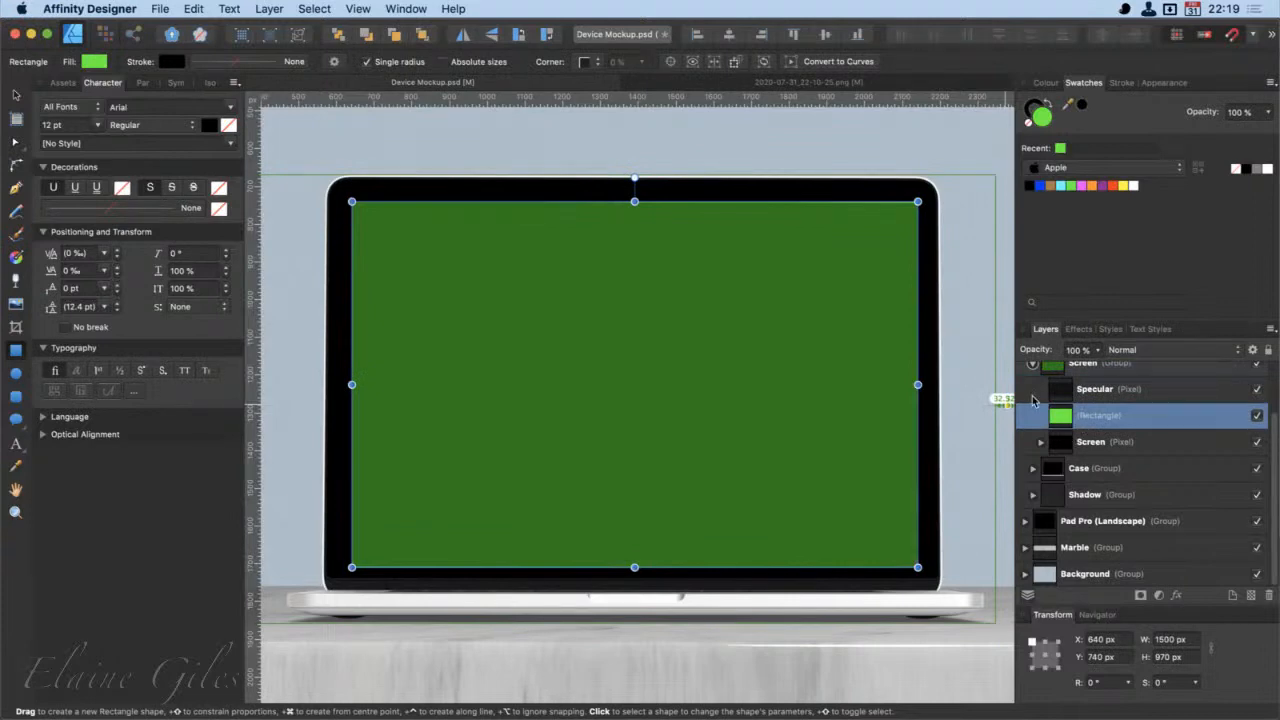
scroll(344, 394, up, 5)
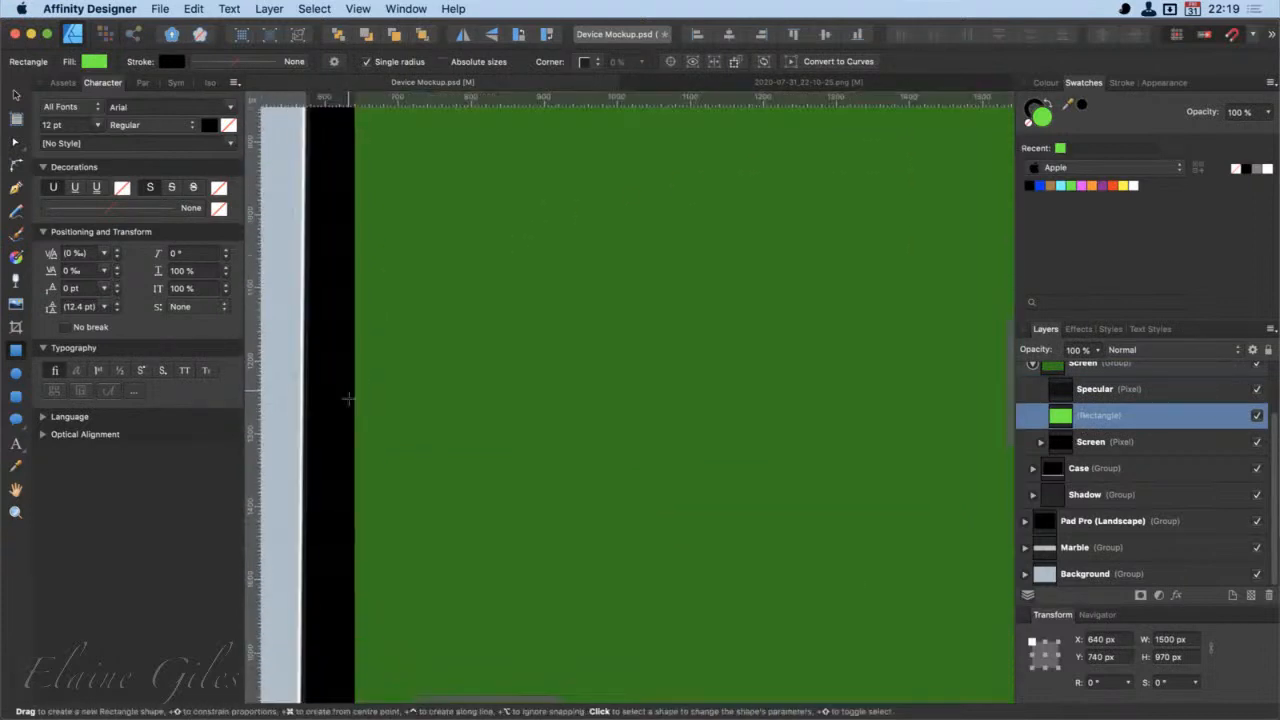
scroll(348, 398, up, 1)
scroll(348, 398, up, 3)
drag(363, 357, 317, 373)
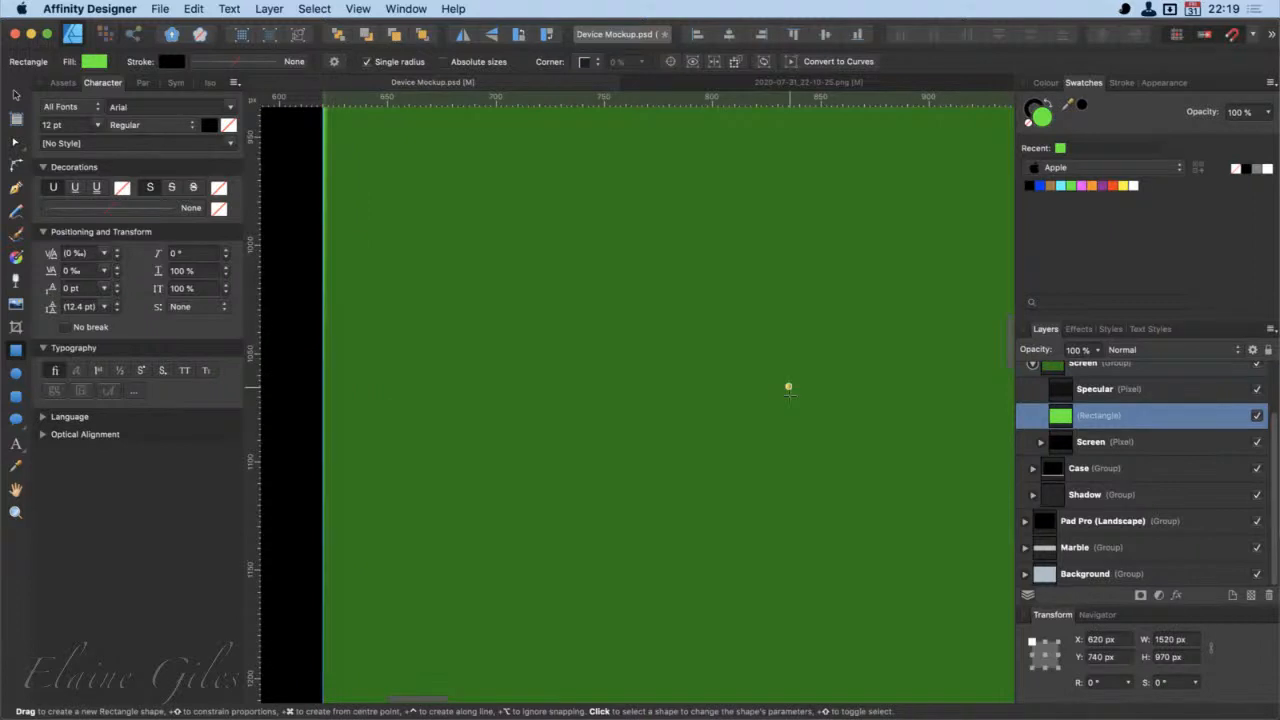
Step: Lower the green rectangle's top edge to Y 745 px, reducing its height to 965 px
scroll(788, 385, up, 10)
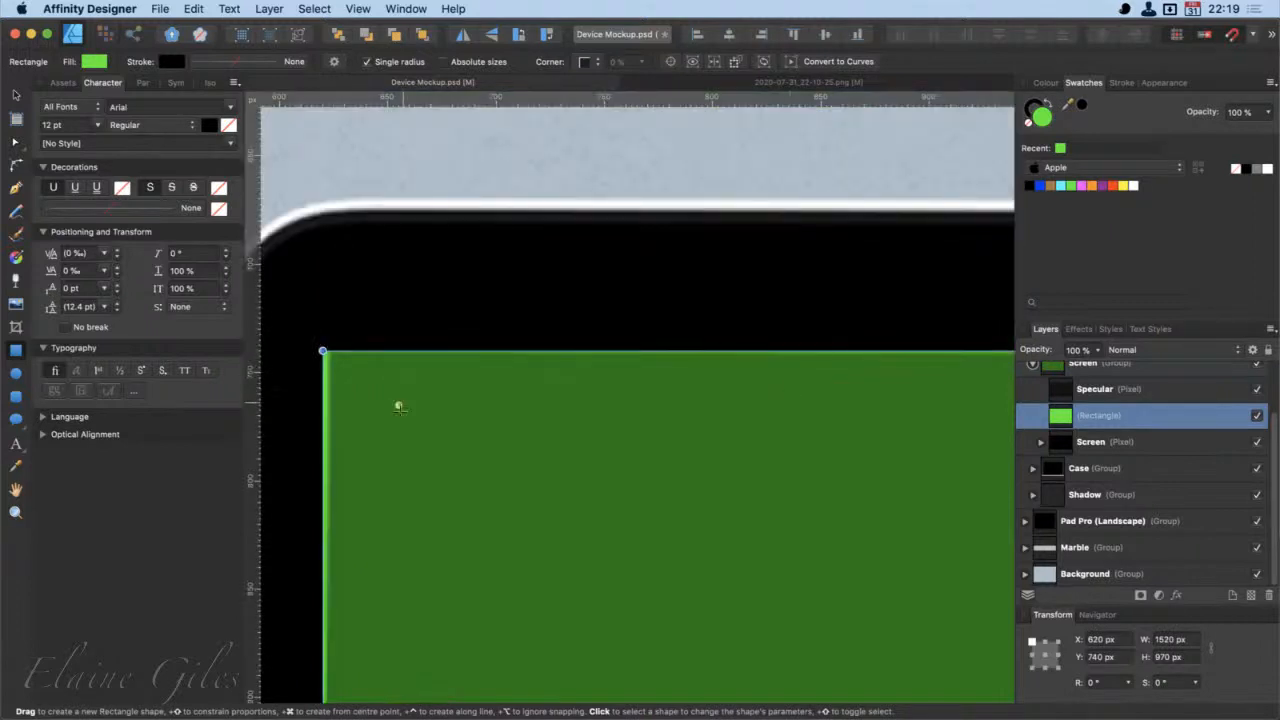
scroll(822, 463, right, 2)
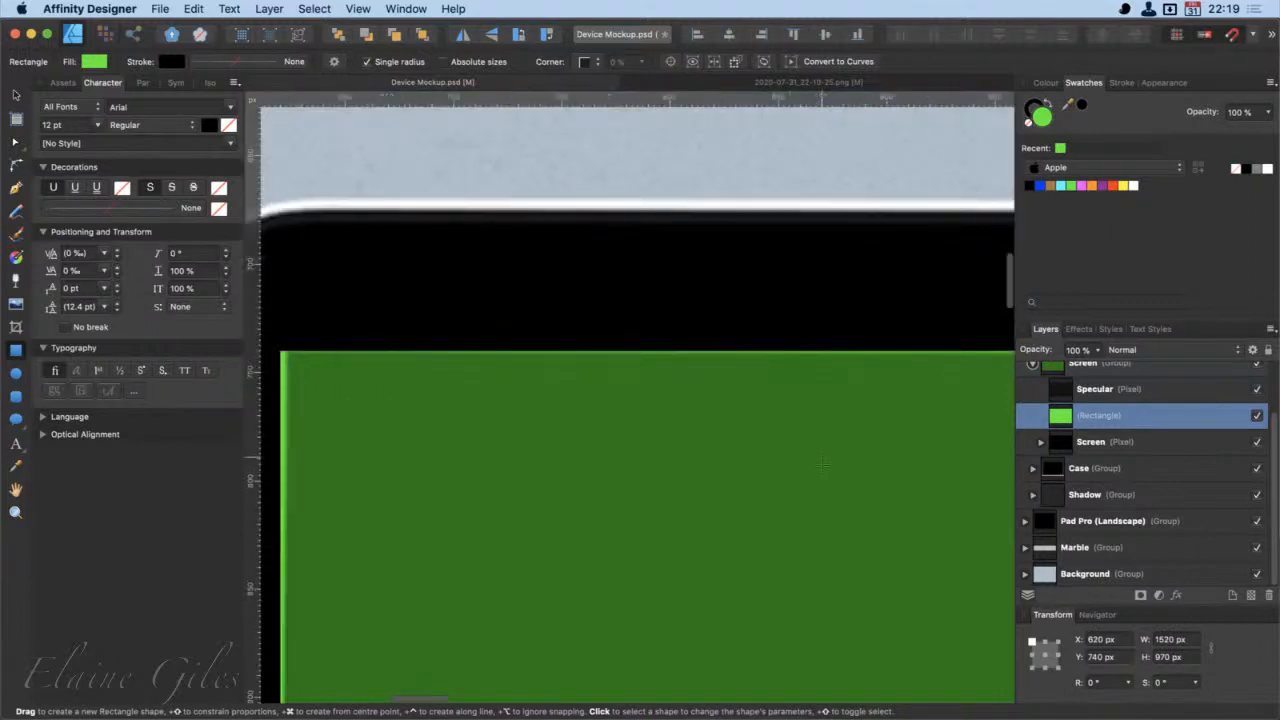
scroll(821, 465, right, 10)
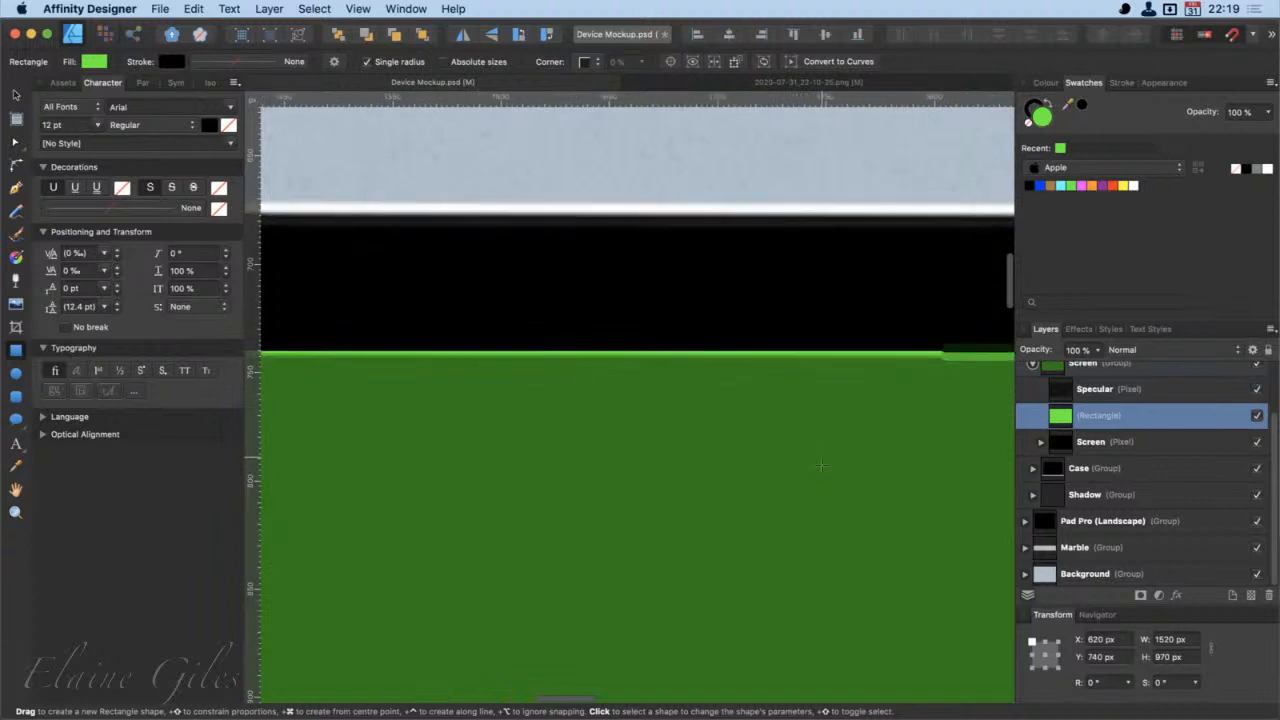
scroll(821, 465, right, 5)
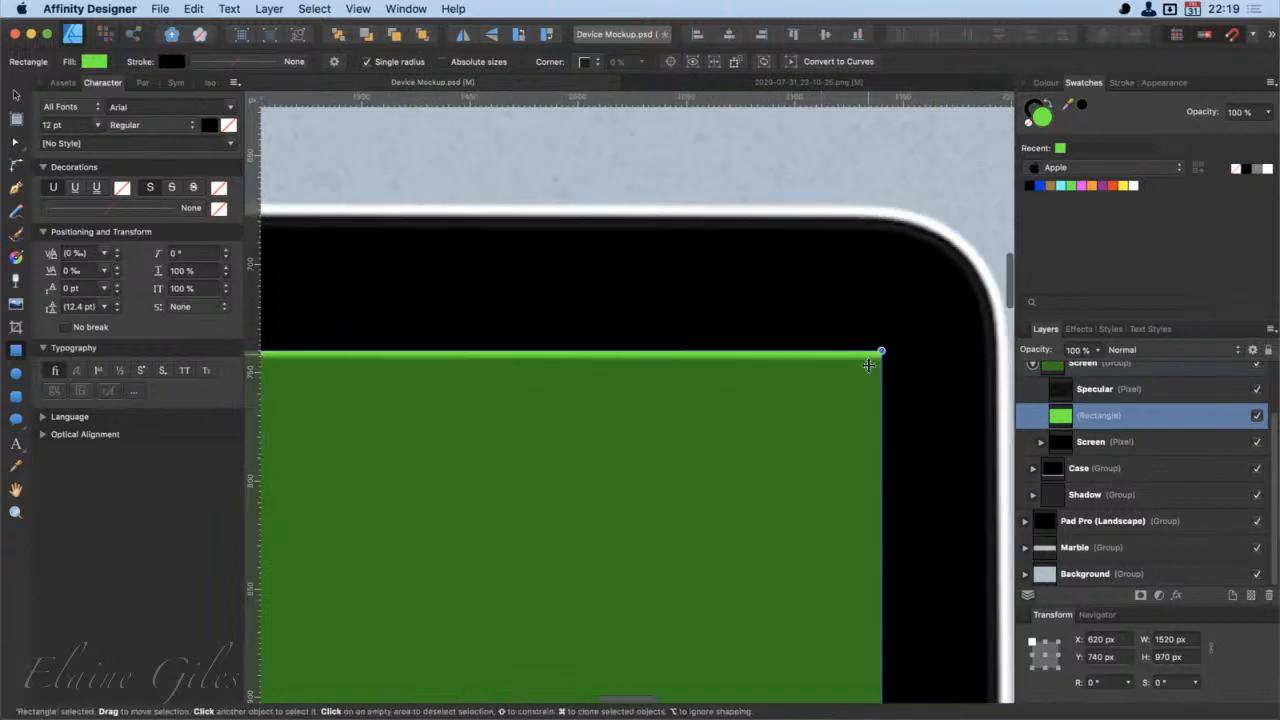
drag(881, 354, 882, 359)
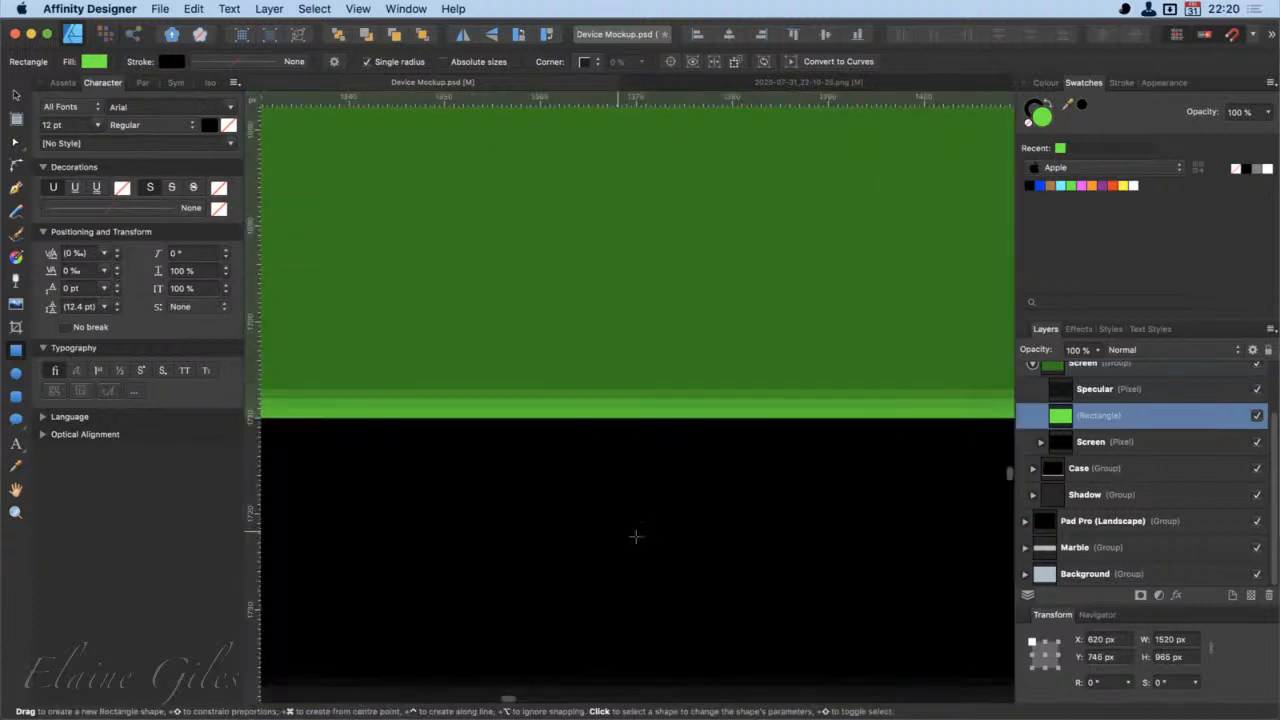
Step: Raise the green rectangle's bottom edge to make it 962.5 px high, and return to the whole mockup
drag(731, 417, 738, 402)
scroll(790, 500, down, 10)
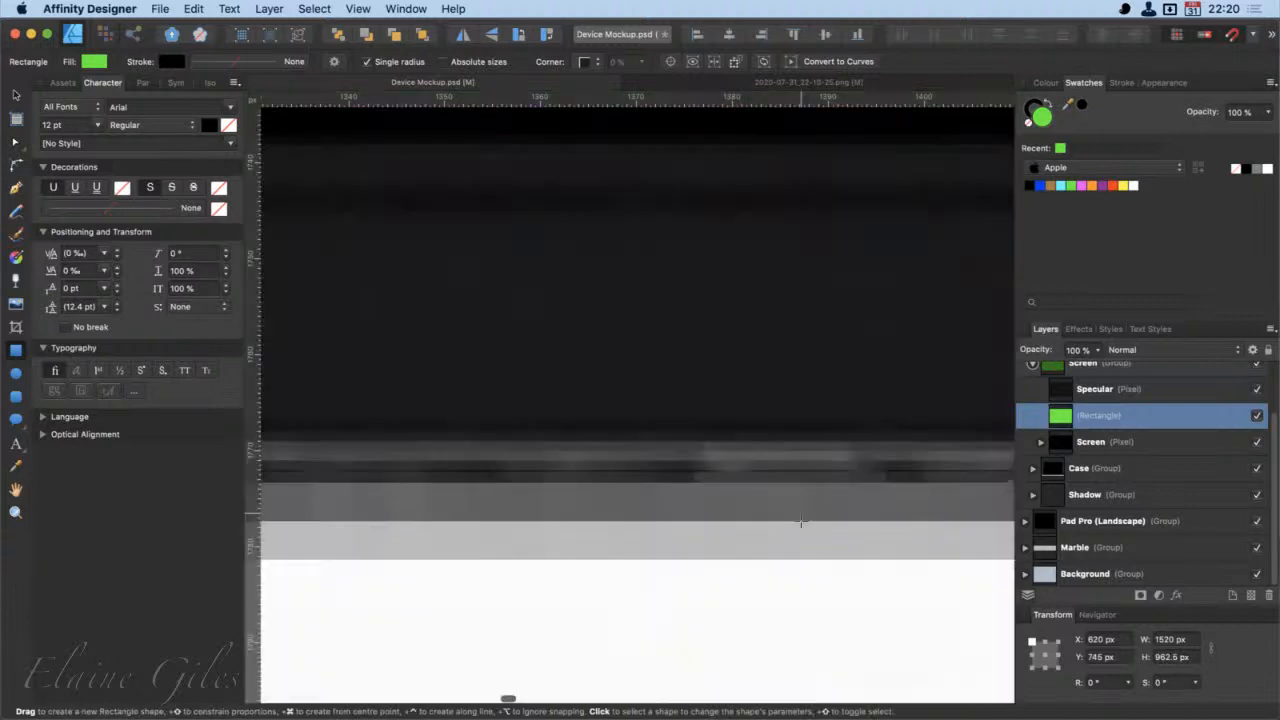
scroll(800, 520, down, 3)
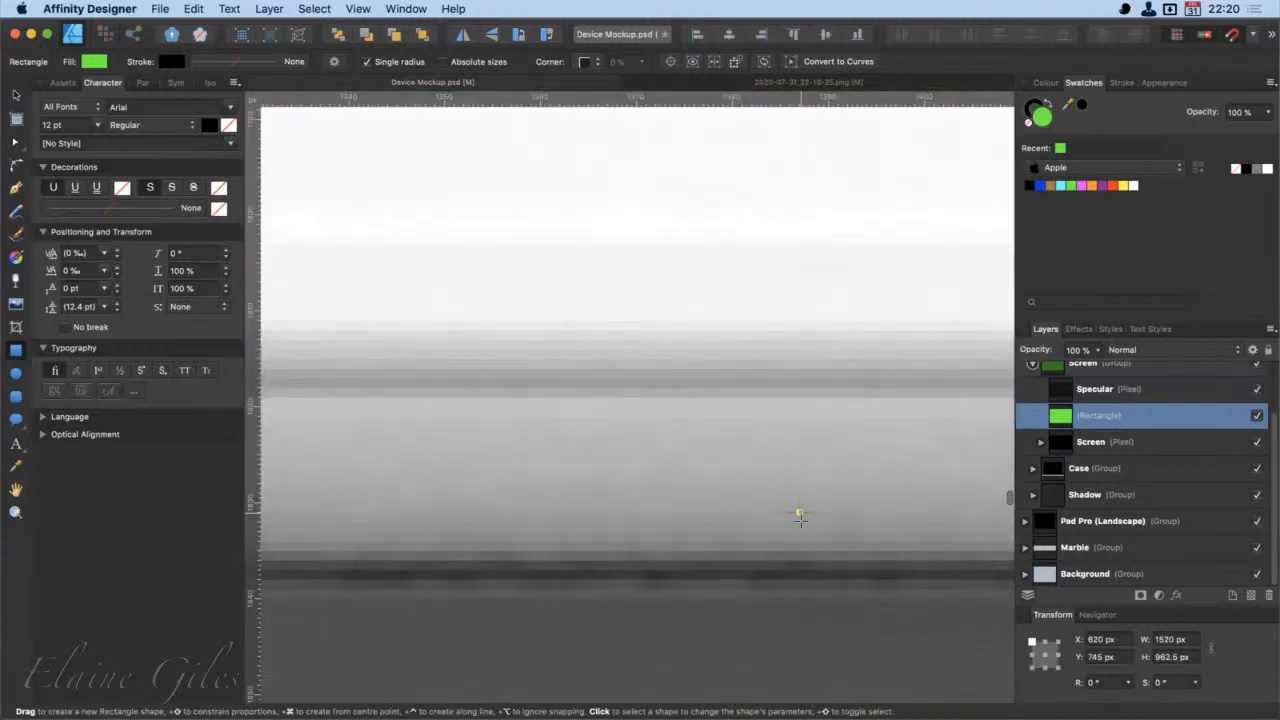
key(super+0)
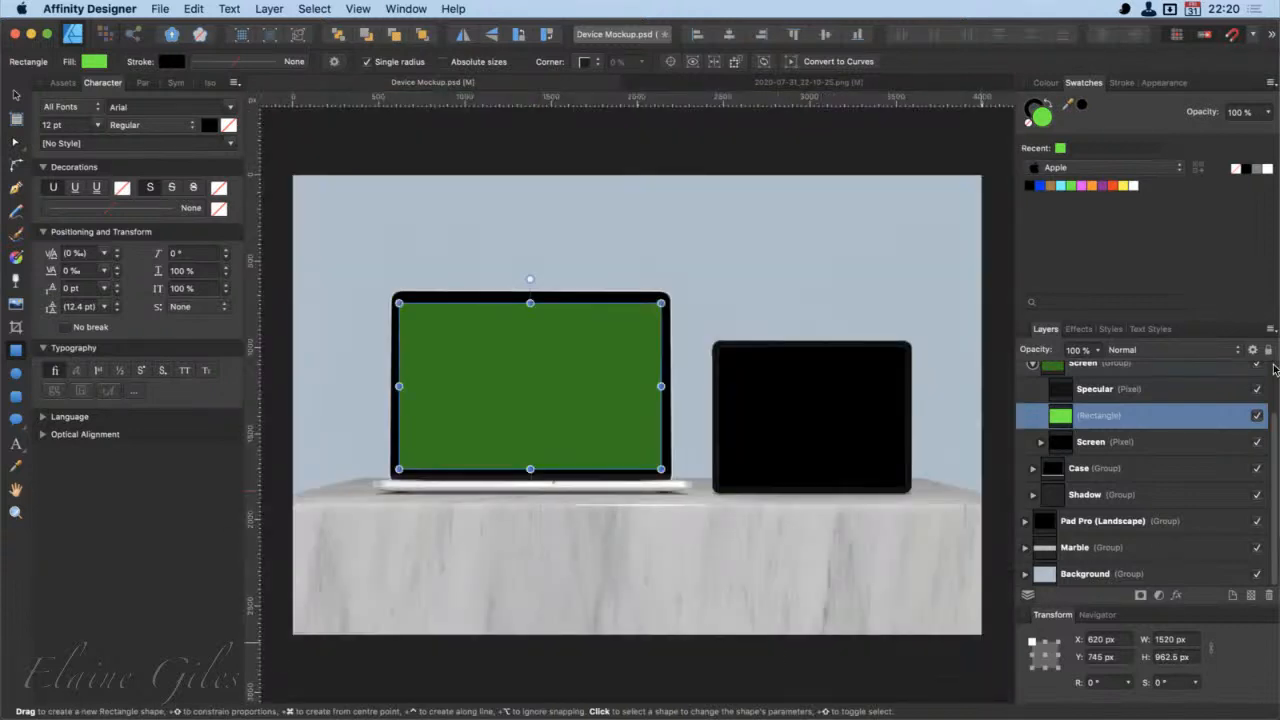
Step: Hide the Specular layer above the Macbook's green rectangle and clear the selection
click(1128, 392)
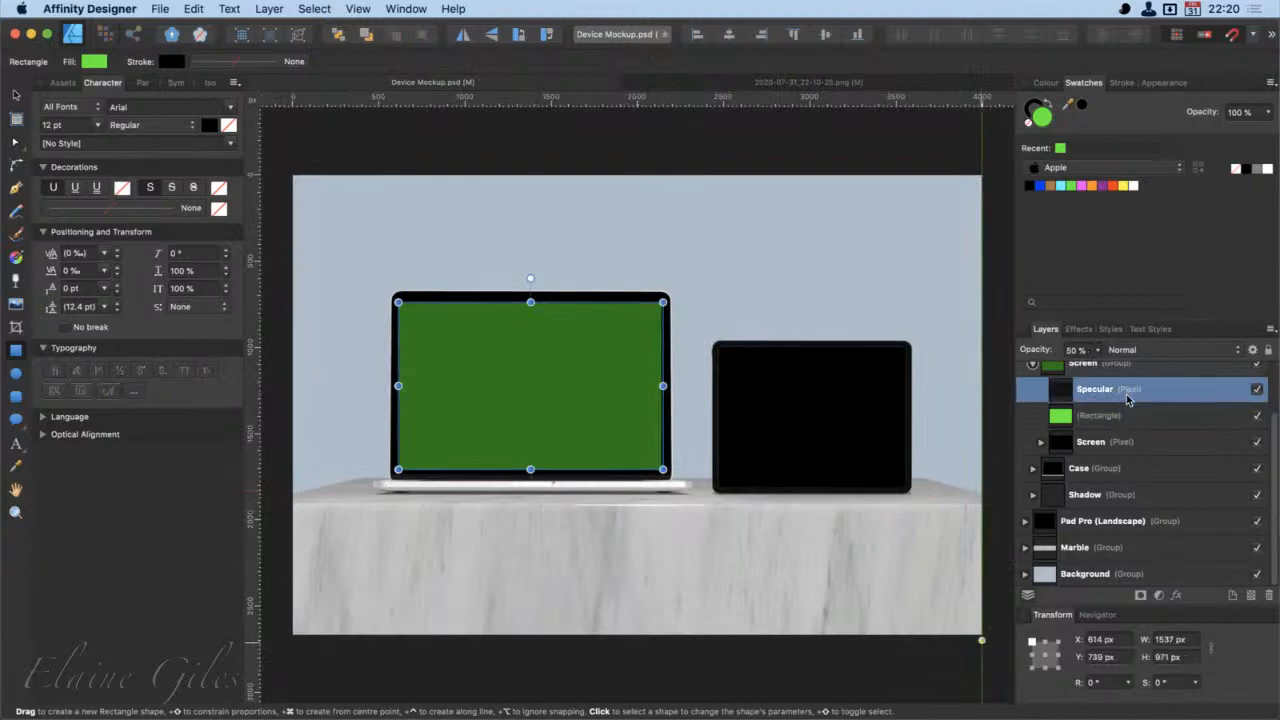
click(1257, 389)
click(867, 600)
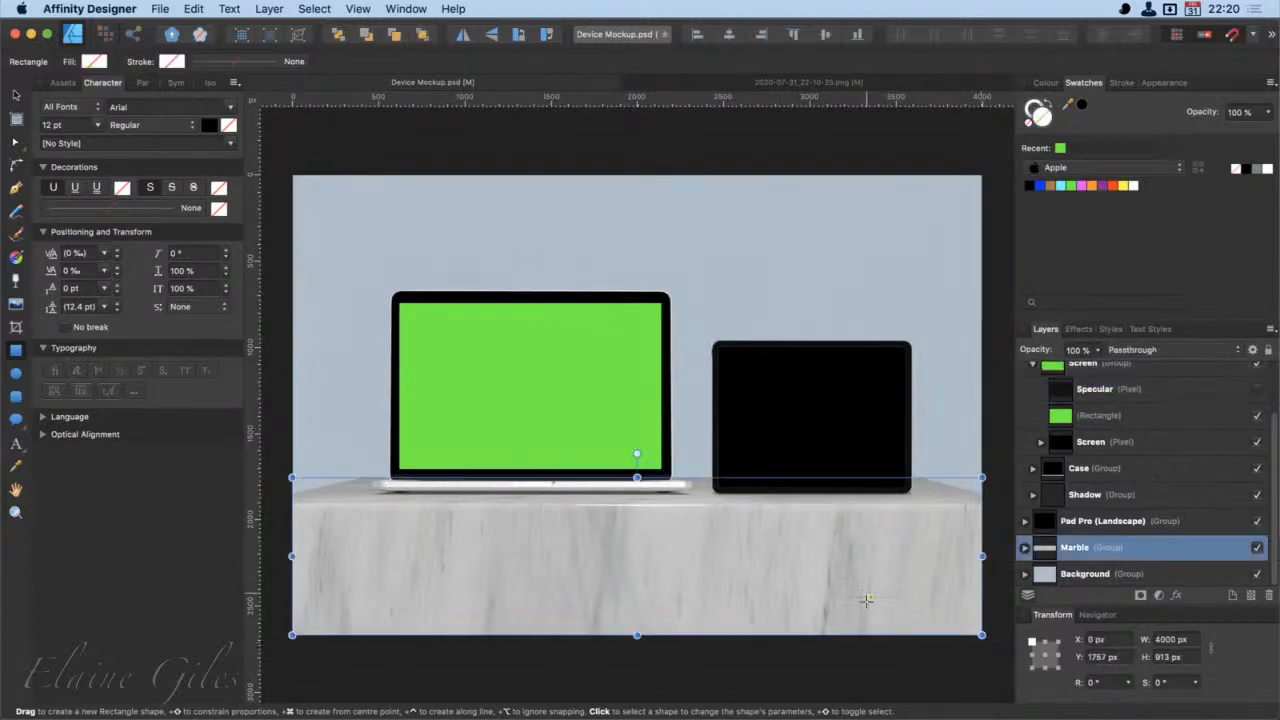
click(886, 692)
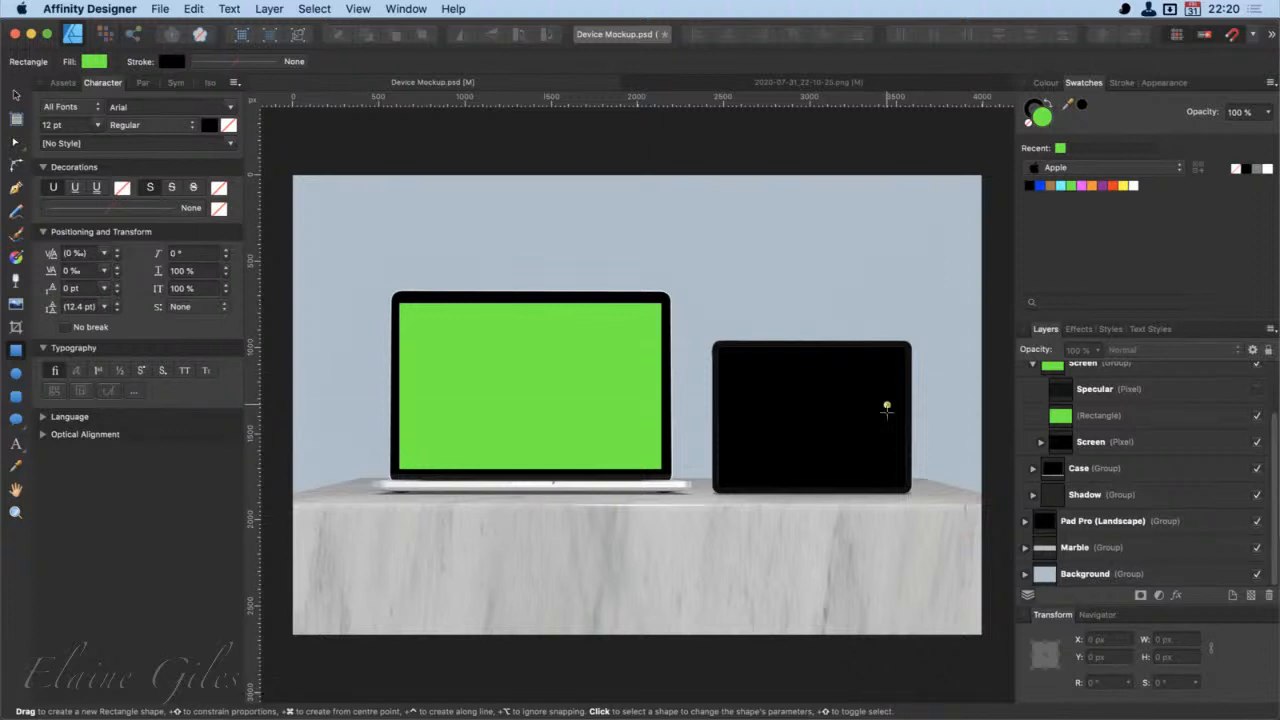
Step: Draw a green rectangle about 1220 × 940 px covering the whole tablet
scroll(919, 424, up, 1)
scroll(919, 424, up, 1)
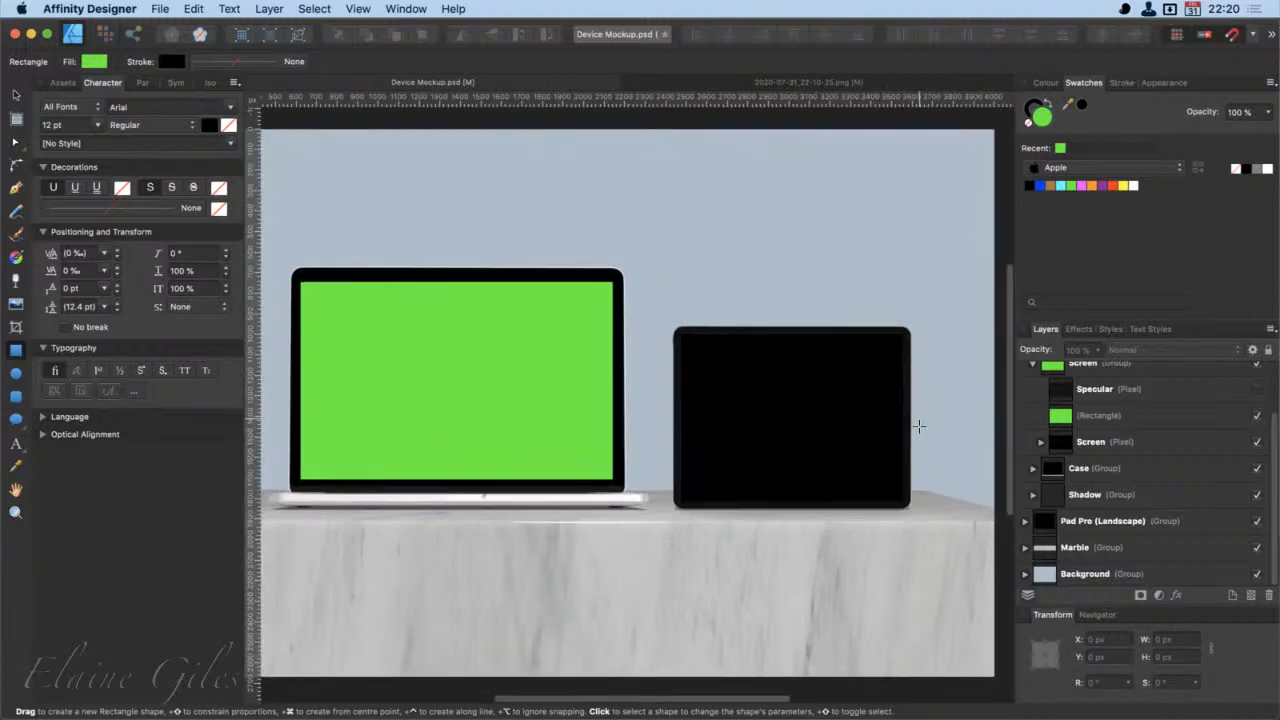
scroll(919, 426, up, 2)
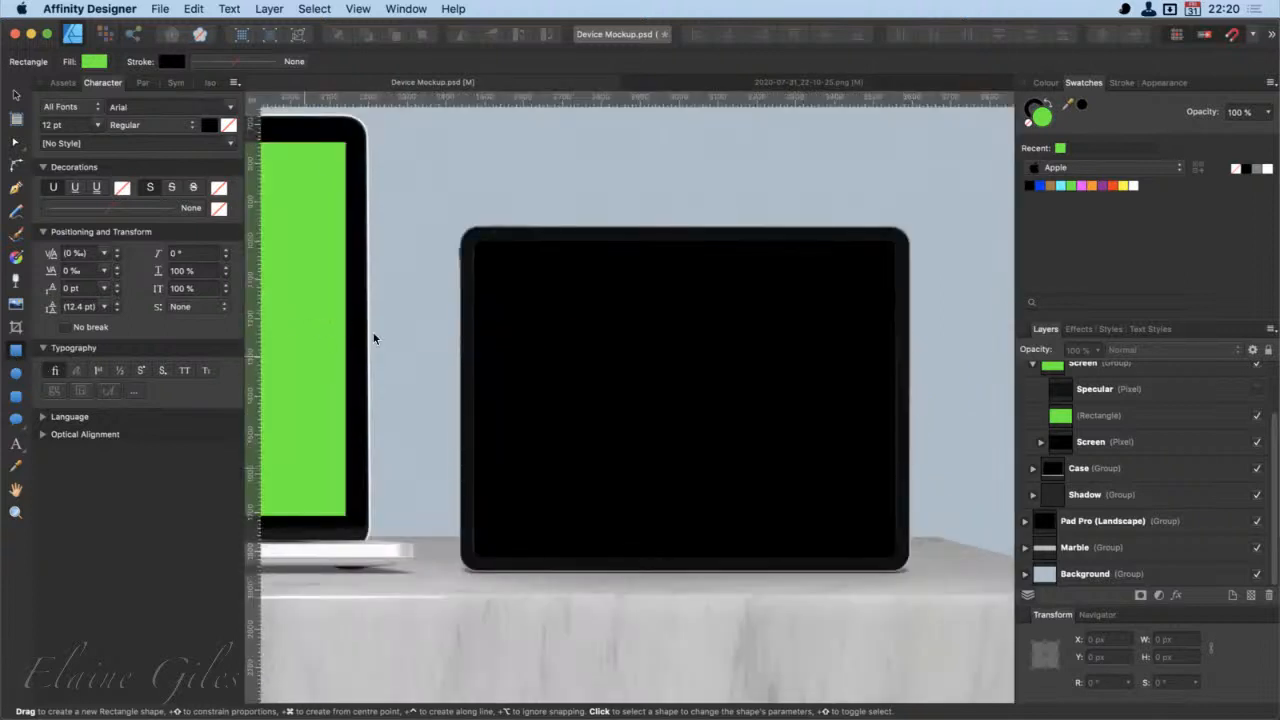
mouse_move(444, 218)
mouse_down()
mouse_move(914, 540)
mouse_move(920, 582)
mouse_up()
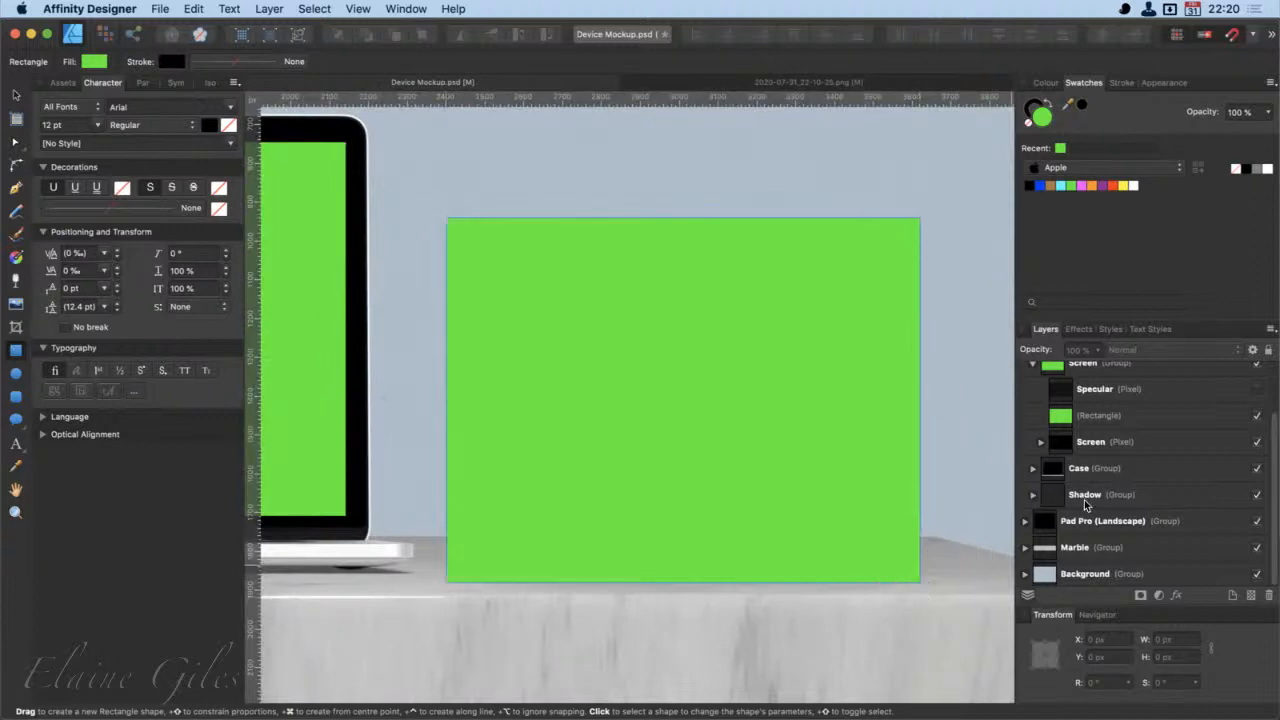
Step: Place the new rectangle between the Specular and Screen pixel layers in the Pad Pro (Landscape) Screen group
click(1025, 426)
click(1025, 426)
click(1025, 426)
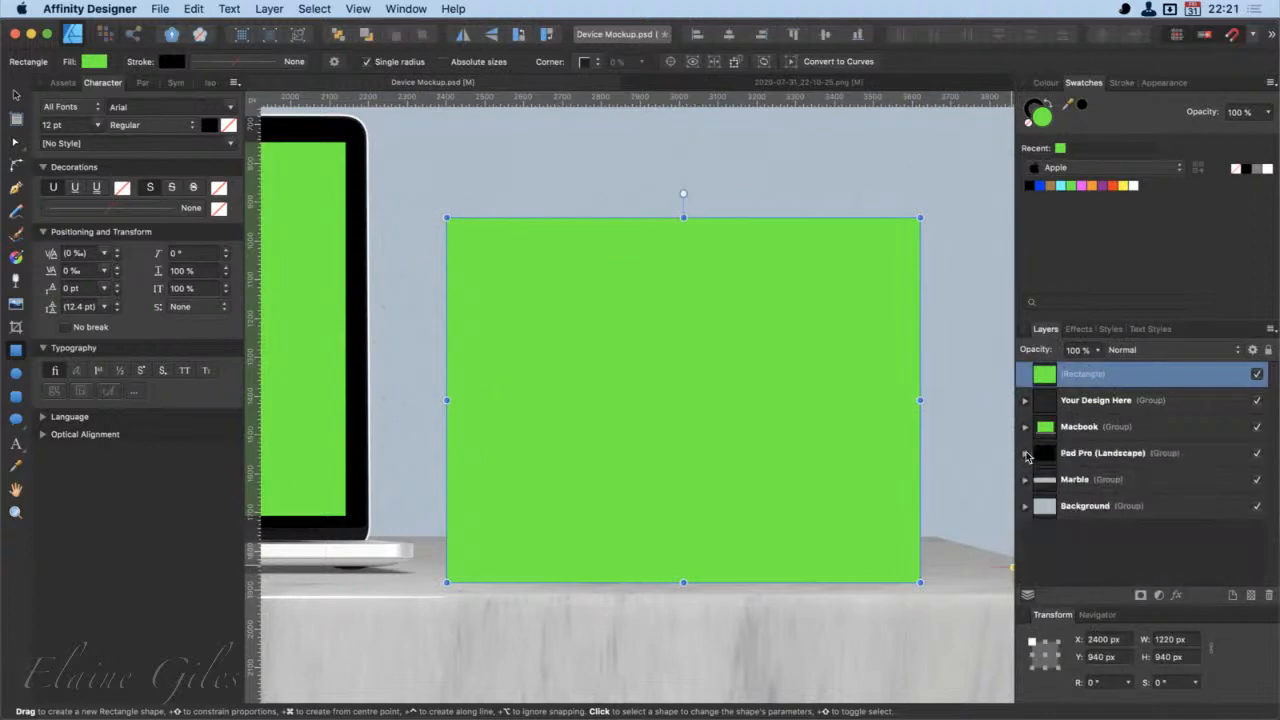
click(1025, 454)
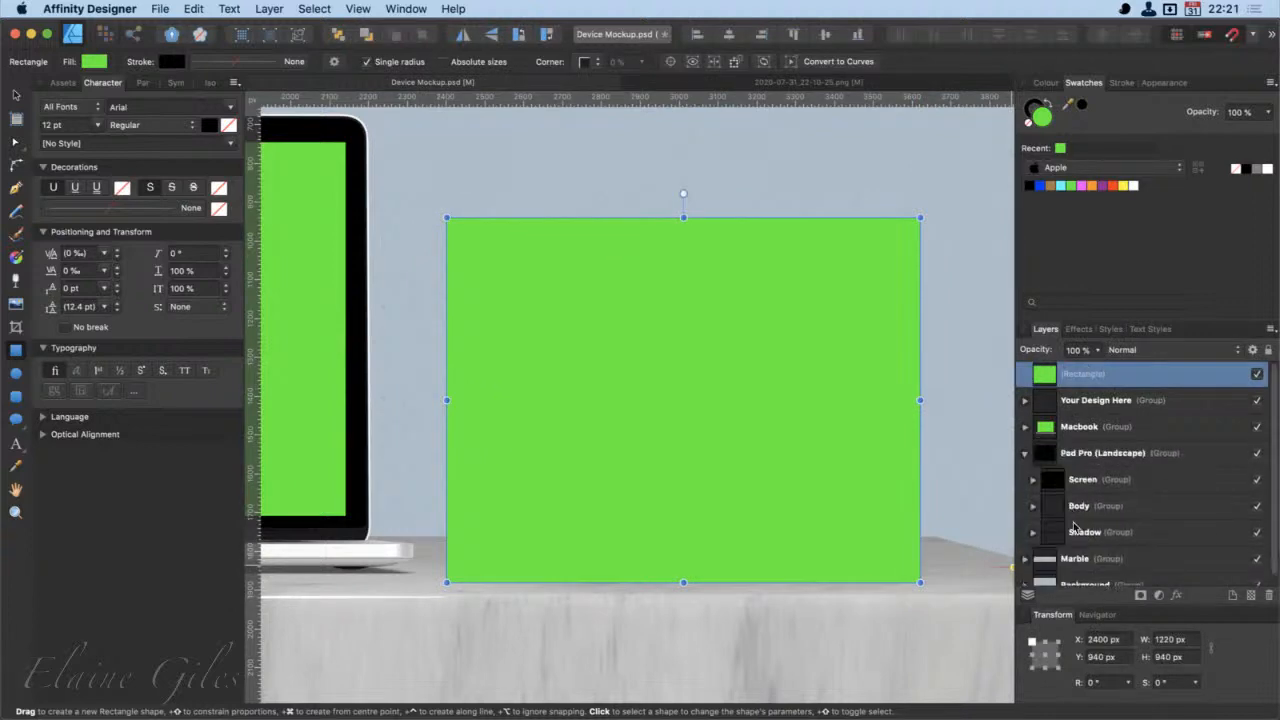
click(1035, 476)
drag(1044, 372, 1060, 515)
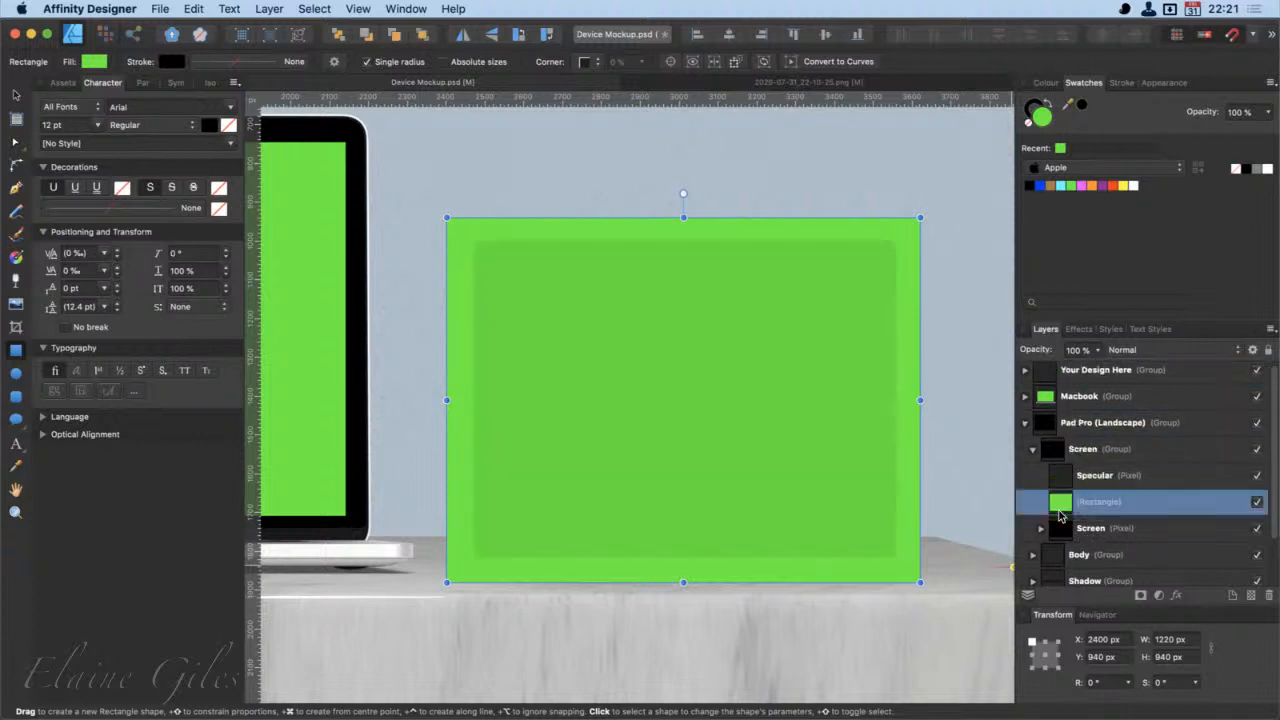
Step: Pull in both sides of the tablet's green rectangle so it starts at X 2440 px and is 1125 px wide
drag(920, 400, 898, 402)
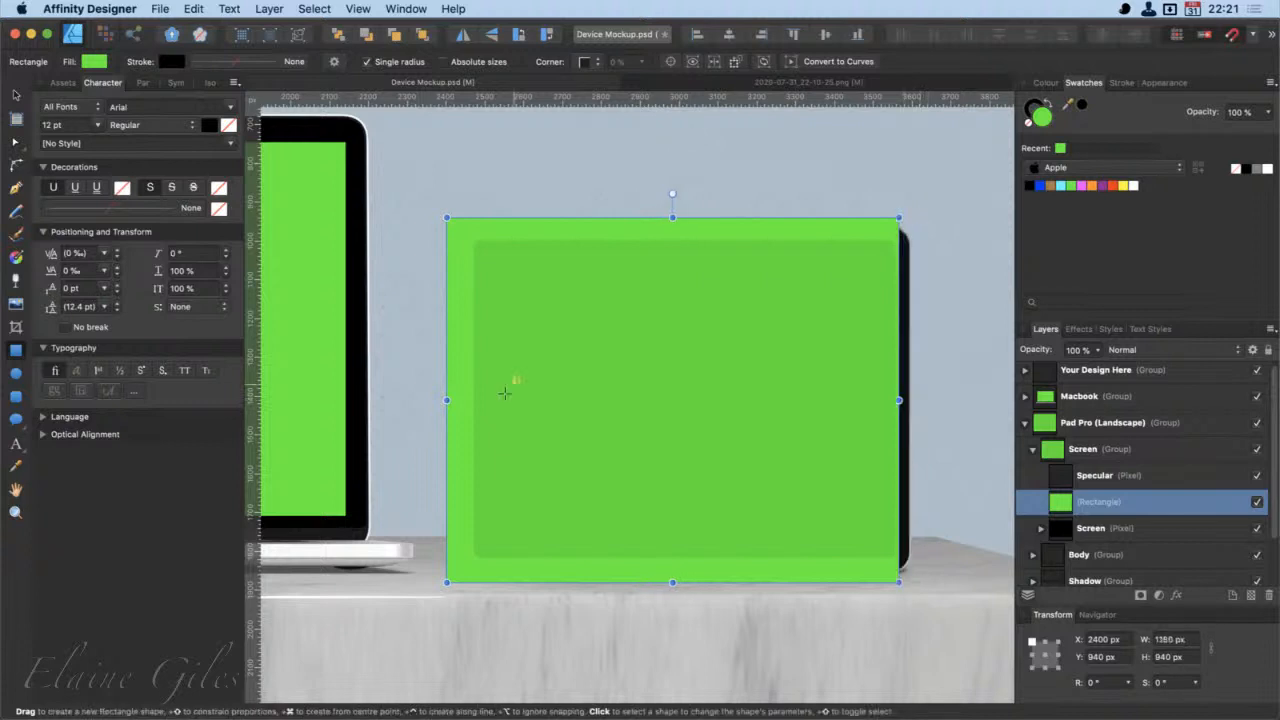
drag(446, 401, 463, 408)
scroll(471, 240, up, 6)
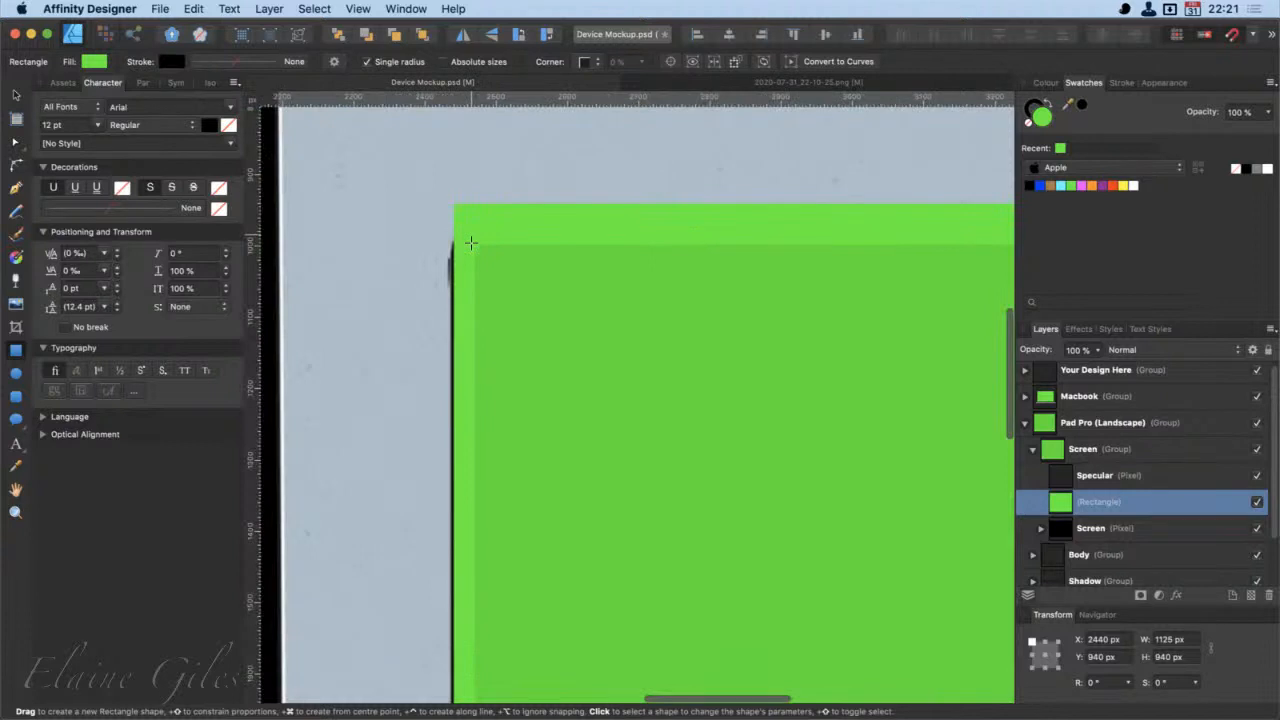
Step: Inspect the tablet display's rounded corner and delete the square-cornered green rectangle
scroll(471, 243, up, 4)
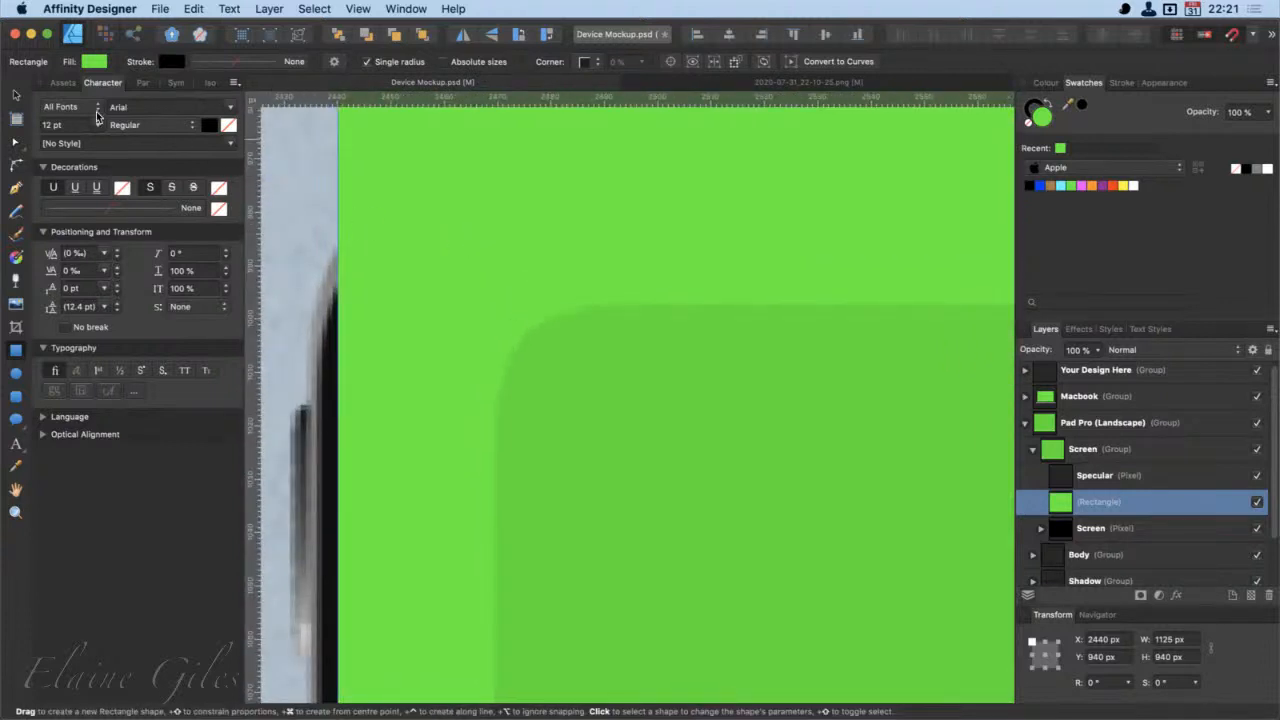
click(15, 95)
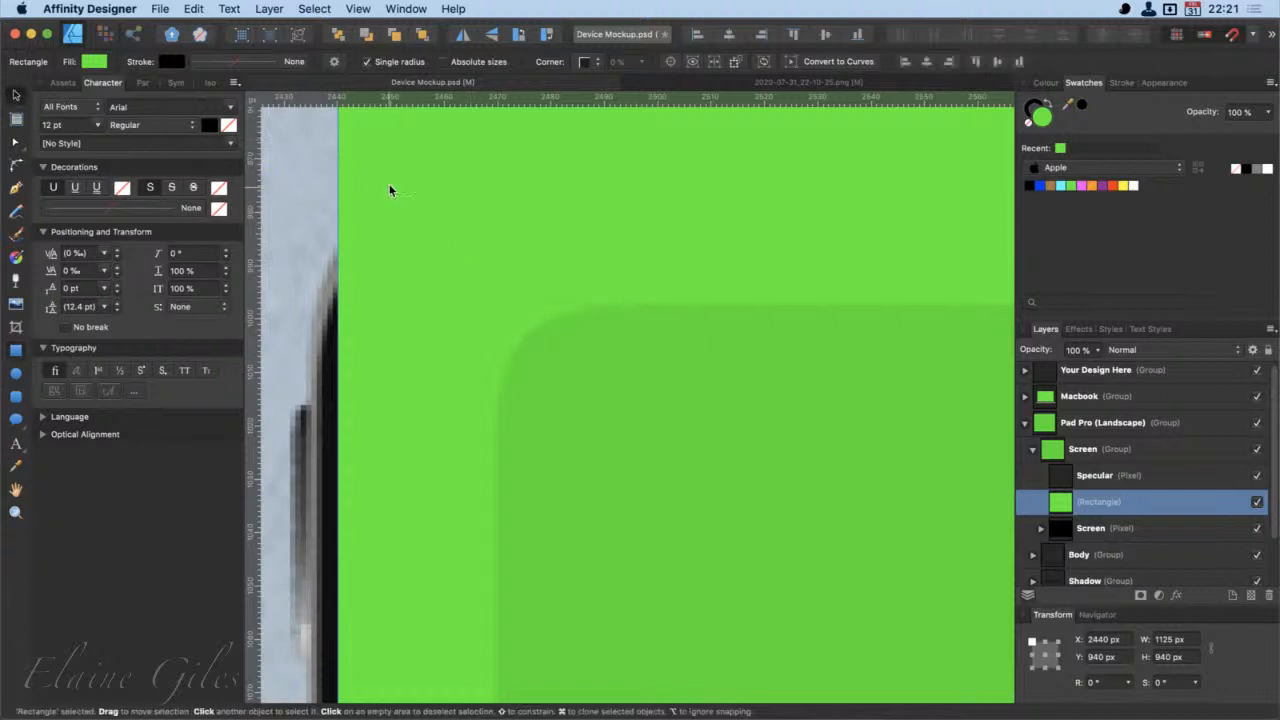
scroll(443, 277, up, 3)
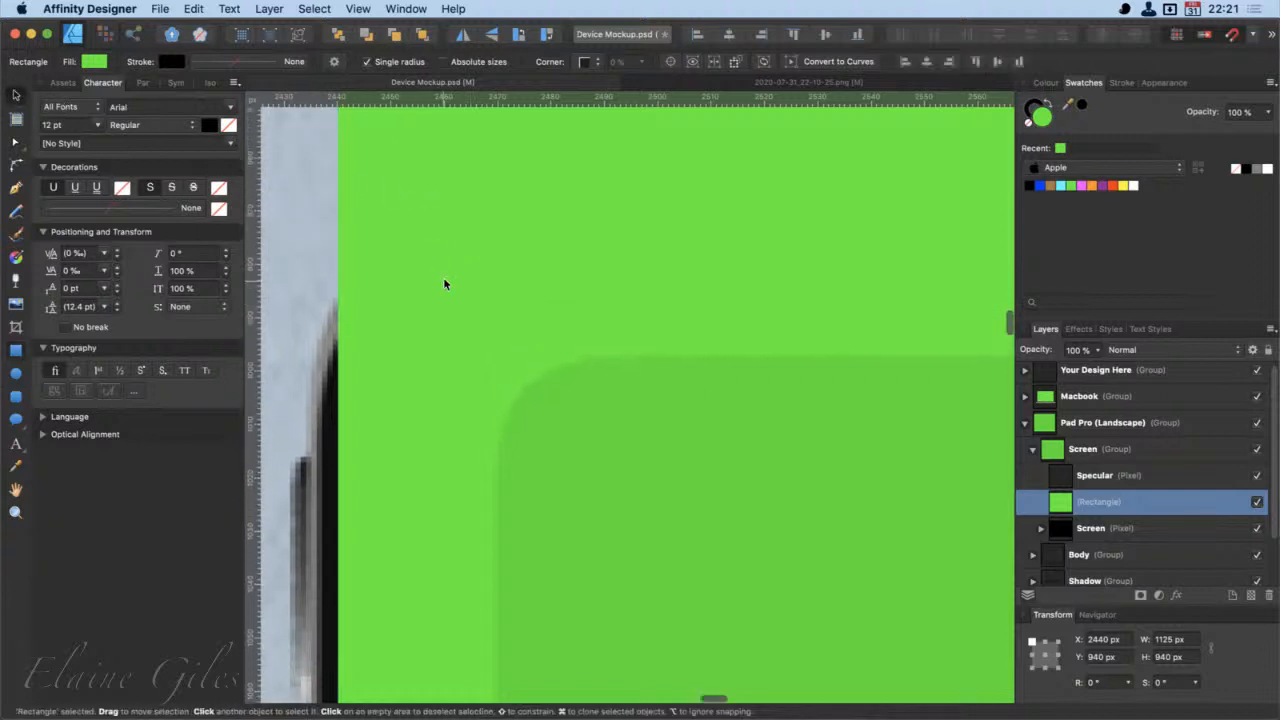
scroll(443, 277, up, 6)
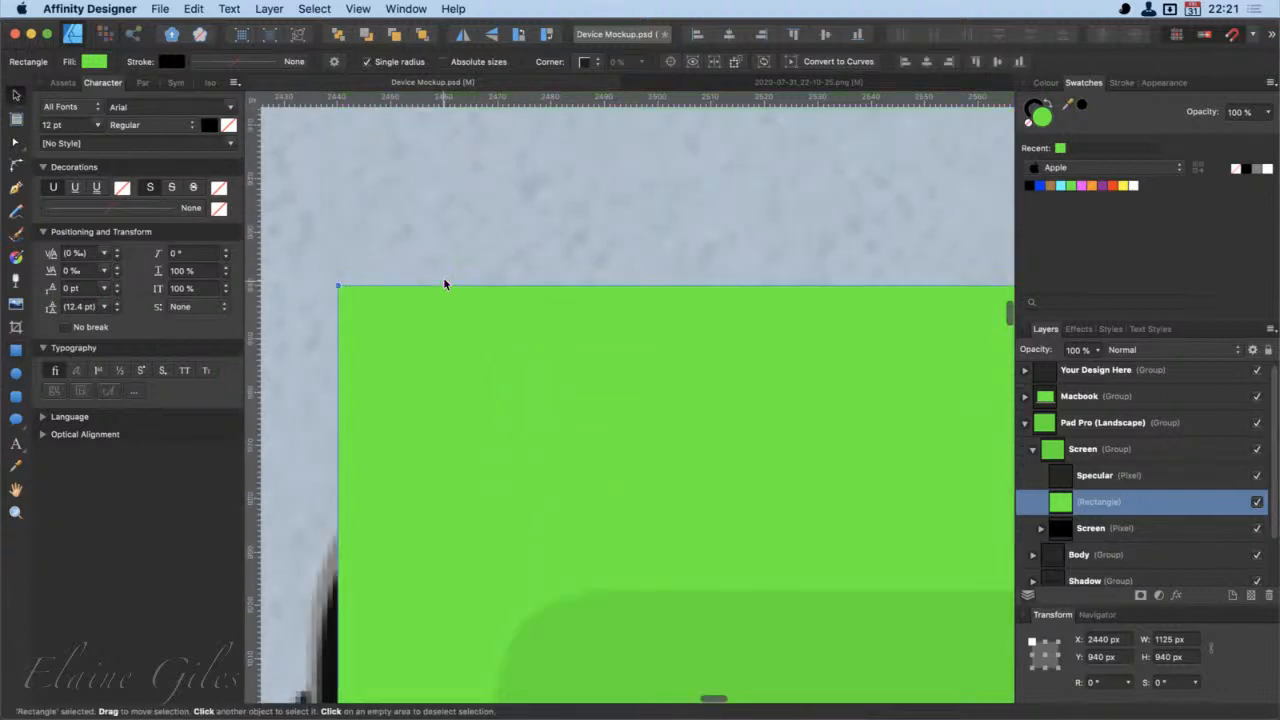
key(Delete)
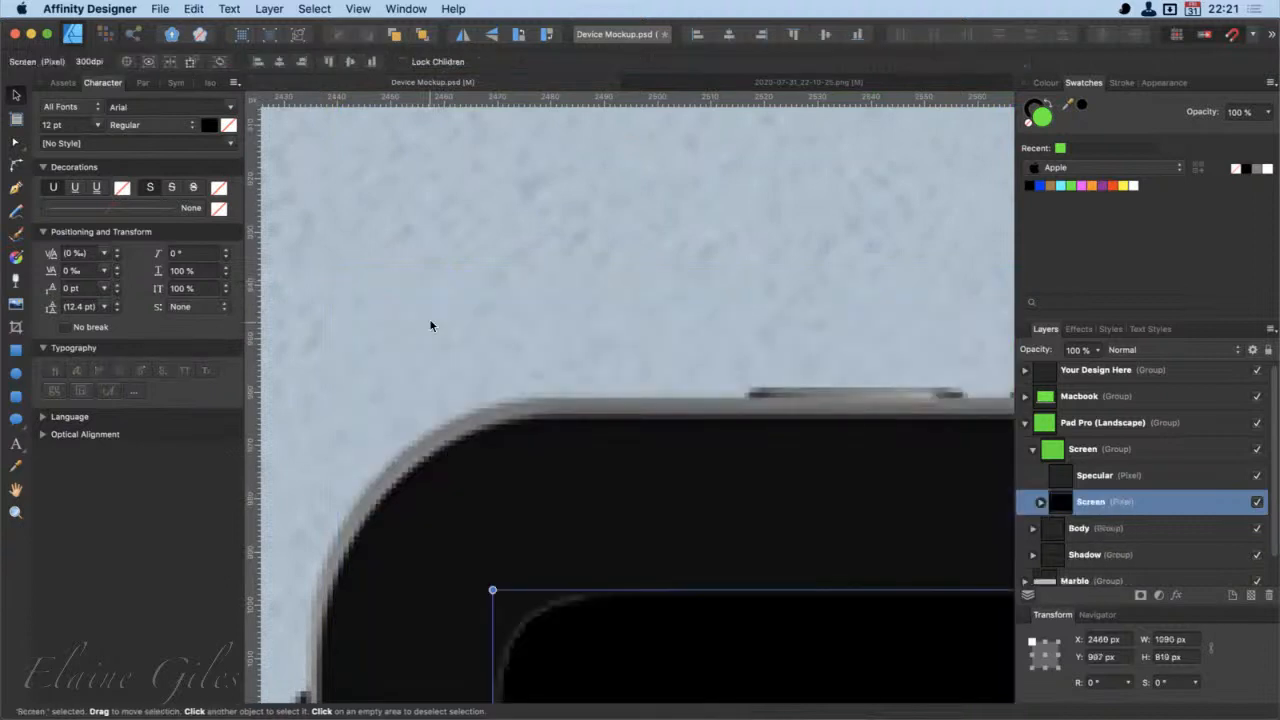
Step: Draw a green rounded rectangle about 82 × 67 px and align it with the upper-left corner of the tablet's display
click(16, 396)
drag(337, 379, 775, 705)
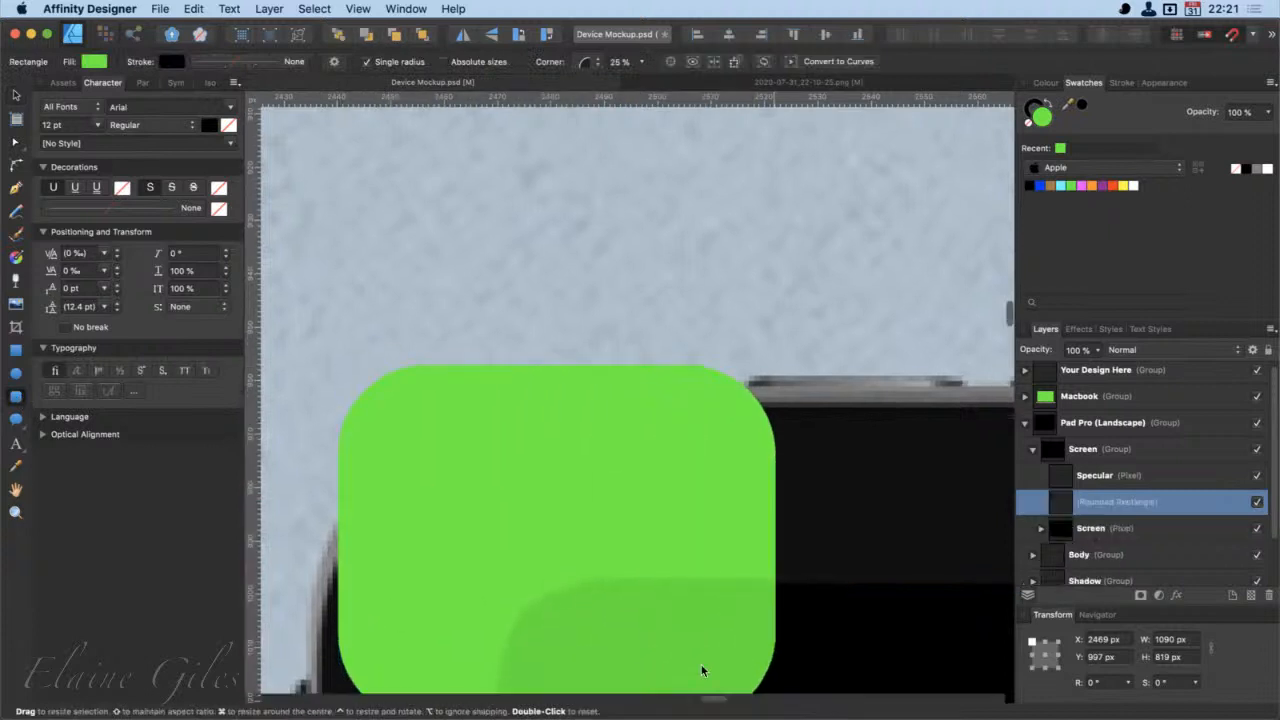
click(16, 95)
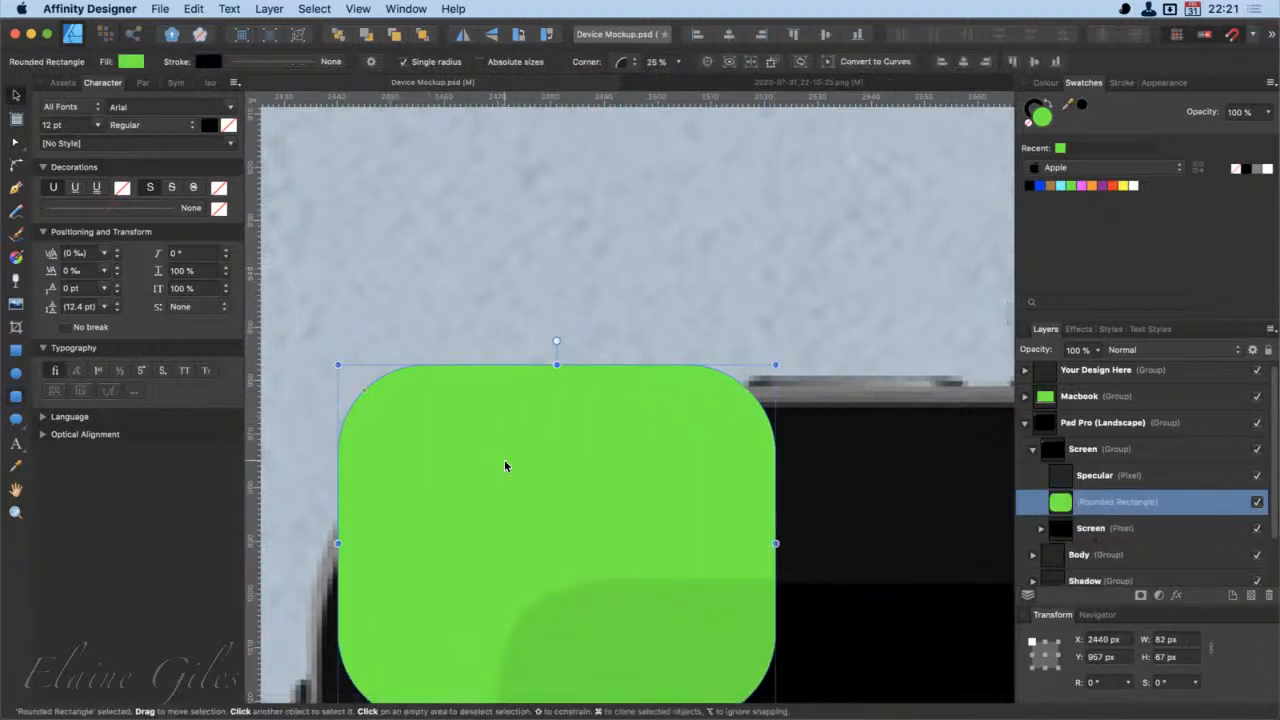
scroll(503, 458, down, 5)
scroll(503, 463, up, 3)
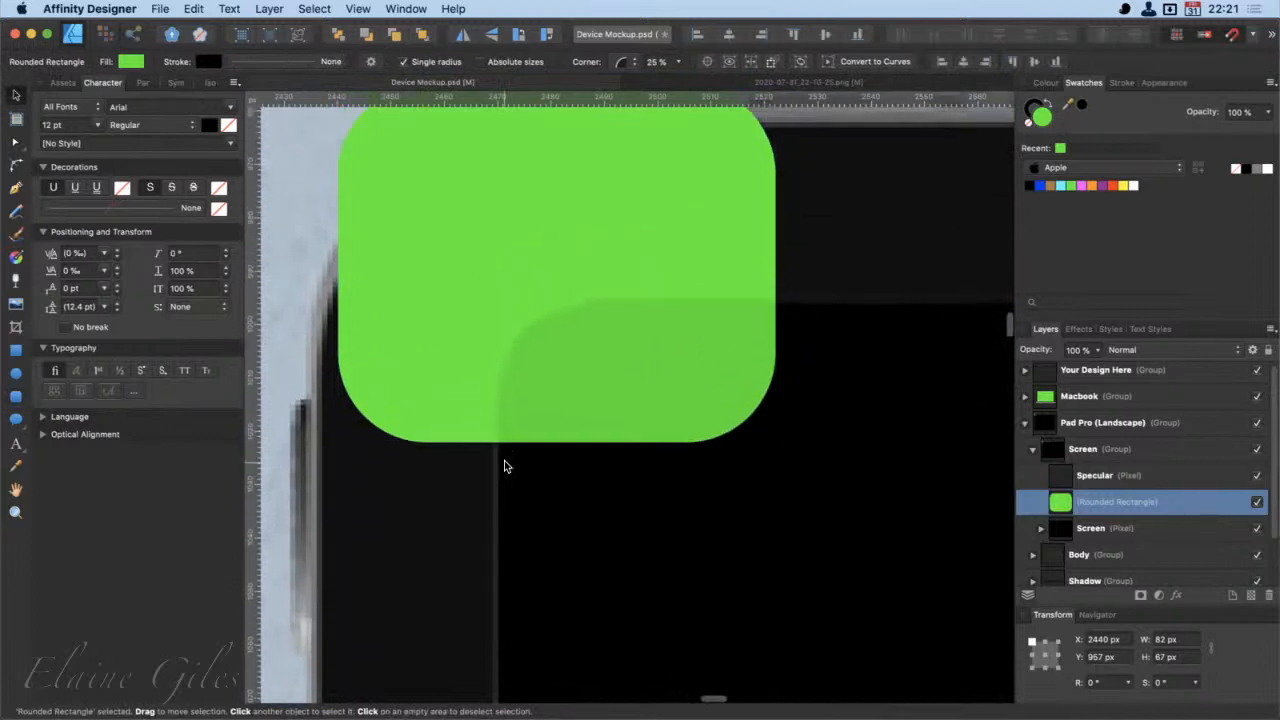
drag(431, 166, 587, 384)
Step: Enlarge the rounded rectangle from its lower-right corner until it spans the tablet's display
scroll(655, 498, down, 1)
scroll(655, 502, down, 5)
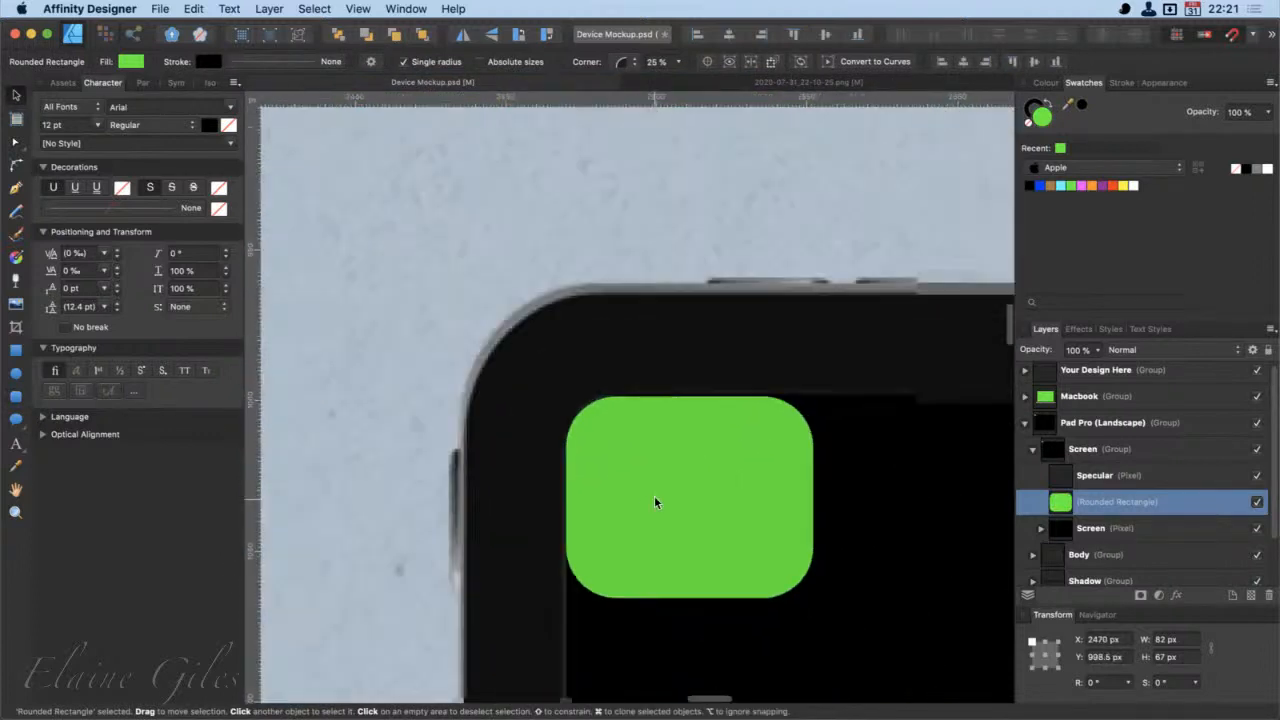
scroll(655, 502, down, 4)
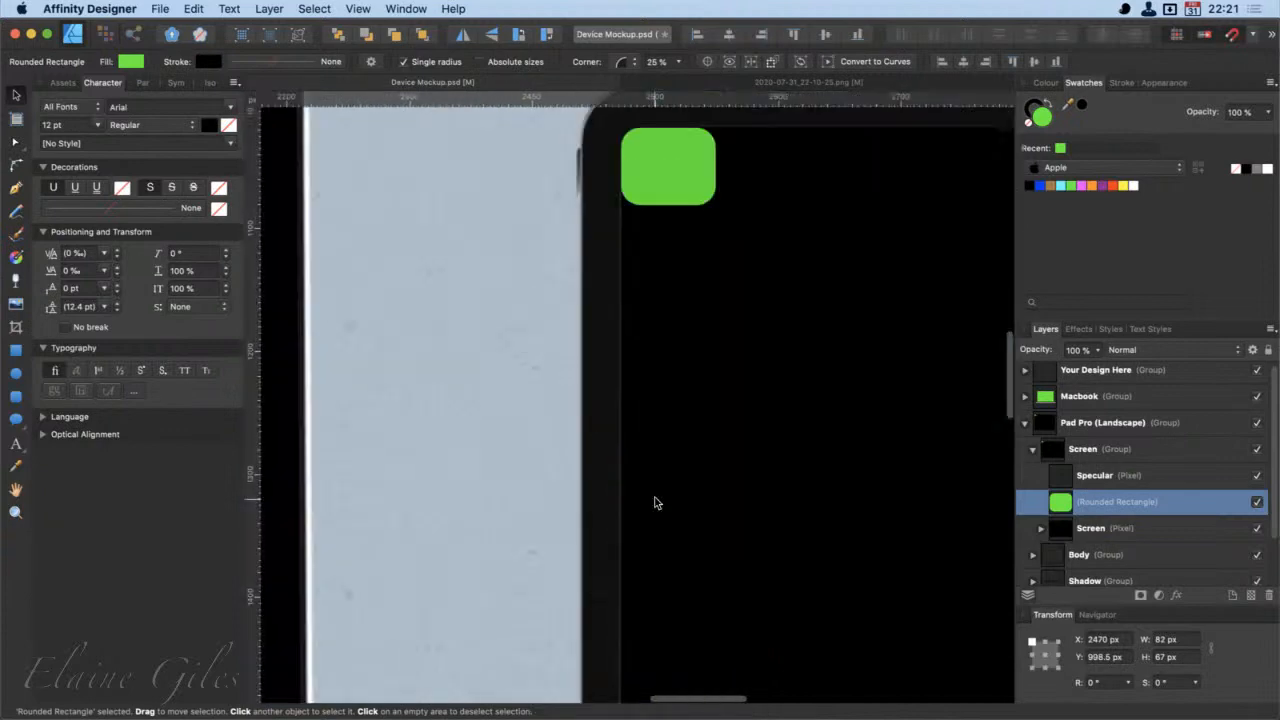
scroll(655, 502, down, 3)
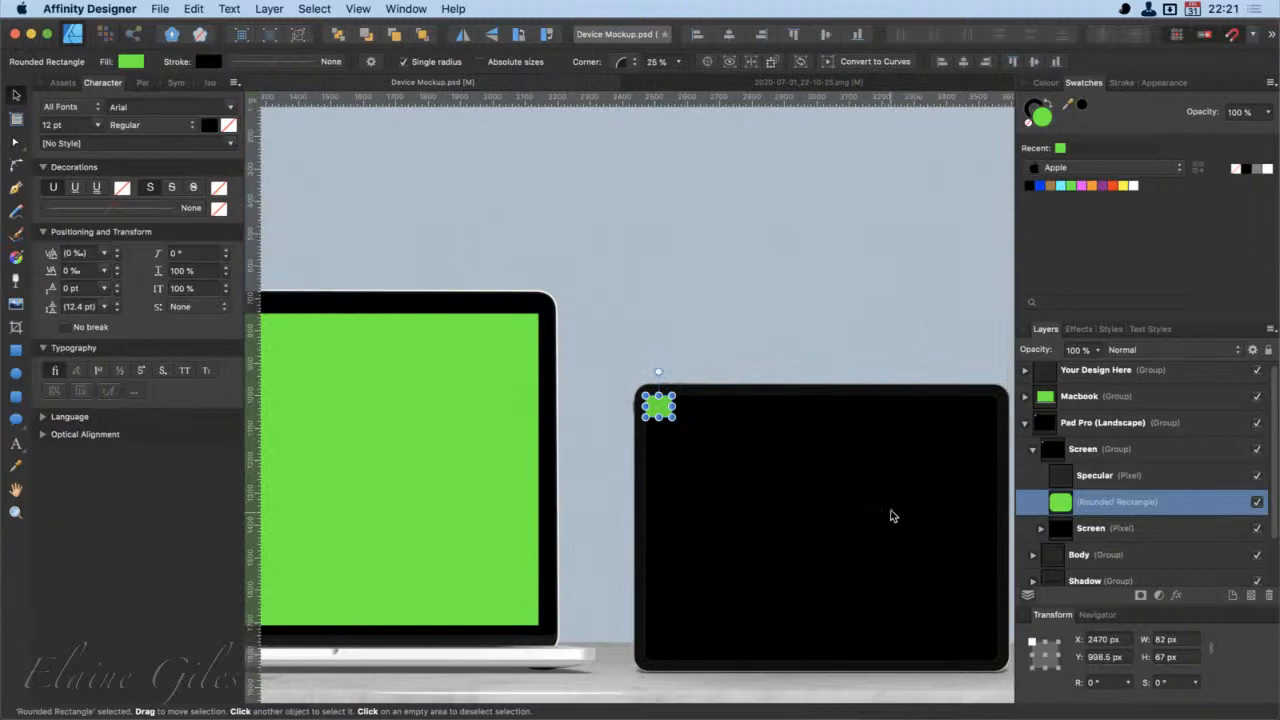
scroll(893, 516, right, 5)
scroll(893, 516, left, 3)
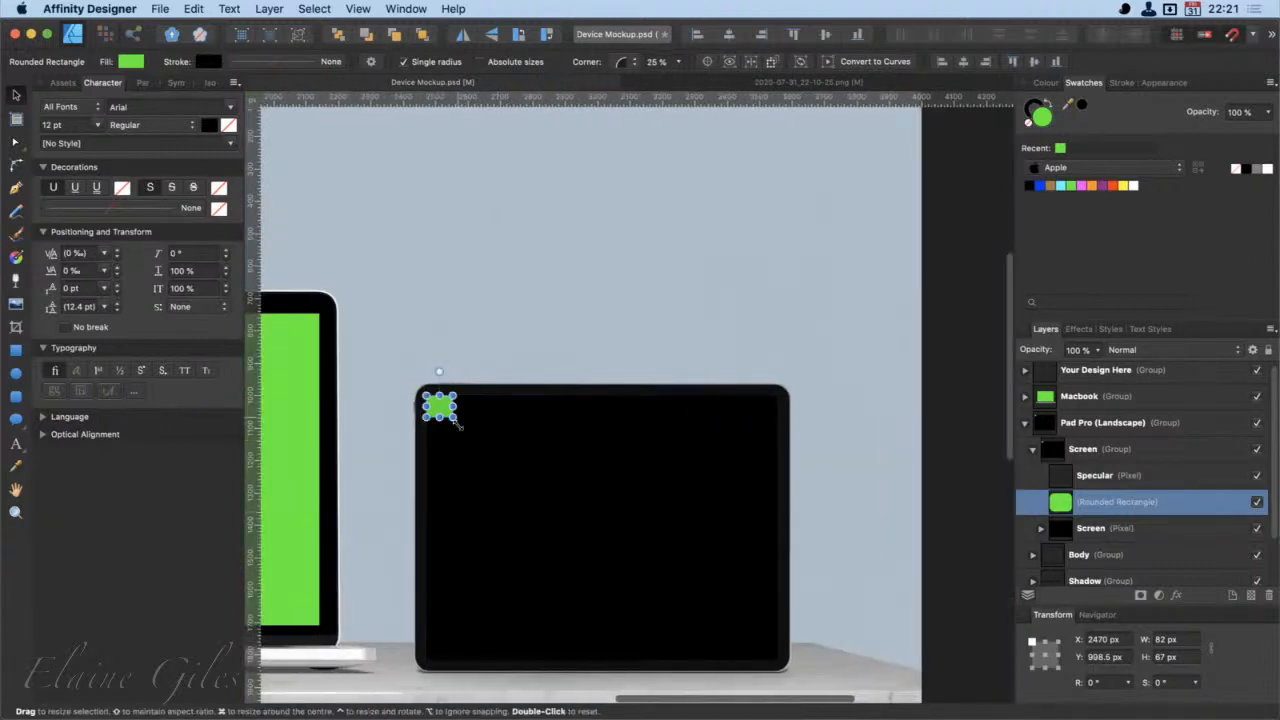
drag(455, 422, 782, 665)
Step: Raise the opacity of the tablet's Specular layer to 34 %
click(1105, 476)
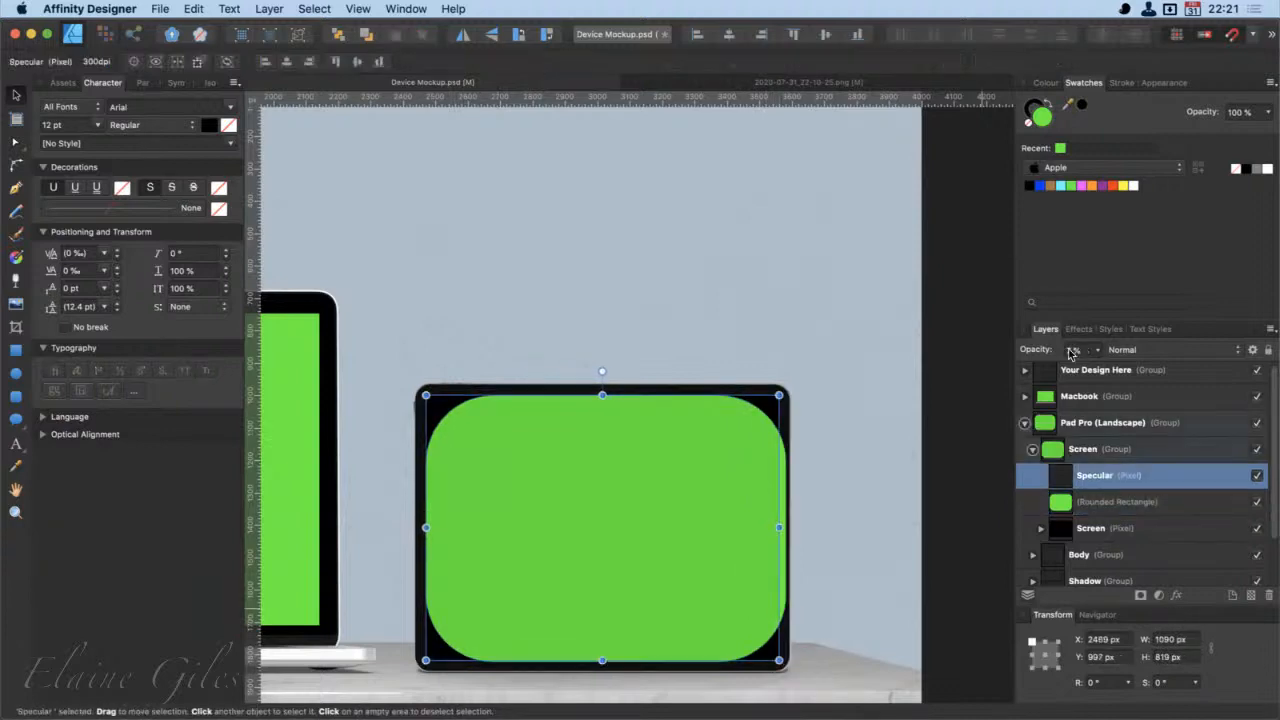
click(1072, 352)
drag(1100, 369, 1136, 369)
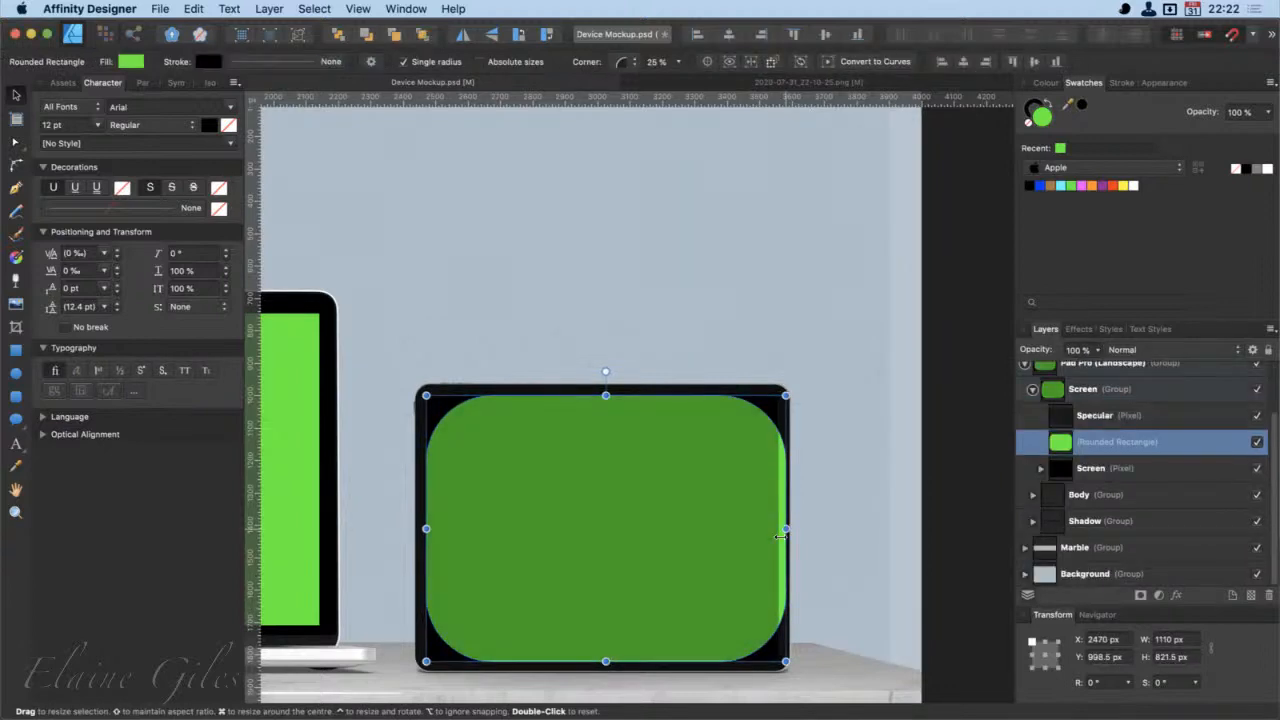
Step: Pull in the green rounded rectangle's right and bottom edges to make it 1089 px wide and 817.5 px high
drag(785, 534, 779, 536)
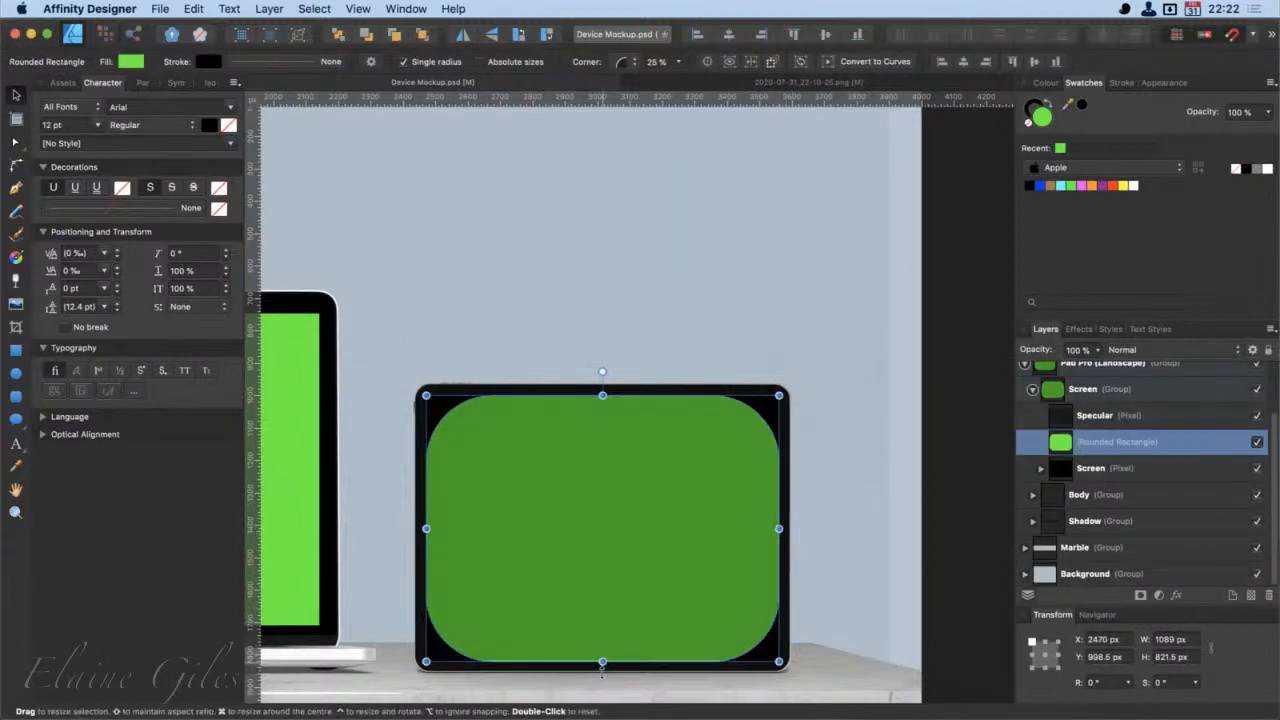
drag(602, 670, 602, 668)
scroll(598, 678, up, 3)
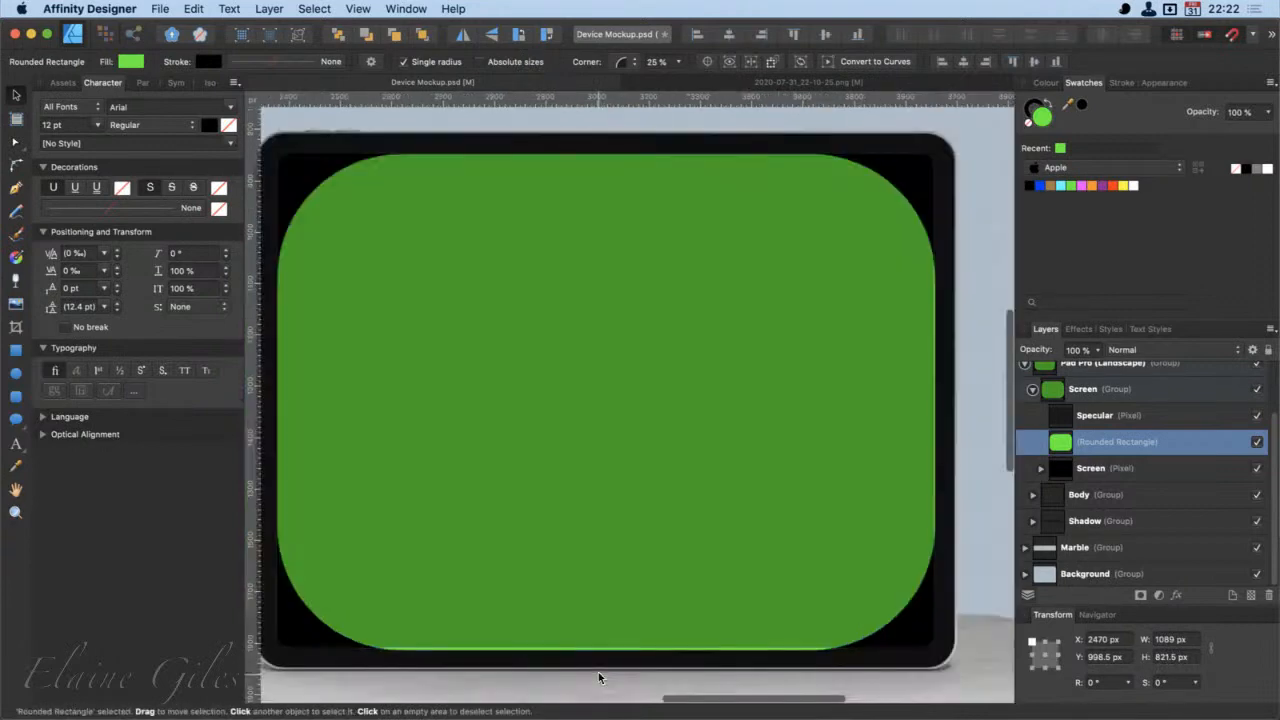
scroll(598, 678, up, 3)
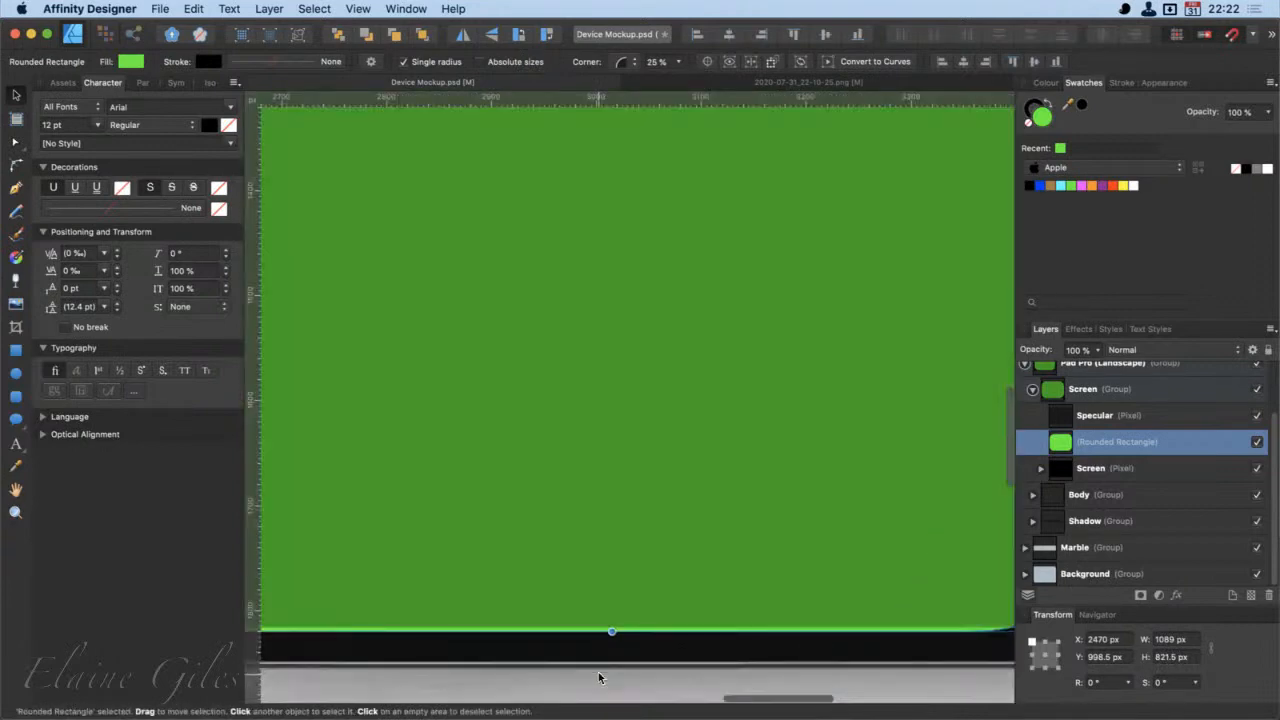
scroll(598, 678, up, 2)
drag(618, 608, 618, 606)
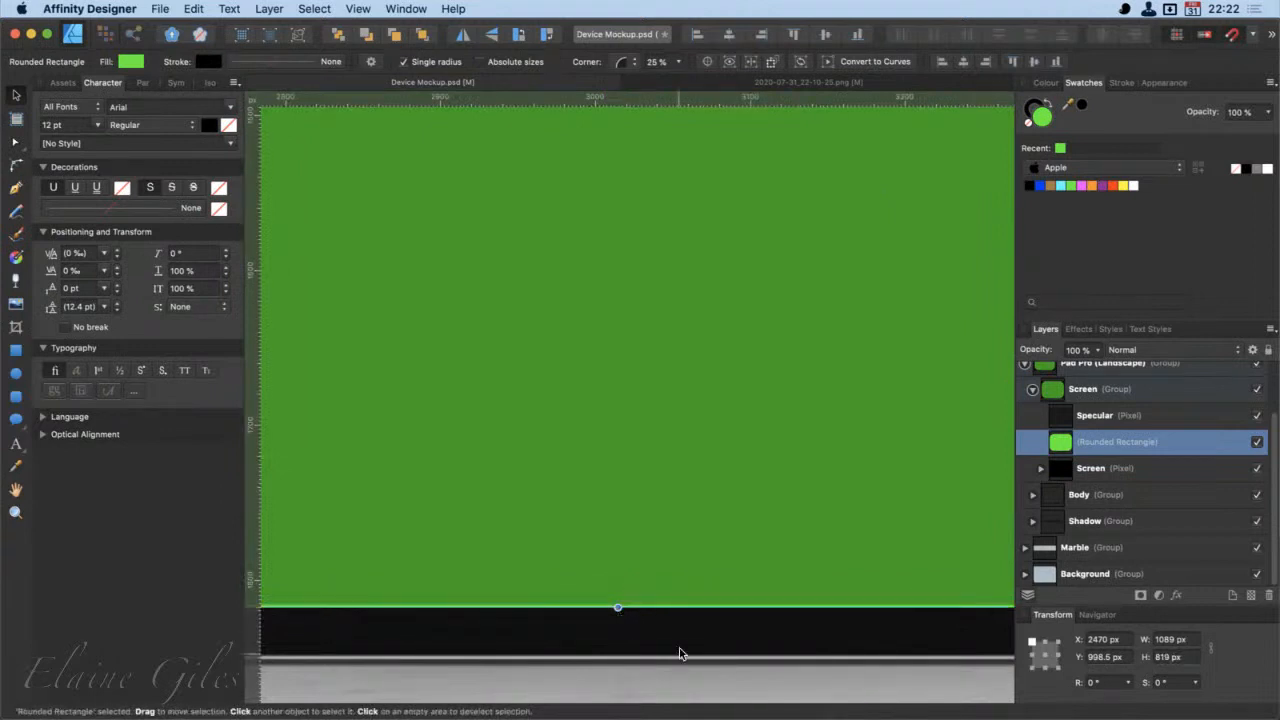
click(680, 655)
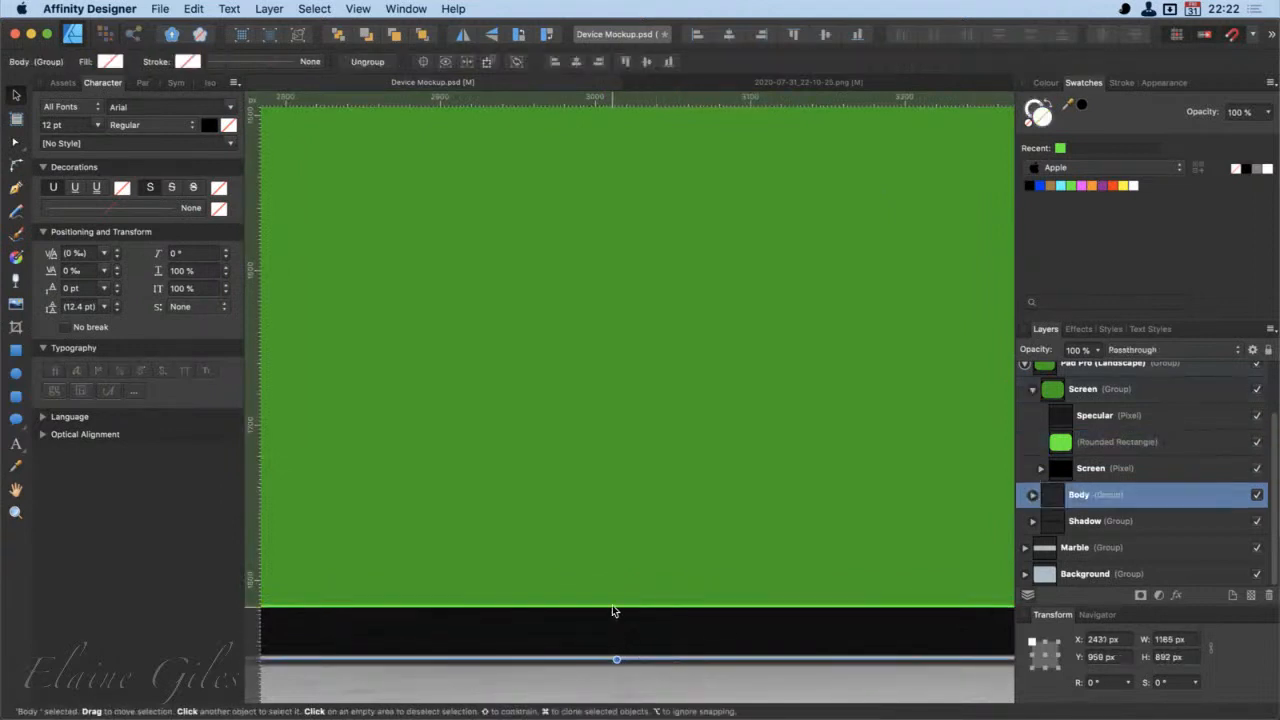
click(1100, 442)
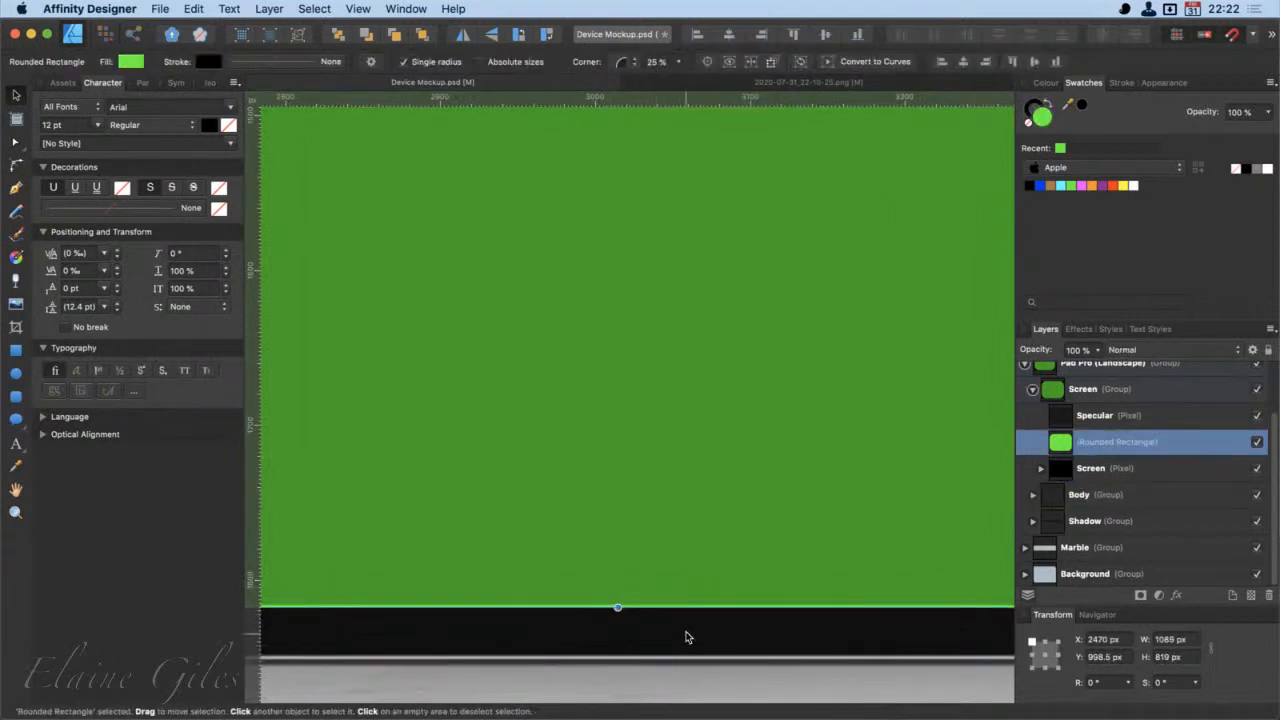
scroll(617, 642, down, 5)
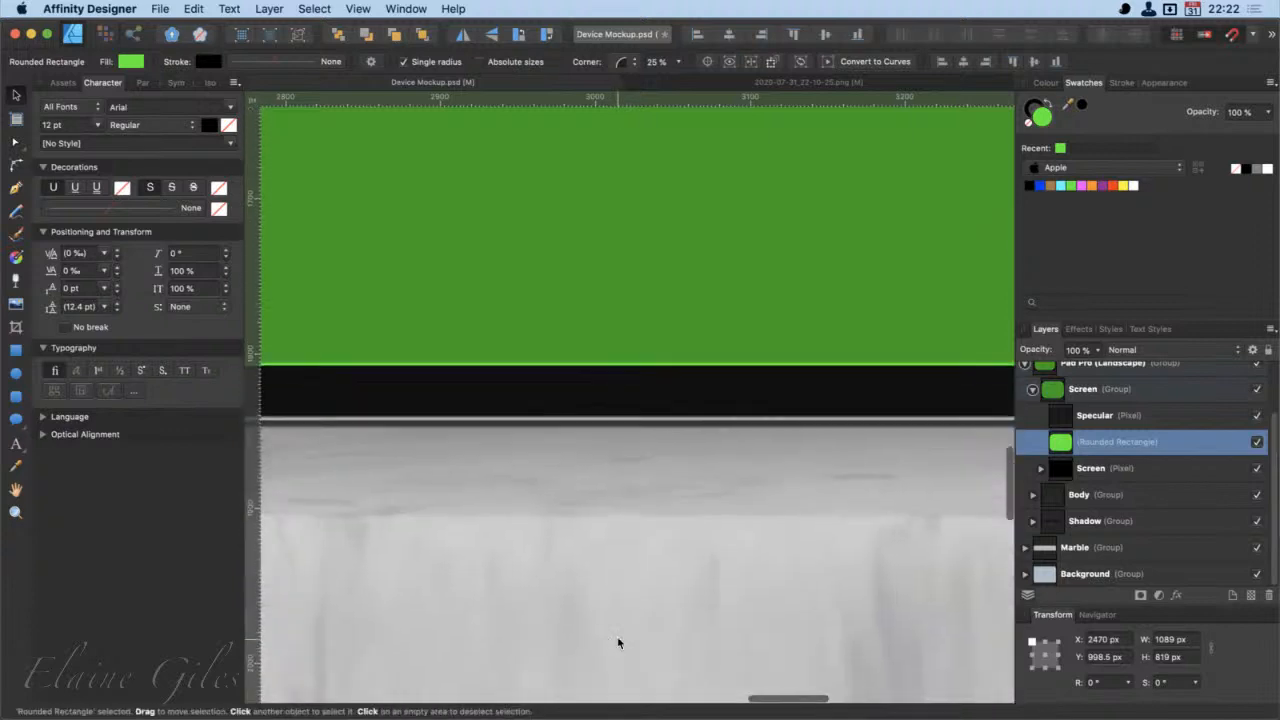
scroll(617, 642, down, 2)
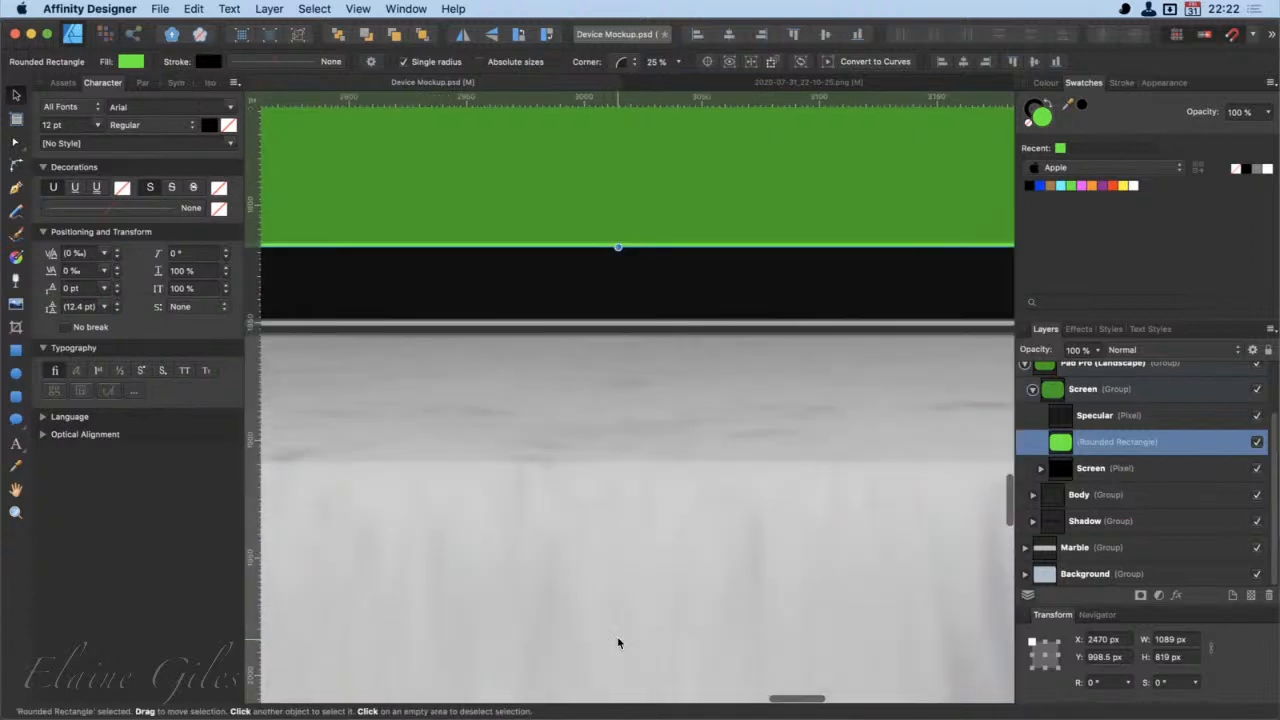
scroll(617, 642, down, 2)
drag(618, 218, 618, 224)
Step: Examine how the green rounded rectangle fits the upper-left corner and left edge of the tablet's display
scroll(665, 442, up, 4)
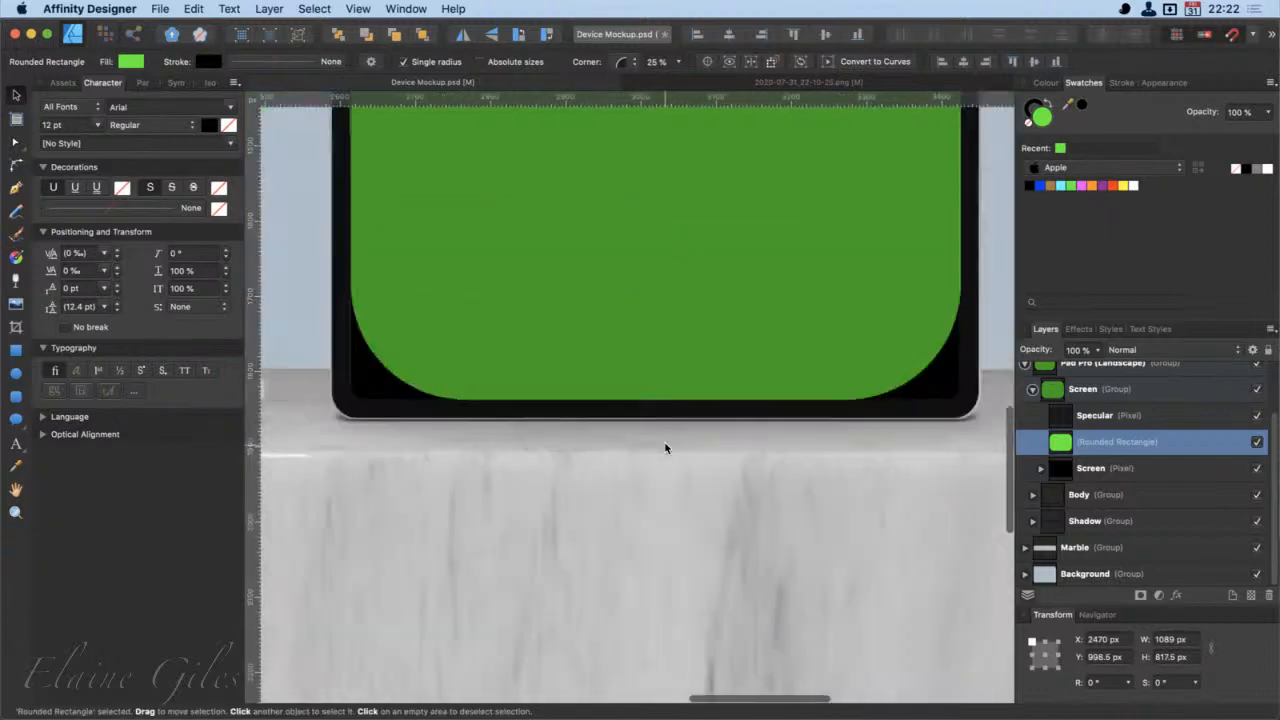
scroll(665, 447, up, 2)
scroll(665, 447, up, 2)
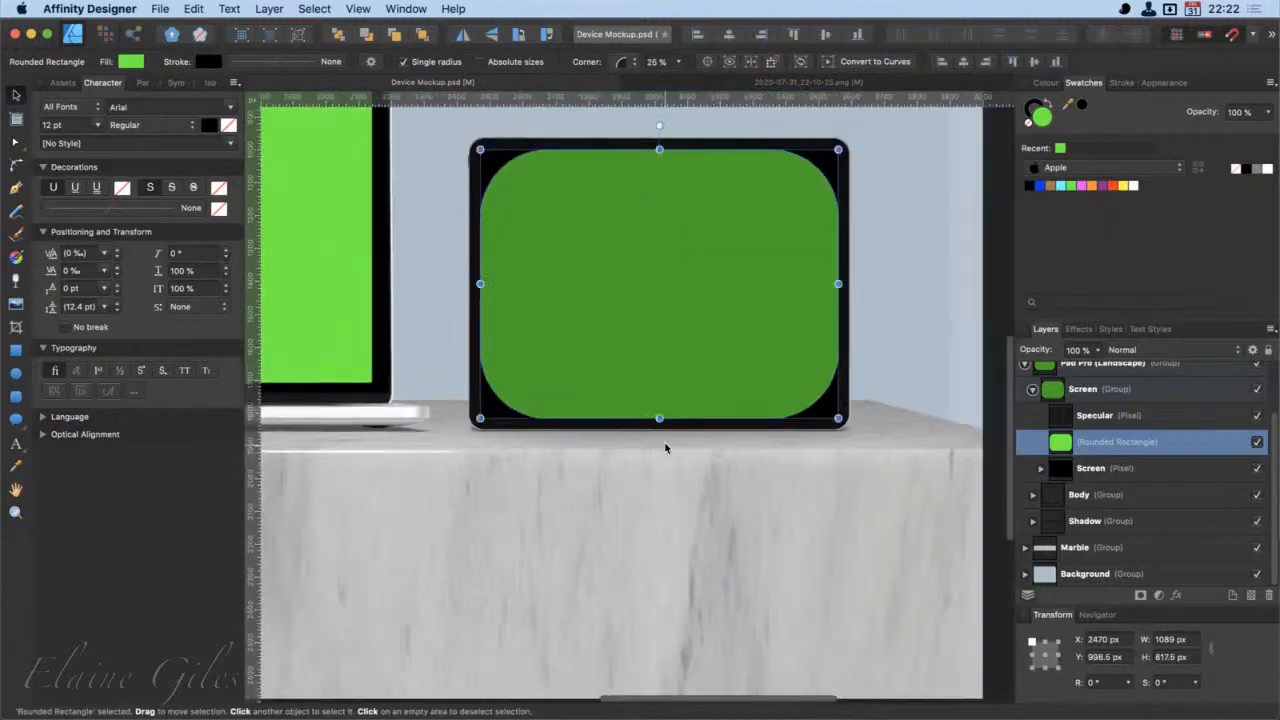
scroll(655, 442, up, 3)
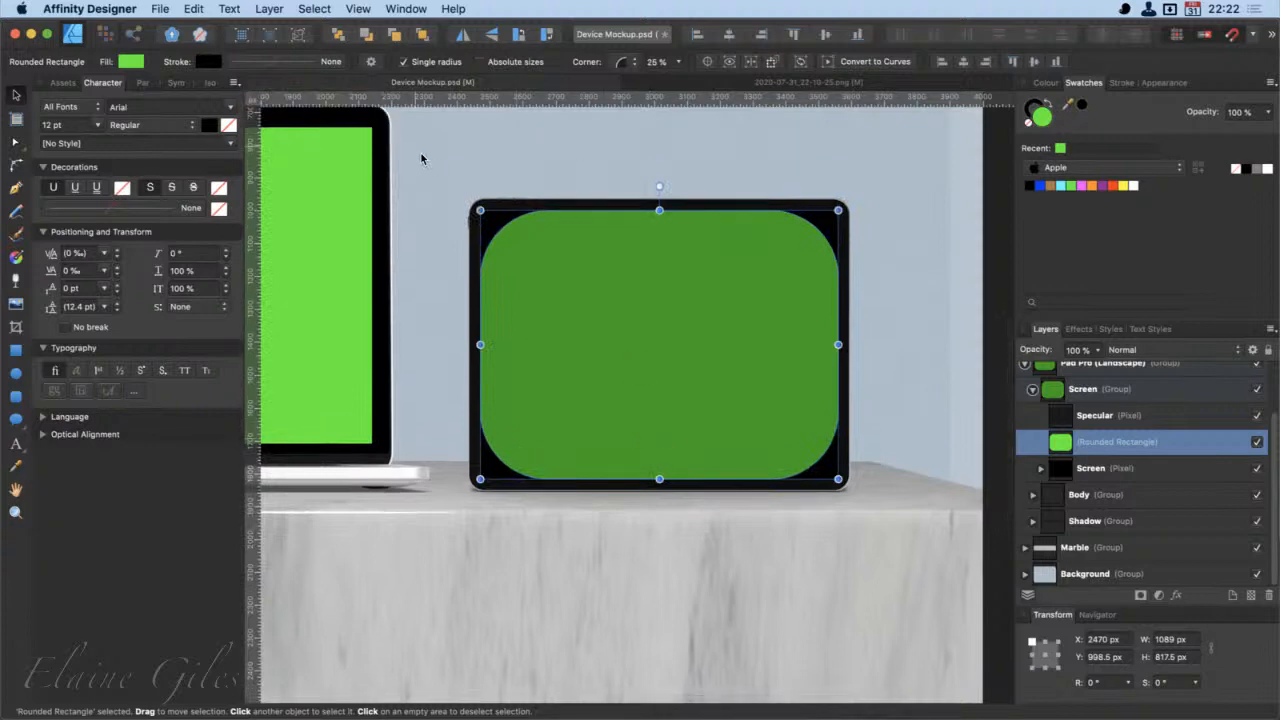
scroll(484, 214, down, 3)
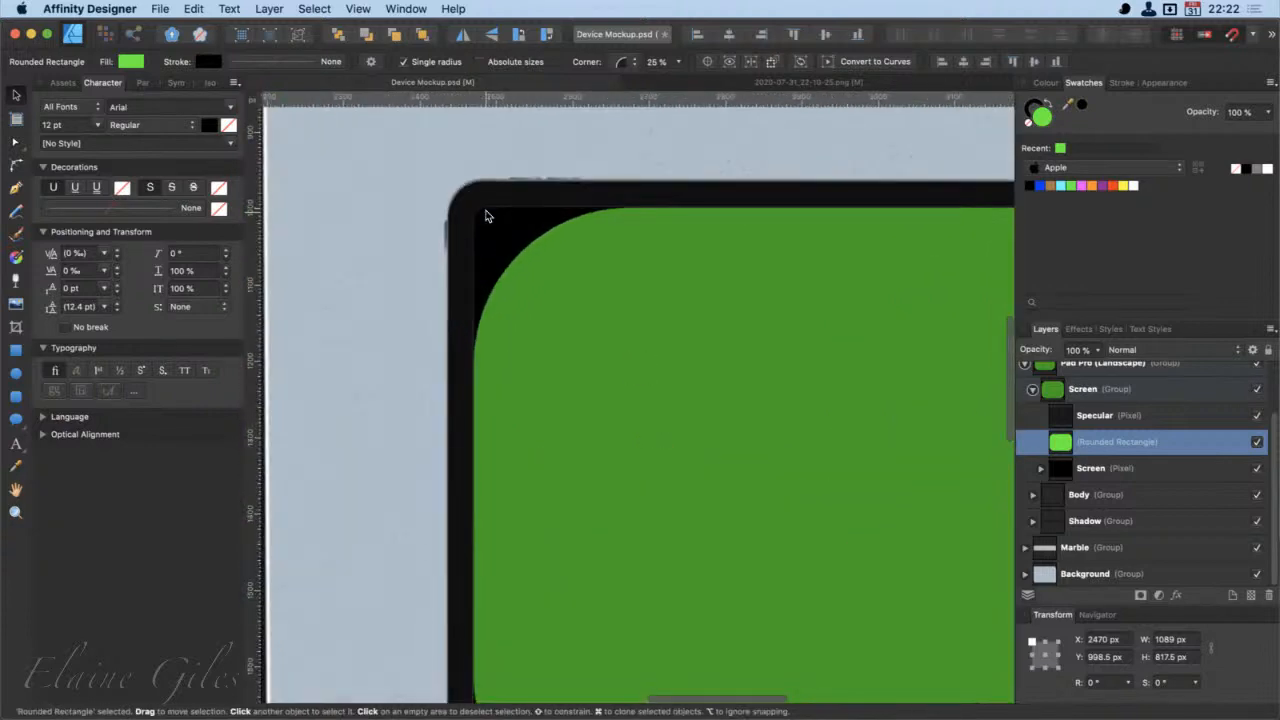
scroll(486, 216, down, 2)
scroll(486, 214, down, 3)
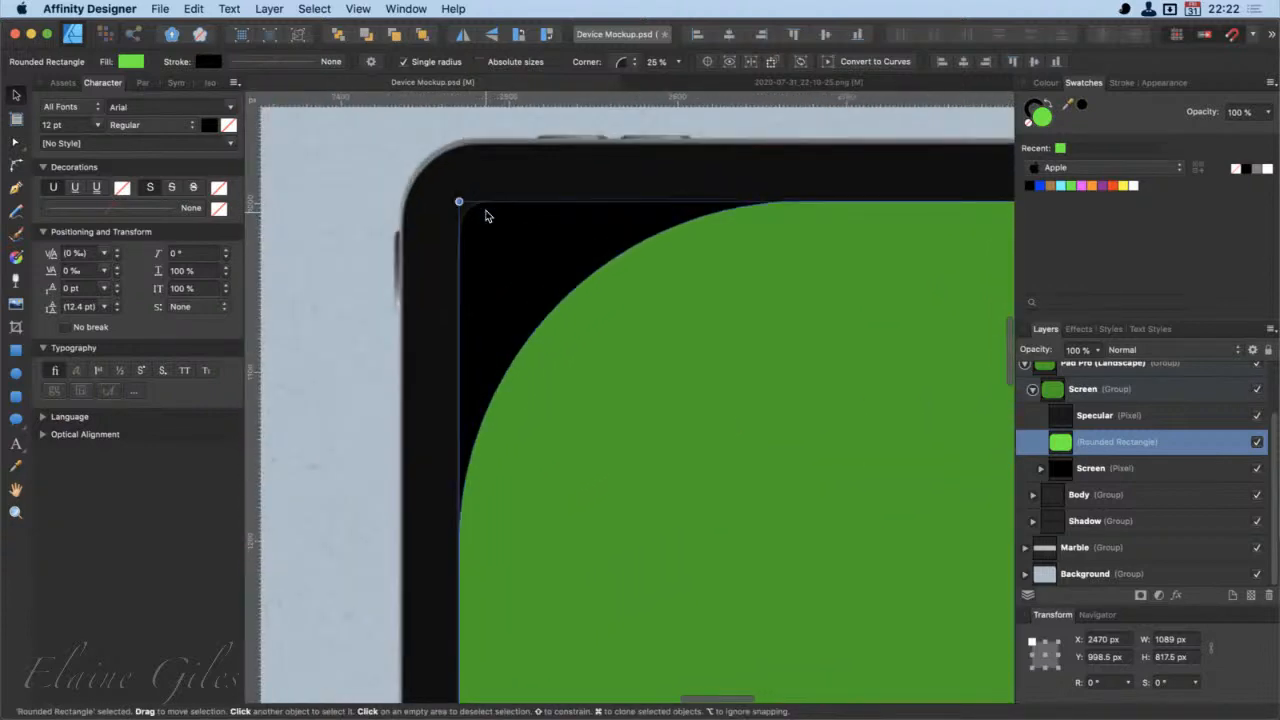
click(578, 340)
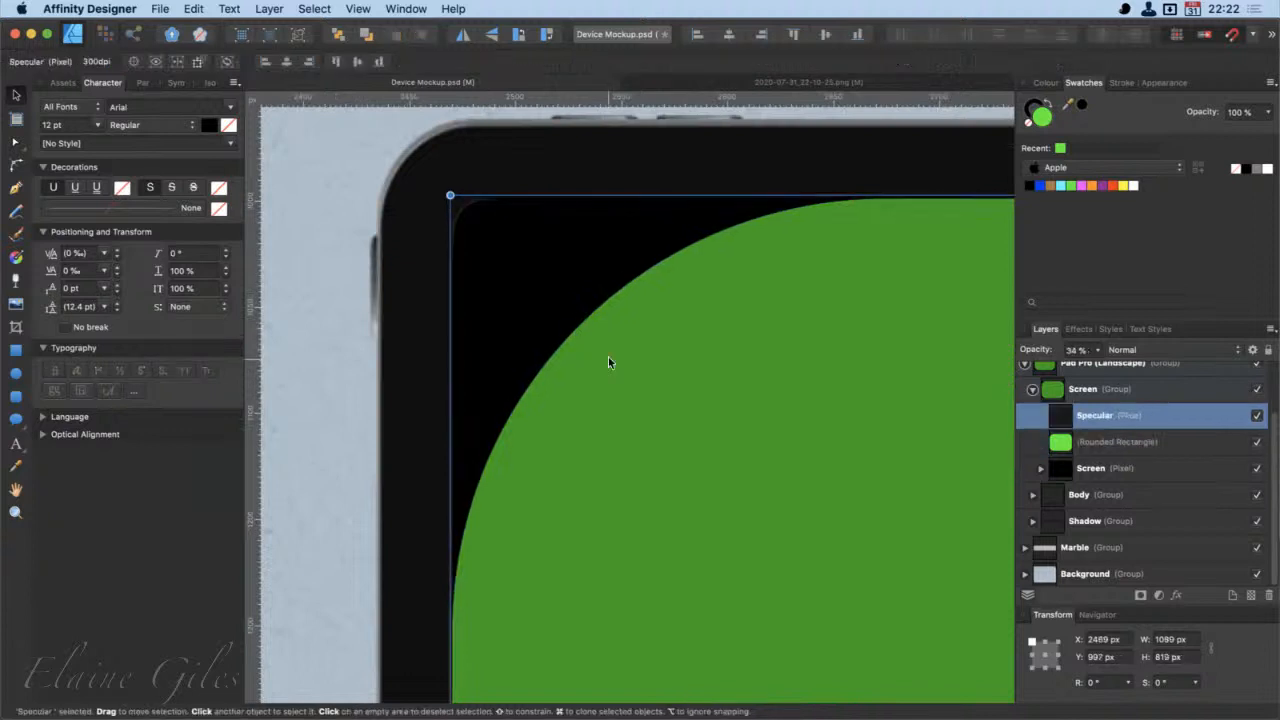
scroll(608, 362, down, 3)
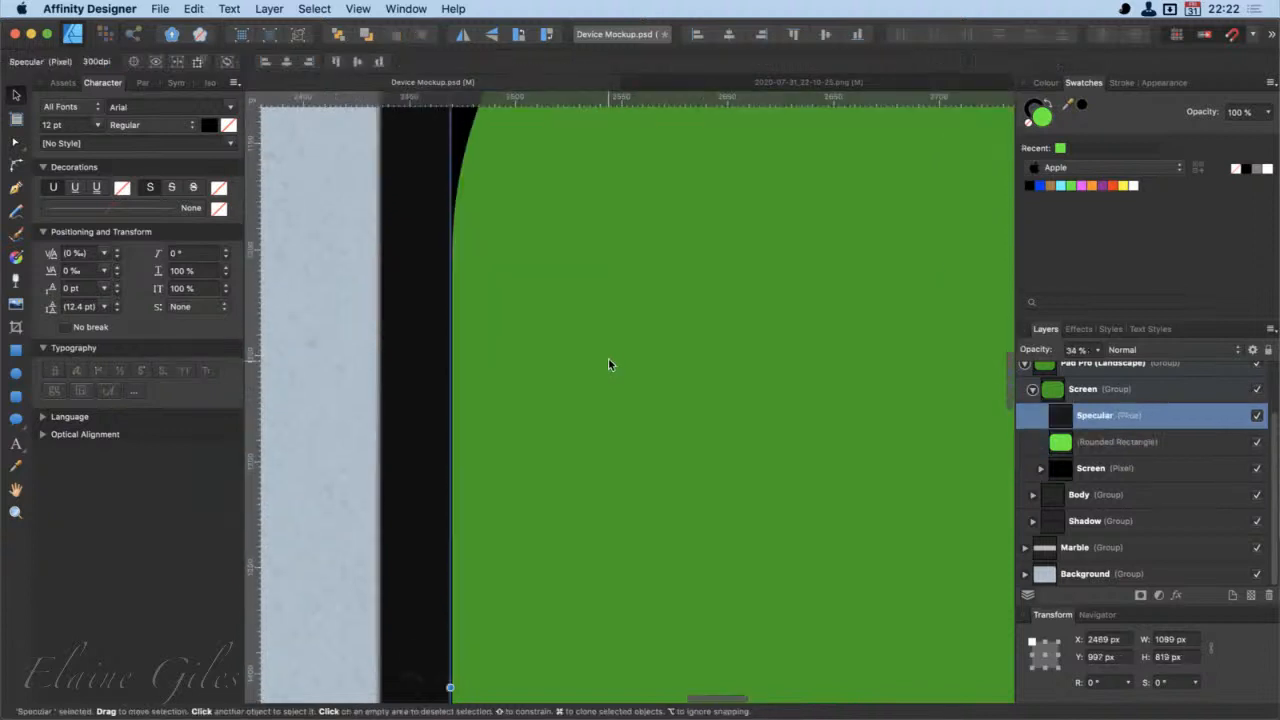
click(1076, 441)
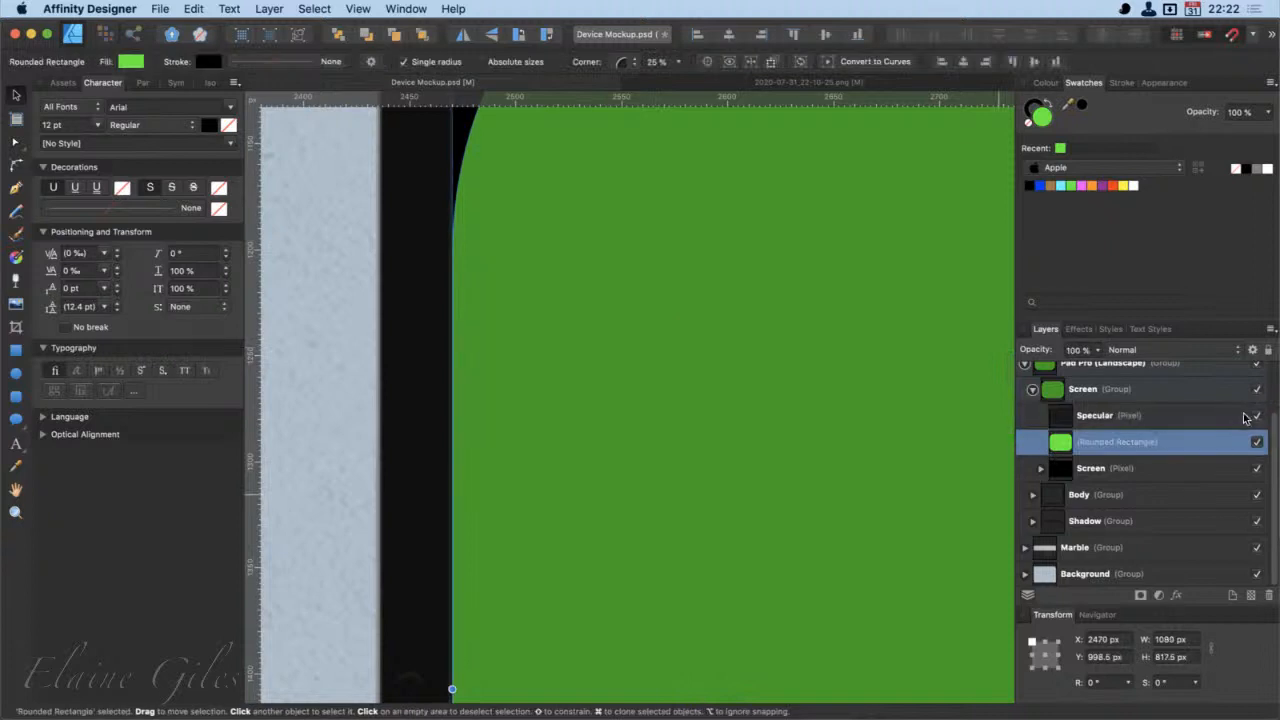
Step: Reduce the green rounded rectangle's corner radius to 2 % so it follows the tablet display's rounded corners
click(1257, 415)
key(super+alt+0)
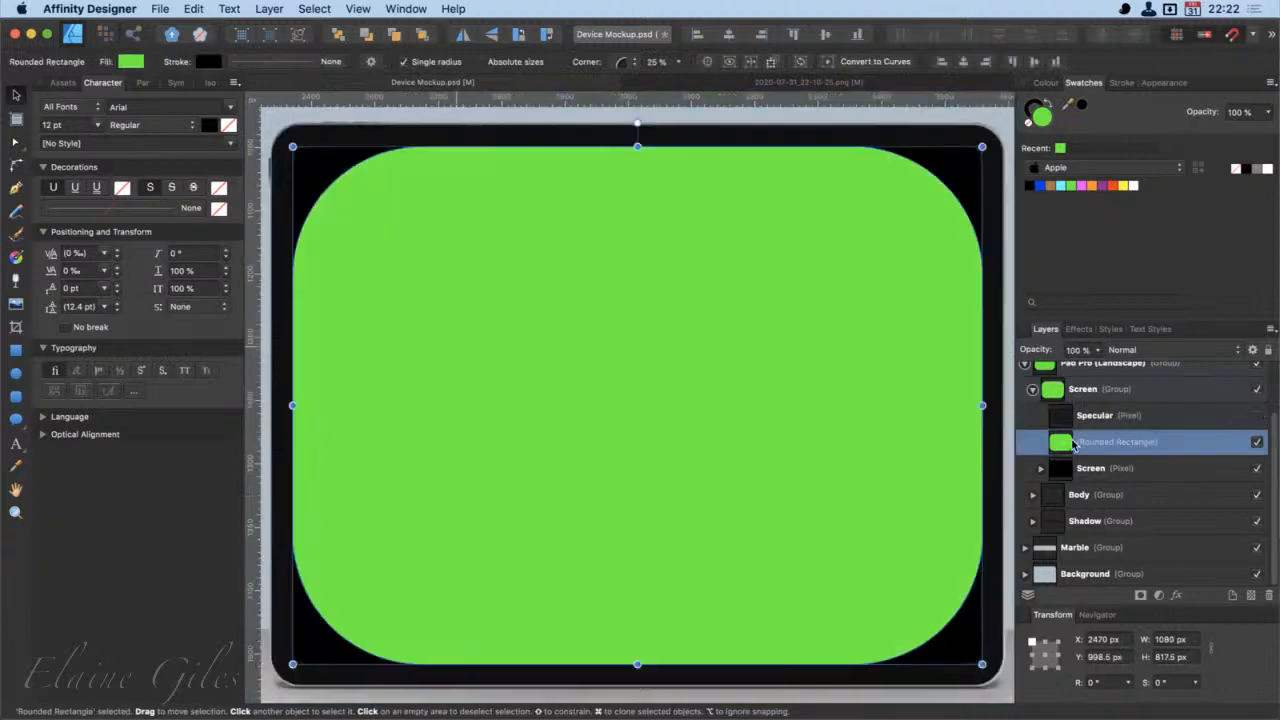
key(a)
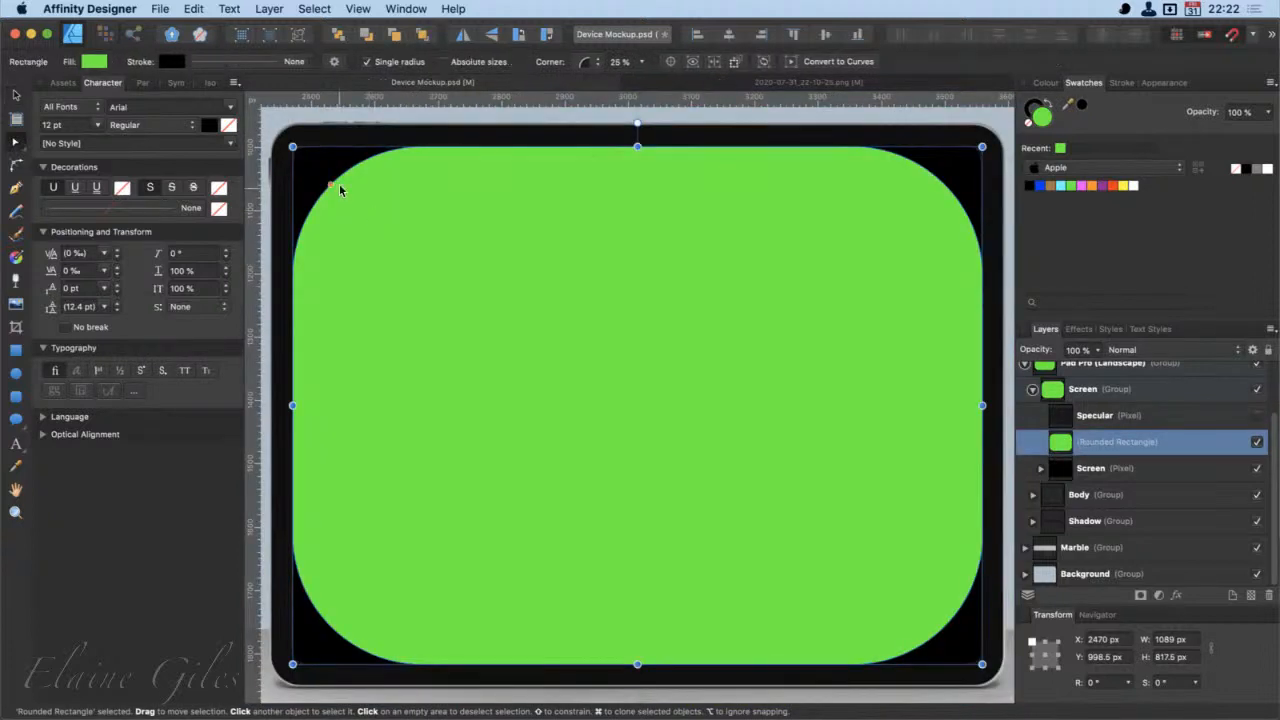
click(1257, 416)
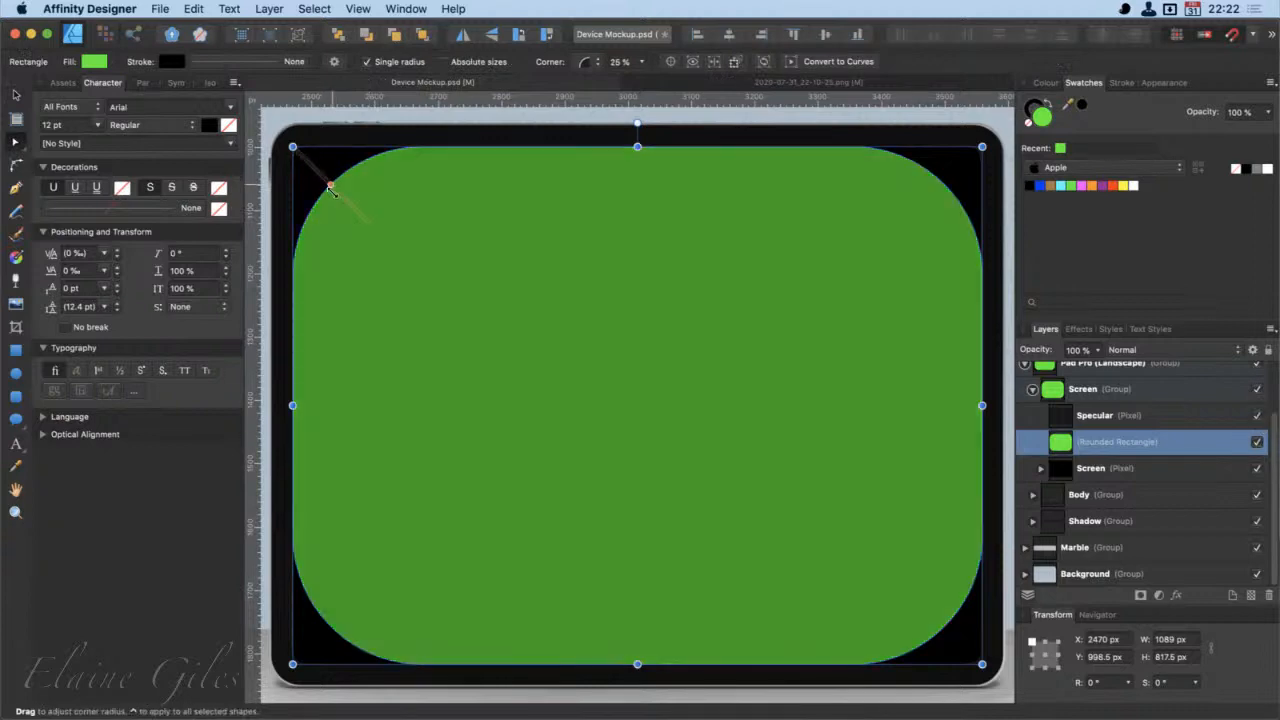
drag(331, 185, 300, 160)
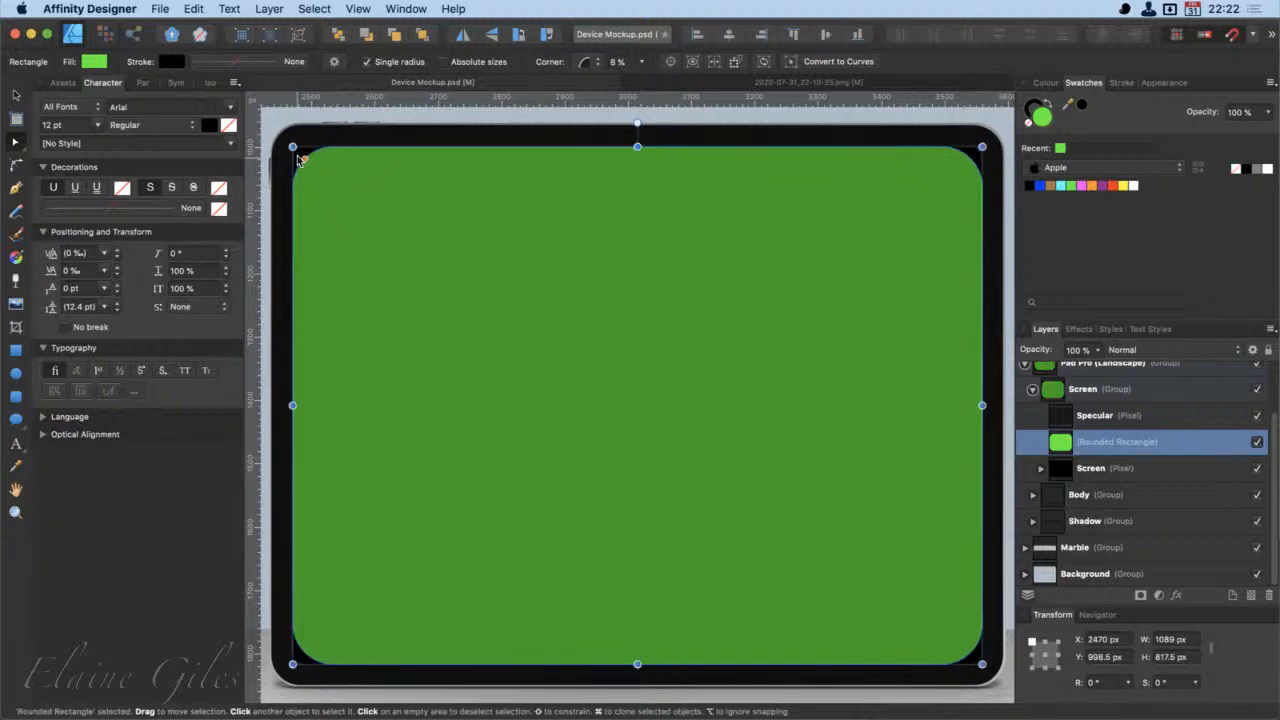
drag(284, 114, 401, 138)
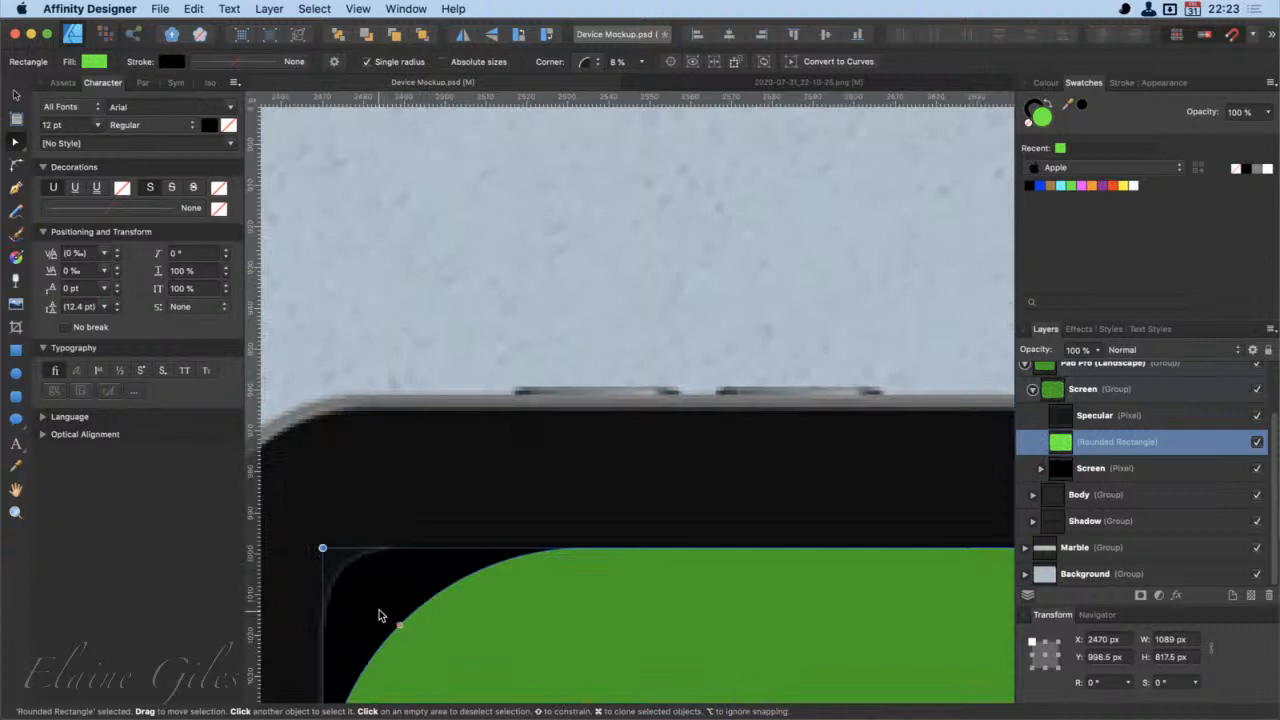
drag(399, 629, 332, 580)
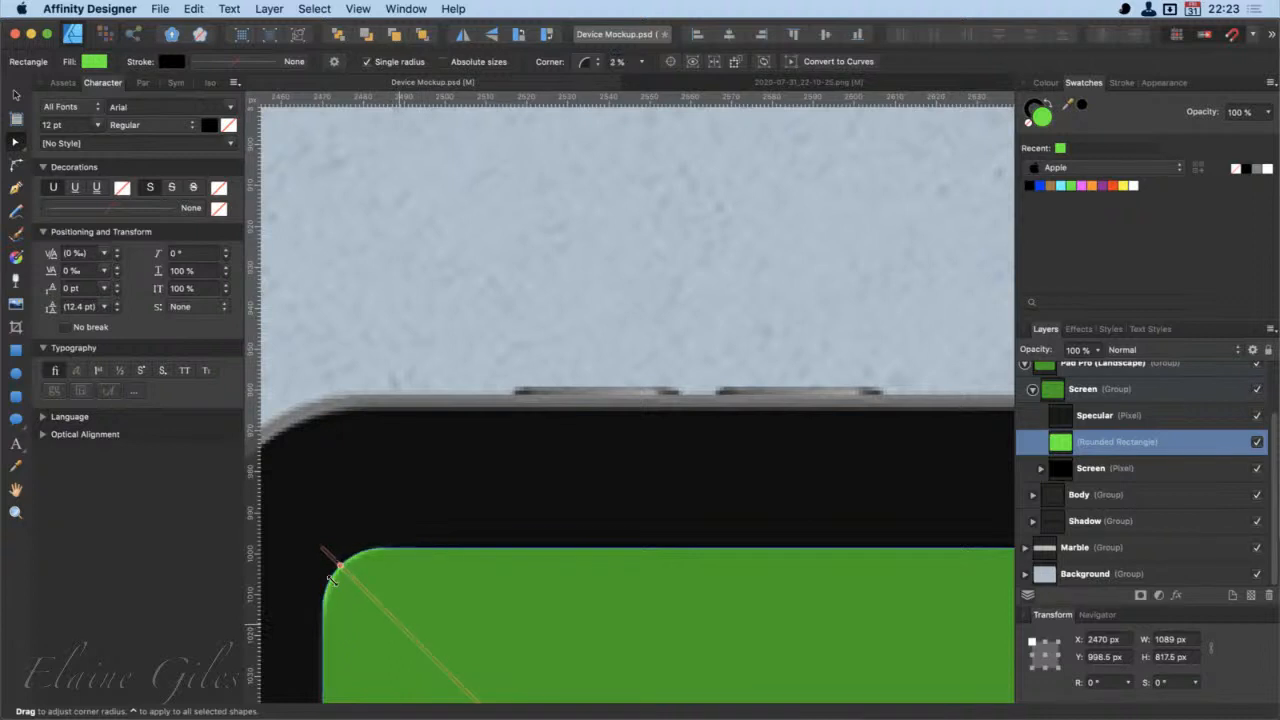
scroll(625, 651, down, 5)
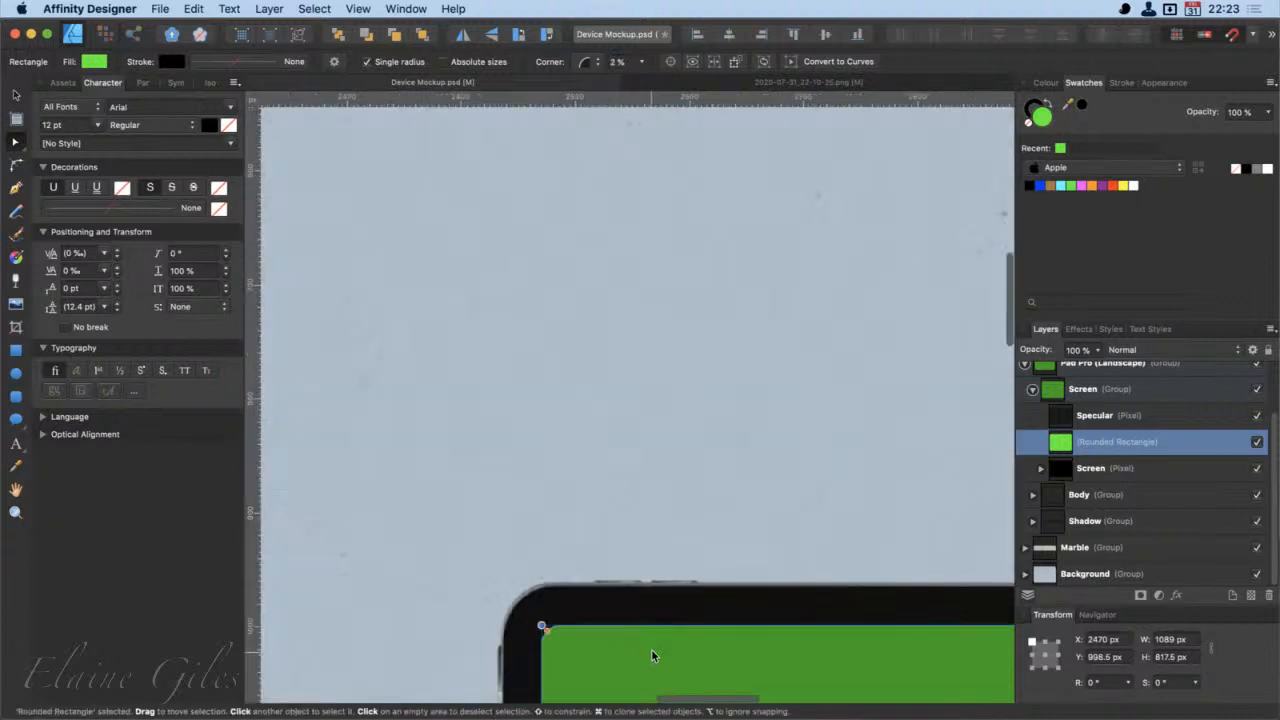
key(super+0)
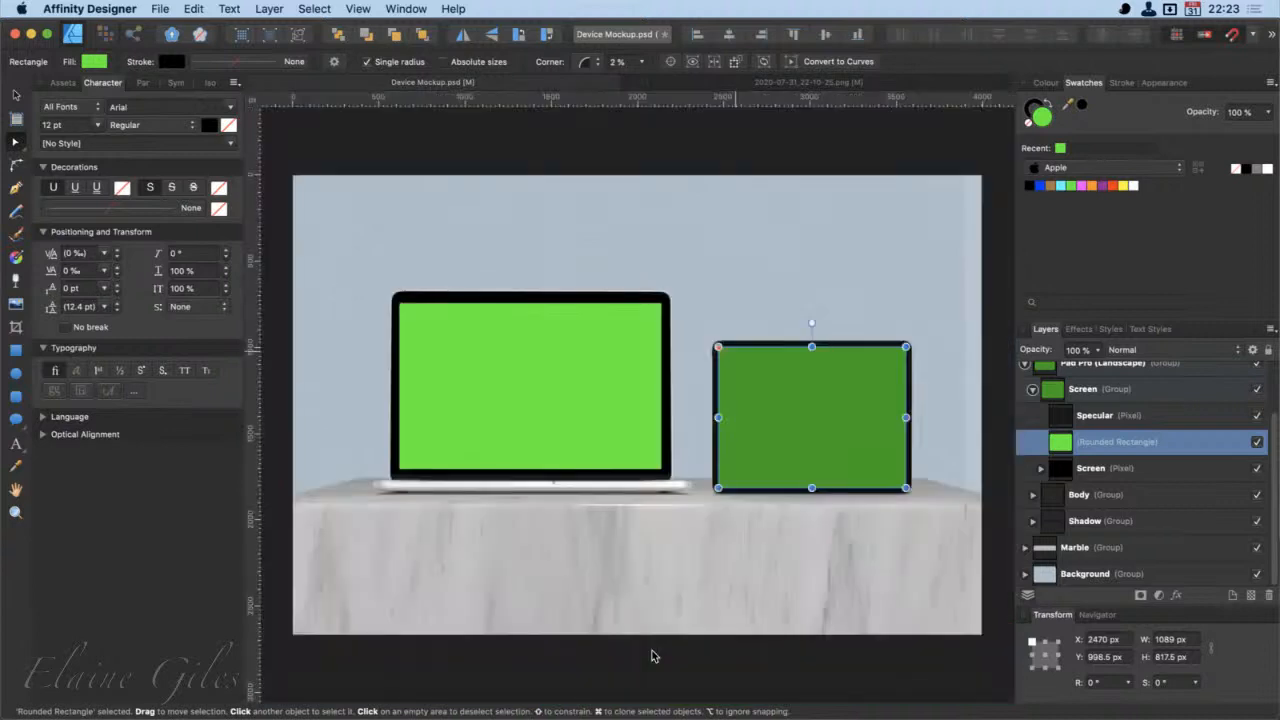
Step: Hide the tablet's Specular layer and collapse the expanded layer groups
click(1168, 415)
click(1257, 415)
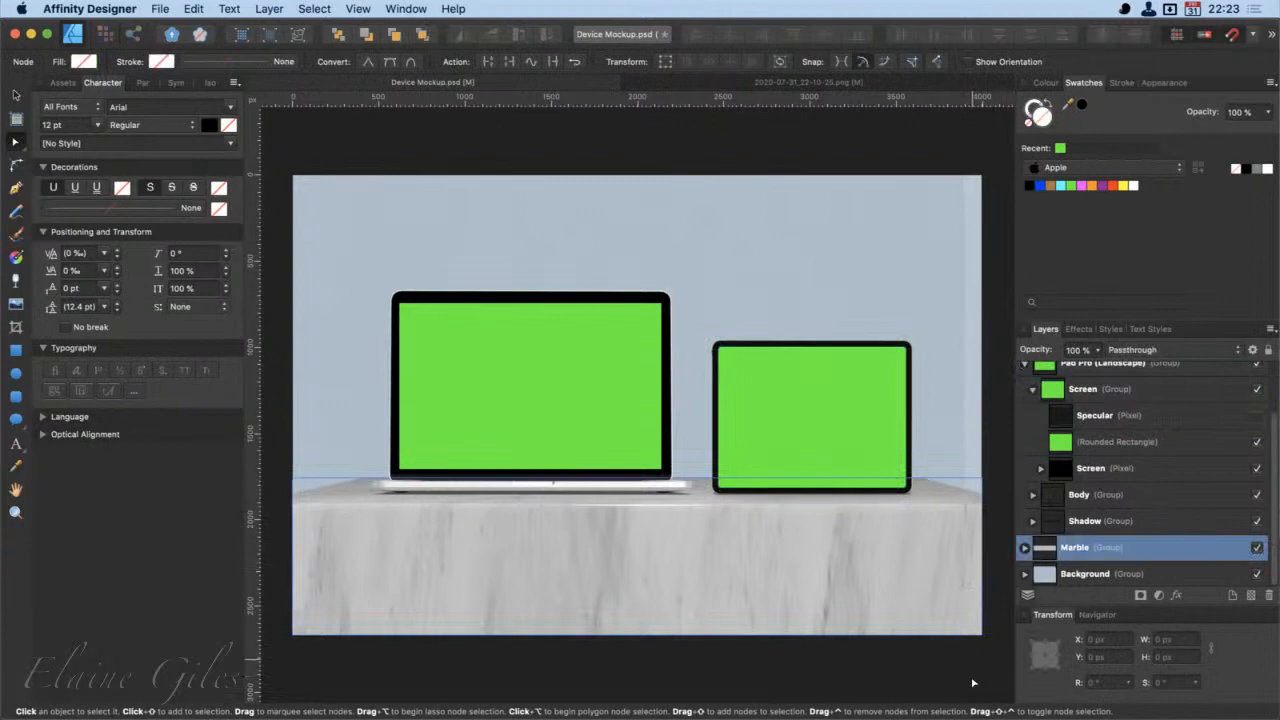
click(939, 709)
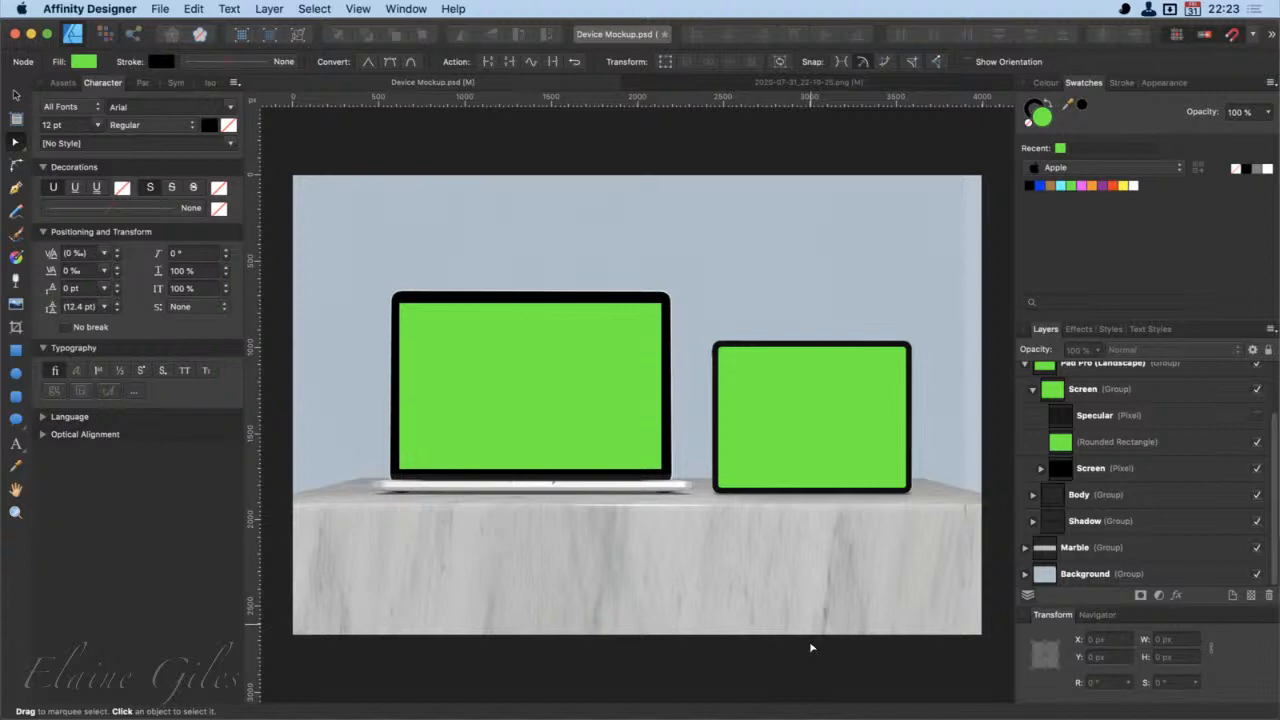
click(1025, 367)
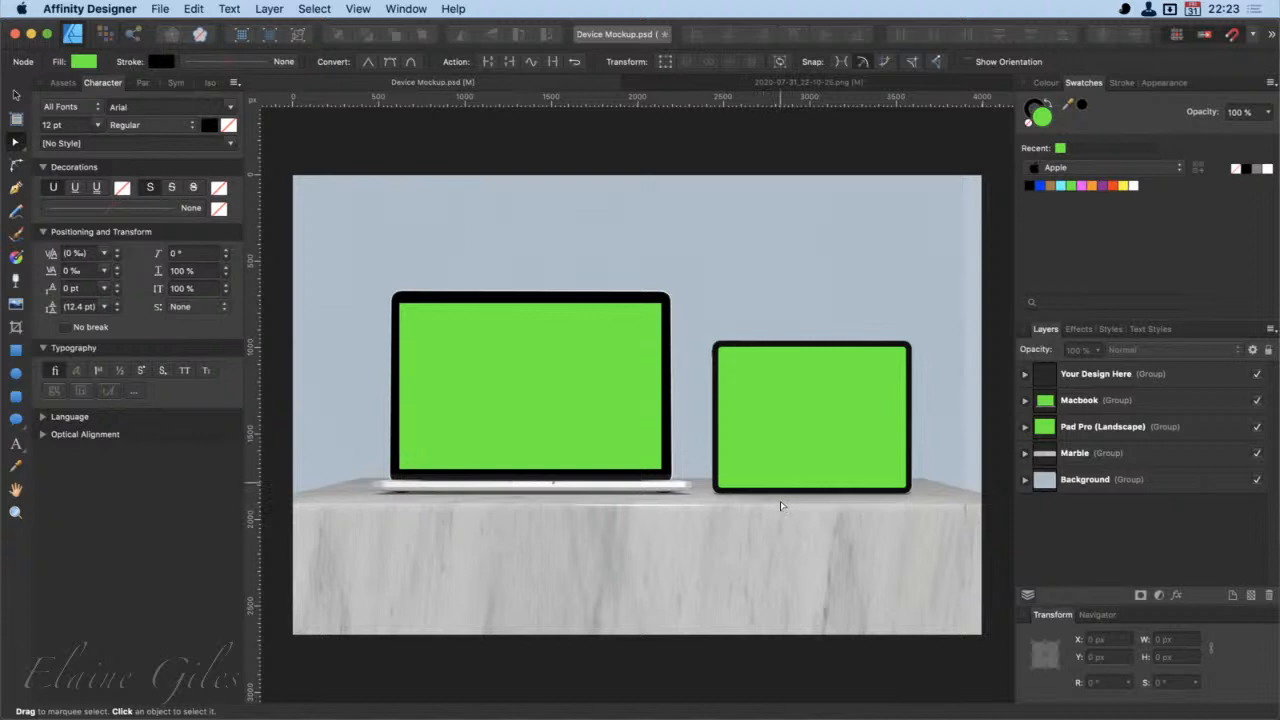
Step: Save the document as Device Mockup.afdesign in the Souce - Panorama folder
key(super+s)
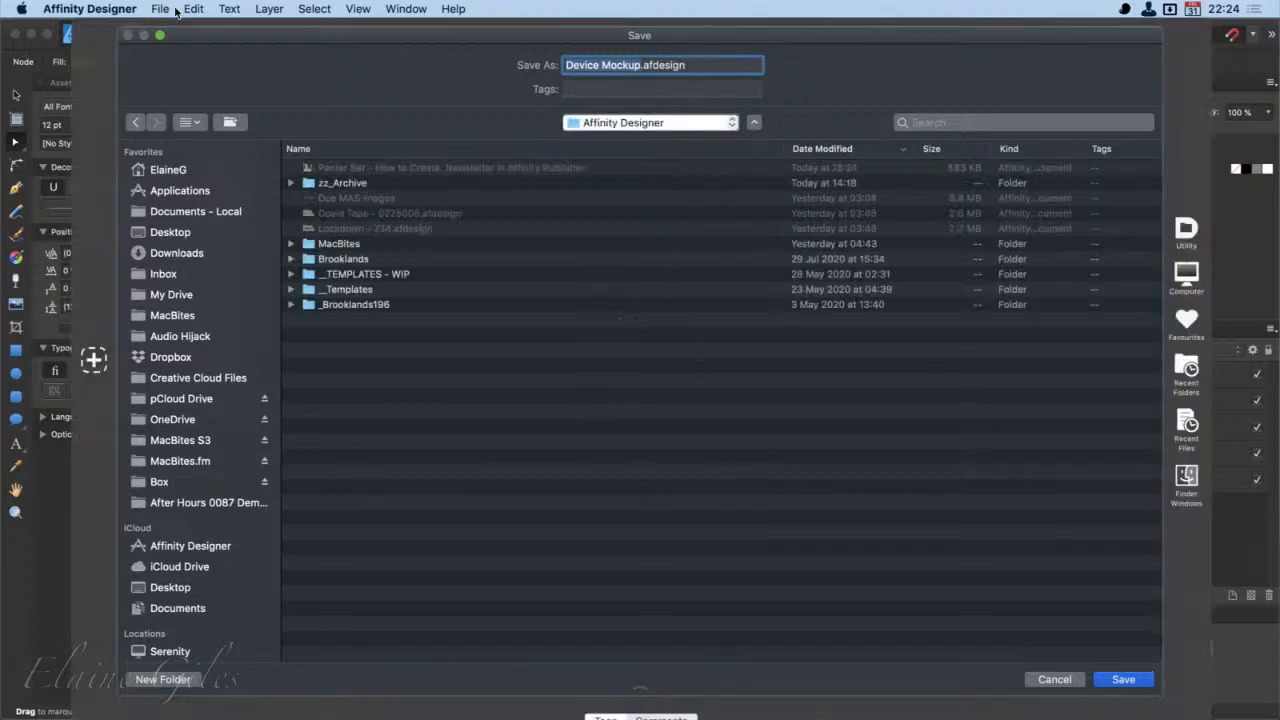
click(133, 120)
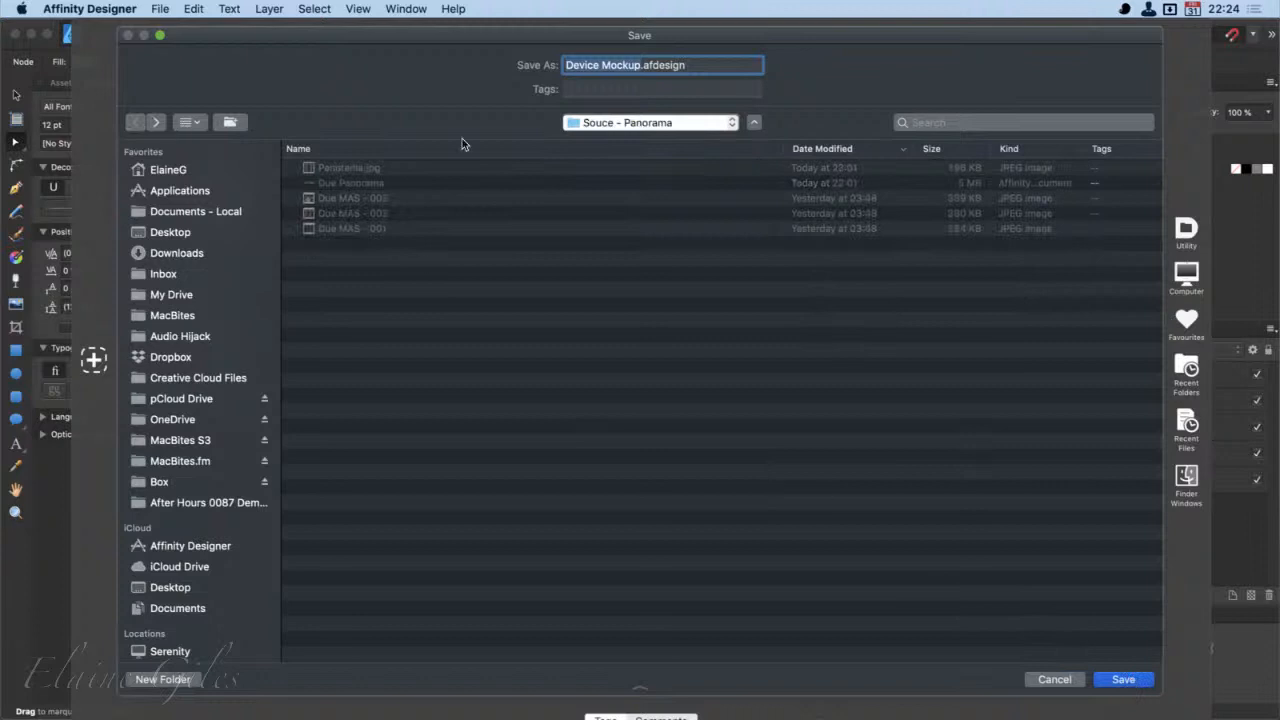
click(645, 123)
mouse_move(645, 140)
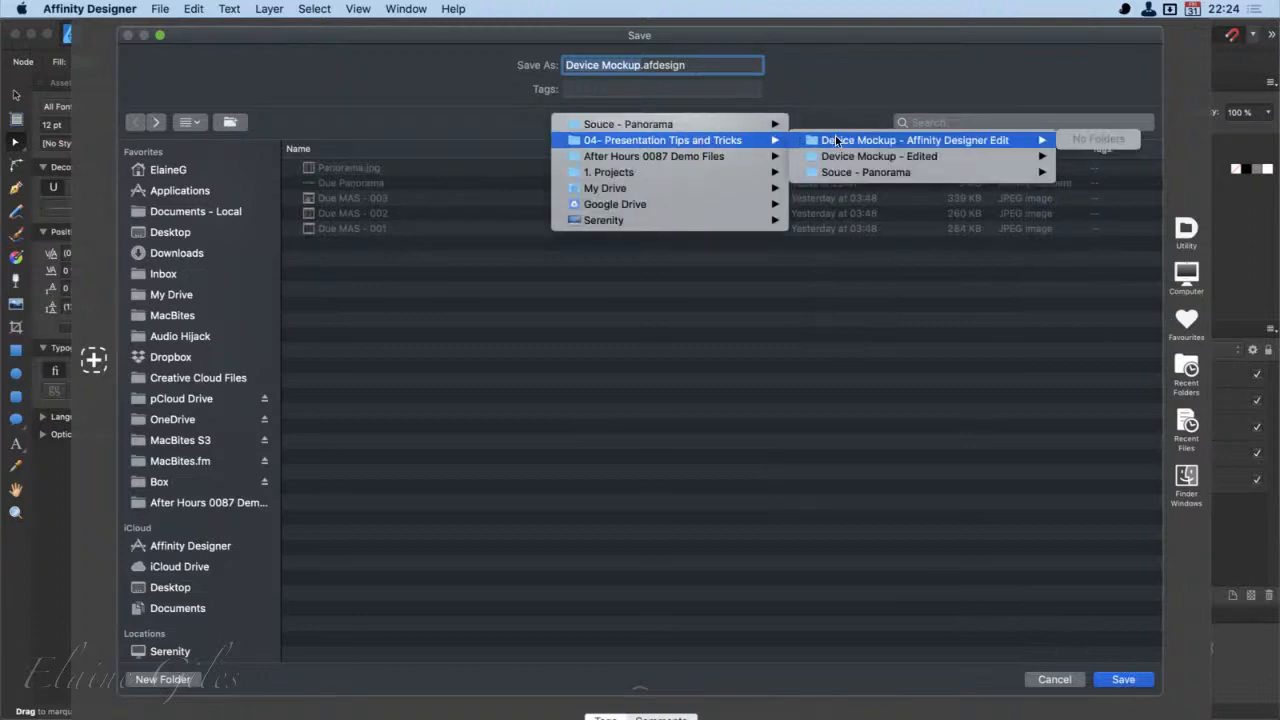
key(Escape)
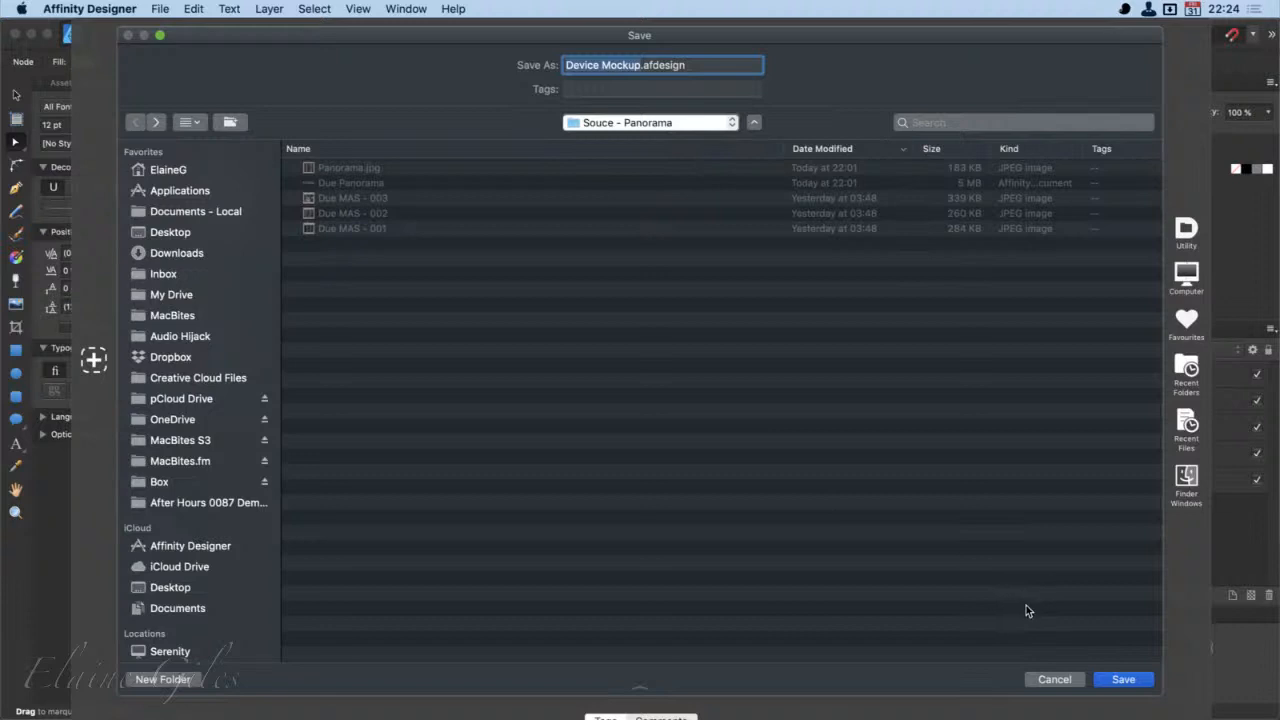
click(1124, 680)
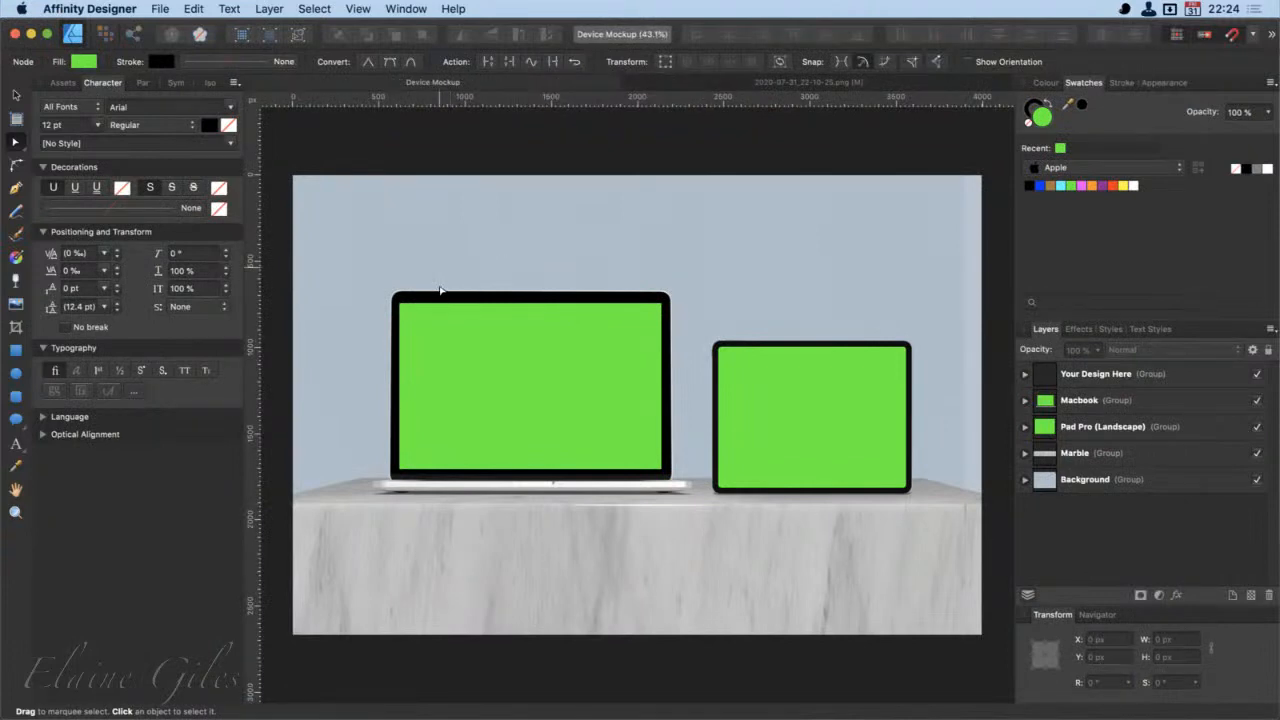
Step: Export the Device Mockup slice as a 1x PNG to the 04- Presentation Tips and Tricks folder, adding 01 to its file name
key(super+3)
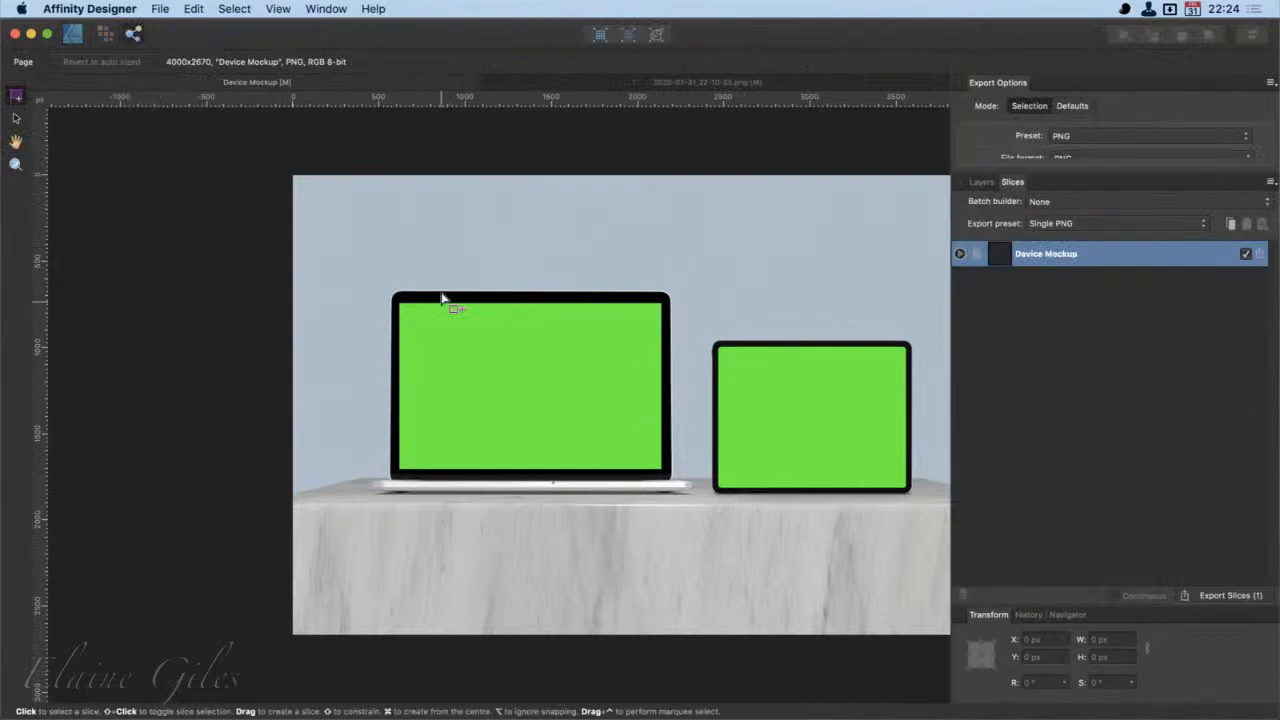
scroll(564, 343, right, 2)
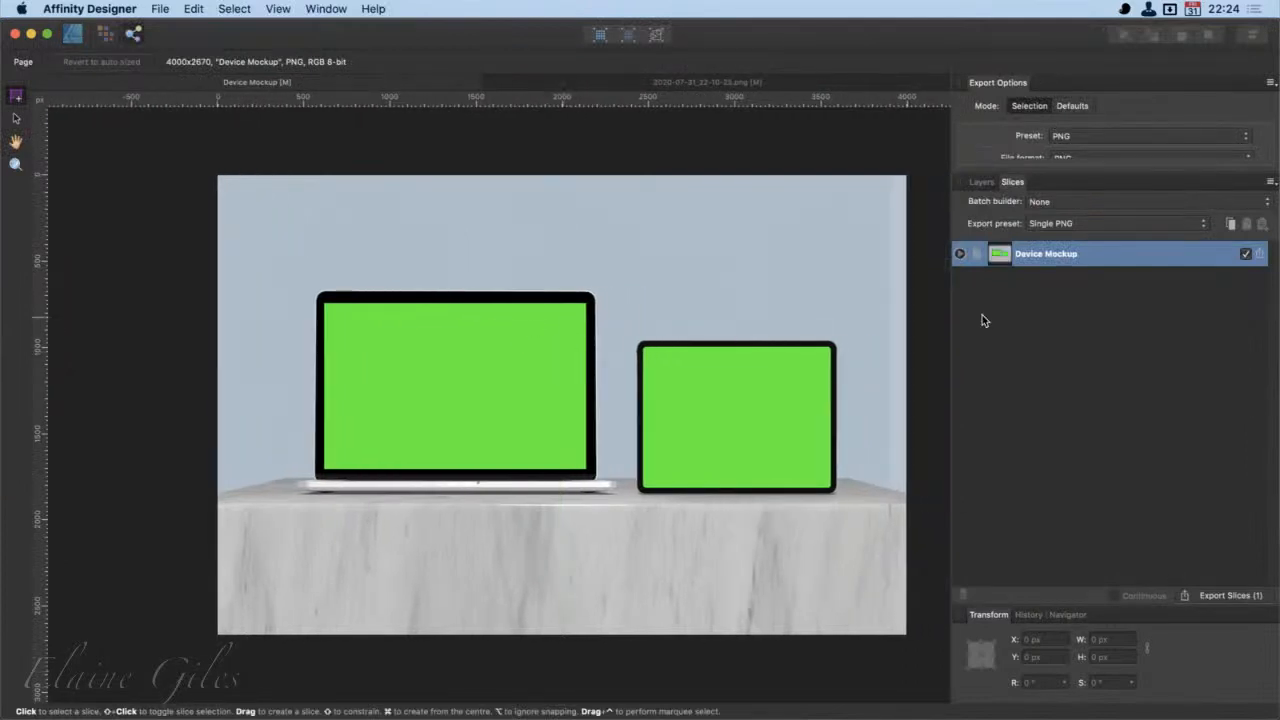
click(961, 254)
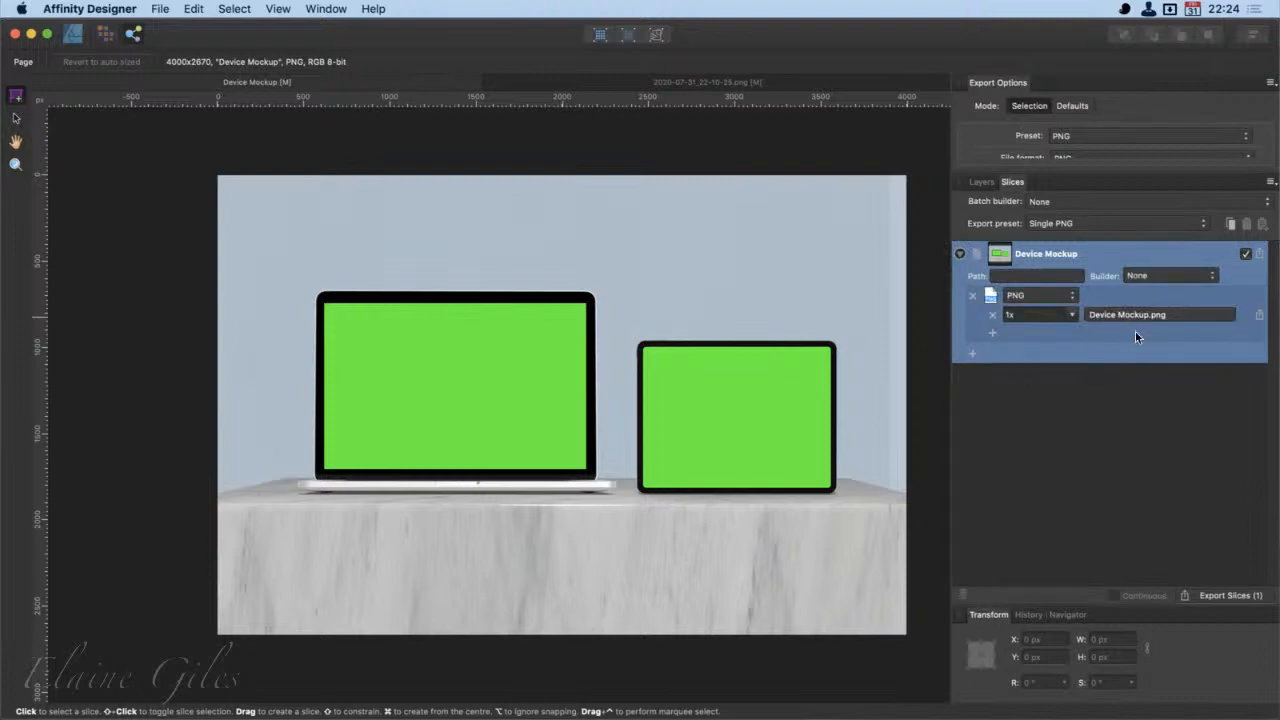
click(1259, 315)
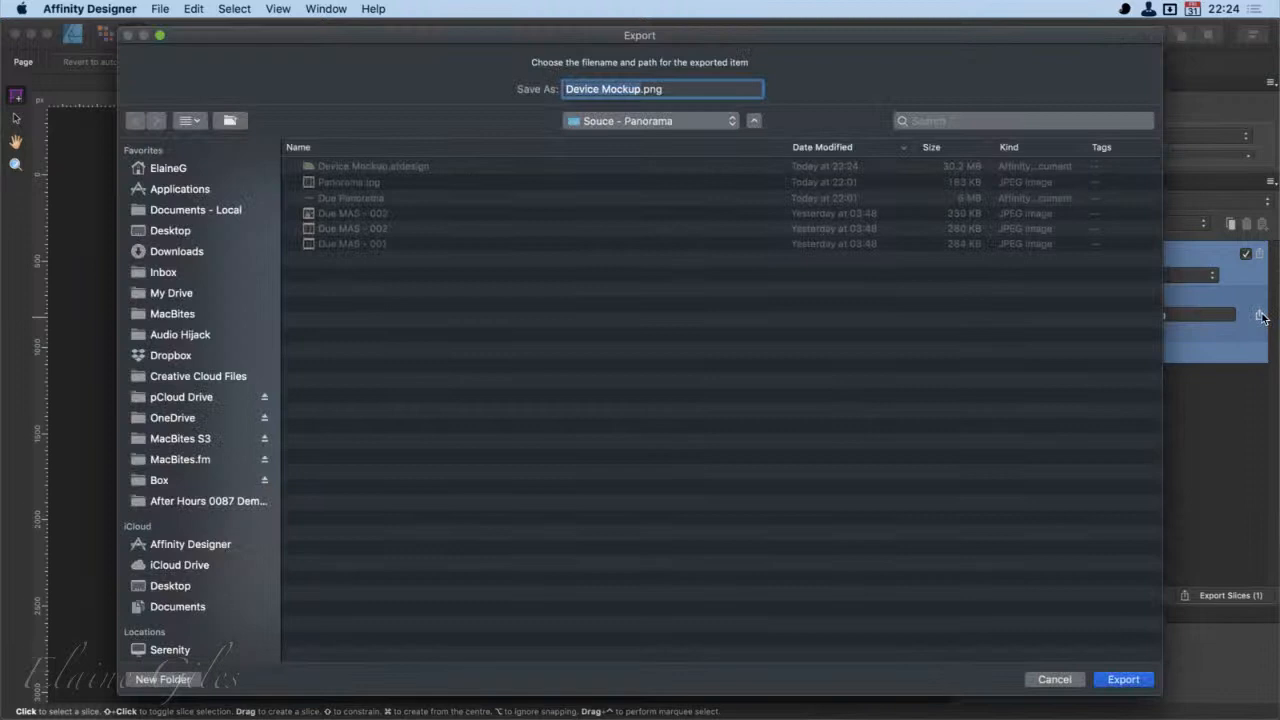
click(651, 120)
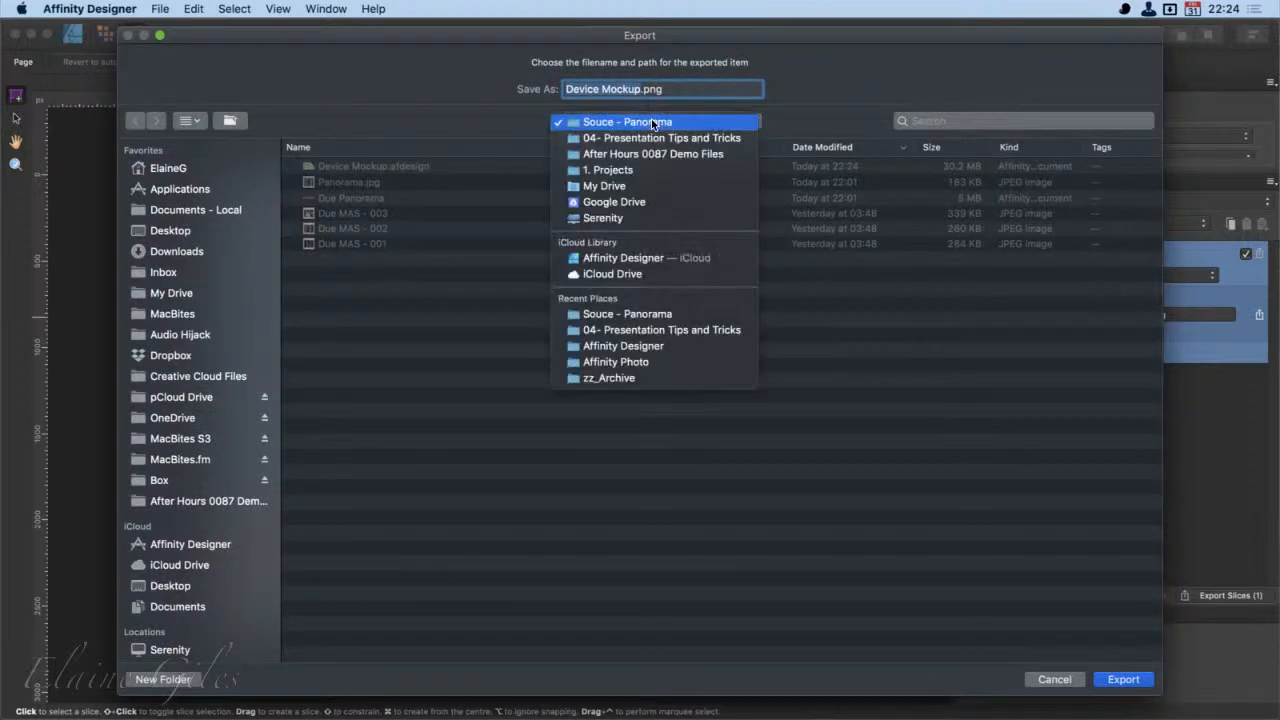
click(646, 137)
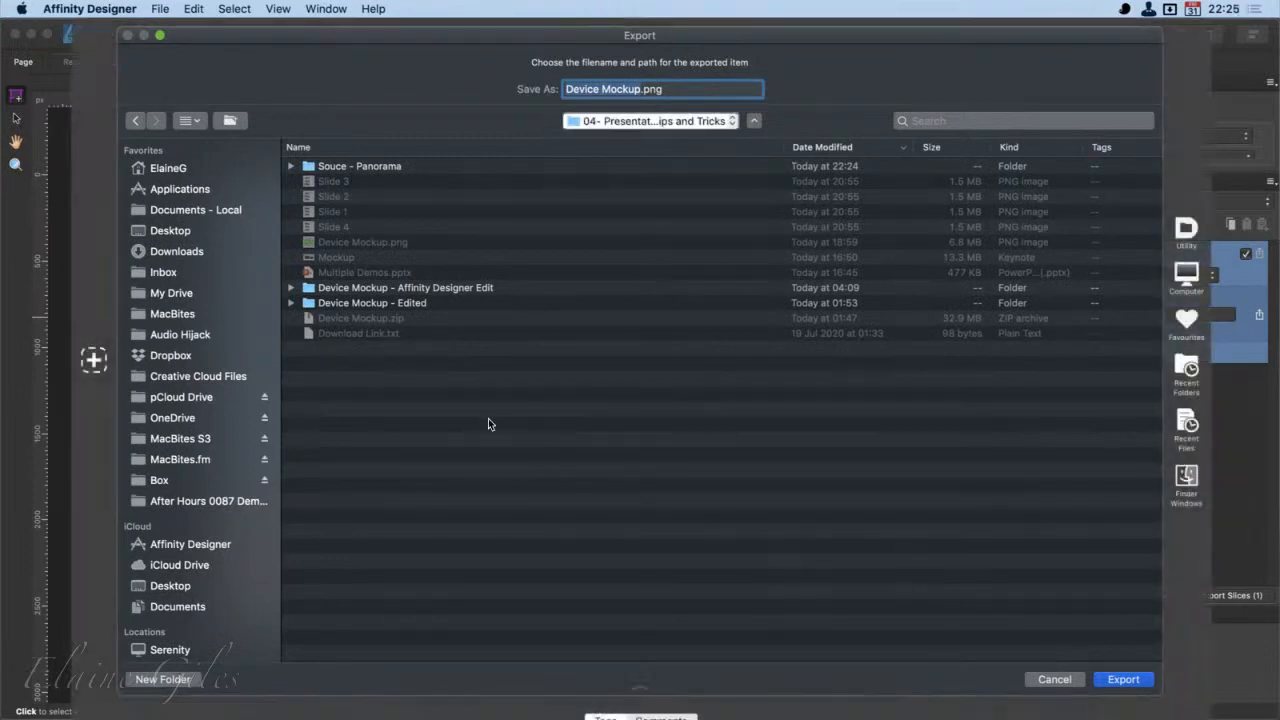
key(Right)
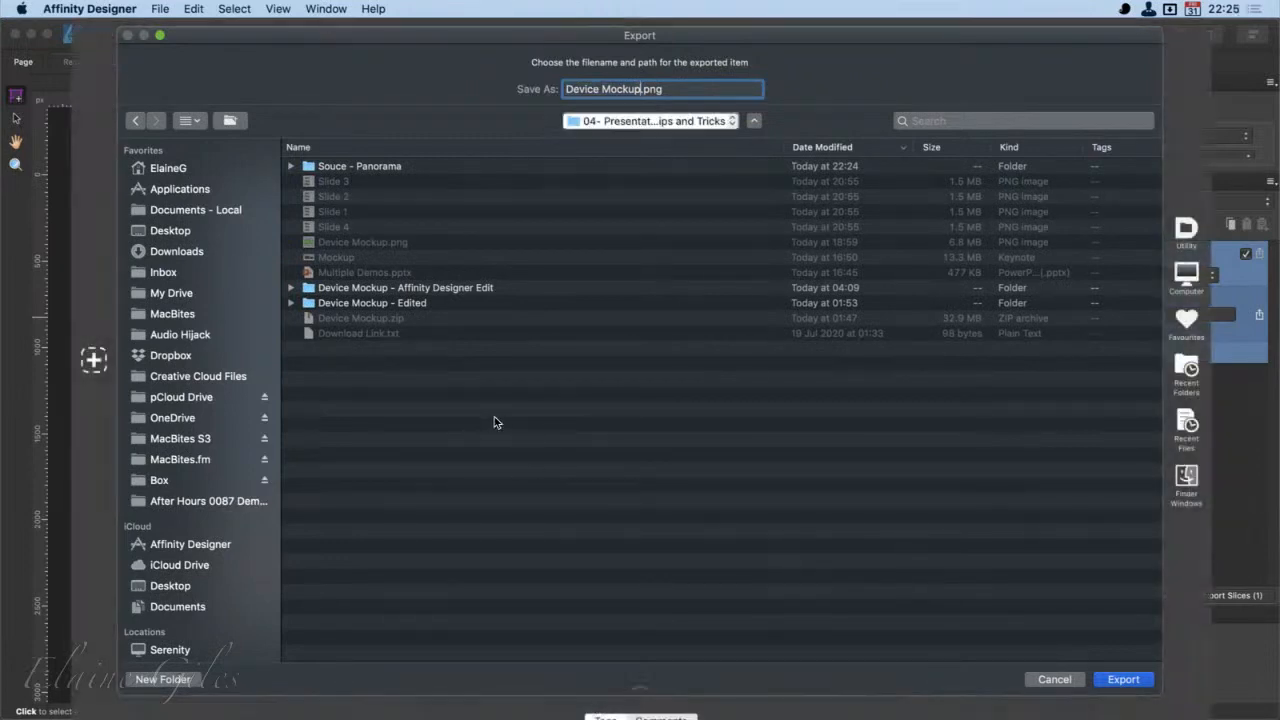
text(01)
text(N)
click(1142, 683)
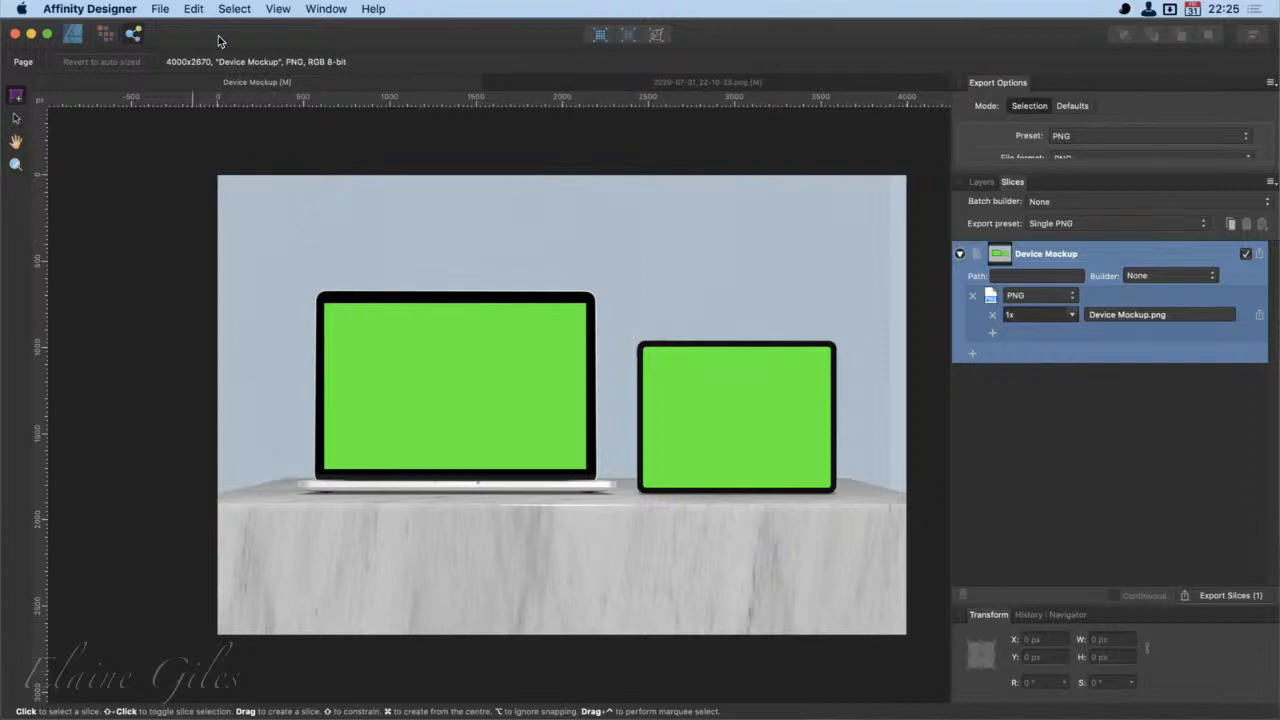
Step: Quit Affinity Designer without saving the changes to Device Mockup and the screenshot document
key(super+q)
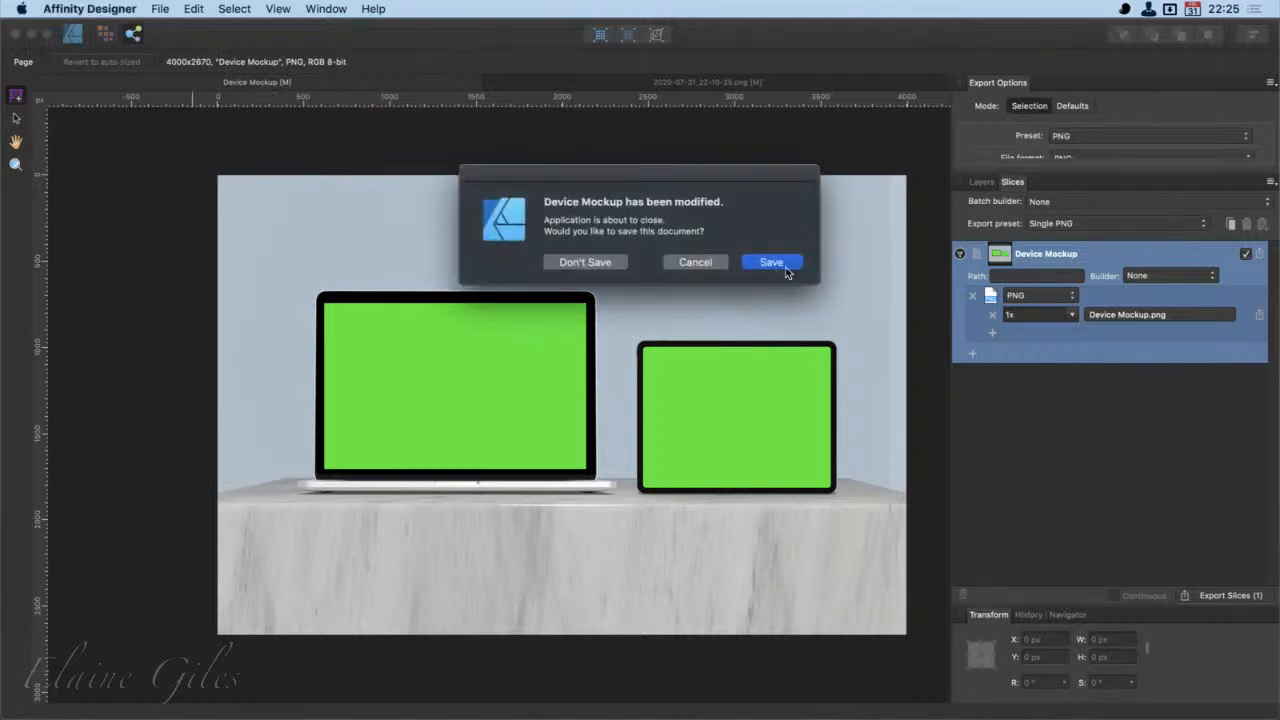
click(607, 261)
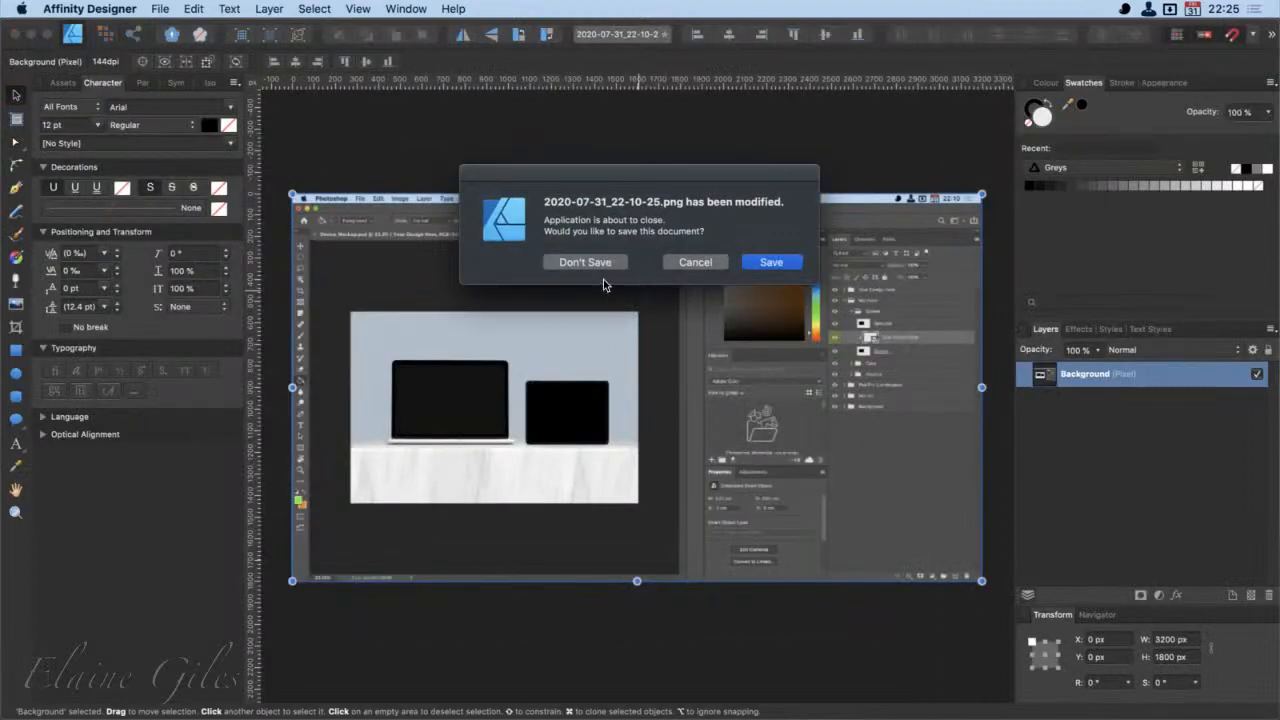
click(597, 262)
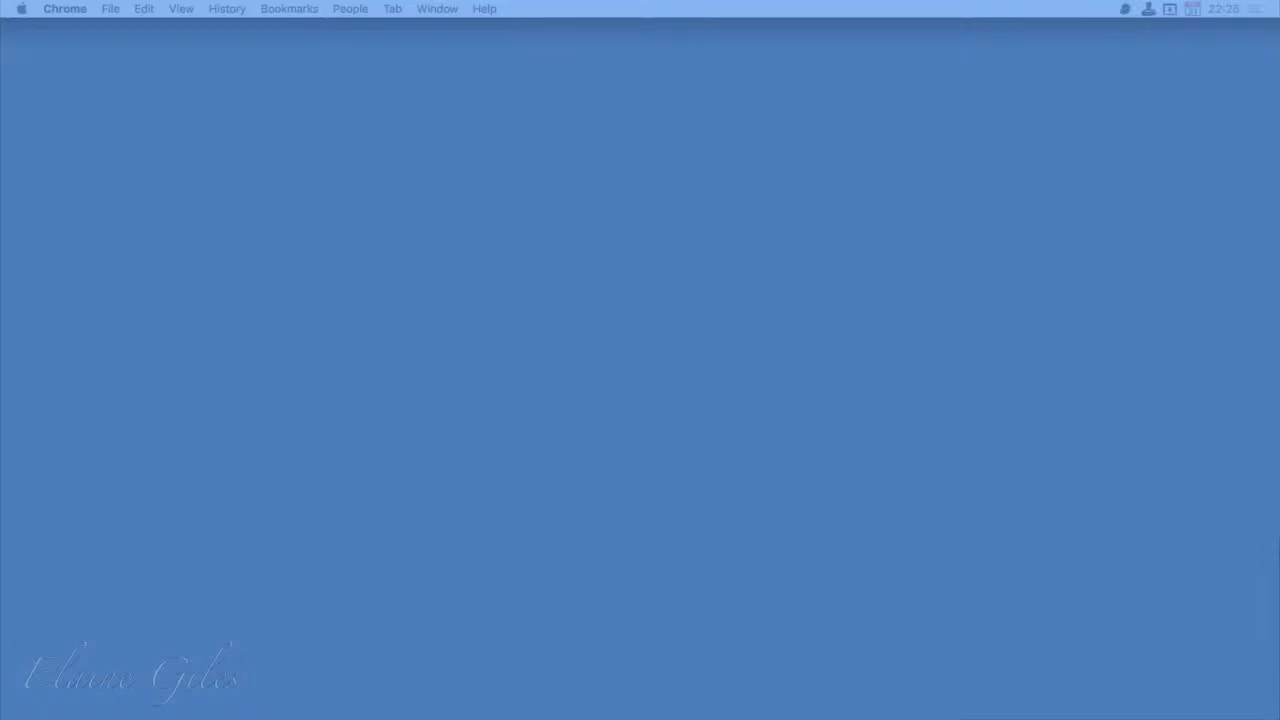
Step: Switch to the Untitled presentation in Keynote
key(alt+space)
text(ke)
key(Return)
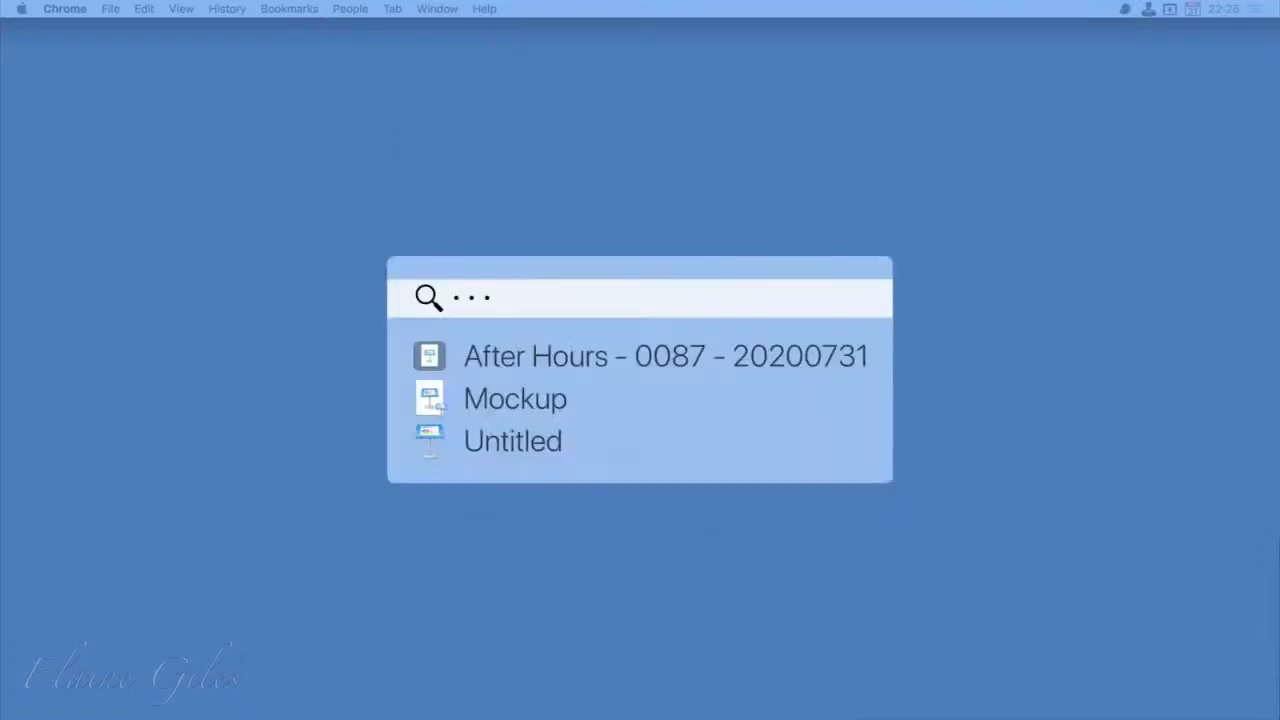
key(Down)
key(Down)
key(Return)
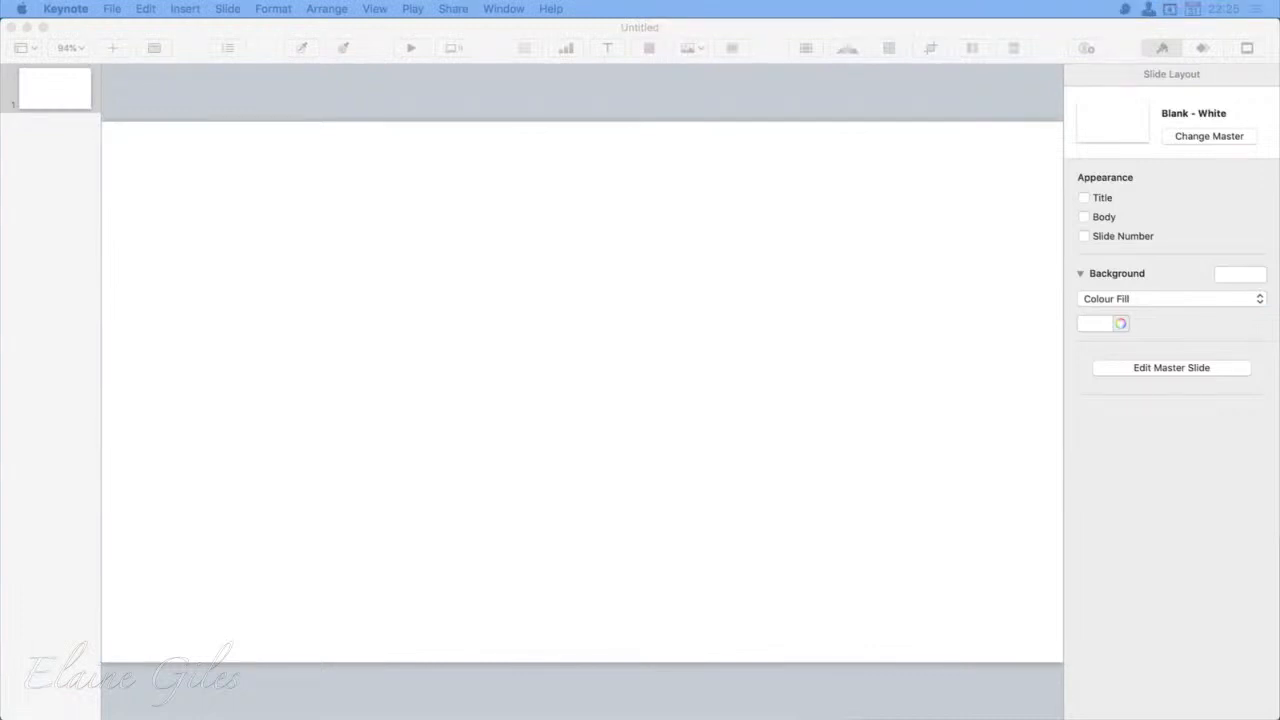
Step: Insert the exported Device Mockup PNG onto the blank slide
drag(480, 716, 495, 384)
drag(465, 571, 465, 571)
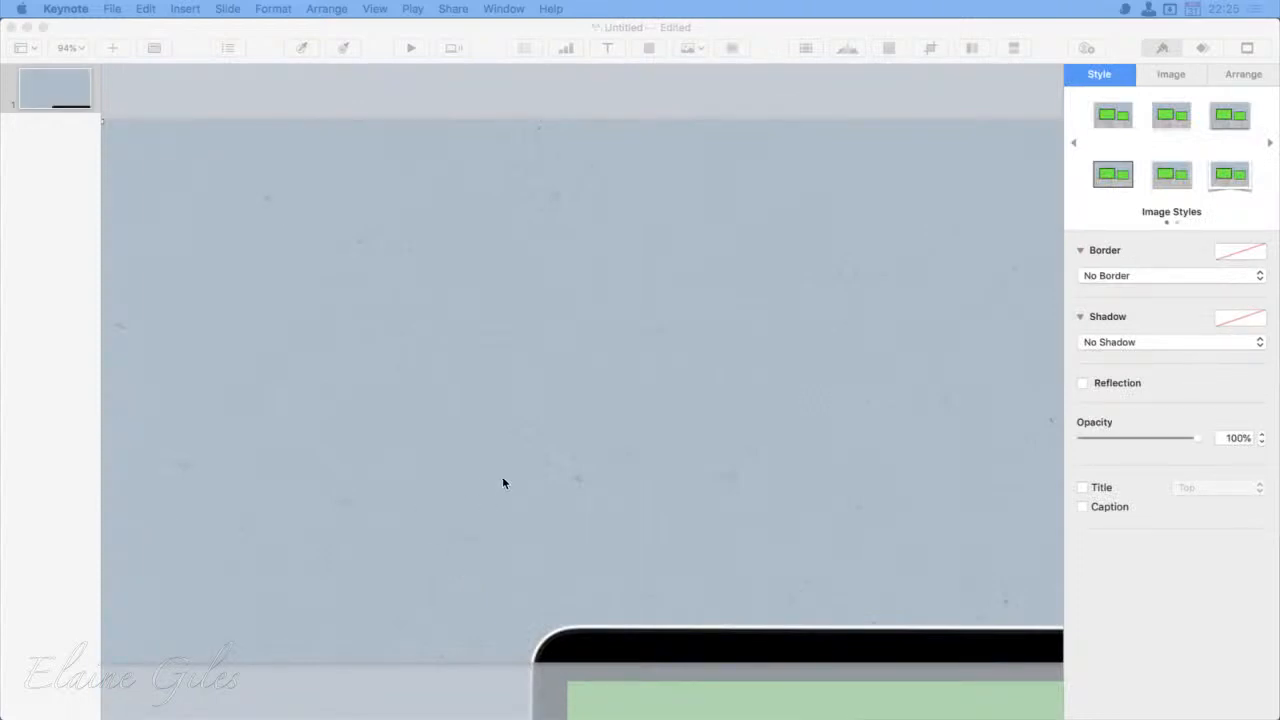
click(503, 483)
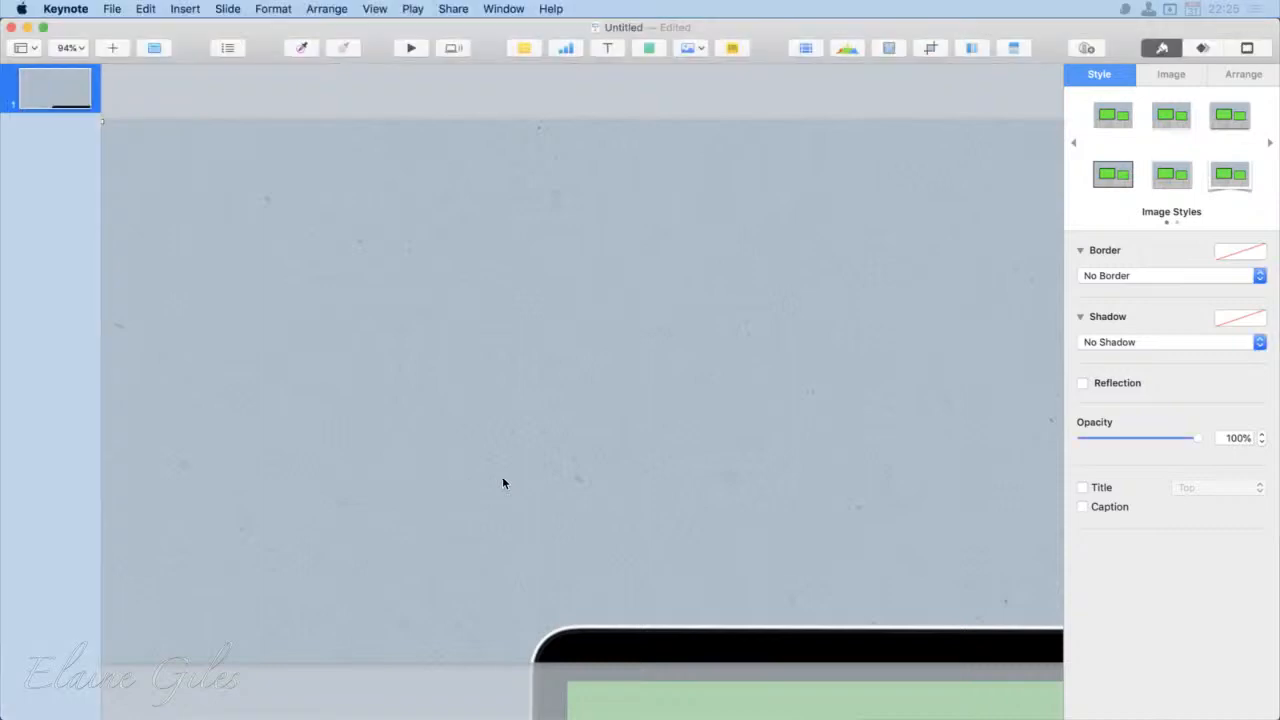
Step: Scale the mockup image down to slightly larger than the slide and position it so both devices sit fully within the slide
key(super+shift+comma)
key(super+shift+comma)
key(super+shift+comma)
key(super+shift+comma)
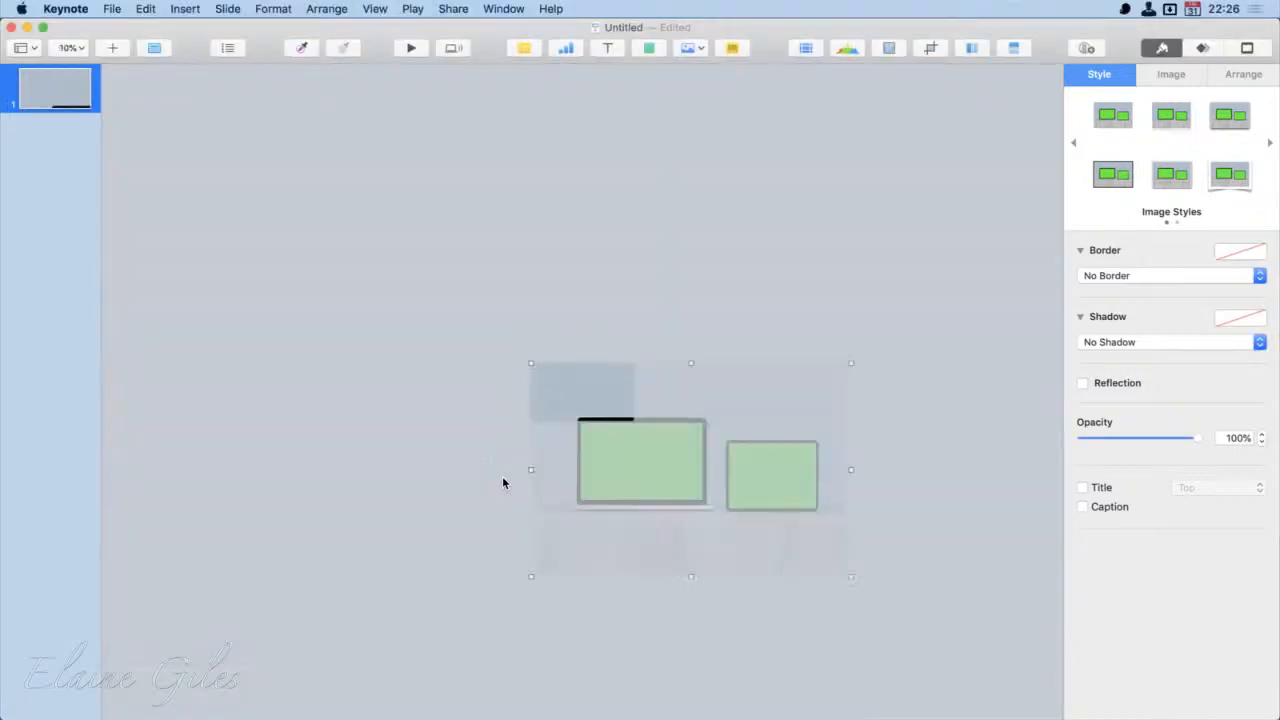
drag(850, 578, 621, 466)
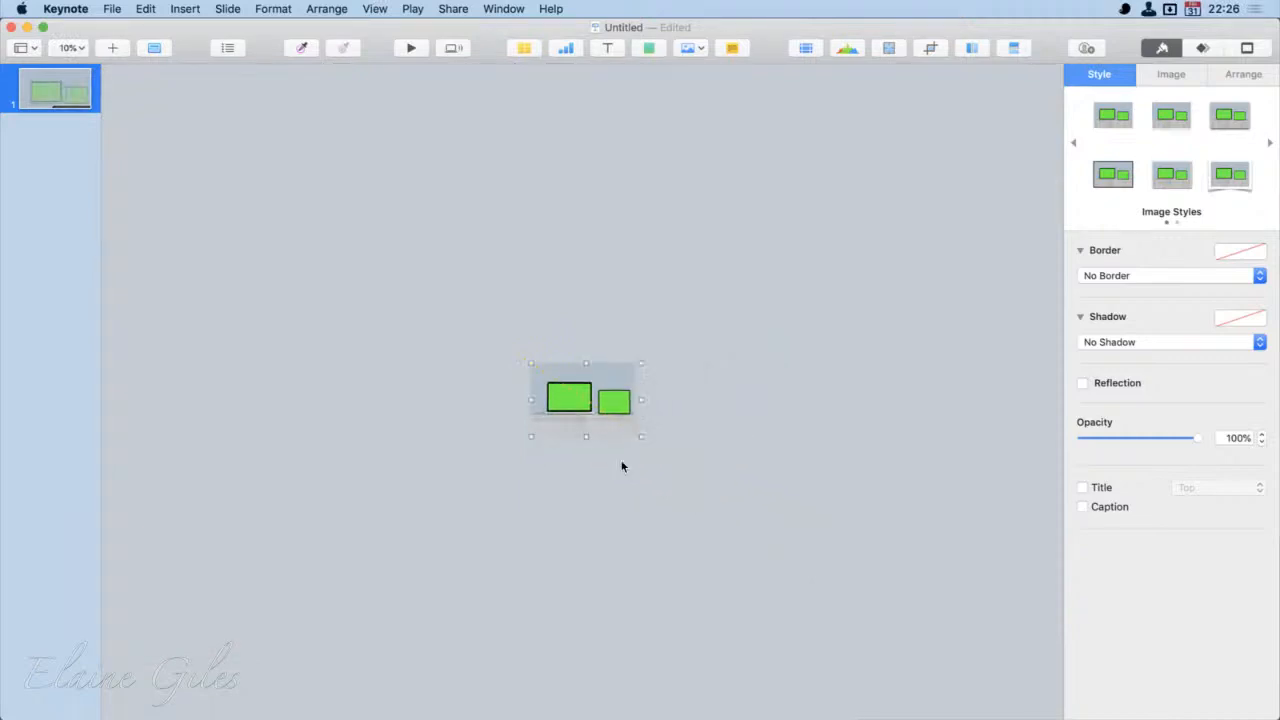
key(super+shift+0)
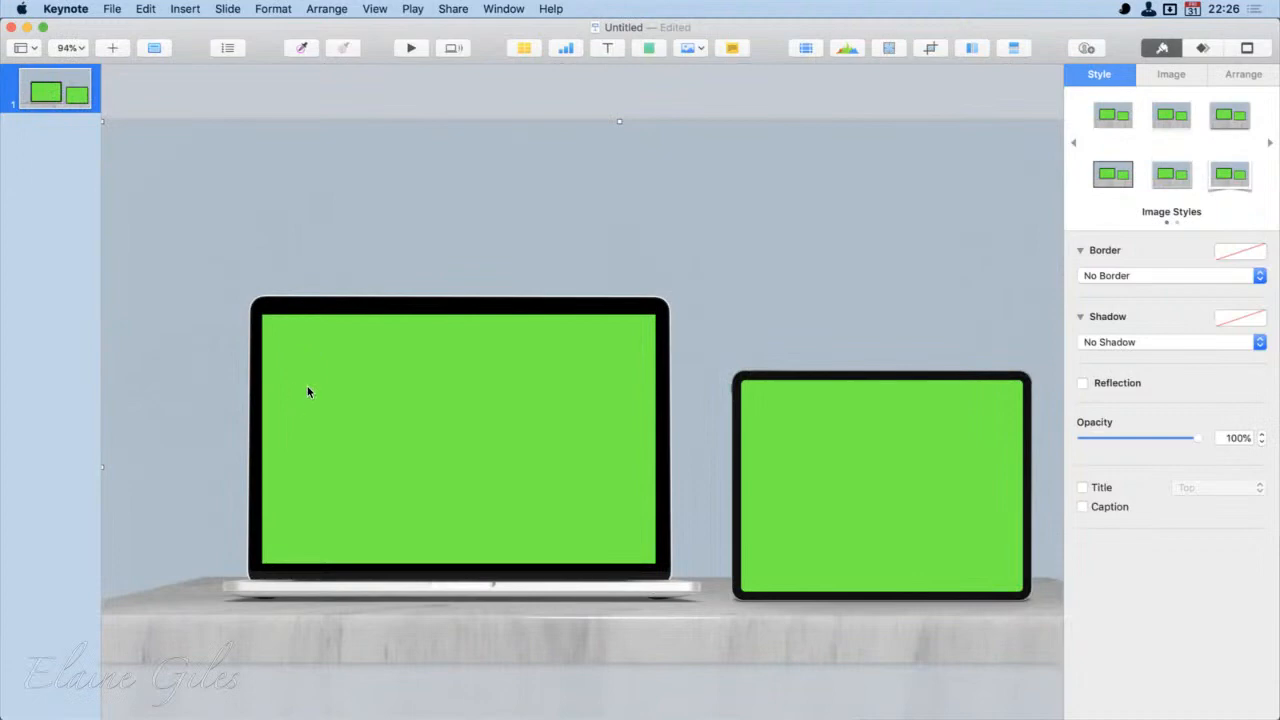
key(super+shift+comma)
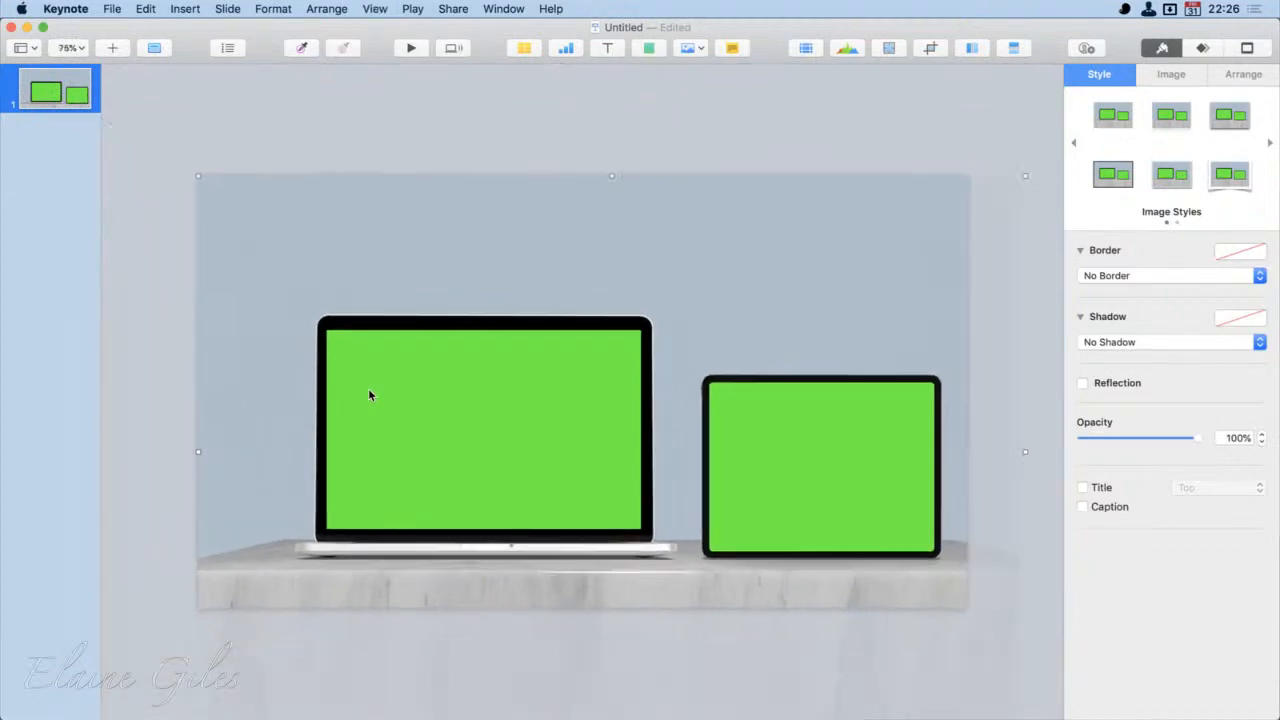
drag(414, 420, 448, 461)
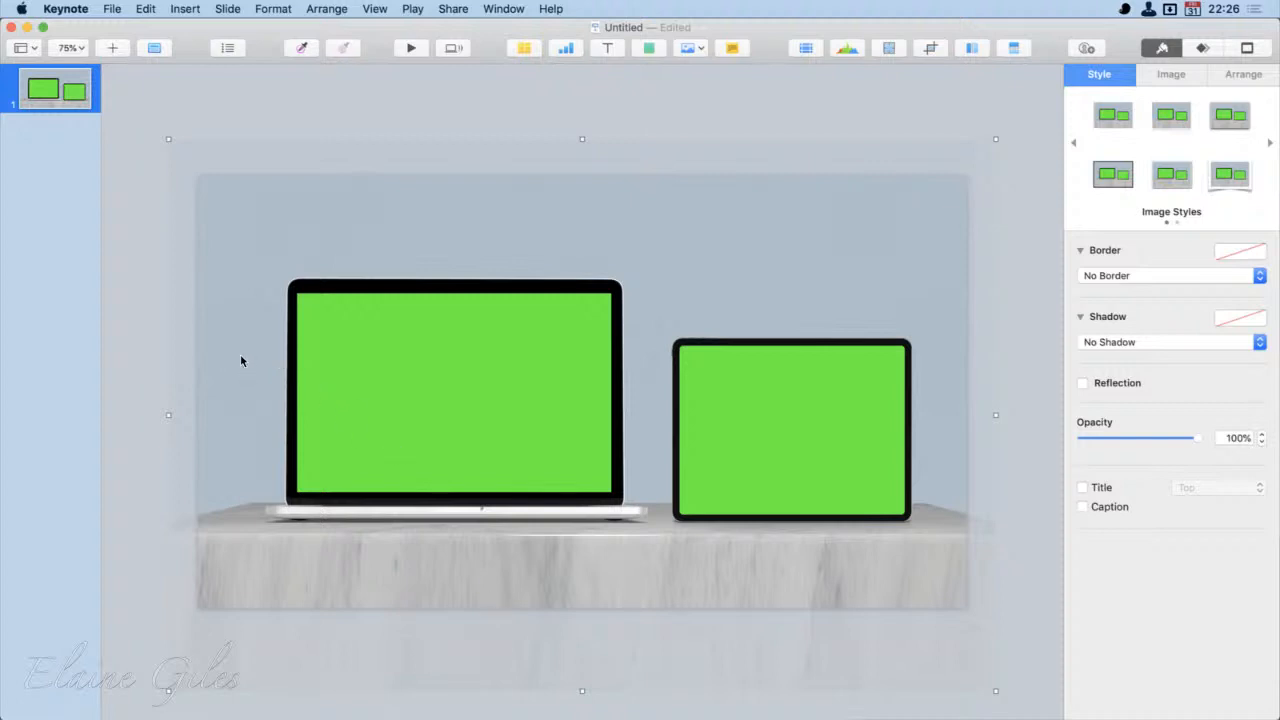
Step: Show the slide's object list
click(226, 48)
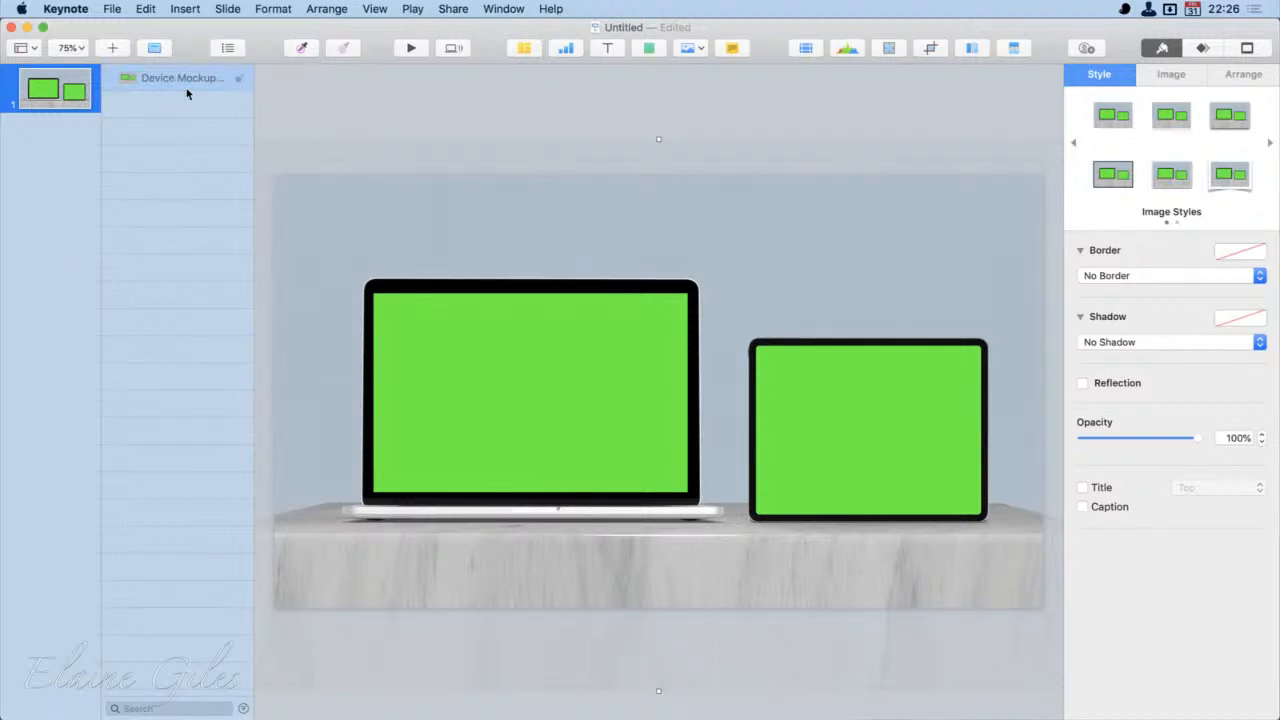
click(376, 8)
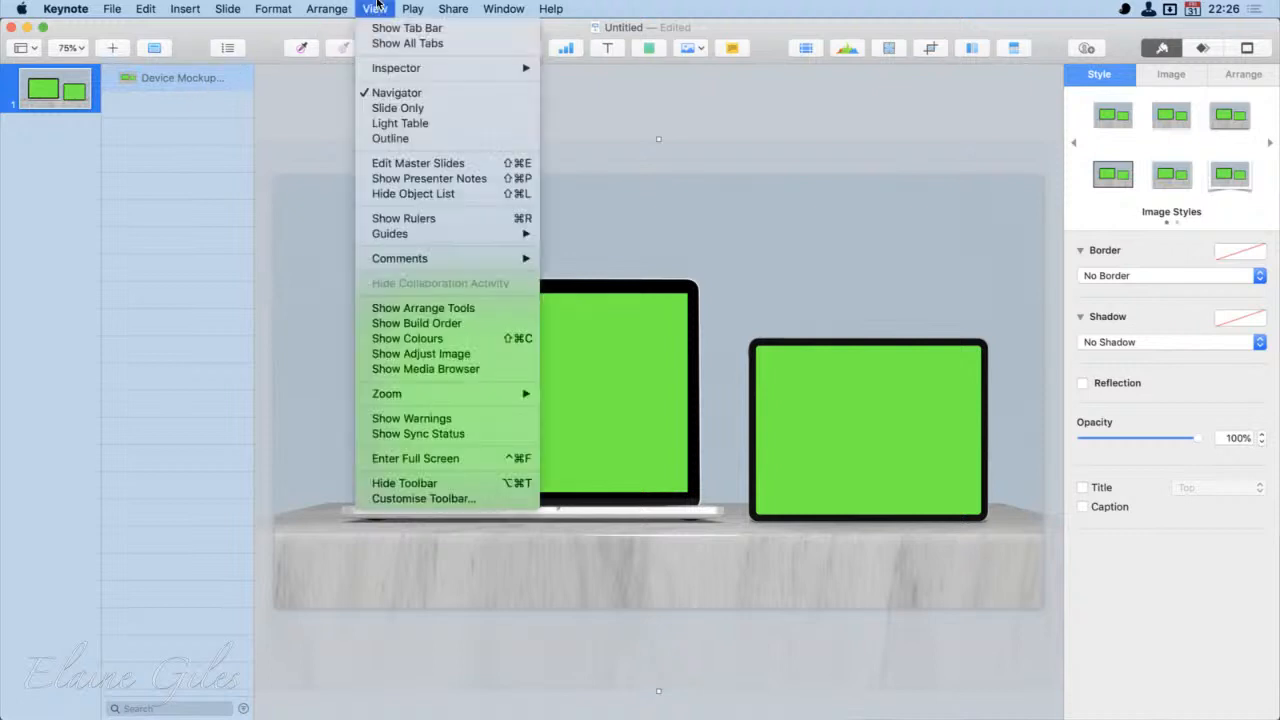
click(186, 57)
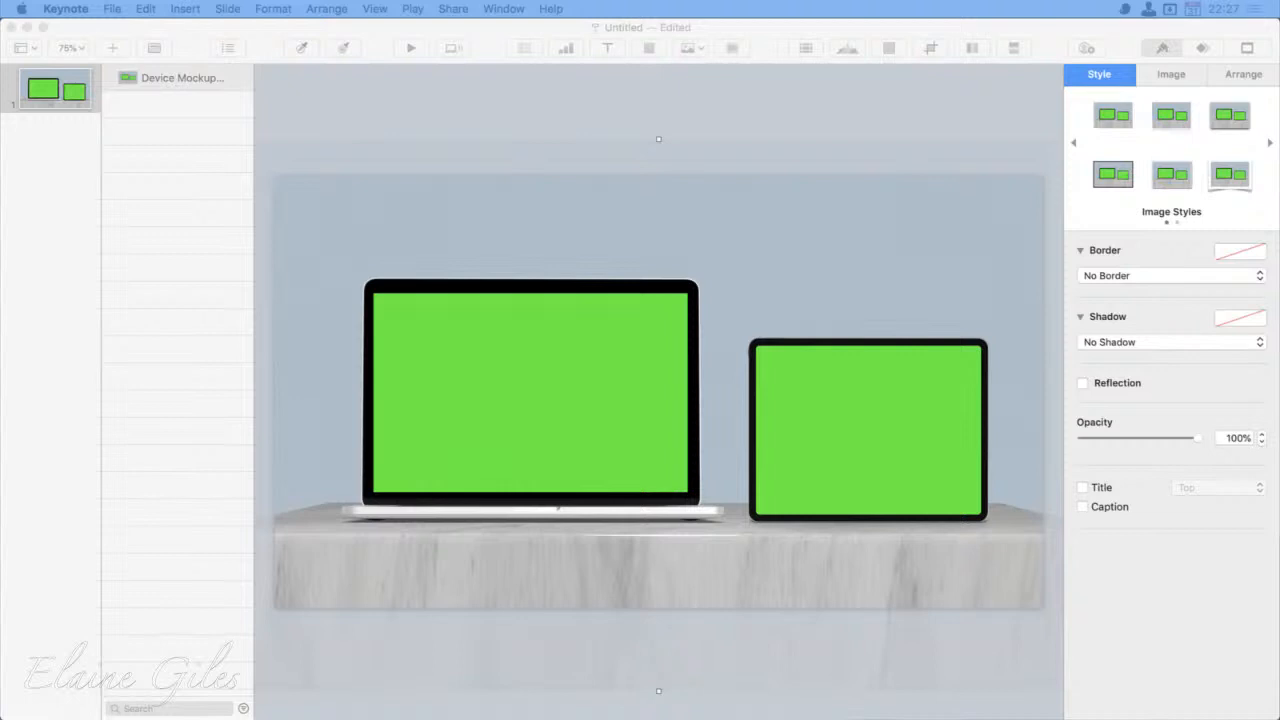
Step: Add Panorama.jpg to the slide, scale it to the laptop display's height and align its left end with the display's left edge
drag(130, 502, 645, 95)
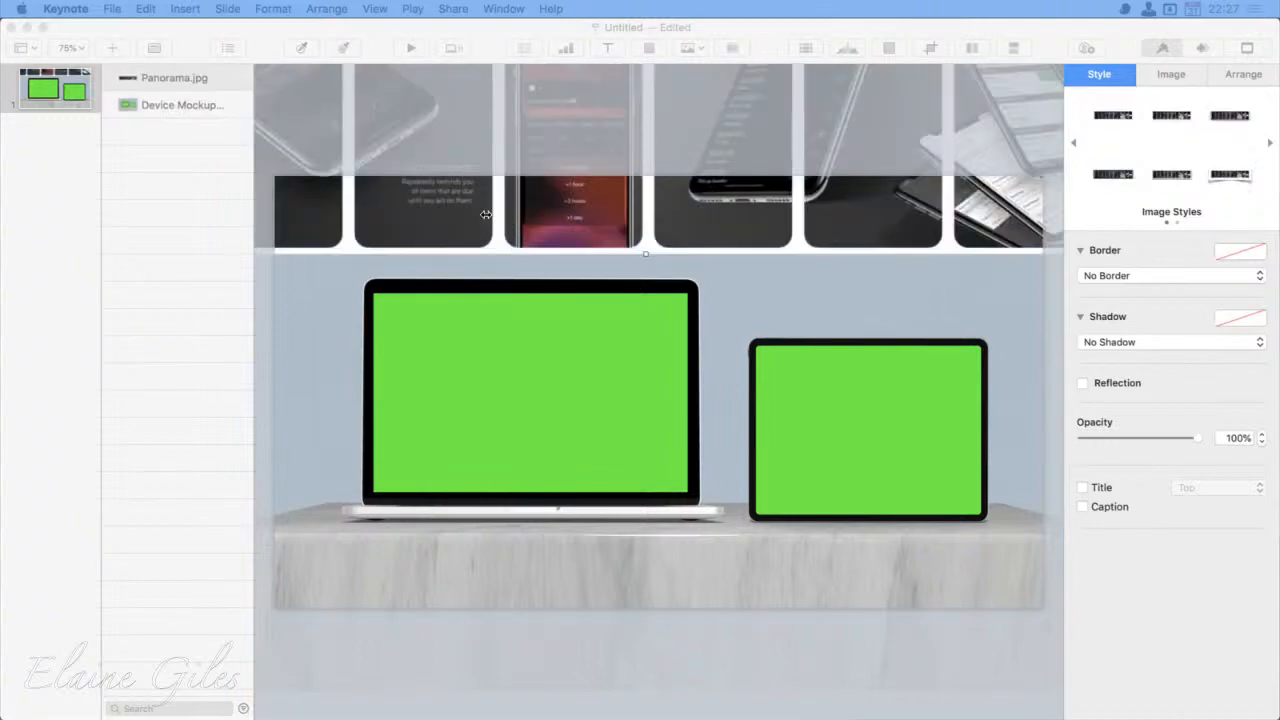
drag(453, 213, 646, 404)
drag(433, 243, 682, 432)
drag(693, 548, 457, 440)
drag(409, 514, 503, 470)
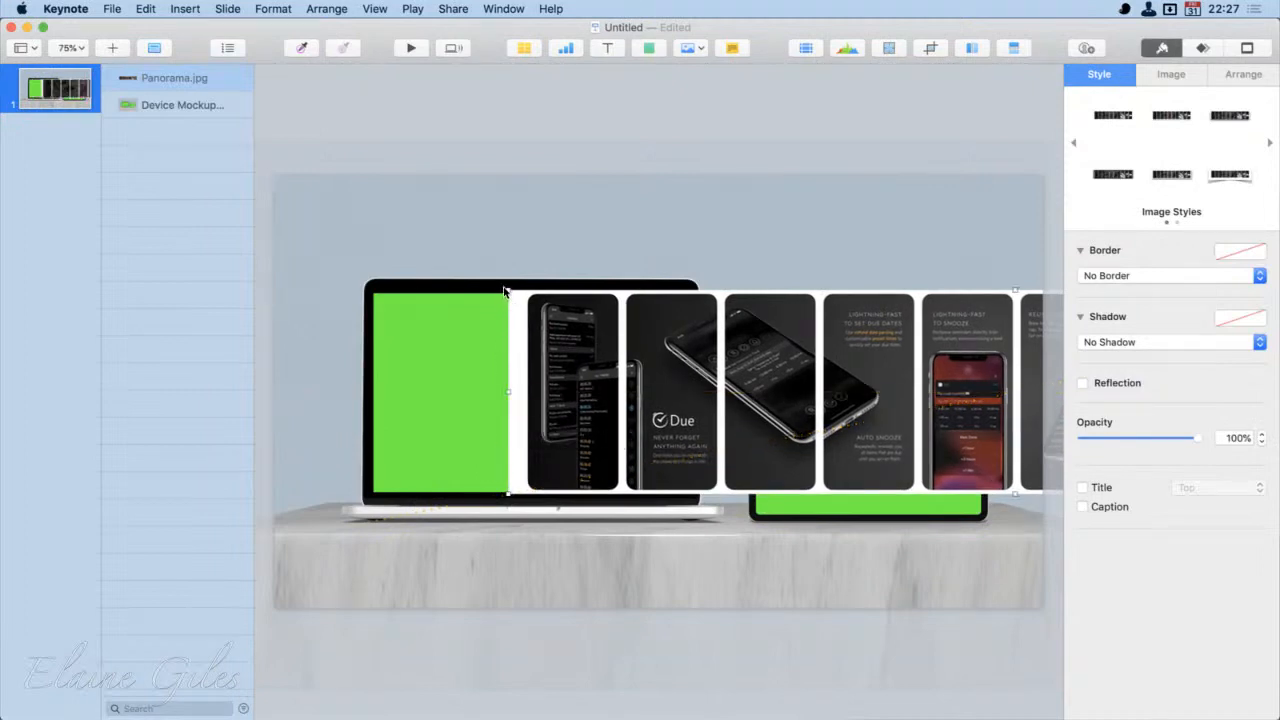
drag(508, 294, 520, 298)
click(487, 350)
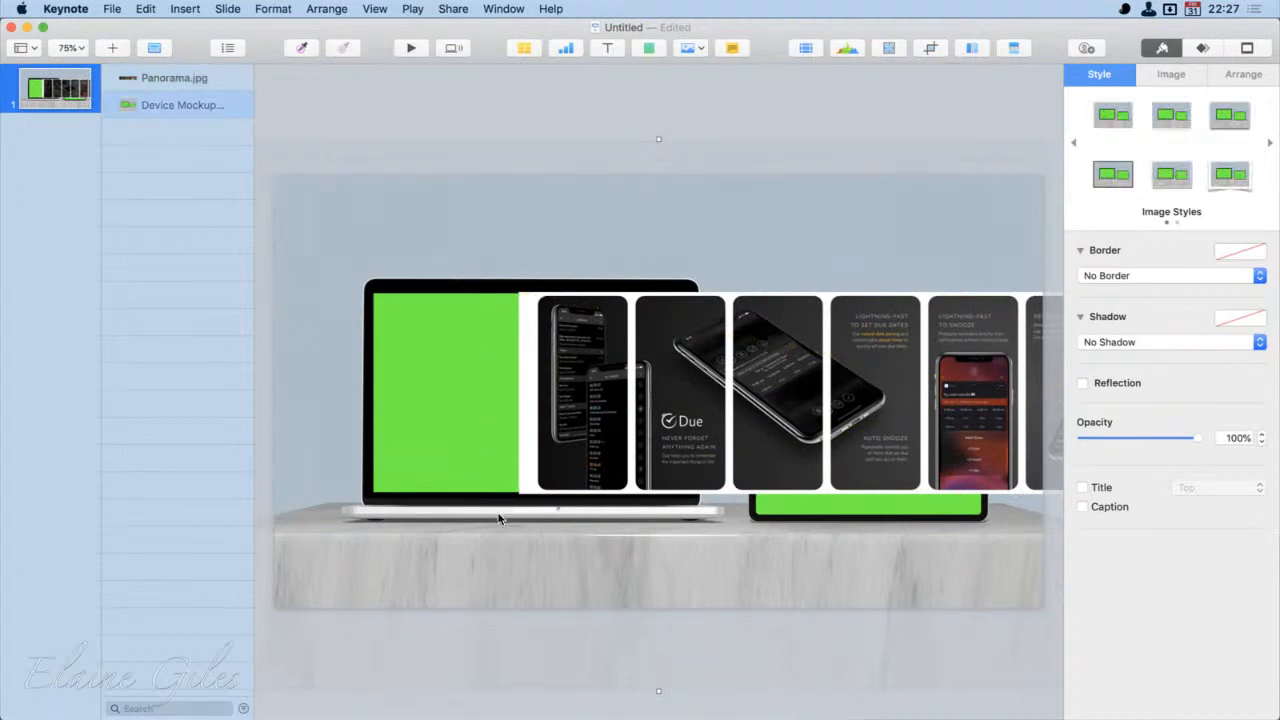
drag(737, 413, 596, 415)
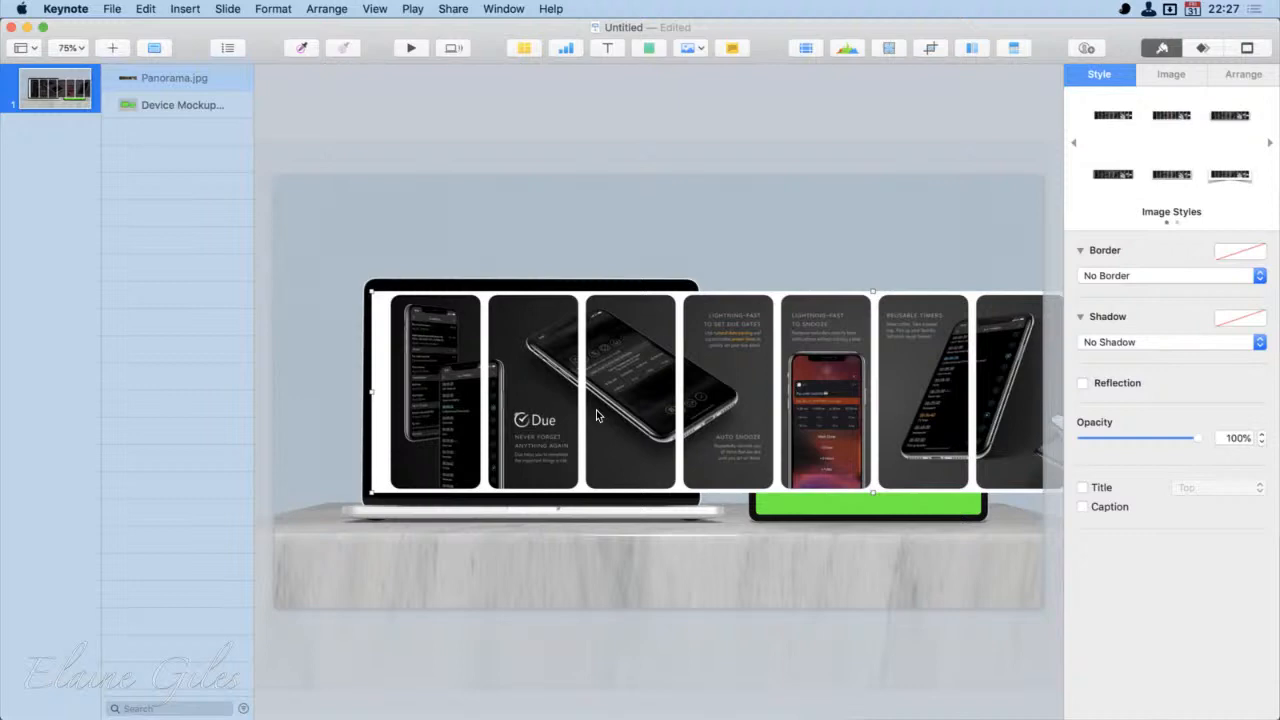
Step: Send Panorama.jpg to the back, behind the device mockup image
key(super+shift+b)
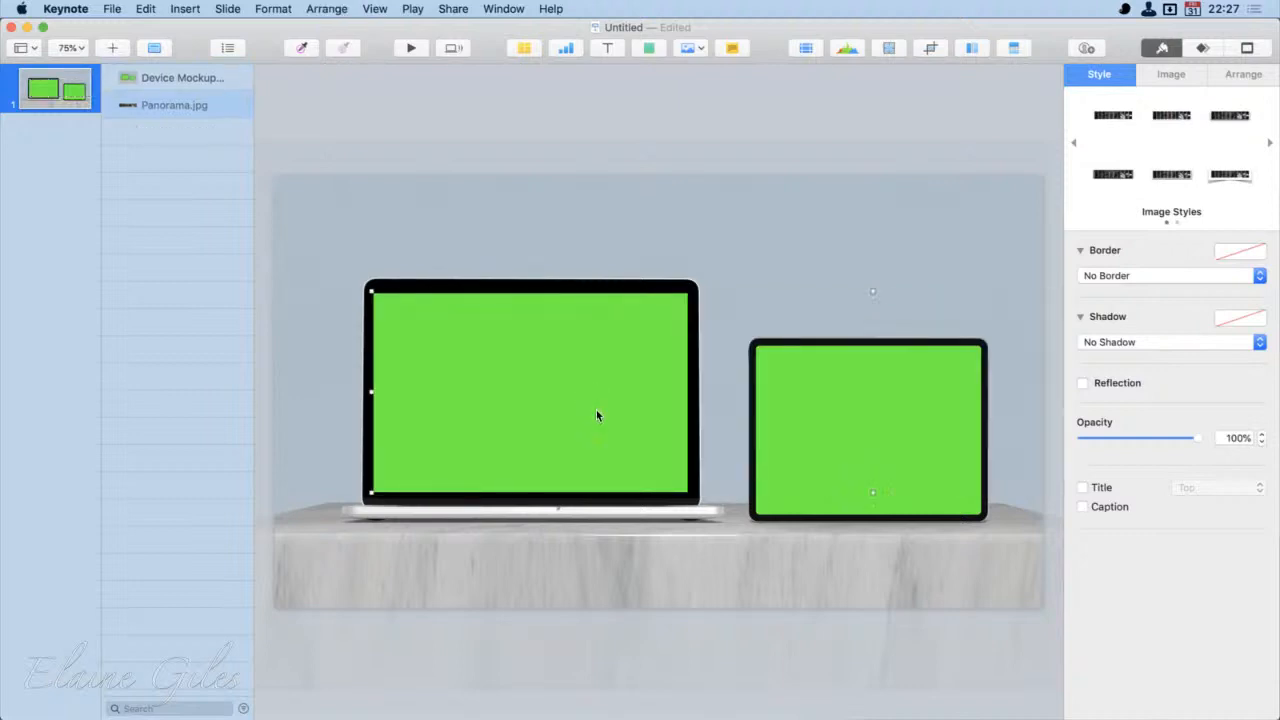
click(133, 125)
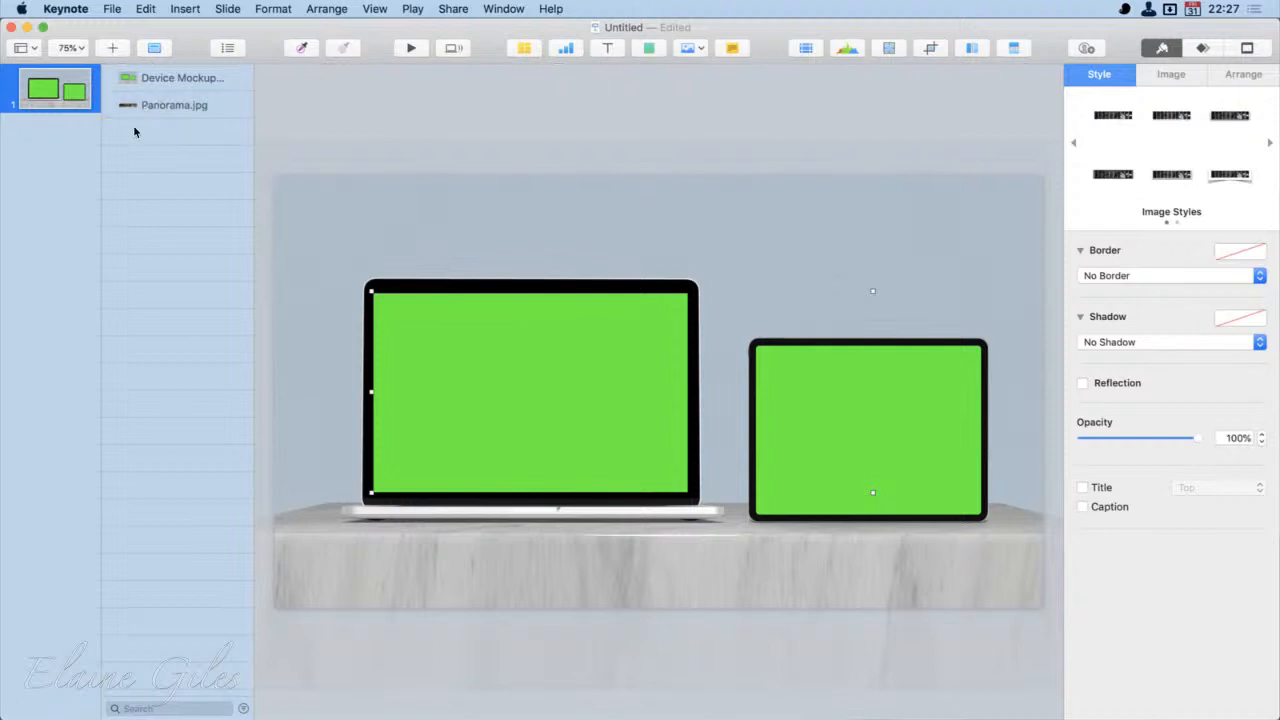
mouse_move(134, 105)
mouse_down()
mouse_move(142, 68)
mouse_move(148, 124)
mouse_up()
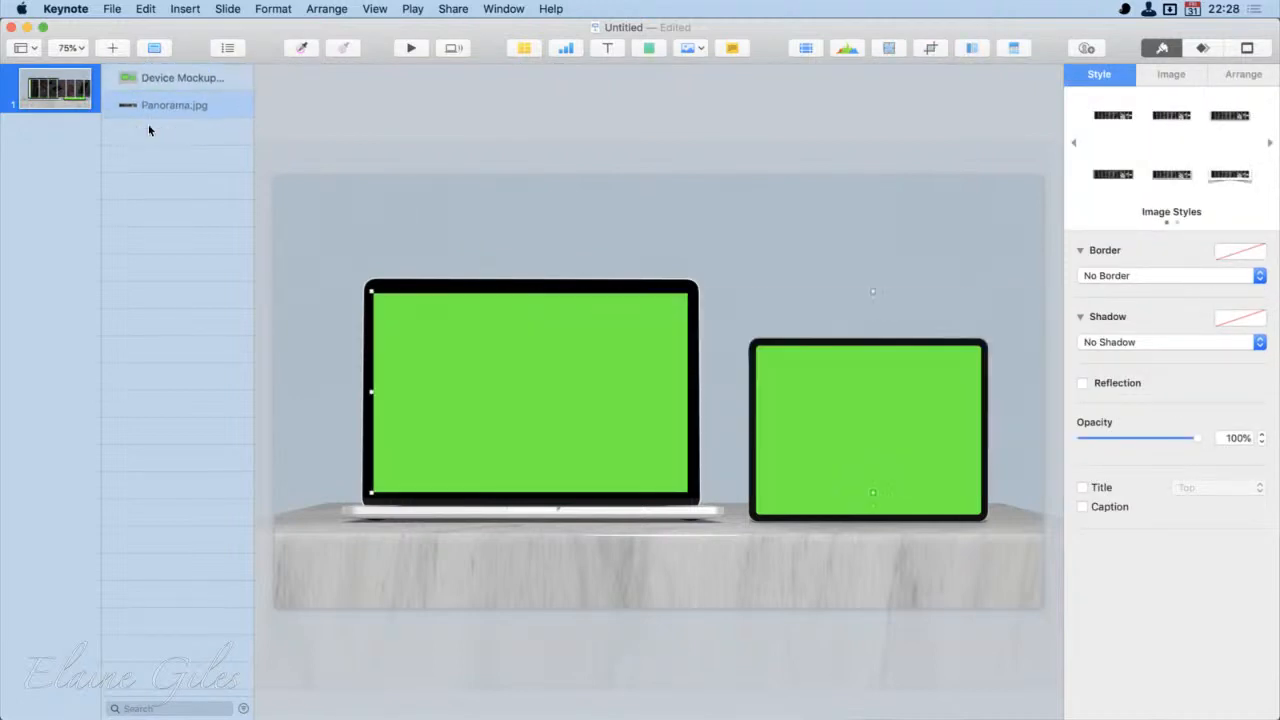
Step: Make the green area of the mockup's laptop display transparent with Instant Alpha
click(800, 146)
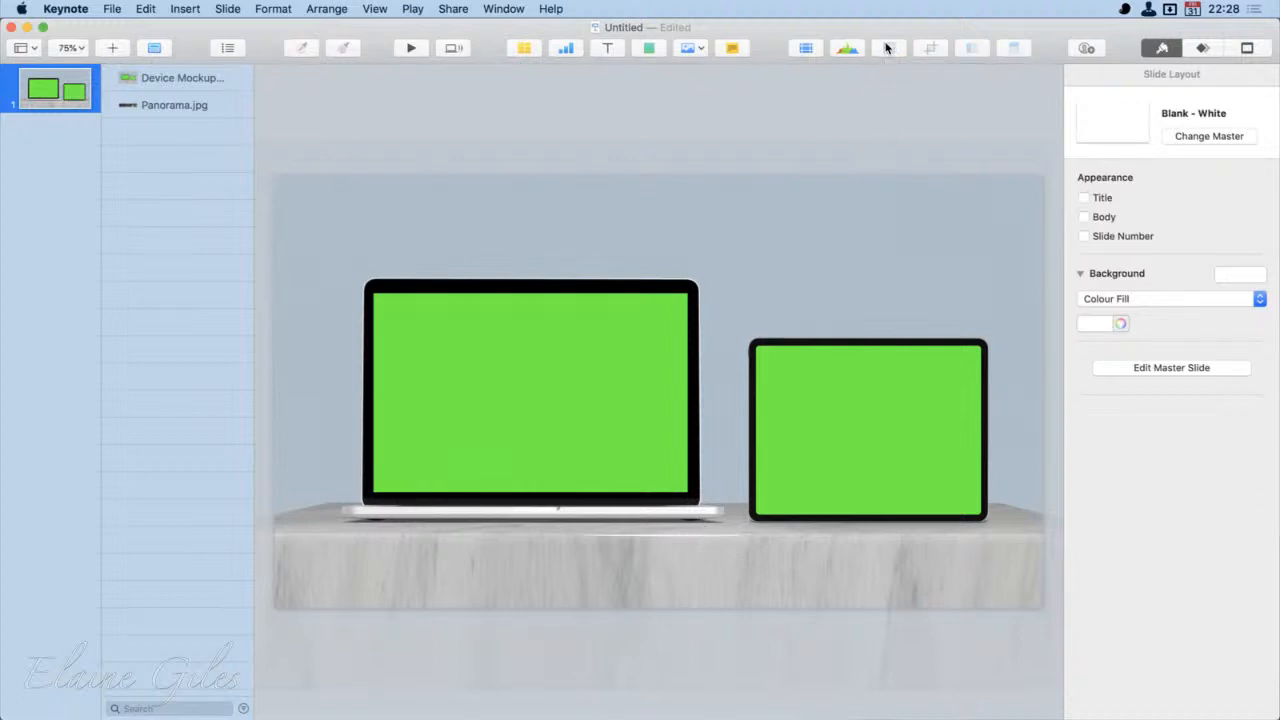
click(670, 345)
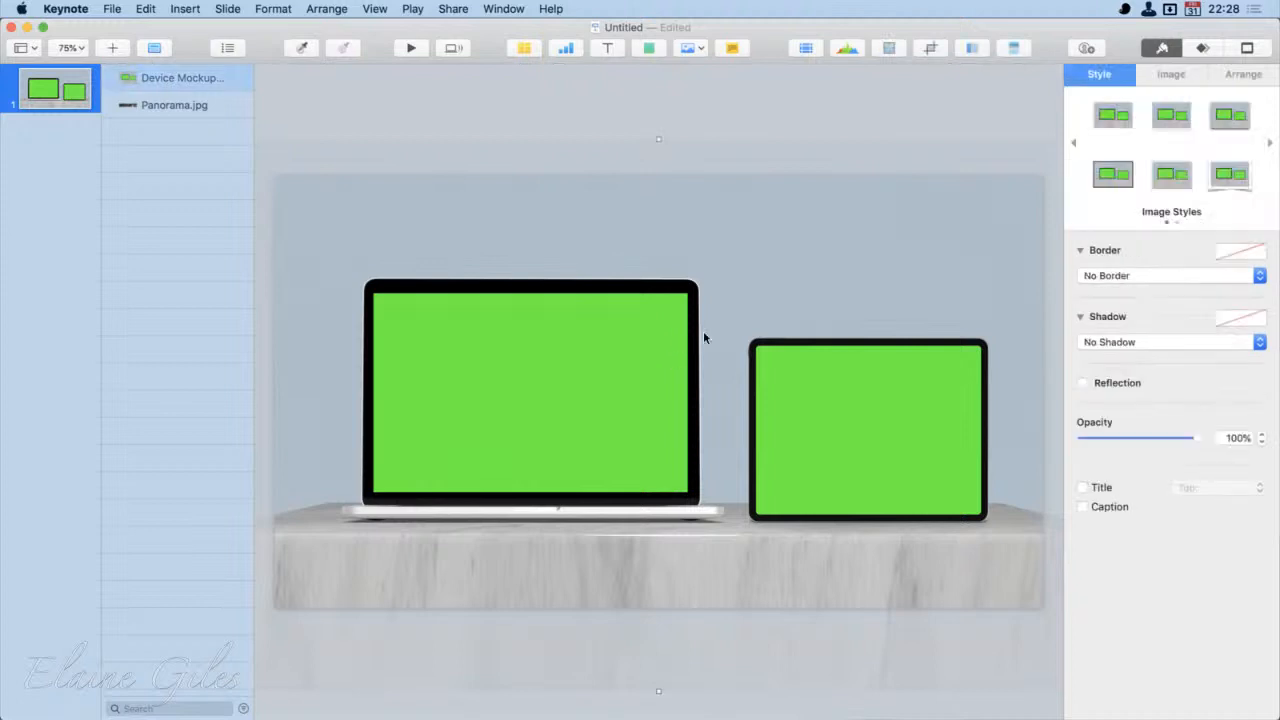
click(889, 48)
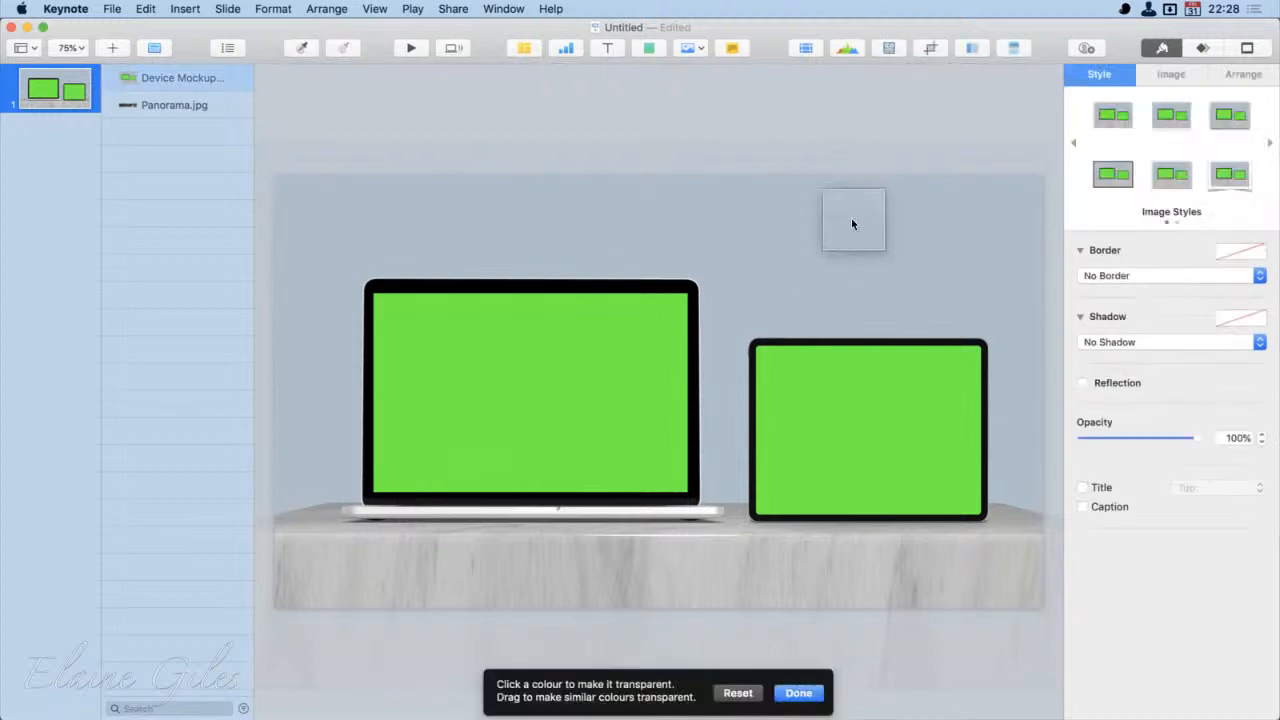
drag(454, 378, 541, 438)
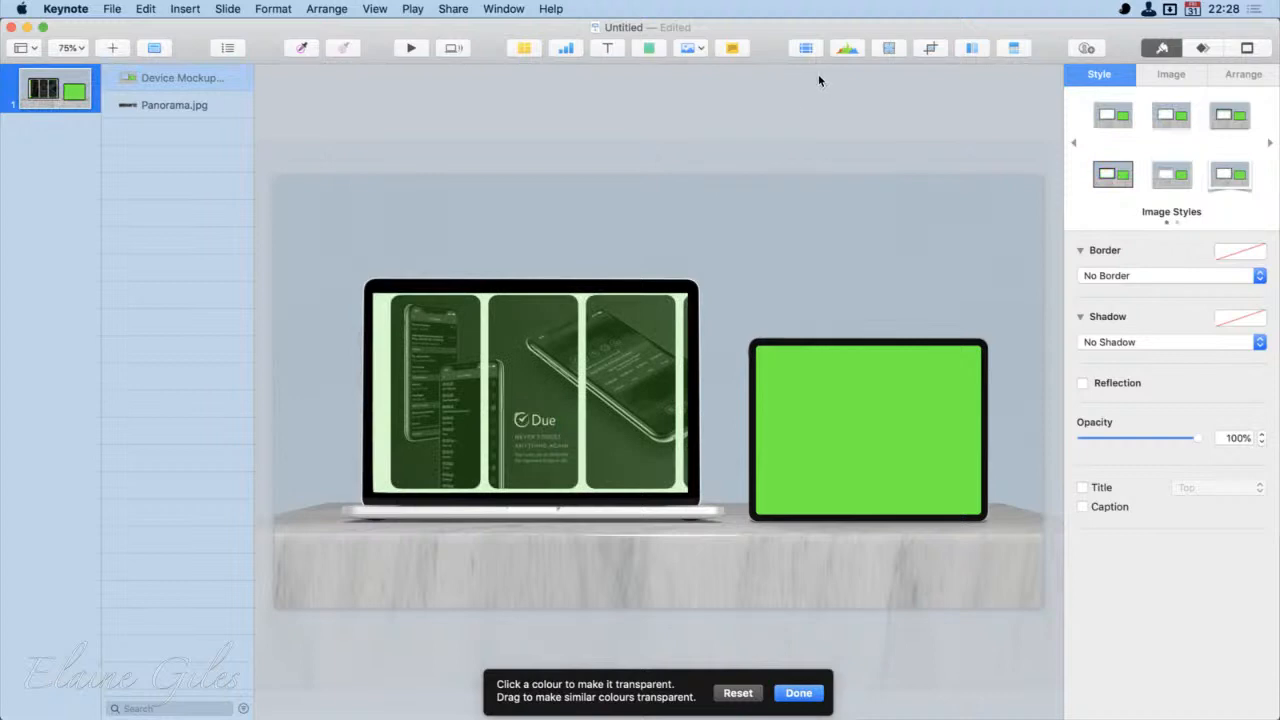
click(797, 693)
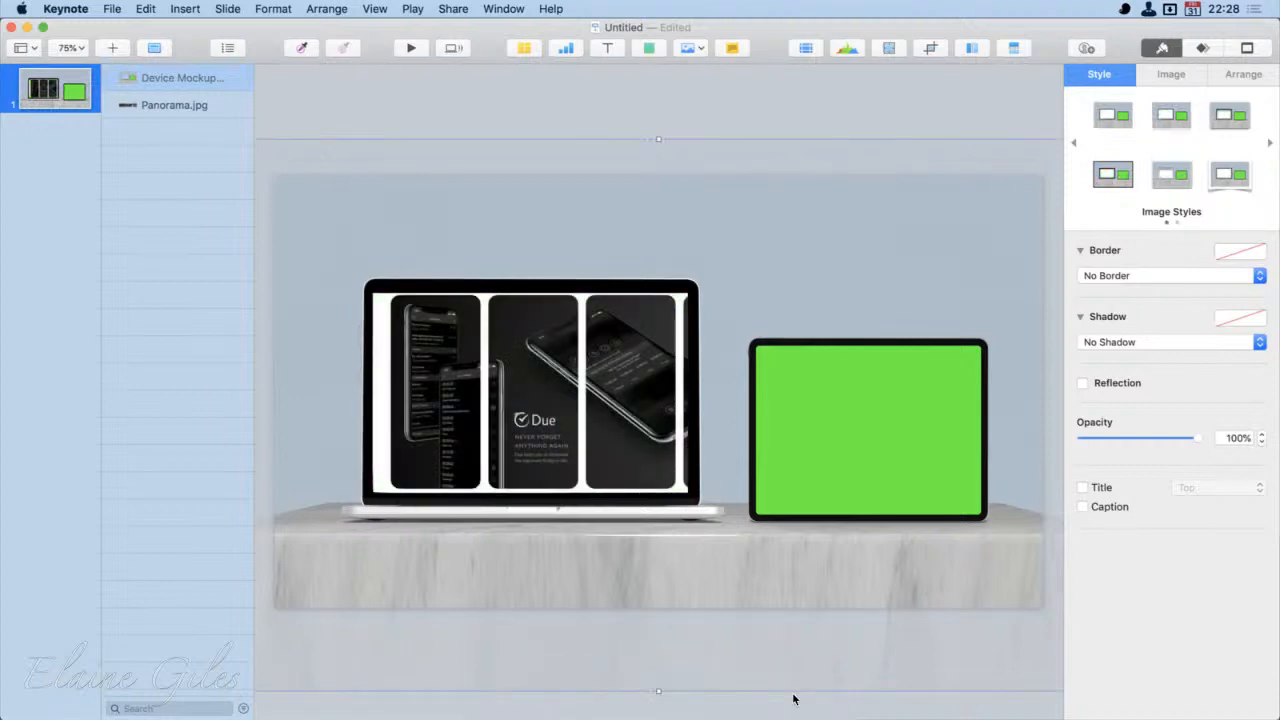
Step: Nudge Panorama.jpg left behind the mockup to narrow the white margin at the laptop display's left edge
click(578, 420)
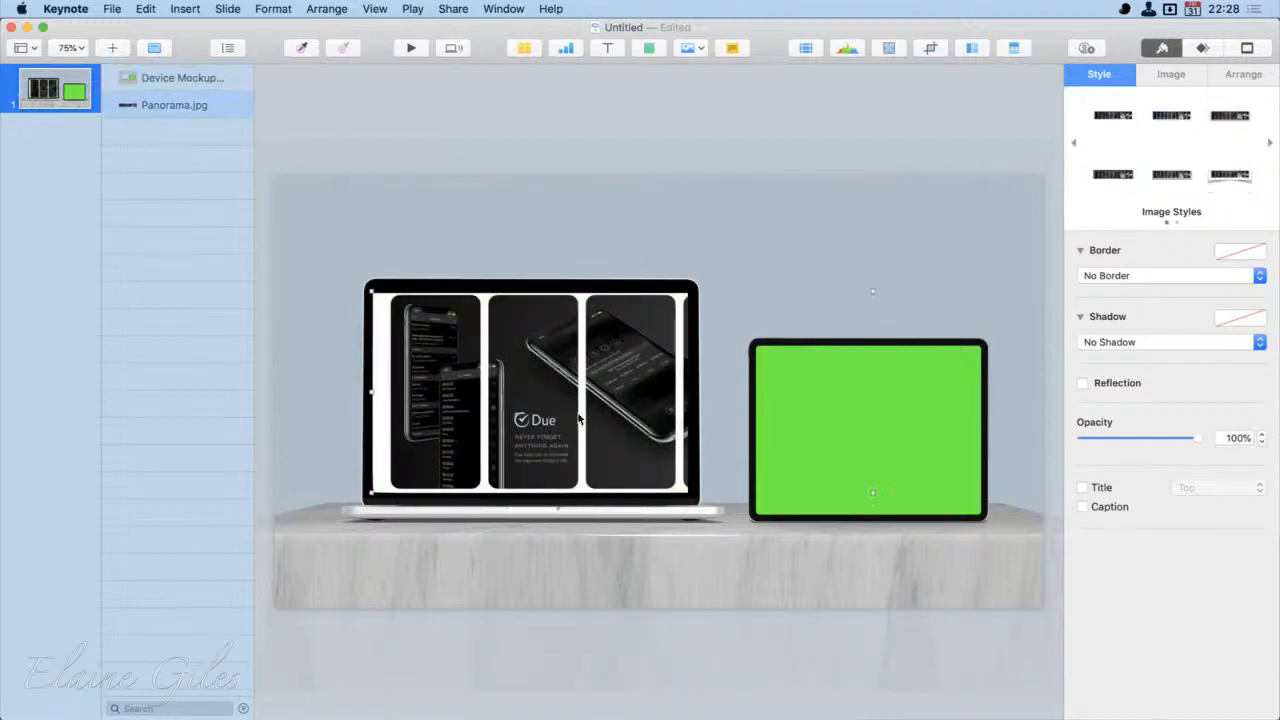
key(shift+Left)
key(shift+Left)
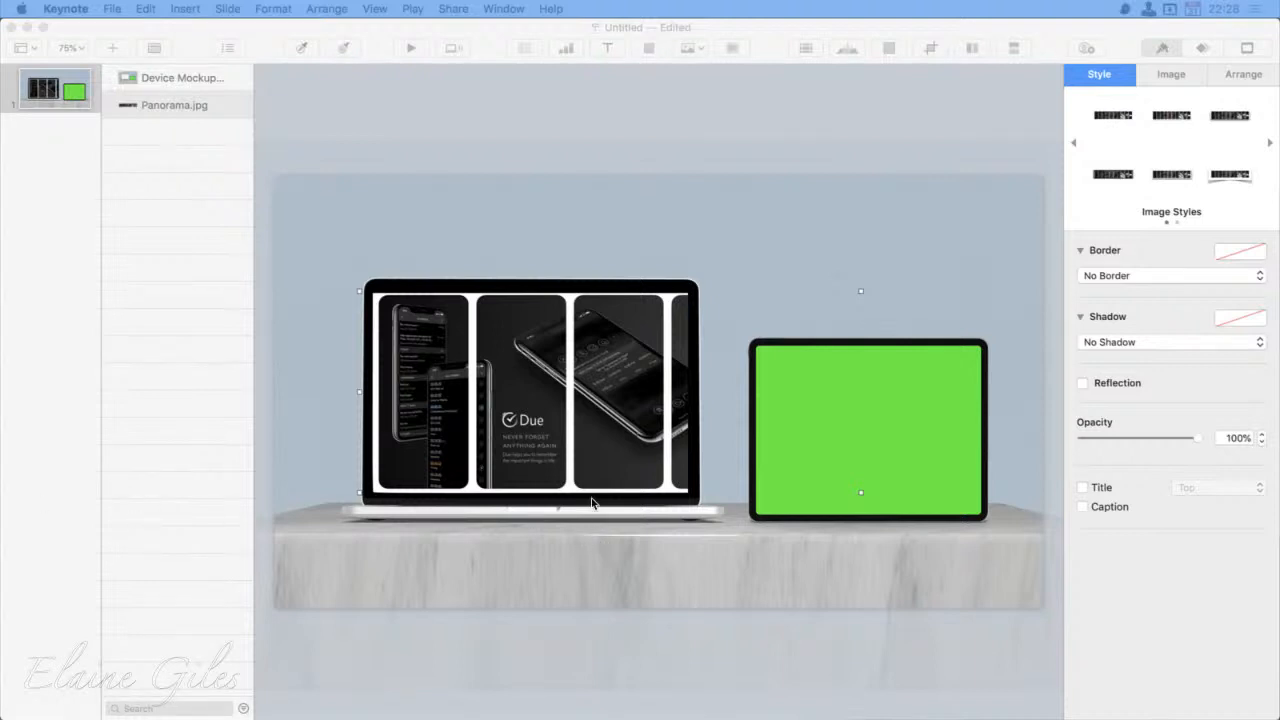
Step: Make the green area of the mockup's tablet display transparent with Instant Alpha
click(925, 452)
click(916, 237)
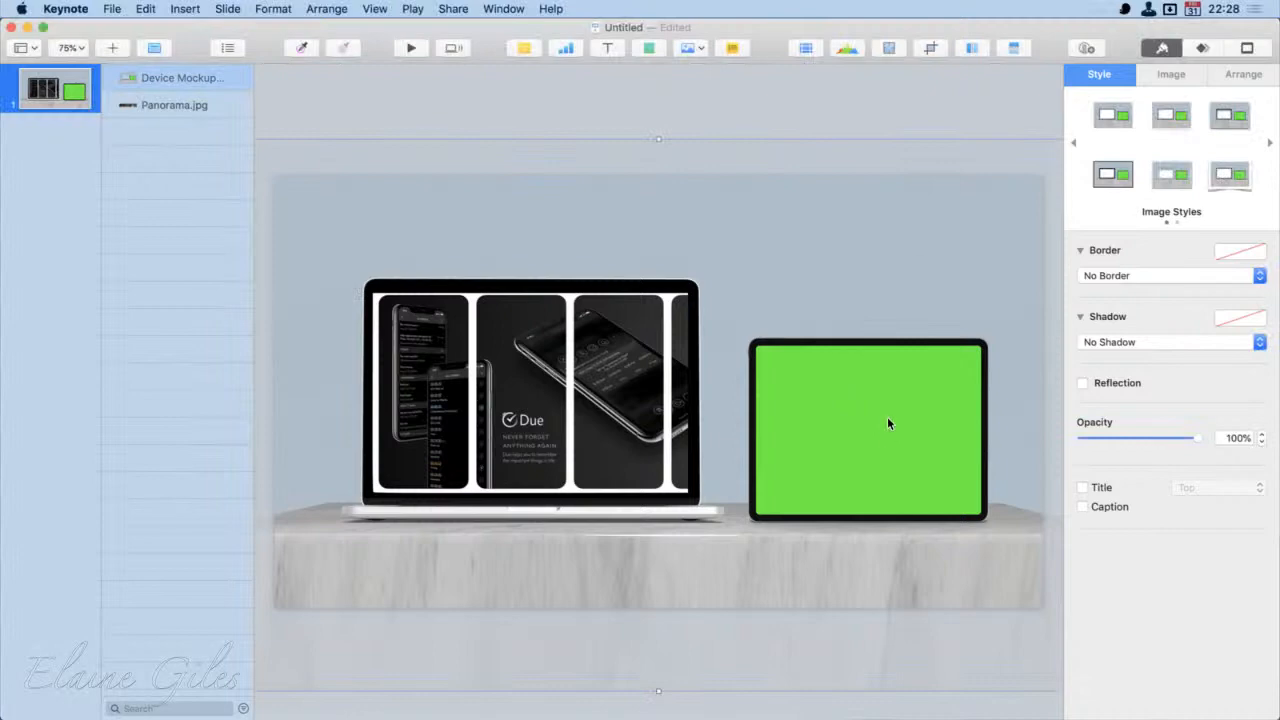
click(891, 48)
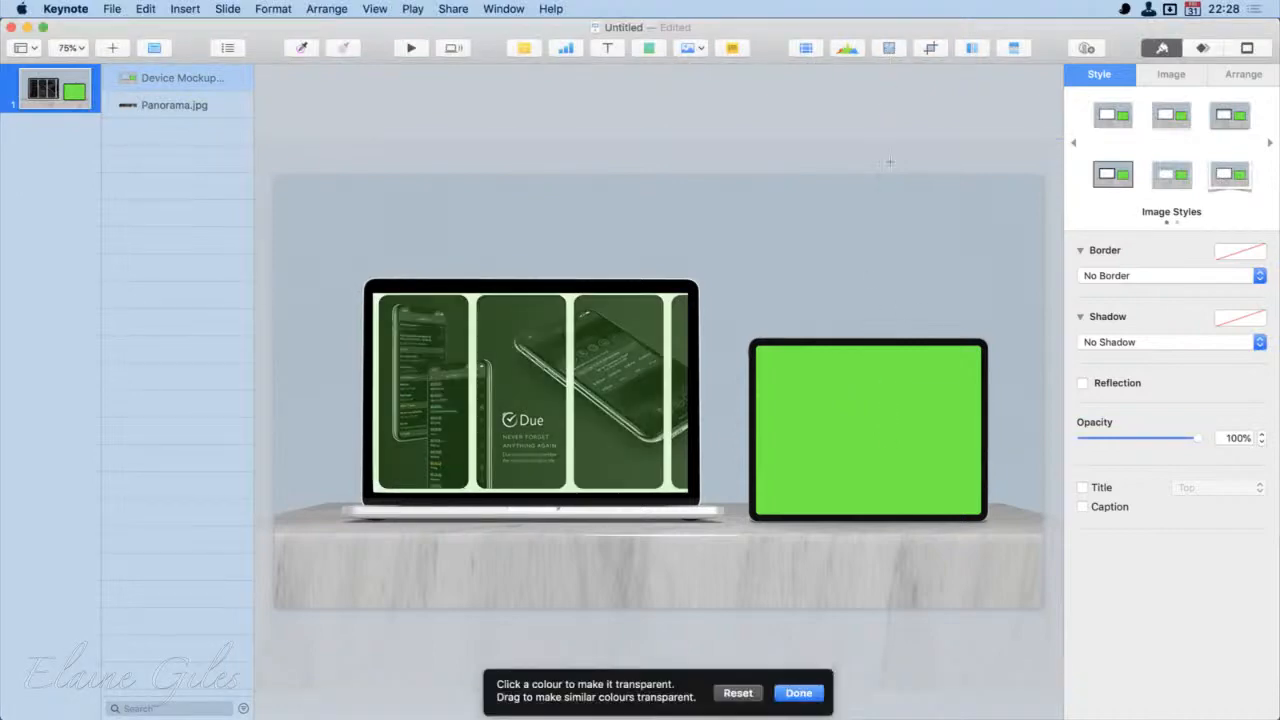
drag(812, 385, 919, 477)
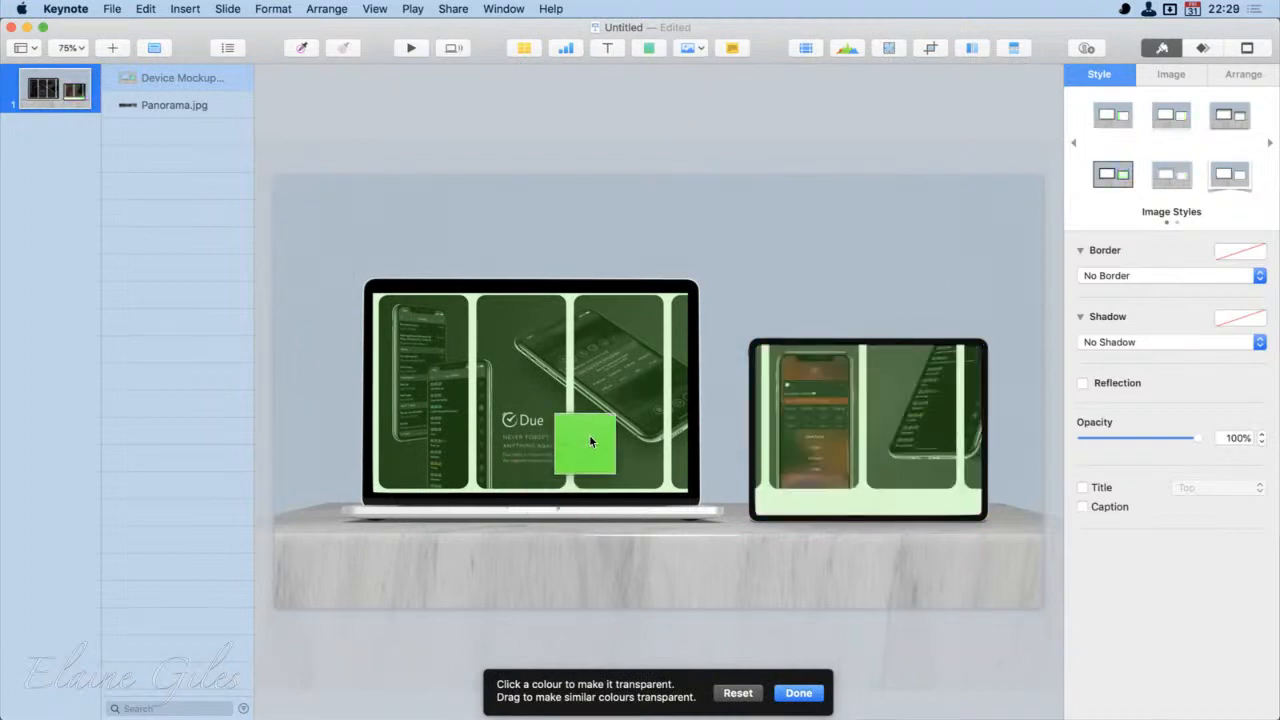
click(800, 699)
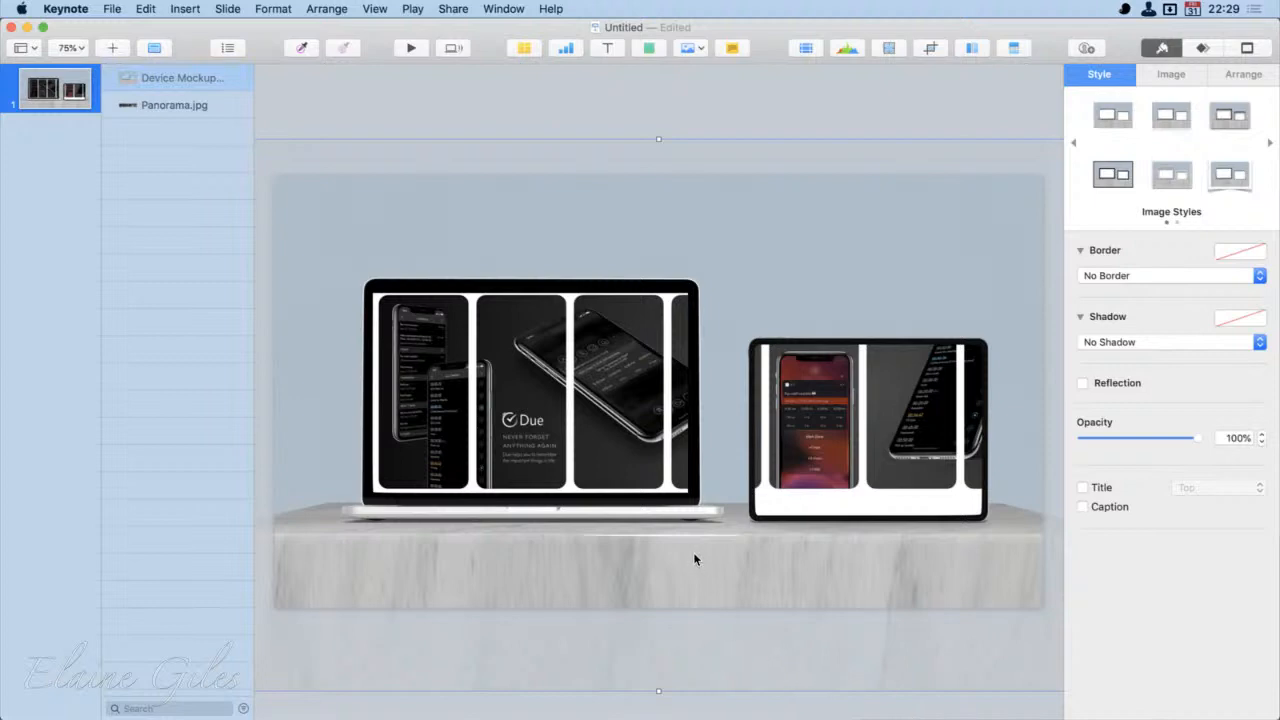
Step: Rename Panorama.jpg in the object list to "Panorama - MBP"
click(580, 418)
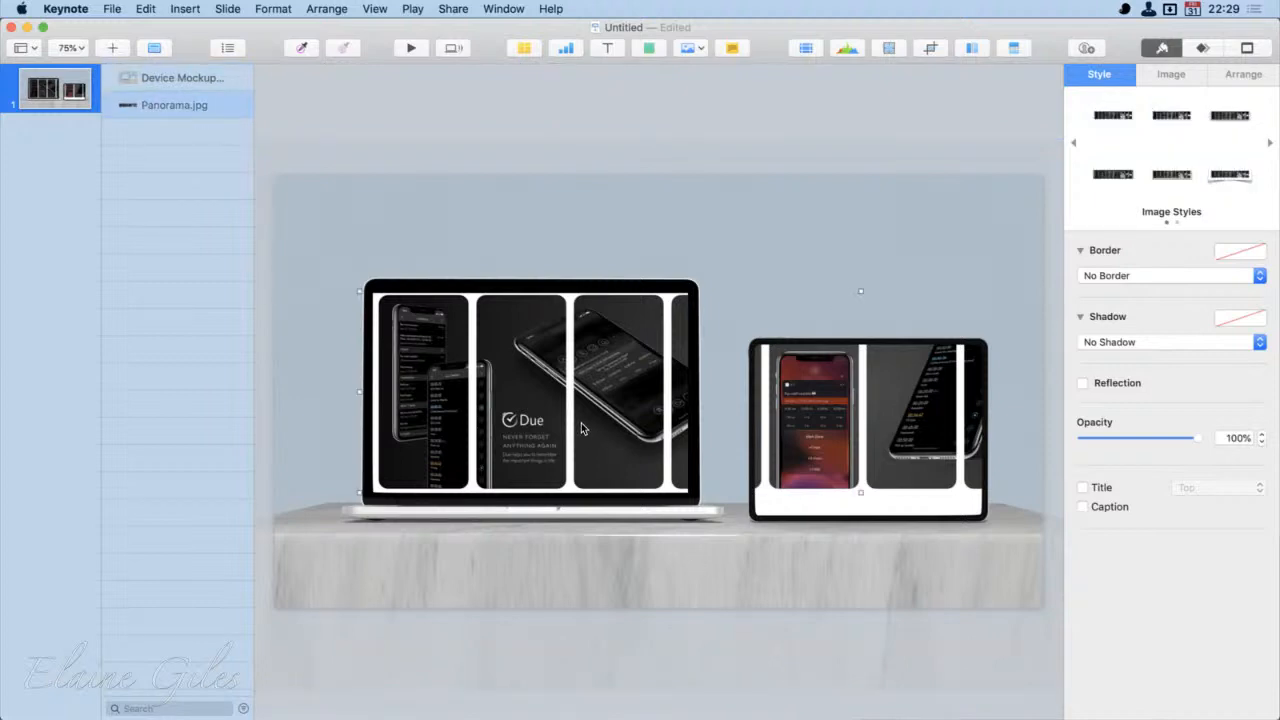
double_click(168, 107)
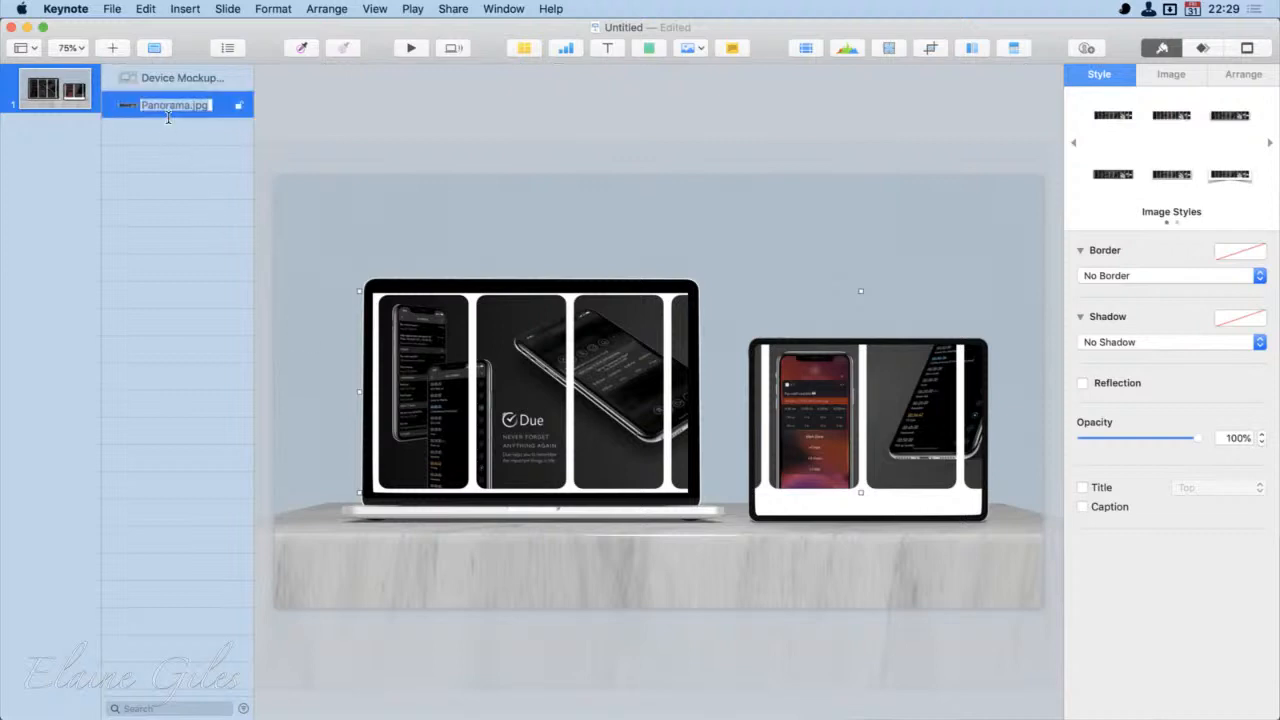
key(Right)
key(BackSpace)
text(- MBP)
key(Return)
Step: Paste a copy of the panorama onto the slide and rename it "Panorama - iPad"
key(super+v)
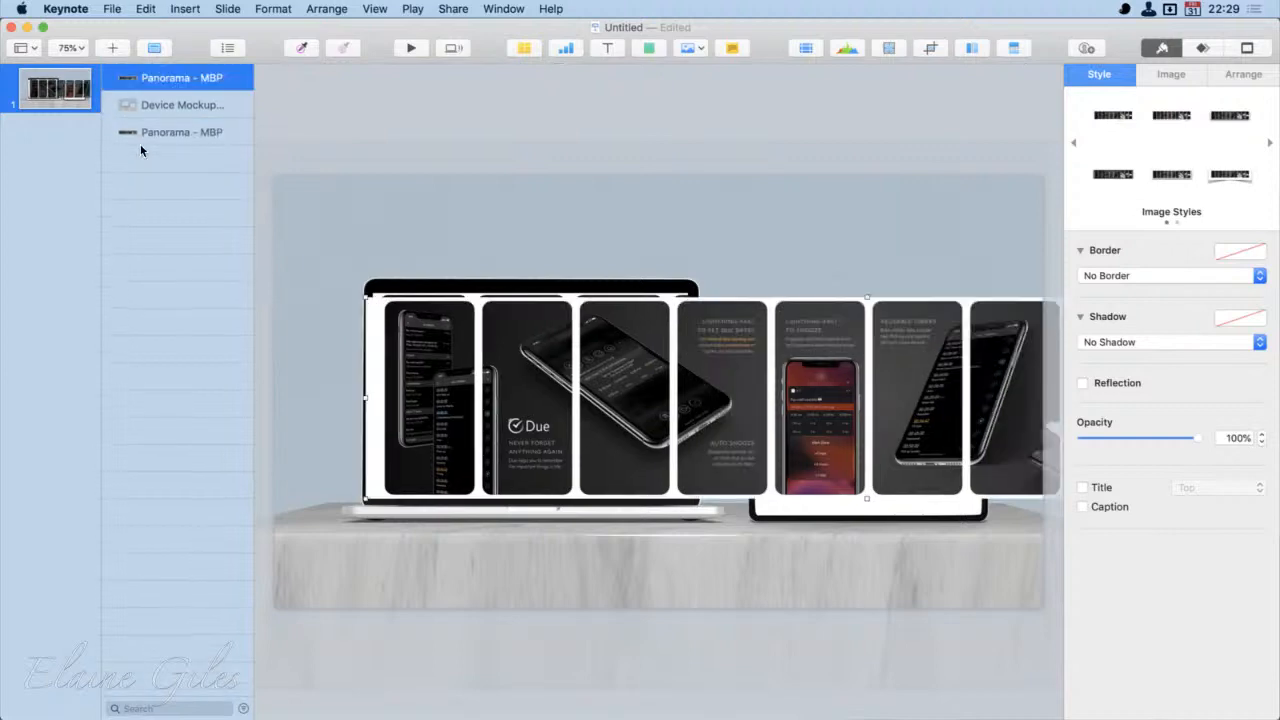
double_click(209, 82)
double_click(209, 84)
text(iPad)
key(Return)
Step: Move Panorama - iPad over the tablet and scale it down to about the tablet display's height
drag(461, 356, 903, 404)
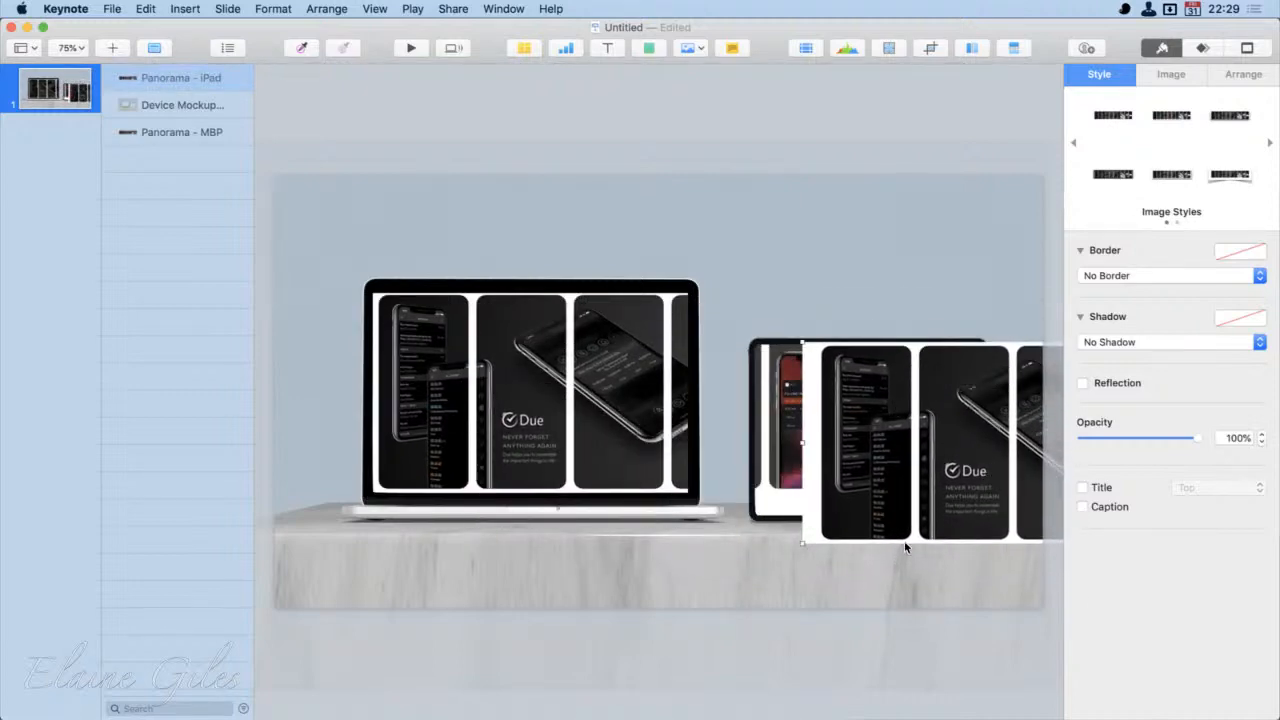
key(shift+super+period)
key(shift+super+period)
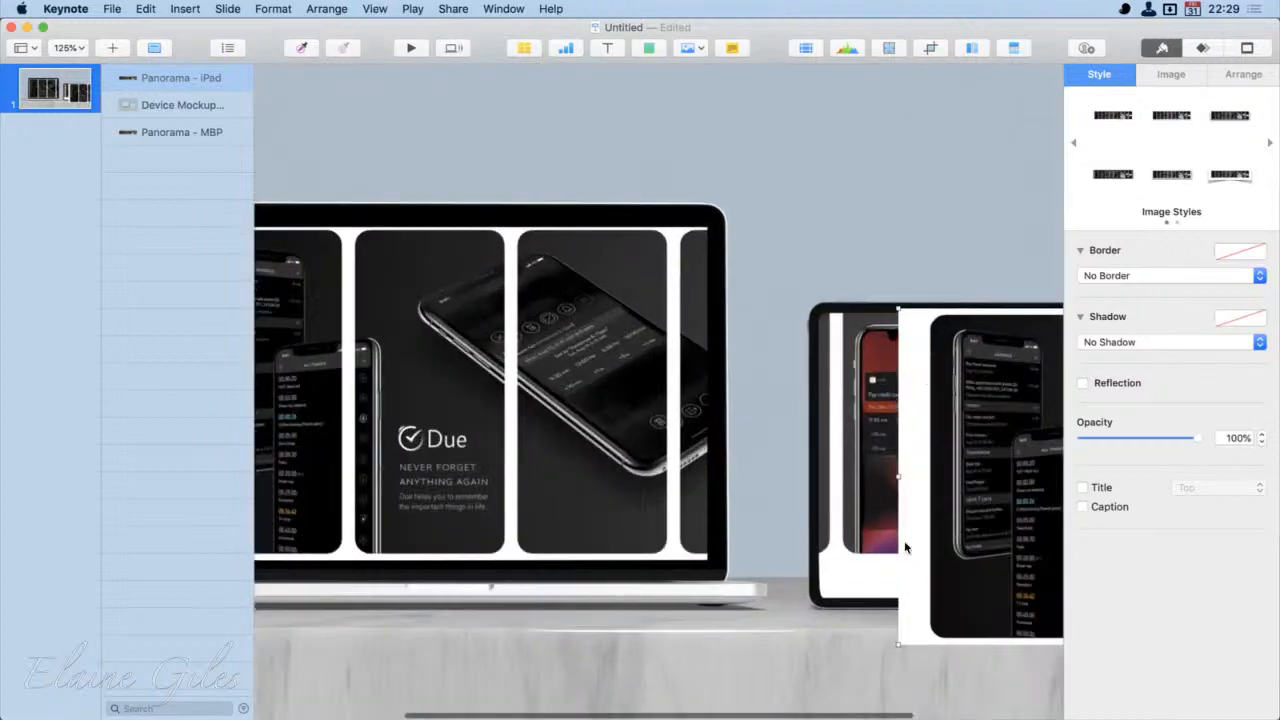
drag(955, 396, 890, 401)
drag(815, 651, 1024, 514)
drag(1024, 513, 1024, 514)
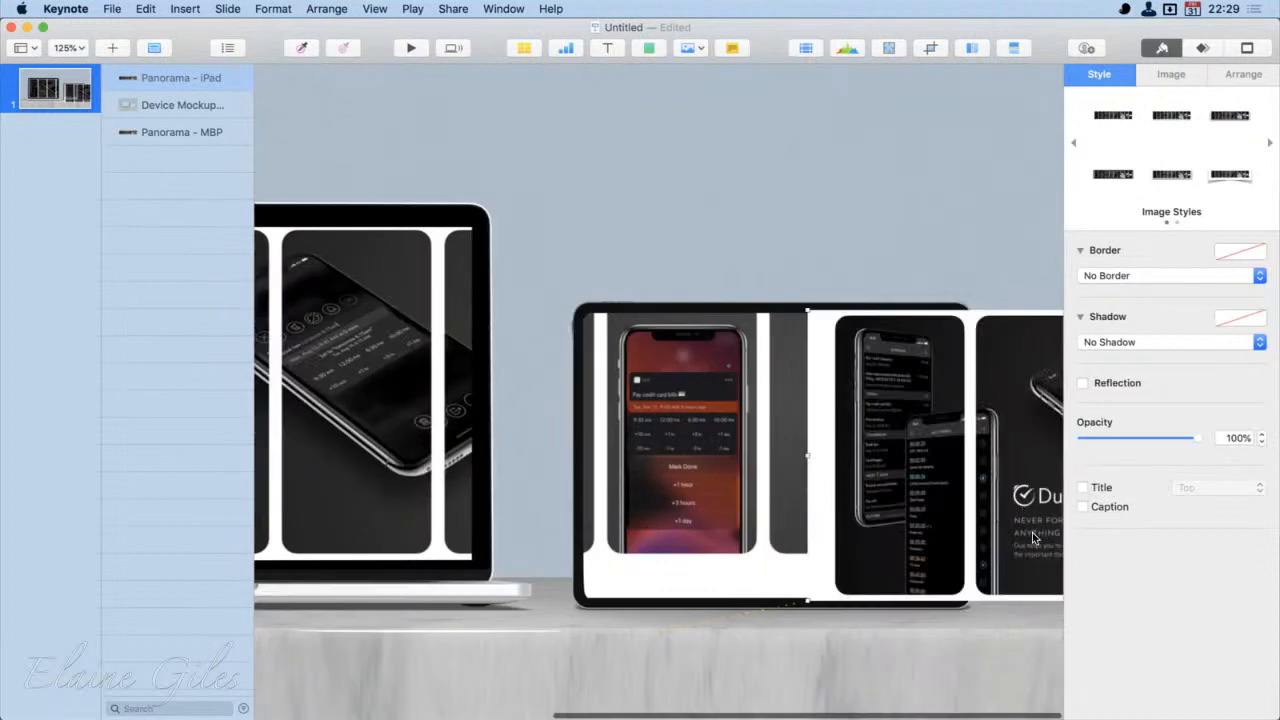
Step: Fine-tune the height of Panorama - iPad to the tablet display and align its left end with the tablet's left edge
drag(907, 518, 757, 516)
drag(660, 604, 666, 601)
drag(879, 510, 884, 511)
drag(671, 312, 677, 315)
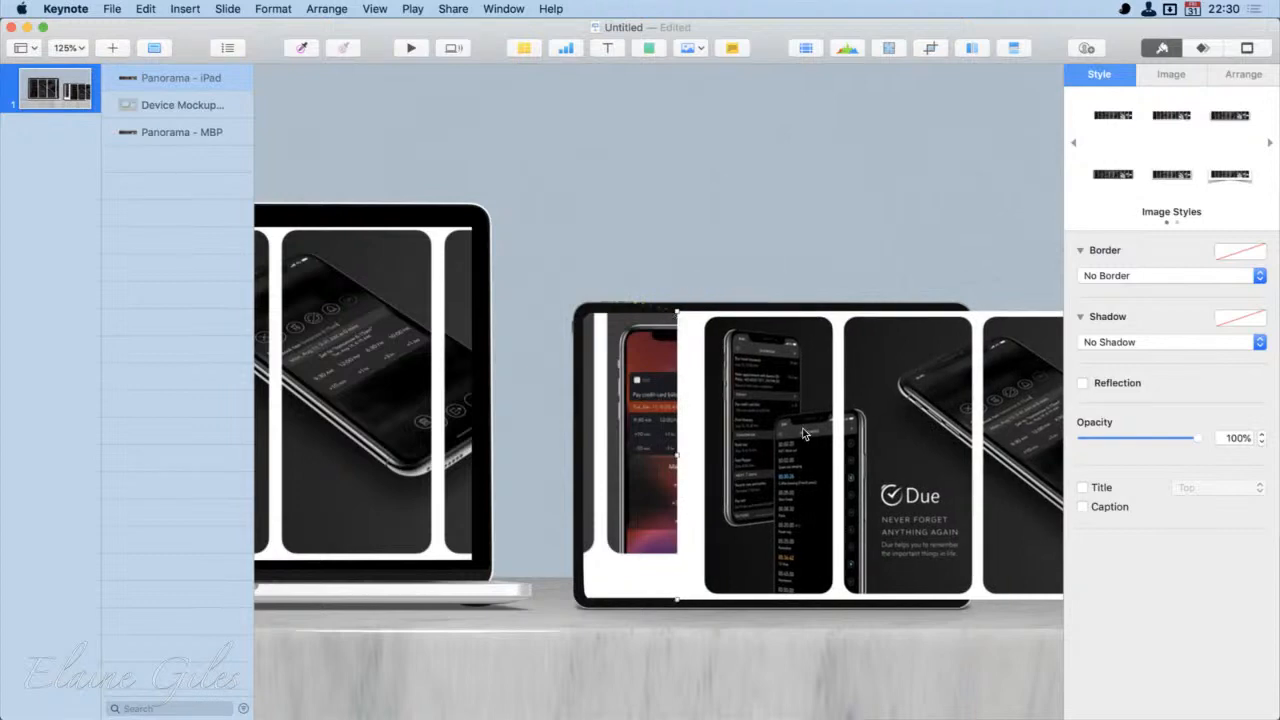
click(801, 651)
drag(780, 512, 661, 513)
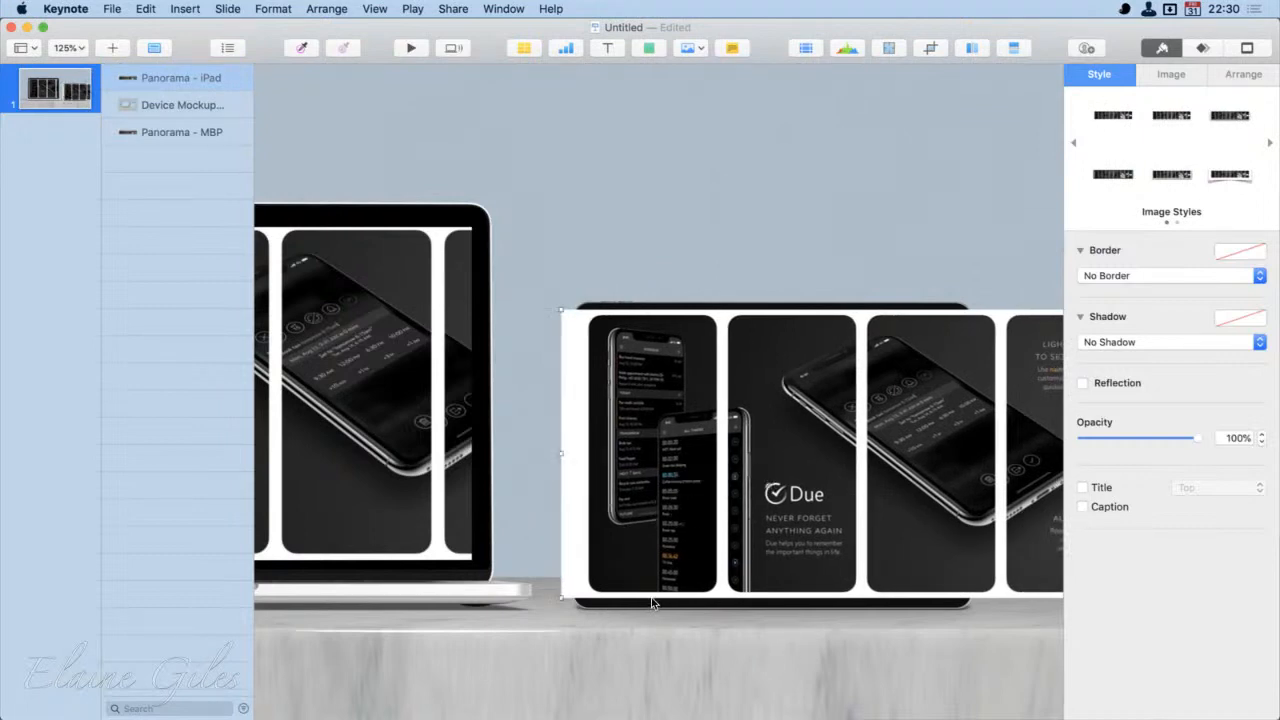
Step: Reorder the objects so Panorama - iPad lies behind the device mockup and in front of Panorama - MBP
scroll(652, 603, down, 5)
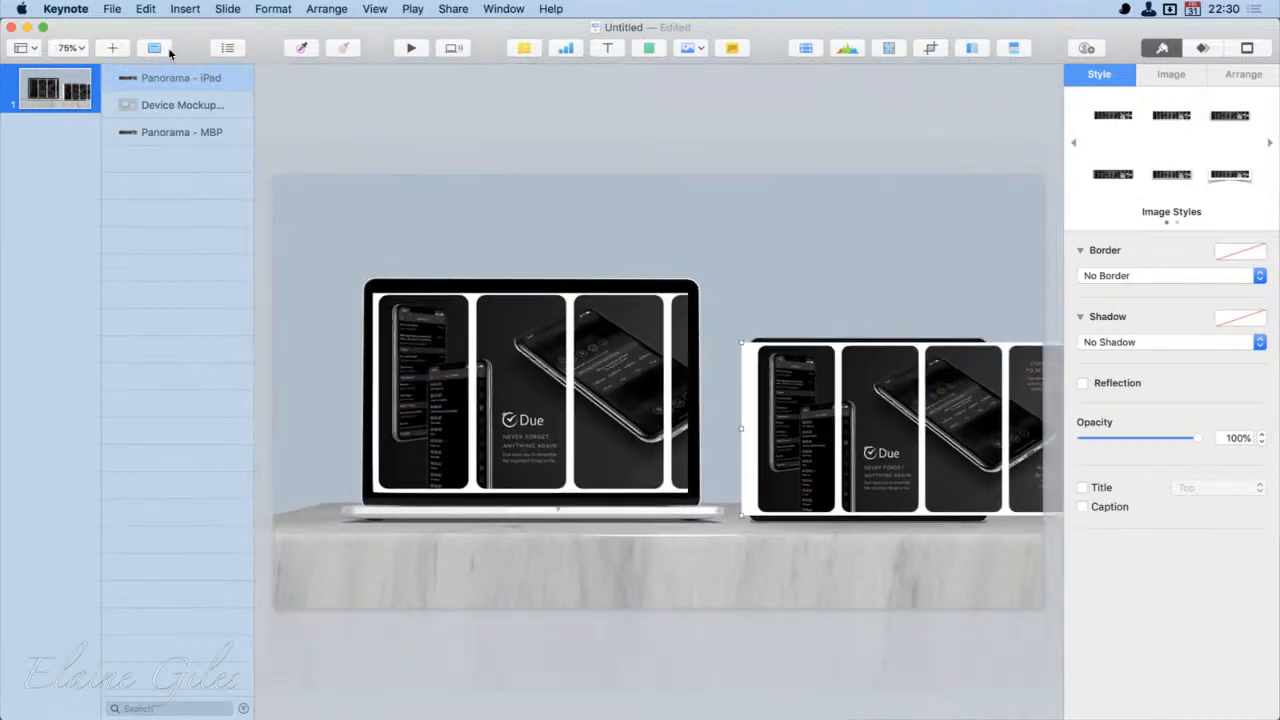
click(168, 105)
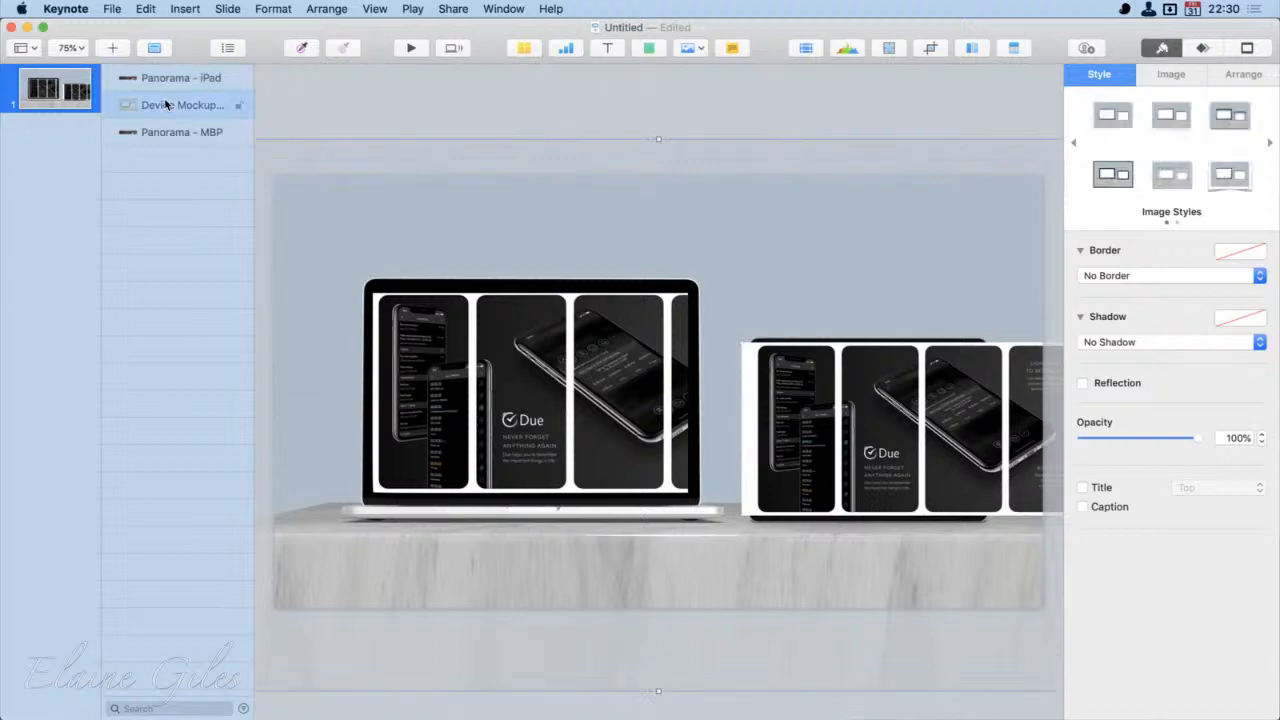
drag(163, 79, 166, 157)
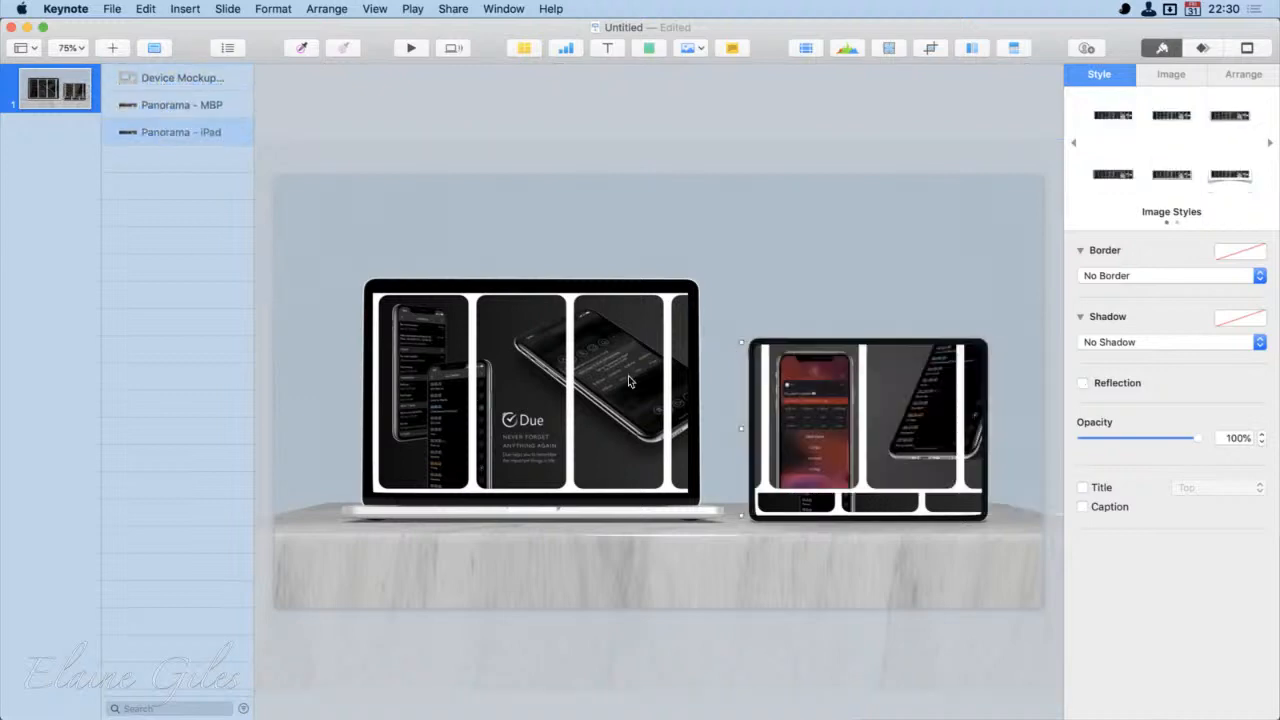
click(890, 412)
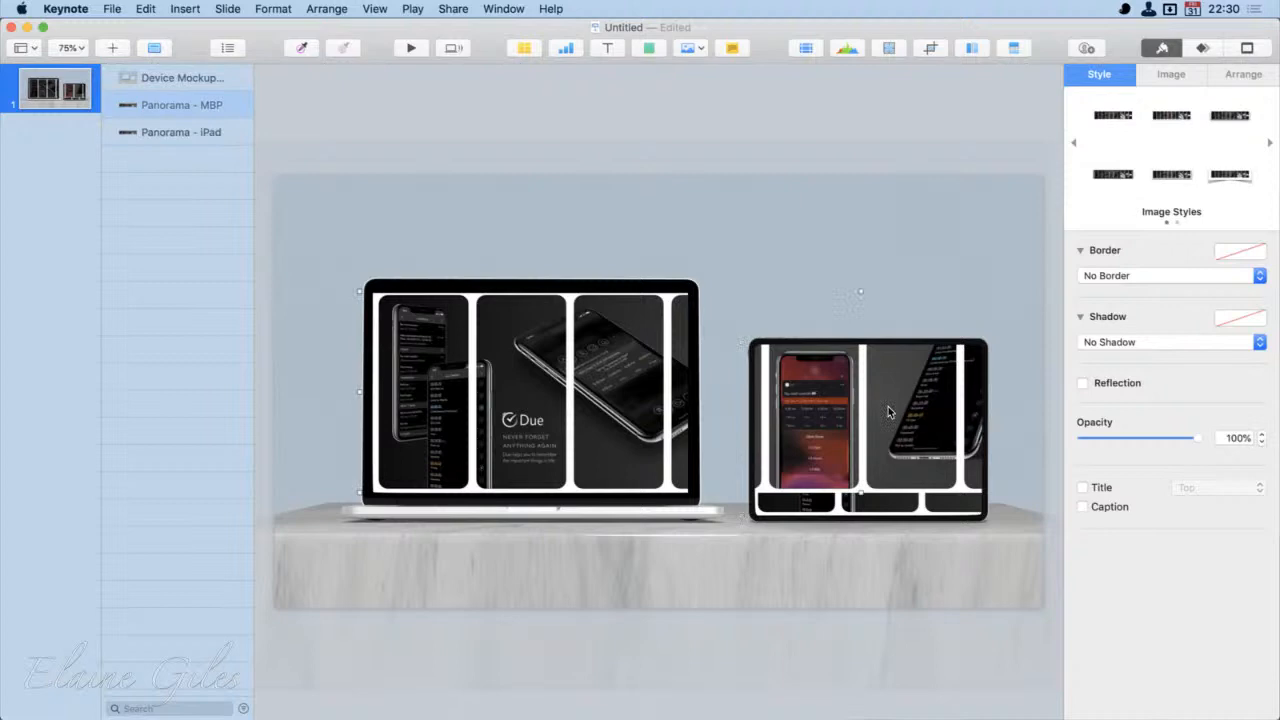
click(838, 506)
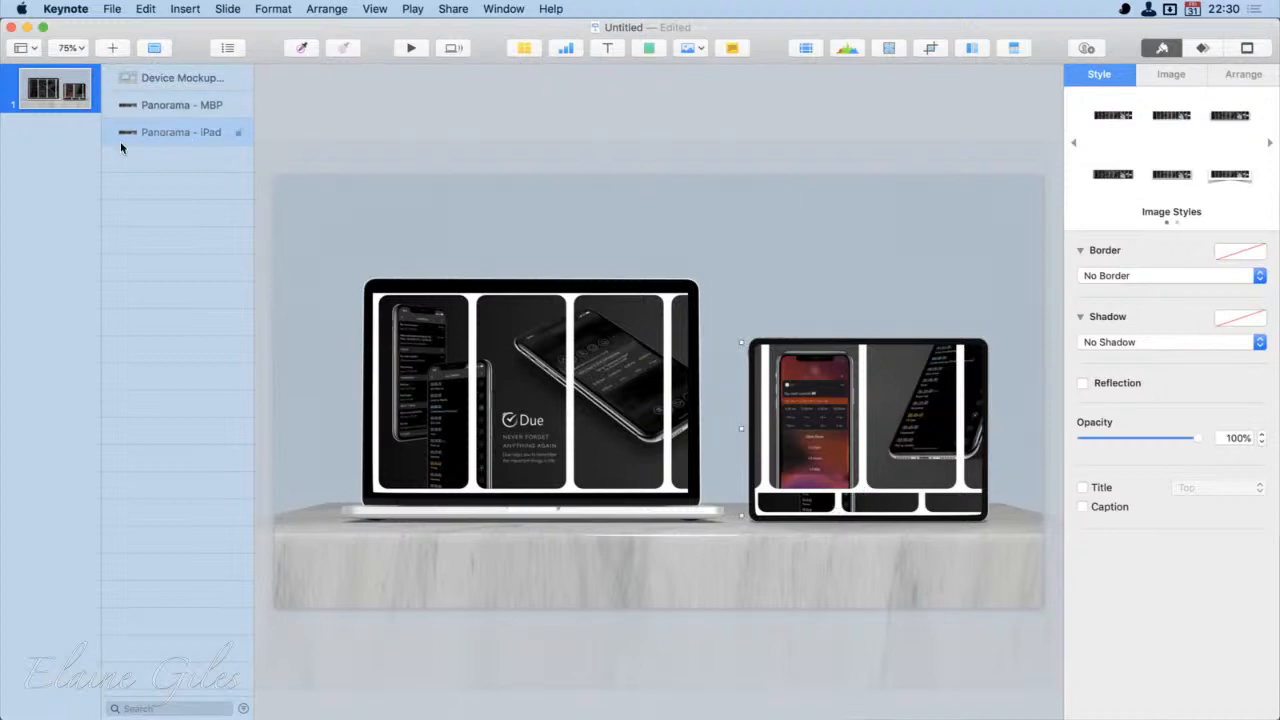
drag(143, 131, 143, 97)
click(151, 232)
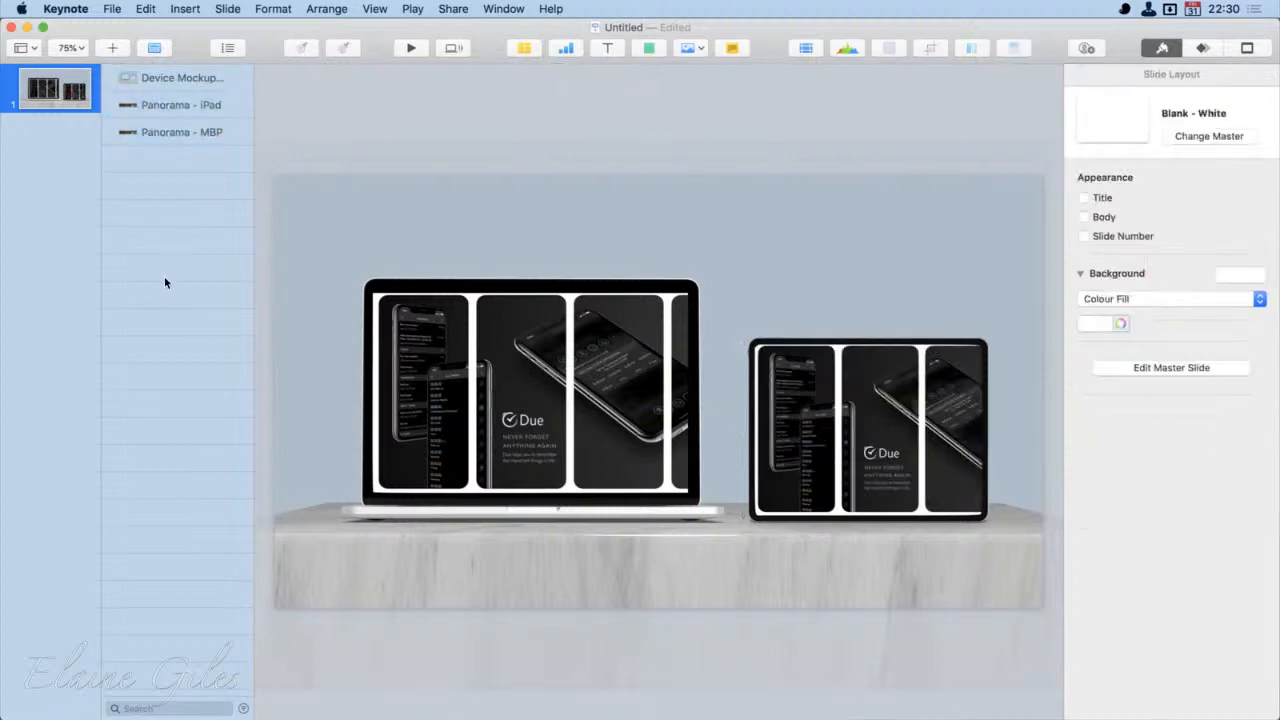
Step: Duplicate the finished mockup slide
key(super+Tab)
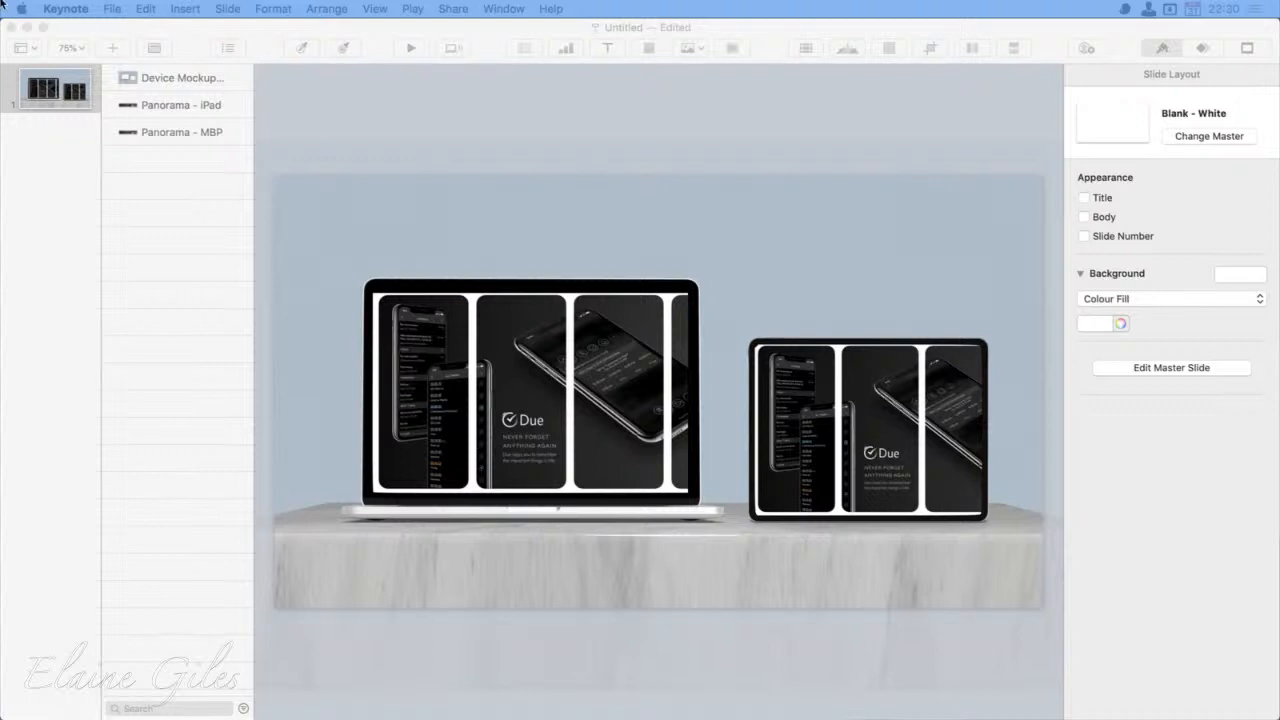
click(769, 38)
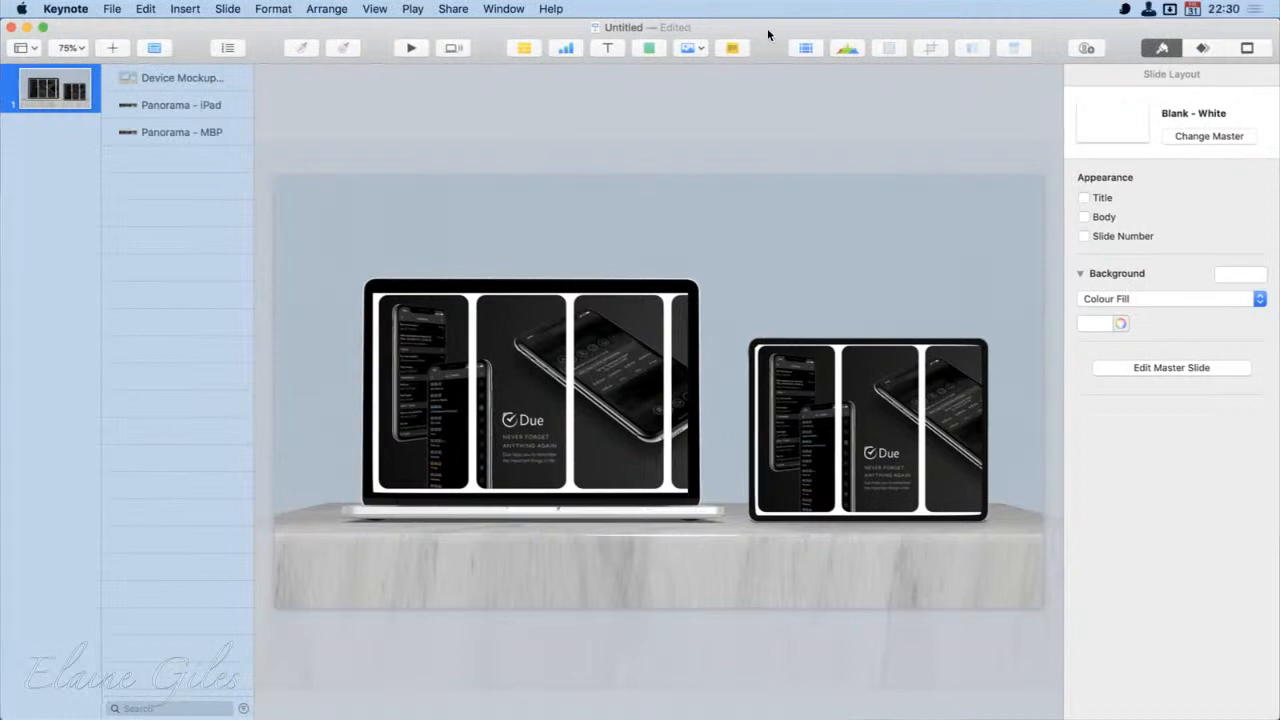
click(43, 96)
key(super+d)
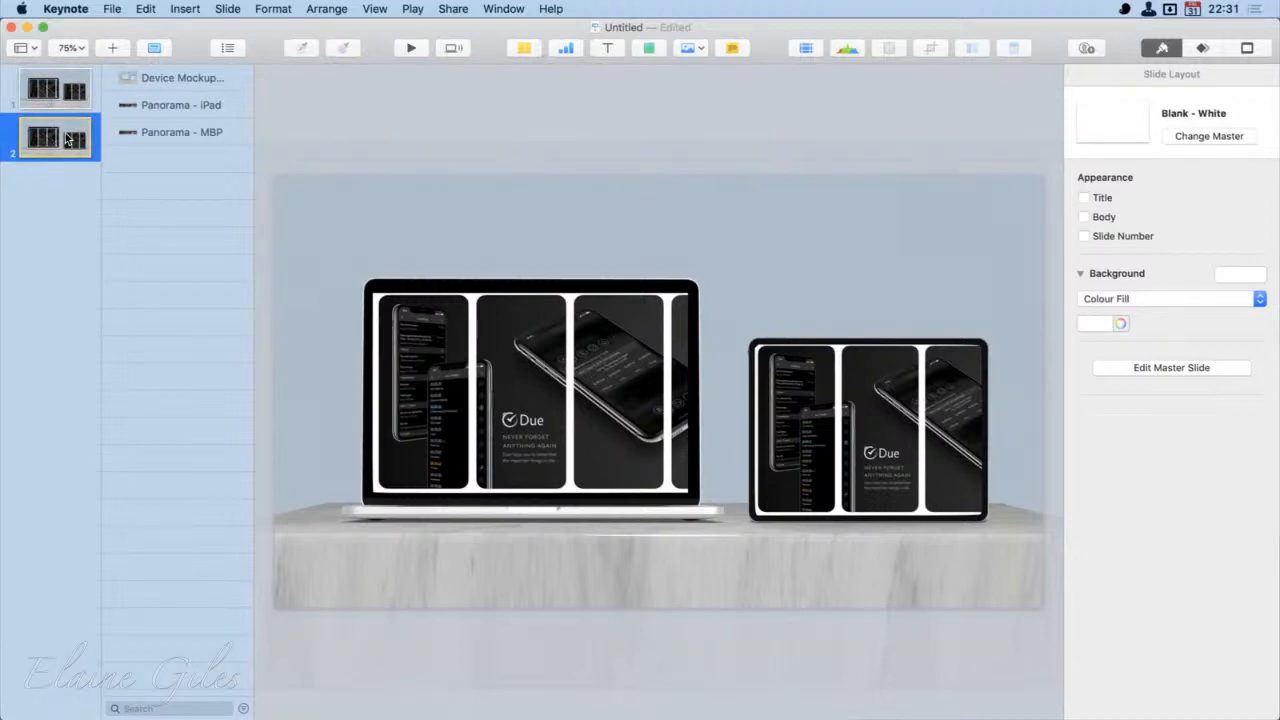
Step: On slide 2, shift Panorama - MBP horizontally left until its right end lines up with the laptop display's right edge
click(181, 131)
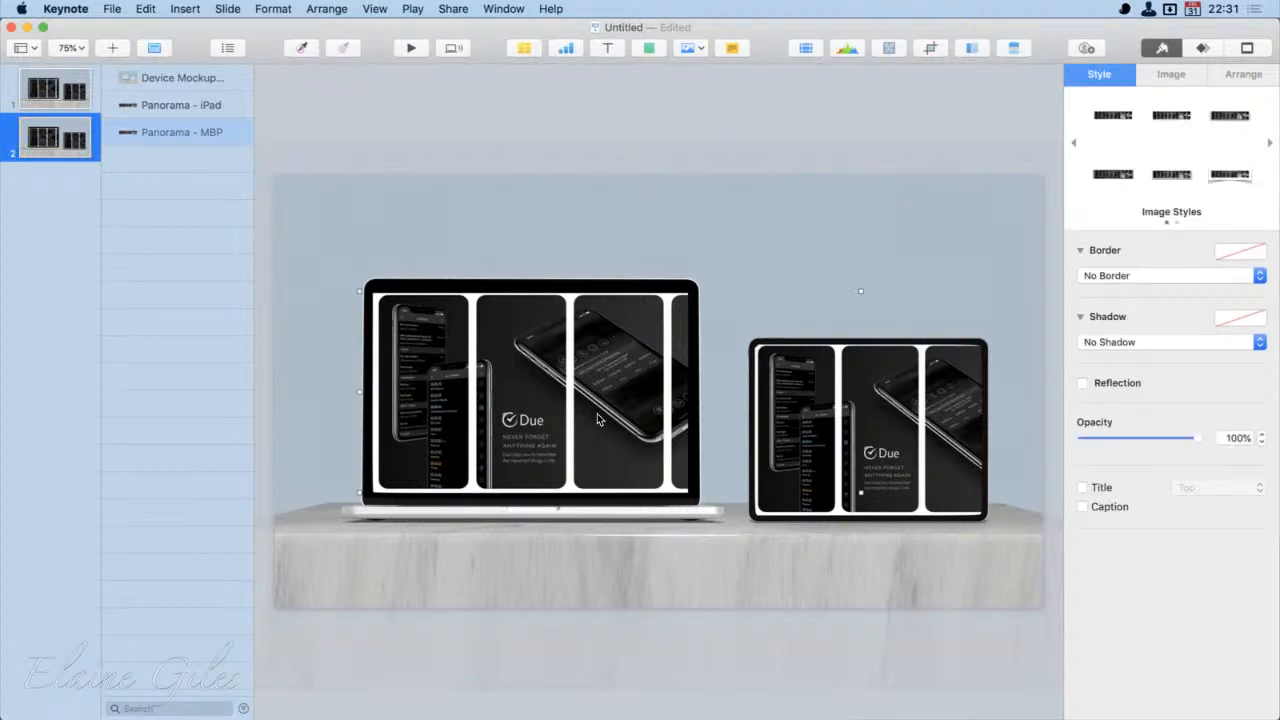
key(shift+Left)
key(shift+Left)
key(shift+Left)
key(shift+Left)
key(shift+Left)
key(shift+Left)
key(shift+Left)
key(shift+Left)
key(shift+Left)
key(shift+Left)
key(shift+Left)
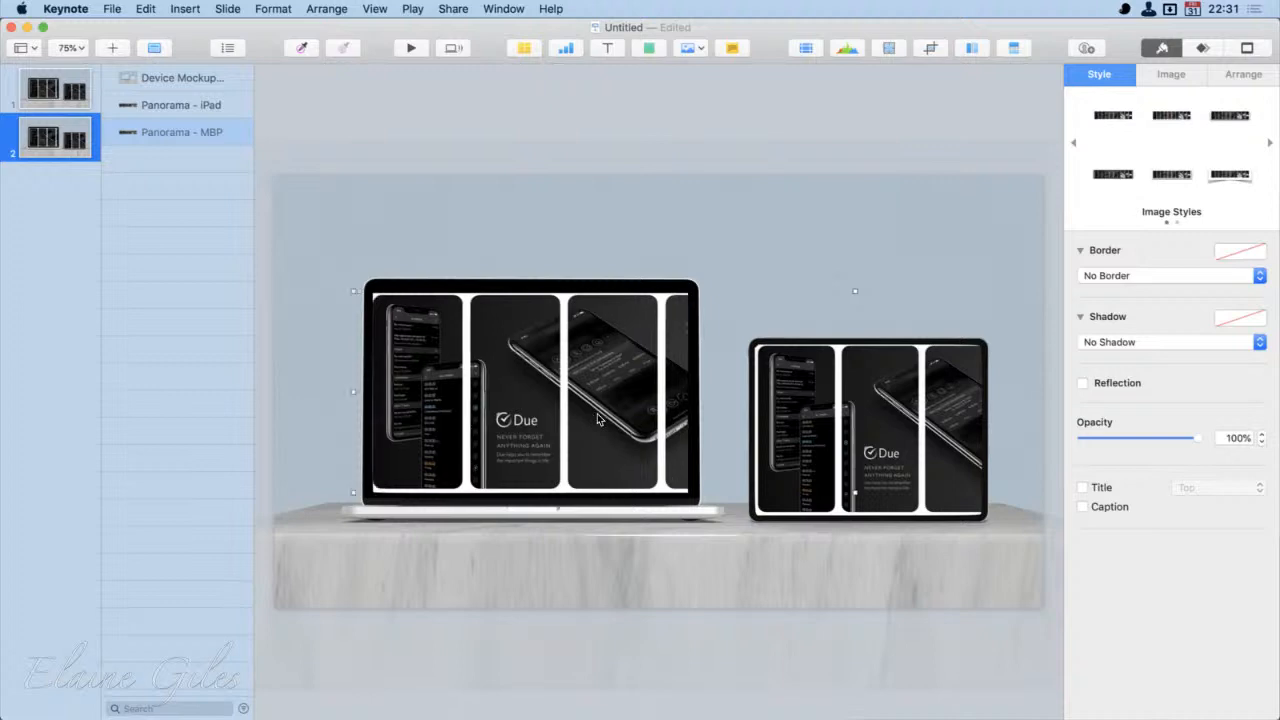
key(shift+Left)
key(shift+Left)
key(shift+Left)
key(shift+Left)
key(shift+Left)
key(shift+Left)
key(shift+Left)
key(shift+Left)
key(shift+Left)
key(shift+Left)
key(shift+Left)
key(shift+Left)
key(shift+Left)
key(shift+Left)
key(shift+Left)
key(shift+Left)
key(shift+Left)
key(shift+Left)
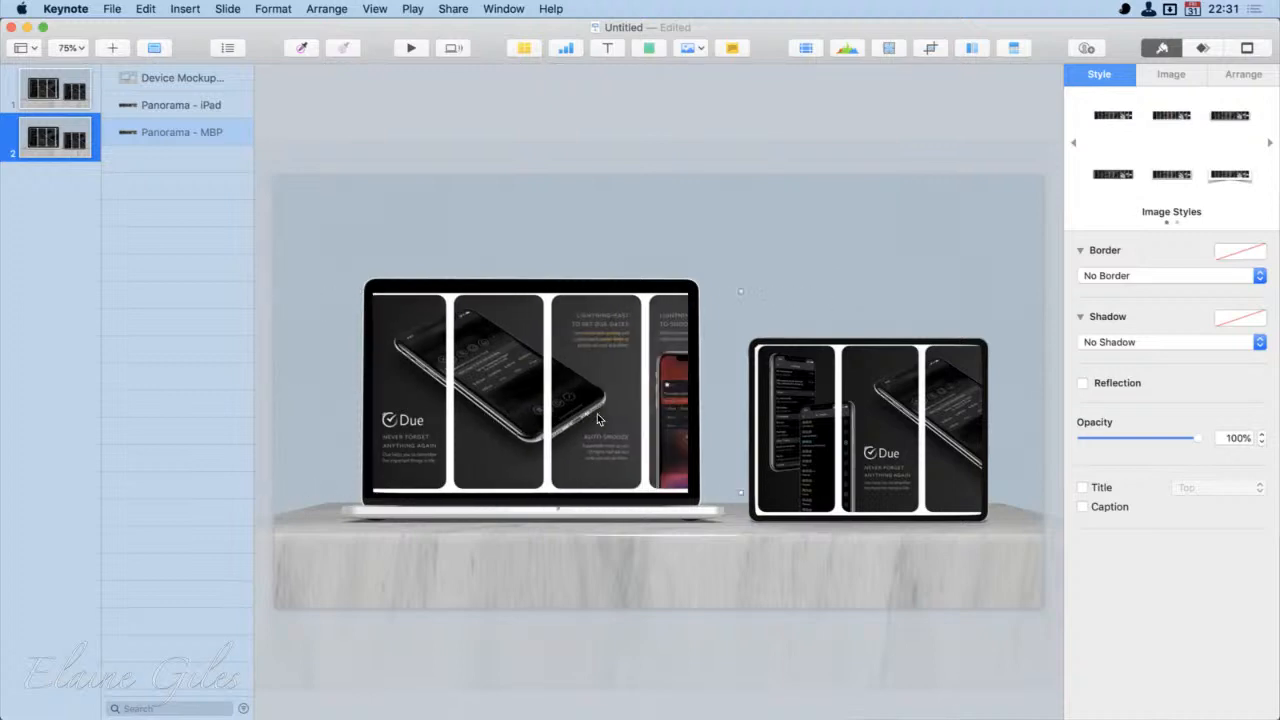
key(shift+Left)
key(shift+Left)
key(shift+Left)
key(shift+Left)
key(shift+Left)
key(shift+Left)
key(shift+Left)
key(shift+Left)
key(shift+Left)
key(shift+Left)
key(shift+Left)
key(shift+Left)
key(shift+Left)
key(shift+Left)
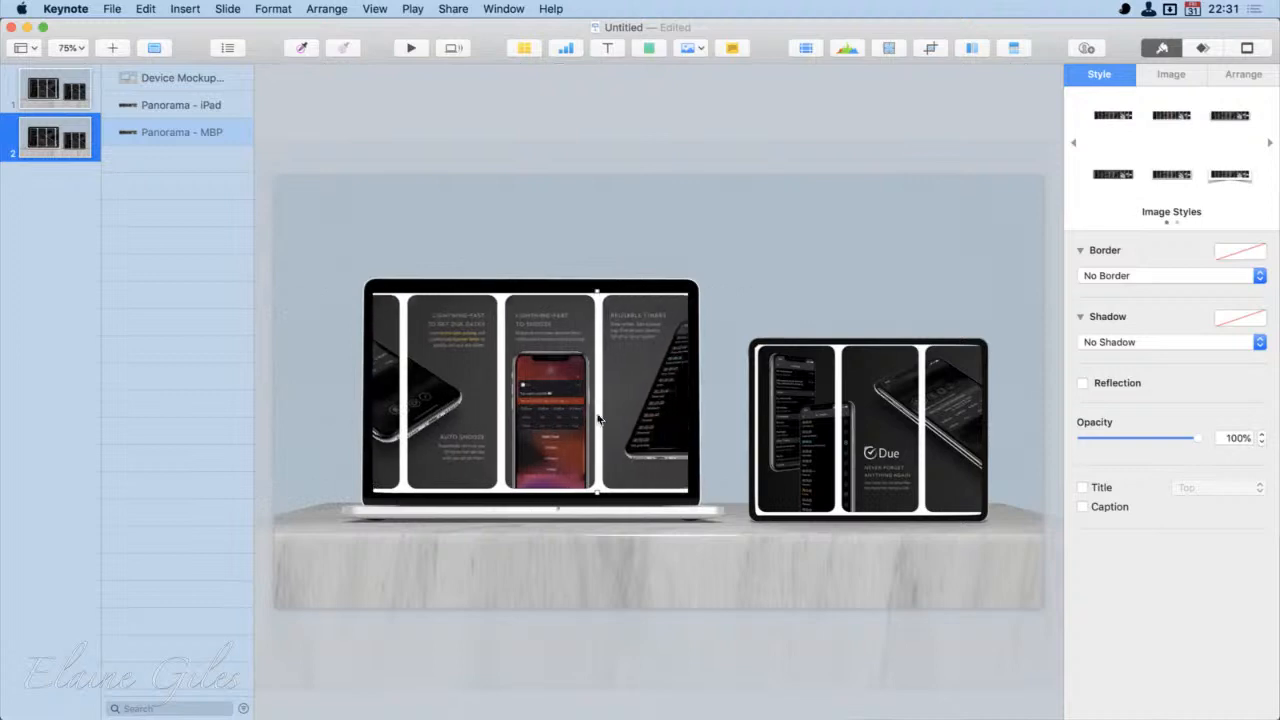
key(shift+Left)
key(shift+Left)
key(shift+Left)
key(shift+Left)
key(shift+Left)
key(shift+Left)
key(shift+Left)
key(shift+Left)
key(shift+Left)
key(shift+Left)
key(shift+Left)
key(shift+Left)
key(shift+Left)
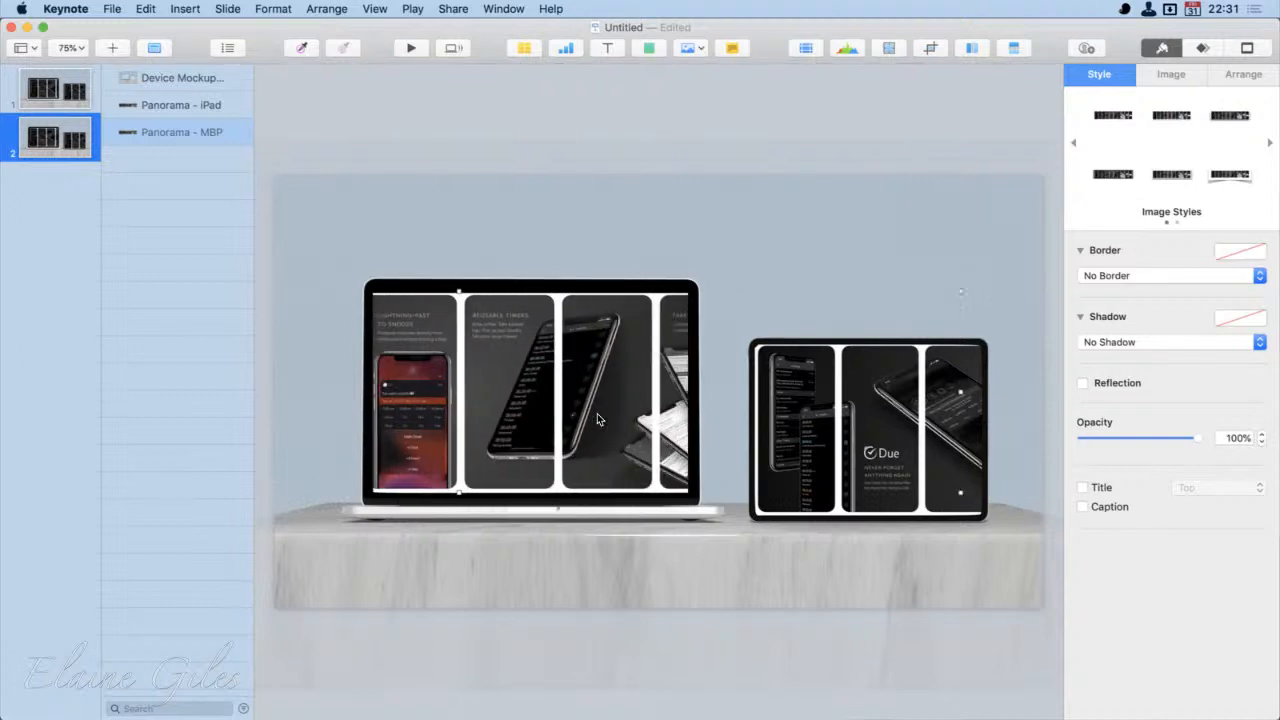
key(shift+Left)
key(shift+Left)
key(shift+Left)
key(shift+Left)
key(shift+Left)
key(shift+Left)
key(shift+Left)
key(shift+Left)
key(shift+Left)
key(shift+Left)
key(shift+Left)
key(shift+Left)
key(shift+Left)
key(shift+Left)
key(shift+Left)
key(shift+Left)
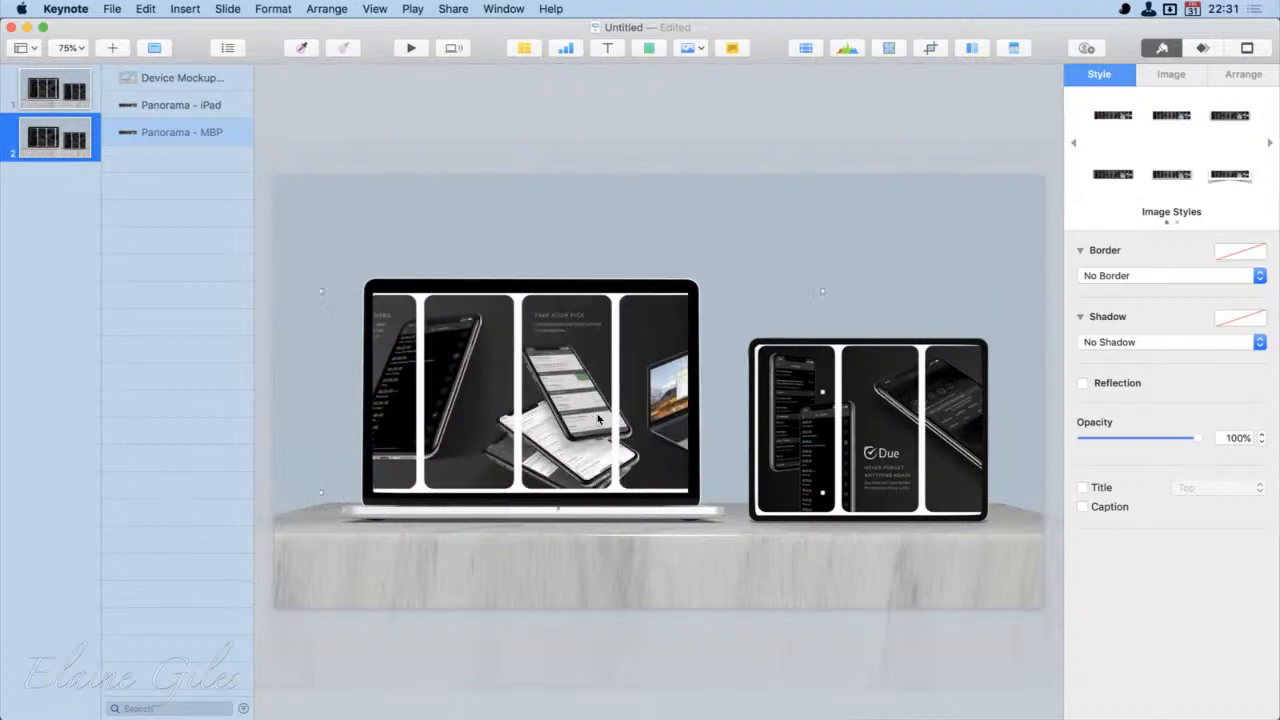
key(shift+Left)
key(shift+Left)
key(shift+Left)
key(shift+Left)
key(shift+Left)
key(shift+Left)
key(shift+Left)
key(shift+Left)
key(shift+Left)
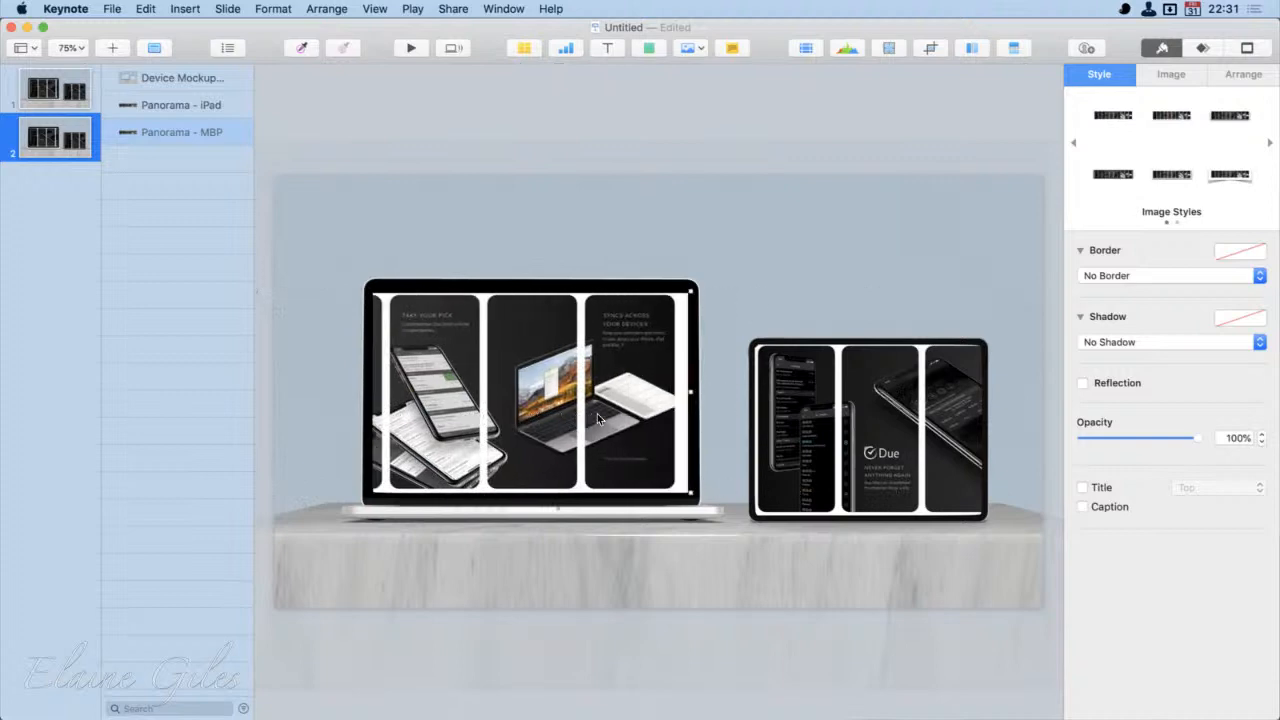
key(Right)
key(Right)
key(Right)
key(Right)
key(Right)
key(Right)
key(Right)
key(Right)
key(Right)
key(Right)
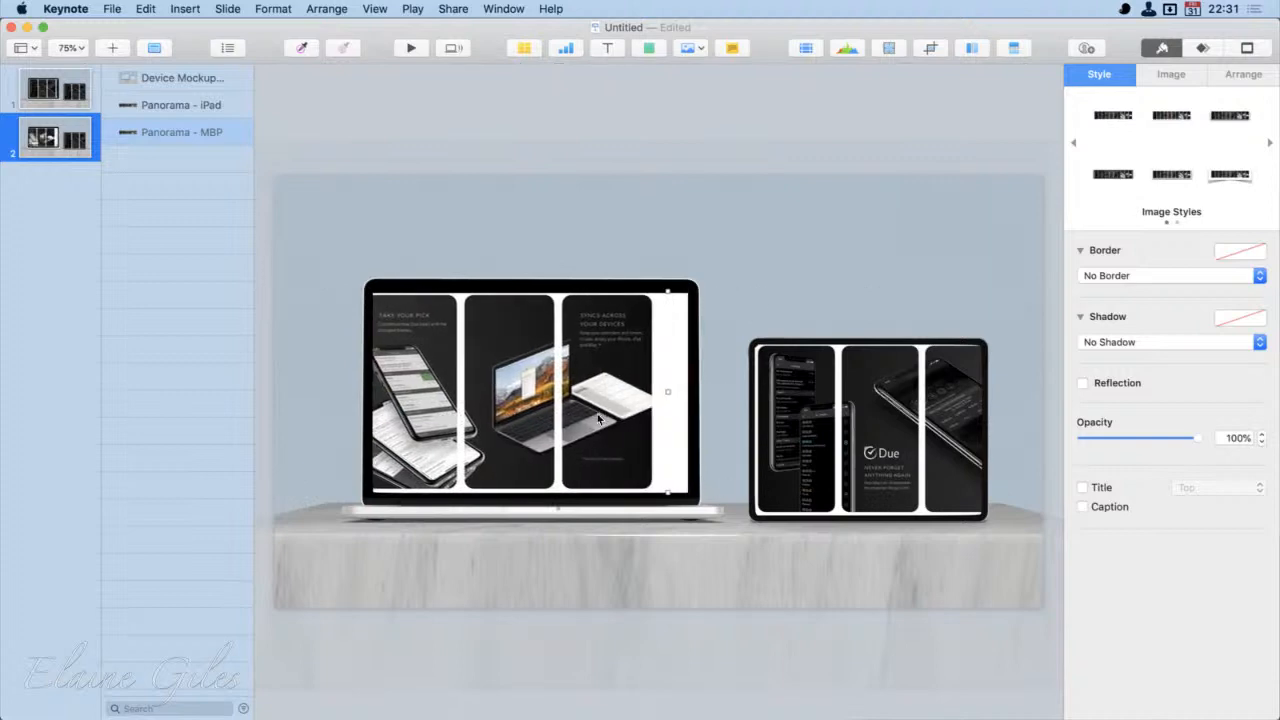
key(shift+Right)
key(shift+Right)
key(shift+Right)
key(shift+Right)
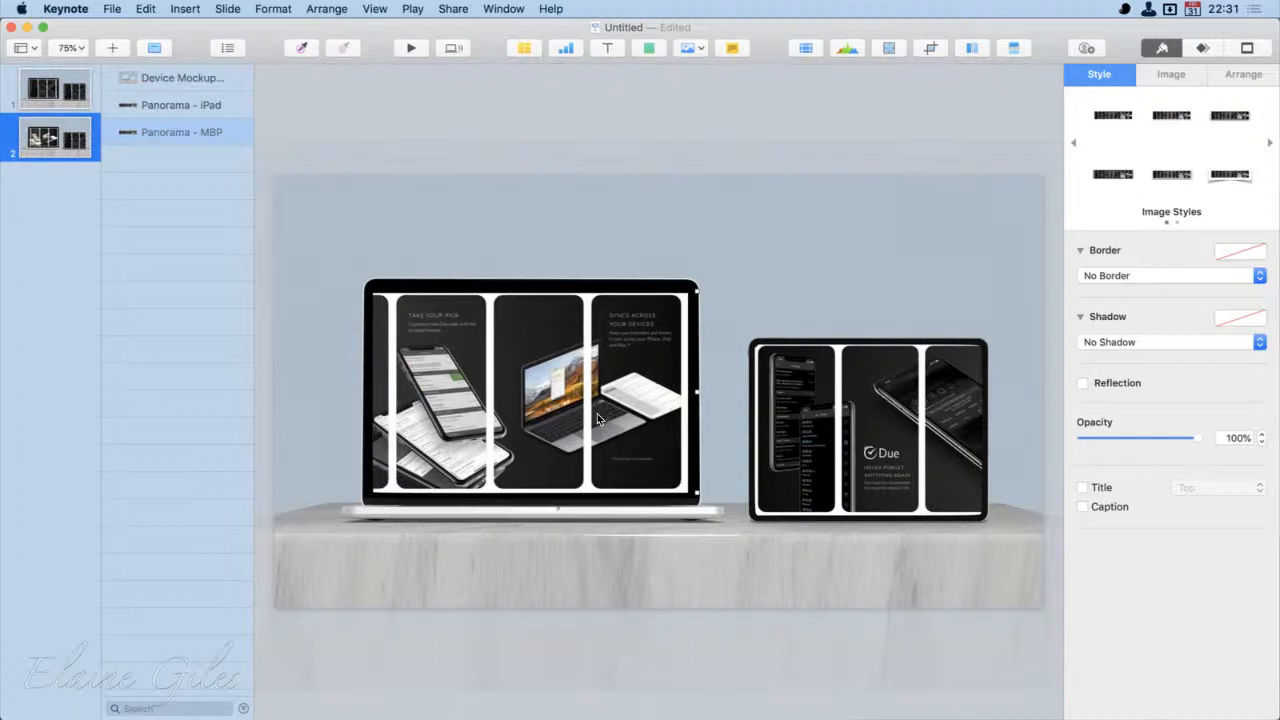
click(64, 89)
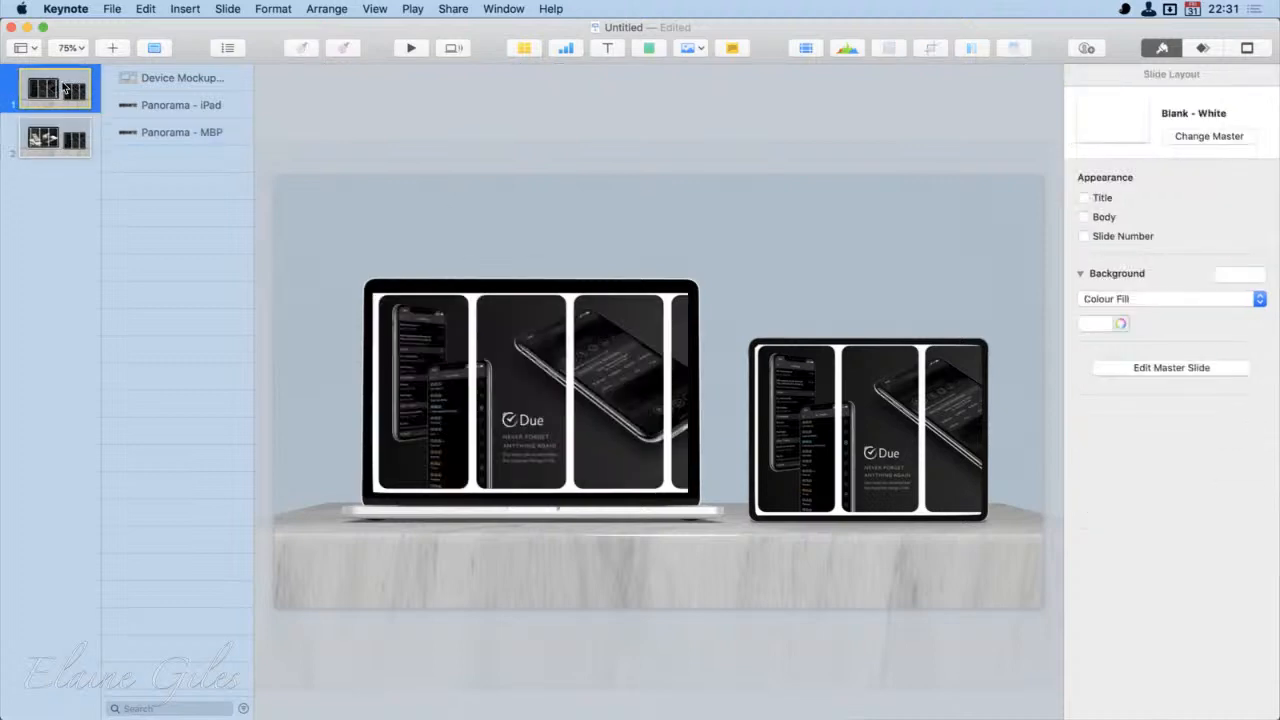
click(64, 139)
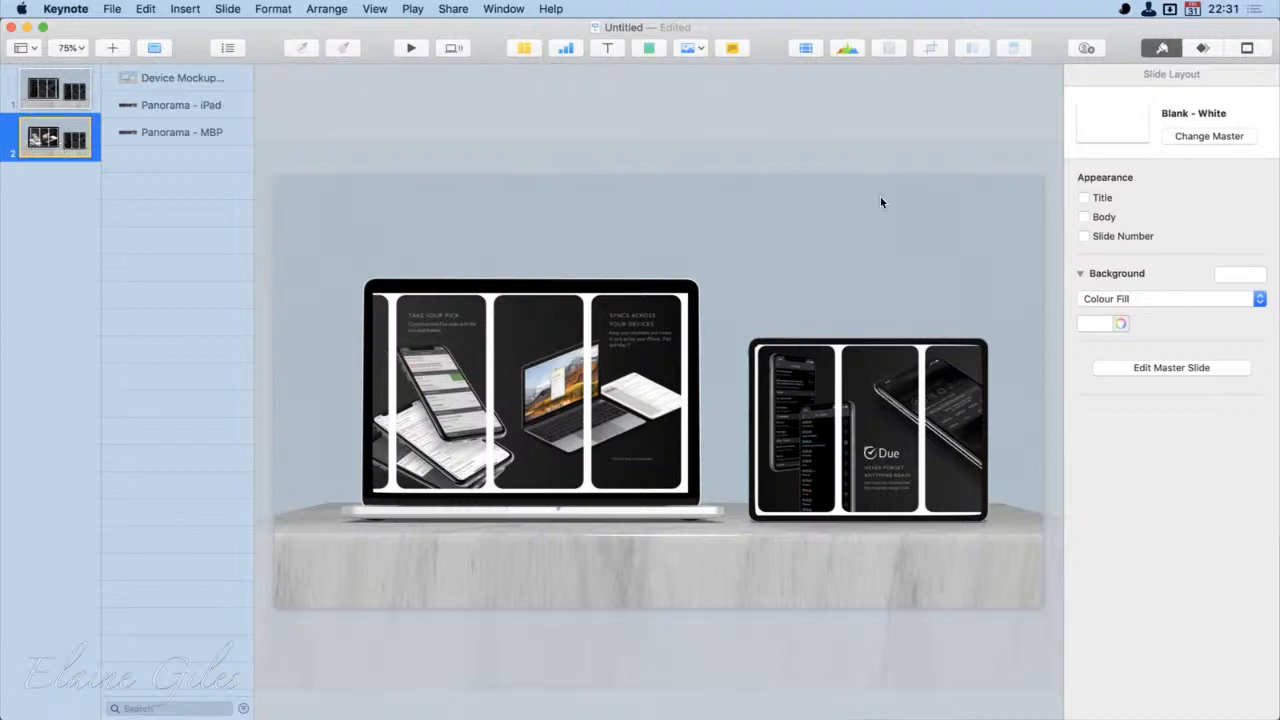
click(1203, 47)
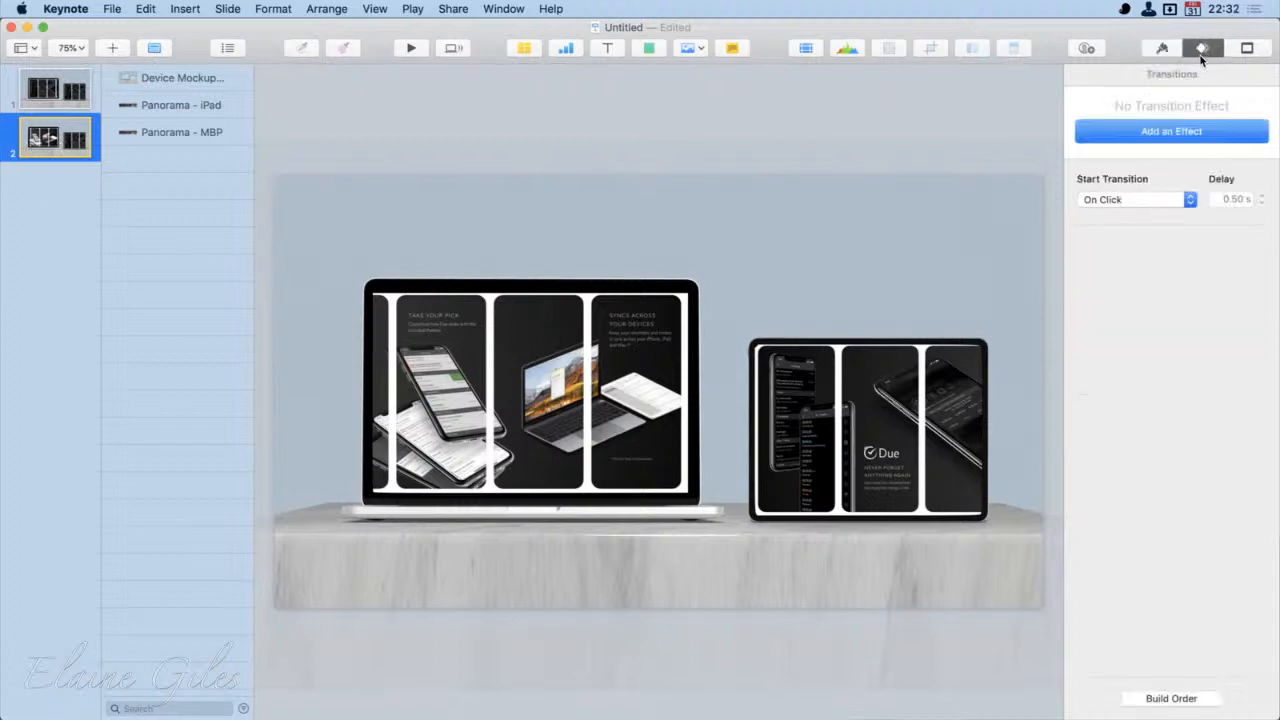
click(1146, 134)
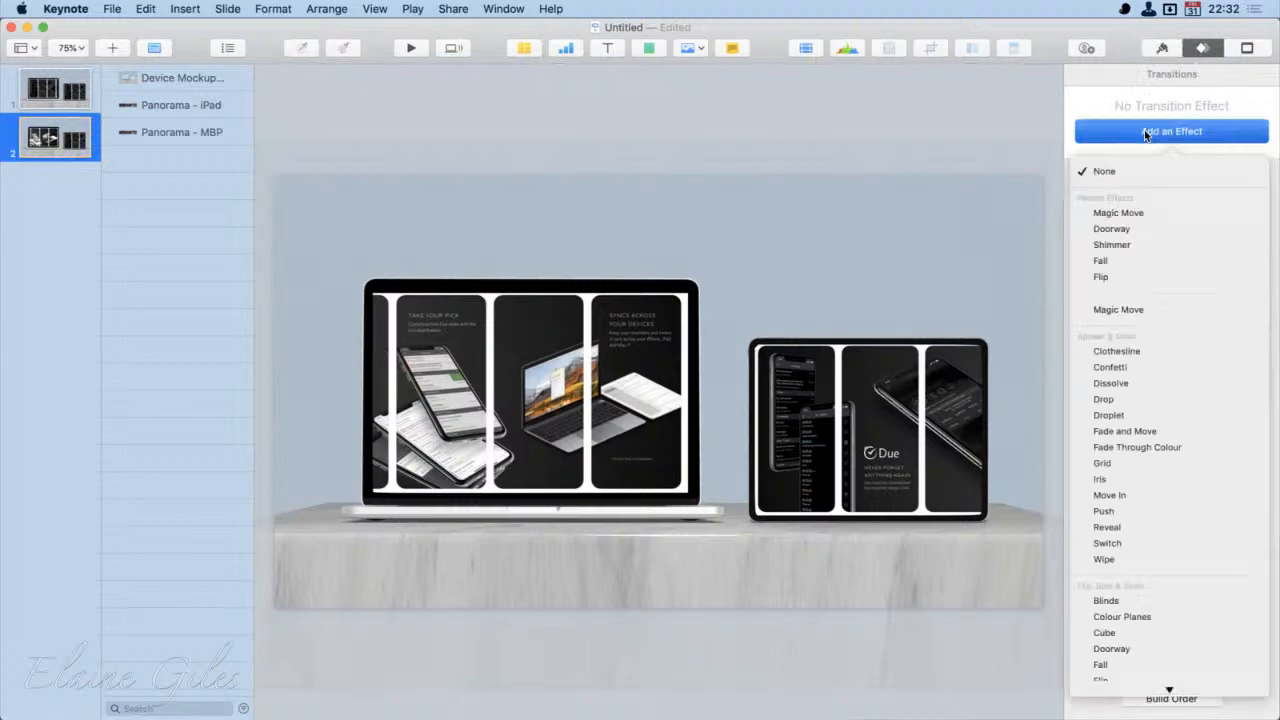
click(1118, 213)
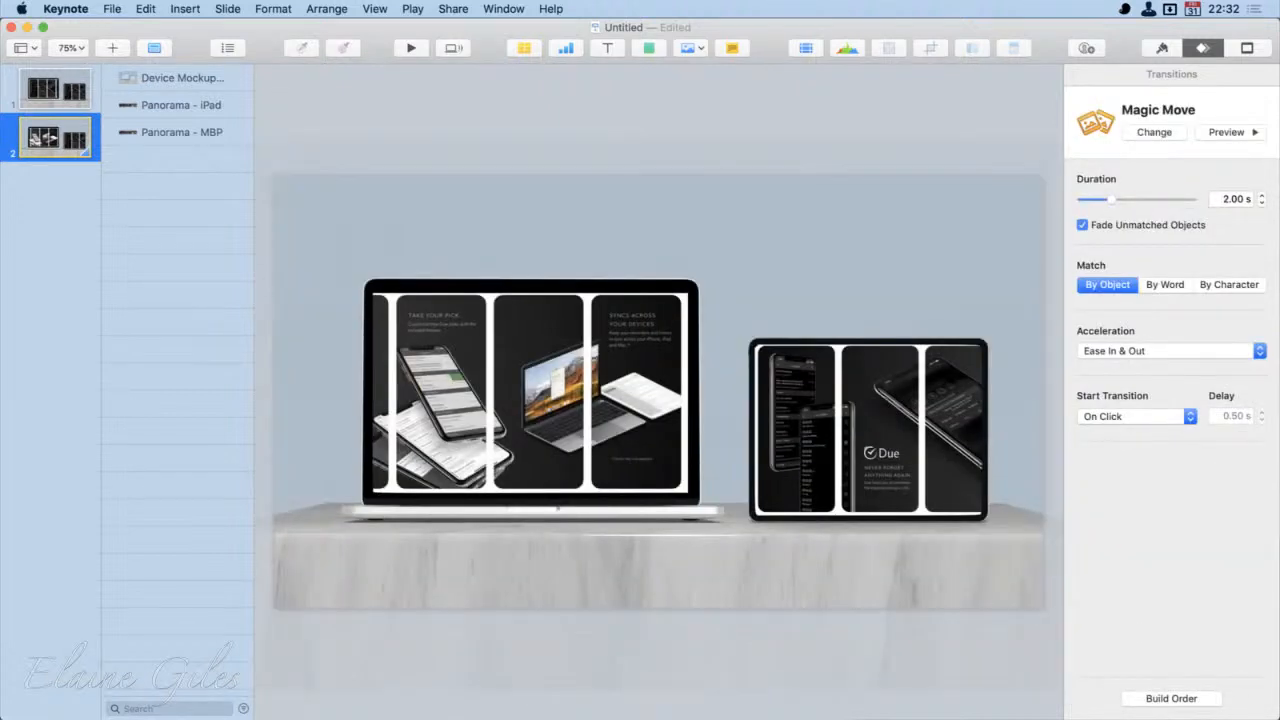
click(70, 92)
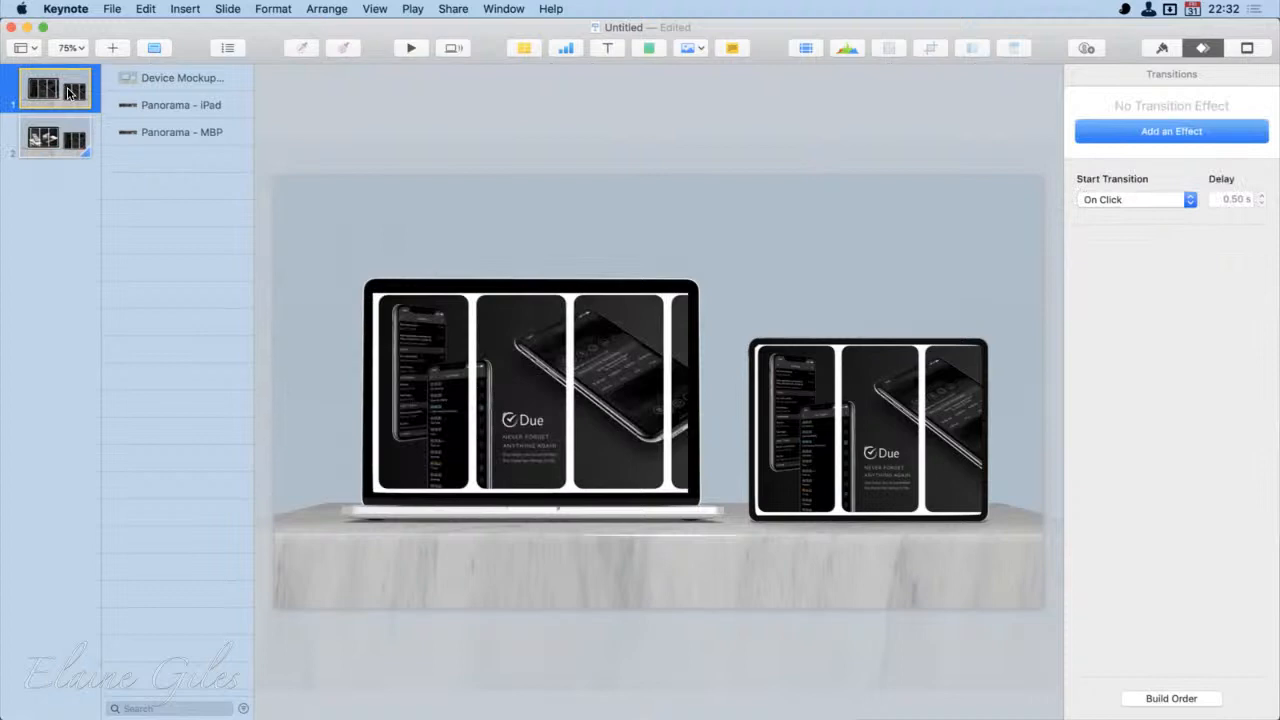
key(super+z)
Step: Apply a Magic Move transition with a 6-second duration to slide 1 and play the slideshow to check it
click(1156, 128)
click(1126, 212)
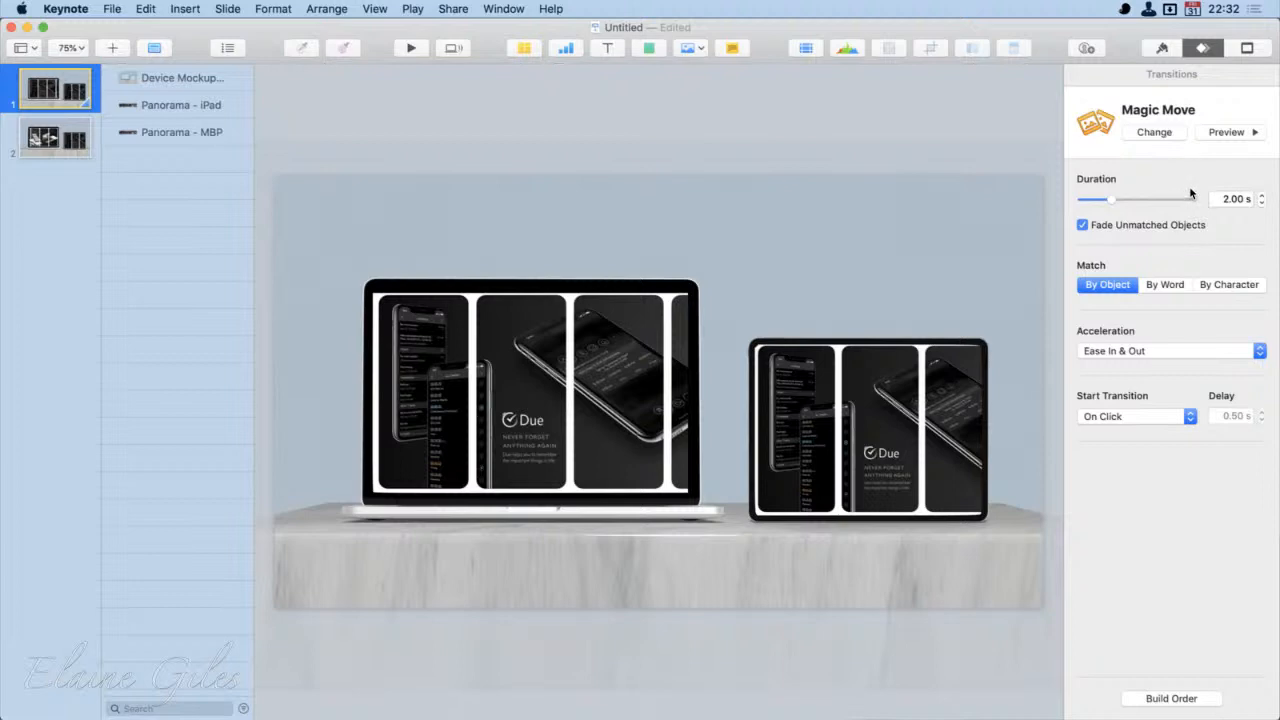
click(1261, 196)
click(1261, 196)
click(1261, 196)
click(1261, 196)
click(1262, 196)
click(1262, 196)
click(1263, 203)
click(1263, 203)
click(1263, 203)
click(1264, 196)
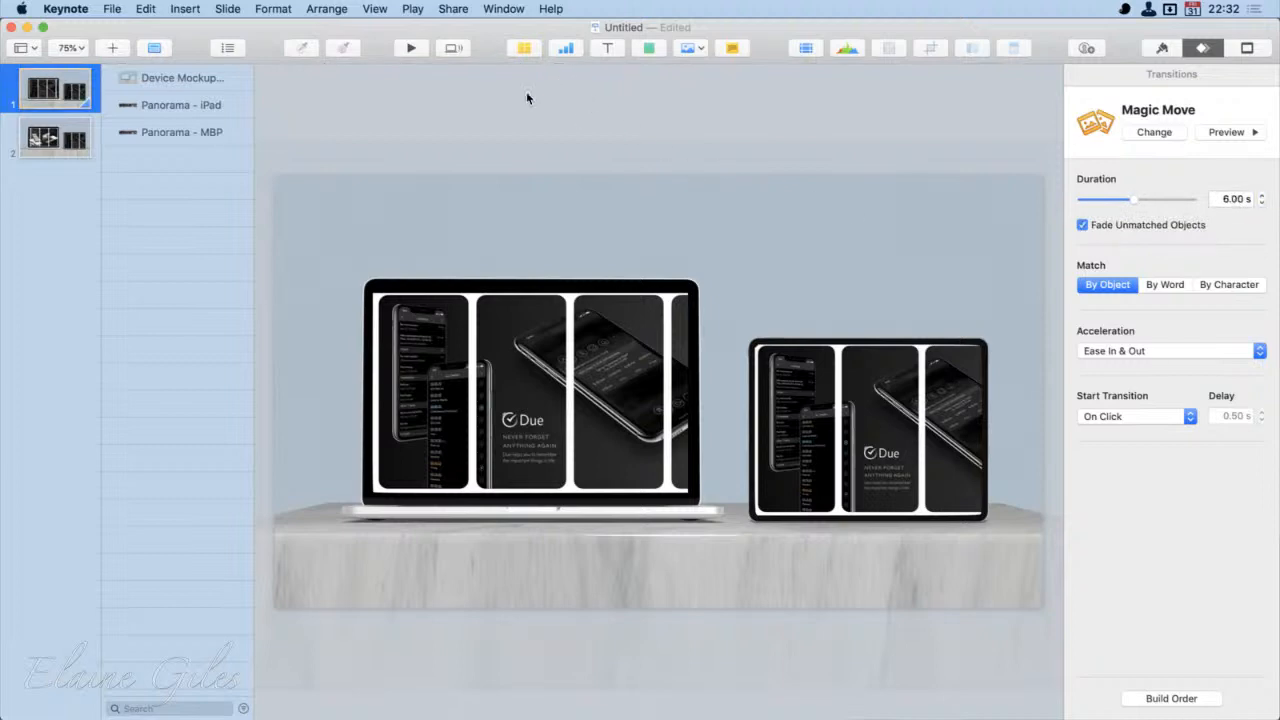
key(alt+super+p)
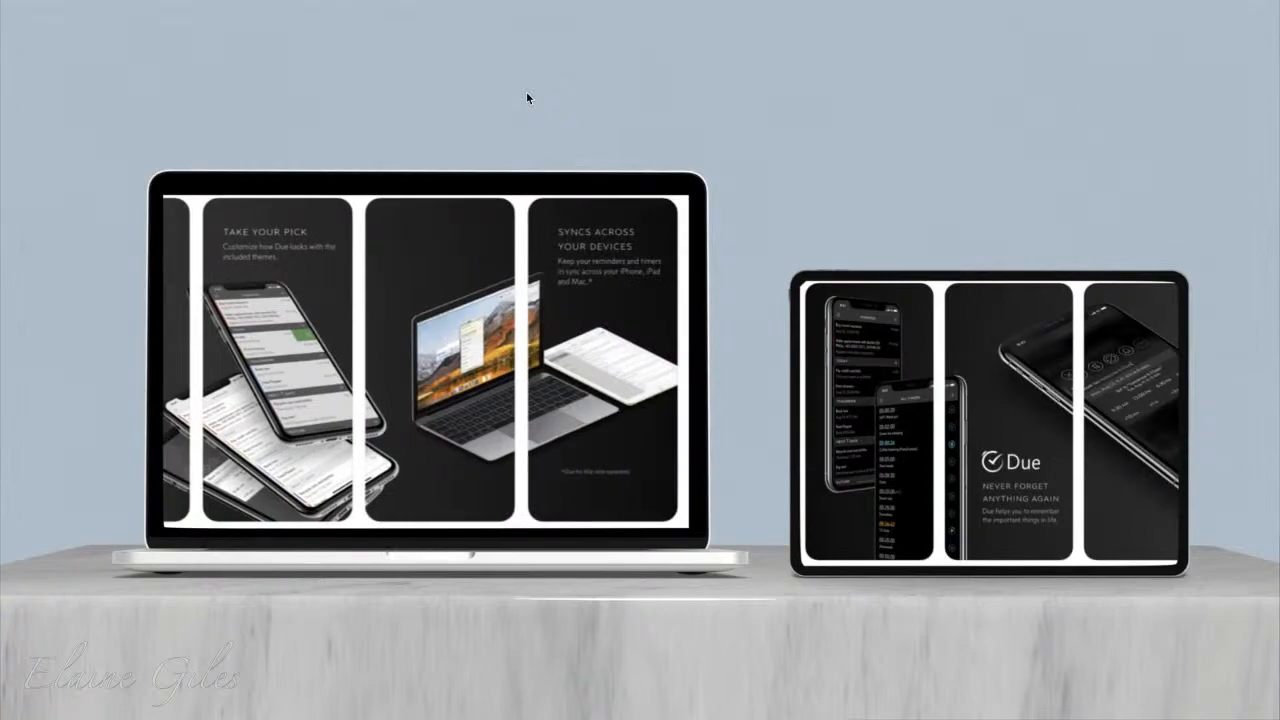
key(Escape)
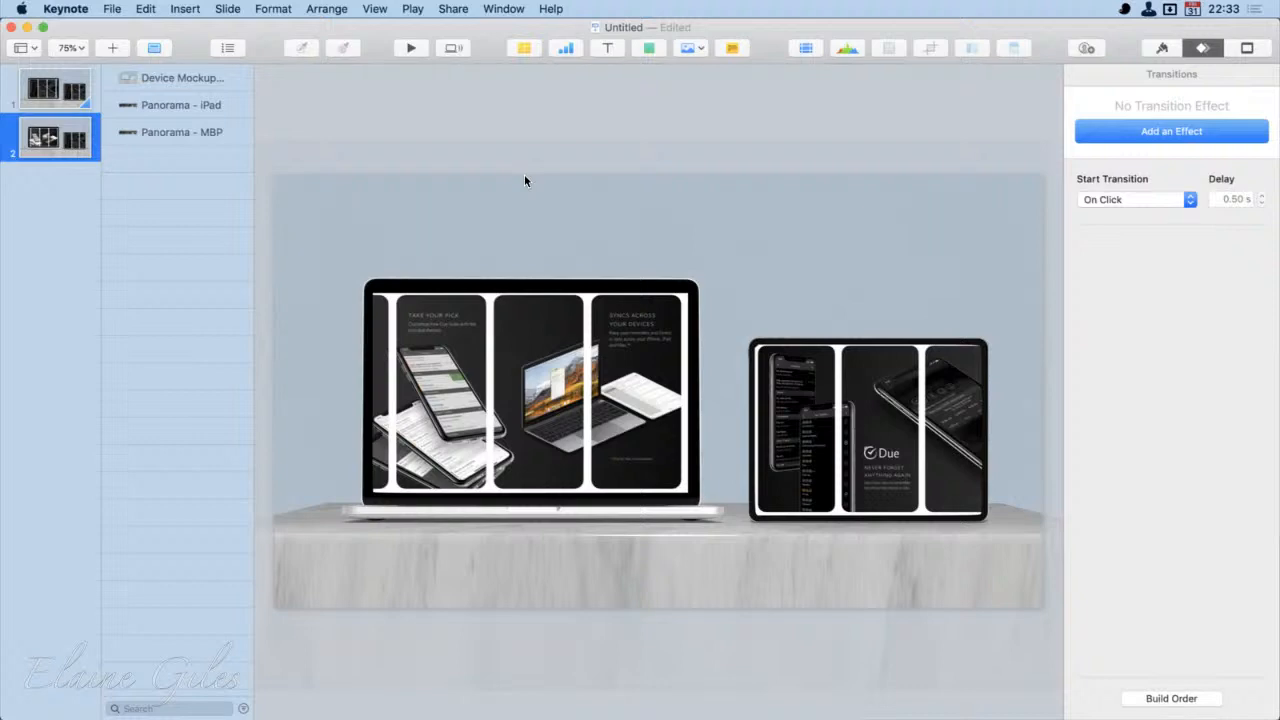
Step: Try to shift Panorama - iPad on slide 2 horizontally left until its right end meets the tablet display's right edge
click(866, 431)
click(592, 386)
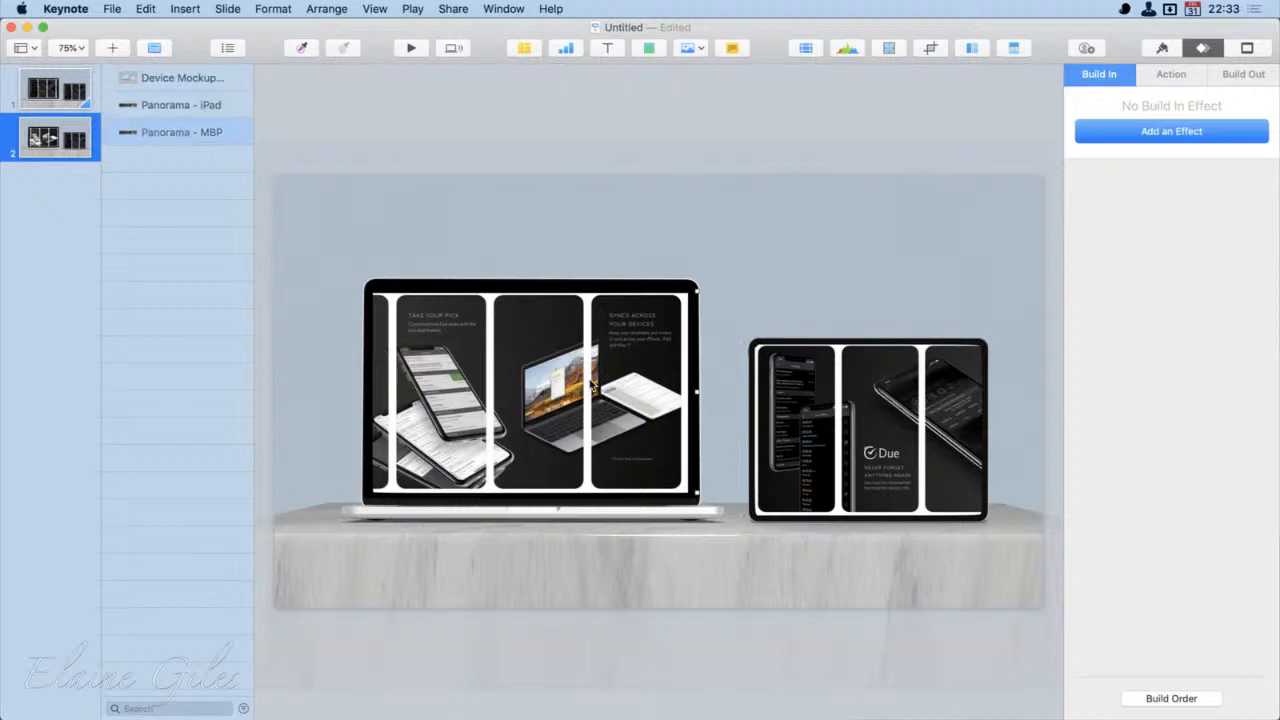
click(883, 441)
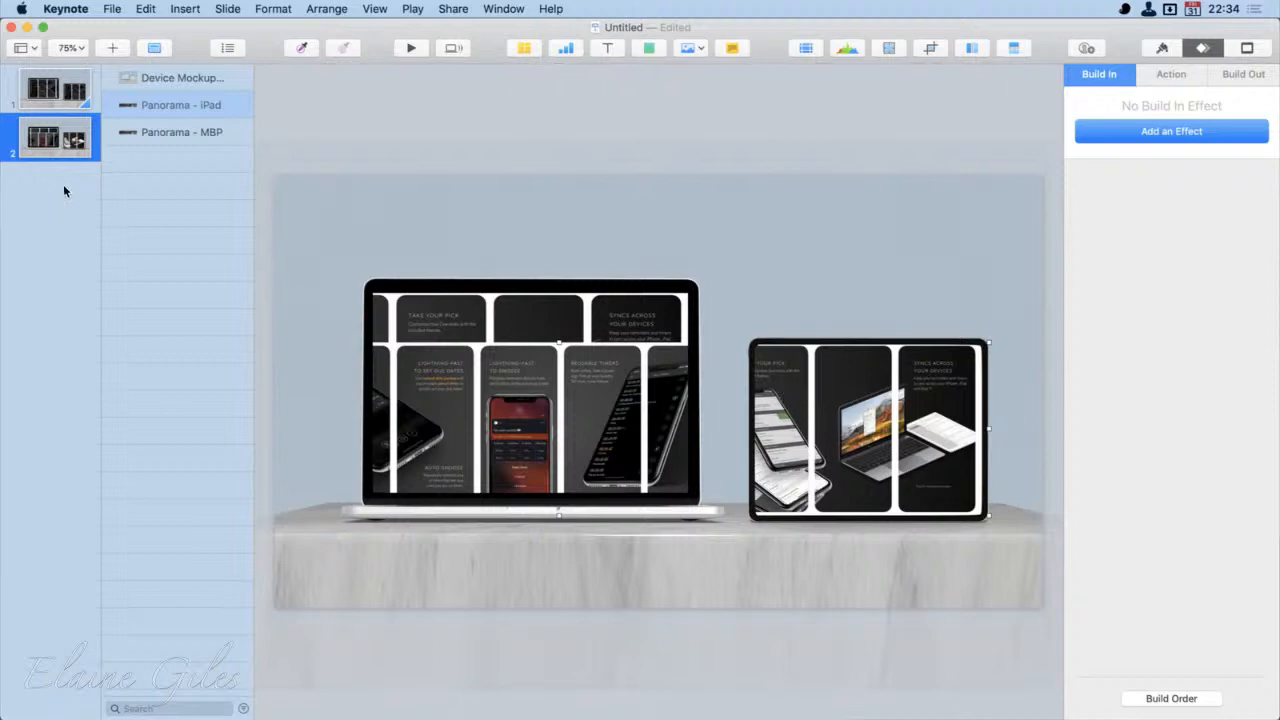
Step: Undo all the leftward moves of Panorama - iPad on slide 2 back to its starting alignment with the tablet
key(super+z)
key(super+z)
key(super+z)
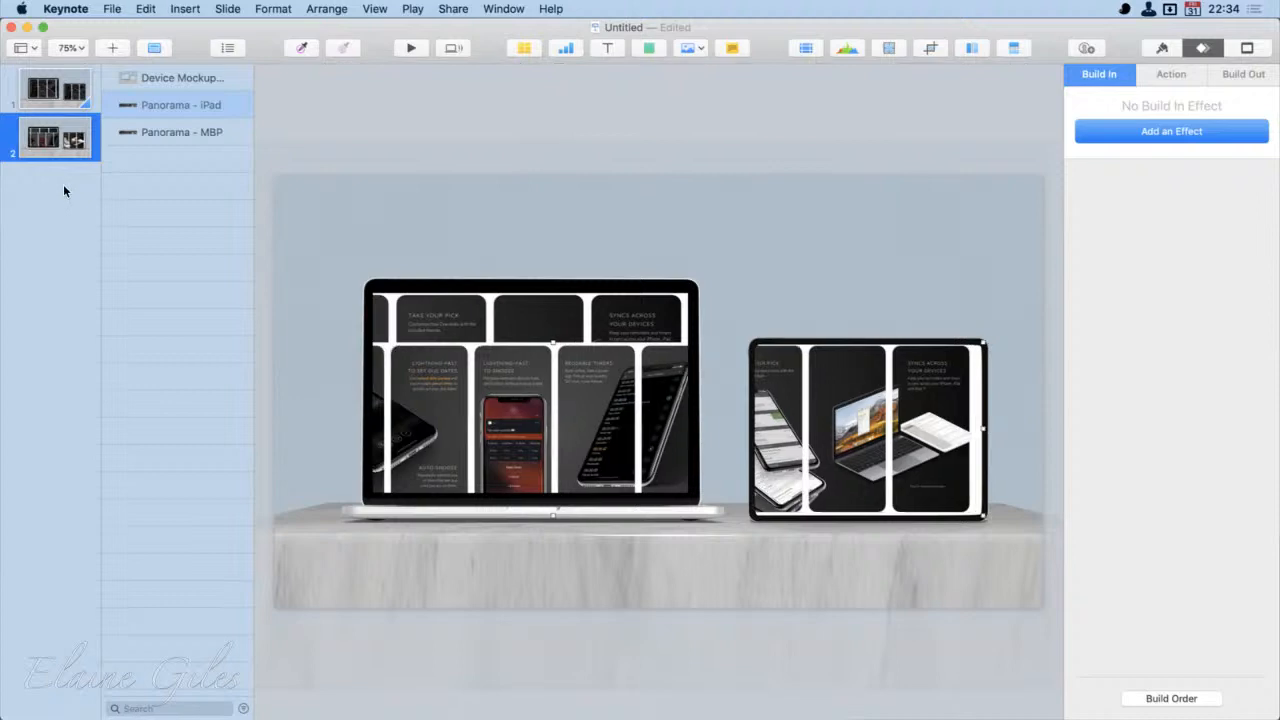
key(super+z)
key(super+z)
key(super+z)
key(super+z)
key(super+z)
key(super+z)
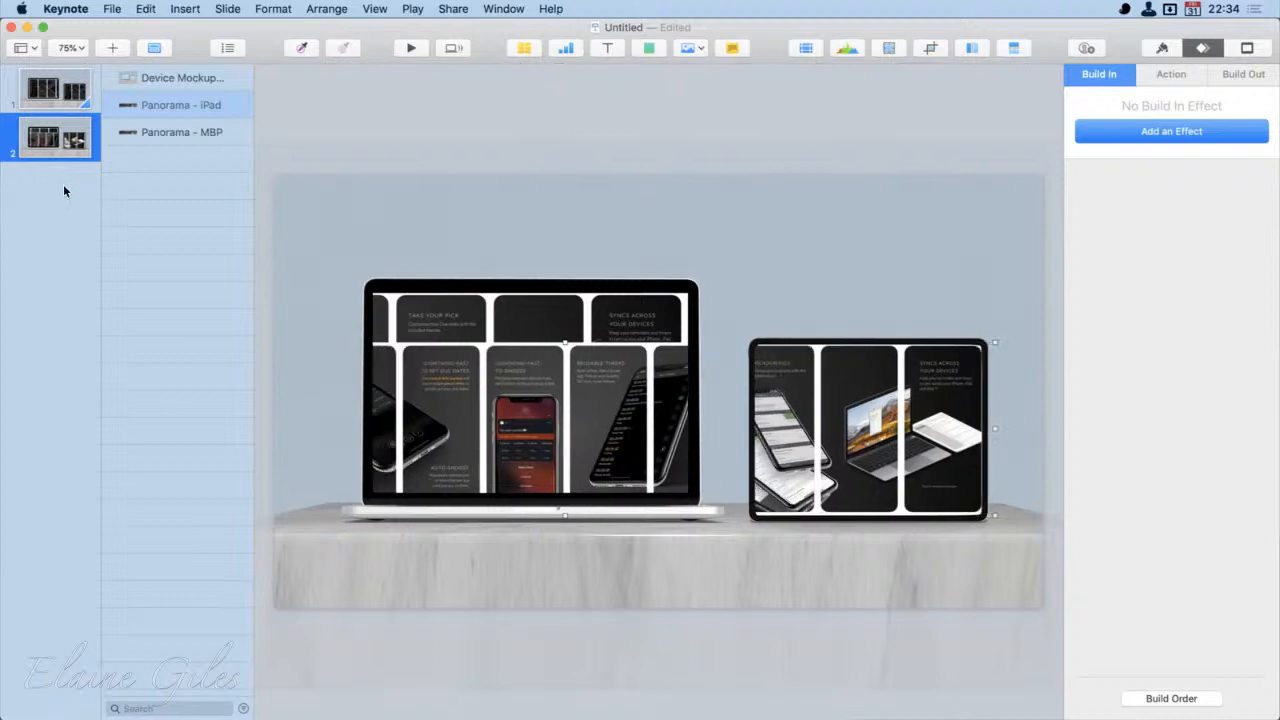
key(super+z)
key(super+z)
key(super+z)
key(super+z)
key(super+z)
key(super+z)
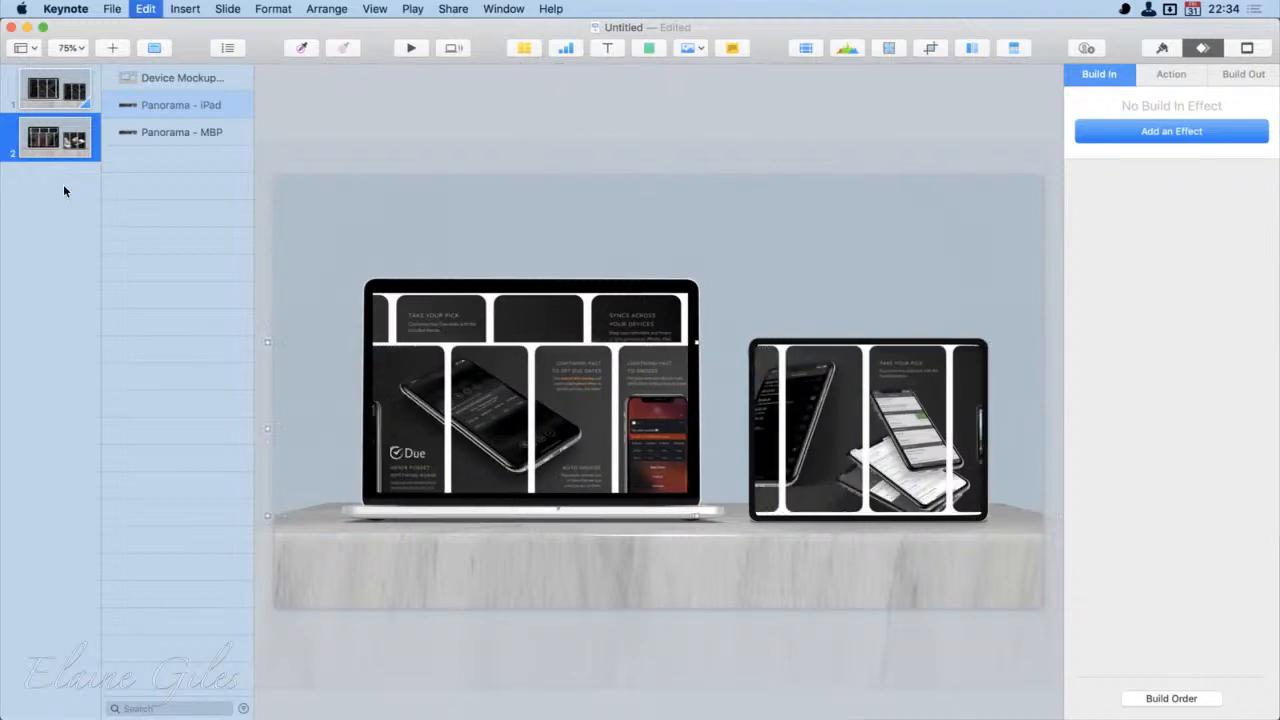
key(super+z)
key(super+z)
key(super+z)
key(super+z)
key(super+z)
key(super+z)
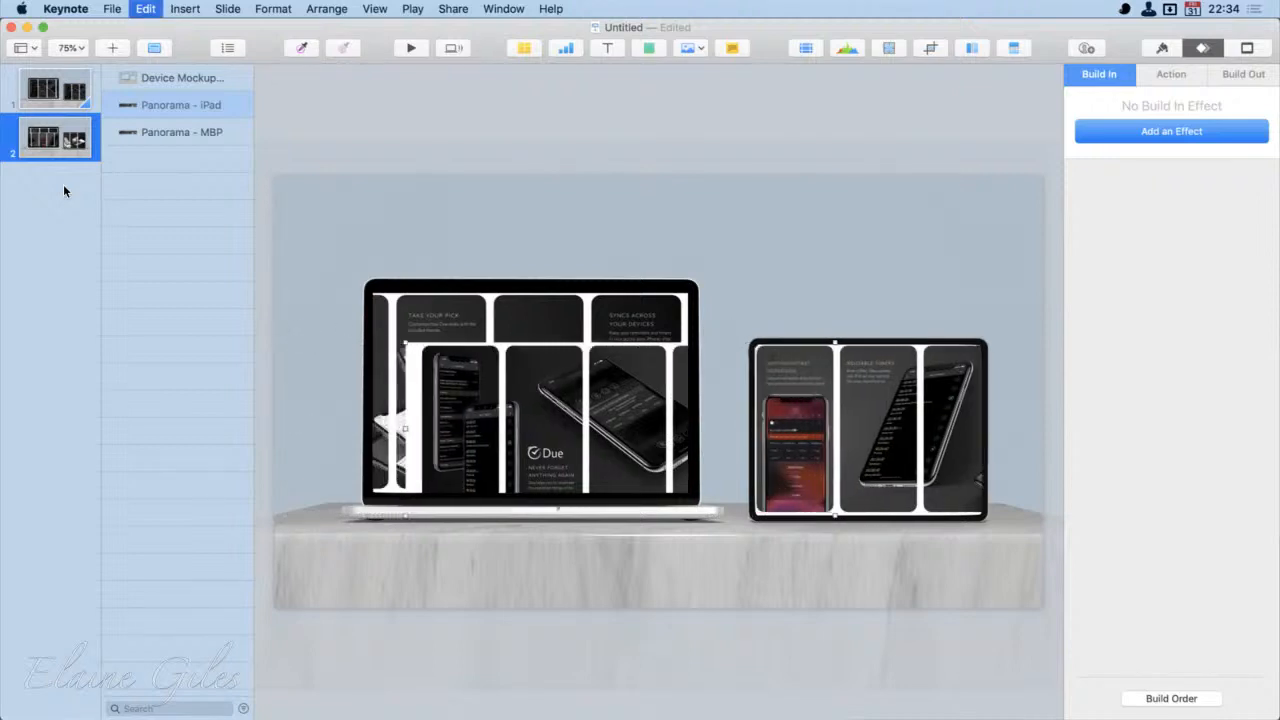
key(super+z)
key(super+z)
key(super+z)
key(super+z)
key(super+z)
key(super+z)
key(super+z)
key(super+z)
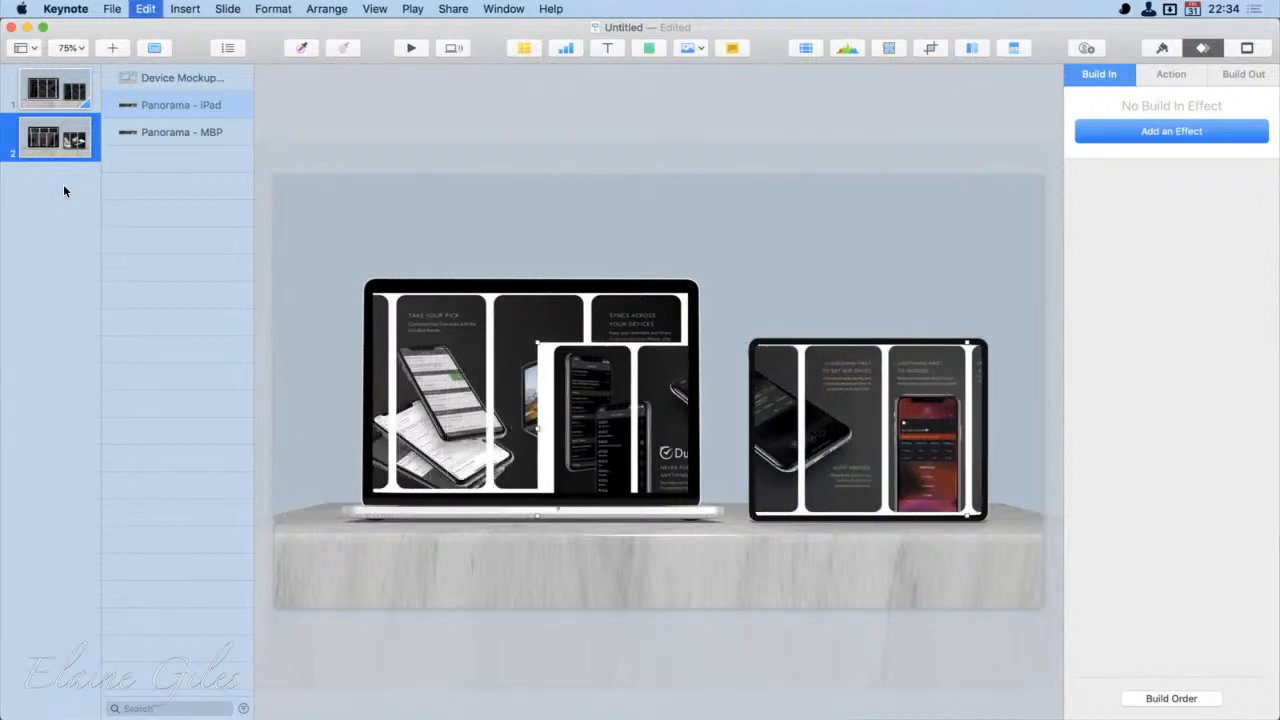
key(super+z)
key(super+z)
key(super+z)
key(super+z)
key(super+z)
key(super+z)
key(super+z)
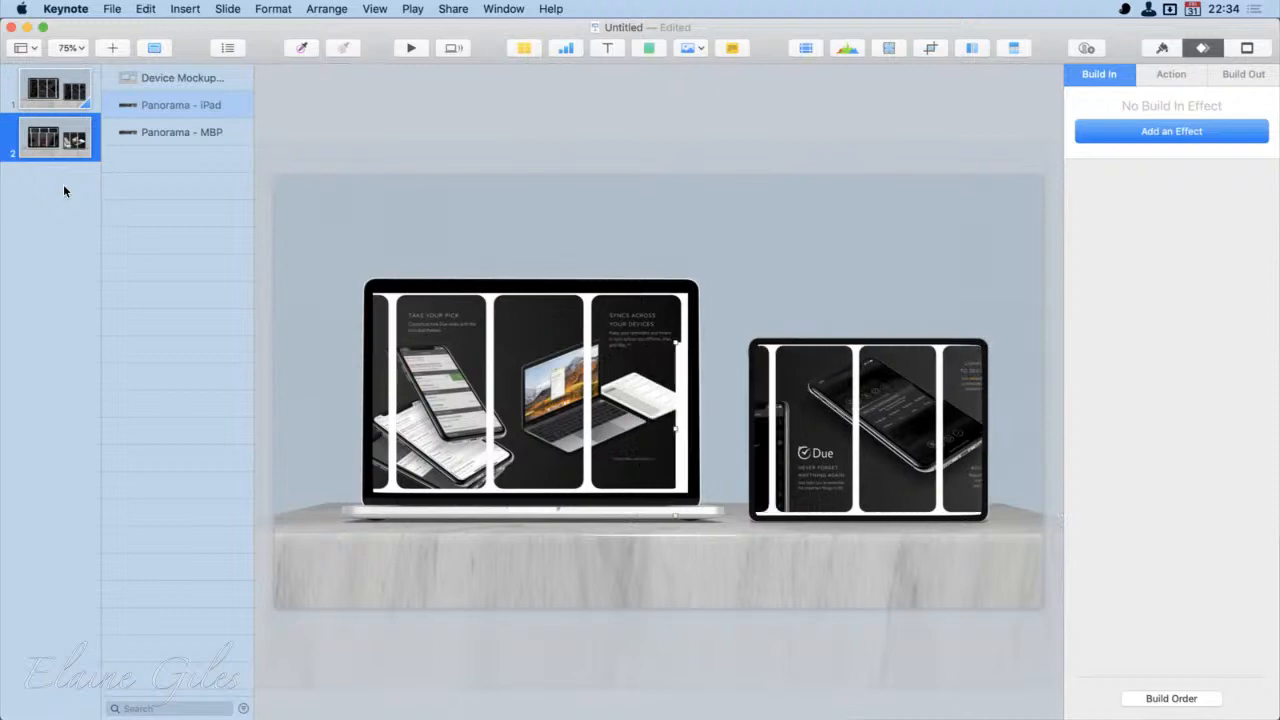
key(super+z)
key(super+z)
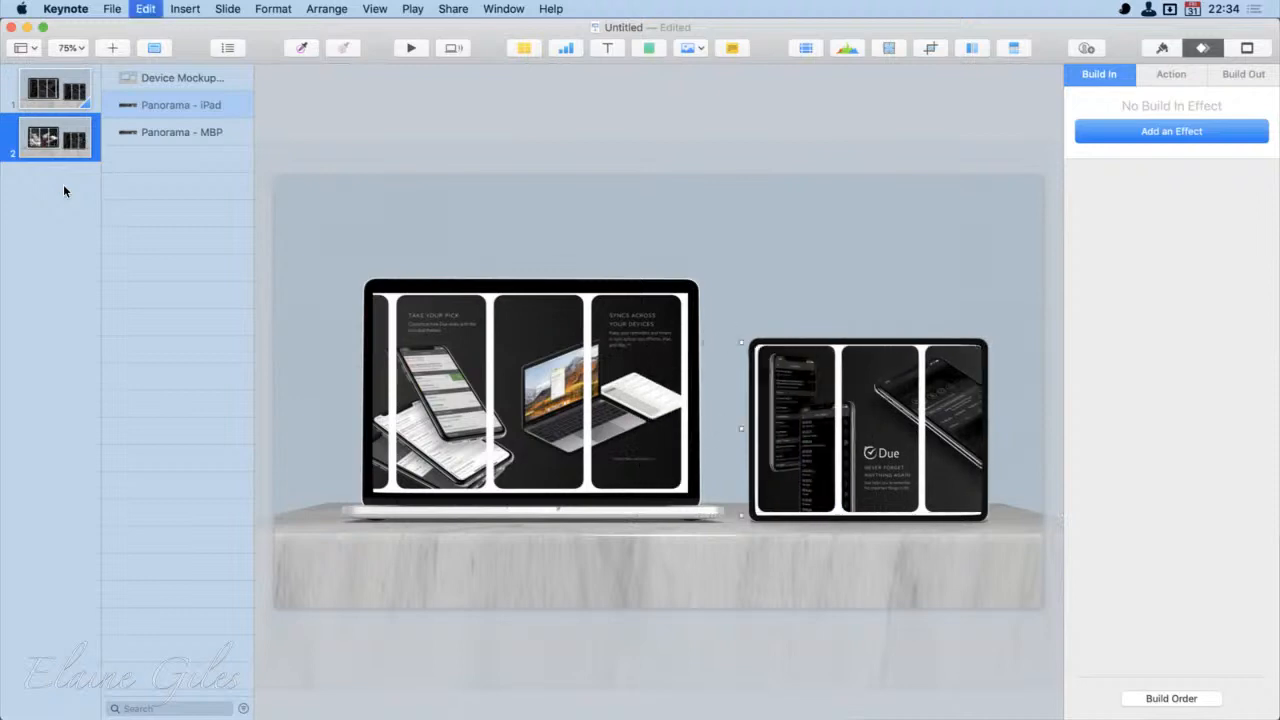
key(super+z)
click(502, 196)
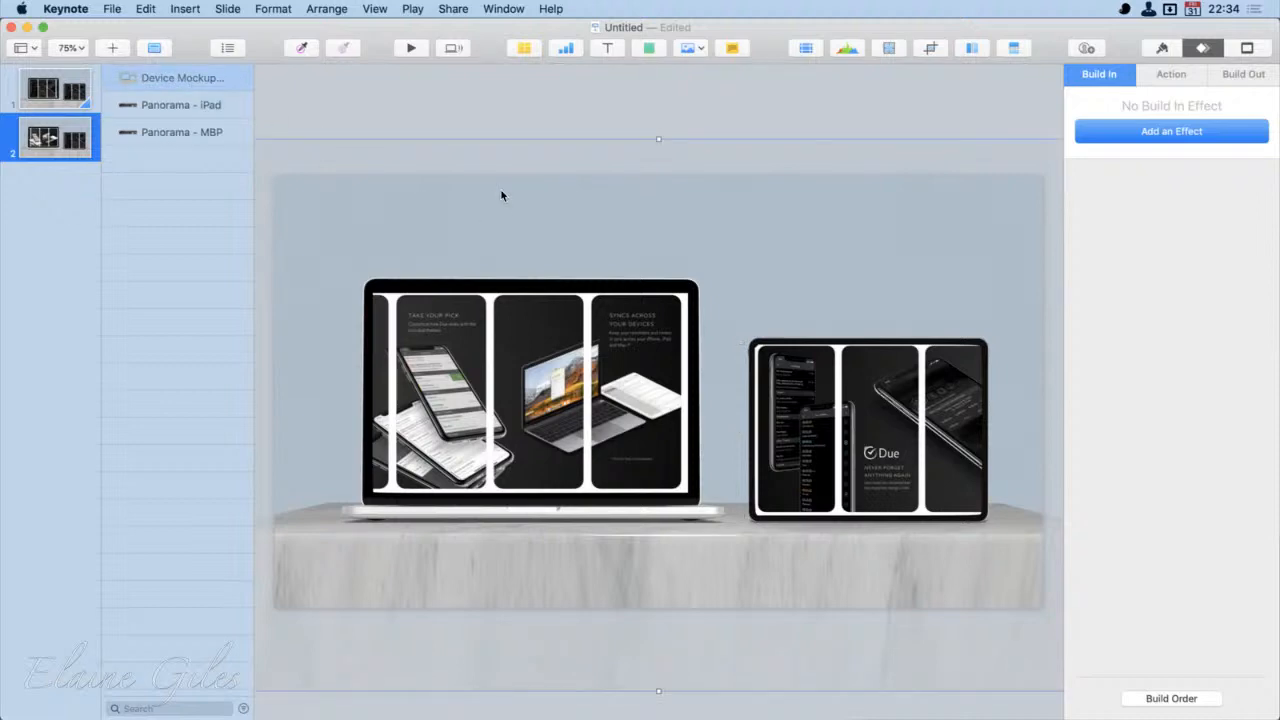
Step: Duplicate slide 2 and, on the new slide 3, reorder Panorama - iPad behind Panorama - MBP
click(56, 143)
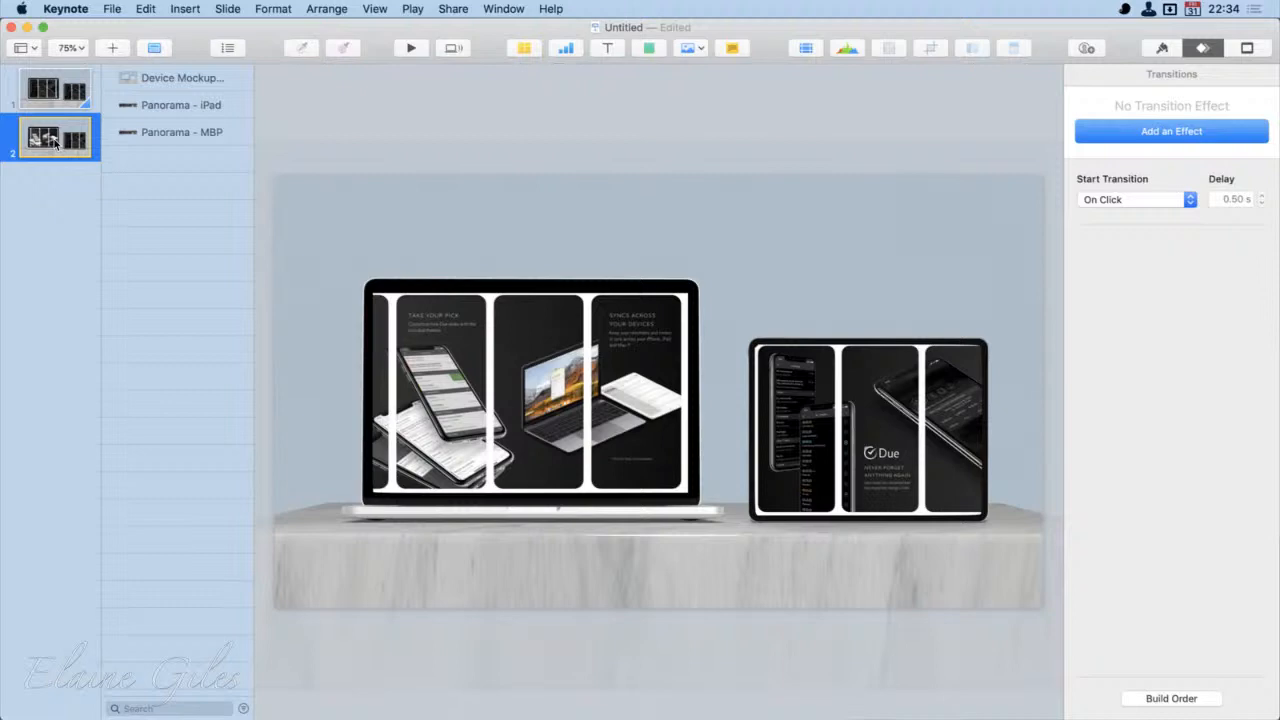
key(super+d)
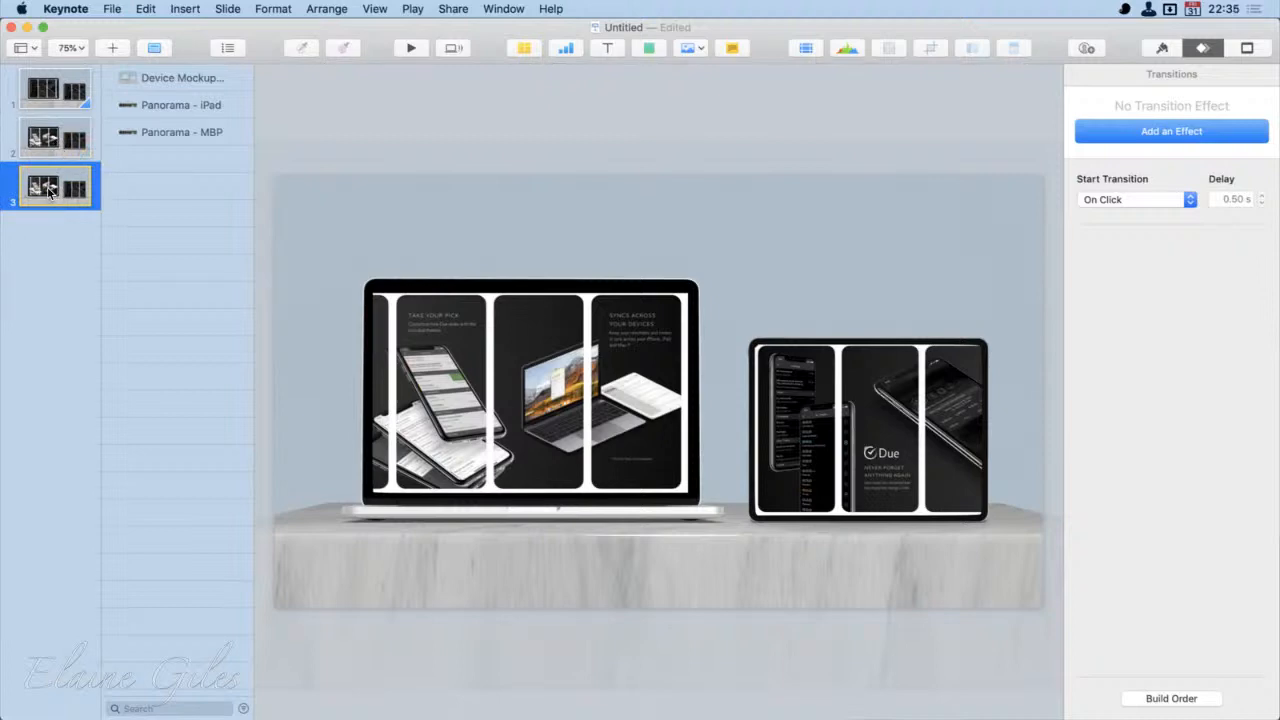
click(55, 138)
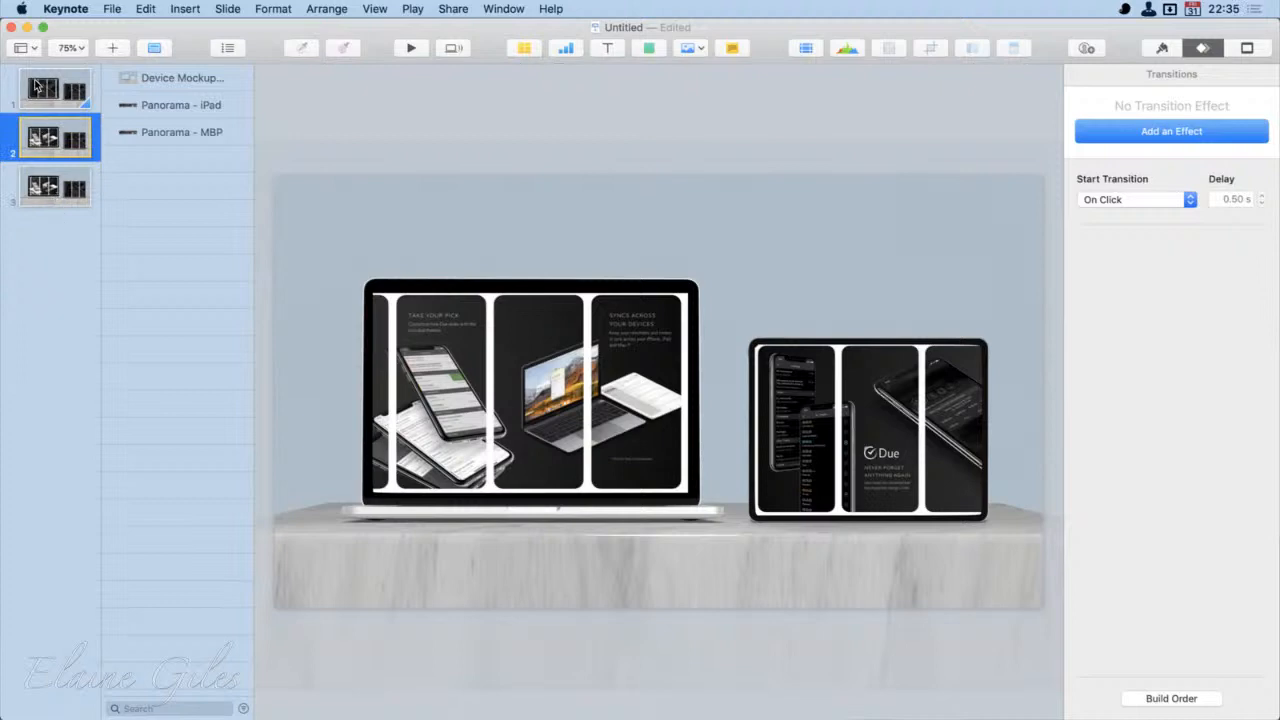
click(52, 190)
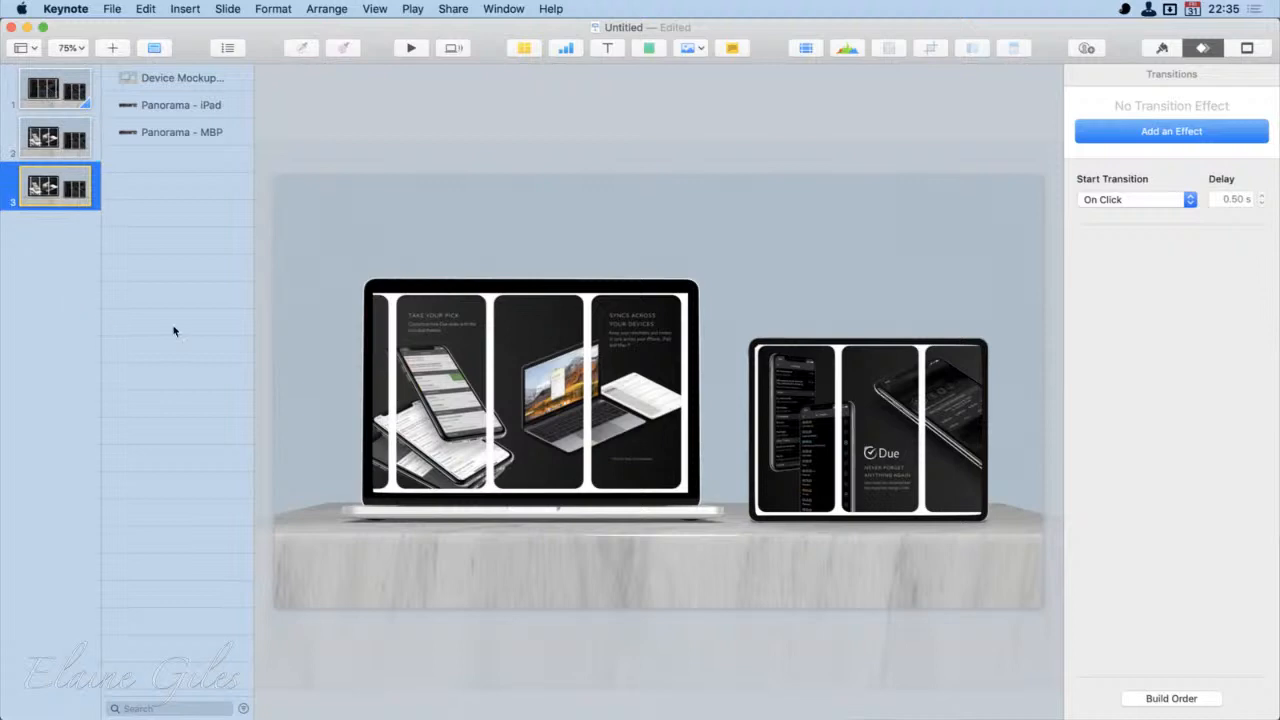
click(167, 133)
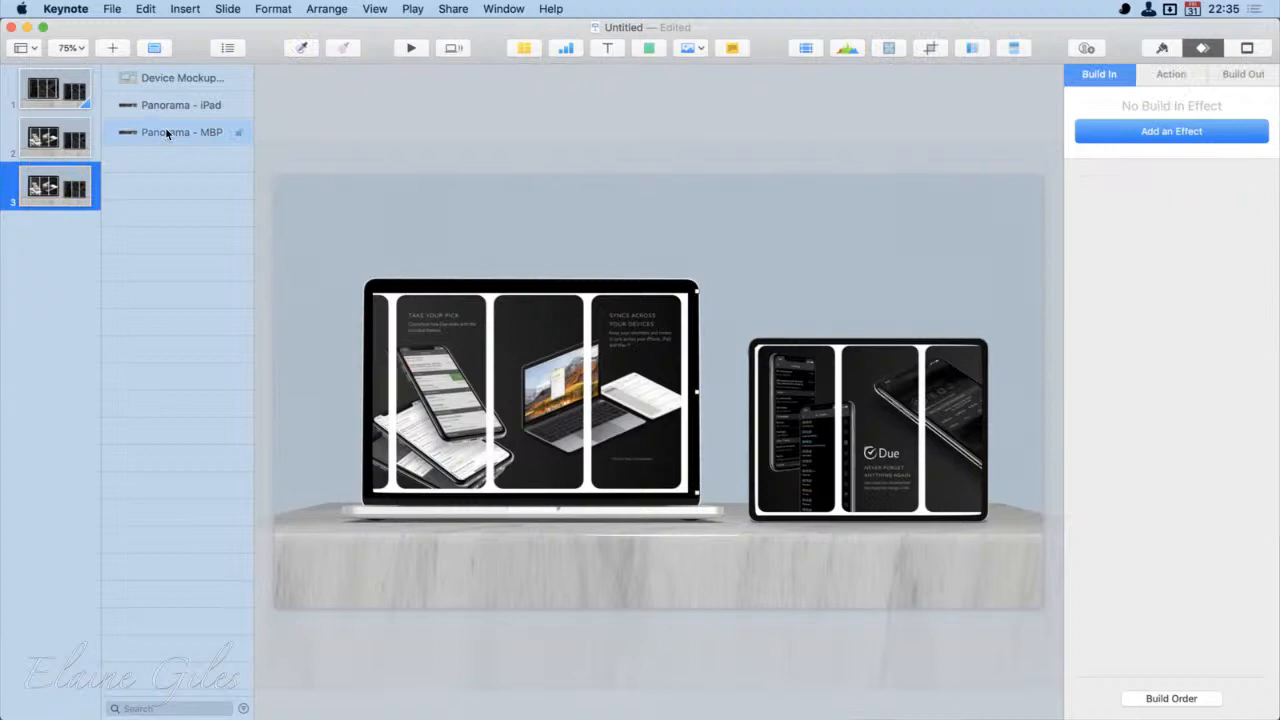
click(164, 105)
drag(163, 104, 165, 145)
Step: Duplicate slide 3 and, on slide 4, shift Panorama - iPad horizontally left until its right end lines up with the tablet's right edge
click(50, 188)
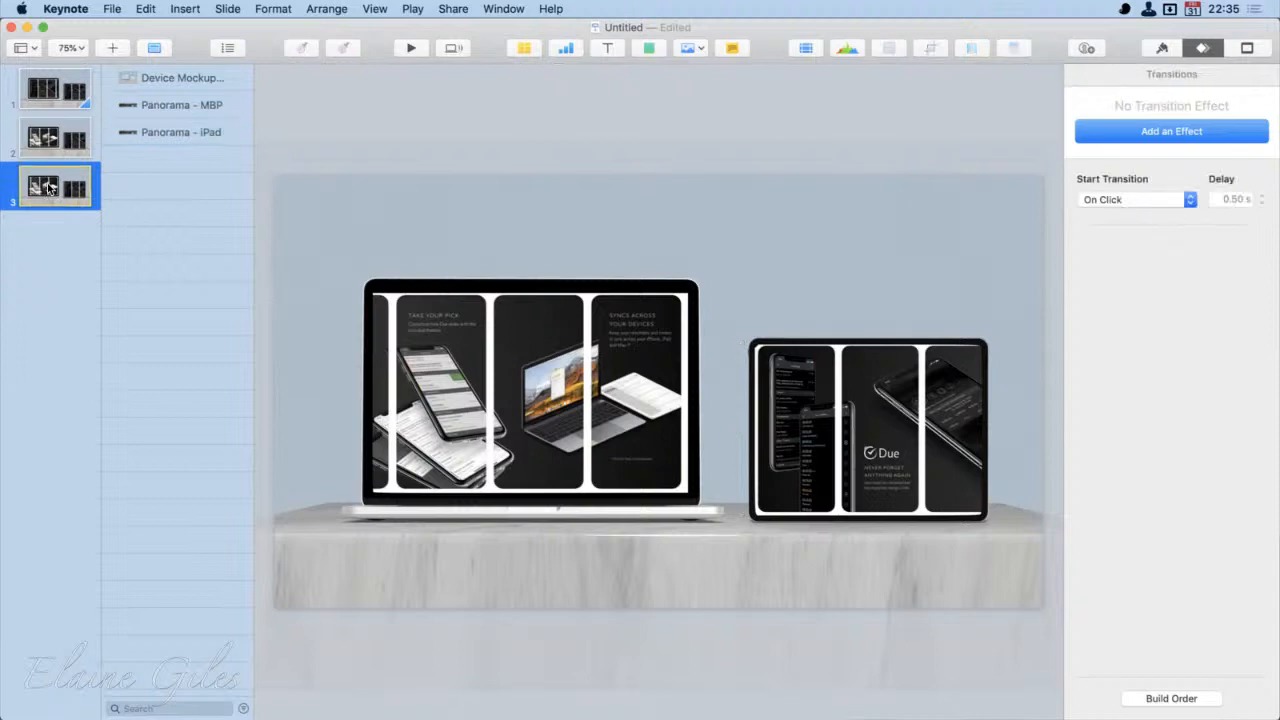
key(super+d)
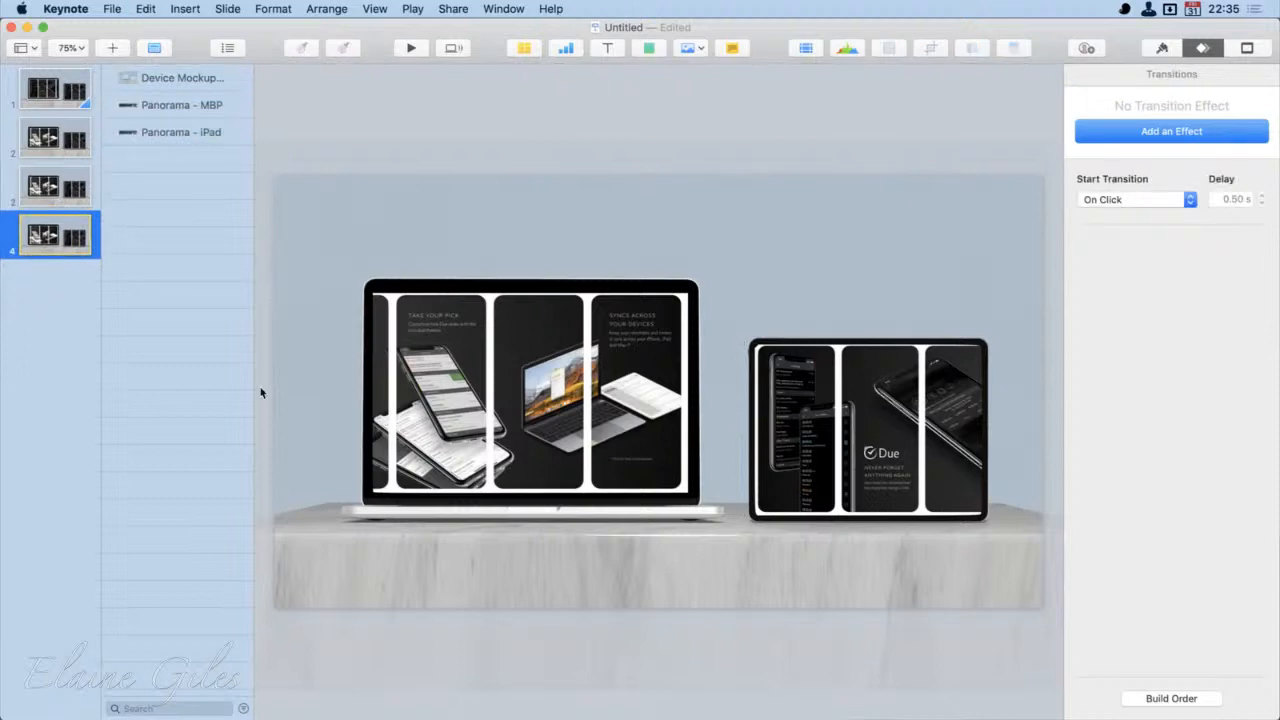
click(890, 453)
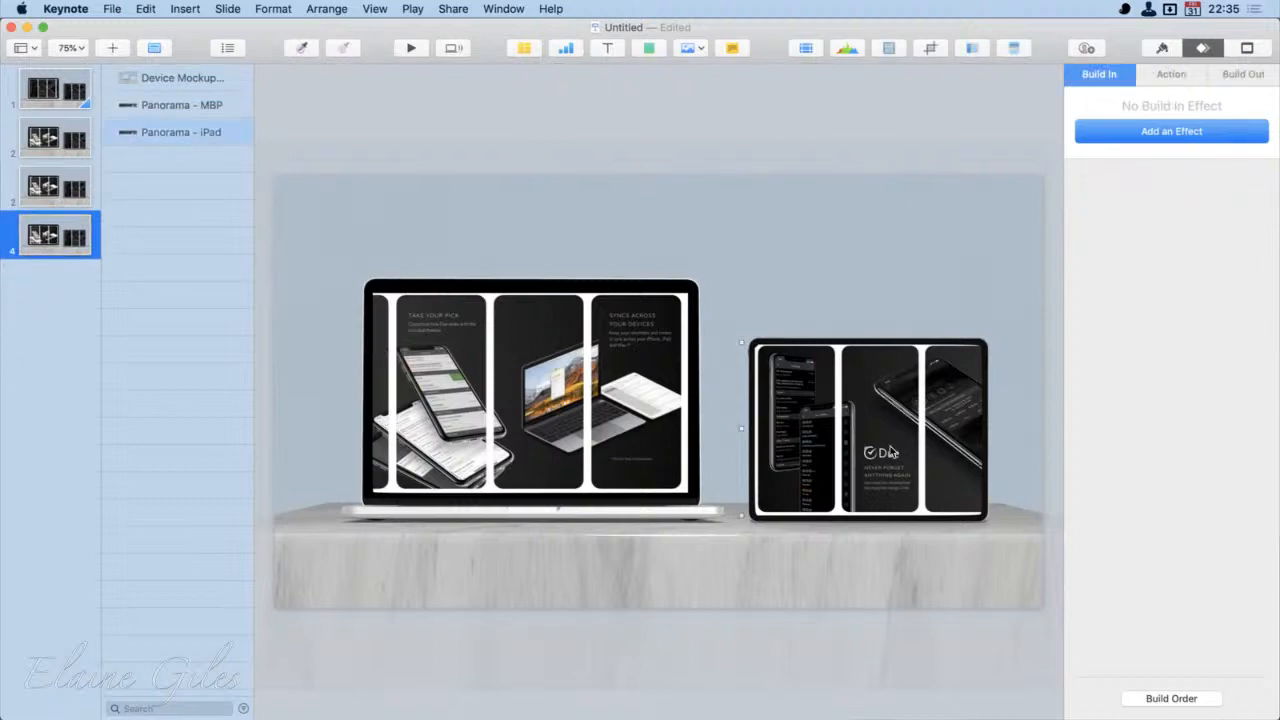
key(shift+Left)
key(shift+Left)
key(shift+Left)
key(shift+Left)
key(shift+Left)
key(shift+Left)
key(shift+Left)
key(shift+Left)
key(shift+Left)
key(shift+Left)
key(shift+Left)
key(shift+Left)
key(shift+Left)
key(shift+Left)
key(shift+Left)
key(shift+Left)
key(shift+Left)
key(shift+Left)
key(shift+Left)
key(shift+Left)
key(shift+Left)
key(shift+Left)
key(shift+Left)
key(shift+Left)
key(shift+Left)
key(shift+Left)
key(shift+Left)
key(shift+Left)
key(shift+Left)
key(shift+Left)
key(shift+Left)
key(shift+Left)
key(shift+Left)
key(shift+Left)
key(shift+Left)
key(shift+Left)
key(shift+Left)
key(shift+Left)
key(shift+Left)
key(shift+Left)
key(shift+Left)
key(shift+Left)
key(shift+Left)
key(shift+Left)
key(shift+Left)
key(shift+Left)
key(shift+Left)
key(shift+Left)
key(shift+Left)
key(shift+Left)
key(shift+Left)
key(shift+Left)
key(shift+Left)
key(shift+Left)
key(shift+Left)
key(shift+Left)
key(shift+Left)
key(shift+Left)
key(shift+Left)
key(shift+Left)
key(shift+Left)
key(shift+Left)
key(shift+Left)
key(shift+Left)
key(shift+Left)
key(shift+Left)
key(shift+Left)
key(shift+Left)
key(shift+Left)
key(shift+Left)
key(shift+Left)
key(shift+Left)
key(shift+Left)
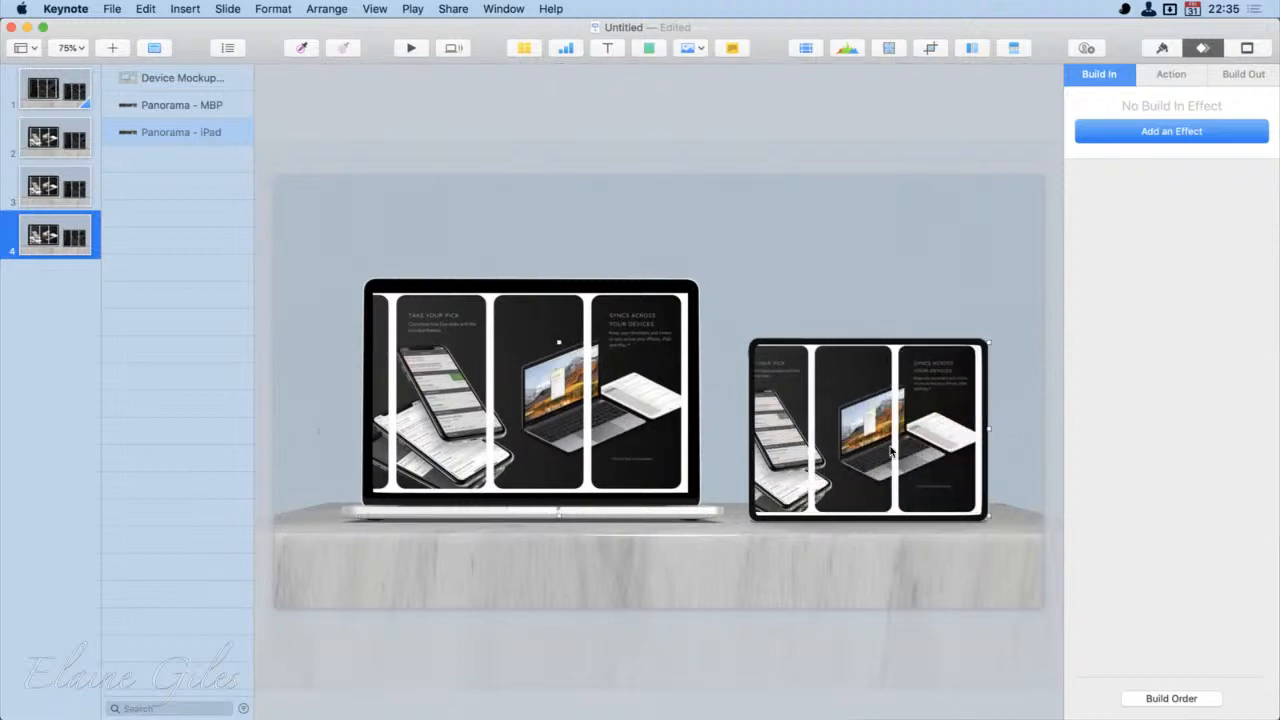
key(Right)
key(Right)
key(Right)
key(Right)
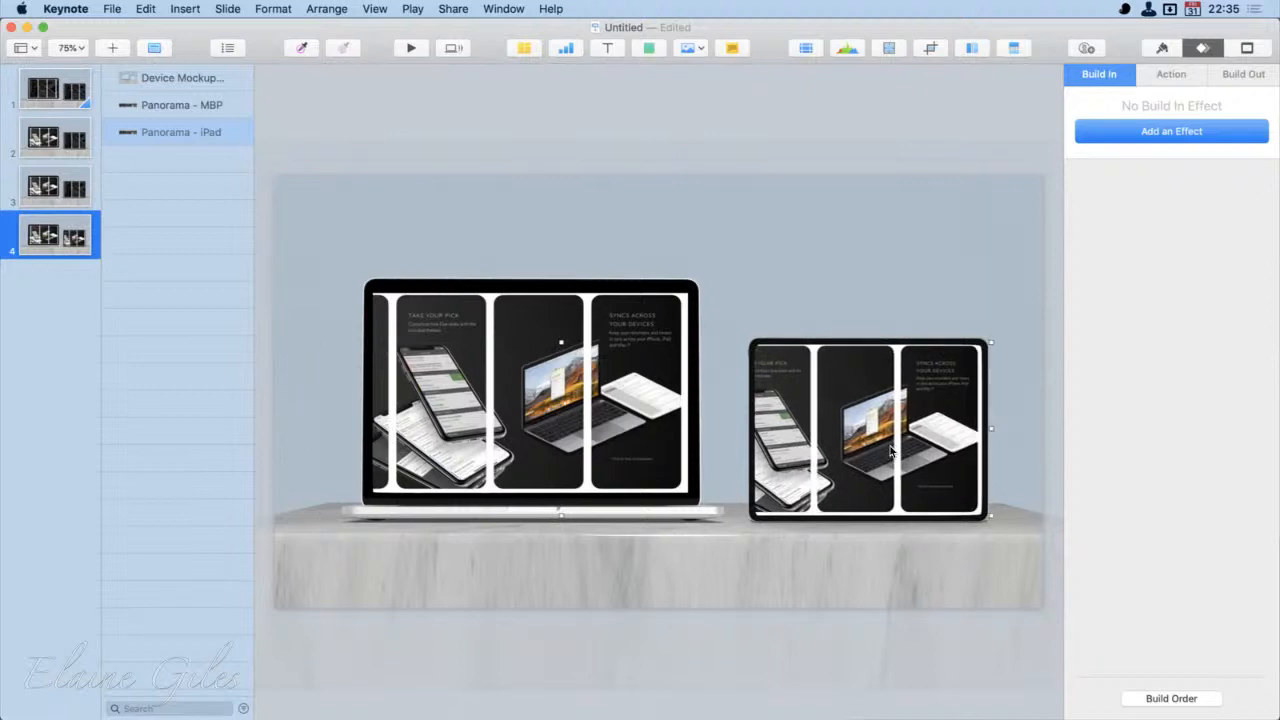
click(498, 107)
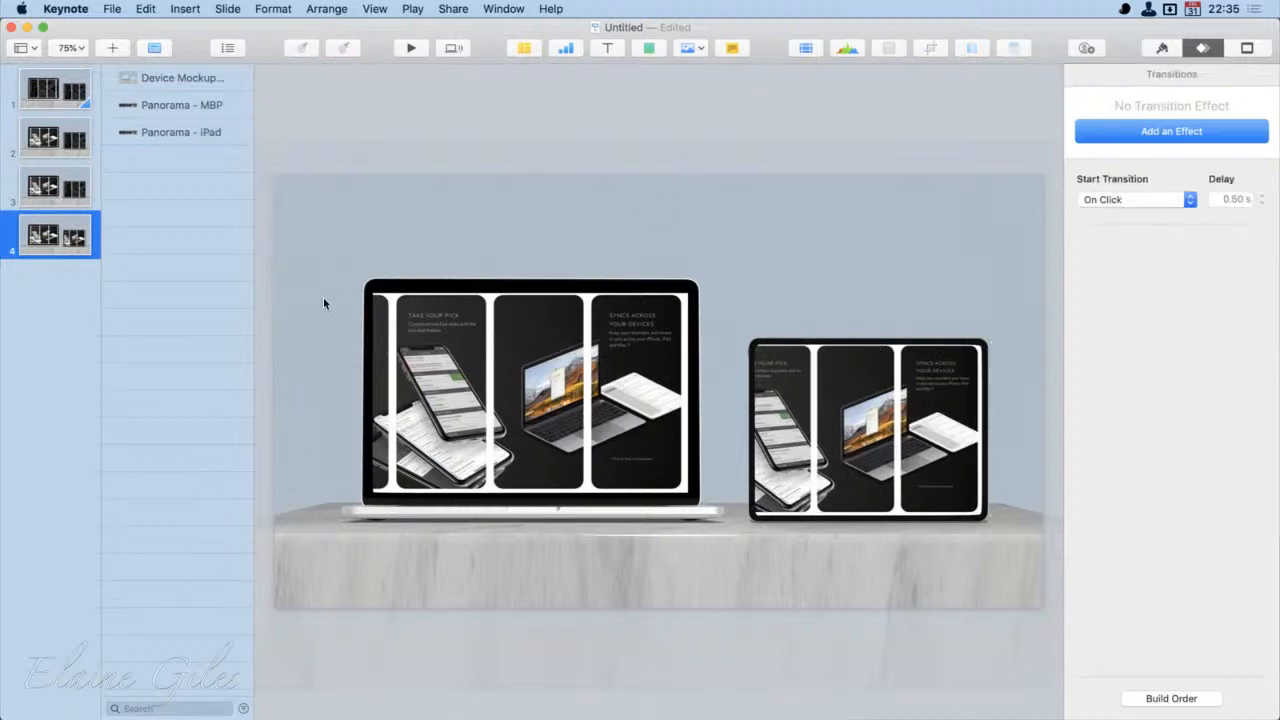
Step: Add a Magic Move transition to slide 3 and set its duration to 6 seconds
click(61, 200)
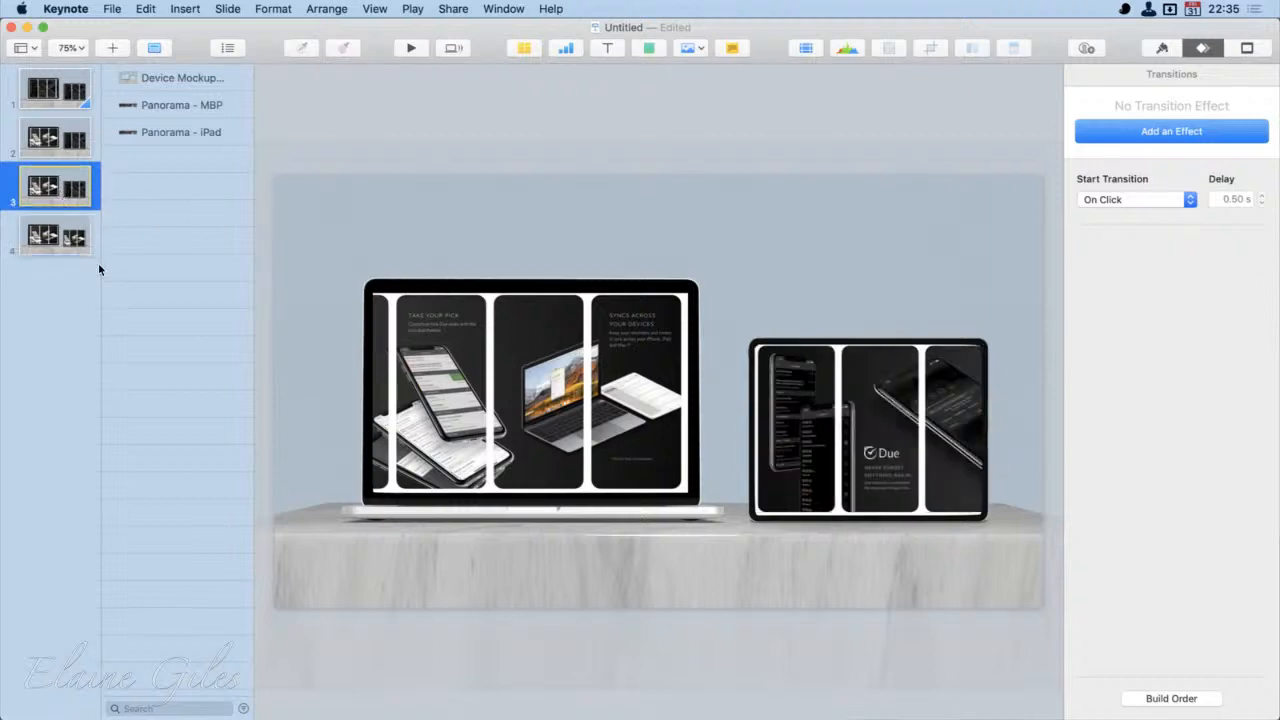
click(1130, 128)
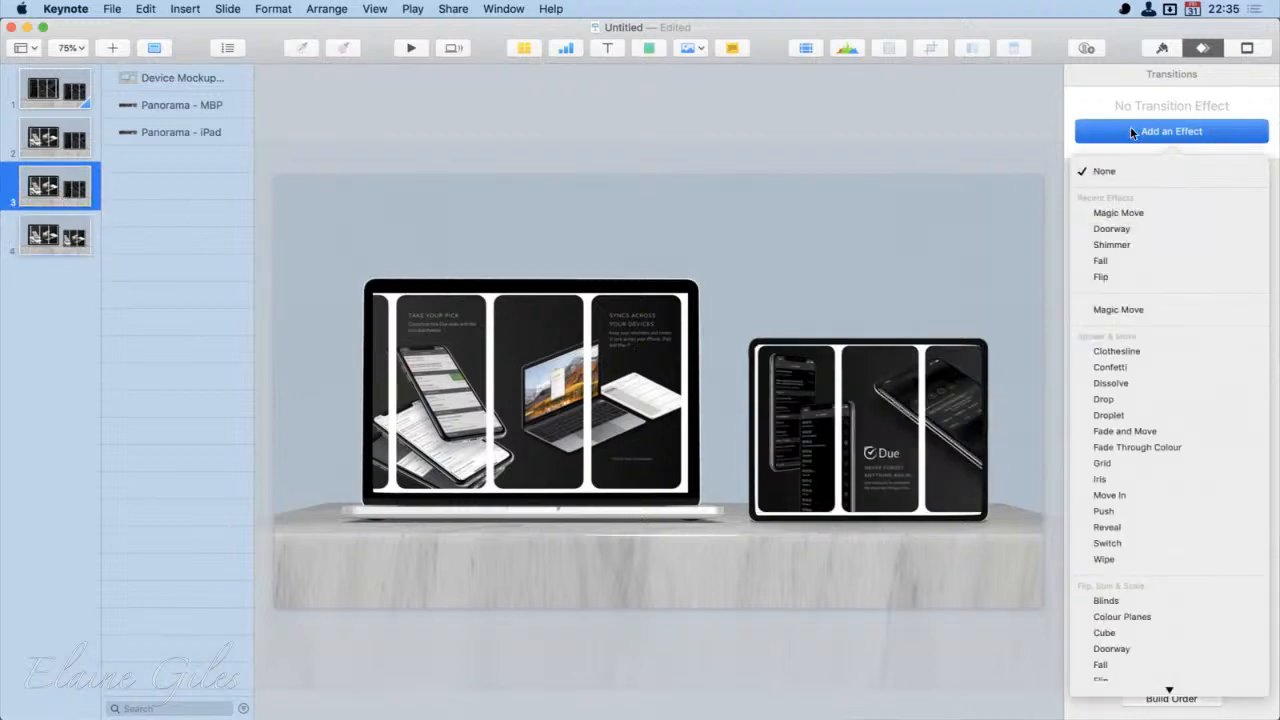
click(1109, 214)
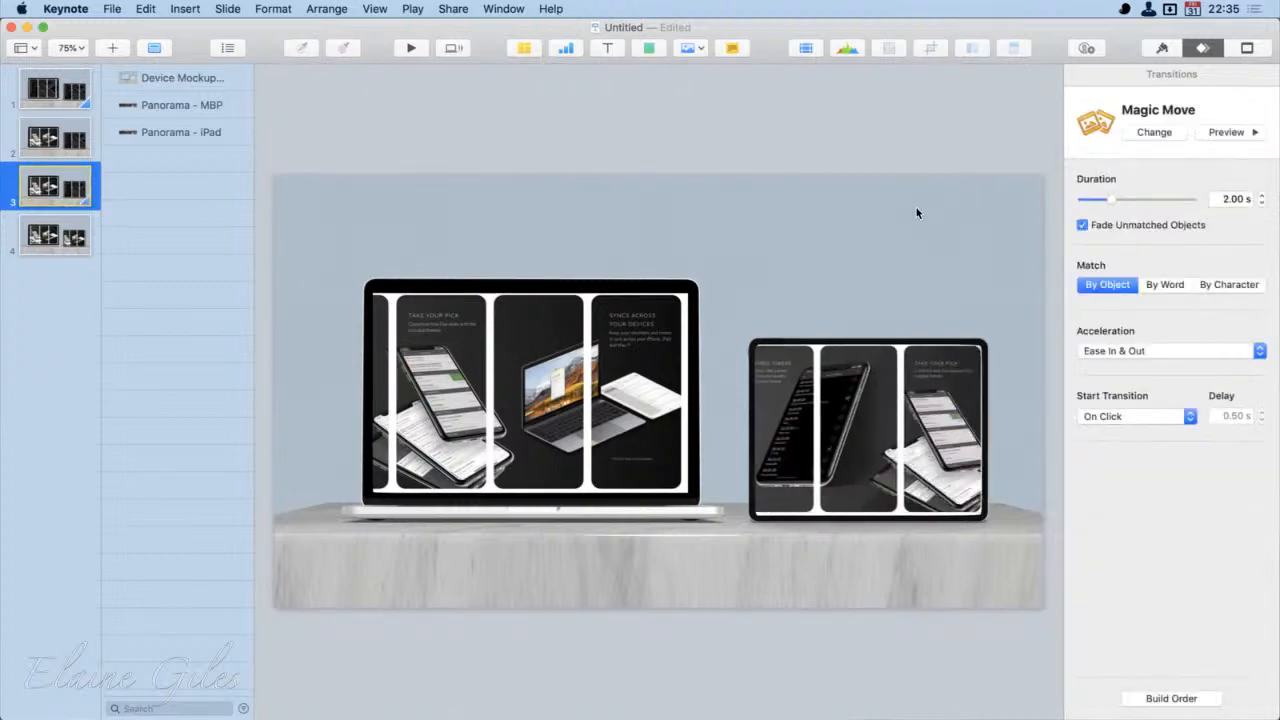
double_click(1233, 199)
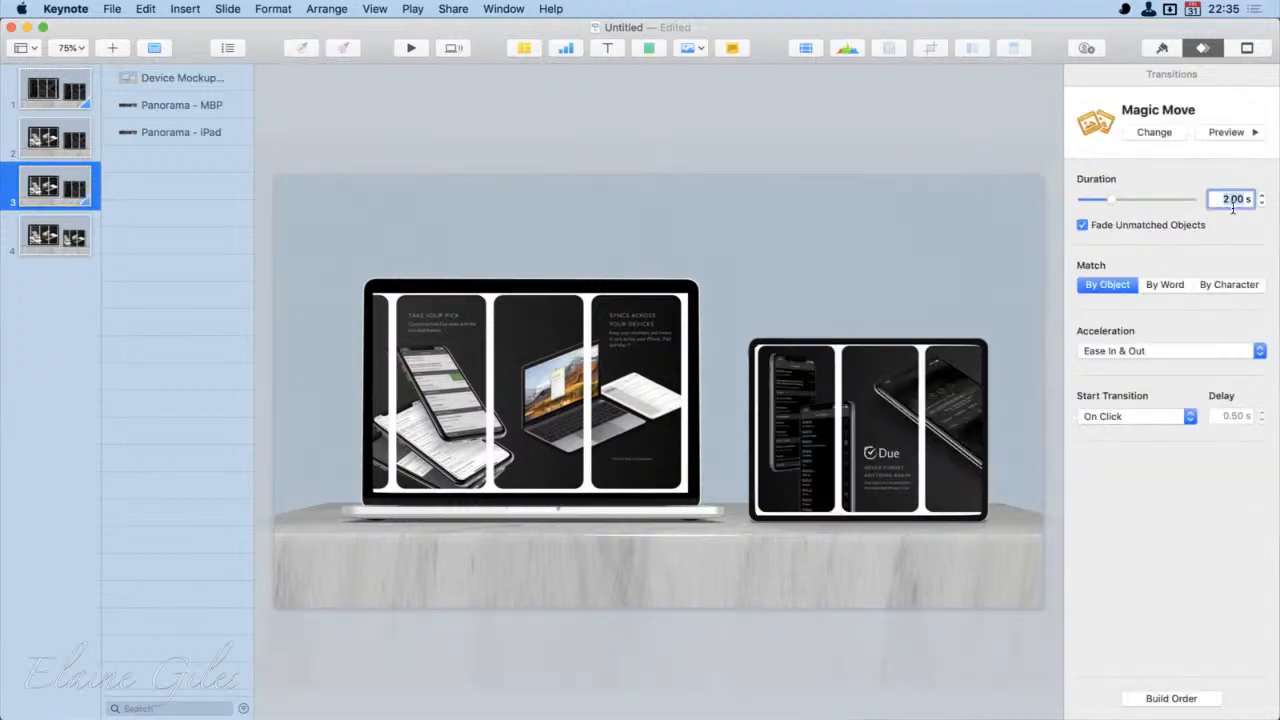
text(6)
key(Return)
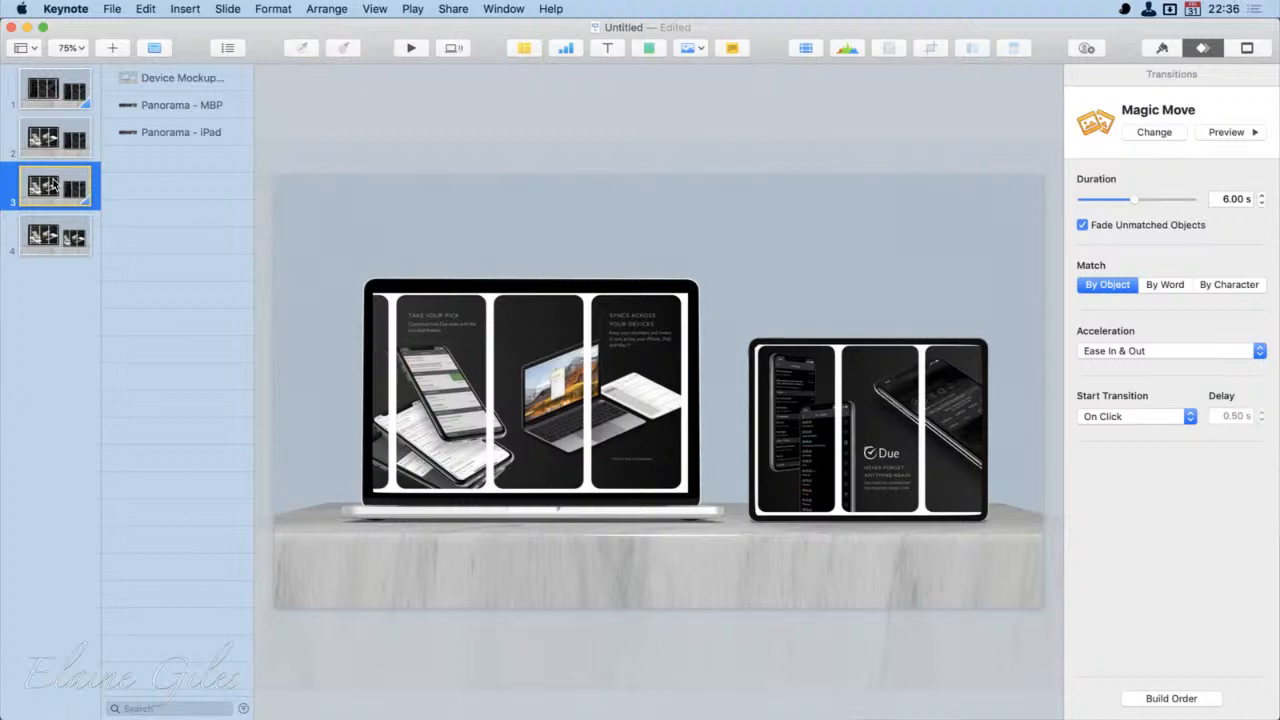
Step: Play the slideshow from slide 3, and replay the whole animation from slide 1
key(alt+super+p)
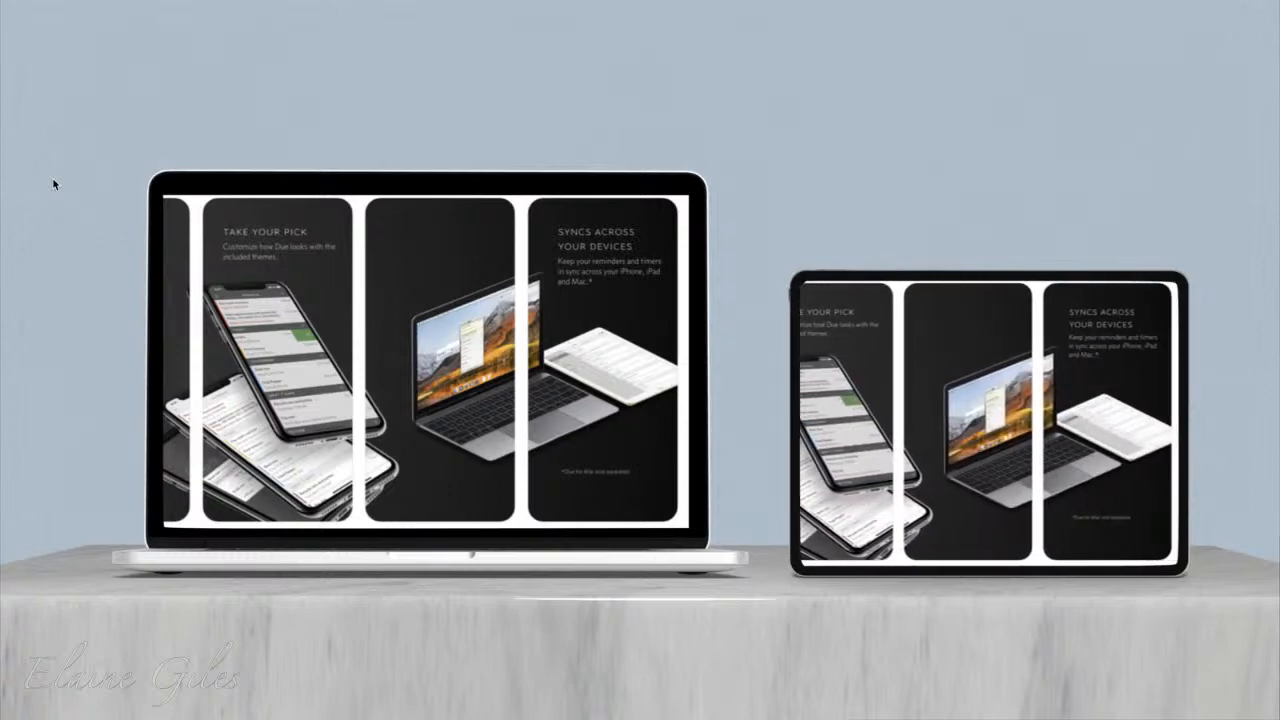
key(Escape)
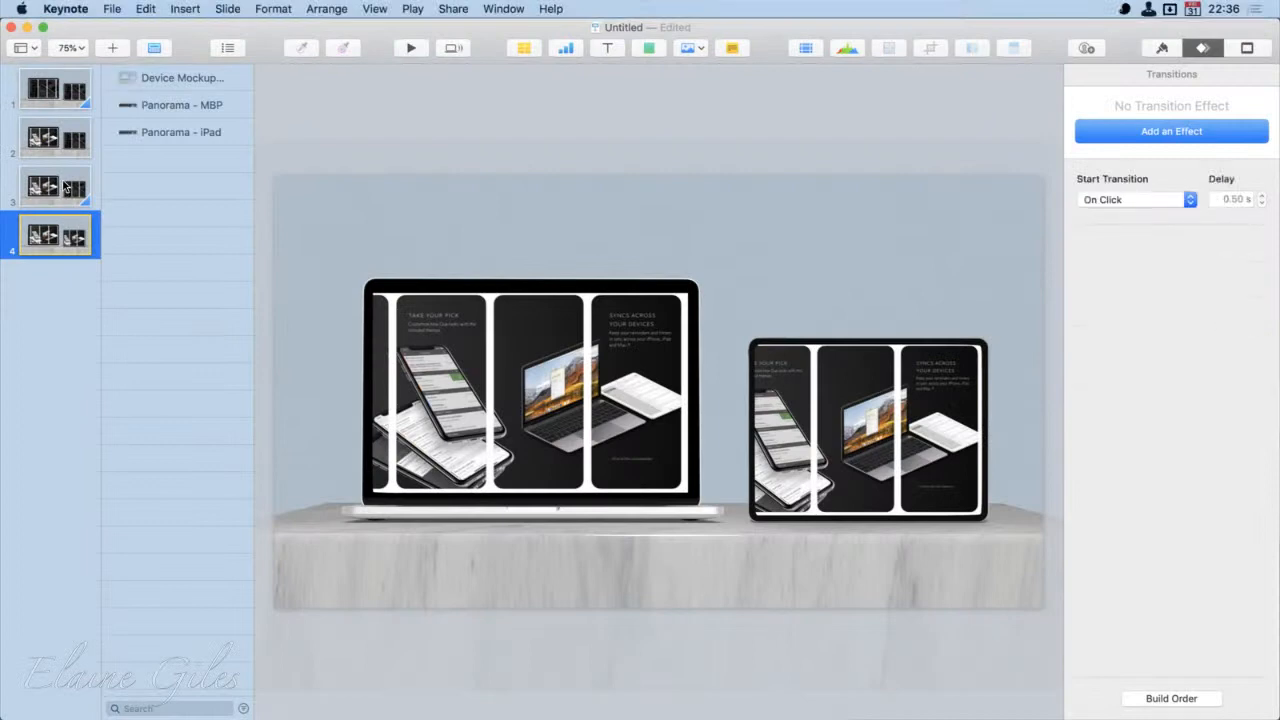
click(66, 184)
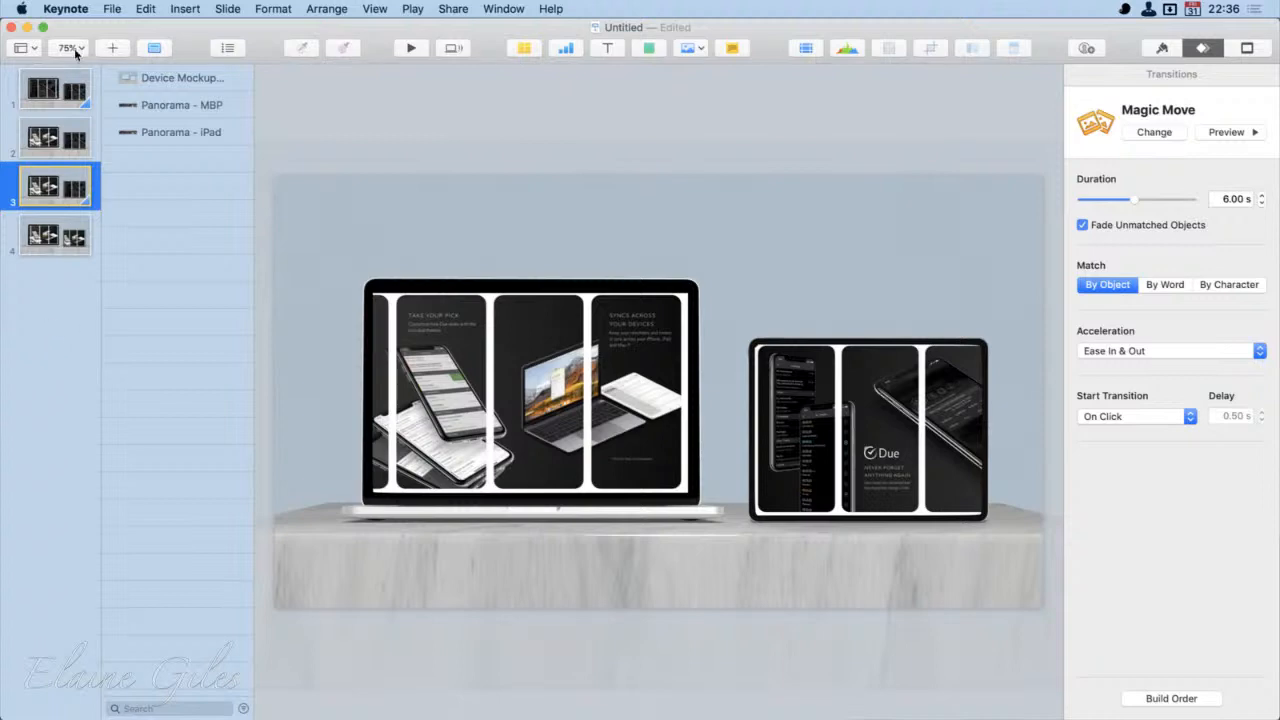
click(58, 84)
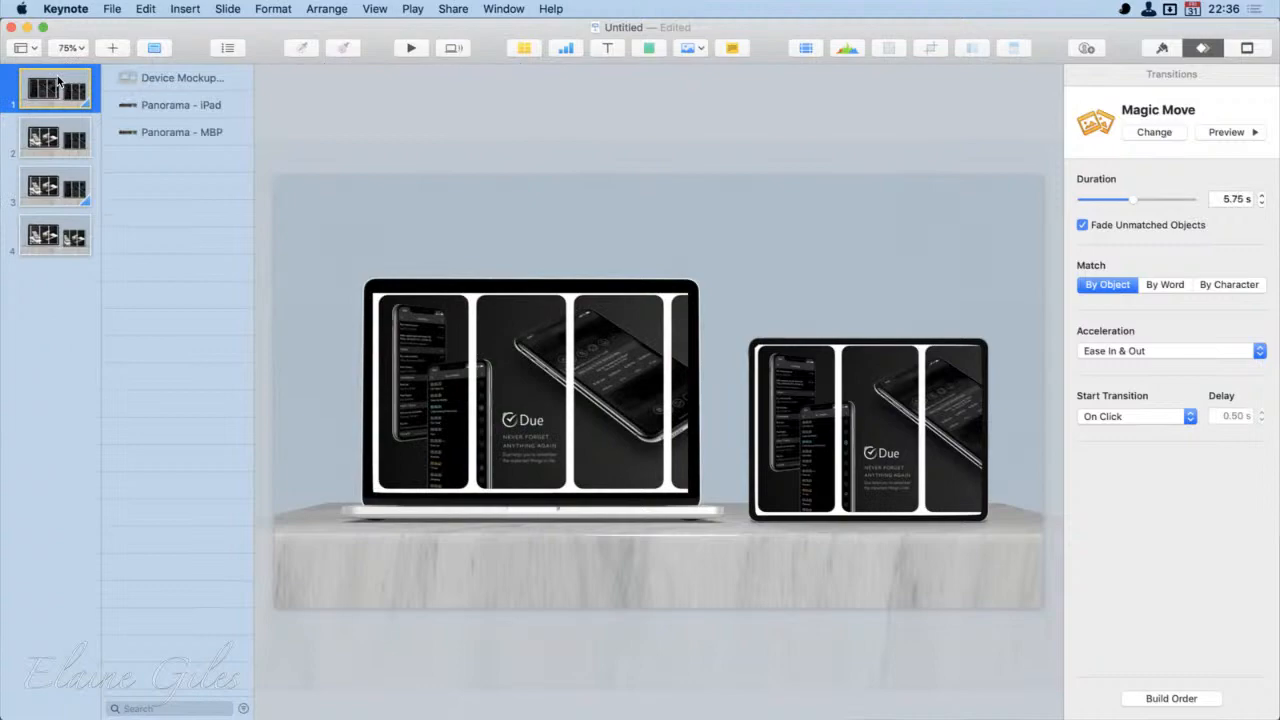
key(alt+super+p)
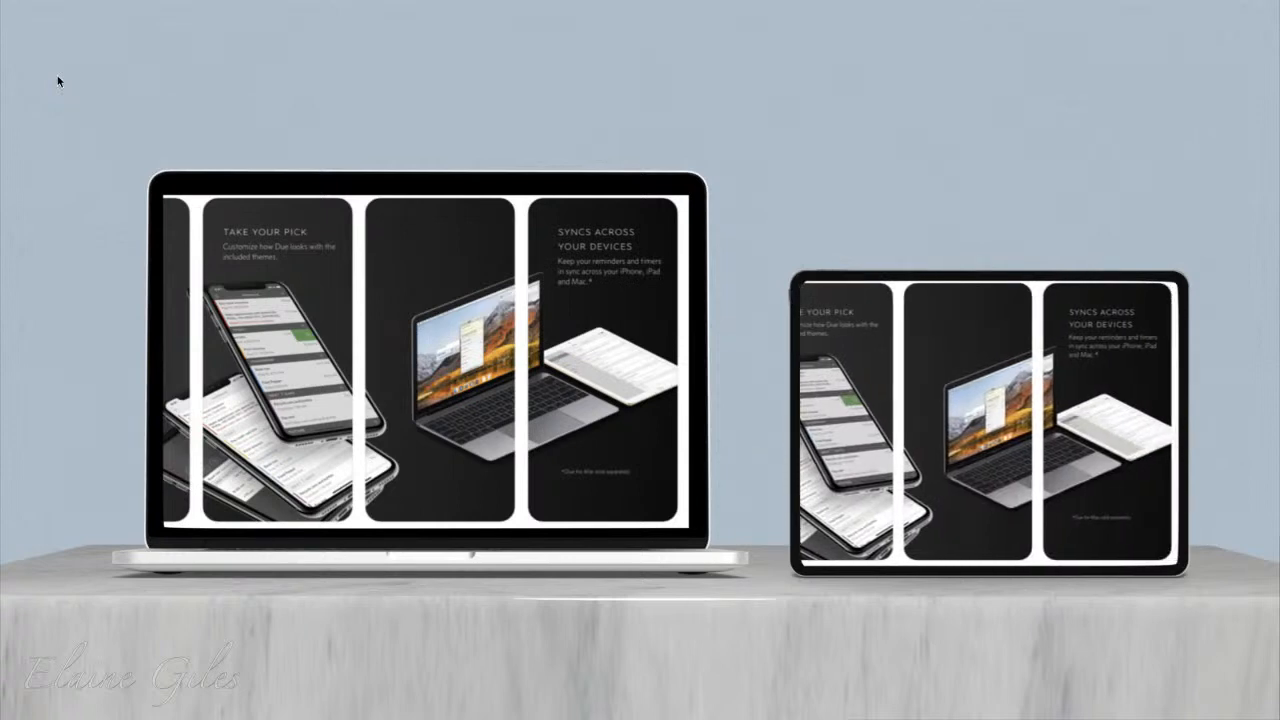
key(Escape)
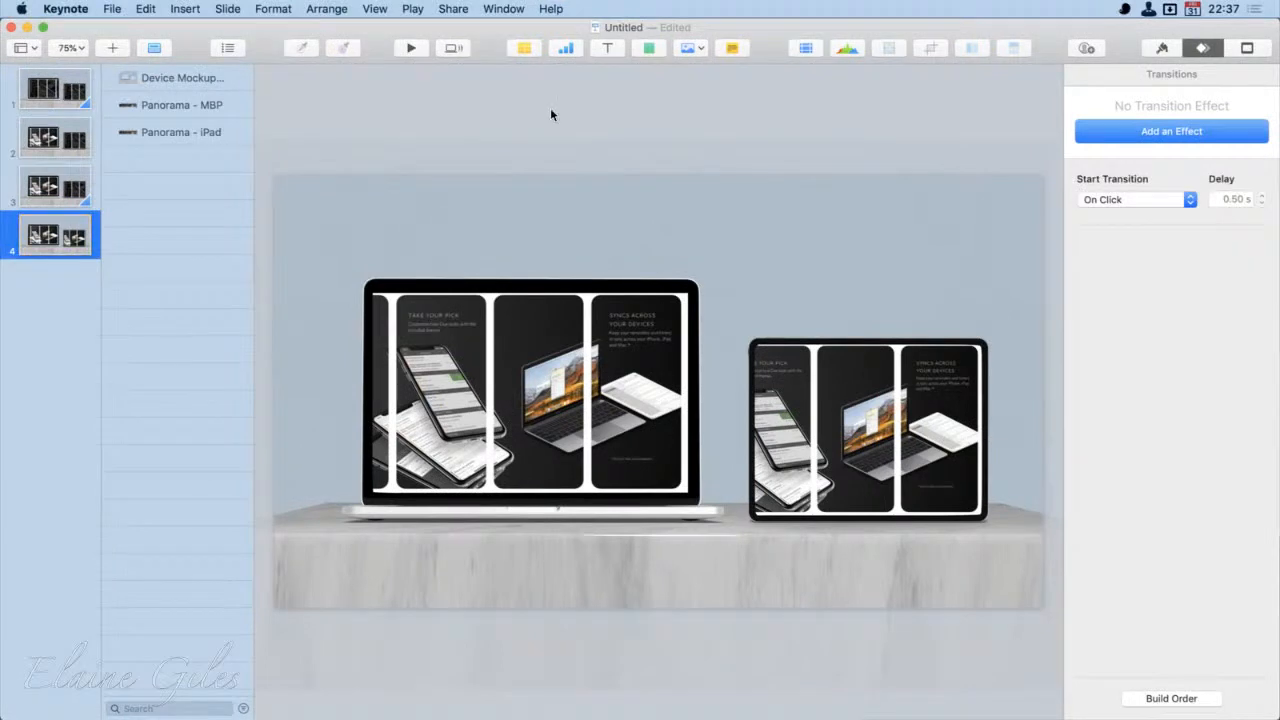
Step: Save the presentation under the name Mockup OTN
key(super+s)
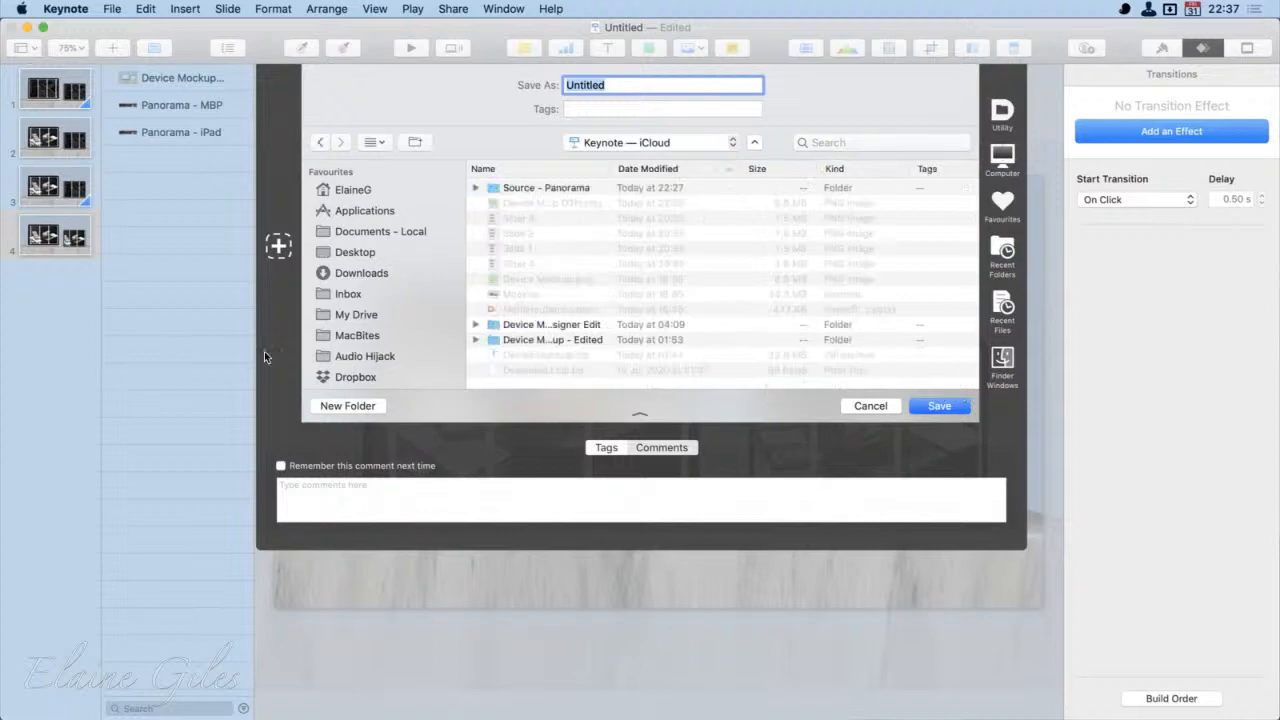
text(Mockup OTN)
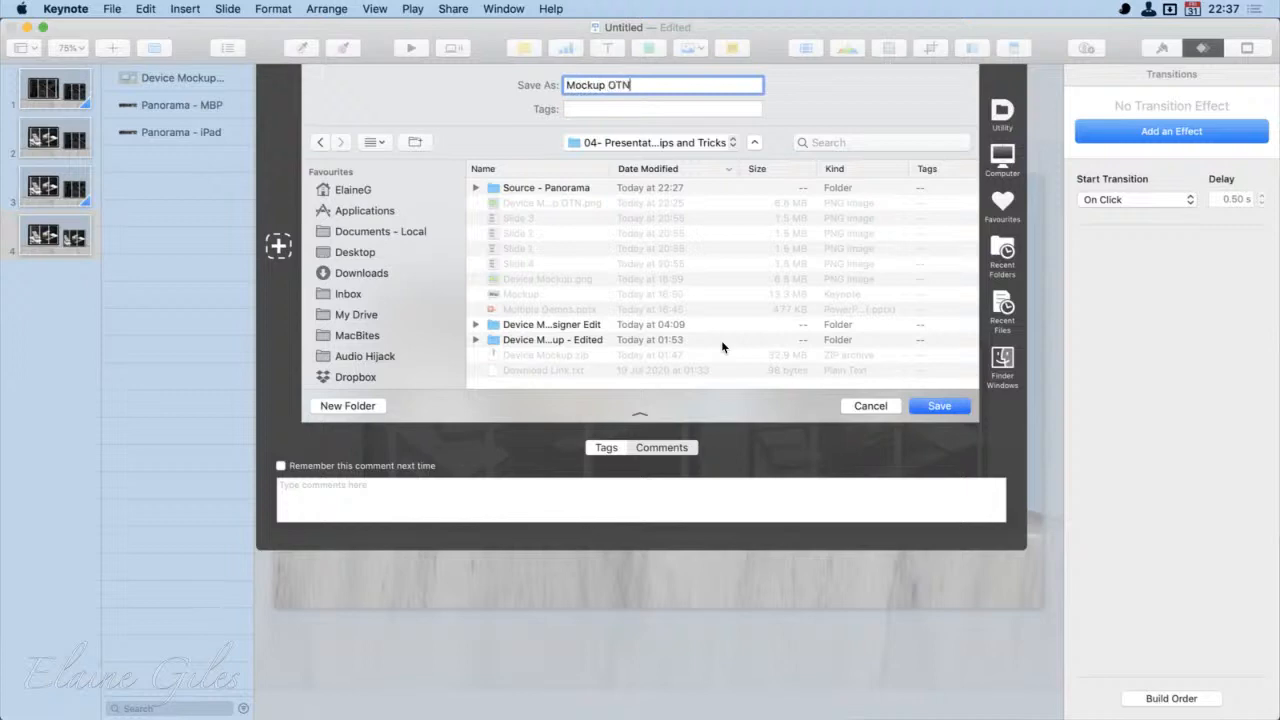
key(Return)
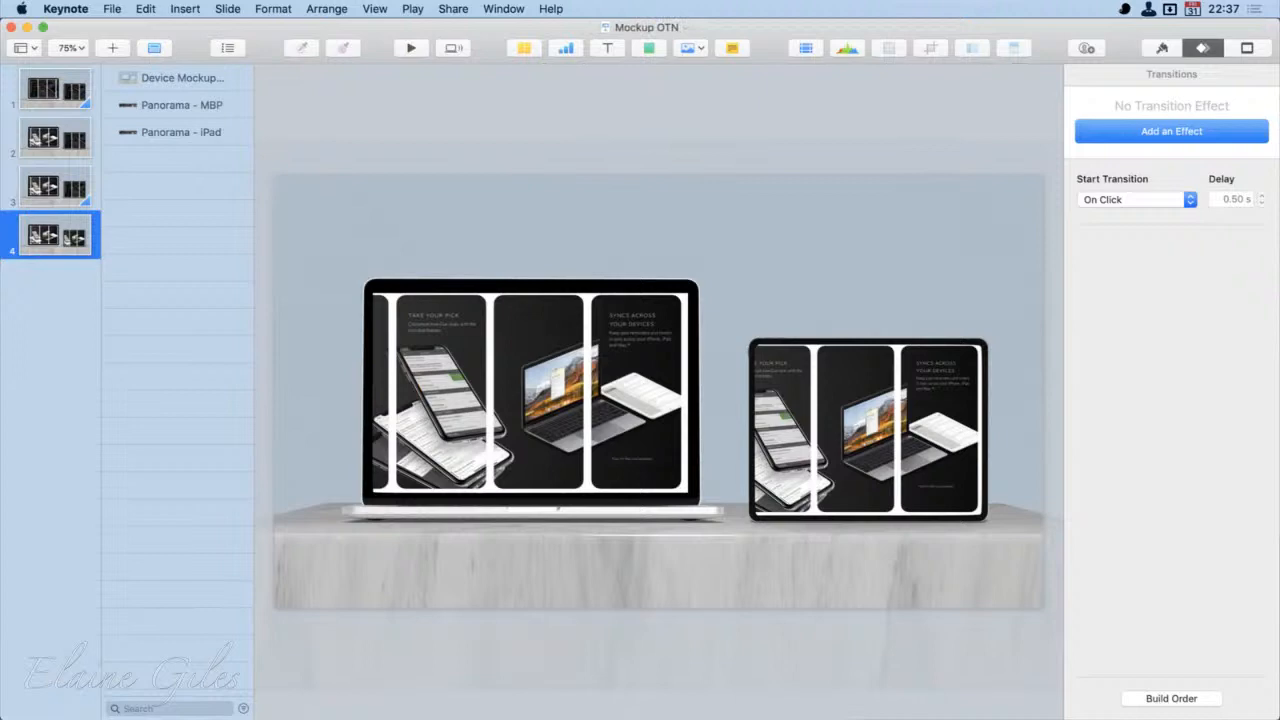
key(alt+super+p)
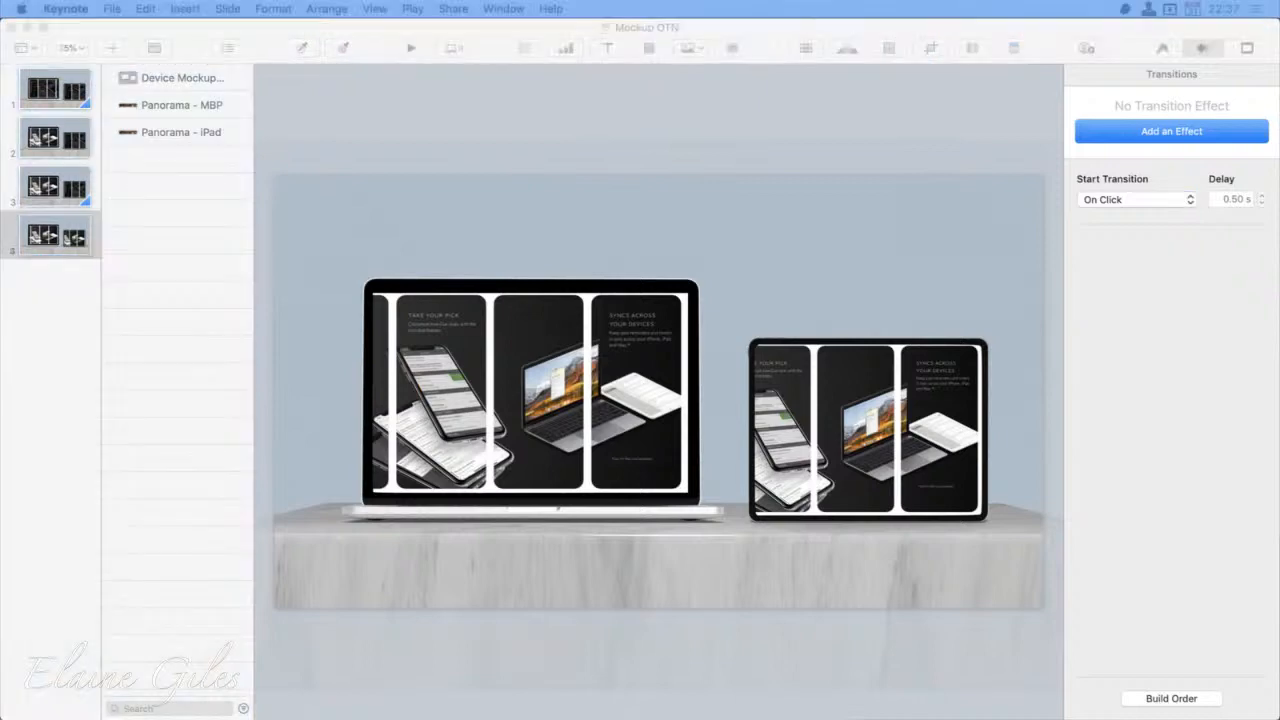
click(188, 27)
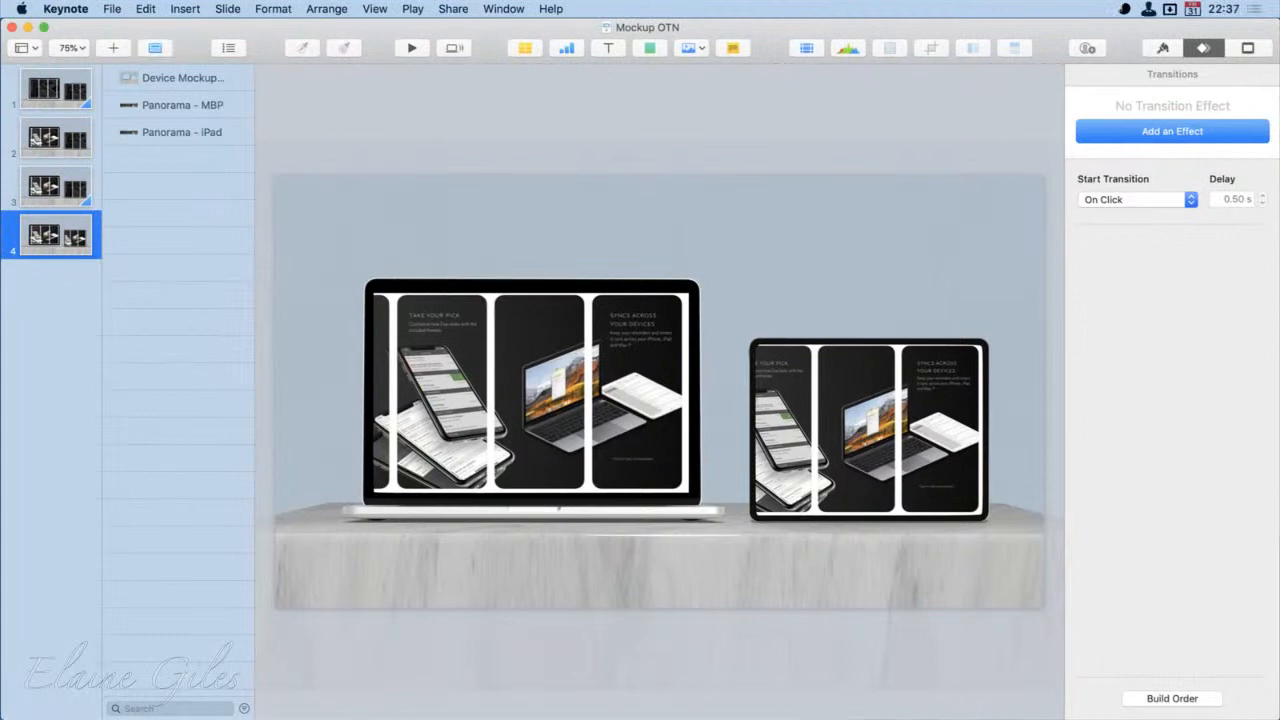
drag(177, 21, 0, 590)
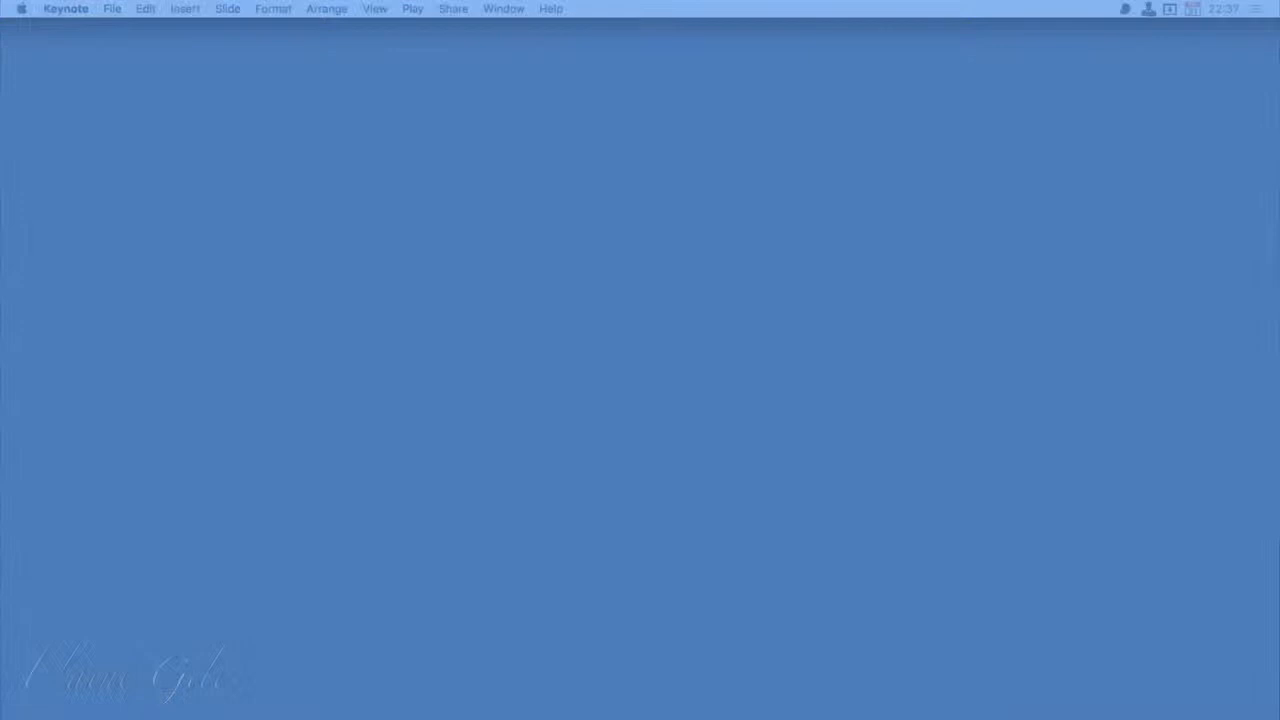
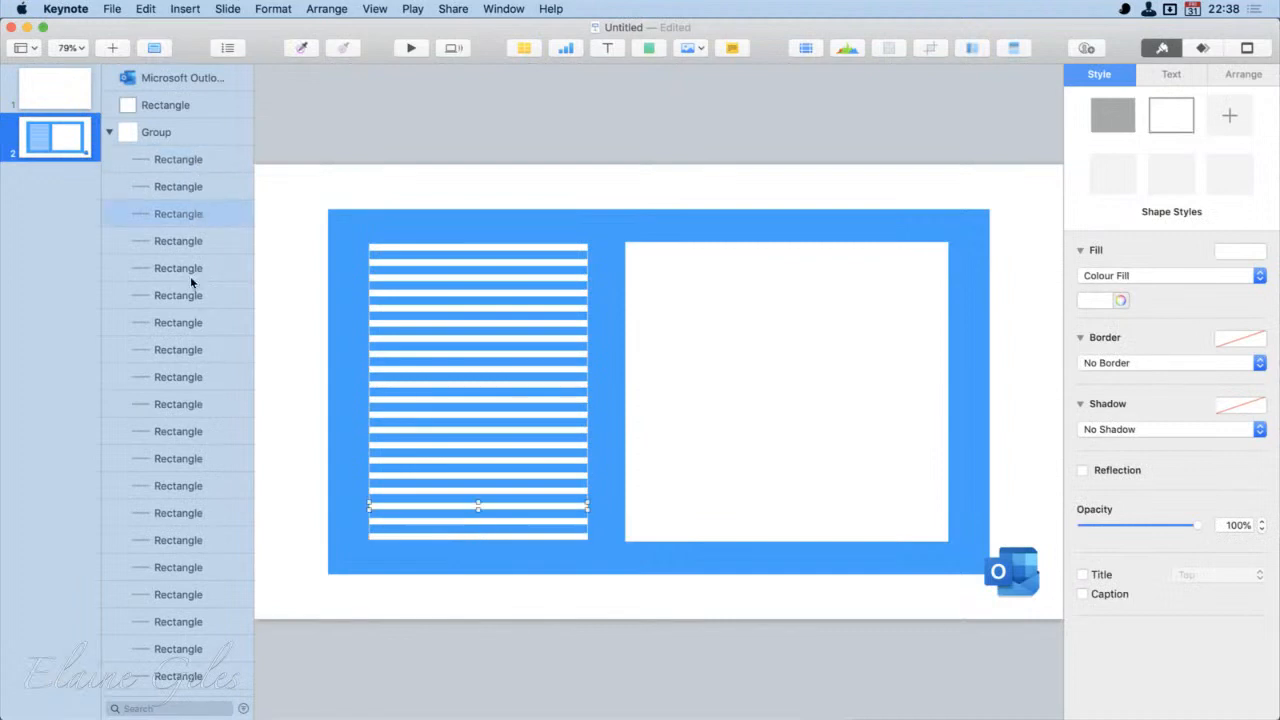
Step: Examine individual rectangles inside the group on slide 2 of the untitled presentation, and collapse the group in the object list
click(190, 272)
click(194, 403)
click(190, 433)
click(183, 514)
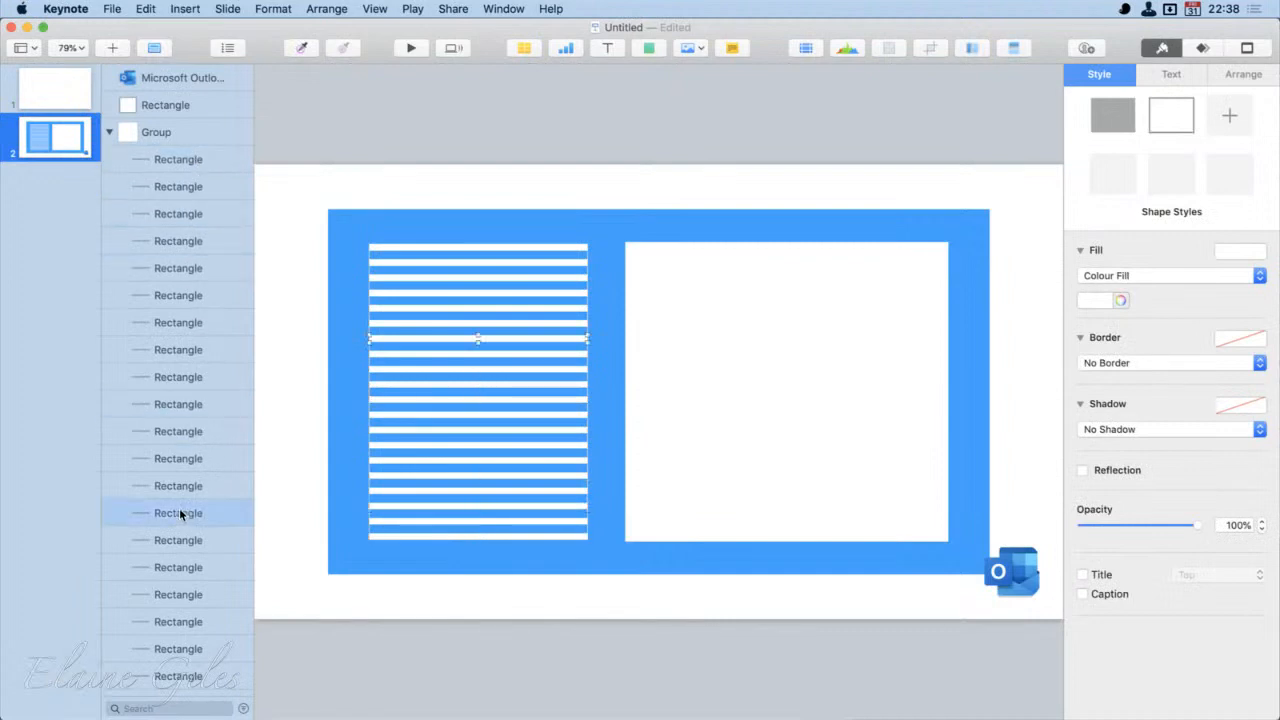
click(204, 542)
click(189, 623)
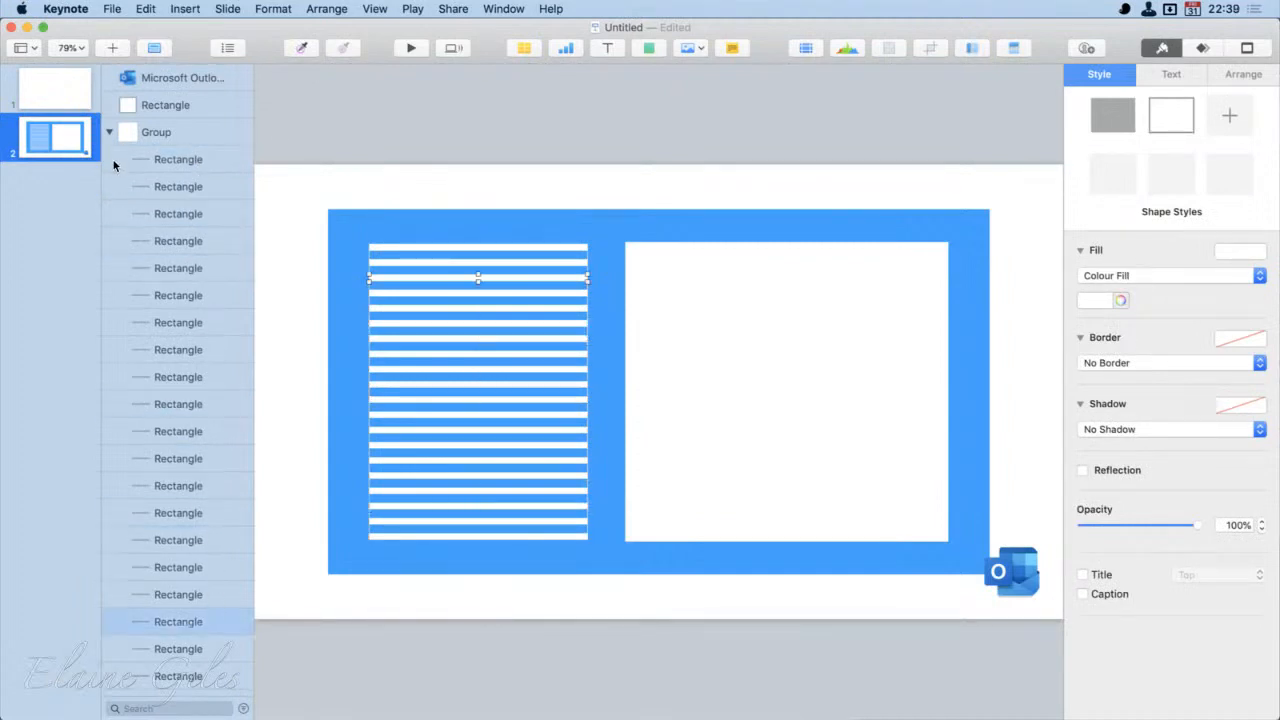
click(110, 132)
Step: Insert a square on blank slide 1 and enlarge it into a rectangle covering nearly the whole slide
click(65, 89)
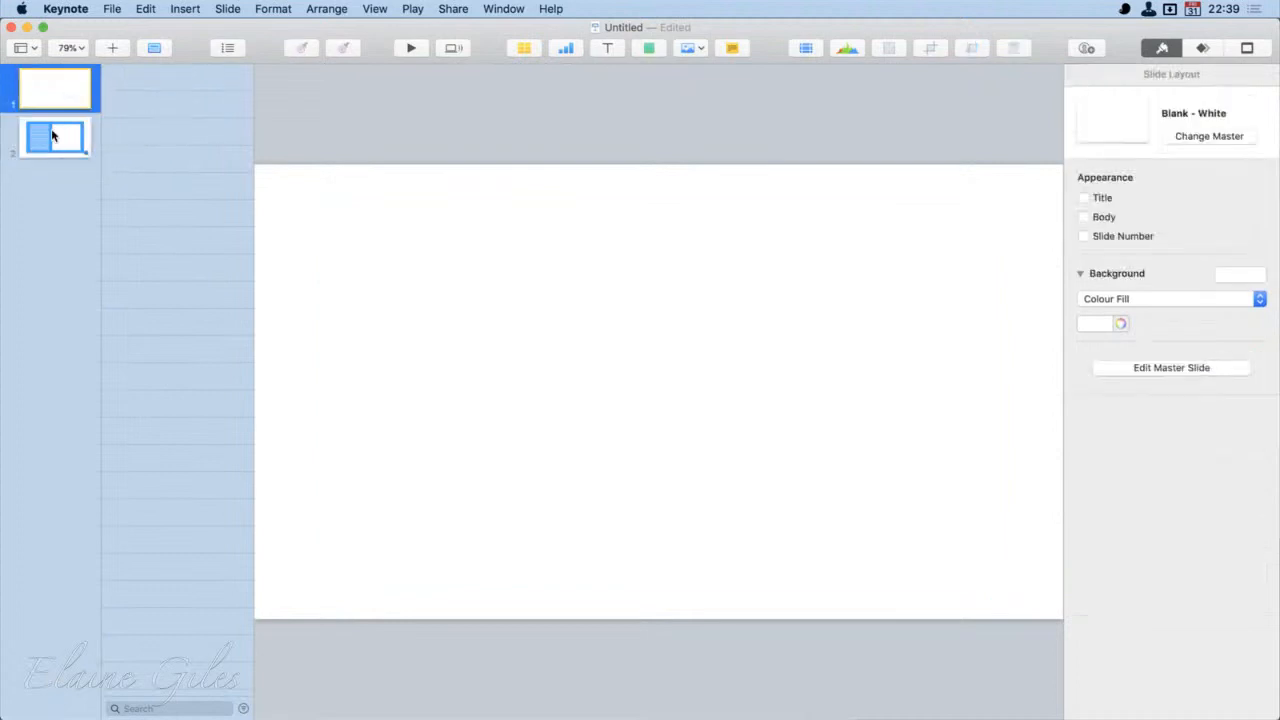
click(647, 47)
click(646, 174)
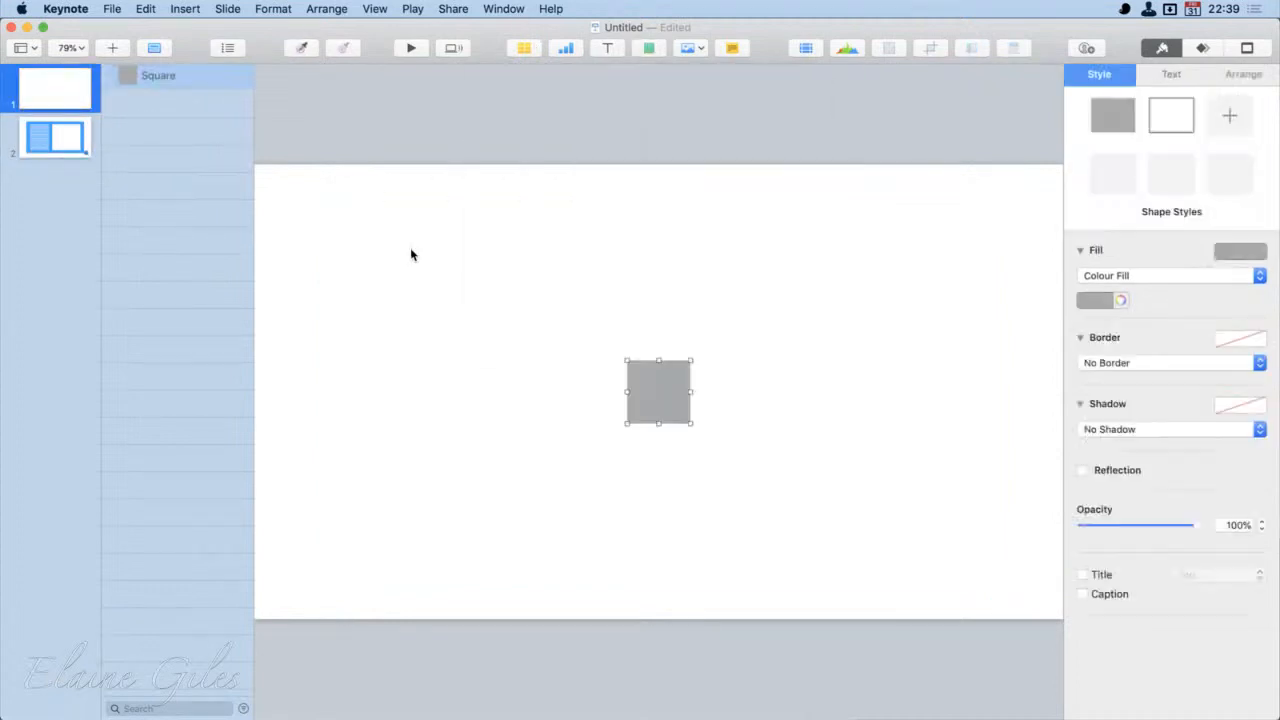
drag(665, 396, 1050, 604)
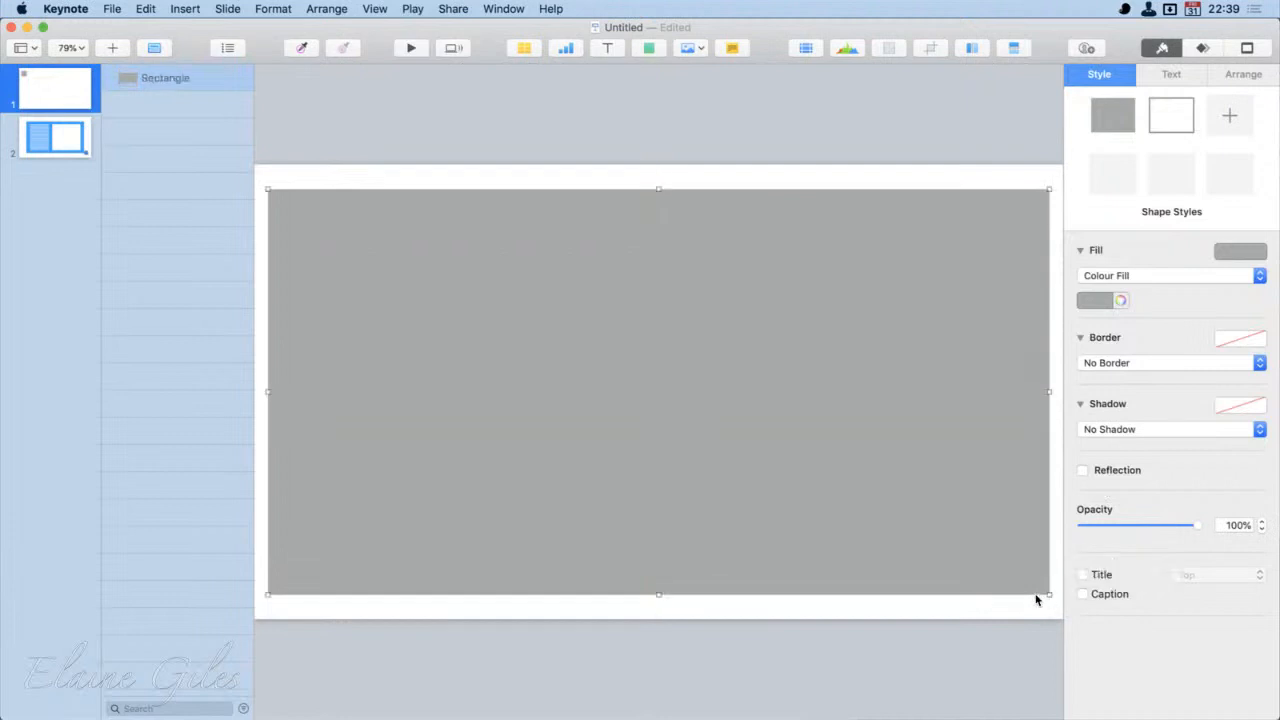
Step: Insert a second square and place it over the large rectangle's upper edge at about x 324 pt, y 12 pt
click(649, 48)
click(640, 170)
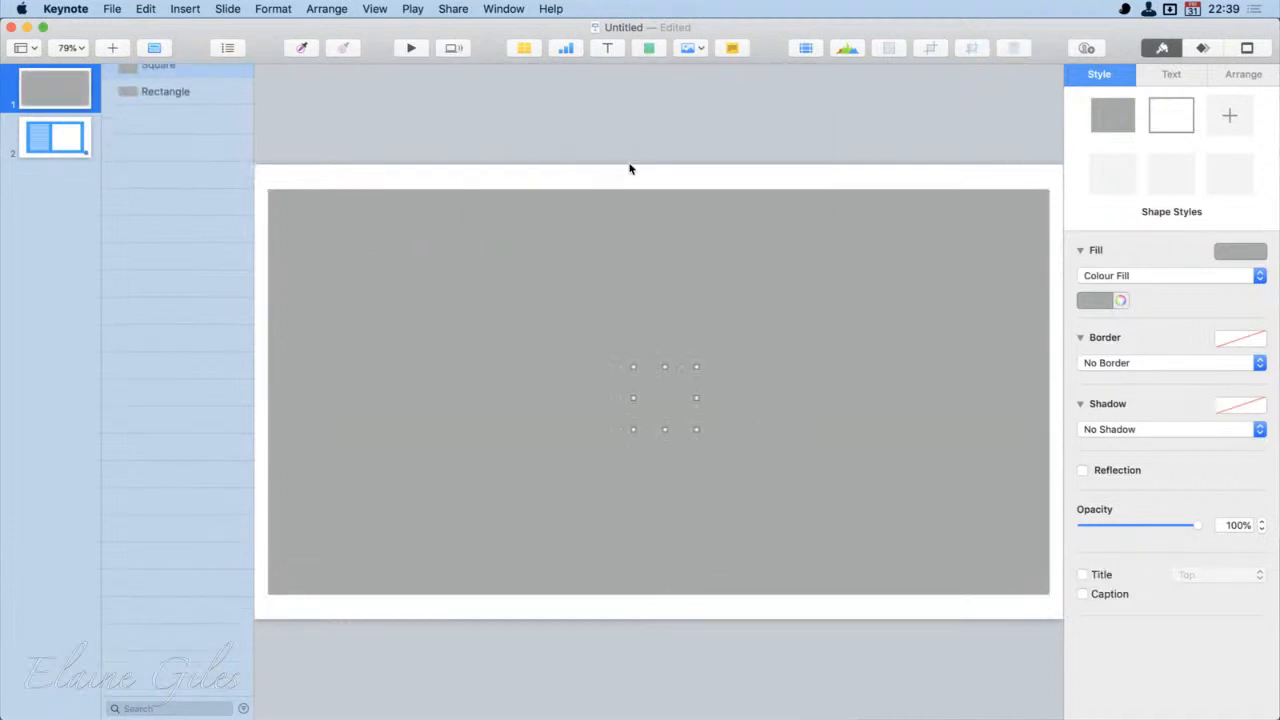
drag(697, 415, 478, 194)
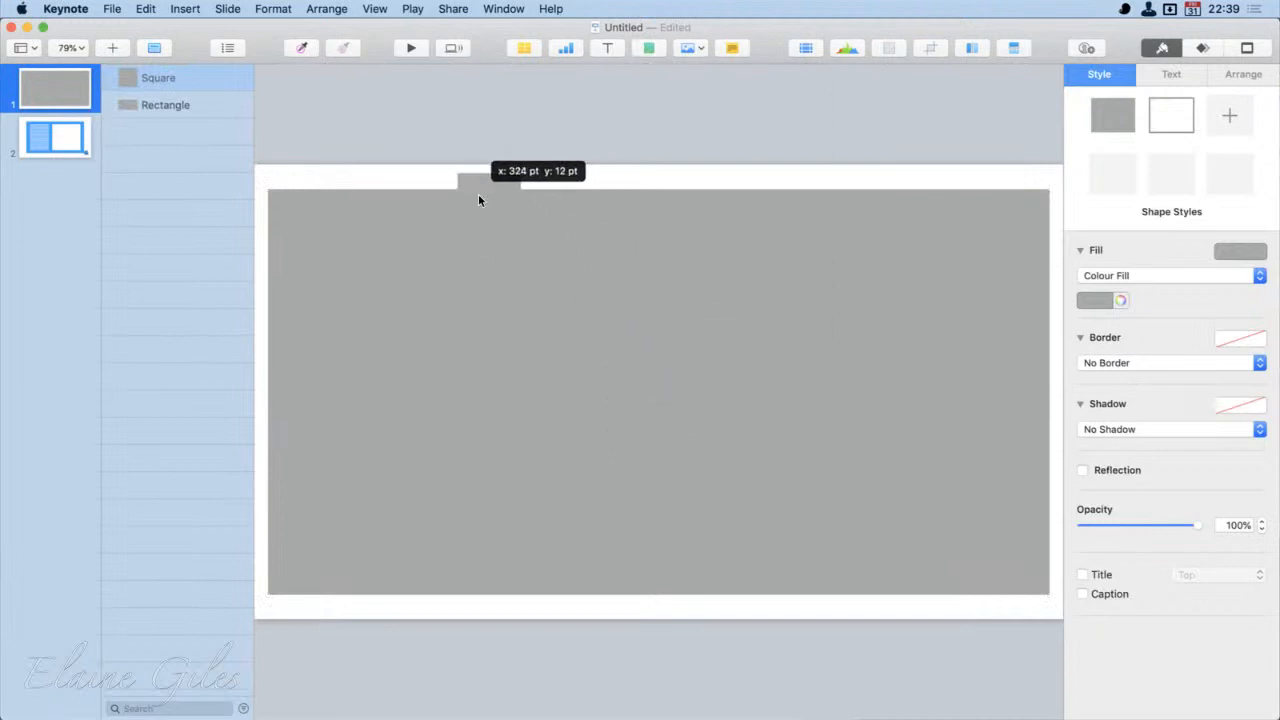
Step: Fill the large background rectangle with light blue
click(861, 306)
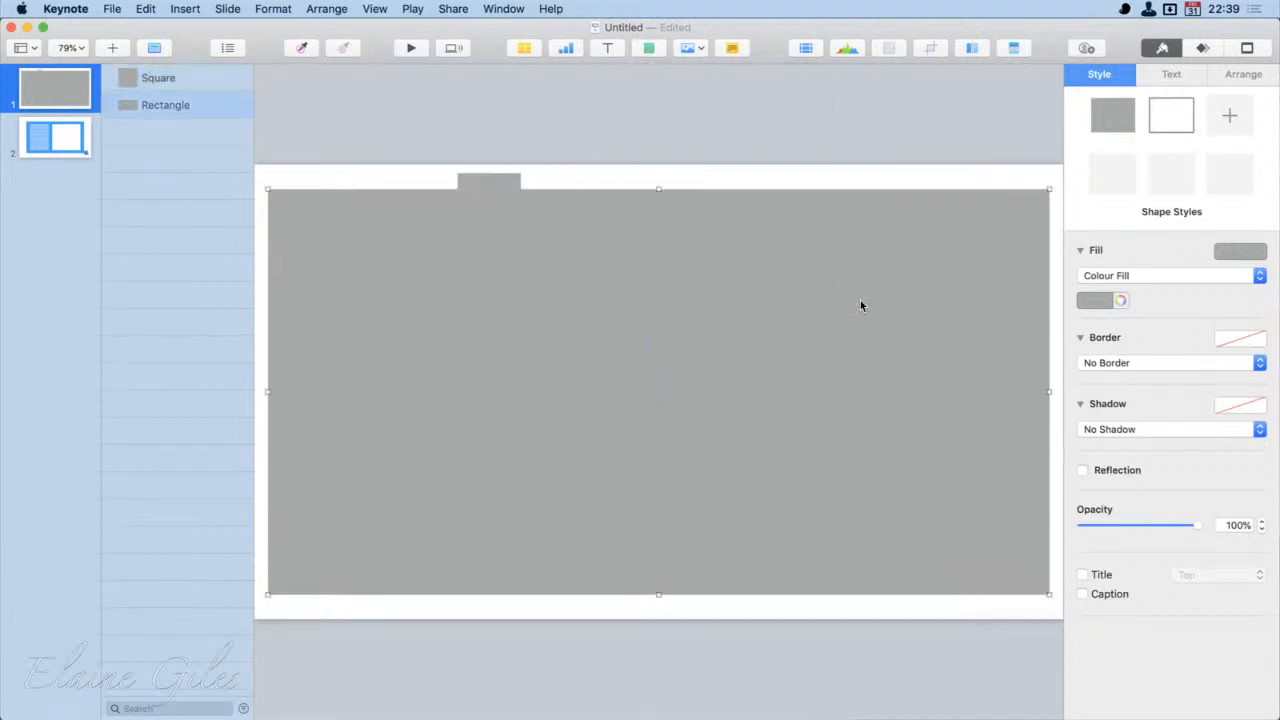
click(1096, 300)
click(1026, 346)
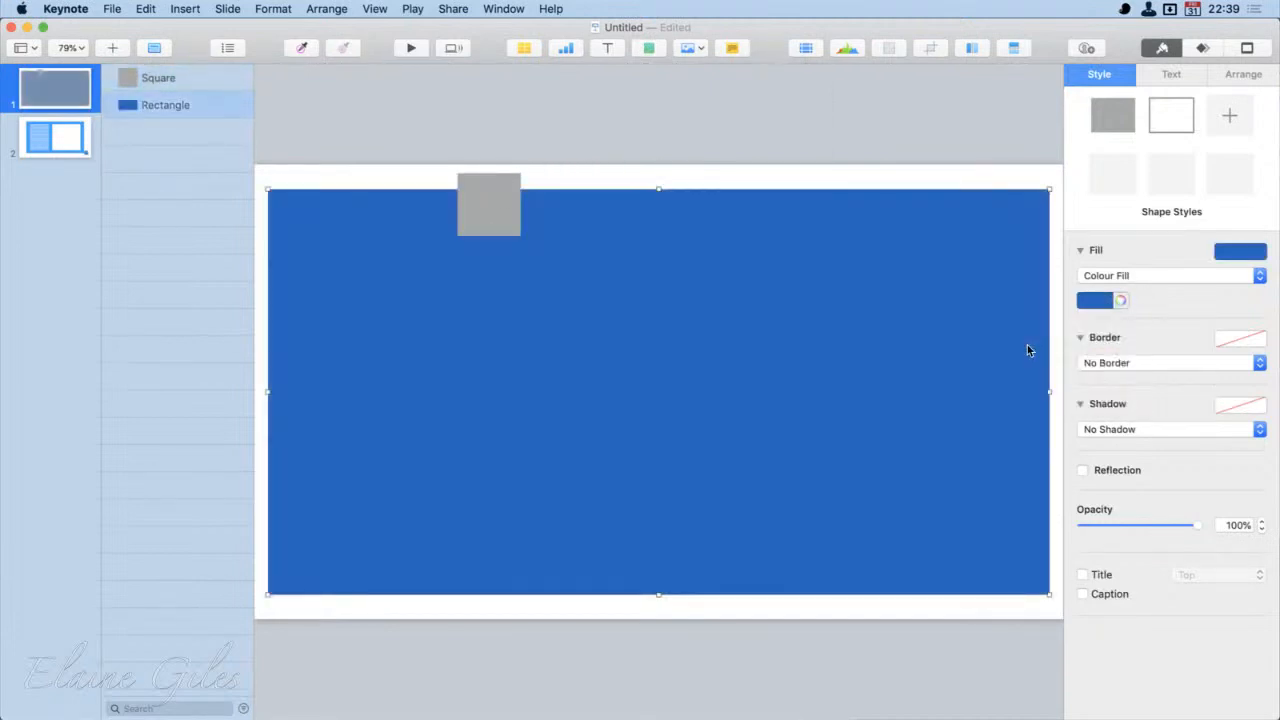
click(1096, 300)
click(1036, 332)
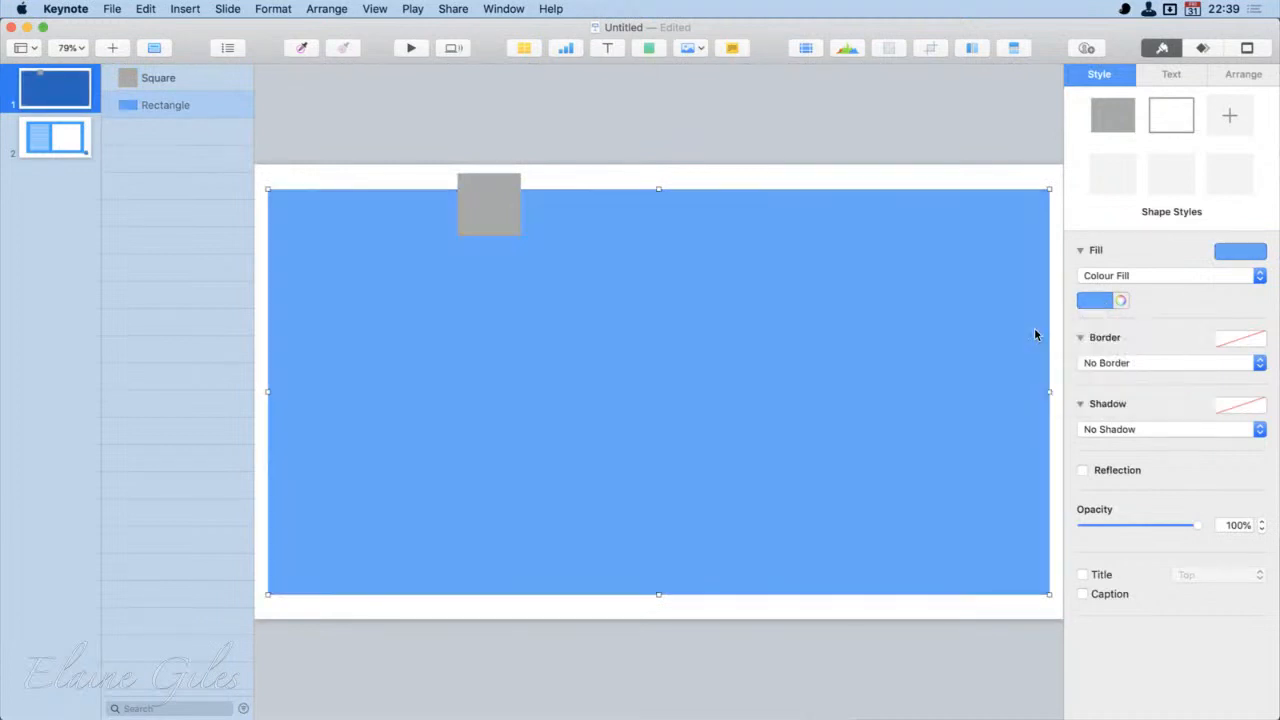
Step: Reshape the grey square into a thin bar across the rectangle's upper left, and add a tall grey panel filling the right half
click(480, 188)
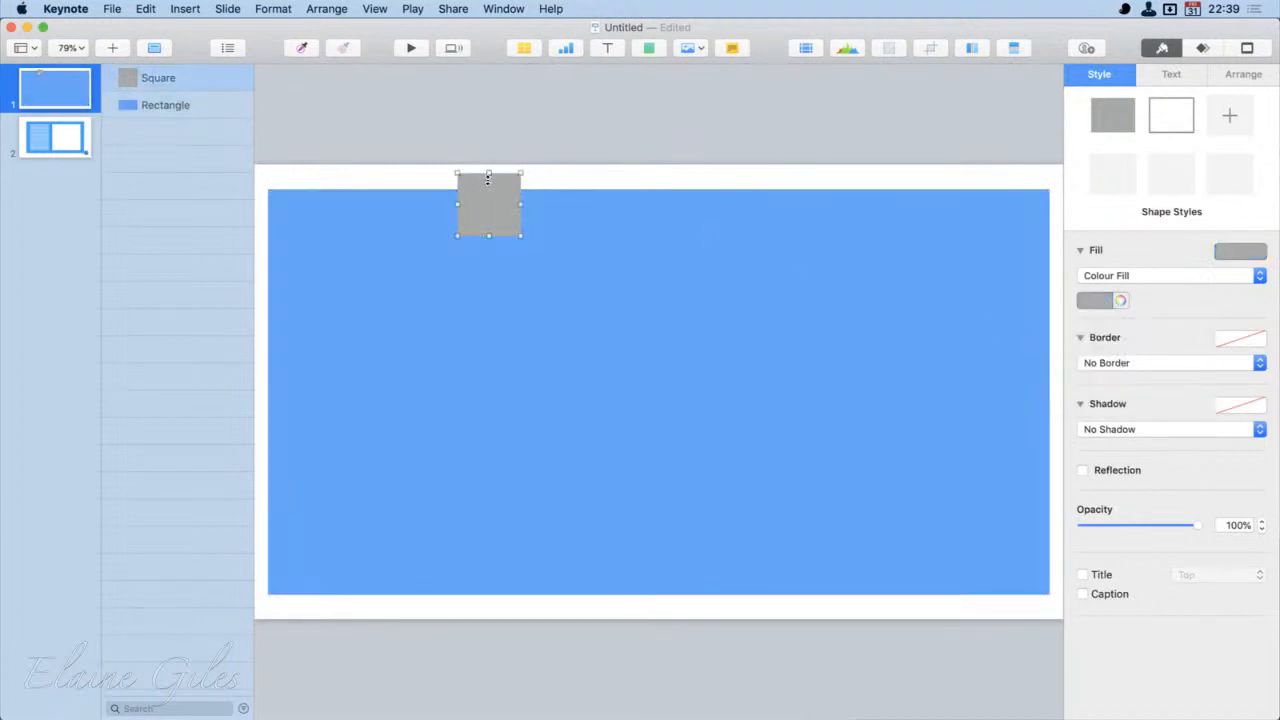
drag(489, 173, 817, 576)
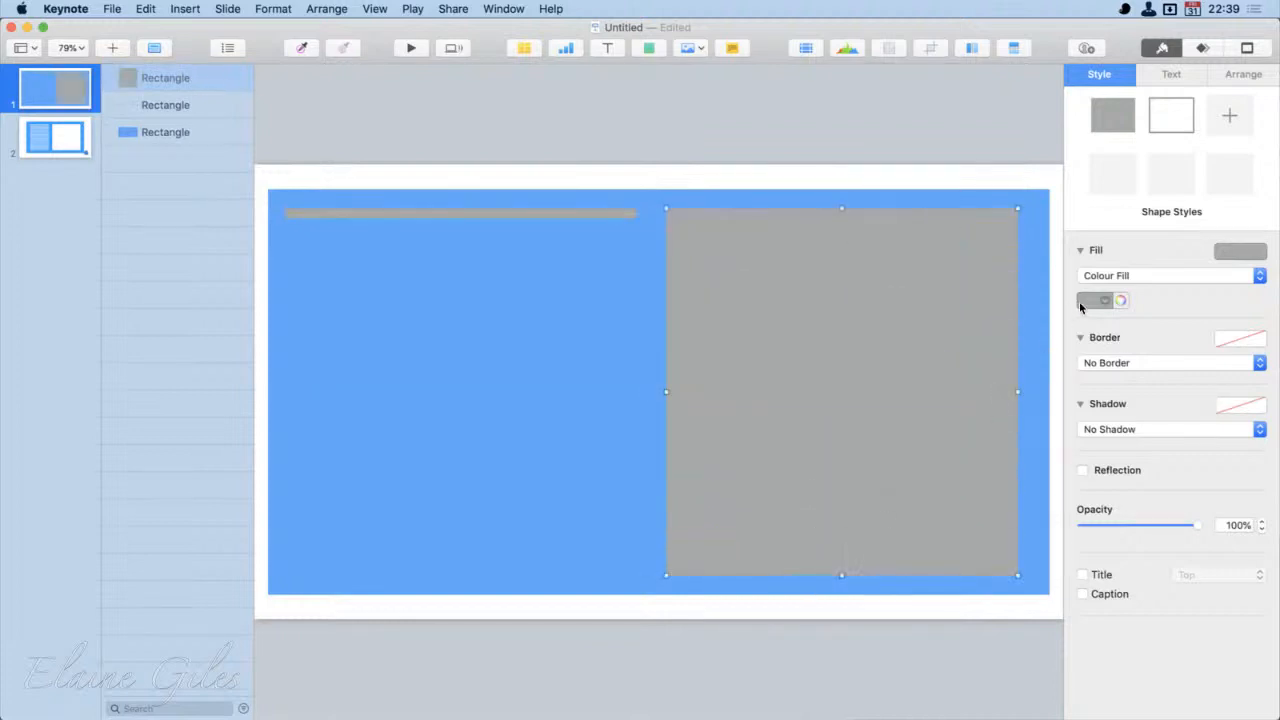
Step: Fill both the tall right-hand panel and the thin upper-left bar with white
click(1105, 301)
click(1022, 398)
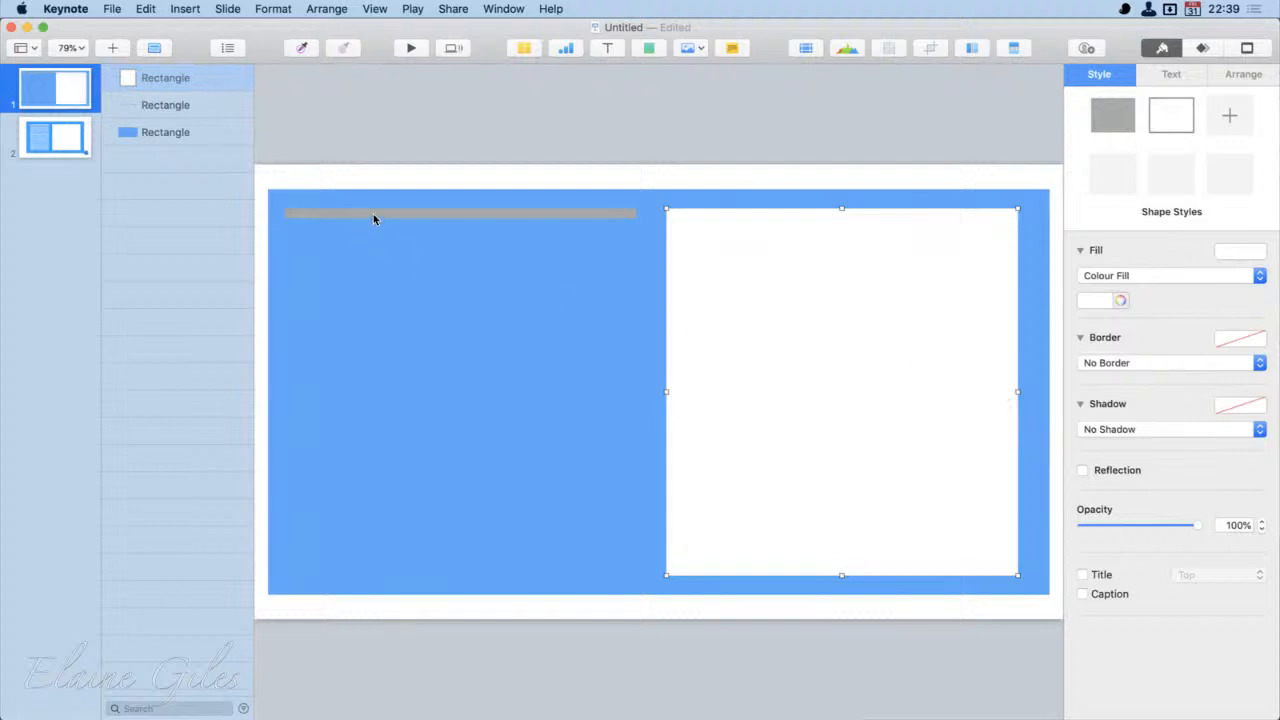
click(416, 213)
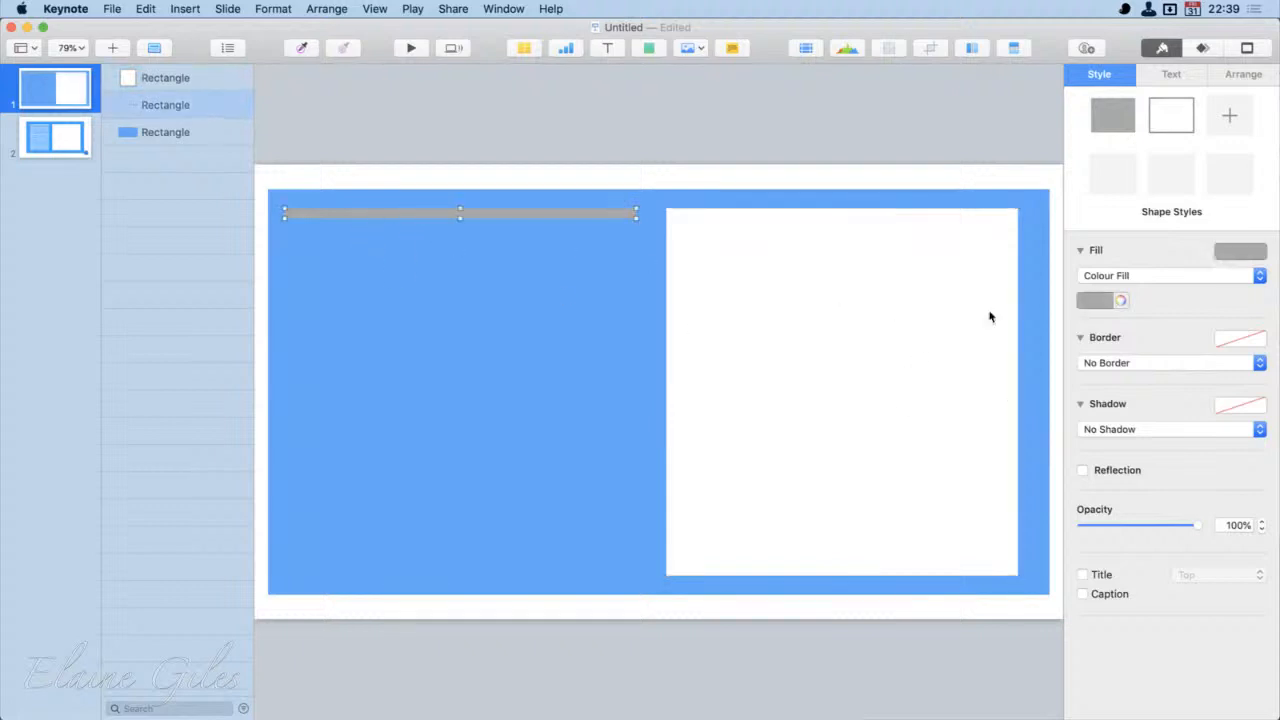
click(1106, 301)
click(1022, 398)
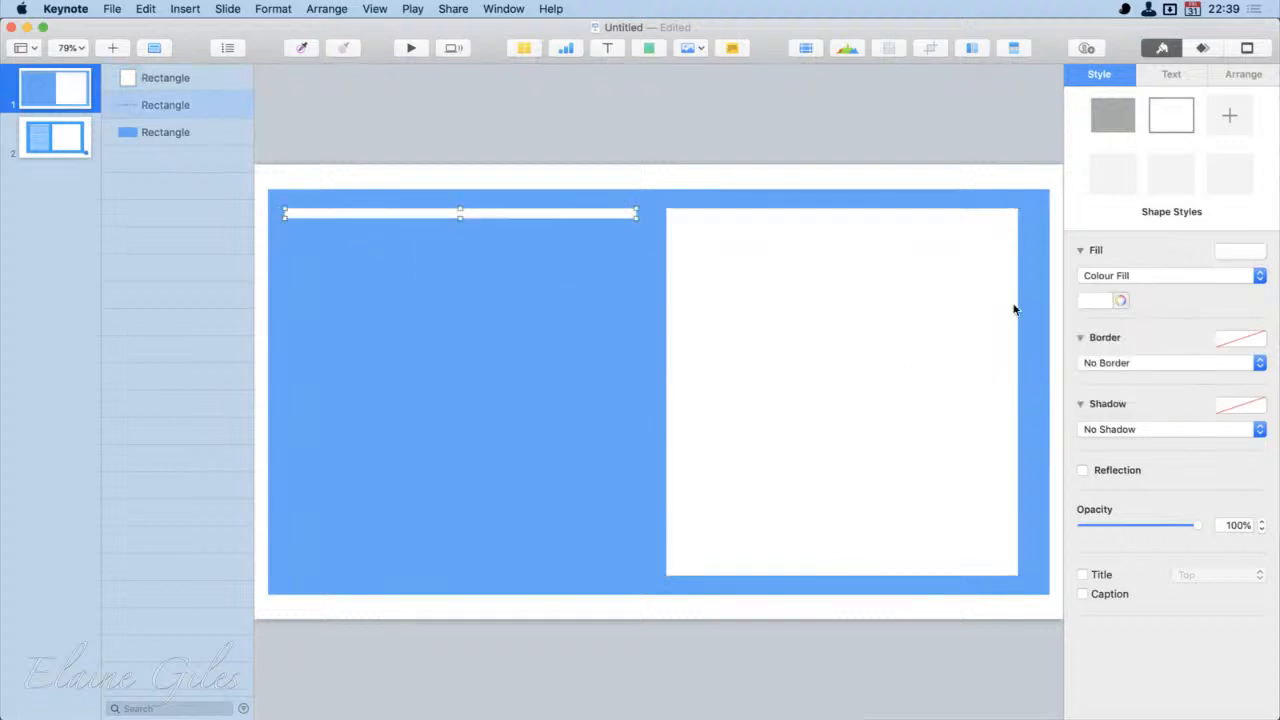
click(877, 137)
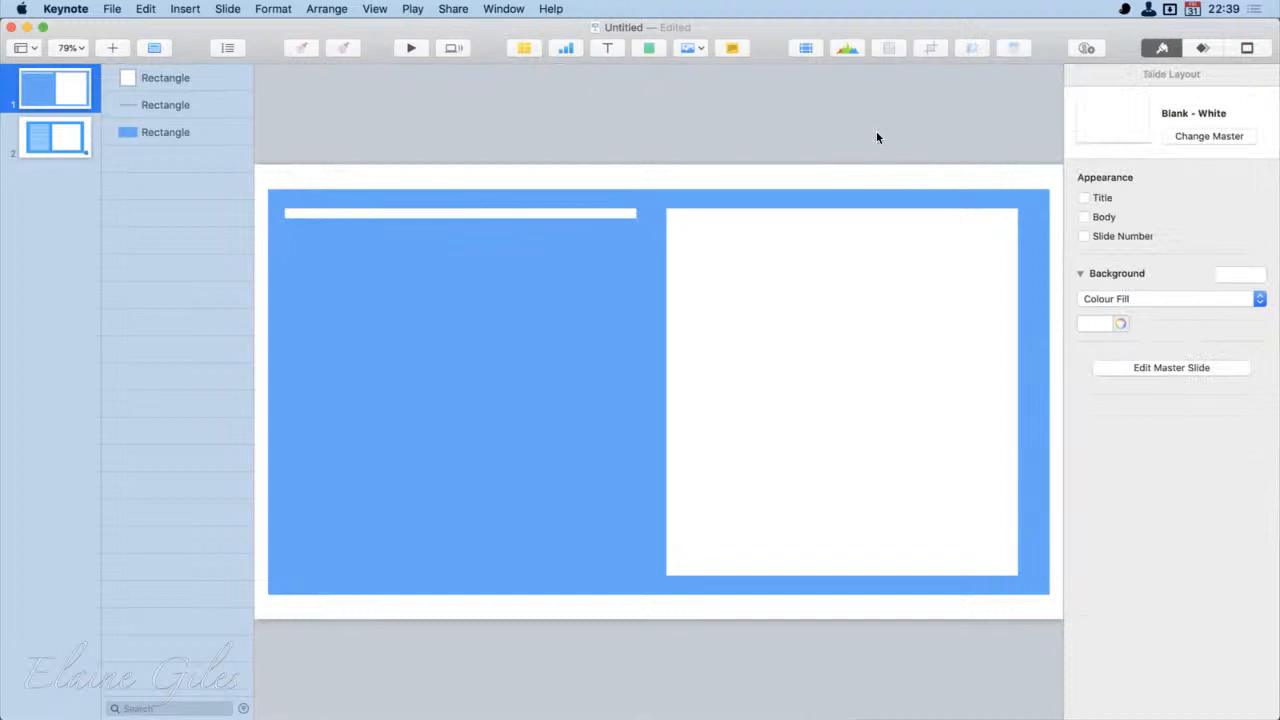
Step: Shift the white bar and the tall white panel together slightly right, and select only the bar
click(606, 215)
shift+click(718, 241)
drag(720, 241, 731, 243)
click(567, 159)
click(470, 211)
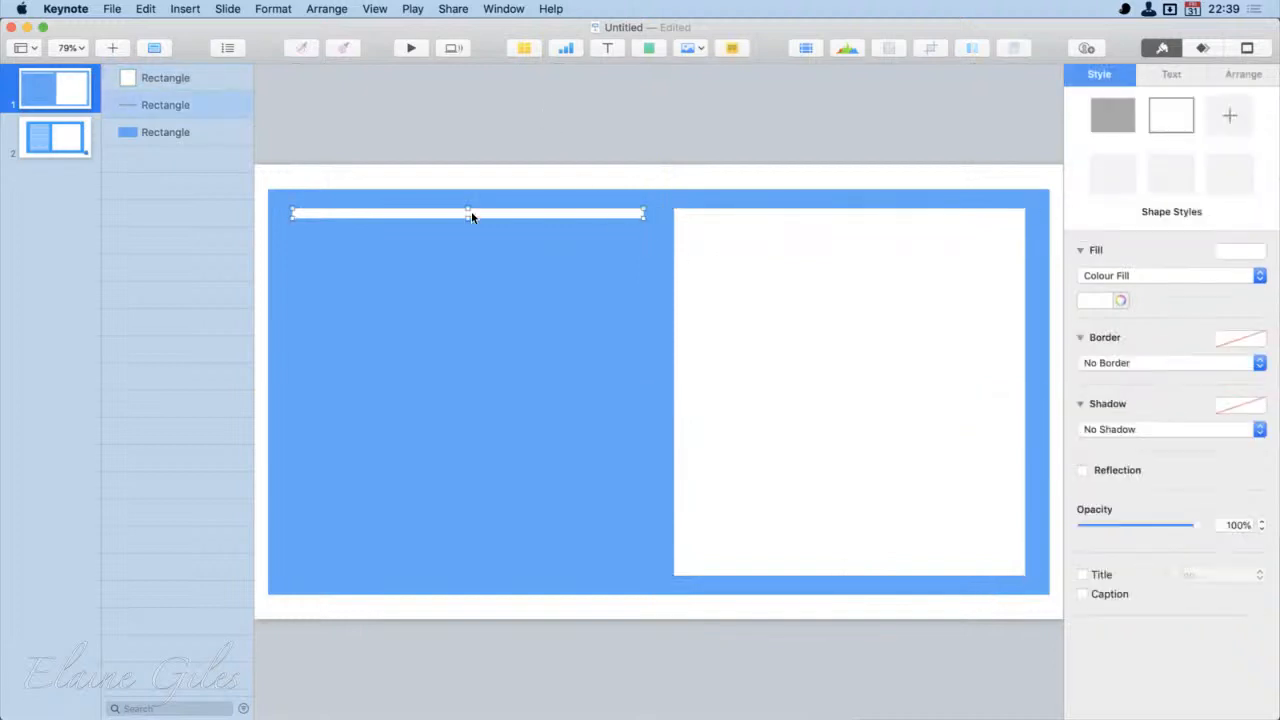
Step: Try spacing three copies of the white bar evenly below the original, and delete the copies
drag(480, 215, 483, 270)
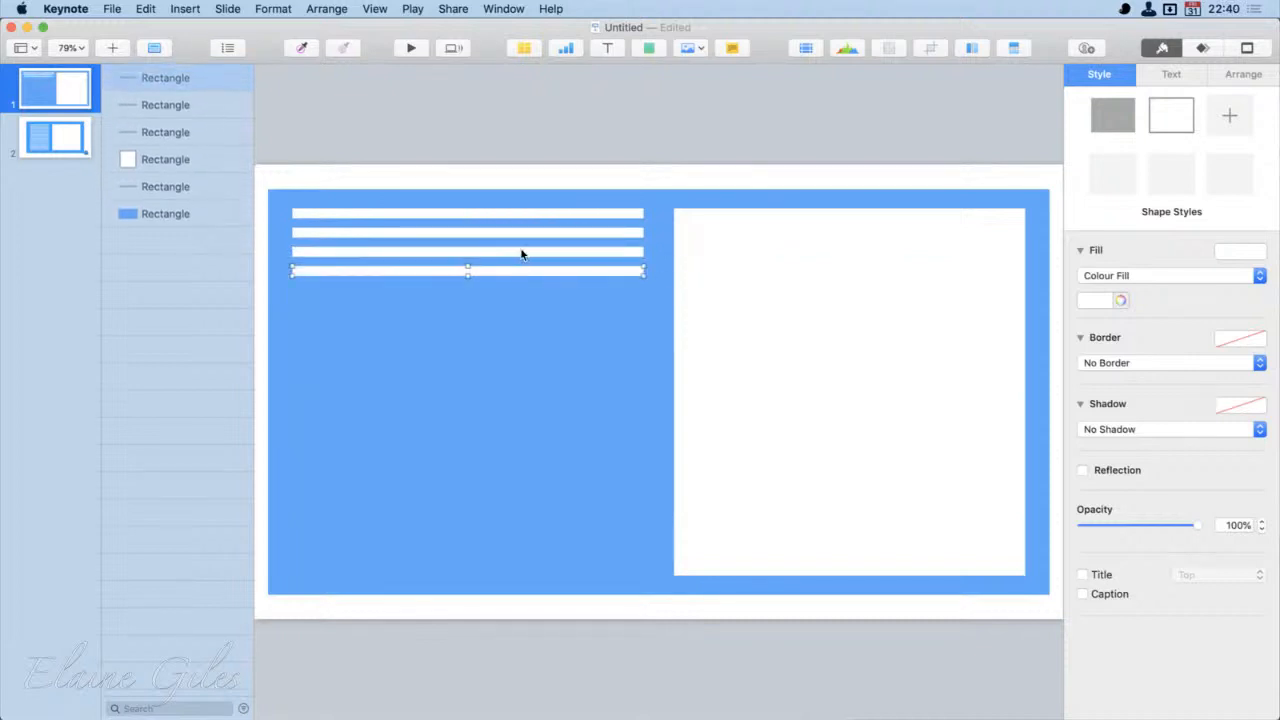
key(Delete)
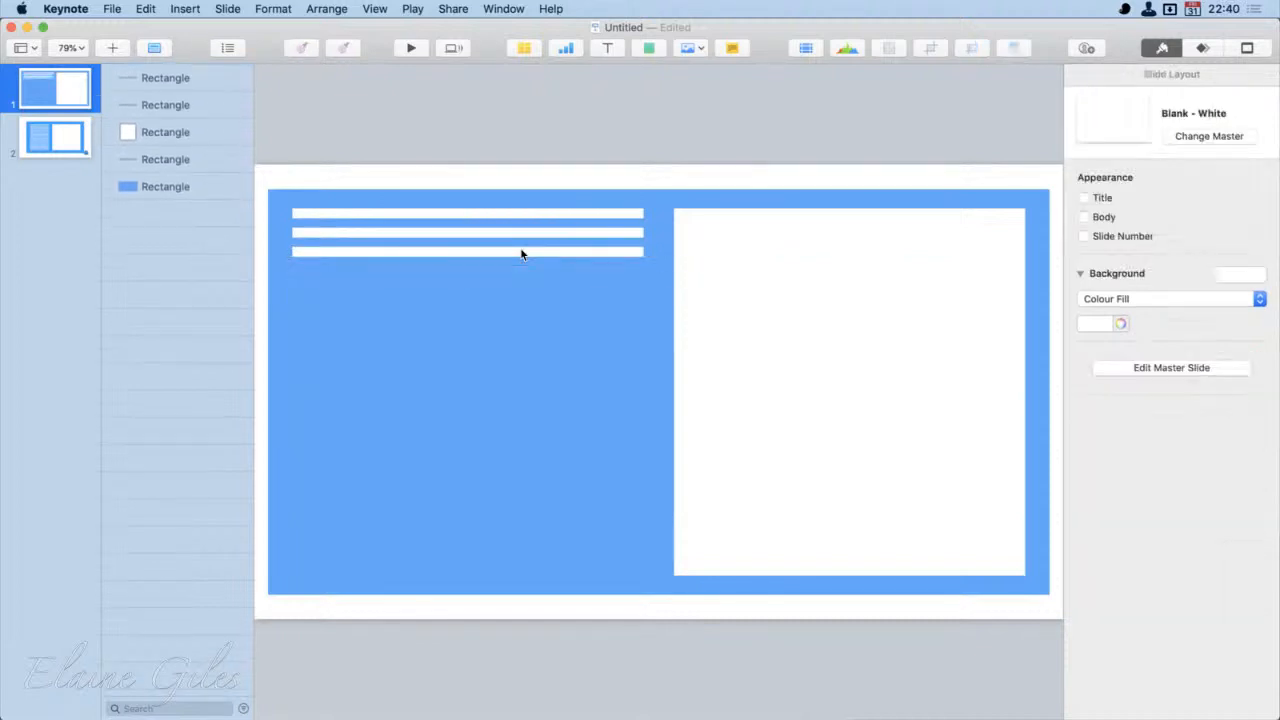
click(520, 251)
key(Delete)
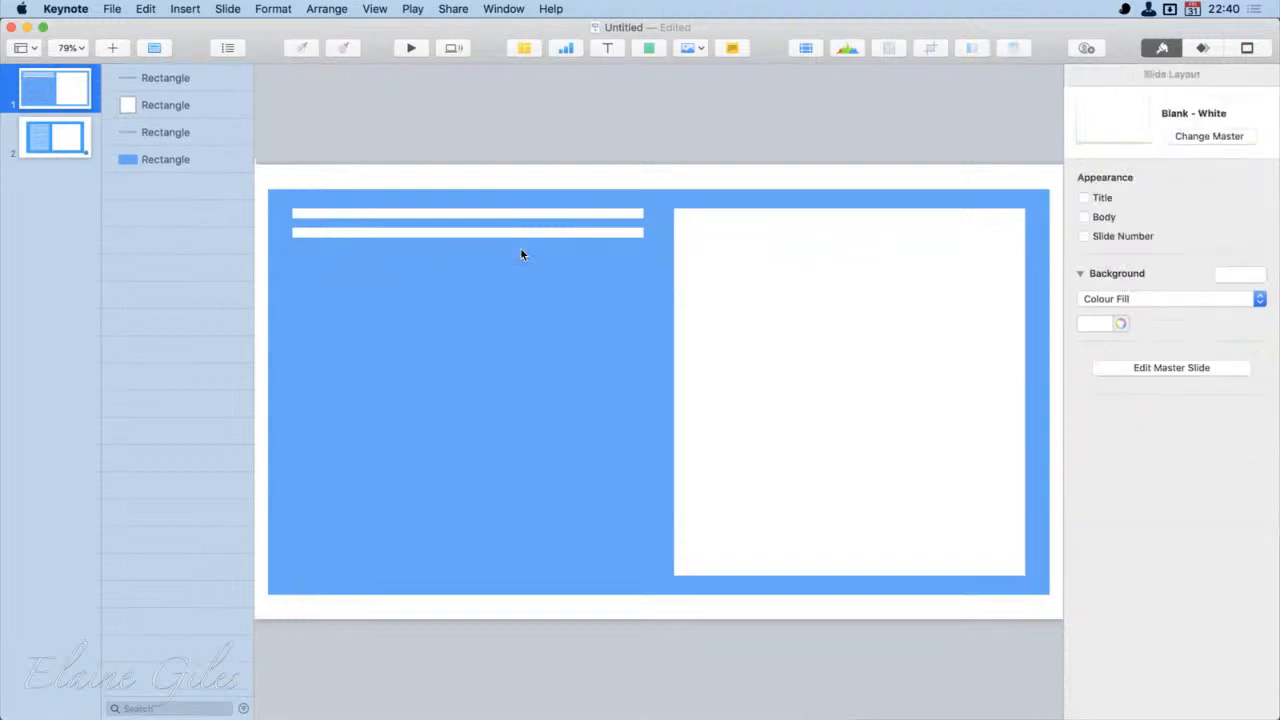
click(528, 234)
key(Delete)
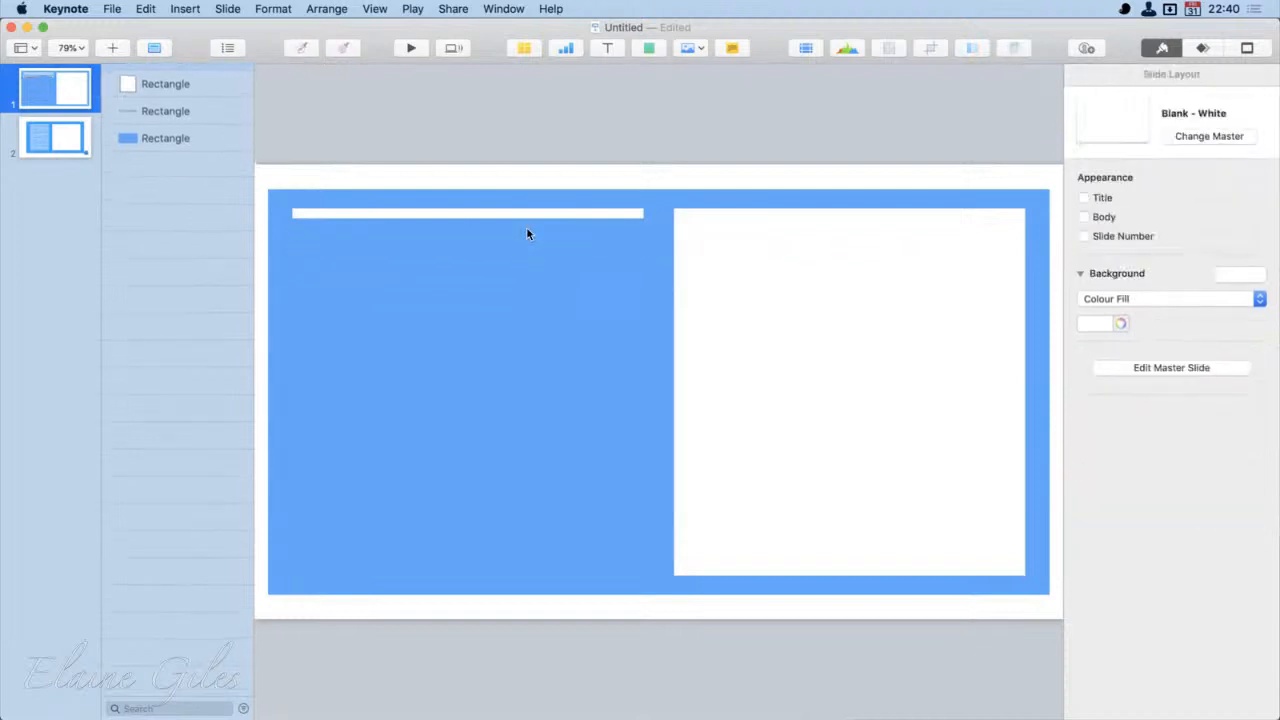
Step: Duplicate the thin white bar in the slide's upper left six times
click(528, 214)
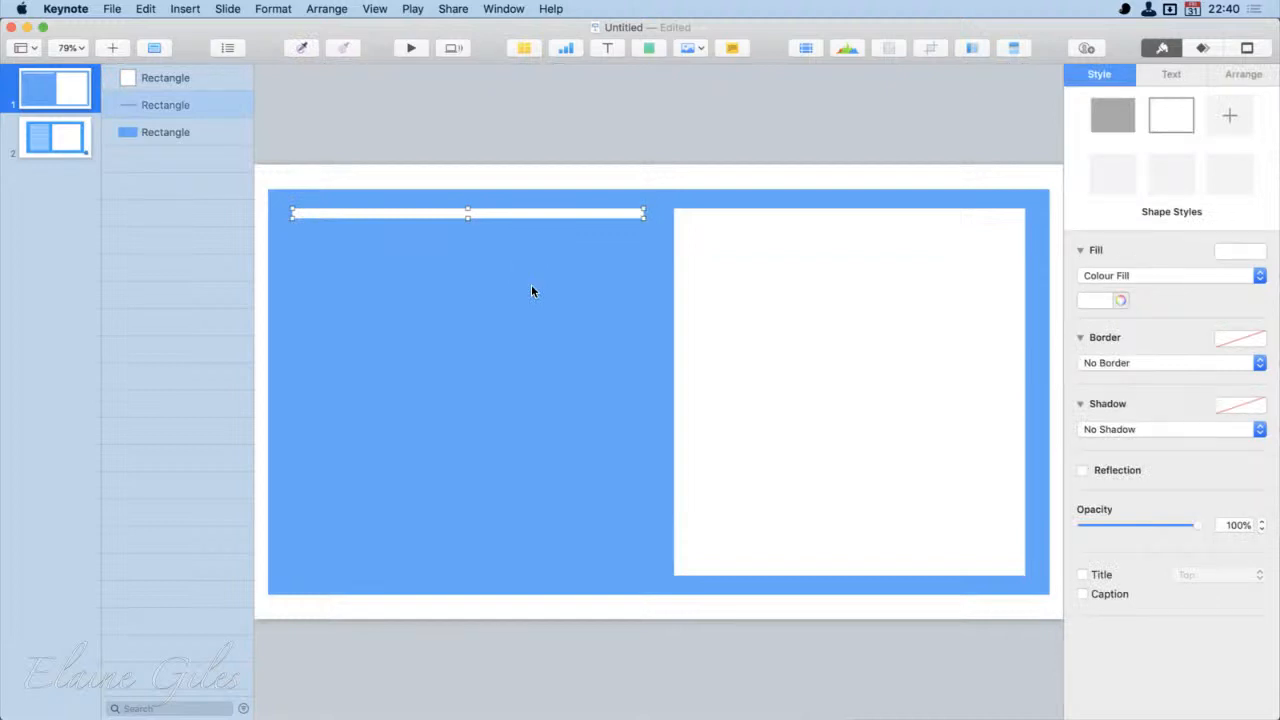
key(super+d)
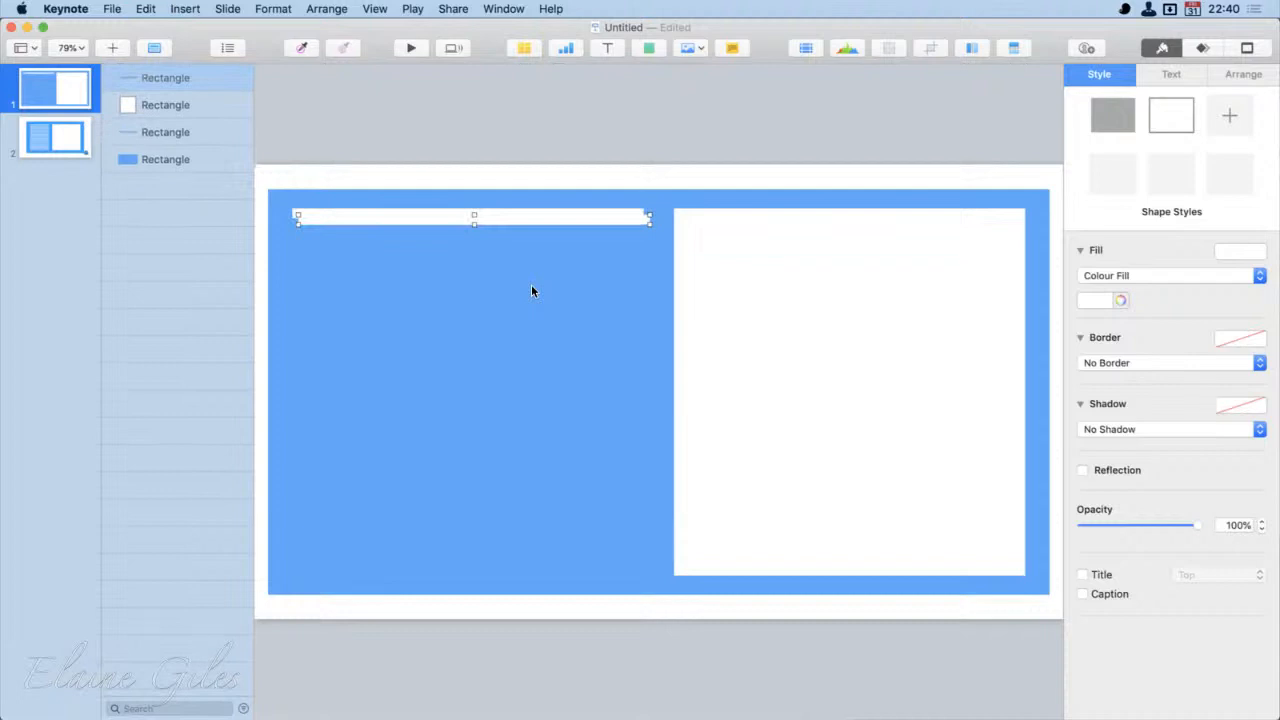
key(super+d)
key(super+d)
key(super+d)
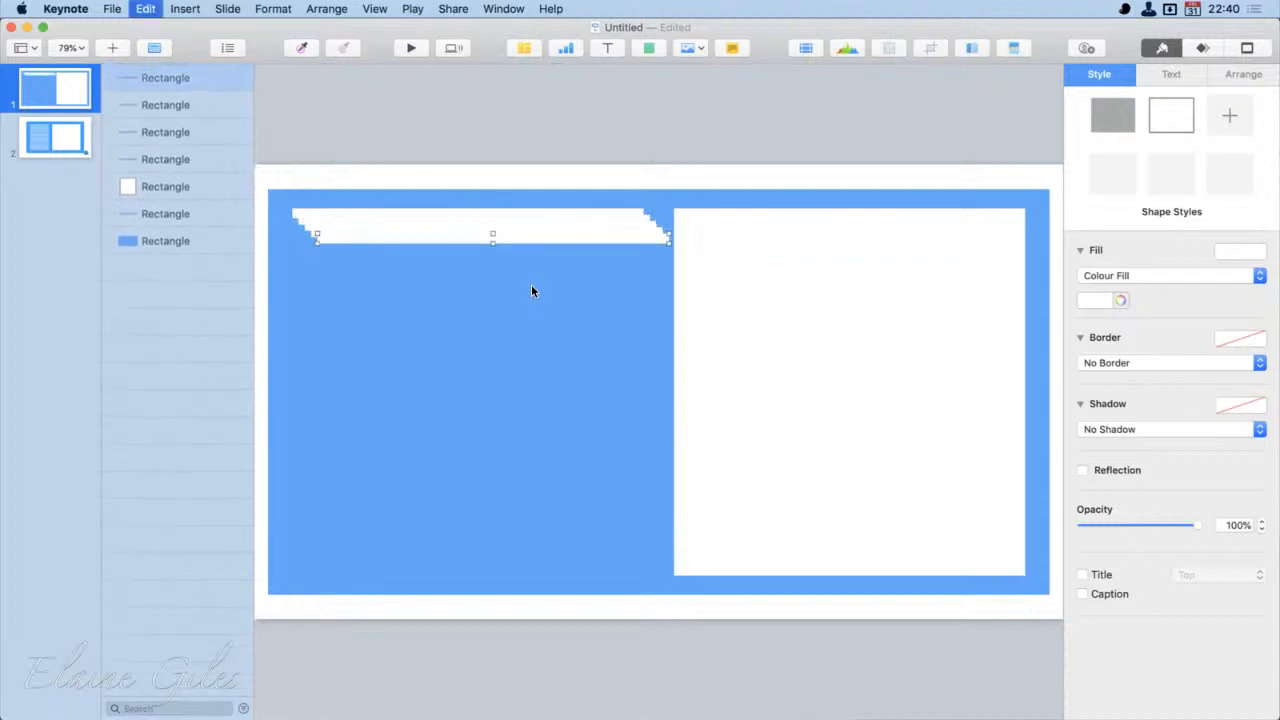
key(super+d)
key(super+d)
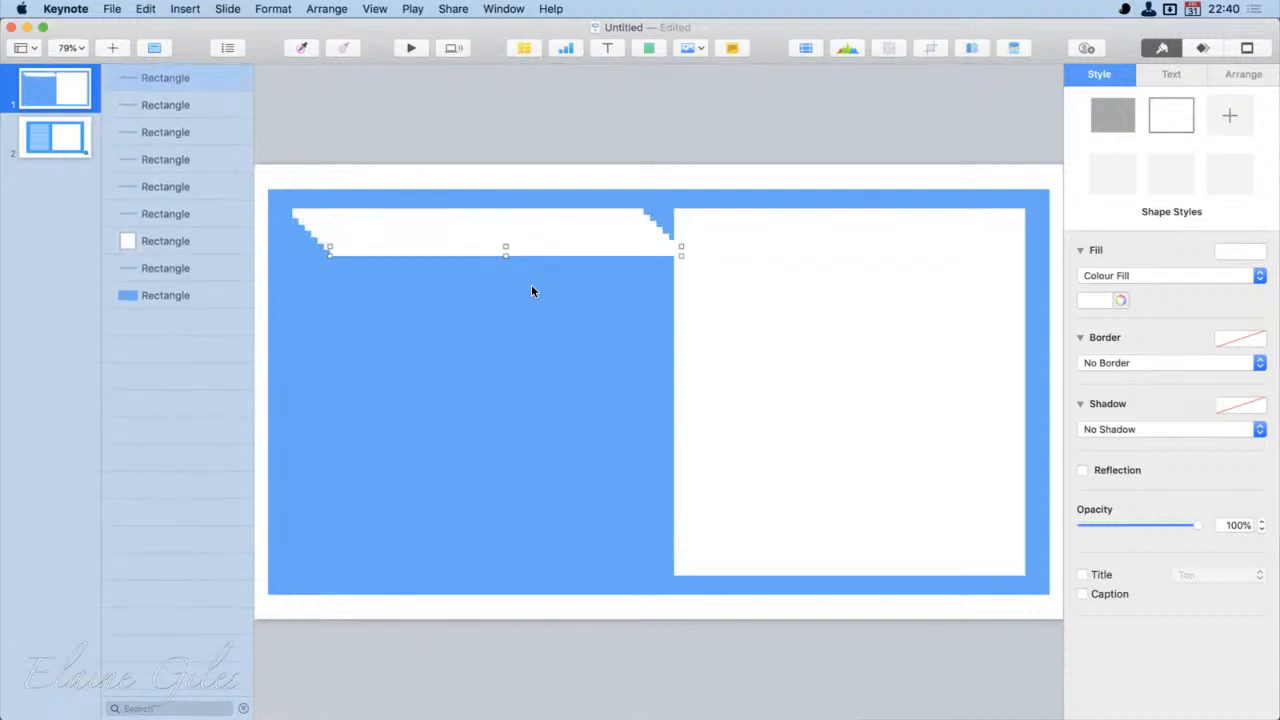
Step: Undo all six duplications of the white bar
key(super+z)
key(super+z)
key(super+z)
key(super+z)
key(super+z)
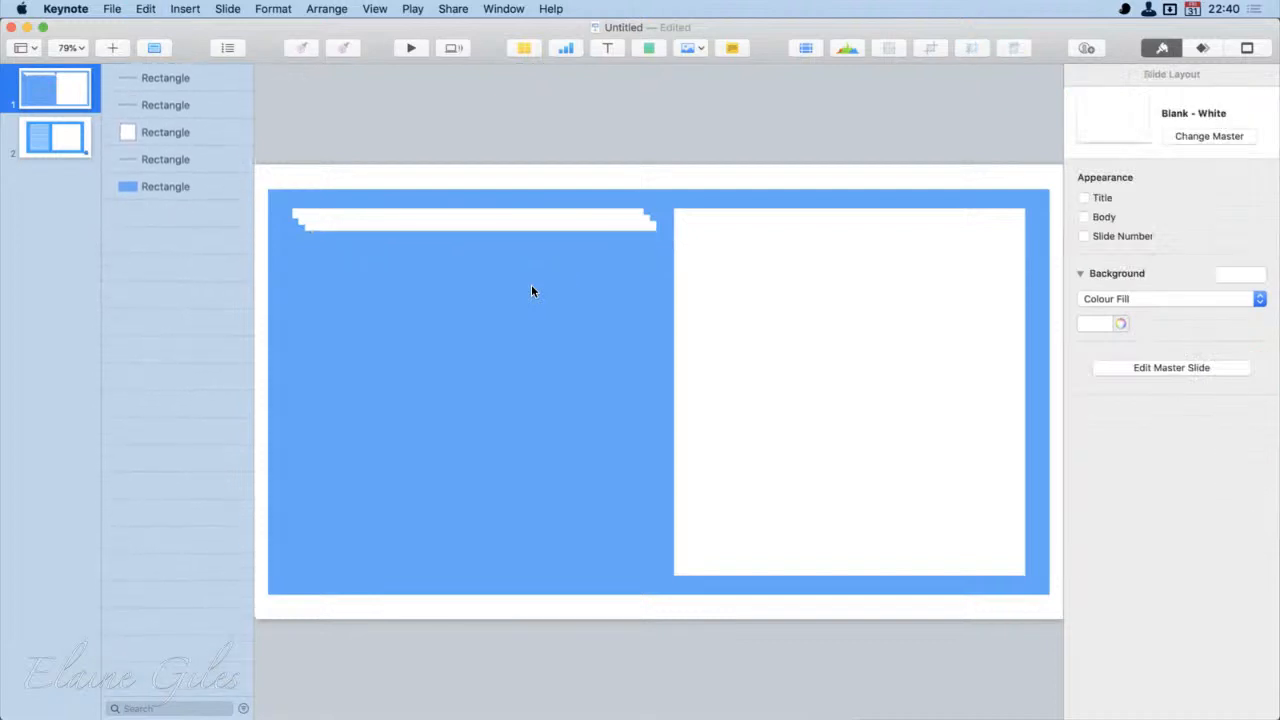
key(super+z)
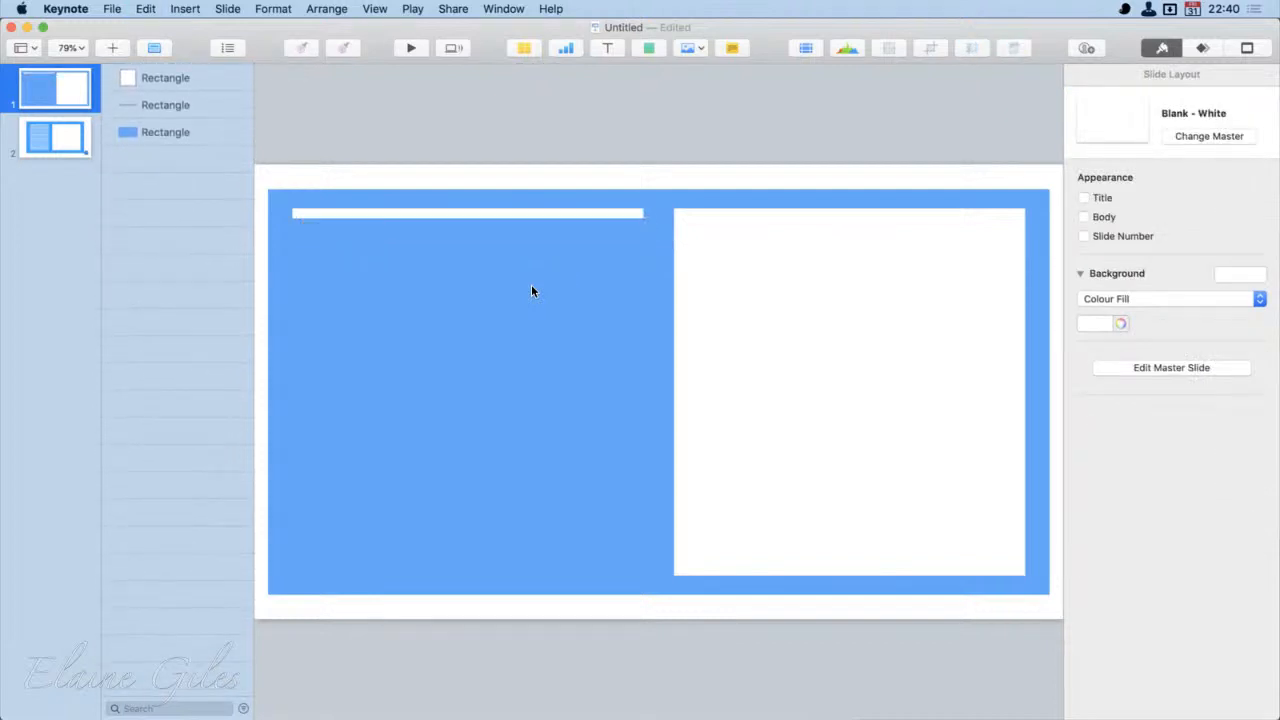
Step: Select the remaining white bar and make six overlapping duplicates of it again
click(479, 214)
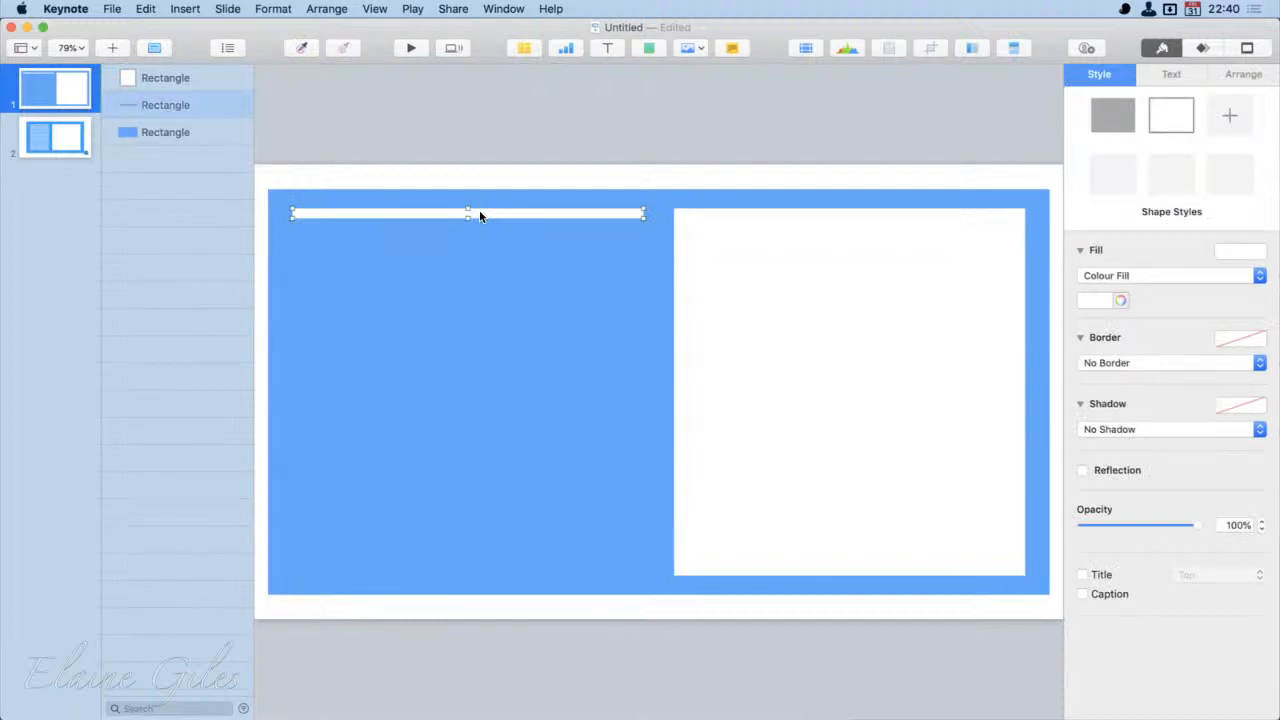
key(super+d)
key(super+d)
key(super+d)
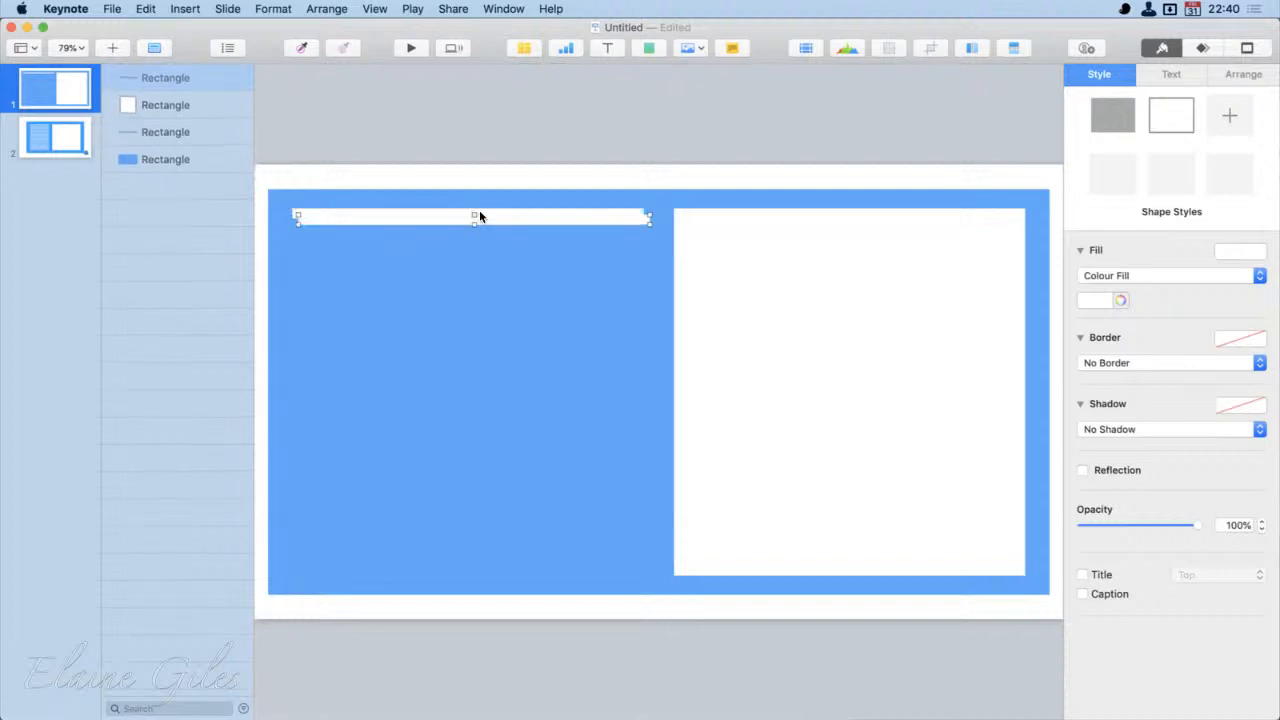
key(super+d)
key(super+d)
key(super+d)
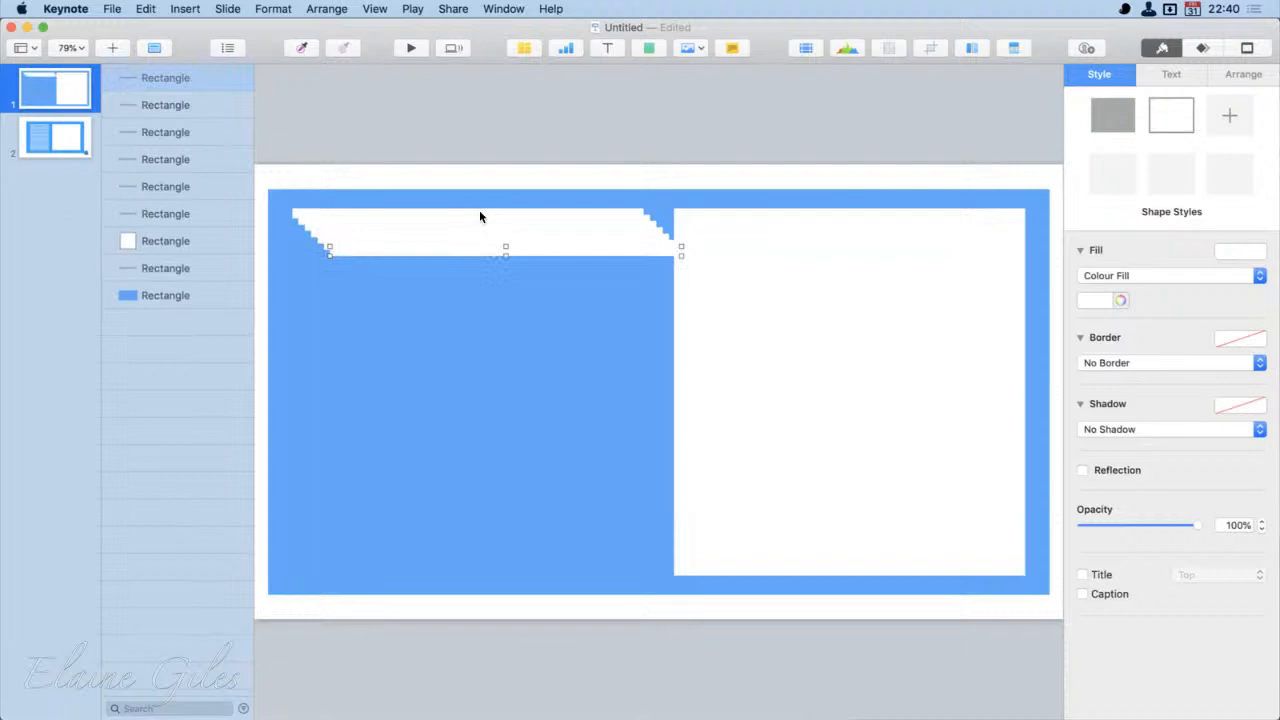
Step: Delete five of the overlapping bar duplicates, keeping the original and one copy
key(Delete)
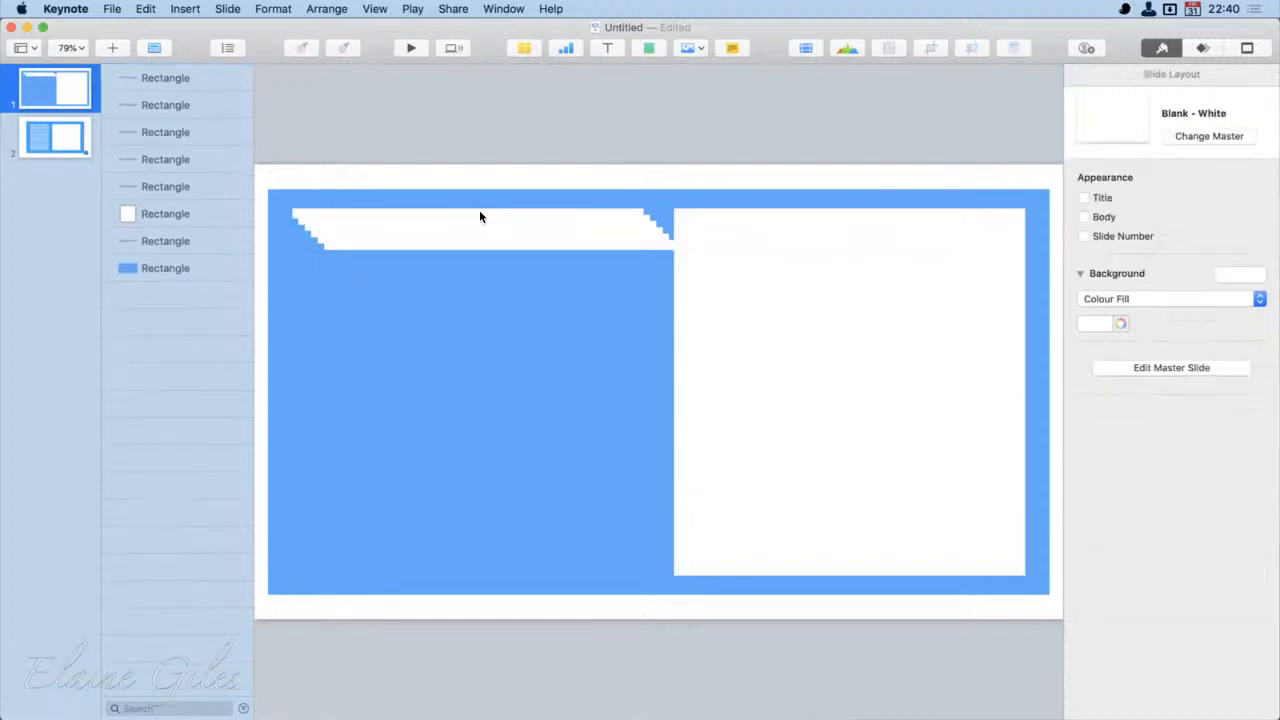
click(468, 247)
key(Delete)
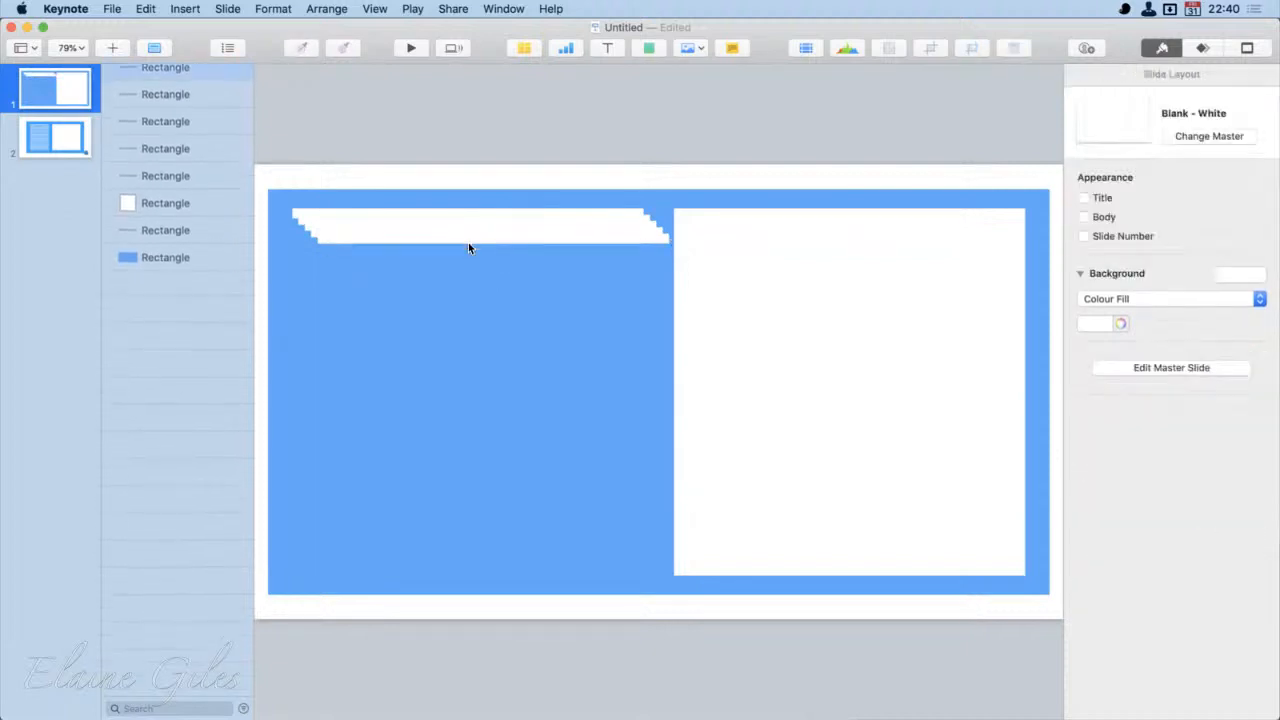
click(470, 241)
key(Delete)
click(473, 232)
key(Delete)
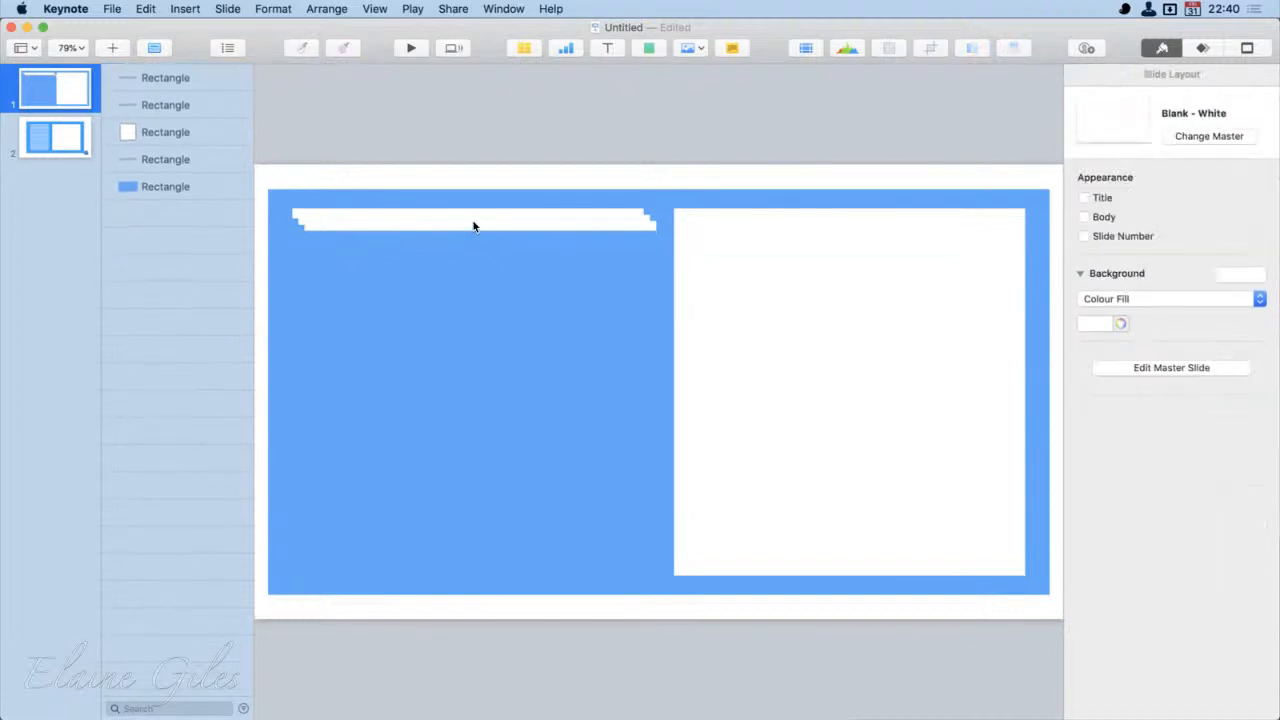
click(474, 224)
key(Delete)
Step: Build a stack of five evenly spaced, aligned white bars, and copy all five directly below with the same spacing
click(473, 221)
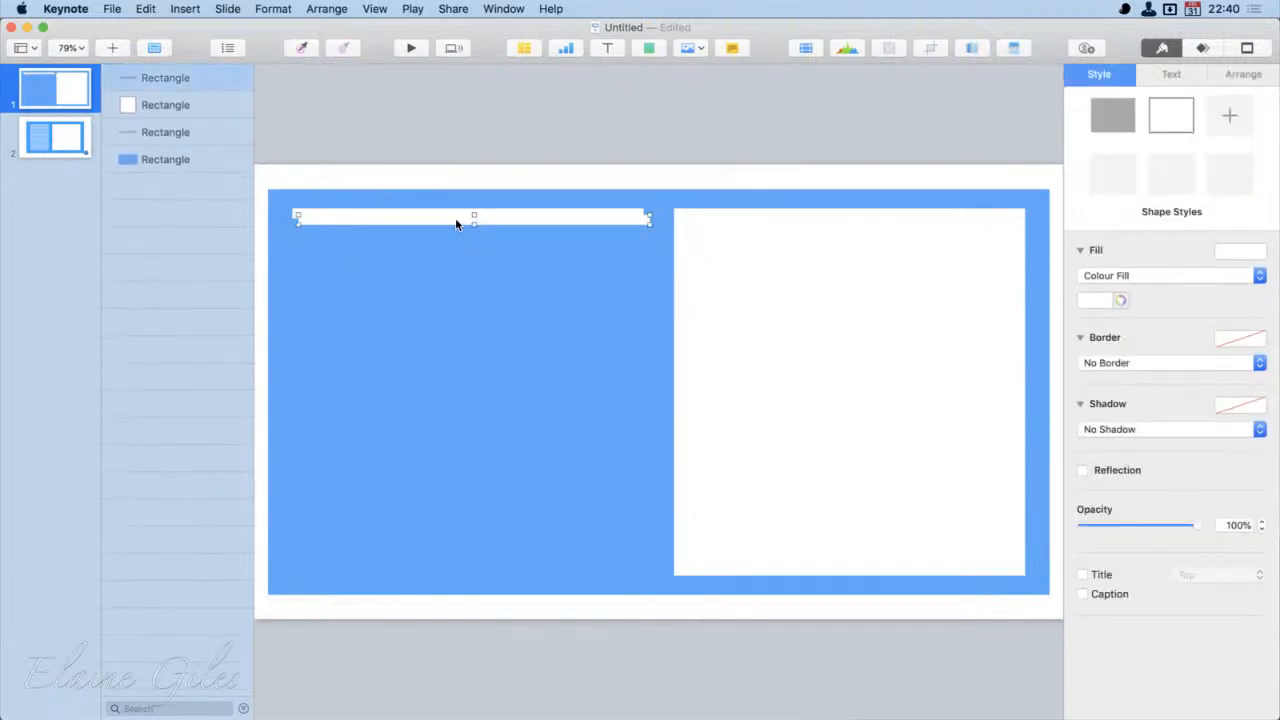
drag(457, 220, 502, 287)
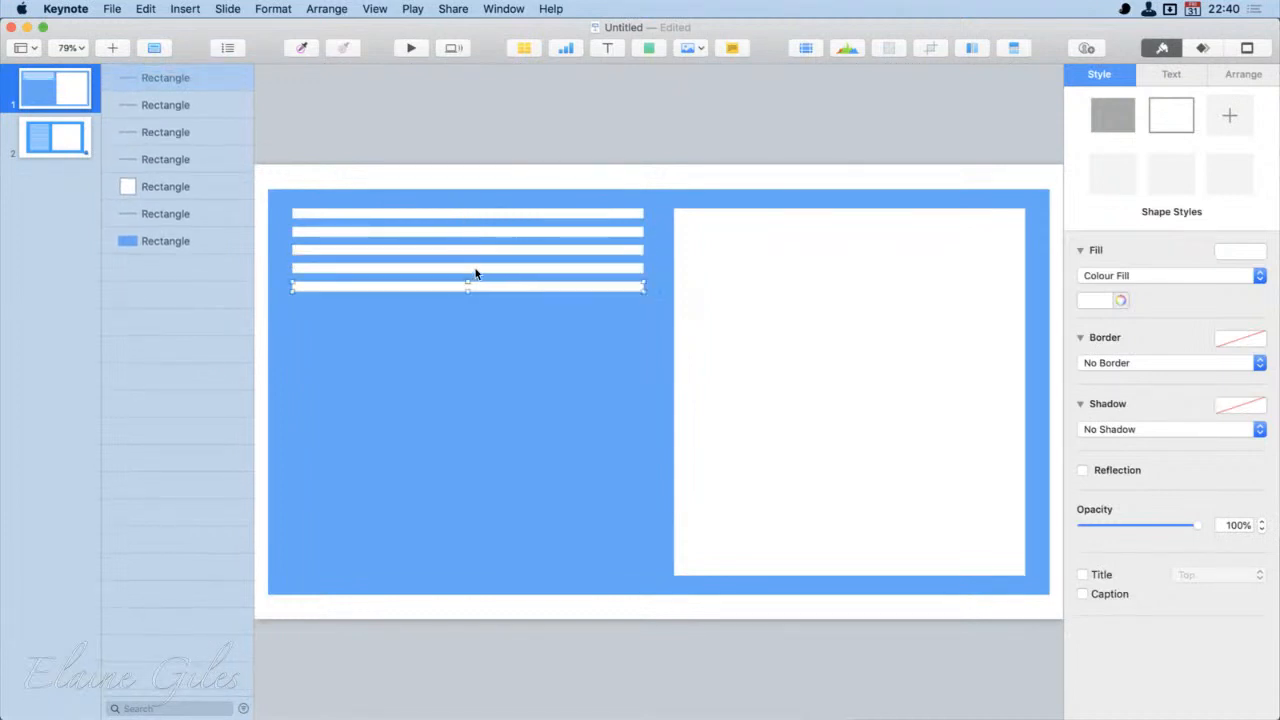
shift+click(478, 267)
shift+click(485, 249)
shift+click(486, 231)
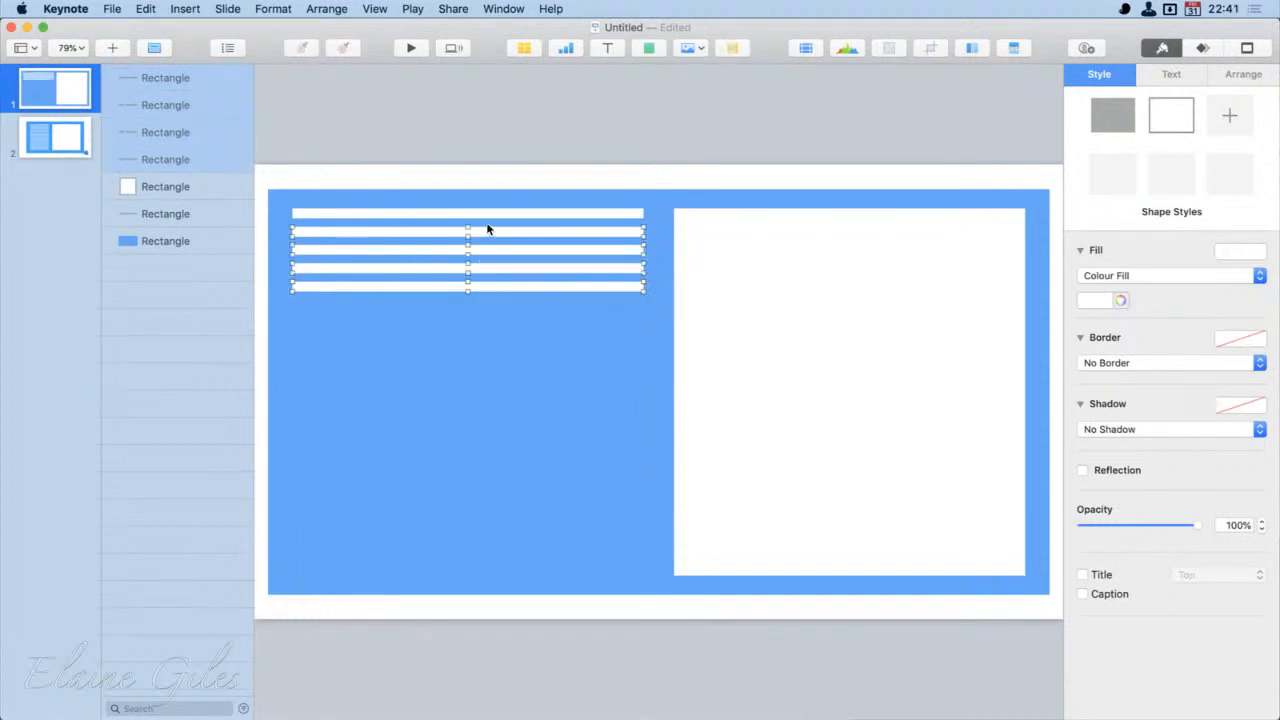
shift+click(489, 213)
drag(493, 289, 492, 380)
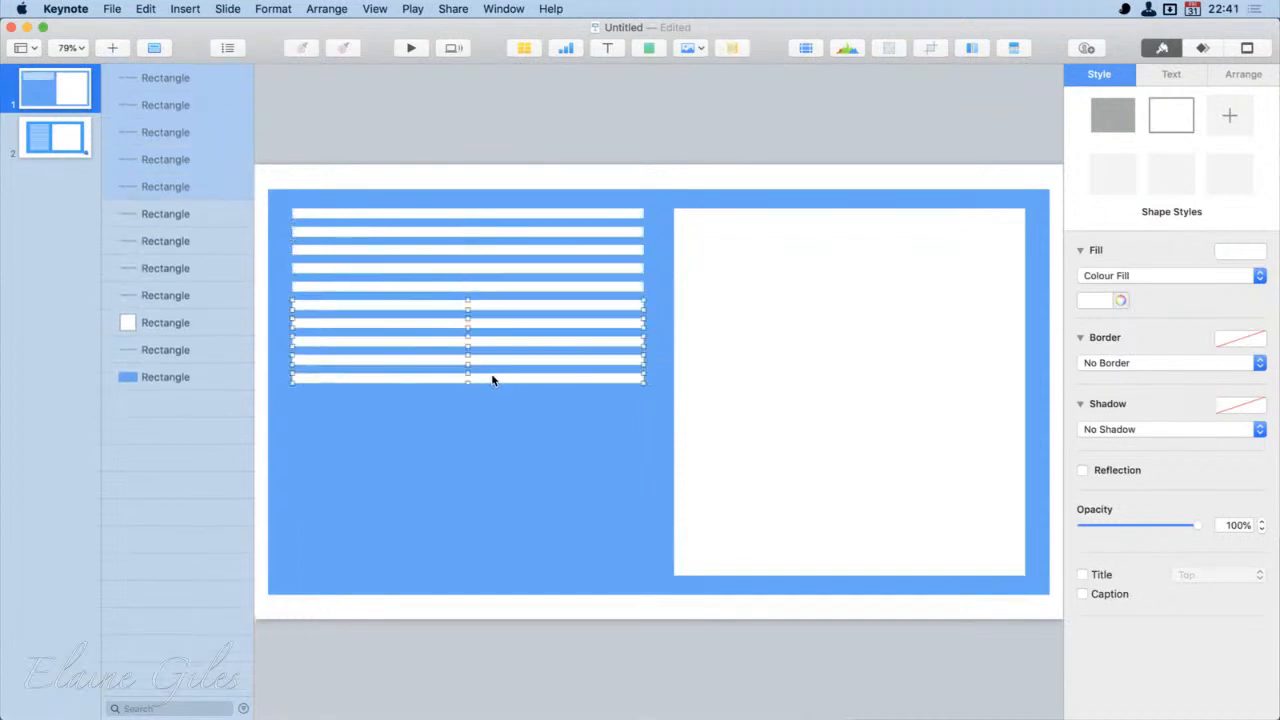
Step: Copy all ten white bars directly below themselves with the same spacing, filling the left half of the blue rectangle
shift+click(479, 286)
shift+click(481, 266)
shift+click(481, 251)
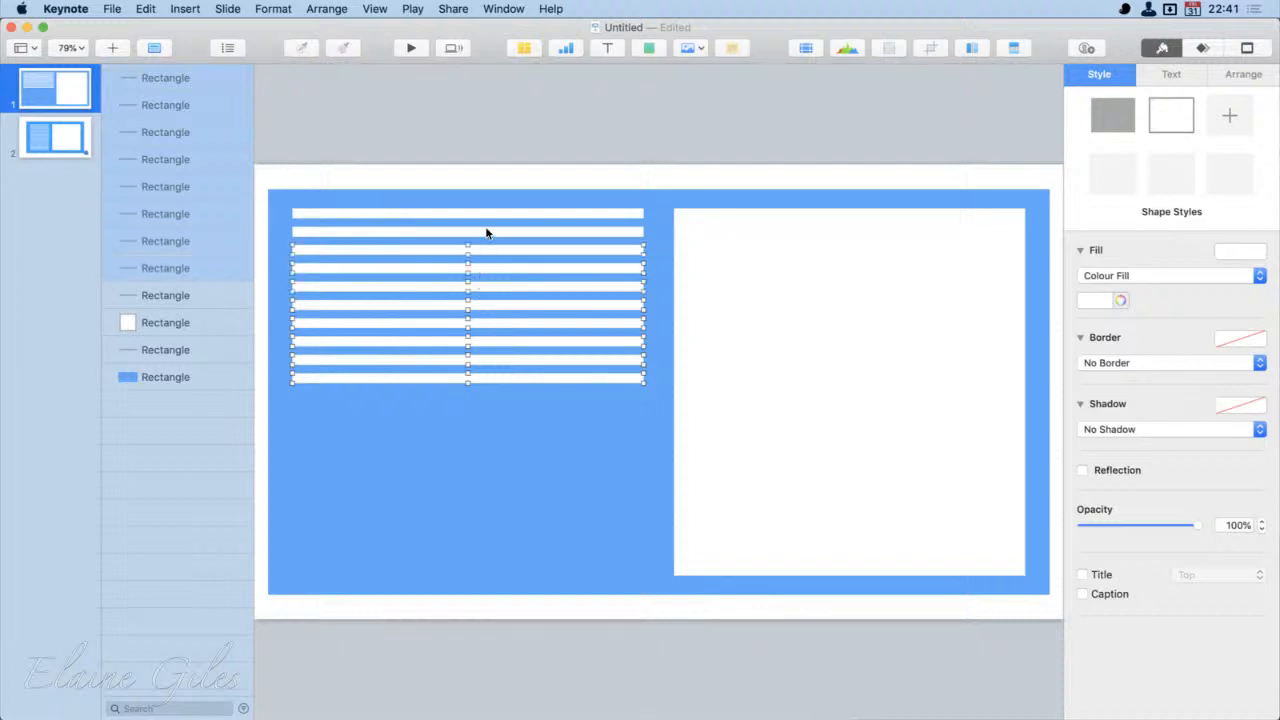
shift+click(486, 231)
shift+click(489, 215)
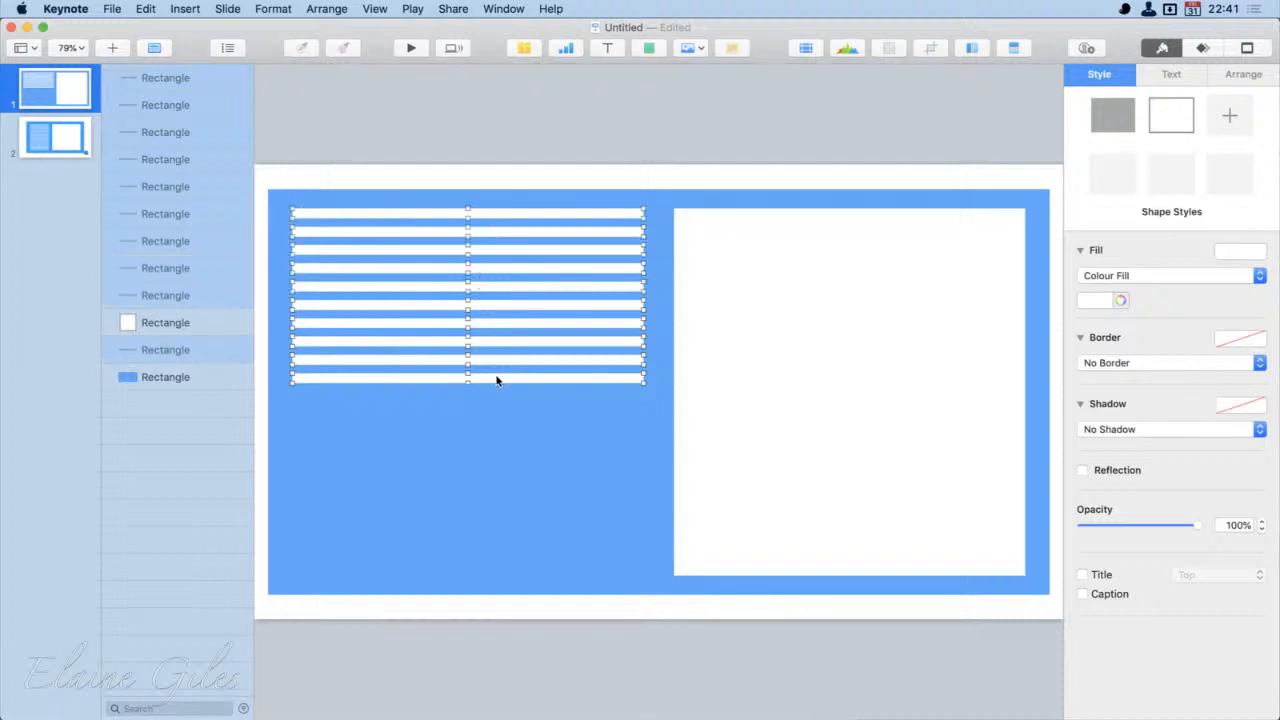
drag(498, 370, 498, 553)
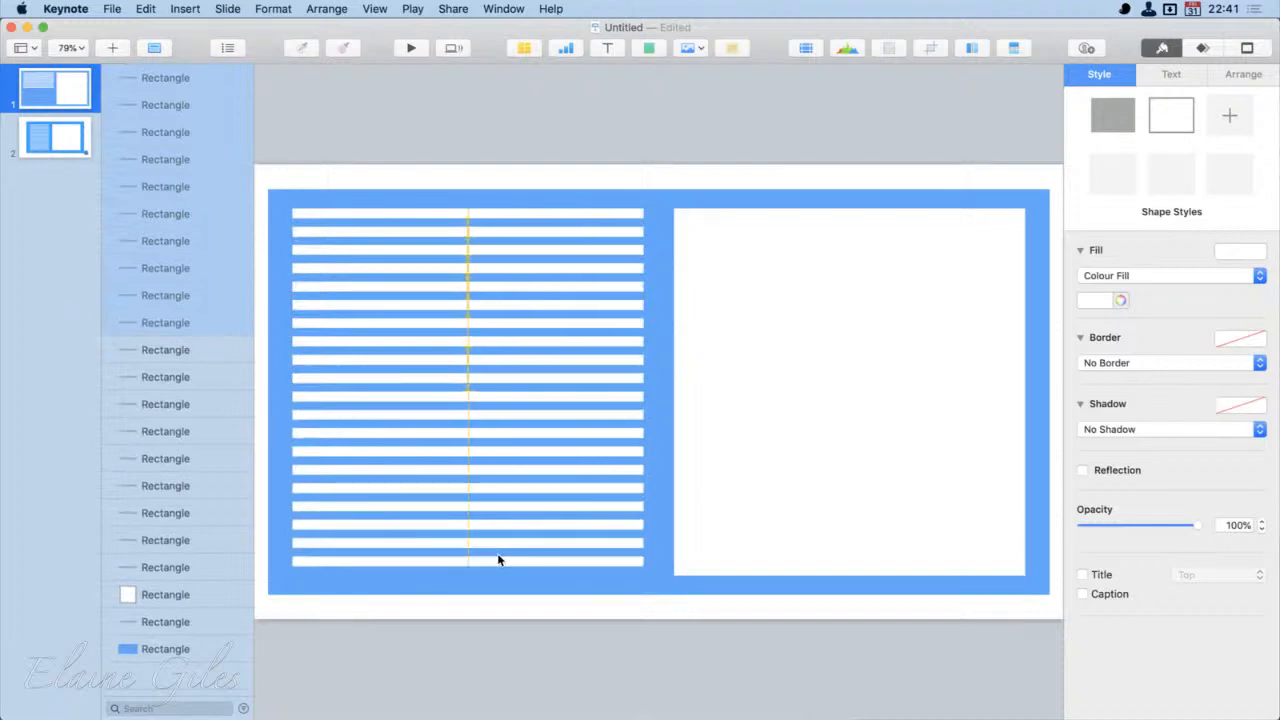
click(721, 90)
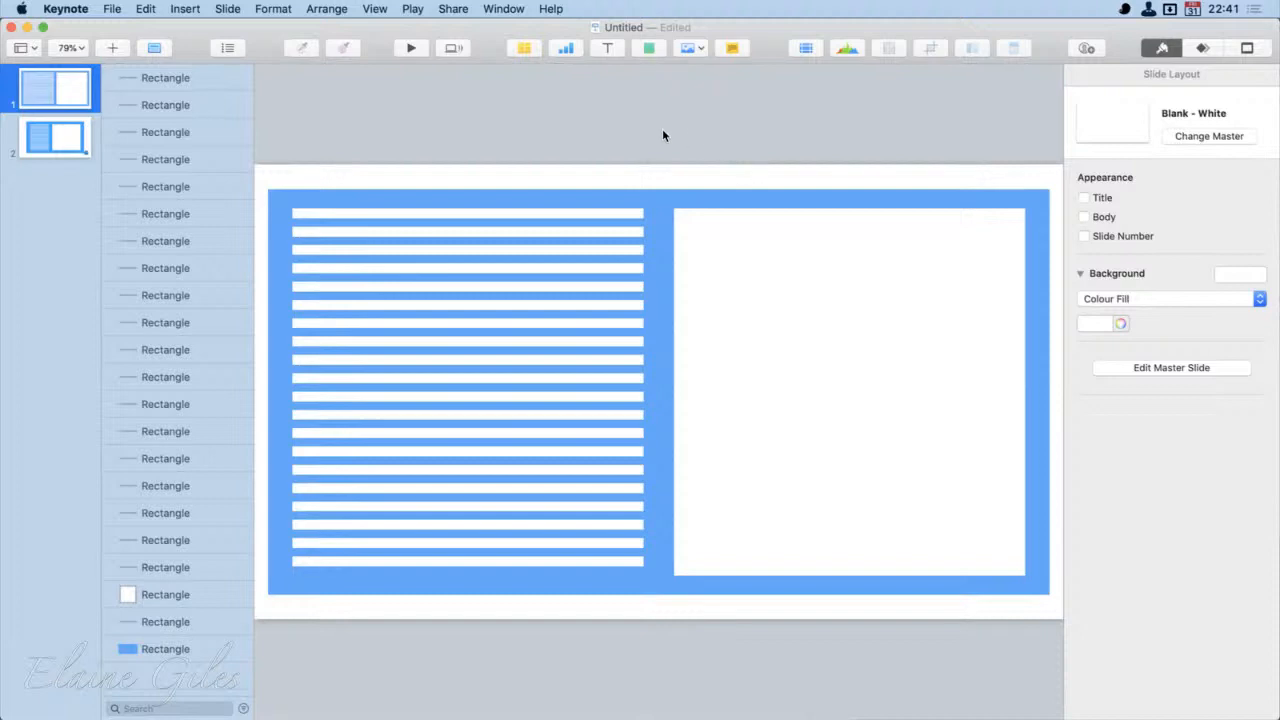
Step: Save the presentation as "Mail DTN" and close it
key(super+s)
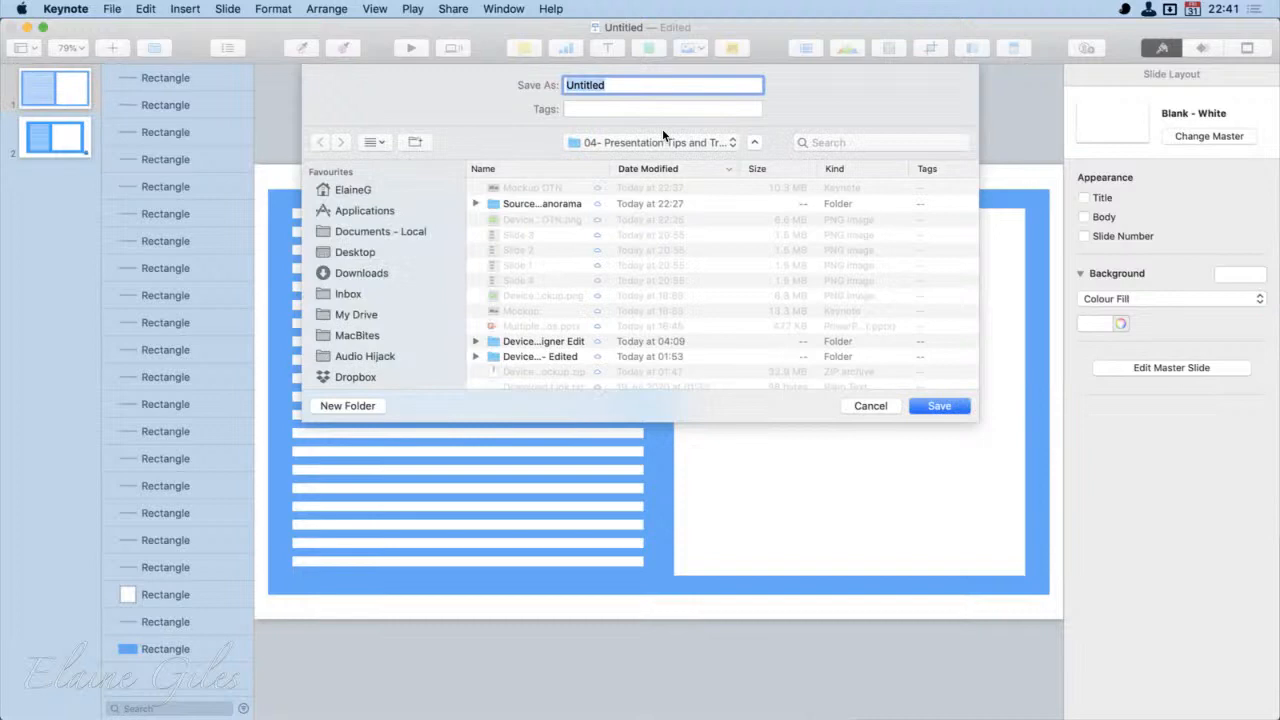
text(Main DTN)
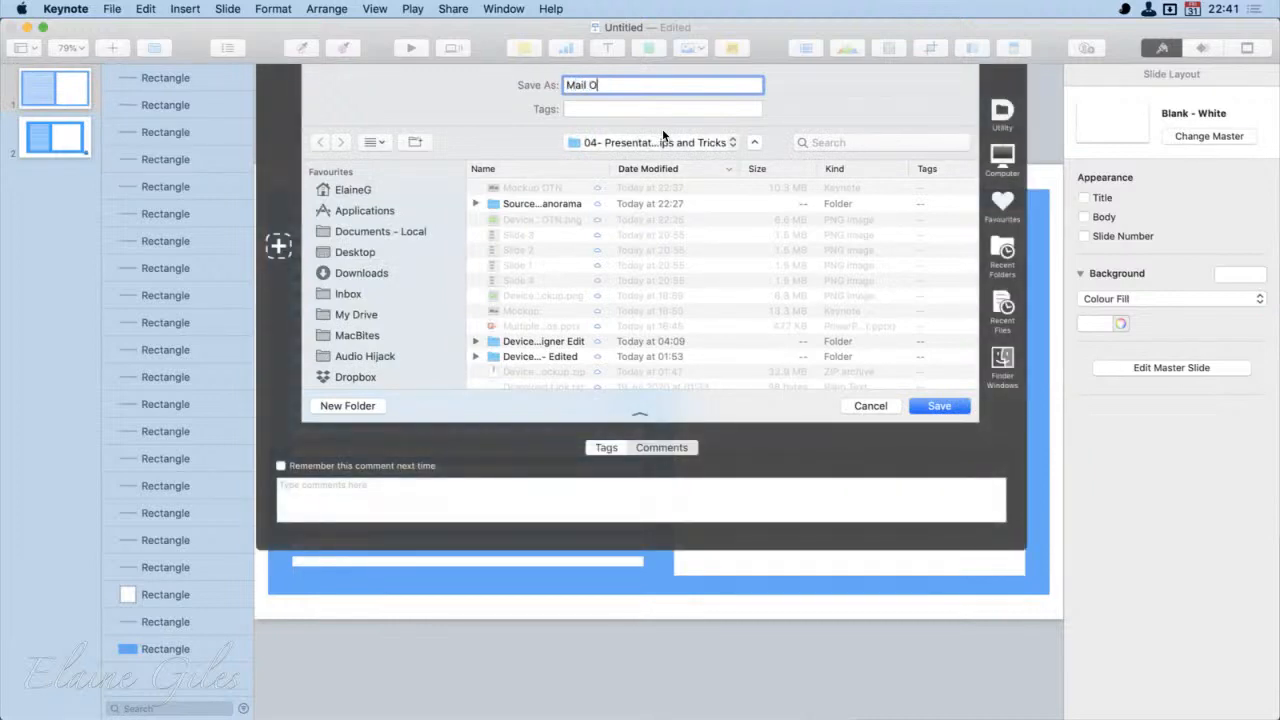
key(Return)
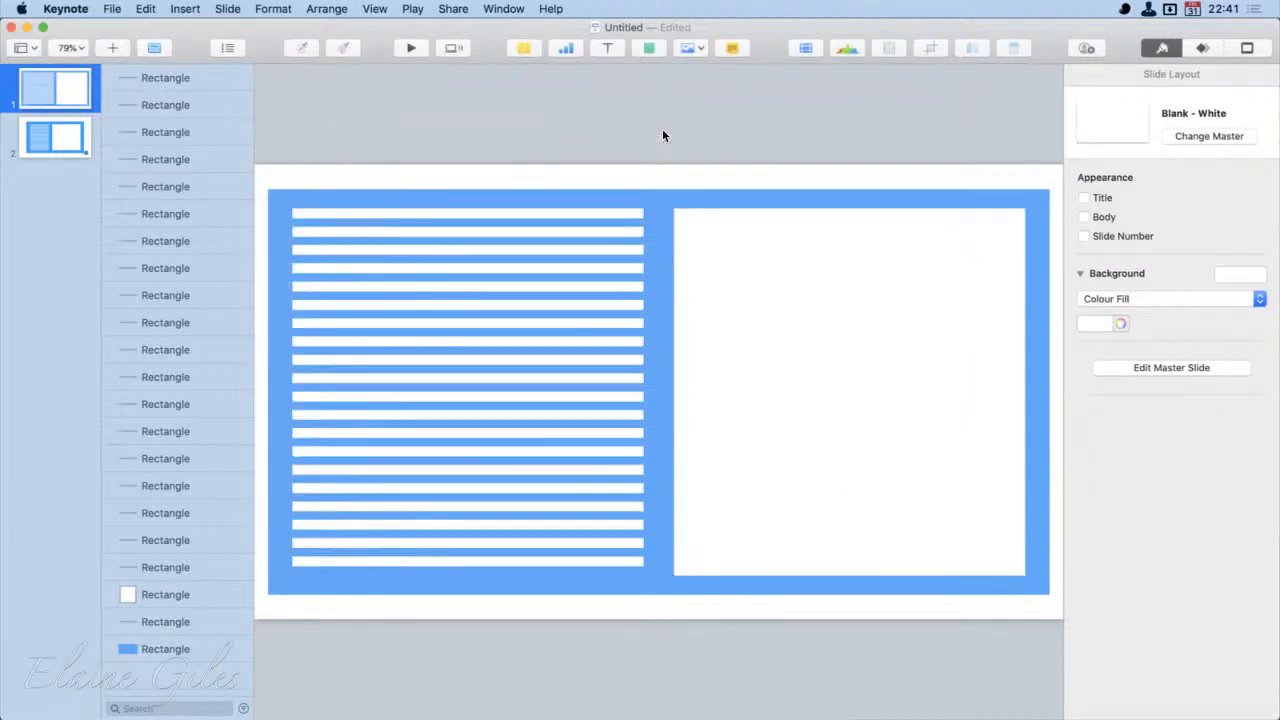
key(super+w)
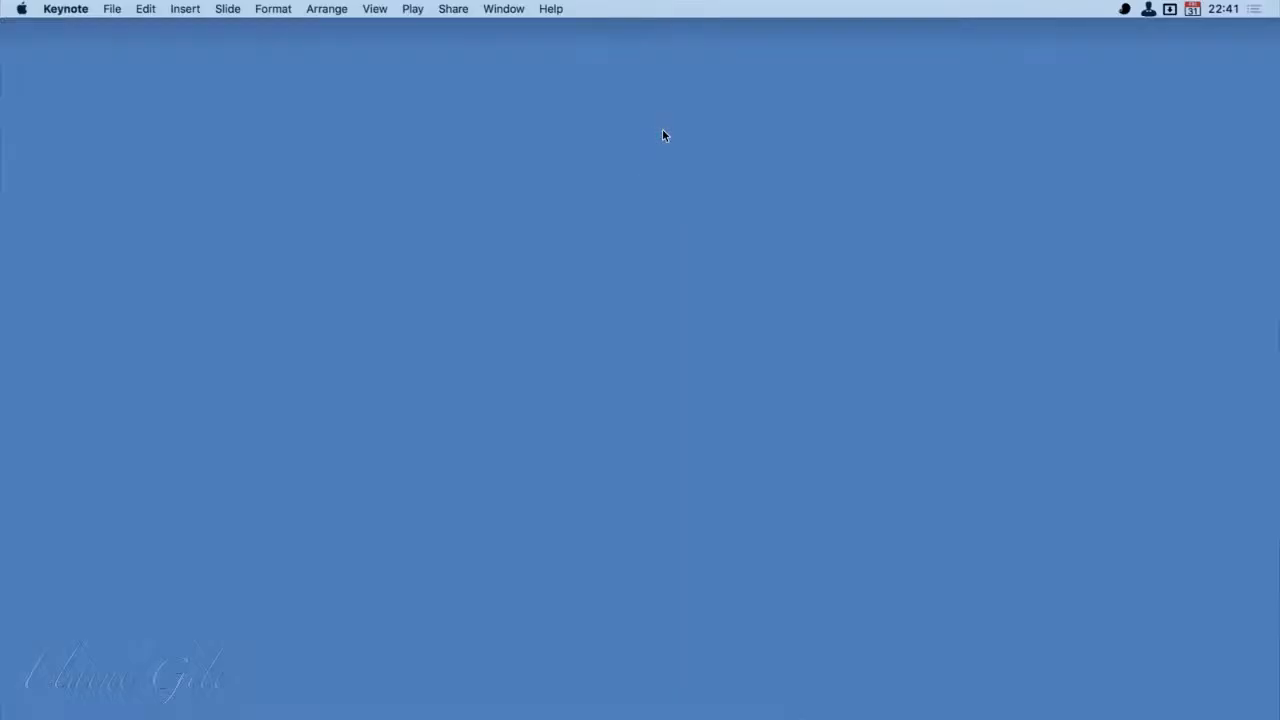
Step: Launch Microsoft PowerPoint, enlarge the new presentation's window, and give the first slide a blank layout
key(super+space)
text(power)
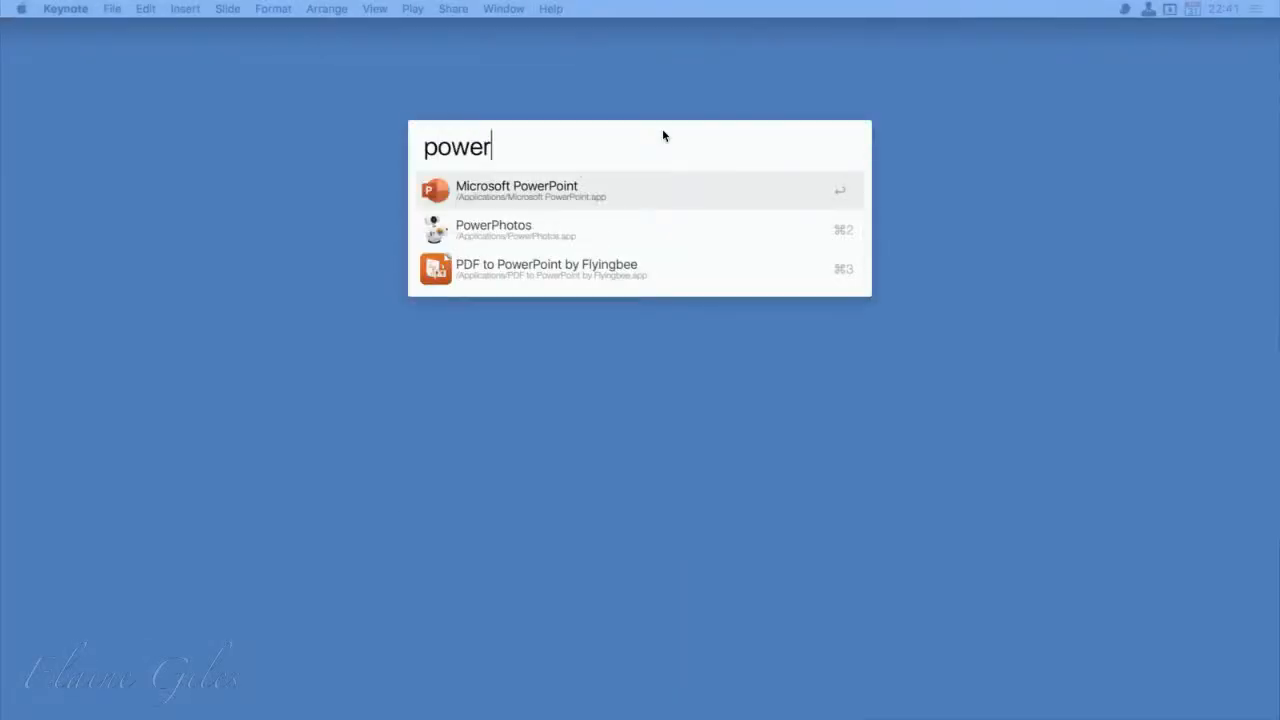
key(Return)
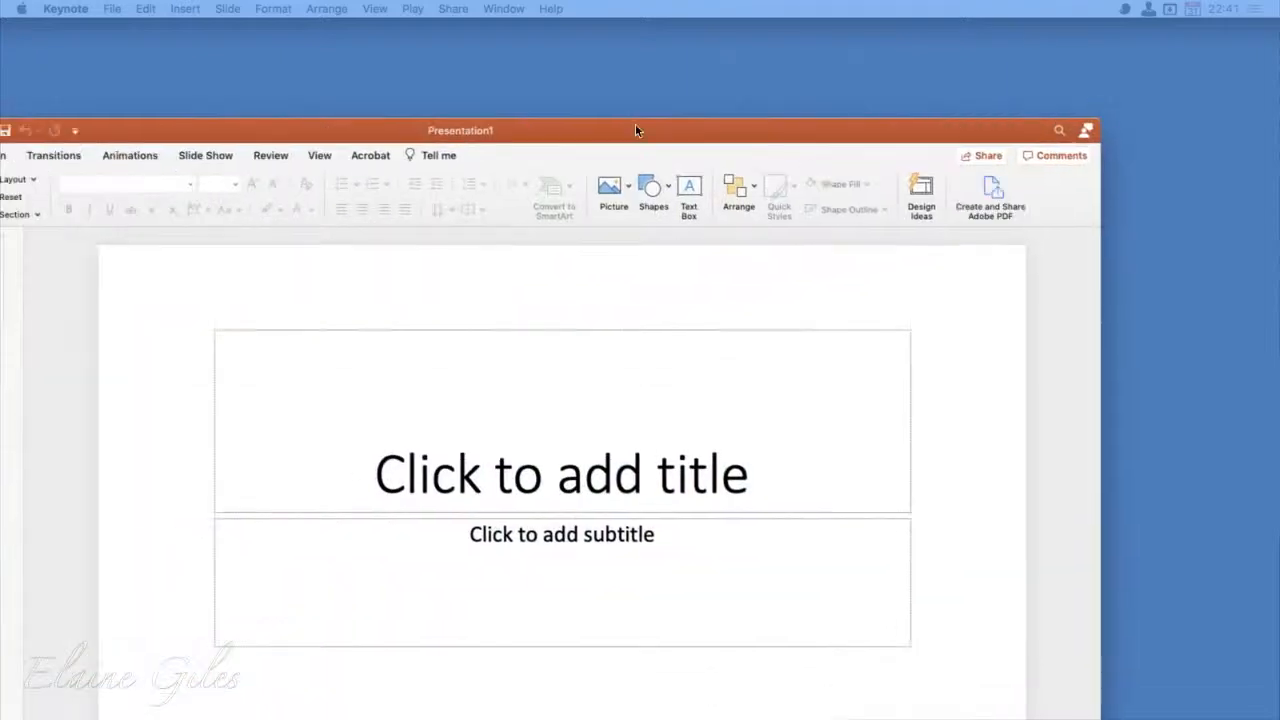
double_click(635, 123)
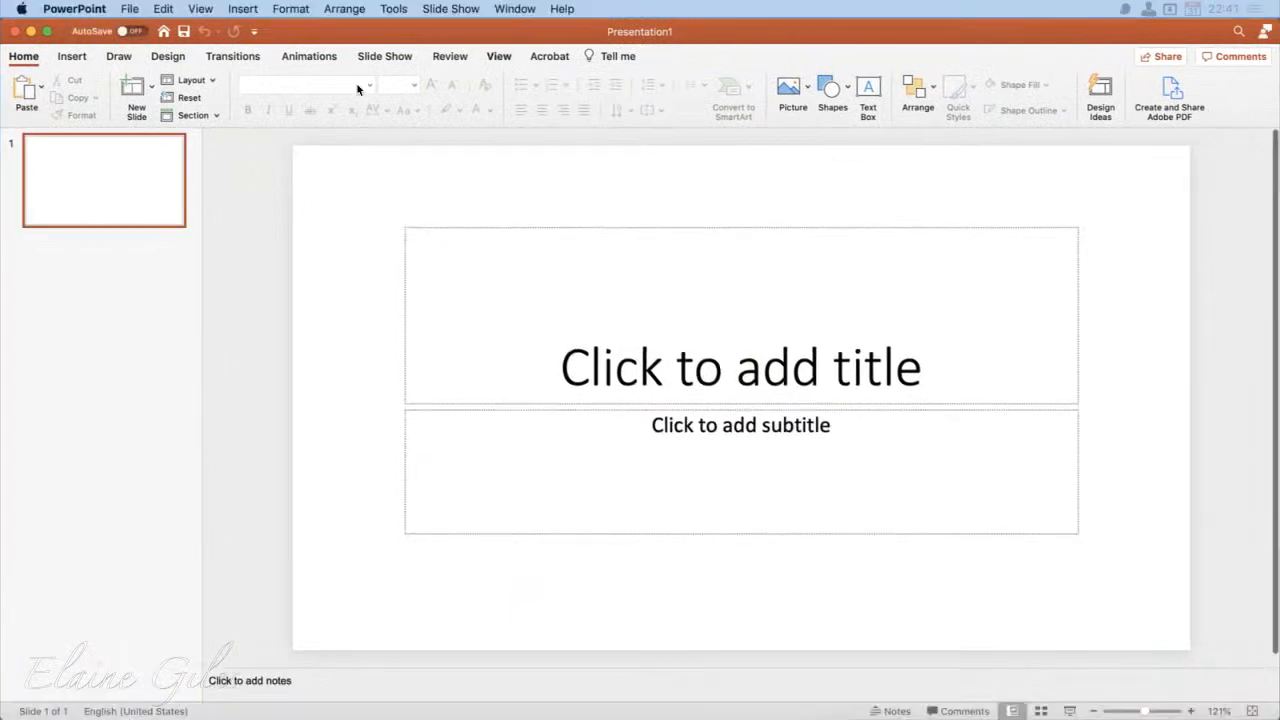
click(215, 81)
click(255, 198)
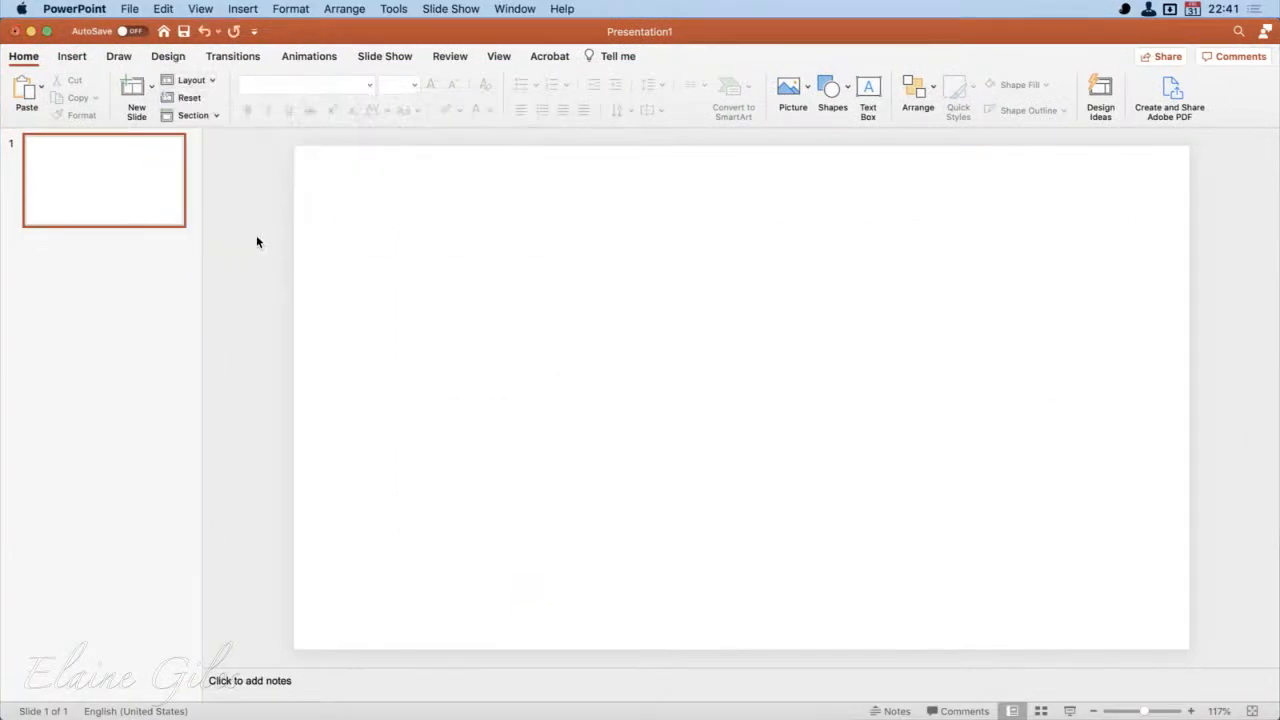
Step: Draw a rectangle about 31.85 cm wide and 17.45 cm high, and centre it on the slide
click(843, 92)
click(909, 137)
mouse_move(323, 170)
mouse_down()
mouse_move(1053, 620)
mouse_move(1160, 638)
mouse_up()
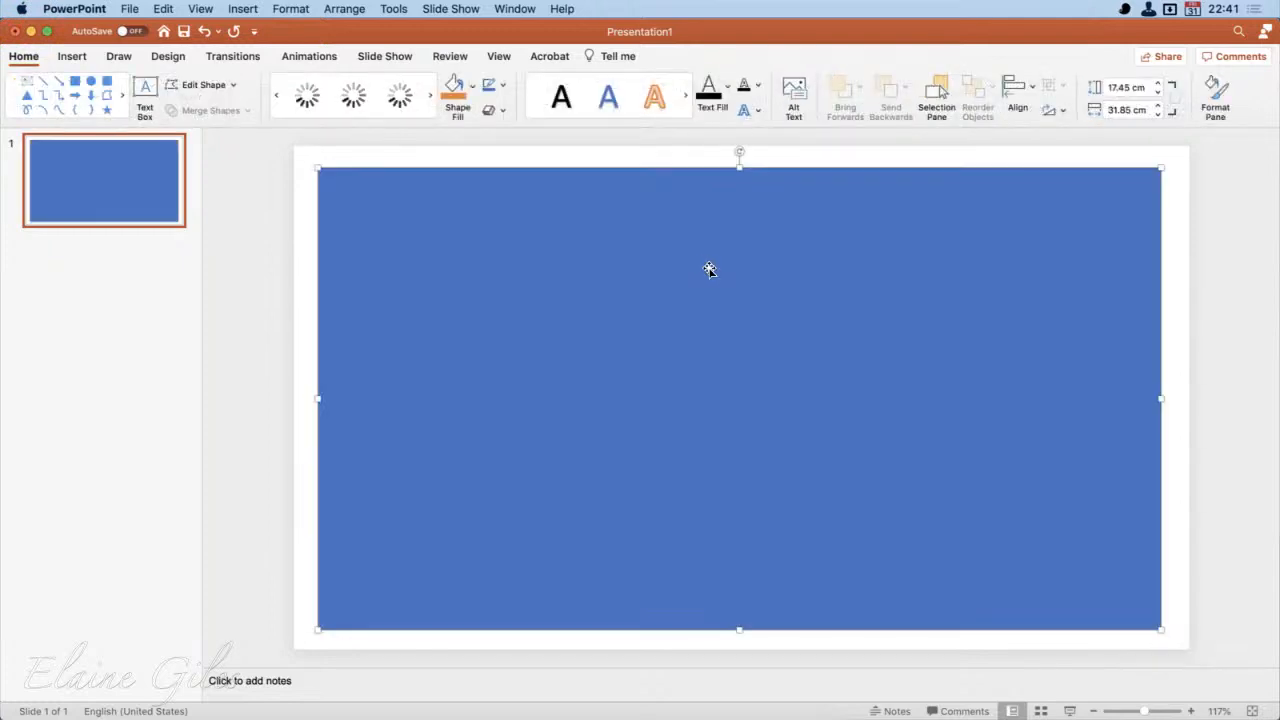
drag(709, 270, 712, 268)
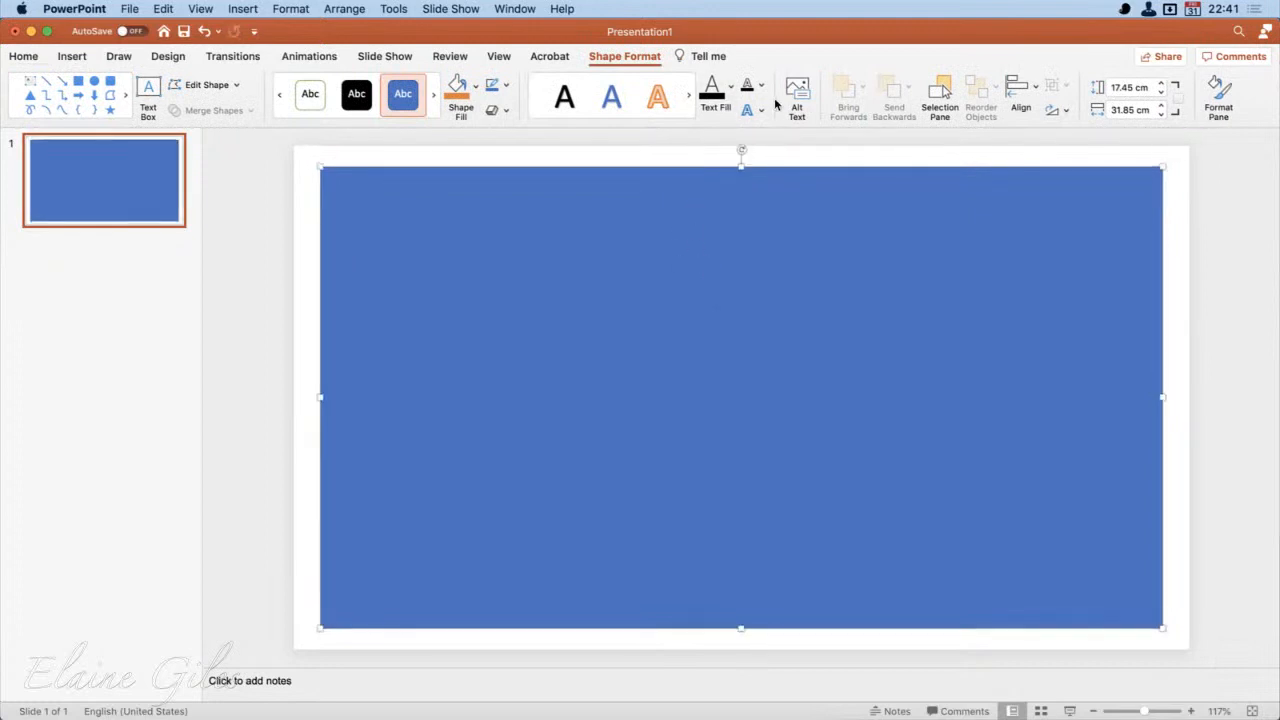
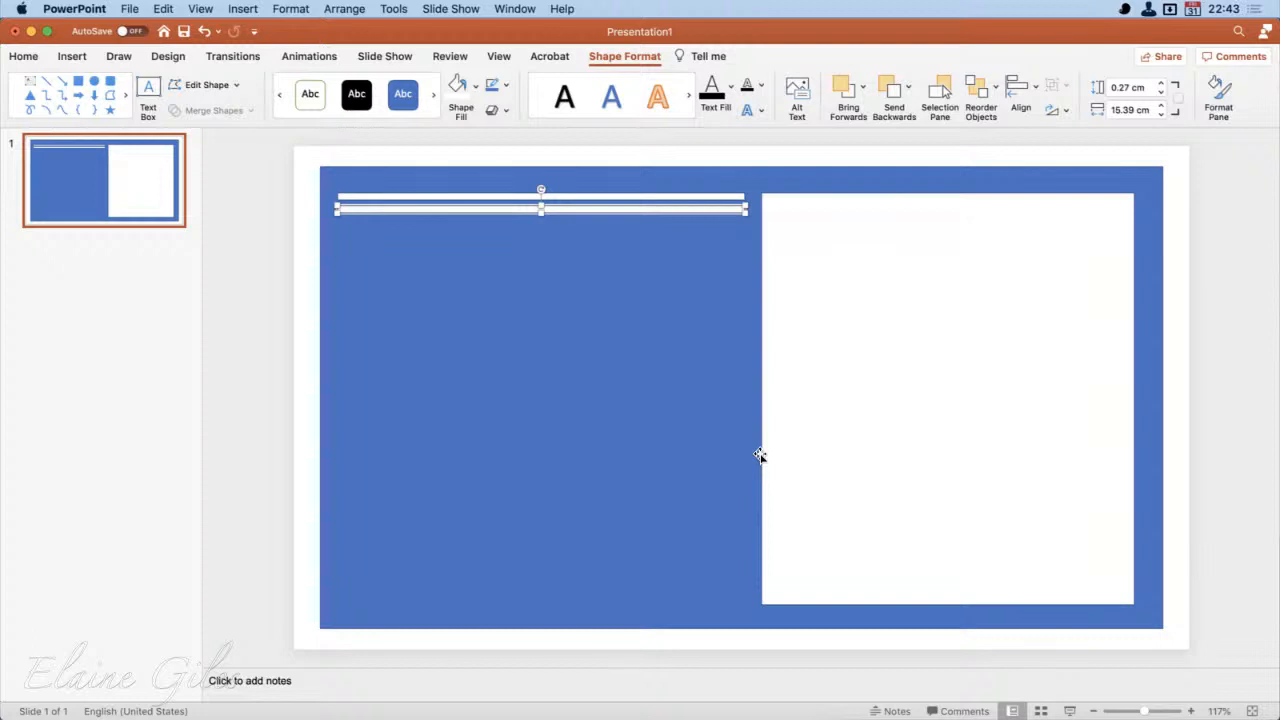
Step: Duplicate the white bar repeatedly with the same spacing down the left half of the blue rectangle to its lower edge
key(super+d)
key(super+d)
key(super+d)
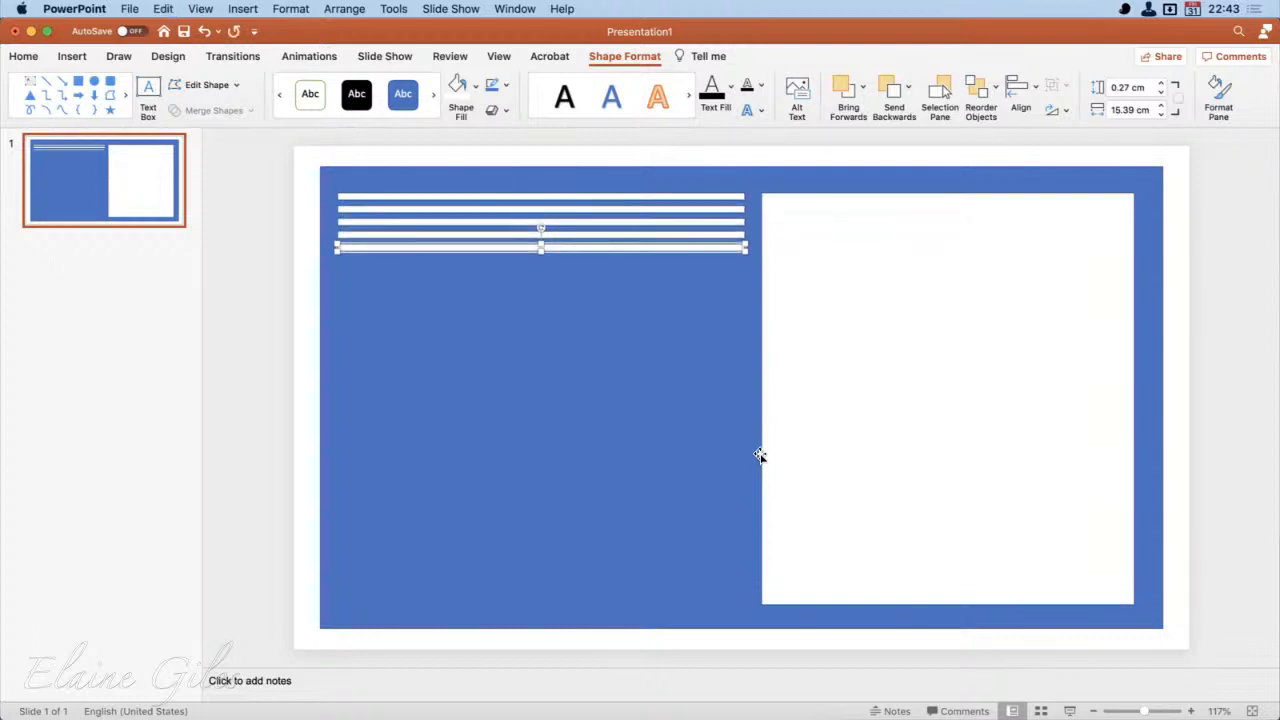
key(super+d)
key(super+d)
key(super+d)
key(super+d)
key(super+d)
key(super+d)
key(super+d)
key(super+d)
key(super+d)
key(super+d)
key(super+d)
key(super+d)
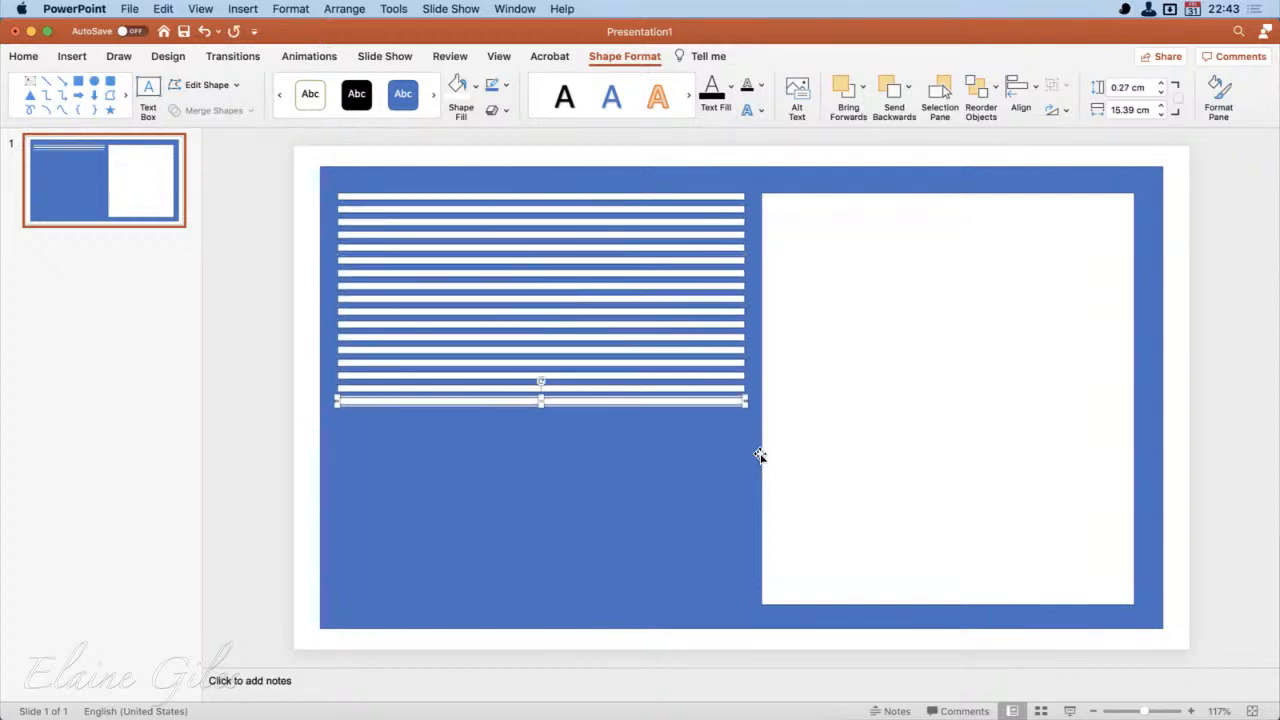
key(super+d)
key(super+d)
key(super+d)
key(super+d)
key(super+d)
key(super+d)
key(super+d)
key(super+d)
key(super+d)
key(super+d)
key(super+d)
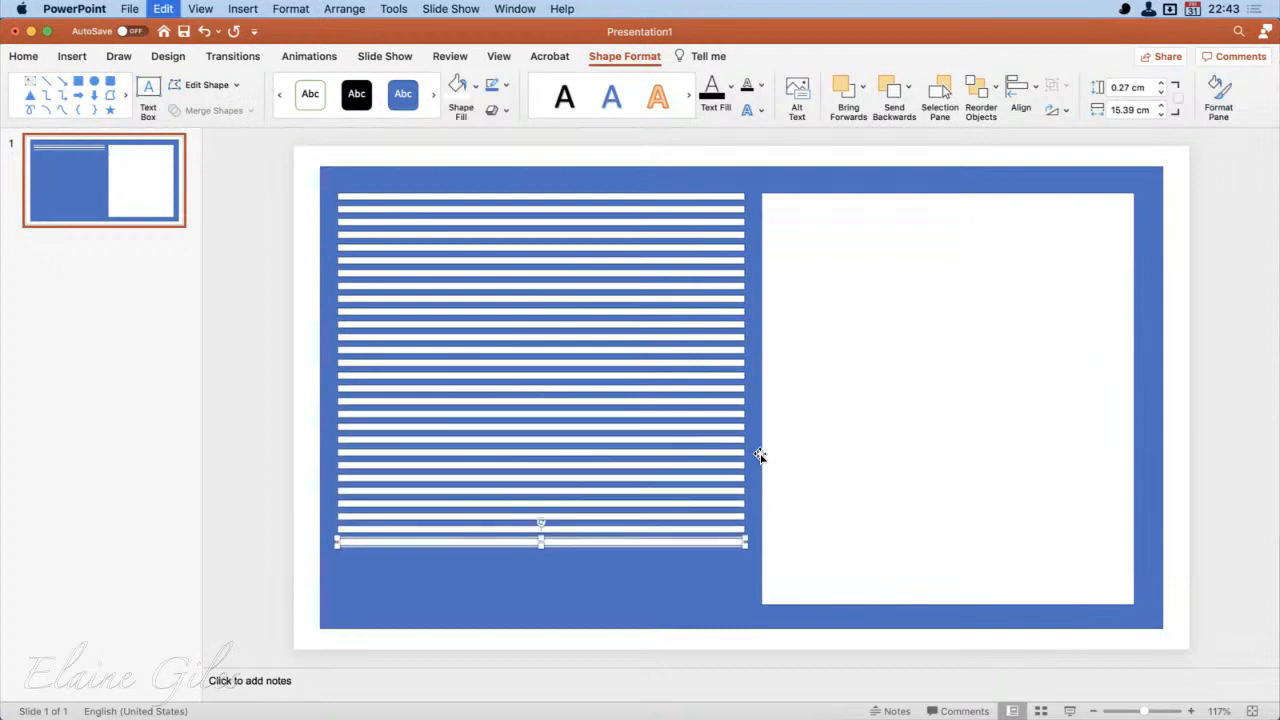
key(super+d)
key(super+d)
key(super+d)
key(super+d)
key(super+d)
key(super+d)
key(super+d)
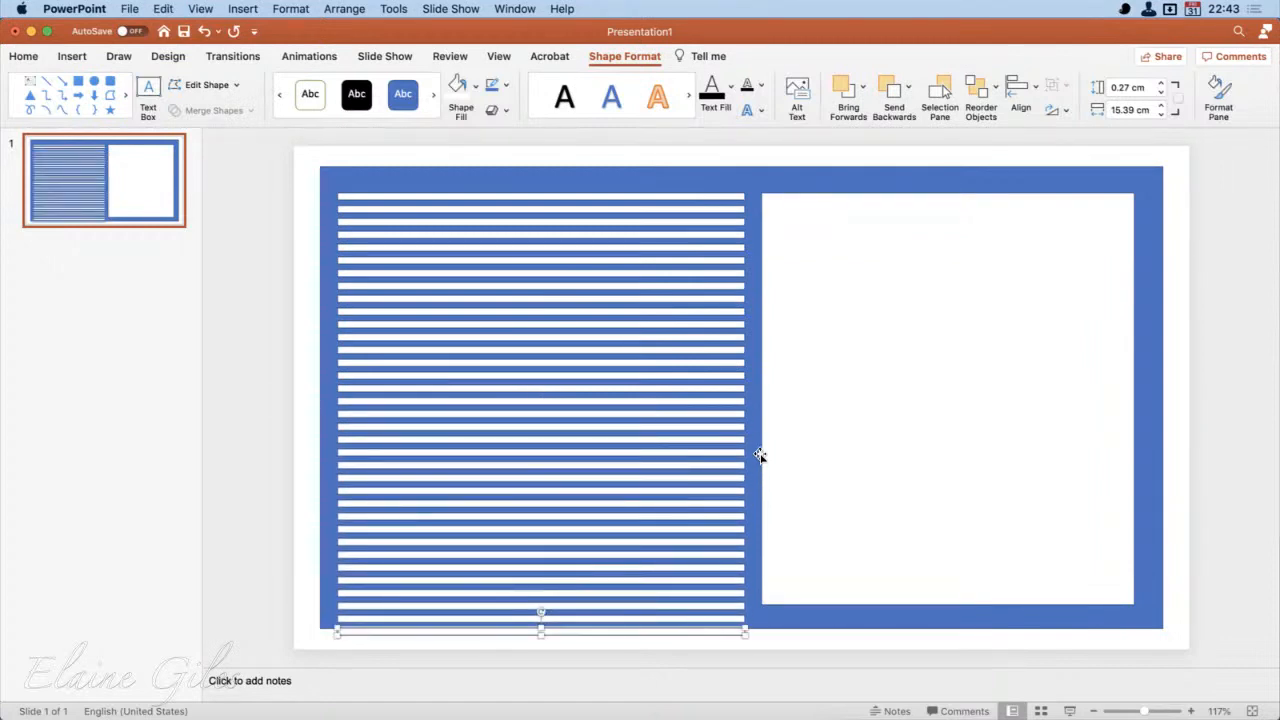
Step: Undo the last four bar duplications, leaving a blue margin below the column of bars
key(super+z)
key(super+z)
key(super+z)
key(super+z)
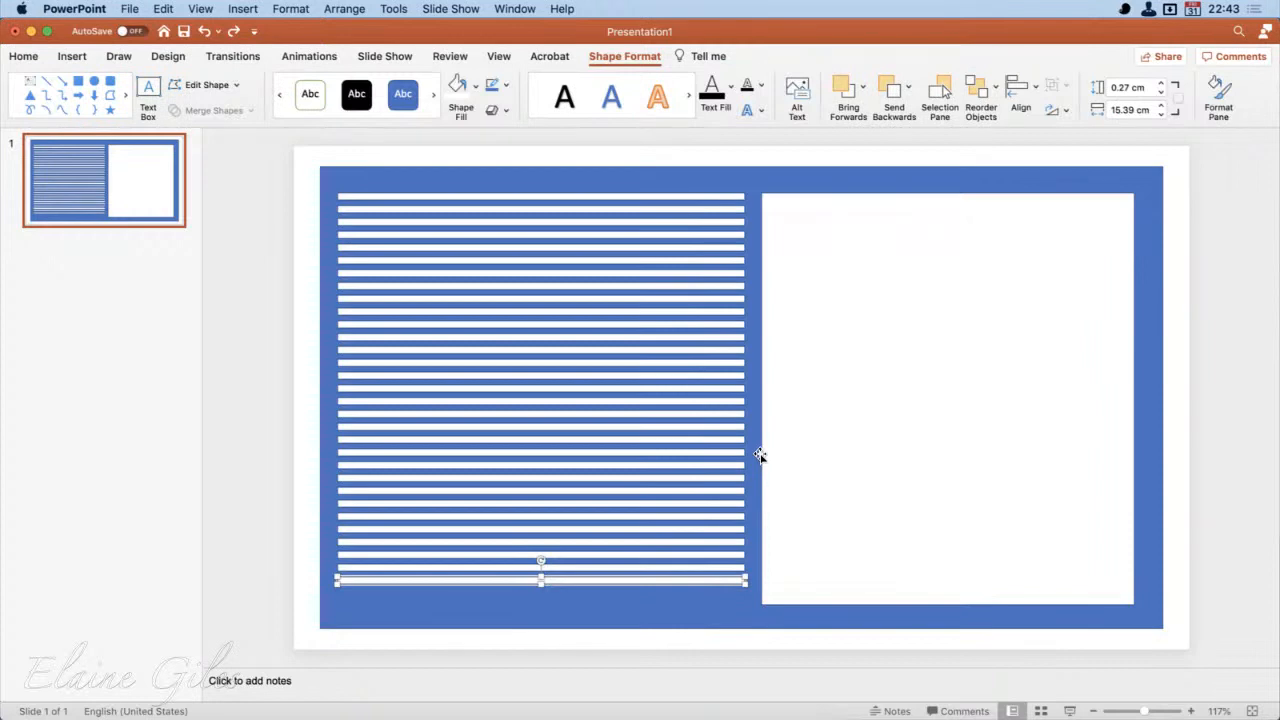
Step: Save the presentation as "Mail OT" in PowerPoint Presentation (.pptx) format in the After Hours 0087 Demo Files folder
key(super+s)
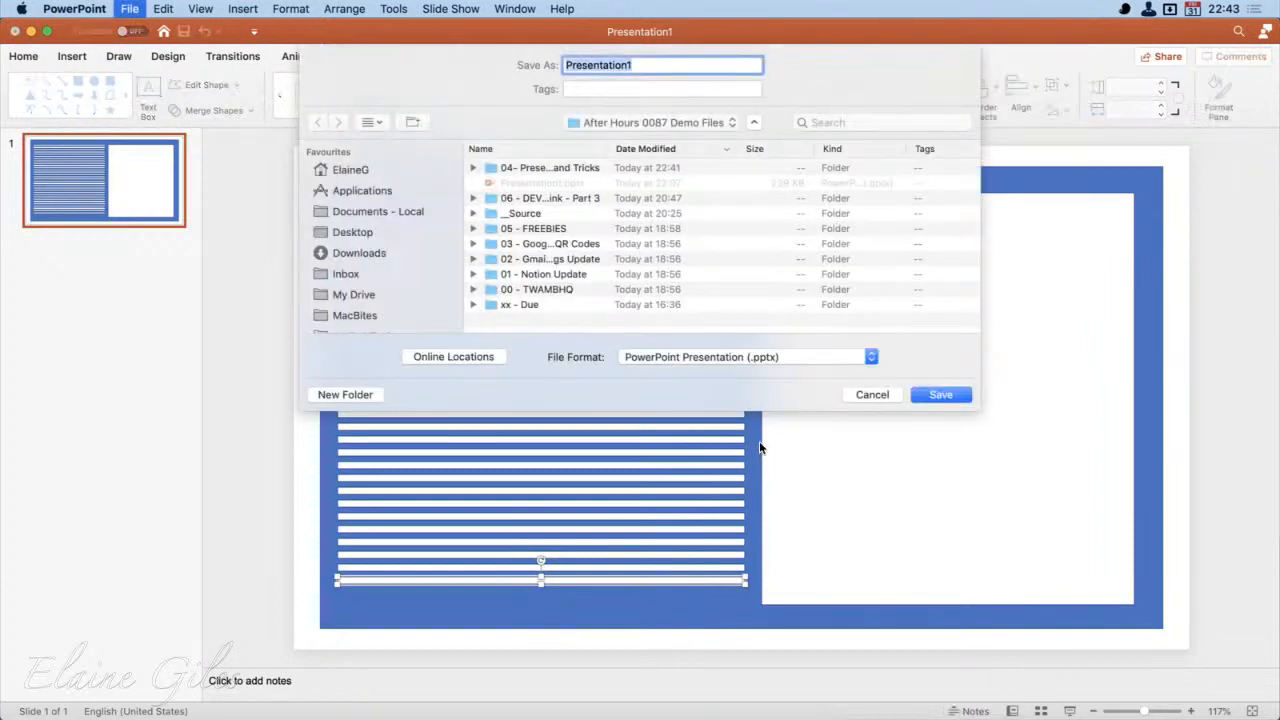
text(M)
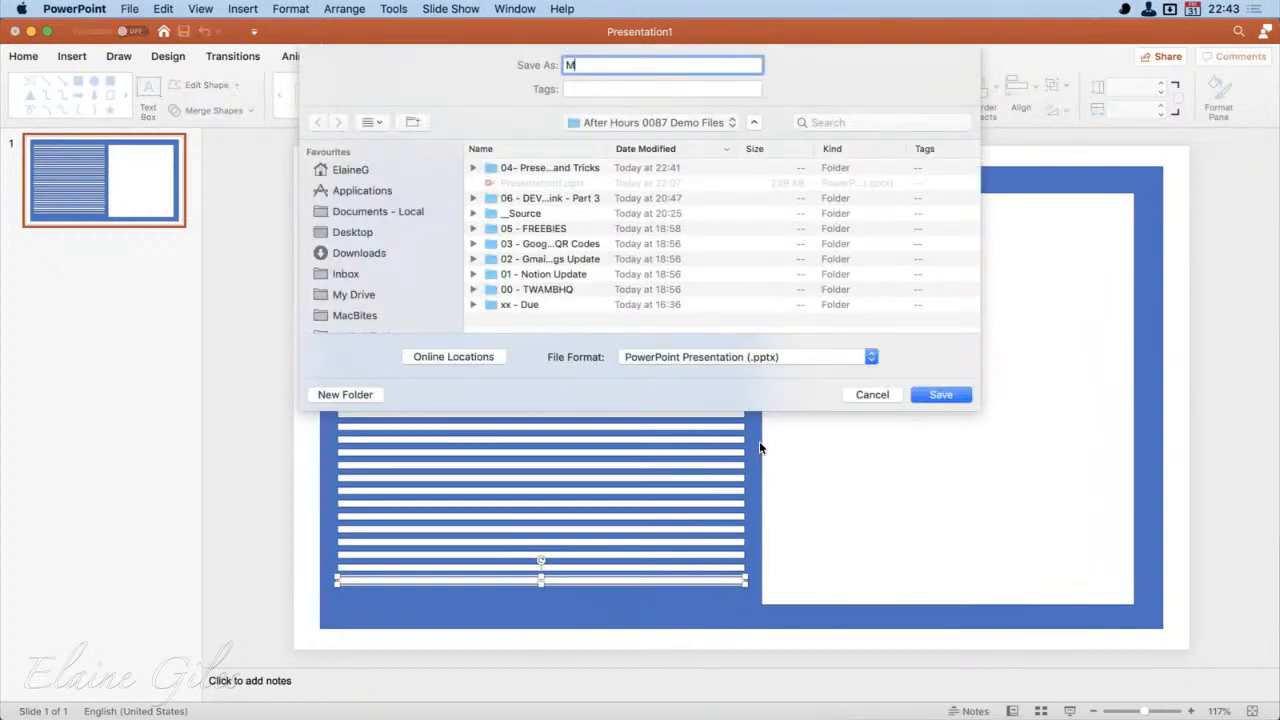
text(ail GFX)
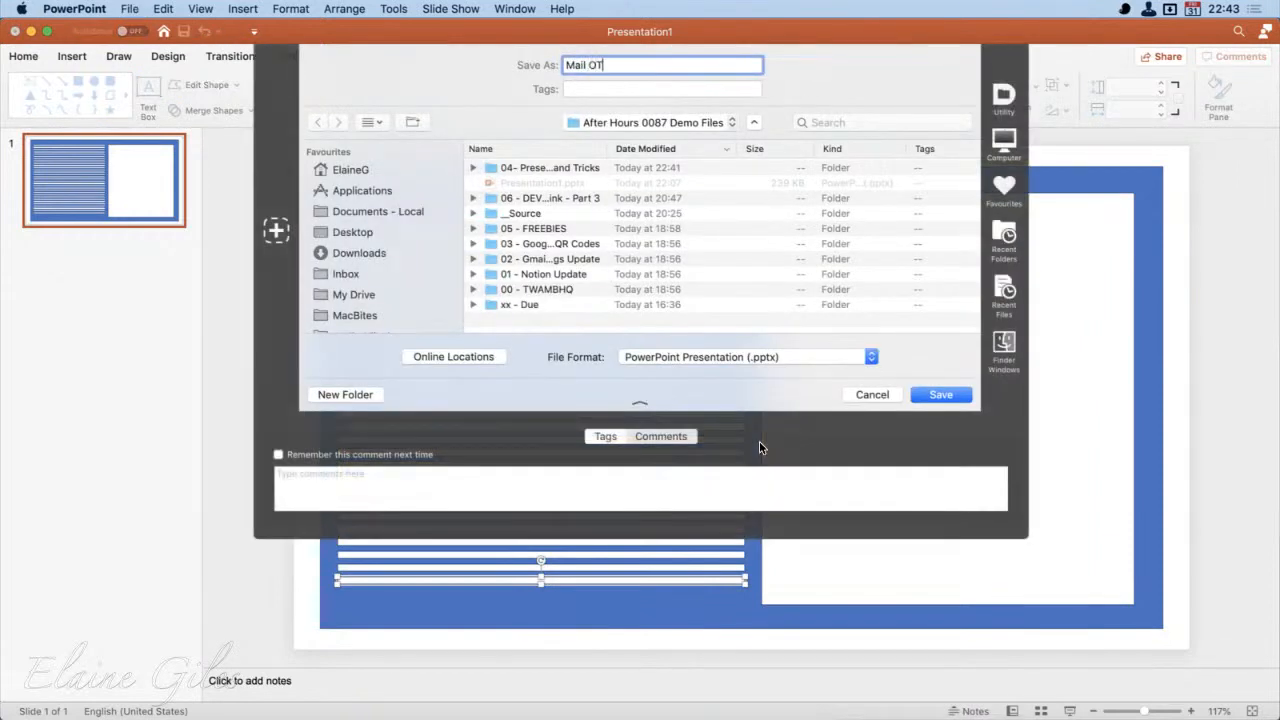
key(Return)
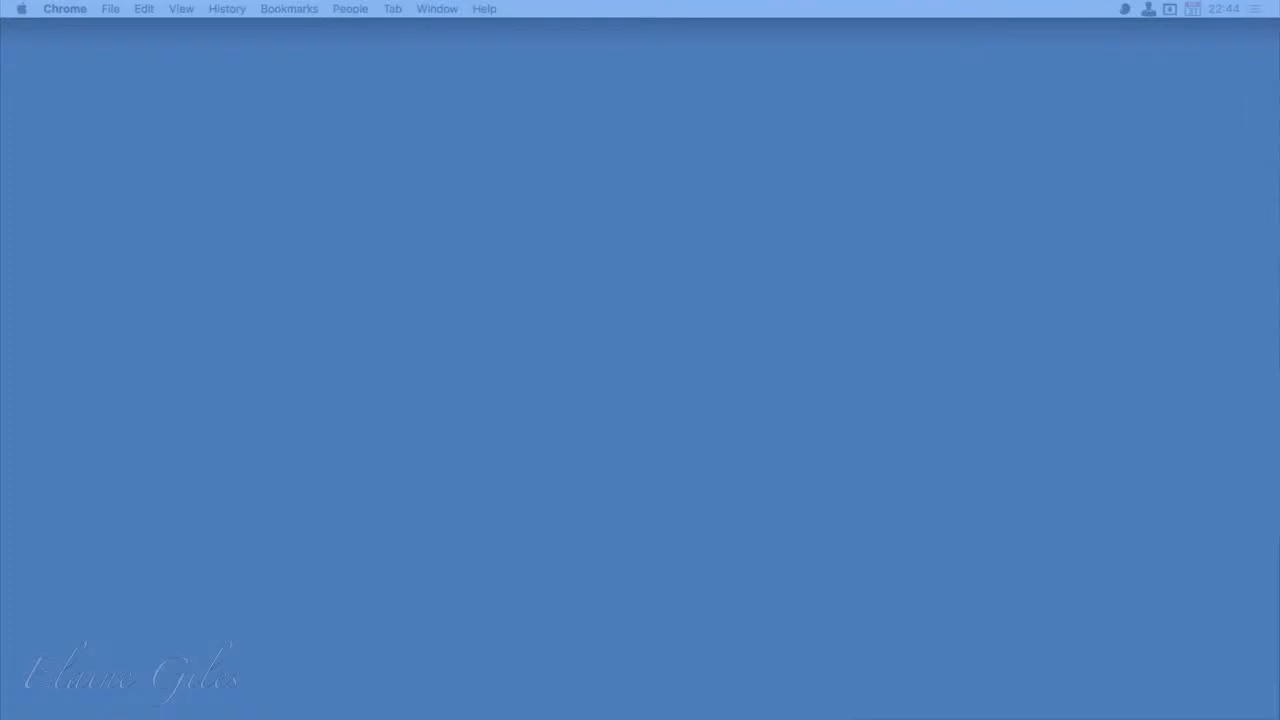
drag(0, 428, 109, 29)
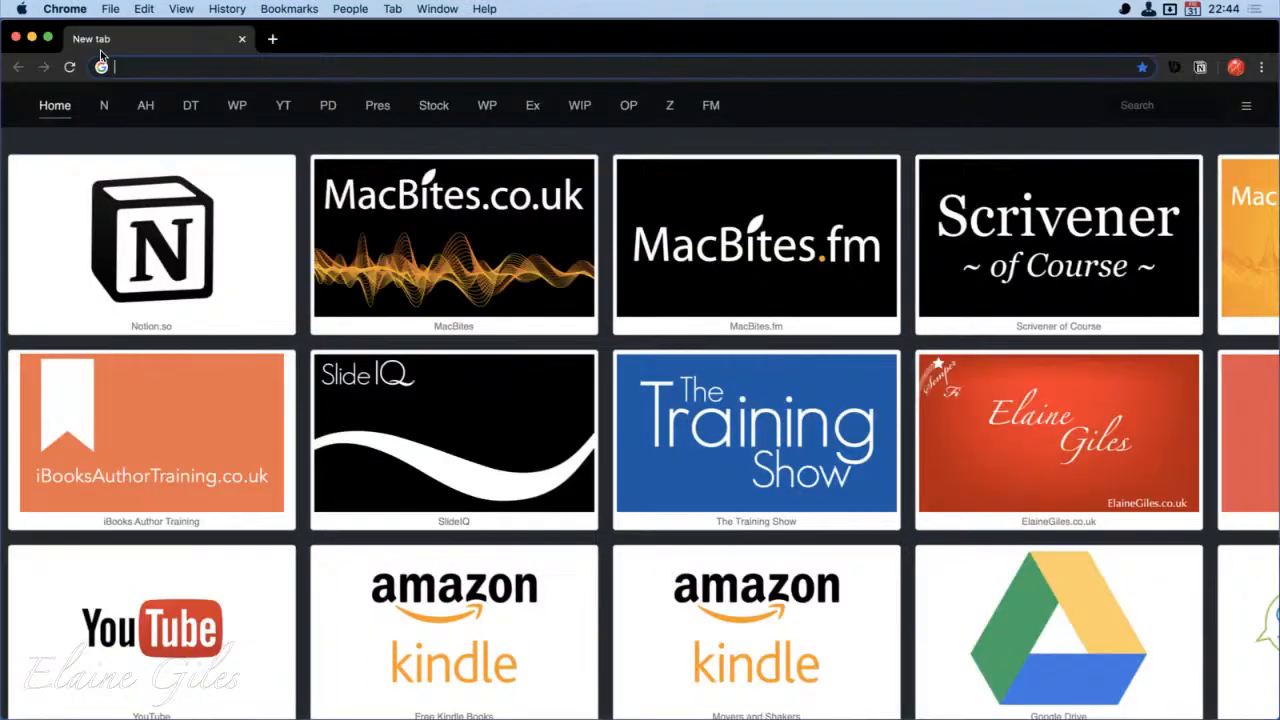
text(https://tinypng.com/)
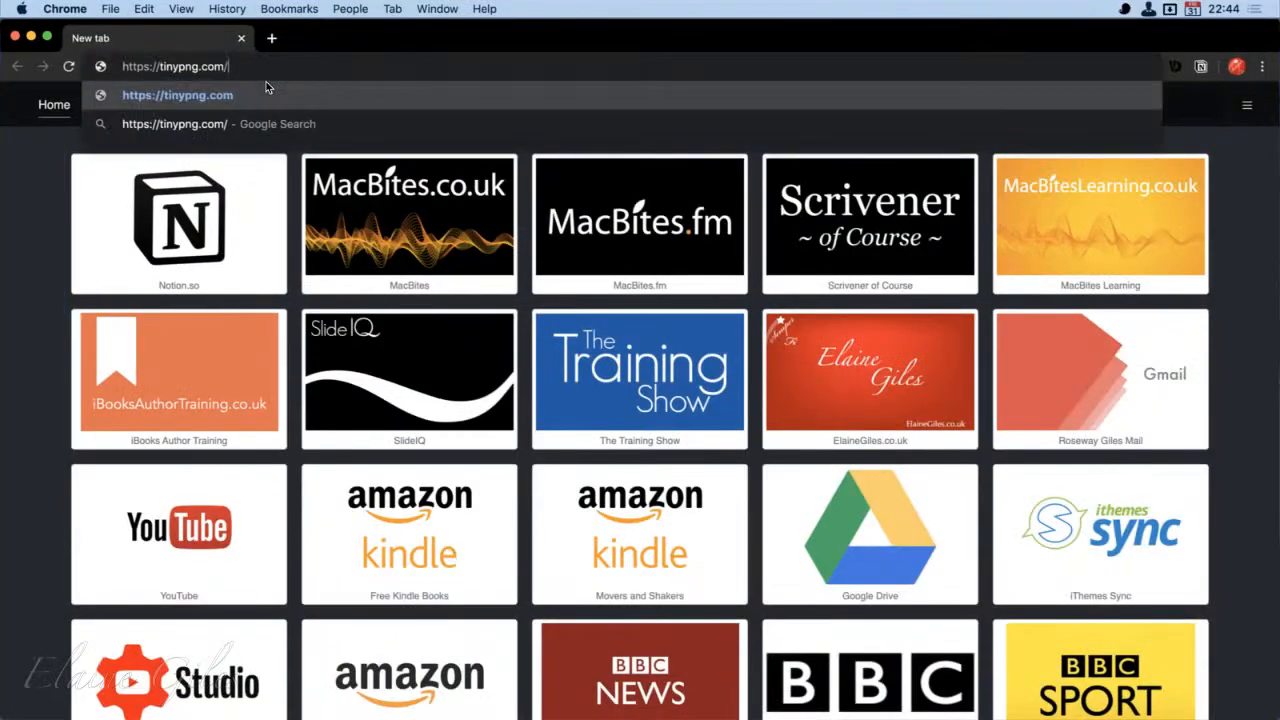
key(Return)
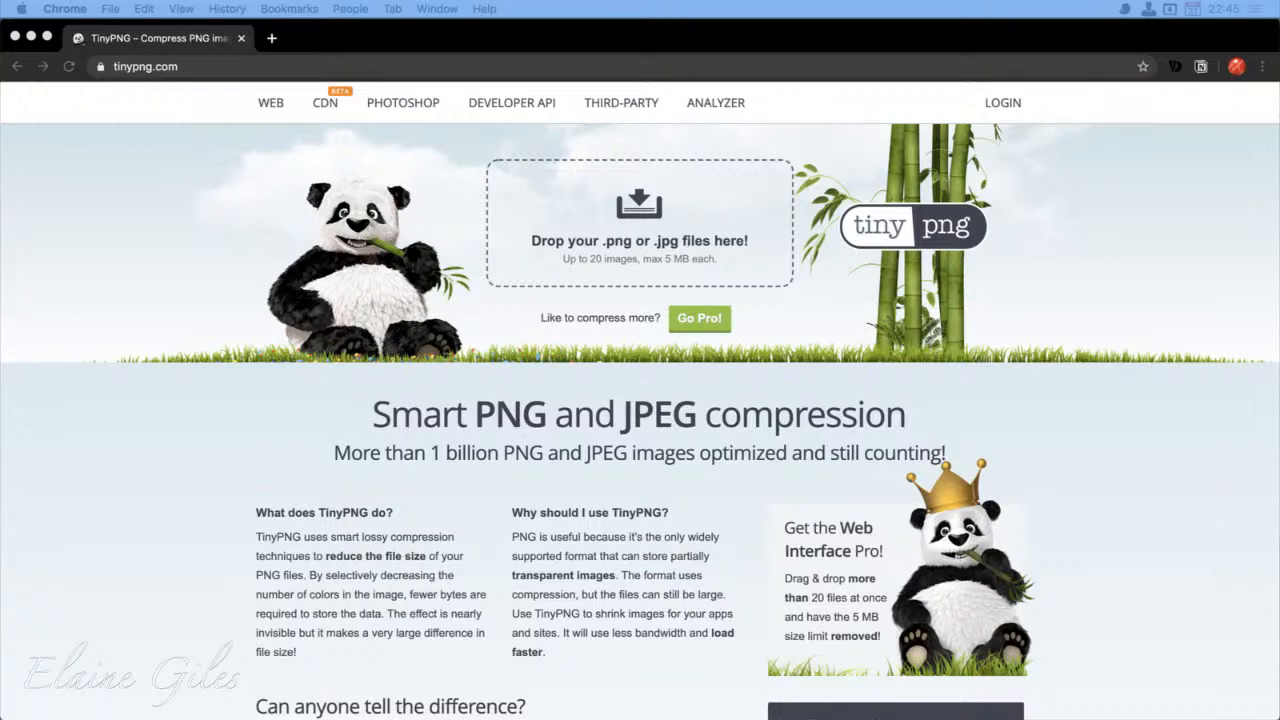
Step: Examine the Web Interface Pro sign-up form with its yearly subscription terms and cancel out of it
click(850, 592)
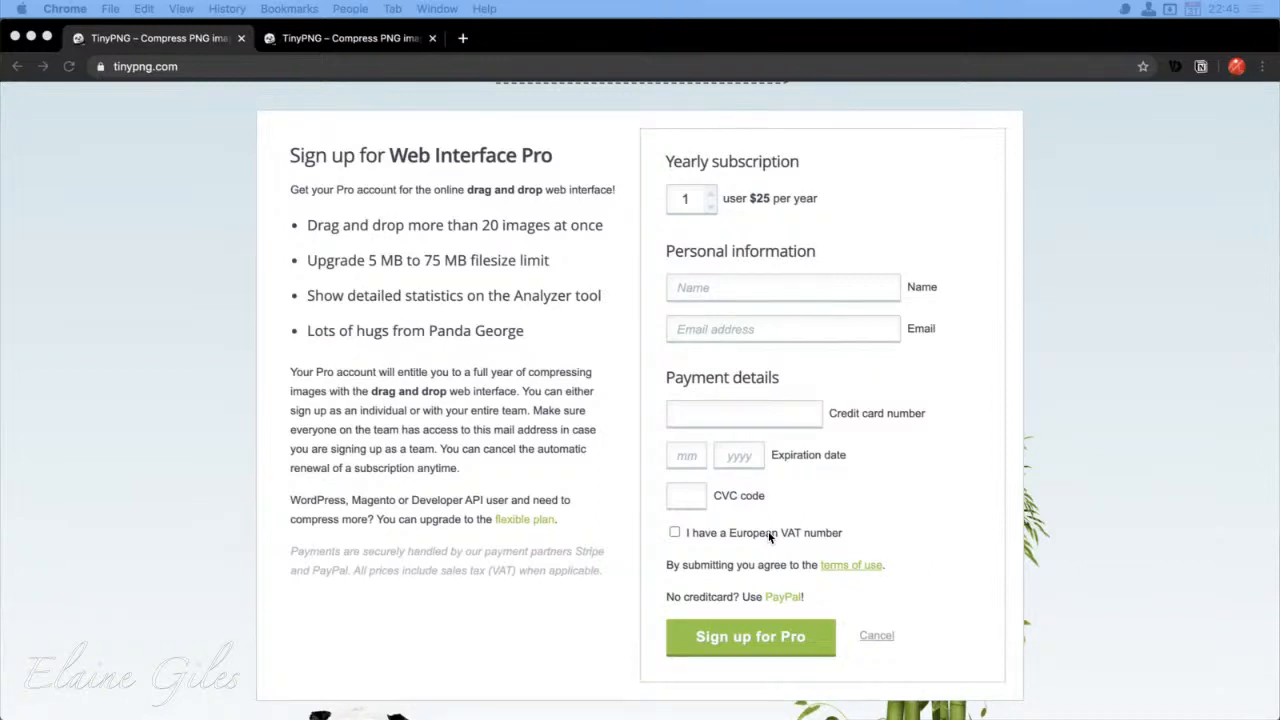
click(1115, 574)
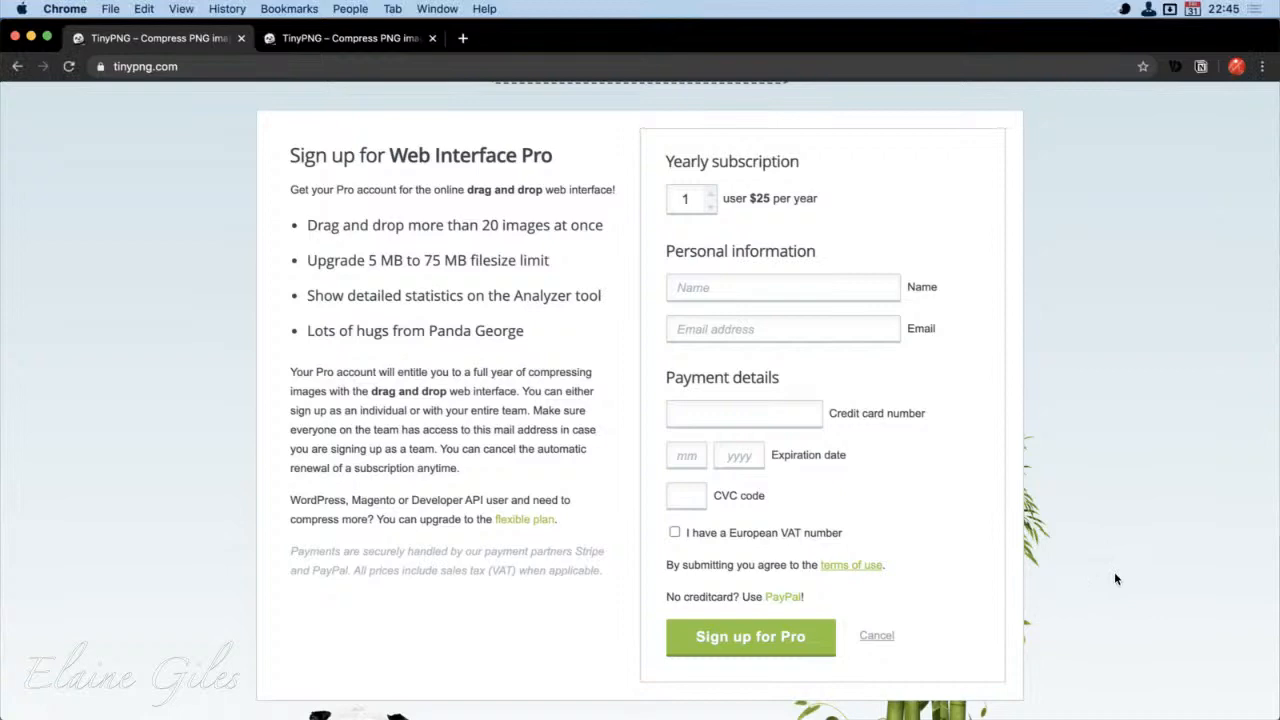
click(877, 636)
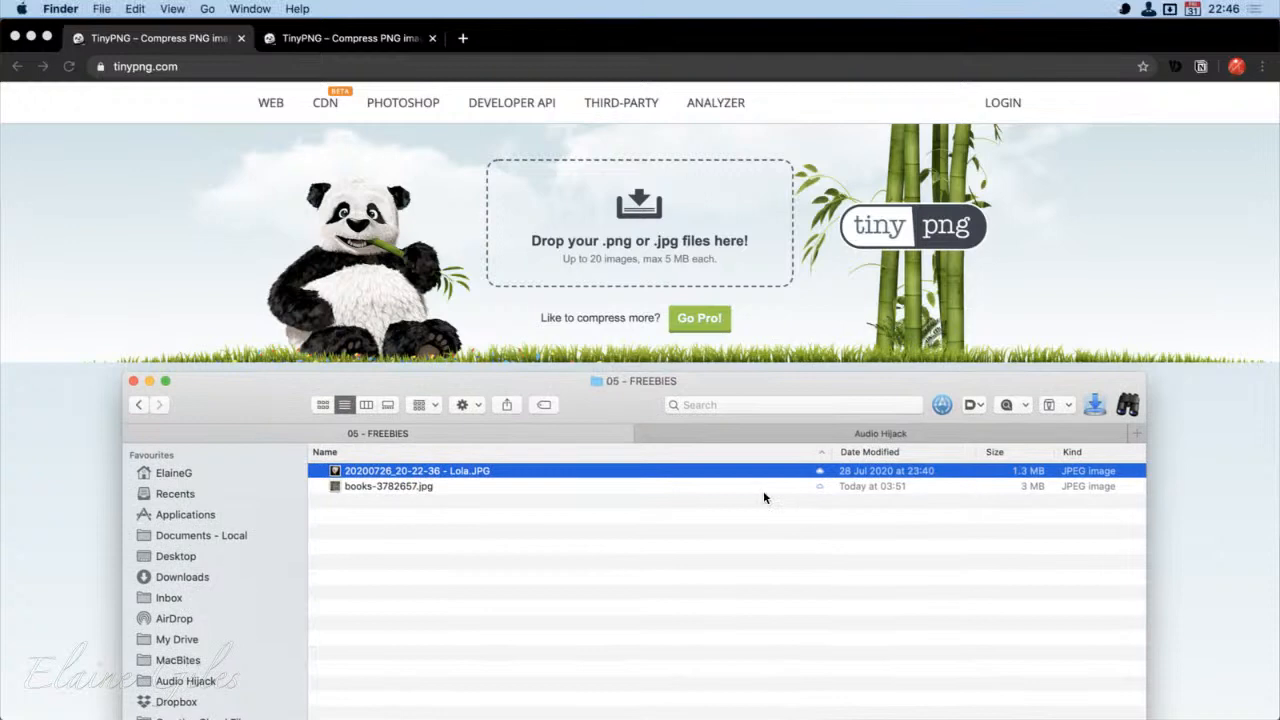
Step: Preview the original images 20200726_20-22-36 - Lola.JPG and books-3782657.jpg in the 05 - FREEBIES folder
key(space)
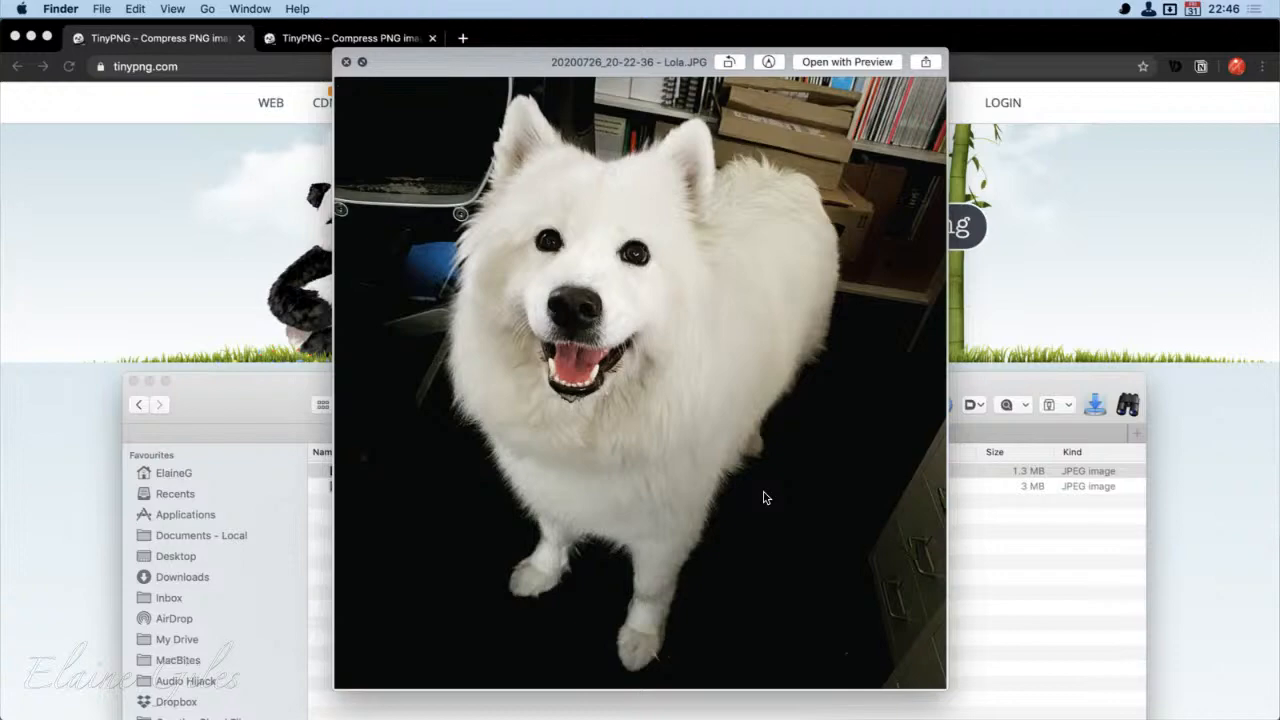
key(space)
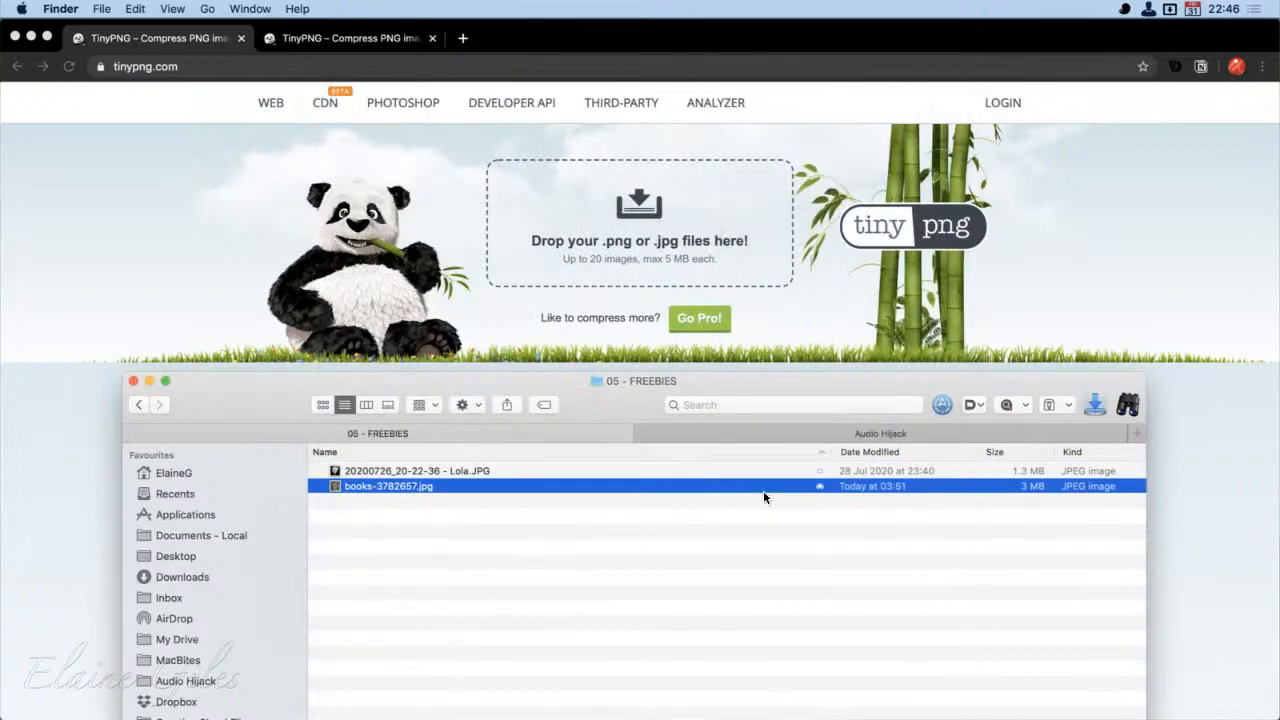
key(space)
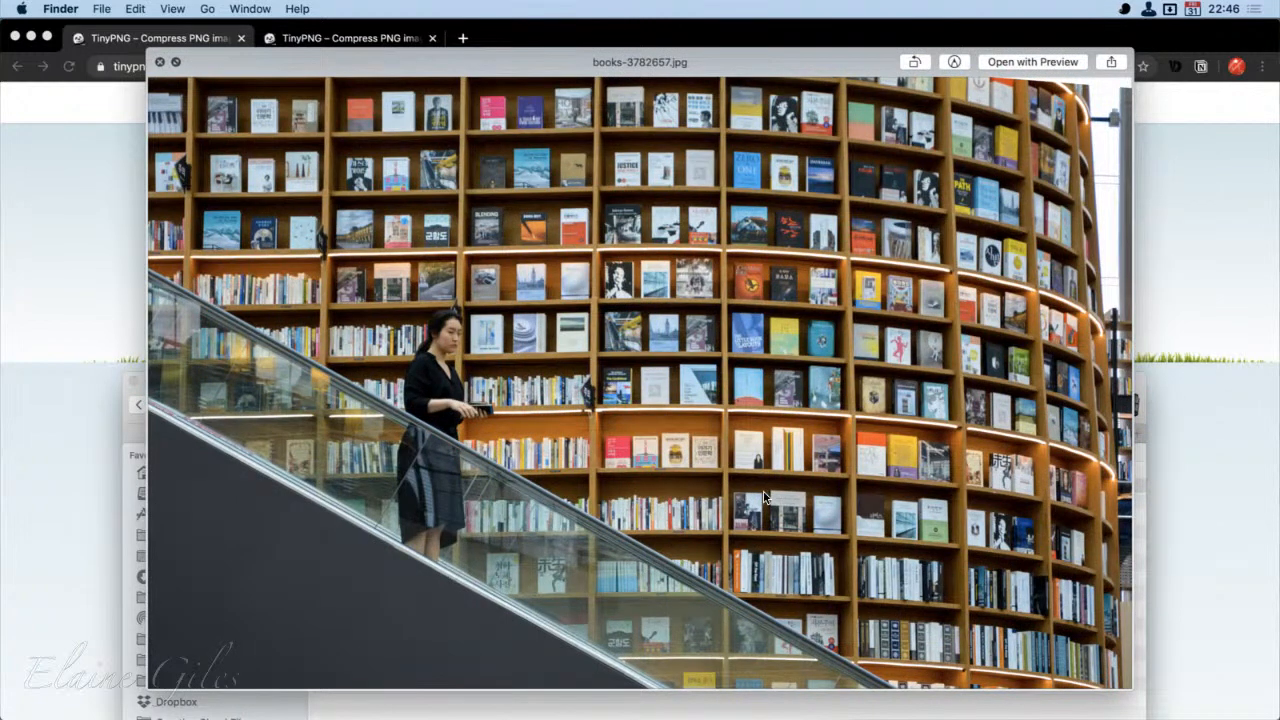
key(space)
click(763, 491)
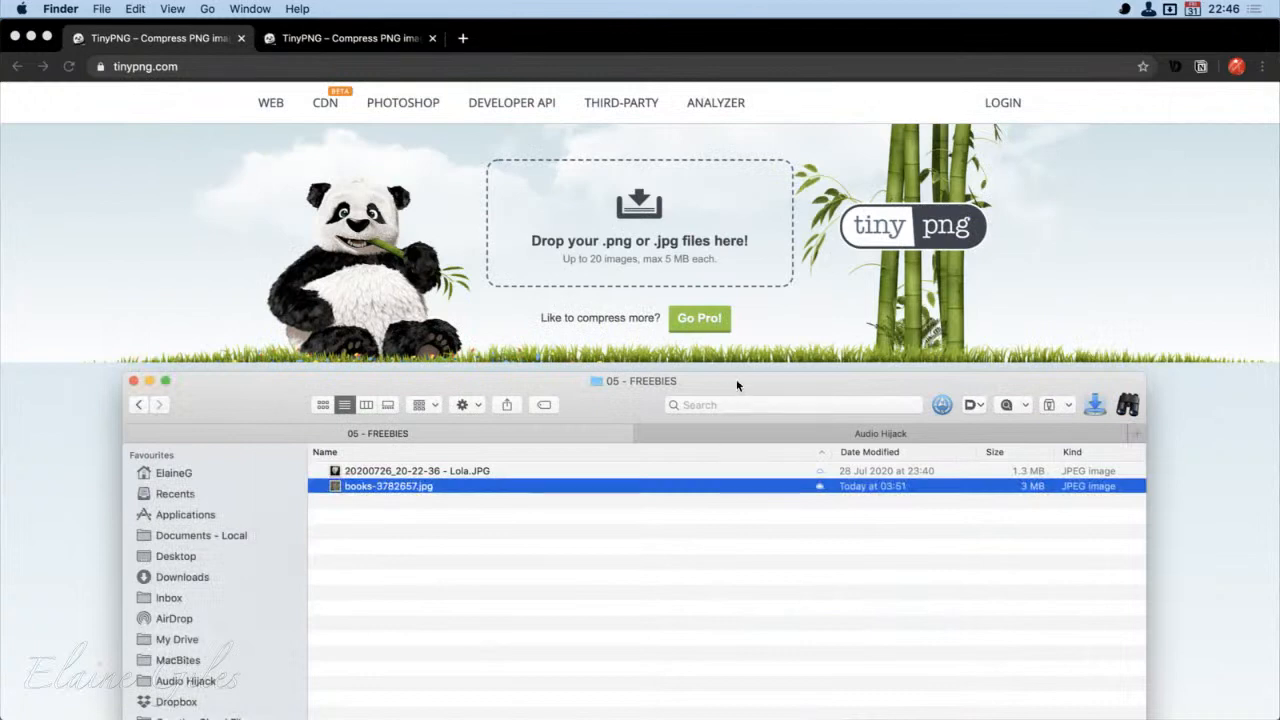
Step: Uncover the TinyPNG upload area and upload both JPEG images from the 05 - FREEBIES folder for compression
drag(740, 383, 363, 439)
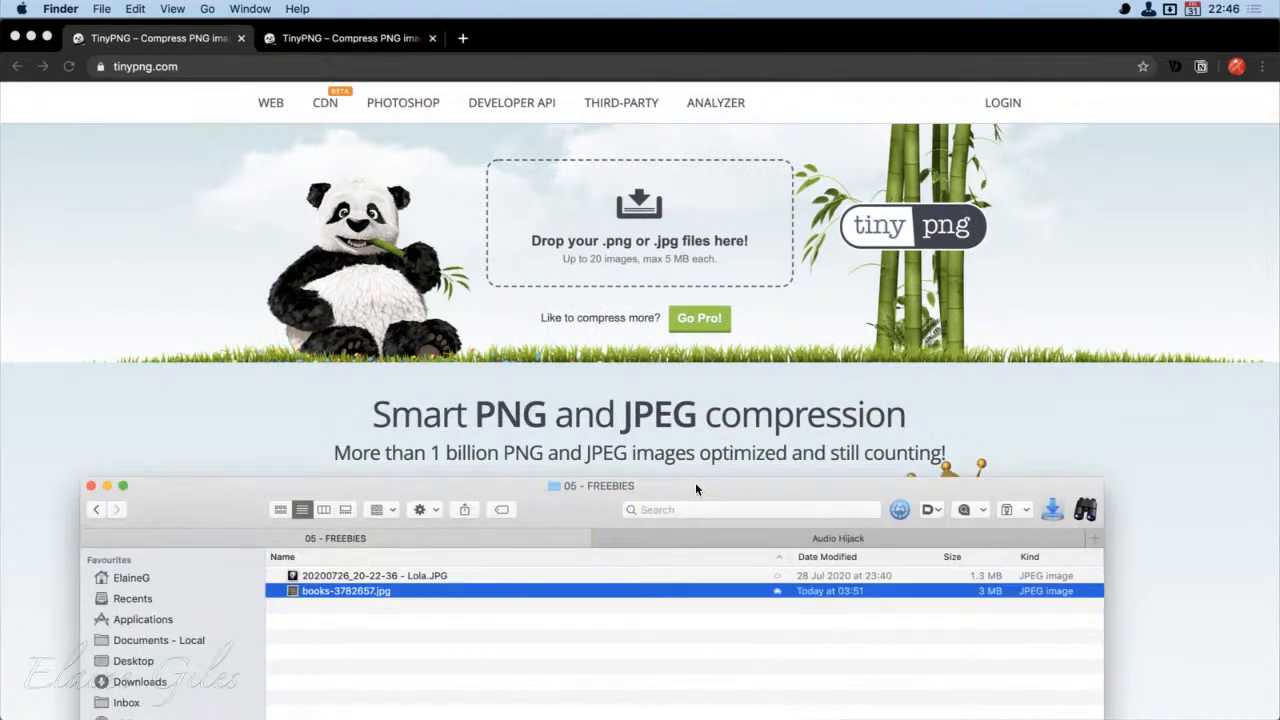
click(414, 585)
drag(414, 585, 667, 225)
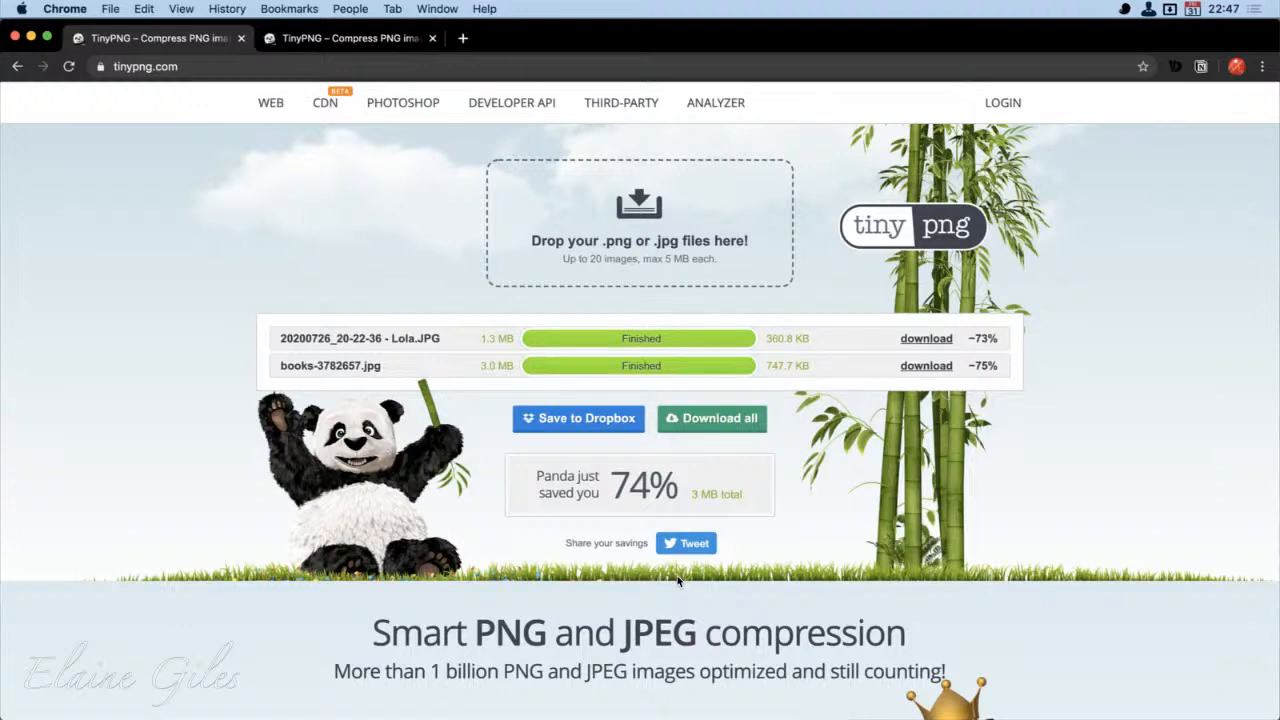
Step: Download all compressed images as tinified.zip, open the extracted tinified folder, and place its window below the TinyPNG results
click(718, 421)
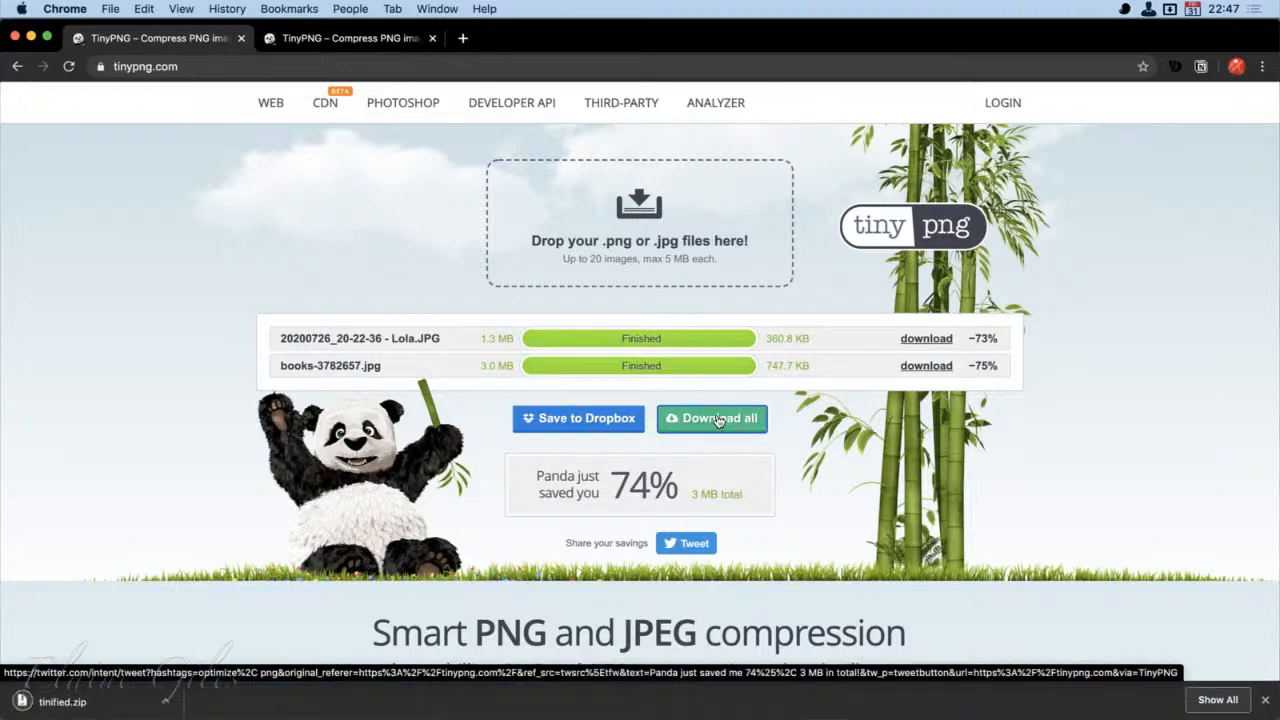
click(71, 703)
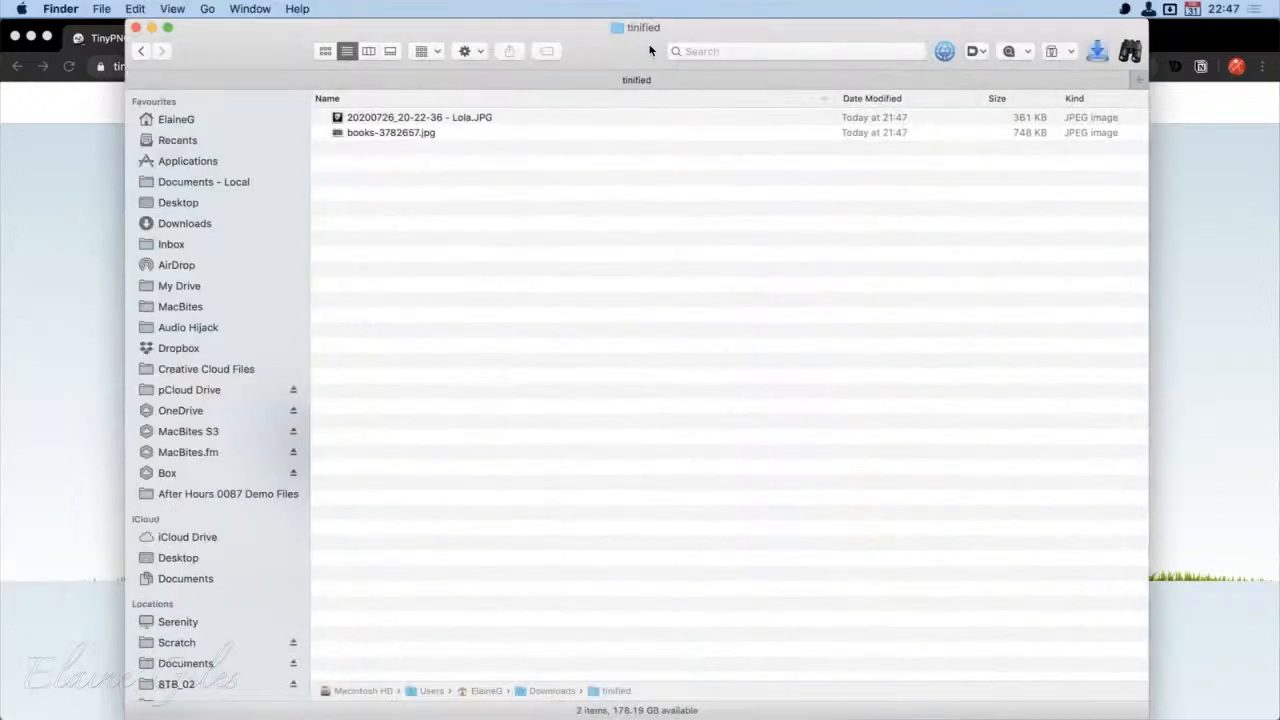
drag(648, 35, 638, 532)
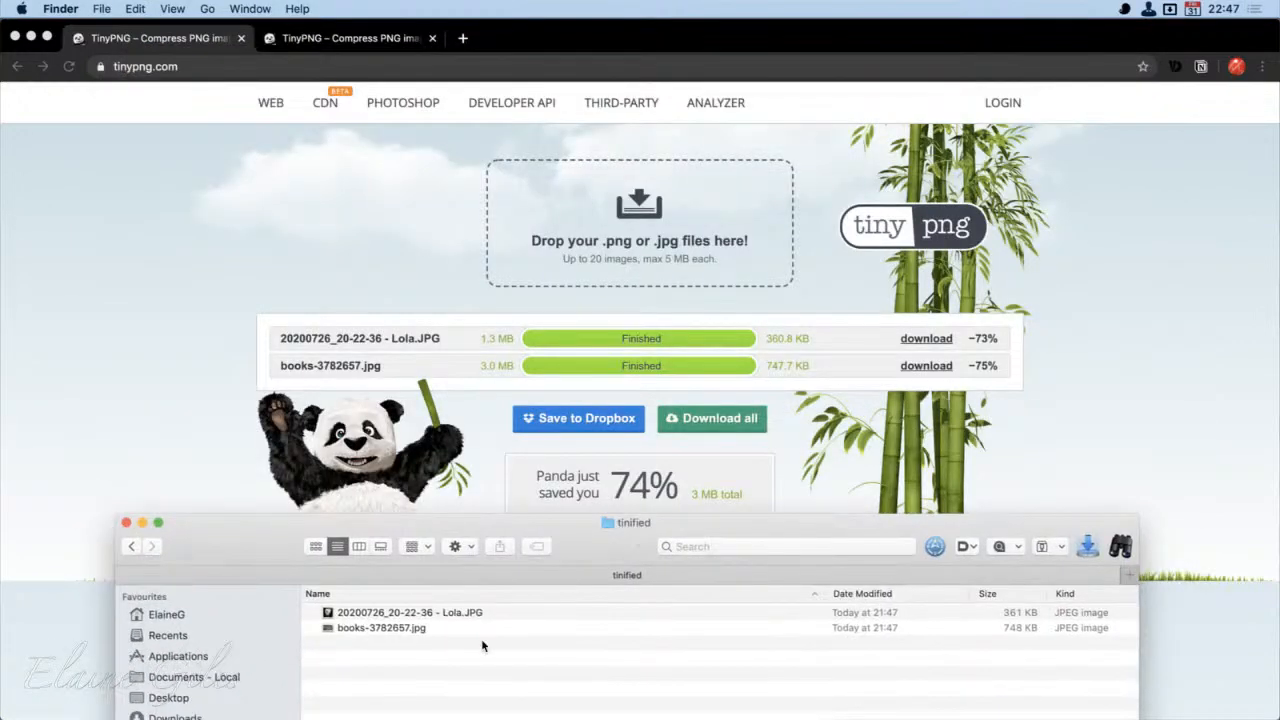
Step: Preview the compressed versions of the Lola photo and books-3782657.jpg in the tinified folder to judge their quality
click(488, 614)
key(space)
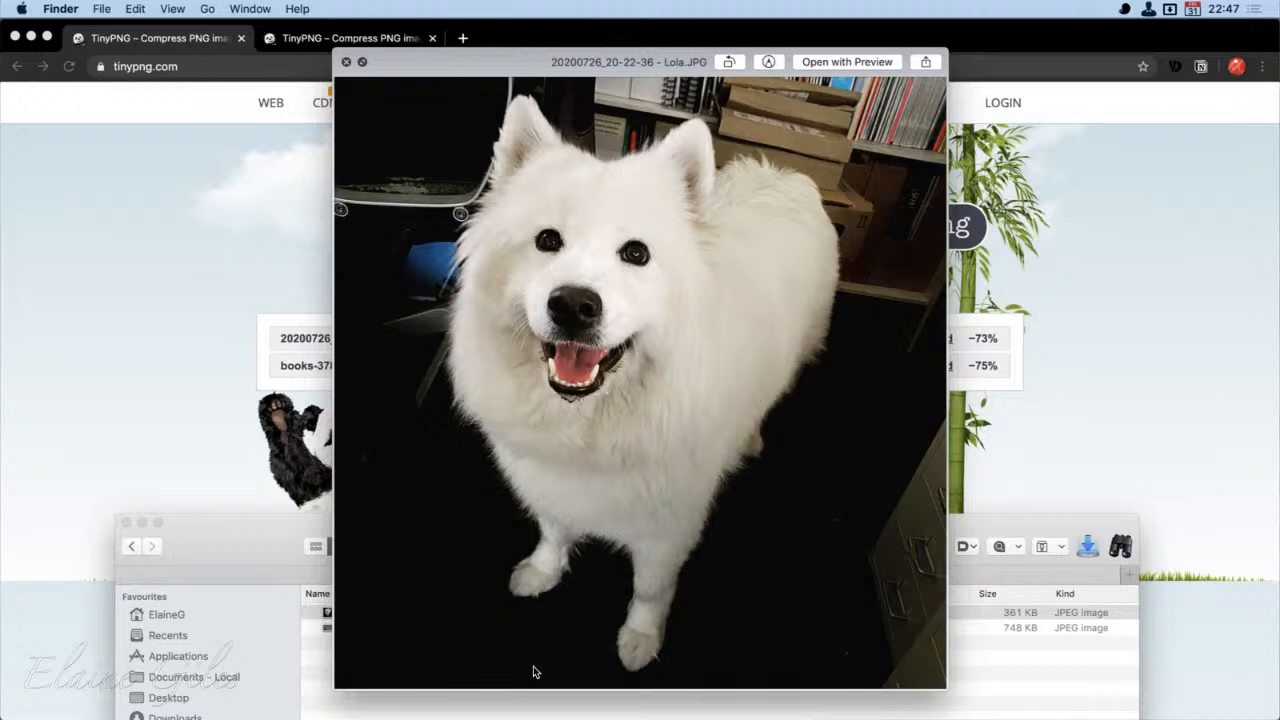
key(space)
click(446, 628)
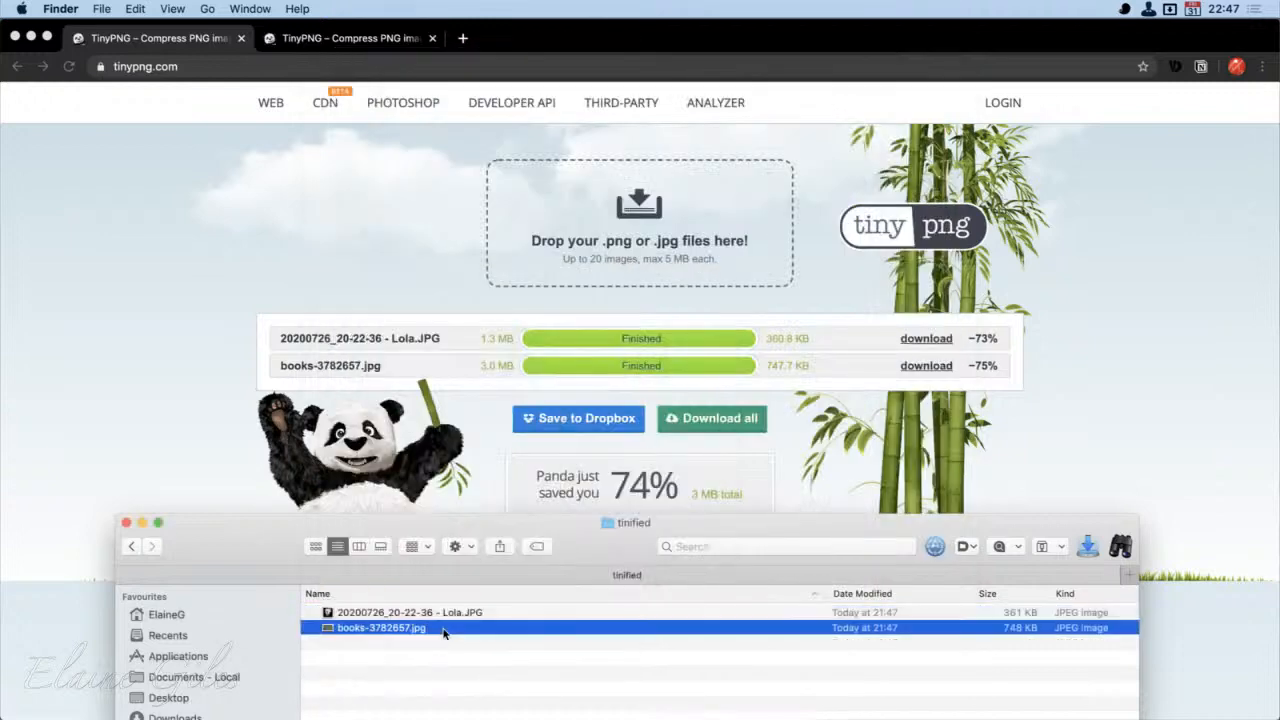
key(space)
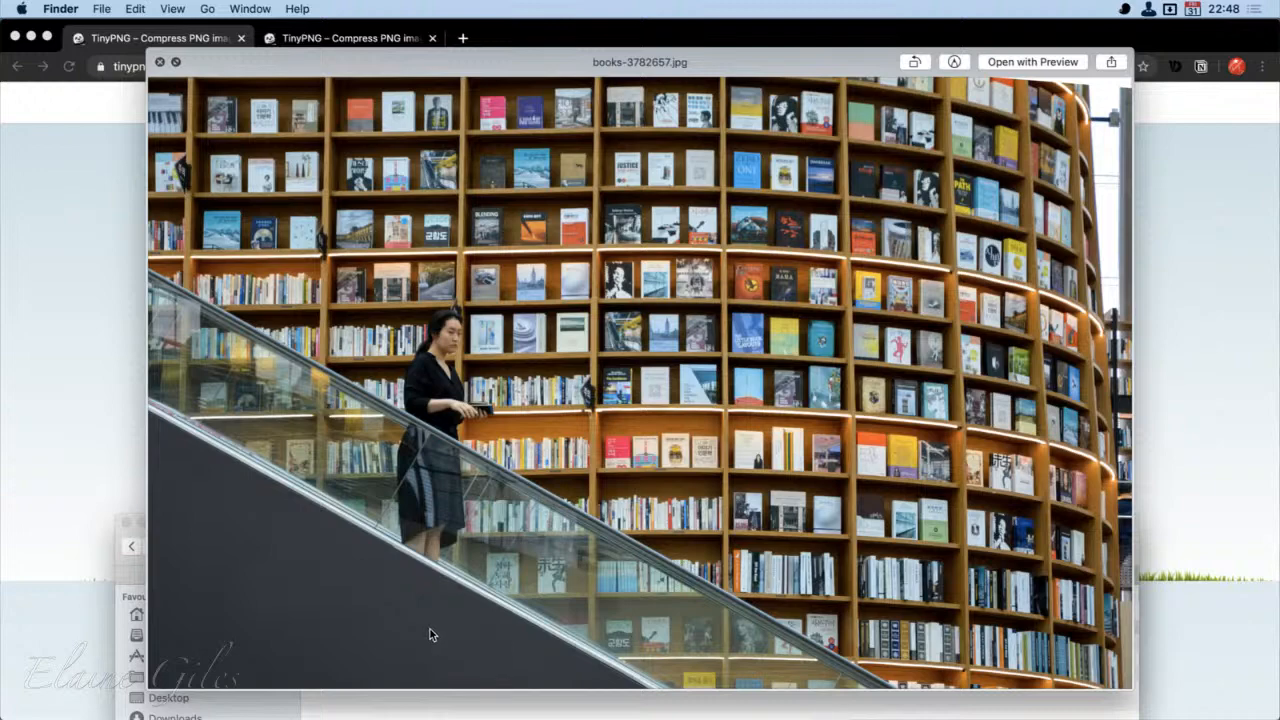
key(space)
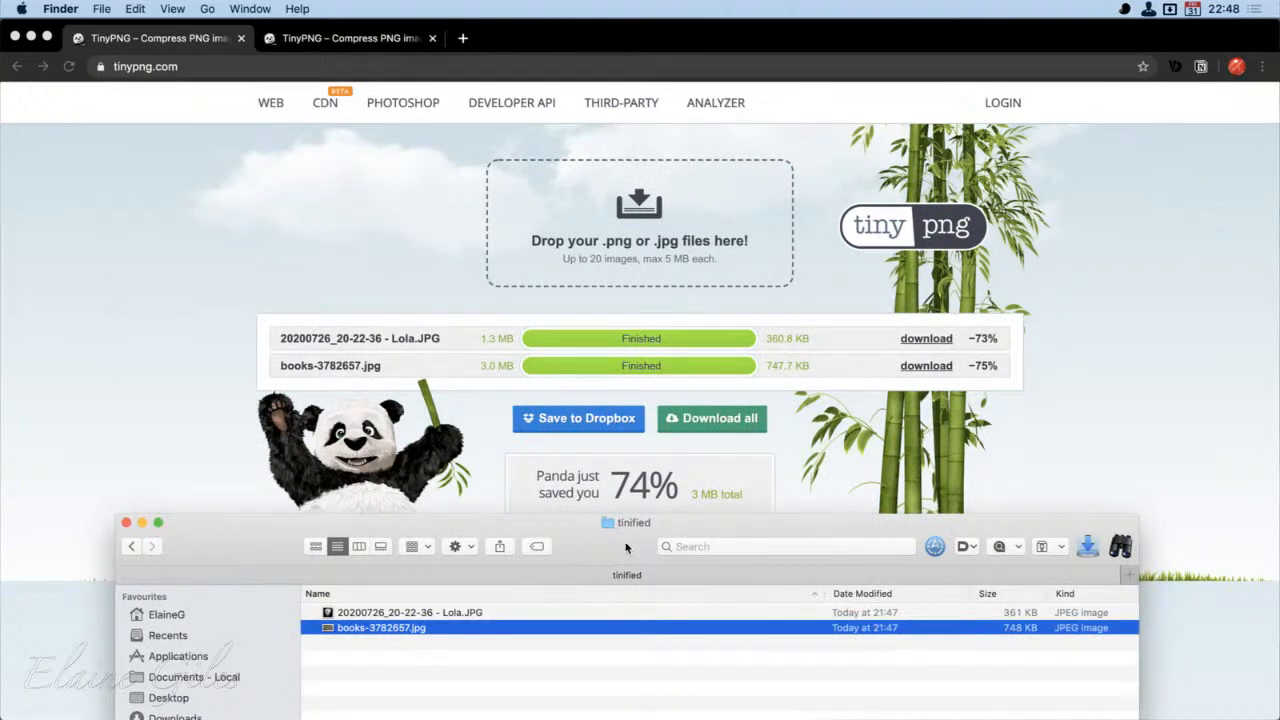
Step: Preview the compressed Lola photo and outline the flat dark background areas around the dog with red on-screen rectangles
click(506, 615)
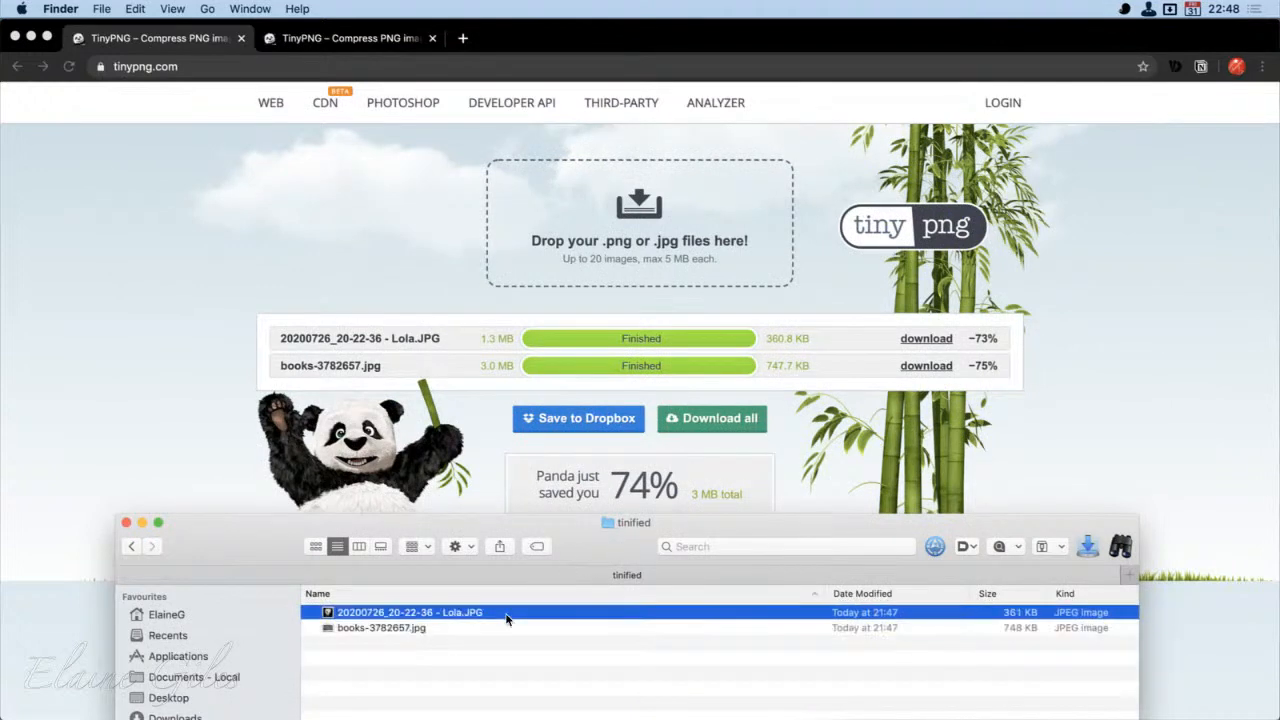
key(space)
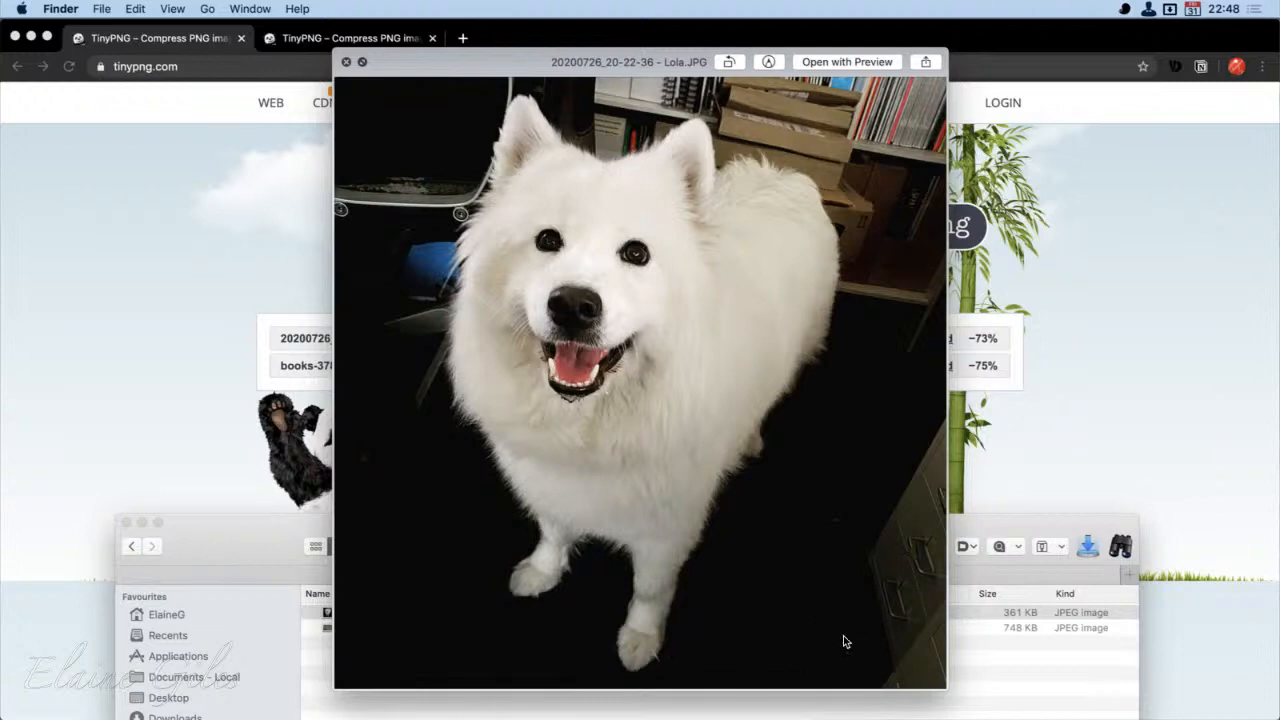
mouse_move(864, 630)
mouse_down()
mouse_move(827, 647)
mouse_move(829, 670)
mouse_move(858, 636)
mouse_up()
key(super+z)
drag(336, 76, 489, 203)
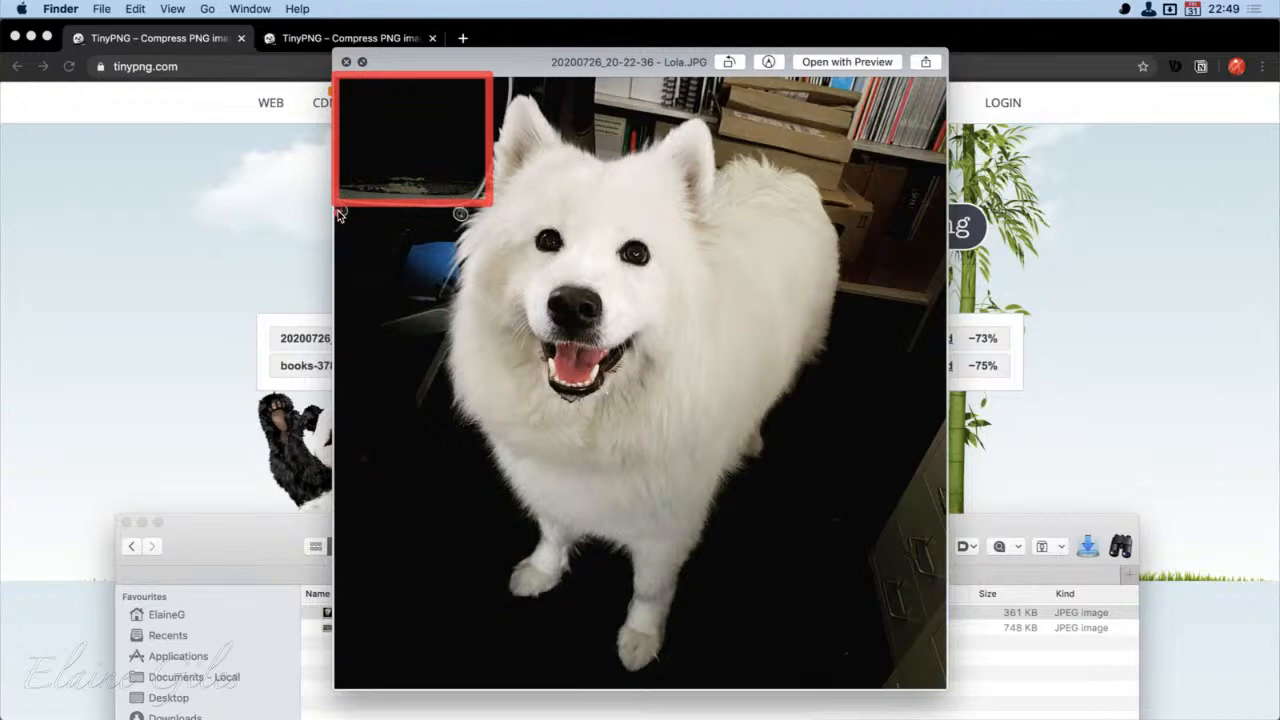
mouse_move(338, 212)
mouse_down()
mouse_move(394, 317)
mouse_move(398, 372)
mouse_move(372, 450)
mouse_move(443, 652)
mouse_move(442, 686)
mouse_up()
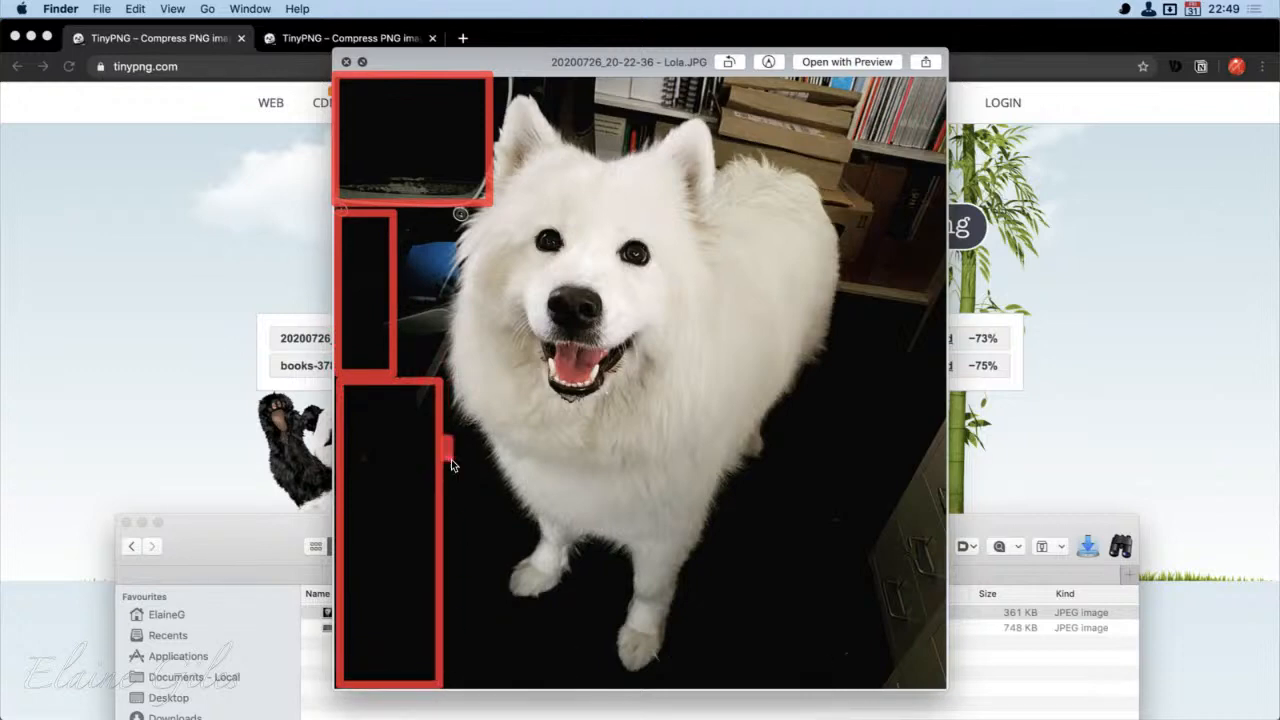
mouse_move(451, 463)
mouse_down()
mouse_move(486, 620)
mouse_move(580, 630)
mouse_move(607, 687)
mouse_up()
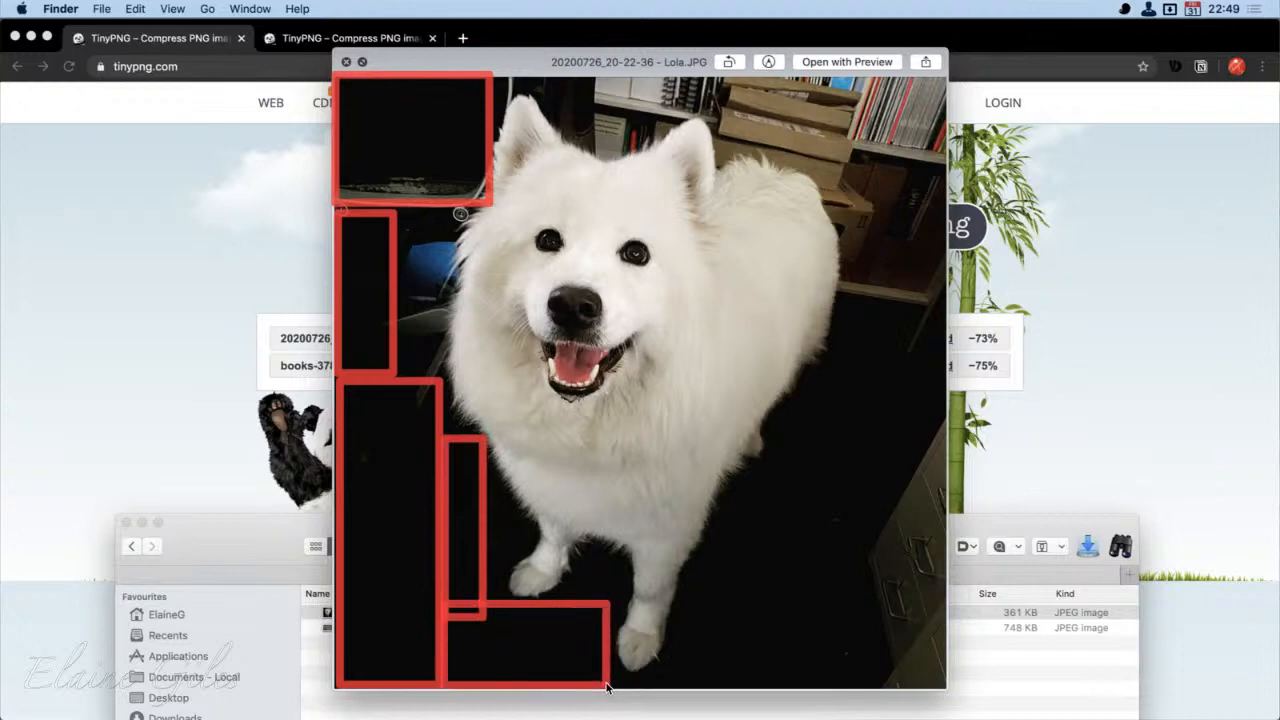
mouse_move(686, 584)
mouse_down()
mouse_move(712, 682)
mouse_move(871, 687)
mouse_up()
drag(722, 493, 868, 583)
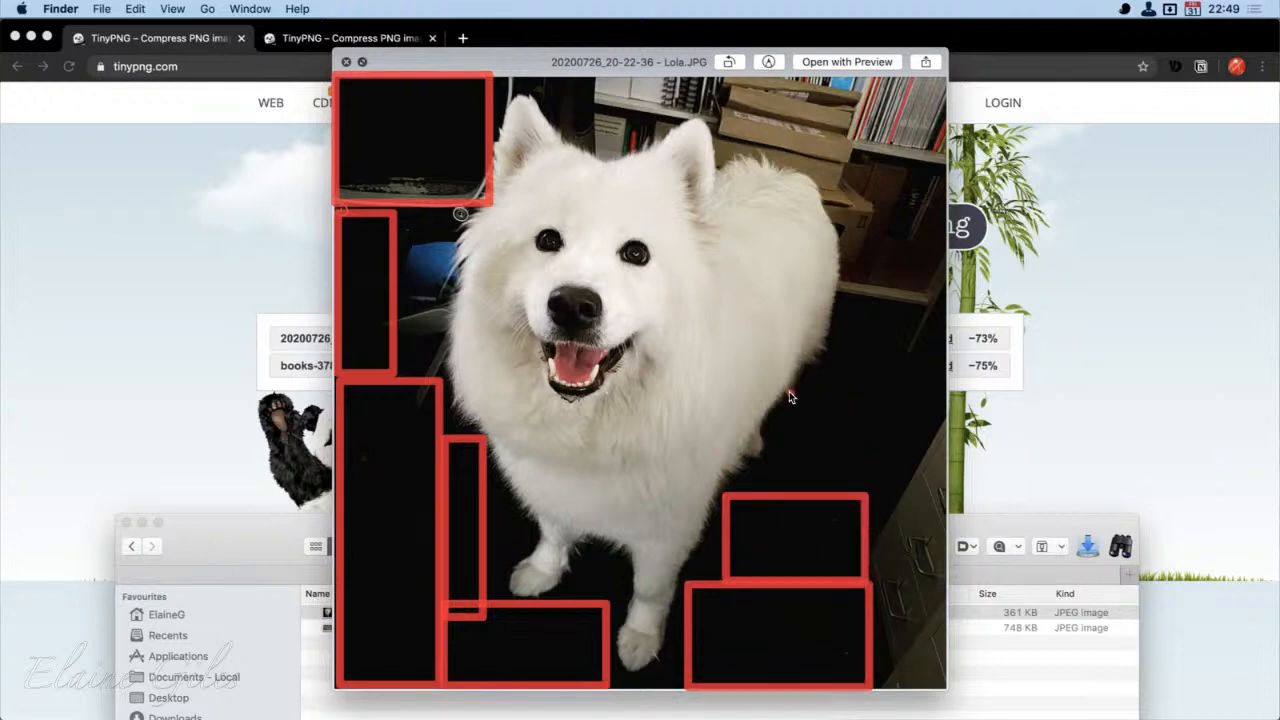
mouse_move(789, 393)
mouse_down()
mouse_move(863, 475)
mouse_move(902, 493)
mouse_up()
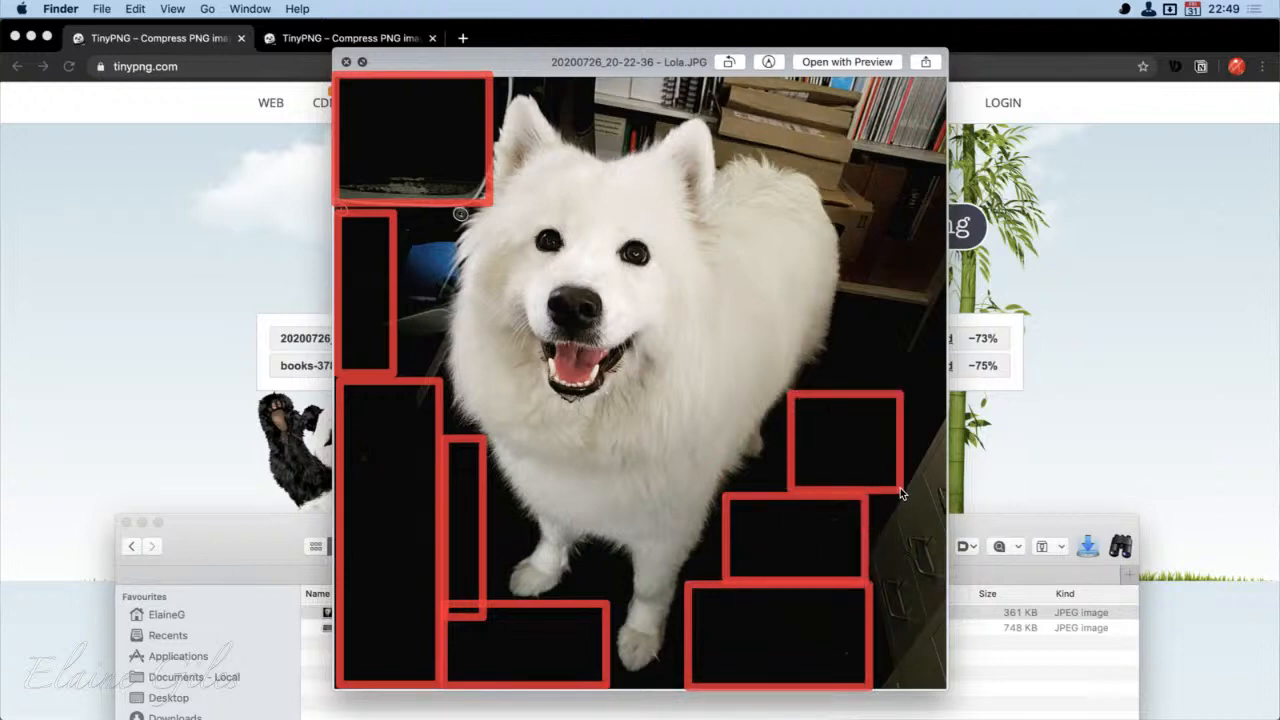
Step: Outline the remaining dark areas to the right of the dog with red on-screen rectangles and close the Lola preview
drag(841, 313, 937, 392)
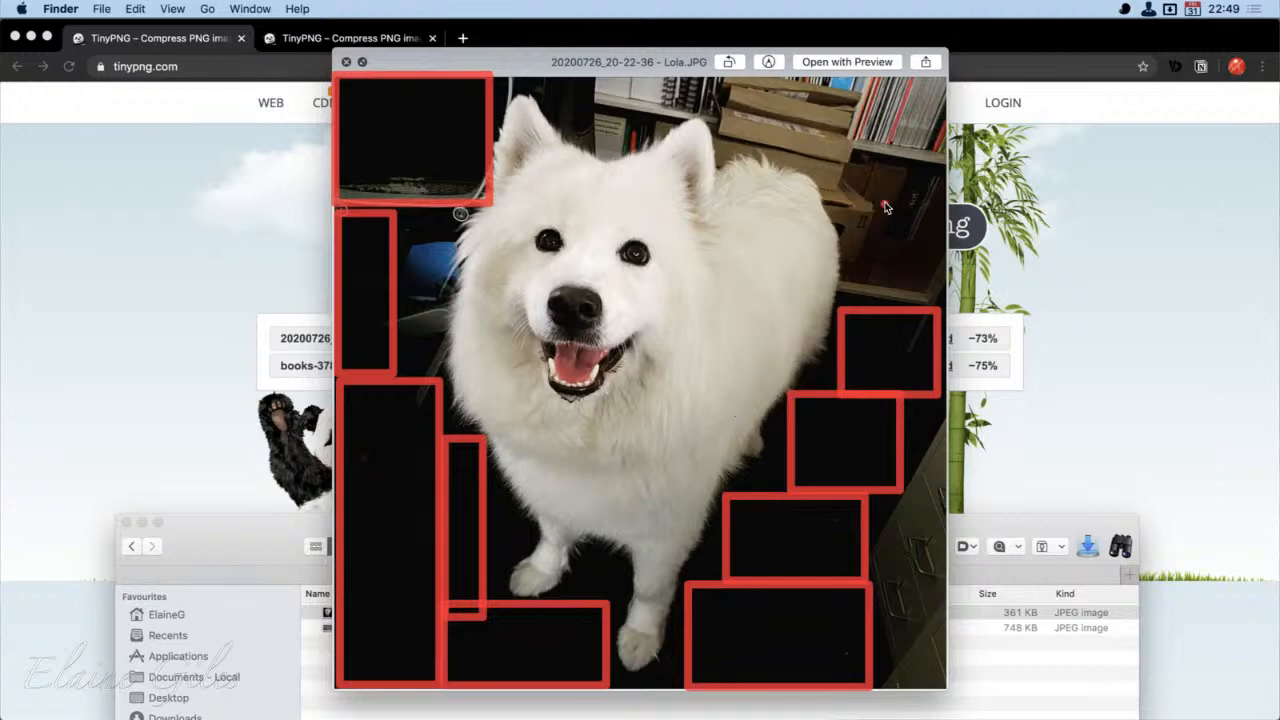
drag(858, 220, 944, 300)
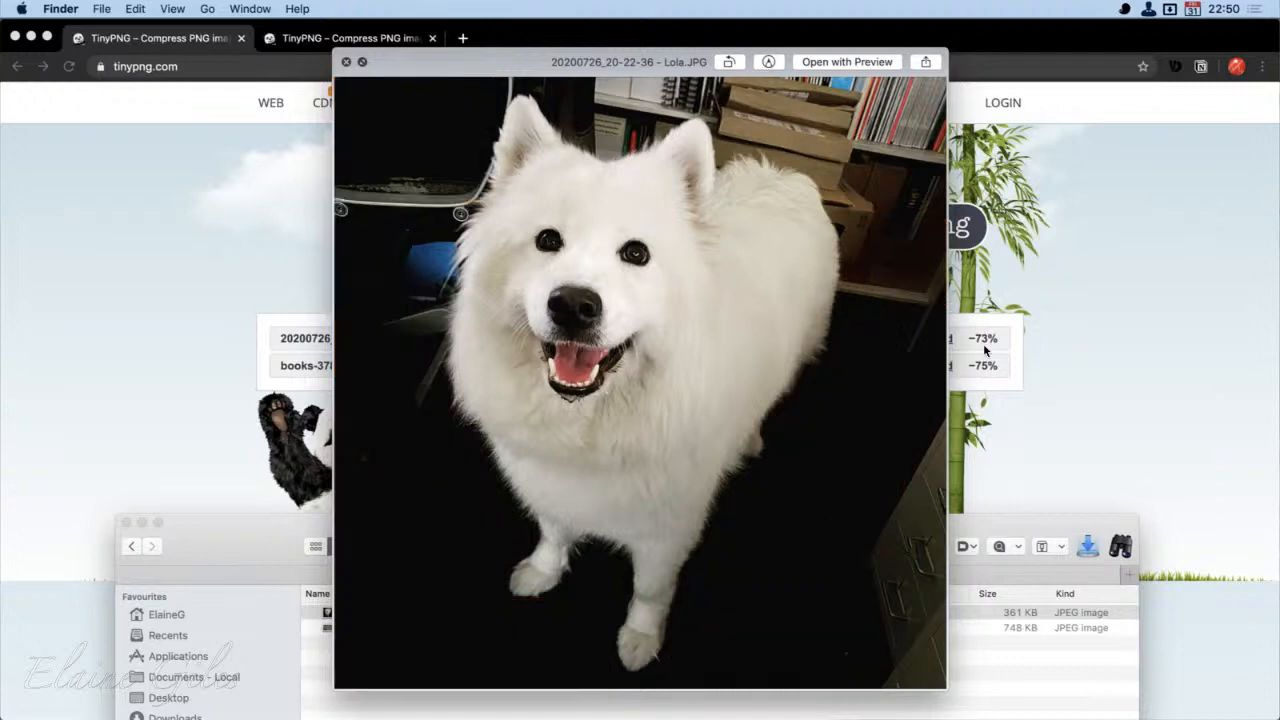
key(space)
Step: Preview the compressed books-3782657.jpg and outline its flat-colour areas in red: the dark escalator triangle, shelf and book patches, and pale edge strip
click(422, 632)
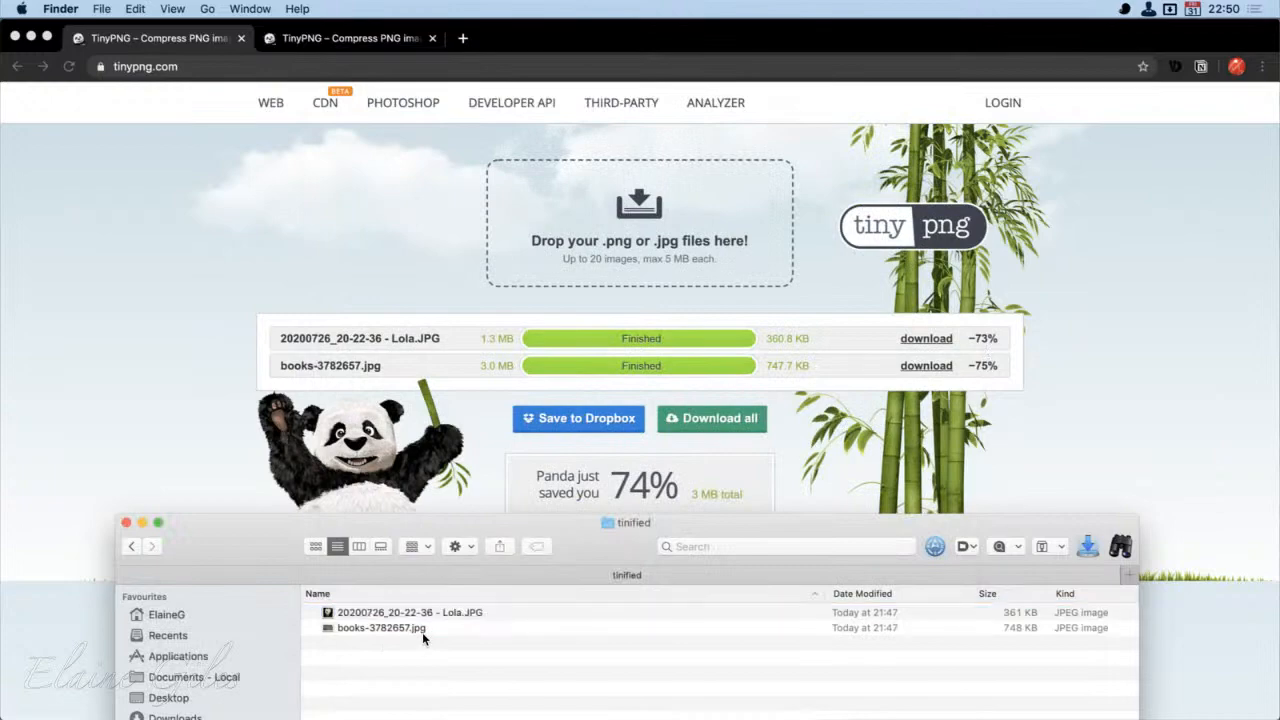
click(422, 632)
key(space)
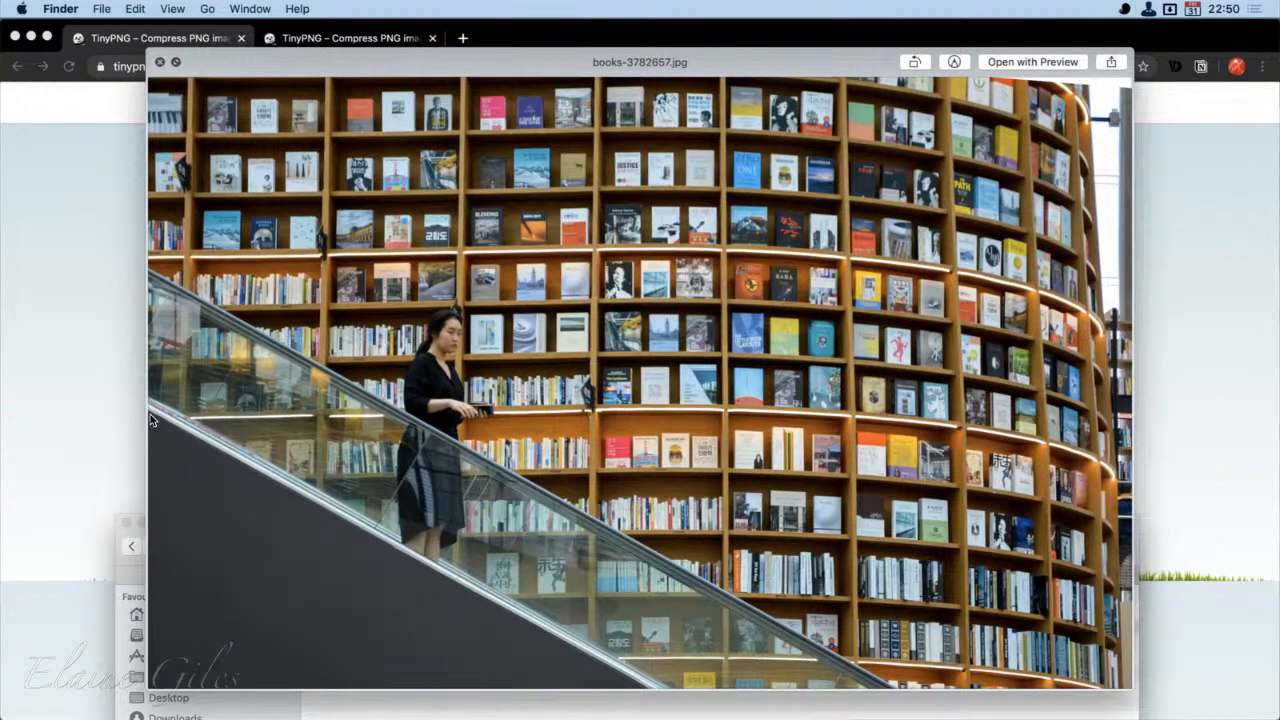
mouse_move(150, 414)
mouse_down()
mouse_move(472, 625)
mouse_move(624, 687)
mouse_move(146, 680)
mouse_move(146, 377)
mouse_up()
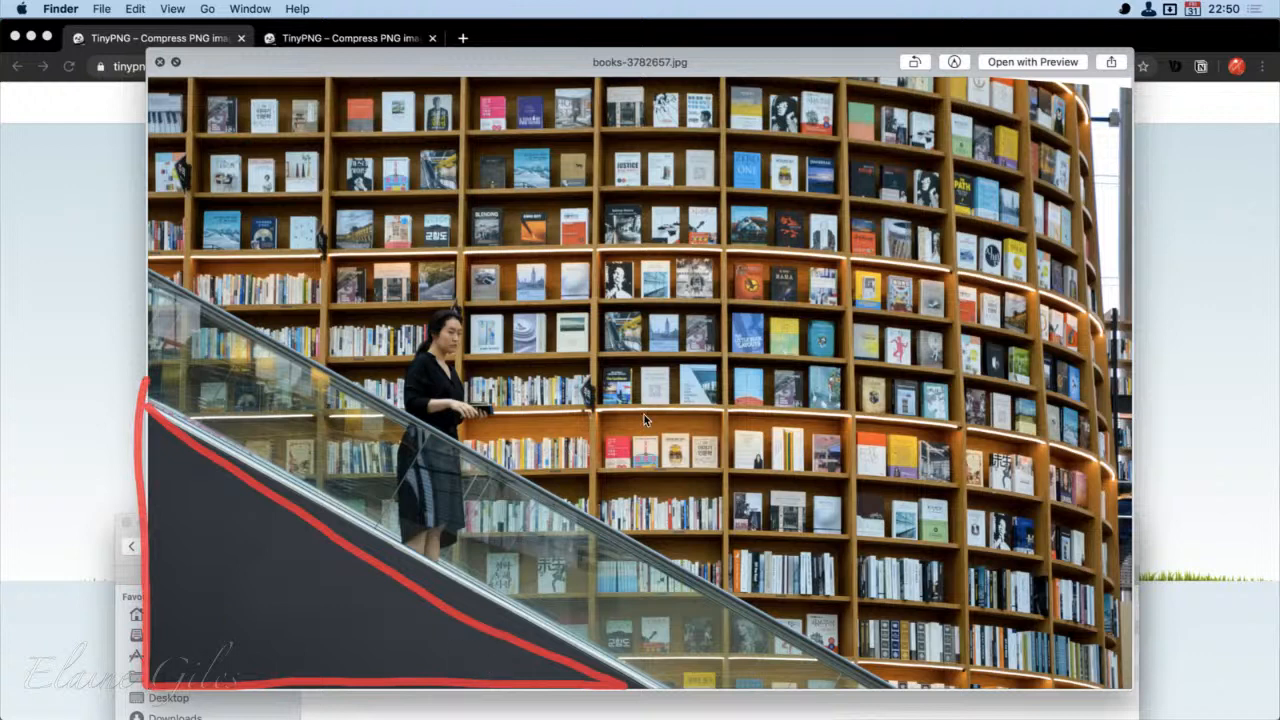
drag(597, 412, 722, 430)
mouse_move(507, 232)
mouse_down()
mouse_move(510, 204)
mouse_move(521, 238)
mouse_move(505, 232)
mouse_move(556, 229)
mouse_up()
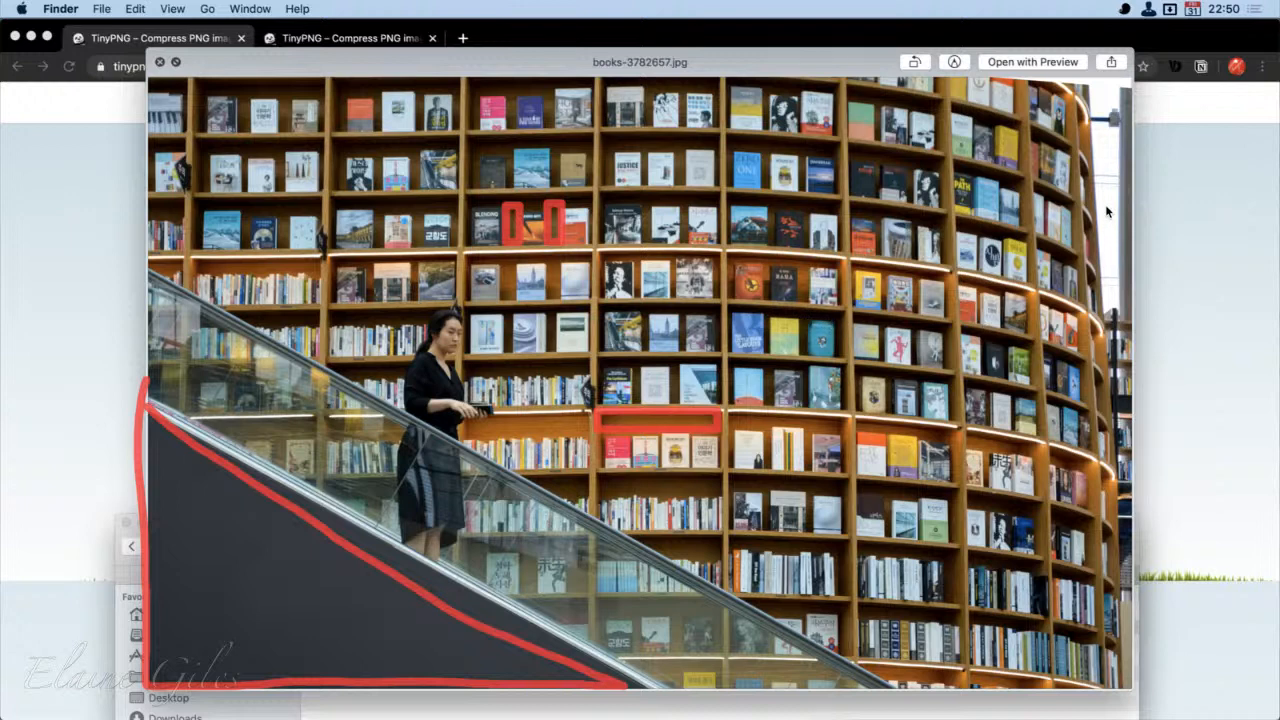
mouse_move(1091, 119)
mouse_down()
mouse_move(1114, 167)
mouse_move(1125, 328)
mouse_up()
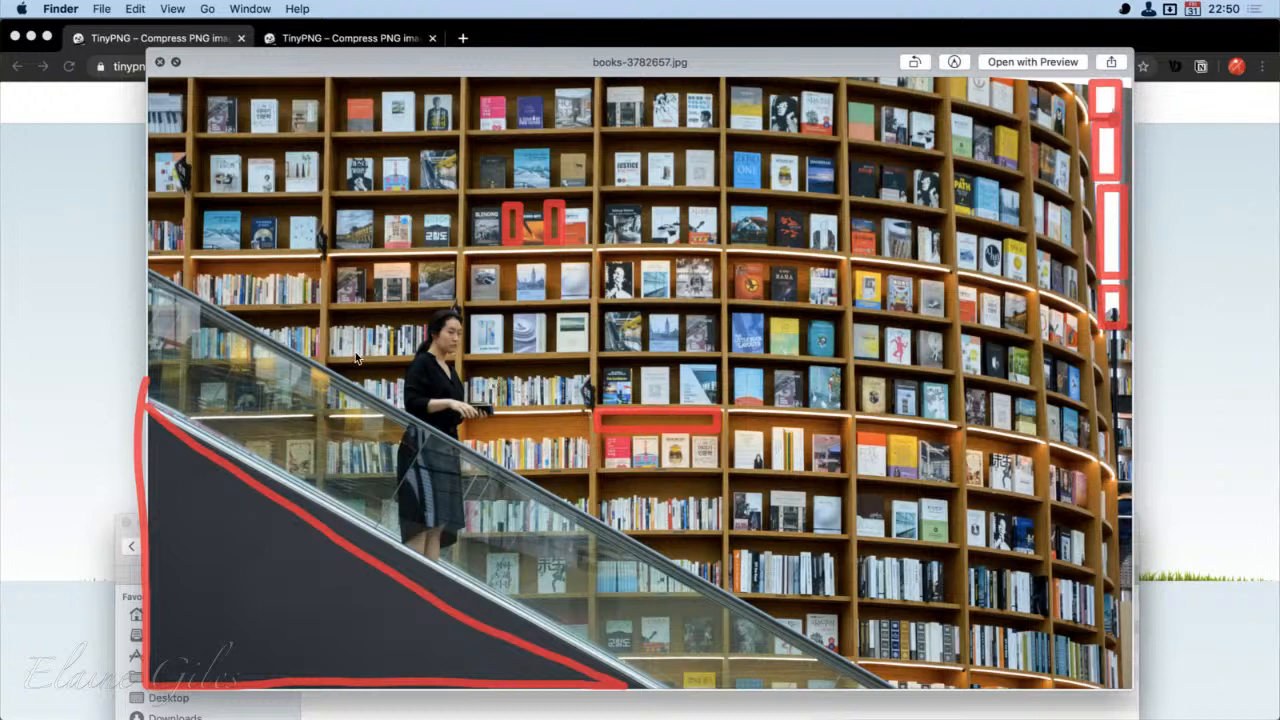
Step: Uncover the full TinyPNG page by closing the book preview and tinified folder and moving the 05 - FREEBIES window away
key(Escape)
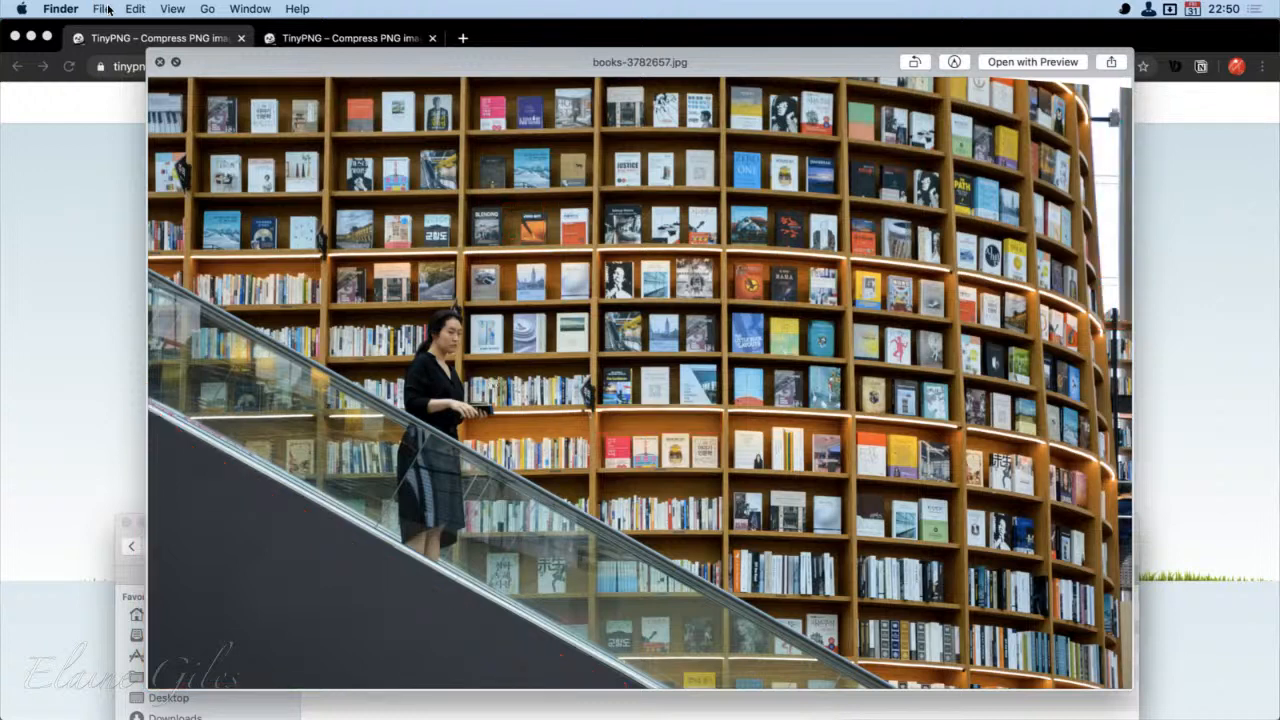
click(159, 62)
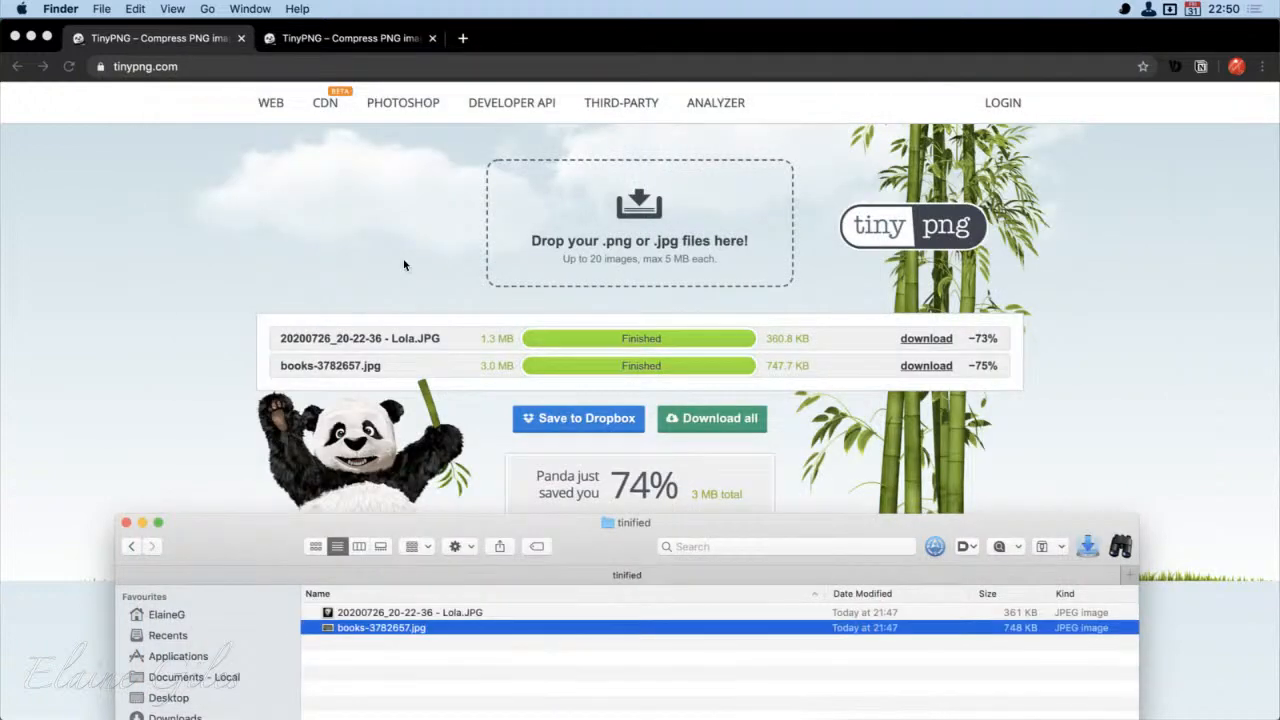
click(126, 522)
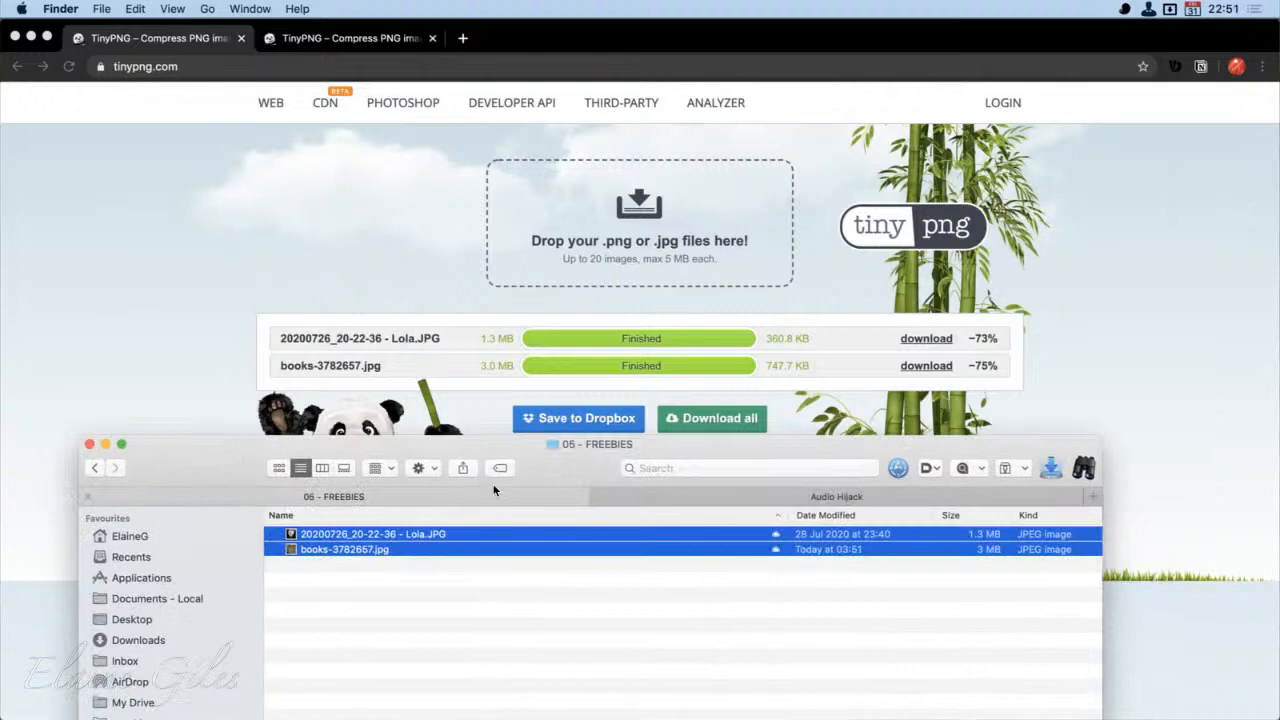
drag(597, 467, 480, 719)
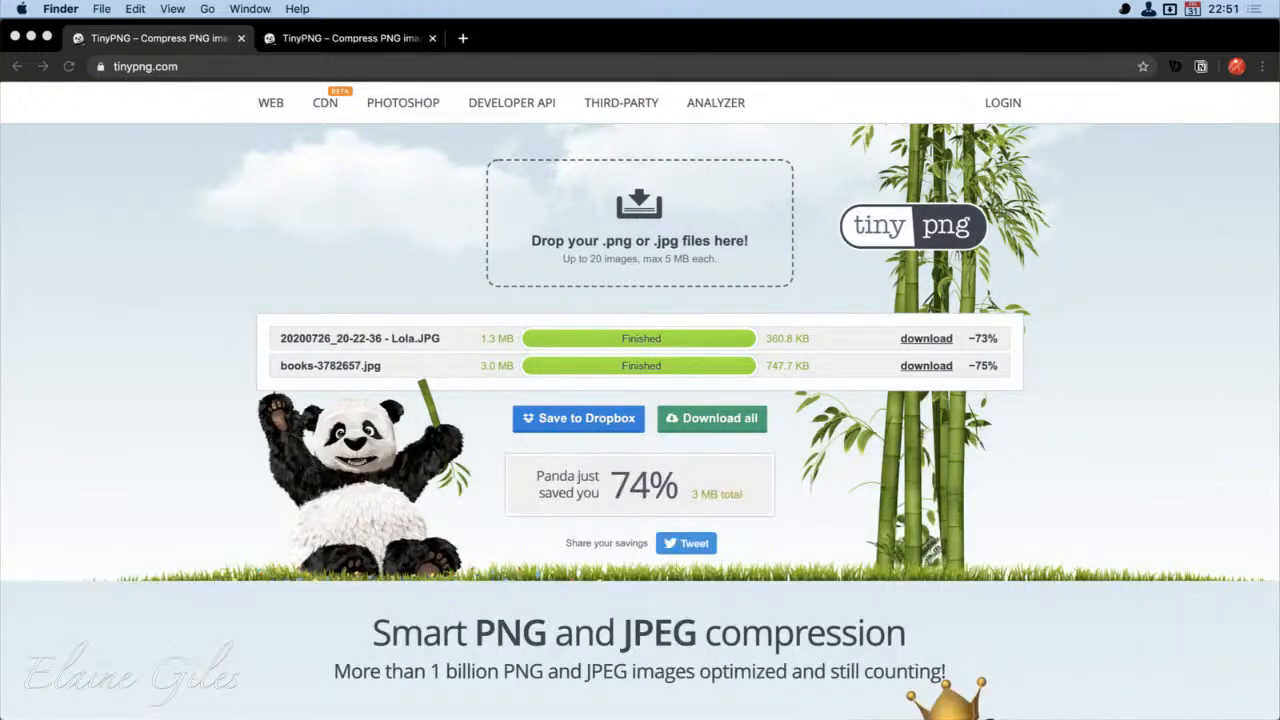
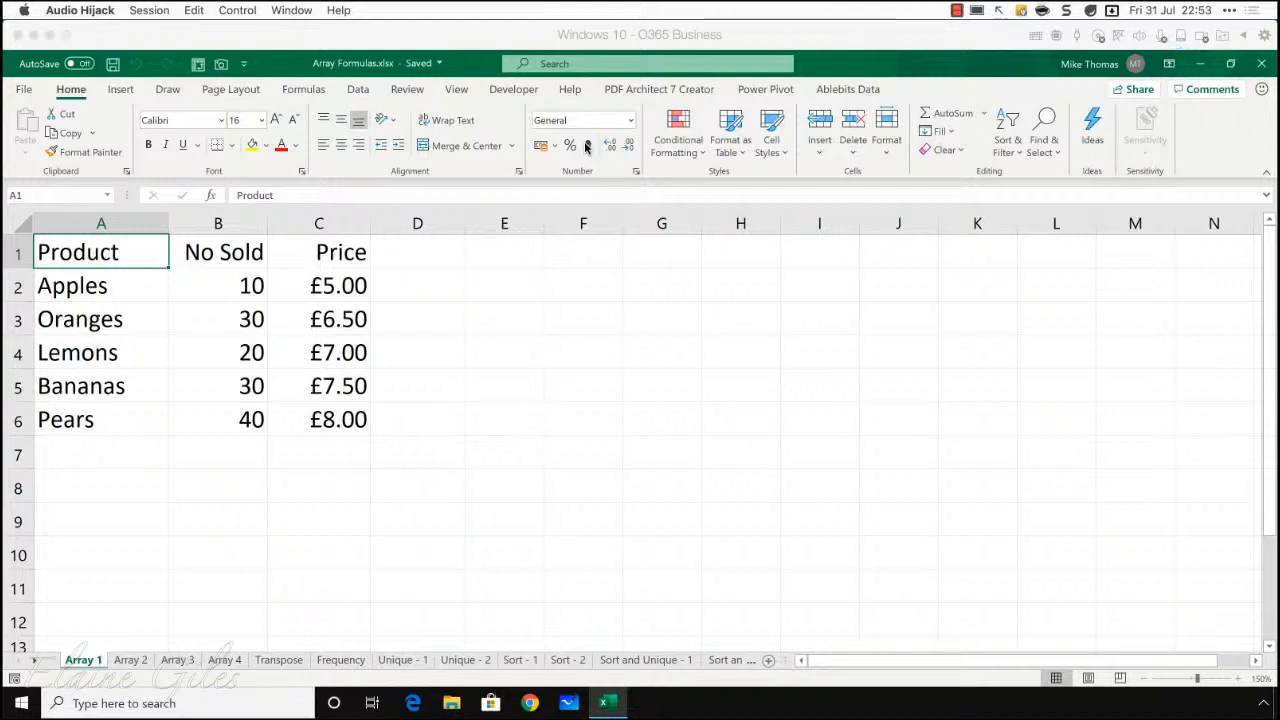
Step: In the Excel workbook Array Formulas.xlsx, enter =B2*C2 in D2 and fill it down to D6
key(XF86AudioMute)
click(428, 285)
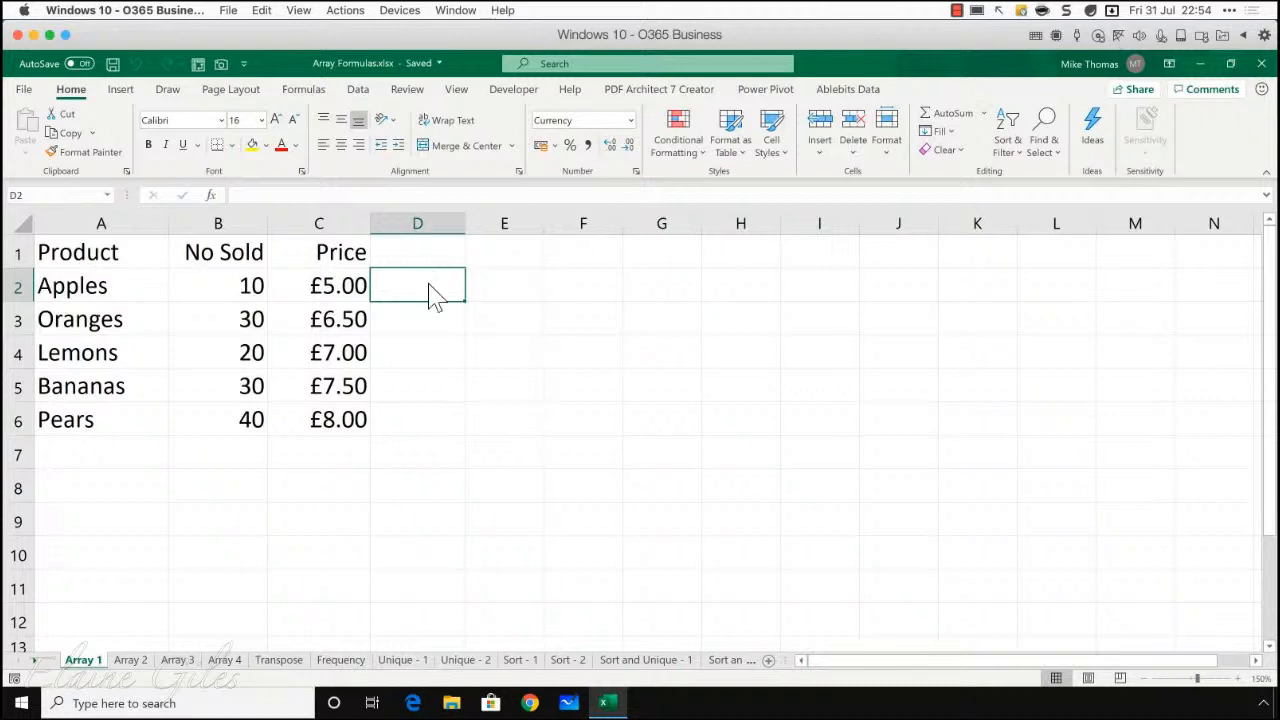
text(=)
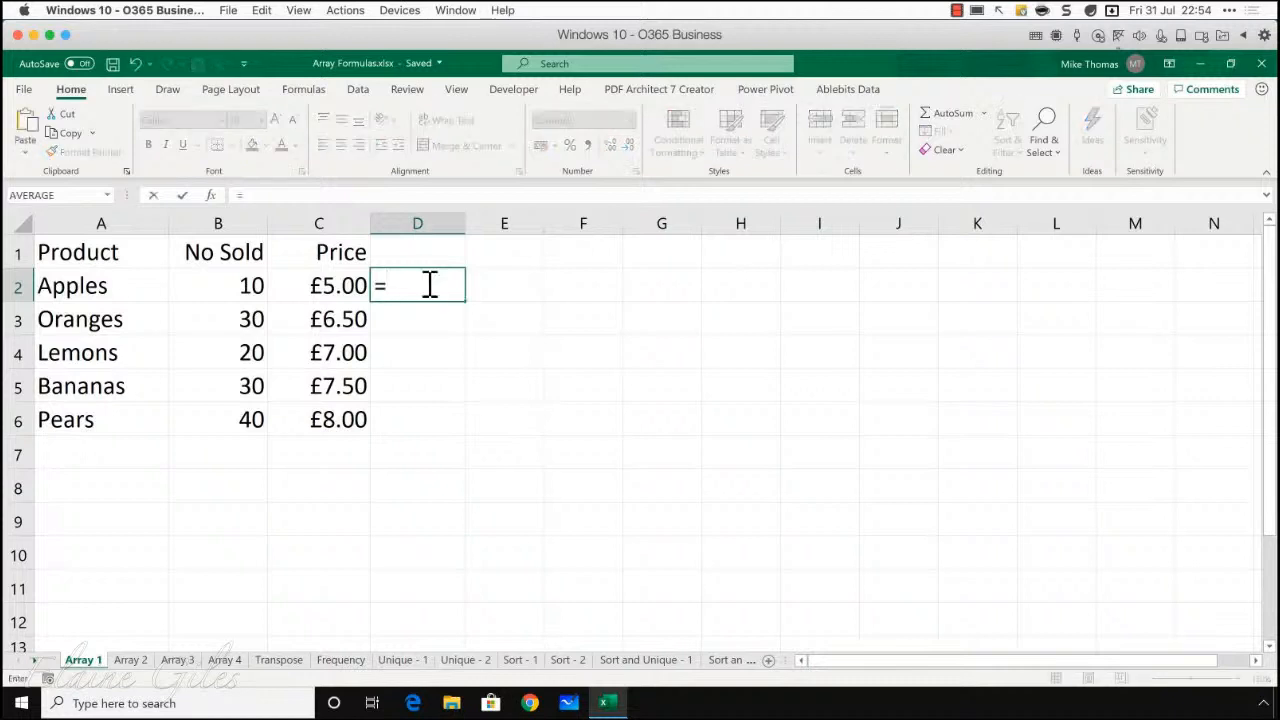
text(B2*C2)
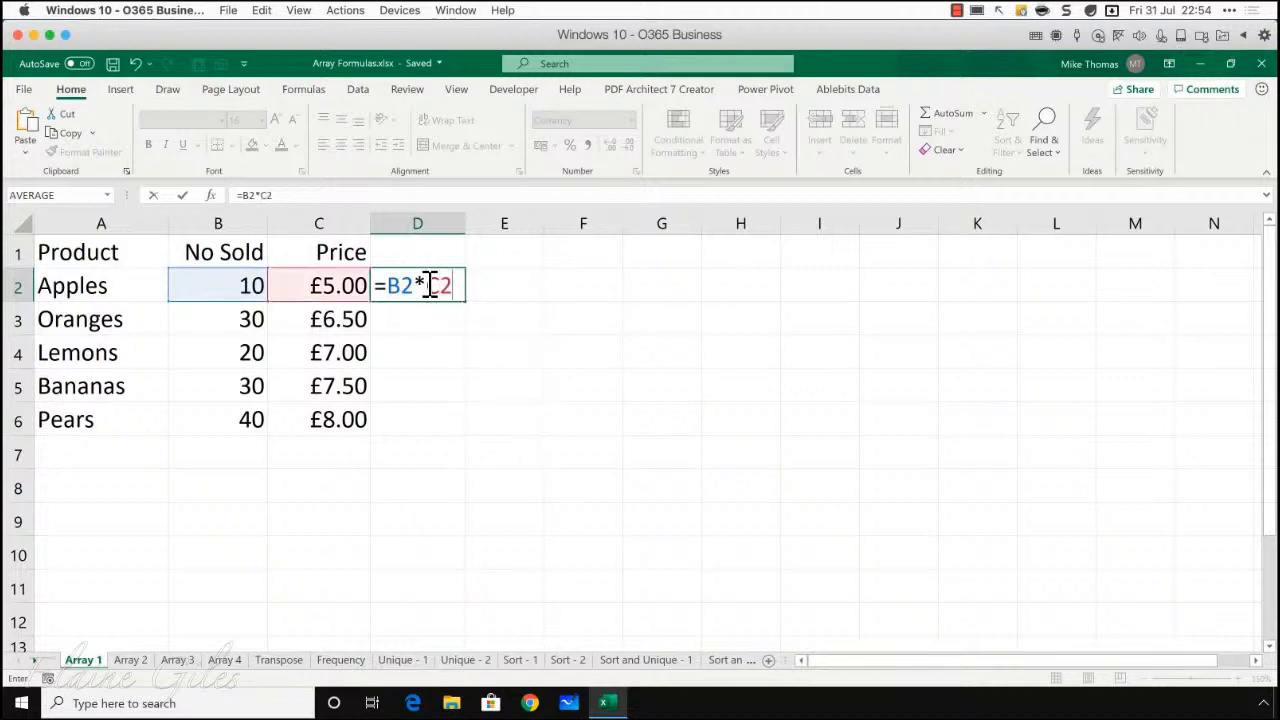
key(Return)
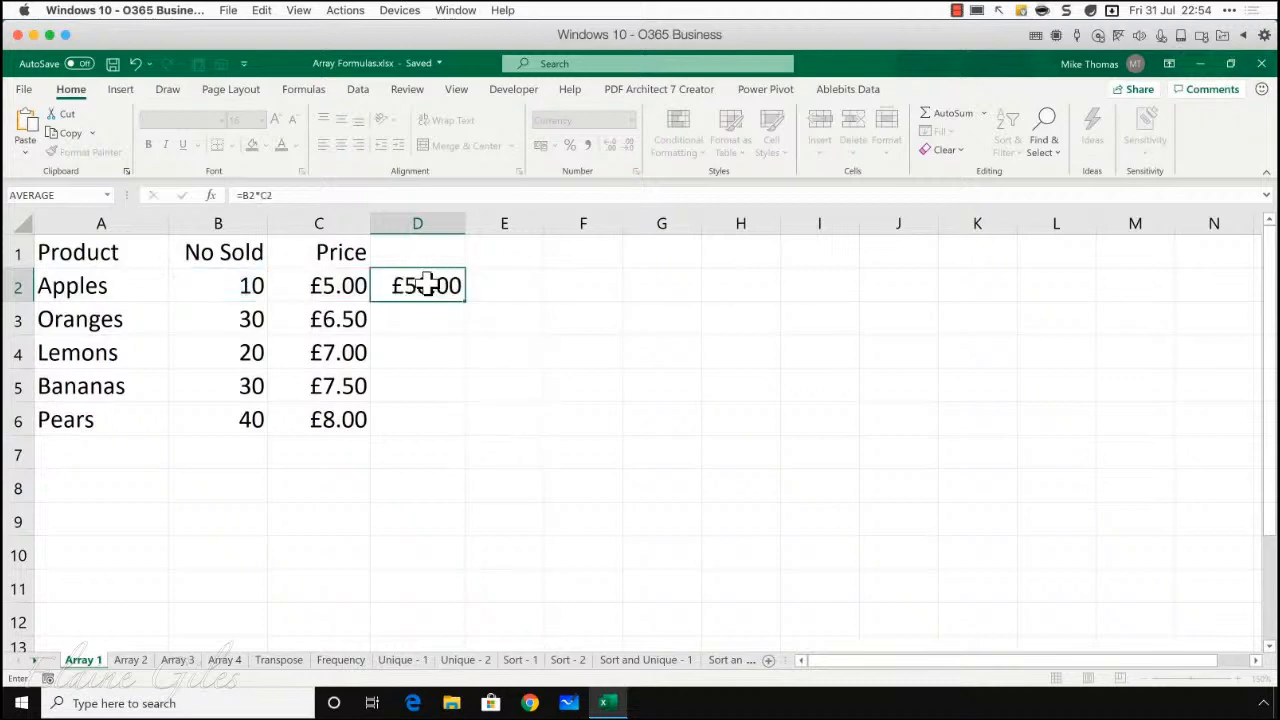
click(447, 286)
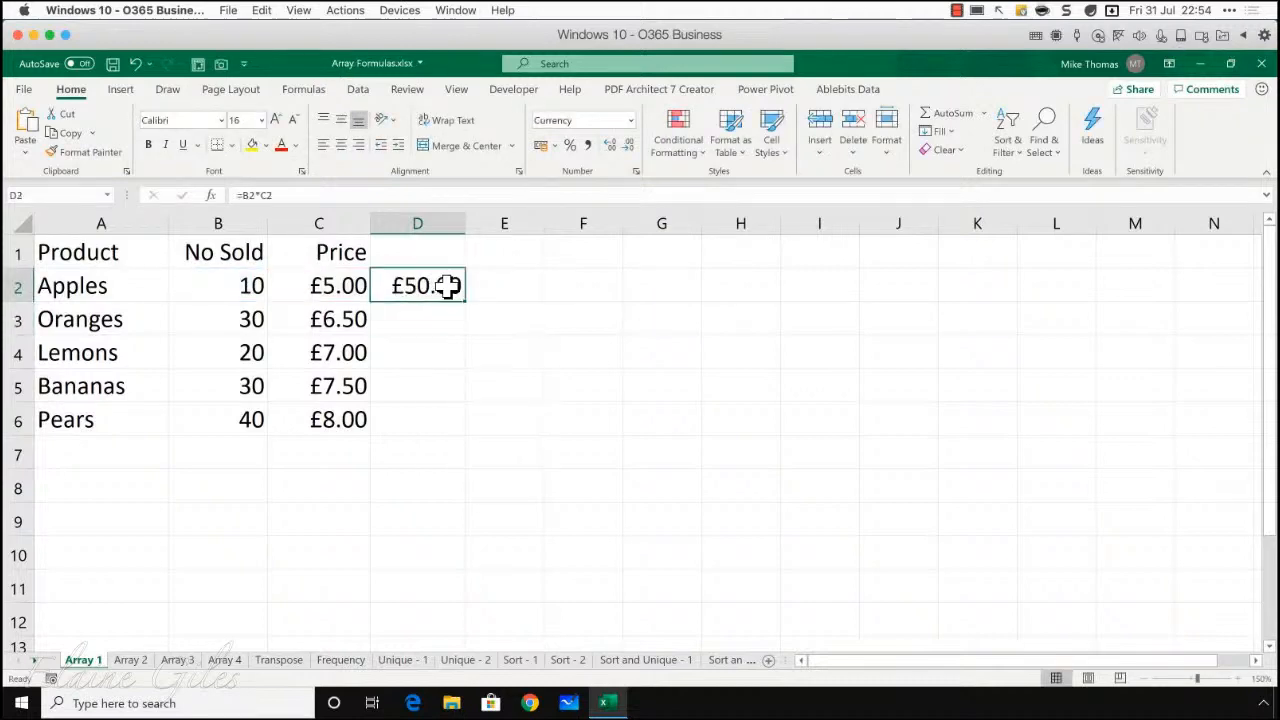
drag(464, 301, 432, 446)
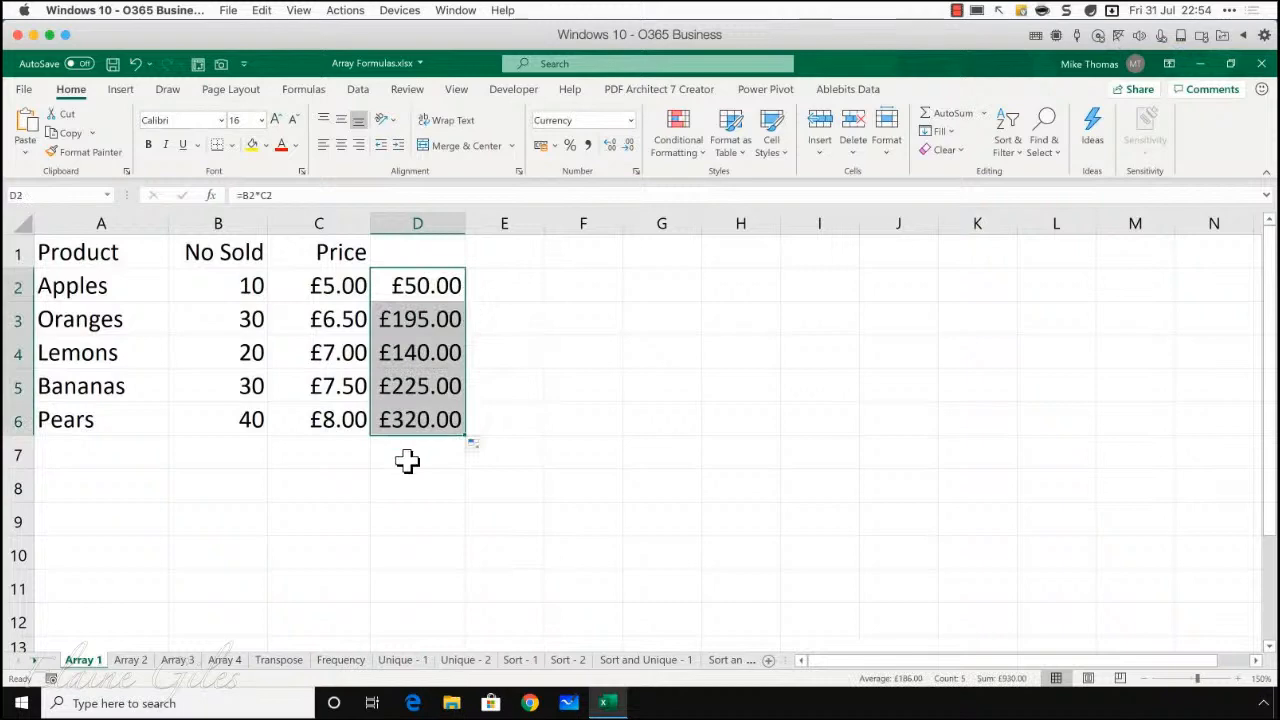
Step: Total the line values in D7 with =SUM(D2:D6)
click(418, 459)
text(=sum)
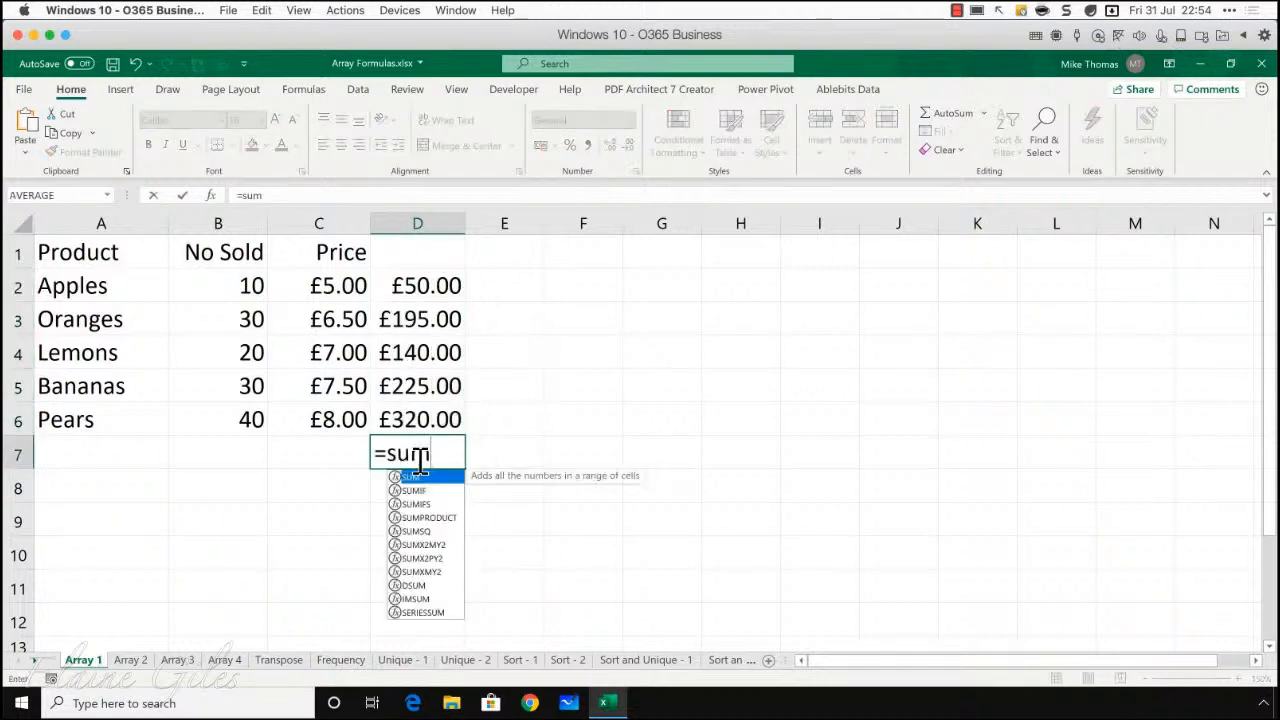
text(()
drag(430, 288, 420, 416)
text())
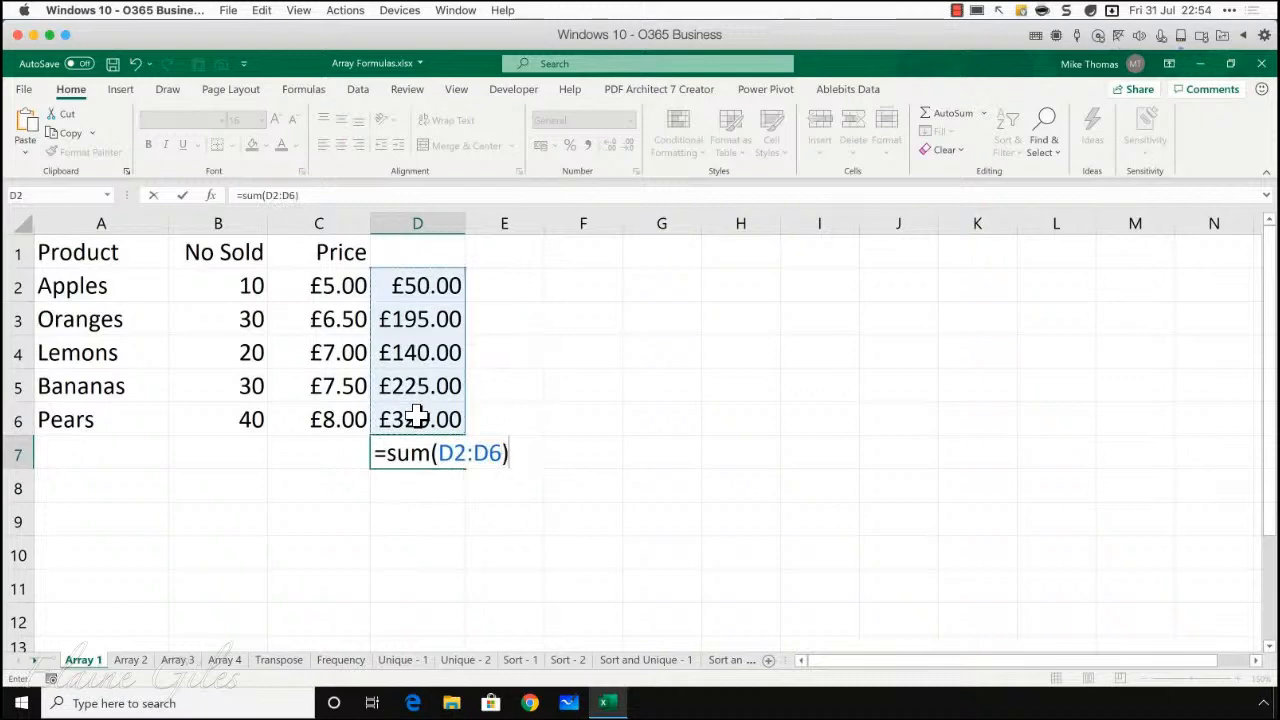
key(Return)
key(Up)
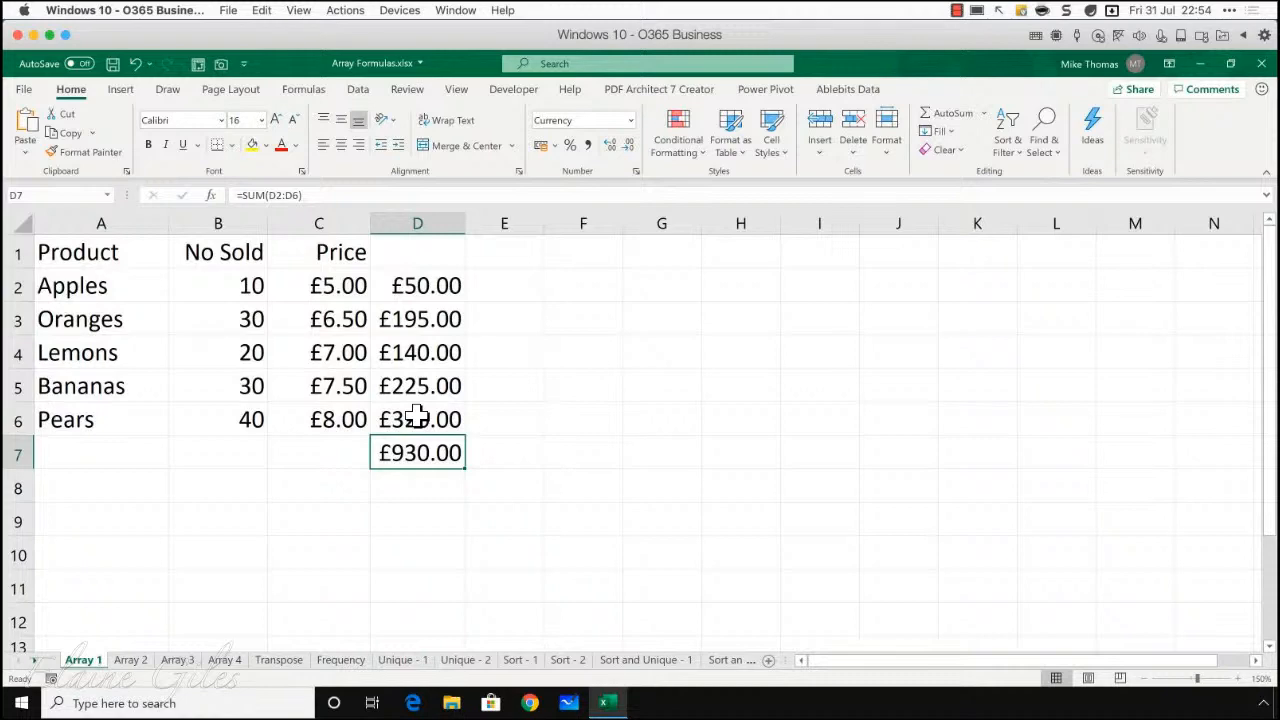
Step: Clear the line values and their total from D2:D7
drag(440, 280, 435, 445)
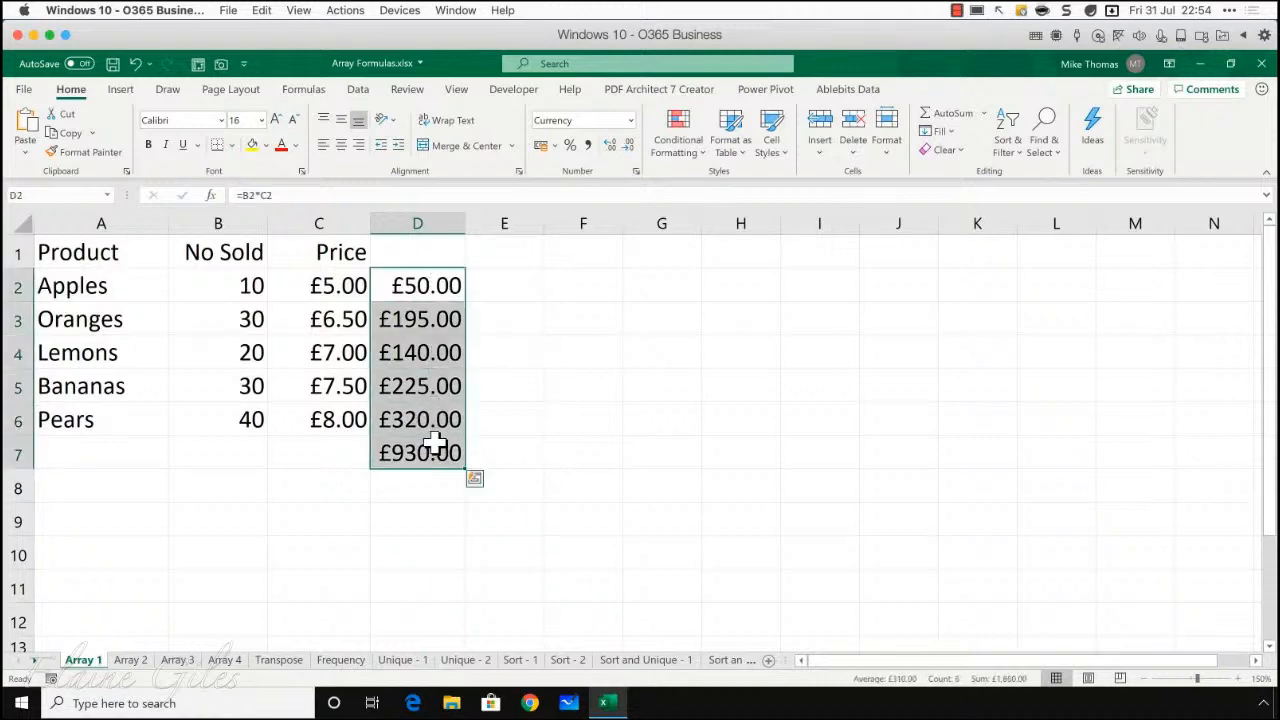
key(Delete)
key(Down)
key(Down)
key(Down)
key(Down)
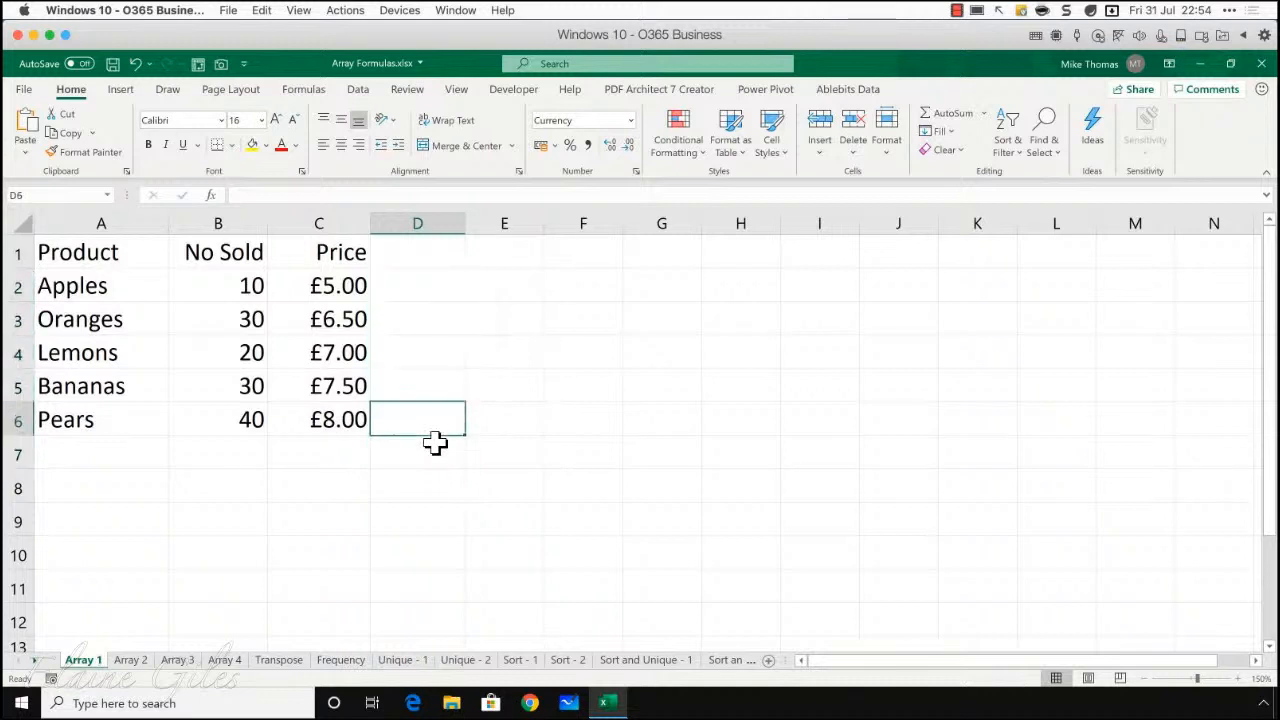
key(Down)
Step: Enter =SUM(B2:B6*C2:C6) in E2 as an array formula
key(Up)
key(Up)
key(Up)
key(Up)
key(Up)
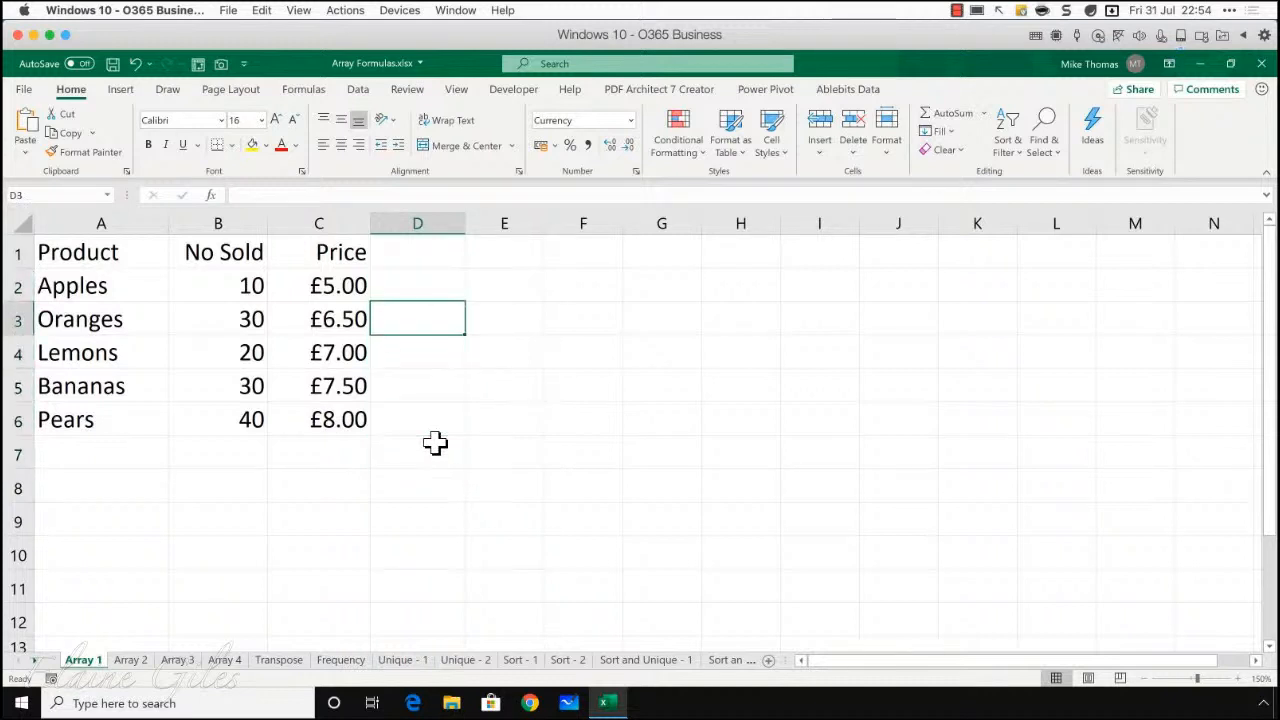
key(Right)
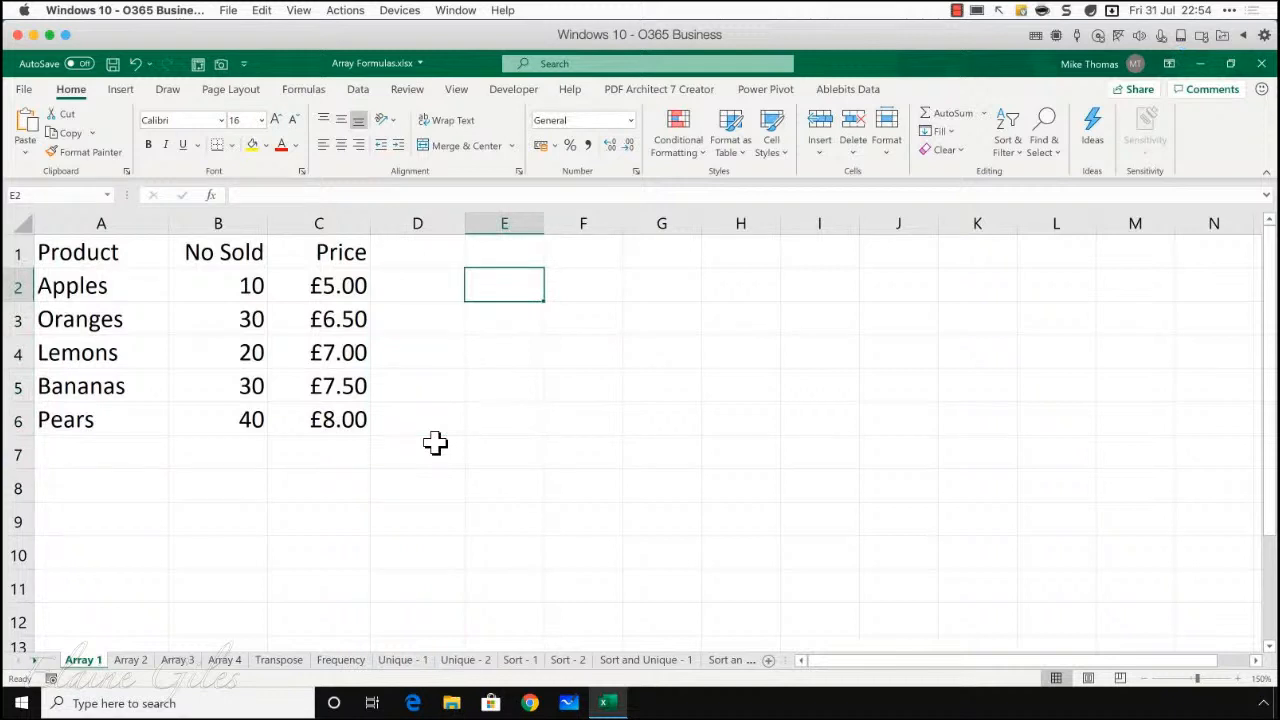
text(=sum()
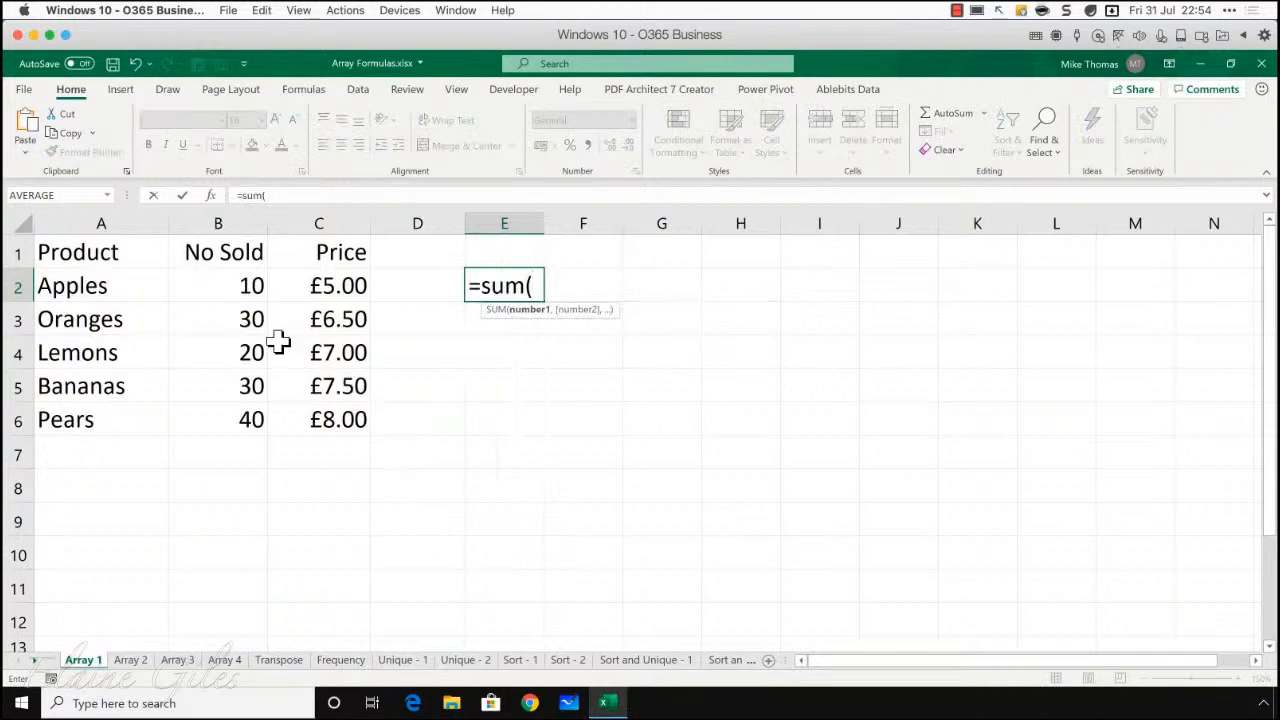
drag(233, 287, 231, 420)
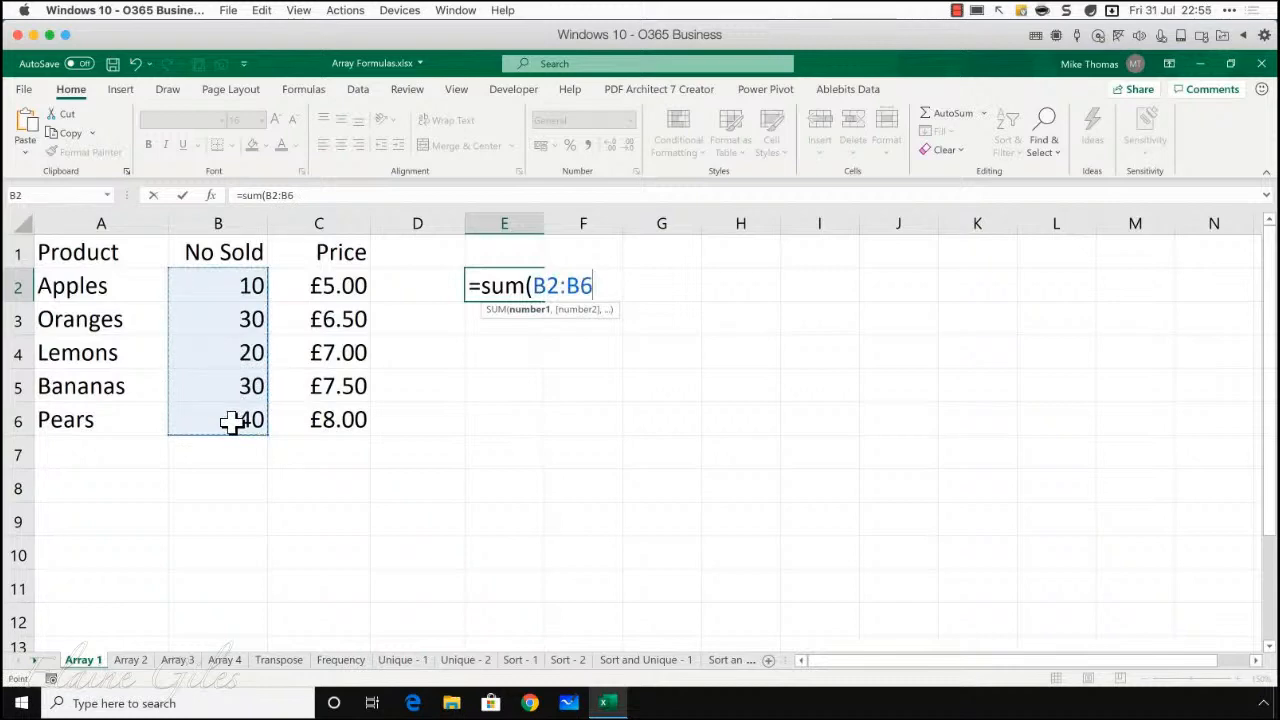
text(*)
drag(314, 286, 318, 424)
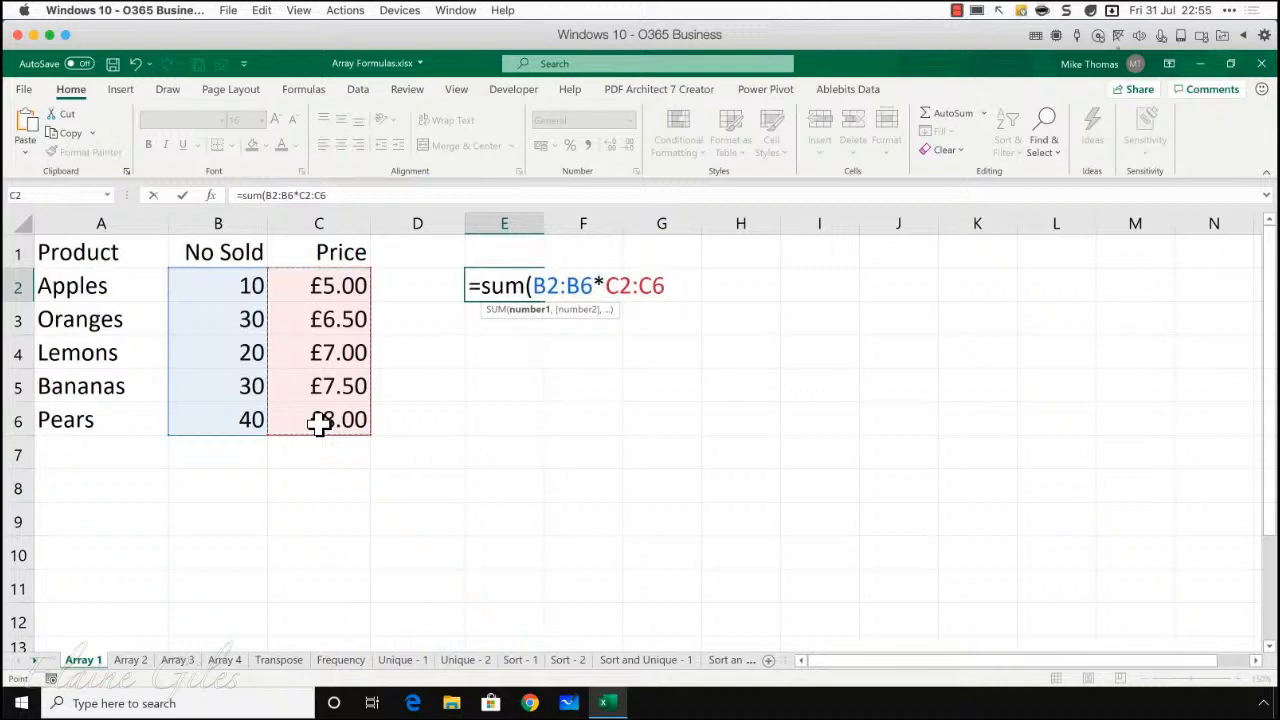
text())
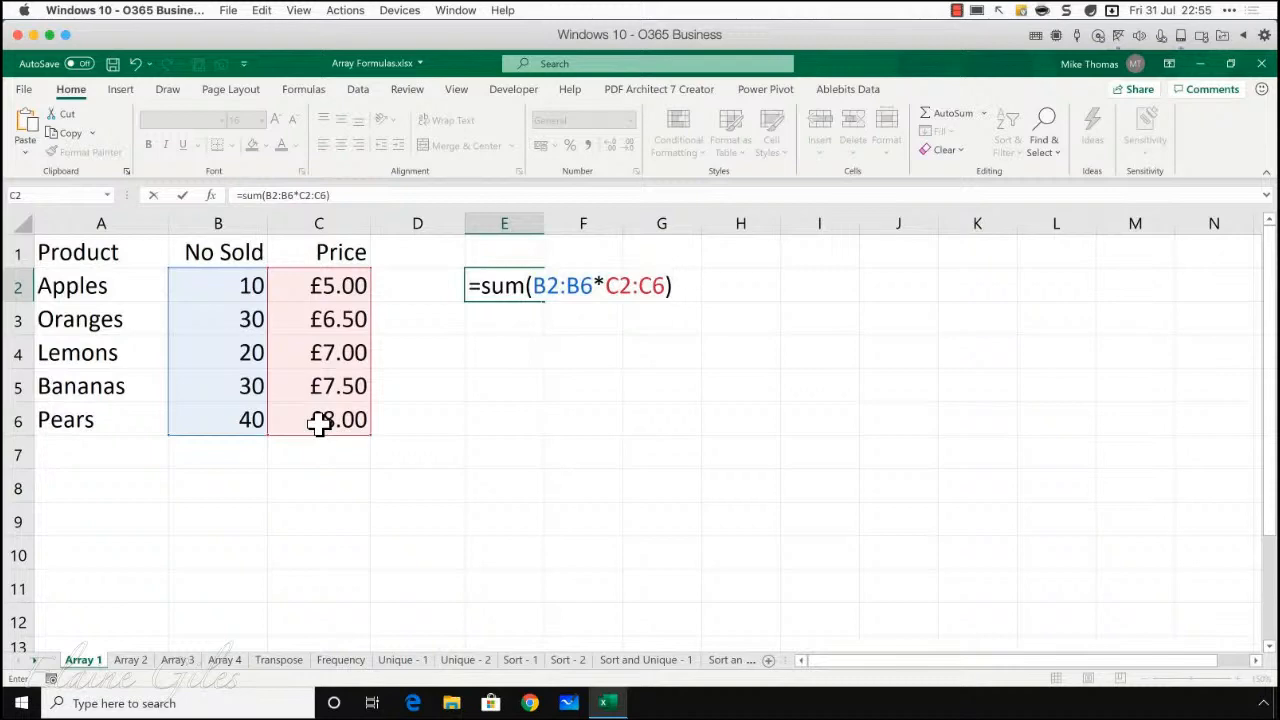
key(ctrl+shift+Return)
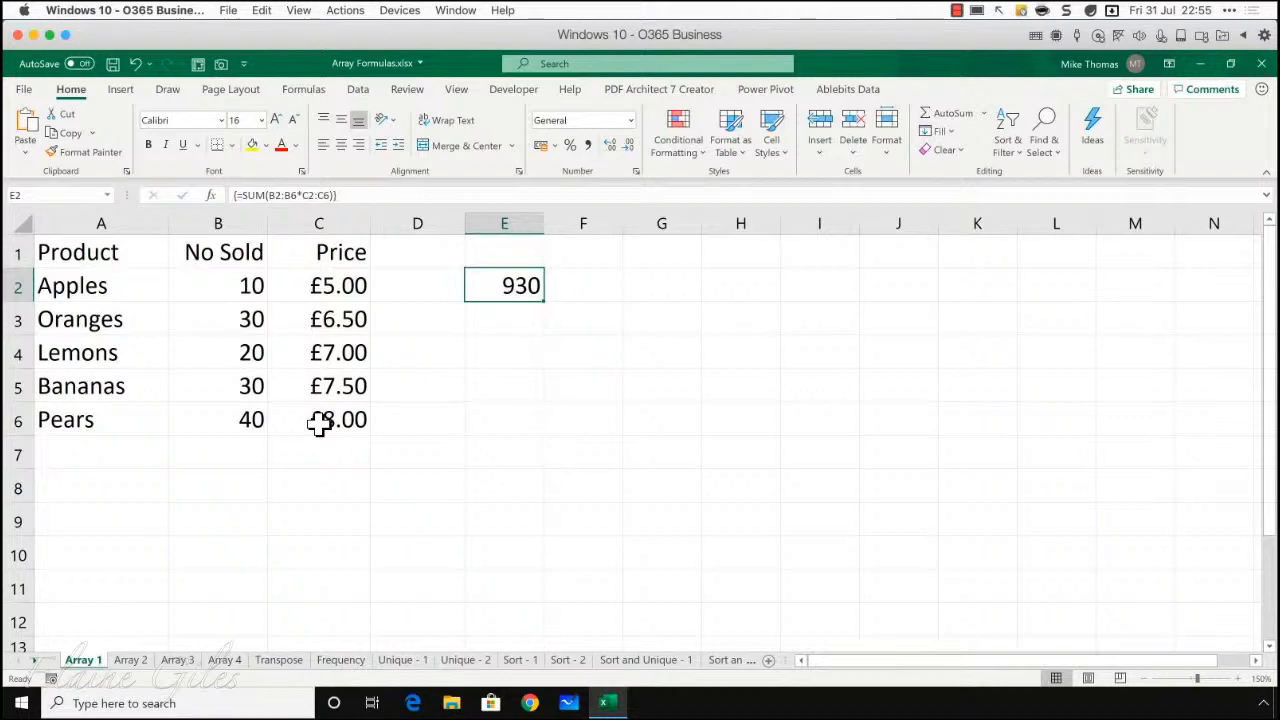
Step: Open E2's formula for editing and recommit it as an array formula, then clear the cell
click(338, 195)
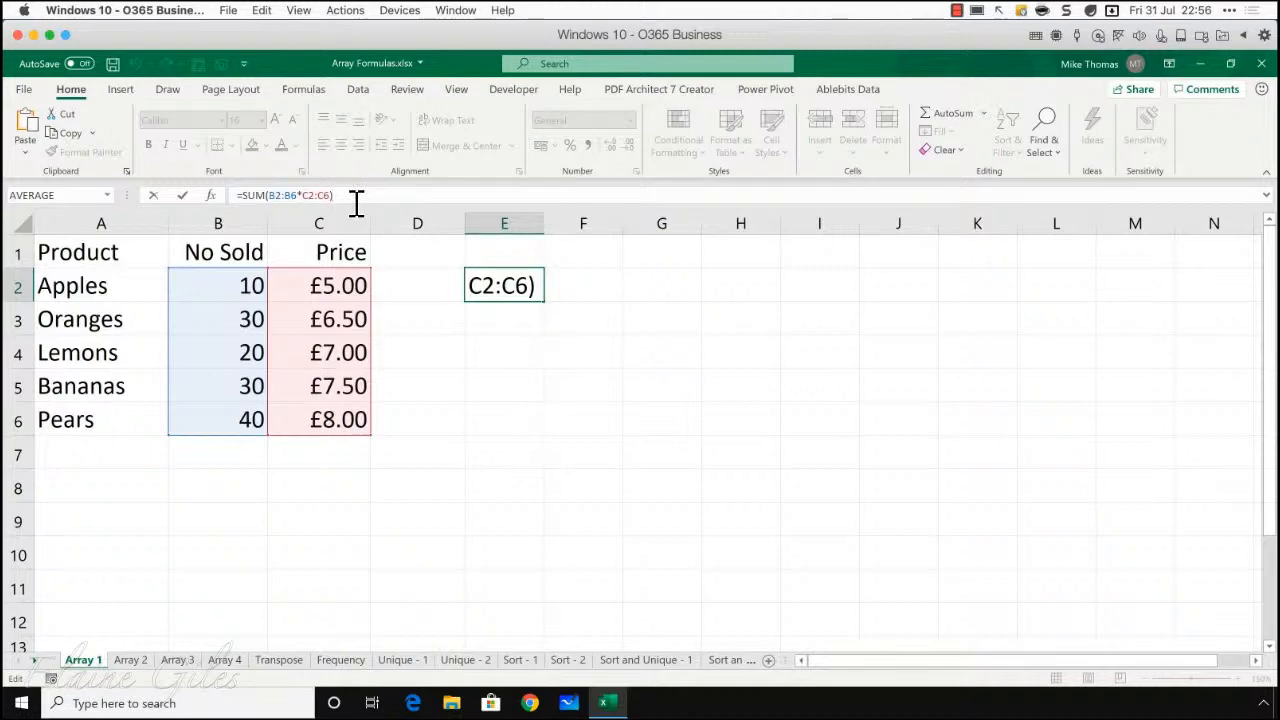
key(ctrl+shift+Return)
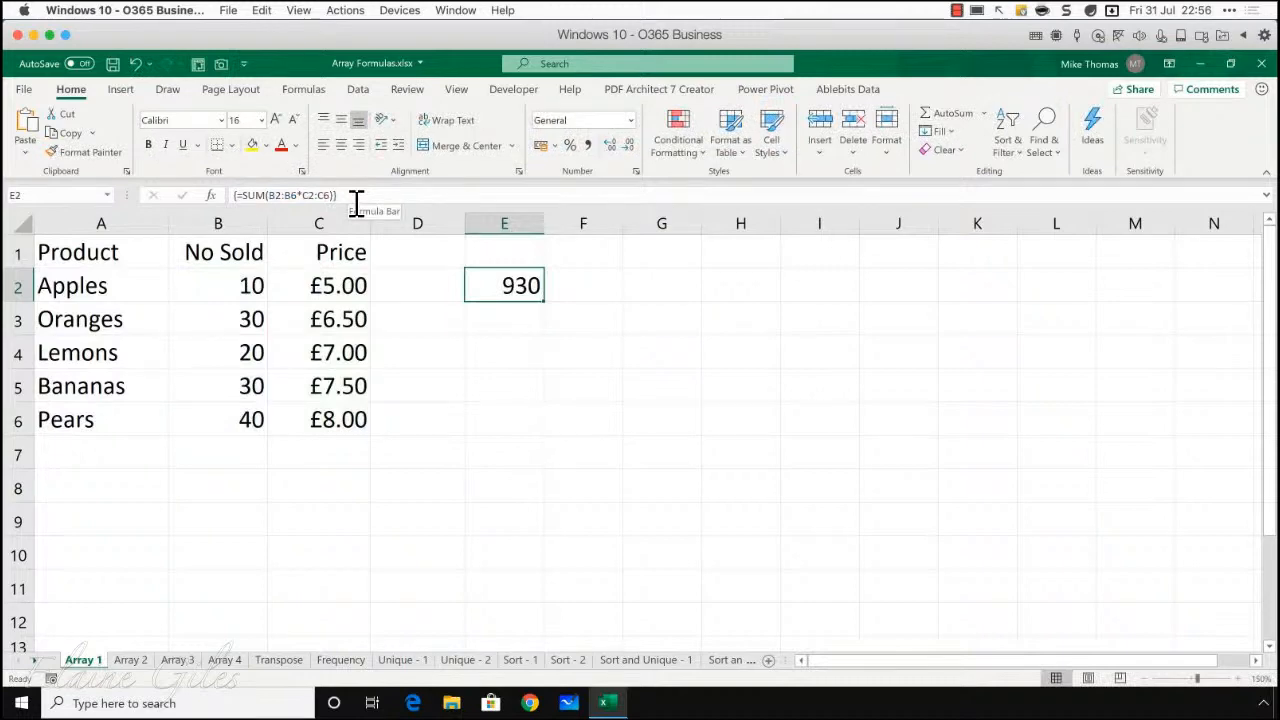
click(356, 200)
key(Escape)
key(Delete)
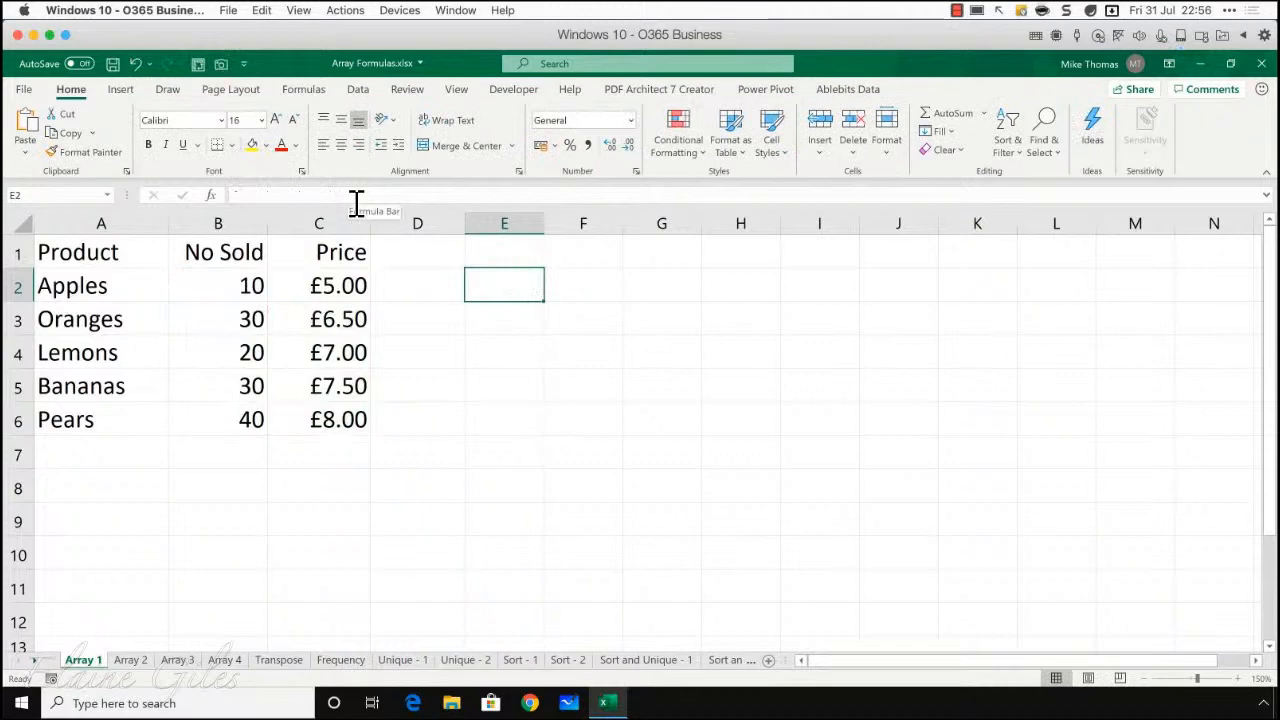
Step: Enter =SUM(B2:B6*C2:C6) in E2 as an ordinary formula and reselect the cell
text(=sum()
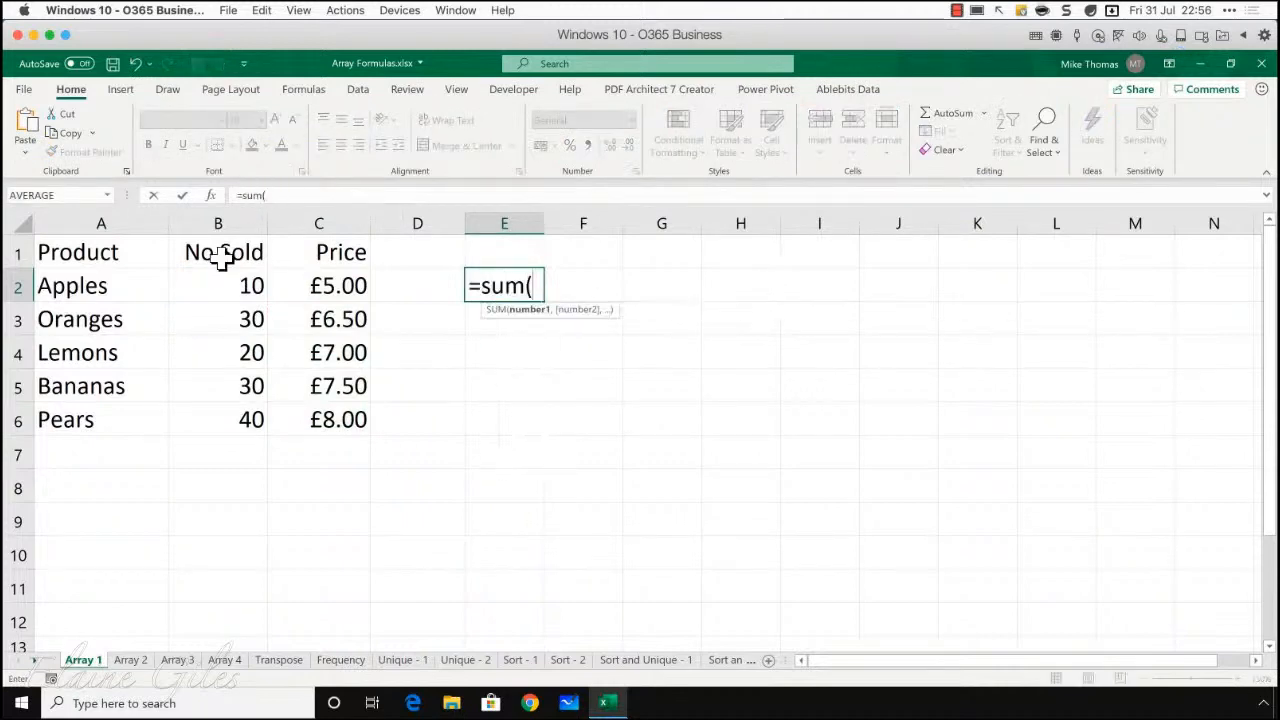
drag(222, 290, 226, 428)
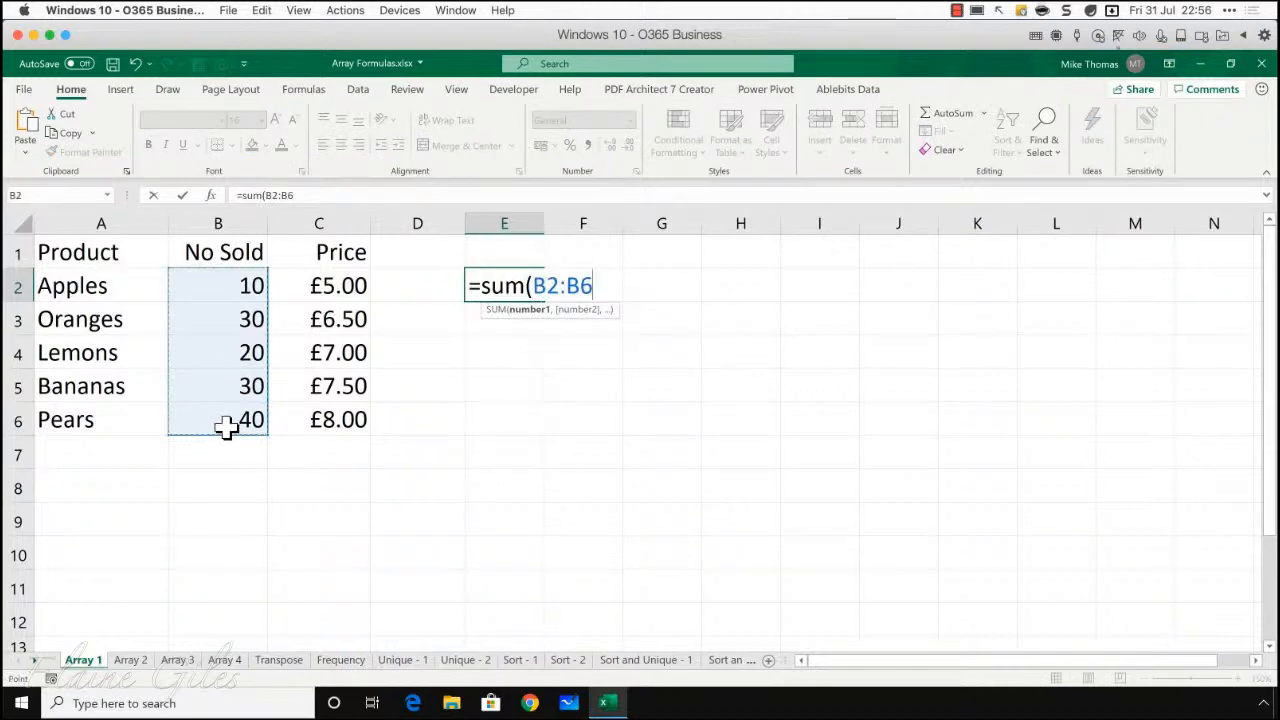
text(*)
drag(363, 280, 349, 417)
text())
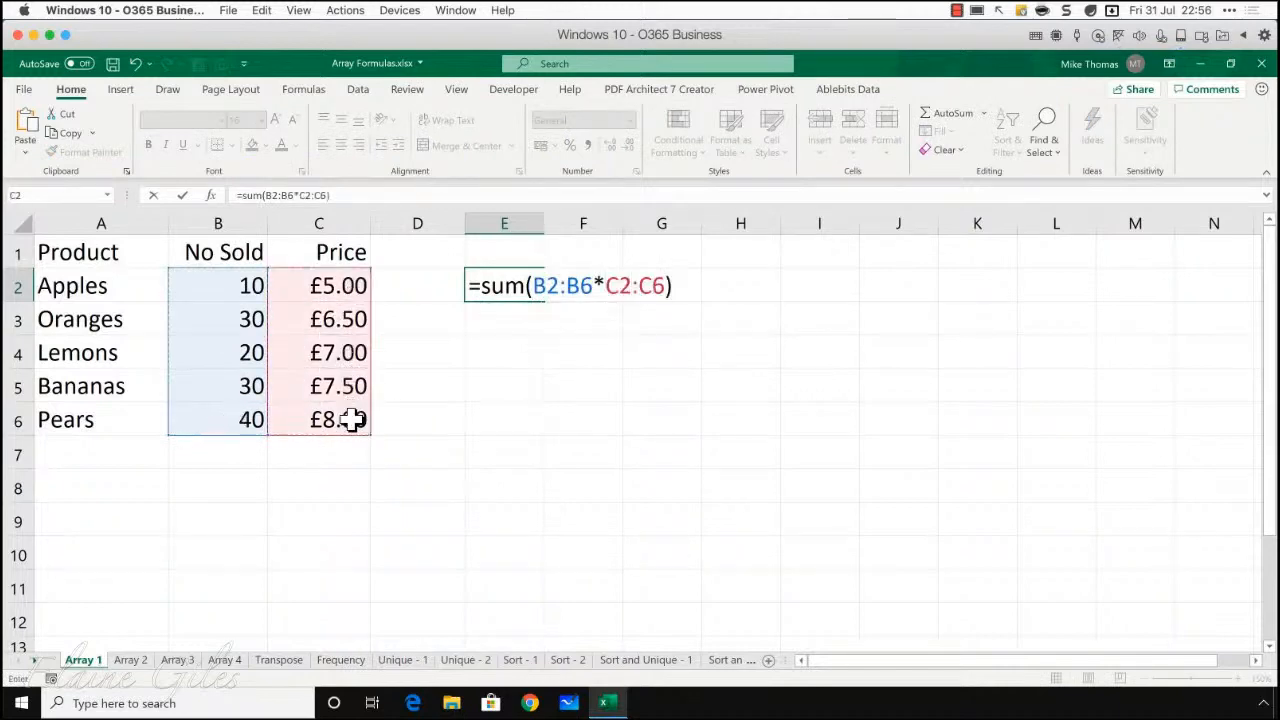
key(Return)
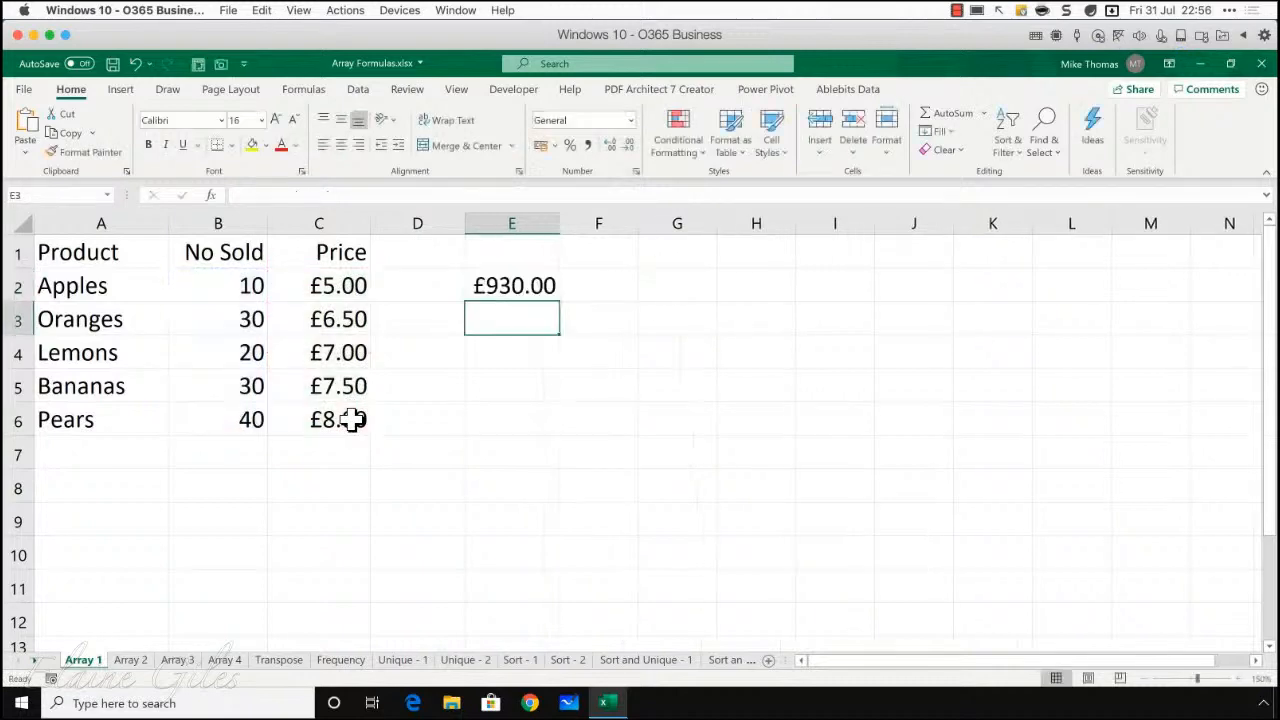
key(Up)
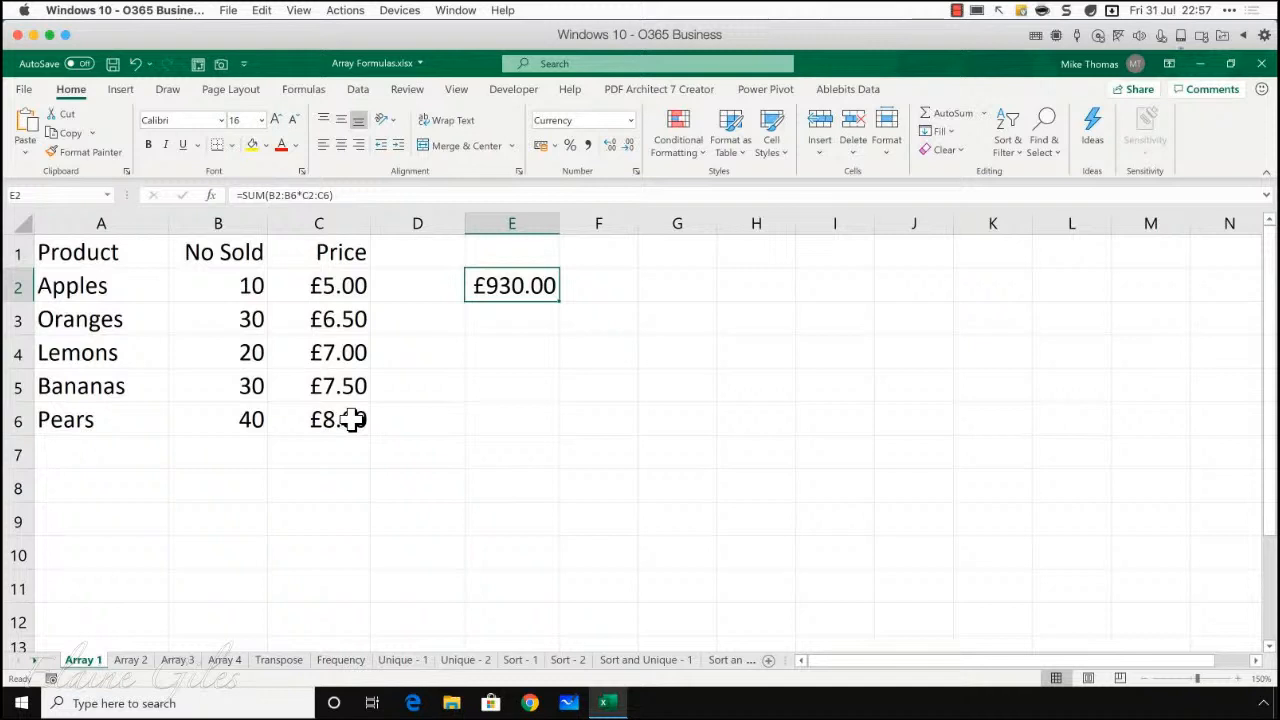
Step: On the Array 2 sheet, calculate each product's January-to-February change by entering =C2-B2 in D2 and filling it down to D6
click(131, 662)
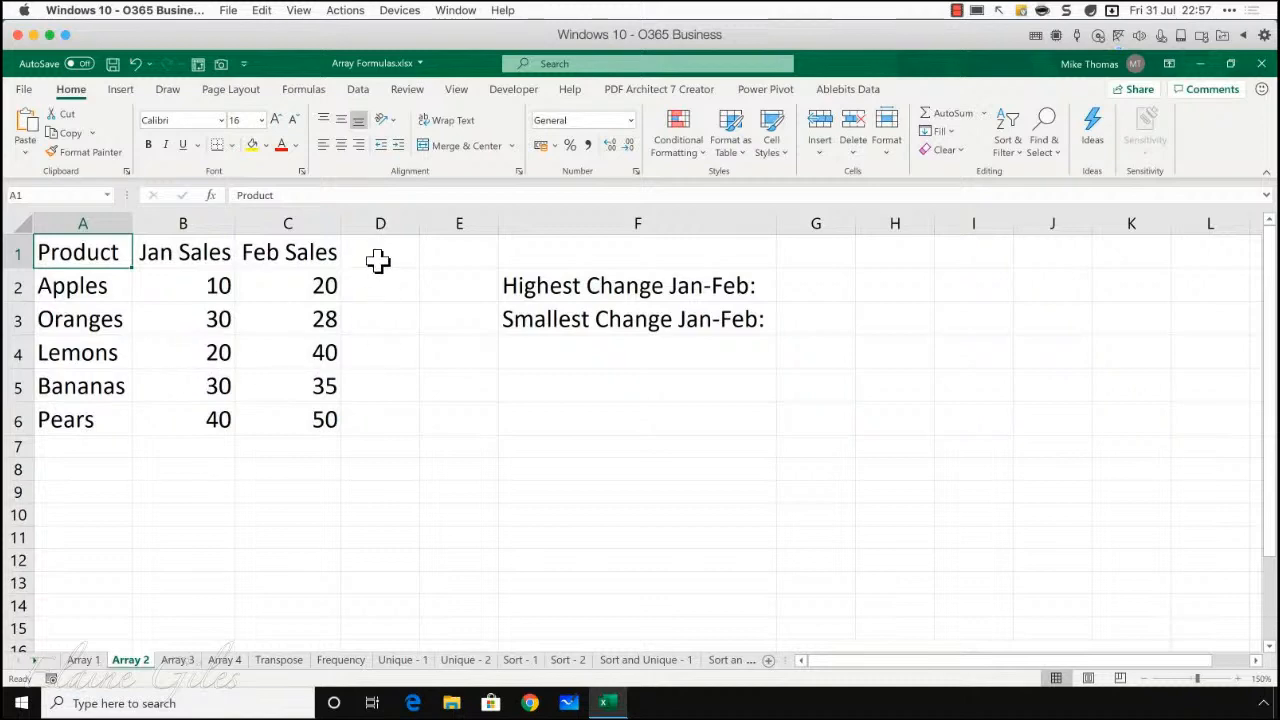
click(371, 281)
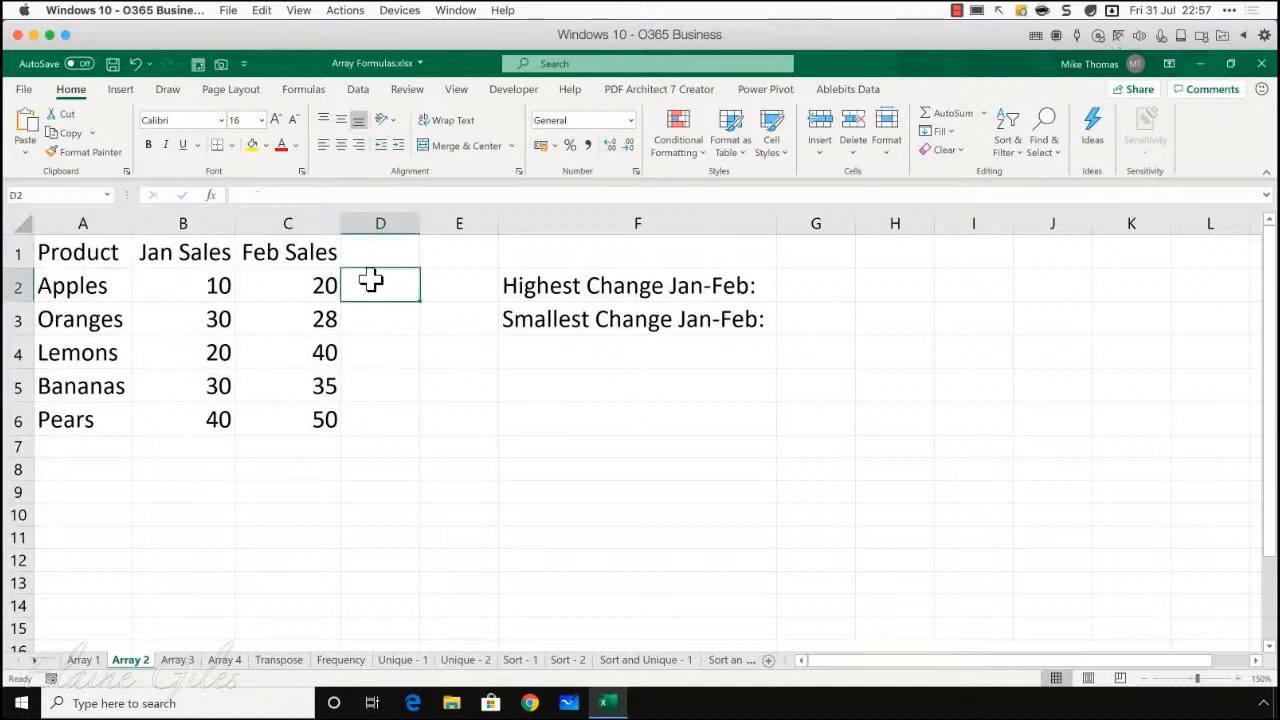
text(=)
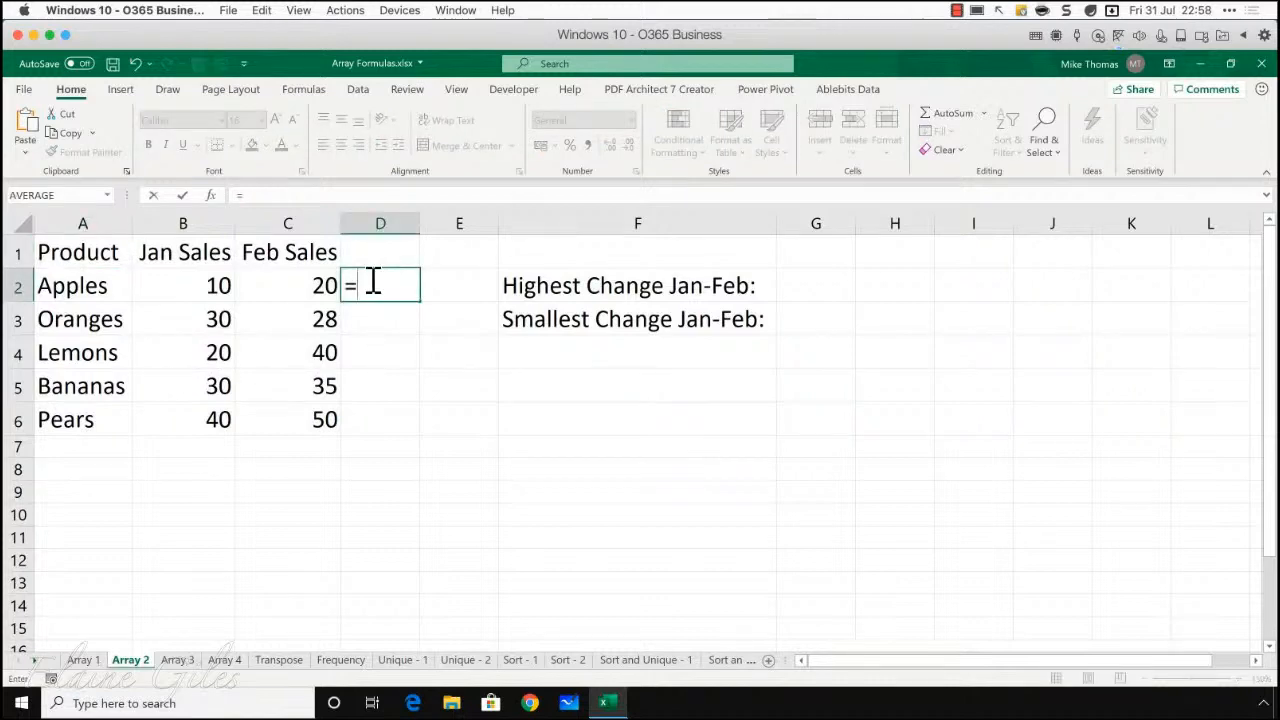
click(323, 278)
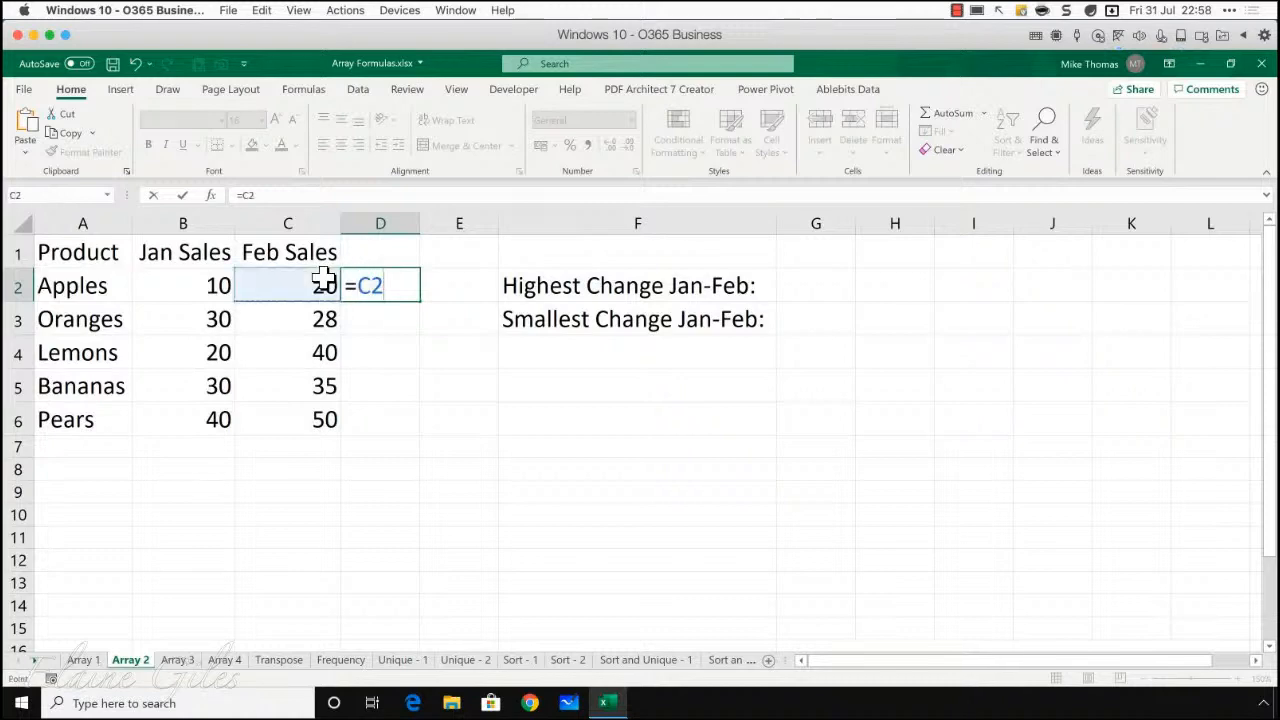
text(-)
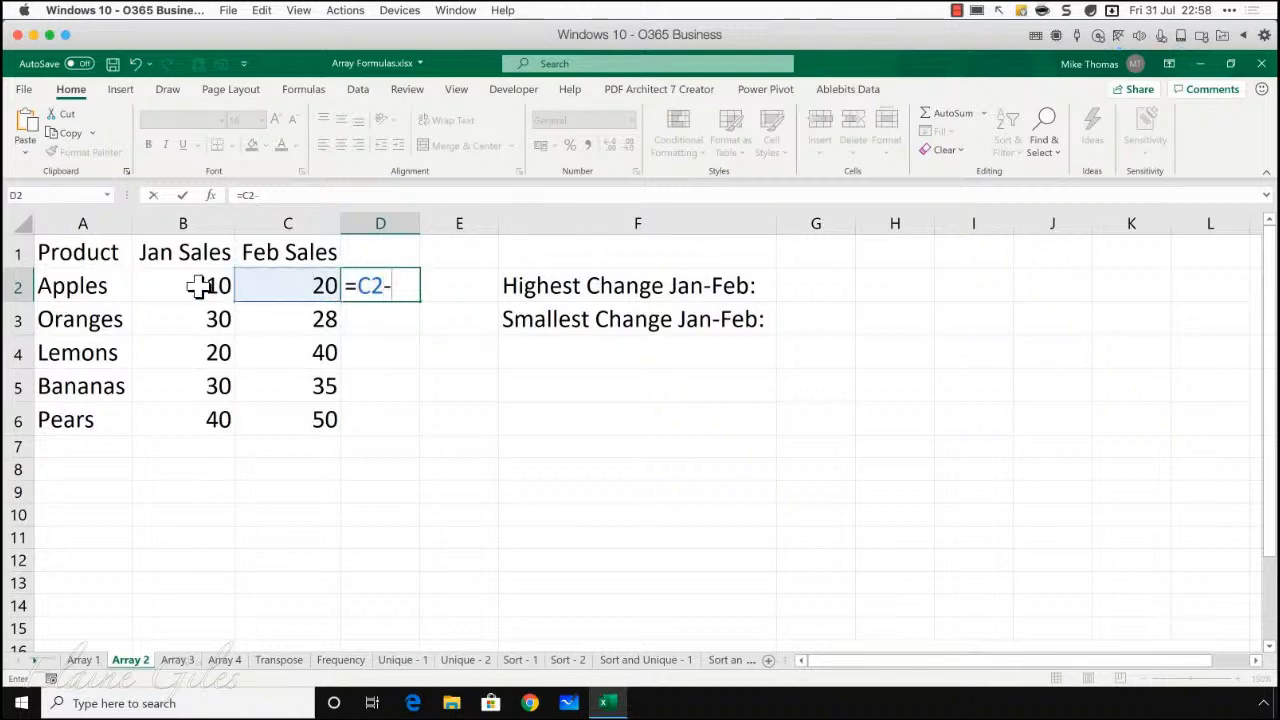
click(200, 286)
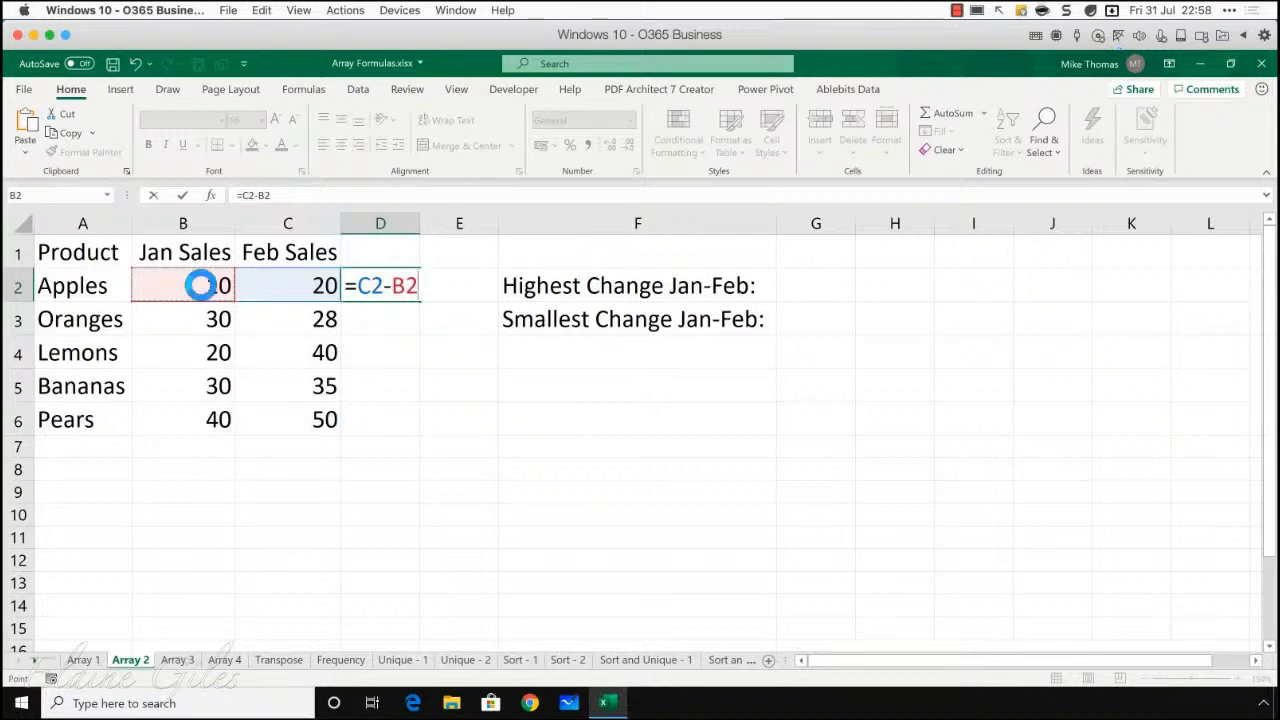
key(Return)
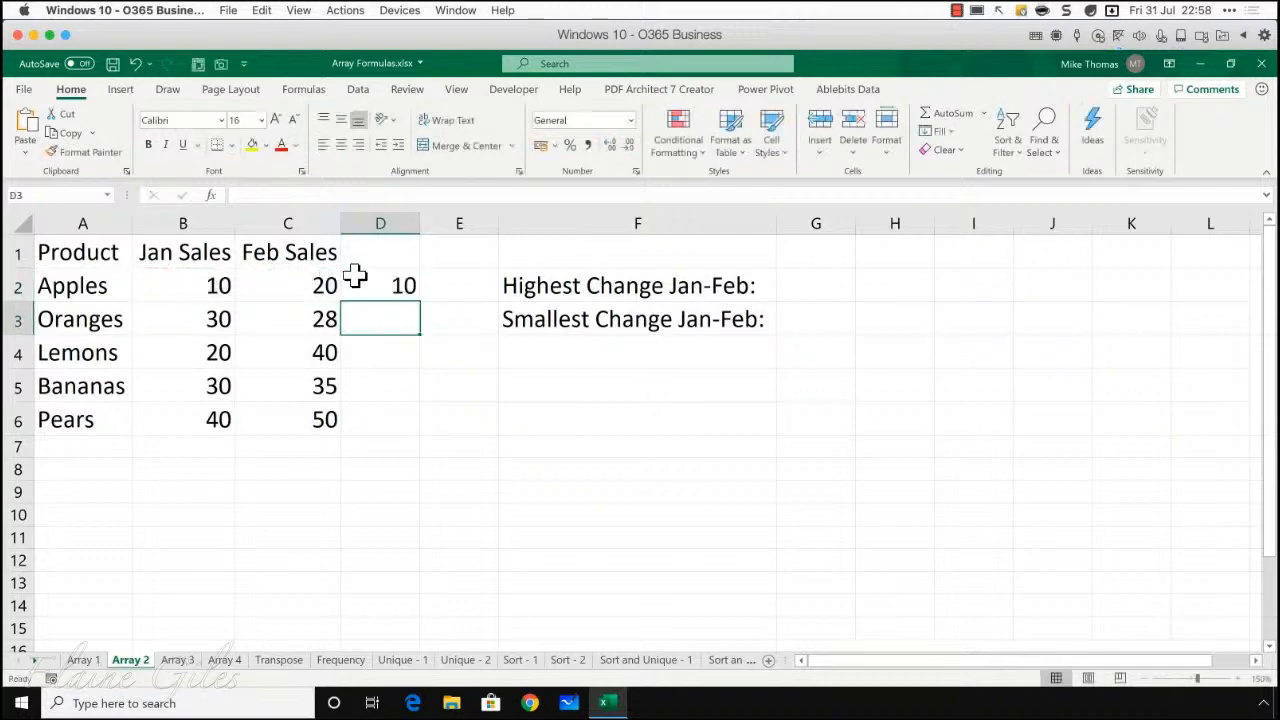
click(390, 288)
double_click(420, 301)
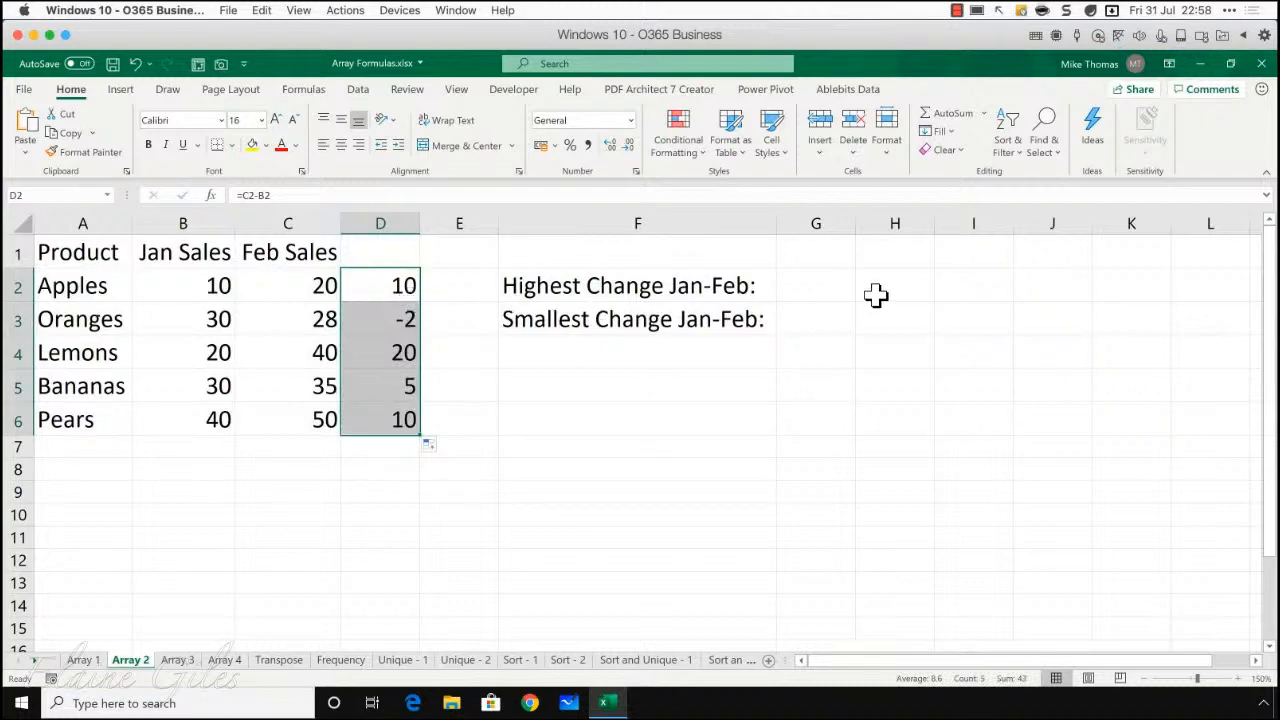
Step: Find the highest January-to-February change in G2 with =MAX(D2:D6)
click(827, 291)
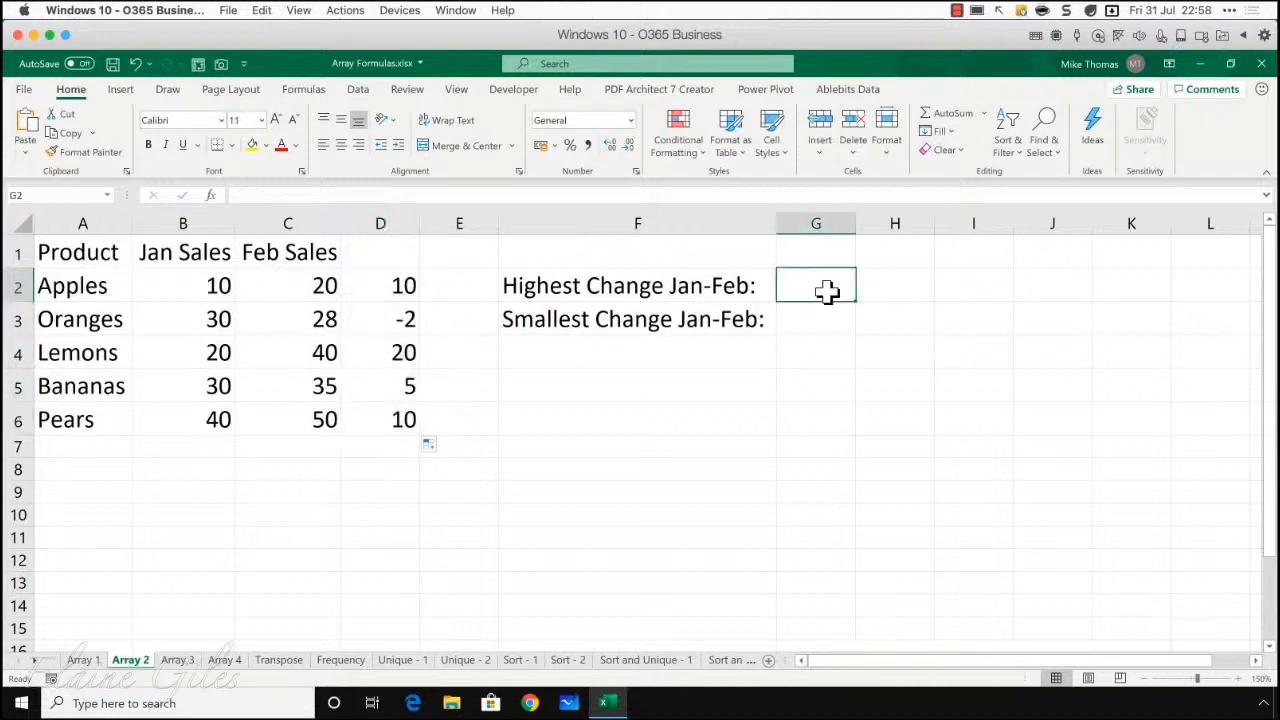
text(=max()
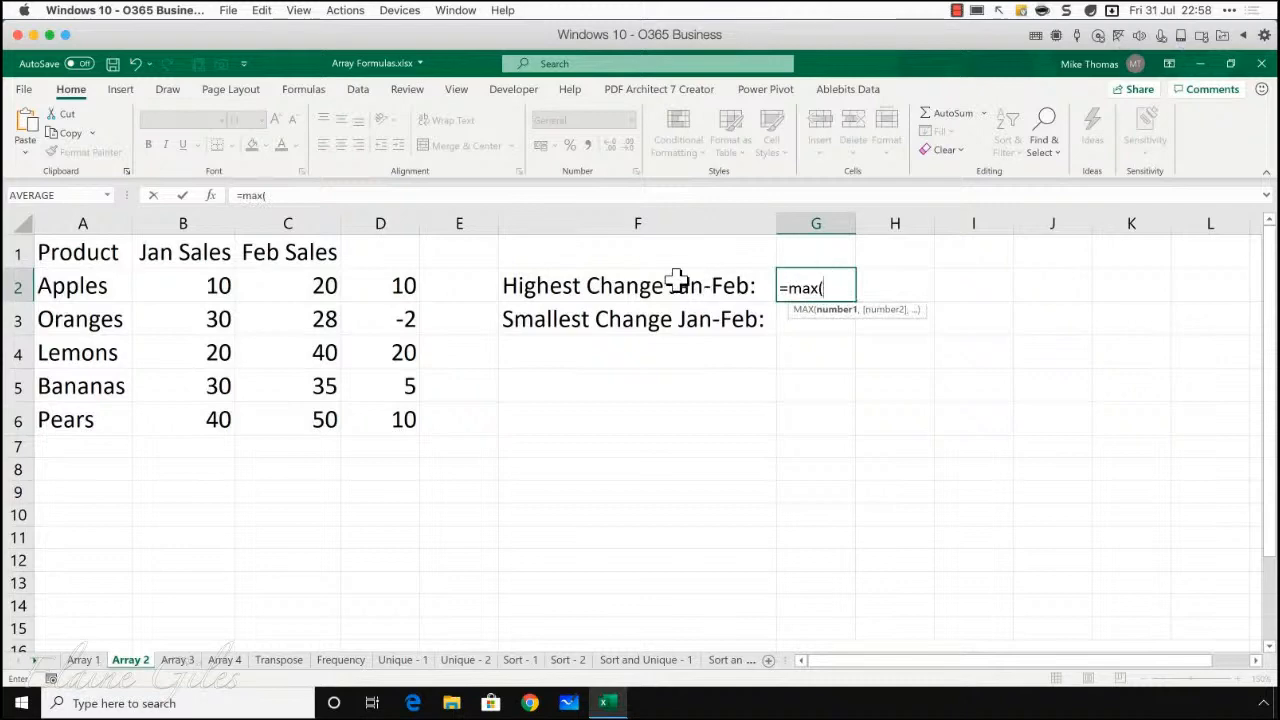
click(393, 300)
drag(393, 300, 386, 420)
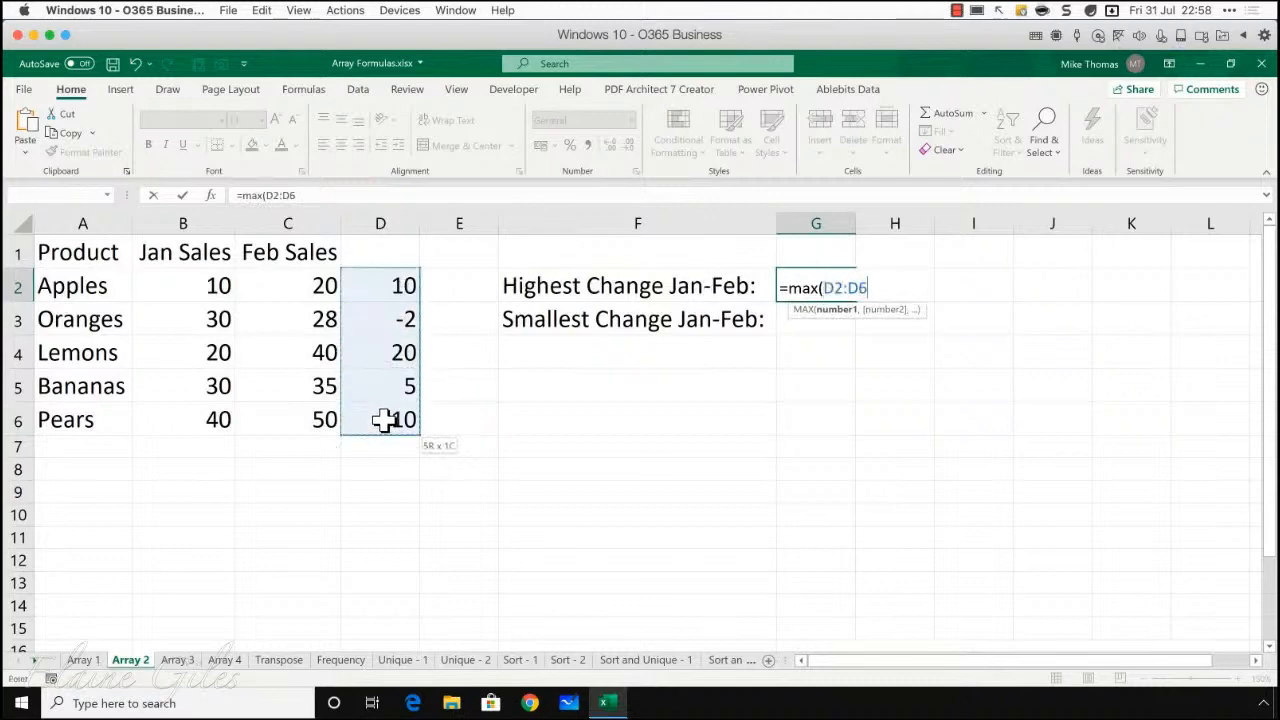
text())
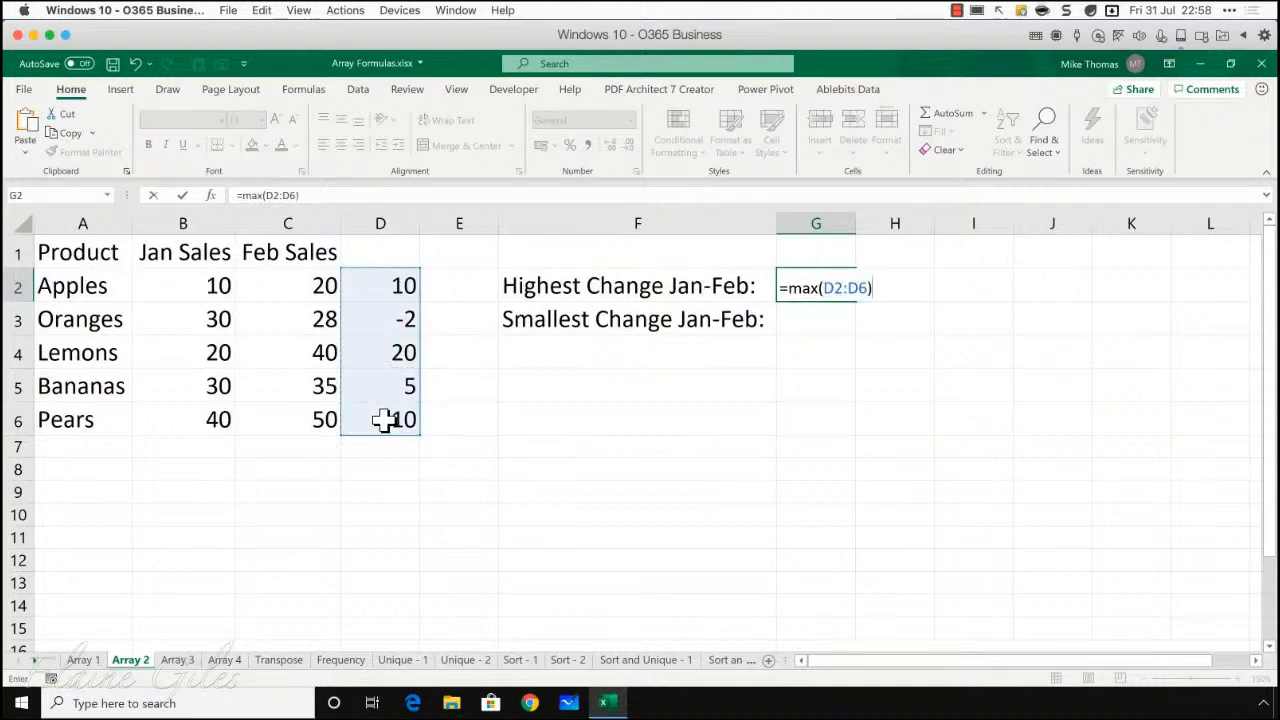
key(Return)
Step: Find the smallest January-to-February change in G3 with =MIN(D2:D6)
text(=min()
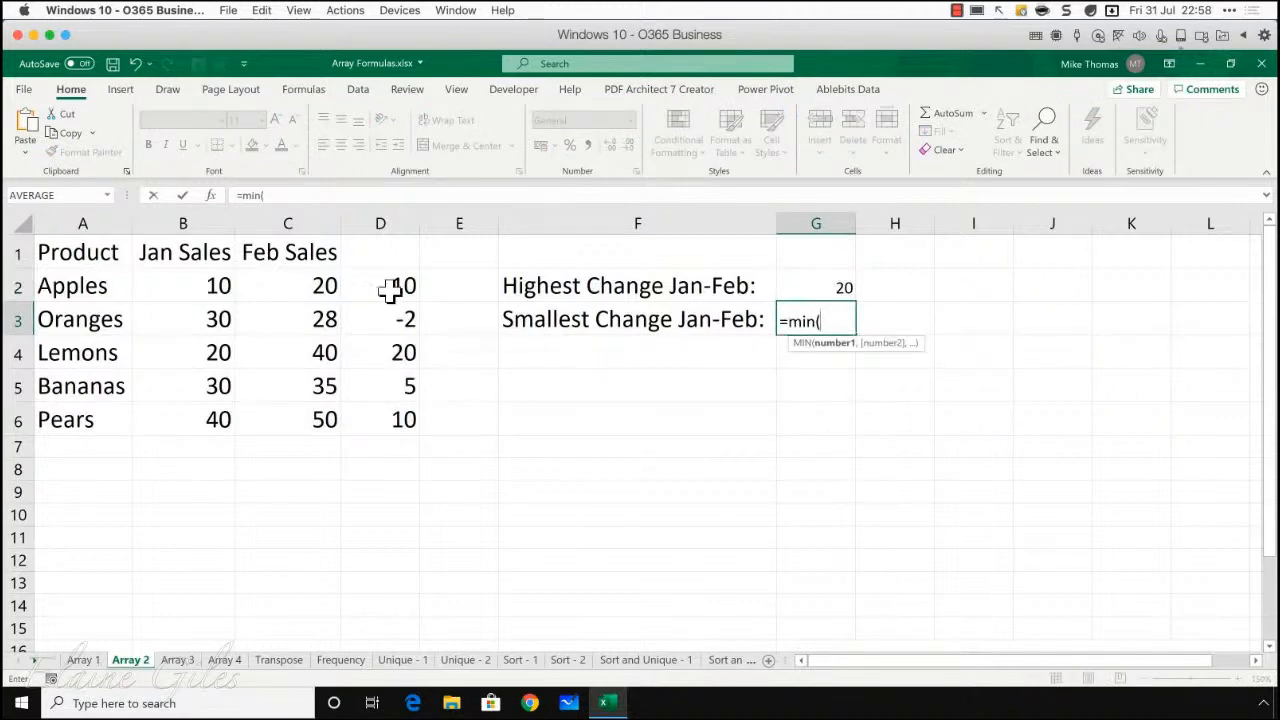
drag(391, 289, 383, 418)
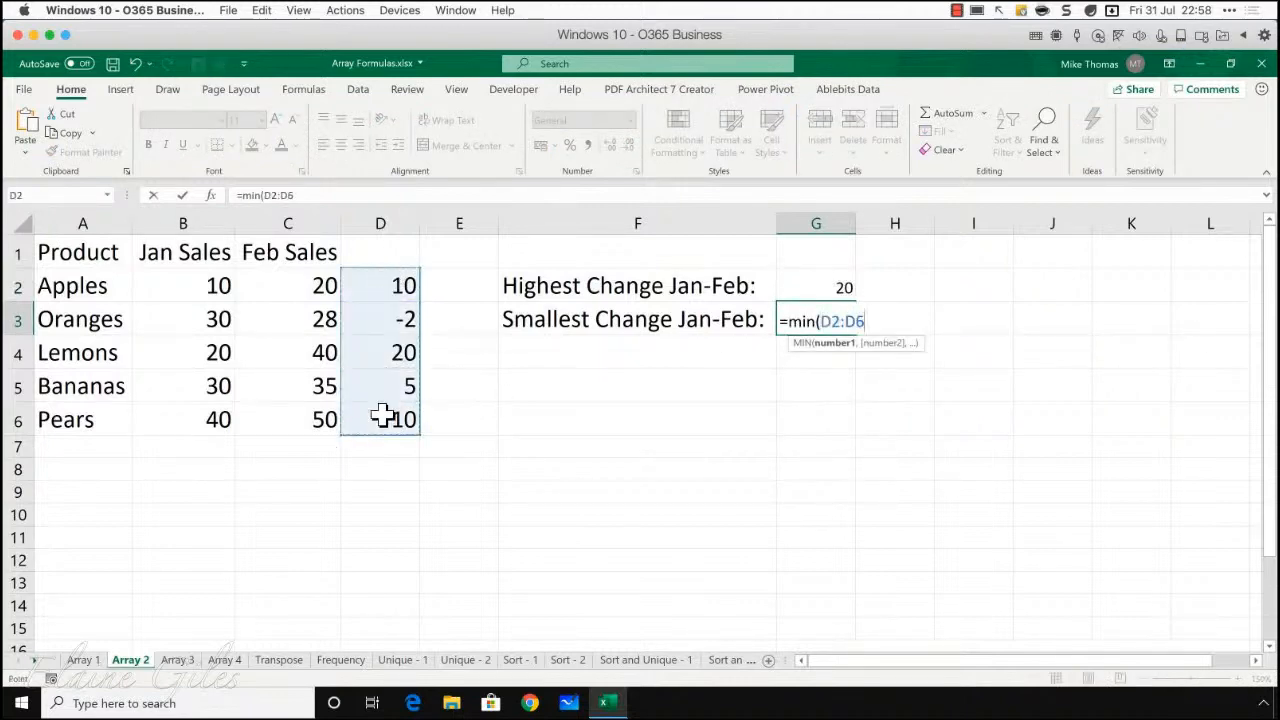
key(Return)
key(Up)
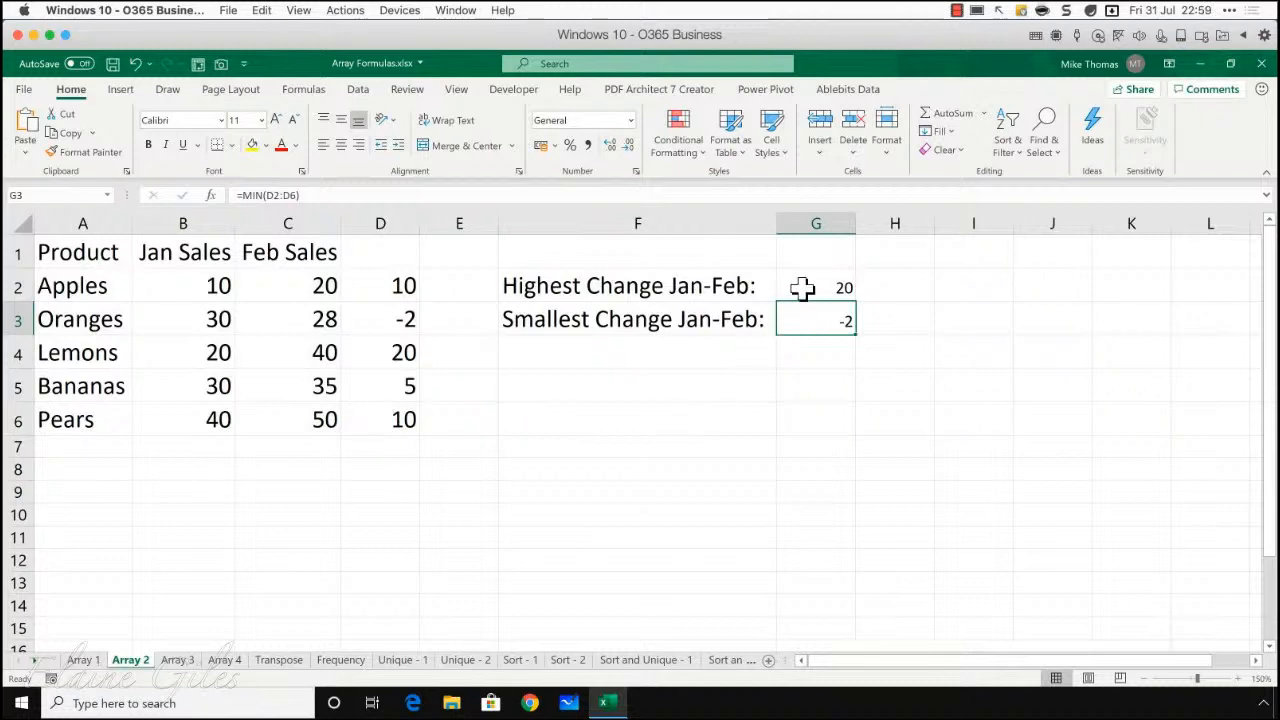
Step: Clear the highest and smallest change formulas from G2:G3 and the change values from D2:D6
drag(806, 286, 802, 312)
drag(403, 284, 385, 415)
key(Delete)
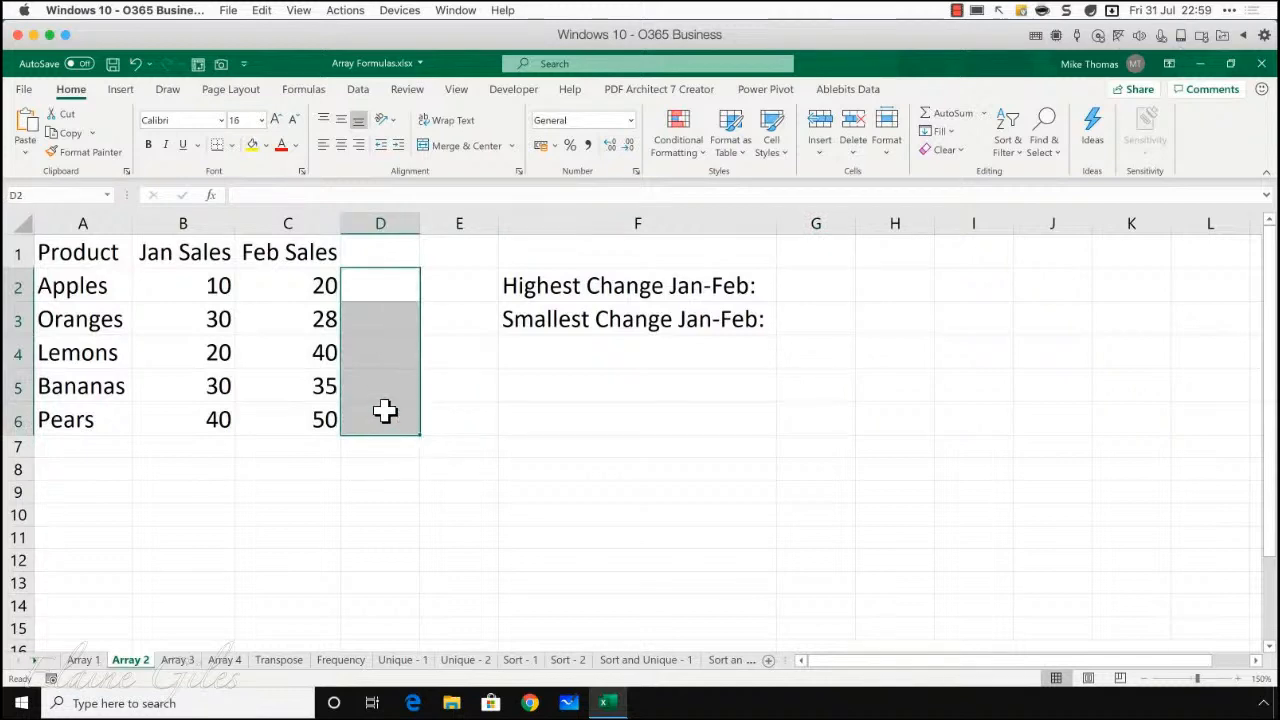
Step: Start a MAX formula in G2 for the highest change, using the February sales range C2:C6
click(810, 285)
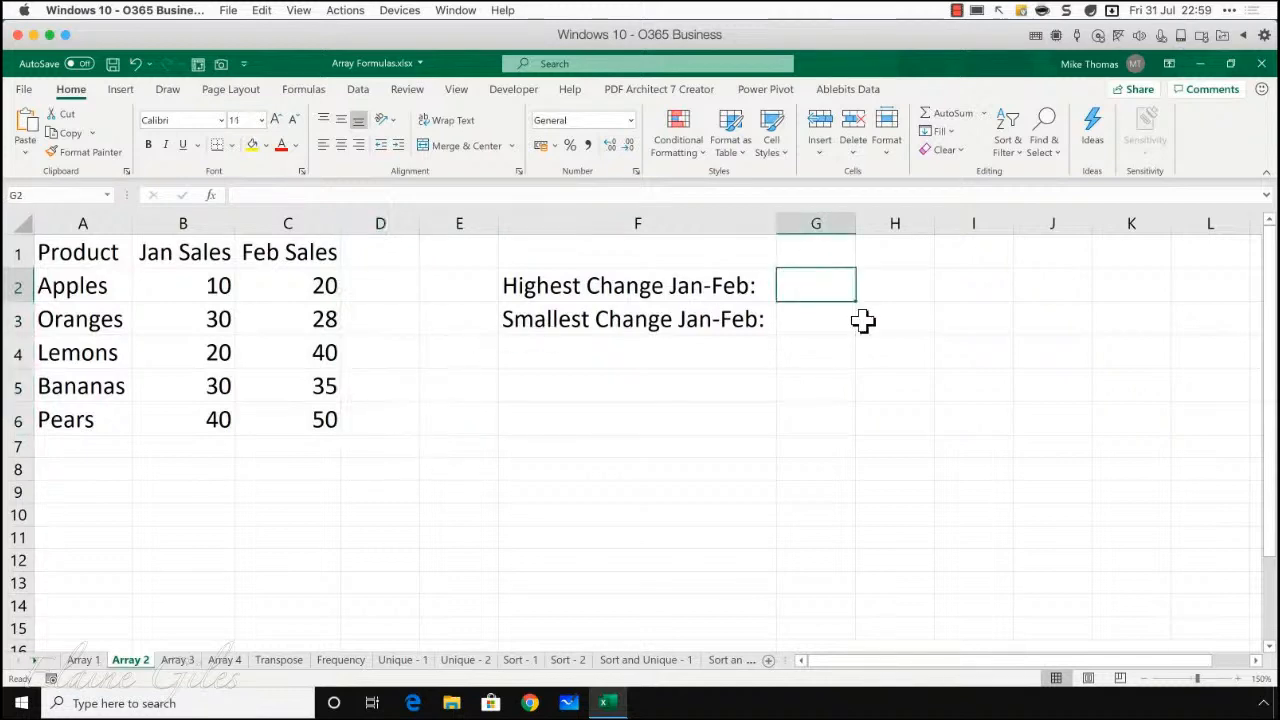
text(=max()
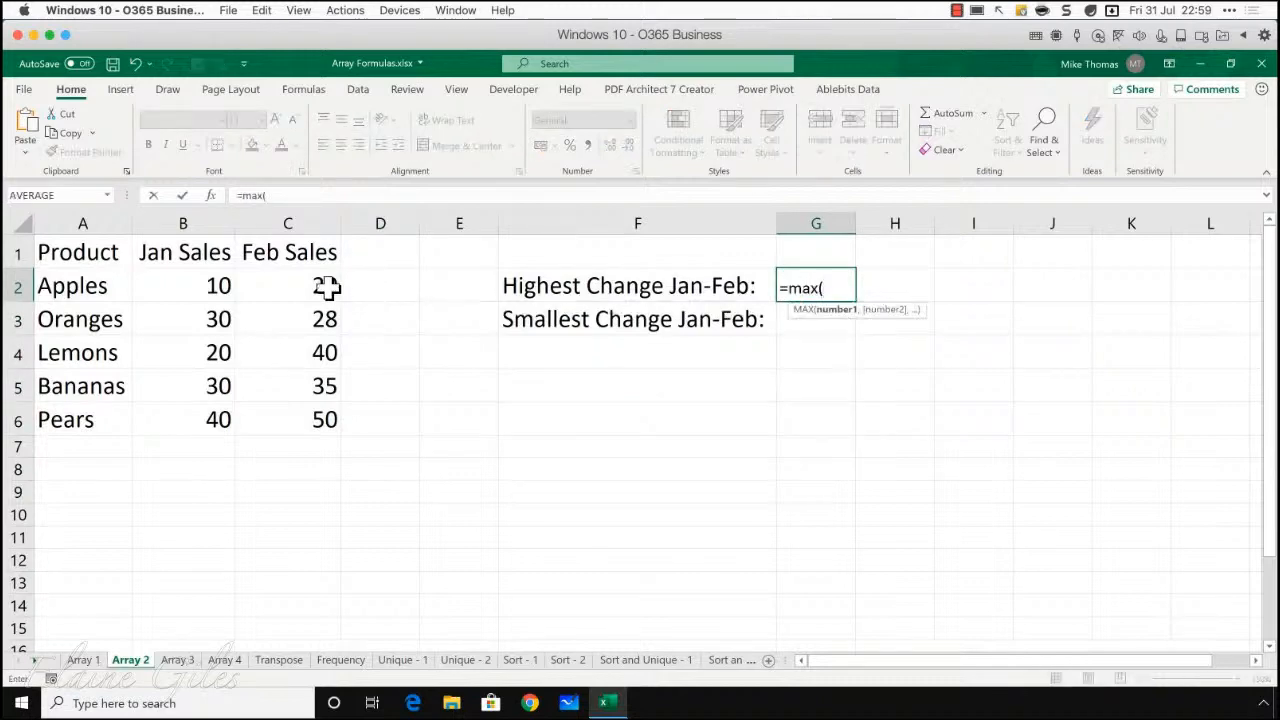
drag(322, 287, 323, 419)
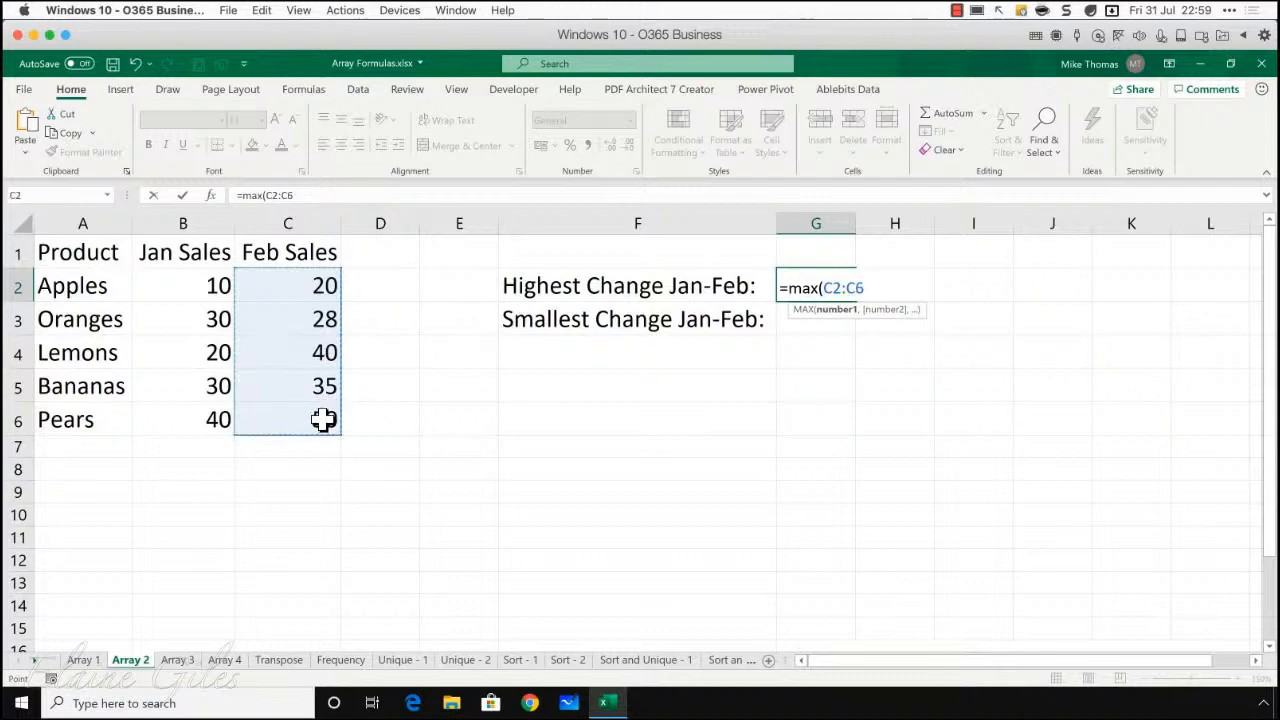
Step: Complete the highest-change formula in G2 as =MAX(C2:C6-B2:B6), subtracting January sales from February sales
text(-)
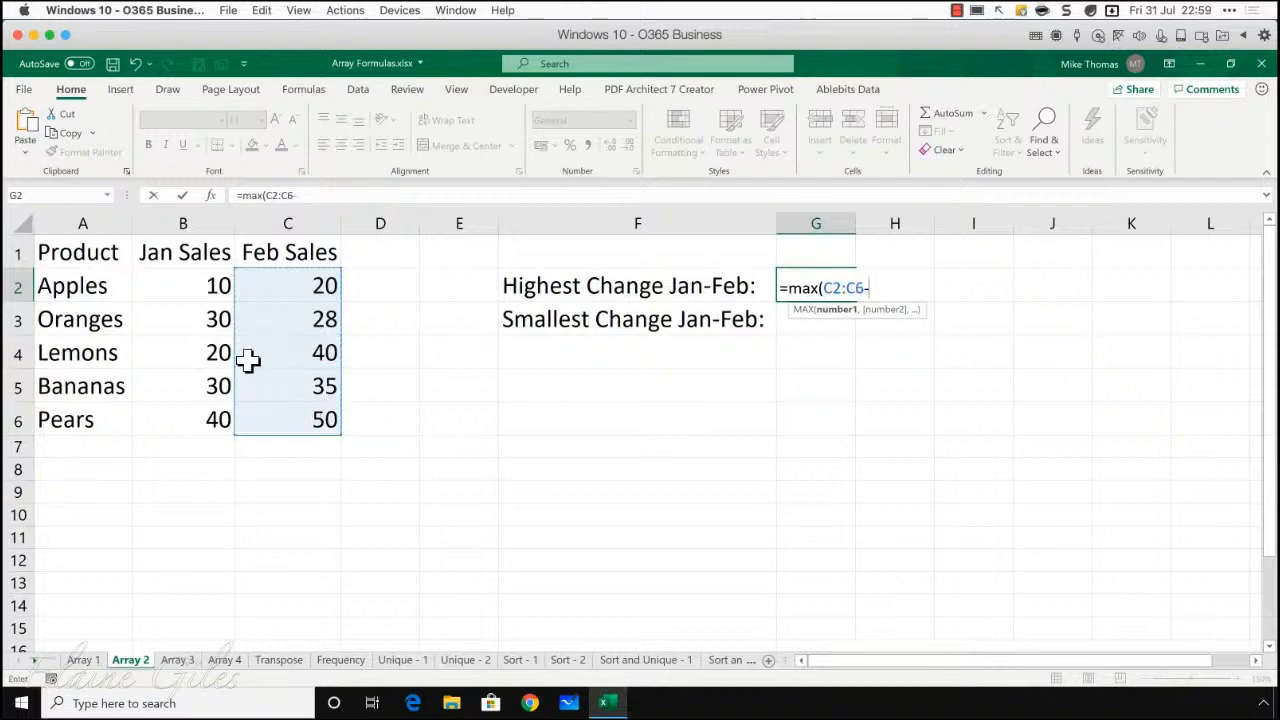
drag(207, 286, 204, 419)
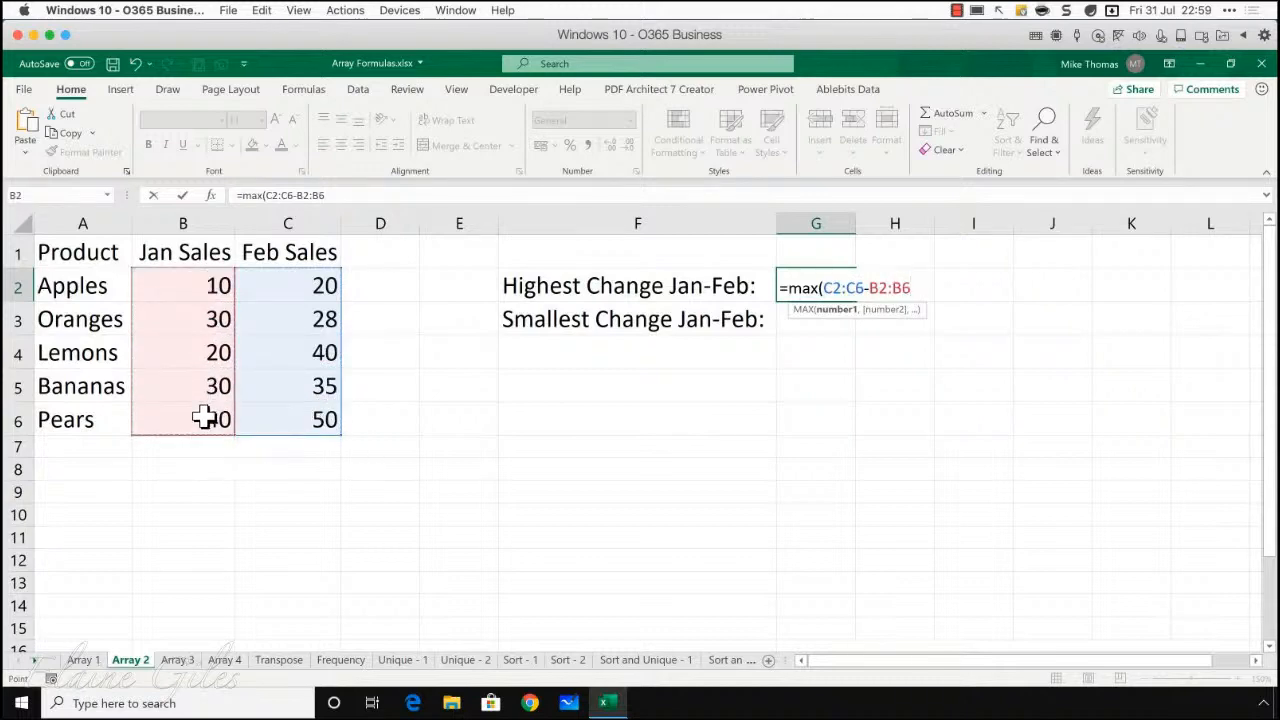
text())
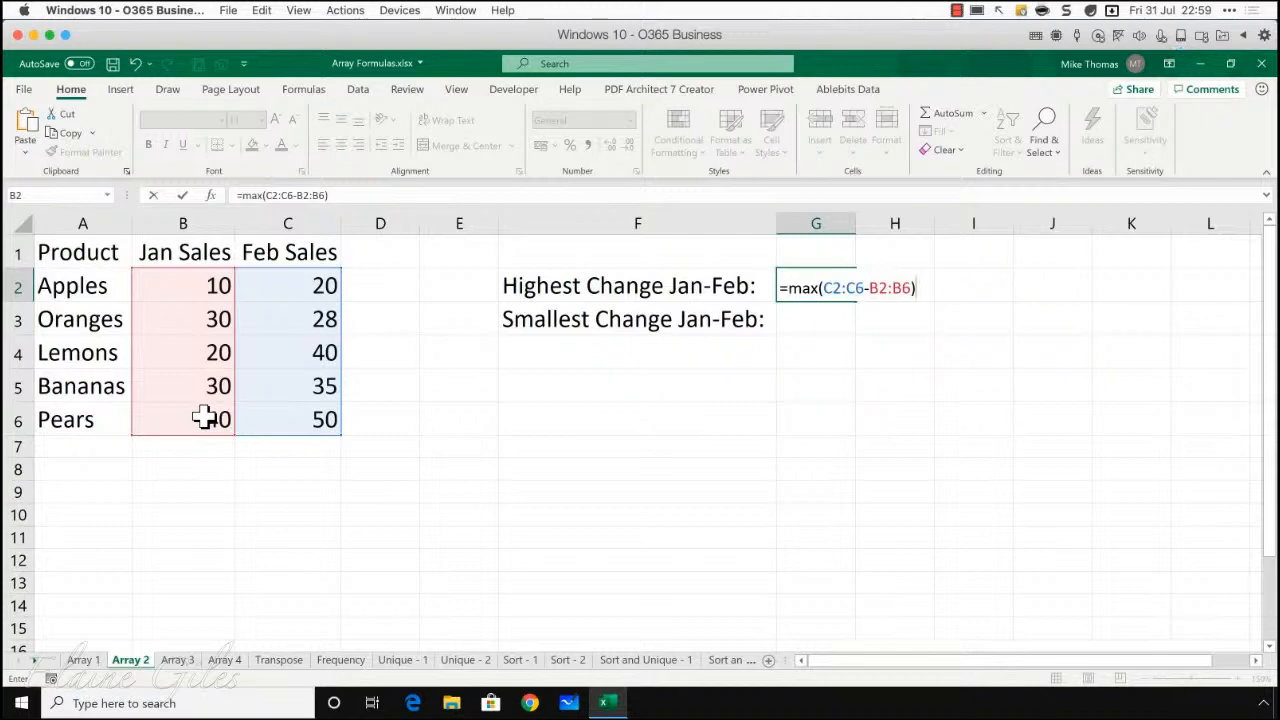
key(Return)
key(Up)
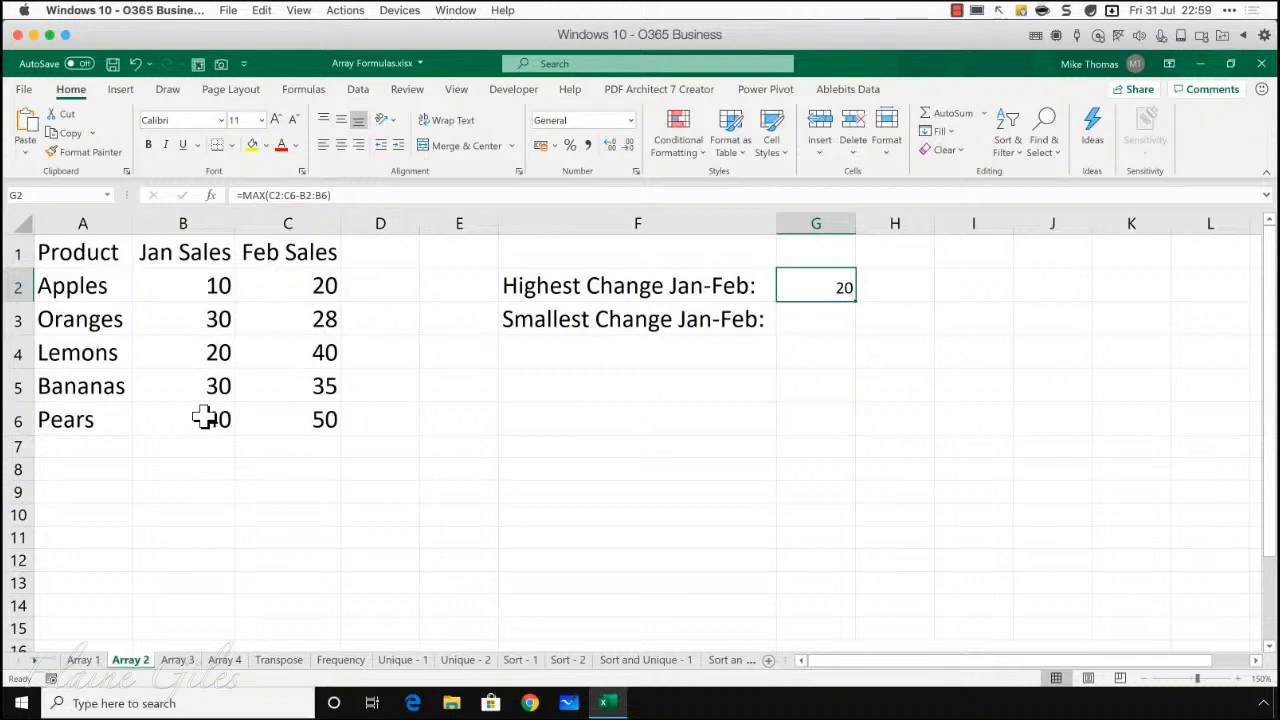
Step: Enter =MIN(B2:B6-C2:C6) in G3 for the smallest January-February change
key(Down)
text(=min()
drag(183, 286, 193, 418)
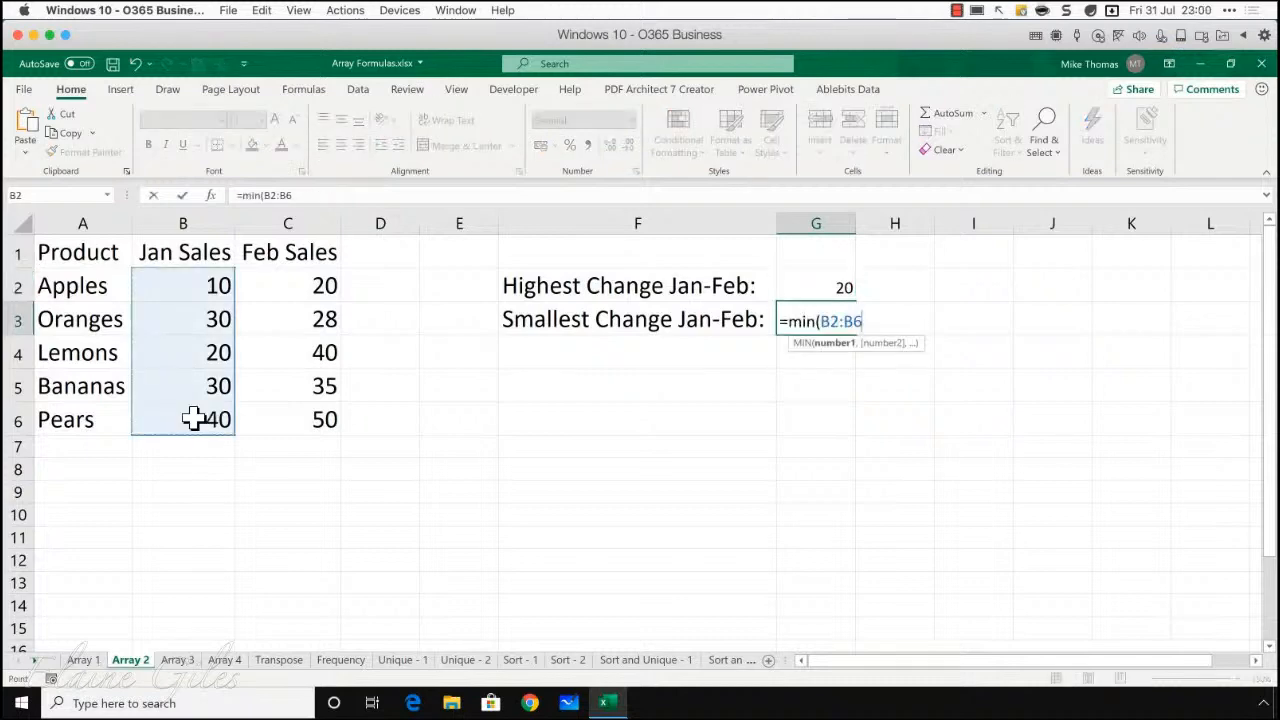
text(-)
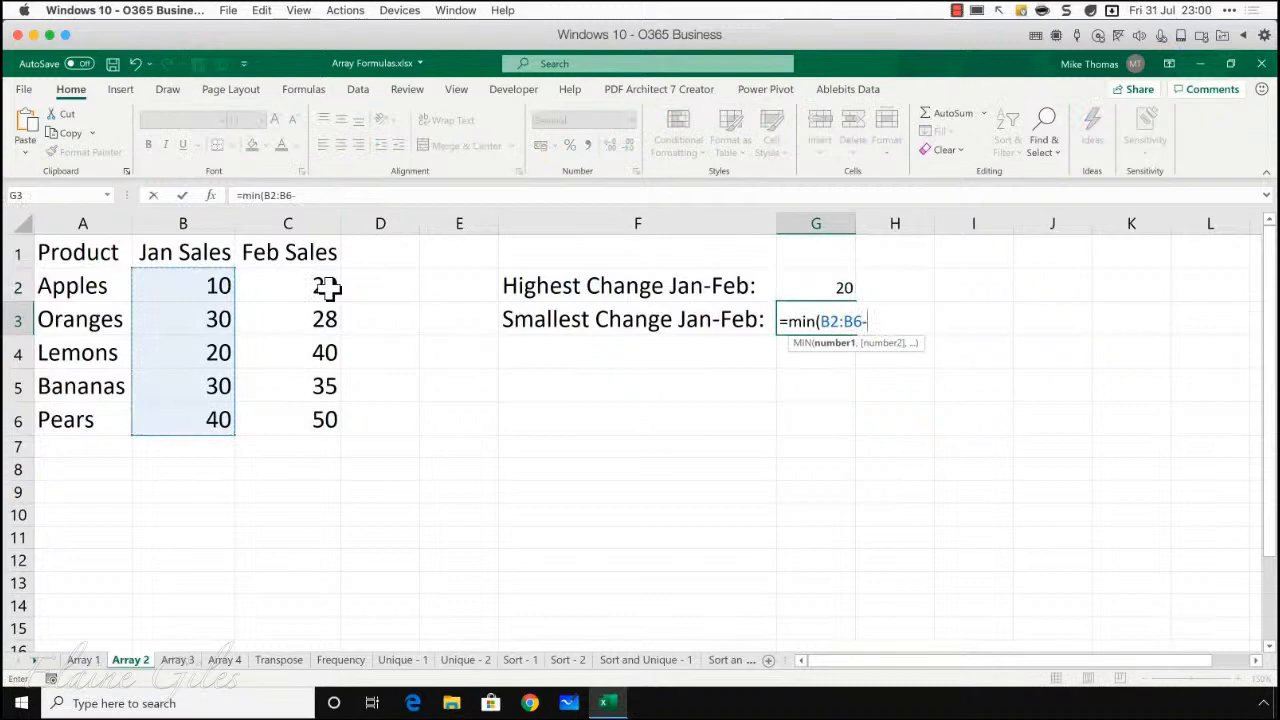
drag(331, 286, 315, 418)
text())
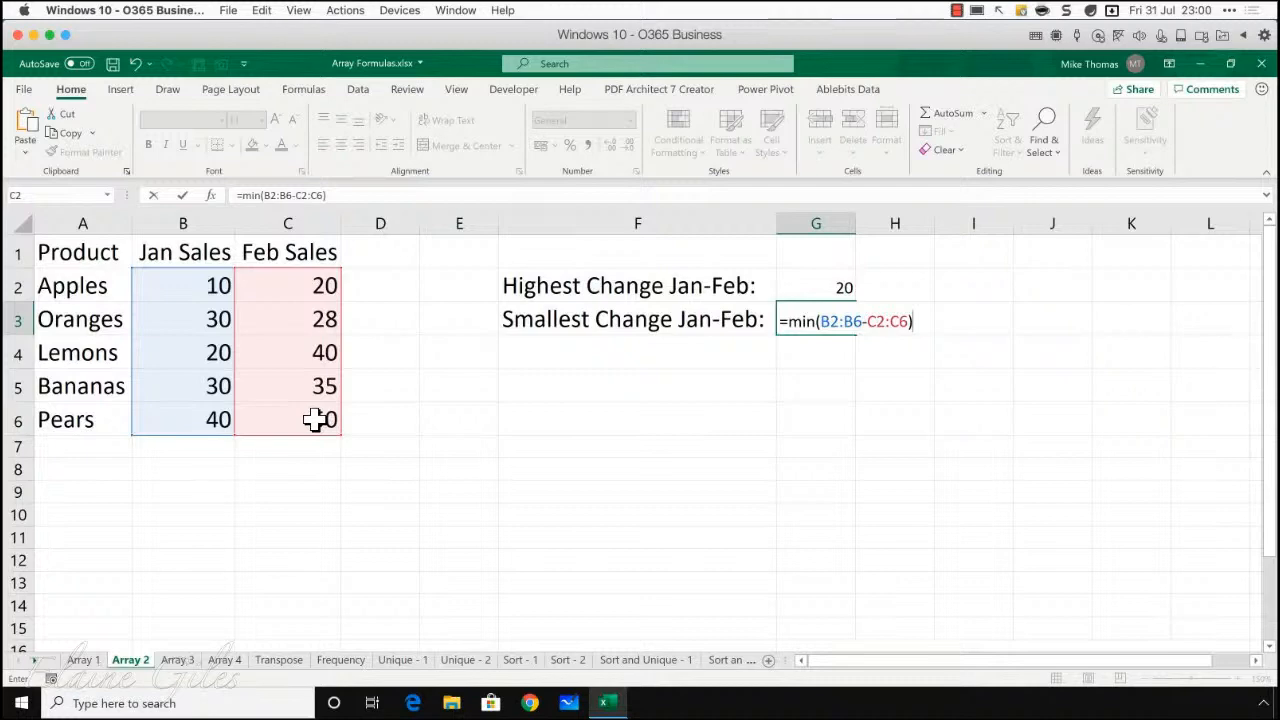
key(Return)
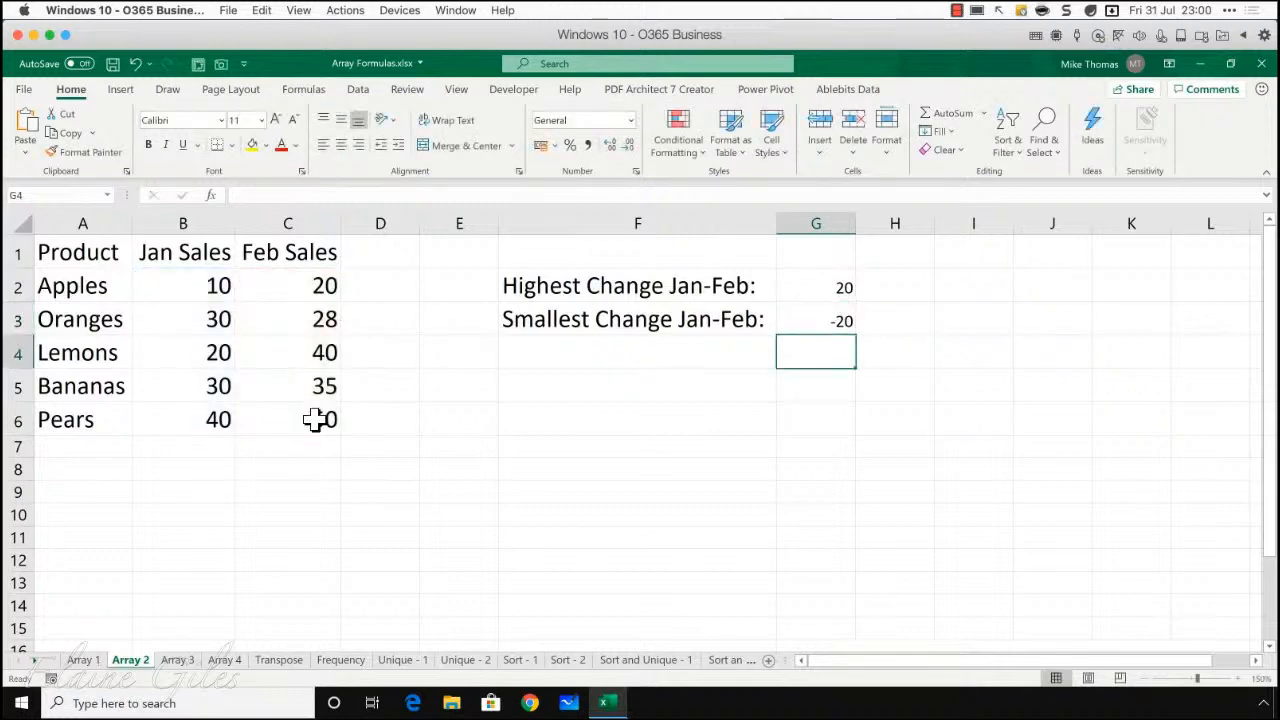
Step: Replace the argument of the MIN formula in G3 with C2:C6-B2:B6 so January is subtracted from February
key(Up)
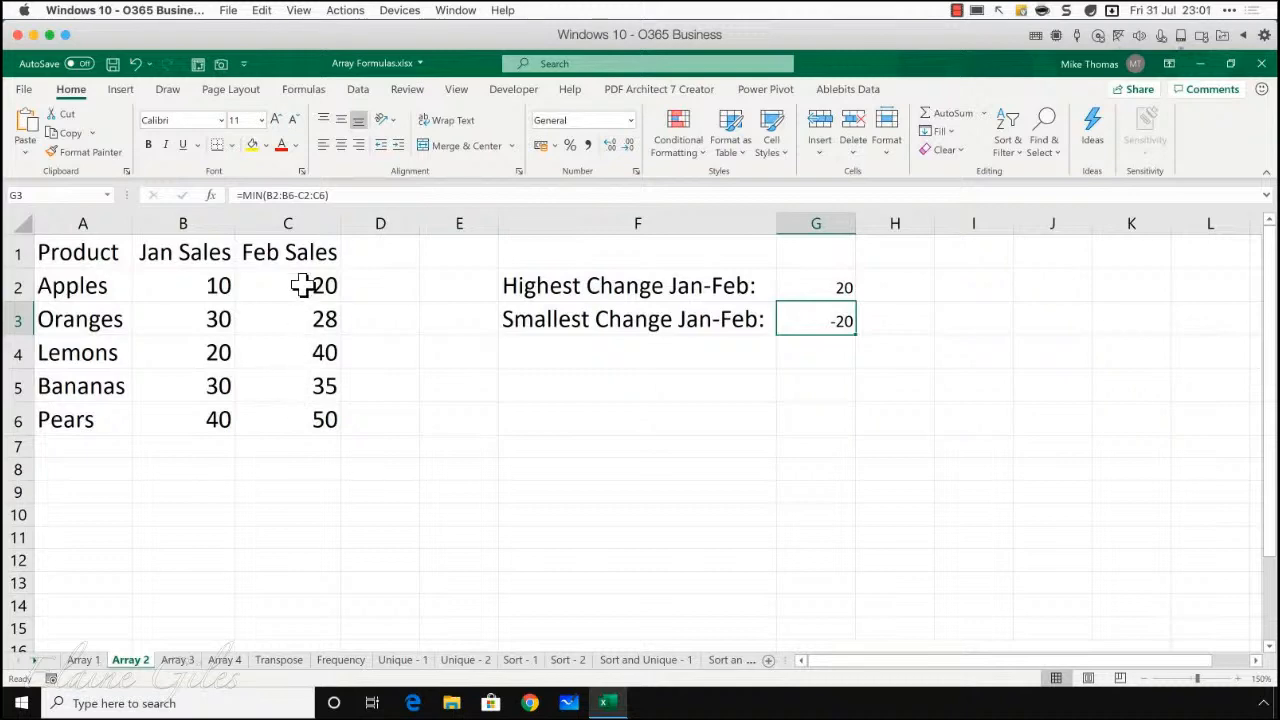
drag(266, 196, 325, 196)
key(BackSpace)
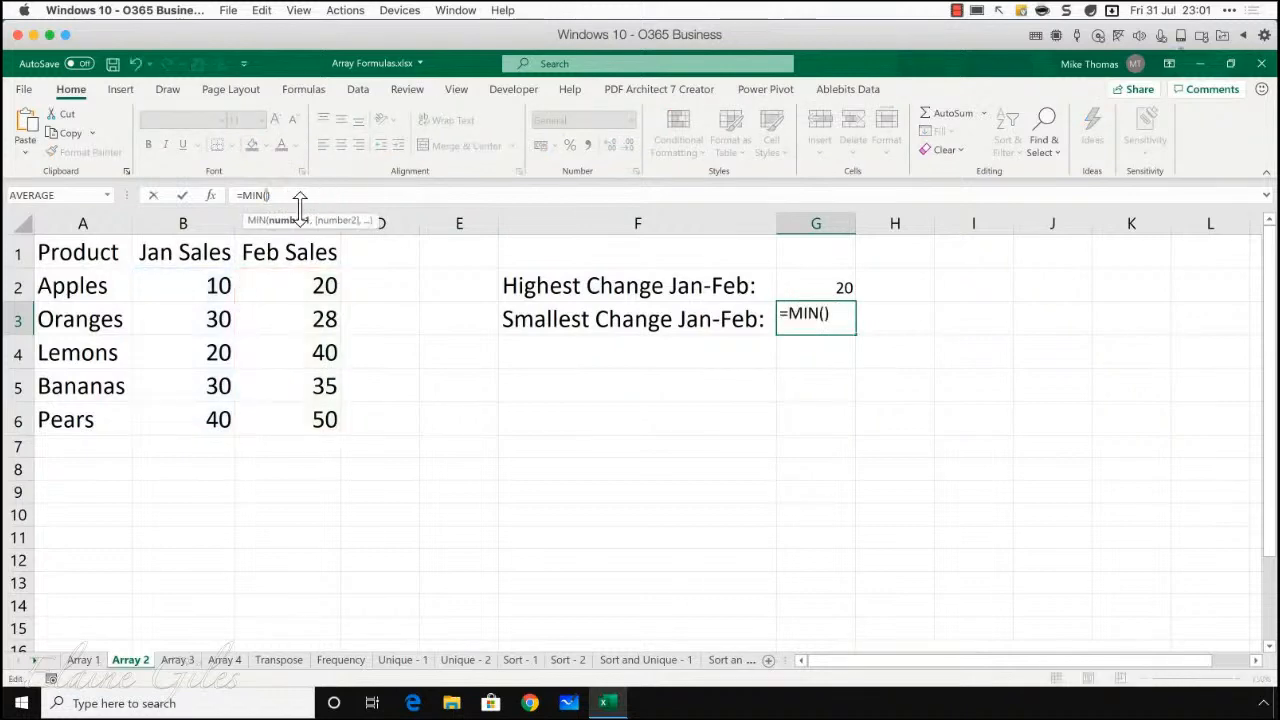
drag(298, 280, 301, 420)
text(-)
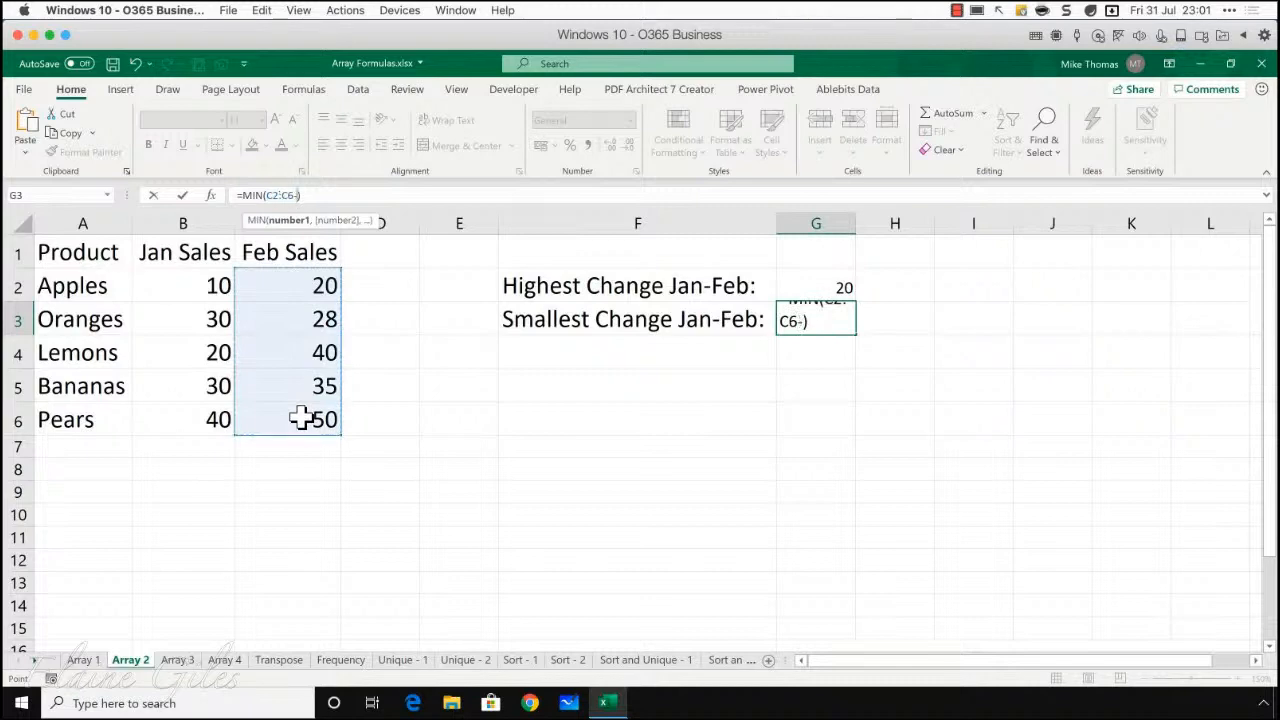
drag(197, 302, 200, 414)
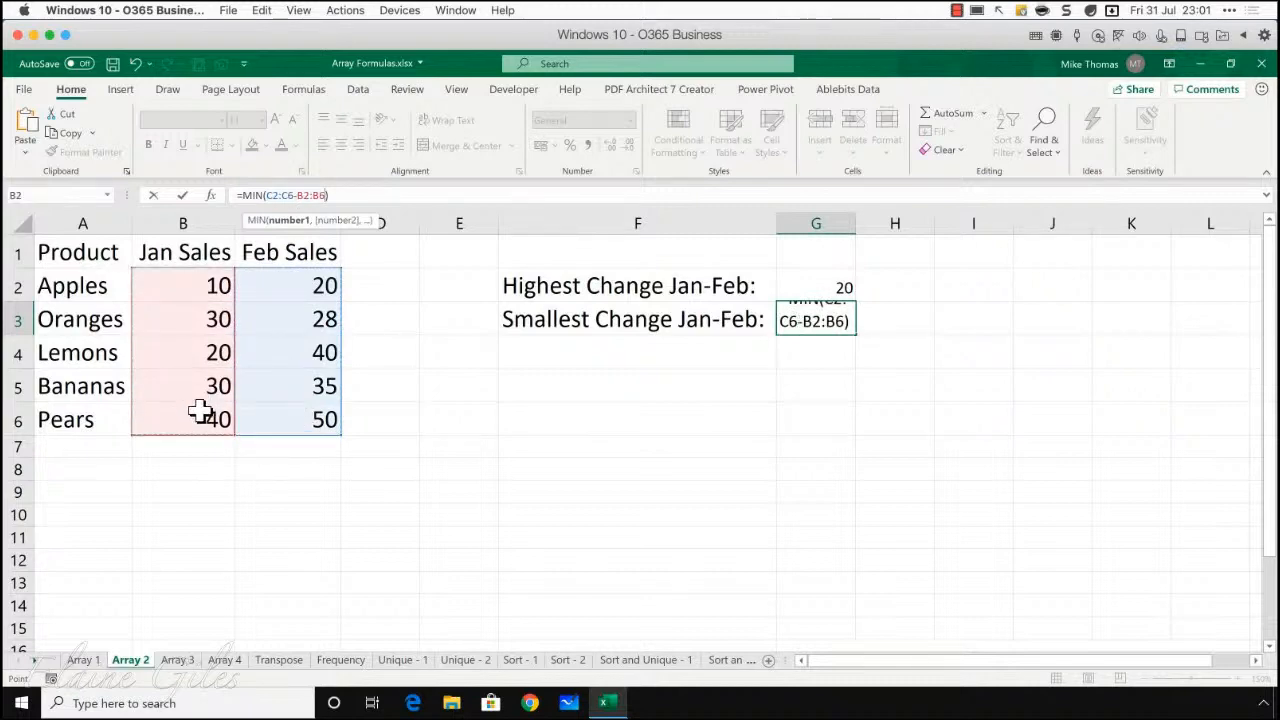
text())
key(ctrl+Return)
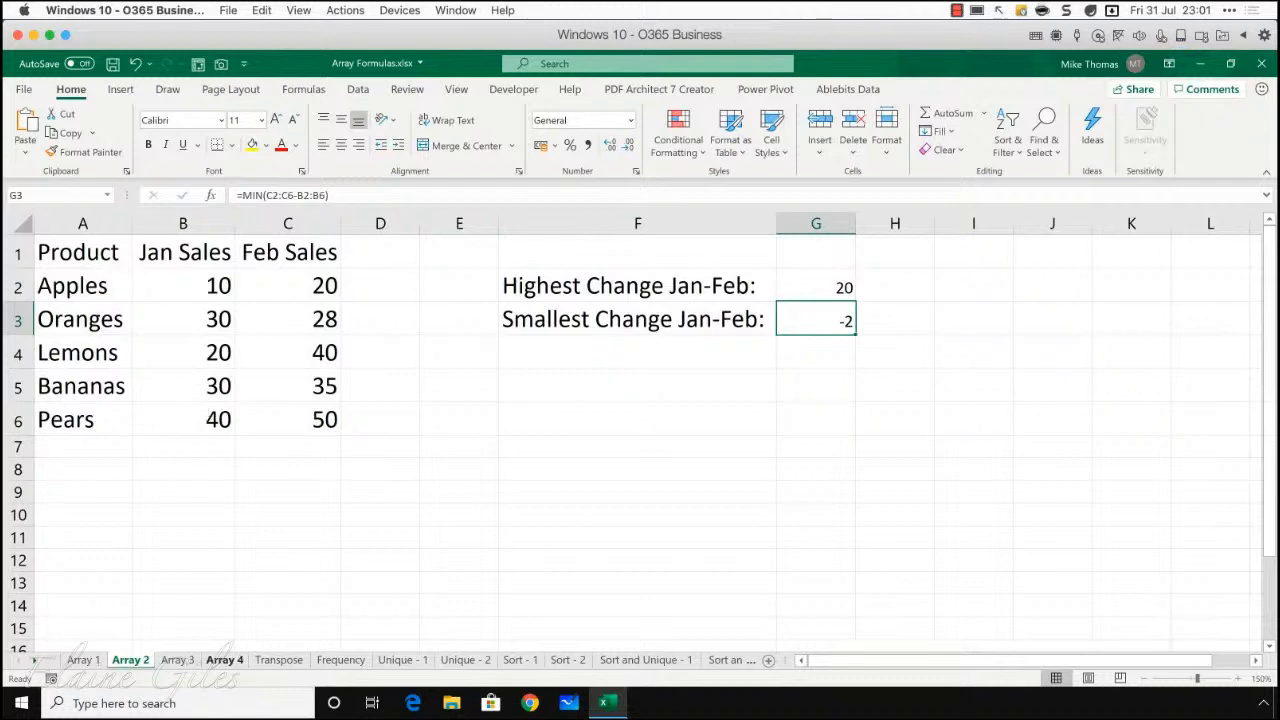
Step: On the Array 3 sheet, enter =MAX(C2:C6-B2:B6,D2:D6-C2:C6) in G2 for the highest Q1 change
click(178, 662)
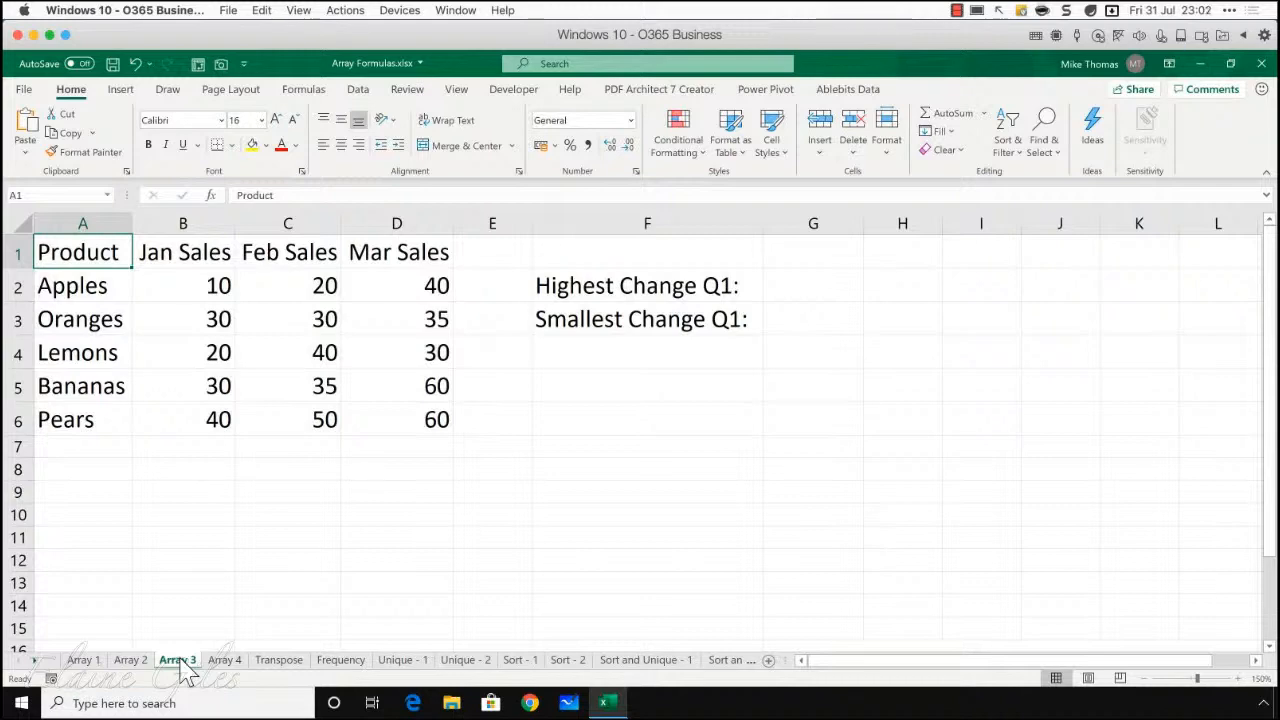
click(827, 286)
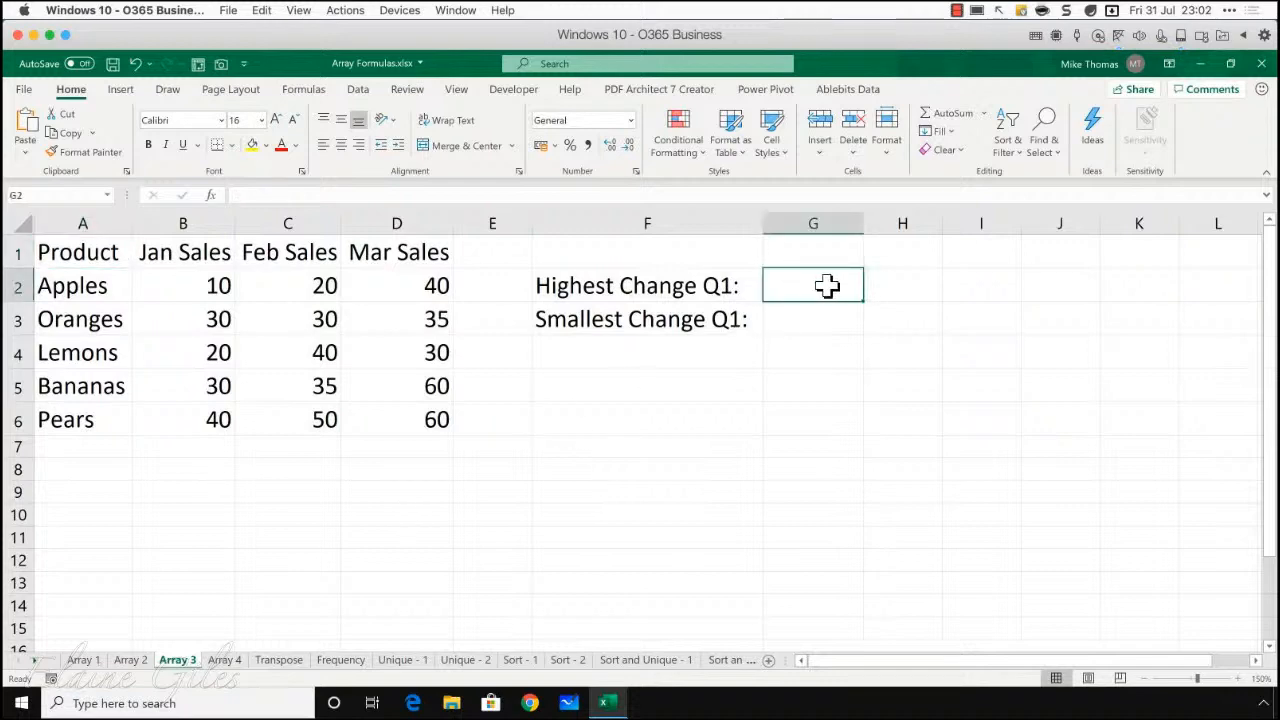
text(=max)
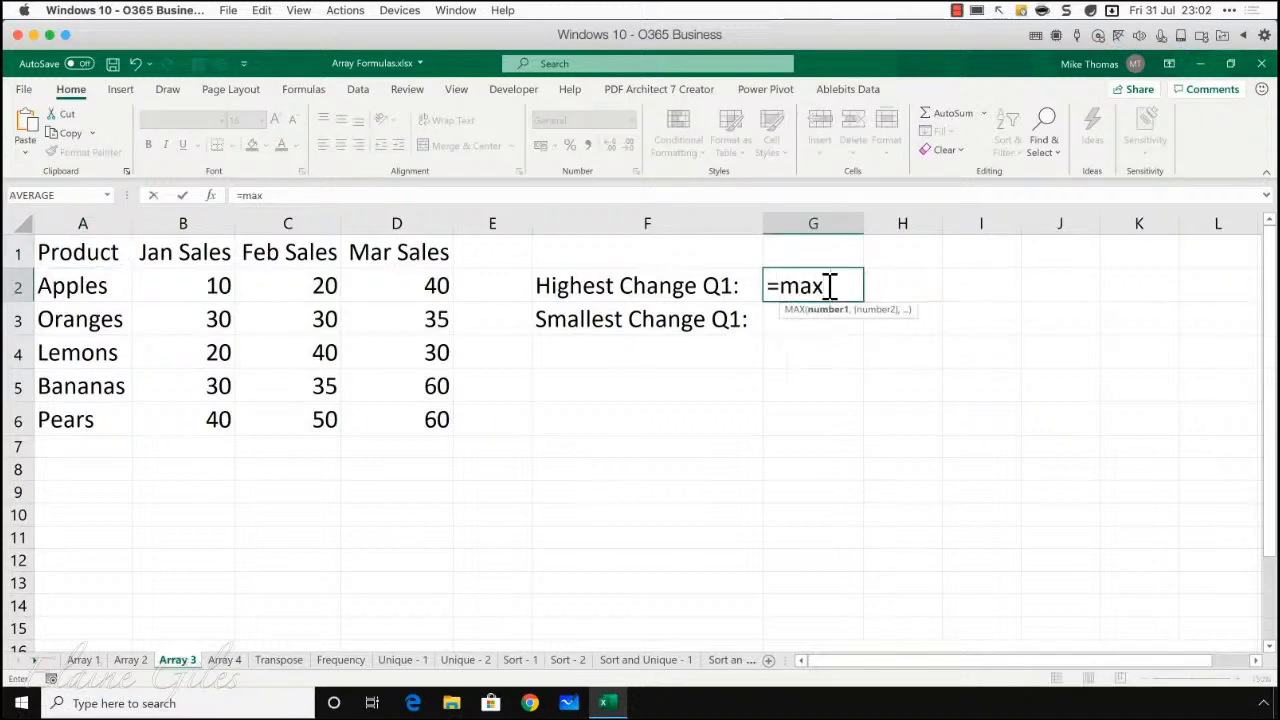
text(()
drag(306, 284, 318, 424)
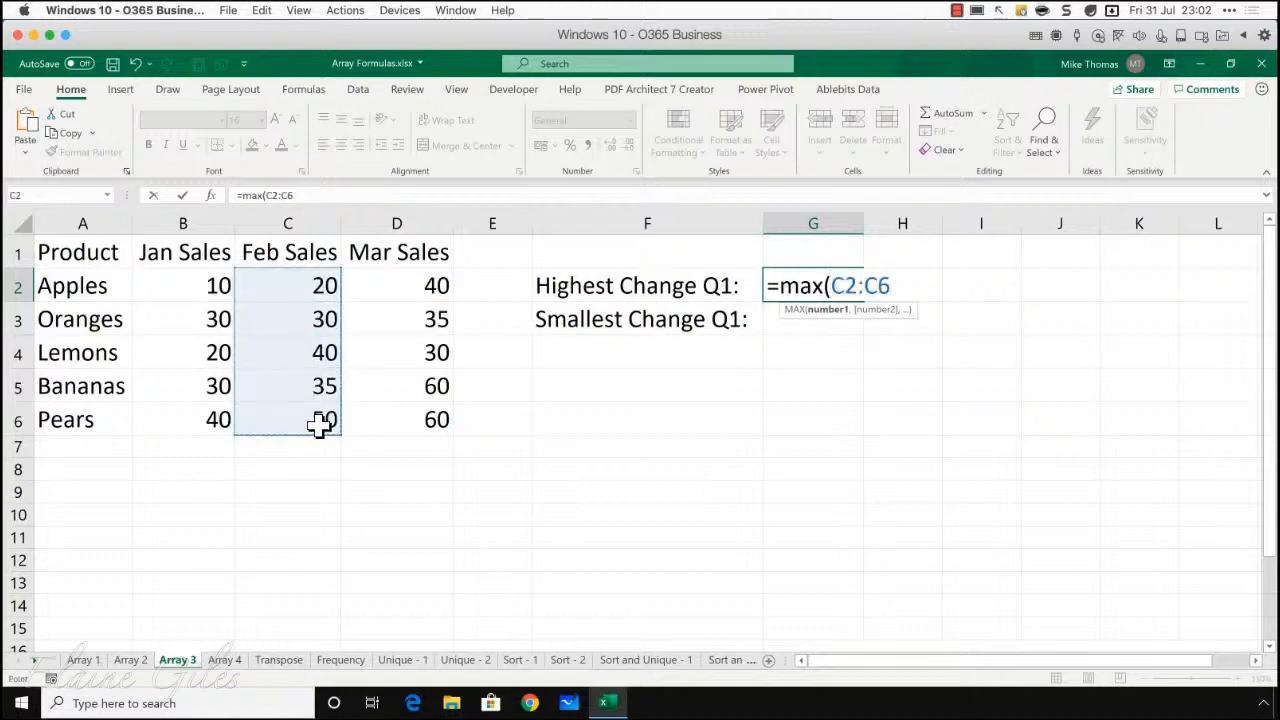
text(-)
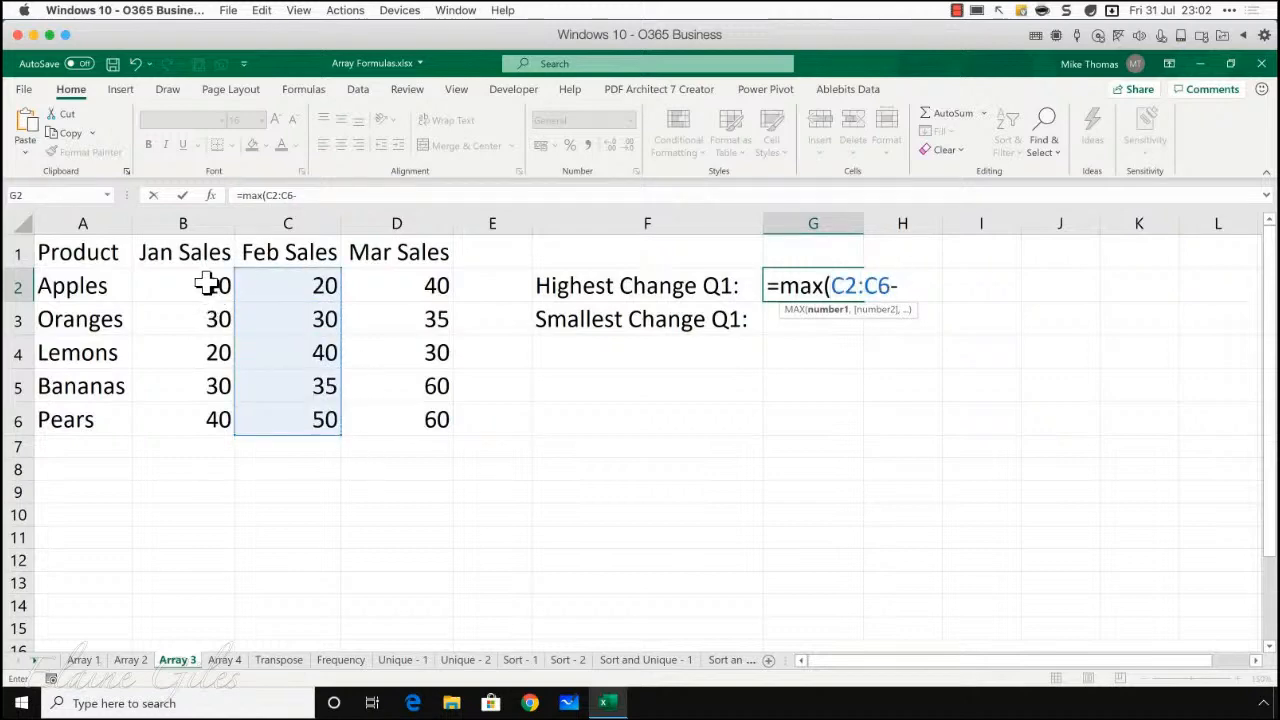
drag(214, 285, 218, 425)
text(,)
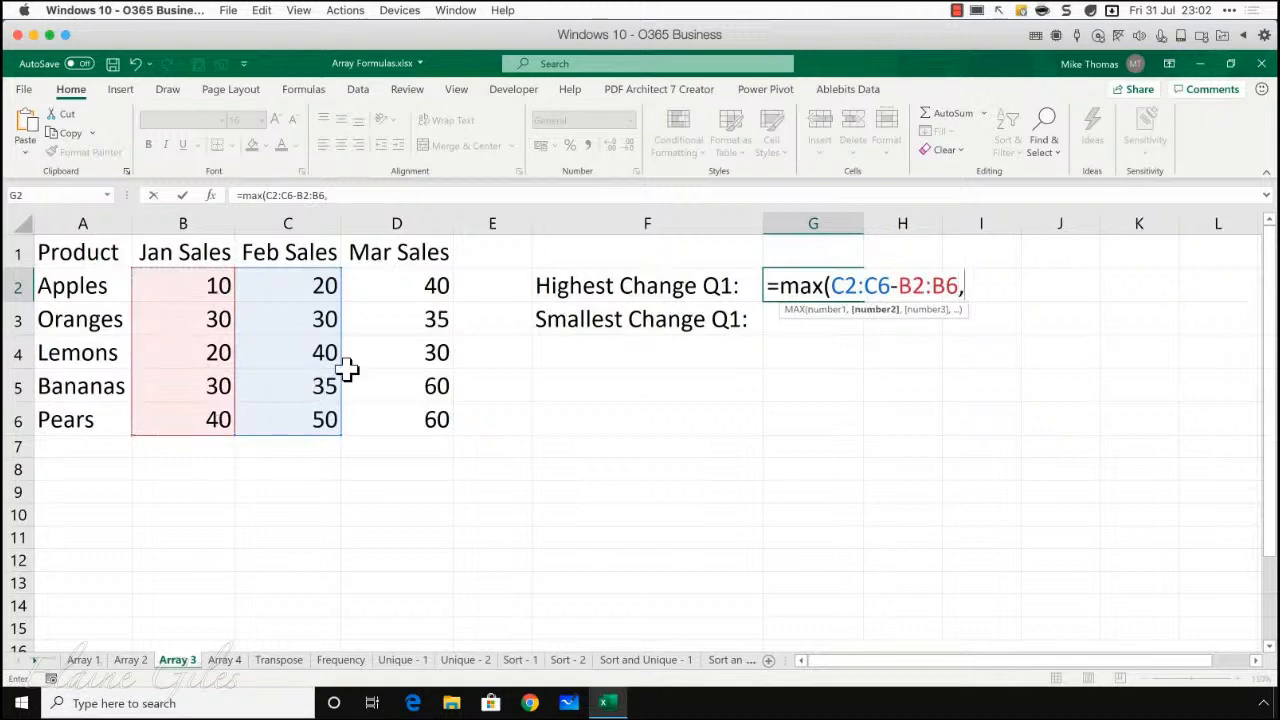
drag(397, 284, 397, 420)
text(-)
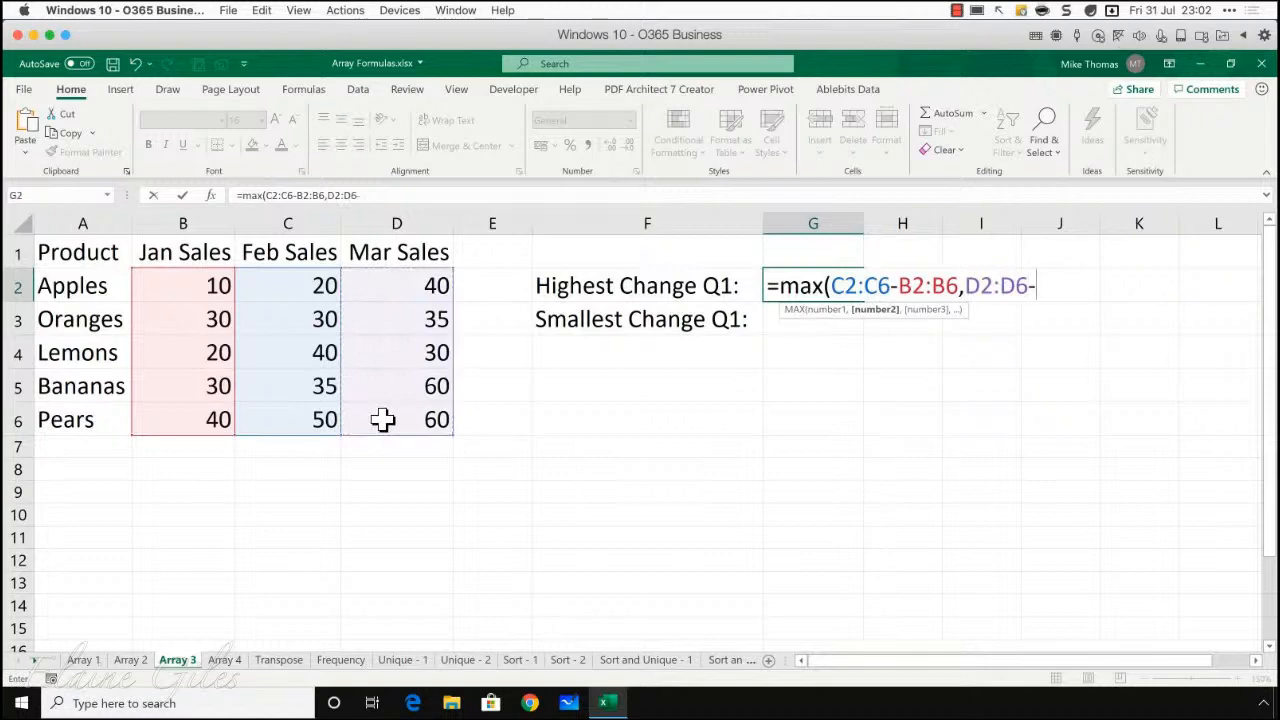
drag(318, 288, 300, 416)
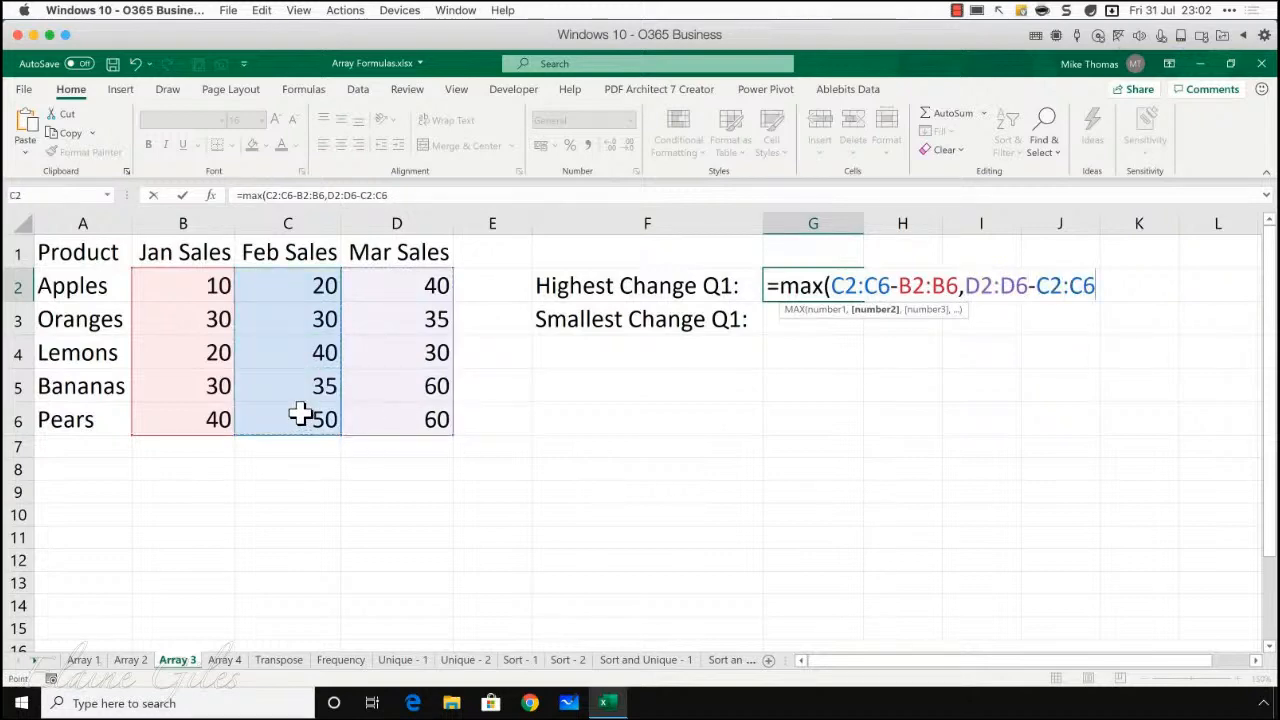
text())
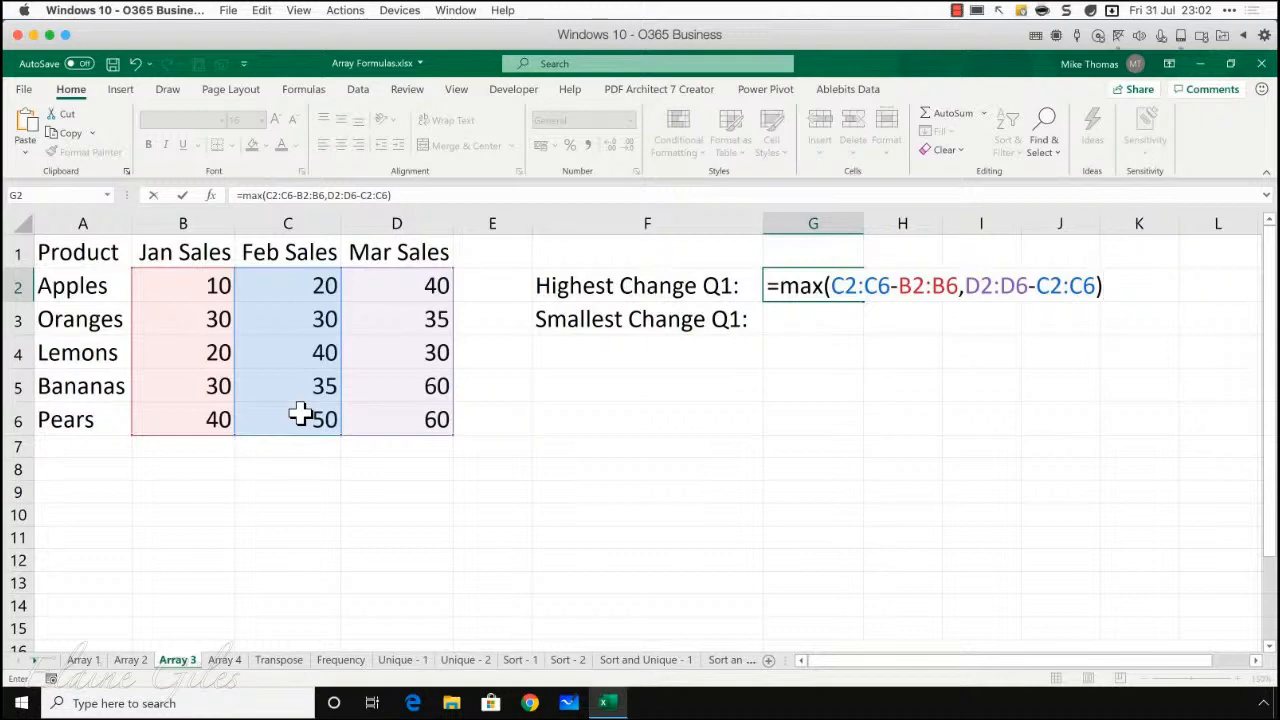
key(Return)
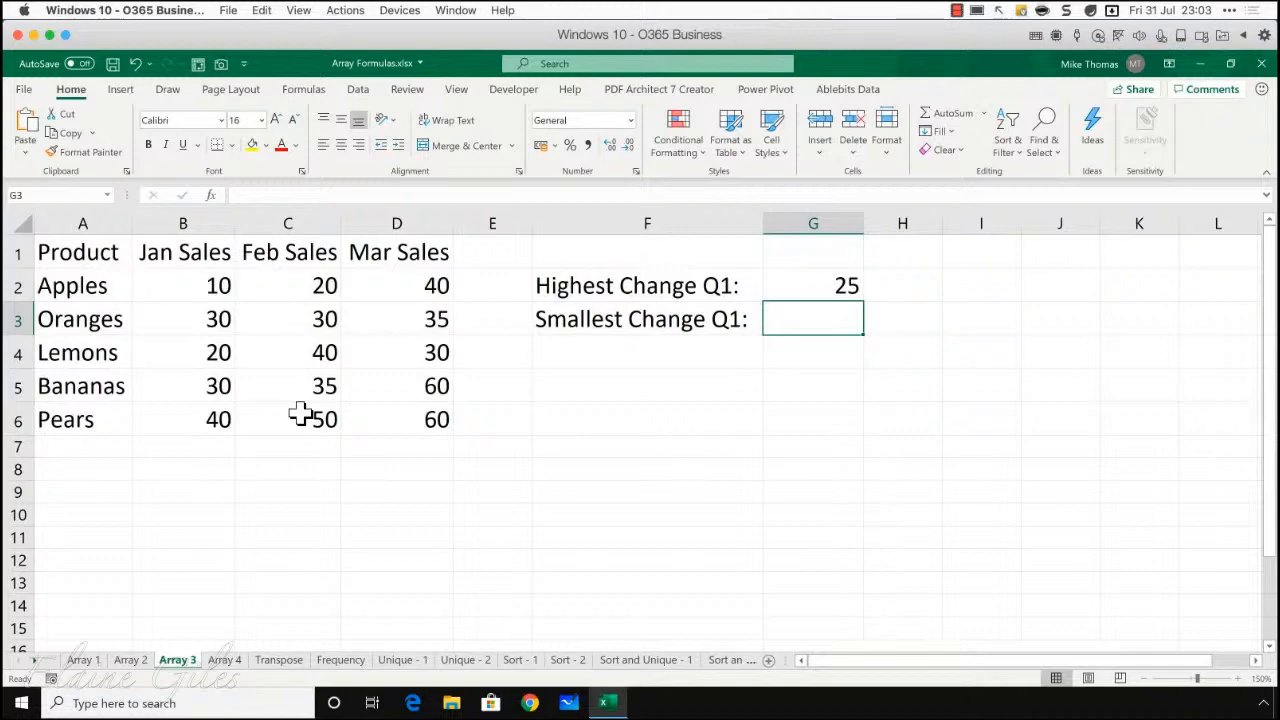
Step: On the Array 4 sheet, enter the array formula =B2:B6*C2:C6*10% in D2 to calculate tax for every product
click(228, 662)
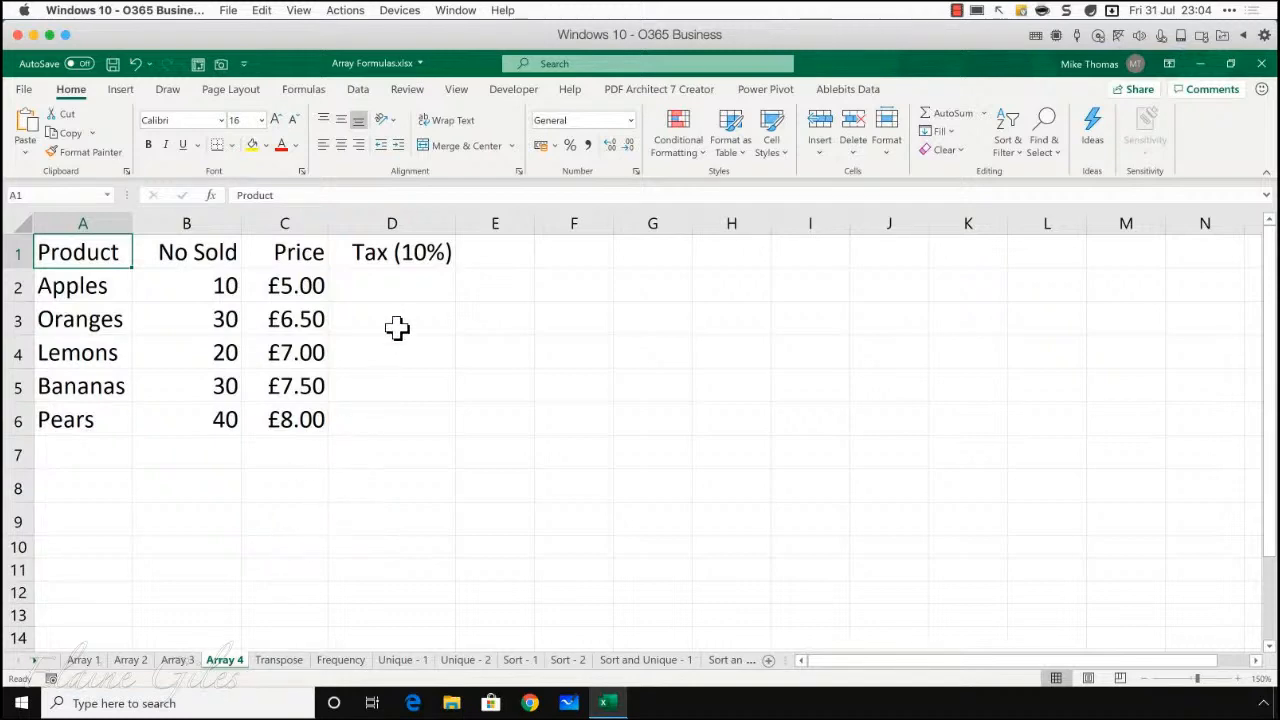
click(397, 292)
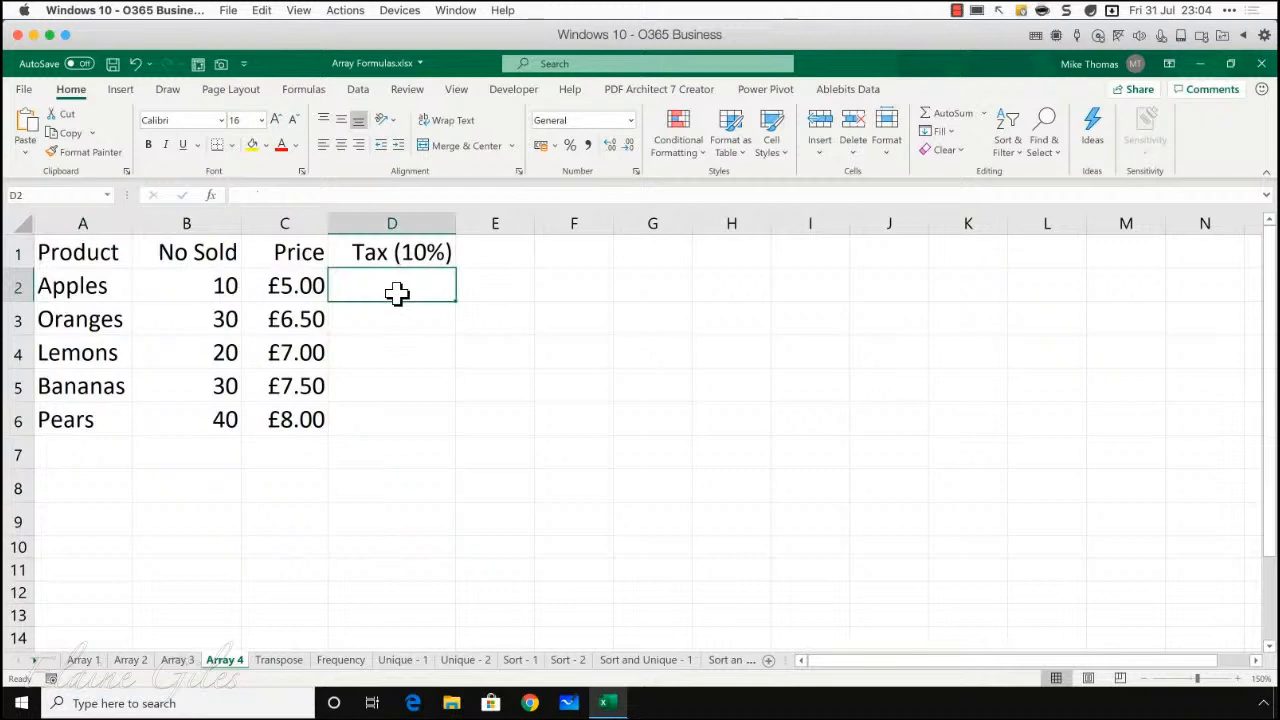
text(=)
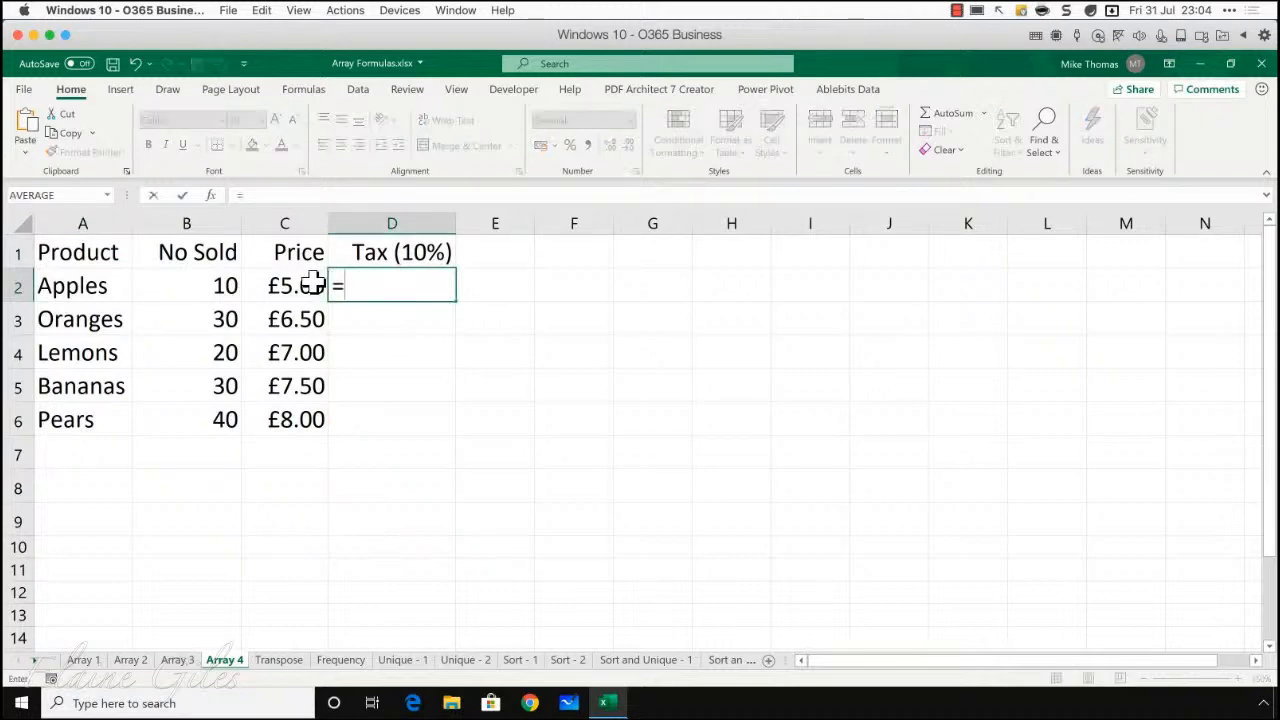
drag(224, 286, 207, 421)
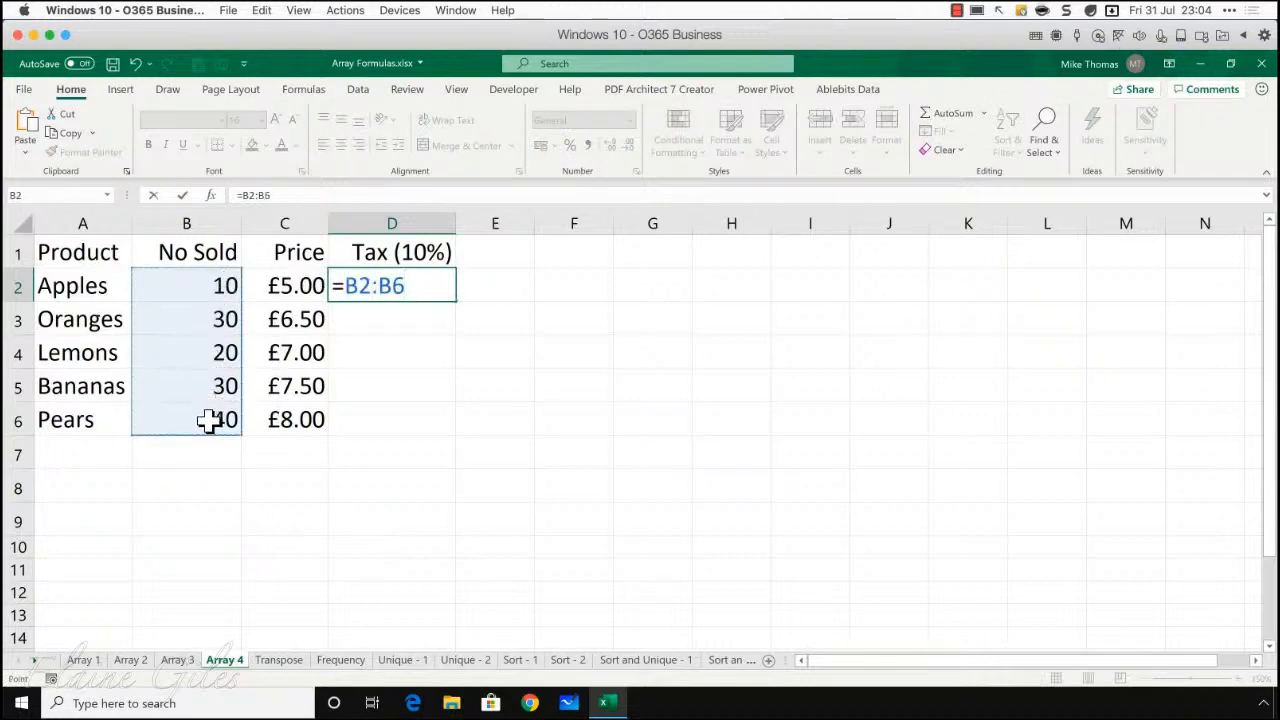
text(*)
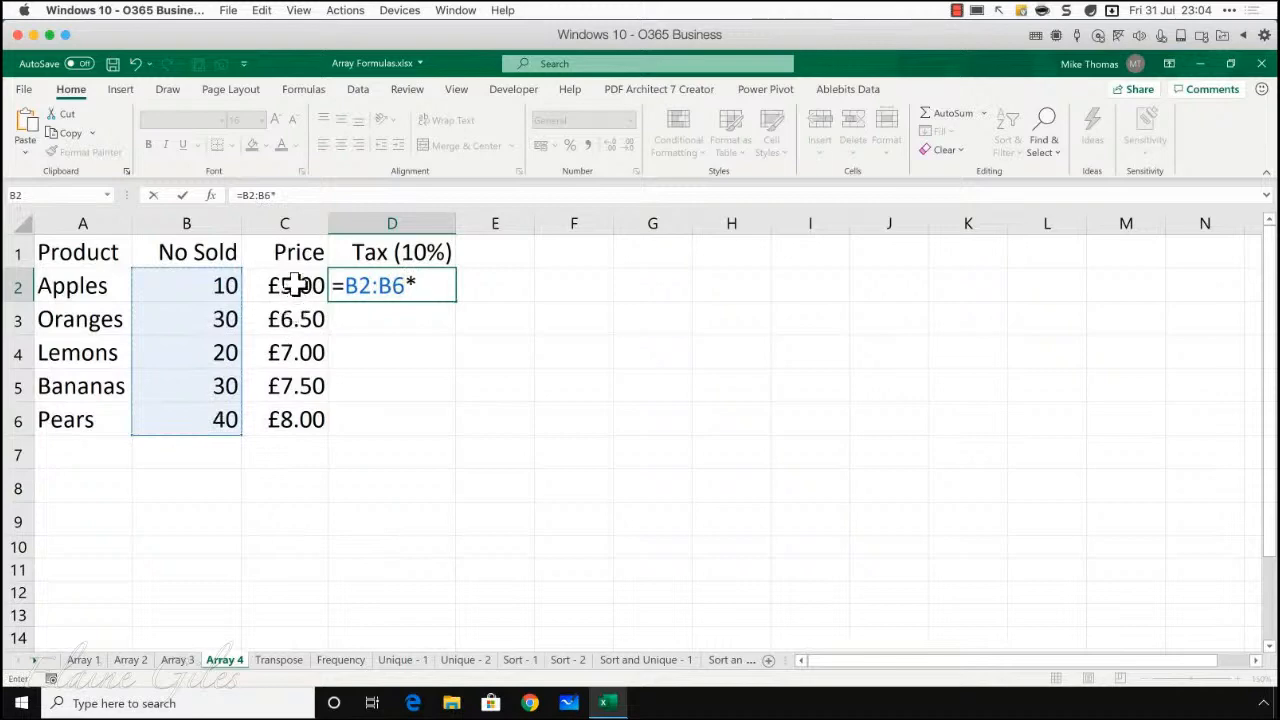
drag(297, 284, 295, 417)
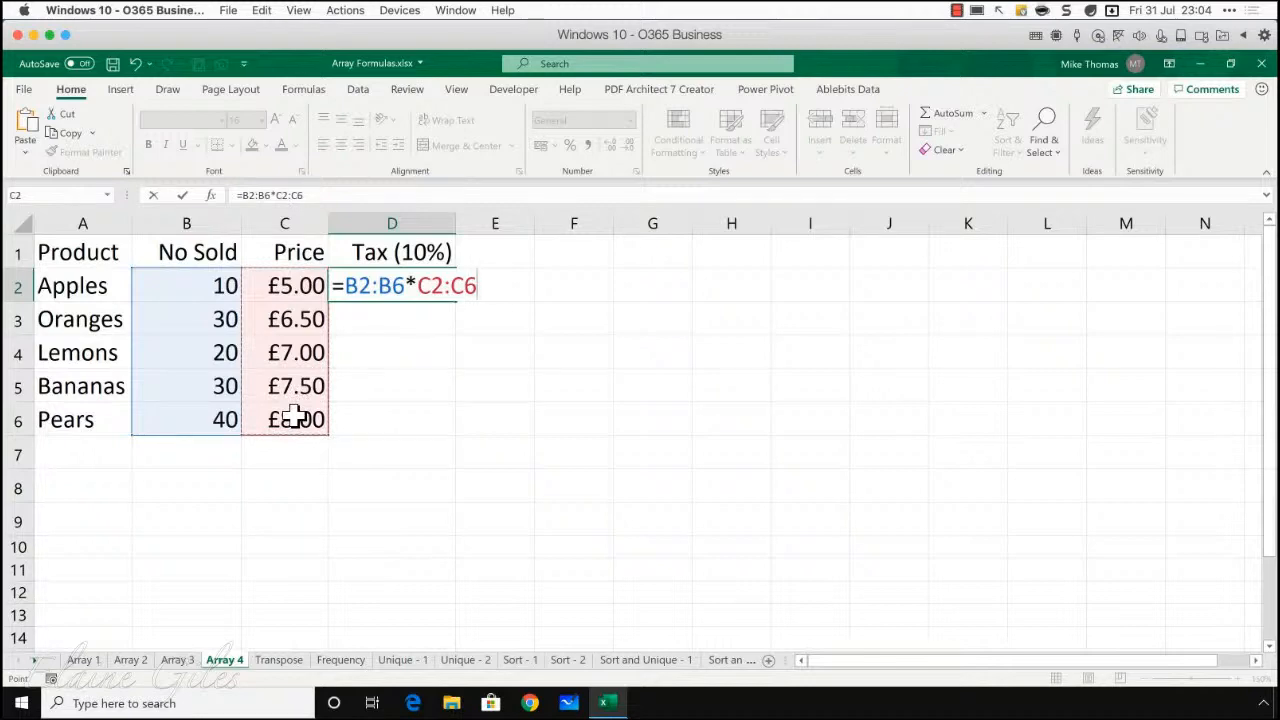
text(*10%)
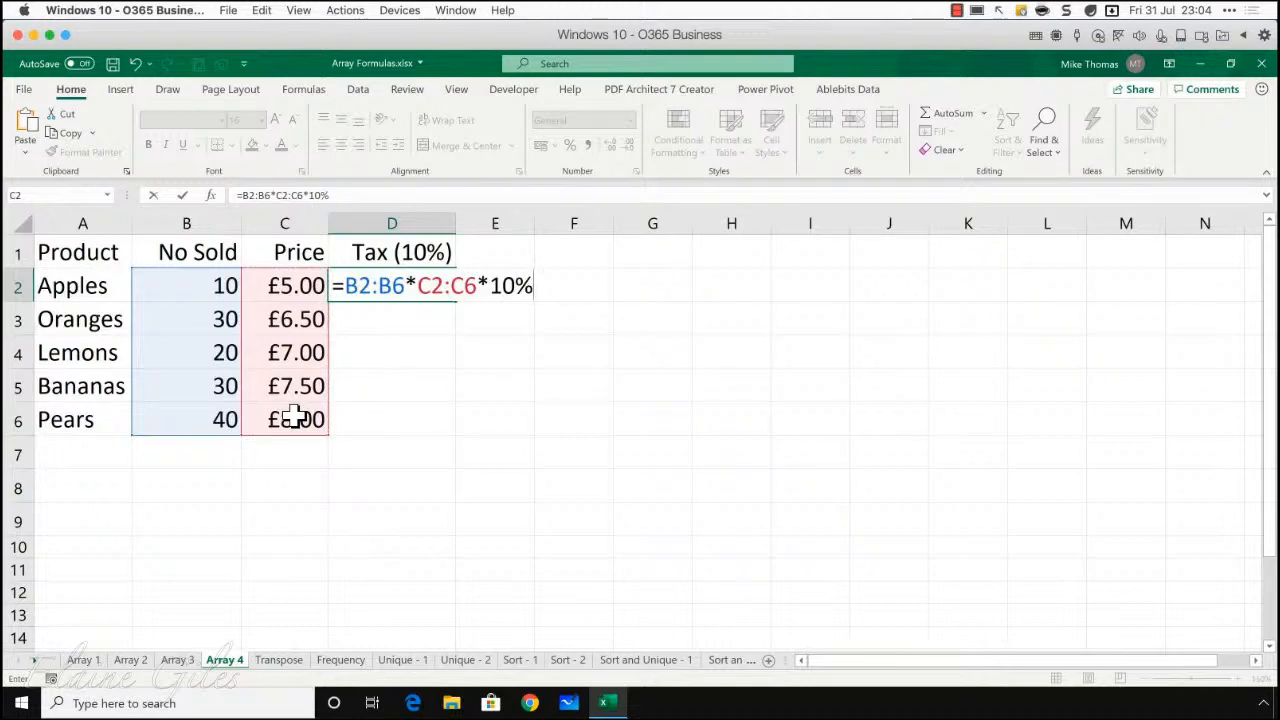
key(Return)
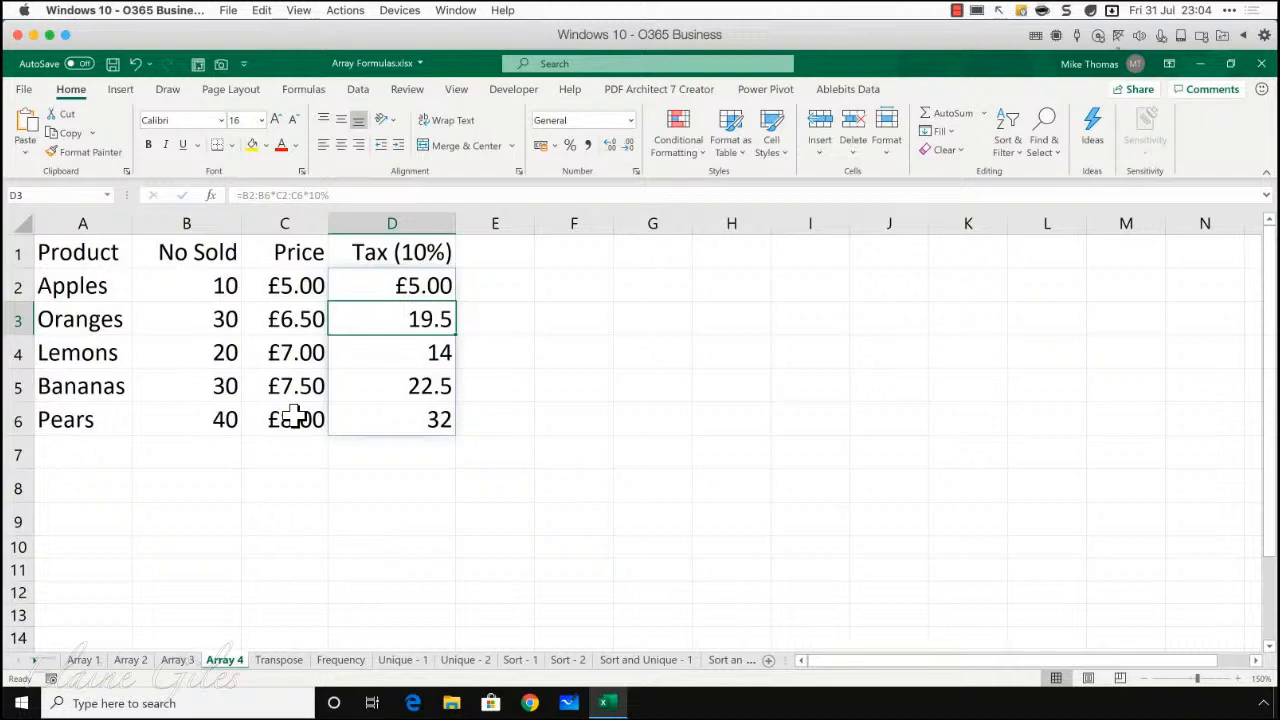
Step: Examine the formula across Tax (10%) cells D2:D5, and compare it with the single-cell formulas on the Array 1, Array 2 and Array 3 sheets
key(Up)
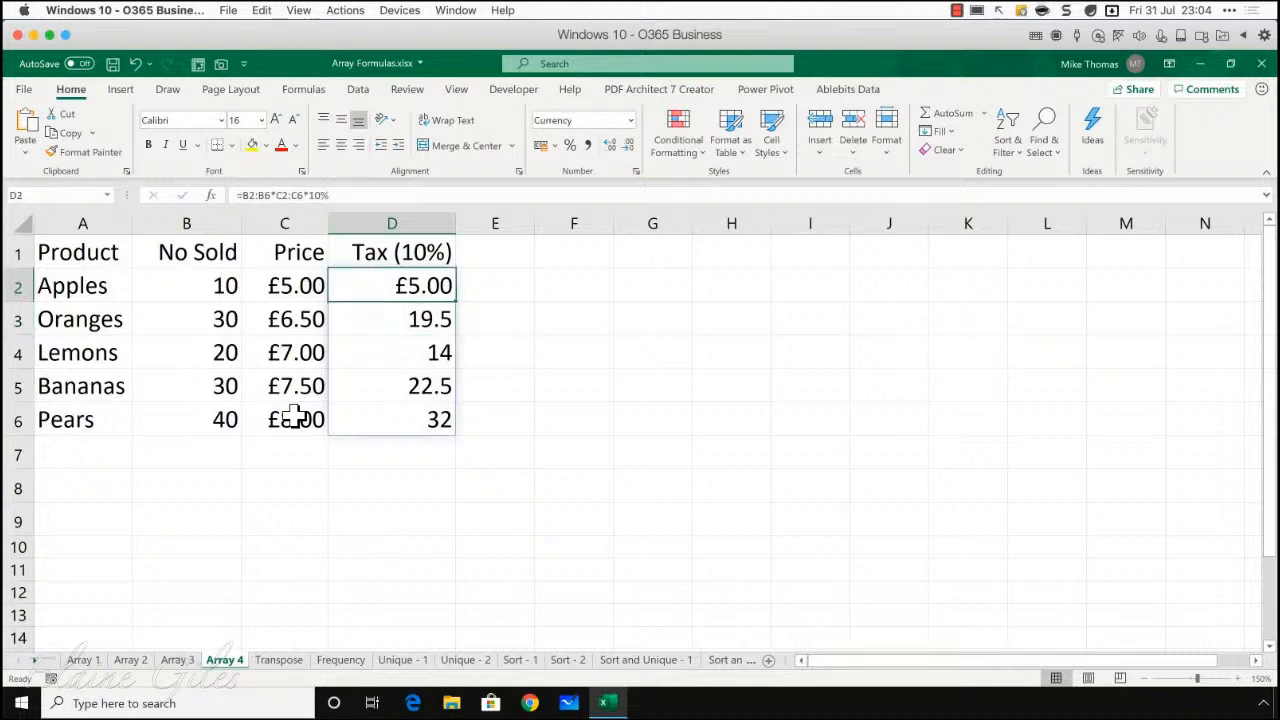
key(Down)
key(Down)
key(Down)
key(Up)
key(Up)
key(Up)
click(88, 662)
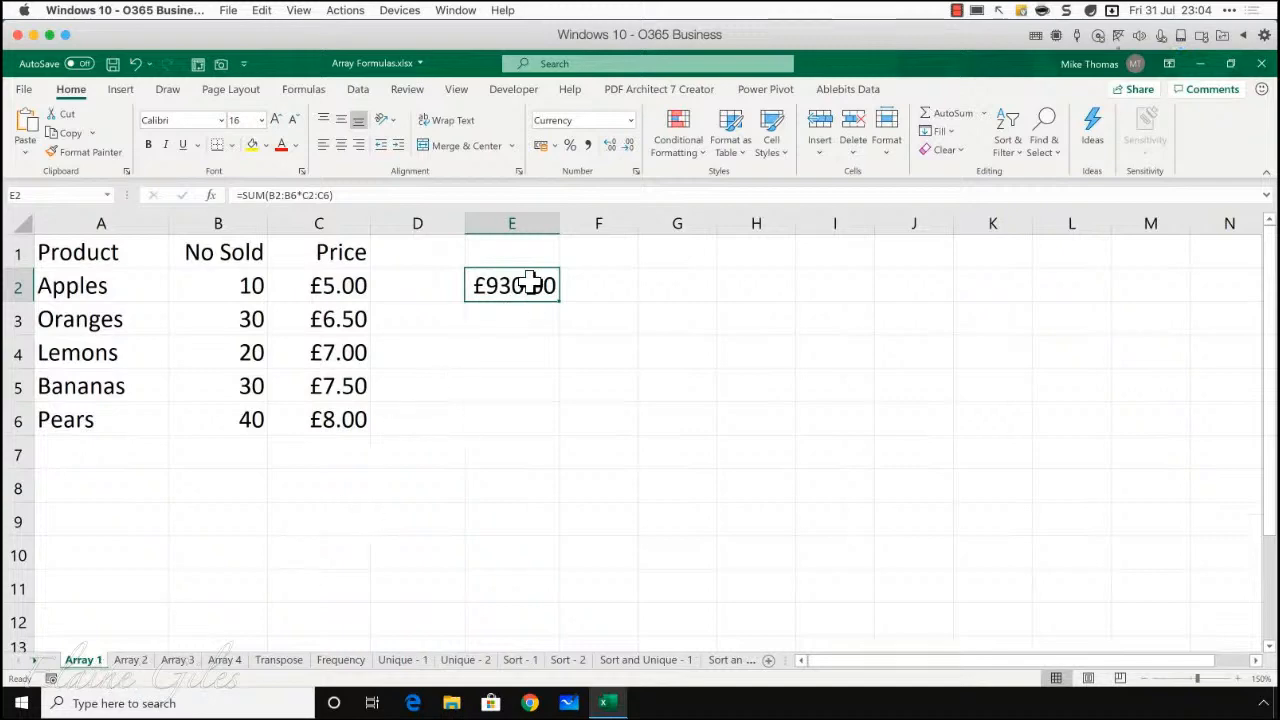
click(130, 660)
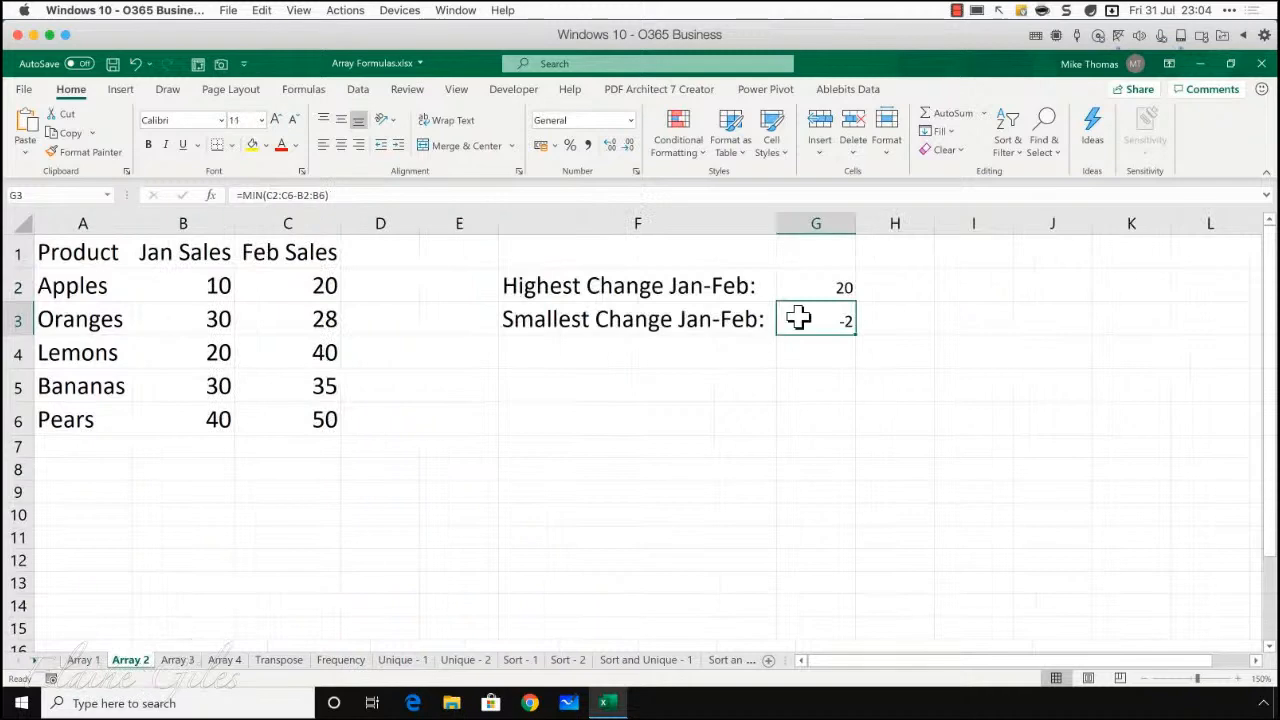
click(830, 288)
click(180, 662)
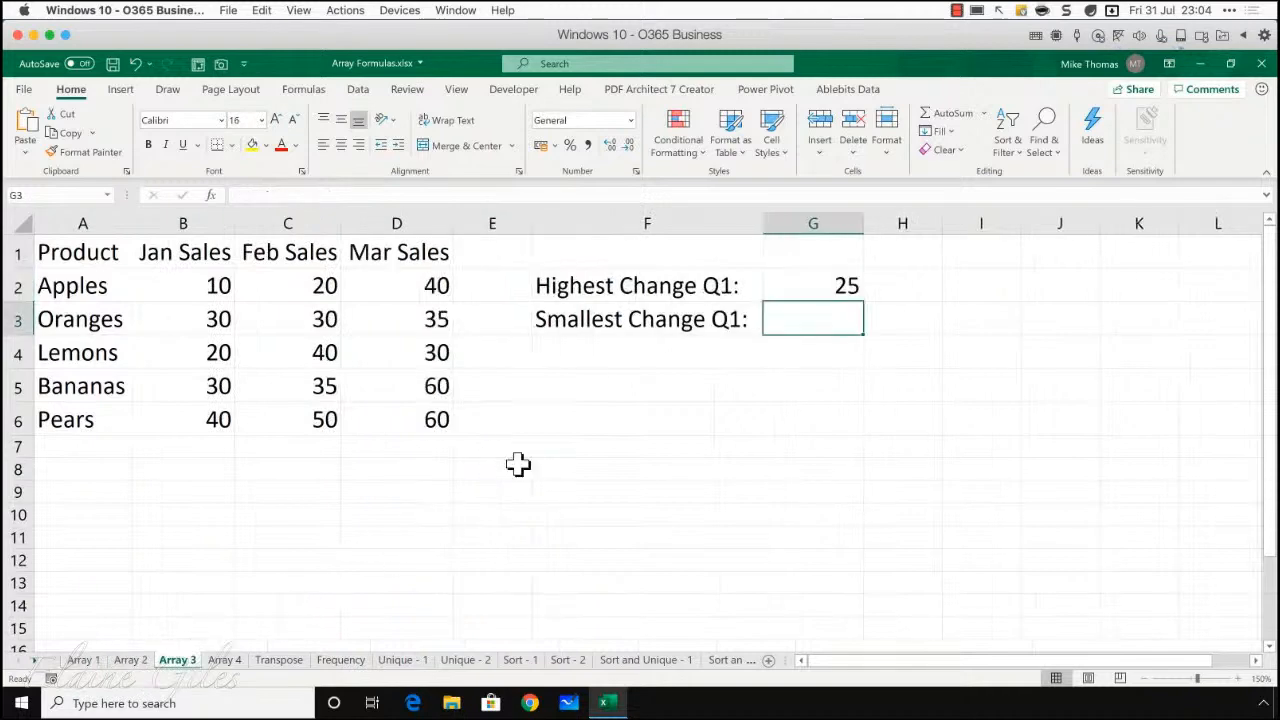
Step: Compare the single-cell formula in G2 on Array 3 with the formula shown for each cell in D2:D6 on Array 4
click(803, 288)
click(227, 661)
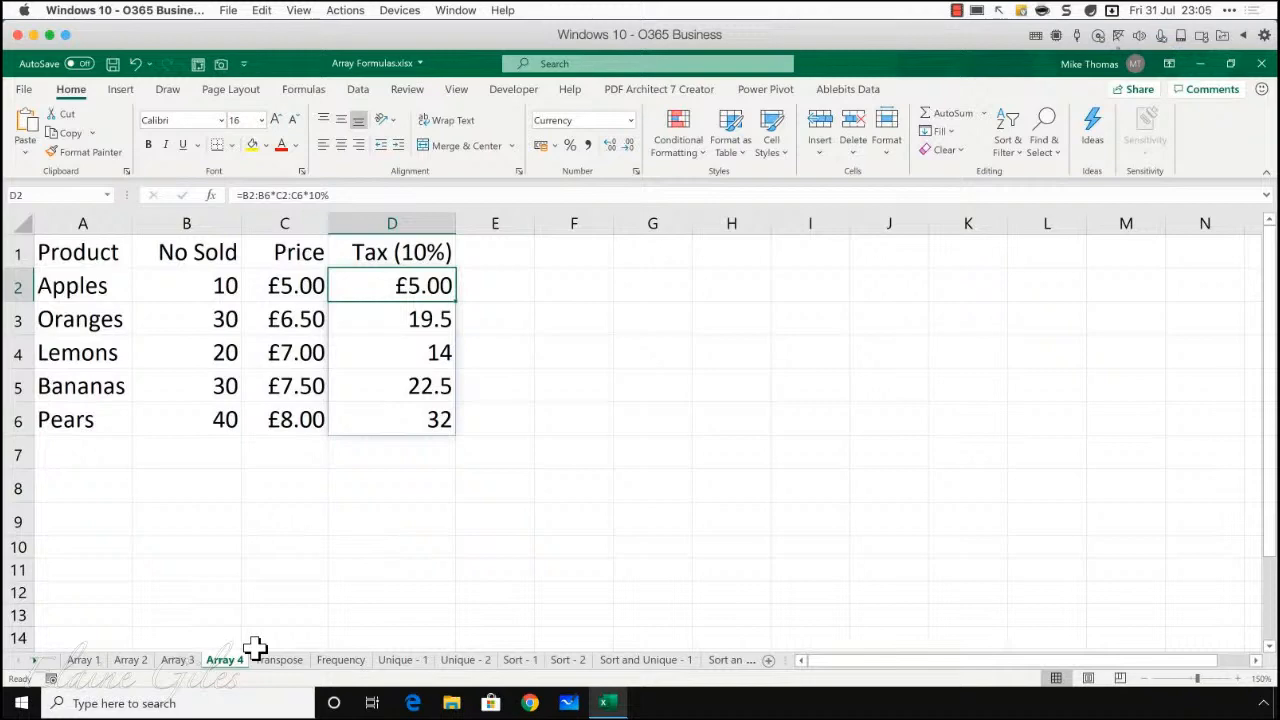
key(Down)
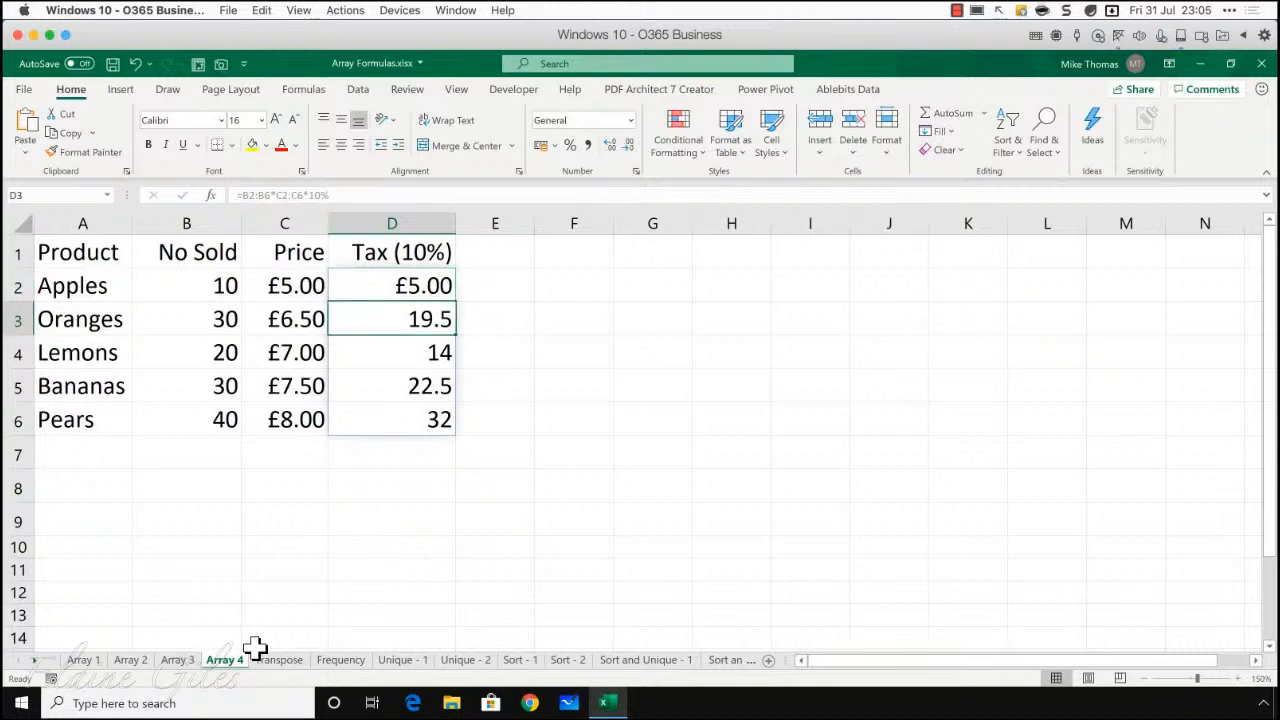
key(Down)
key(Down)
key(Down)
key(Down)
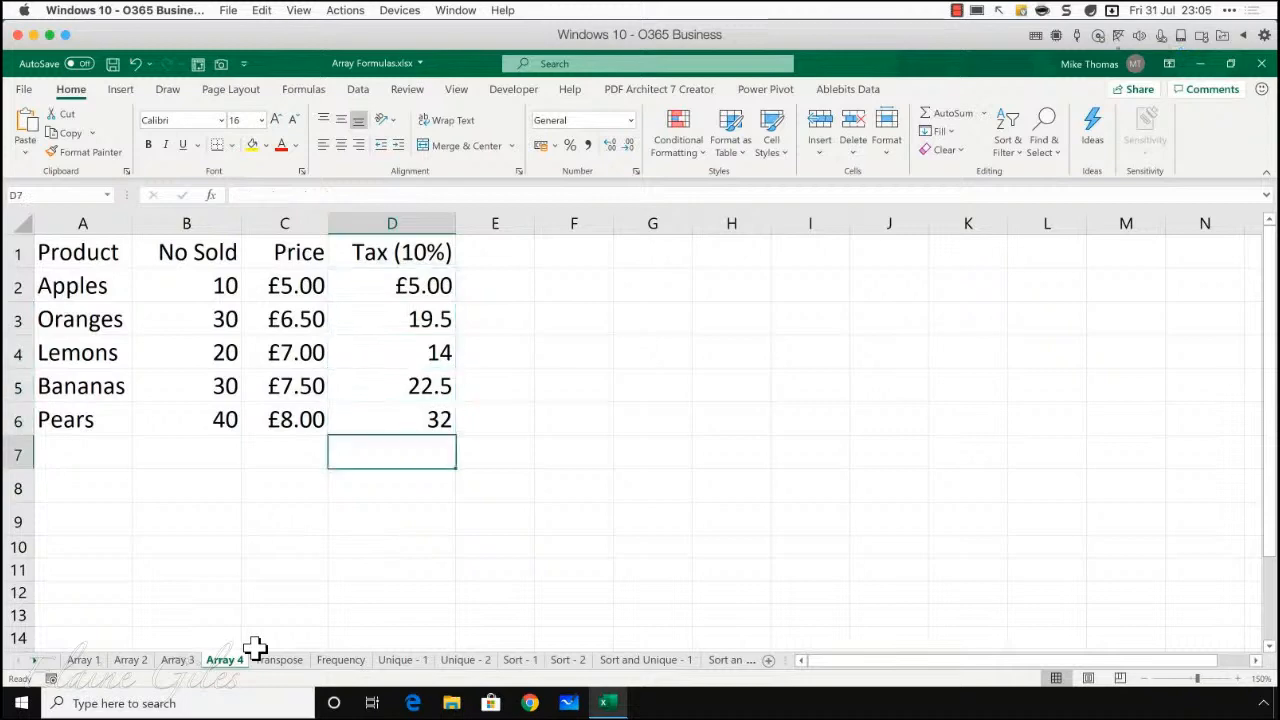
key(Up)
key(Up)
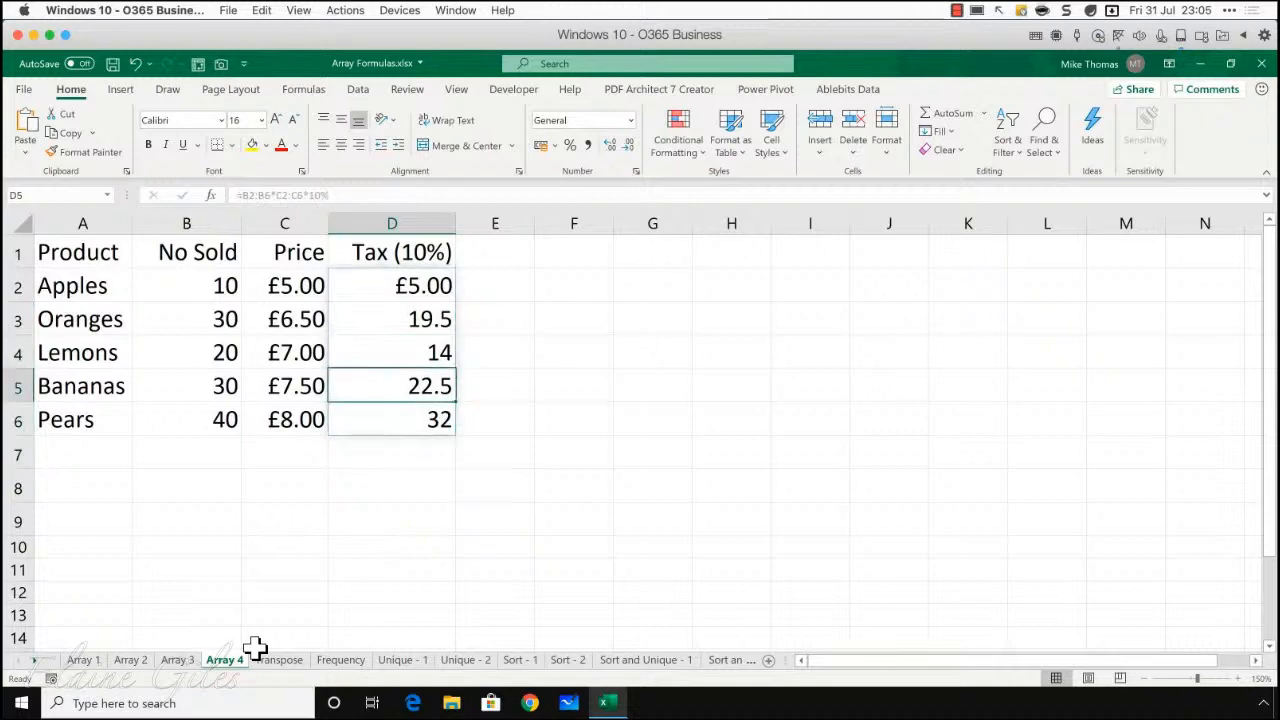
key(Up)
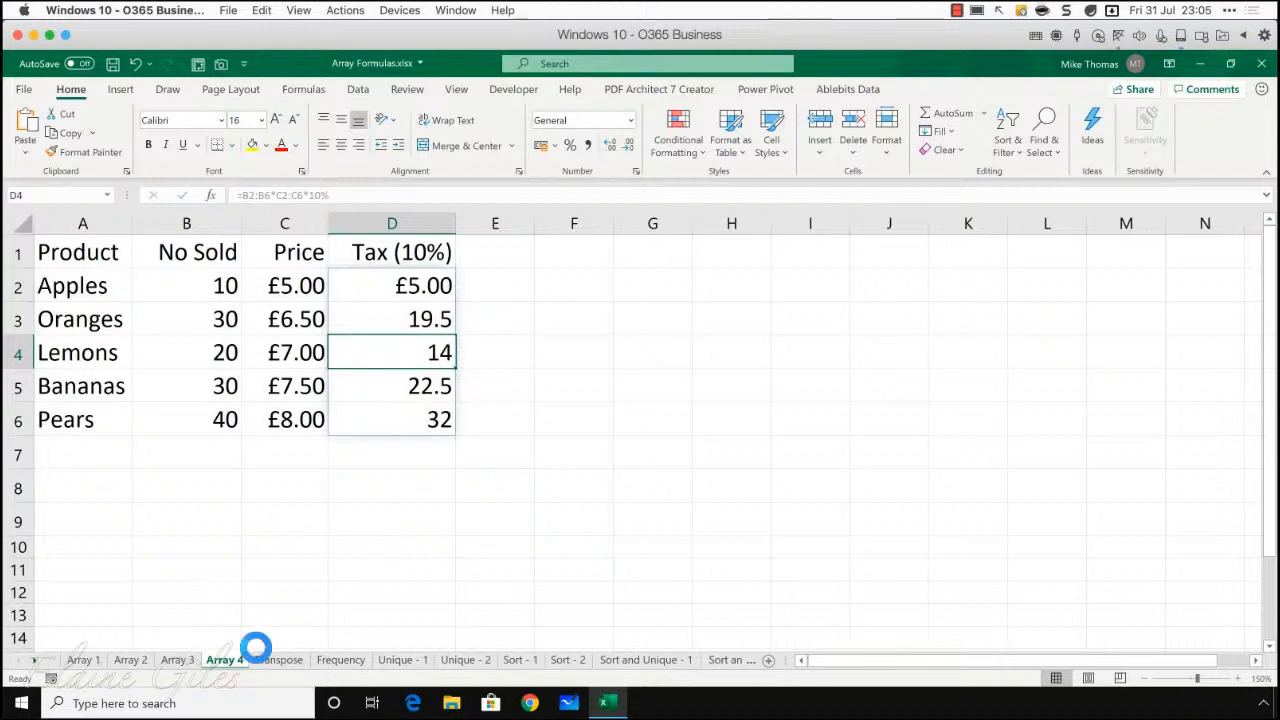
key(Up)
key(Up)
key(Down)
key(Down)
key(Down)
key(Down)
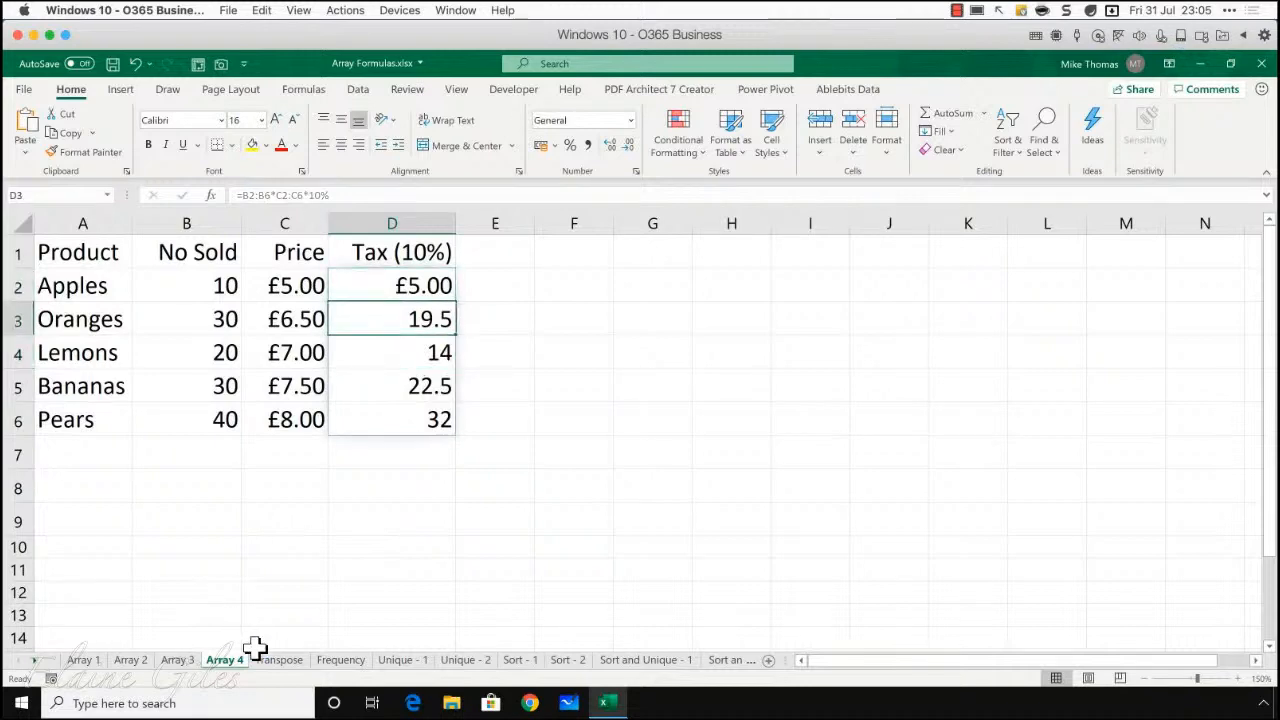
key(Up)
key(Up)
key(Up)
key(Down)
key(Up)
key(Down)
key(Down)
key(Down)
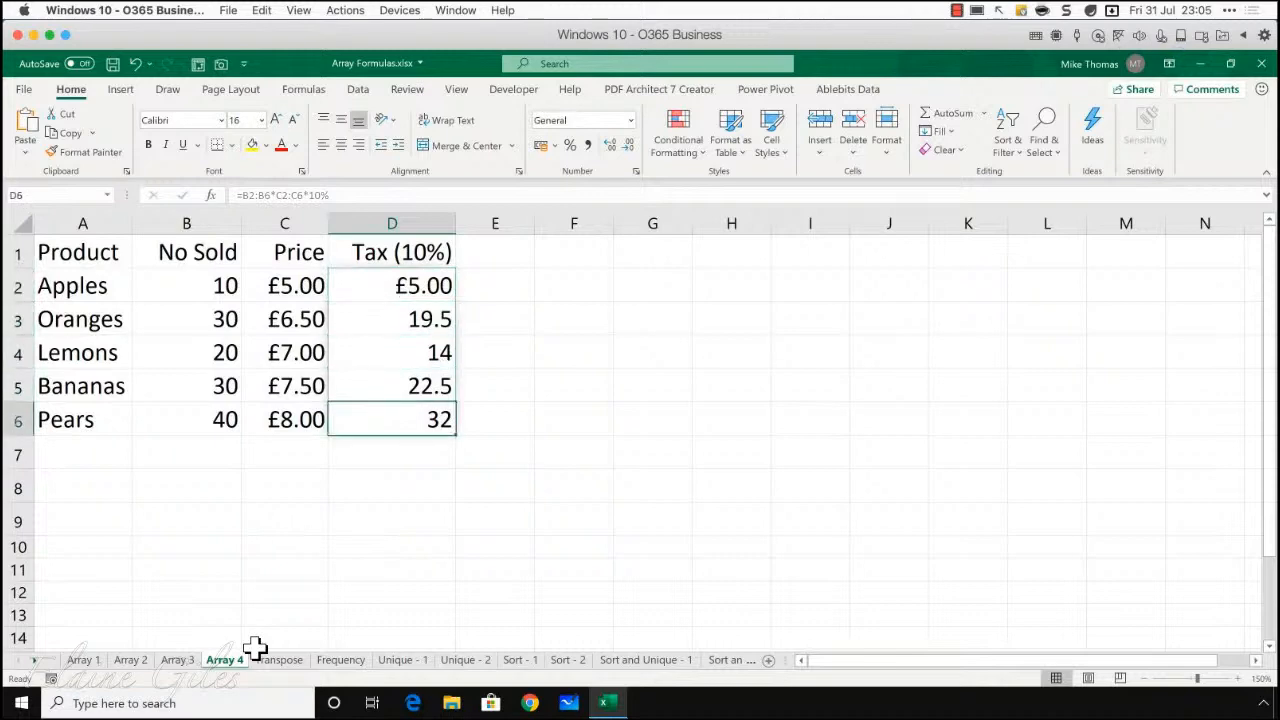
key(Right)
key(Right)
key(Left)
key(Left)
key(Up)
key(Up)
key(Up)
key(Down)
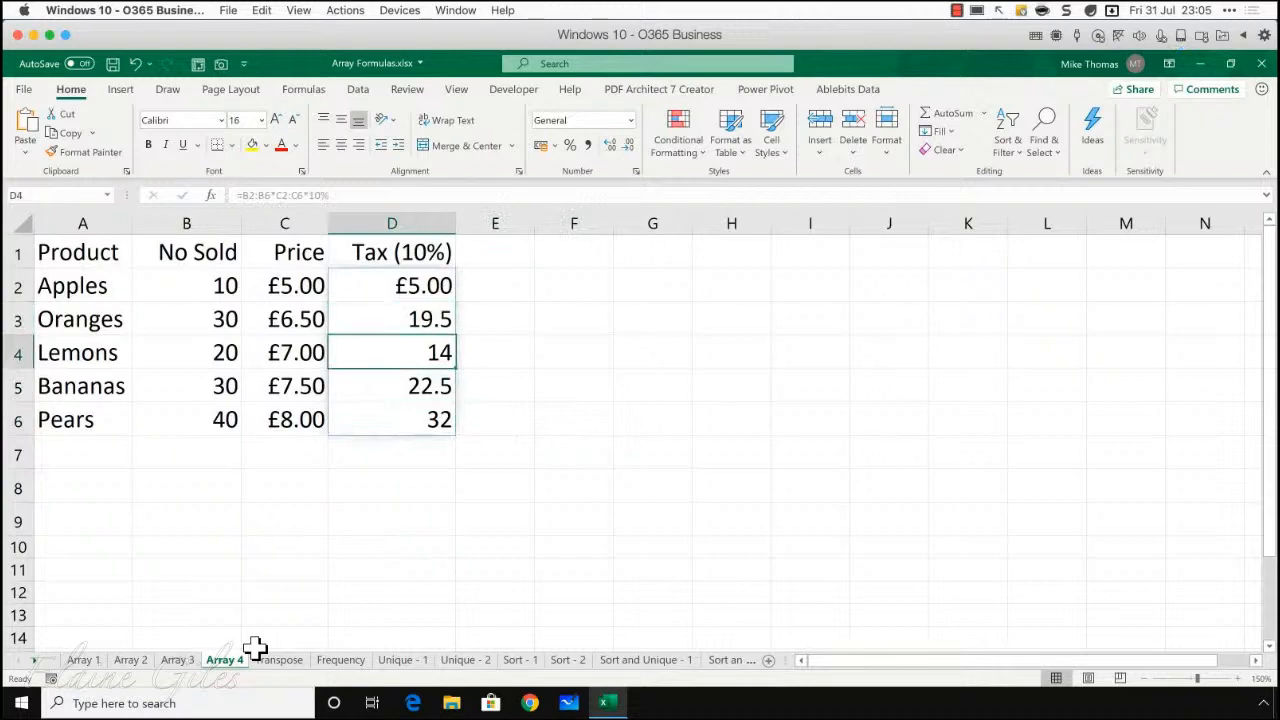
key(Down)
key(Down)
key(Up)
key(Up)
key(Up)
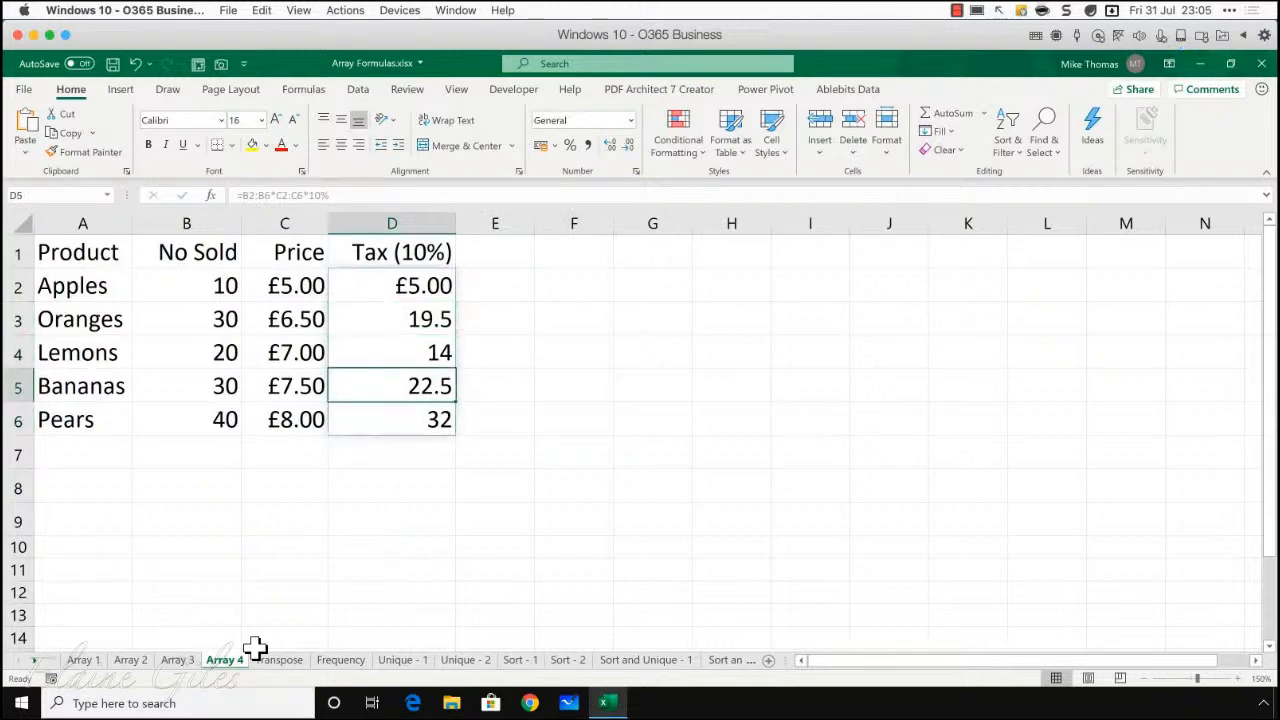
key(Down)
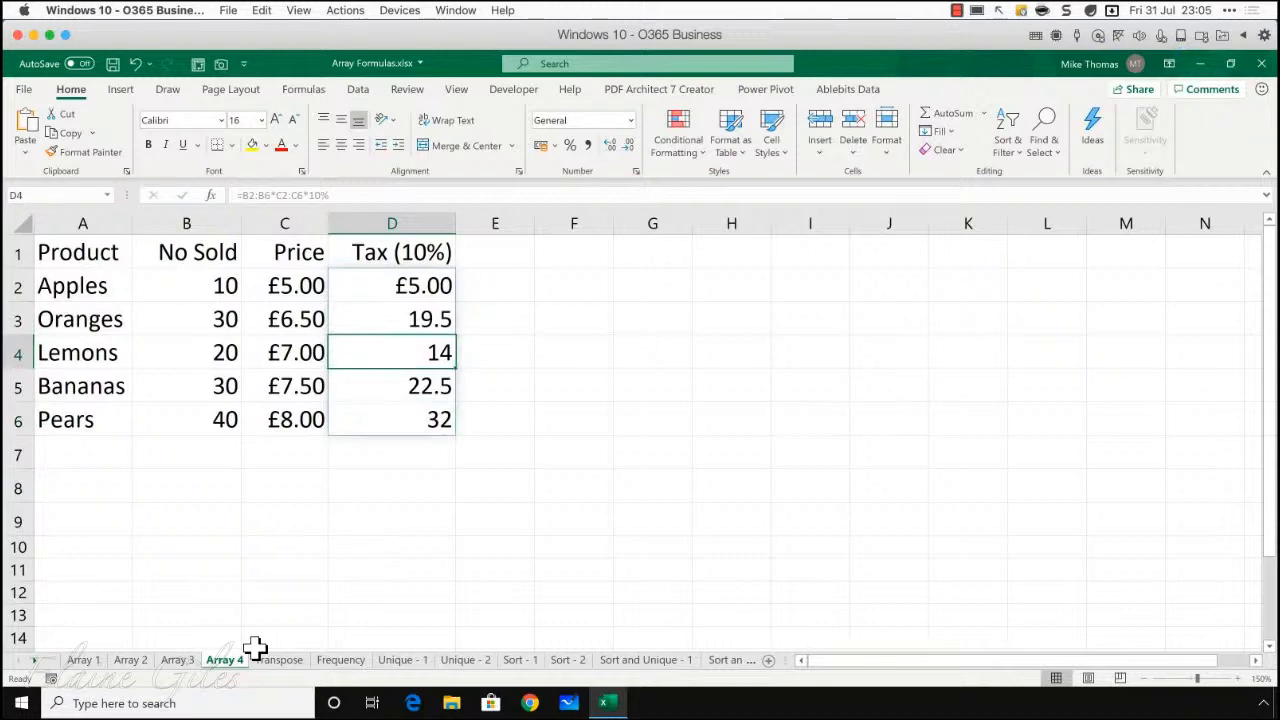
Step: Delete the array formula in D2 on the Array 4 sheet and undo the deletion
key(Up)
key(Up)
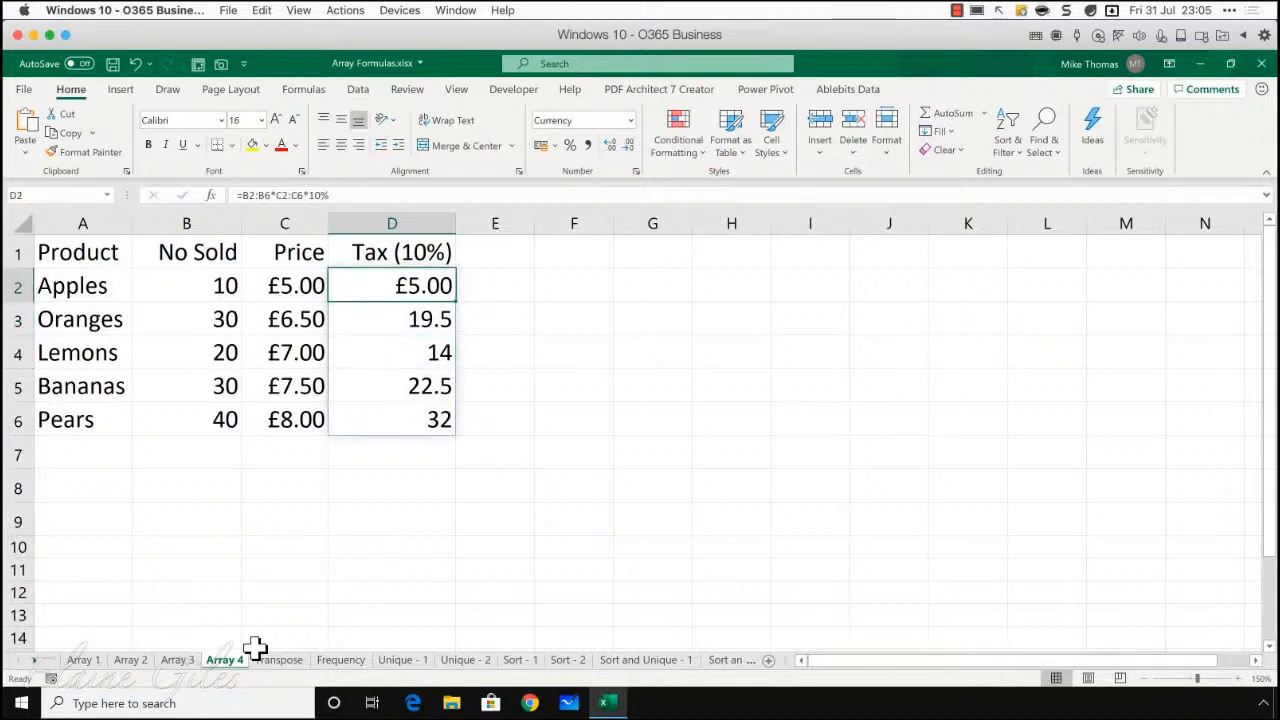
key(Delete)
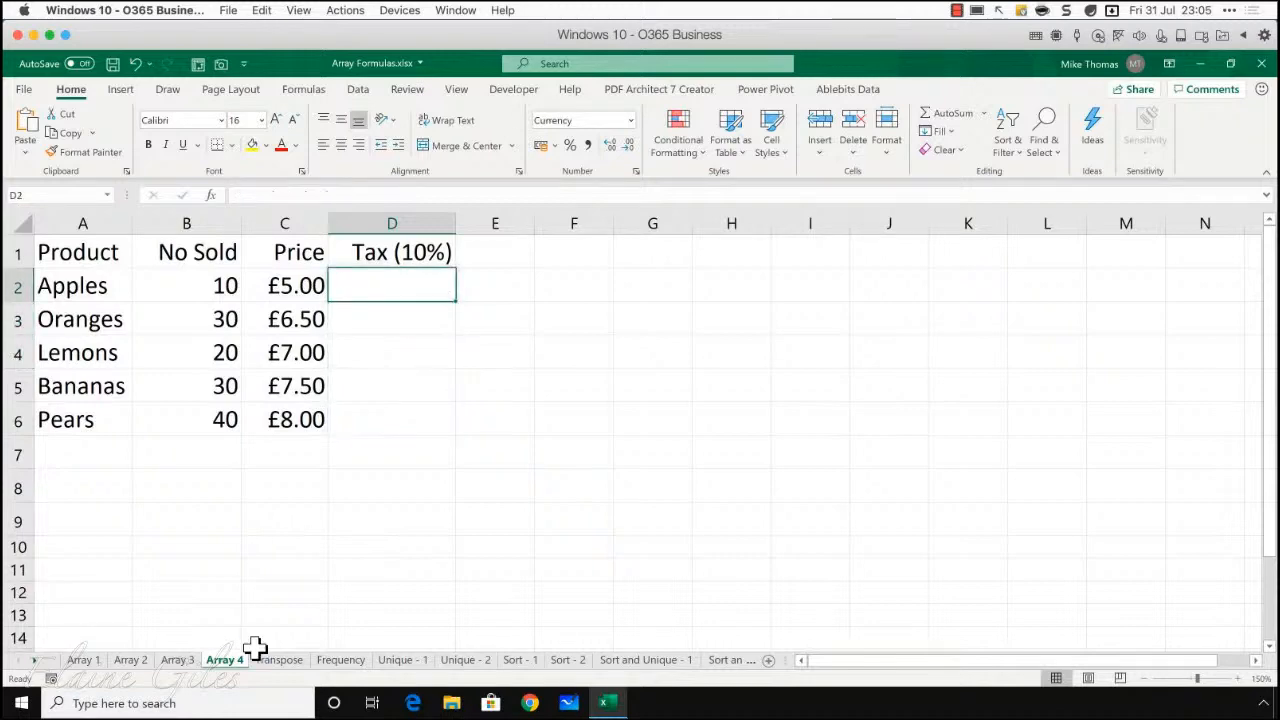
click(134, 64)
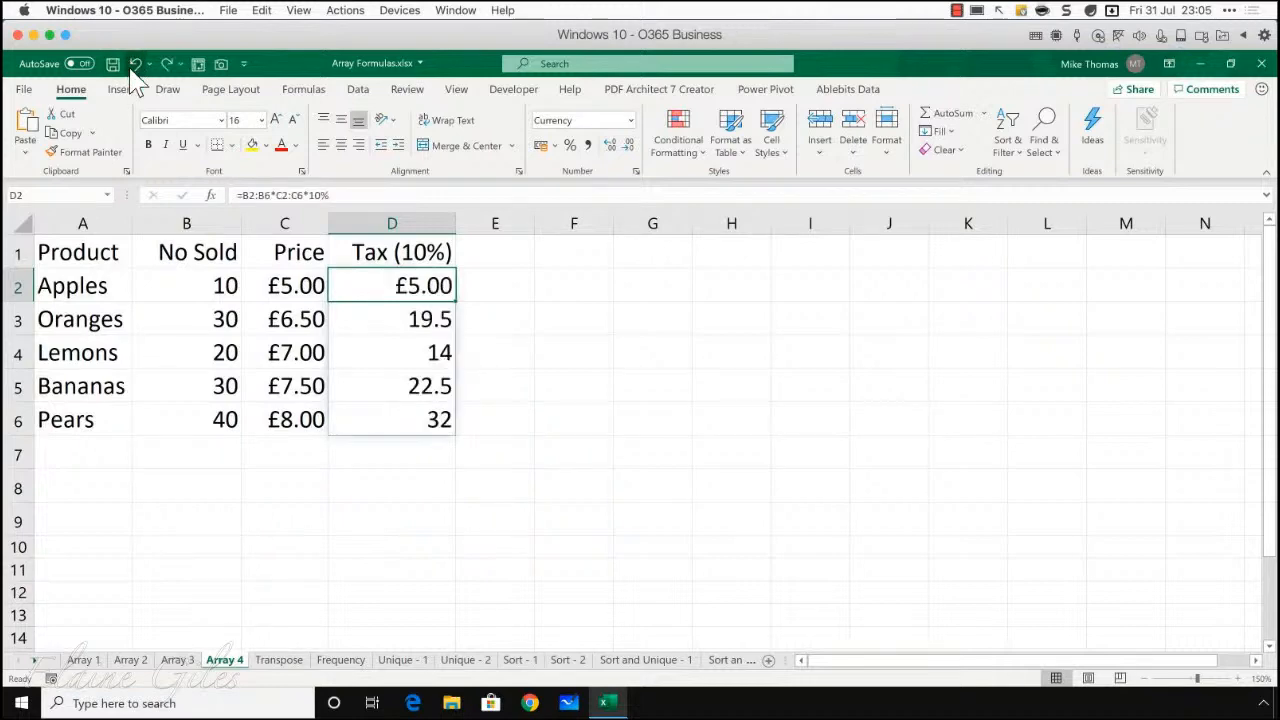
Step: Change the tax rate in the D2 array formula to 15% and check the formula in the cells below
click(313, 197)
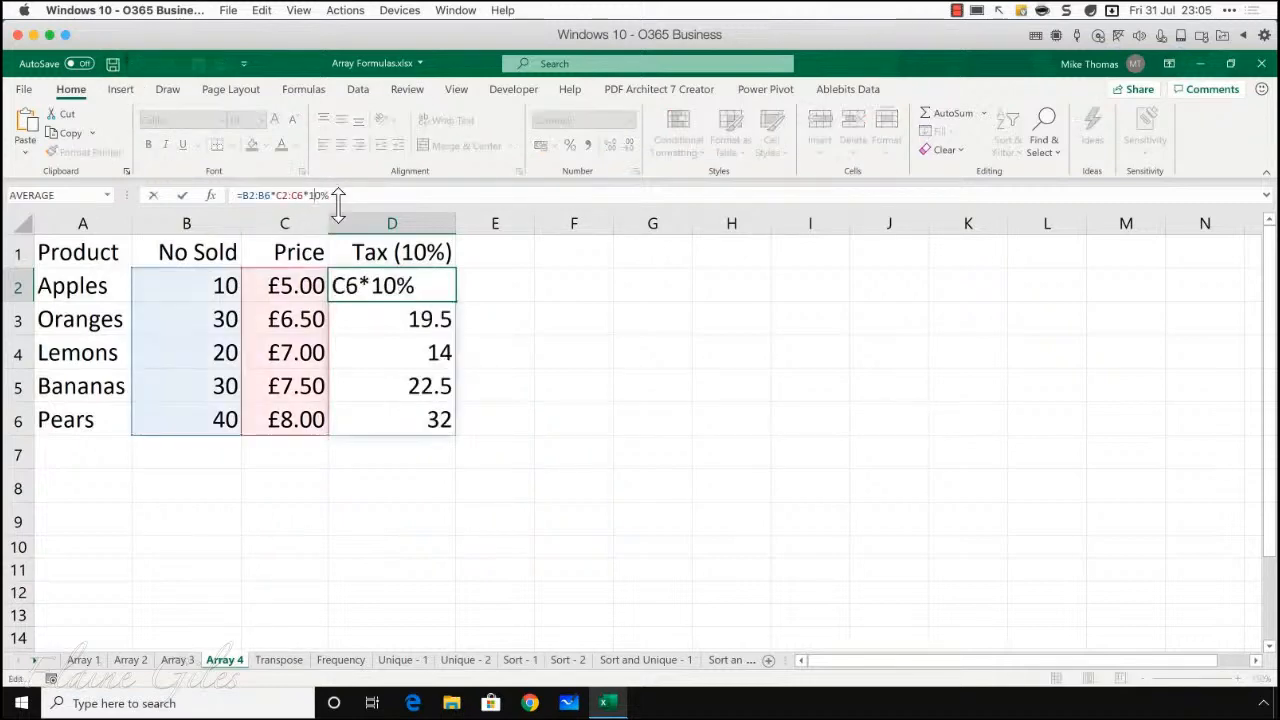
key(Delete)
text(5)
key(Return)
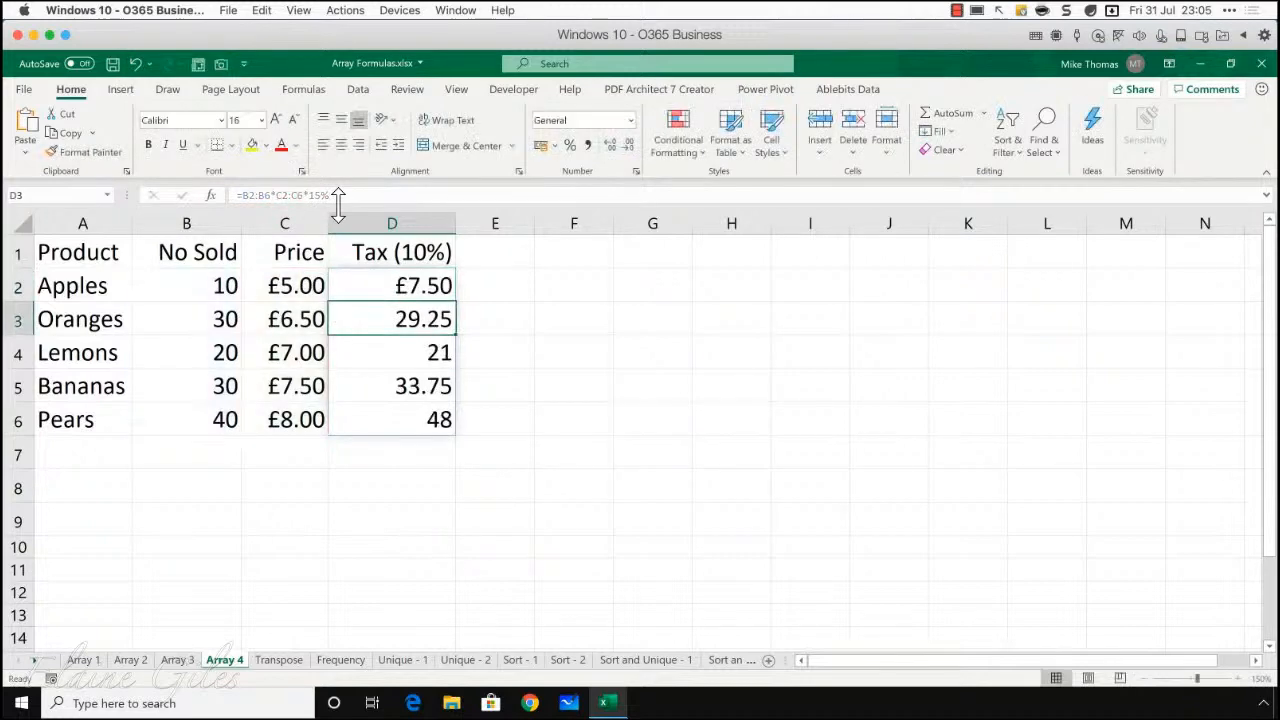
key(Down)
key(Down)
key(Up)
key(Up)
key(Up)
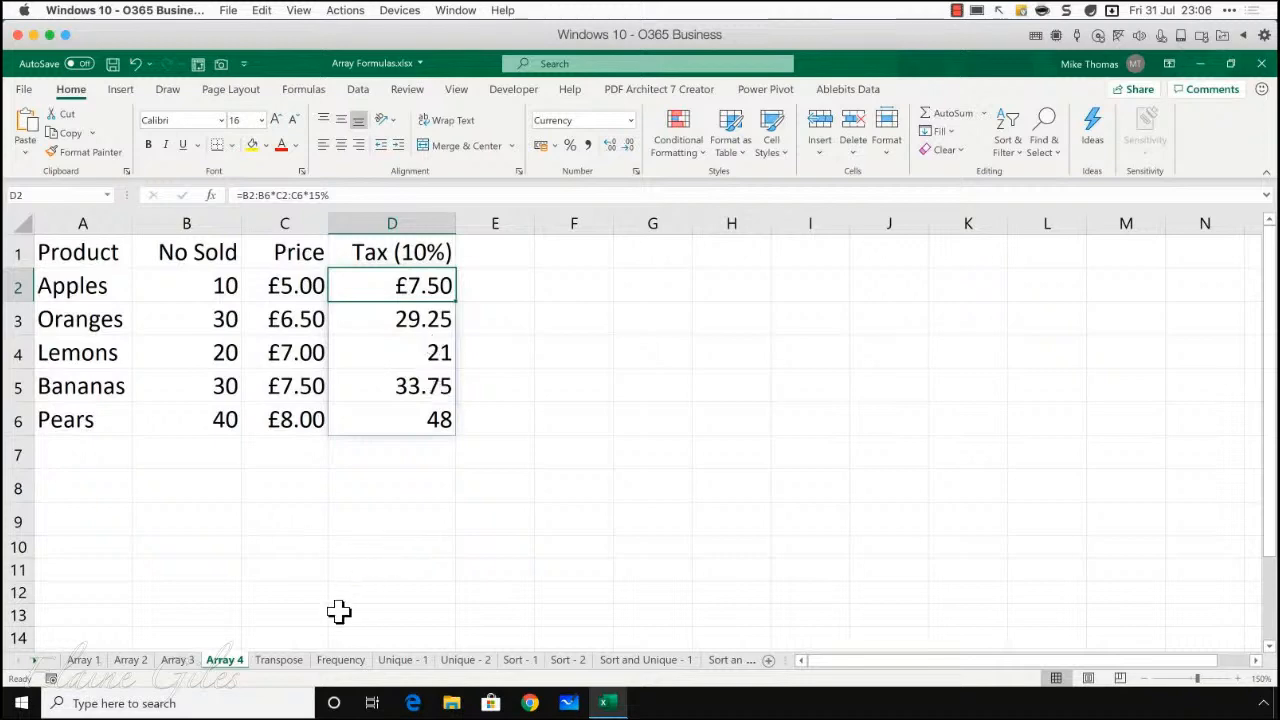
Step: On the Transpose sheet, copy the sales table A1:F6 and paste it transposed at A8
click(280, 661)
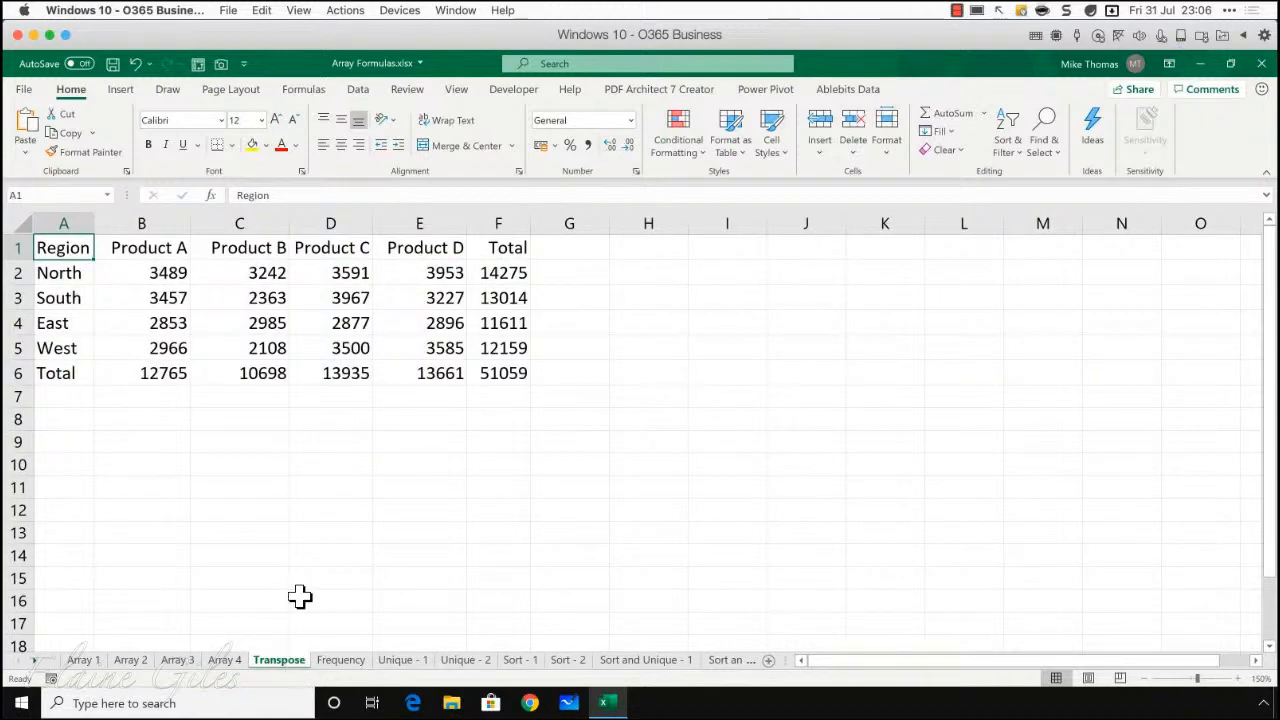
drag(75, 250, 489, 370)
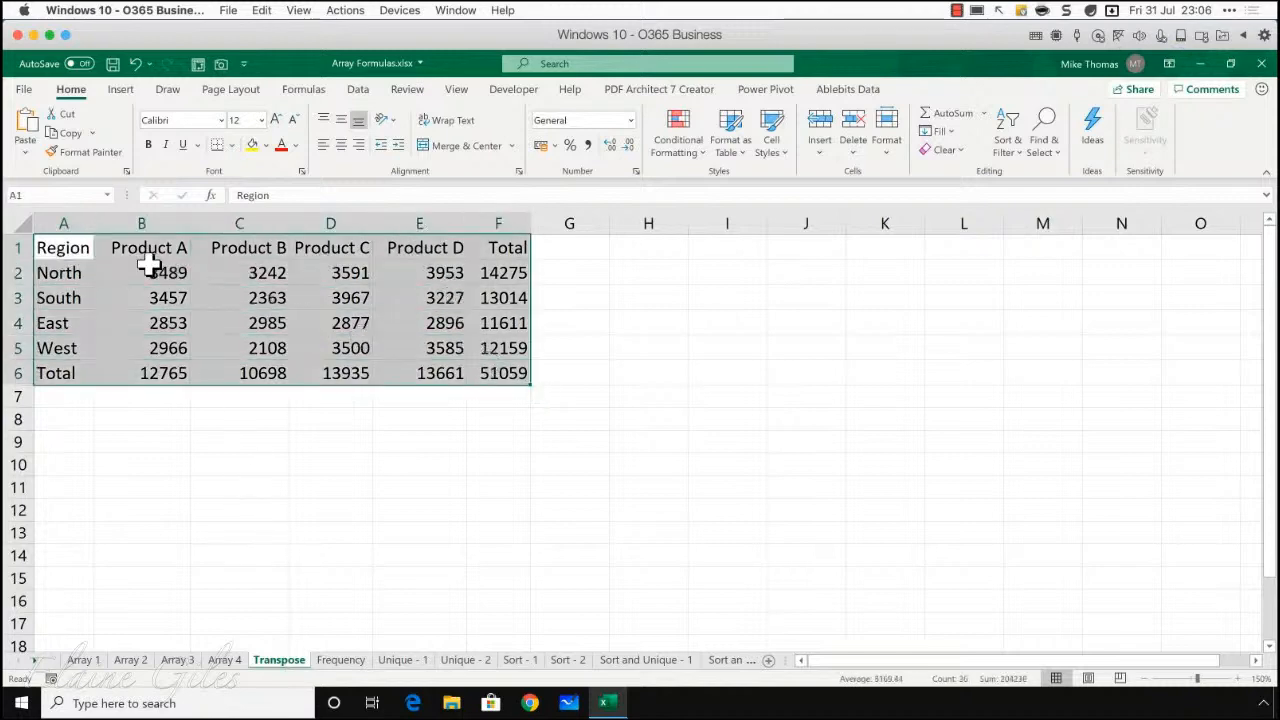
click(65, 132)
click(60, 430)
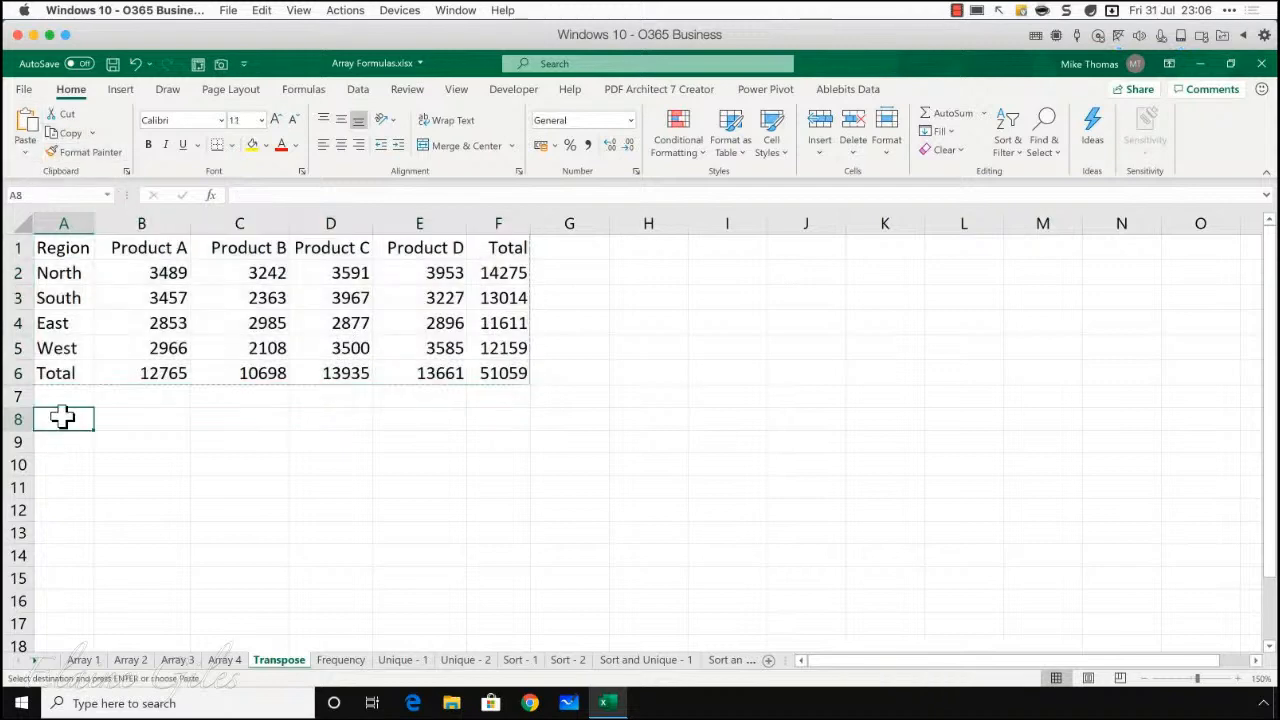
click(25, 152)
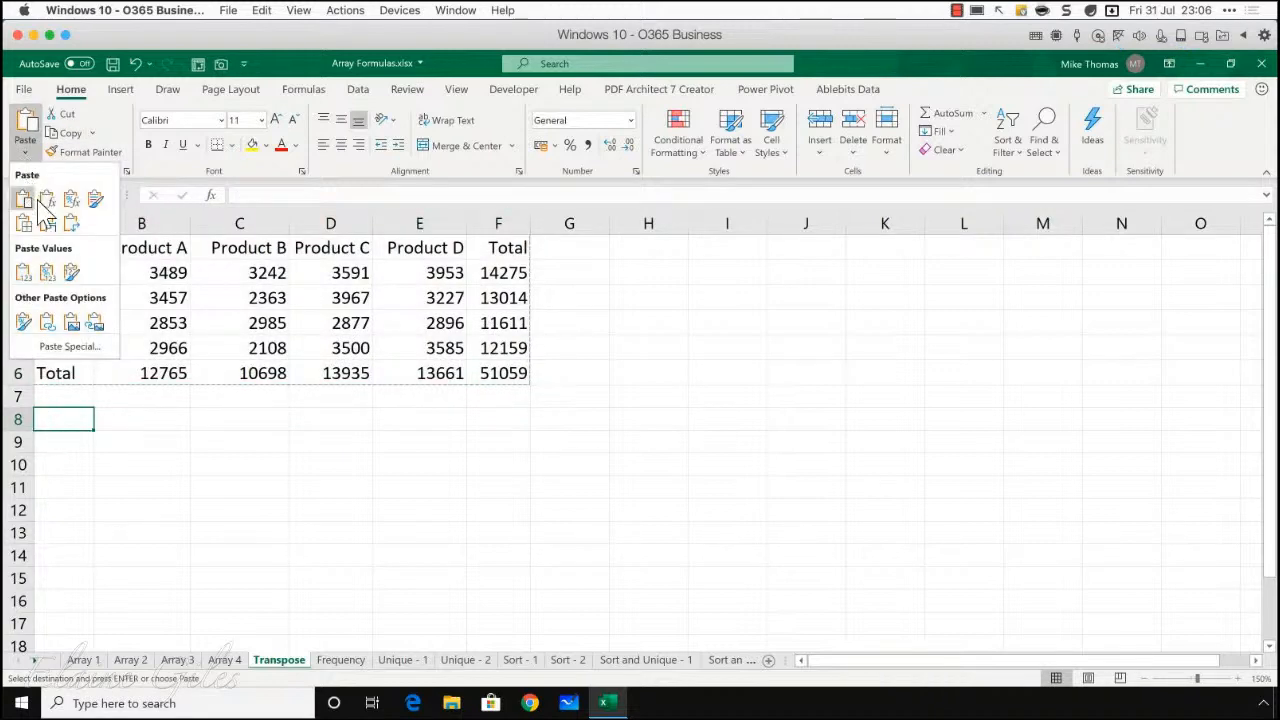
click(71, 223)
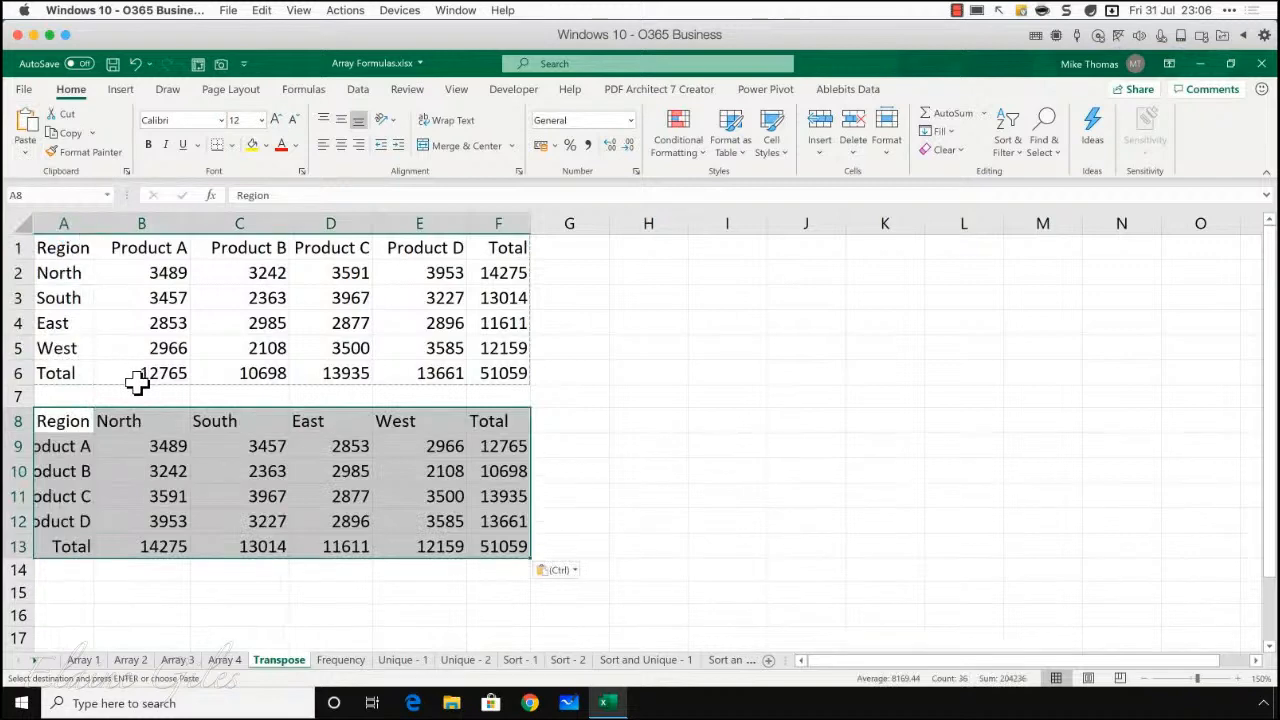
Step: Compare the product and region headings of both tables, and inspect the values and total formula in the transposed copy
drag(108, 251, 465, 258)
drag(63, 277, 60, 368)
drag(120, 421, 505, 421)
drag(80, 444, 86, 506)
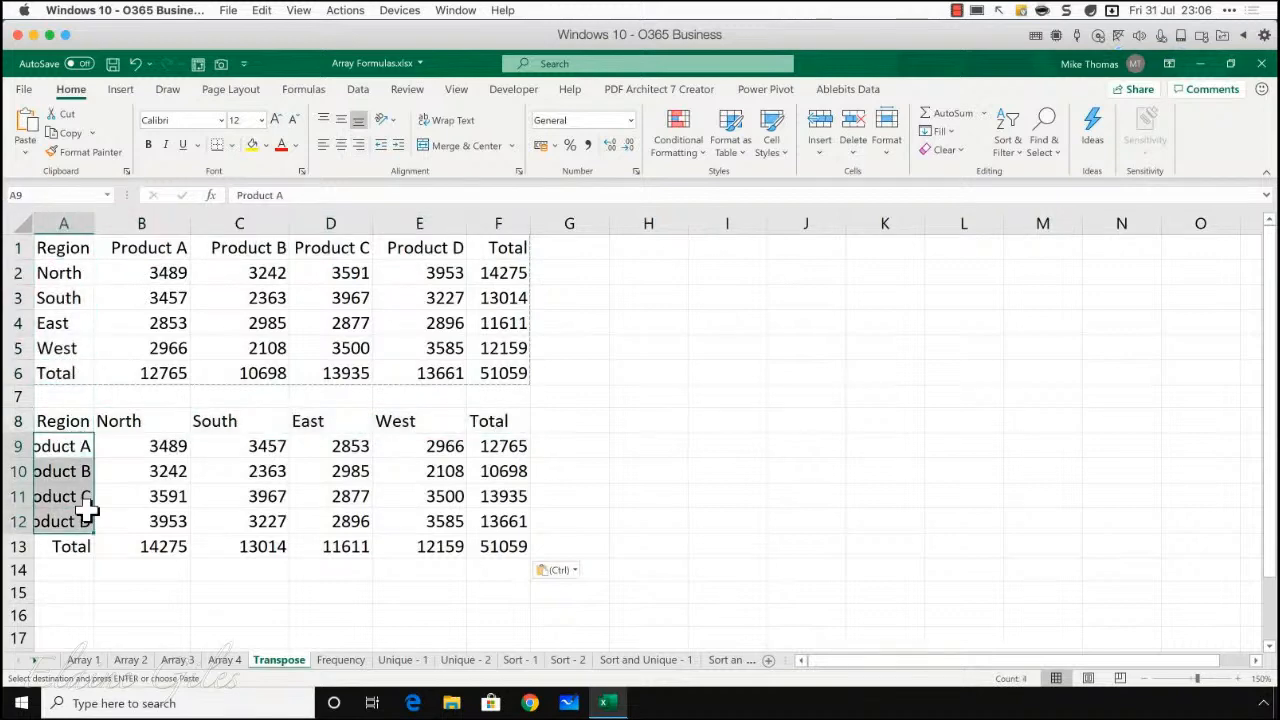
click(172, 446)
click(385, 466)
click(473, 494)
click(357, 465)
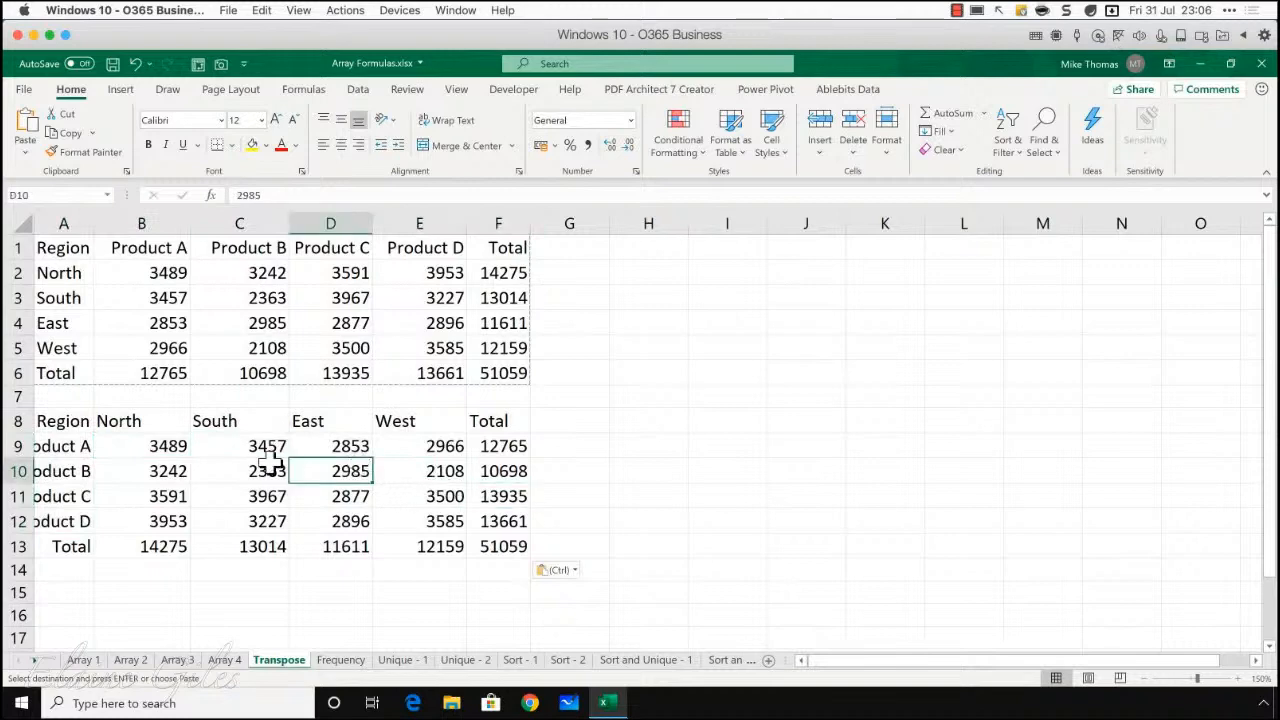
click(266, 464)
click(490, 450)
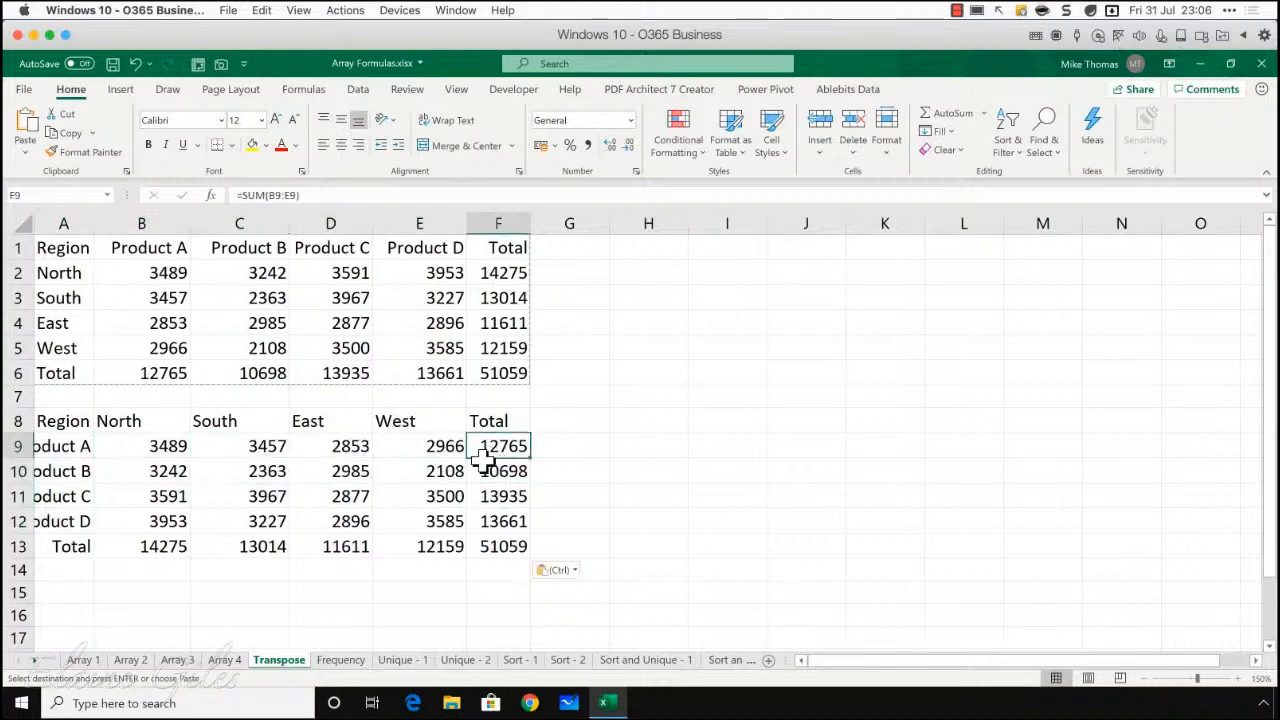
click(352, 450)
click(318, 471)
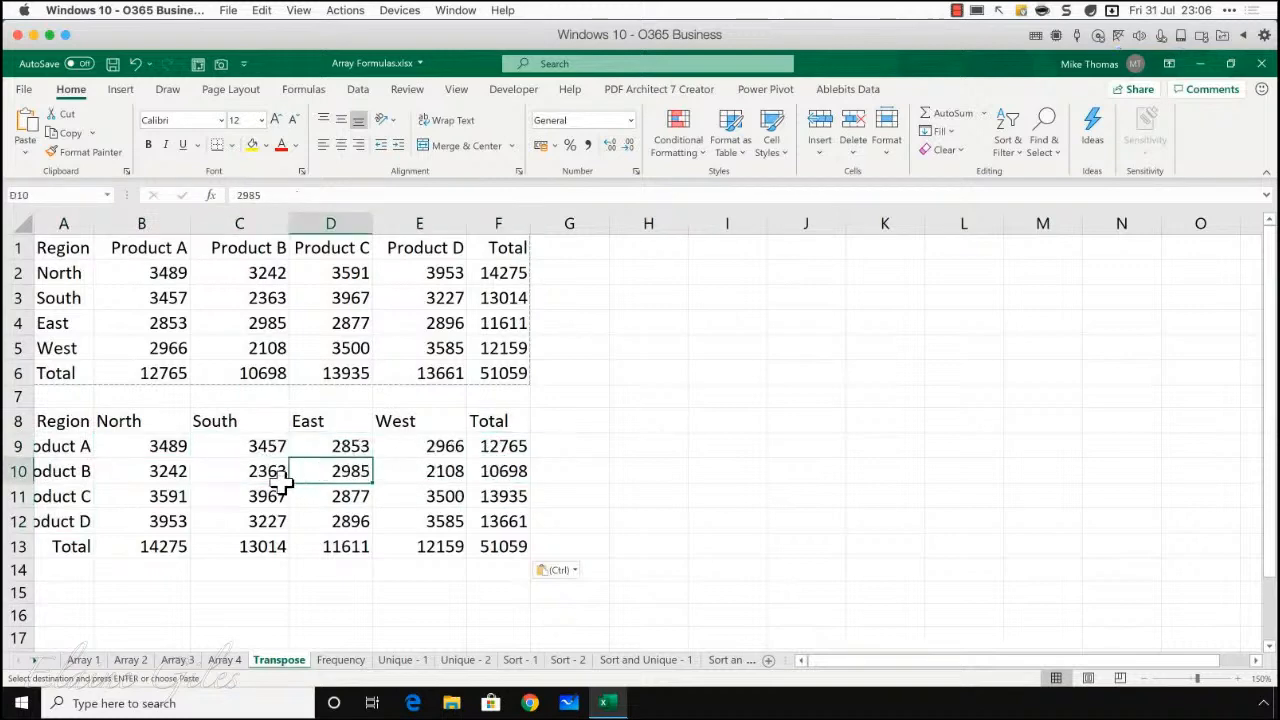
click(278, 478)
click(266, 496)
click(245, 449)
click(155, 450)
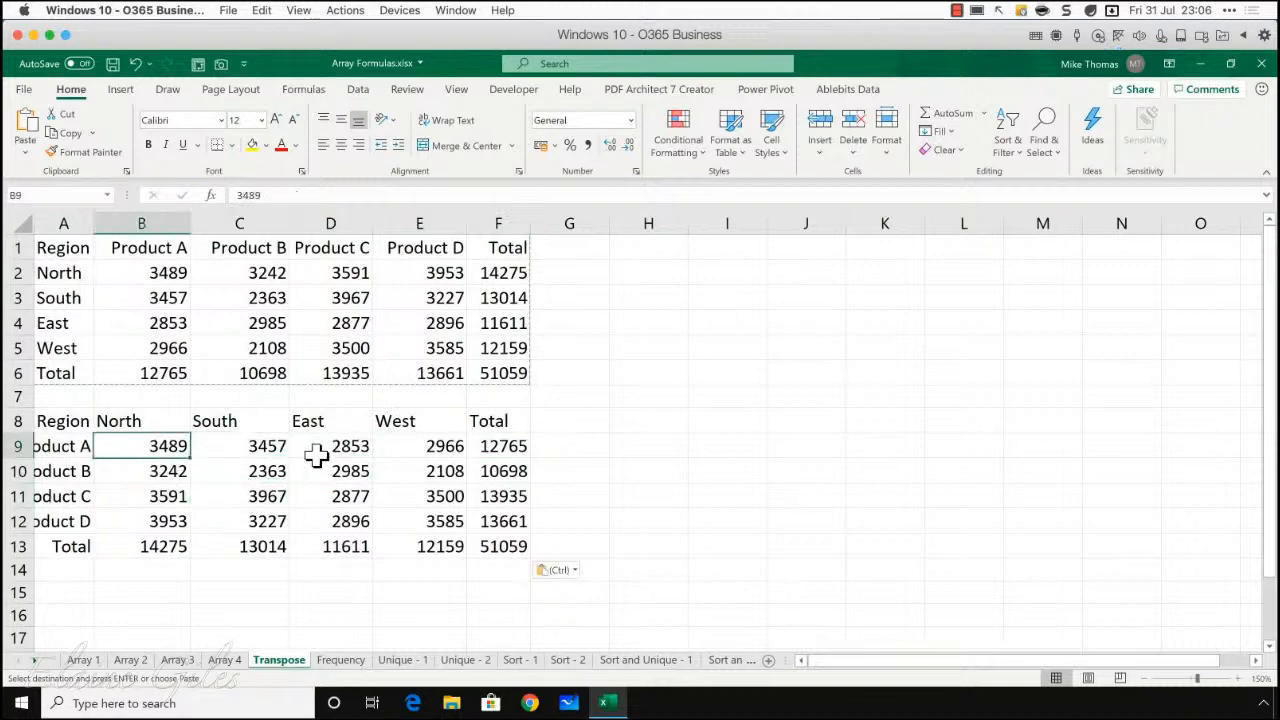
click(350, 446)
Step: Delete the contents of the pasted transposed table in A8:F13
click(70, 421)
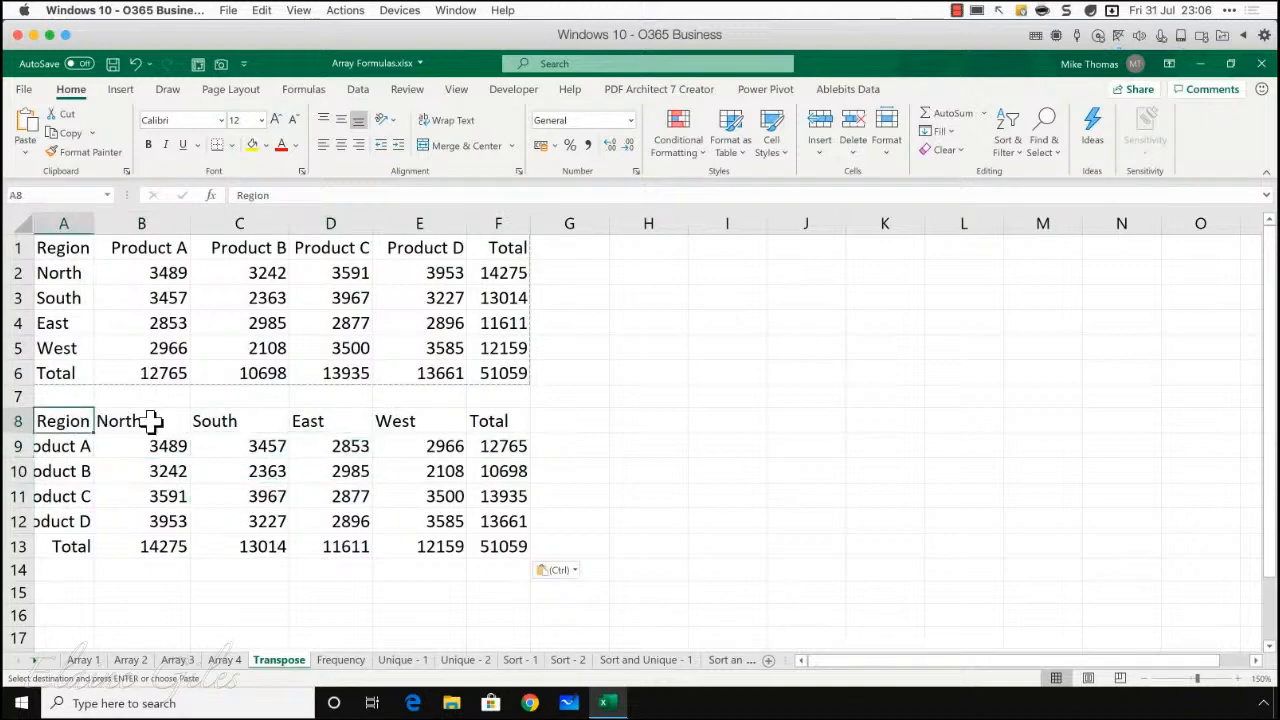
drag(150, 421, 495, 545)
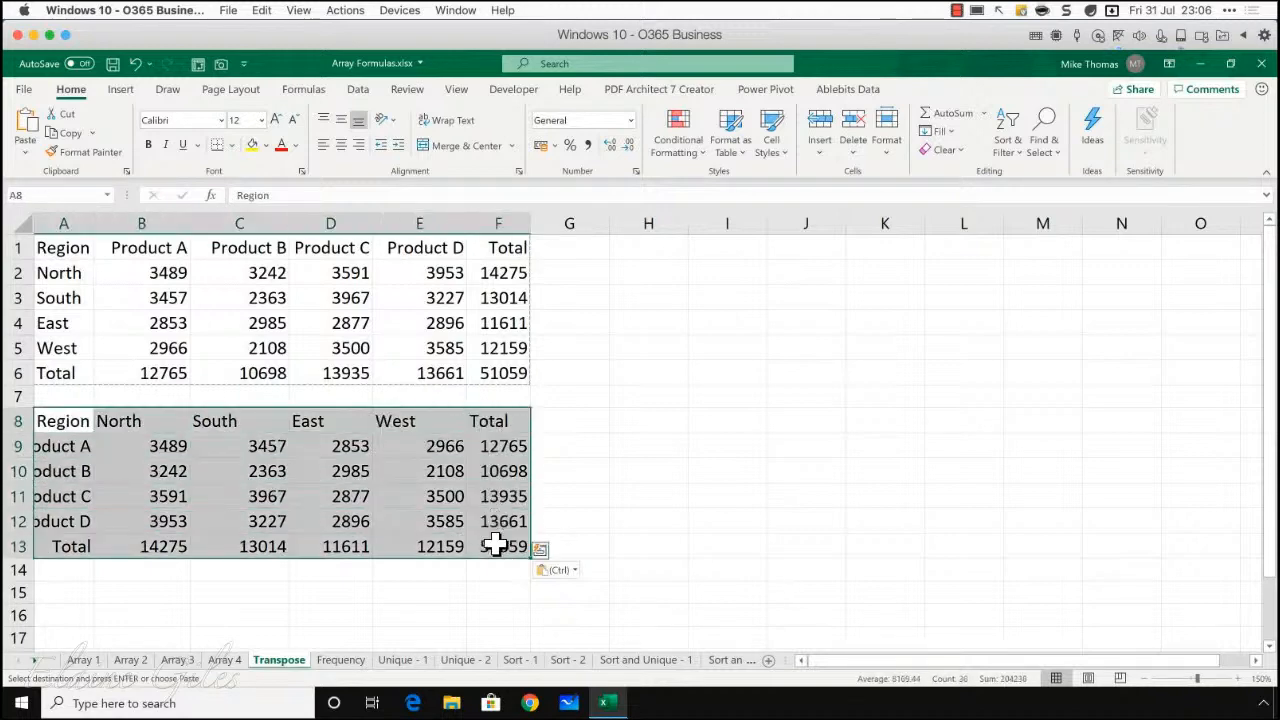
key(Delete)
click(58, 422)
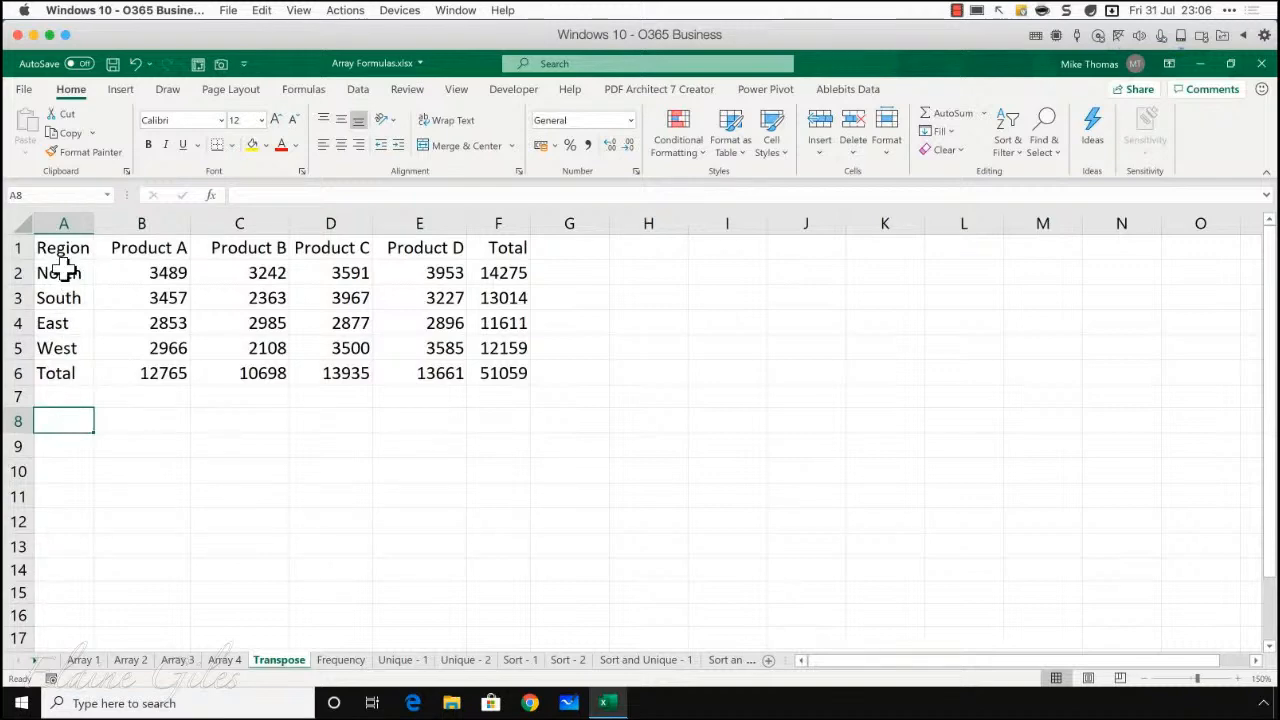
Step: Enter the formula =TRANSPOSE(A1:F6) in A8 to create a linked transposed version of the whole sales table
drag(63, 247, 495, 370)
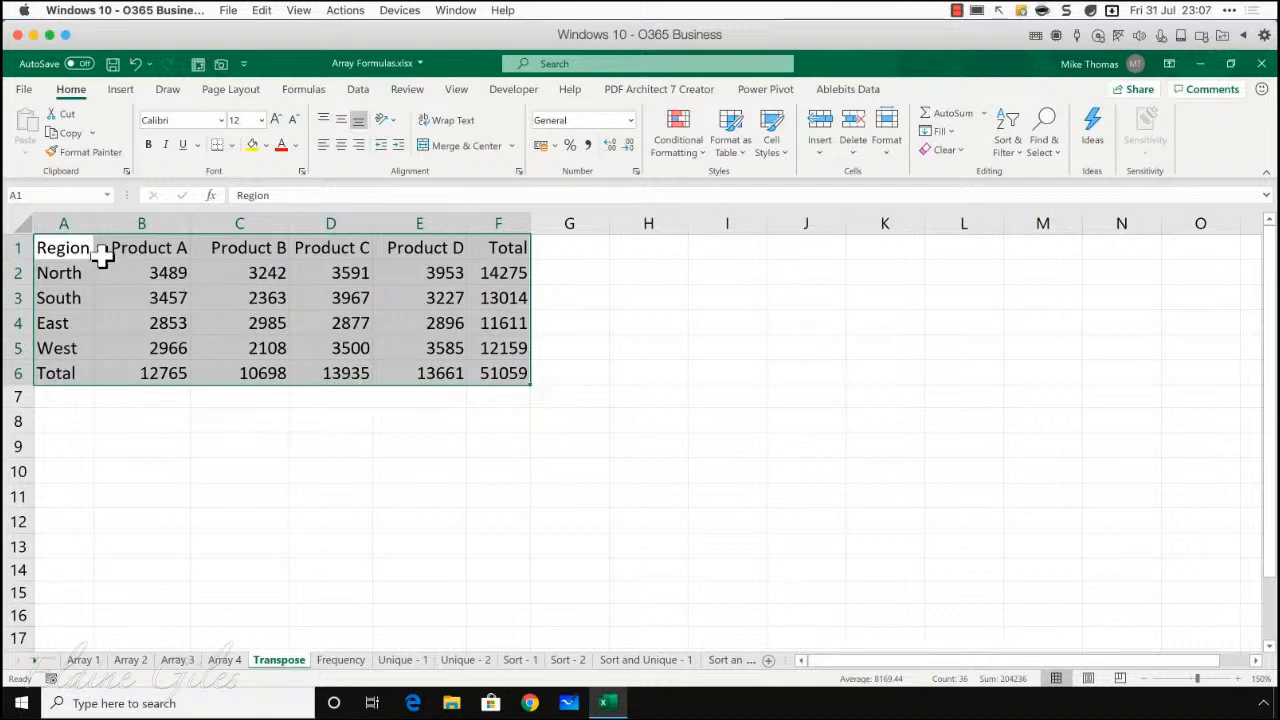
drag(71, 249, 505, 372)
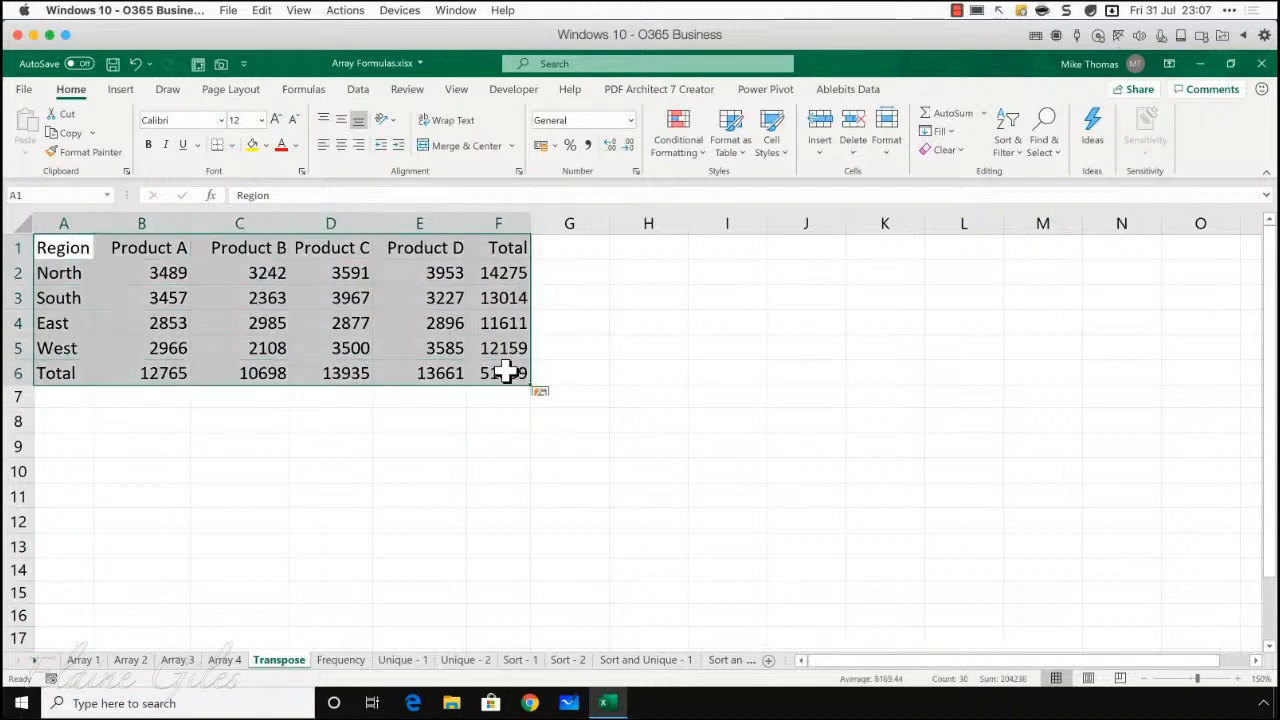
click(84, 424)
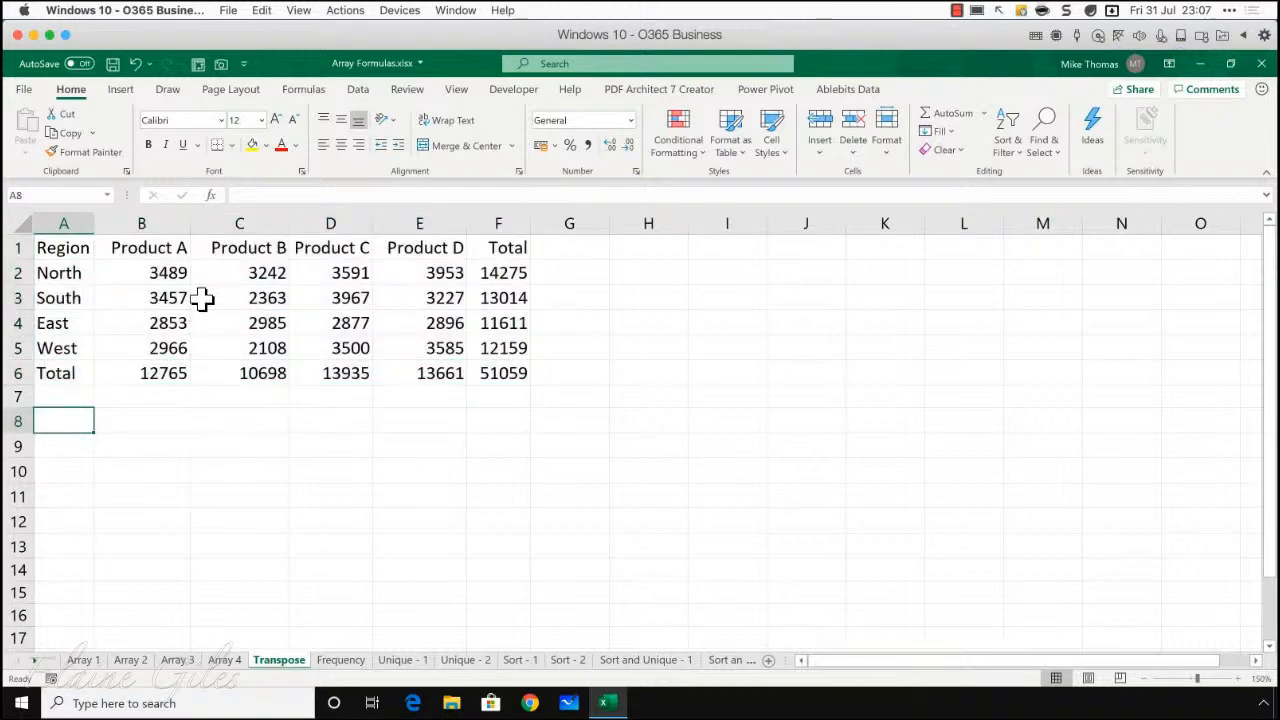
text(=tra)
key(Tab)
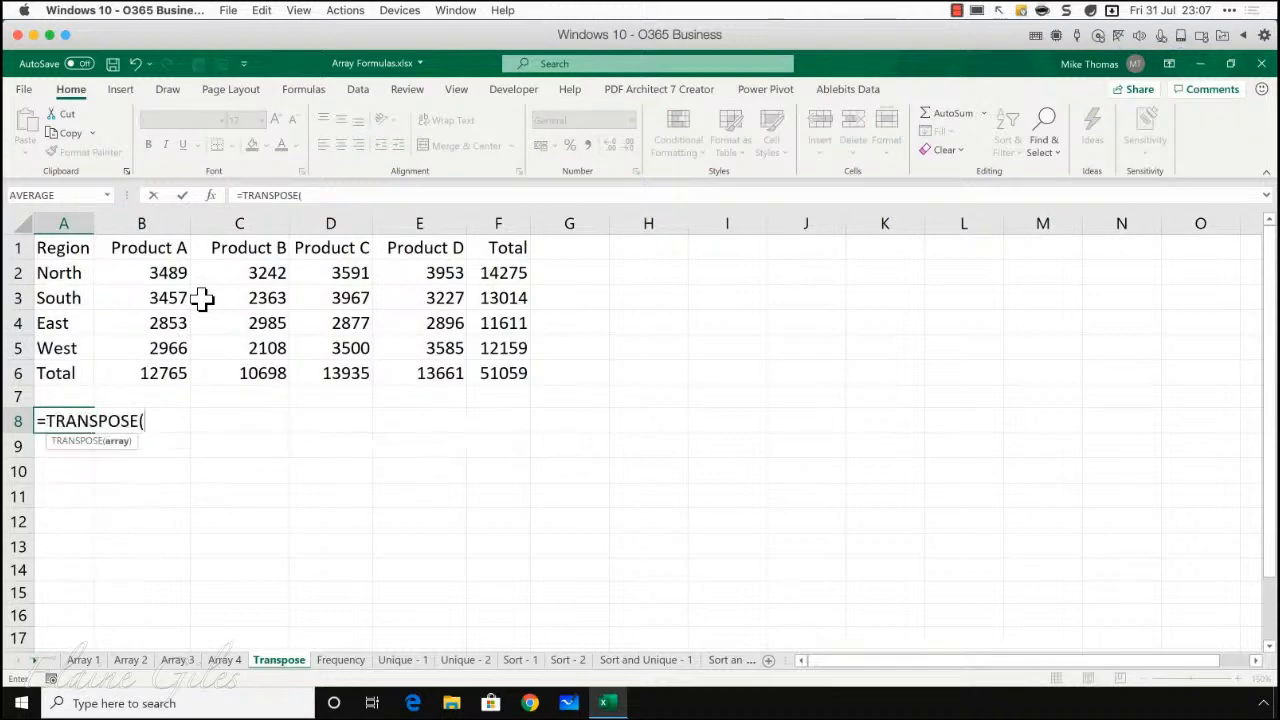
drag(68, 250, 500, 370)
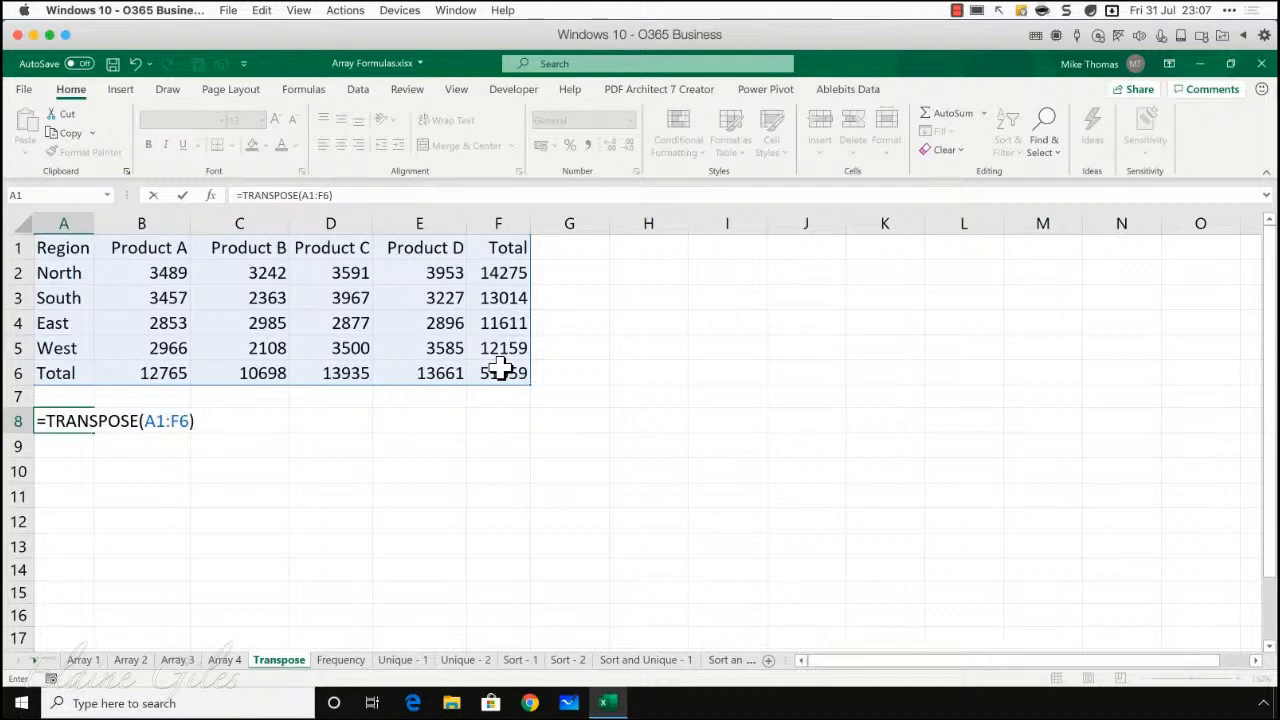
key(Return)
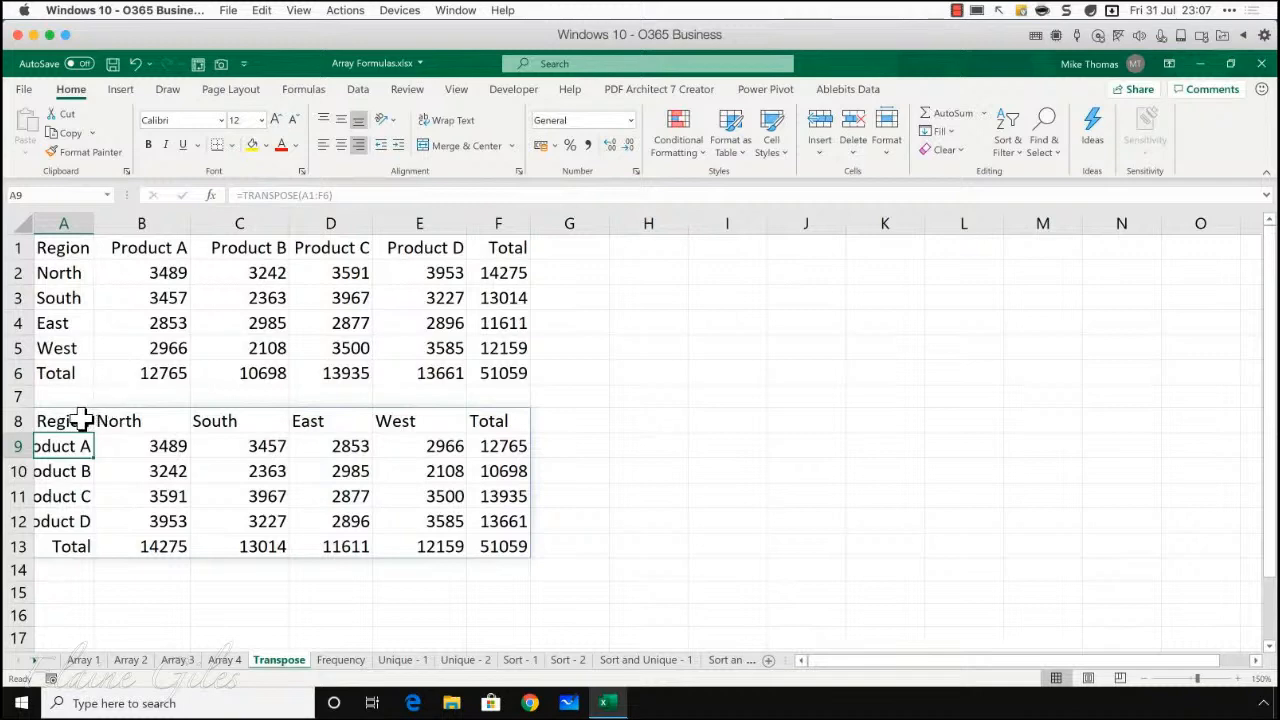
Step: Copy the sales table A1:F6 and paste it transposed at I1
drag(83, 418, 65, 532)
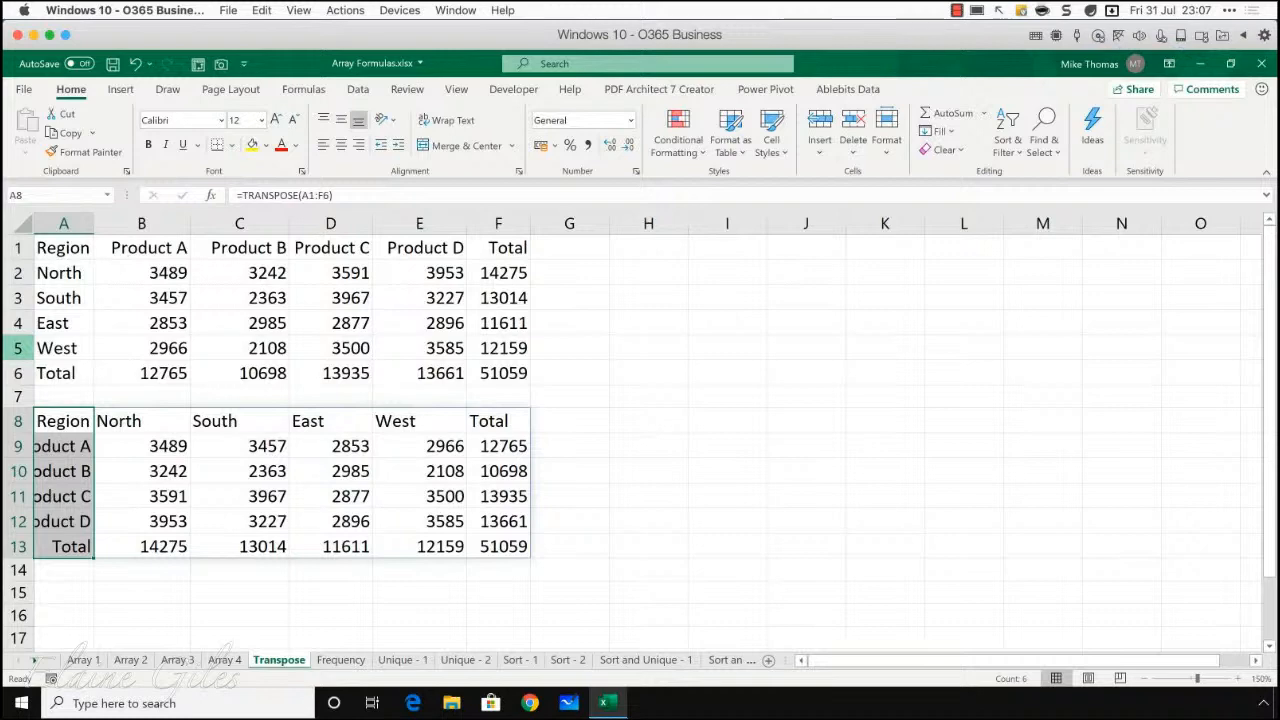
drag(80, 245, 503, 371)
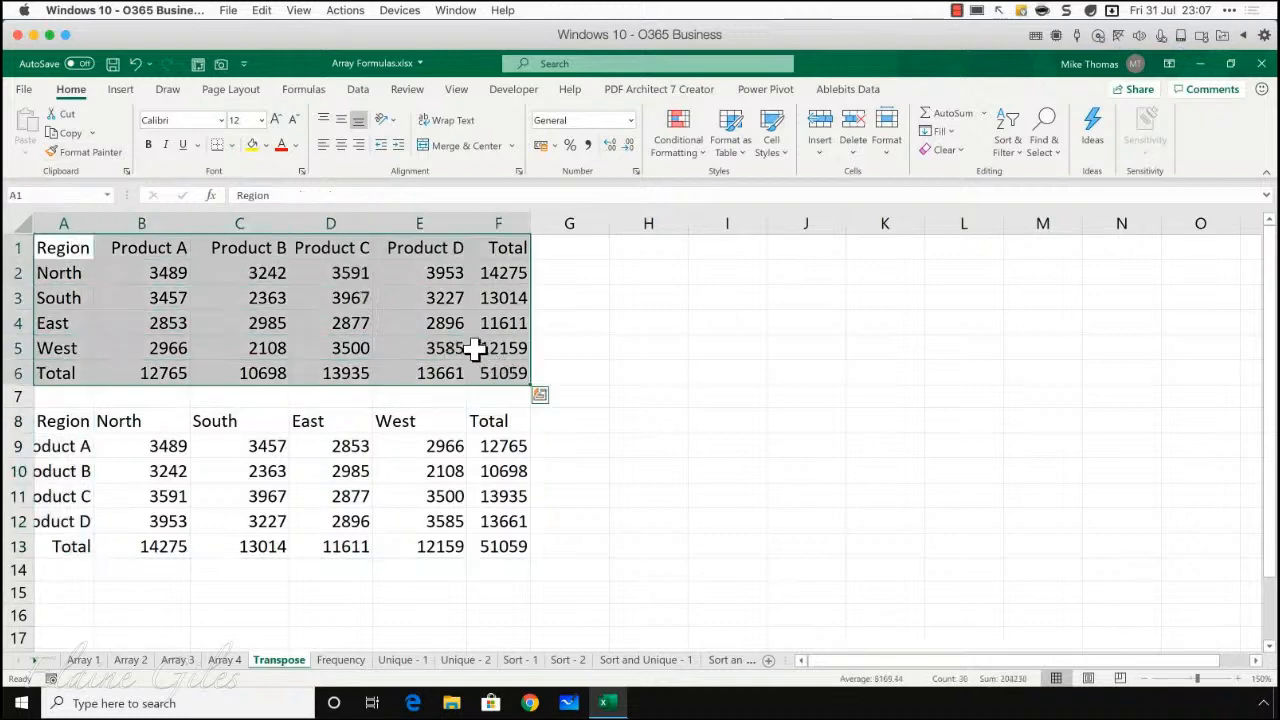
key(ctrl+c)
click(692, 252)
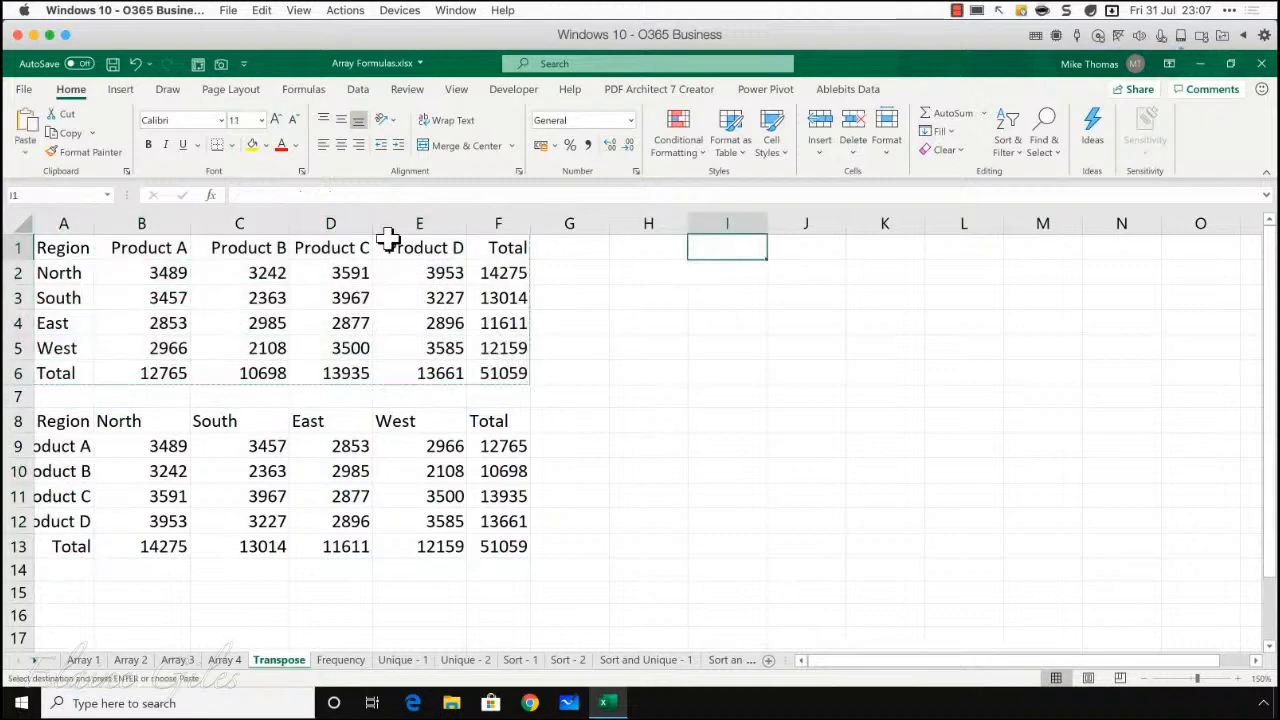
click(25, 155)
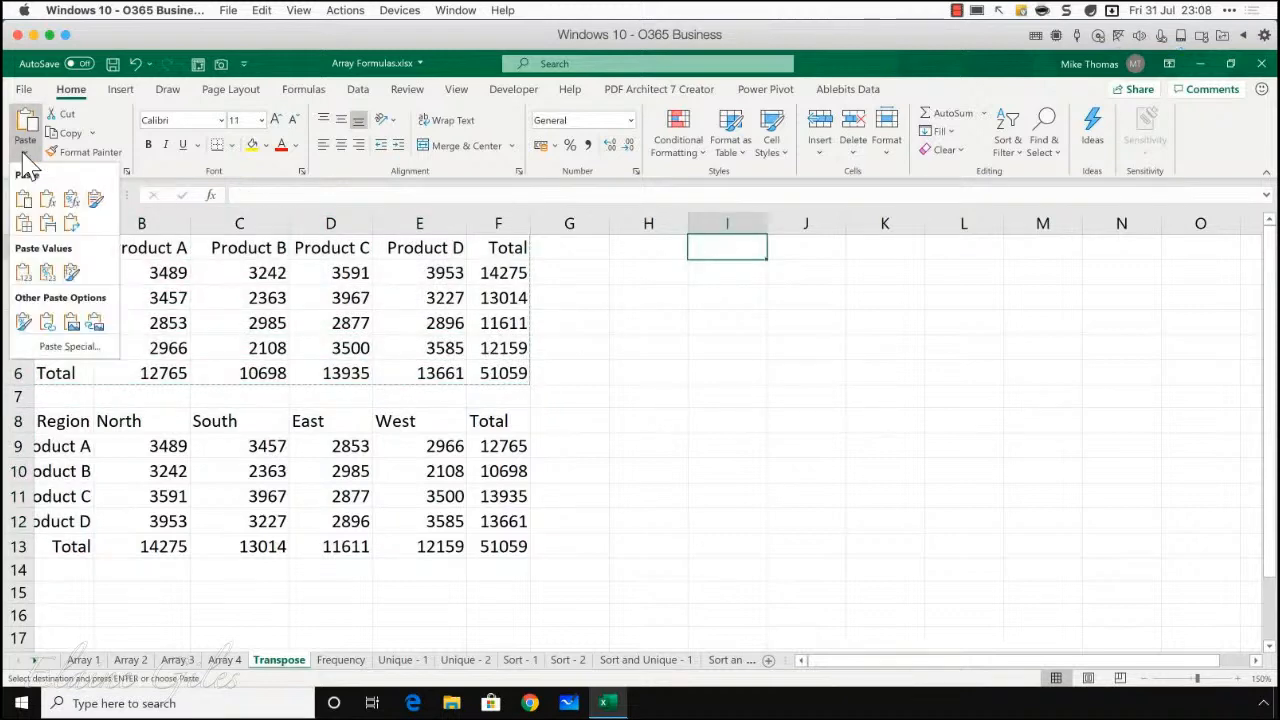
click(78, 232)
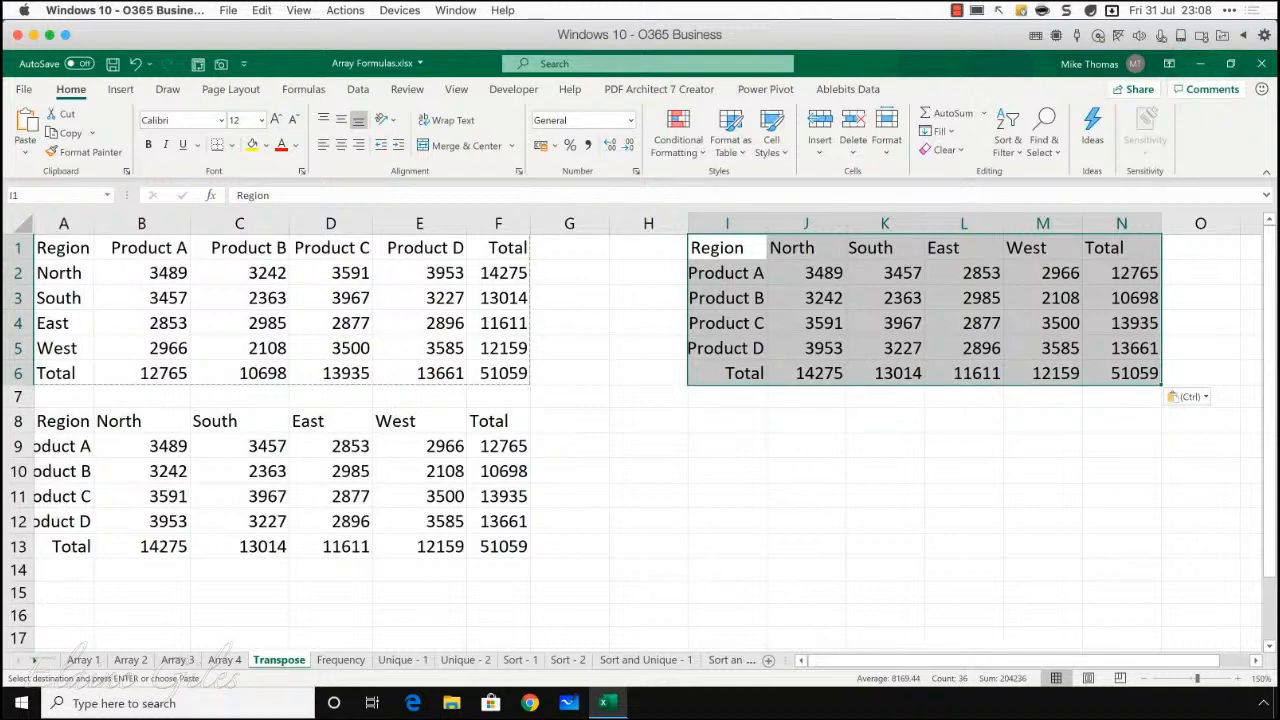
Step: Compare the original table with the region headings of the pasted copy, and delete the copy's contents in I1:N6
drag(75, 252, 476, 372)
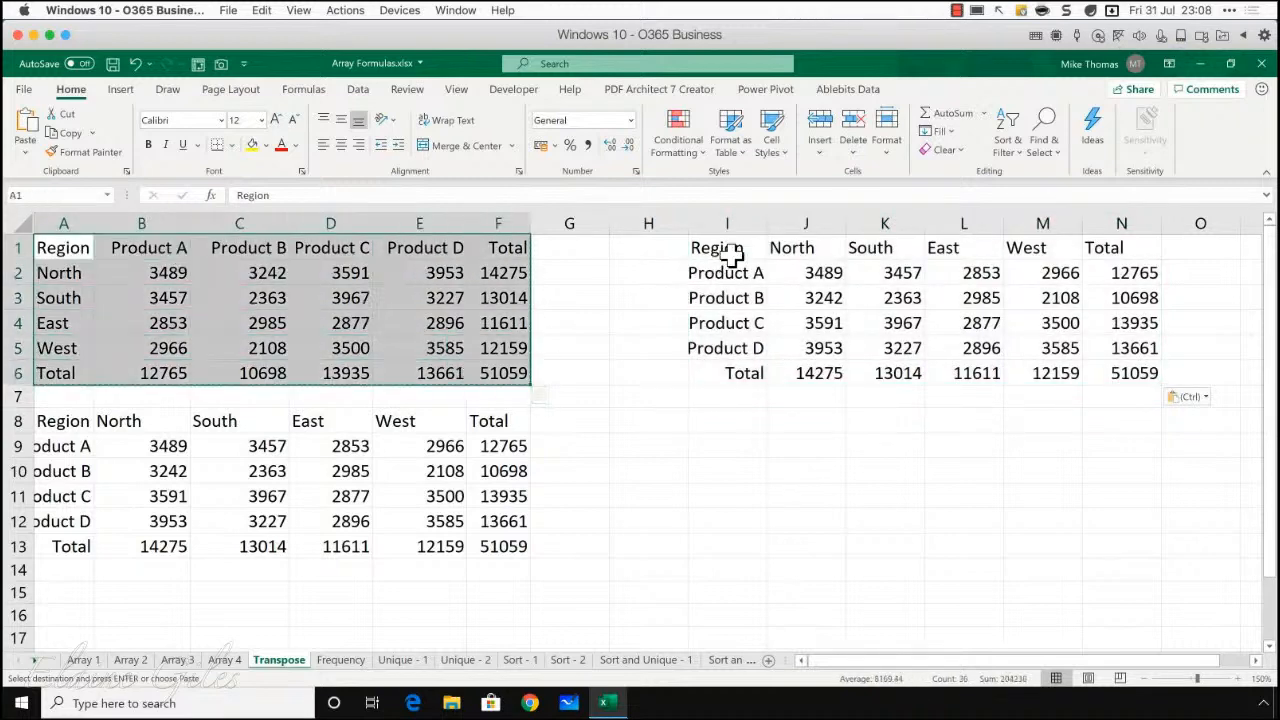
drag(782, 249, 1030, 242)
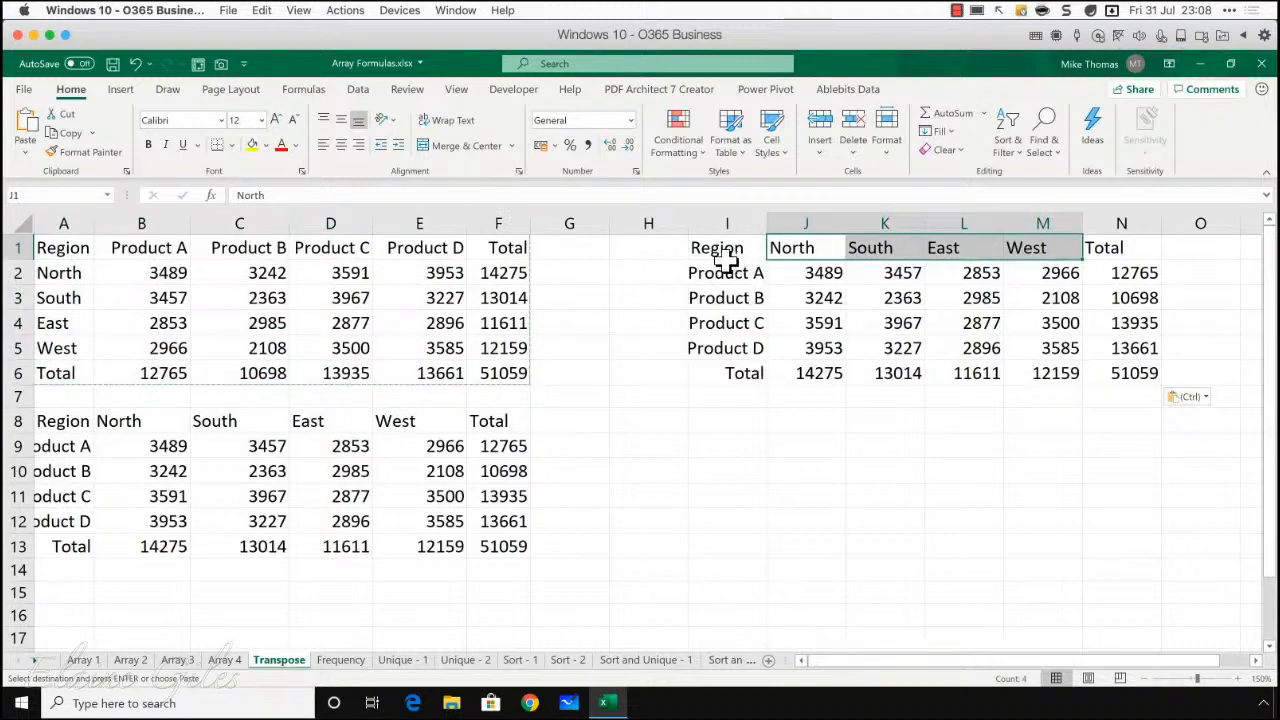
drag(730, 250, 1135, 369)
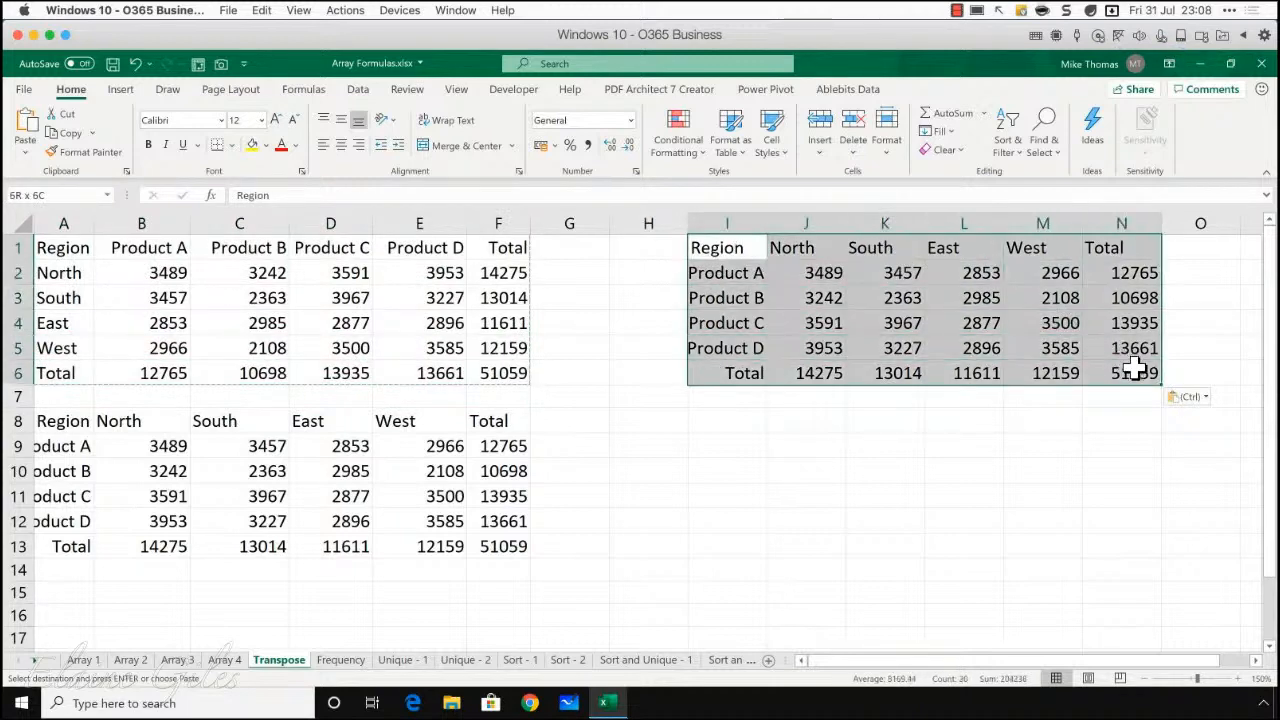
key(Delete)
Step: Examine the TRANSPOSE formula in A8 and how it is shown in the other cells of the spilled table
click(65, 424)
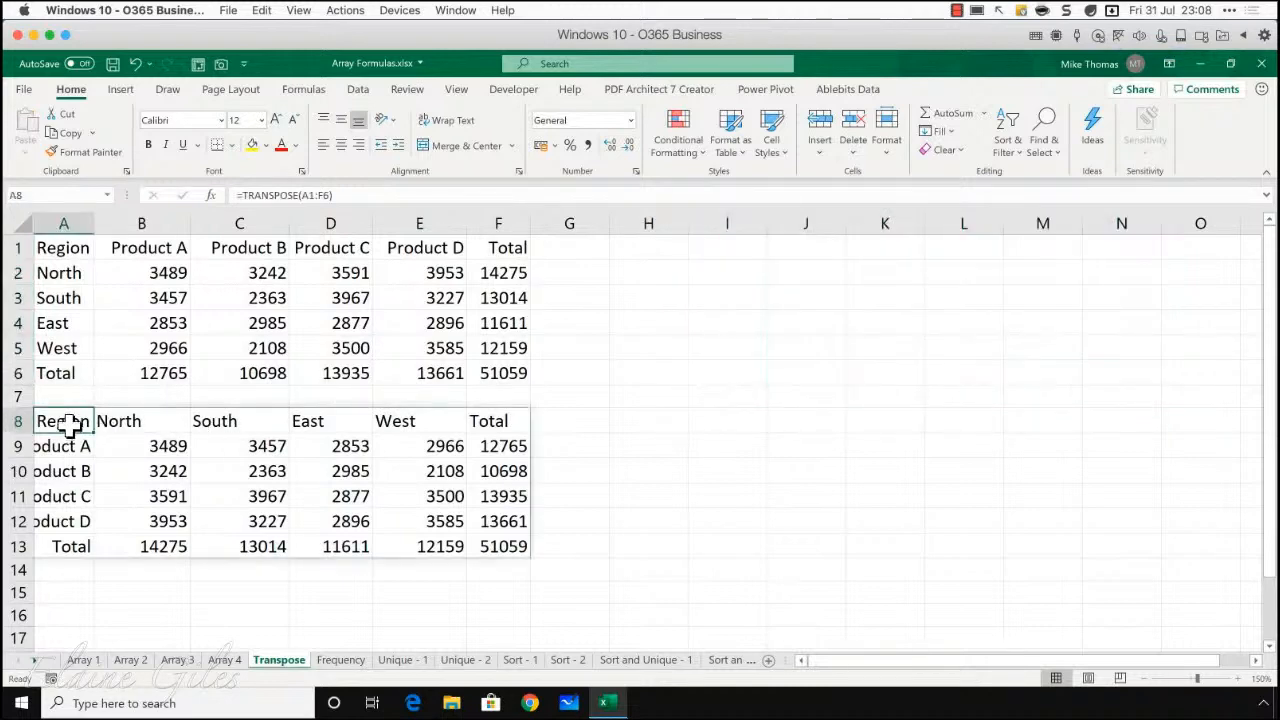
click(180, 424)
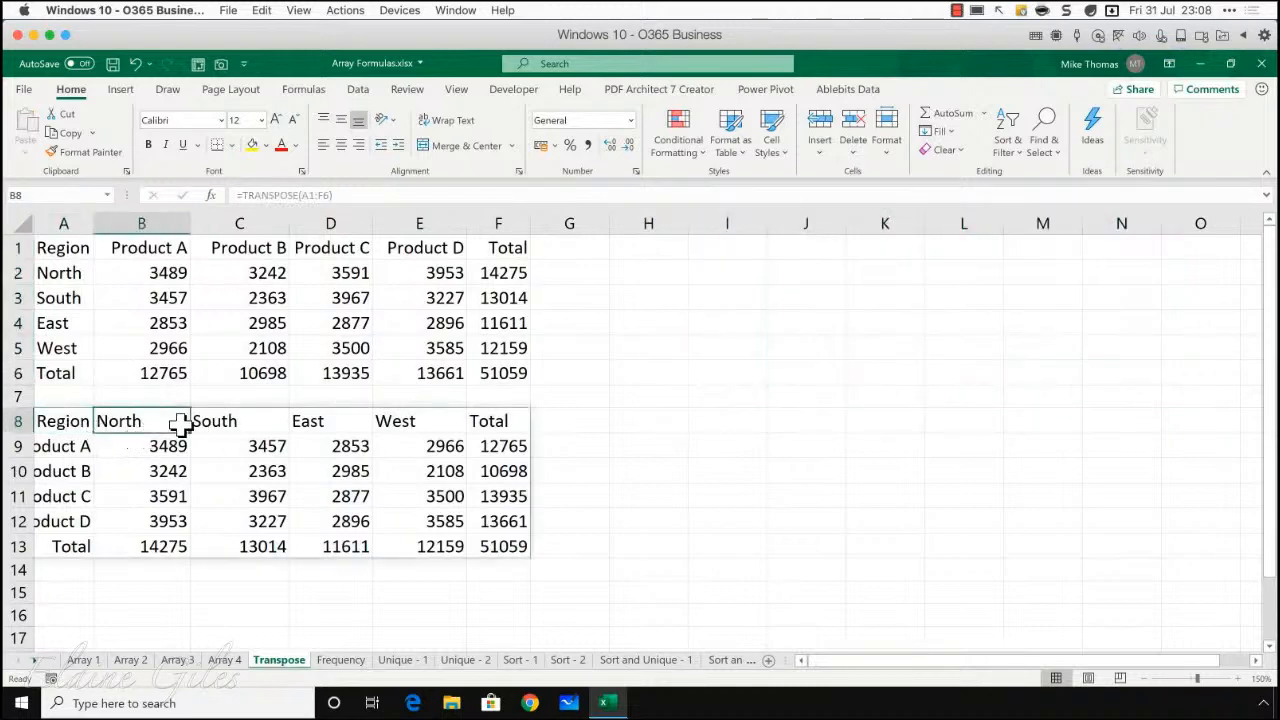
click(220, 449)
click(68, 424)
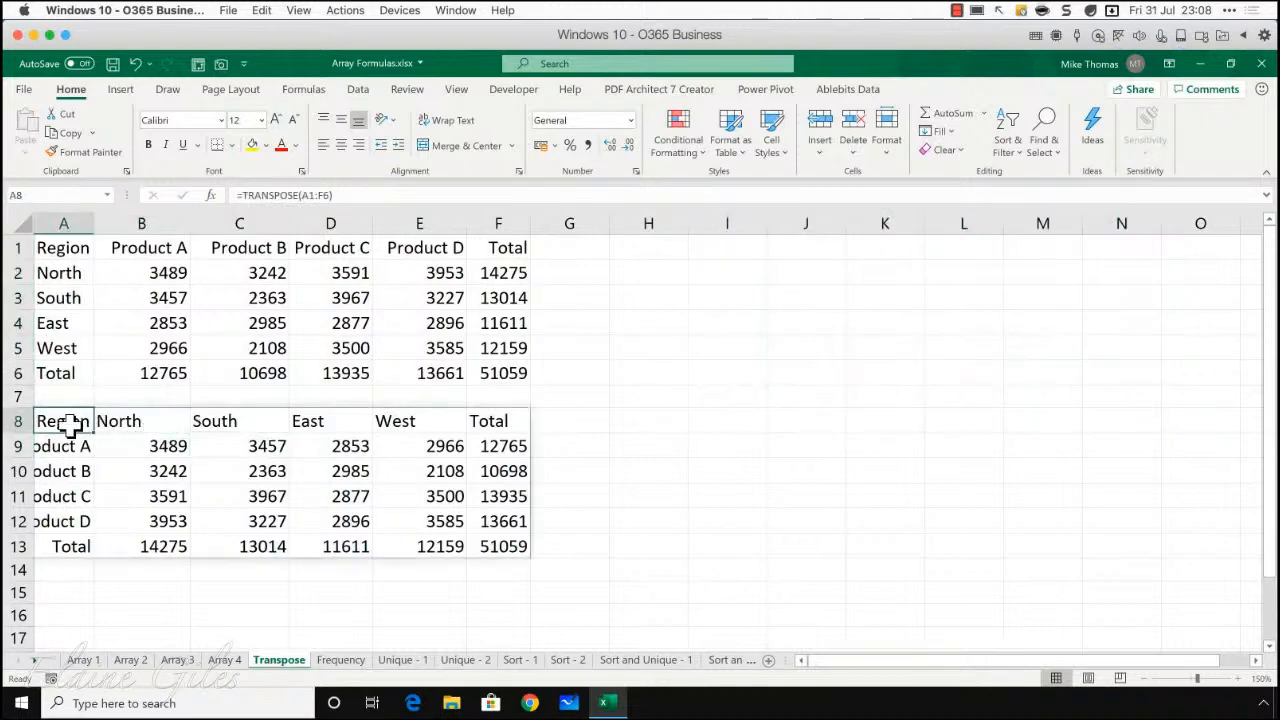
click(228, 446)
click(320, 450)
click(428, 474)
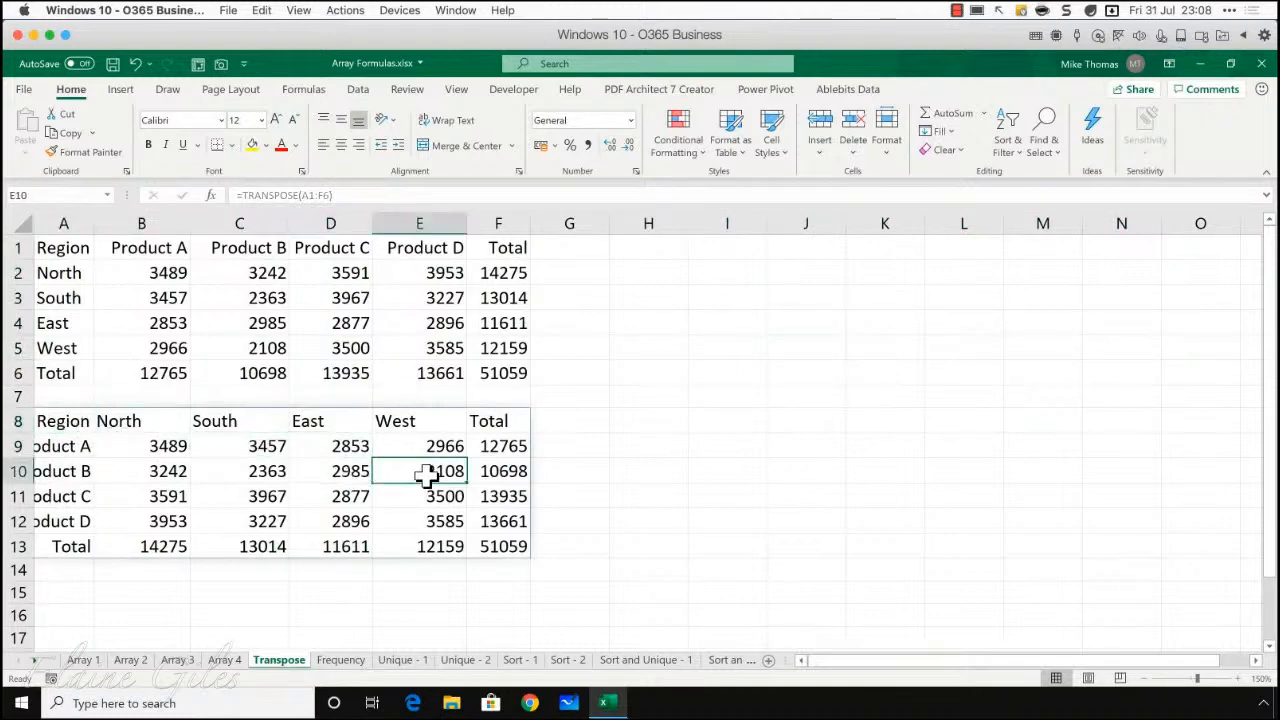
click(209, 446)
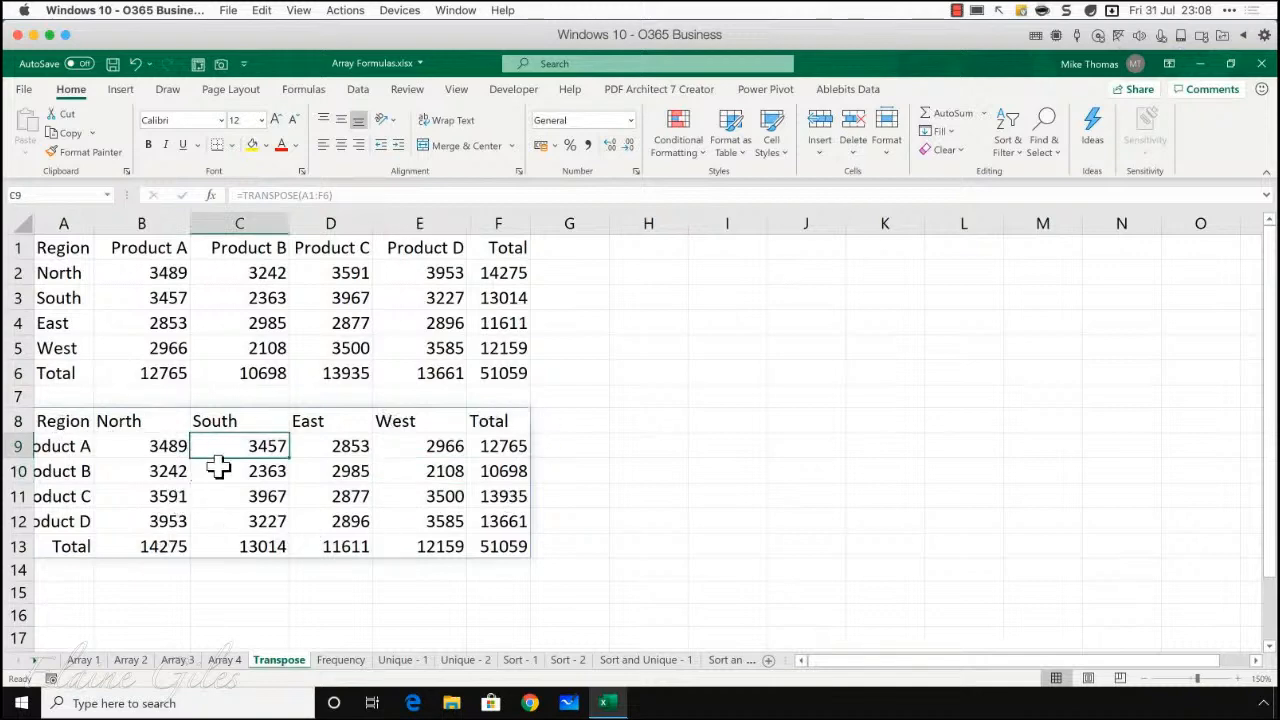
click(368, 466)
click(443, 449)
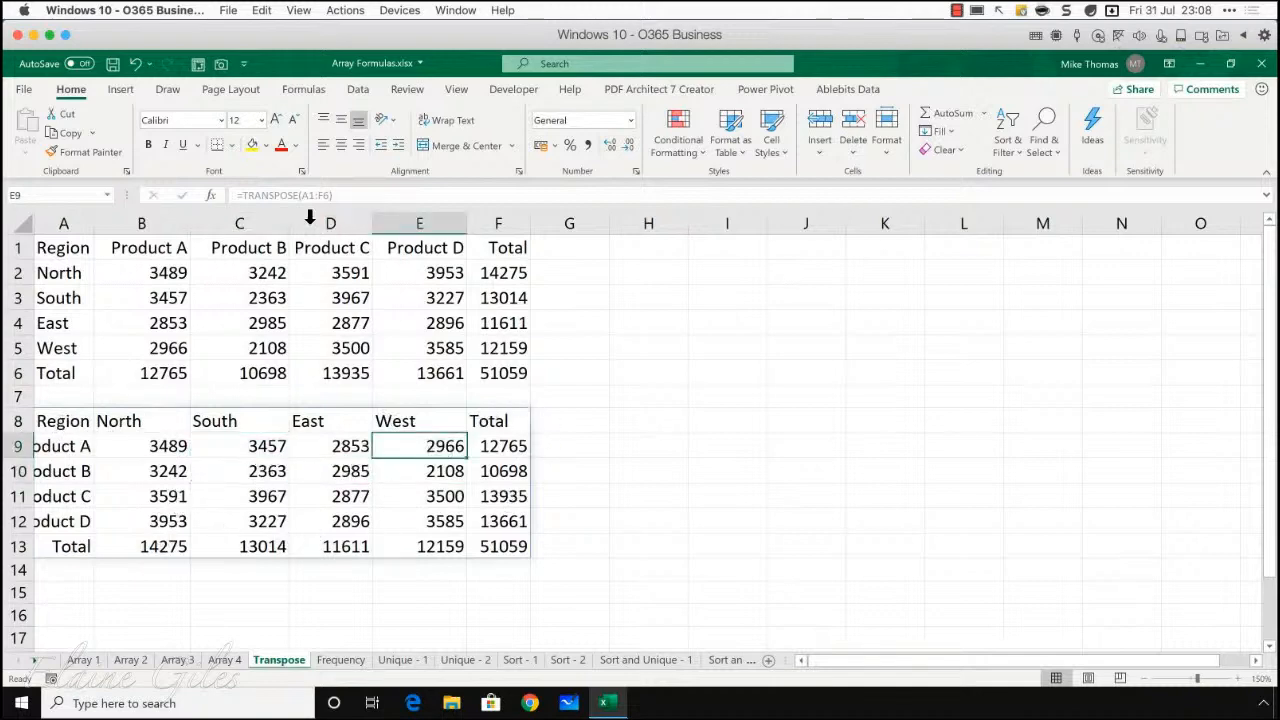
click(70, 423)
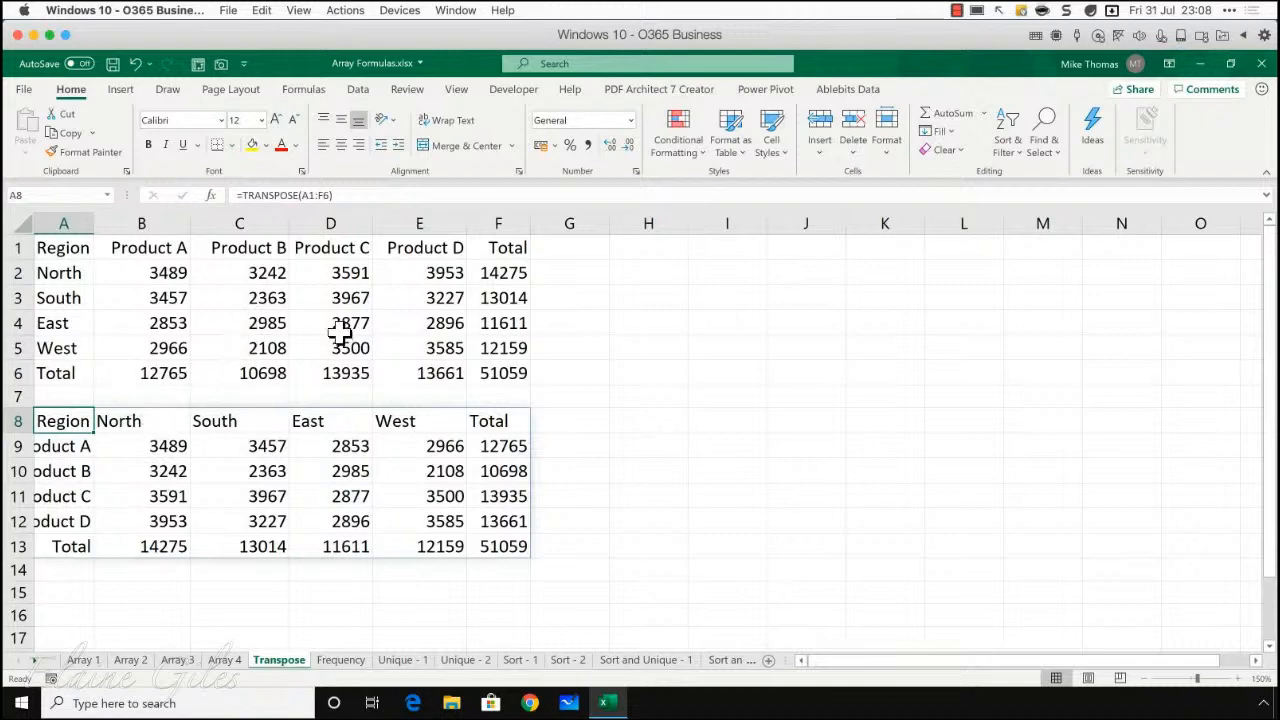
Step: Set the North sales of Product C in D2 to 5000 and check the matching cell B11 in the transposed table
click(358, 277)
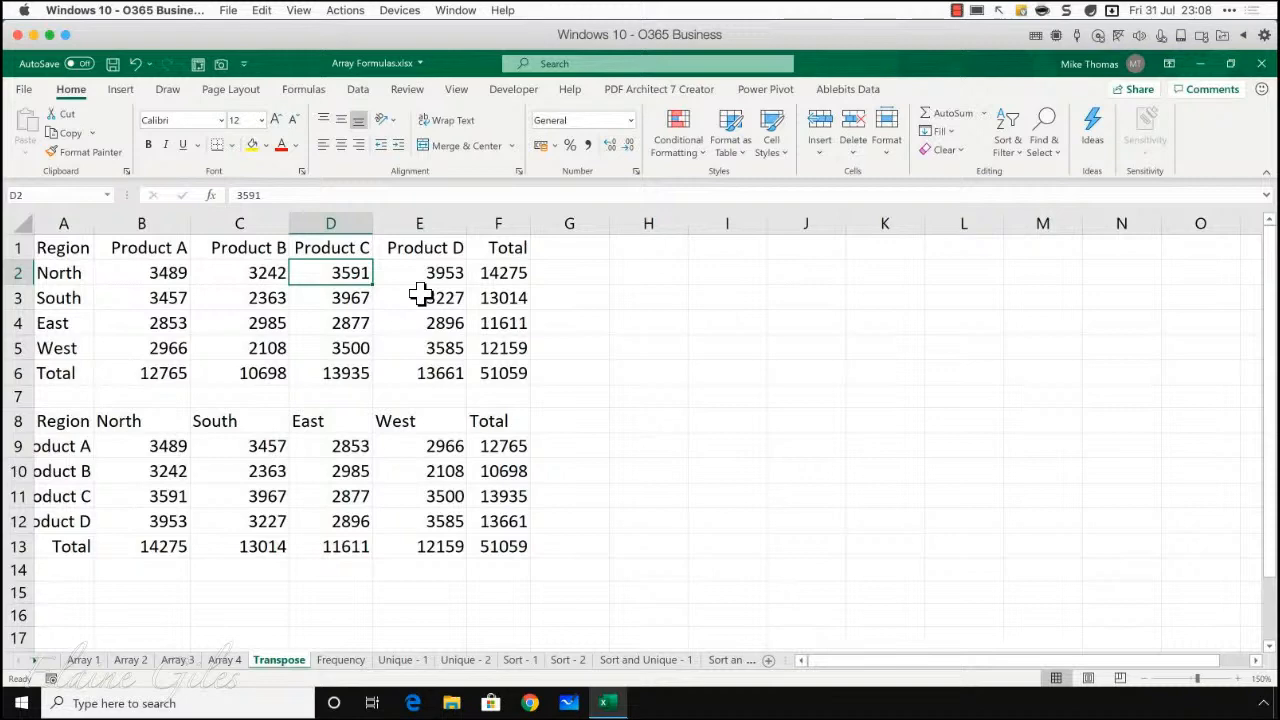
text(5000)
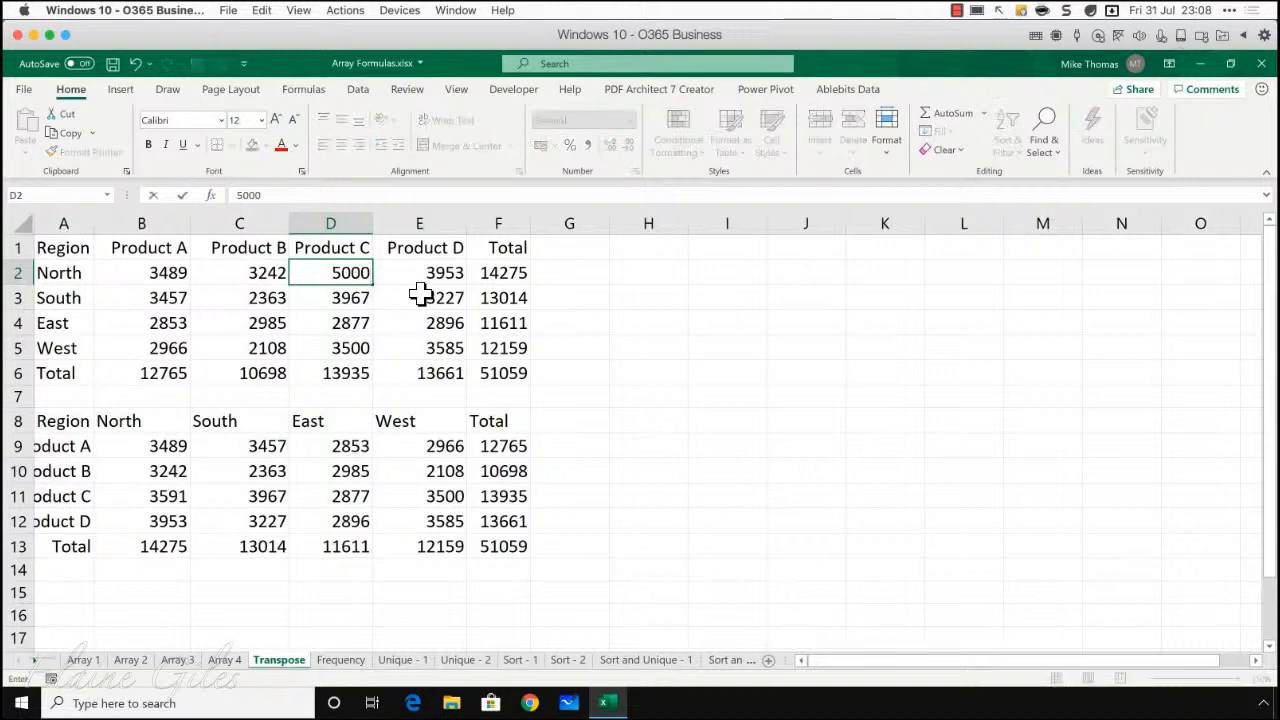
key(Return)
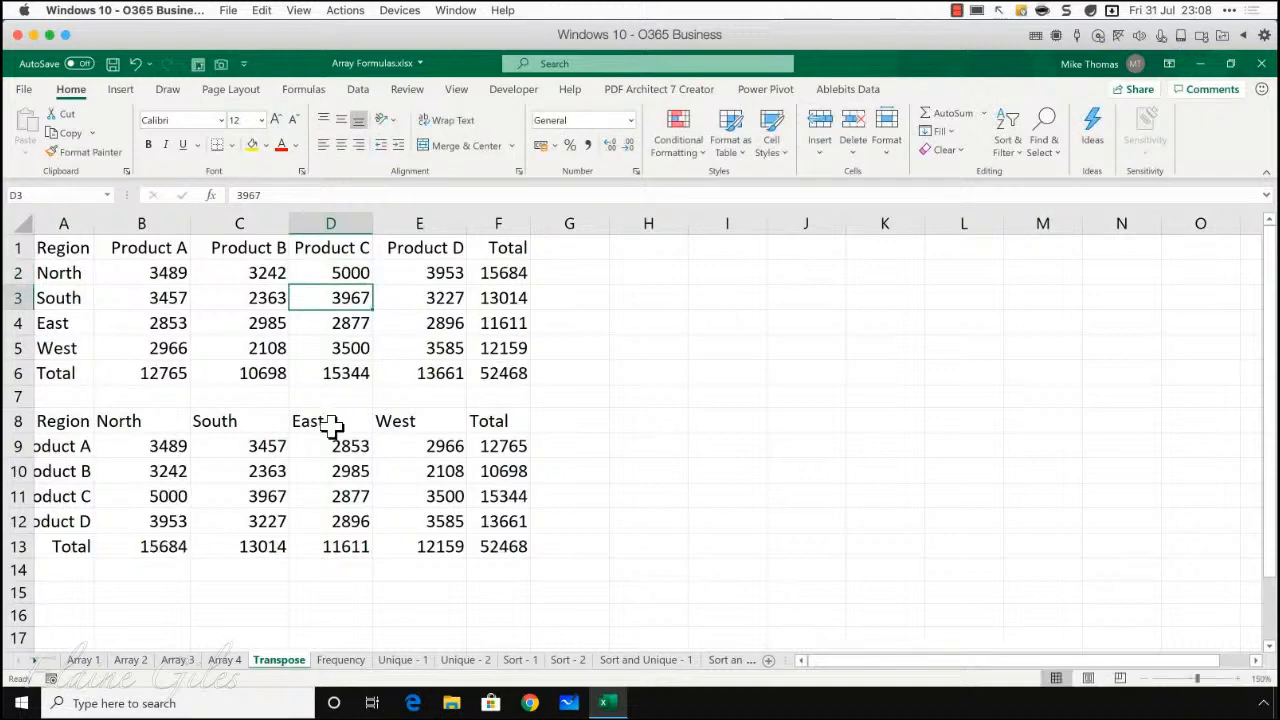
click(163, 500)
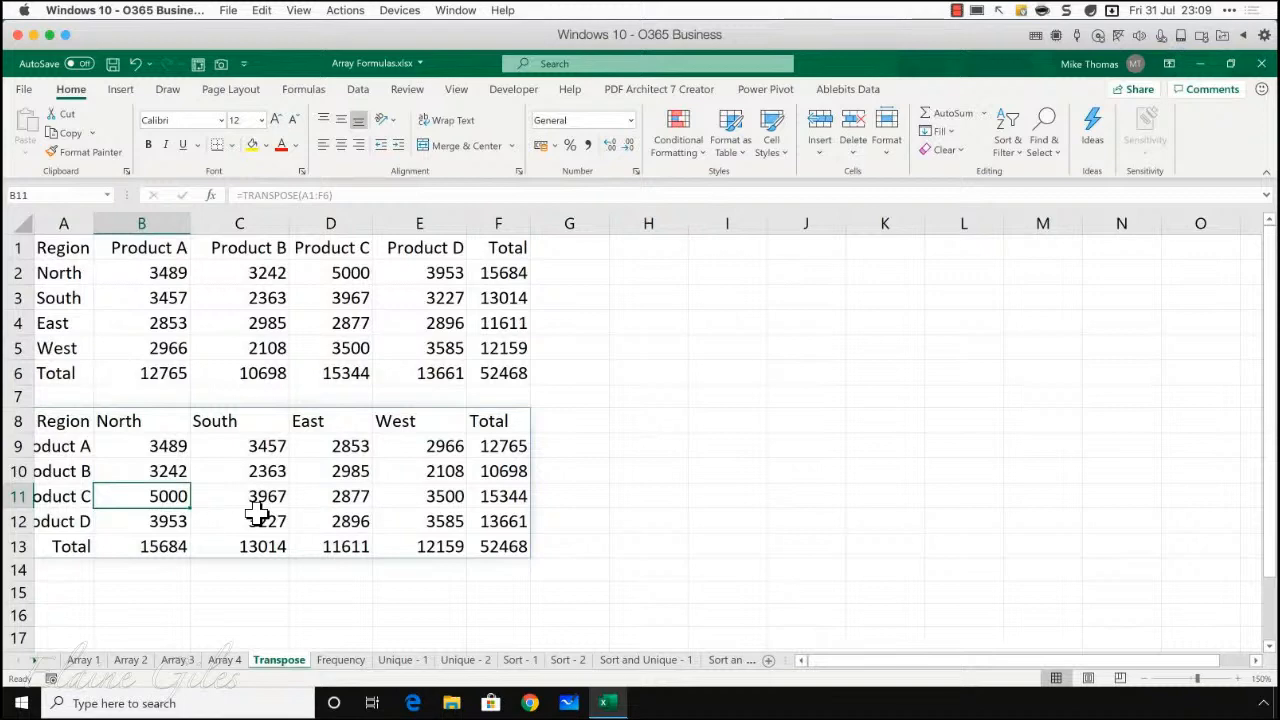
Step: Delete the whole spilled range A8:F13, undo that, and clear the transposed table by deleting only the formula in A8
drag(80, 420, 490, 546)
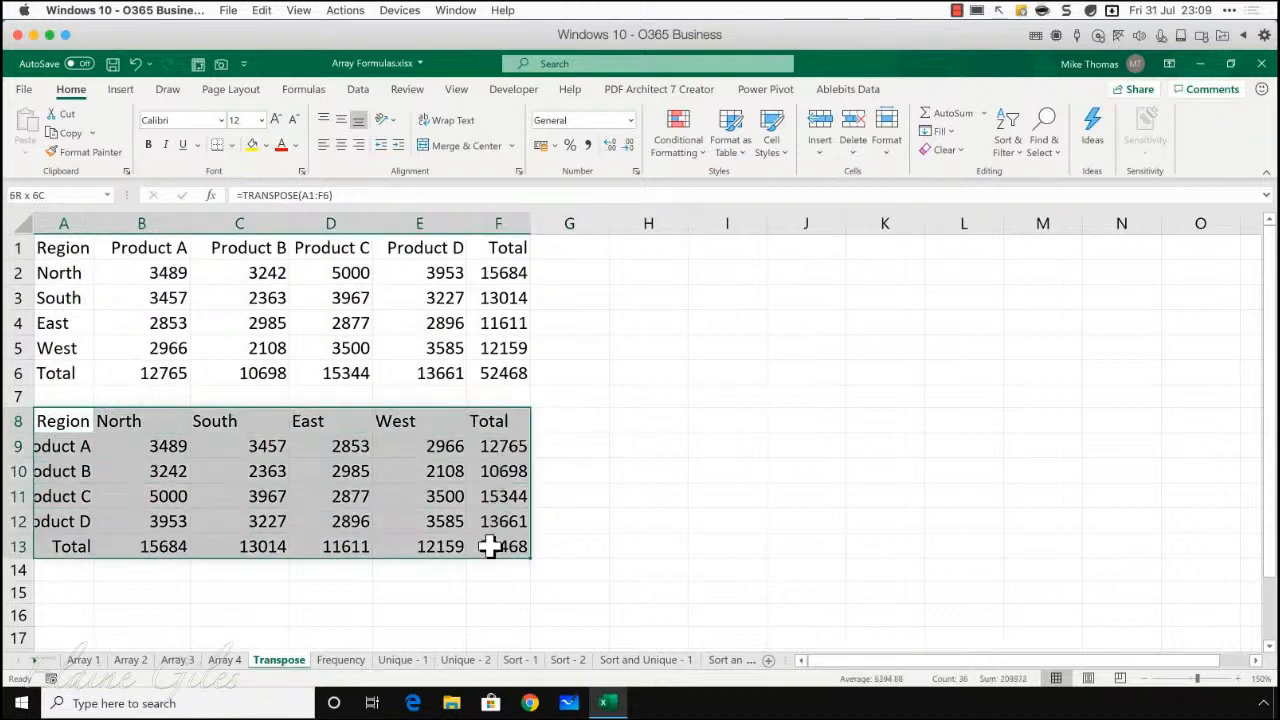
key(Delete)
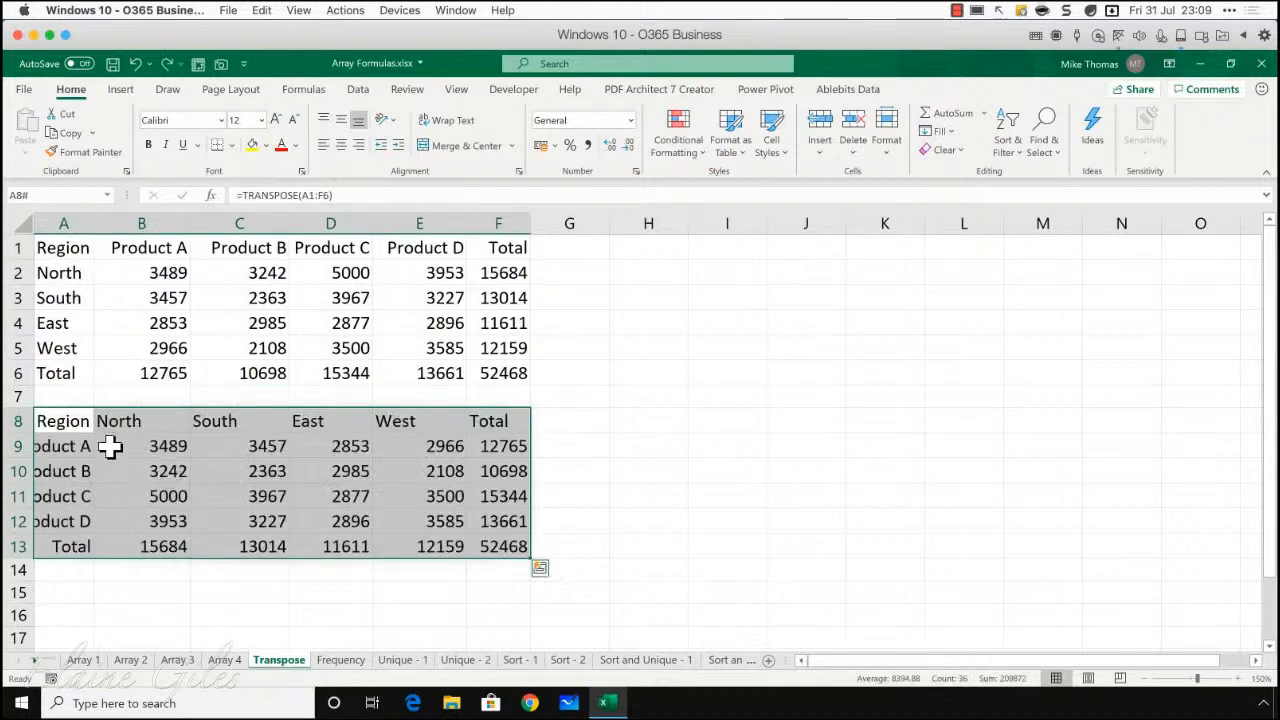
click(80, 418)
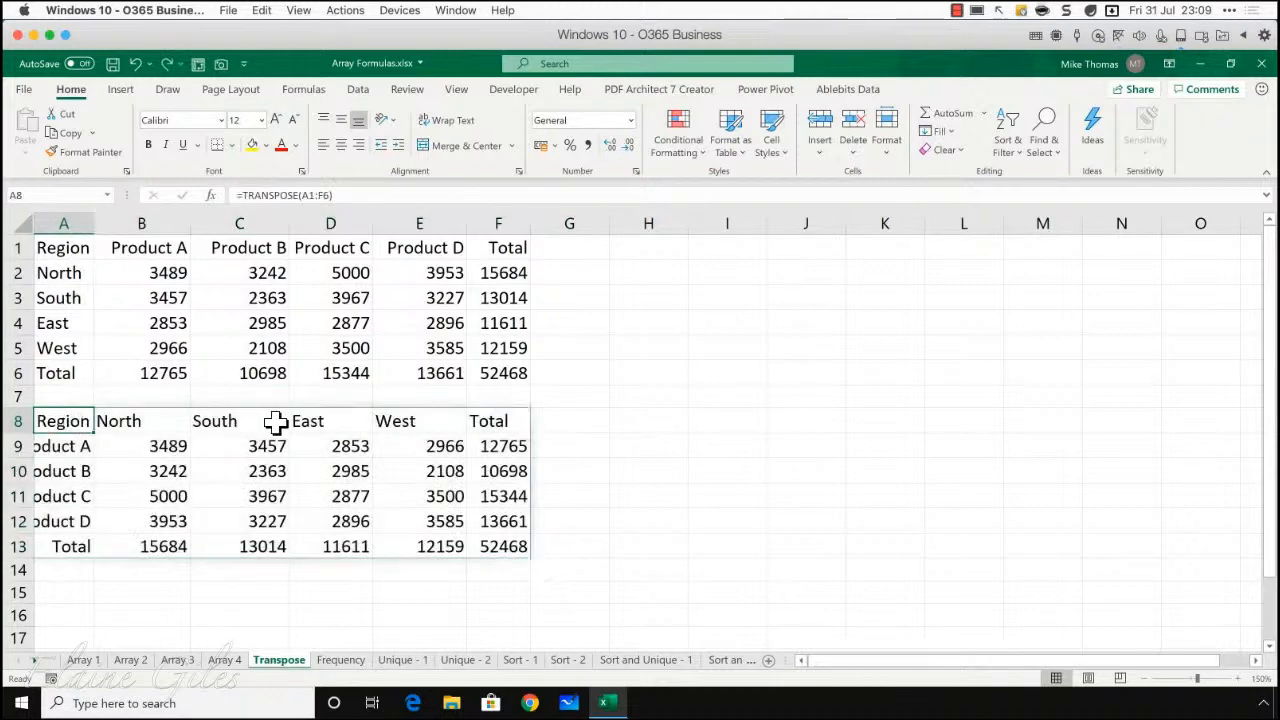
key(Delete)
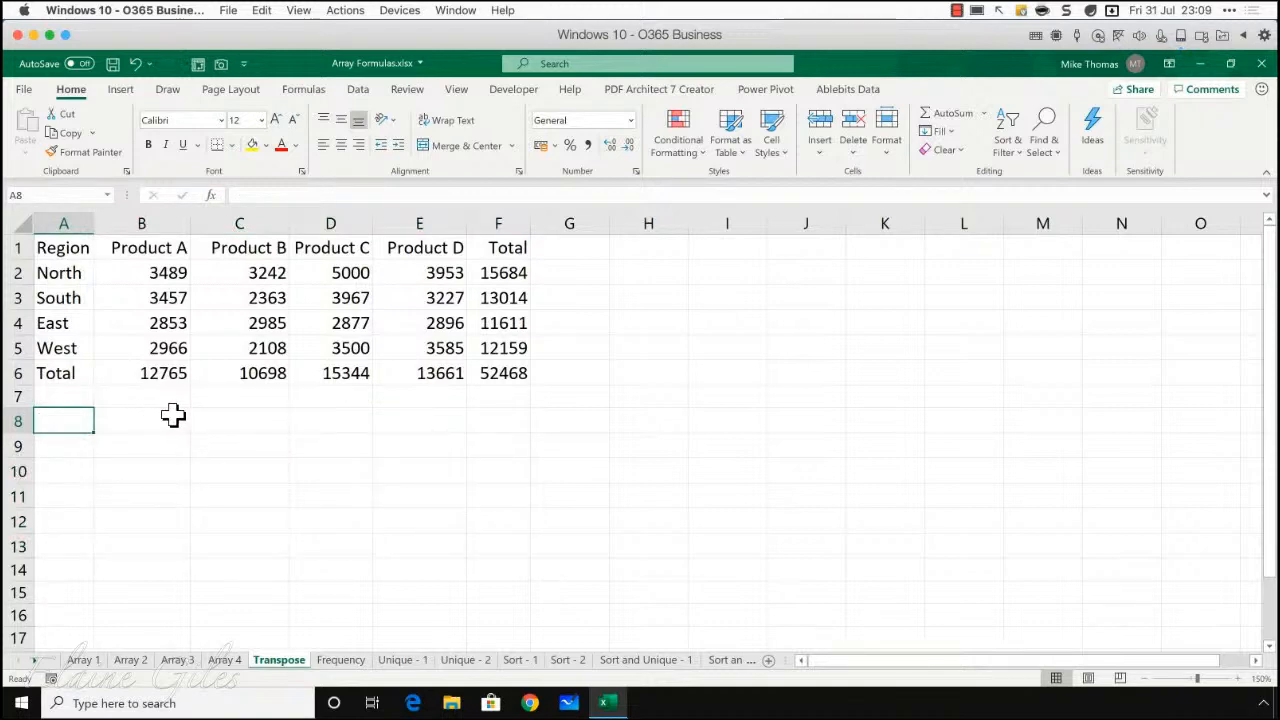
Step: On the Frequency sheet, enter =FREQUENCY(B2:B24,E3:E6) in F3 to count courses by class size, and inspect the spilled counts down to F7
click(340, 660)
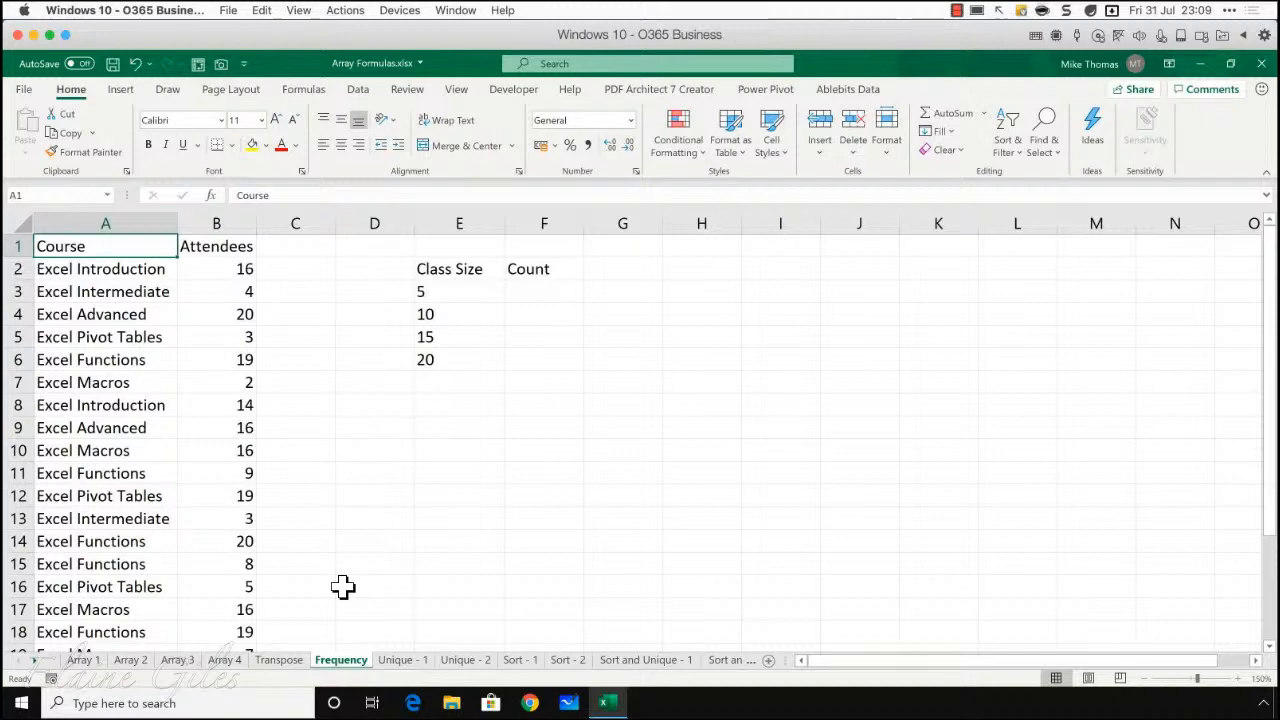
click(516, 291)
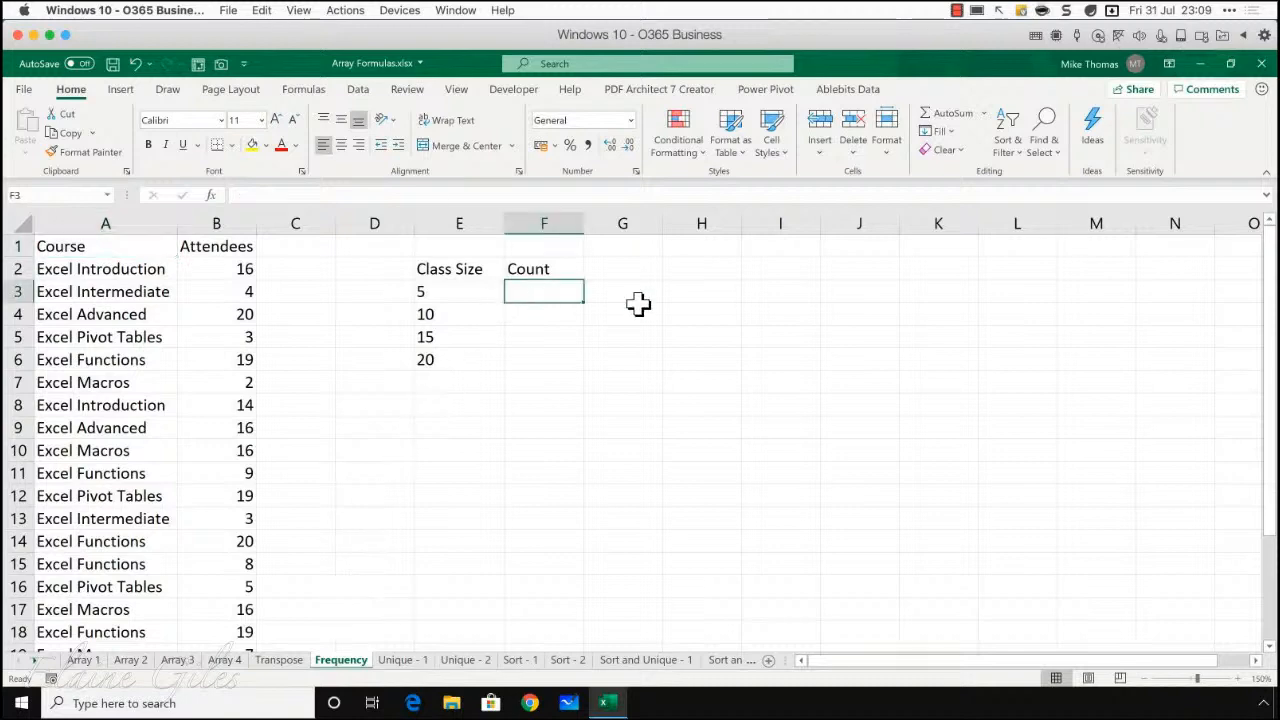
text(=fr)
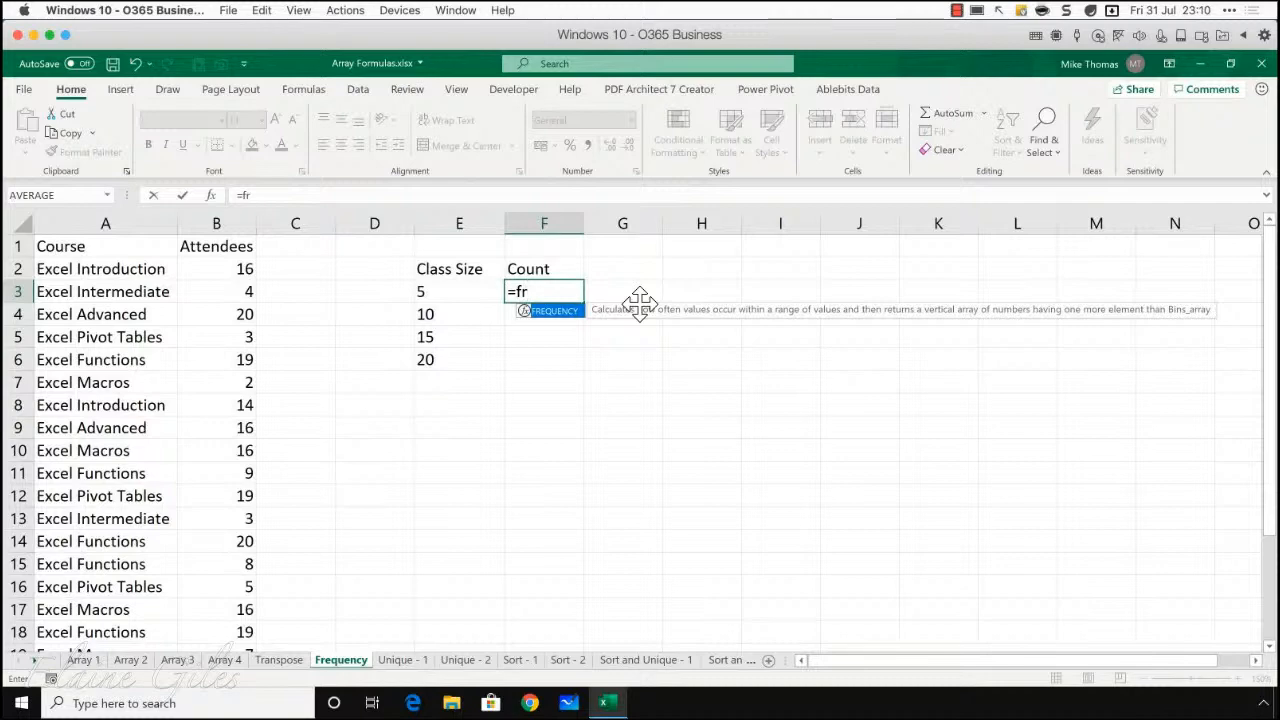
key(Tab)
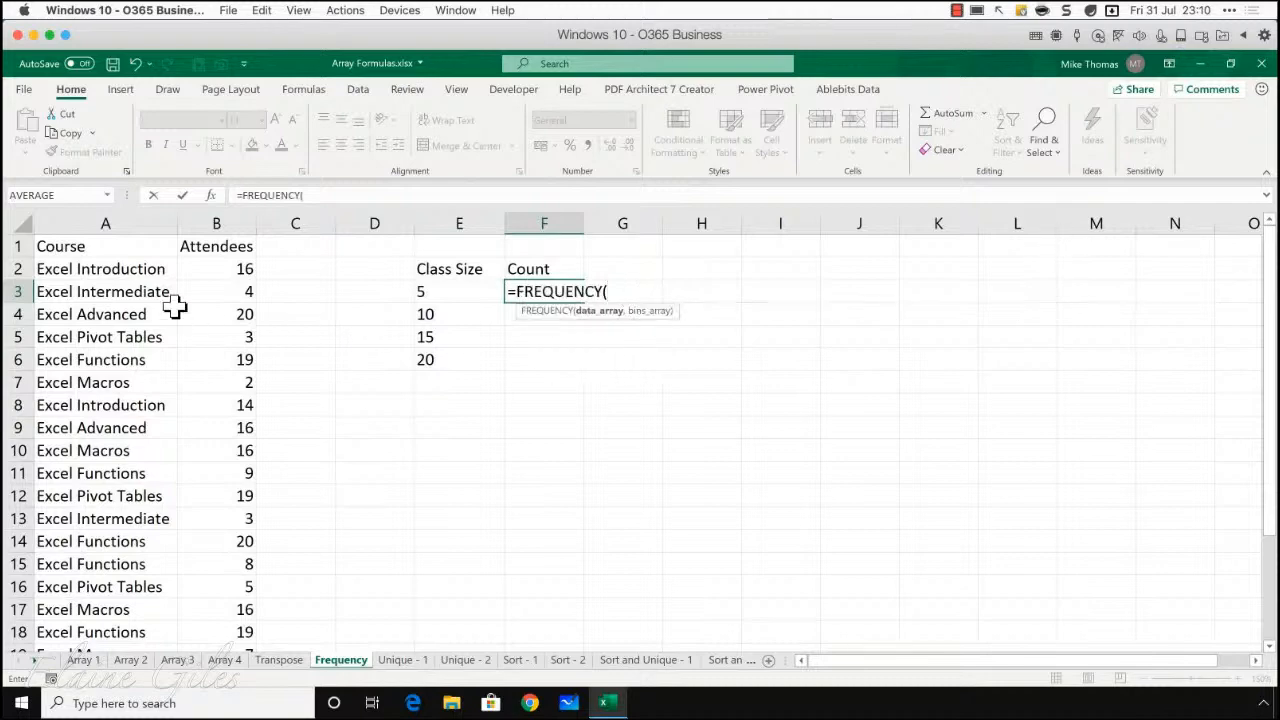
drag(217, 272, 229, 608)
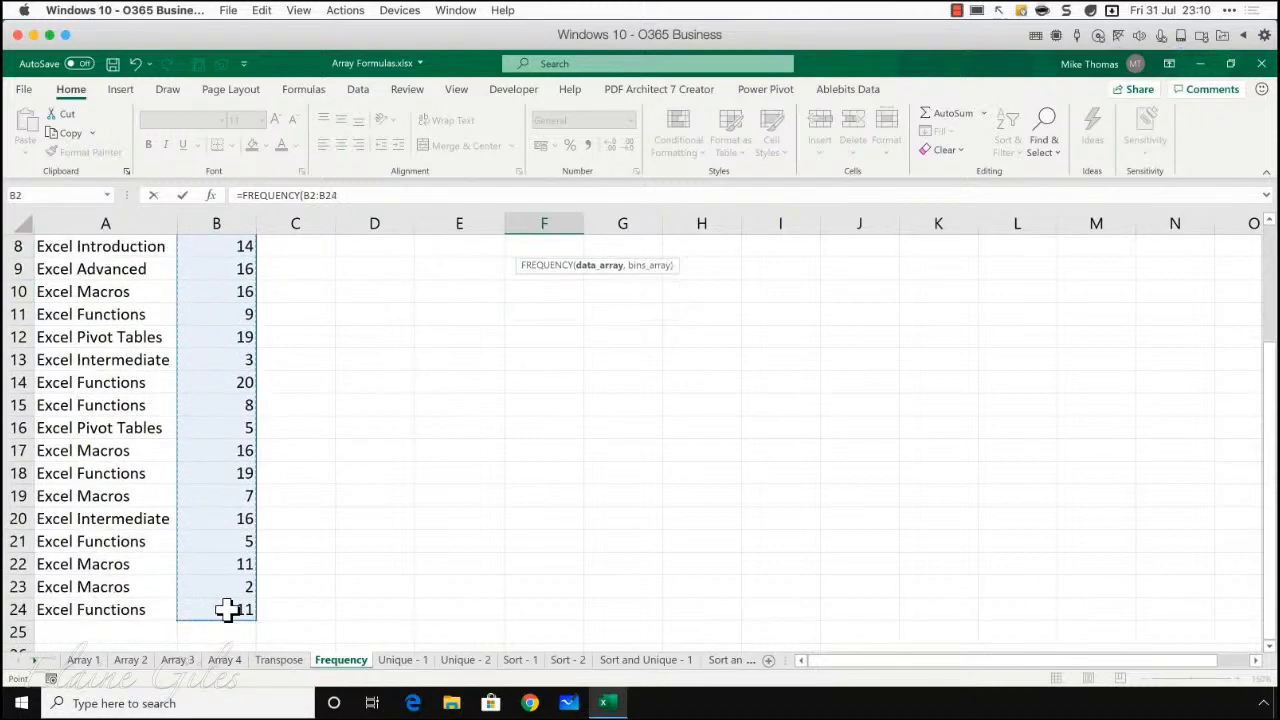
scroll(290, 540, up, 3)
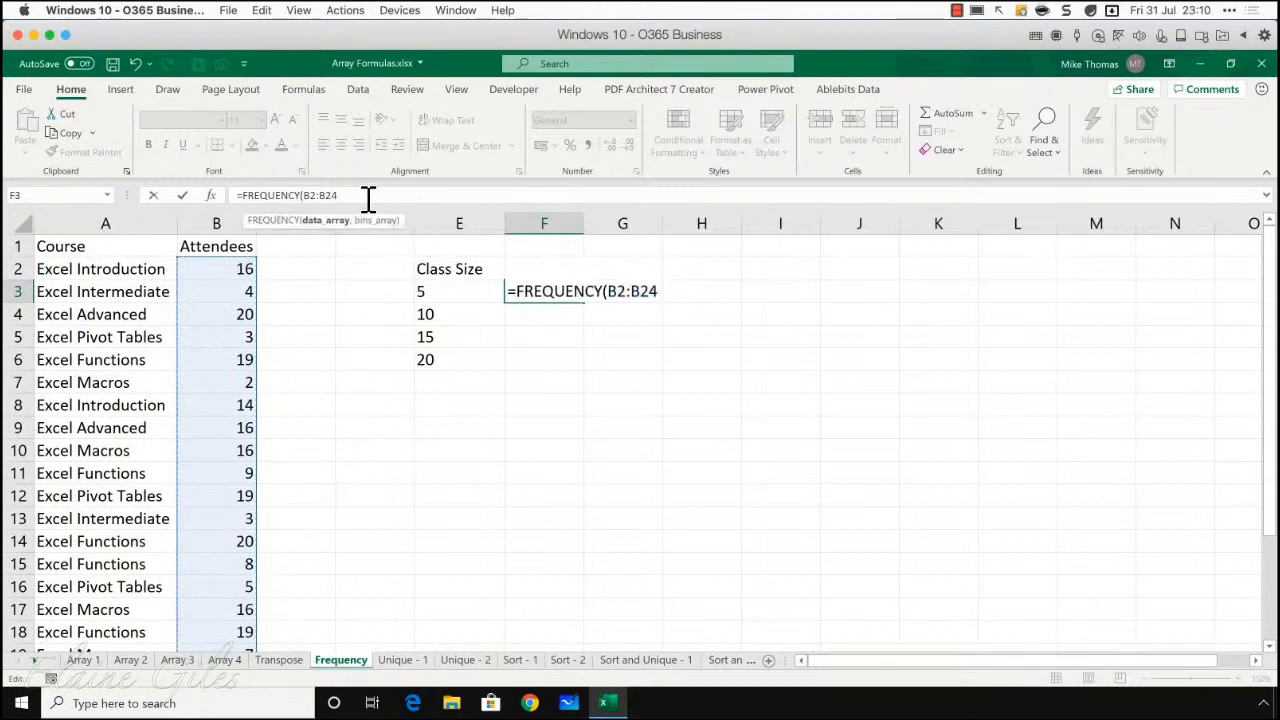
text(,)
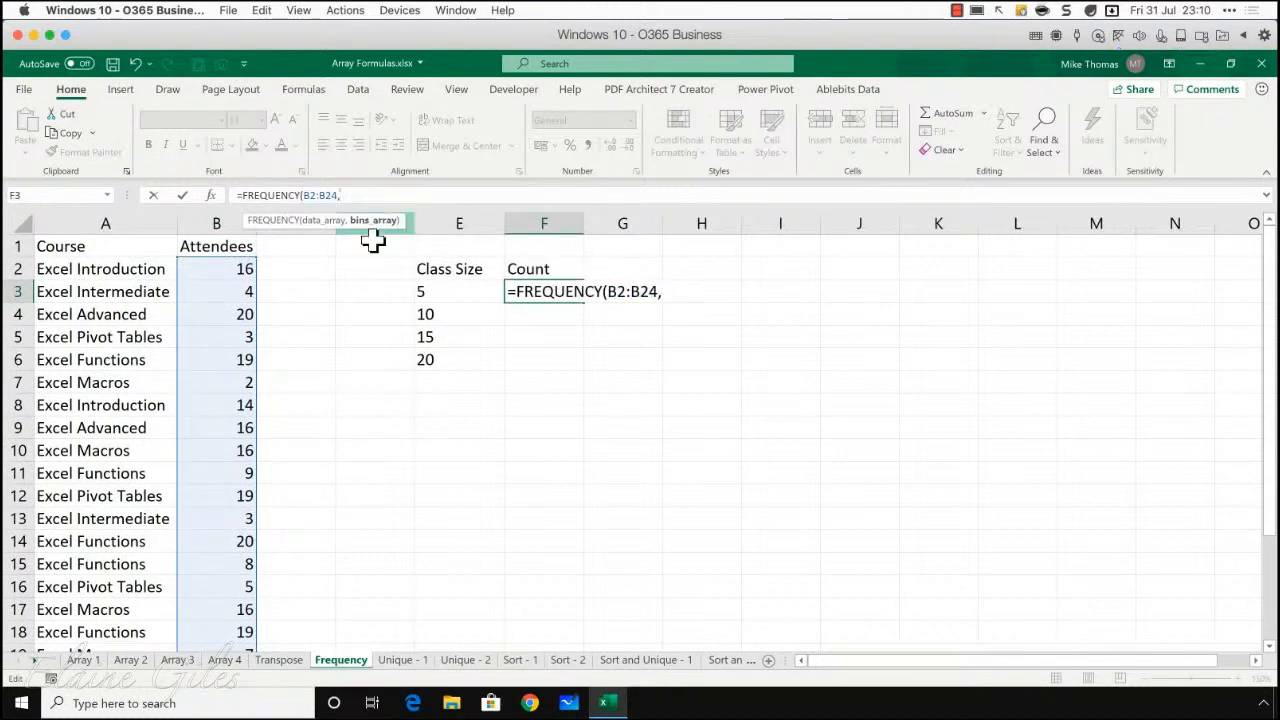
drag(438, 292, 443, 363)
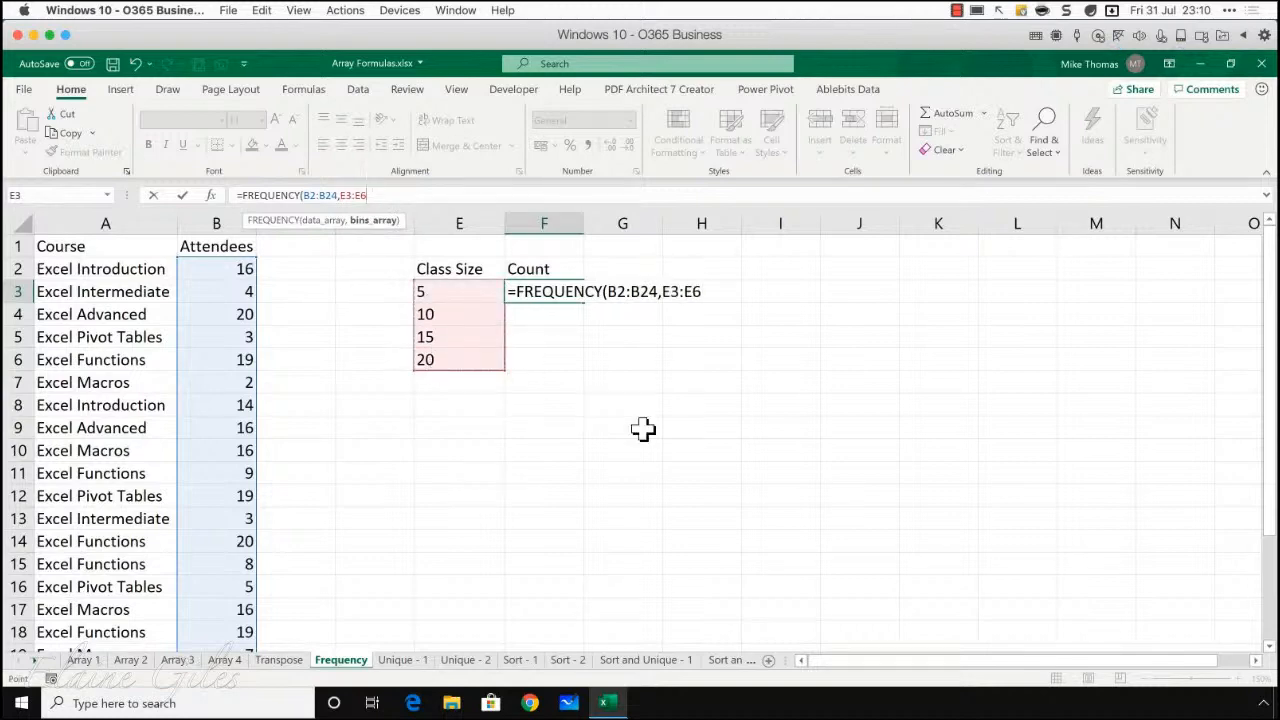
text())
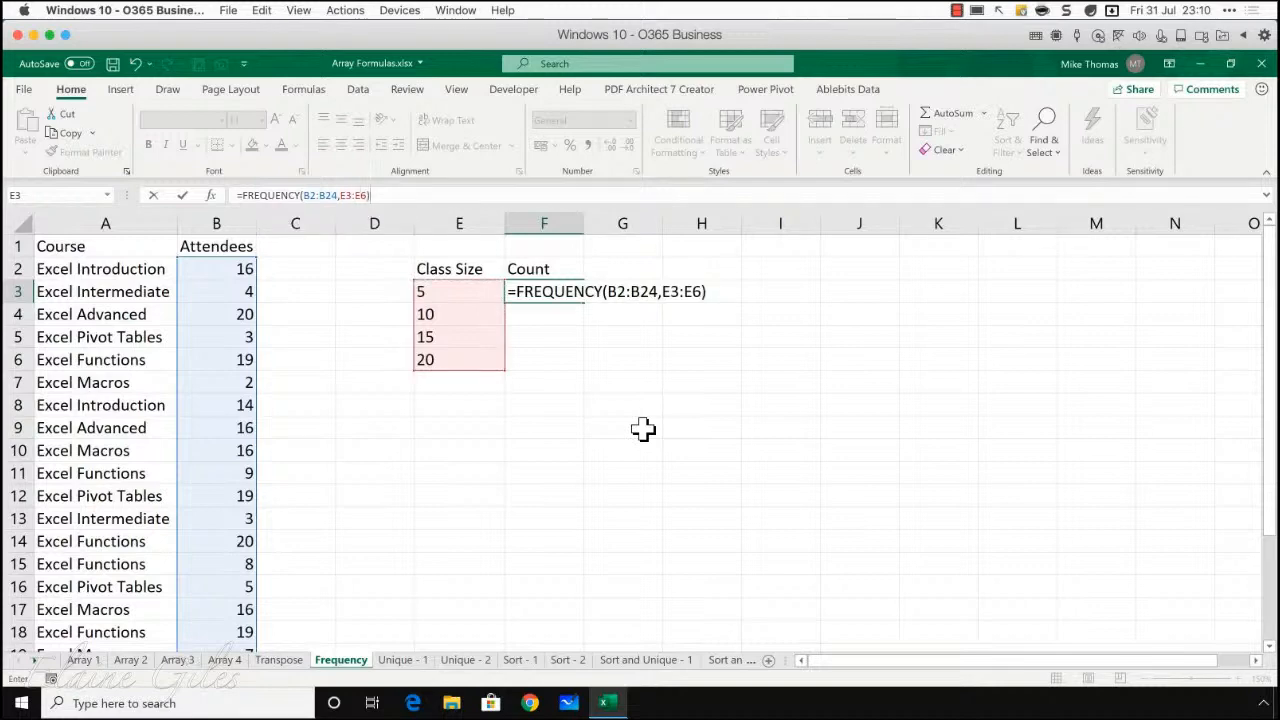
key(Return)
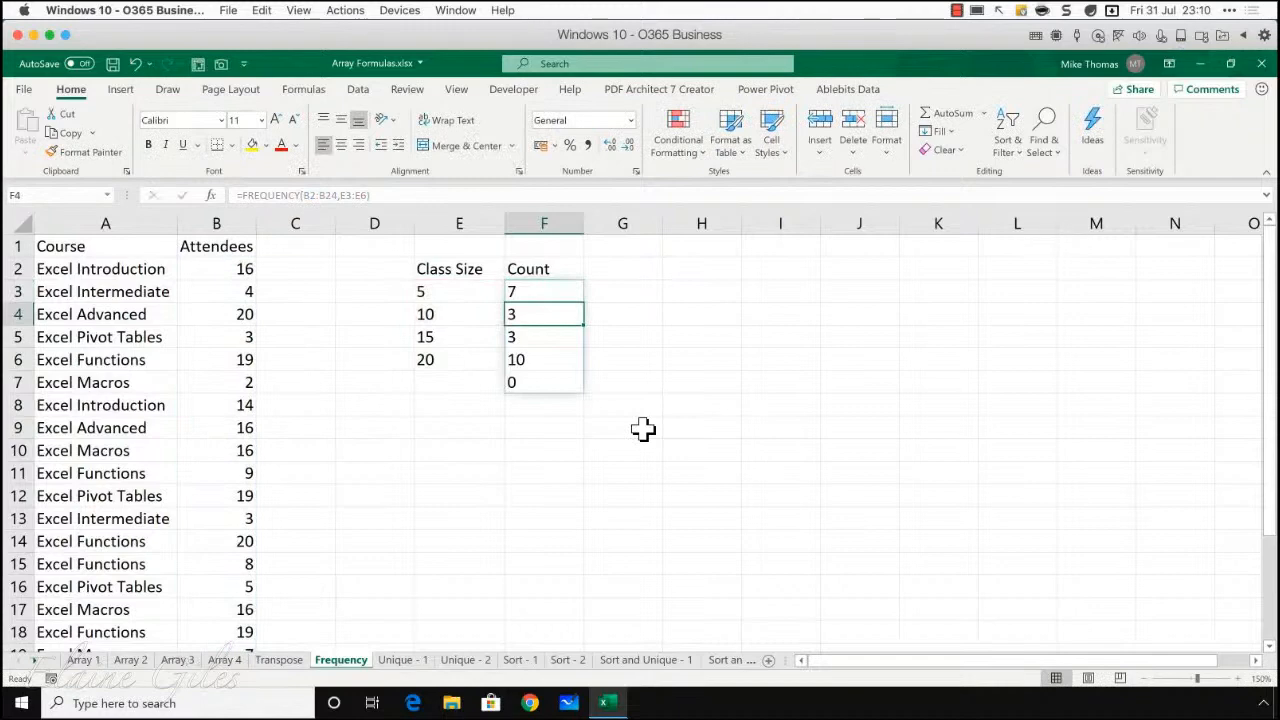
key(Up)
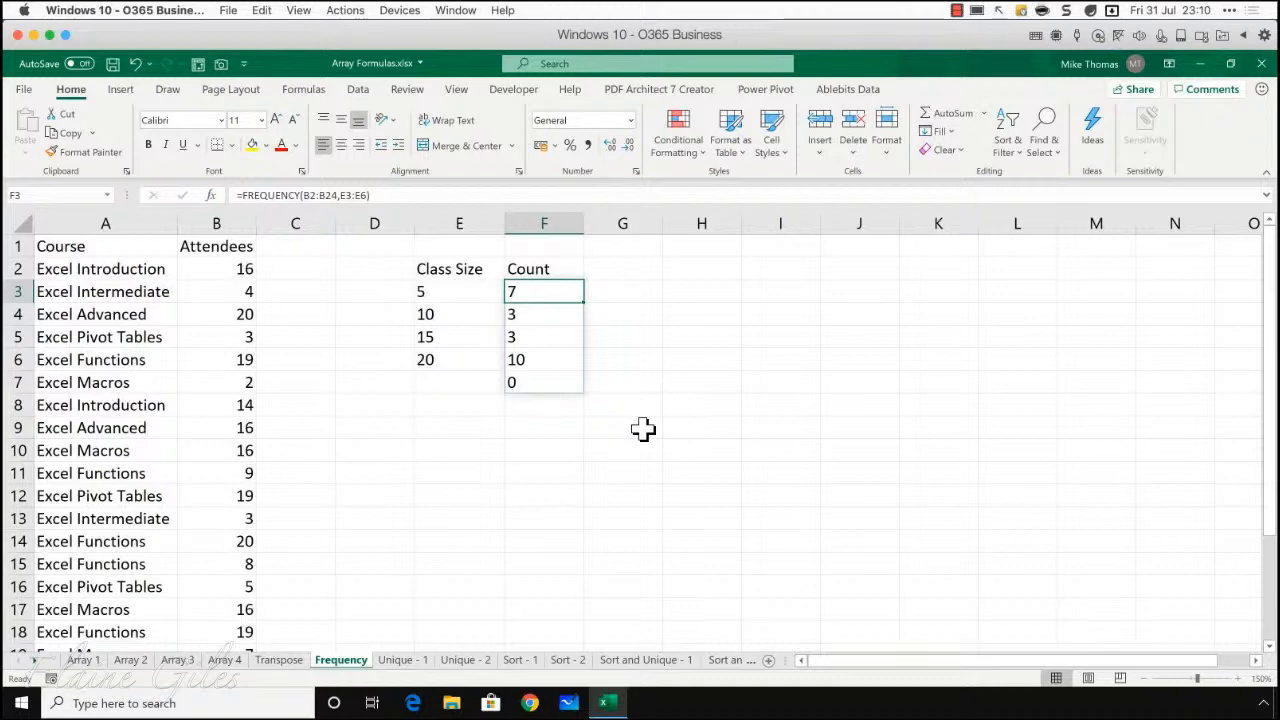
click(526, 377)
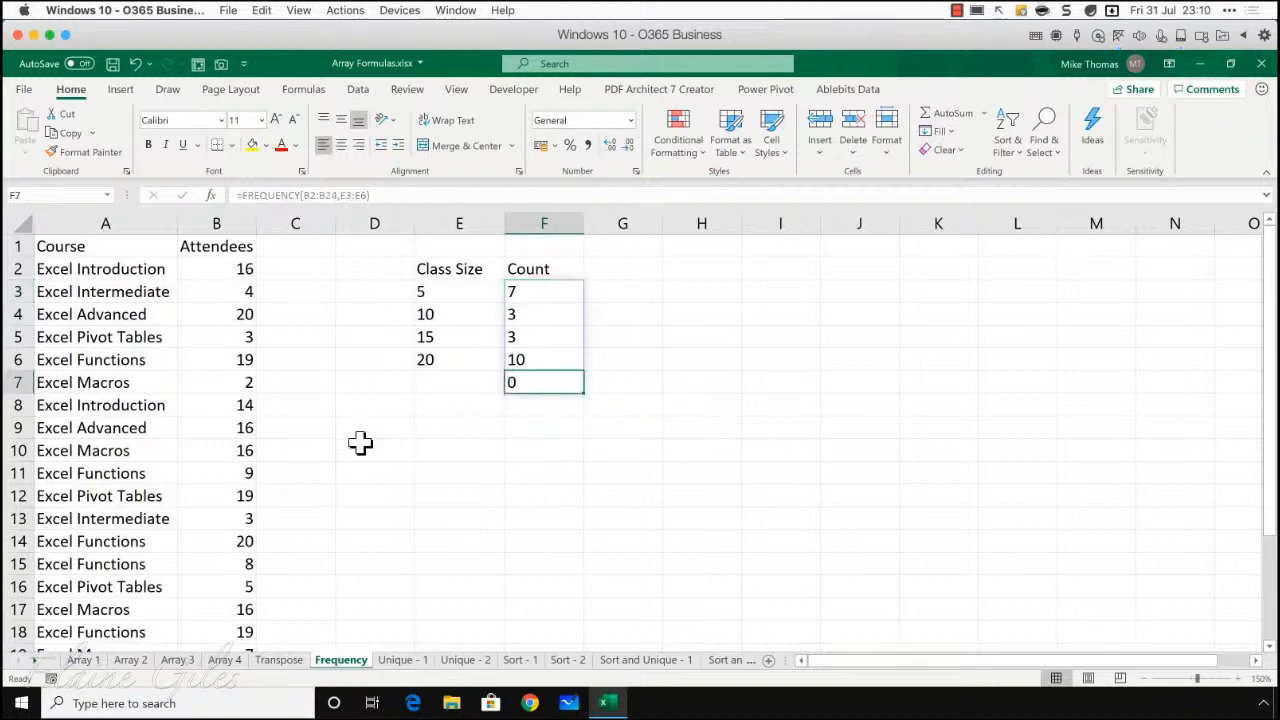
Step: Set the attendees of the Excel Advanced course in B9 to 22 and check the updated class-size counts in F6 and F7
click(234, 431)
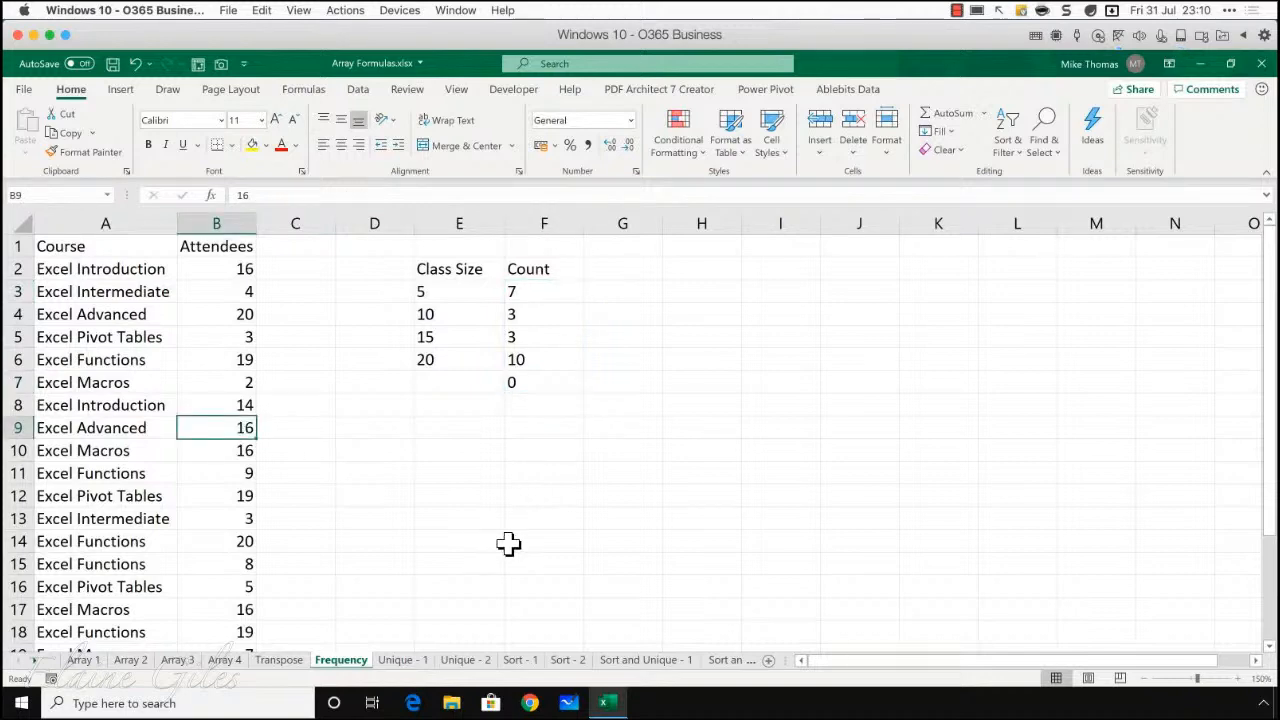
text(22)
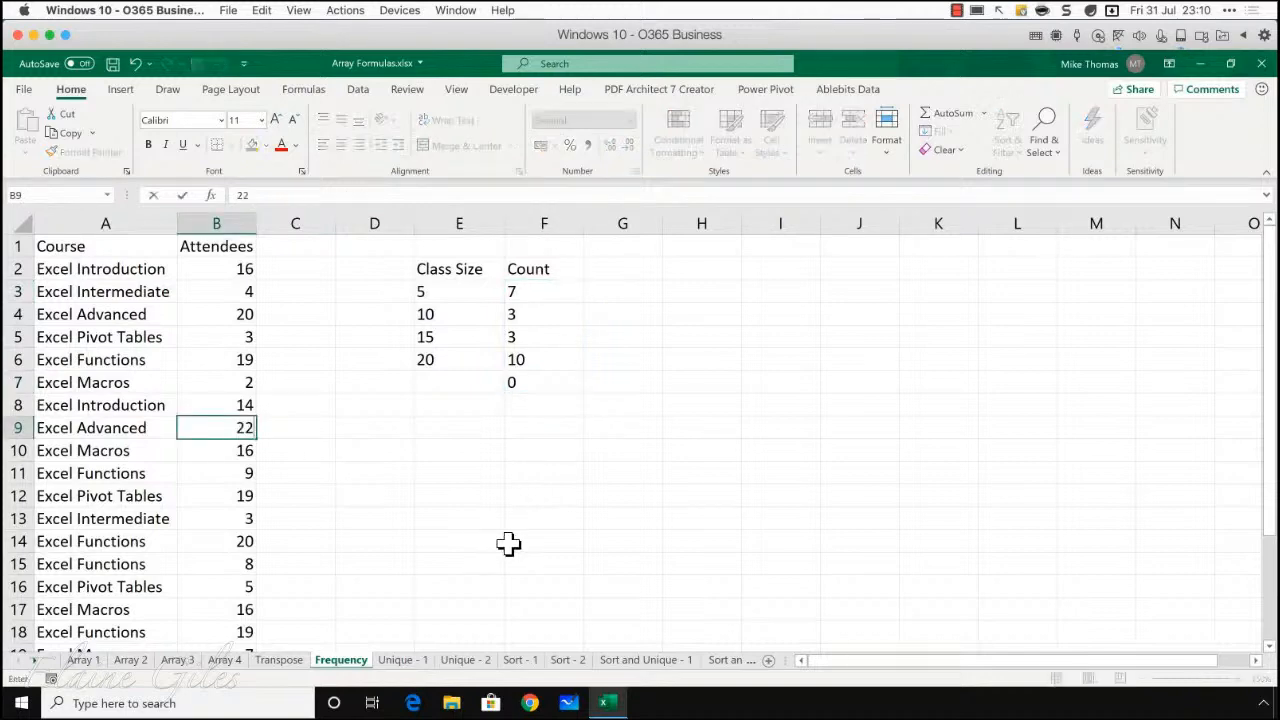
key(Return)
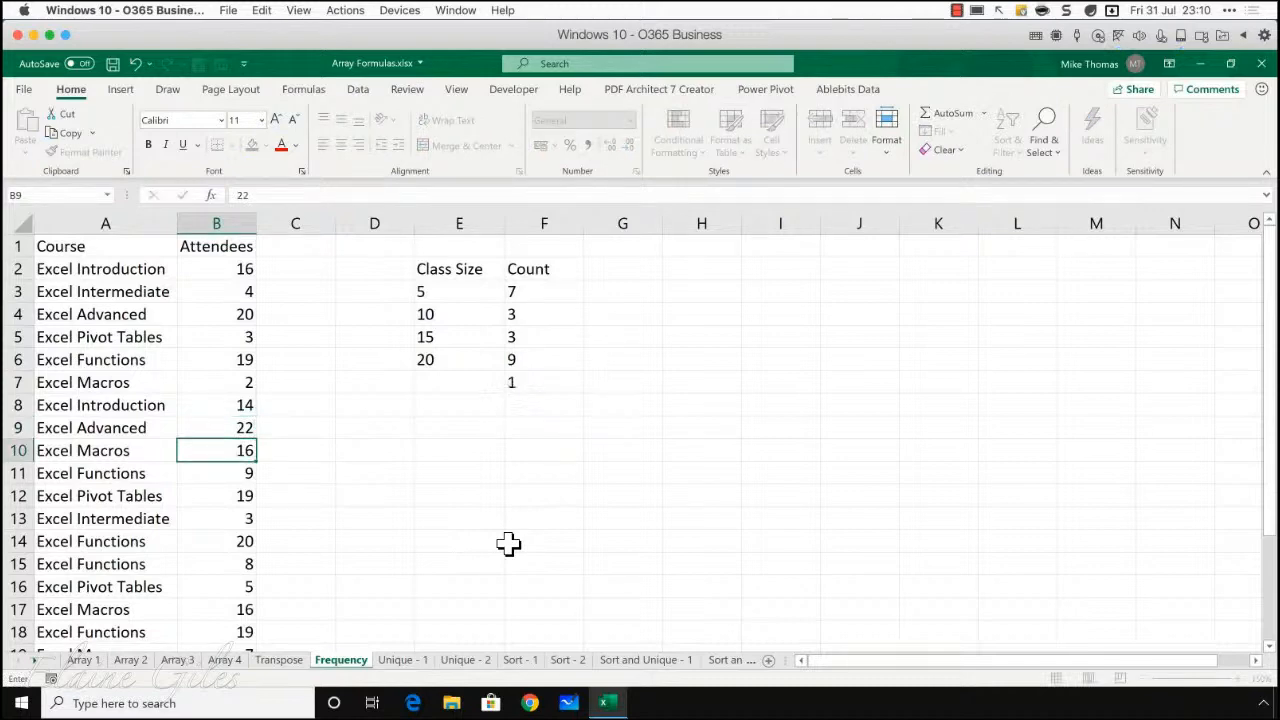
click(525, 358)
click(531, 381)
click(537, 451)
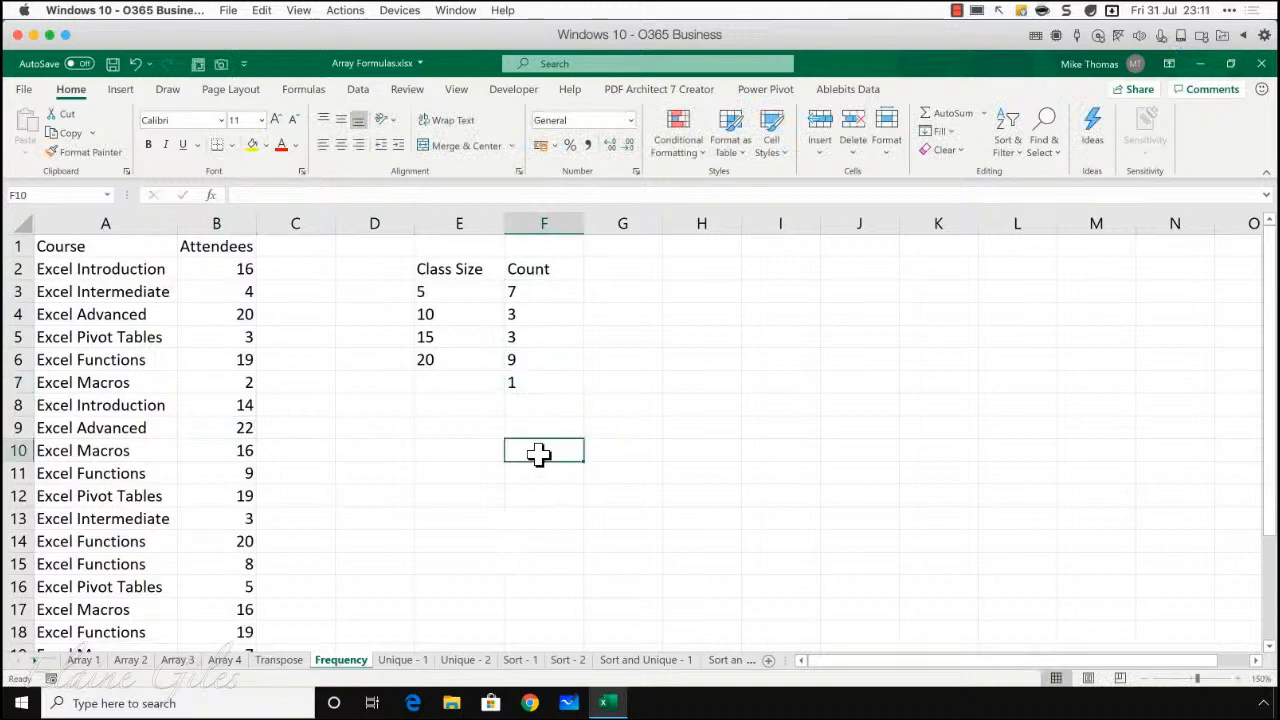
click(531, 388)
click(551, 444)
Step: Examine the FREQUENCY formula in F3 and its two range arguments, leaving it unedited
click(540, 293)
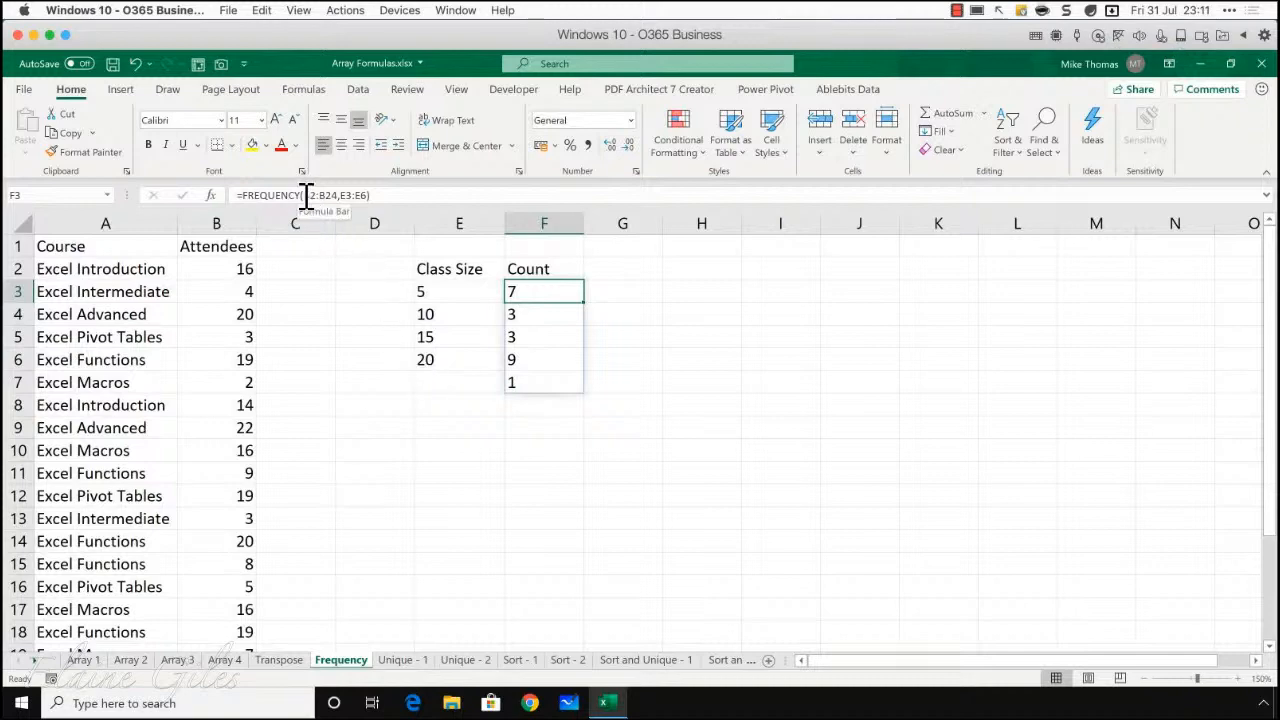
drag(305, 195, 364, 196)
key(Escape)
Step: On the Unique - 1 sheet, look through the order table and the repeated Buttons entries in the Customer column
click(422, 661)
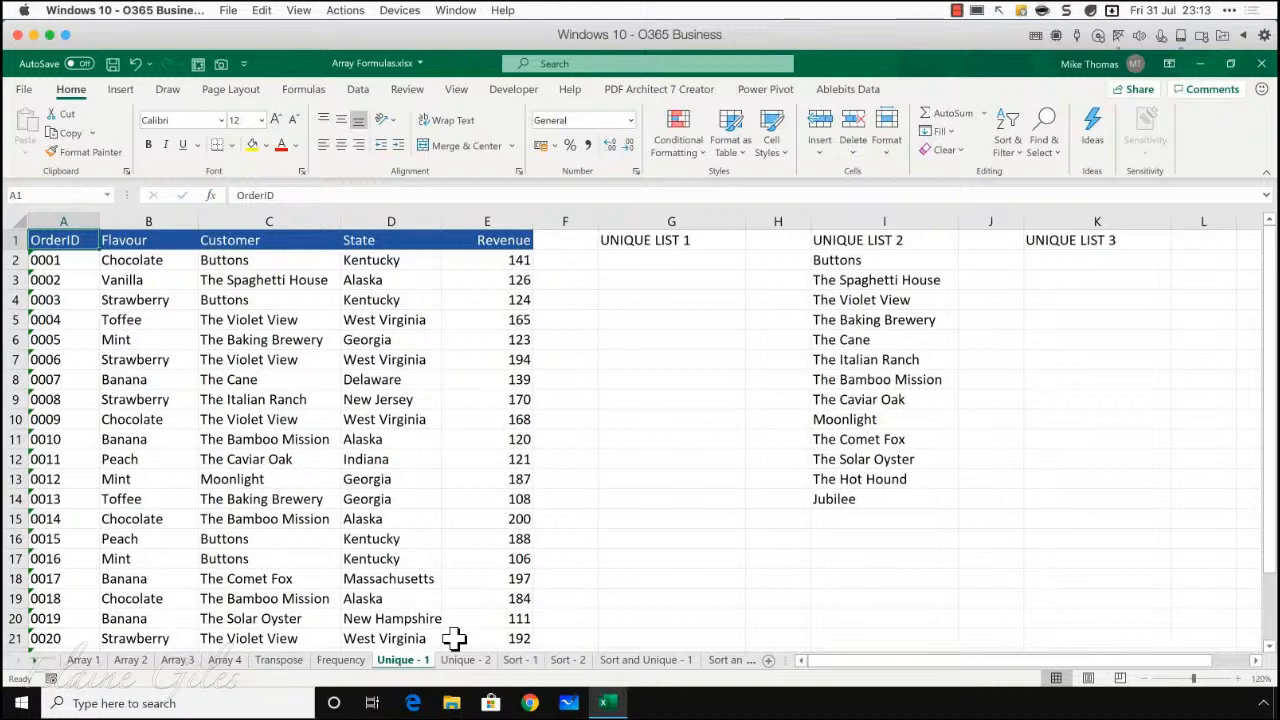
click(667, 218)
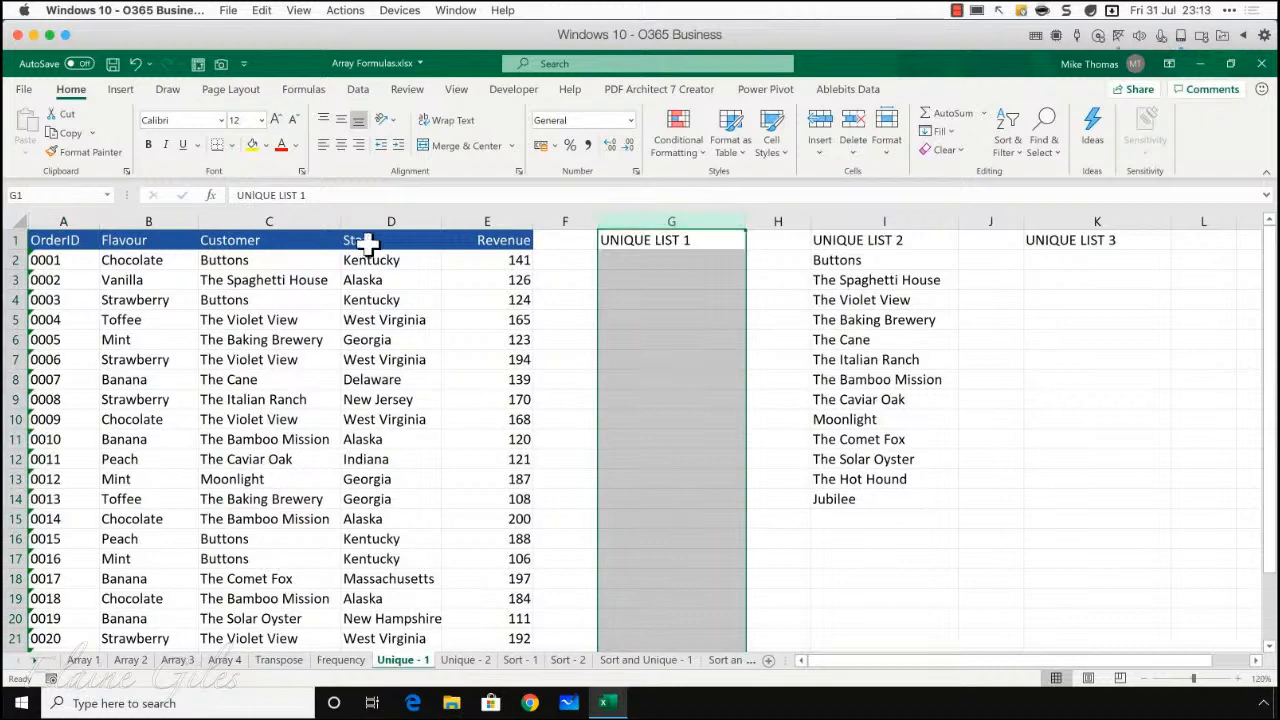
drag(74, 240, 480, 355)
scroll(442, 420, down, 3)
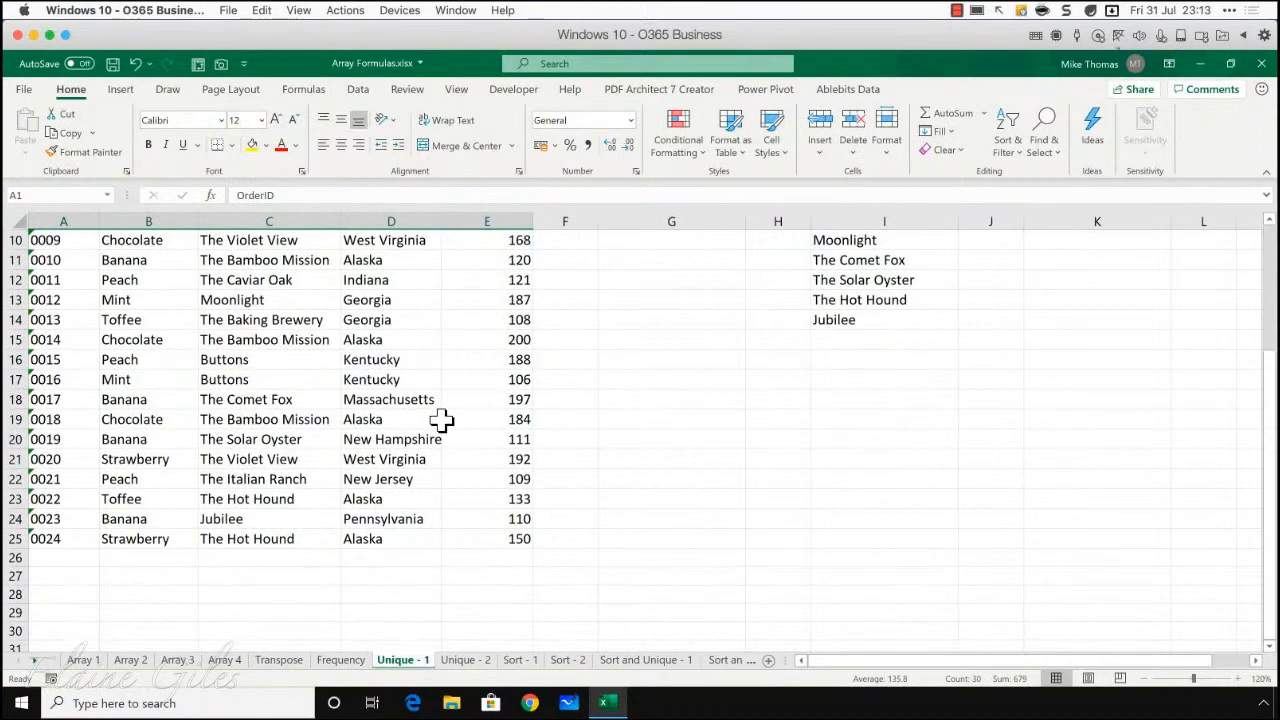
scroll(442, 420, up, 3)
click(297, 260)
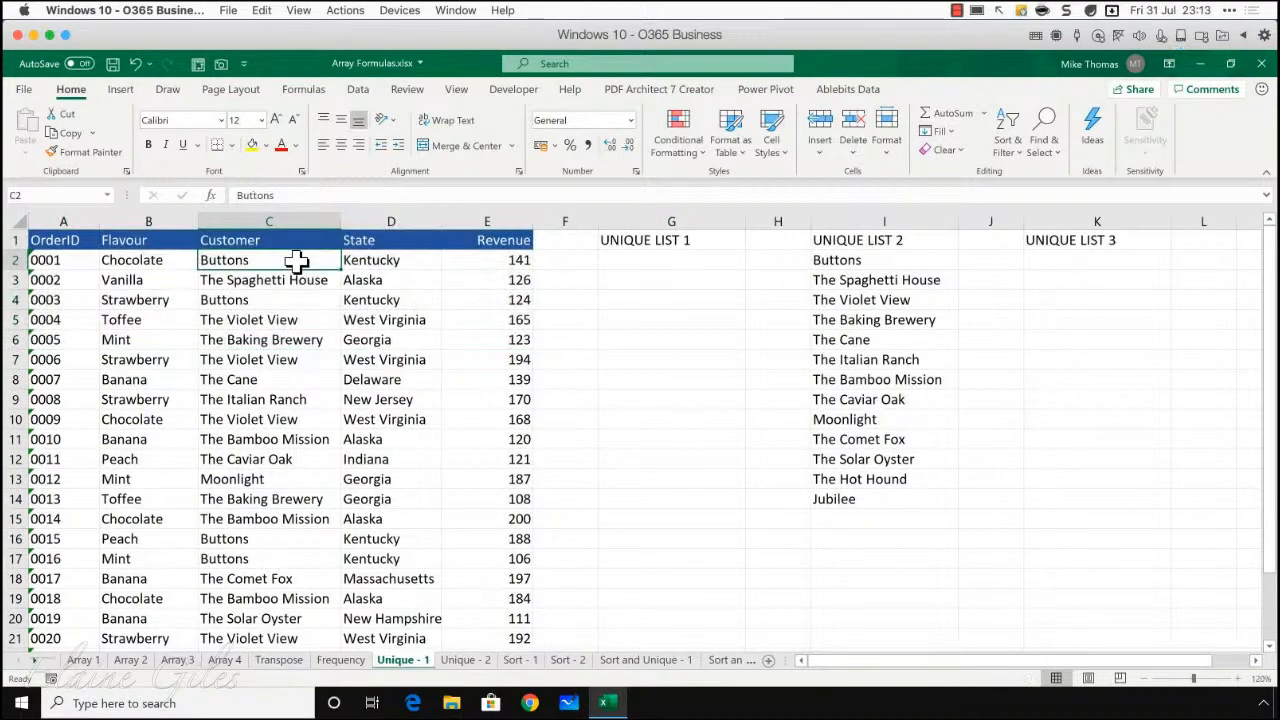
click(266, 298)
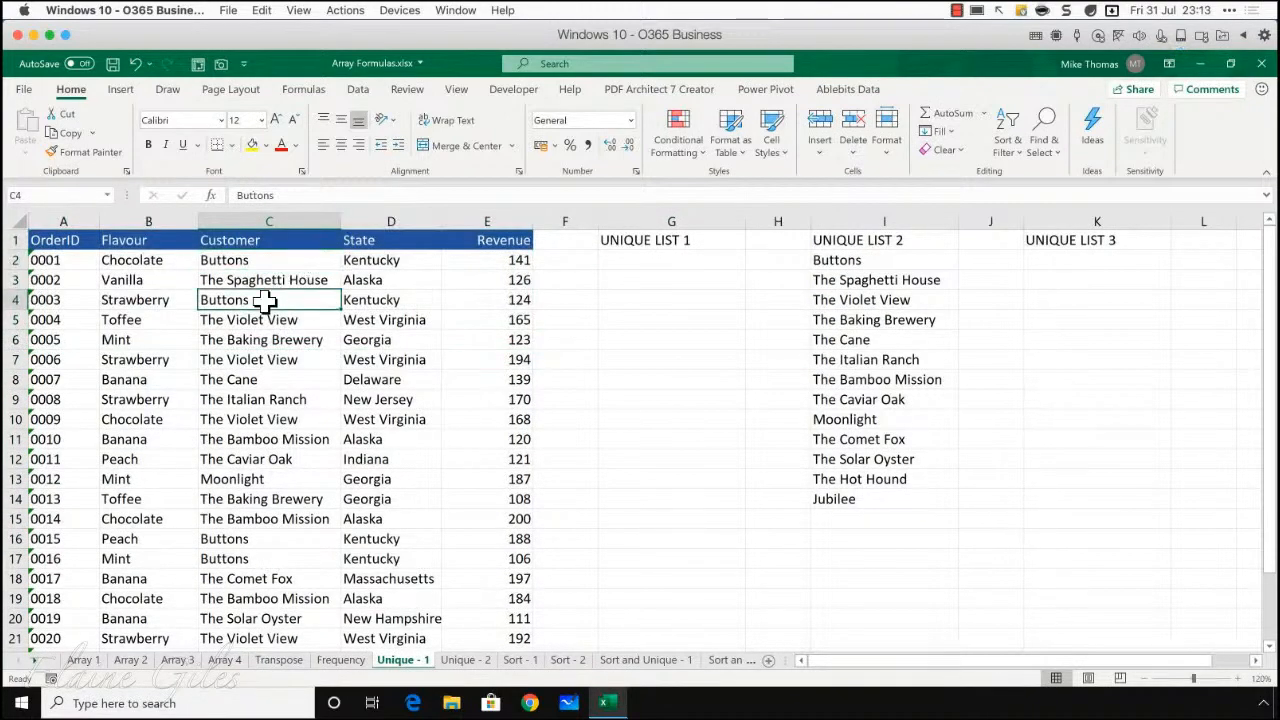
click(250, 540)
click(250, 560)
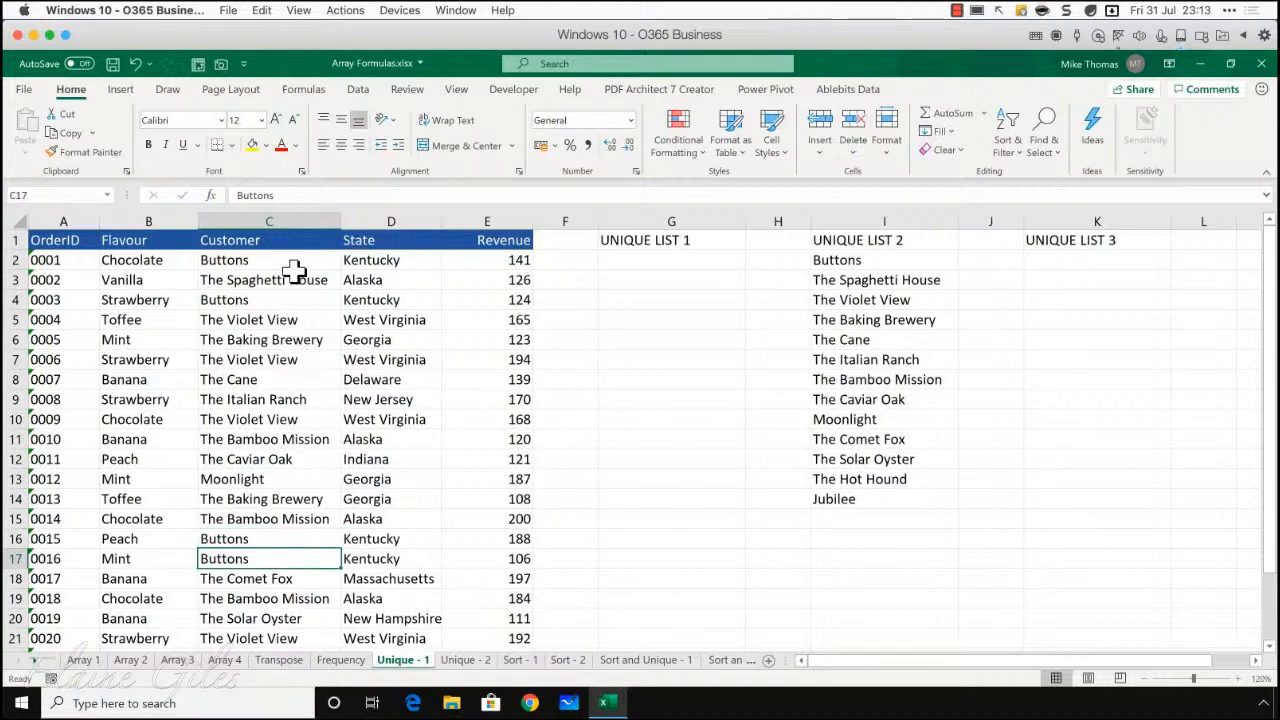
Step: Copy the customer names in C2:C25 to the UNIQUE LIST 1 column, starting at G2
drag(289, 259, 266, 617)
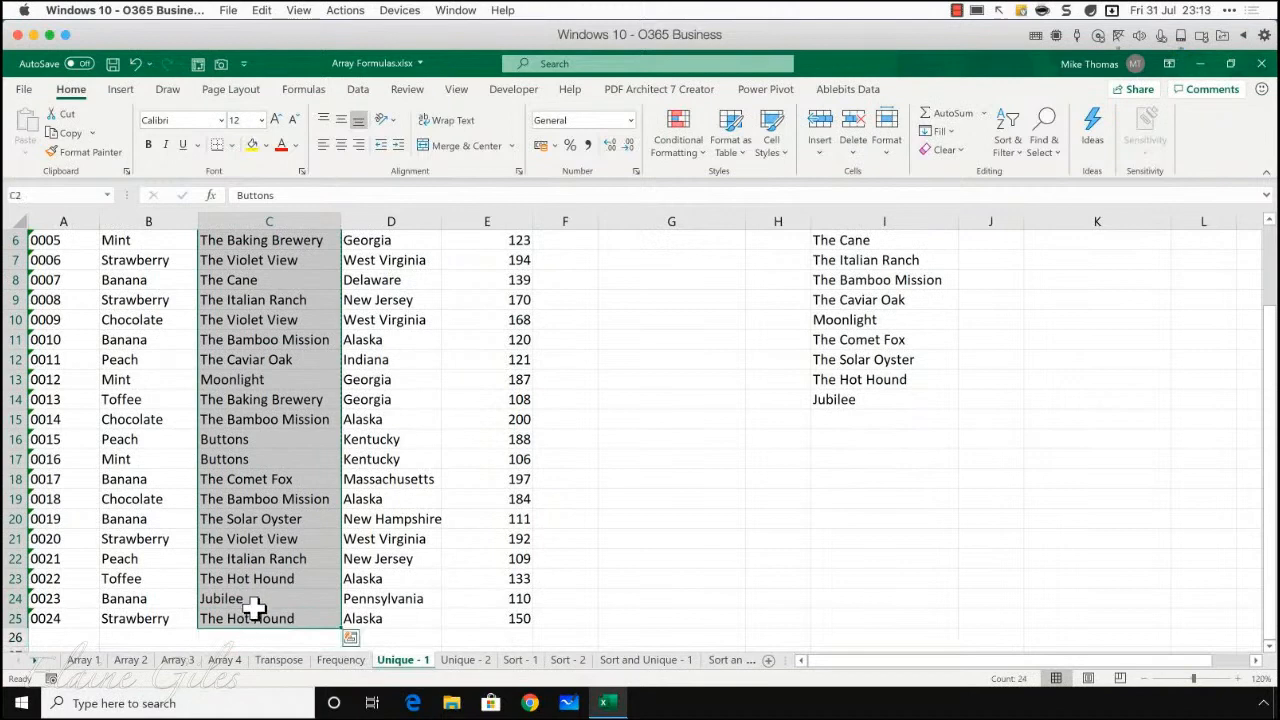
key(ctrl+c)
scroll(589, 531, up, 5)
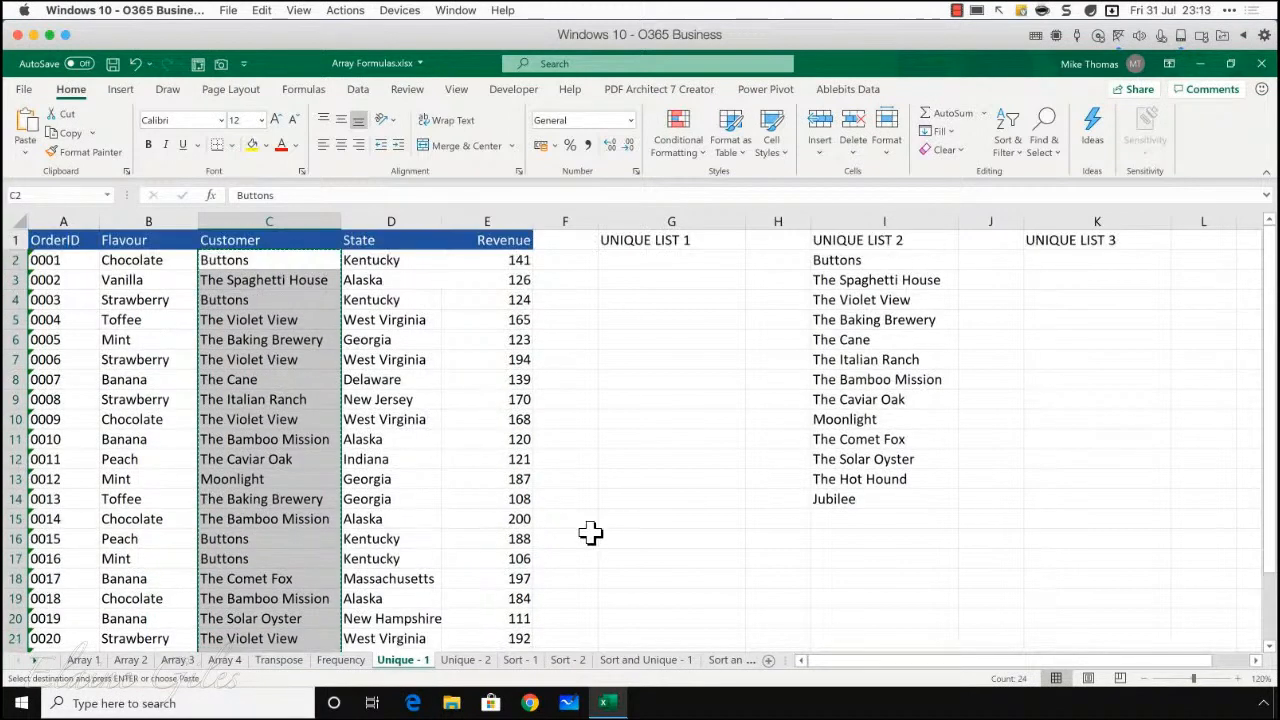
click(706, 264)
key(ctrl+v)
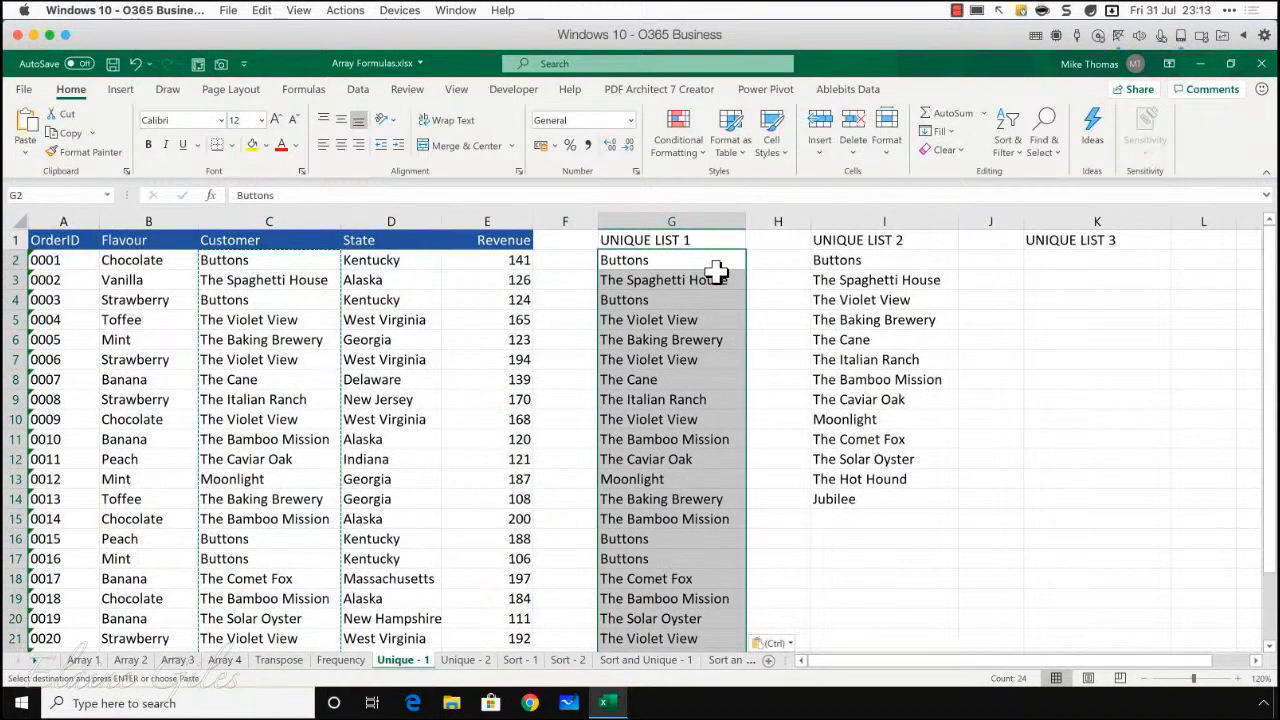
Step: Remove the duplicate customers from UNIQUE LIST 1 and sort the list in ascending order
click(362, 89)
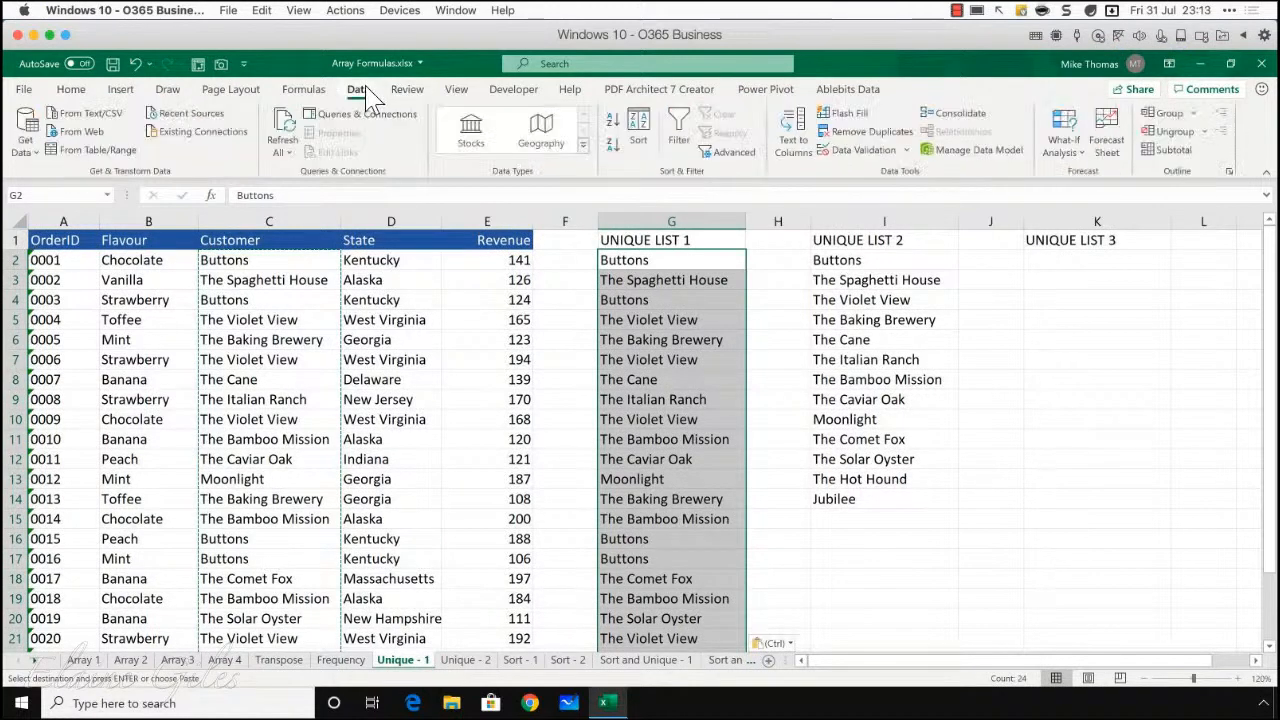
click(862, 131)
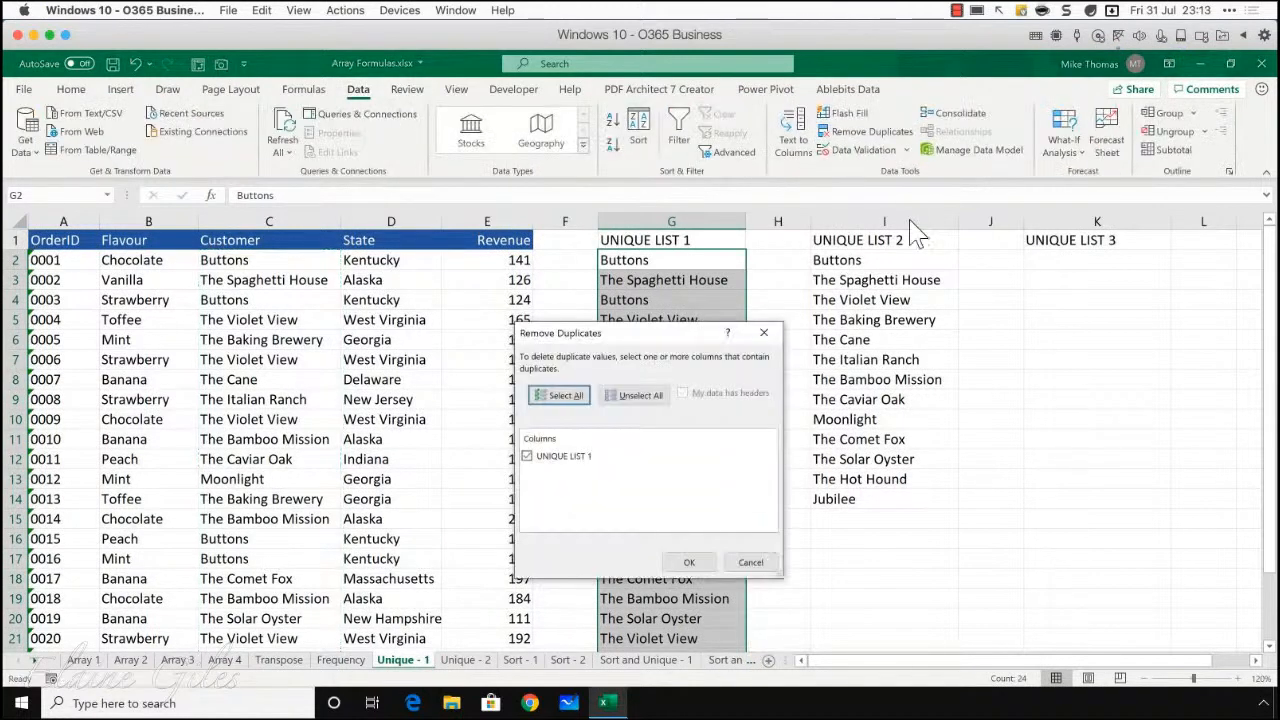
click(689, 562)
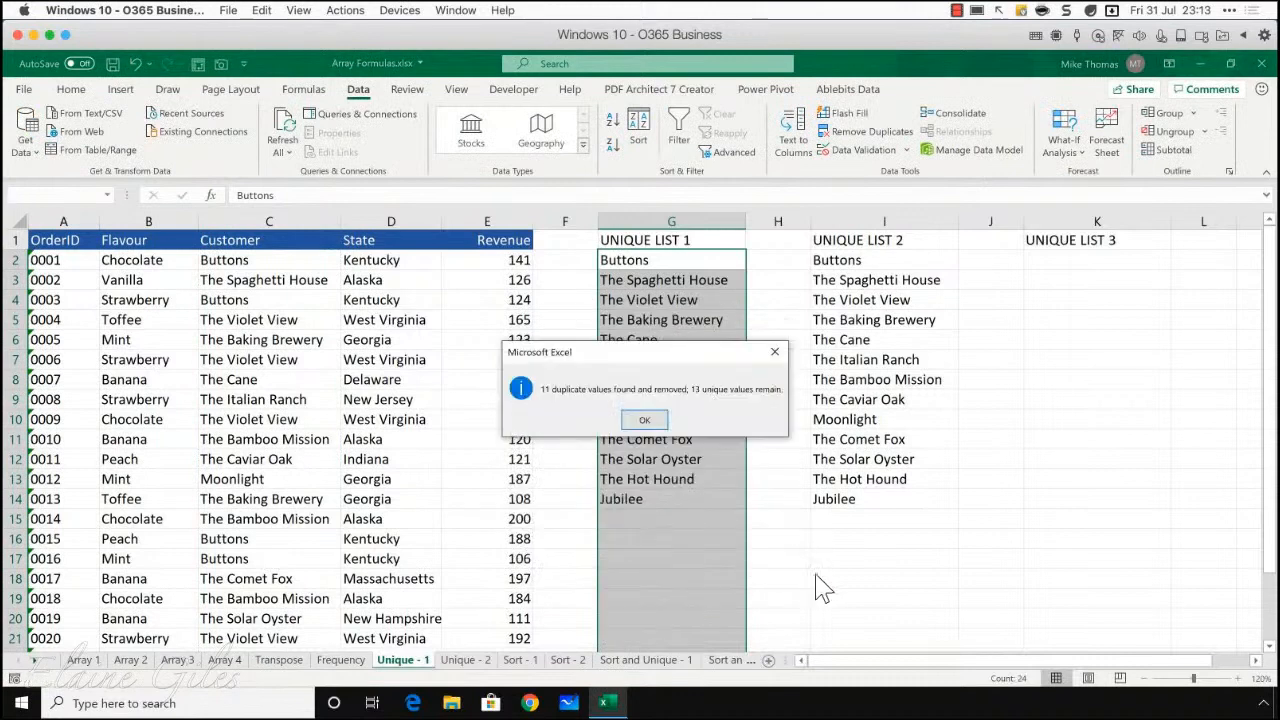
click(644, 420)
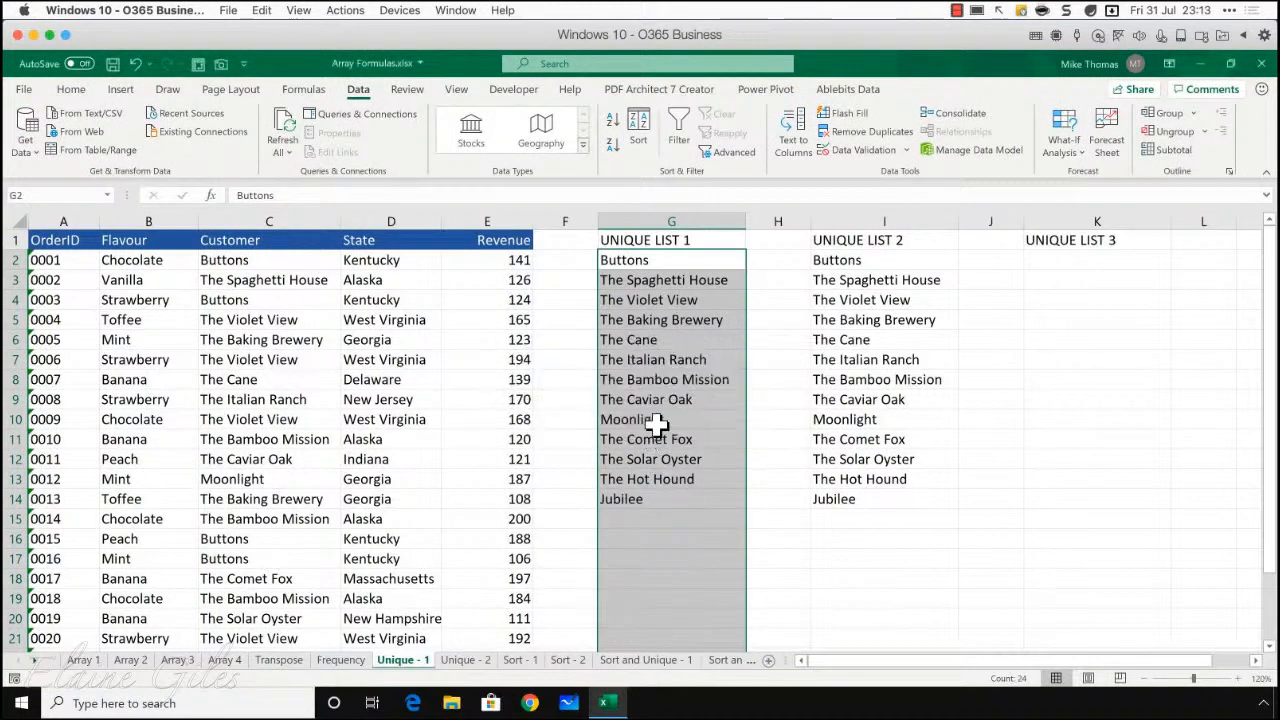
click(697, 513)
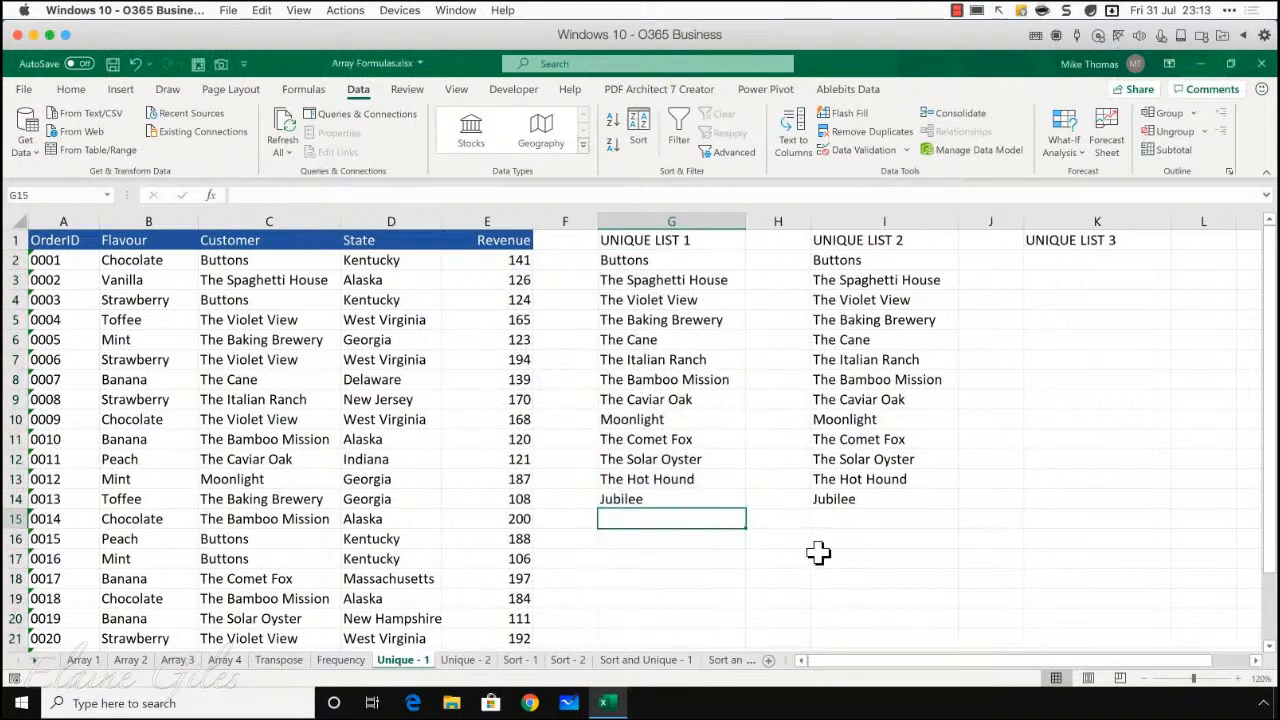
click(672, 380)
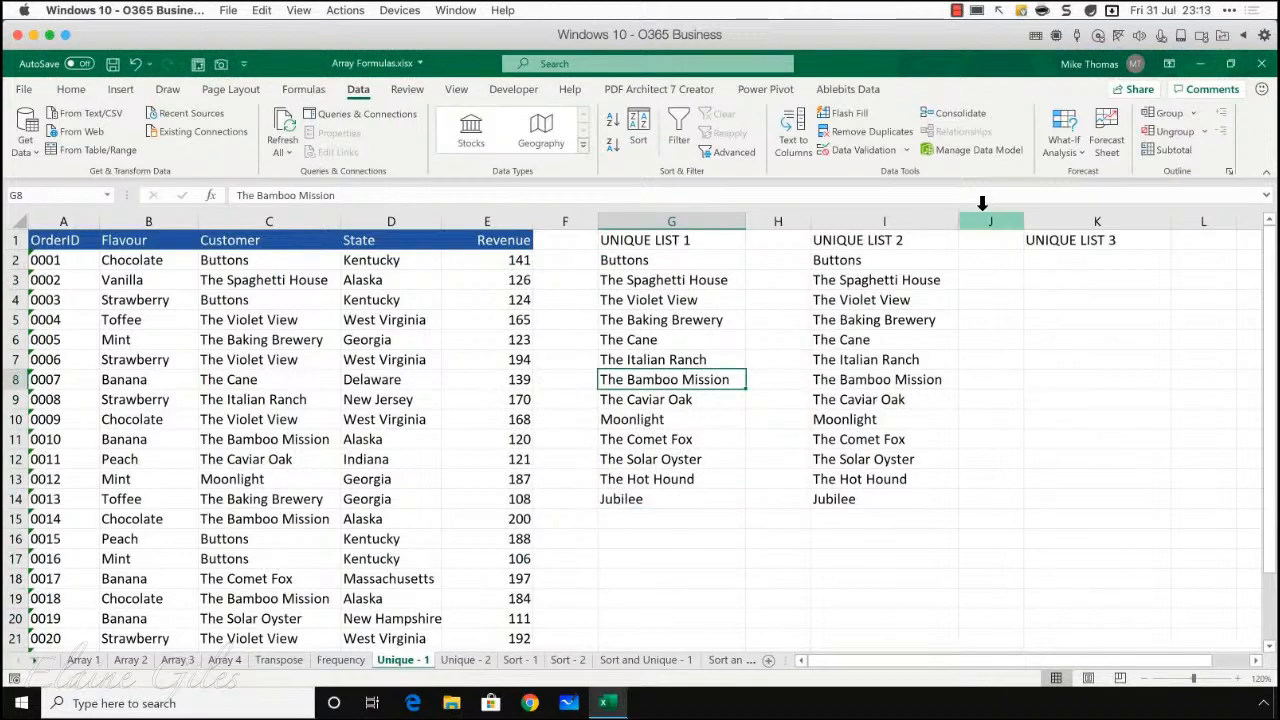
click(613, 120)
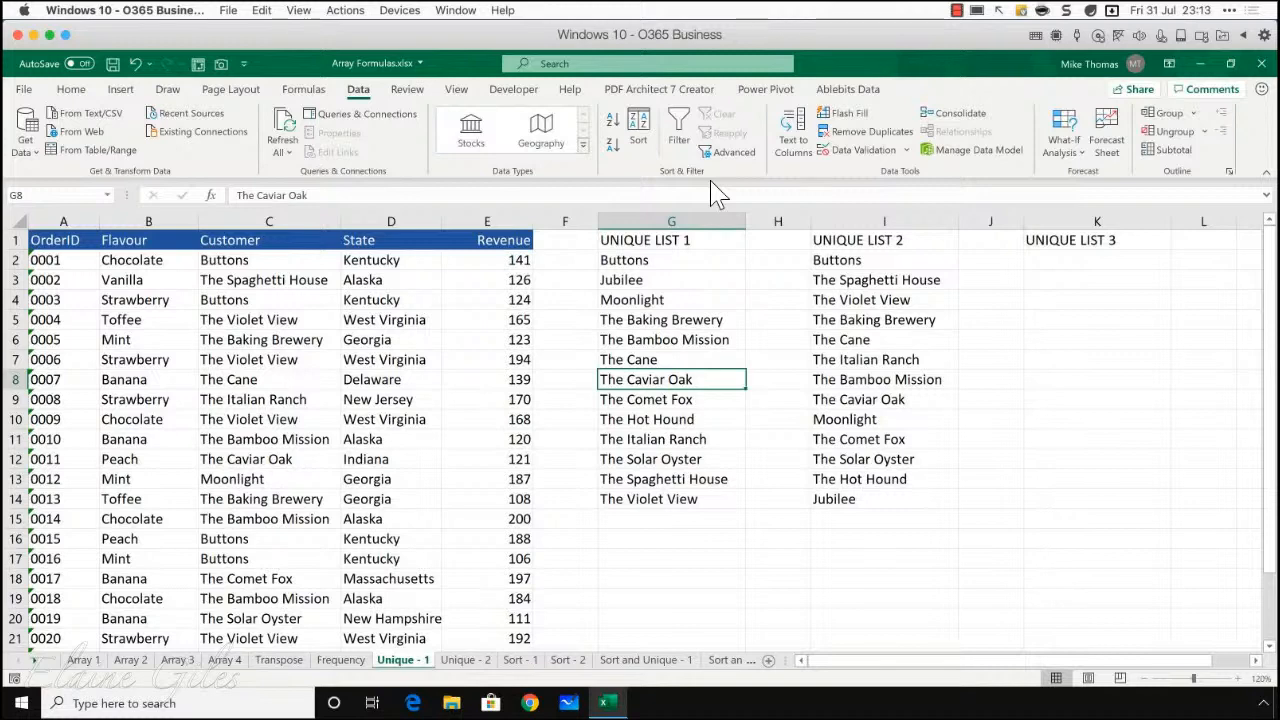
Step: Examine the INDEX, MATCH and COUNTIF formula in I2 and the formula cells below it in UNIQUE LIST 2
click(851, 262)
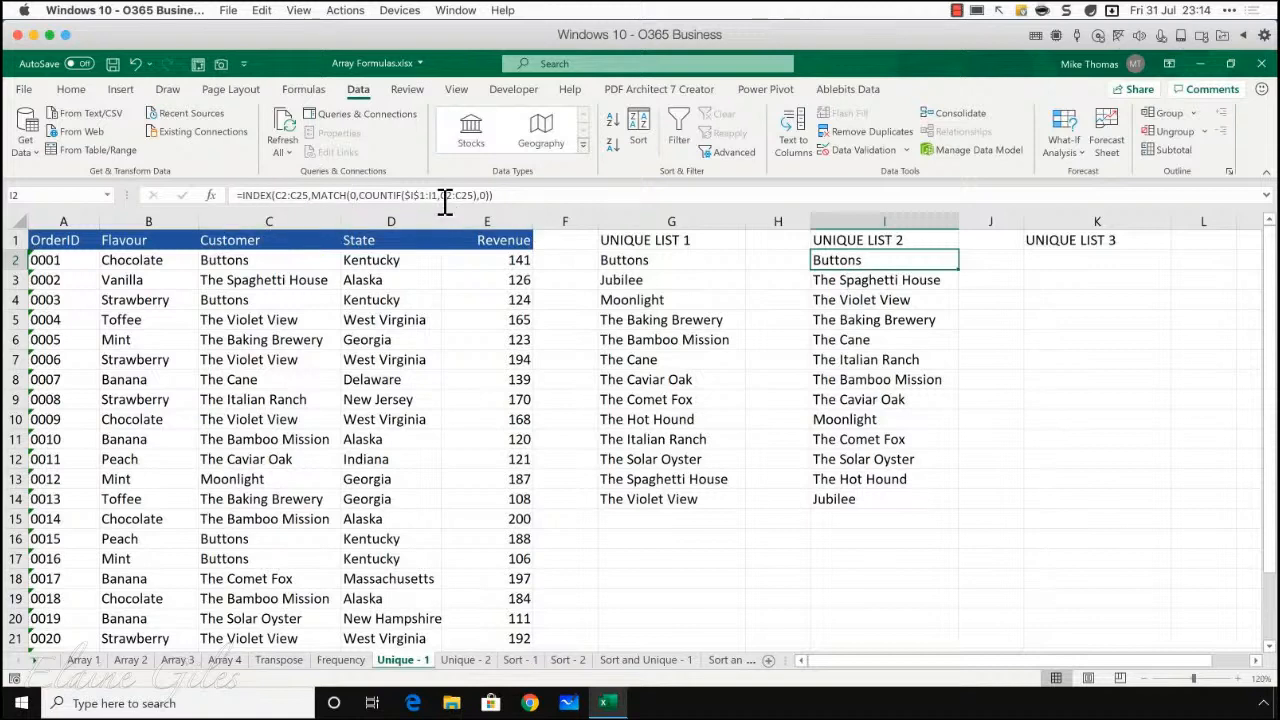
drag(497, 197, 236, 197)
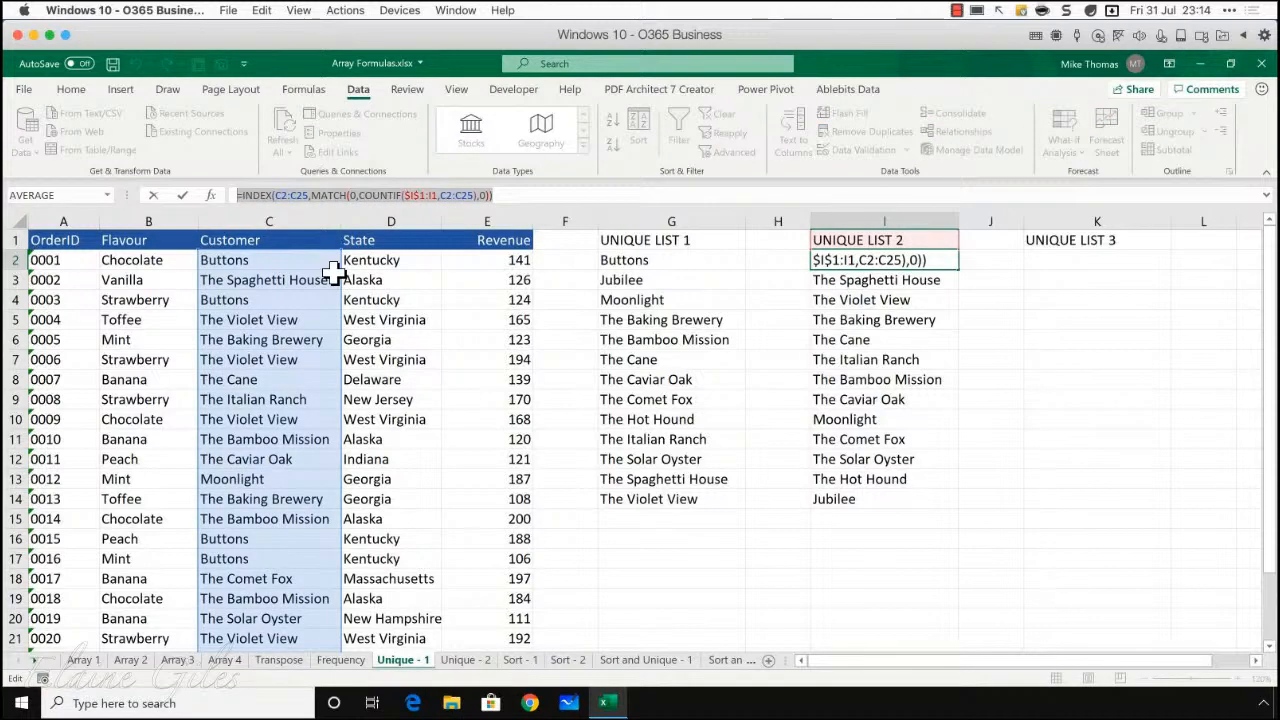
key(Escape)
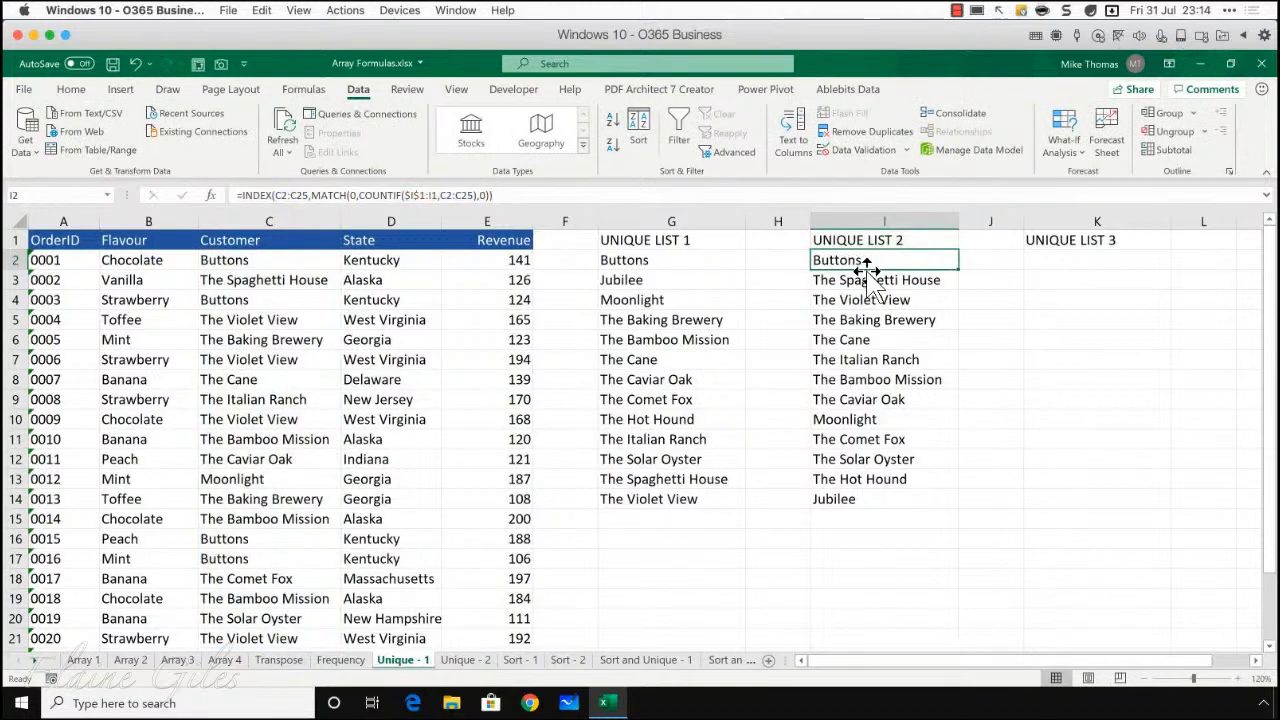
drag(857, 280, 860, 478)
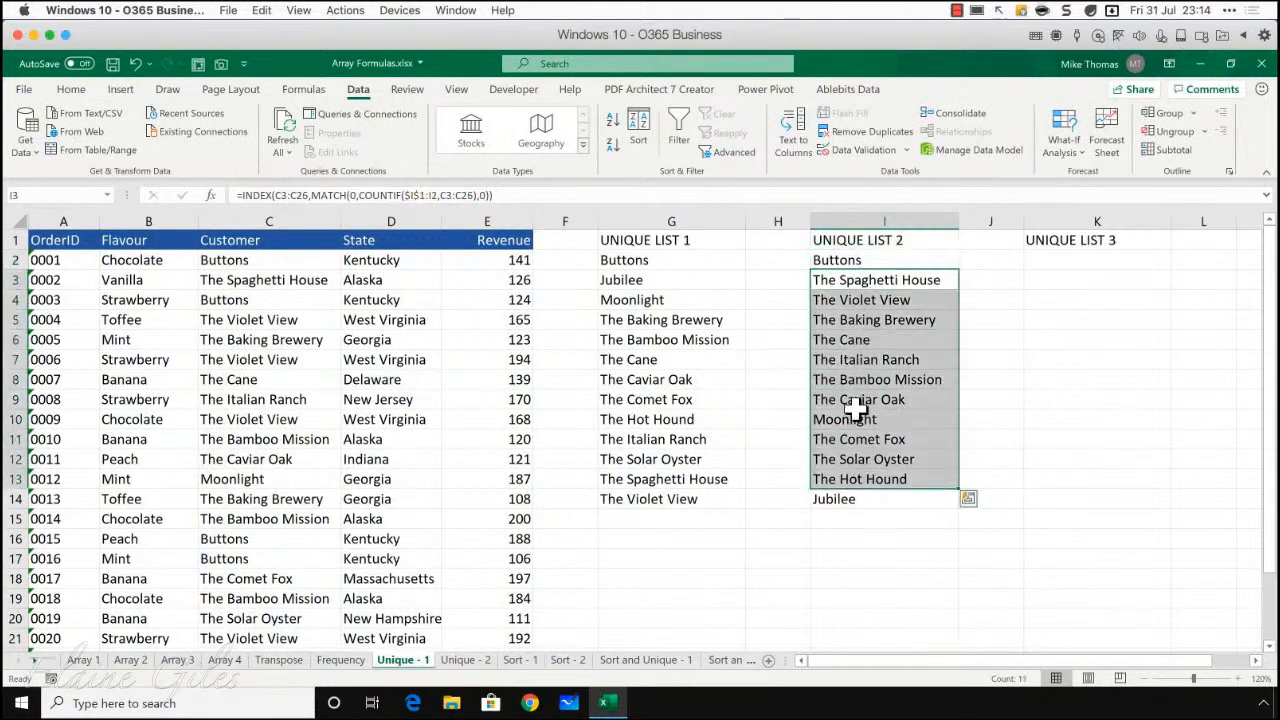
click(855, 241)
Step: Enter =UNIQUE(C2:C25,FALSE,FALSE) in K2 to spill the distinct customer names under UNIQUE LIST 3
click(1113, 272)
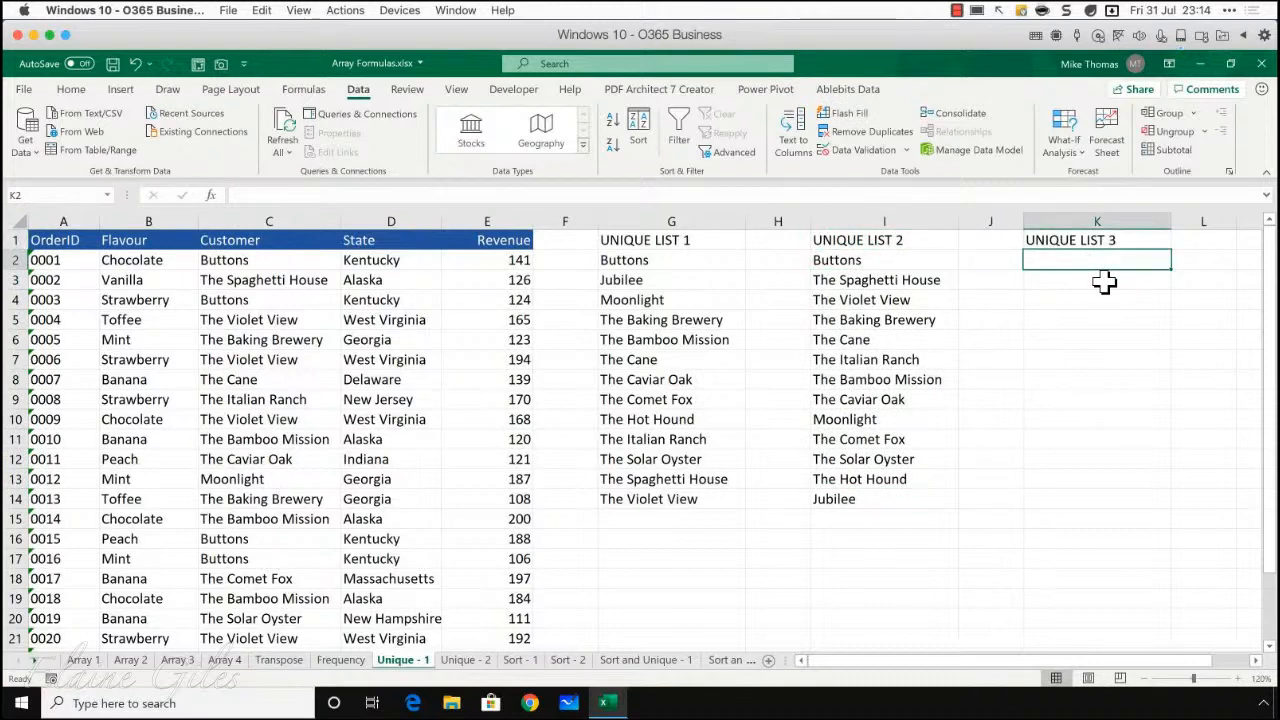
text(=un)
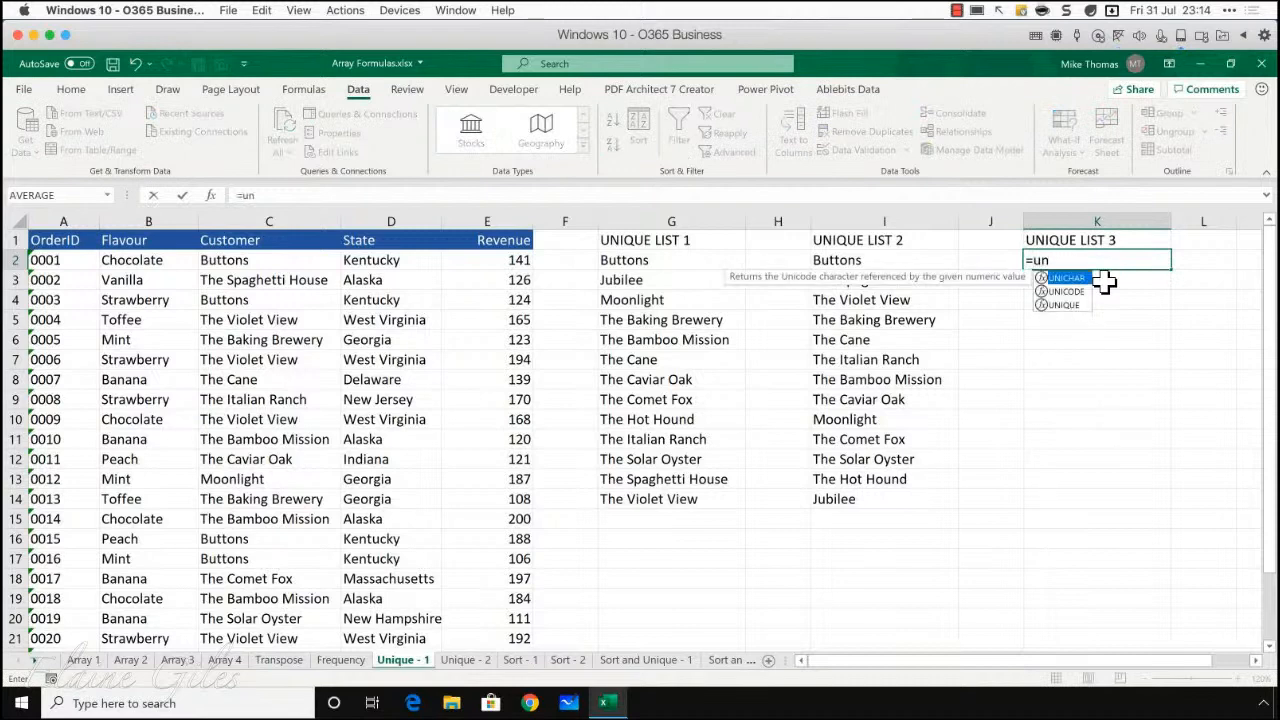
key(Down)
key(Down)
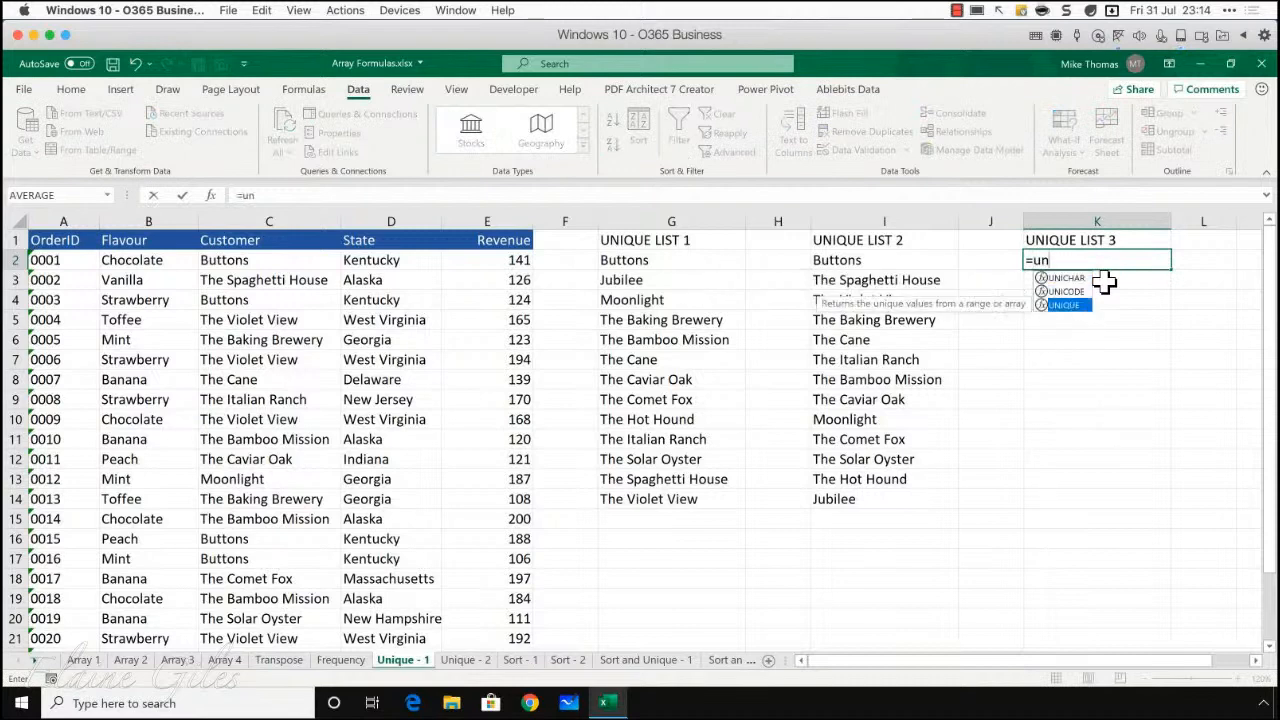
key(Tab)
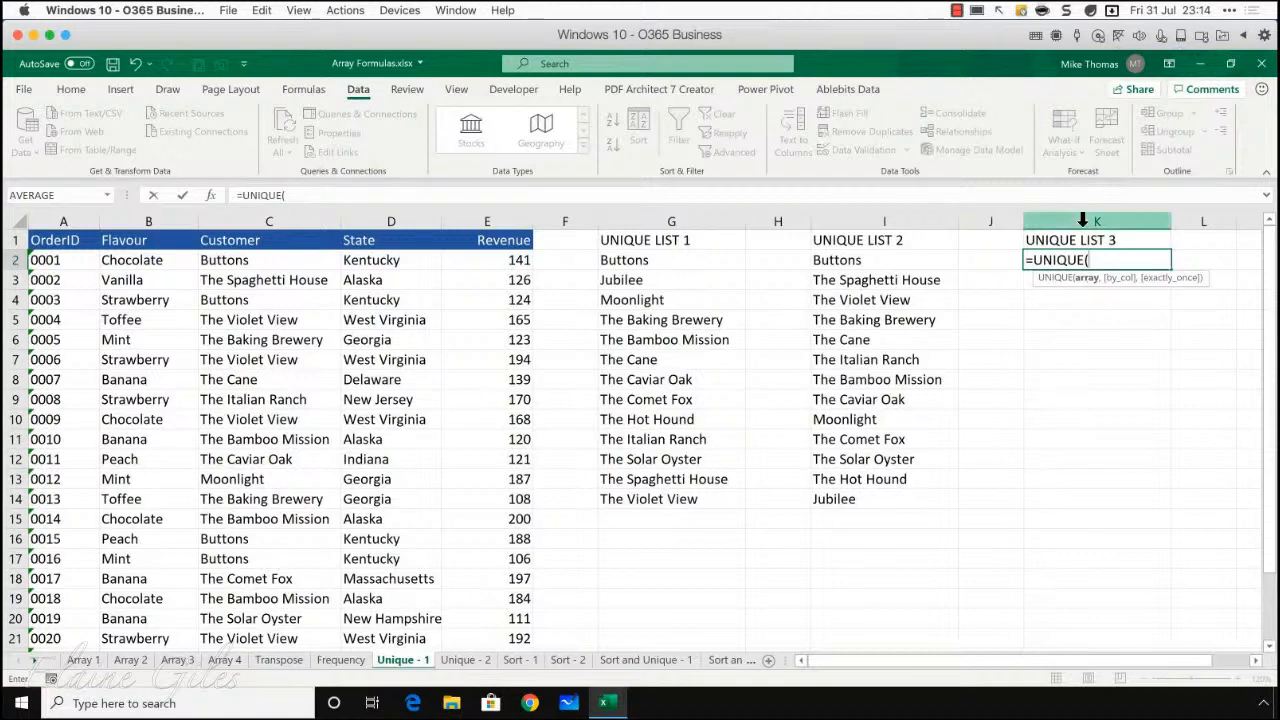
drag(260, 263, 260, 624)
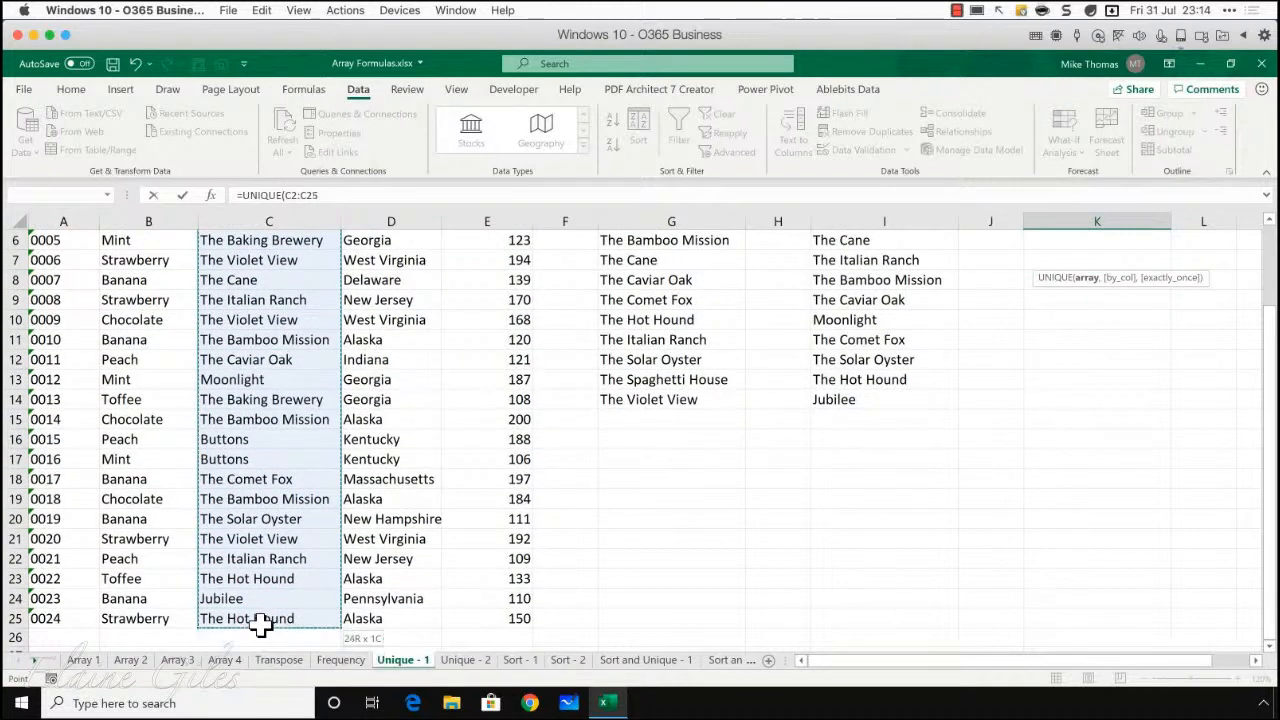
click(318, 195)
text(,)
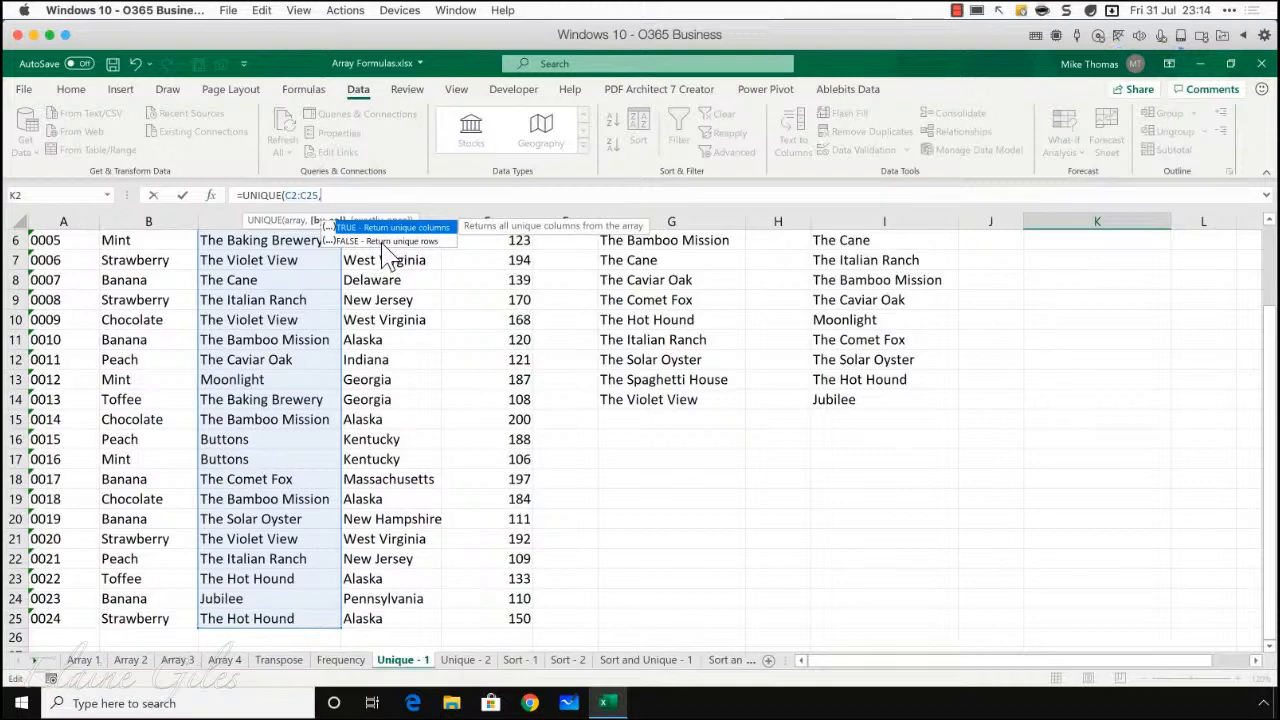
double_click(385, 242)
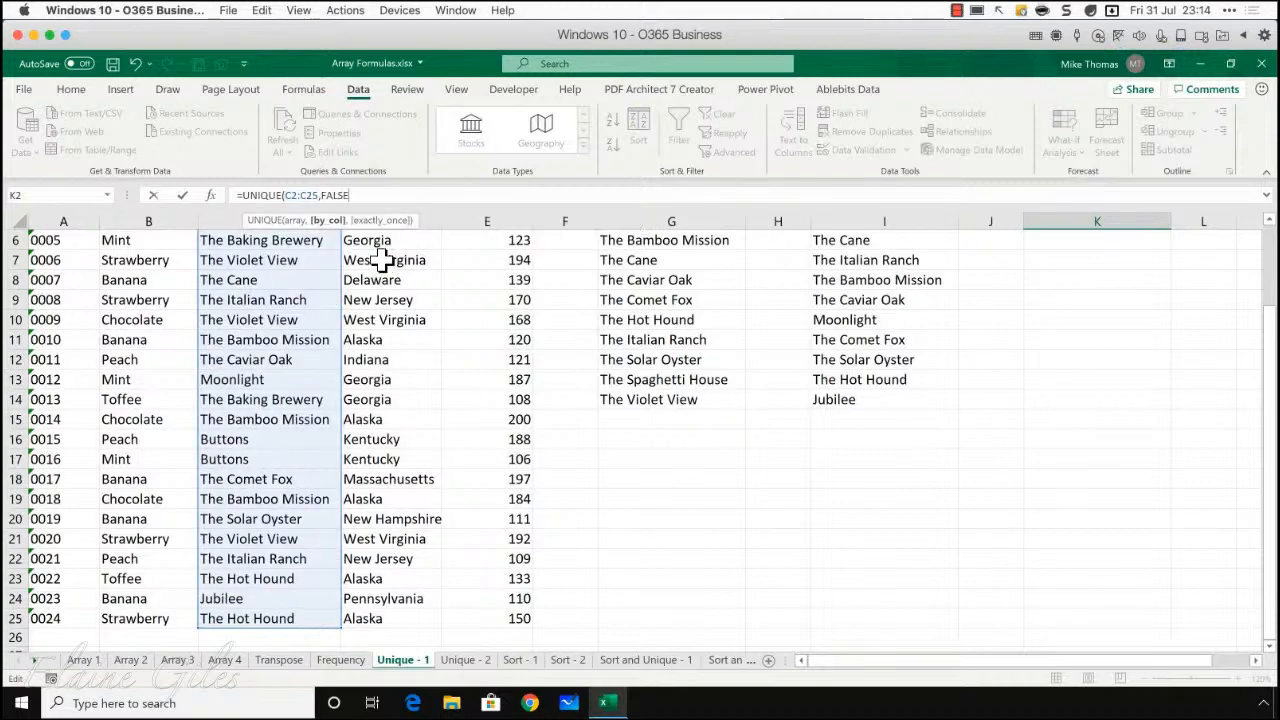
text(,)
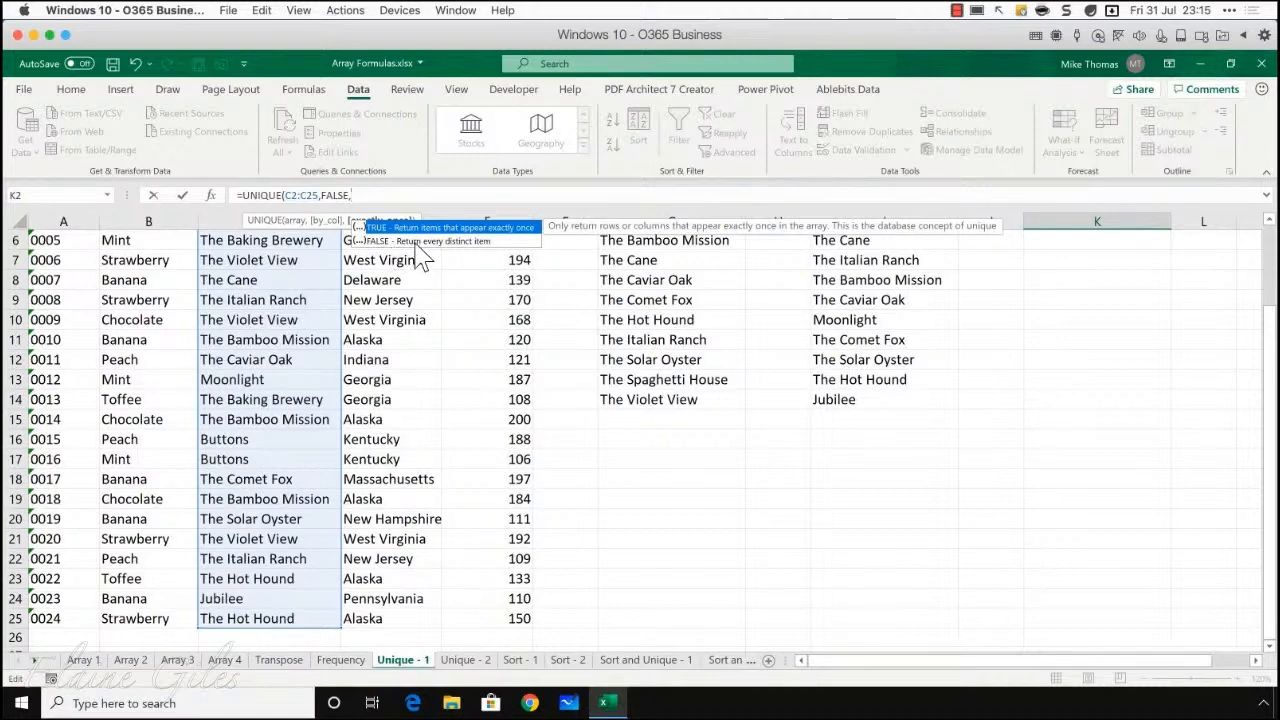
double_click(419, 243)
text())
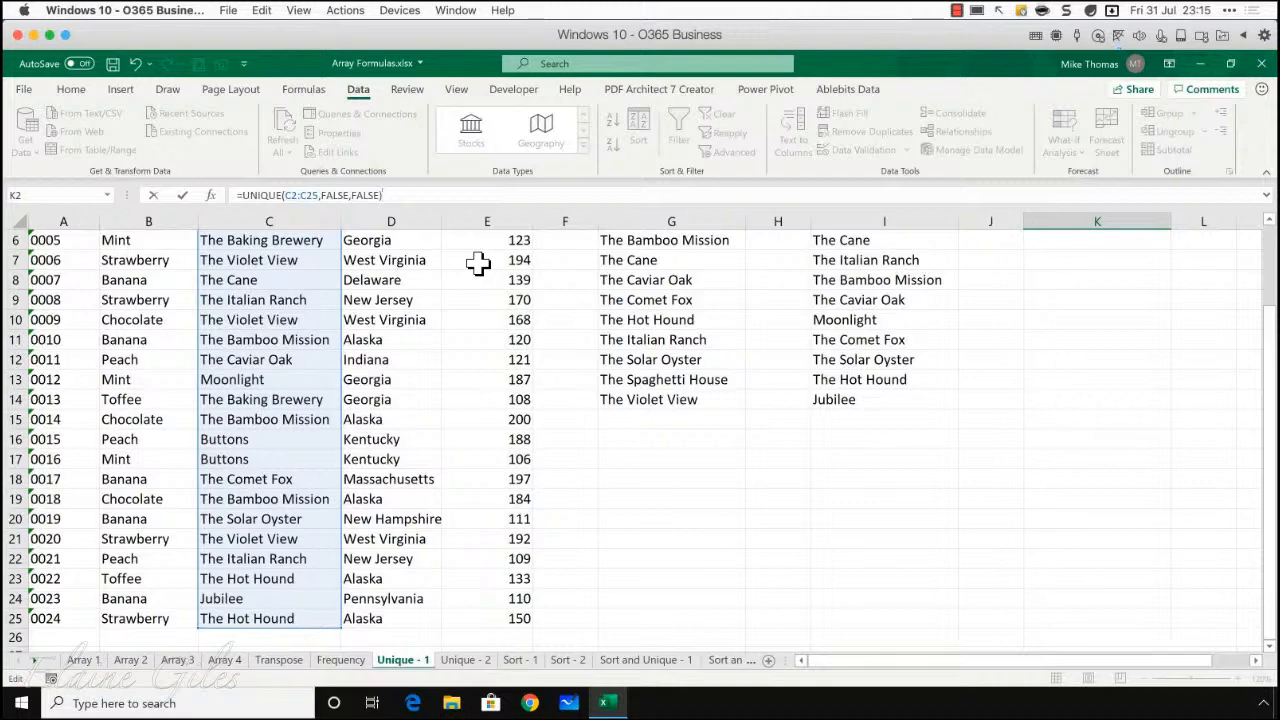
key(Return)
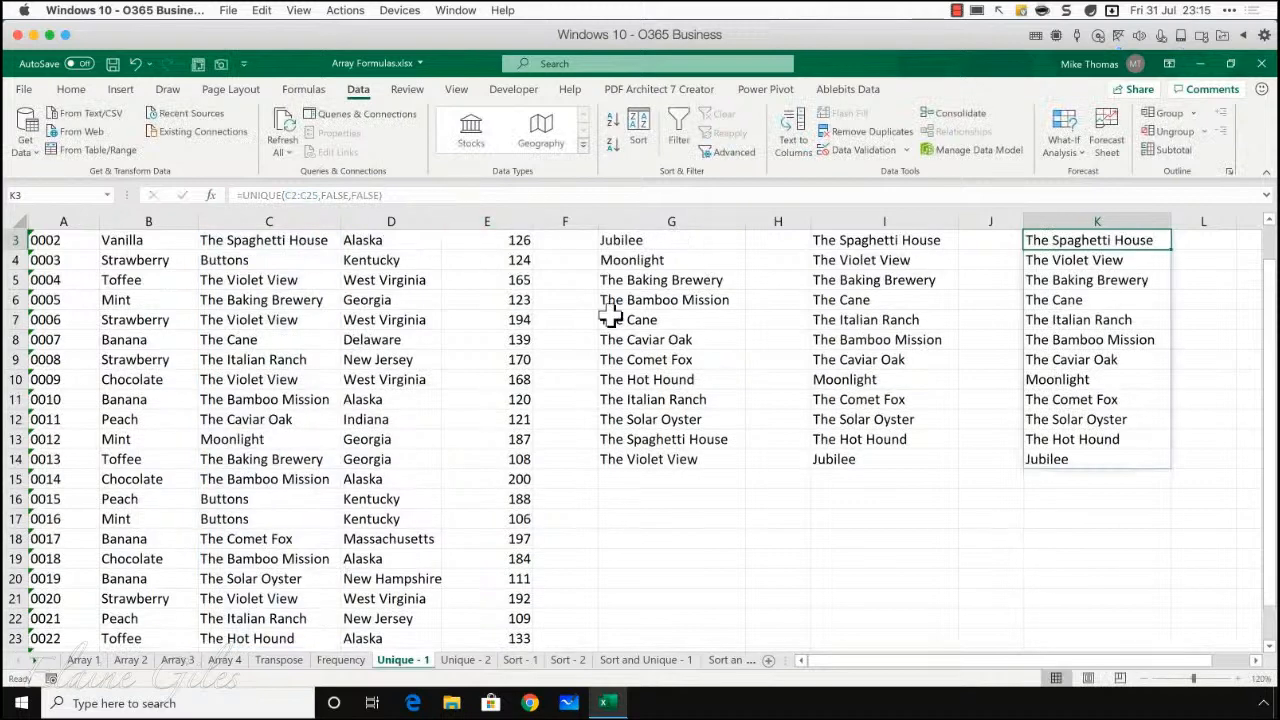
Step: Remove the two FALSE arguments from the formula in K2 so it reads =UNIQUE(C2:C25)
scroll(988, 463, up, 1)
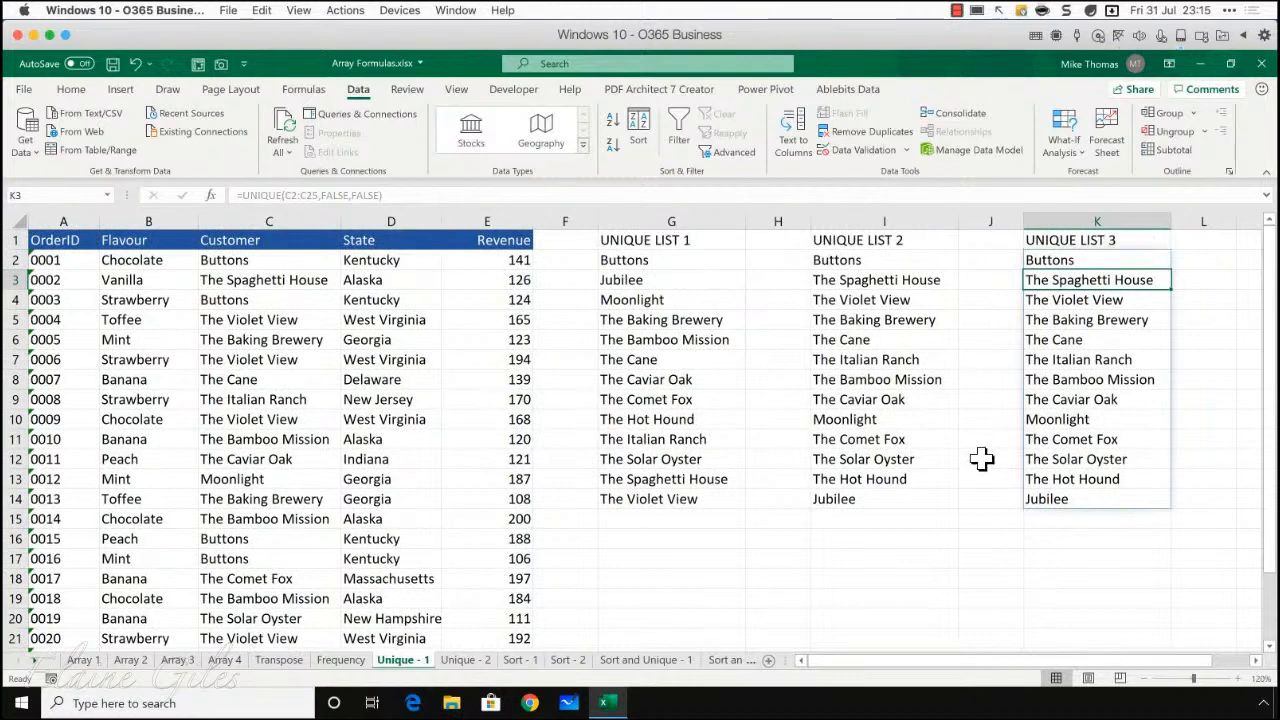
click(977, 462)
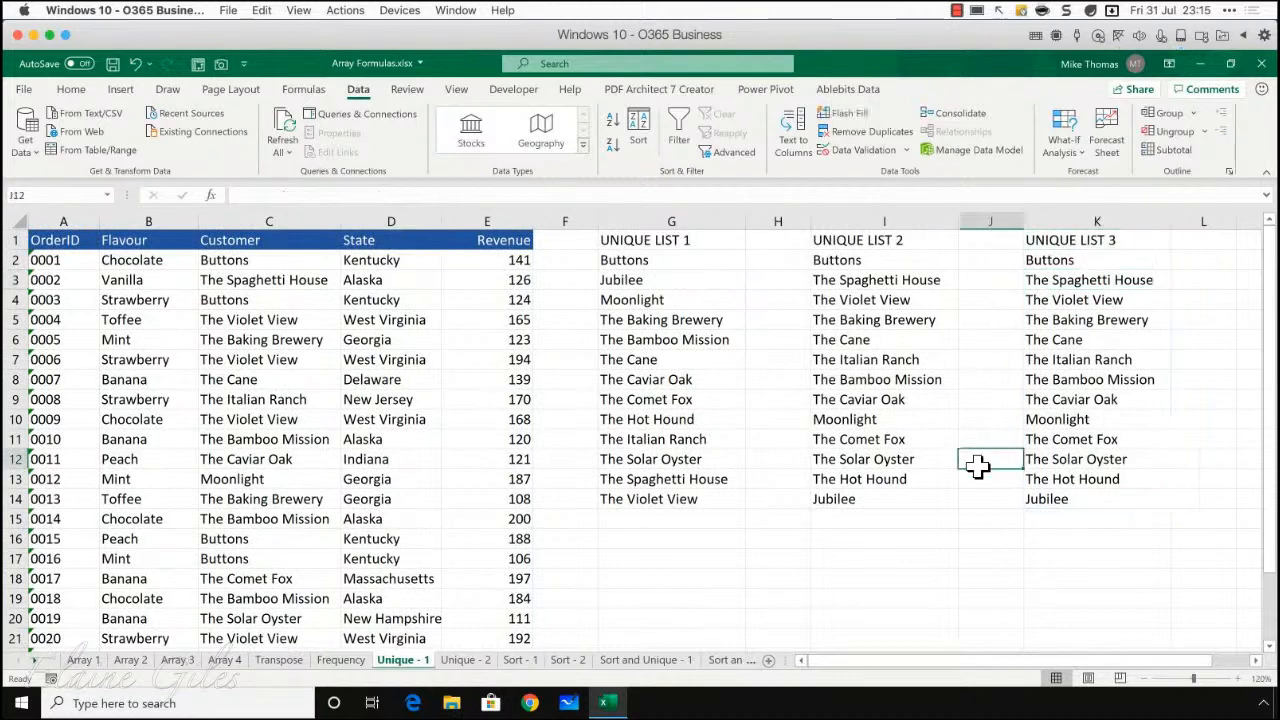
click(889, 259)
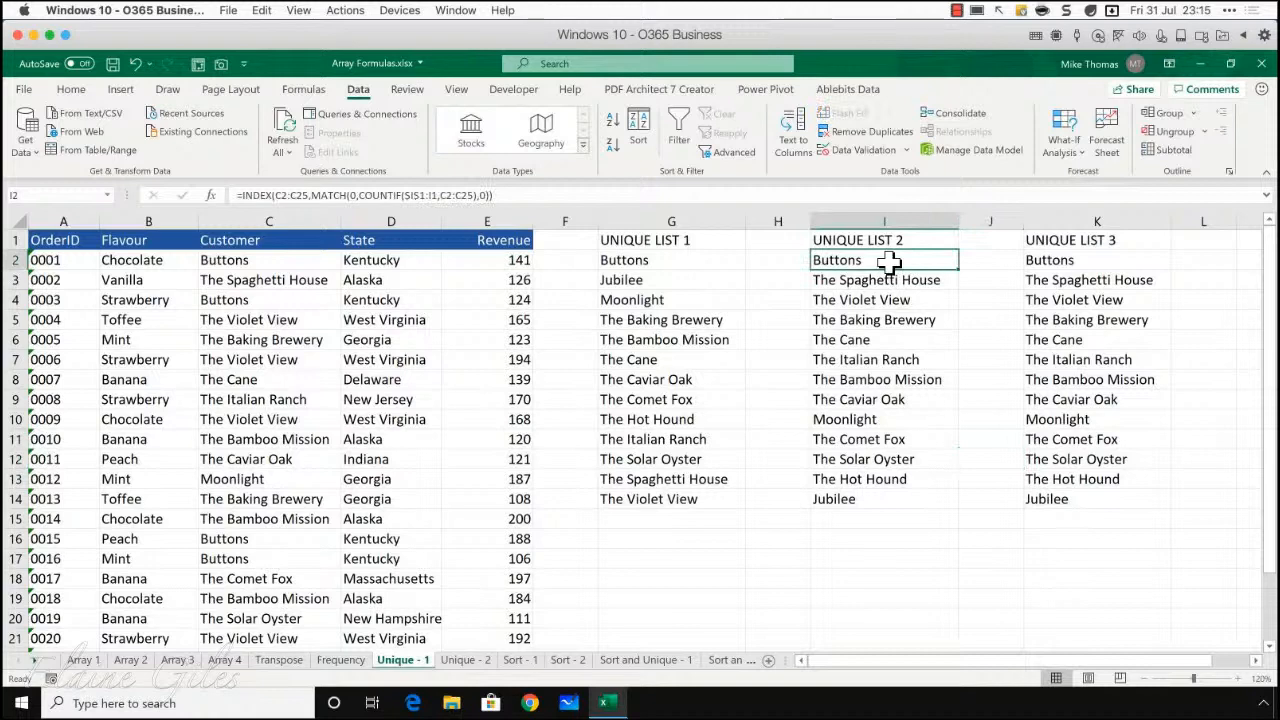
click(667, 259)
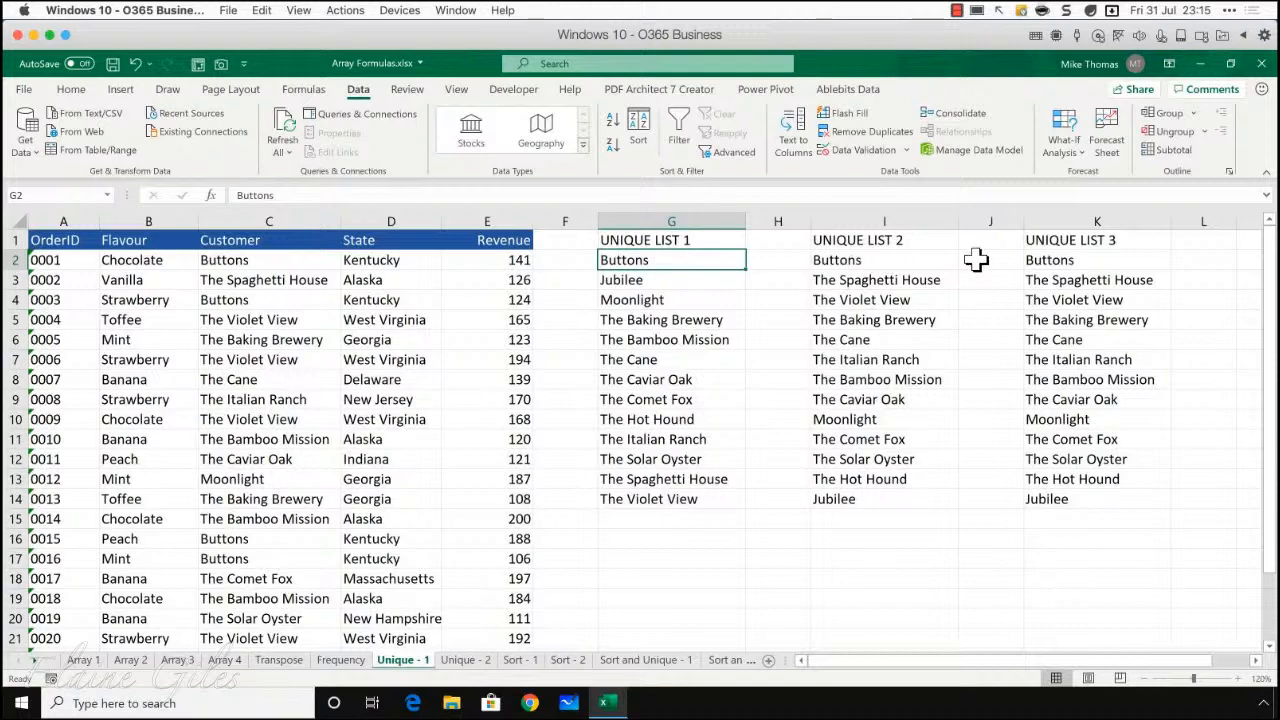
click(1052, 258)
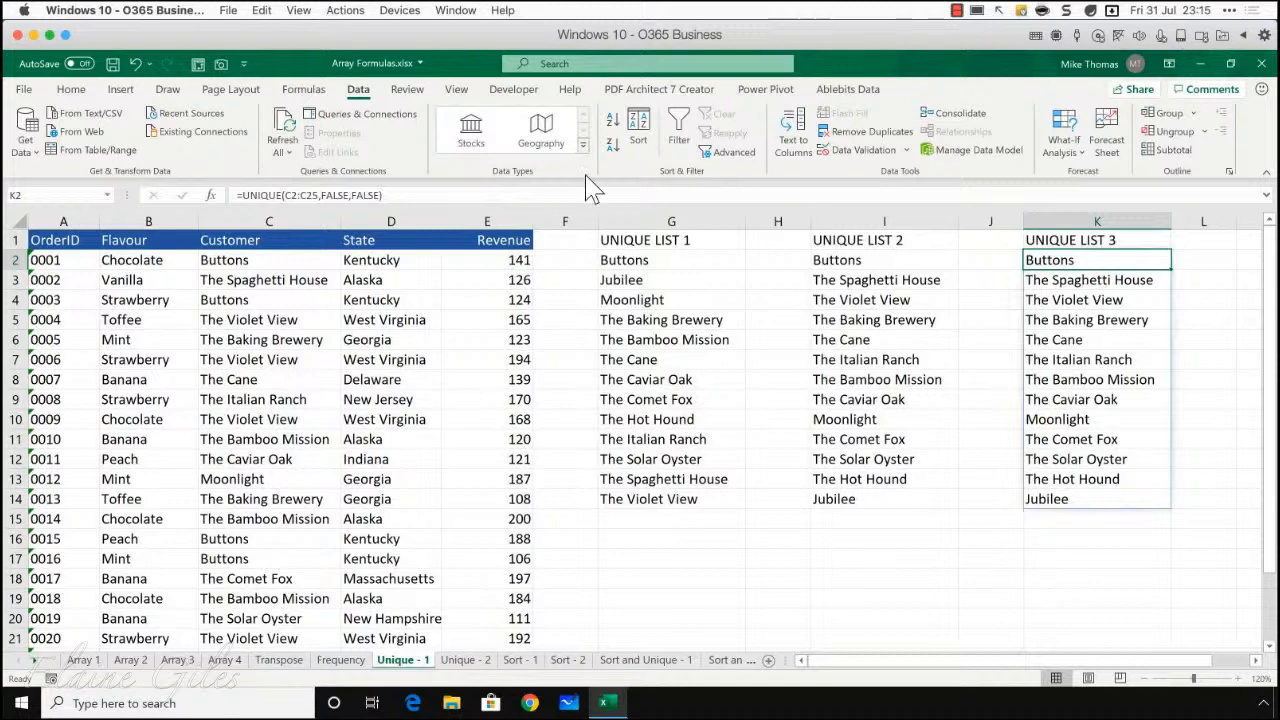
click(320, 195)
drag(320, 196, 388, 196)
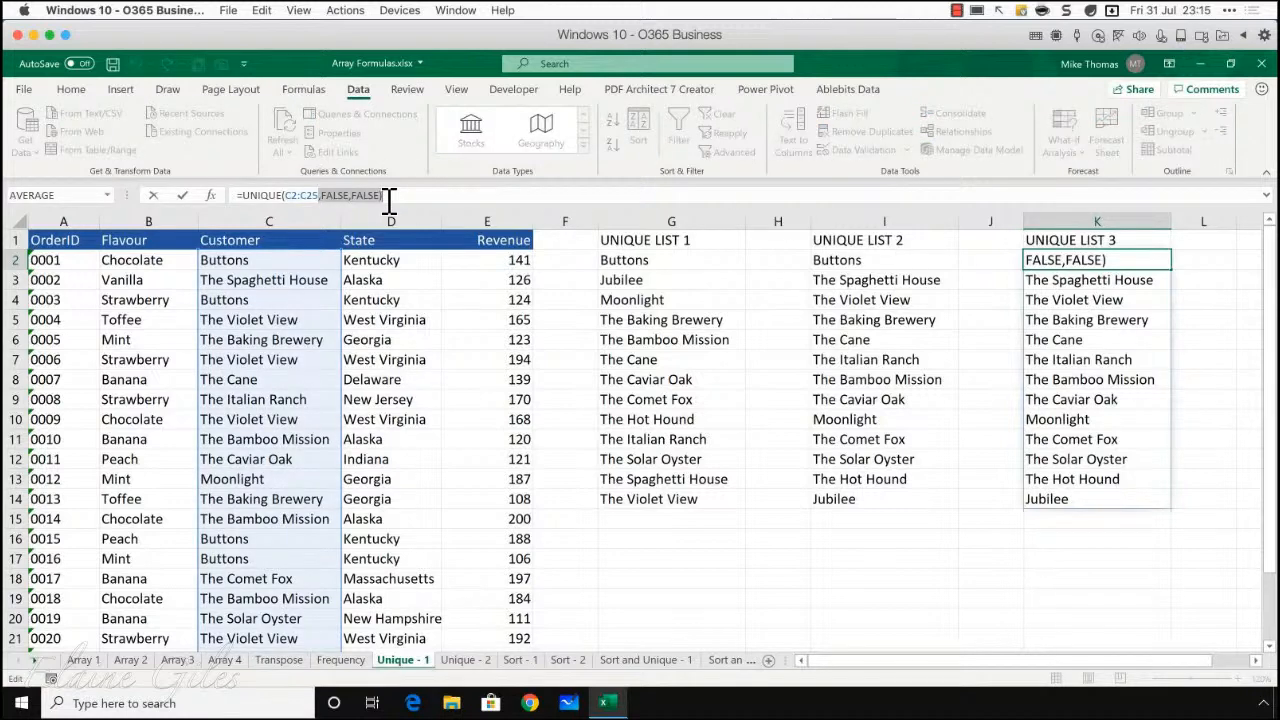
key(Delete)
key(Return)
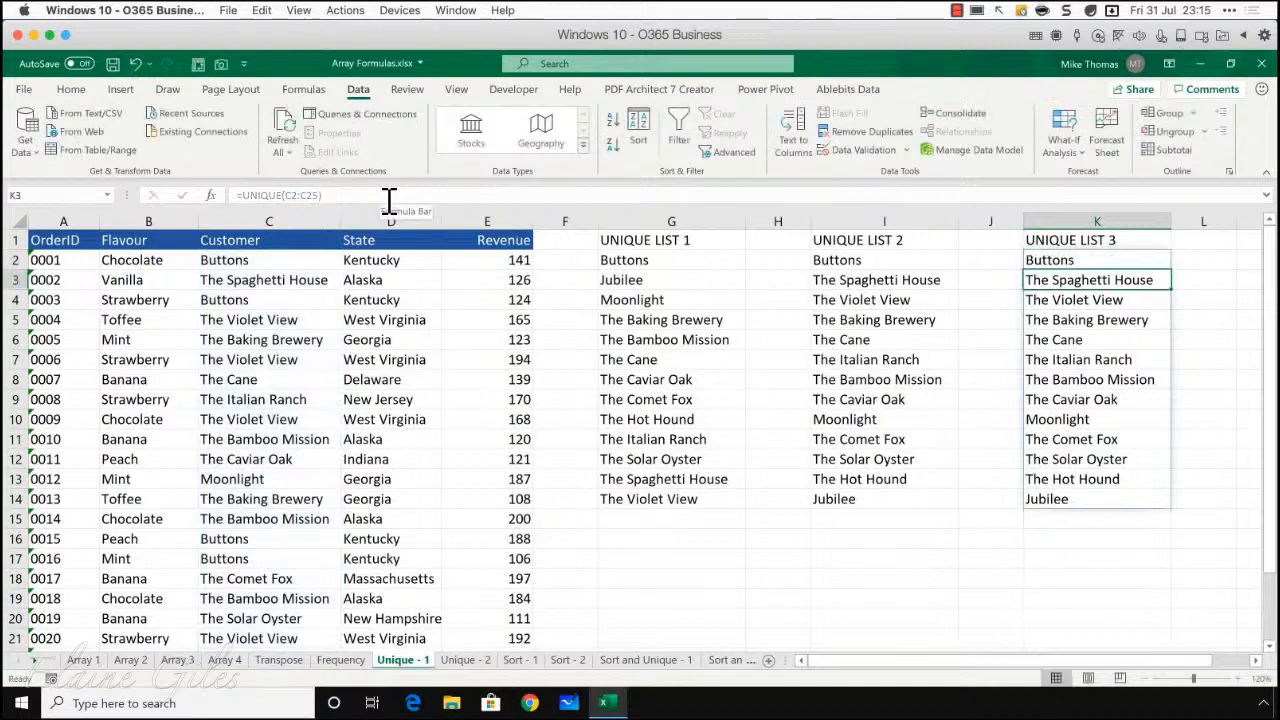
Step: Examine the formula shown for the spilled cells beneath K2 in UNIQUE LIST 3
key(Down)
key(Down)
key(Down)
key(Down)
key(Down)
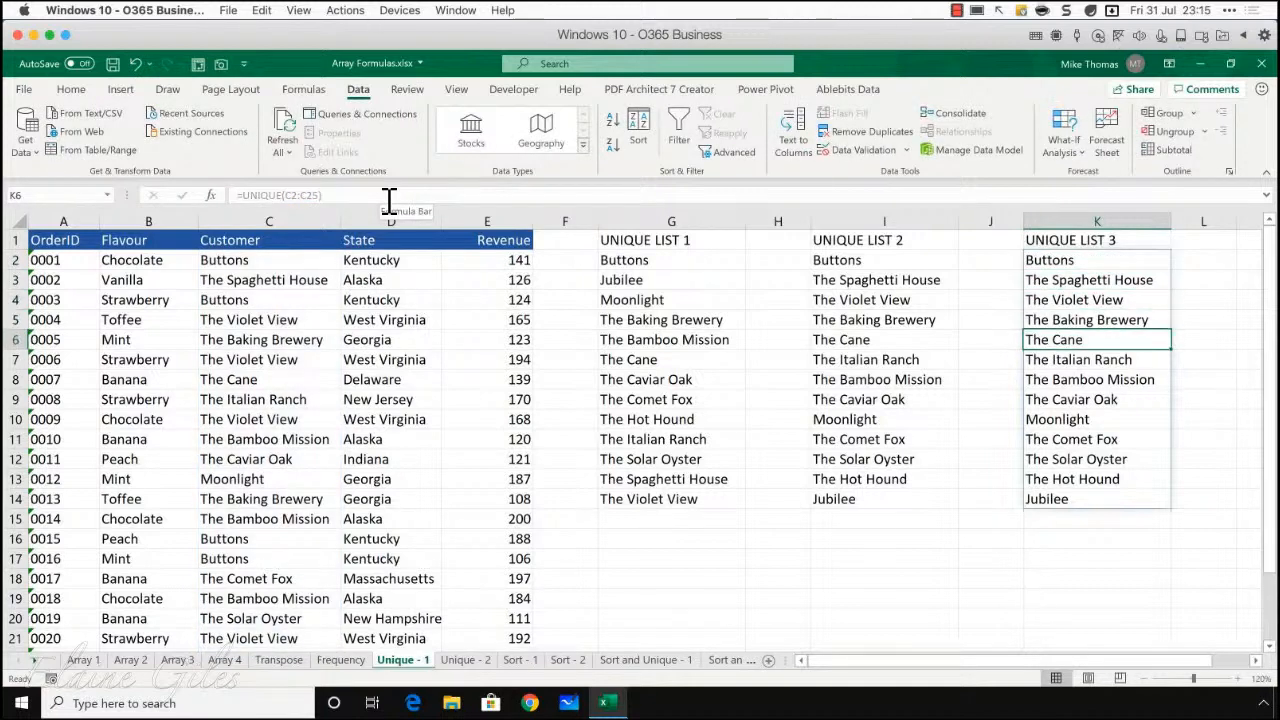
key(Down)
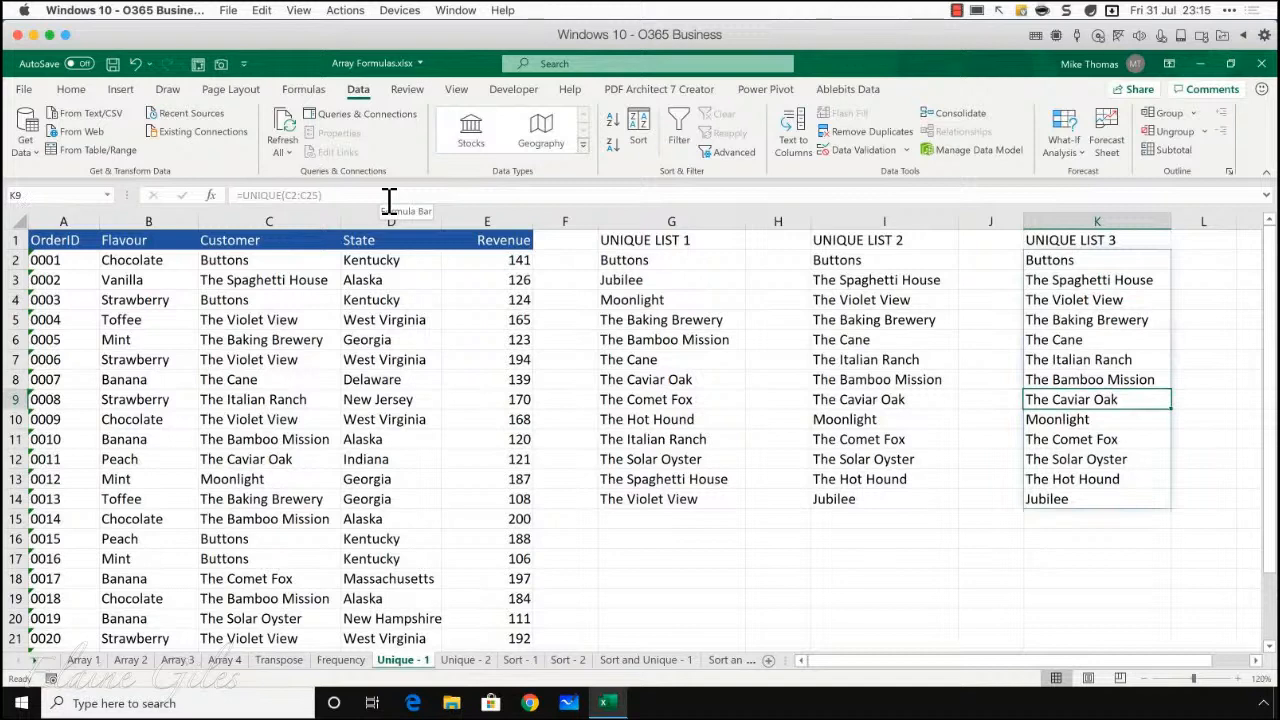
key(Up)
key(Up)
key(Up)
key(Up)
key(Up)
key(Up)
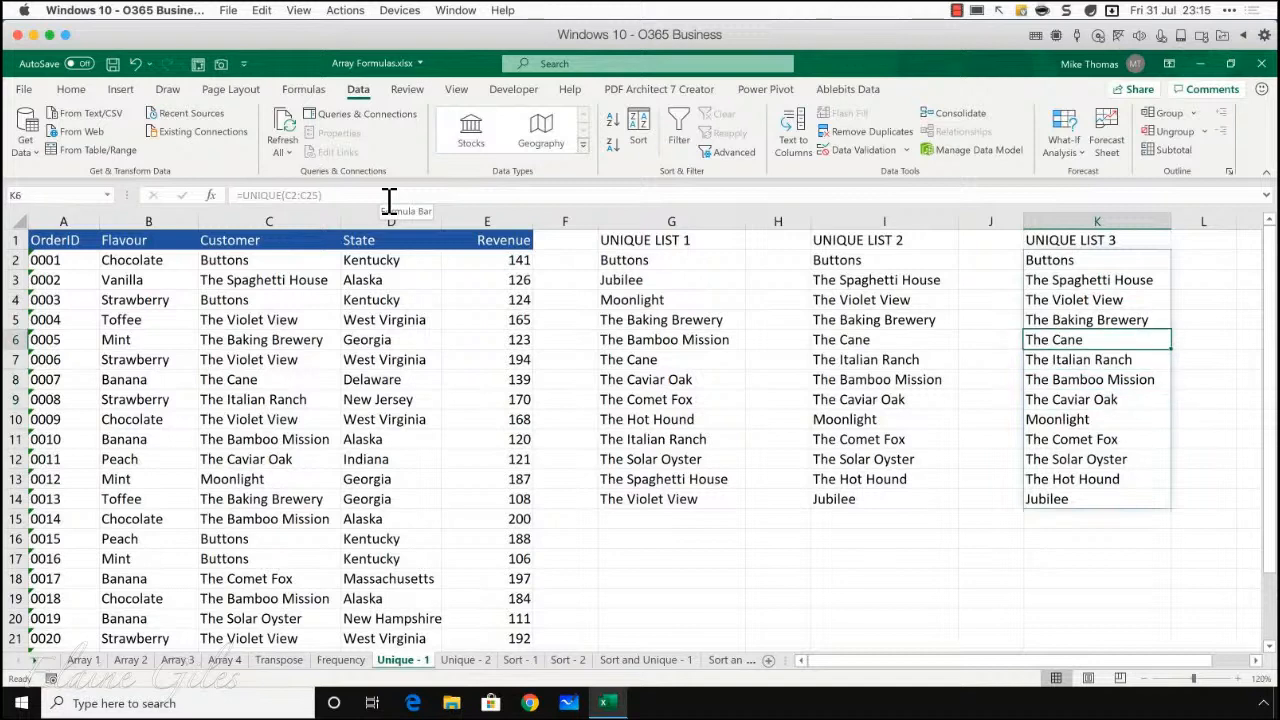
key(Up)
key(Down)
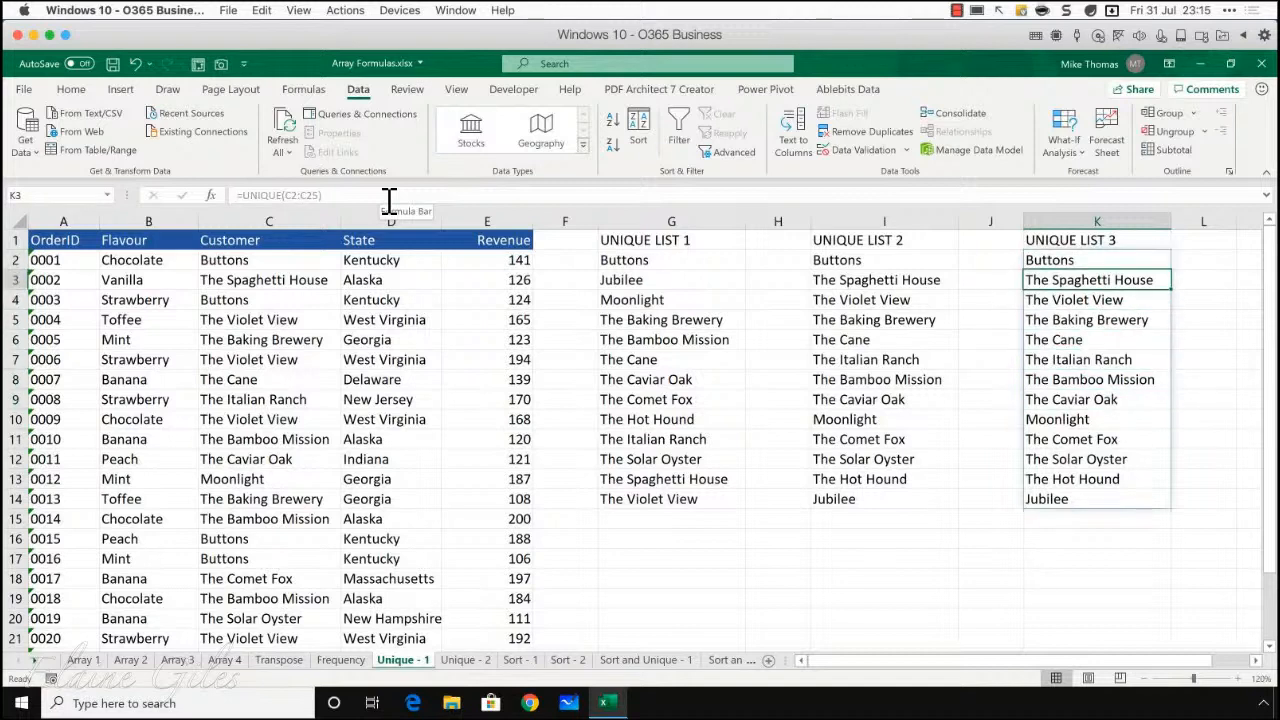
key(Down)
key(Down)
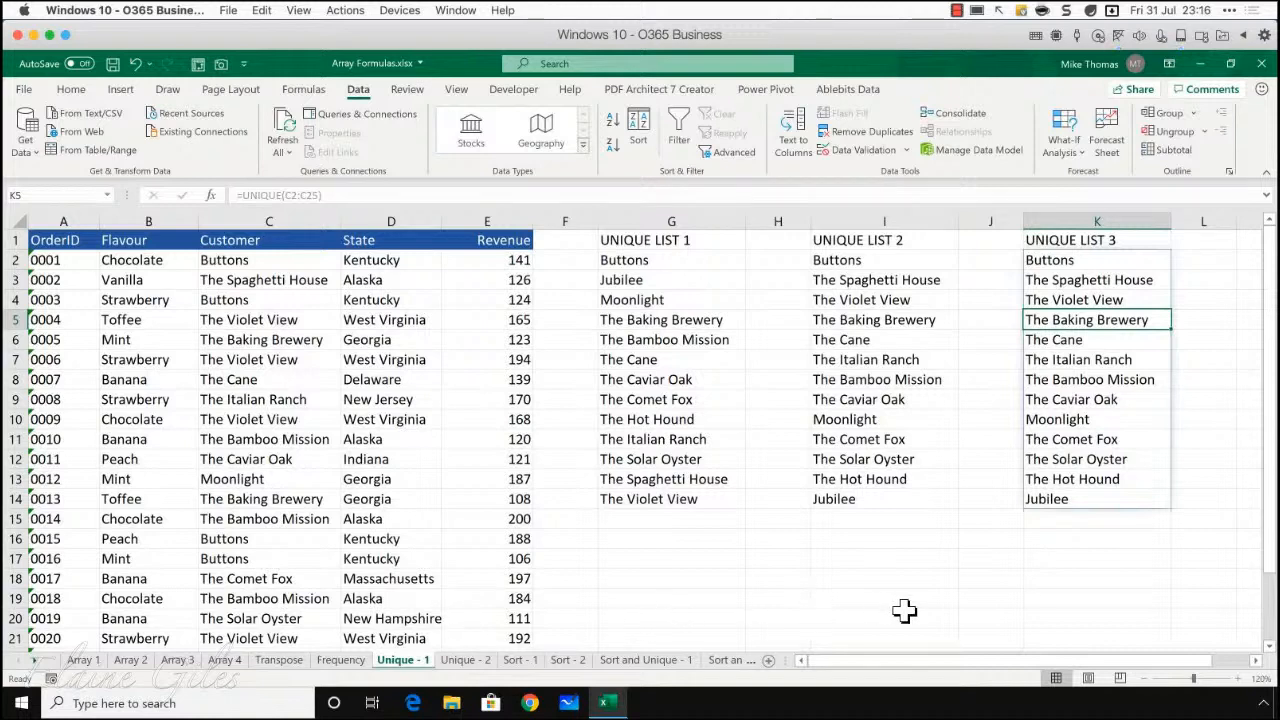
Step: Clear the spilled UNIQUE LIST 3 range K2:K14 and undo the clearing
click(1055, 558)
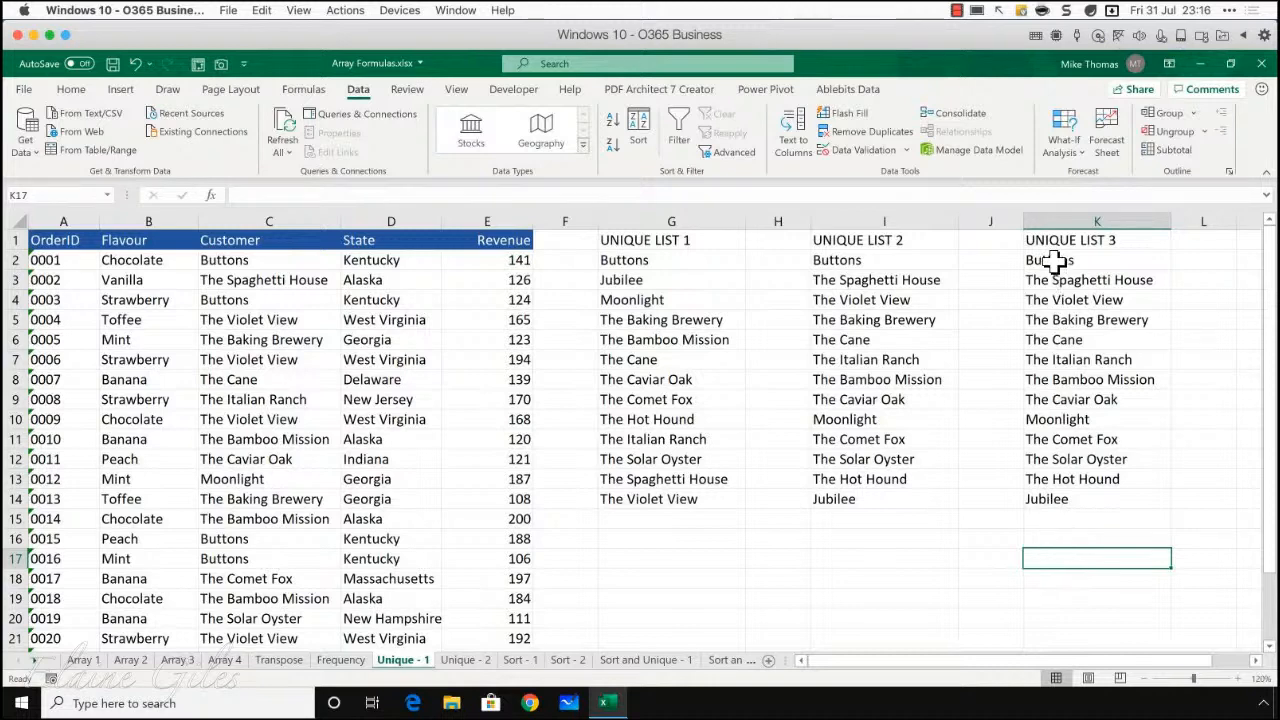
drag(1055, 261, 1058, 495)
key(Delete)
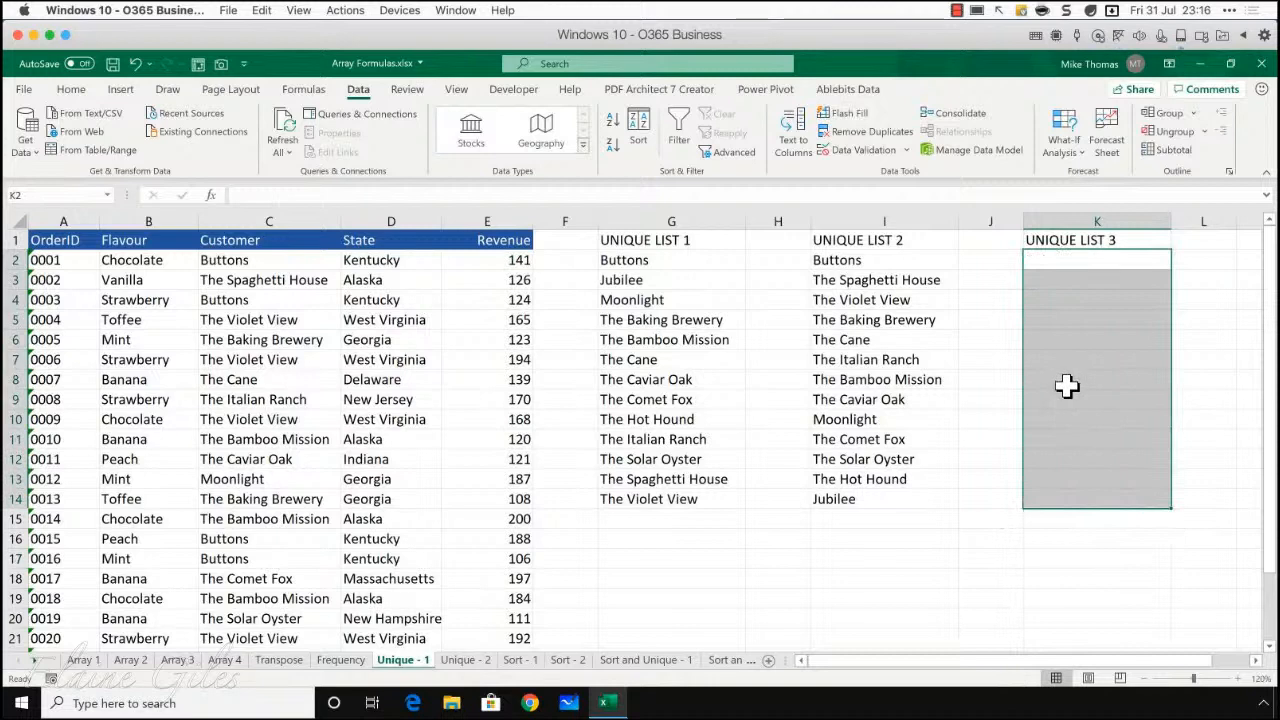
key(ctrl+z)
click(1059, 537)
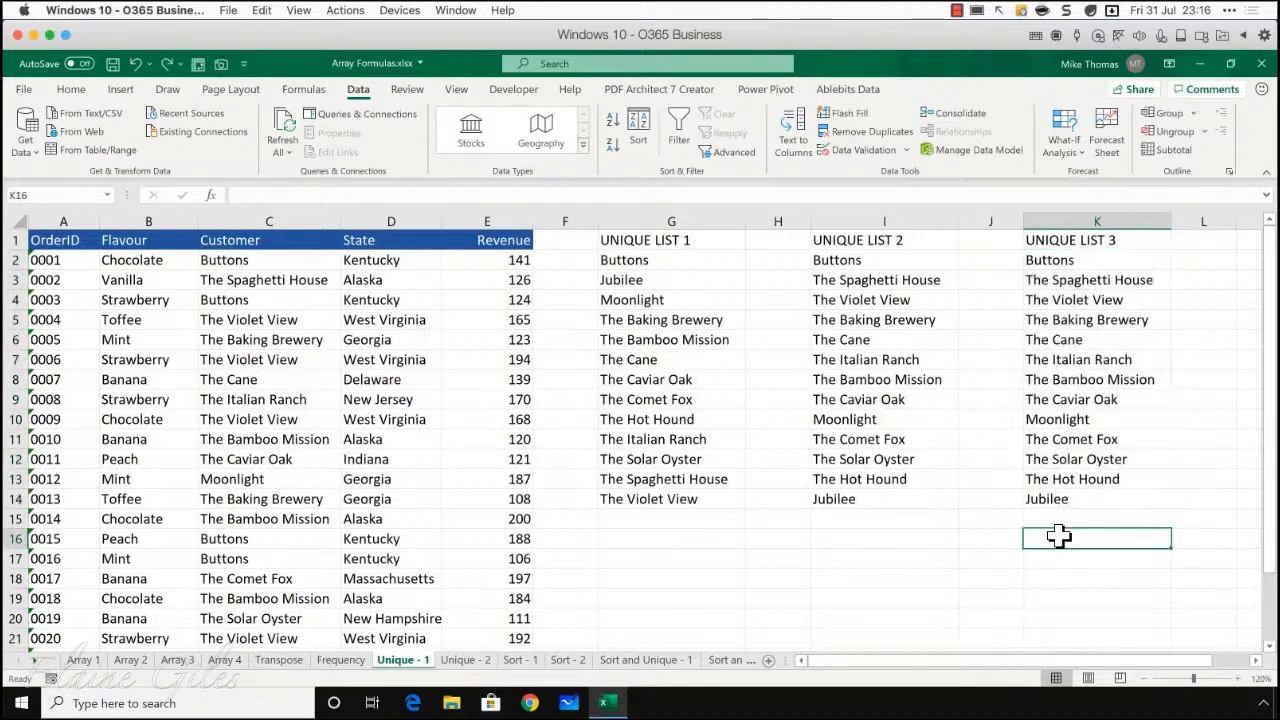
text(=counta()
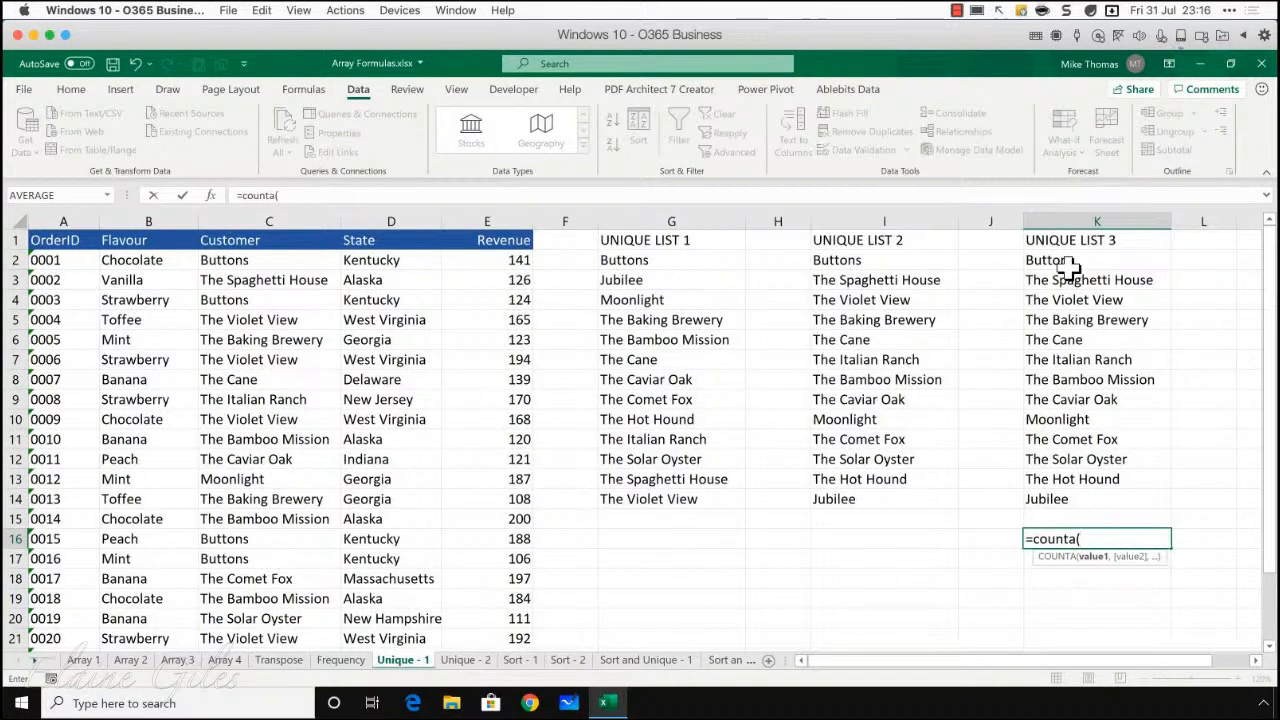
drag(1062, 259, 1072, 499)
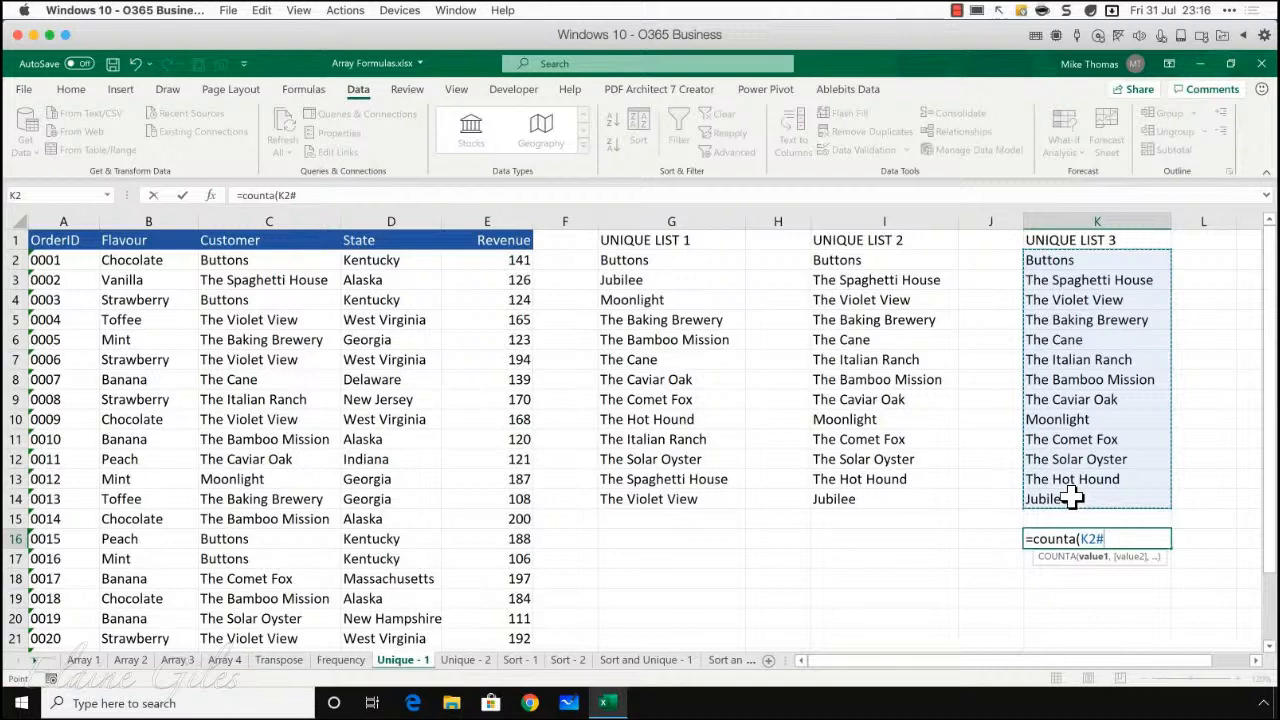
key(Escape)
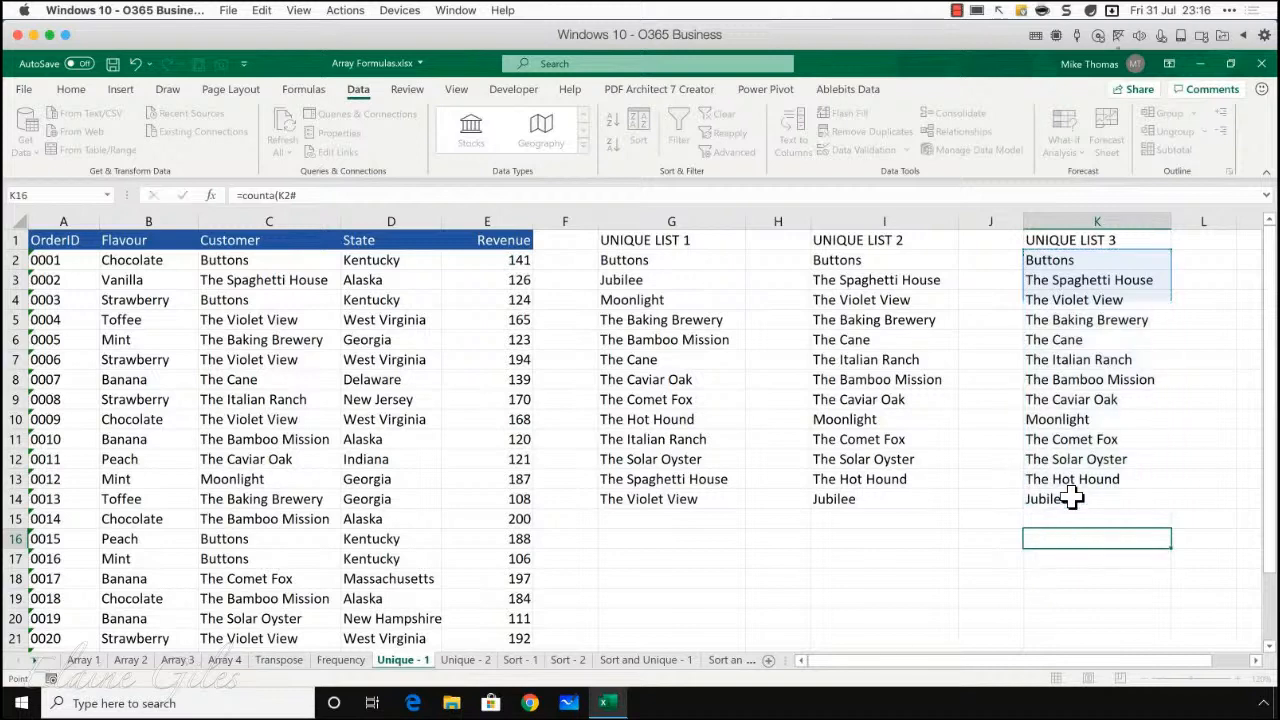
Step: Enter =COUNTA(K2#) in K16 to count the customers in the spilled UNIQUE LIST 3 range
text(=count)
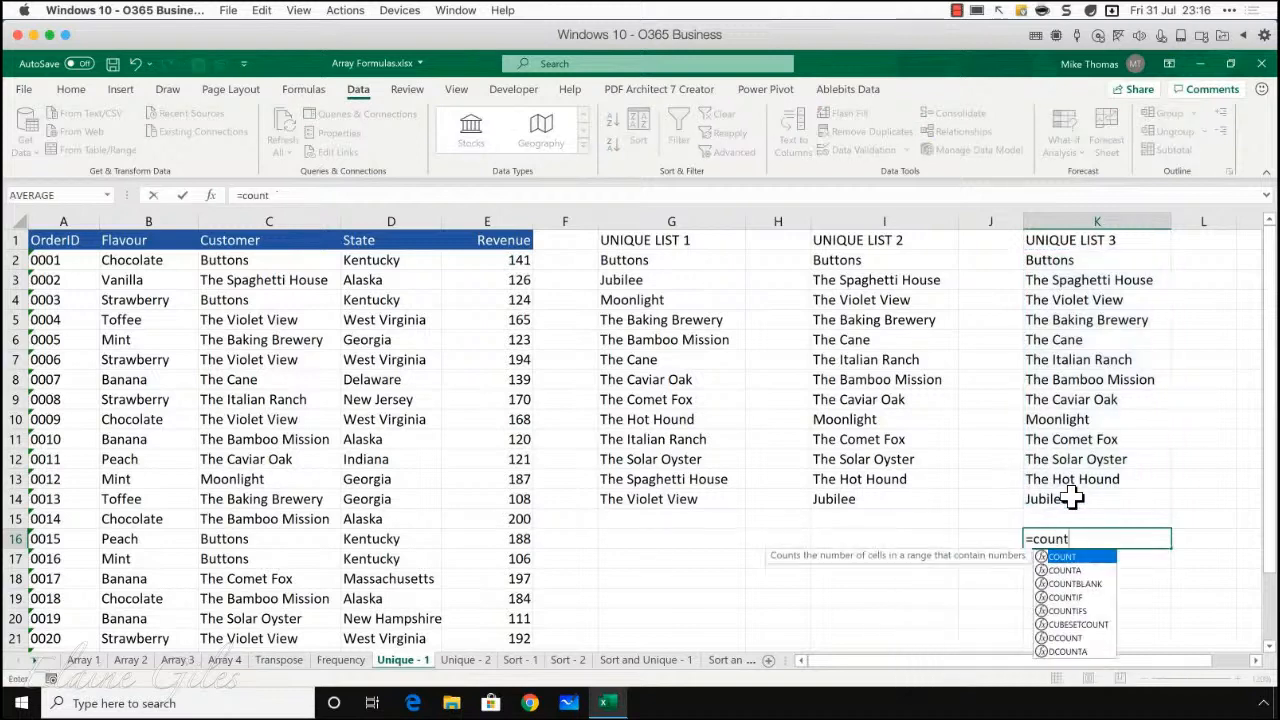
text(a()
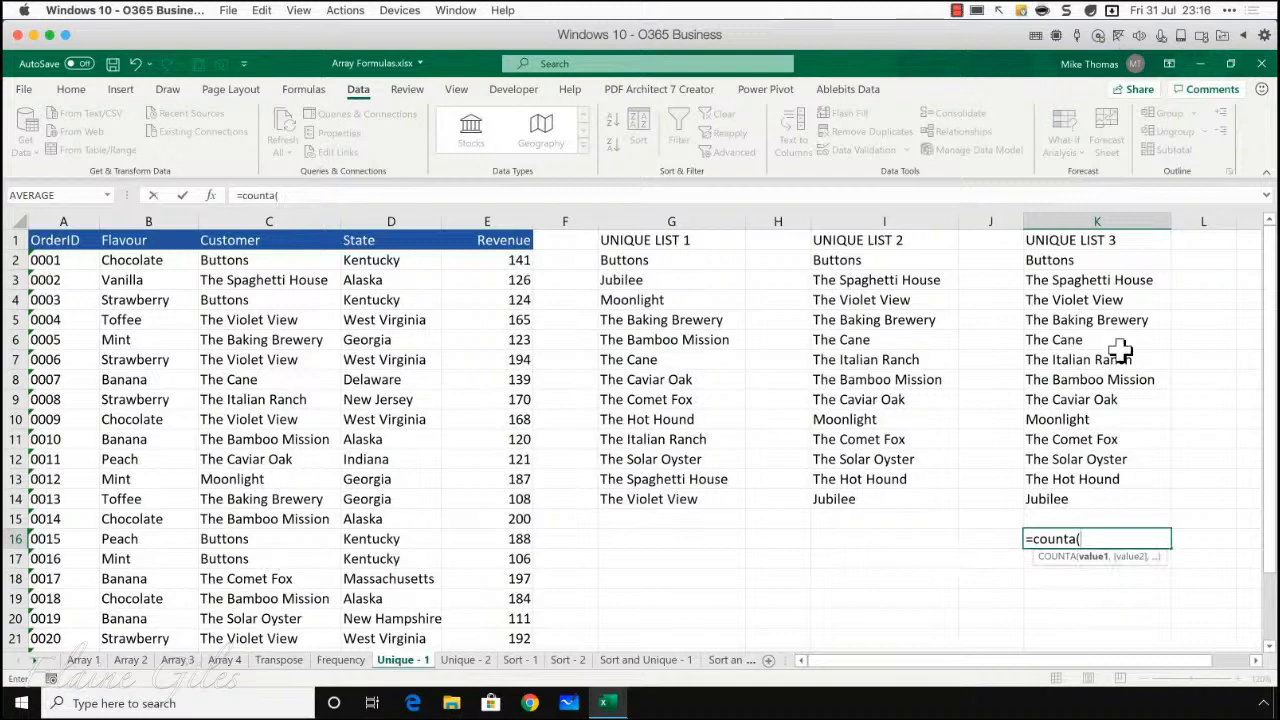
drag(1080, 264, 1090, 497)
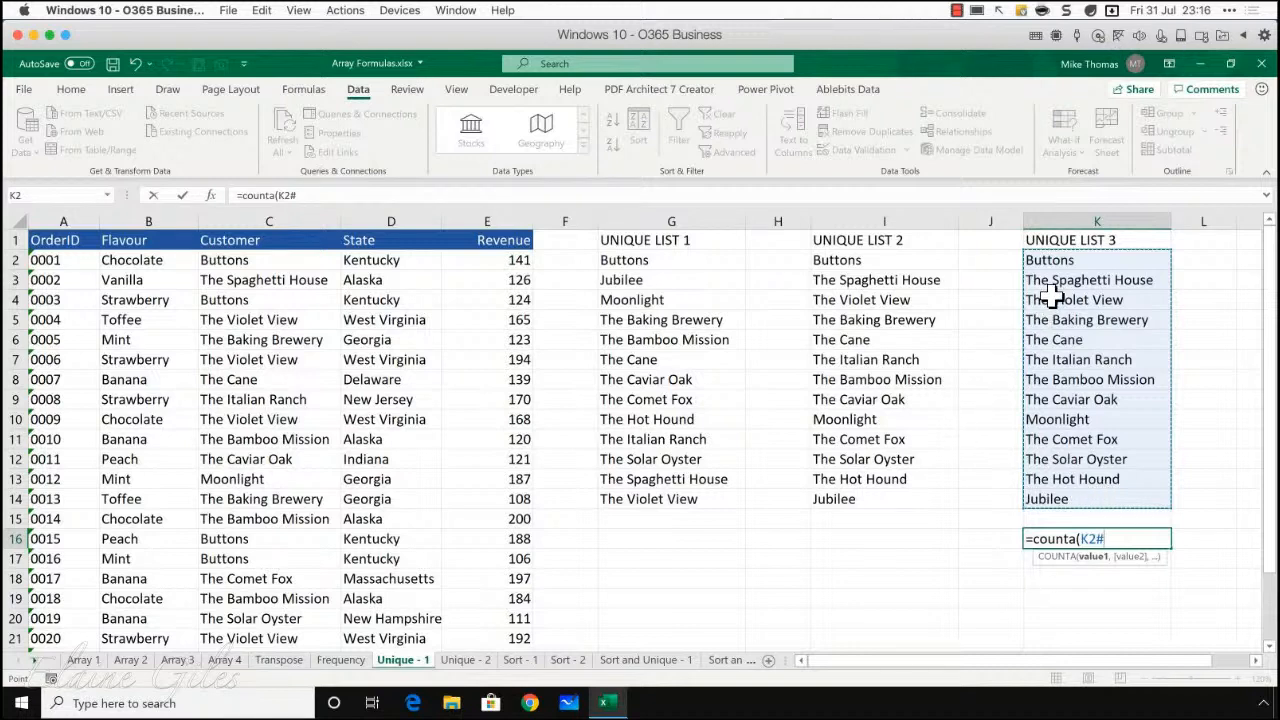
key(BackSpace)
key(BackSpace)
key(BackSpace)
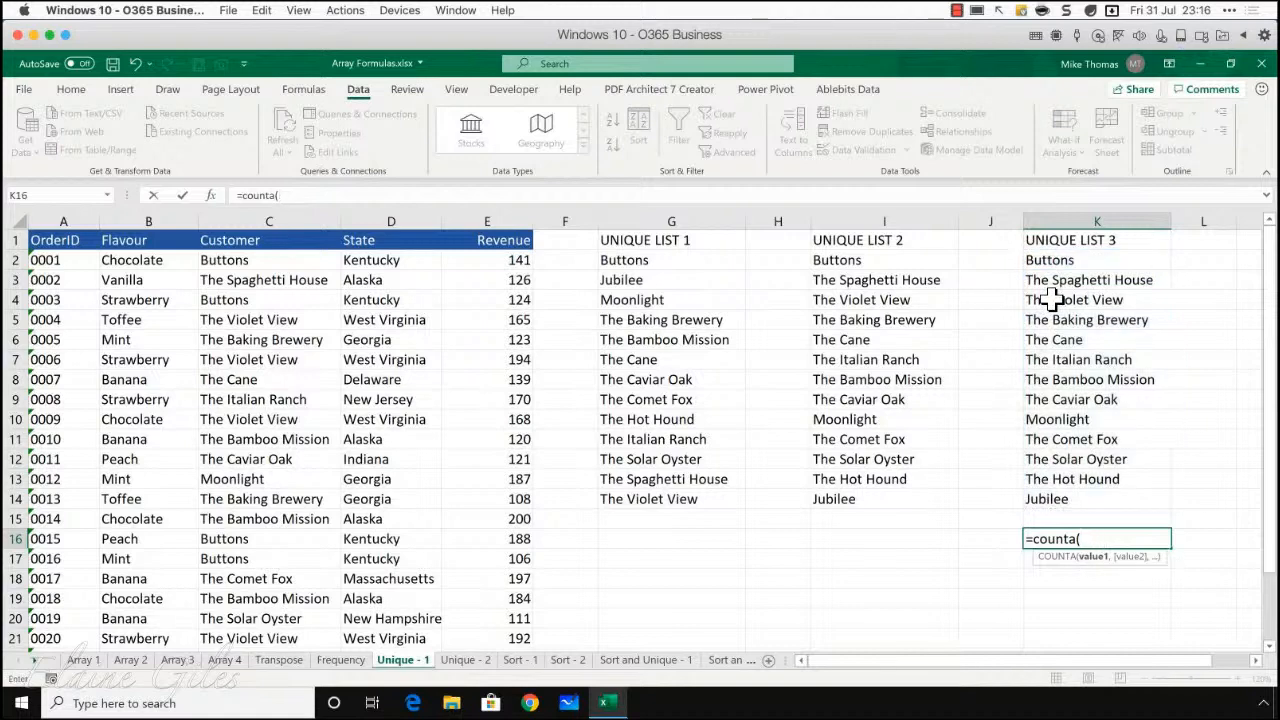
text(K2#)
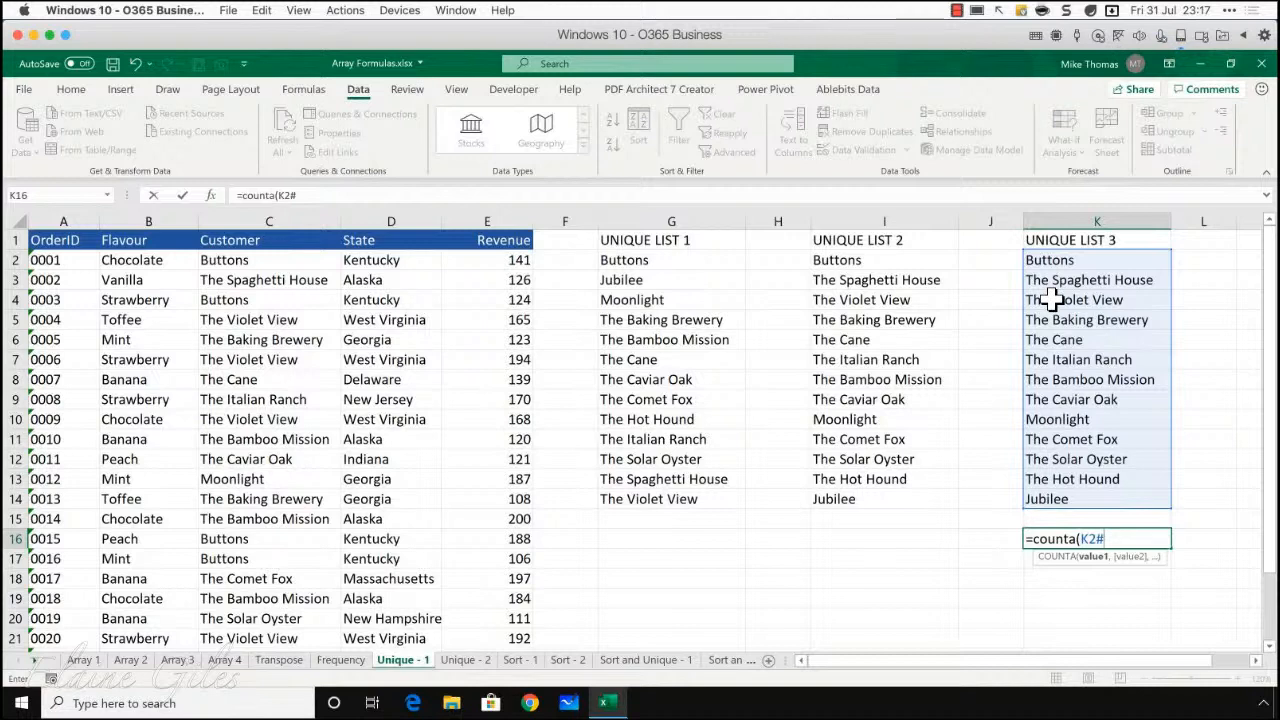
text())
key(Return)
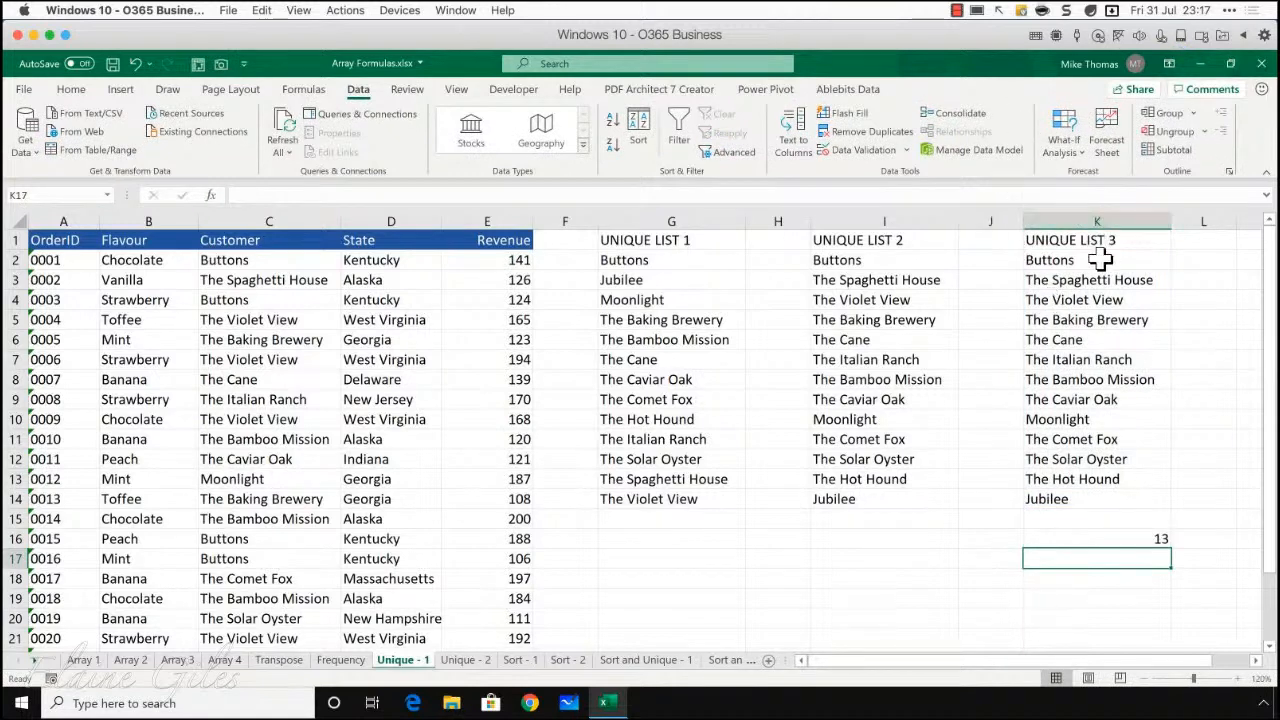
Step: Clear K2:K16 to remove the spilled customer list and the count below it
drag(1097, 262, 1112, 540)
key(Delete)
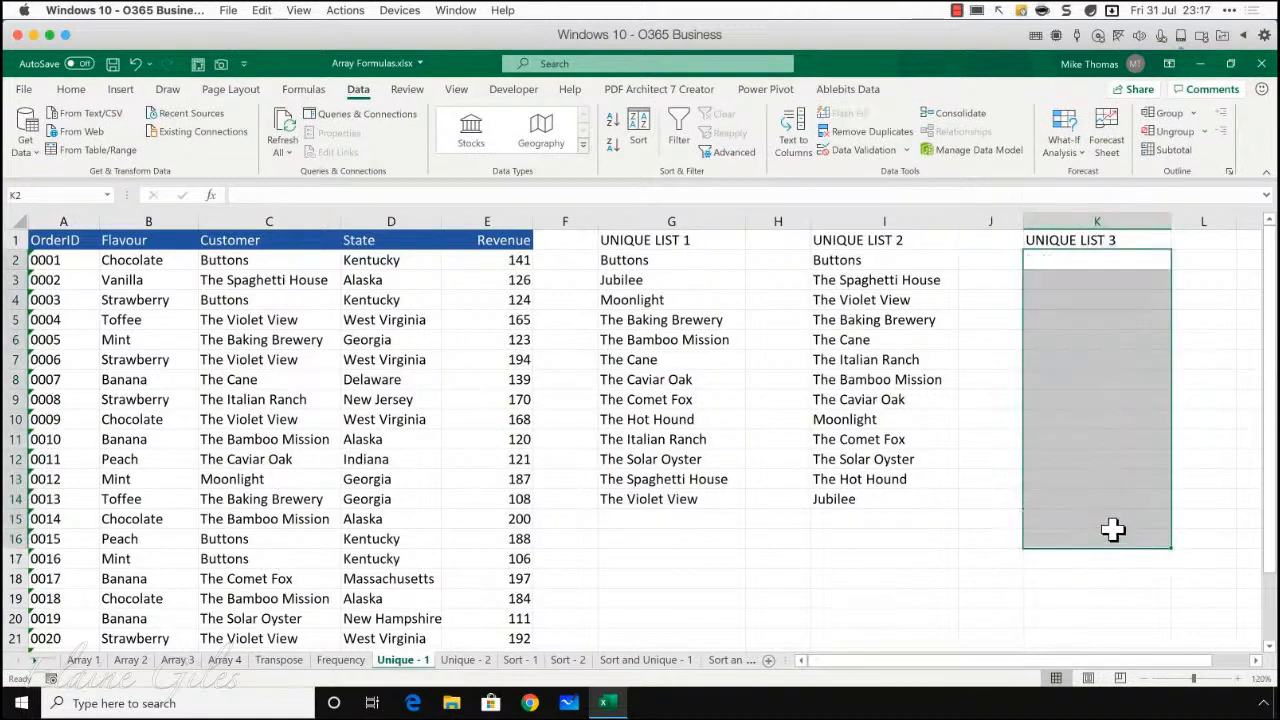
drag(1091, 263, 1080, 492)
Step: Enter =COUNTA(UNIQUE(C2:C25)) in K2 to count the distinct customers in a single formula
click(1085, 260)
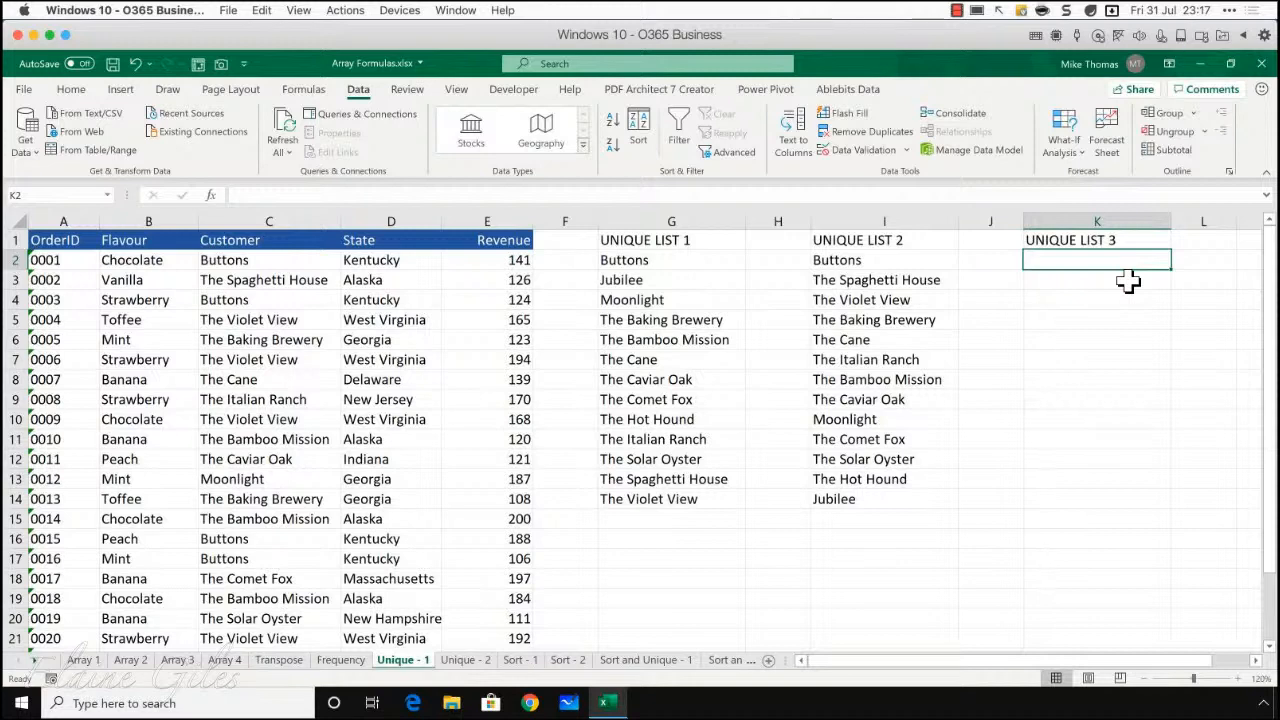
text(=)
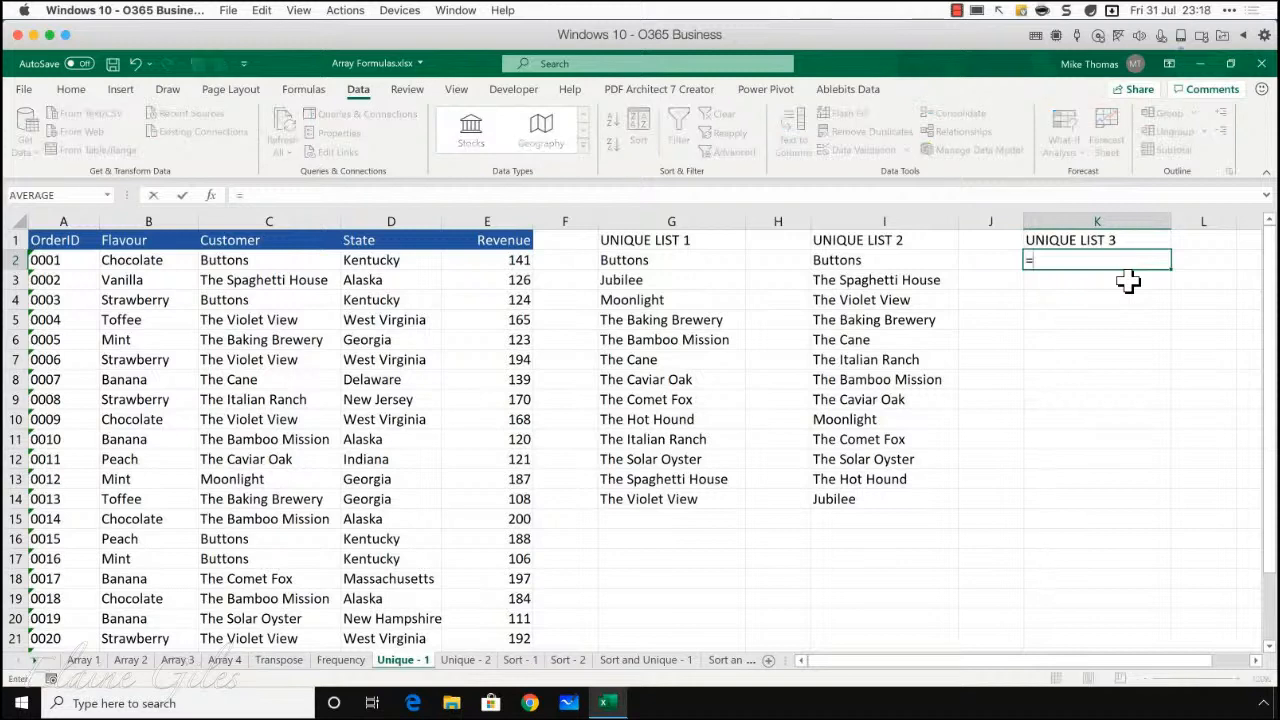
text(count)
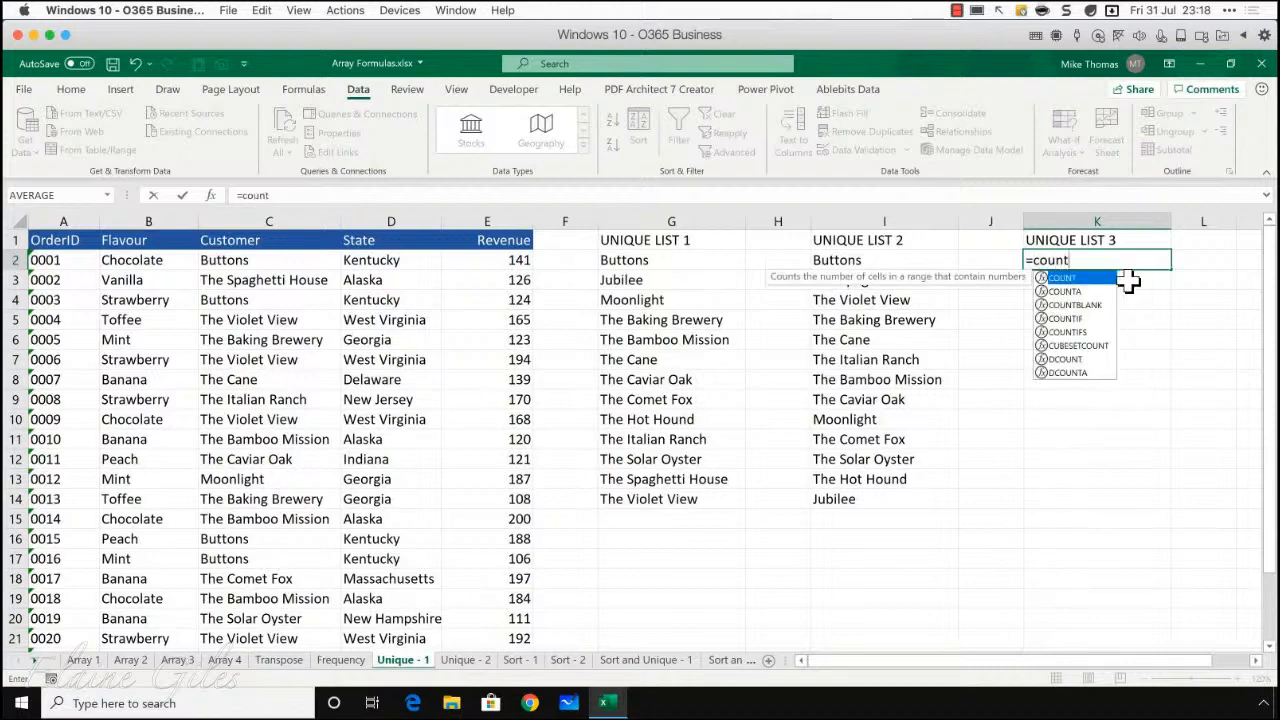
text(a(uni)
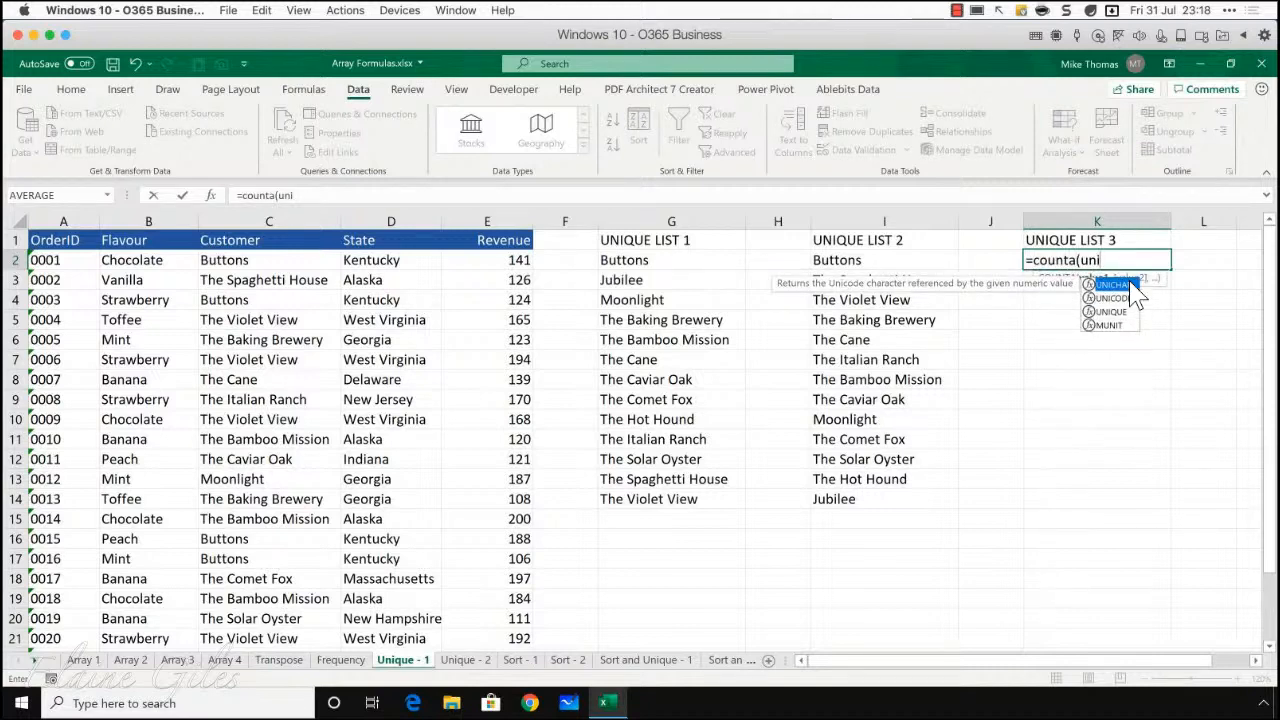
key(Down)
key(Down)
key(Tab)
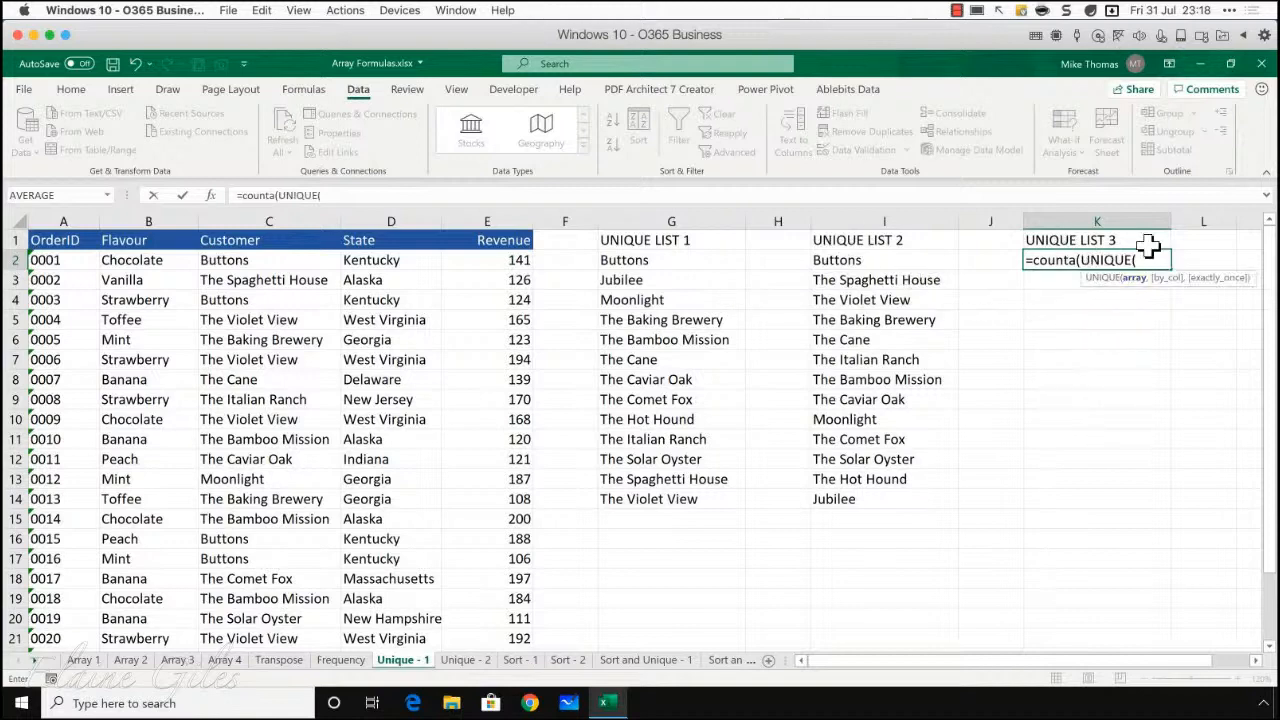
mouse_move(275, 262)
mouse_down()
mouse_move(286, 274)
mouse_move(263, 657)
mouse_move(263, 614)
mouse_move(264, 625)
mouse_up()
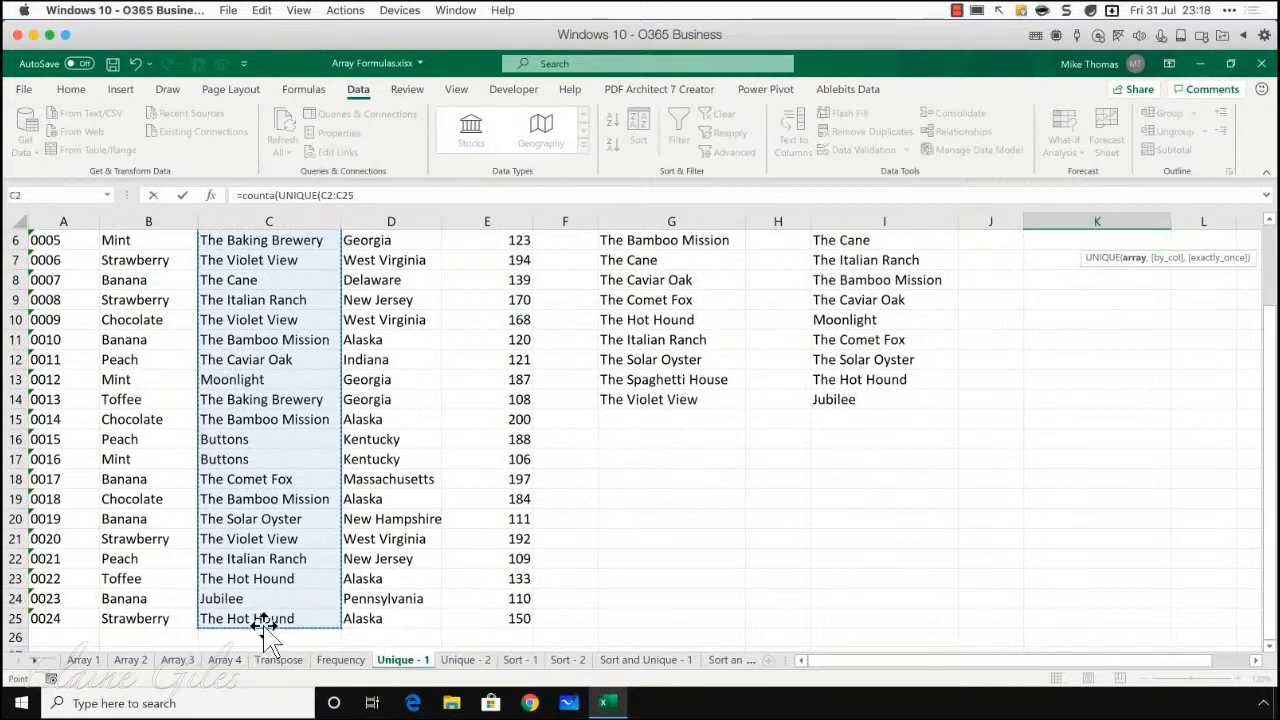
text())
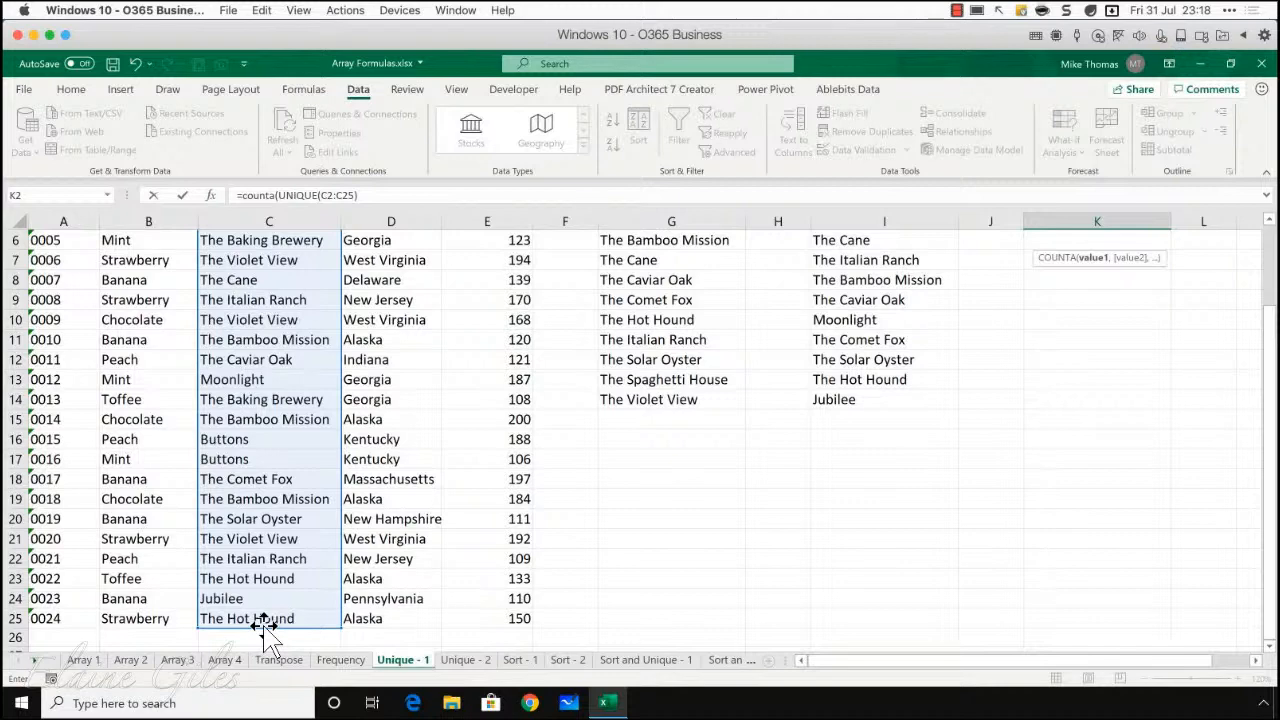
text())
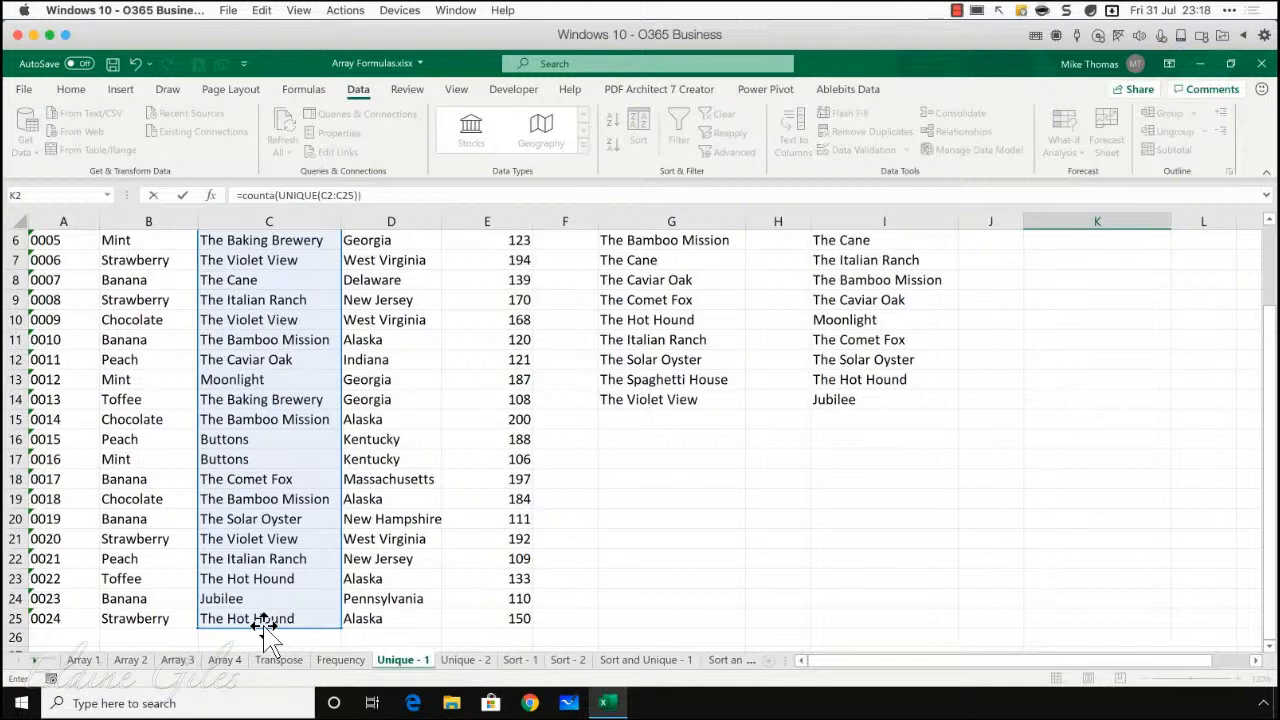
key(ctrl+Return)
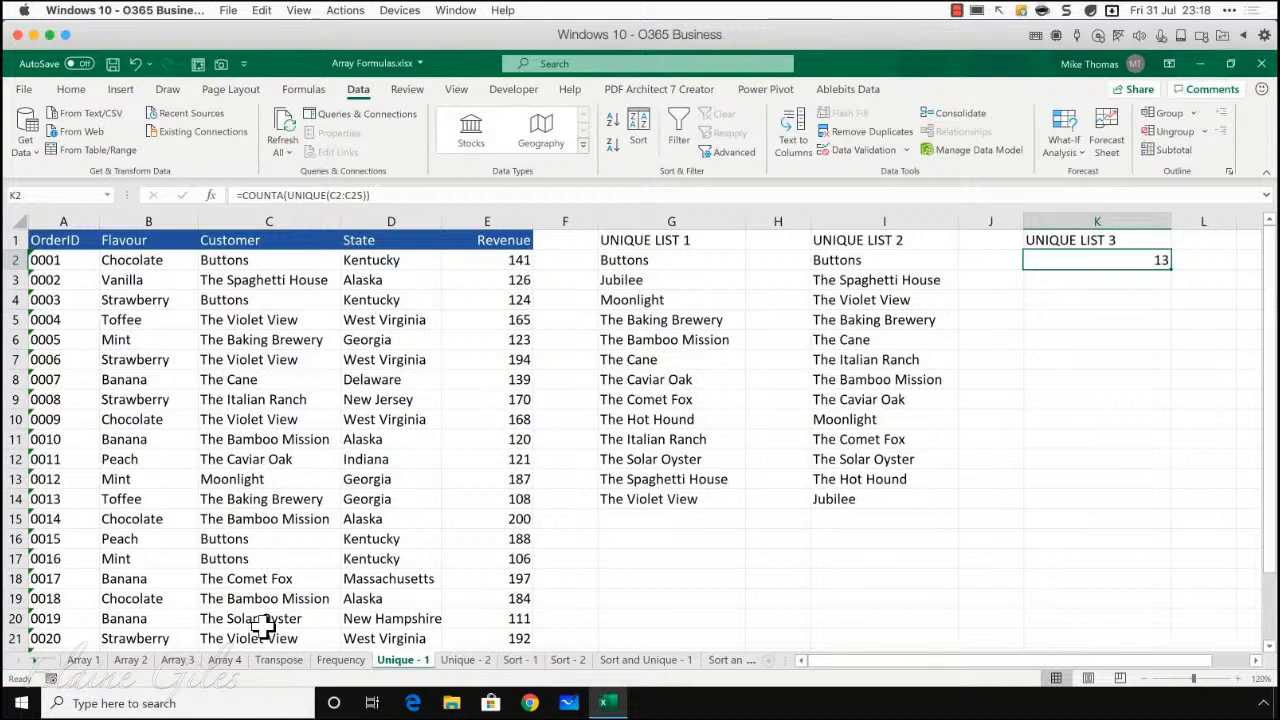
key(Down)
key(Down)
text(=)
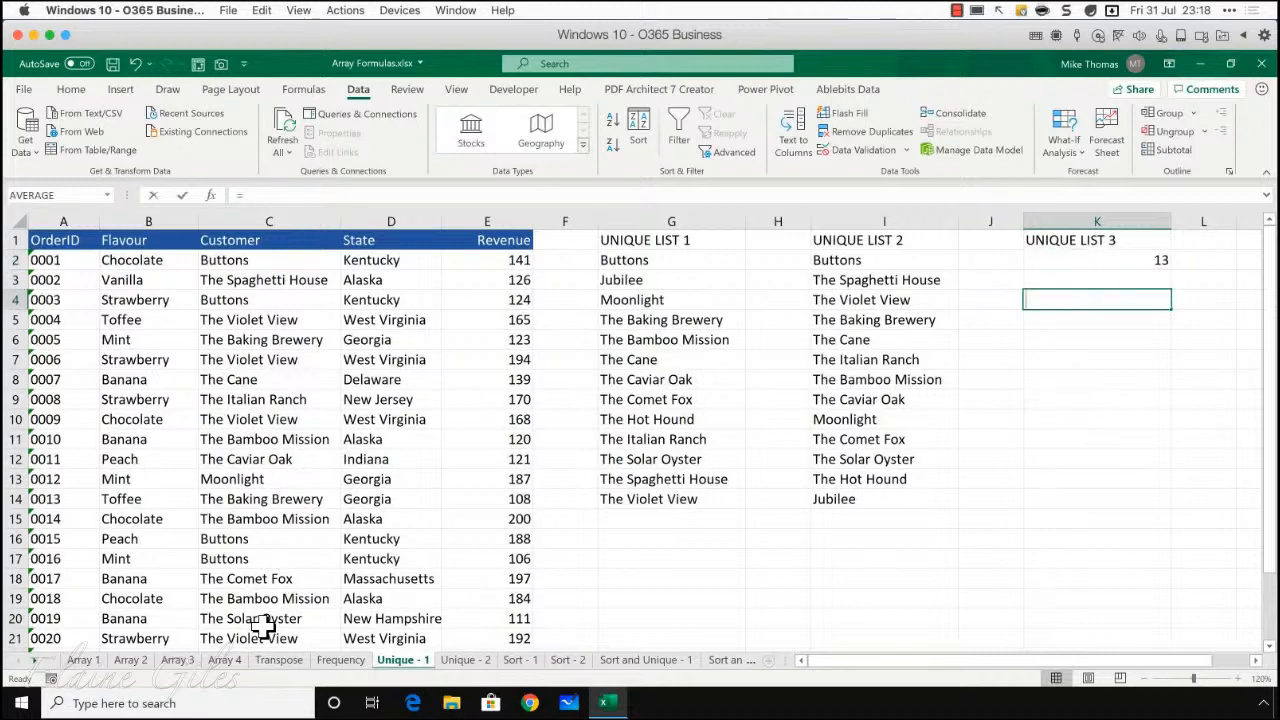
text(counta)
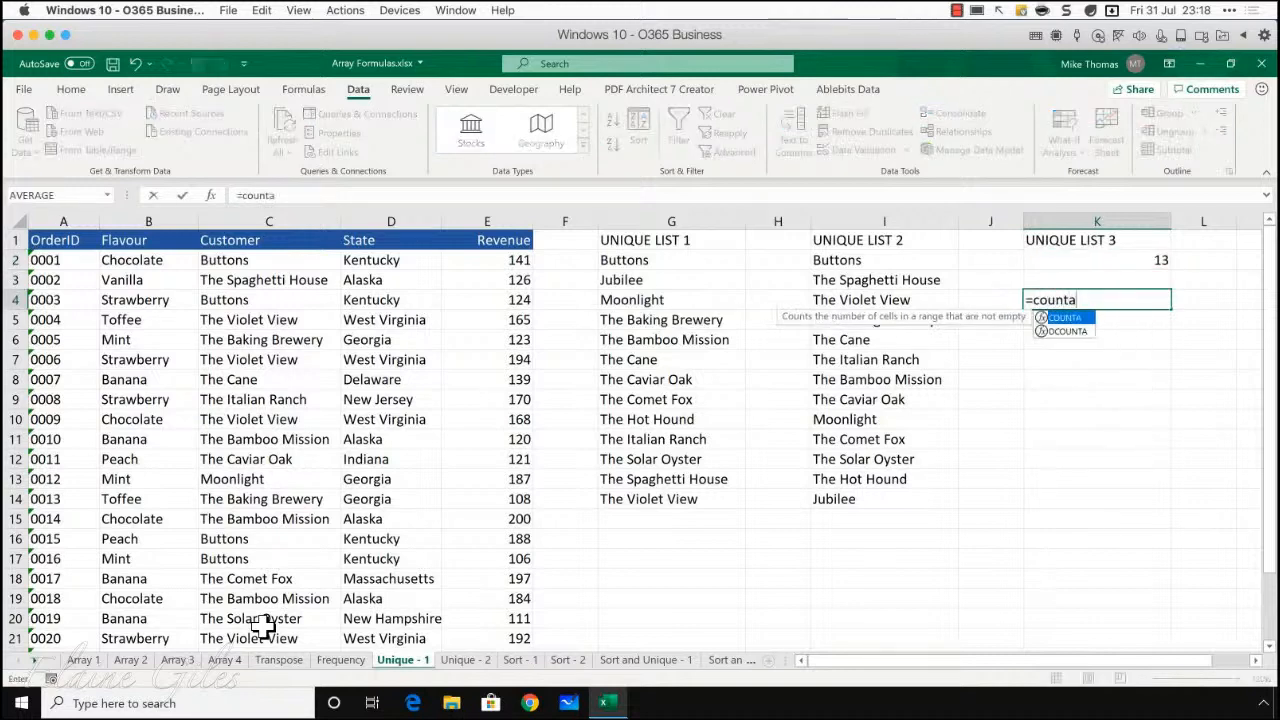
text(()
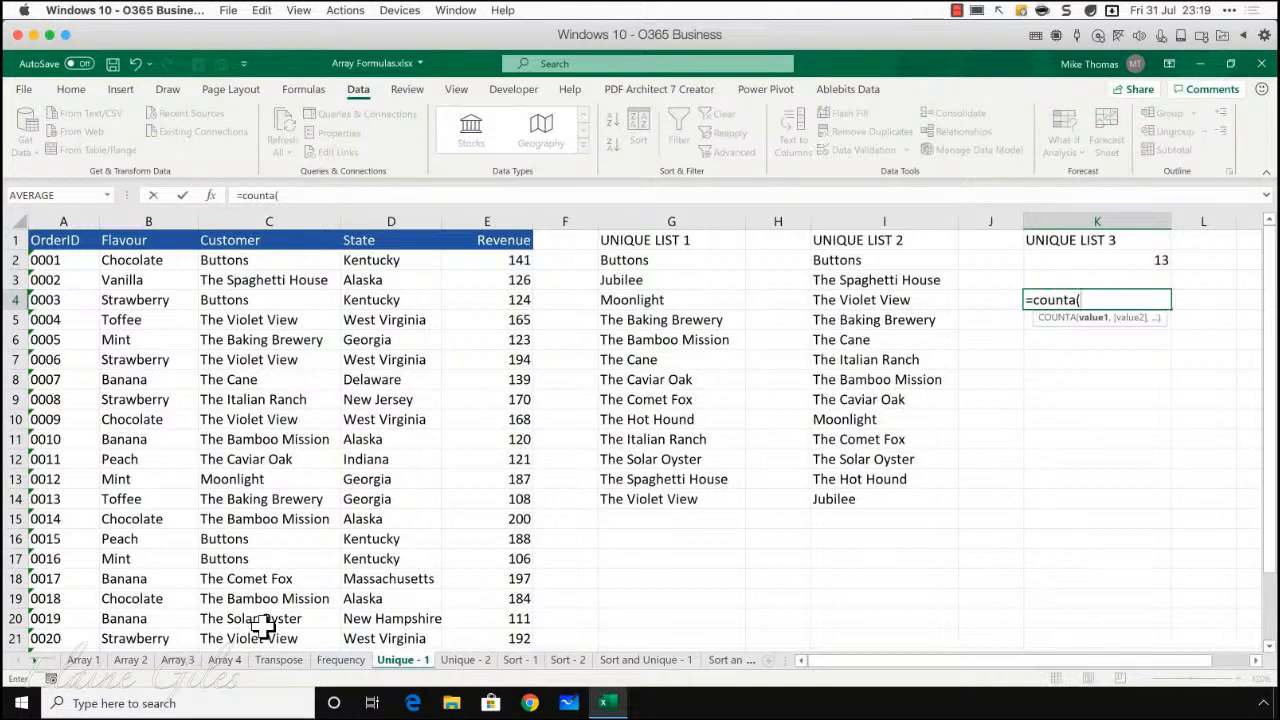
key(Escape)
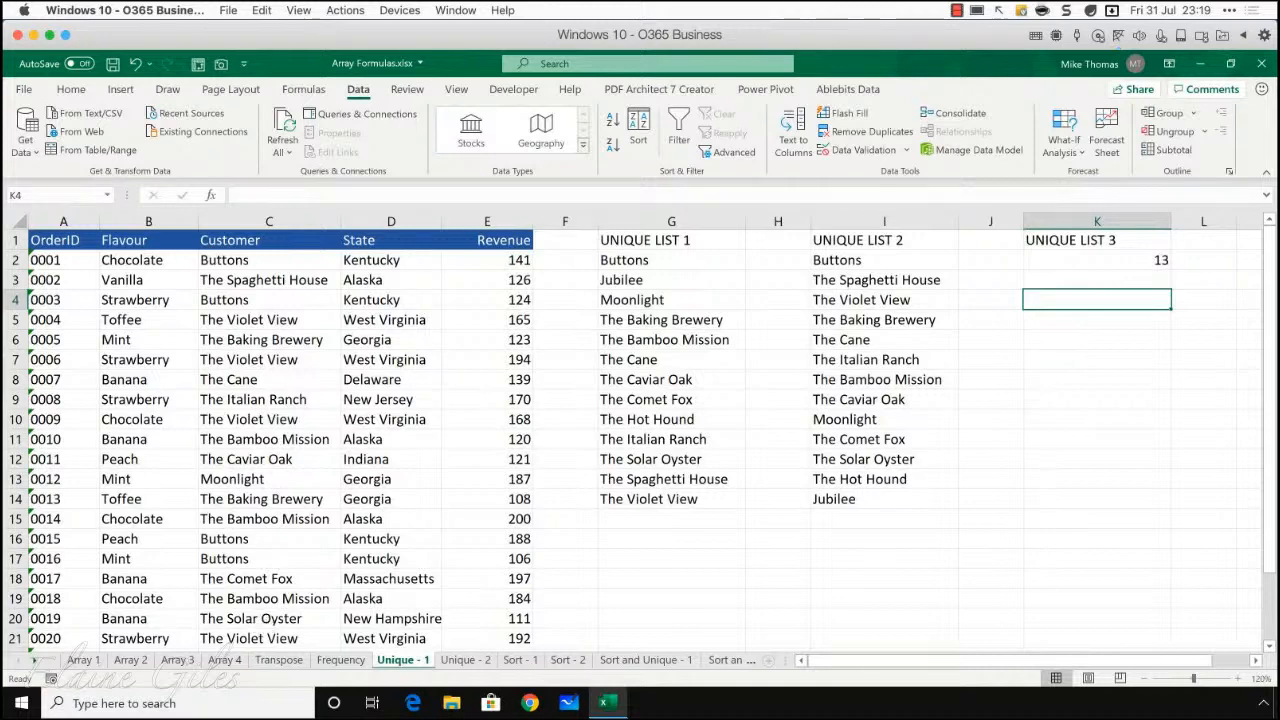
Step: On the Unique - 2 sheet, enter =UNIQUE(C2:C25,FALSE,TRUE) in H2 to list the customers who purchased exactly once
click(478, 660)
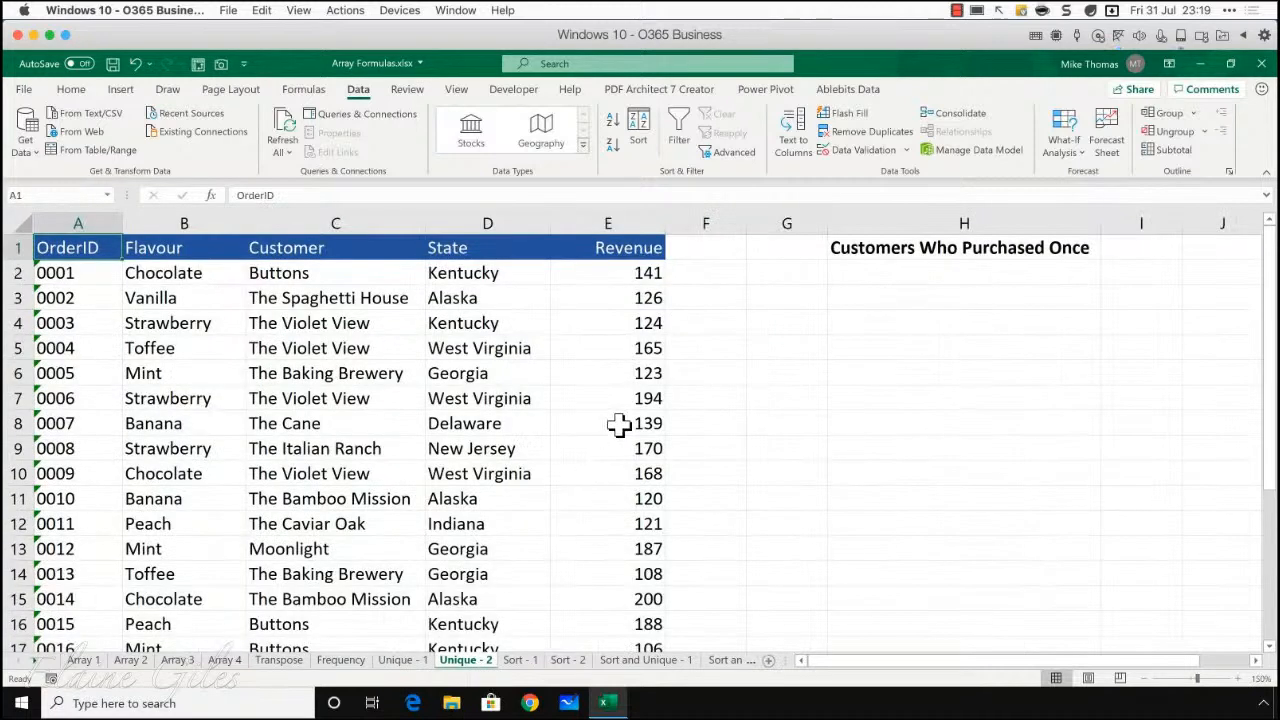
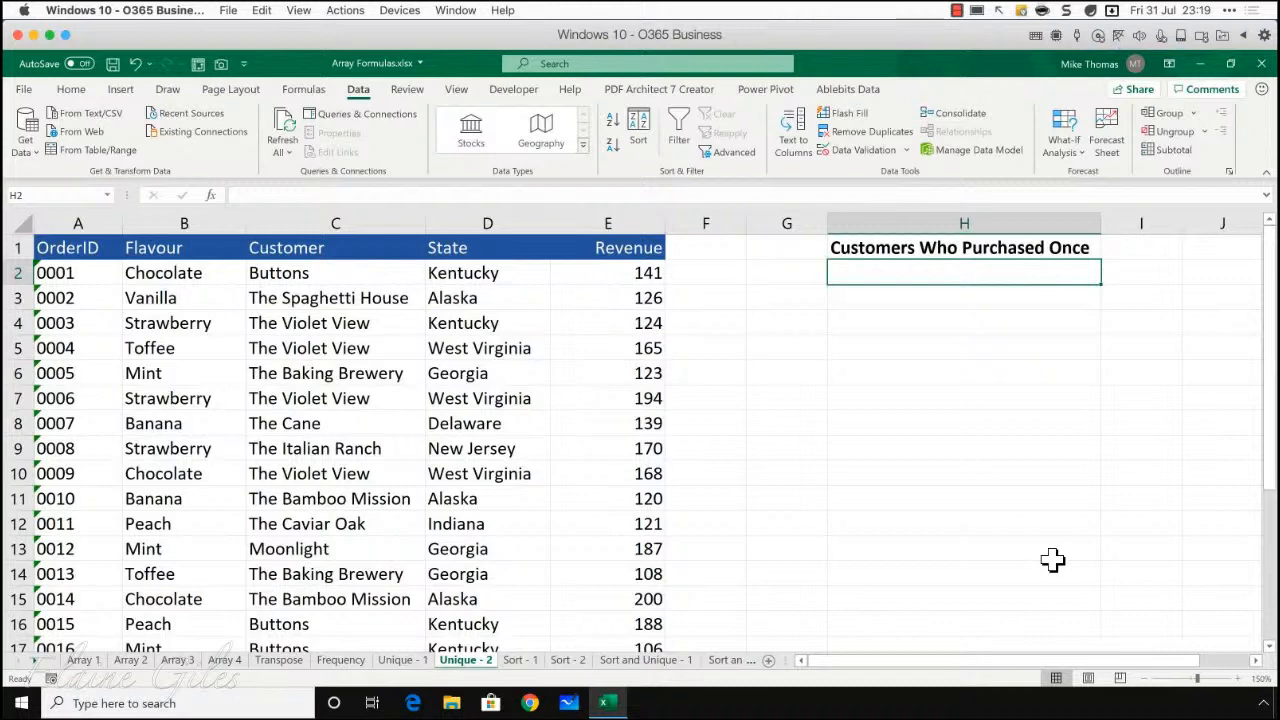
text(=uniq)
key(Tab)
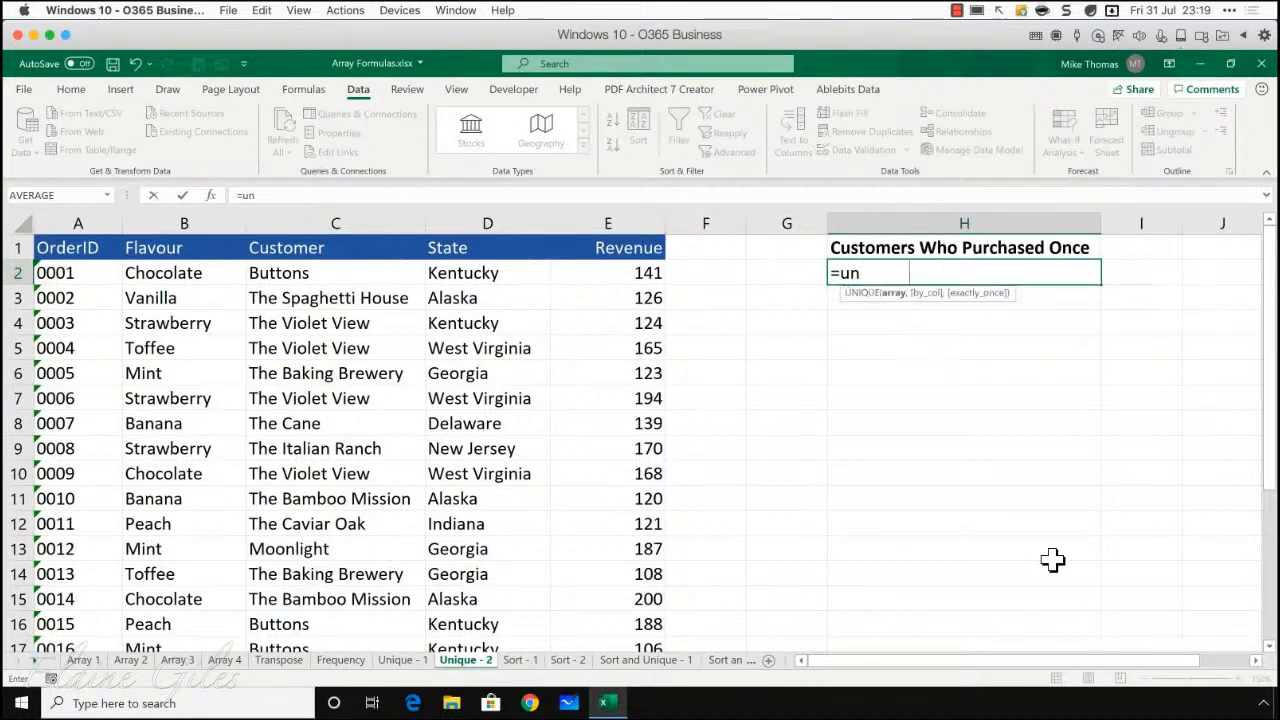
click(362, 281)
drag(362, 290, 356, 599)
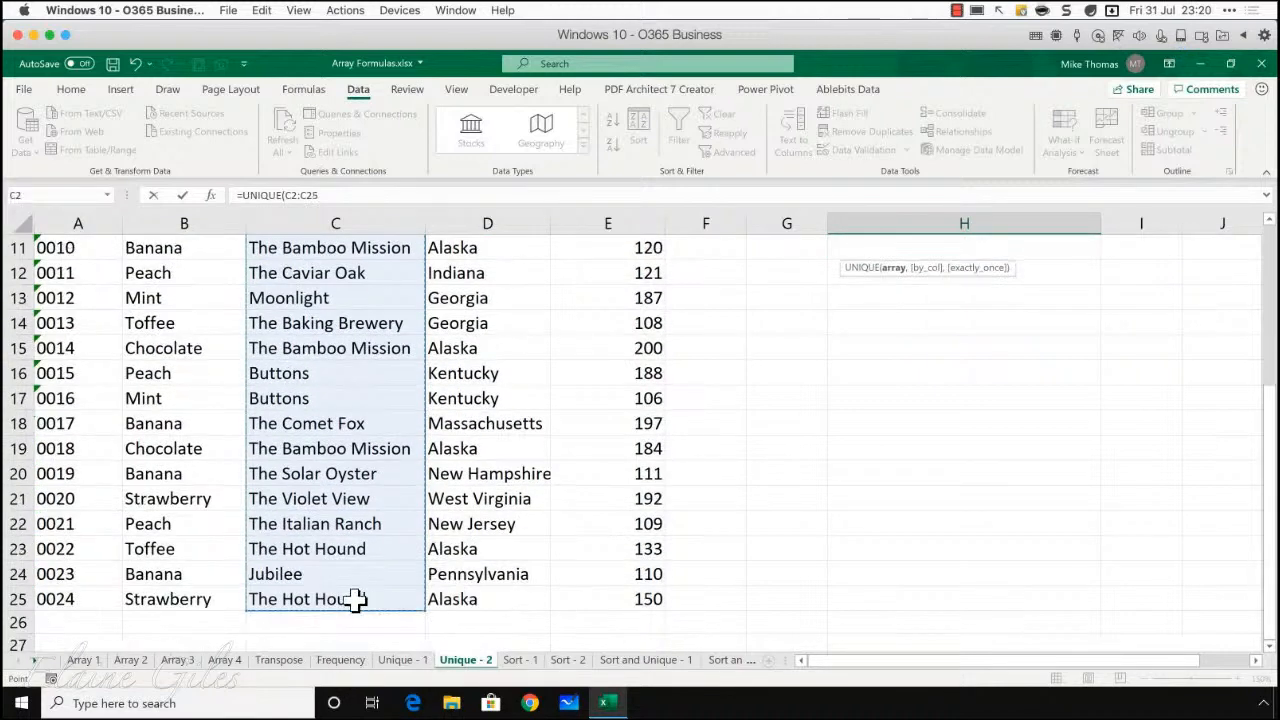
text(,)
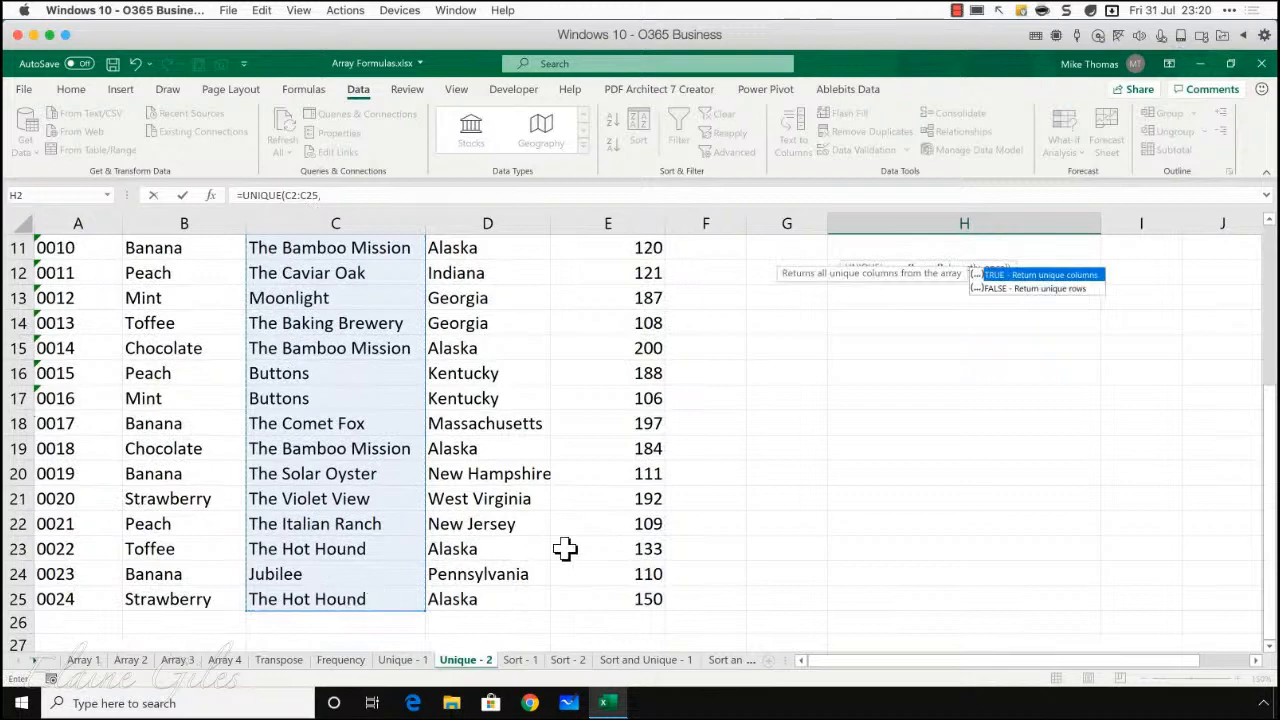
double_click(1009, 291)
text(,)
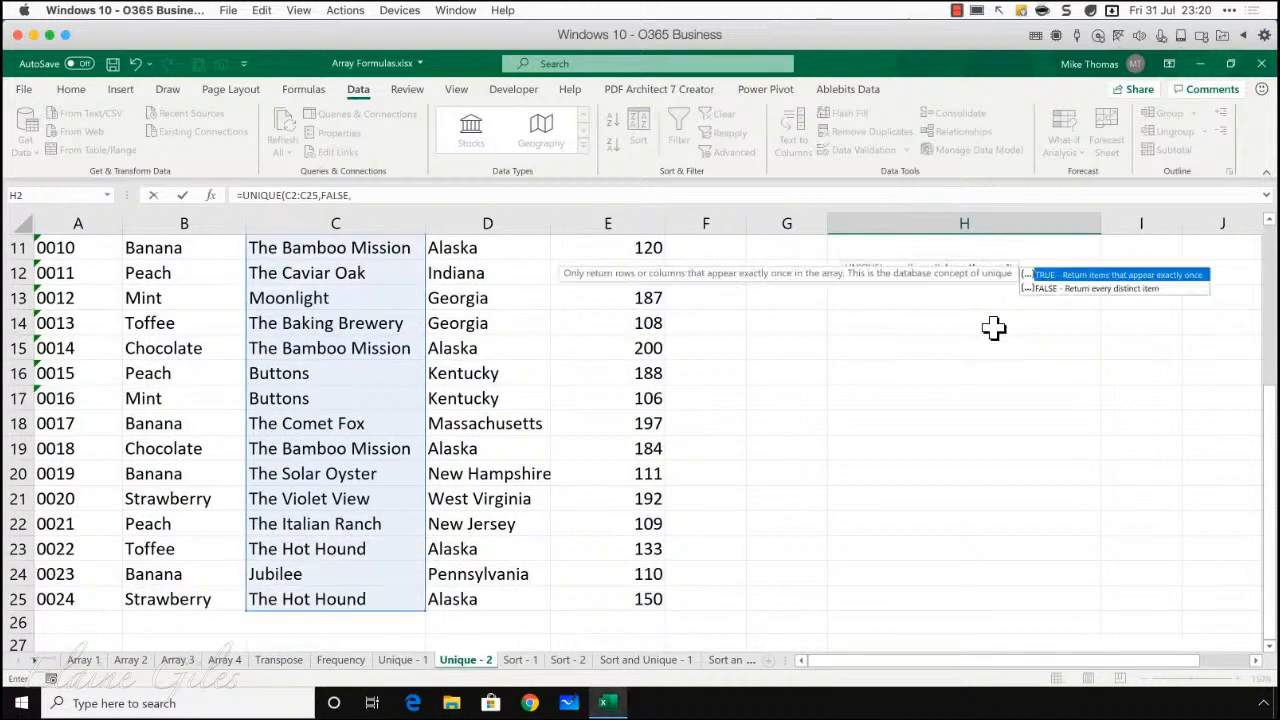
double_click(1078, 278)
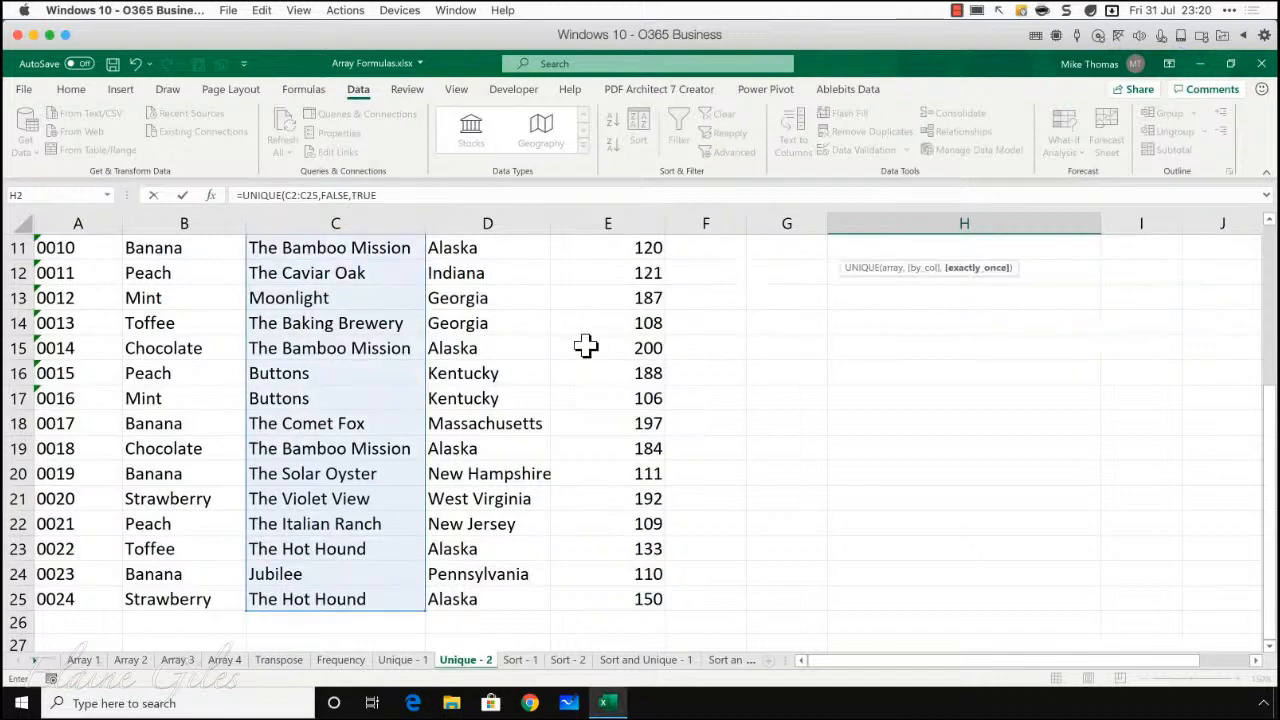
click(389, 196)
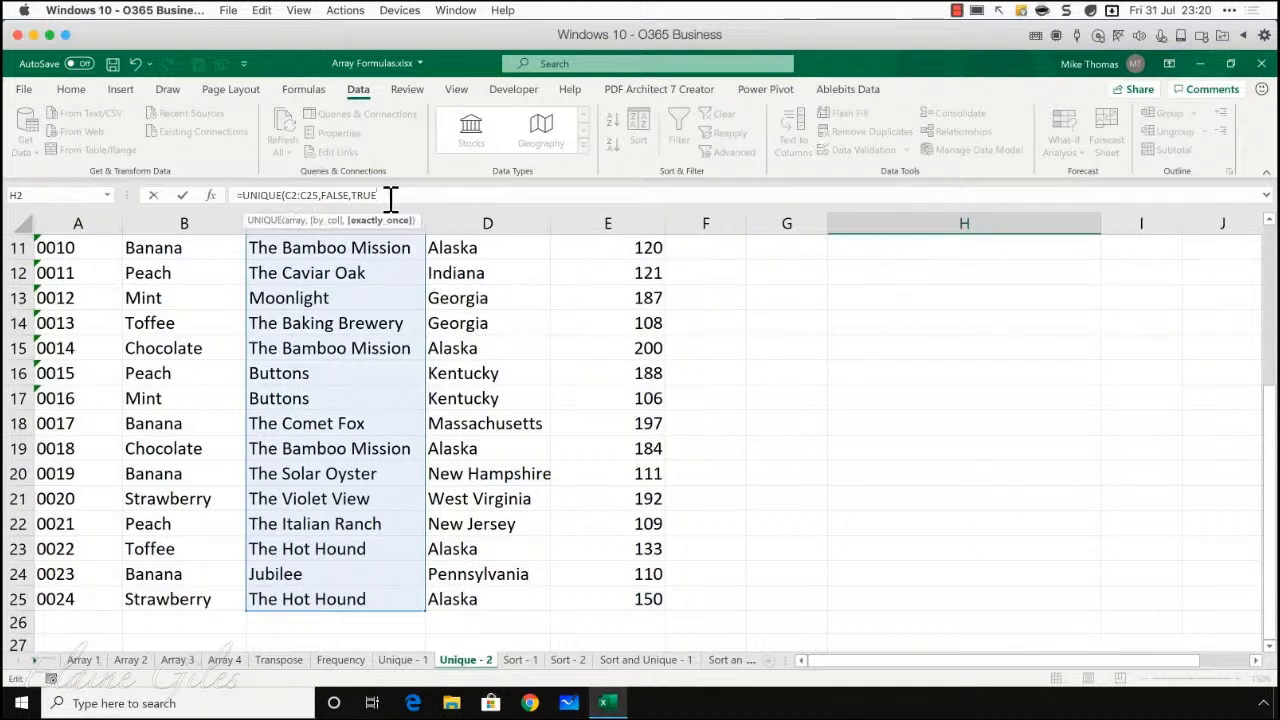
text())
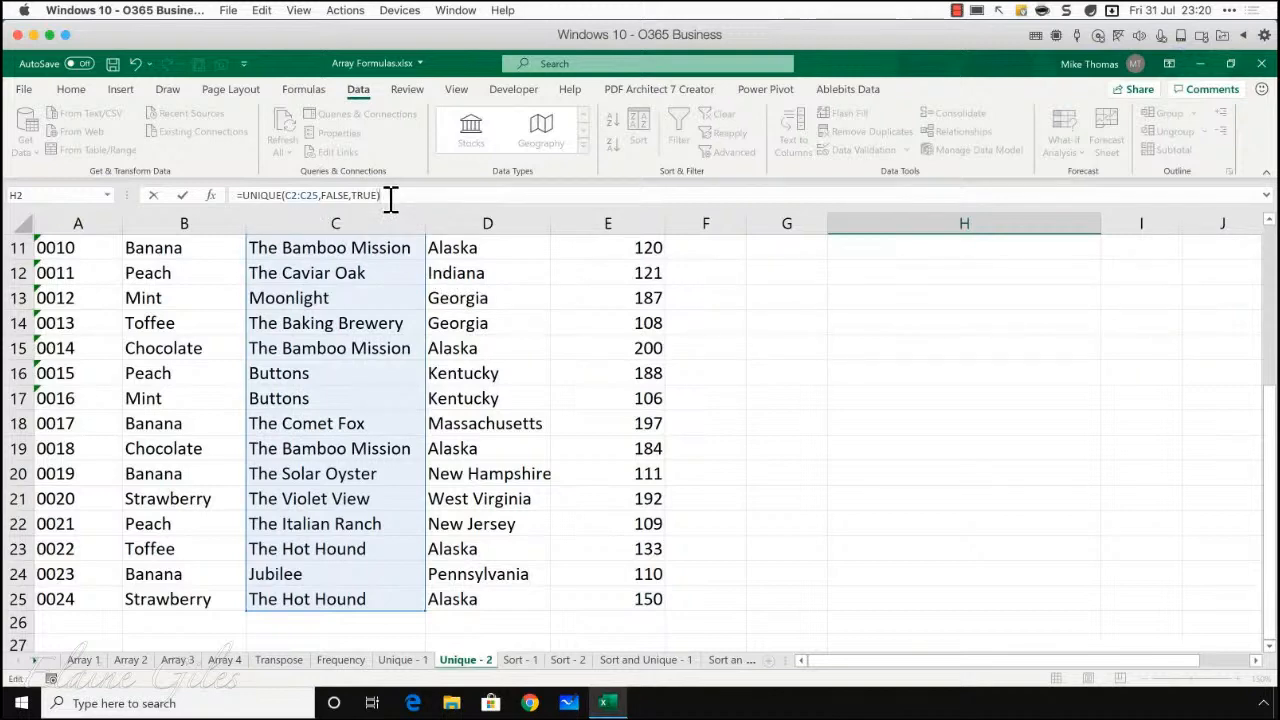
key(Return)
scroll(839, 230, up, 1)
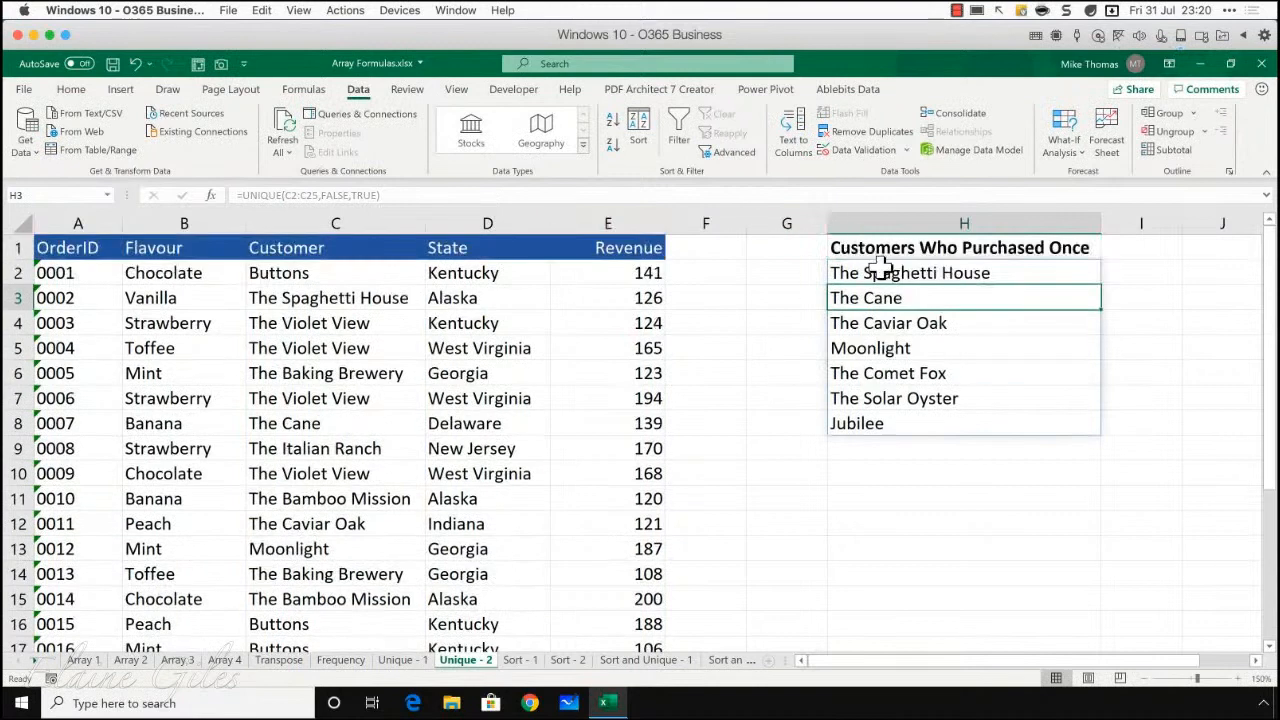
drag(894, 272, 892, 422)
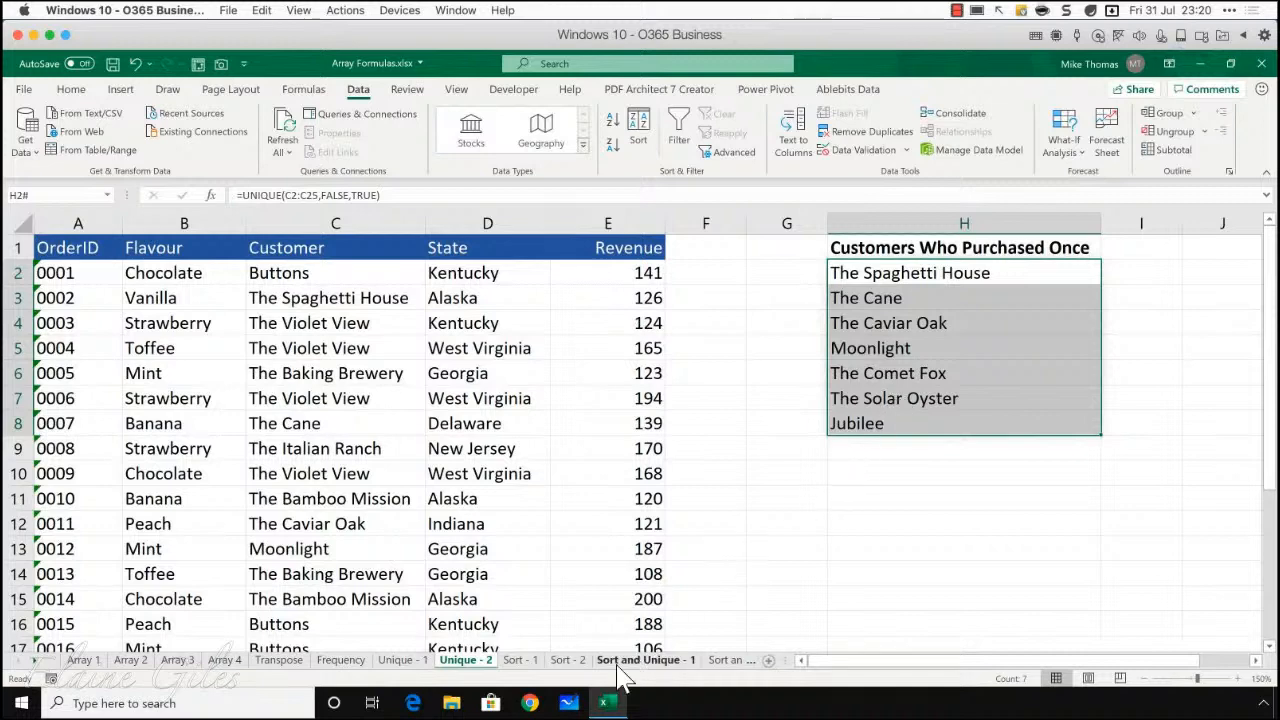
Step: On the Sort - 1 sheet, enter =SORT(A2:A25,1,1,FALSE) in D2 to list the customers in ascending order
click(528, 664)
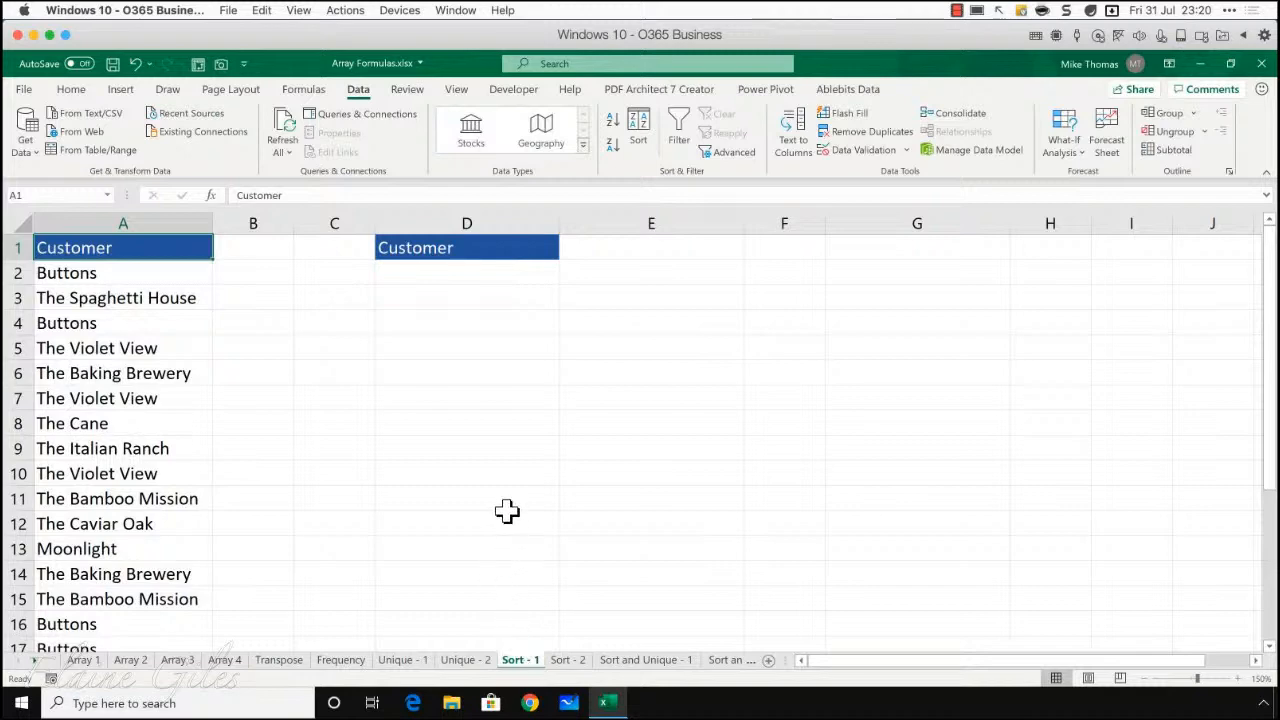
click(459, 274)
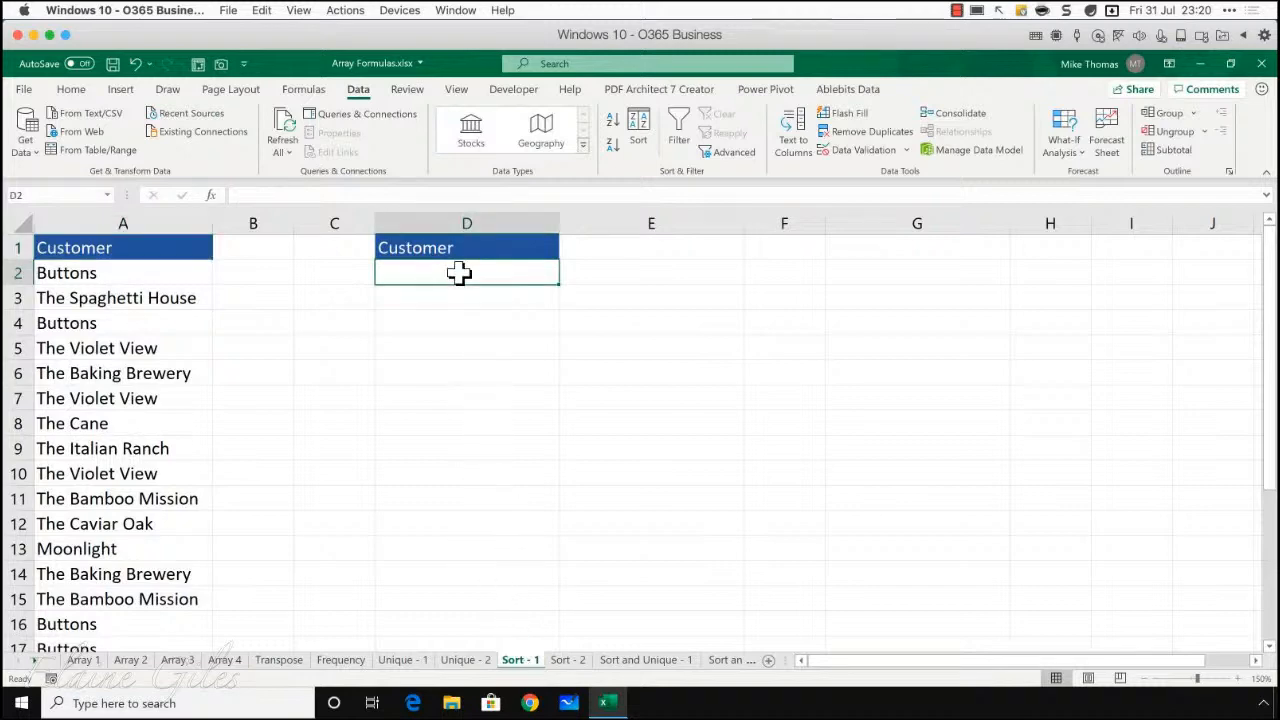
text(=)
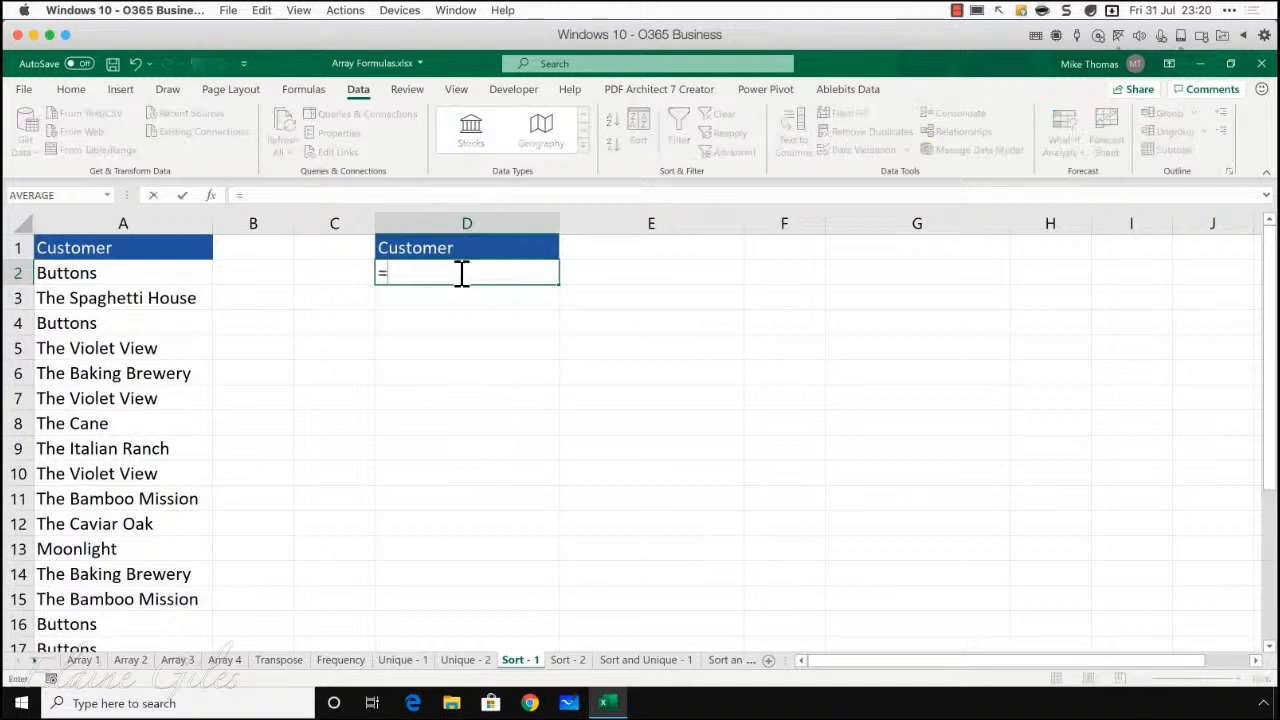
text(sort)
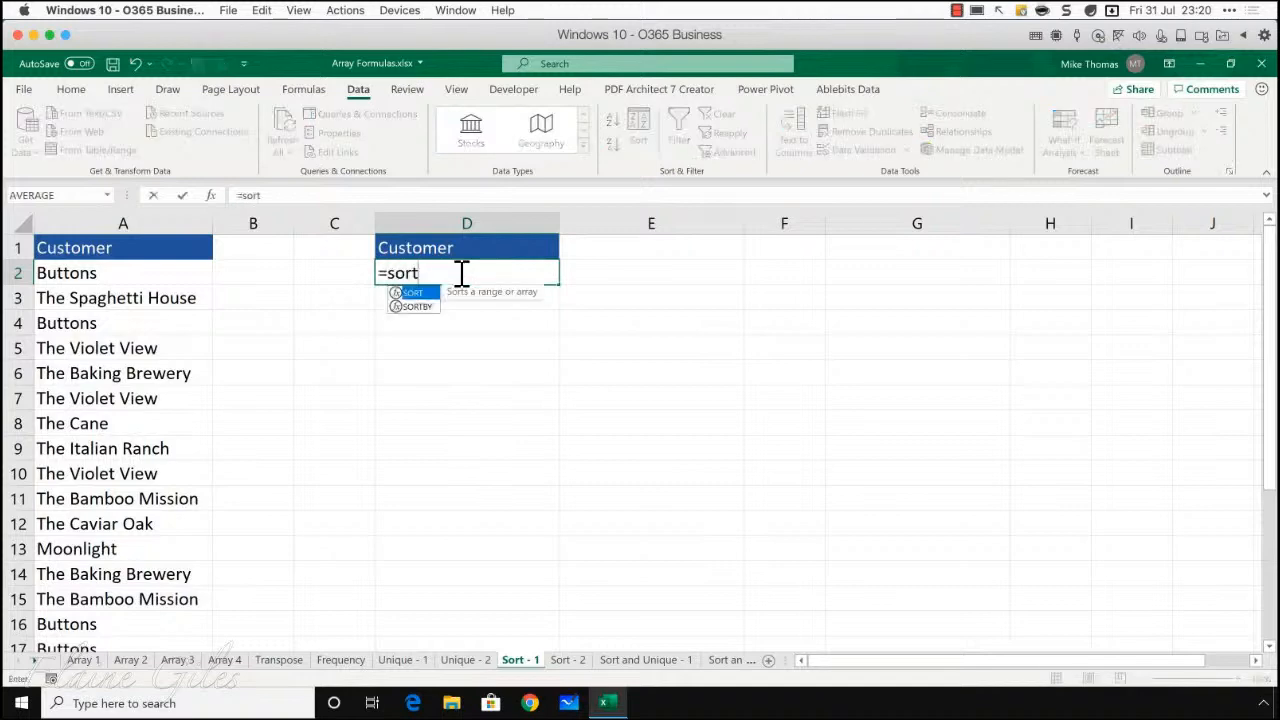
key(Tab)
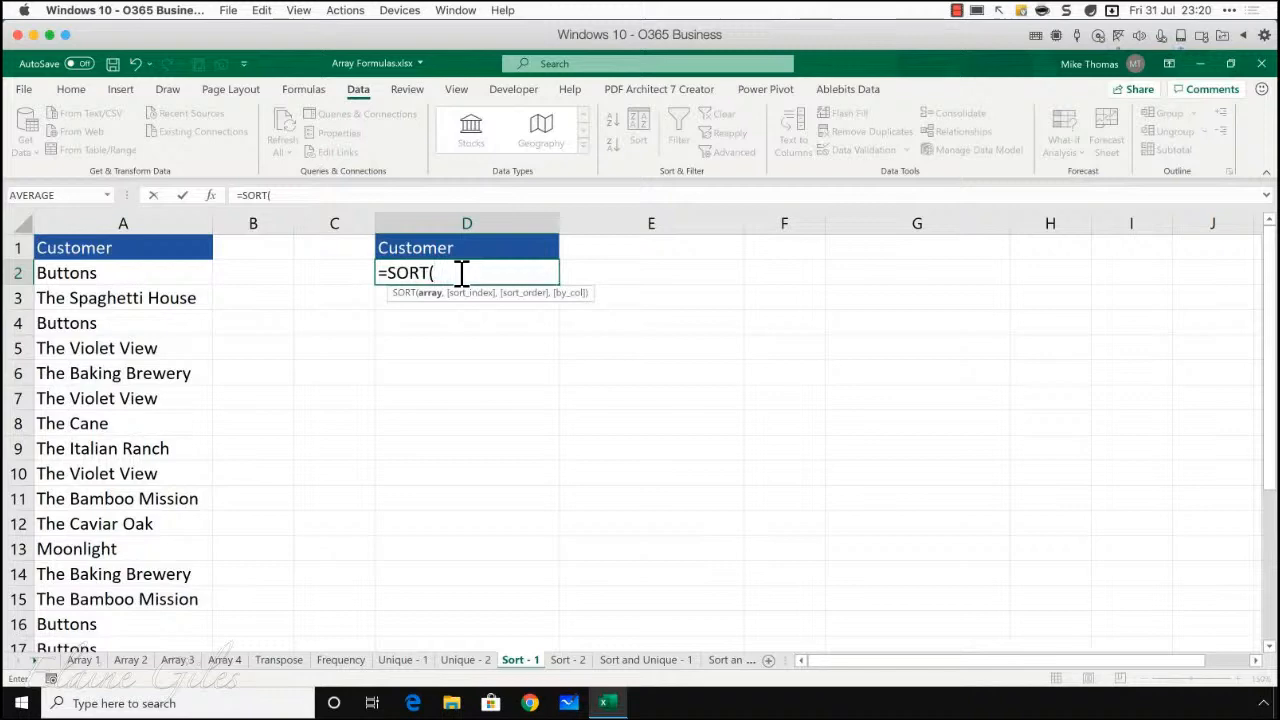
drag(94, 271, 111, 600)
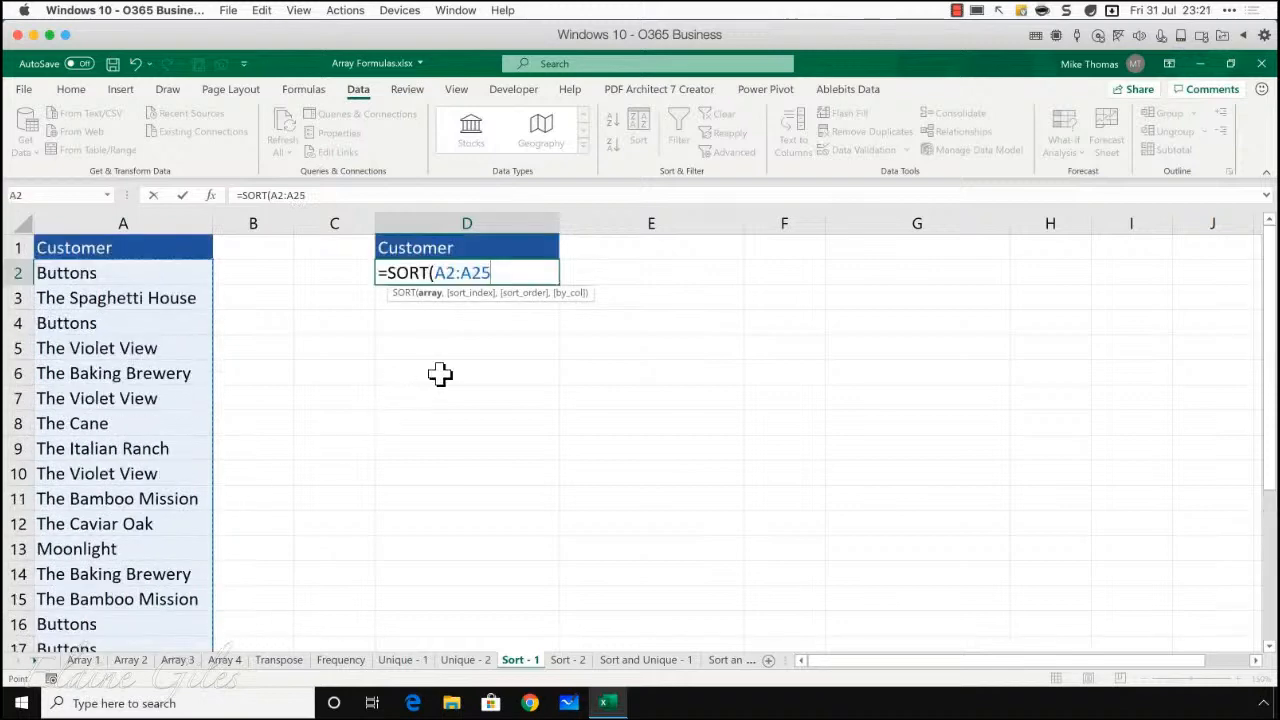
text(,)
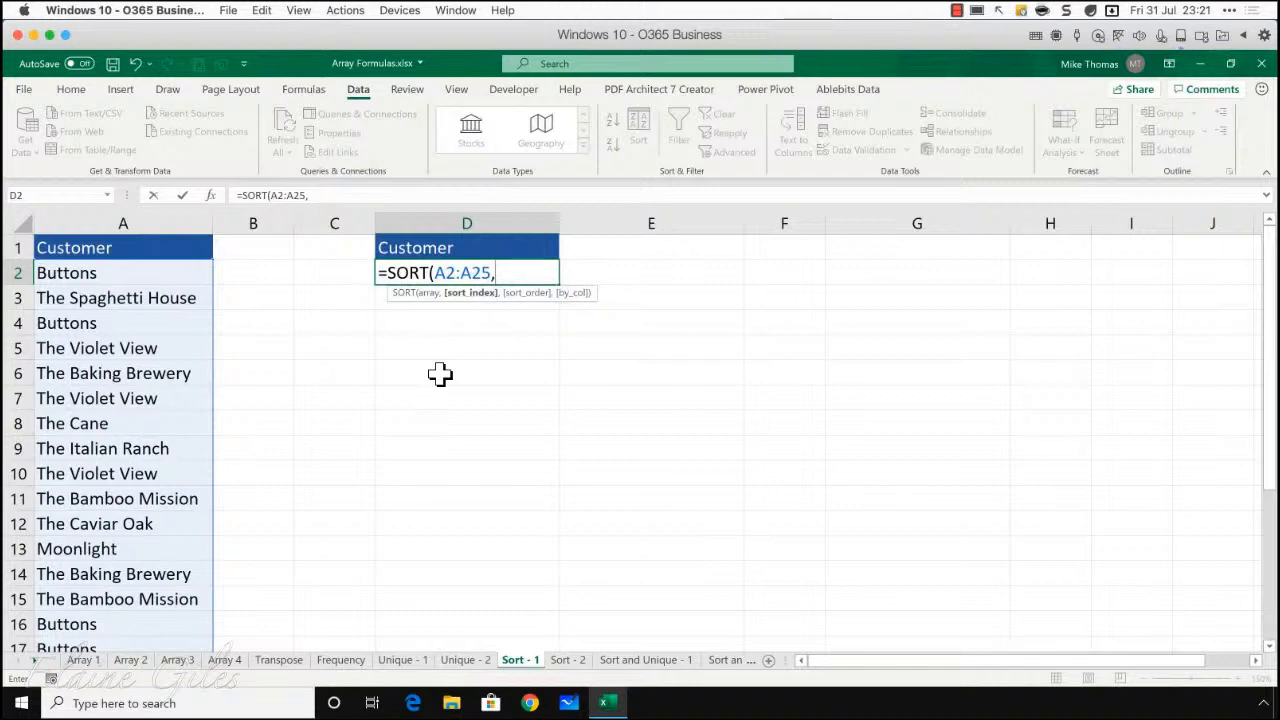
text(1,)
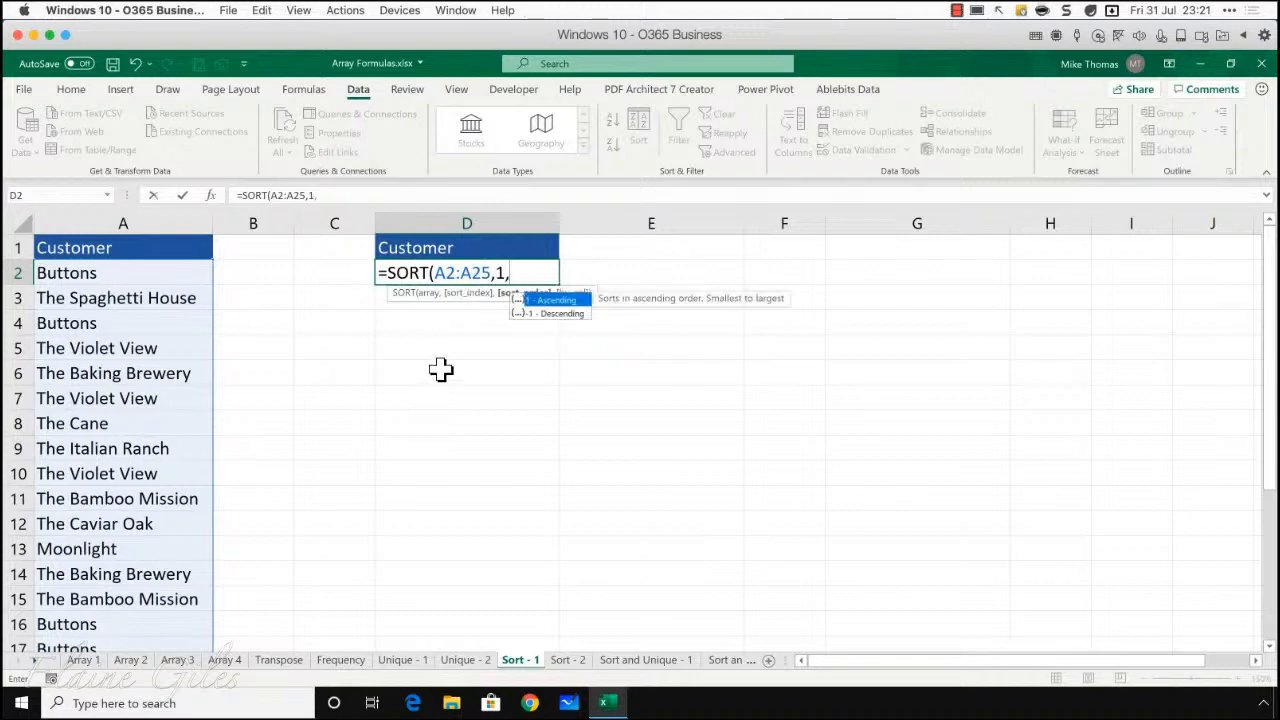
double_click(550, 303)
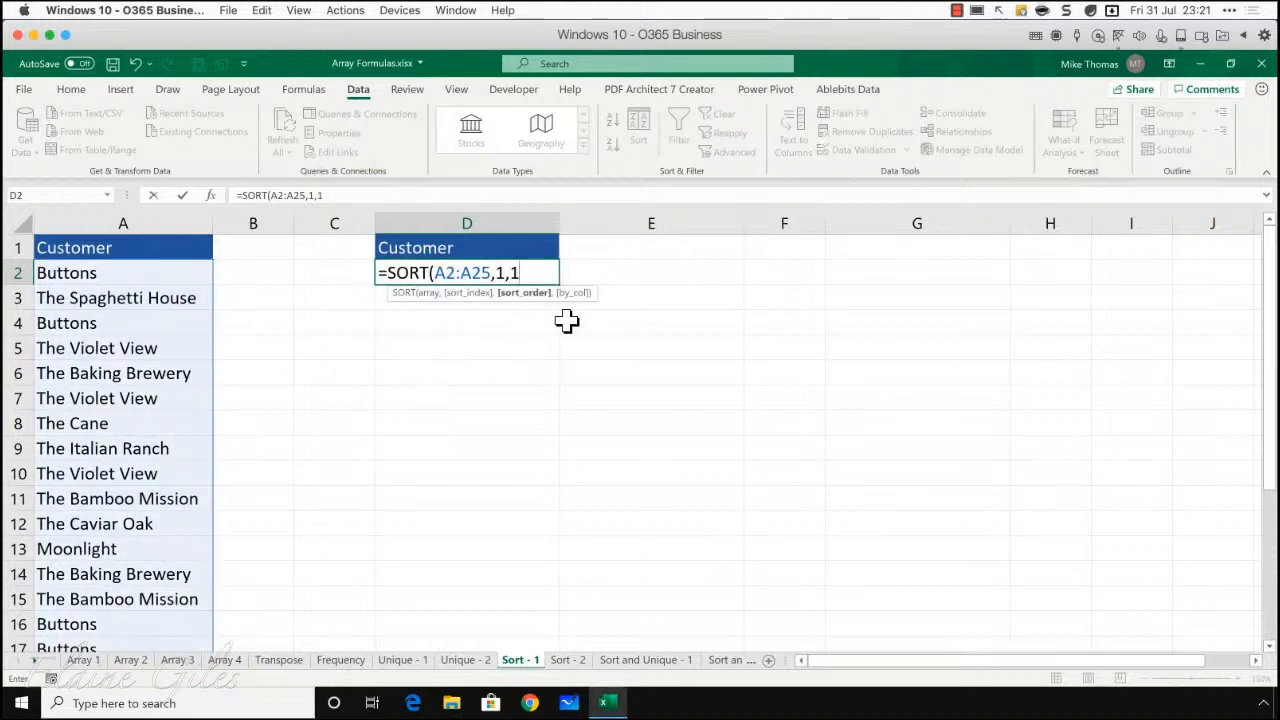
text(,)
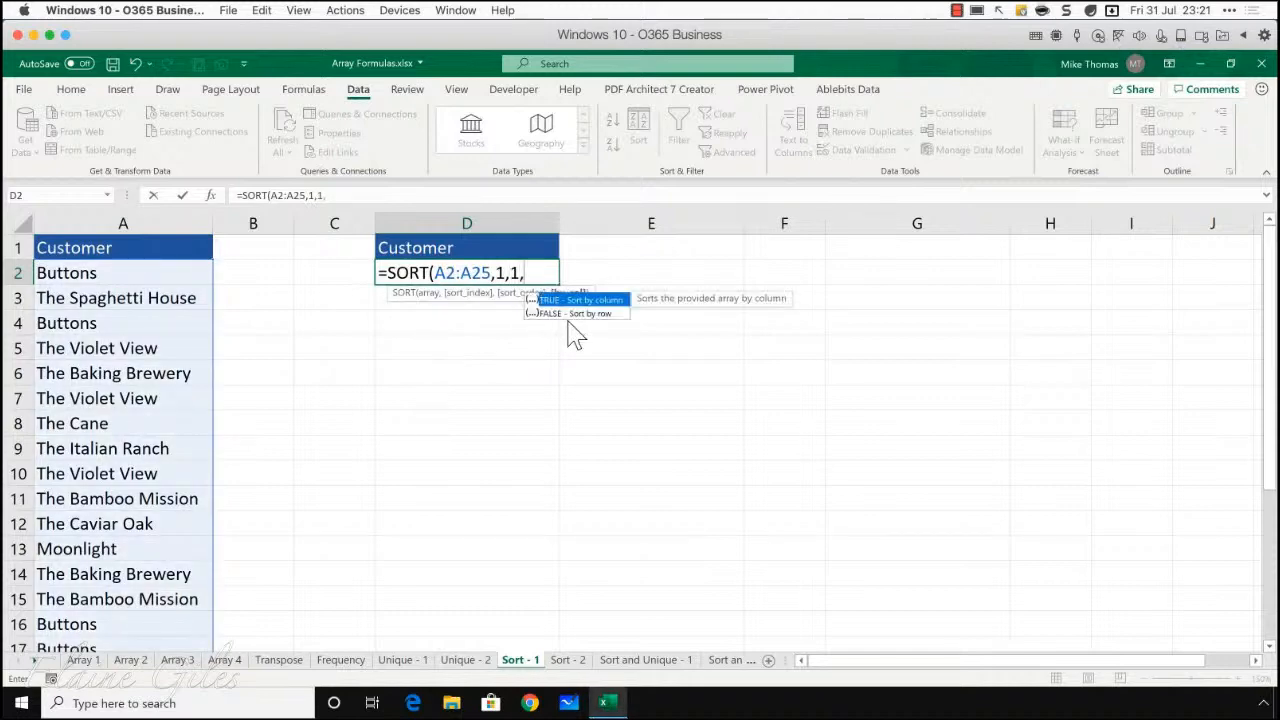
key(Down)
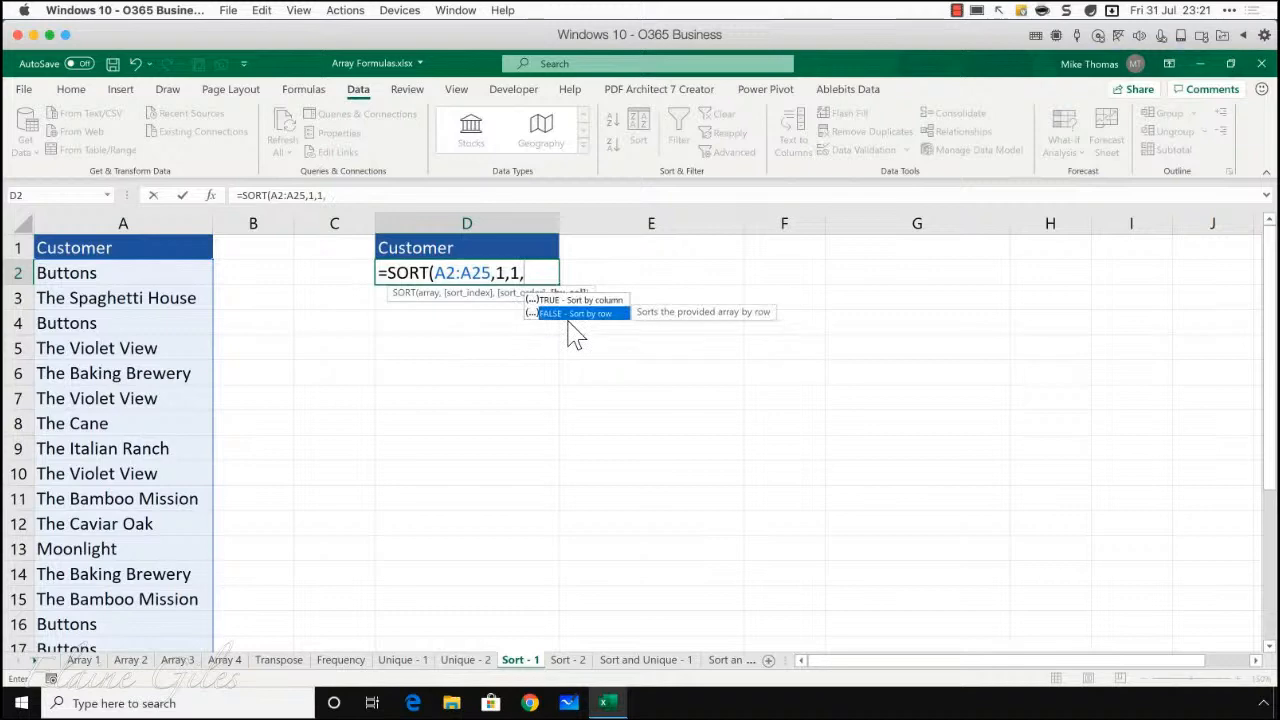
key(Tab)
text())
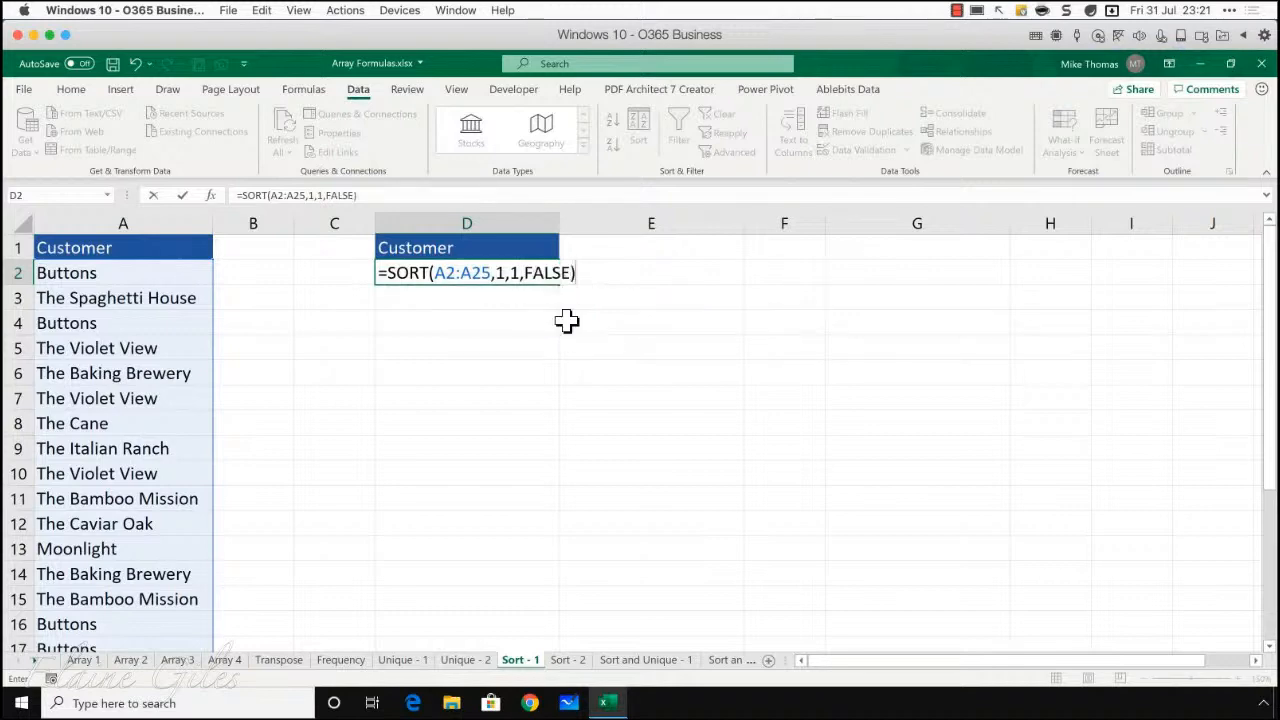
key(Return)
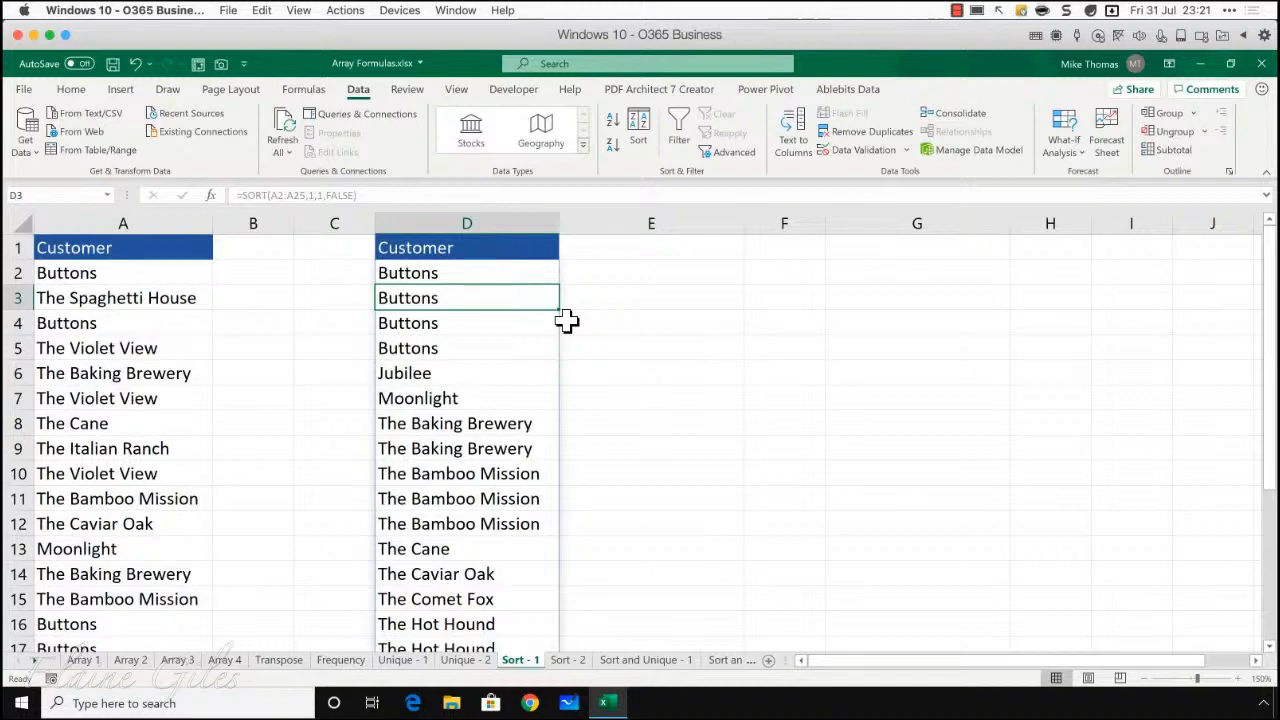
Step: Compare the source customers in column A with the sorted list in column D and inspect the formula in several spilled cells
click(155, 216)
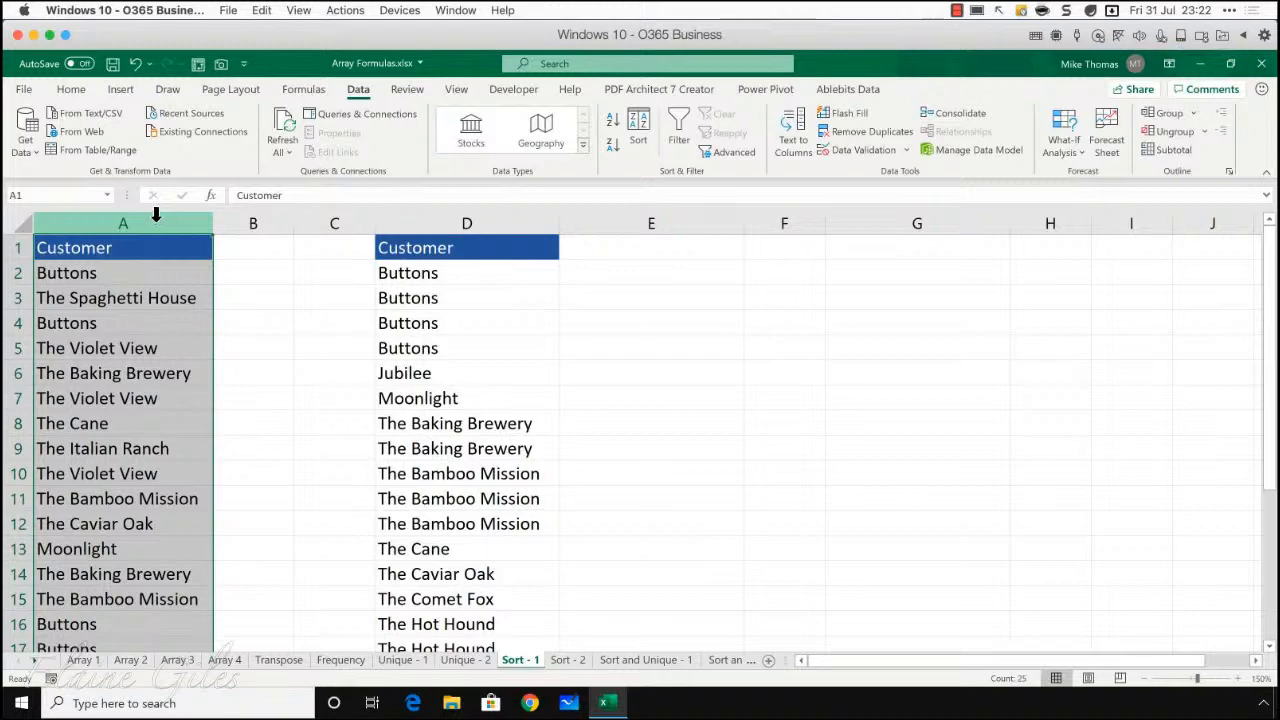
click(469, 273)
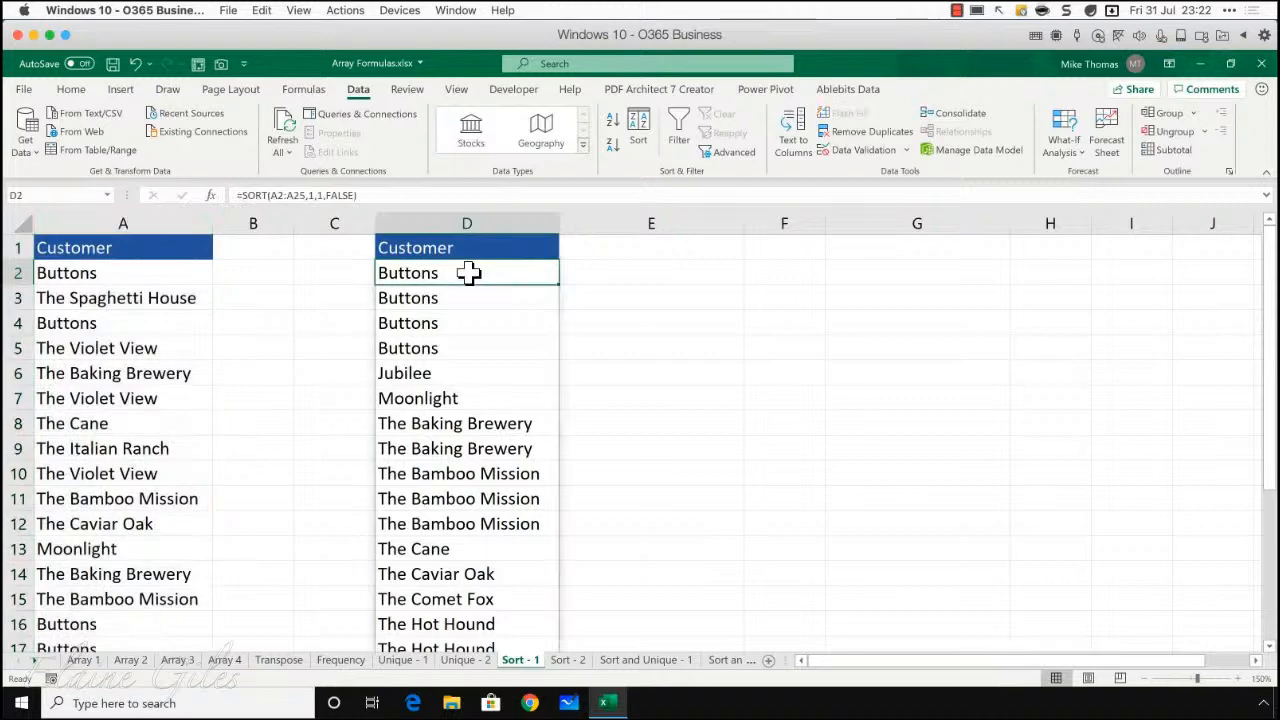
click(470, 321)
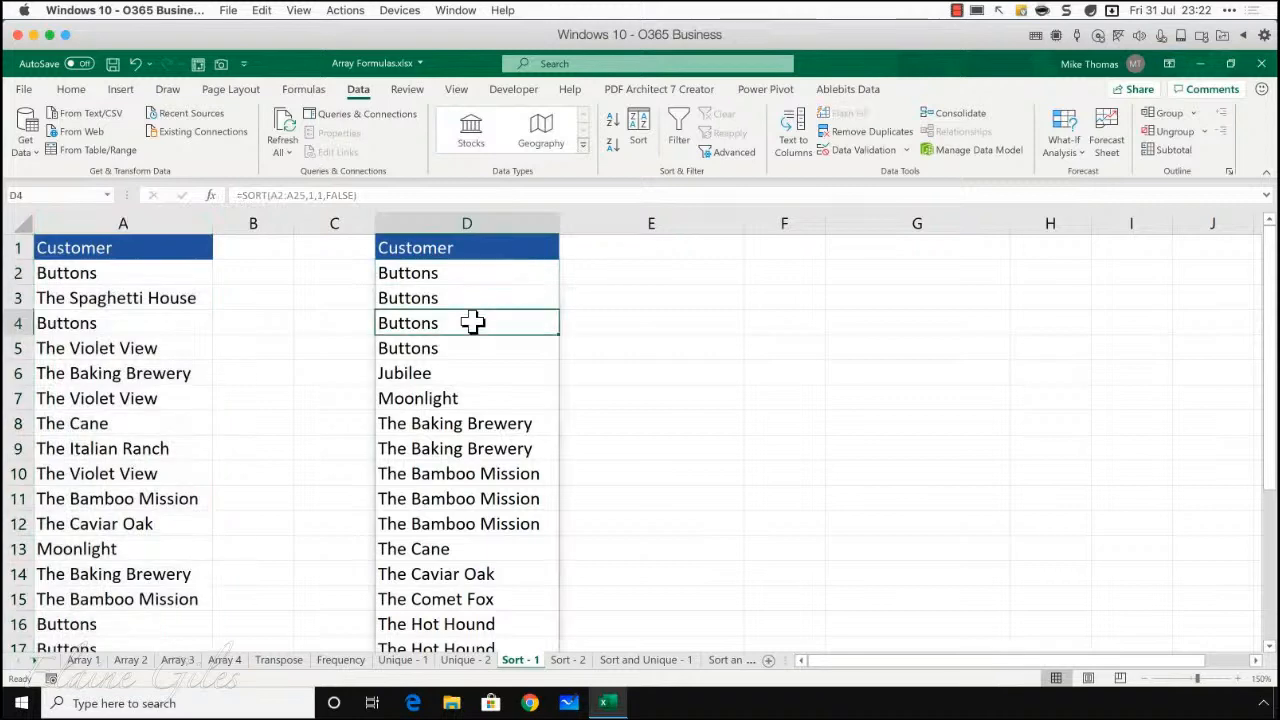
click(468, 395)
click(449, 423)
click(455, 500)
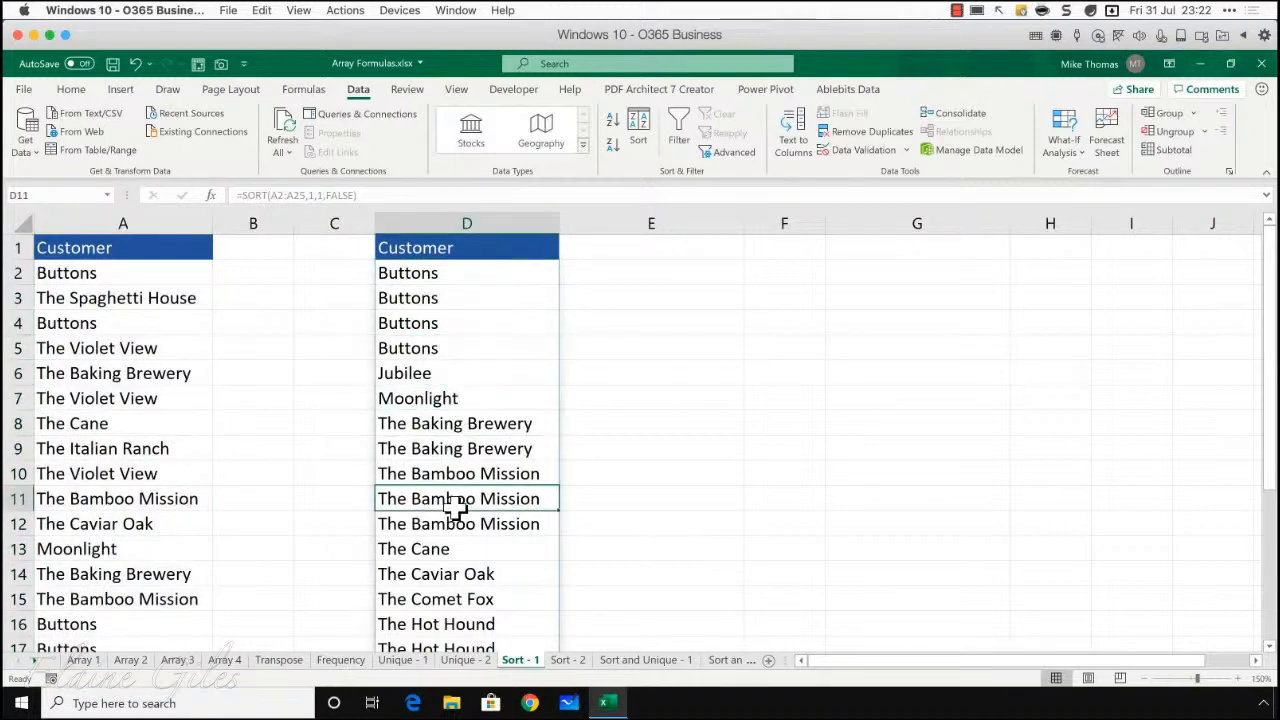
scroll(456, 510, down, 2)
scroll(456, 515, down, 3)
scroll(454, 518, up, 5)
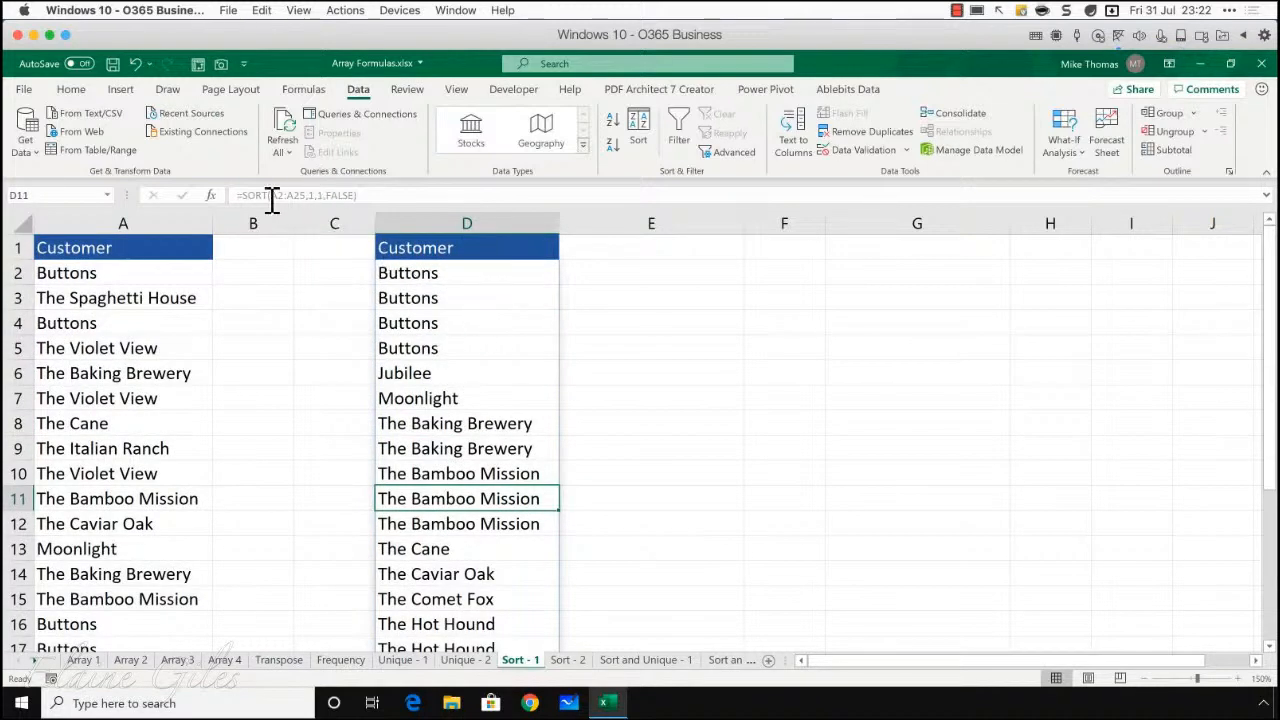
click(416, 328)
Step: Replace the customer in A8 with The Stick and locate that name in the sorted list in column D
click(105, 428)
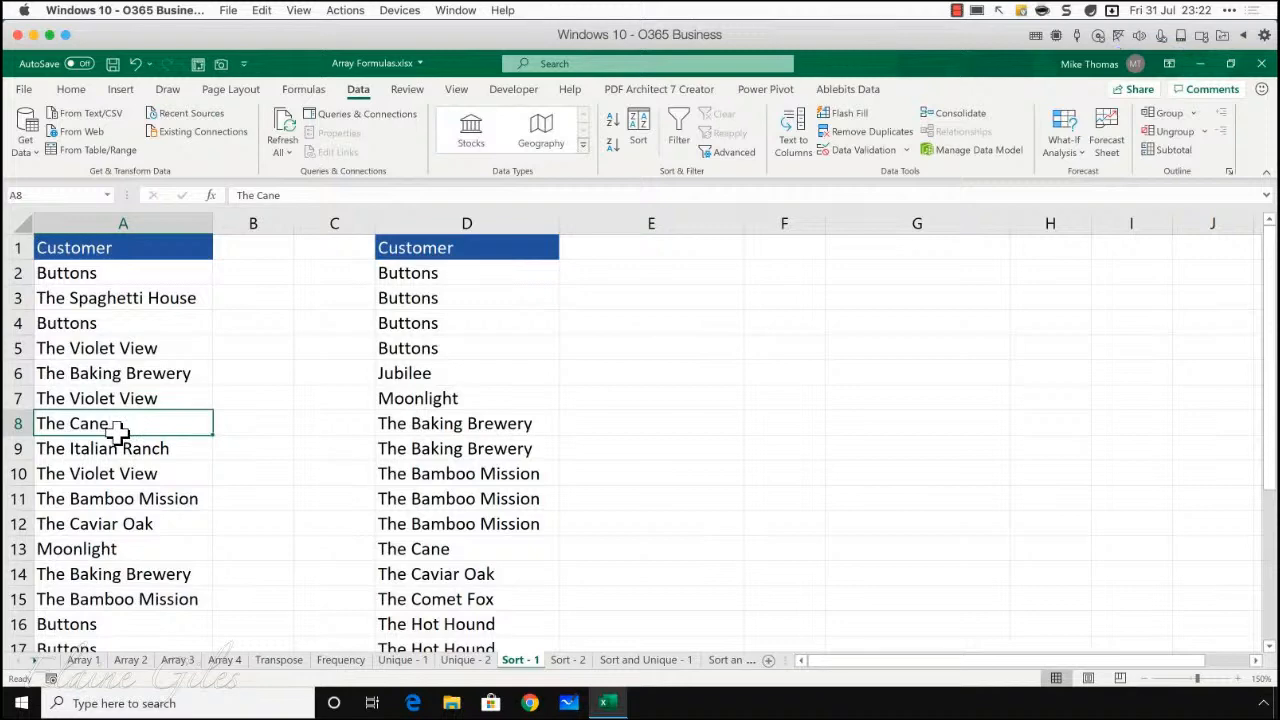
text(The )
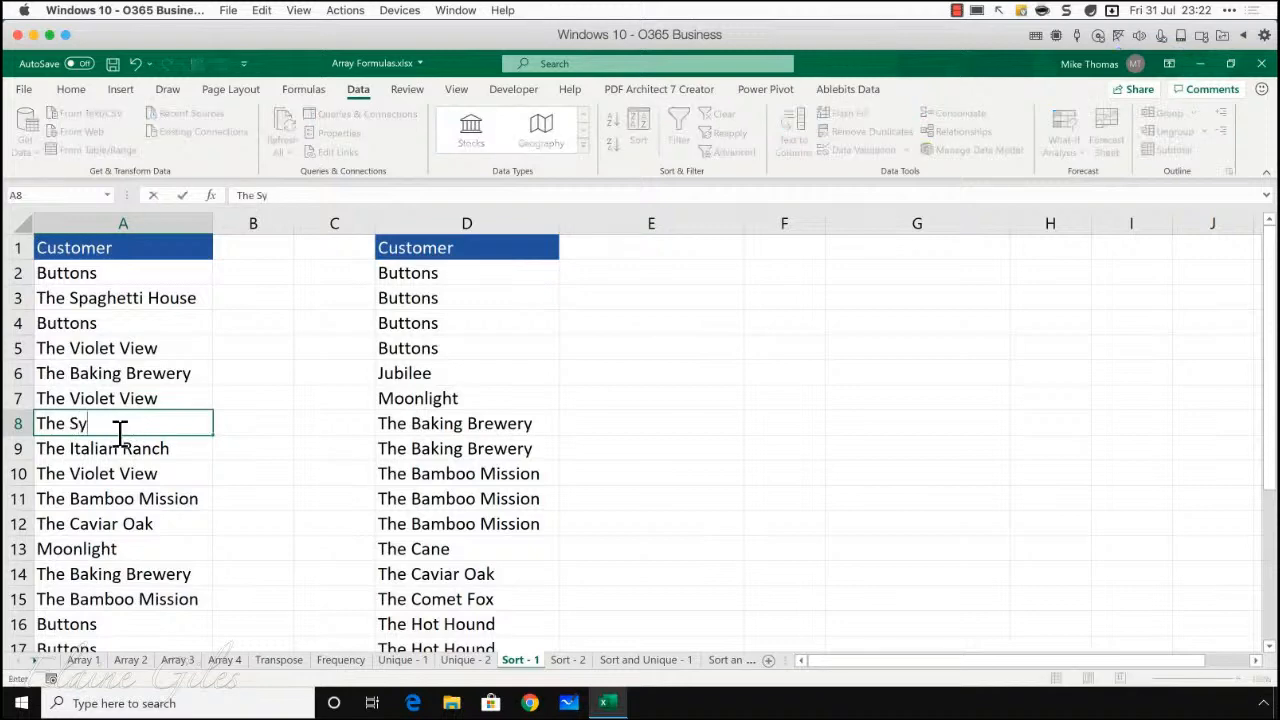
text(Stck)
key(BackSpace)
text(ick)
key(Return)
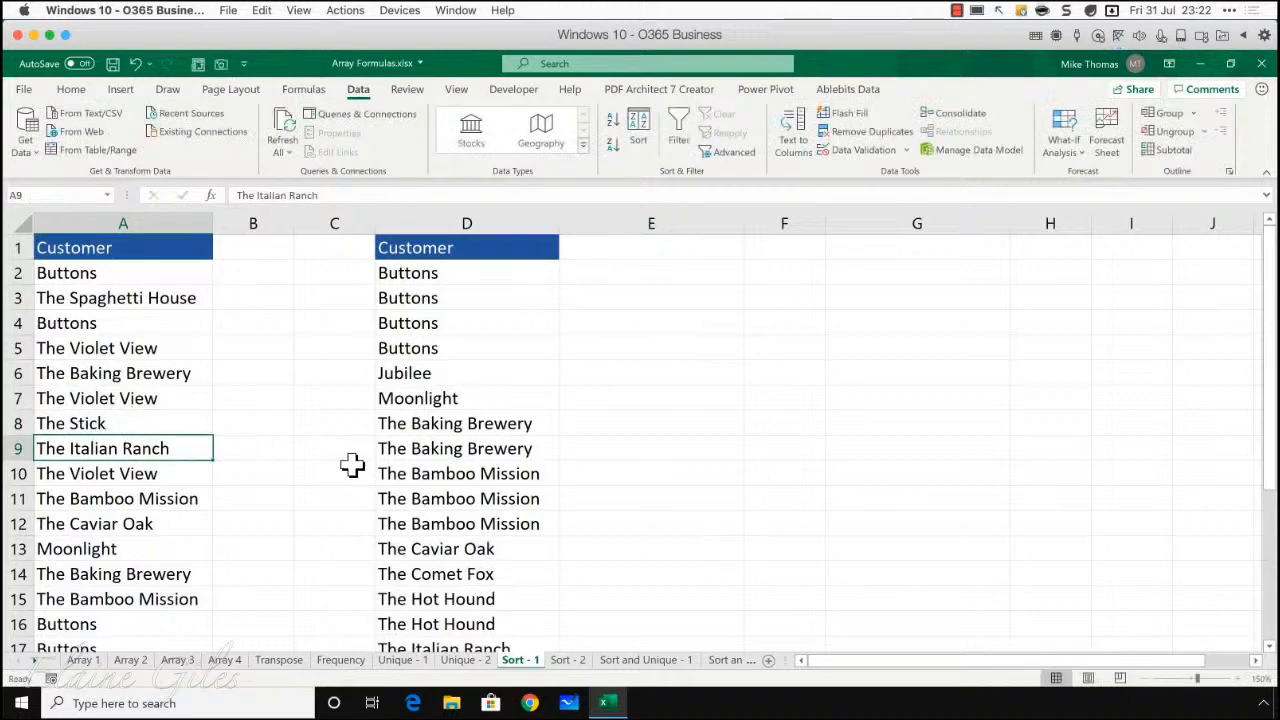
scroll(413, 507, down, 2)
scroll(415, 508, down, 2)
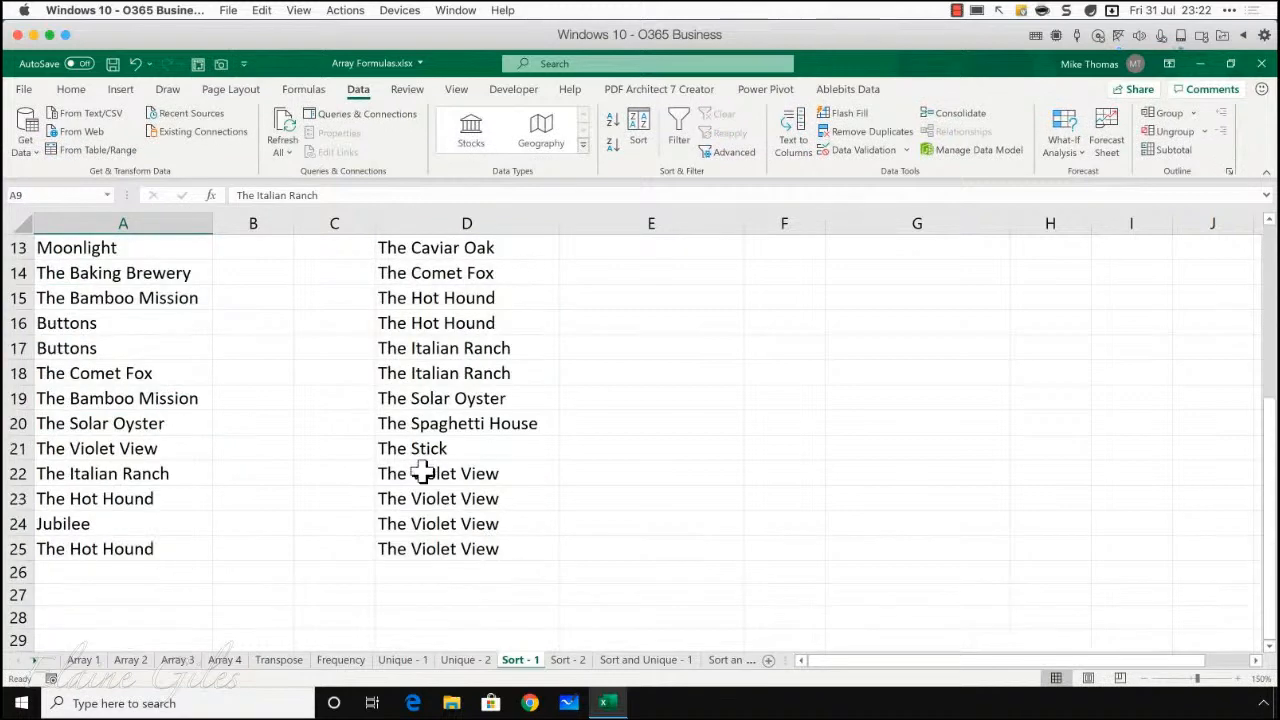
click(424, 455)
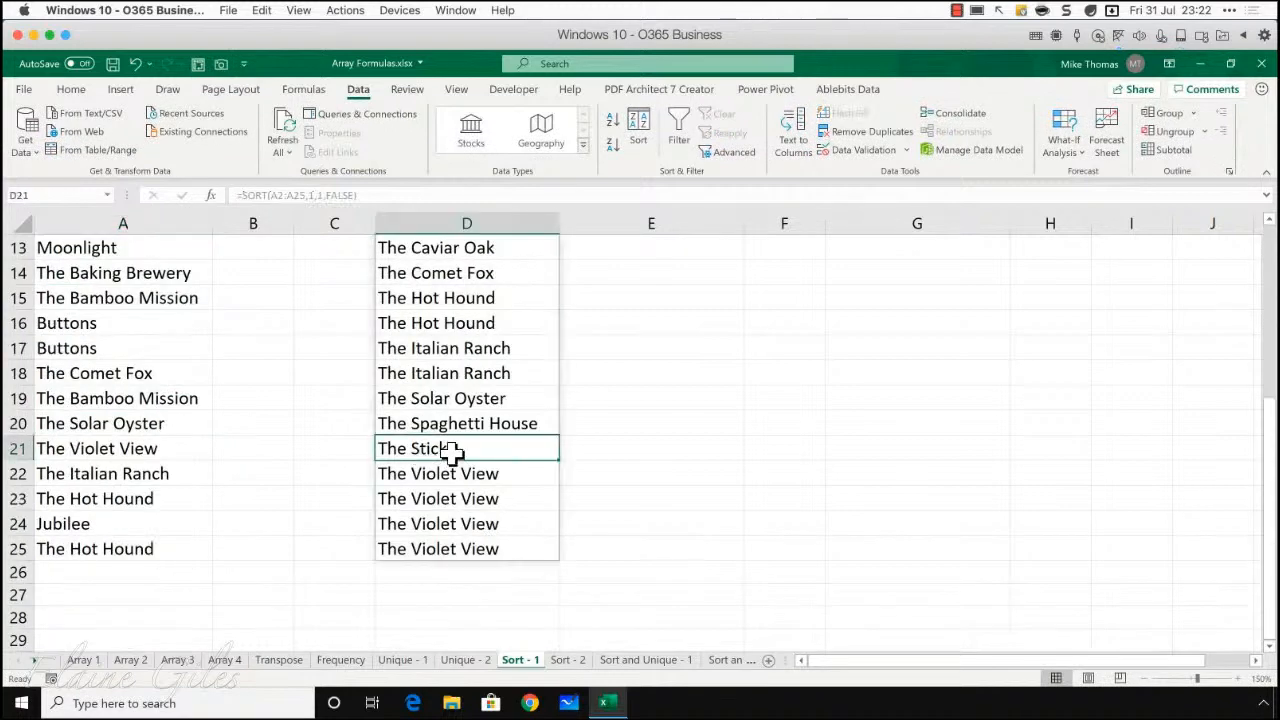
scroll(452, 452, up, 4)
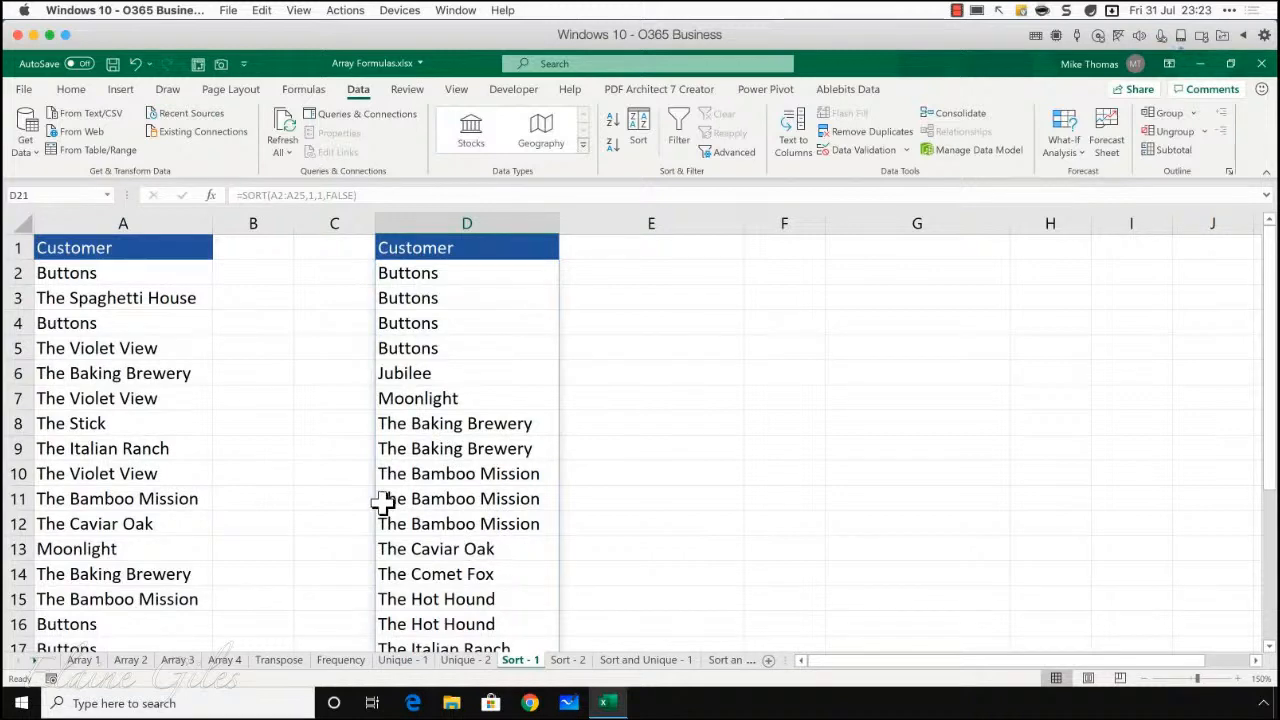
Step: Replace the customer in A2 with Zips and check where that name falls in the sorted list in column D
click(105, 278)
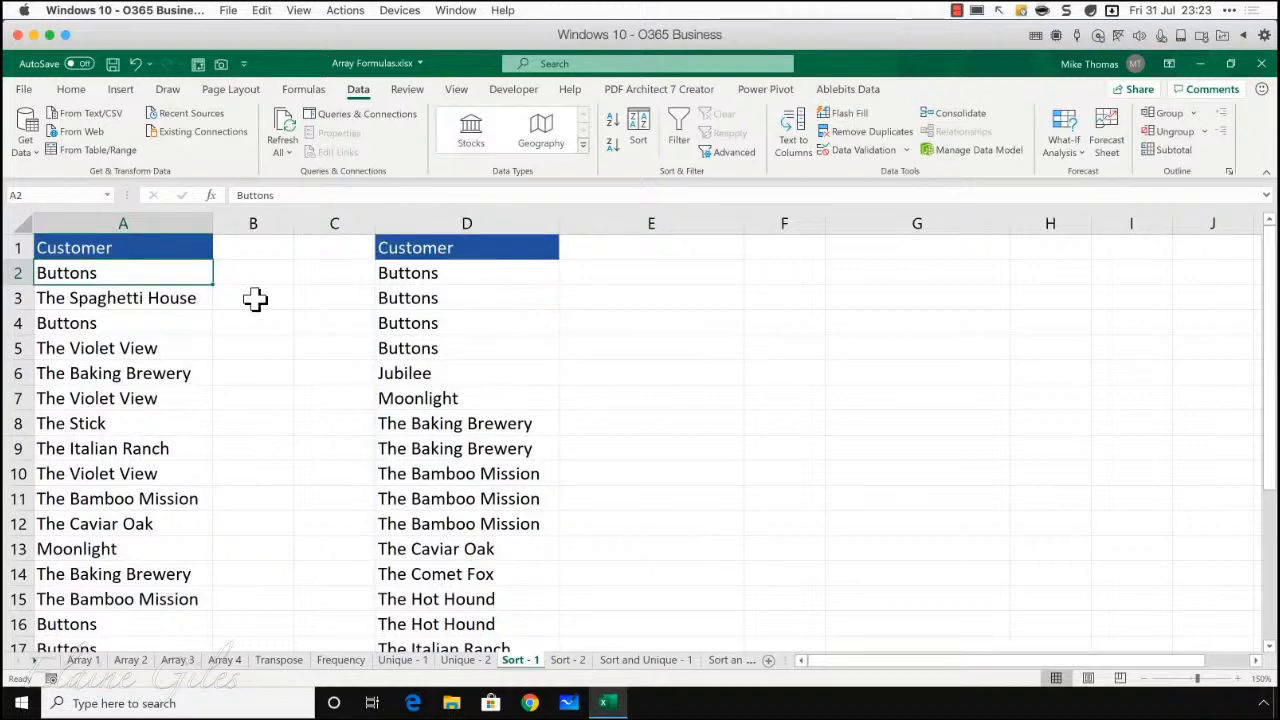
text(Zips)
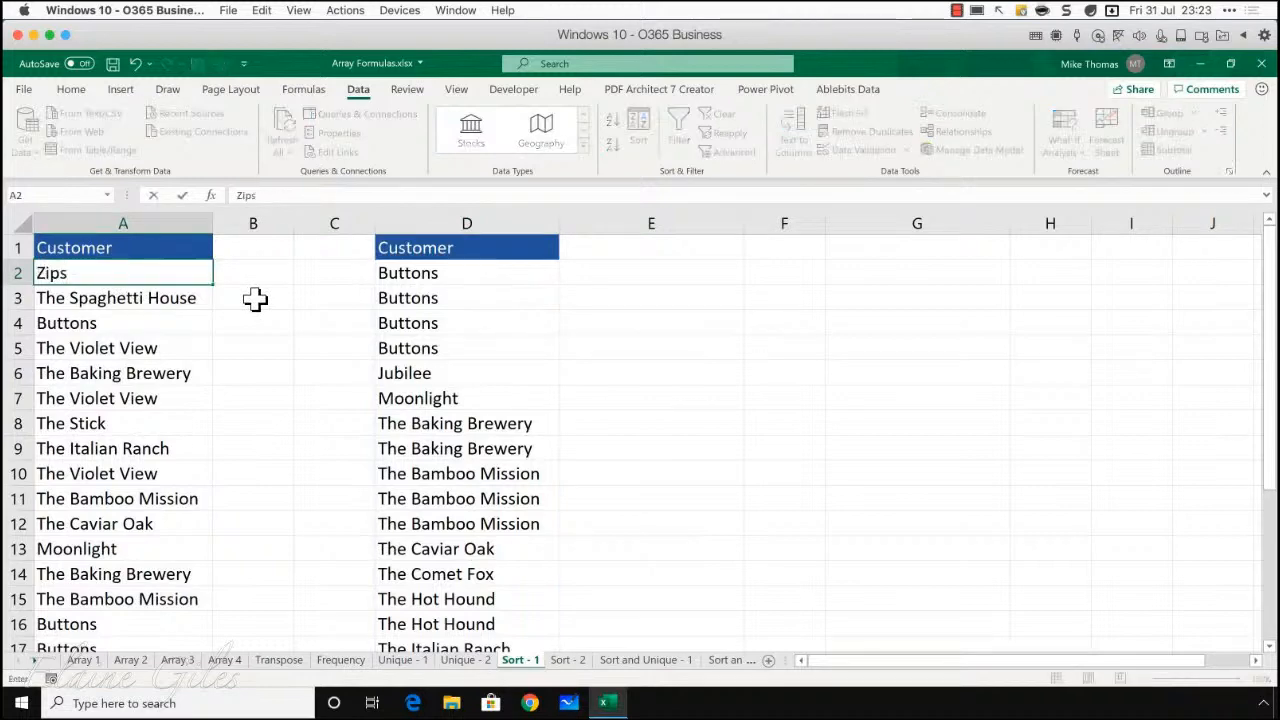
key(Return)
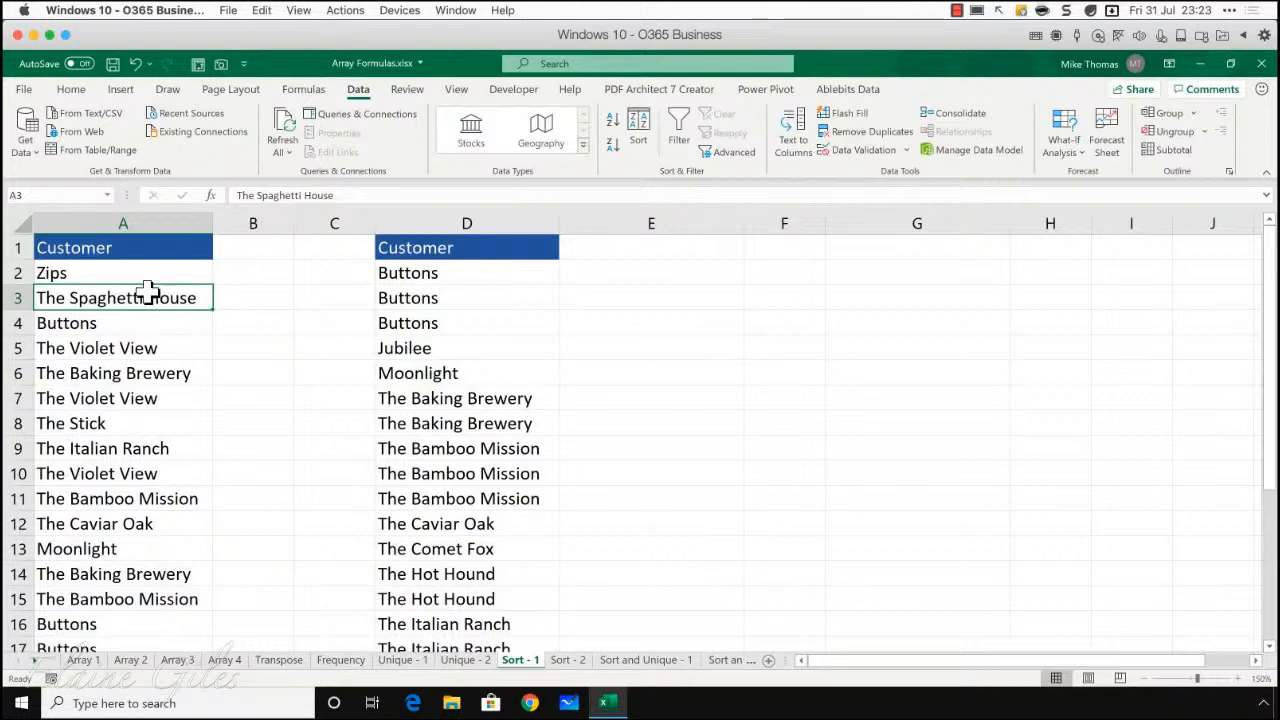
scroll(423, 443, down, 3)
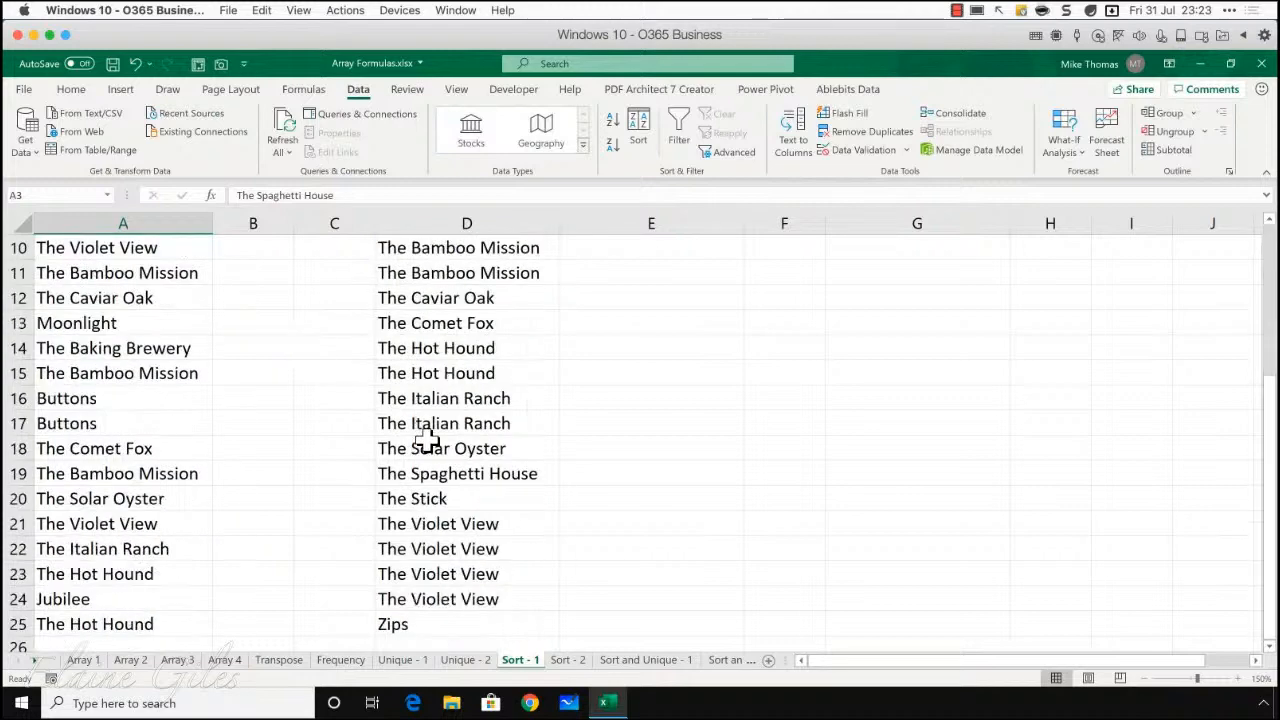
scroll(286, 512, up, 3)
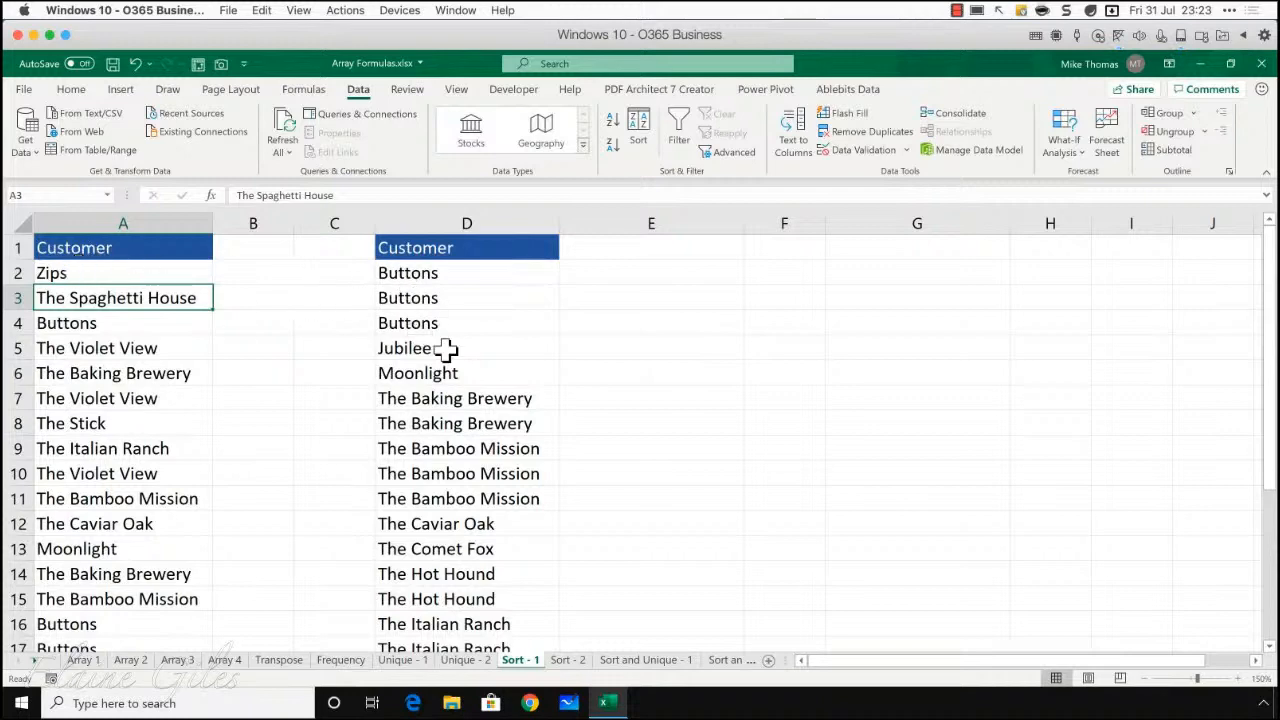
click(112, 270)
scroll(432, 345, down, 3)
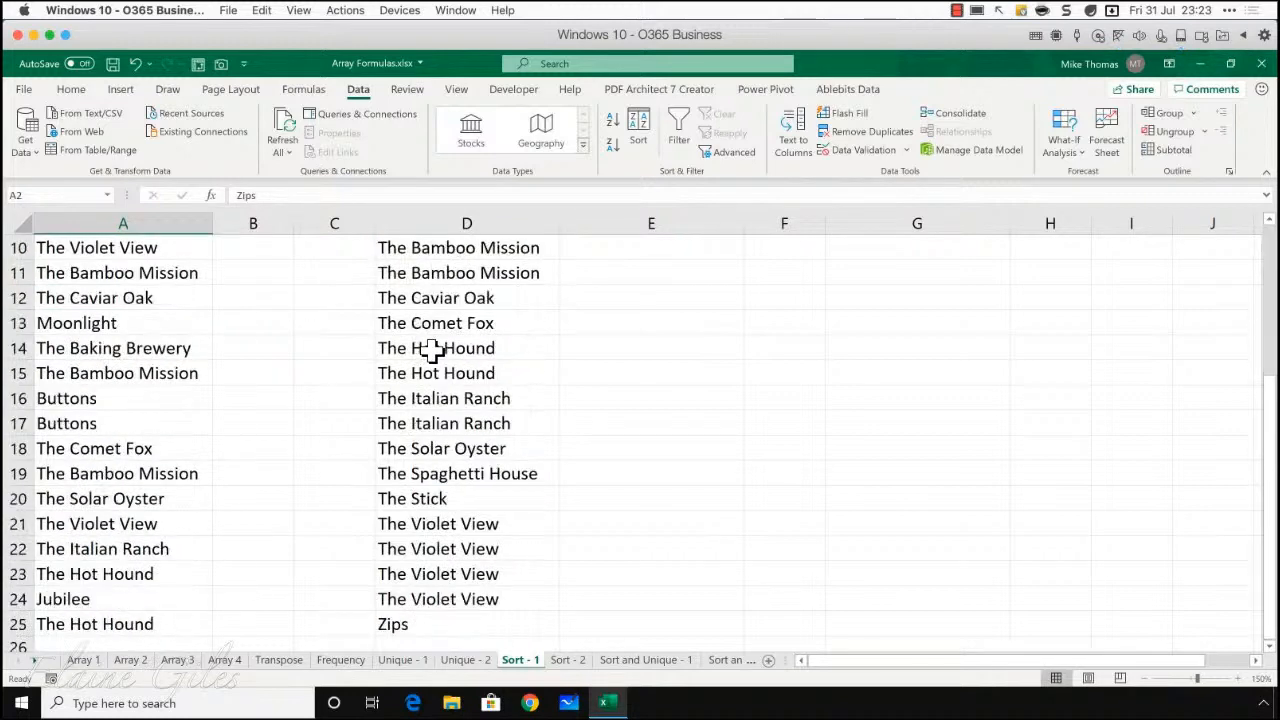
click(400, 622)
scroll(457, 557, up, 3)
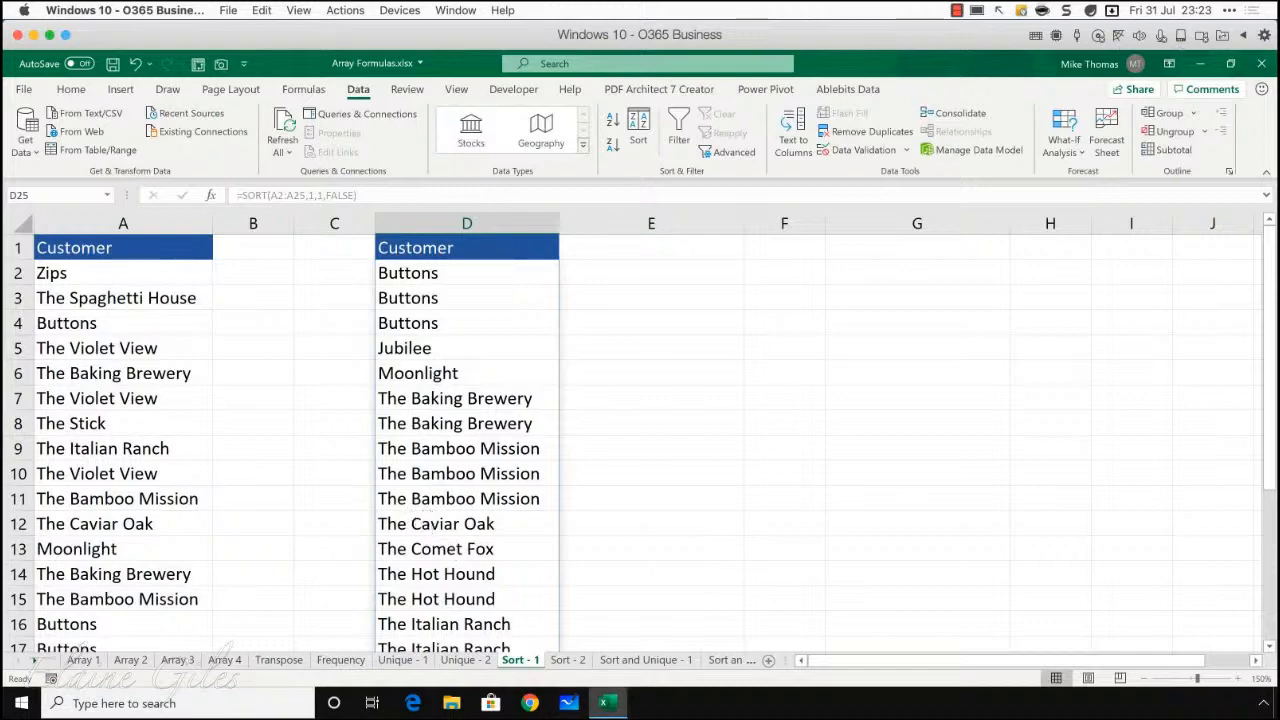
Step: On the Sort and Unique - 1 sheet, begin a SORT formula in D2 with UNIQUE(A2:A25,FALSE,FALSE) as its array argument
click(628, 660)
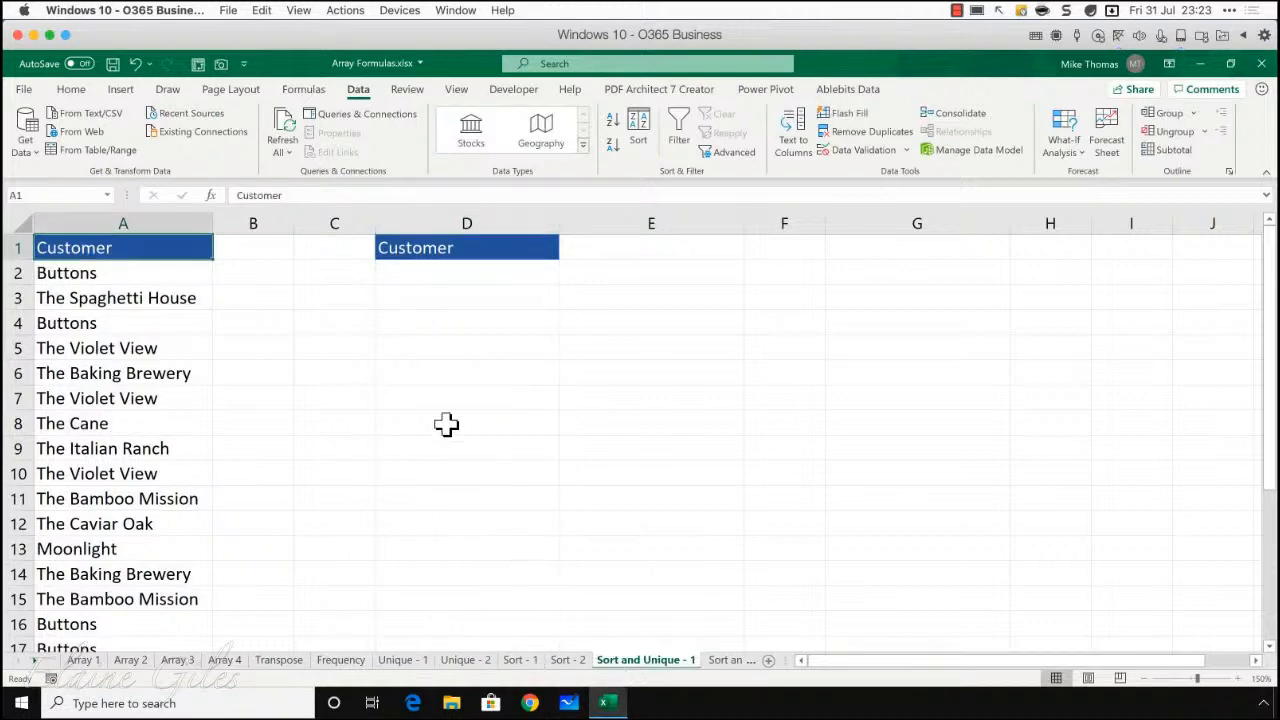
click(404, 276)
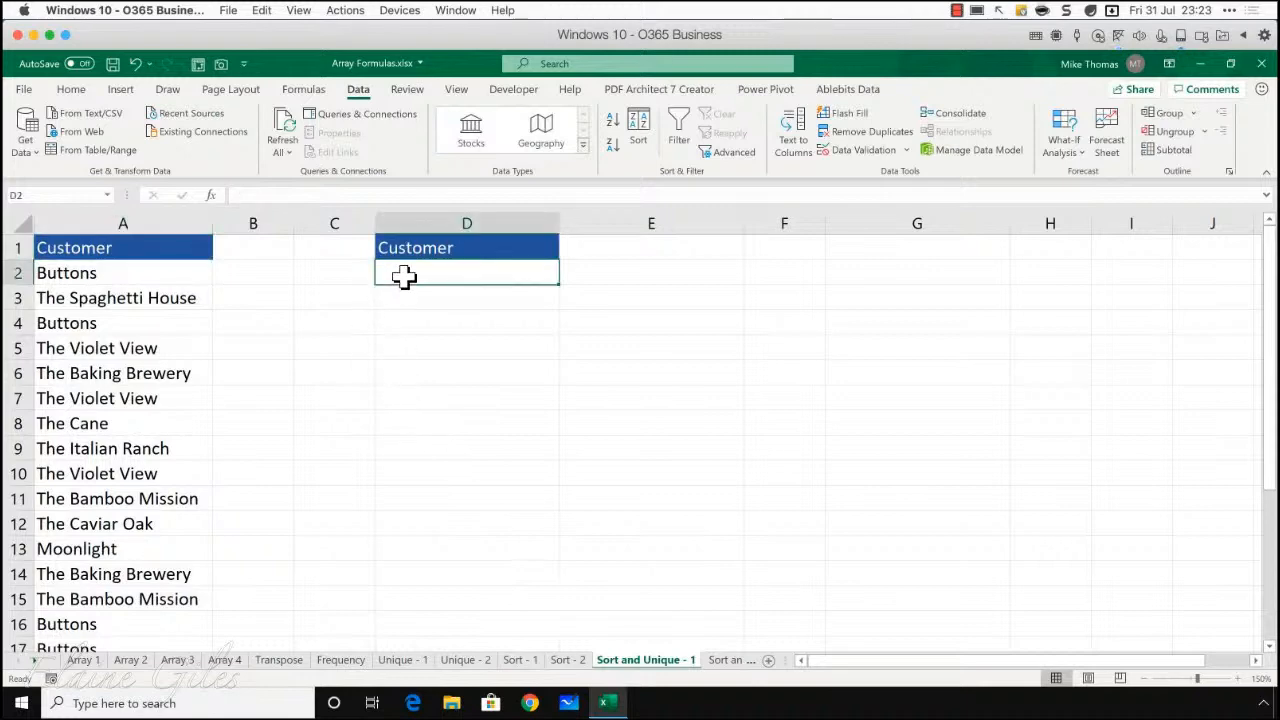
text(=)
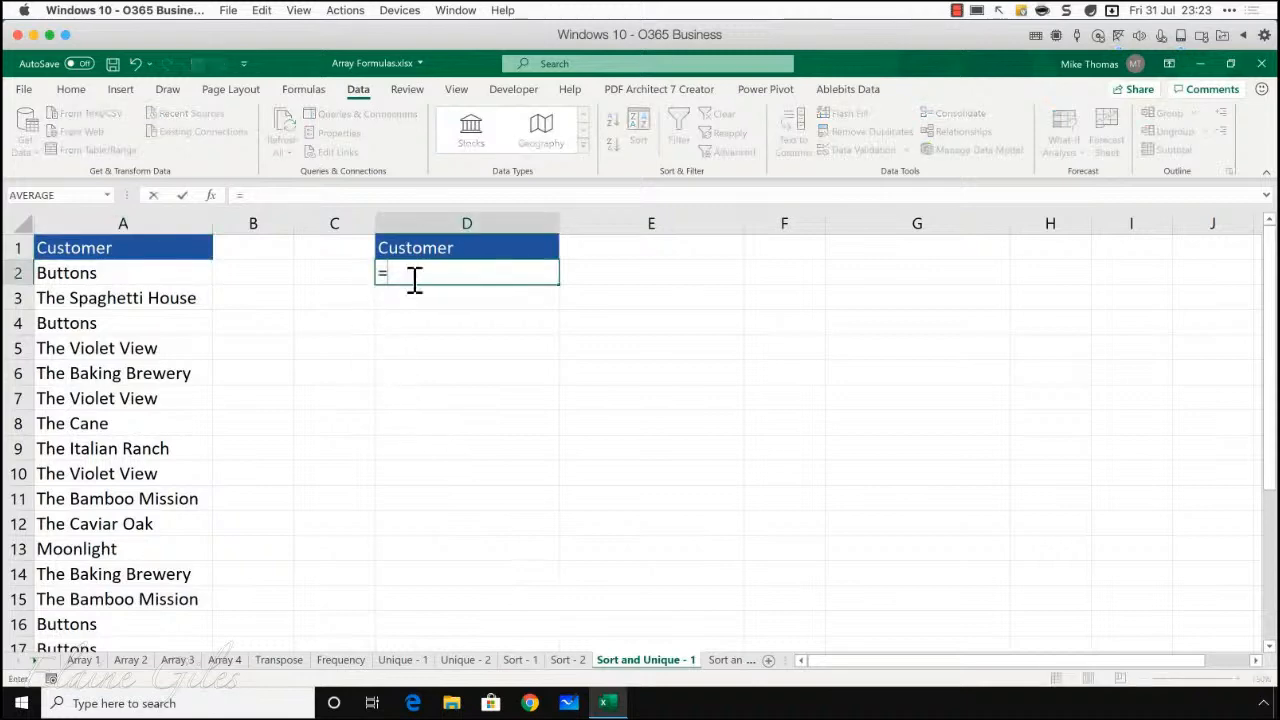
text(sort()
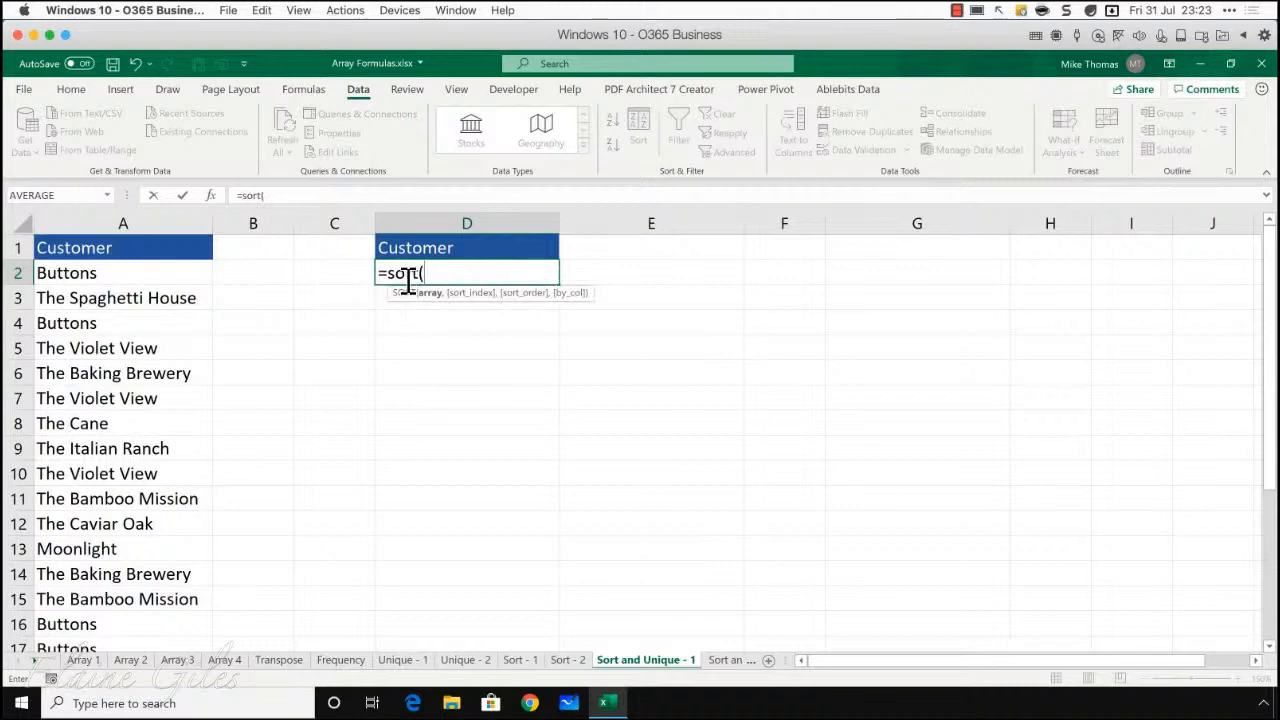
text(unique)
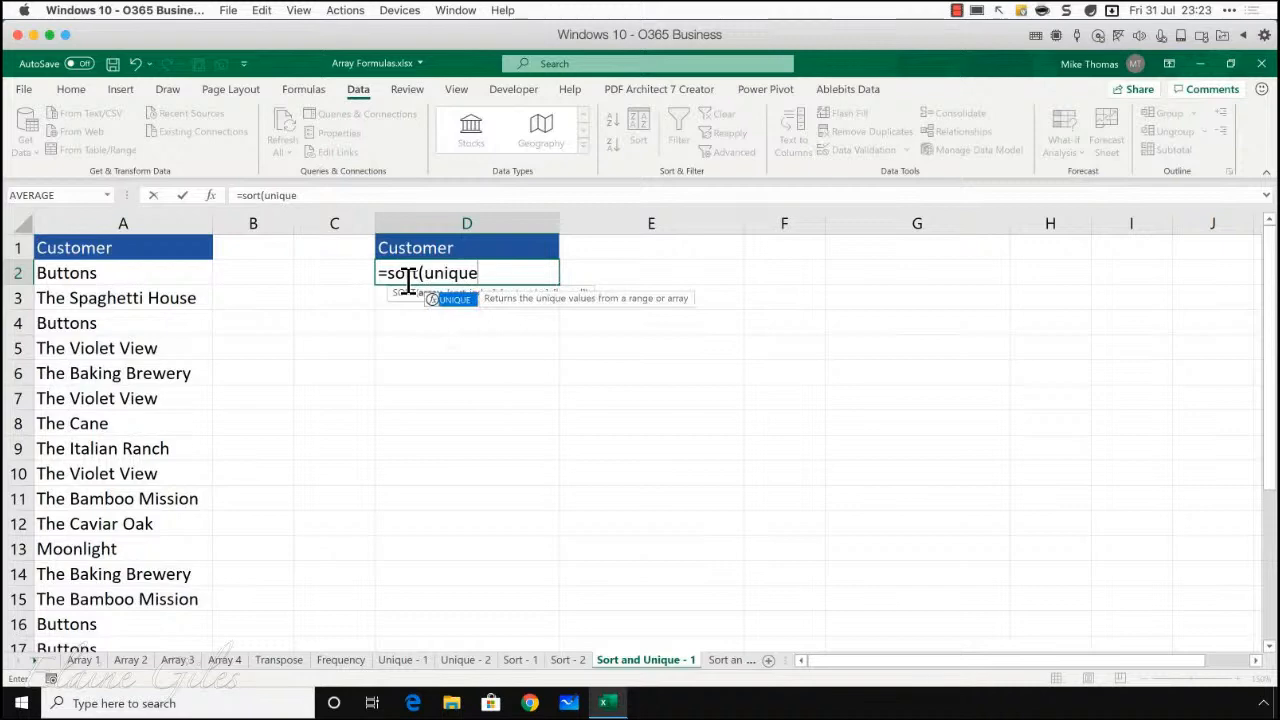
text(()
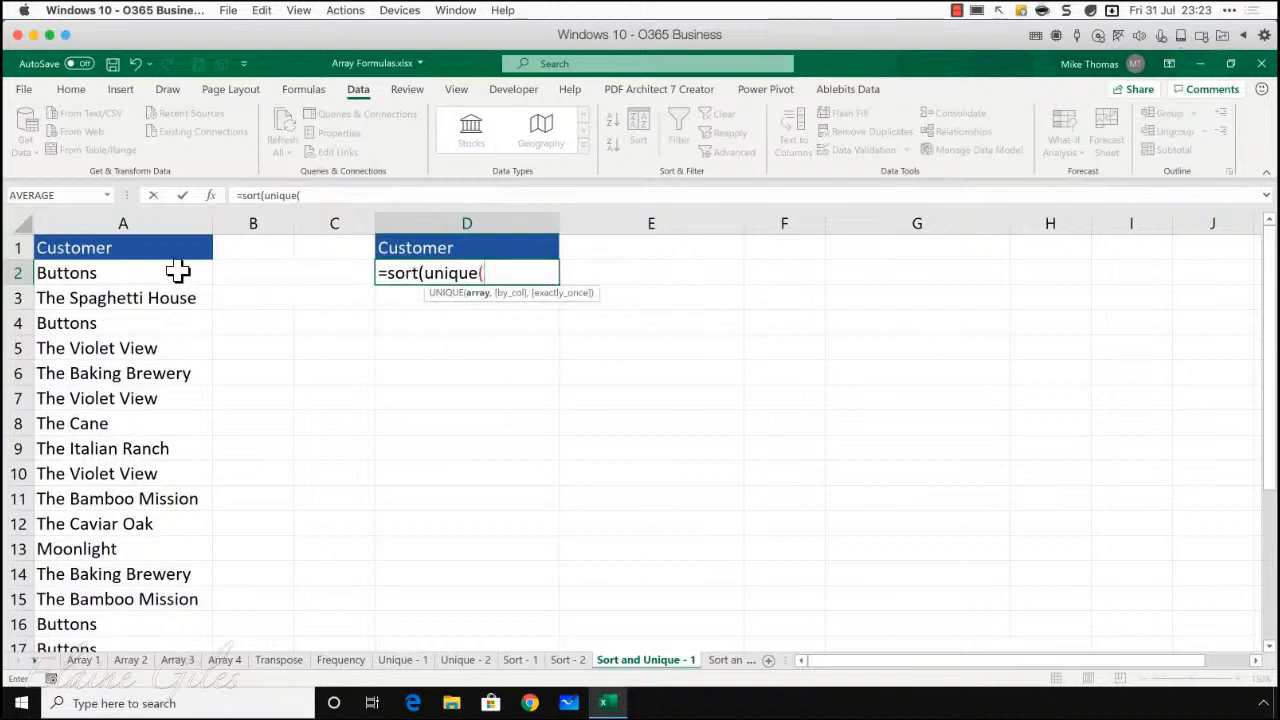
drag(177, 272, 150, 604)
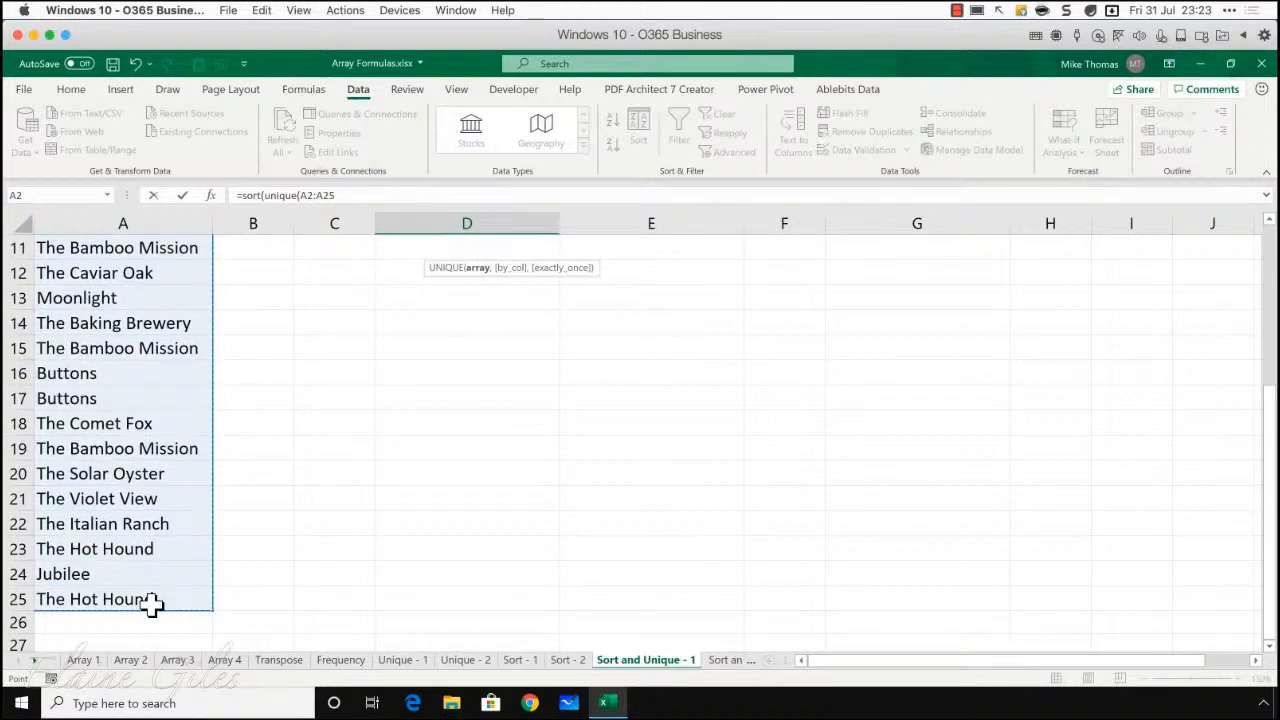
text(,)
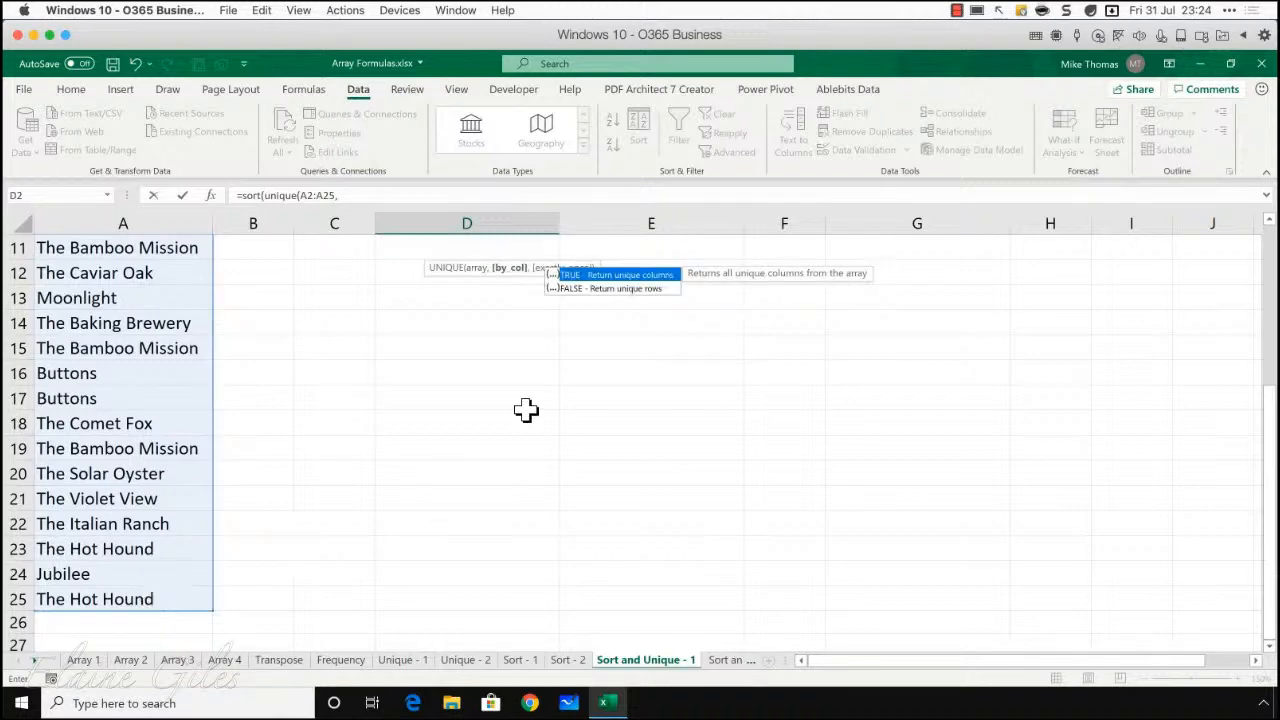
double_click(576, 290)
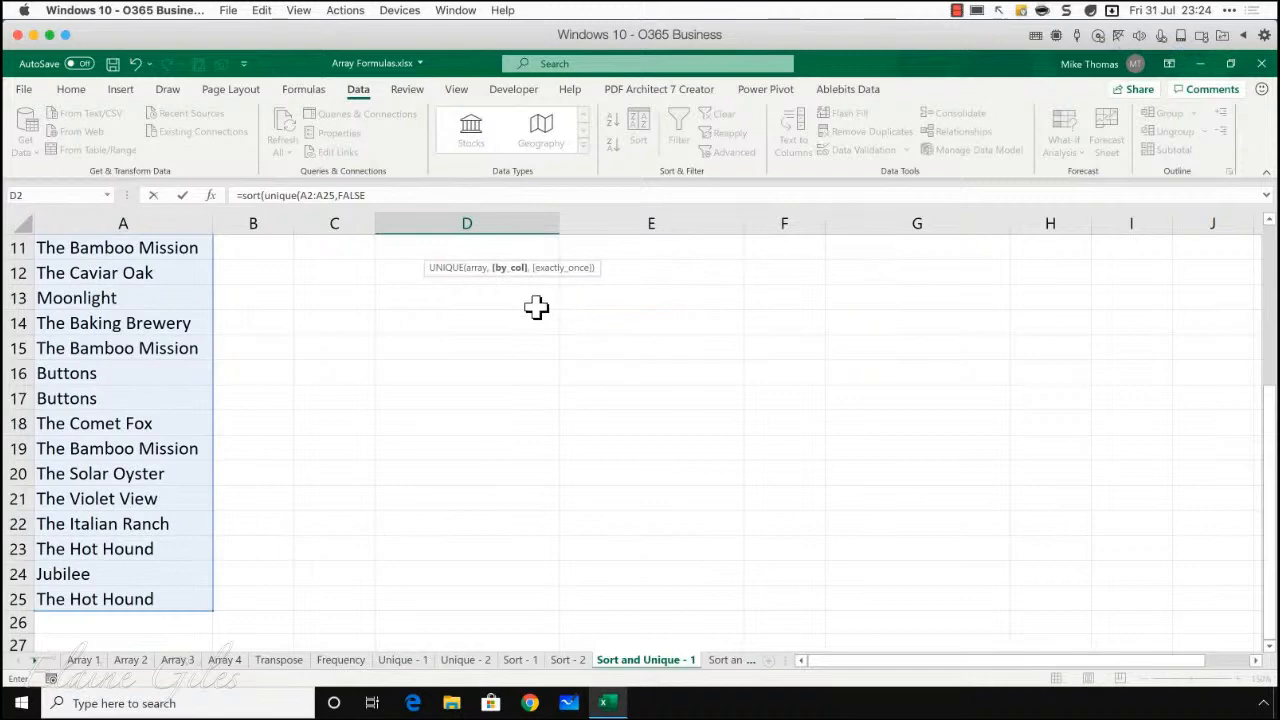
text(,)
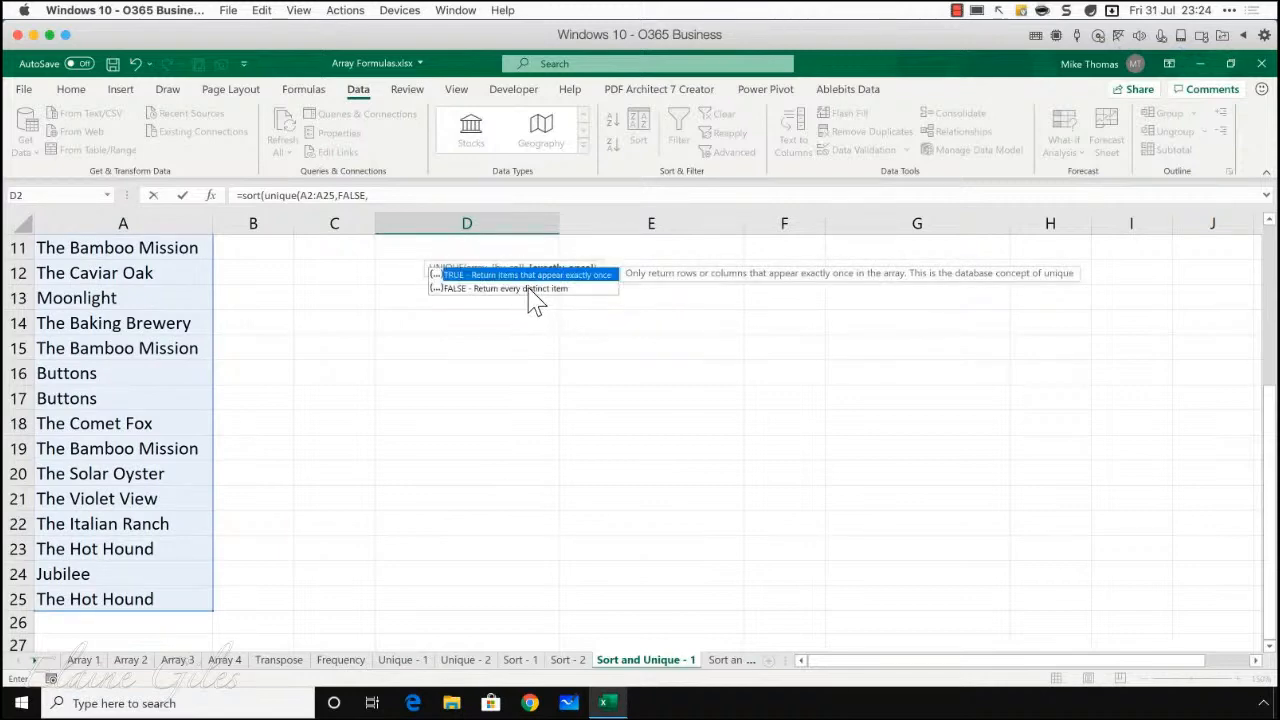
click(532, 290)
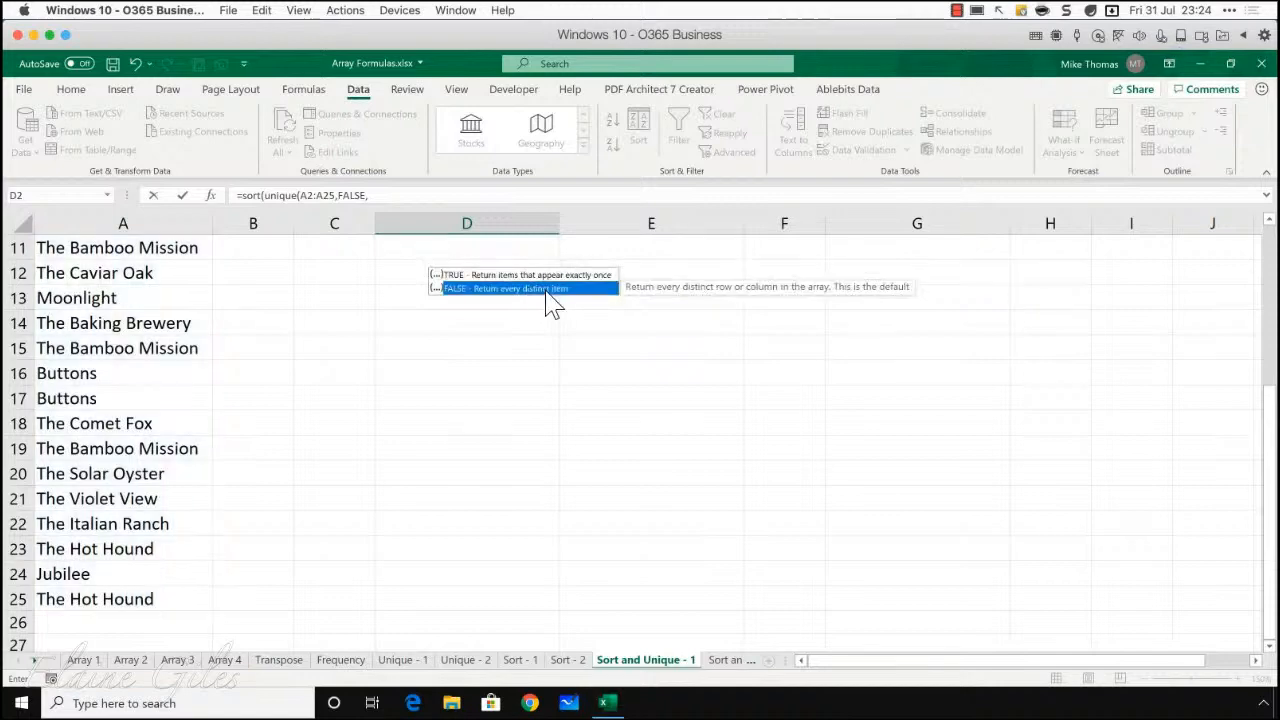
double_click(533, 288)
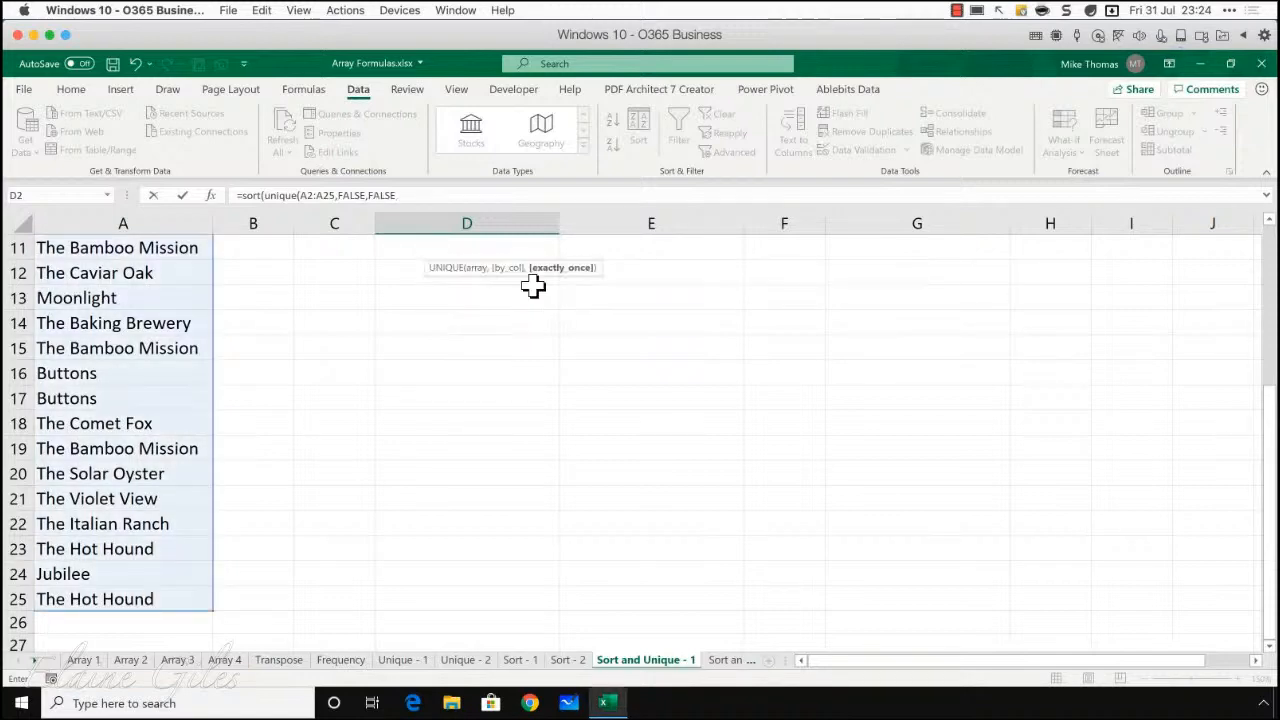
text())
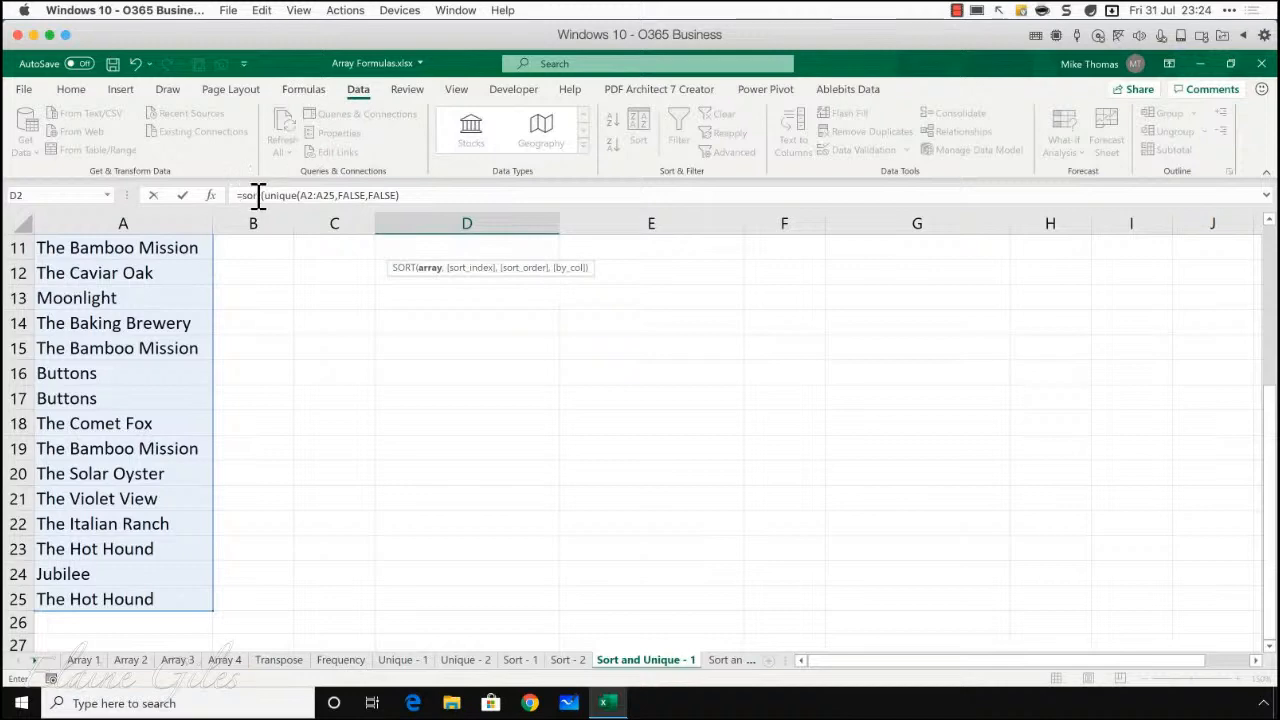
Step: Complete the SORT formula in D2 with sort index 1, ascending order 1 and by_col FALSE after the UNIQUE argument, and enter it
drag(265, 195, 398, 197)
click(406, 196)
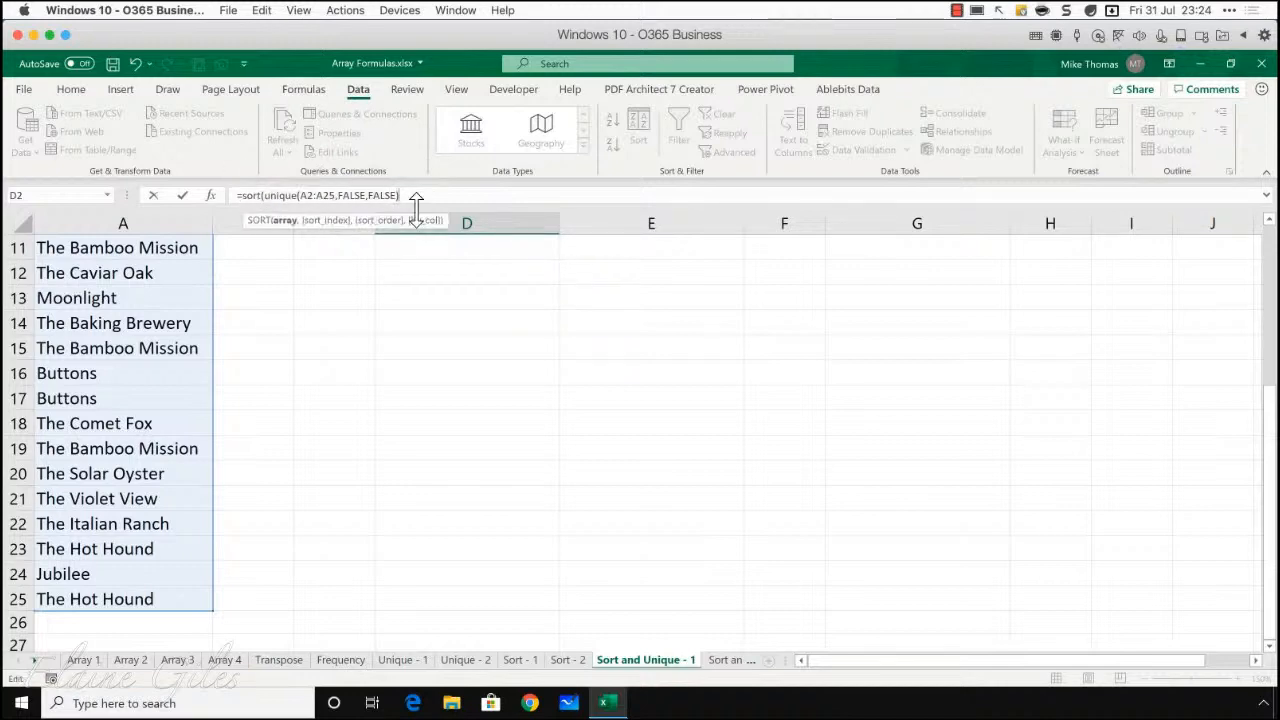
text(,)
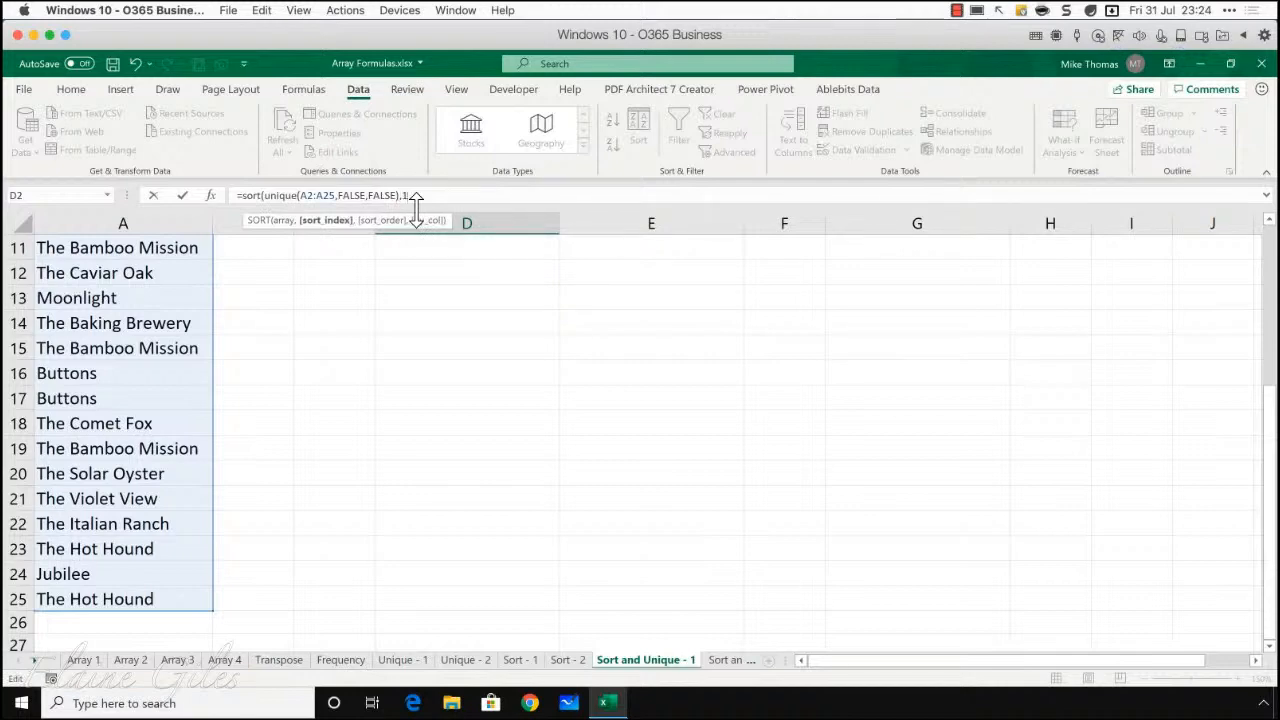
text(1,1)
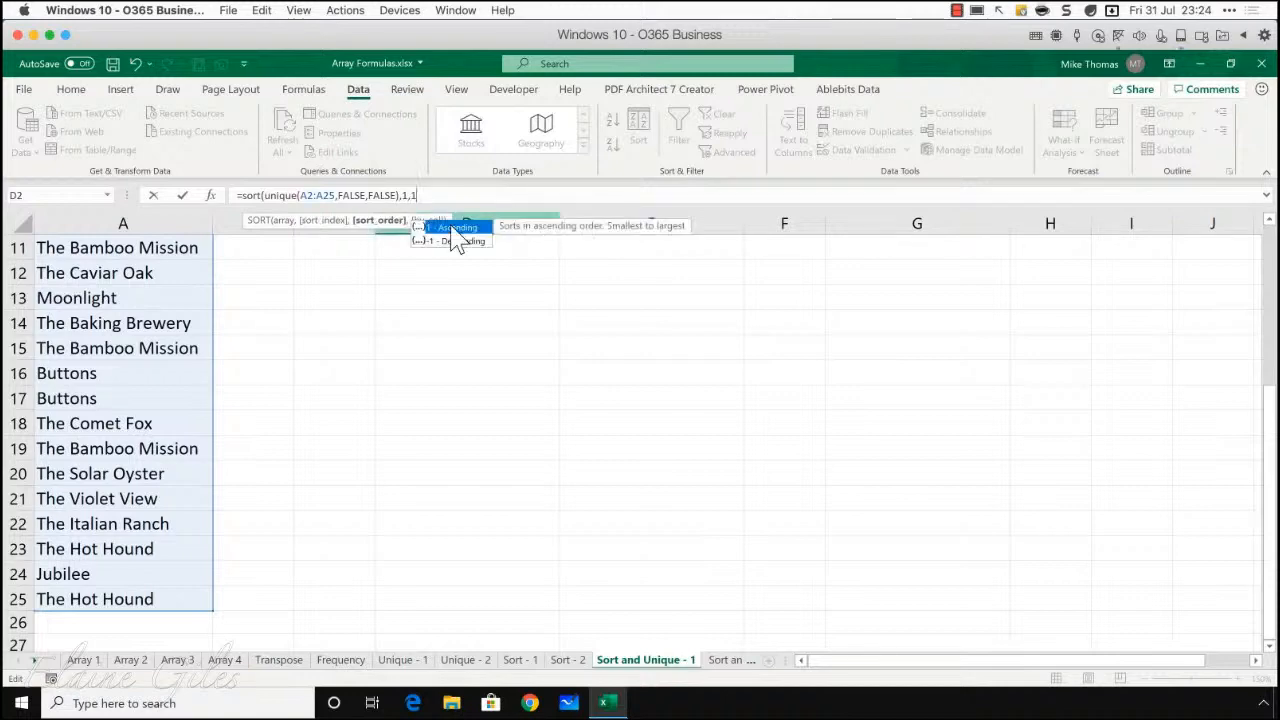
text(,)
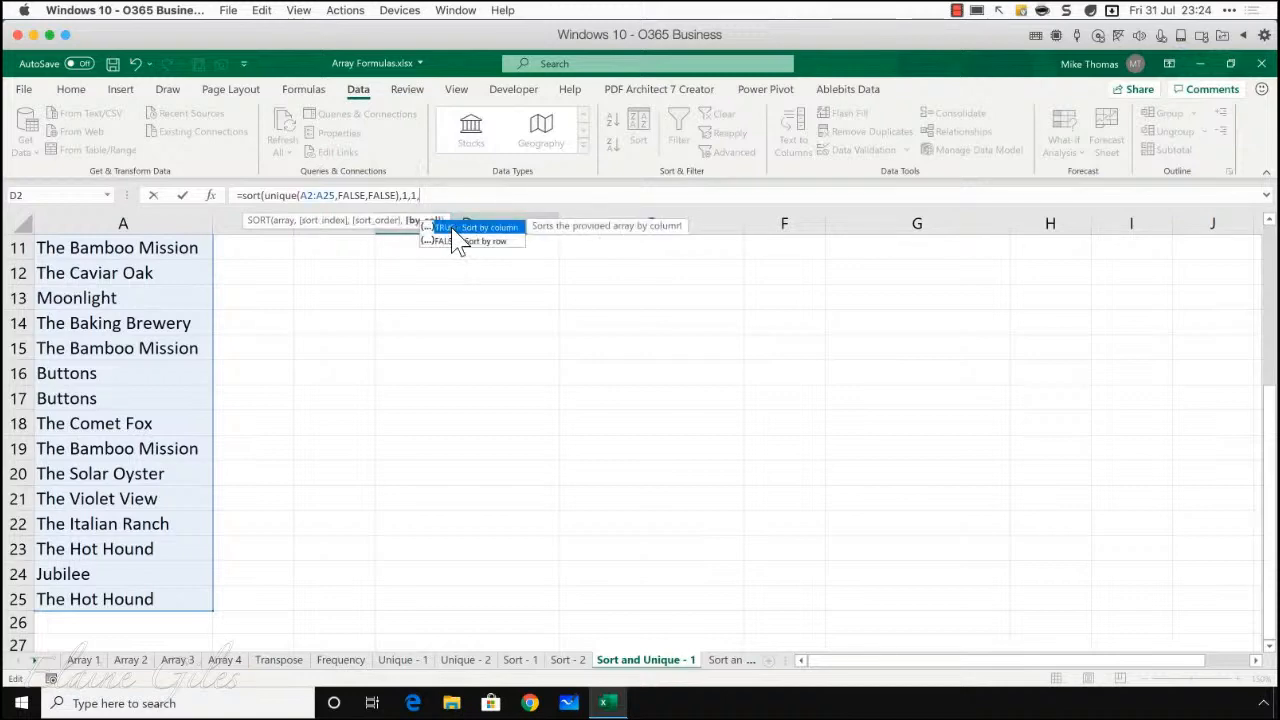
double_click(458, 241)
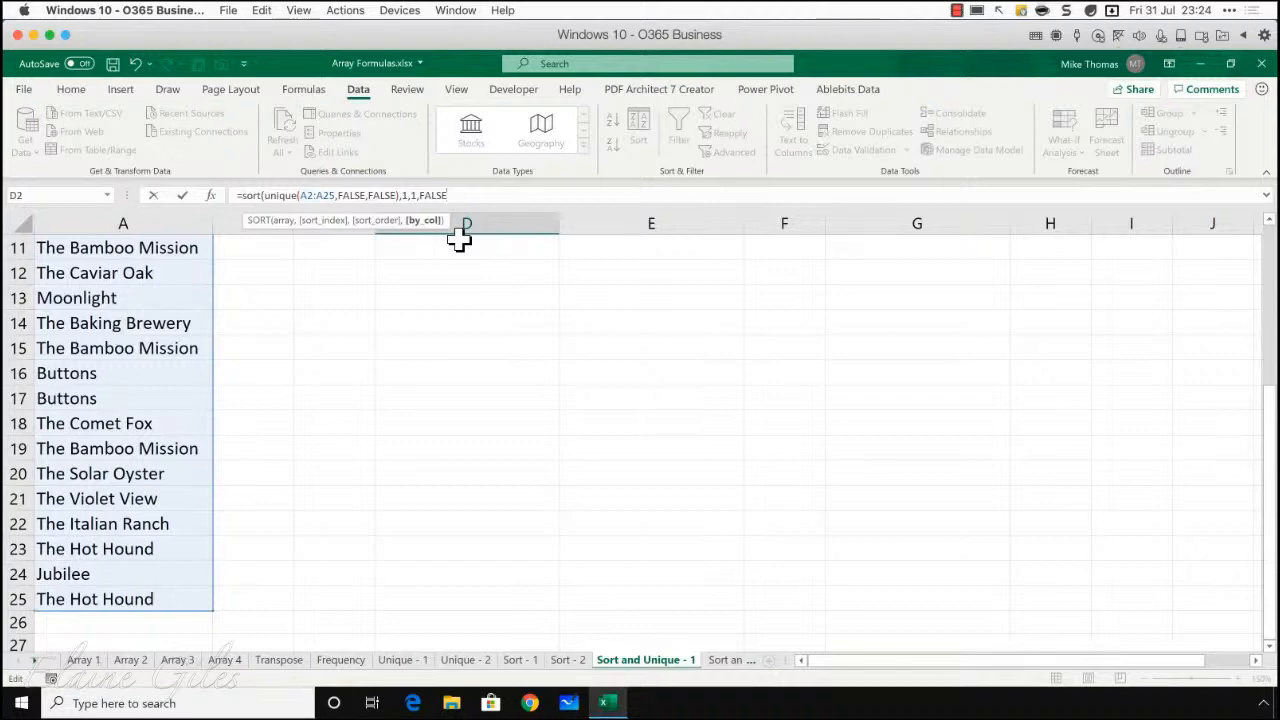
text())
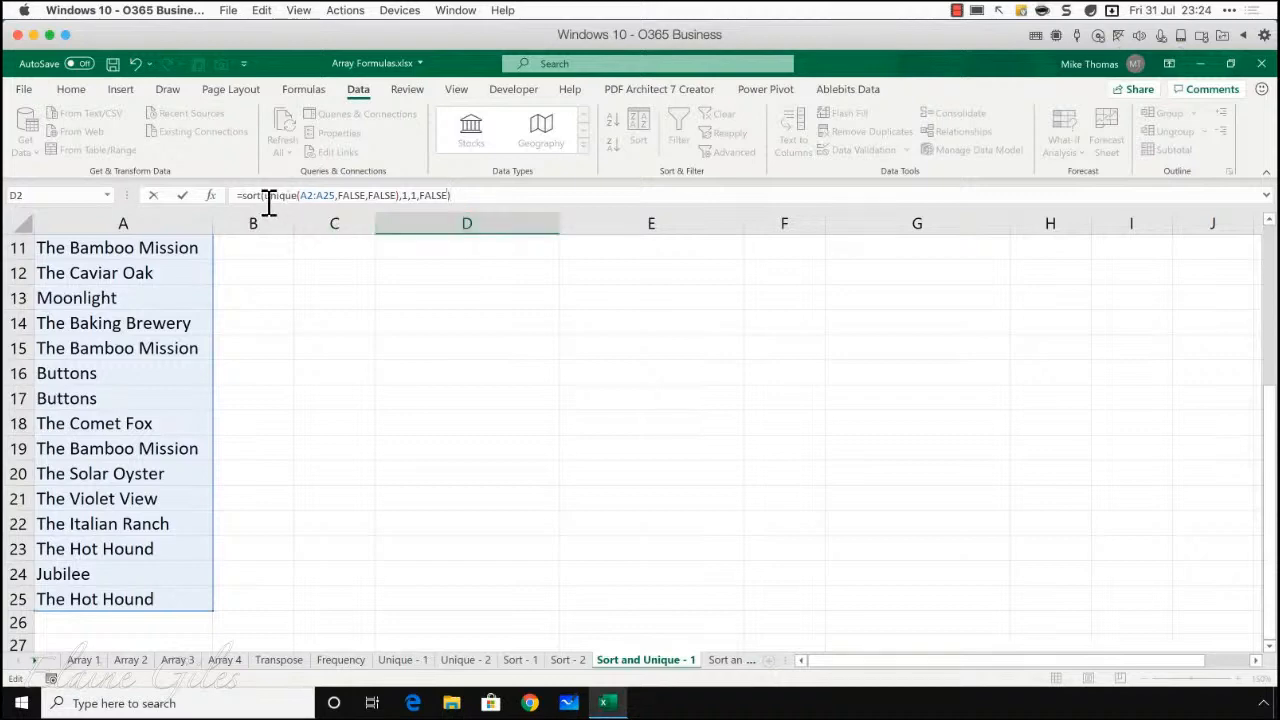
drag(266, 200, 401, 198)
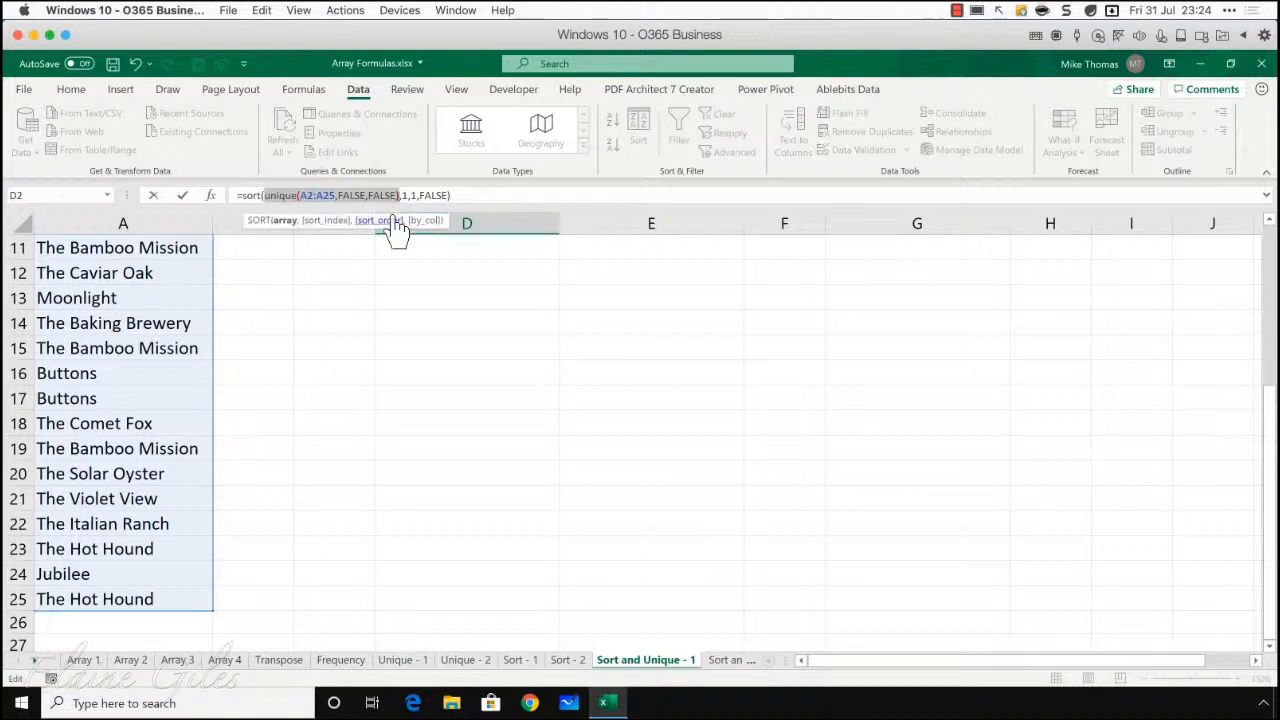
click(477, 196)
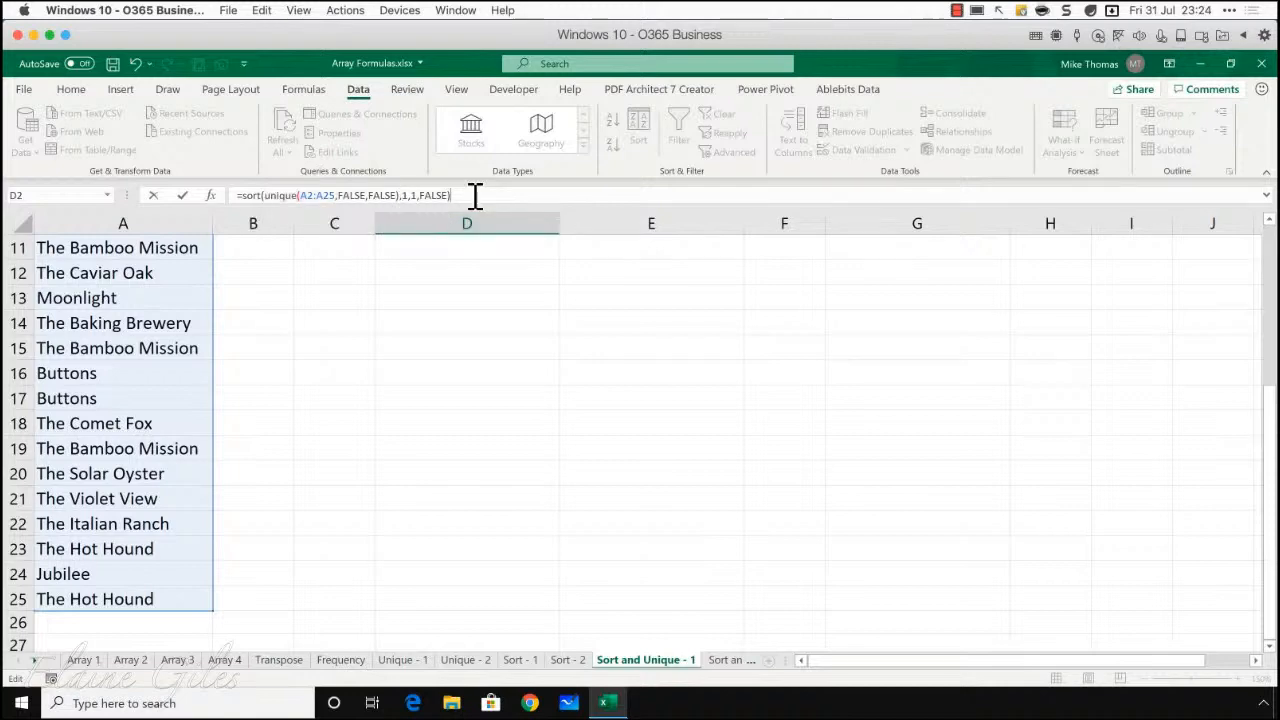
key(Return)
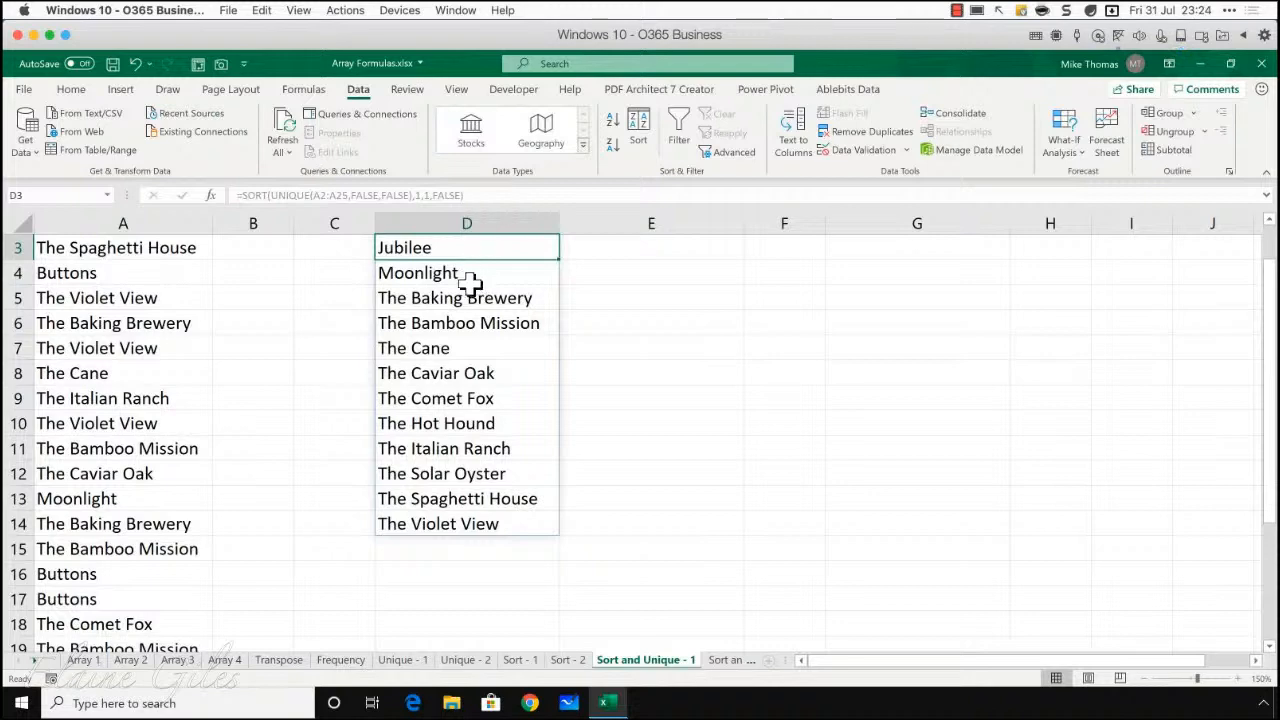
Step: Open the Filter worksheet, the last sheet of the workbook
scroll(466, 285, up, 2)
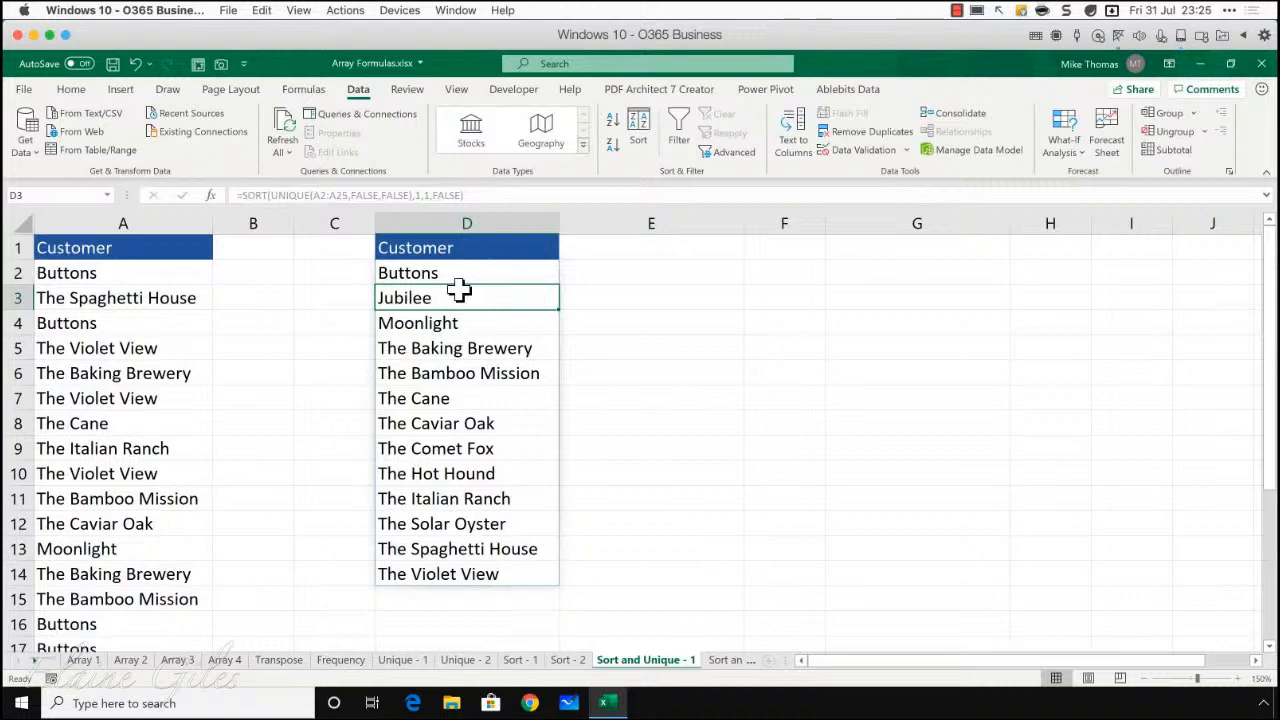
click(38, 660)
click(38, 660)
click(38, 660)
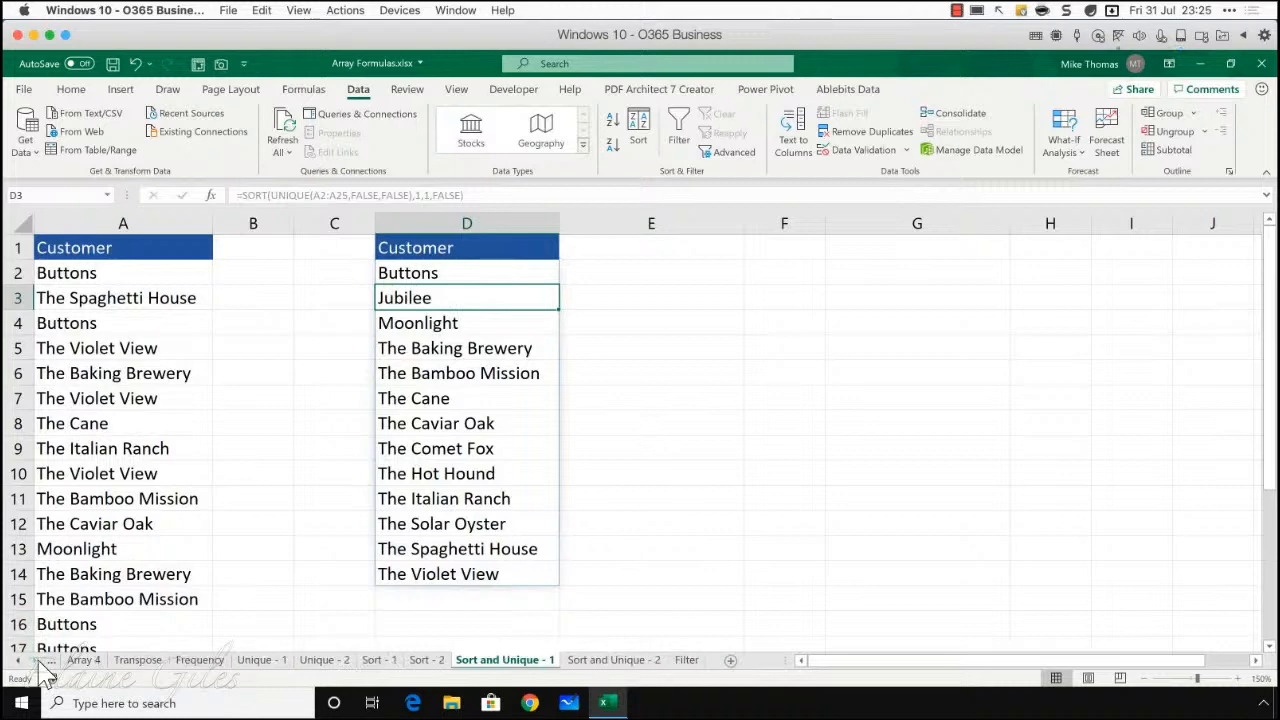
click(686, 660)
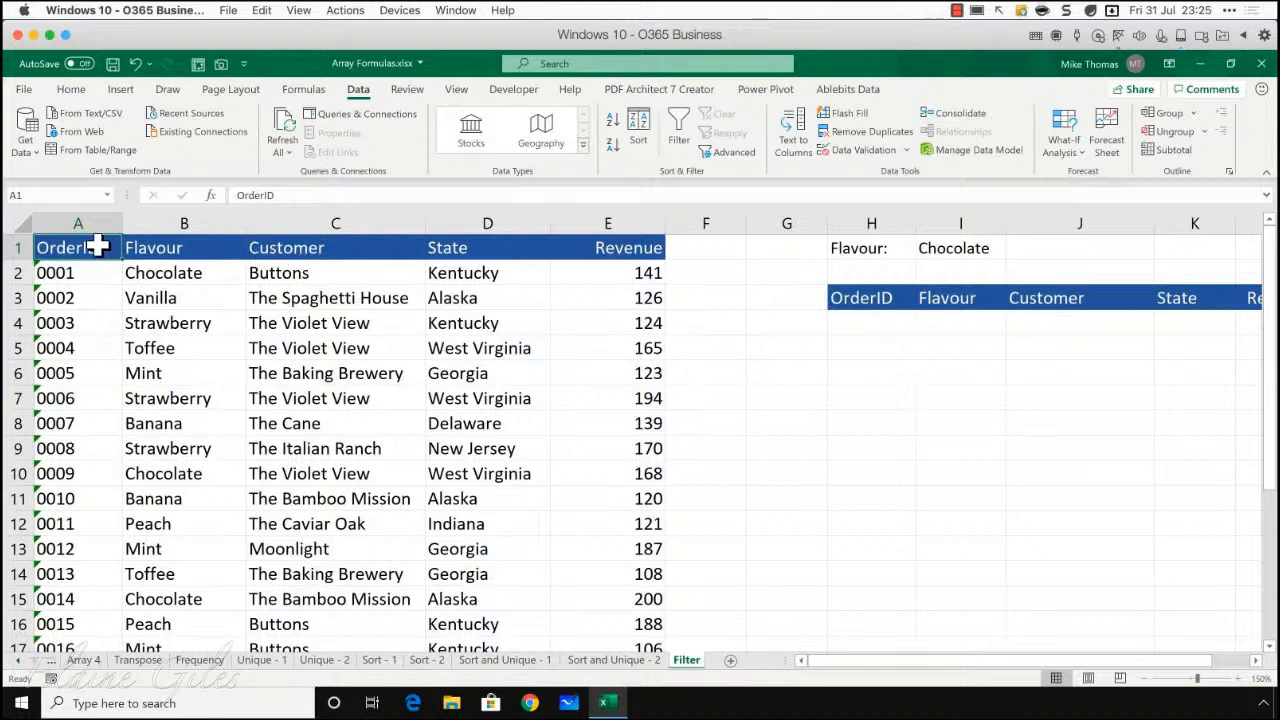
Step: Examine the order table in columns A to E, the output headers in H3:L3 and the flavour criterion above them
mouse_move(97, 249)
mouse_down()
mouse_move(600, 249)
mouse_move(632, 440)
mouse_move(641, 663)
mouse_move(643, 600)
mouse_move(680, 600)
mouse_up()
scroll(975, 650, up, 3)
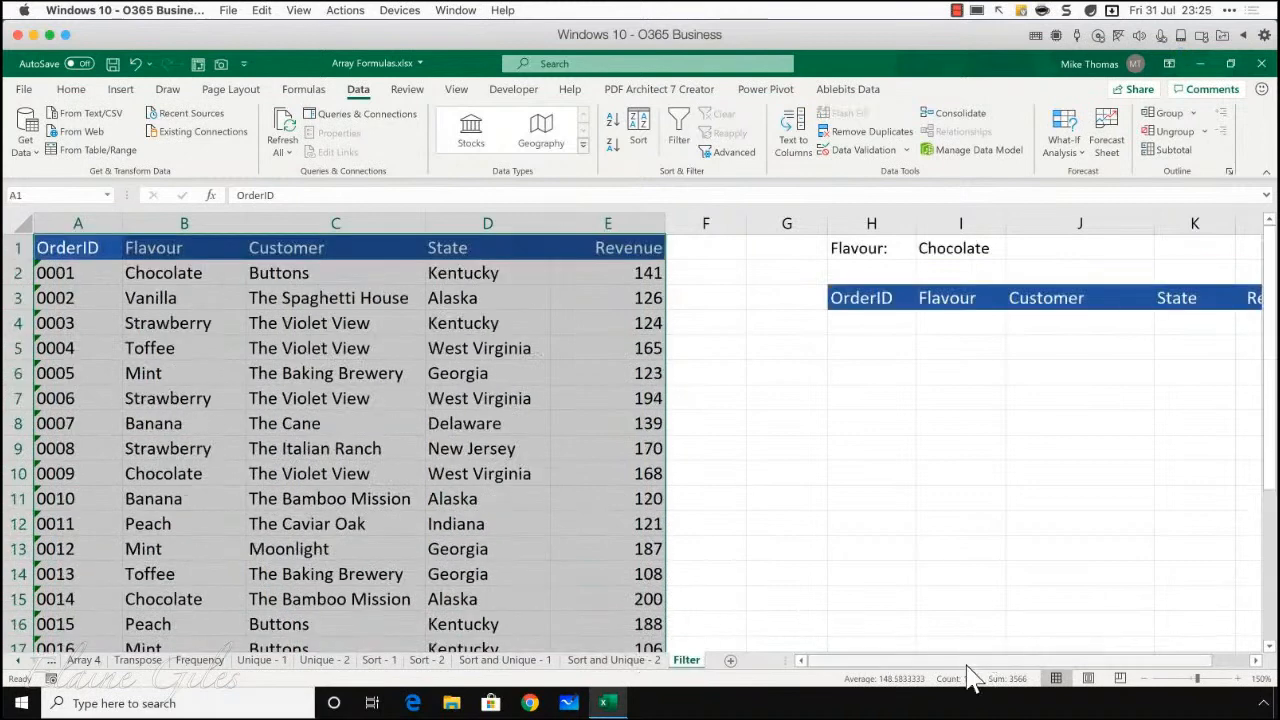
scroll(971, 677, right, 2)
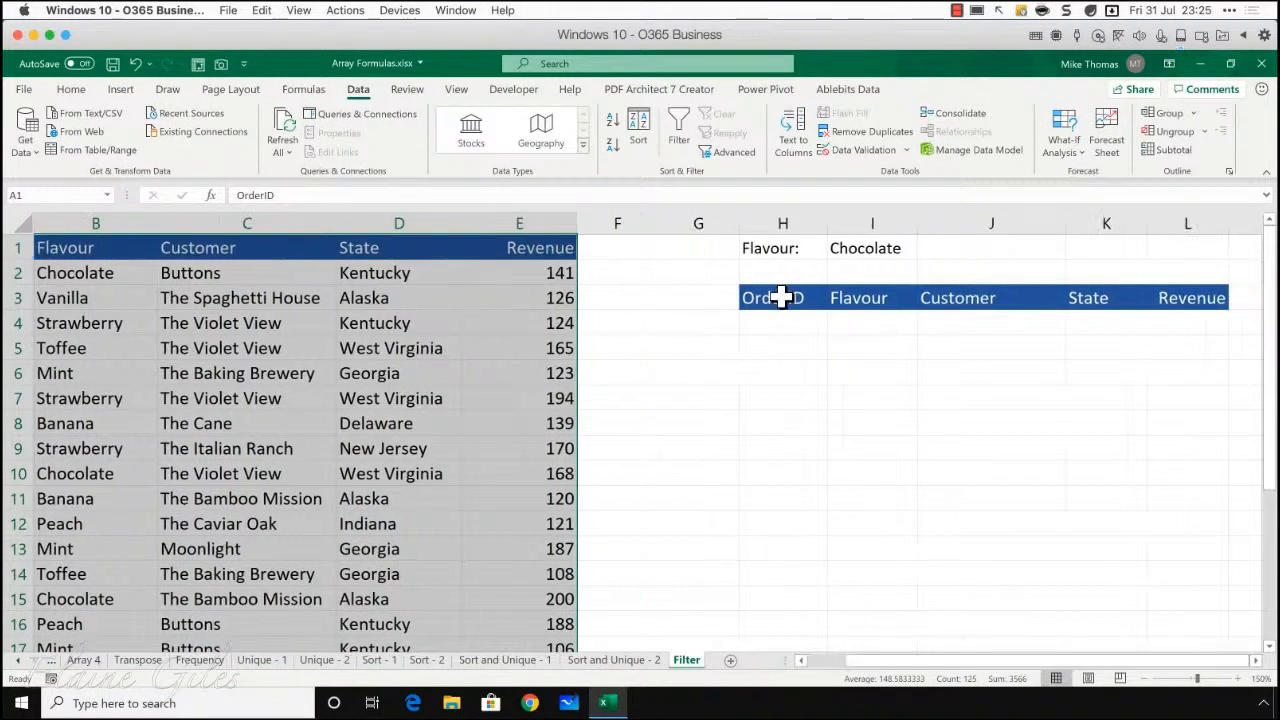
drag(783, 294, 1180, 300)
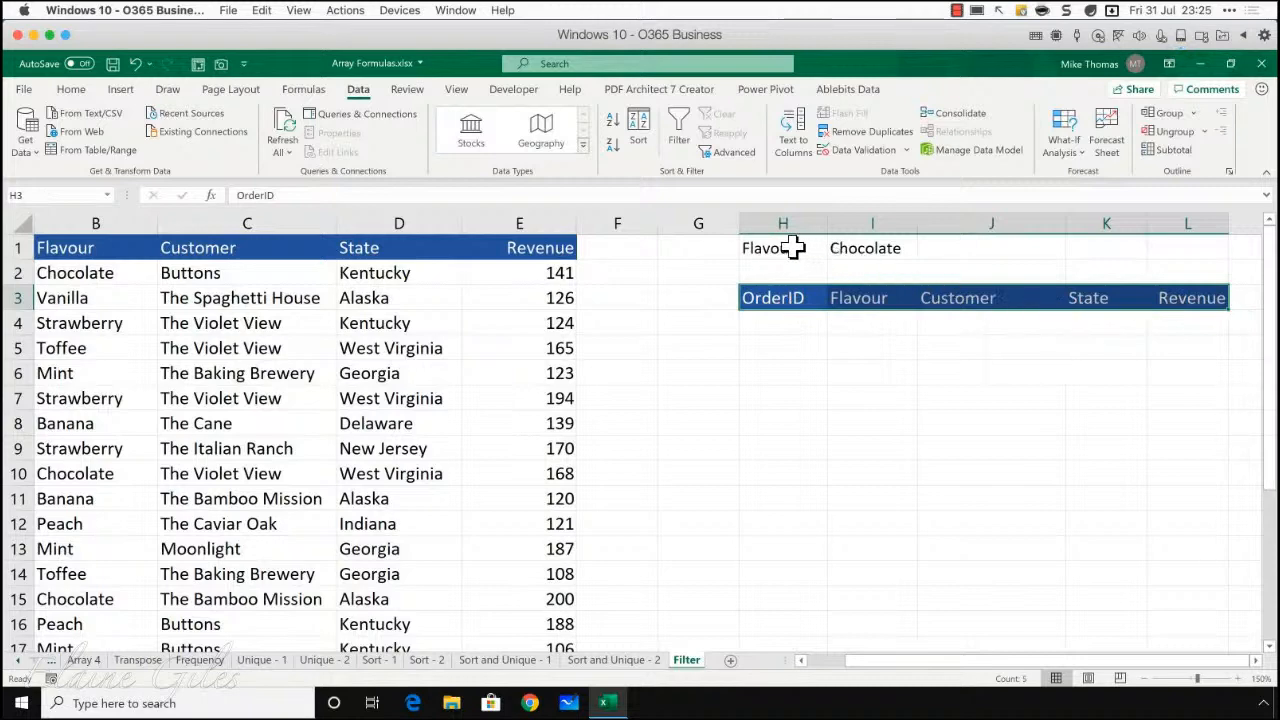
drag(786, 248, 1187, 241)
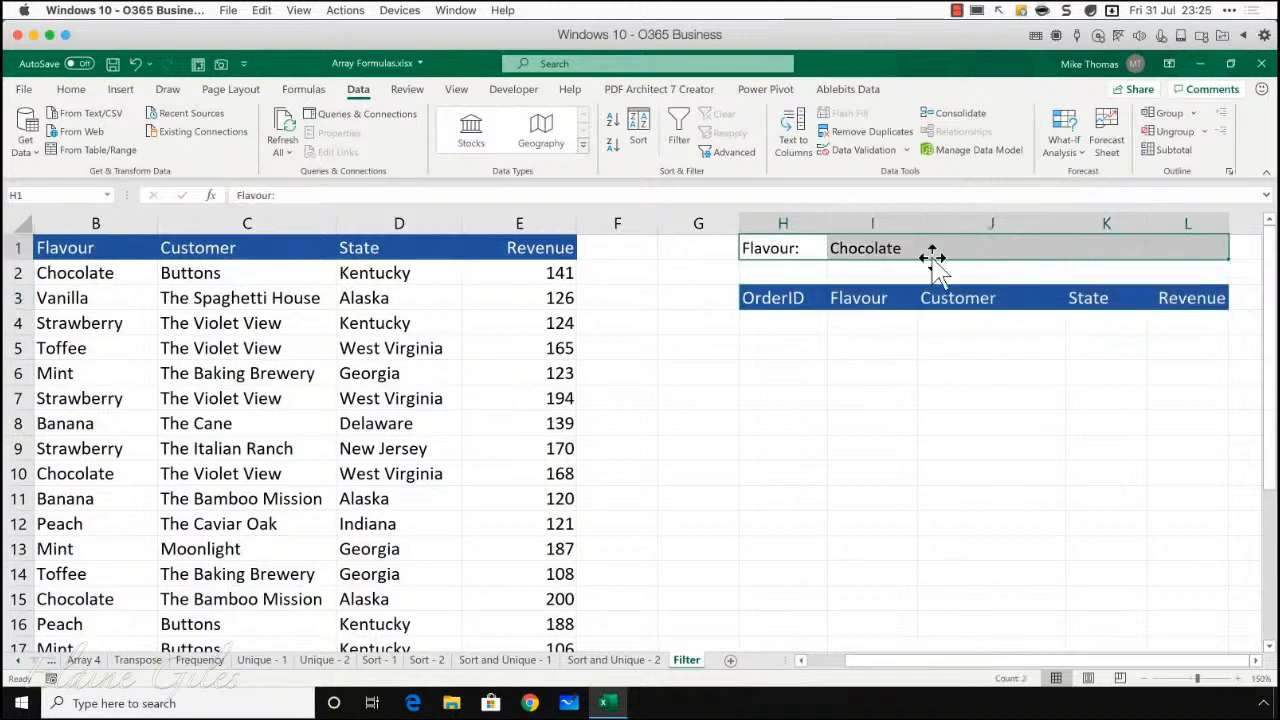
drag(789, 271, 1171, 271)
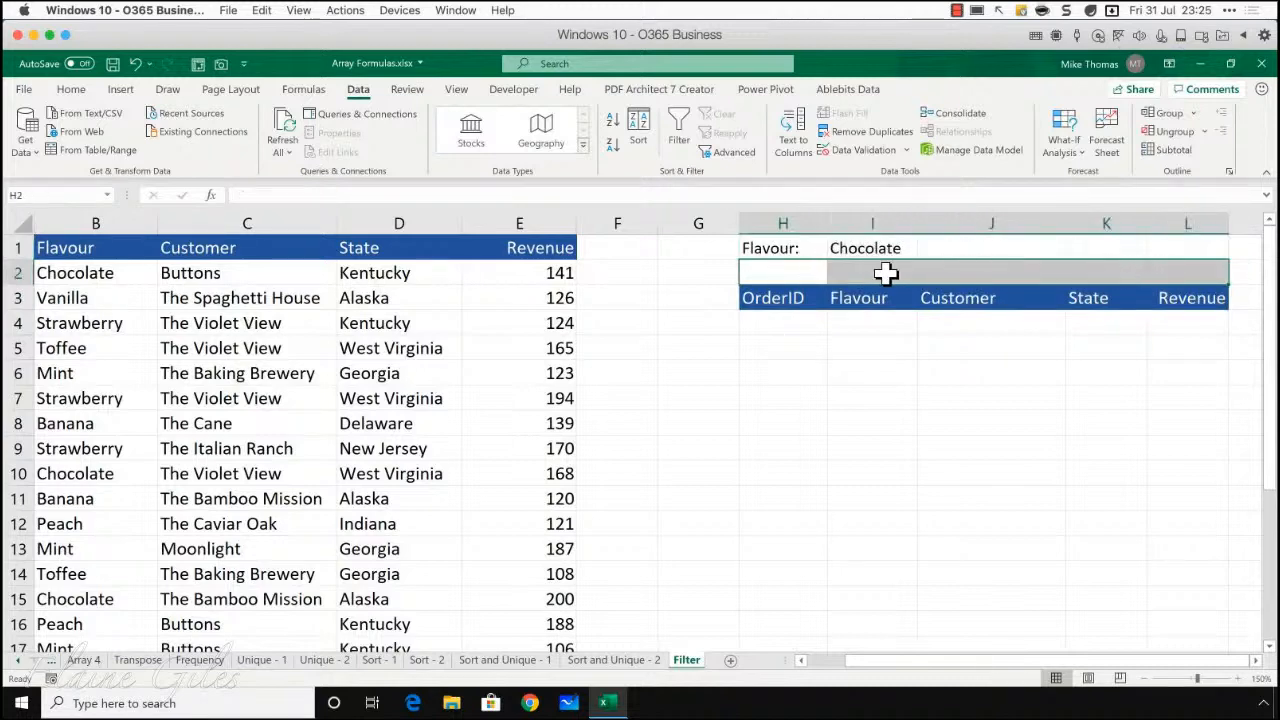
Step: View the Advanced Filter options for the order table and close them without applying a filter
click(537, 251)
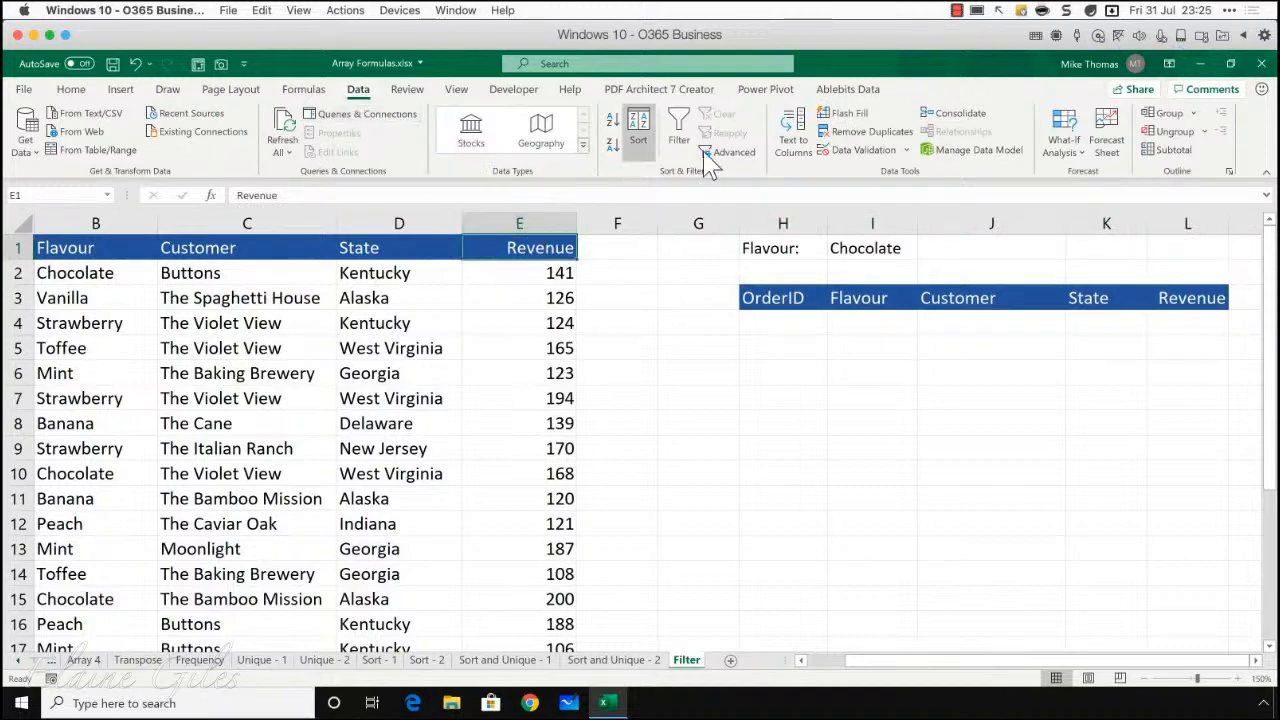
click(735, 155)
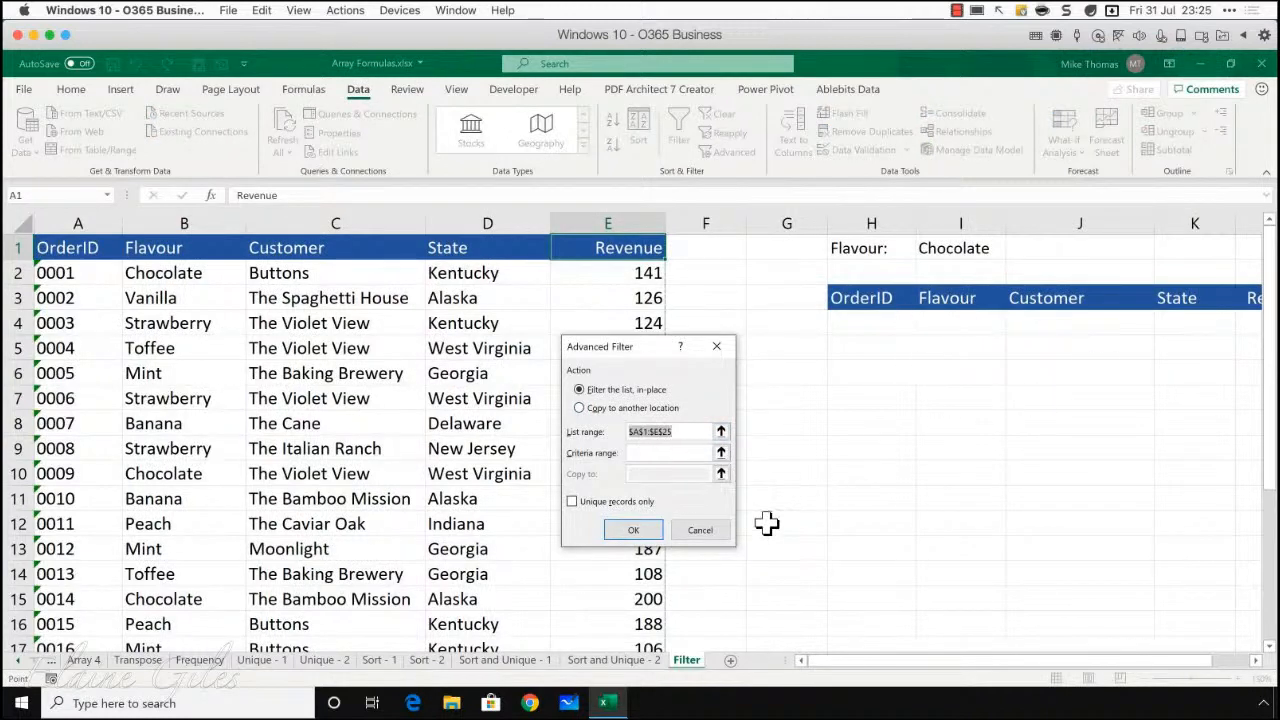
click(700, 531)
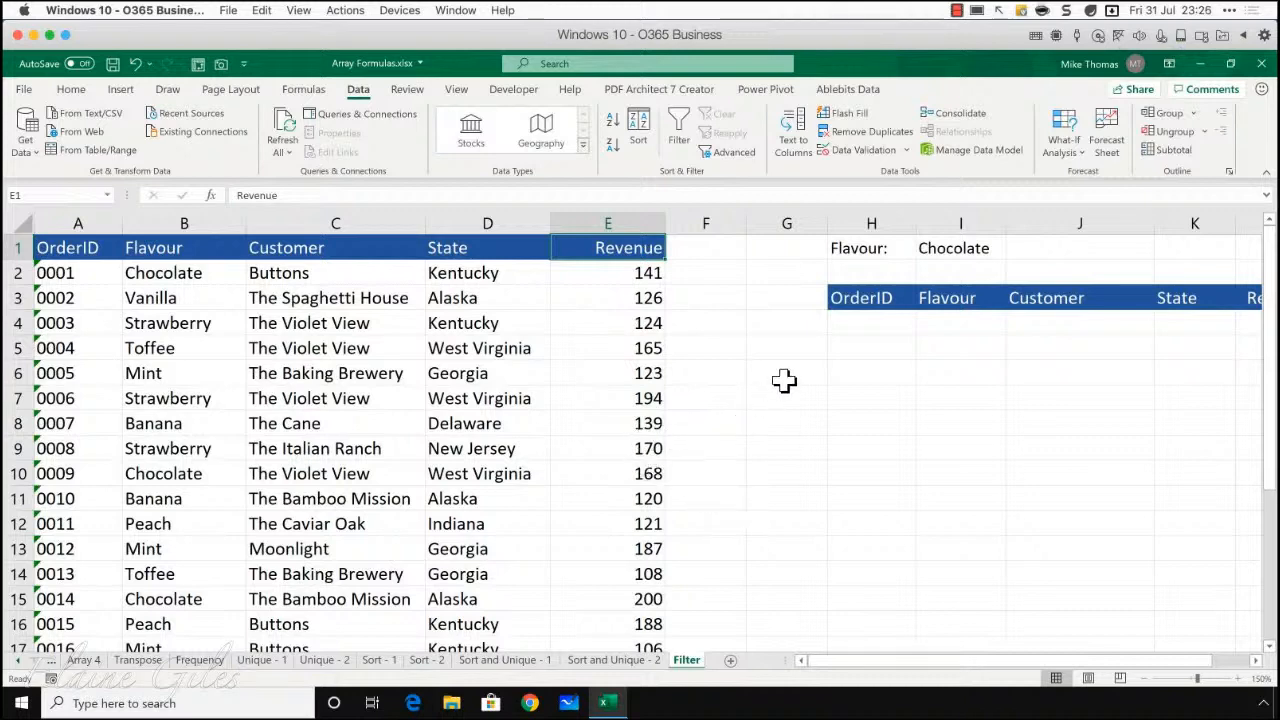
Step: Compare source columns A to E with the output header row in H3:L3
click(870, 322)
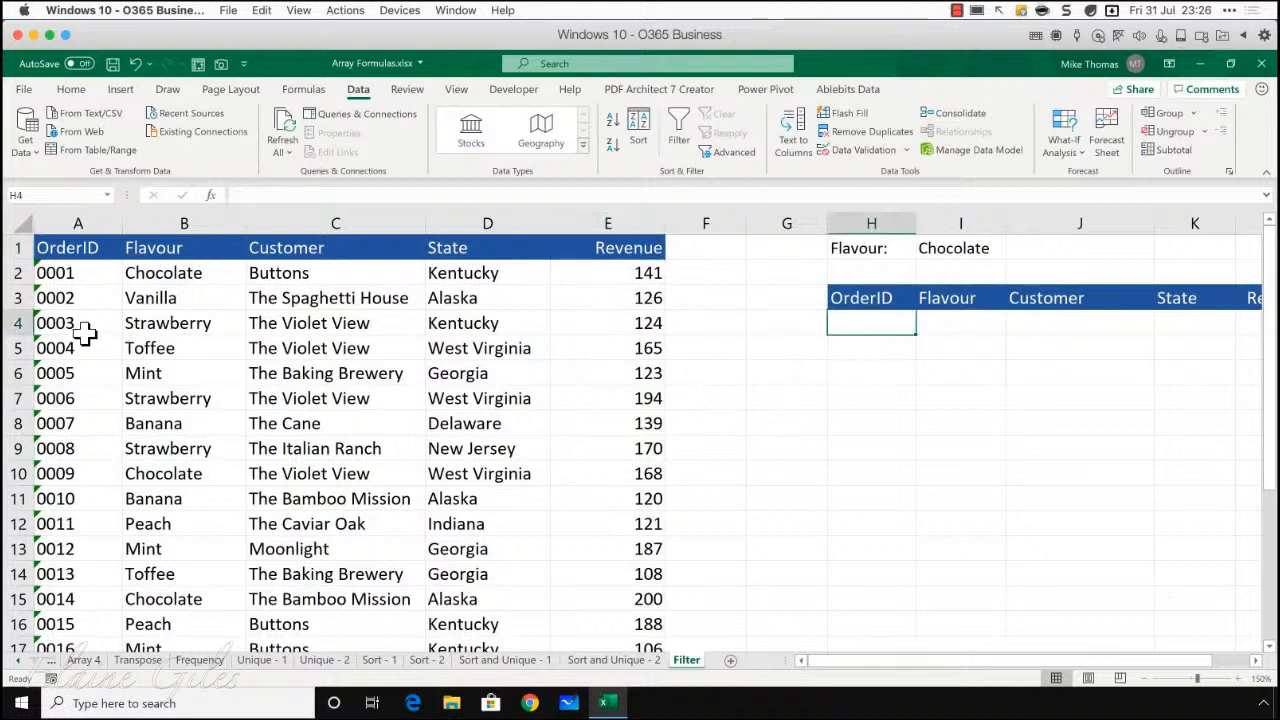
drag(77, 221, 608, 222)
drag(857, 663, 995, 663)
drag(800, 298, 1170, 297)
Step: Clear the Flavour label from H1 and move the Chocolate criterion from I1 into H1
click(790, 250)
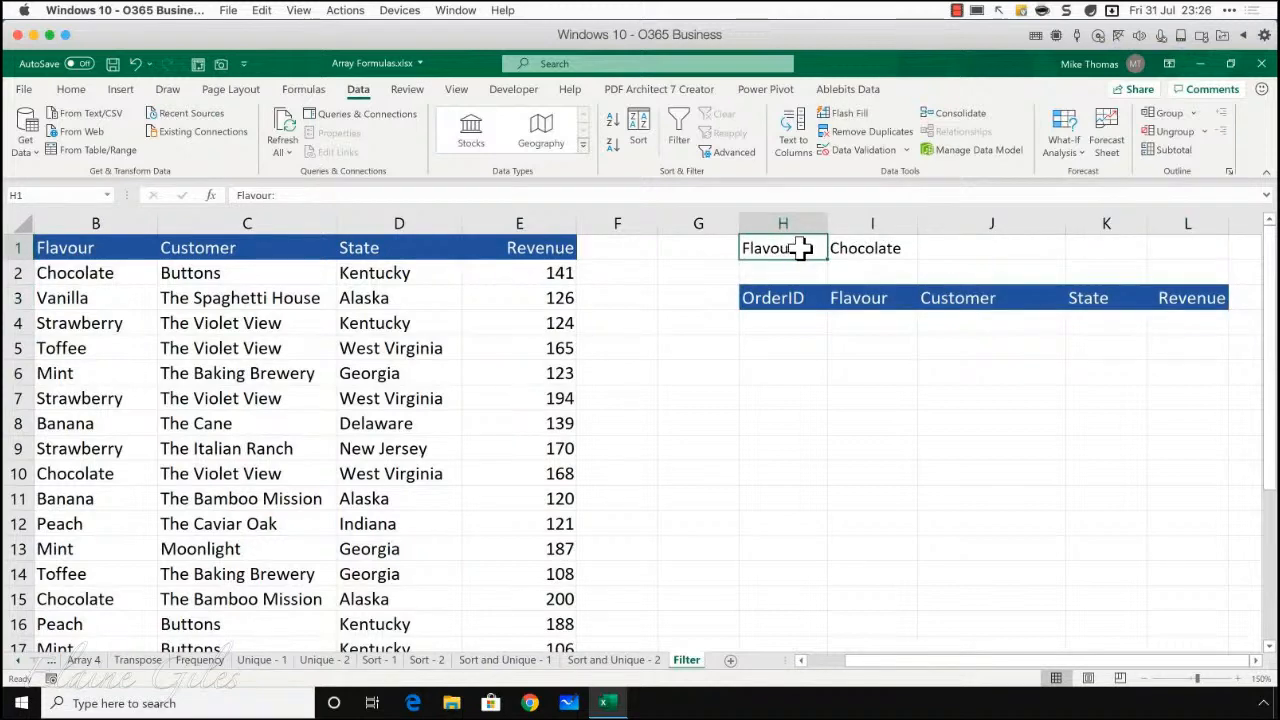
click(848, 248)
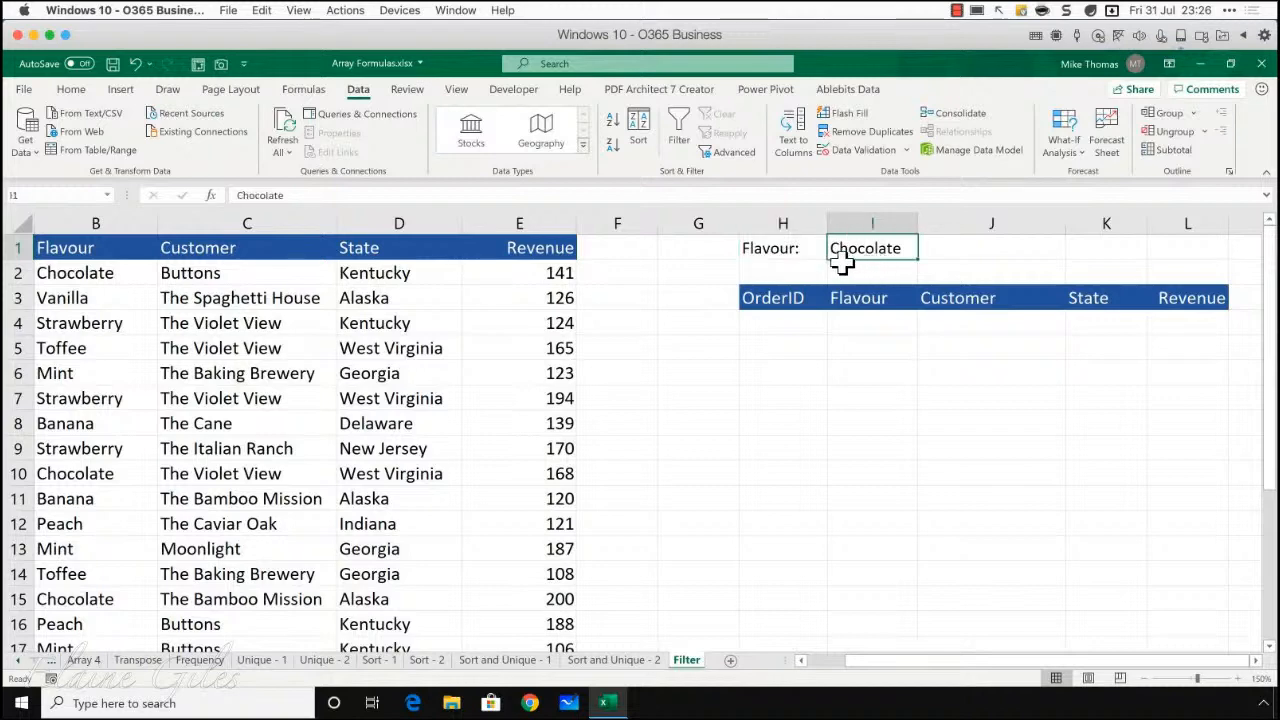
click(805, 251)
key(Delete)
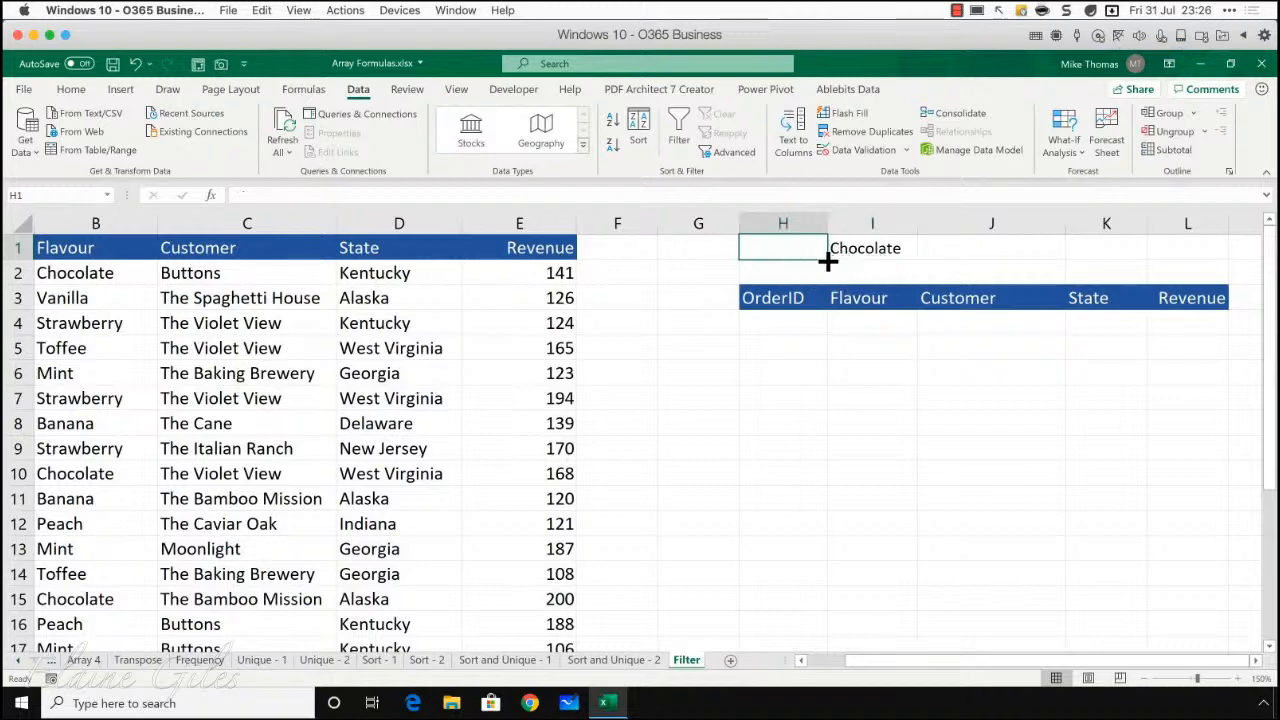
click(846, 249)
drag(865, 258, 776, 258)
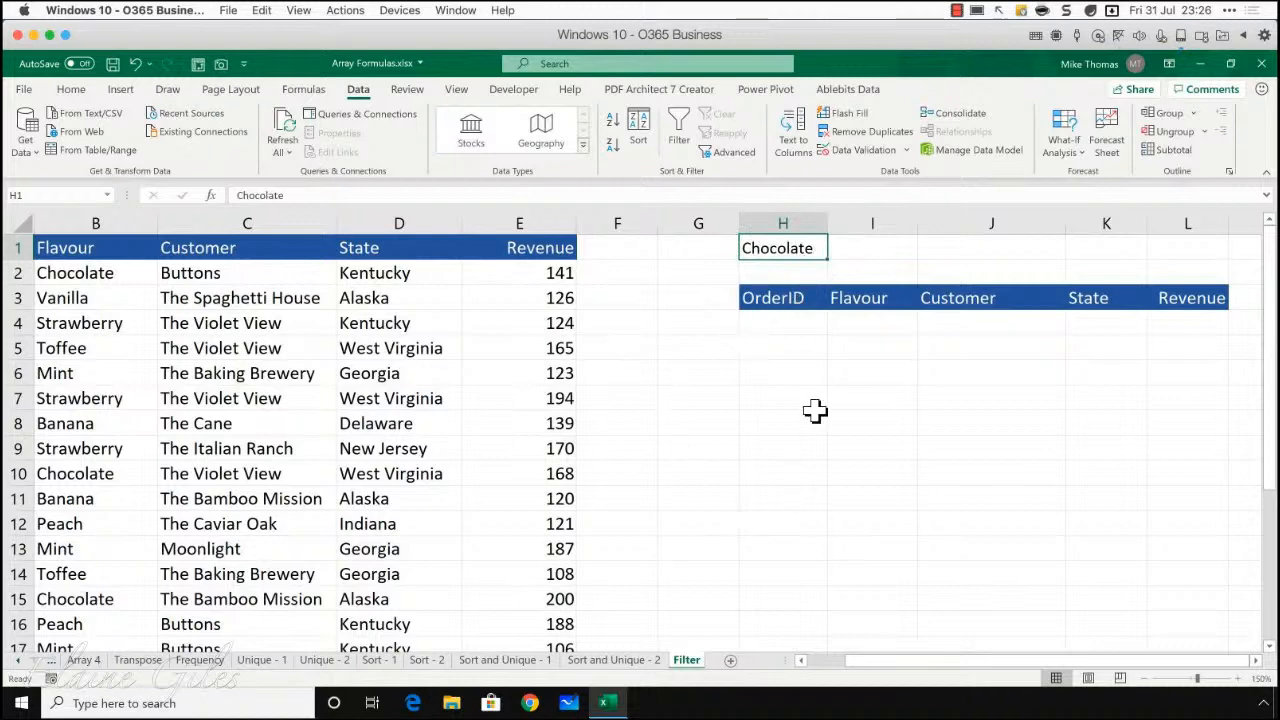
Step: Begin a FILTER formula in H4 with the order records A2:E25 as its array argument
click(791, 320)
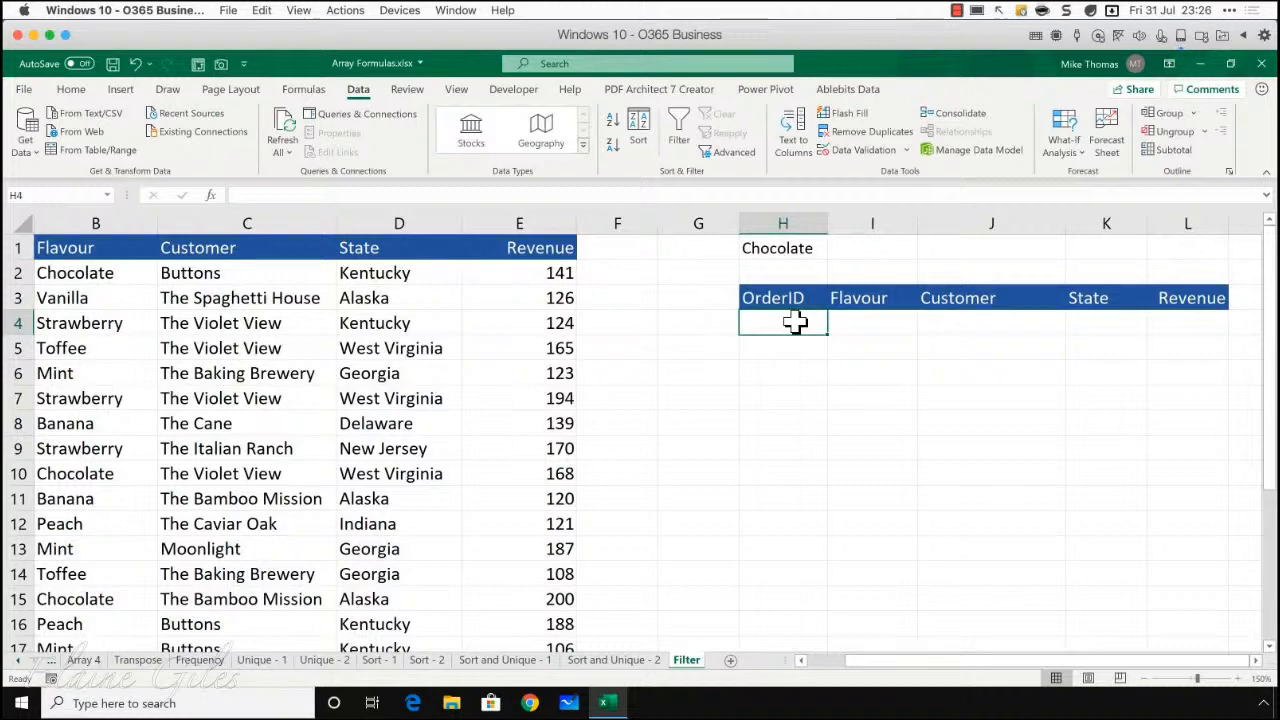
text(=filter)
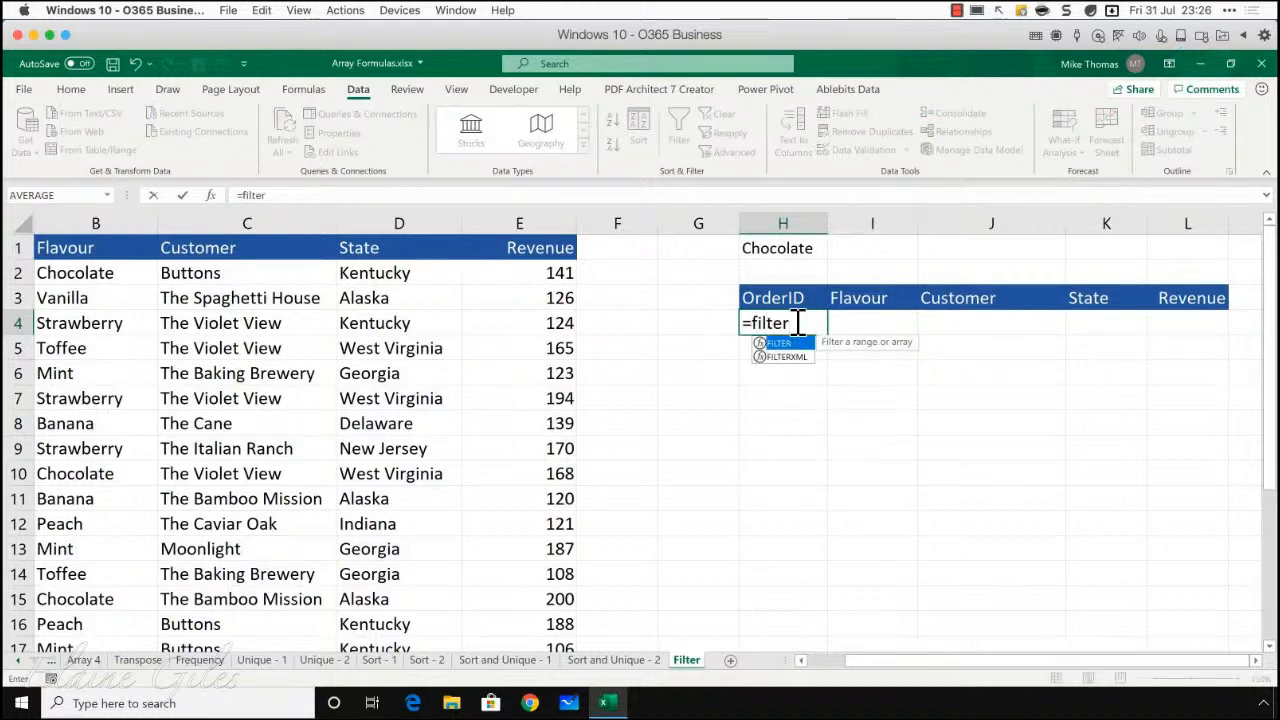
key(Tab)
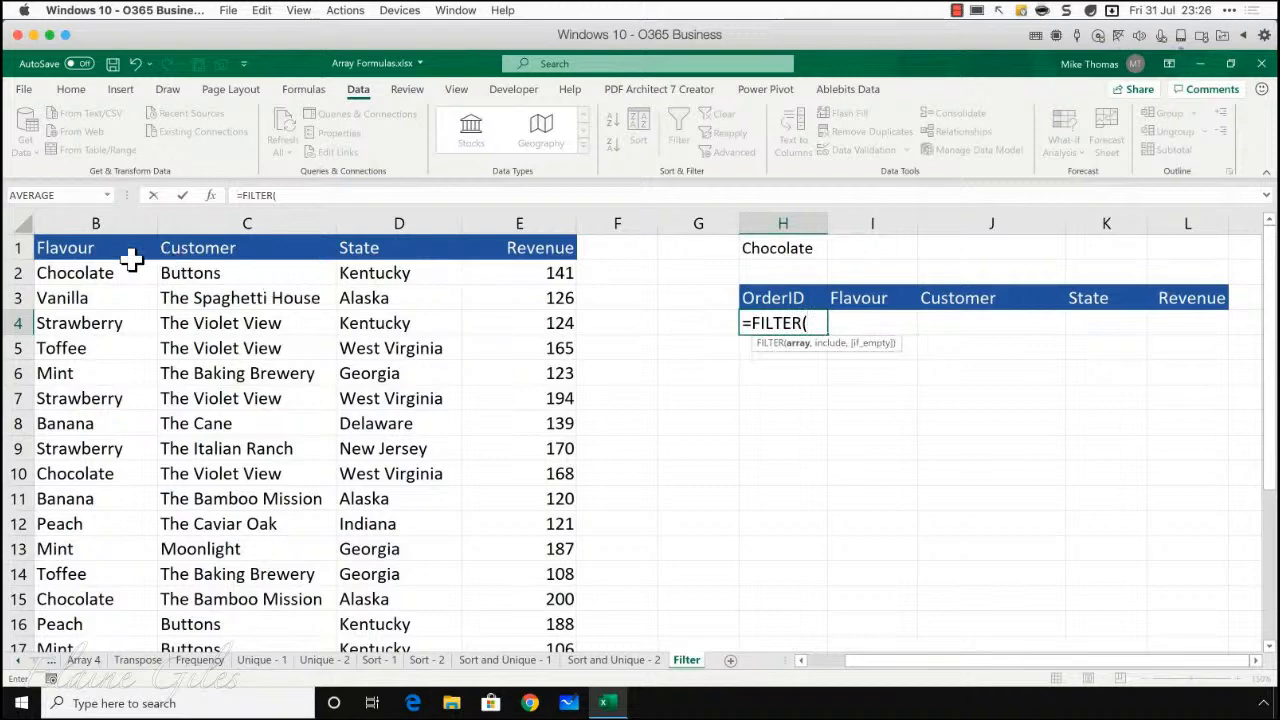
click(812, 660)
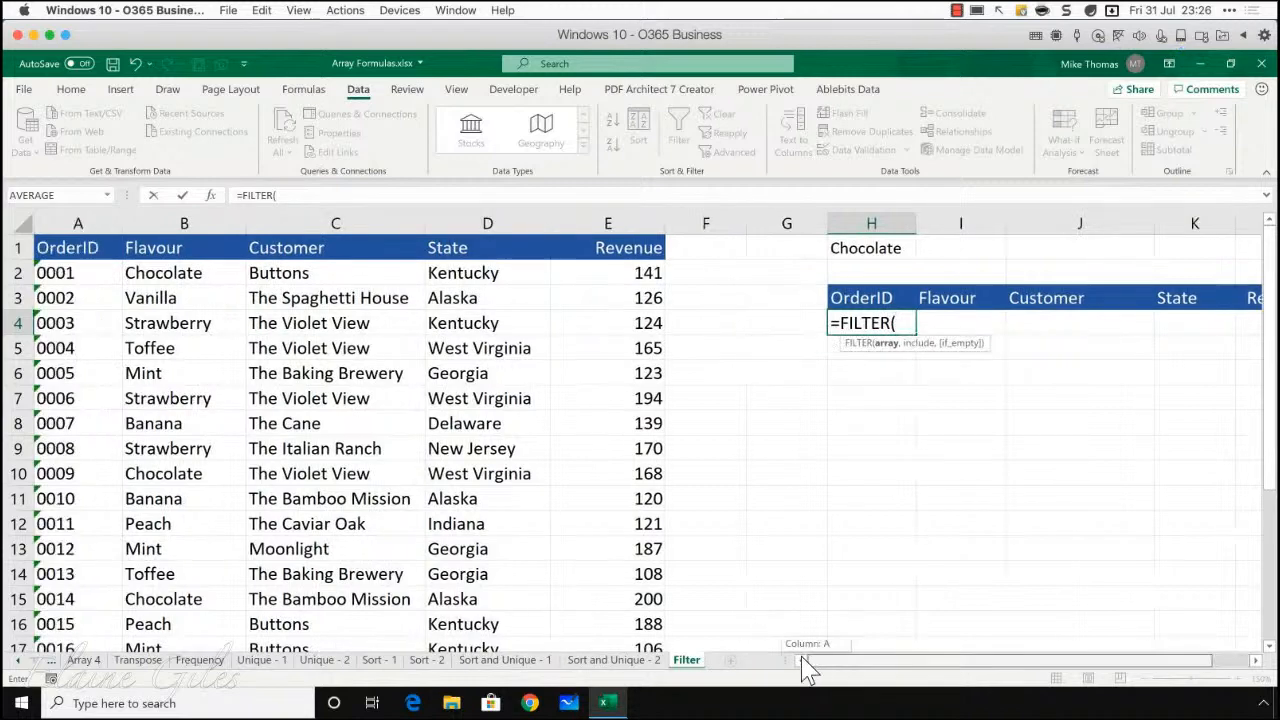
drag(77, 250, 587, 260)
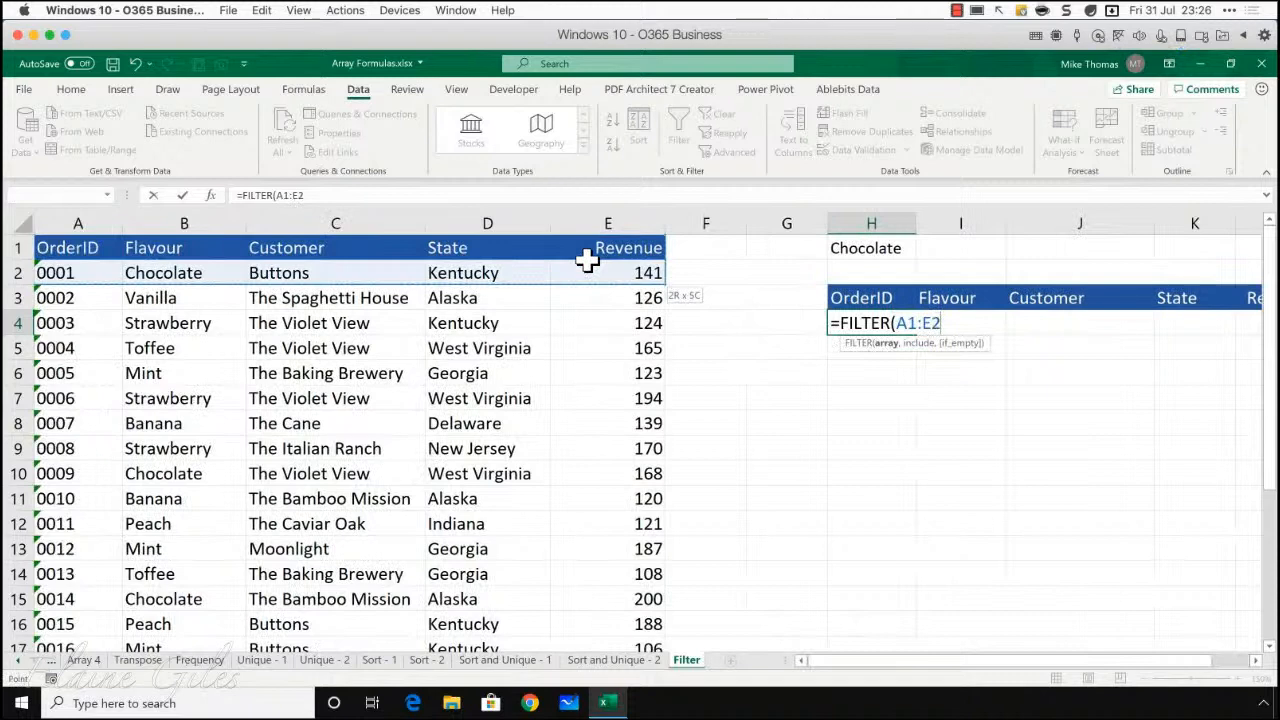
drag(57, 271, 575, 594)
text(,)
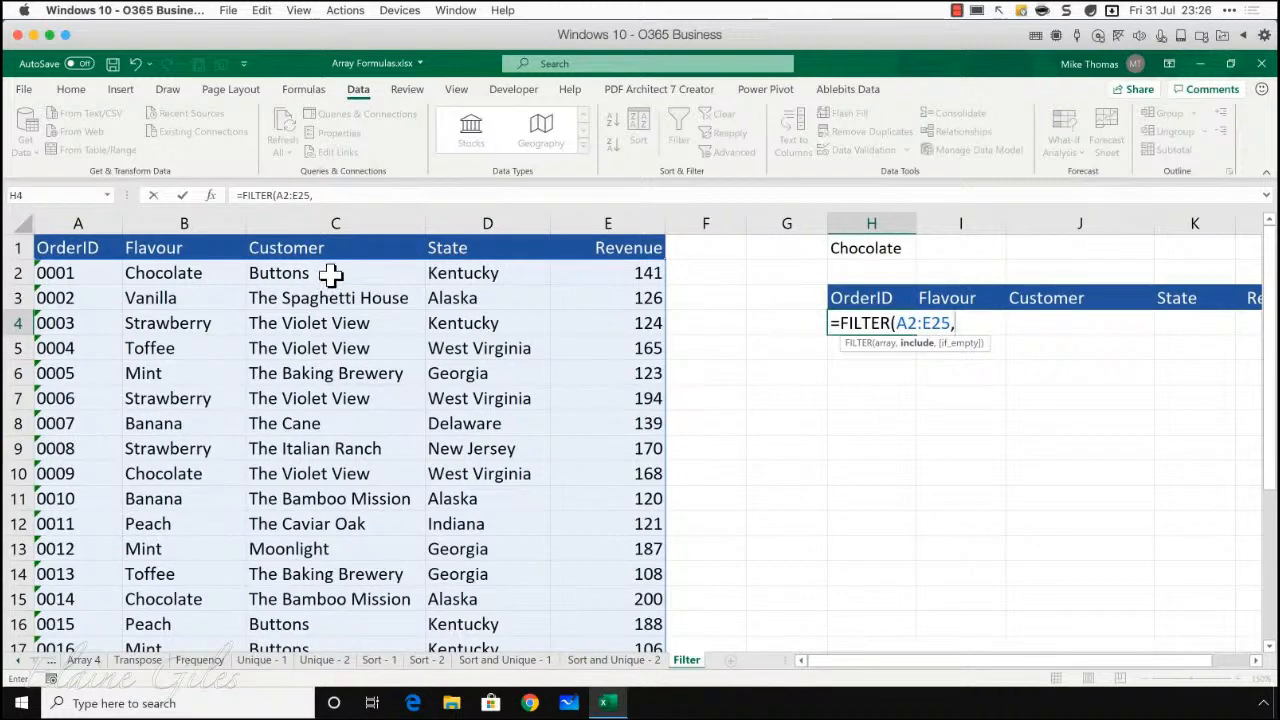
Step: Try to select the Flavour cells as the include argument, and remove the wrong B26 reference from the formula in H4
mouse_move(200, 272)
mouse_down()
mouse_move(214, 674)
mouse_move(245, 612)
mouse_move(211, 640)
mouse_move(191, 200)
mouse_move(189, 278)
mouse_up()
click(211, 640)
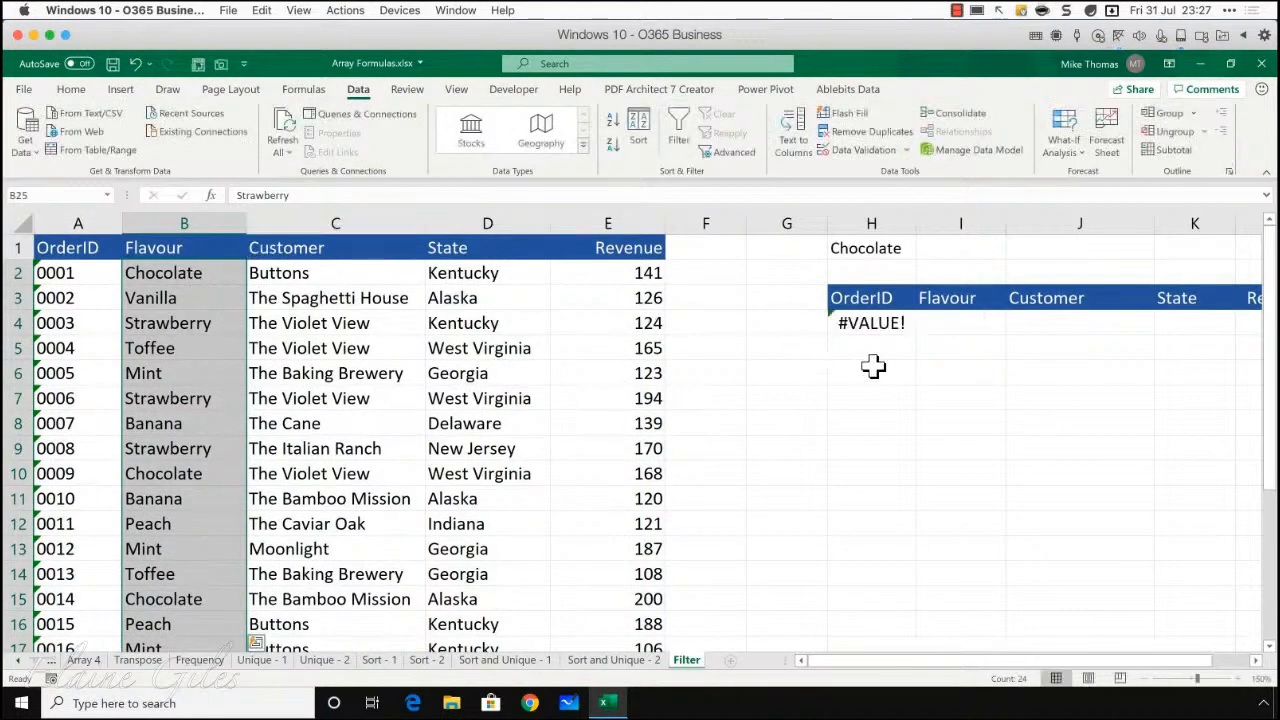
click(868, 332)
click(371, 198)
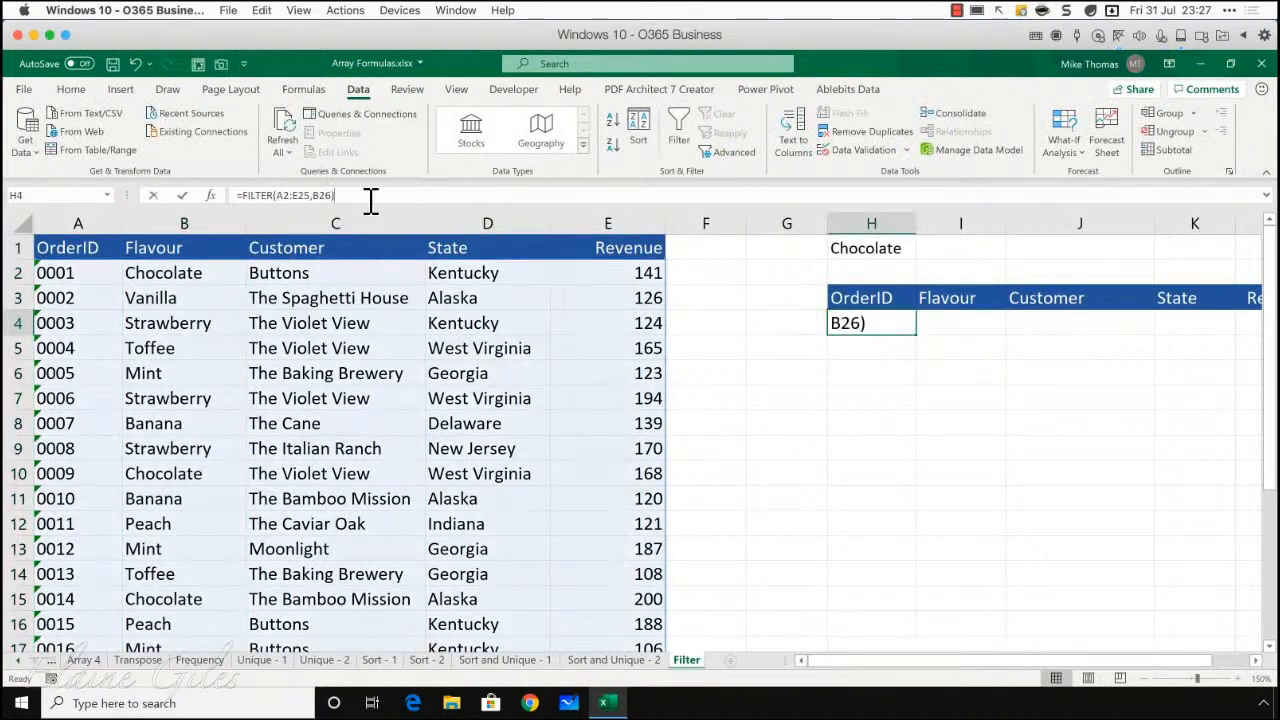
key(BackSpace)
key(BackSpace)
key(BackSpace)
key(BackSpace)
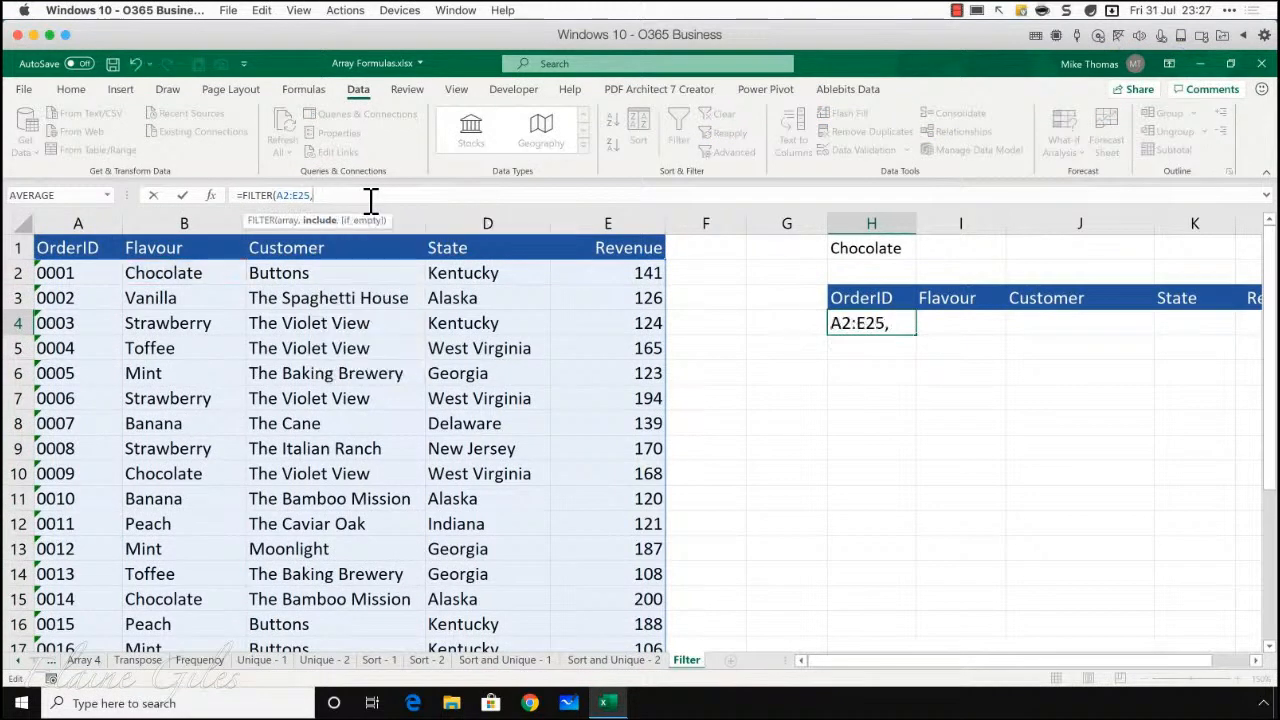
Step: Complete the FILTER formula in H4 with the include condition B2:B25=H1 and enter it
text(B2:)
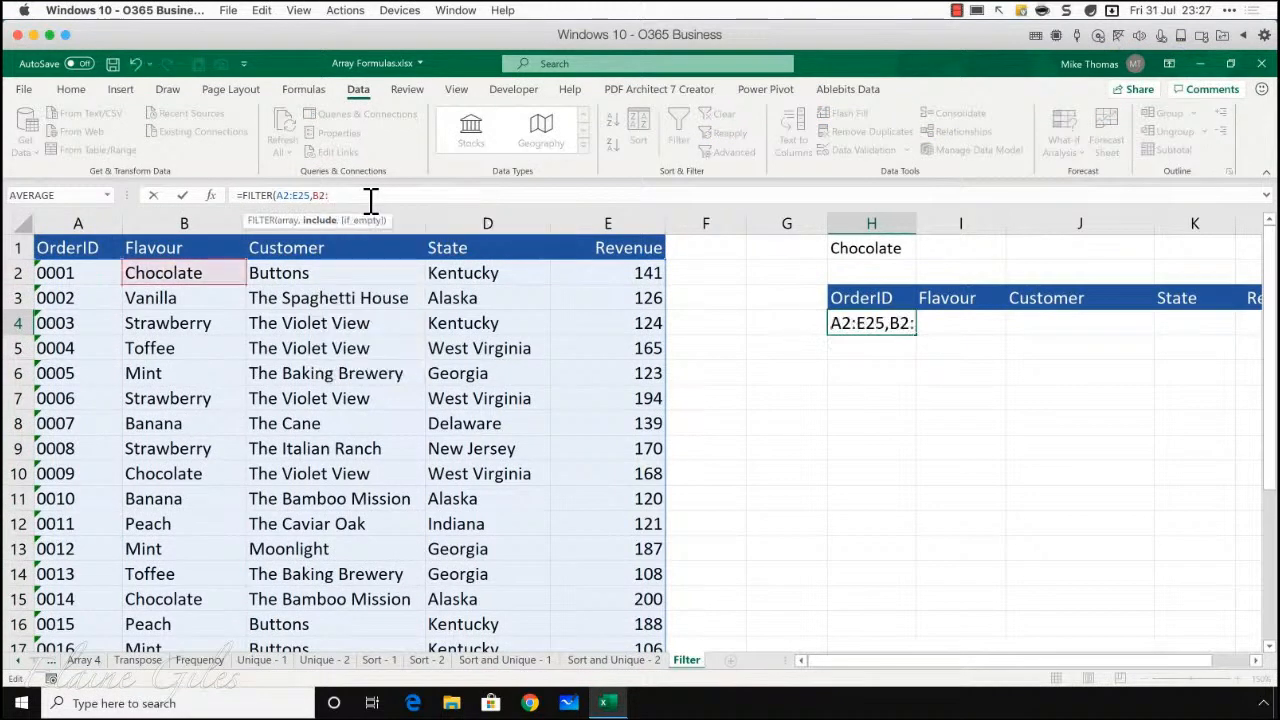
text(B25)
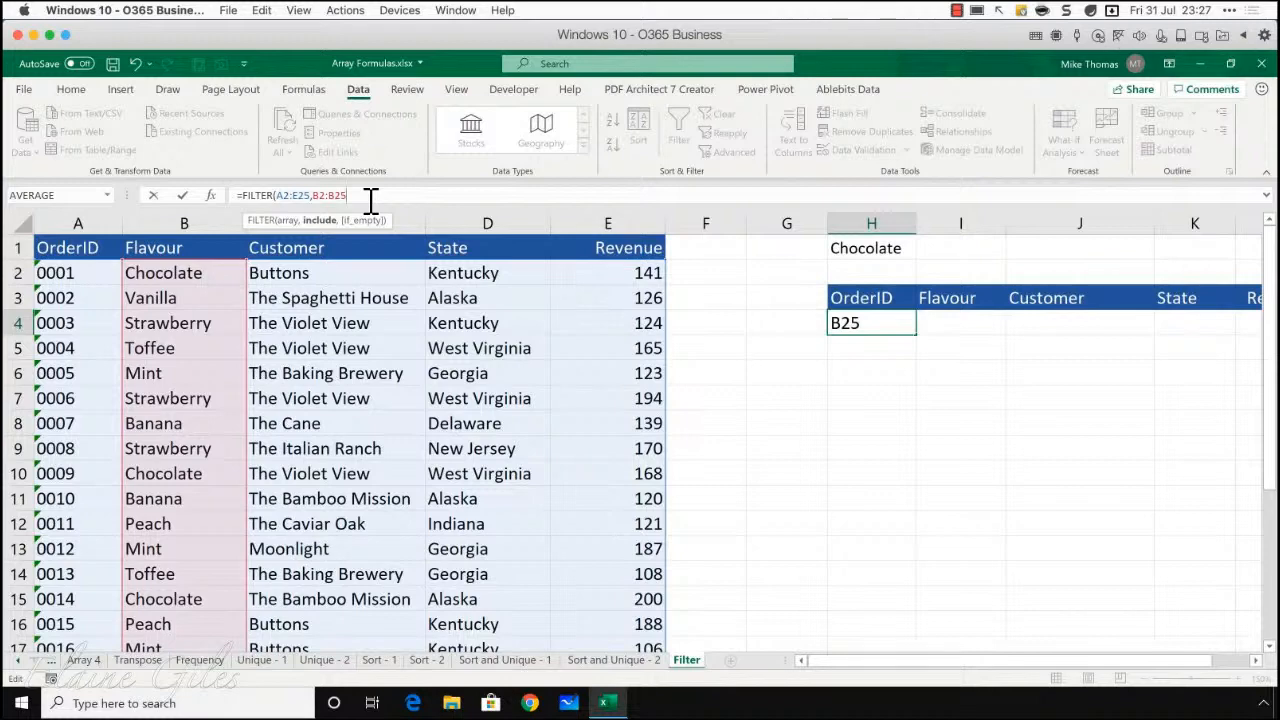
text(=)
click(843, 252)
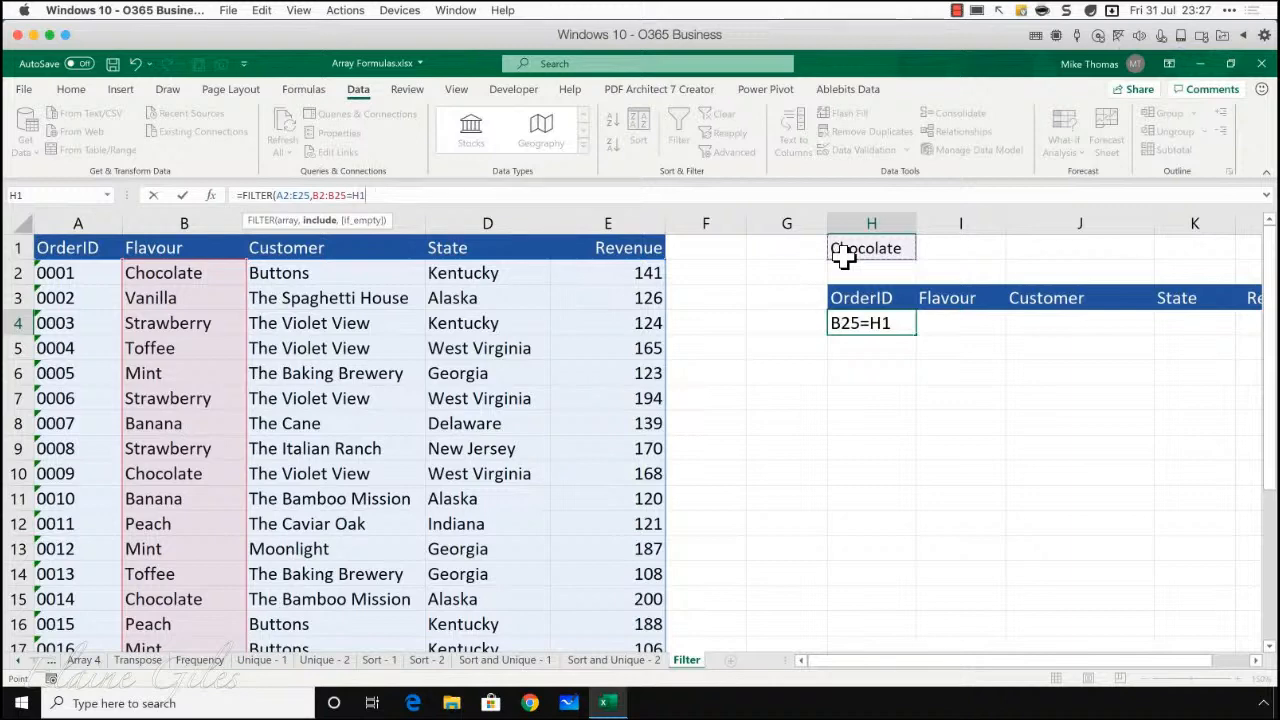
text())
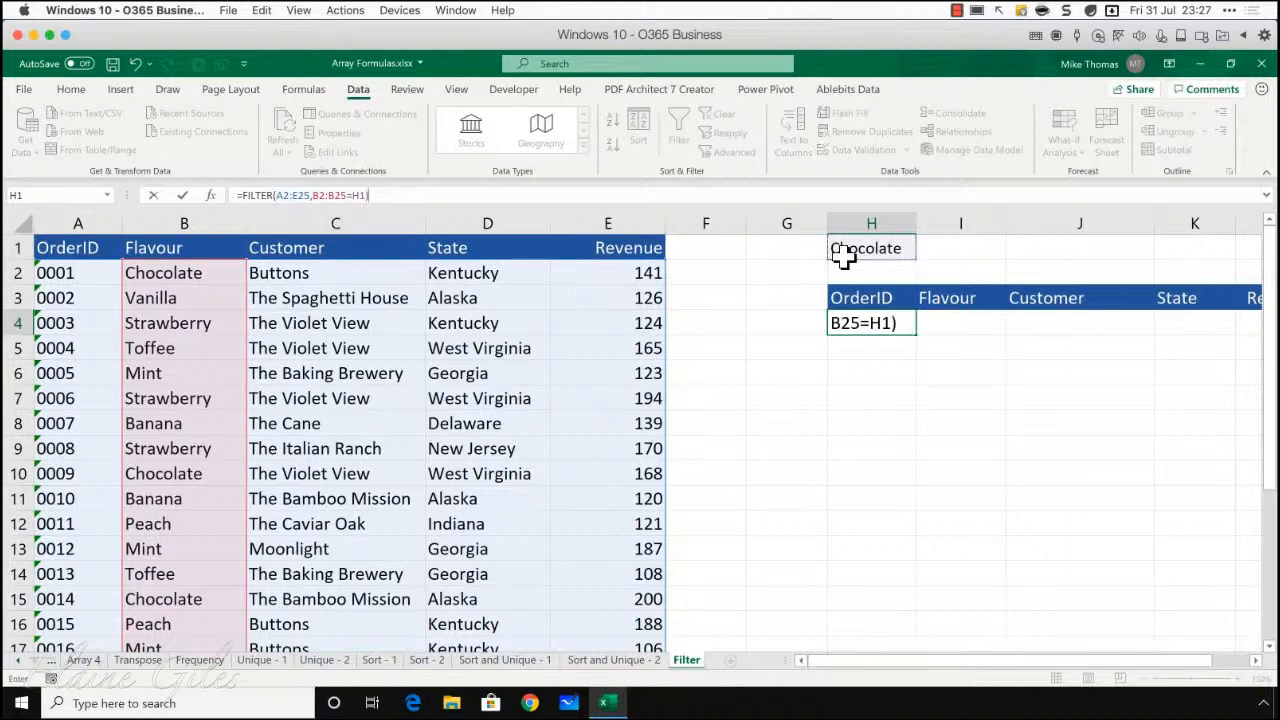
key(Return)
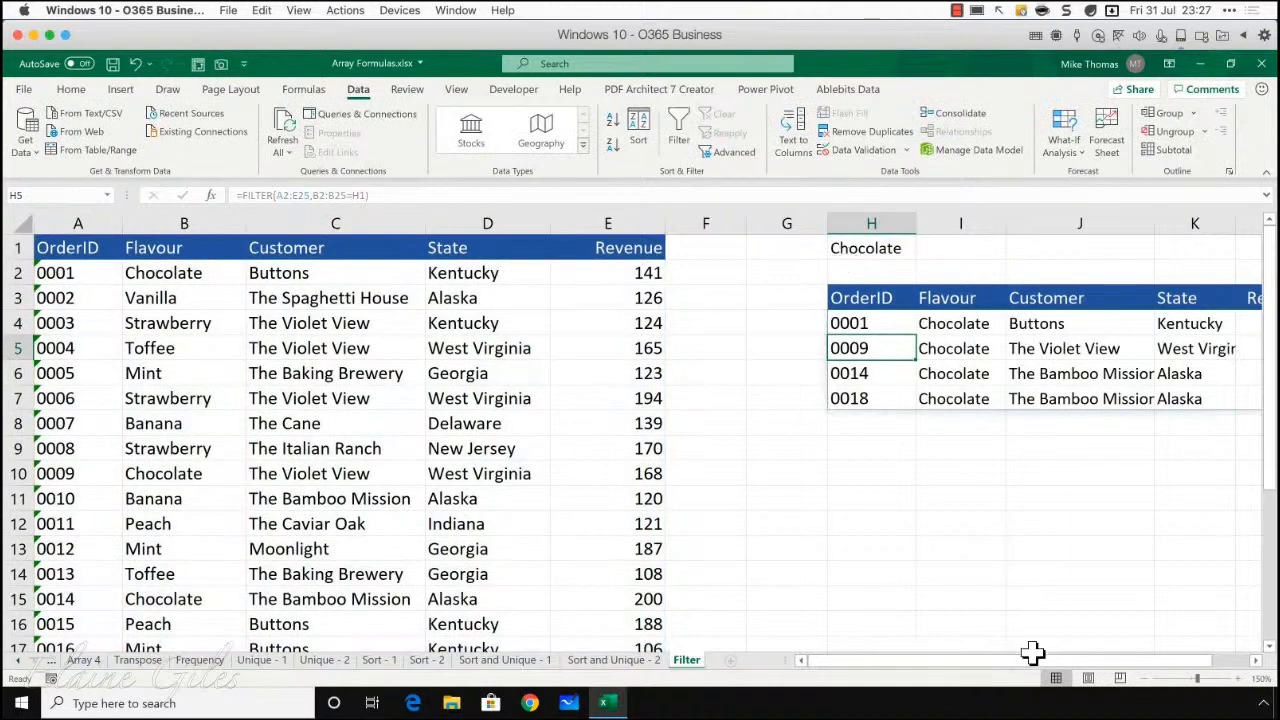
Step: Test the FILTER formula by changing the flavour in H1 first to Banana and finally to Mint
drag(1034, 654, 1078, 678)
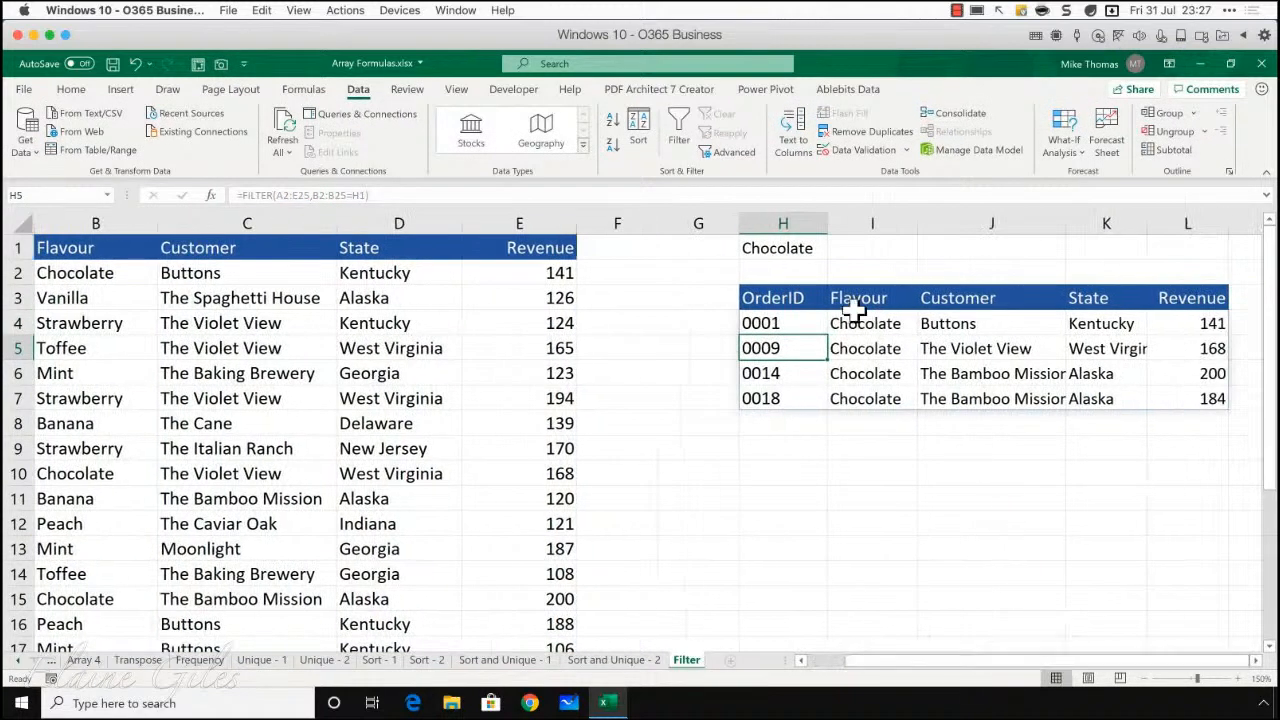
click(788, 248)
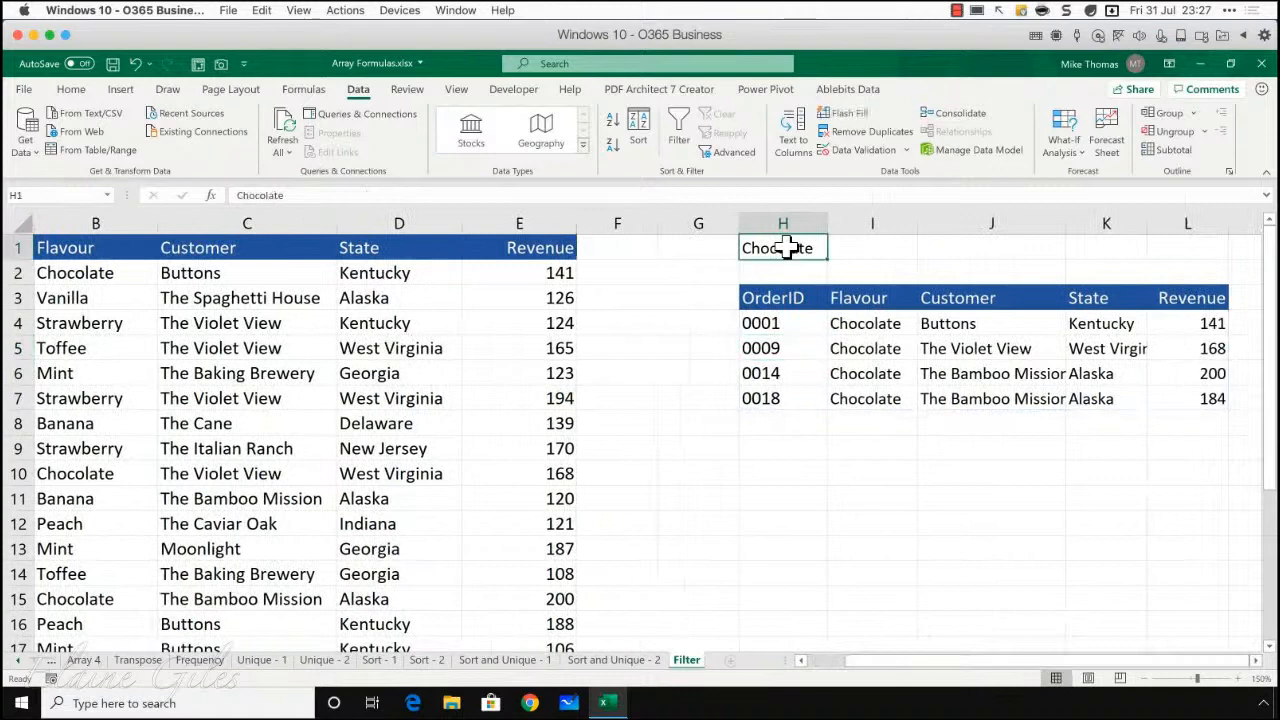
text(Banana)
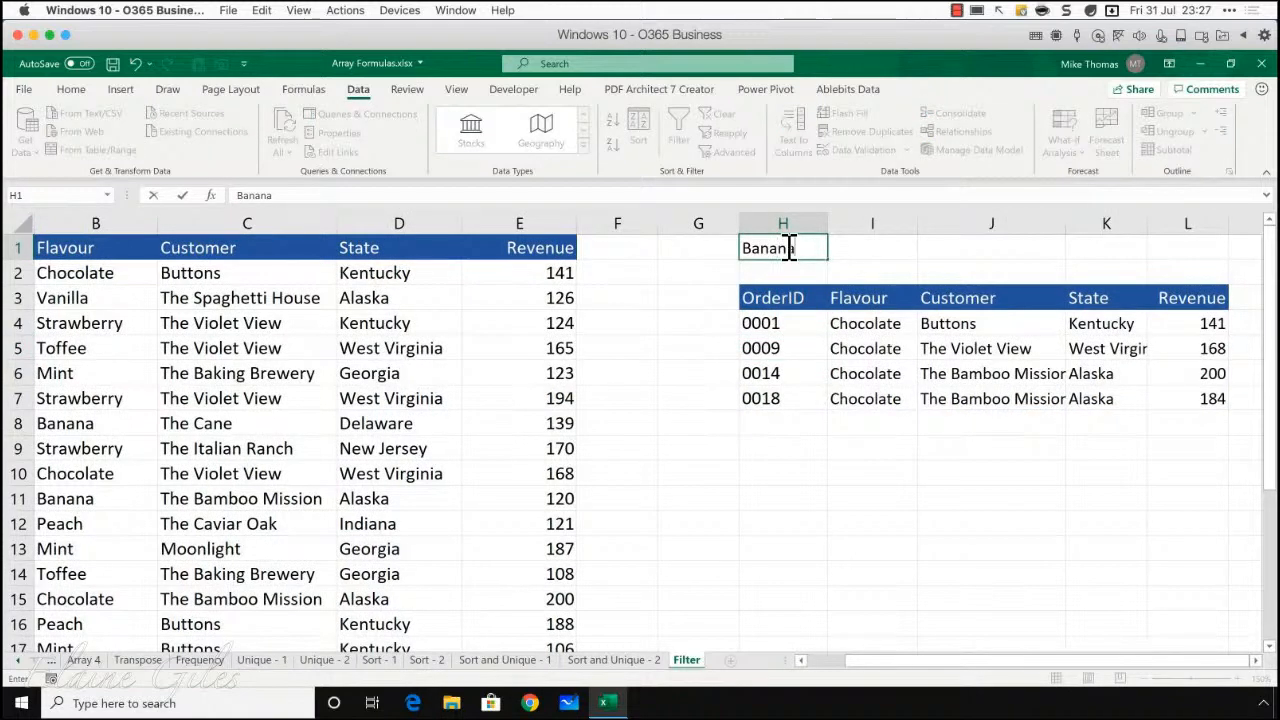
key(Return)
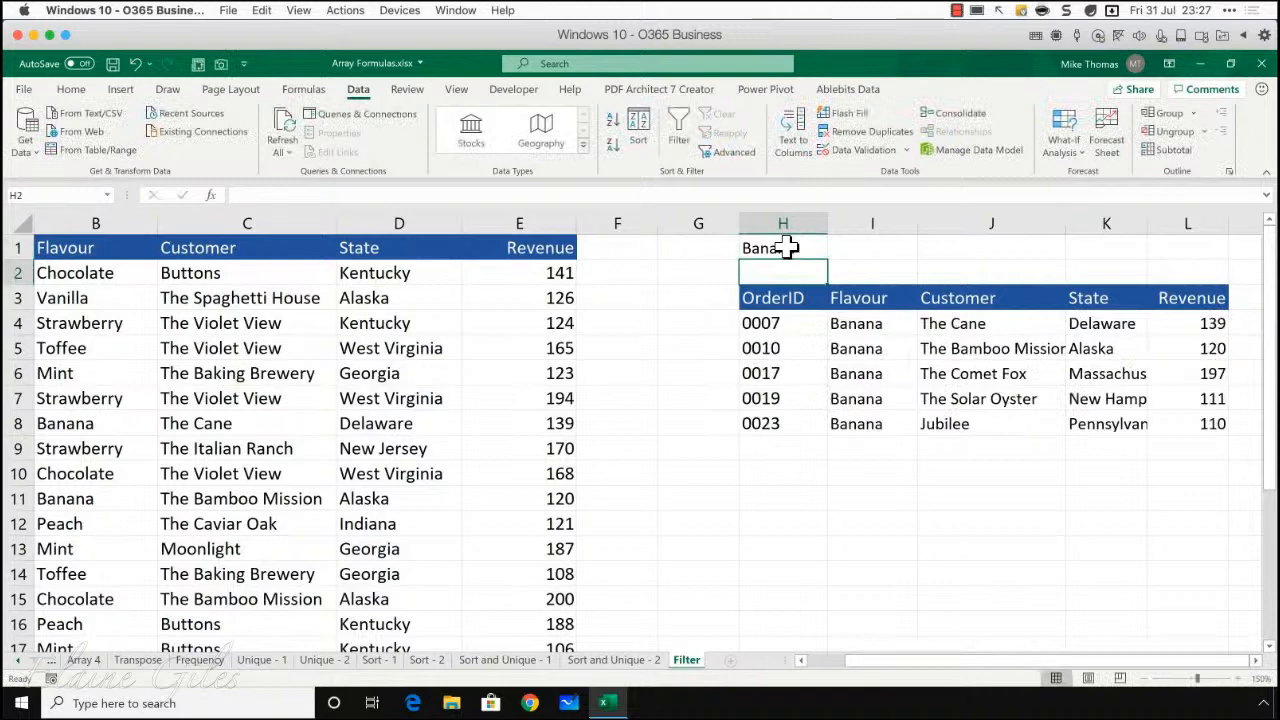
click(788, 248)
text(Mint)
key(ctrl+Return)
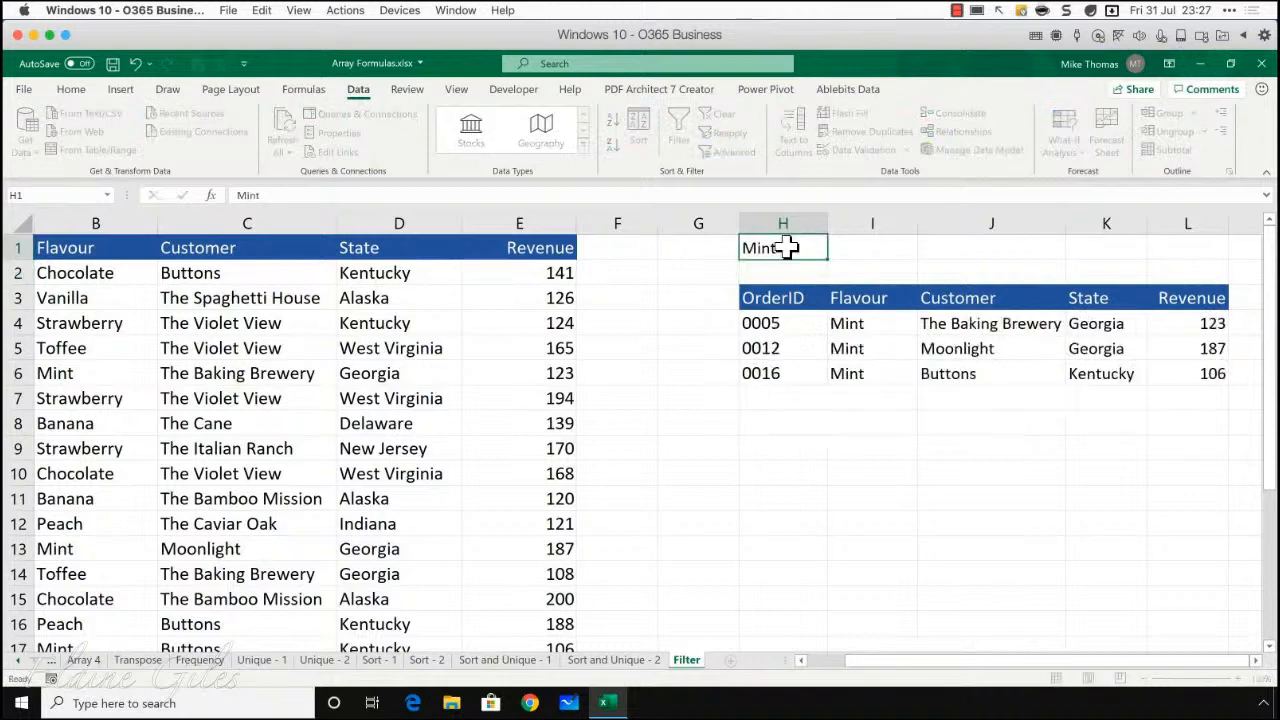
key(Return)
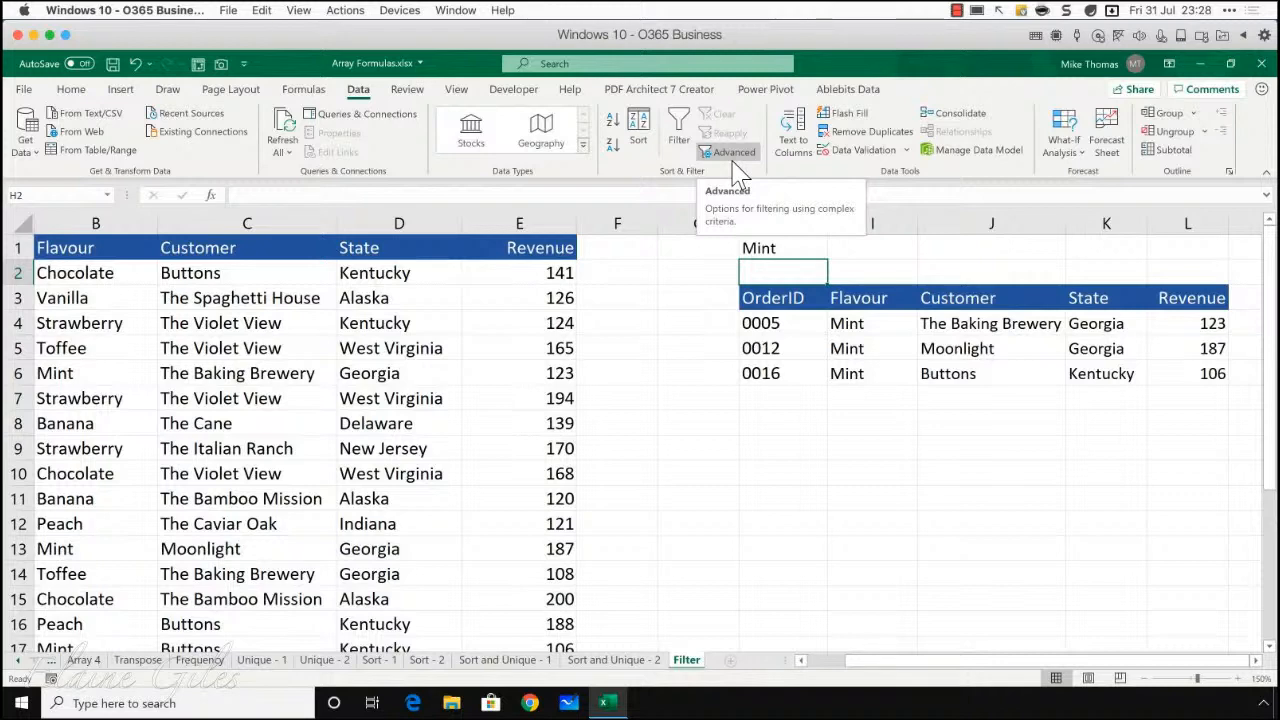
click(957, 12)
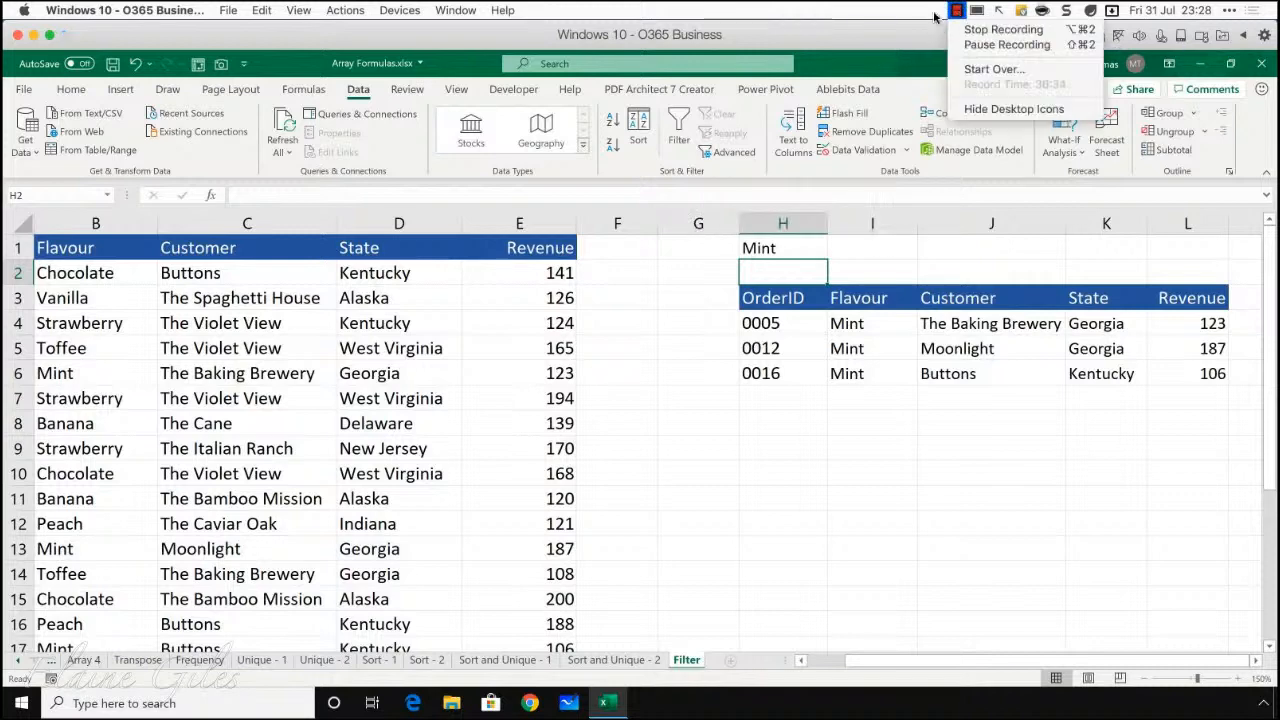
click(921, 11)
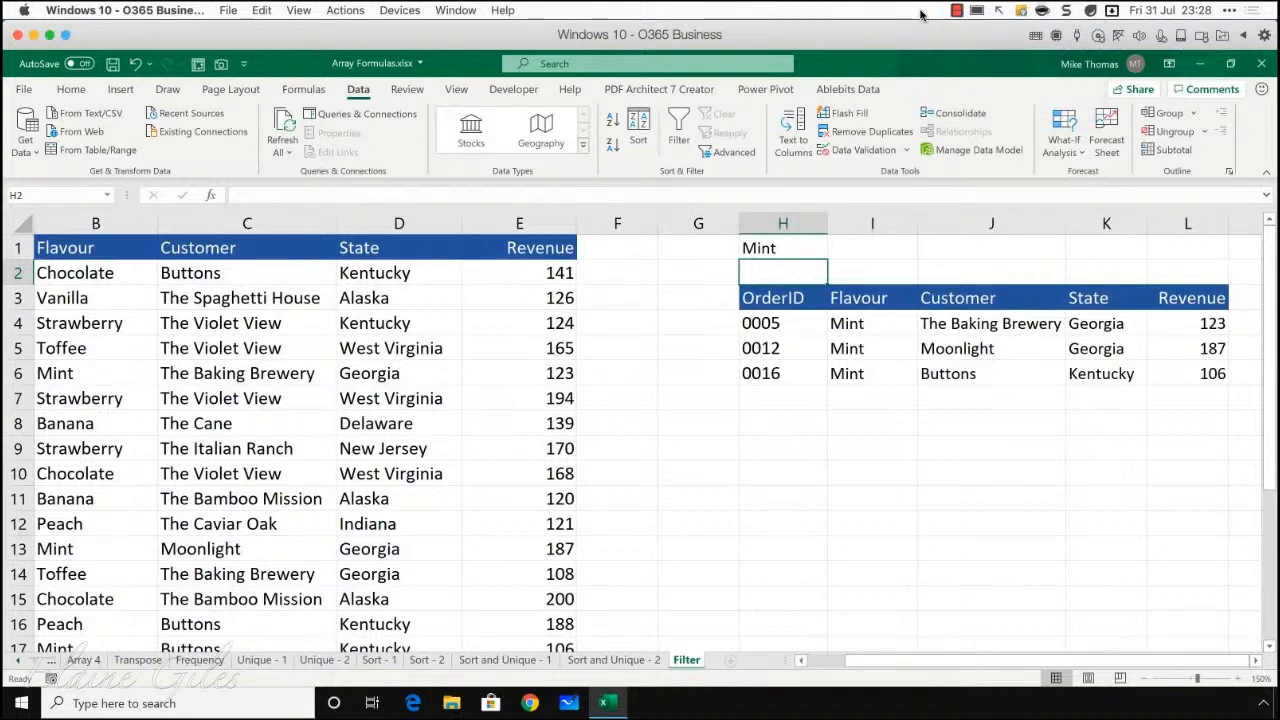
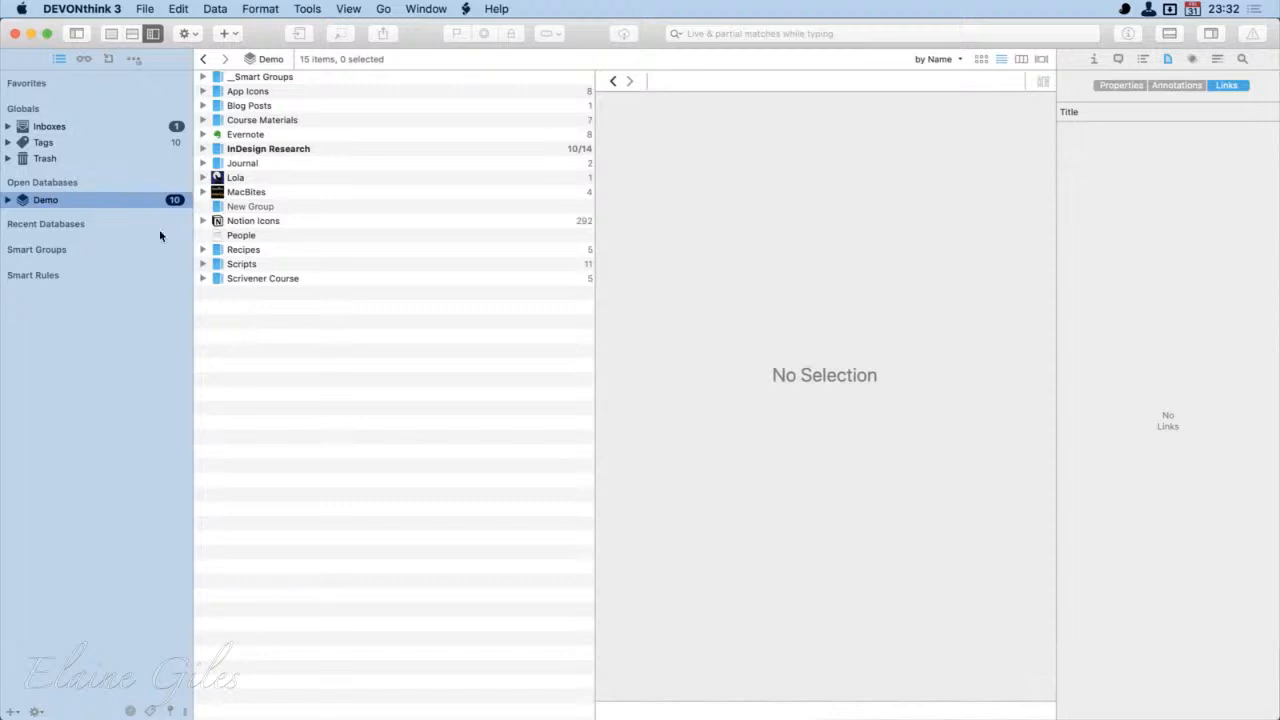
Step: Open the global Inboxes and look over the Newsletter PDF, including its message text and attachment line
click(105, 127)
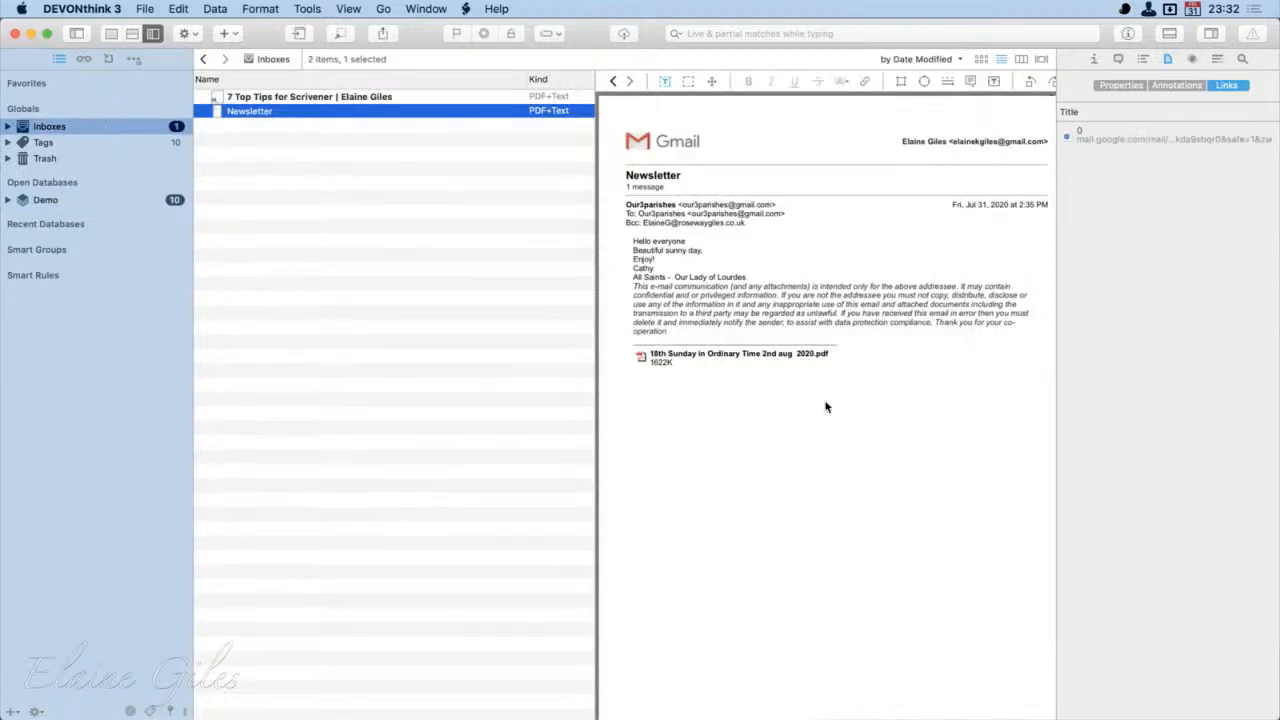
scroll(826, 407, right, 3)
scroll(826, 407, left, 3)
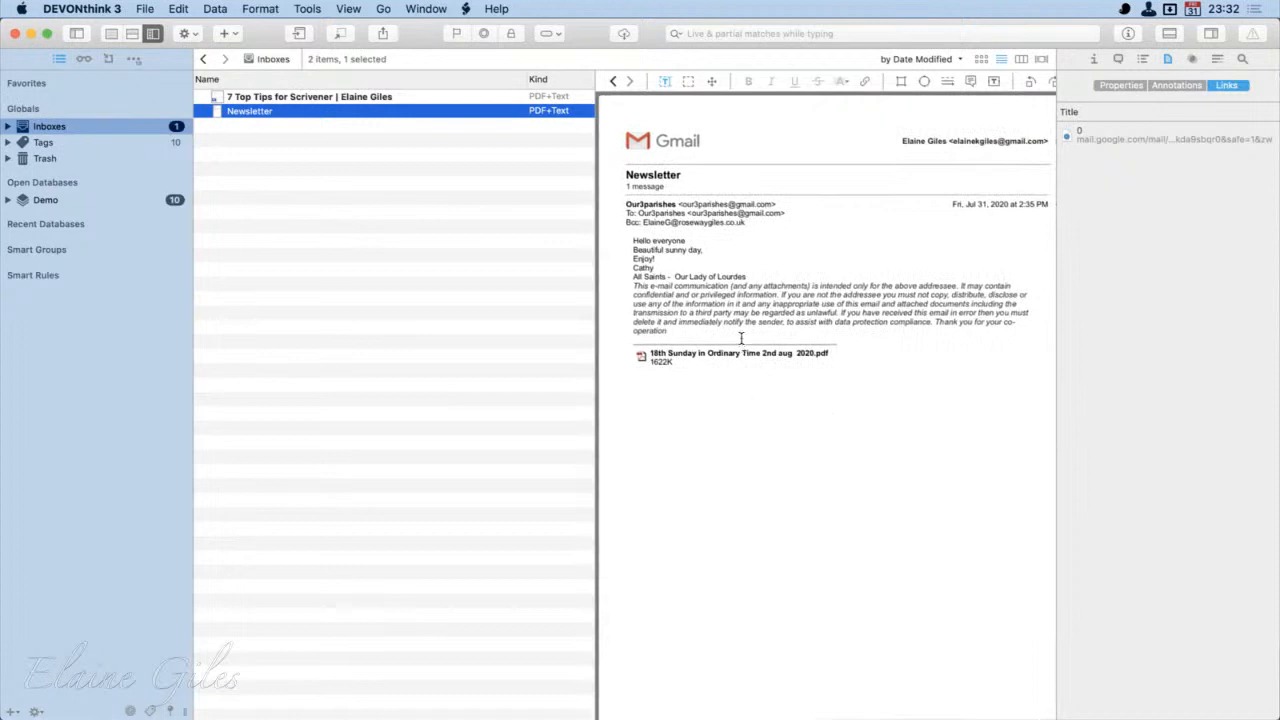
drag(741, 338, 796, 408)
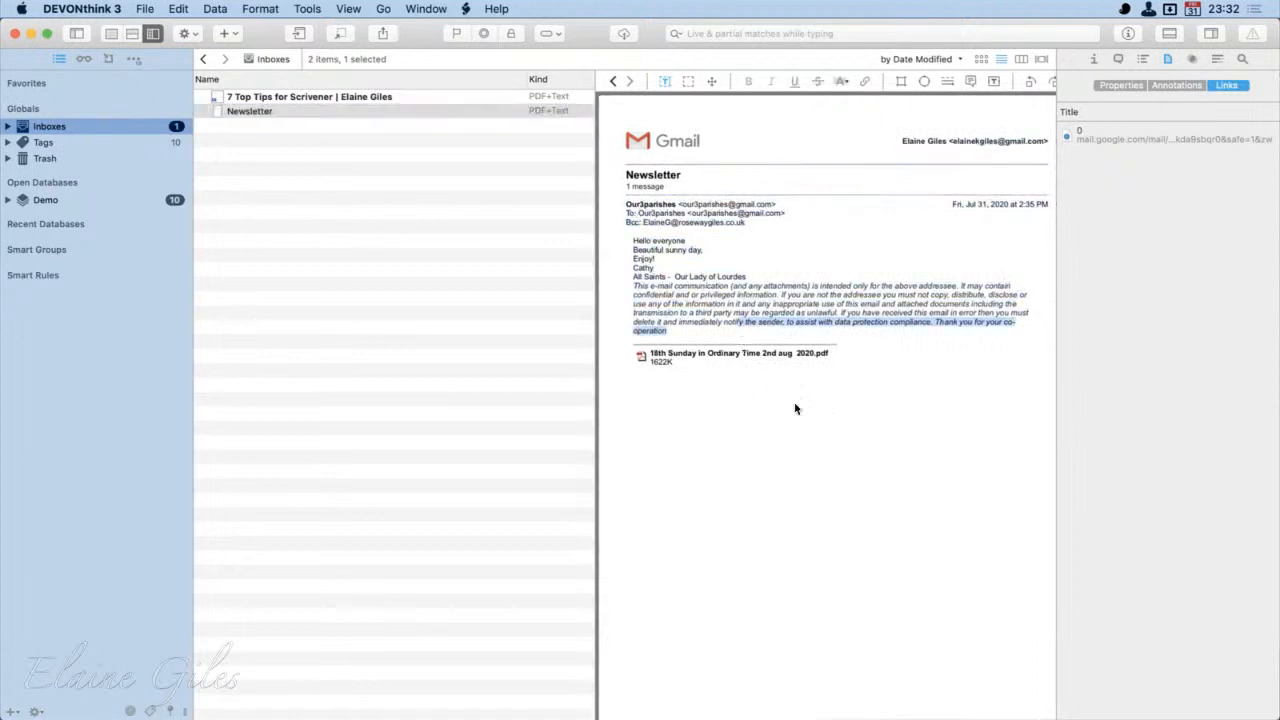
click(728, 442)
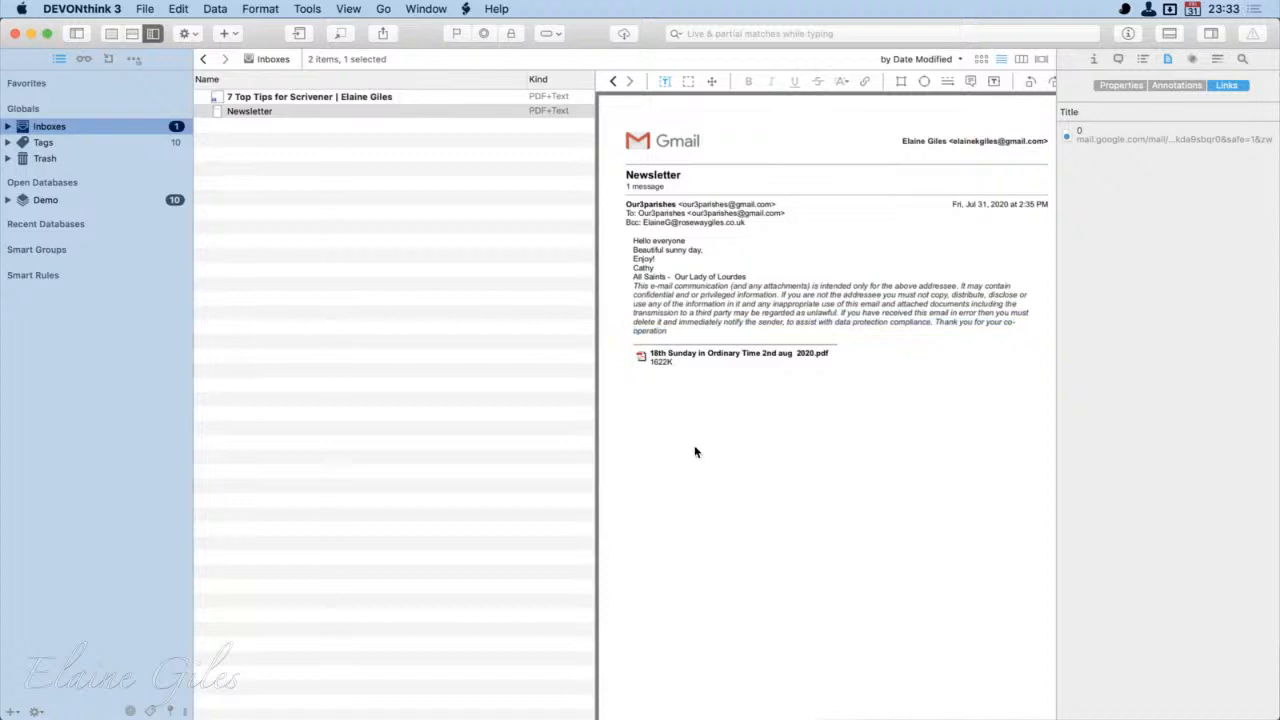
scroll(695, 450, down, 3)
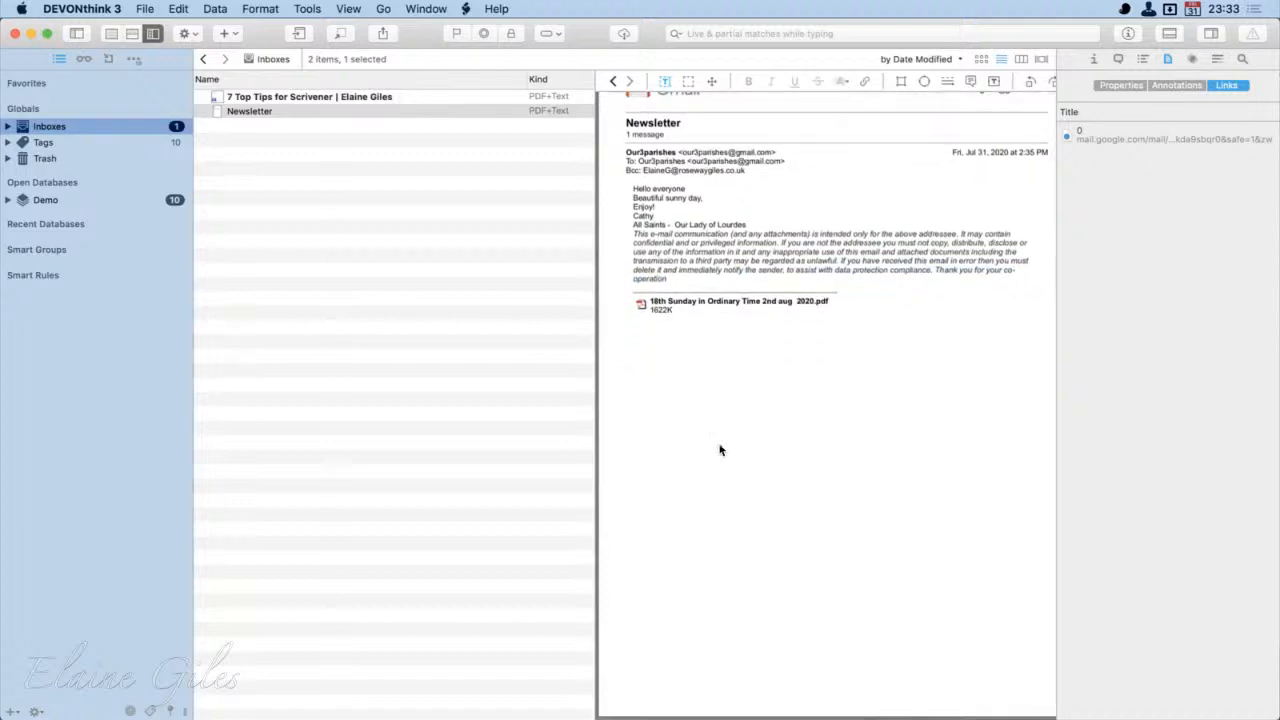
scroll(723, 449, up, 3)
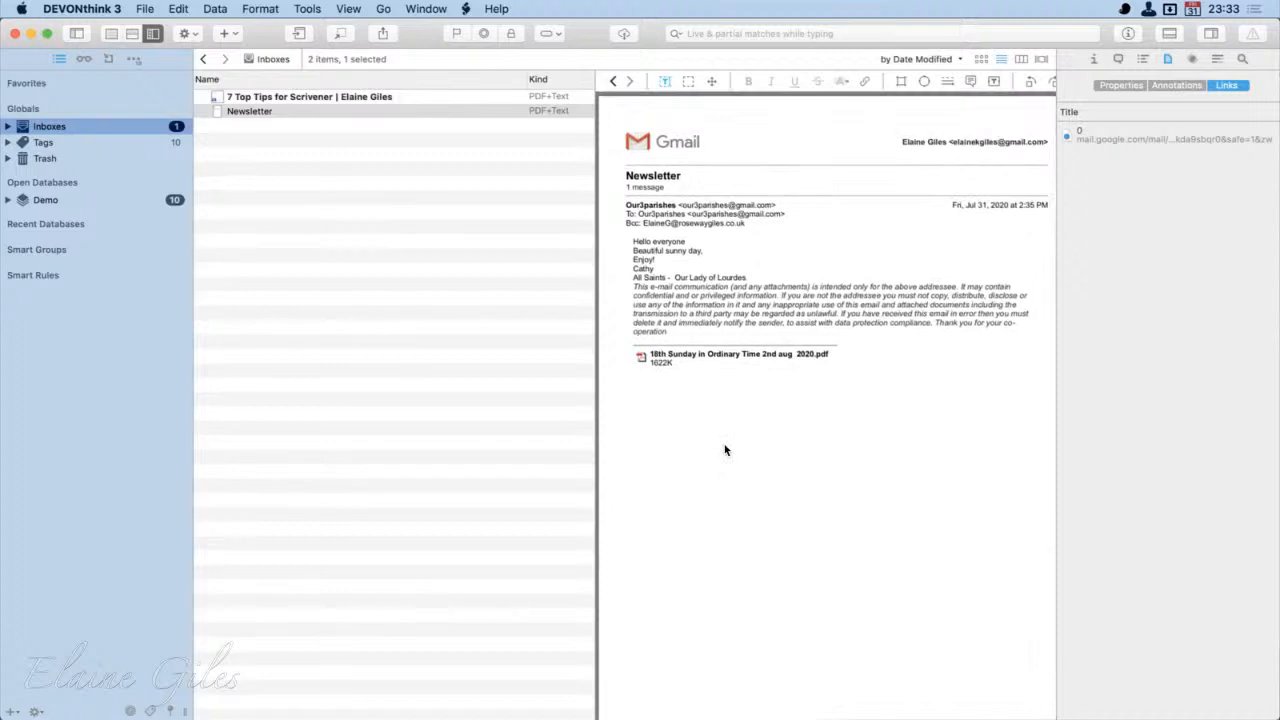
scroll(725, 450, down, 3)
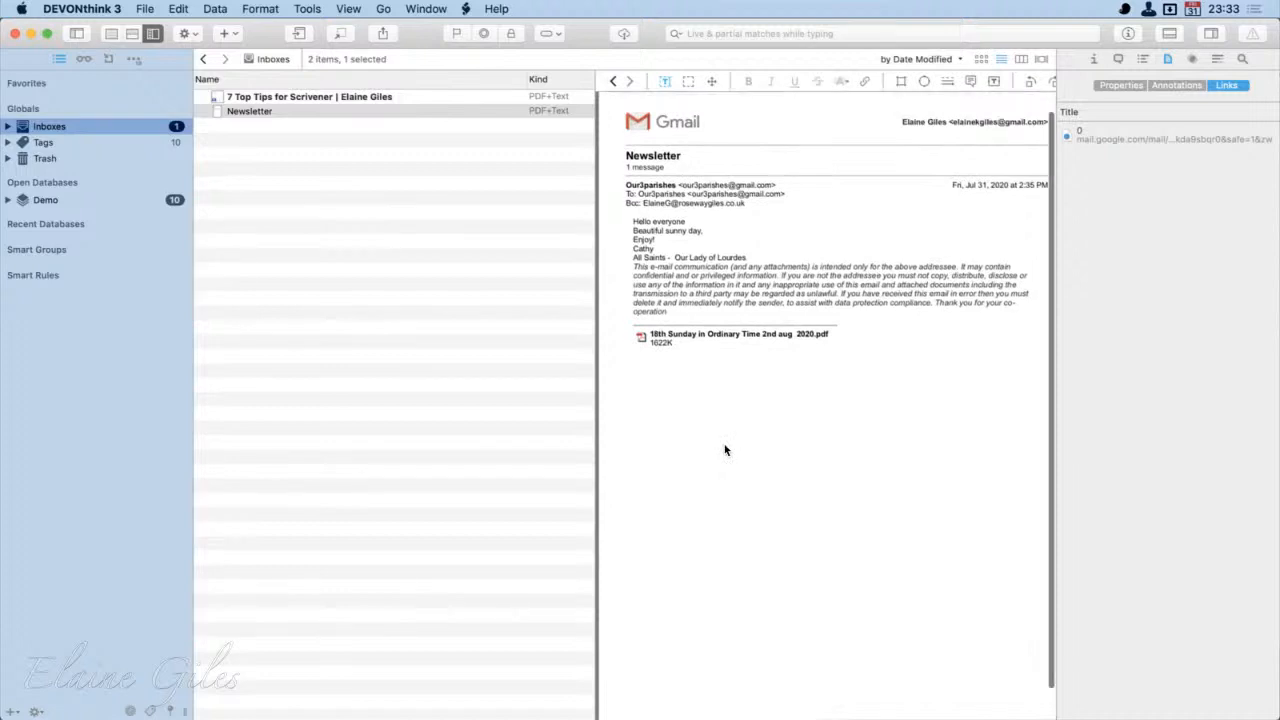
Step: View the 7 Top Tips for Scrivener PDF in the Inboxes, read down through its sections and return to its beginning
click(327, 97)
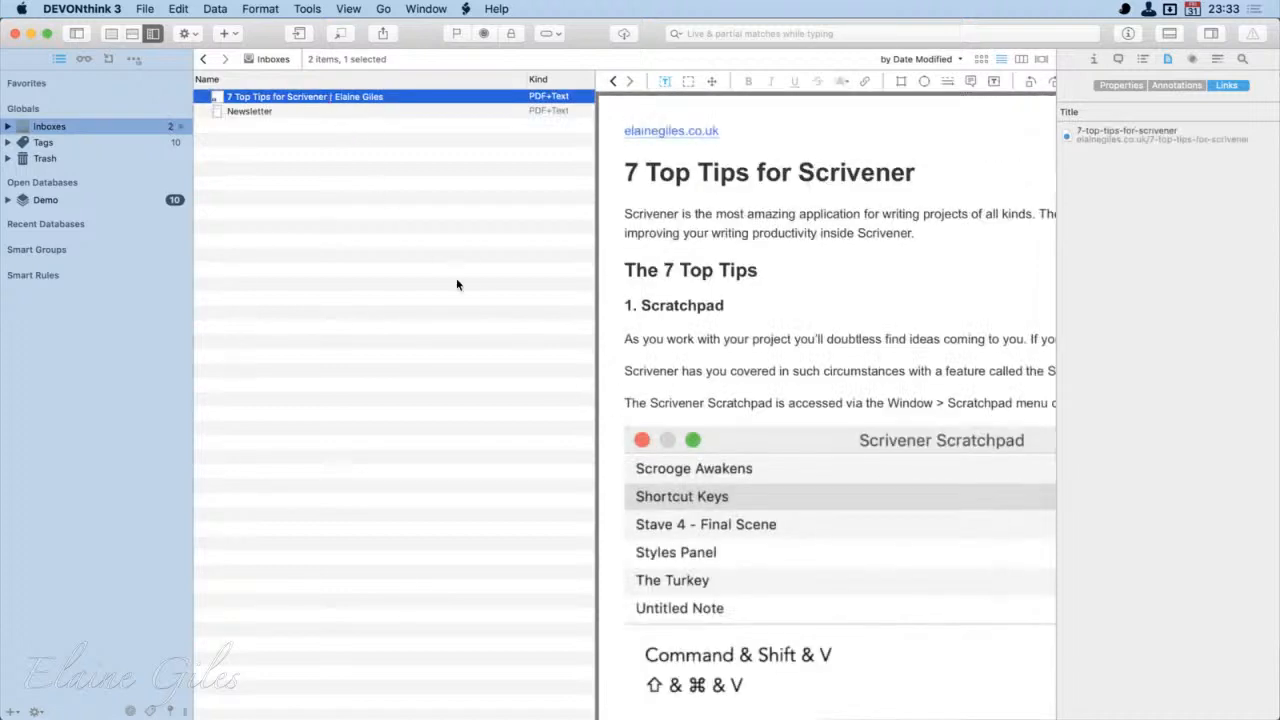
scroll(791, 563, down, 10)
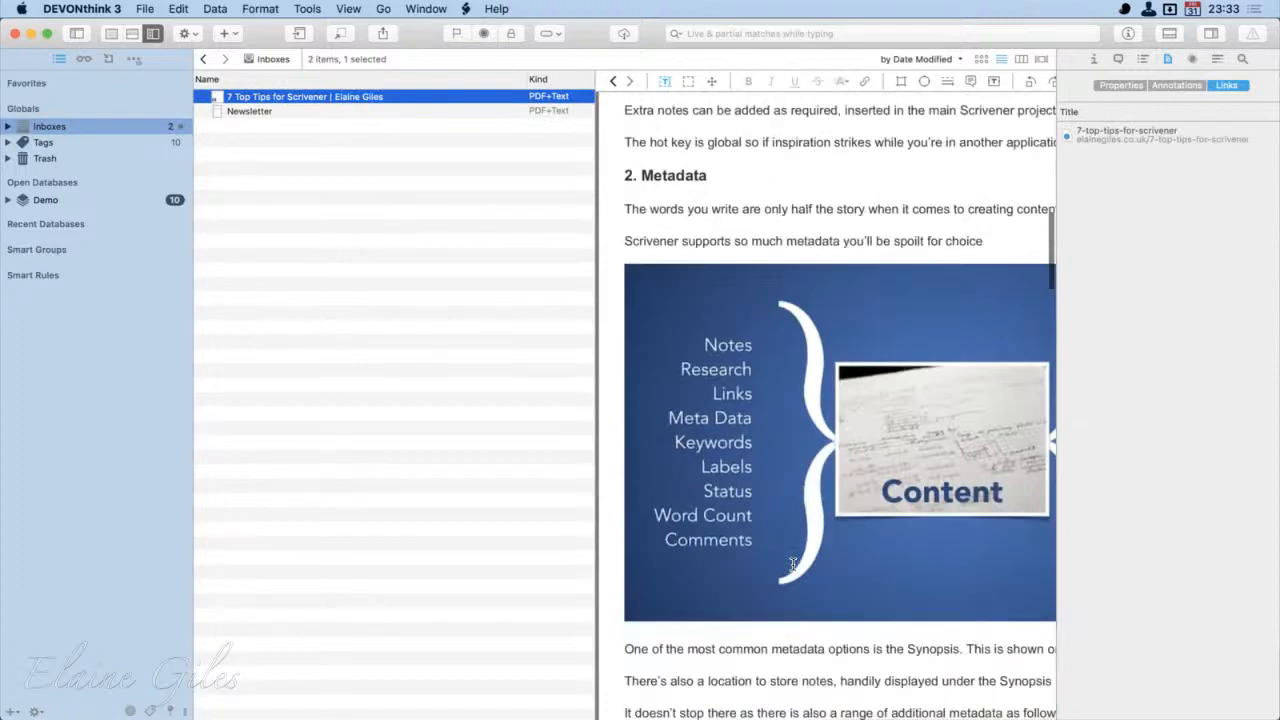
scroll(791, 563, down, 15)
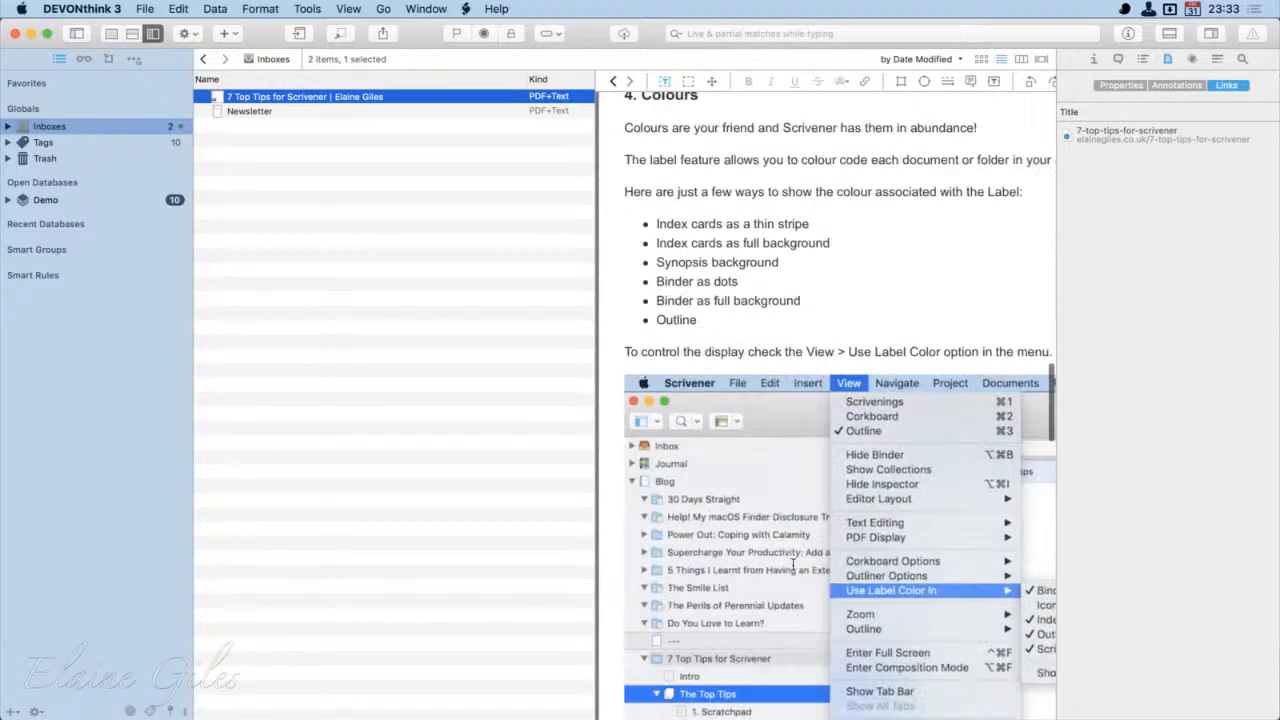
scroll(793, 566, down, 20)
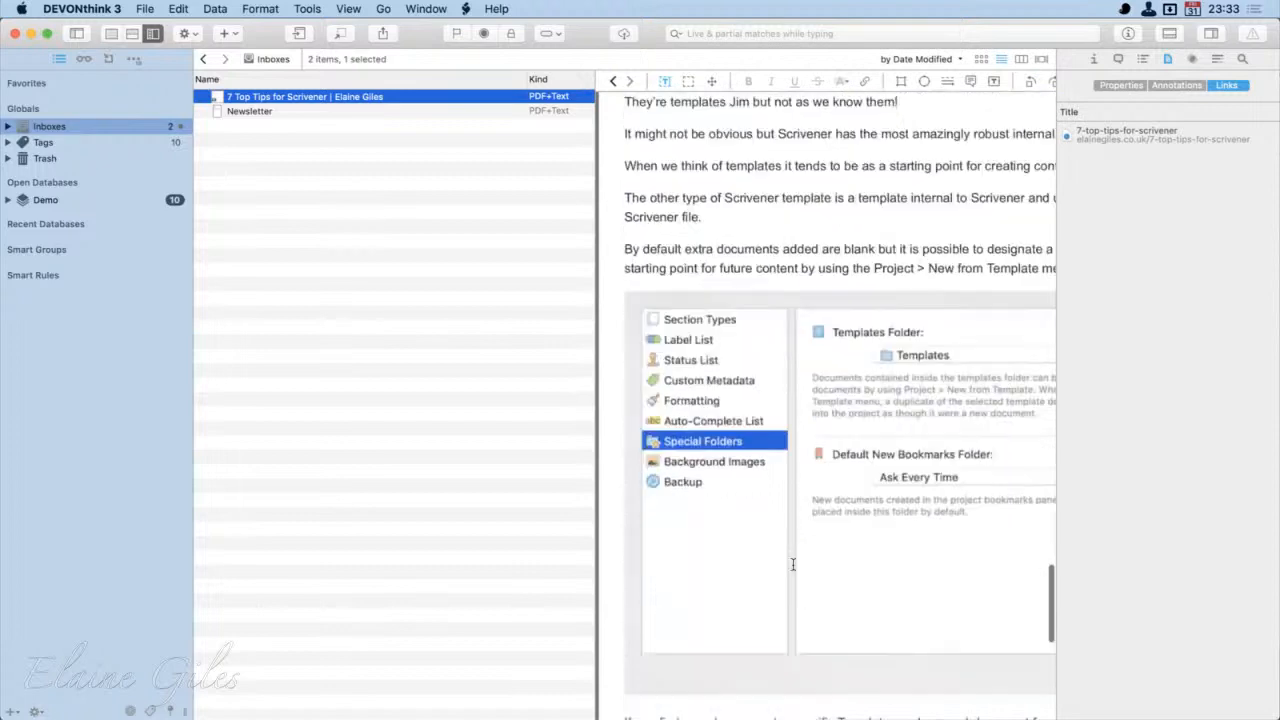
scroll(793, 565, down, 3)
scroll(793, 565, up, 20)
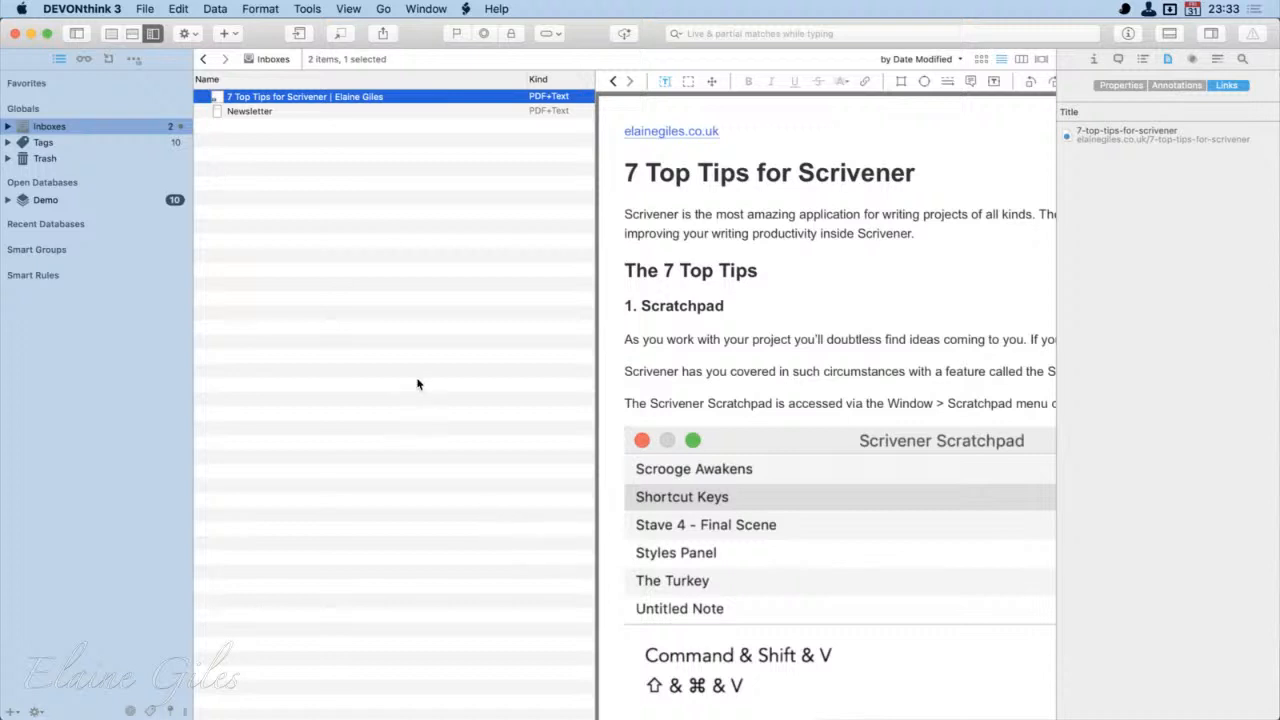
Step: Expand the Inboxes and view the contents of the global Inbox and the Demo database's inbox
click(8, 127)
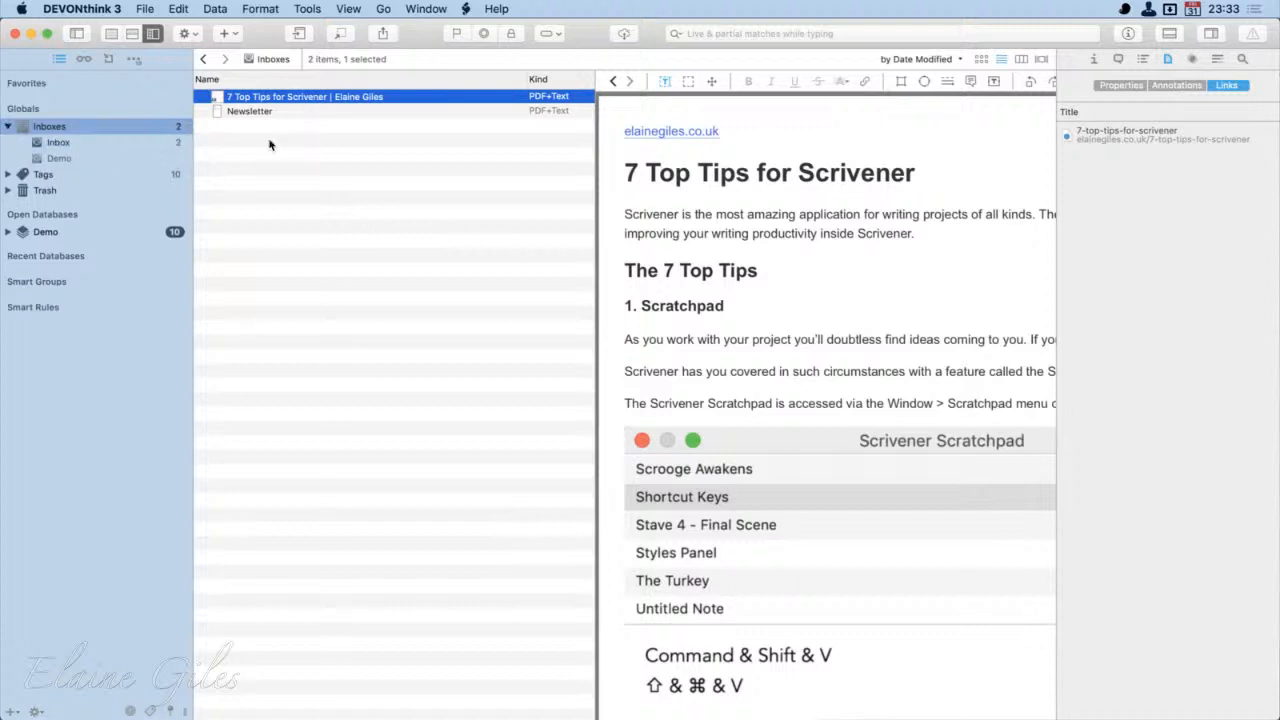
click(75, 142)
click(66, 157)
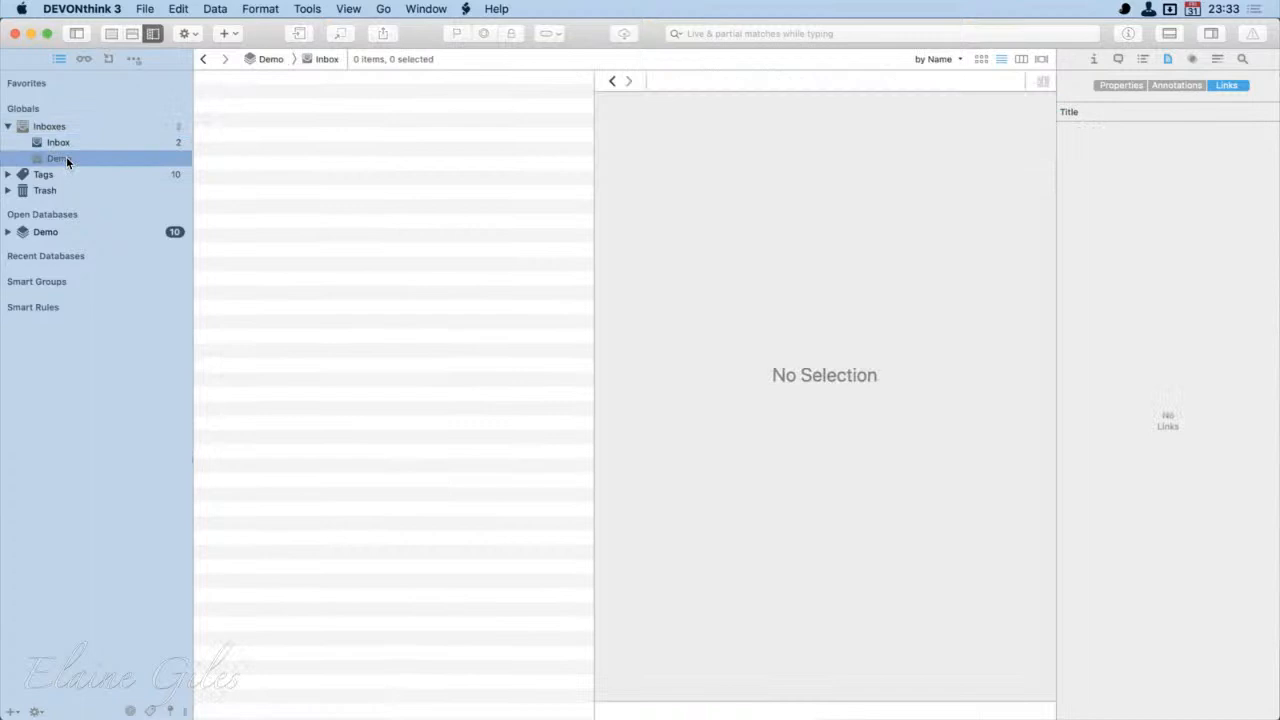
Step: Expand the Demo database, open its InDesign Research group and preview IDM_Issue_132, clearing the selection when done
click(8, 232)
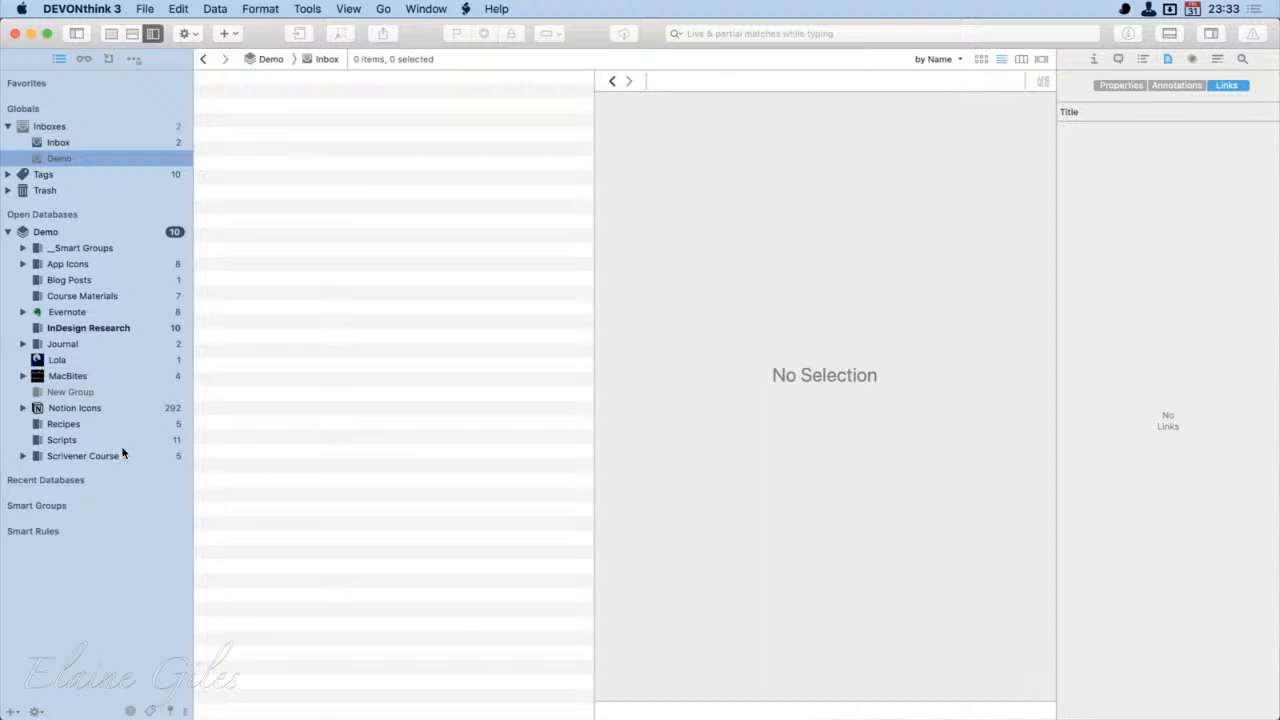
click(112, 326)
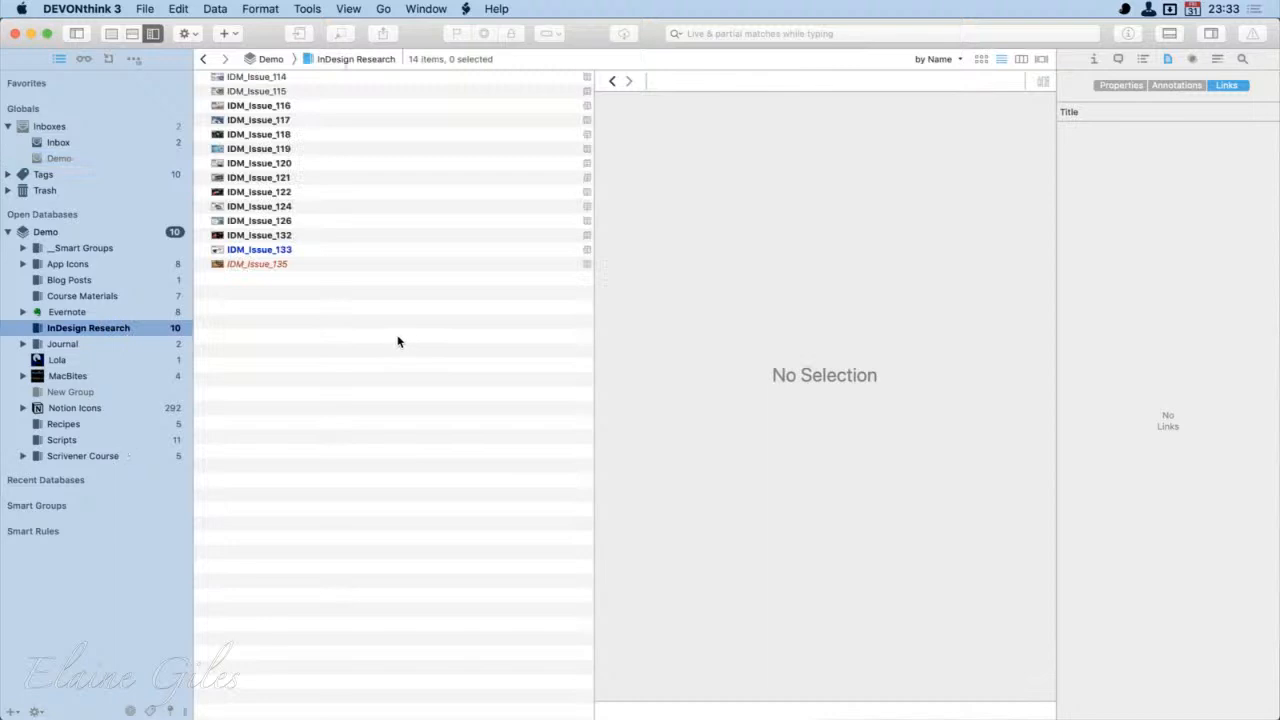
click(310, 234)
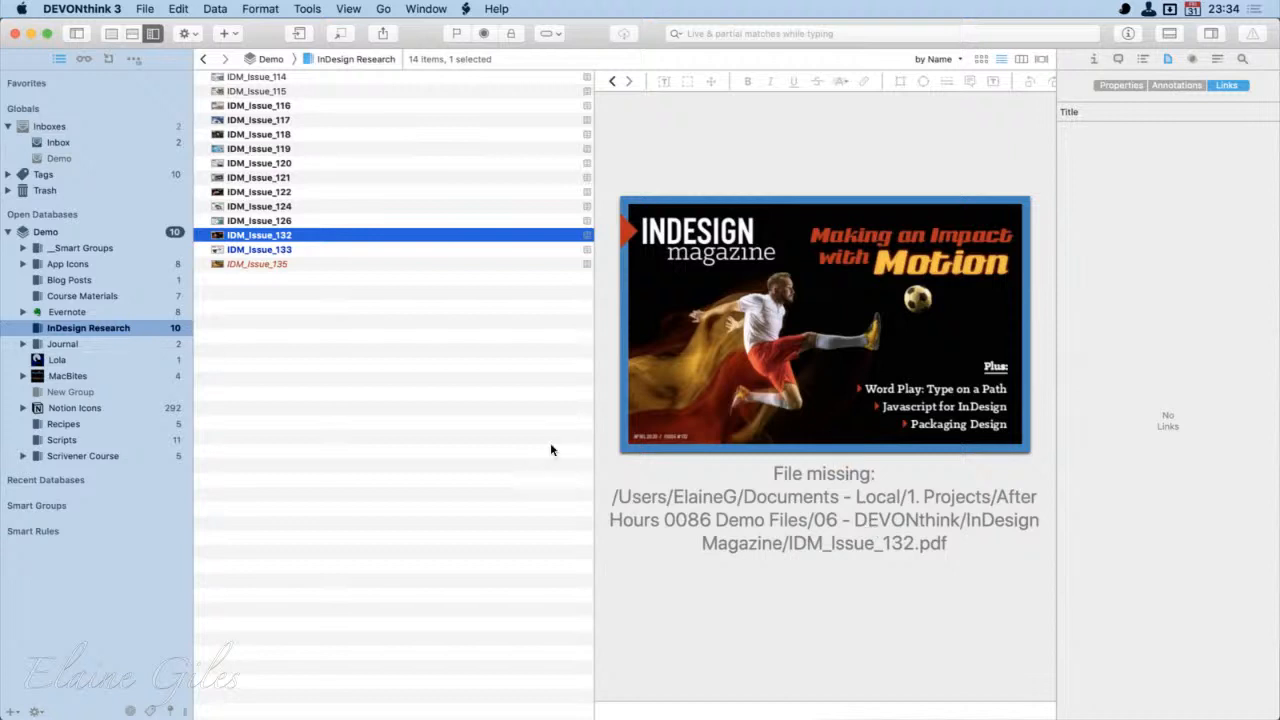
click(465, 338)
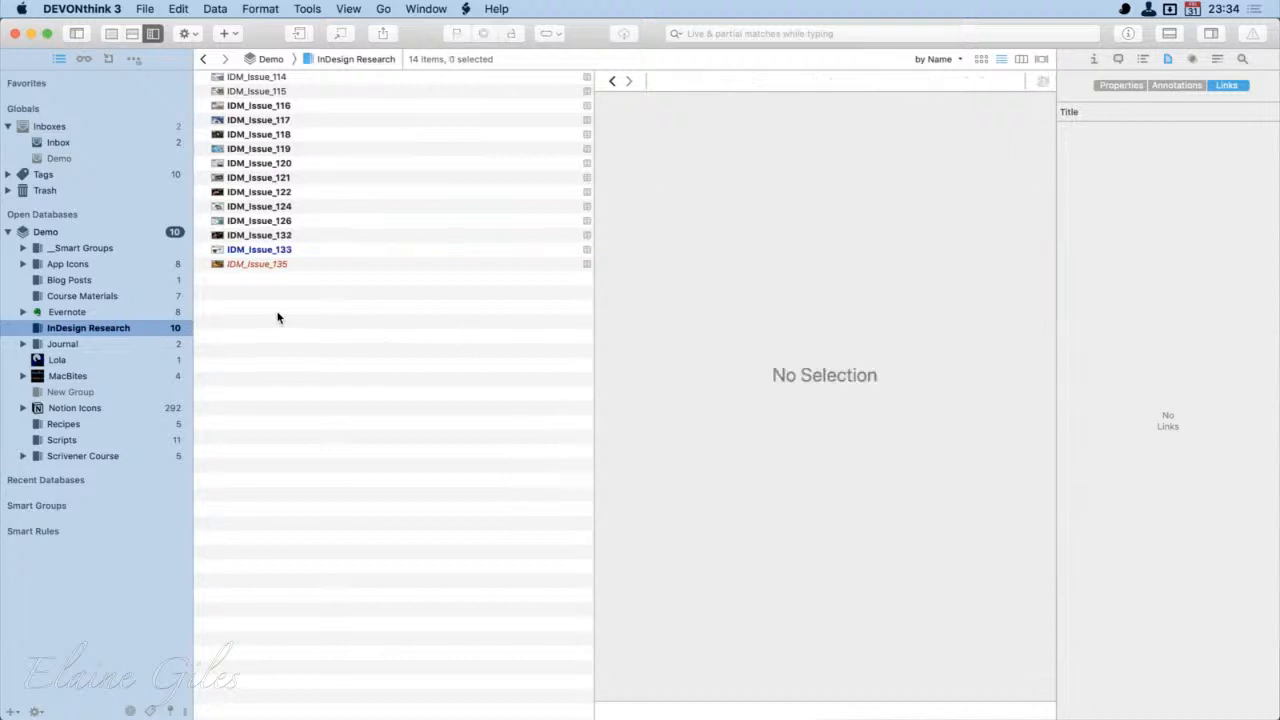
Step: Revisit the Inboxes, return to the Demo database and go through its groups from __Smart Groups to Course Materials
click(114, 125)
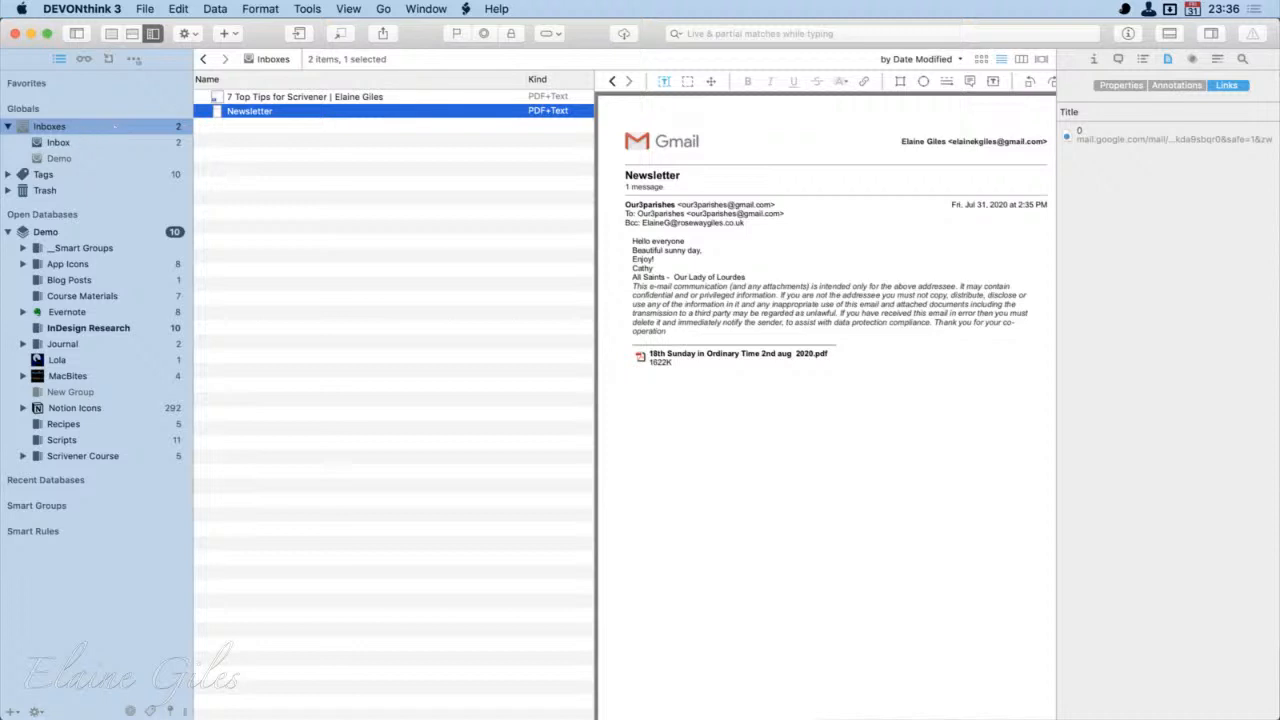
click(45, 231)
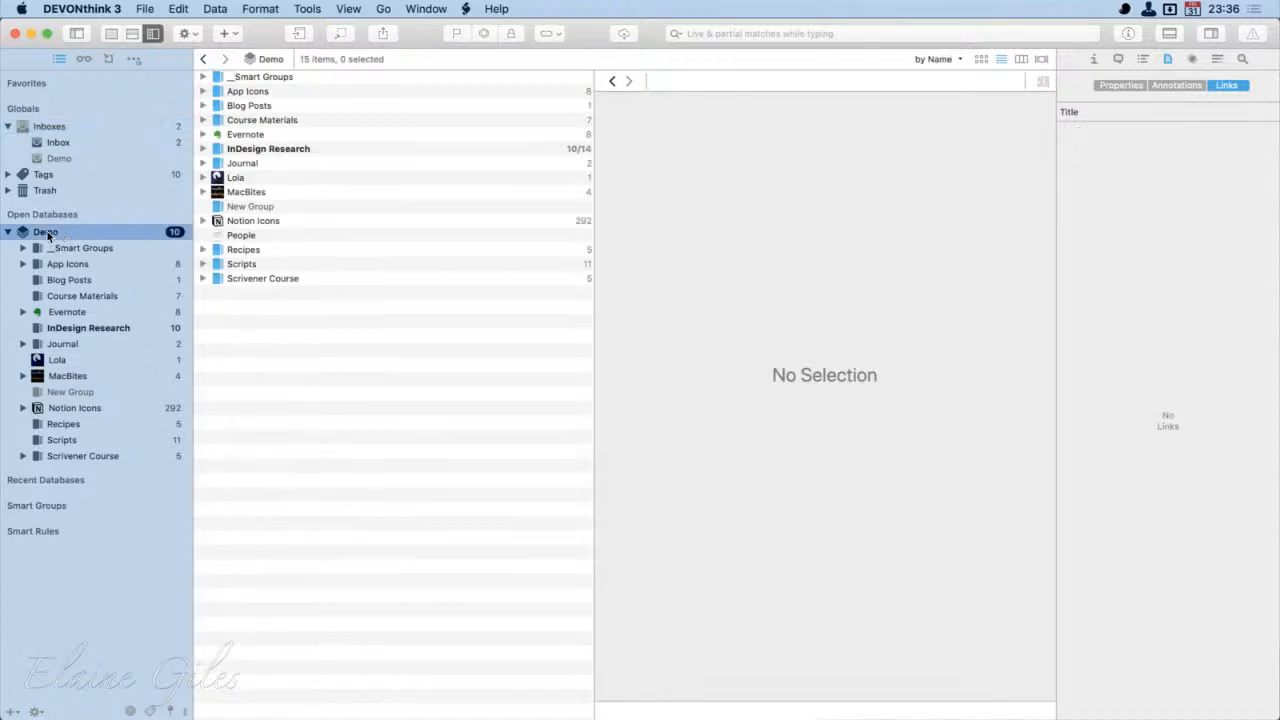
click(313, 78)
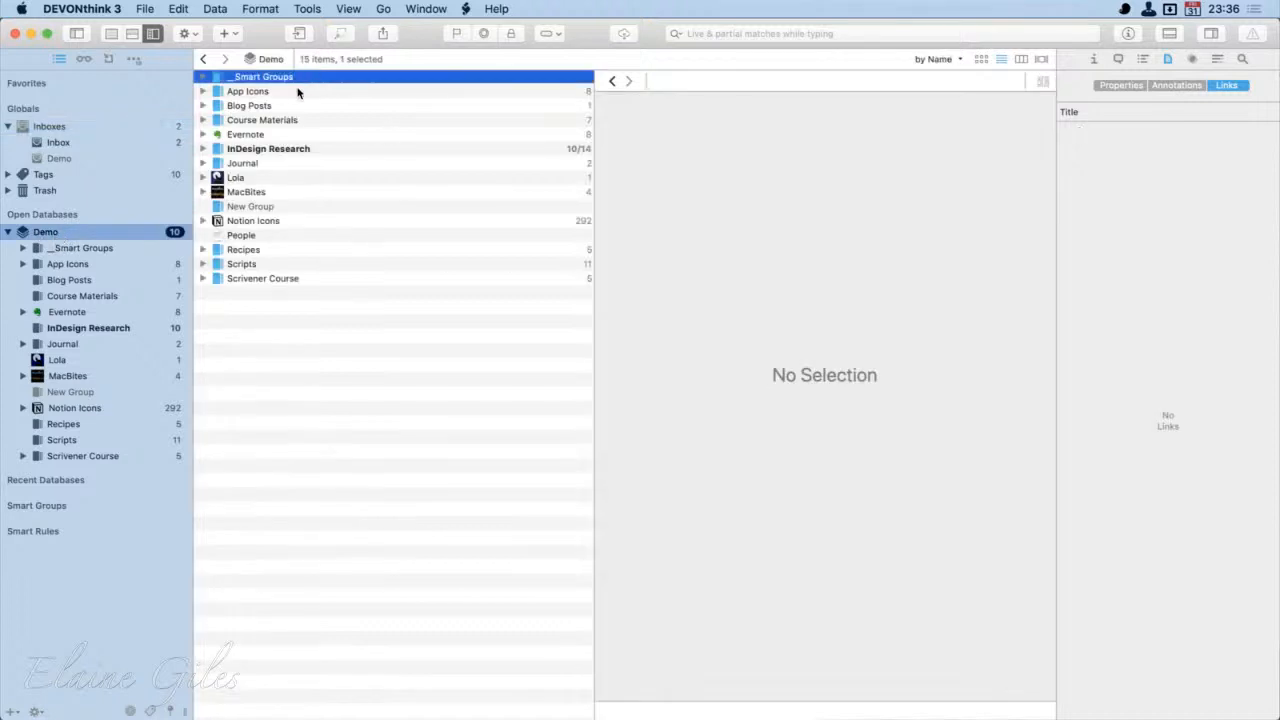
click(290, 93)
click(291, 106)
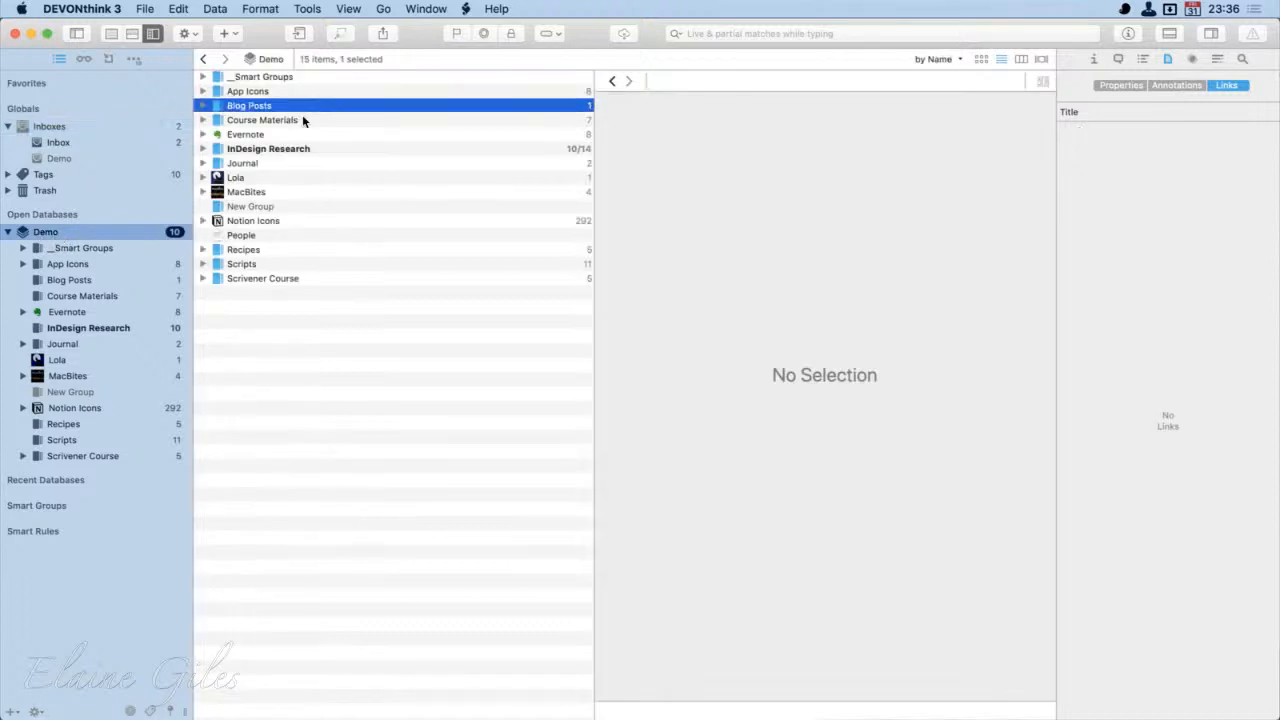
click(303, 118)
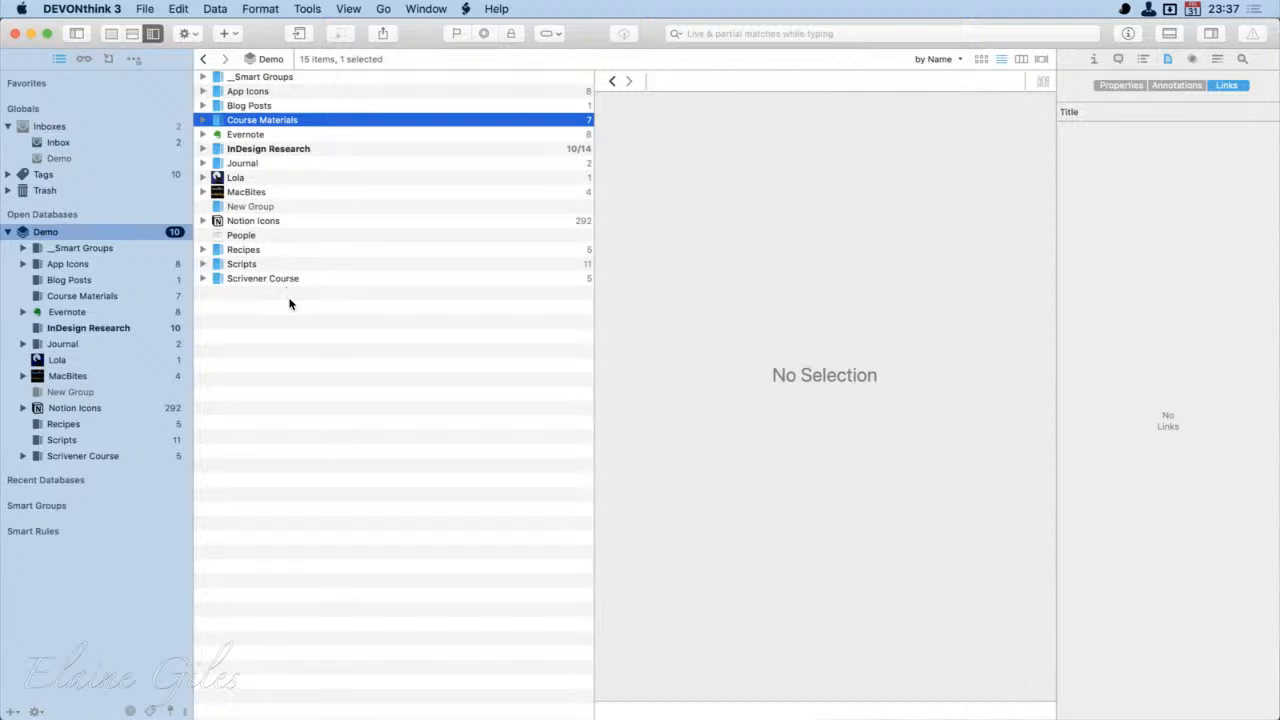
Step: Expand the Notion Icons group in the Demo database and go through its subgroups from Apps to YouTube & Video, finishing on Calendar
click(266, 221)
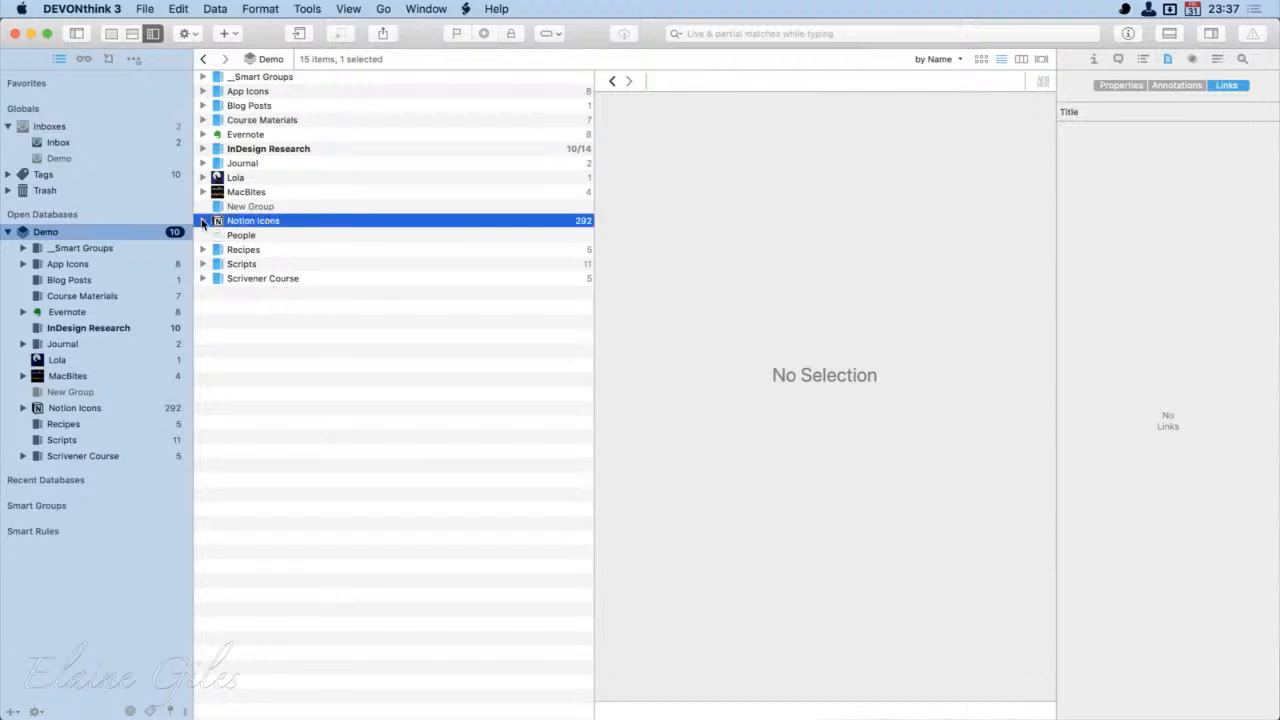
click(203, 221)
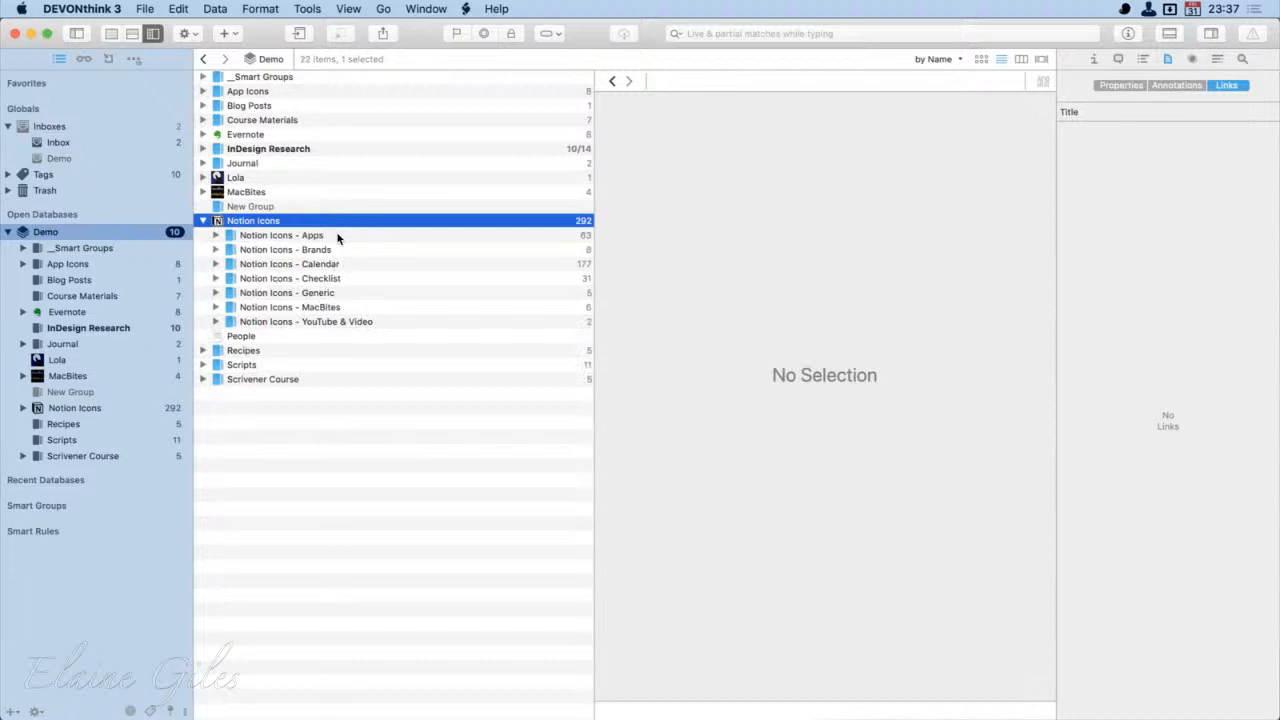
click(337, 236)
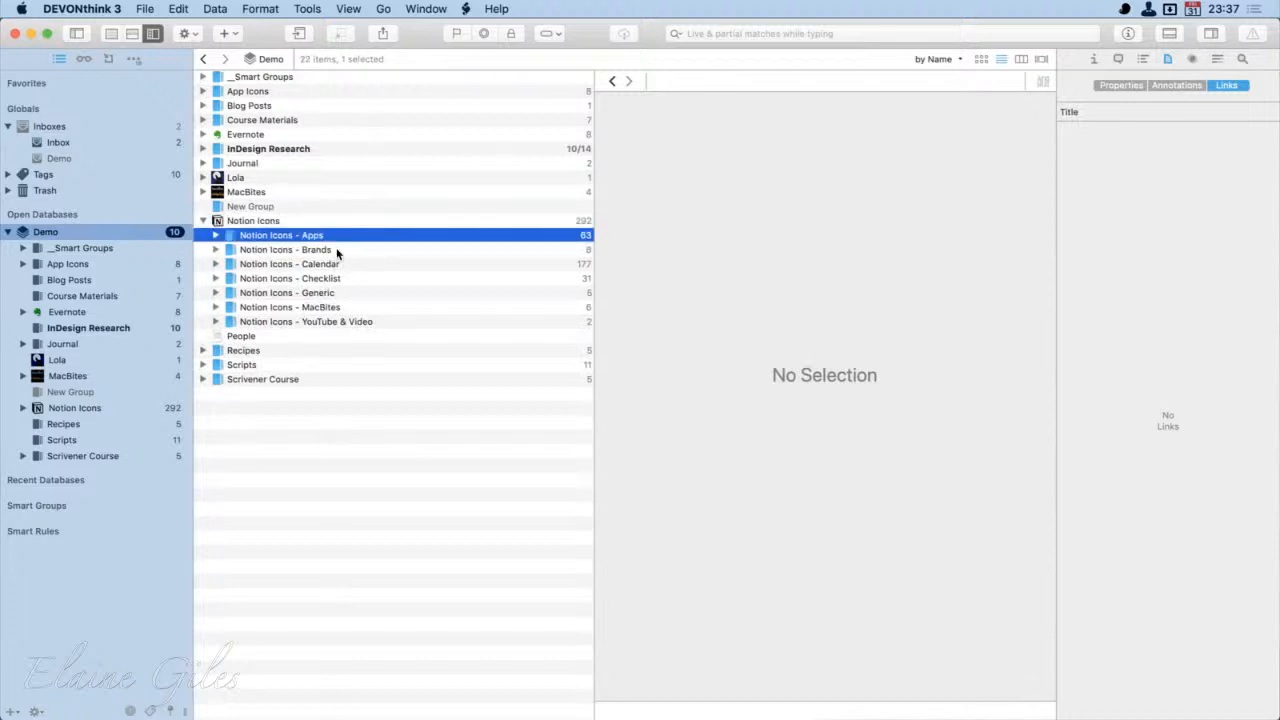
click(337, 250)
click(345, 265)
click(348, 282)
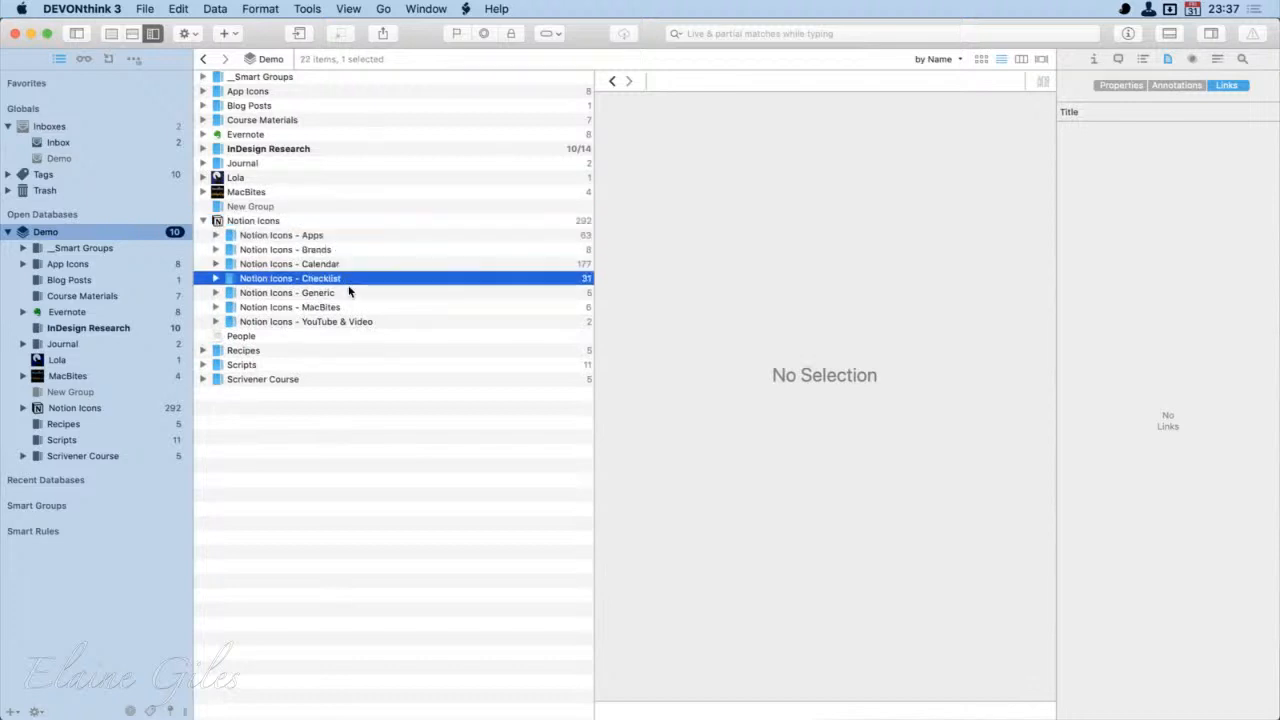
click(347, 293)
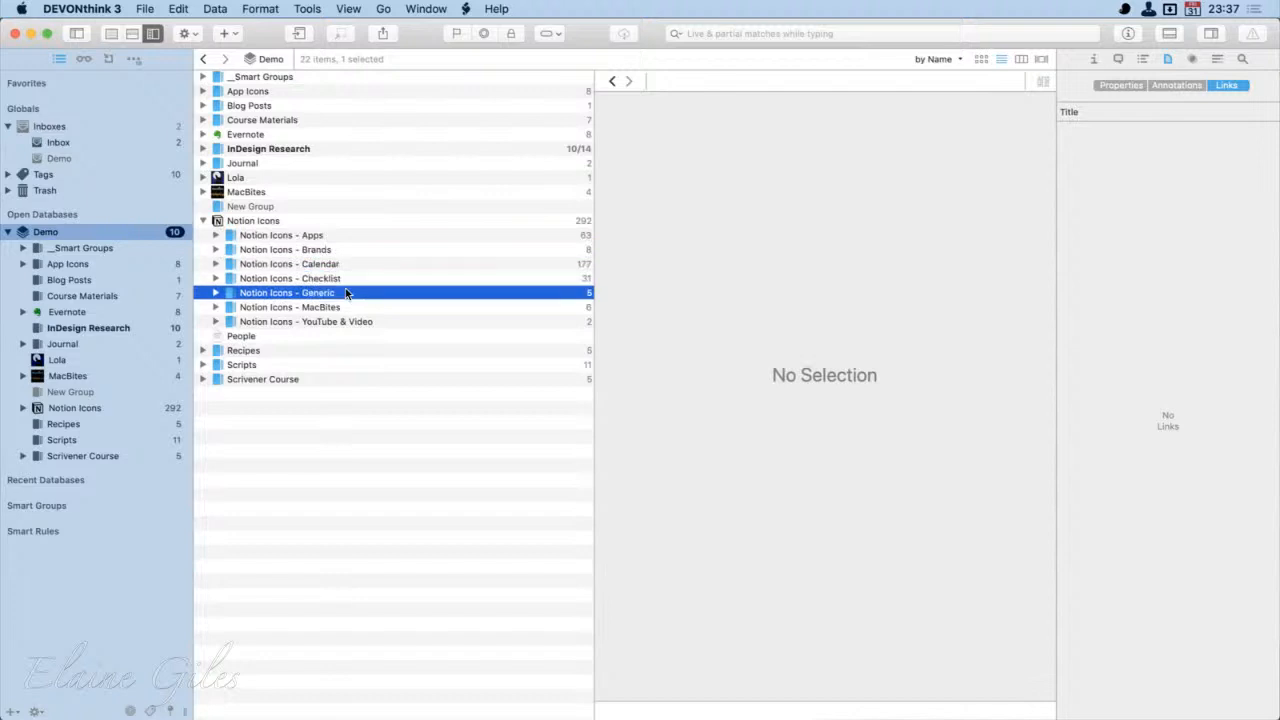
click(347, 306)
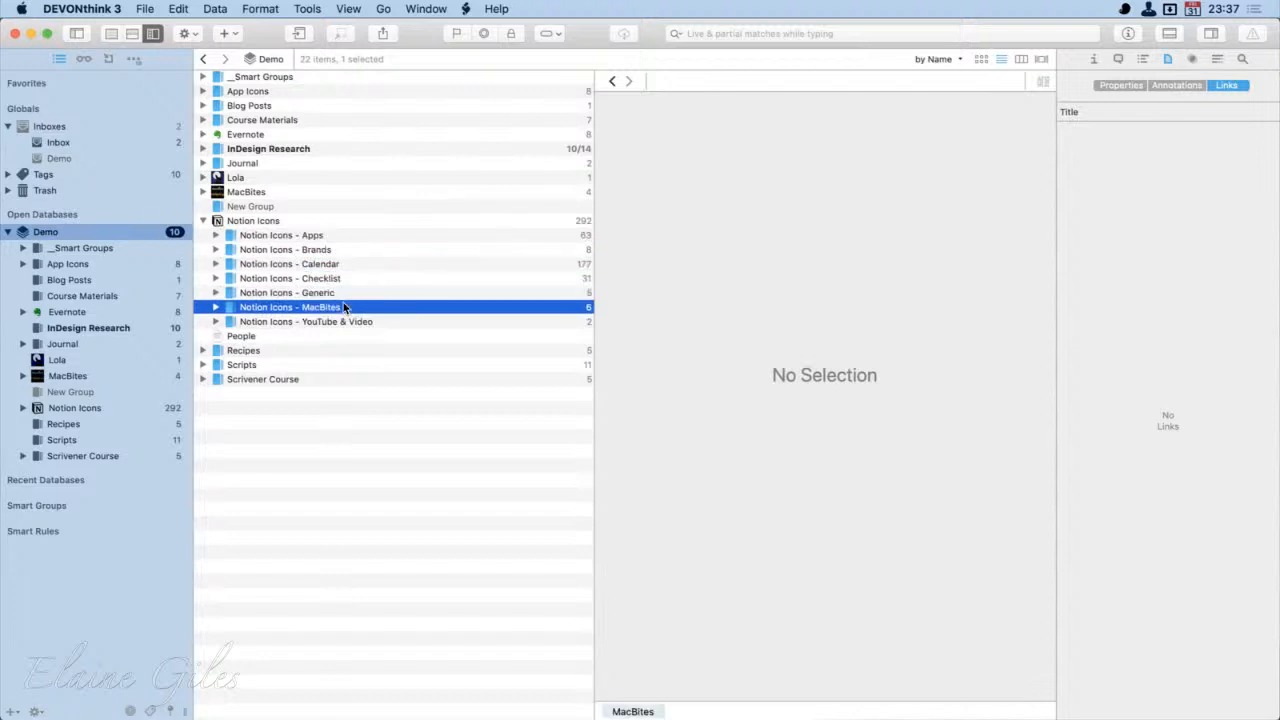
click(355, 322)
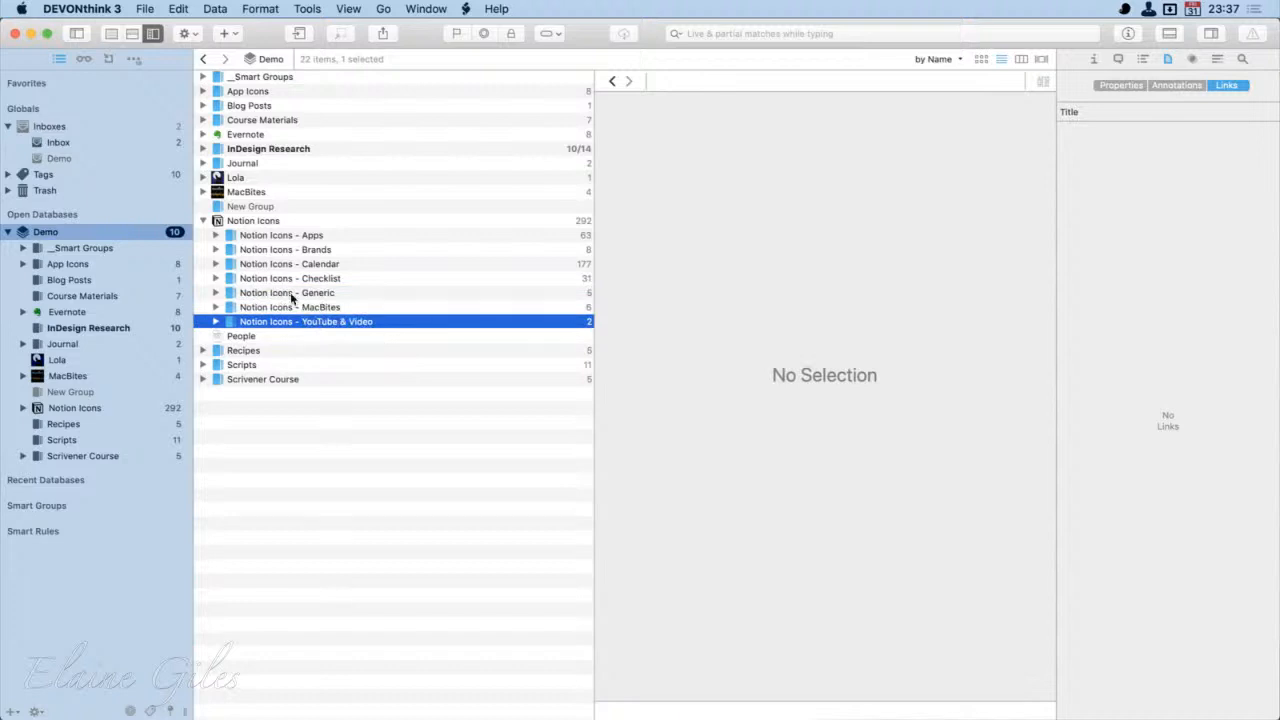
click(368, 232)
click(368, 250)
click(373, 265)
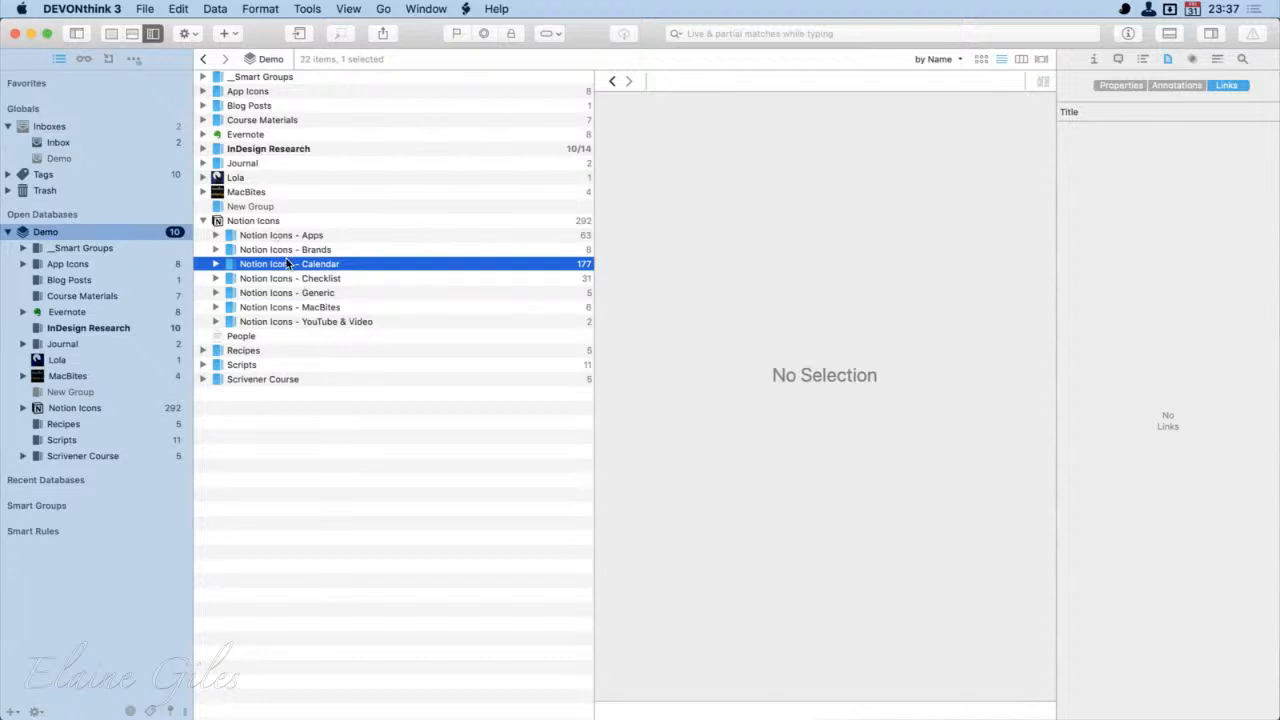
Step: Expand the Notion Icons - MacBites subgroup, preview the MacBites After Hours and MacBites Live icons, and collapse it again
click(215, 307)
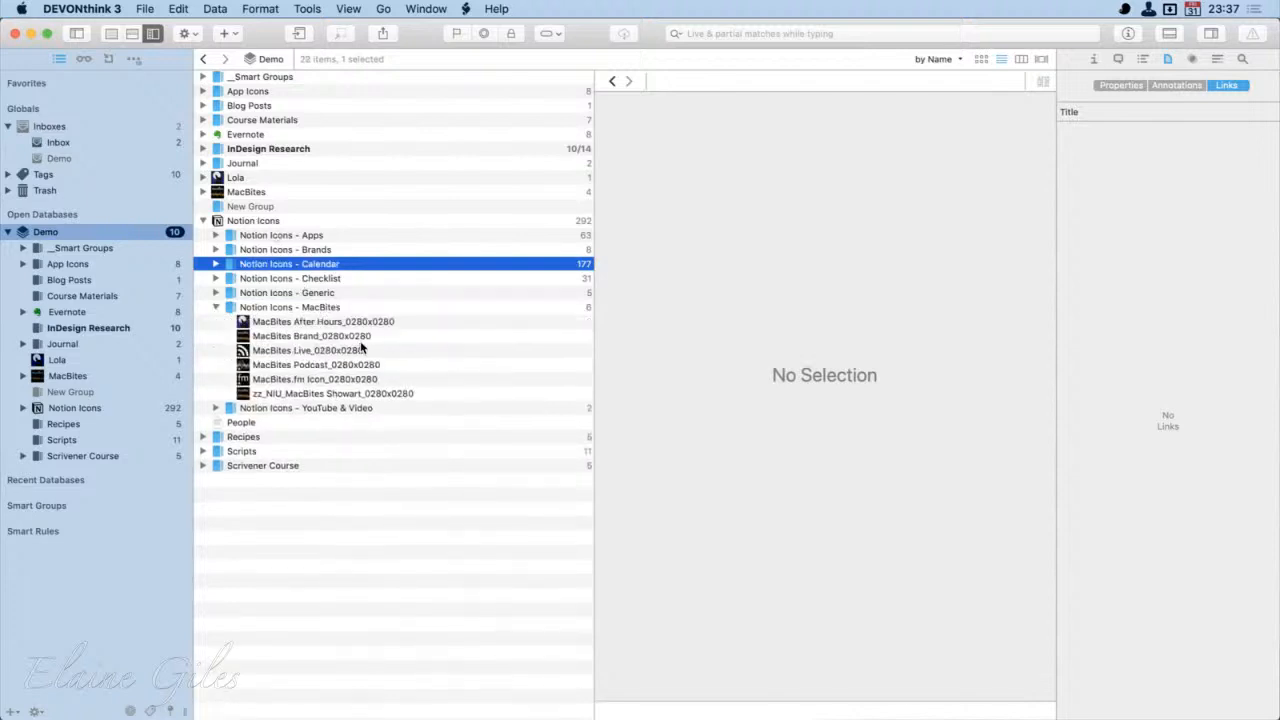
click(320, 324)
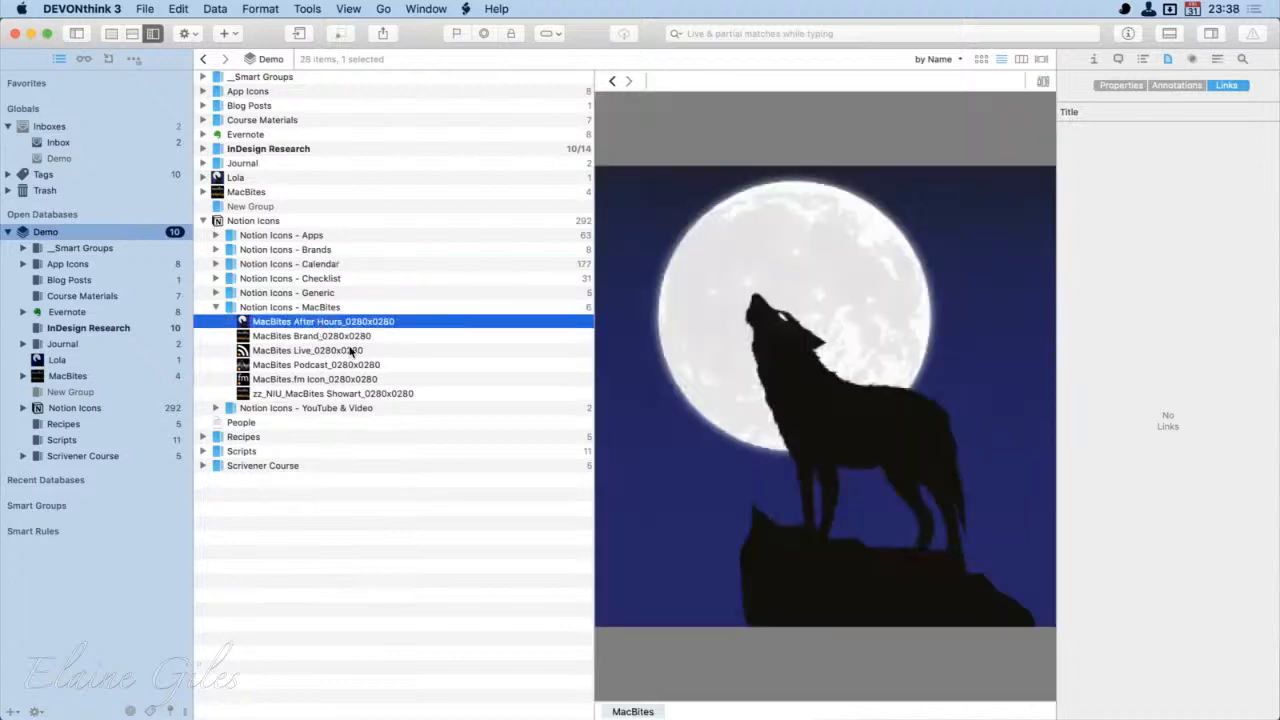
click(353, 351)
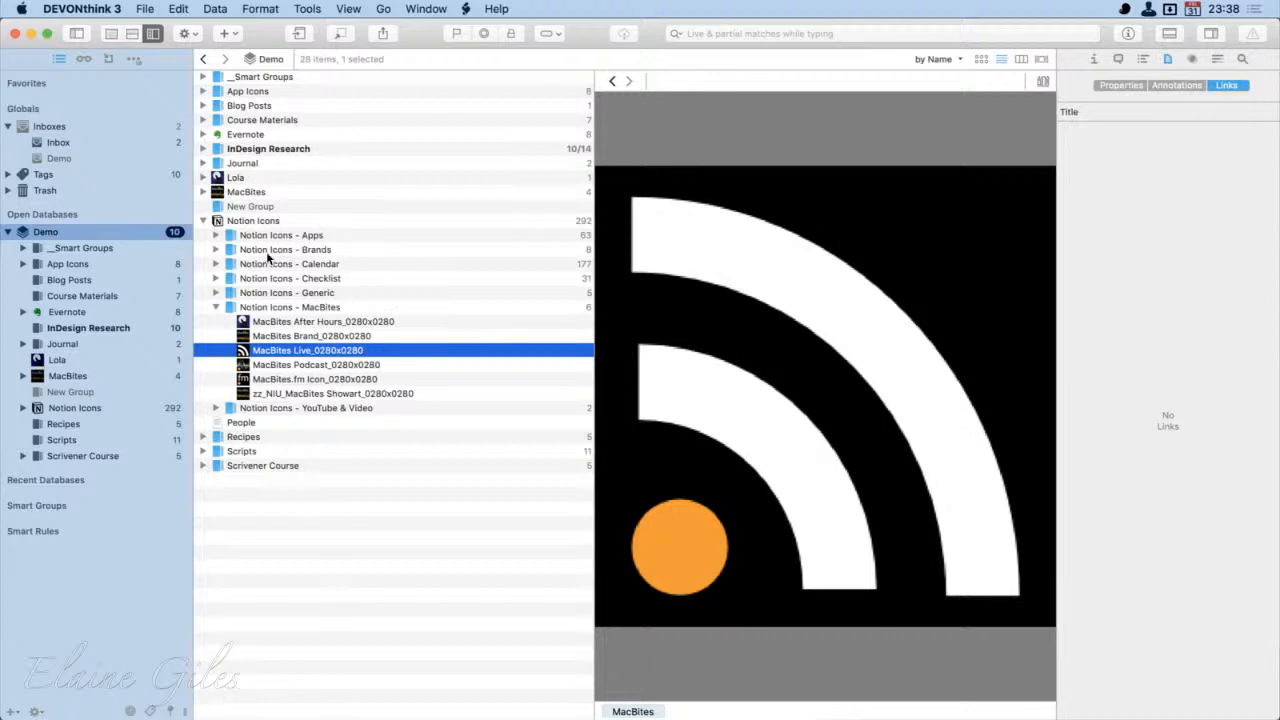
click(217, 307)
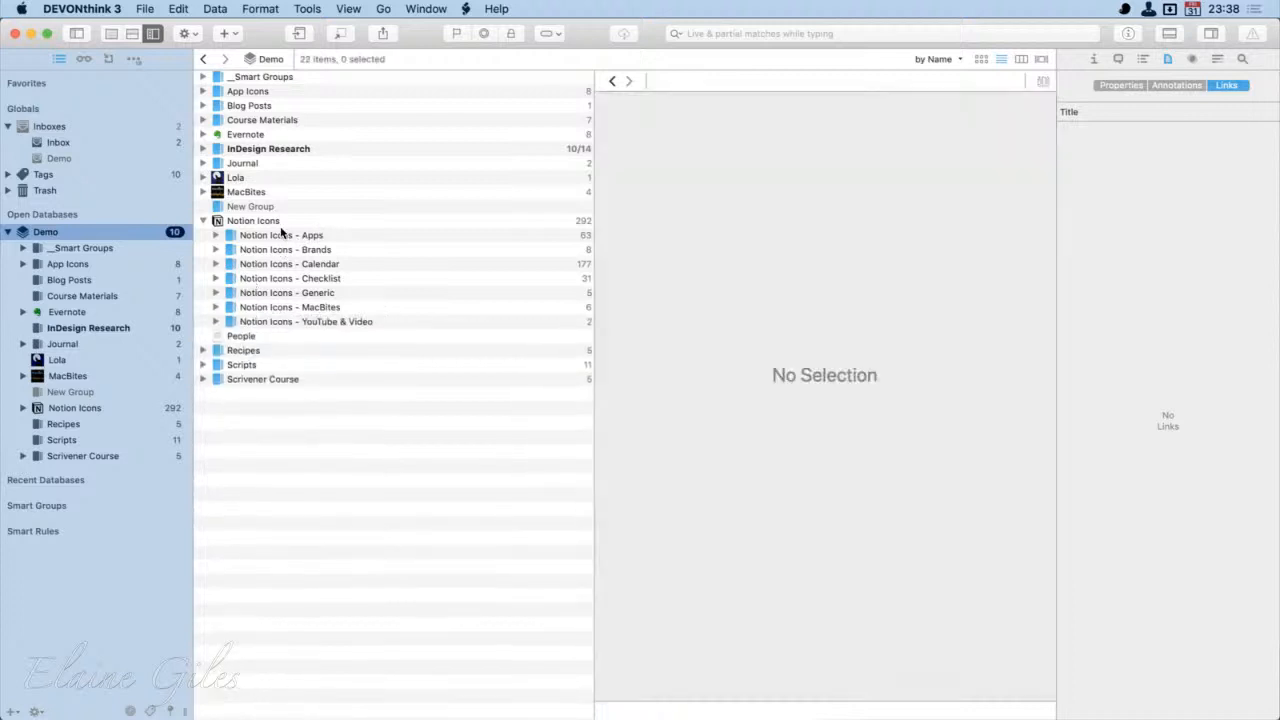
Step: Open the Notion Icons group on its own and try the None and Standard preview layouts before returning to Widescreen
click(248, 221)
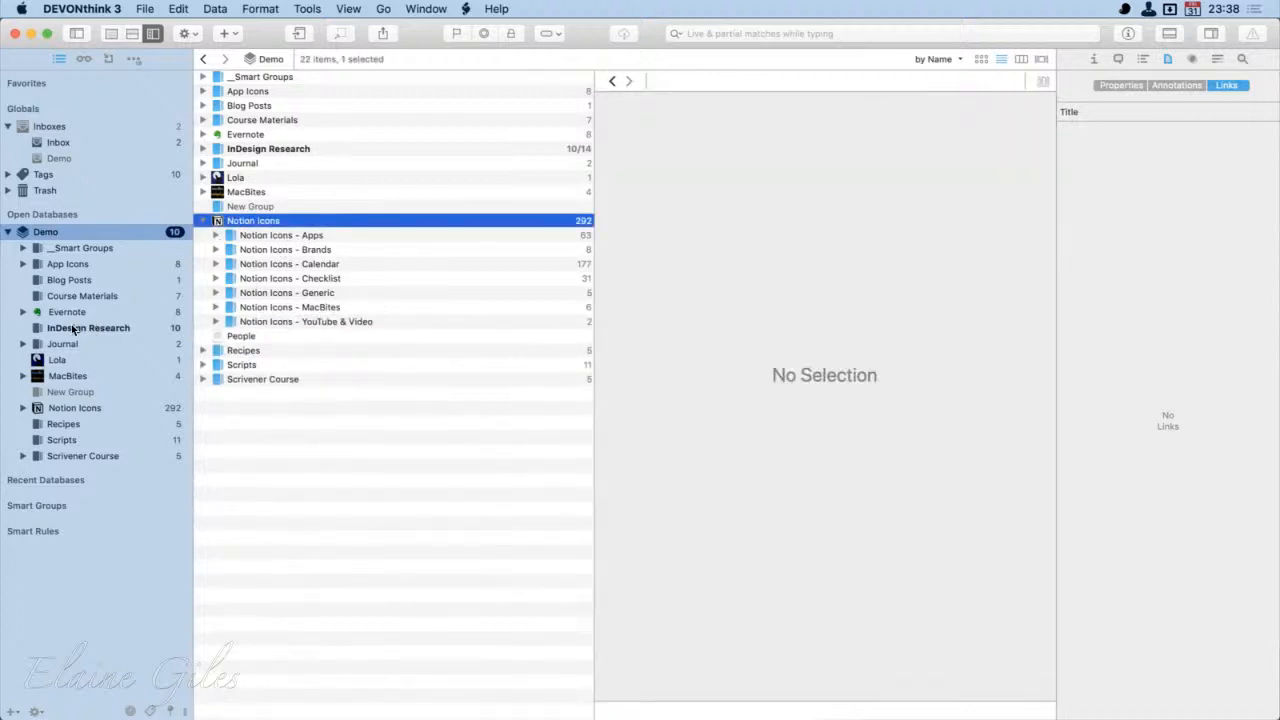
click(75, 409)
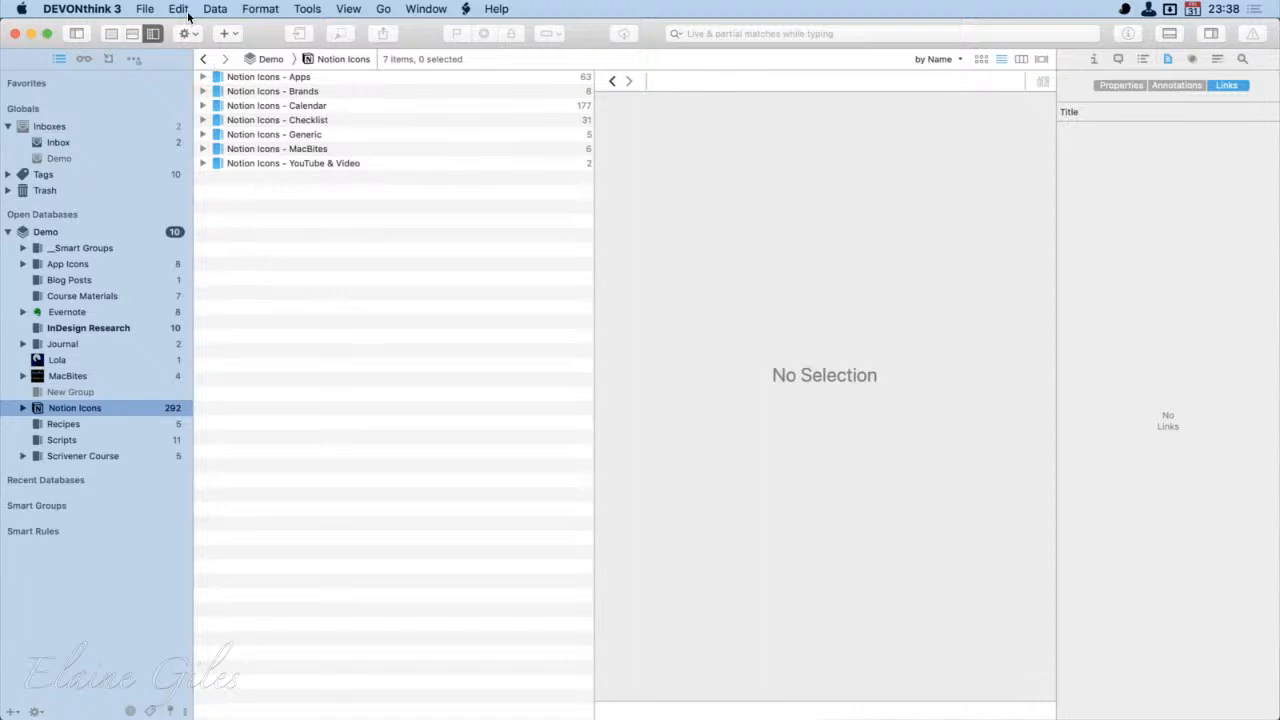
click(349, 8)
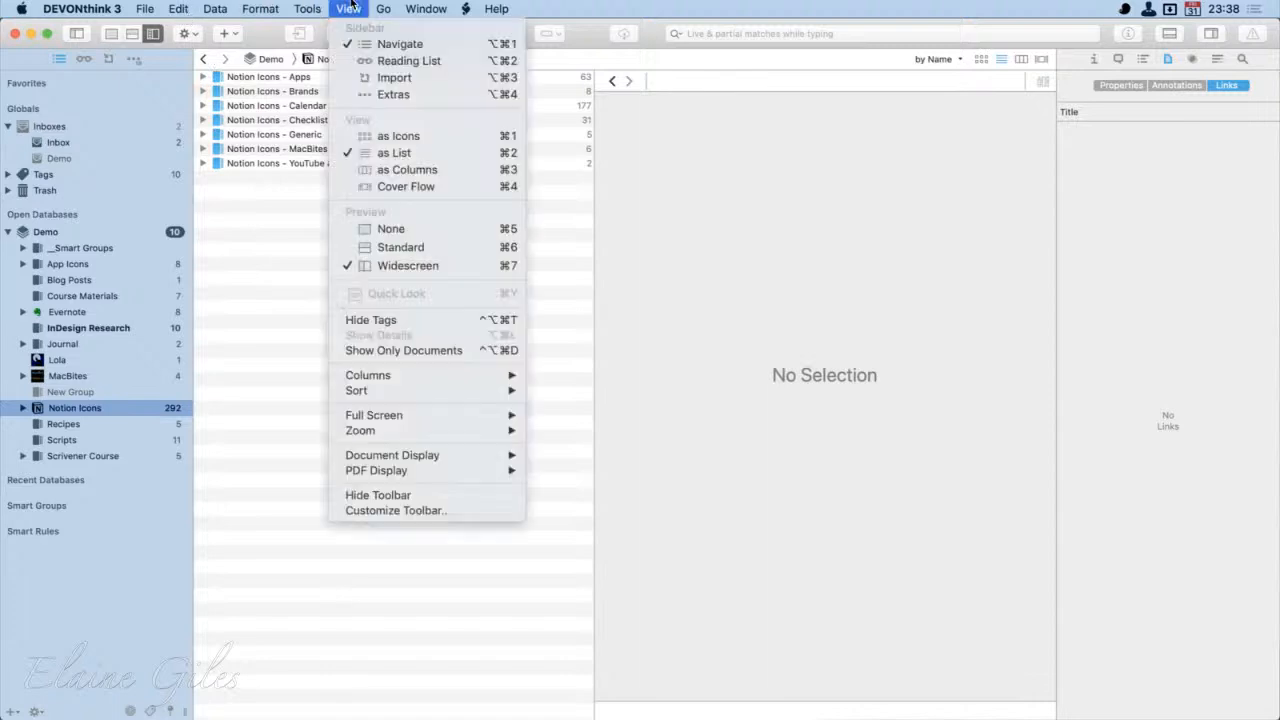
click(155, 42)
click(111, 34)
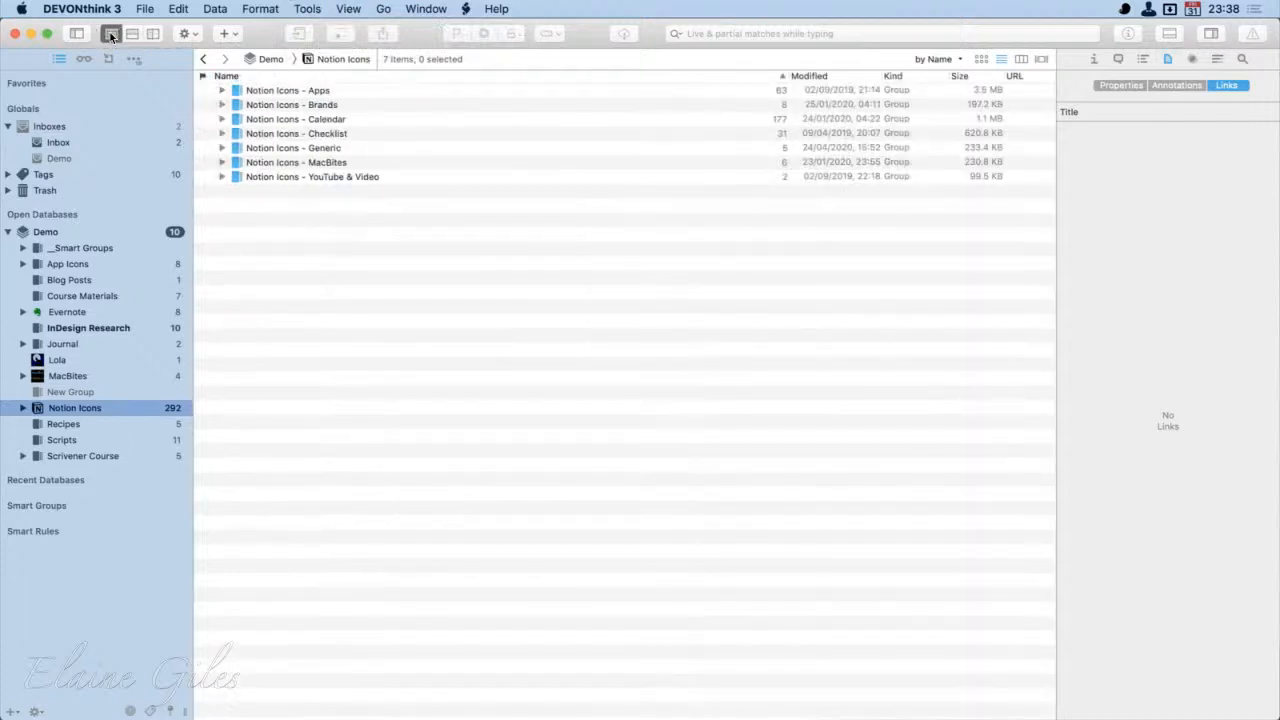
click(133, 34)
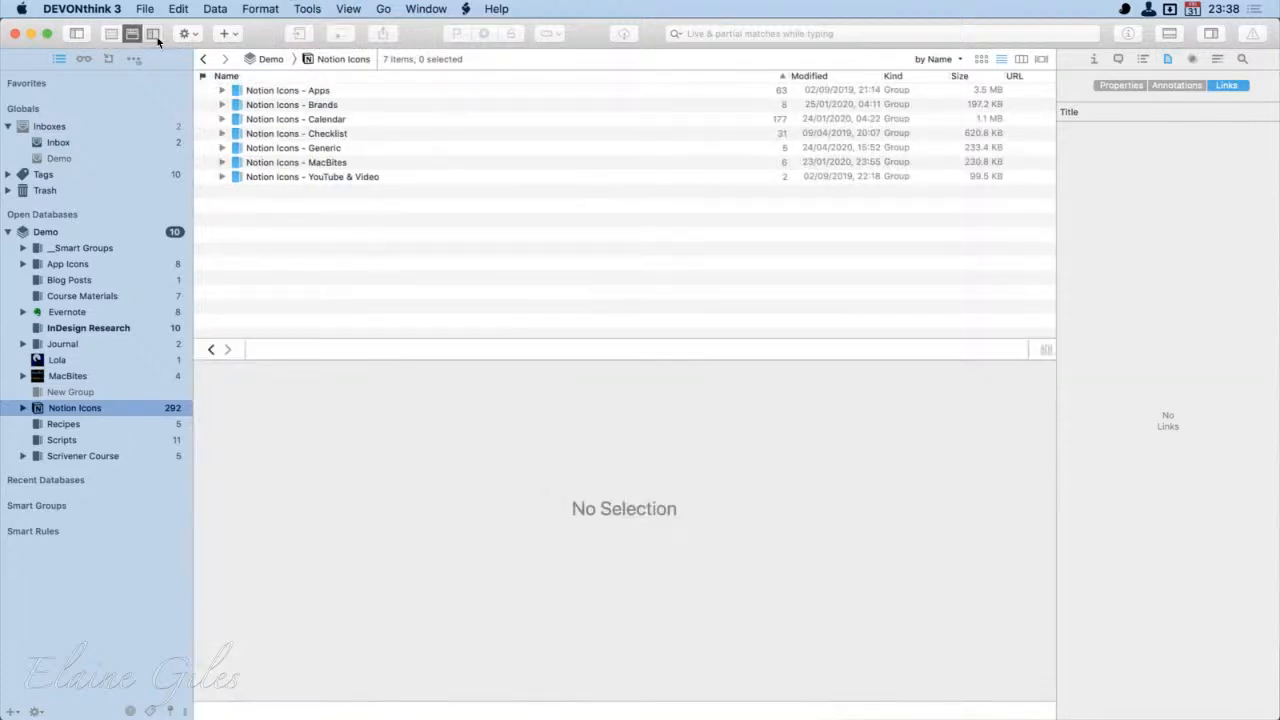
click(157, 37)
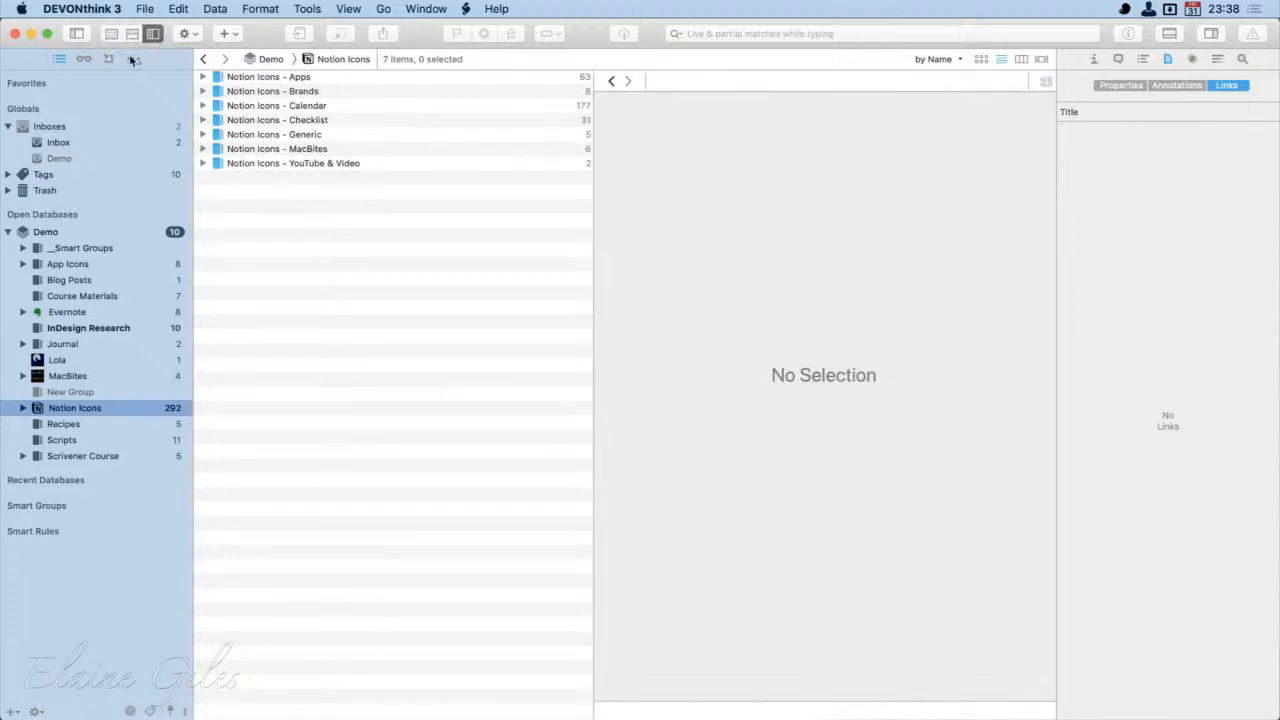
Step: Show the Notion Icons group as columns, change it to icon view, and set the preview layout to None
click(348, 7)
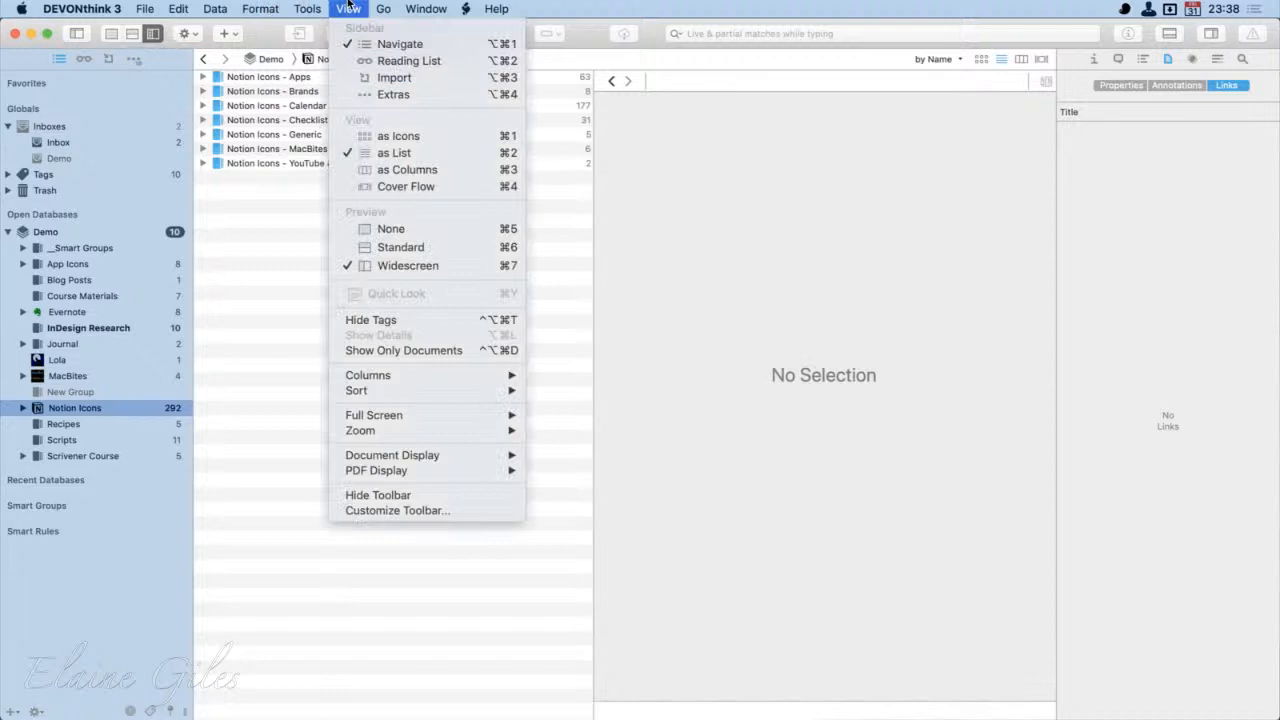
click(443, 171)
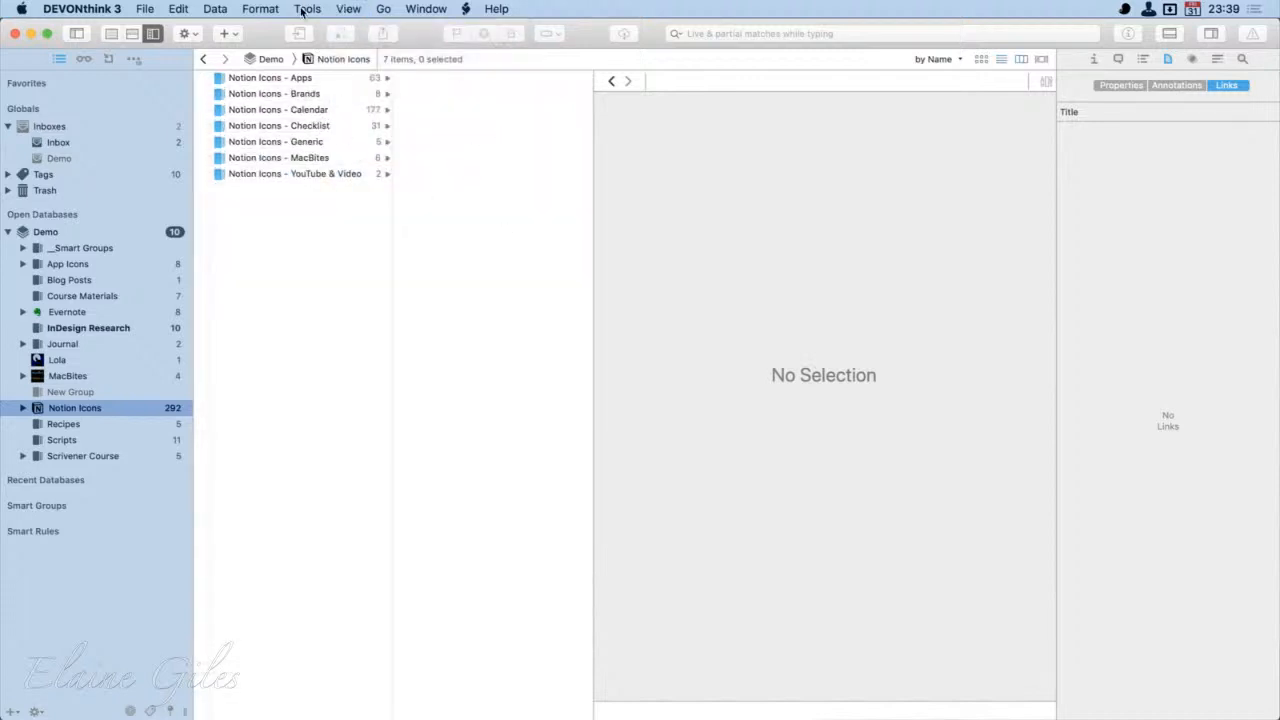
click(345, 8)
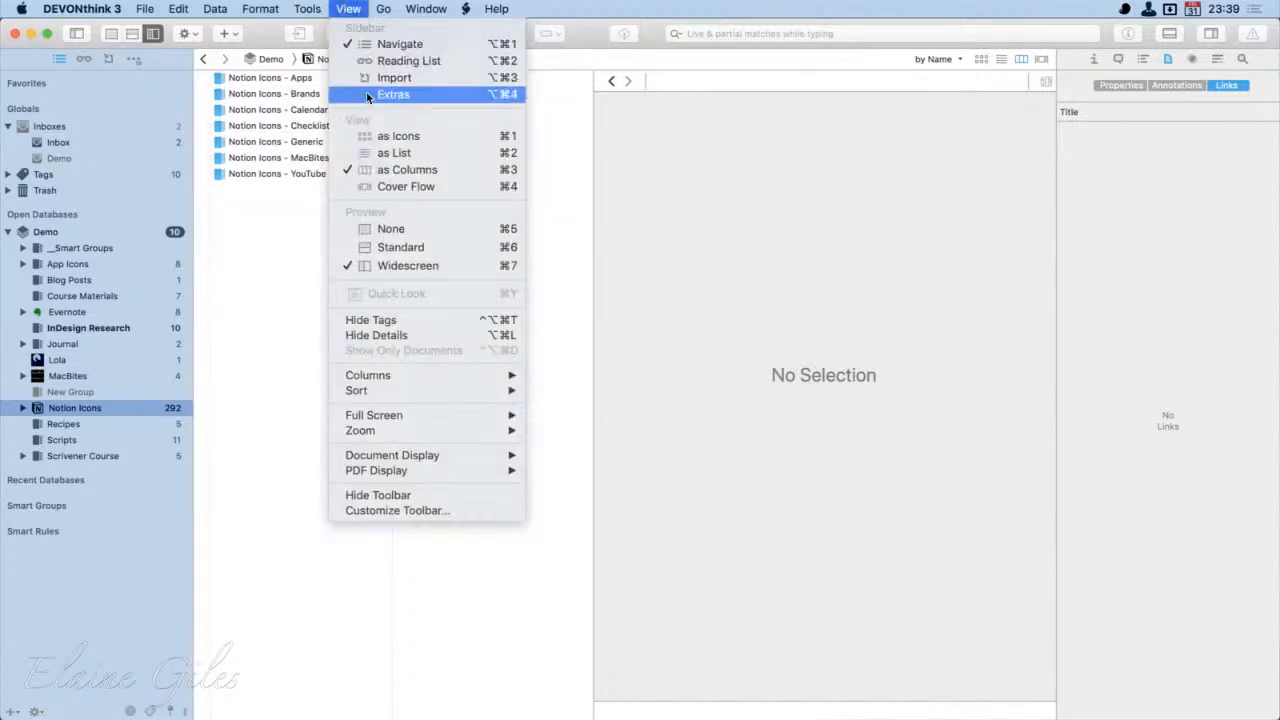
click(411, 140)
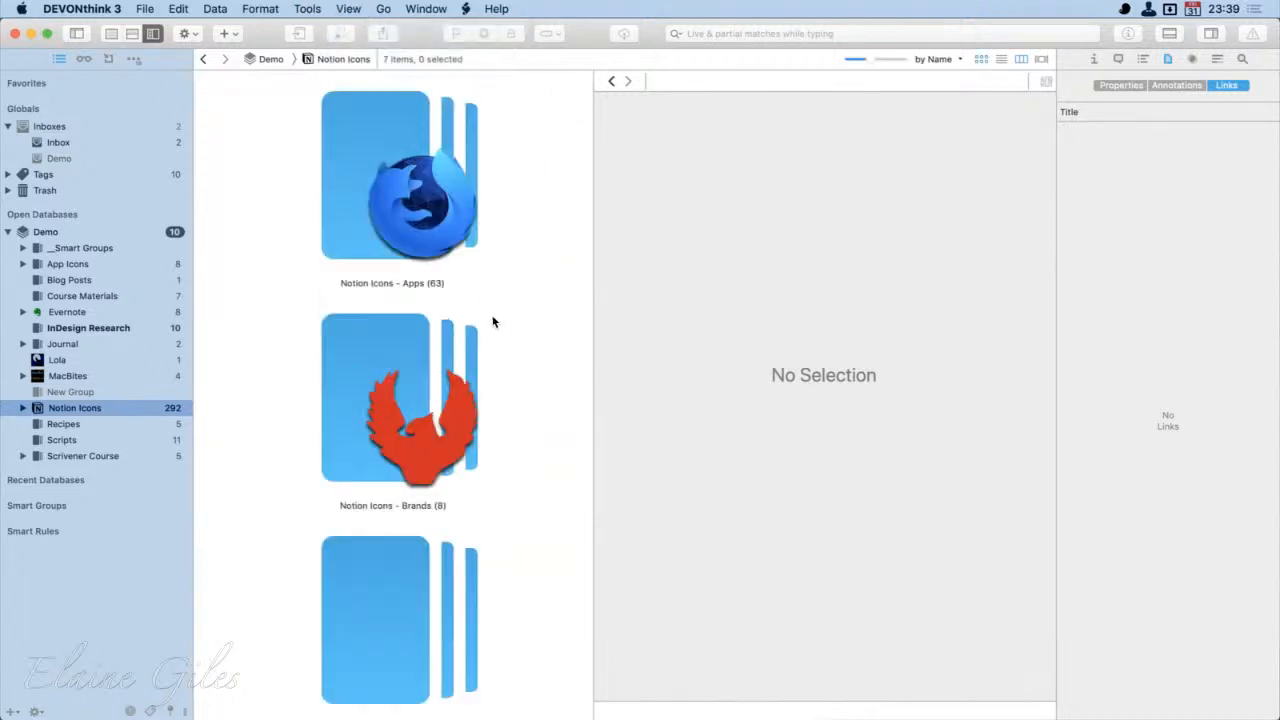
click(111, 34)
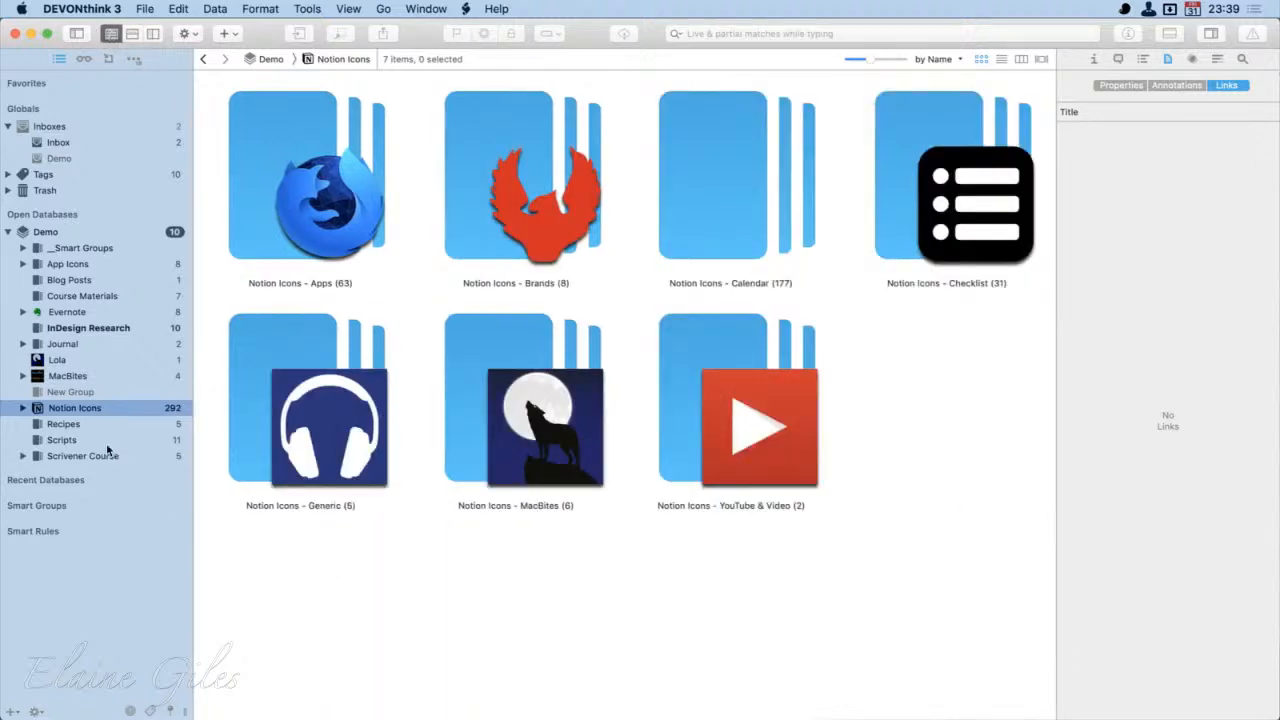
Step: Expand Notion Icons in the Demo database's group tree and browse the icons in its Apps and Brands subgroups
click(24, 410)
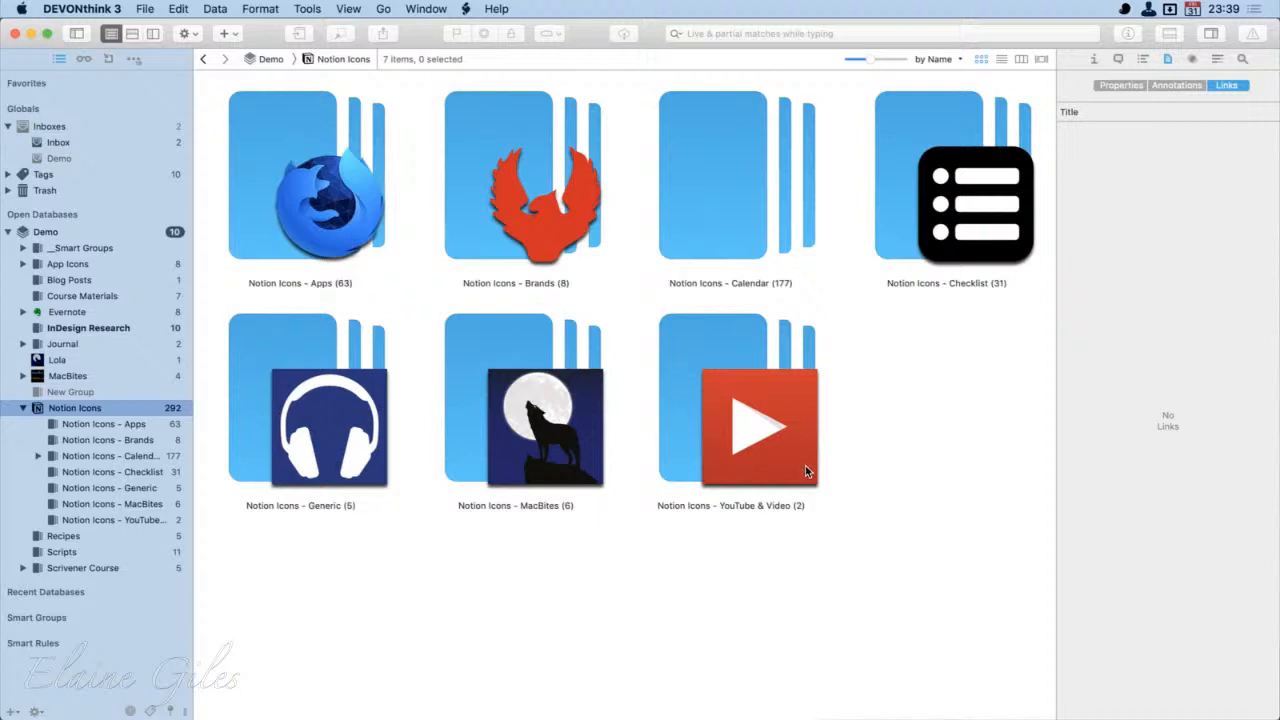
click(24, 409)
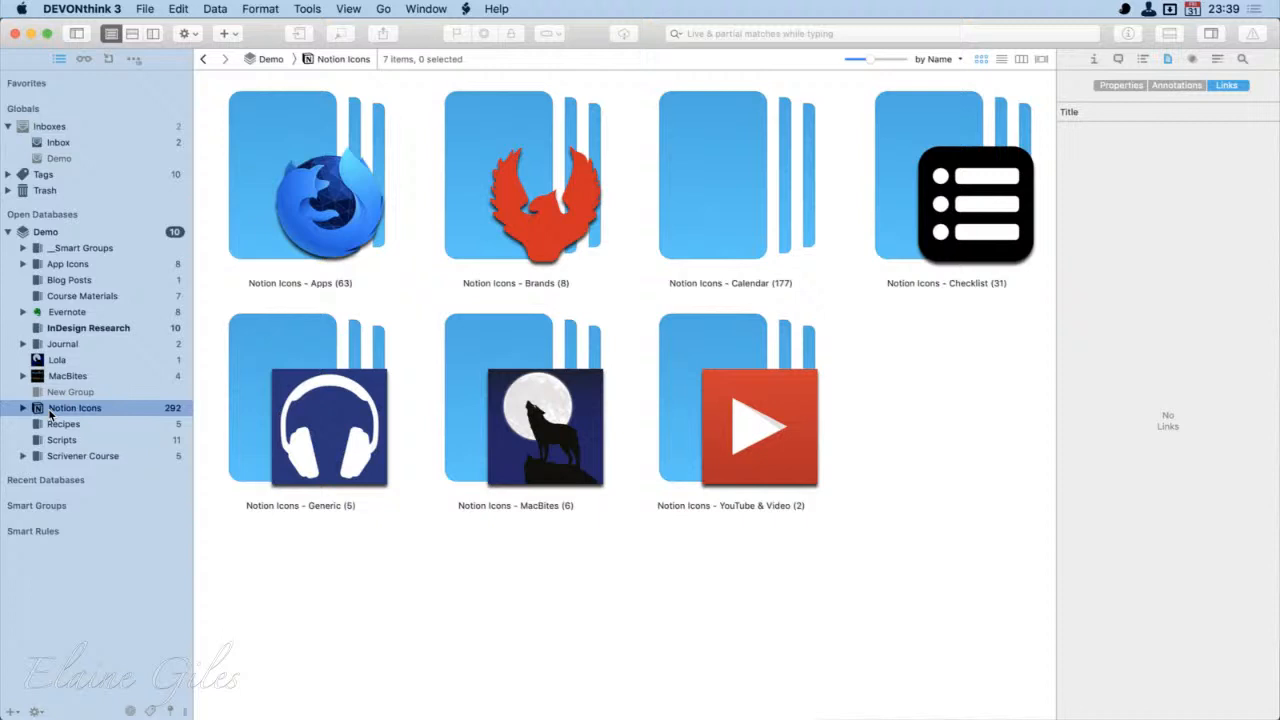
click(23, 408)
click(107, 424)
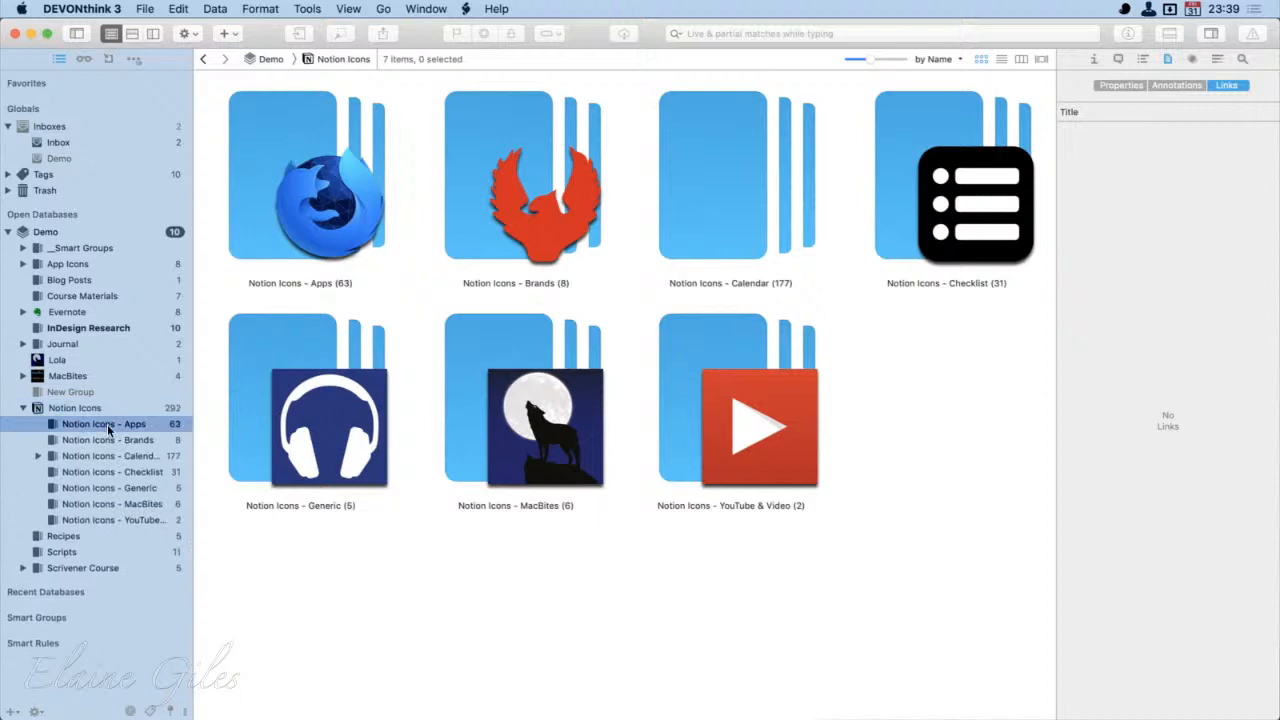
scroll(306, 520, down, 5)
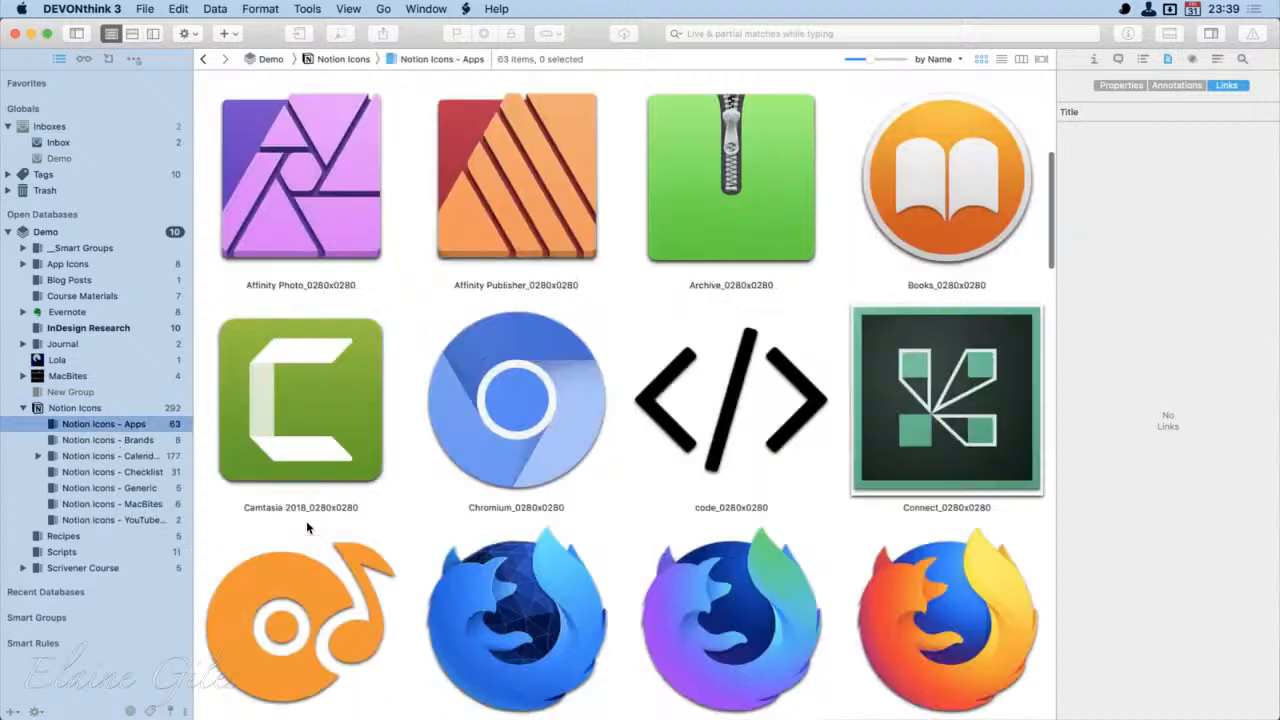
scroll(301, 521, down, 5)
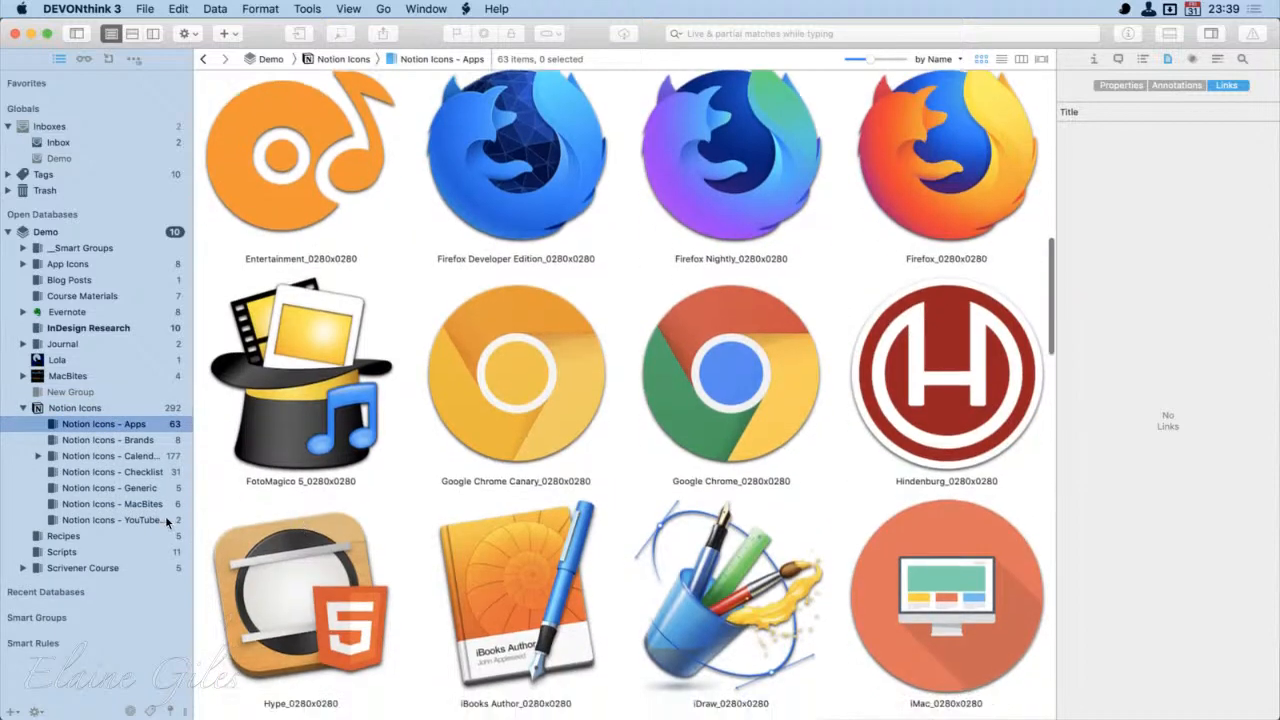
click(104, 440)
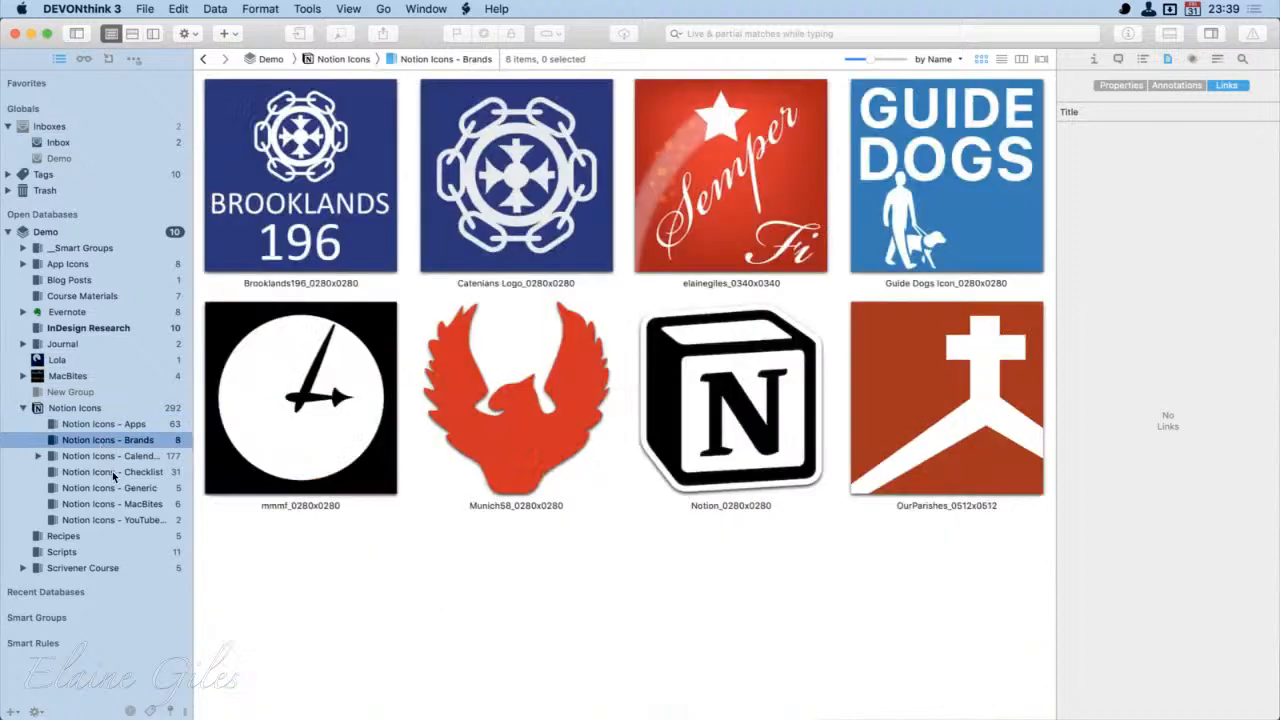
Step: Open the Notion Icons - Checklist subgroup and compare the three grey checklist icons by selecting each in turn
click(113, 472)
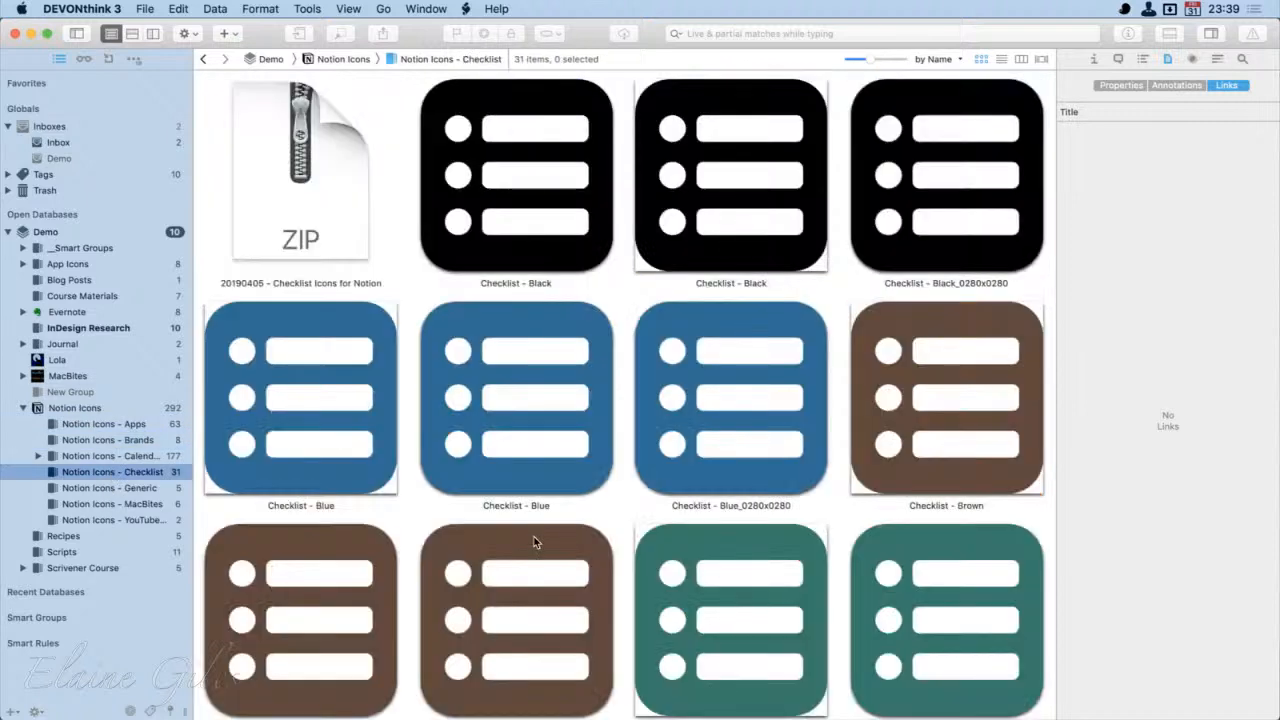
scroll(533, 542, down, 6)
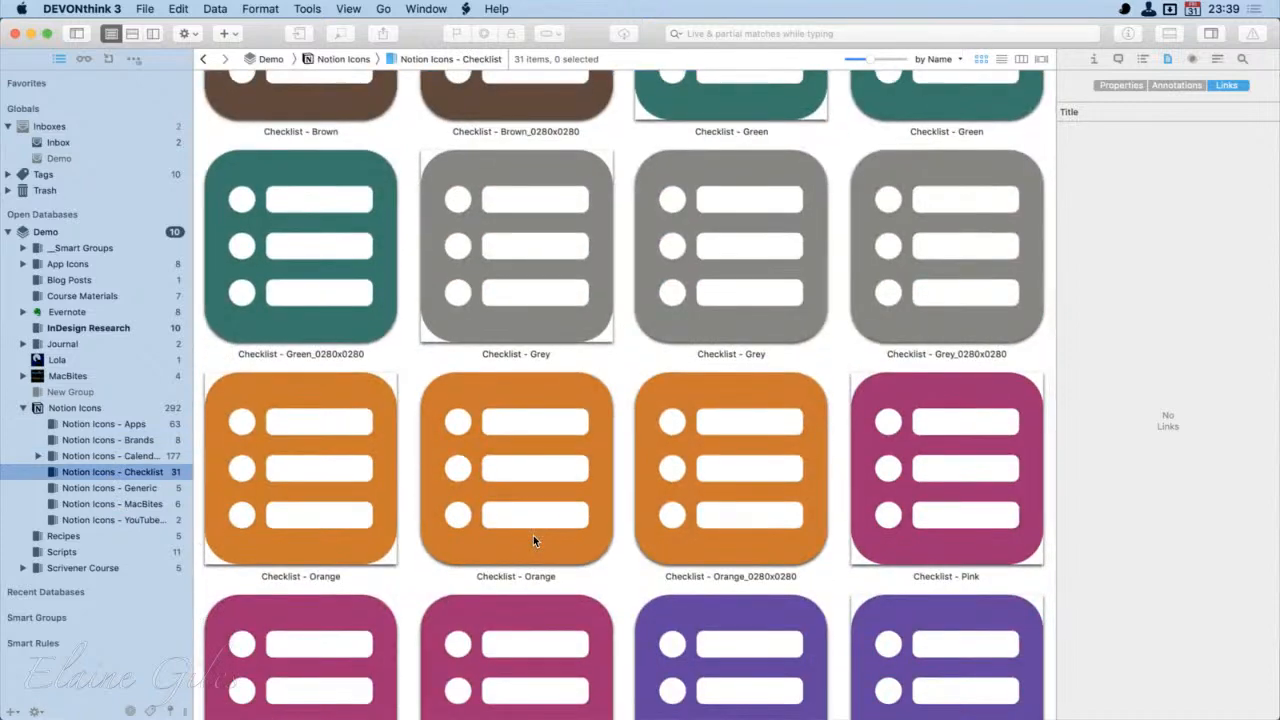
click(566, 262)
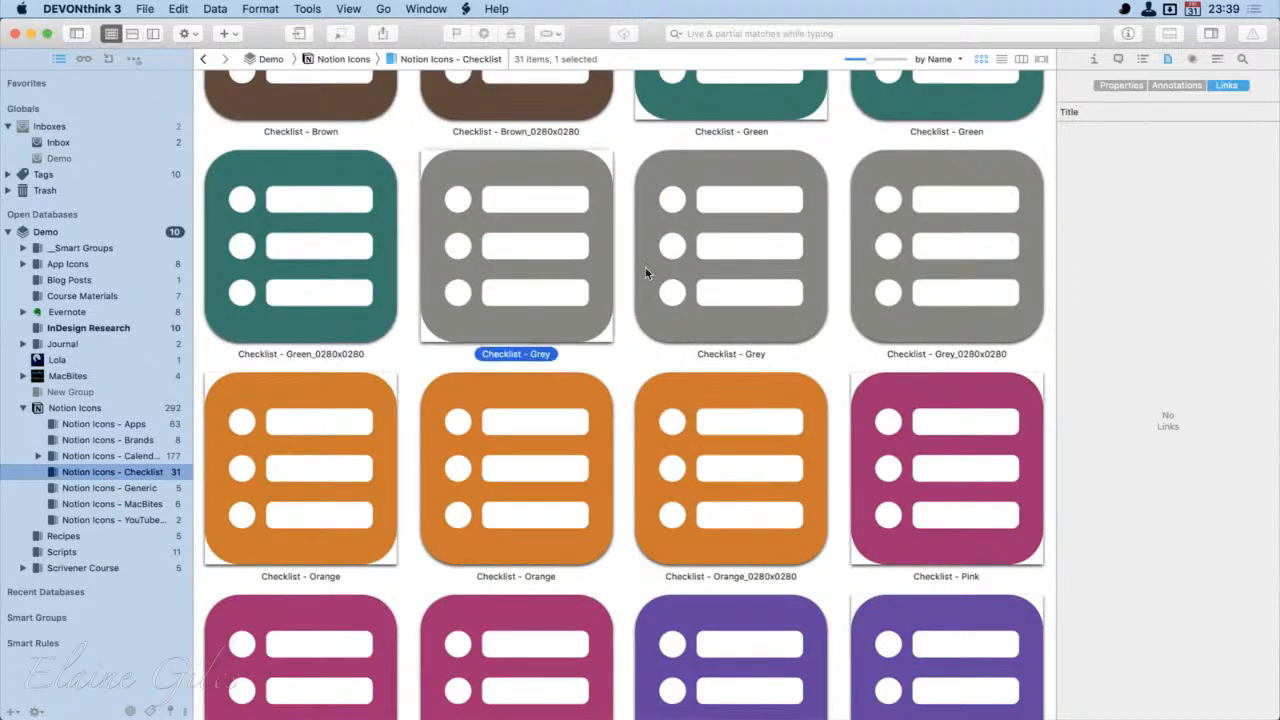
click(754, 279)
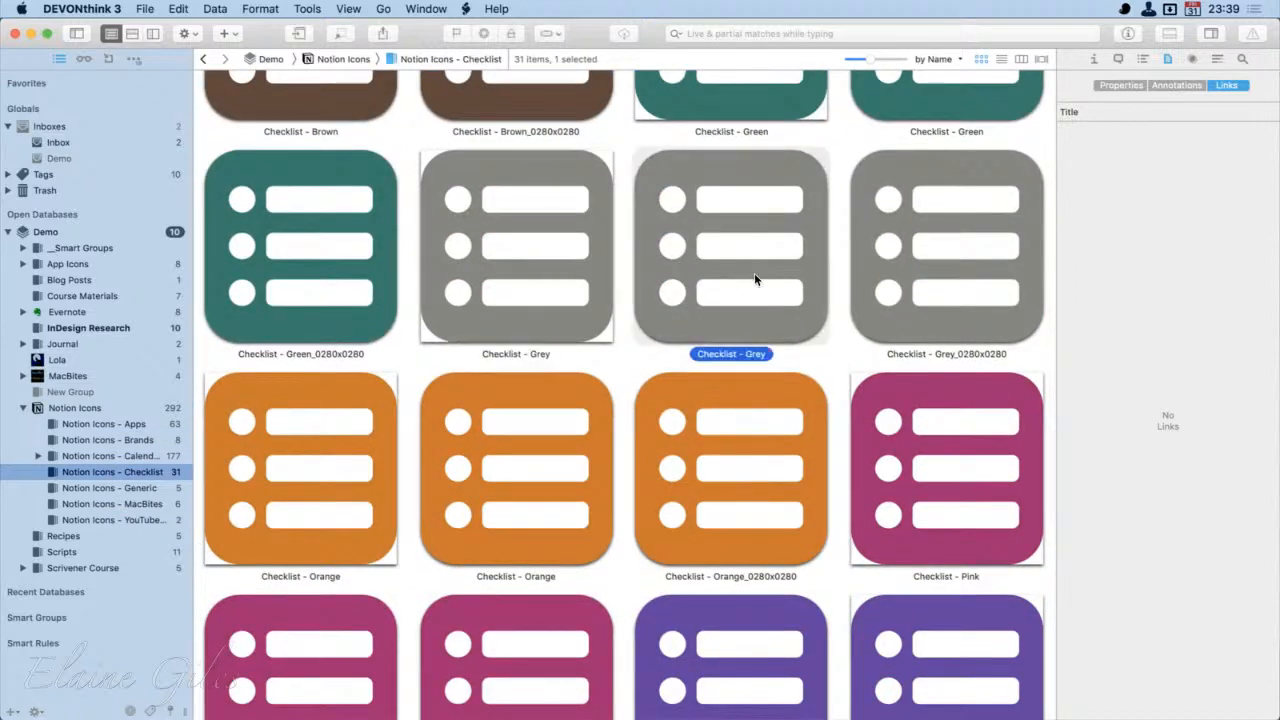
click(968, 273)
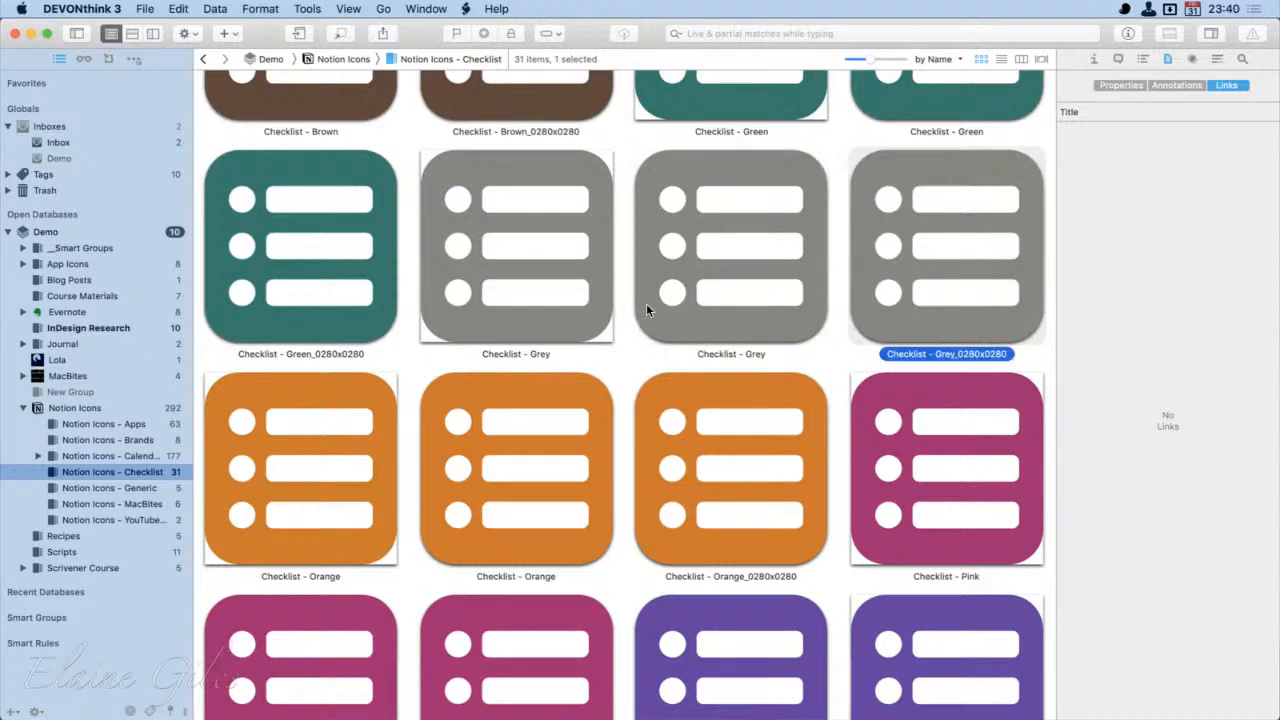
click(750, 316)
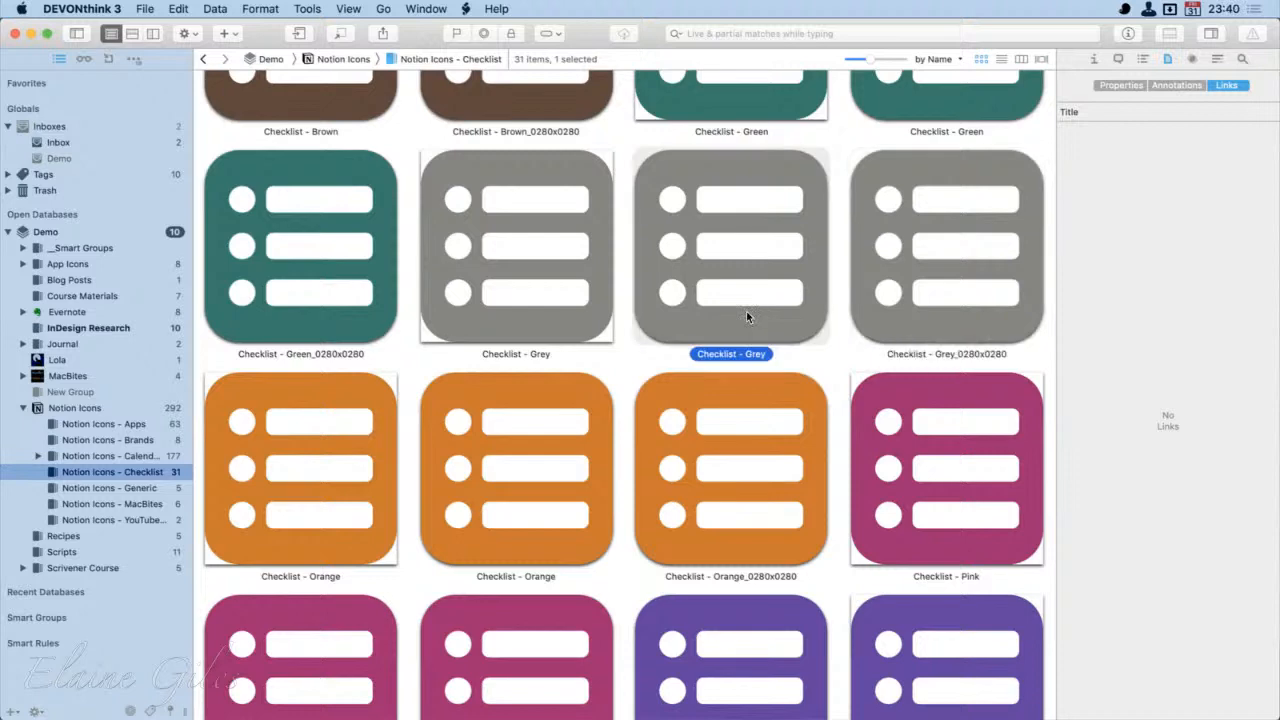
click(589, 306)
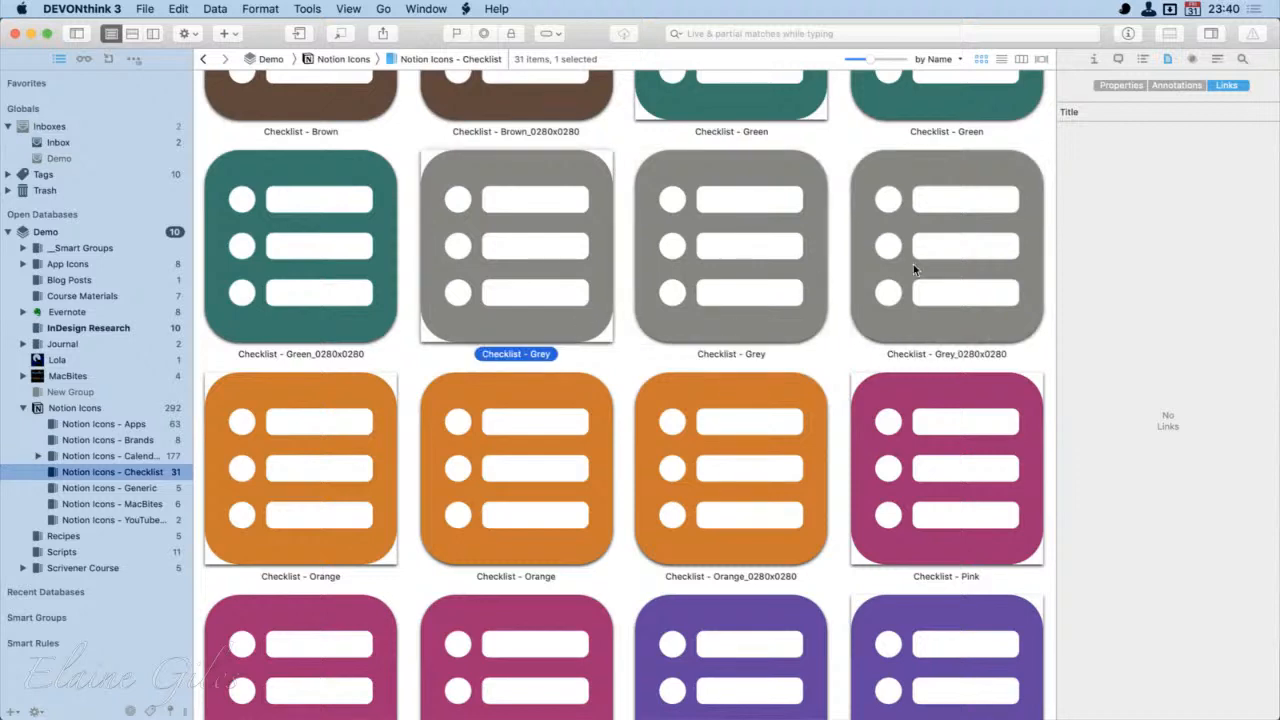
click(937, 313)
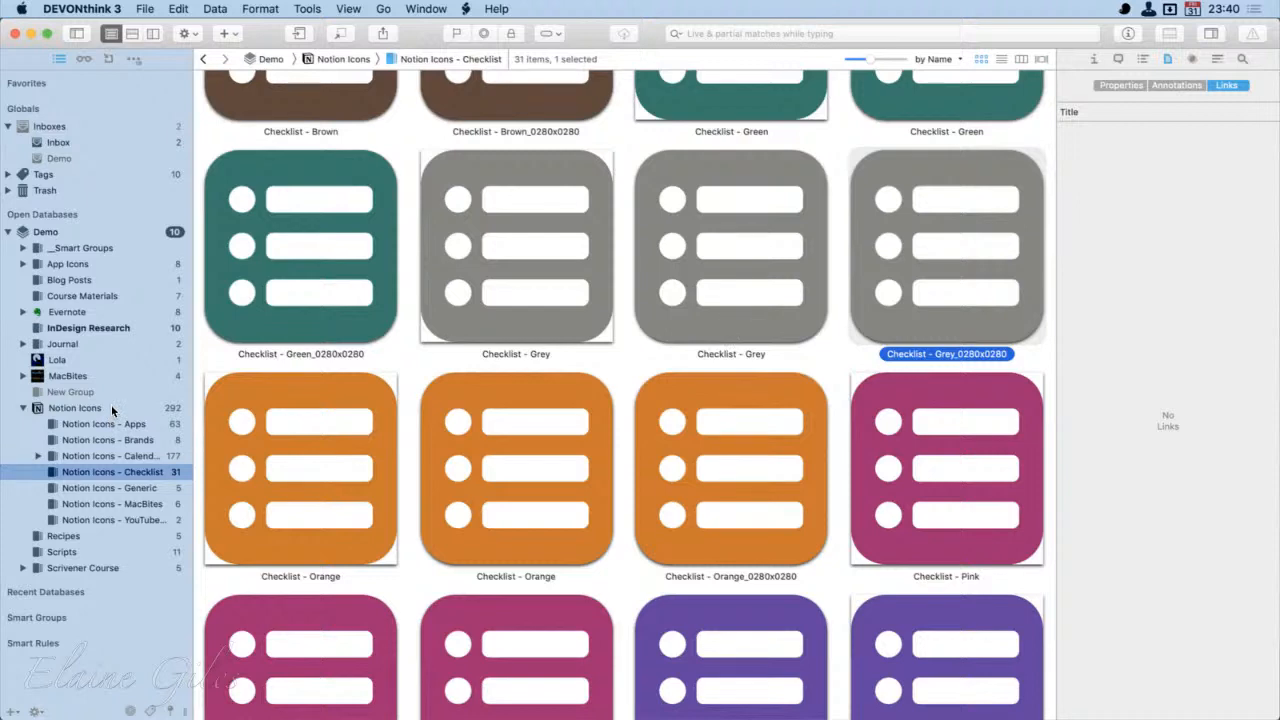
Step: View the icons in the Generic, MacBites and YouTube & Video subgroups of Notion Icons
click(131, 488)
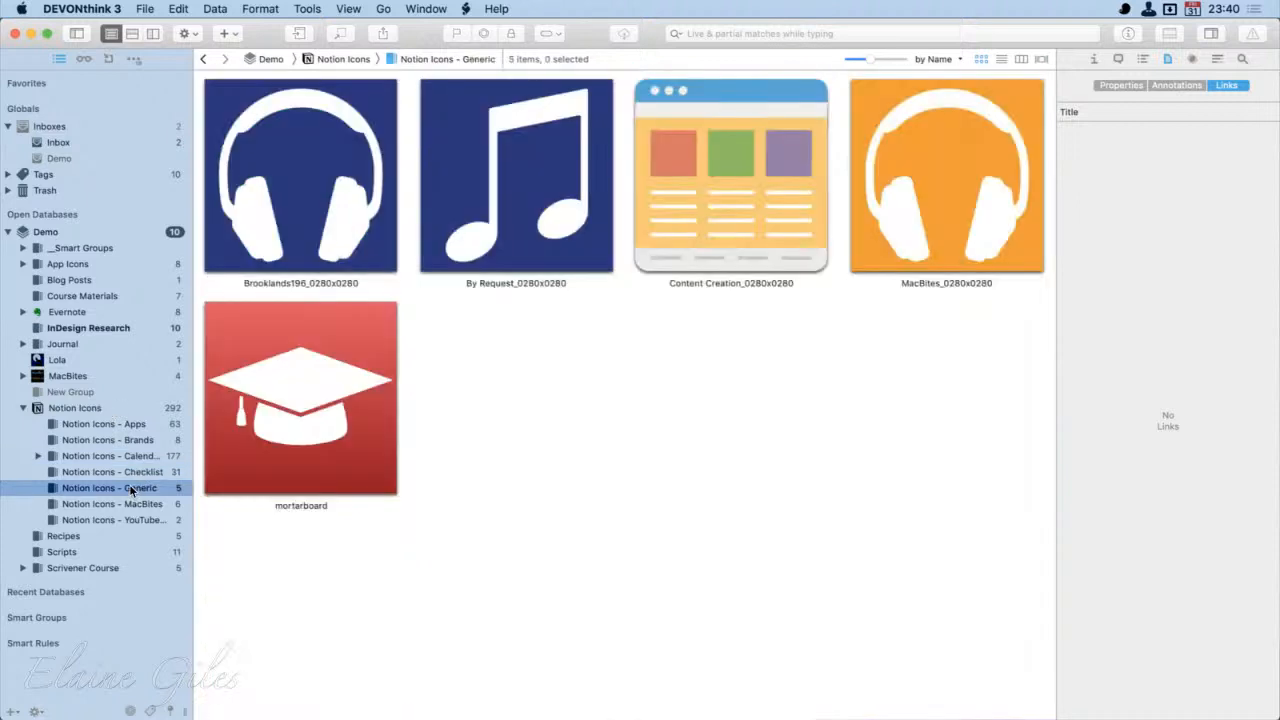
click(130, 504)
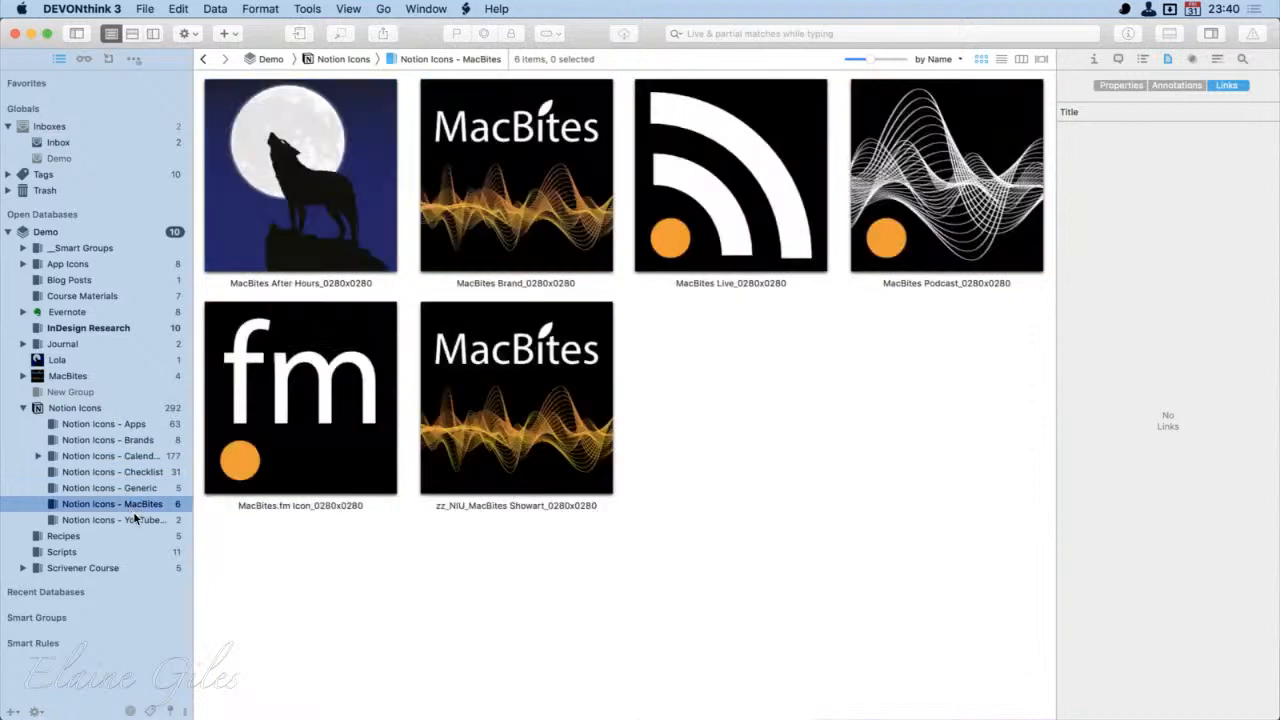
click(131, 519)
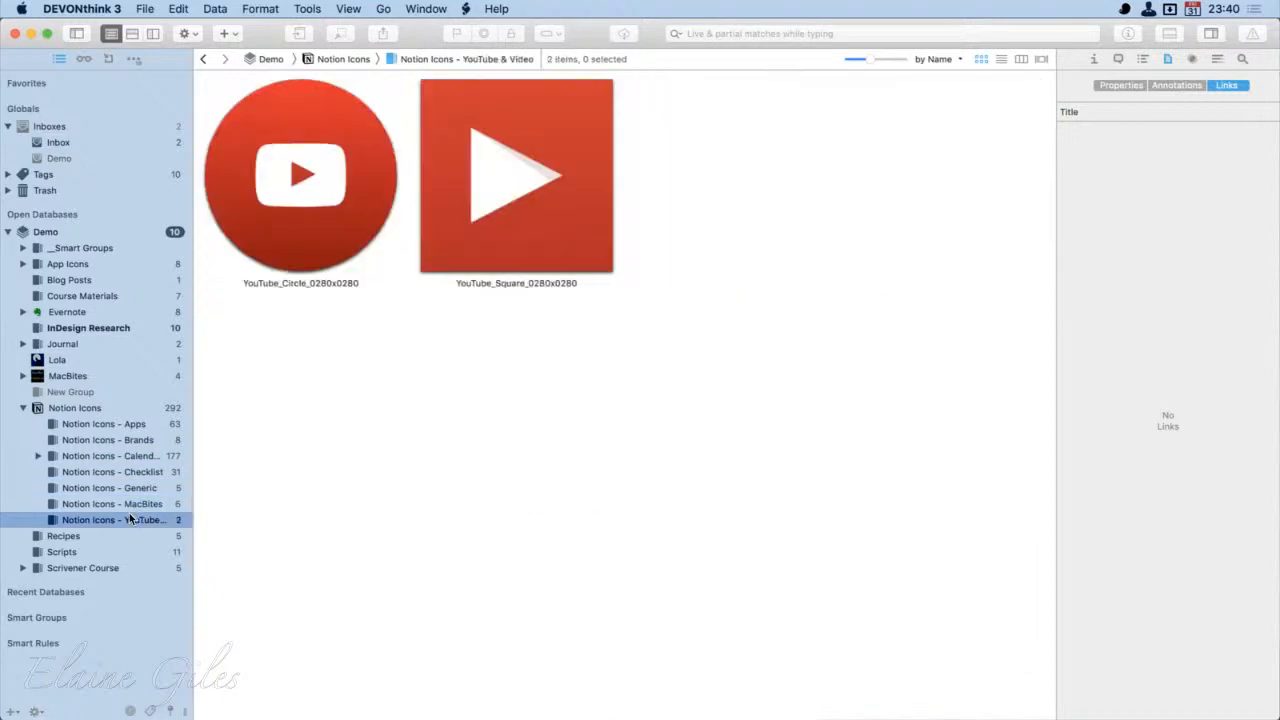
Step: Return to the Notion Icons group, open its Calendar subgroup and select the 05 Years group
click(104, 406)
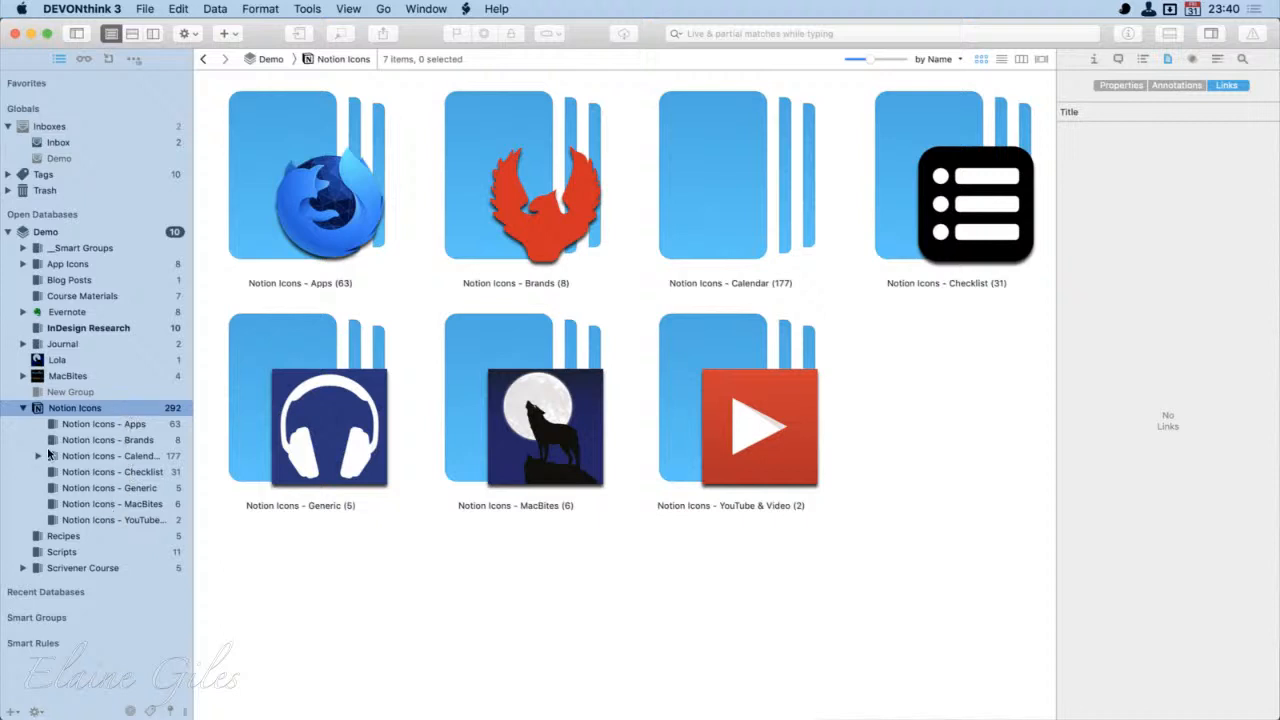
click(92, 456)
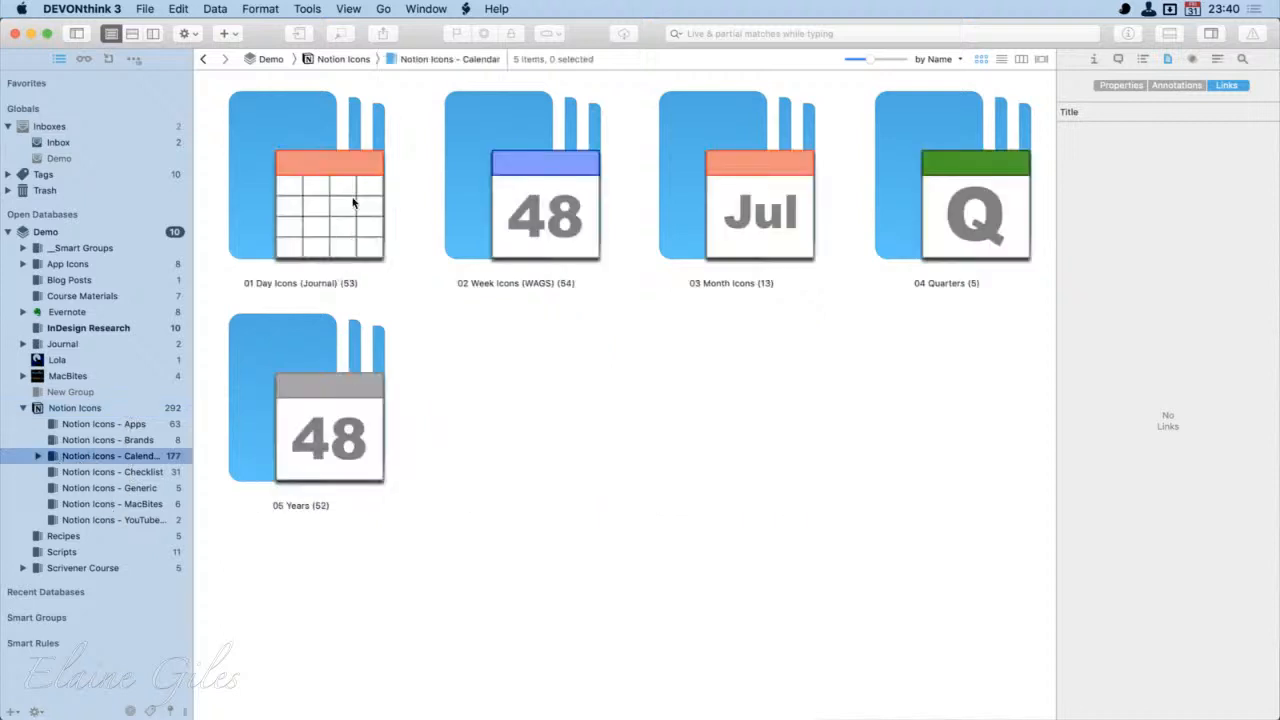
click(297, 508)
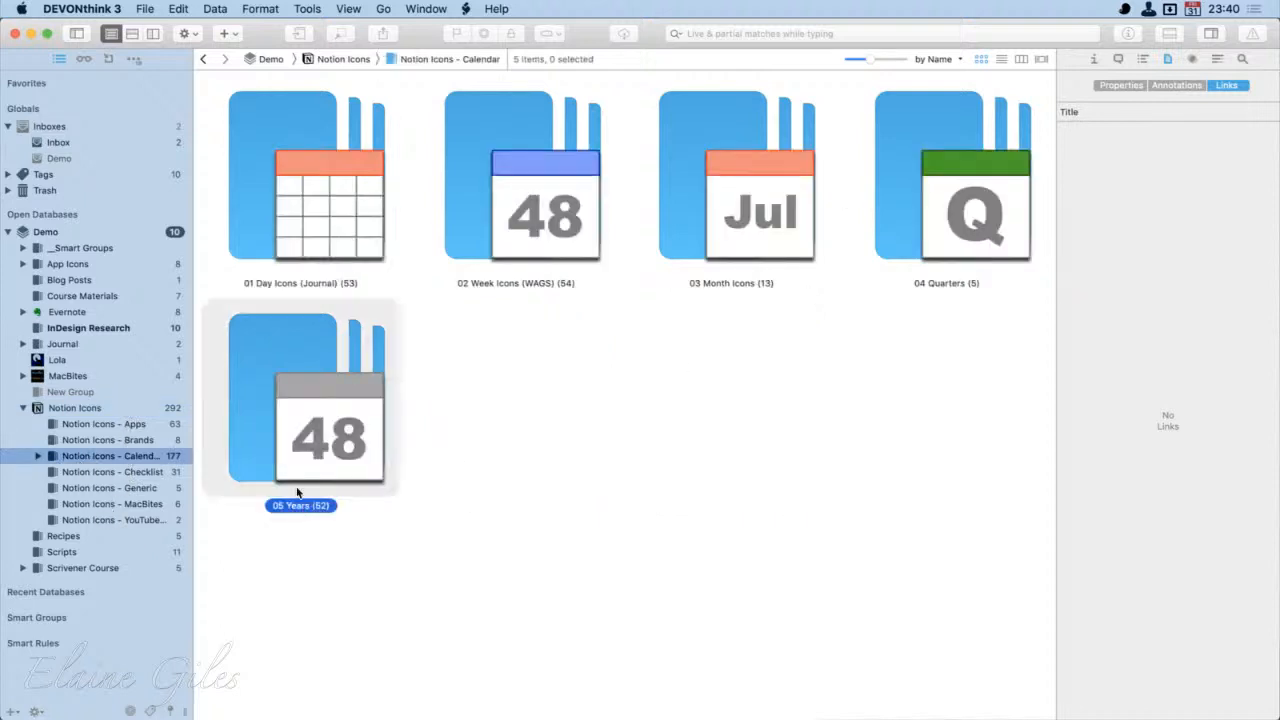
Step: Select the 01 Day Icons (Journal) and 02 Week Icons (WAGS) groups in turn, and clear the selection
click(293, 284)
click(490, 281)
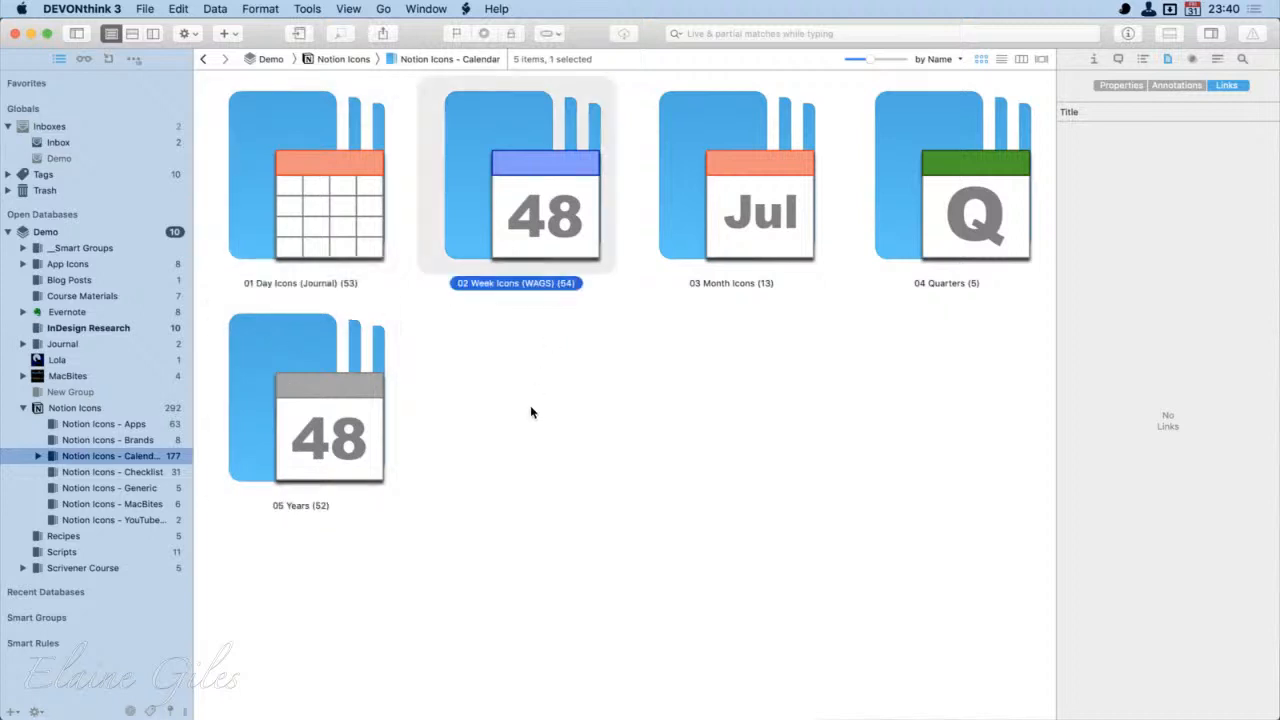
click(589, 466)
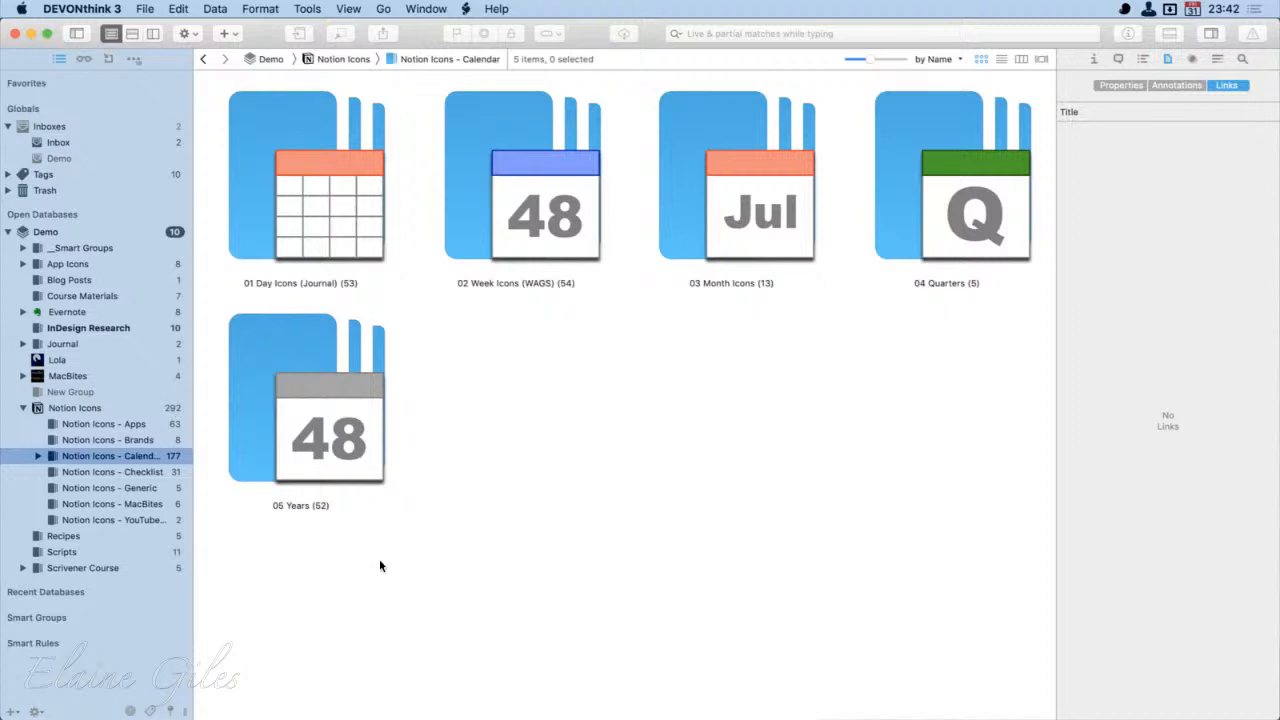
Step: Return to the Demo database's top level and view the available filter types: Info, Tags and Maps
click(101, 231)
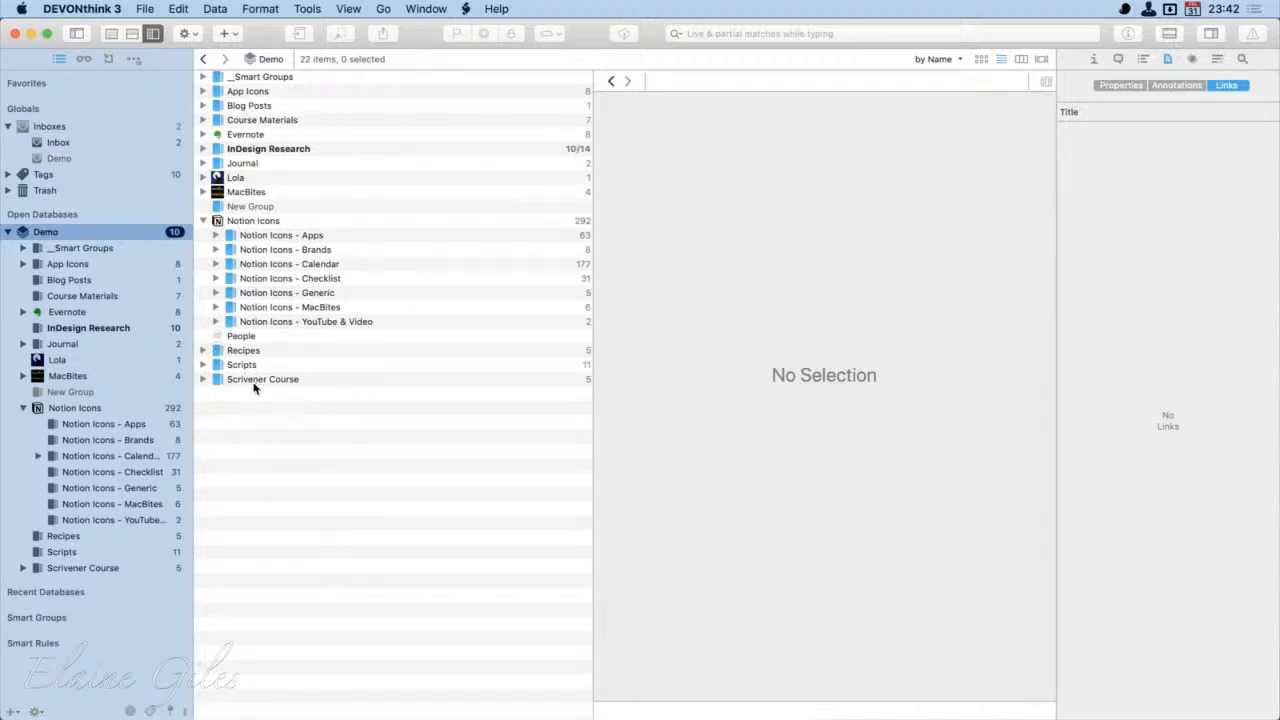
click(308, 8)
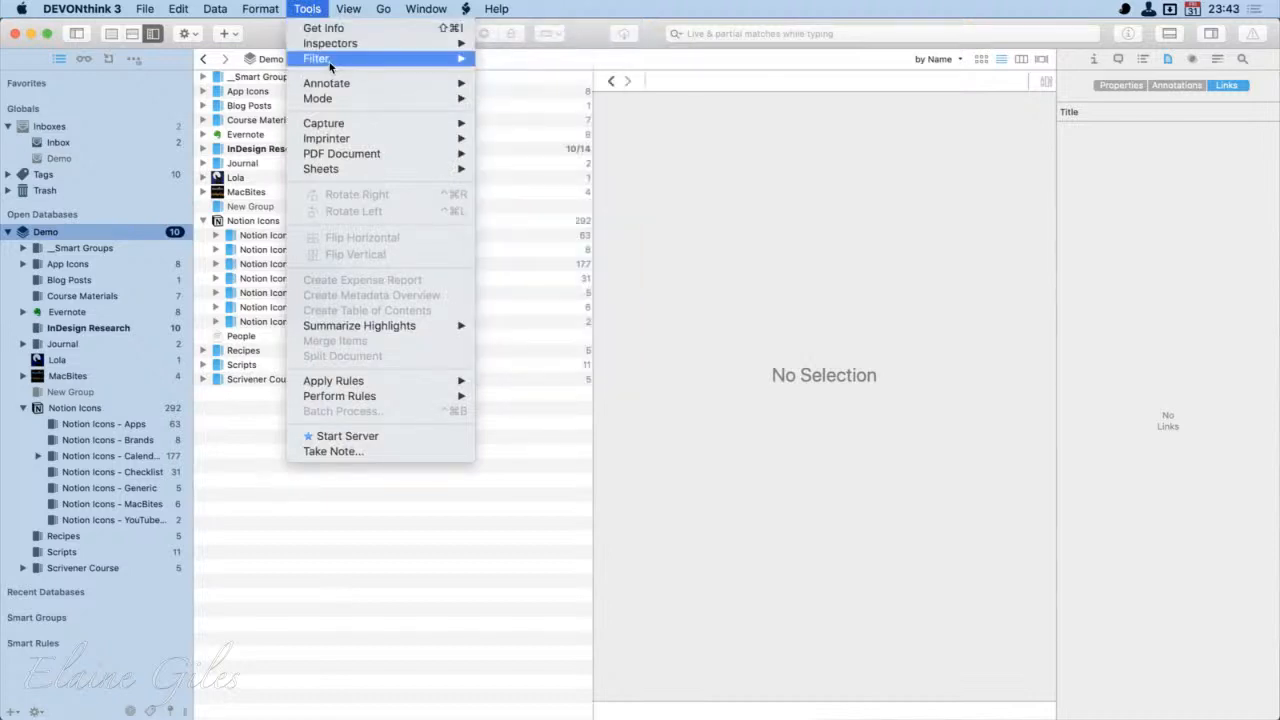
mouse_move(336, 59)
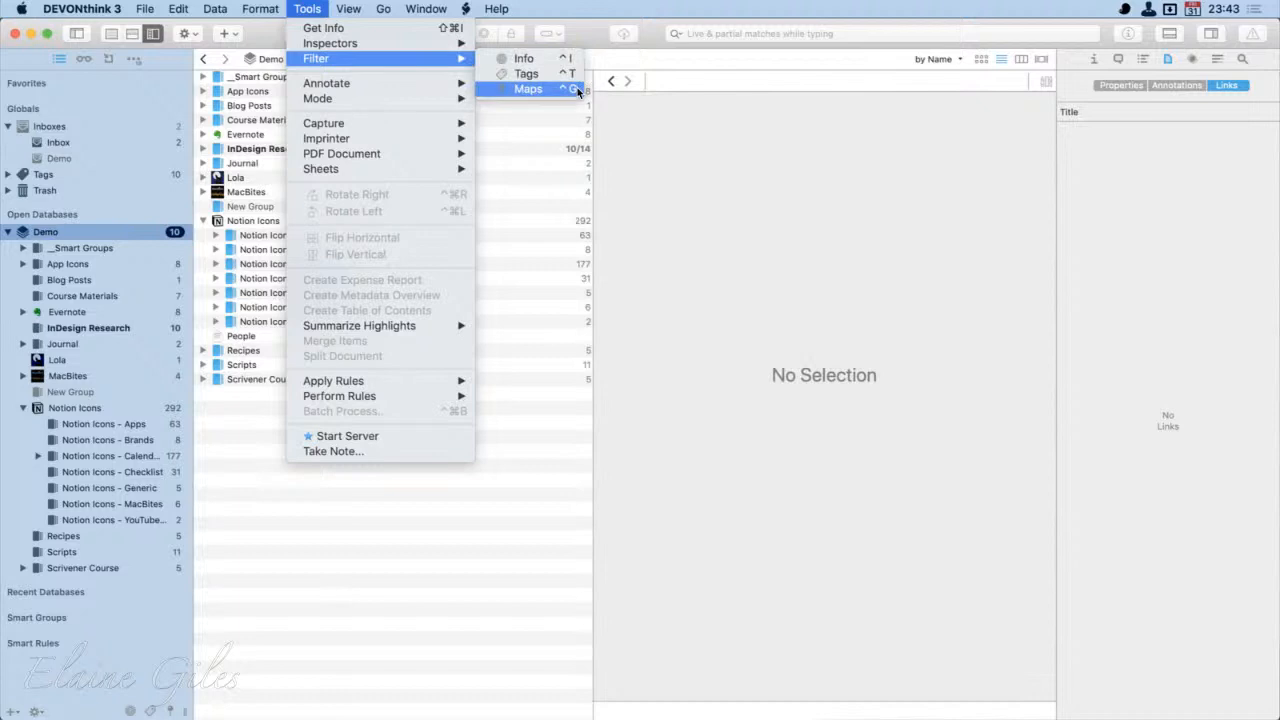
click(584, 26)
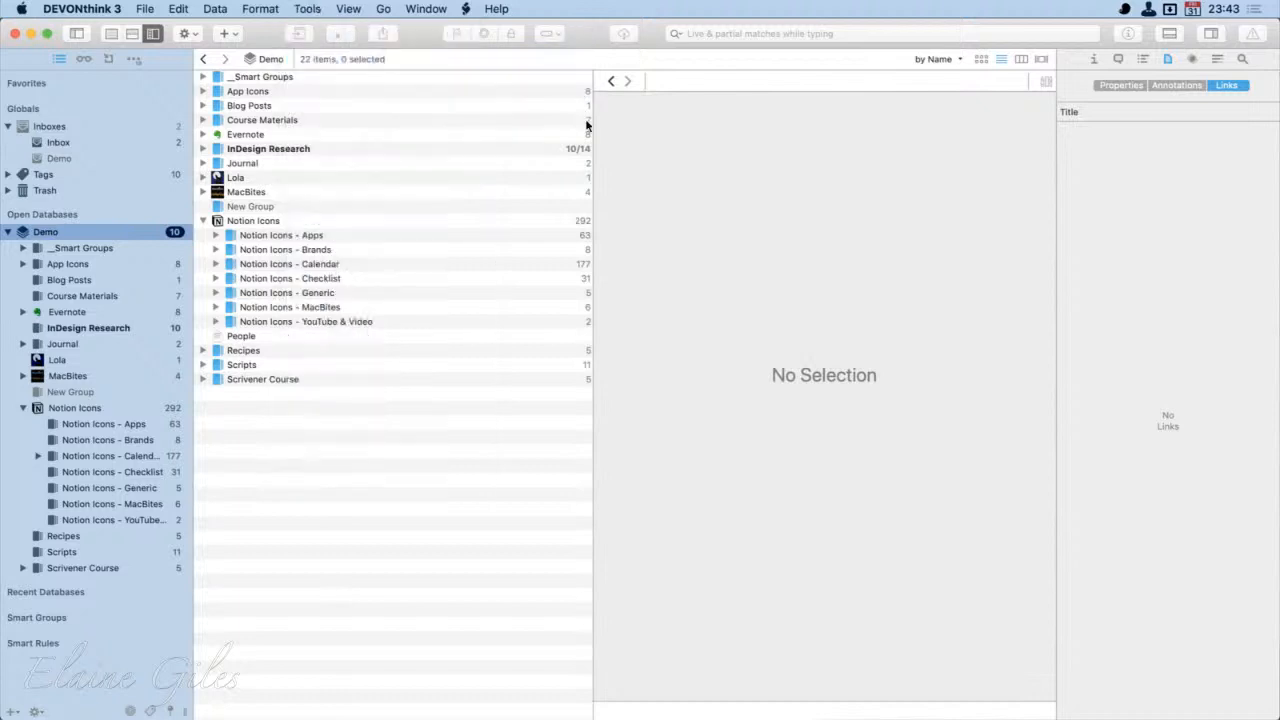
Step: Show the Info filter beneath the group tree and view its date criteria, leaving it on Any Date
click(132, 712)
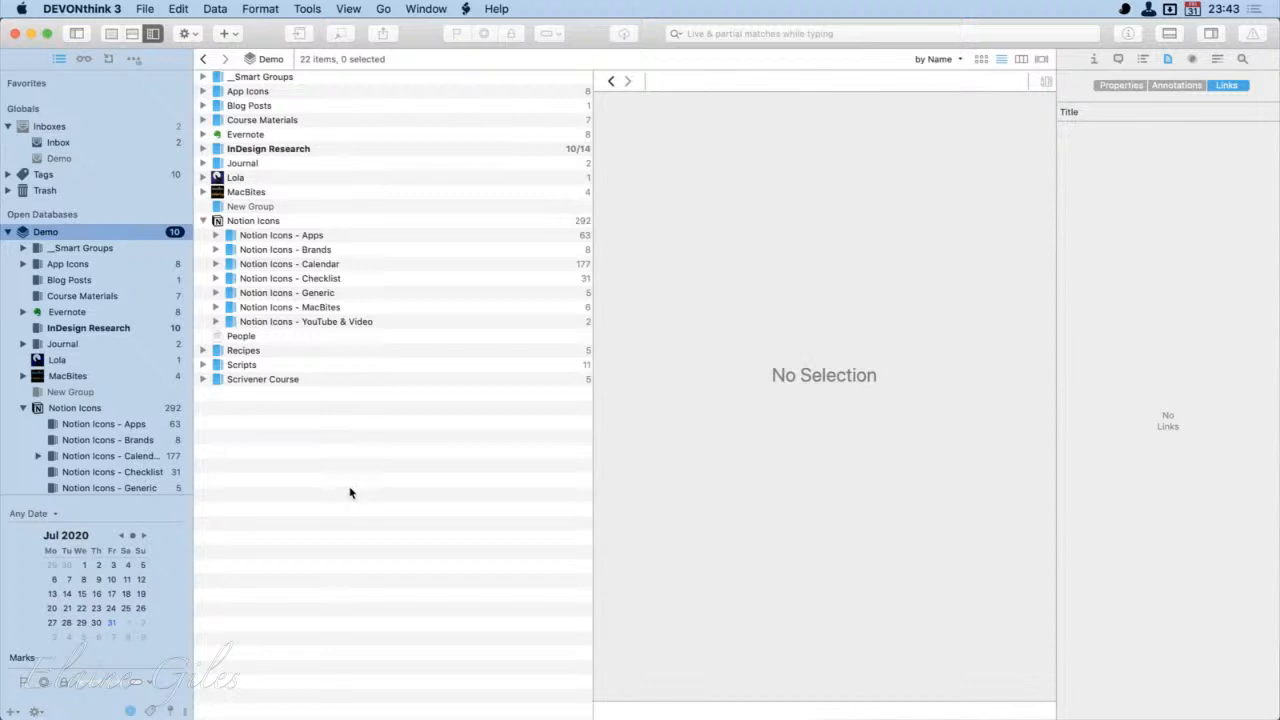
click(54, 514)
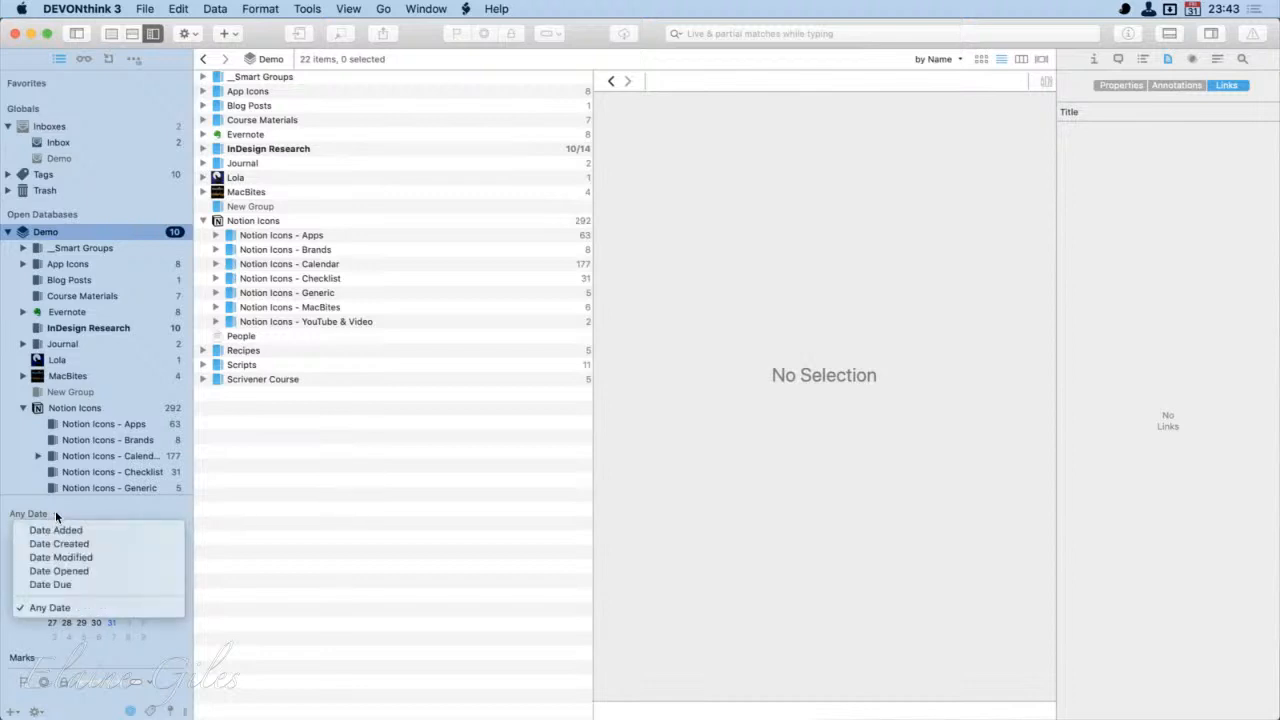
click(263, 533)
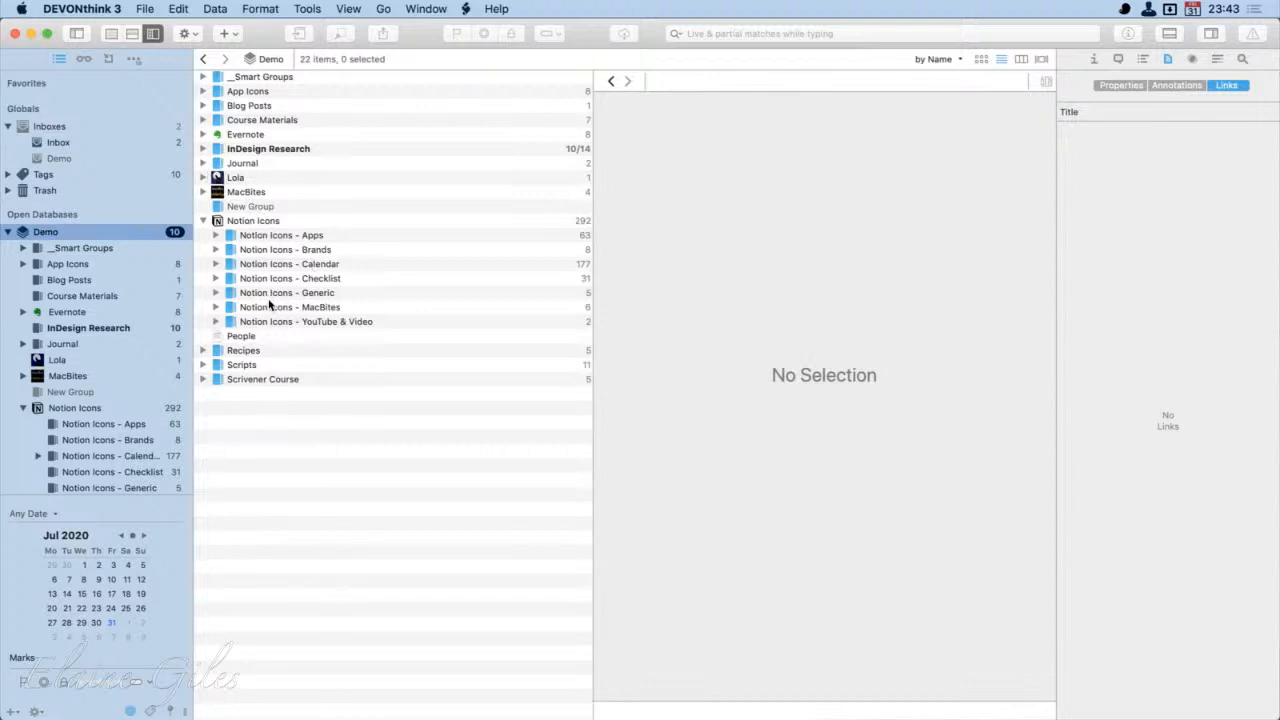
Step: Expand Notion Icons - Apps, select the Adobe Bridge 2019 icon and show its generic info in the inspector
click(215, 236)
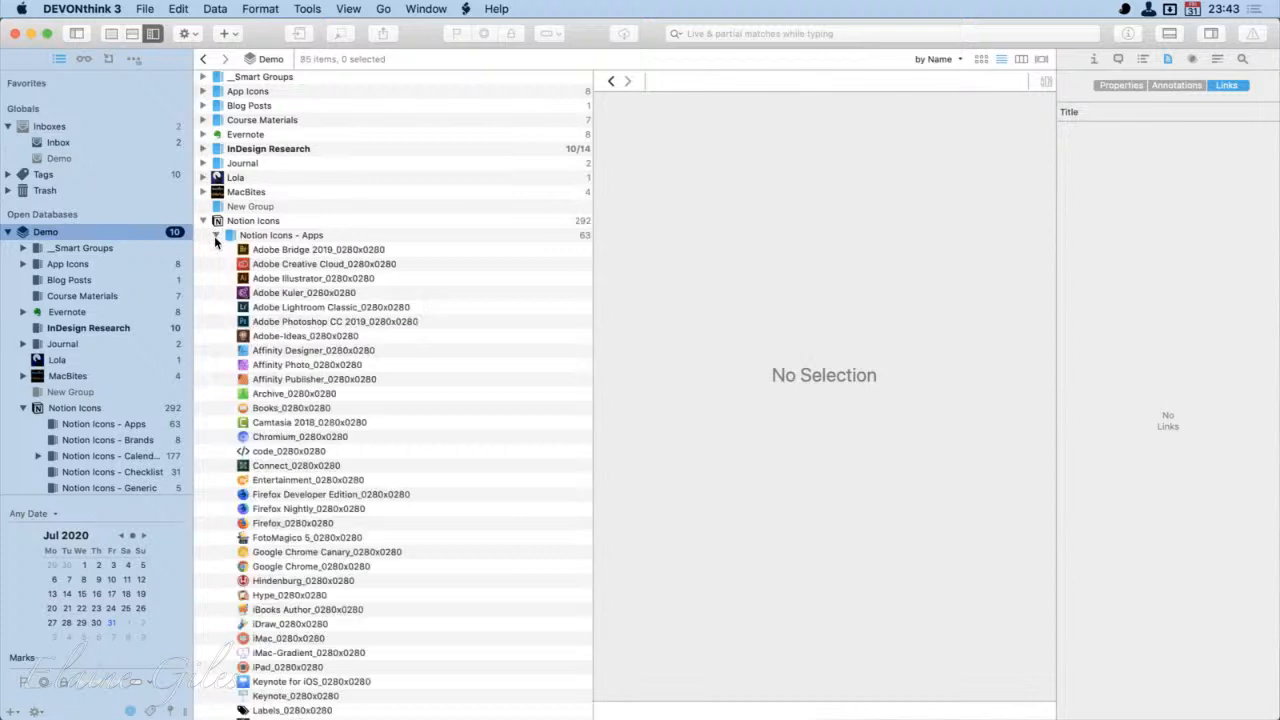
click(342, 249)
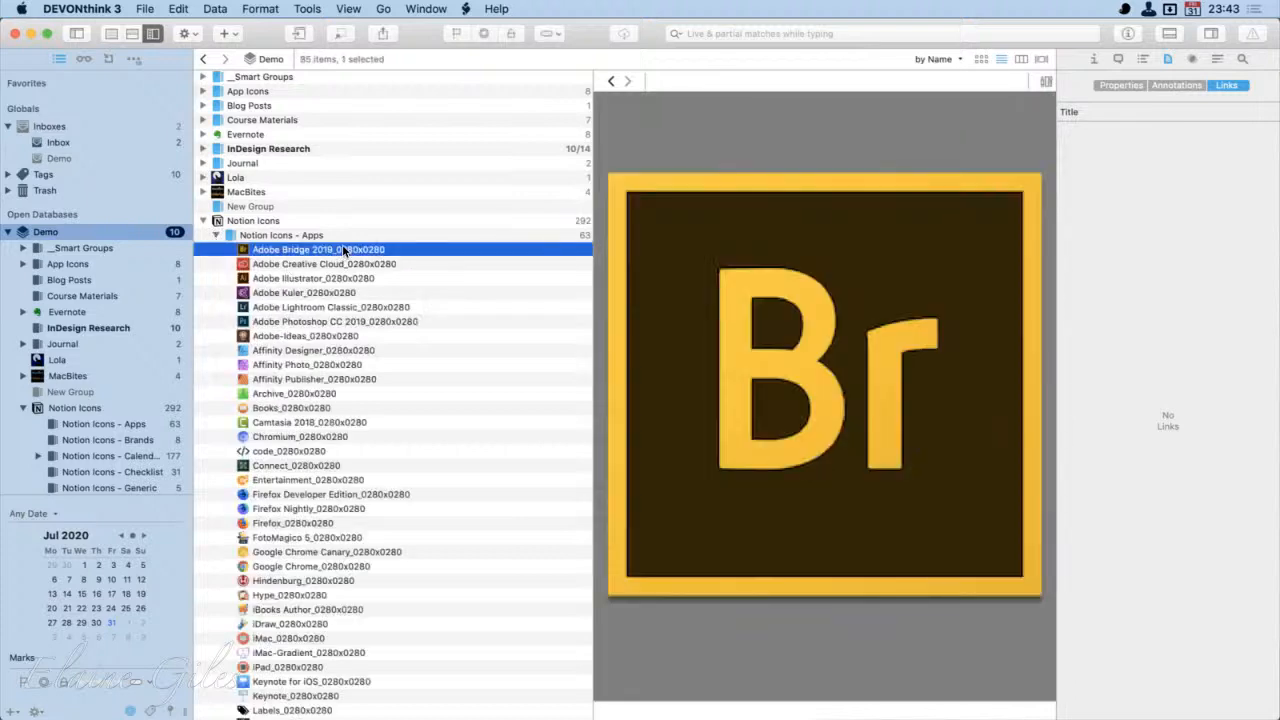
click(1095, 59)
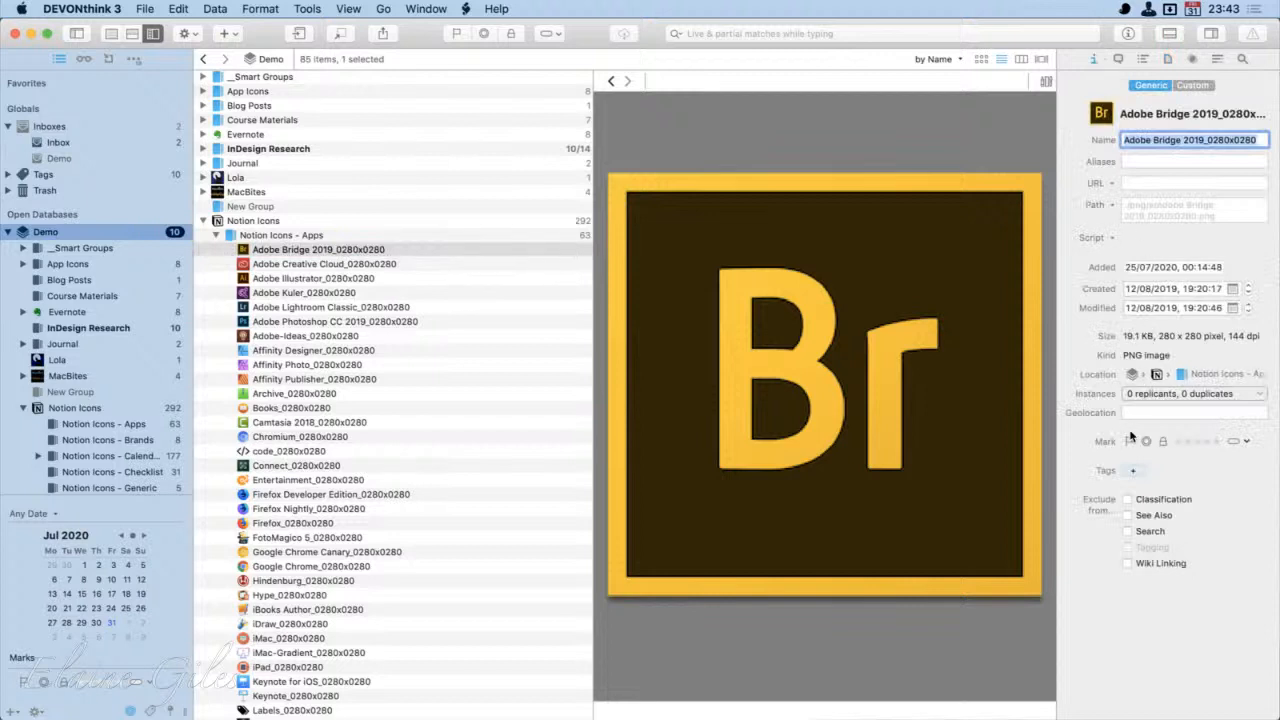
Step: View the inspector info for the Affinity Designer, Photo and Publisher icons selected together, and for the Camtasia 2018 icon alone
click(382, 350)
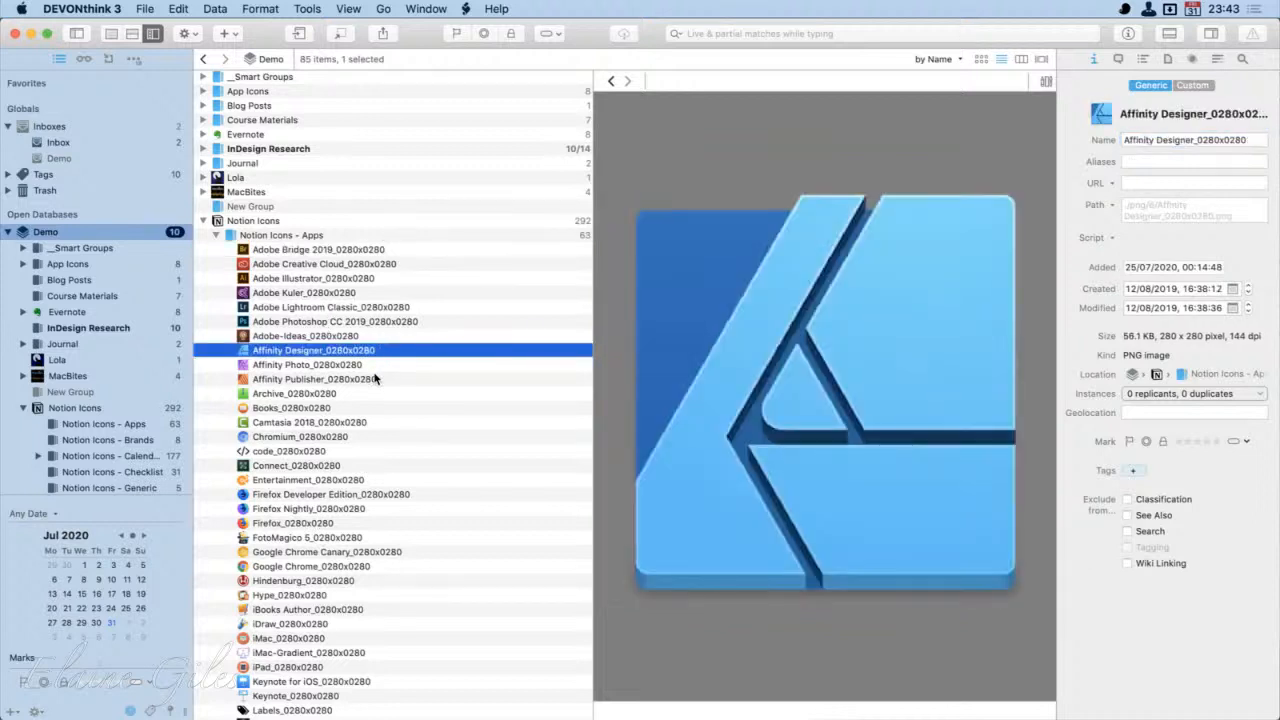
shift+click(380, 379)
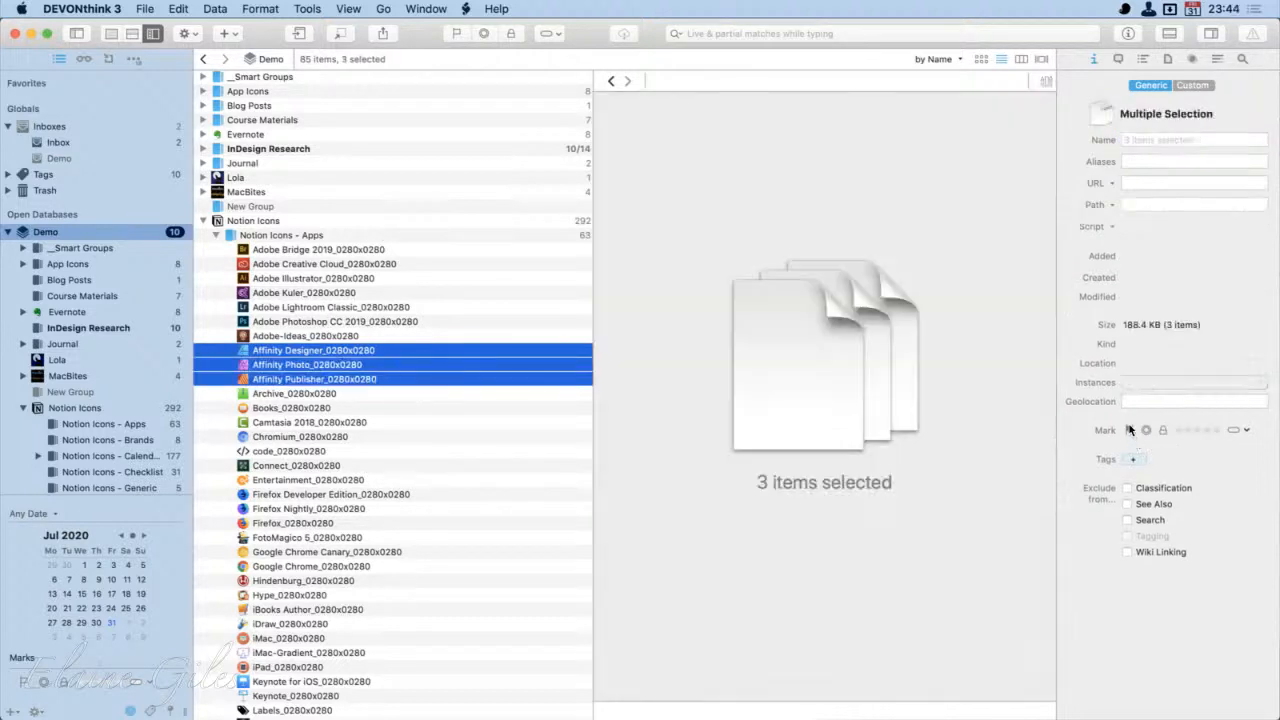
click(515, 424)
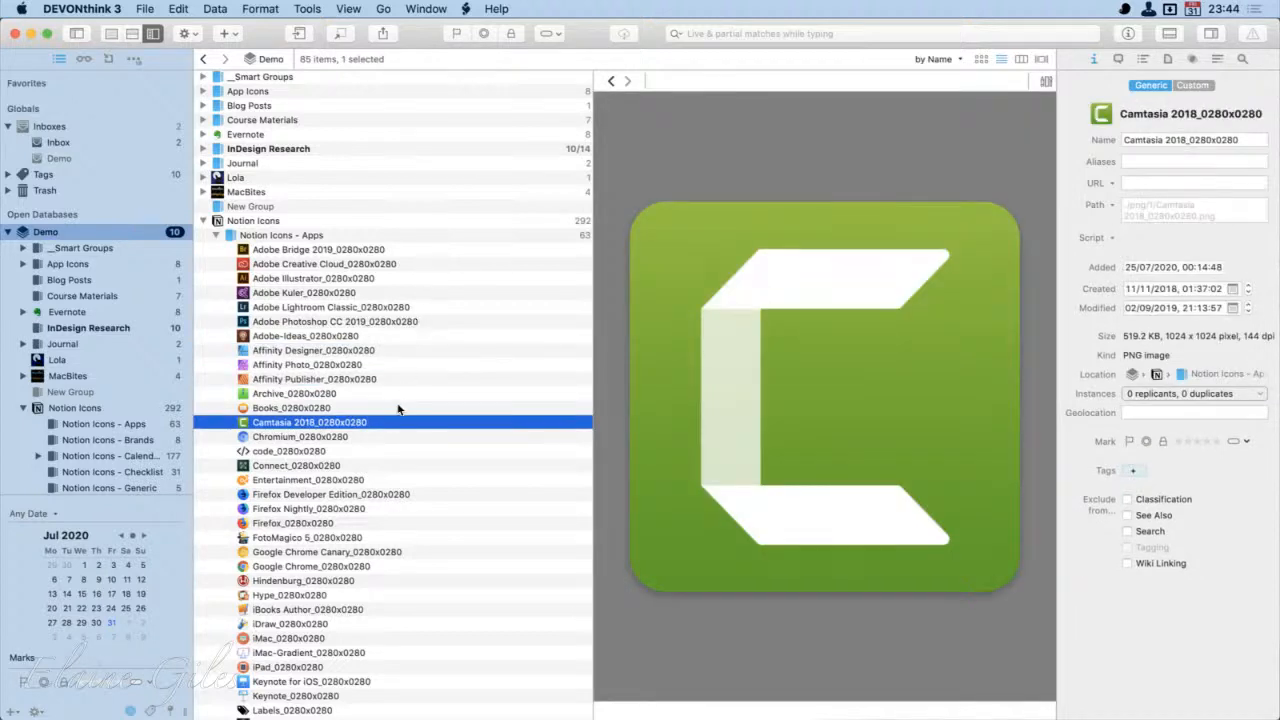
Step: Preview the Affinity Photo, Affinity Publisher and Affinity Designer icons in Notion Icons - Apps, and collapse the Notion Icons group
click(390, 366)
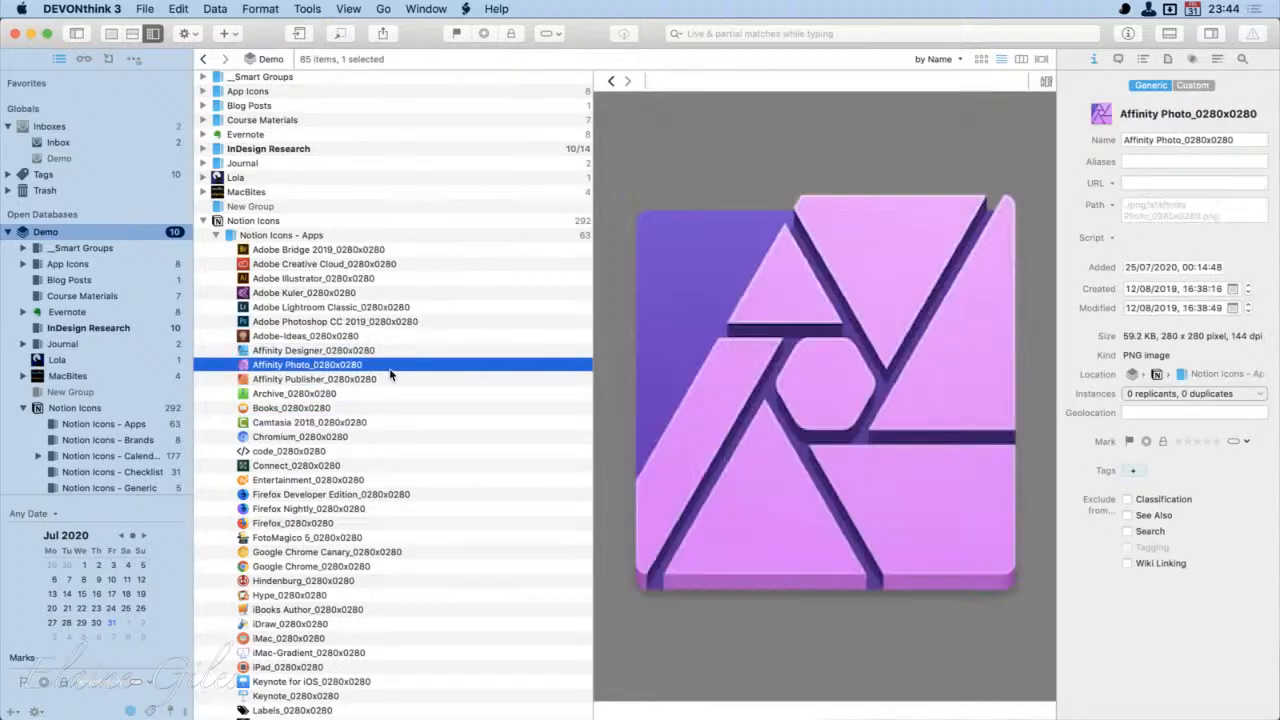
click(391, 376)
click(393, 355)
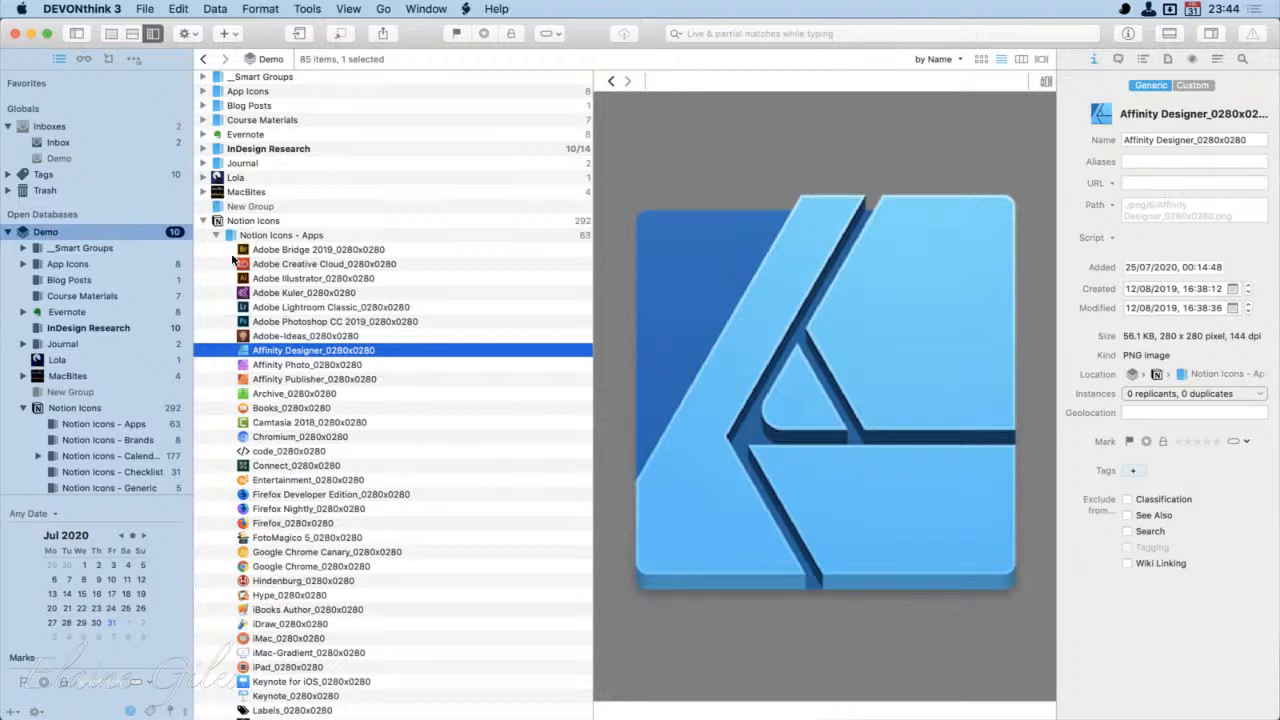
click(203, 221)
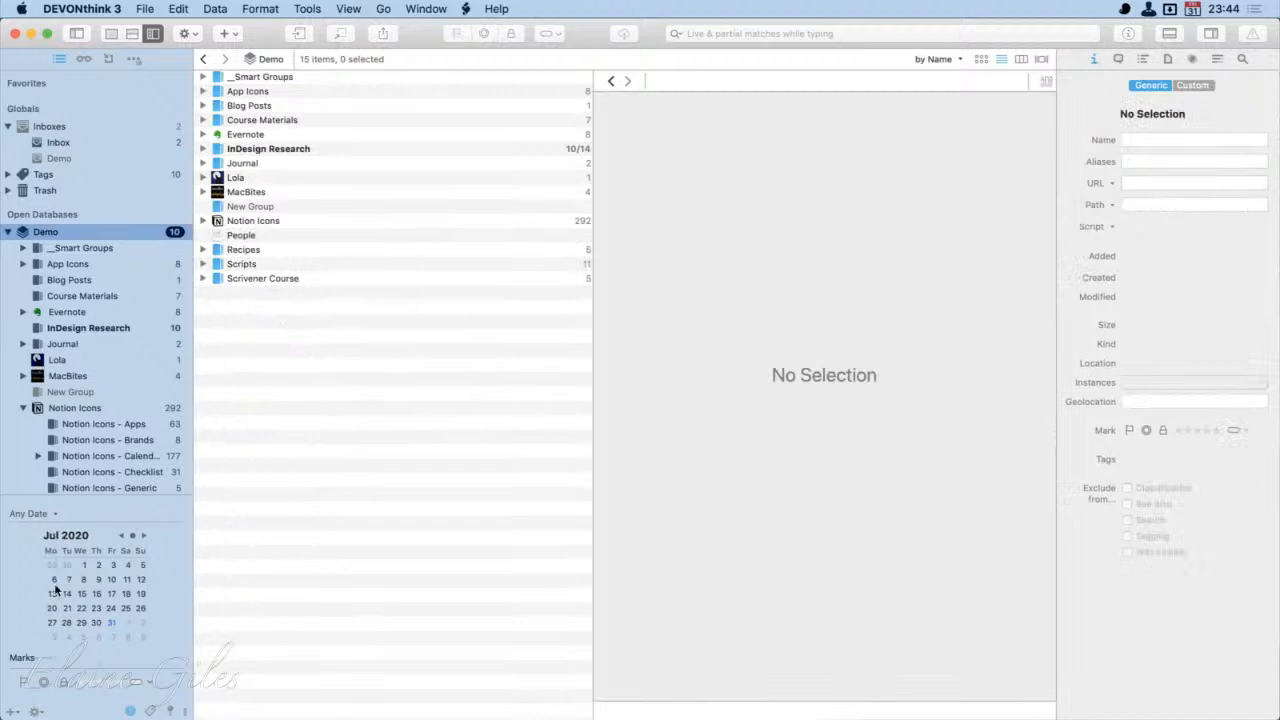
Step: Filter the Demo database to items with a Date Added of 31 July 2020 and check the matches in the Scripts group
click(112, 621)
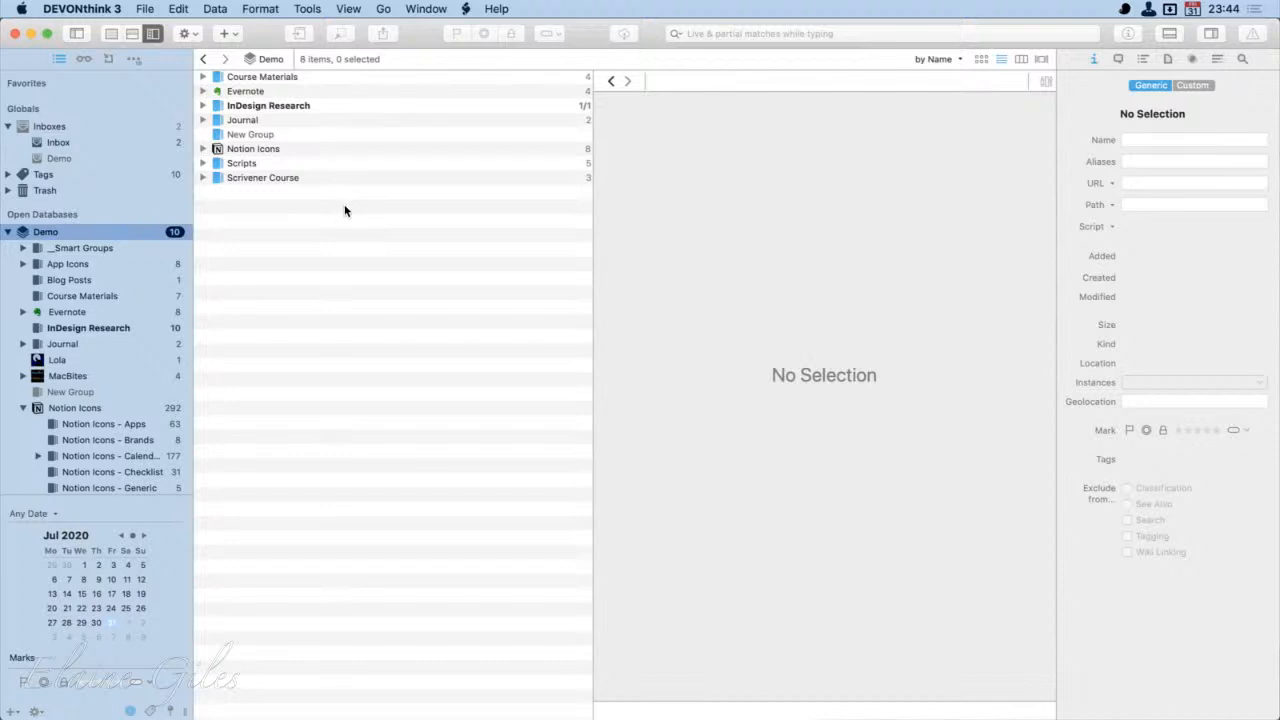
click(54, 514)
click(54, 514)
click(54, 514)
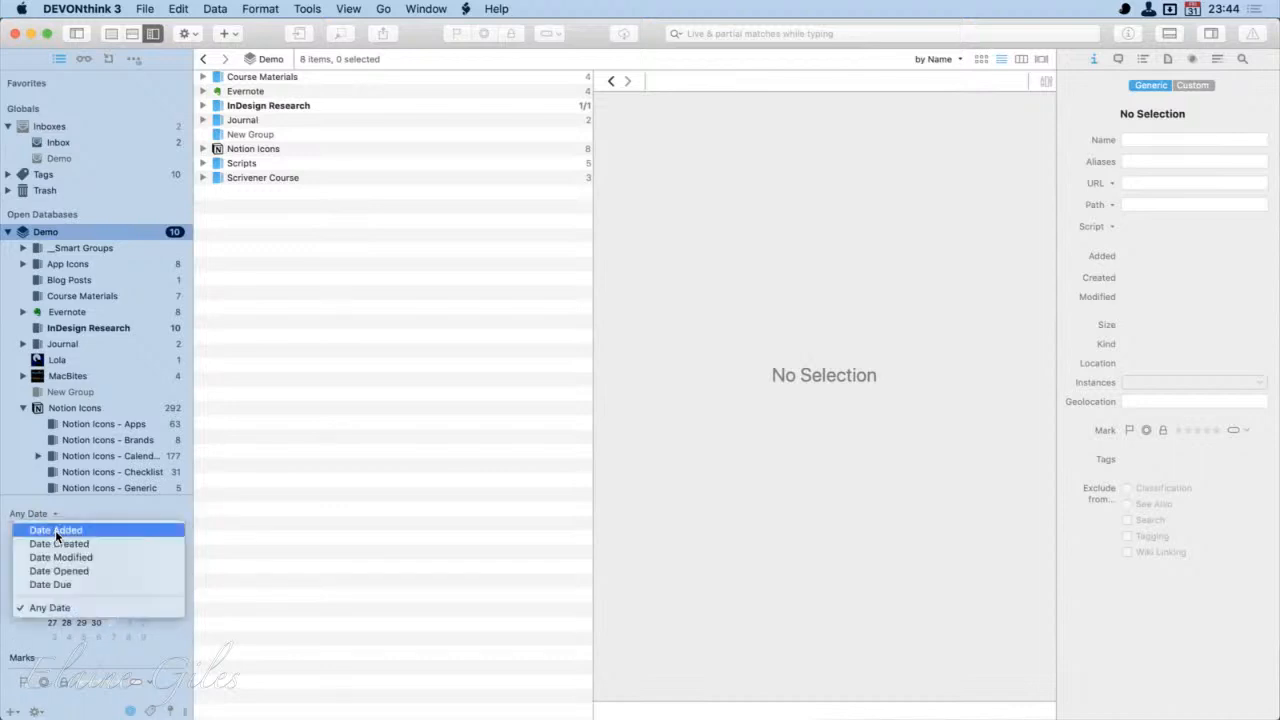
click(55, 530)
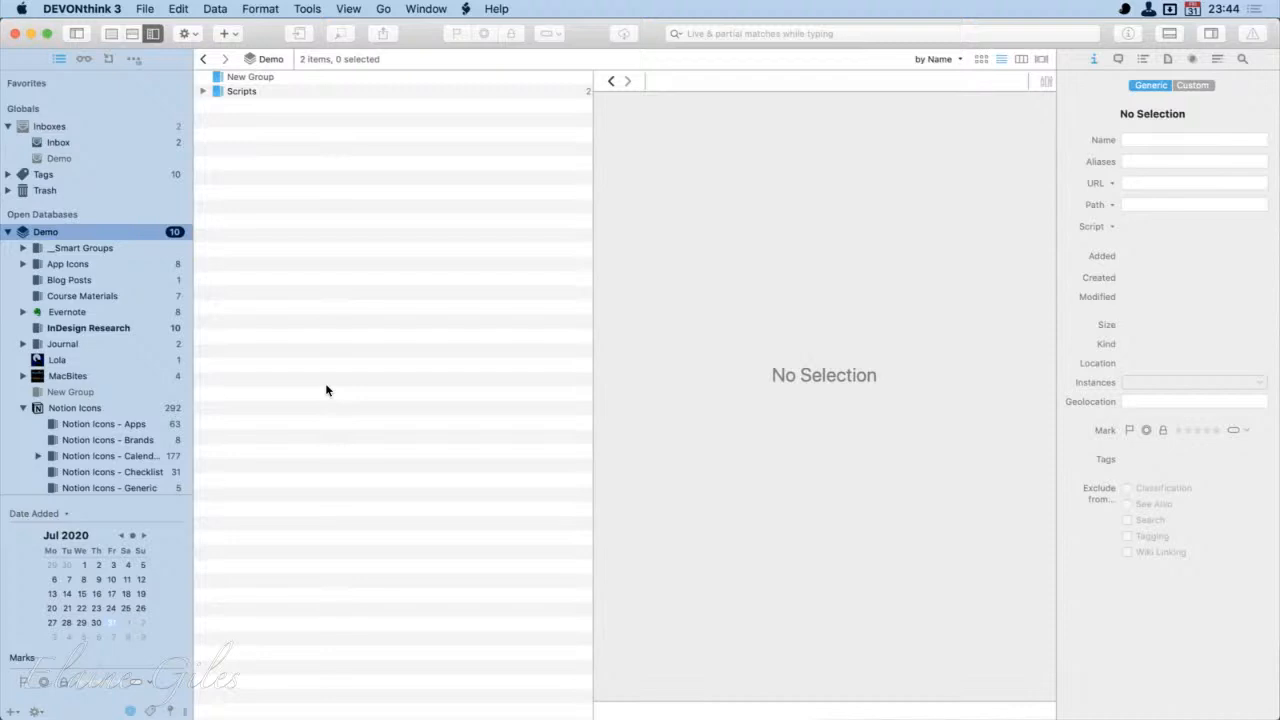
click(203, 91)
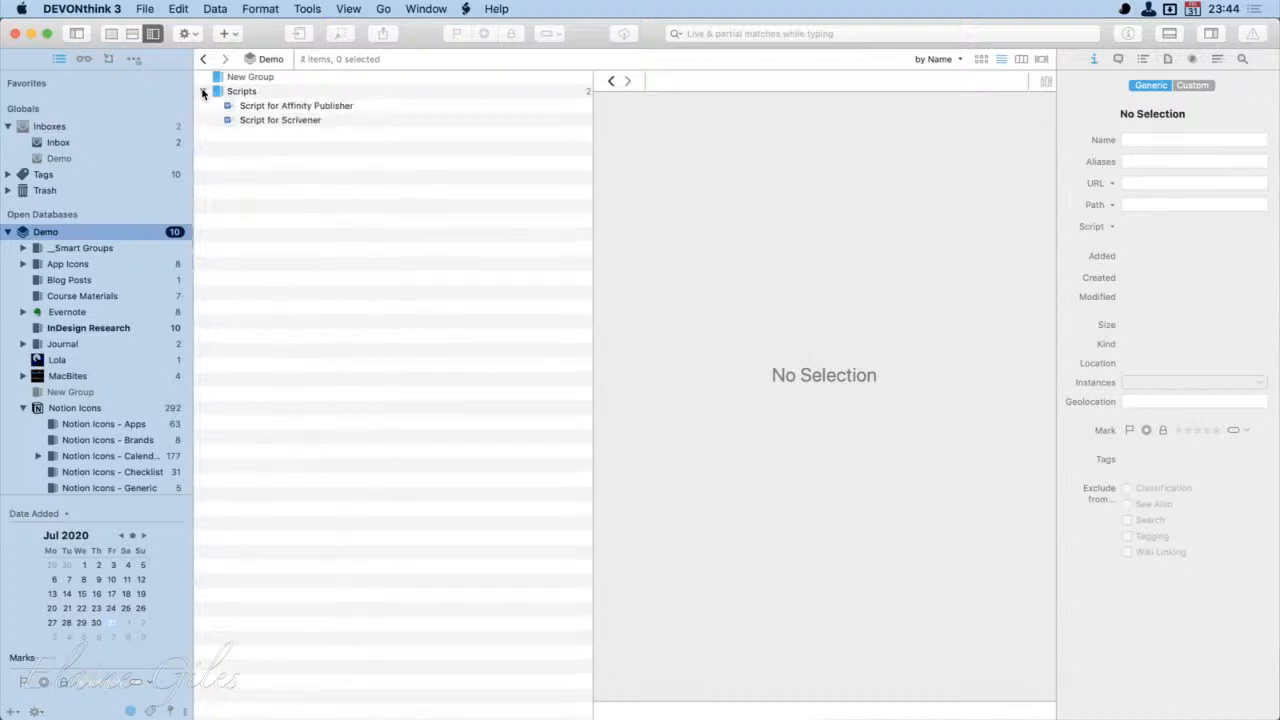
click(204, 91)
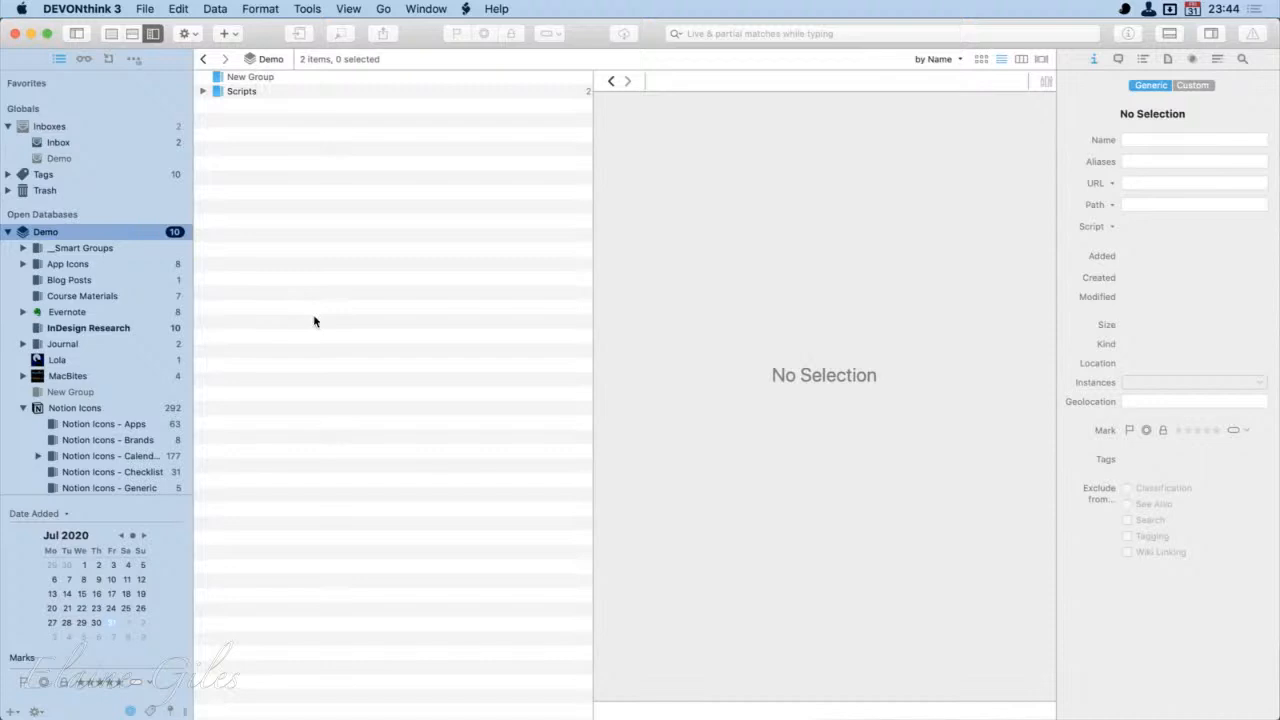
Step: Compare the 31 July 2020 filter using Date Created and Date Modified, and return it to Any Date
click(64, 514)
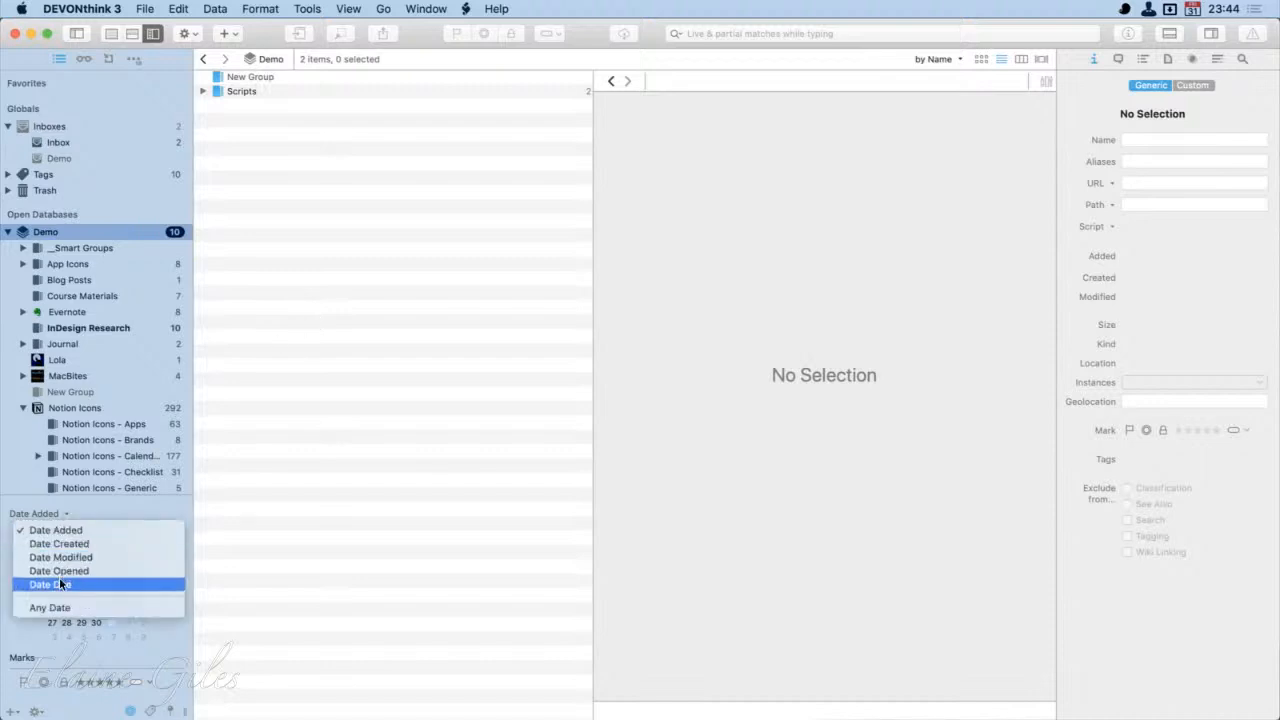
click(66, 544)
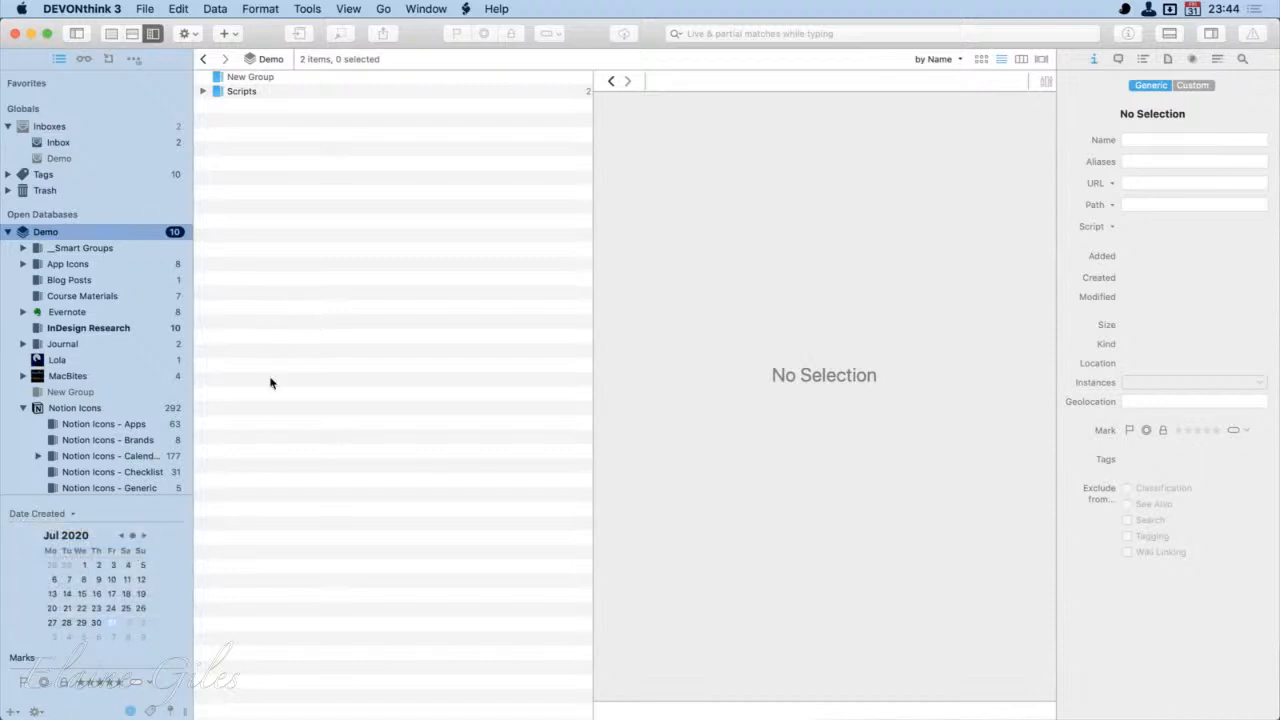
click(65, 513)
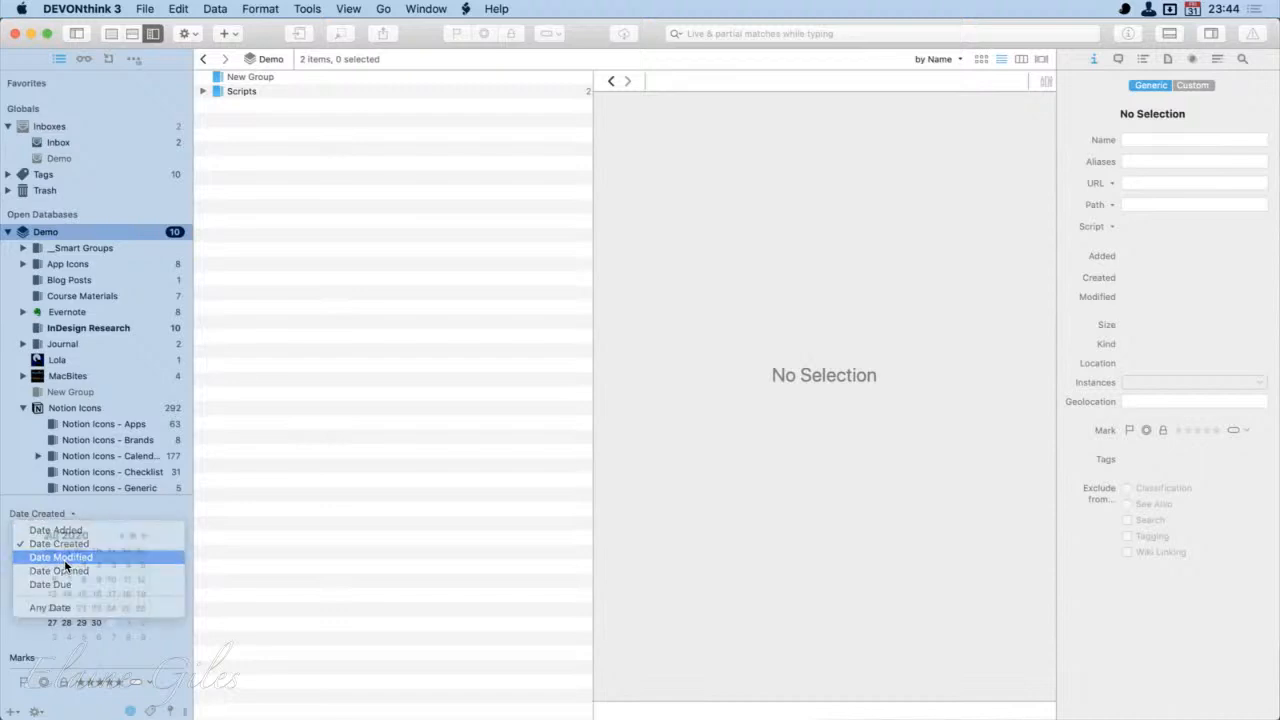
click(64, 559)
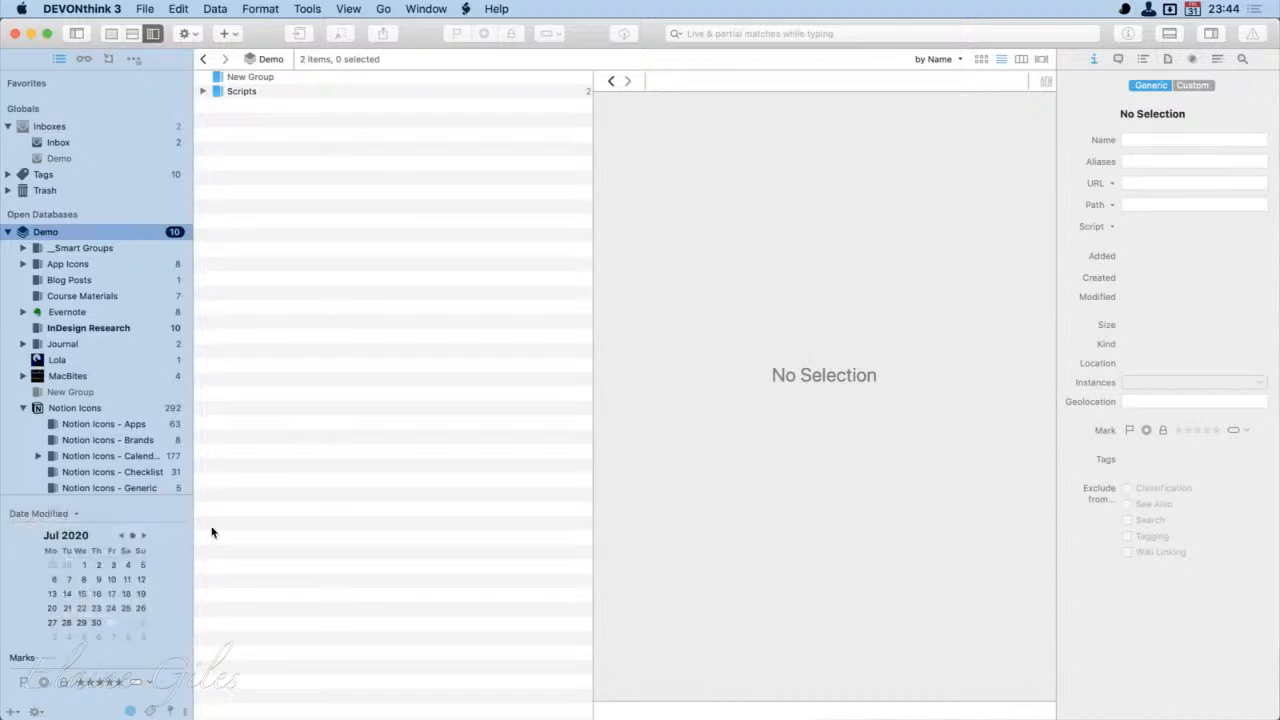
click(70, 513)
click(52, 607)
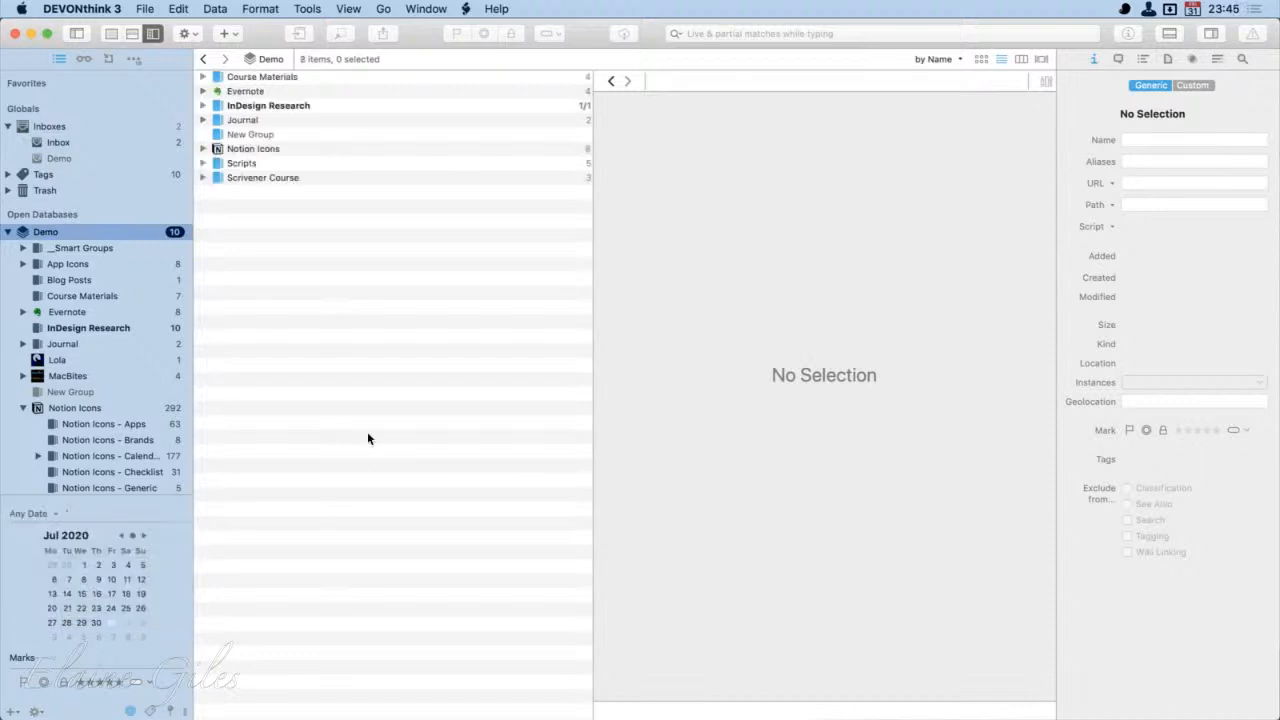
Step: Combine the date filter with the flagged filter, and reset both by switching to the tag filter and back
click(24, 684)
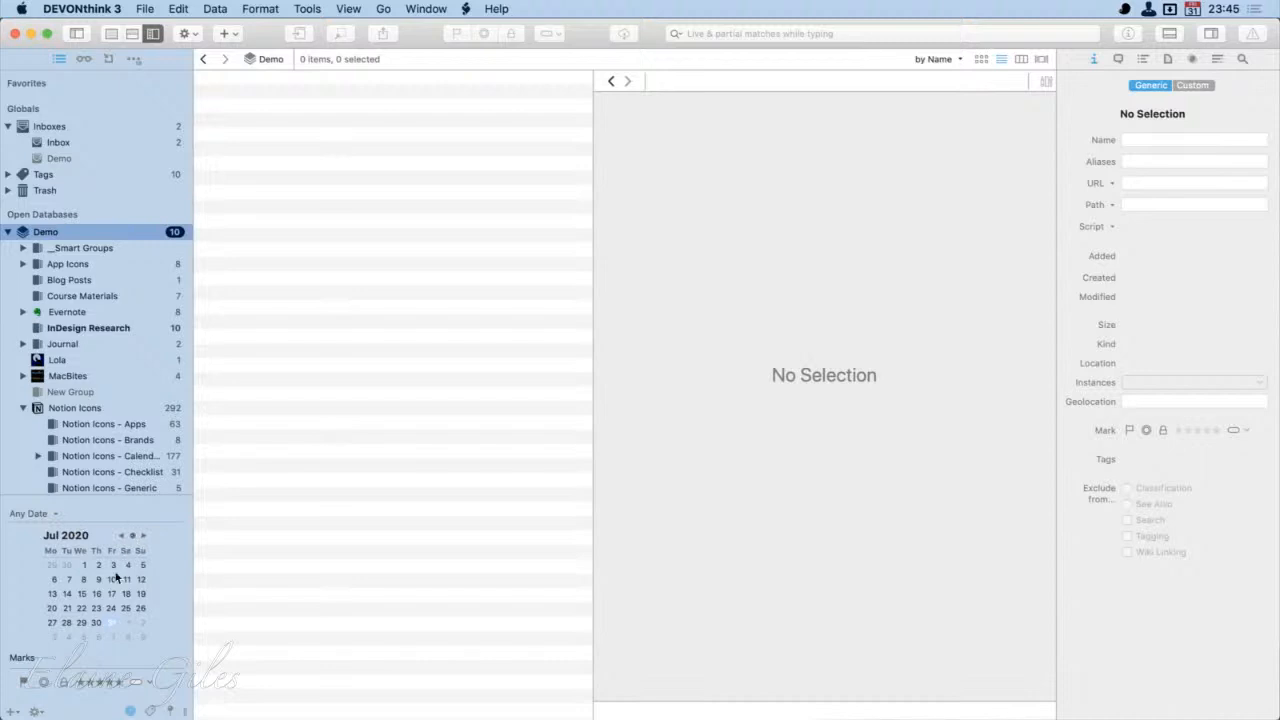
click(156, 711)
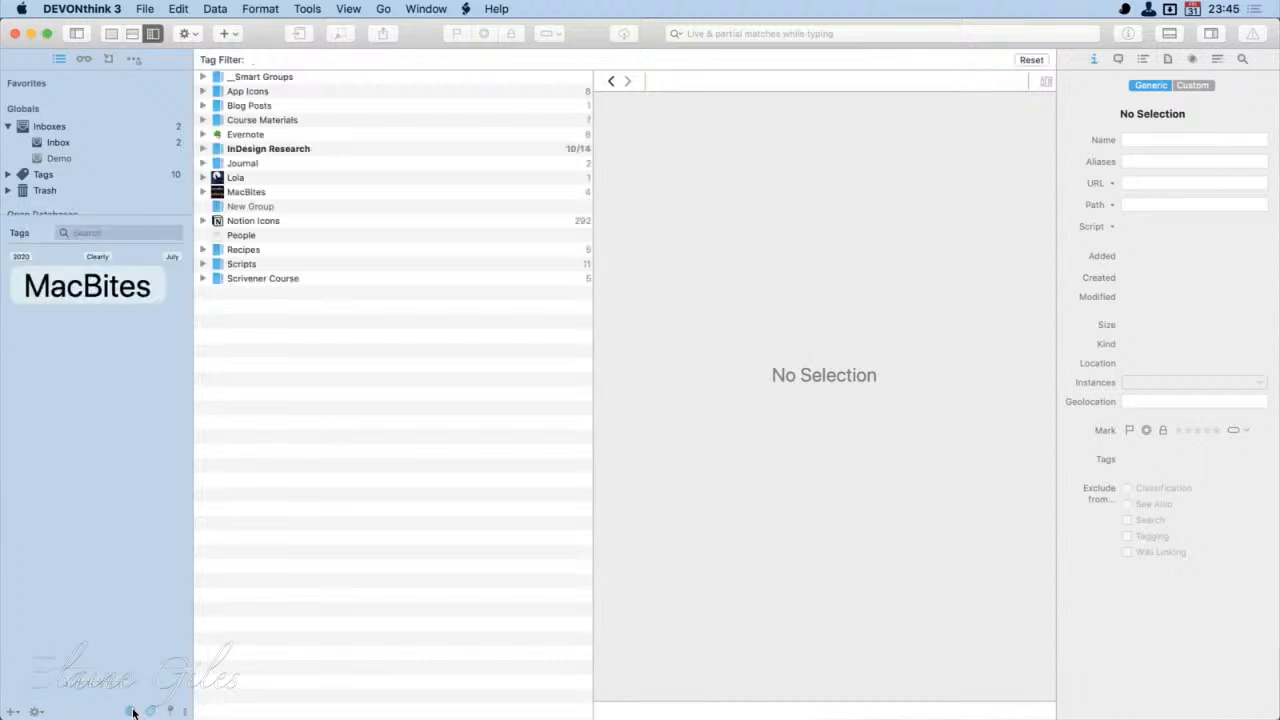
click(131, 711)
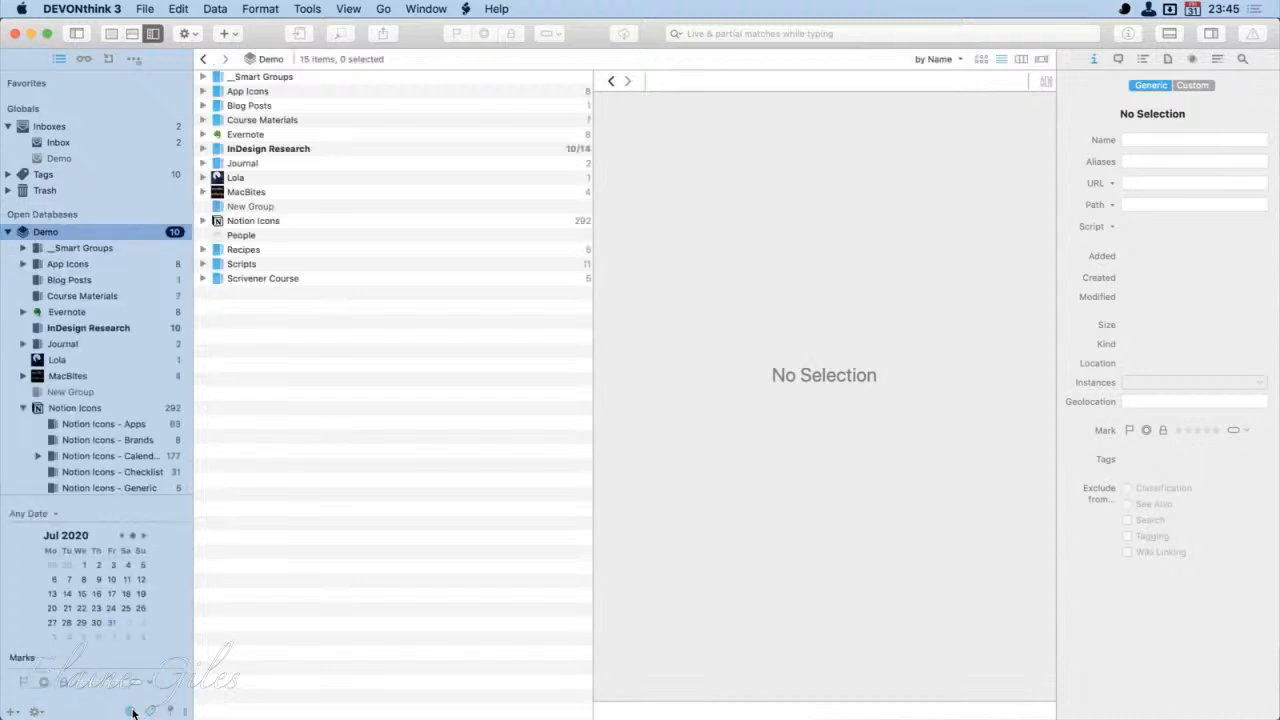
Step: Filter the Demo database to flagged items and preview the matching icons in Notion Icons - Apps
click(25, 681)
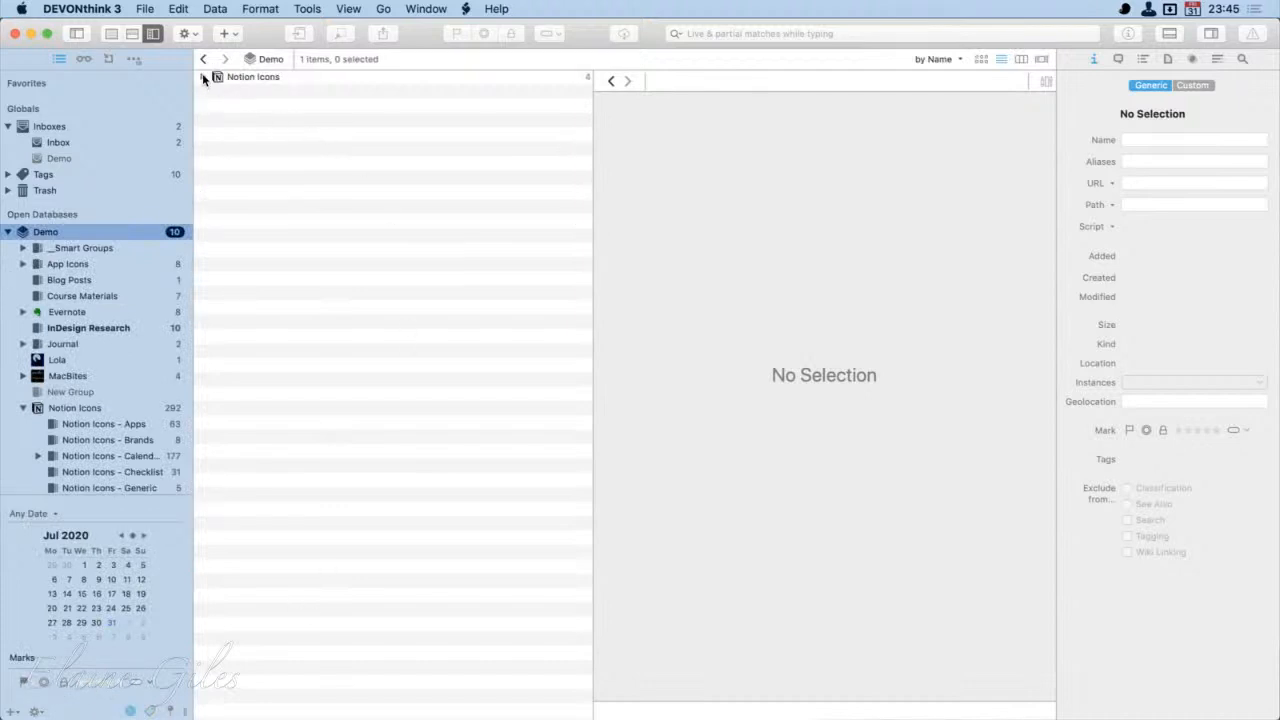
click(204, 78)
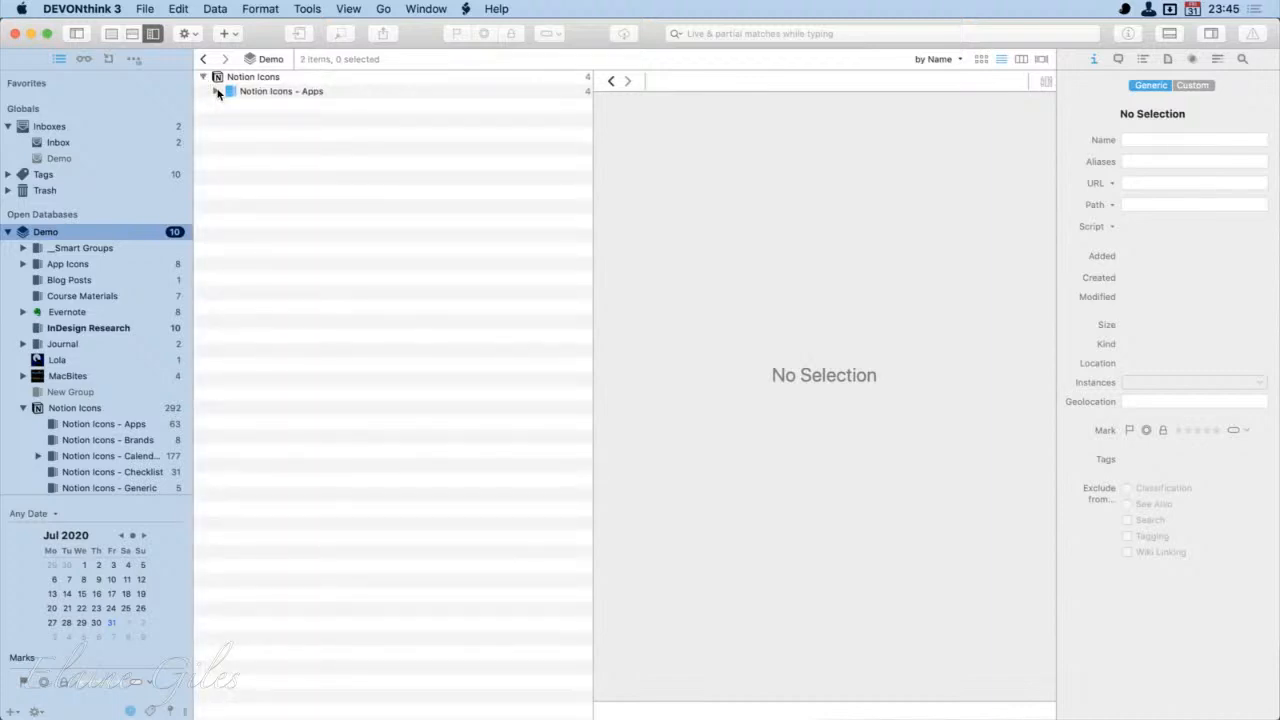
click(217, 91)
click(338, 119)
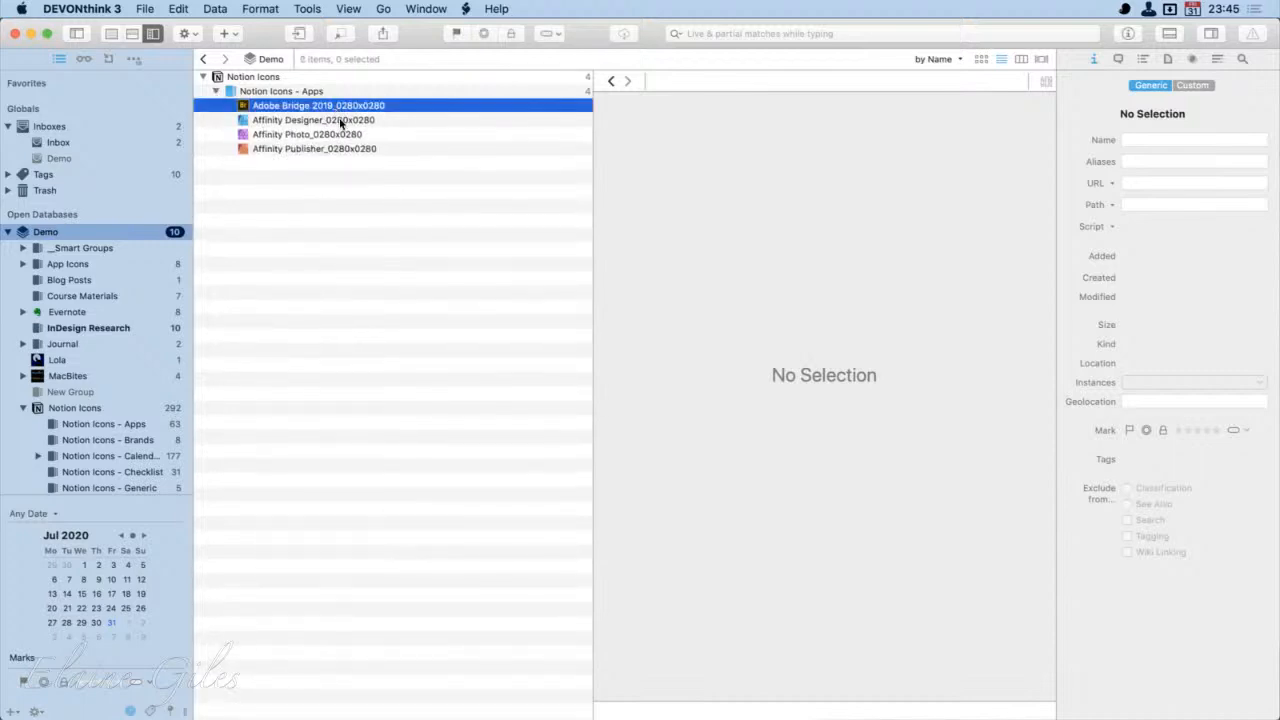
click(346, 134)
click(350, 148)
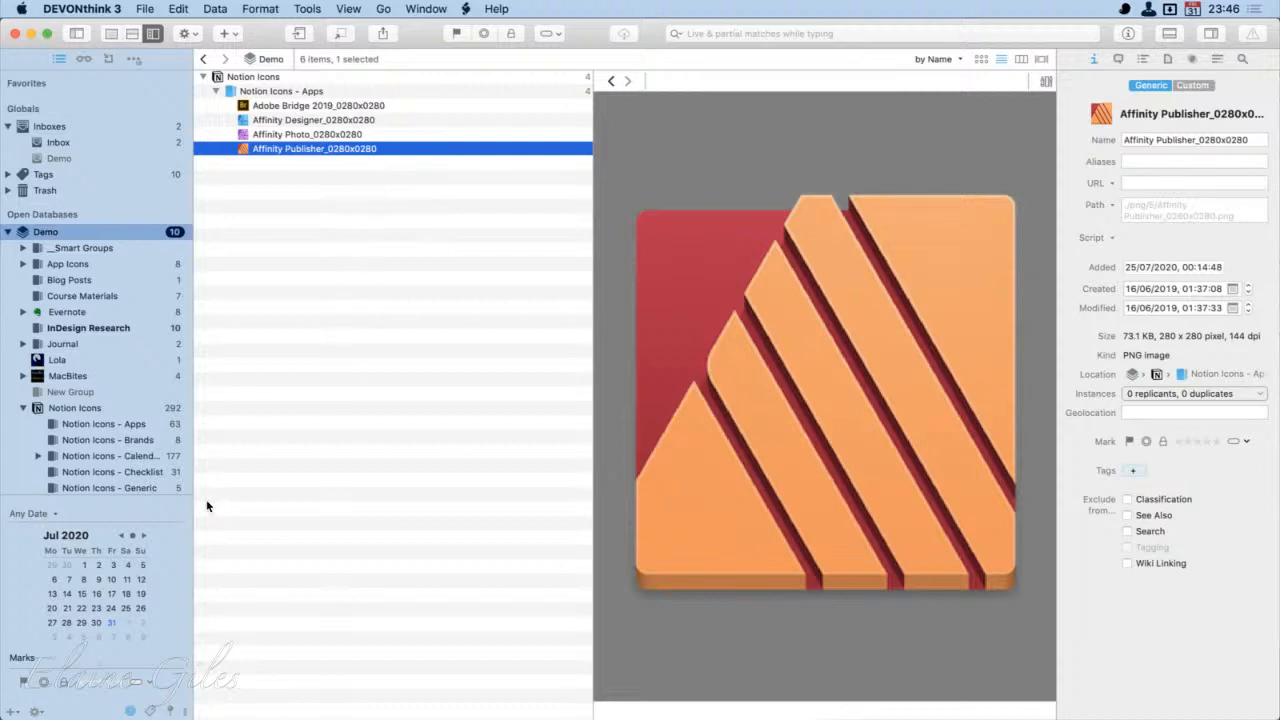
Step: Clear the flagged filter and collapse the Notion Icons group in the item list
click(25, 683)
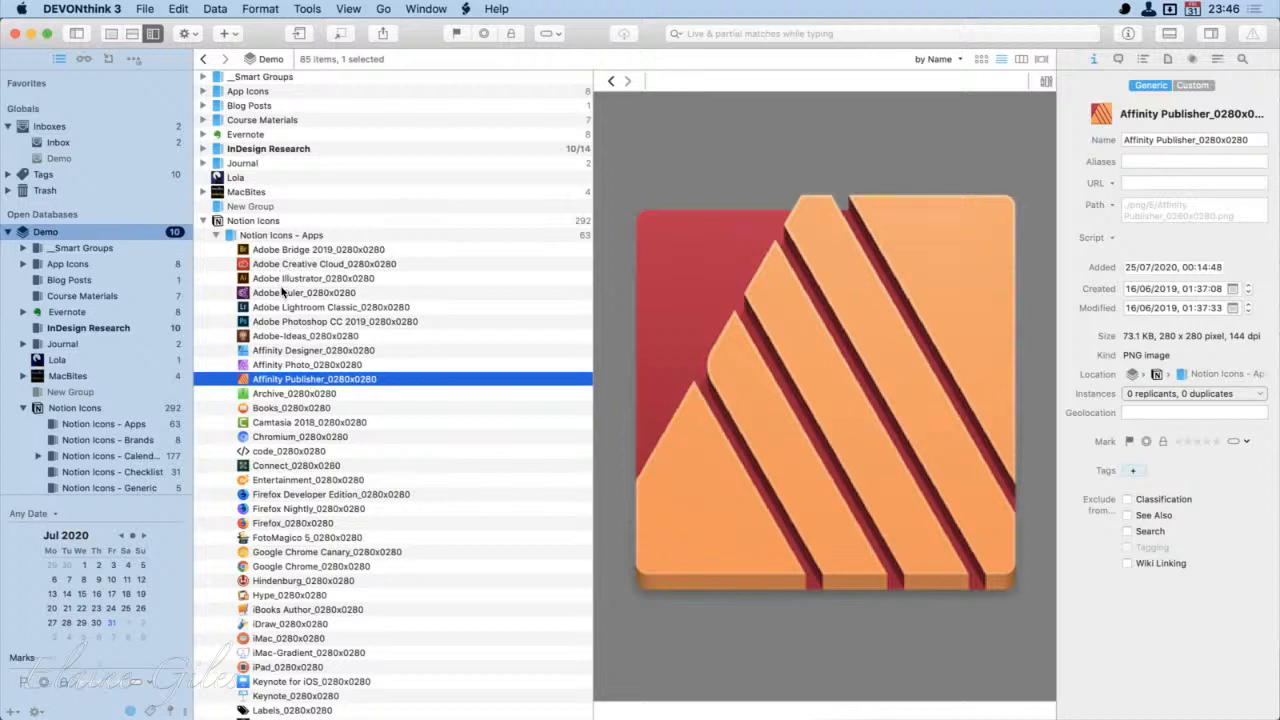
click(203, 221)
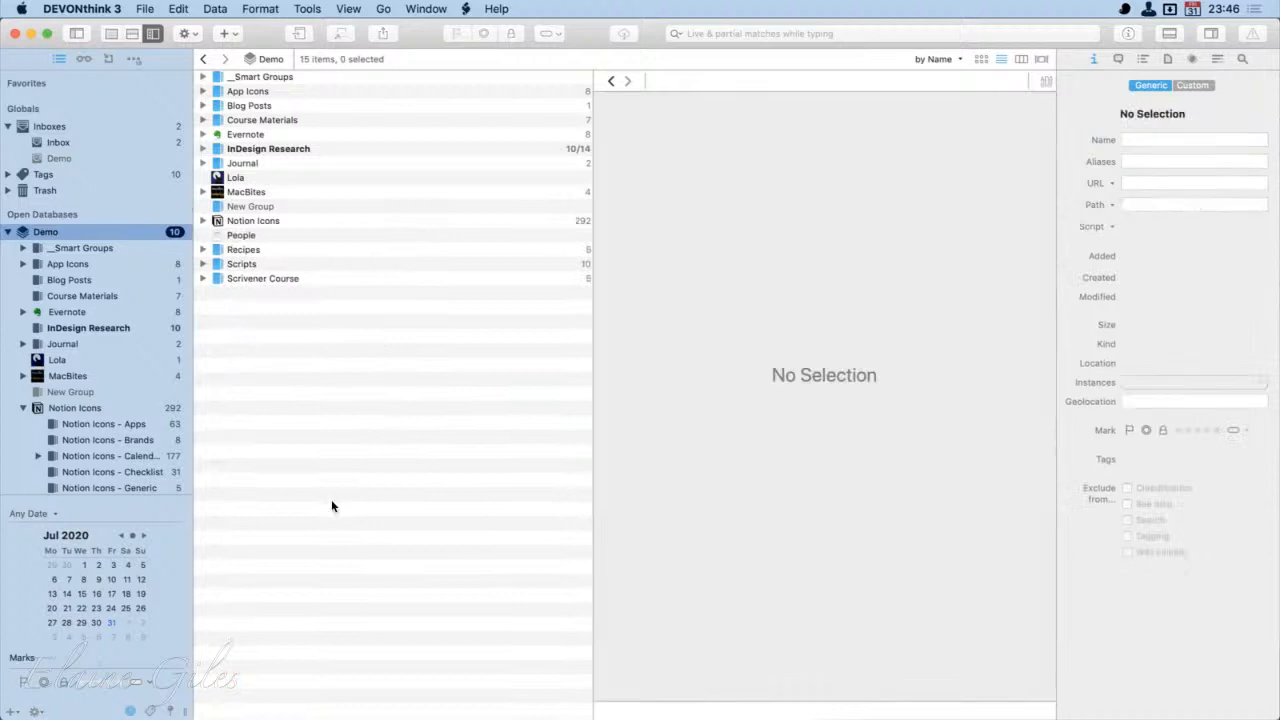
Step: Toggle the calendar and marks filter pane off and on, leaving it hidden
click(130, 711)
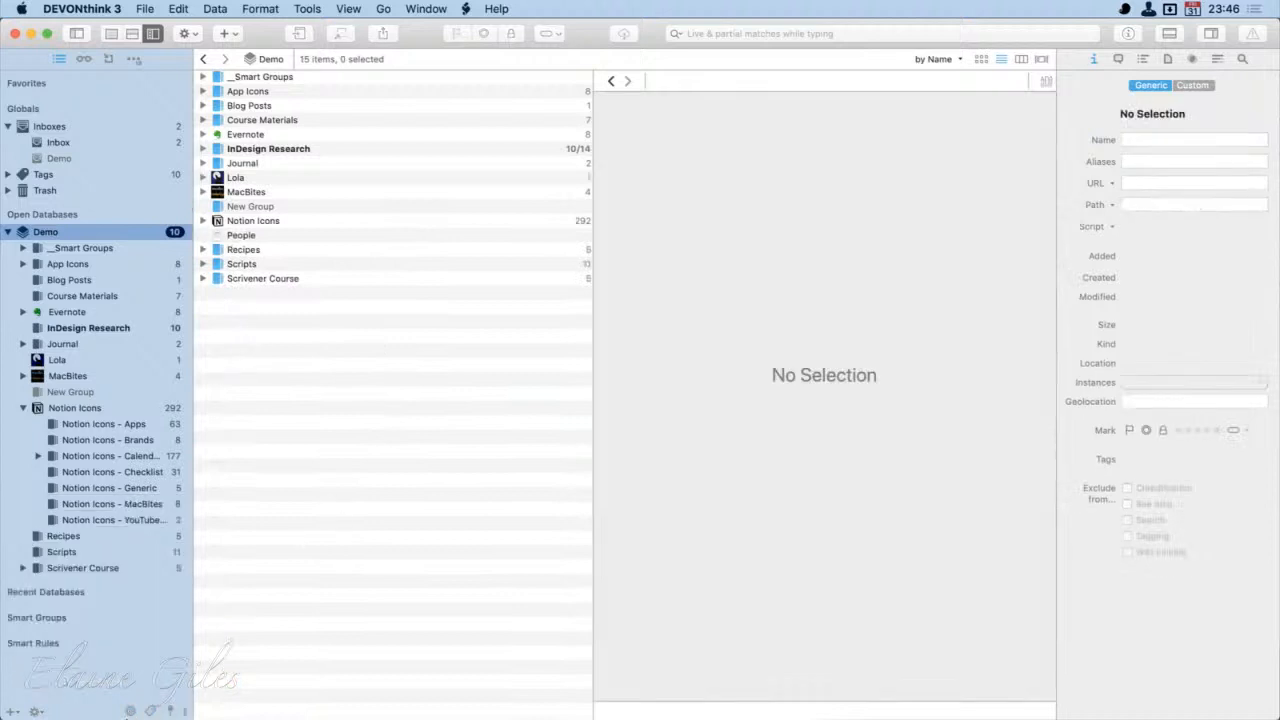
click(130, 711)
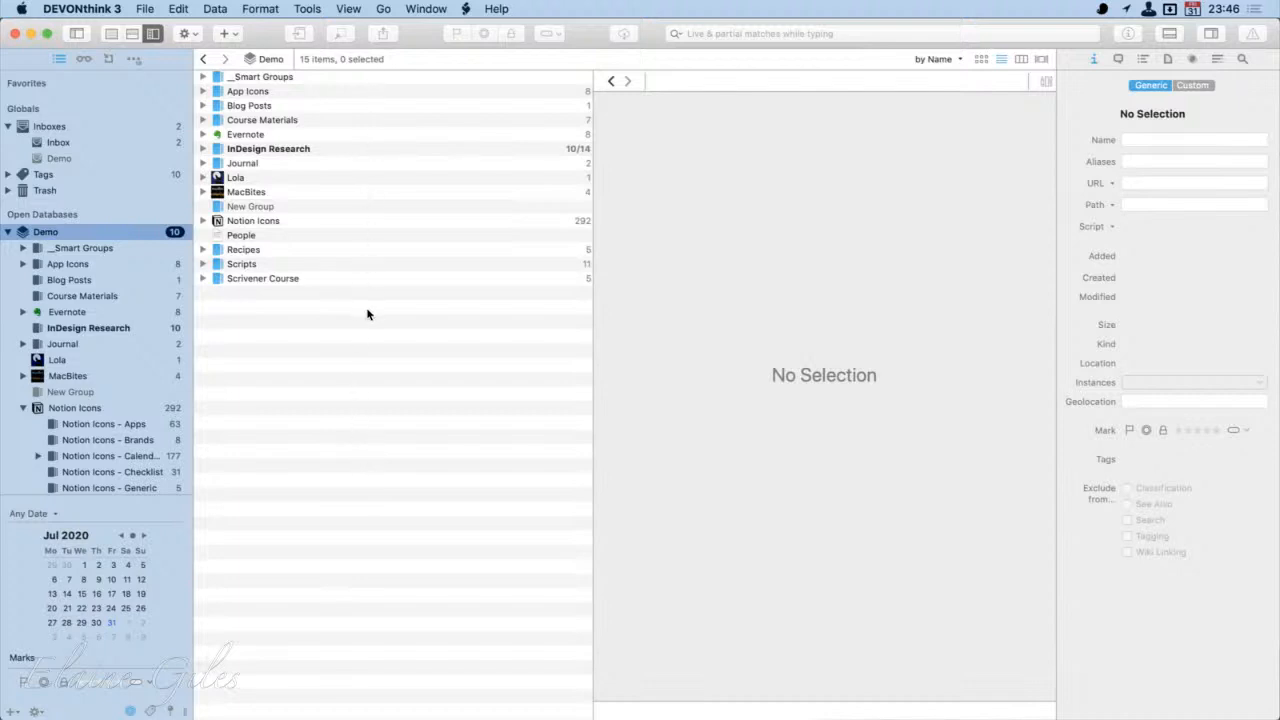
click(132, 710)
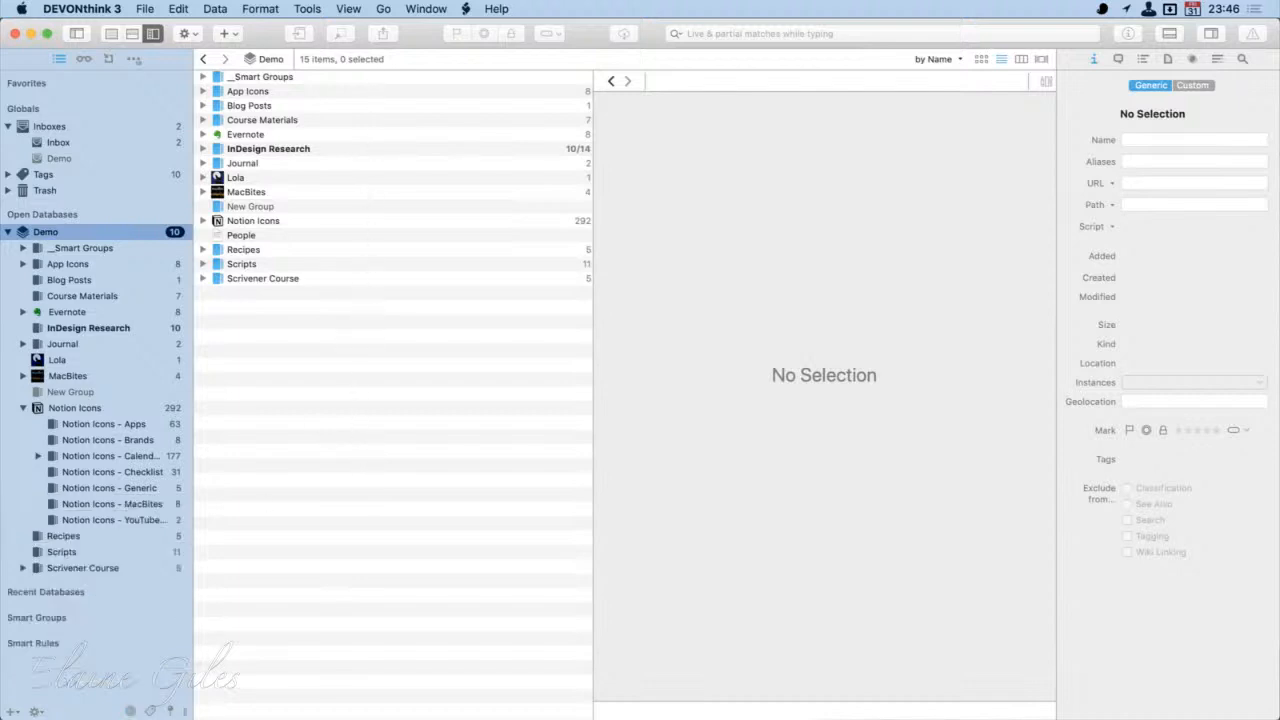
Step: Filter the Demo database by the MacBites tag in the tag cloud, and close the tag filter
click(150, 711)
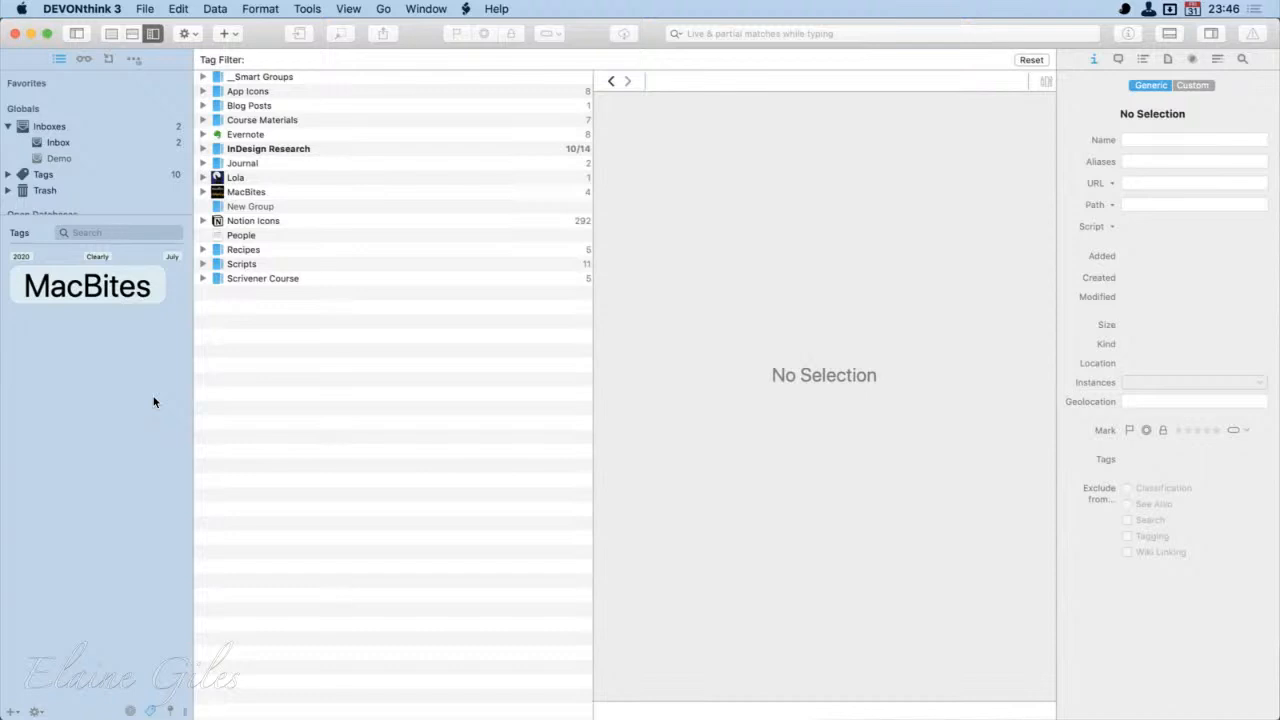
click(87, 286)
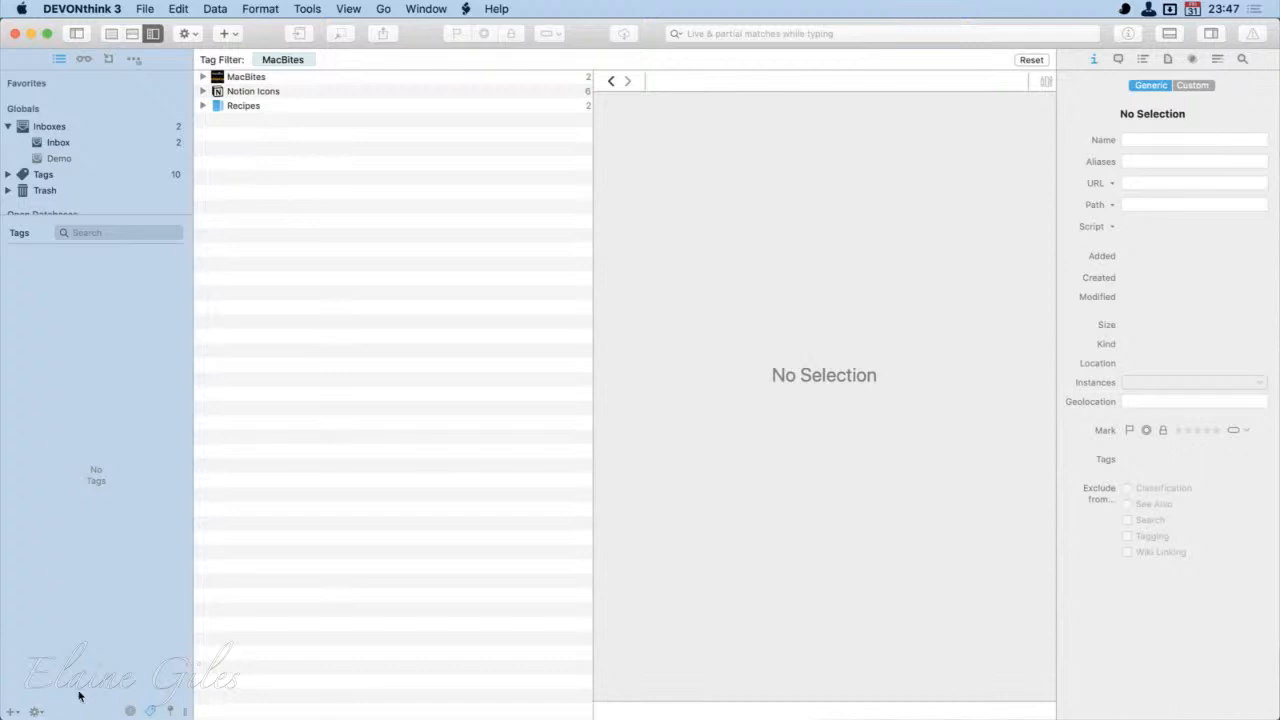
click(152, 712)
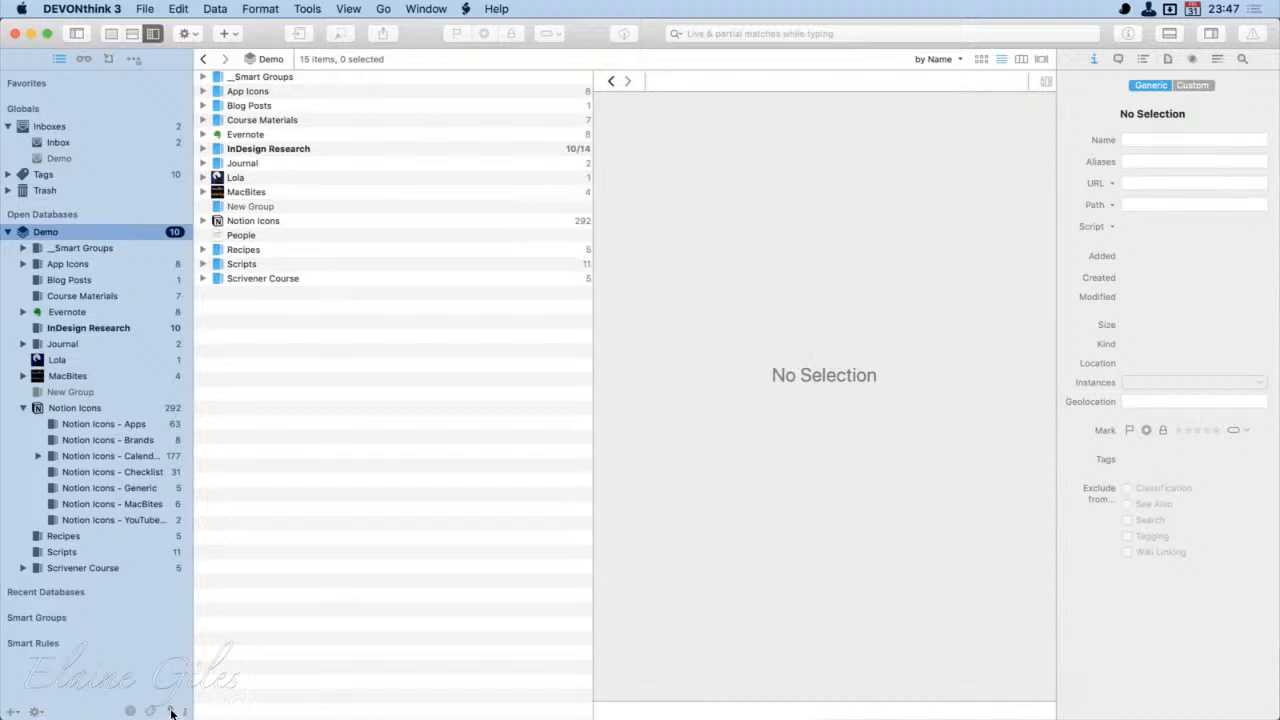
Step: Show the locations map, filter the Demo items by several of its location pins, and close the map
click(171, 711)
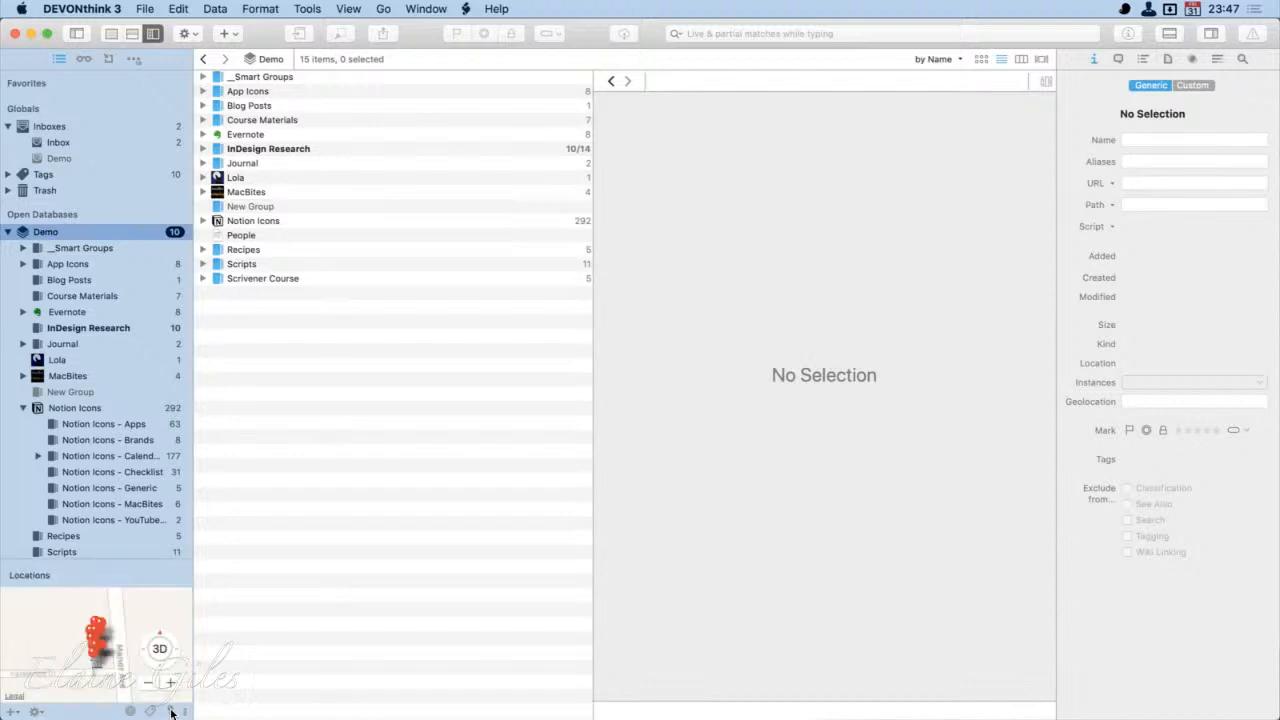
mouse_move(60, 671)
mouse_down()
mouse_move(36, 668)
mouse_move(40, 627)
mouse_move(74, 690)
mouse_move(72, 679)
mouse_up()
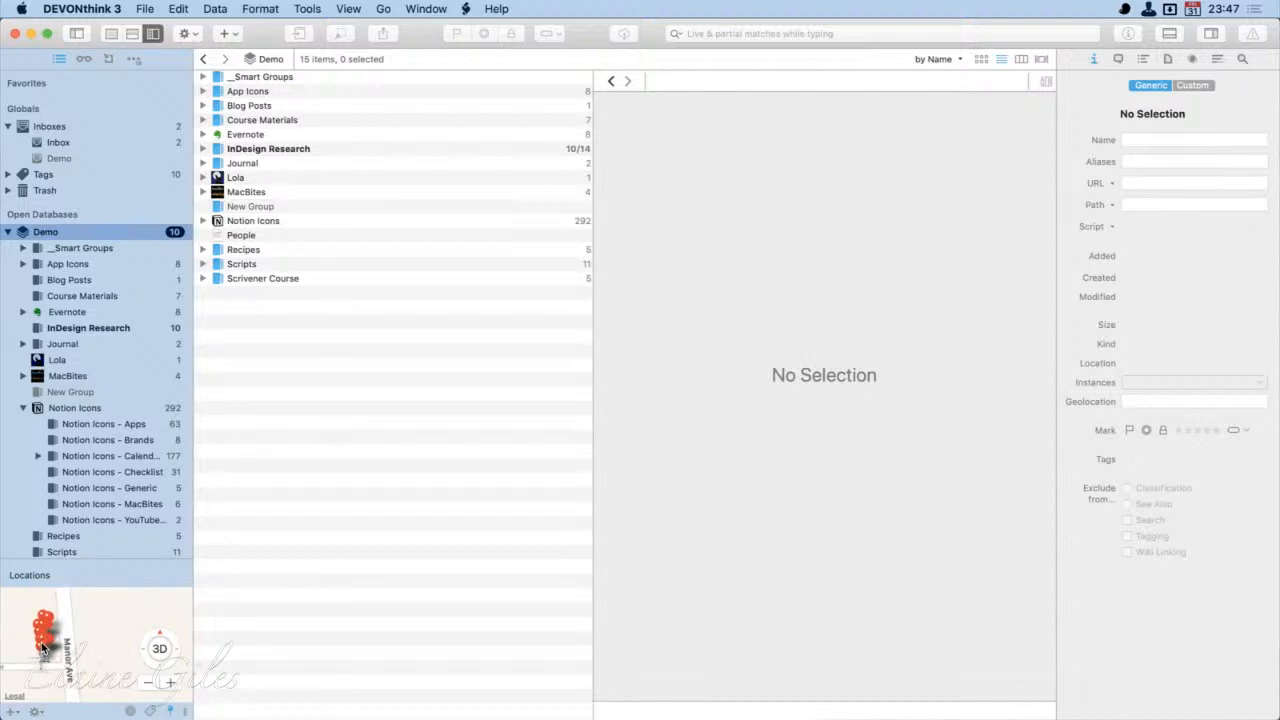
click(42, 649)
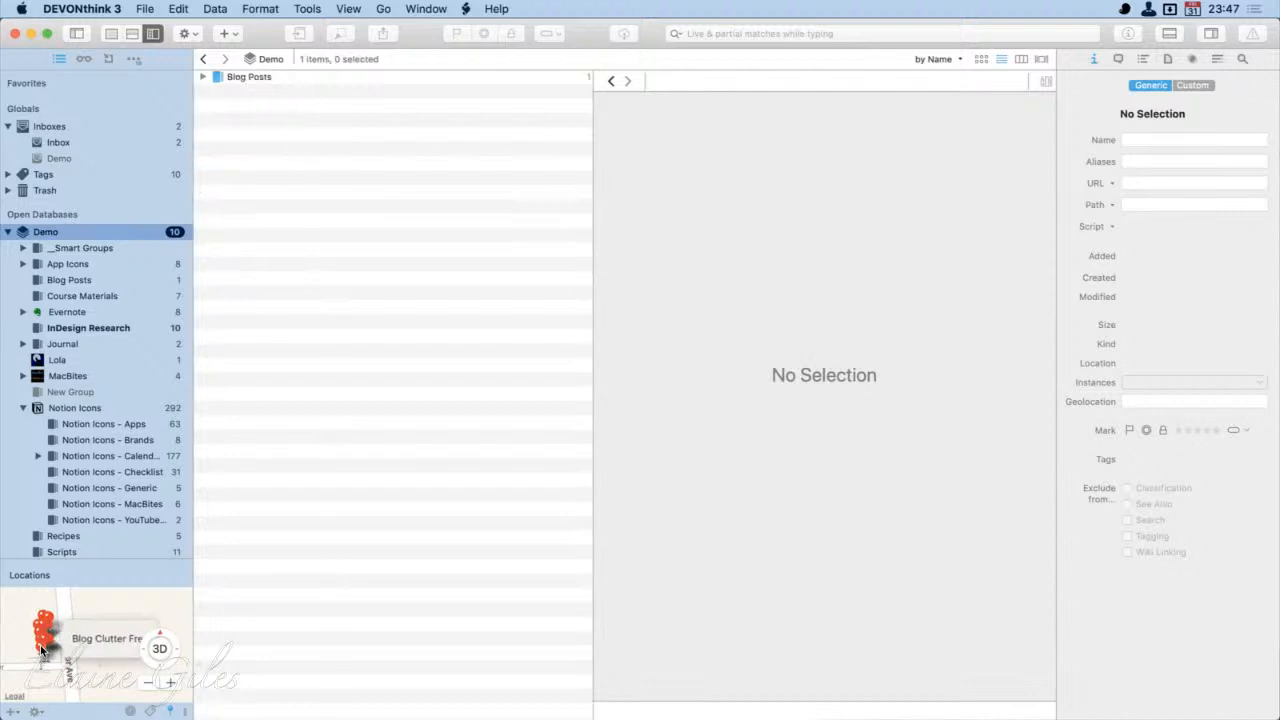
click(43, 640)
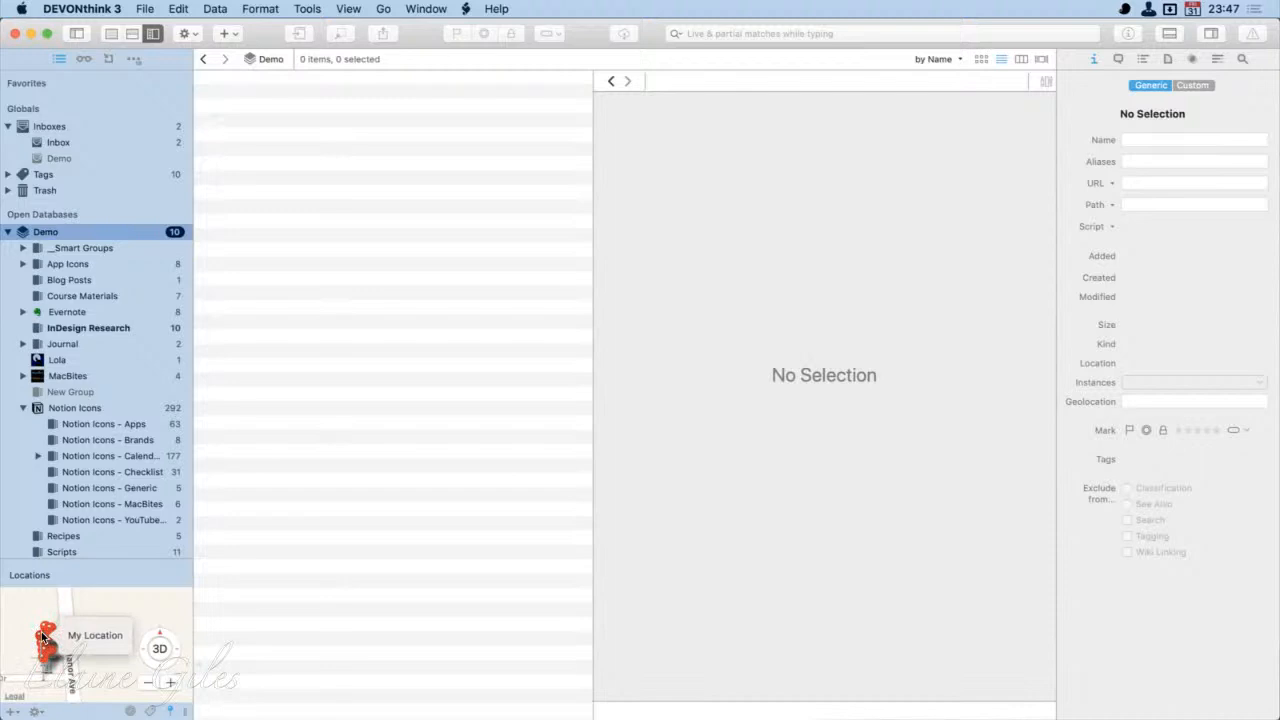
click(50, 632)
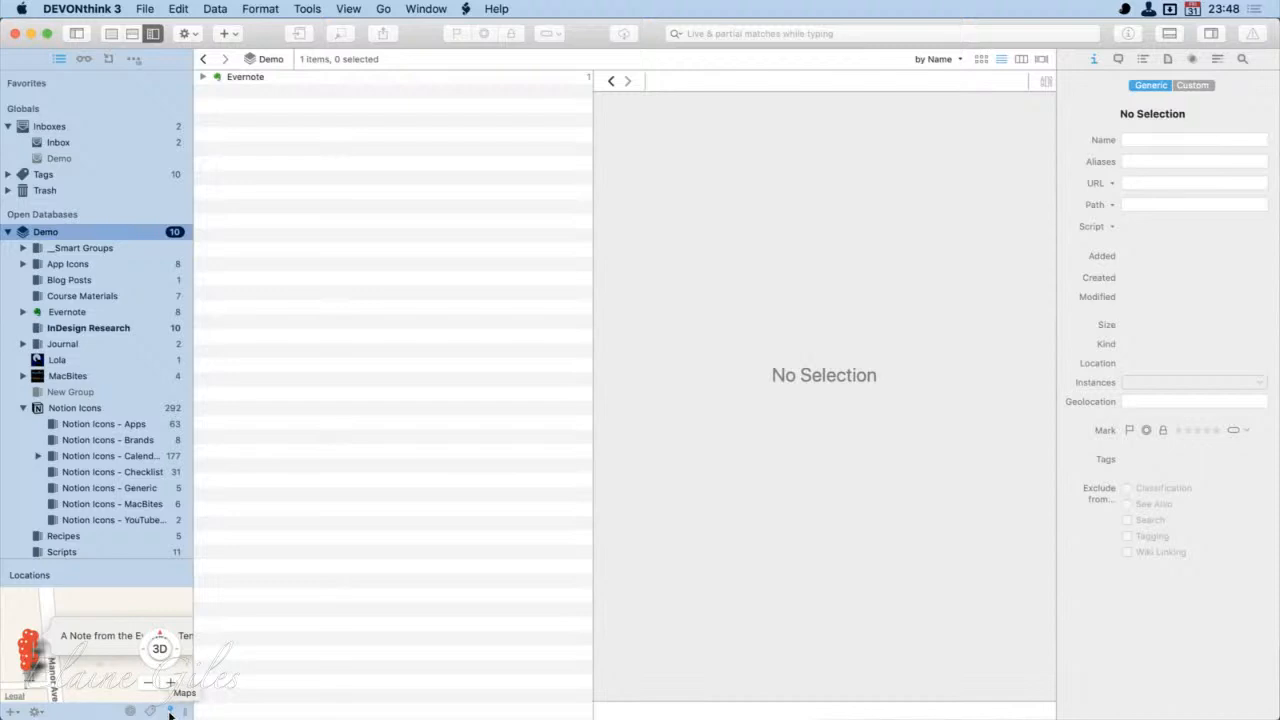
click(170, 711)
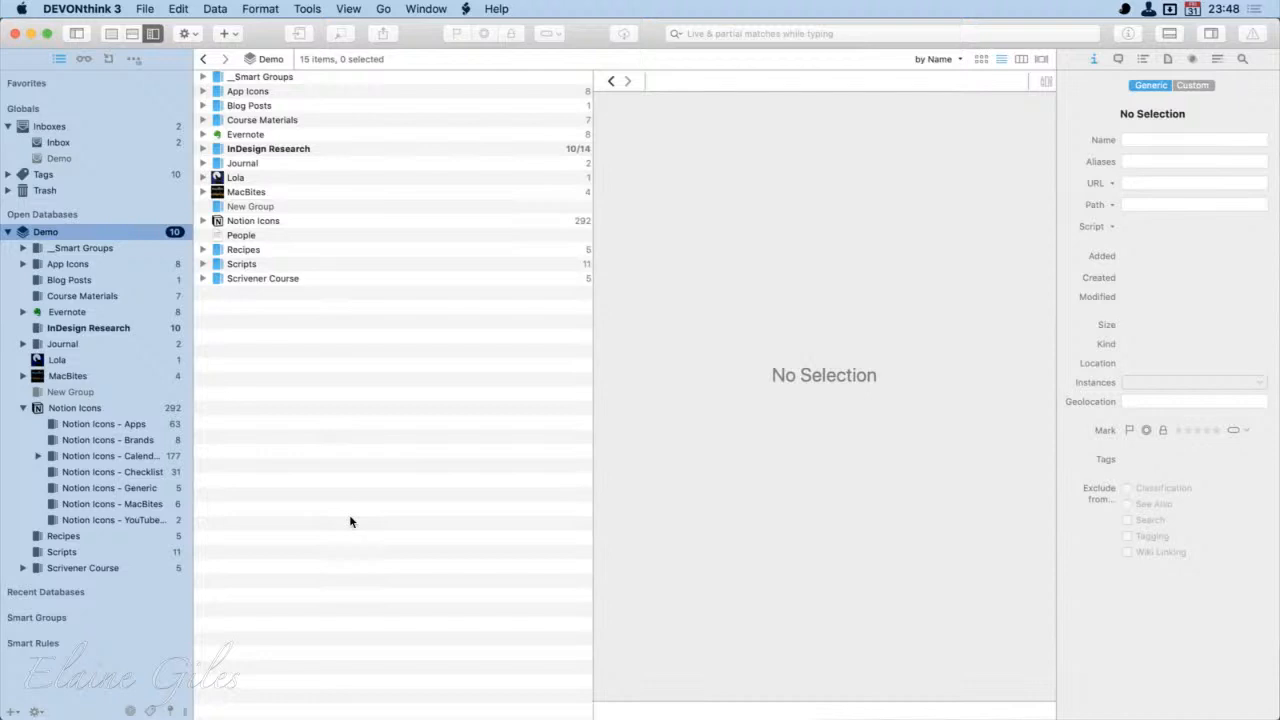
Step: Search all databases for MacBites and look through the list of results
click(725, 37)
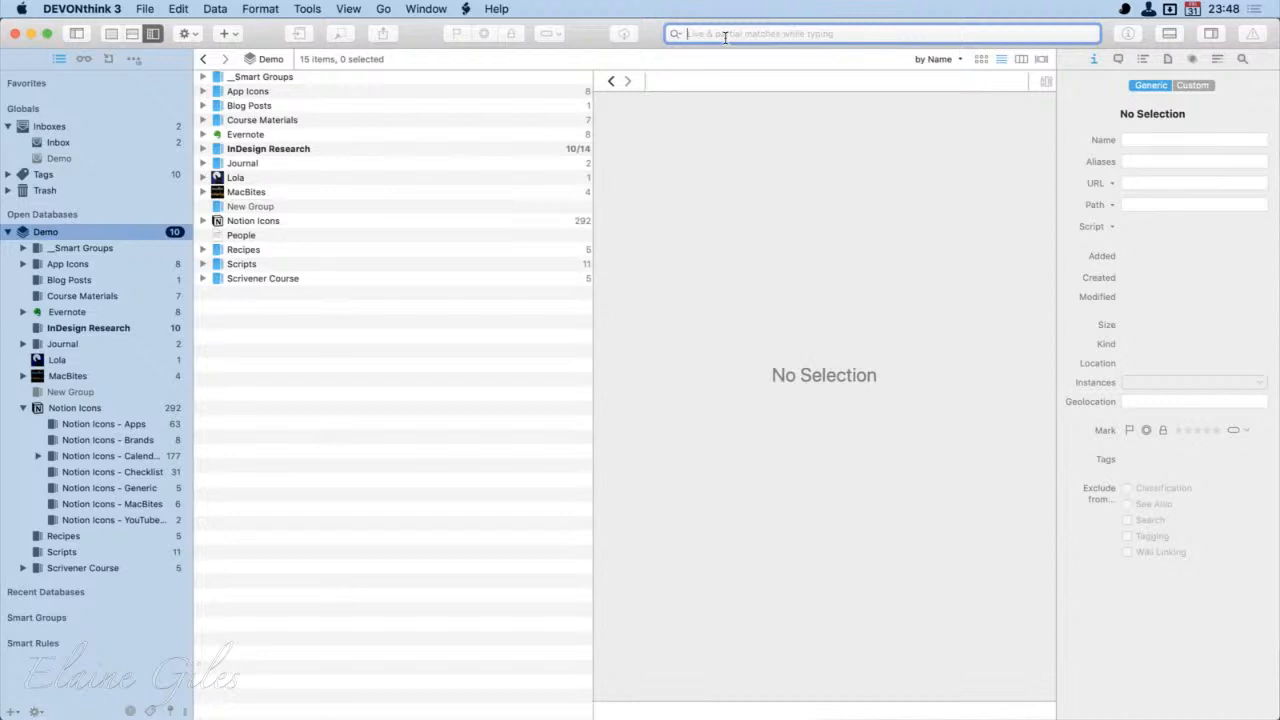
text(MacBites)
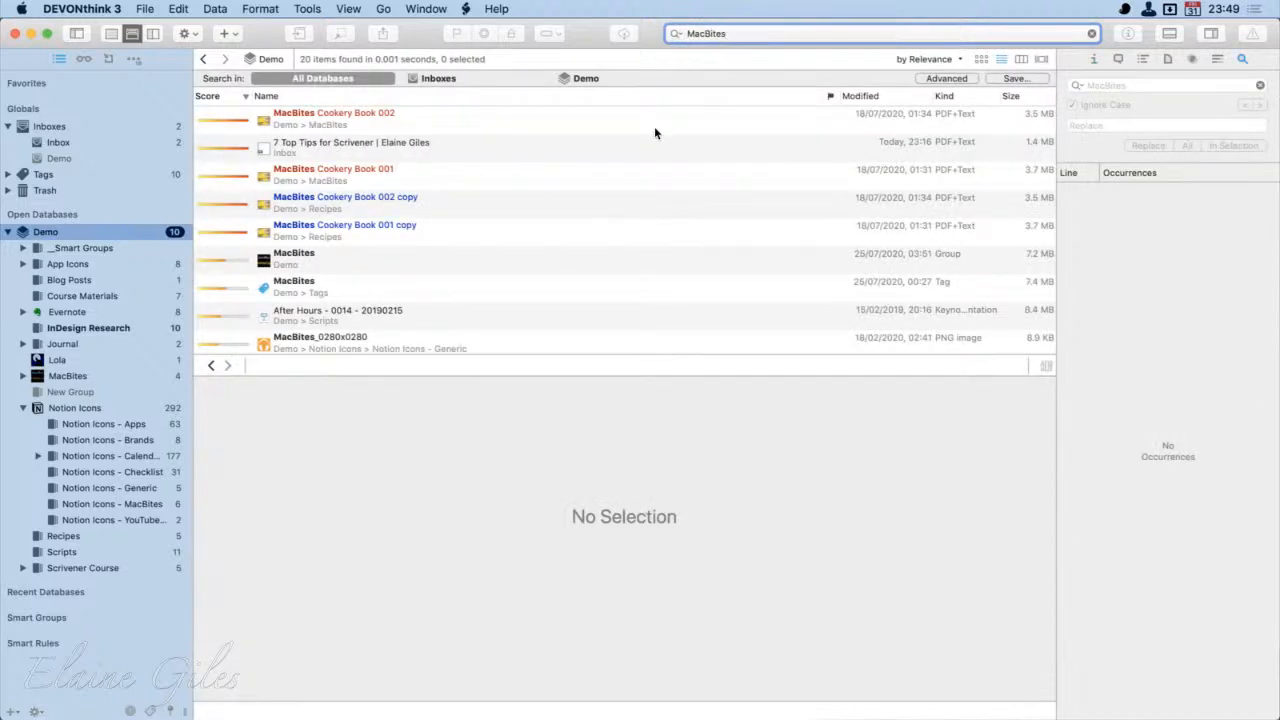
scroll(430, 320, down, 3)
scroll(433, 320, down, 5)
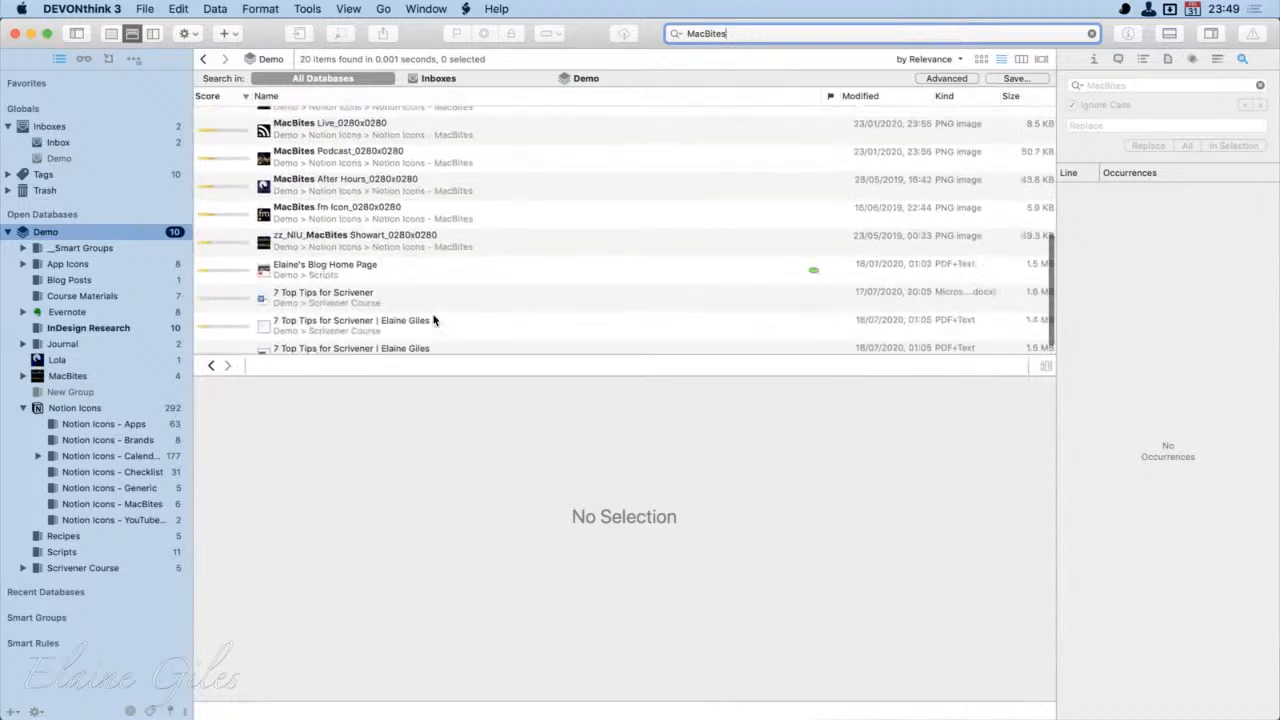
scroll(433, 320, up, 10)
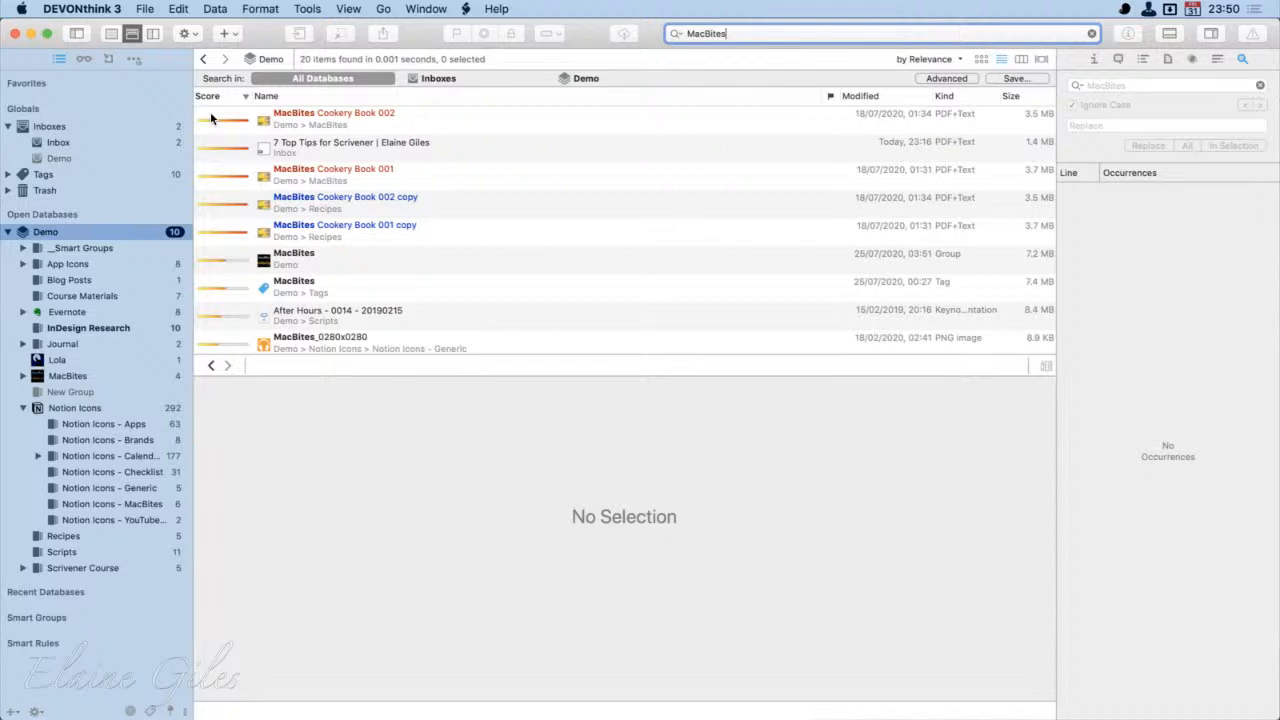
Step: Extend the search to MacBites After Hours, and cut the query down to After Hours
text(A)
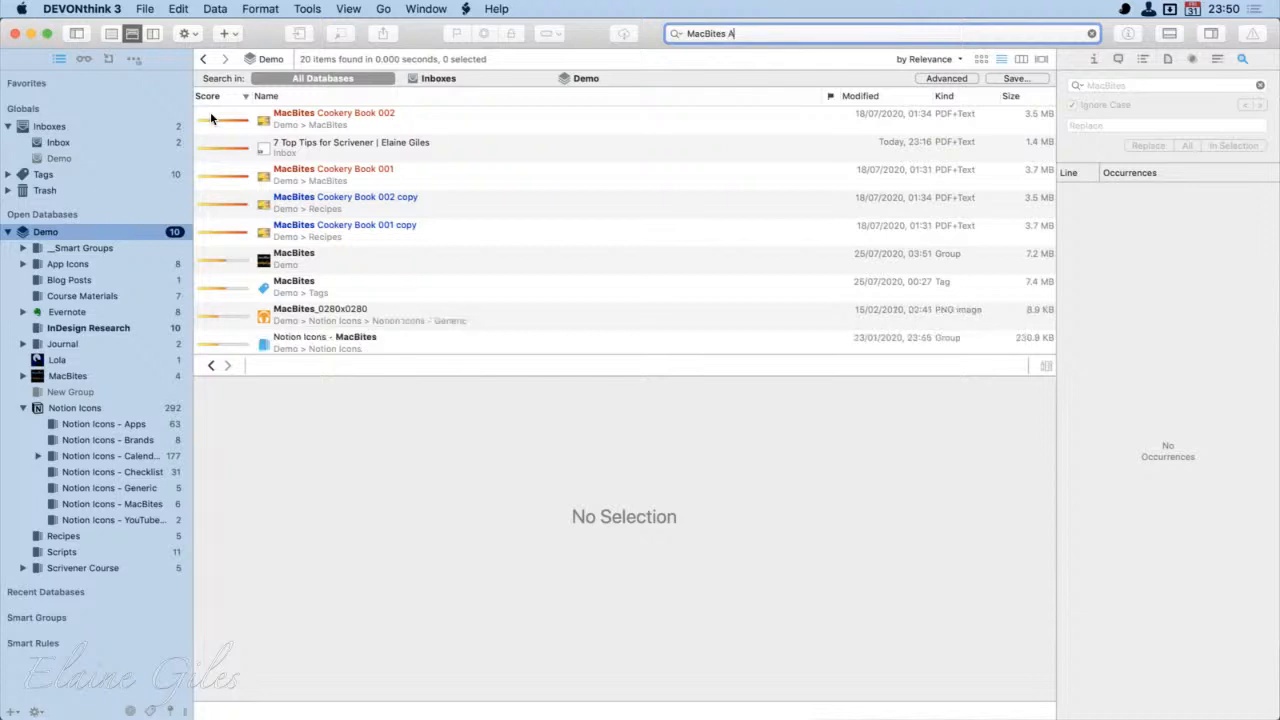
text(fter Hours)
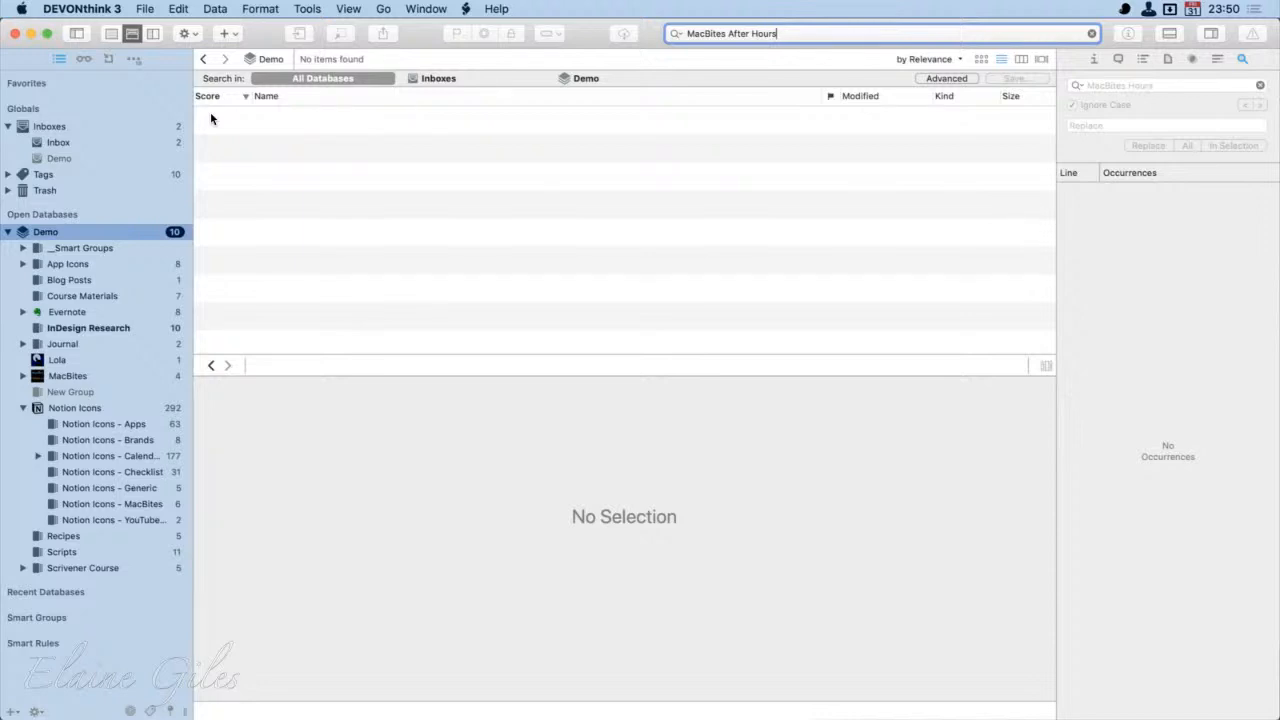
key(Left)
key(Left)
key(Left)
key(Left)
key(Left)
key(Left)
key(Left)
key(Left)
key(Left)
key(Left)
key(Left)
key(shift+super+Left)
key(BackSpace)
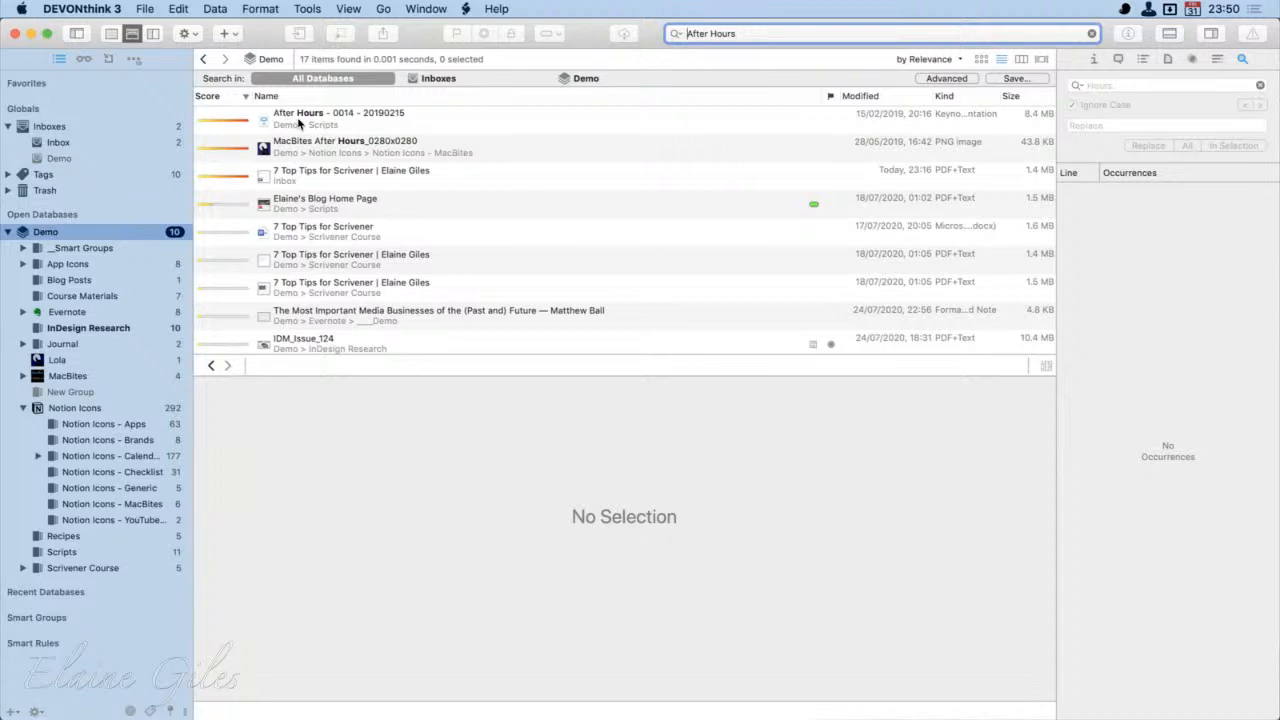
Step: Preview the MacBites After Hours_0280x0280 image and select the After Hours - 0014 - 20190215 presentation in the results
click(311, 119)
click(340, 147)
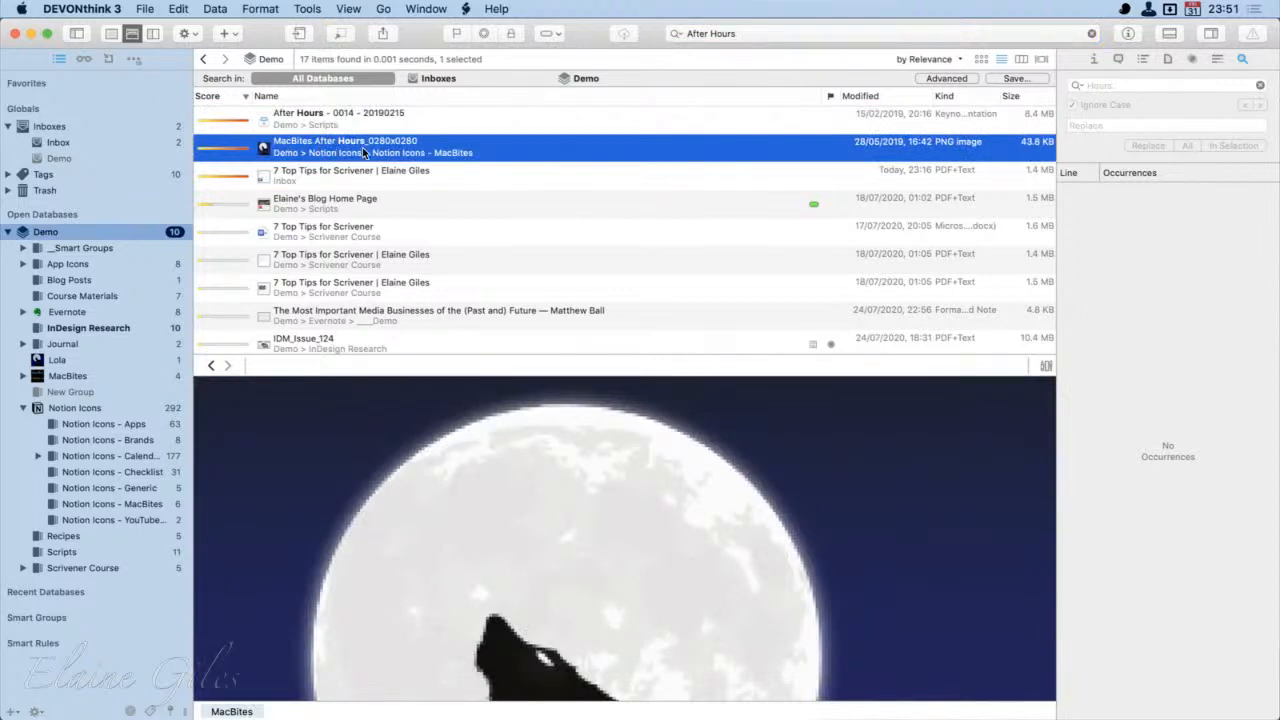
click(322, 122)
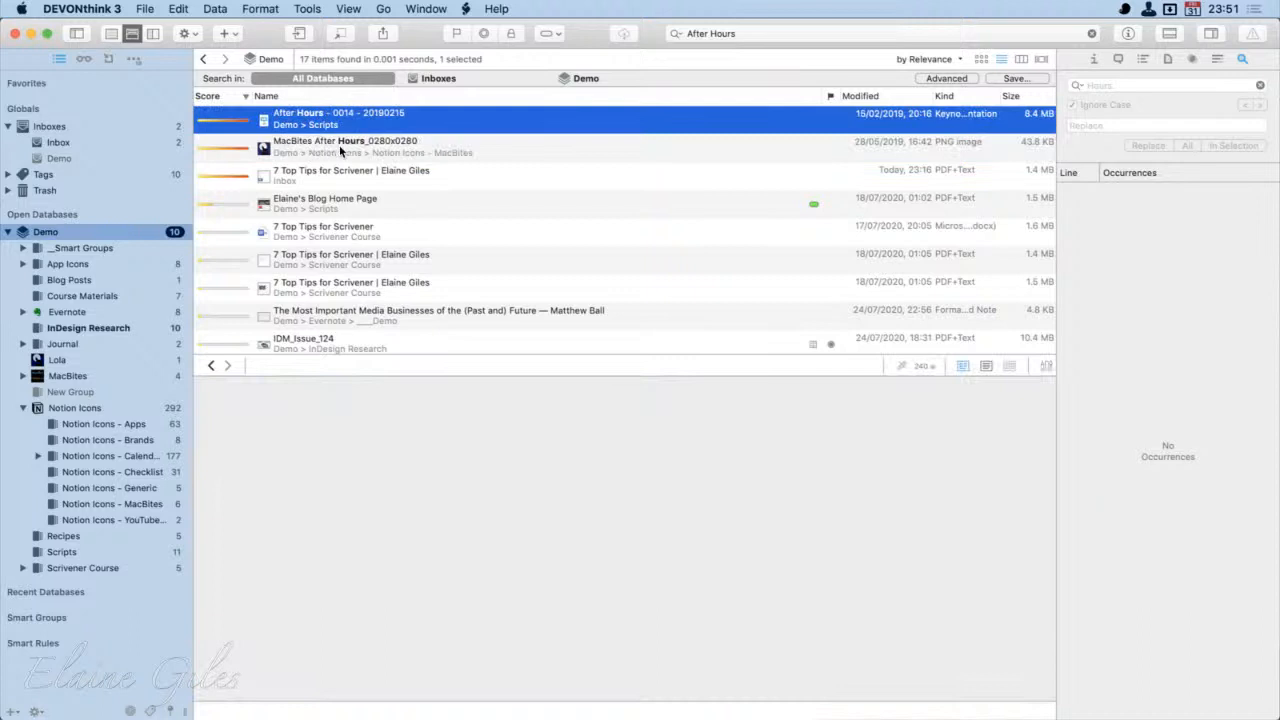
Step: Put MacBites back in front of the query and remove Hours, searching for MacBites After
click(686, 35)
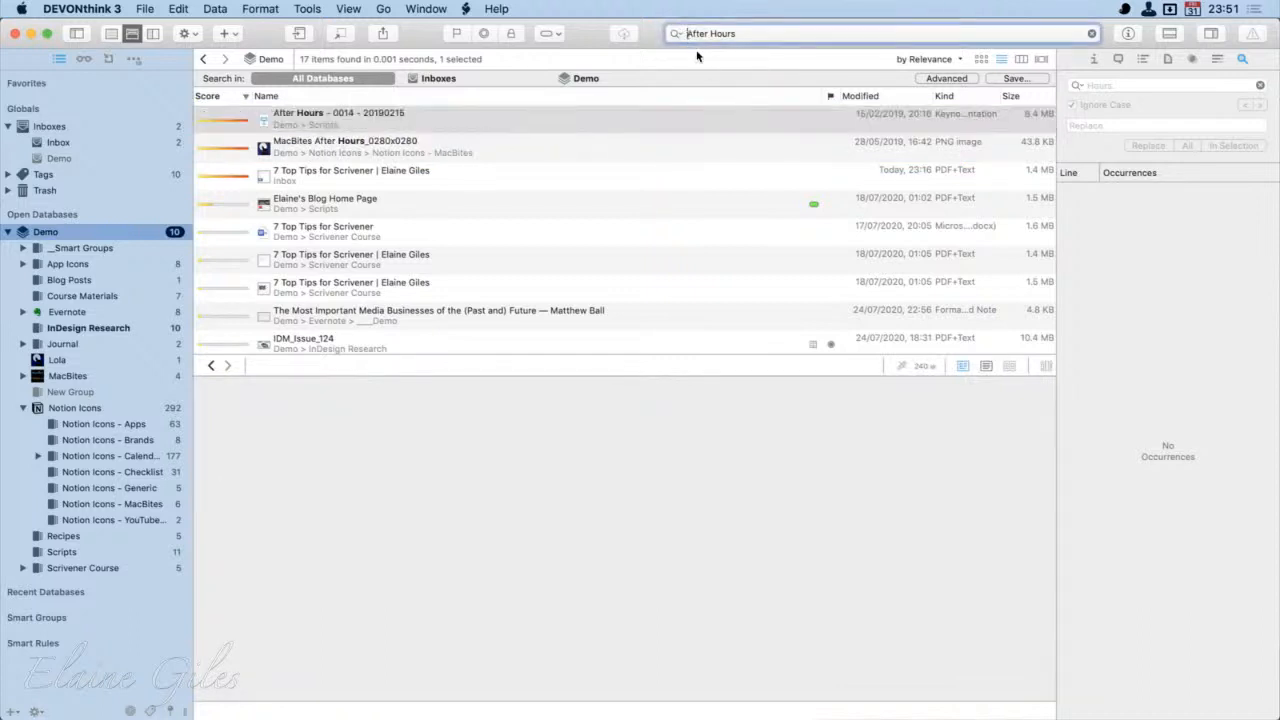
text(MacBites)
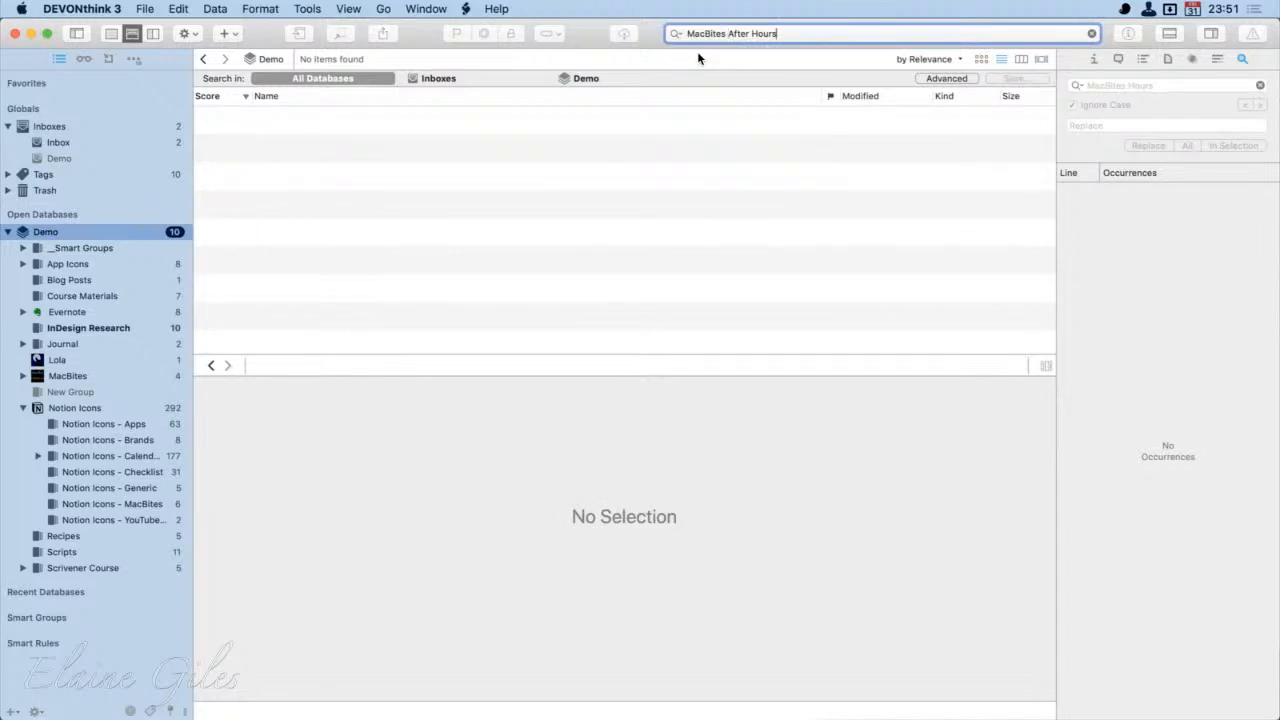
key(BackSpace)
key(BackSpace)
key(BackSpace)
key(BackSpace)
key(BackSpace)
key(BackSpace)
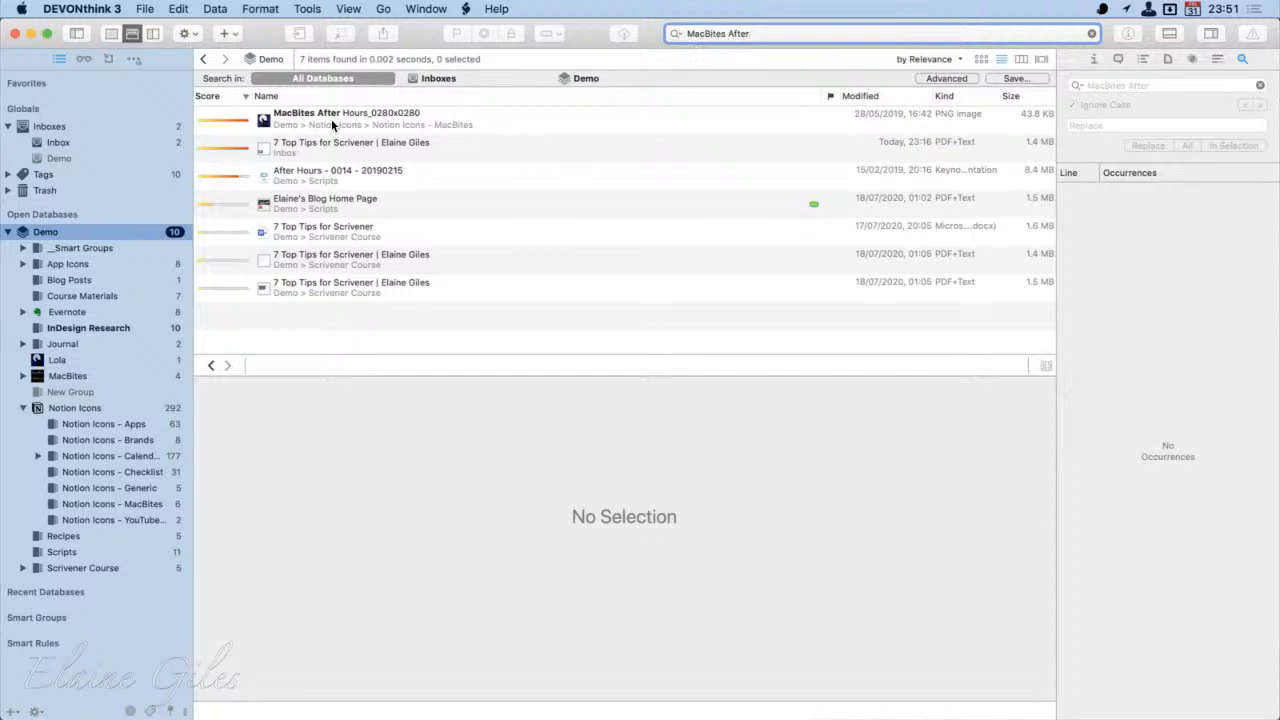
Step: Preview the MacBites After Hours_0280x0280 image and browse the slides of the After Hours - 0014 - 20190215 presentation
click(333, 124)
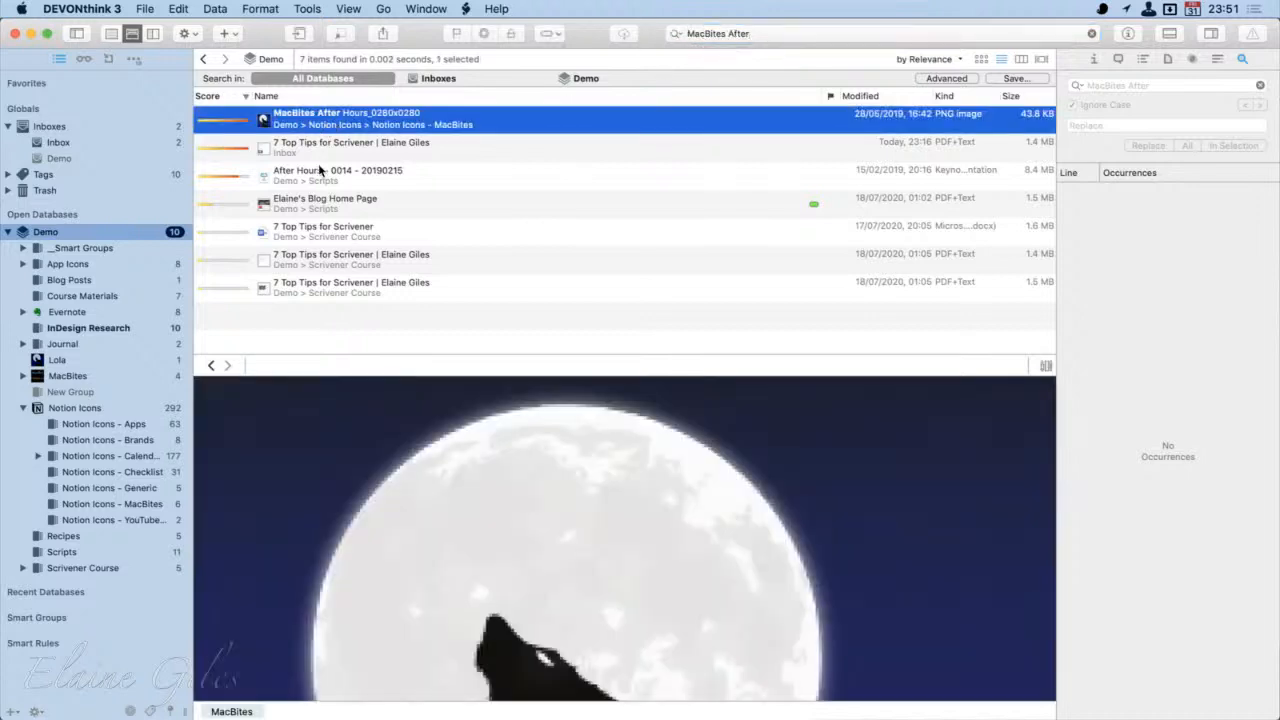
click(319, 177)
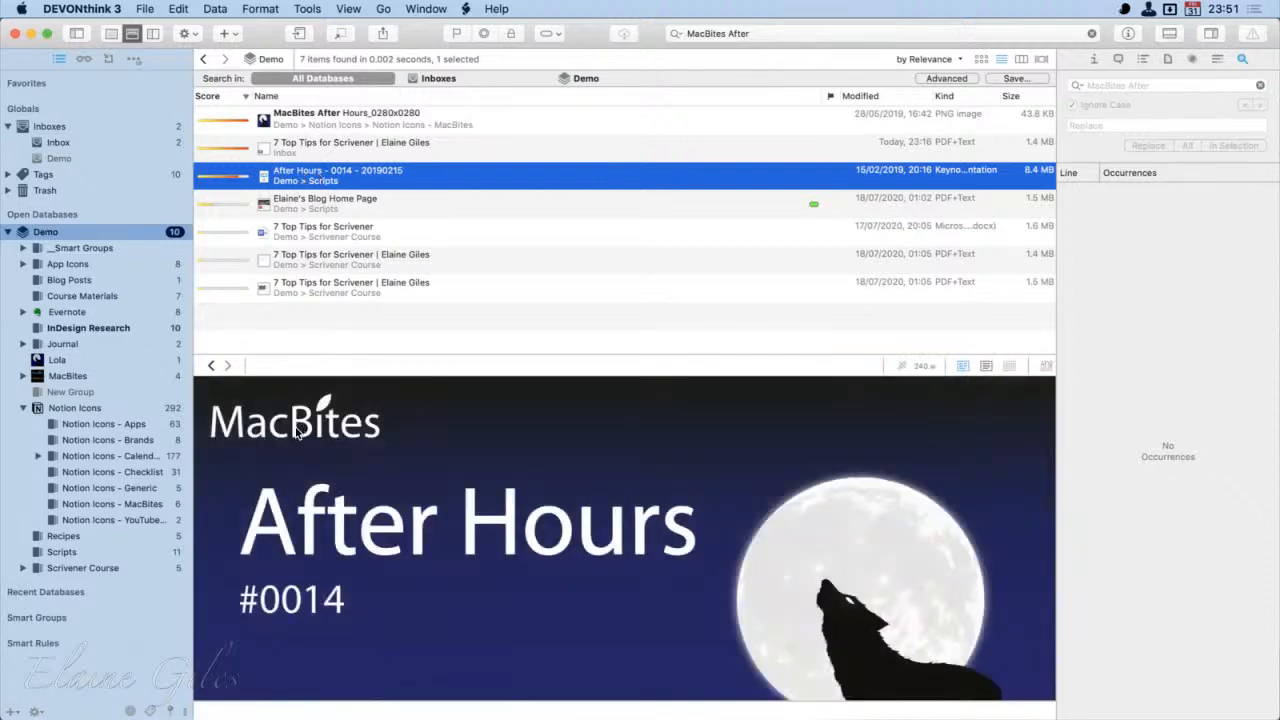
scroll(340, 443, down, 5)
scroll(340, 443, up, 1)
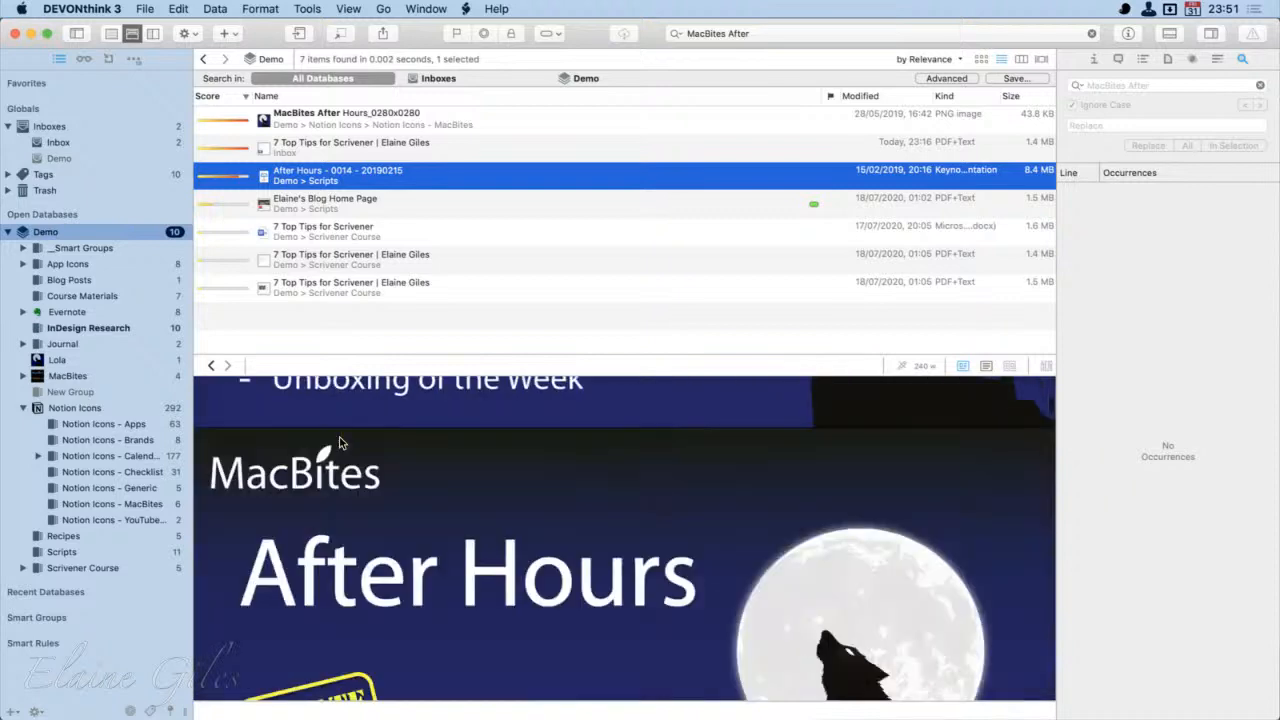
scroll(340, 443, down, 5)
scroll(340, 443, down, 15)
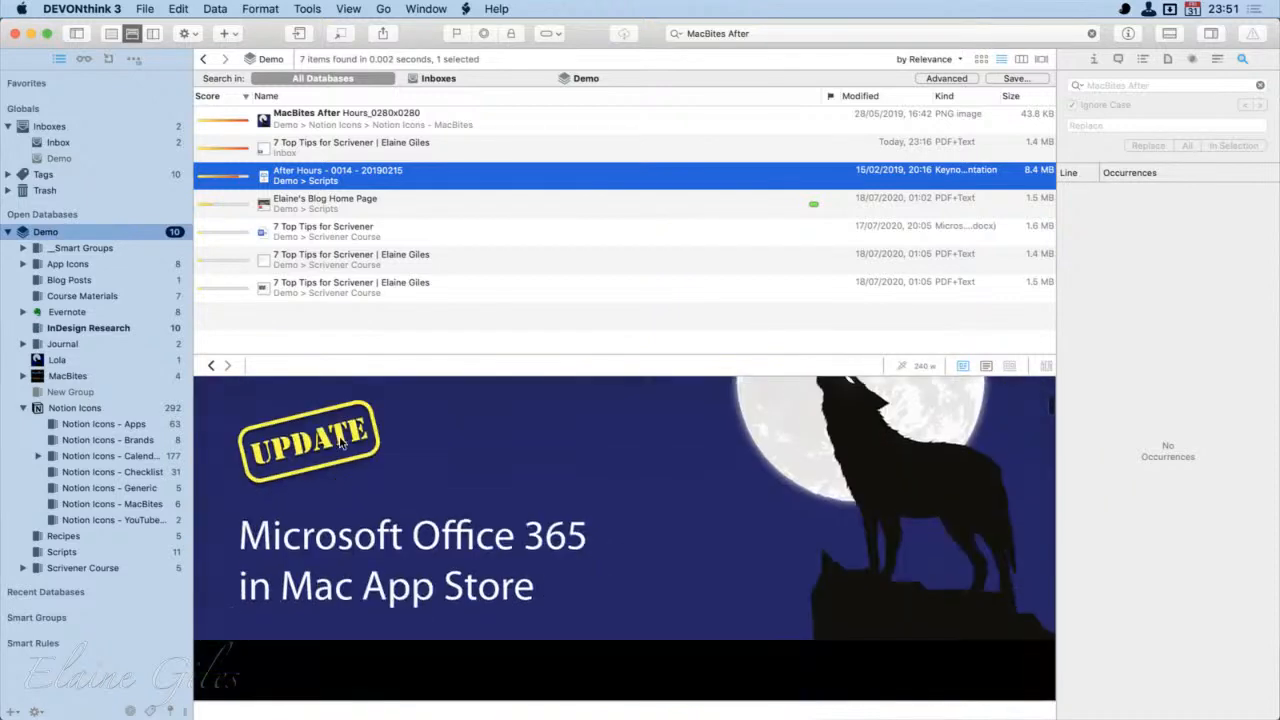
scroll(340, 443, down, 5)
scroll(340, 443, up, 6)
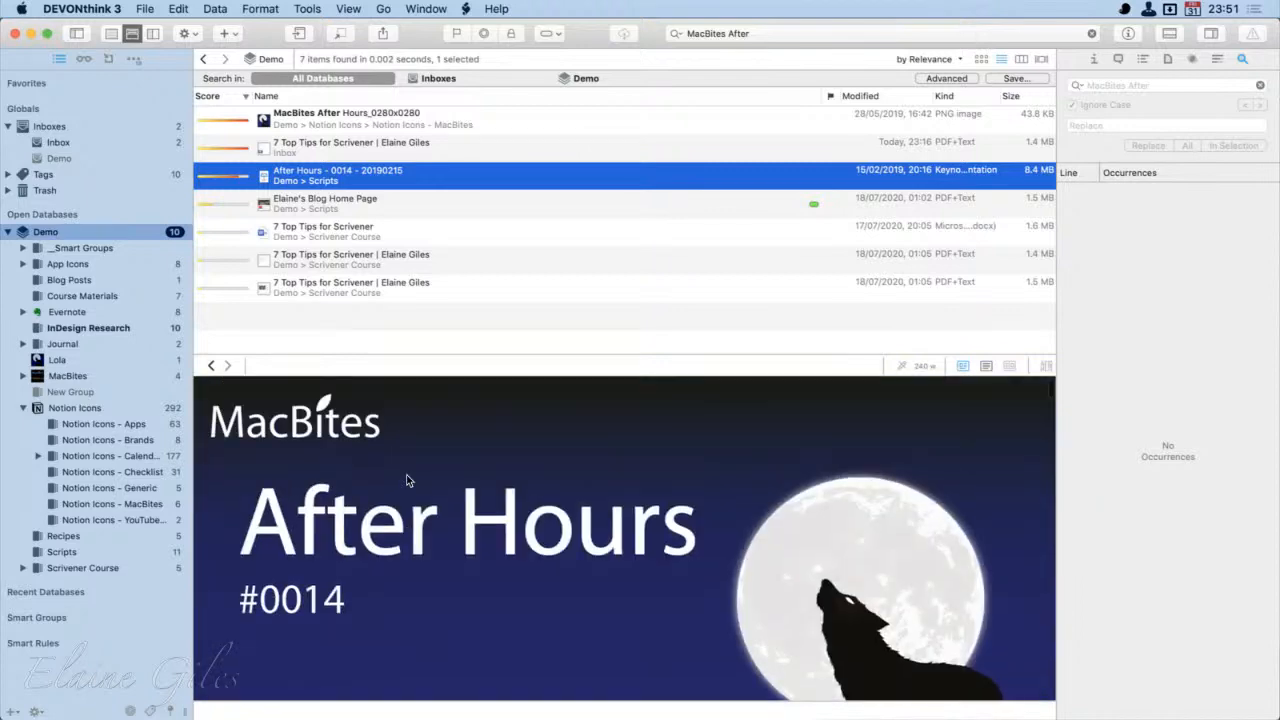
Step: Examine the highlighted matches in the blog home page PDF and the 7 Top Tips for Scrivener Word document, and reselect the first result
click(308, 202)
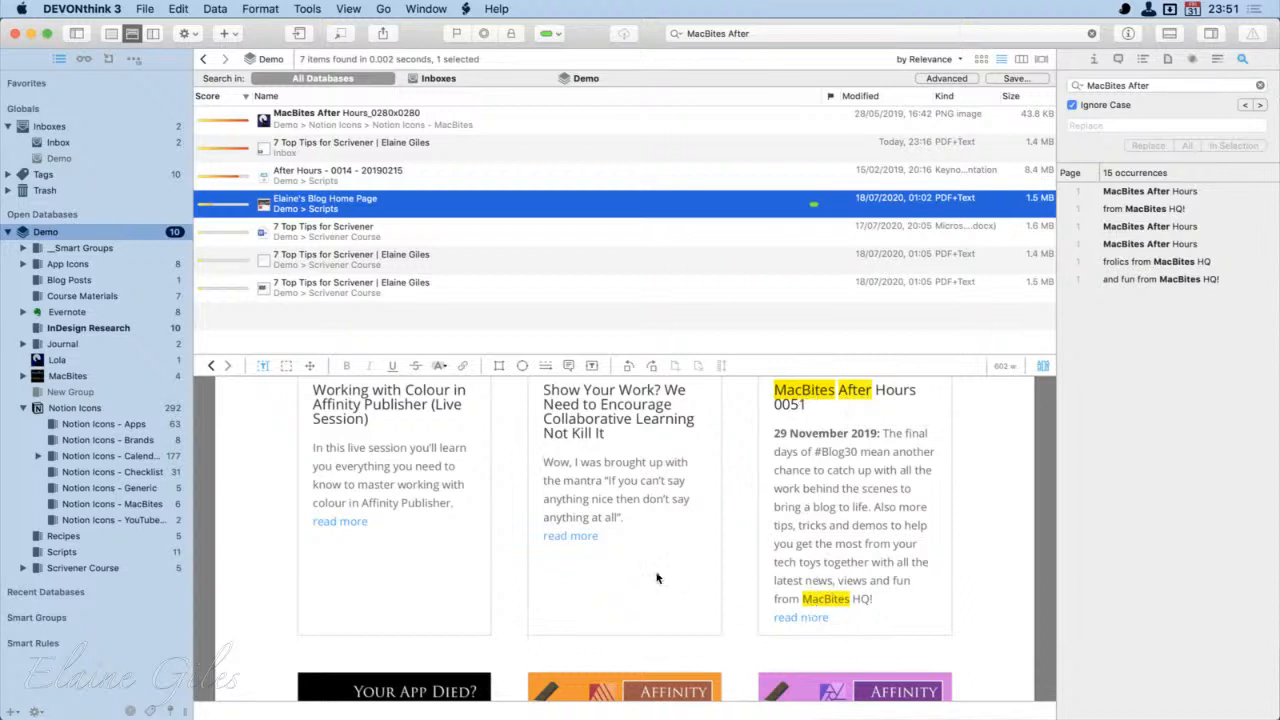
scroll(443, 516, up, 1)
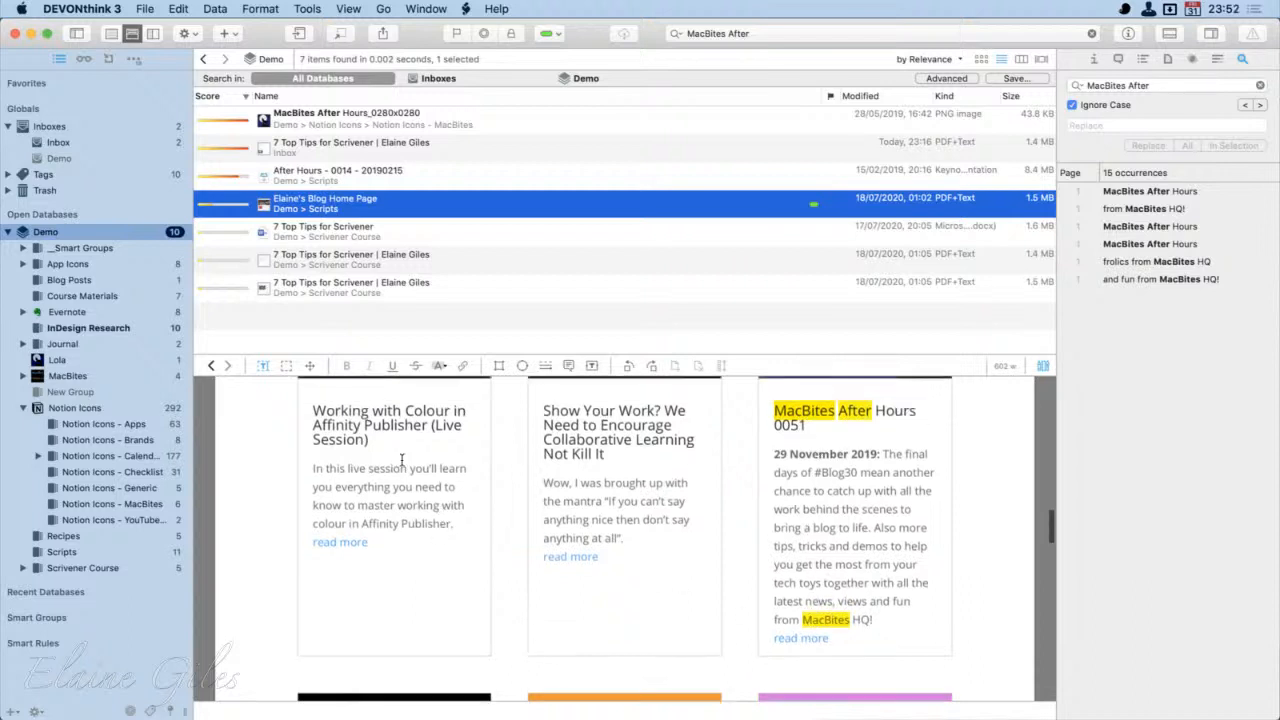
click(326, 236)
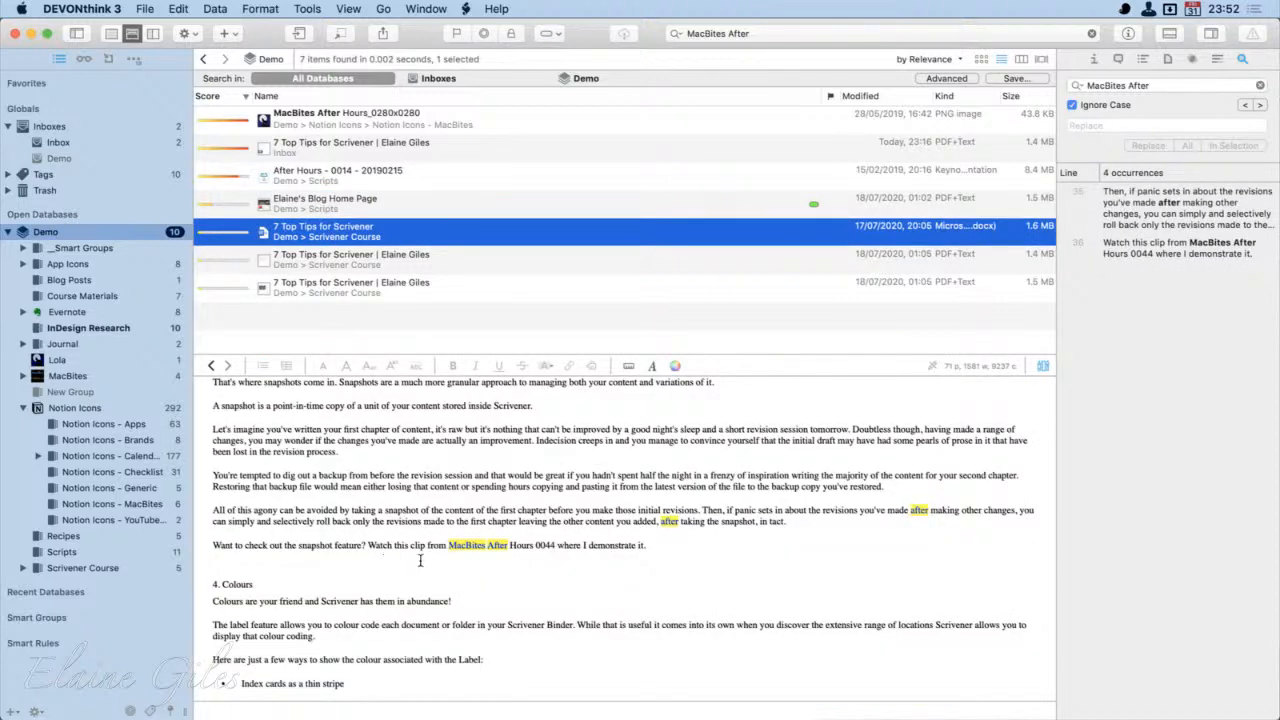
scroll(694, 558, up, 5)
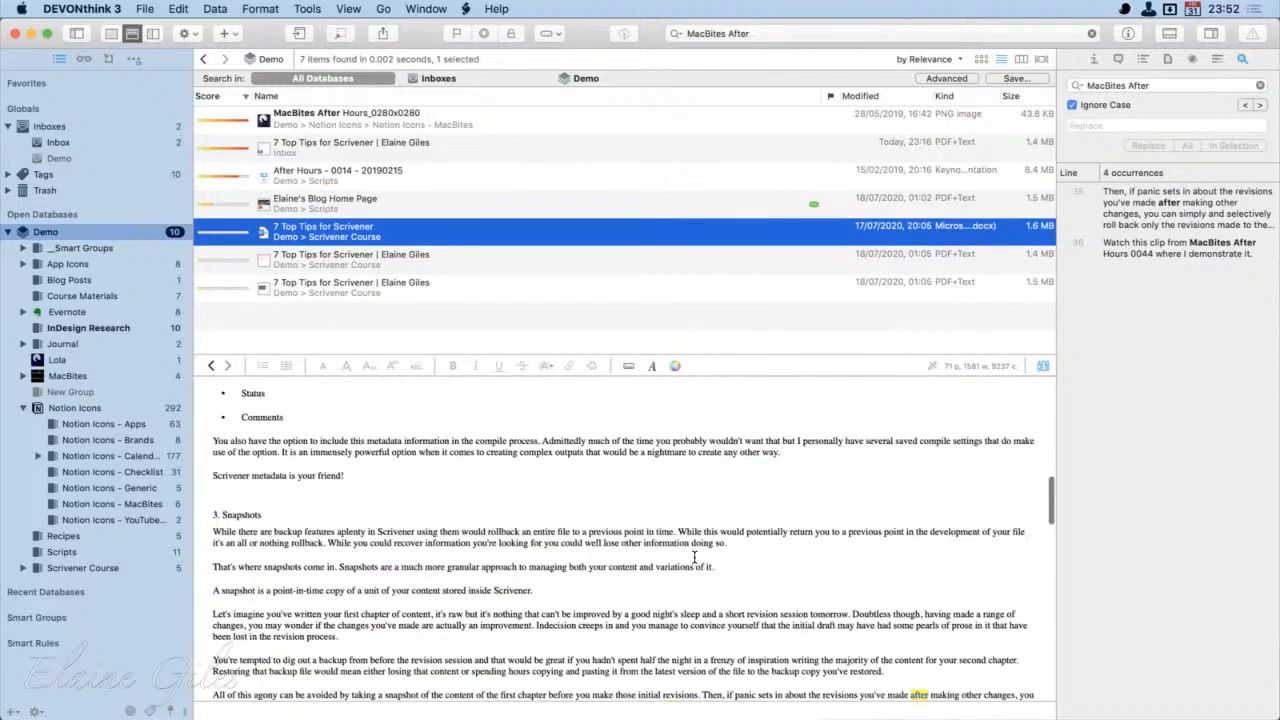
scroll(694, 558, down, 8)
scroll(689, 538, up, 2)
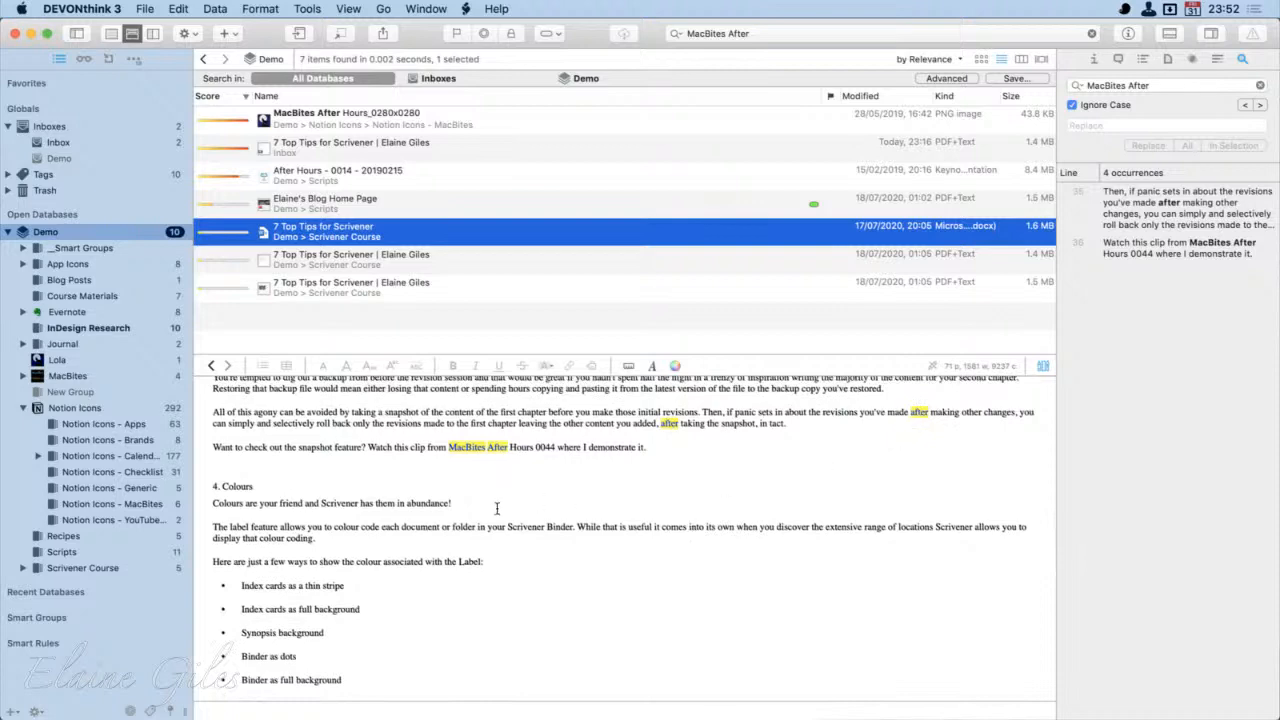
scroll(490, 512, up, 1)
scroll(490, 512, up, 10)
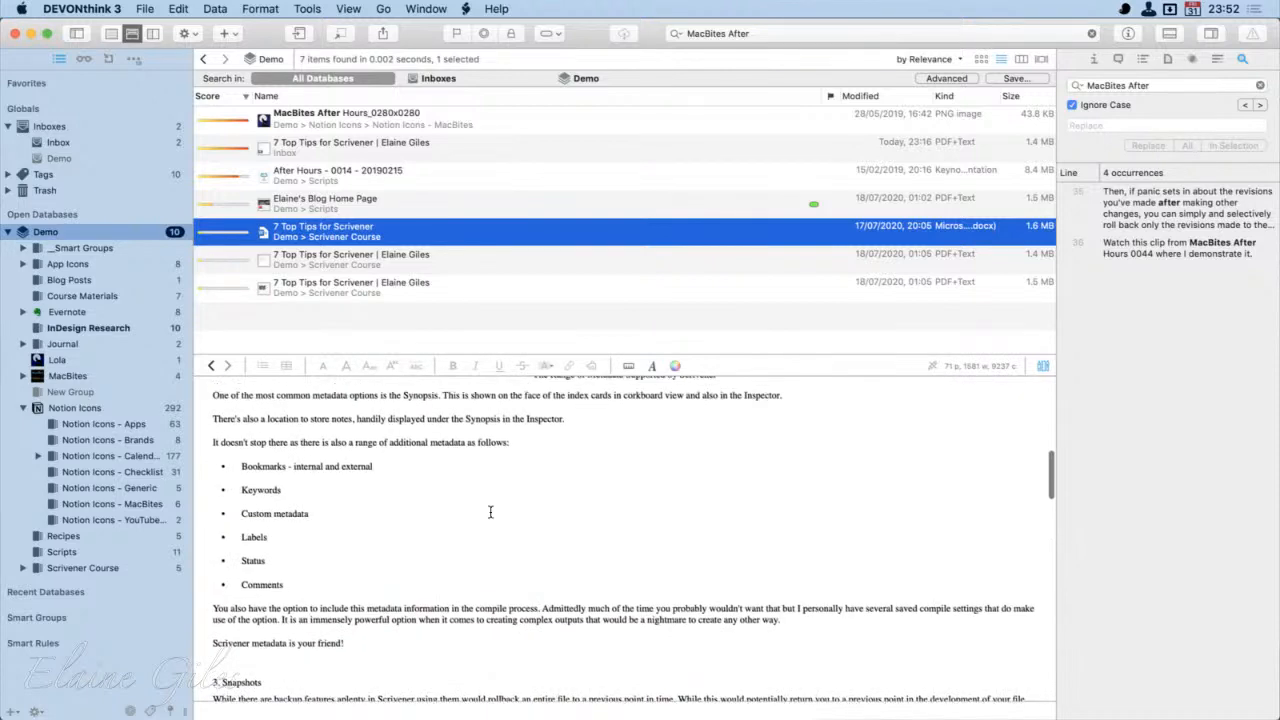
scroll(490, 507, up, 6)
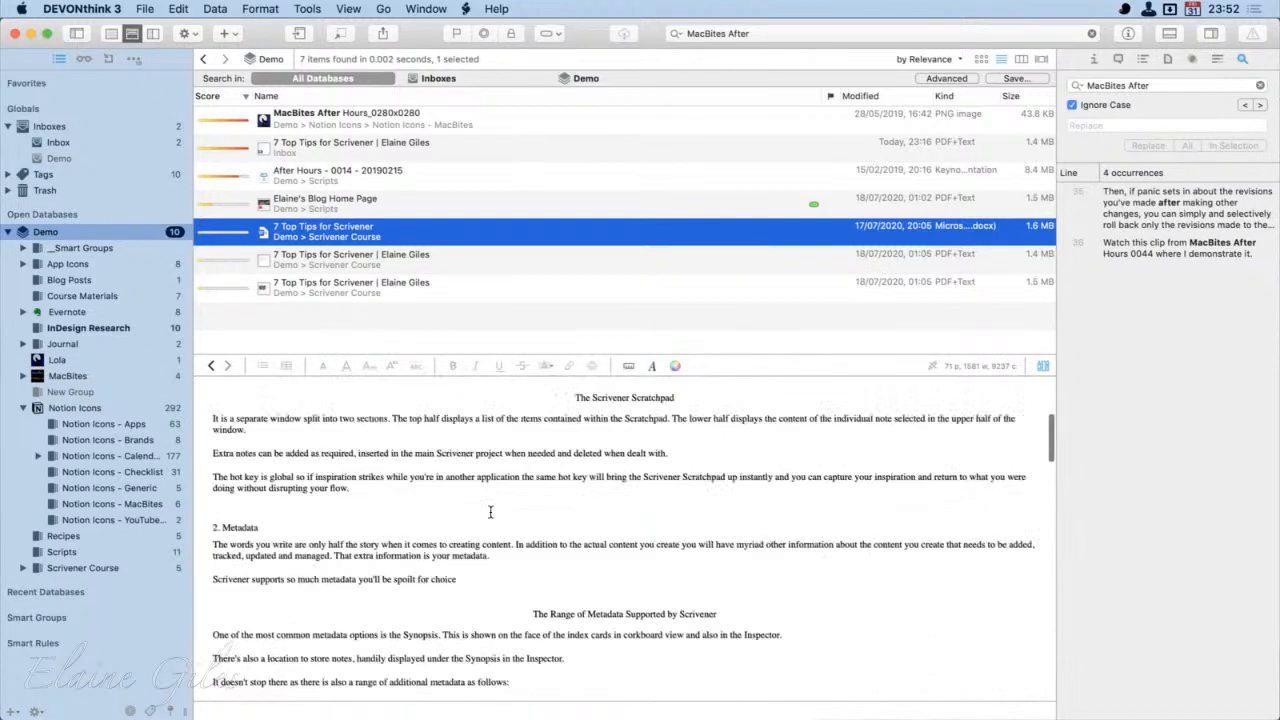
scroll(490, 512, up, 1)
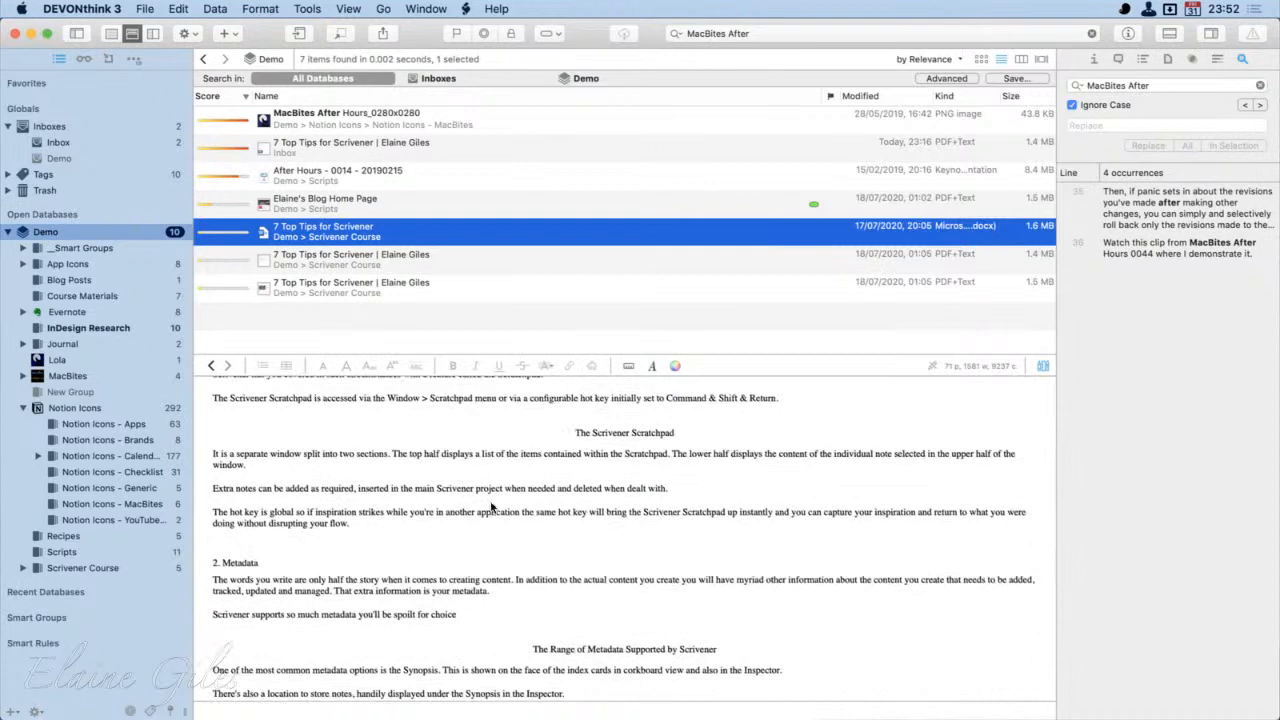
scroll(490, 507, up, 5)
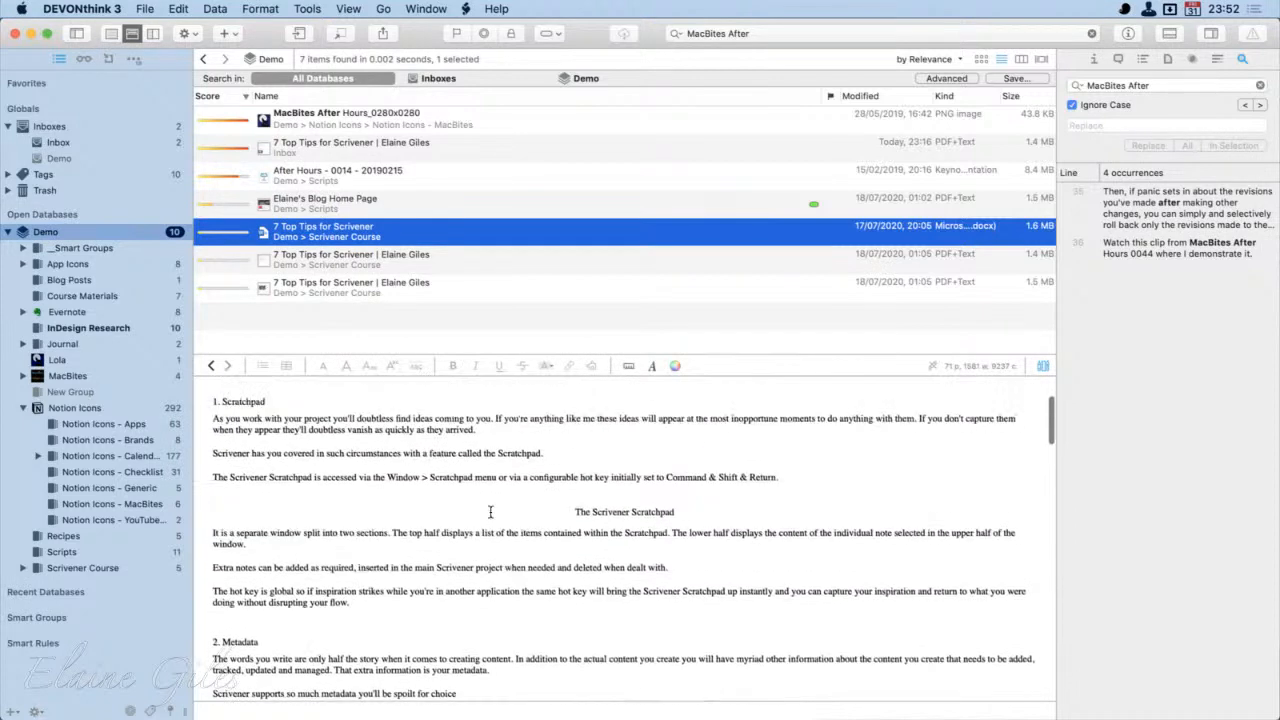
scroll(490, 511, up, 2)
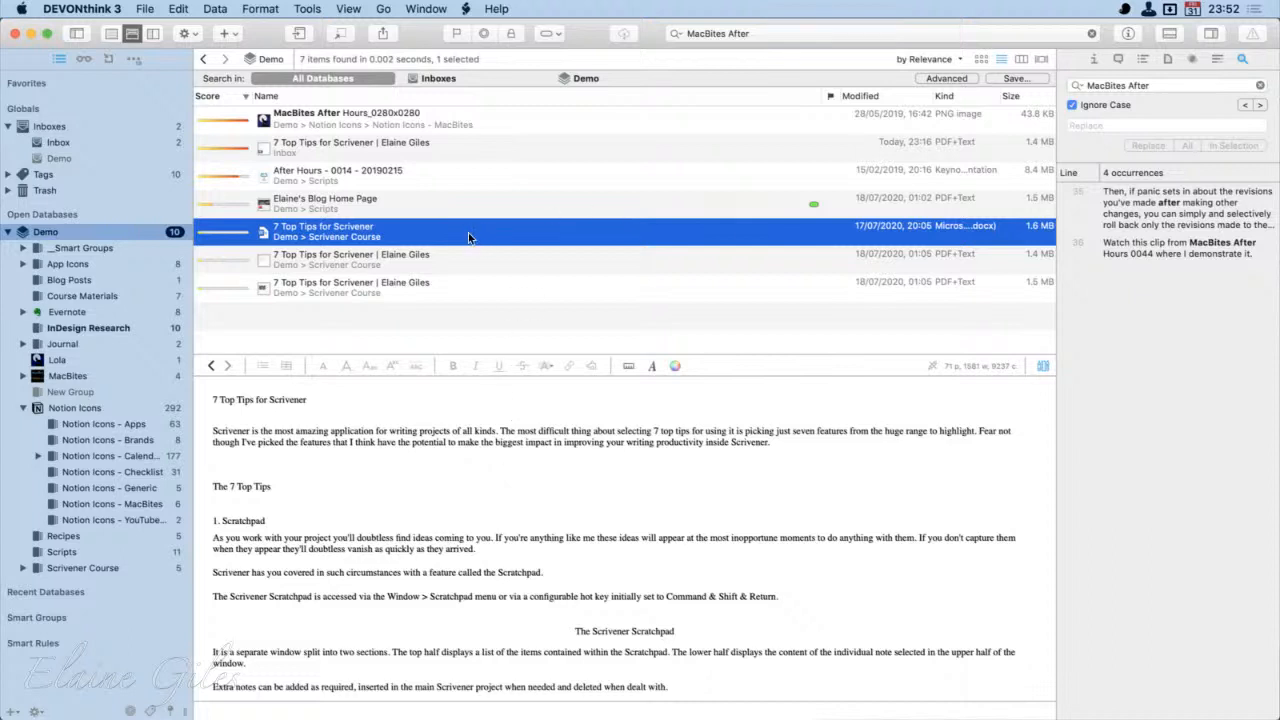
click(338, 116)
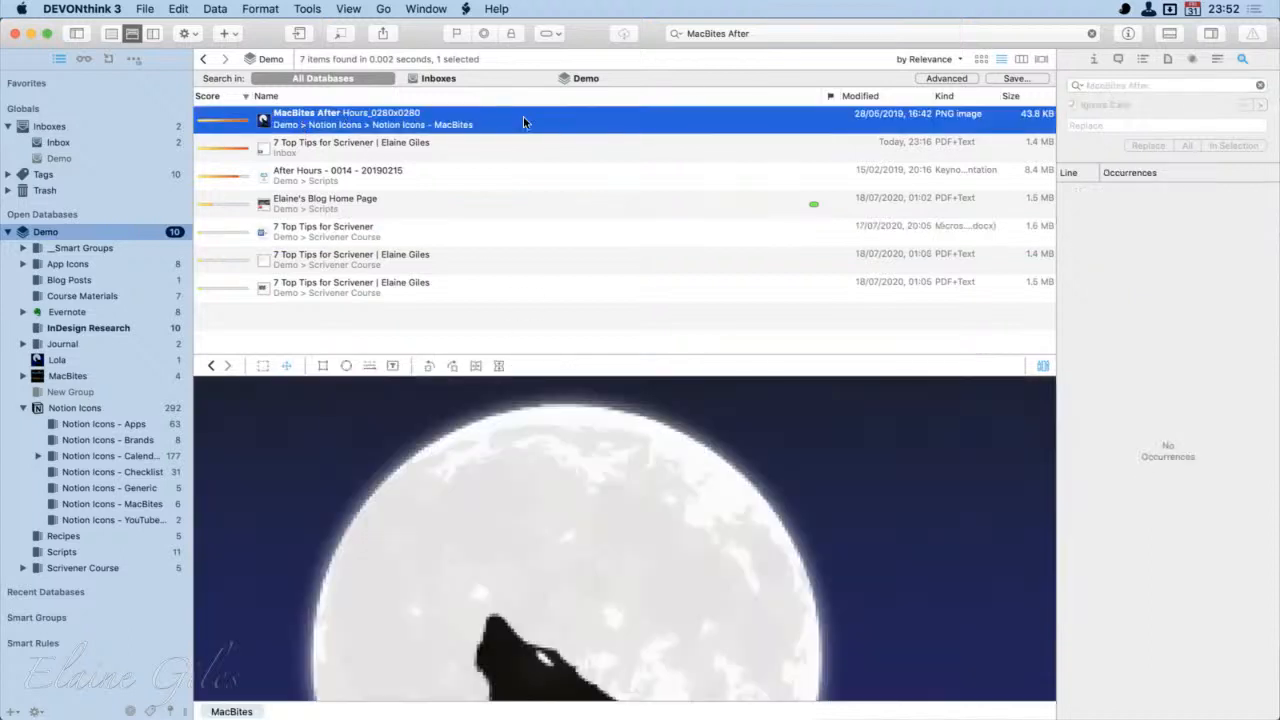
Step: Change the search query to all lowercase, macbites after
double_click(700, 36)
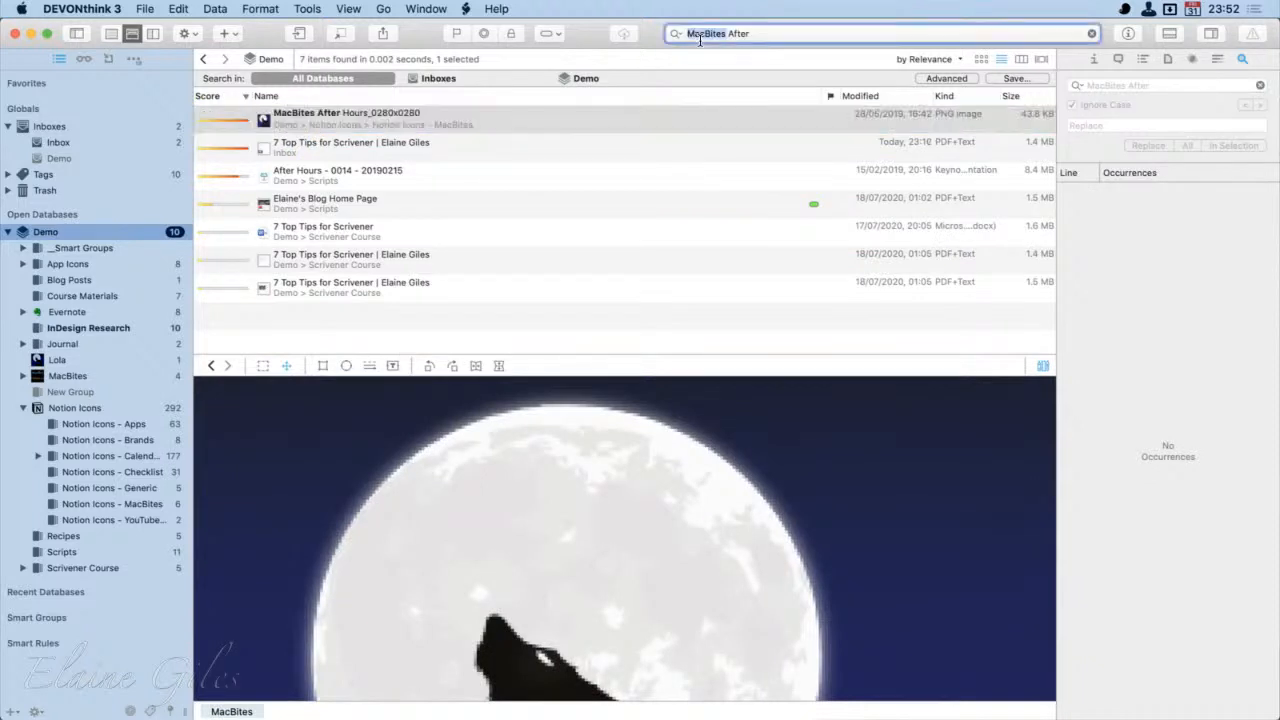
key(Left)
text(m)
key(Delete)
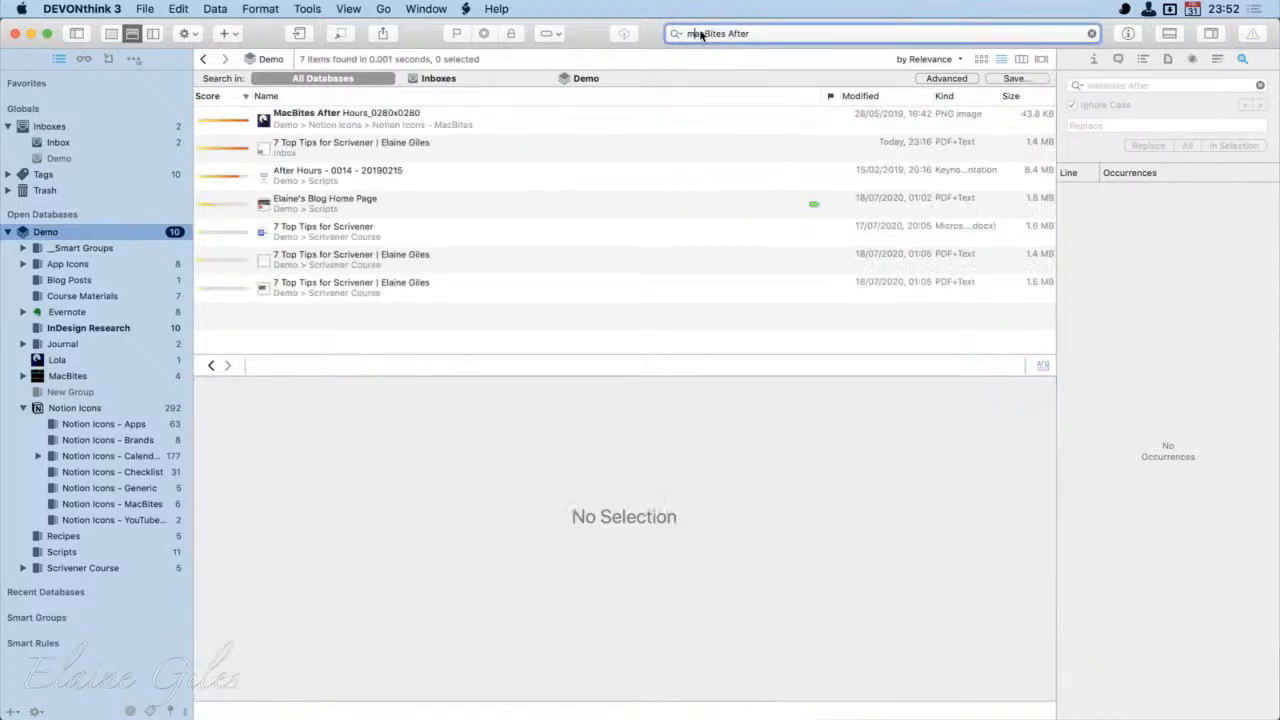
key(Right)
key(Right)
key(Delete)
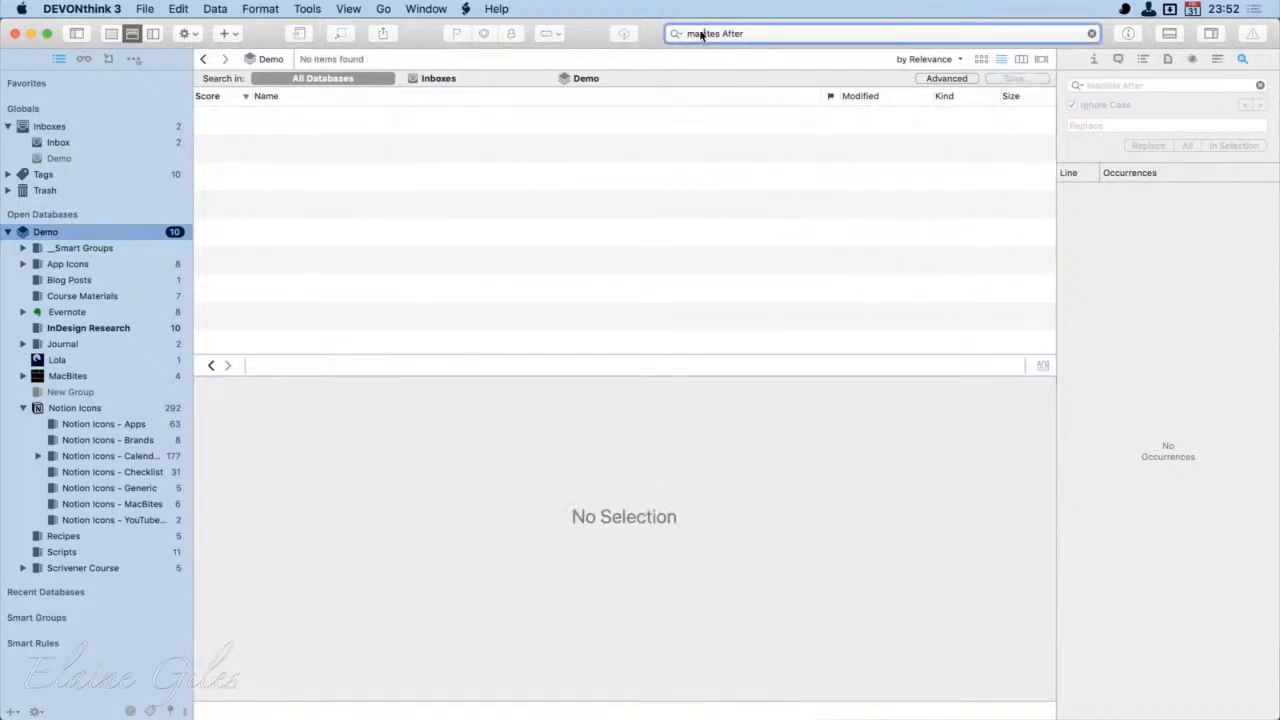
text(b)
key(Right)
key(Right)
key(Right)
key(Right)
key(Right)
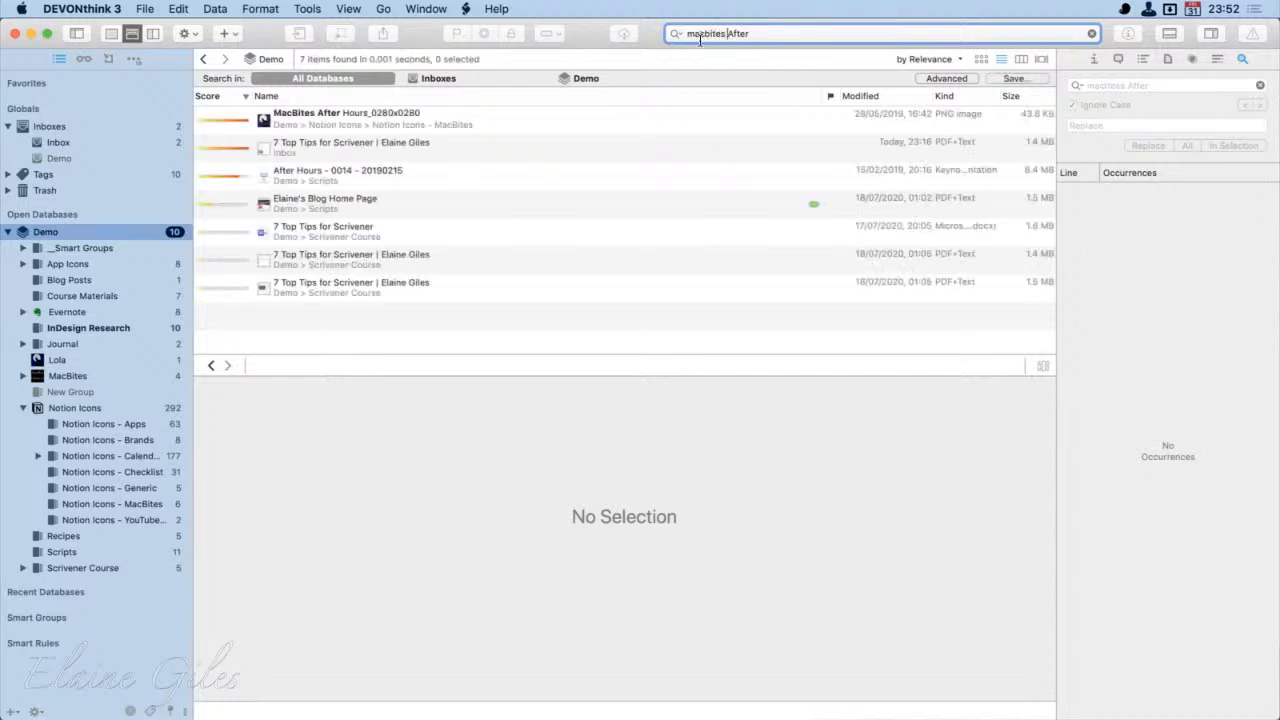
key(Delete)
text(a)
Step: Review the search options without changing them, and restrict the search to the Demo database
triple_click(752, 34)
click(679, 34)
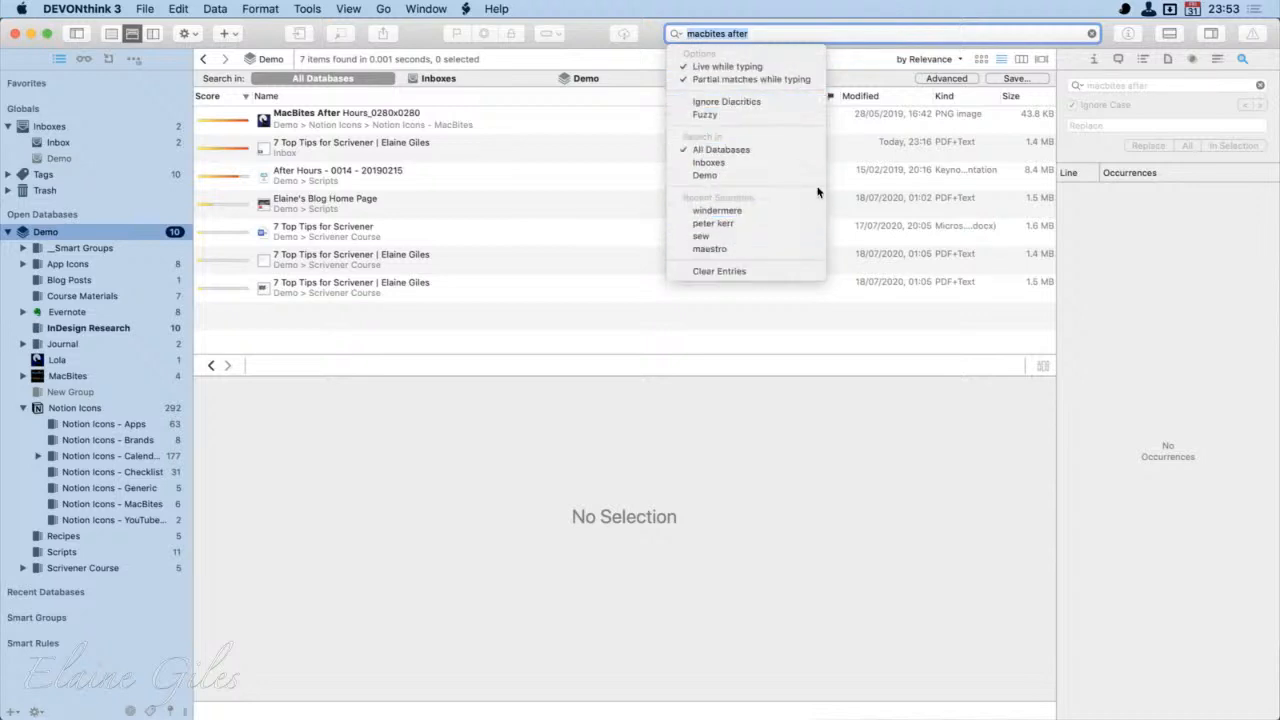
click(810, 28)
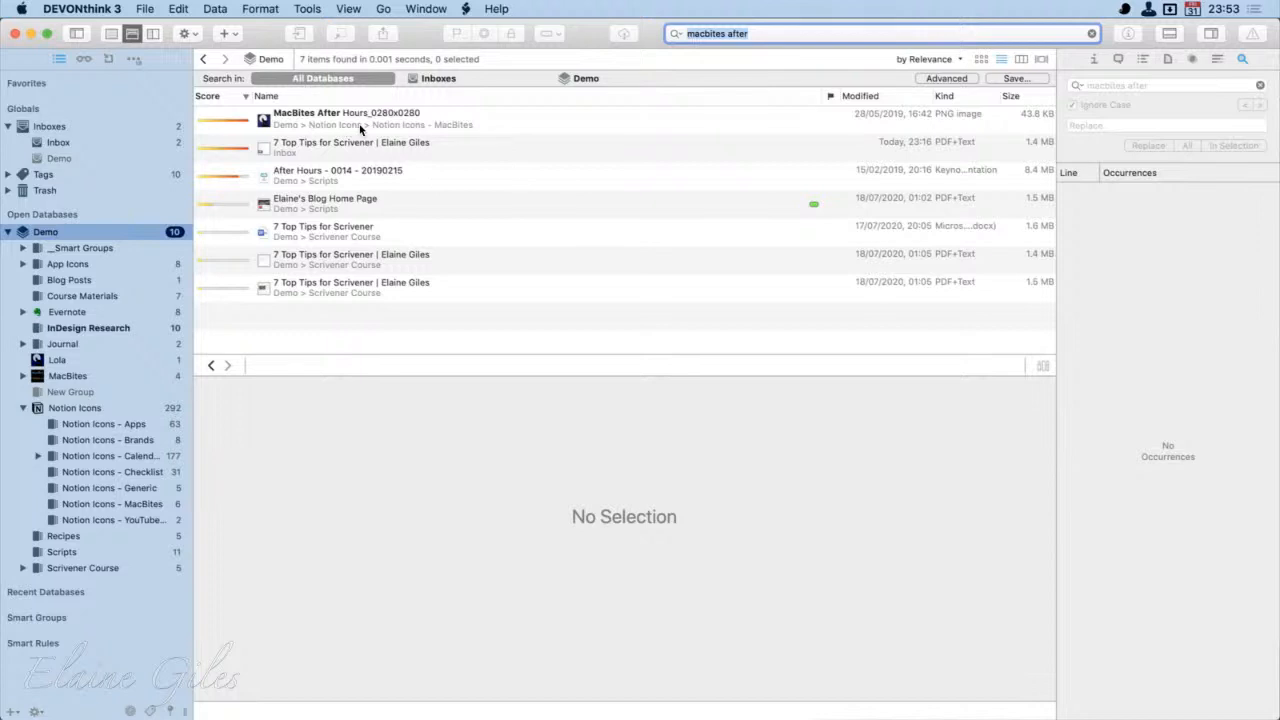
click(580, 79)
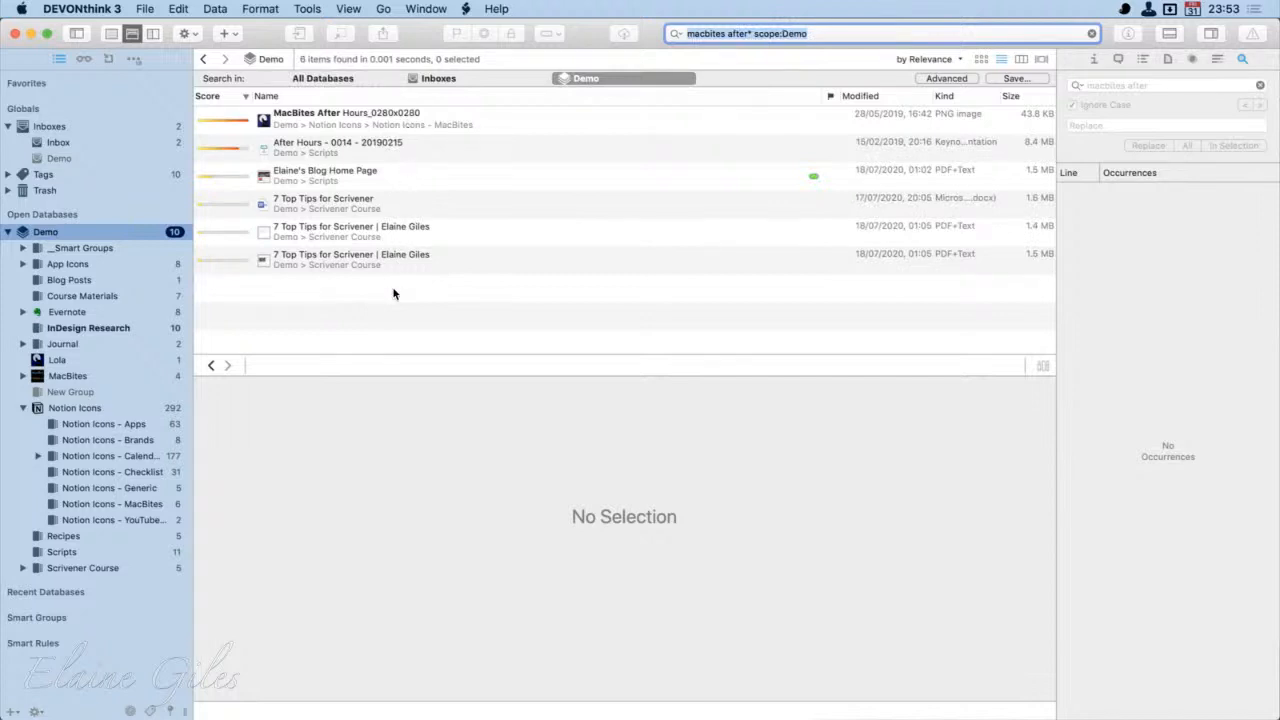
Step: Restrict the macbites after search to the Inboxes, and widen its scope to All Databases
click(446, 78)
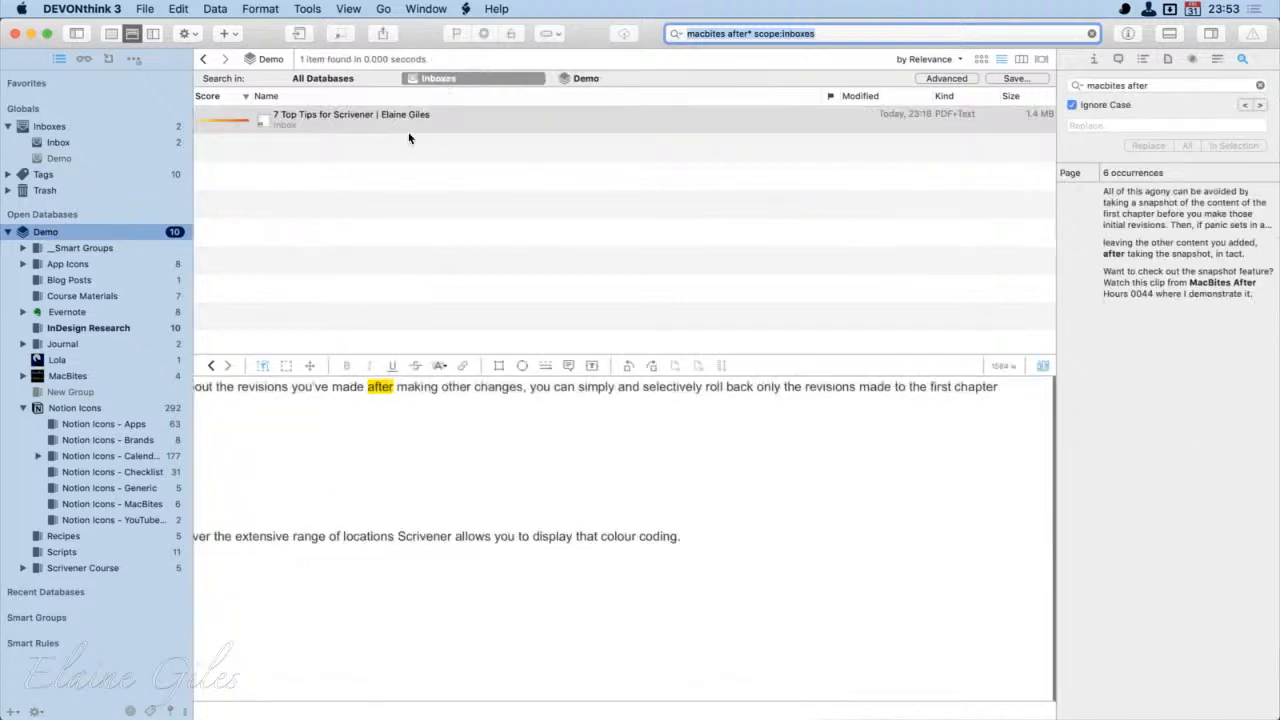
click(339, 78)
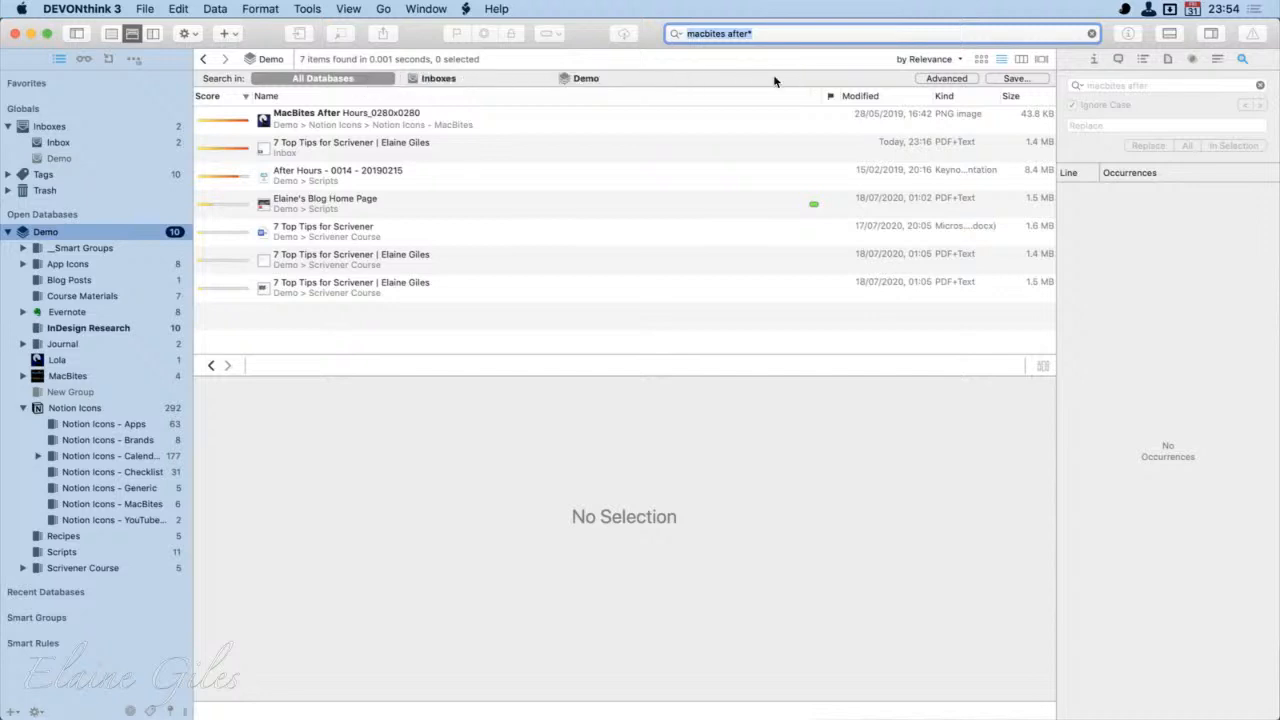
click(424, 78)
click(754, 43)
Step: Show the advanced search criteria, add a second condition on Content, and review the available condition fields without changing the field
click(940, 78)
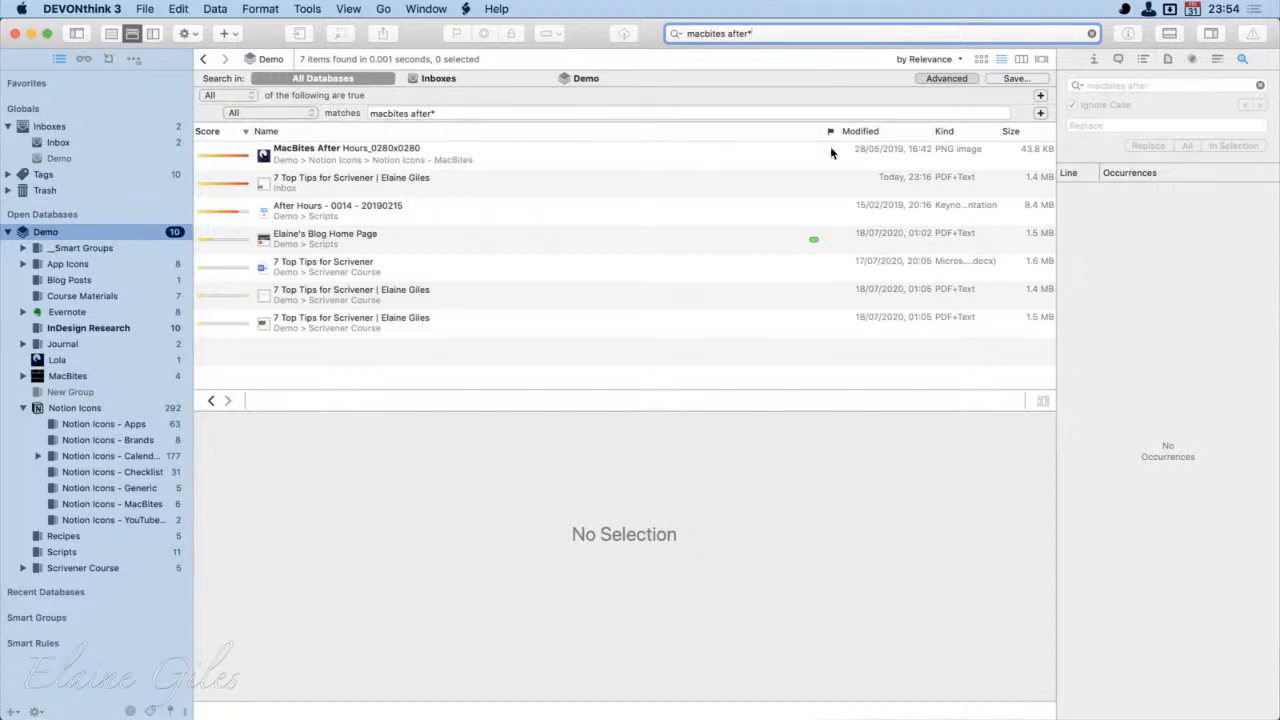
click(1040, 113)
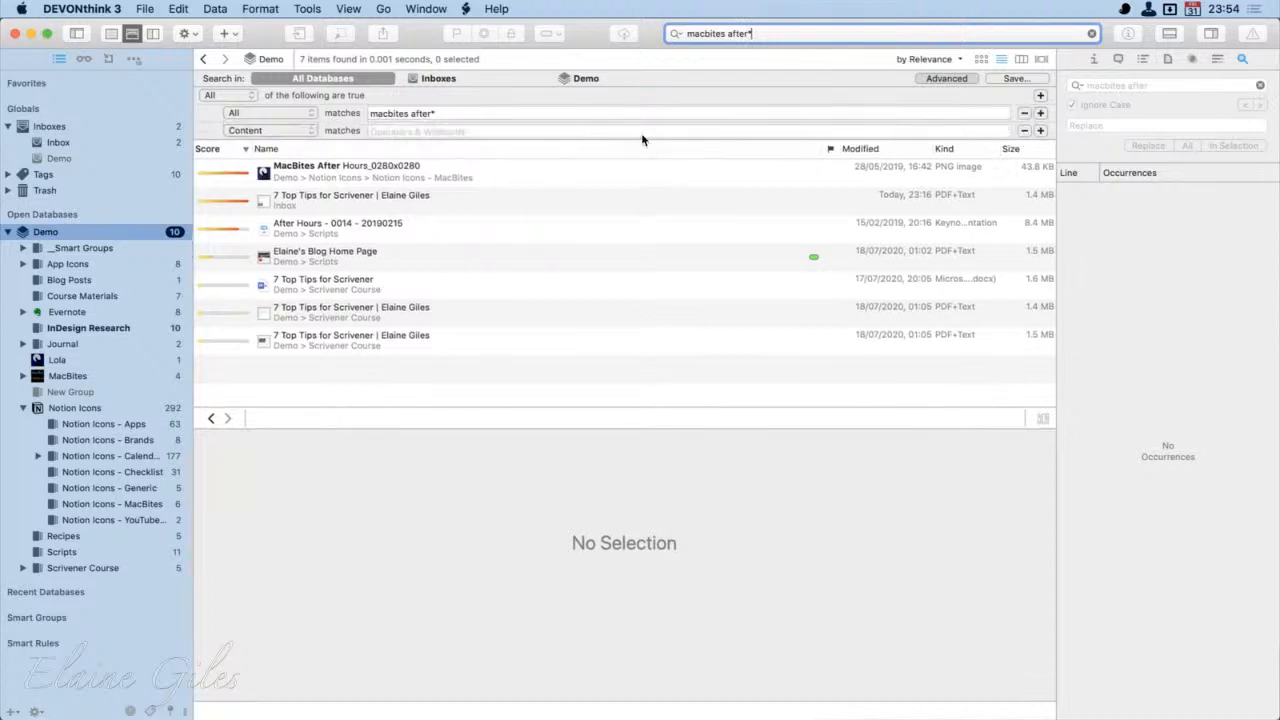
click(303, 131)
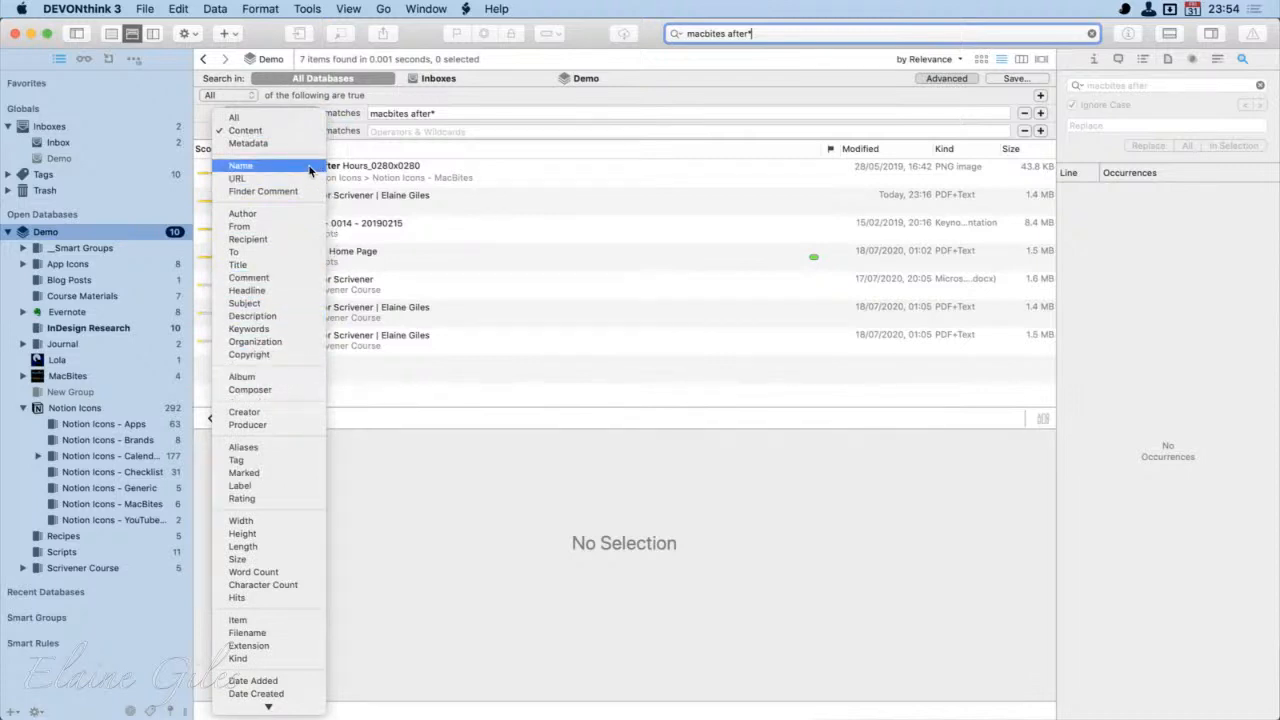
click(546, 166)
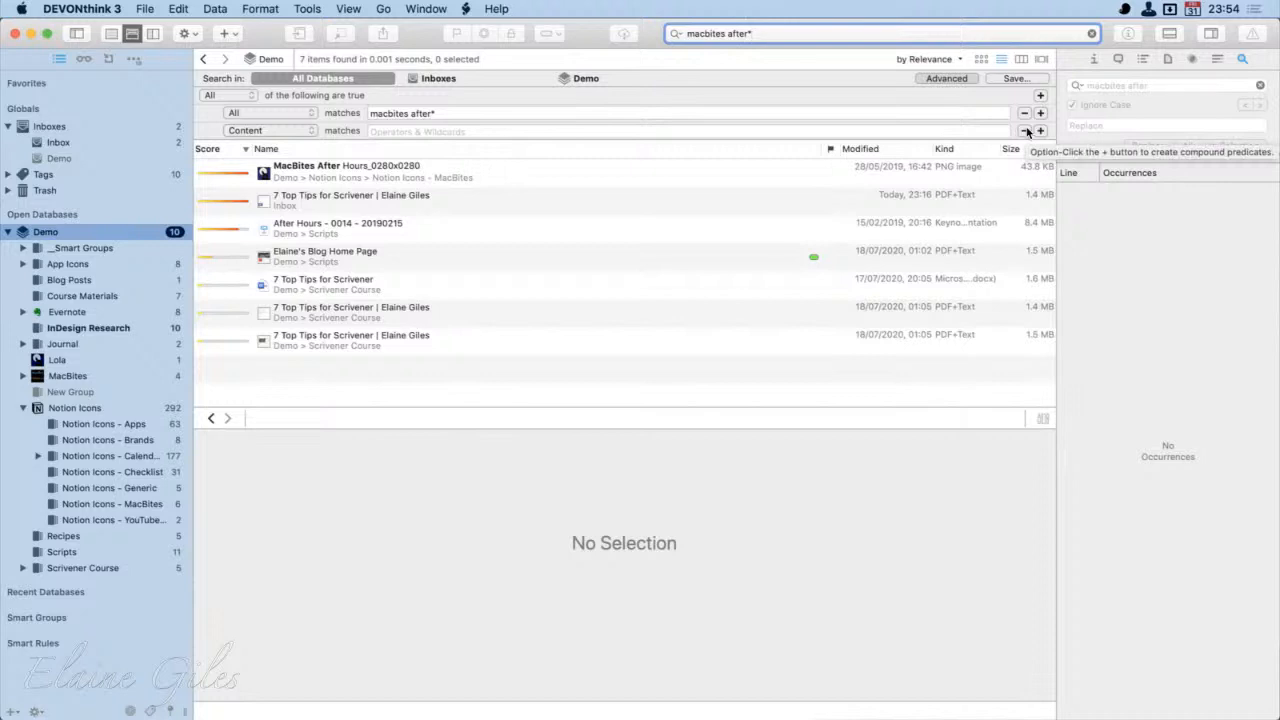
triple_click(728, 36)
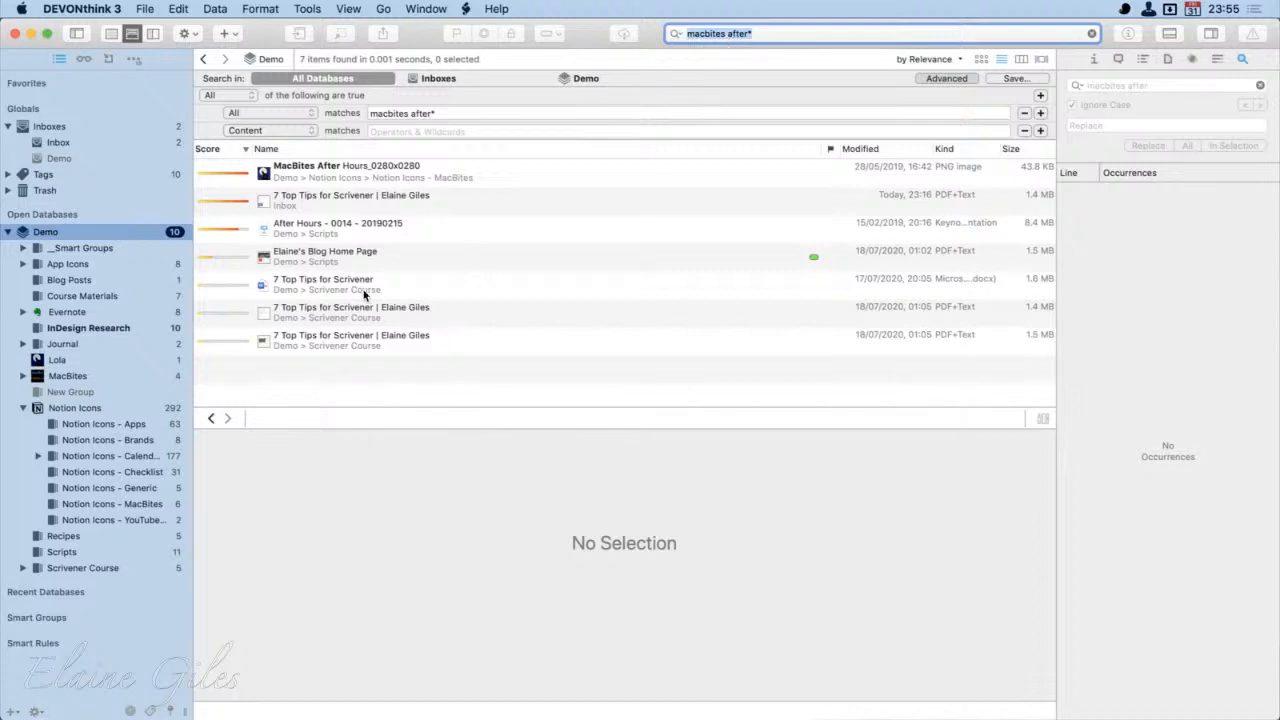
Step: Preview the After Hours - 0014 - 20190215 presentation in the results and look through its first slides
click(365, 222)
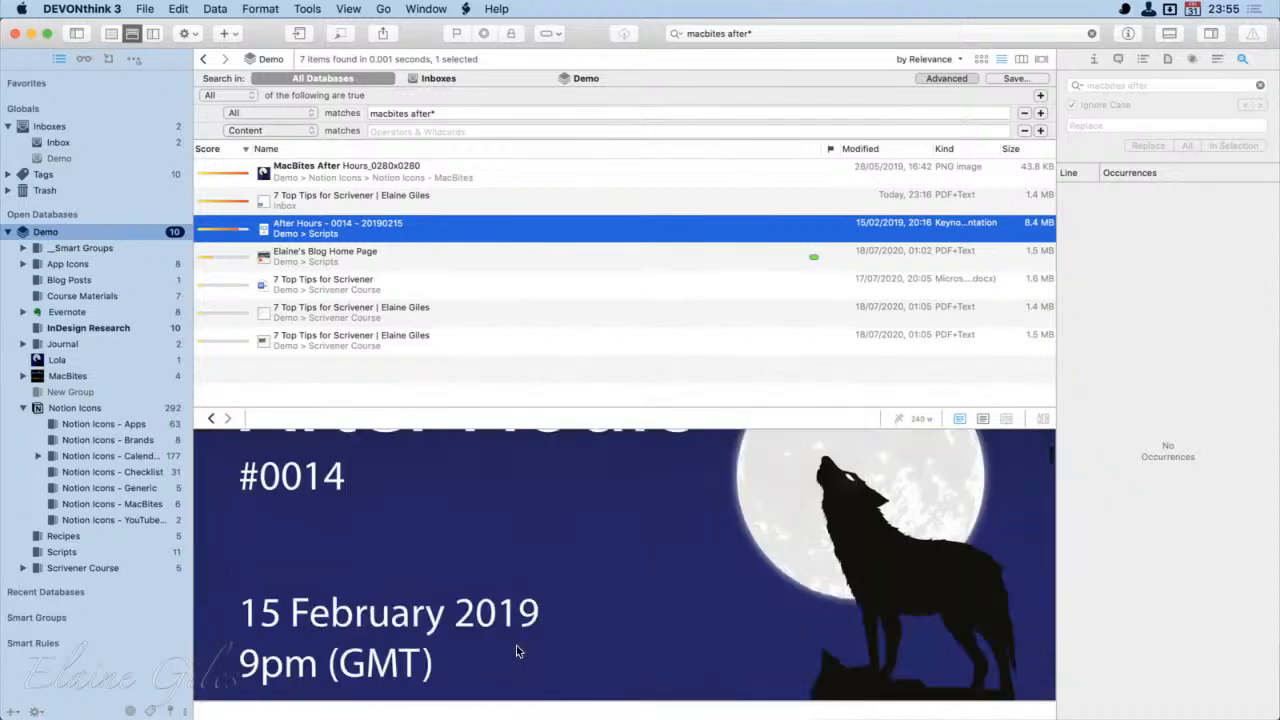
scroll(517, 651, down, 5)
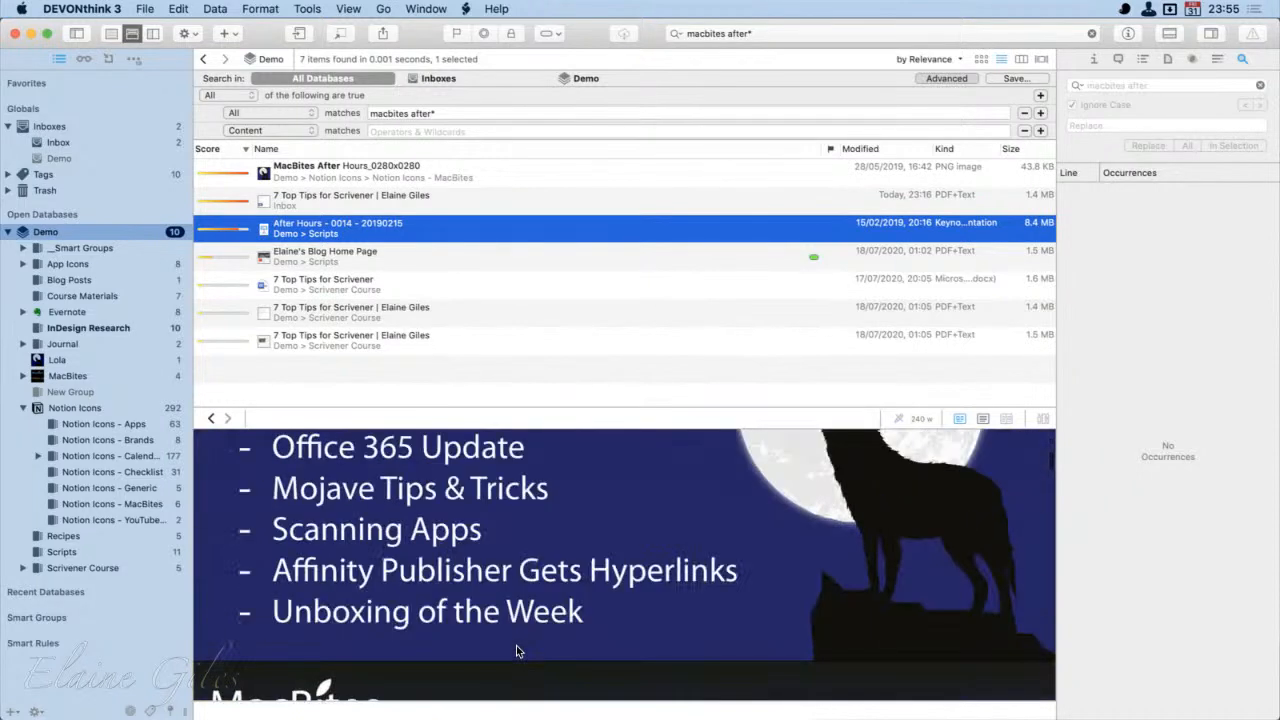
scroll(517, 651, up, 1)
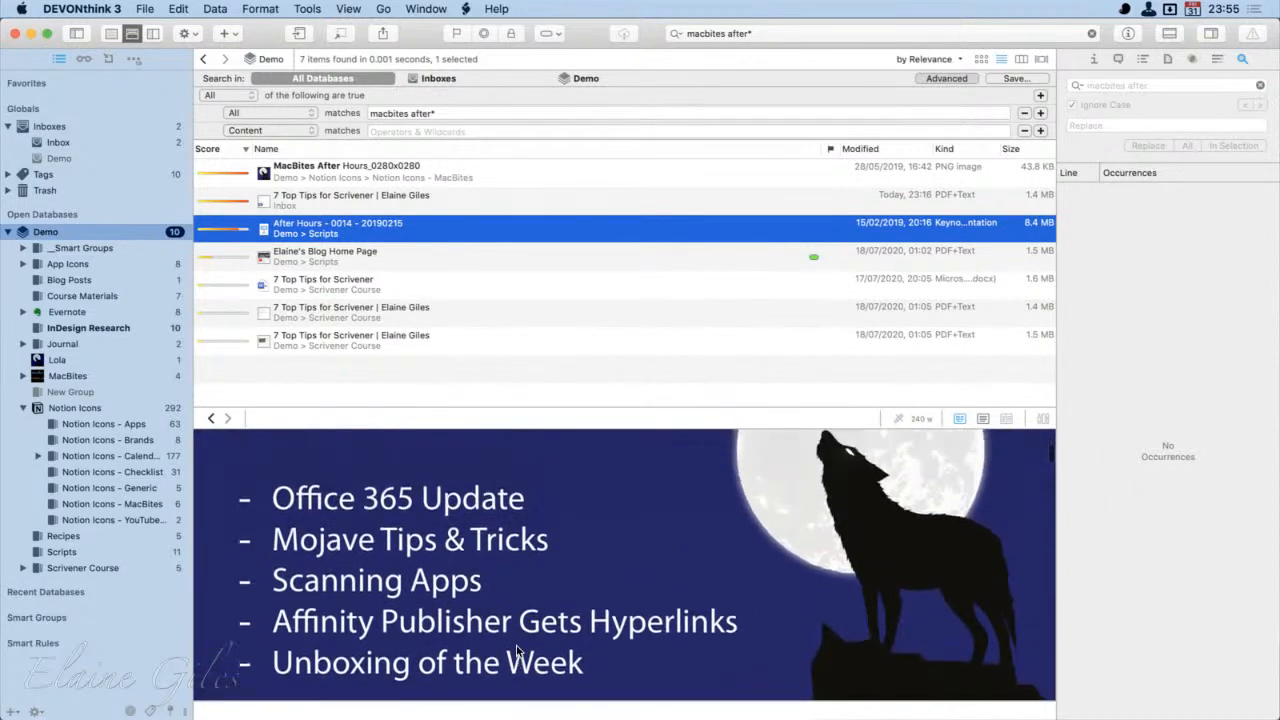
scroll(505, 560, up, 5)
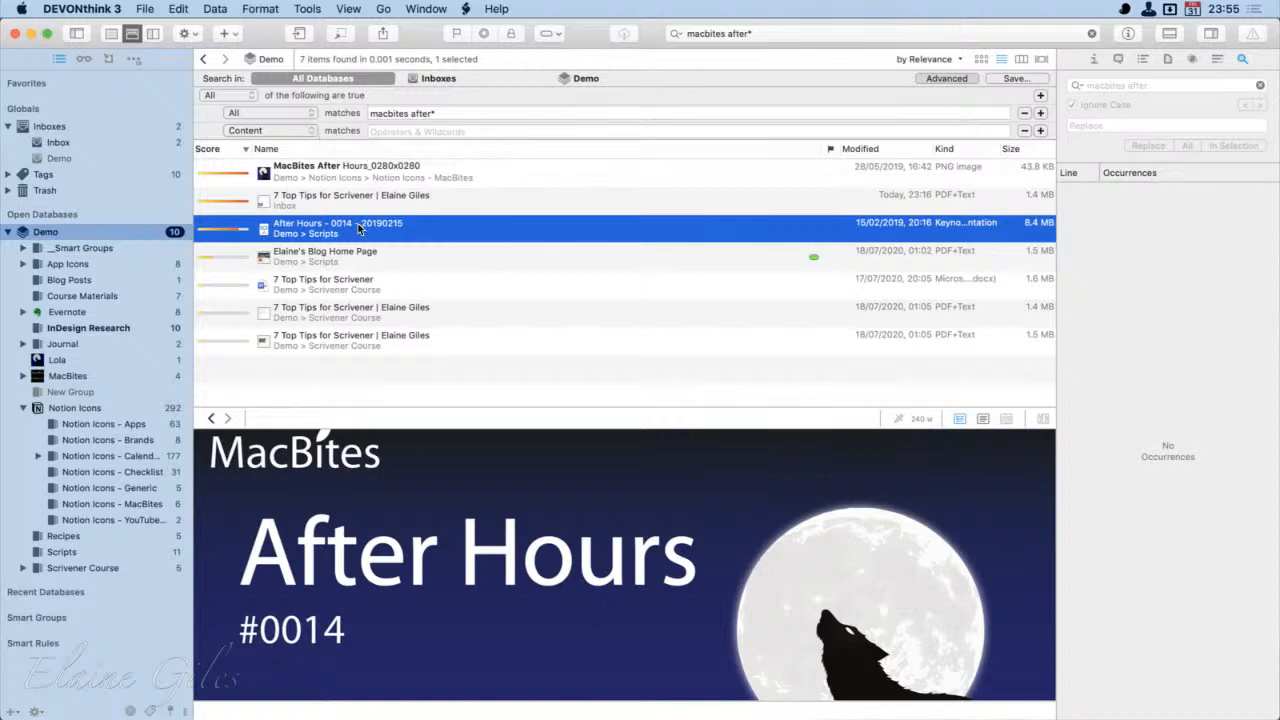
Step: Set the Content condition to February and look through the slides of the matching presentation for the word
click(441, 140)
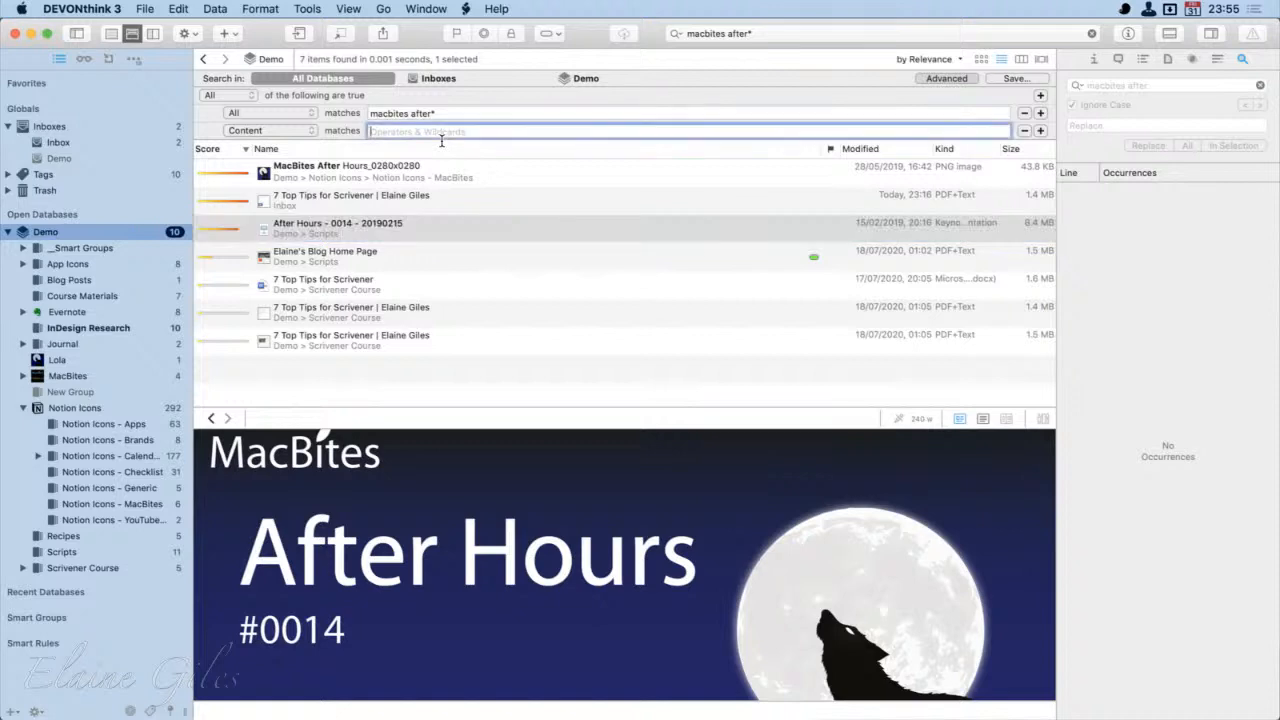
text(February)
key(Return)
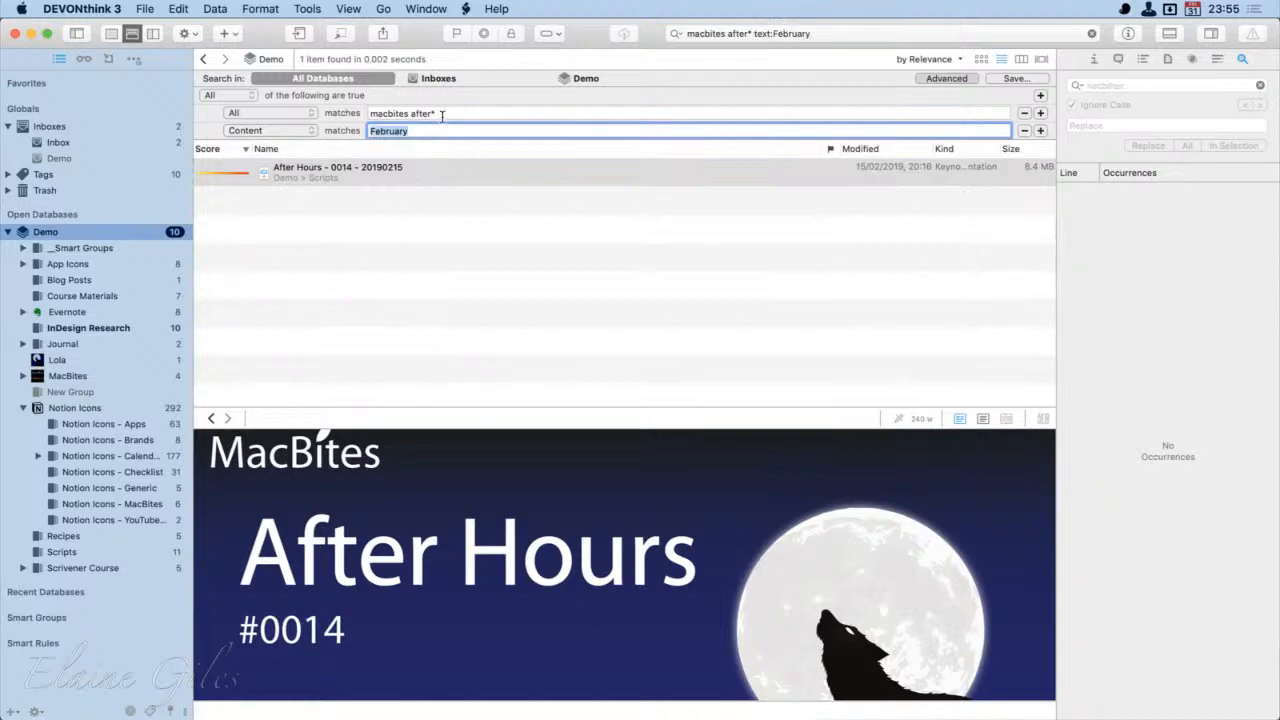
drag(438, 119, 364, 113)
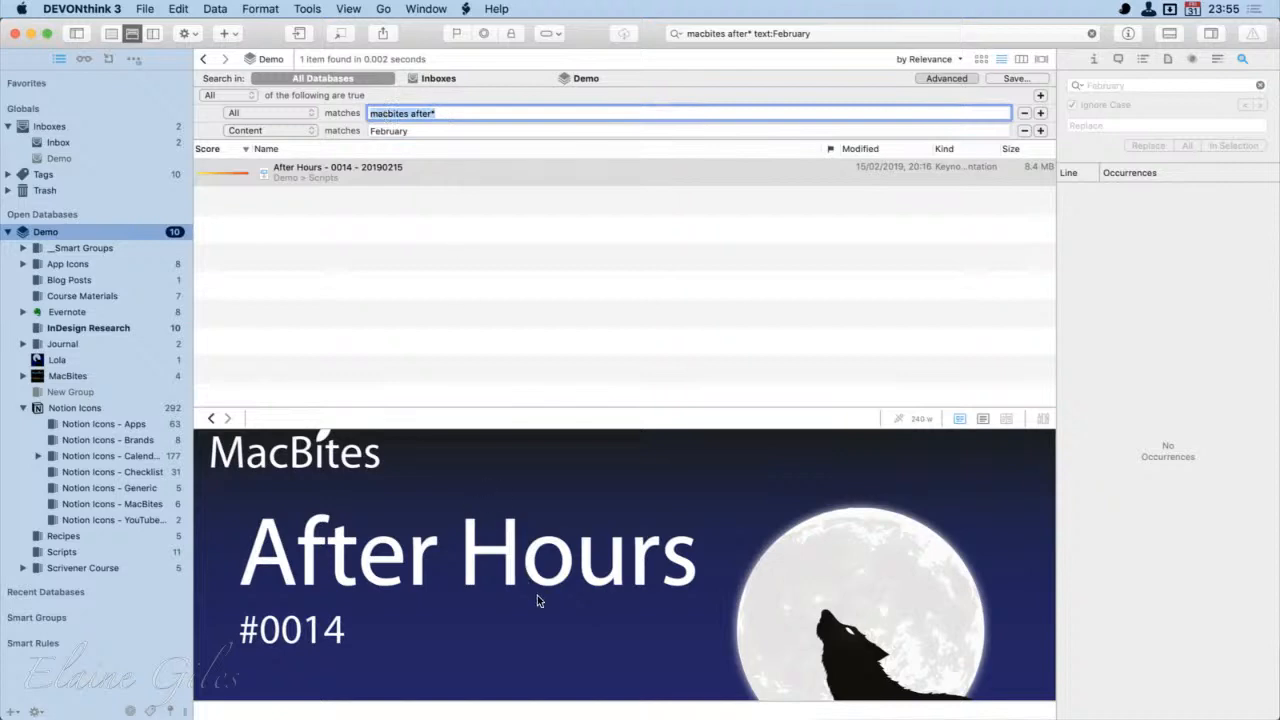
scroll(539, 596, down, 8)
scroll(539, 596, up, 2)
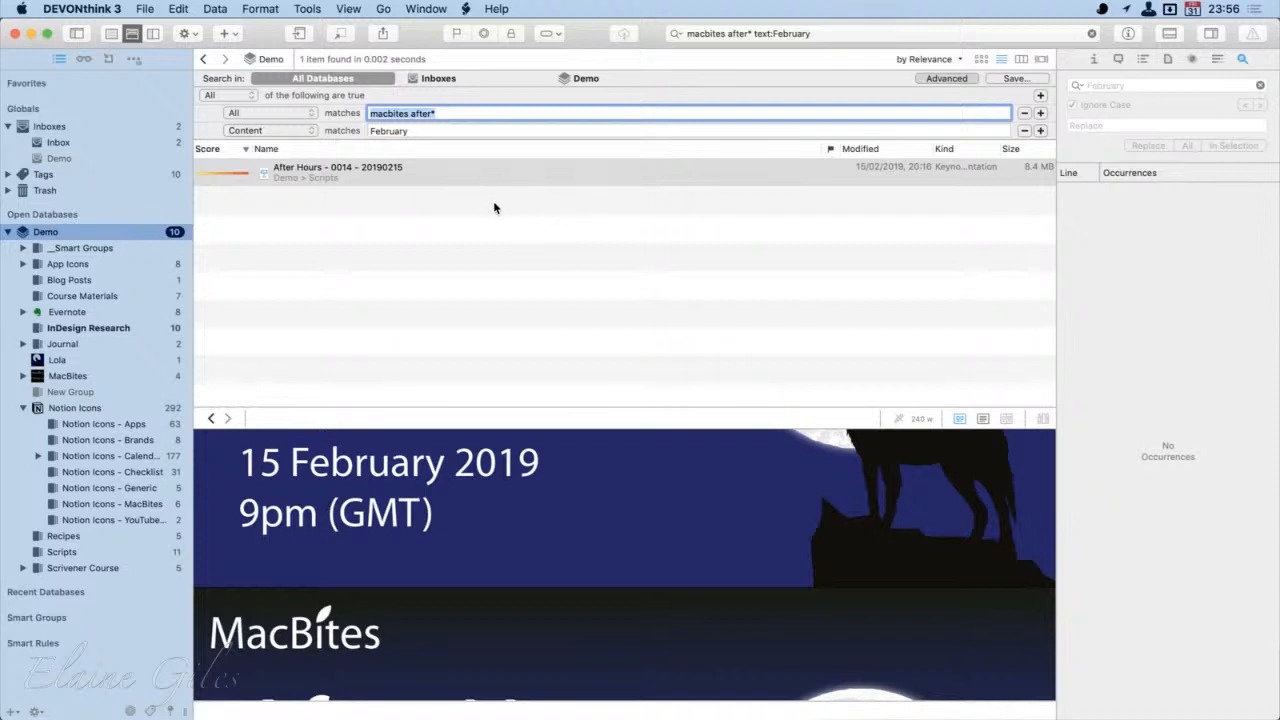
Step: Set the Content condition to 2019 and rerun the search
click(389, 132)
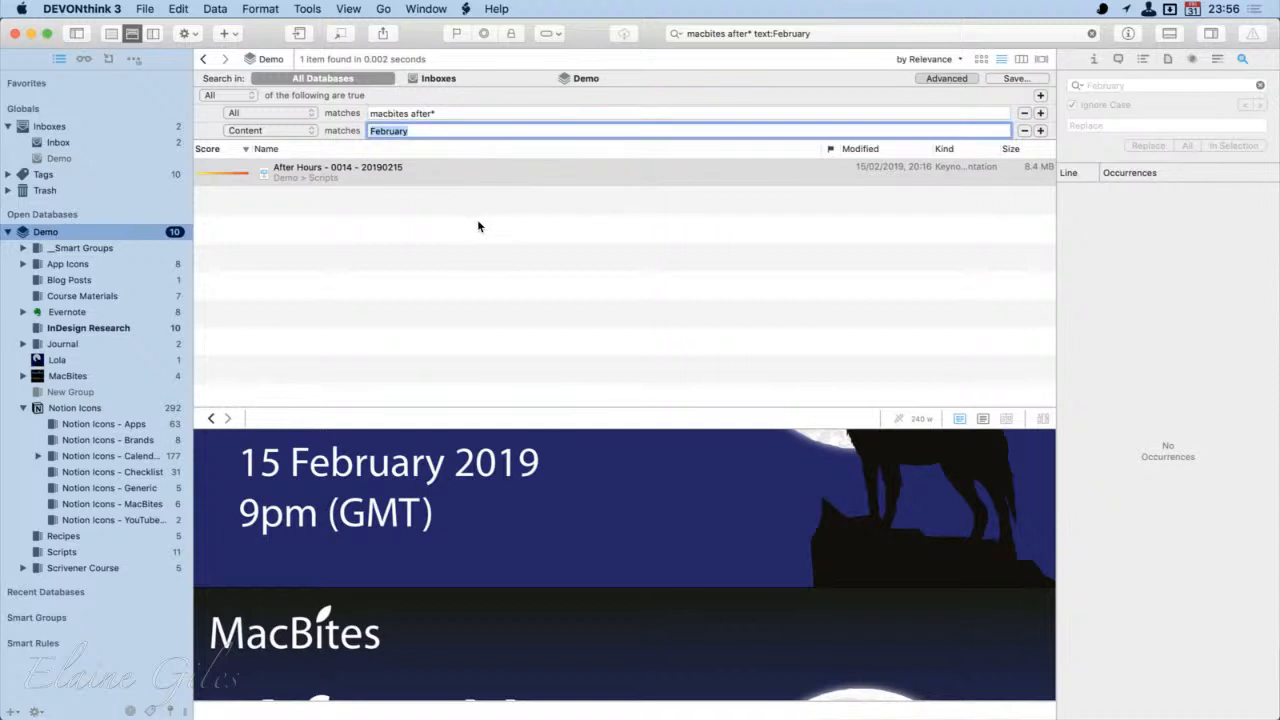
text(2019)
key(Return)
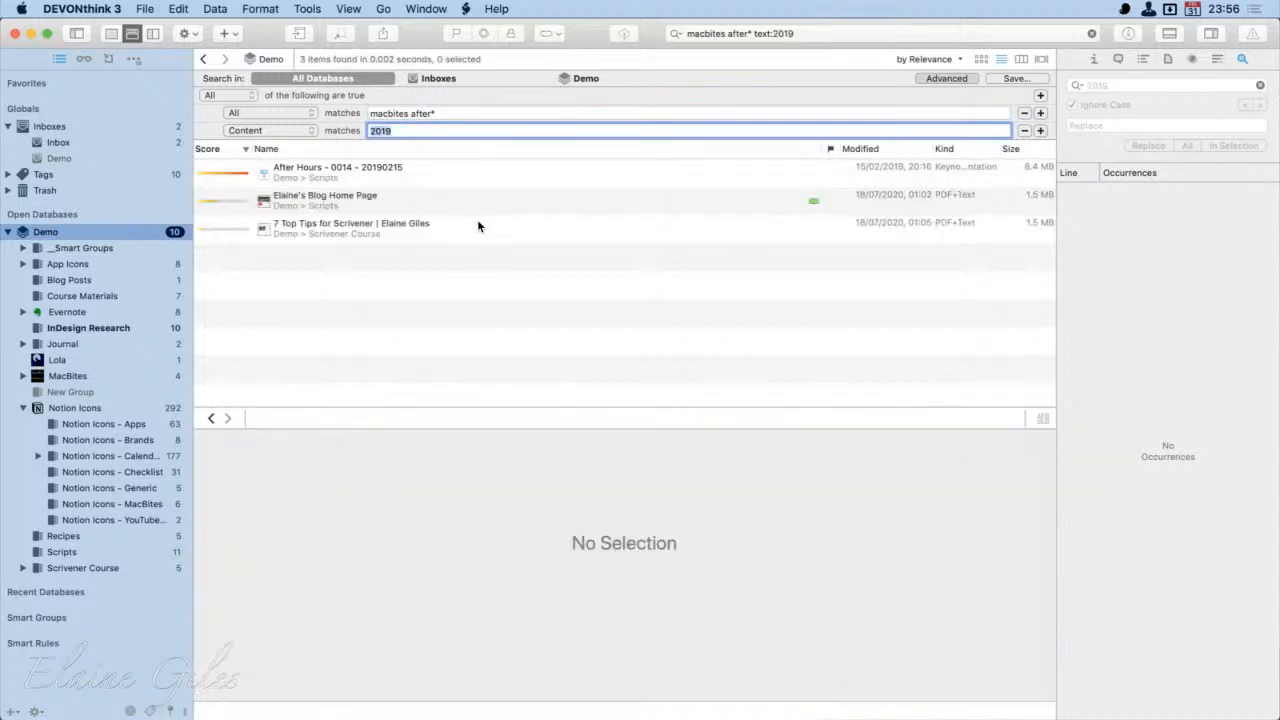
Step: Preview the blog home page PDF, the 7 Top Tips for Scrivener PDF and the After Hours presentation in the results
click(347, 198)
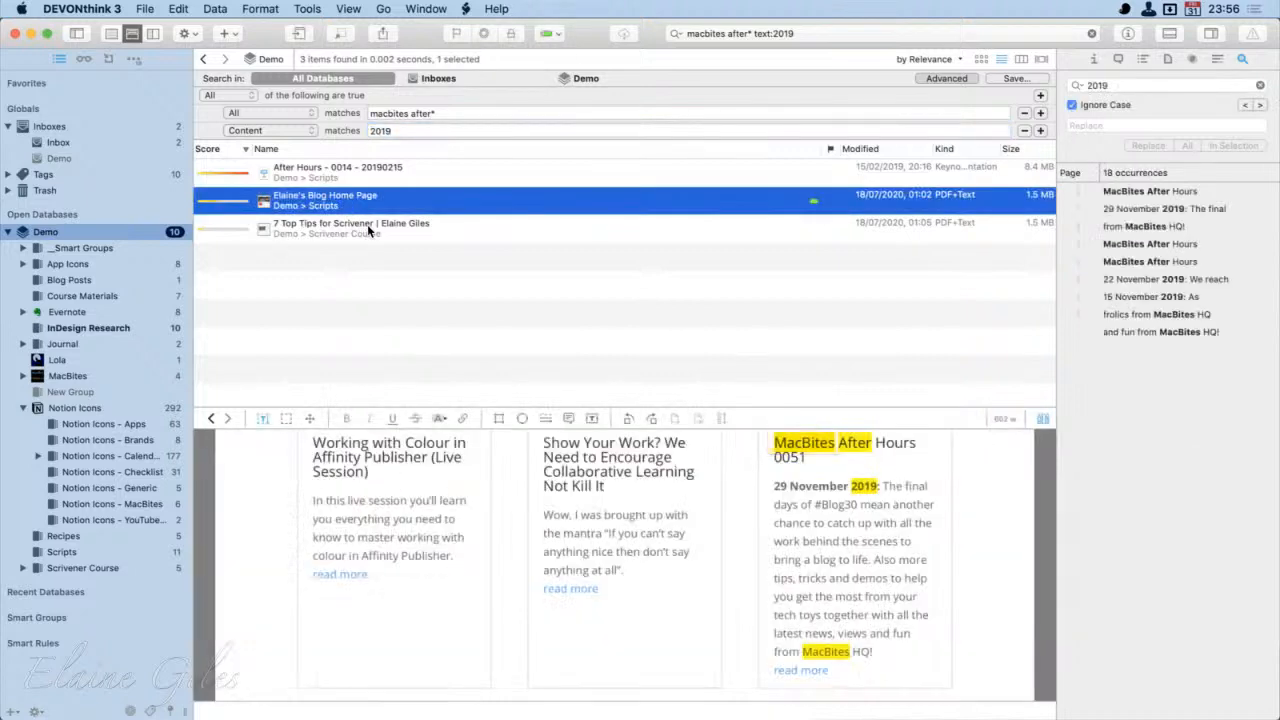
click(368, 229)
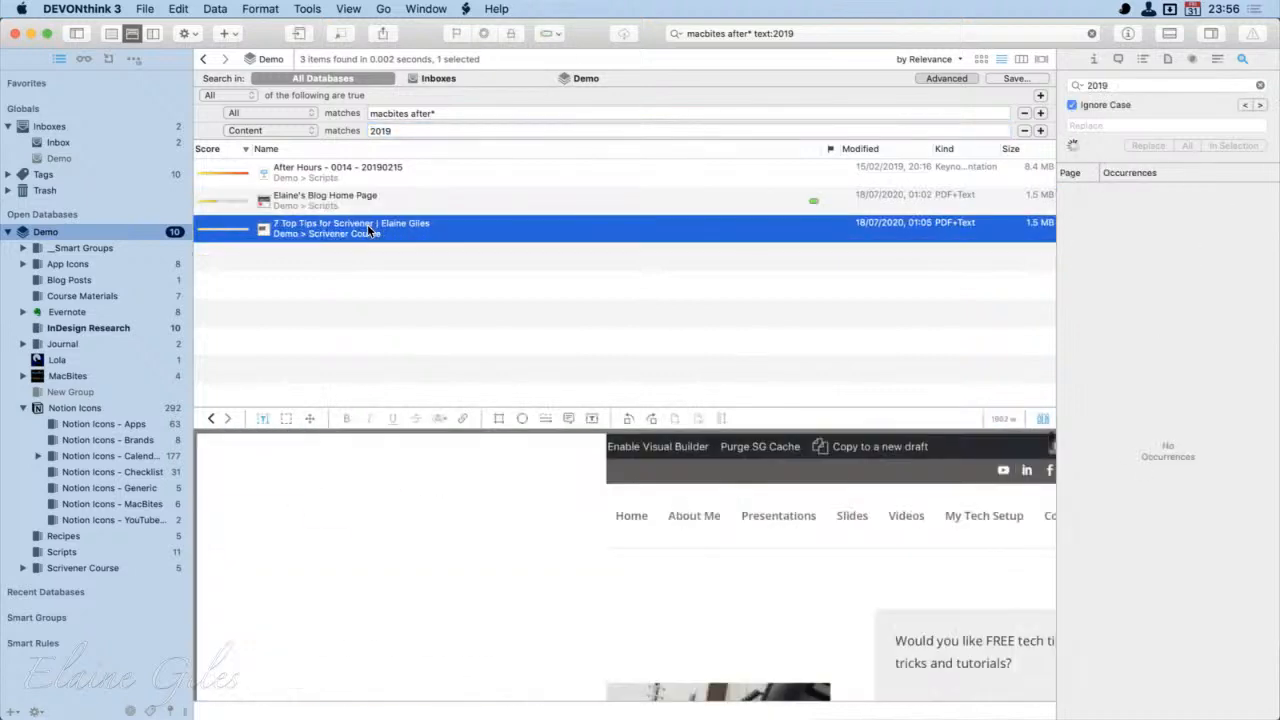
click(364, 172)
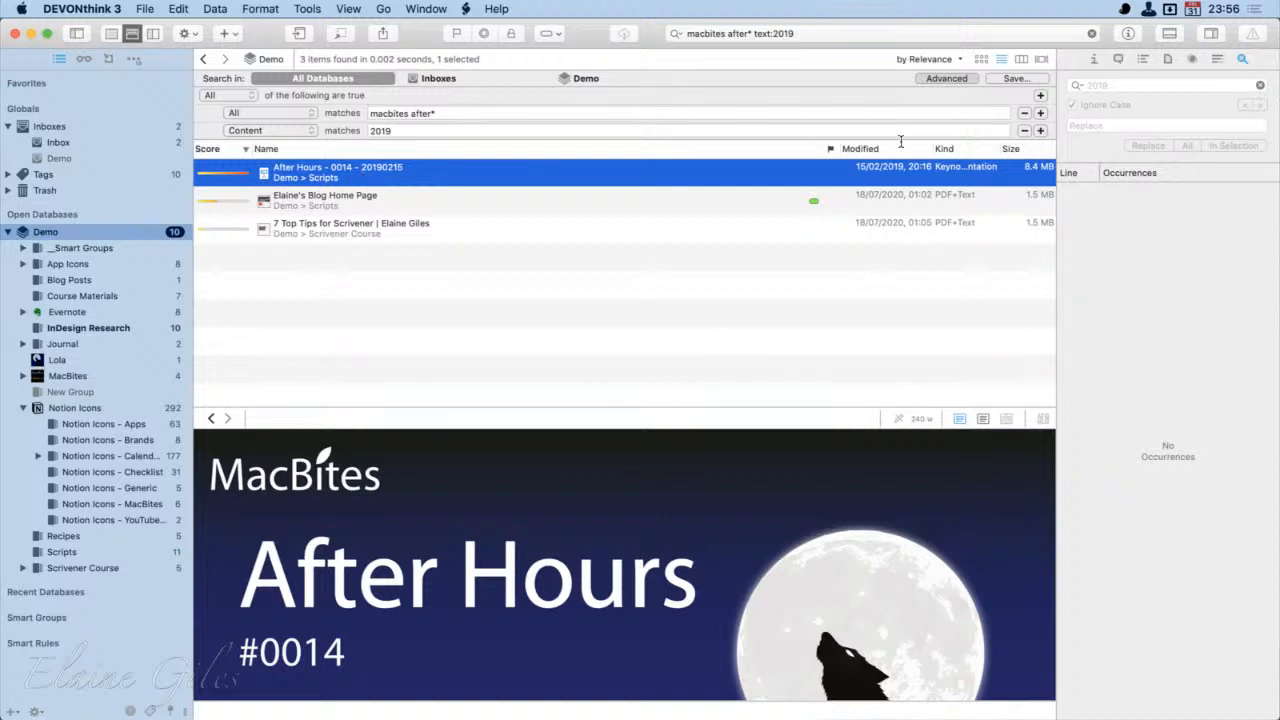
Step: Add a third search condition requiring the Extension to be Keynote Presentation
click(1040, 131)
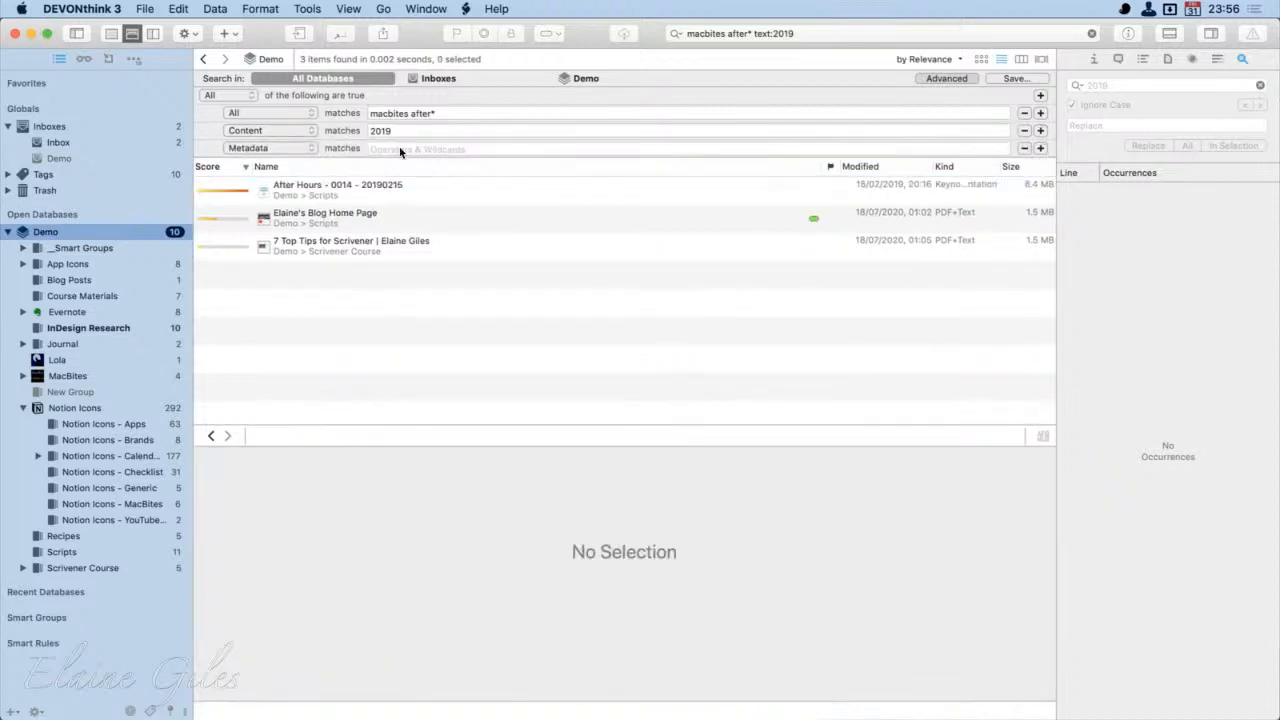
click(273, 148)
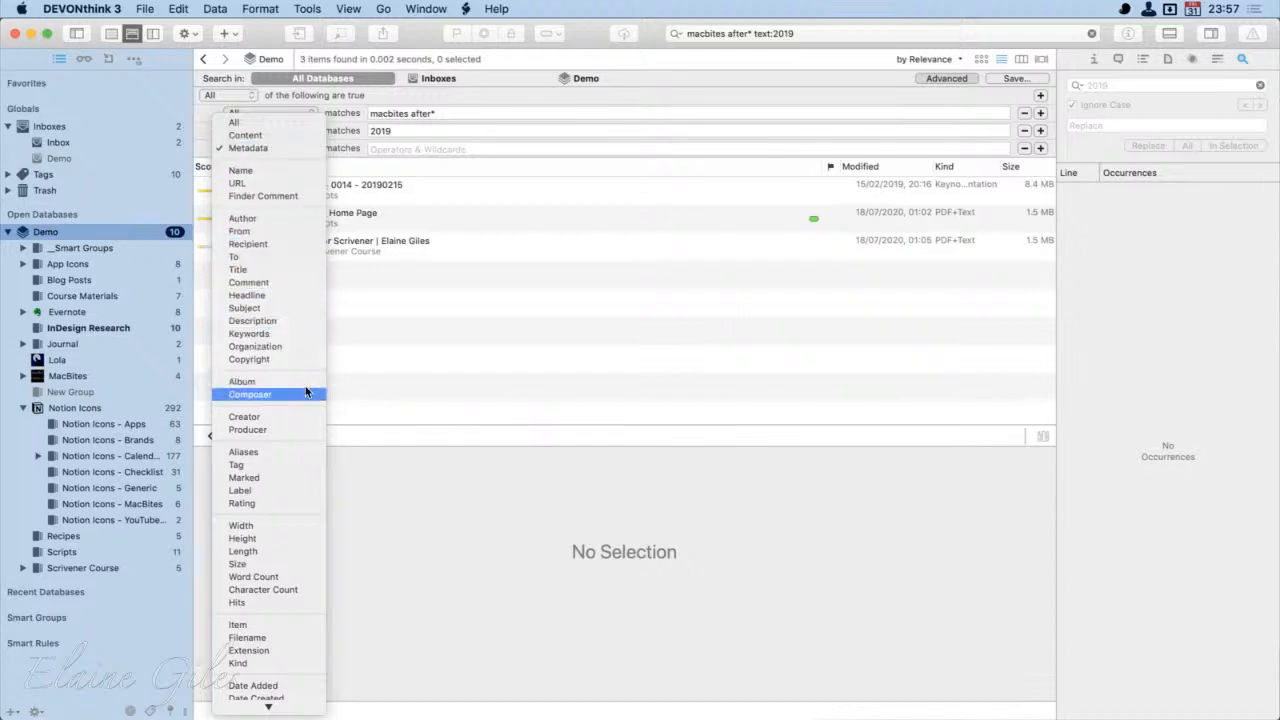
scroll(305, 391, down, 3)
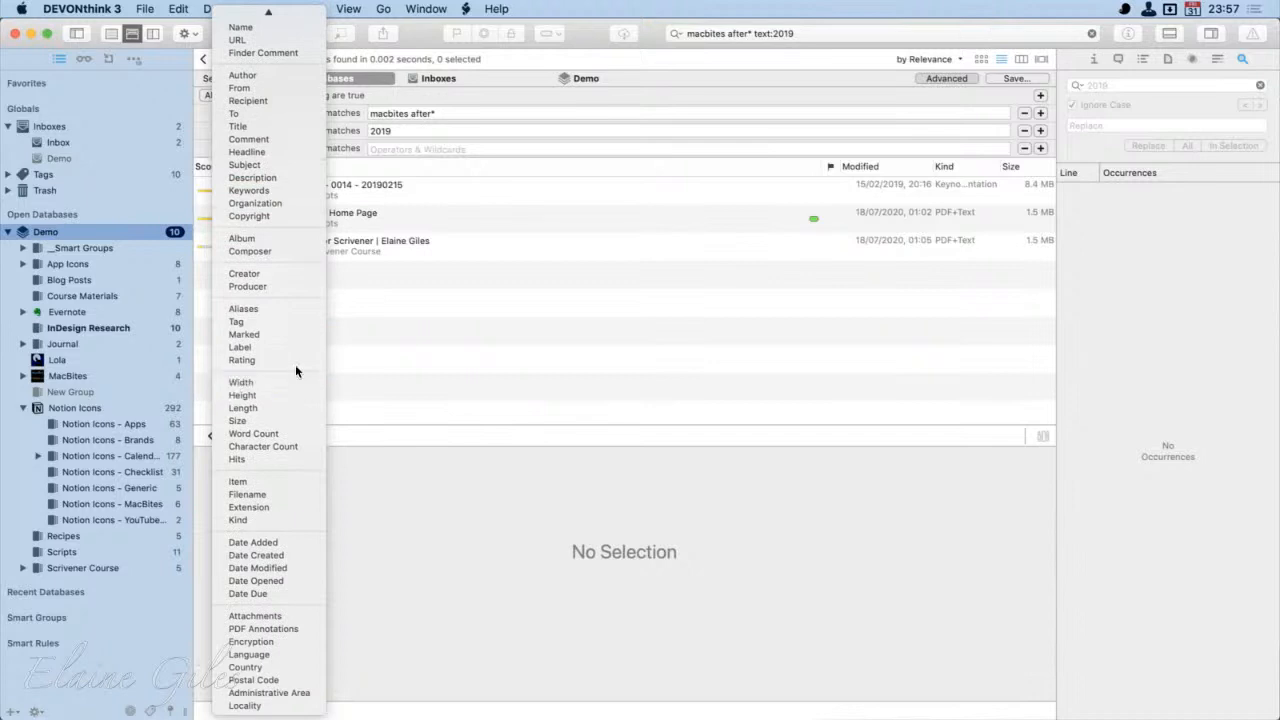
click(281, 507)
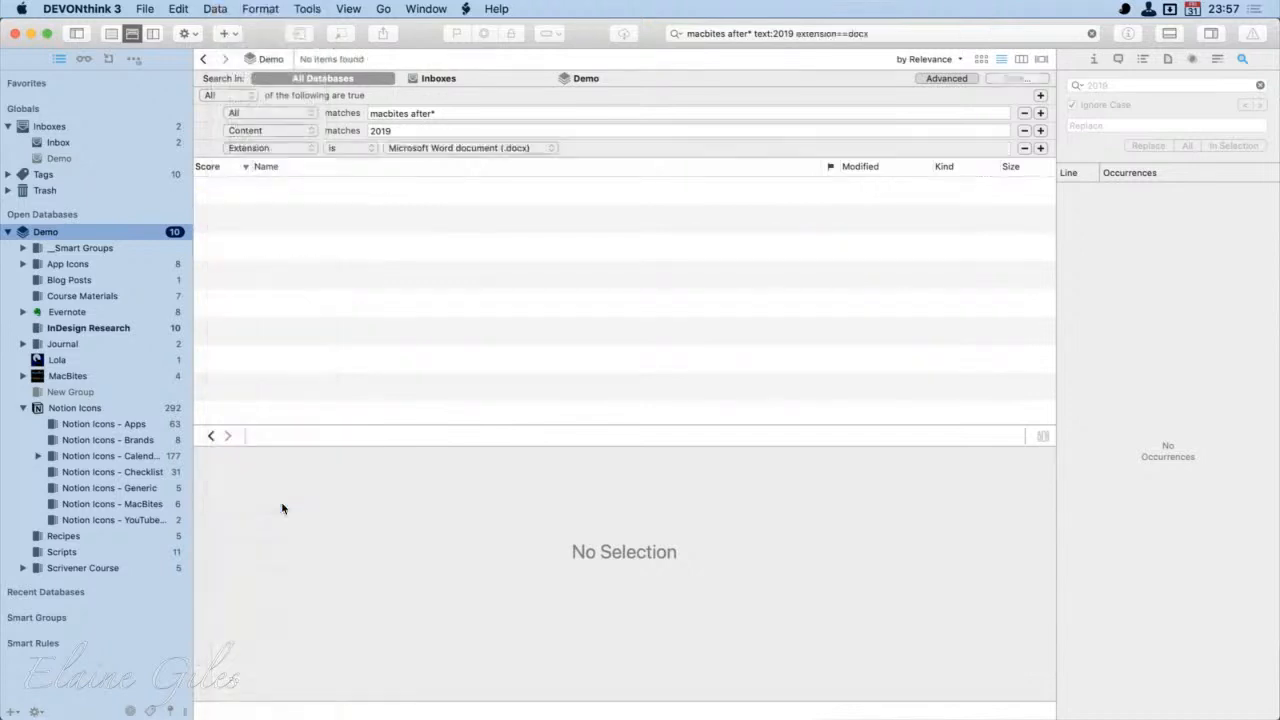
click(472, 148)
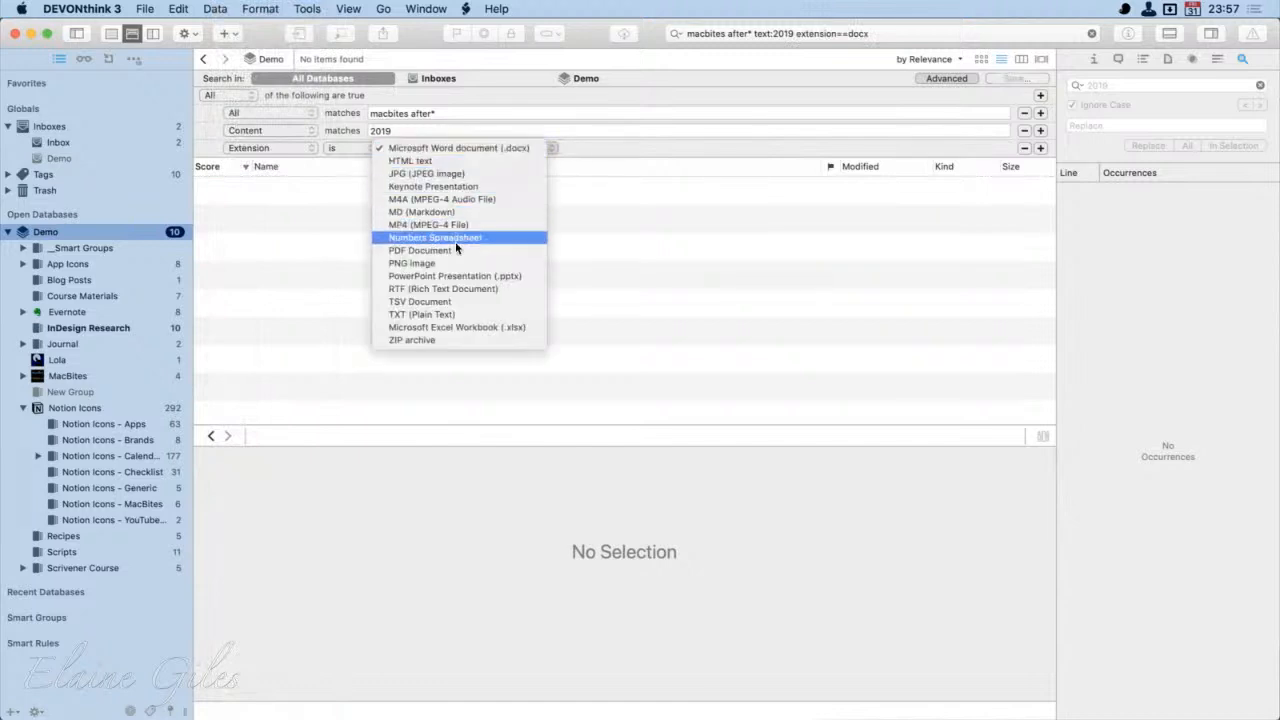
click(467, 187)
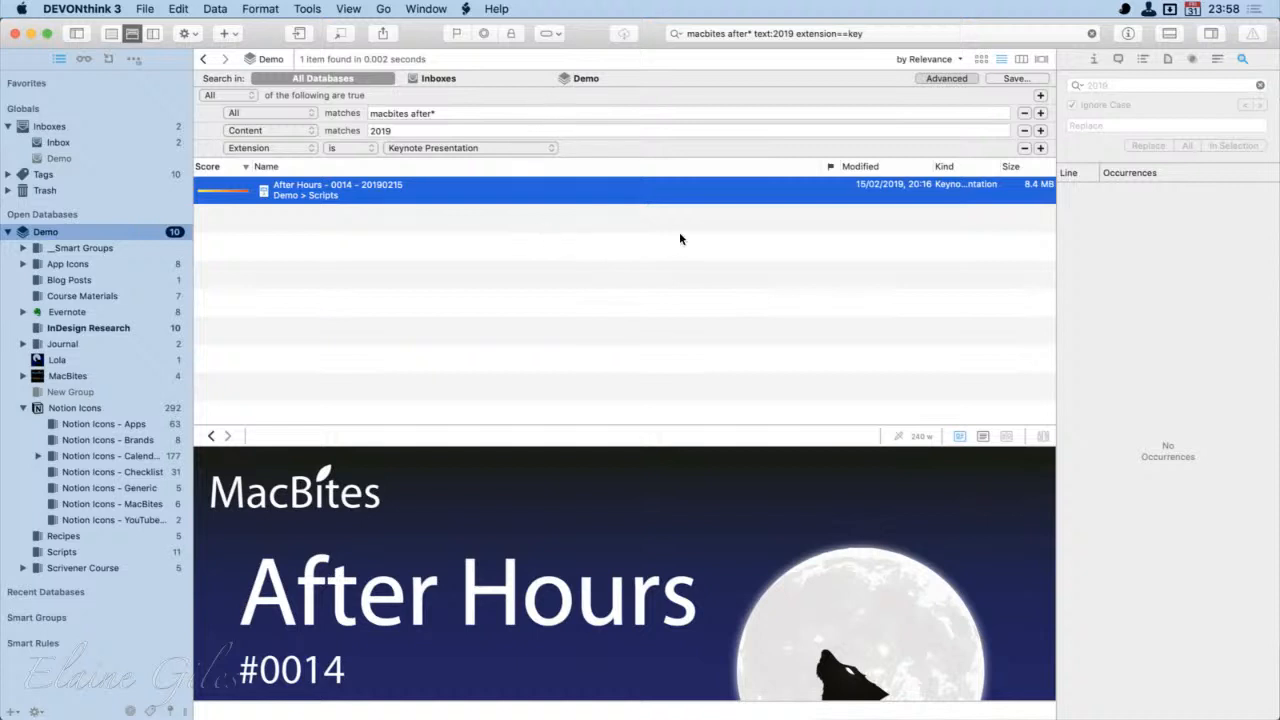
Step: Save the search under its suggested name, macbites after* text:2019 extension==key, and clear the current search
click(1010, 79)
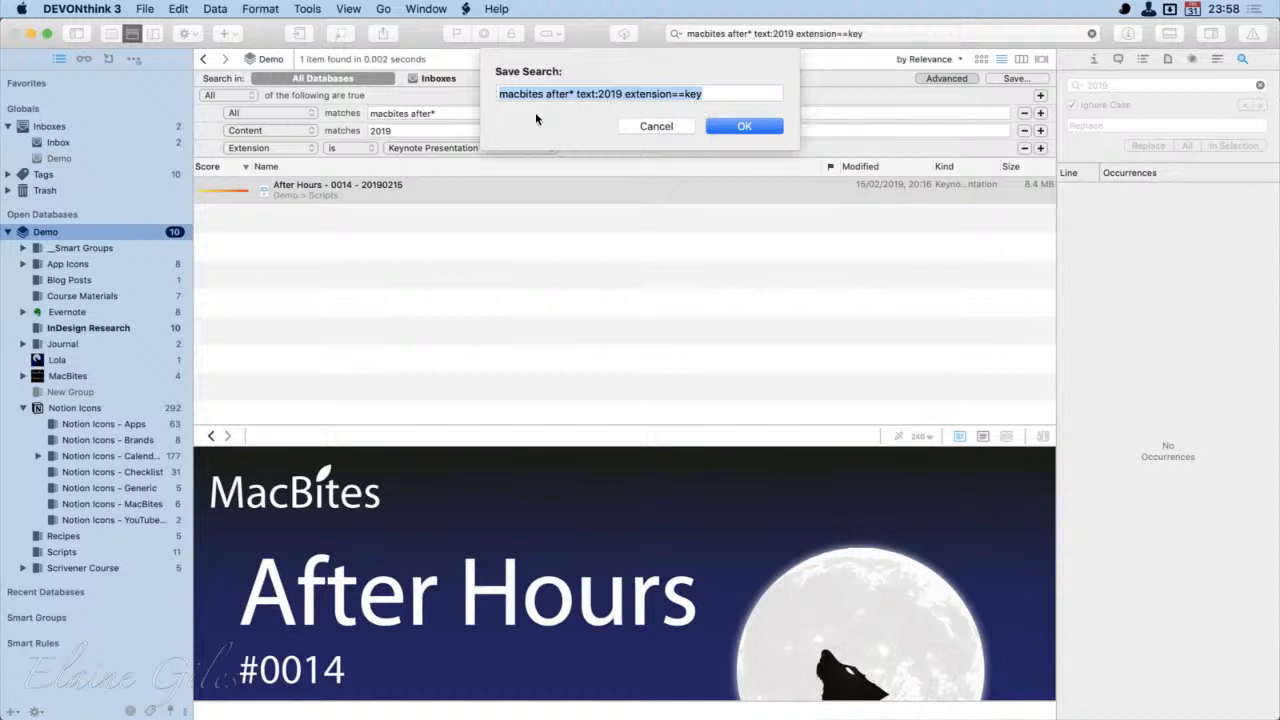
click(739, 127)
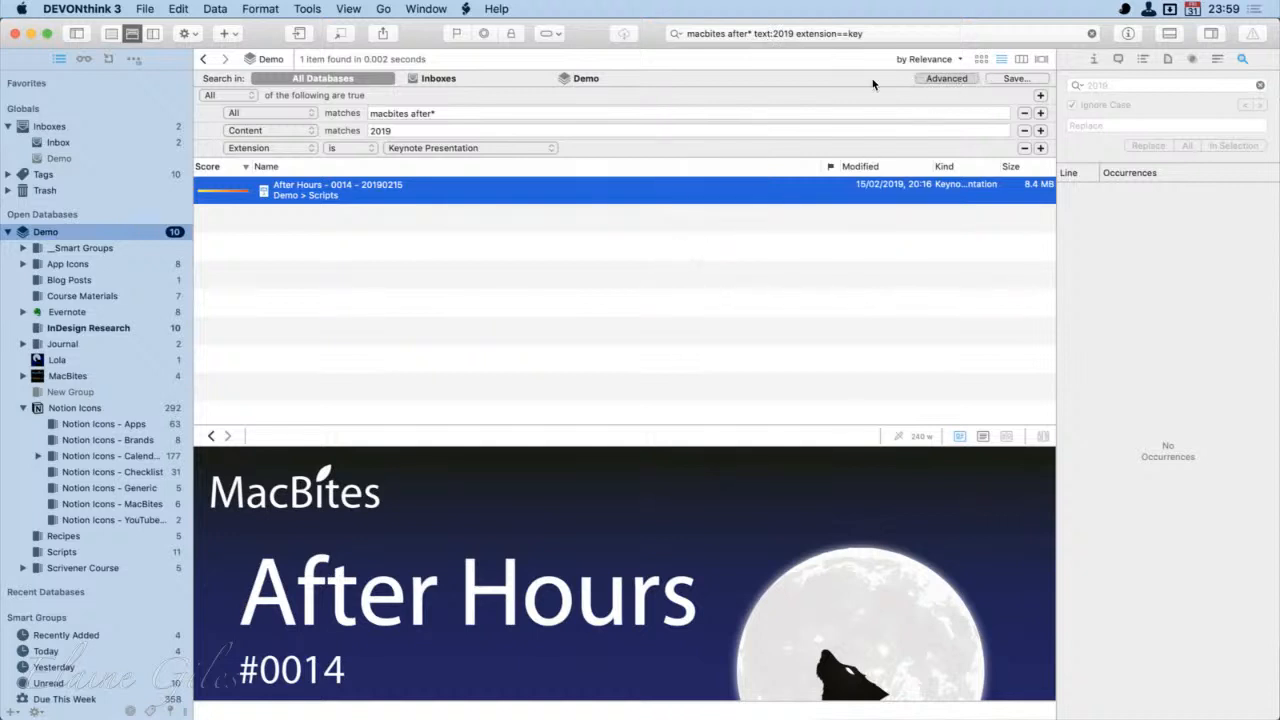
click(1091, 33)
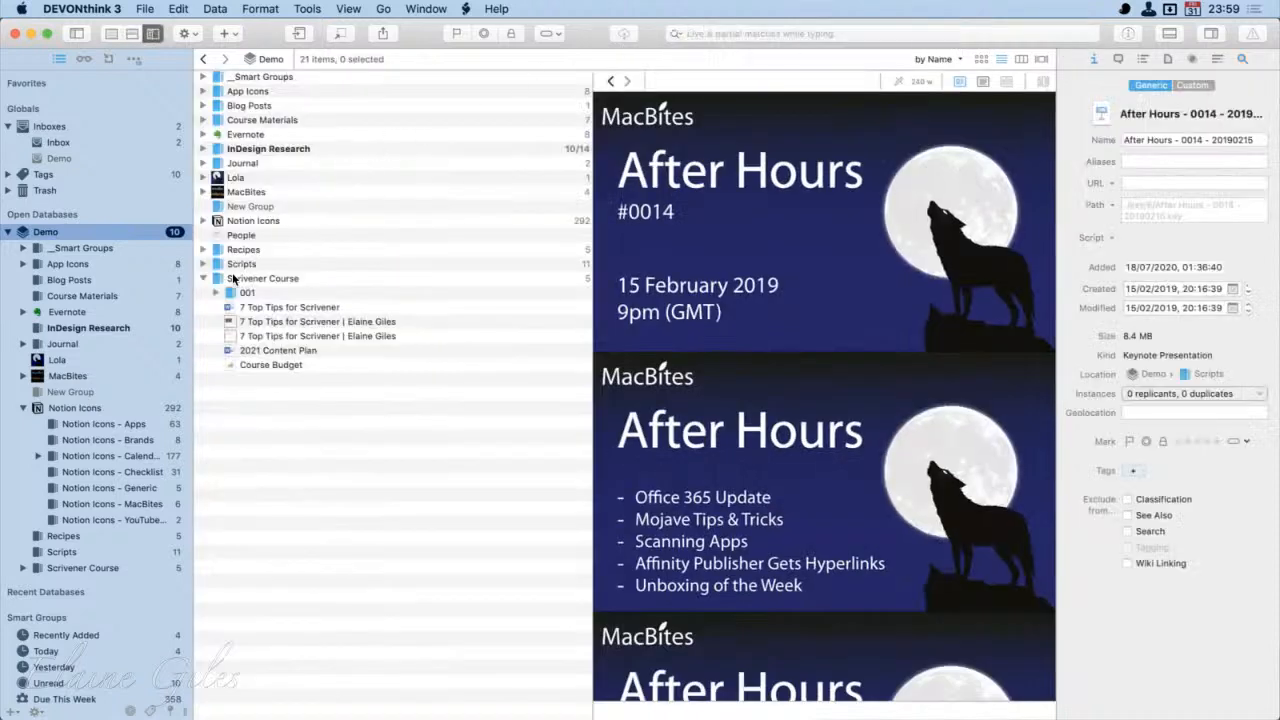
Step: Collapse the Scrivener Course group in the item list and search all databases for MacBites
click(205, 279)
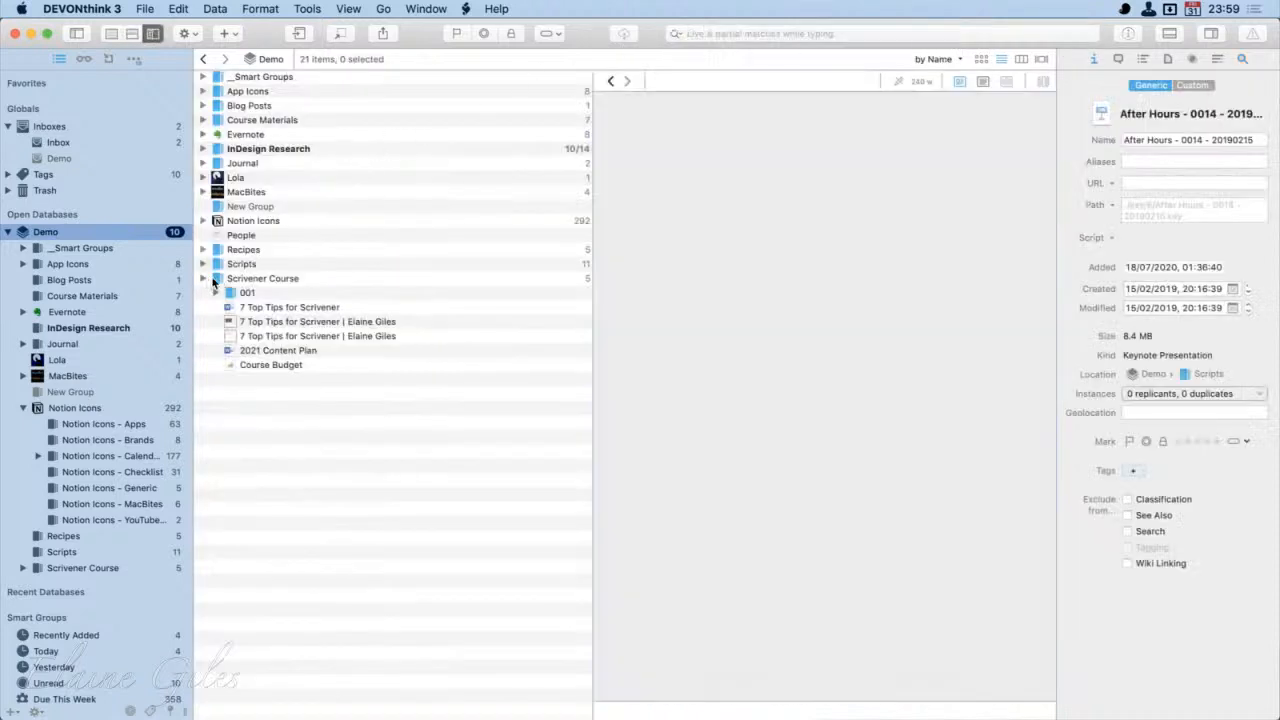
click(724, 36)
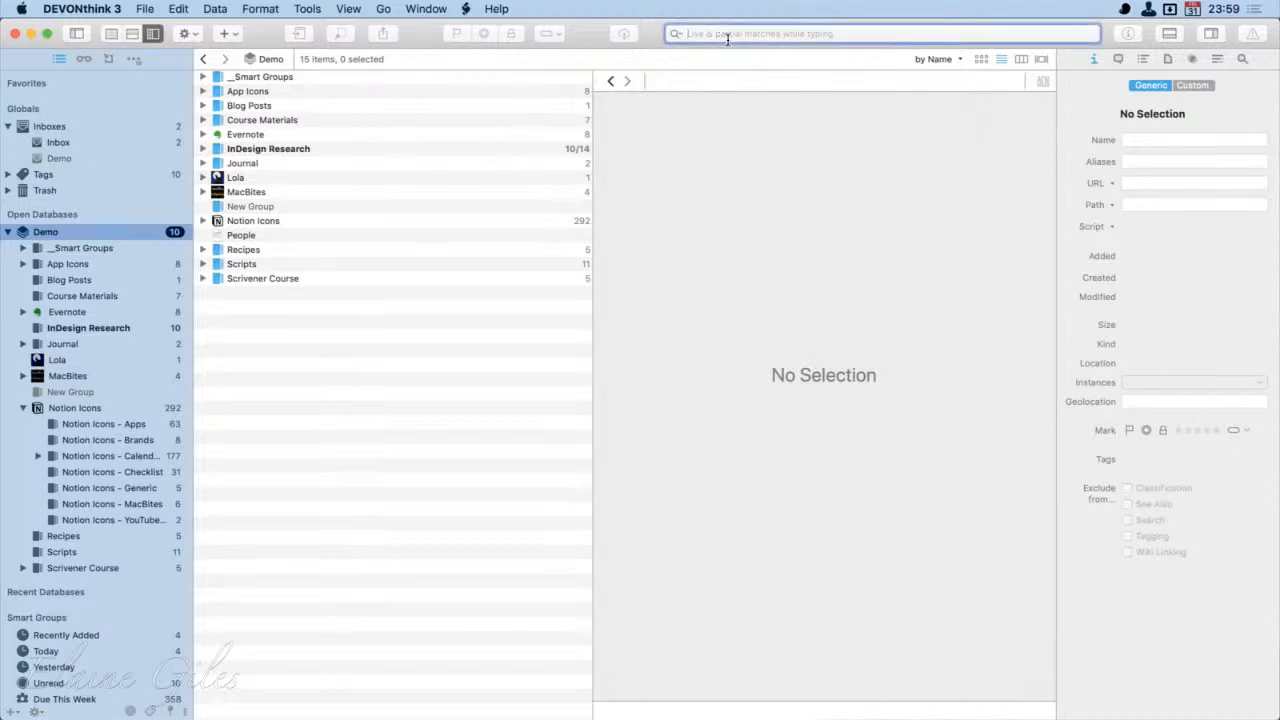
text(name)
key(BackSpace)
key(BackSpace)
key(BackSpace)
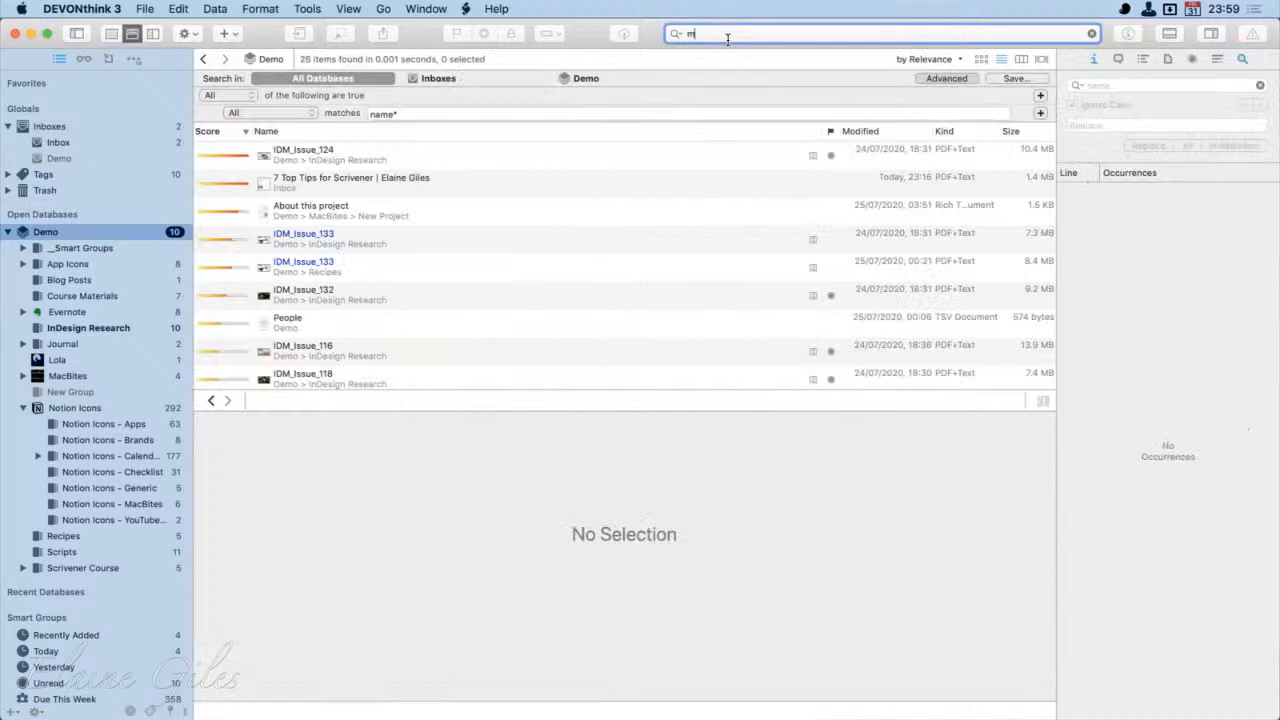
text(acBites)
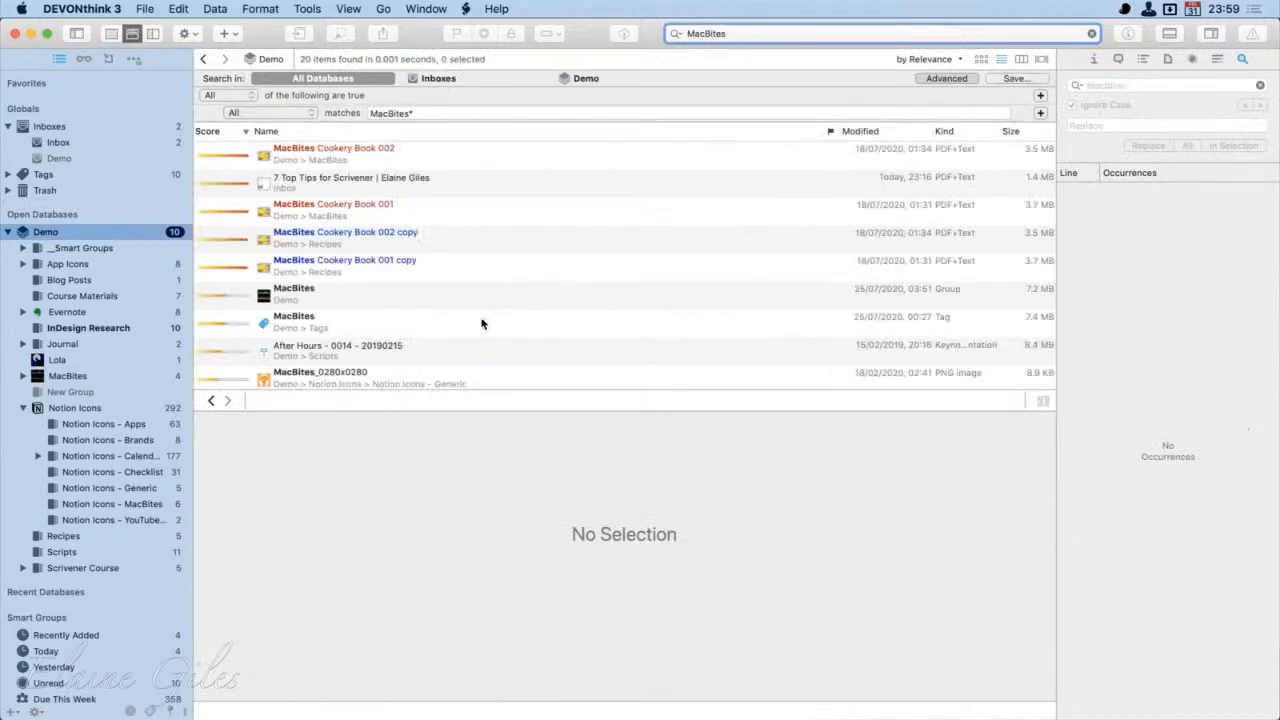
Step: Preview the After Hours - 0014 - 20190215 presentation and look through the rest of the MacBites results
scroll(480, 323, down, 2)
click(335, 316)
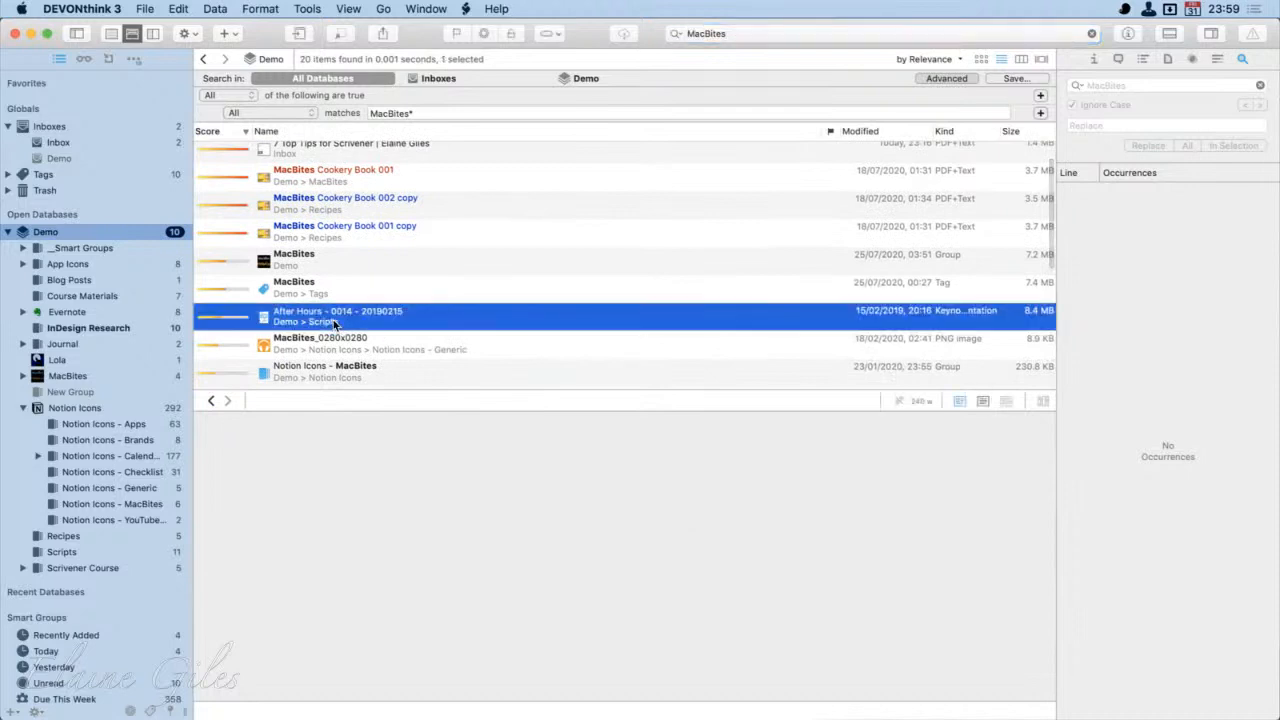
scroll(335, 323, down, 3)
scroll(335, 323, down, 5)
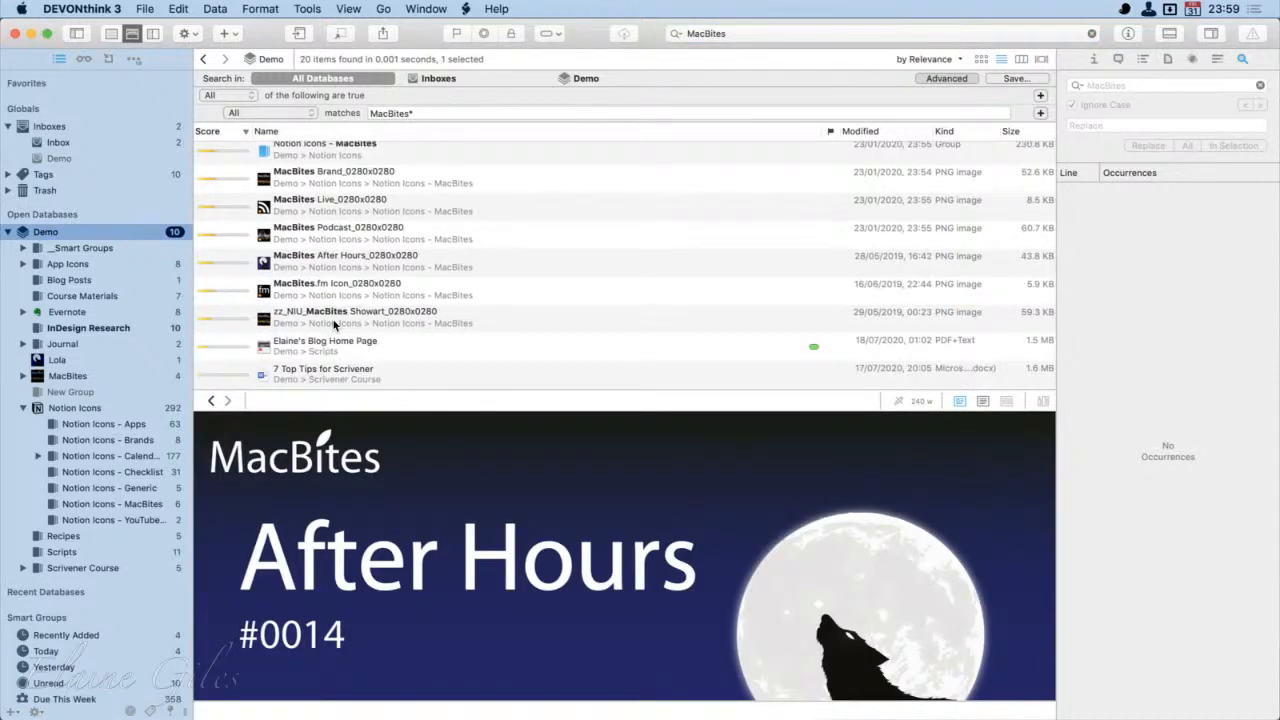
Step: Preview the three 7 Top Tips for Scrivener documents from the Scrivener Course group and return to the start of the results
click(389, 346)
click(390, 368)
scroll(390, 368, down, 1)
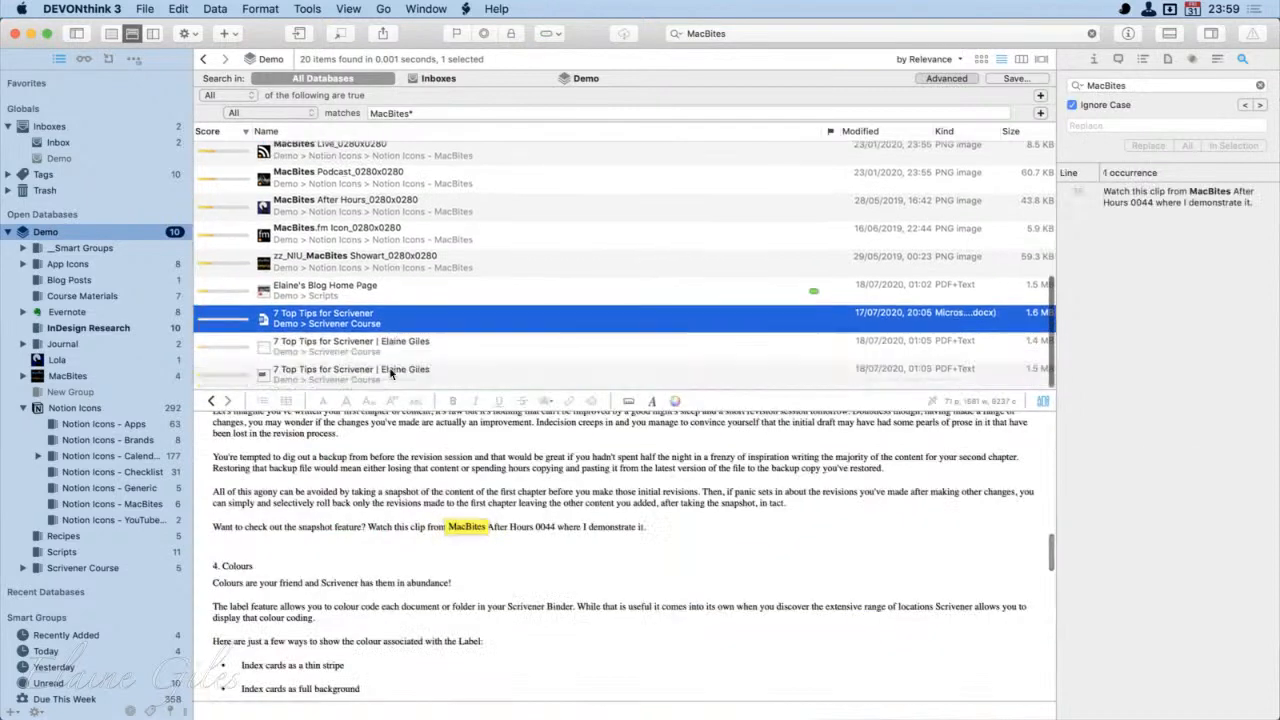
click(386, 358)
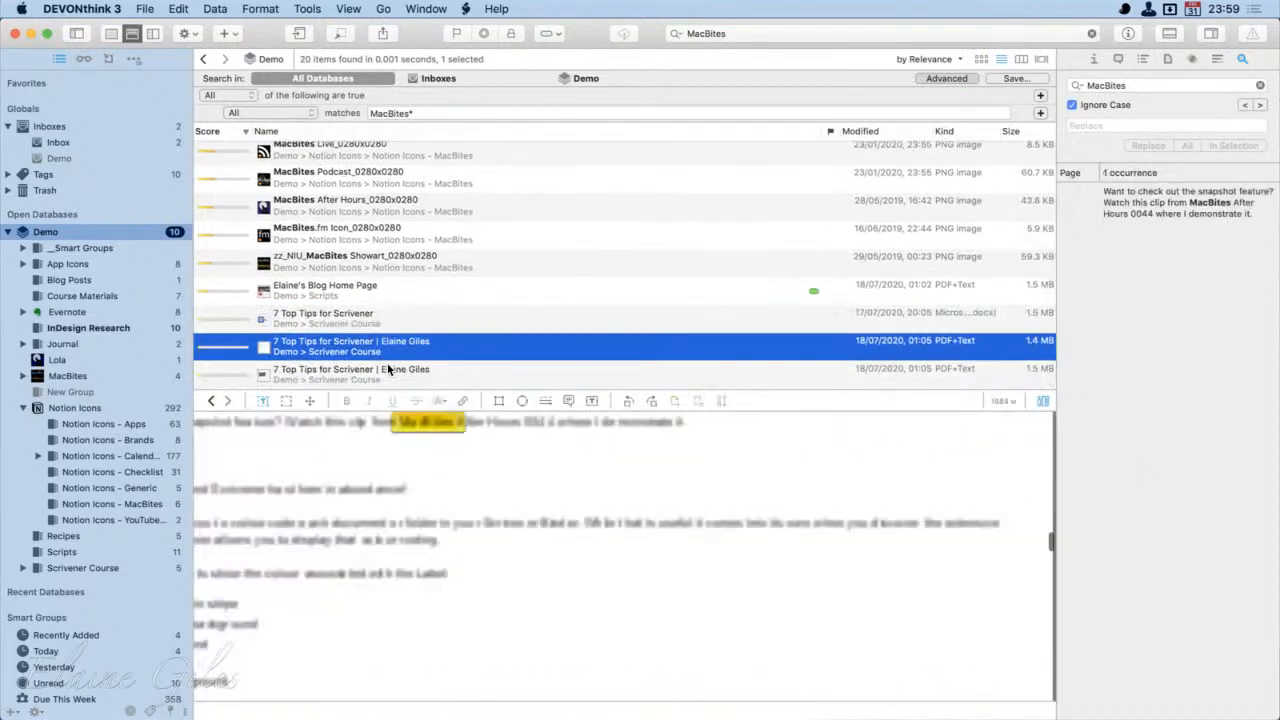
click(388, 367)
scroll(419, 336, up, 10)
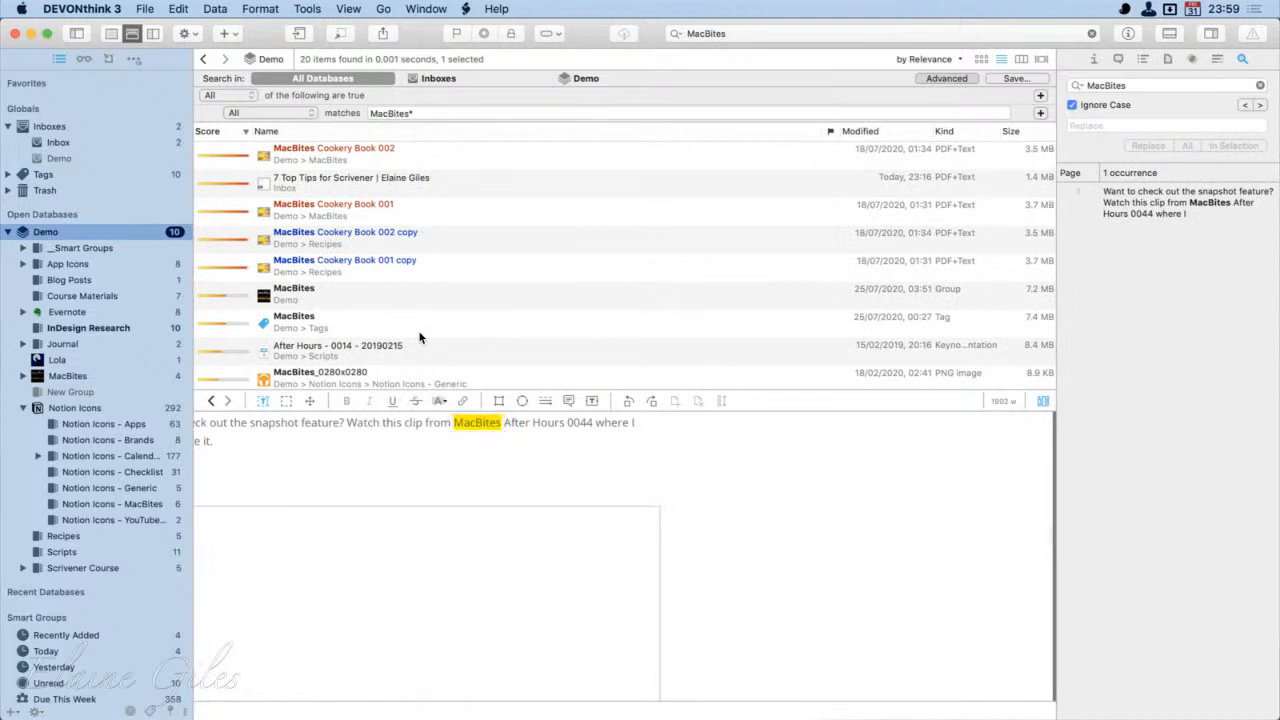
Step: Restrict the search to item names with the query name:MacBites and look through the results
click(731, 38)
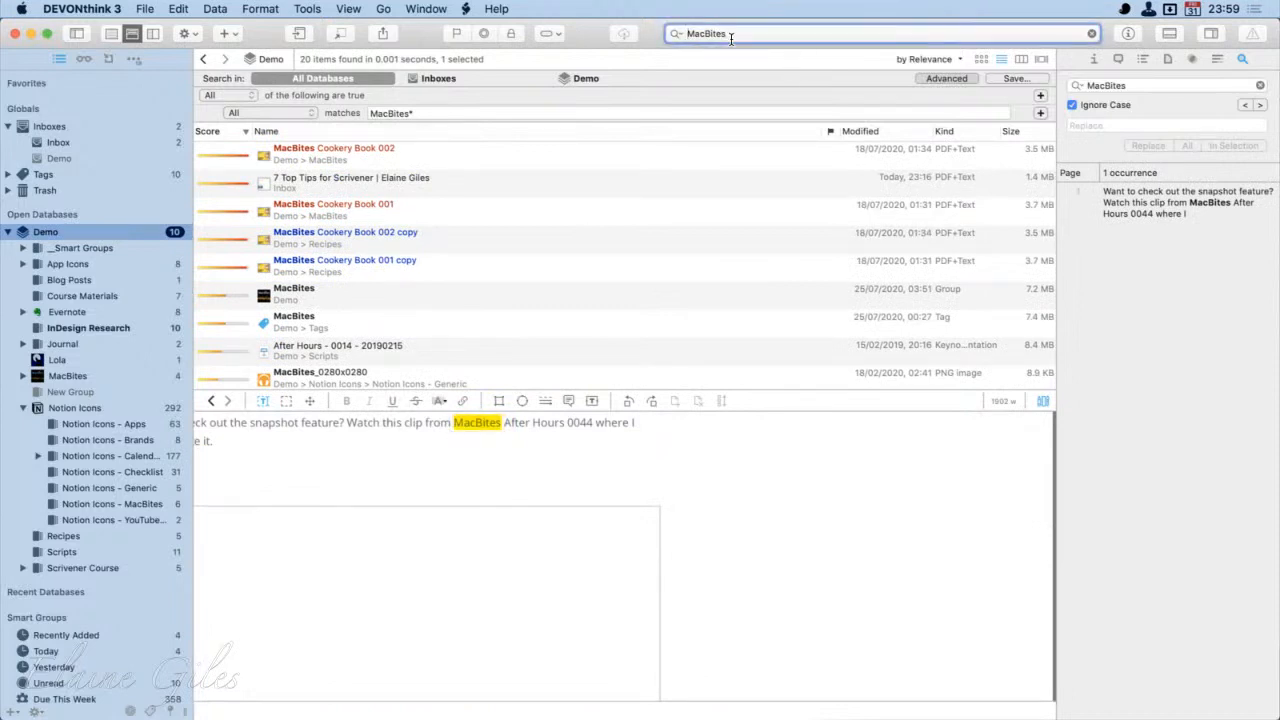
key(super+Left)
text(name:)
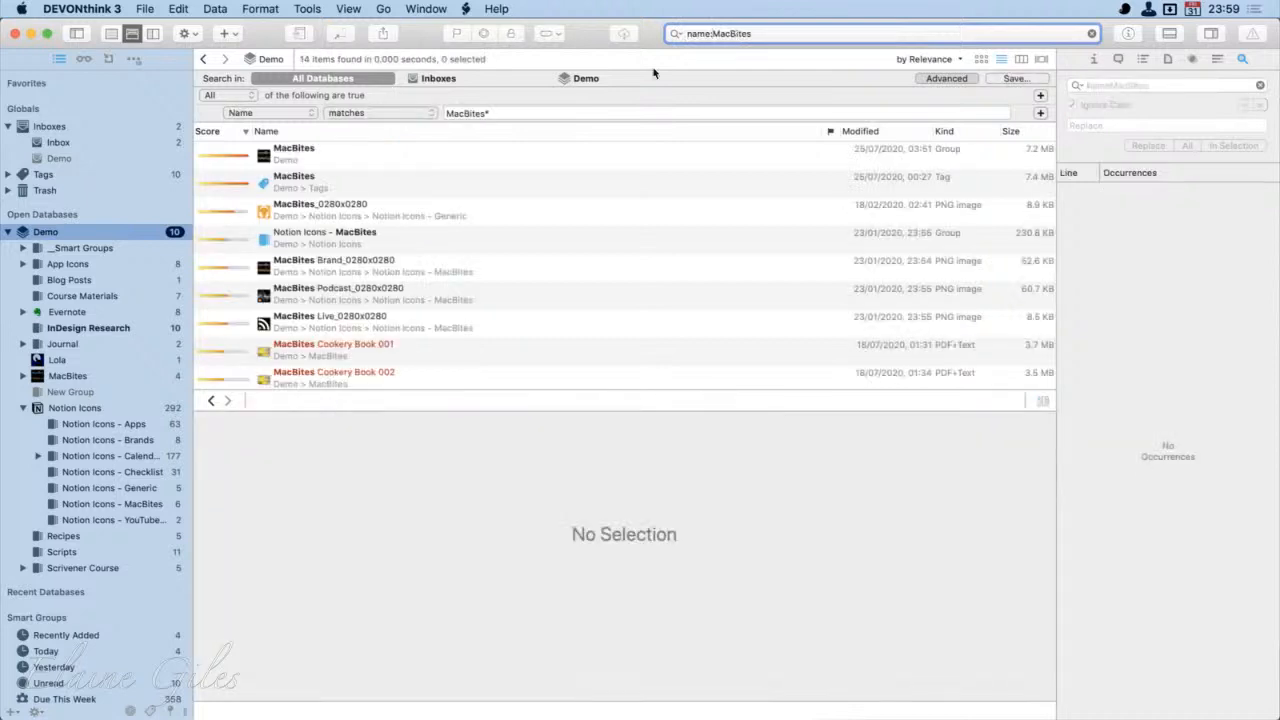
scroll(417, 335, down, 2)
scroll(418, 337, down, 3)
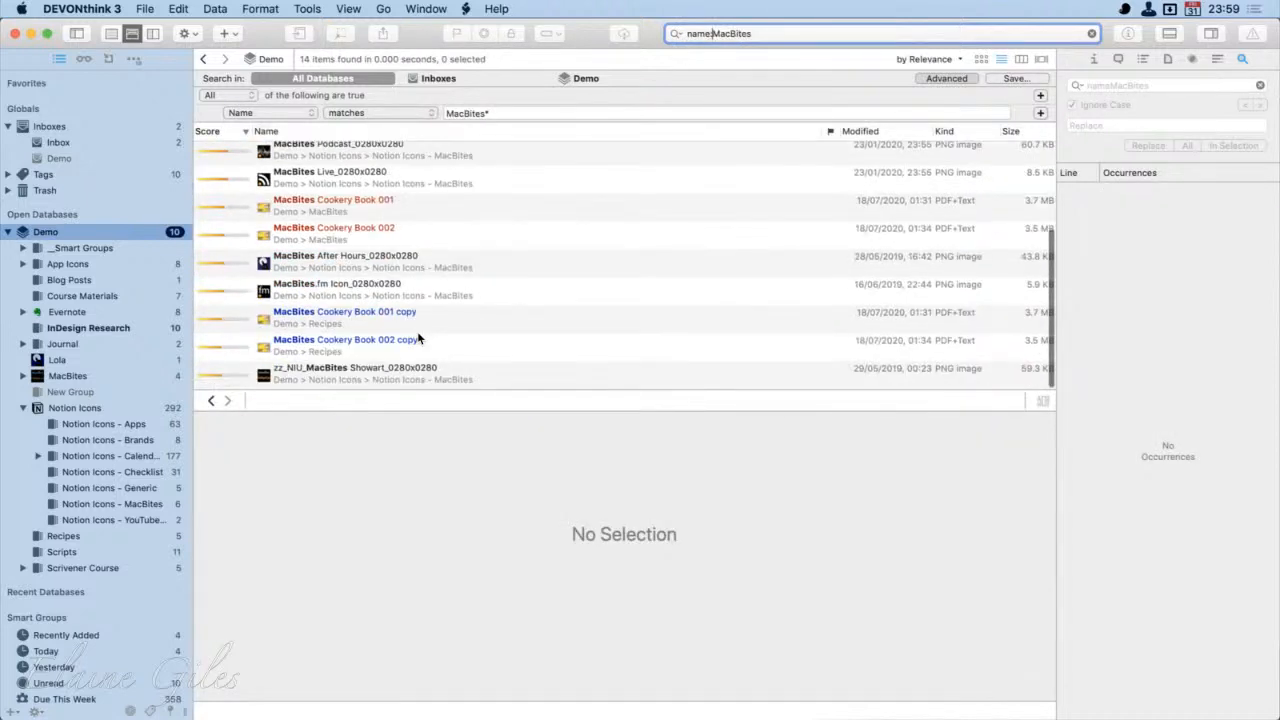
scroll(417, 337, up, 5)
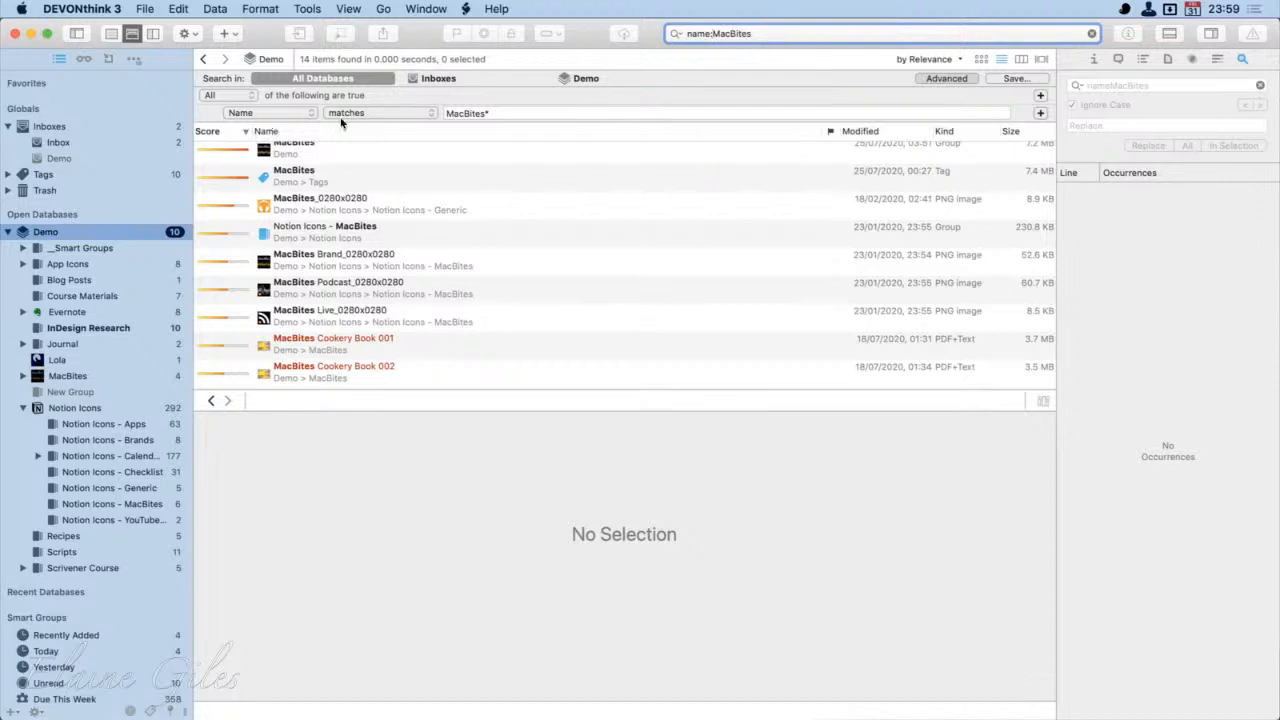
Step: Toggle the advanced search conditions to compare them with the name:MacBites query, leaving them hidden
click(950, 78)
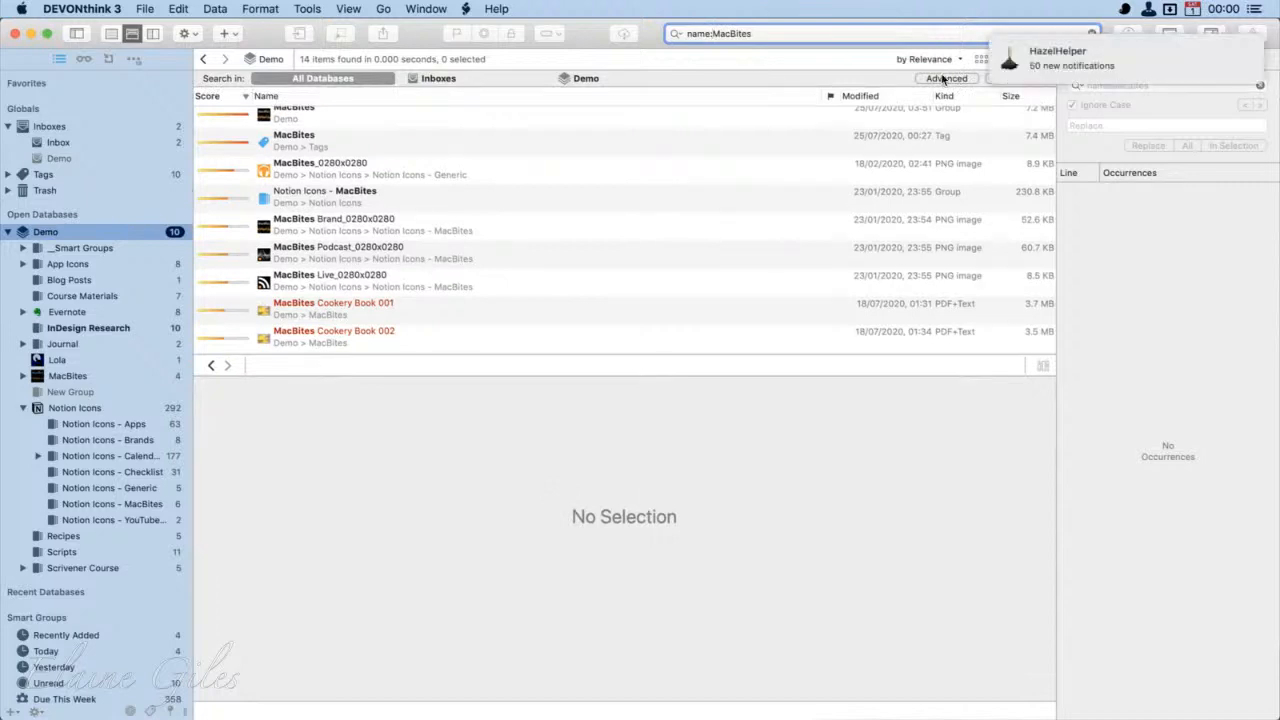
click(943, 78)
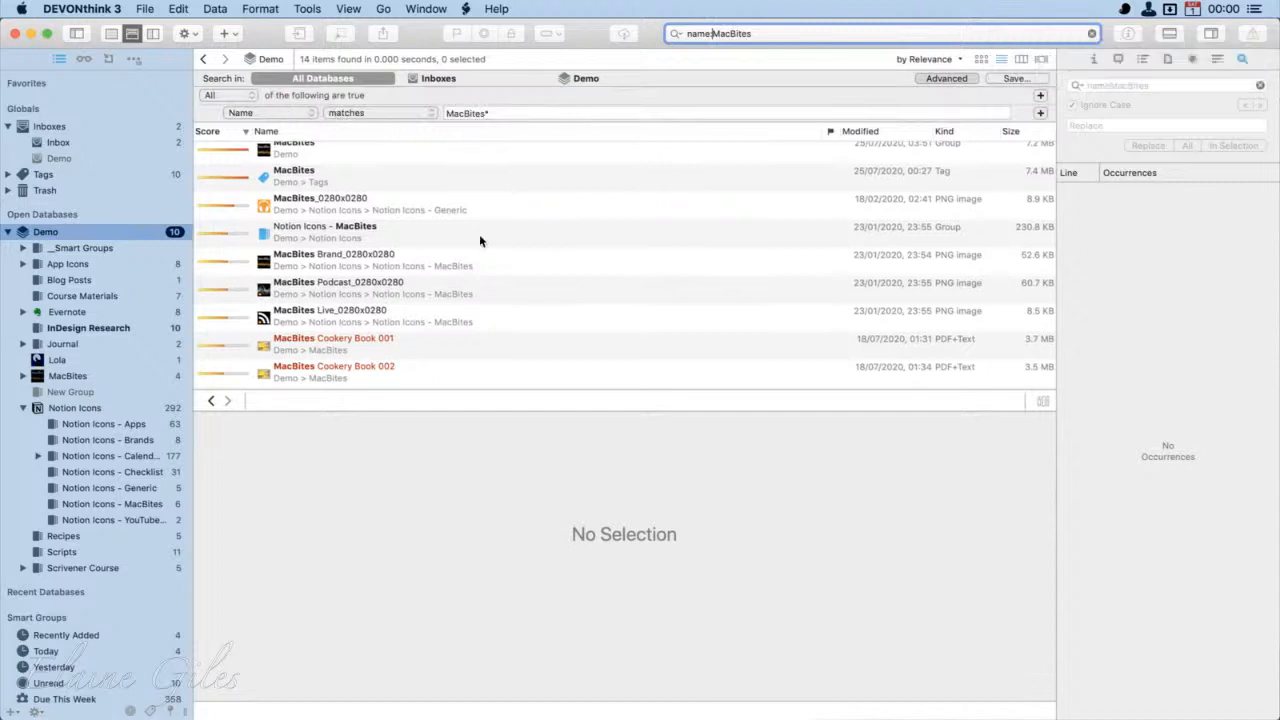
click(943, 78)
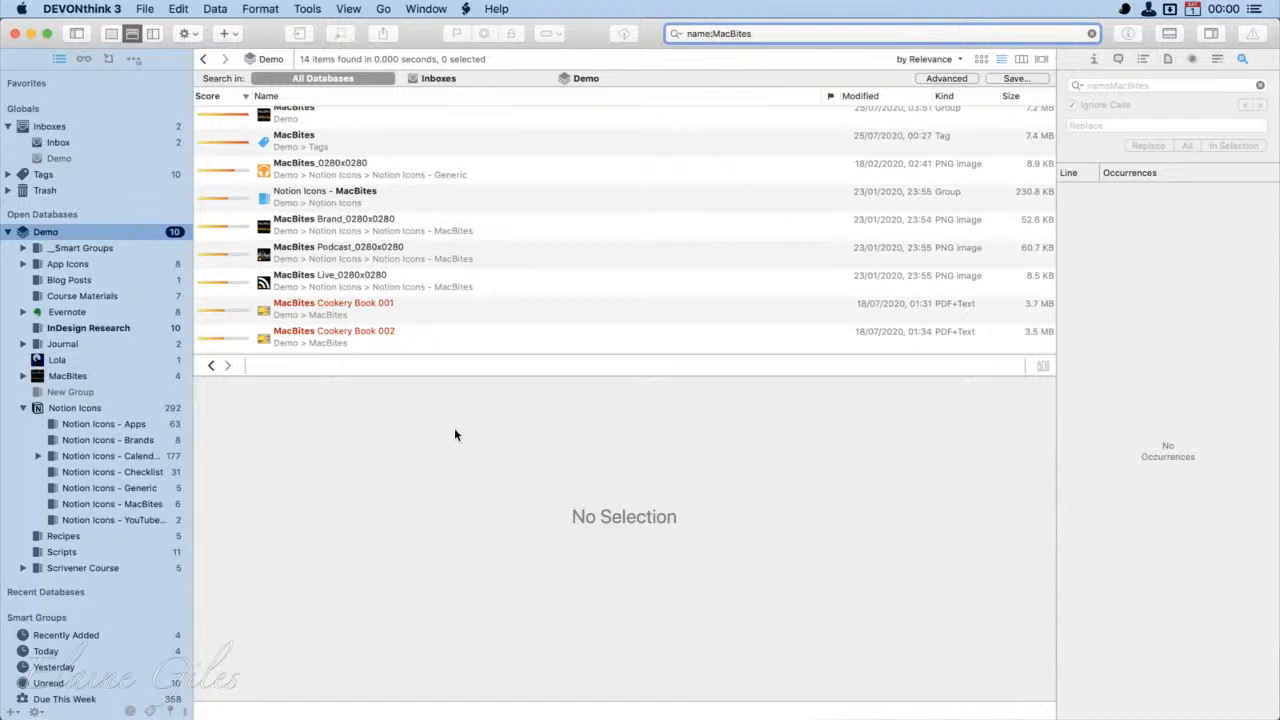
click(934, 80)
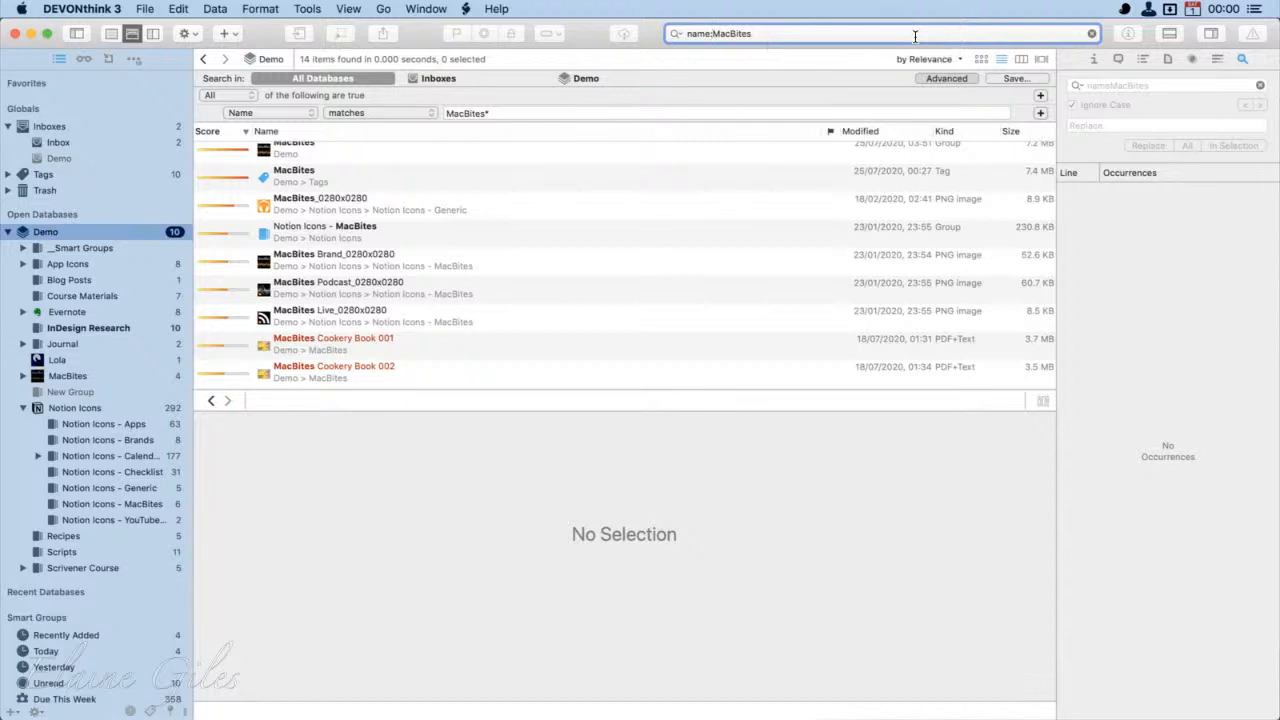
click(936, 77)
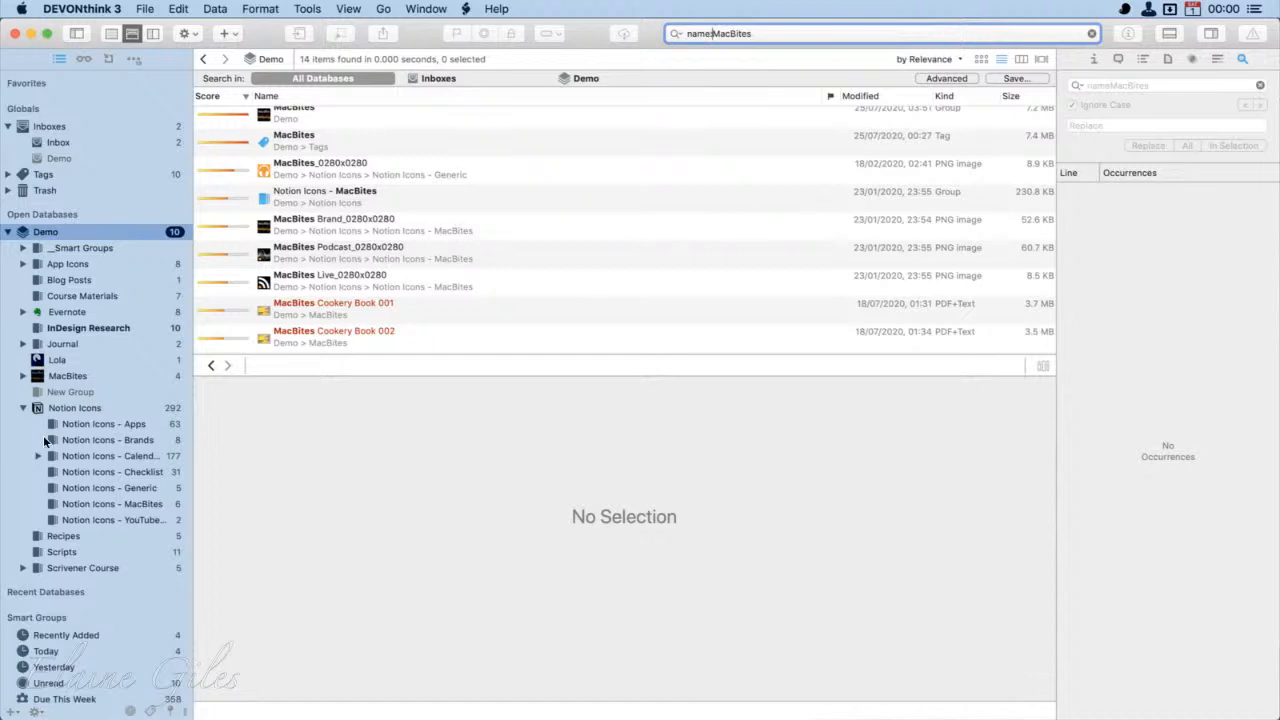
Step: Limit the name search to the Notion Icons group, then to its Checklist and Generic subgroups
click(23, 408)
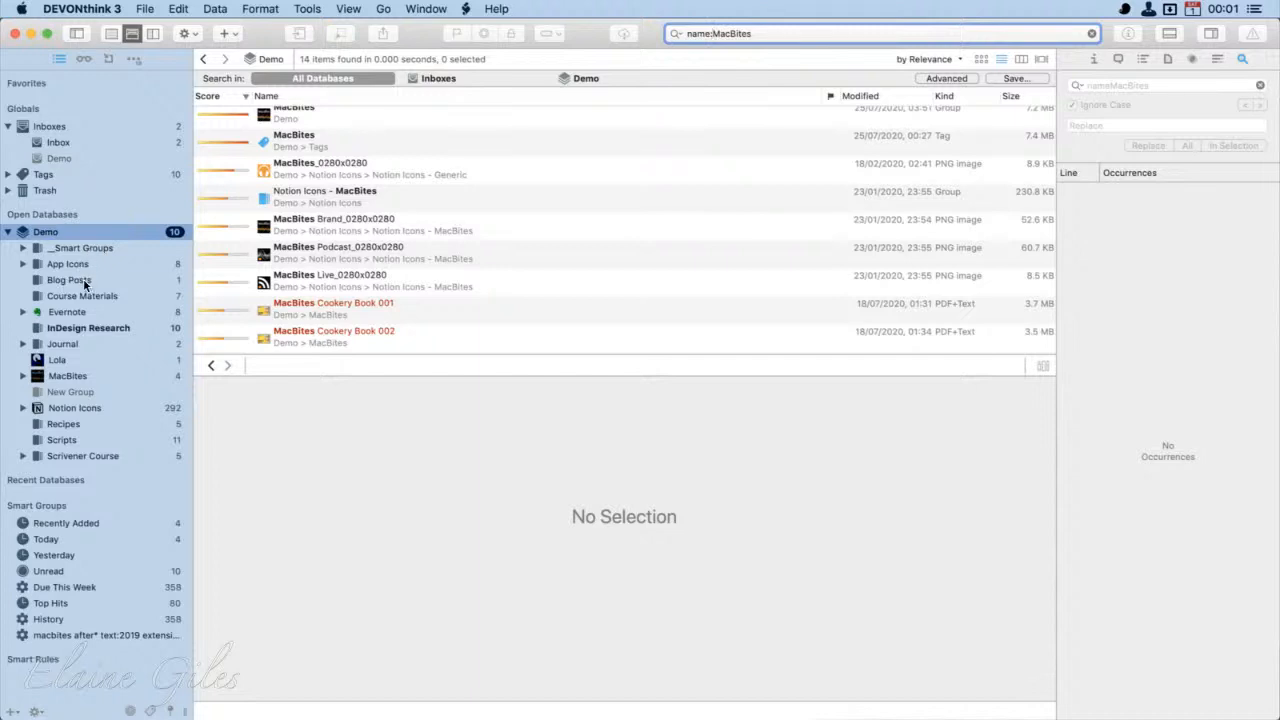
click(65, 409)
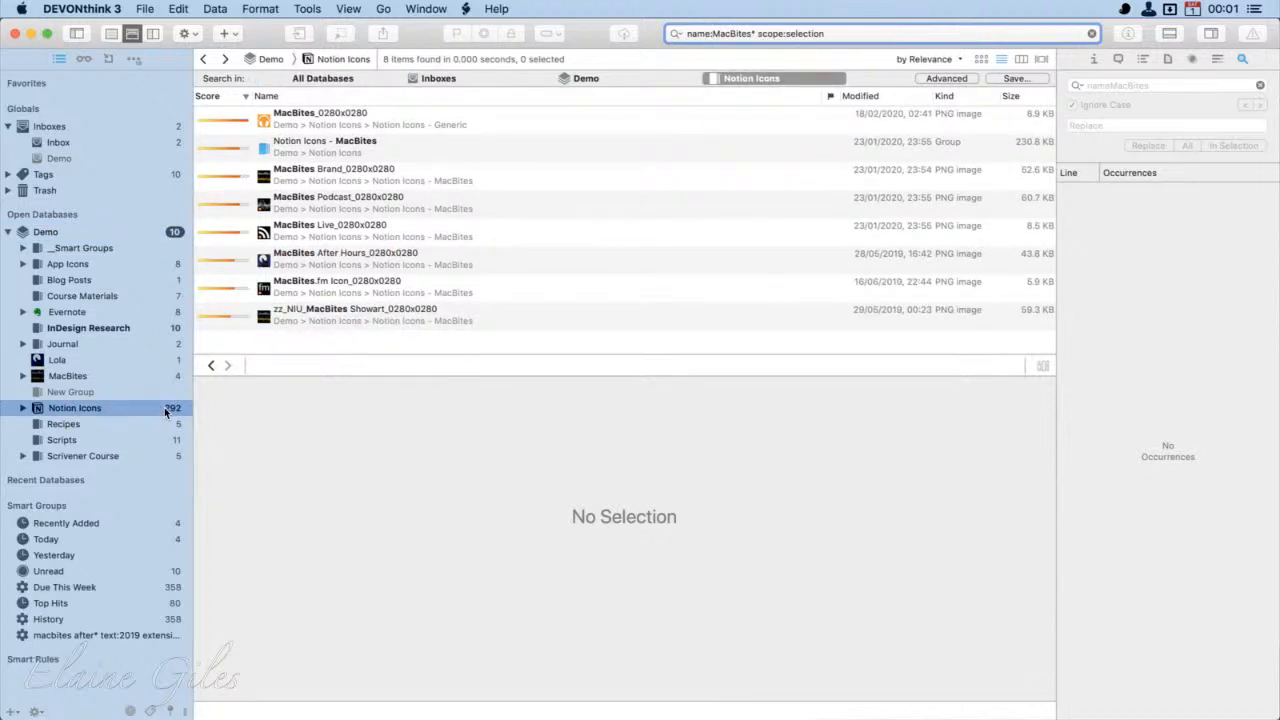
click(23, 408)
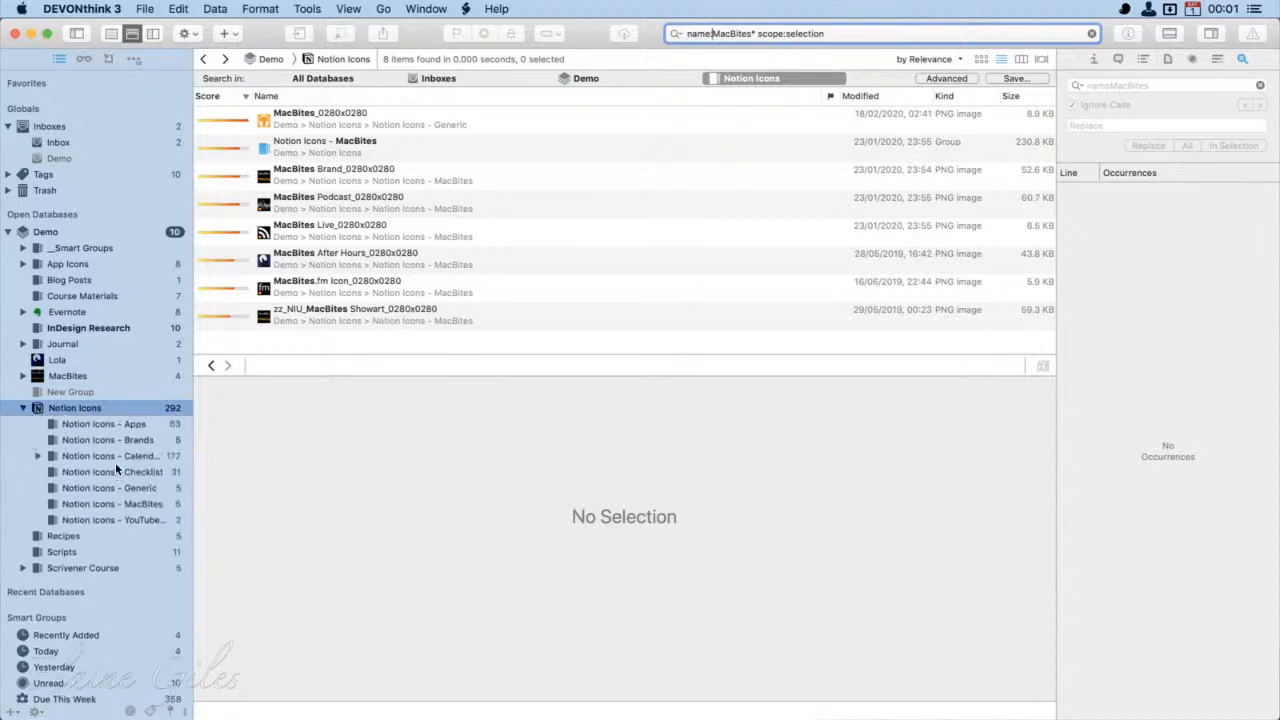
click(117, 472)
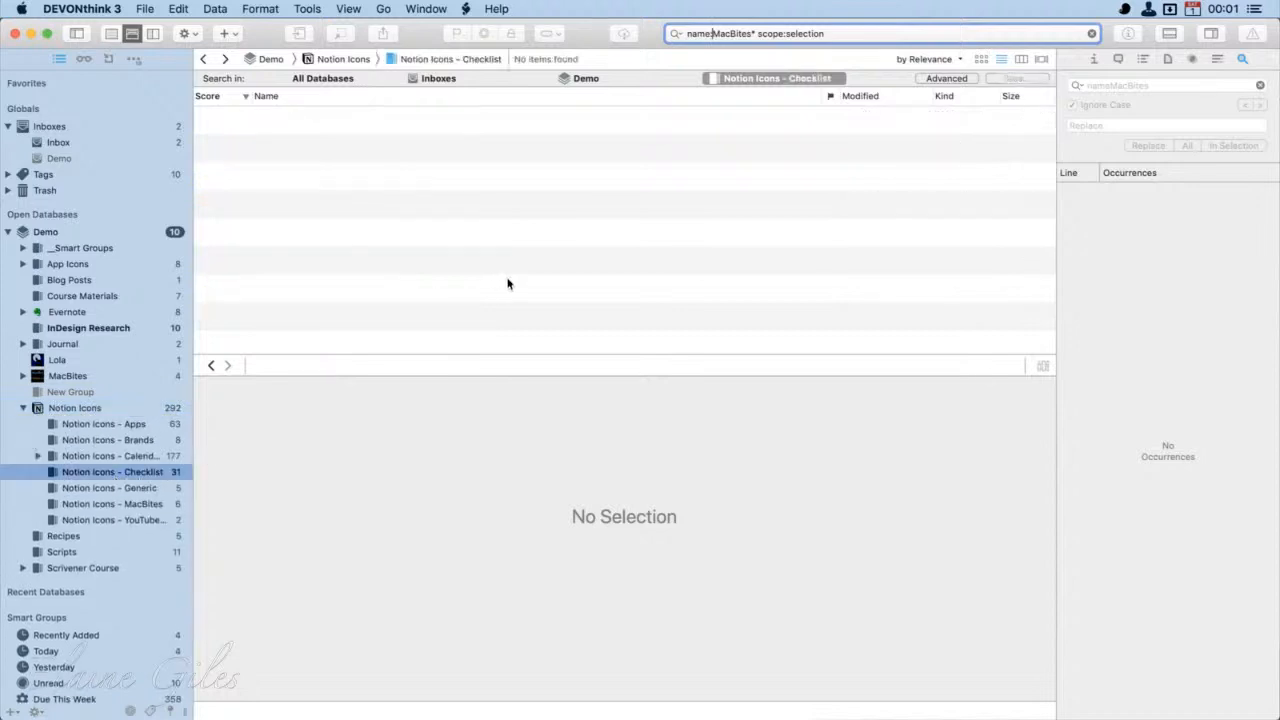
click(72, 489)
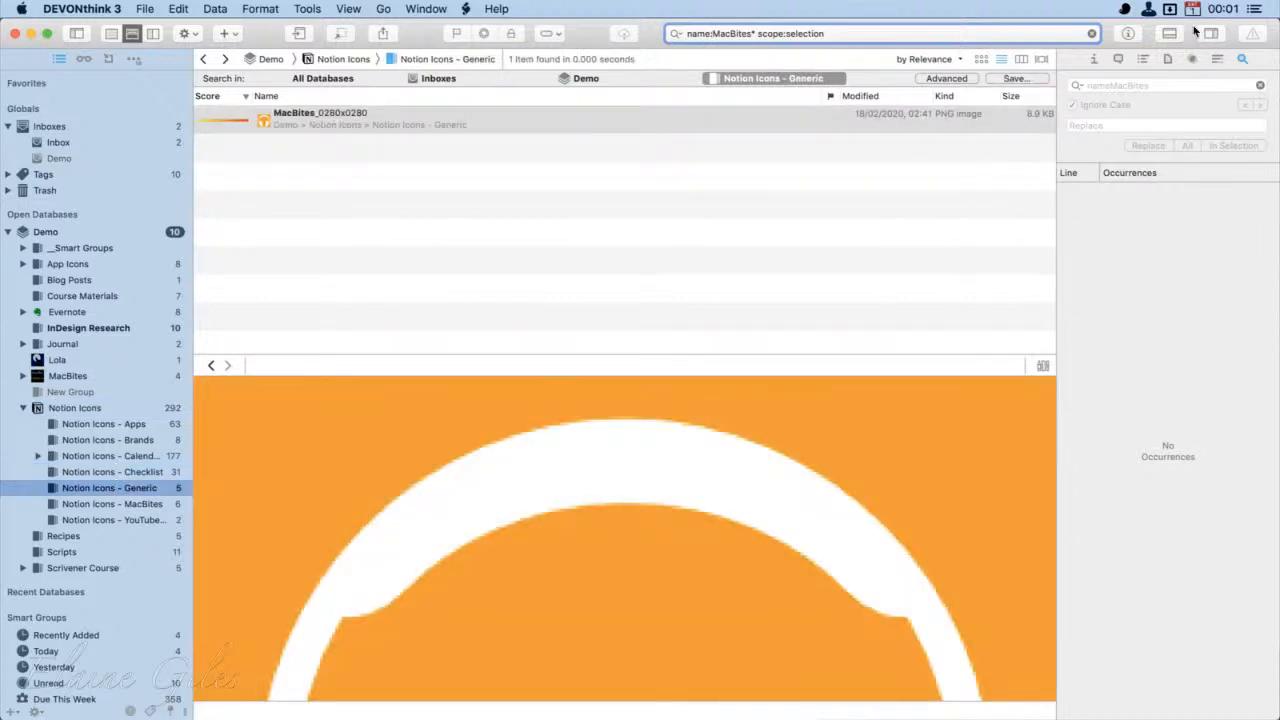
Step: Clear the search and browse the Apps, Calendar and Checklist subgroups of Notion Icons, expanding the Calendar subgroup
click(1093, 34)
click(1093, 34)
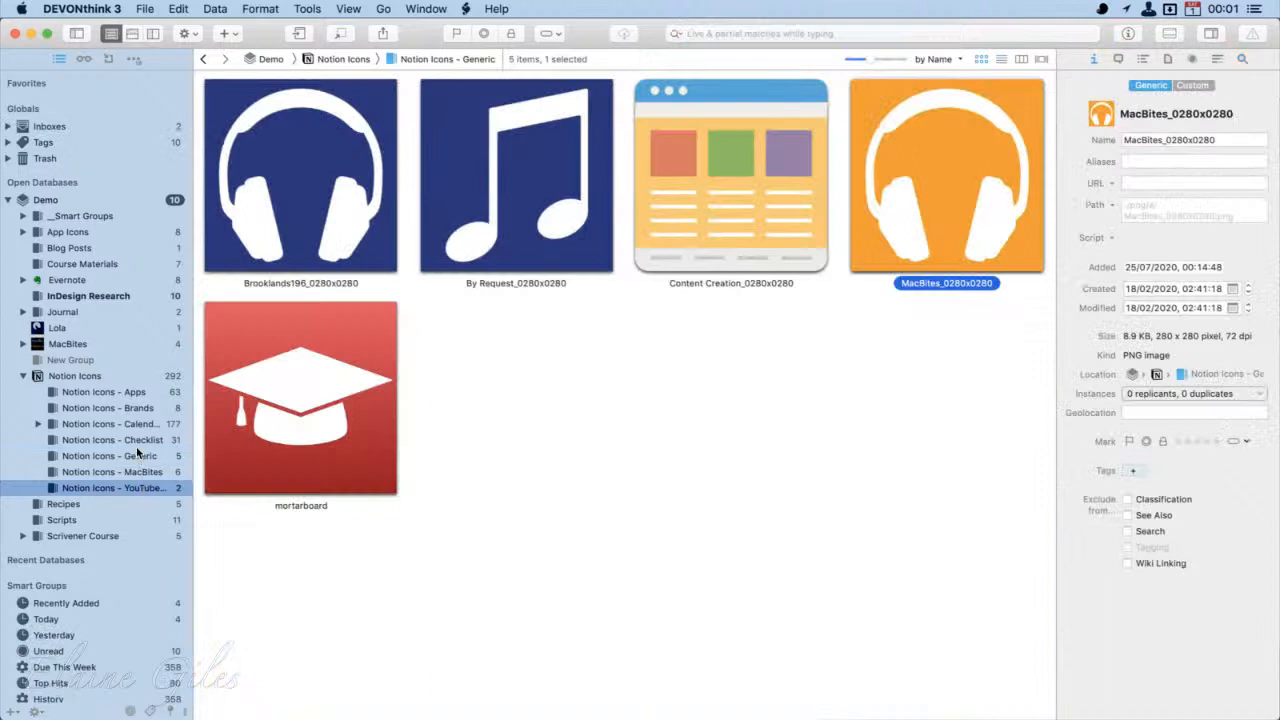
click(133, 395)
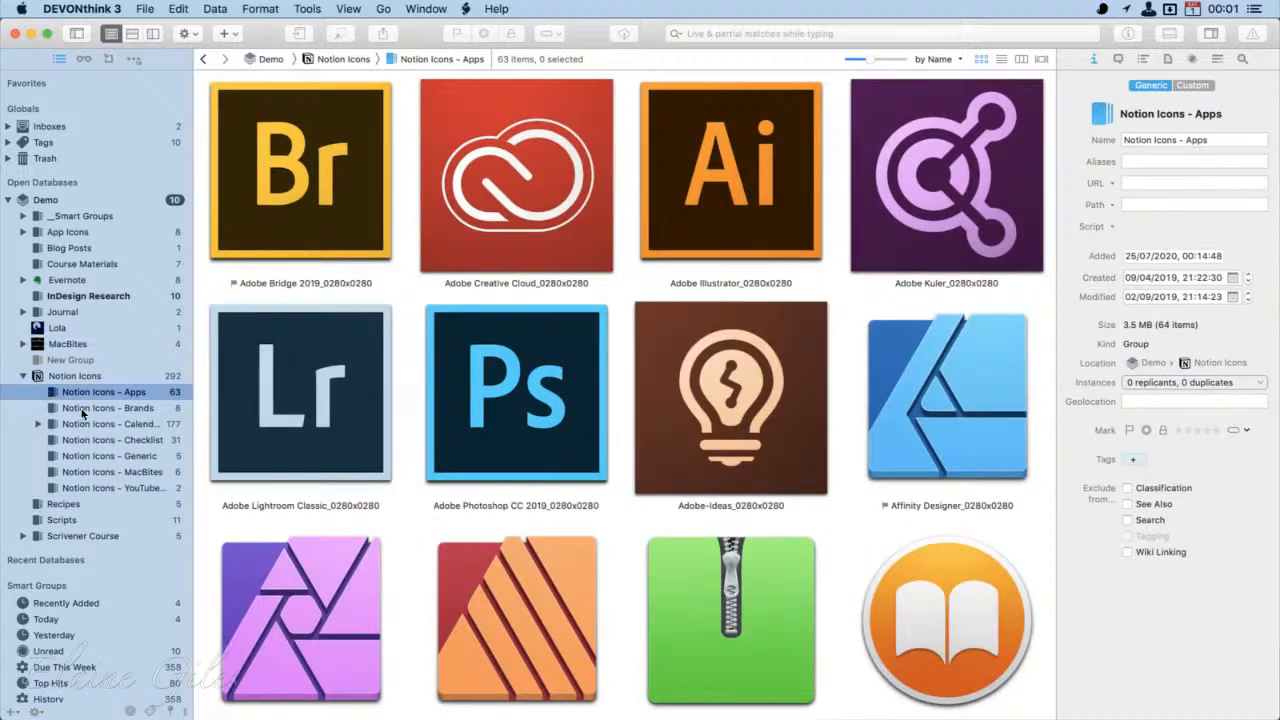
click(78, 424)
click(40, 426)
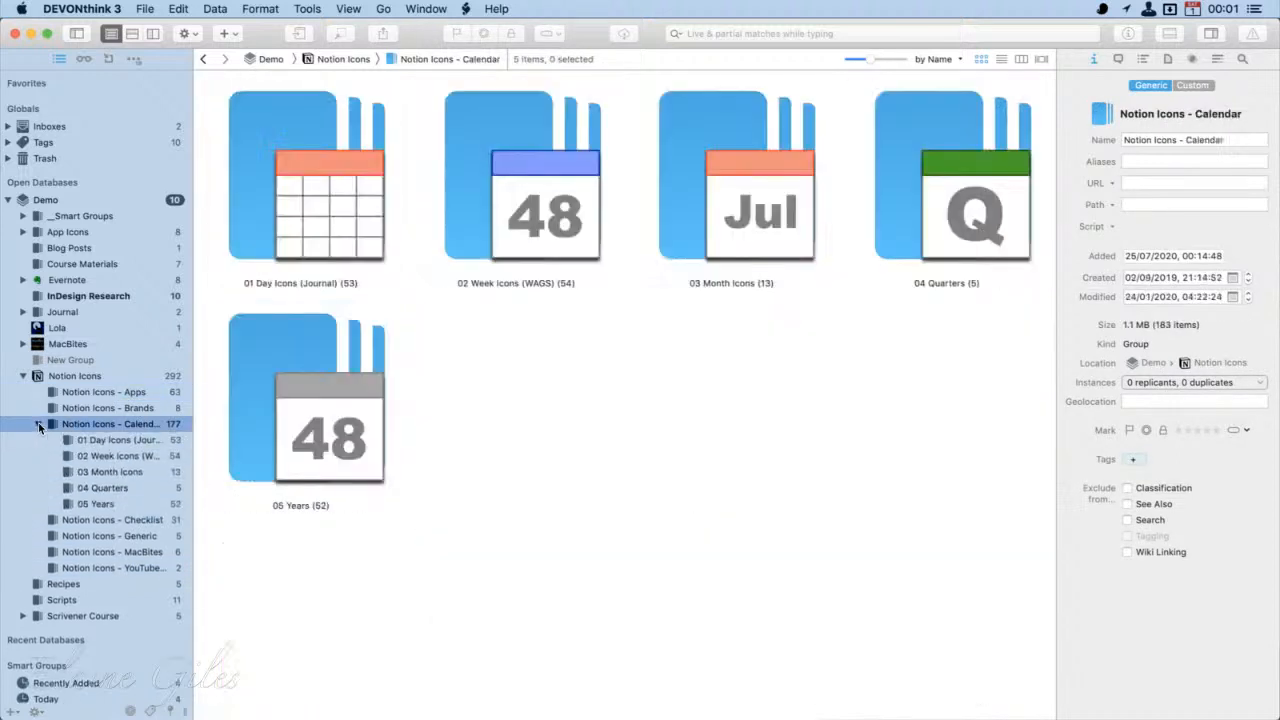
click(126, 517)
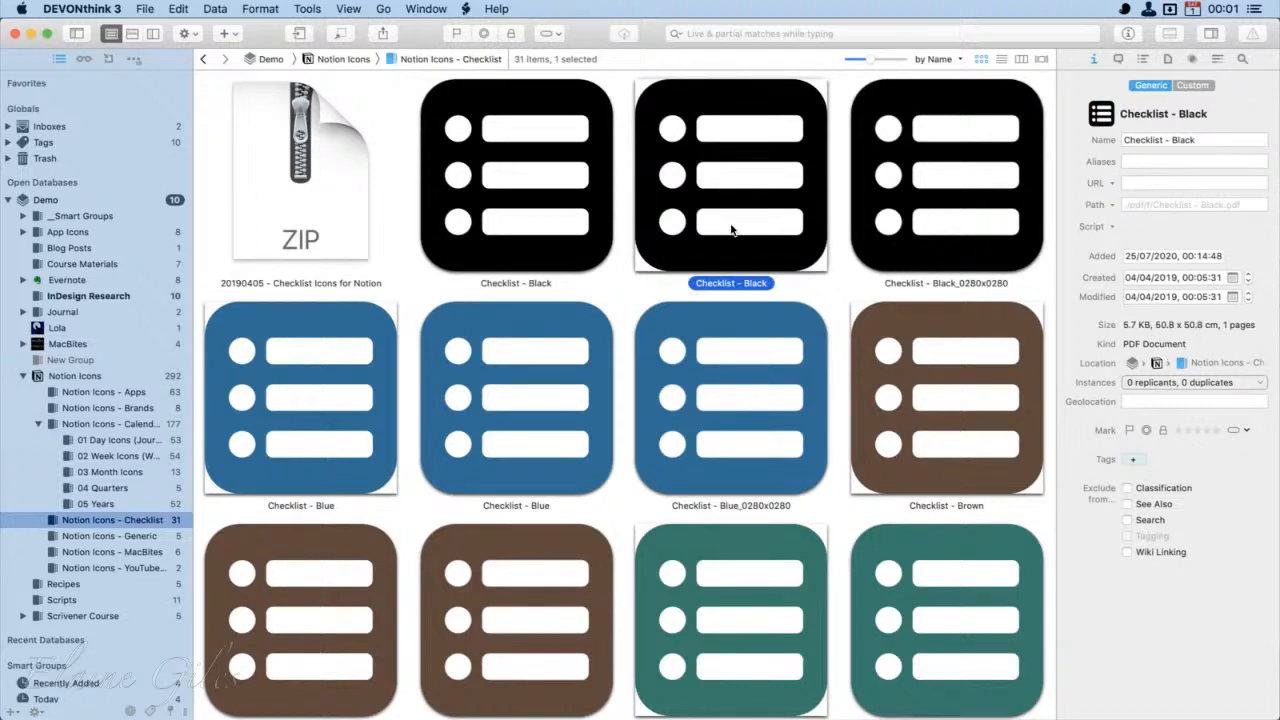
Step: Examine the file kinds, sizes and colour variants of the items in Notion Icons - Checklist, including the ZIP archive
click(536, 193)
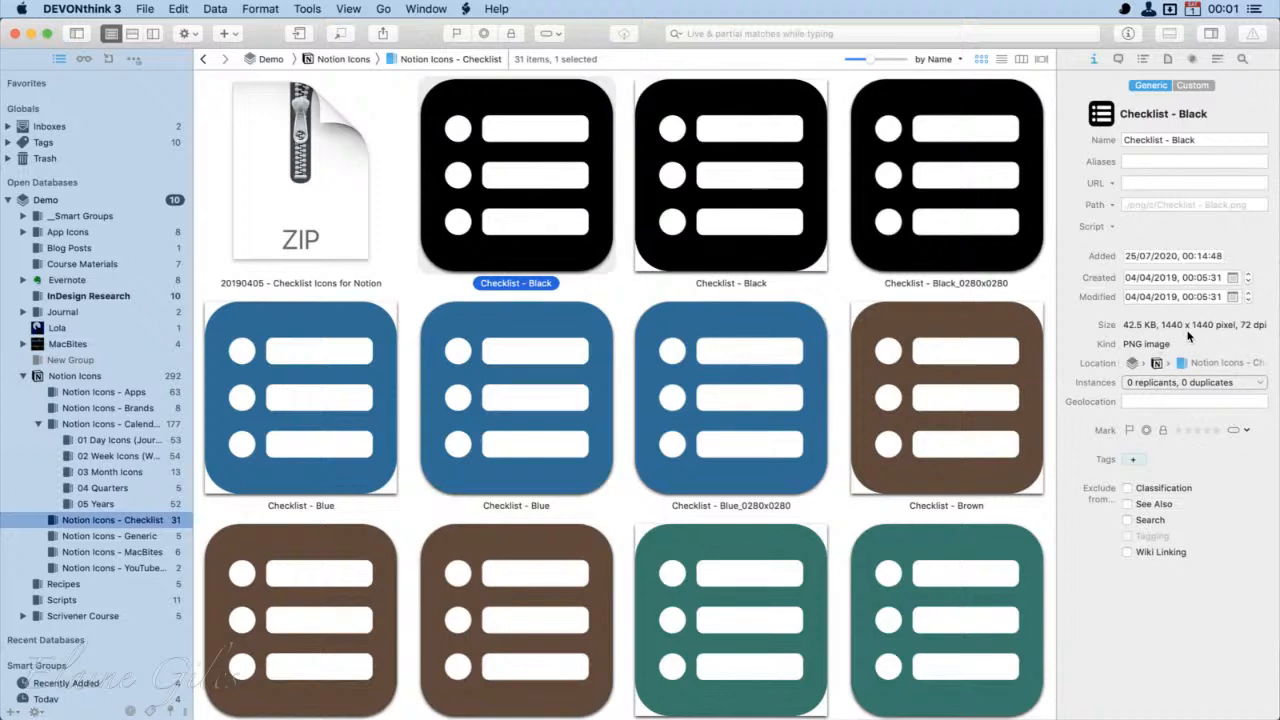
click(900, 210)
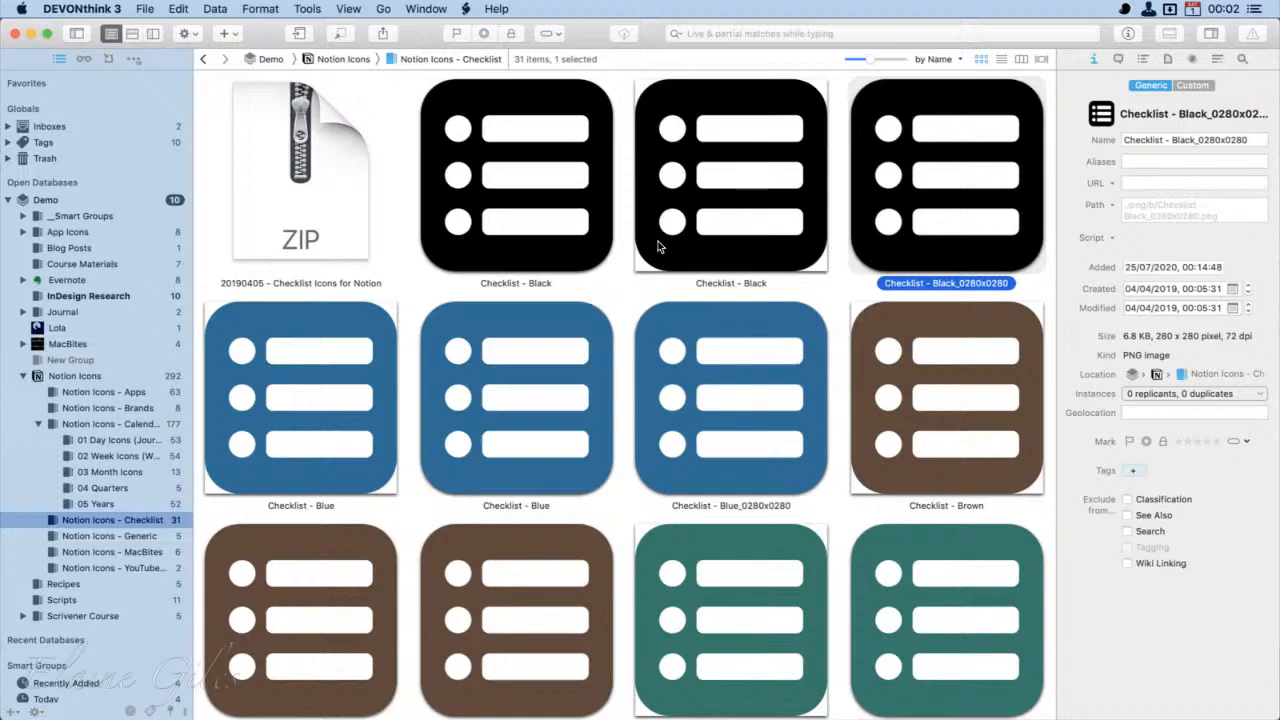
scroll(665, 348, down, 3)
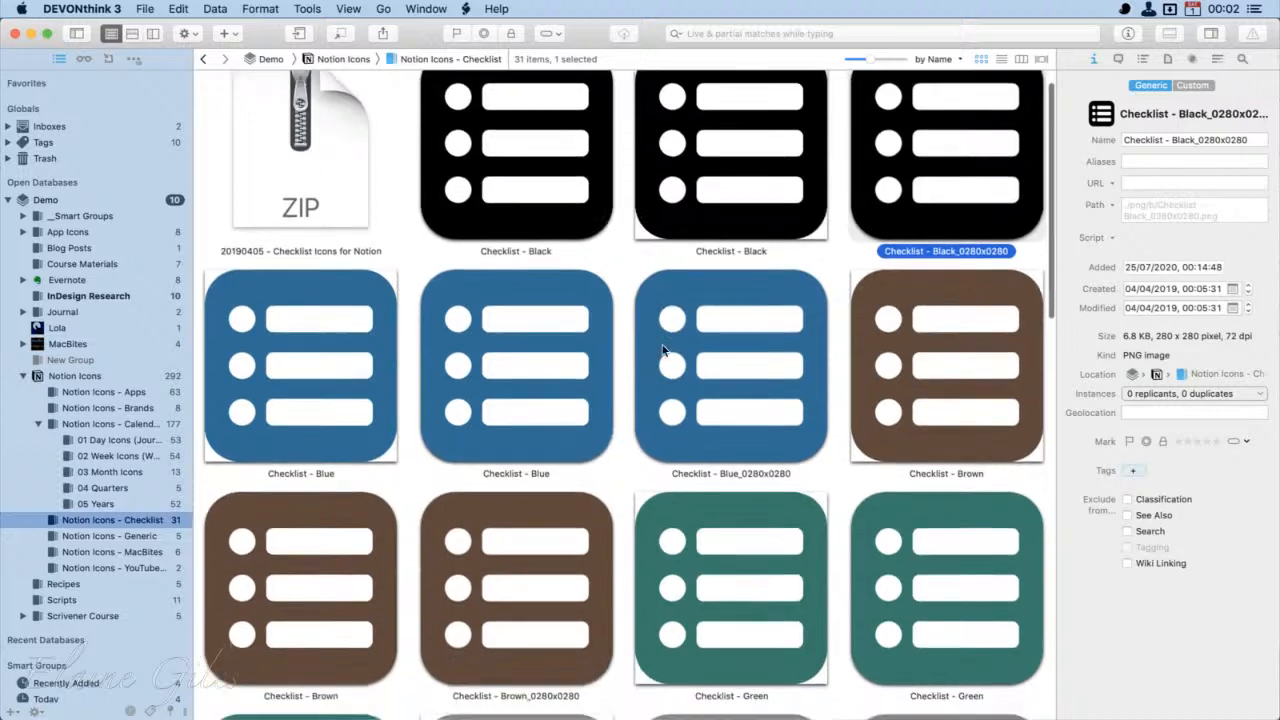
scroll(665, 350, up, 3)
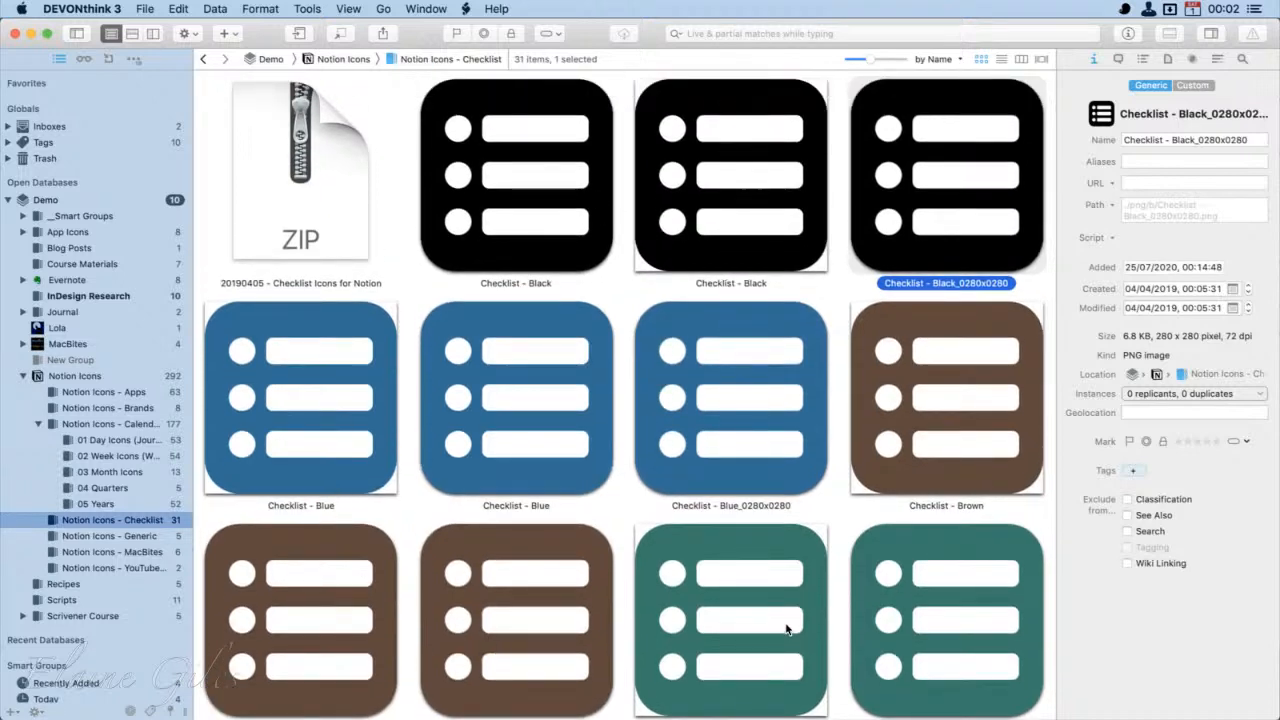
click(300, 190)
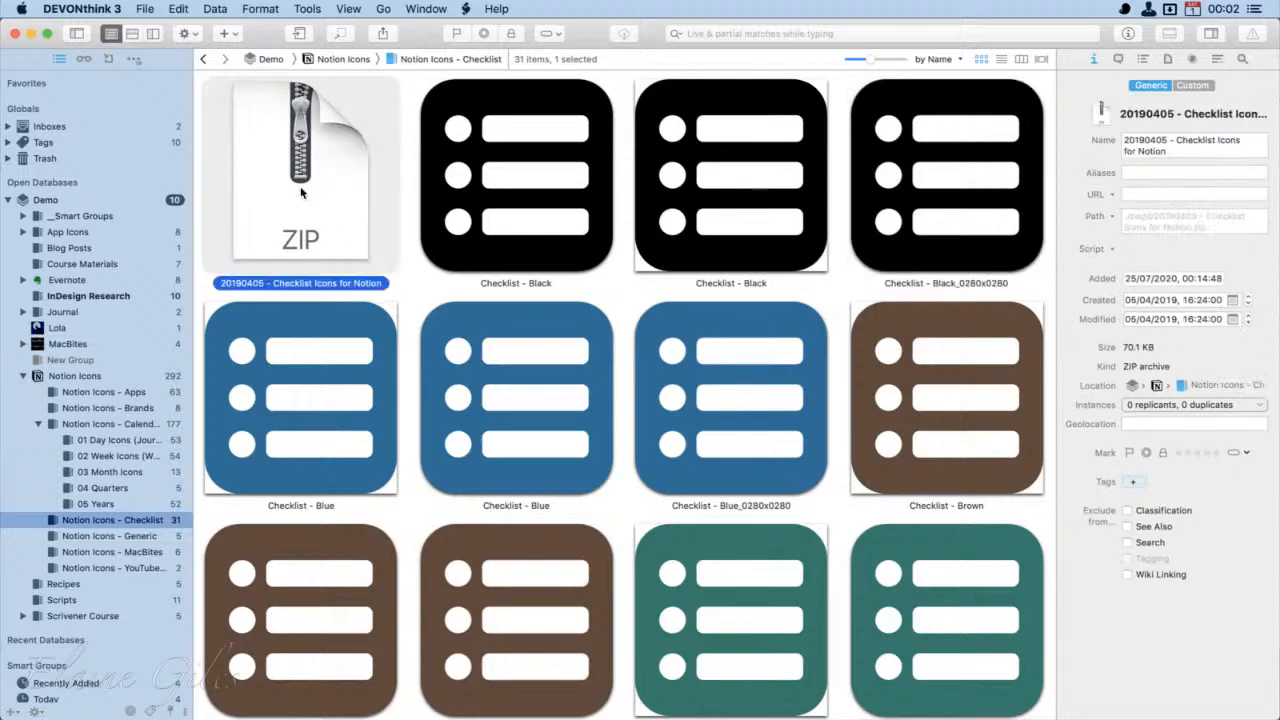
scroll(695, 569, down, 10)
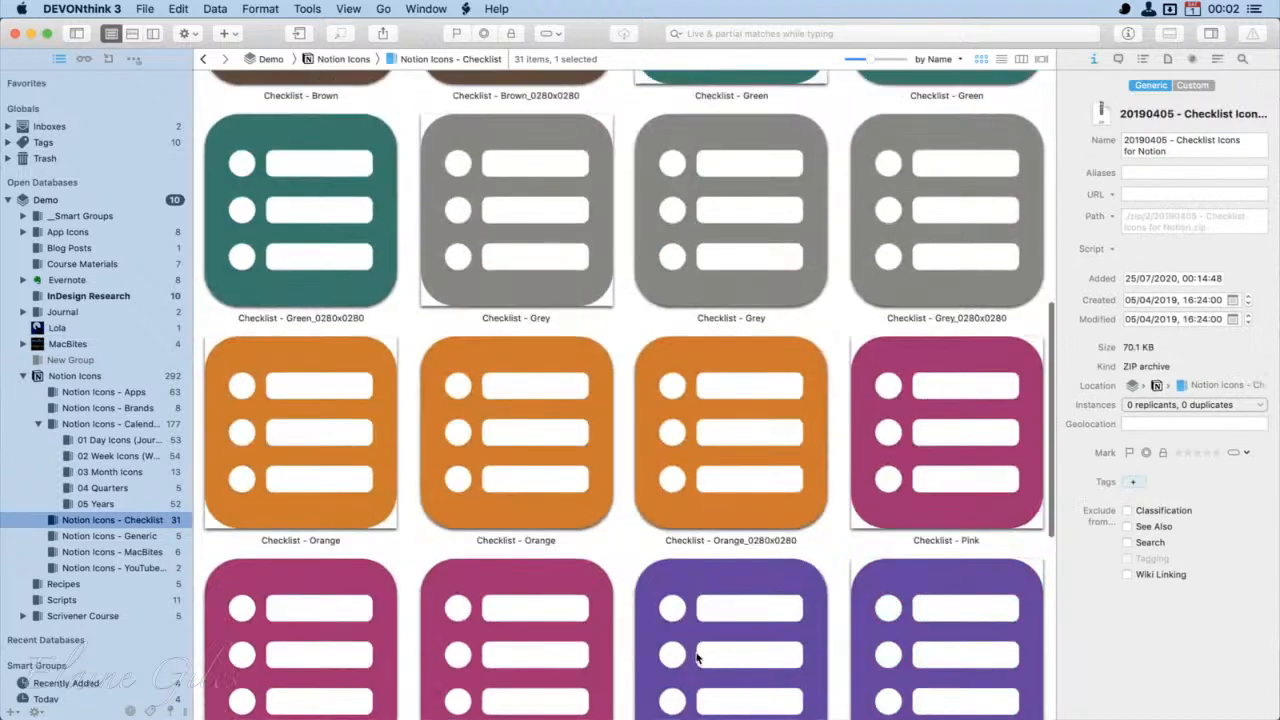
click(697, 655)
scroll(697, 655, down, 5)
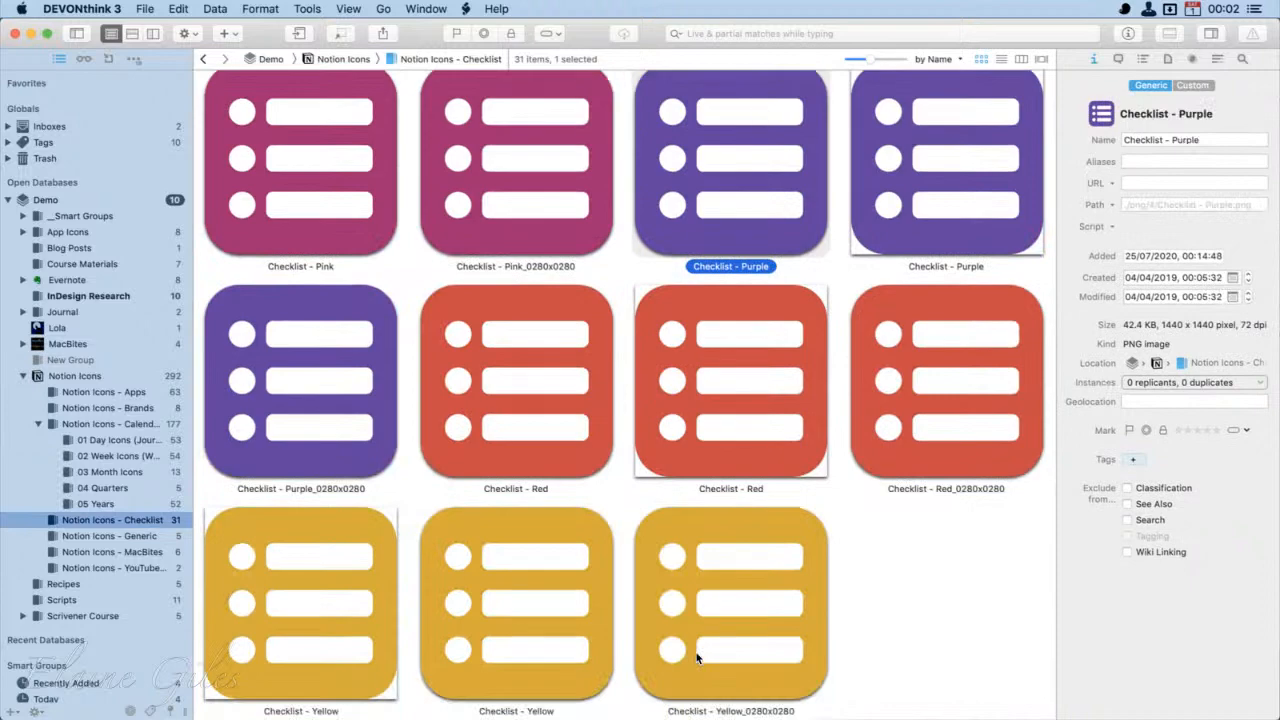
scroll(697, 656, up, 7)
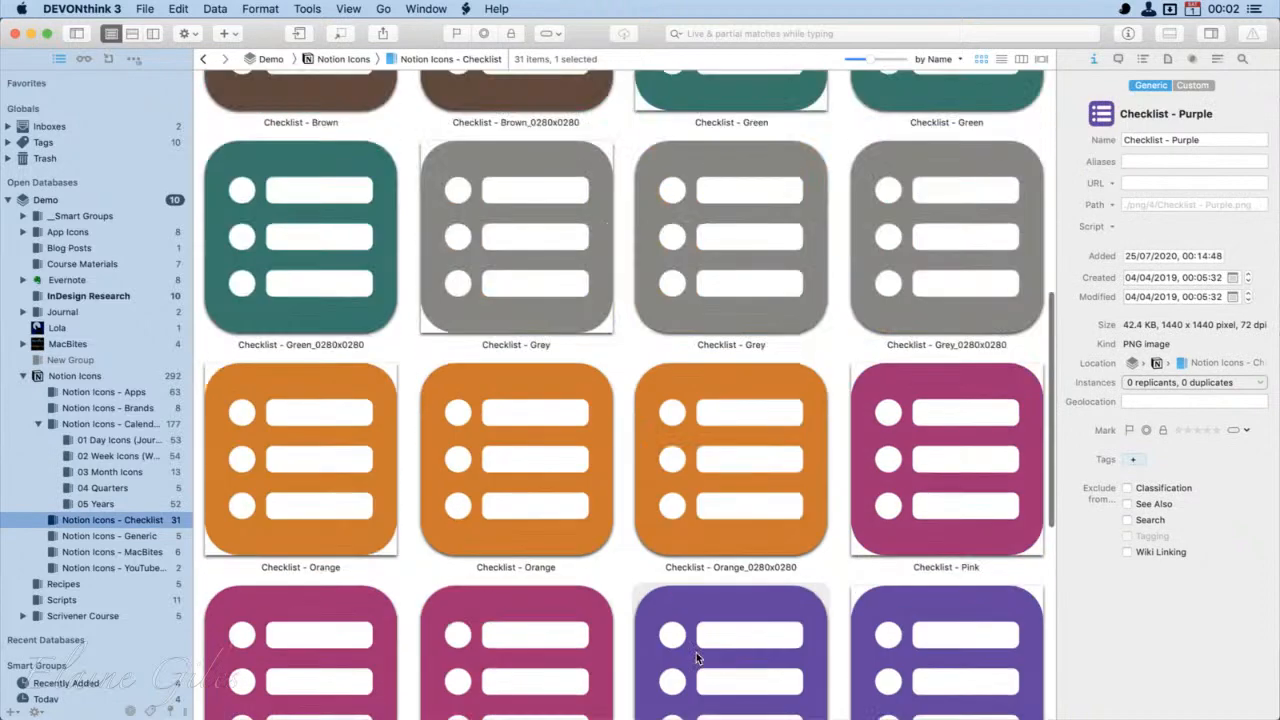
scroll(696, 652, up, 8)
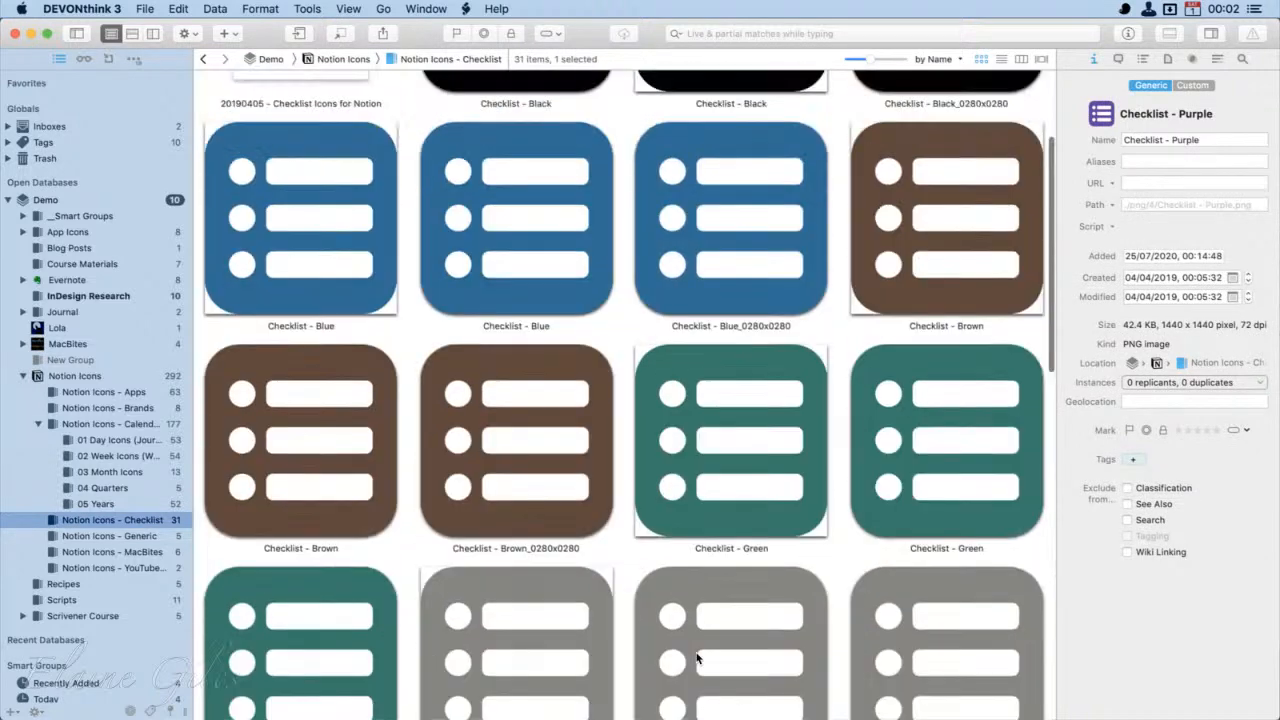
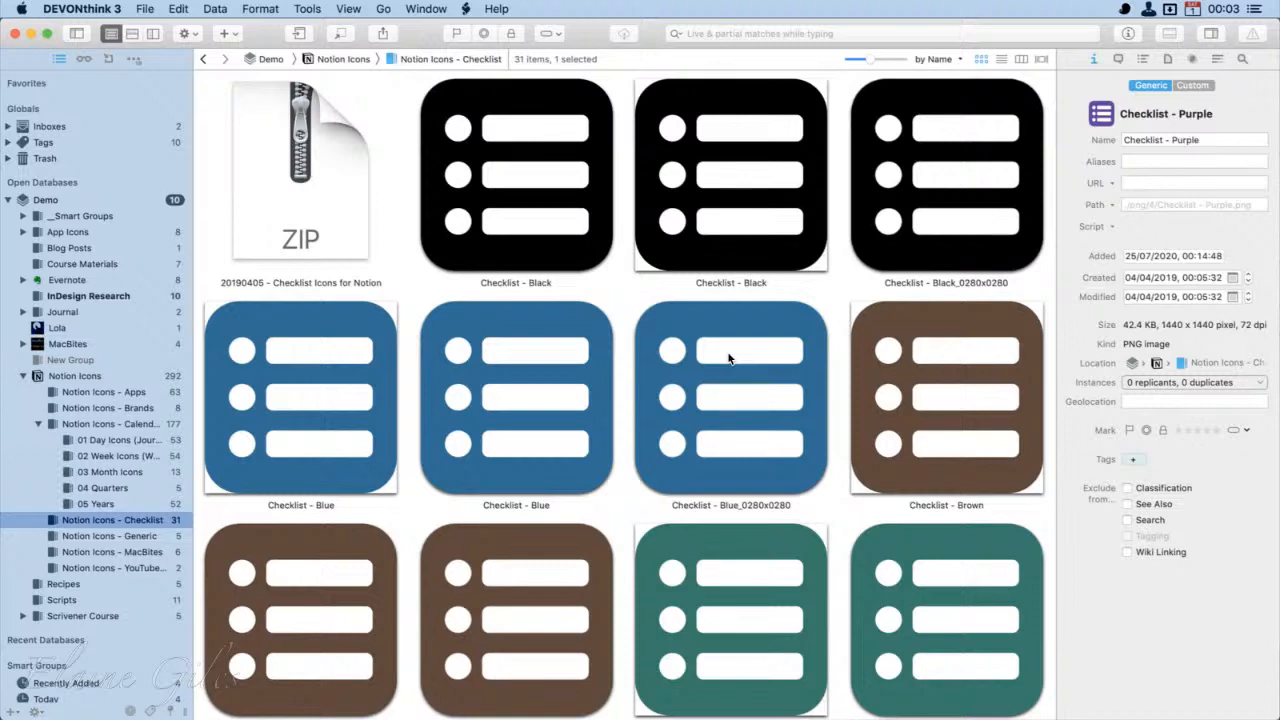
Step: Expand the __Smart Groups group, view All Images and All PDF Documents, and preview the Checklist - Black PDF
click(23, 215)
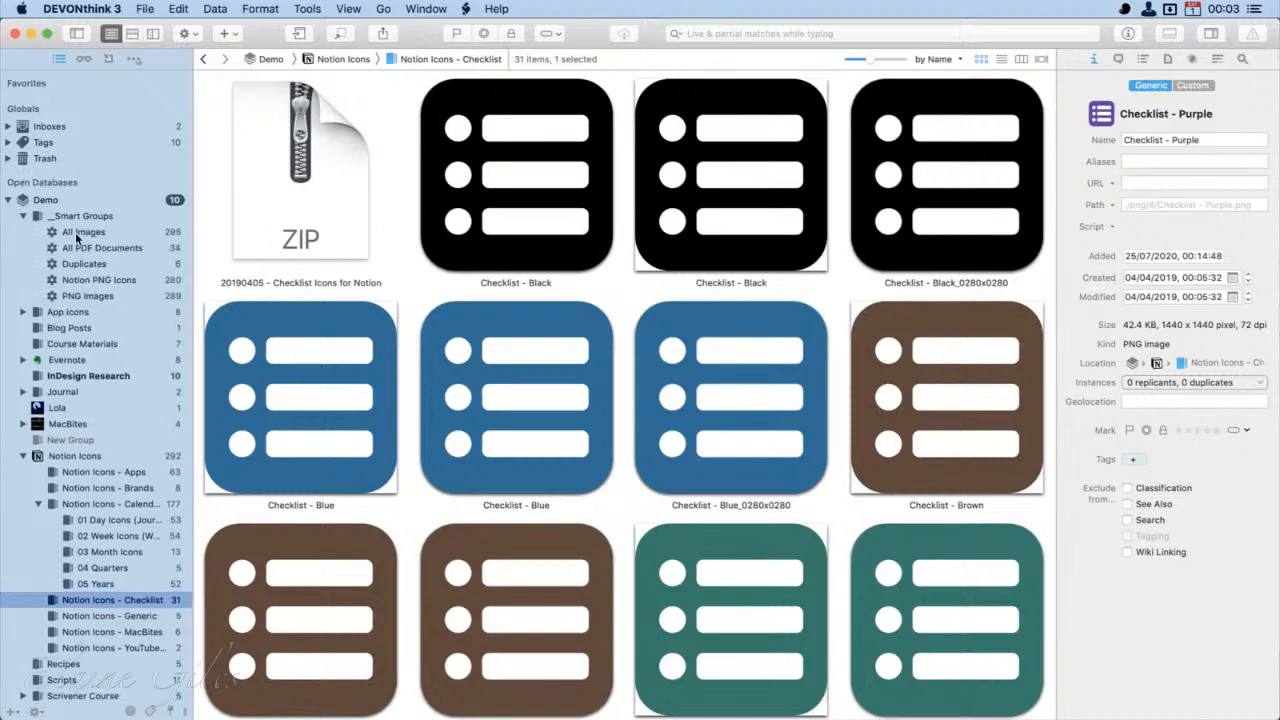
click(87, 231)
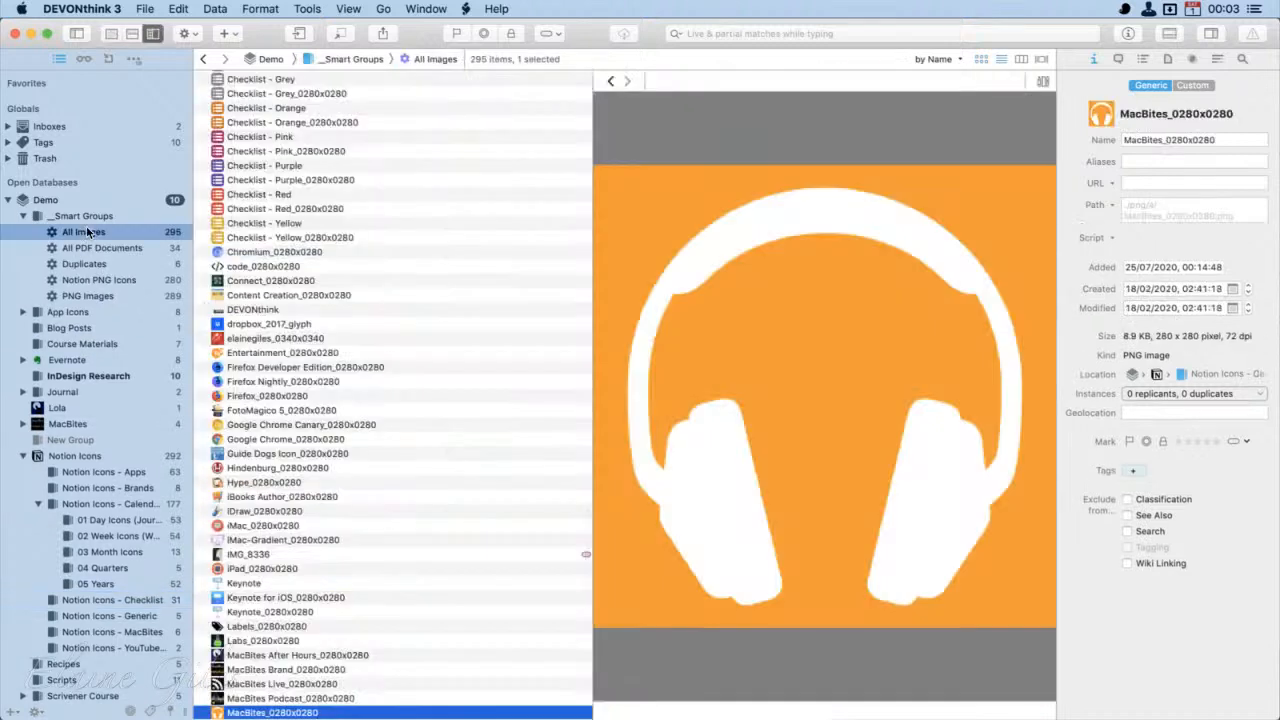
click(88, 249)
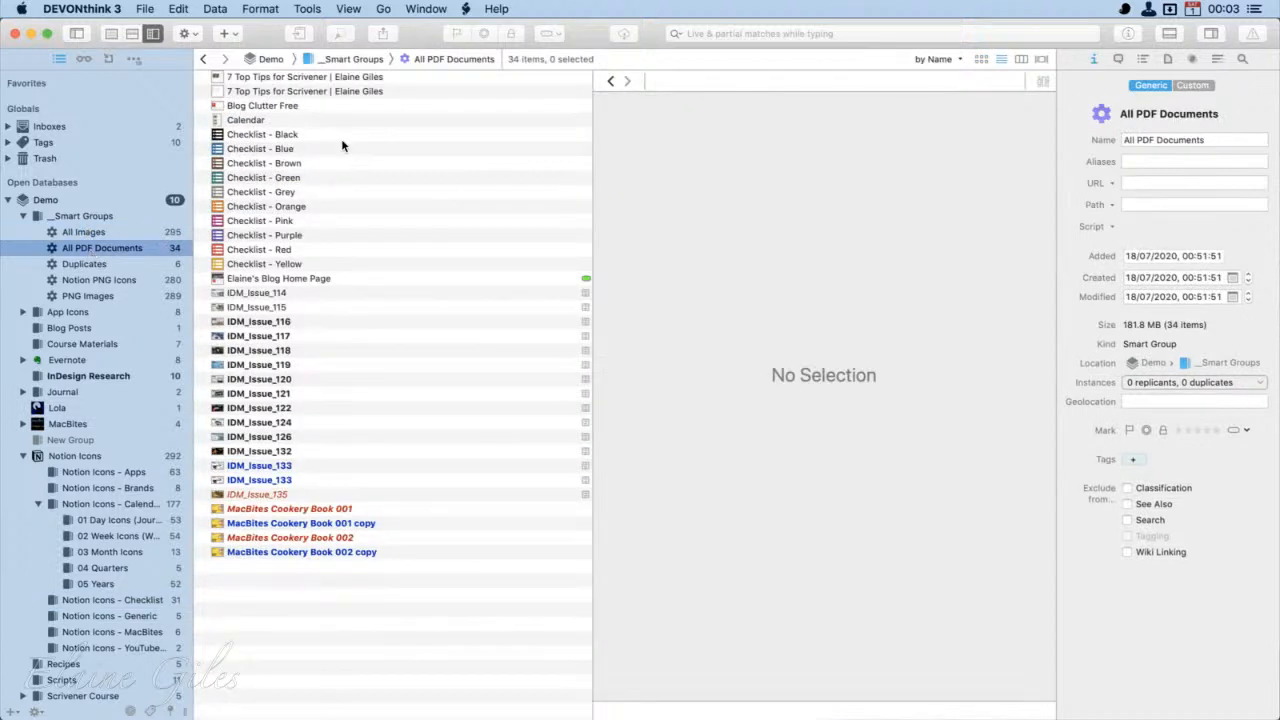
click(339, 136)
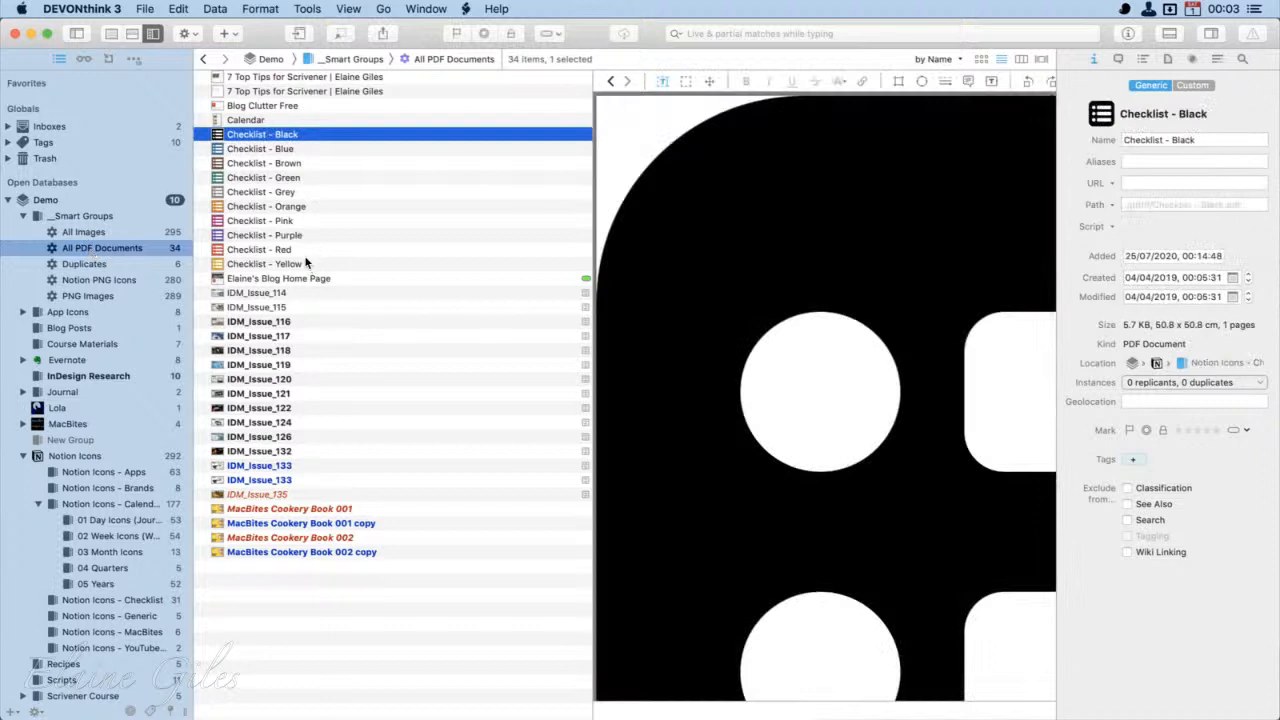
Step: Select the Checklist PDFs from Black to Yellow, and view the Duplicates smart group
shift+click(305, 262)
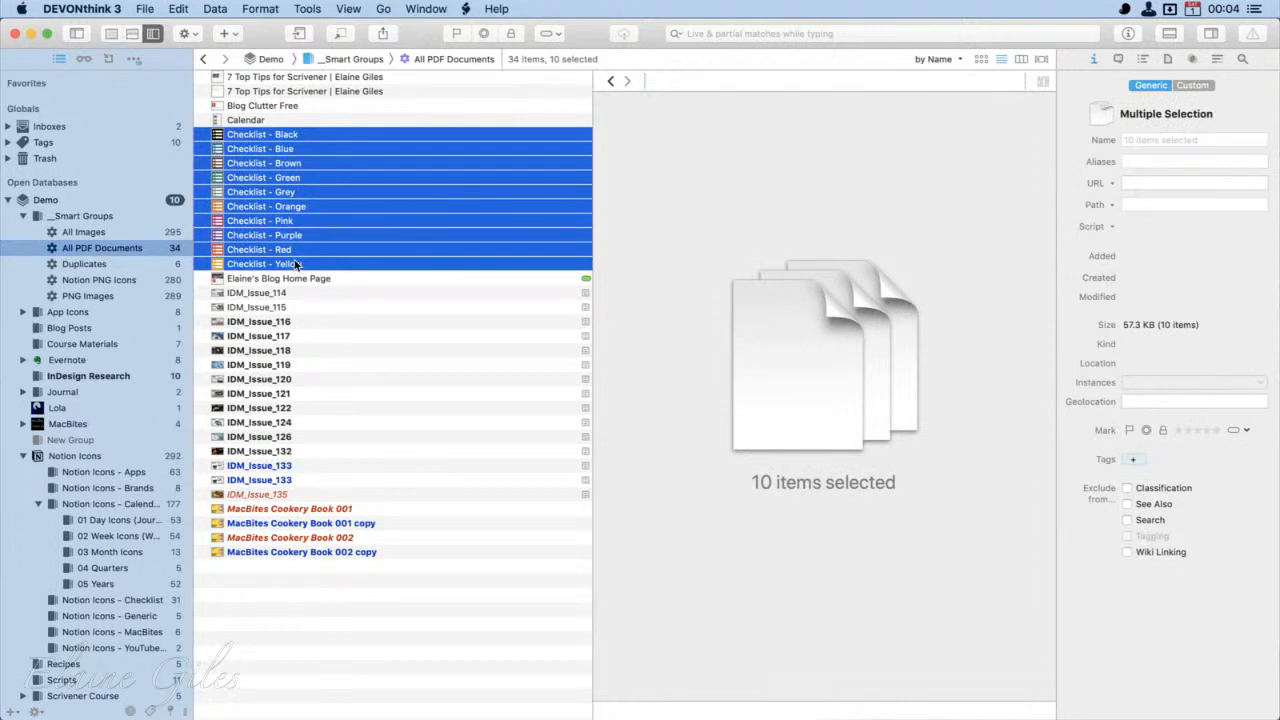
click(90, 264)
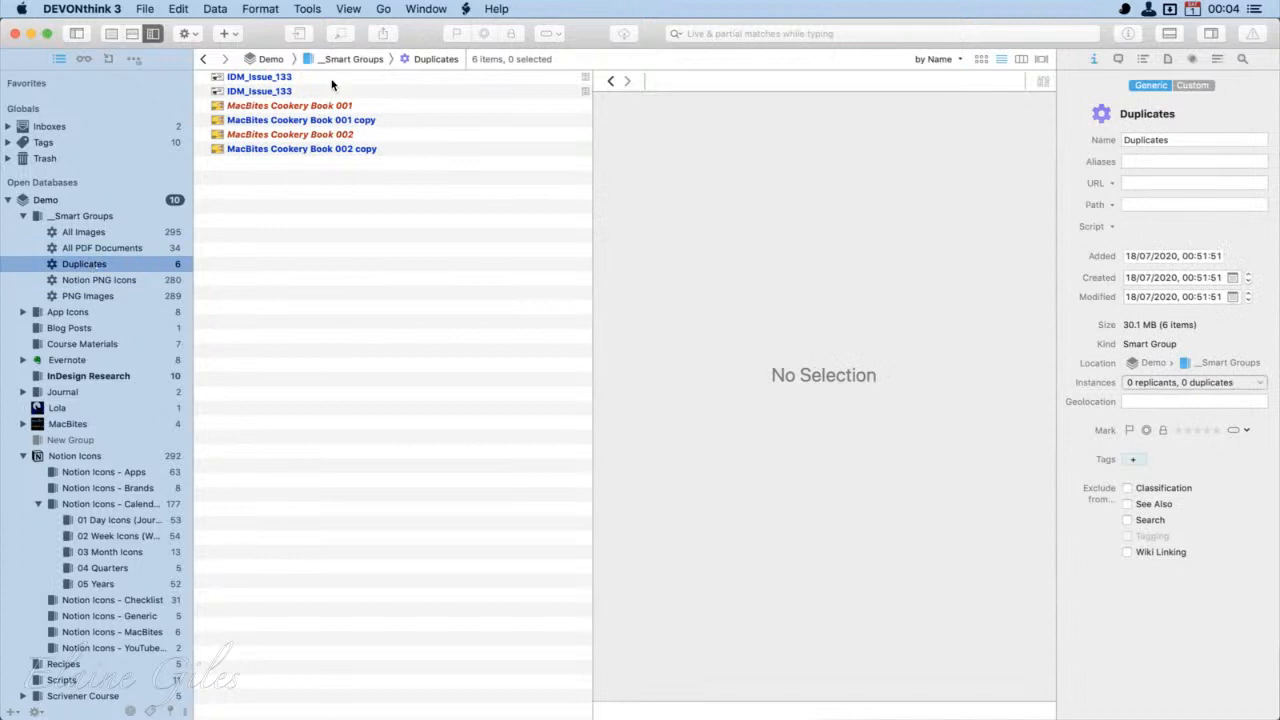
Step: Browse the items in the Notion PNG Icons and PNG Images smart groups
click(122, 281)
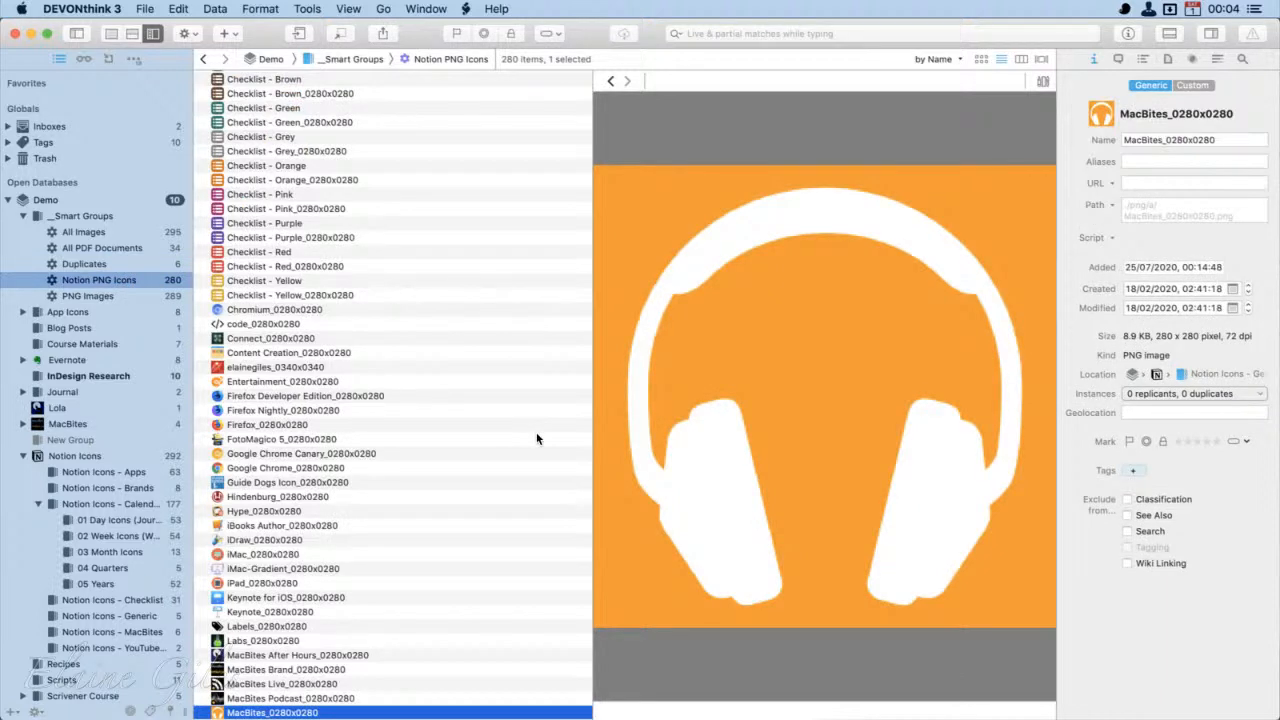
scroll(498, 436, down, 10)
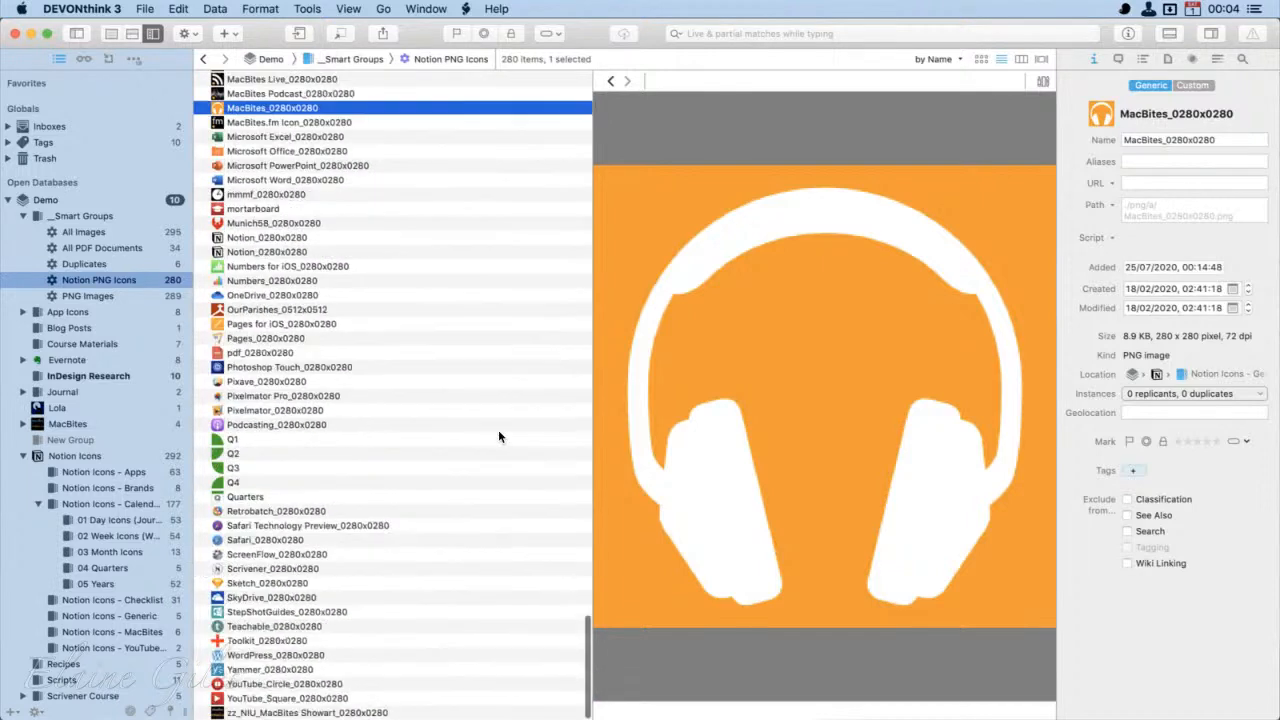
scroll(498, 436, up, 15)
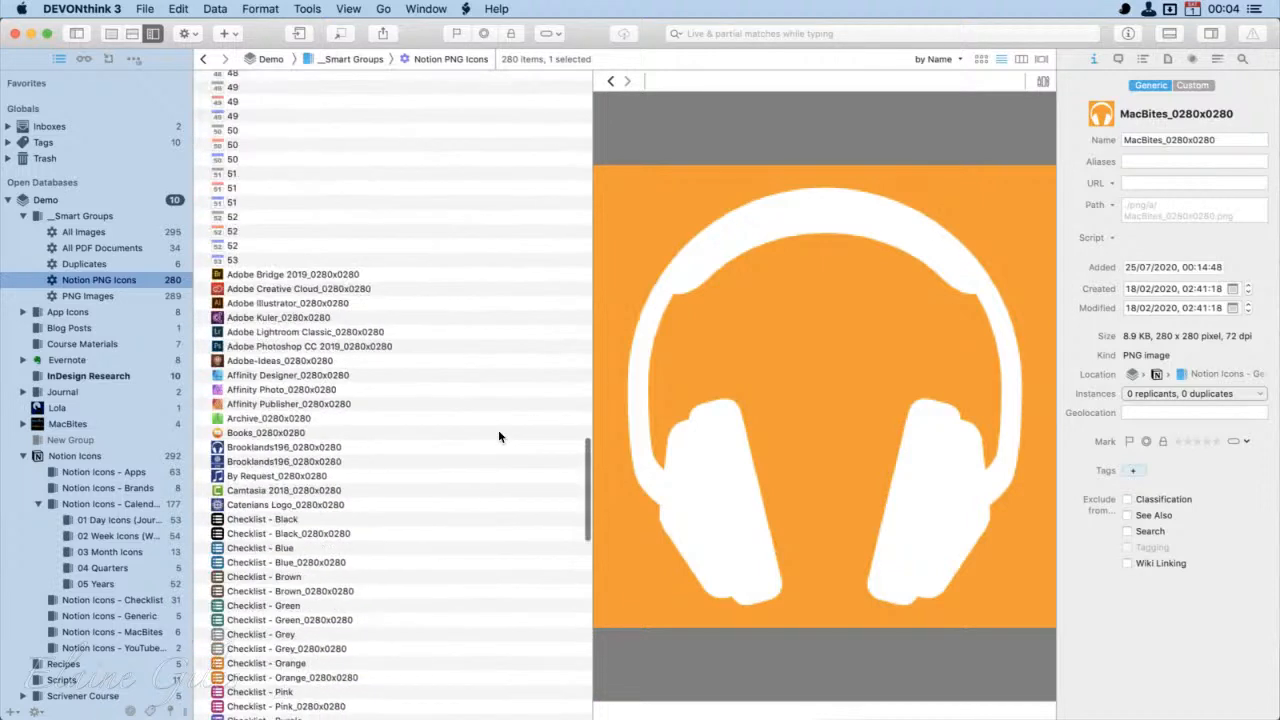
scroll(498, 436, up, 15)
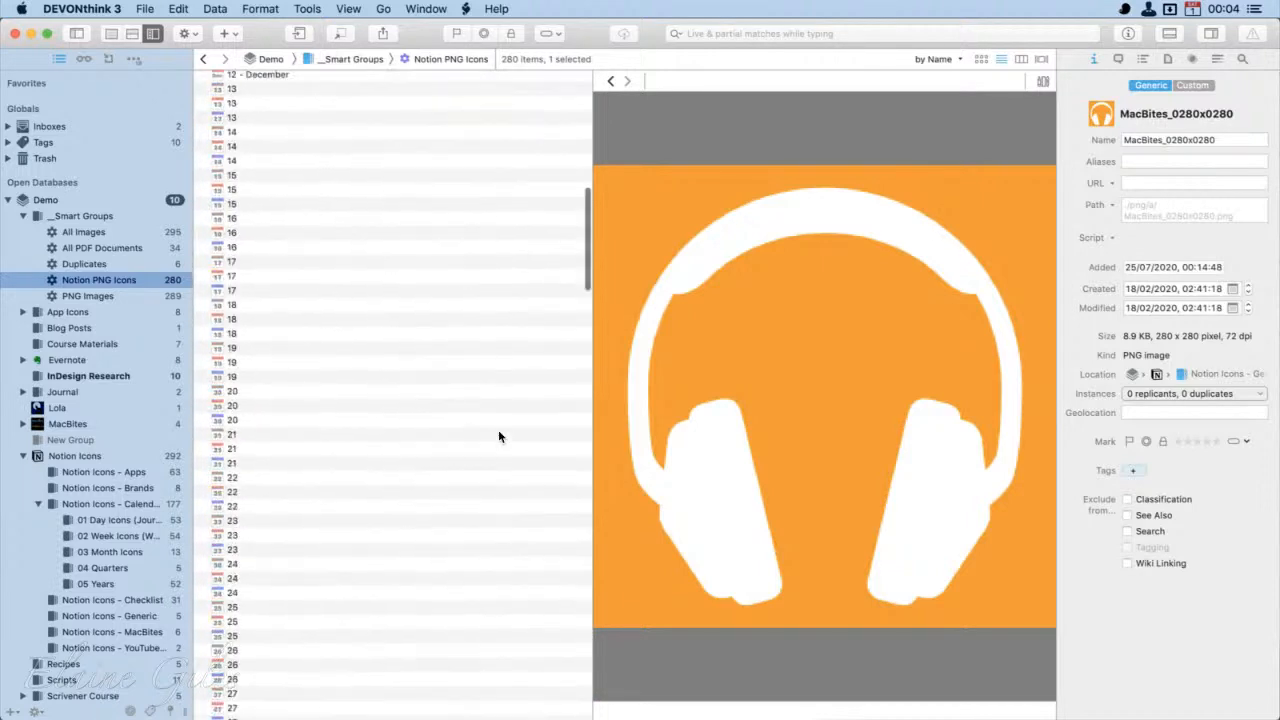
scroll(498, 436, up, 10)
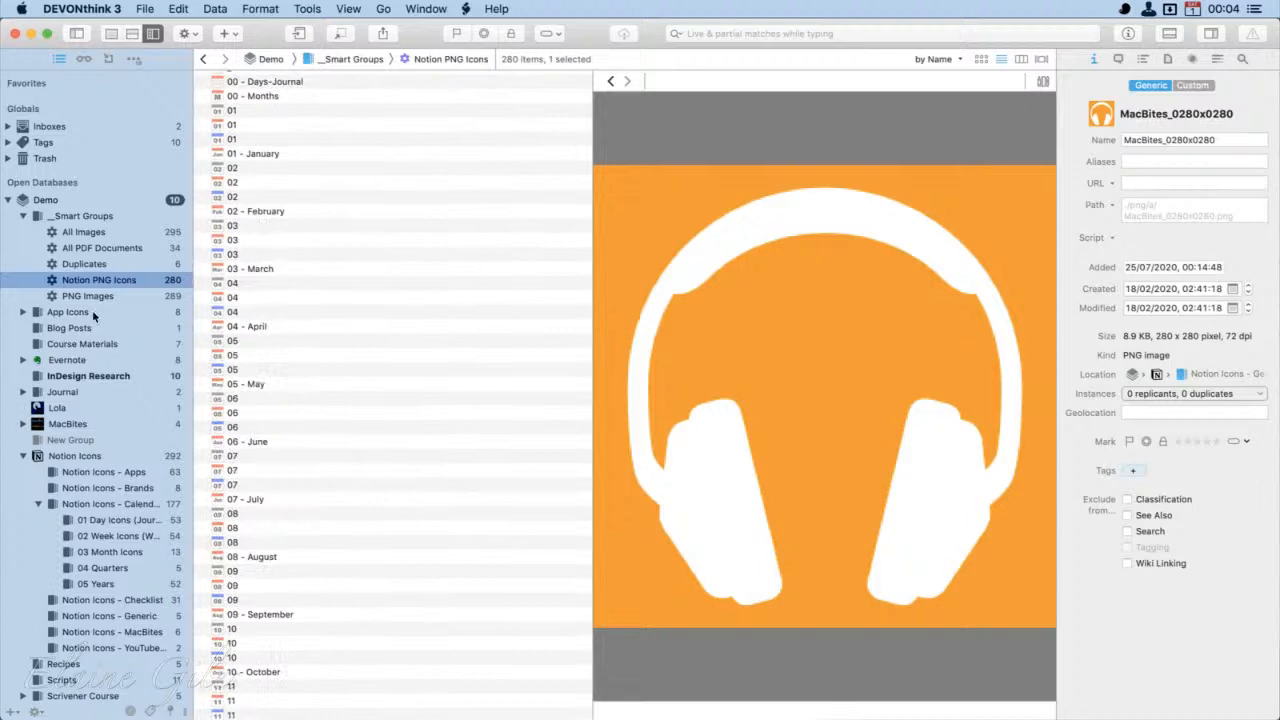
click(93, 296)
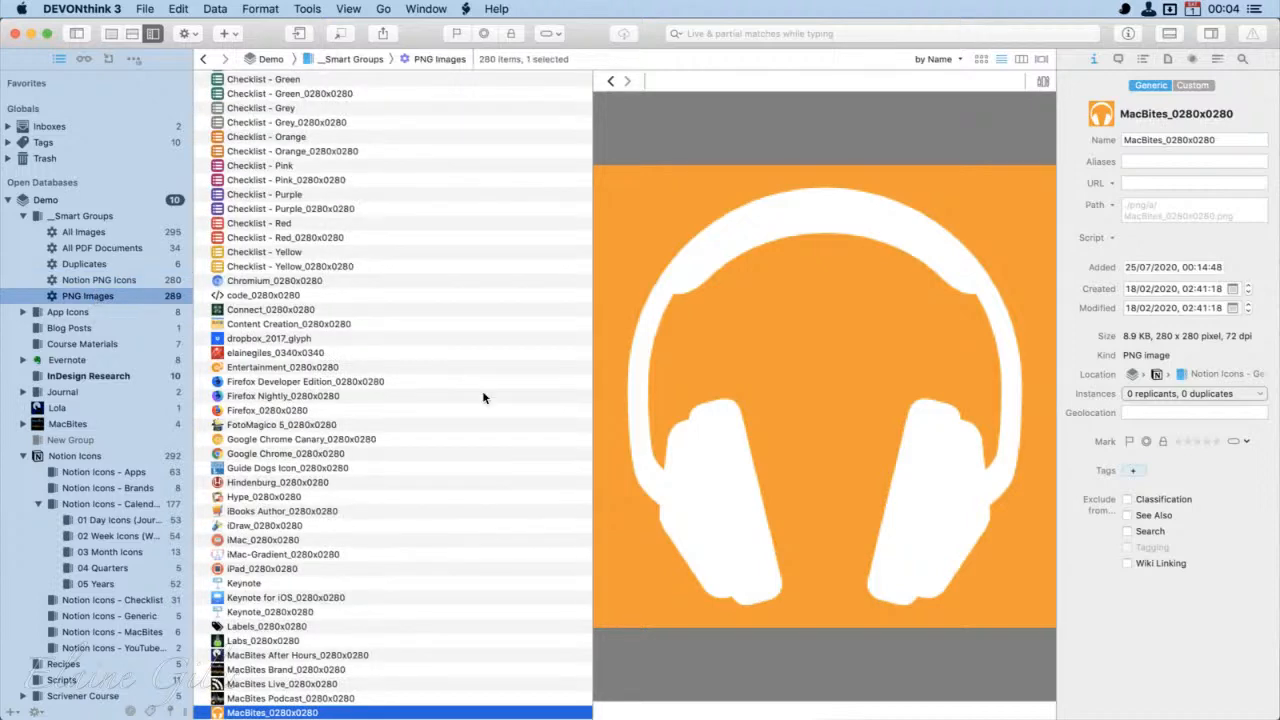
scroll(482, 397, up, 10)
scroll(482, 397, up, 20)
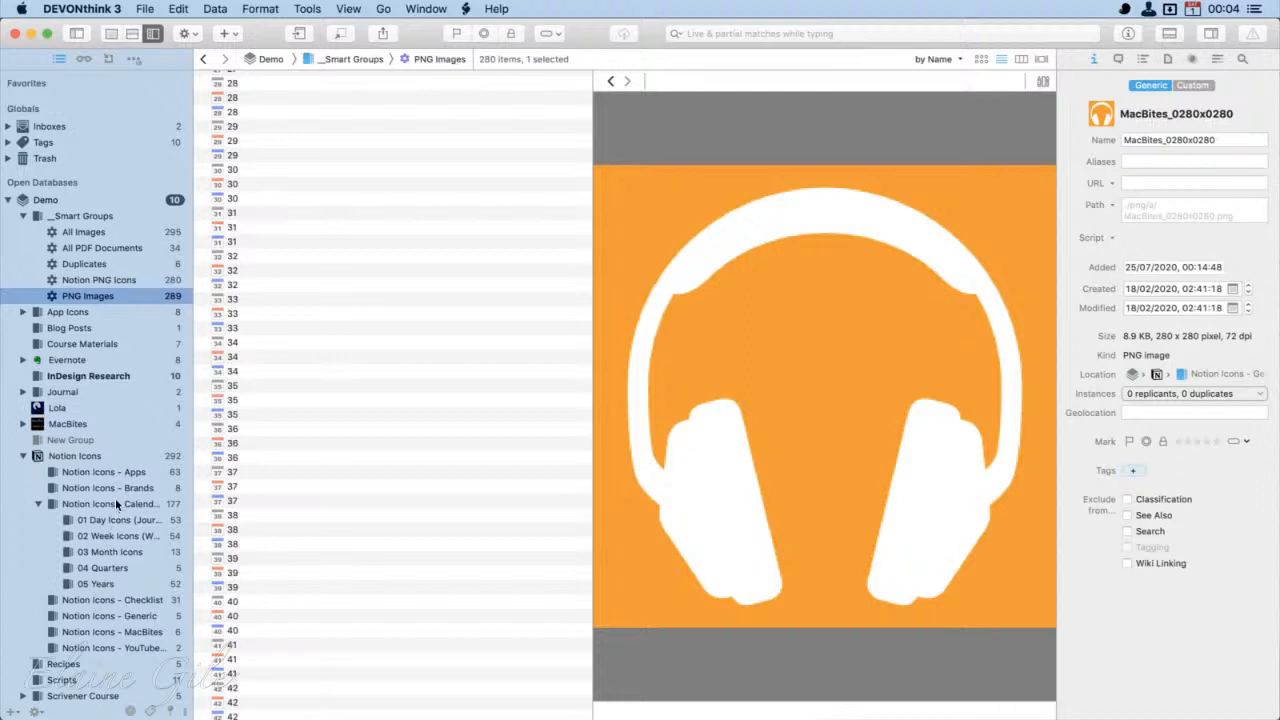
Step: Collapse the Calendar subgroup and start a smart group named Notion 280 Icons that searches in the Notion Icons group
click(38, 504)
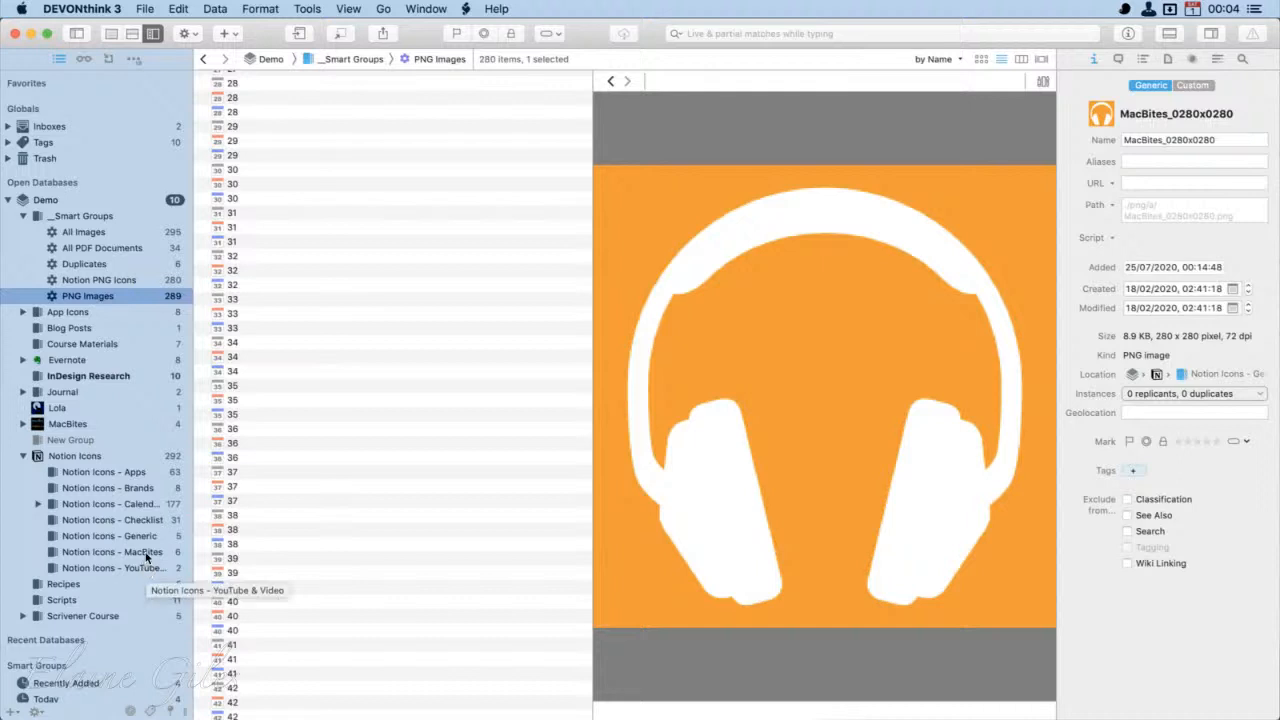
right_click(89, 457)
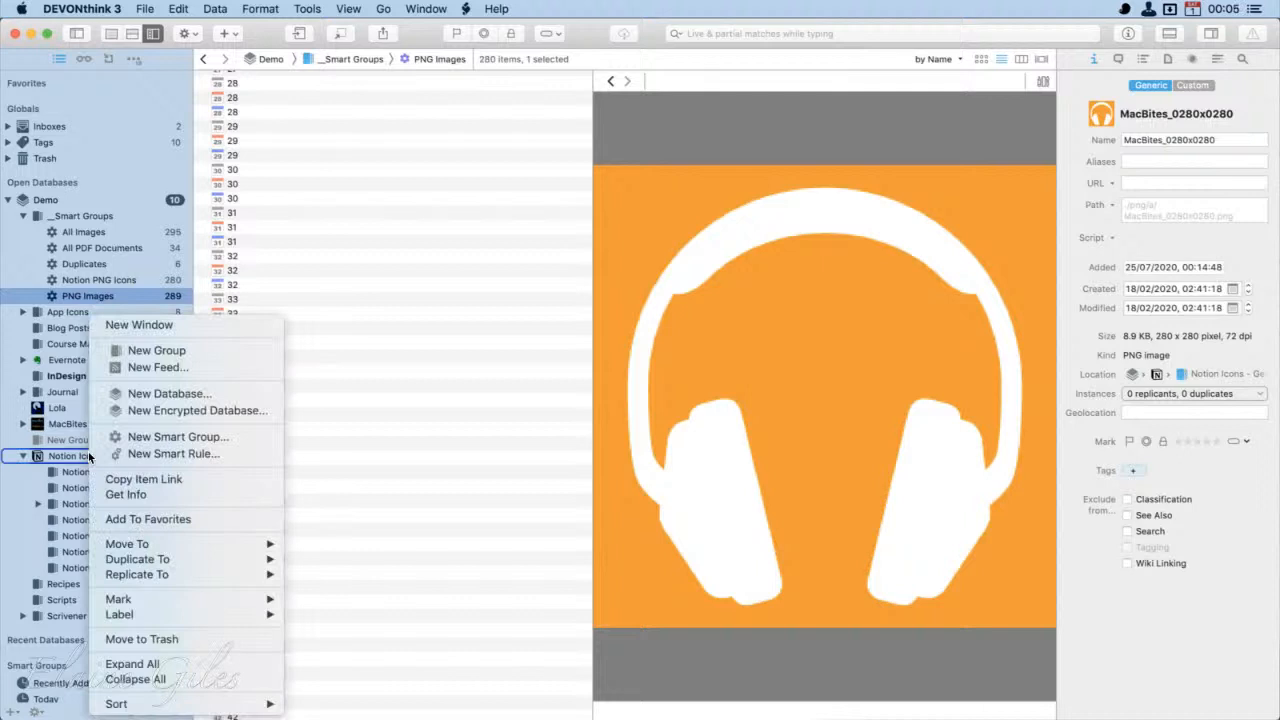
click(185, 453)
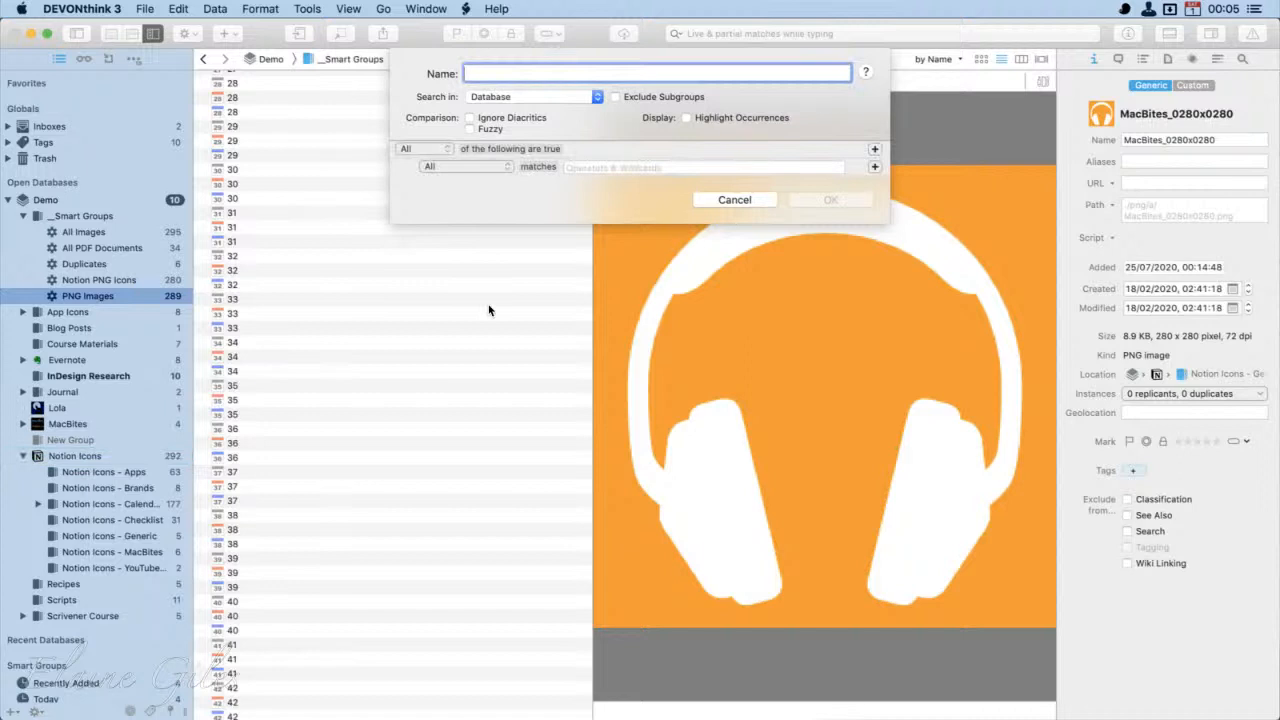
text(Notion 2)
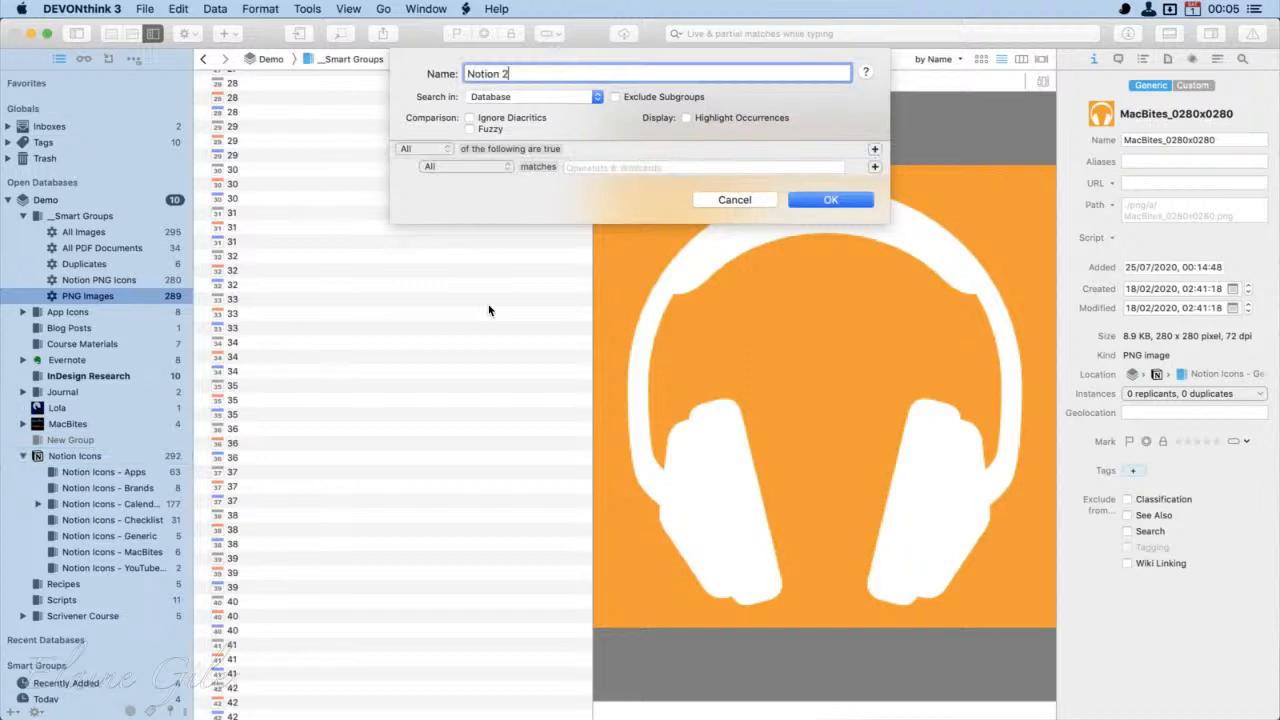
text(80 Icons)
click(506, 97)
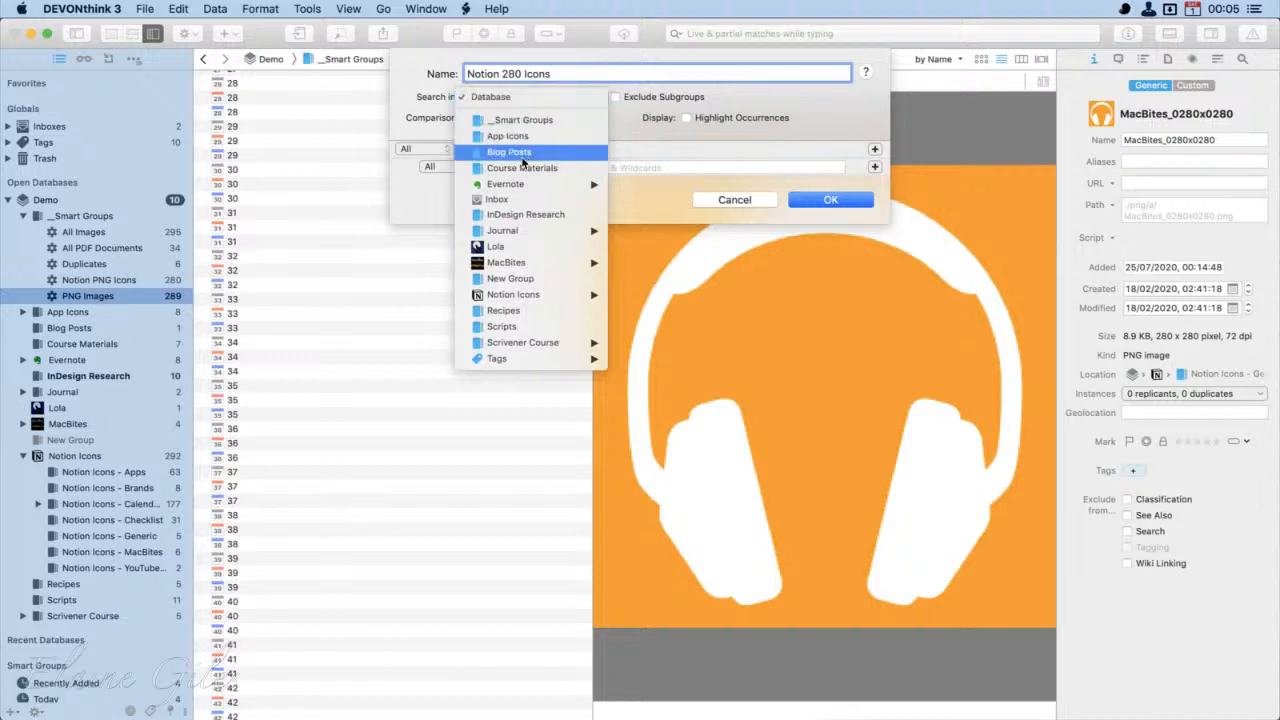
click(529, 294)
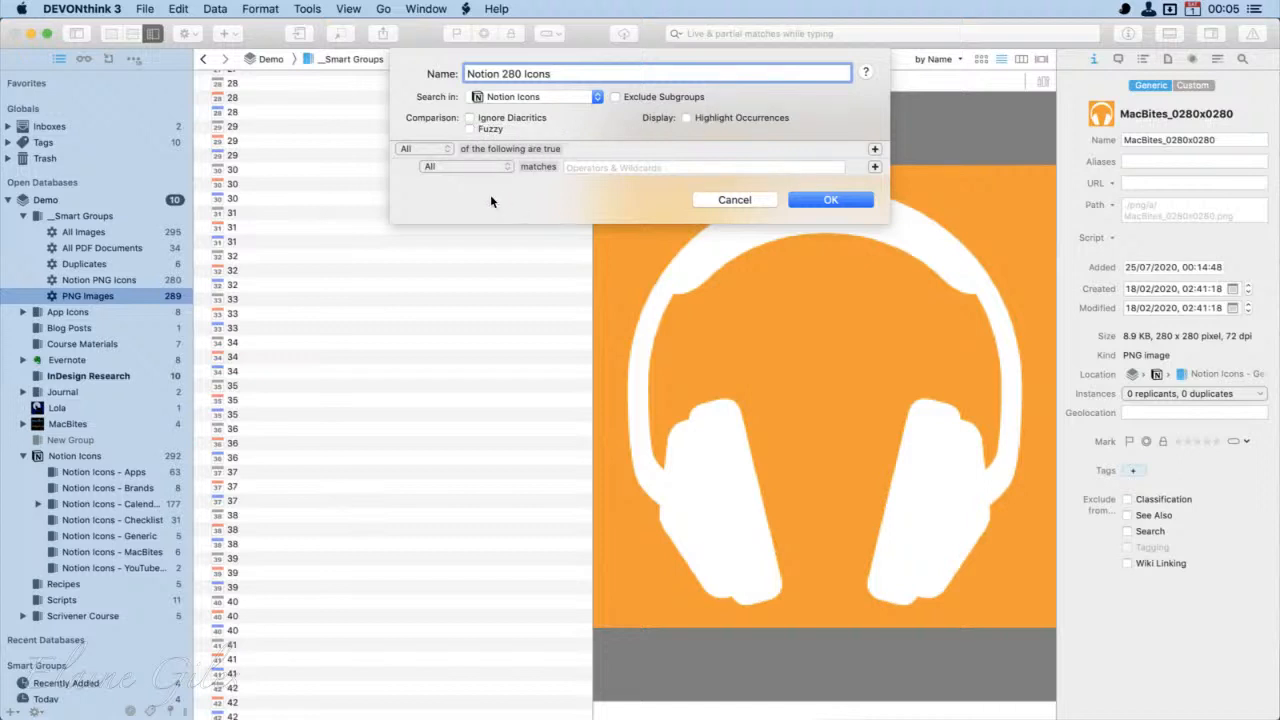
Step: Set the smart group's condition to Width is 280px and create it
click(508, 167)
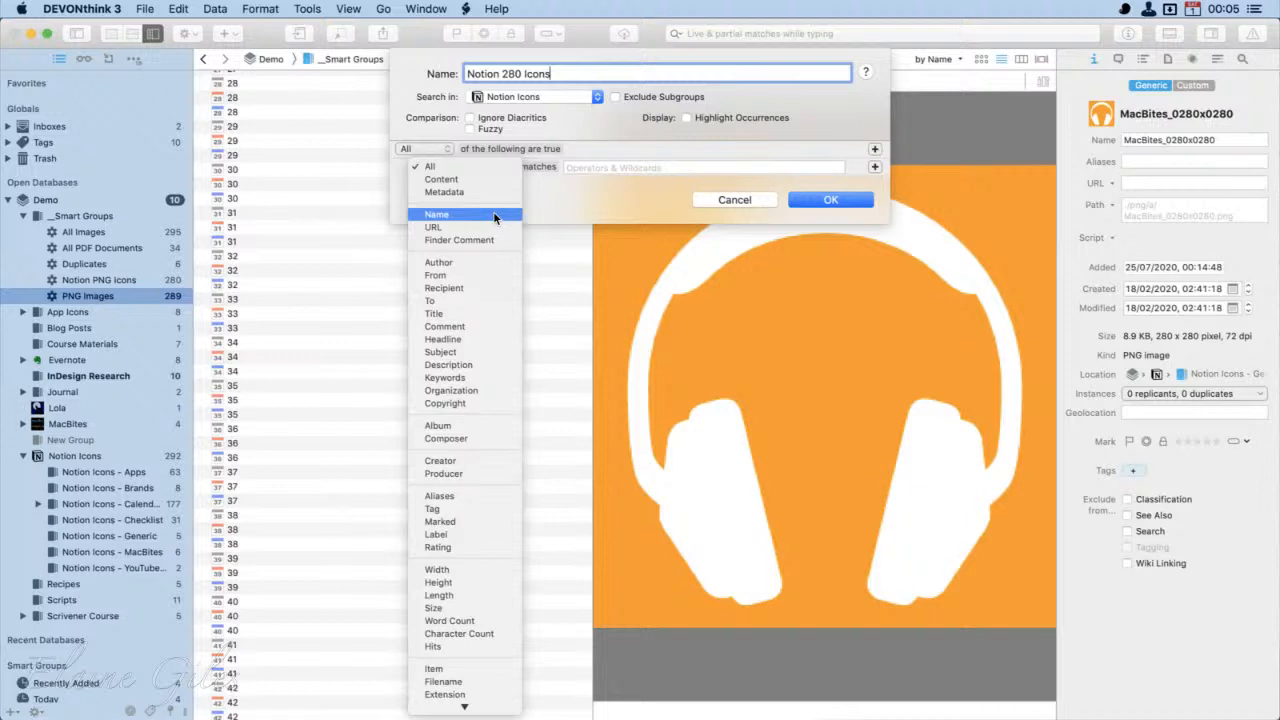
click(488, 570)
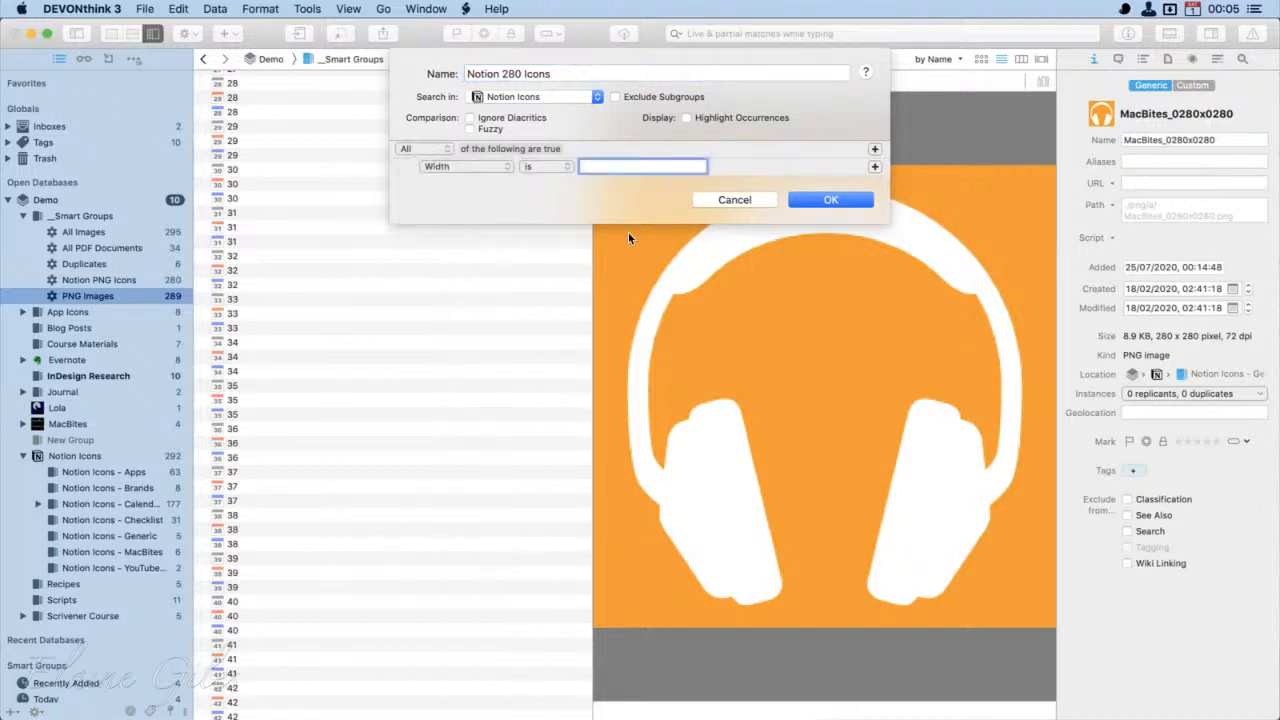
text(280px)
click(831, 199)
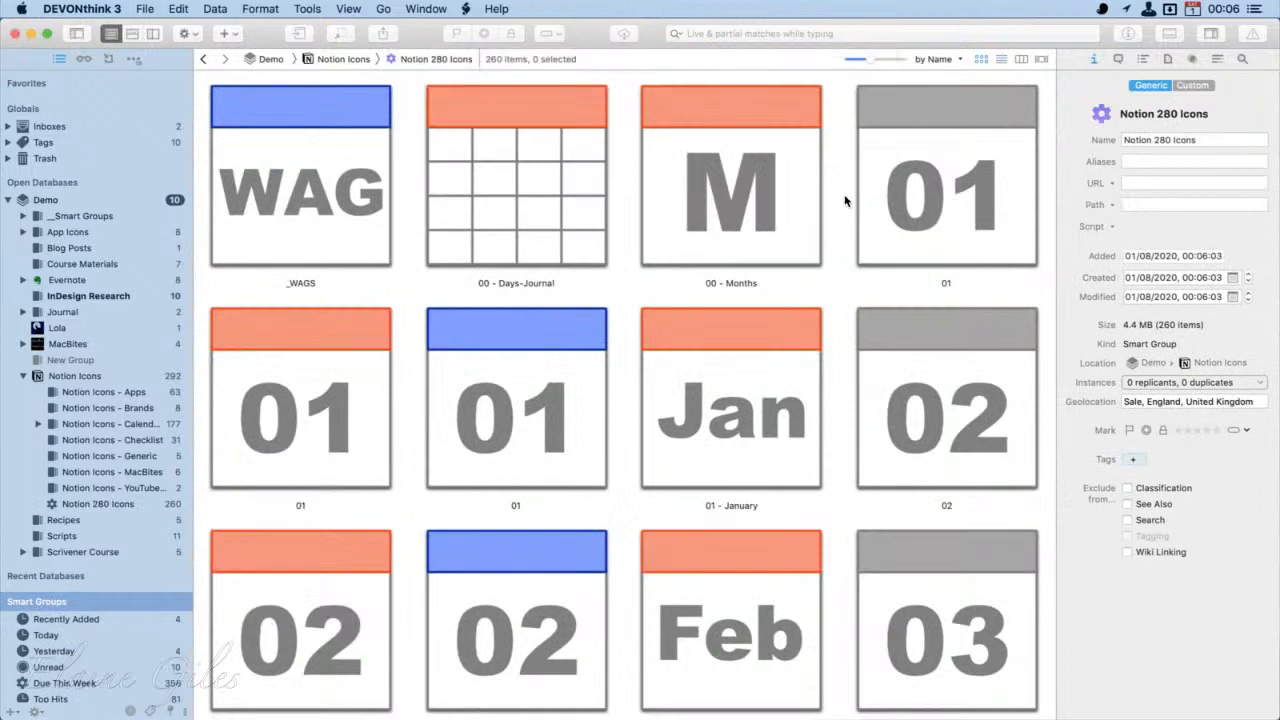
Step: Open the saved search starting with "macbites after* text:2019" among the global smart groups
scroll(129, 627, down, 2)
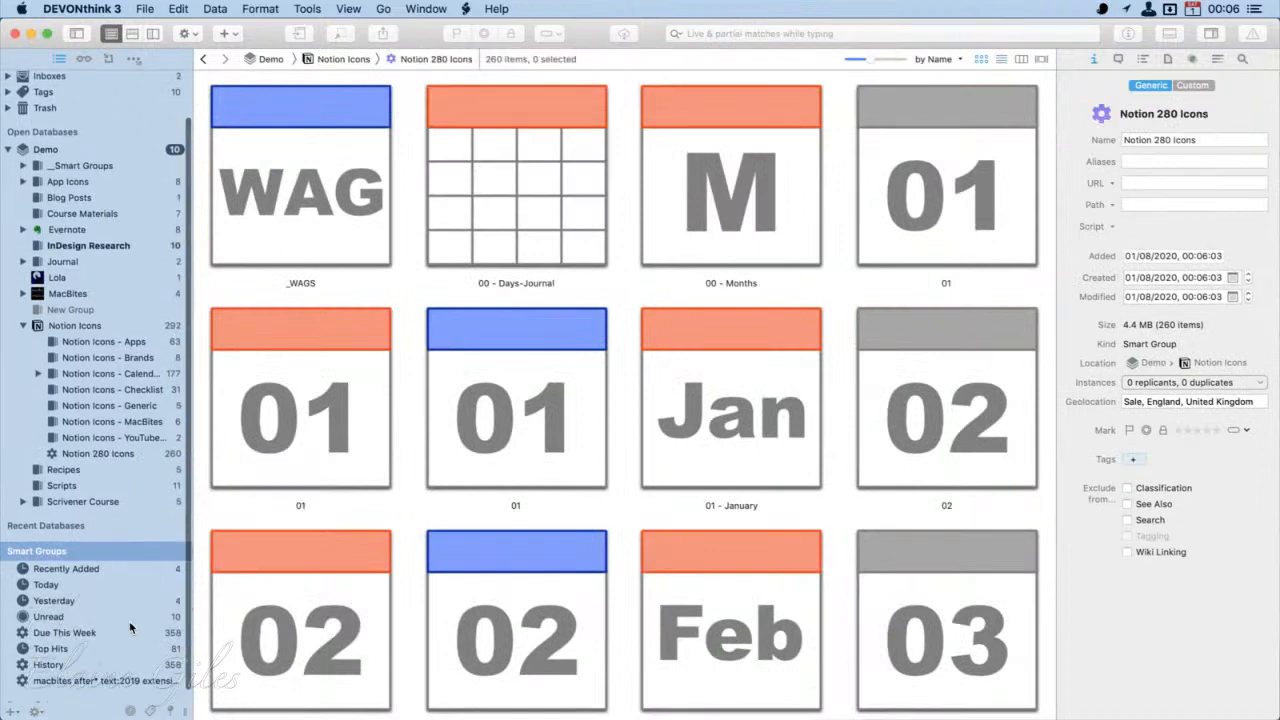
scroll(129, 621, down, 1)
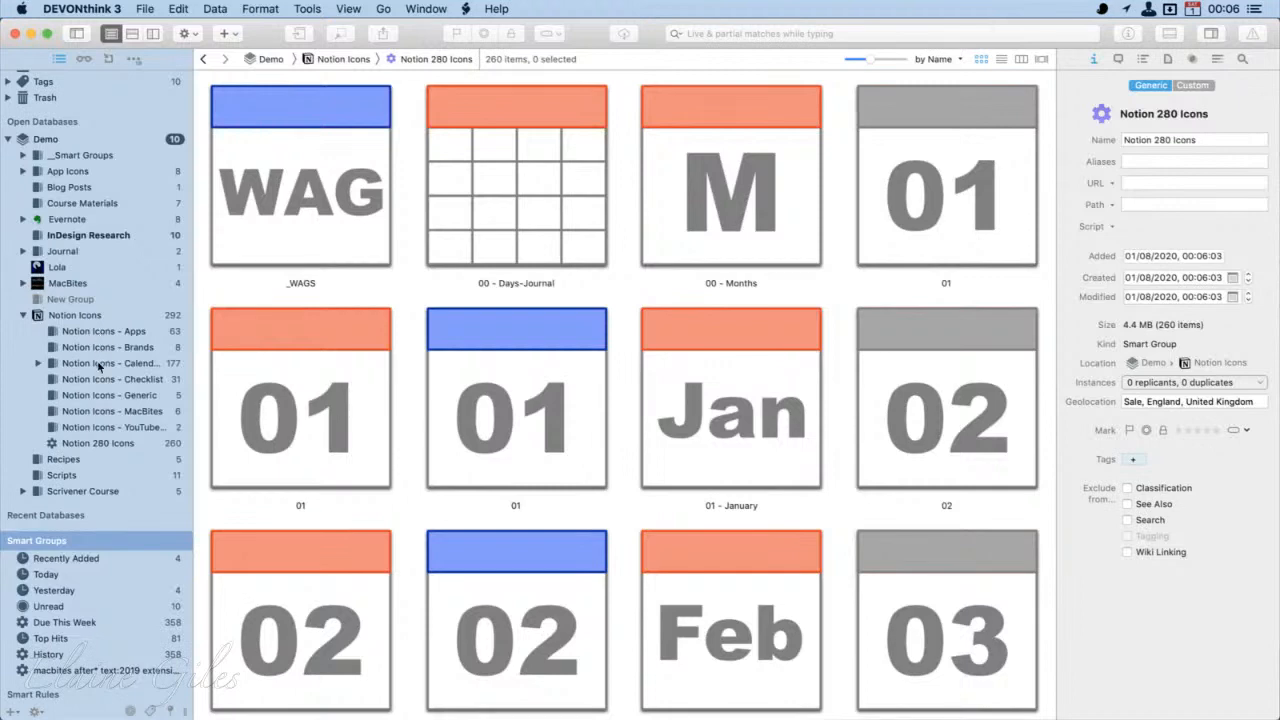
scroll(86, 560, down, 1)
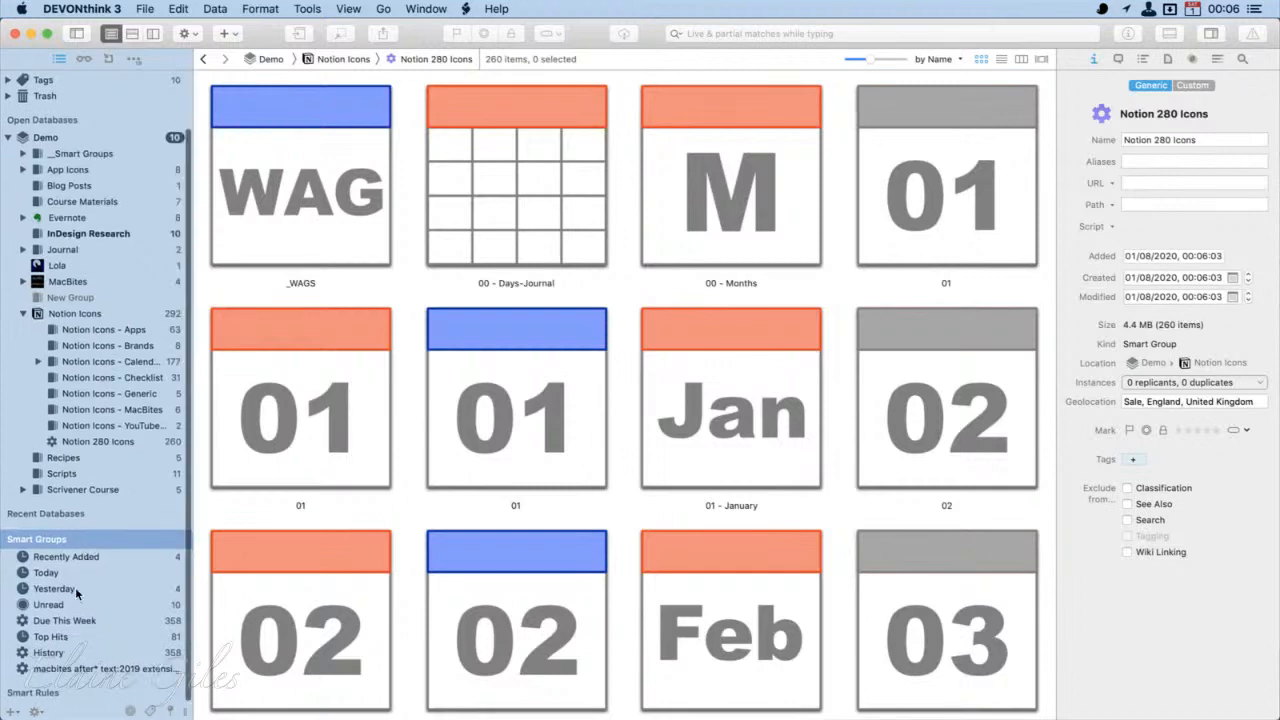
click(75, 670)
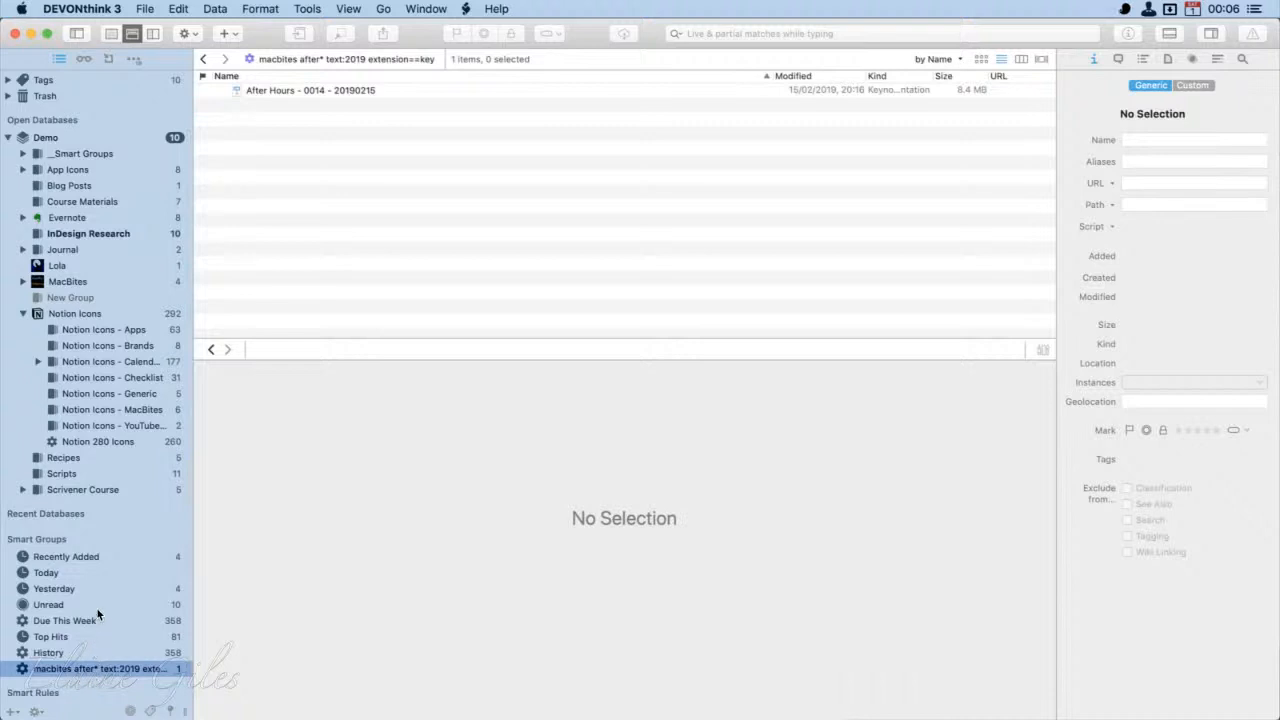
Step: Open the Notion 280 Icons smart group and check the pixel dimensions of several calendar icons, including 01 - January and 03
click(96, 314)
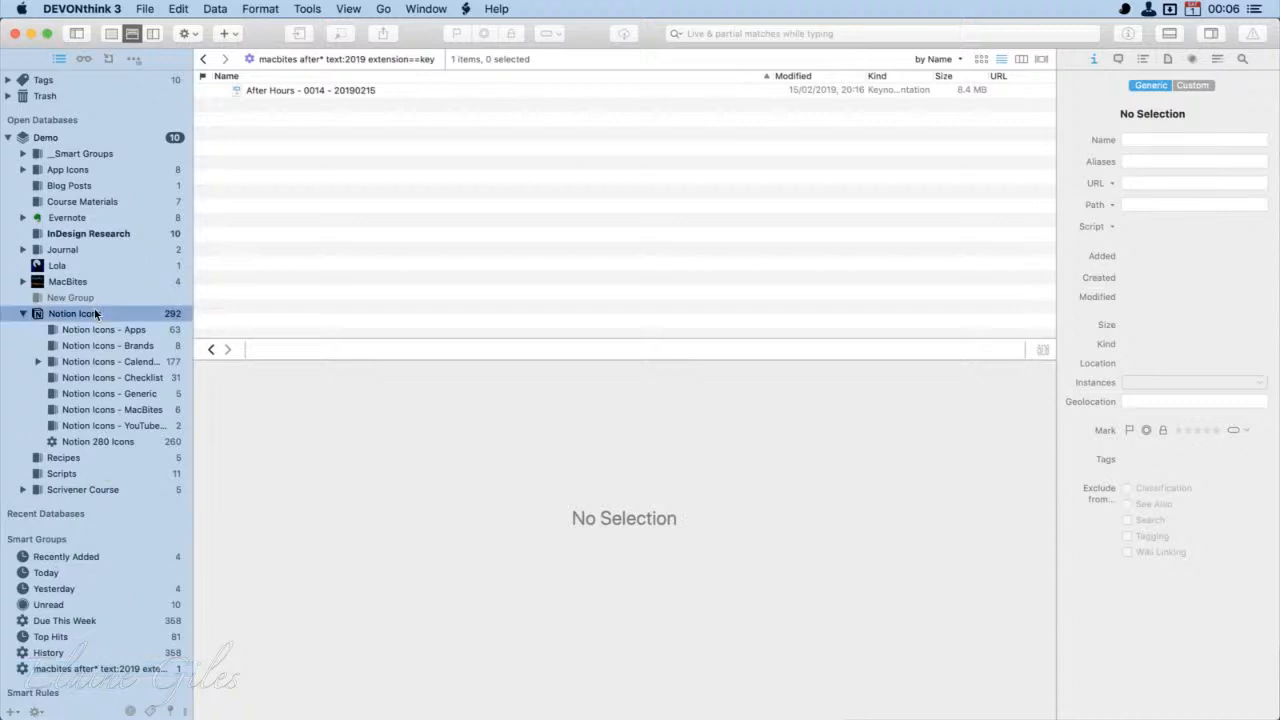
click(102, 442)
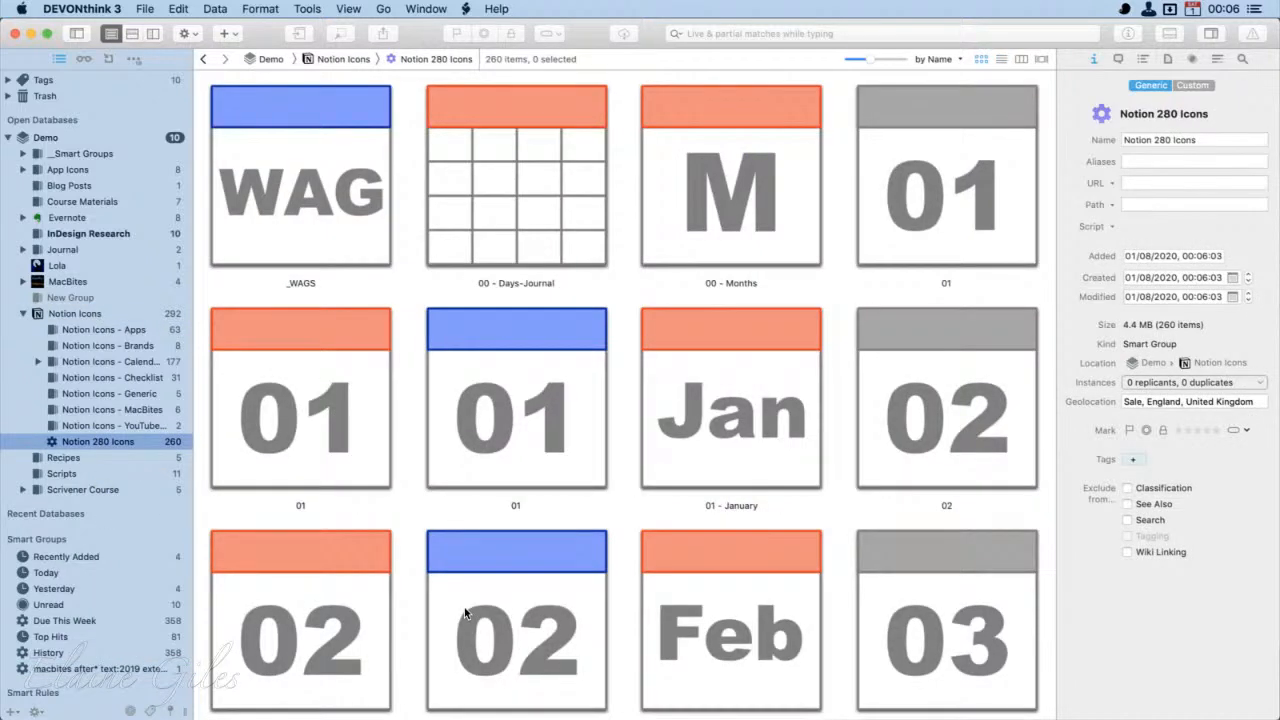
scroll(464, 608, down, 2)
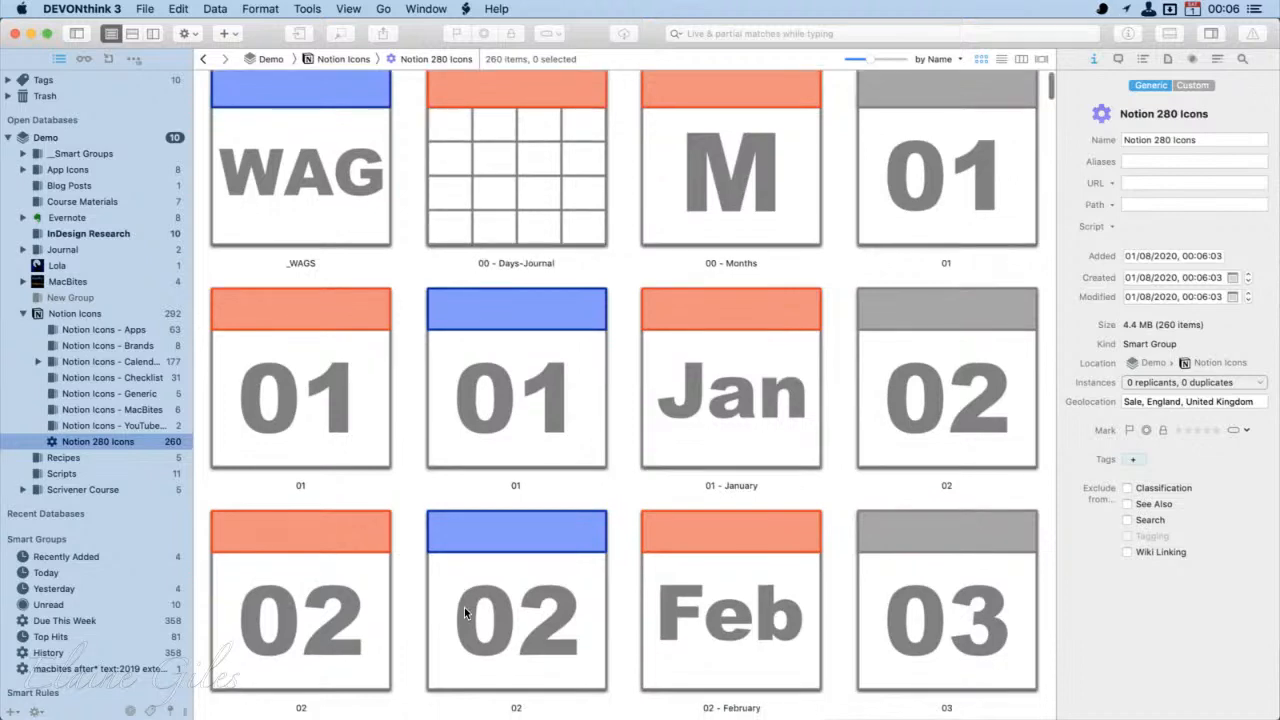
scroll(464, 612, down, 3)
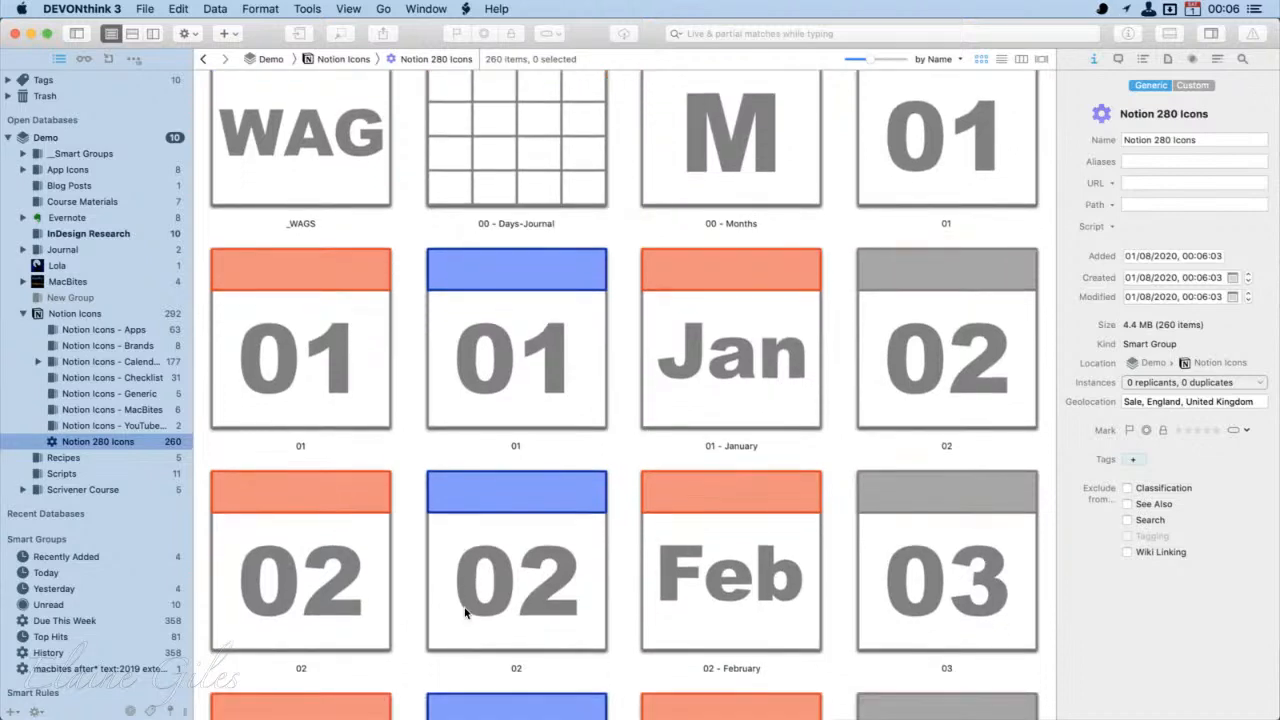
scroll(464, 612, up, 3)
click(683, 396)
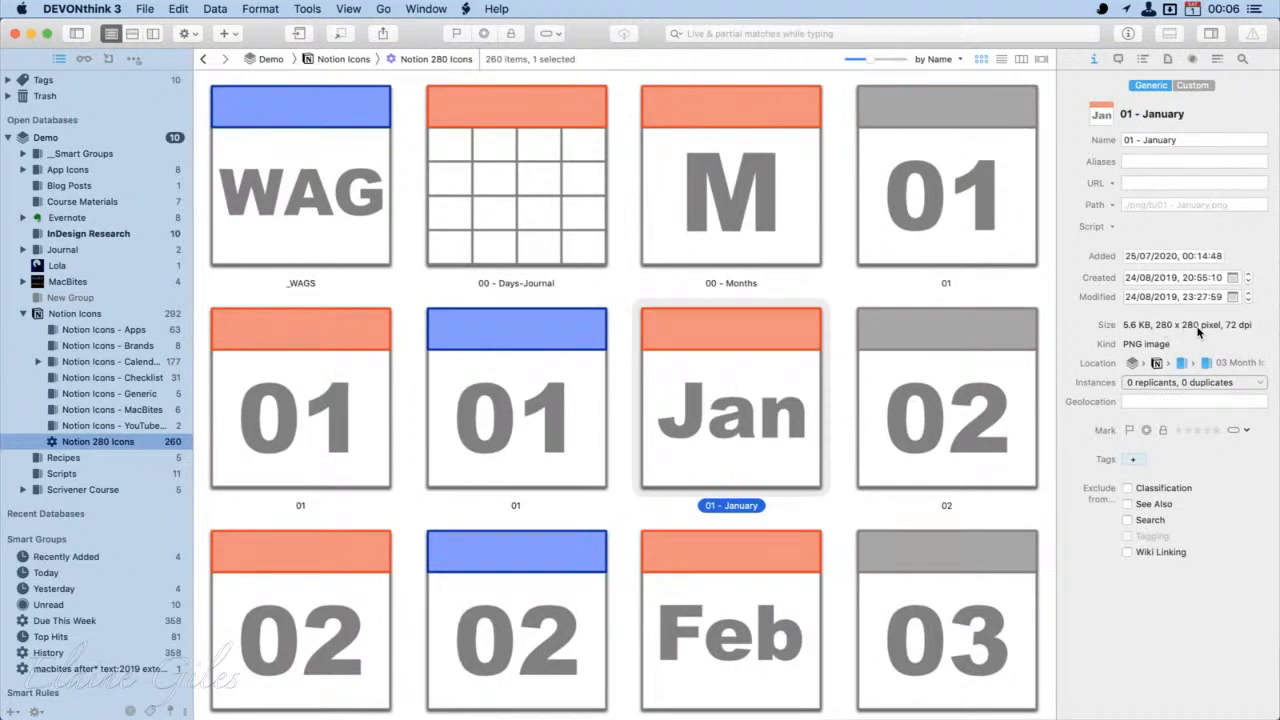
click(689, 632)
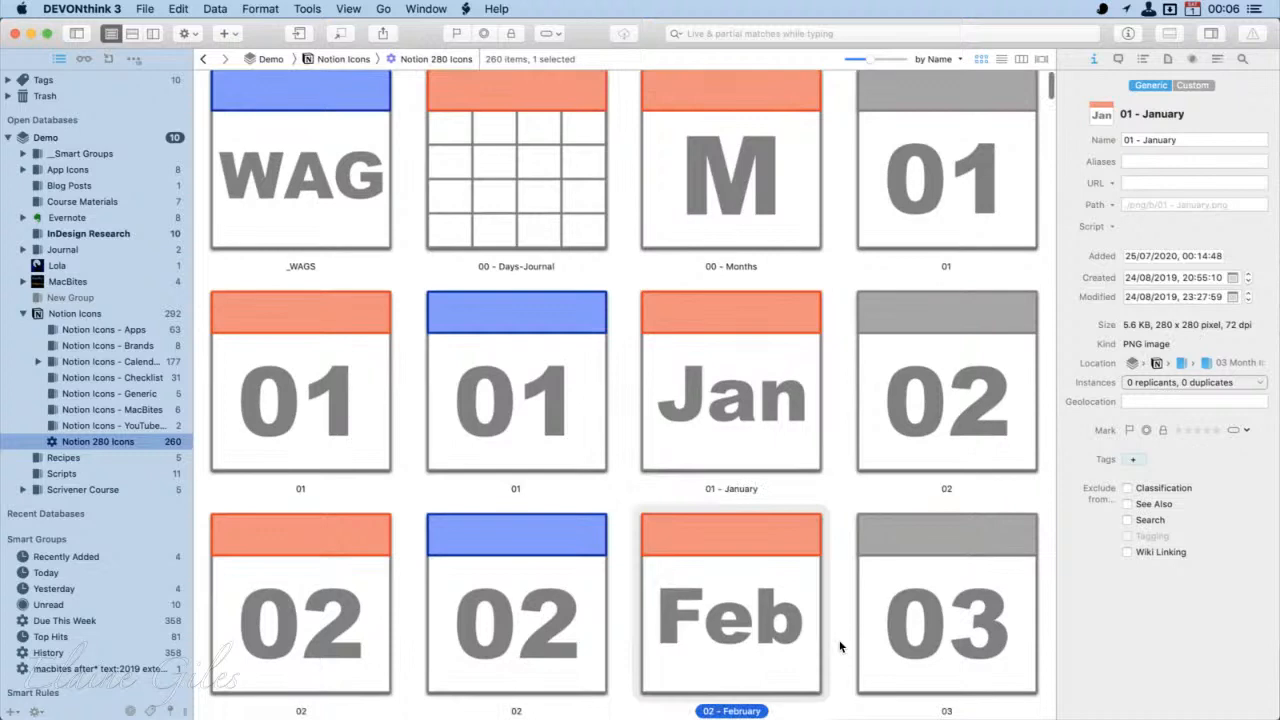
click(919, 638)
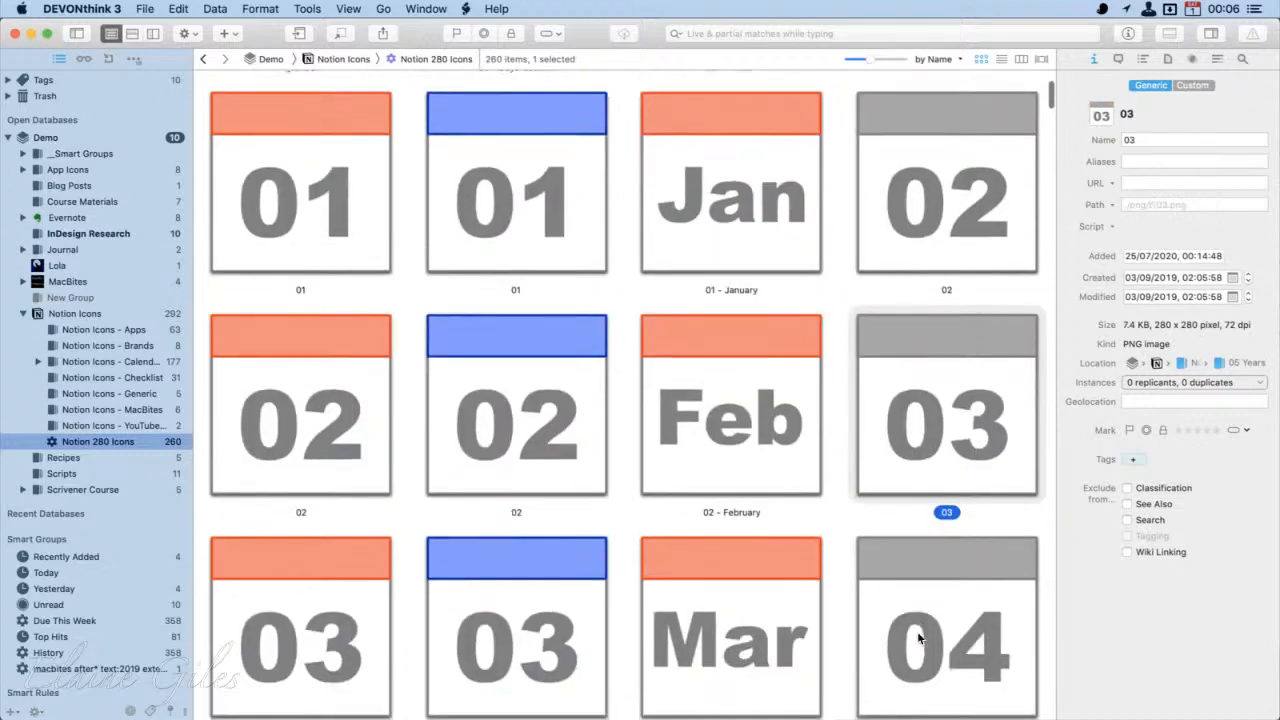
click(511, 413)
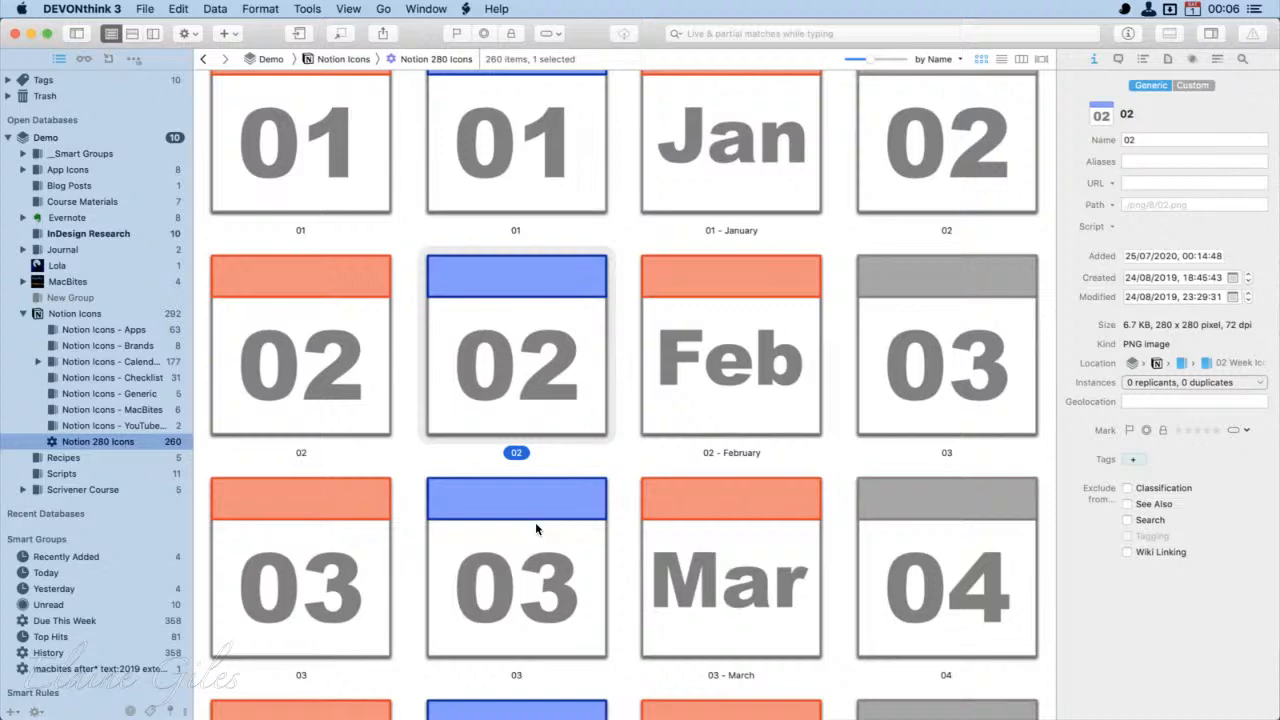
Step: Create a group named __Smart Groups inside the Notion Icons group
right_click(92, 316)
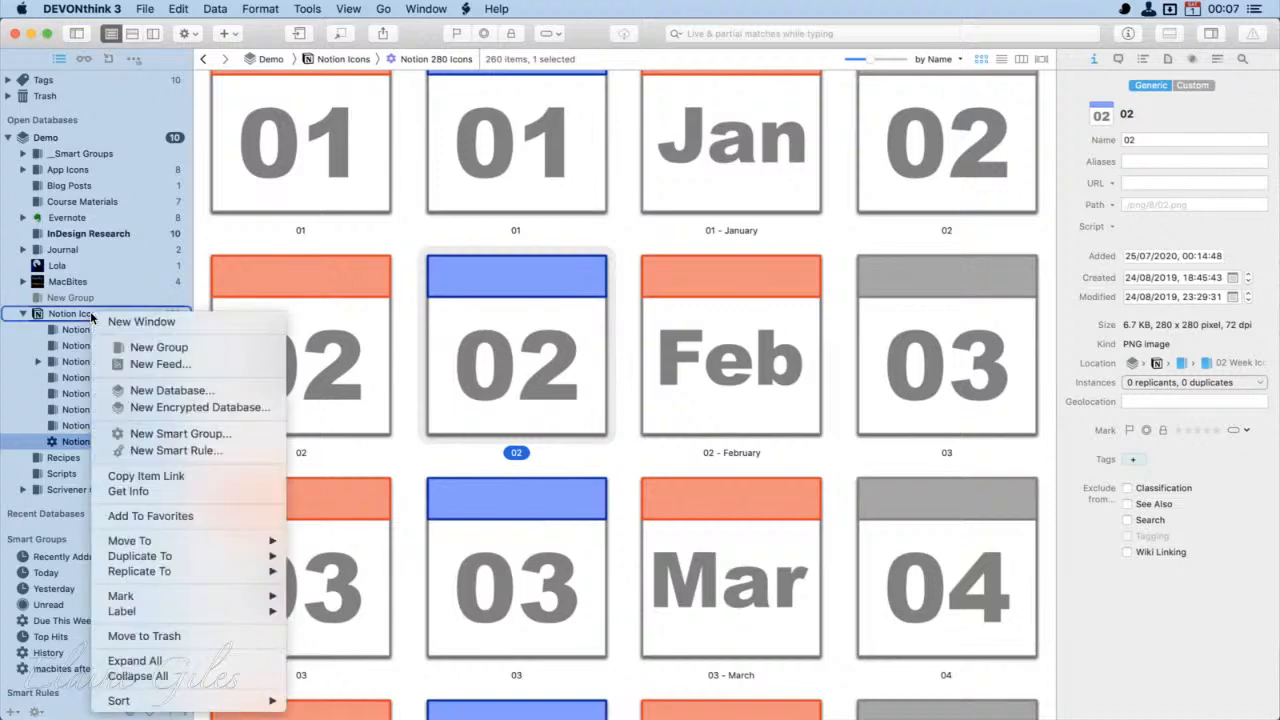
click(159, 347)
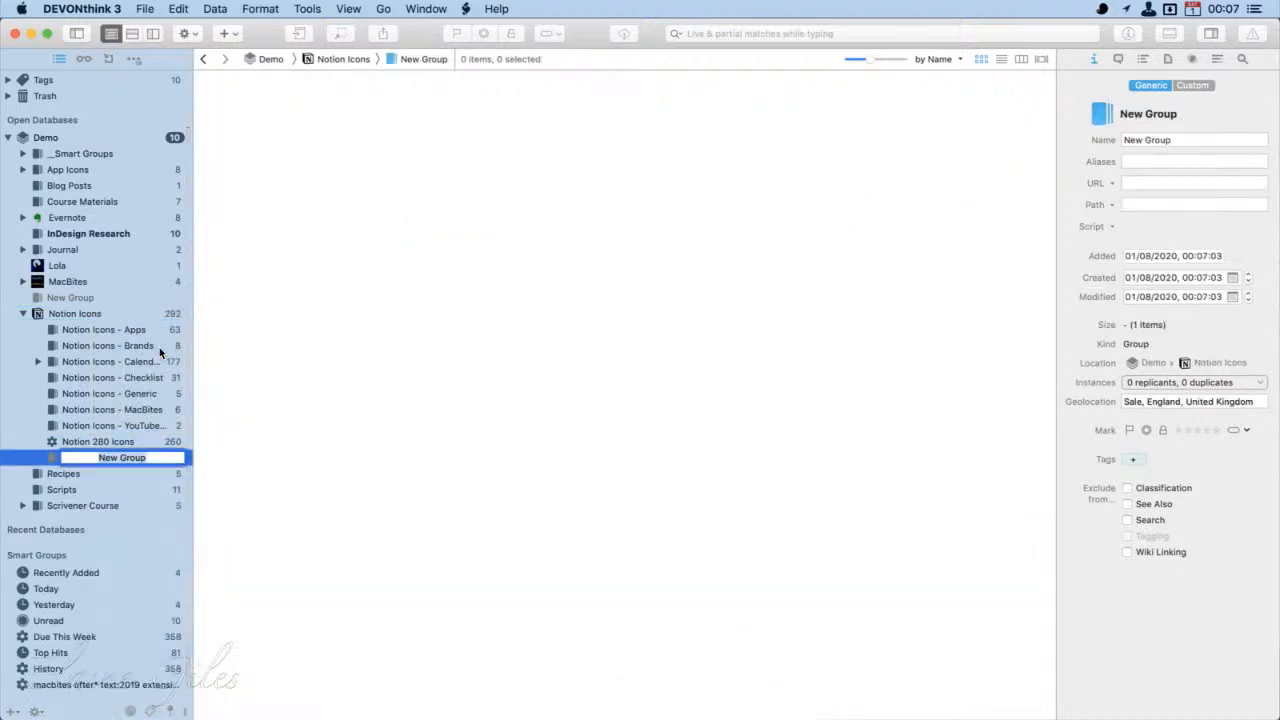
text(_Smart Groups)
key(Return)
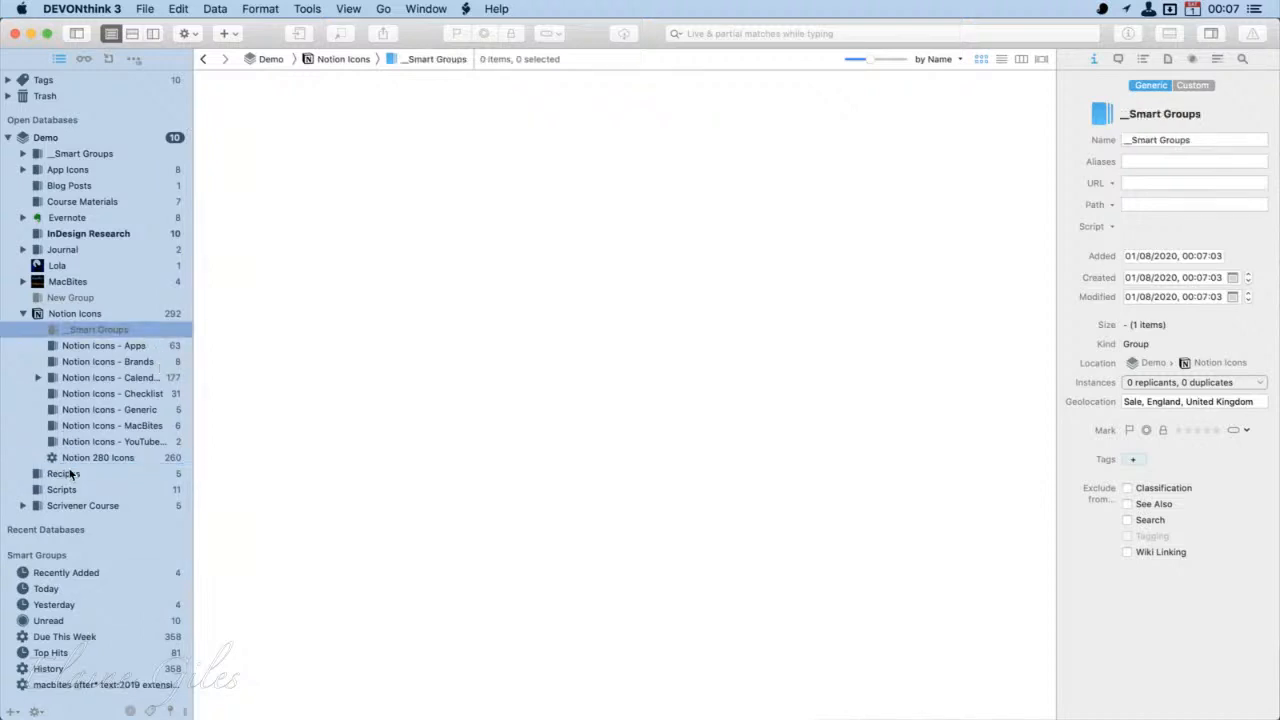
Step: Move the Notion 280 Icons smart group into the __Smart Groups subgroup of Notion Icons, and open Notion Icons - Apps
drag(76, 454, 95, 330)
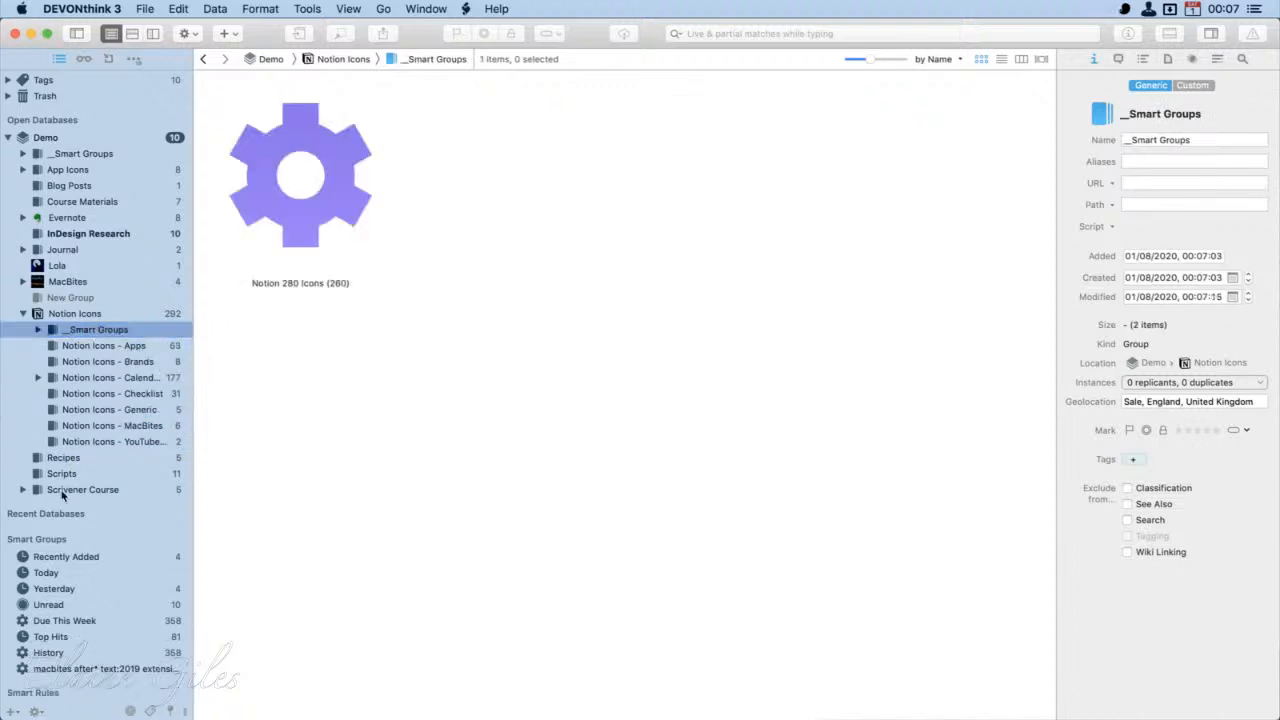
click(91, 347)
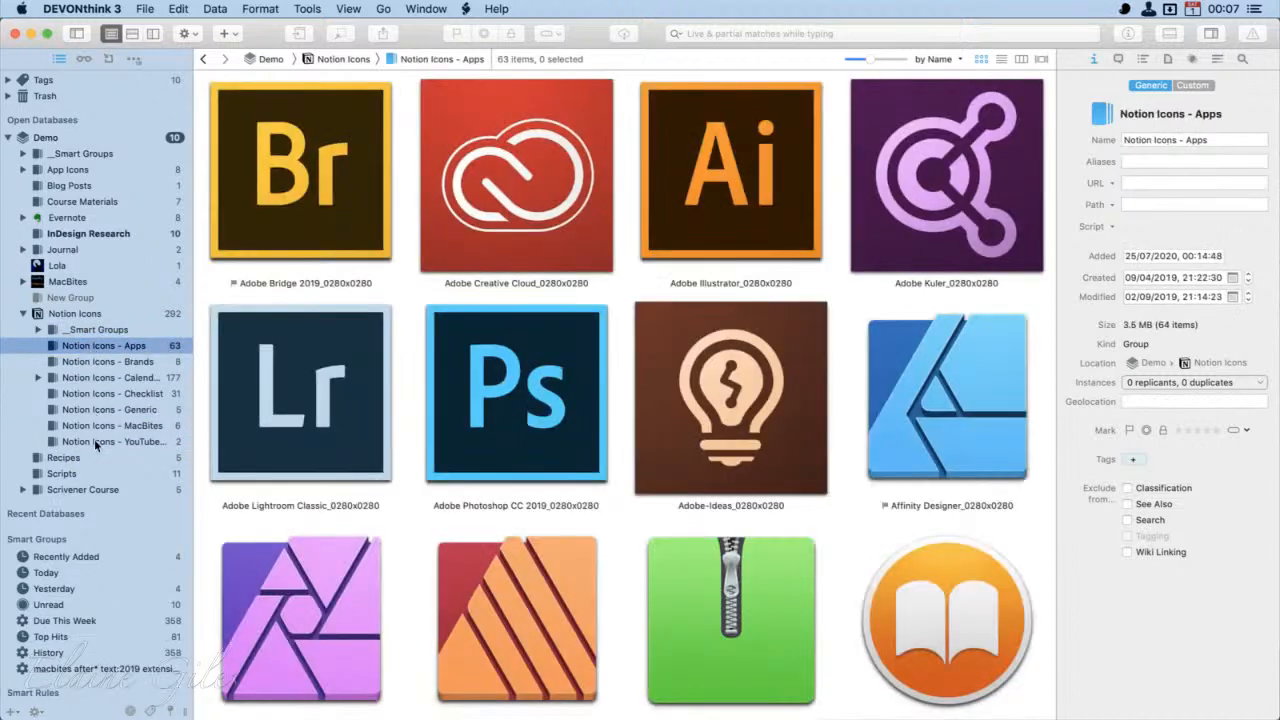
Step: View the combined contents of the subgroups Notion Icons - Apps through YouTube & Video, and reopen the Notion 280 Icons smart group
shift+click(94, 441)
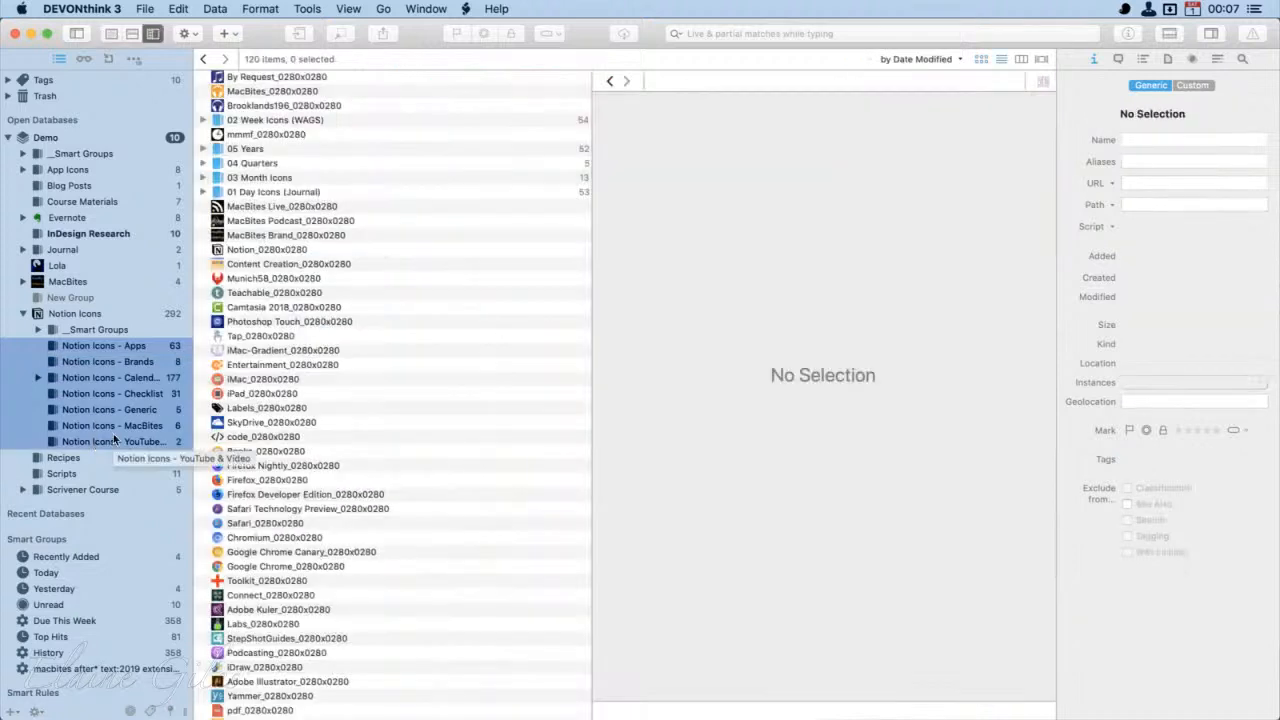
click(108, 329)
click(38, 330)
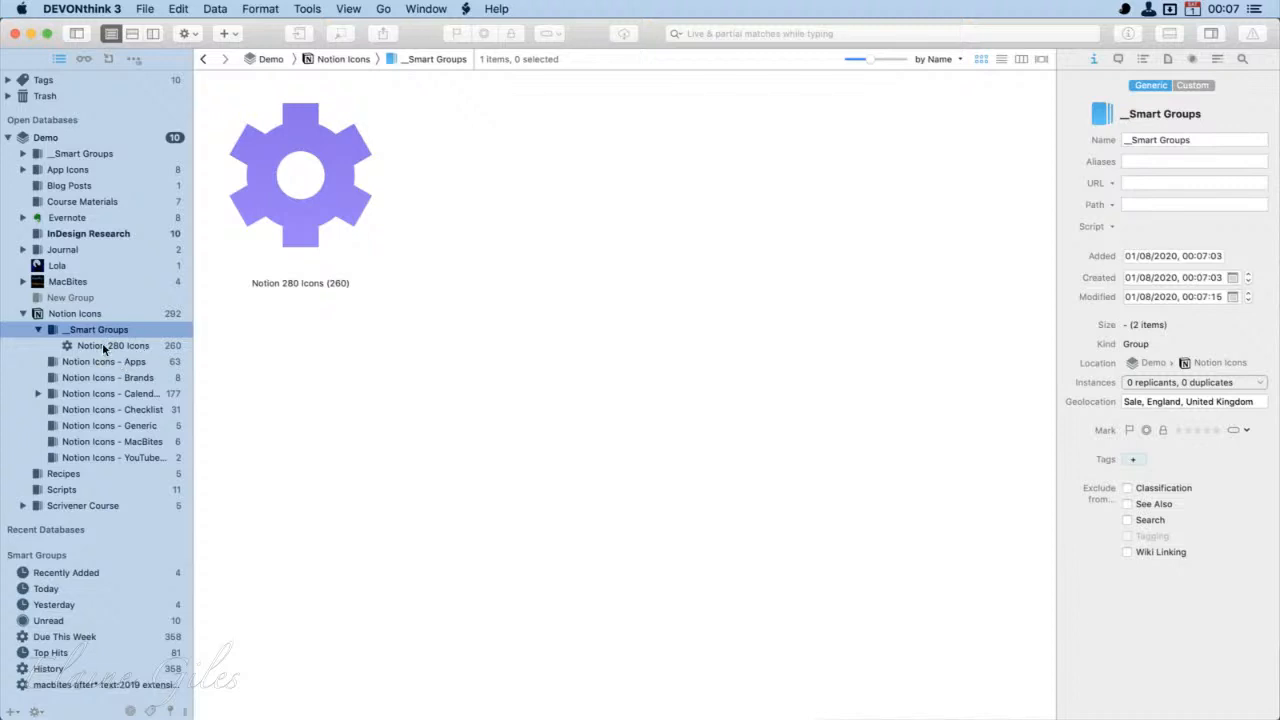
click(104, 347)
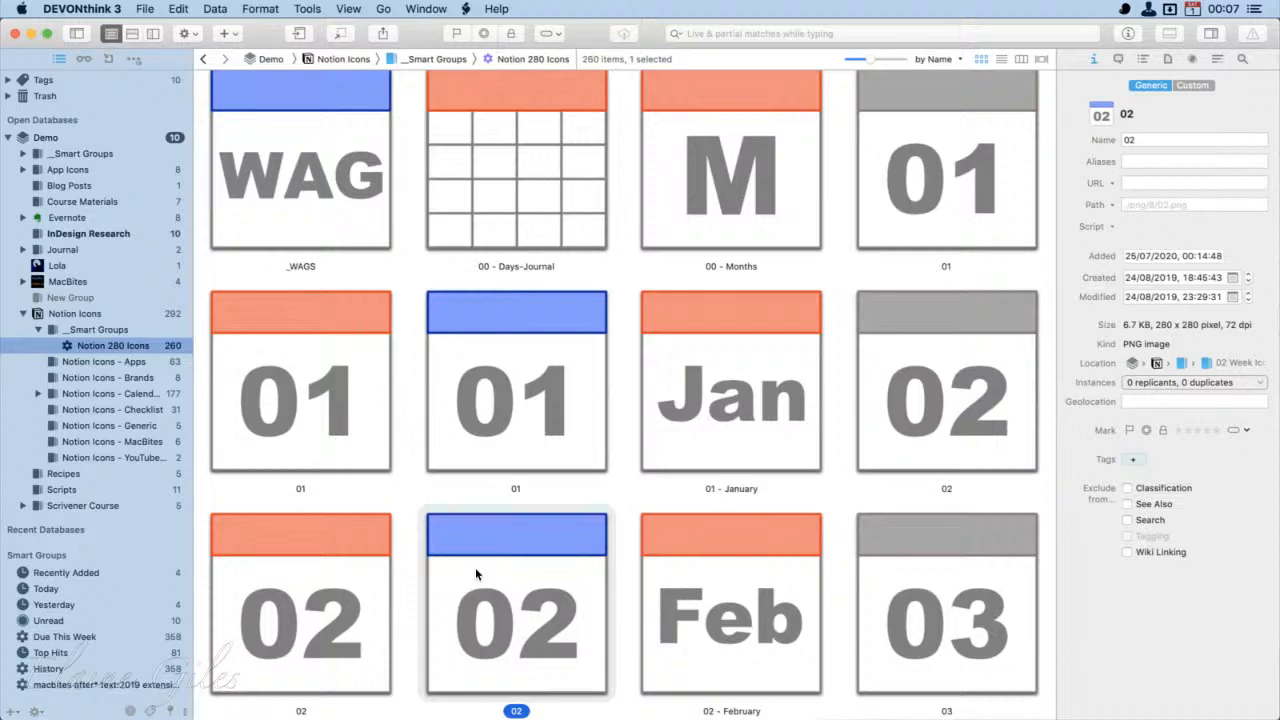
Step: Collapse the __Smart Groups and Notion Icons groups, and expand the global Inboxes to list each inbox
click(38, 331)
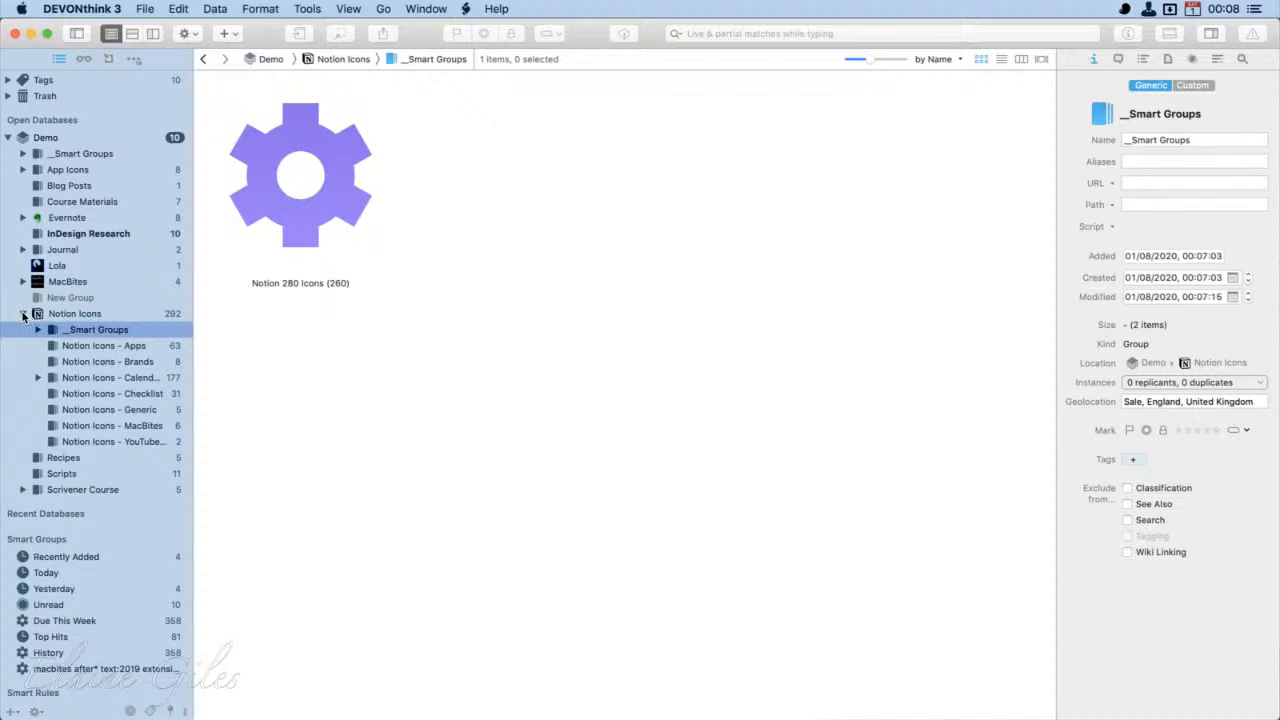
click(23, 314)
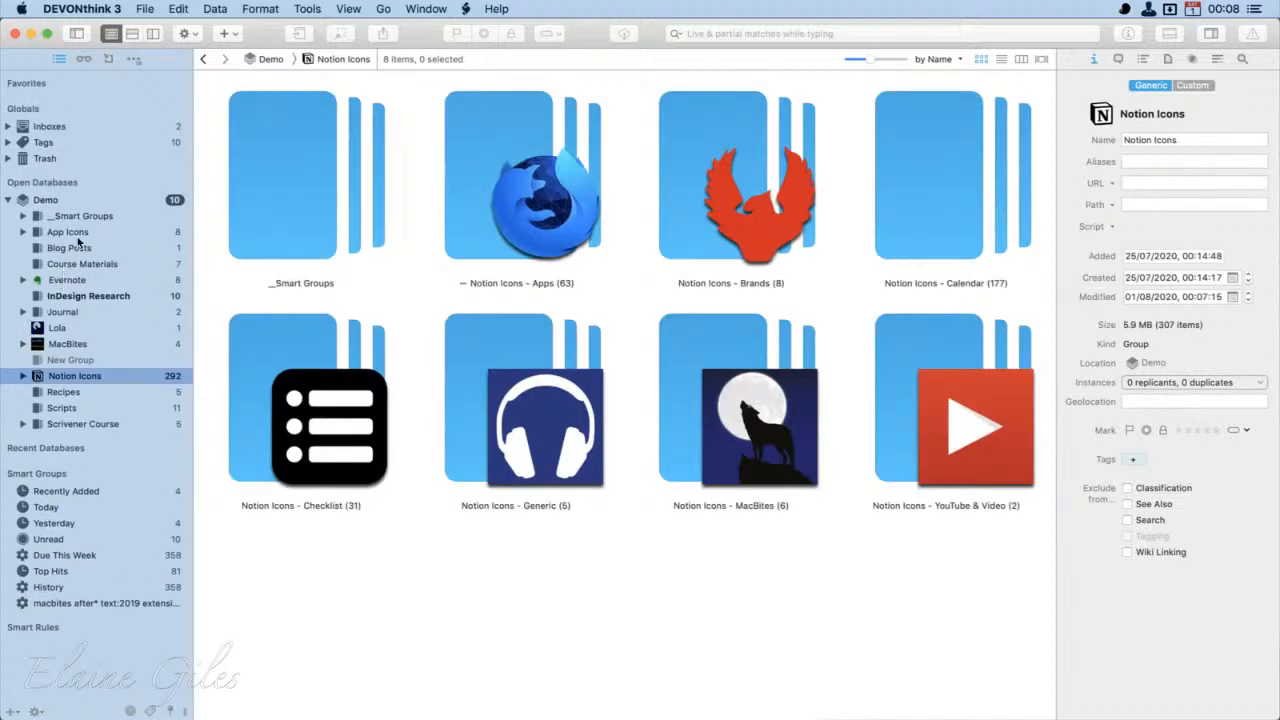
click(100, 126)
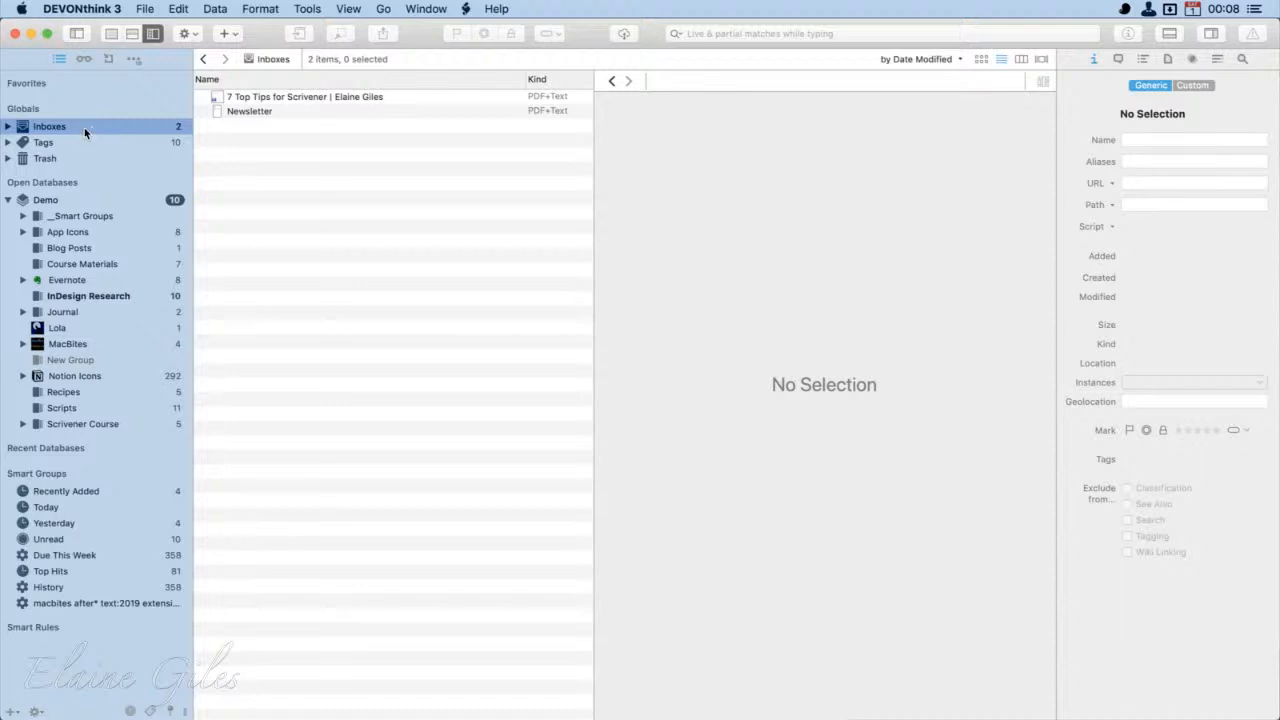
click(9, 127)
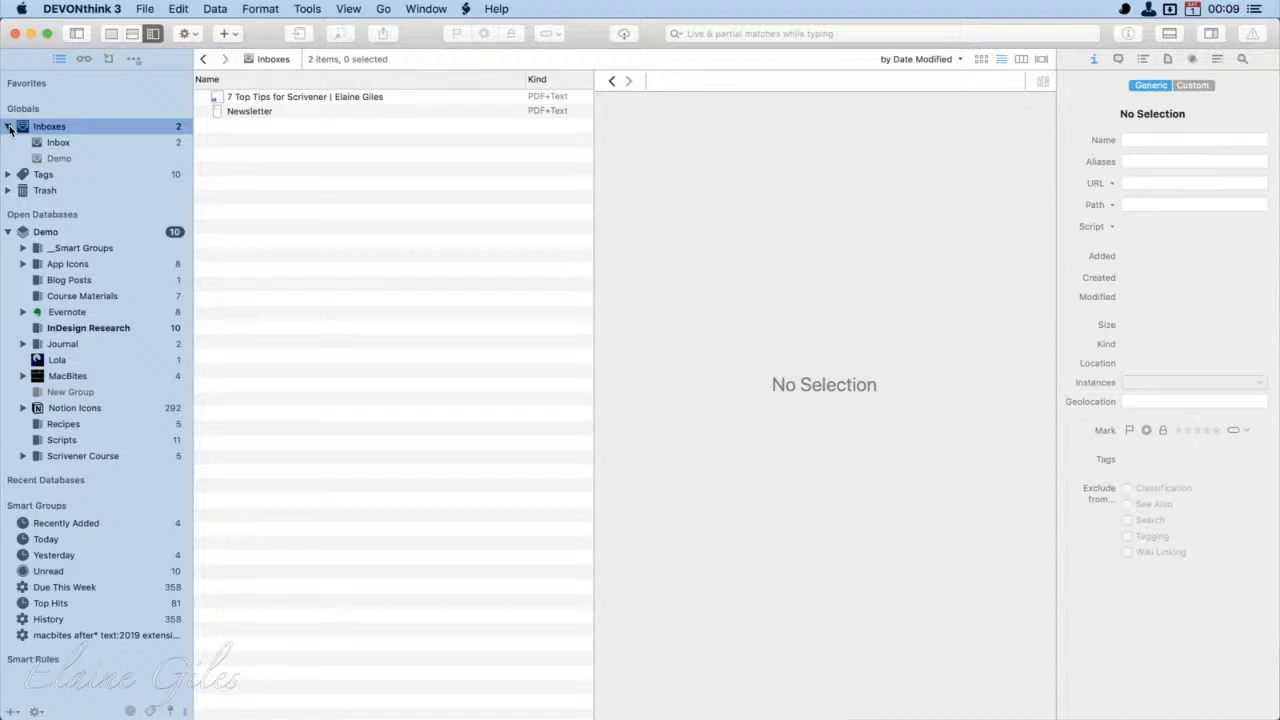
Step: Rename the New Group in the Demo database as Keynote Files
click(75, 232)
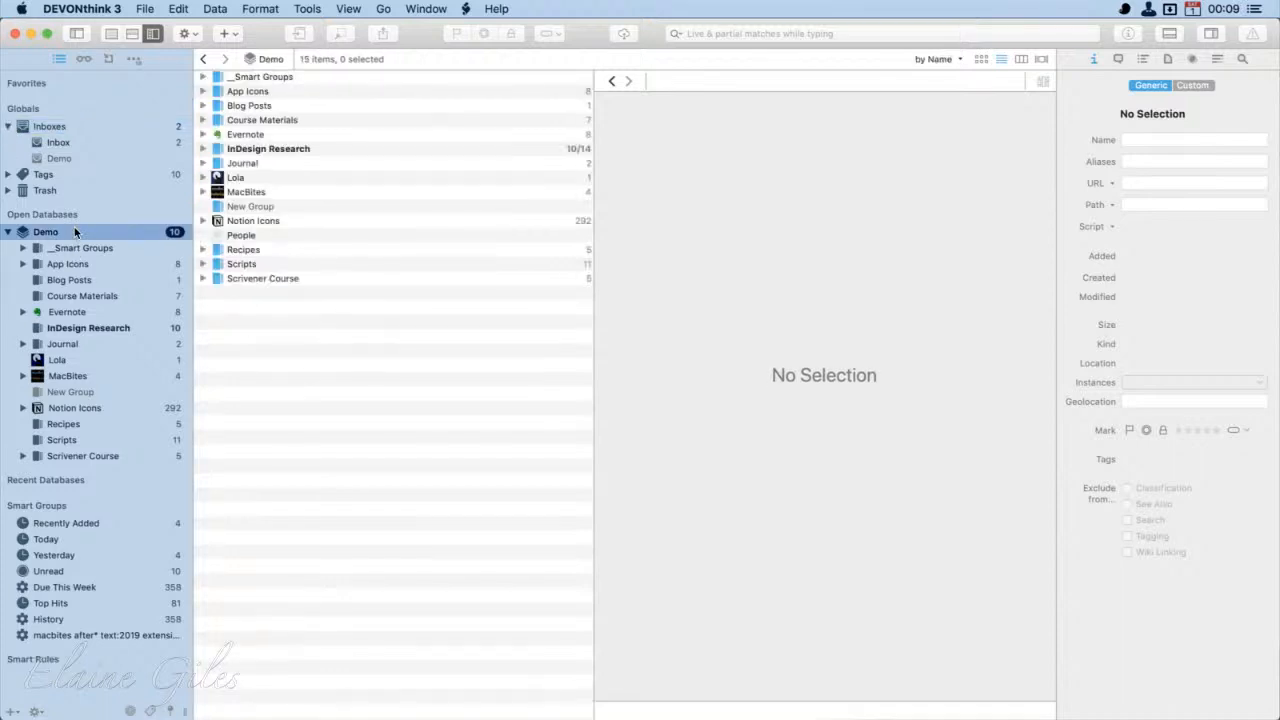
click(245, 207)
click(245, 207)
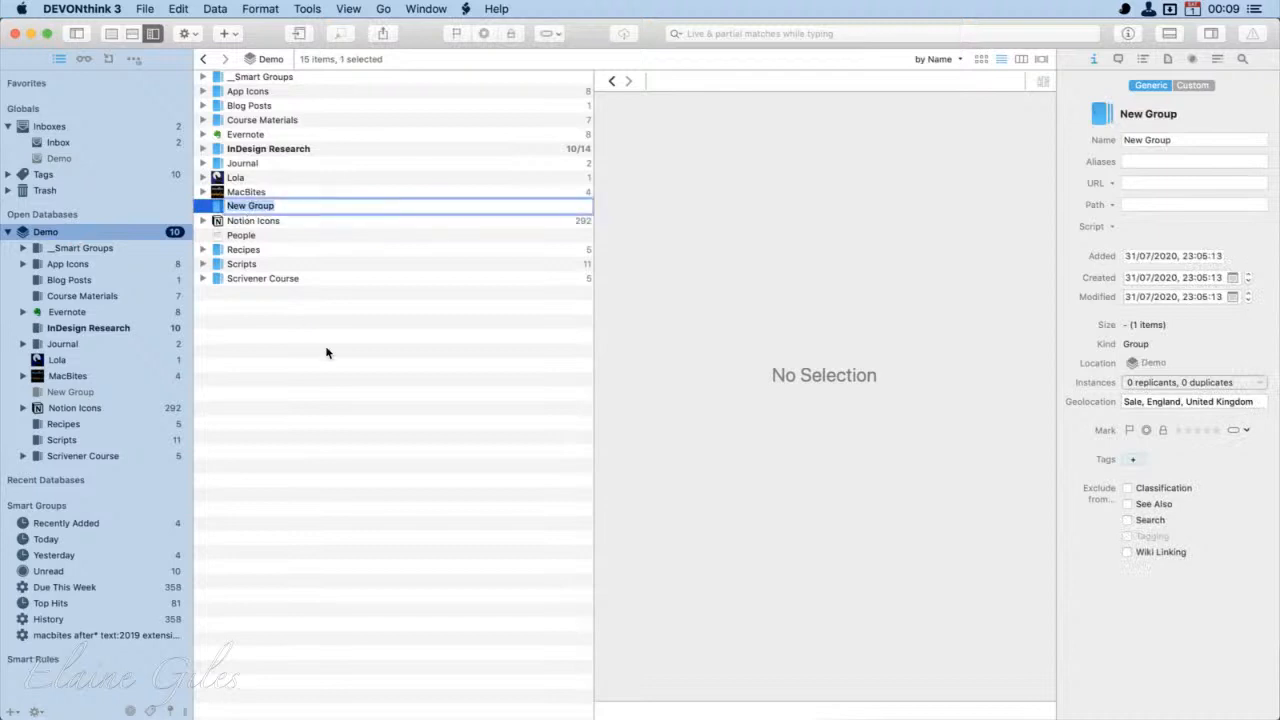
text(Keynote Files)
key(Return)
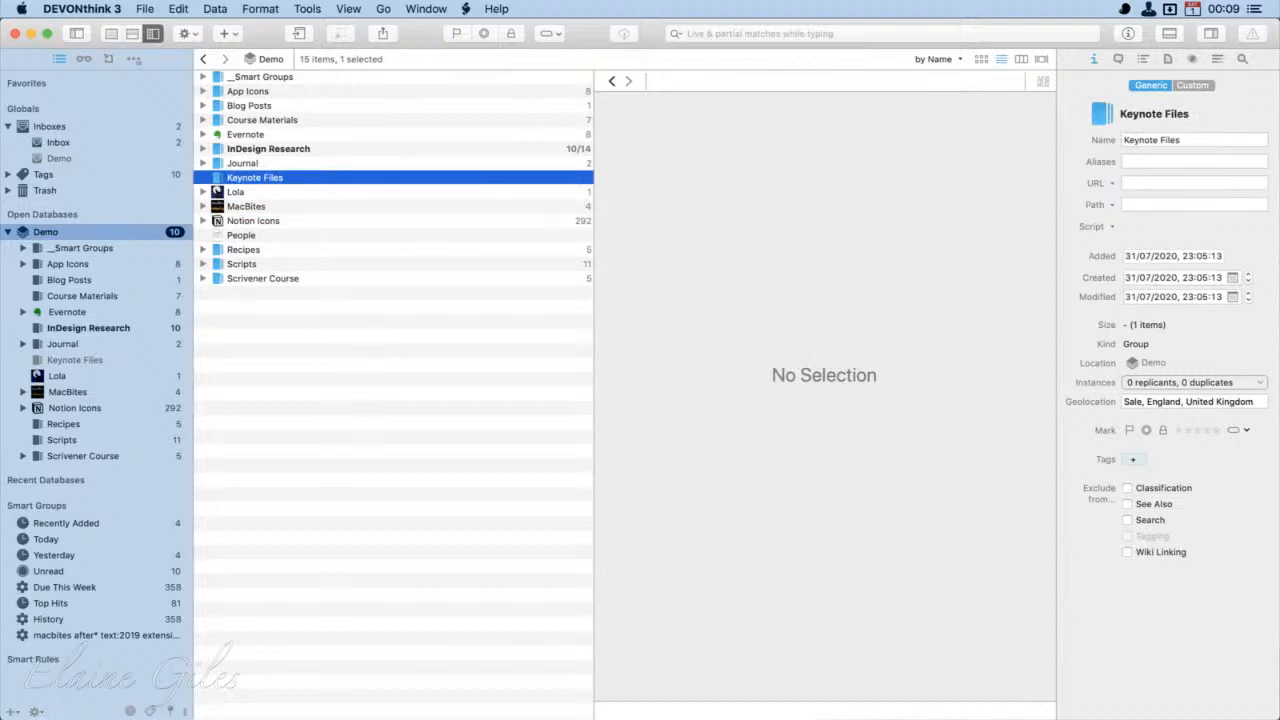
Step: Switch to Finder, bring the iCloud Drive window into view and open its Keynote folder
key(super+Tab)
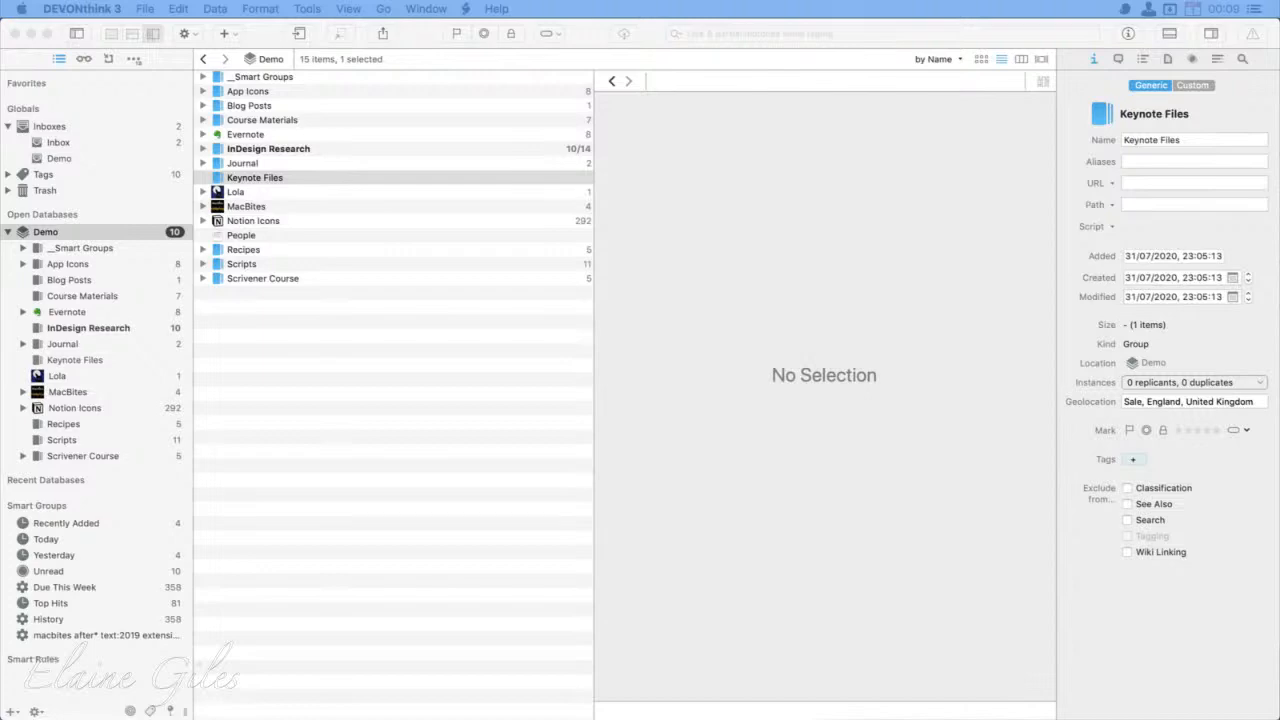
drag(590, 718, 641, 160)
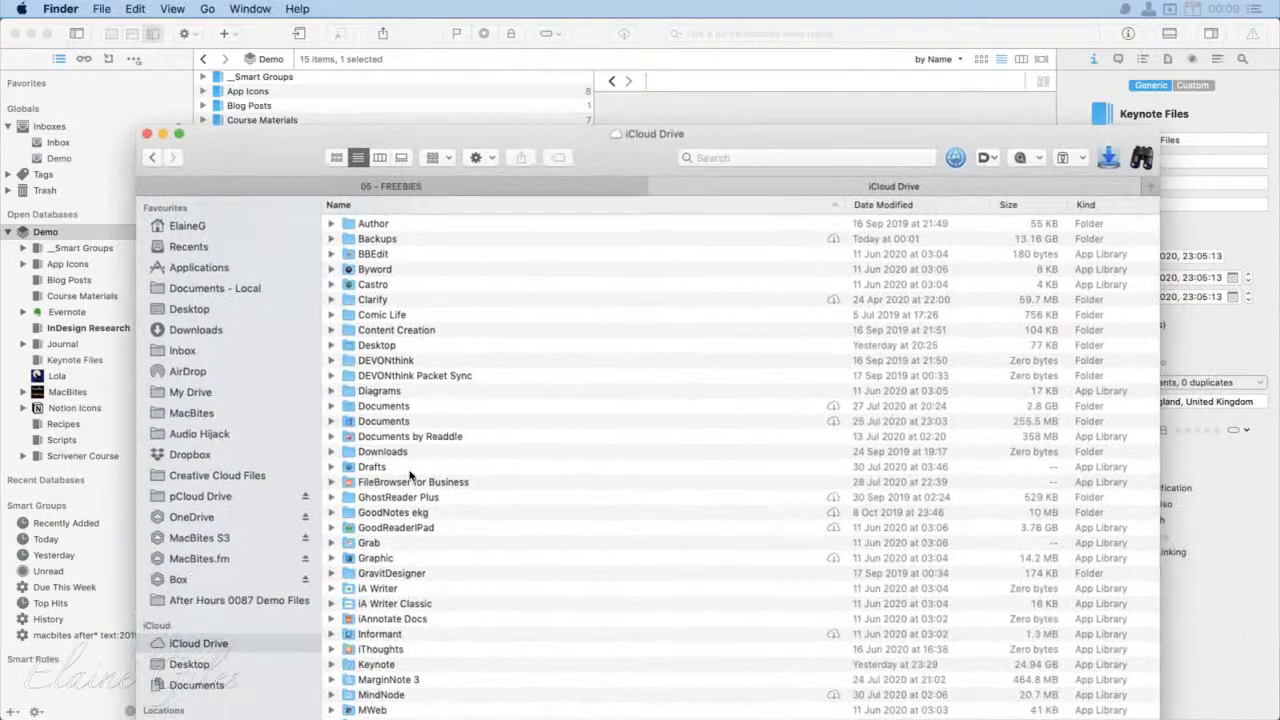
click(388, 665)
double_click(388, 665)
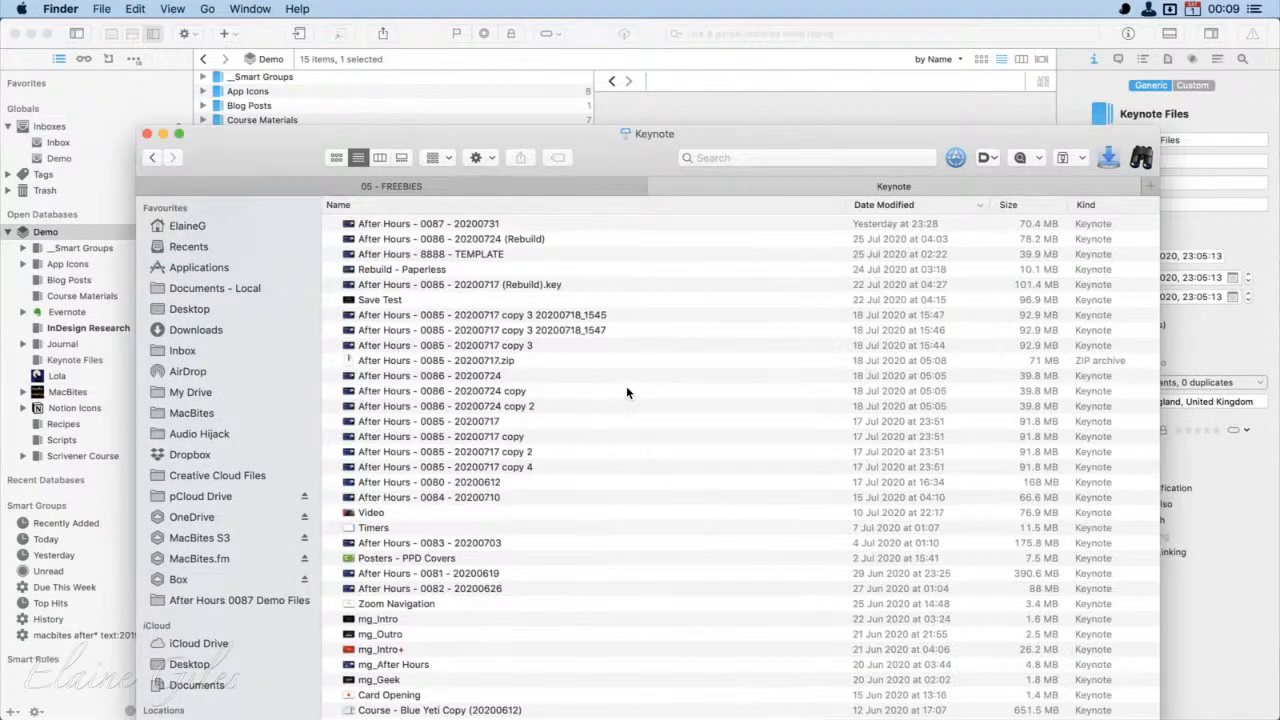
Step: Select After Hours presentations 0052 to 0060, Notion Productivity System, Christmas Concert 2019, The Magic 8 Key and Step By Step WIP
scroll(626, 388, down, 20)
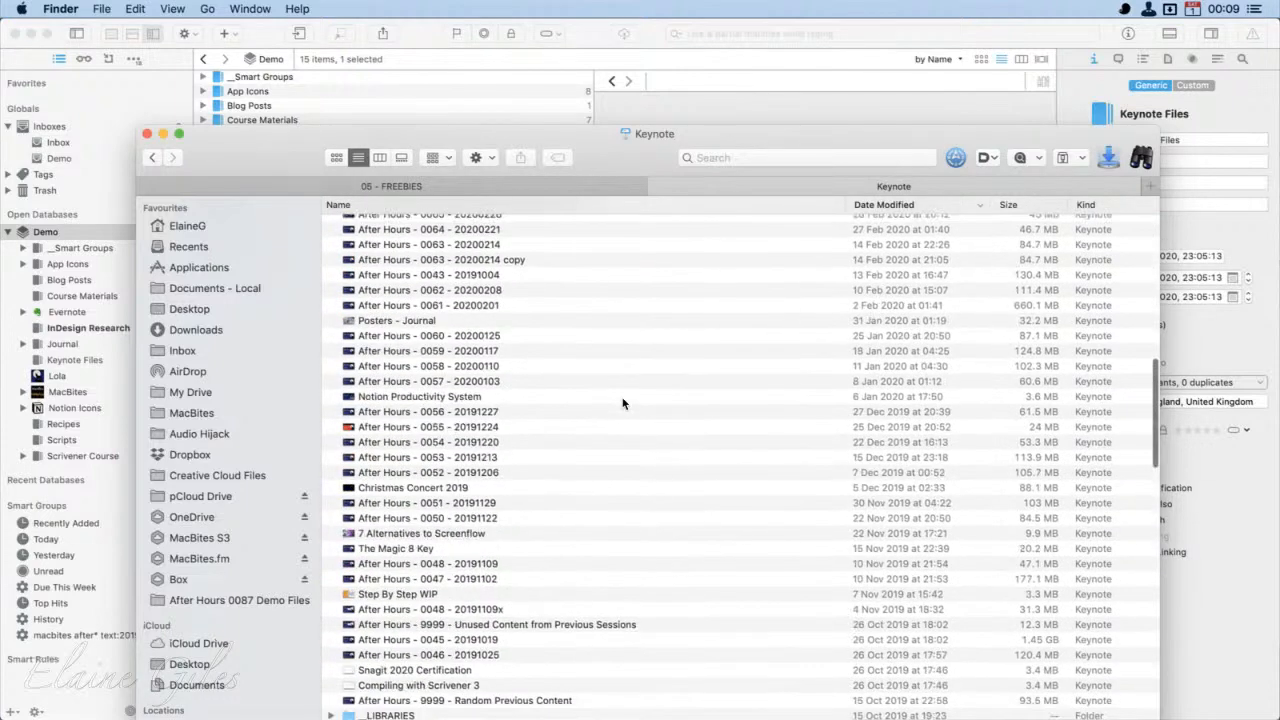
scroll(622, 403, up, 1)
drag(510, 345, 507, 467)
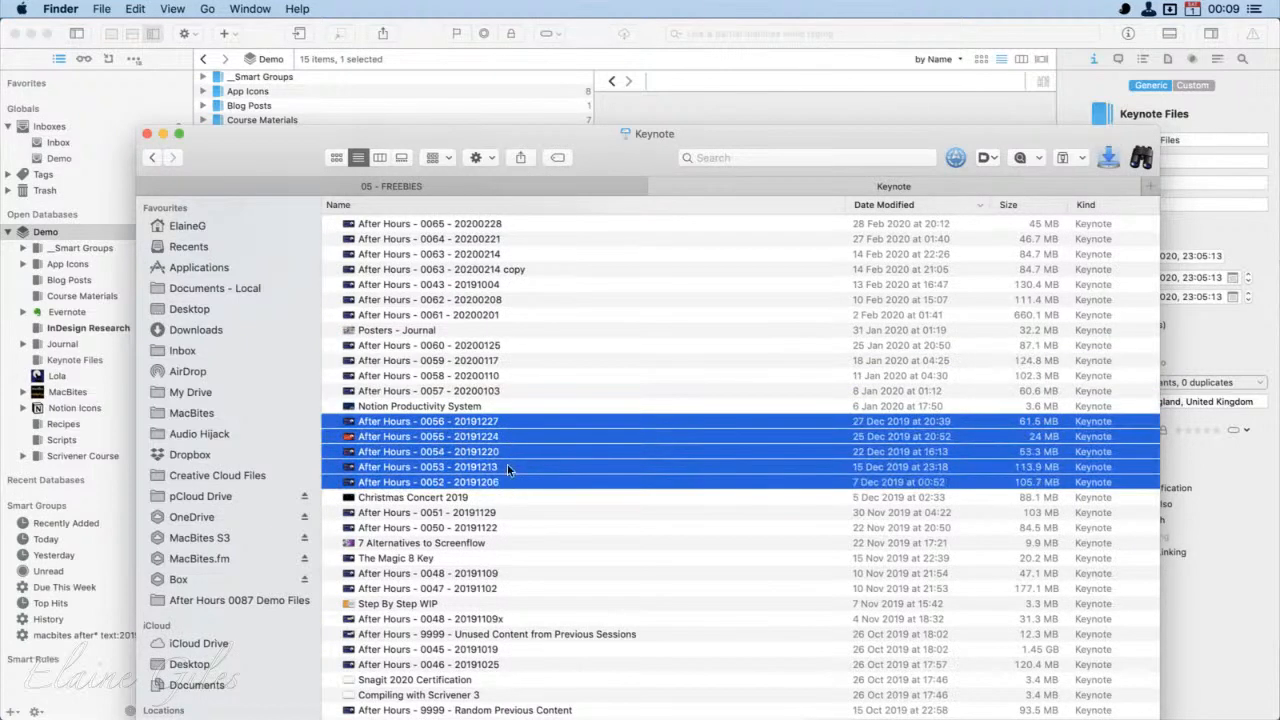
super+click(502, 390)
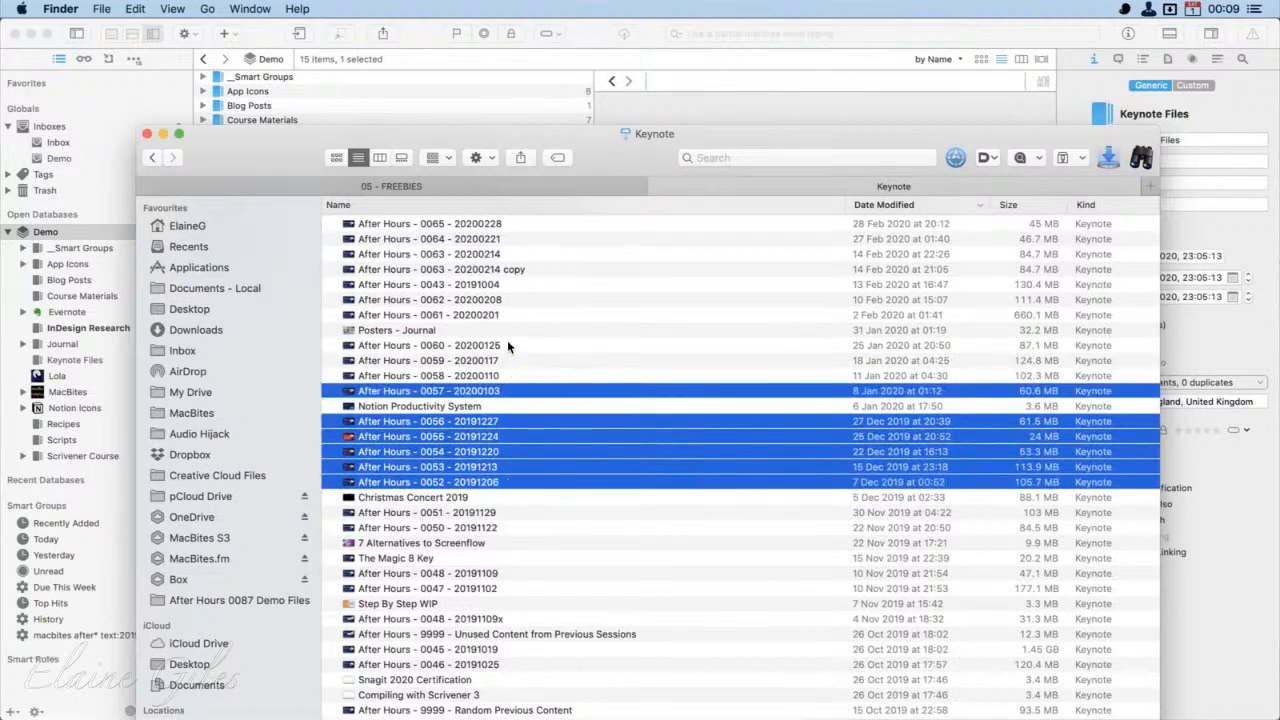
drag(507, 345, 509, 375)
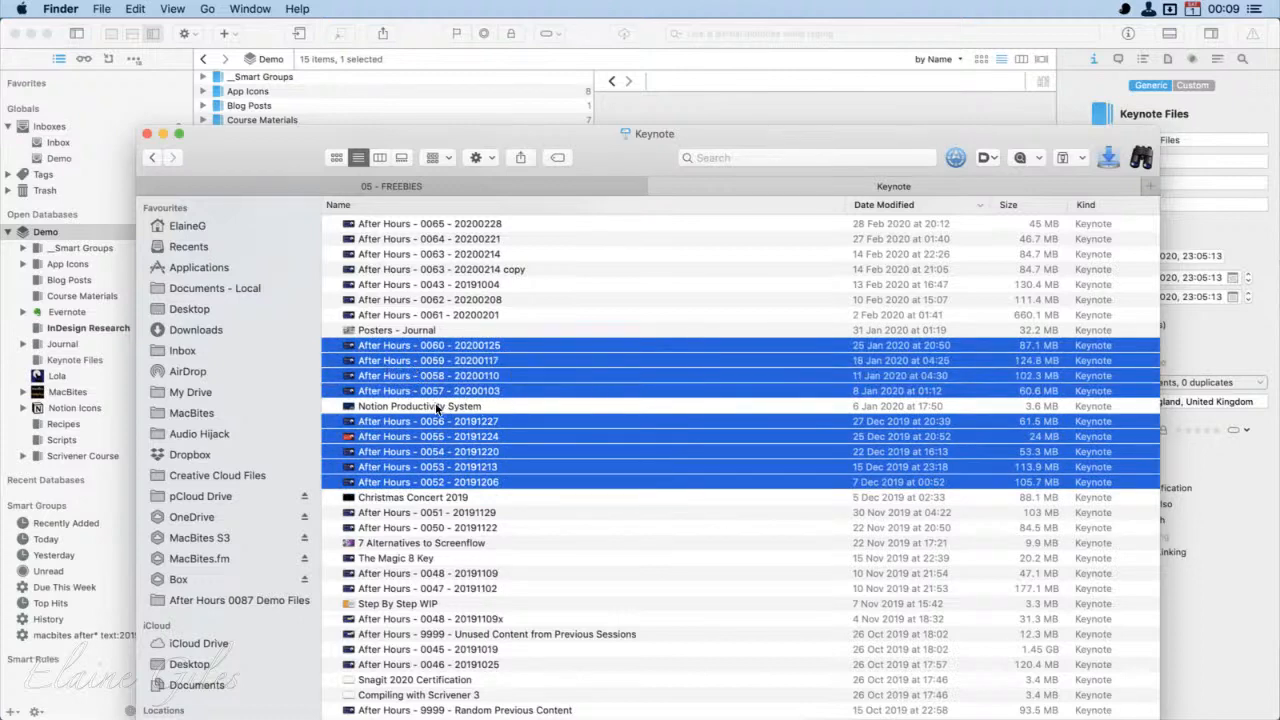
super+click(418, 406)
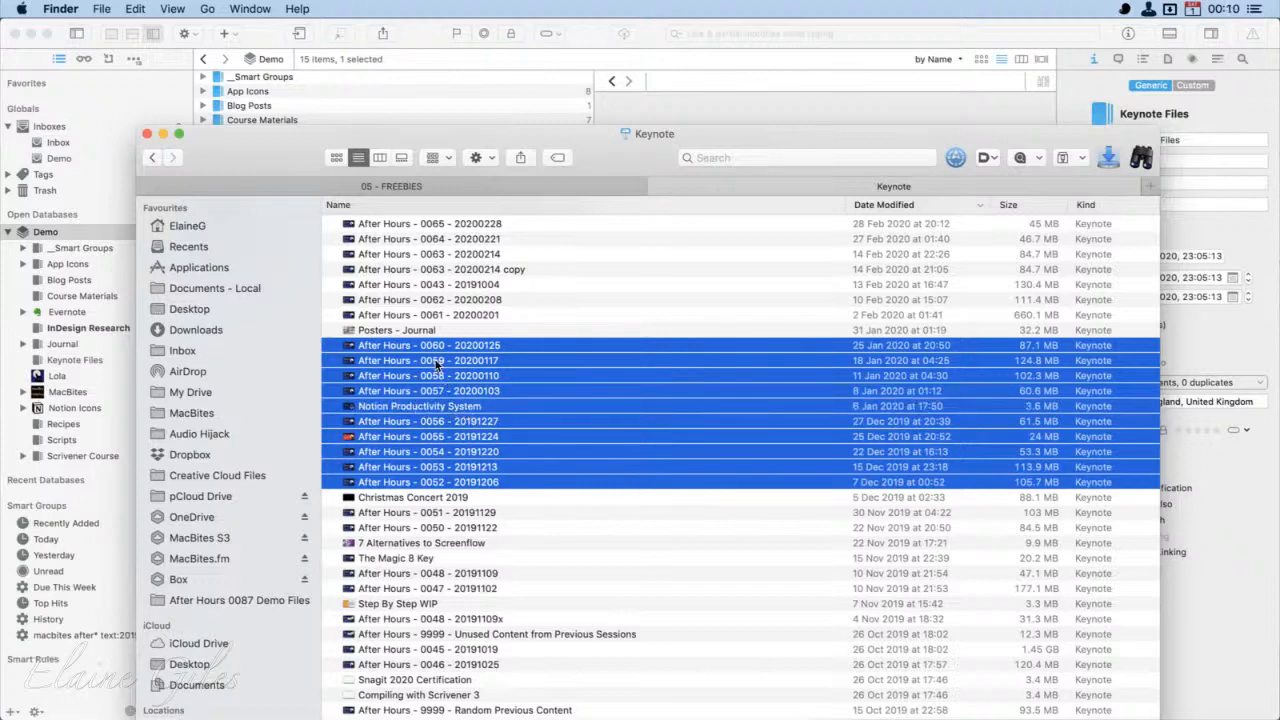
super+click(408, 498)
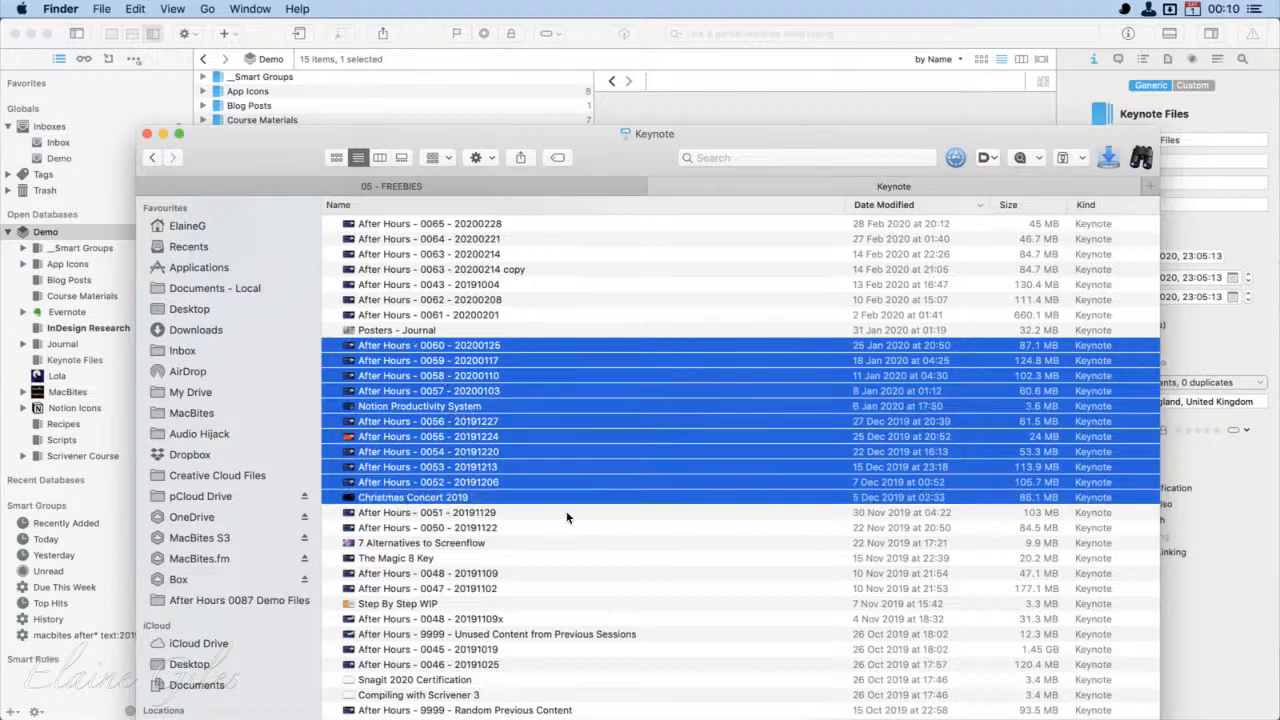
super+click(408, 560)
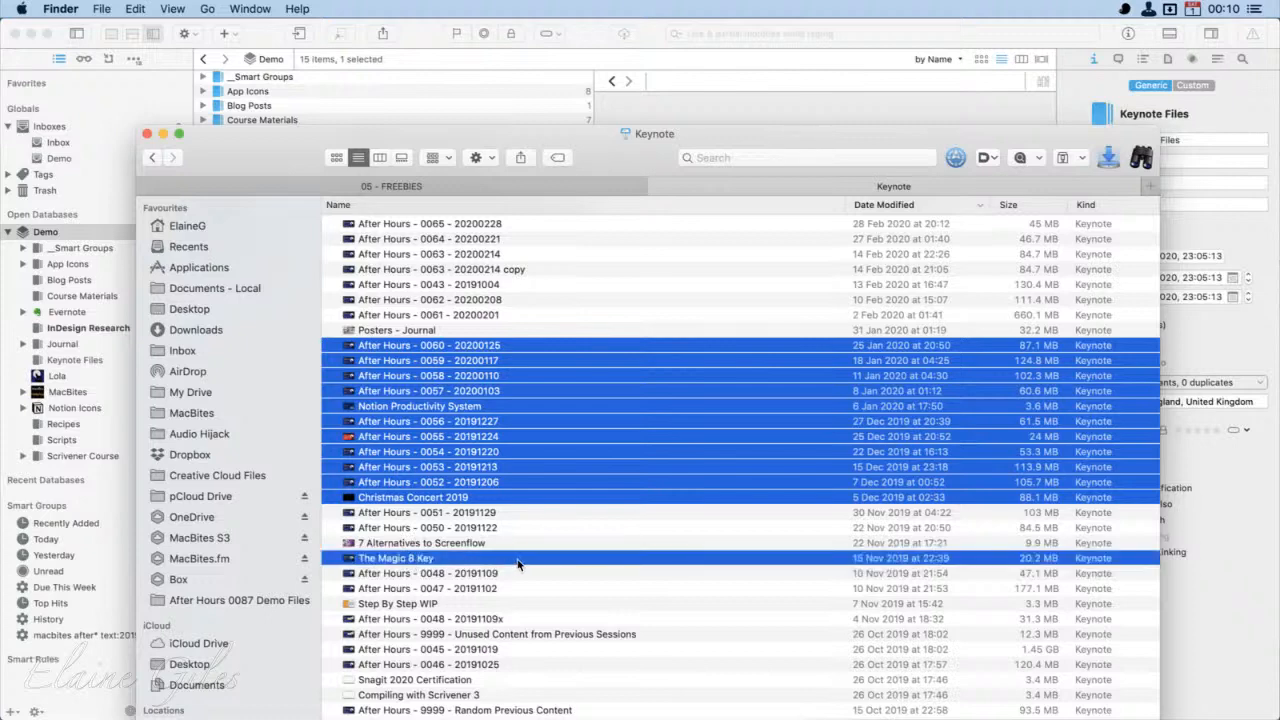
super+click(414, 606)
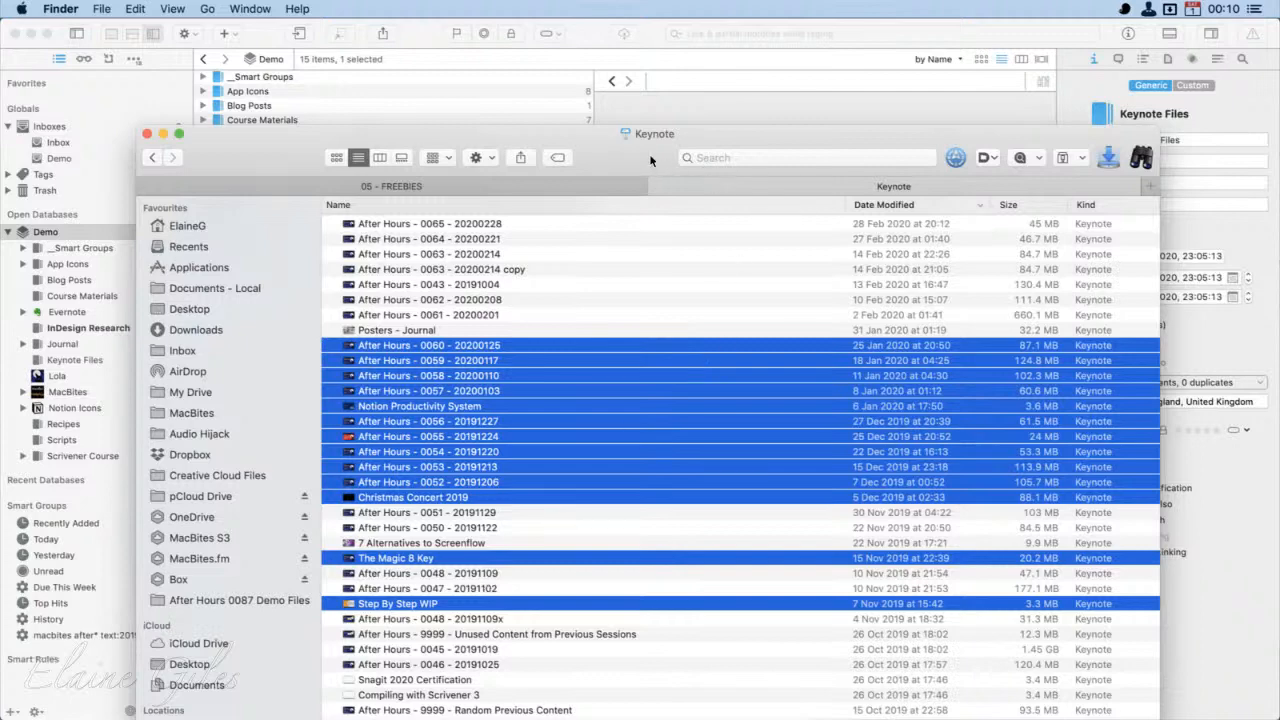
Step: Move the Keynote folder window out of the way and switch back to DEVONthink, deselecting the Keynote Files group
drag(650, 160, 117, 334)
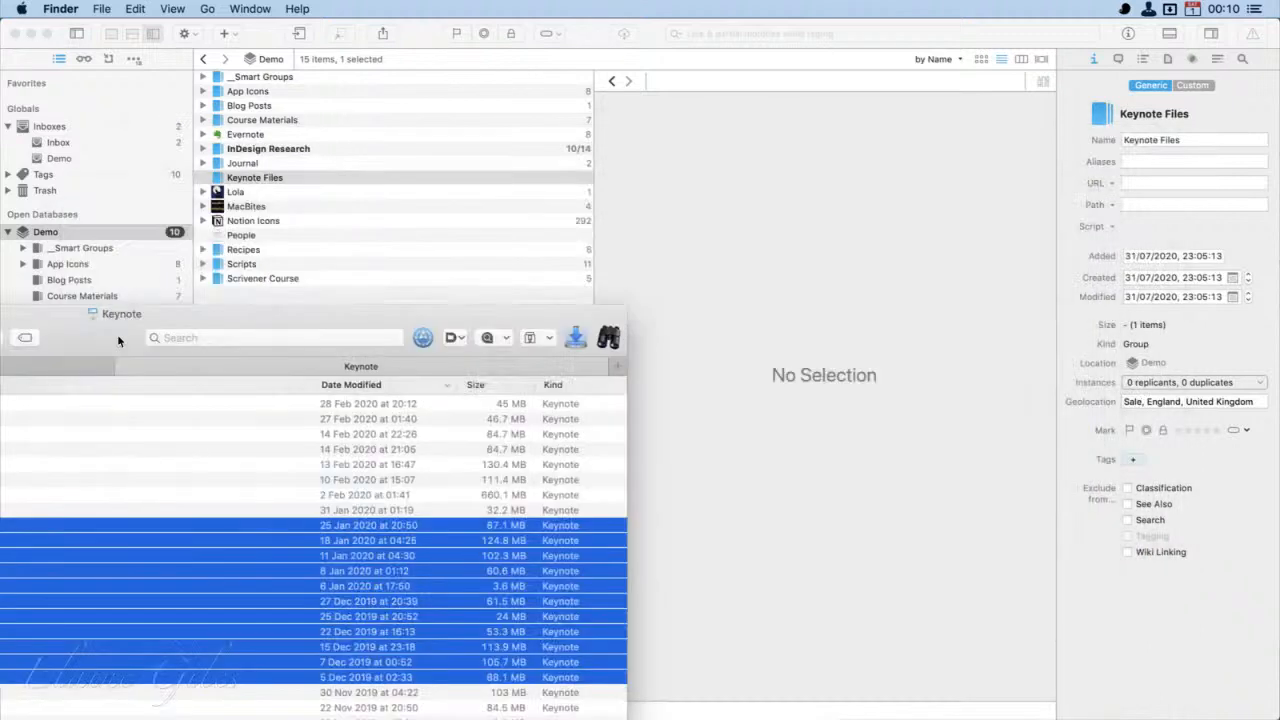
click(117, 334)
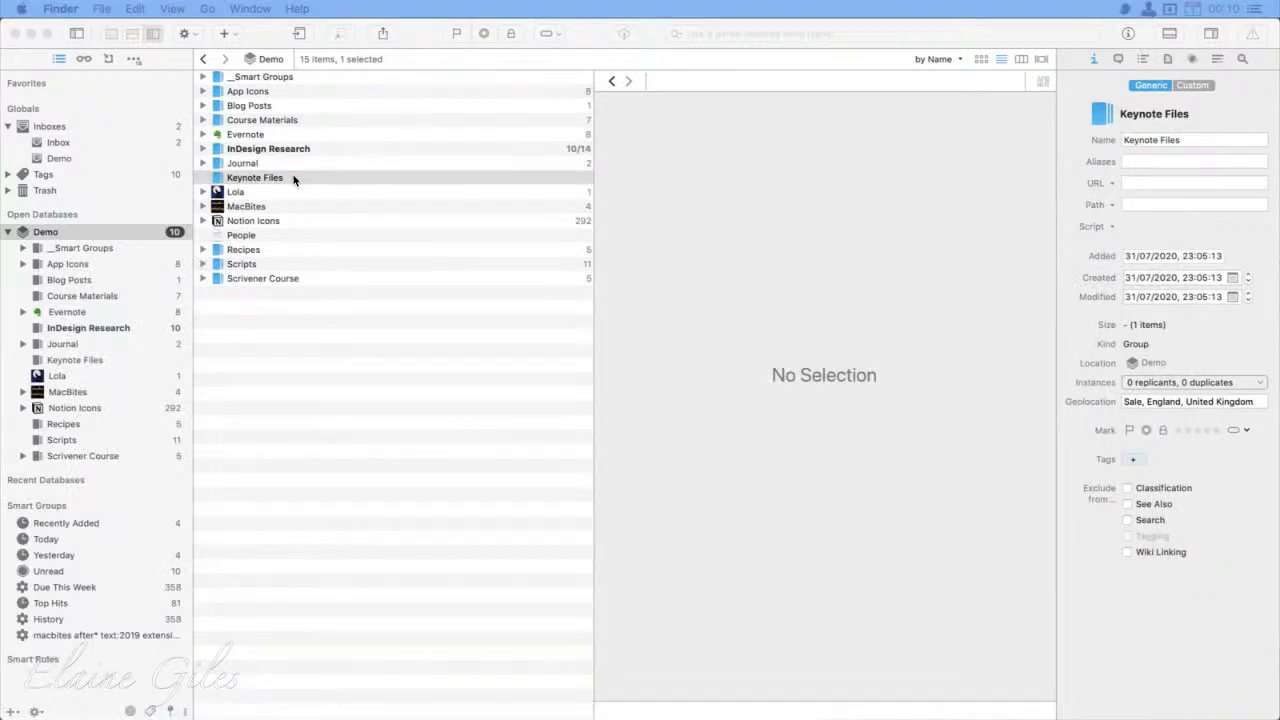
click(381, 464)
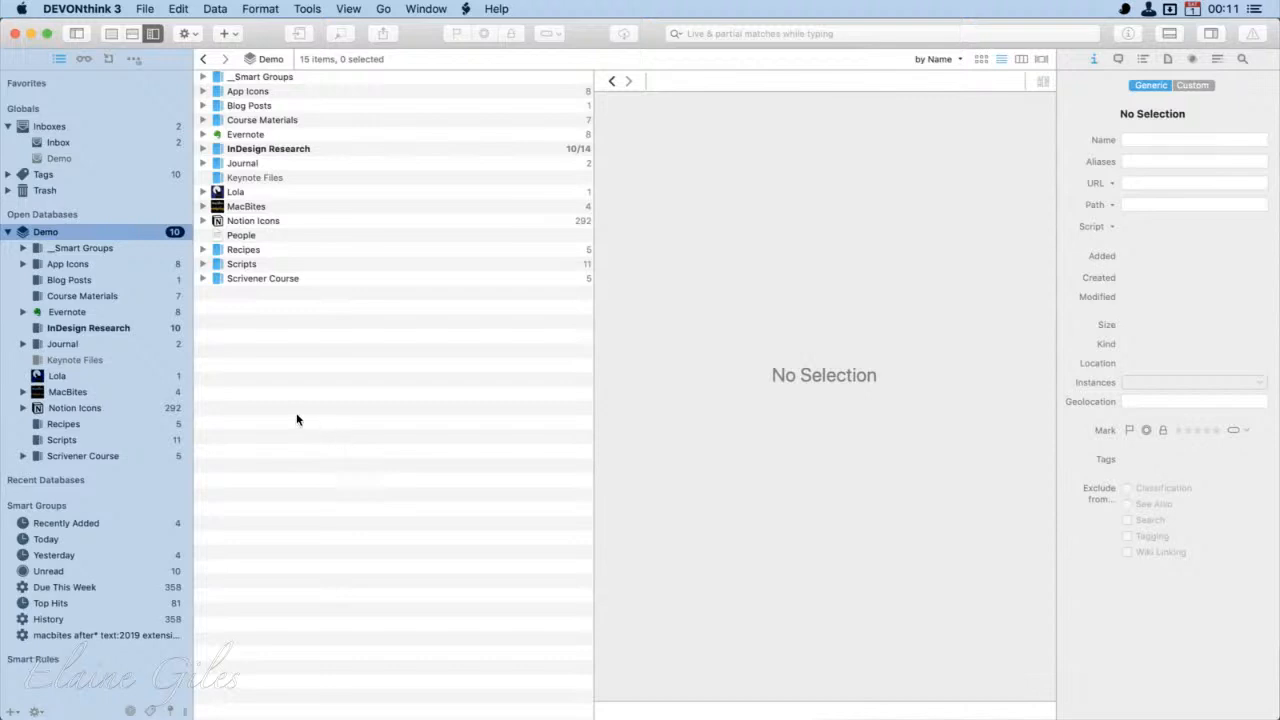
Step: Open the global Inbox and preview the Newsletter and 7 Top Tips for Scrivener documents
click(104, 147)
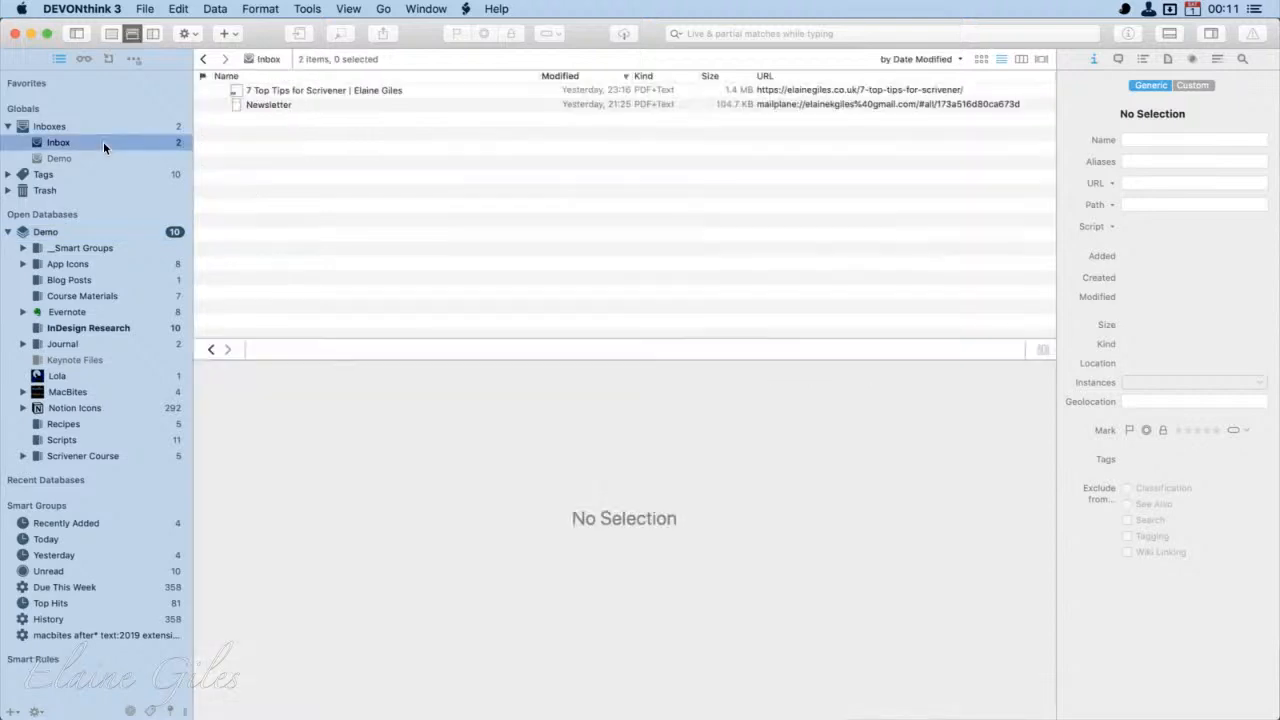
click(319, 106)
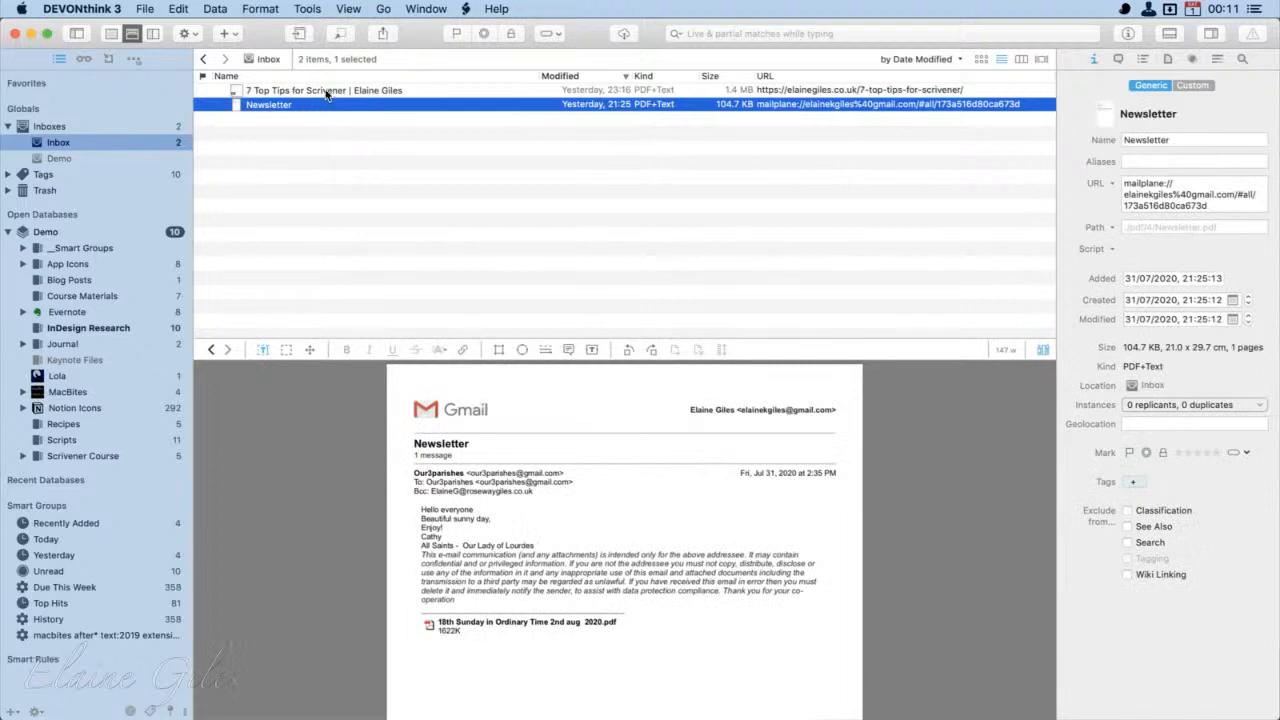
click(326, 91)
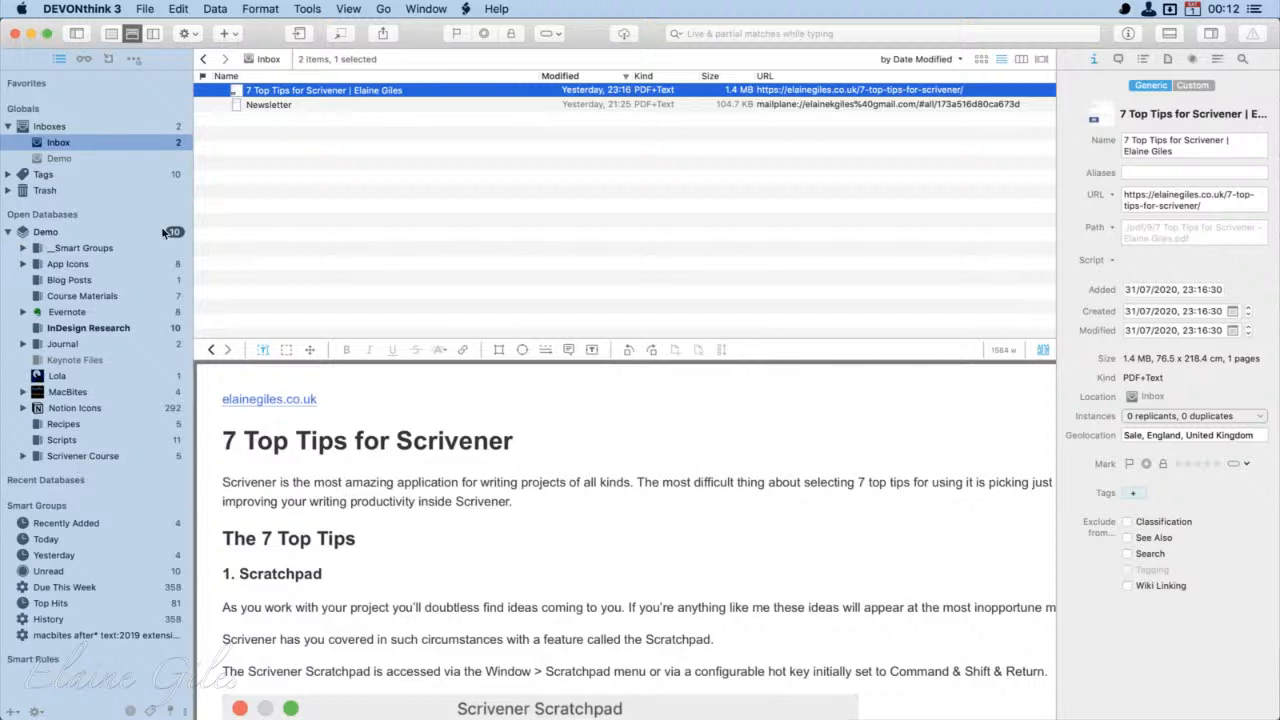
Step: Start a new smart rule from the Demo database and name it Magically File Keynote Files
right_click(84, 232)
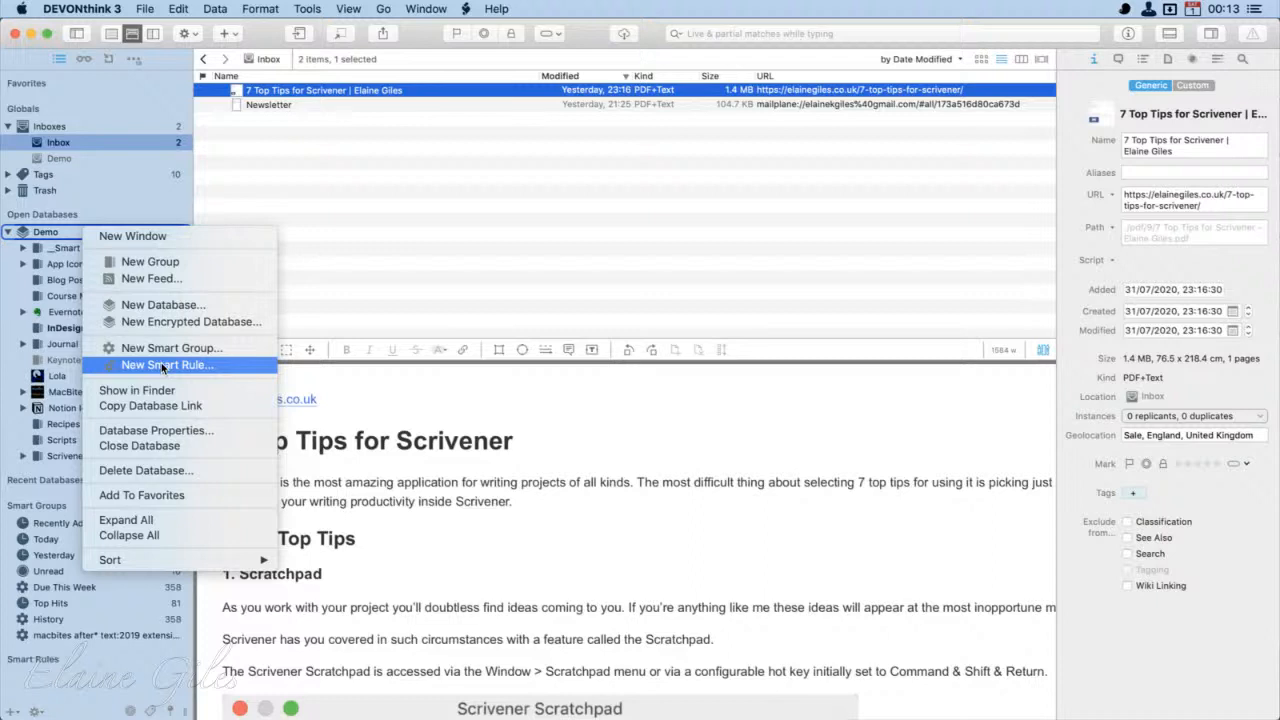
click(163, 366)
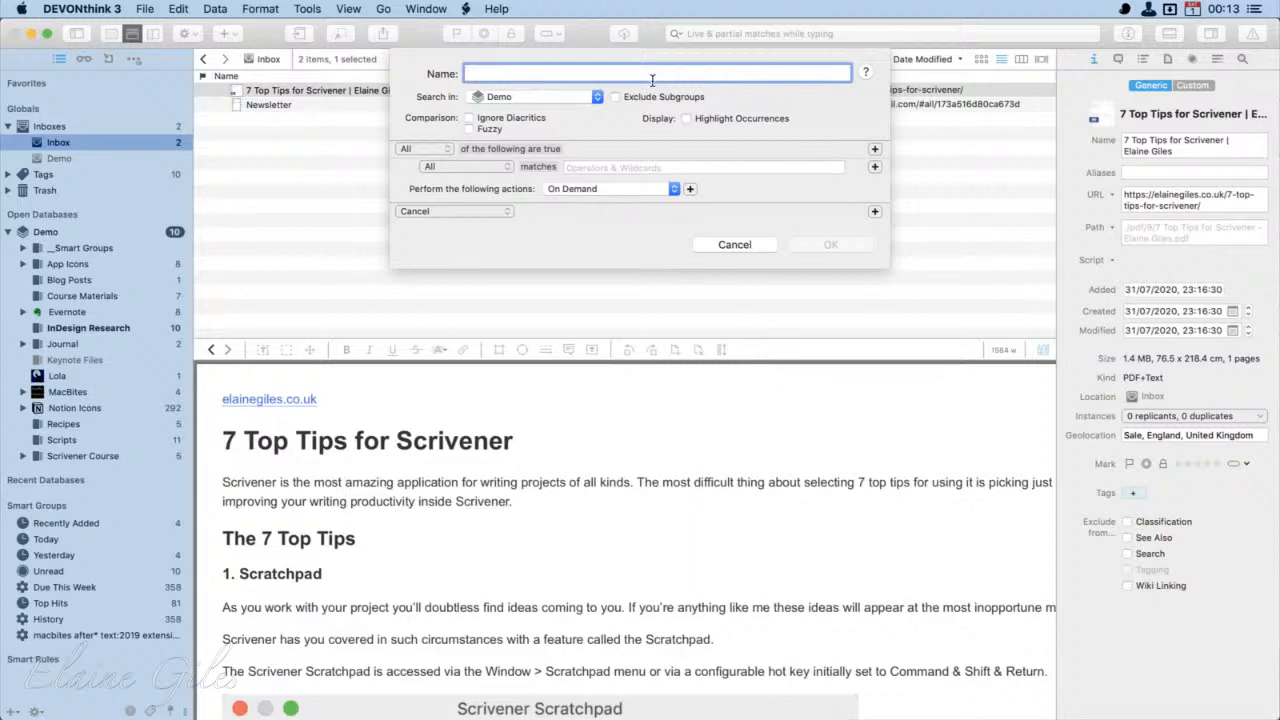
text(M)
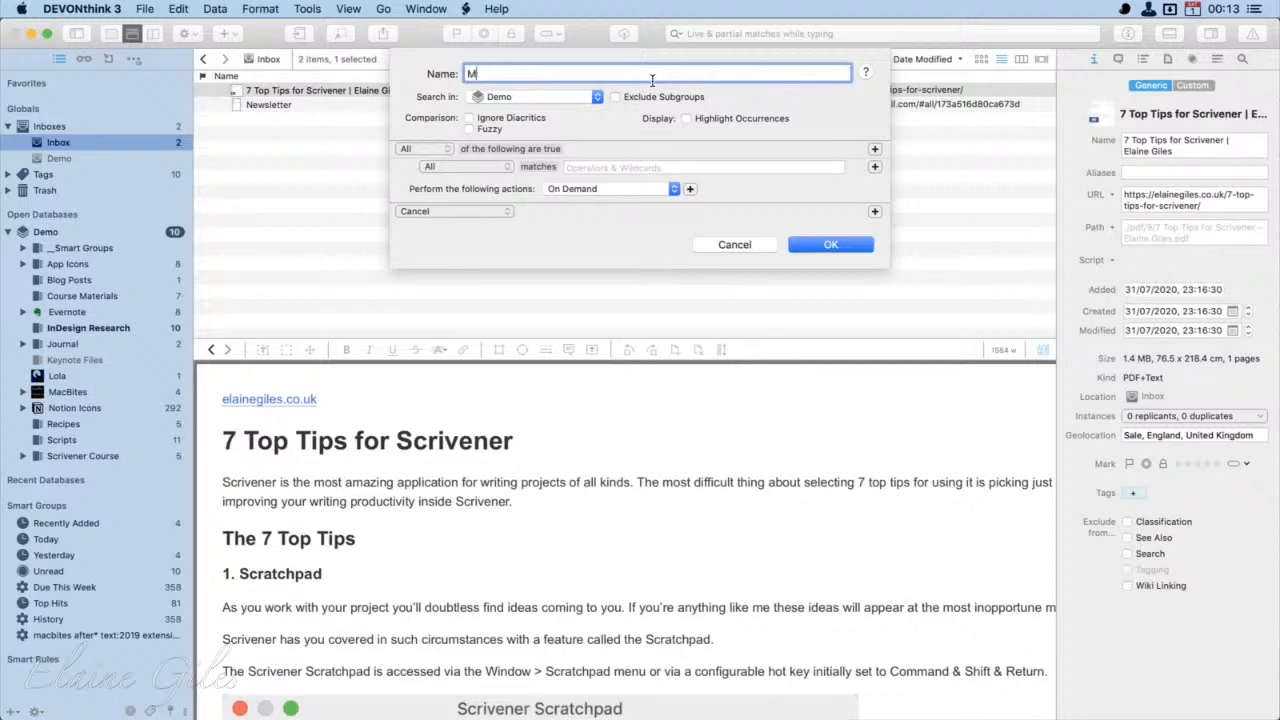
text(agically File Keynote Files)
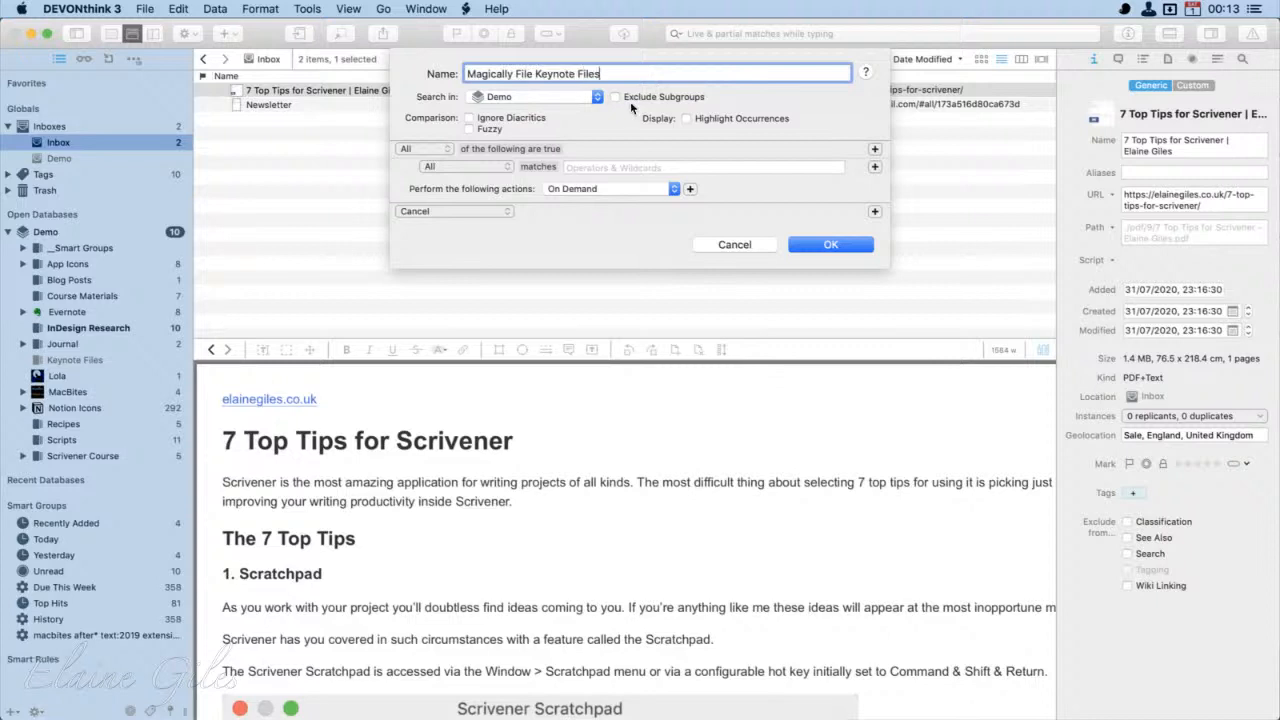
Step: Set the smart rule to search in the global Inbox without excluding subgroups
click(560, 95)
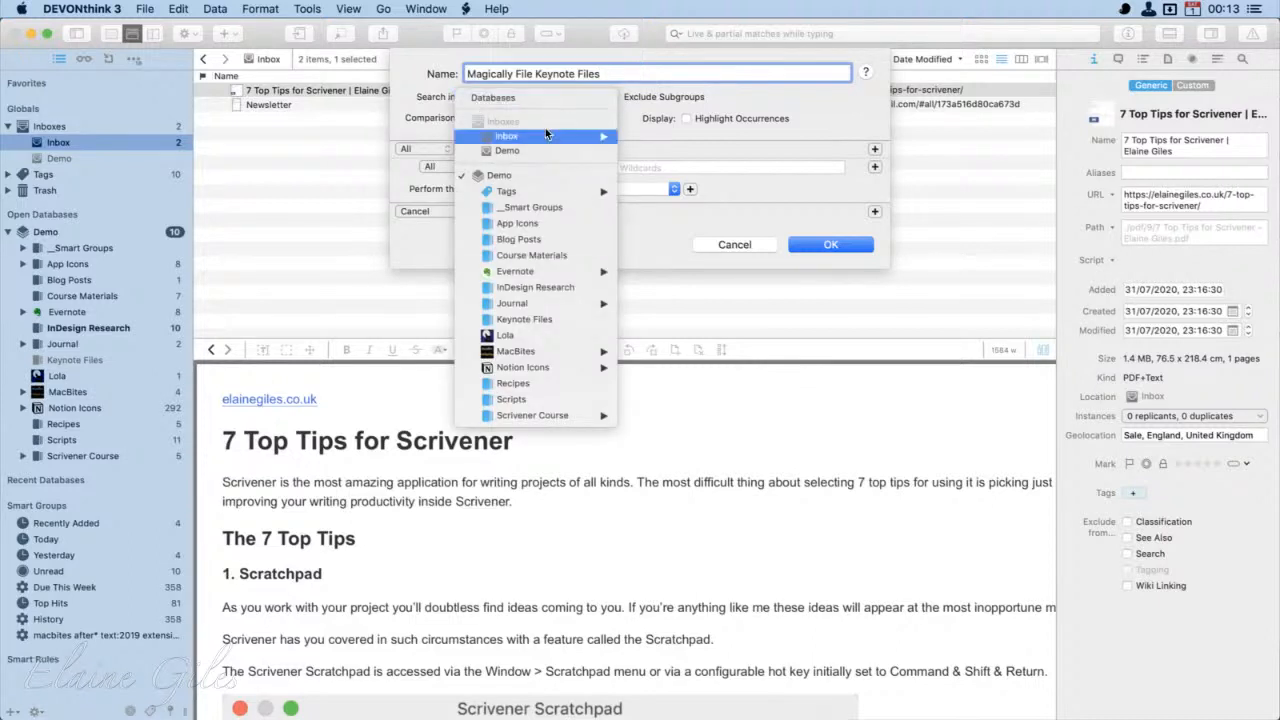
click(537, 137)
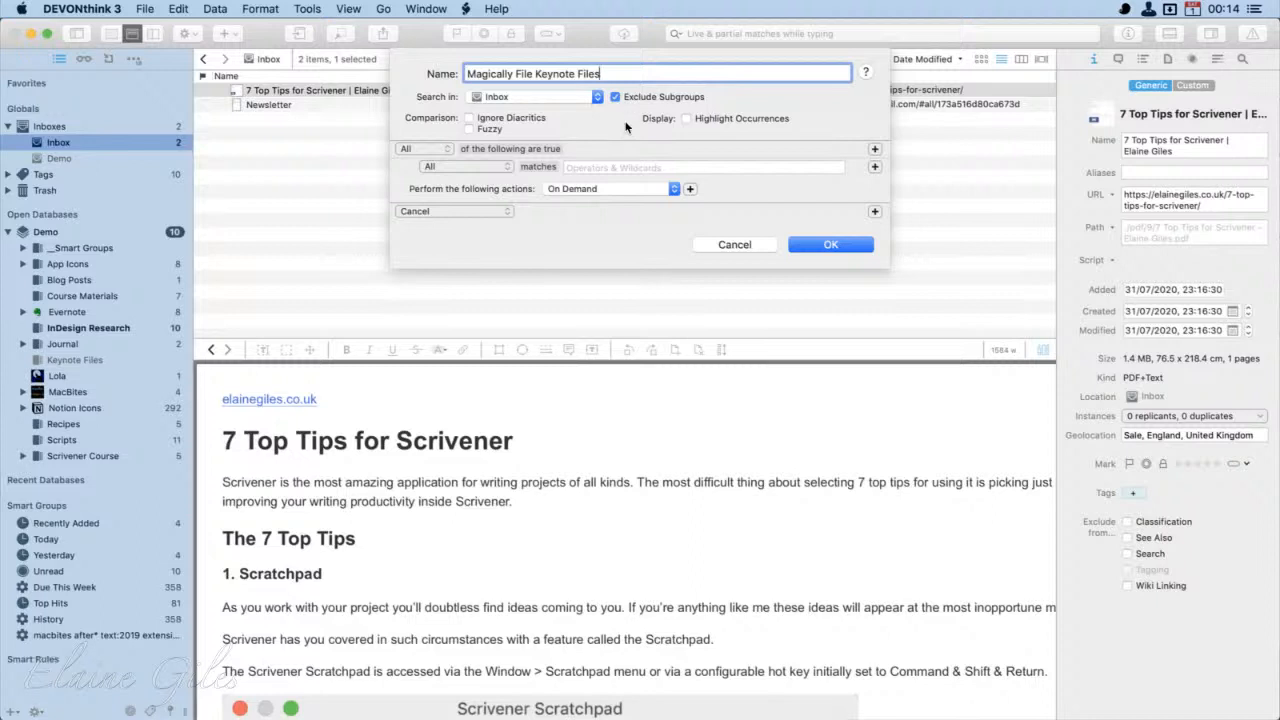
click(615, 97)
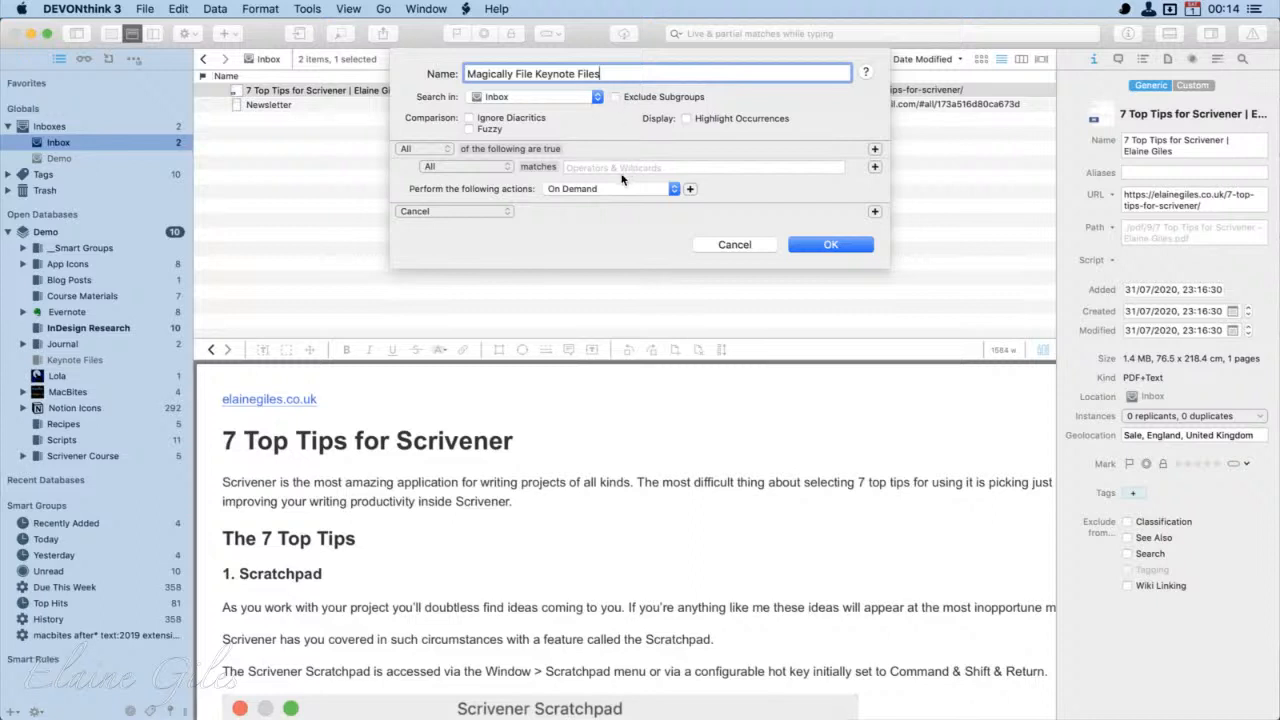
click(491, 166)
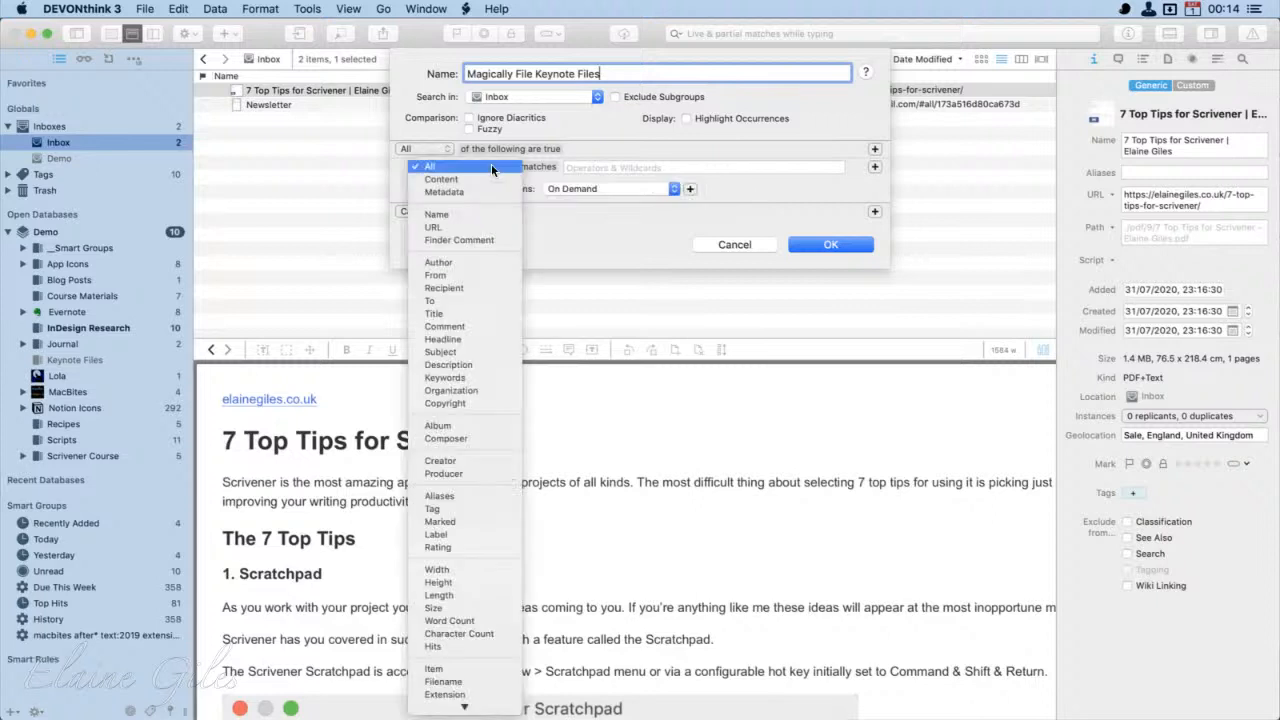
scroll(463, 558, down, 5)
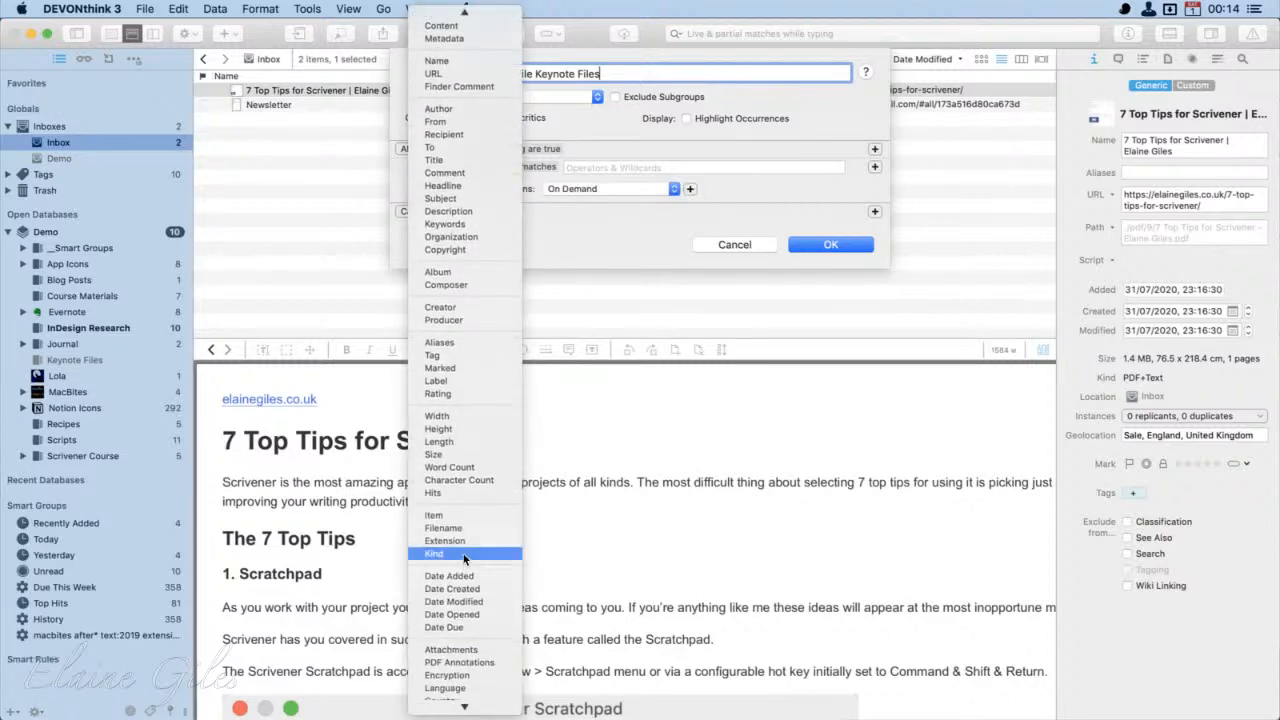
click(463, 556)
click(640, 166)
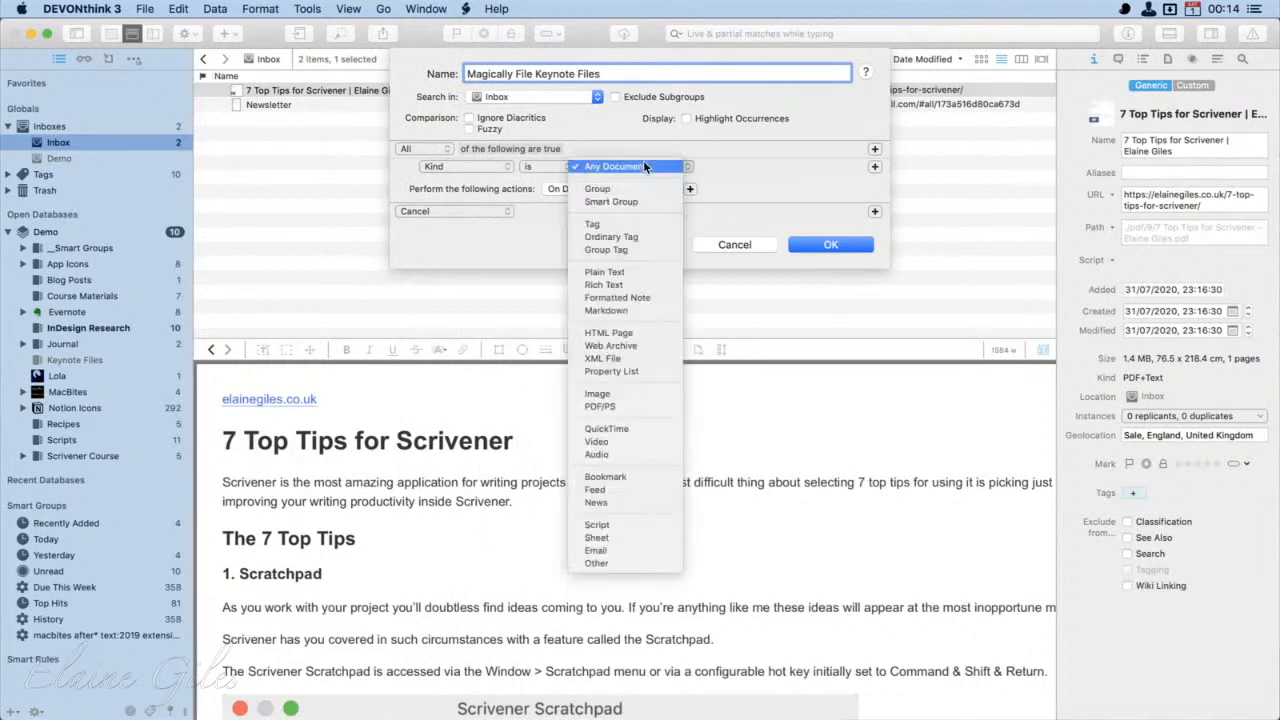
click(643, 166)
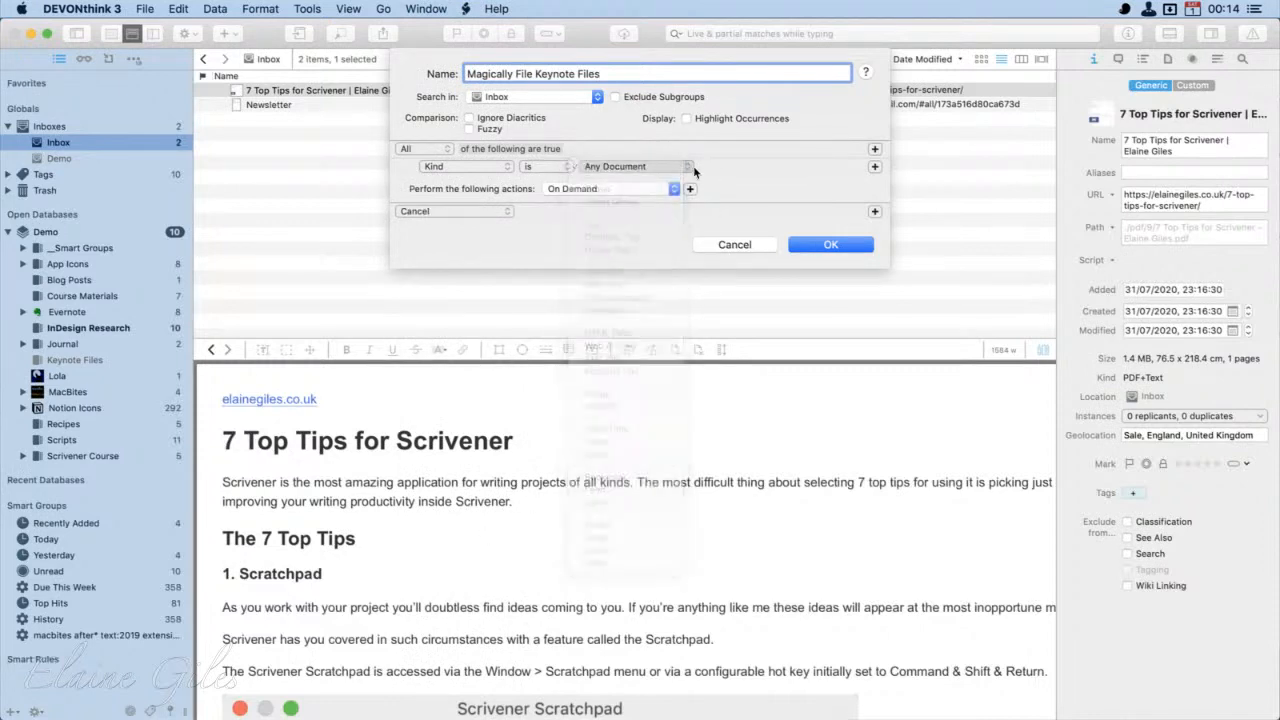
Step: Set the smart rule's condition so that Extension is Keynote Presentation
click(510, 166)
click(510, 154)
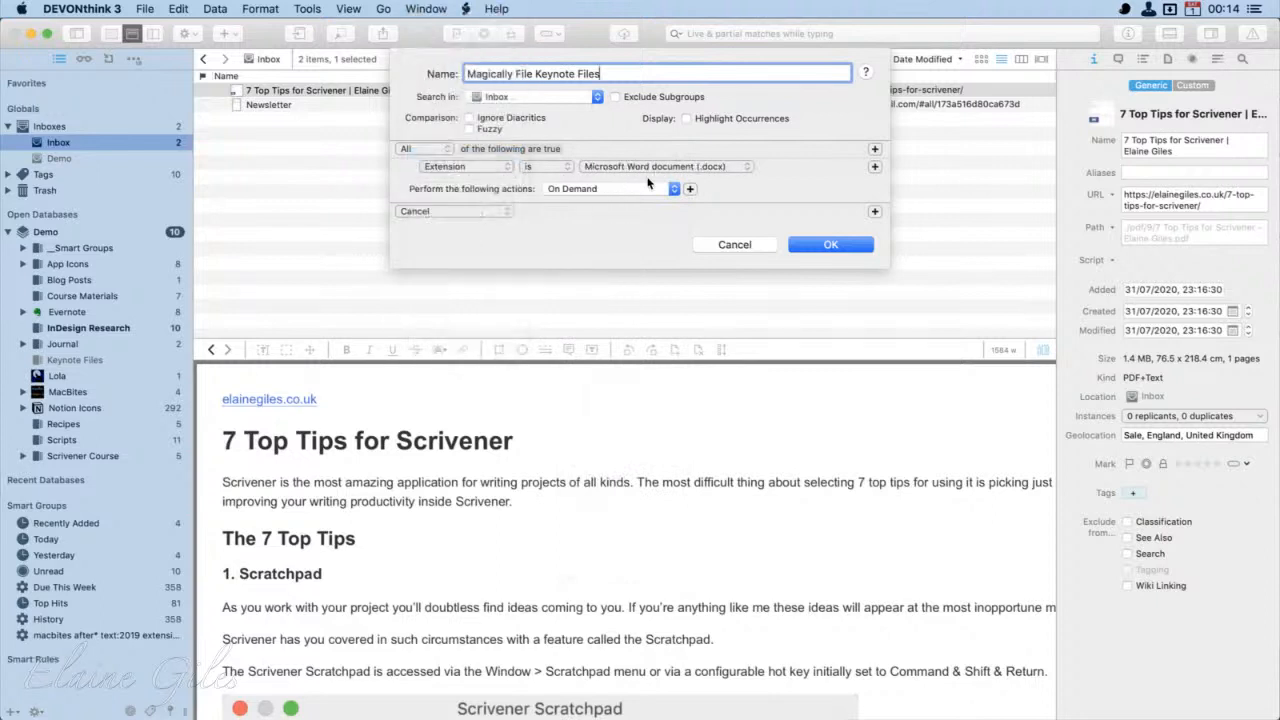
click(703, 166)
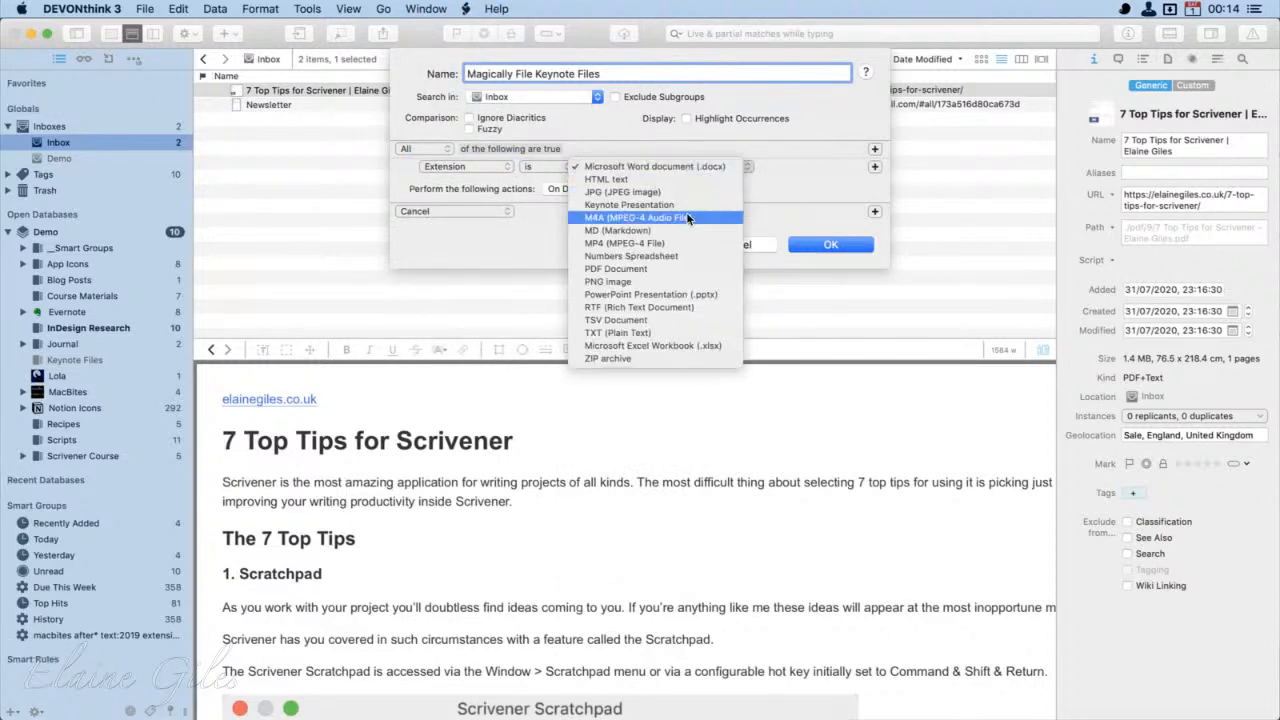
click(687, 203)
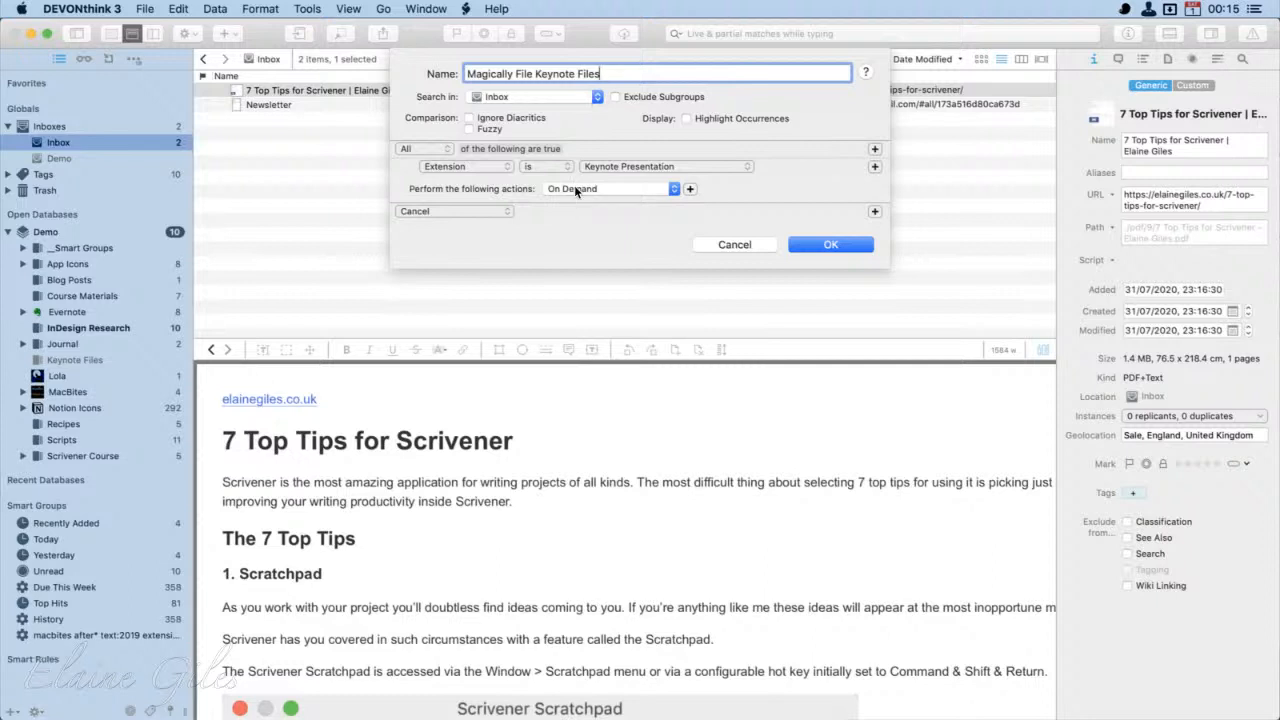
click(874, 211)
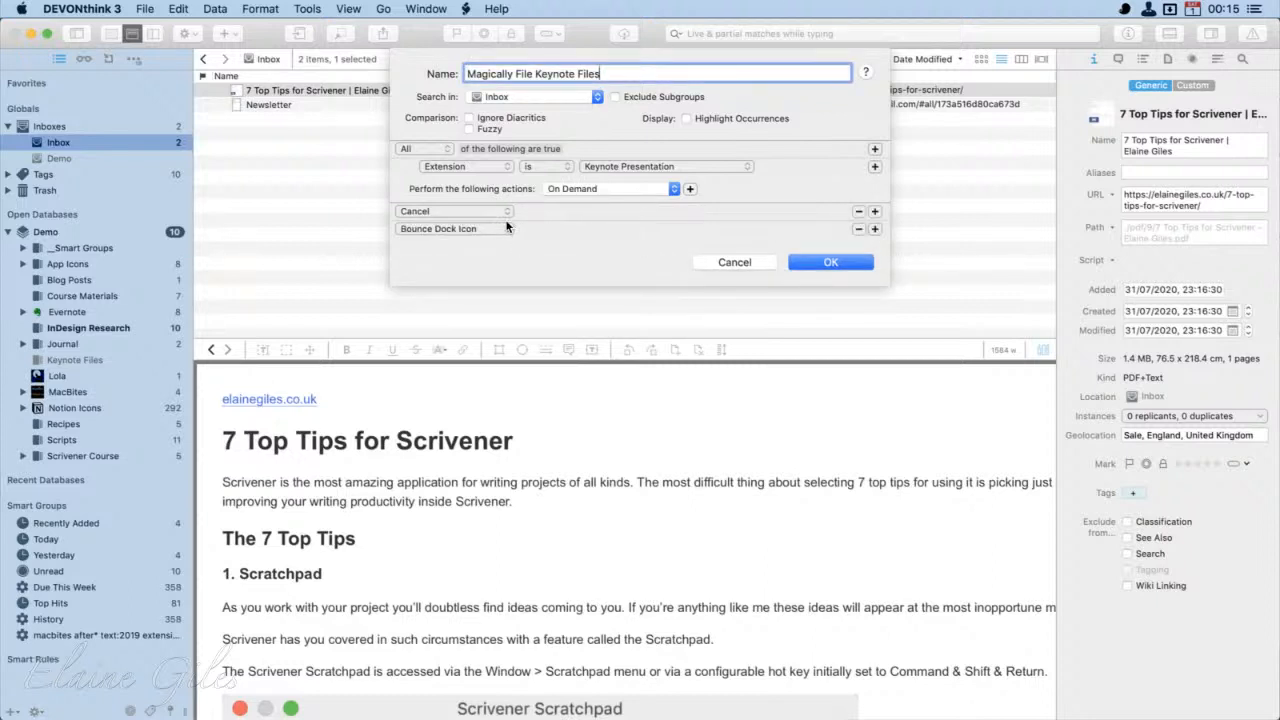
click(507, 228)
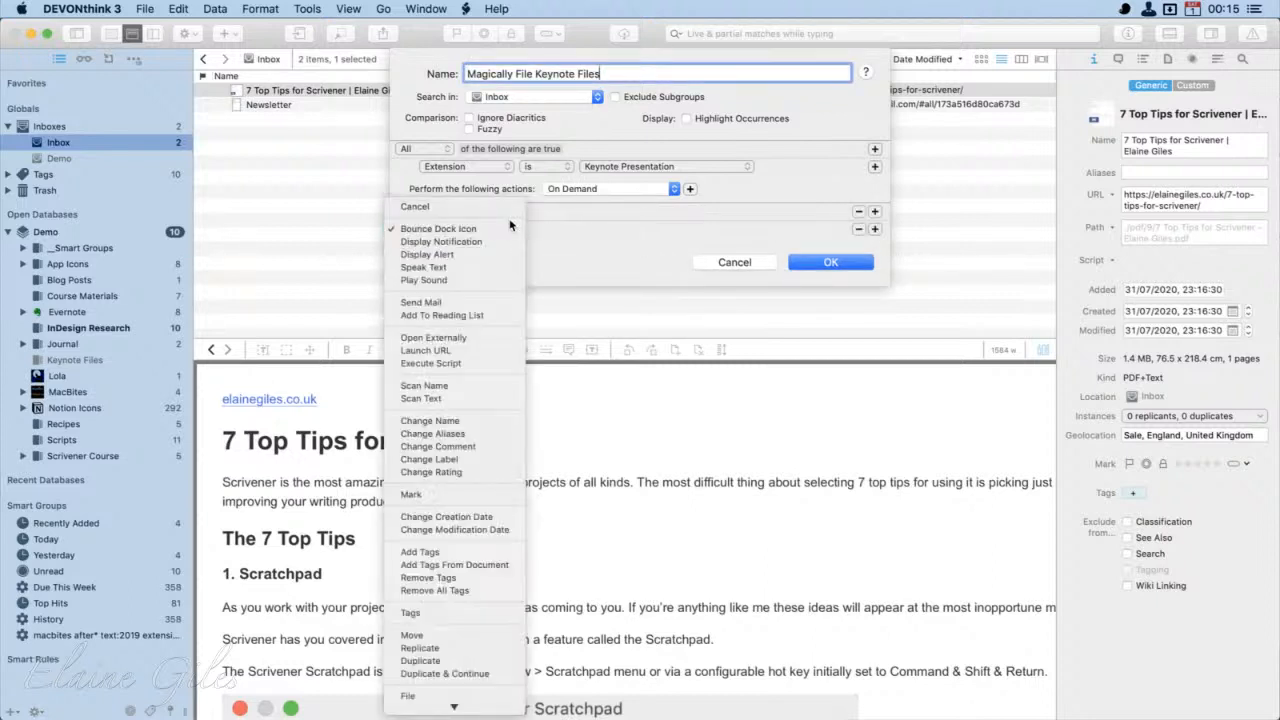
click(507, 228)
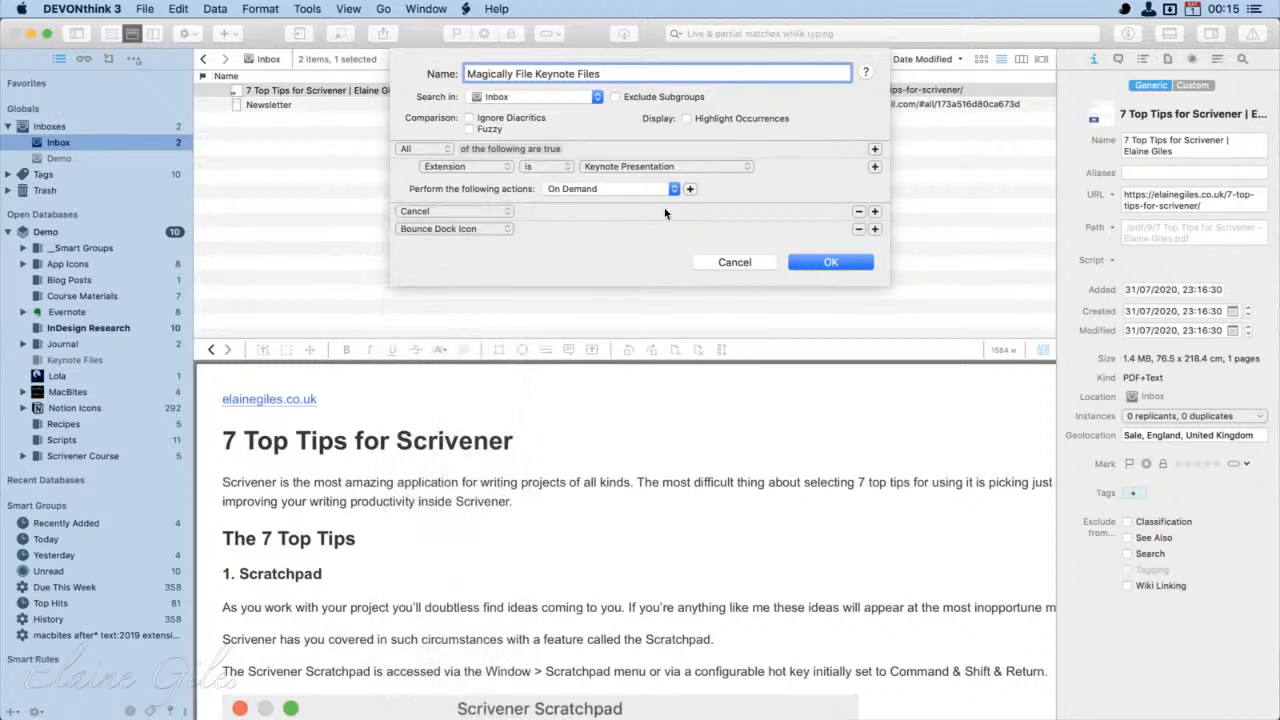
click(858, 228)
Step: Set the rule's action to move matching items to the Keynote Files group in the Demo database, and save the rule
click(478, 211)
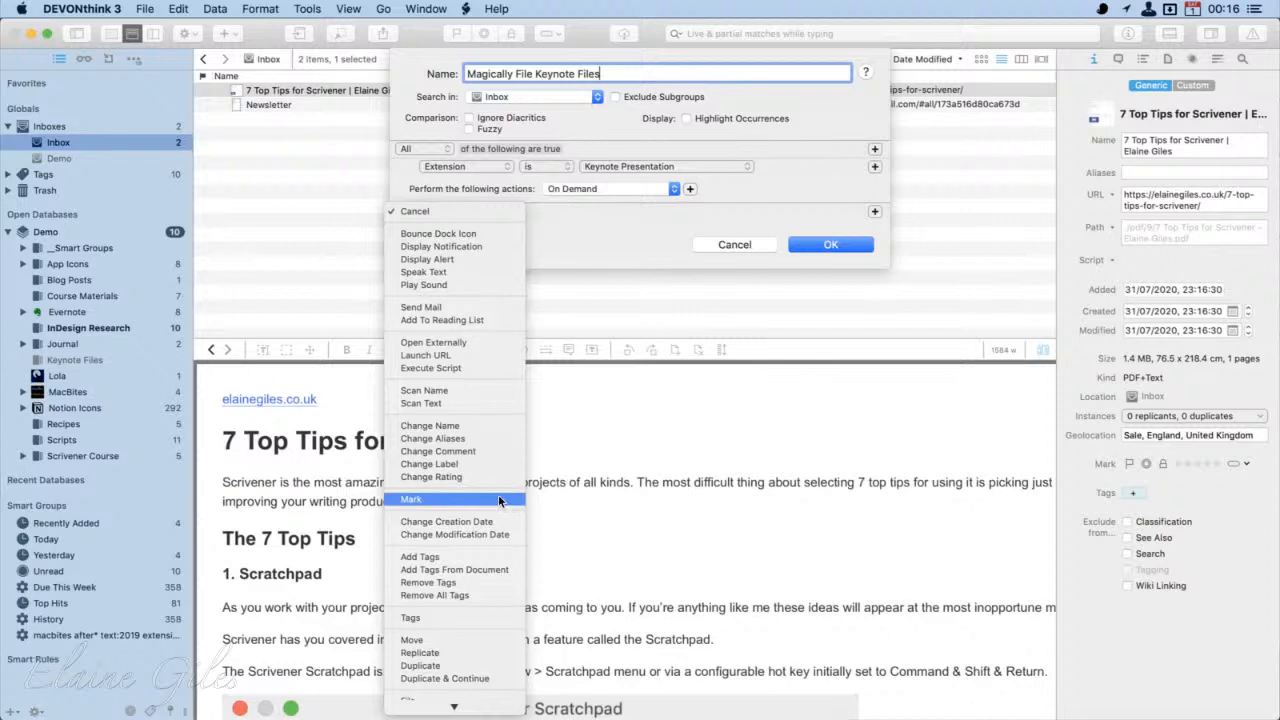
click(467, 642)
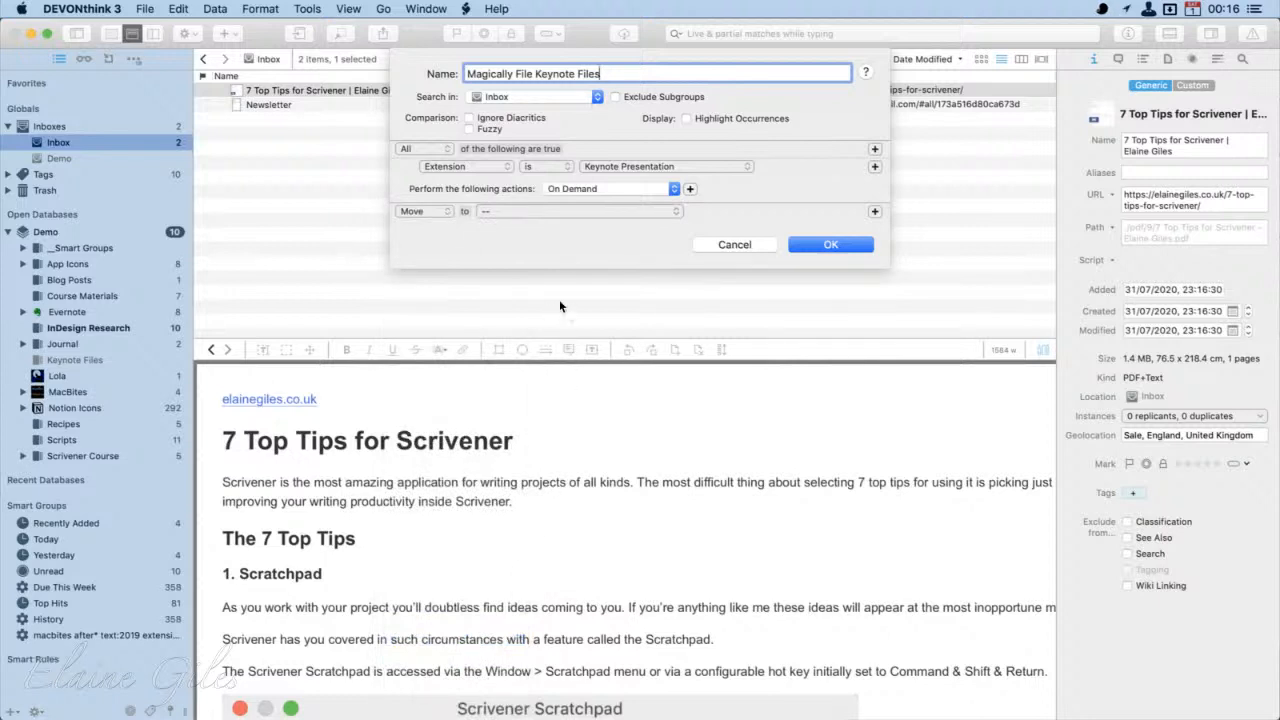
click(533, 211)
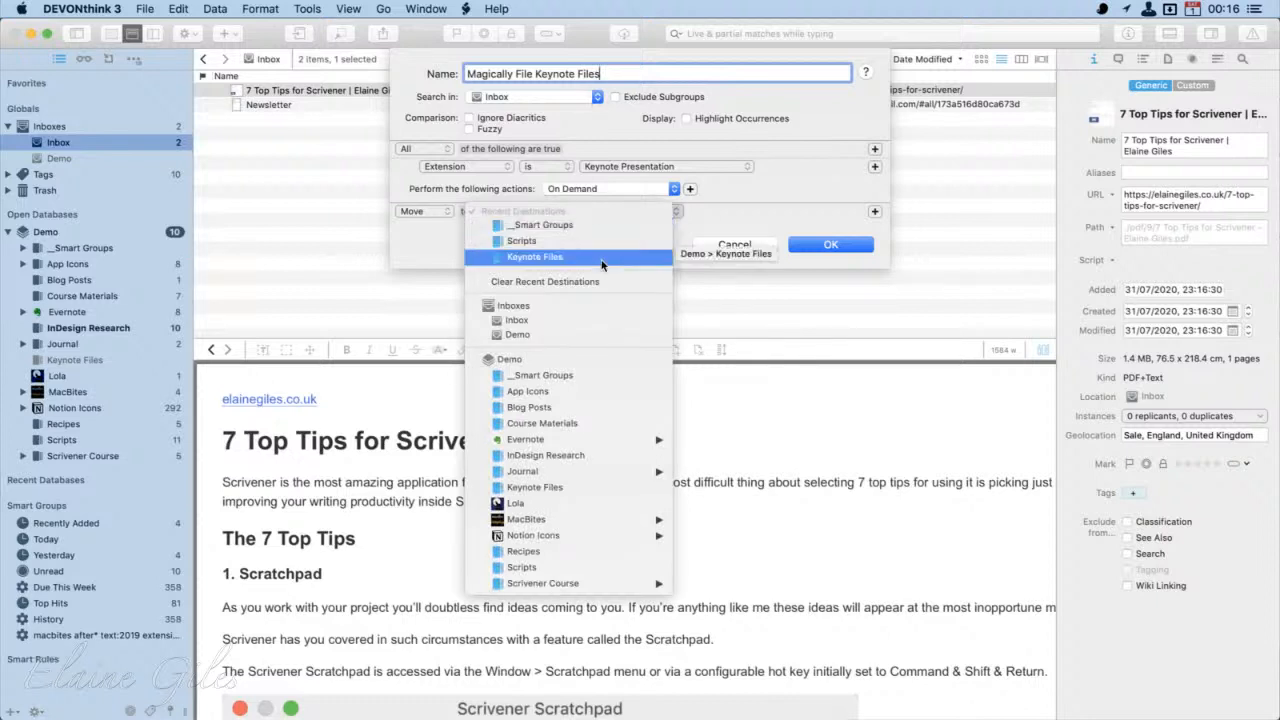
mouse_move(595, 472)
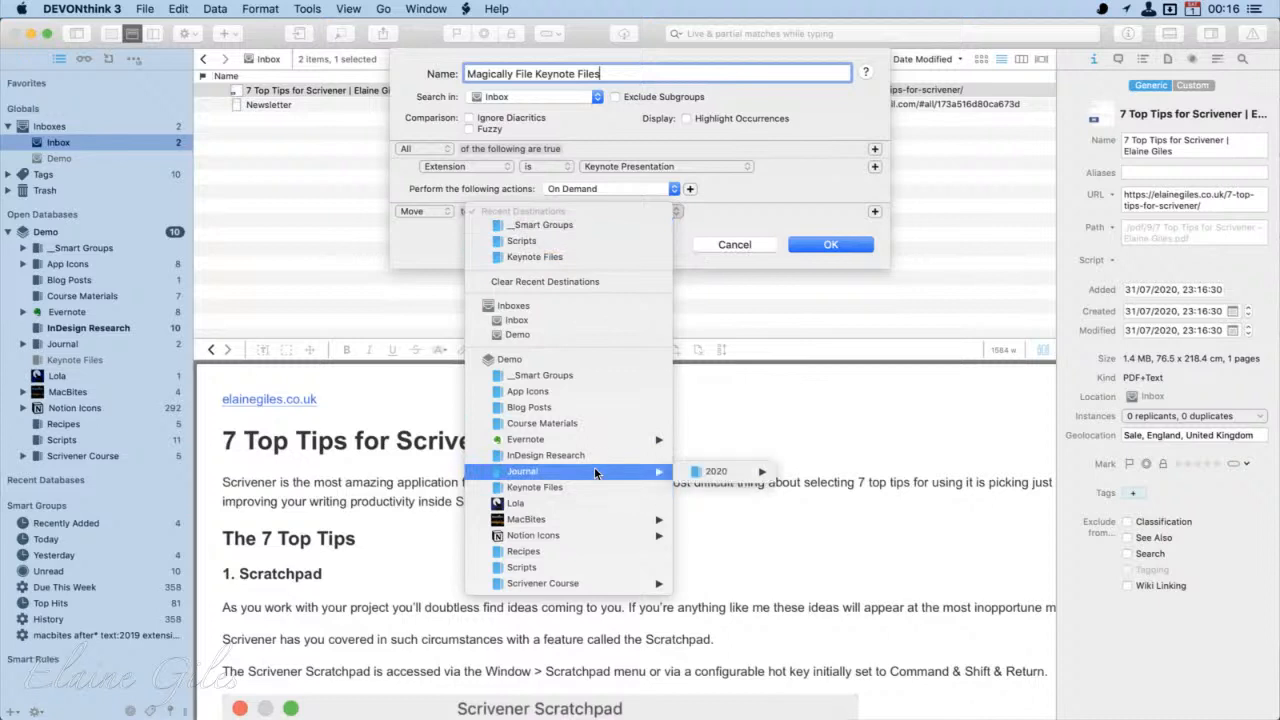
click(523, 488)
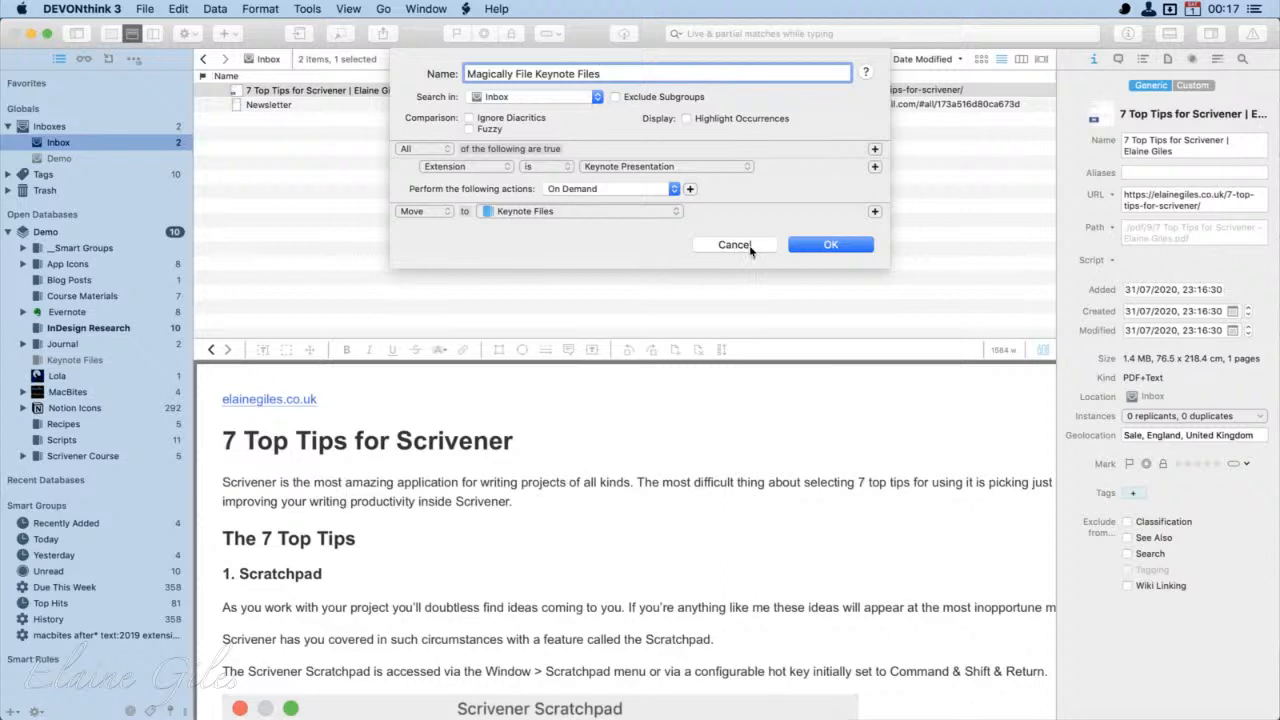
click(823, 246)
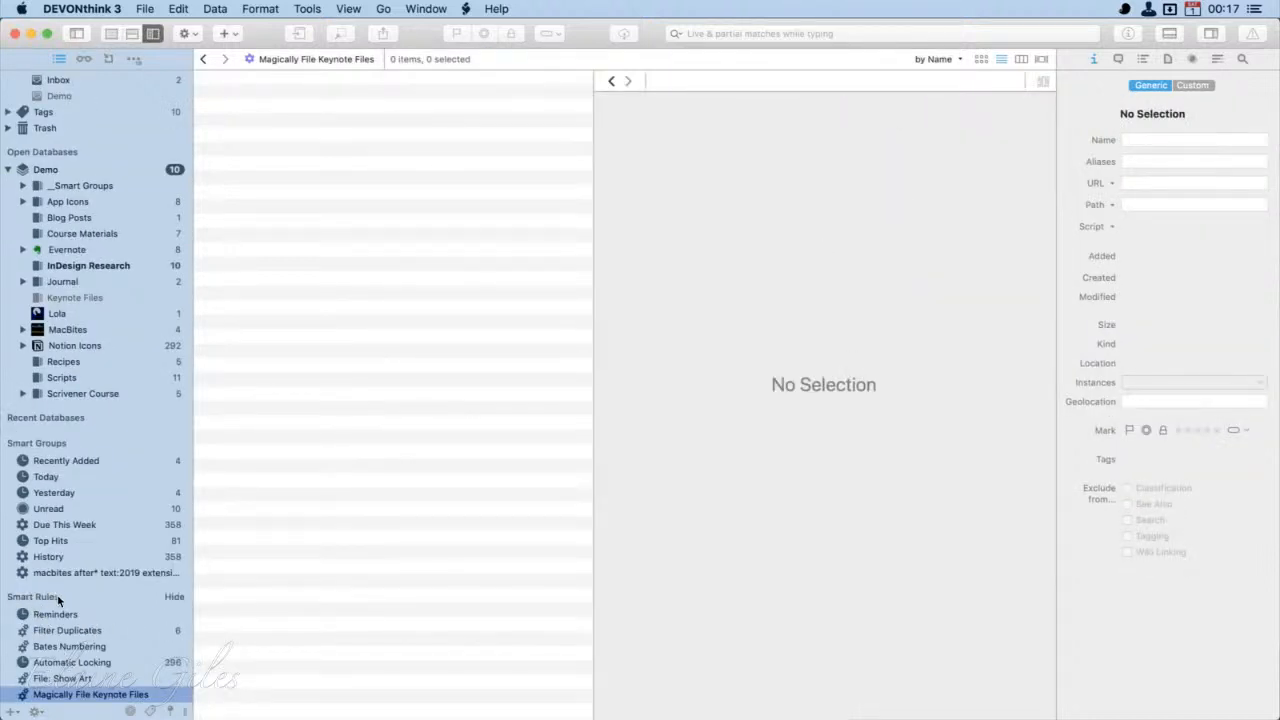
Step: Rename the macbites after* text:2019 smart group as MacBites 2019 and collapse the Smart Groups section
click(175, 442)
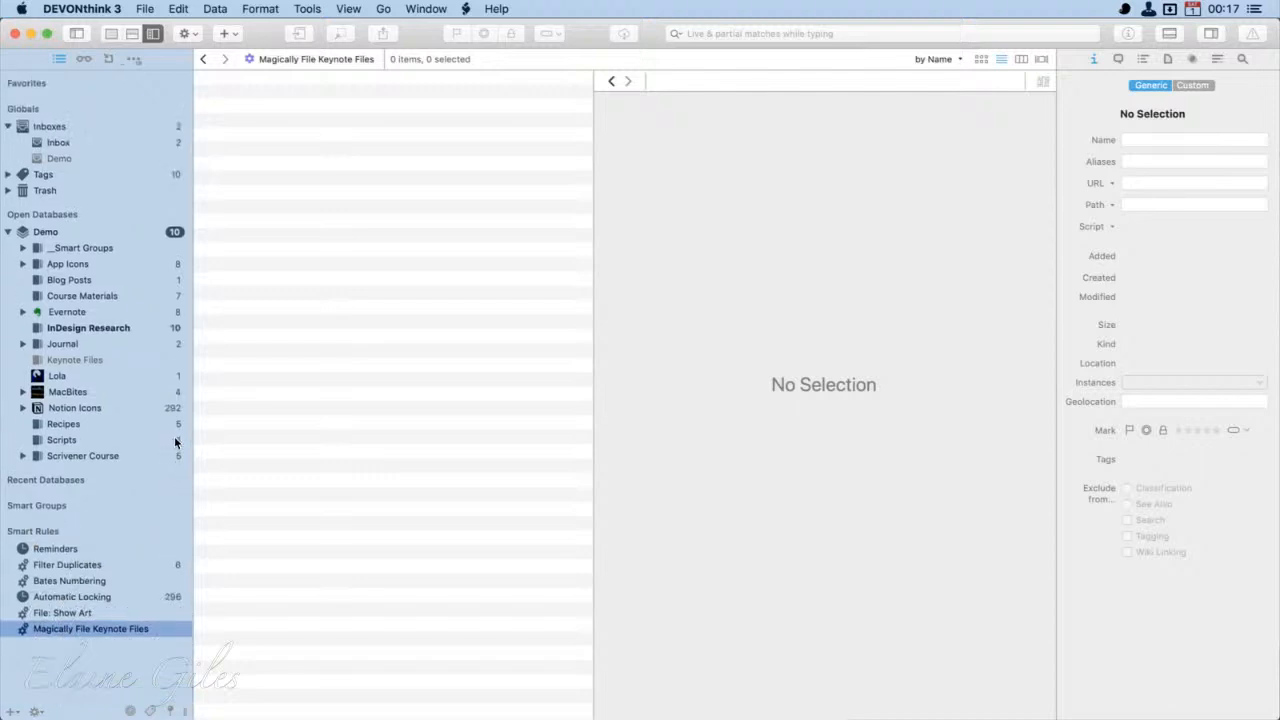
click(172, 507)
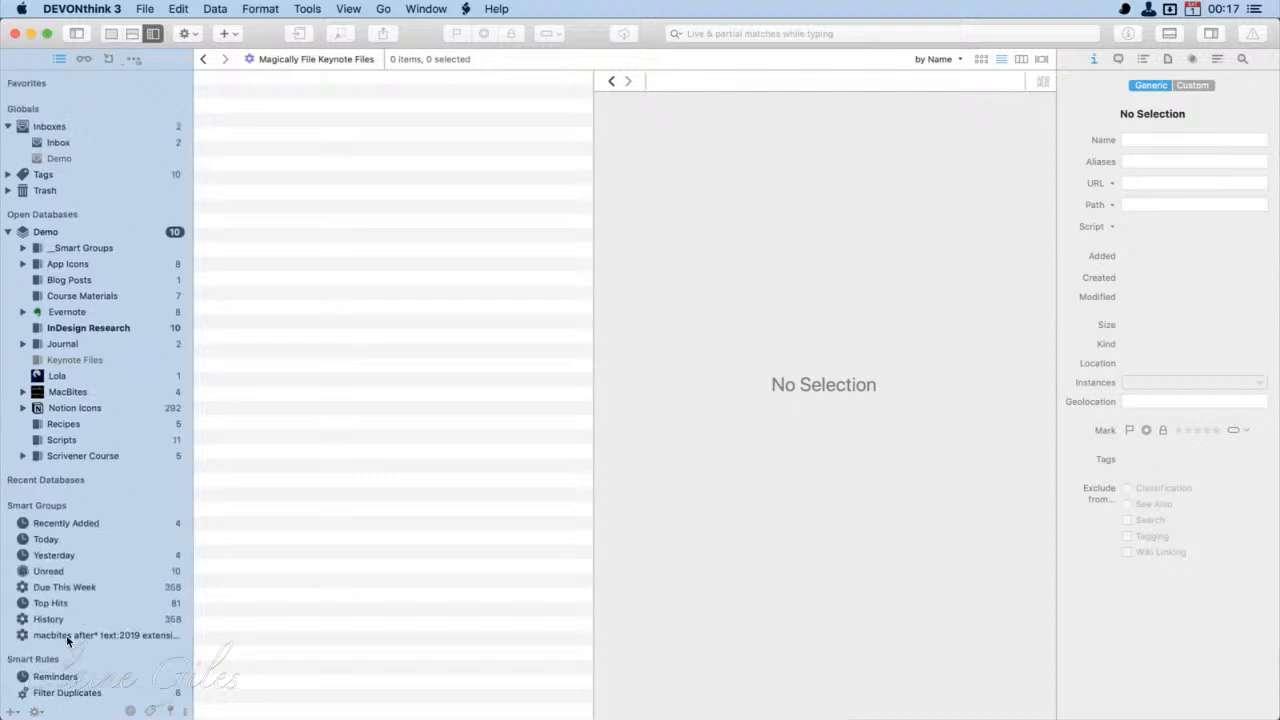
click(67, 636)
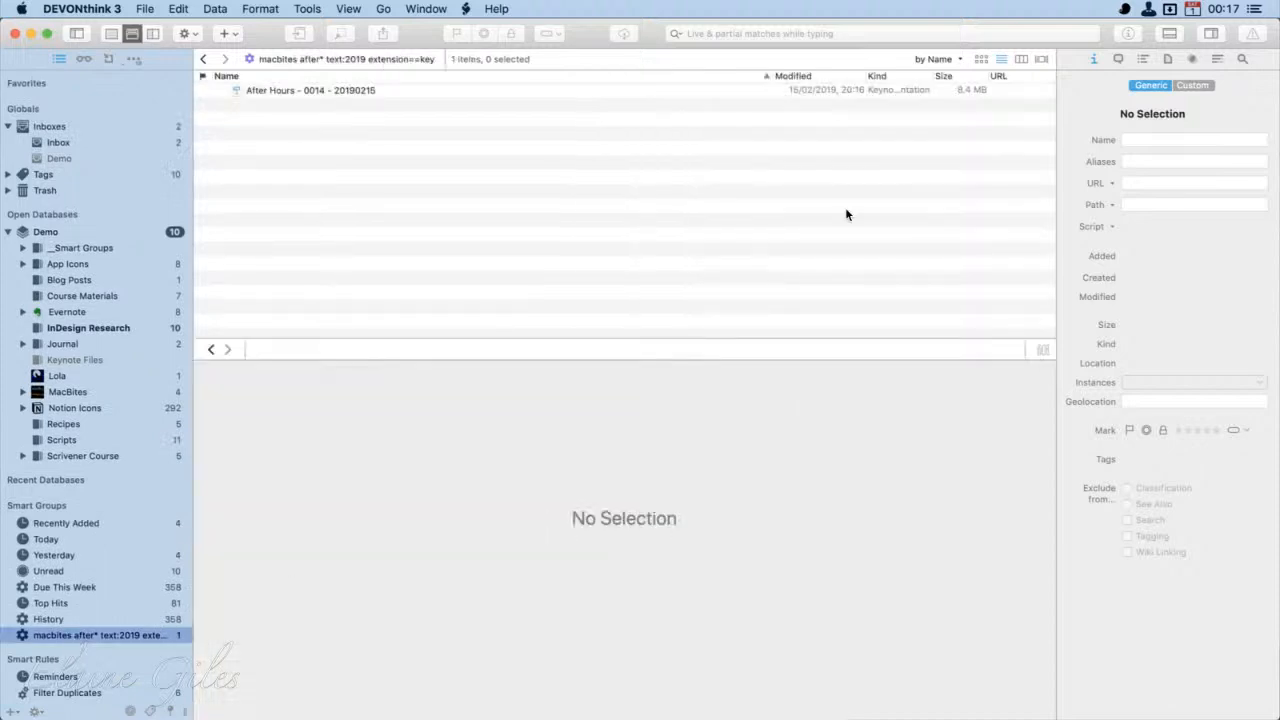
right_click(83, 636)
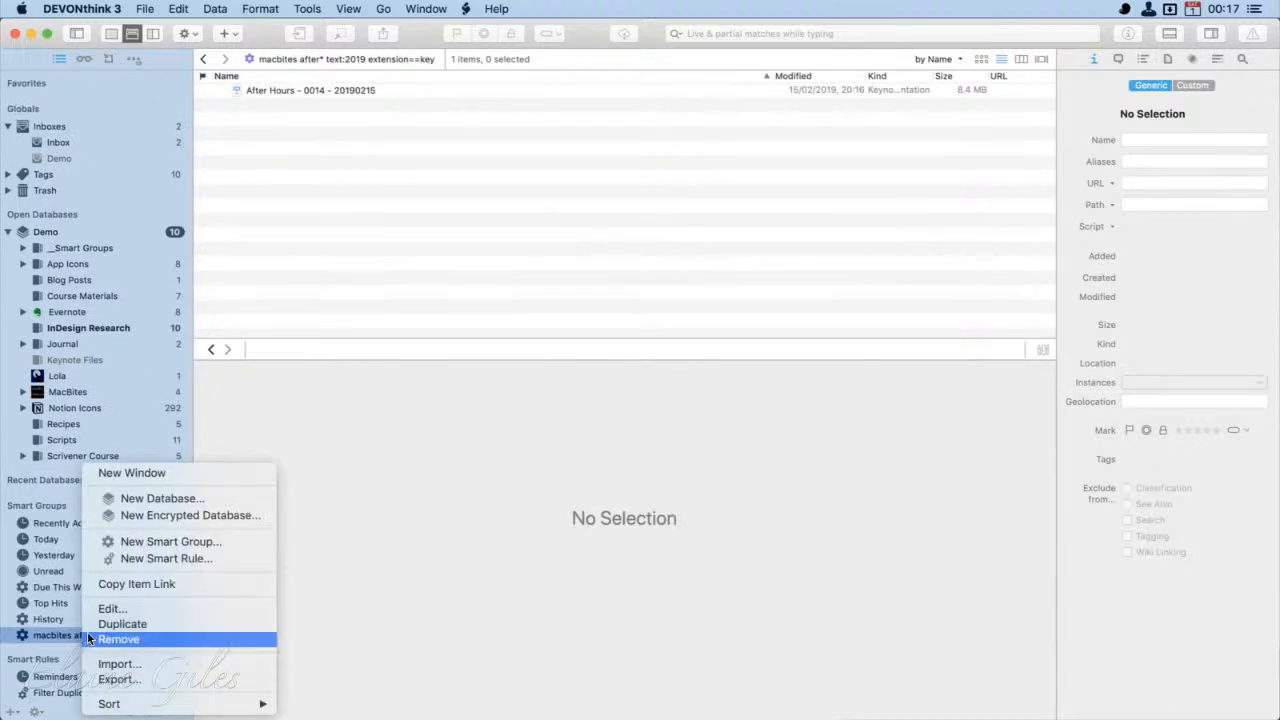
click(146, 609)
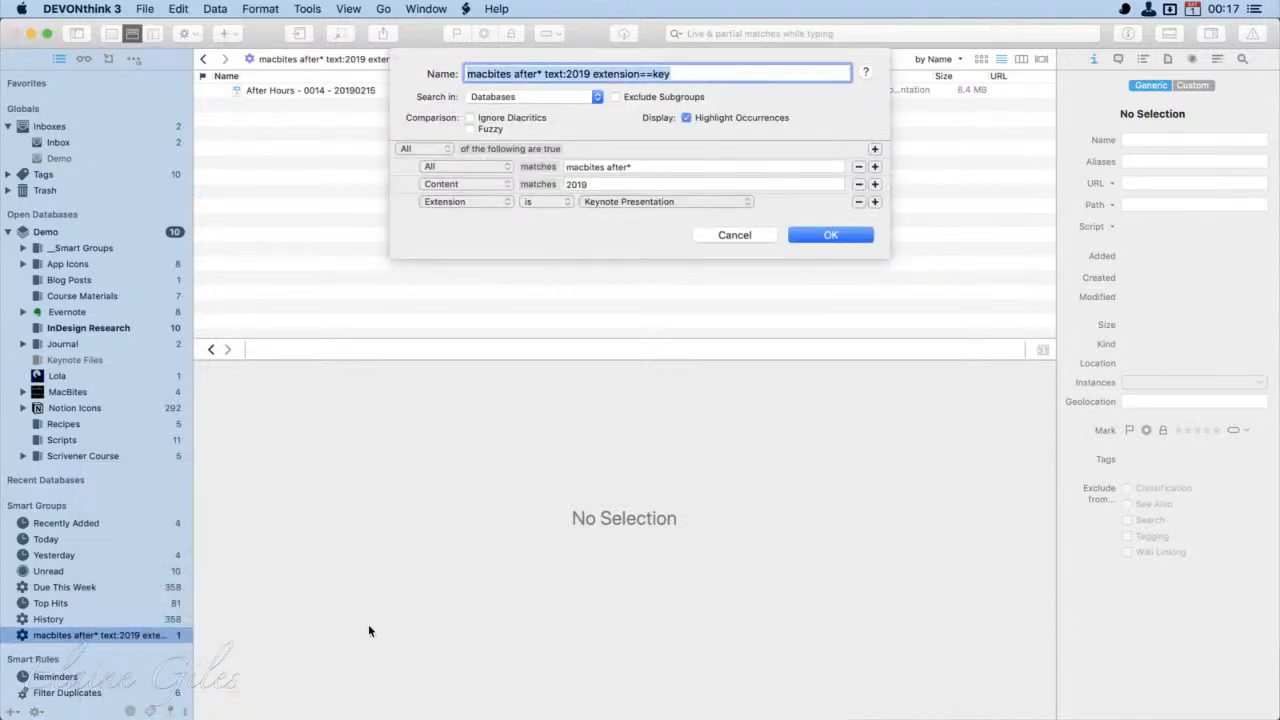
text(Ma)
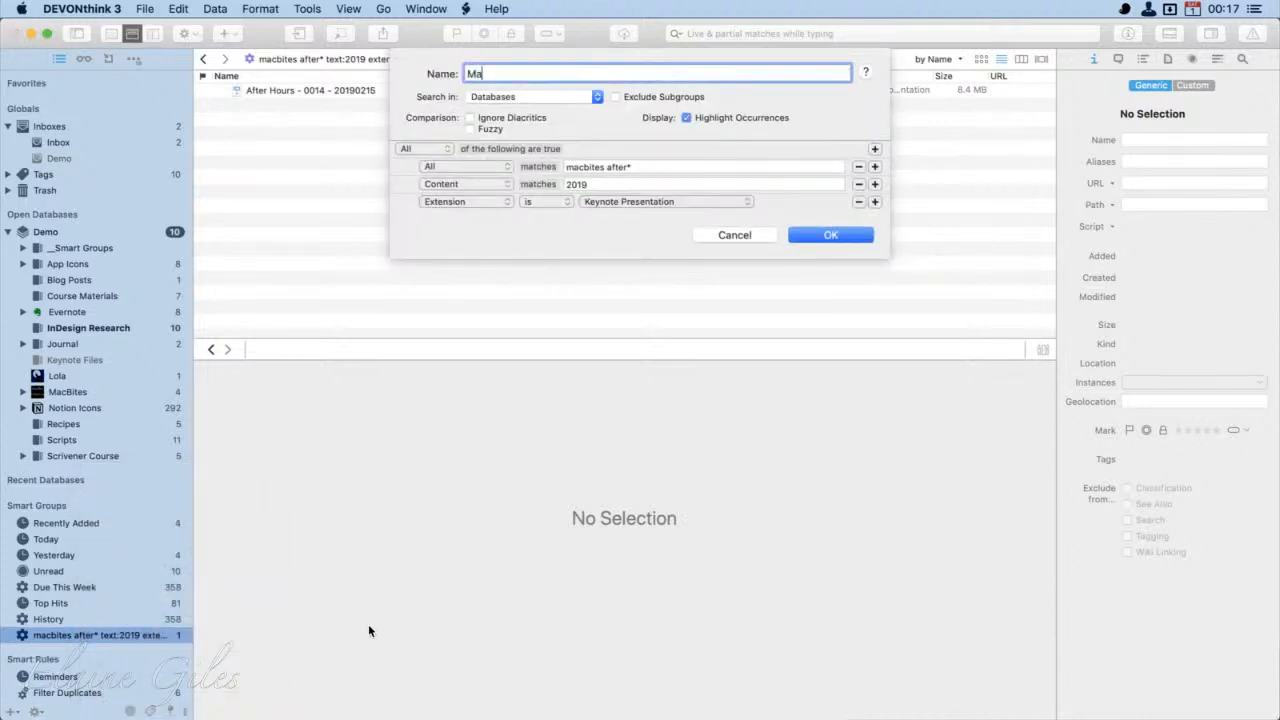
text(cBites 2019)
click(828, 236)
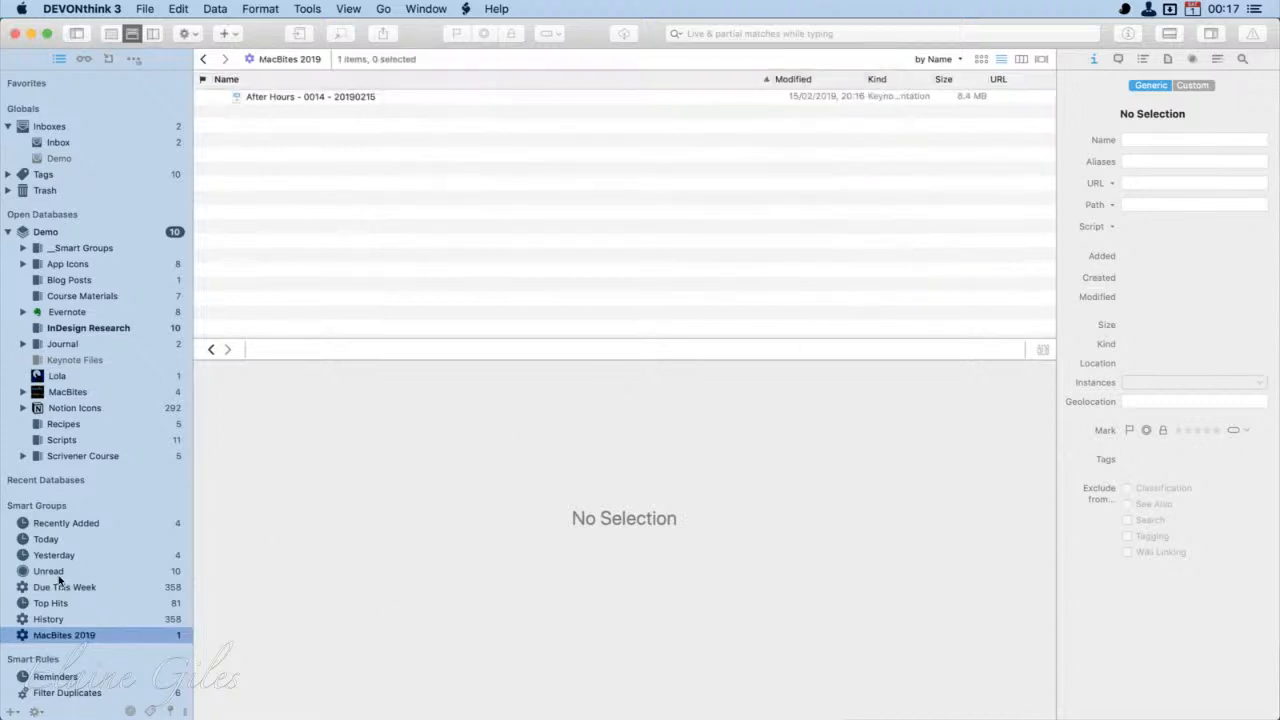
click(174, 506)
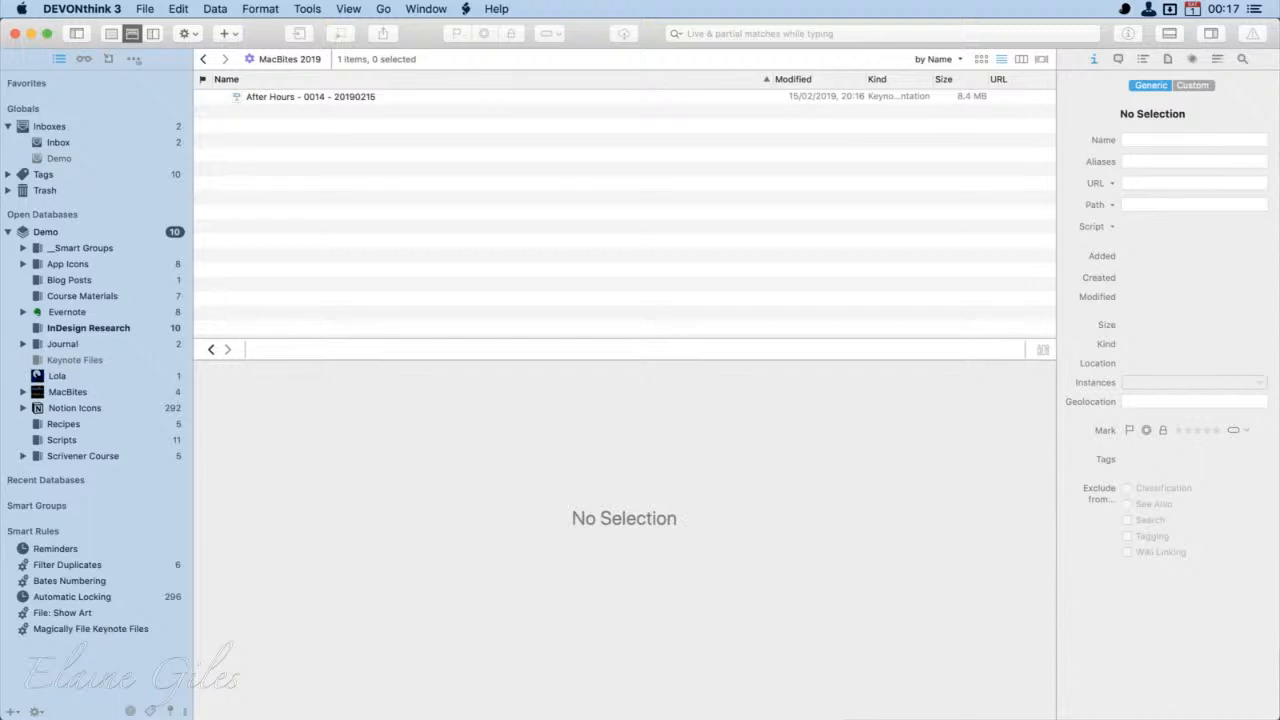
Step: Bring back Finder's Keynote folder window, clear its file selection and fit the window to the right half of the screen
drag(257, 678, 695, 69)
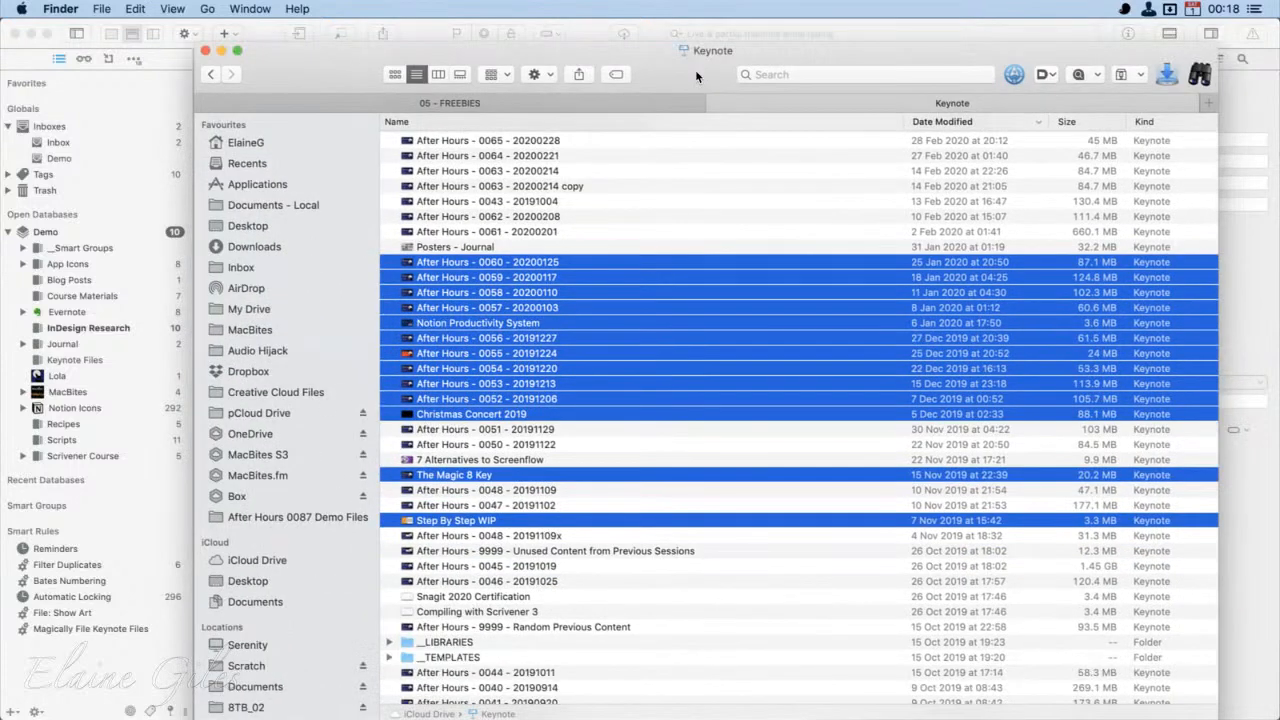
key(alt+super+backslash)
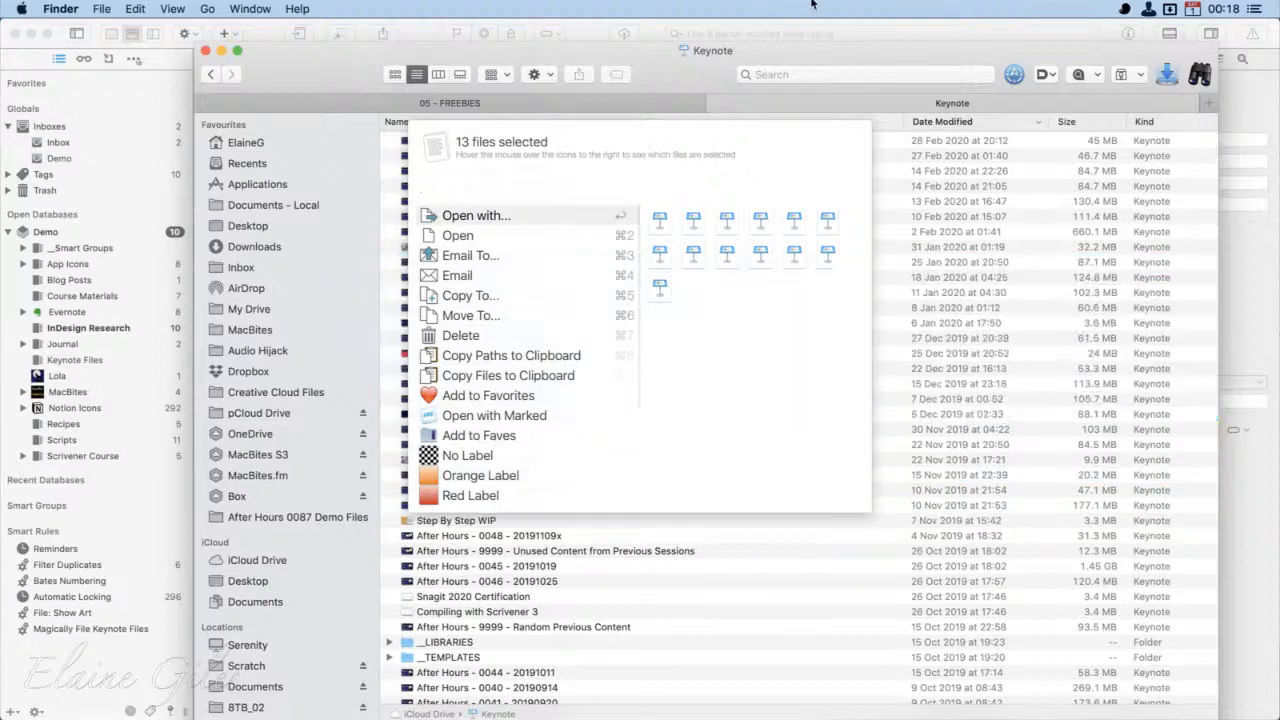
click(702, 75)
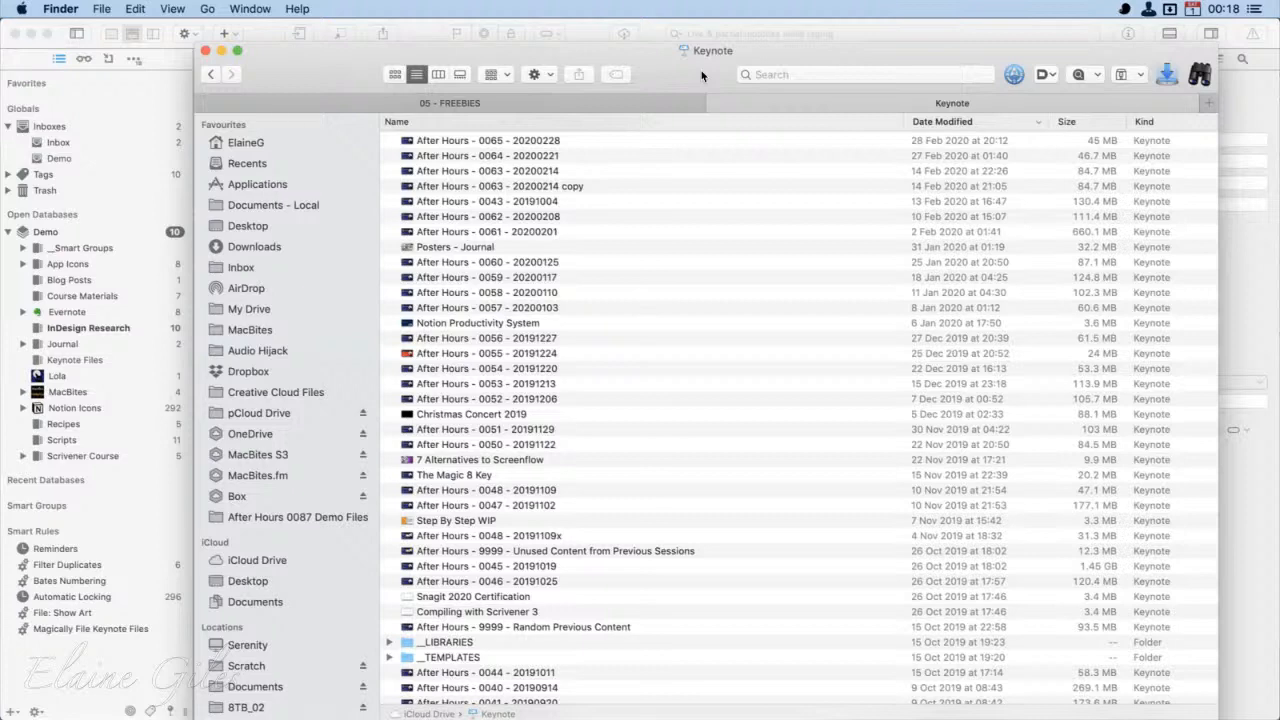
key(ctrl+alt+Right)
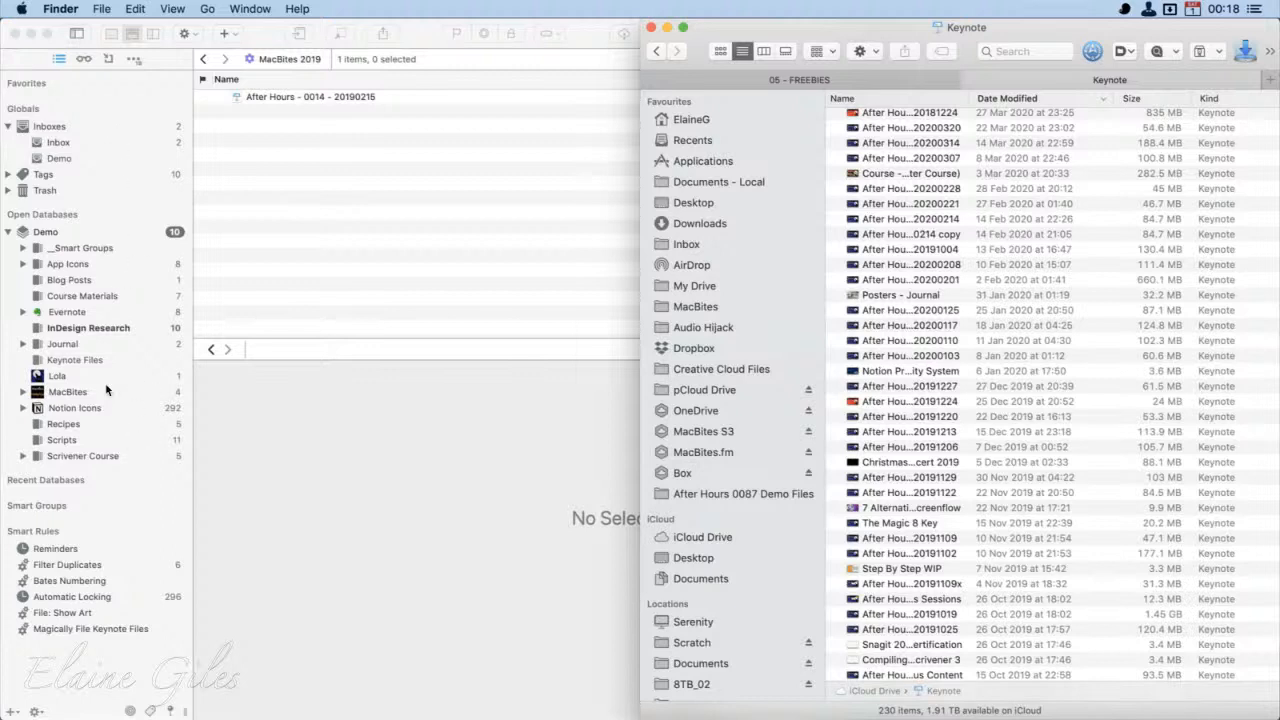
Step: Open the Keynote Files group in DEVONthink and return to the Keynote folder window in Finder
click(94, 359)
click(94, 359)
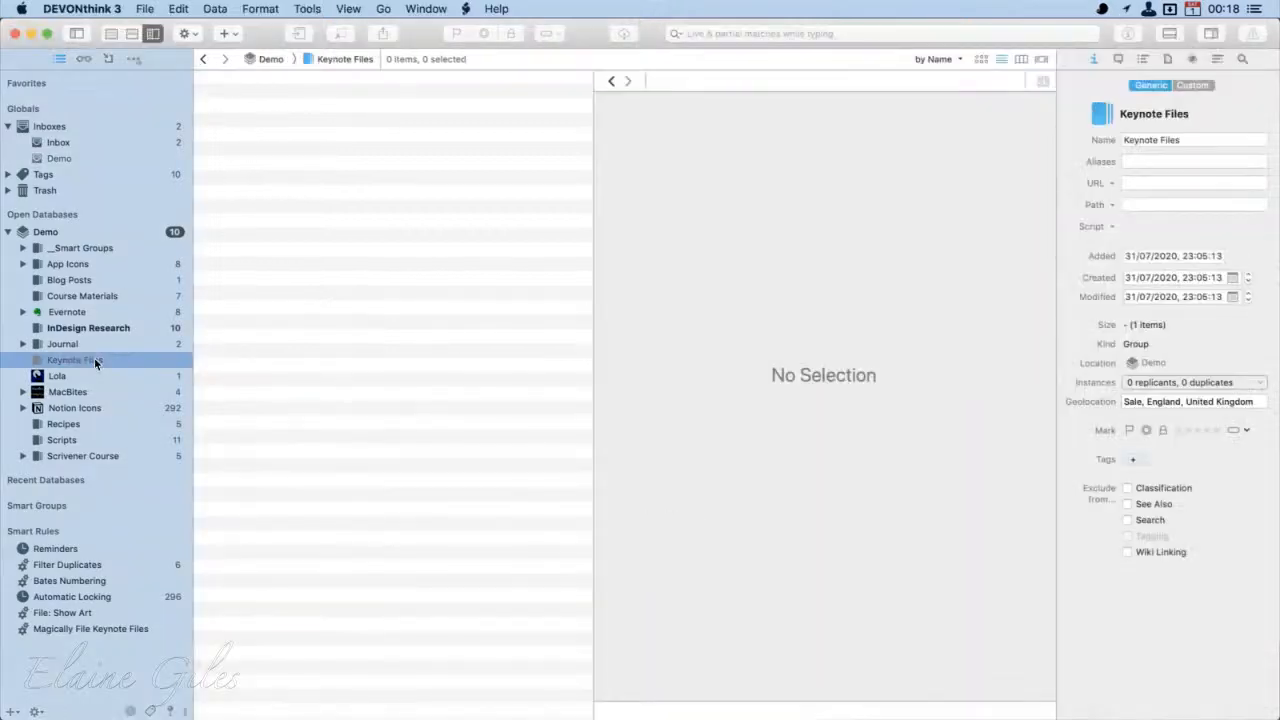
key(super+Tab)
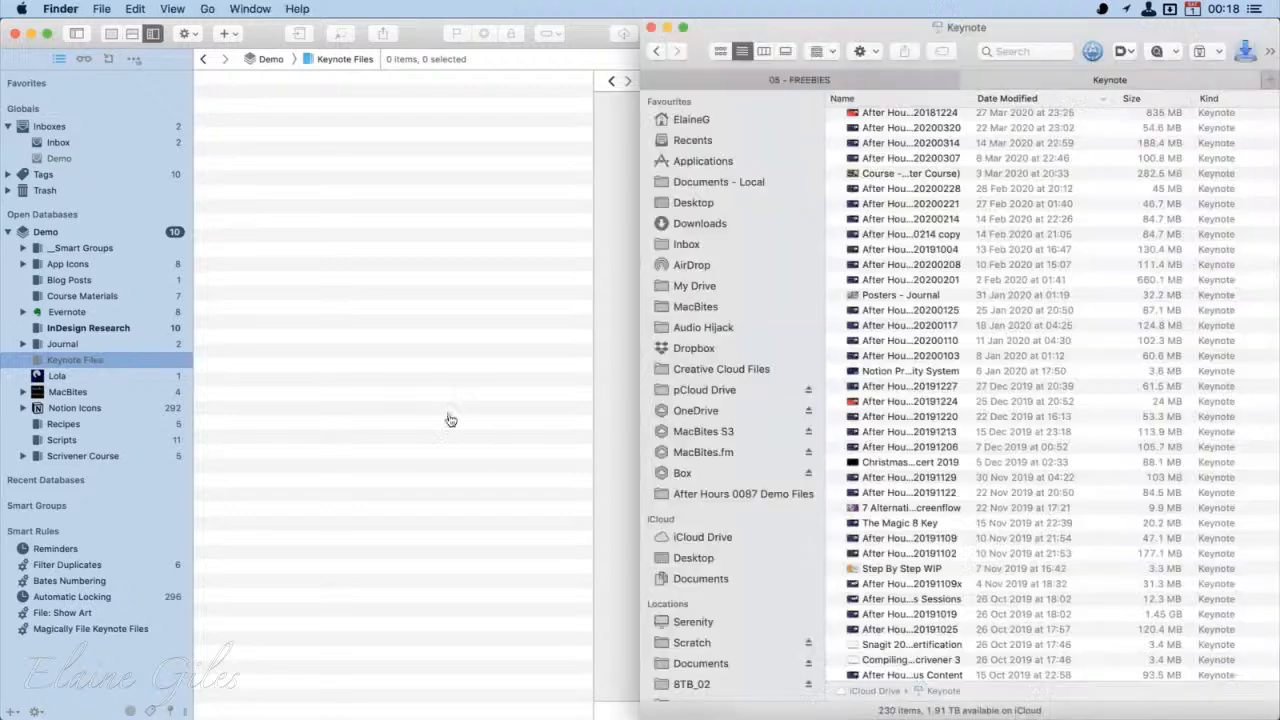
Step: Select the After Hours files from 20200228 to 20200208, Posters - Journal, The Magic 8 Key and the four files from 20200103 to 20191224
click(950, 192)
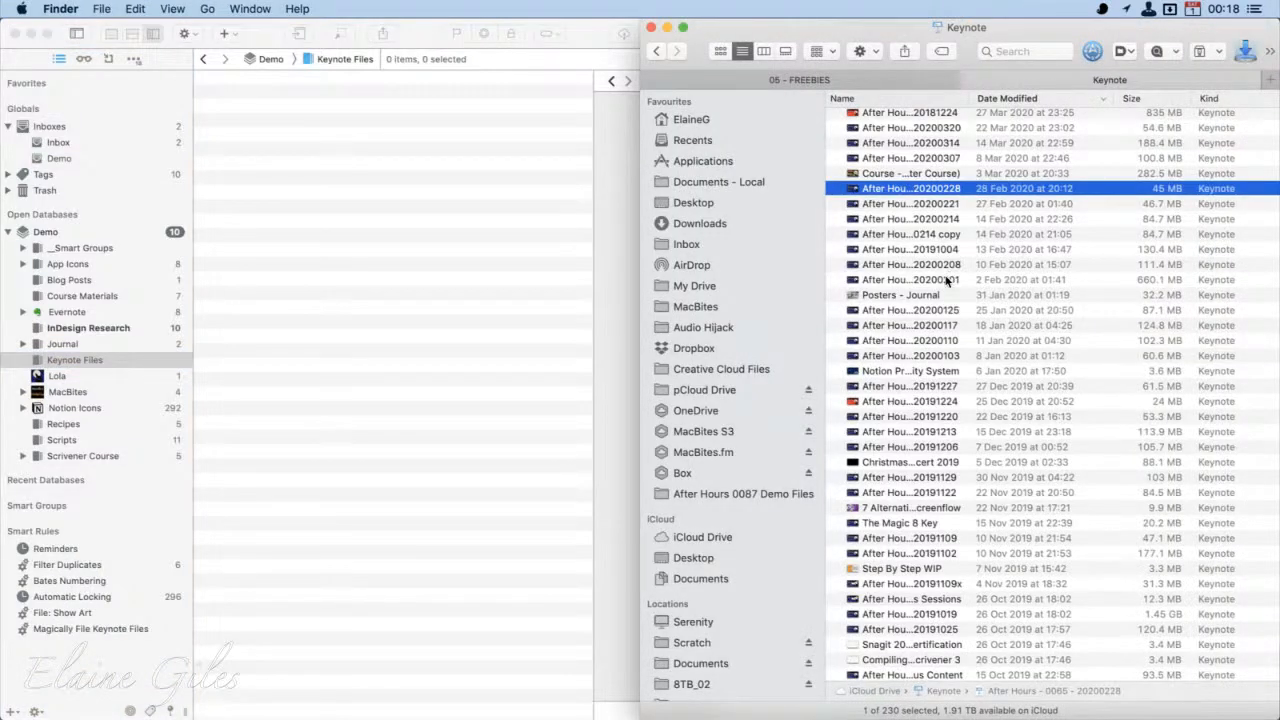
shift+click(1129, 263)
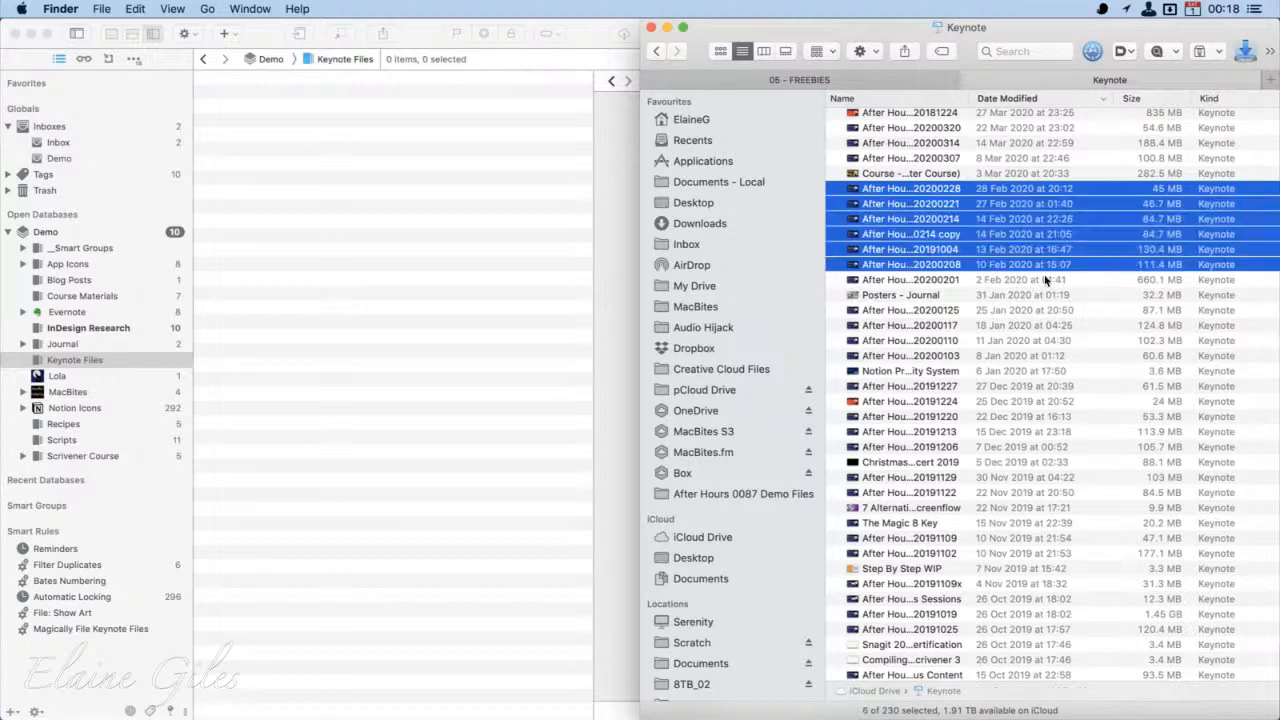
super+click(906, 296)
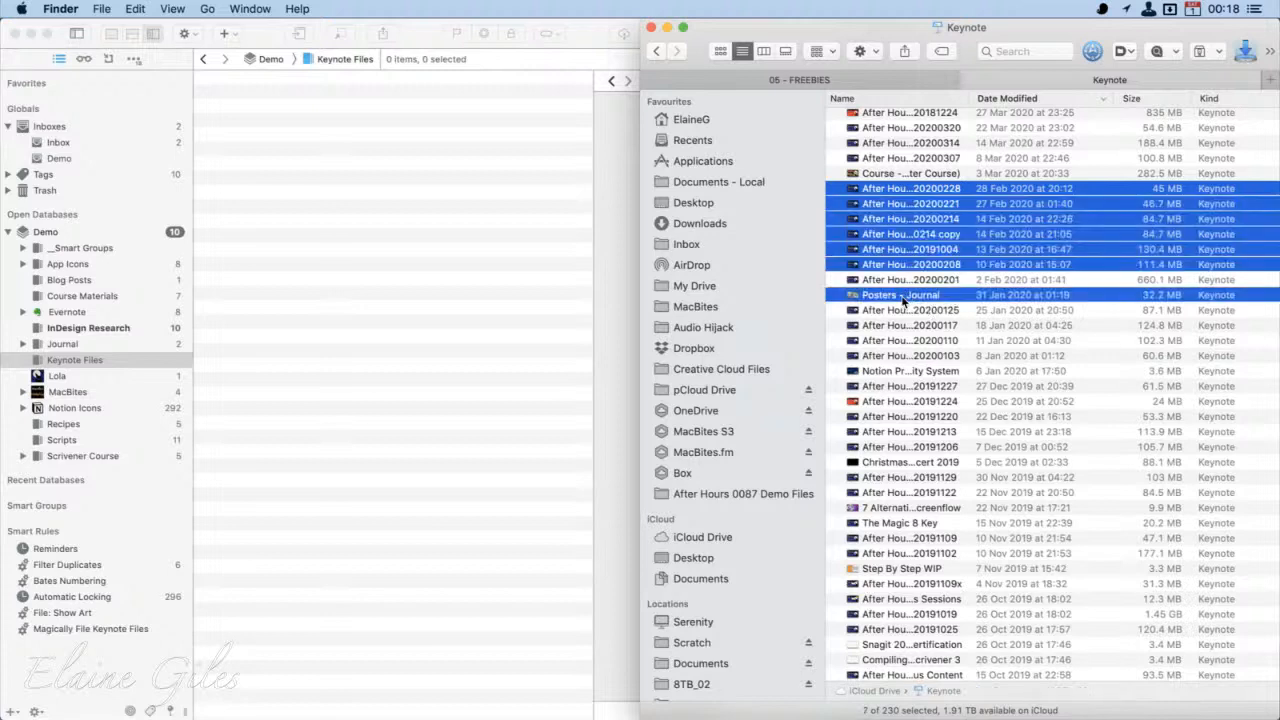
super+click(900, 523)
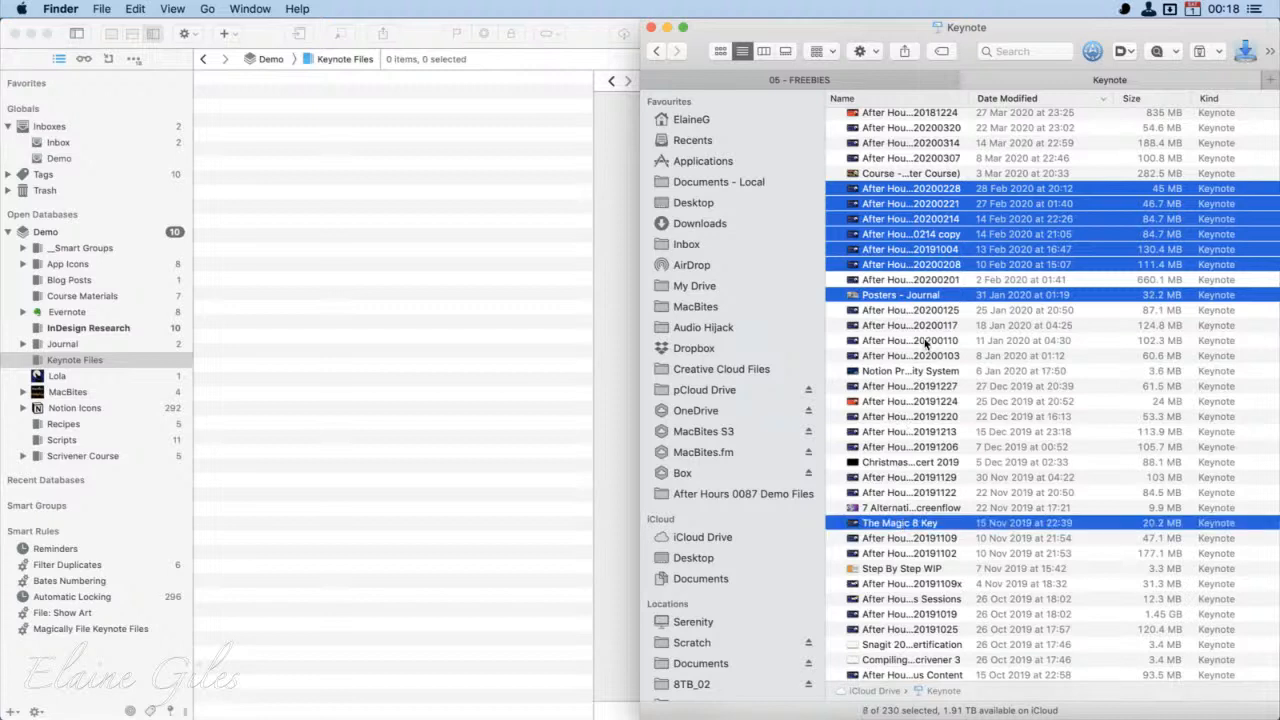
drag(1114, 357, 1106, 404)
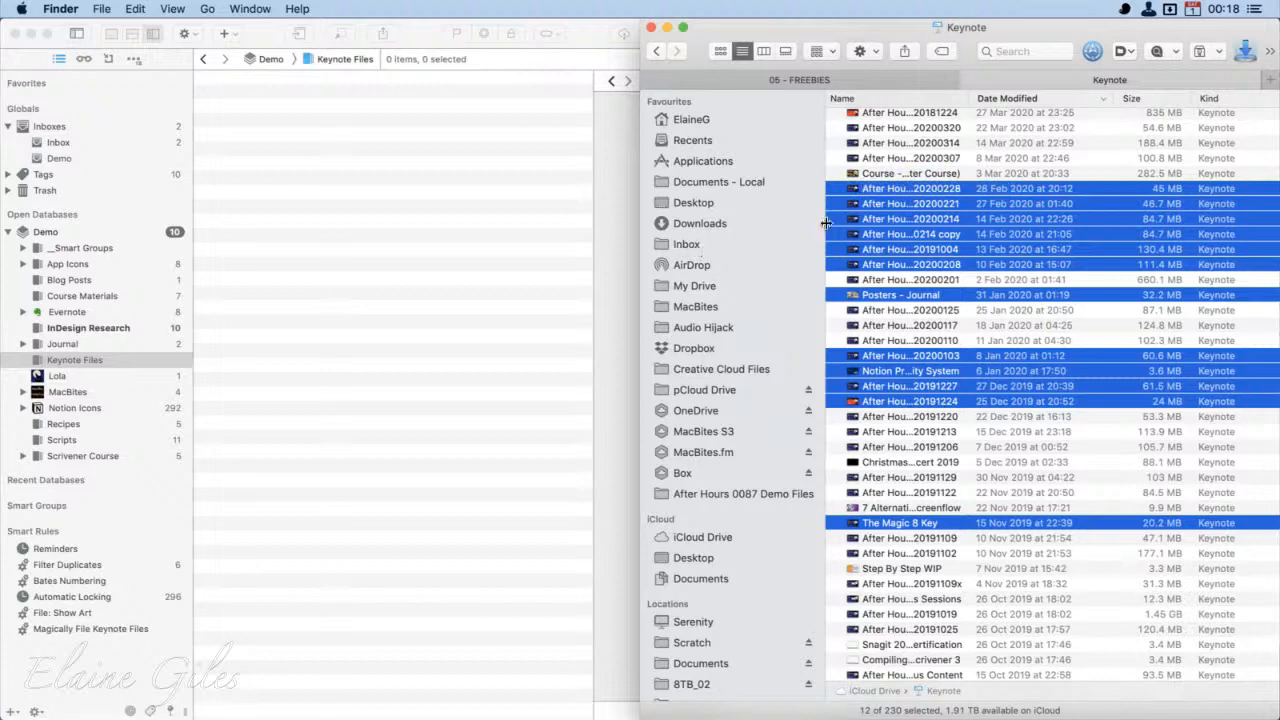
Step: Send the selected Keynote presentations from the Finder folder to the DEVONthink global Inbox
drag(855, 192, 695, 248)
right_click(70, 630)
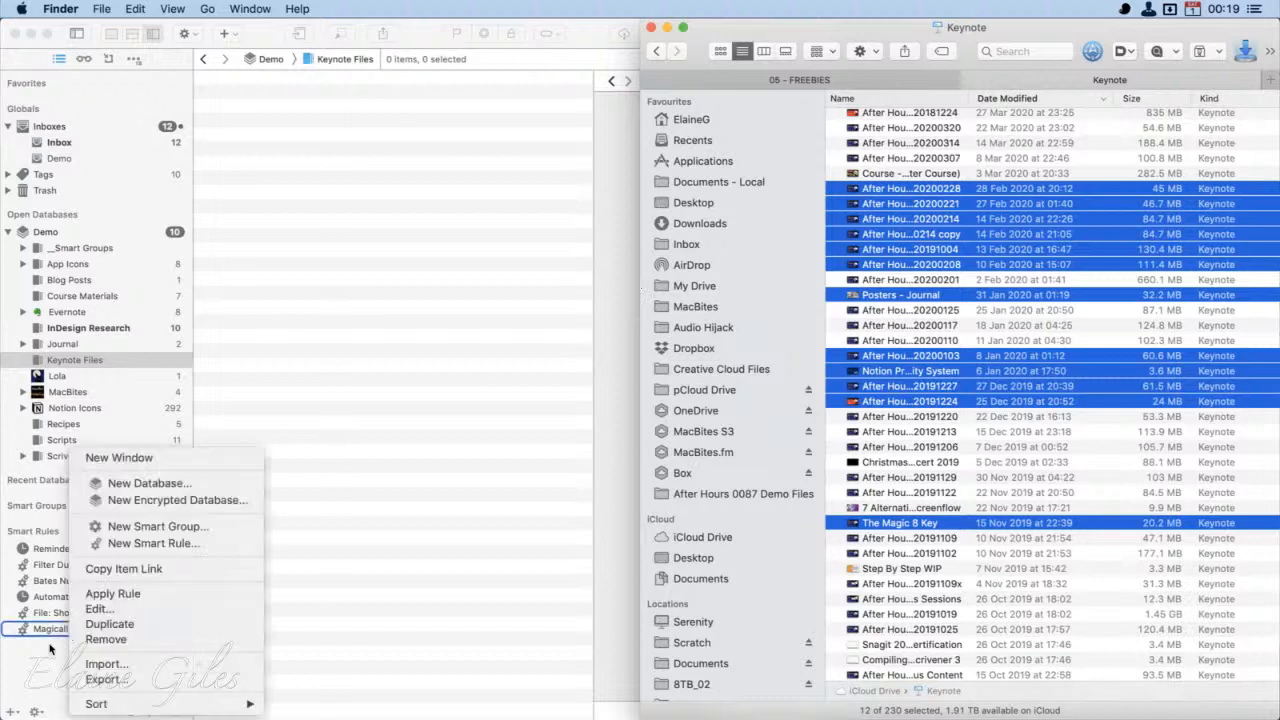
click(51, 649)
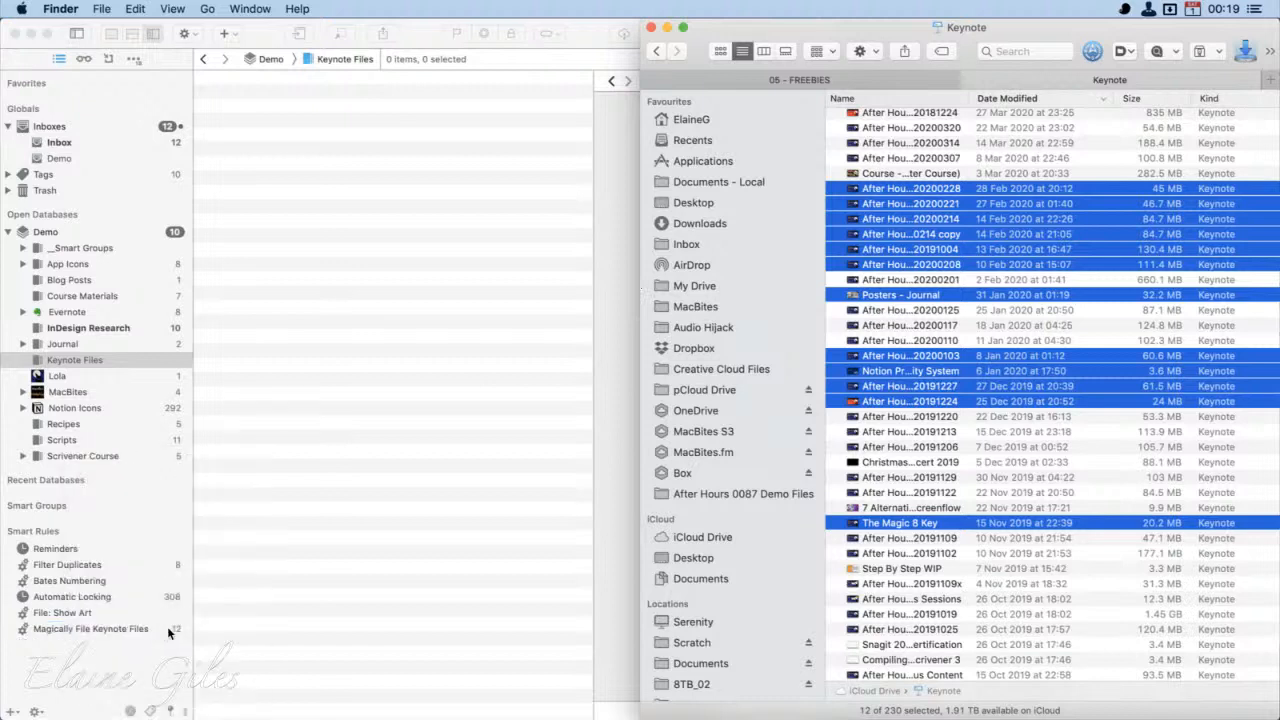
Step: Edit the Magically File Keynote Files smart rule in DEVONthink to perform its actions Every Minute, moving the Finder window out of the way
right_click(102, 630)
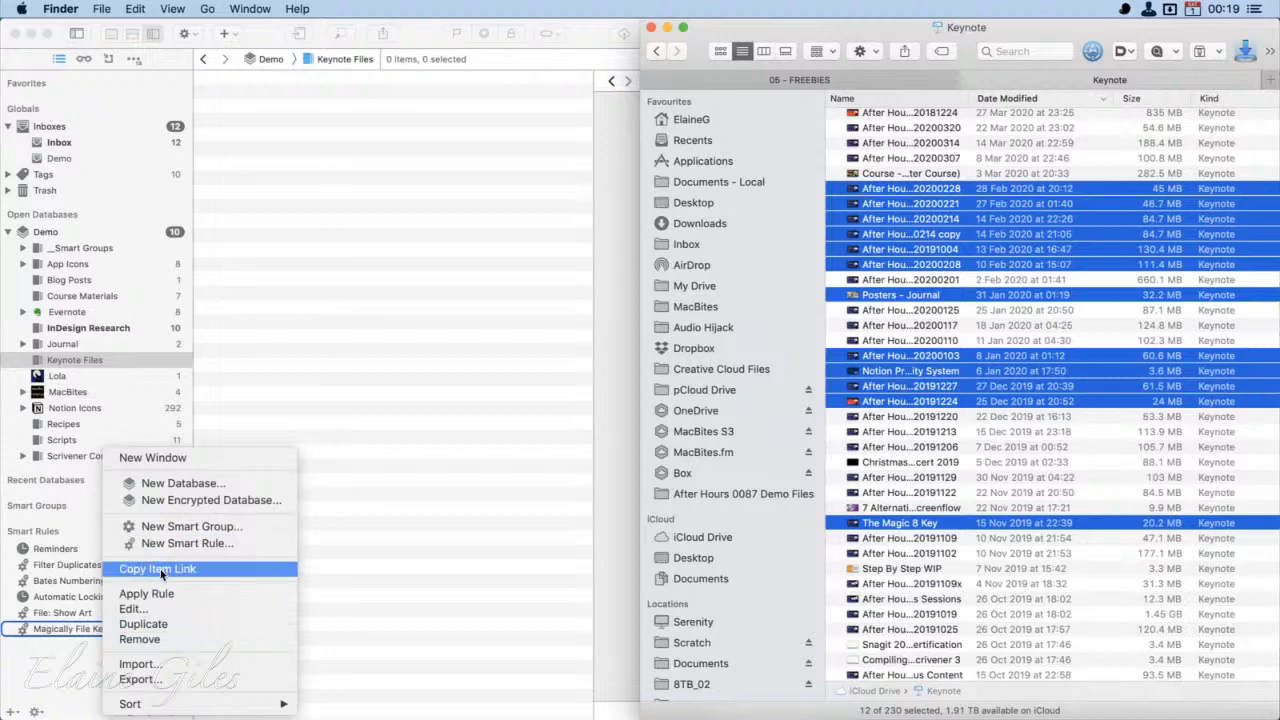
click(163, 610)
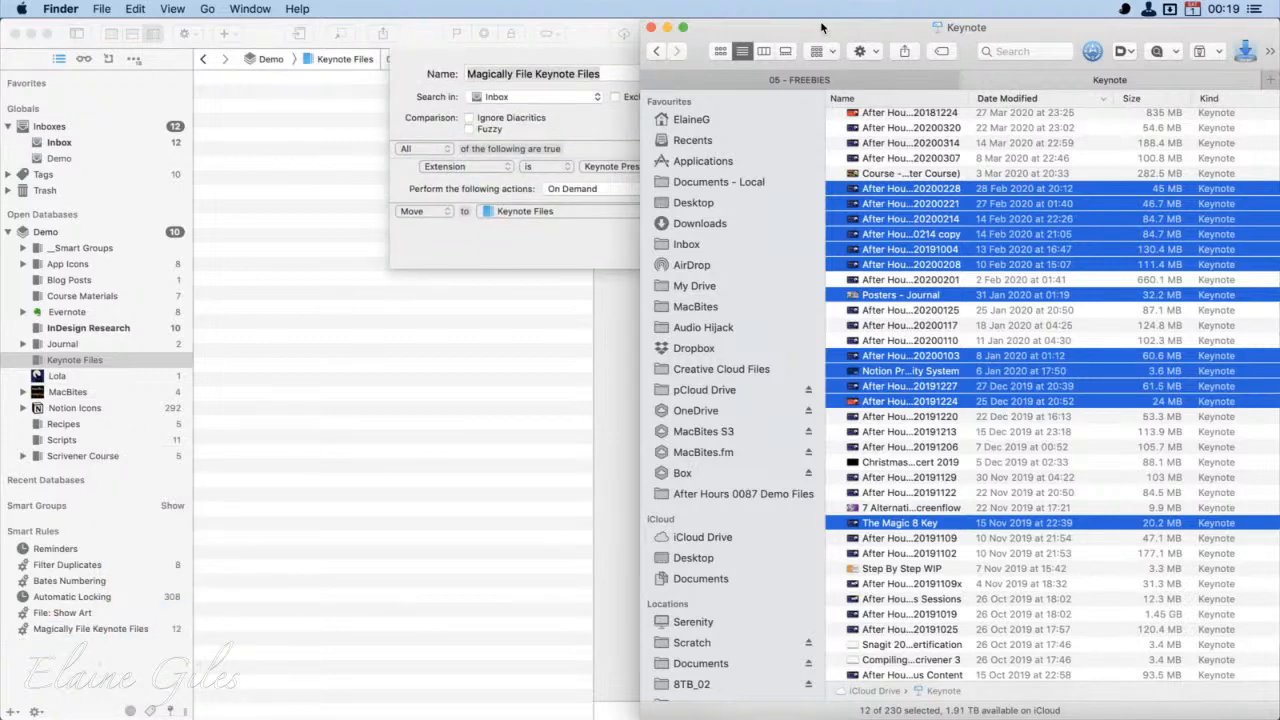
drag(821, 23, 1279, 250)
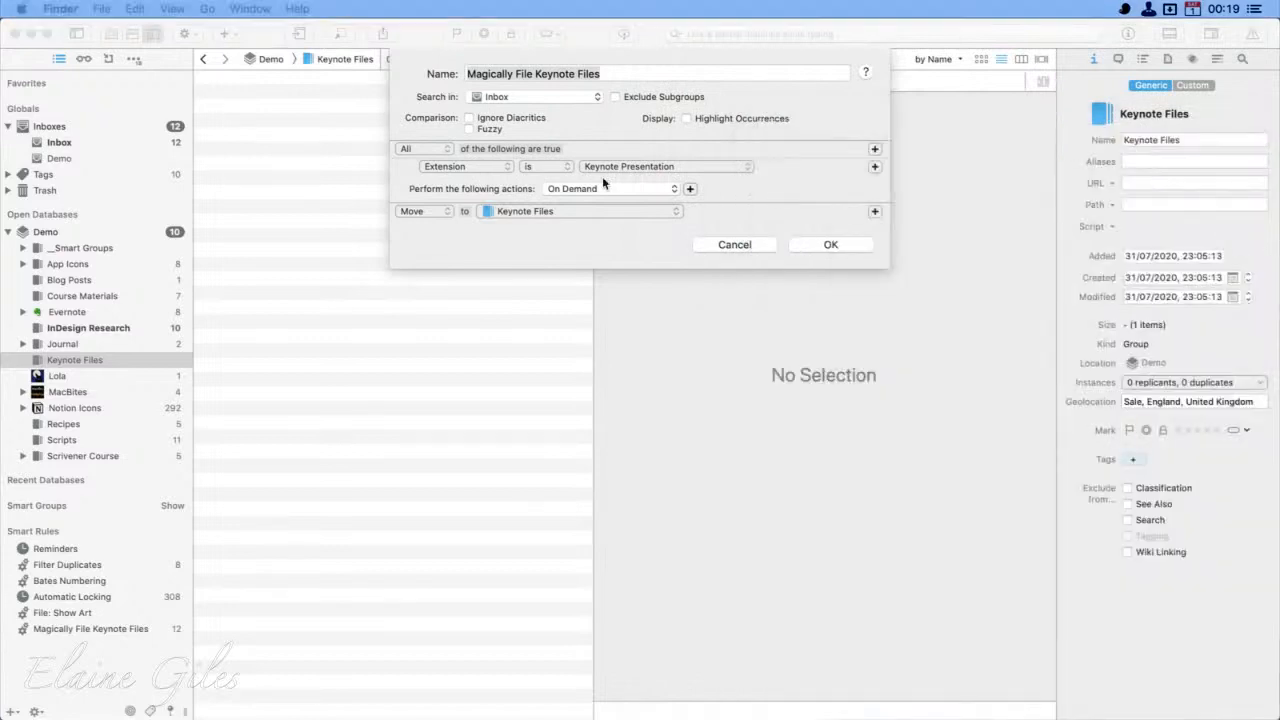
click(675, 189)
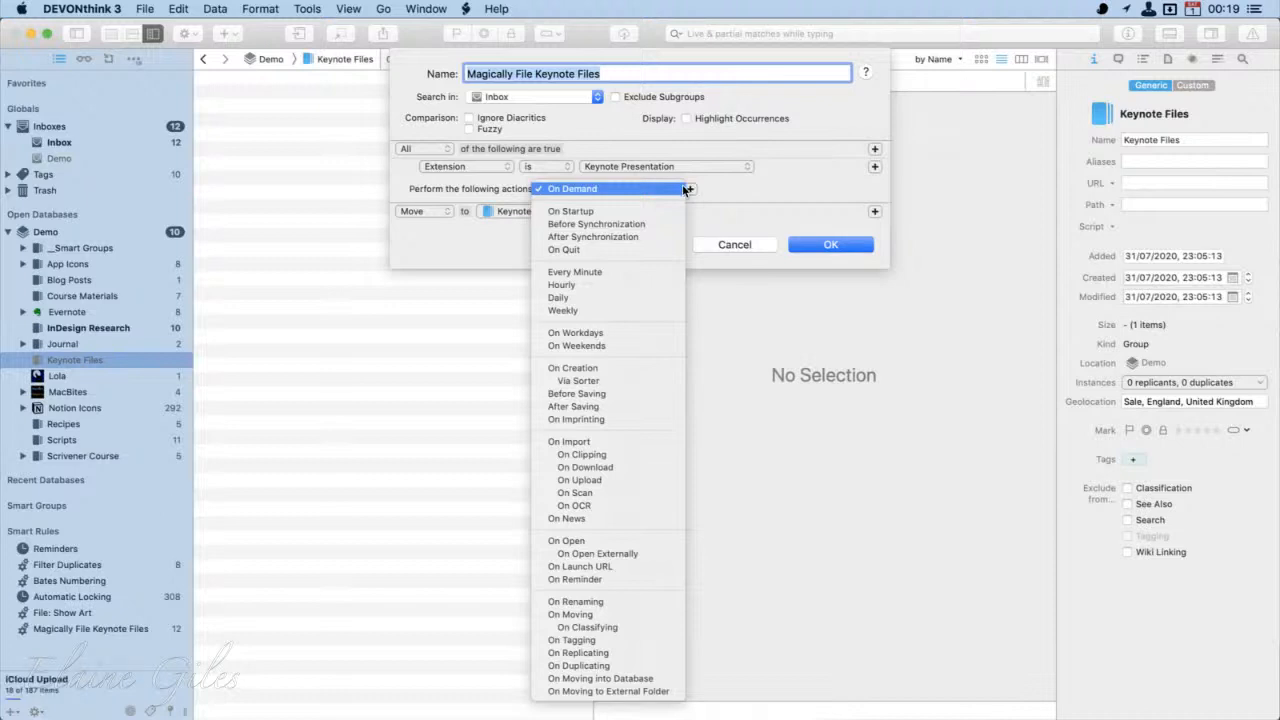
click(745, 195)
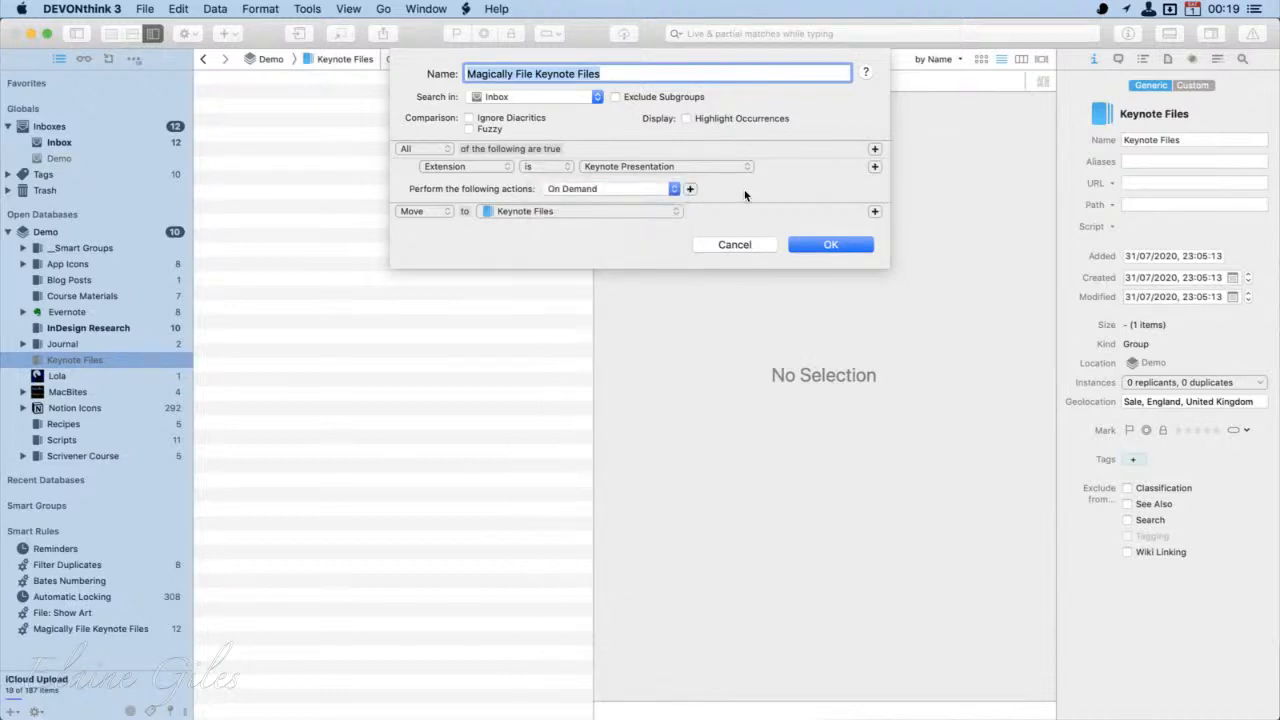
click(675, 189)
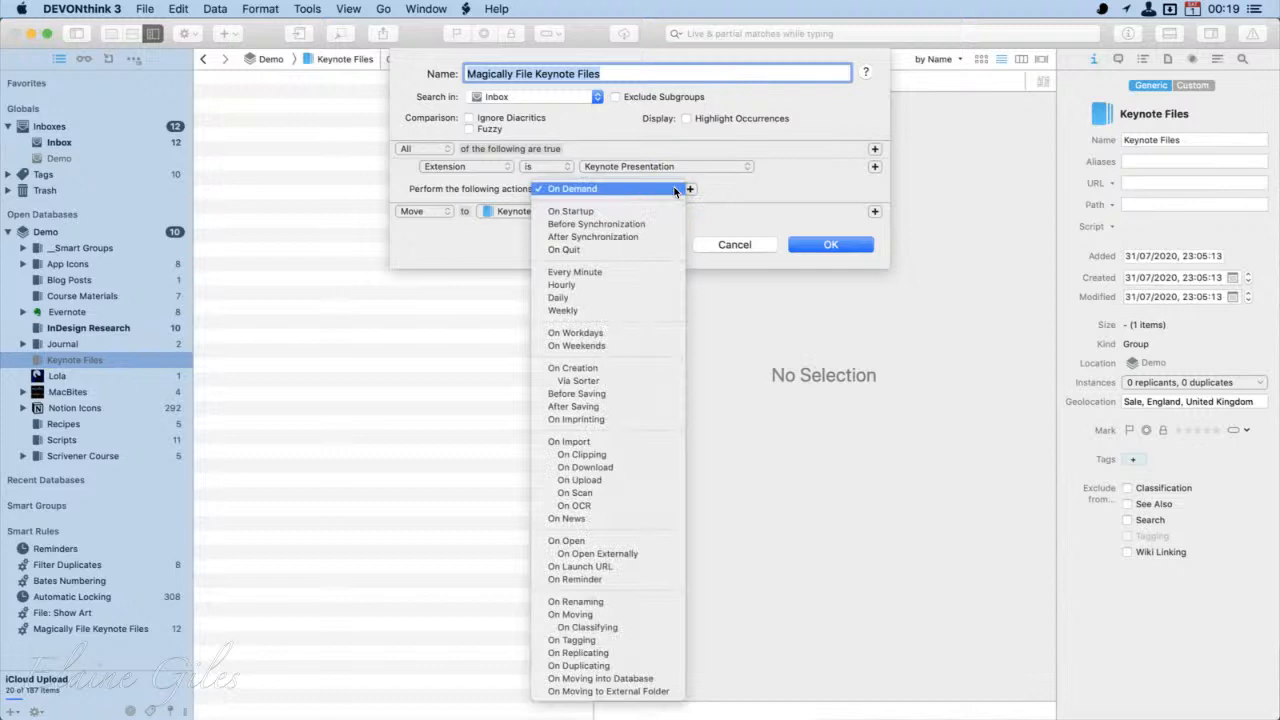
click(672, 271)
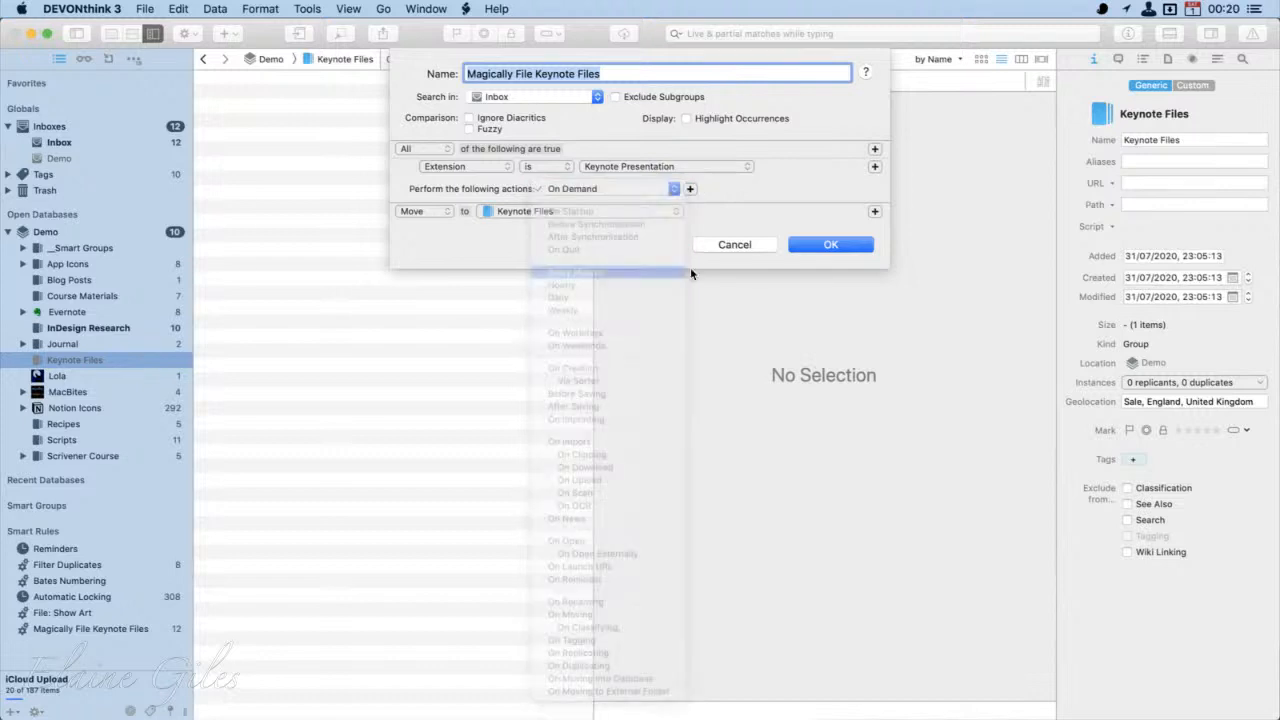
click(824, 245)
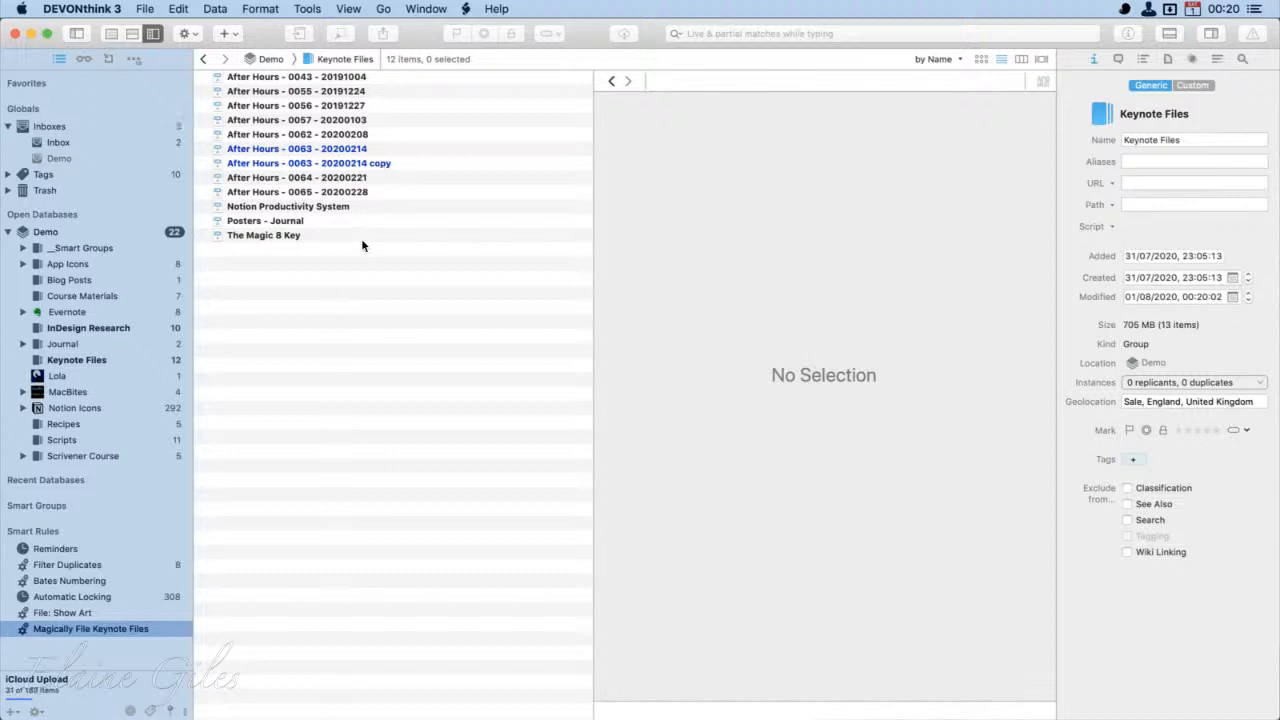
Step: Open the Keynote Files group to check the filed presentations and expand the MacBites group
click(136, 362)
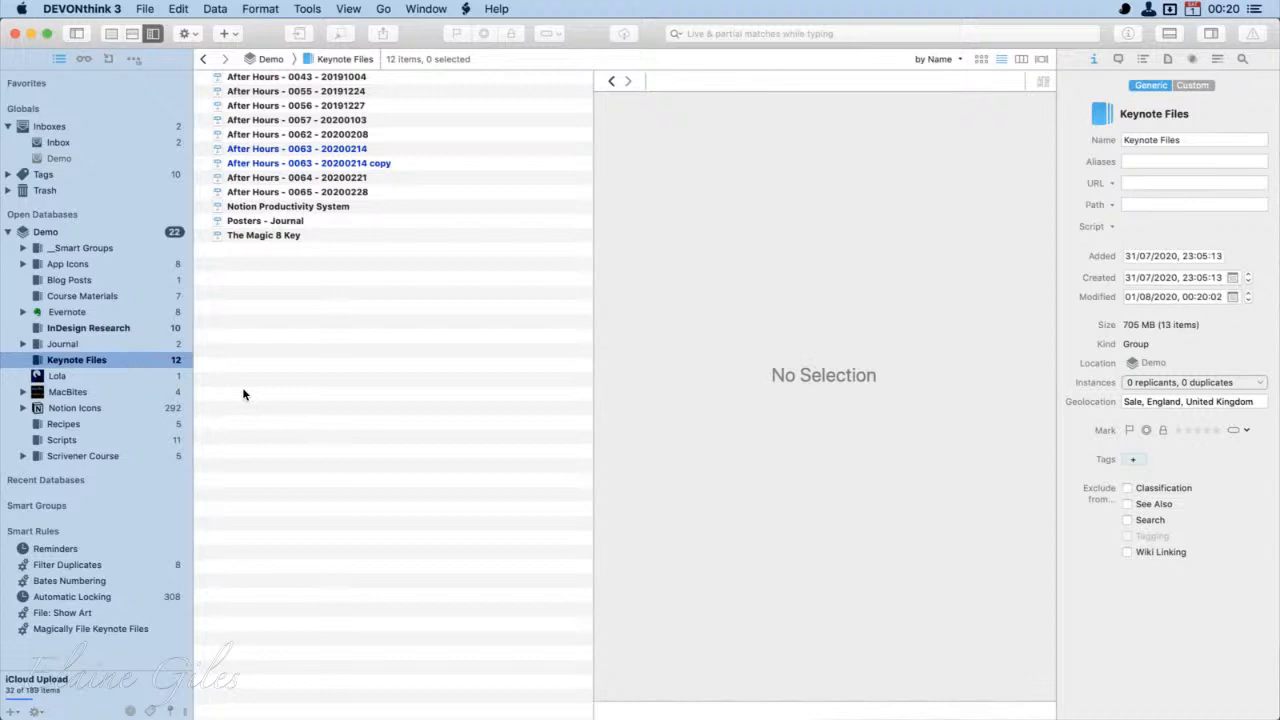
click(22, 392)
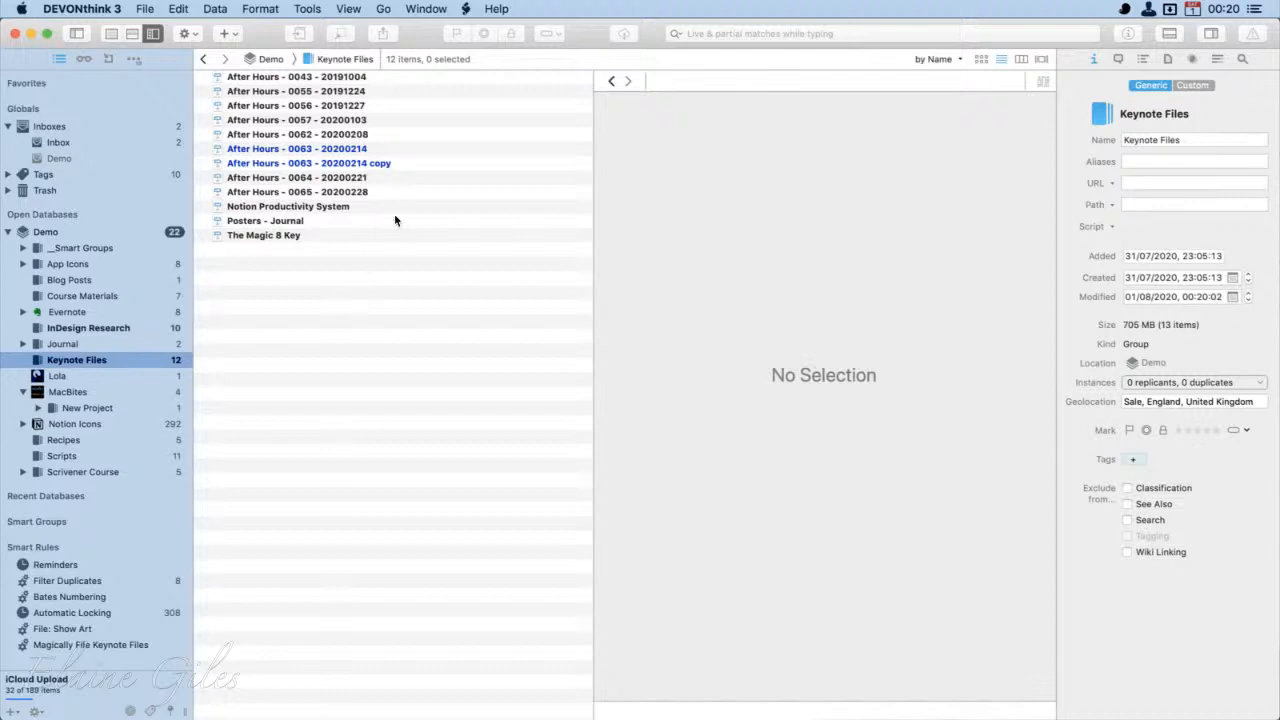
Step: Create a smart group named After Hours Presentations in the Demo database, searching Keynote Files for items matching "After Hours -"
right_click(56, 231)
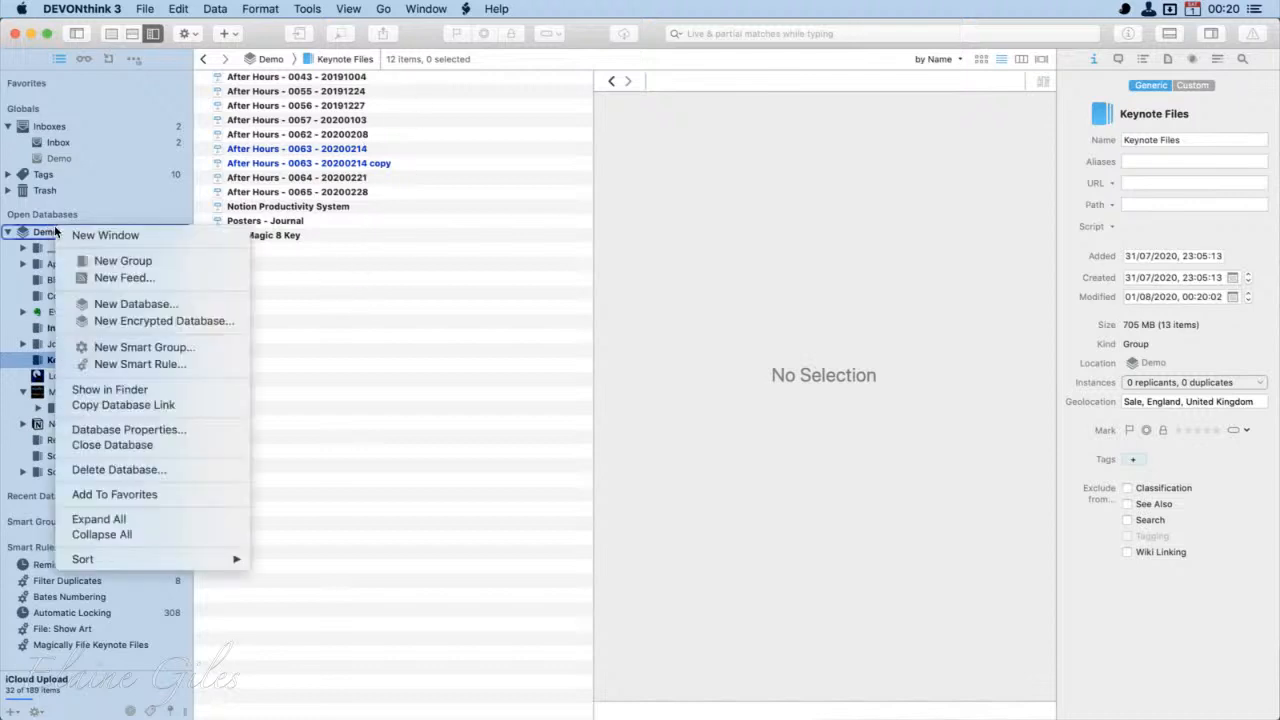
click(119, 347)
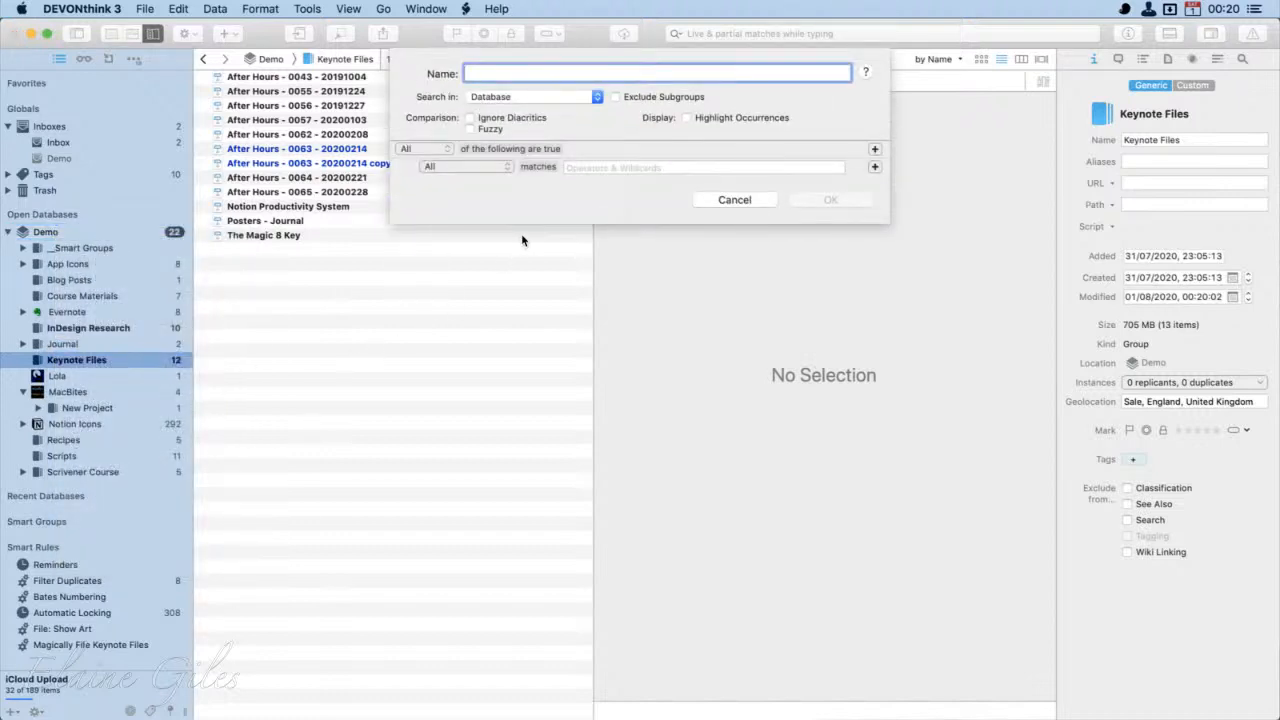
text(After Hours )
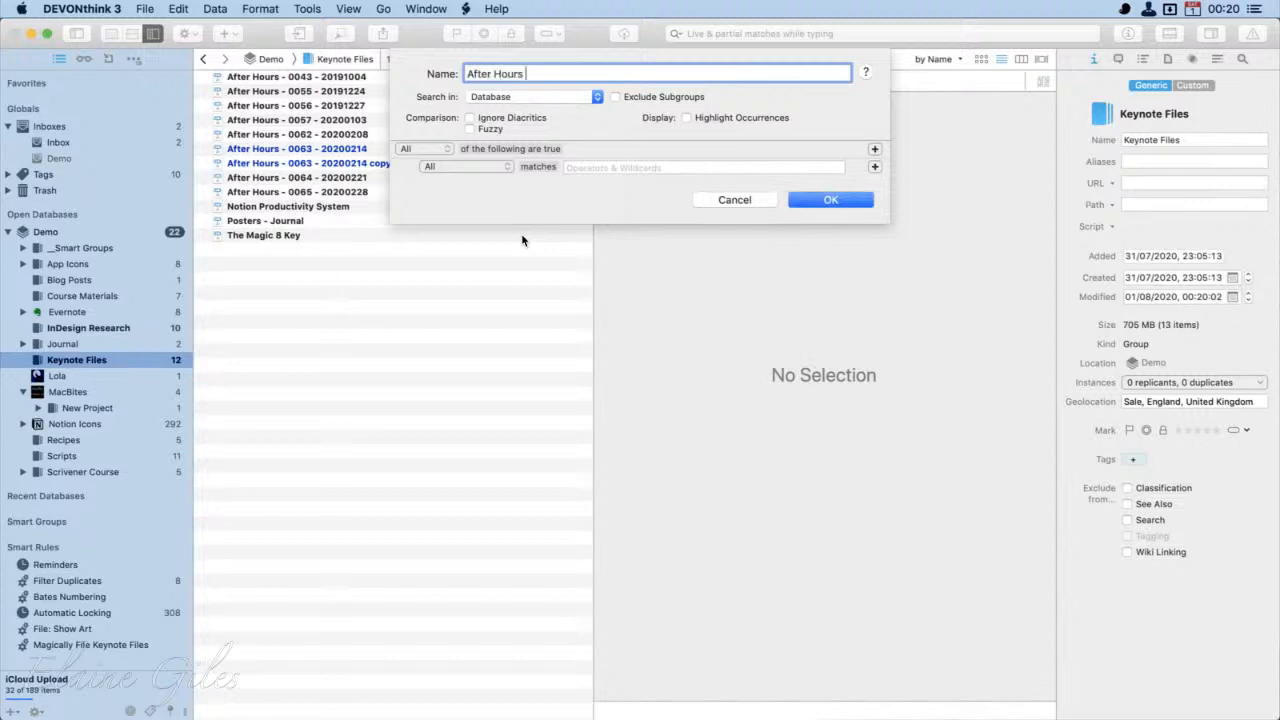
text(Presentations)
click(558, 97)
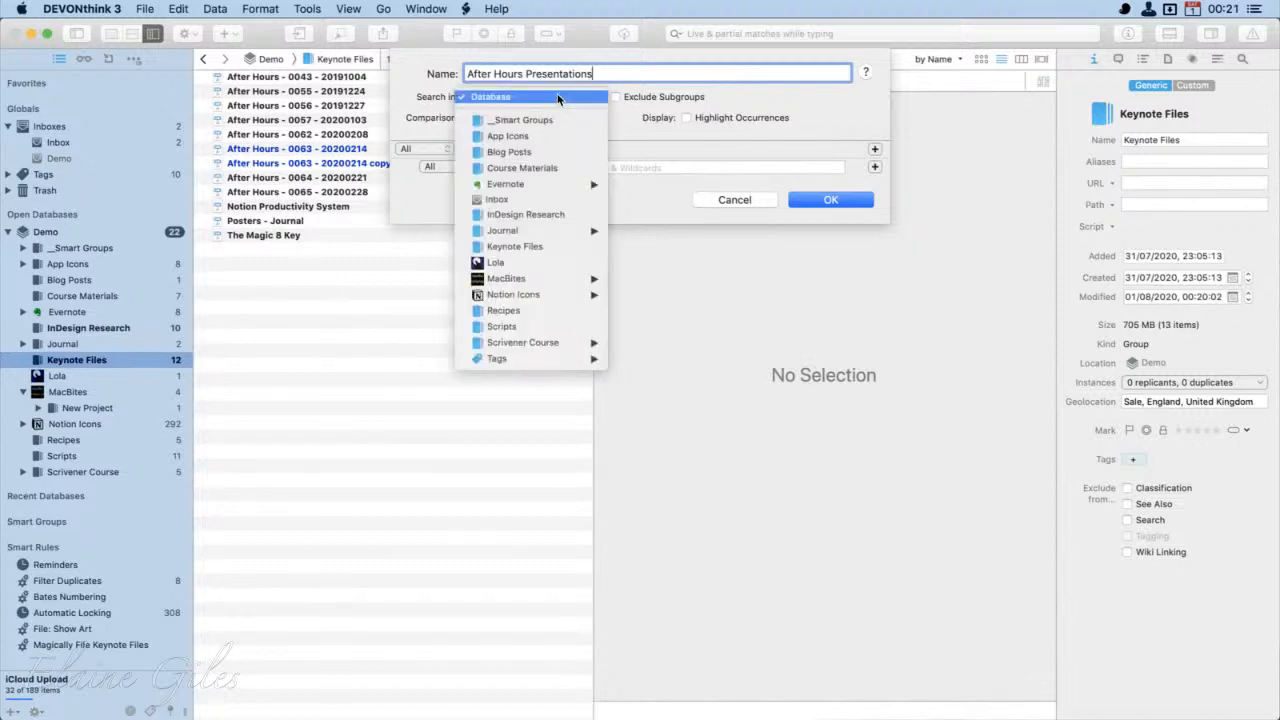
click(543, 245)
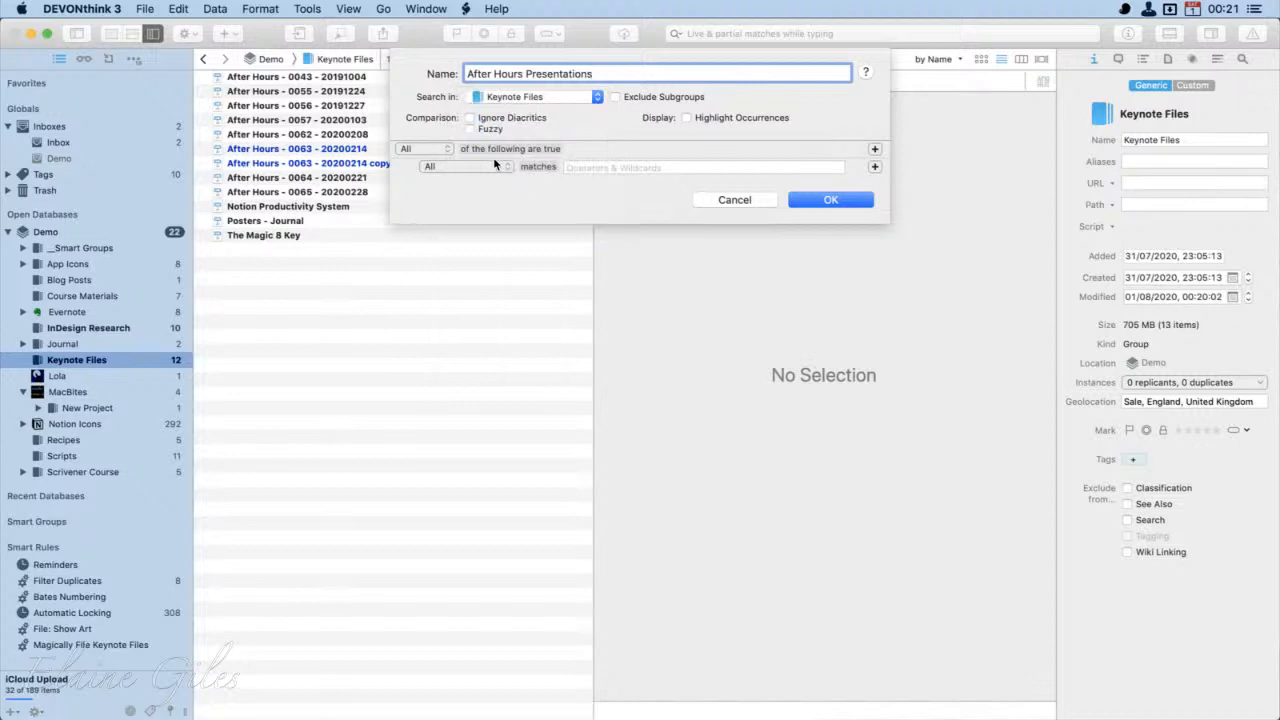
click(595, 168)
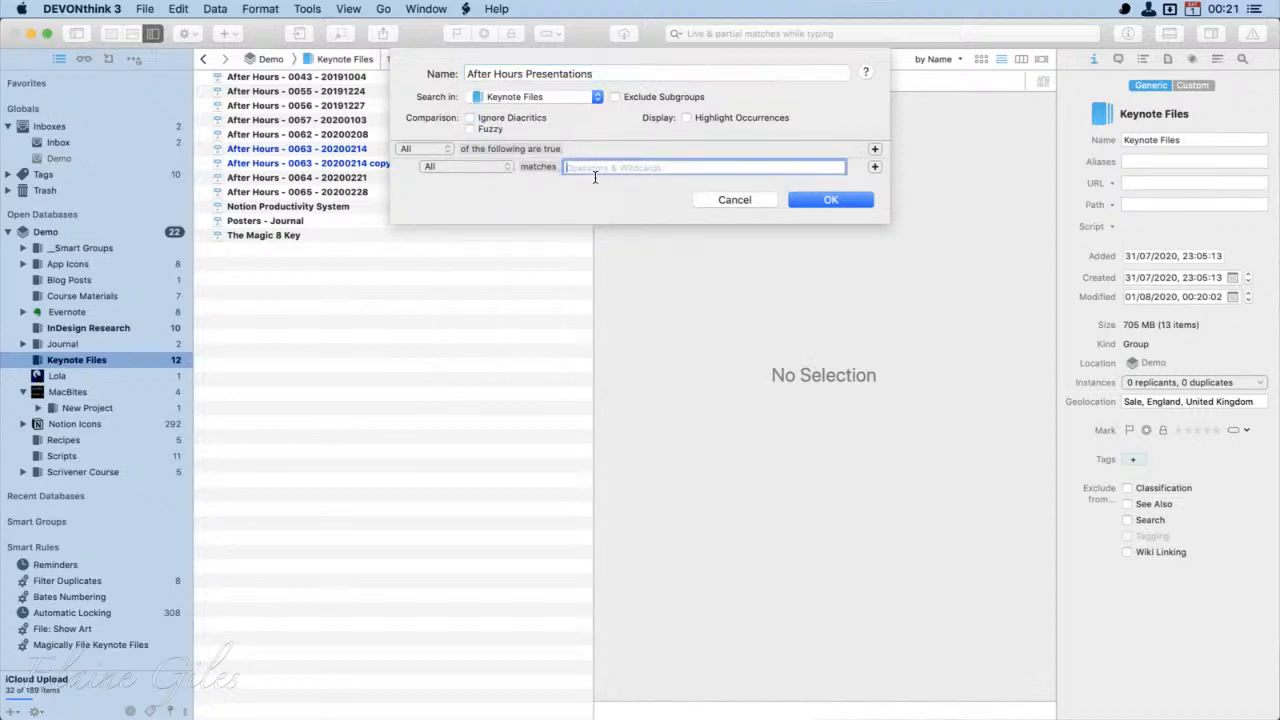
text(After Hours -)
click(826, 200)
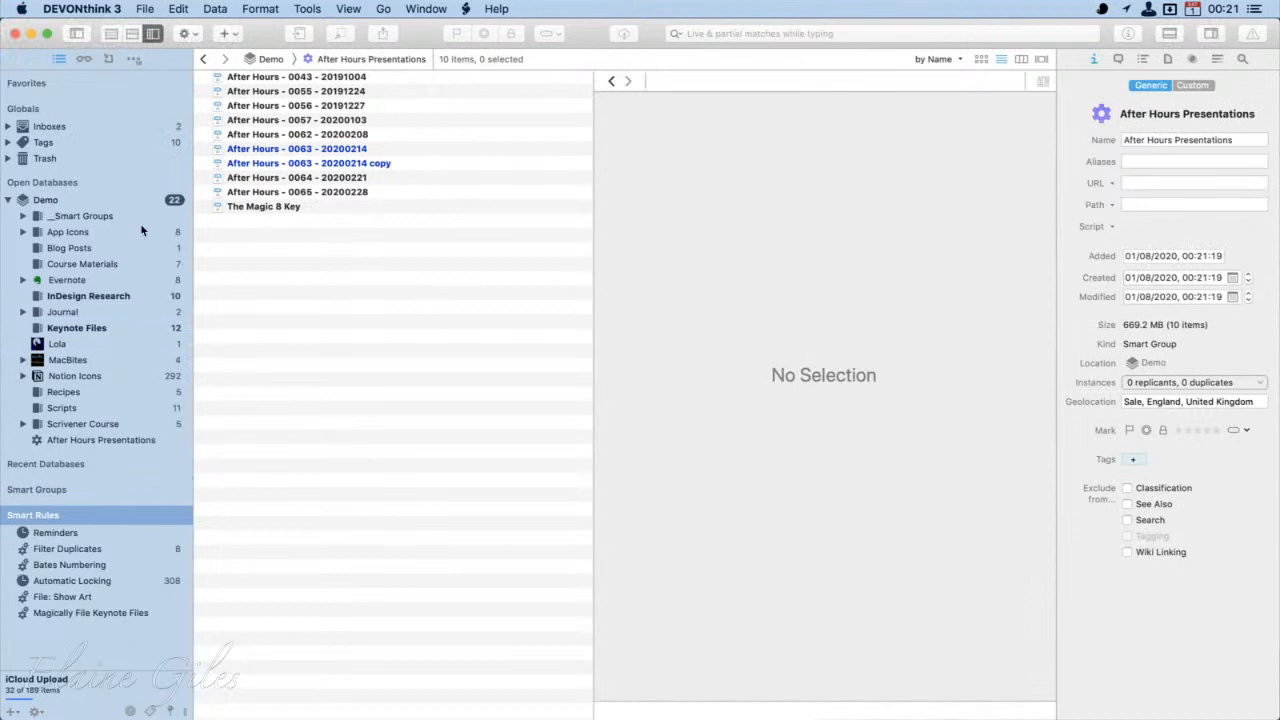
Step: Open the After Hours Presentations smart group and inspect The Magic 8 Key file in it
click(67, 437)
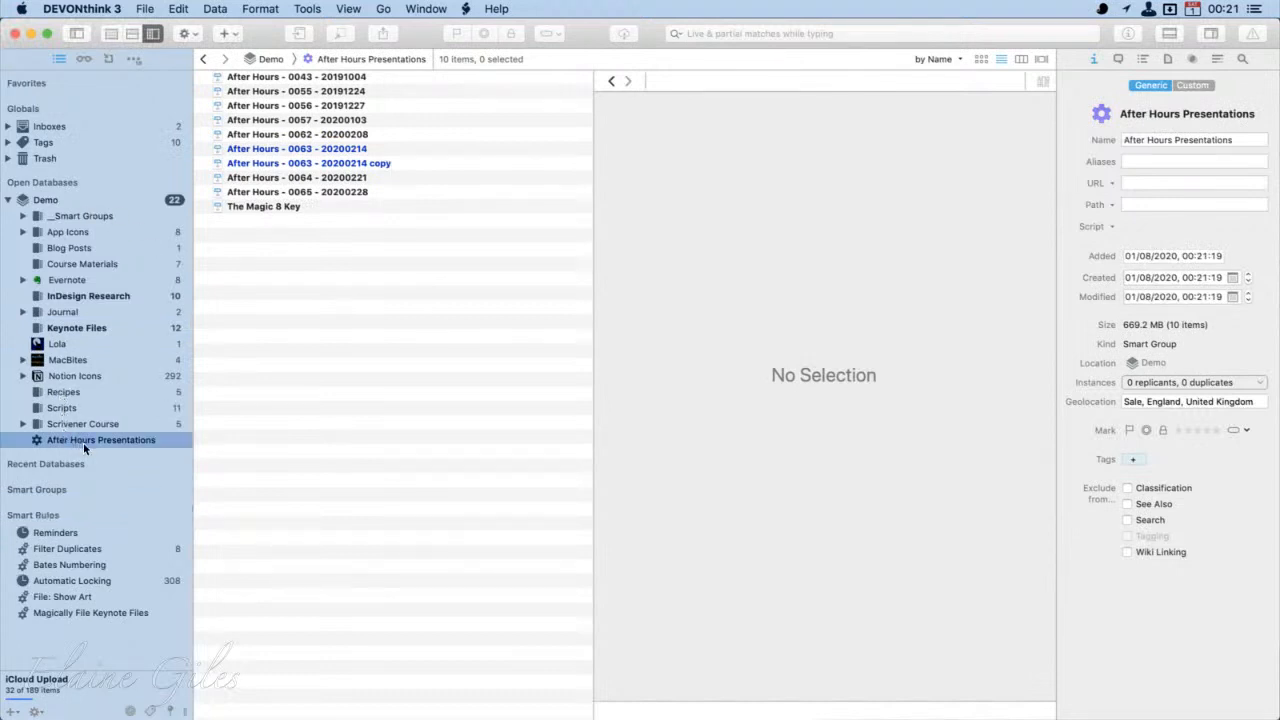
click(272, 207)
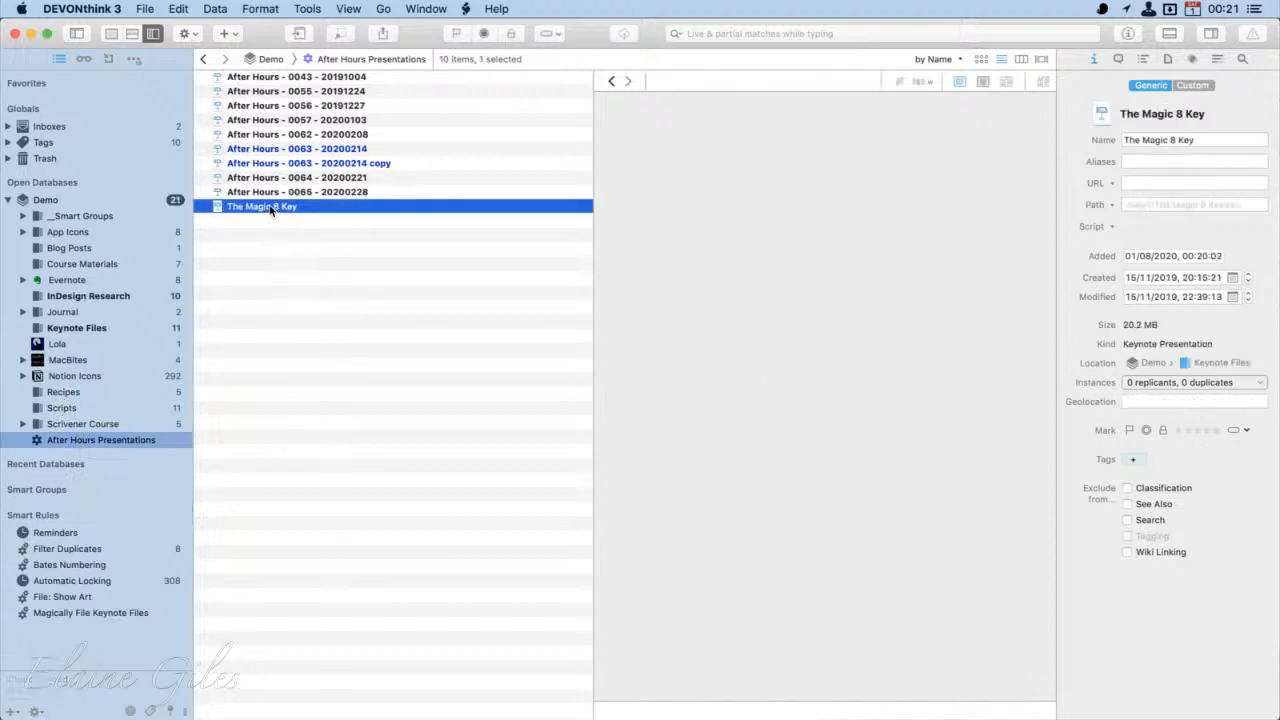
click(266, 260)
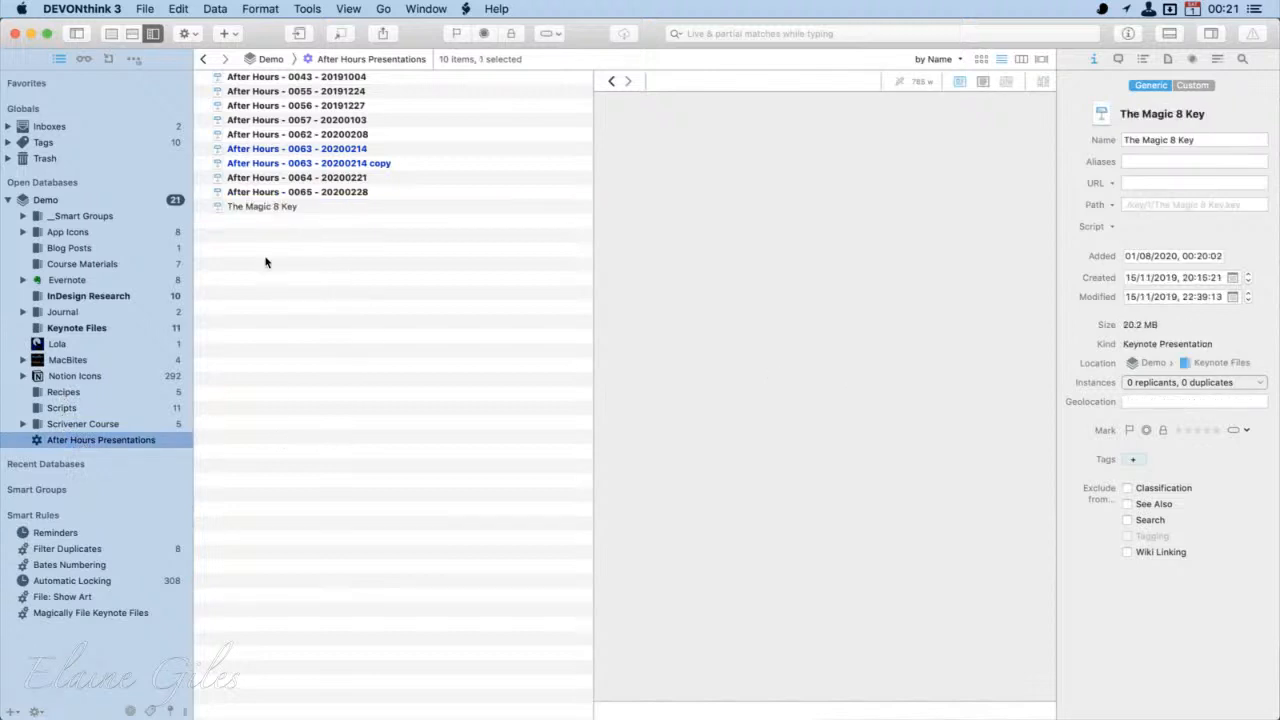
Step: Edit the After Hours Presentations smart group so its "After Hours -" condition matches on Name instead of All
right_click(122, 438)
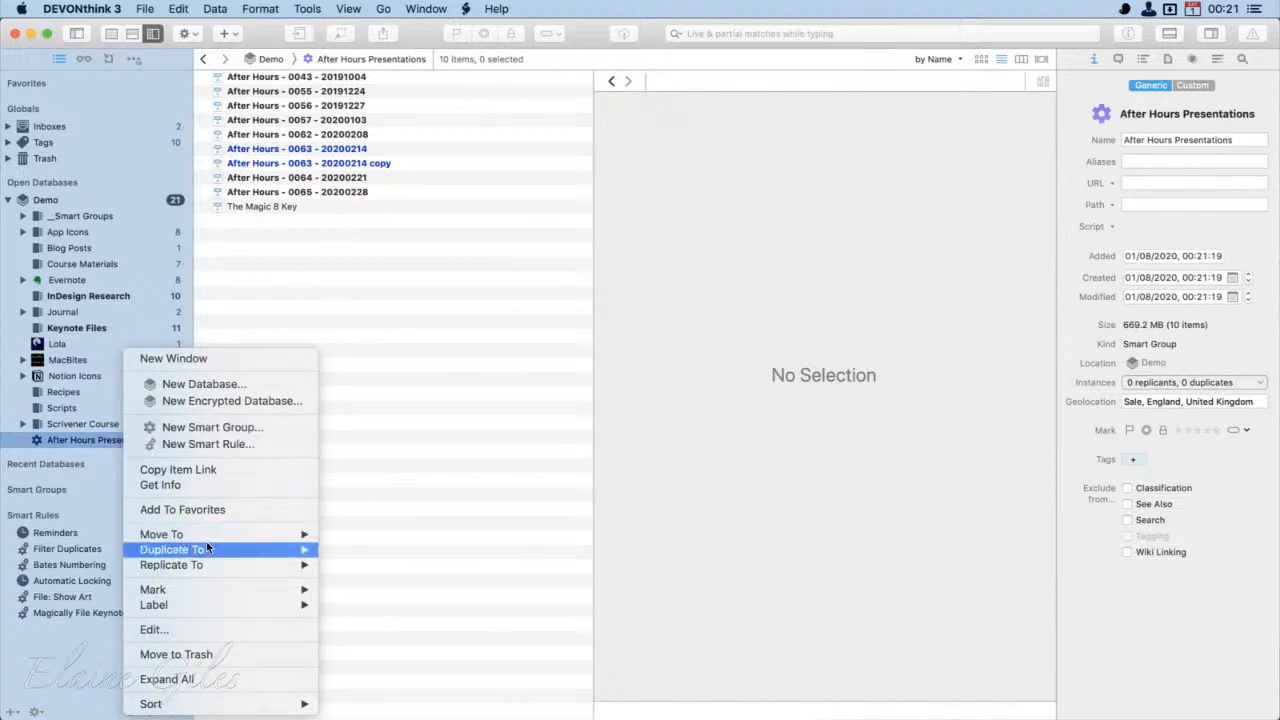
mouse_move(204, 549)
click(200, 630)
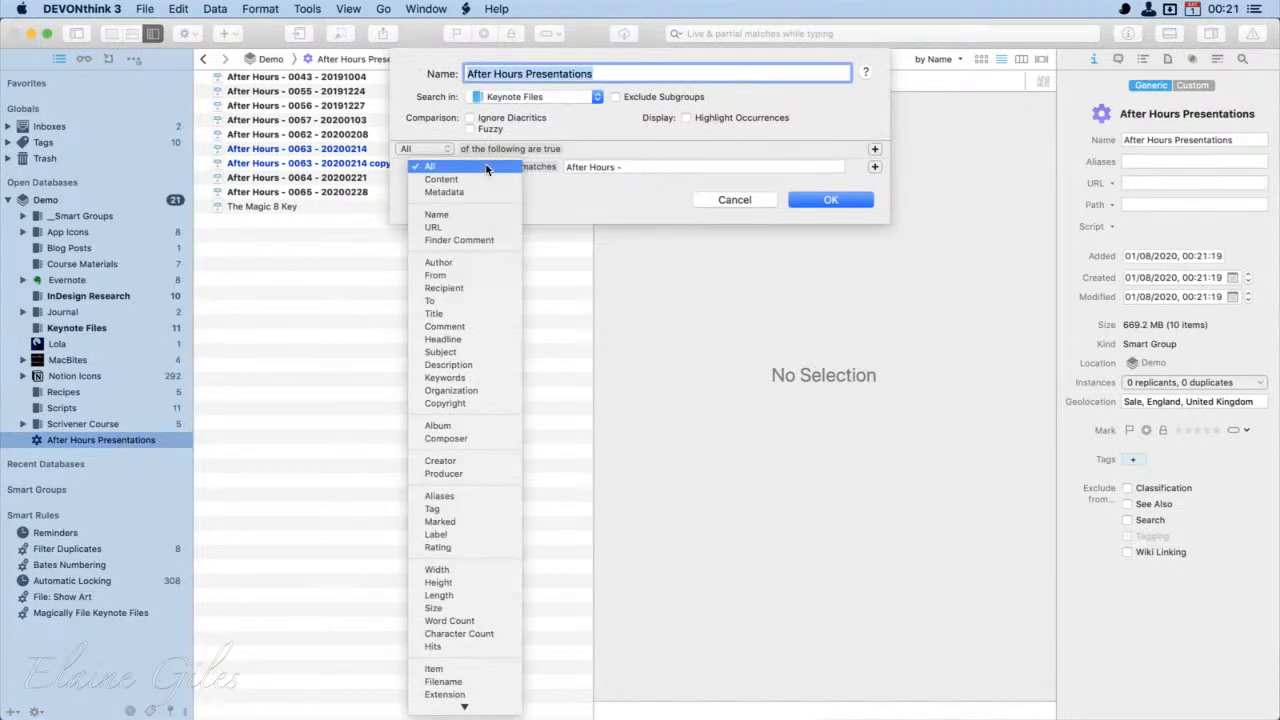
click(482, 213)
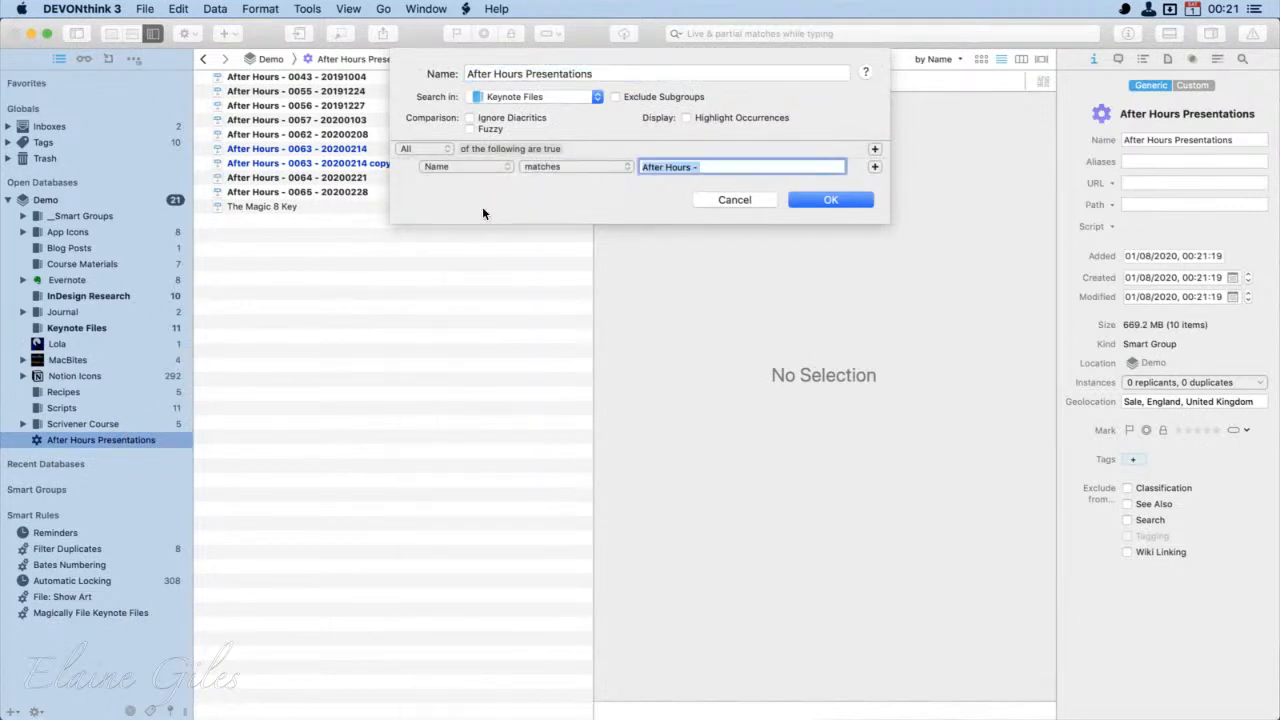
click(830, 200)
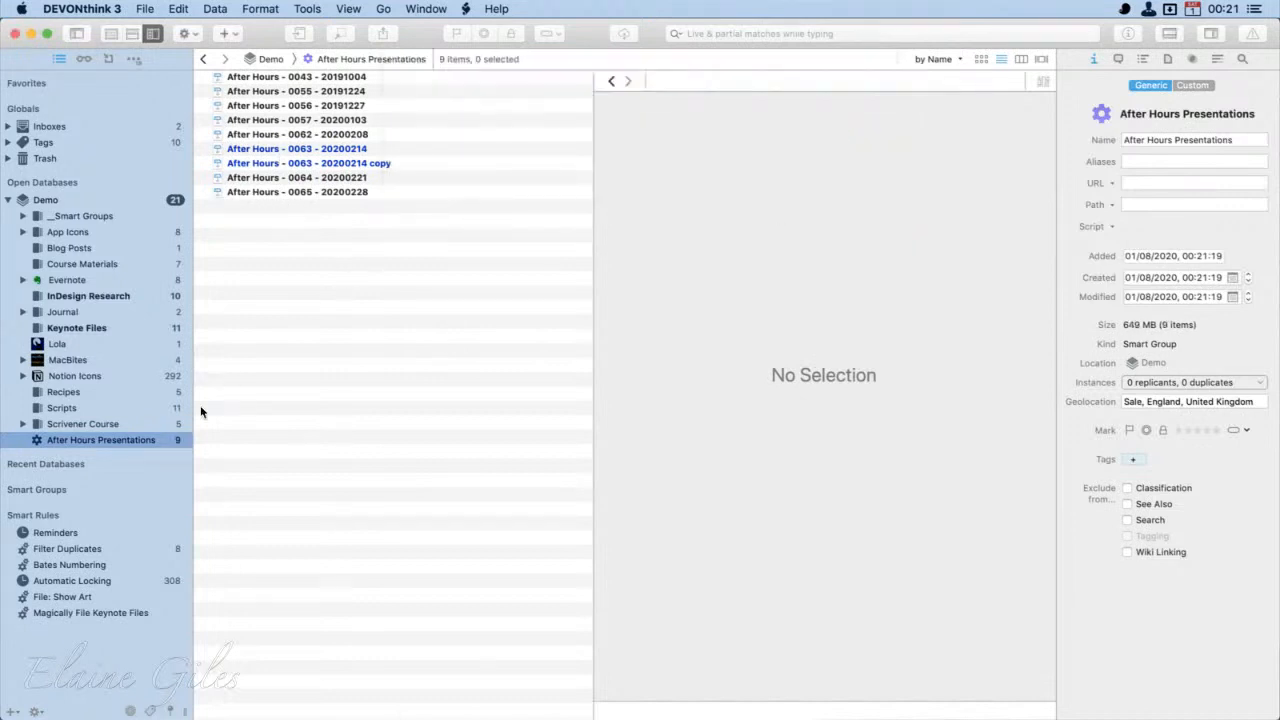
Step: Move the After Hours Presentations smart group into the MacBites group, expand MacBites and open the smart group there
click(69, 436)
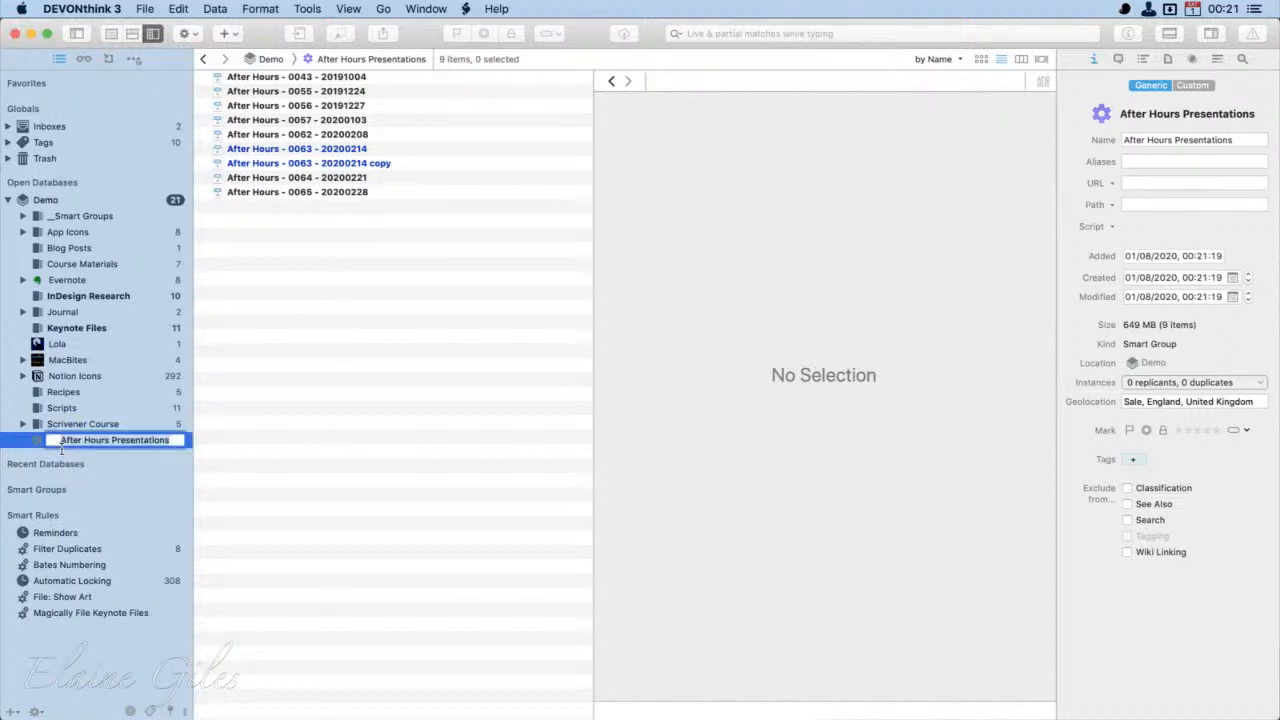
key(Return)
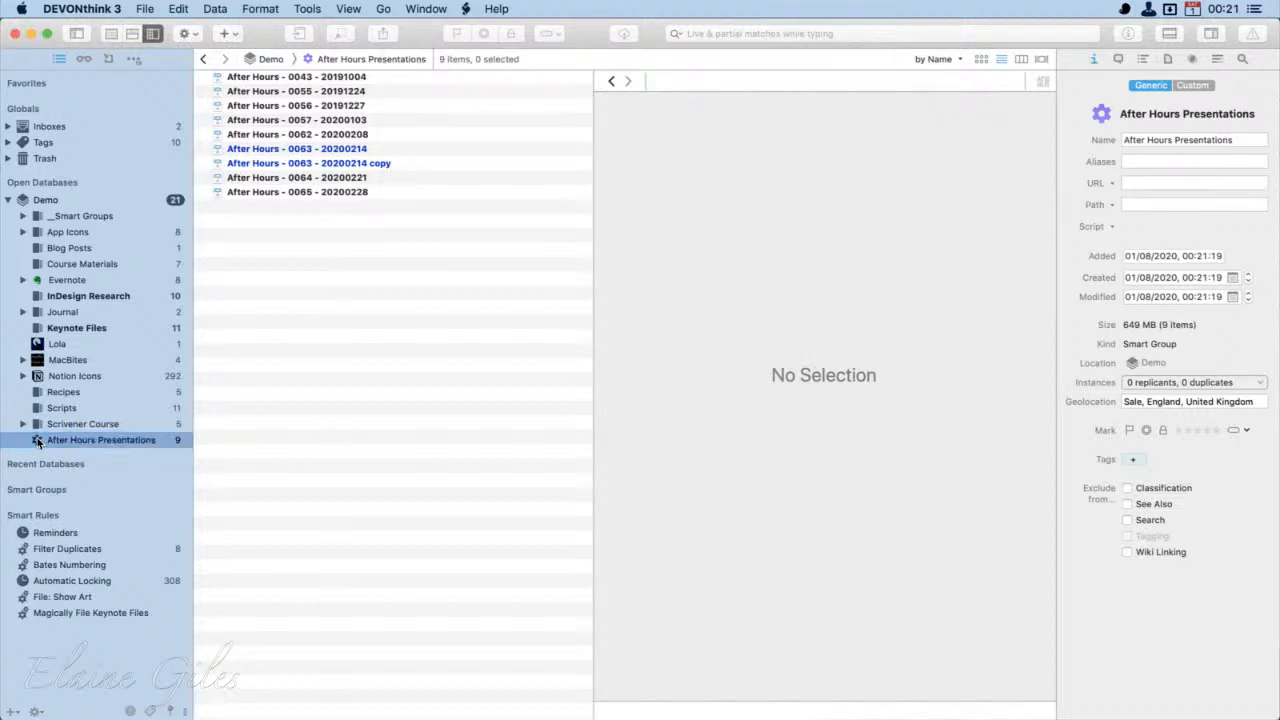
drag(85, 440, 60, 363)
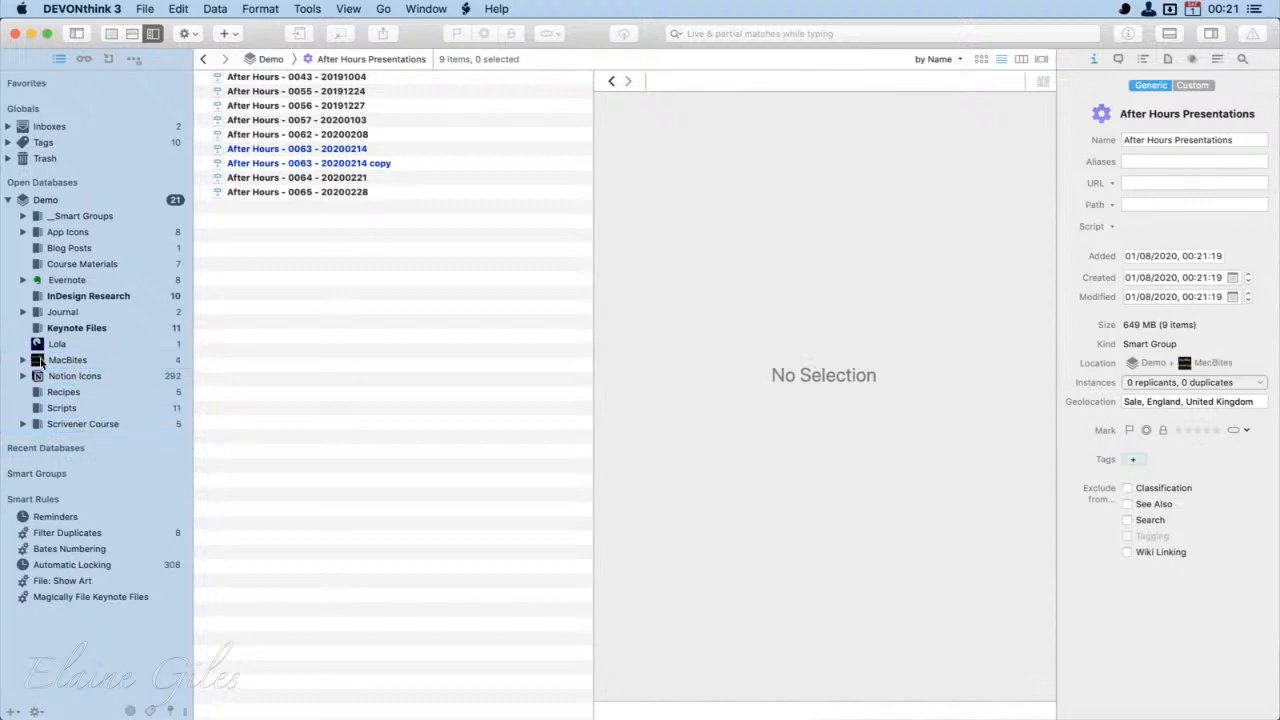
click(23, 361)
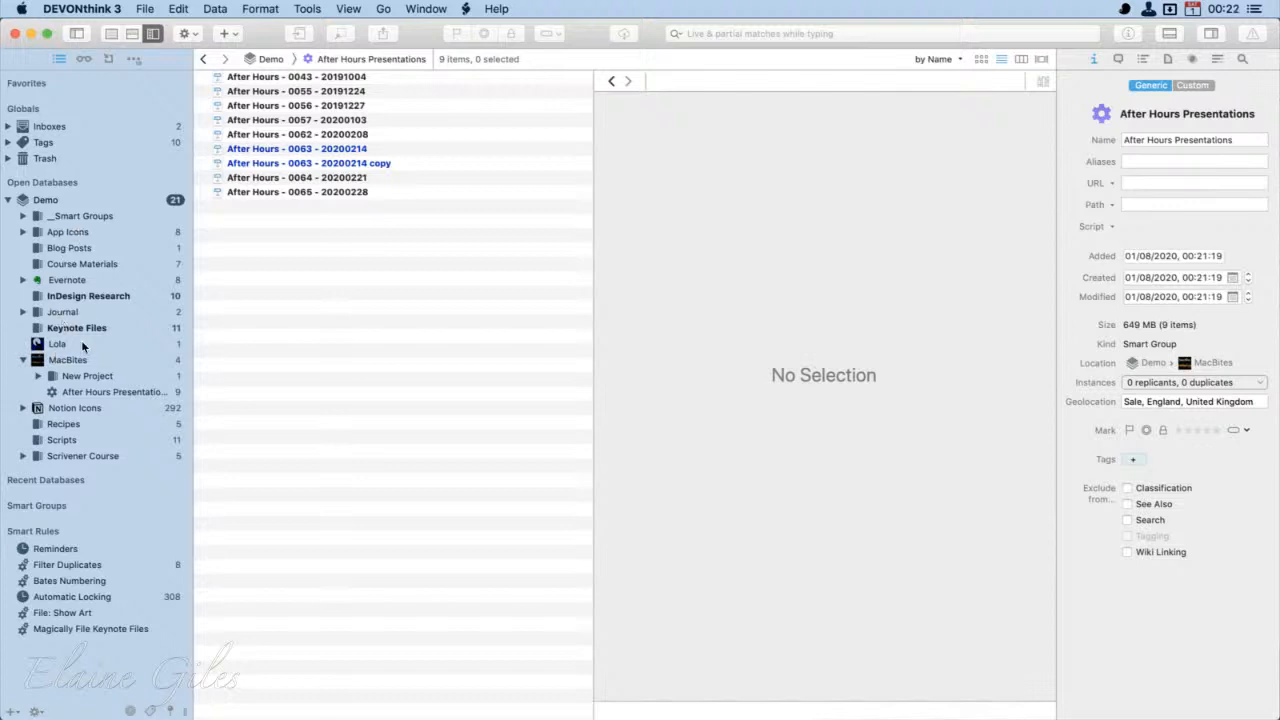
click(98, 391)
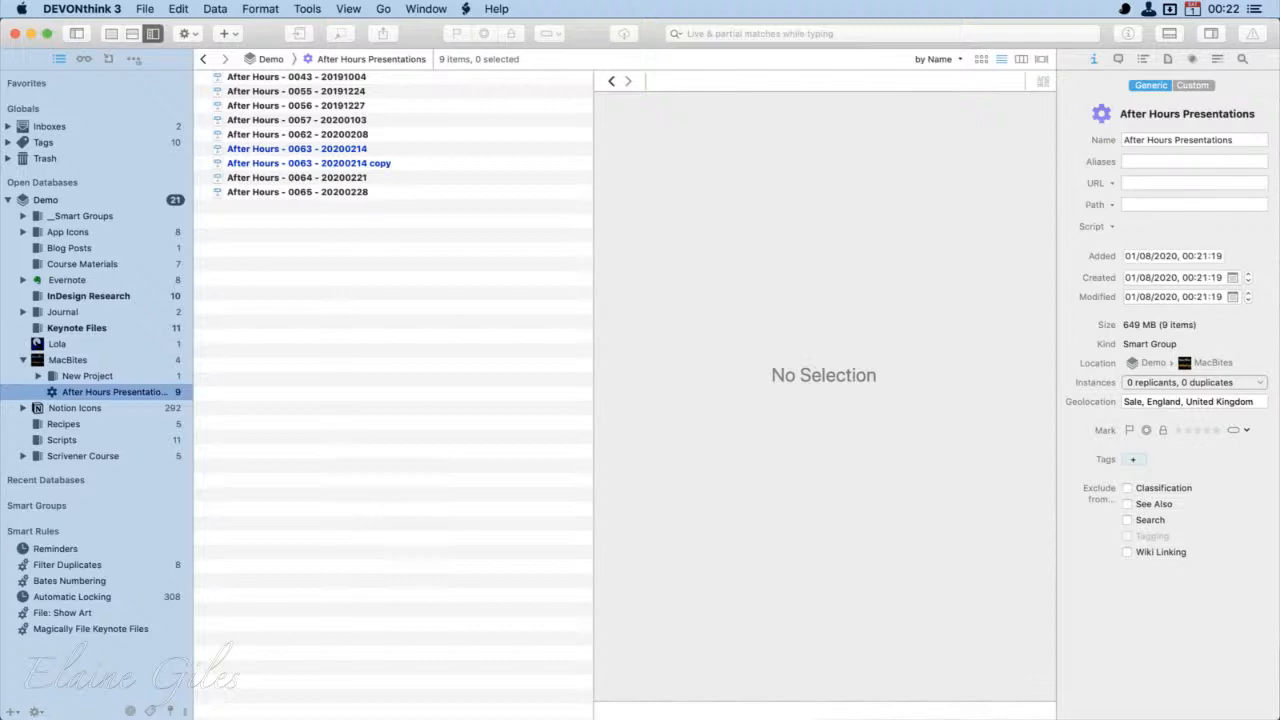
Step: Review the original files in Finder's Keynote folder, and check the Inboxes and the Keynote Files group in DEVONthink
drag(1279, 270, 608, 2)
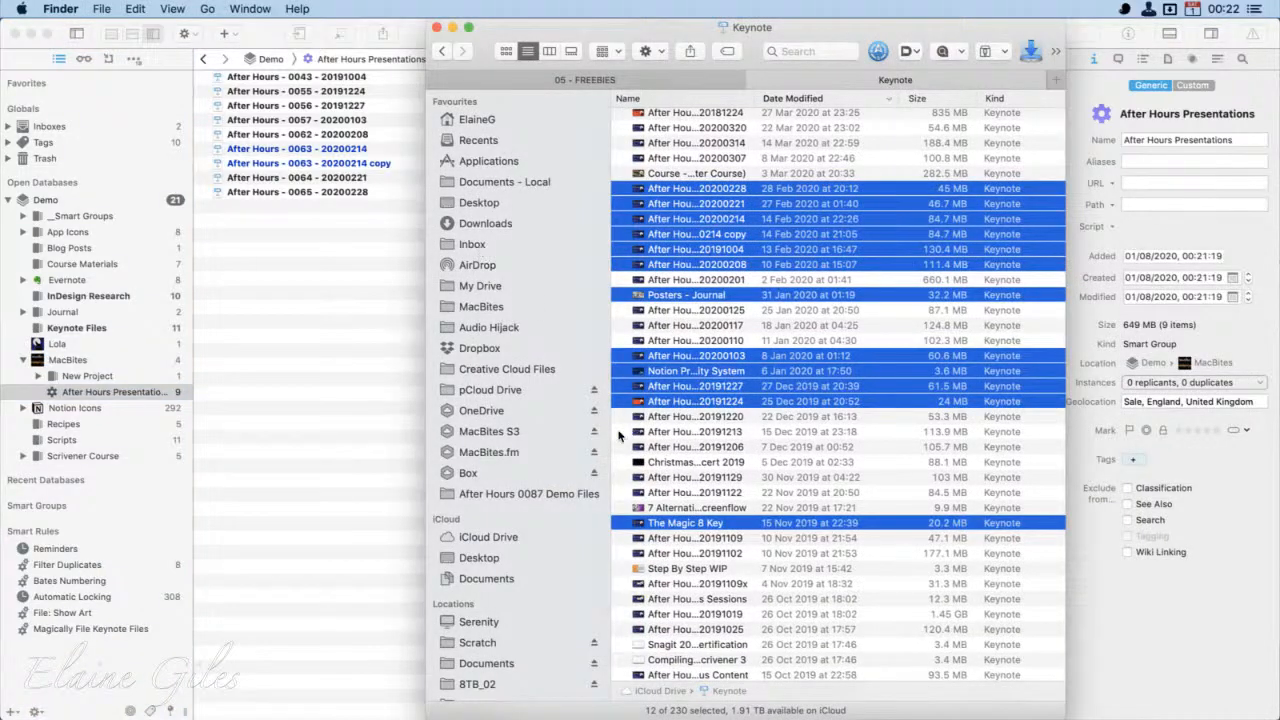
drag(622, 62, 1279, 365)
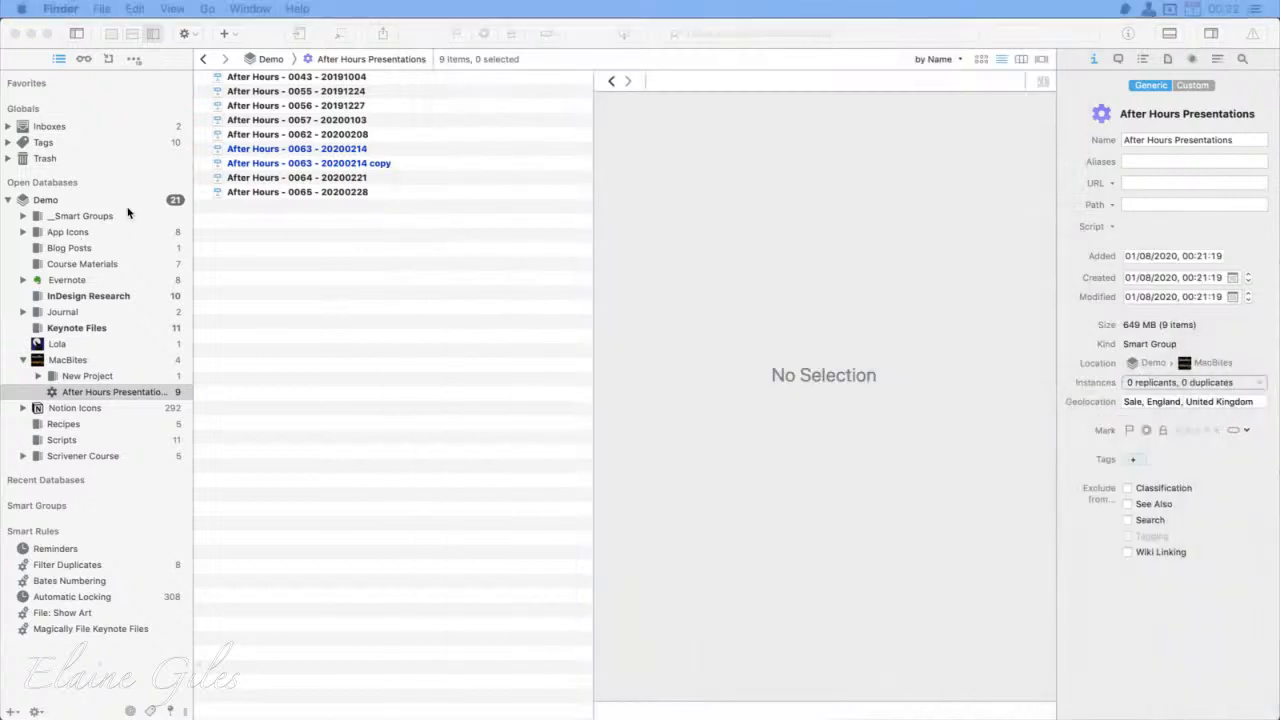
click(81, 127)
click(81, 127)
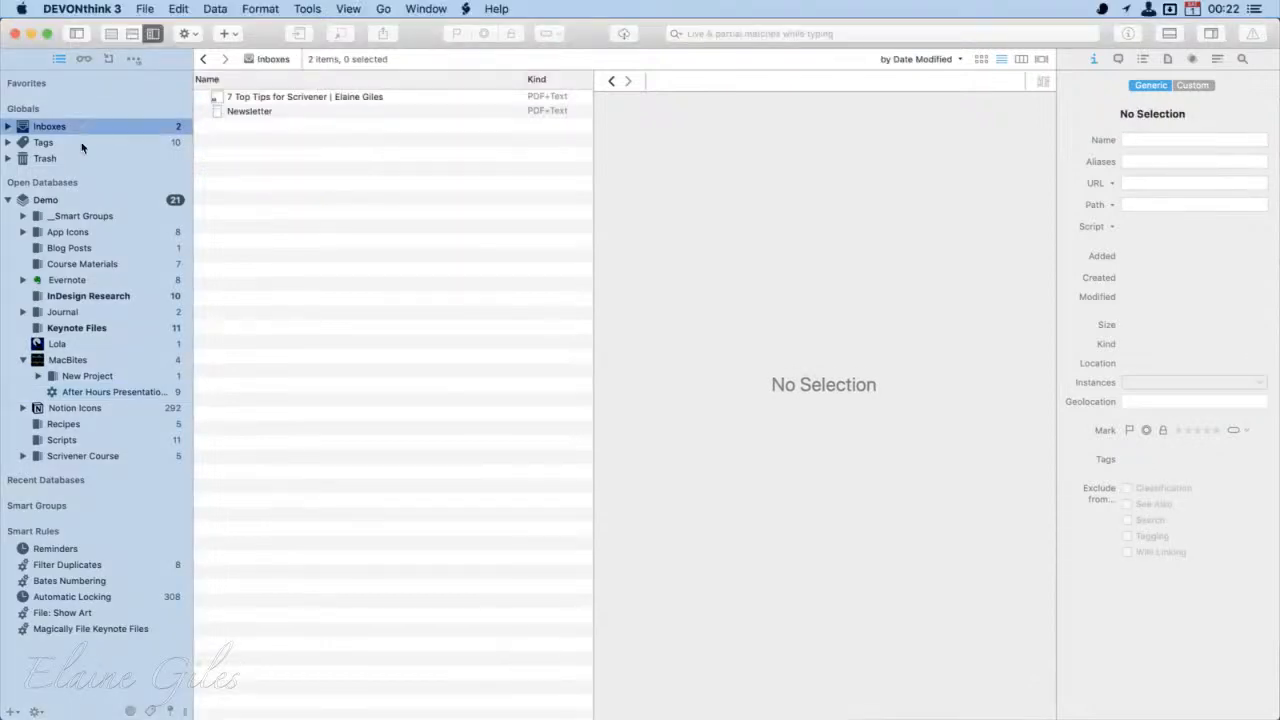
click(90, 328)
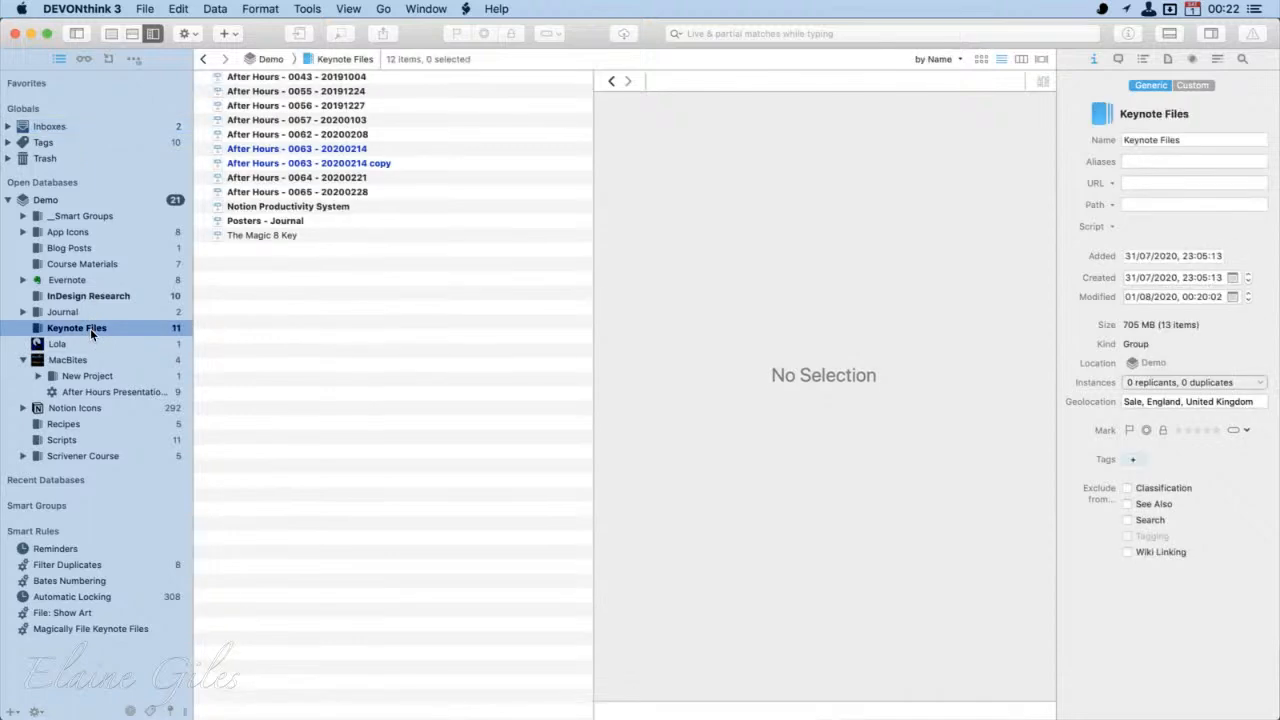
Step: Compare the Notion Productivity System, Posters - Journal and The Magic 8 Key files in Keynote Files with the After Hours Presentations smart group
click(367, 205)
shift+click(335, 219)
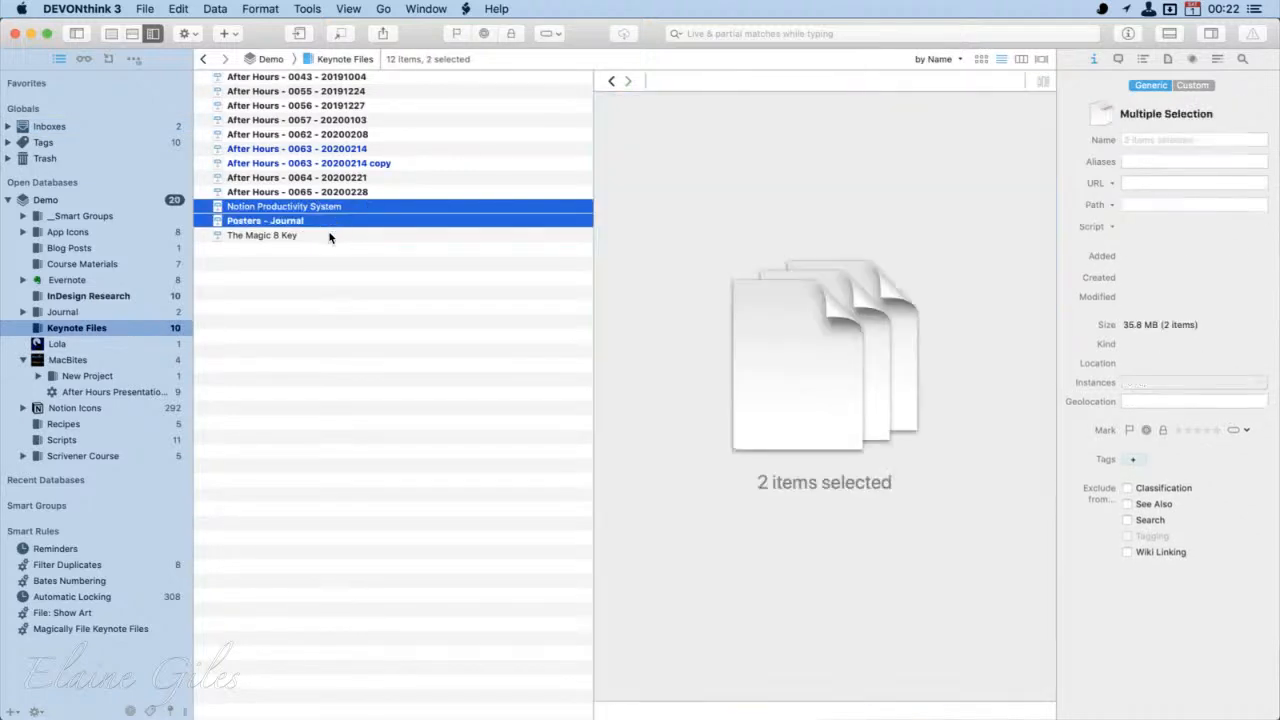
shift+click(331, 234)
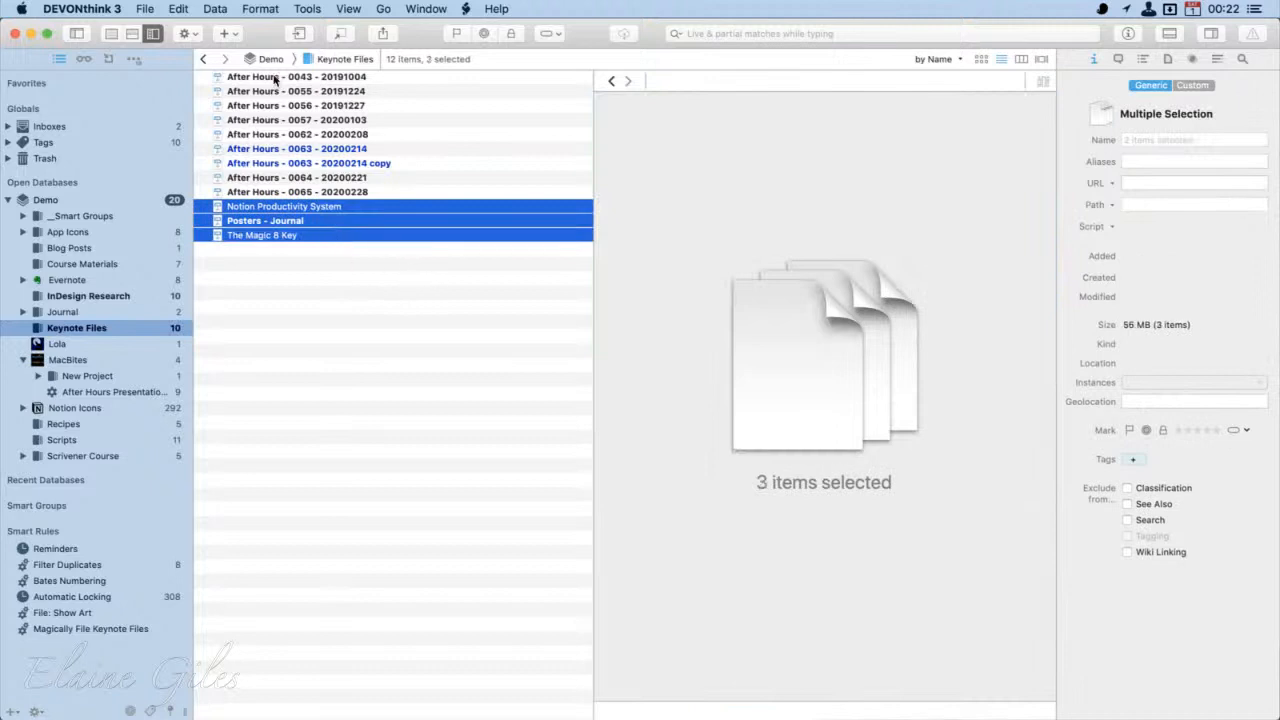
click(289, 266)
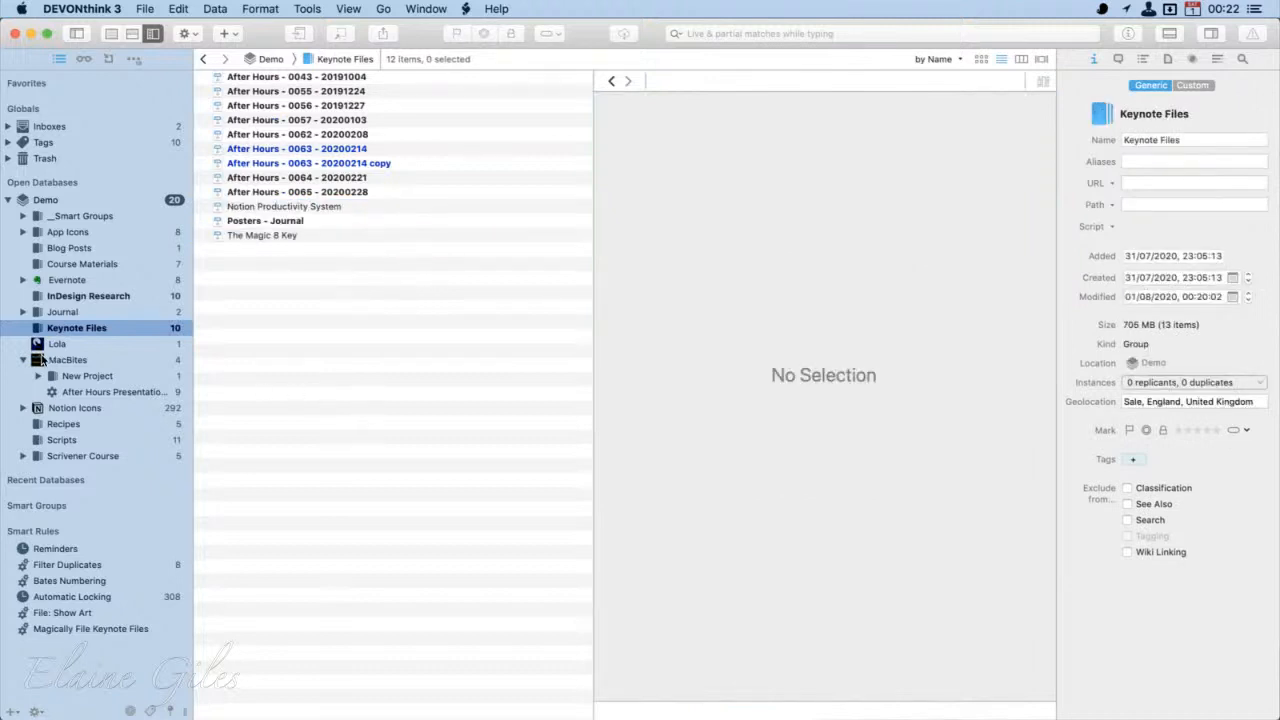
click(100, 391)
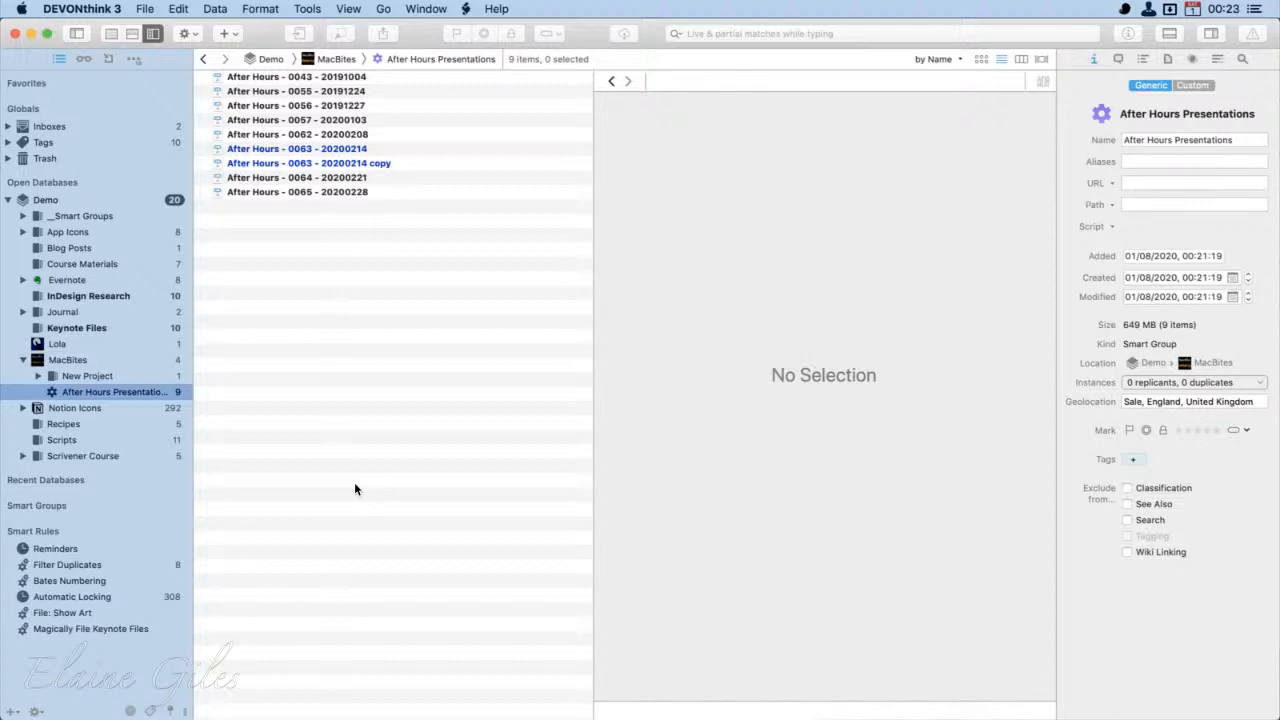
Step: Search the Demo database for Scrivener and preview the audio recording of 18 Jul 2020 among the results
click(64, 200)
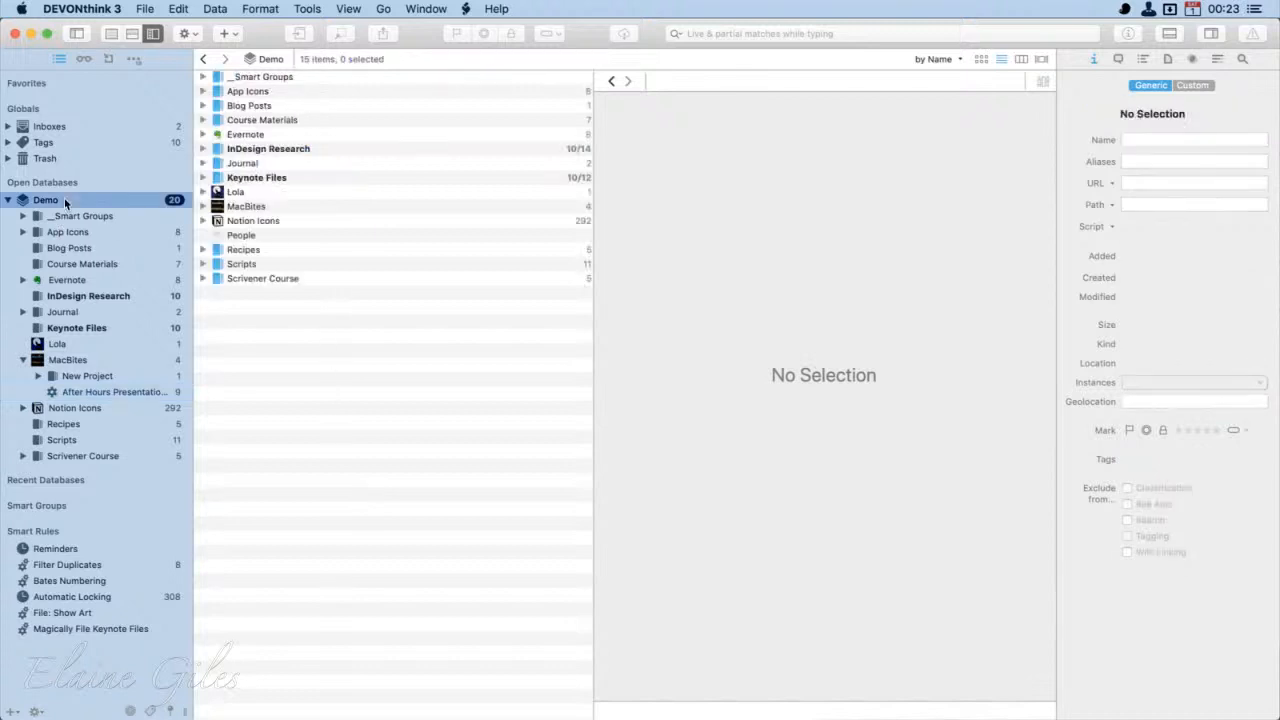
click(779, 37)
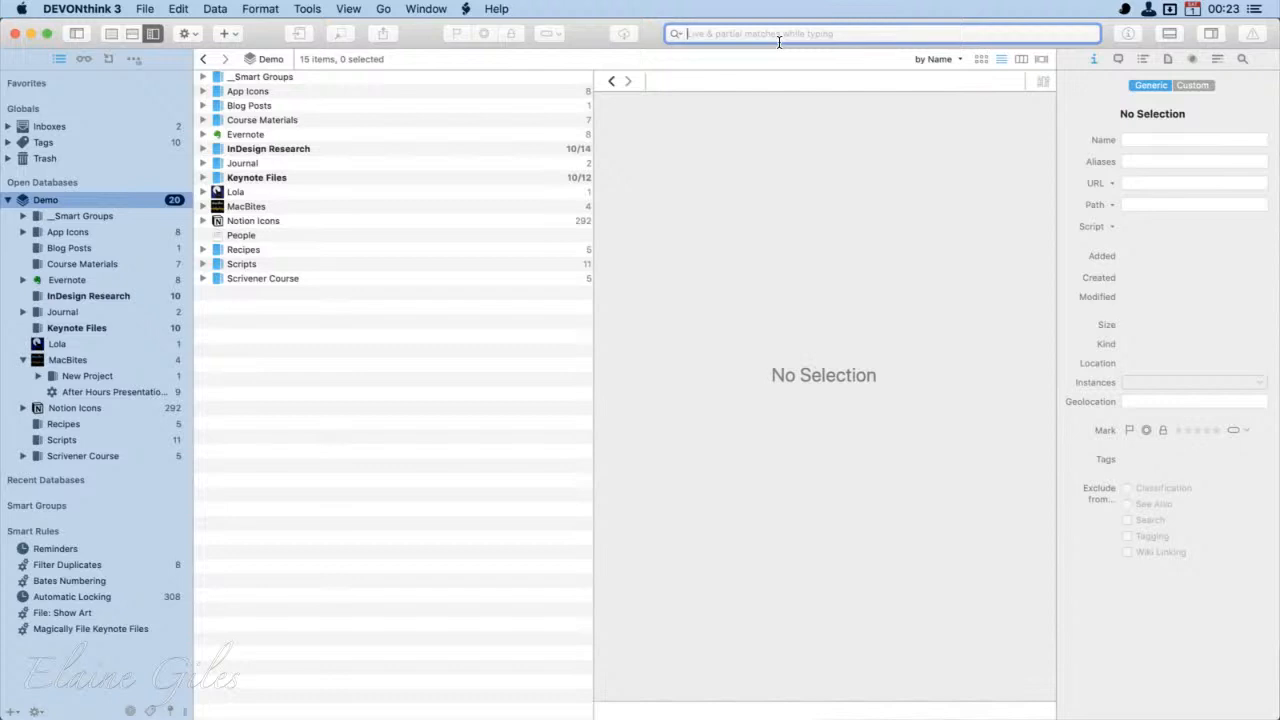
text(Scrive)
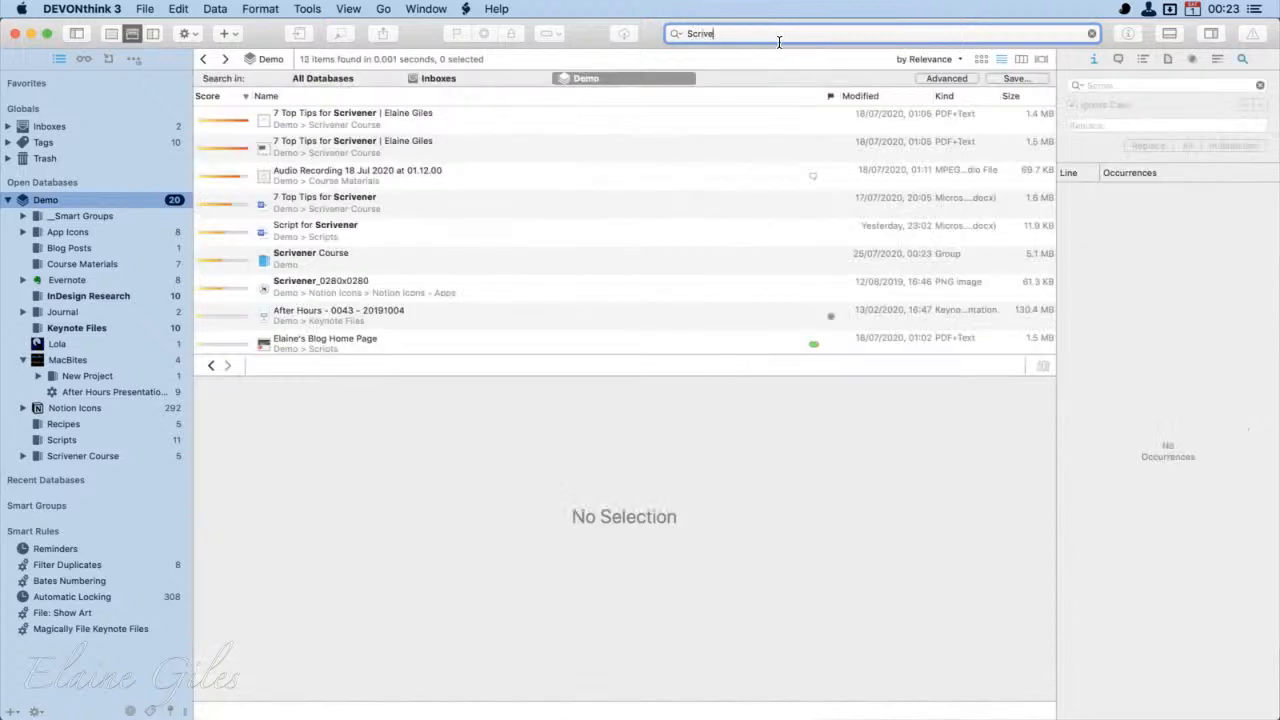
text(ner)
click(311, 178)
click(310, 171)
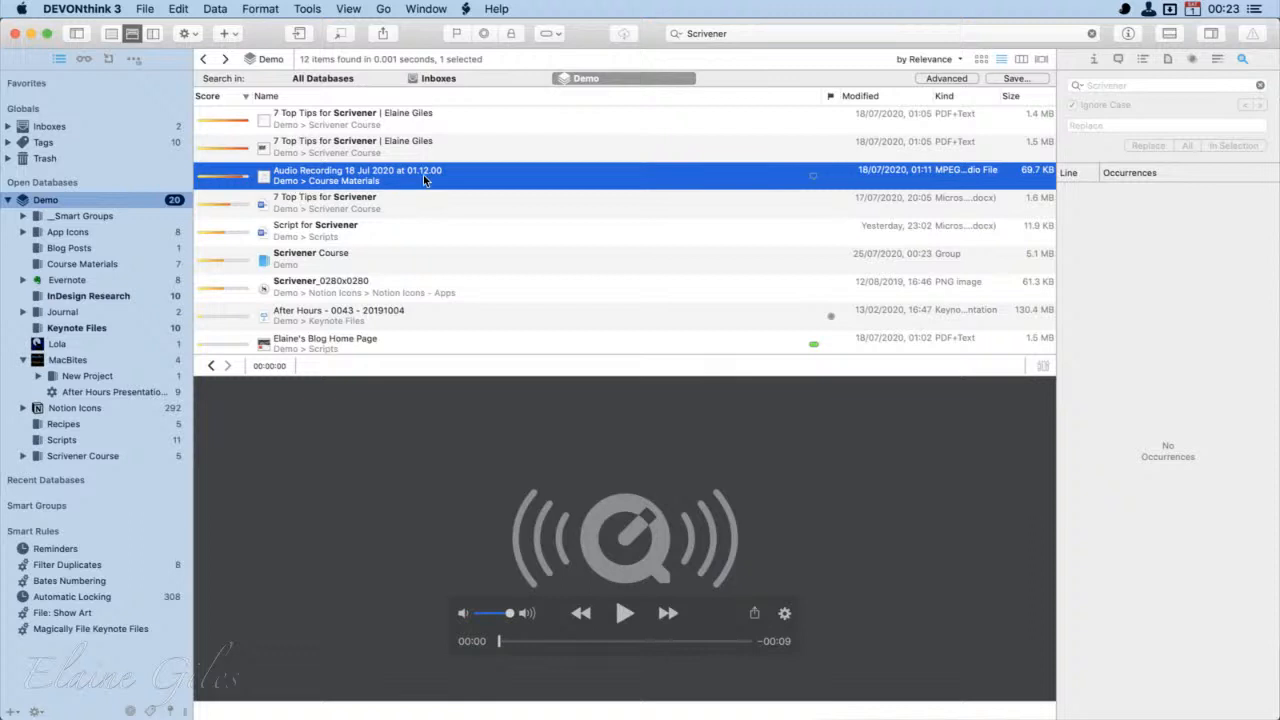
Step: Refine the search to Scrivener Course Recording and select the audio recording of 18 Jul 2020
click(759, 31)
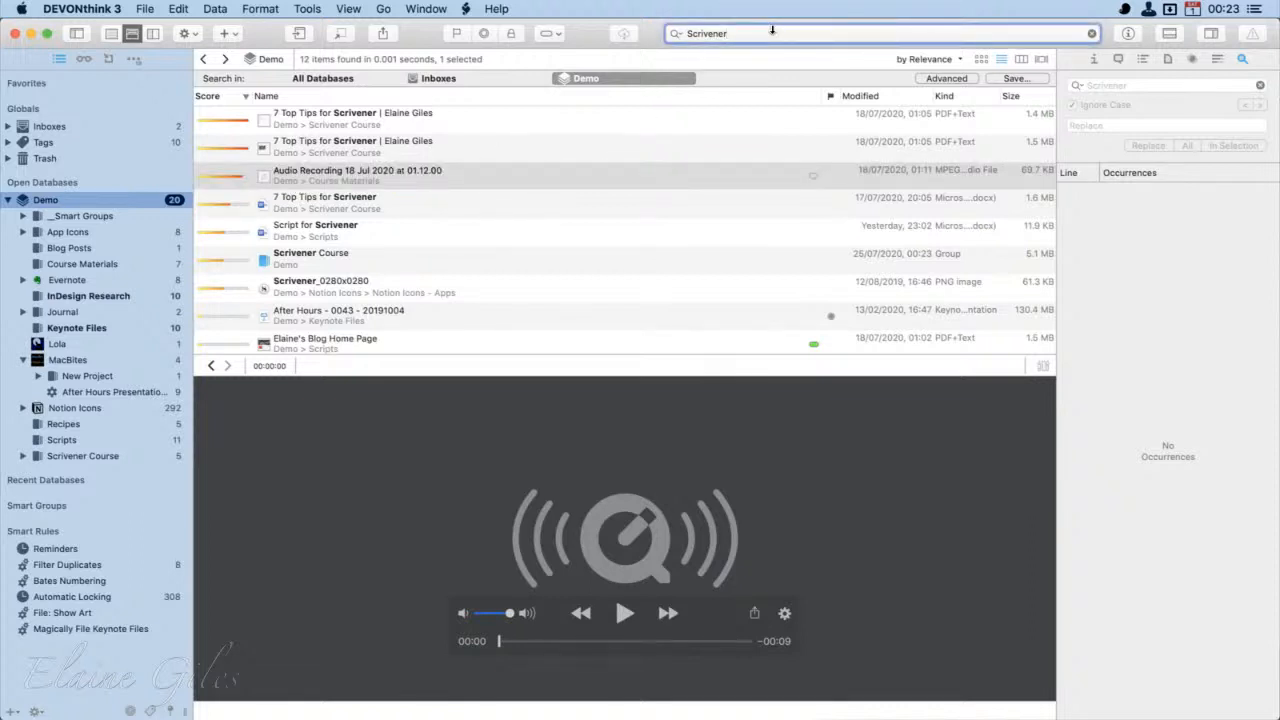
text(Co)
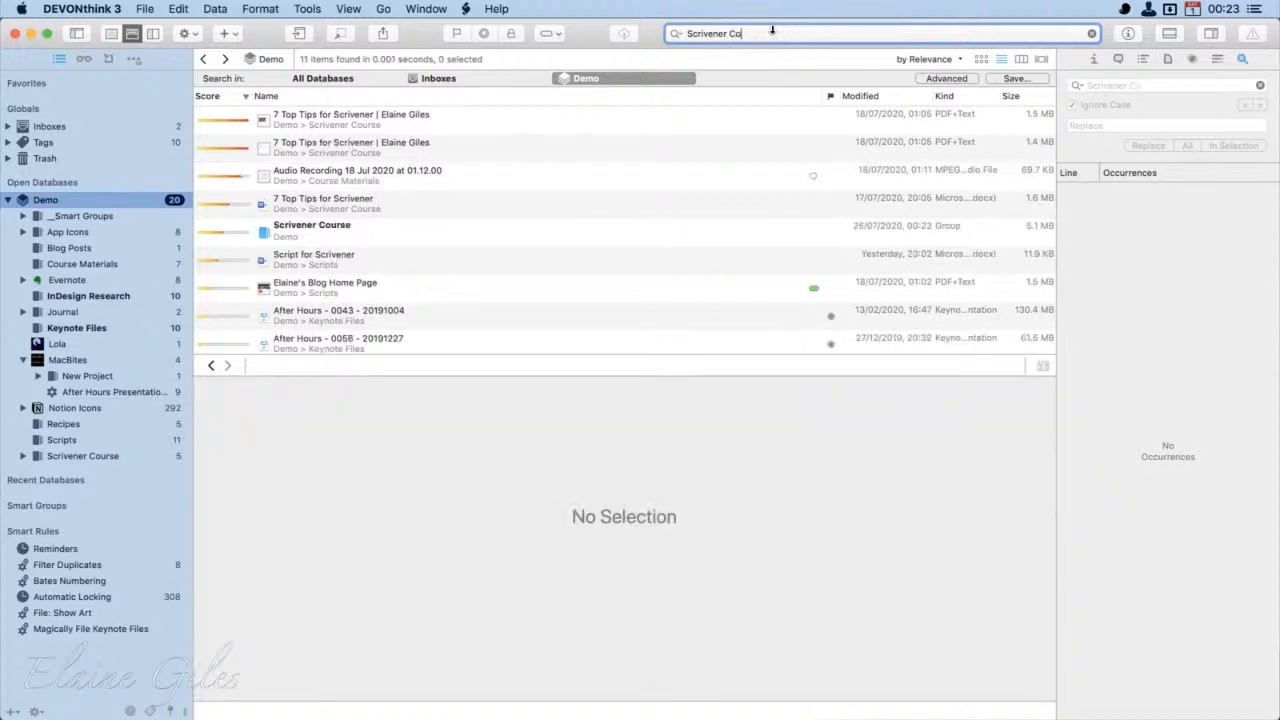
text(urse )
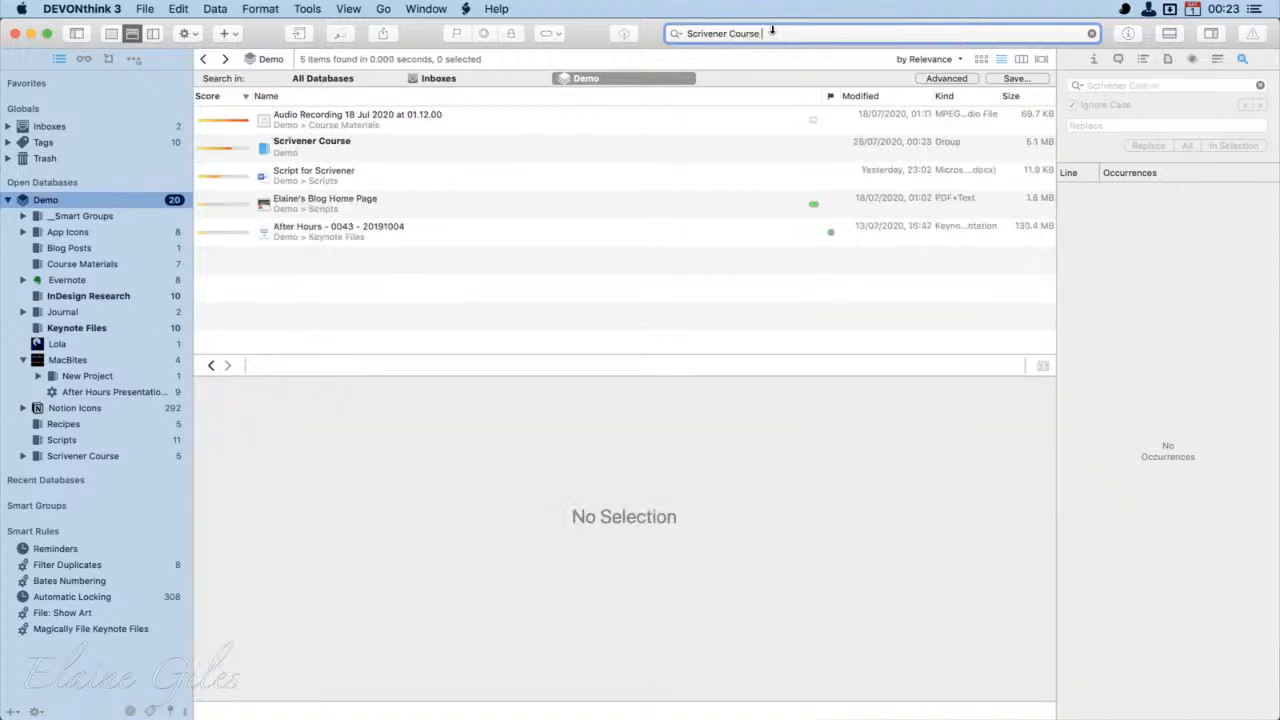
text(Recording)
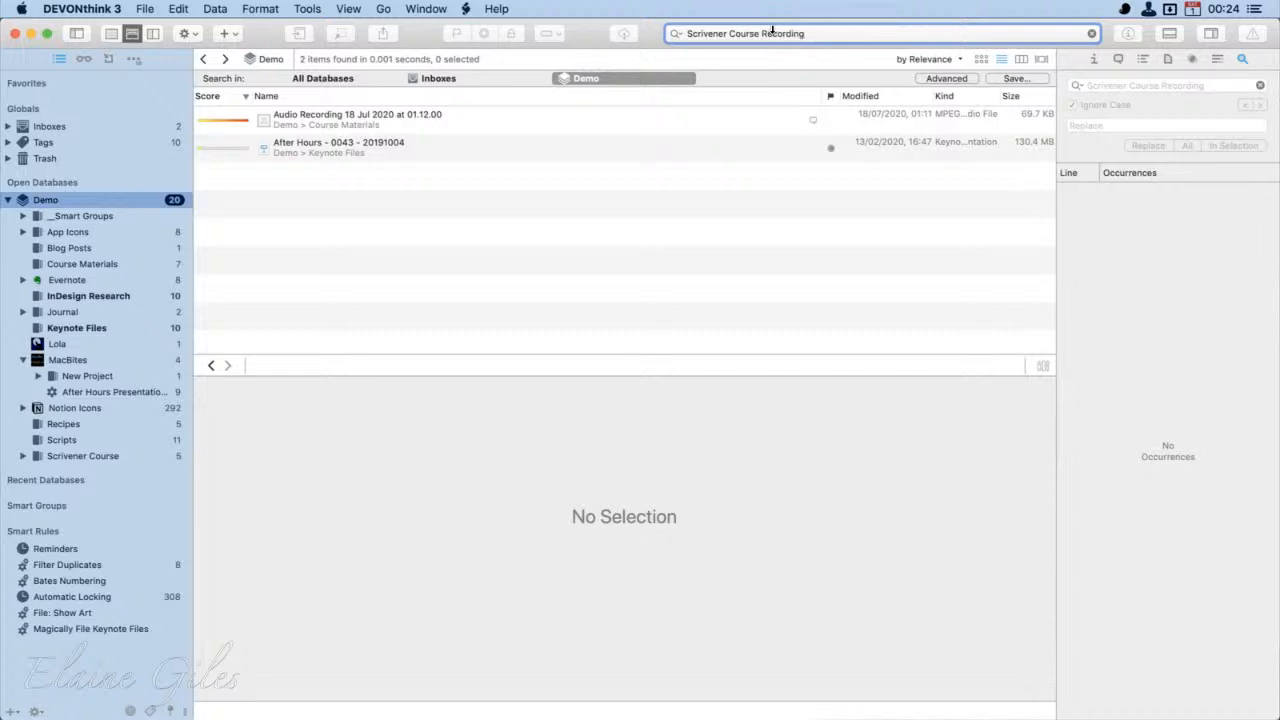
click(333, 117)
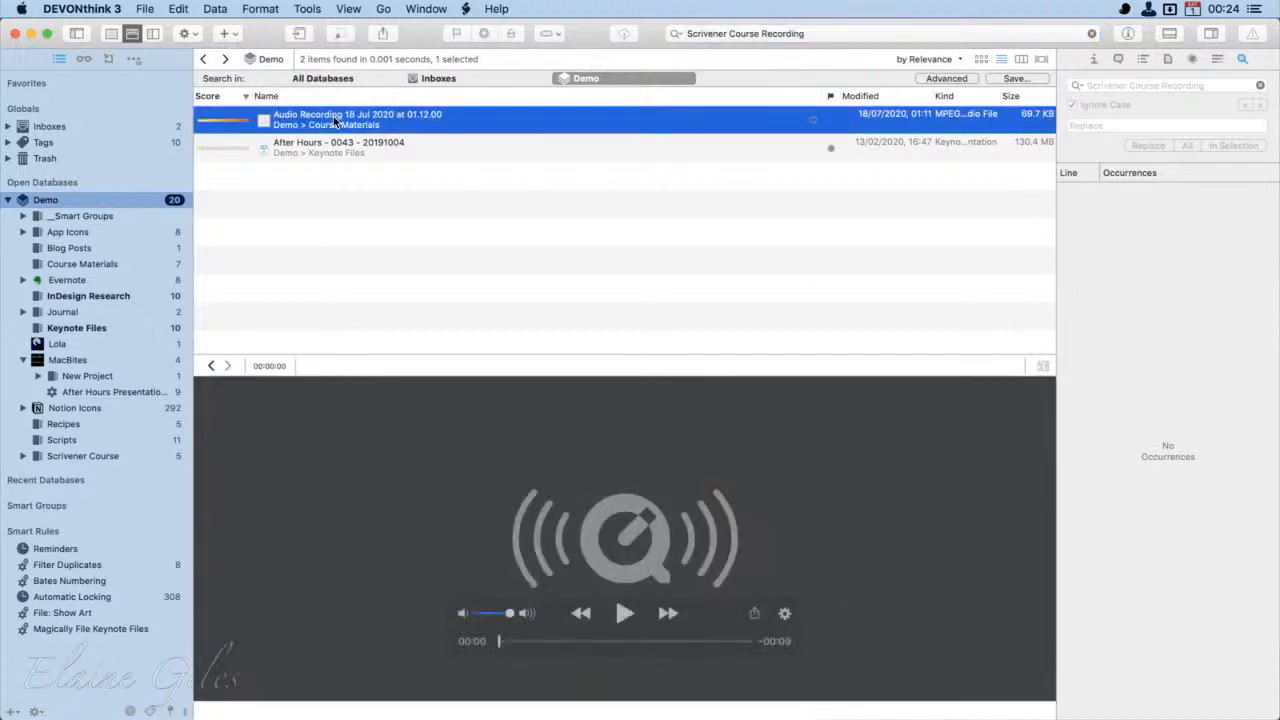
Step: Inspect the audio recording's general information and Finder comment, clear the search and collapse the Scrivener Course group
click(1094, 59)
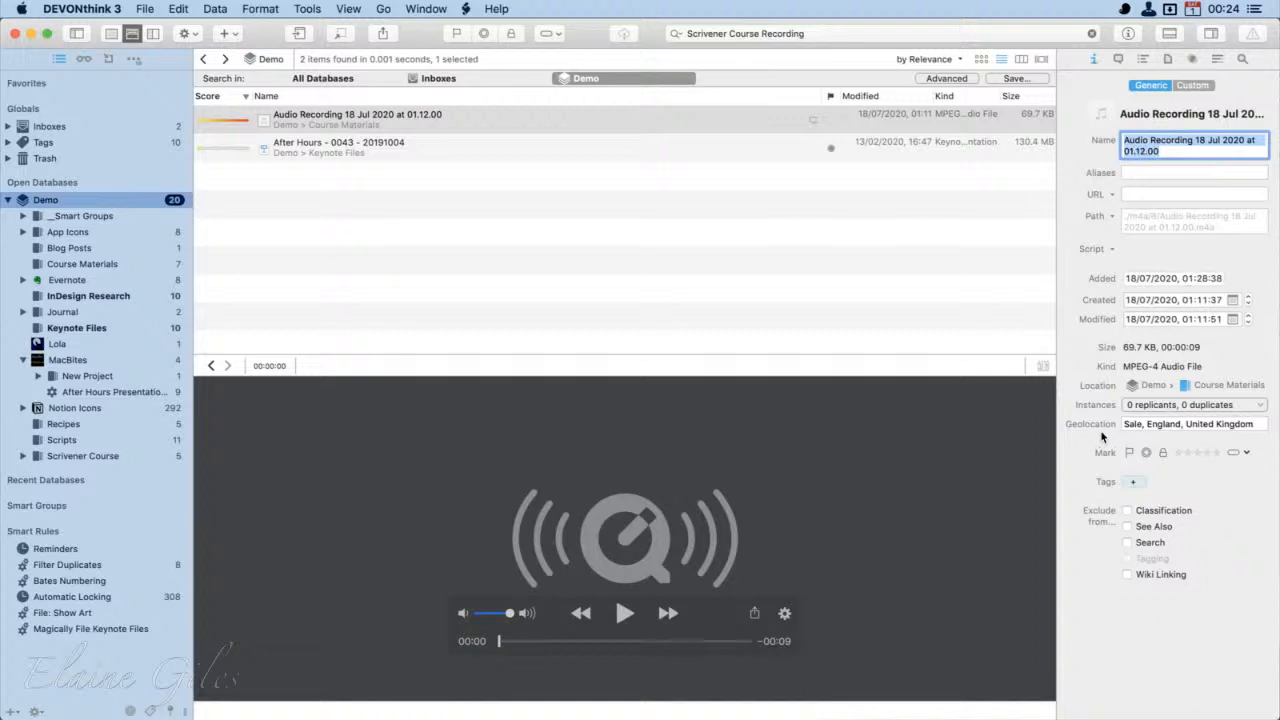
click(1118, 59)
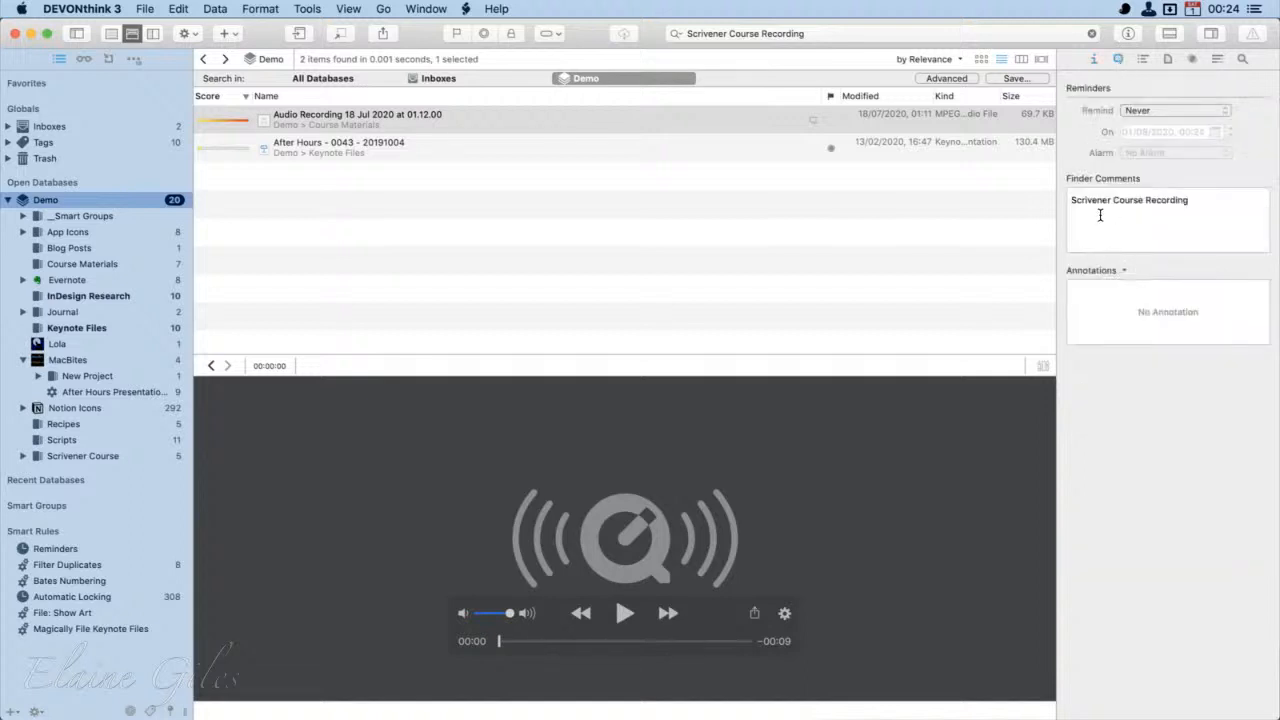
drag(1204, 212, 1071, 209)
click(1092, 33)
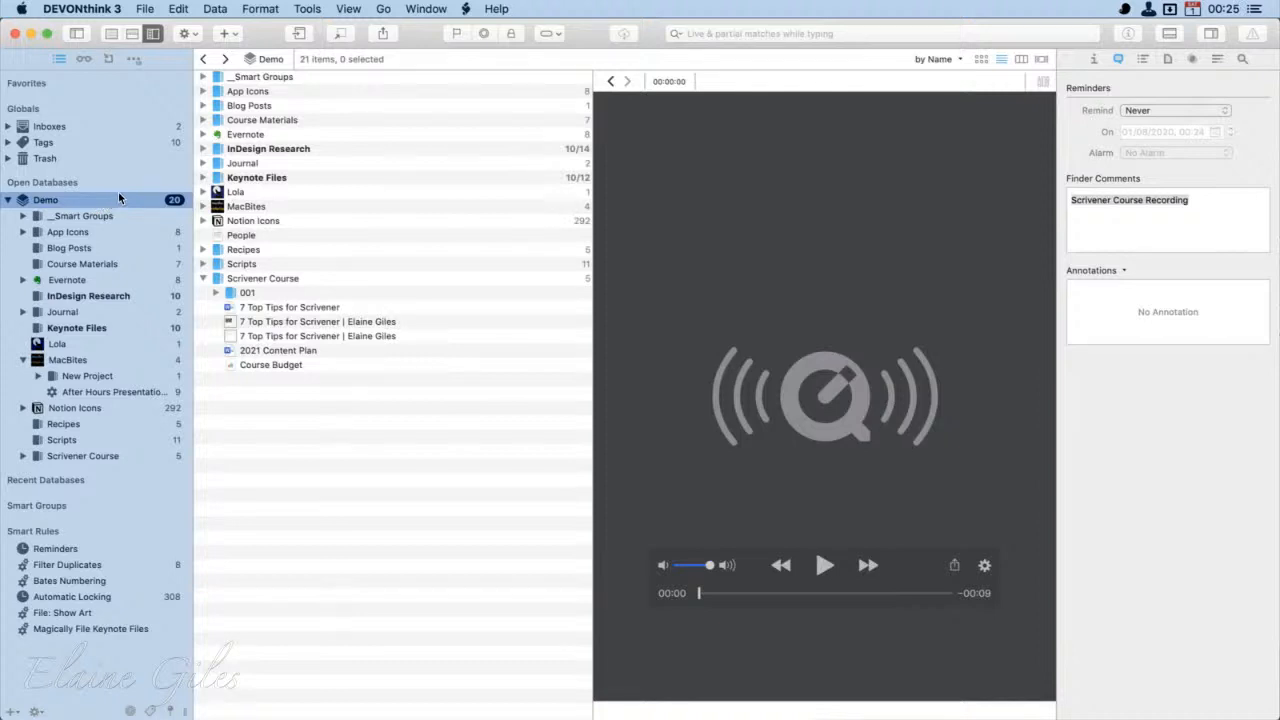
click(203, 278)
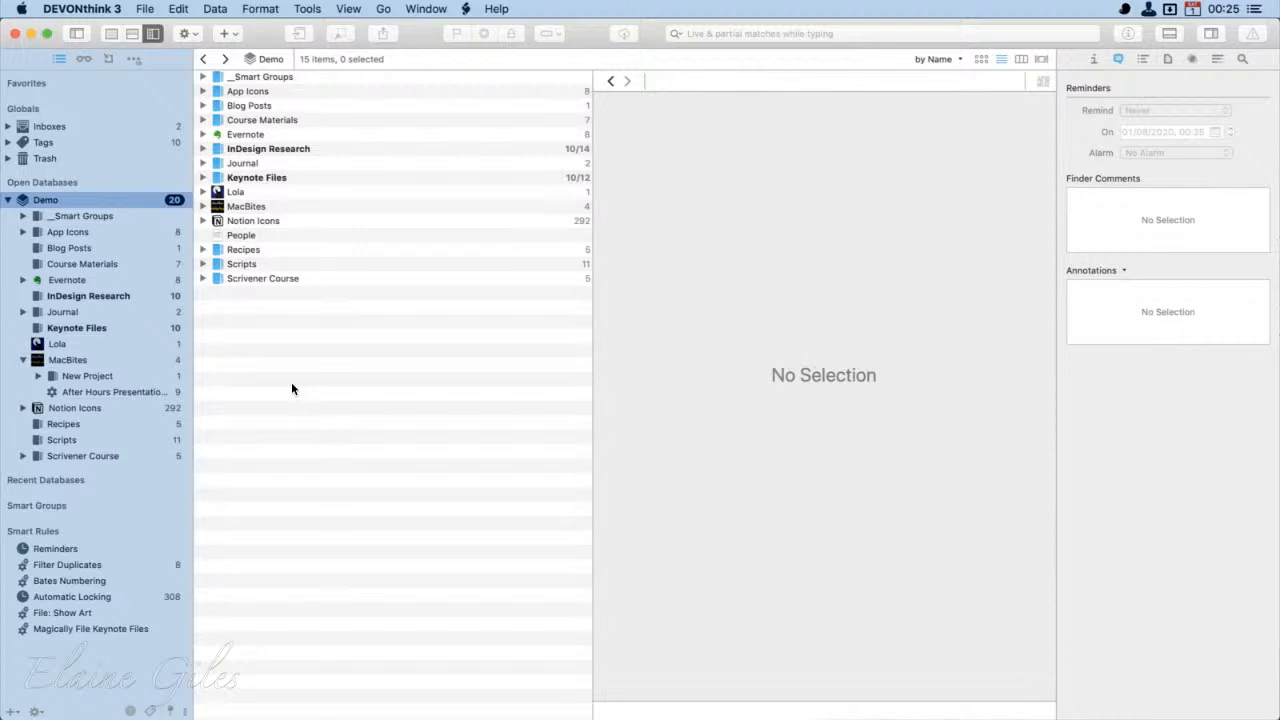
Step: Search the Demo database for Snagit and find the Snagit 2020 slide in the 7 Alternatives to Screenflow preview
click(735, 31)
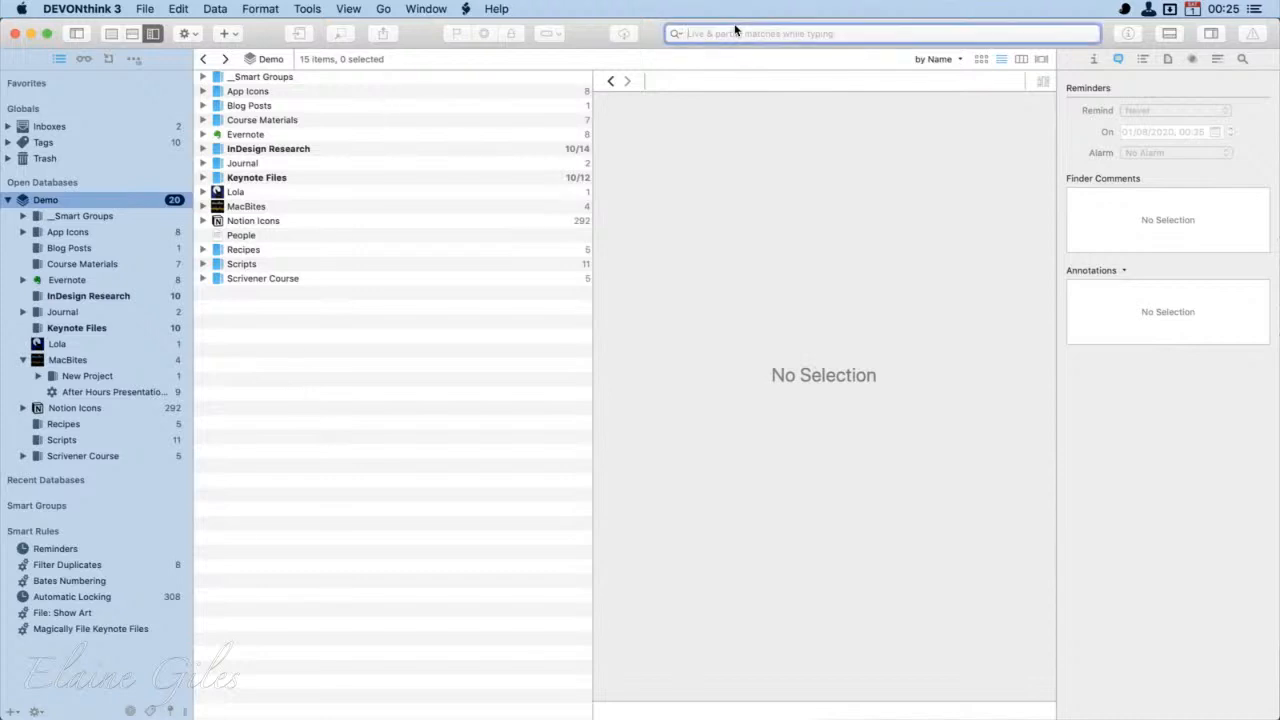
text(Snagit)
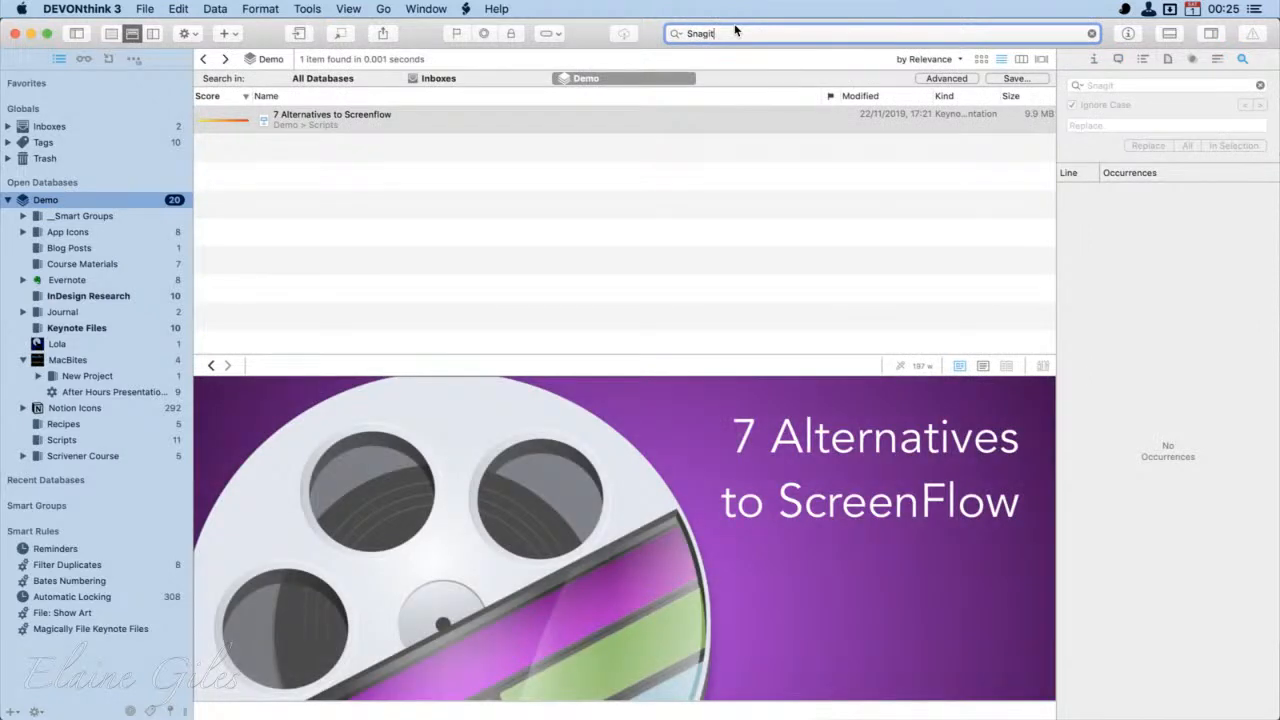
scroll(540, 606, down, 10)
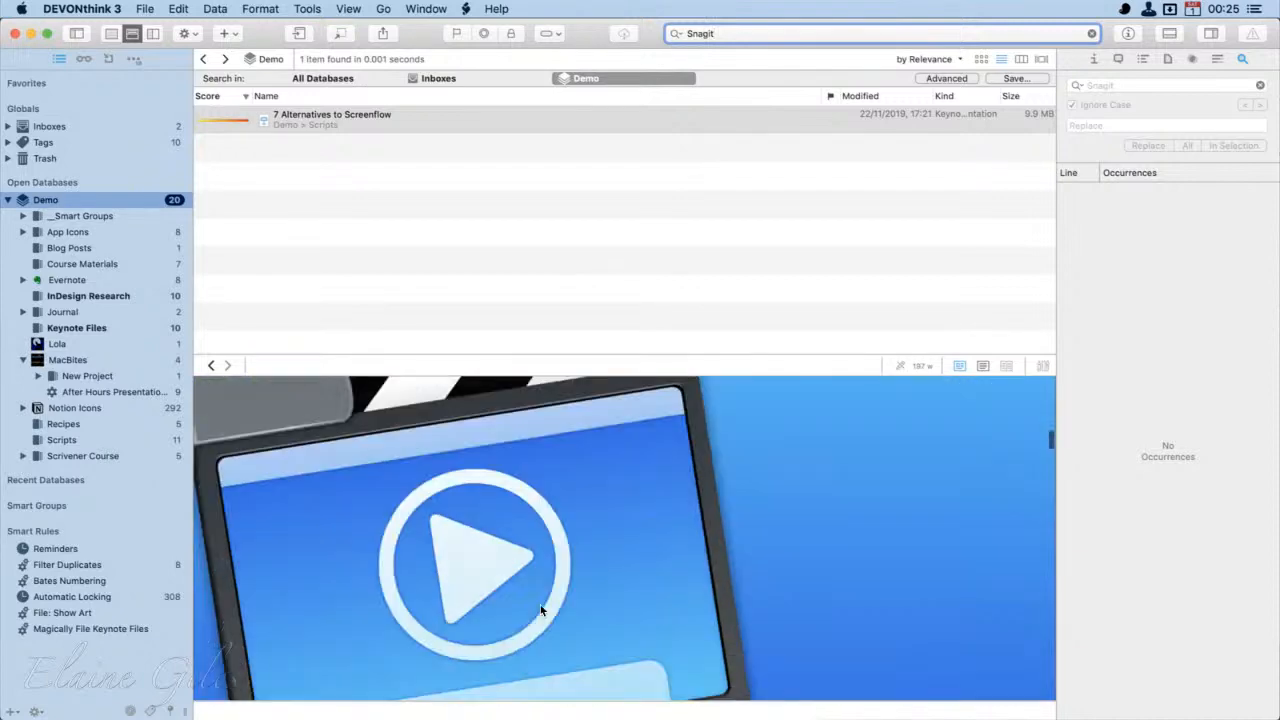
scroll(541, 610, down, 10)
scroll(541, 610, up, 3)
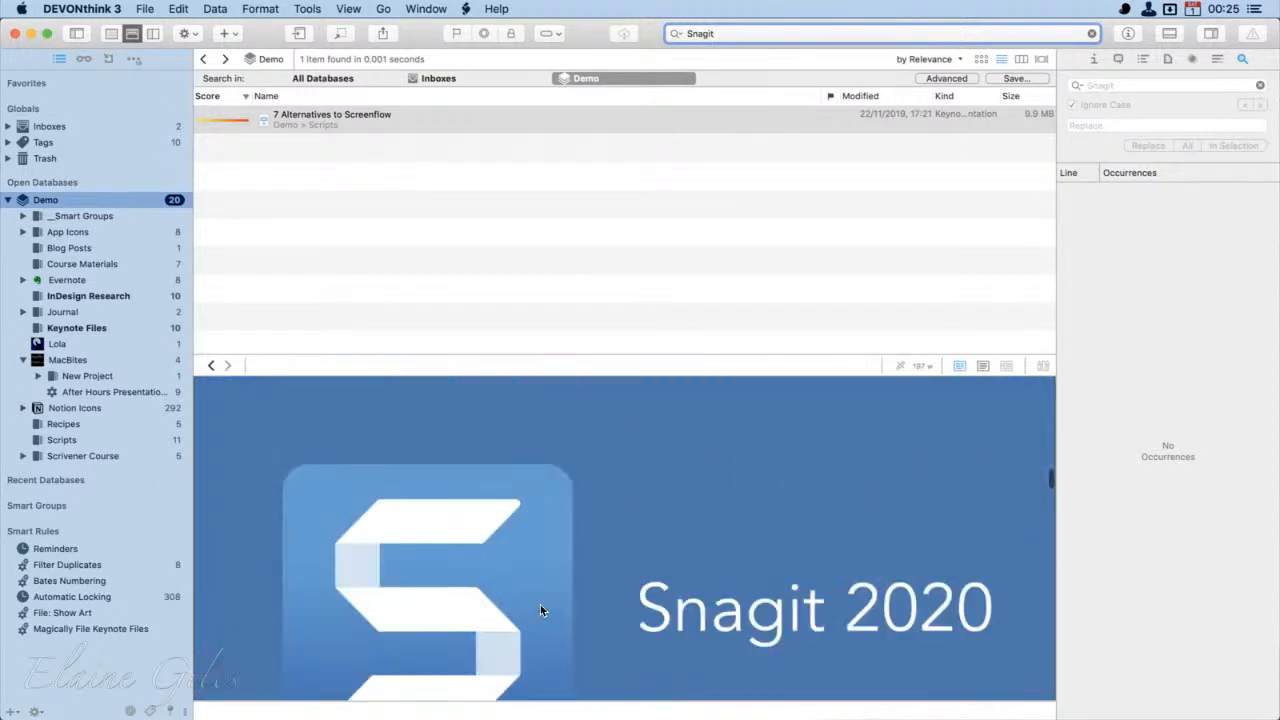
scroll(540, 610, down, 2)
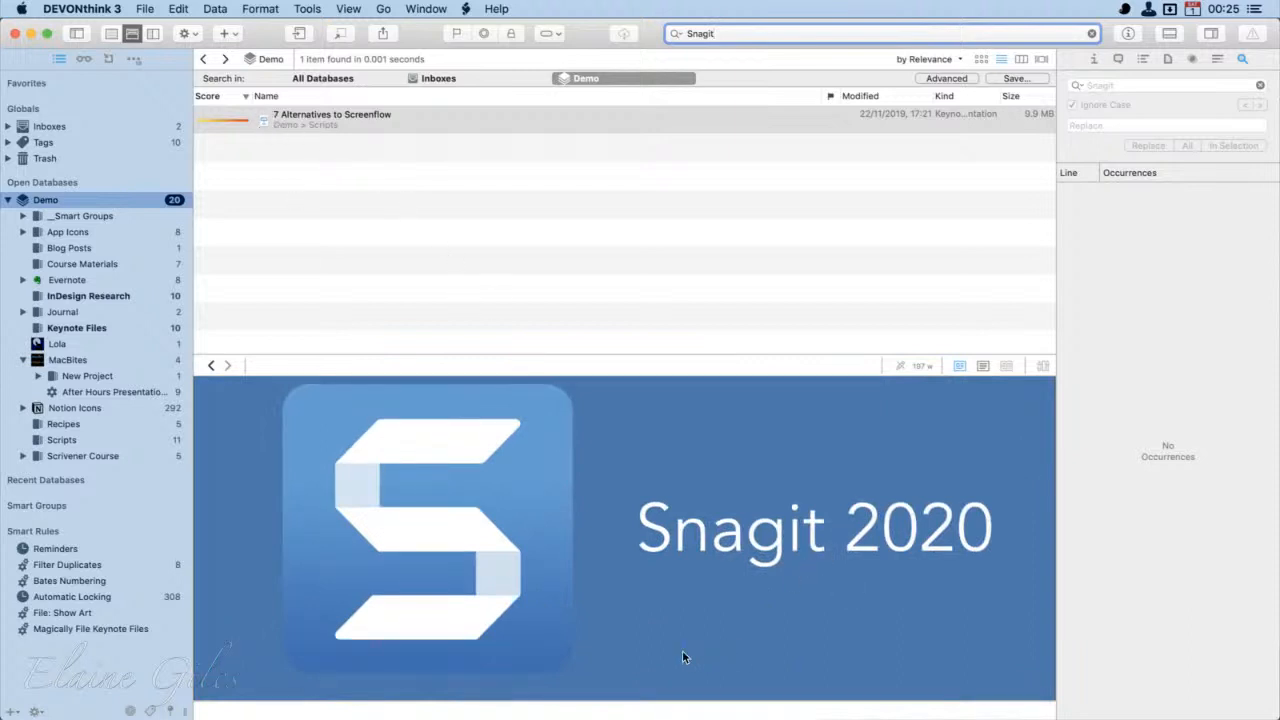
Step: Clear the Snagit search and collapse the Scrivener Course group in the Demo database's item list
key(super+a)
click(1092, 34)
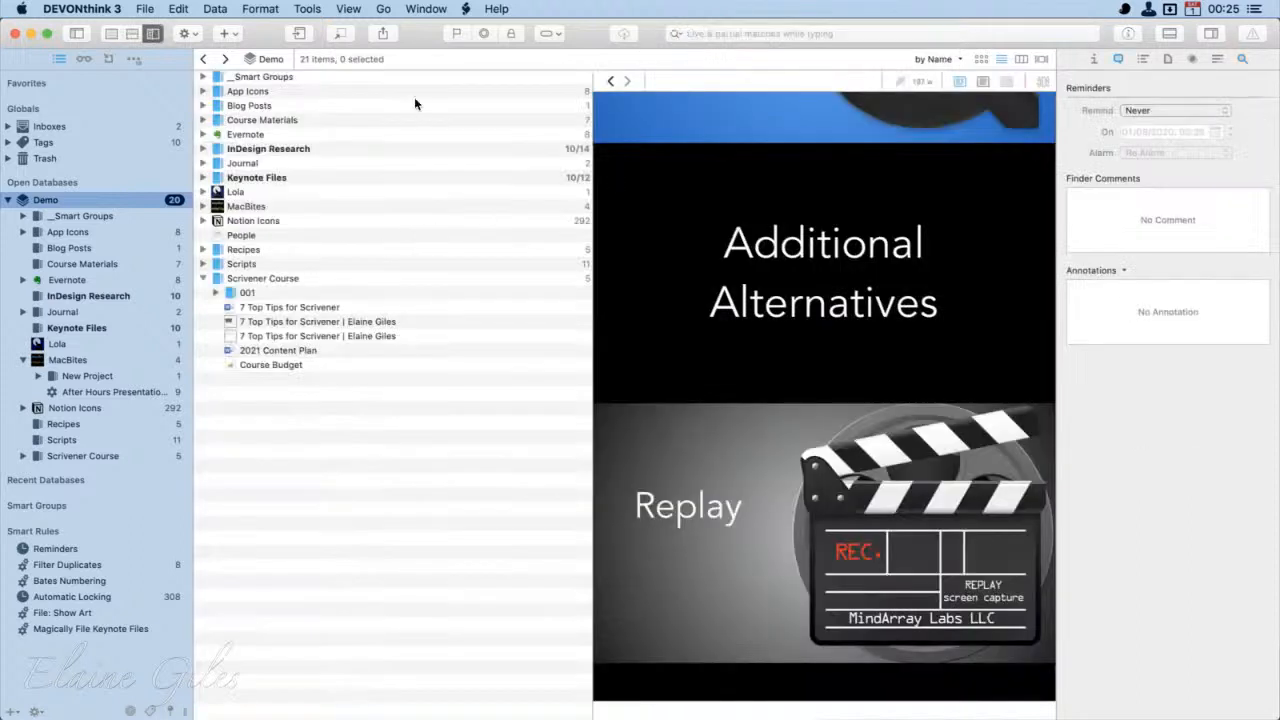
click(415, 104)
click(204, 279)
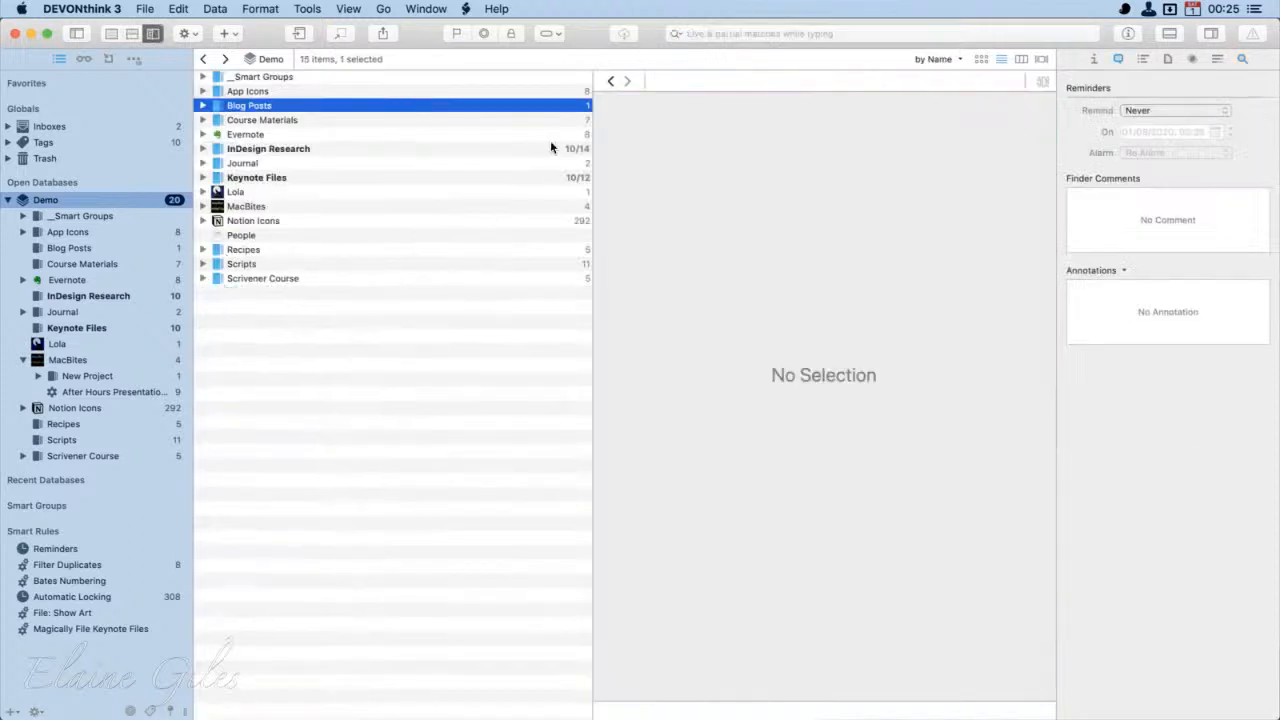
Step: Search the Inboxes for iShowU, widen the search to all databases and find the iShowU Instant slide in the presentation preview
click(120, 127)
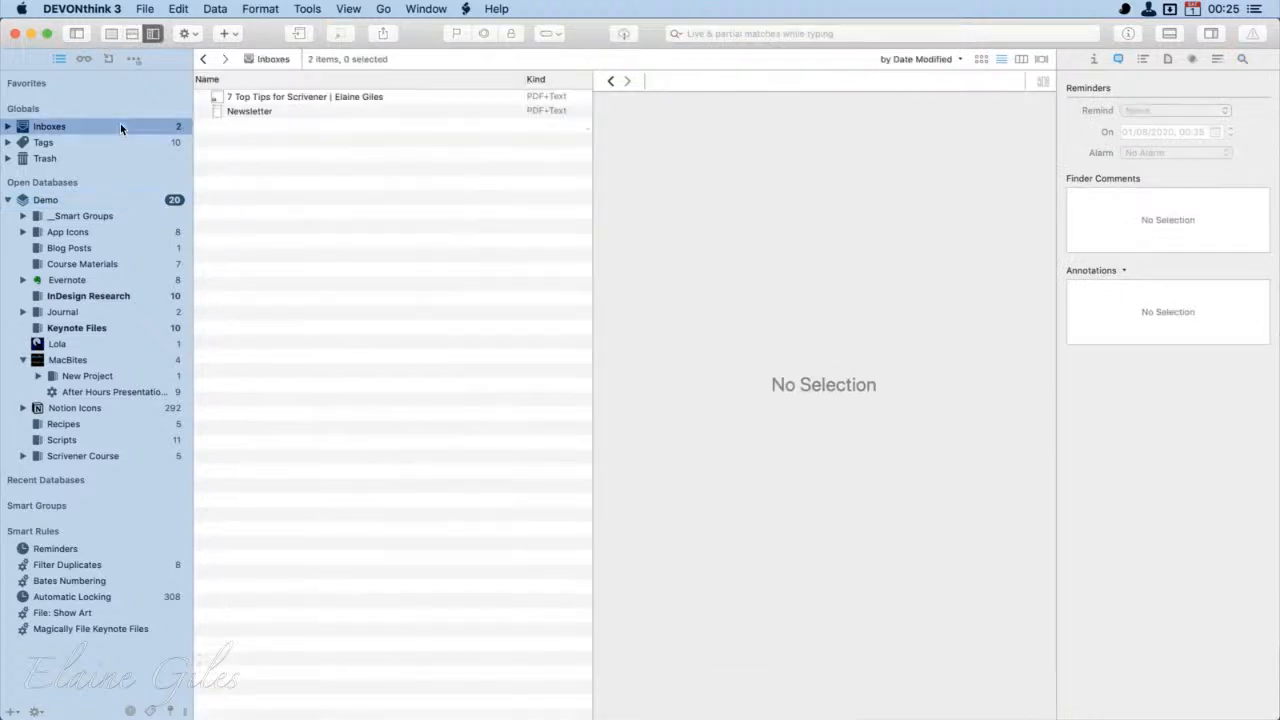
click(757, 38)
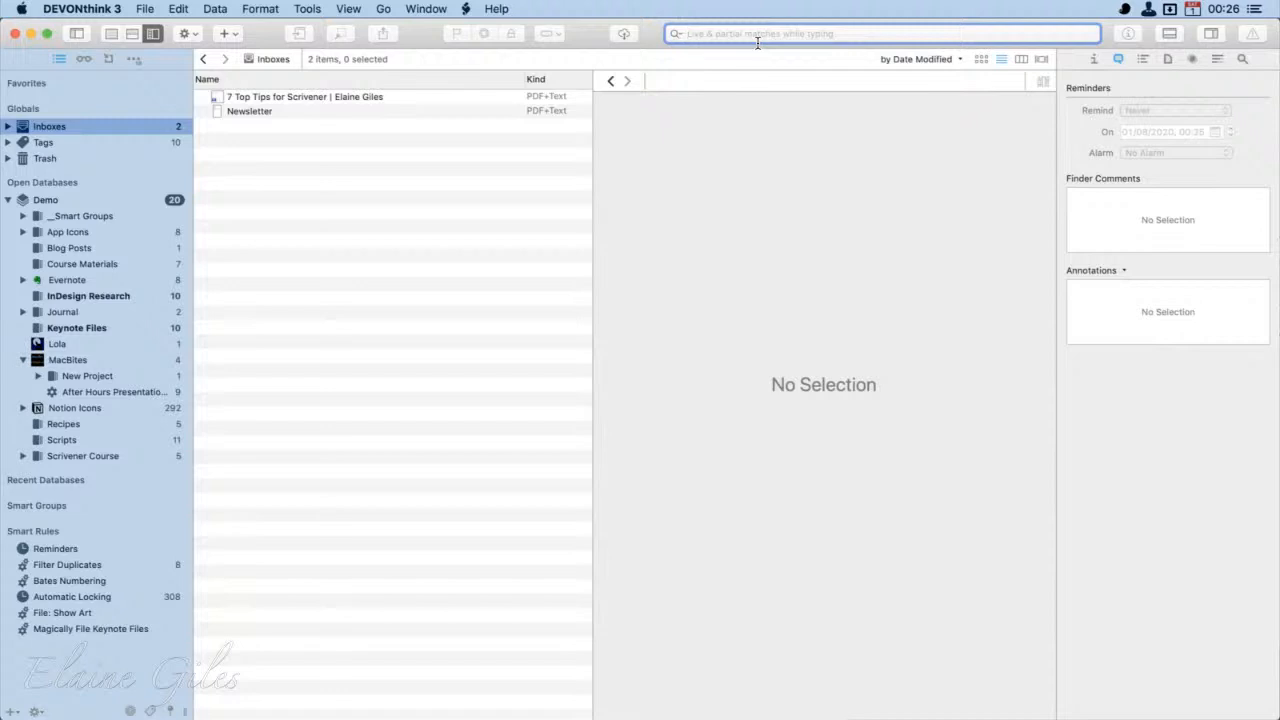
text(ishowu)
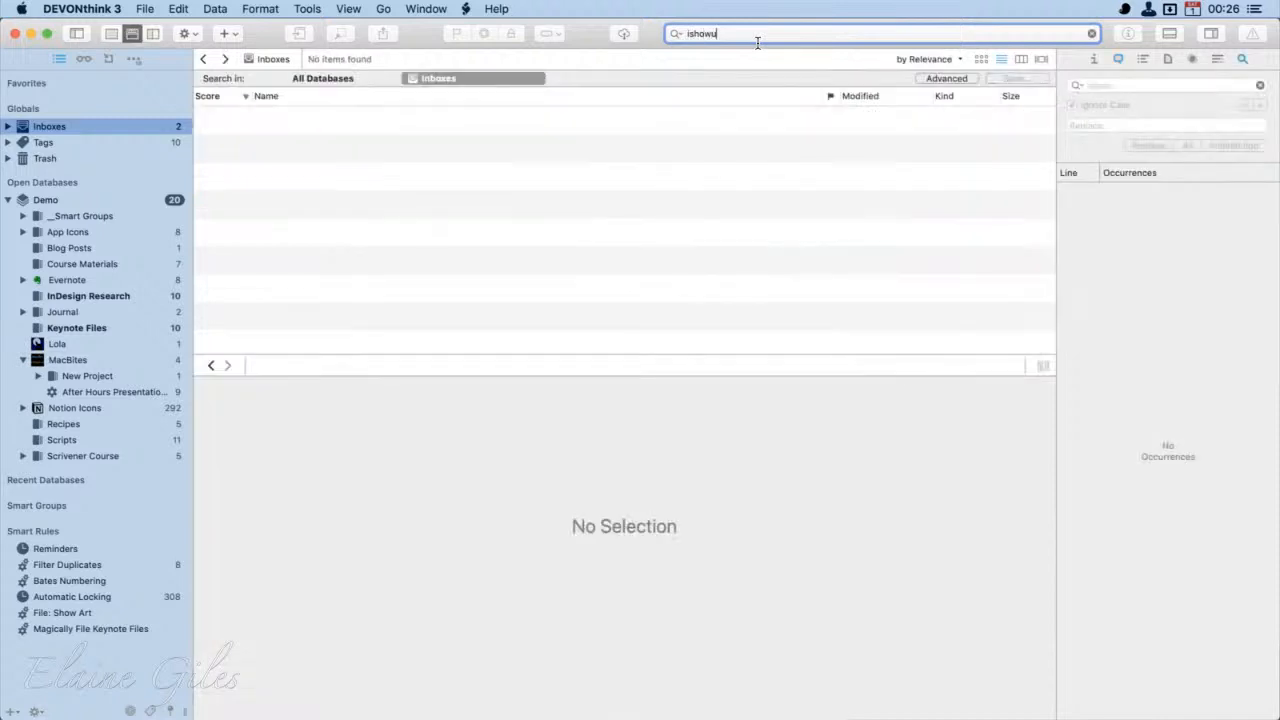
key(BackSpace)
key(super+a)
text(iShowU)
key(super+a)
click(324, 77)
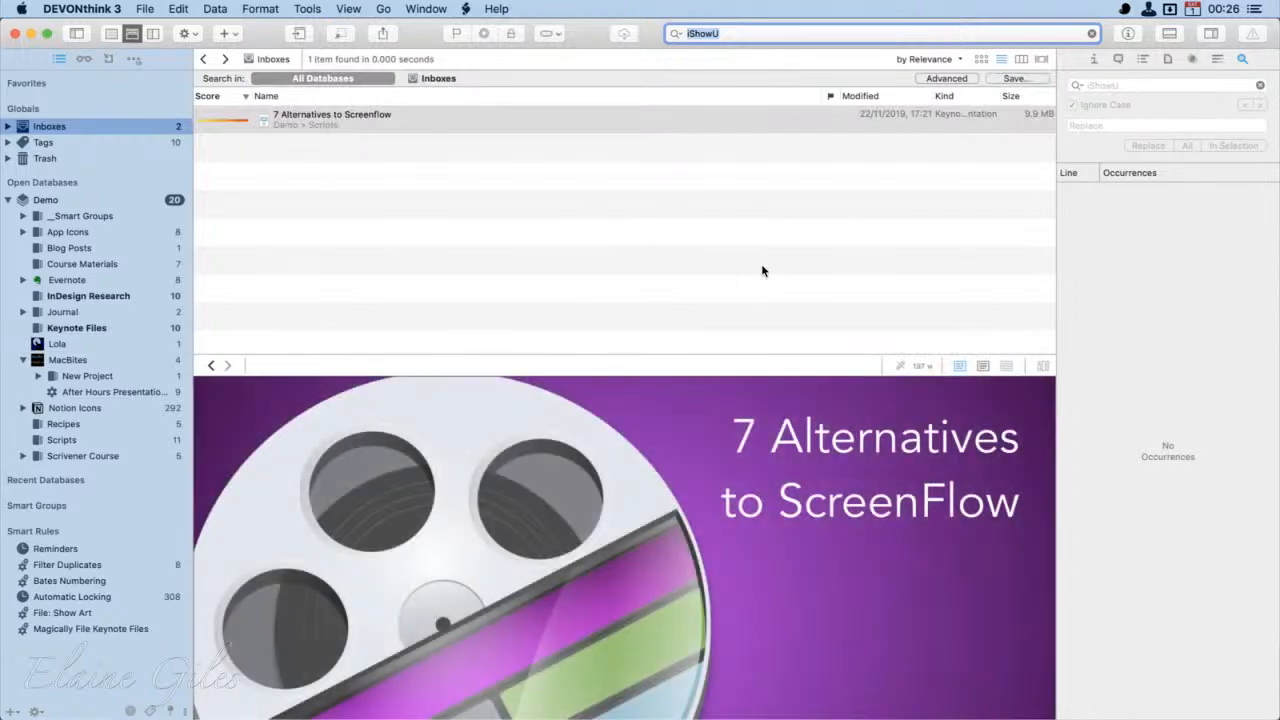
scroll(826, 486, down, 10)
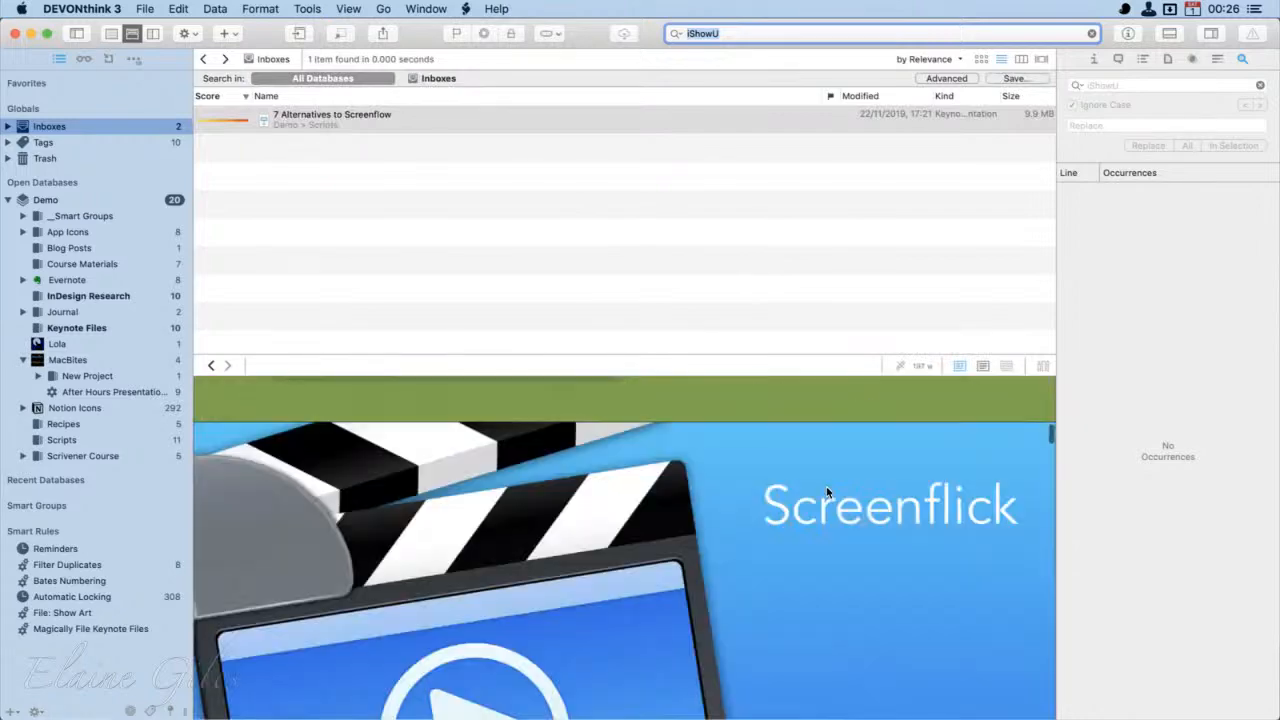
scroll(826, 491, down, 10)
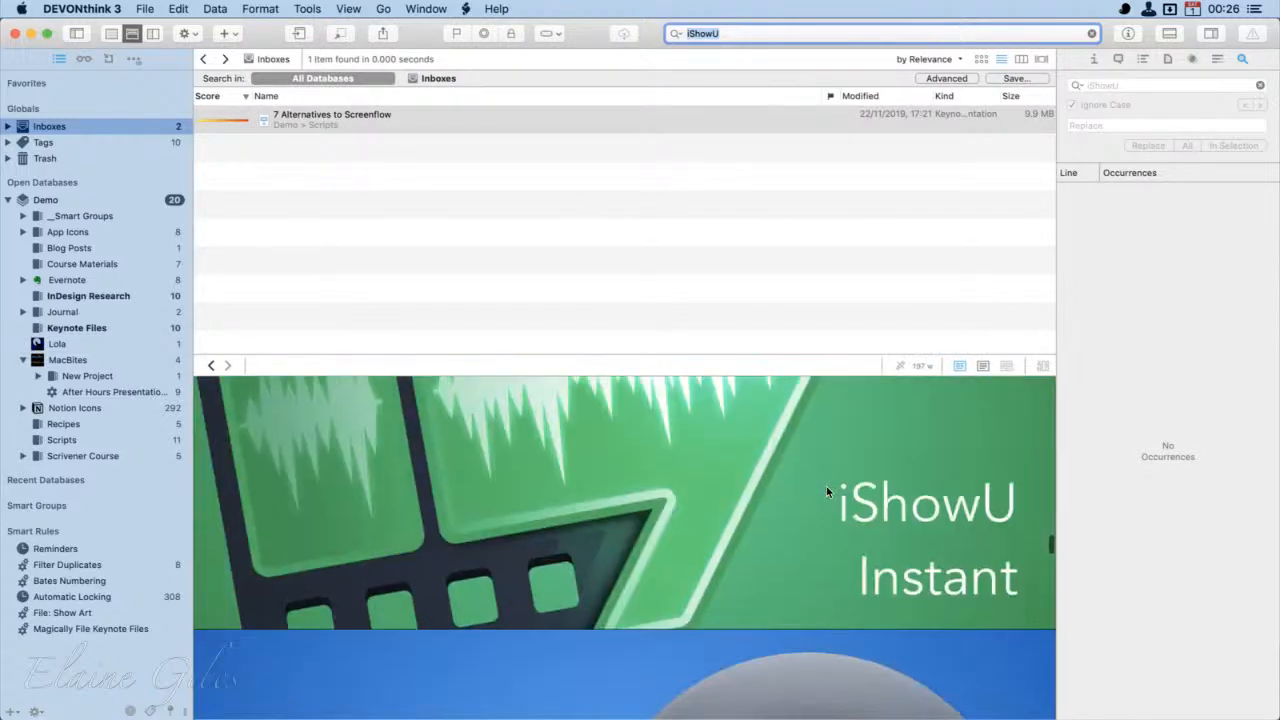
scroll(826, 491, up, 5)
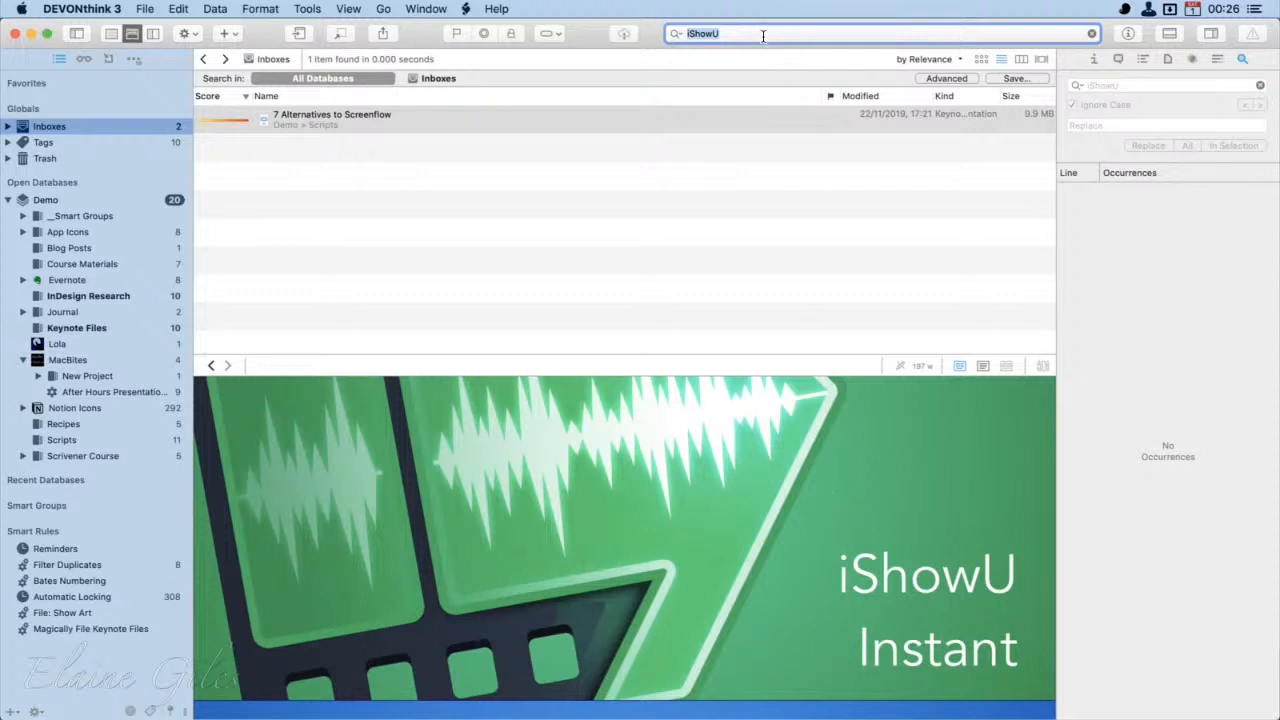
Step: Search all databases for Screenium, look through the presentation preview, clear the search and collapse the MacBites group
text(Screenium)
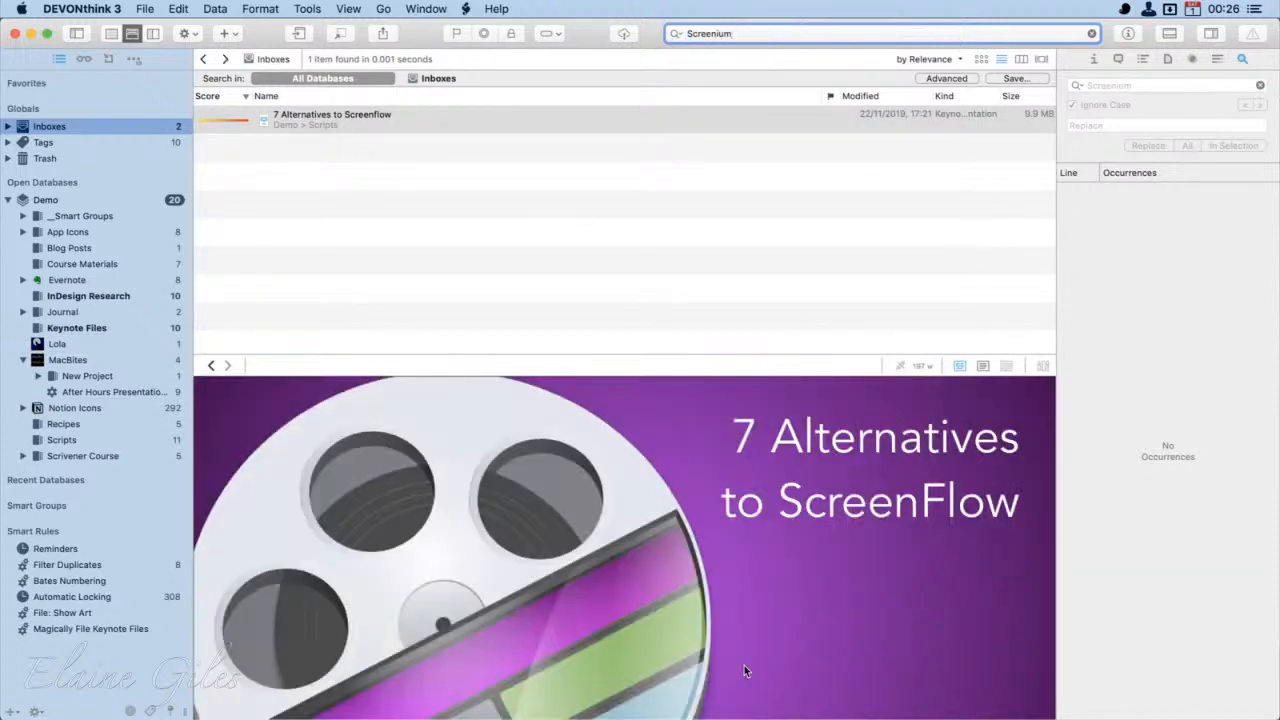
scroll(744, 665, down, 6)
scroll(746, 643, down, 2)
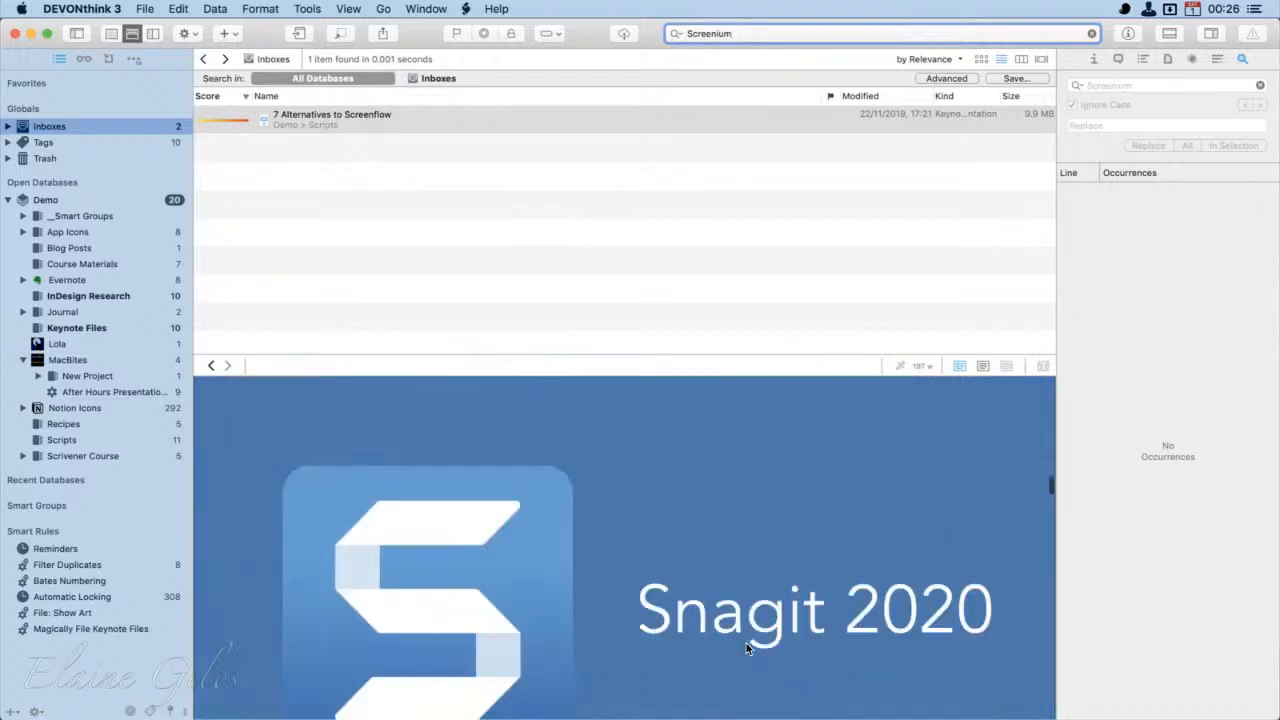
click(1093, 34)
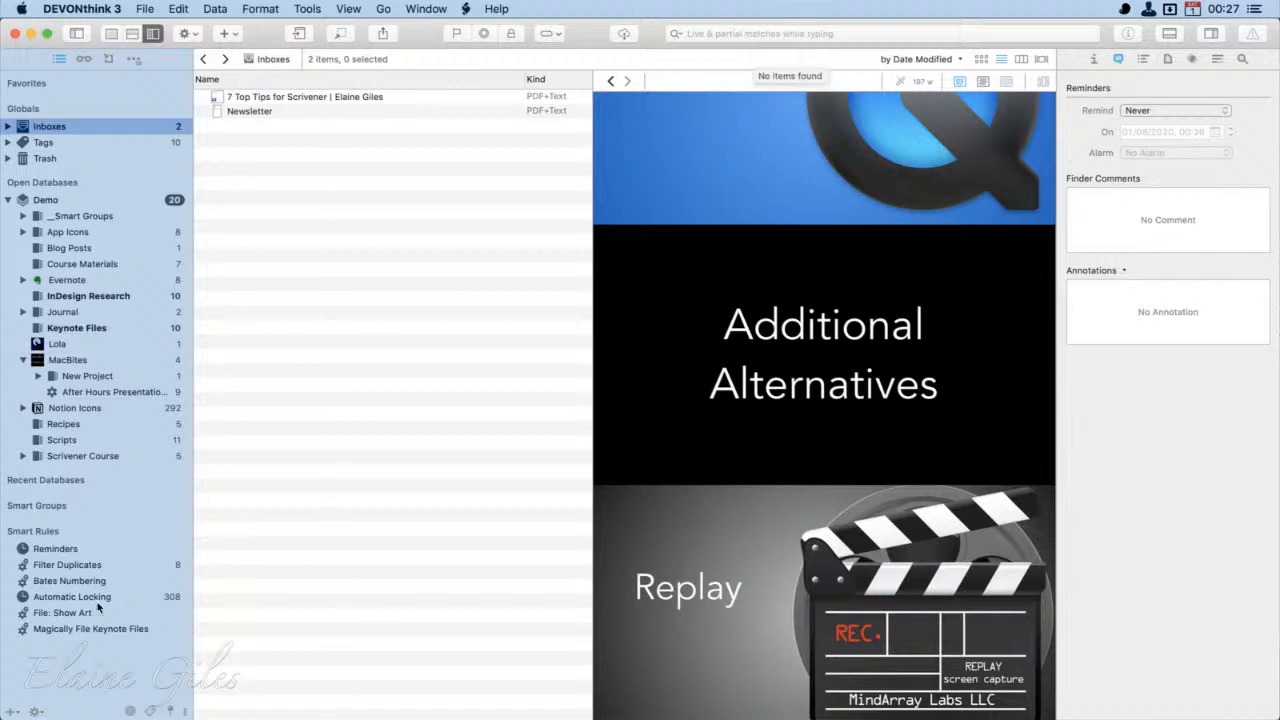
click(23, 360)
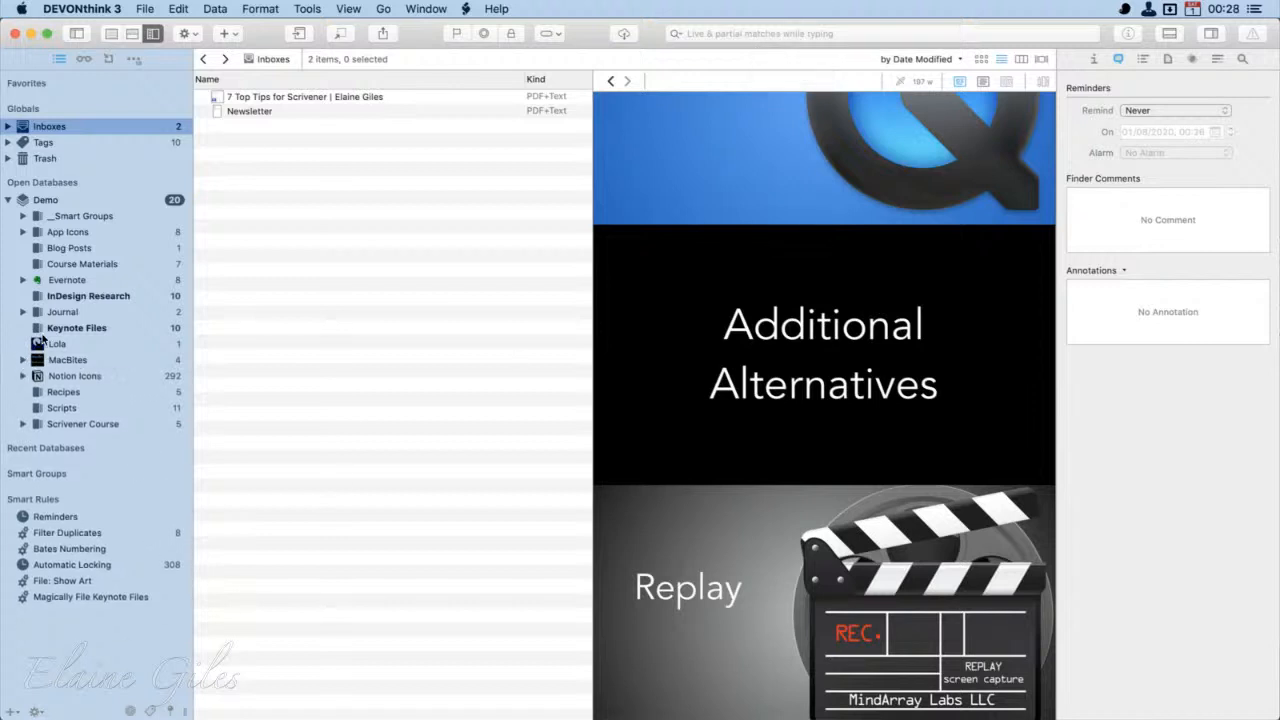
Step: Preview Script for Affinity Publisher, Script for Scrivener and After Hours - 0014 - 20190215 in the Demo database's Scripts group
click(60, 408)
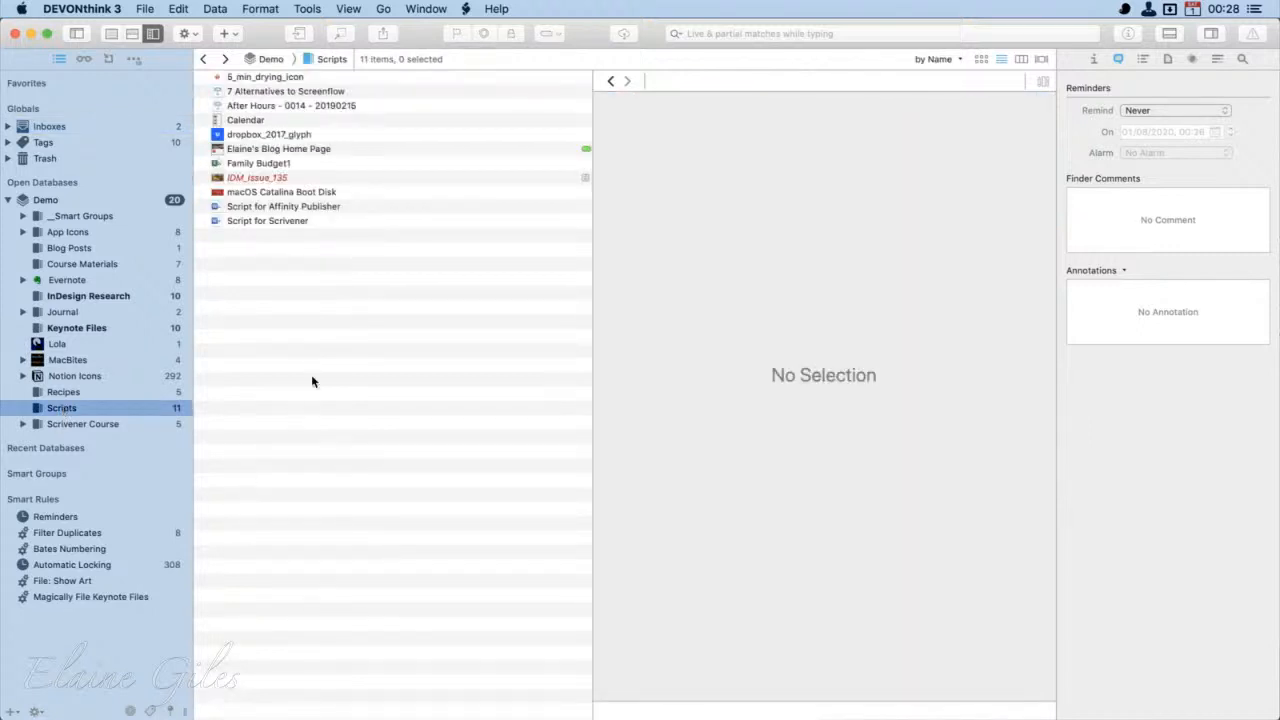
click(349, 208)
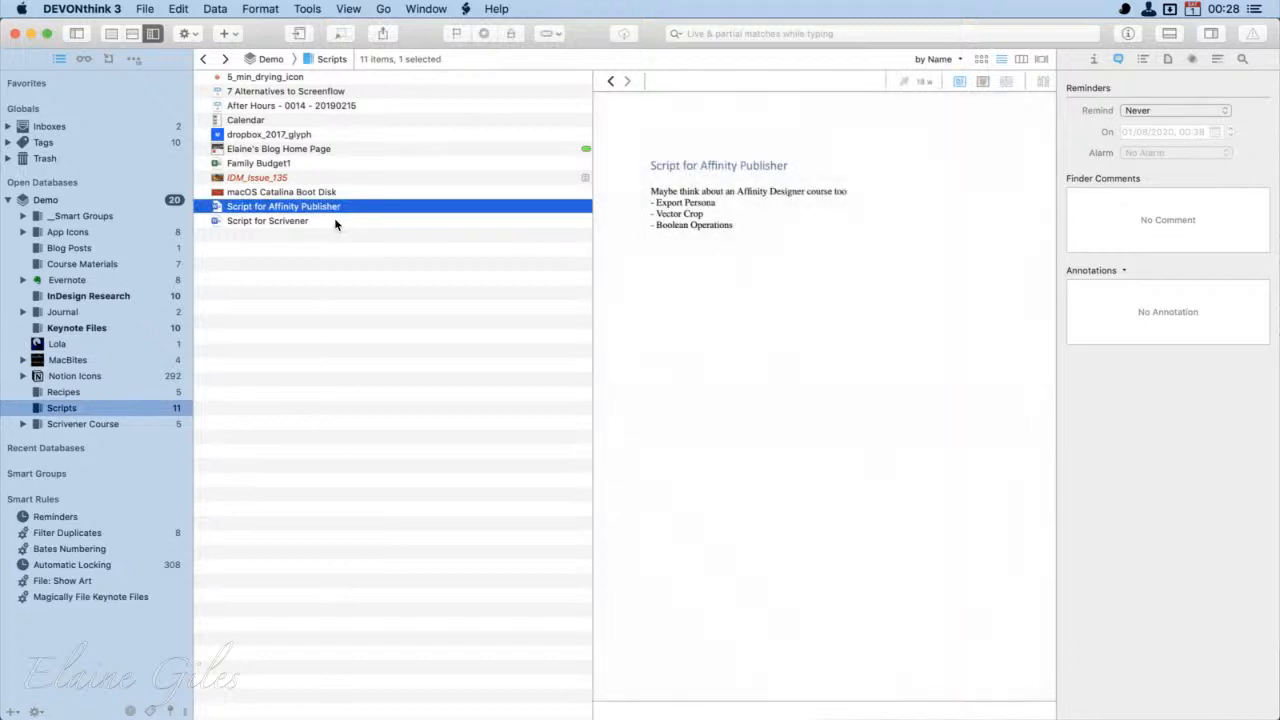
click(335, 221)
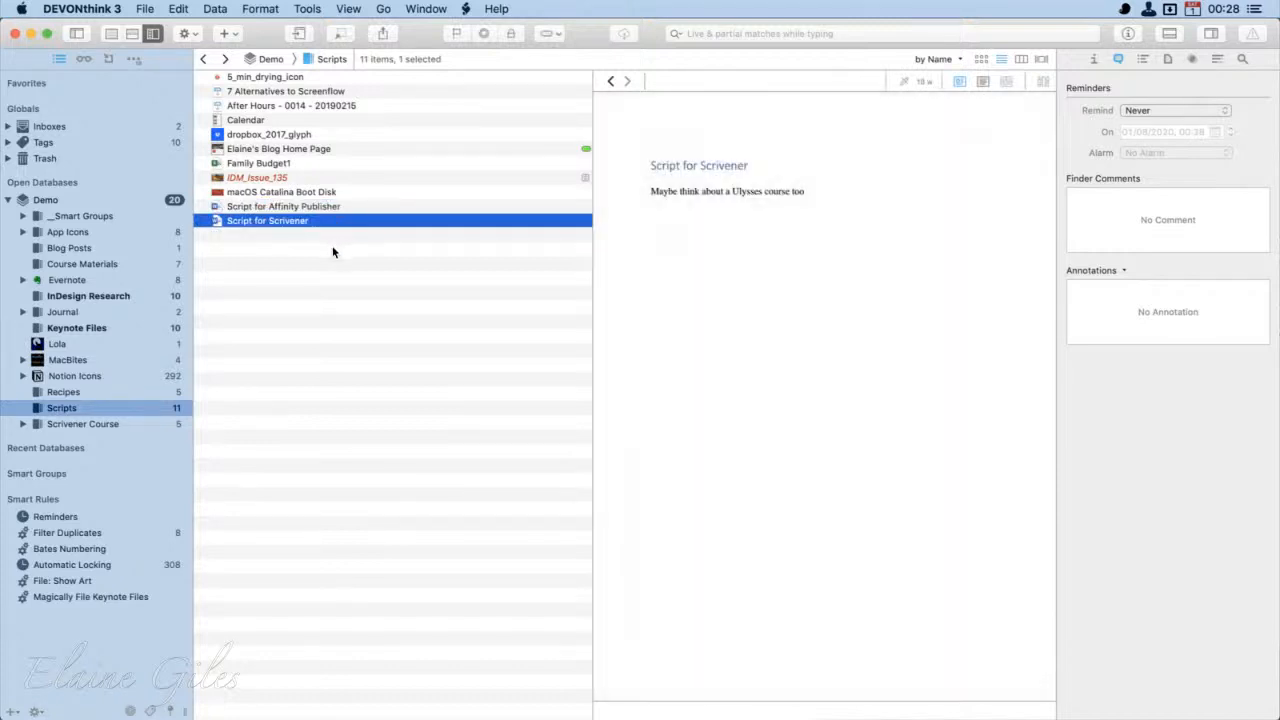
click(359, 102)
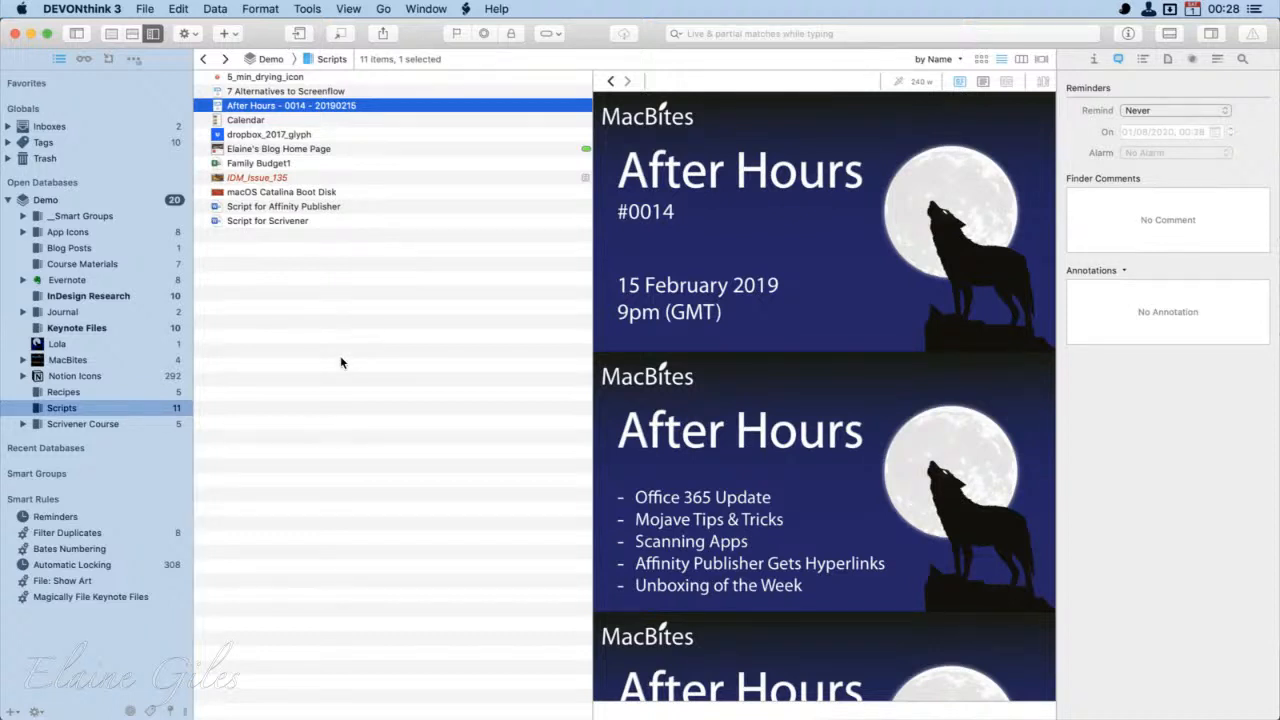
Step: Search all databases for Script for Affinity Designer, starting from the Inboxes
click(73, 128)
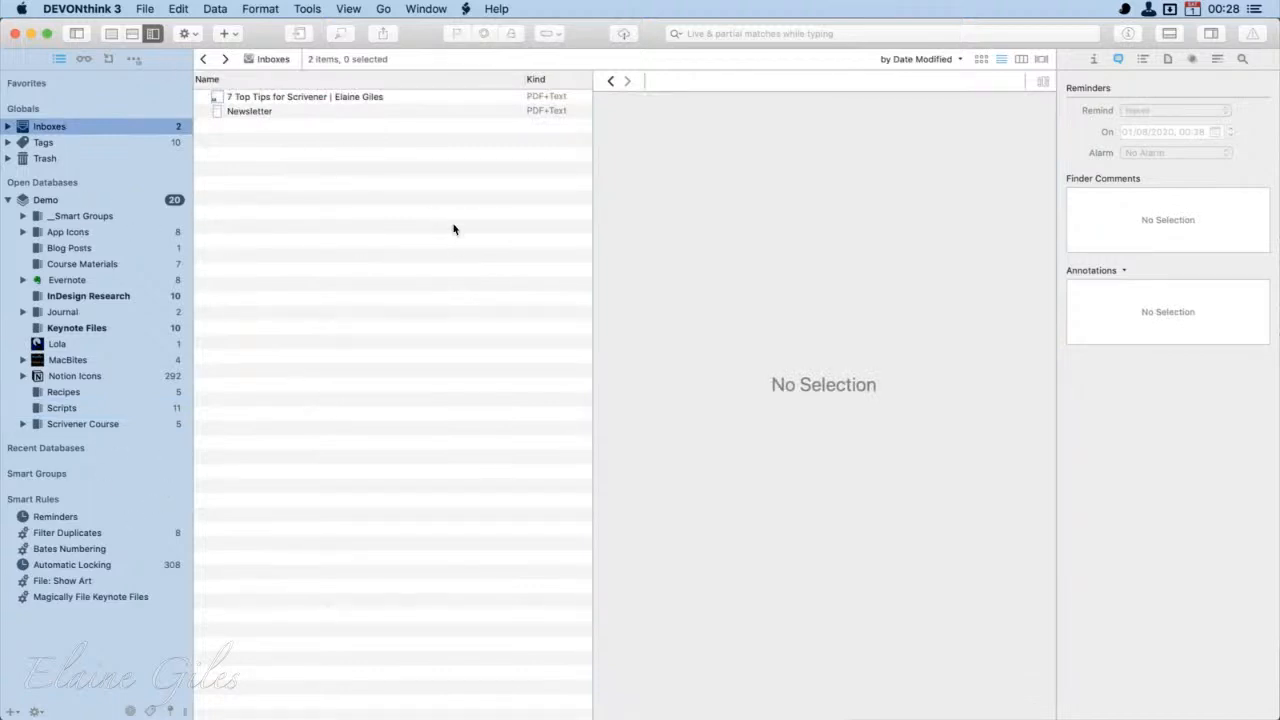
click(789, 40)
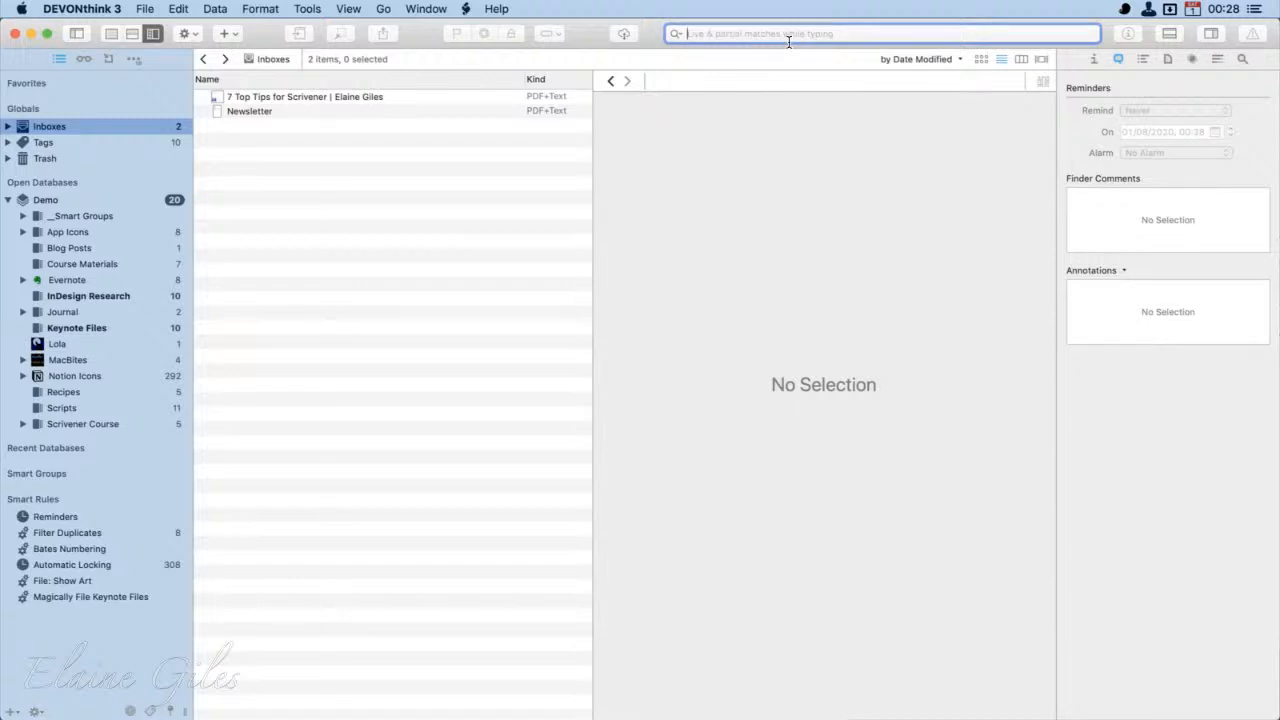
text(Script for A)
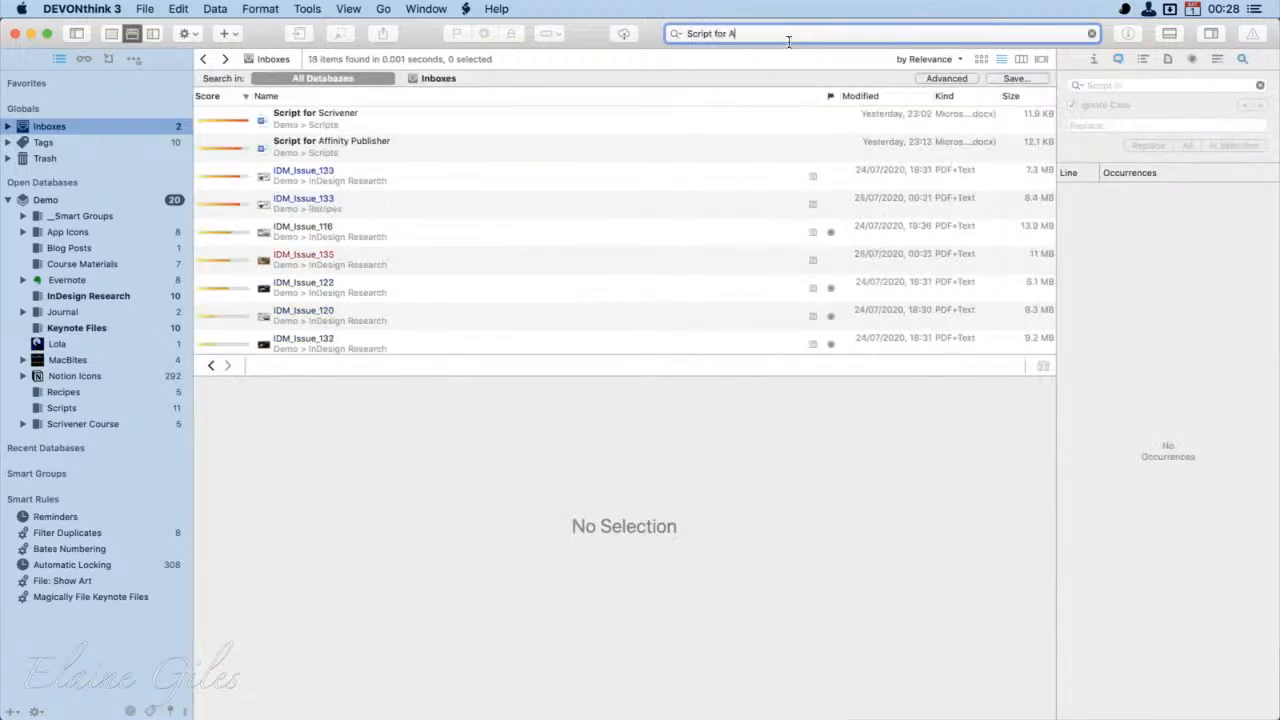
text(ffinity Designer)
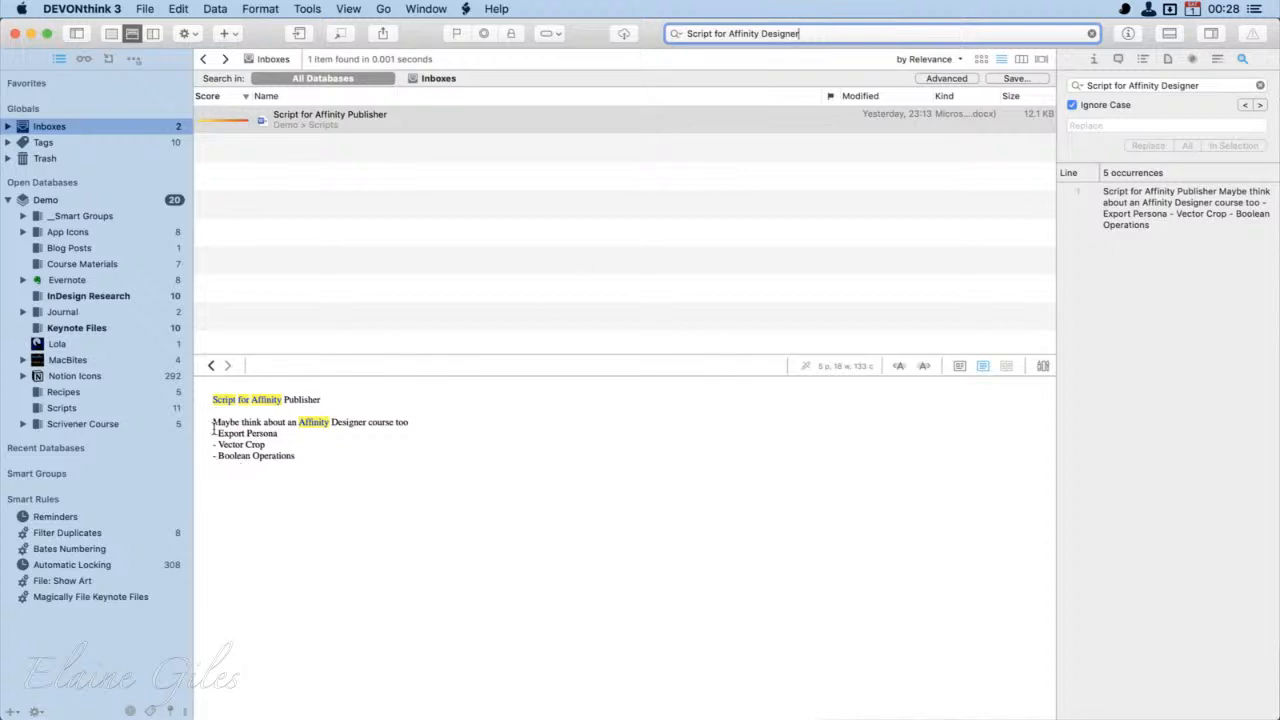
Step: Highlight the word Designer and the text below the title in the Script for Affinity Publisher preview, and clear the search
drag(213, 400, 336, 426)
double_click(350, 424)
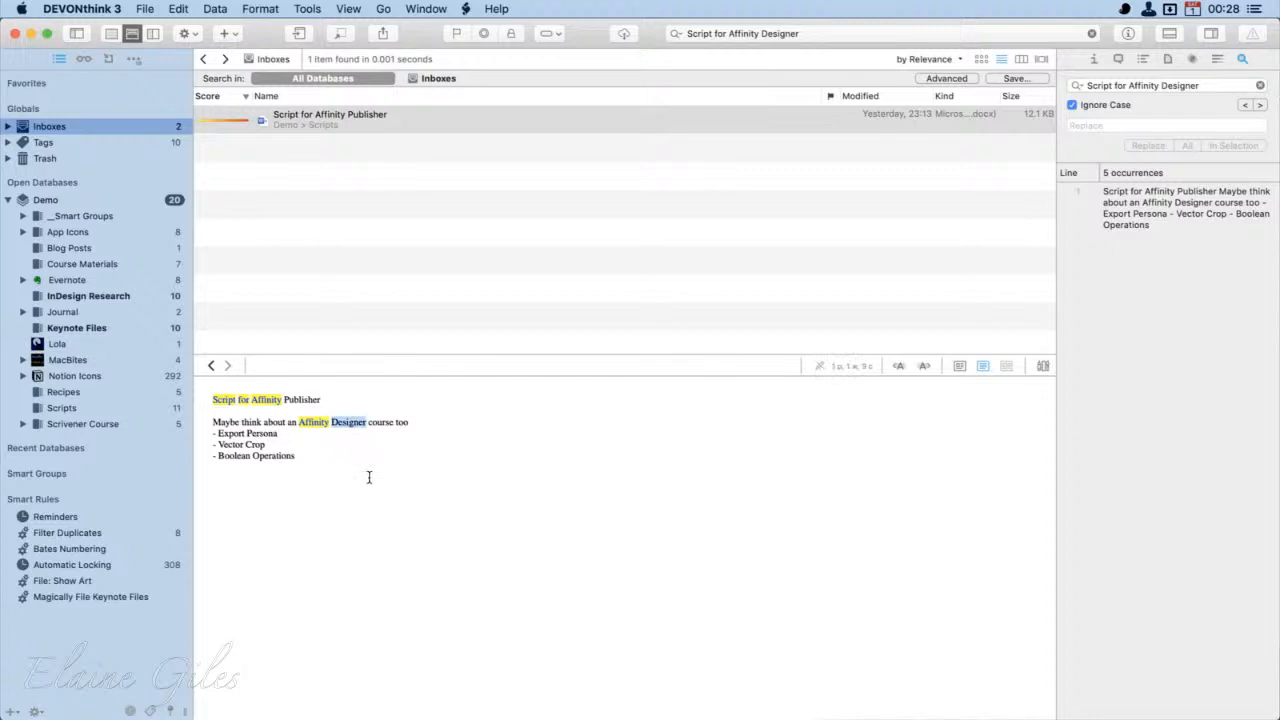
click(402, 460)
drag(296, 456, 210, 426)
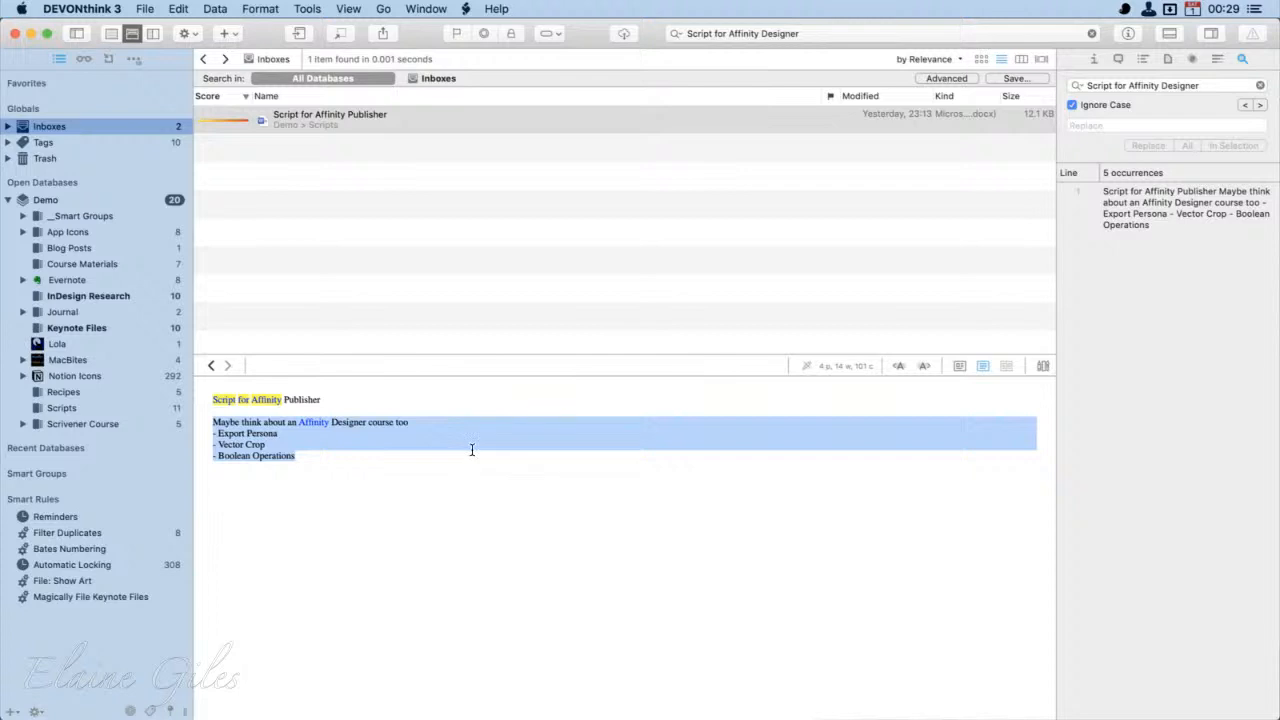
click(1092, 33)
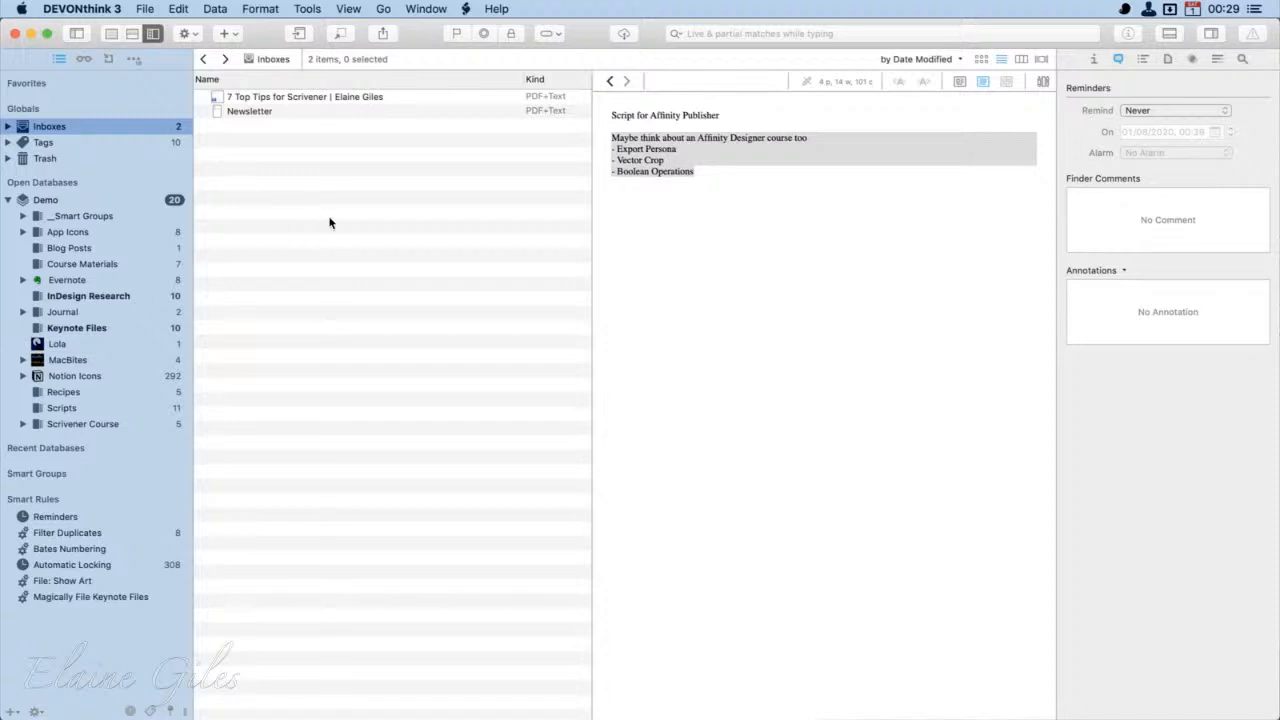
Step: Look through the 7 Top Tips for Scrivener PDF in the Inboxes and return to its beginning
click(243, 99)
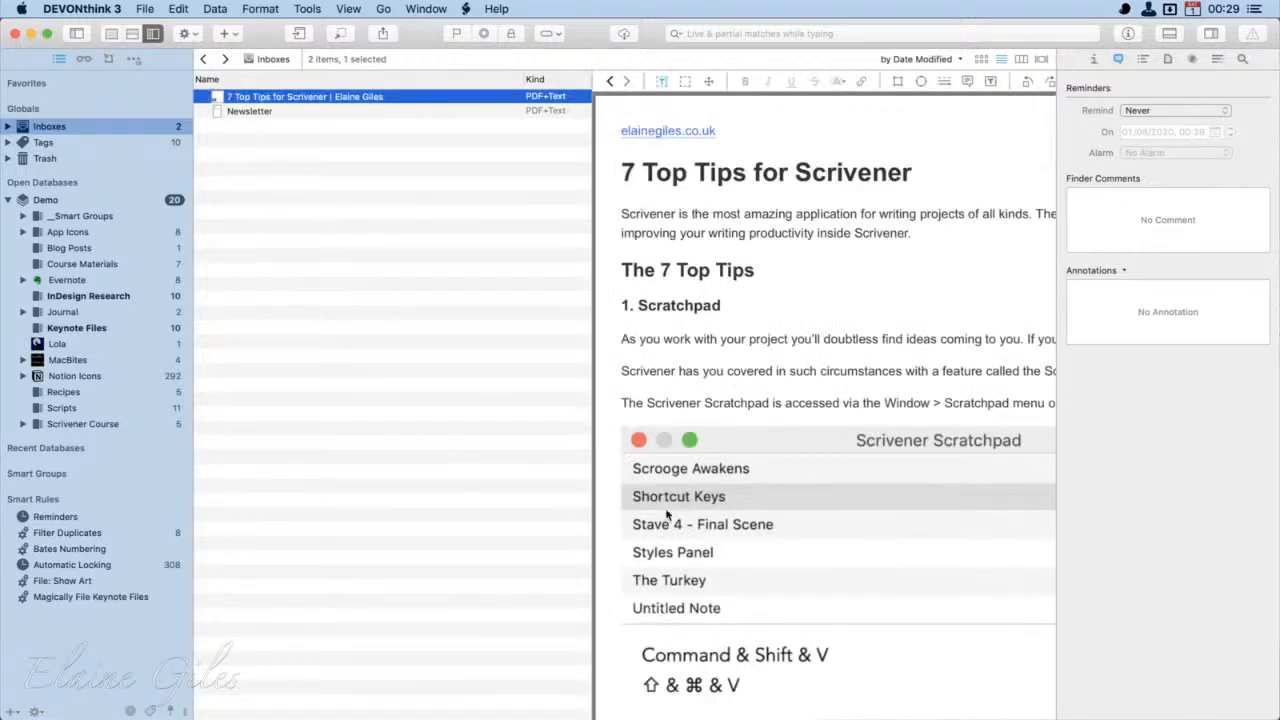
scroll(839, 597, down, 2)
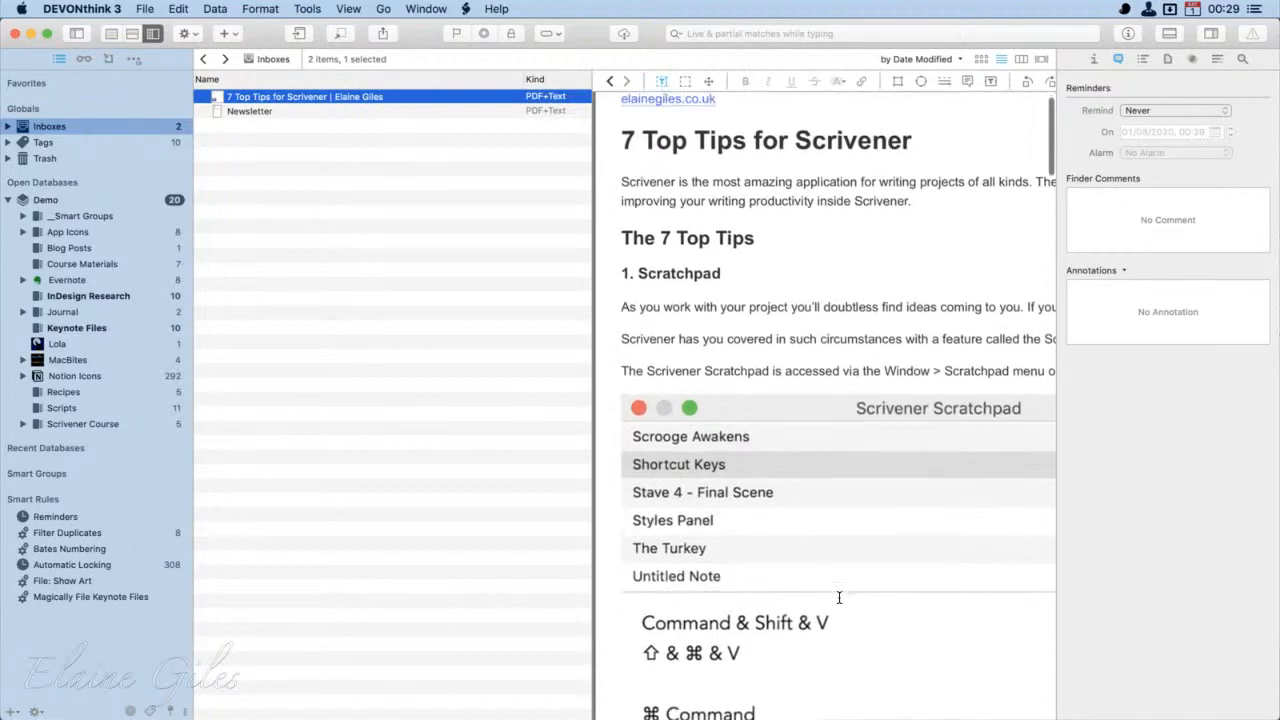
scroll(839, 597, down, 20)
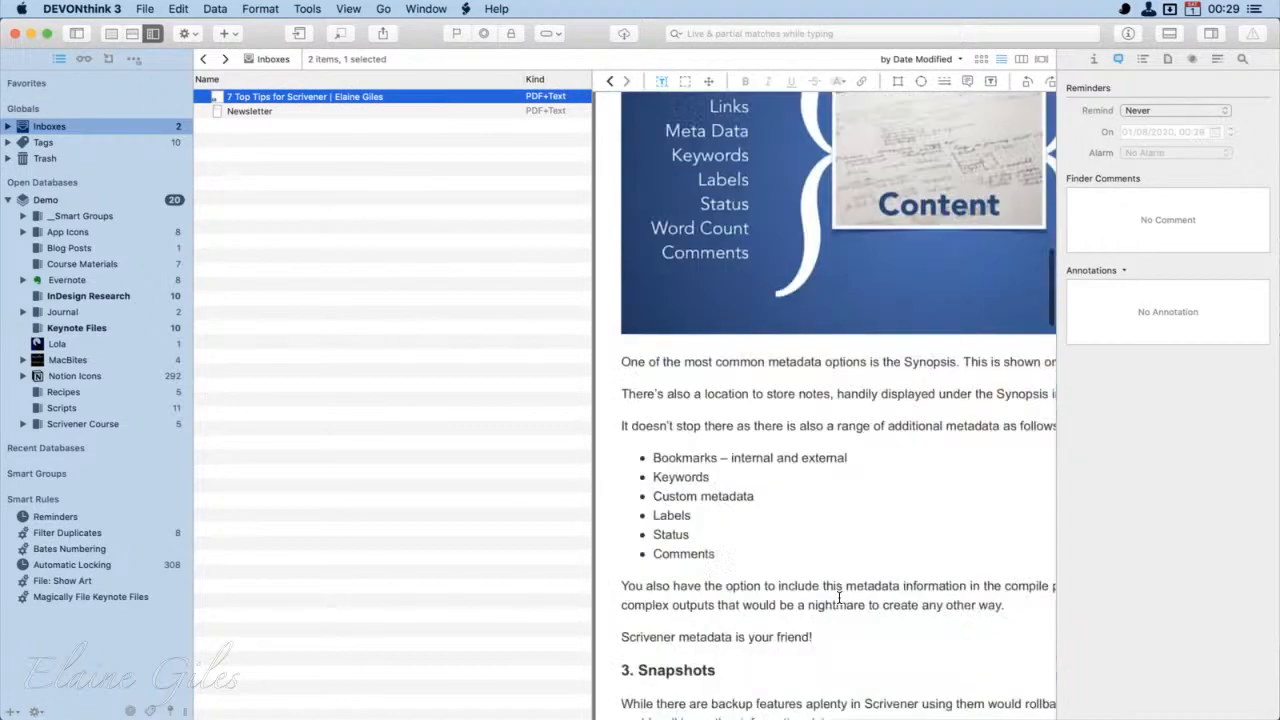
scroll(839, 597, down, 15)
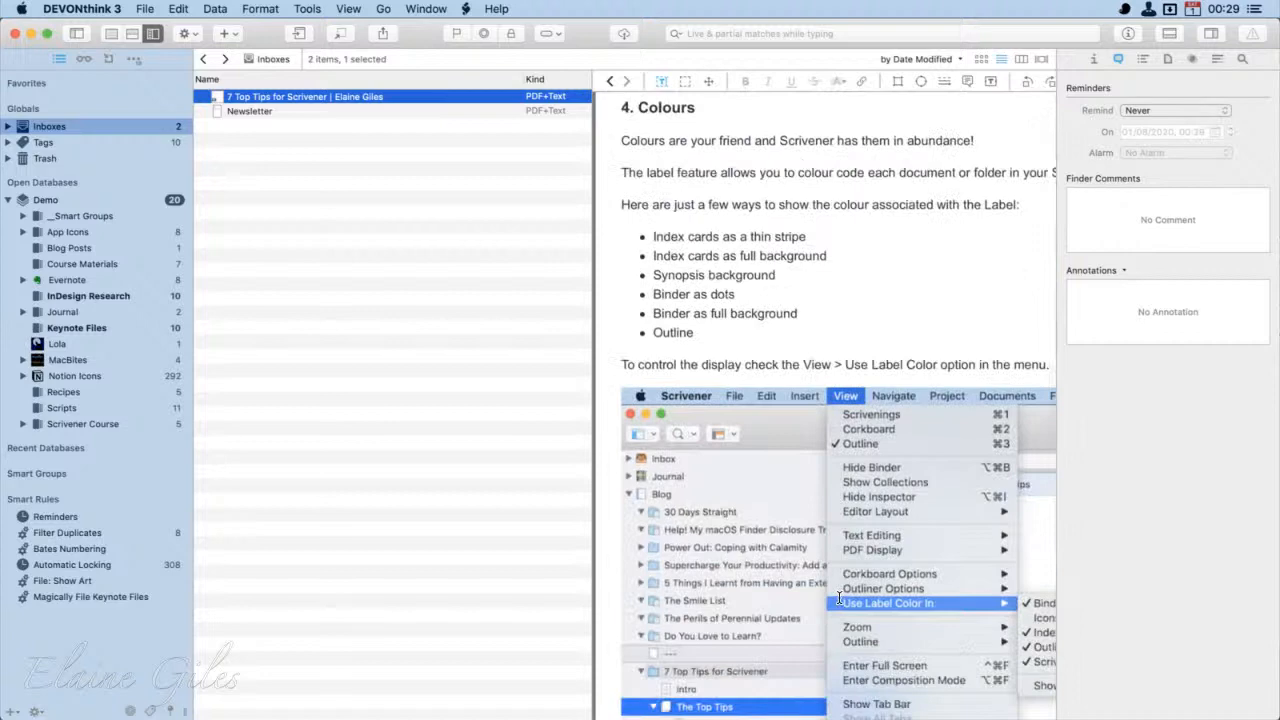
scroll(839, 597, up, 20)
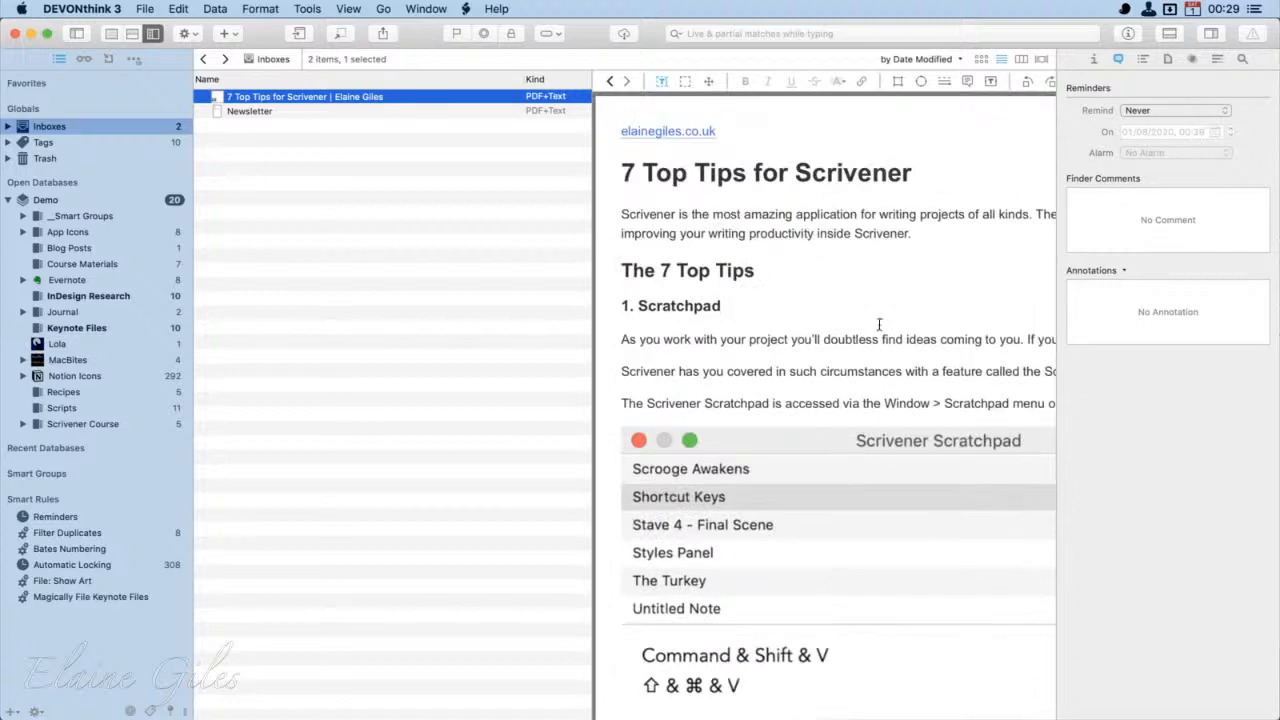
Step: Search all databases for synopsis and examine the highlighted matches in the Inbox copy of 7 Top Tips for Scrivener
click(709, 33)
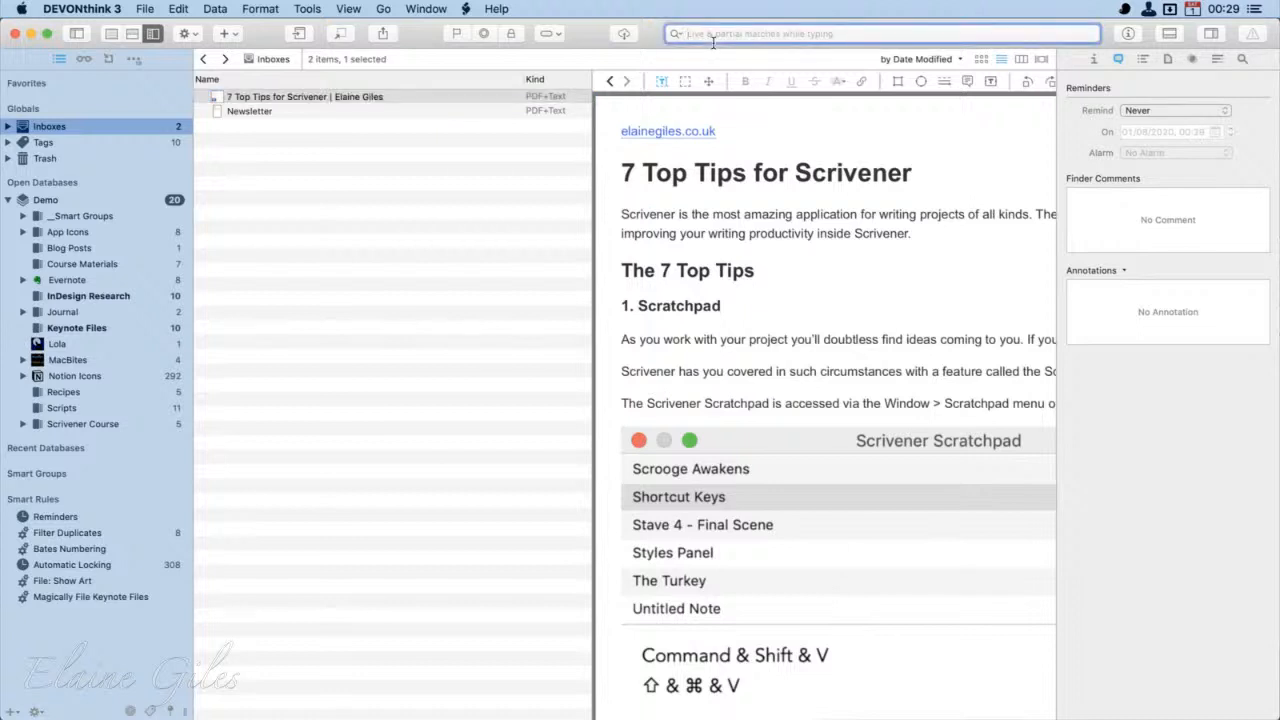
text(synopsis)
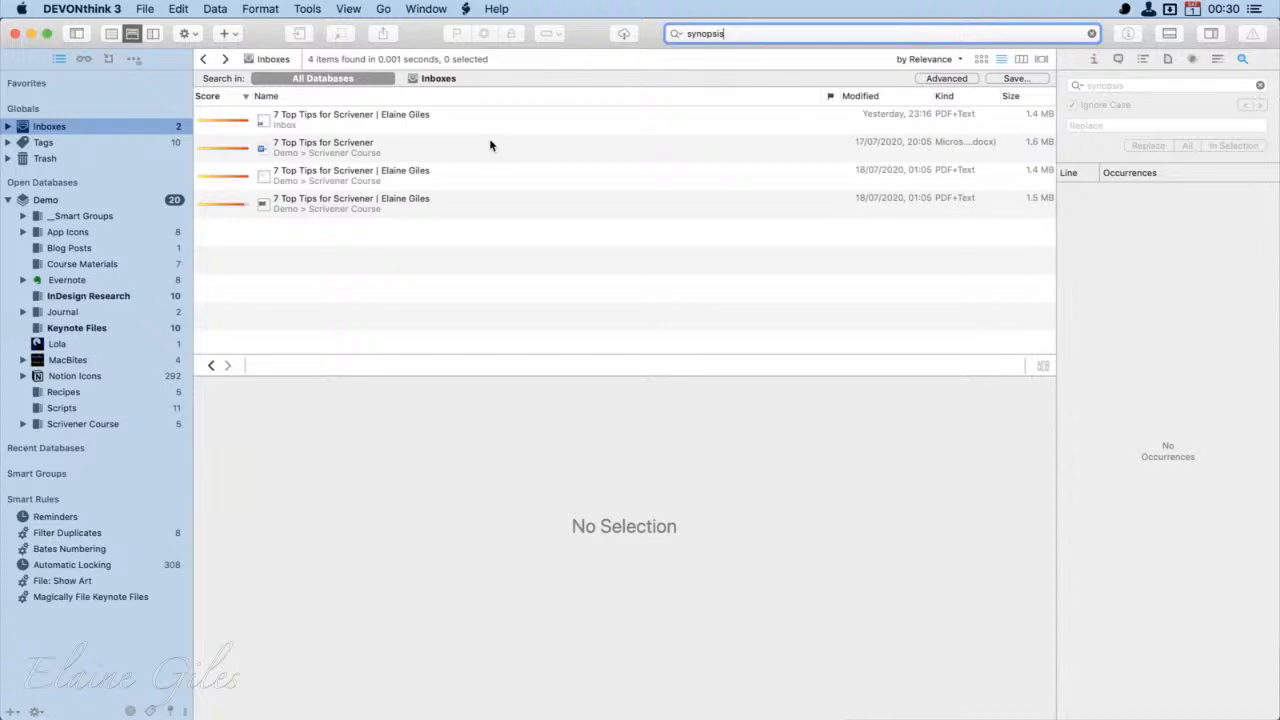
click(447, 122)
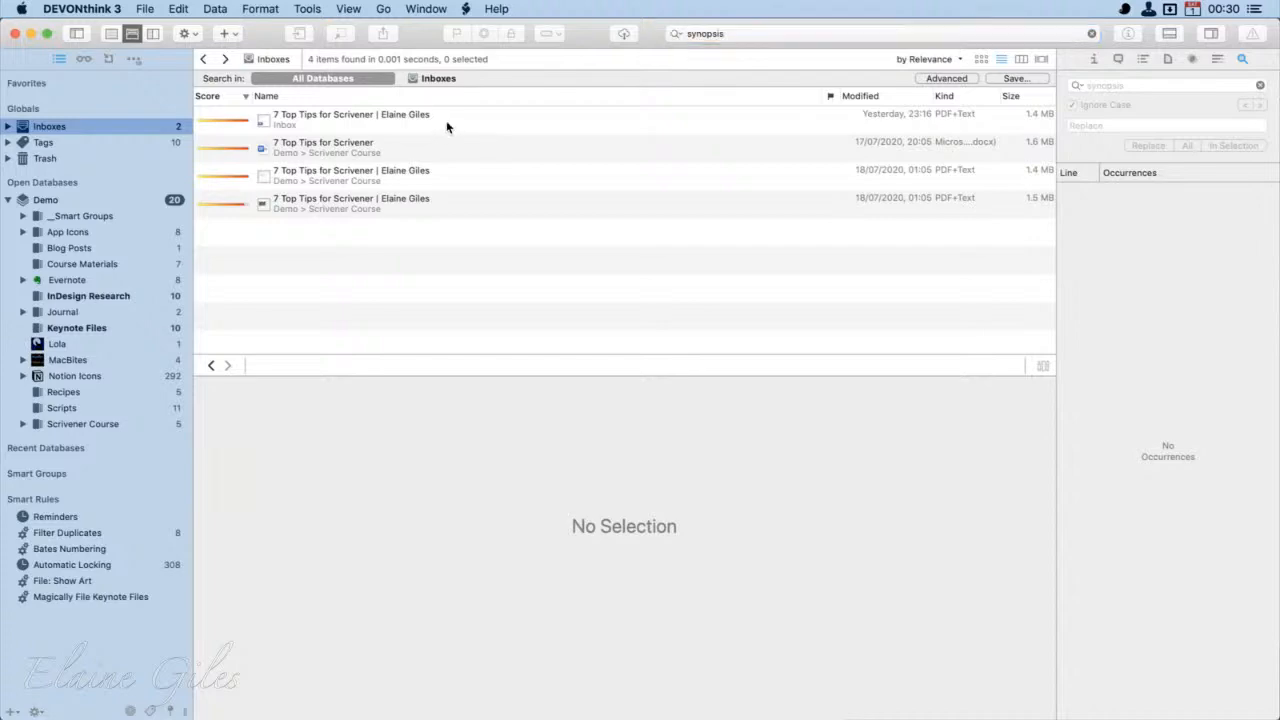
click(446, 120)
scroll(677, 502, down, 5)
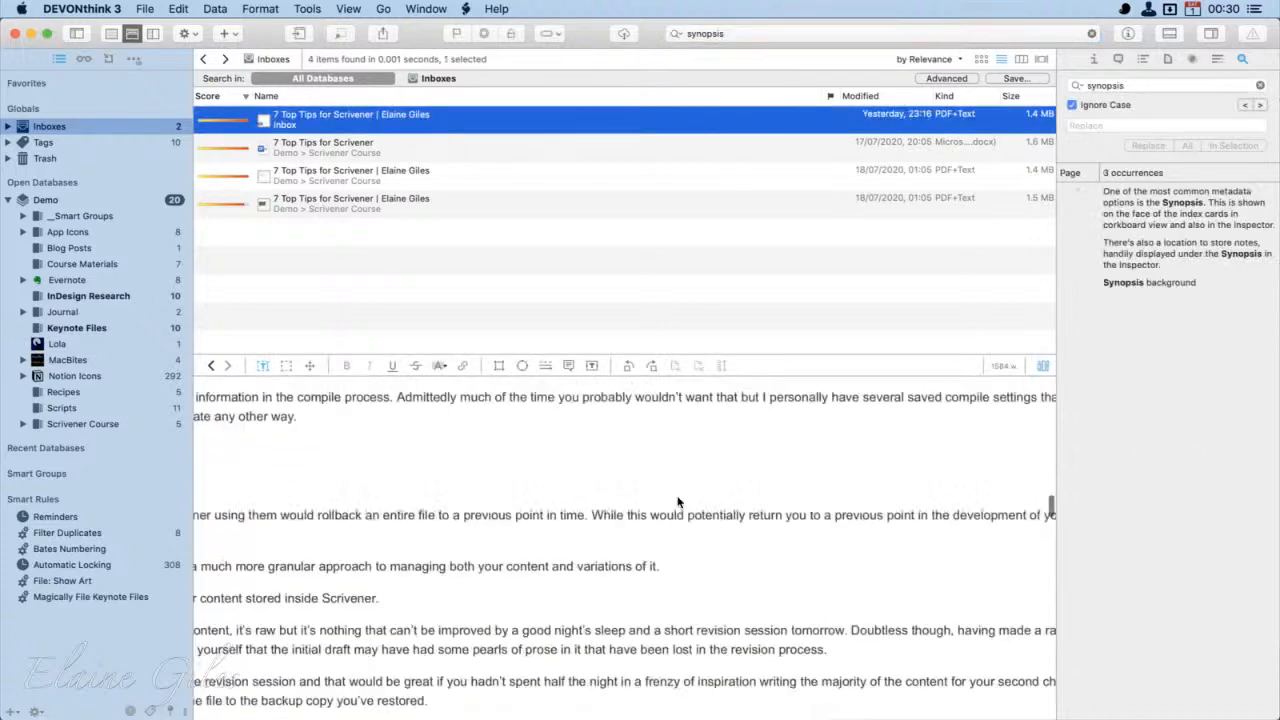
scroll(677, 502, up, 5)
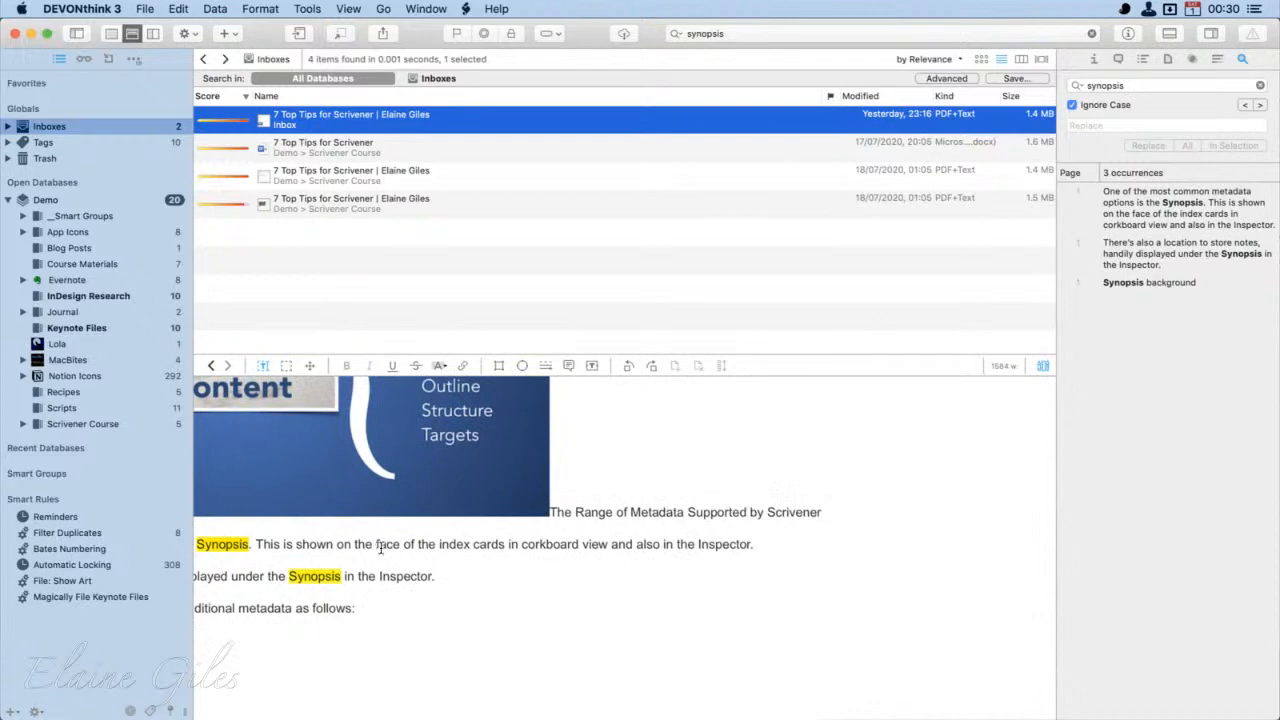
scroll(380, 548, left, 6)
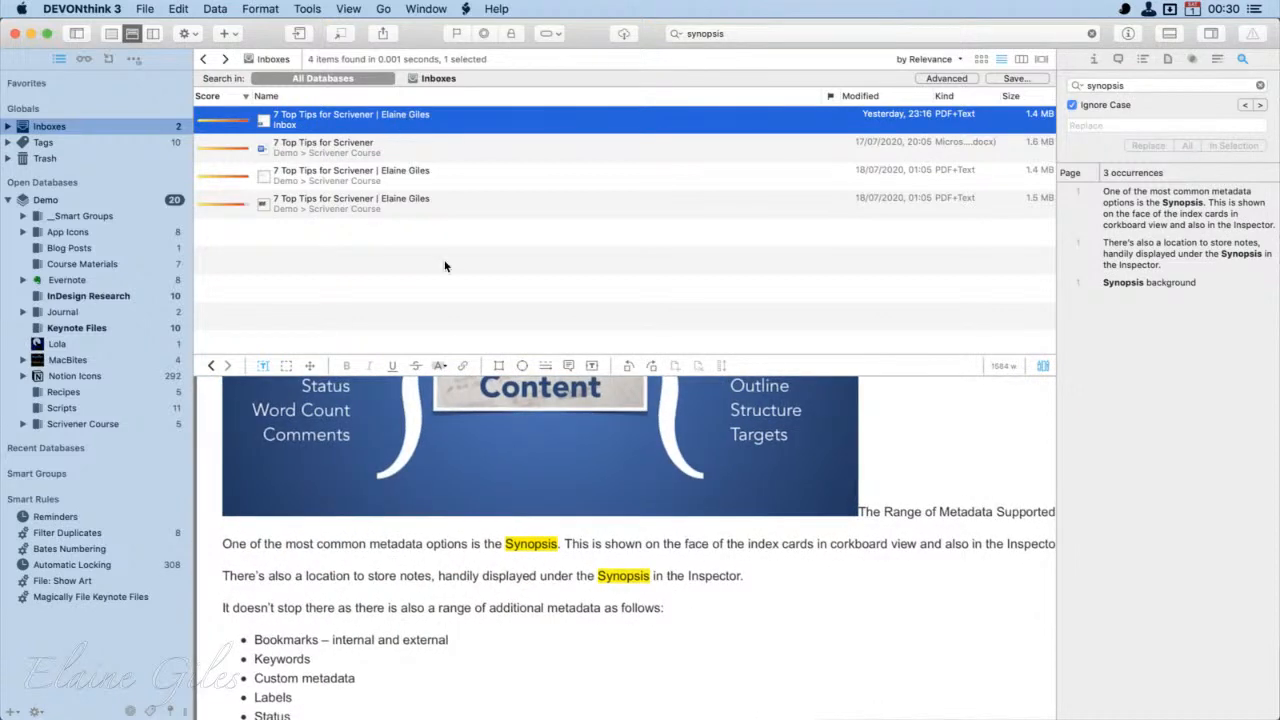
Step: Narrow the synopsis search to the Inboxes and clear it
click(84, 216)
click(49, 126)
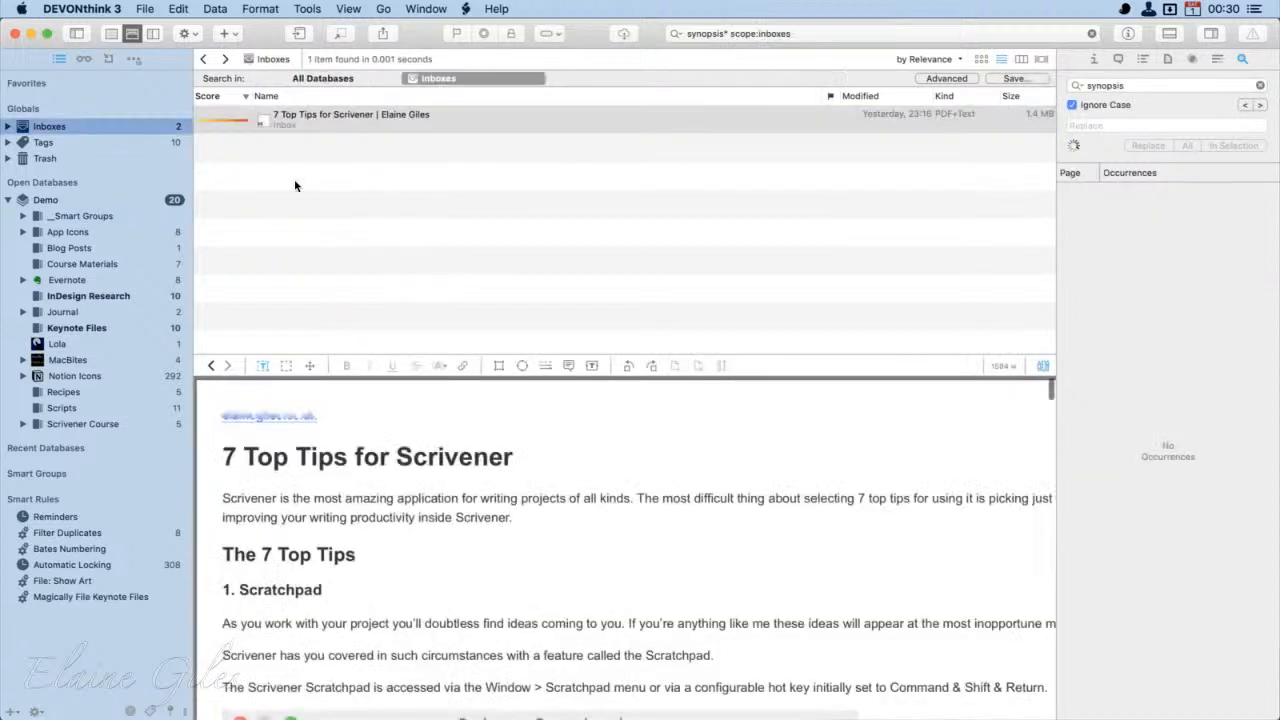
click(1090, 37)
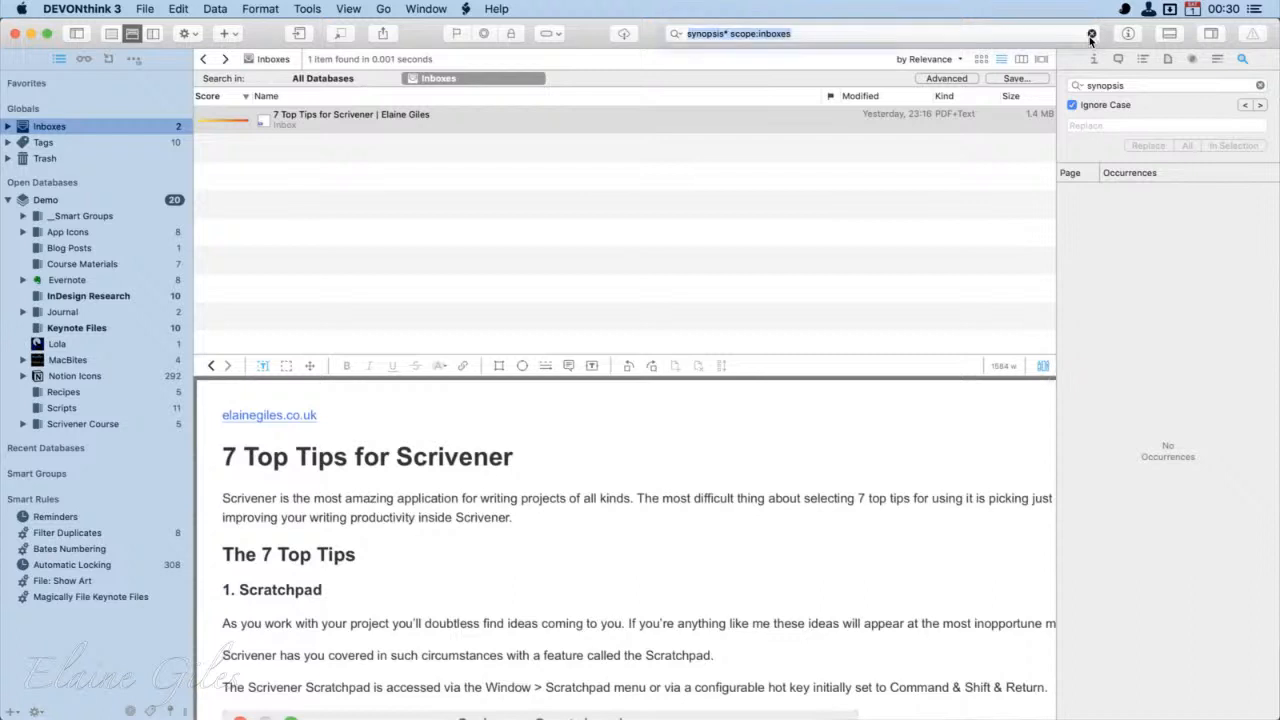
click(1091, 35)
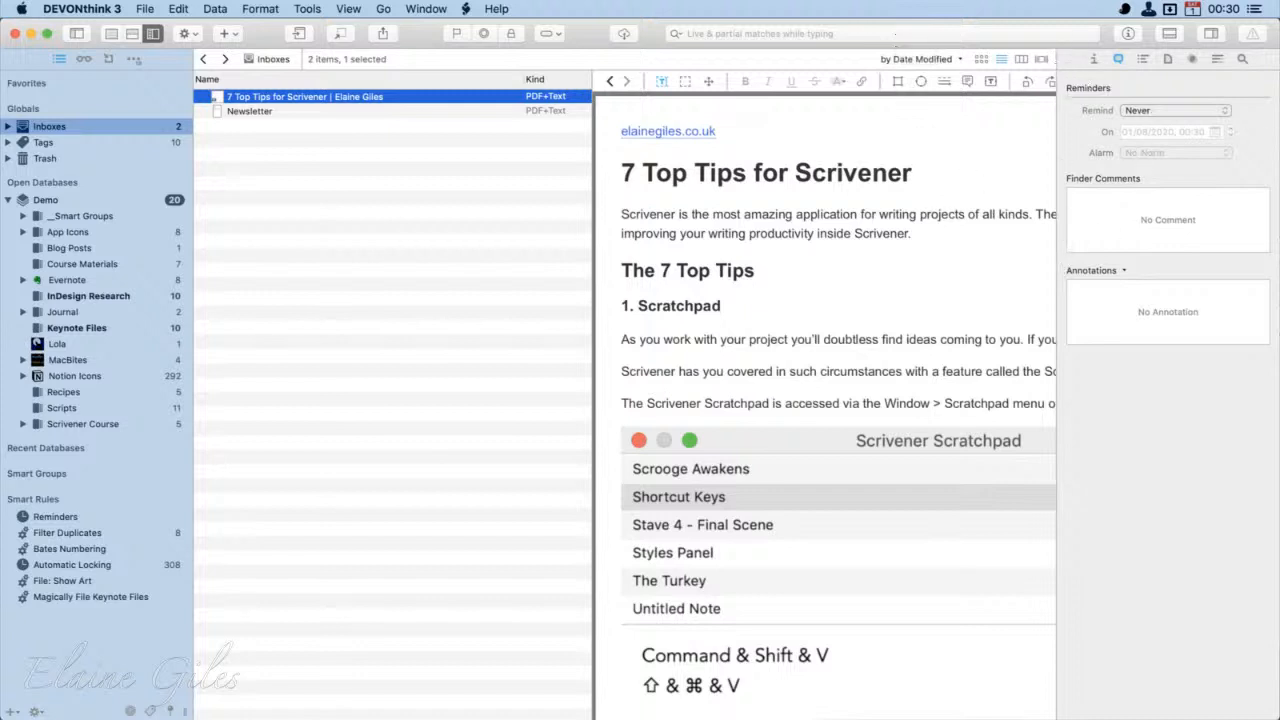
Step: Search within the 7 Top Tips for Scrivener PDF for synopsis and go through each occurrence
click(1244, 61)
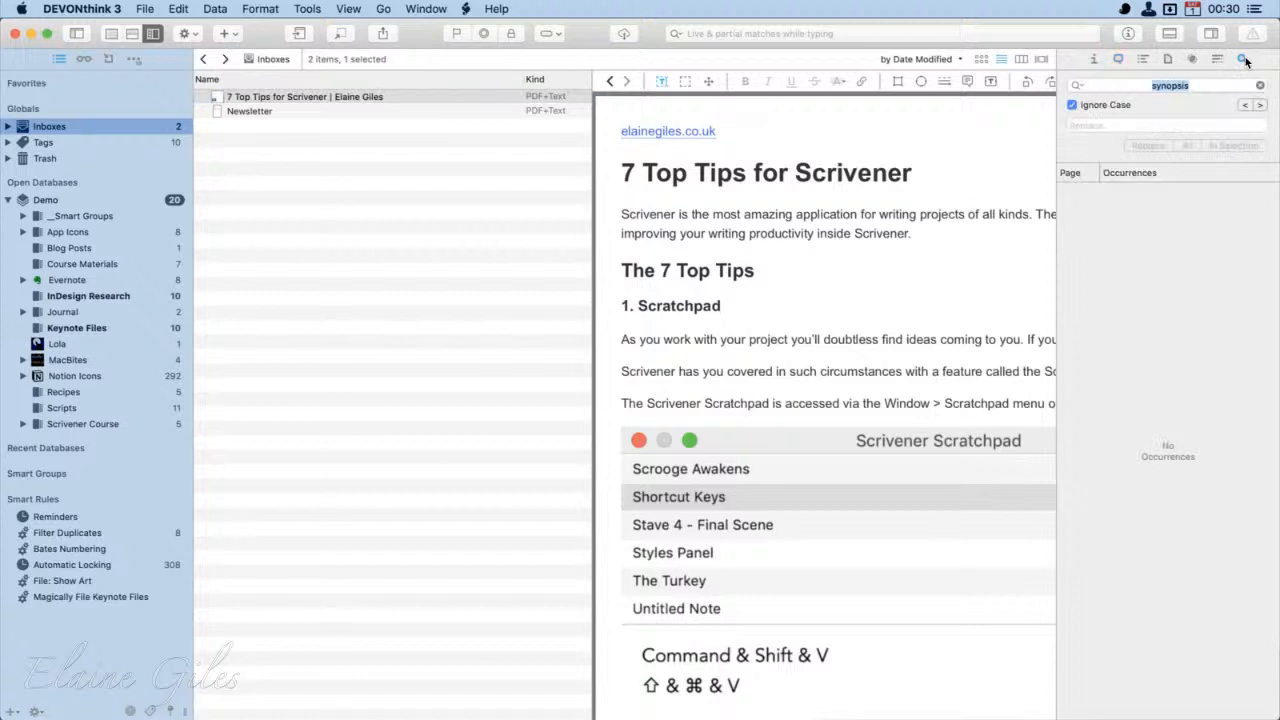
click(1191, 88)
key(Return)
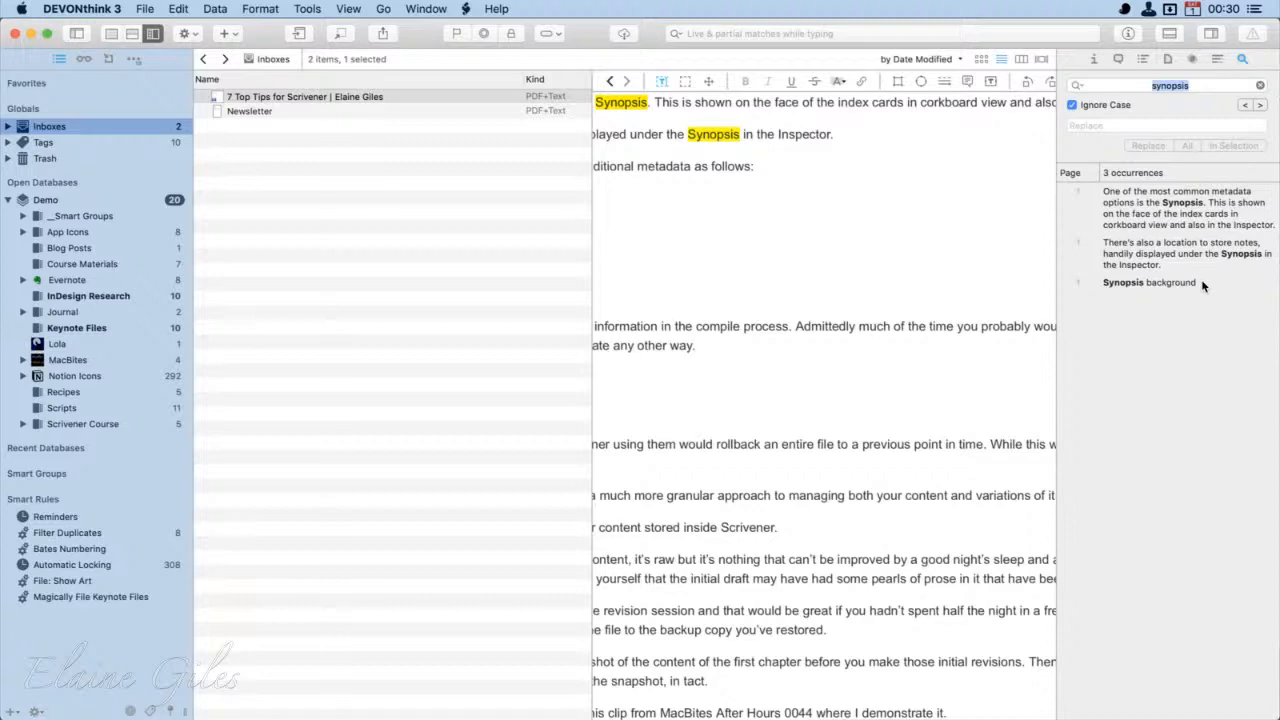
click(1145, 255)
click(1145, 204)
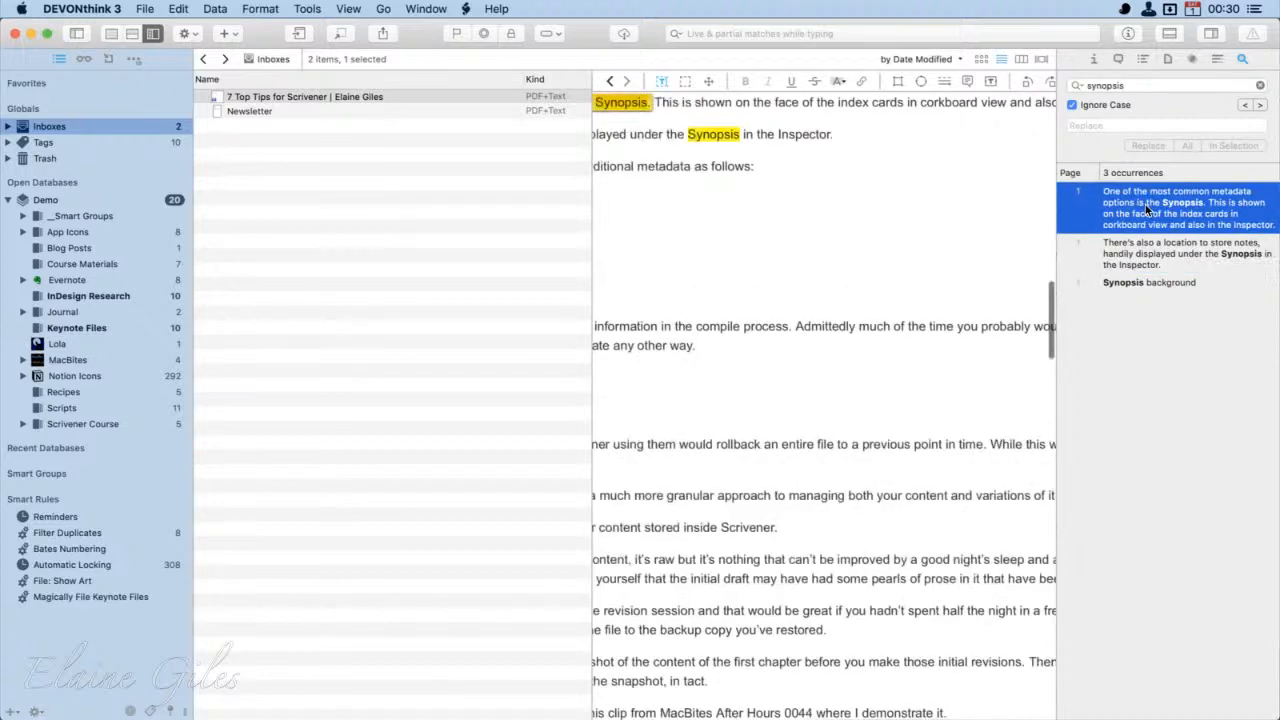
click(1147, 258)
click(1151, 282)
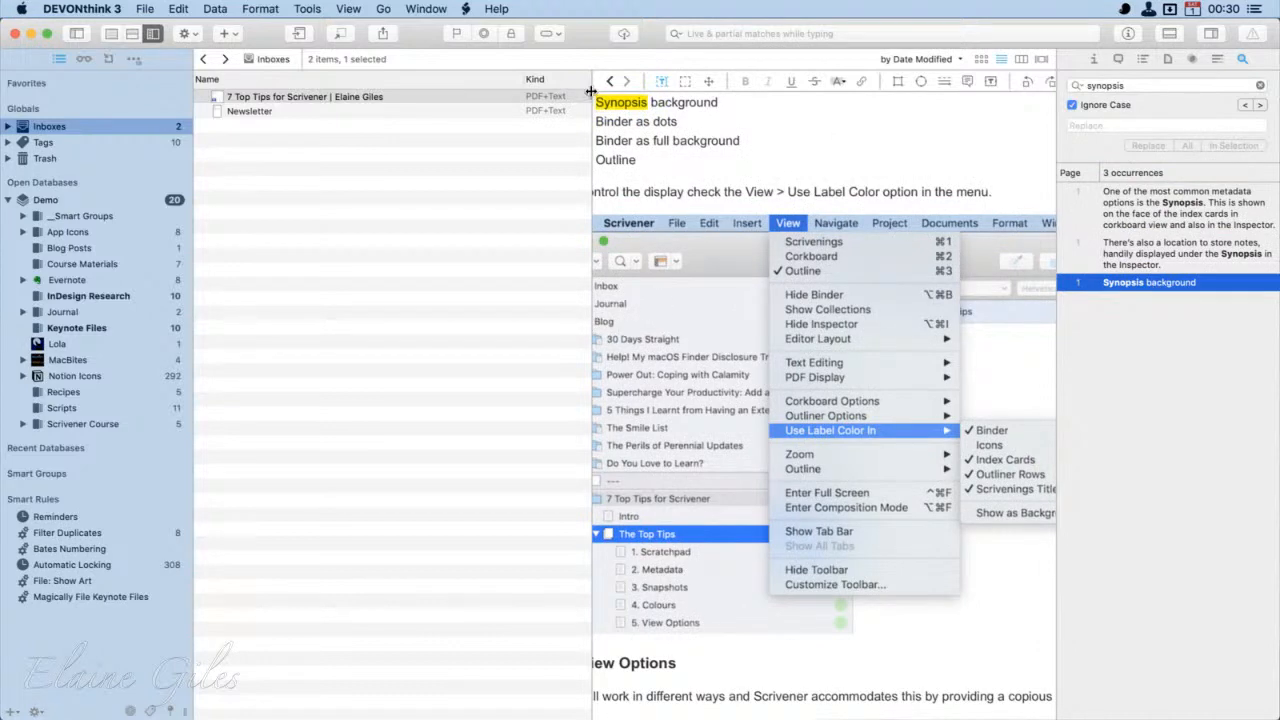
Step: Widen the PDF preview to view the synopsis occurrence about storing notes, and narrow the preview again
drag(590, 91, 337, 92)
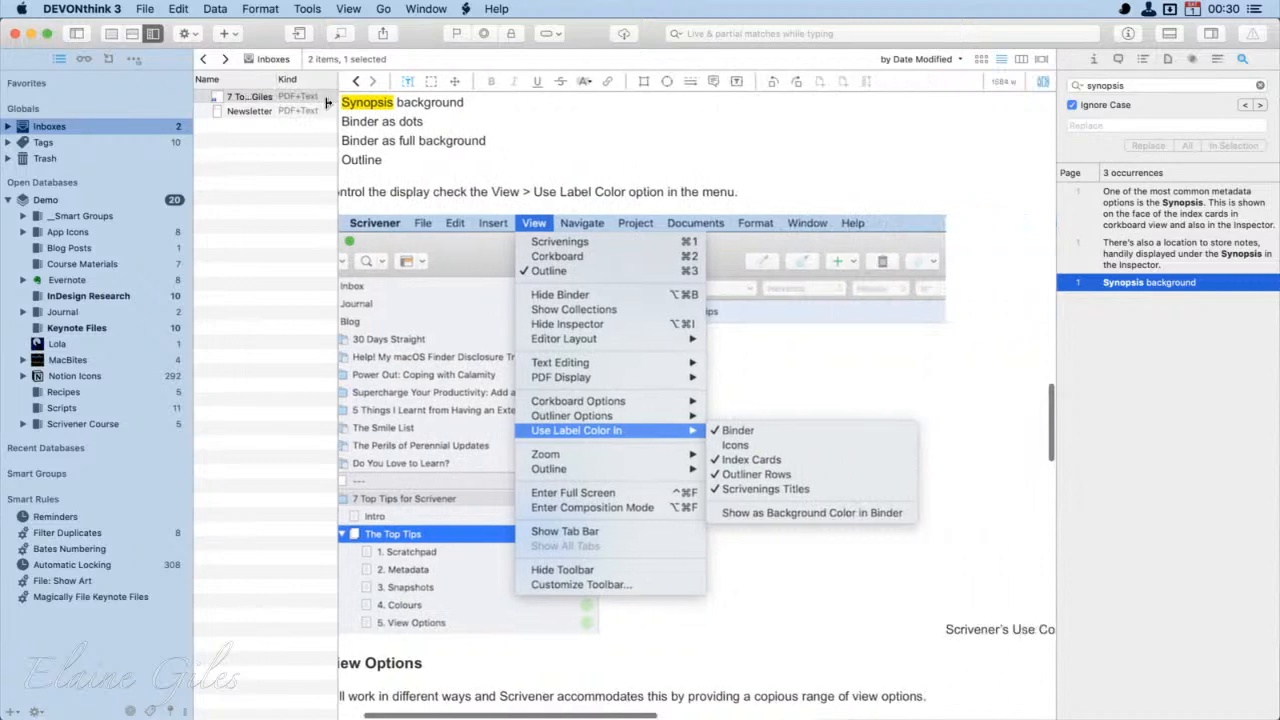
scroll(866, 381, up, 5)
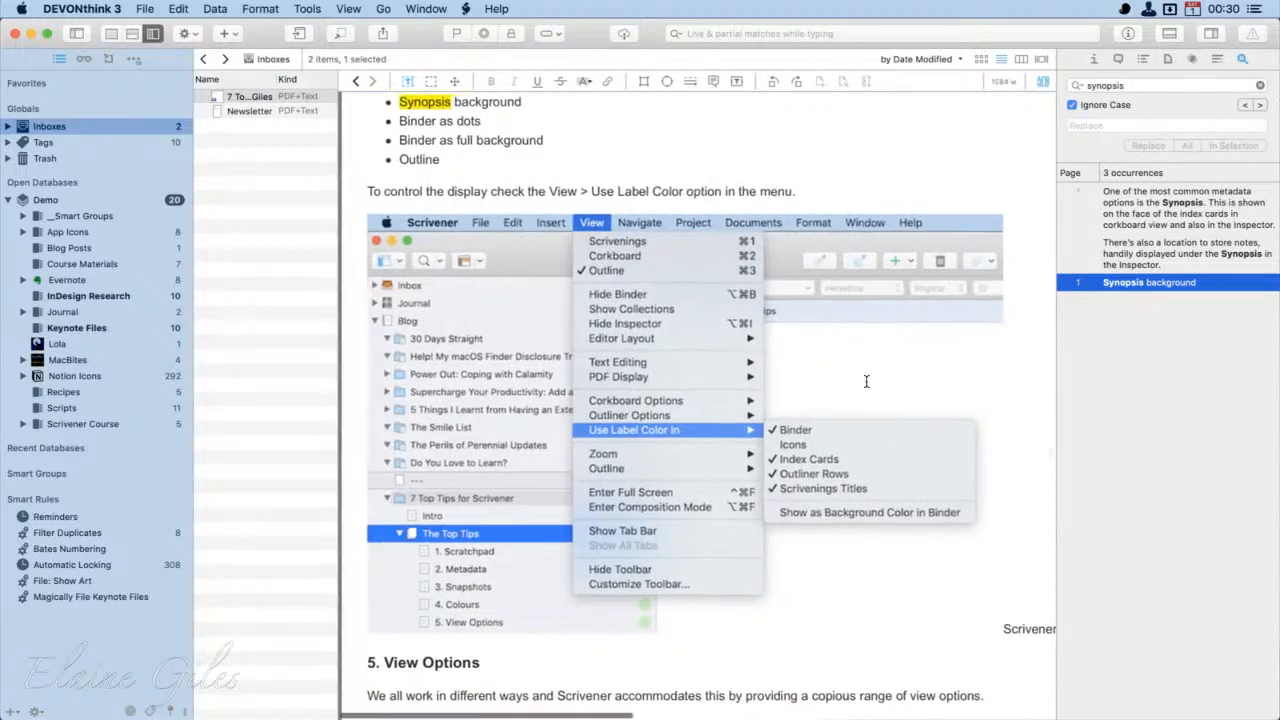
click(1152, 258)
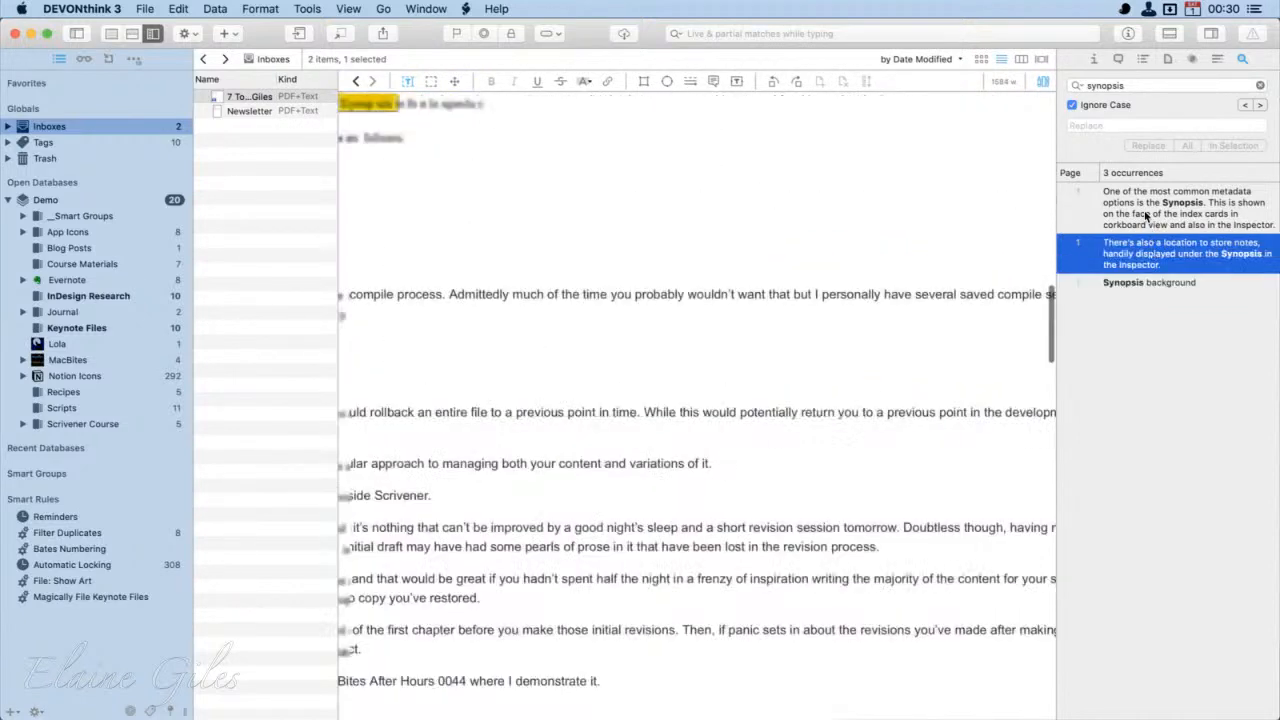
click(1150, 258)
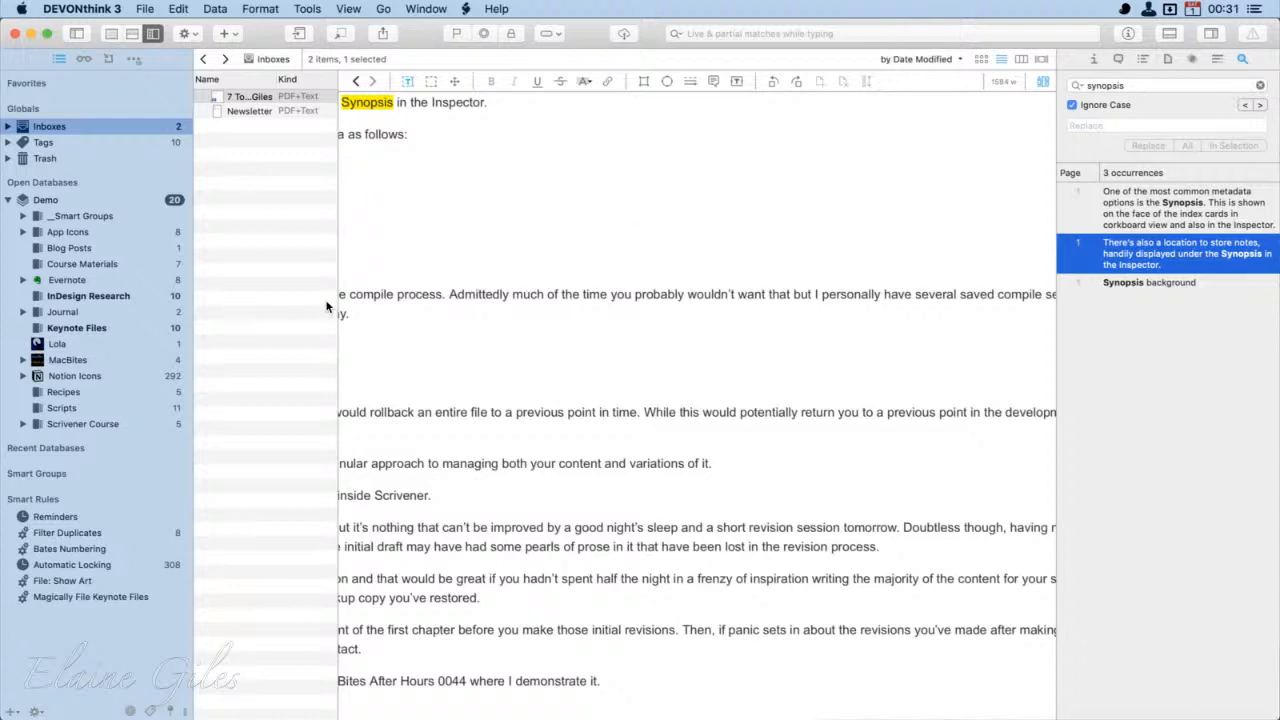
drag(338, 303, 600, 314)
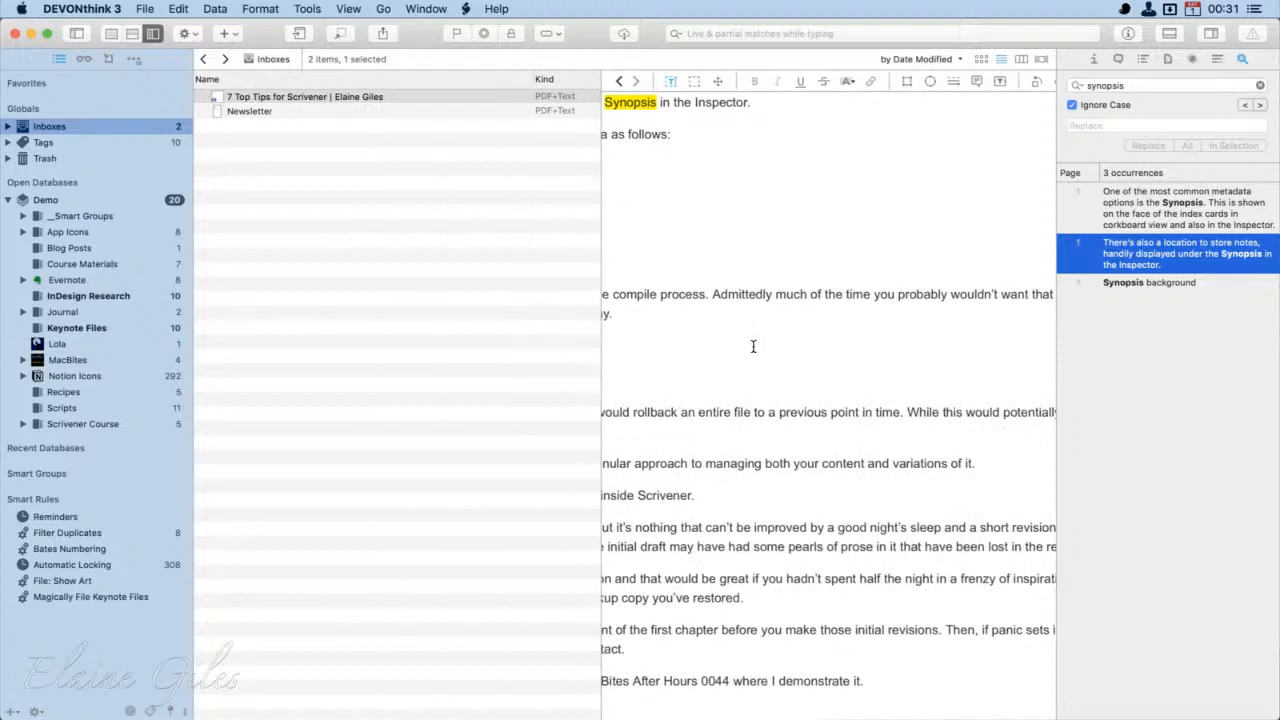
scroll(755, 345, left, 10)
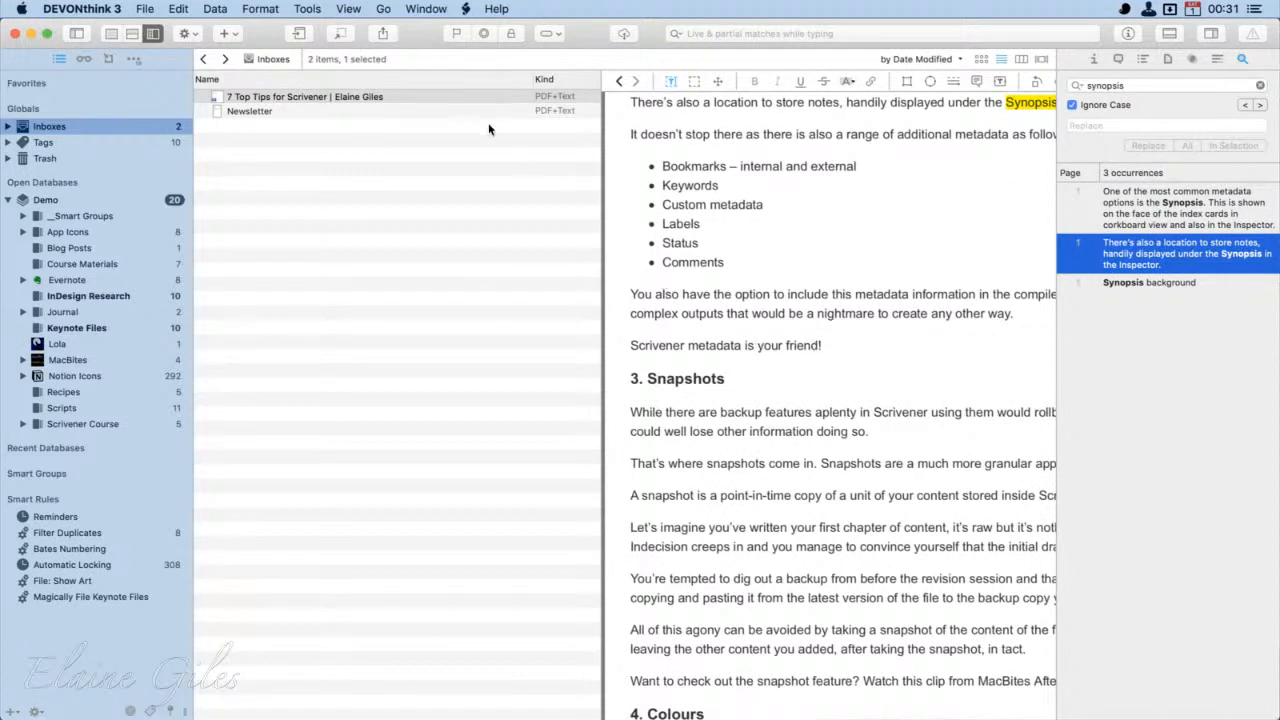
Step: Show the PDF's concordance word list sorted by descending frequency and highlight the occurrences of Scrivener in the document
click(306, 9)
mouse_move(323, 43)
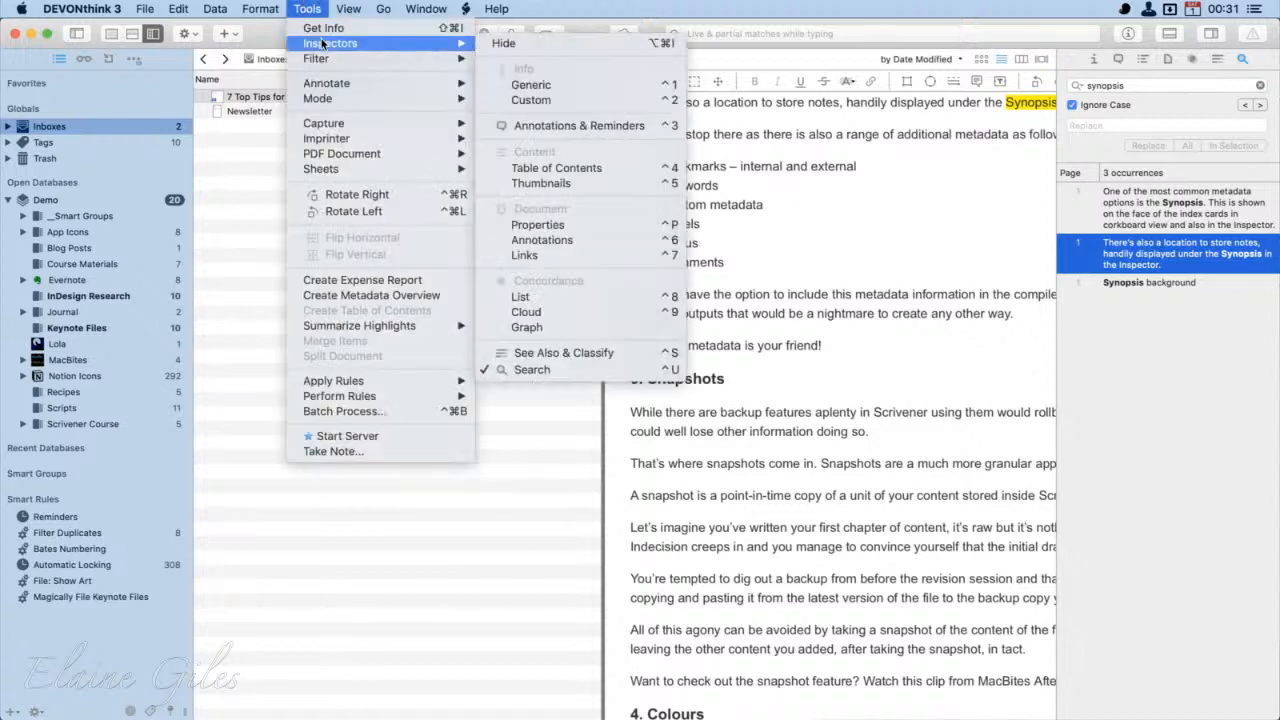
click(581, 297)
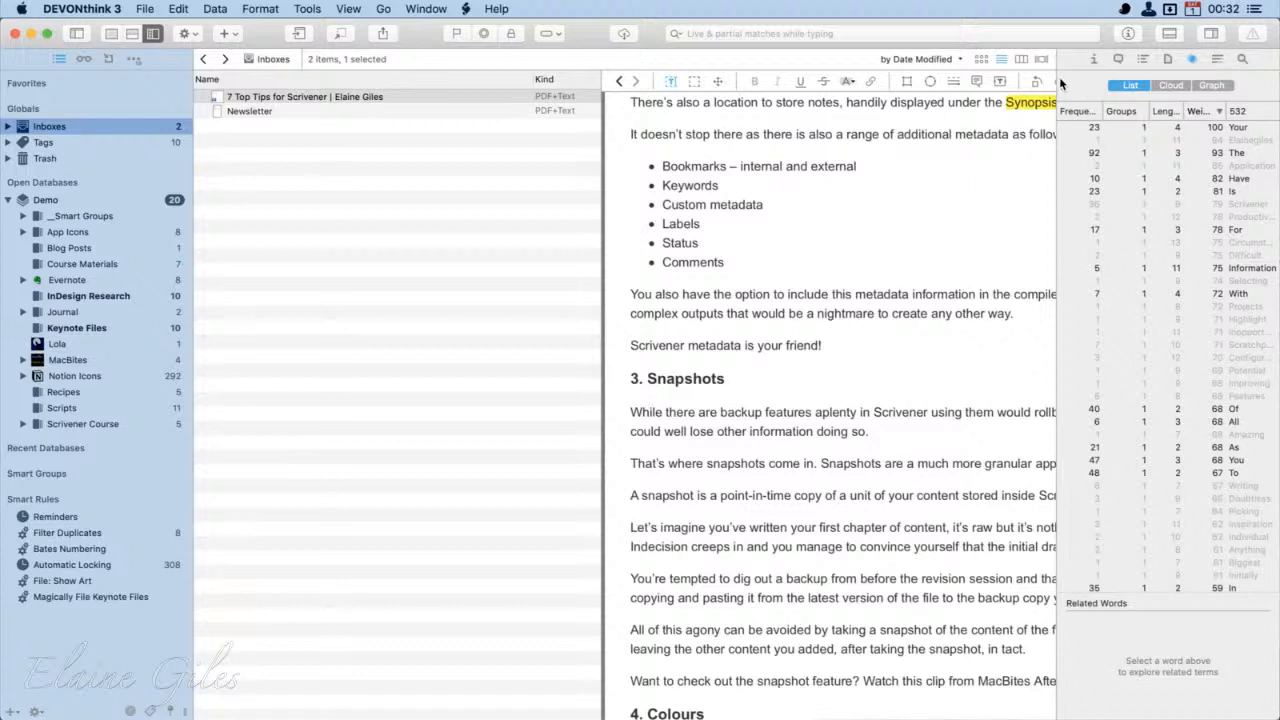
drag(1040, 88, 878, 122)
click(874, 109)
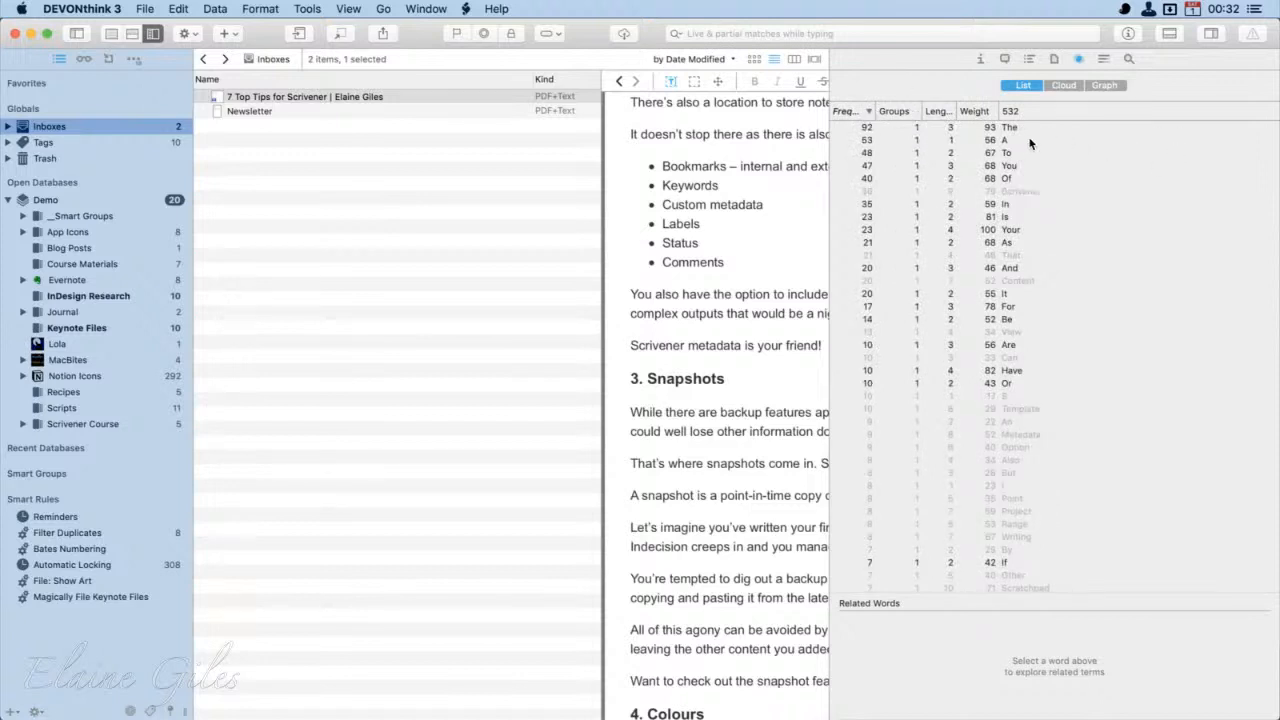
click(1032, 193)
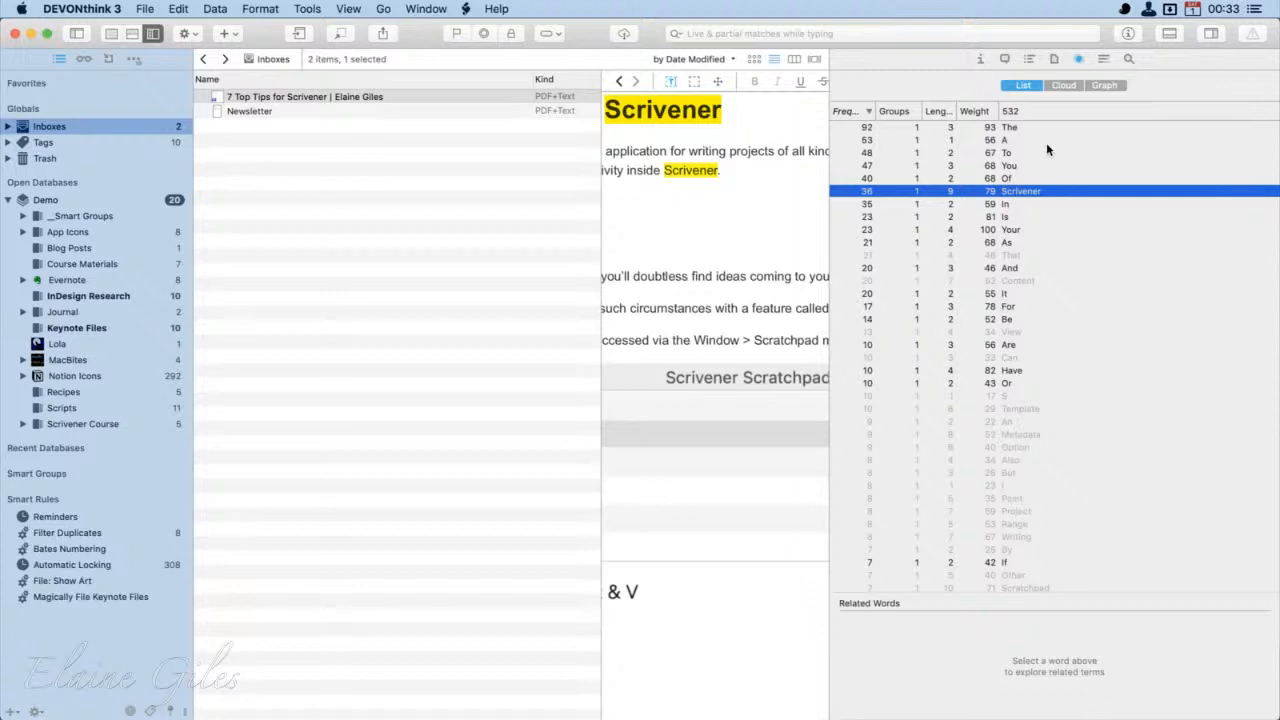
Step: Display the PDF's concordance as a word cloud and look through all of its words
click(1065, 86)
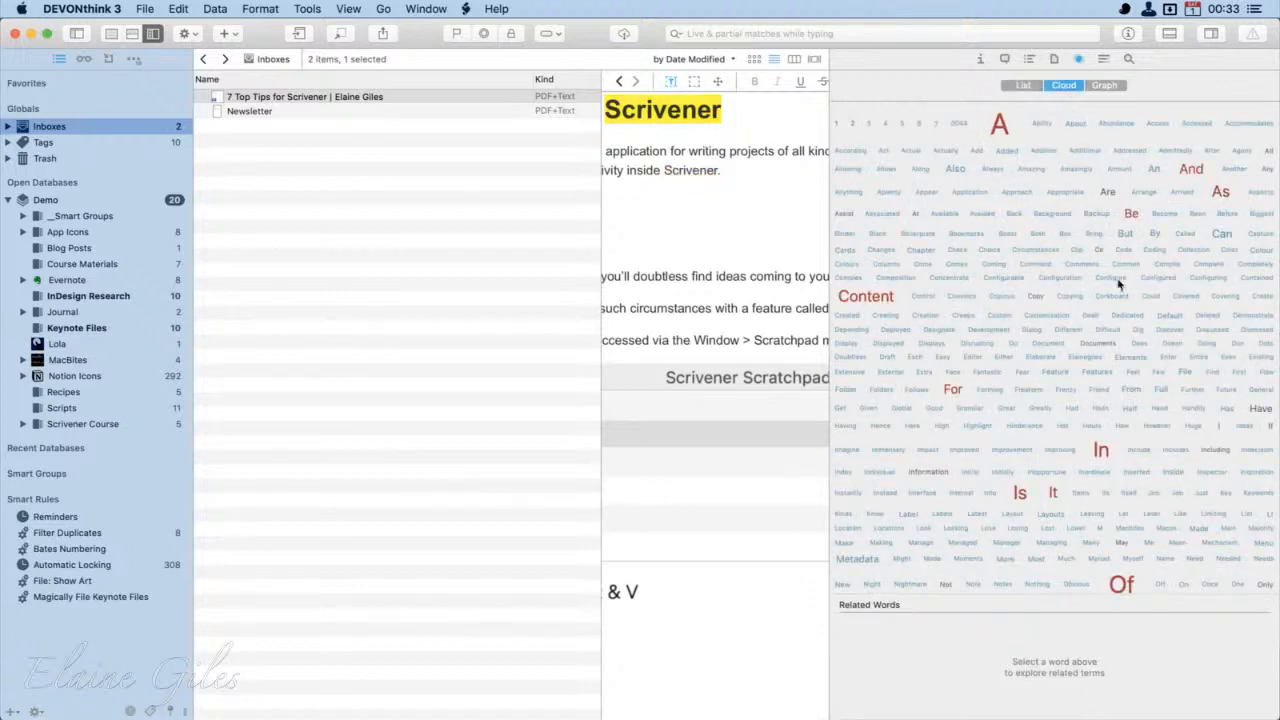
scroll(1166, 345, down, 10)
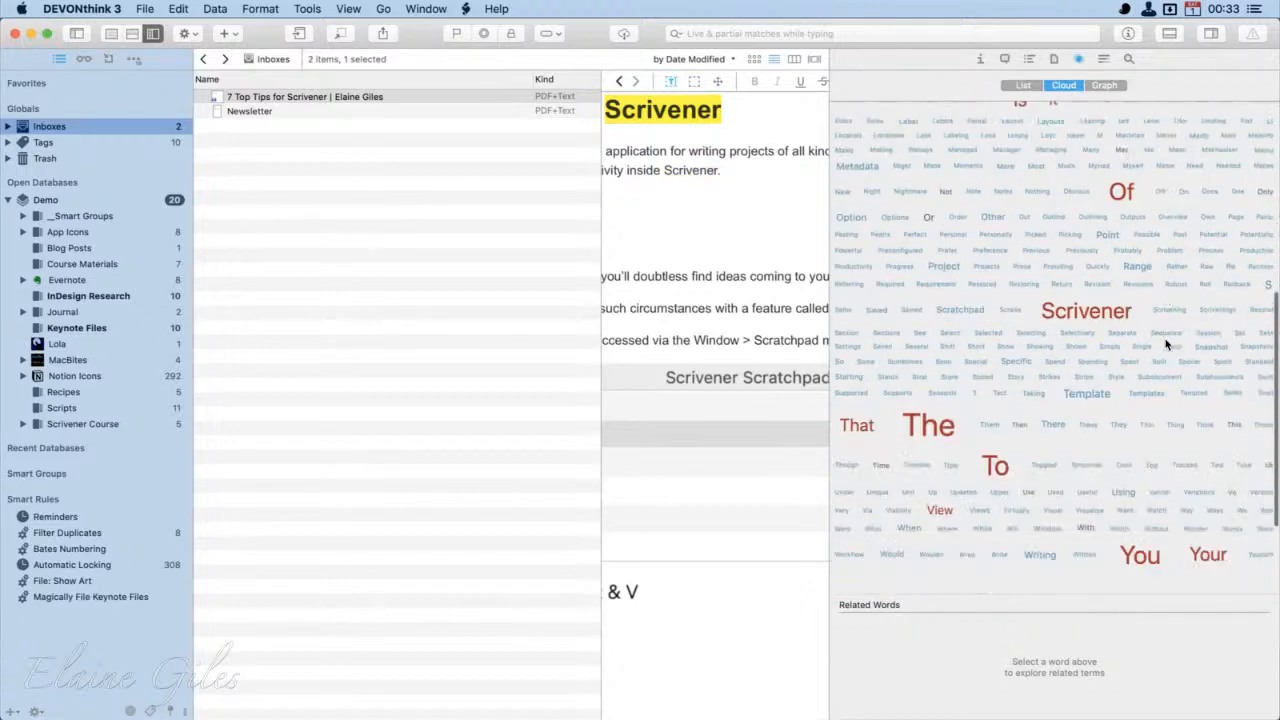
scroll(1166, 345, down, 2)
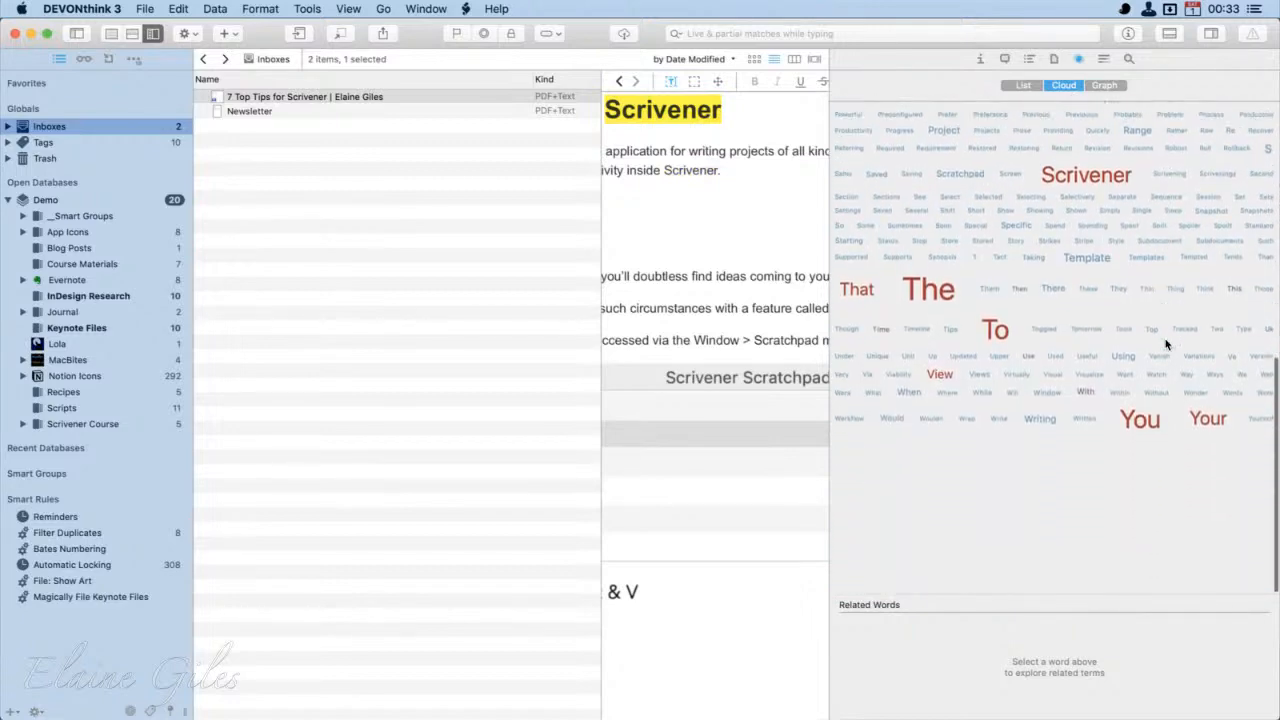
scroll(1166, 345, up, 6)
scroll(1166, 345, up, 7)
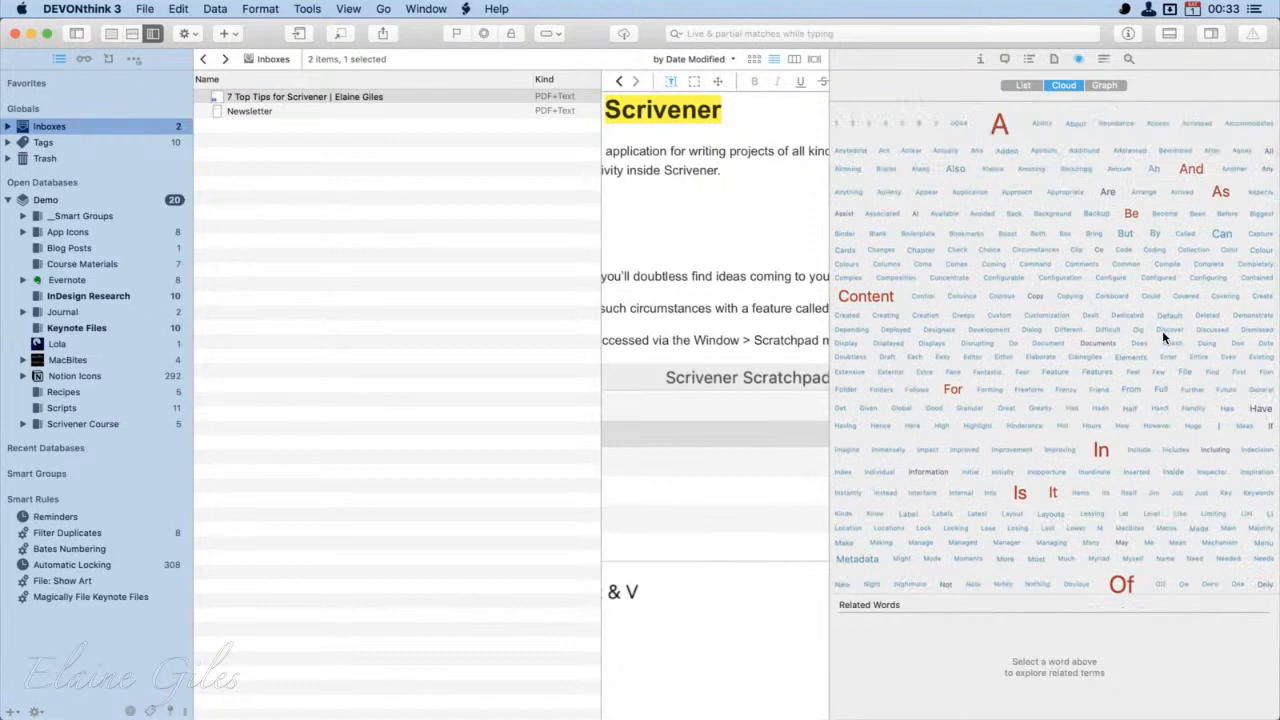
Step: View the concordance as a frequency graph, and return to the word list in a narrower inspector
click(1106, 85)
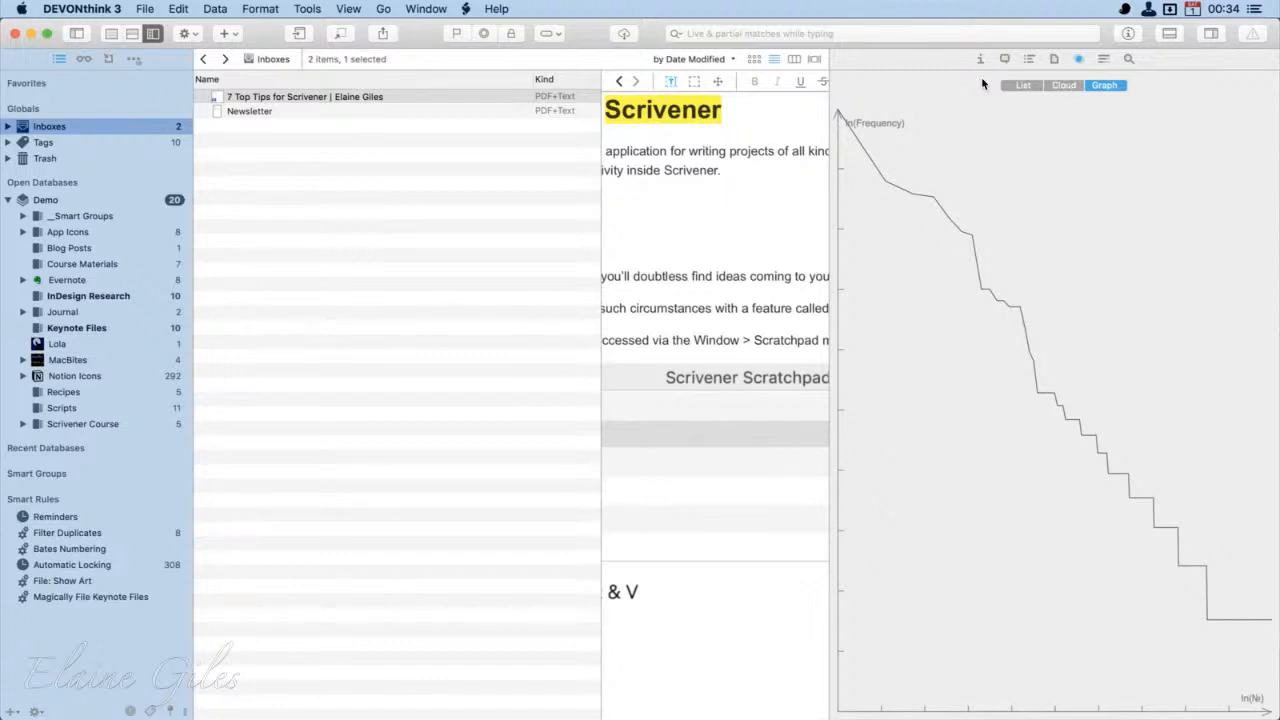
click(1020, 85)
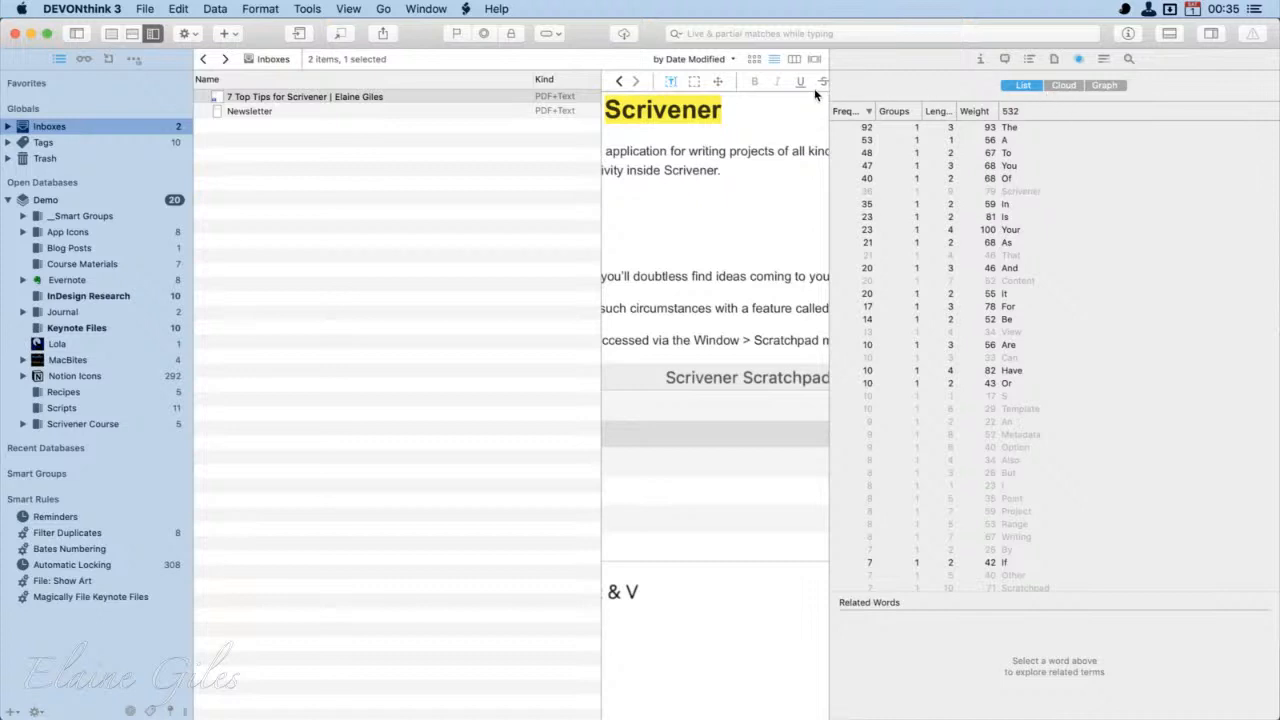
drag(829, 103, 1080, 97)
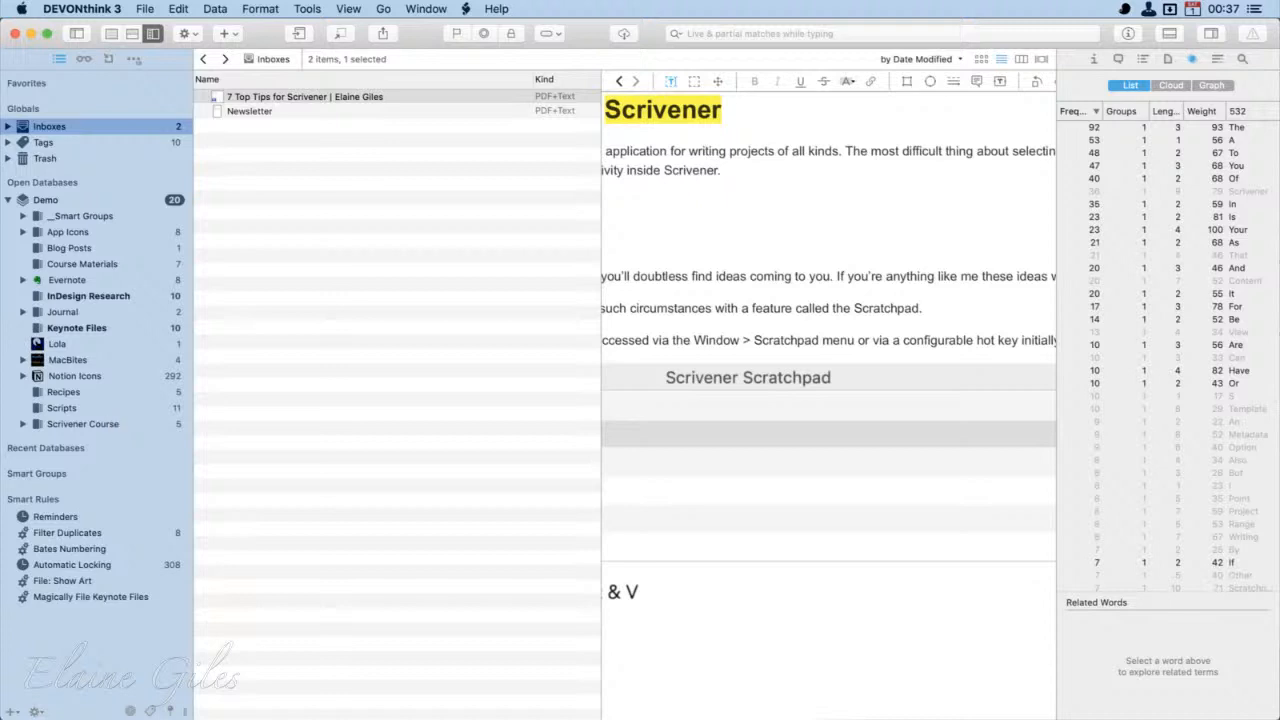
Step: Find Keynote with the application launcher and switch to it
key(alt+space)
text(key)
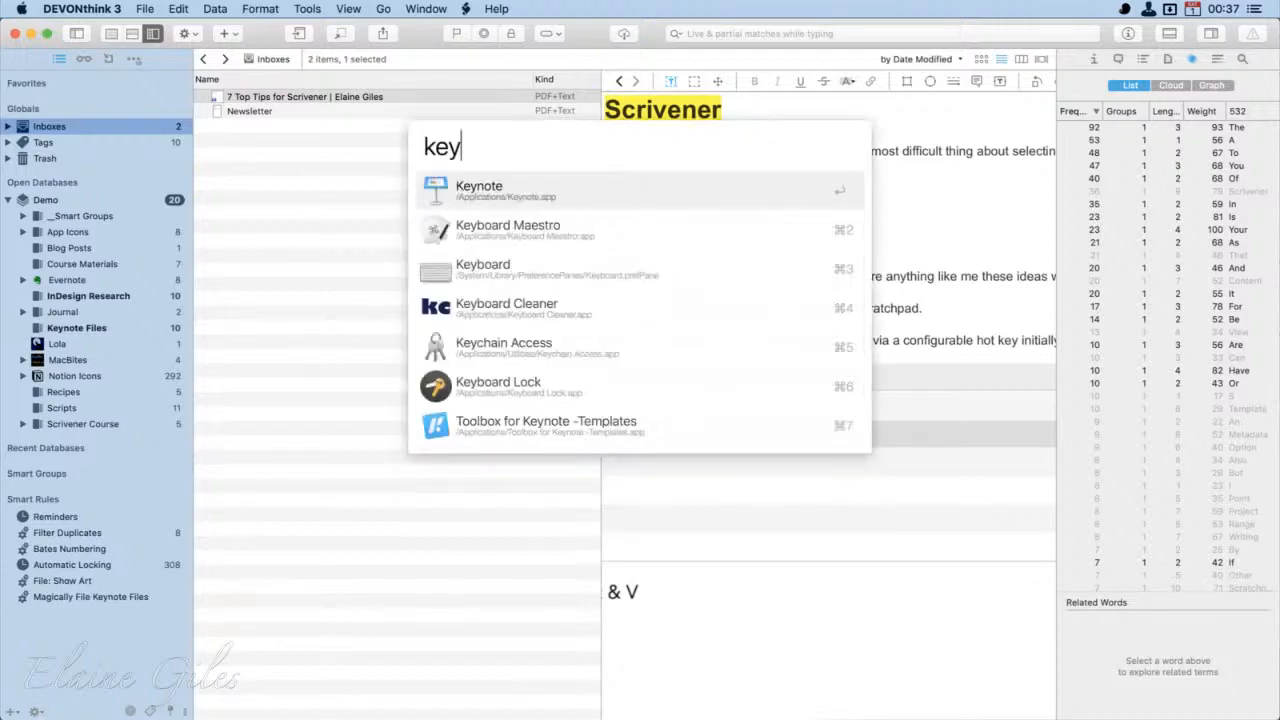
key(Return)
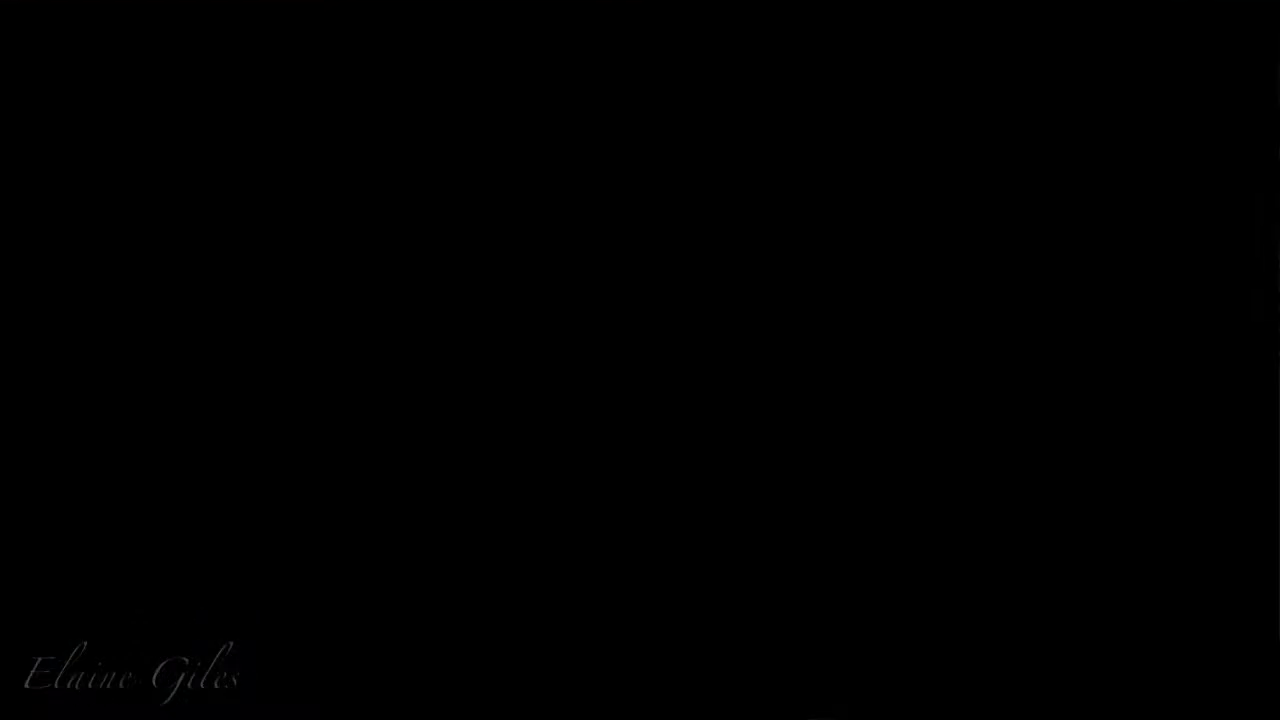